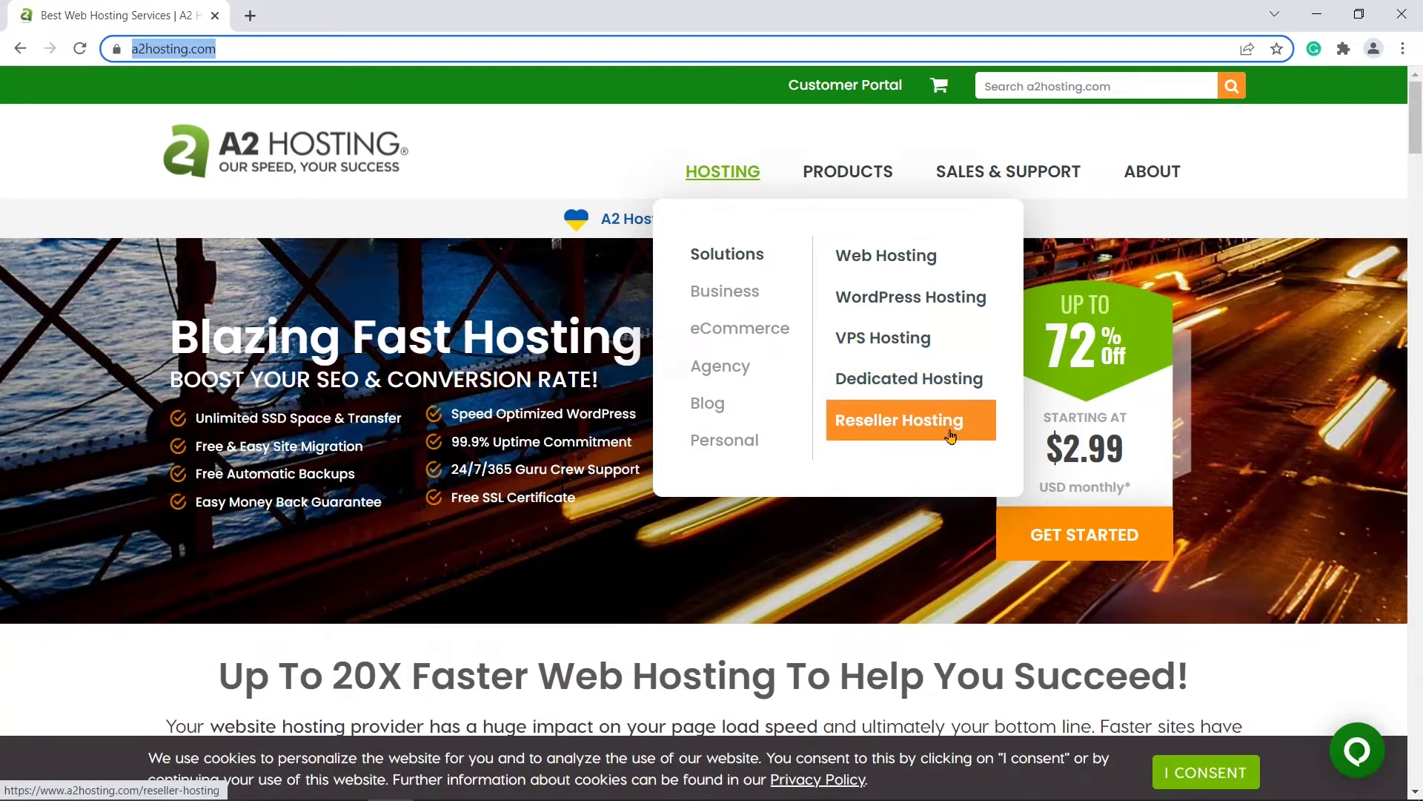
Open A2 Hosting's WordPress Hosting page and scroll to the Turbo Run, Jump, Fly and Sell plans
{"action": "left_click", "coordinate": [910, 297]}
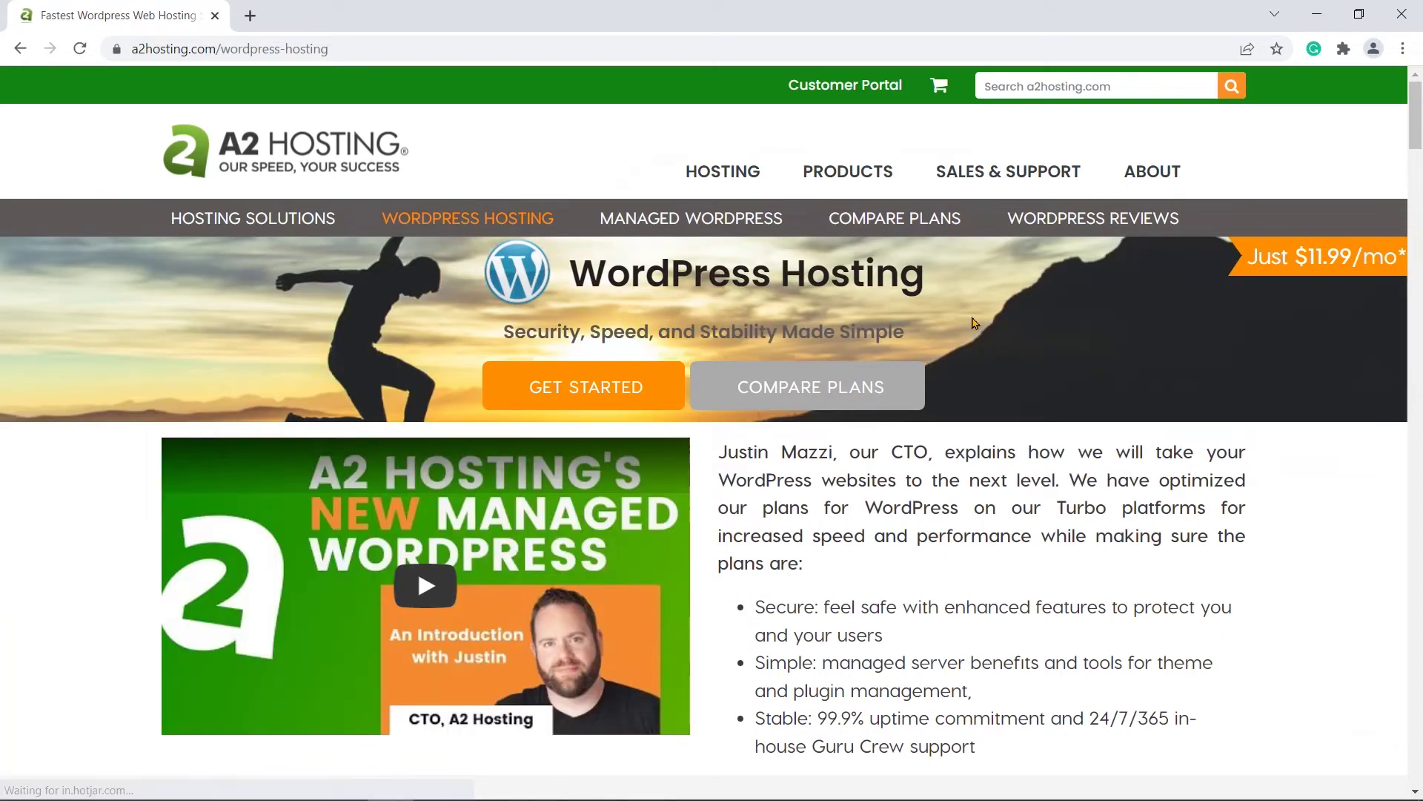
{"action": "scroll", "coordinate": [973, 326], "scroll_direction": "down", "scroll_amount": 4}
{"action": "scroll", "coordinate": [972, 326], "scroll_direction": "down", "scroll_amount": 6}
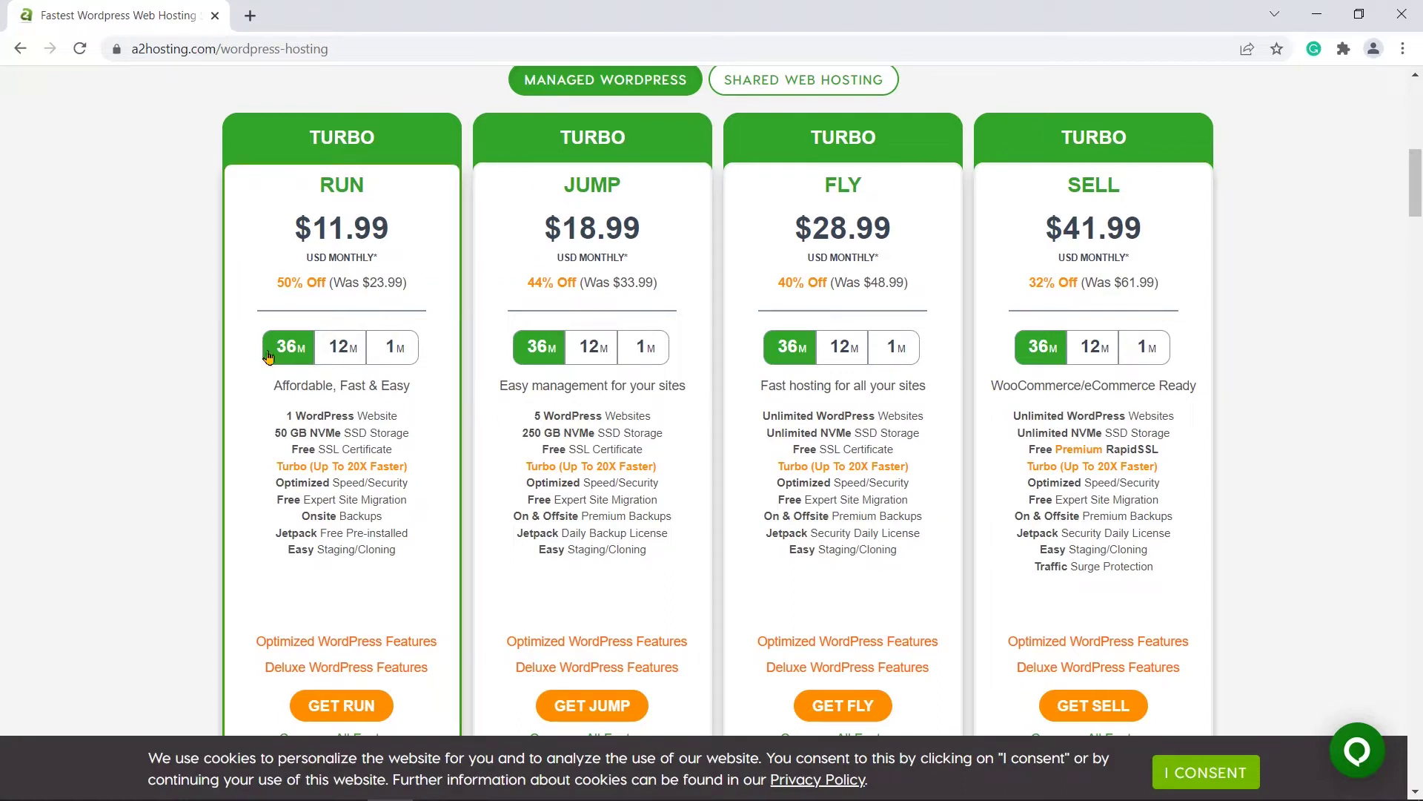
{"action": "left_click", "coordinate": [336, 355]}
{"action": "left_click", "coordinate": [401, 358]}
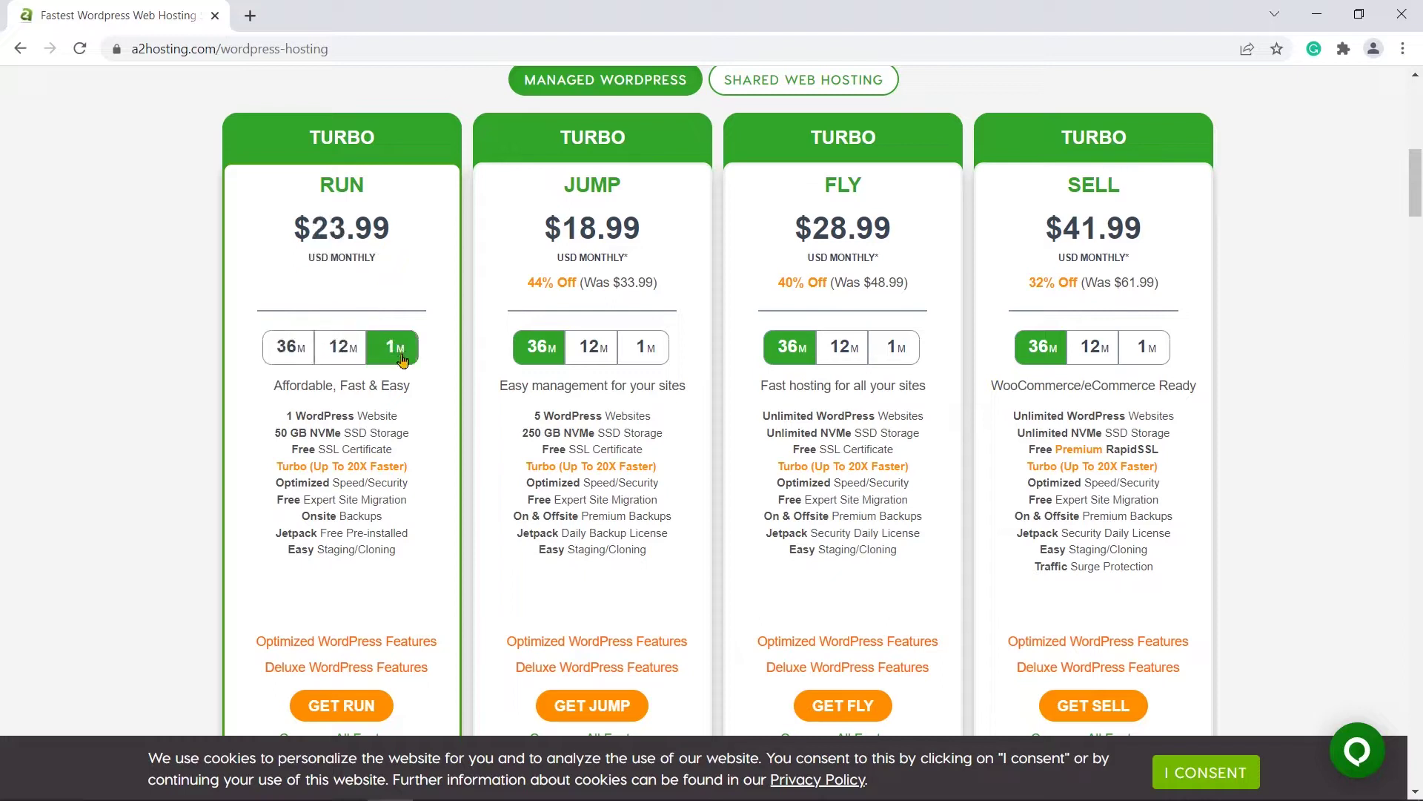
{"action": "left_click", "coordinate": [290, 349]}
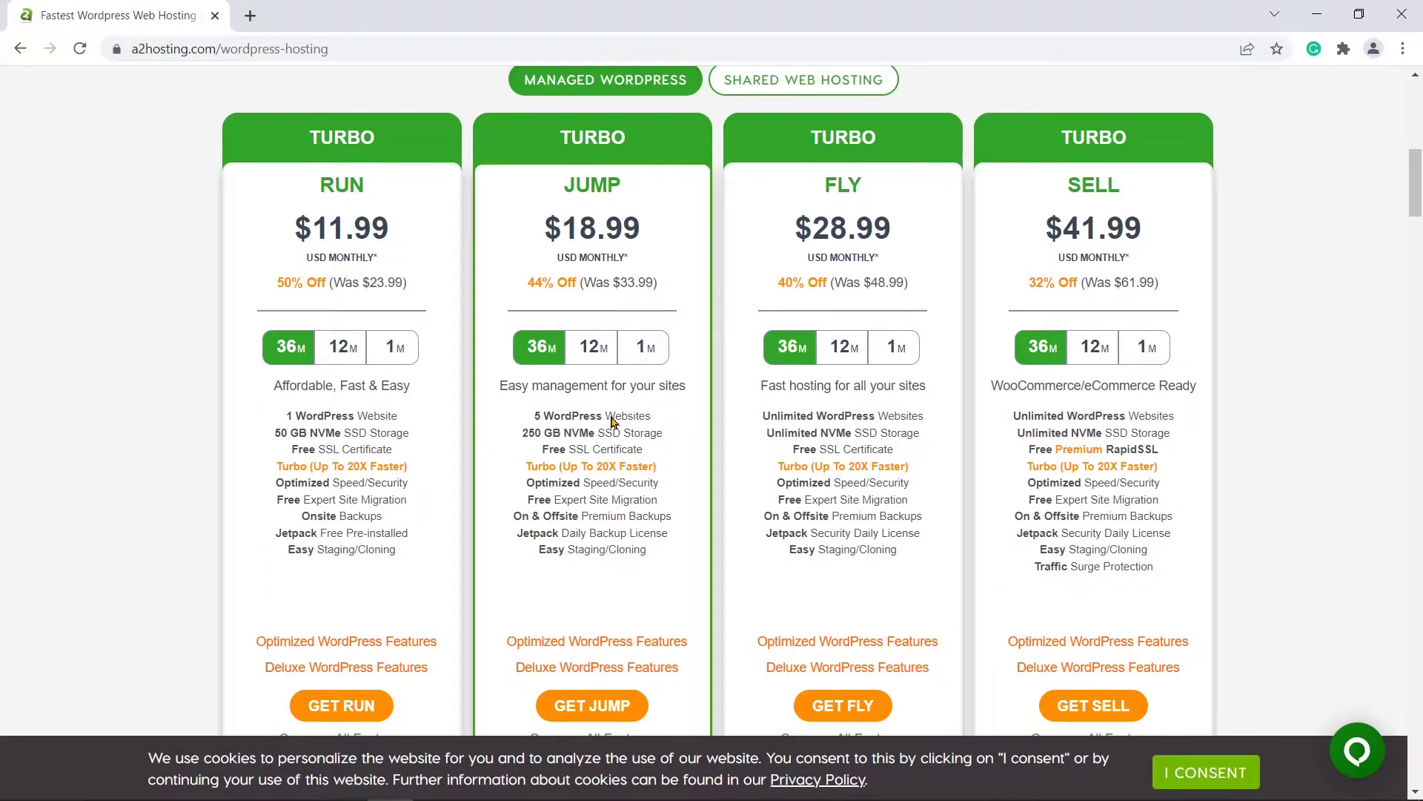
{"action": "scroll", "coordinate": [612, 421], "scroll_direction": "down", "scroll_amount": 1}
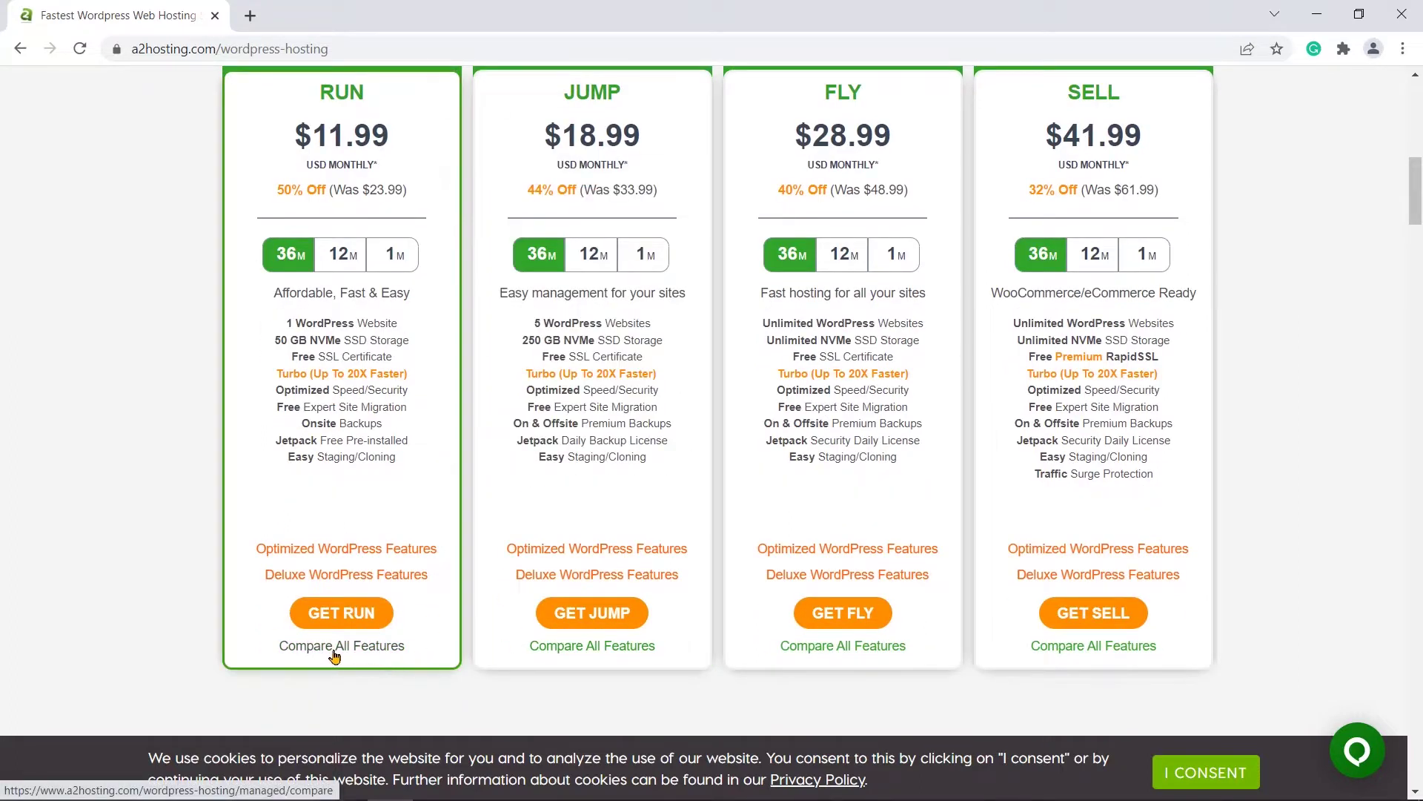
{"action": "left_click", "coordinate": [383, 651]}
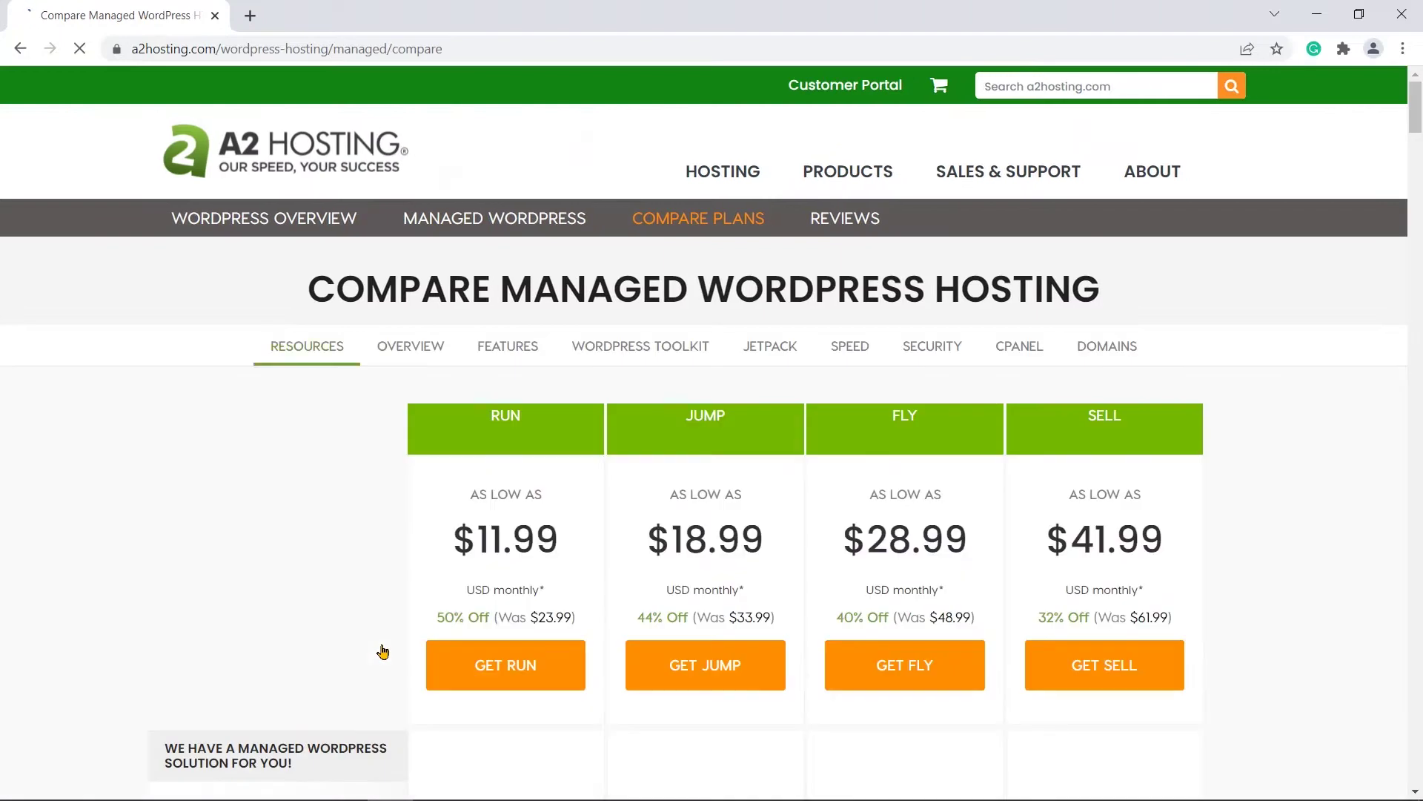
{"action": "left_click_drag", "start_coordinate": [306, 291], "coordinate": [1118, 318]}
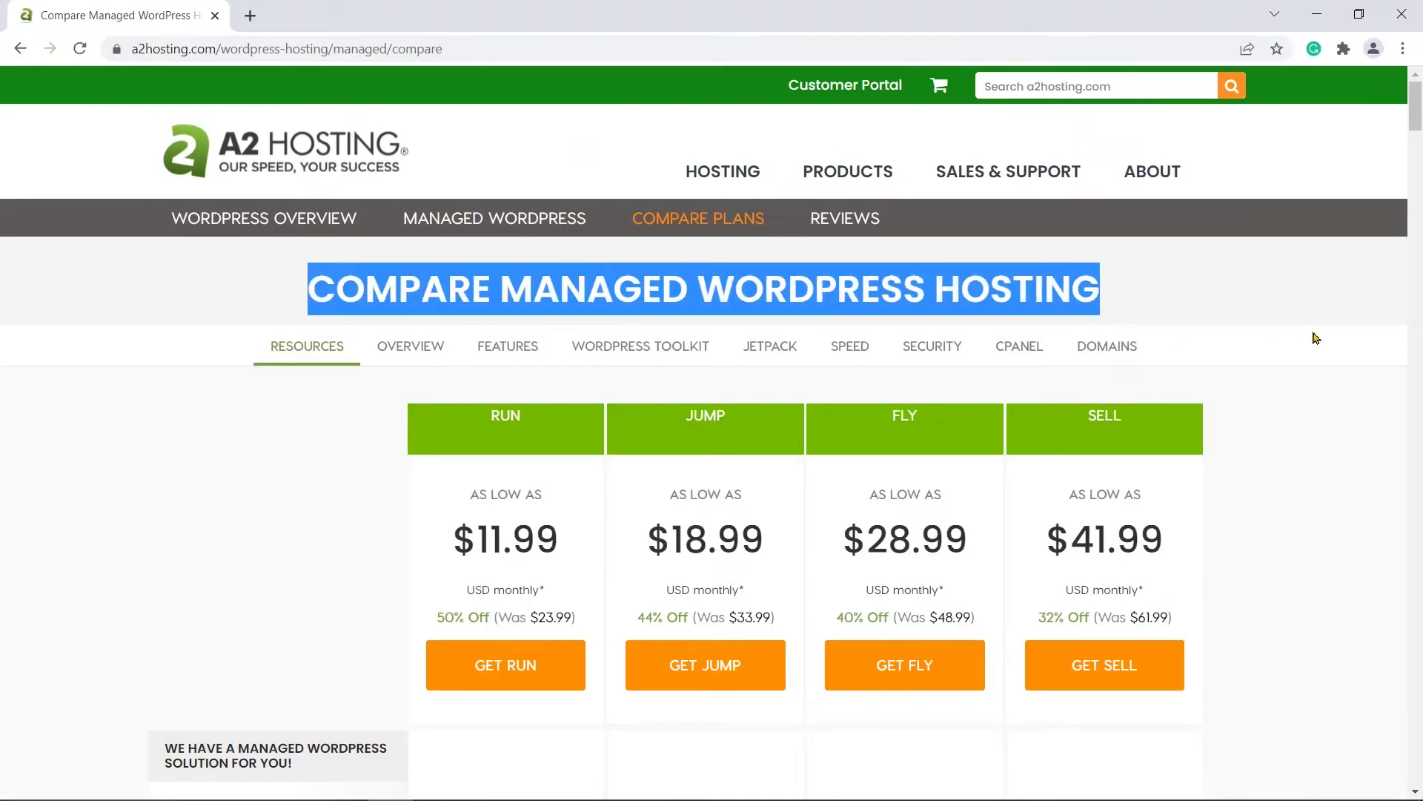
{"action": "scroll", "coordinate": [1287, 410], "scroll_direction": "down", "scroll_amount": 6}
{"action": "scroll", "coordinate": [1287, 413], "scroll_direction": "down", "scroll_amount": 8}
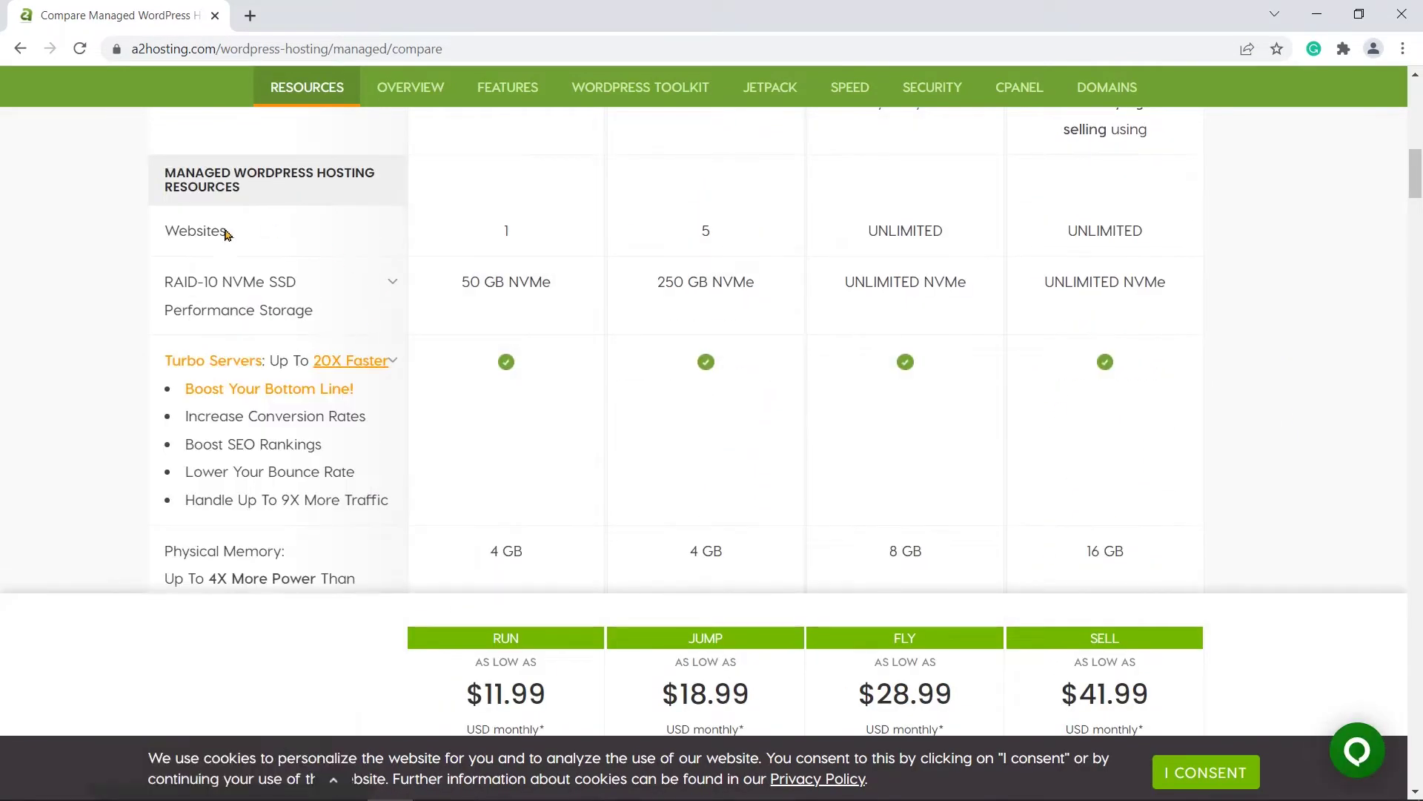
{"action": "scroll", "coordinate": [478, 384], "scroll_direction": "up", "scroll_amount": 3}
{"action": "scroll", "coordinate": [478, 384], "scroll_direction": "up", "scroll_amount": 3}
{"action": "scroll", "coordinate": [345, 459], "scroll_direction": "down", "scroll_amount": 6}
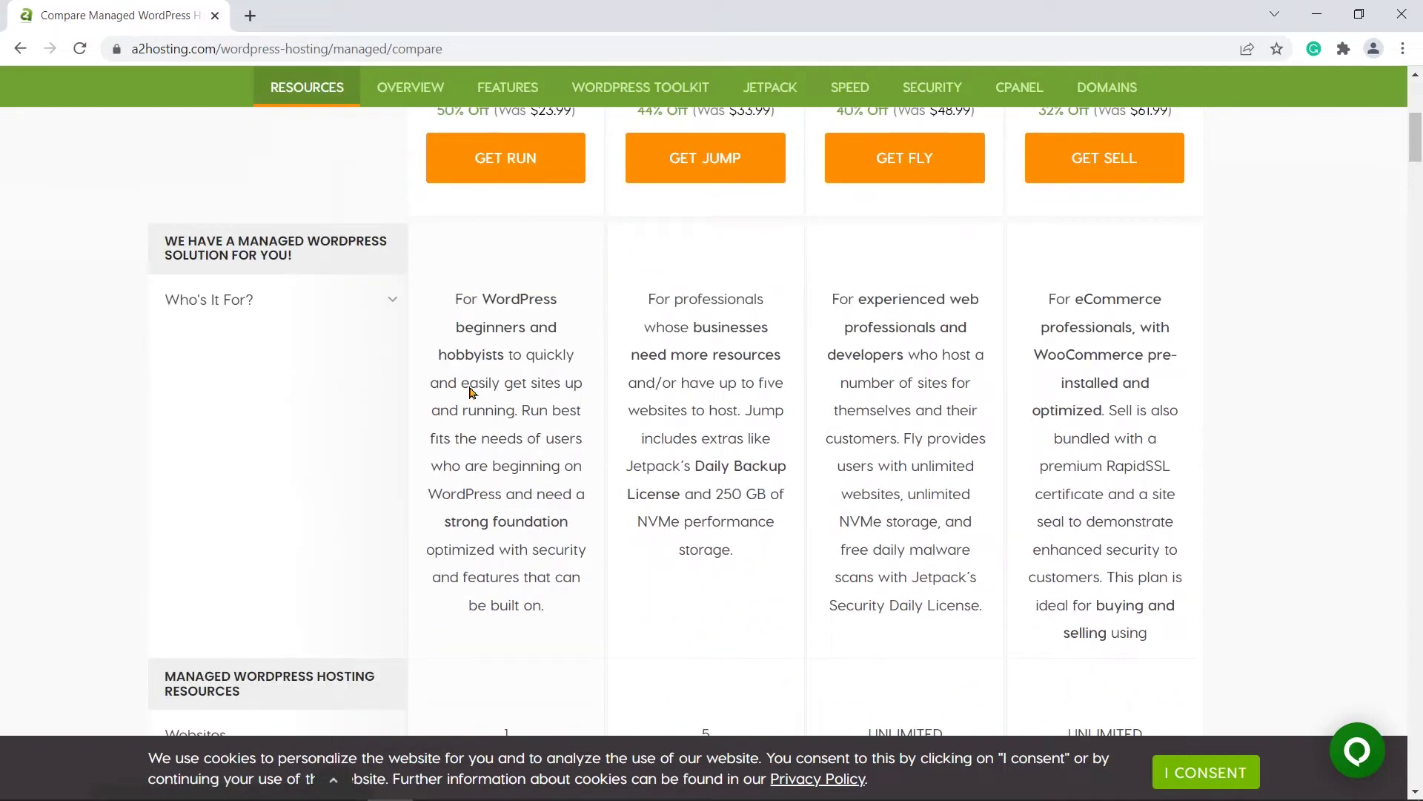
{"action": "scroll", "coordinate": [348, 469], "scroll_direction": "down", "scroll_amount": 20}
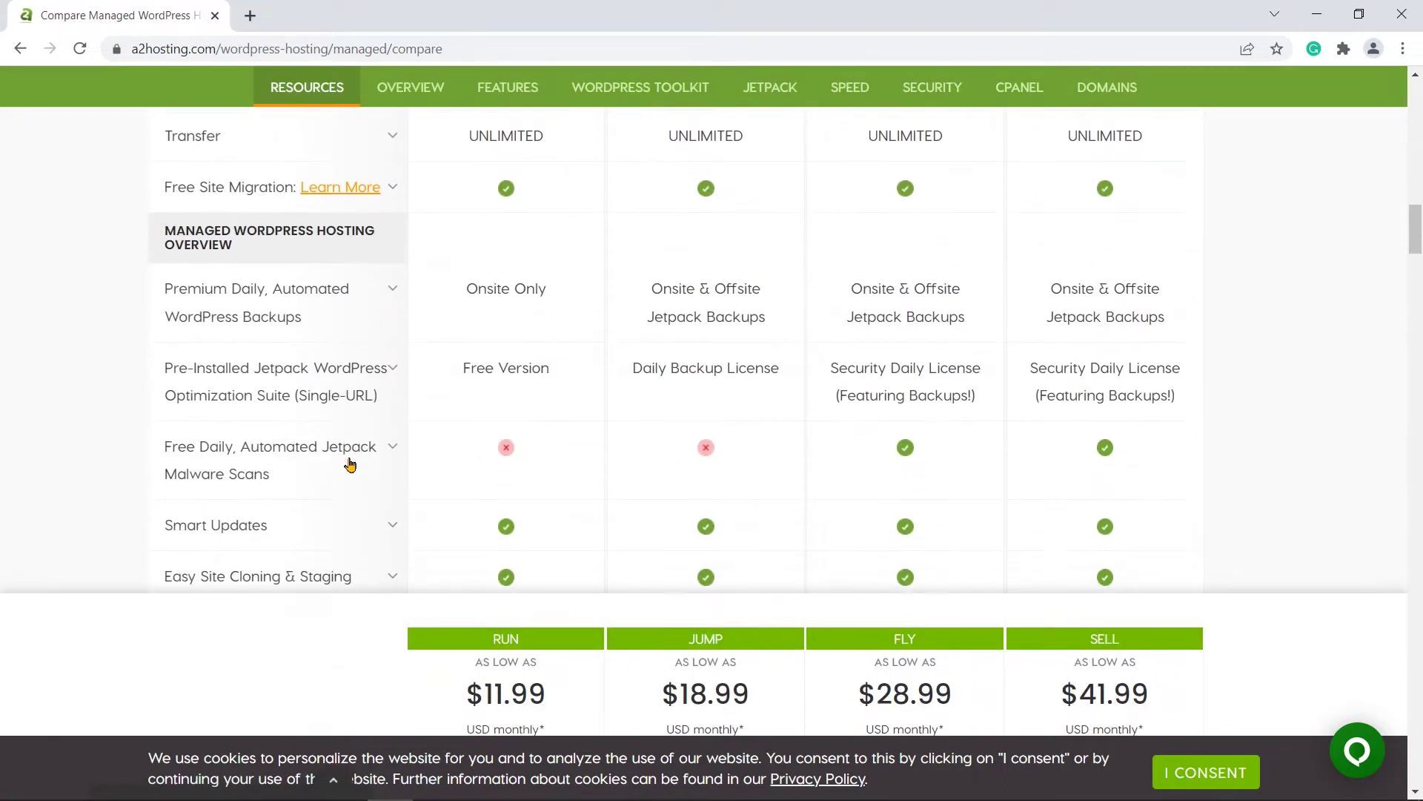
{"action": "scroll", "coordinate": [413, 448], "scroll_direction": "down", "scroll_amount": 5}
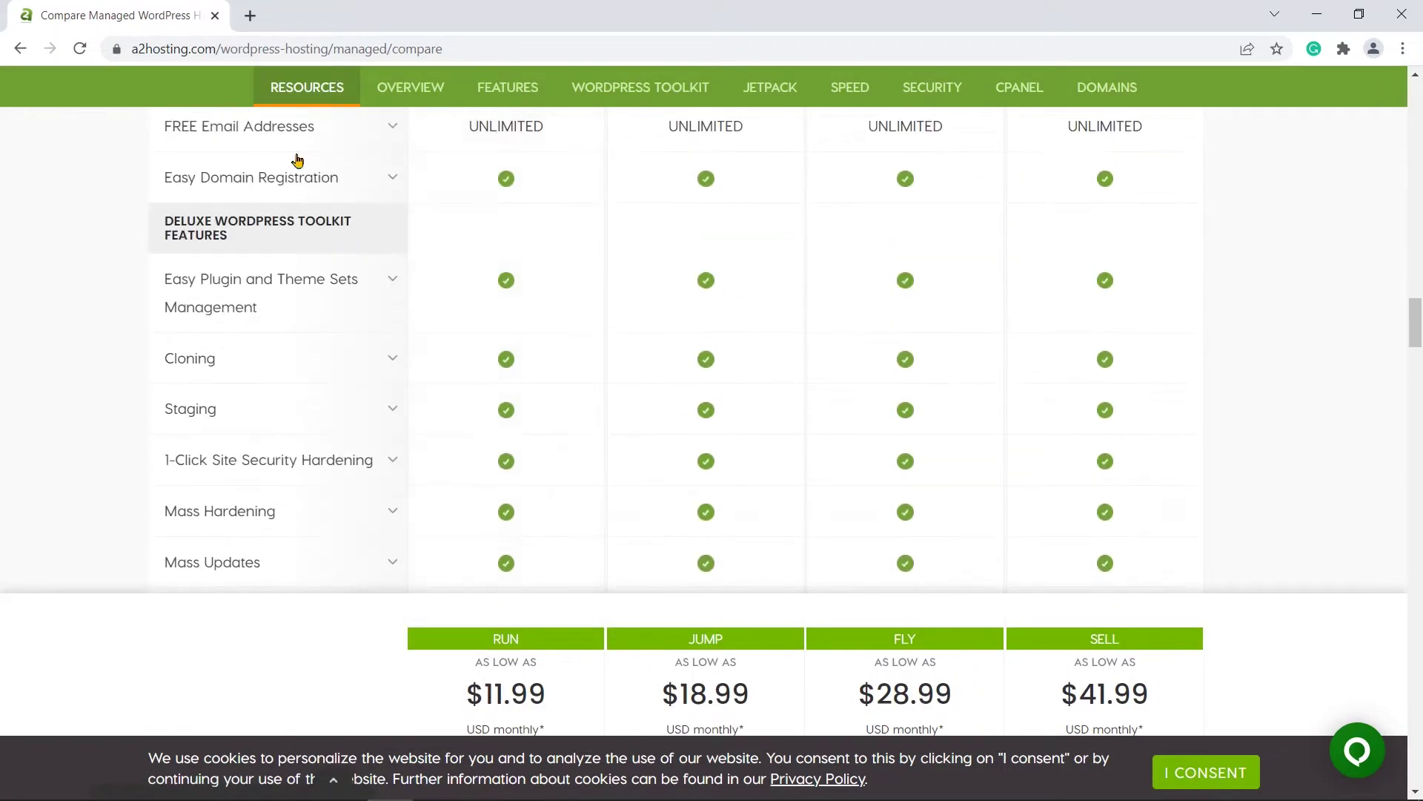
{"action": "left_click", "coordinate": [16, 49]}
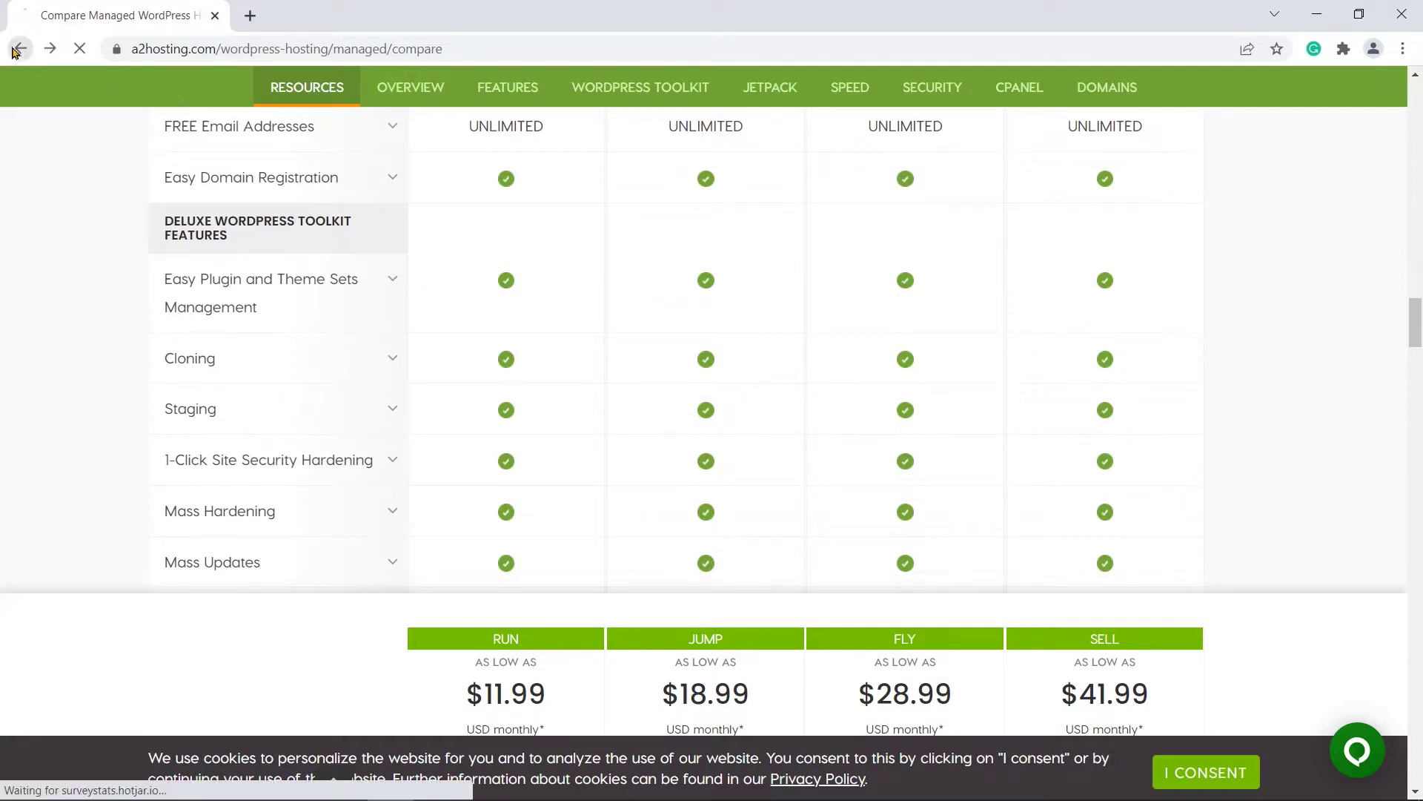
Scroll to the Turbo plan cards and start ordering the Jump plan
{"action": "scroll", "coordinate": [154, 381], "scroll_direction": "down", "scroll_amount": 3}
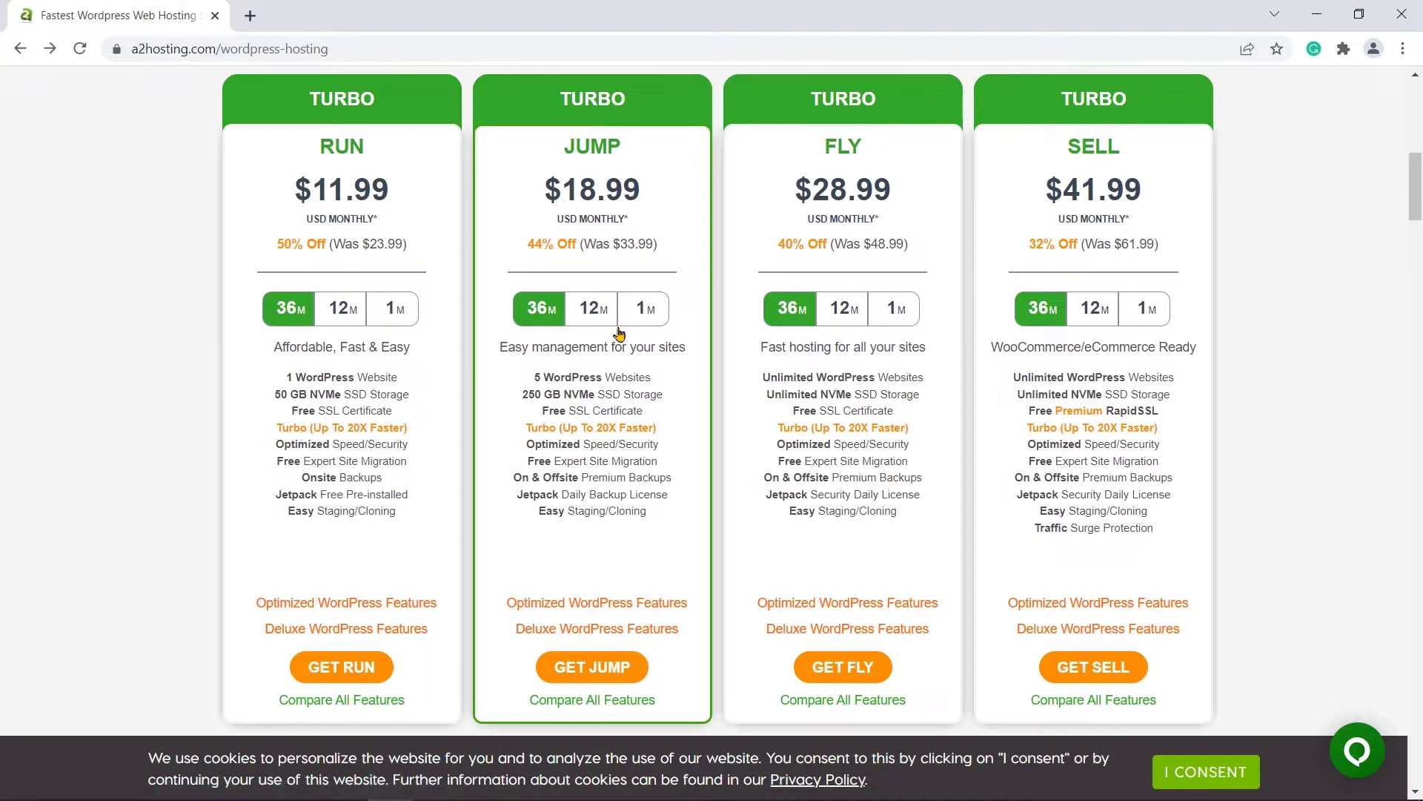
{"action": "left_click", "coordinate": [597, 668]}
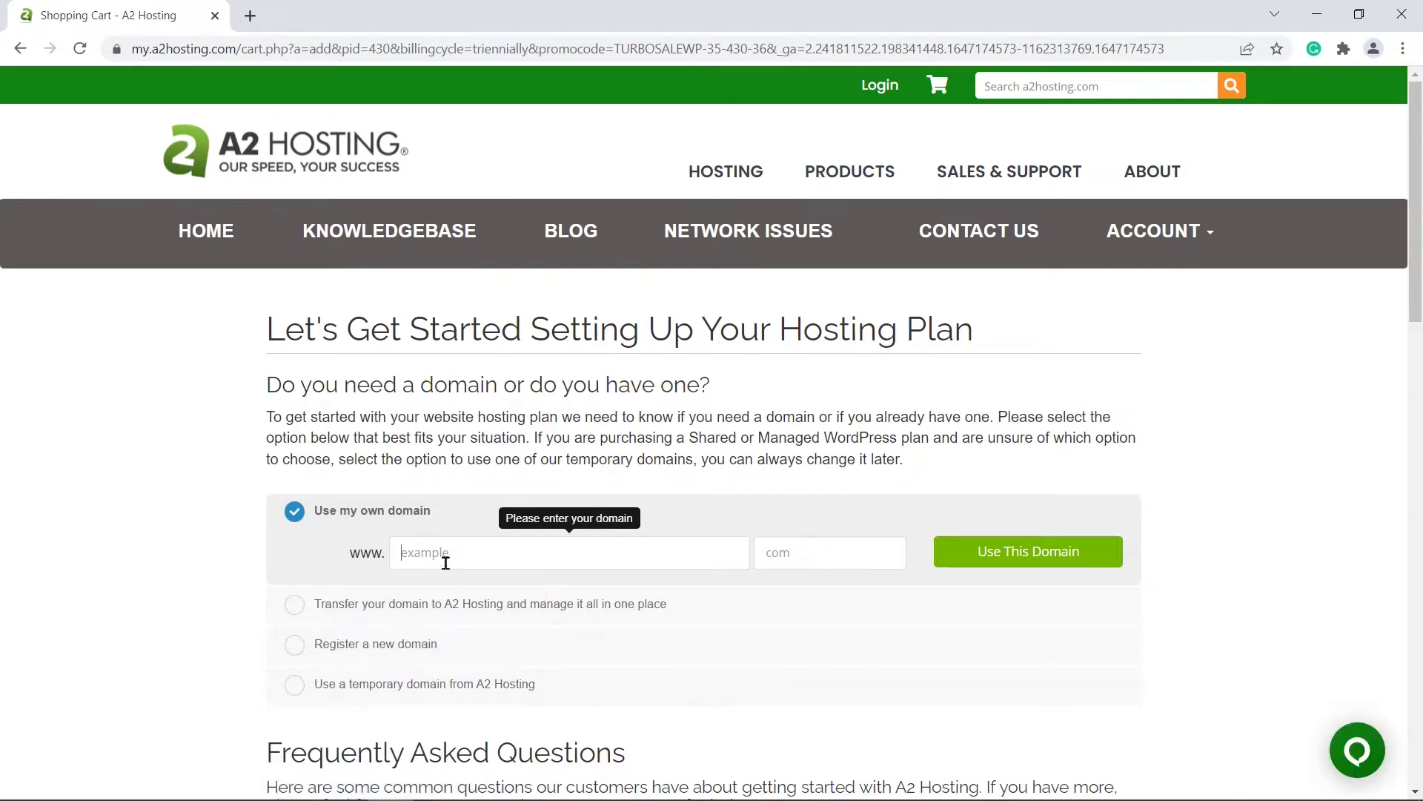
Try the Transfer, Register and temporary-domain options, ending on Register a new domain
{"action": "left_click", "coordinate": [299, 610]}
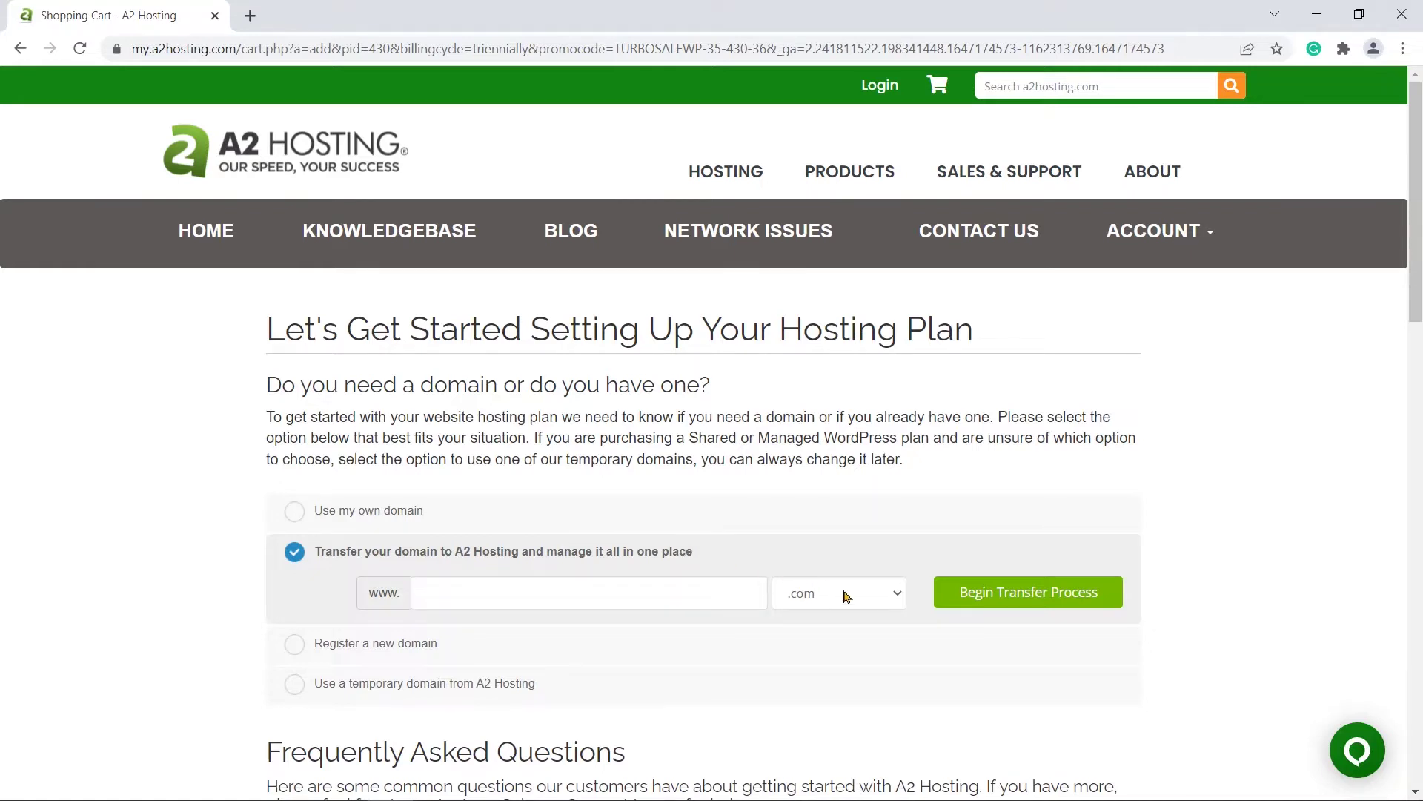
{"action": "left_click", "coordinate": [608, 597]}
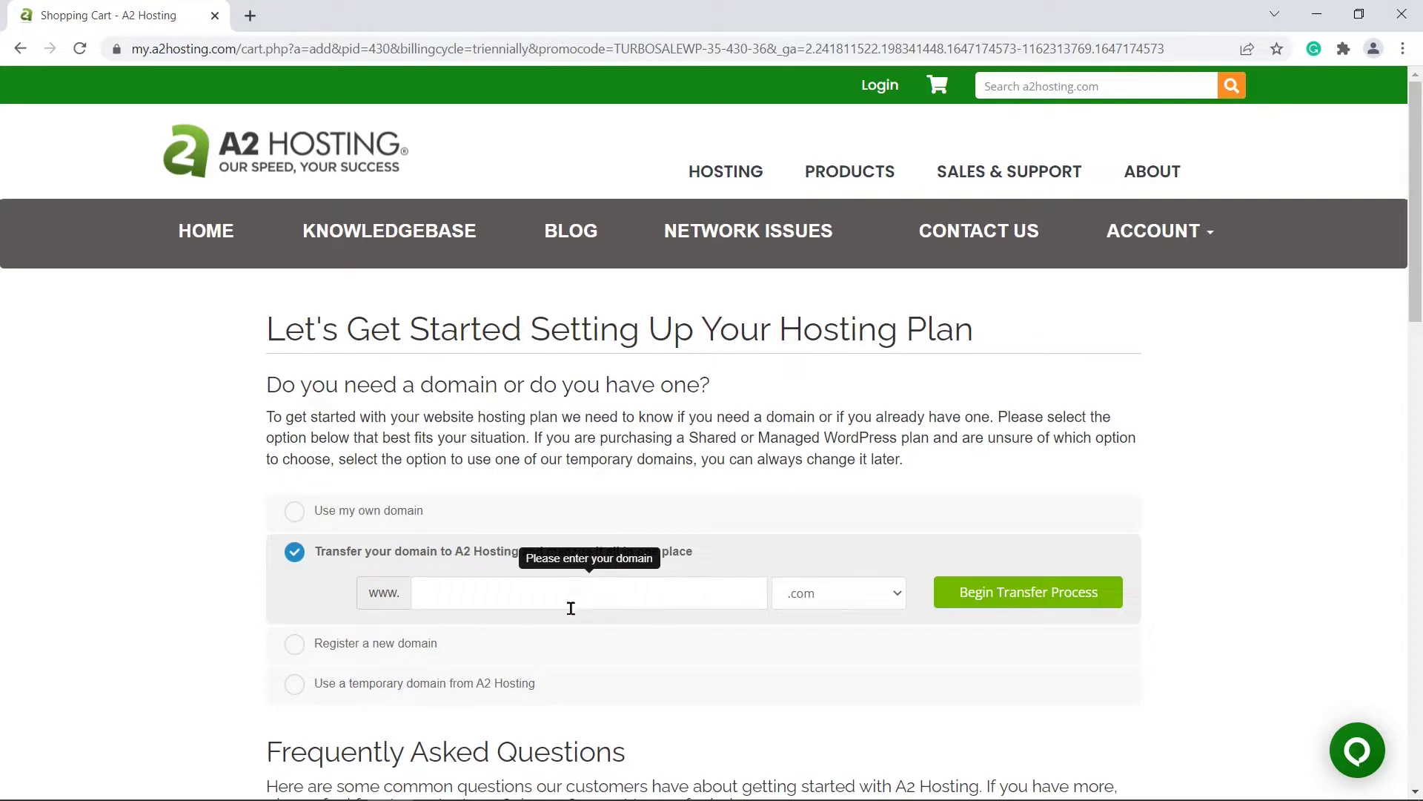
{"action": "left_click", "coordinate": [361, 656]}
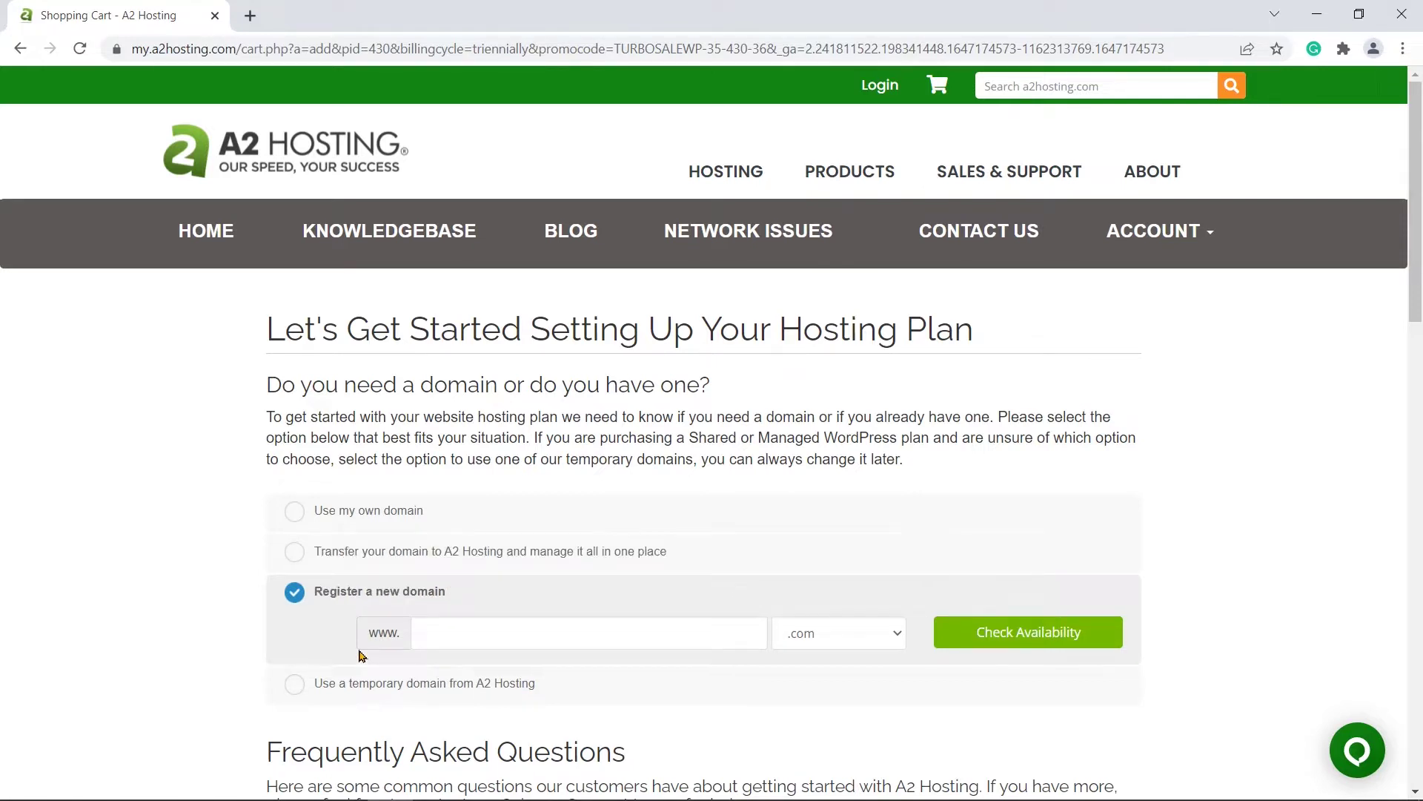
{"action": "left_click", "coordinate": [419, 641]}
{"action": "left_click", "coordinate": [421, 685]}
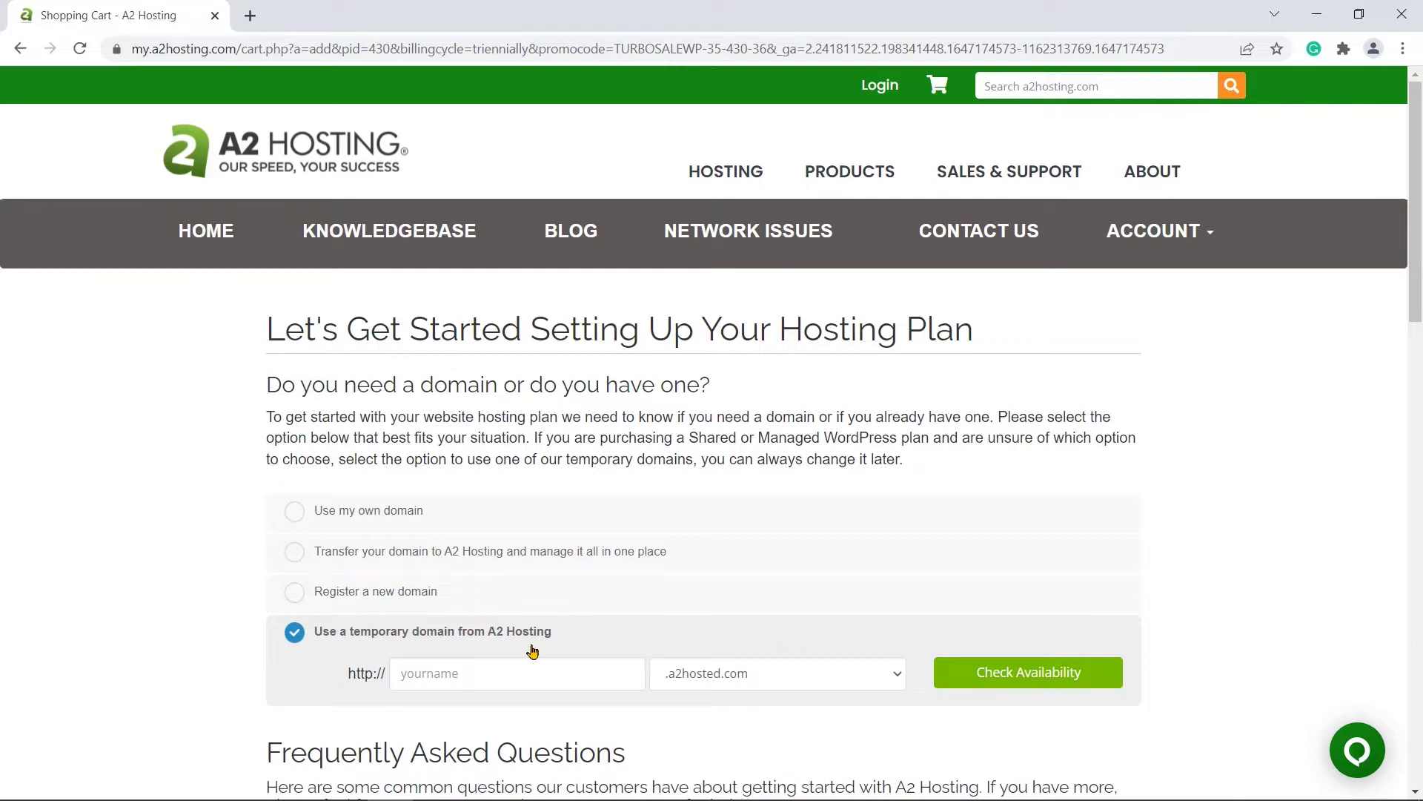
{"action": "left_click", "coordinate": [379, 600]}
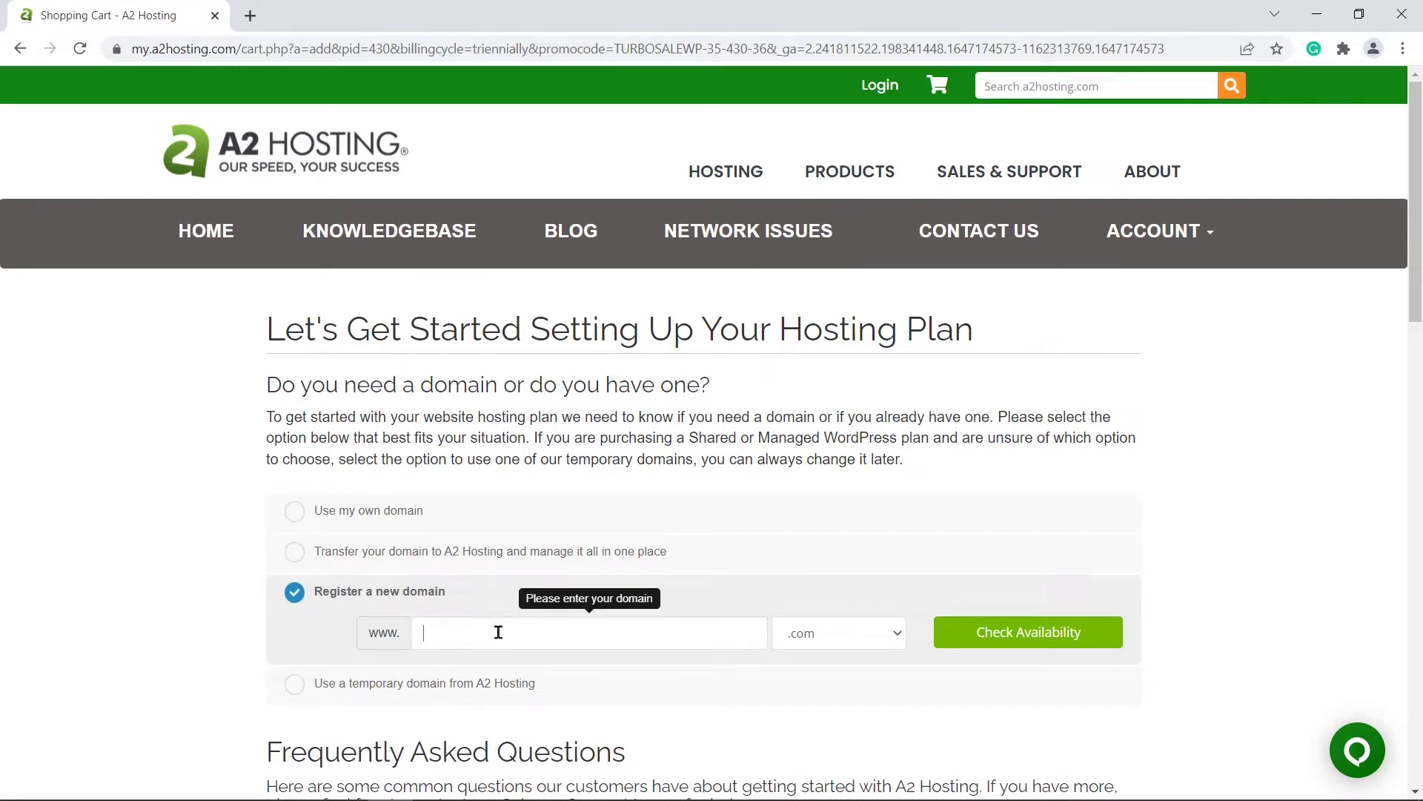
Confirm clothingchemistry.com is available at $16.99 and continue to the hosting configuration
{"action": "type", "text": "clothingchemistry"}
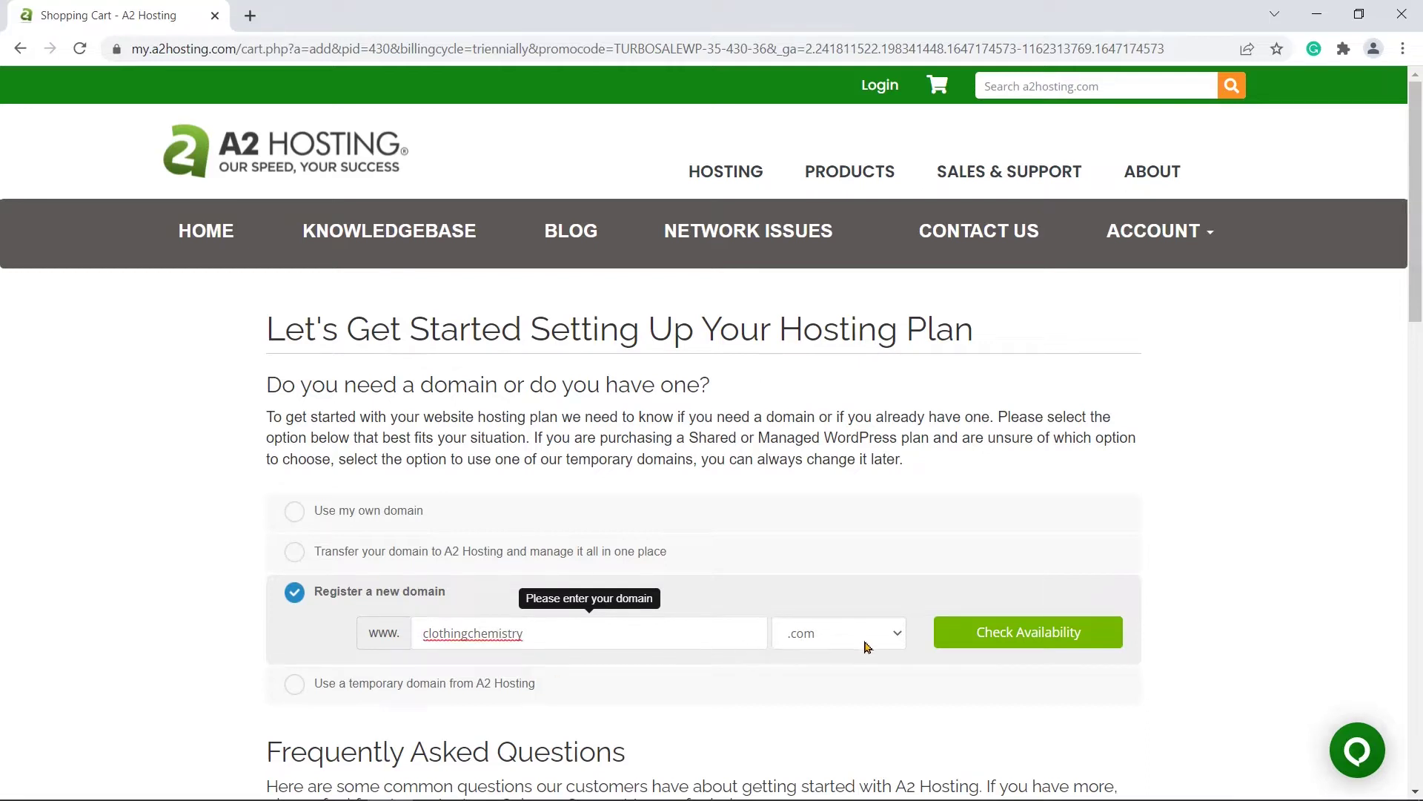
{"action": "left_click", "coordinate": [982, 637]}
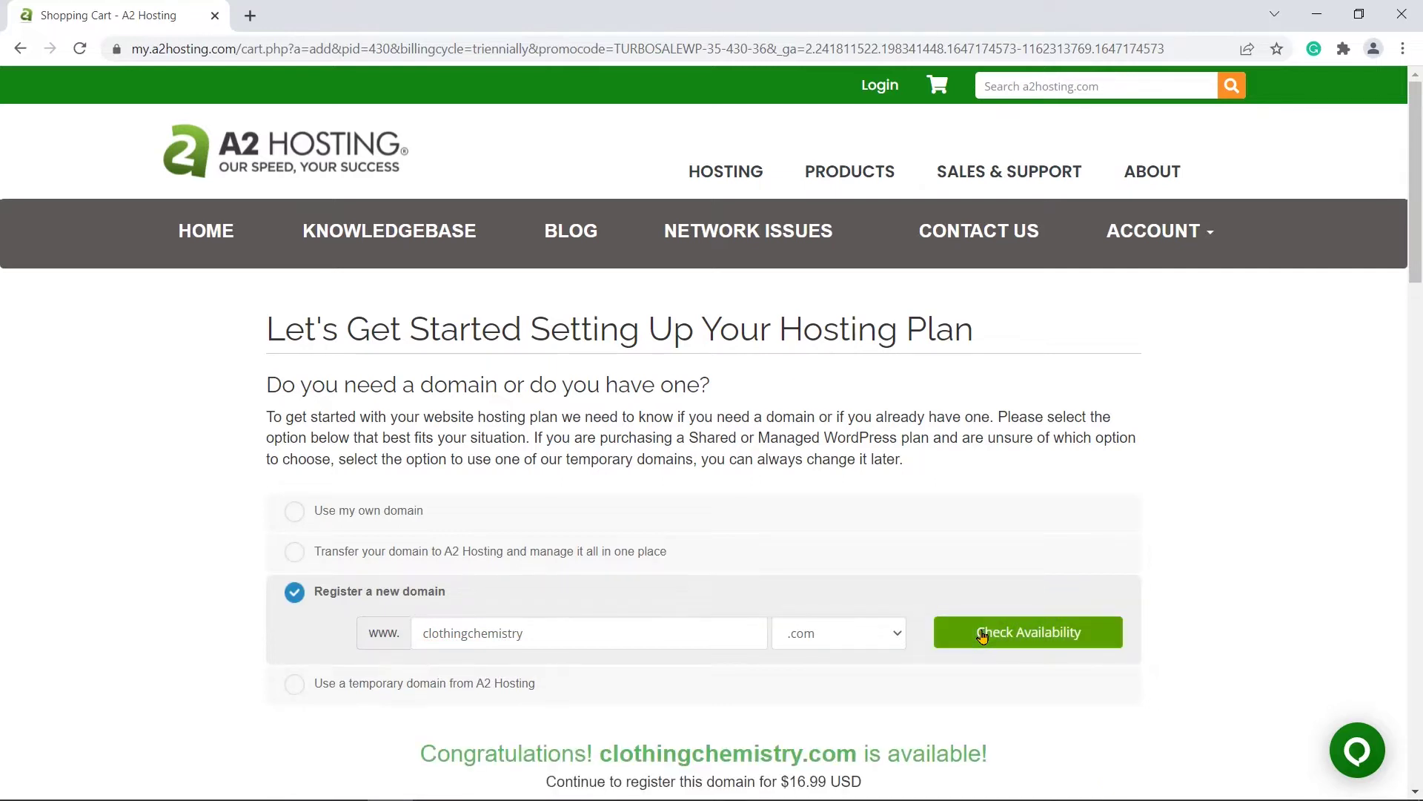
{"action": "scroll", "coordinate": [982, 637], "scroll_direction": "down", "scroll_amount": 3}
{"action": "left_click_drag", "start_coordinate": [420, 474], "coordinate": [1025, 496]}
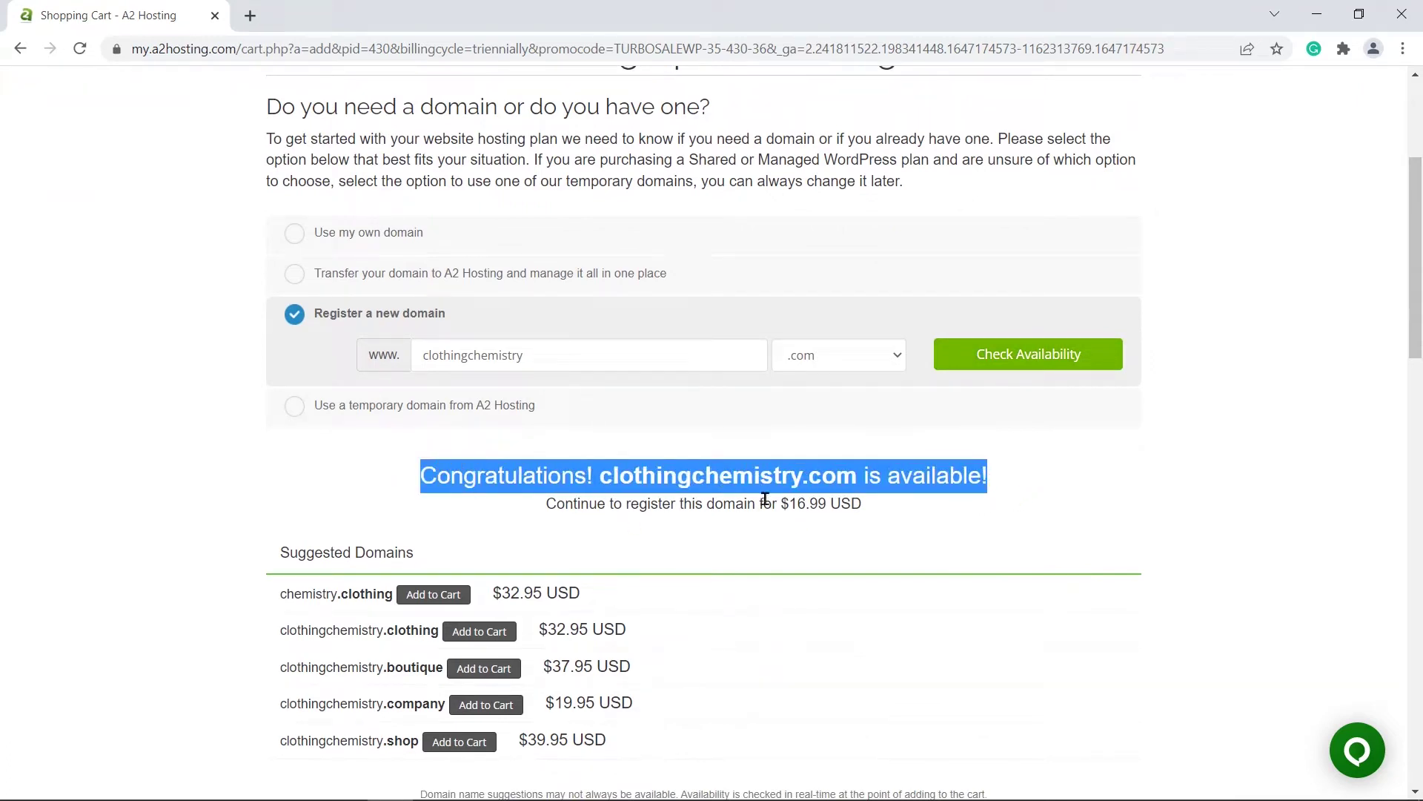
{"action": "left_click_drag", "start_coordinate": [547, 508], "coordinate": [888, 506]}
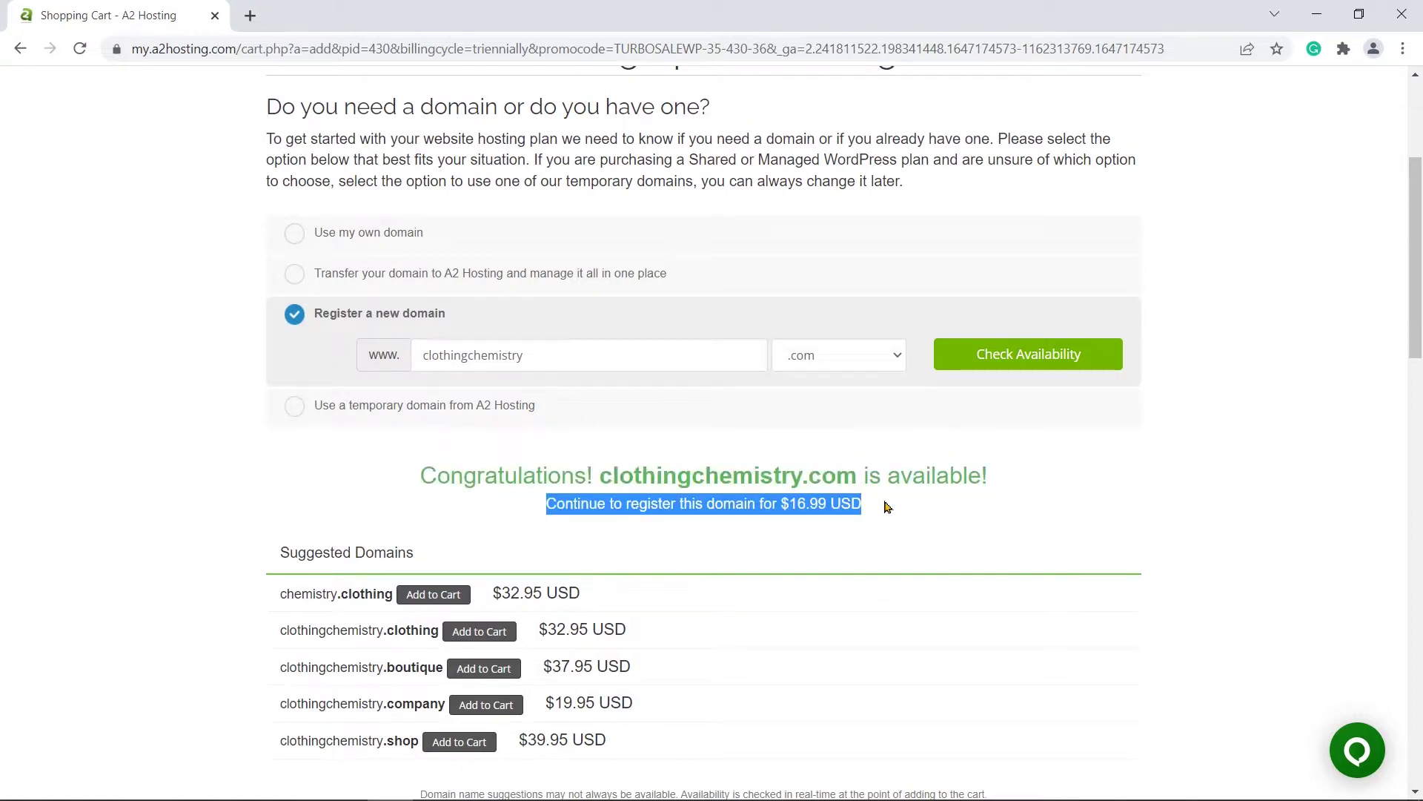
{"action": "triple_click", "coordinate": [335, 550]}
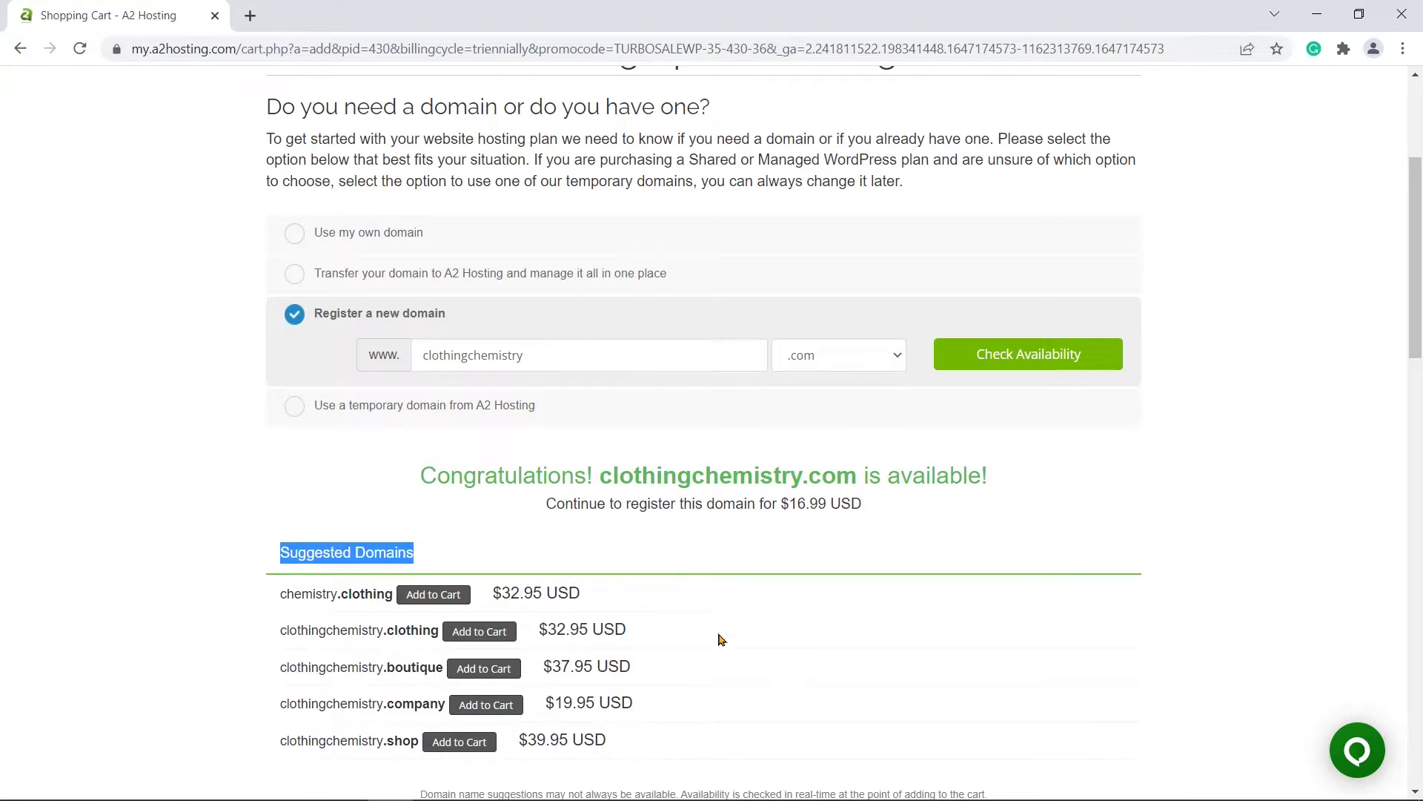
{"action": "scroll", "coordinate": [718, 639], "scroll_direction": "down", "scroll_amount": 5}
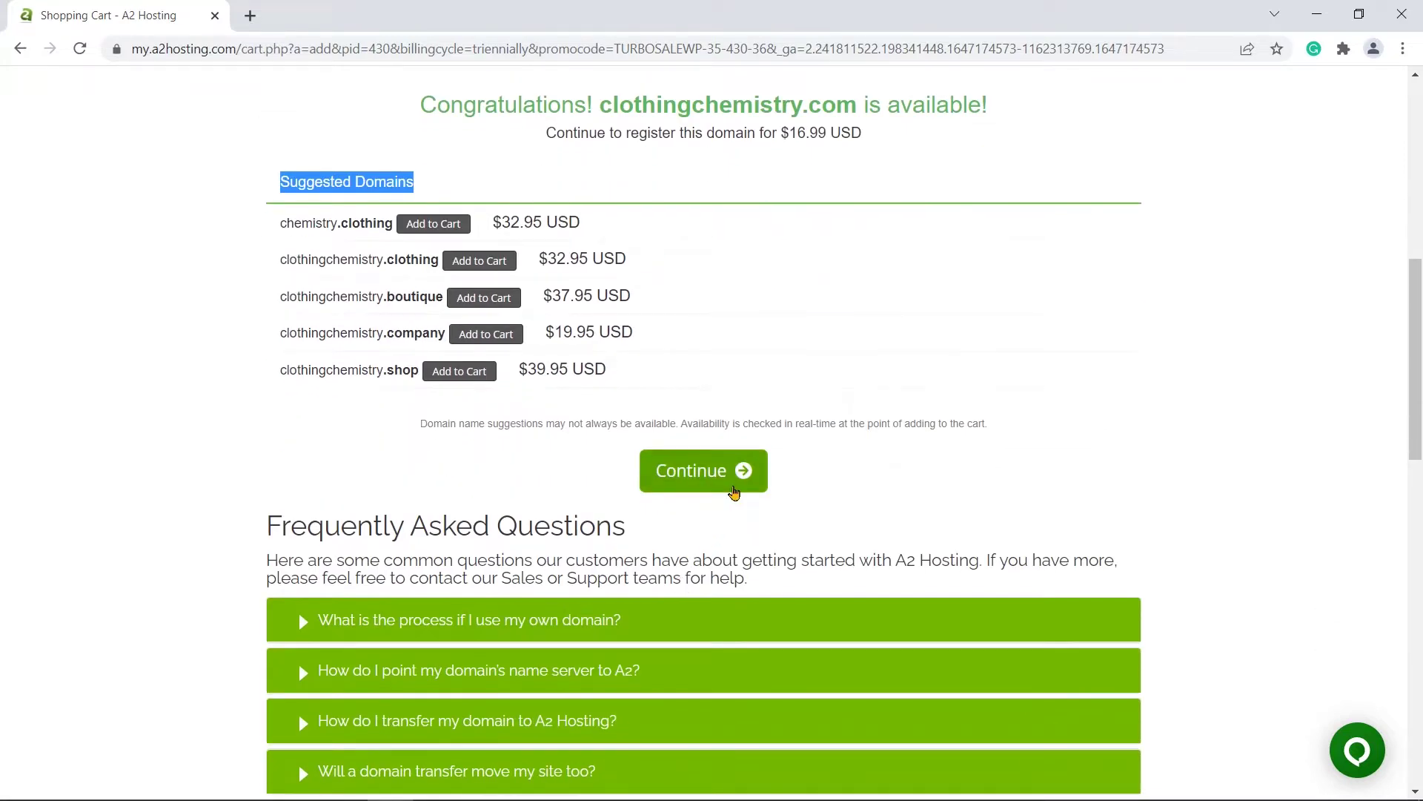
{"action": "left_click", "coordinate": [734, 492]}
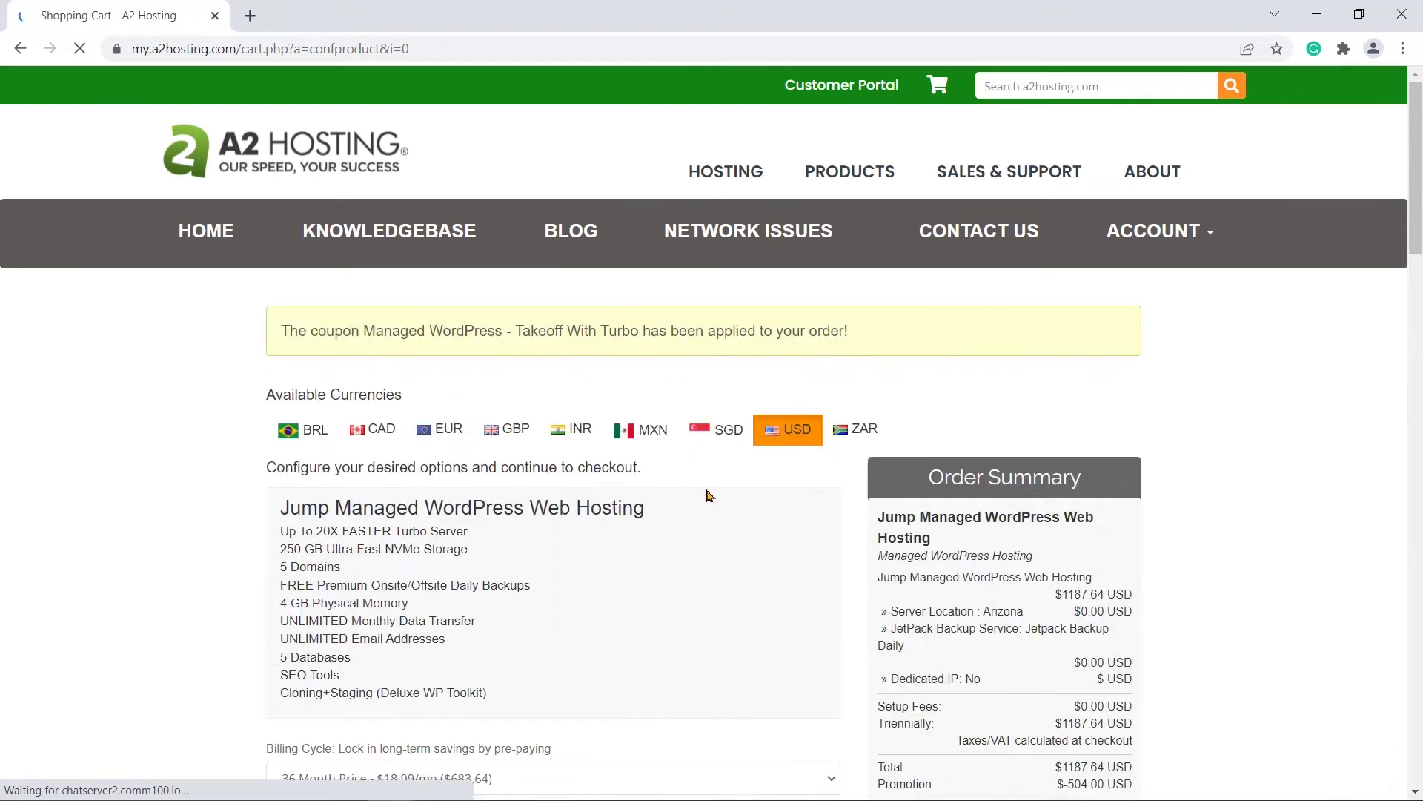
Keep the '36 Month Price - $18.99/mo' billing cycle, totalling $683.64
{"action": "scroll", "coordinate": [504, 438], "scroll_direction": "down", "scroll_amount": 1}
{"action": "left_click_drag", "start_coordinate": [267, 302], "coordinate": [406, 300]}
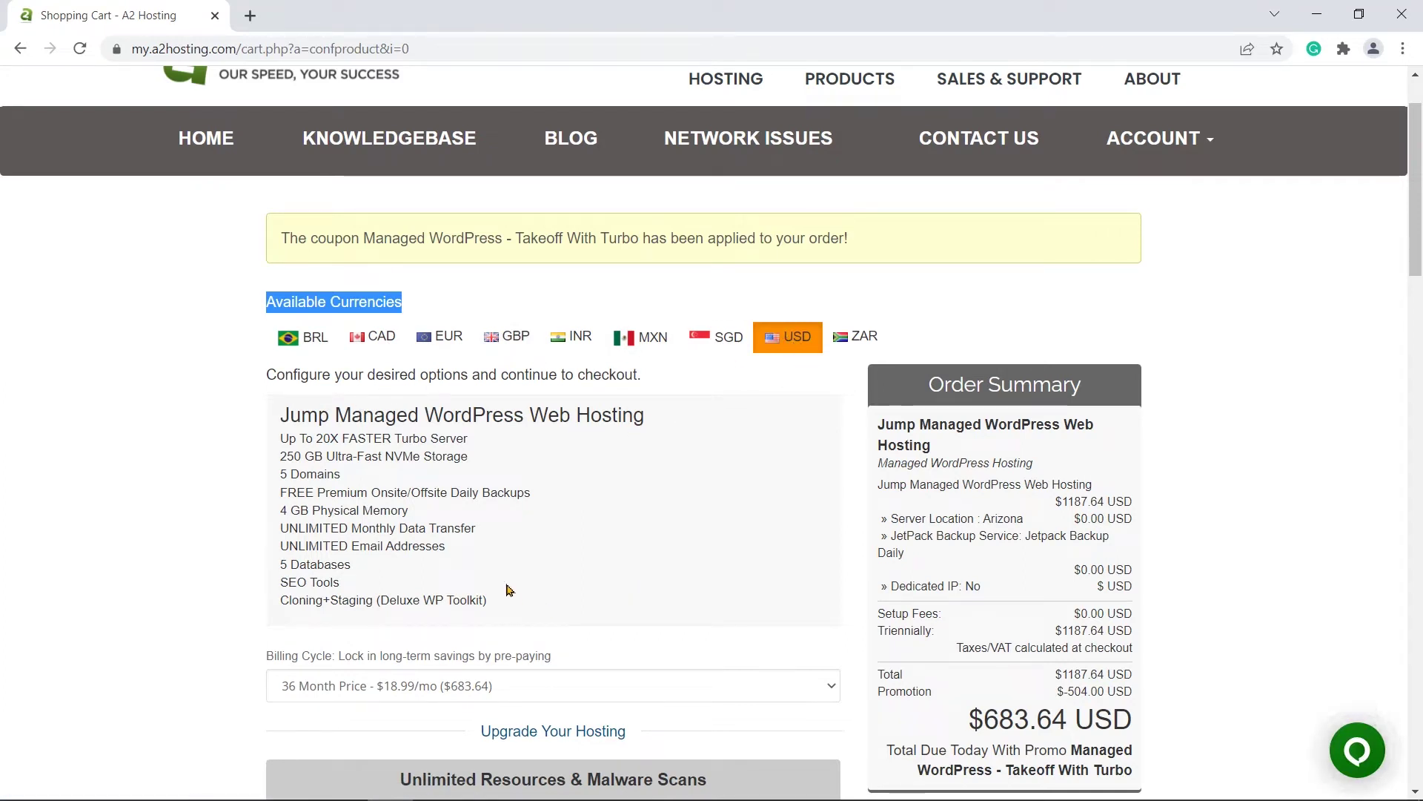
{"action": "scroll", "coordinate": [594, 518], "scroll_direction": "down", "scroll_amount": 3}
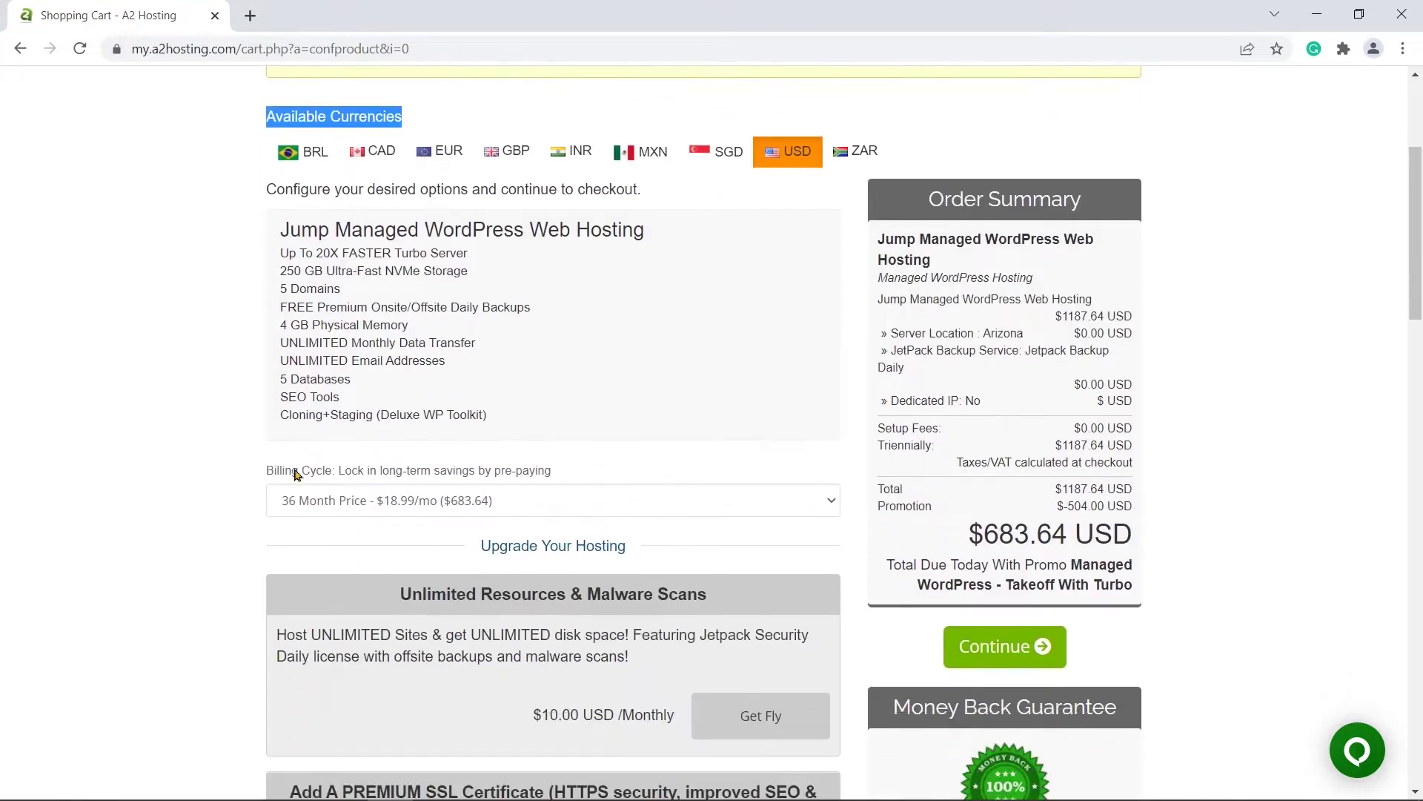
{"action": "triple_click", "coordinate": [295, 473]}
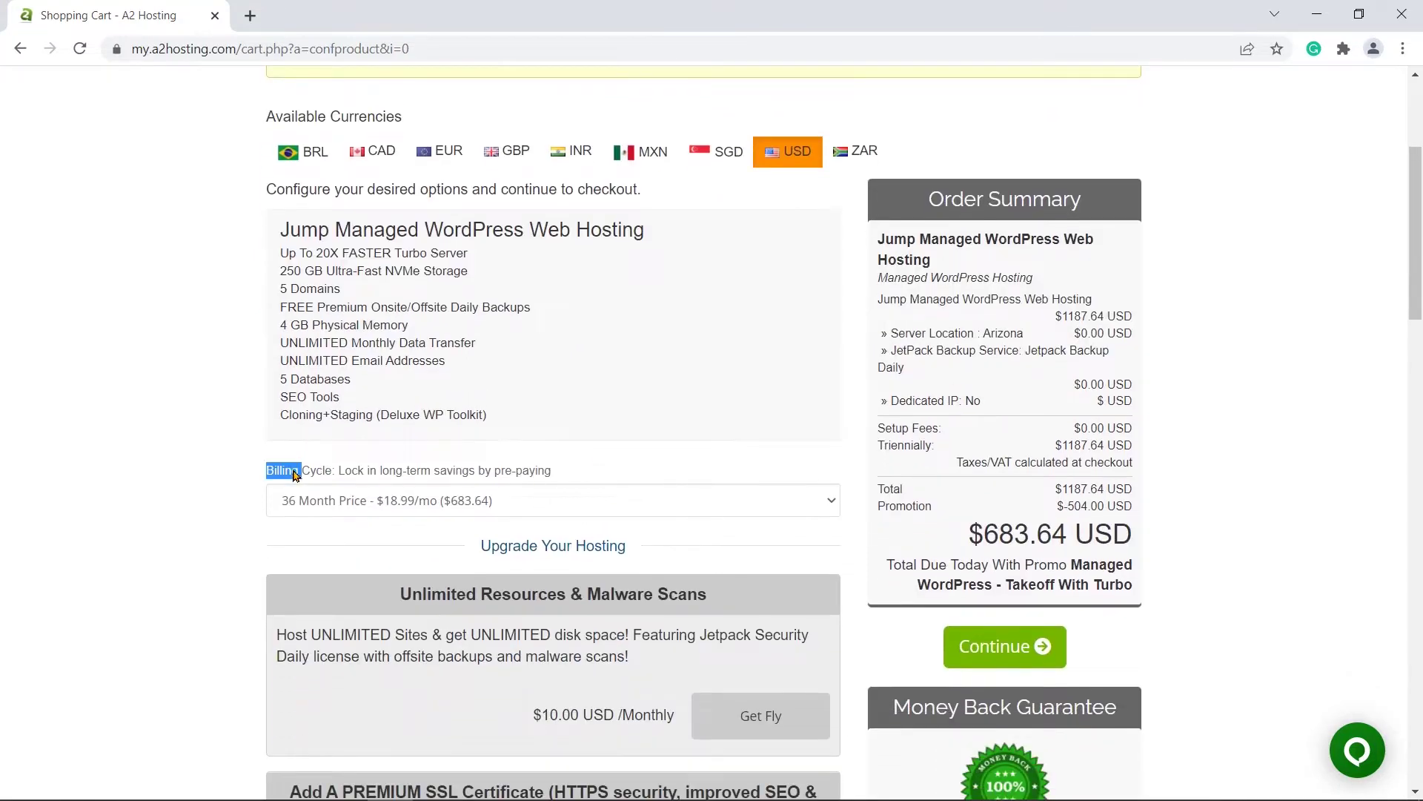
{"action": "left_click", "coordinate": [662, 505]}
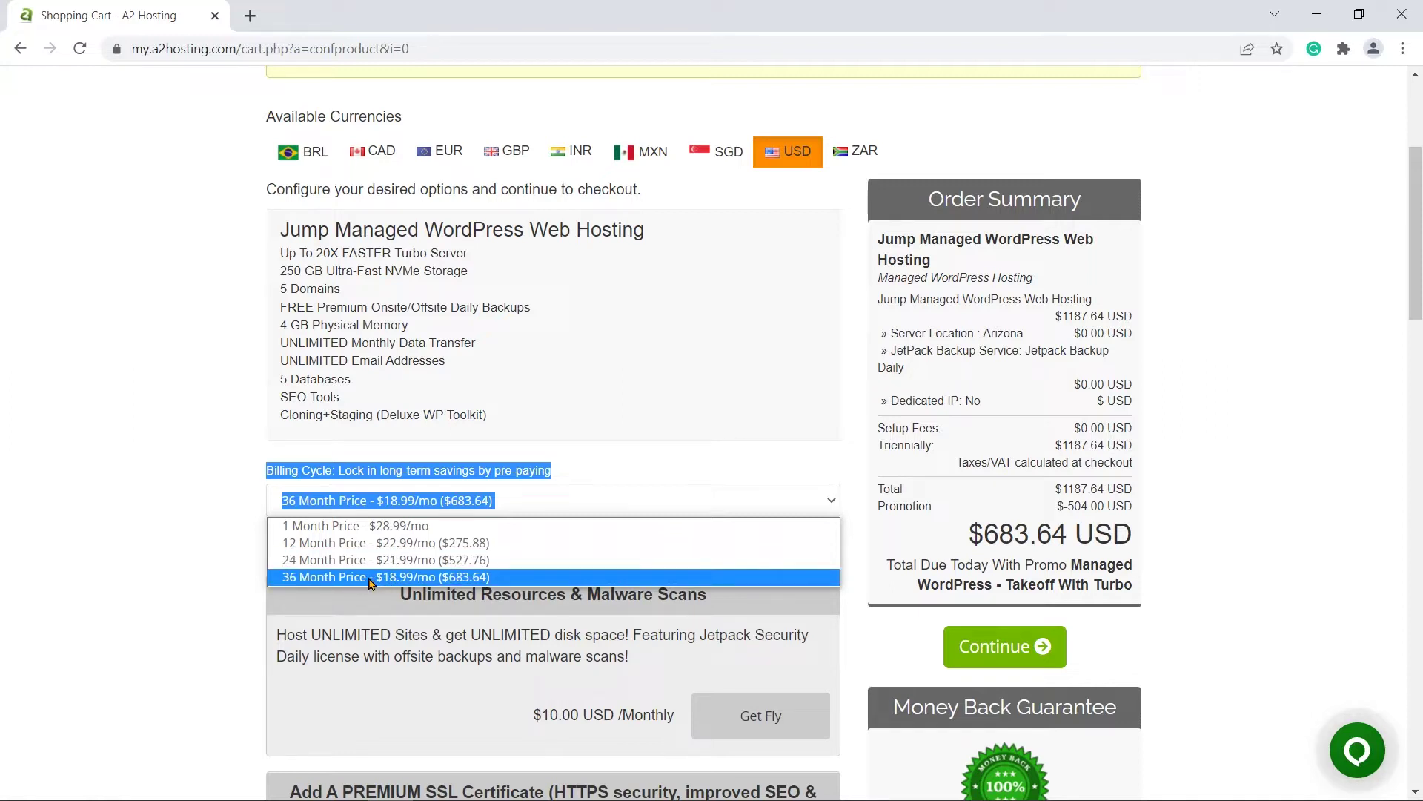
{"action": "left_click", "coordinate": [371, 577]}
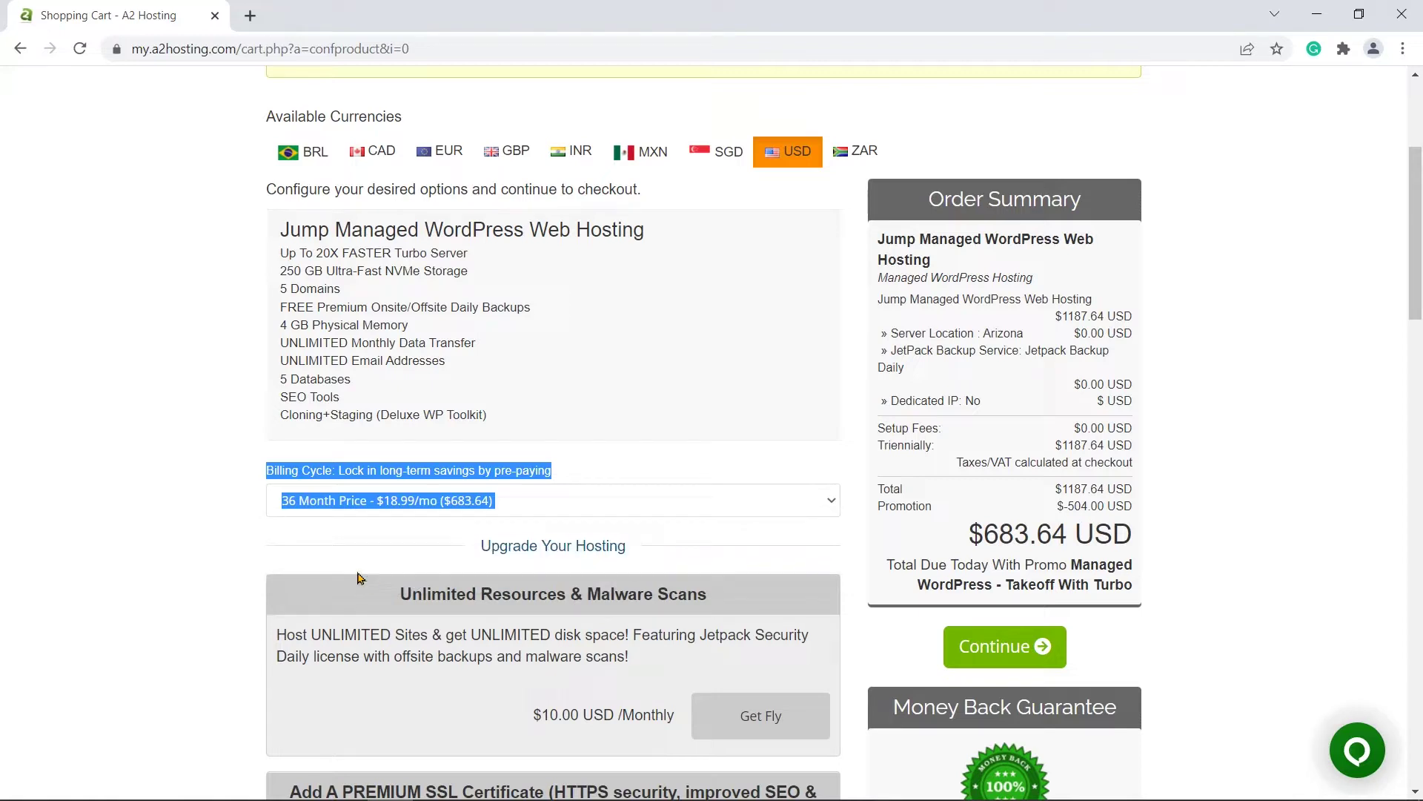
{"action": "left_click", "coordinate": [246, 555]}
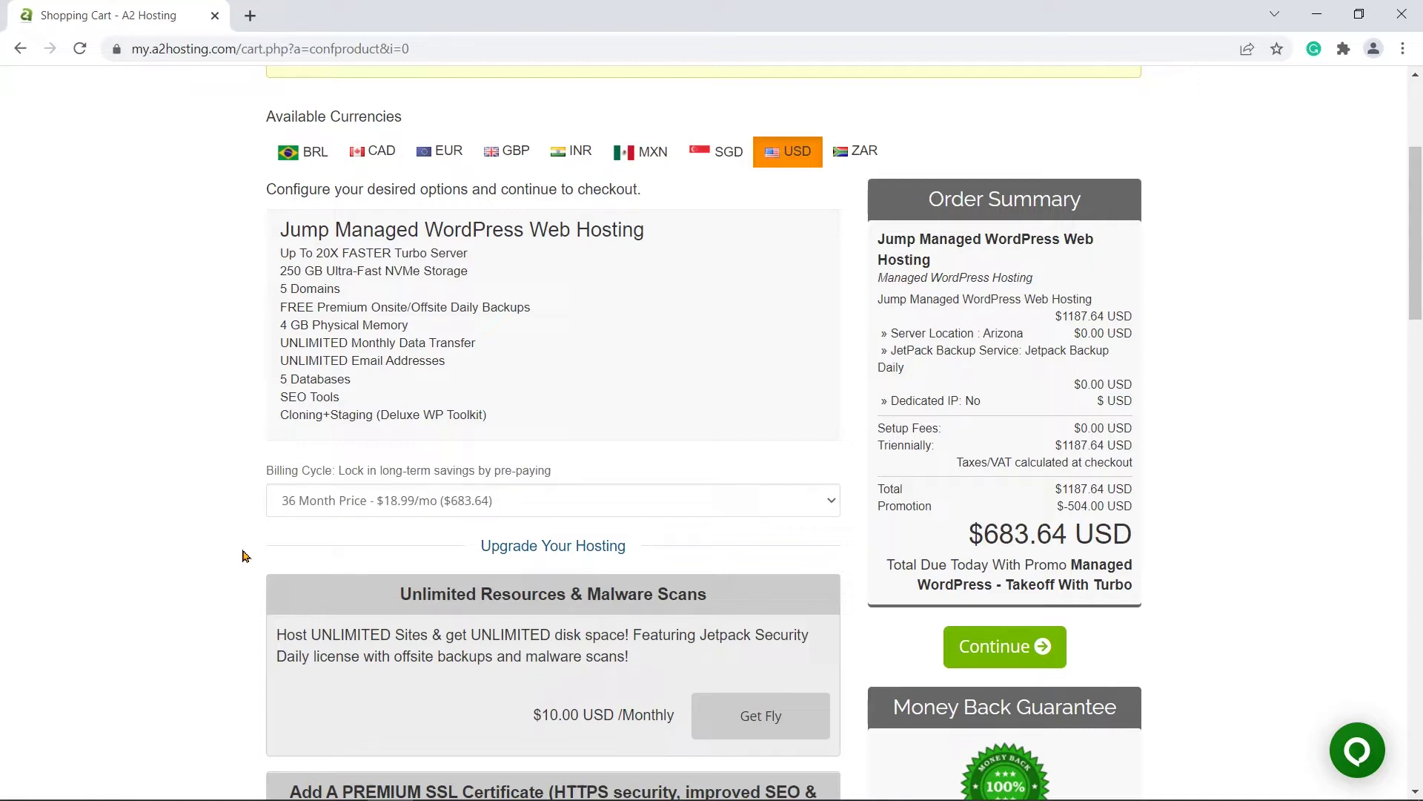
{"action": "scroll", "coordinate": [246, 556], "scroll_direction": "down", "scroll_amount": 4}
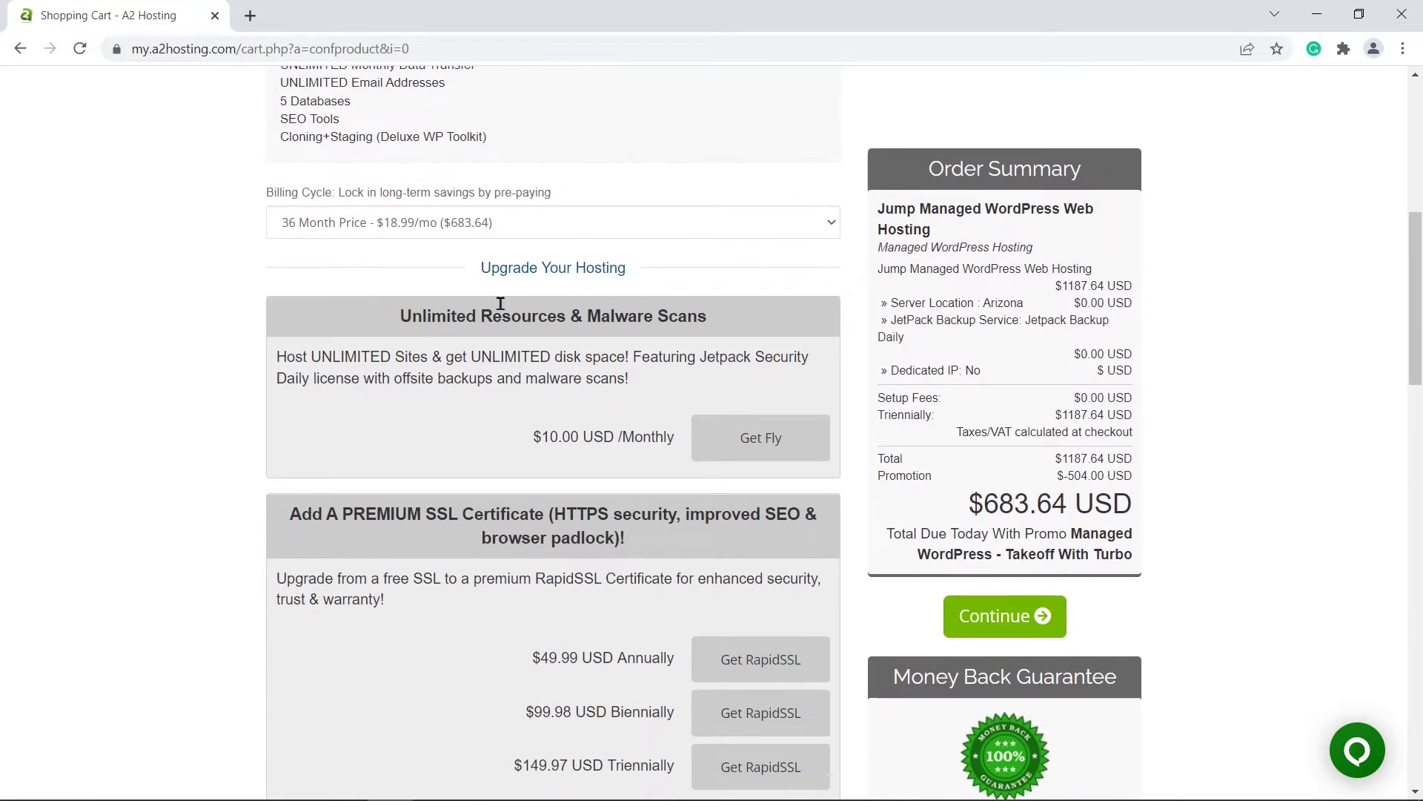
{"action": "triple_click", "coordinate": [526, 264]}
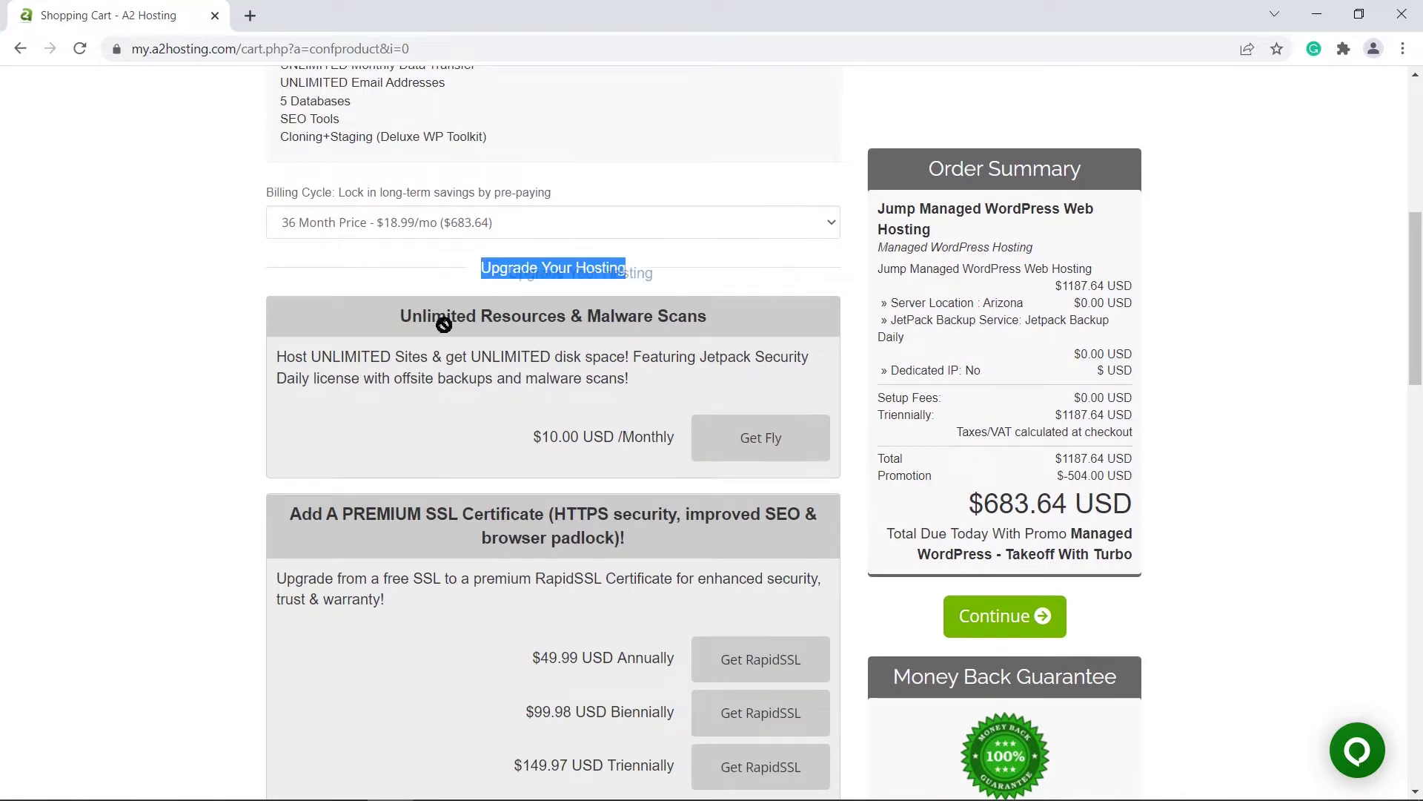
{"action": "triple_click", "coordinate": [566, 318]}
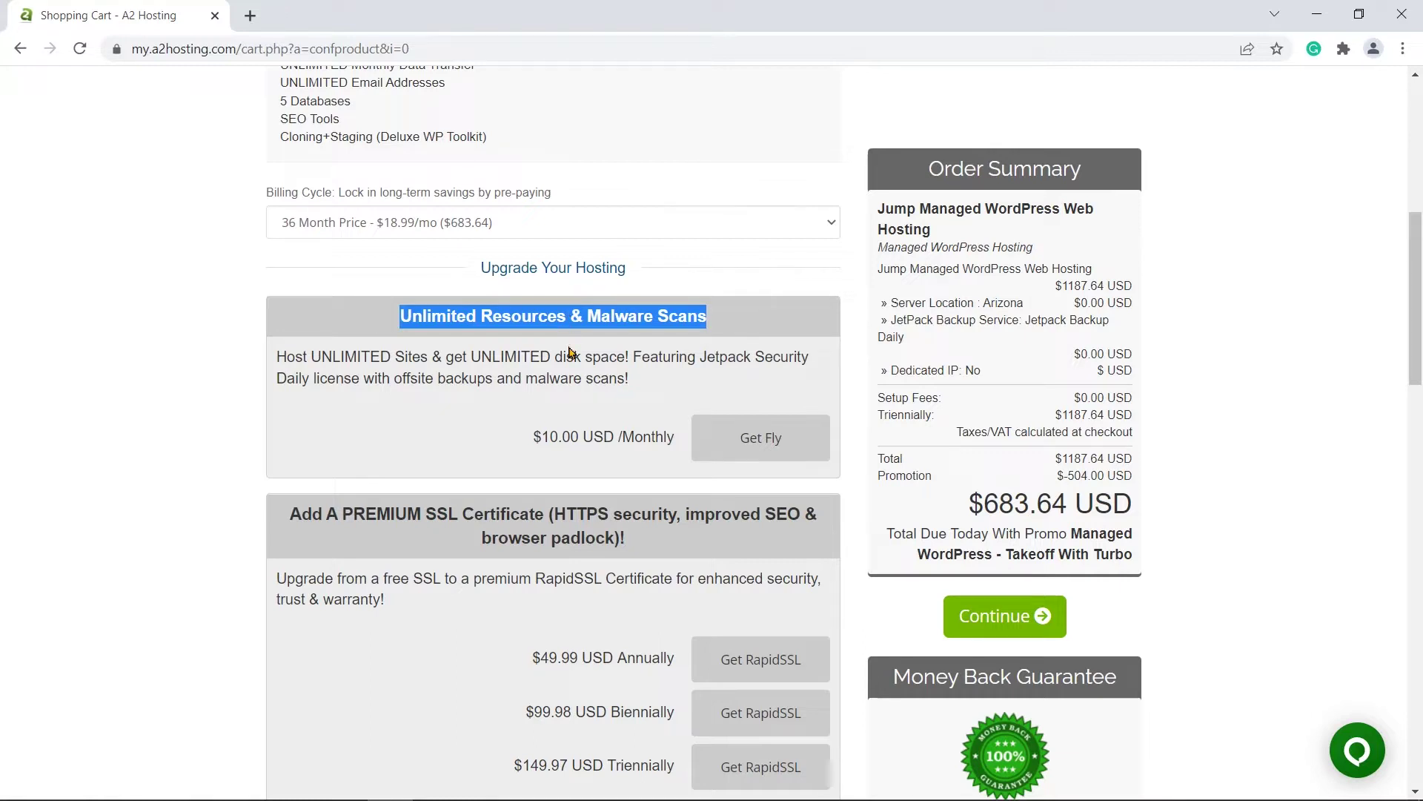
{"action": "left_click_drag", "start_coordinate": [535, 439], "coordinate": [671, 437]}
{"action": "left_click", "coordinate": [671, 439]}
{"action": "scroll", "coordinate": [670, 445], "scroll_direction": "down", "scroll_amount": 1}
{"action": "scroll", "coordinate": [670, 455], "scroll_direction": "down", "scroll_amount": 1}
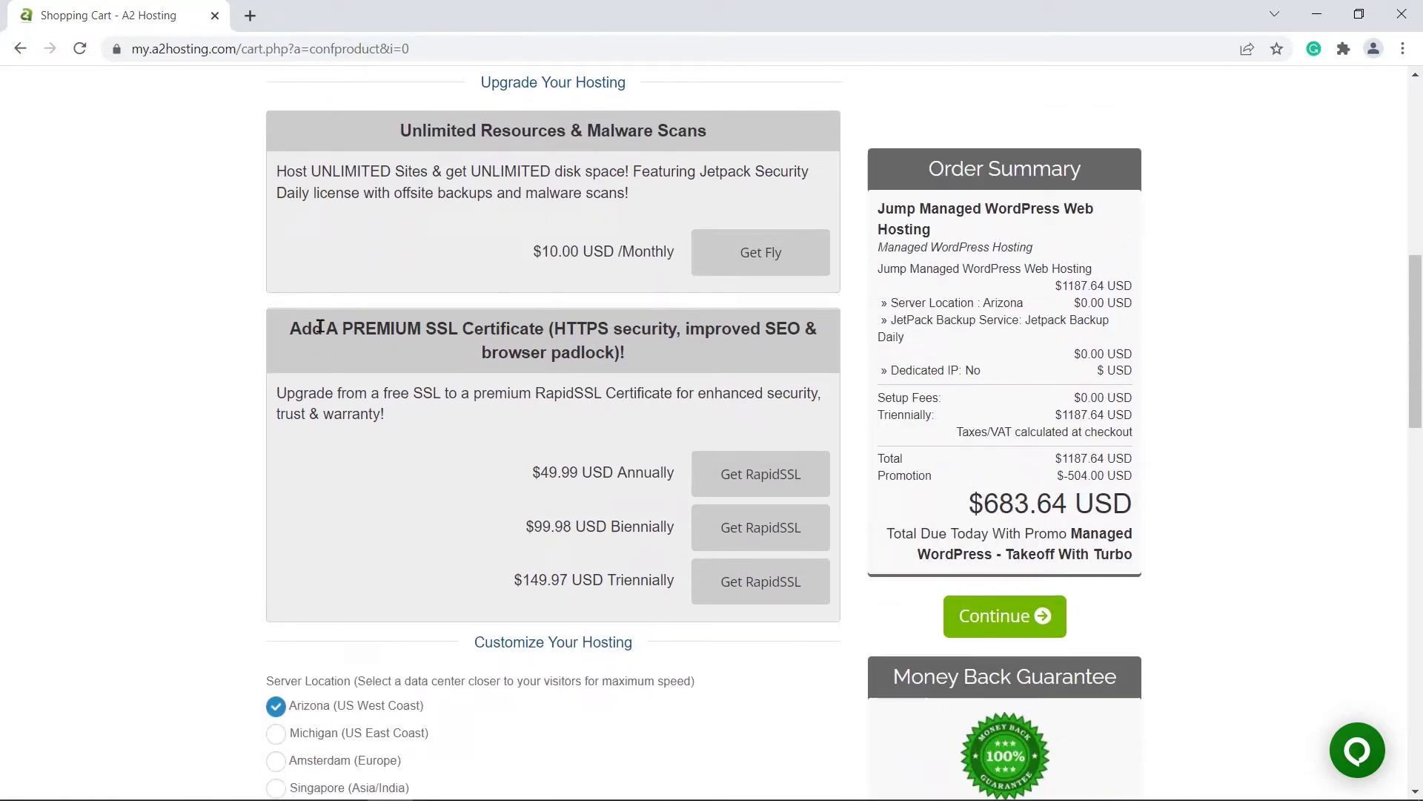
{"action": "left_click_drag", "start_coordinate": [289, 328], "coordinate": [546, 320]}
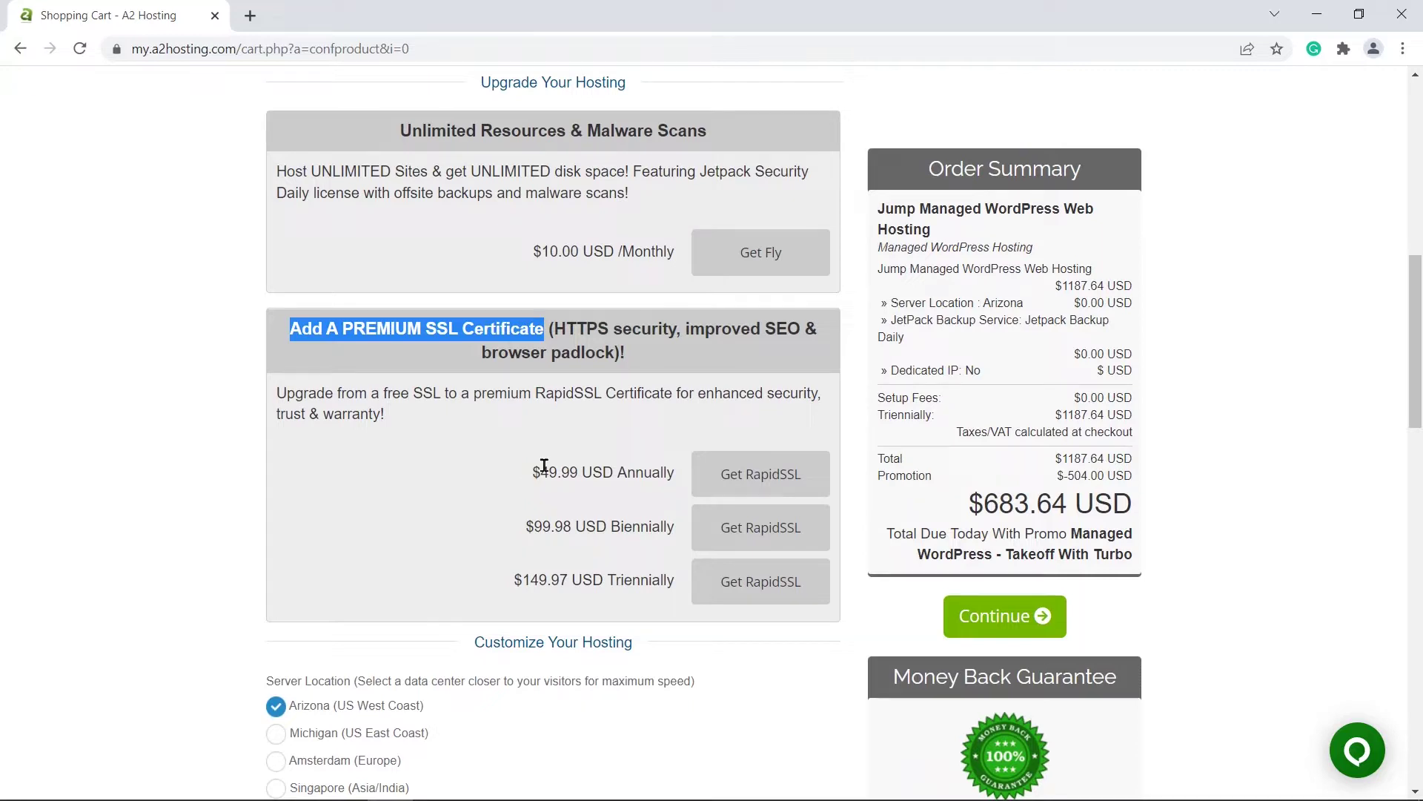
{"action": "left_click_drag", "start_coordinate": [536, 474], "coordinate": [676, 469]}
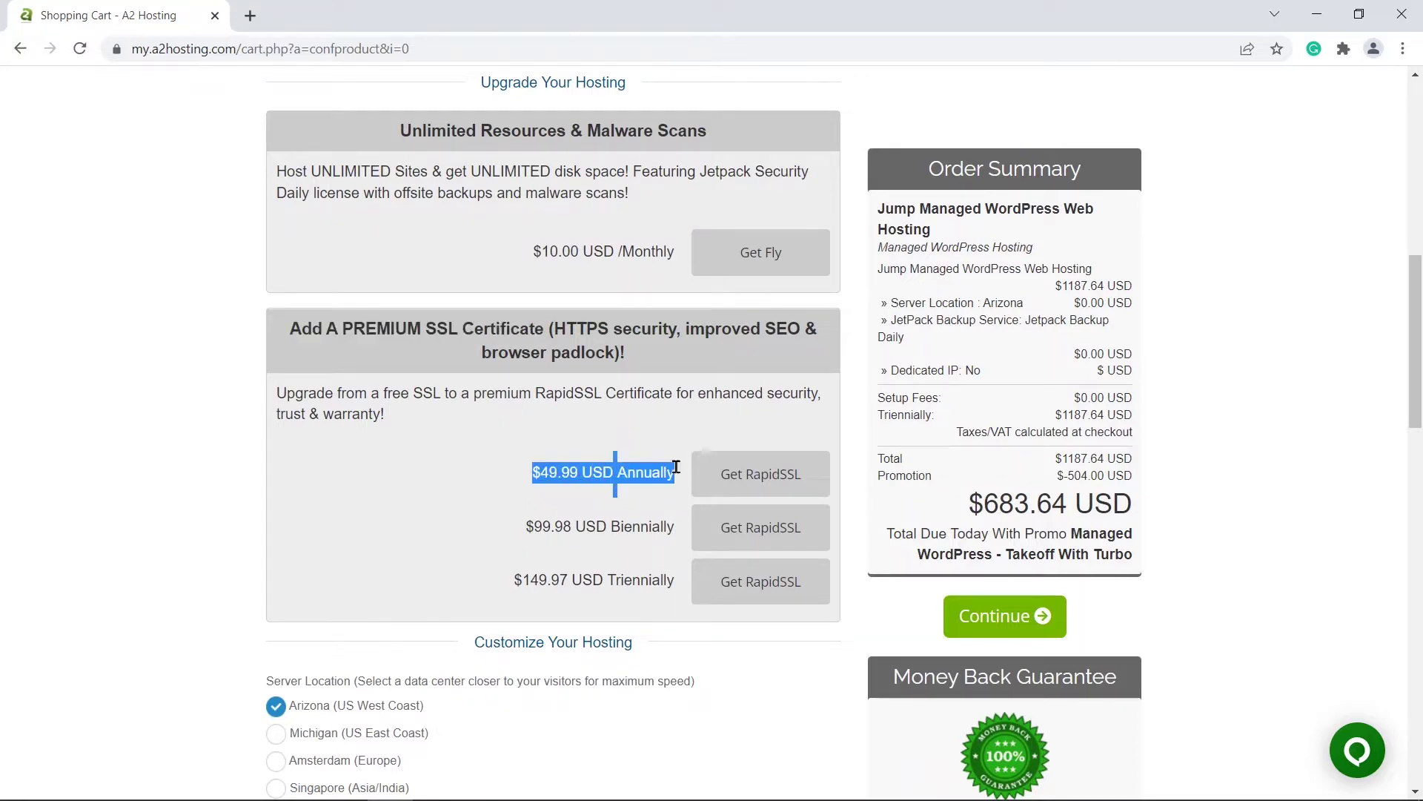
{"action": "left_click", "coordinate": [513, 486]}
{"action": "scroll", "coordinate": [519, 482], "scroll_direction": "down", "scroll_amount": 3}
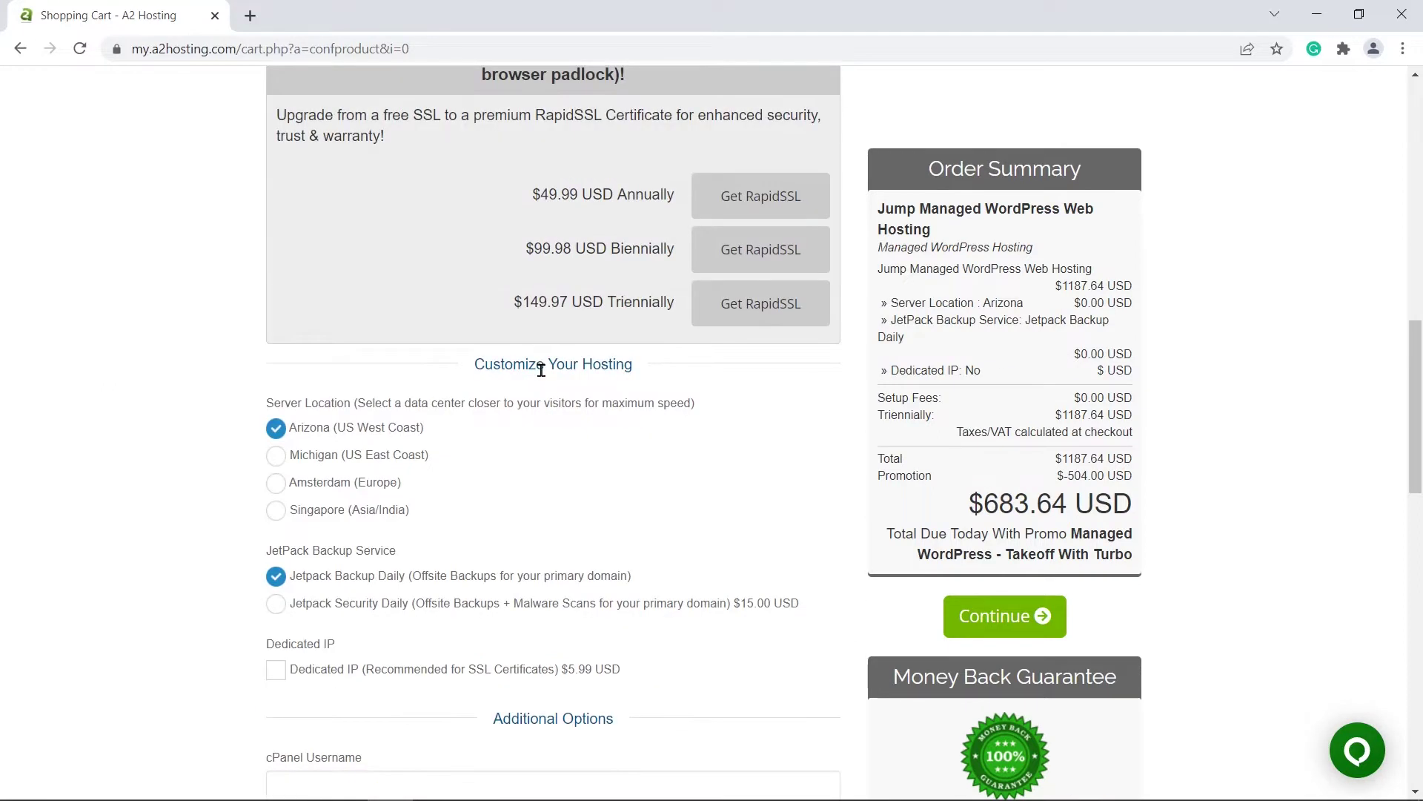
Set the server location to Michigan (US East Coast) after trying Amsterdam and Singapore
{"action": "triple_click", "coordinate": [541, 369]}
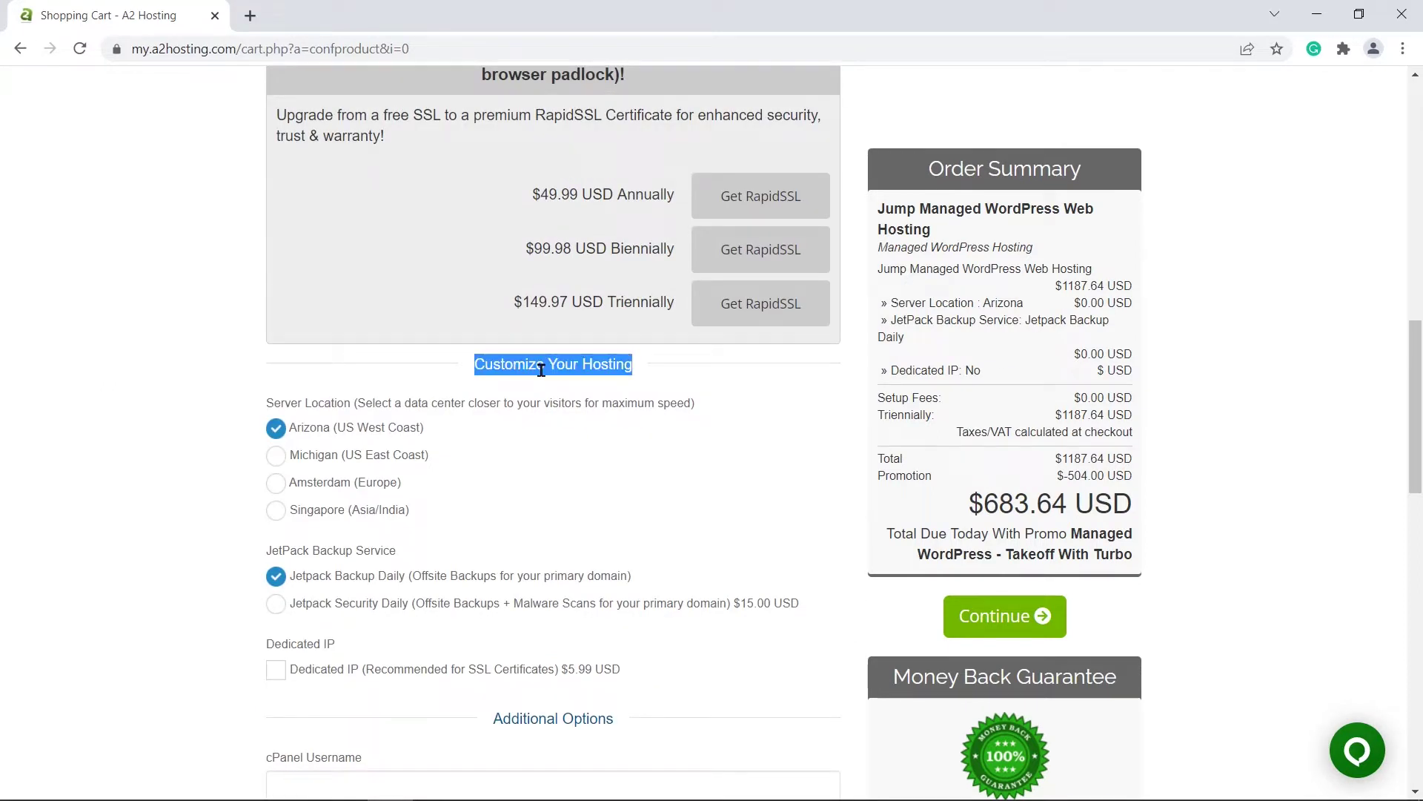
{"action": "scroll", "coordinate": [493, 426], "scroll_direction": "down", "scroll_amount": 1}
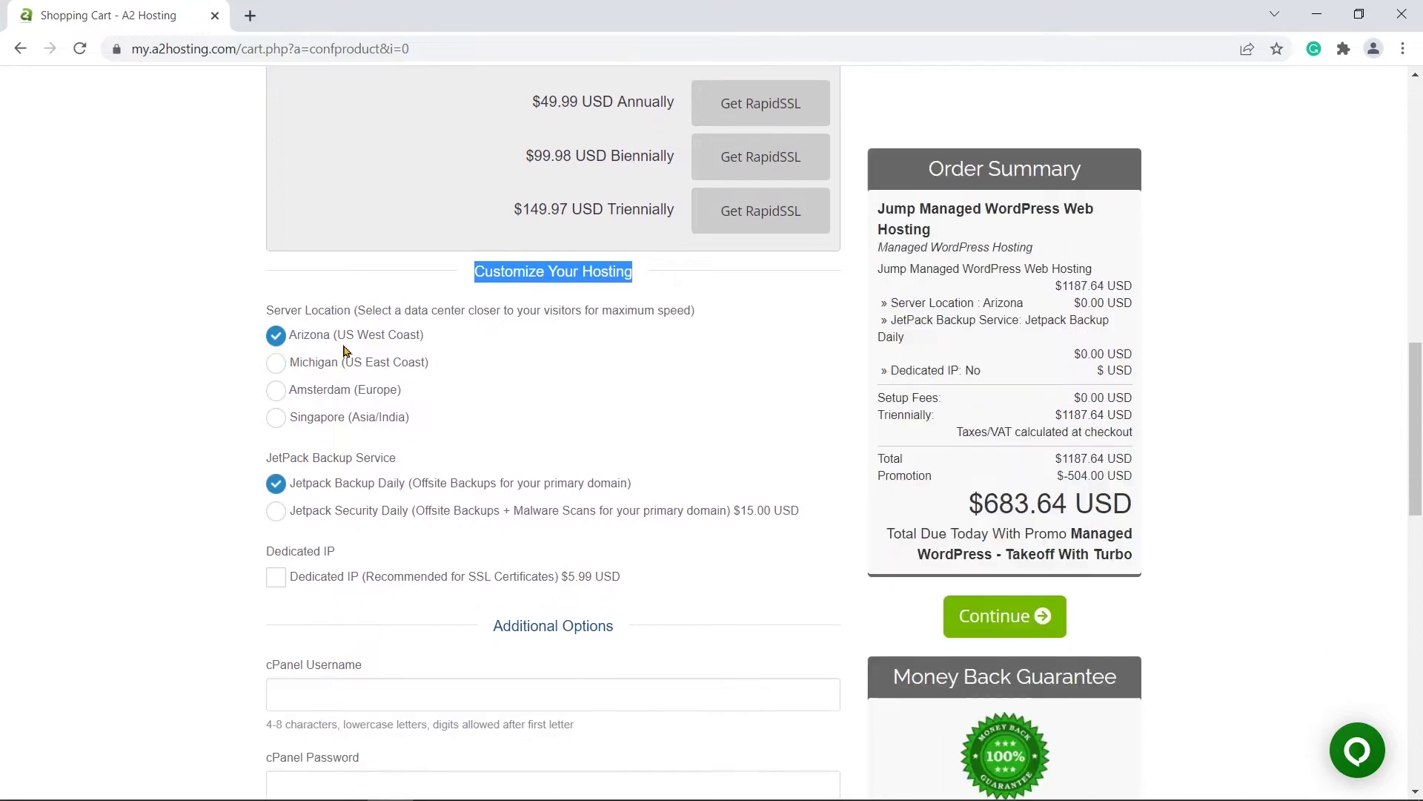
{"action": "double_click", "coordinate": [314, 311]}
{"action": "left_click", "coordinate": [315, 311]}
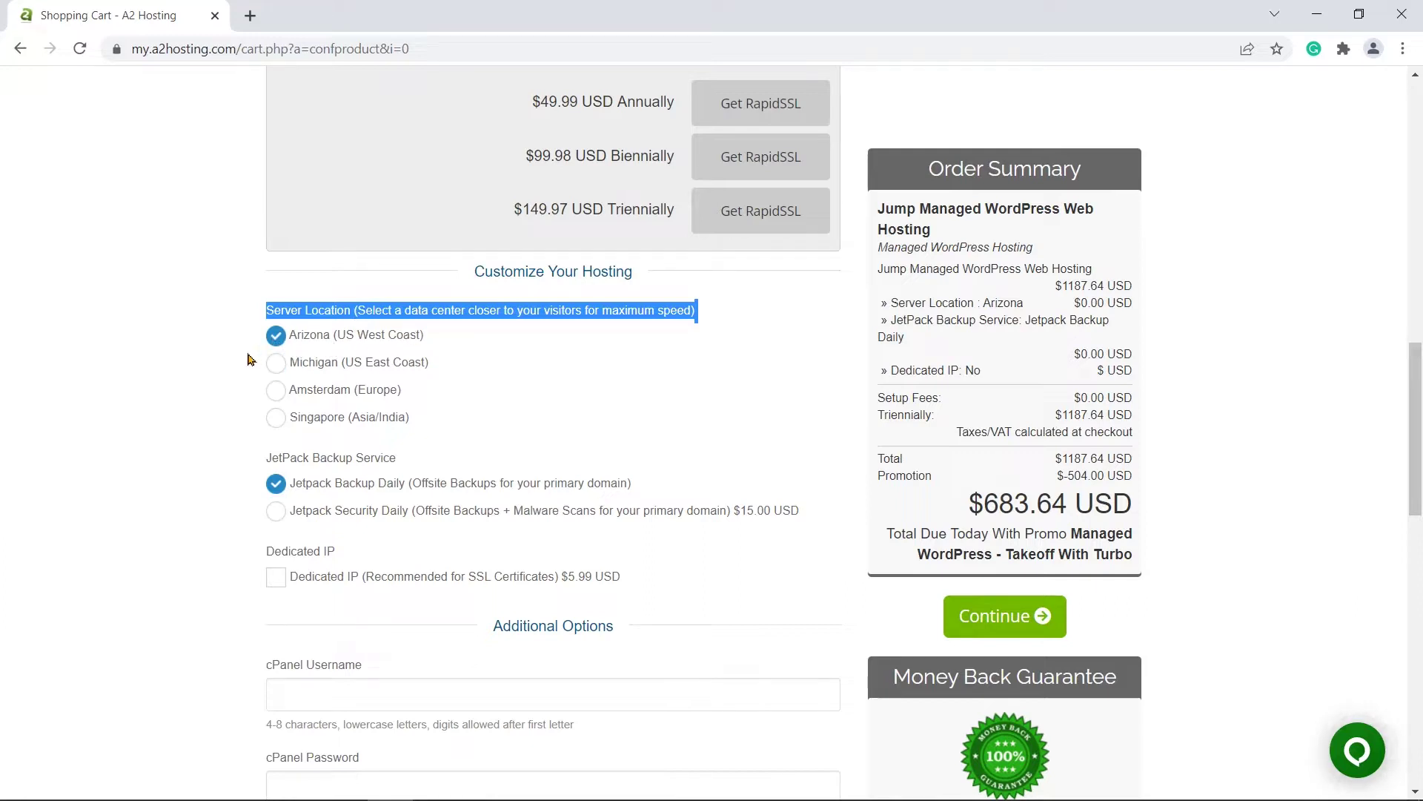
{"action": "left_click", "coordinate": [276, 363]}
{"action": "left_click", "coordinate": [277, 391]}
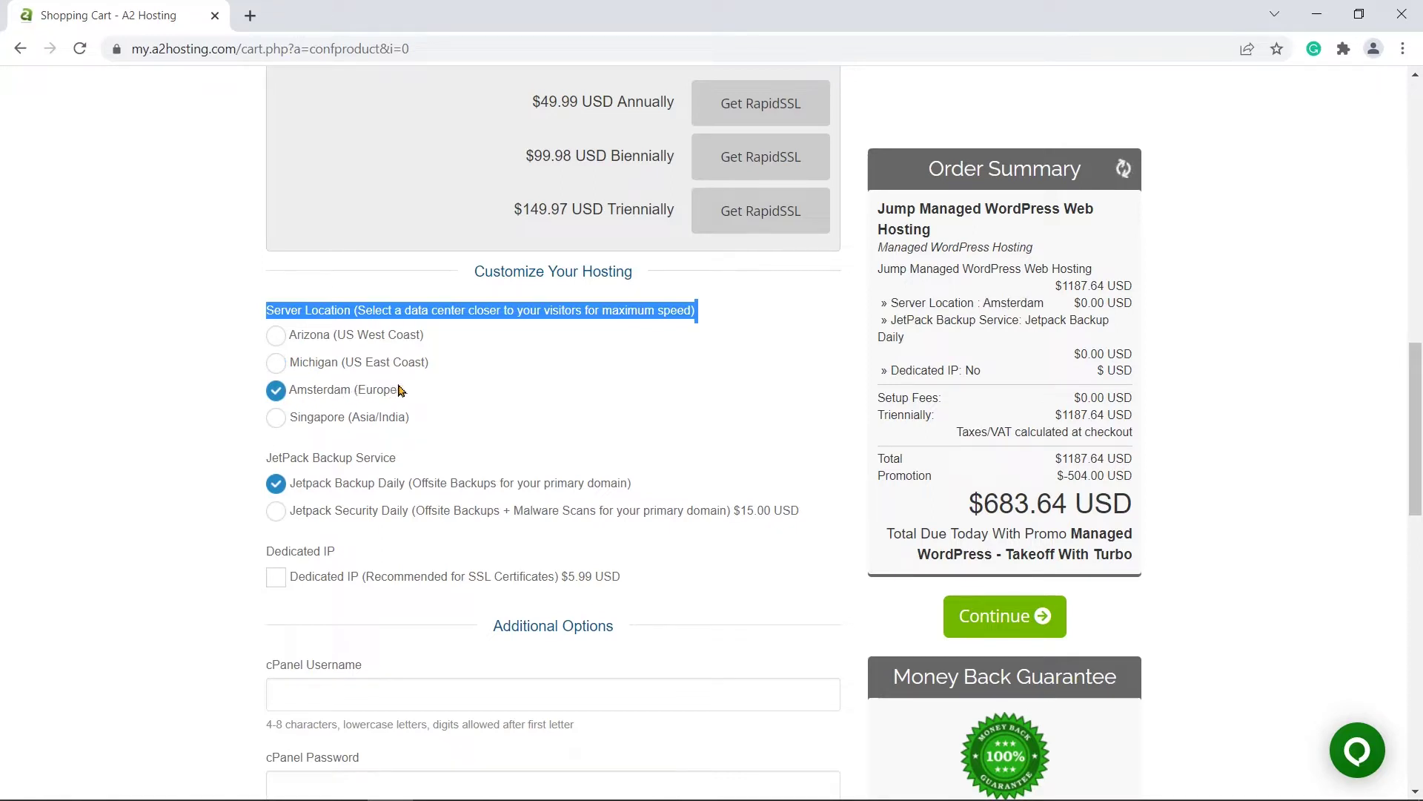
{"action": "left_click", "coordinate": [289, 418]}
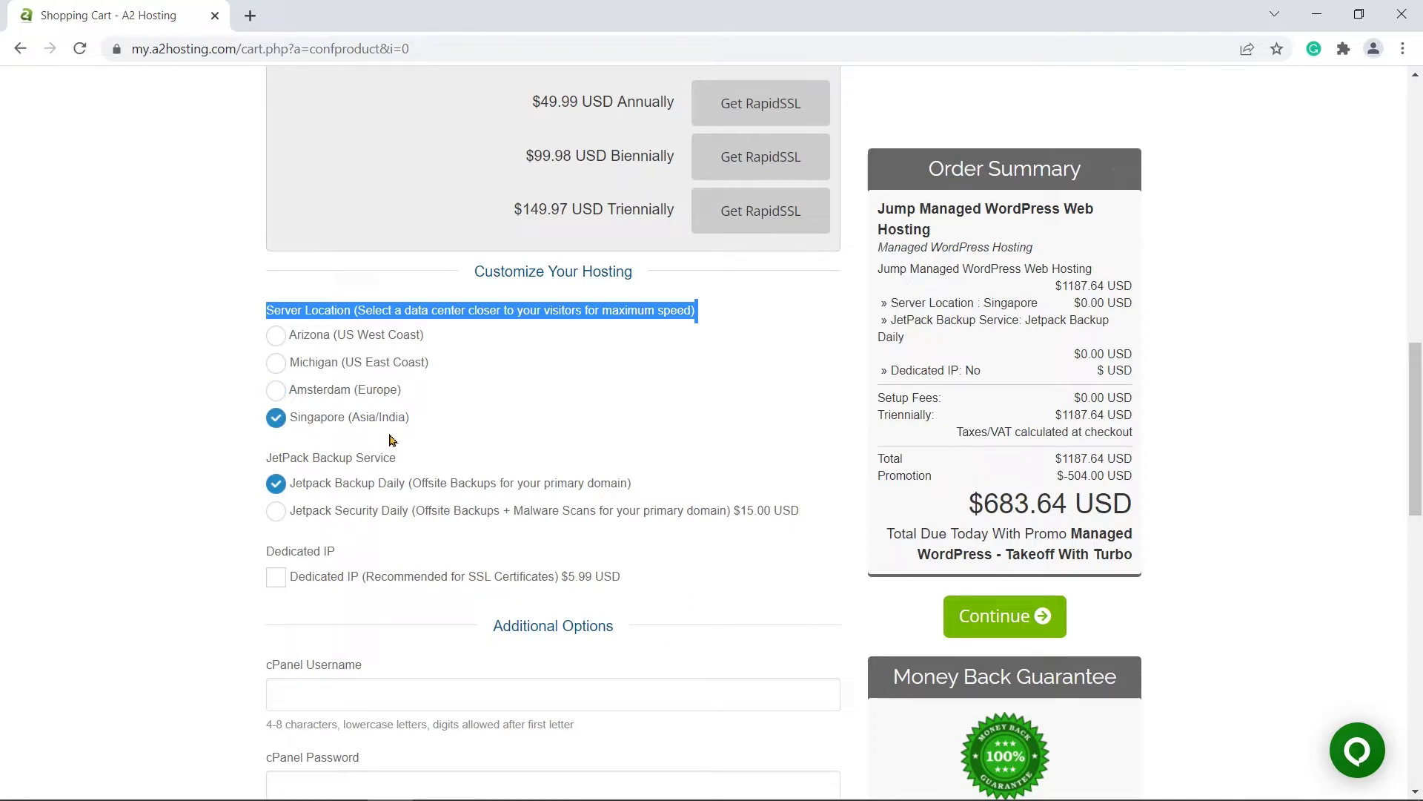
{"action": "left_click", "coordinate": [277, 367]}
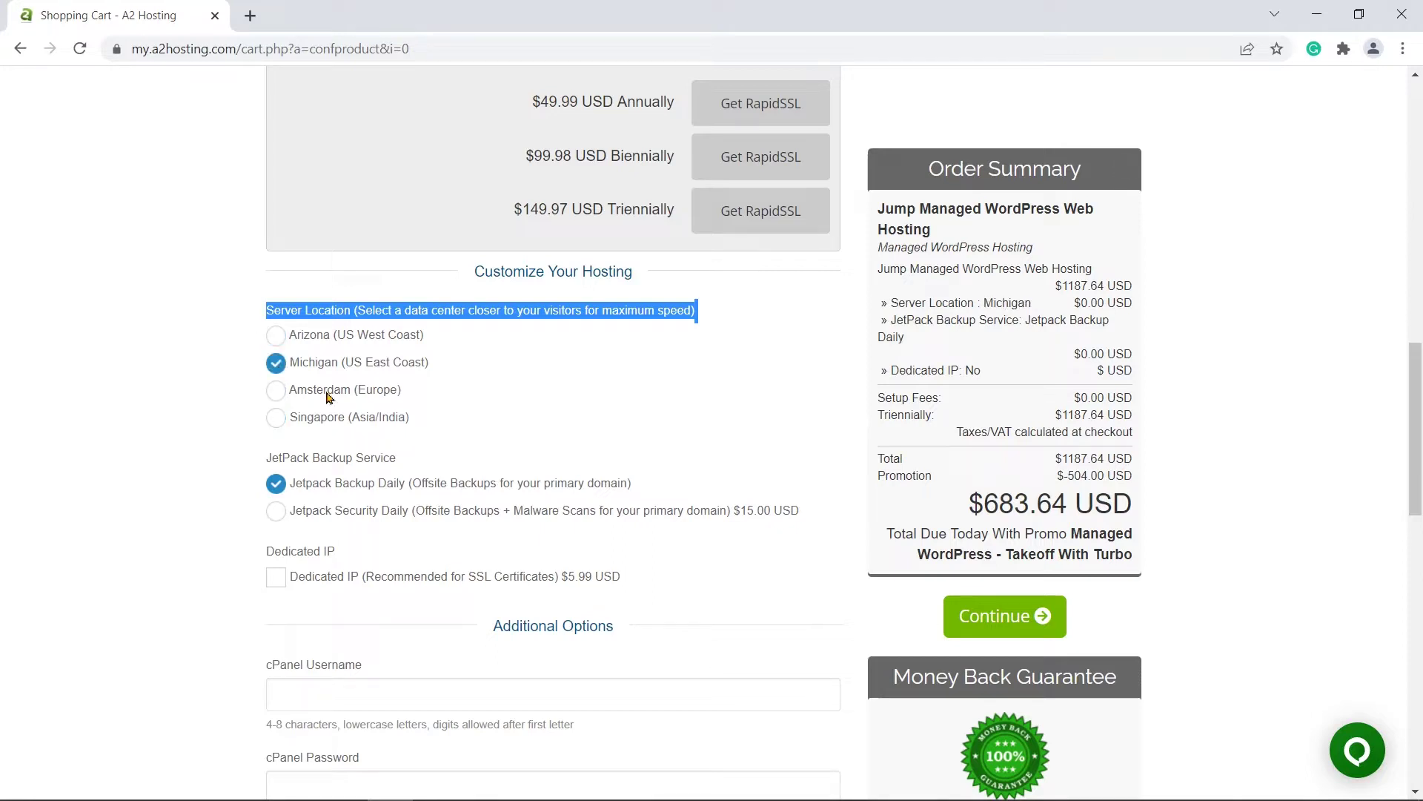
Review the Jetpack option and $5.99 dedicated IP, leaving both unchanged
{"action": "scroll", "coordinate": [448, 443], "scroll_direction": "down", "scroll_amount": 2}
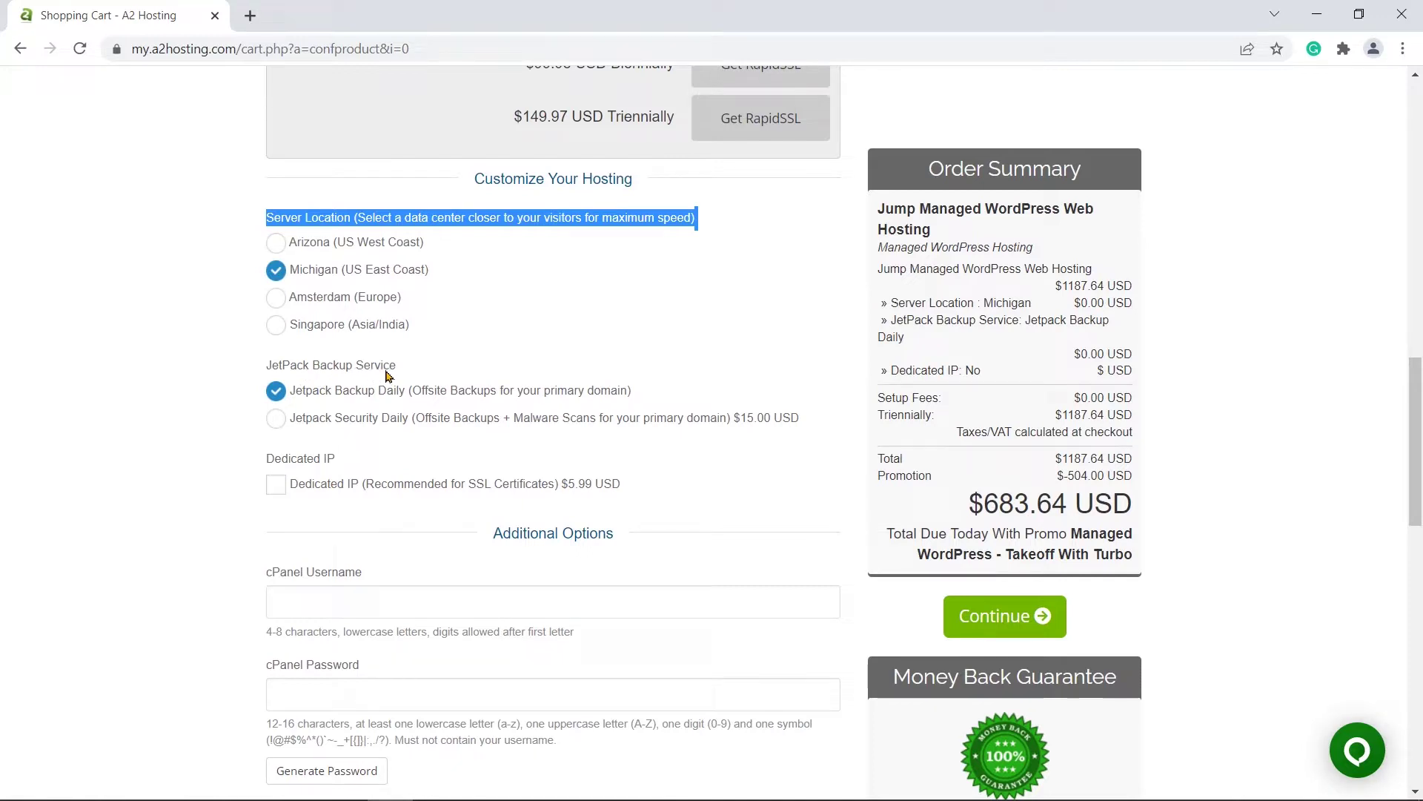
{"action": "left_click", "coordinate": [383, 406]}
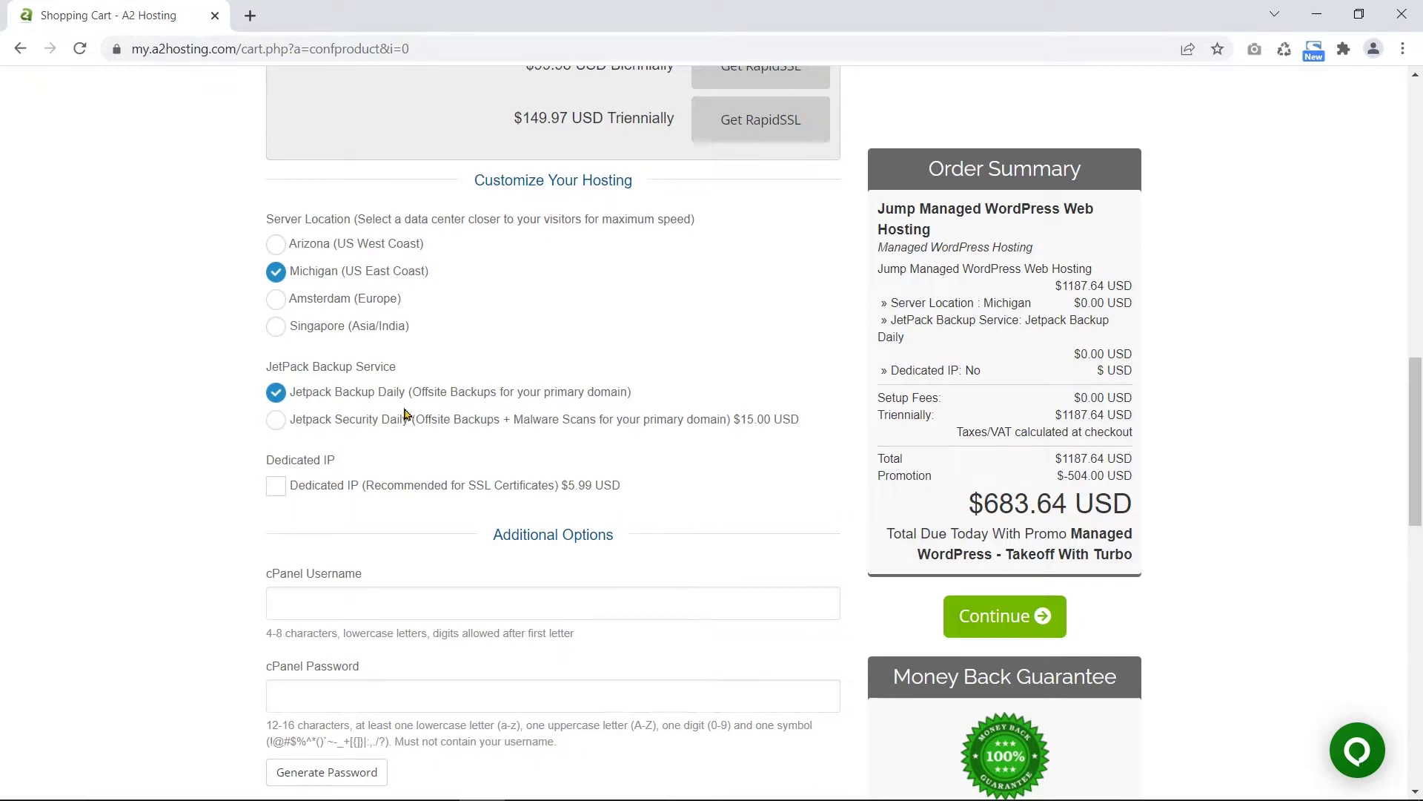
{"action": "left_click_drag", "start_coordinate": [736, 420], "coordinate": [810, 420]}
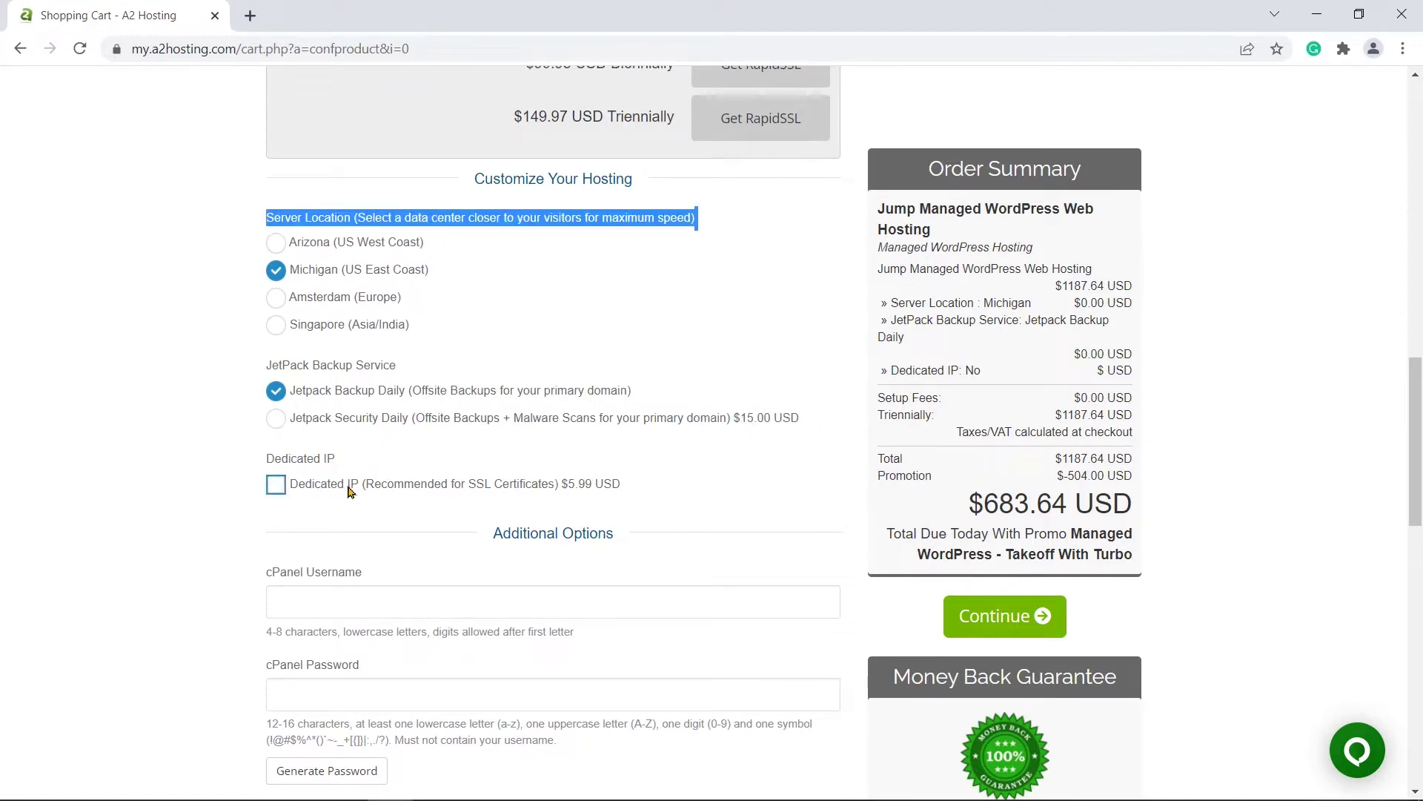
{"action": "left_click_drag", "start_coordinate": [562, 486], "coordinate": [626, 488]}
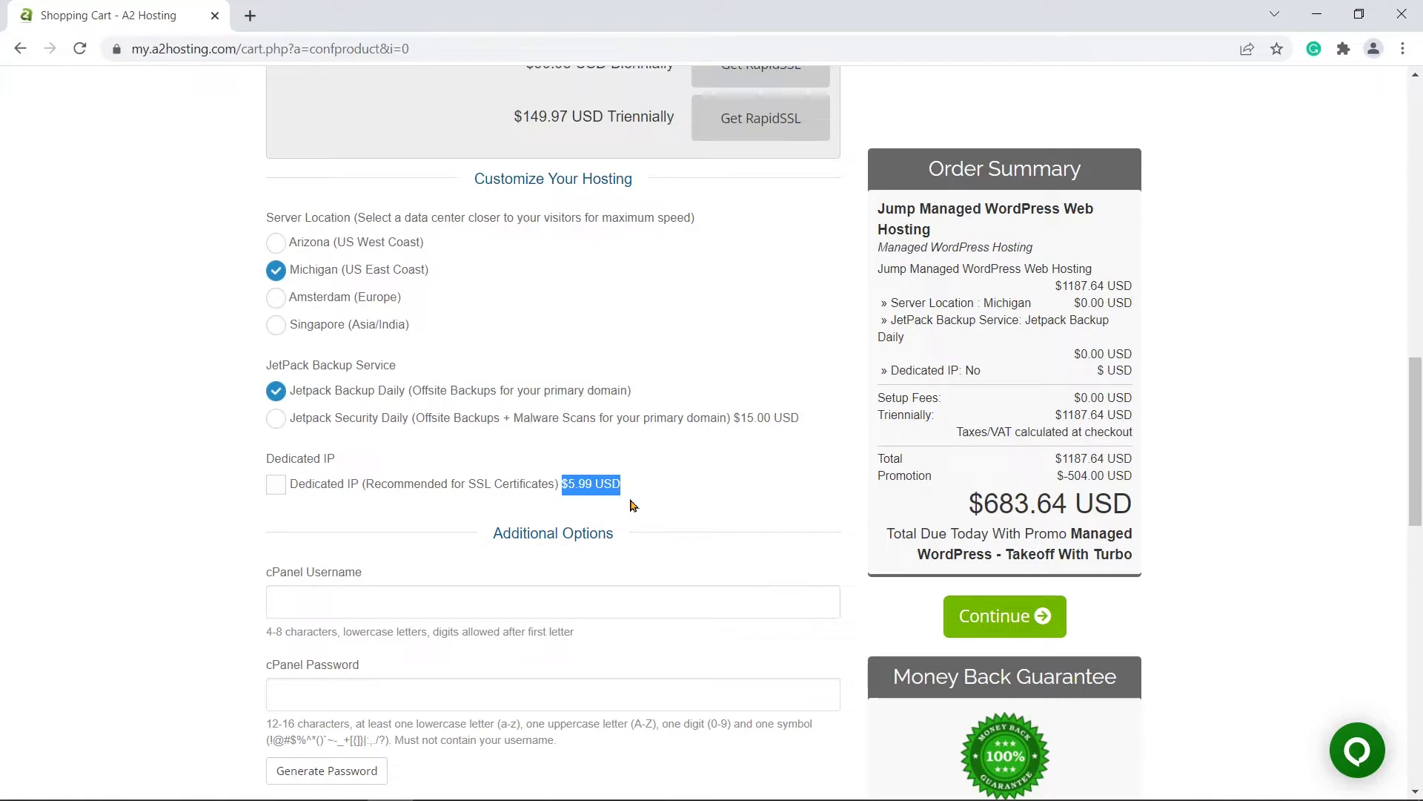
{"action": "left_click", "coordinate": [632, 504]}
Enter a cPanel username, generate a strong password, and continue to domain configuration
{"action": "scroll", "coordinate": [632, 505], "scroll_direction": "down", "scroll_amount": 3}
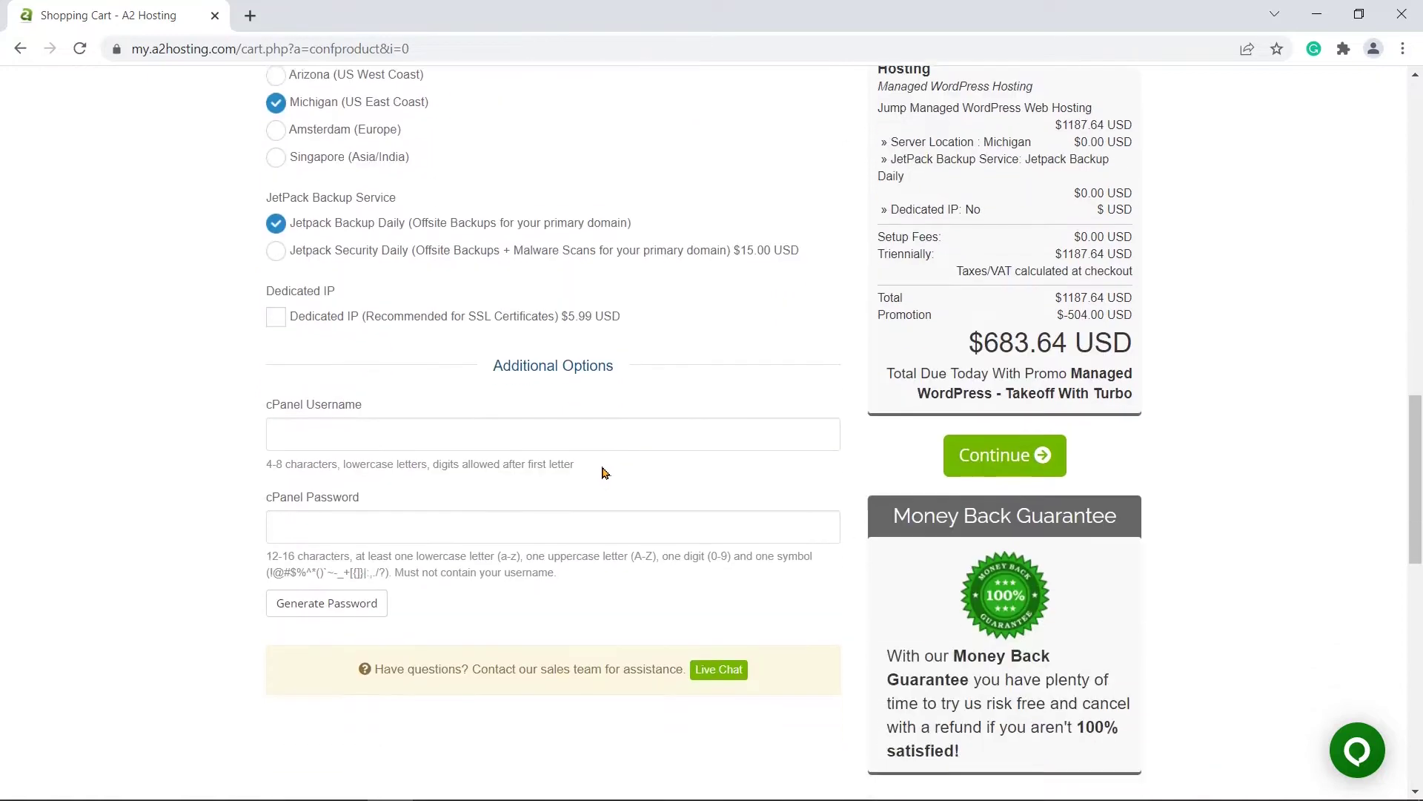
{"action": "triple_click", "coordinate": [559, 347]}
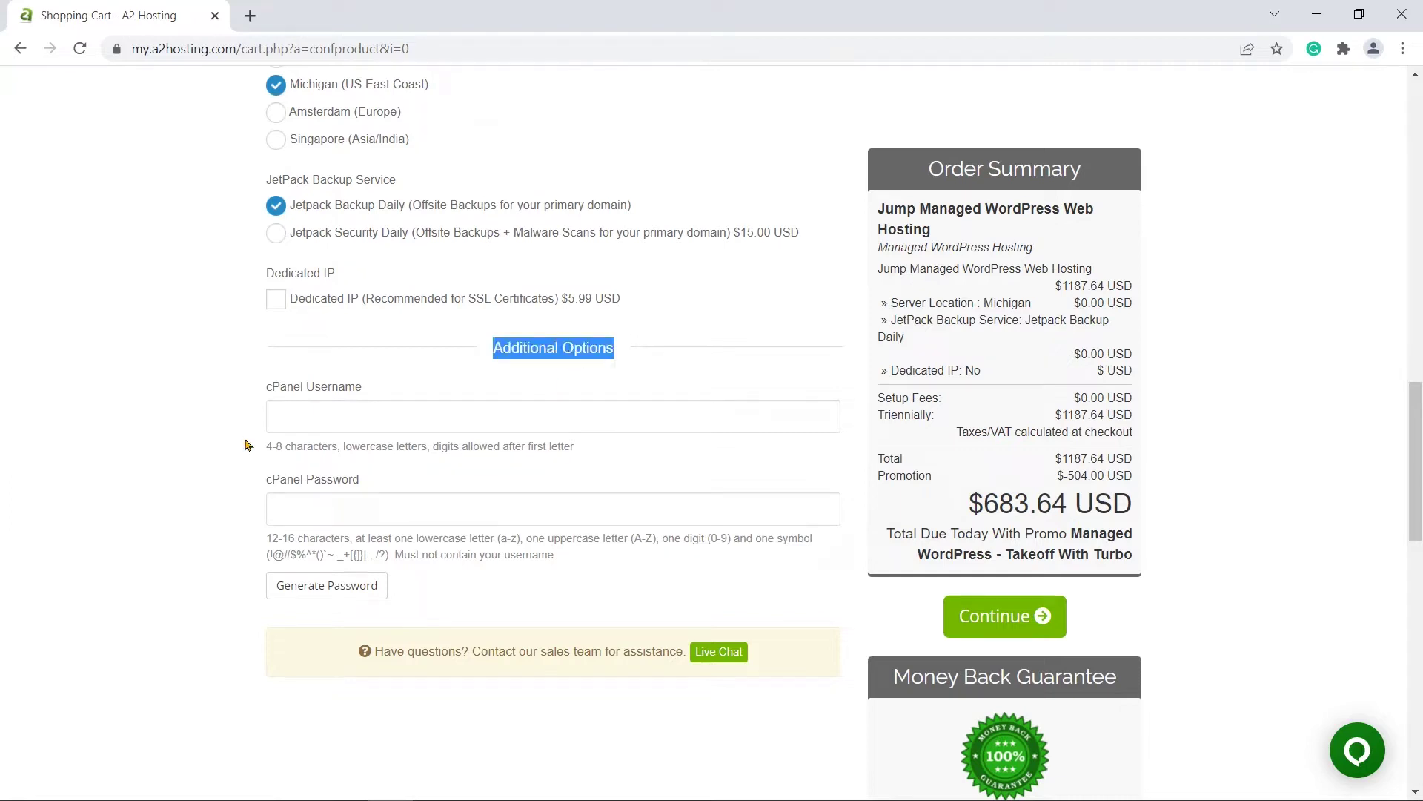
{"action": "left_click", "coordinate": [298, 391]}
{"action": "triple_click", "coordinate": [299, 391]}
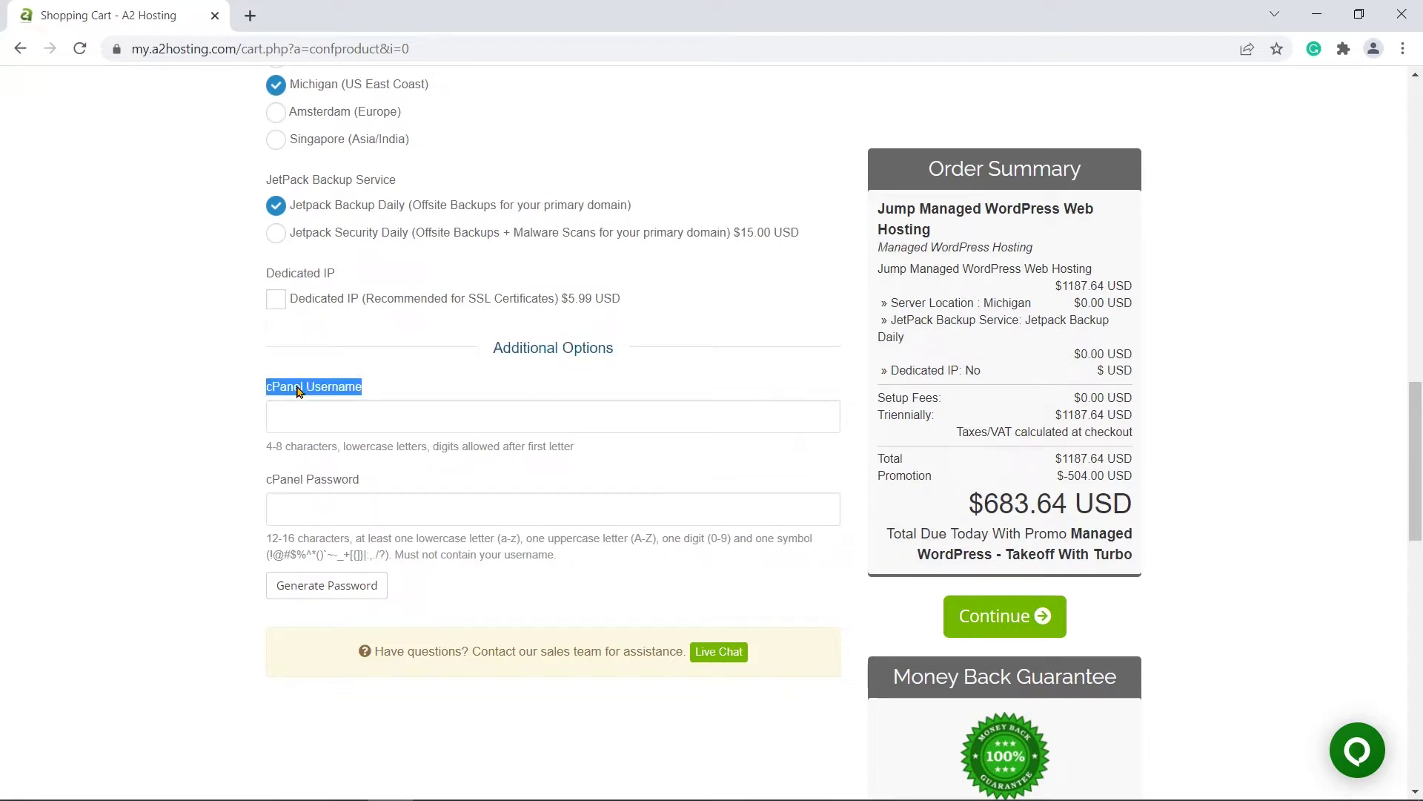
{"action": "left_click", "coordinate": [441, 416]}
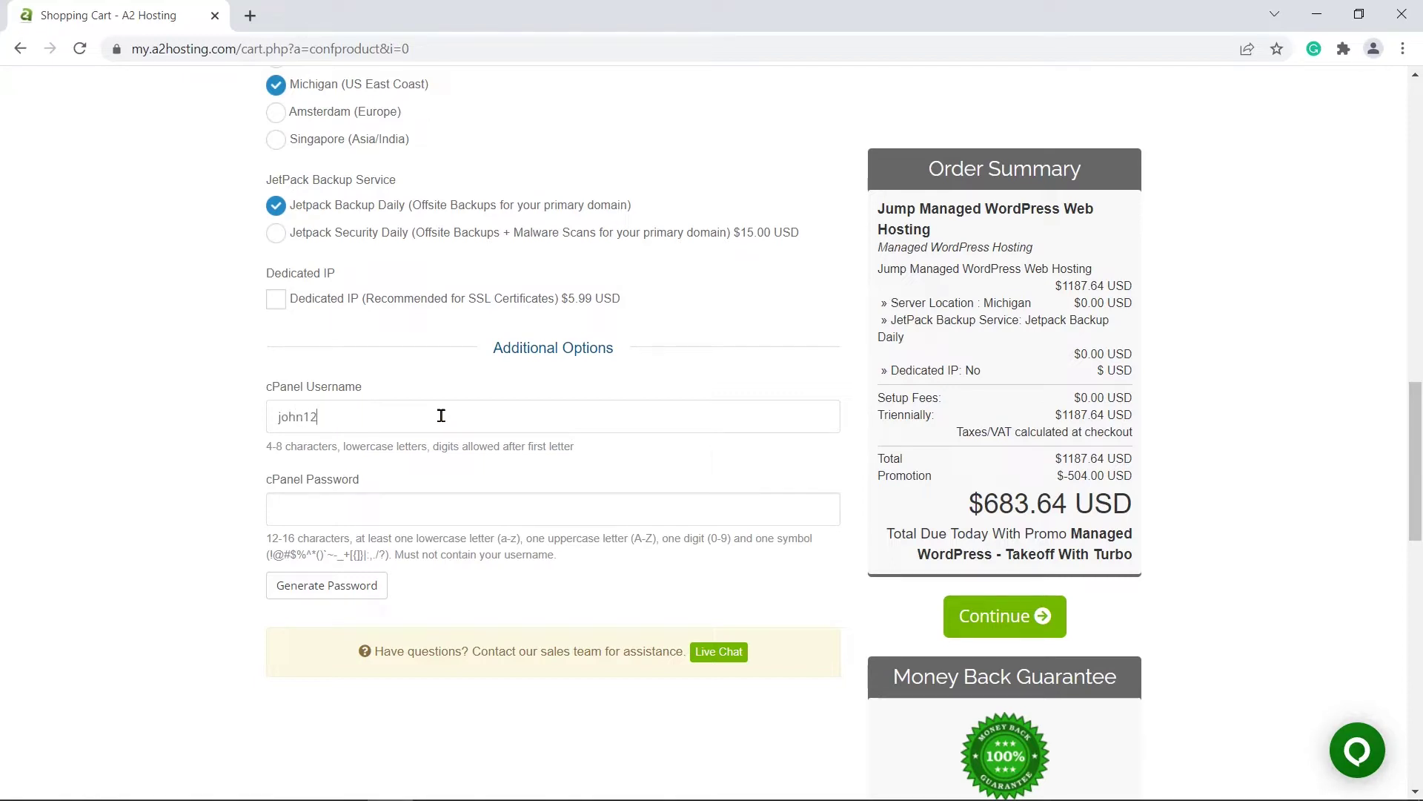
{"action": "left_click", "coordinate": [438, 507]}
{"action": "left_click", "coordinate": [370, 593]}
{"action": "triple_click", "coordinate": [952, 172]}
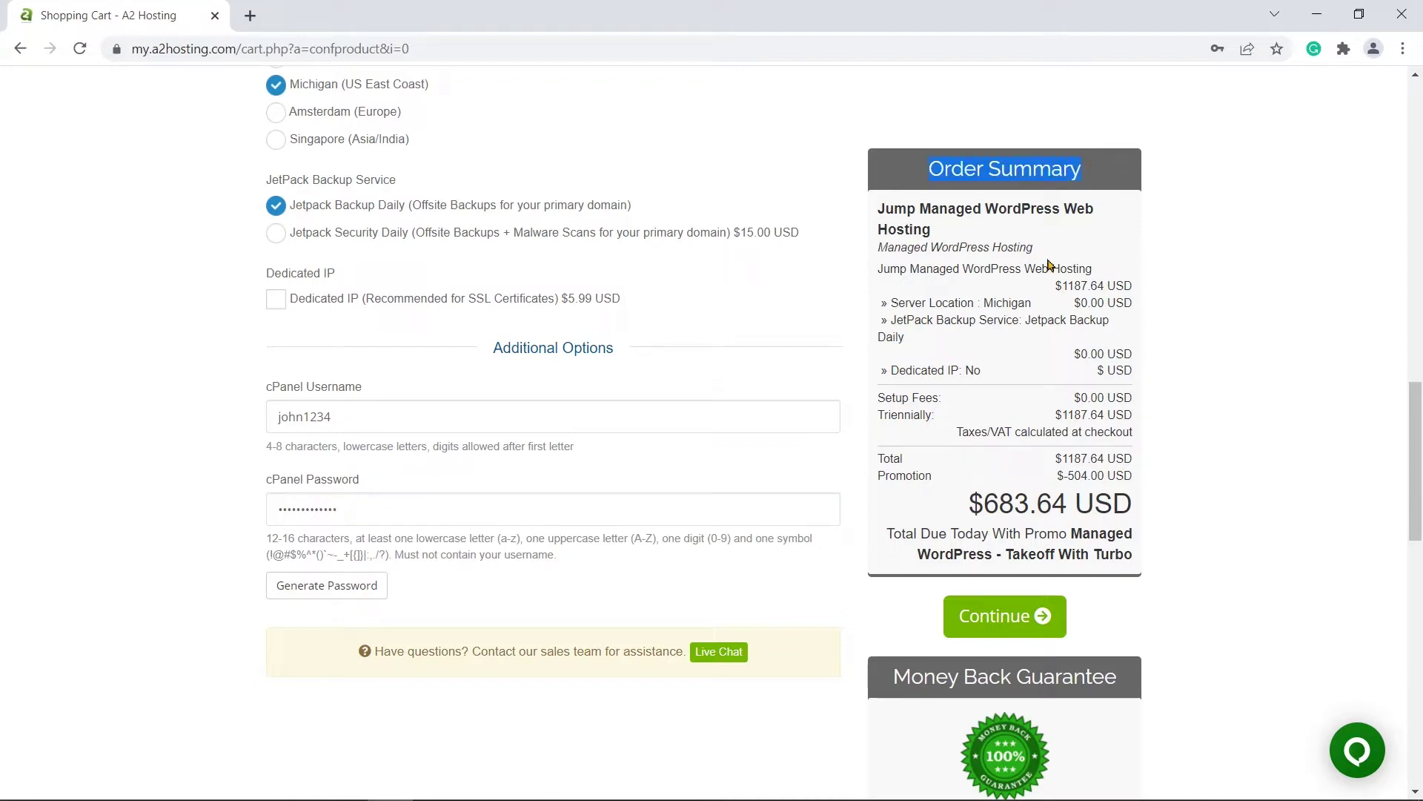
{"action": "left_click", "coordinate": [1025, 632]}
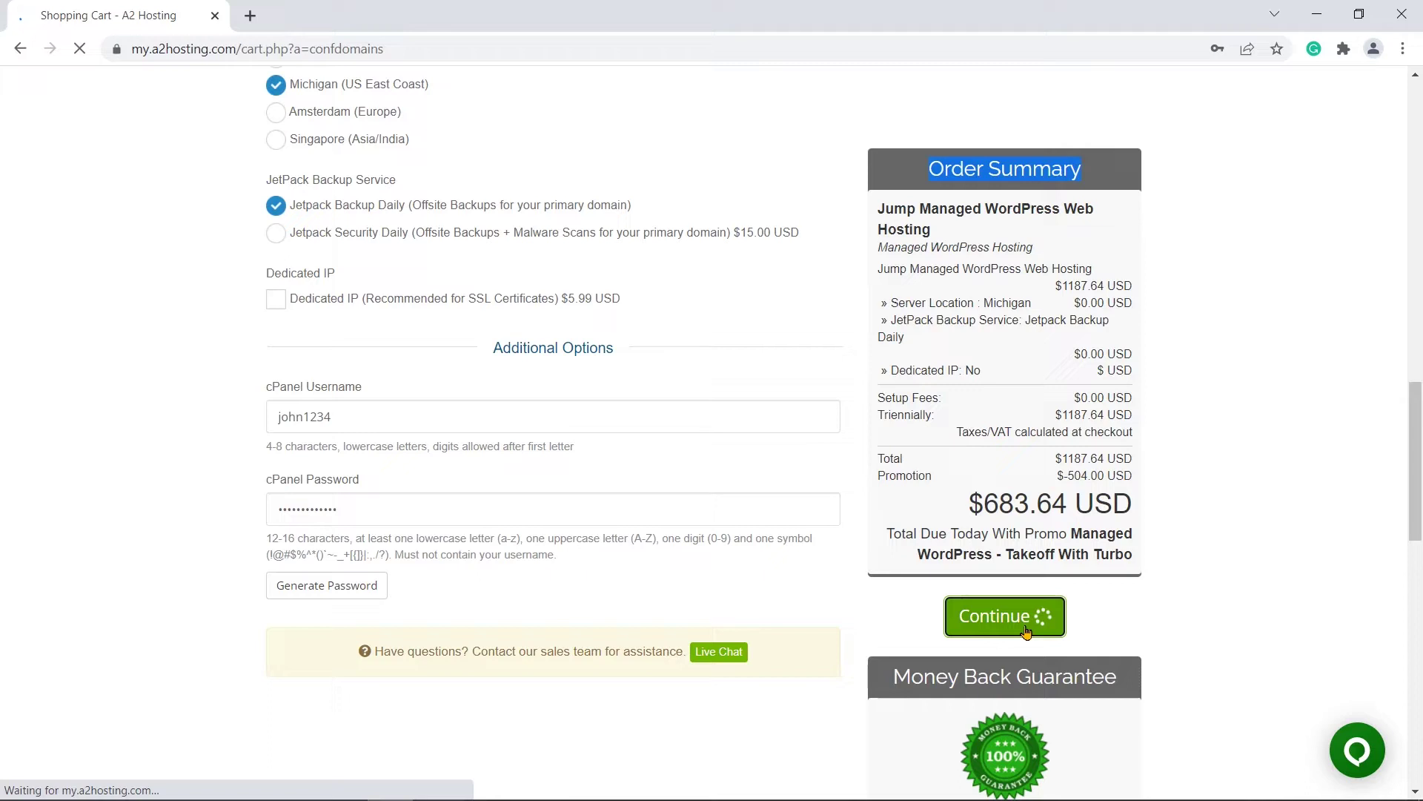
Save the cPanel login in Chrome, untick ID Protection, and continue to Review & Checkout
{"action": "left_click_drag", "start_coordinate": [468, 401], "coordinate": [832, 401]}
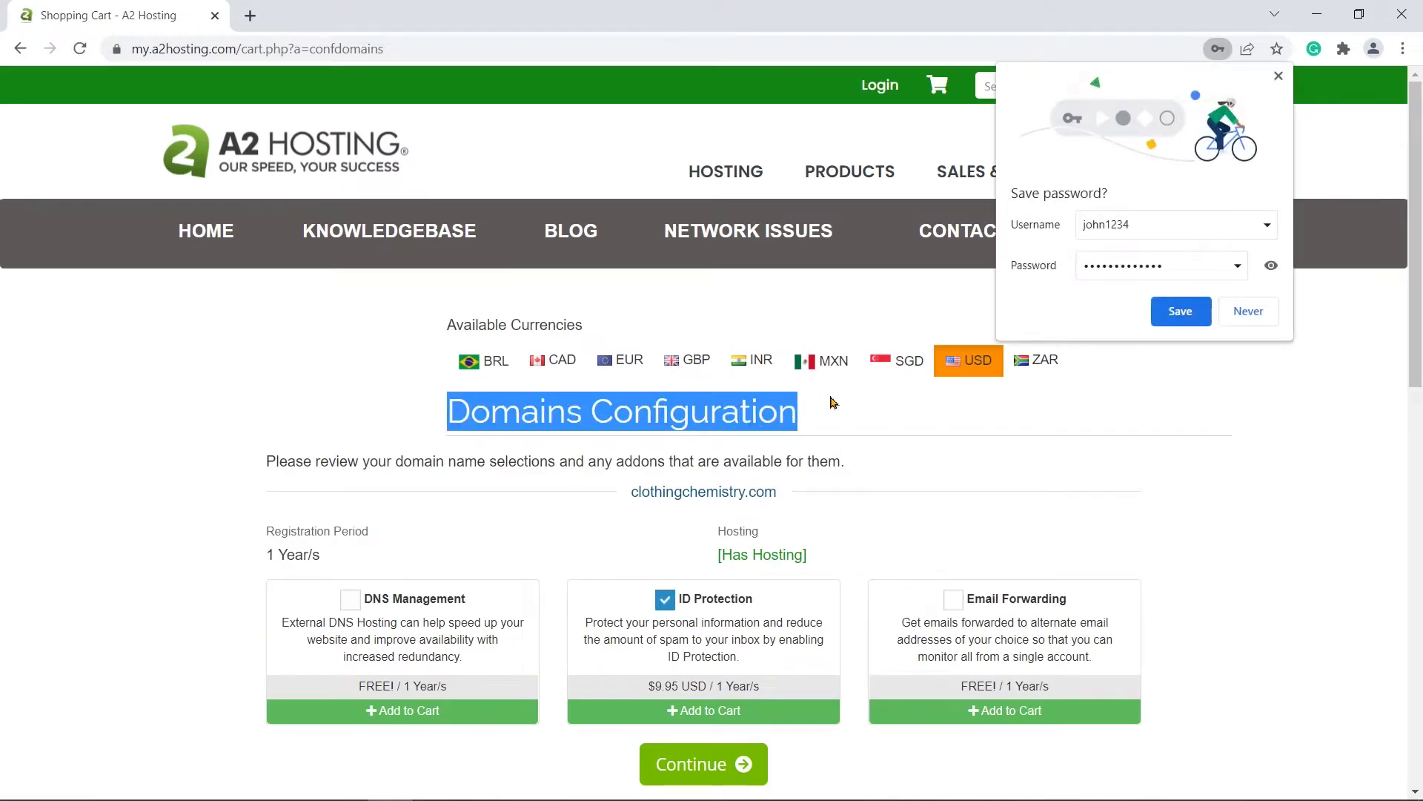
{"action": "left_click", "coordinate": [1200, 314]}
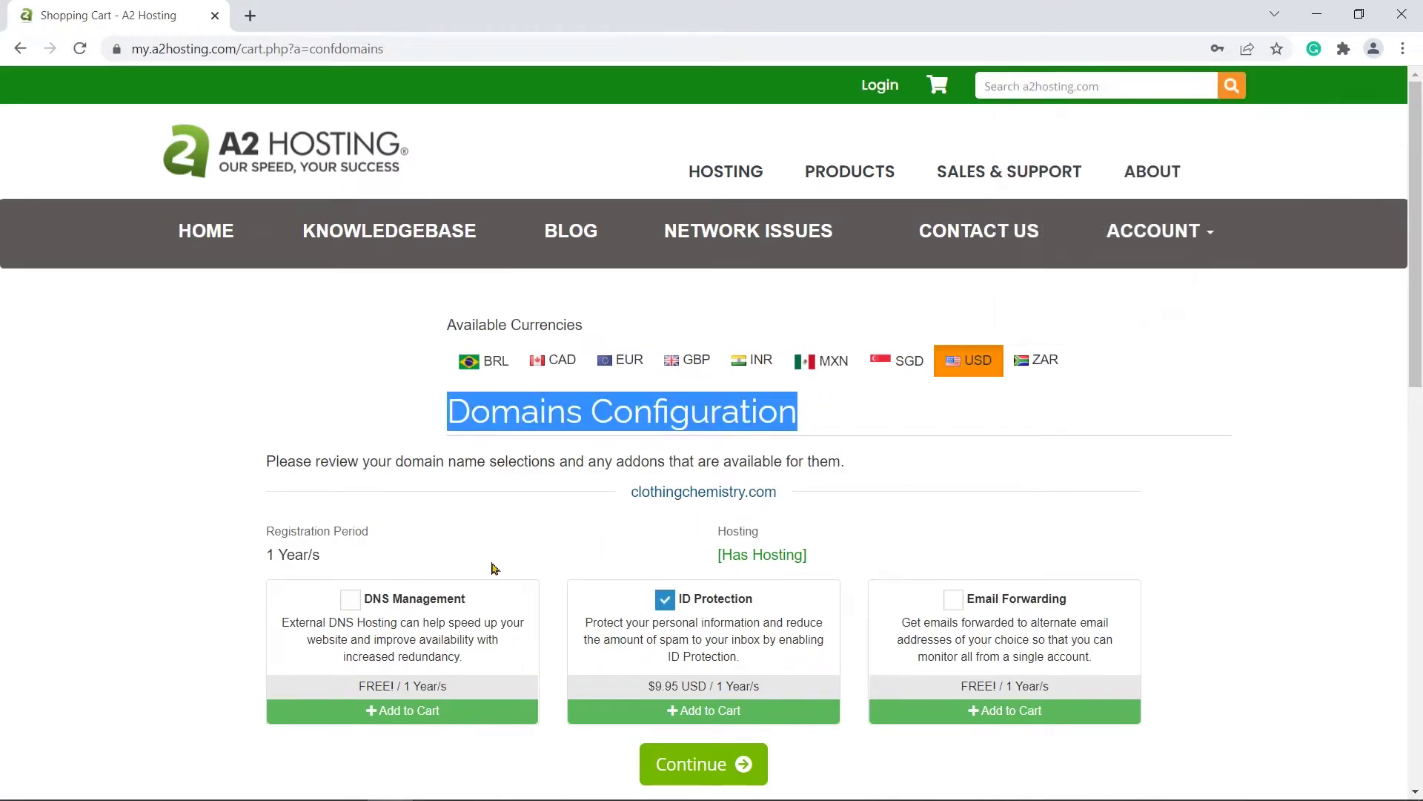
{"action": "left_click", "coordinate": [268, 533]}
{"action": "left_click_drag", "start_coordinate": [269, 533], "coordinate": [435, 524]}
{"action": "left_click", "coordinate": [468, 533]}
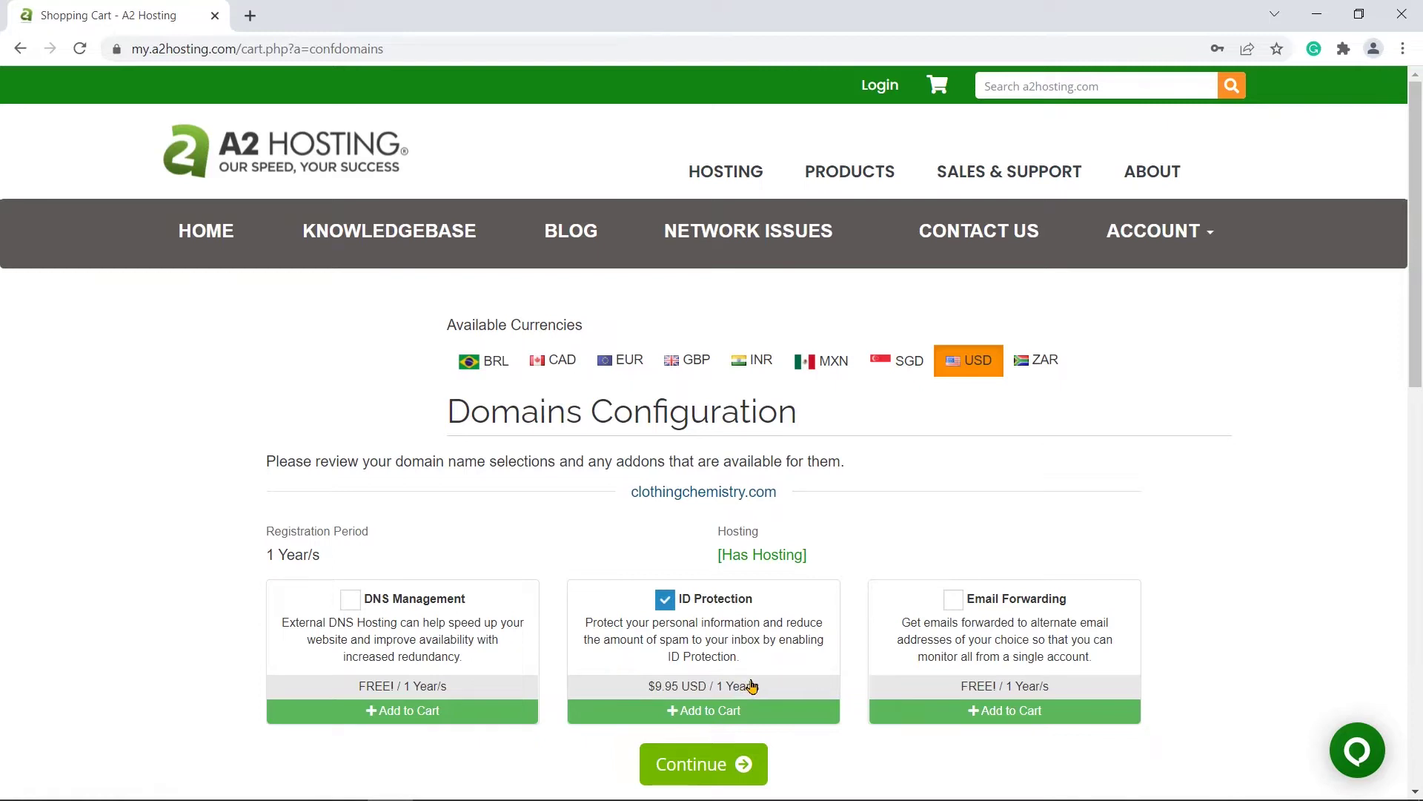
{"action": "left_click", "coordinate": [665, 599]}
{"action": "left_click", "coordinate": [740, 767]}
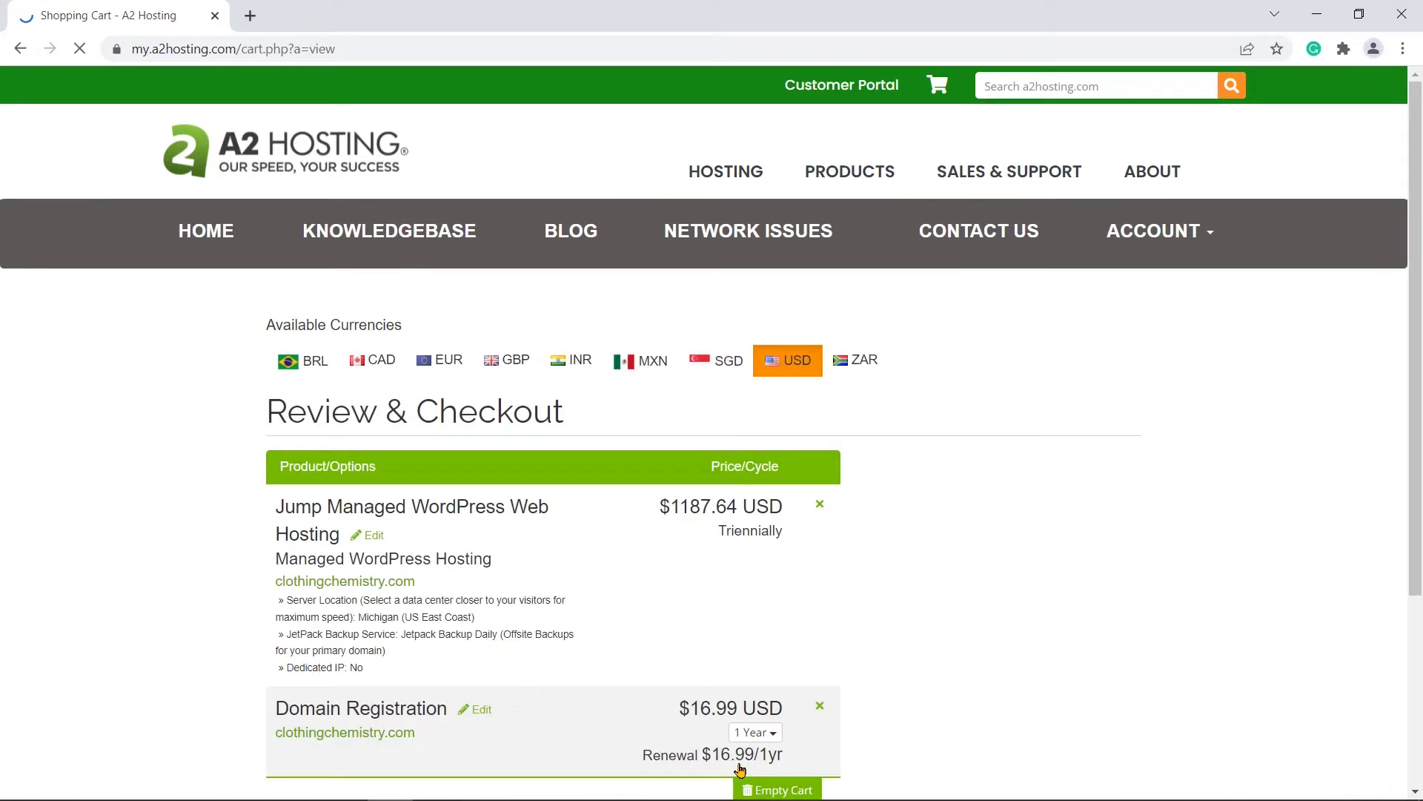
Review the Order Summary and proceed to the checkout form
{"action": "scroll", "coordinate": [853, 572], "scroll_direction": "down", "scroll_amount": 2}
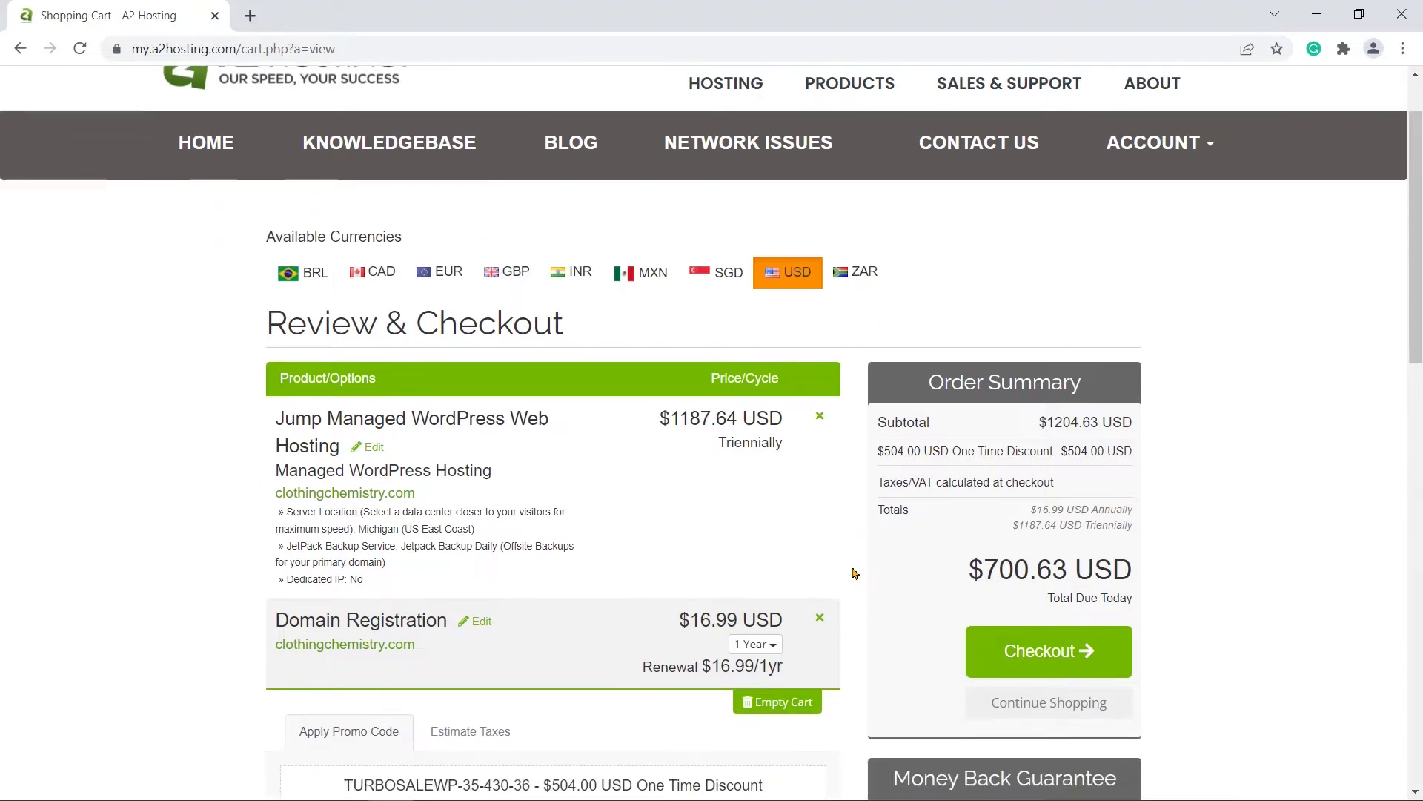
{"action": "left_click_drag", "start_coordinate": [931, 285], "coordinate": [1104, 290]}
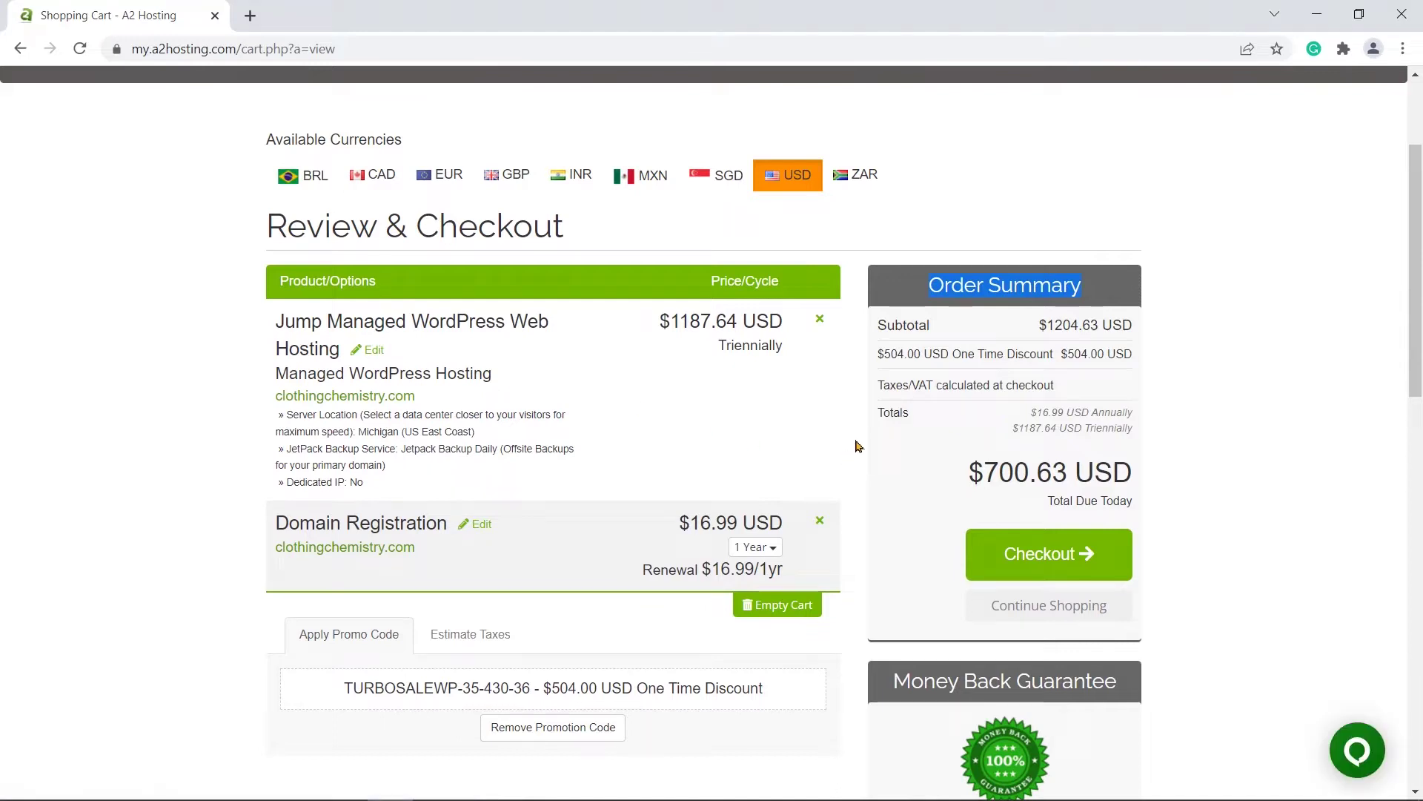
{"action": "scroll", "coordinate": [856, 446], "scroll_direction": "down", "scroll_amount": 1}
{"action": "scroll", "coordinate": [856, 445], "scroll_direction": "up", "scroll_amount": 1}
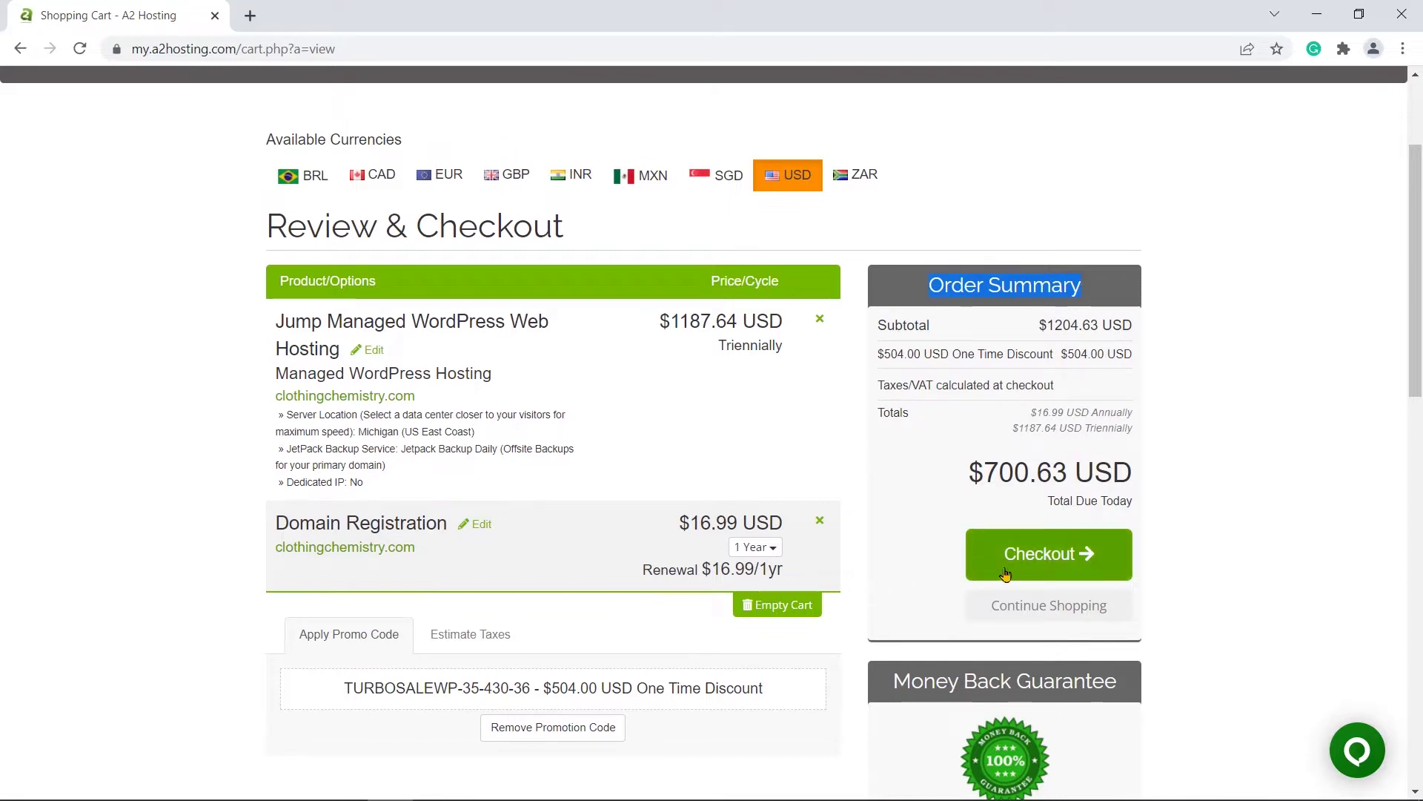
{"action": "scroll", "coordinate": [1042, 577], "scroll_direction": "down", "scroll_amount": 2}
{"action": "left_click", "coordinate": [1076, 382]}
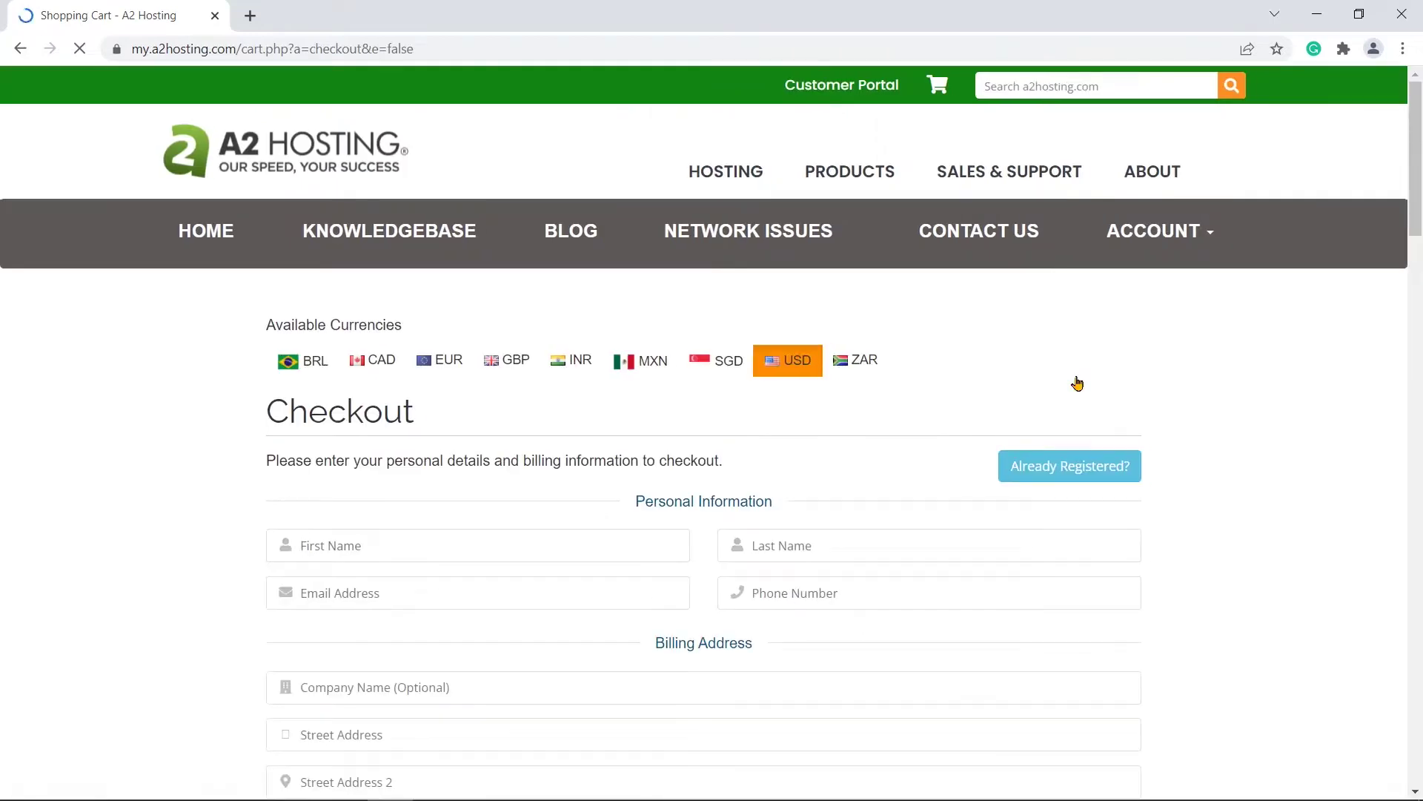
Enter the customer's first and last name under Personal Information
{"action": "double_click", "coordinate": [316, 409]}
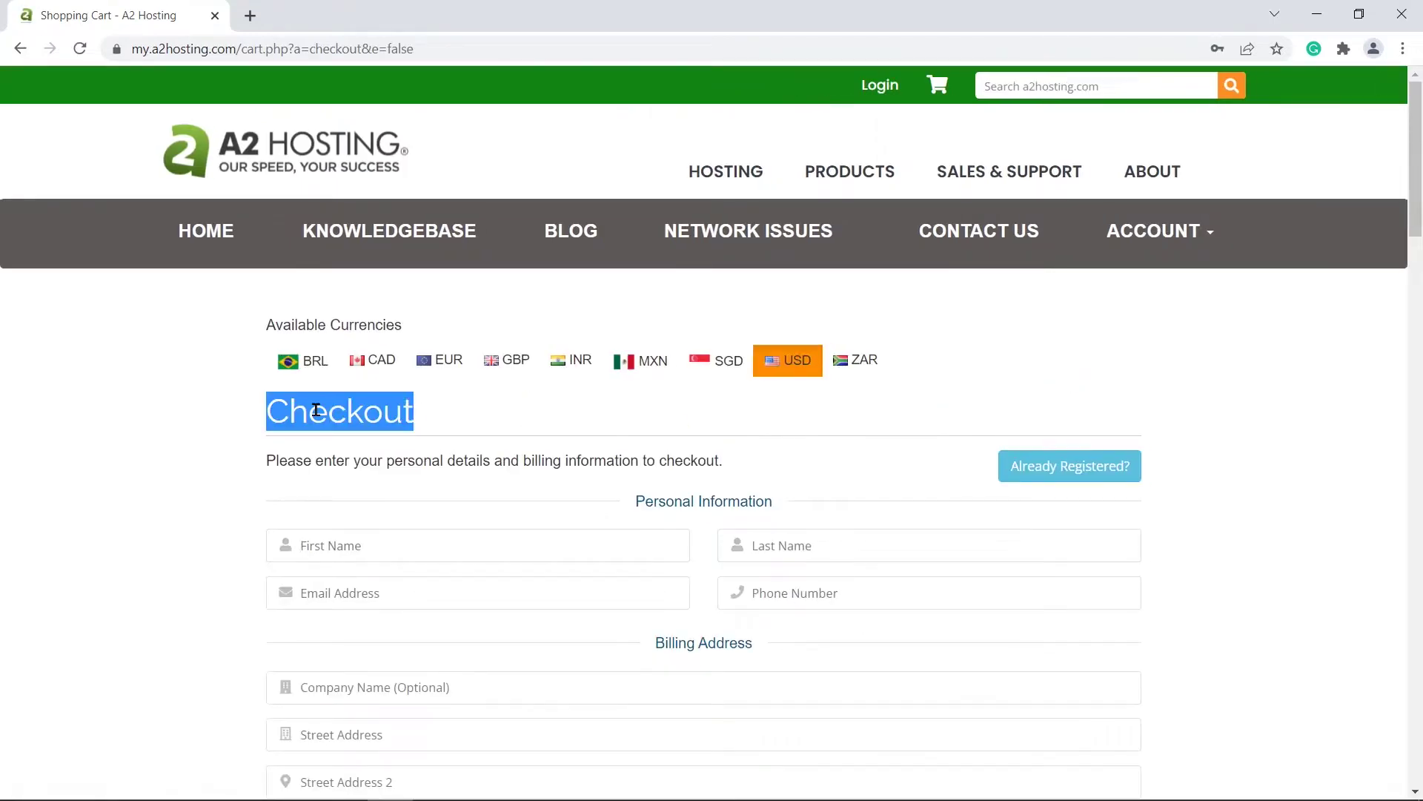
{"action": "scroll", "coordinate": [519, 437], "scroll_direction": "down", "scroll_amount": 13}
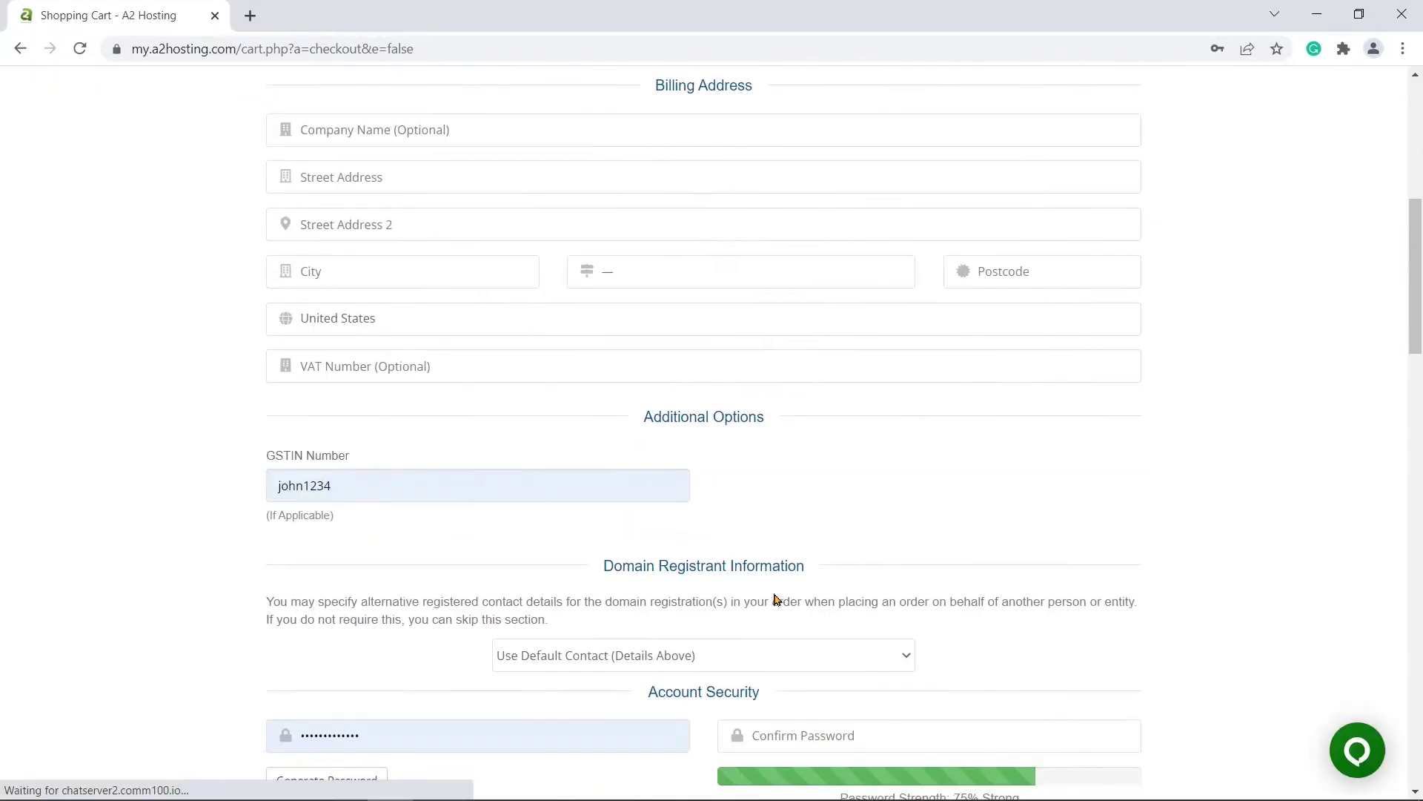
{"action": "scroll", "coordinate": [775, 599], "scroll_direction": "up", "scroll_amount": 15}
{"action": "scroll", "coordinate": [765, 585], "scroll_direction": "down", "scroll_amount": 1}
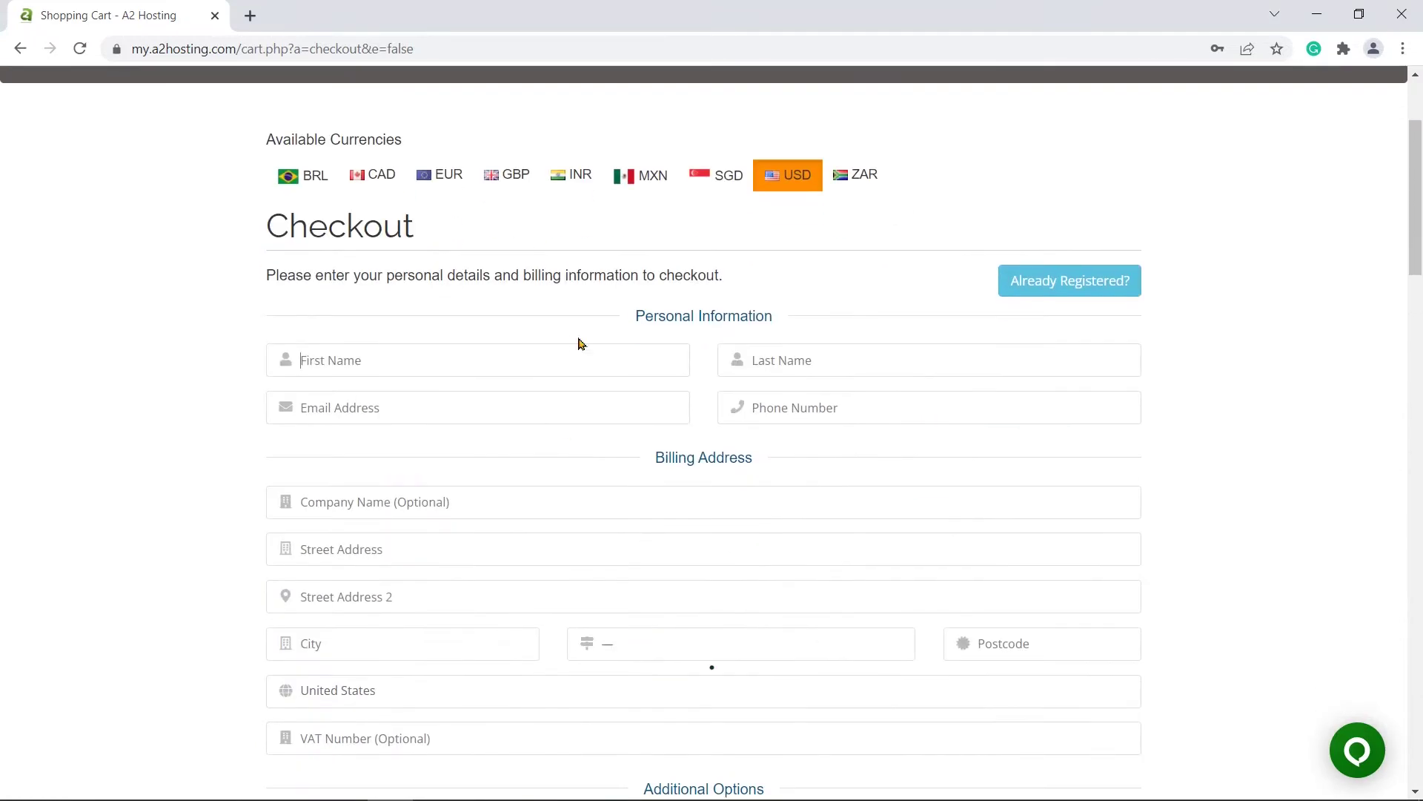
{"action": "double_click", "coordinate": [697, 316]}
{"action": "left_click", "coordinate": [533, 360]}
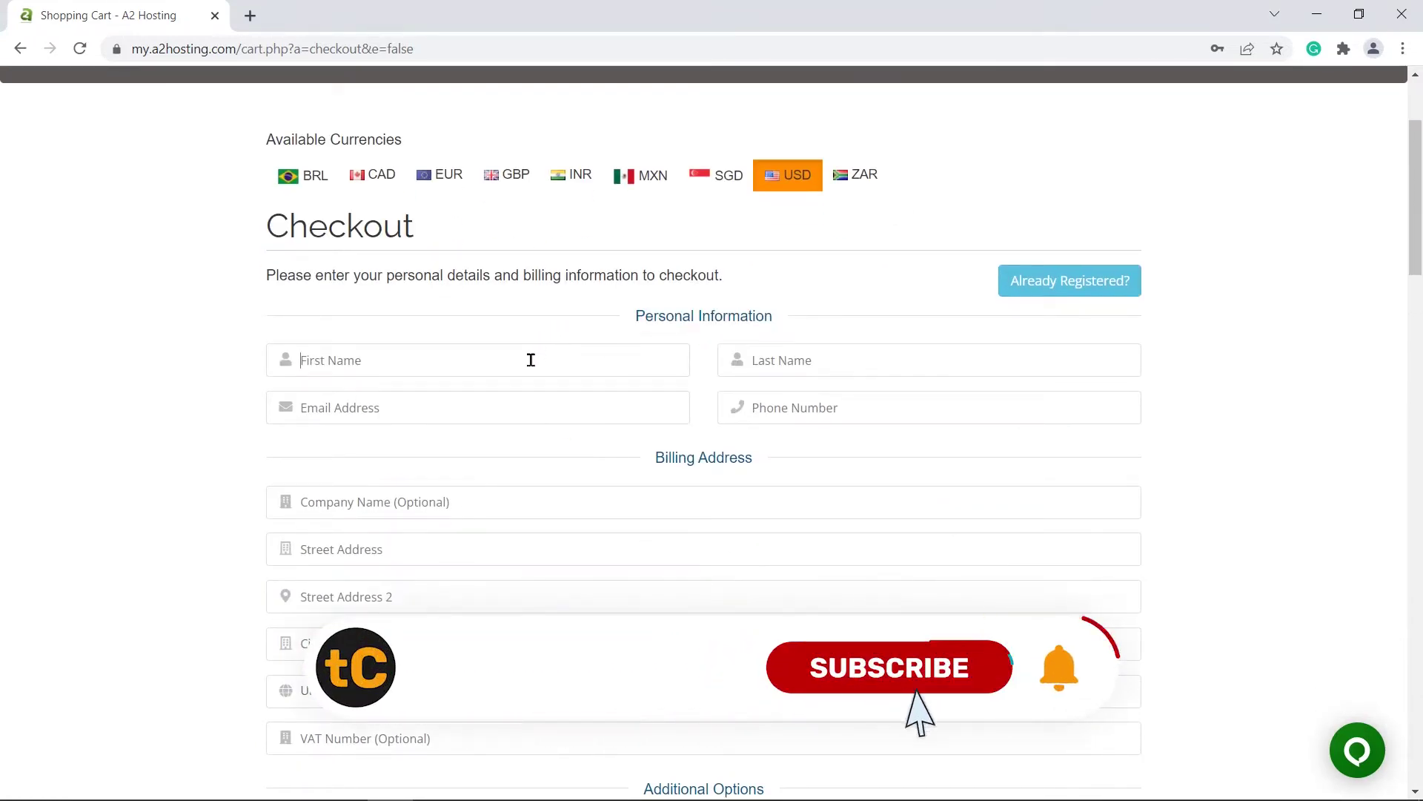
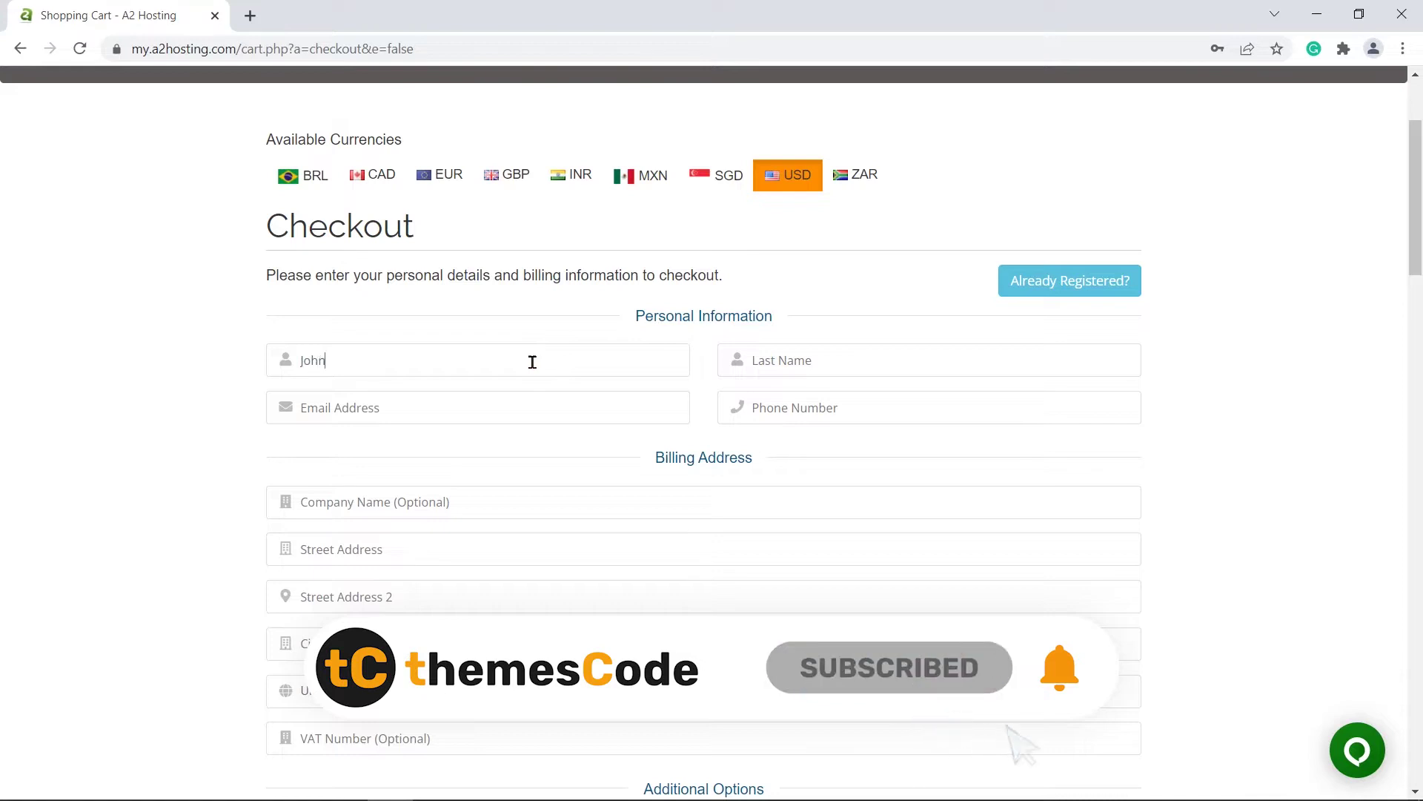
{"action": "left_click", "coordinate": [866, 361]}
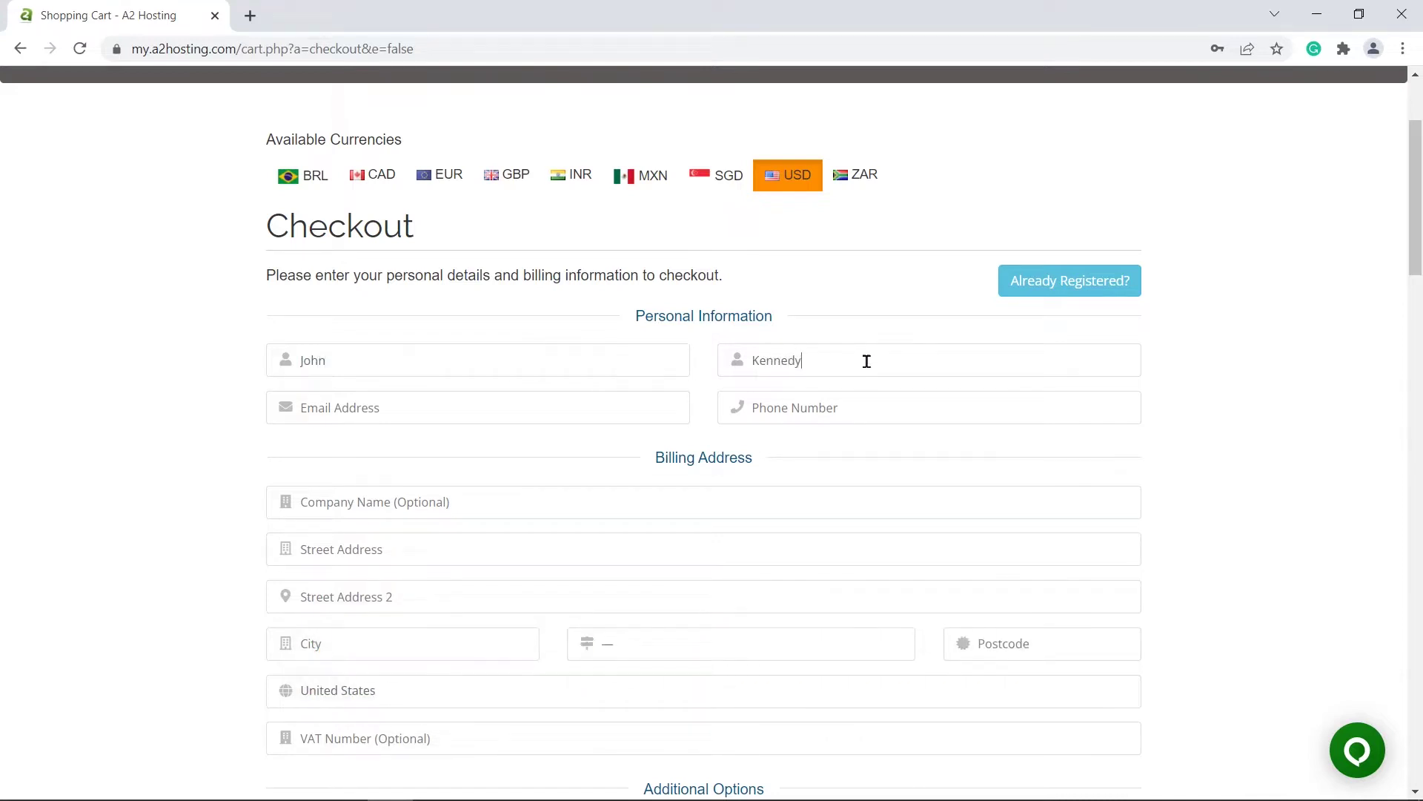
Add the customer's e-mail address and phone number
{"action": "left_click", "coordinate": [534, 410]}
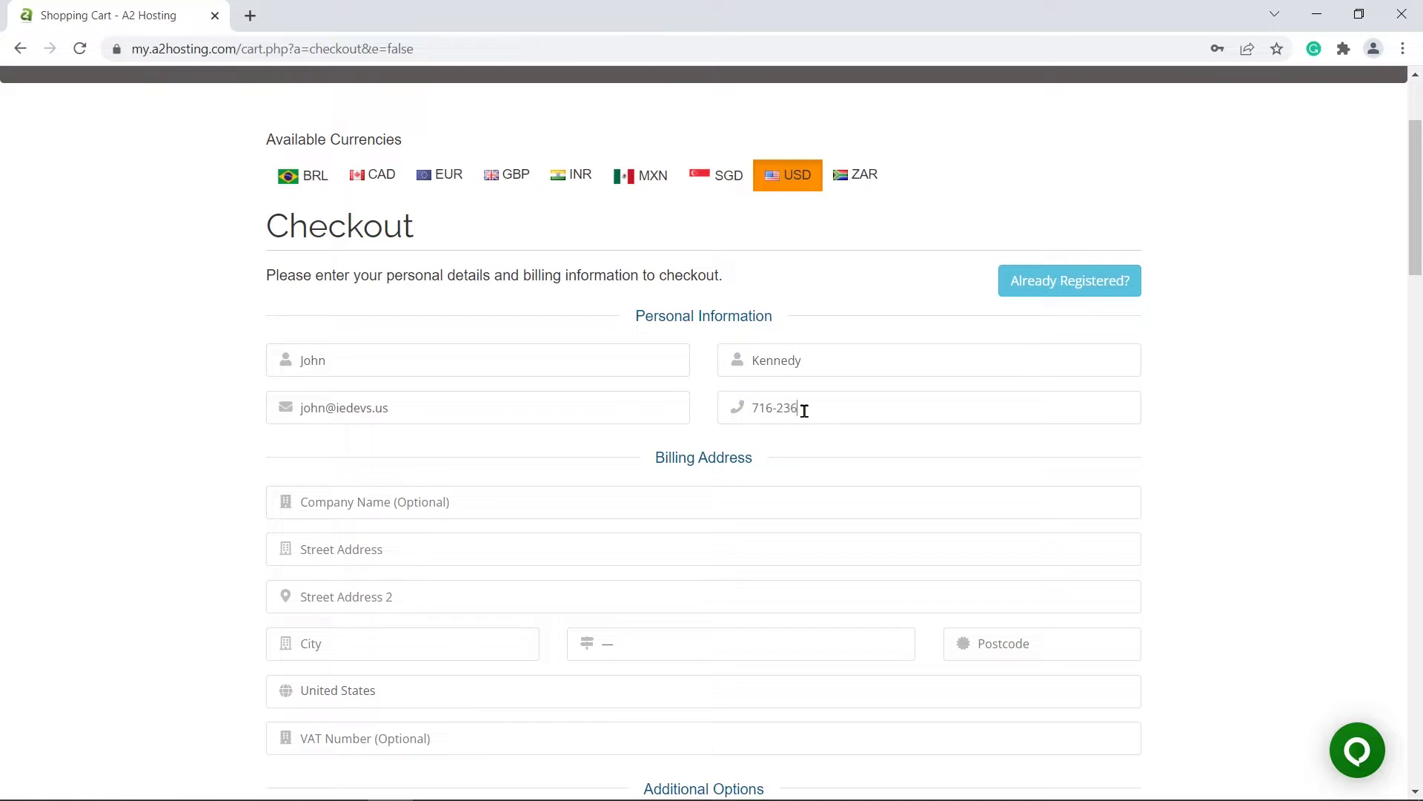
{"action": "triple_click", "coordinate": [685, 457]}
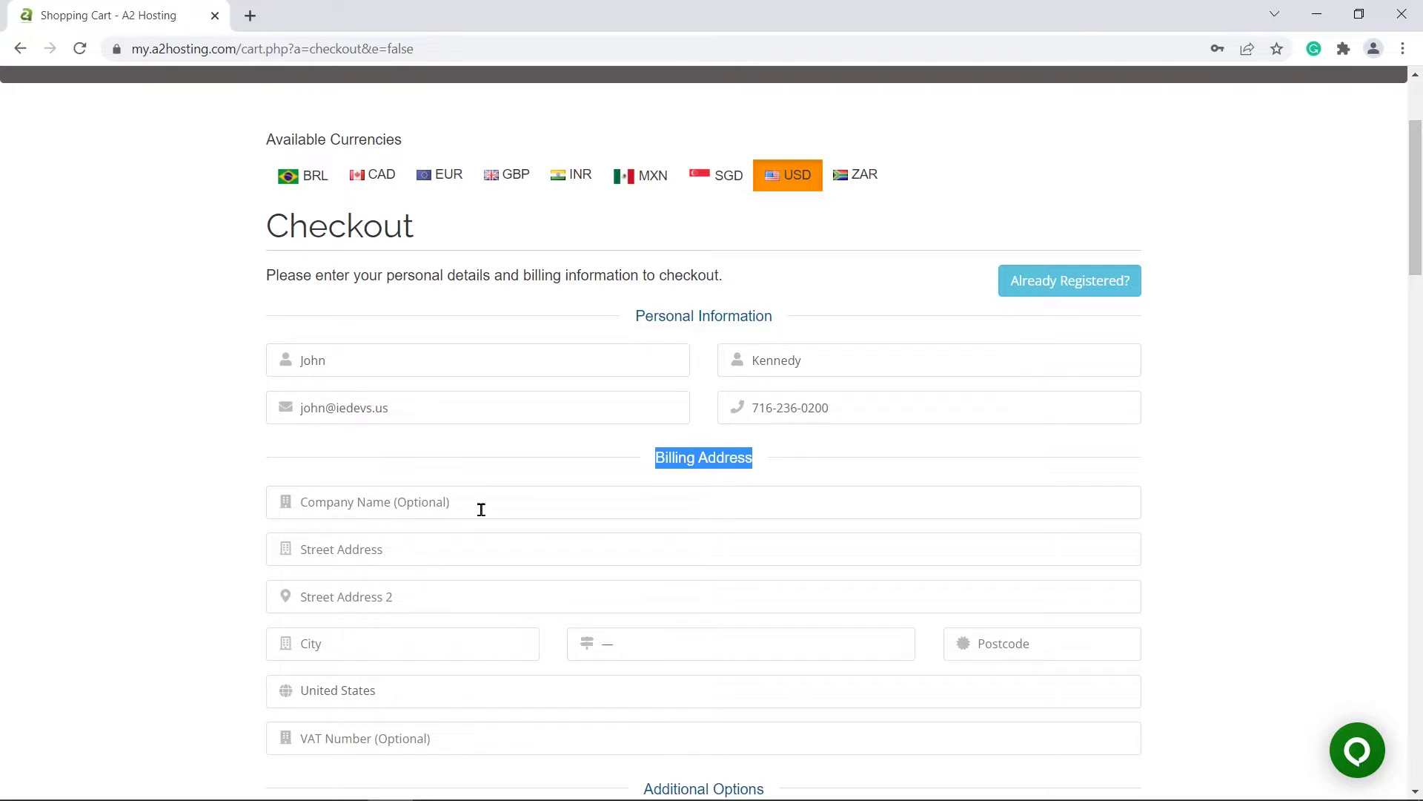
Enter the billing street address and city, choose the billing state, and enter the postcode
{"action": "left_click", "coordinate": [512, 549]}
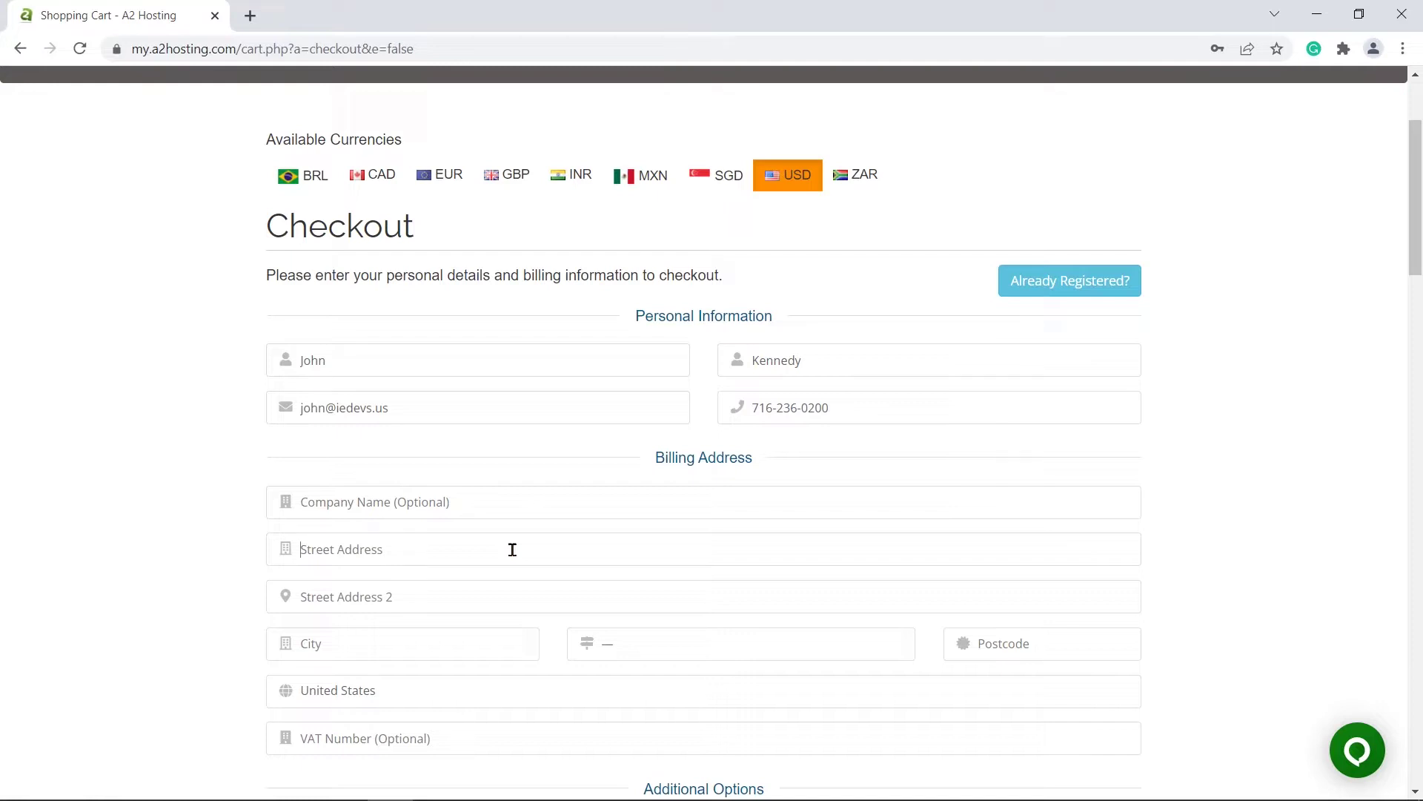
{"action": "scroll", "coordinate": [513, 549], "scroll_direction": "down", "scroll_amount": 1}
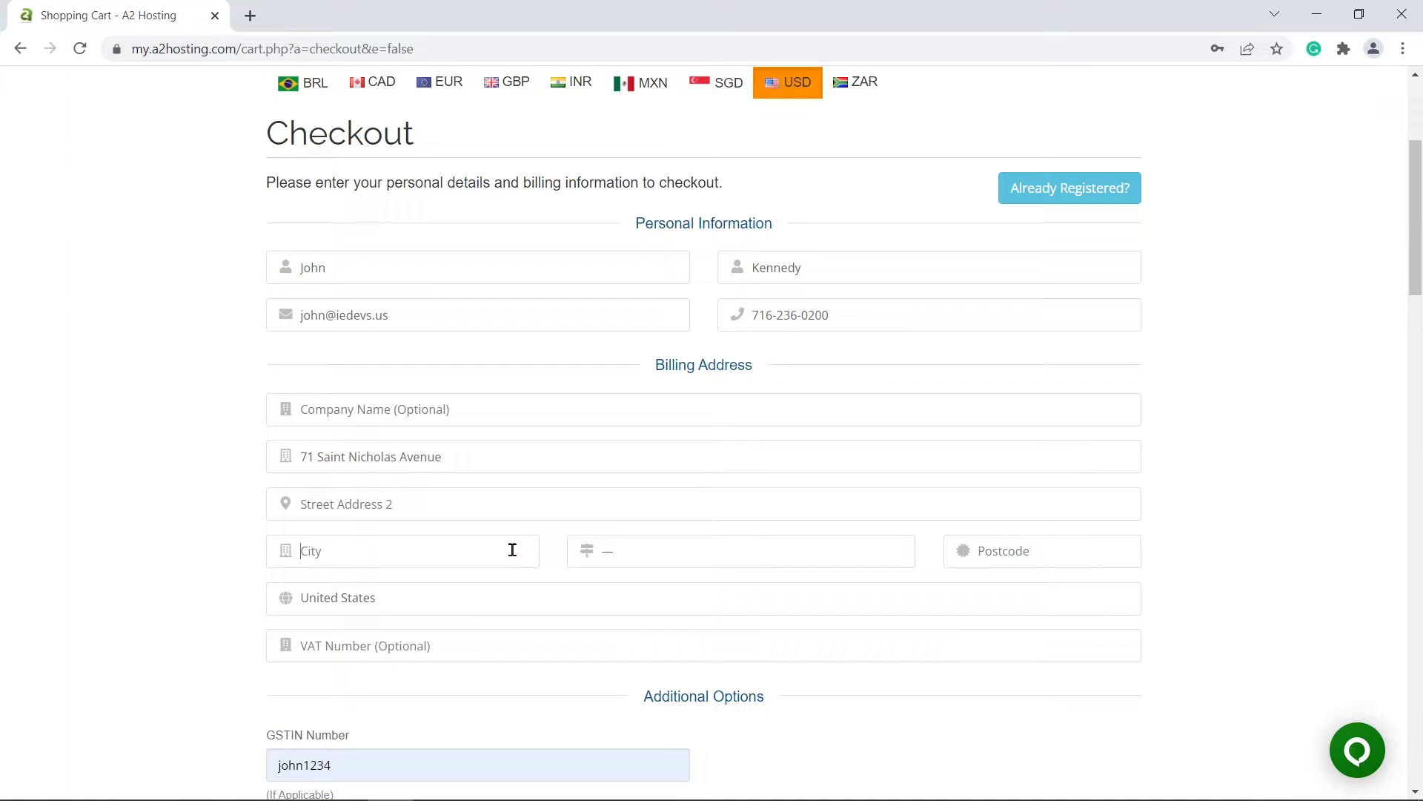
{"action": "type", "text": "NY"}
{"action": "left_click", "coordinate": [613, 557]}
{"action": "key", "text": "n"}
{"action": "scroll", "coordinate": [695, 517], "scroll_direction": "down", "scroll_amount": 3}
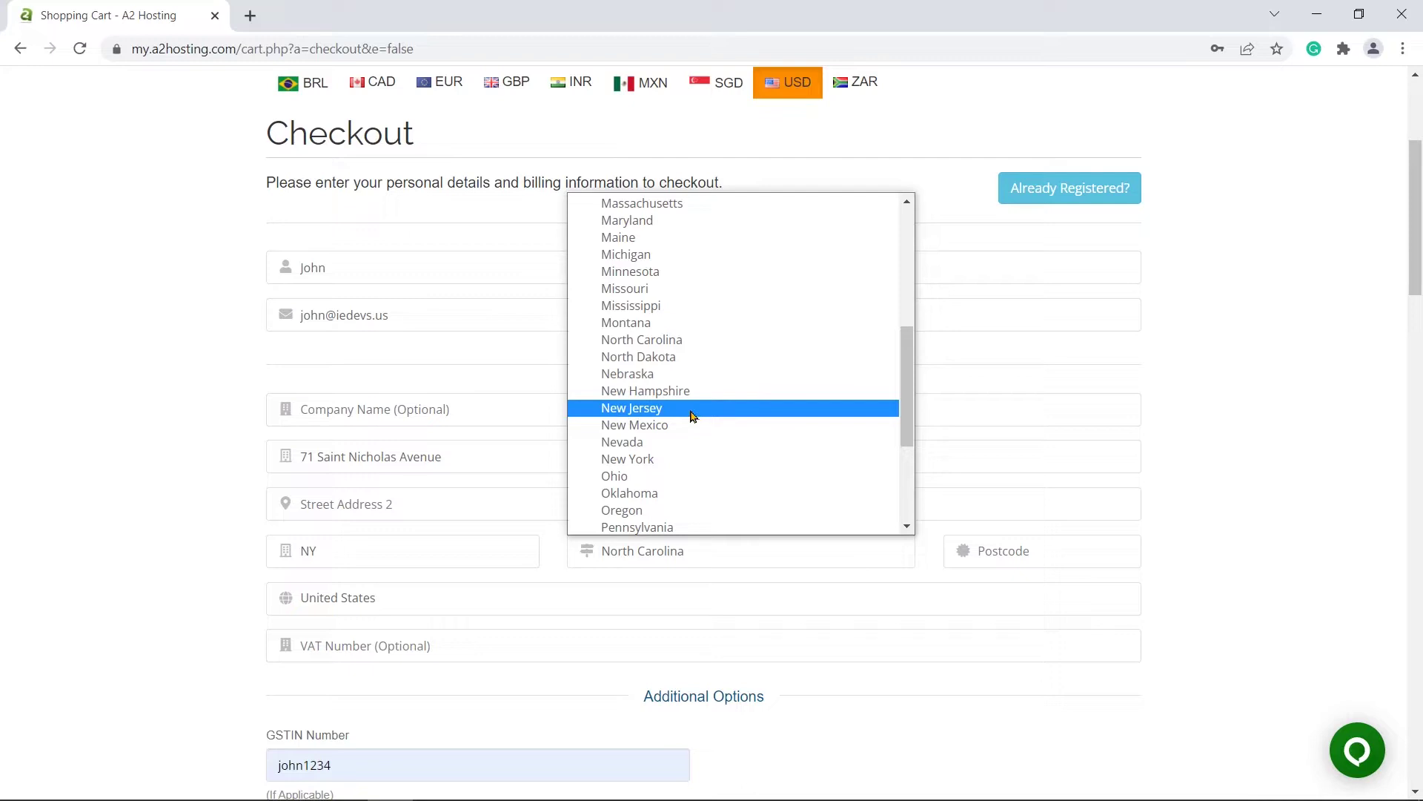
{"action": "left_click", "coordinate": [687, 459]}
{"action": "left_click", "coordinate": [1020, 560]}
{"action": "type", "text": "10026"}
{"action": "scroll", "coordinate": [654, 553], "scroll_direction": "down", "scroll_amount": 1}
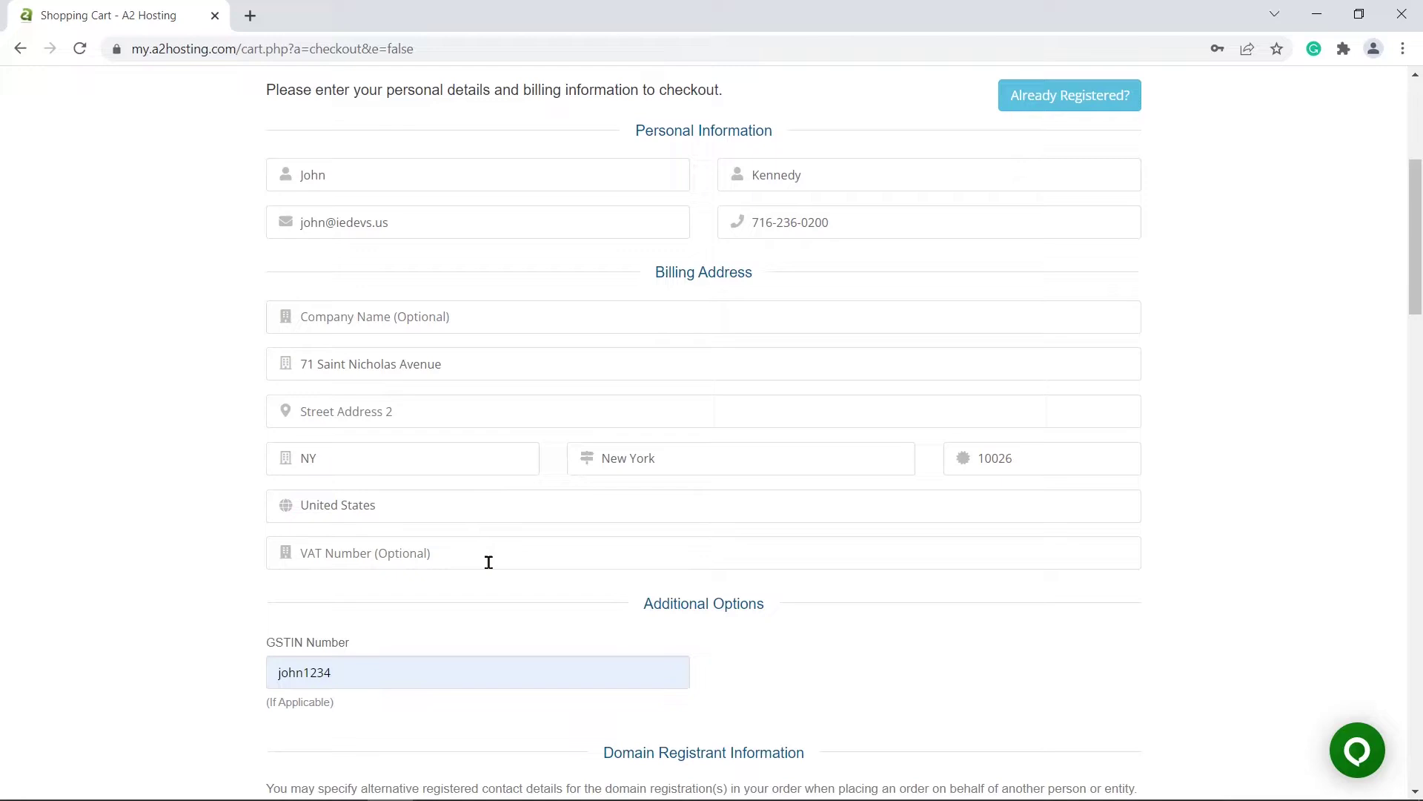
Review the Additional Options, prefilled GSTIN Number and Domain Registrant Information sections
{"action": "scroll", "coordinate": [534, 533], "scroll_direction": "down", "scroll_amount": 2}
{"action": "scroll", "coordinate": [667, 401], "scroll_direction": "down", "scroll_amount": 1}
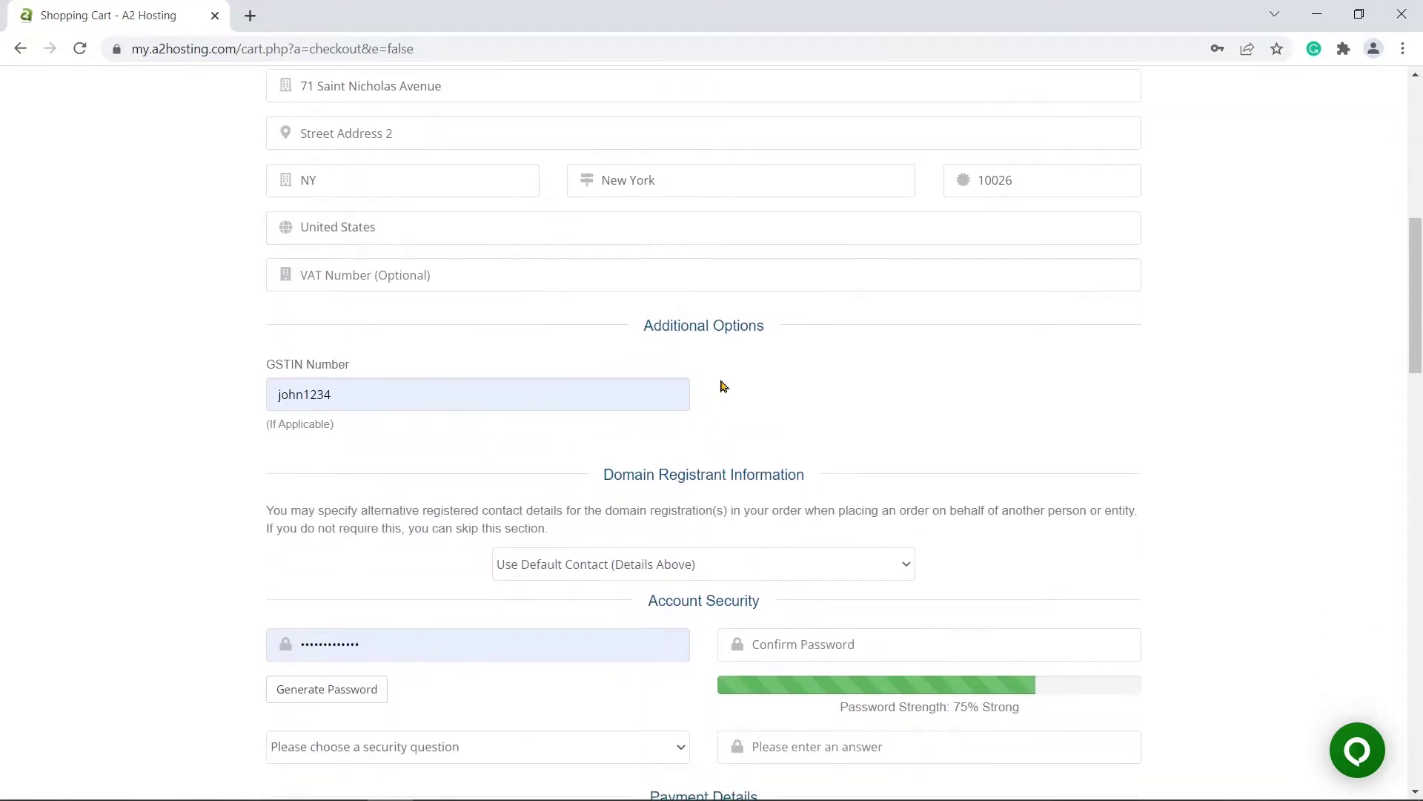
{"action": "triple_click", "coordinate": [702, 324]}
{"action": "scroll", "coordinate": [797, 384], "scroll_direction": "down", "scroll_amount": 1}
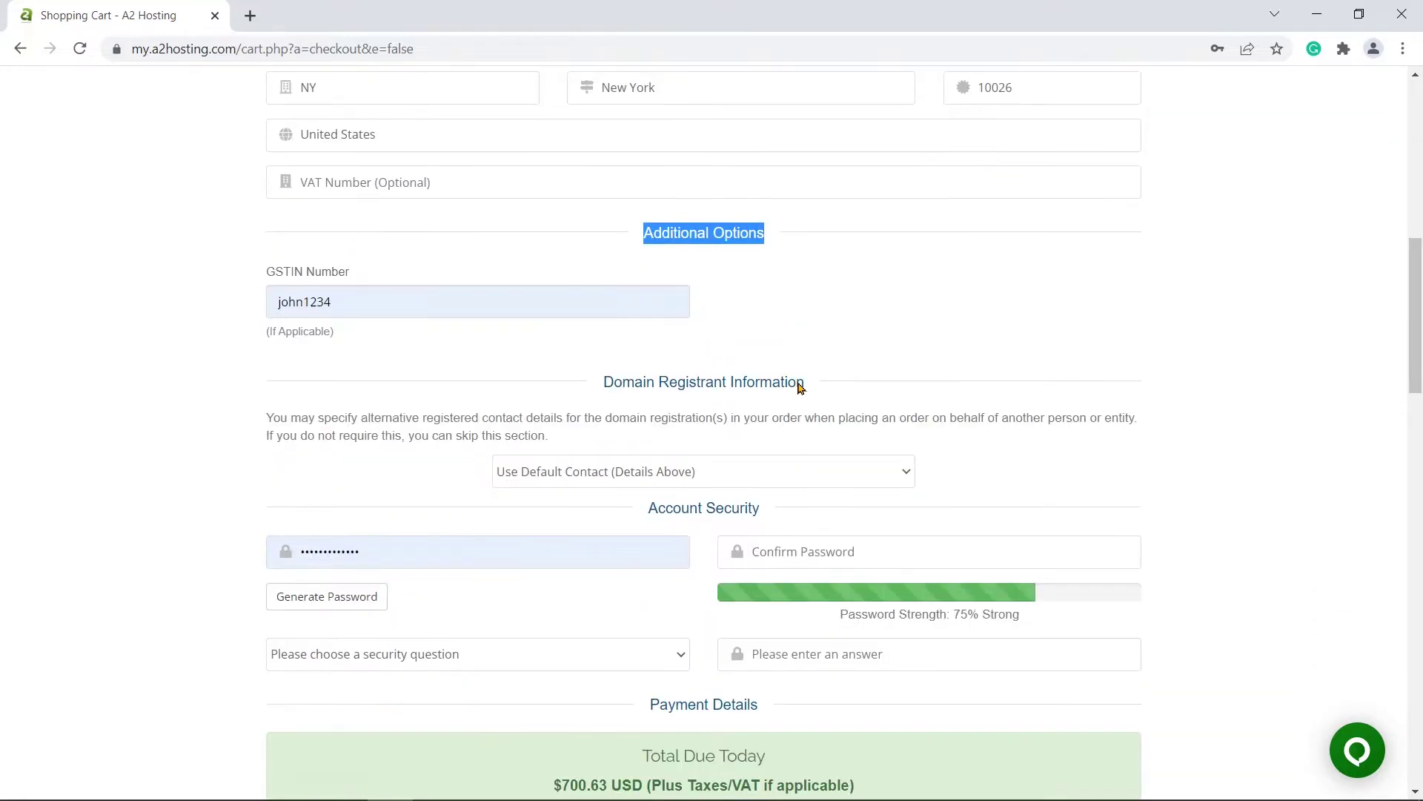
{"action": "left_click_drag", "start_coordinate": [346, 272], "coordinate": [257, 279]}
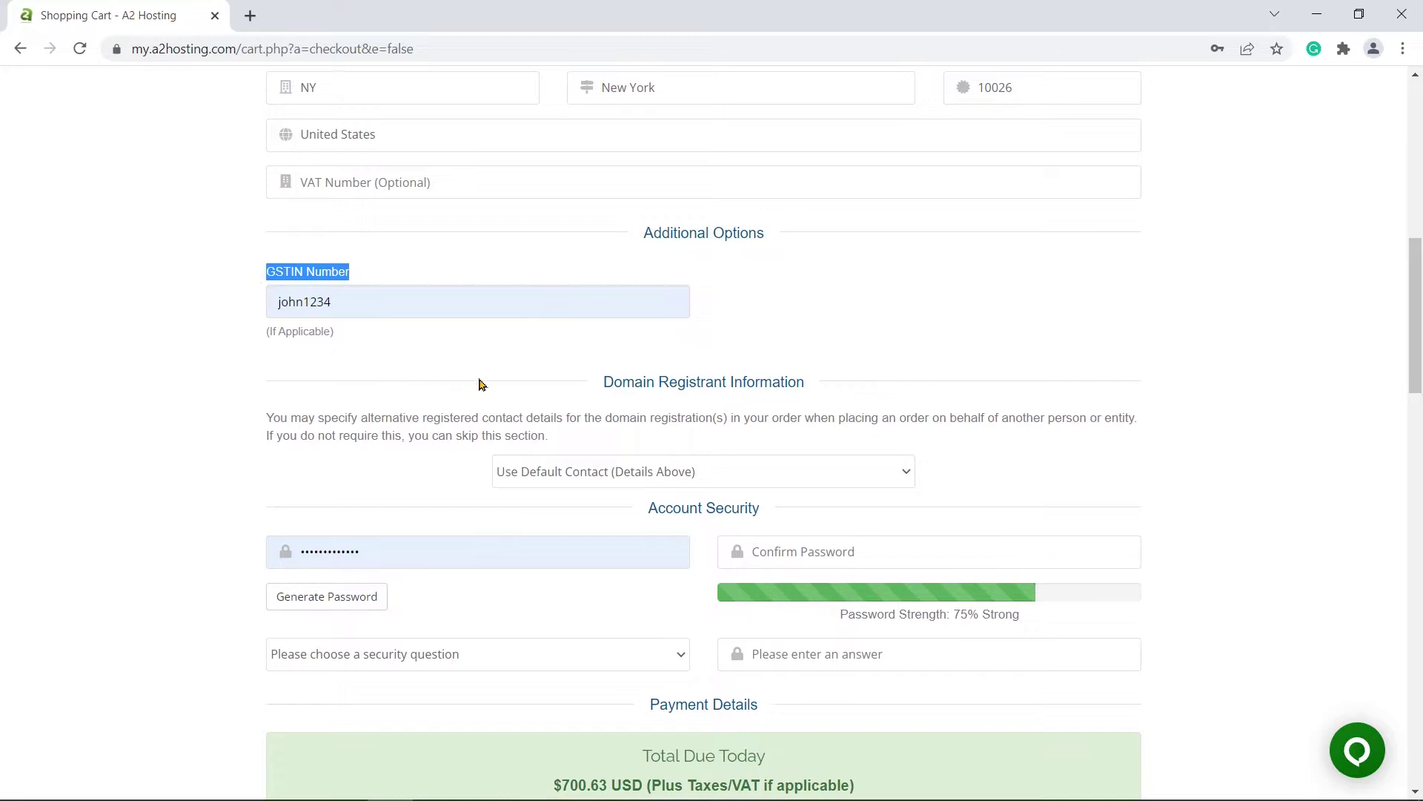
{"action": "left_click", "coordinate": [423, 304]}
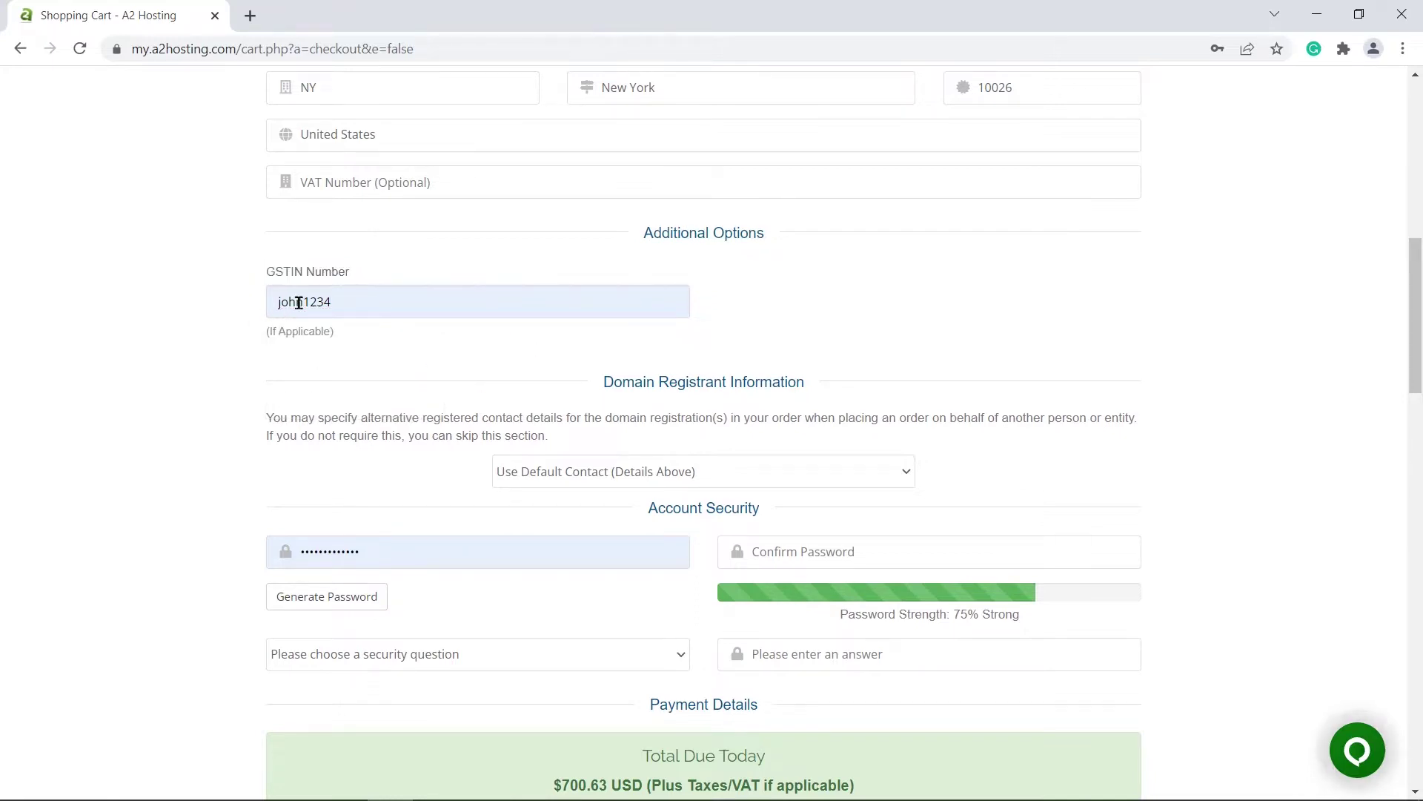
{"action": "triple_click", "coordinate": [667, 389]}
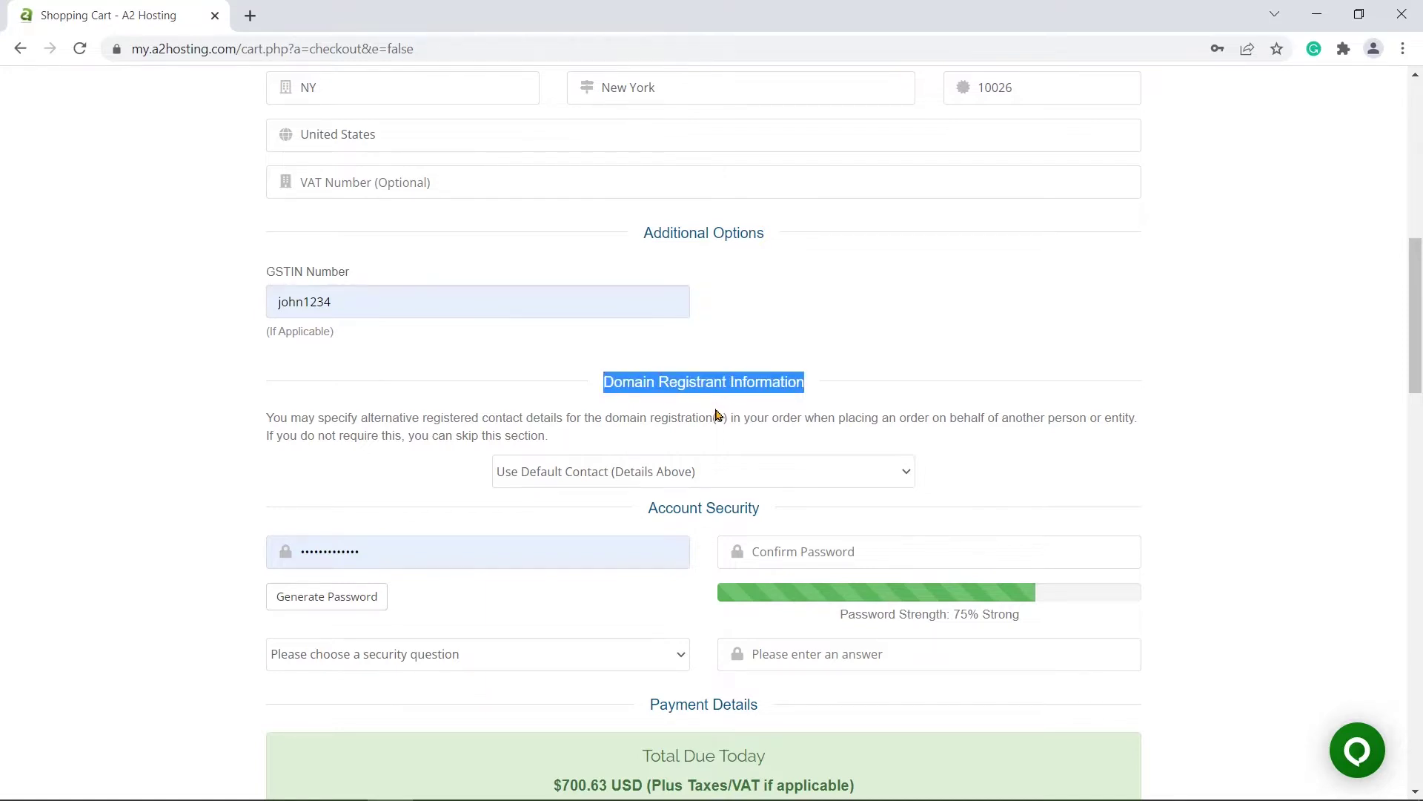
{"action": "scroll", "coordinate": [715, 413], "scroll_direction": "down", "scroll_amount": 3}
{"action": "triple_click", "coordinate": [696, 319]}
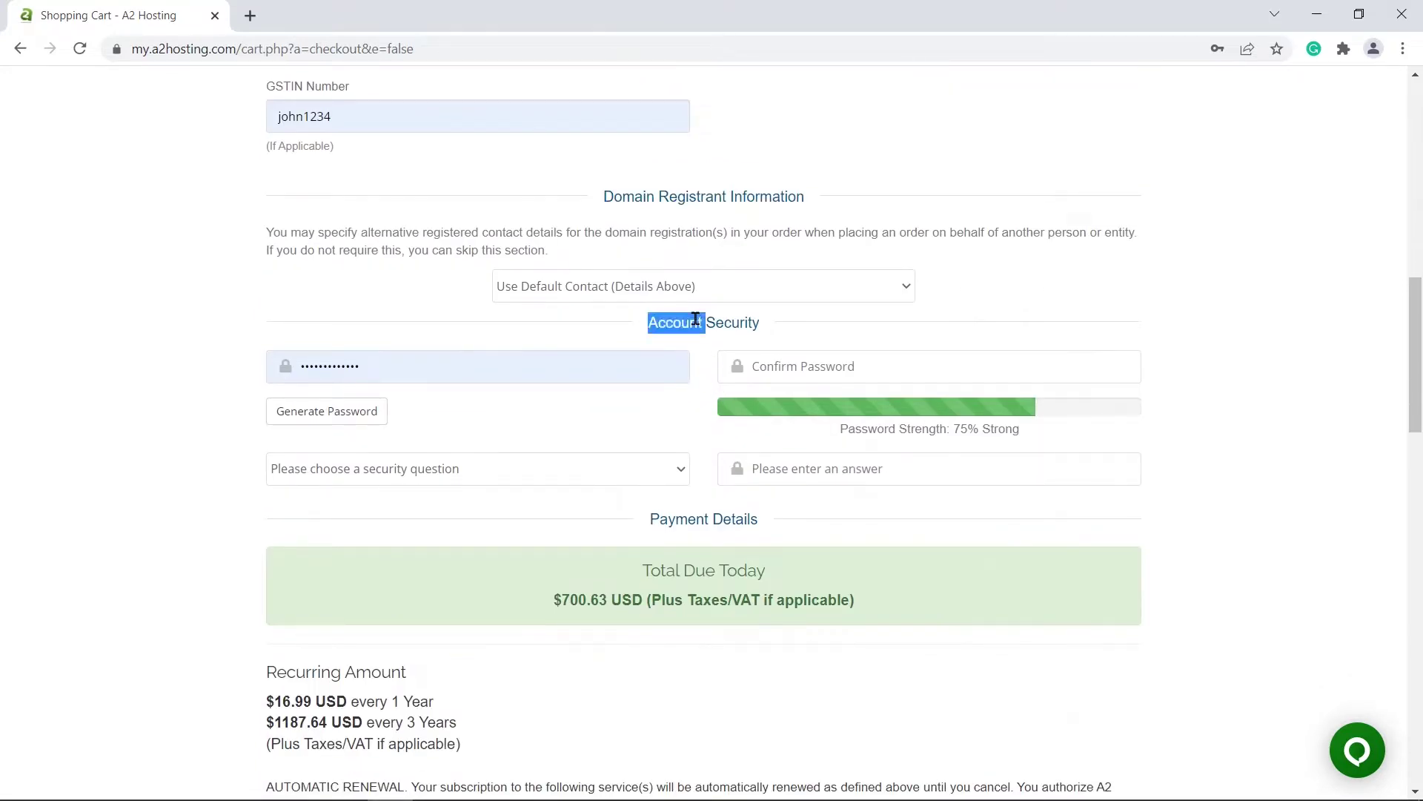
Confirm the account password and set the first-pet security question with its answer
{"action": "left_click", "coordinate": [830, 363]}
{"action": "type", "text": "j"}
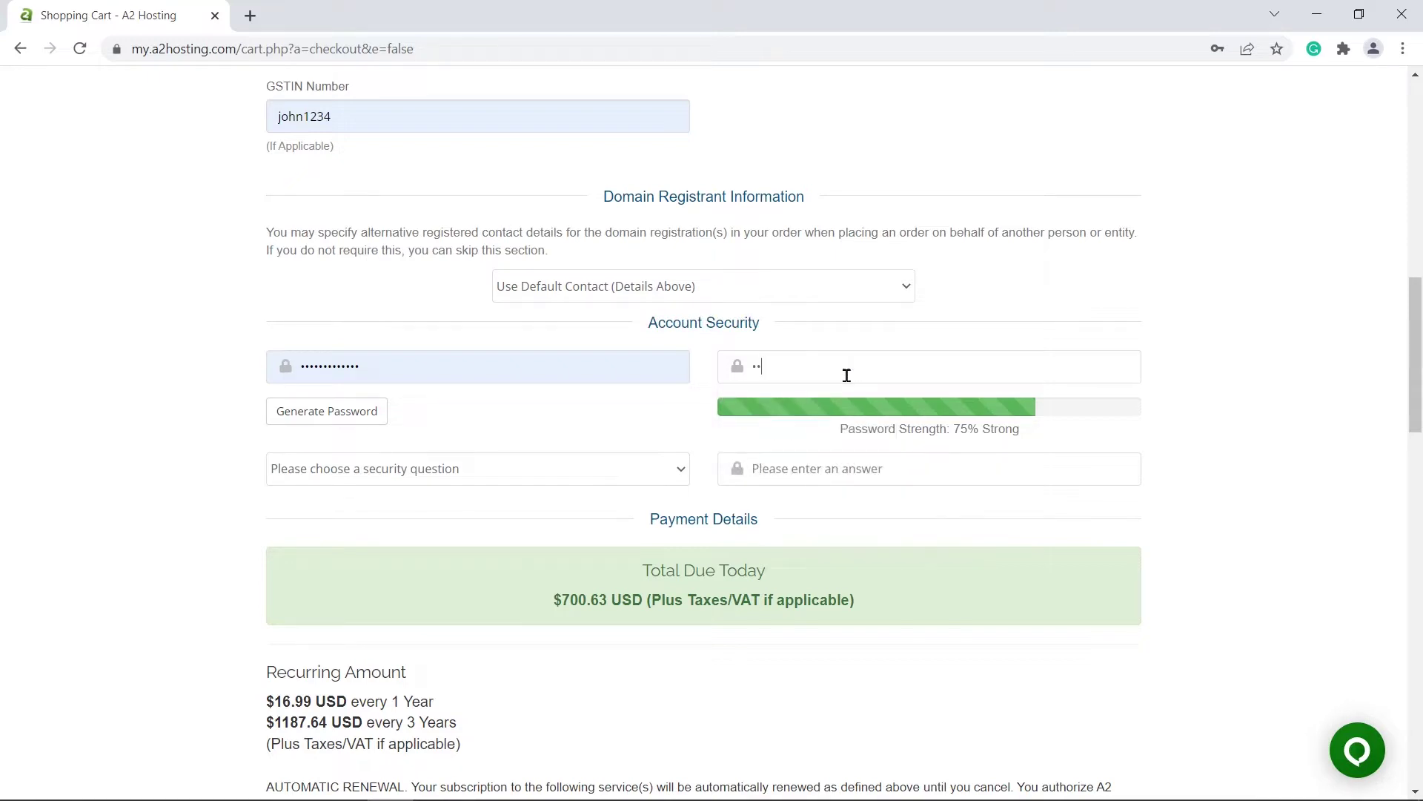
{"action": "type", "text": "••••••••••••"}
{"action": "left_click", "coordinate": [555, 472]}
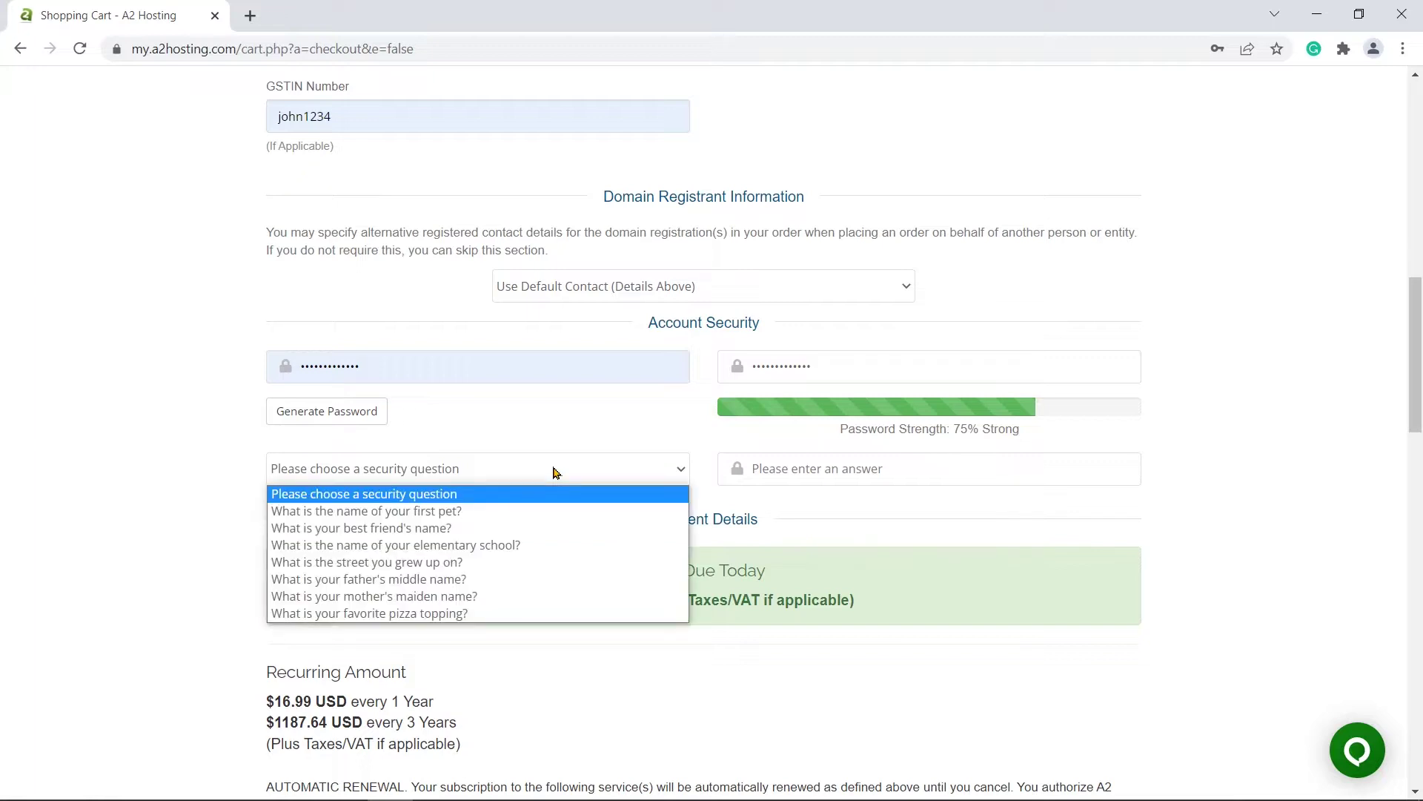
{"action": "left_click", "coordinate": [524, 515]}
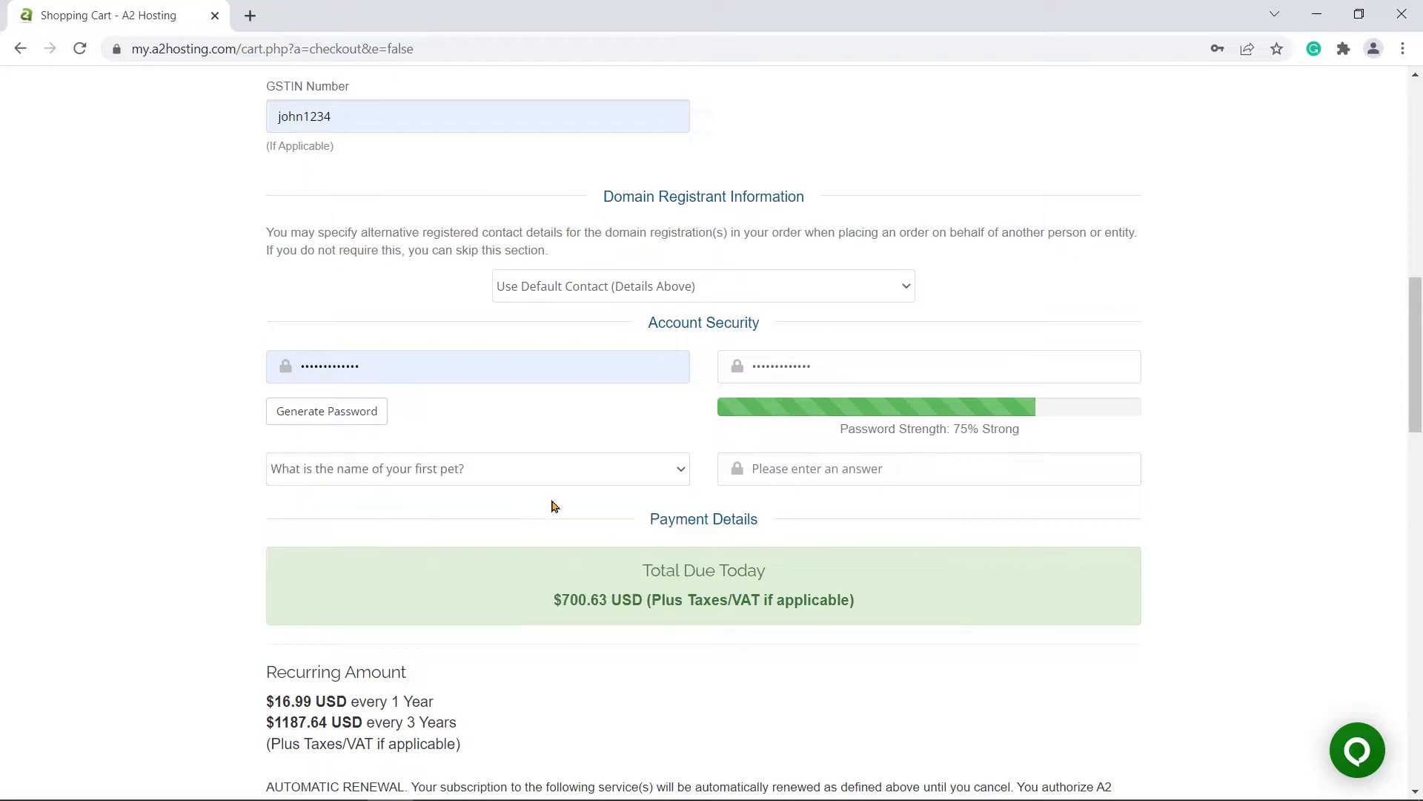
{"action": "left_click", "coordinate": [863, 476]}
{"action": "type", "text": "t"}
Enter the credit card number, expiry date, security code and cardholder name
{"action": "scroll", "coordinate": [863, 476], "scroll_direction": "down", "scroll_amount": 5}
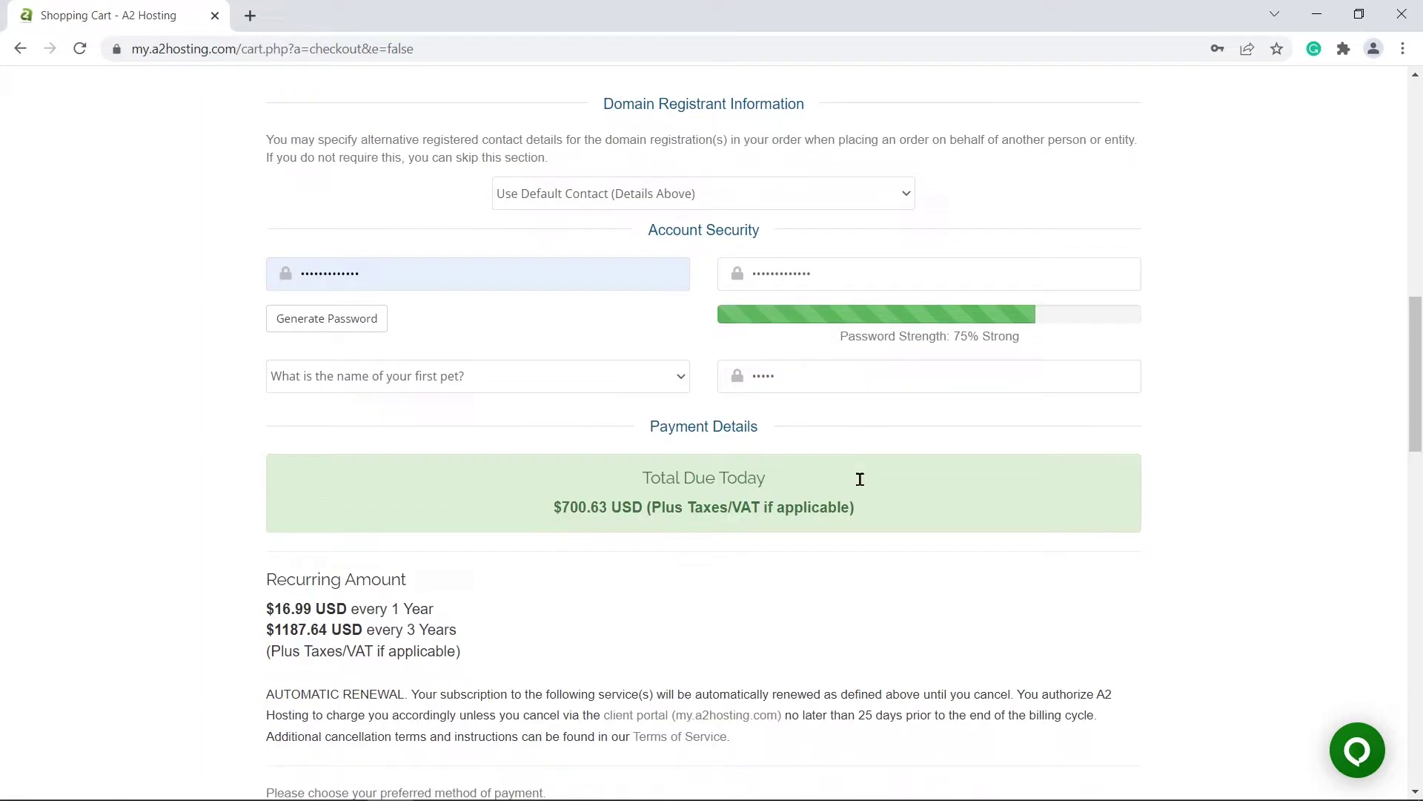
{"action": "scroll", "coordinate": [606, 266], "scroll_direction": "down", "scroll_amount": 1}
{"action": "scroll", "coordinate": [606, 266], "scroll_direction": "down", "scroll_amount": 2}
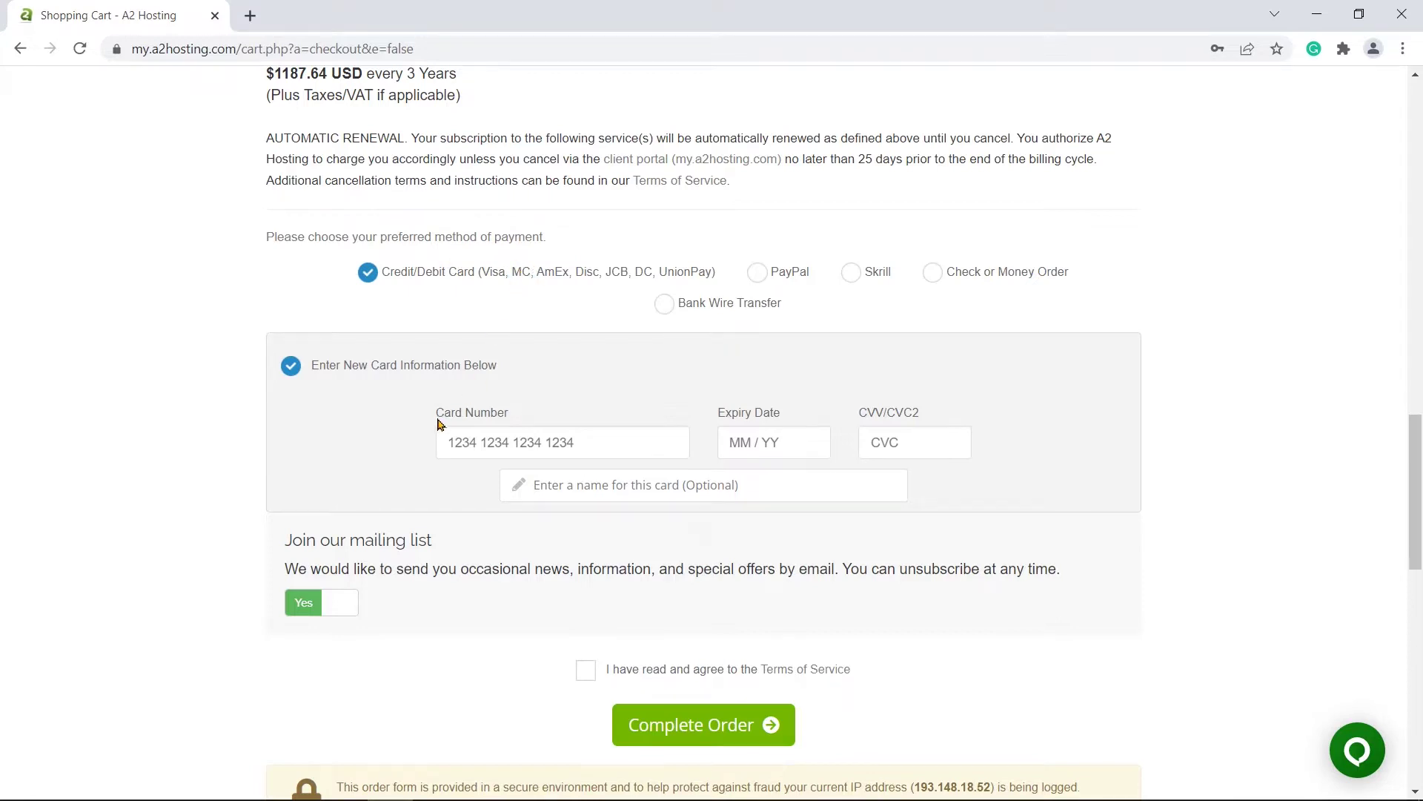
{"action": "left_click_drag", "start_coordinate": [437, 422], "coordinate": [516, 419]}
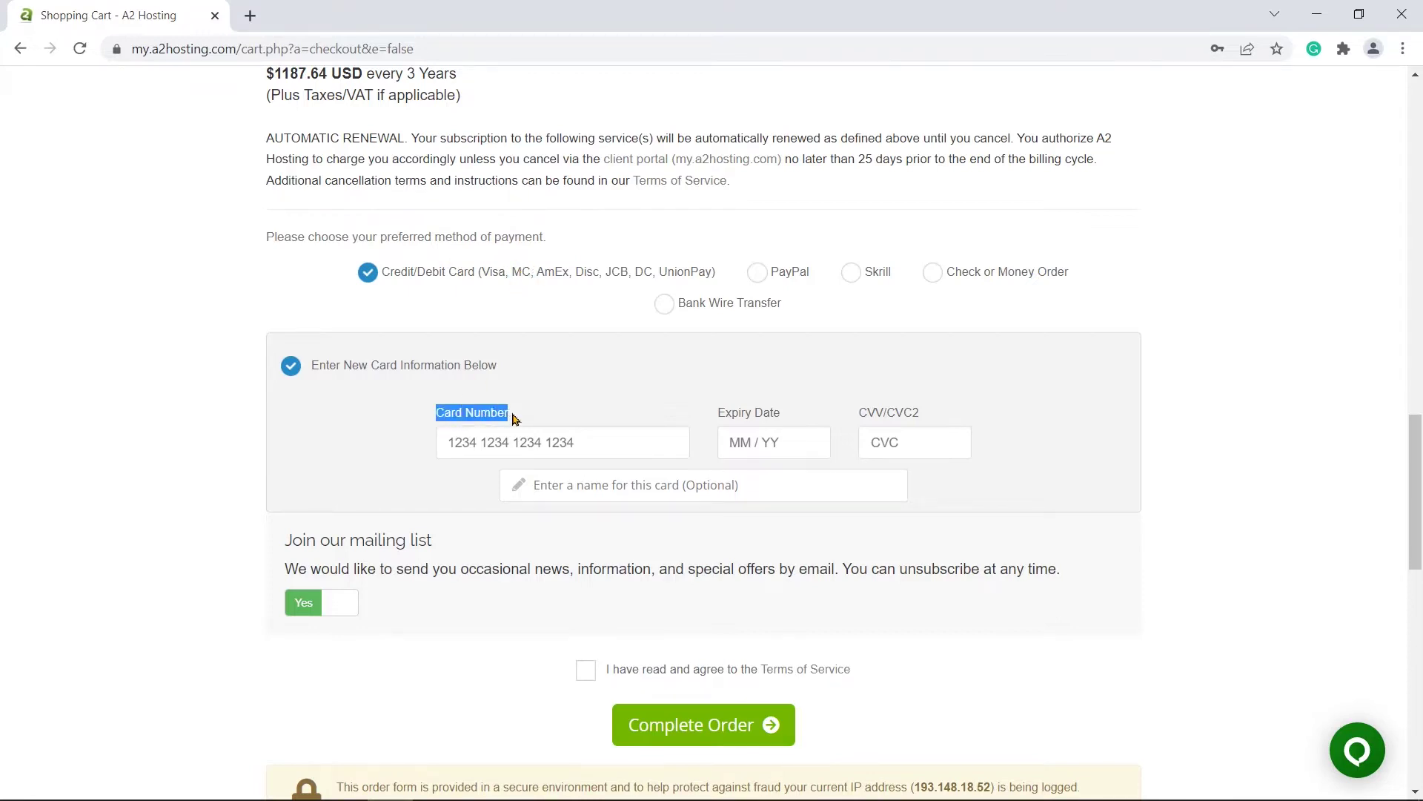
{"action": "left_click", "coordinate": [604, 442]}
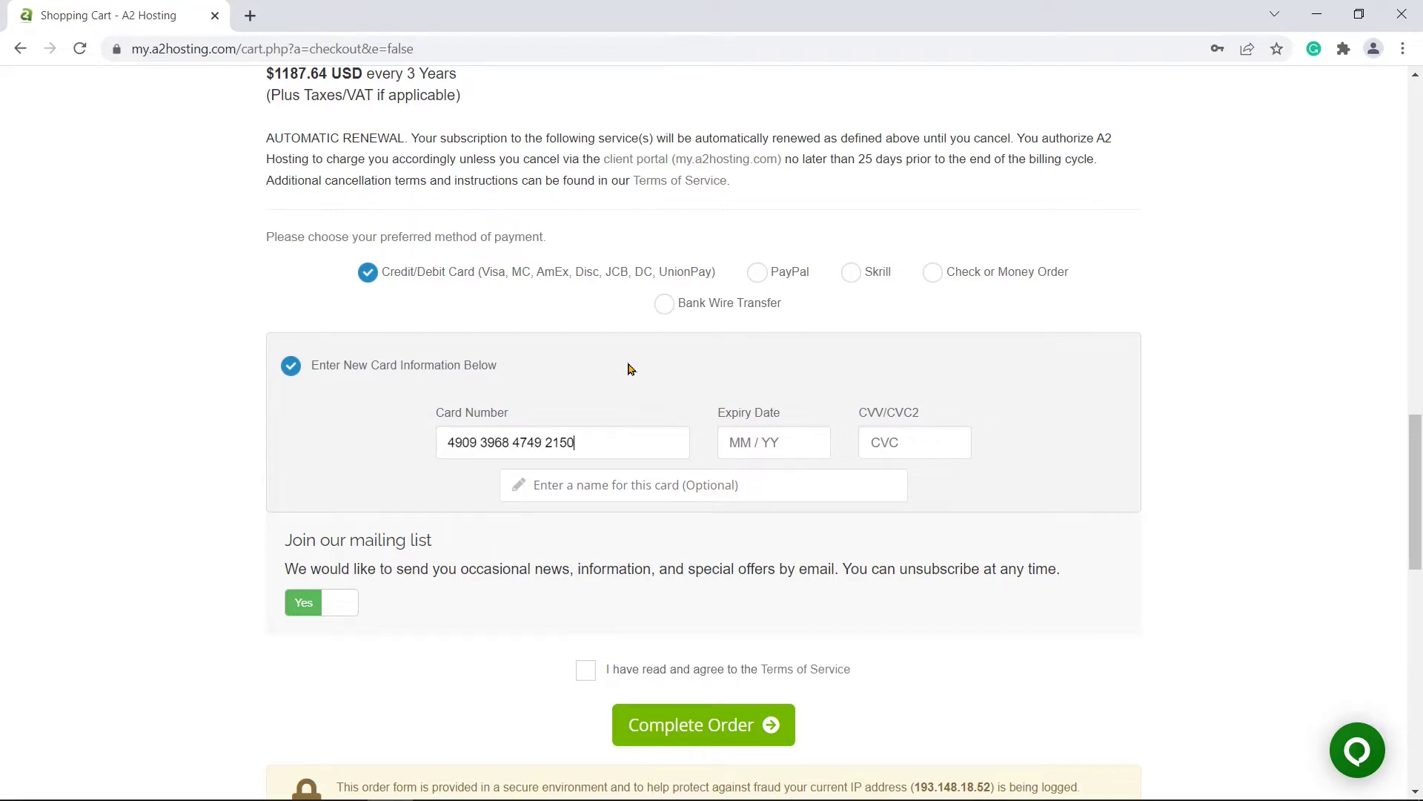
{"action": "left_click", "coordinate": [782, 441]}
{"action": "type", "text": "12"}
{"action": "scroll", "coordinate": [787, 440], "scroll_direction": "down", "scroll_amount": 1}
{"action": "left_click", "coordinate": [901, 410]}
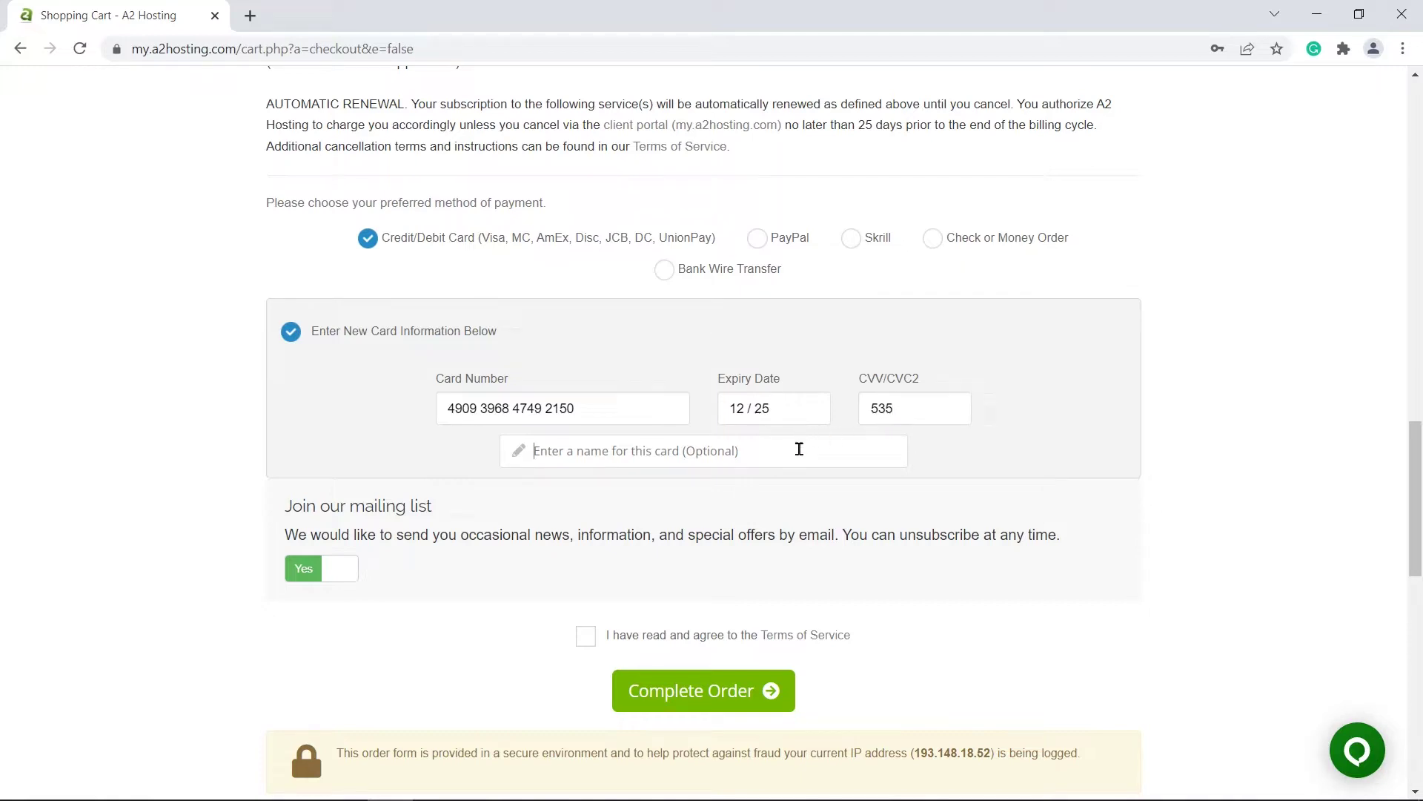
{"action": "type", "text": "Imran Credit Card"}
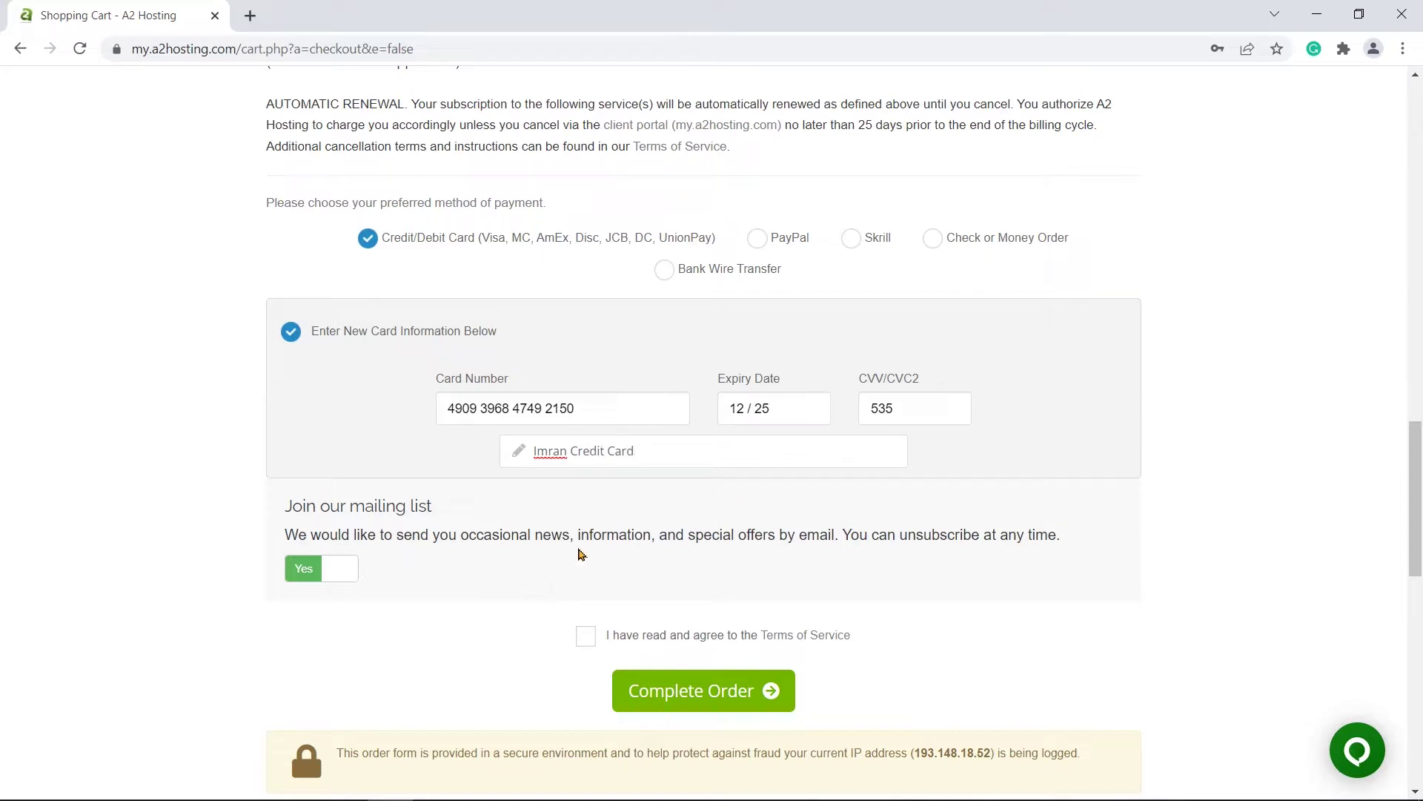
Agree to the Terms of Service and submit the order with Complete Order
{"action": "left_click", "coordinate": [584, 636]}
{"action": "scroll", "coordinate": [541, 628], "scroll_direction": "down", "scroll_amount": 1}
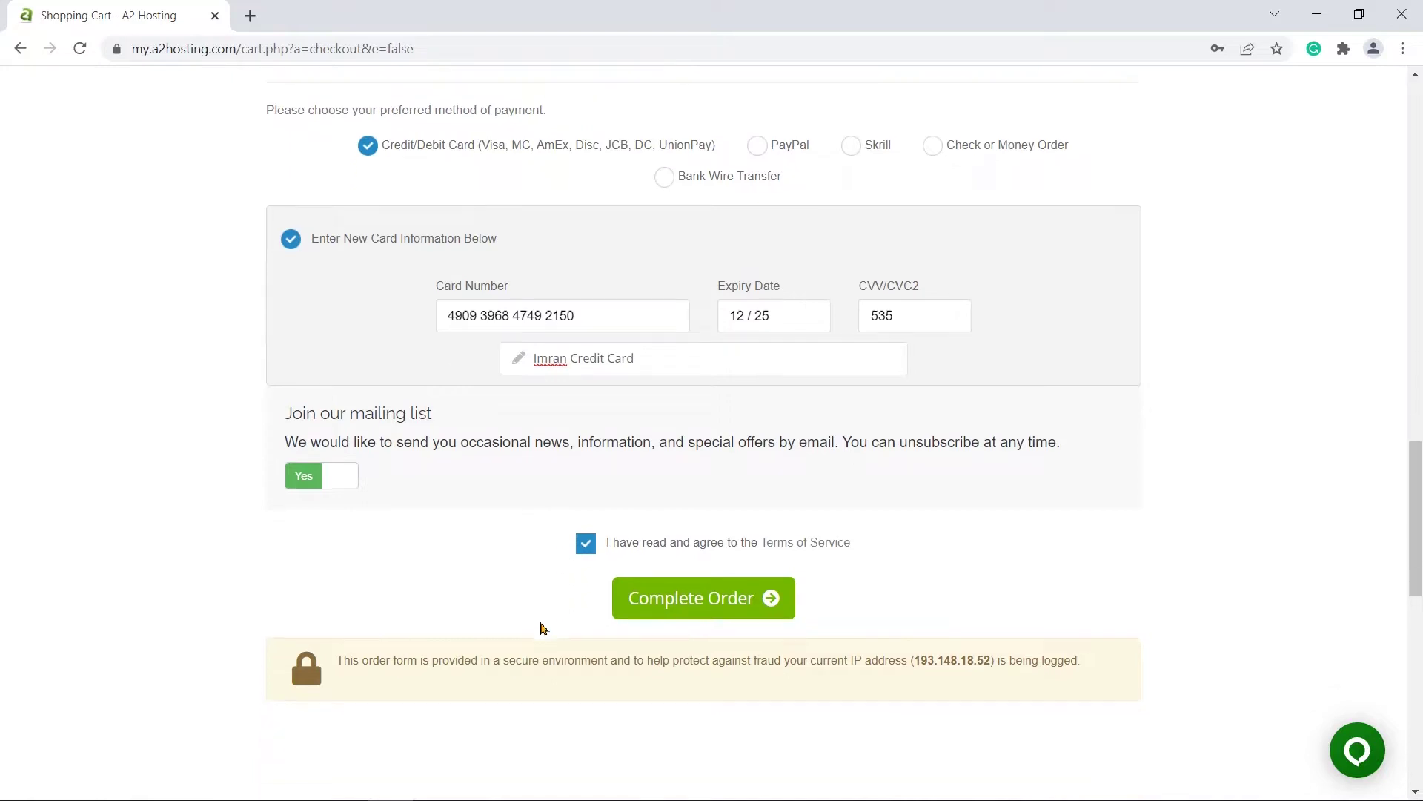
{"action": "scroll", "coordinate": [707, 599], "scroll_direction": "down", "scroll_amount": 5}
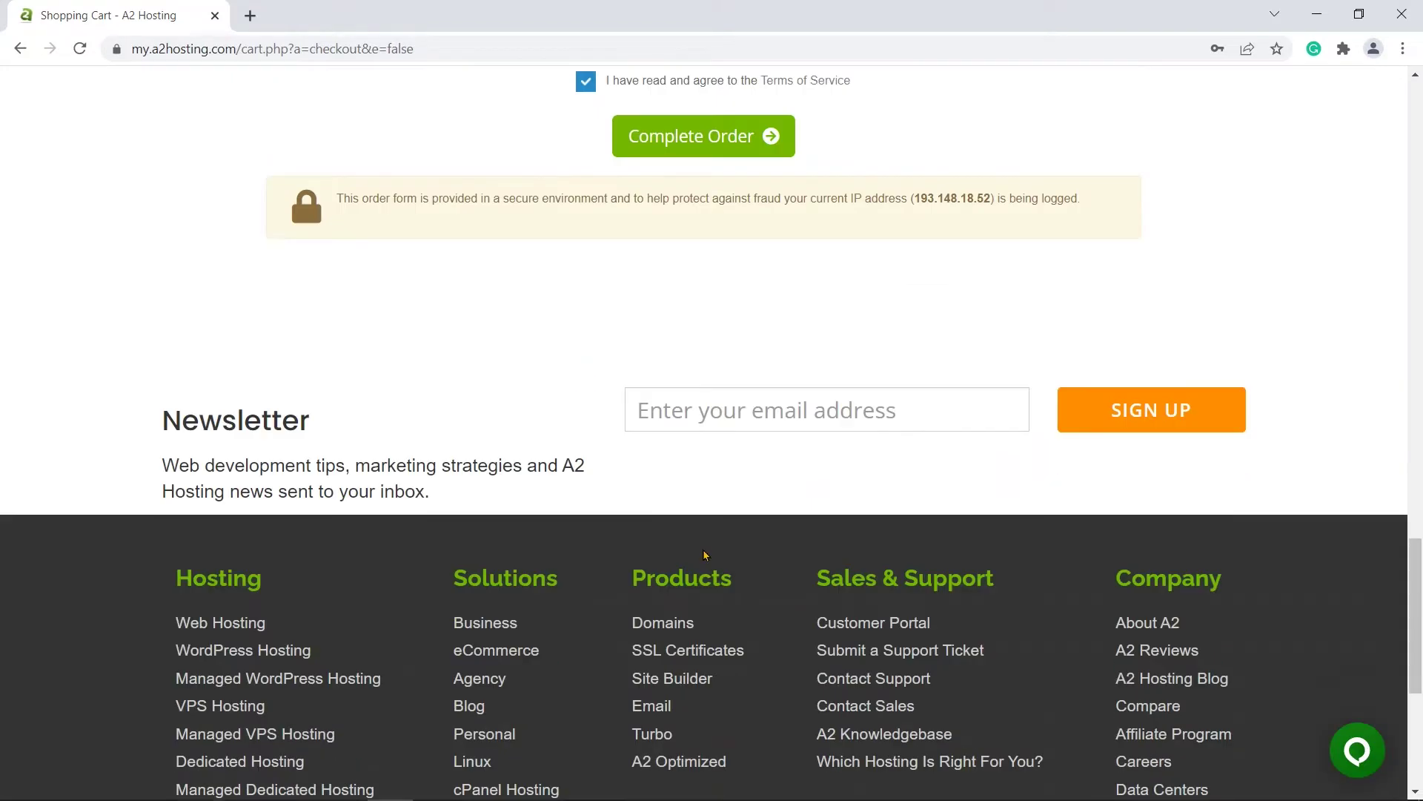
{"action": "left_click", "coordinate": [687, 149]}
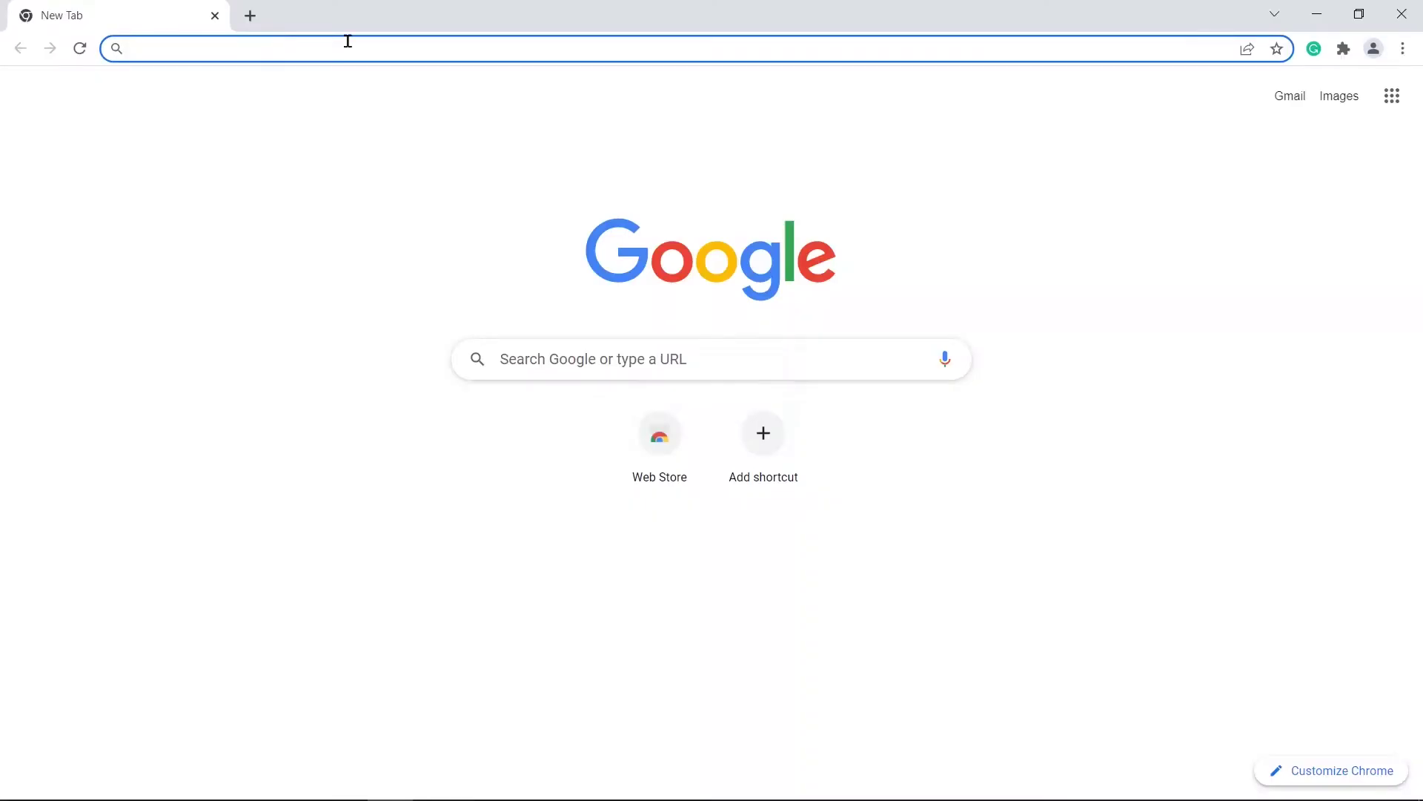
Enter 'a2hosting' in the new tab's address bar
{"action": "type", "text": "a2"}
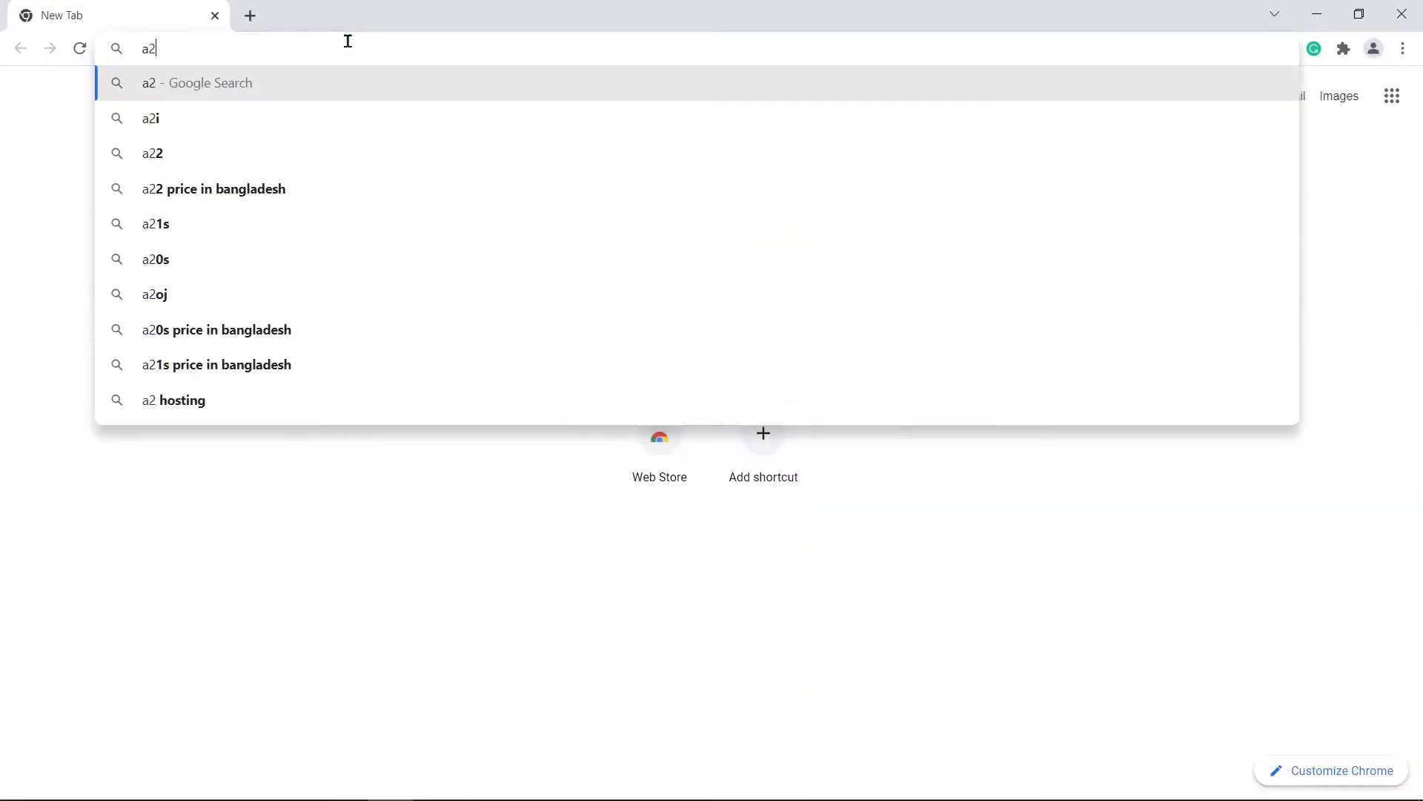
{"action": "type", "text": "hosting"}
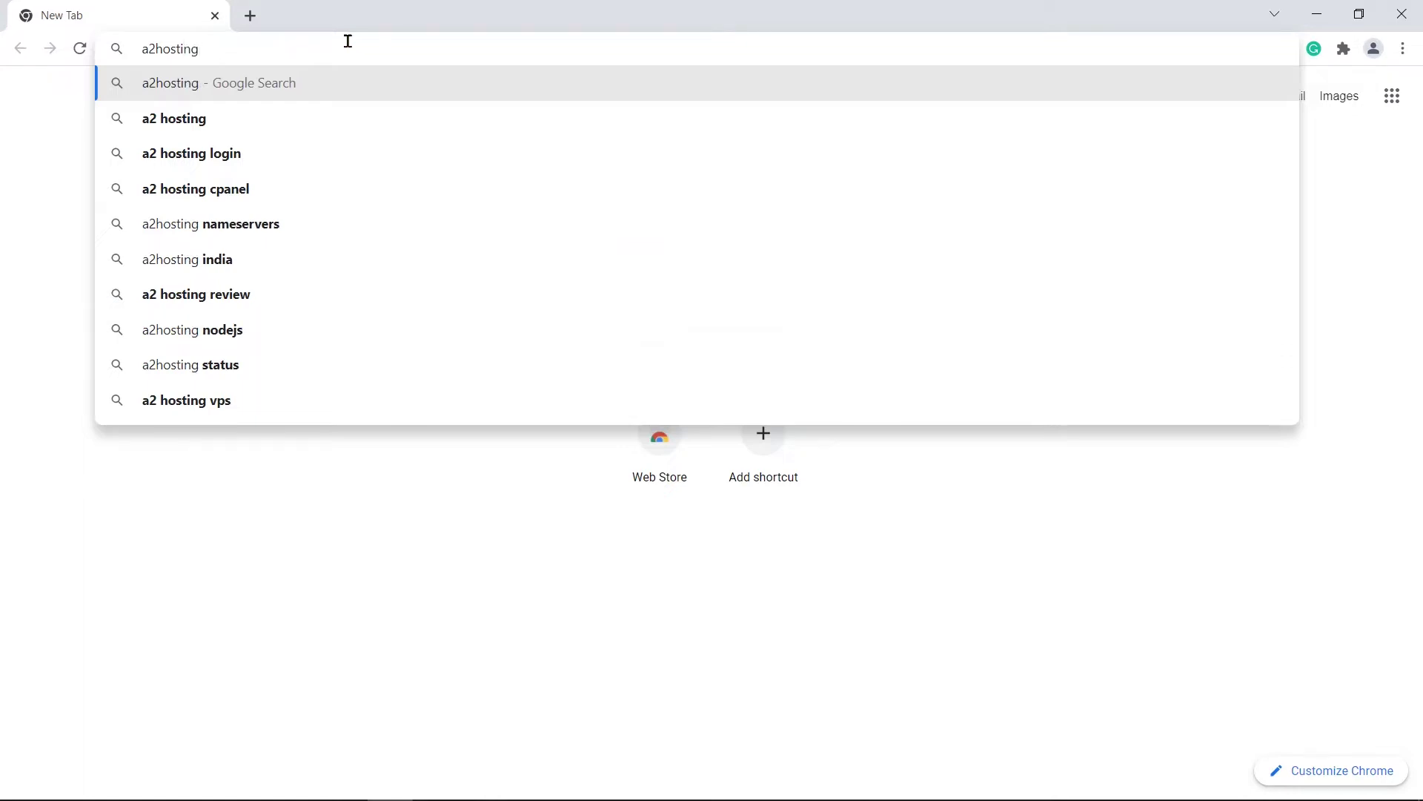
Go to a2hosting.com from the typed address
{"action": "key", "text": "Return"}
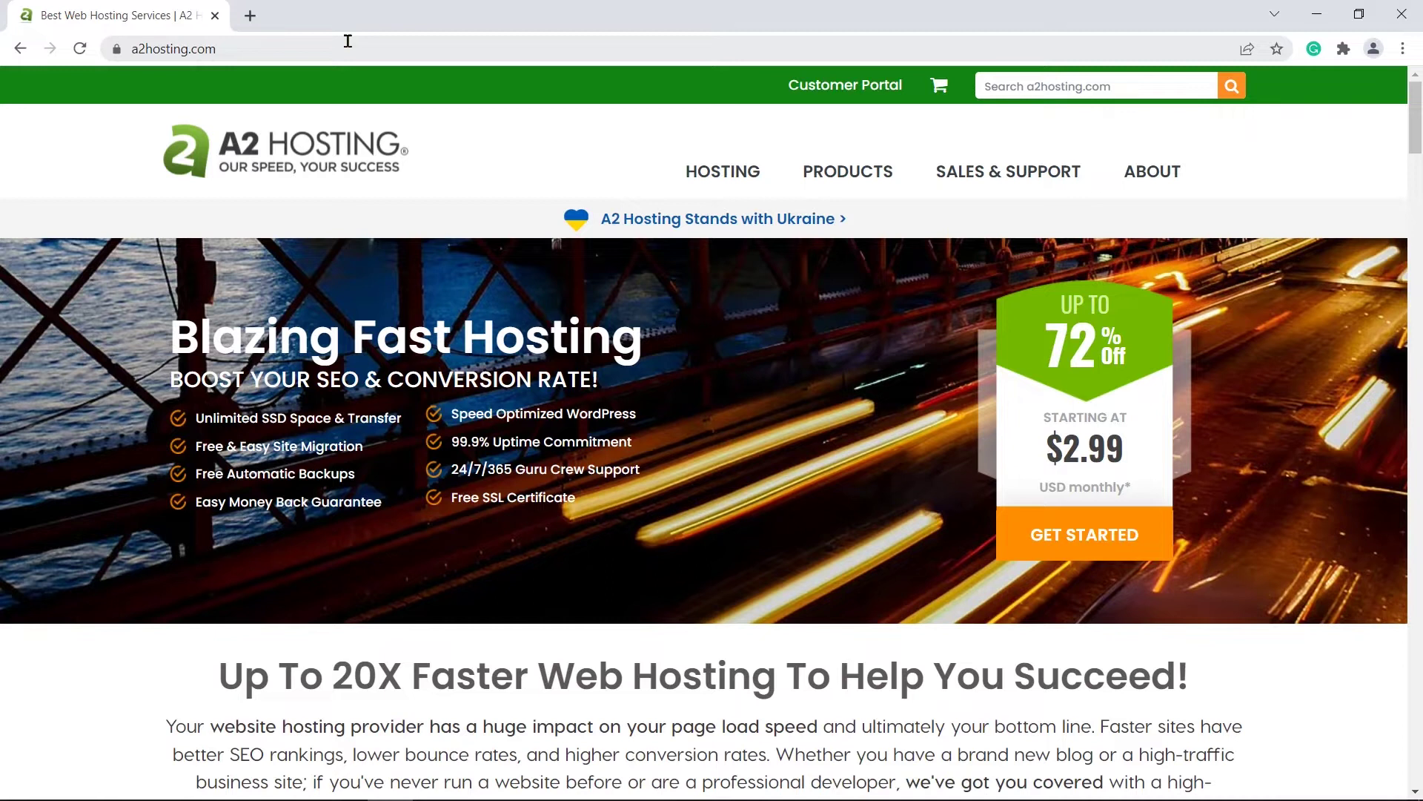
Log in through the Customer Portal with the account e-mail address and password
{"action": "left_click", "coordinate": [821, 86]}
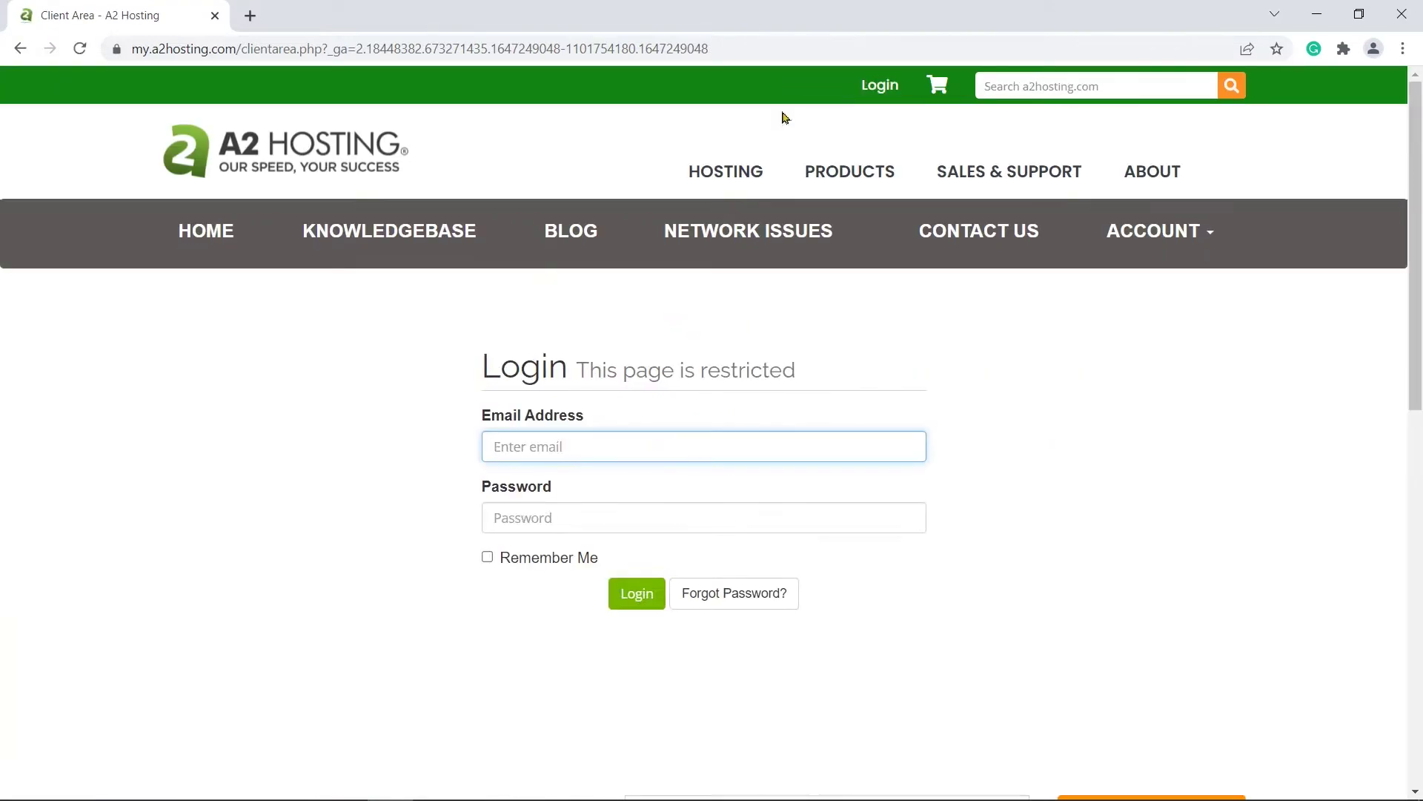
{"action": "left_click_drag", "start_coordinate": [483, 369], "coordinate": [797, 385]}
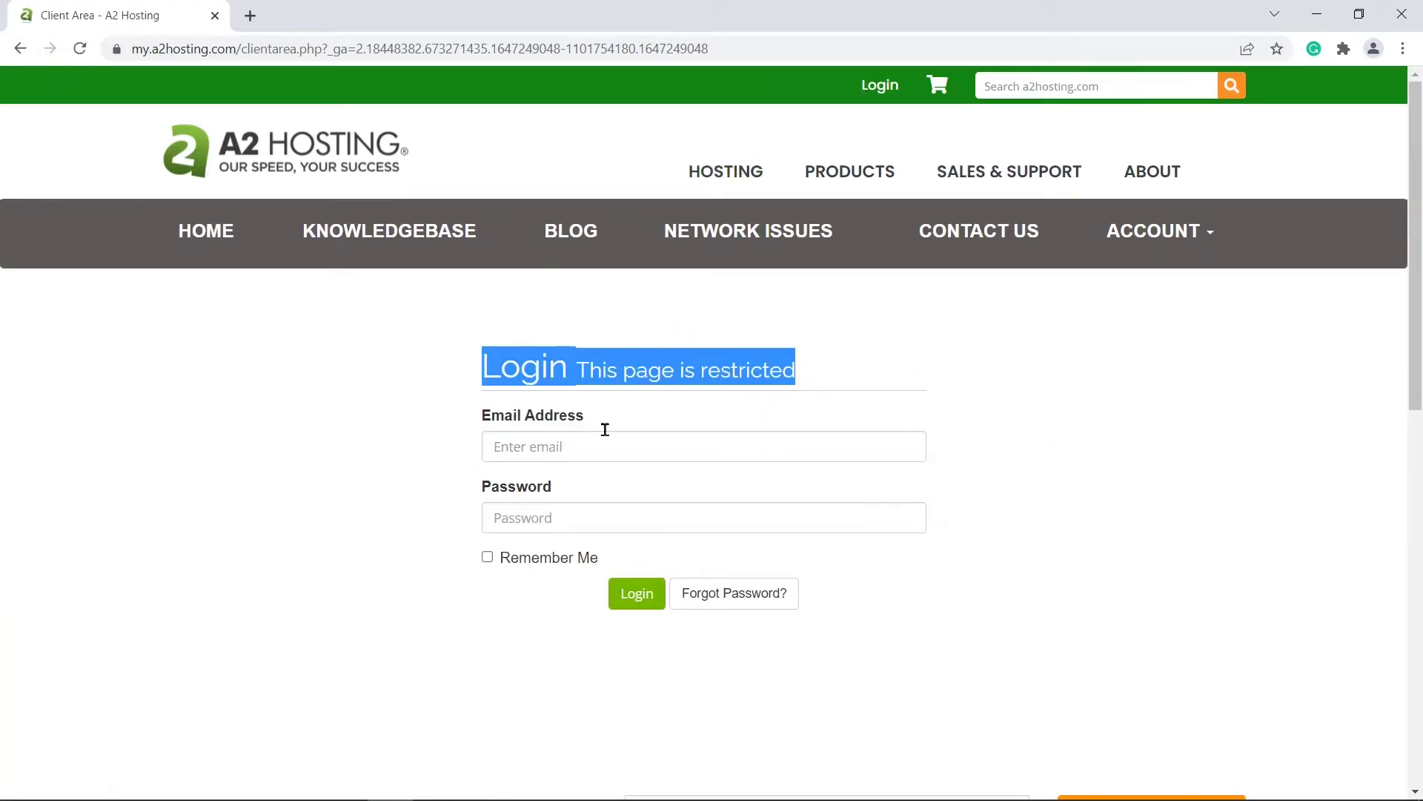
{"action": "left_click_drag", "start_coordinate": [593, 421], "coordinate": [478, 420]}
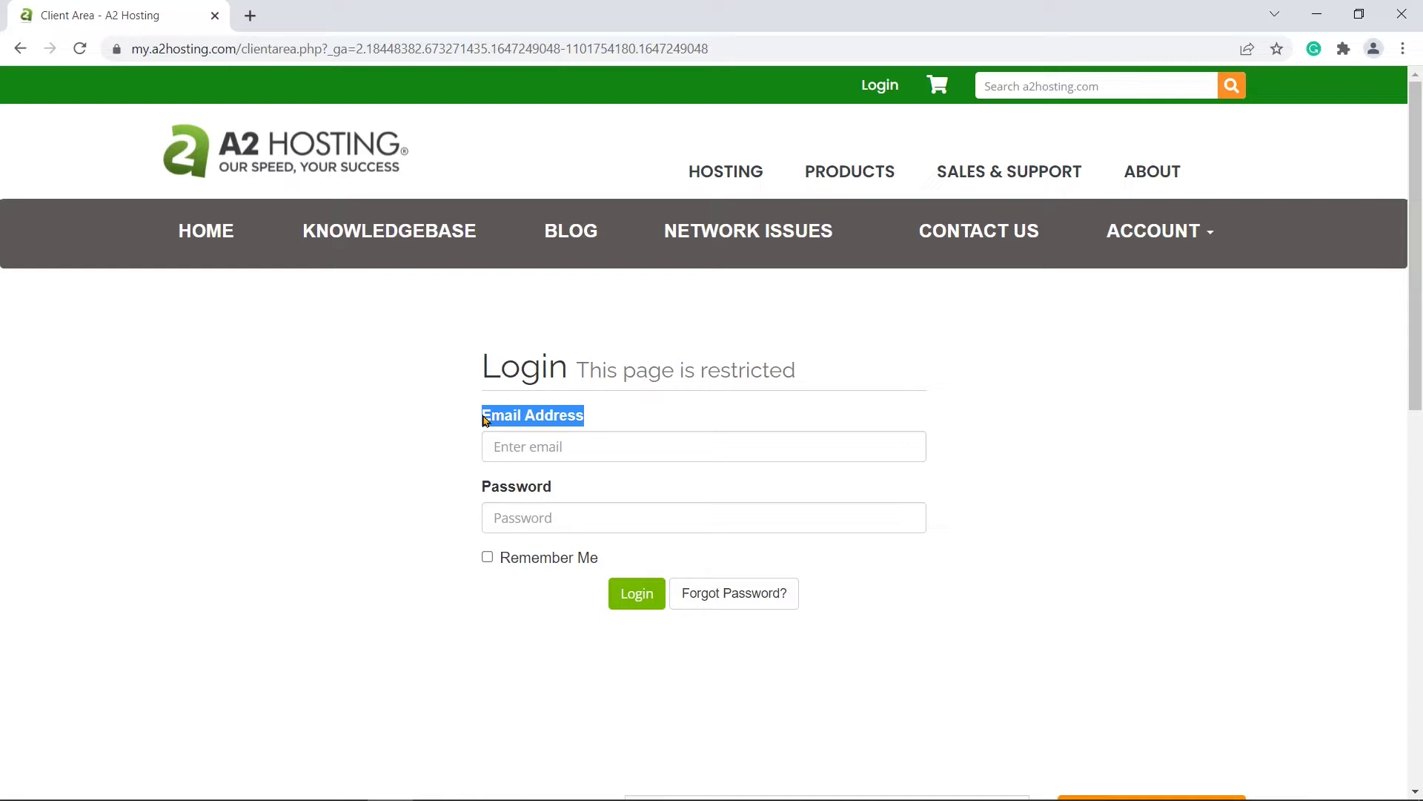
{"action": "left_click", "coordinate": [705, 444]}
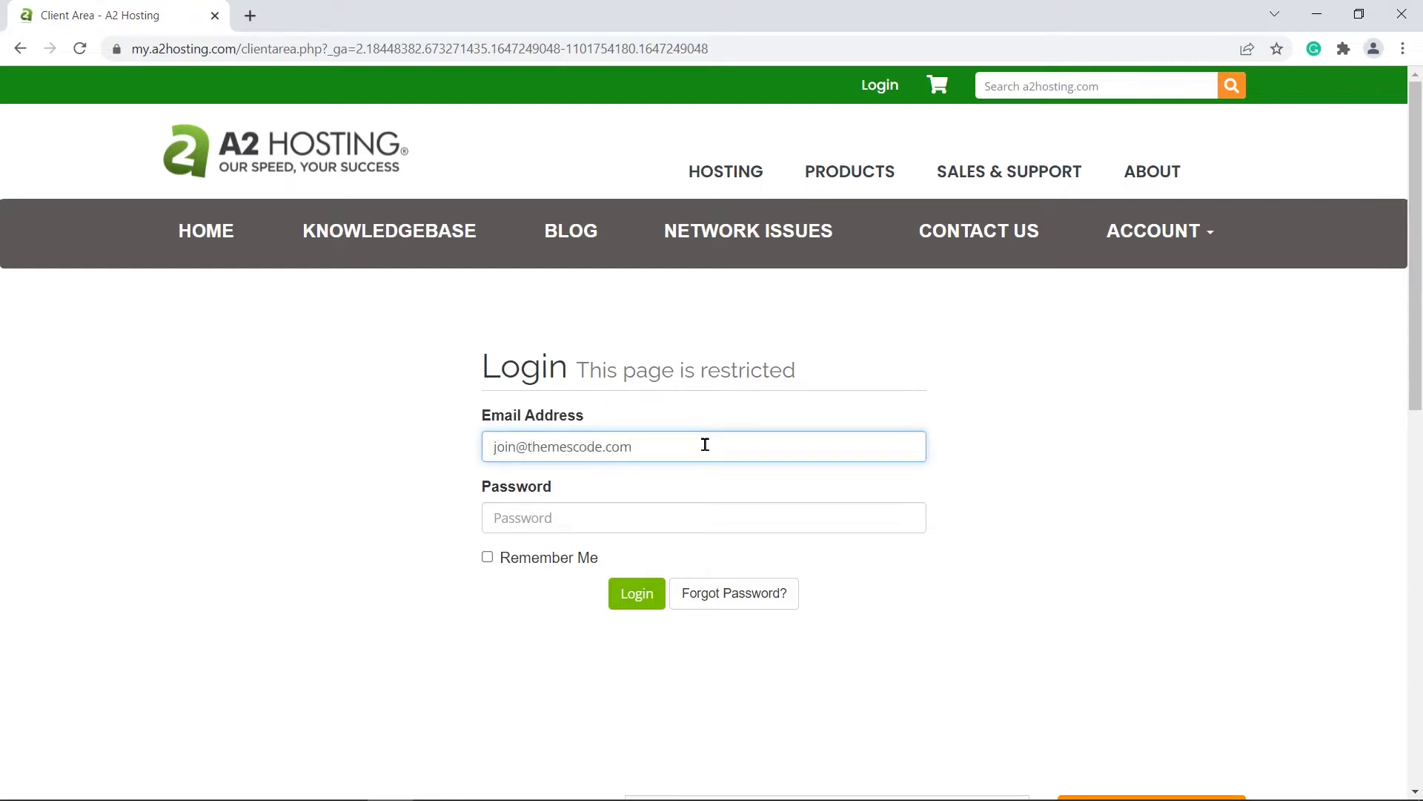
{"action": "left_click_drag", "start_coordinate": [564, 499], "coordinate": [480, 491]}
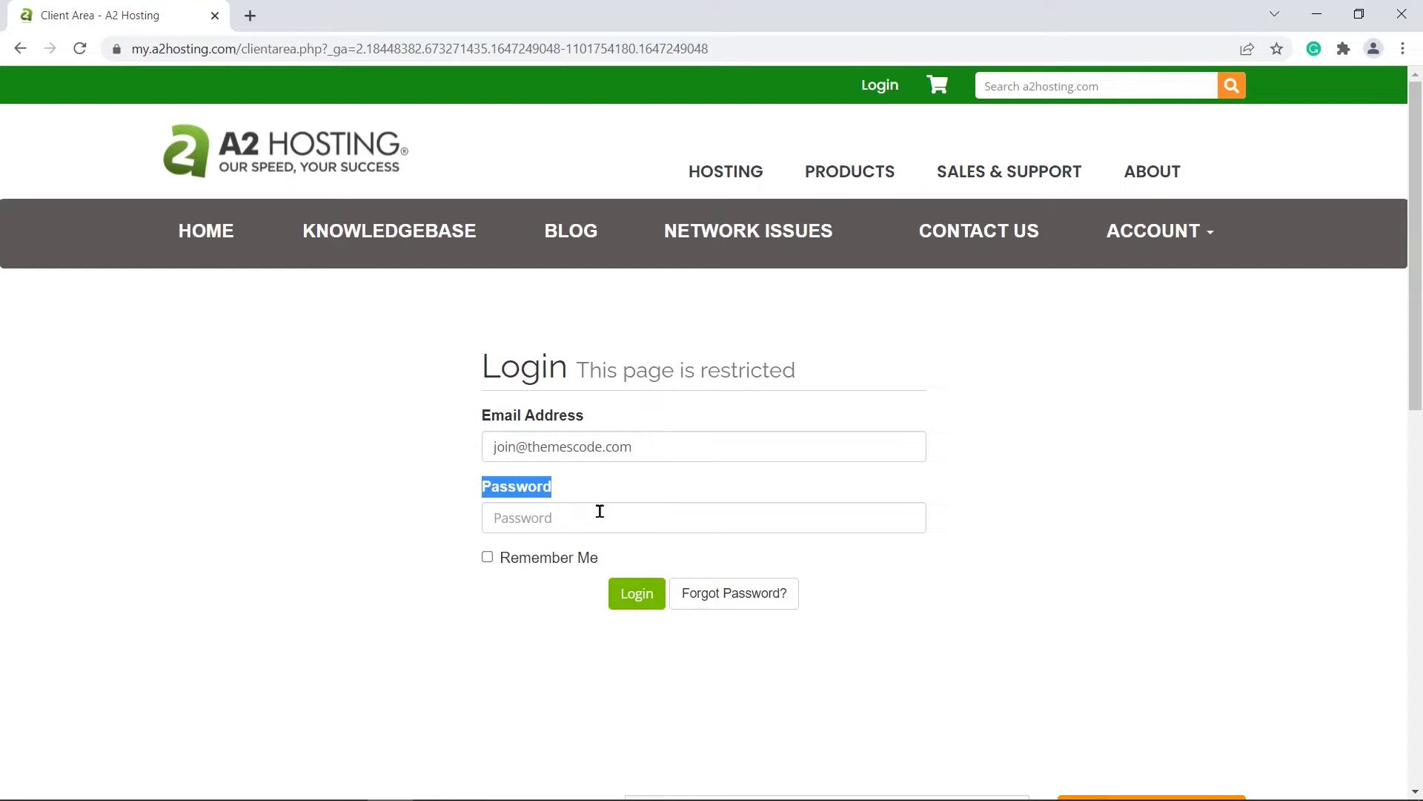
{"action": "left_click", "coordinate": [645, 512]}
{"action": "key", "text": "ctrl+v"}
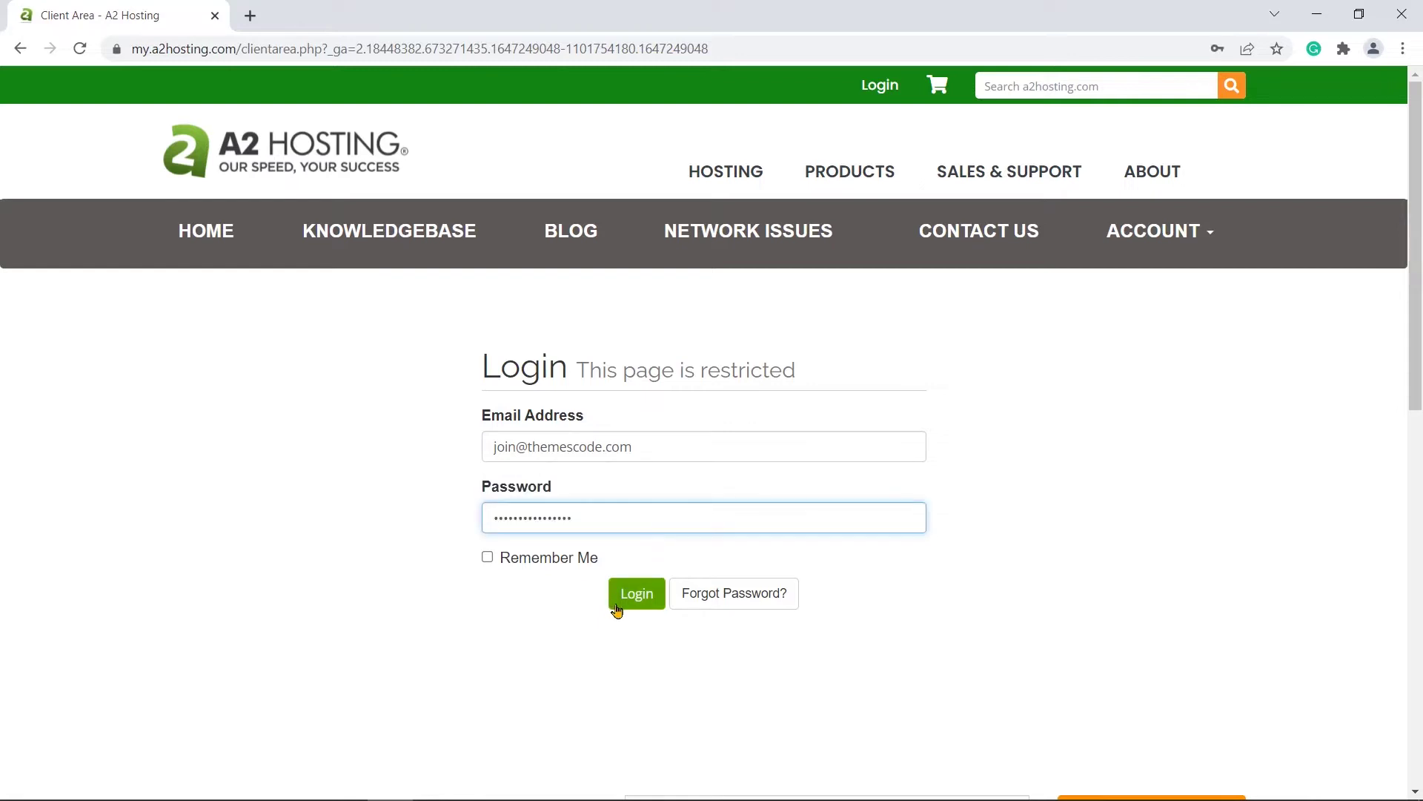
{"action": "left_click", "coordinate": [624, 607]}
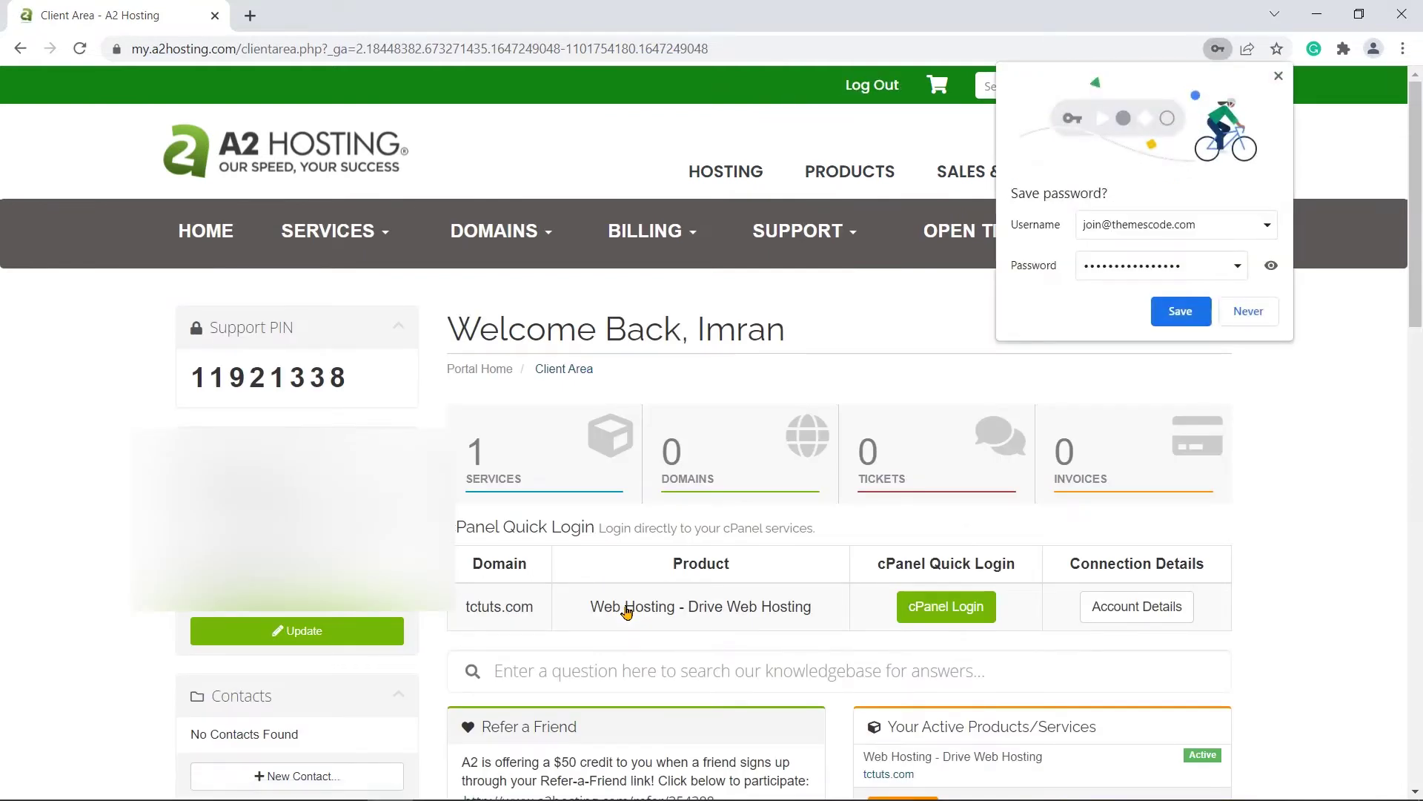
Dismiss Chrome's save-password prompt and review the greeting and Your Info panel
{"action": "left_click", "coordinate": [1278, 76]}
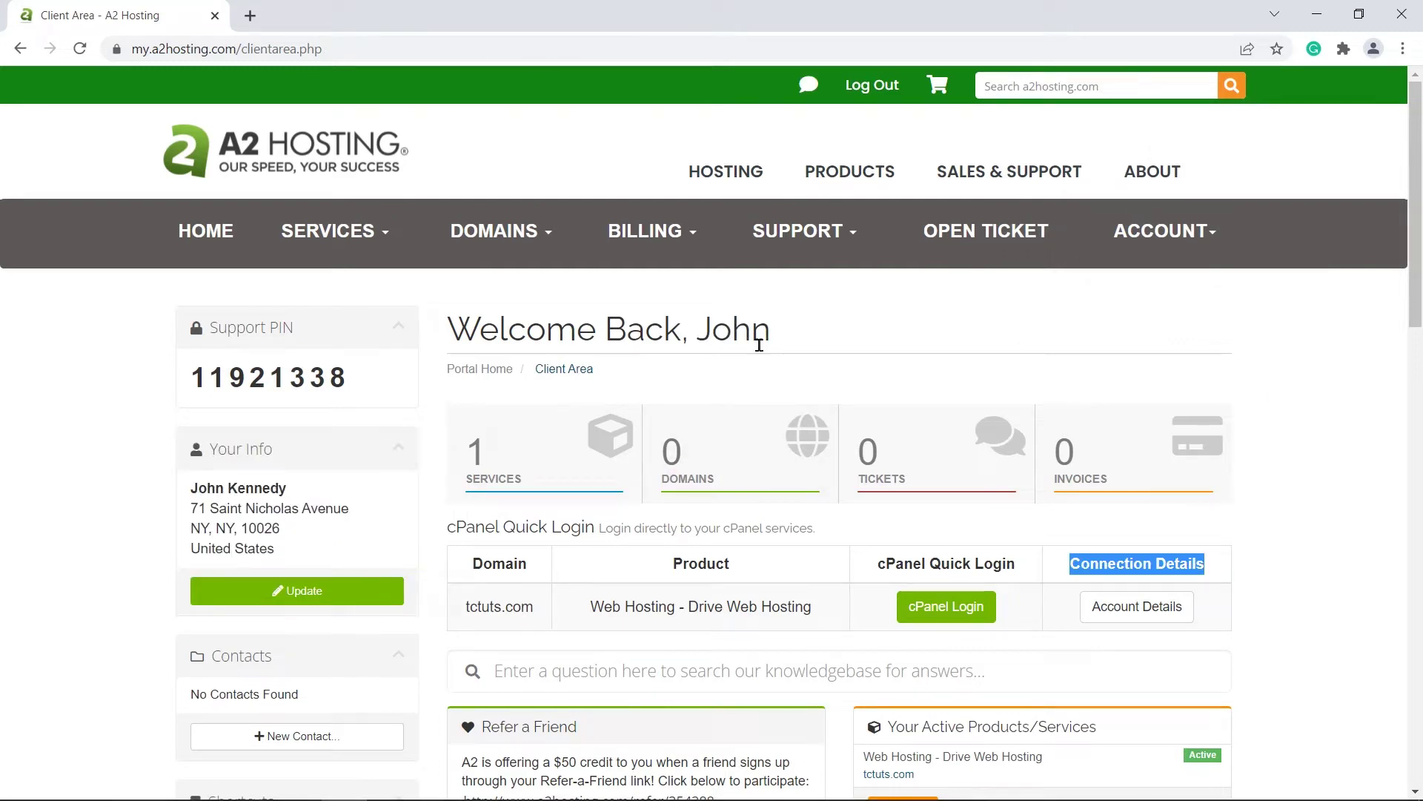
{"action": "double_click", "coordinate": [741, 330]}
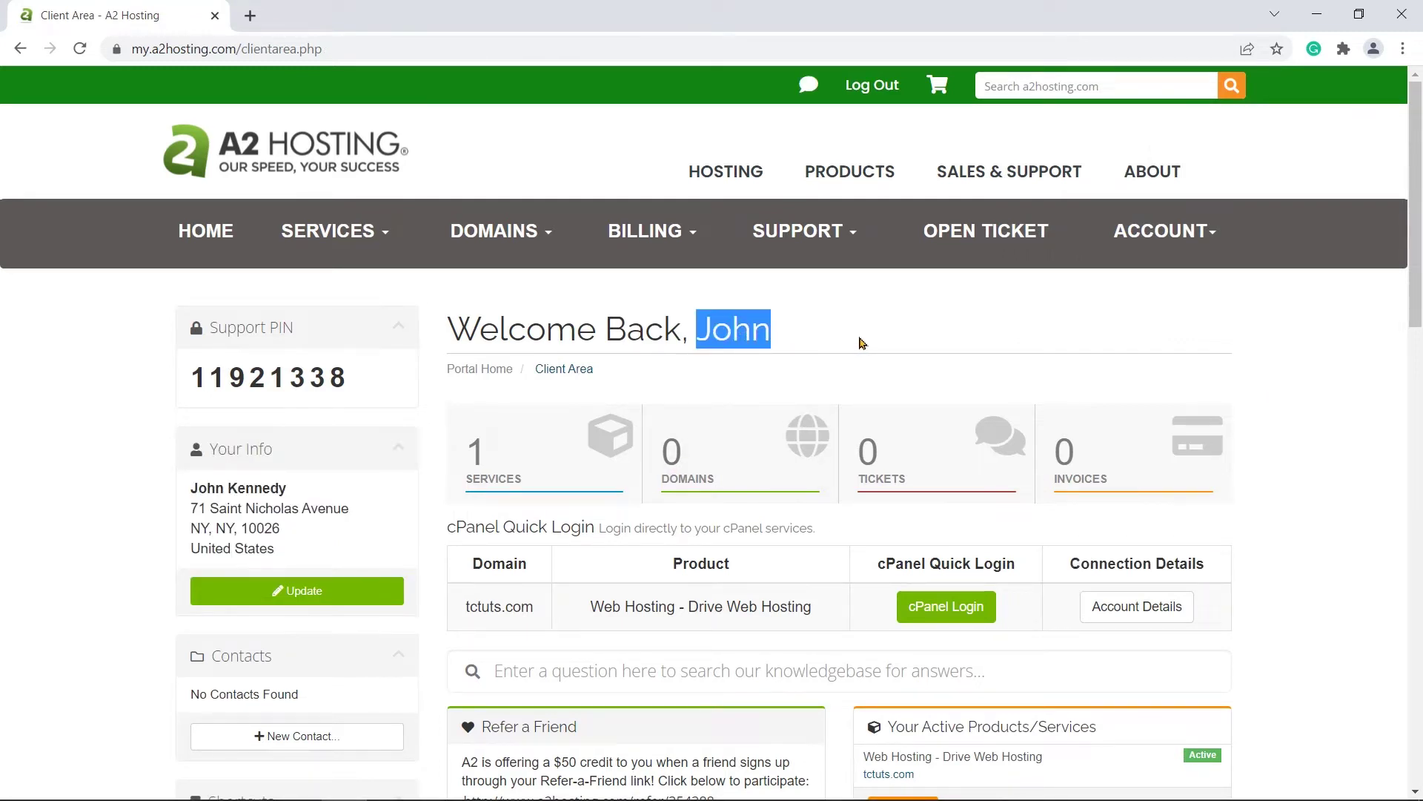
{"action": "left_click", "coordinate": [862, 342]}
{"action": "mouse_move", "coordinate": [1410, 255]}
{"action": "left_mouse_down"}
{"action": "mouse_move", "coordinate": [1401, 718]}
{"action": "mouse_move", "coordinate": [1417, 252]}
{"action": "left_mouse_up"}
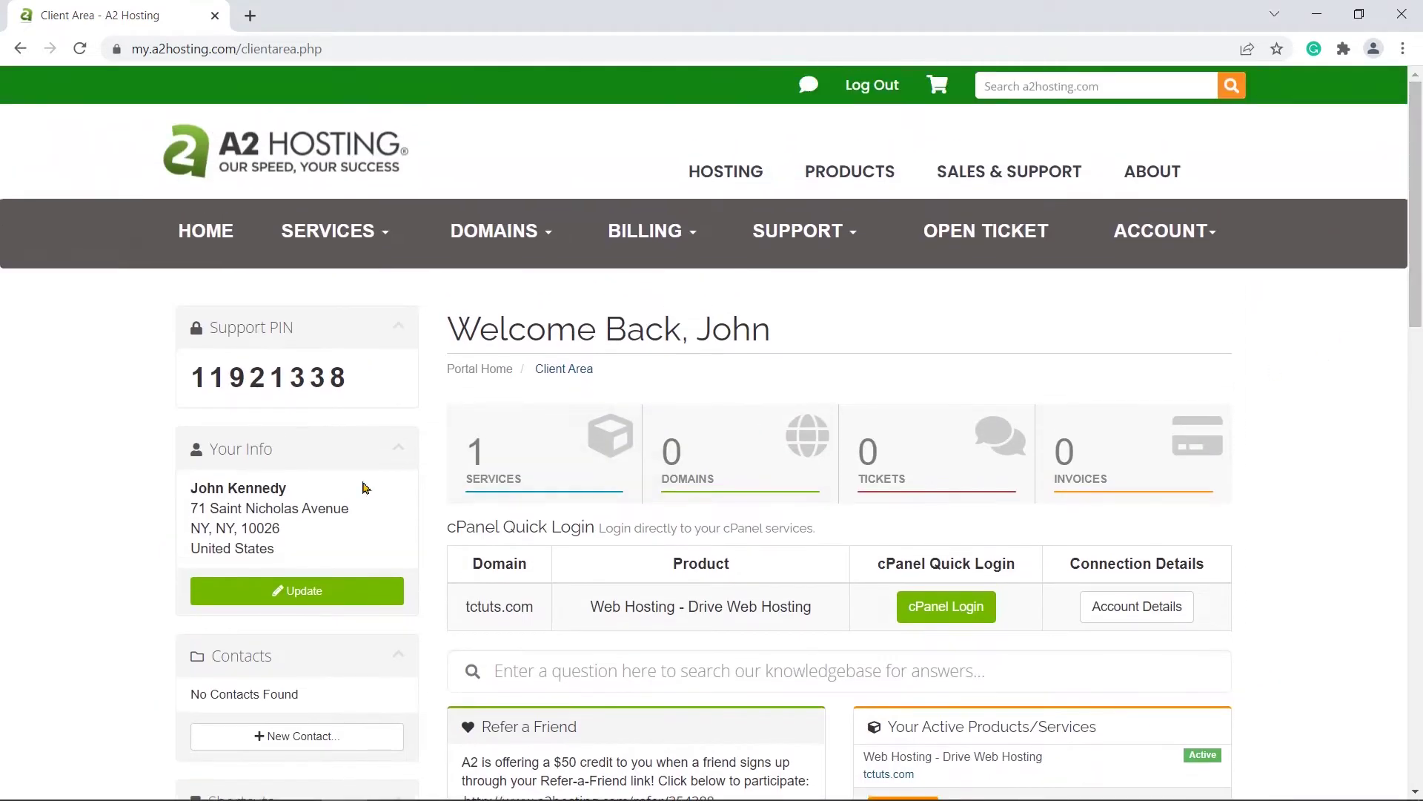
{"action": "left_click_drag", "start_coordinate": [272, 449], "coordinate": [209, 449]}
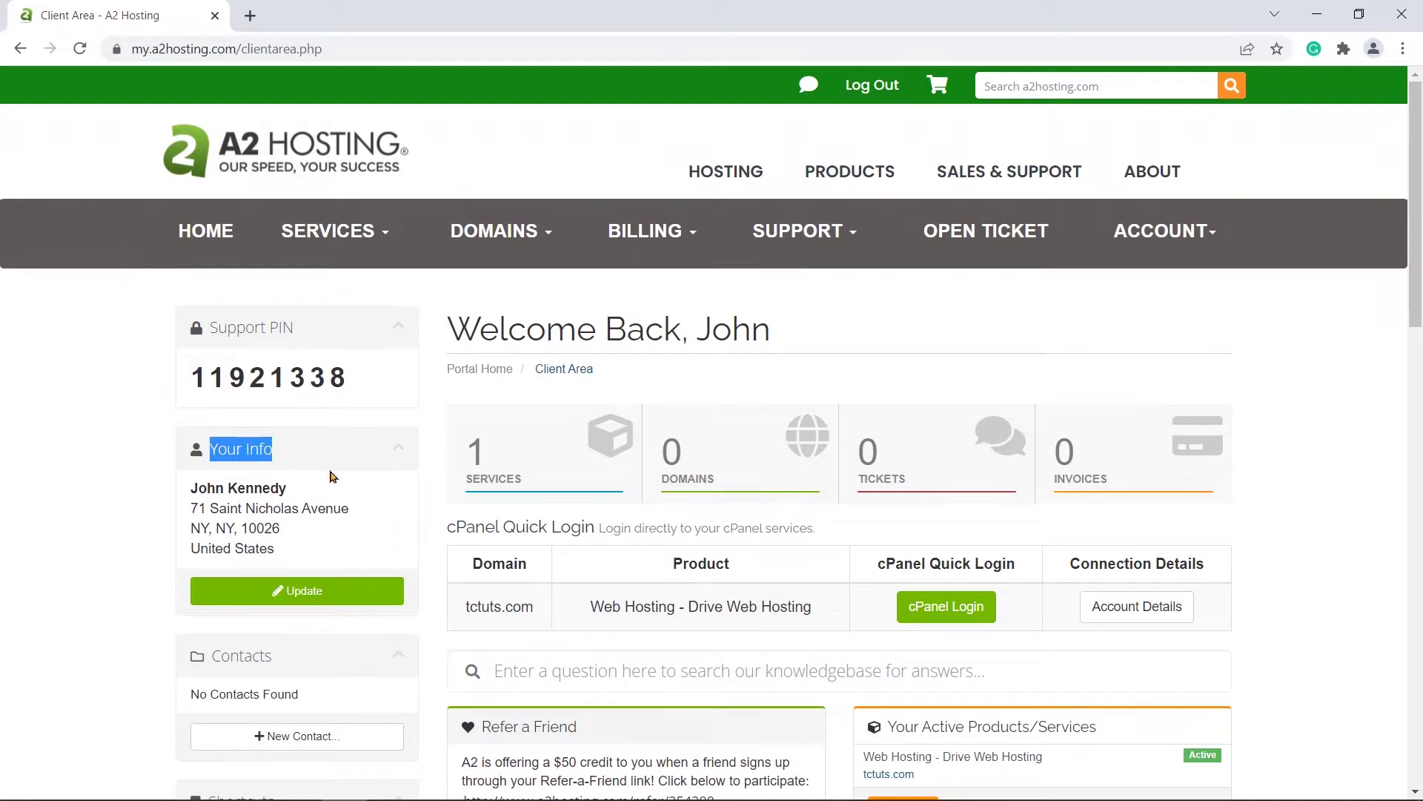
{"action": "left_click", "coordinate": [351, 484]}
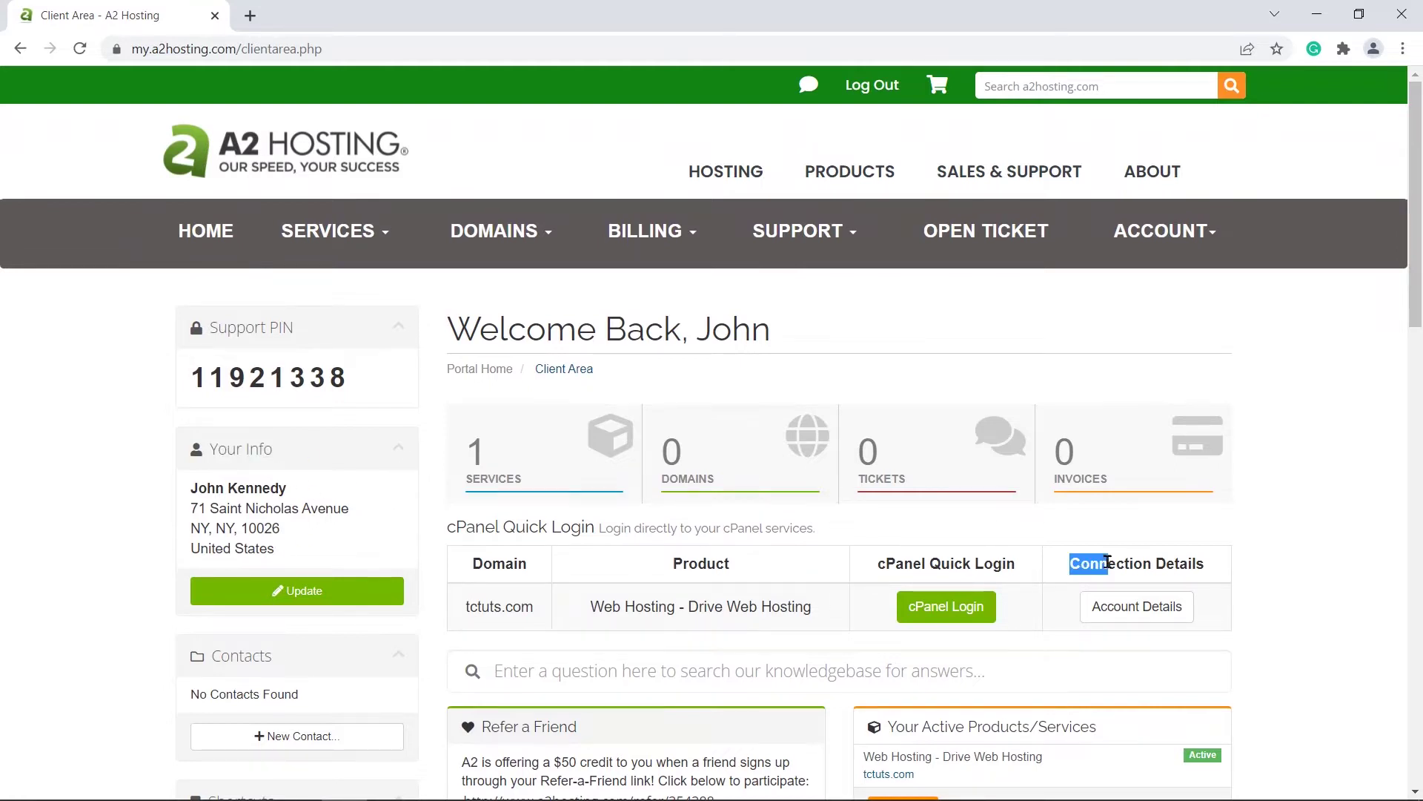
Open tctuts.com's Account Details and review its website URL and nameservers
{"action": "left_click", "coordinate": [1143, 613]}
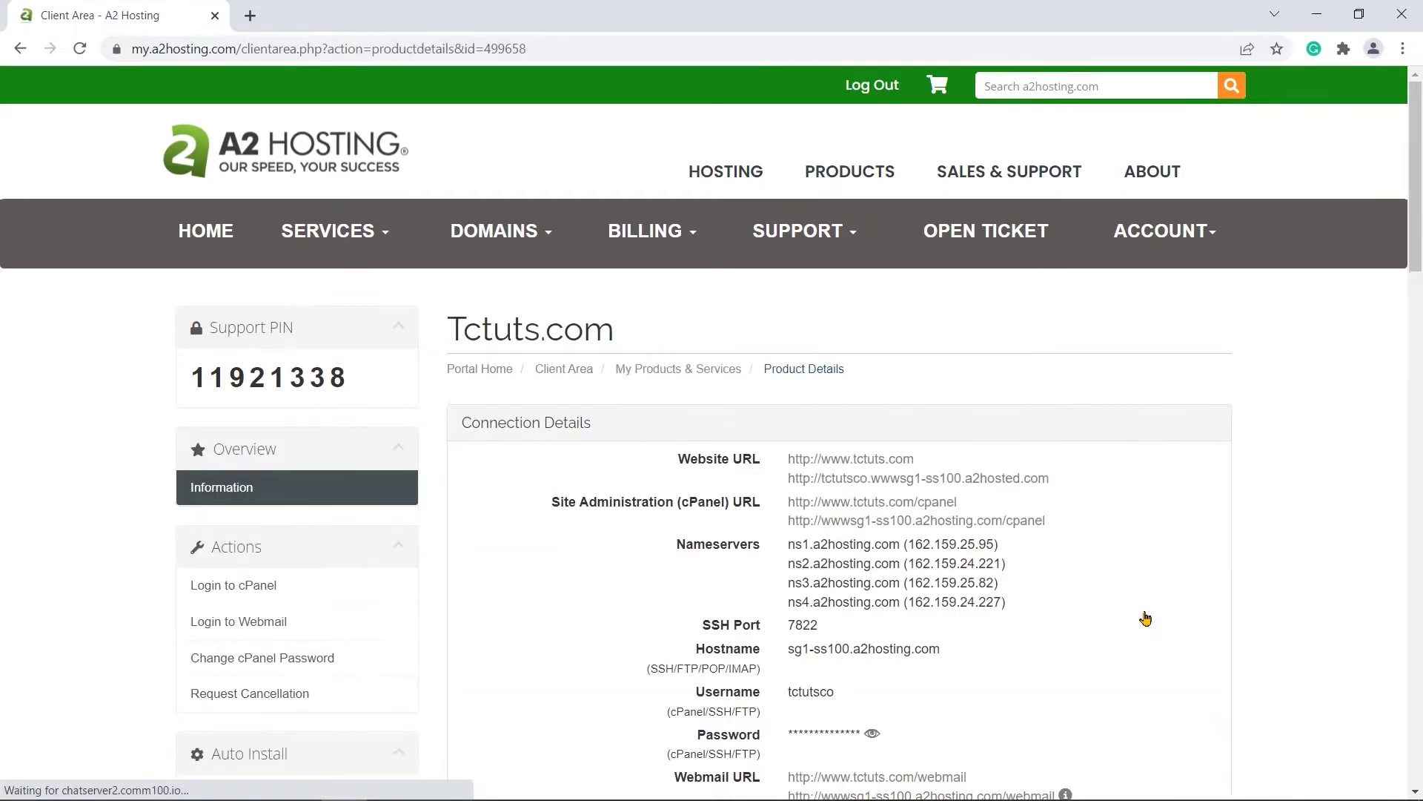
{"action": "mouse_move", "coordinate": [1417, 236]}
{"action": "left_mouse_down"}
{"action": "mouse_move", "coordinate": [1397, 586]}
{"action": "mouse_move", "coordinate": [1414, 751]}
{"action": "mouse_move", "coordinate": [1414, 245]}
{"action": "left_mouse_up"}
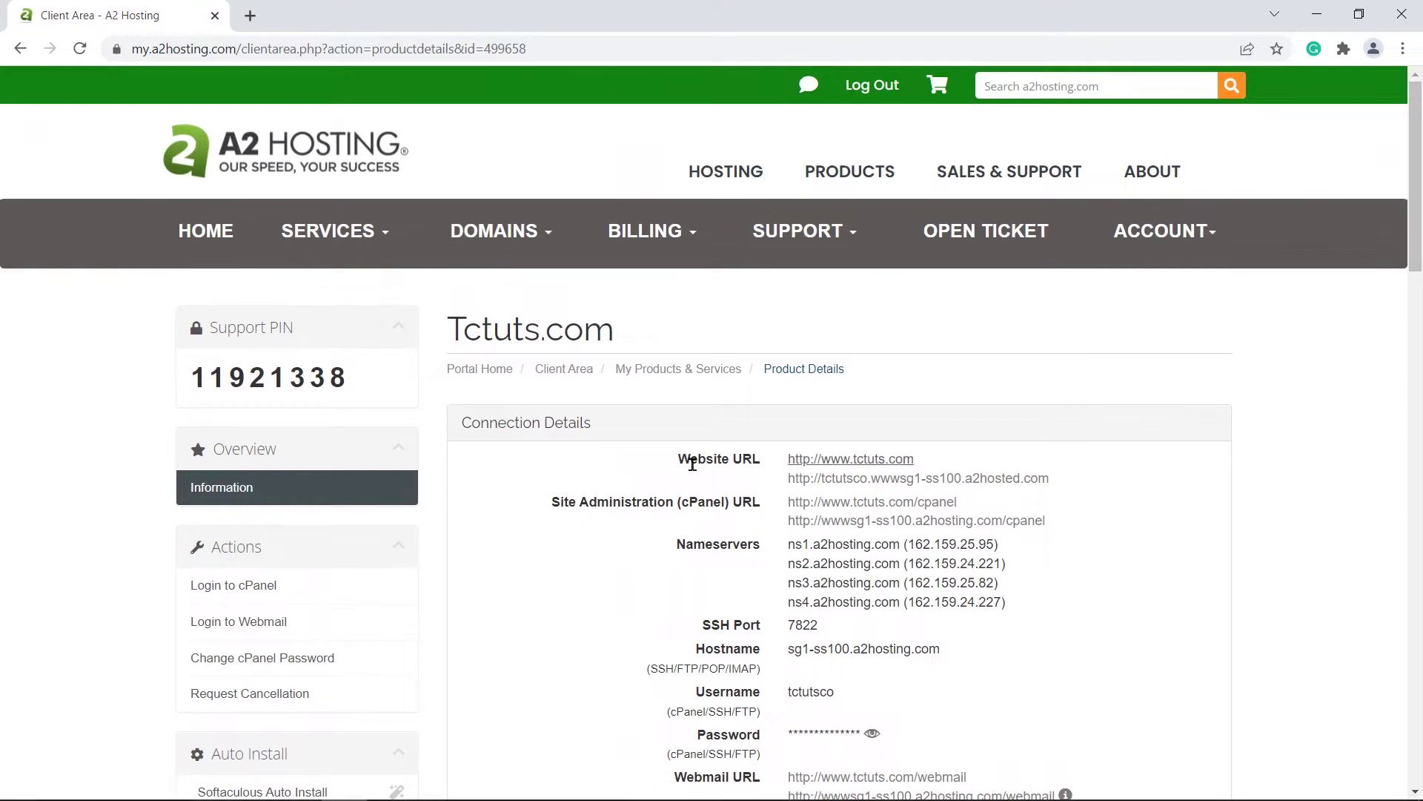
{"action": "left_click_drag", "start_coordinate": [680, 460], "coordinate": [874, 462]}
{"action": "left_click", "coordinate": [934, 451]}
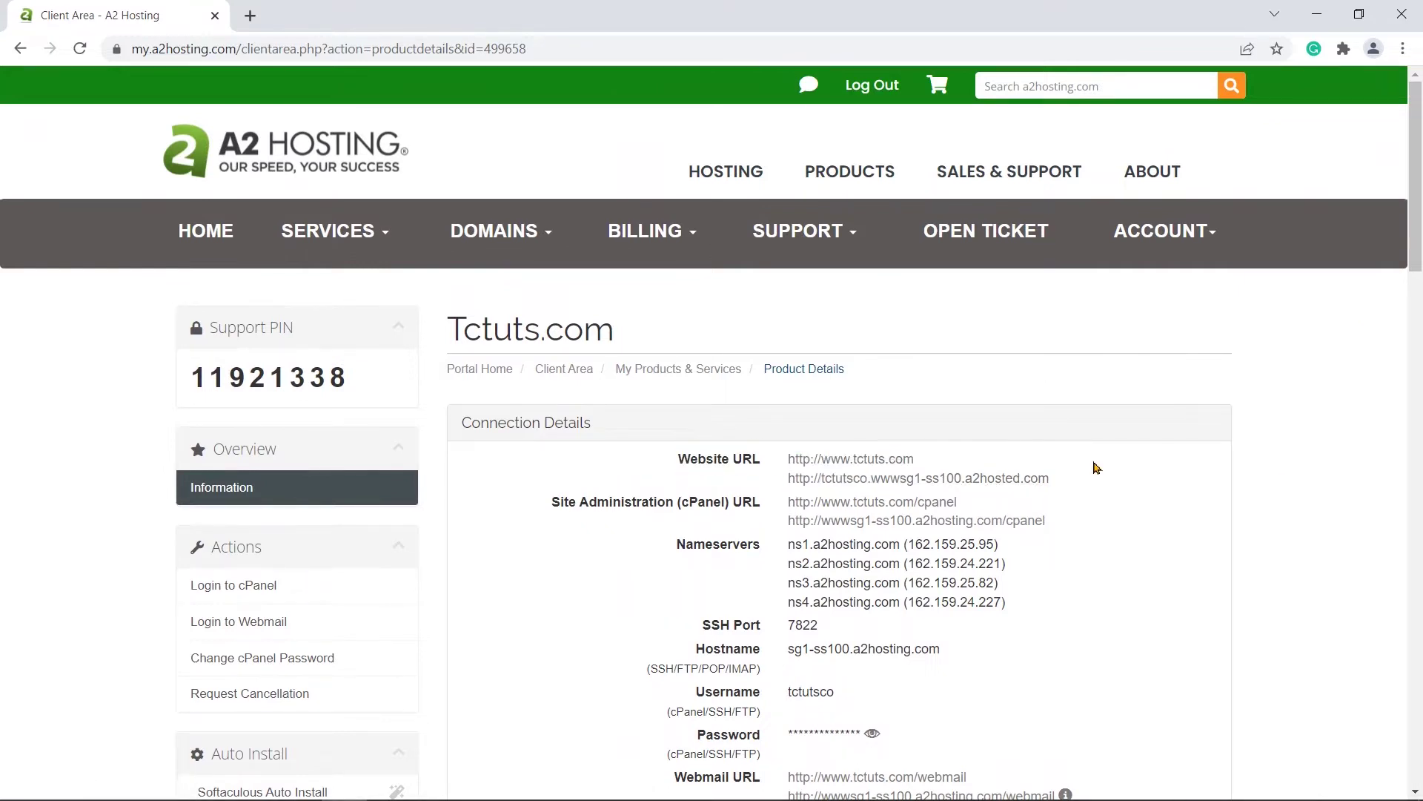
{"action": "scroll", "coordinate": [934, 452], "scroll_direction": "down", "scroll_amount": 1}
{"action": "double_click", "coordinate": [732, 452]}
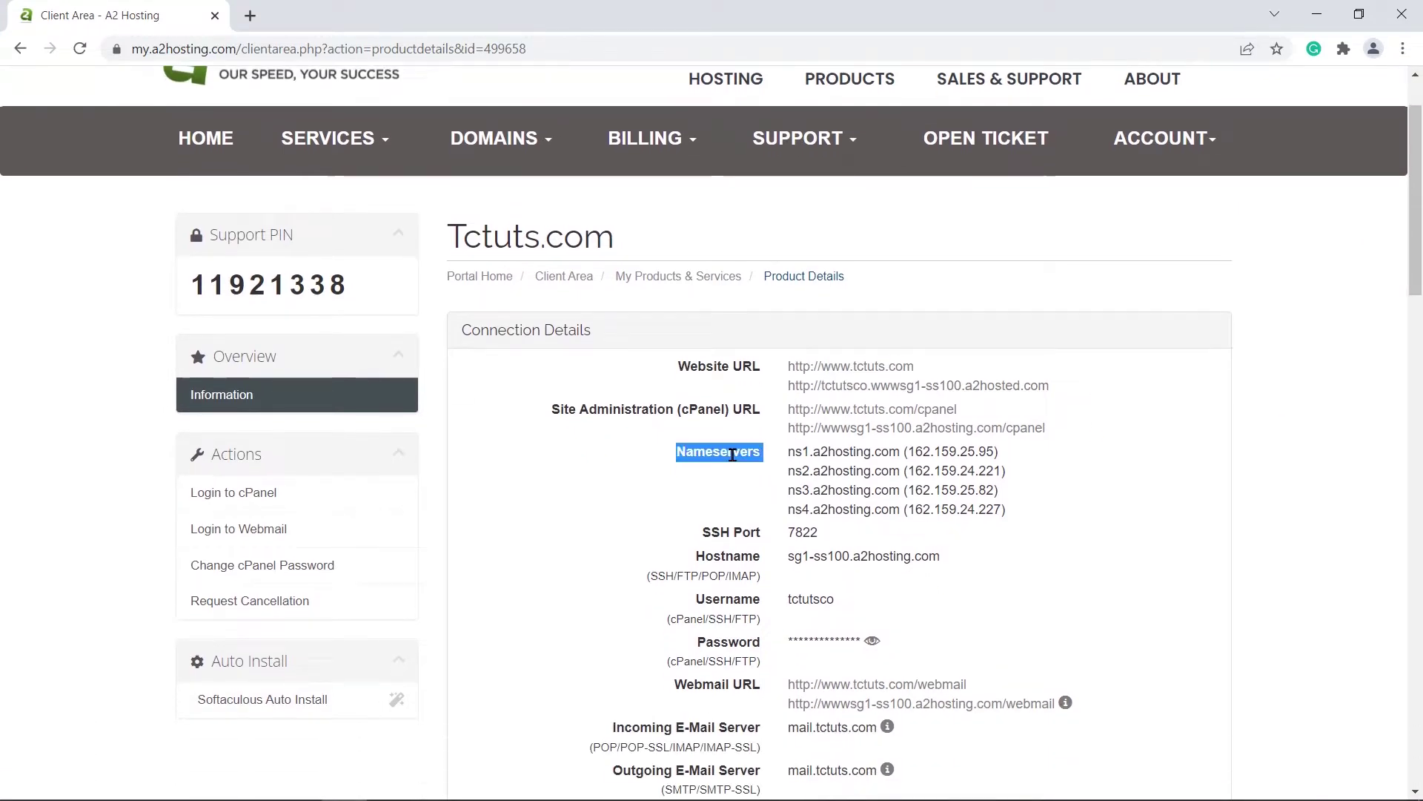
{"action": "left_click_drag", "start_coordinate": [1006, 472], "coordinate": [788, 454]}
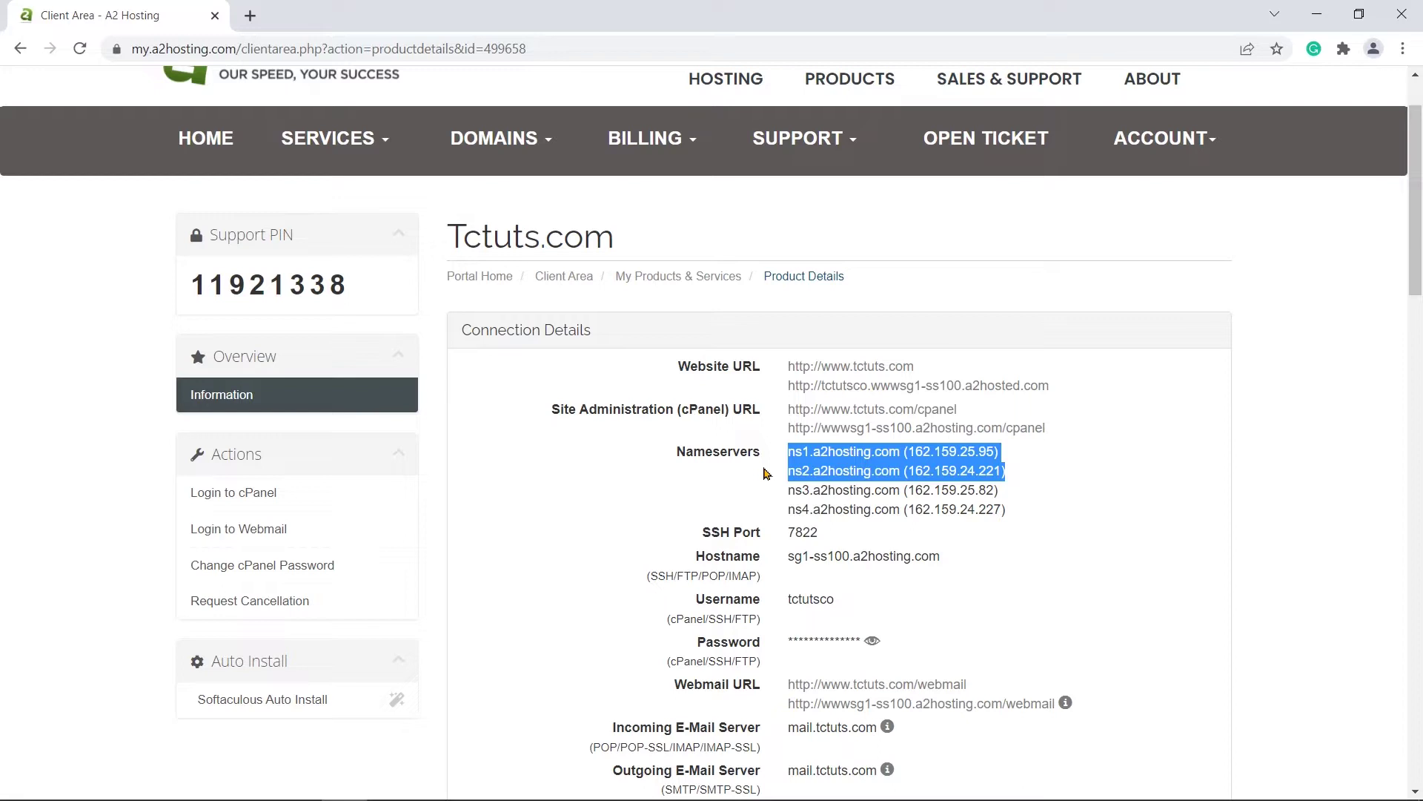
{"action": "left_click", "coordinate": [768, 468]}
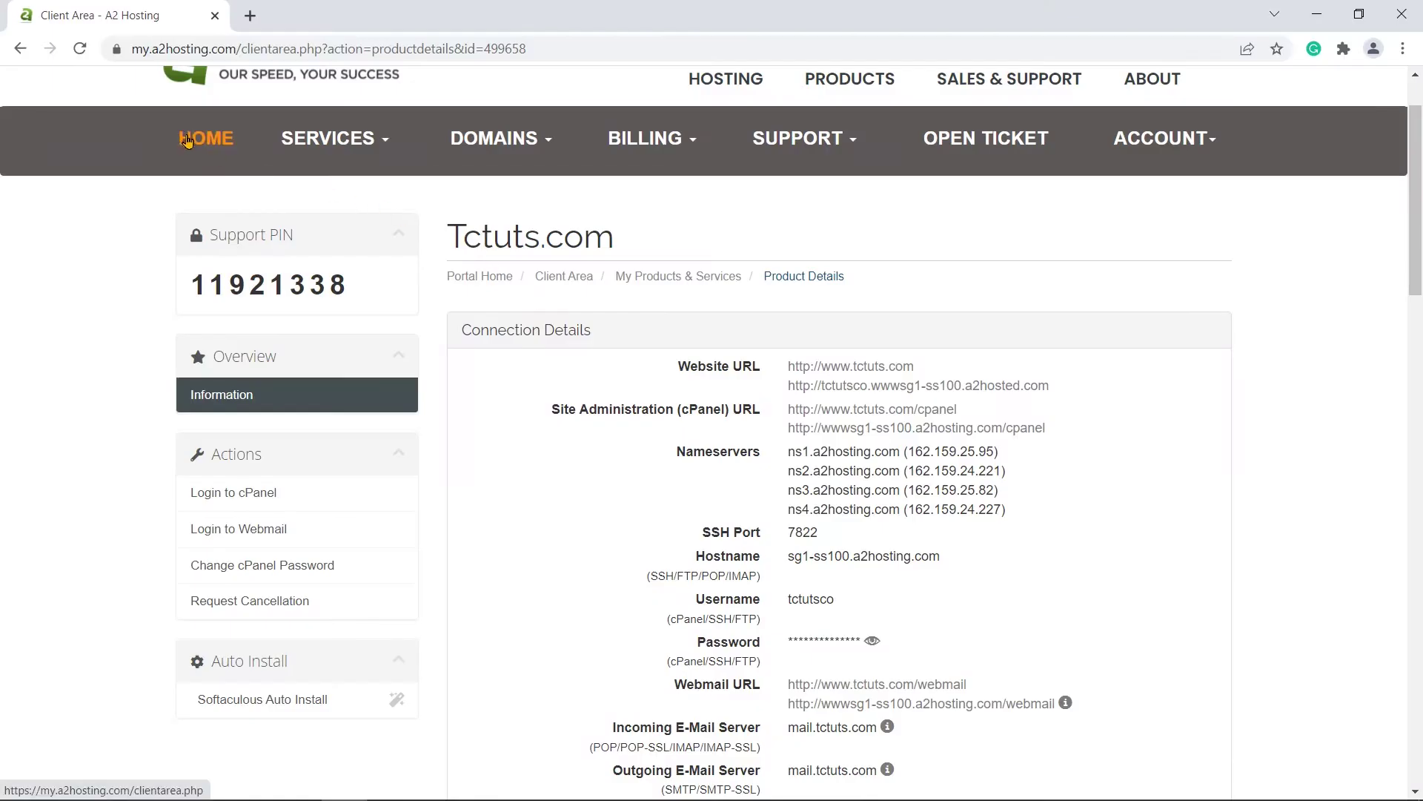
Return to the client area home and launch cPanel Login for tctuts.com
{"action": "left_click", "coordinate": [228, 230]}
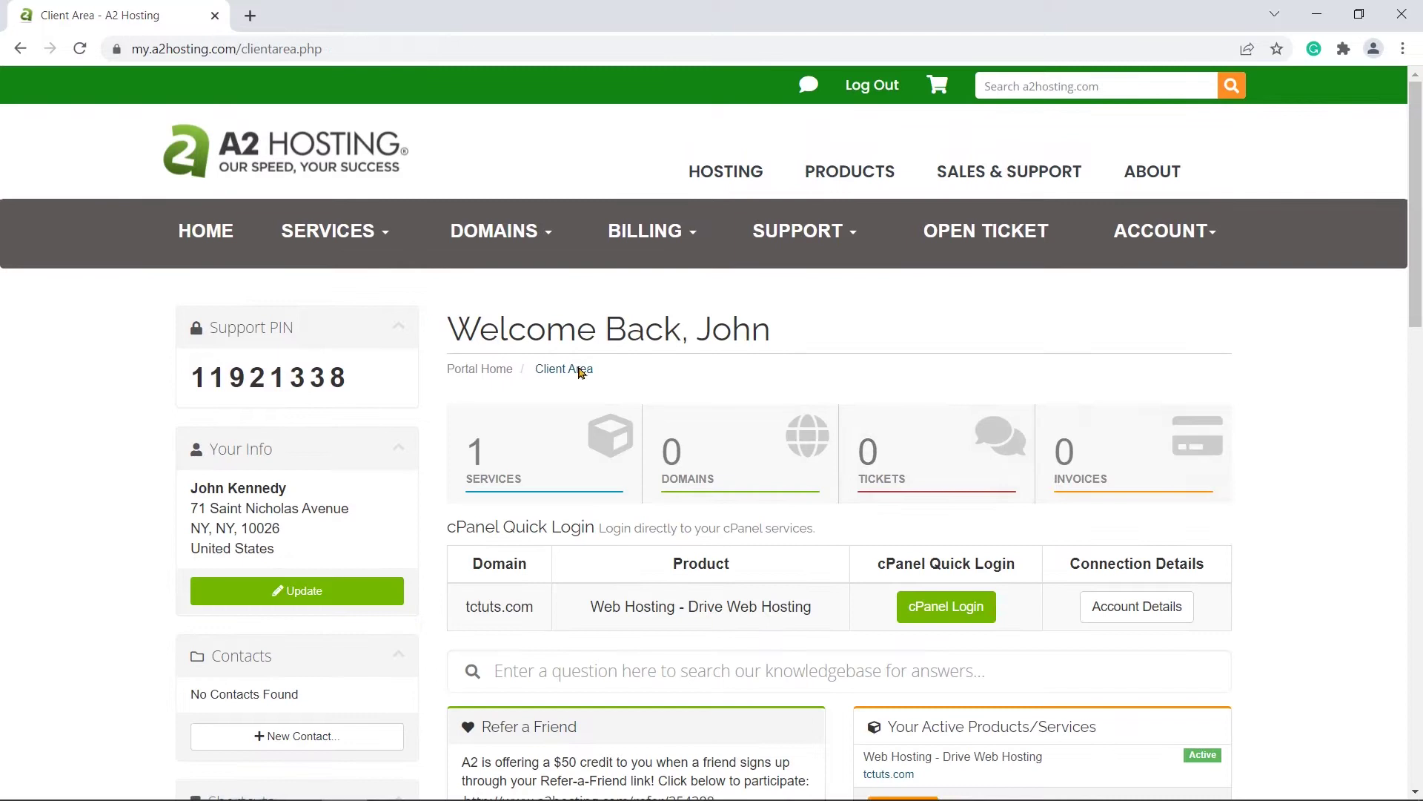
{"action": "left_click_drag", "start_coordinate": [879, 563], "coordinate": [1026, 565]}
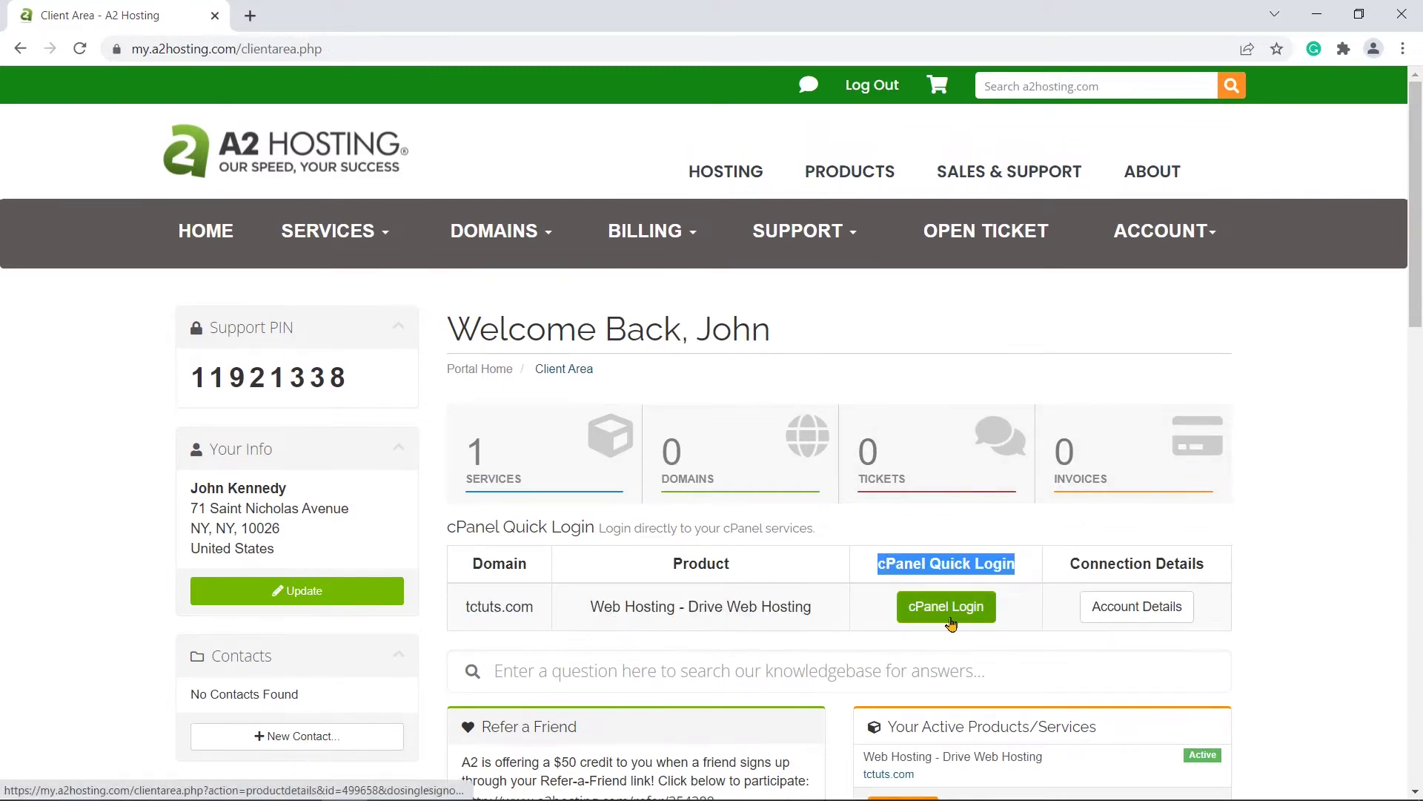
{"action": "left_click", "coordinate": [952, 624]}
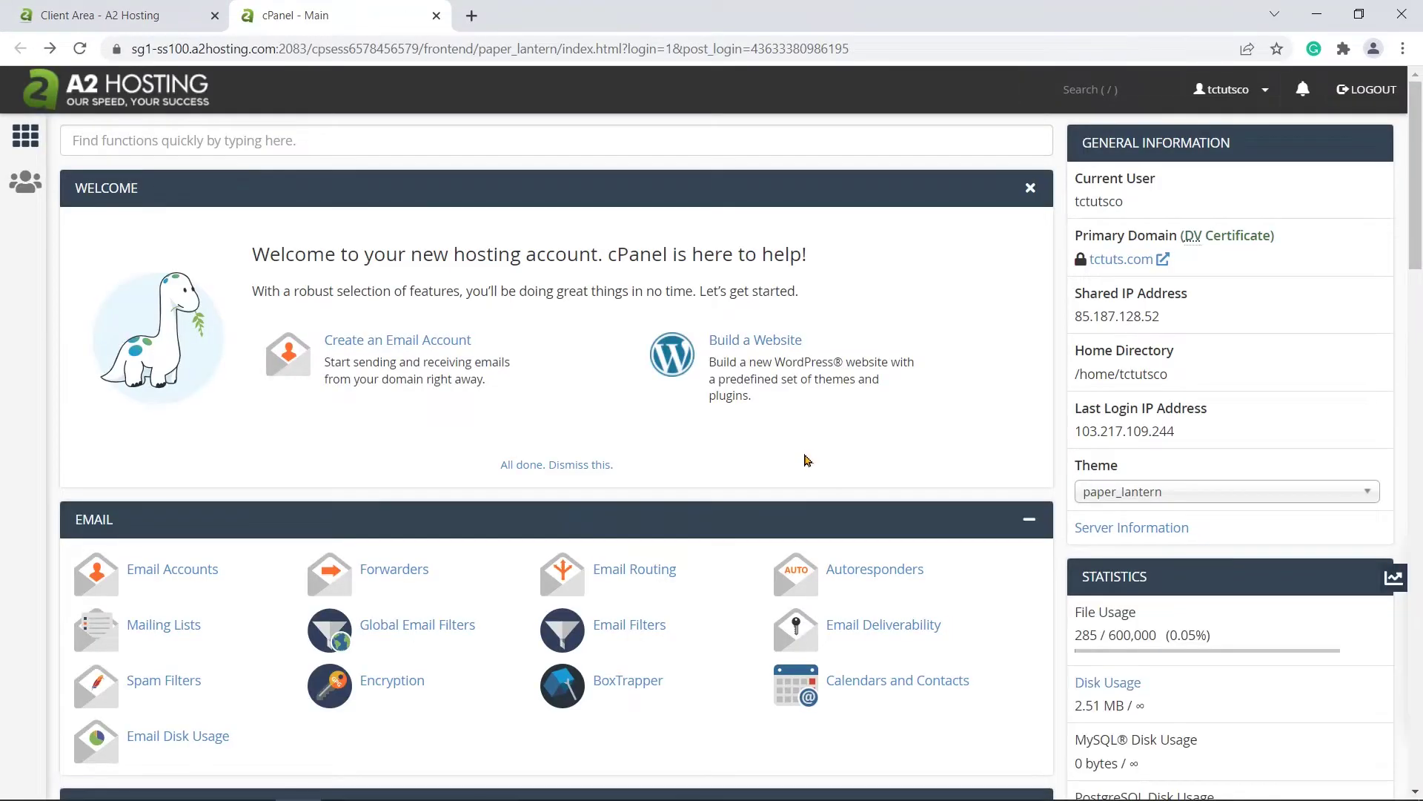
Search cPanel for 'Softaculous' and open WordPress Manager by Softaculous
{"action": "scroll", "coordinate": [805, 460], "scroll_direction": "down", "scroll_amount": 12}
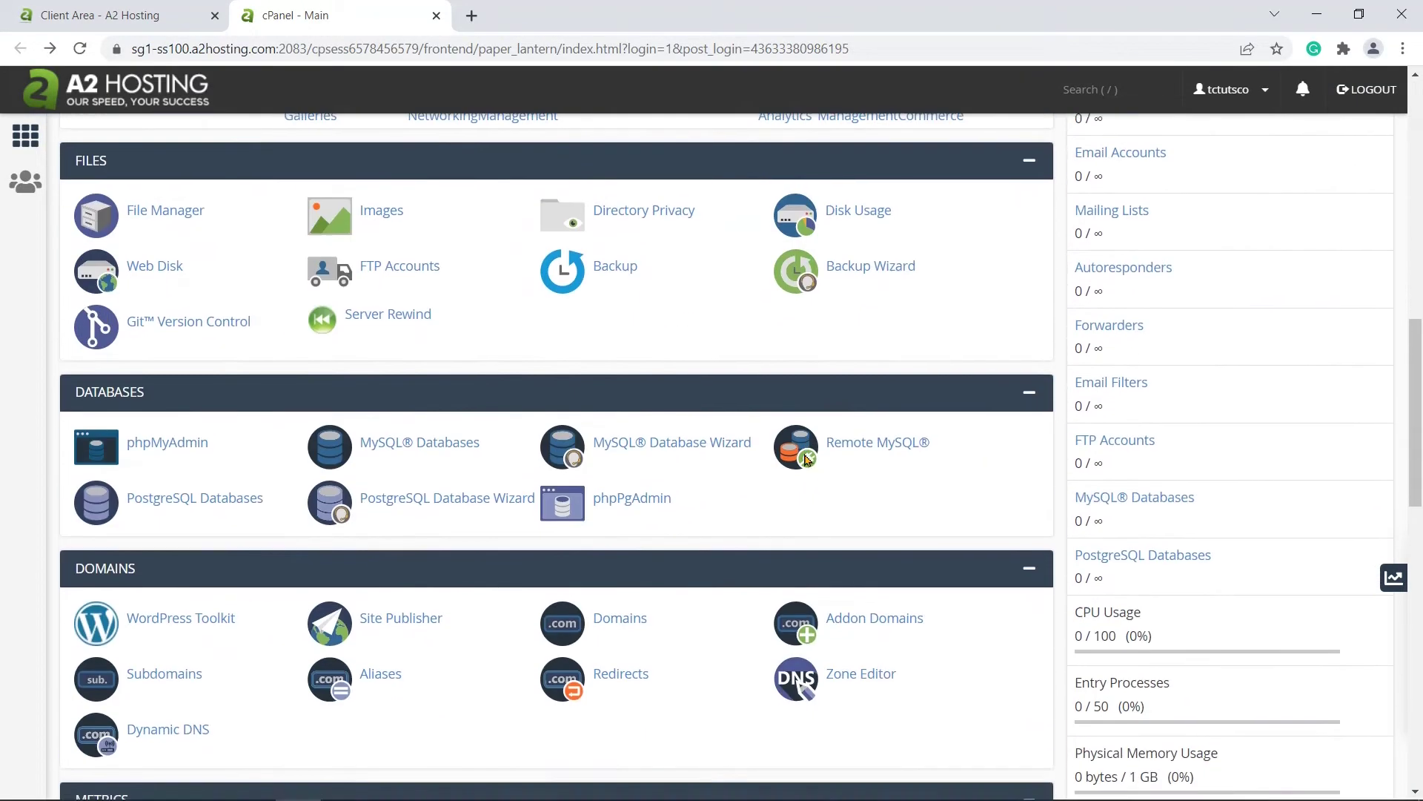
{"action": "scroll", "coordinate": [806, 460], "scroll_direction": "down", "scroll_amount": 4}
{"action": "scroll", "coordinate": [806, 460], "scroll_direction": "up", "scroll_amount": 2}
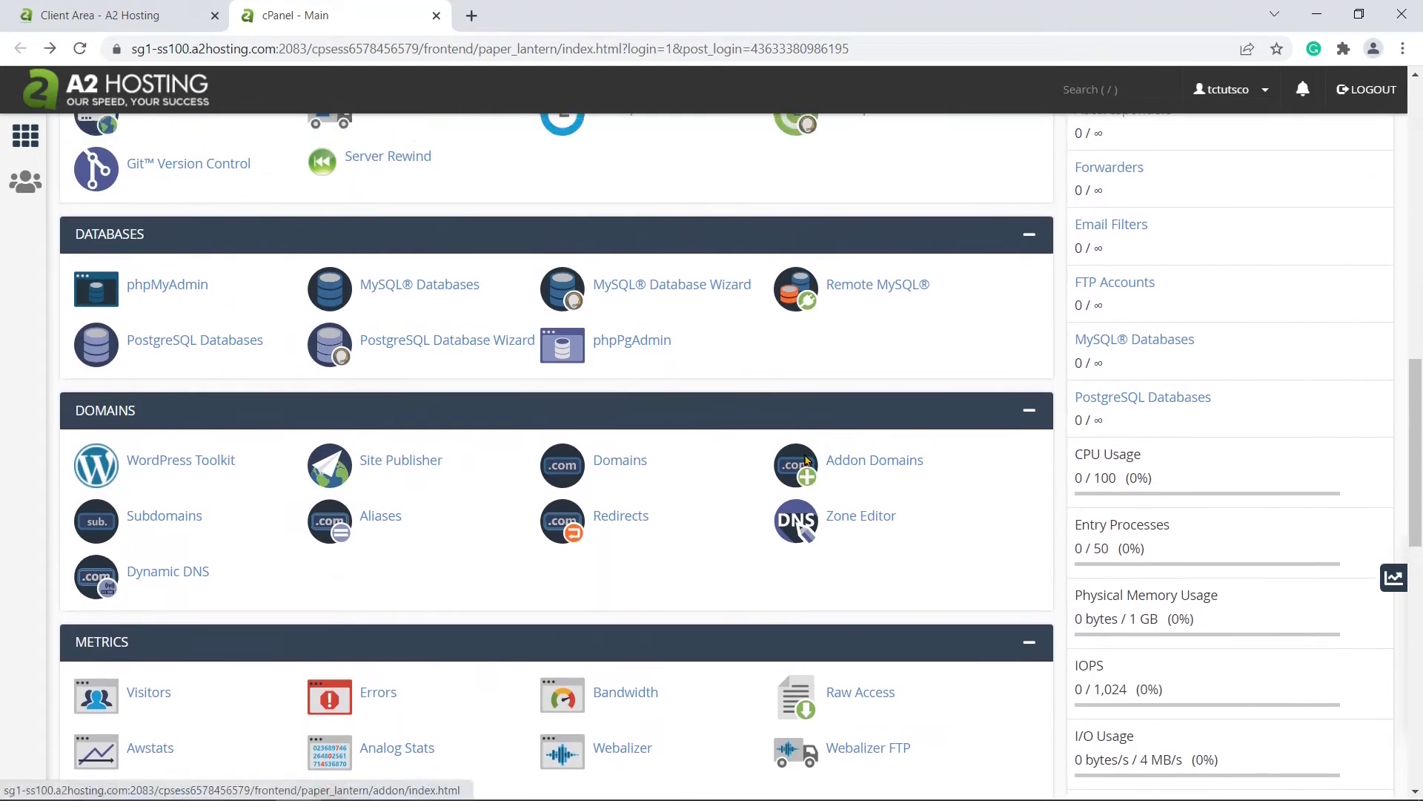
{"action": "scroll", "coordinate": [805, 460], "scroll_direction": "up", "scroll_amount": 14}
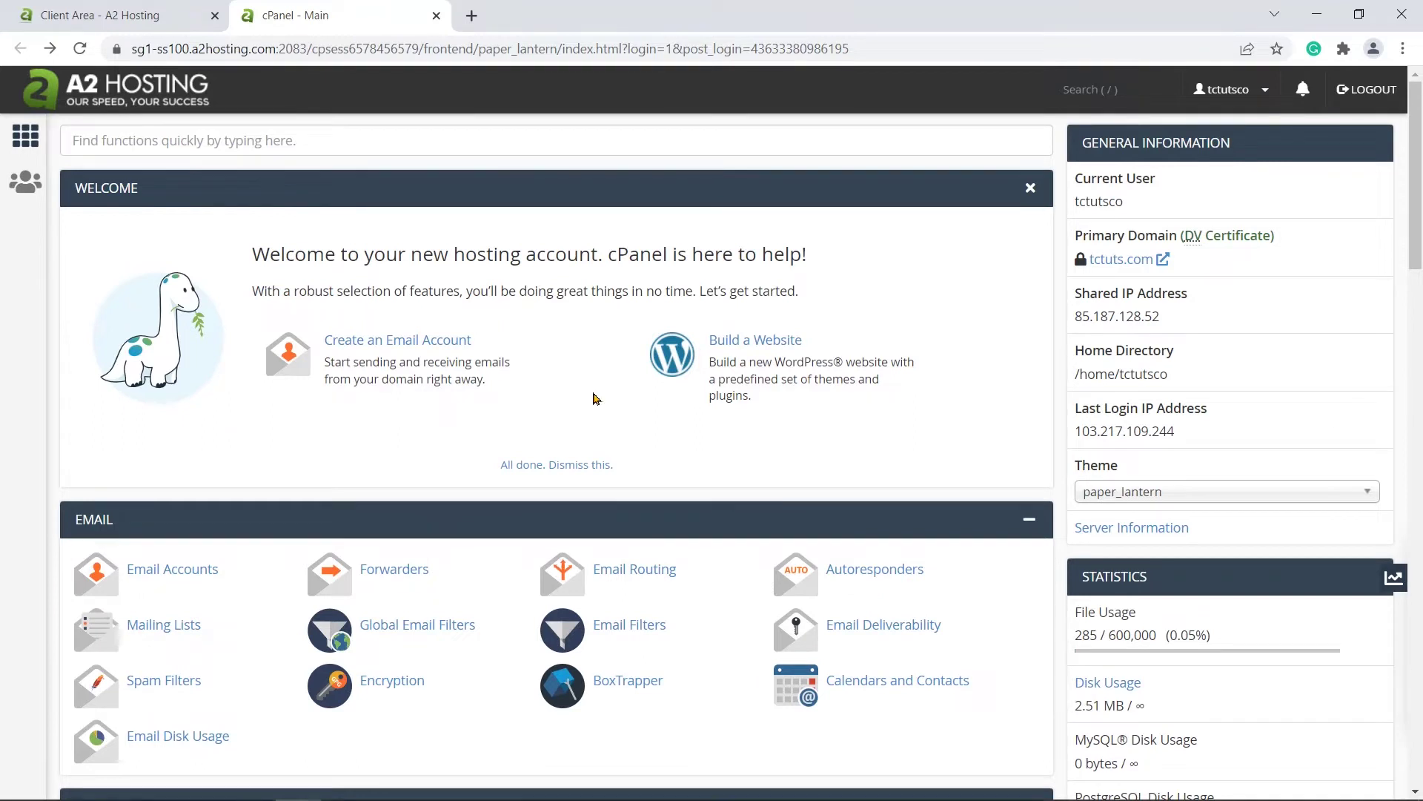
{"action": "left_click", "coordinate": [565, 143]}
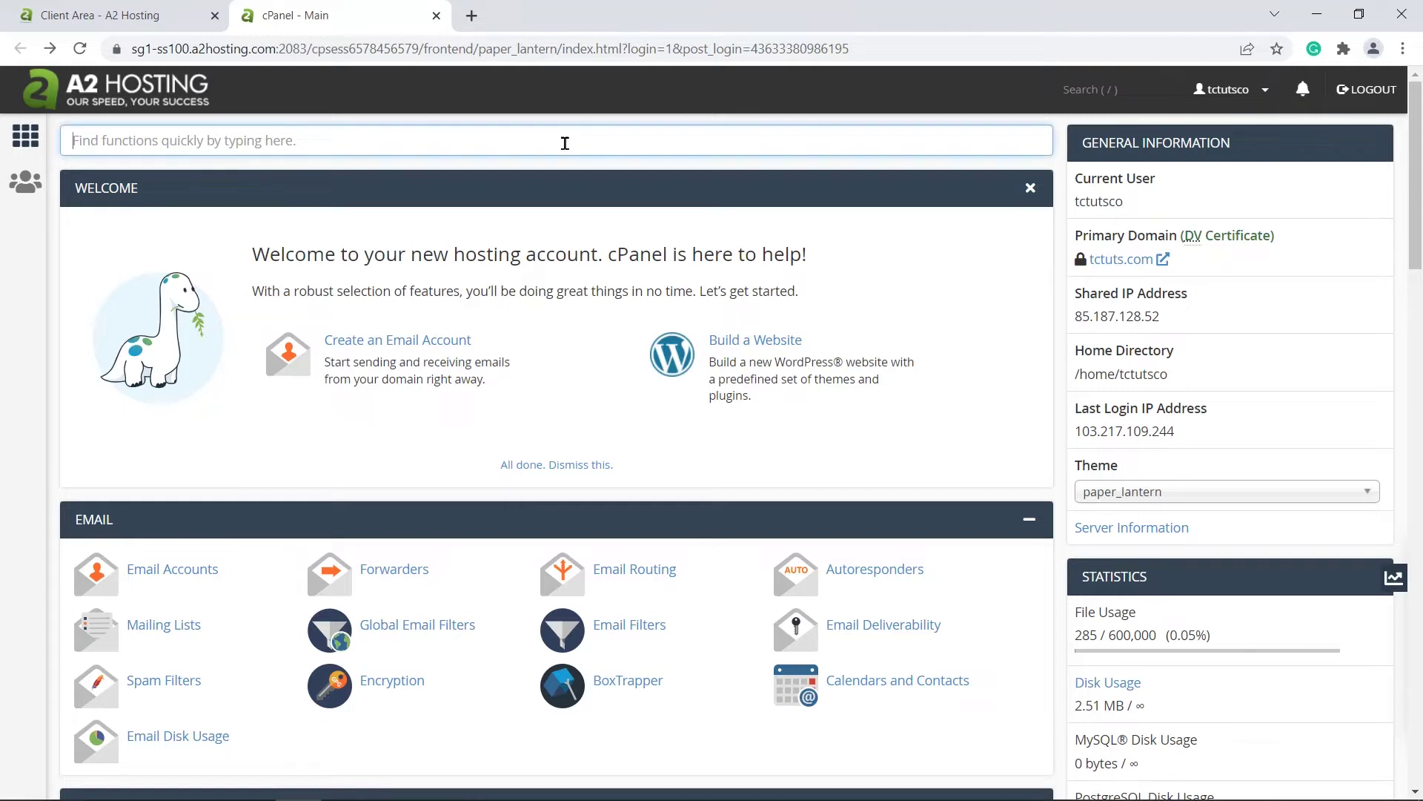
{"action": "type", "text": "Softaculous"}
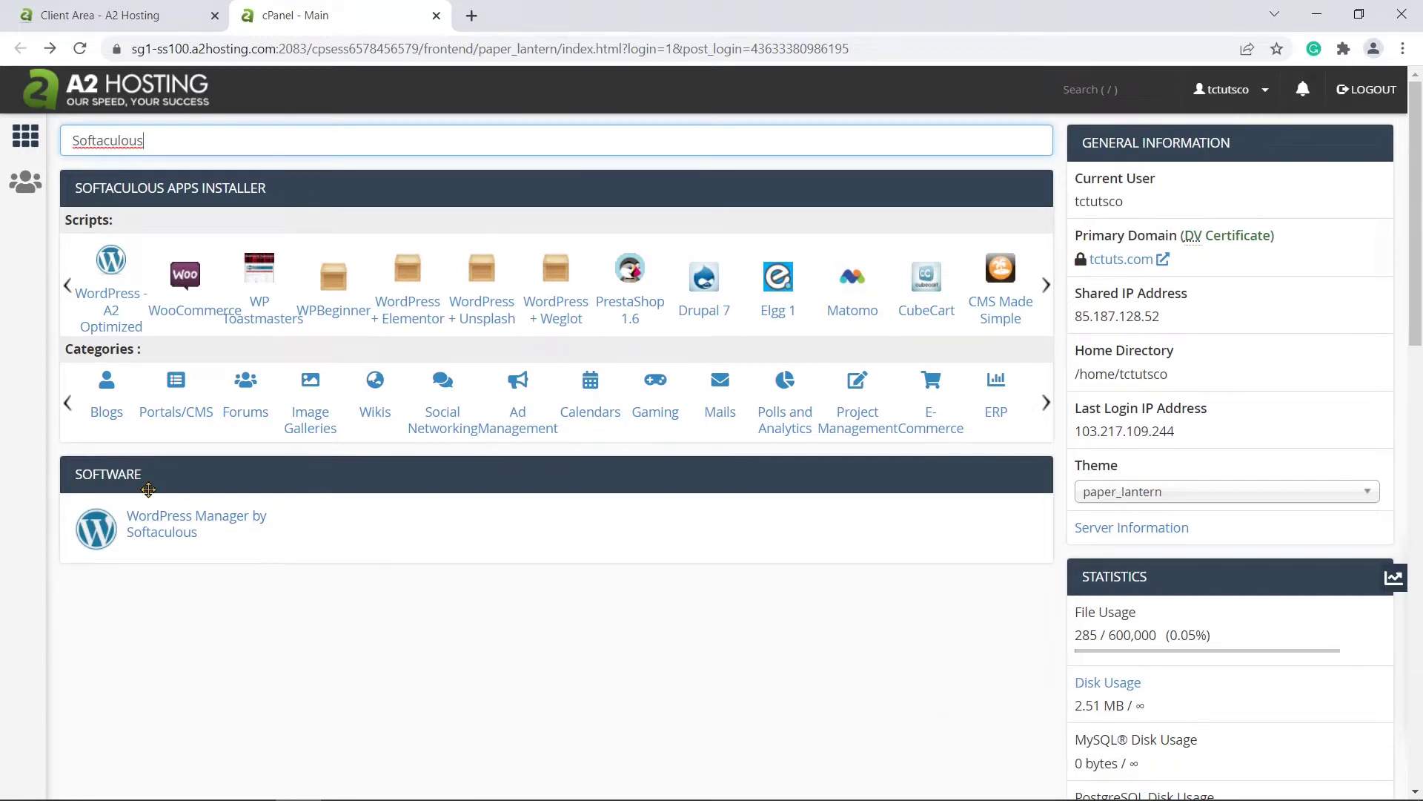
{"action": "left_click", "coordinate": [184, 532]}
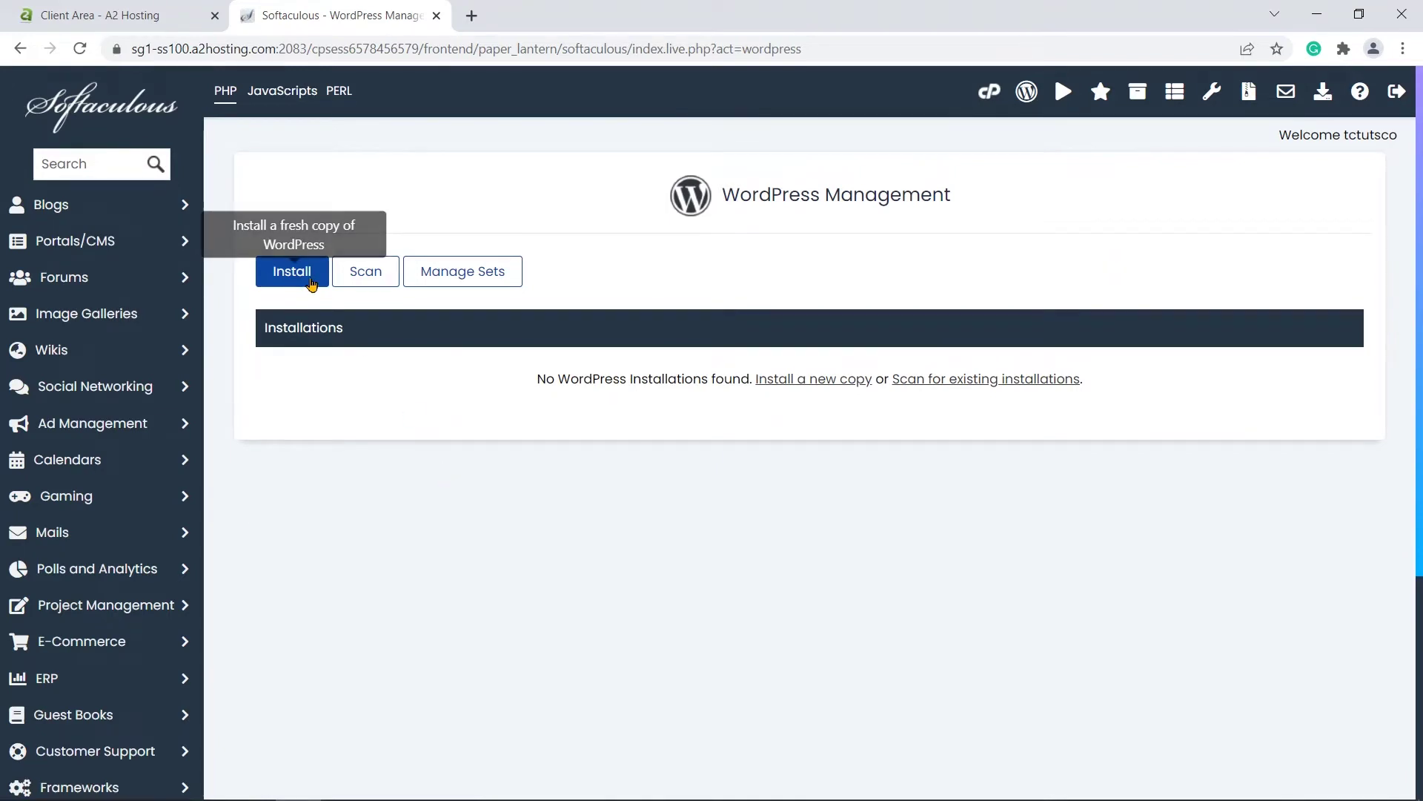
Start a fresh WordPress installation in Softaculous
{"action": "left_click", "coordinate": [312, 283]}
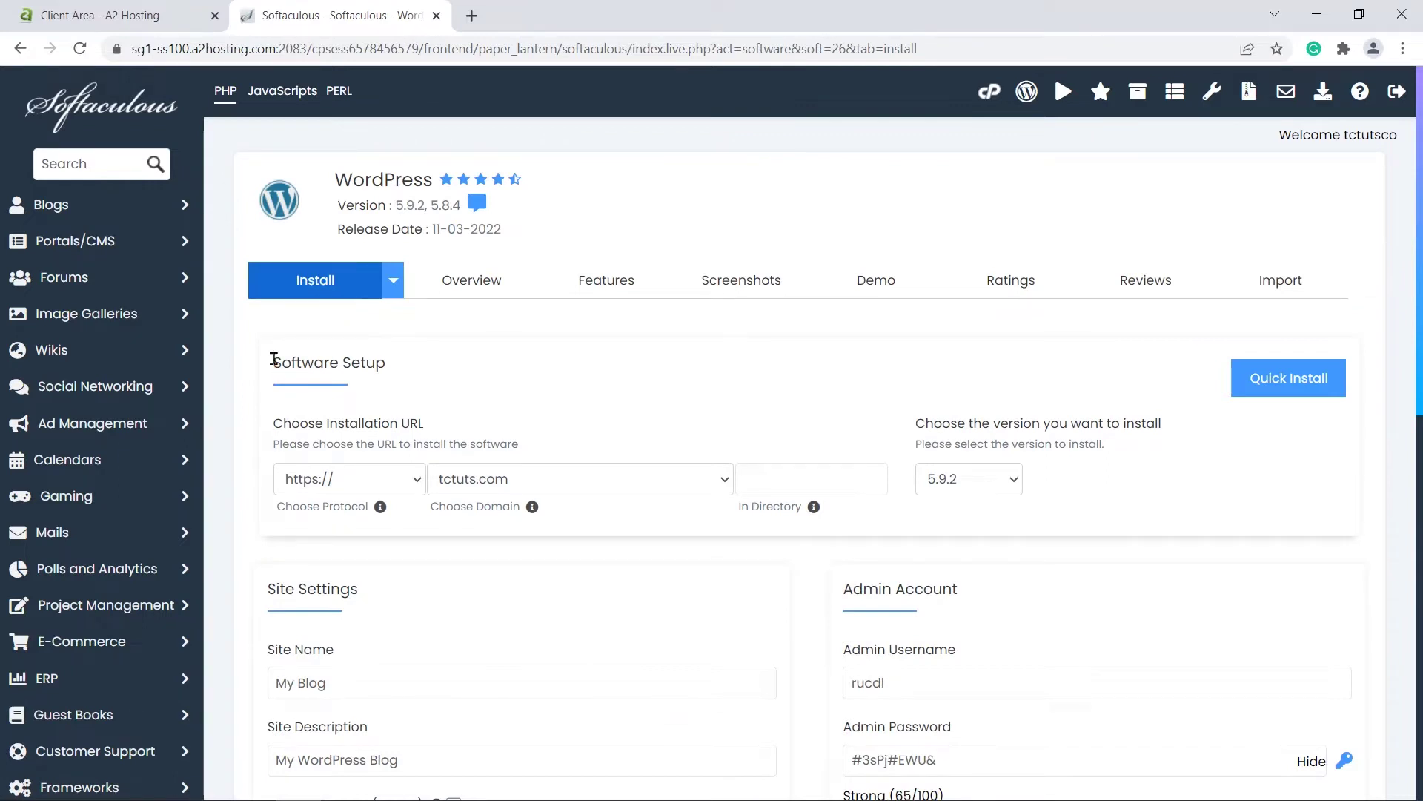
{"action": "left_click_drag", "start_coordinate": [274, 364], "coordinate": [386, 379]}
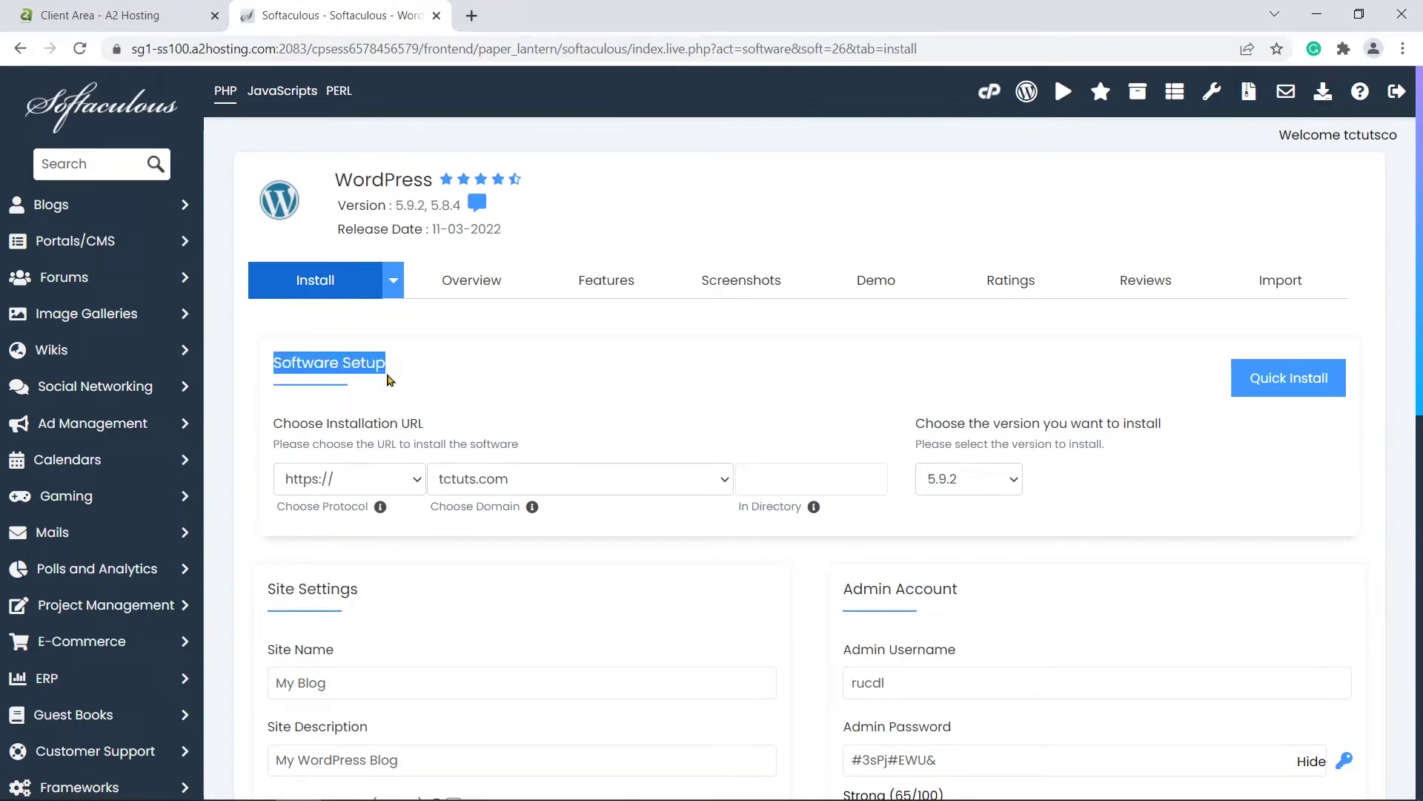
{"action": "left_click", "coordinate": [346, 419]}
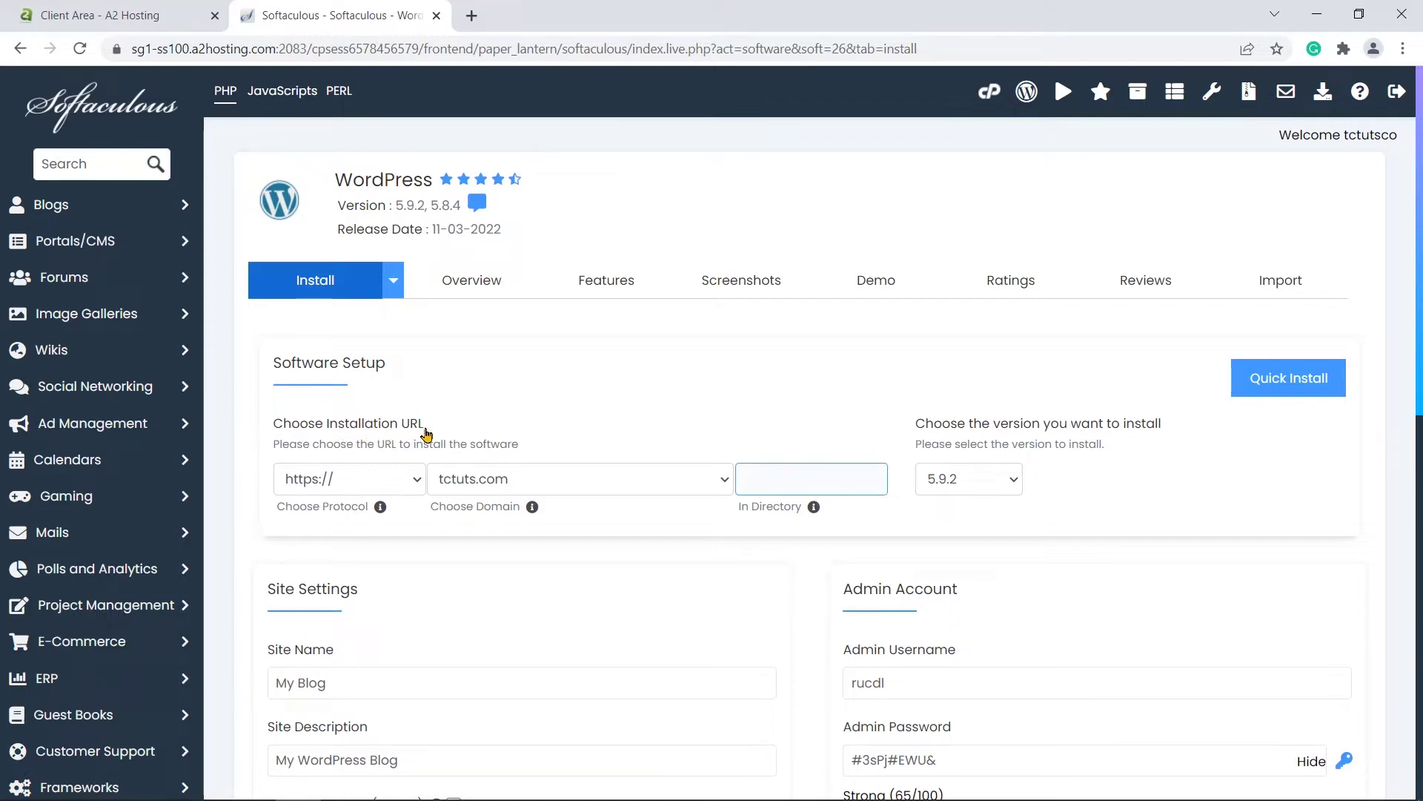
{"action": "left_click", "coordinate": [419, 482]}
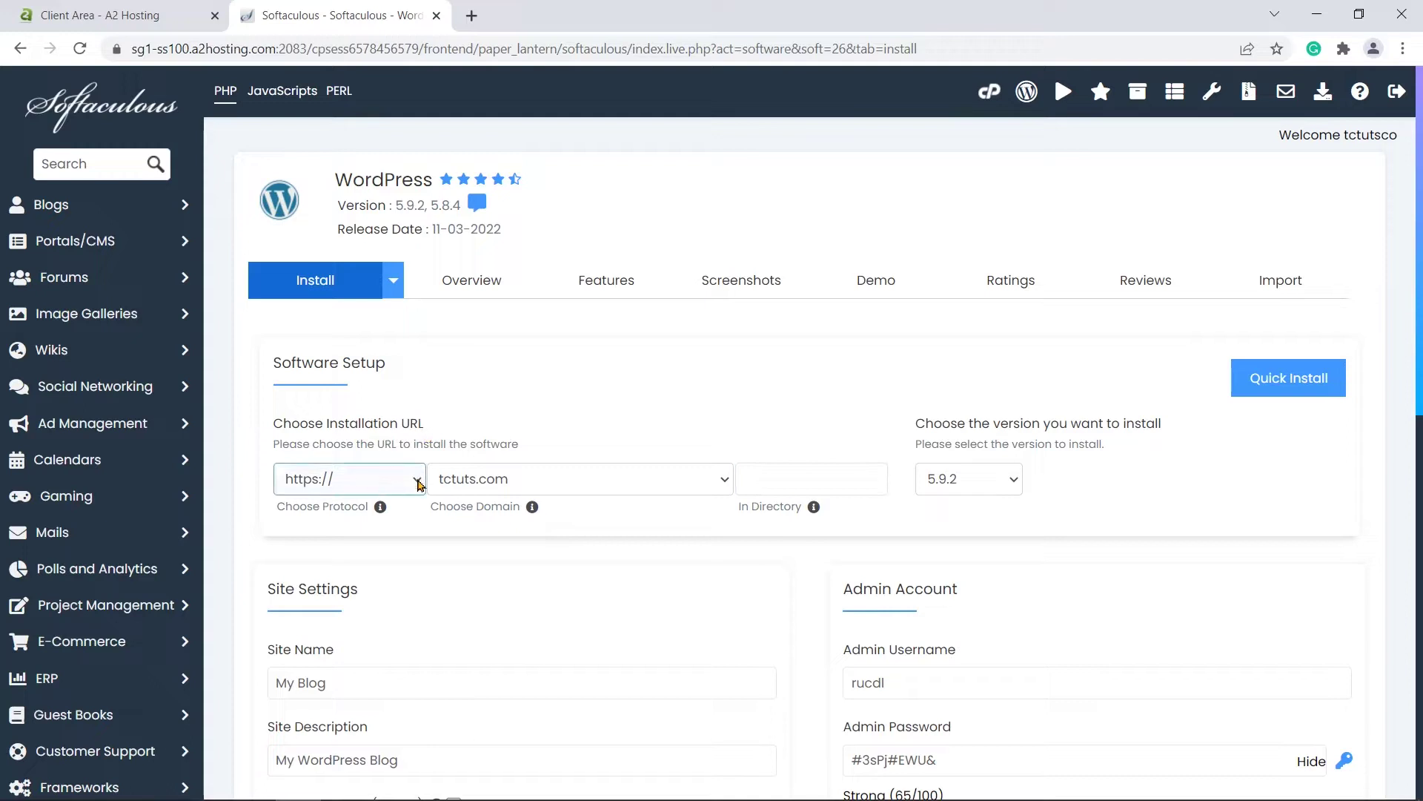
{"action": "left_click", "coordinate": [420, 481]}
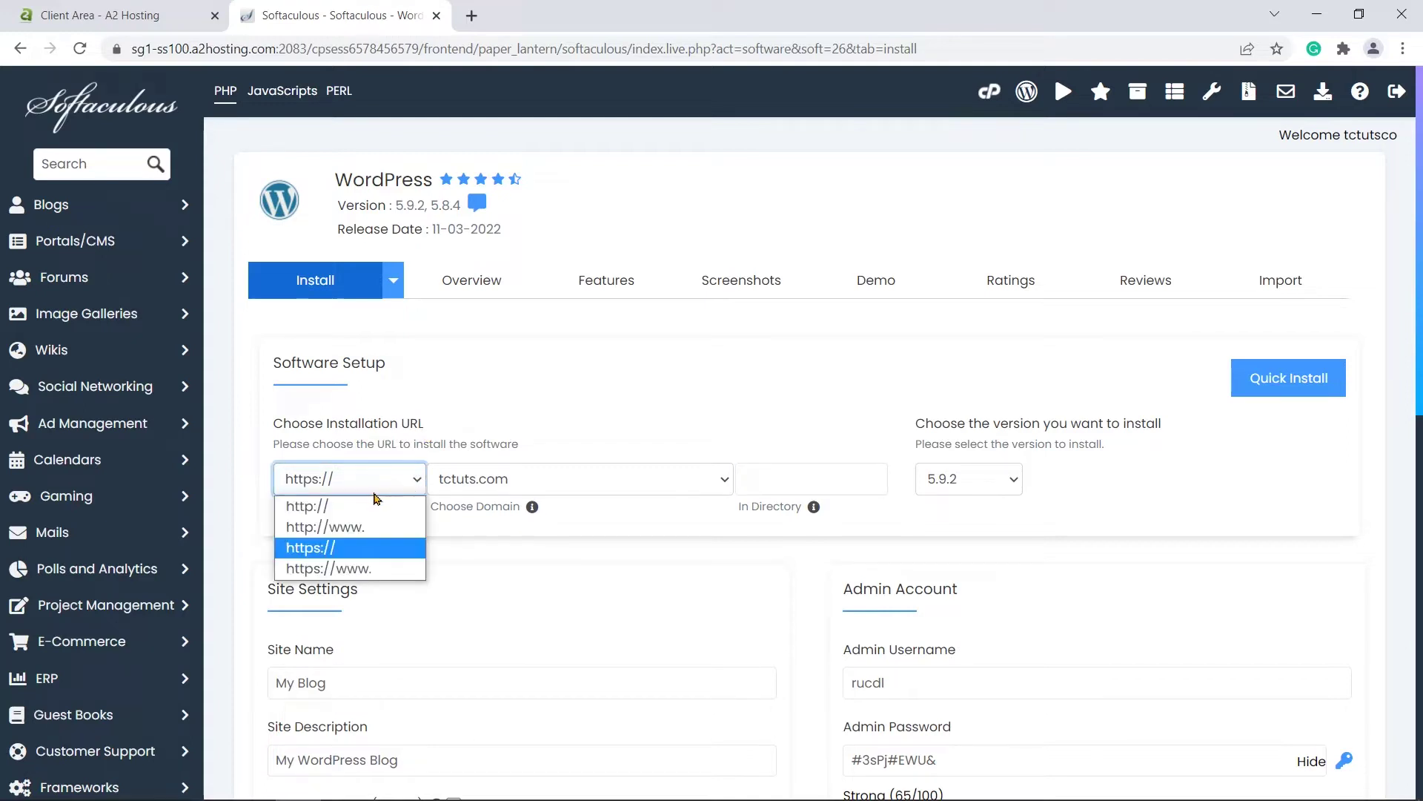
{"action": "left_click", "coordinate": [355, 549]}
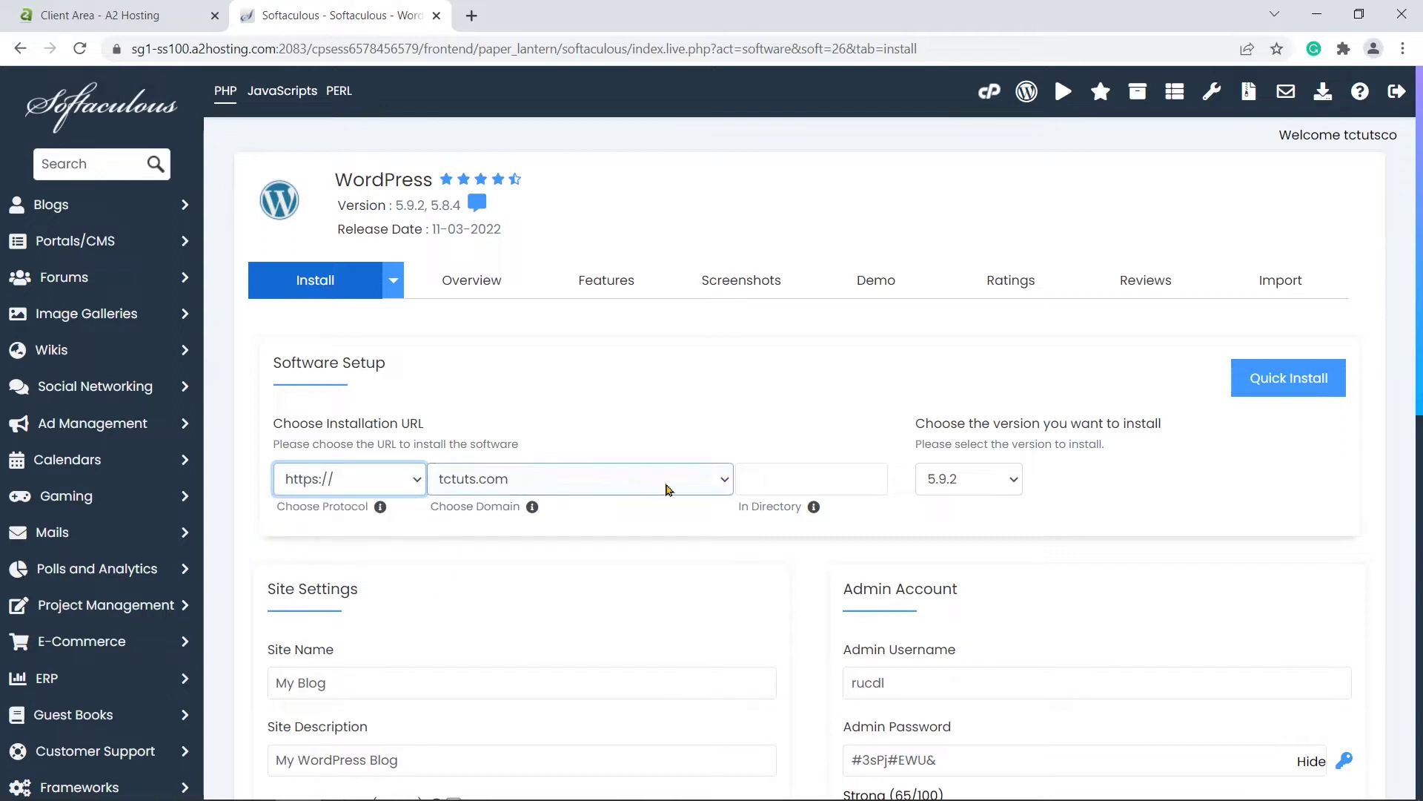
{"action": "left_click", "coordinate": [552, 488]}
{"action": "left_click", "coordinate": [562, 489]}
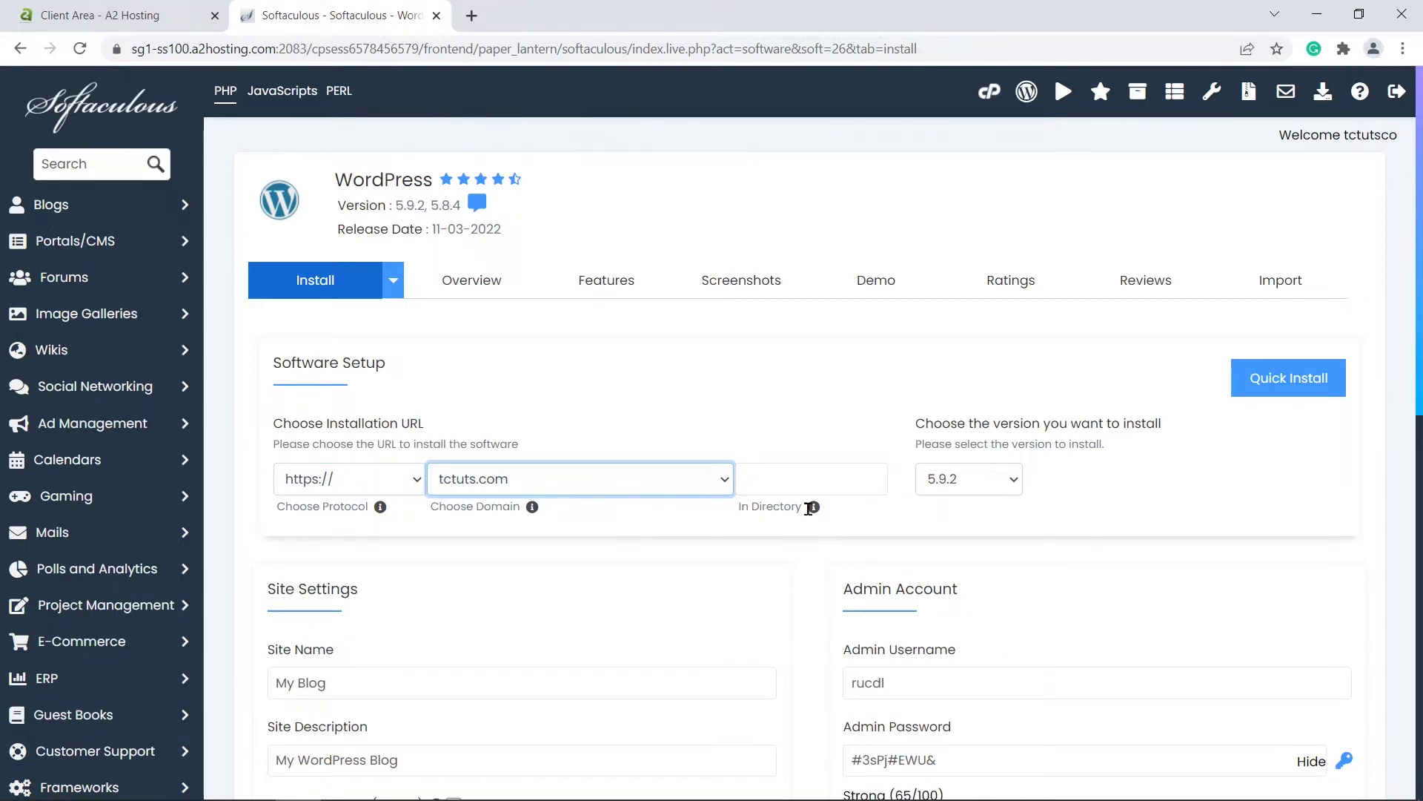
{"action": "left_click", "coordinate": [788, 479]}
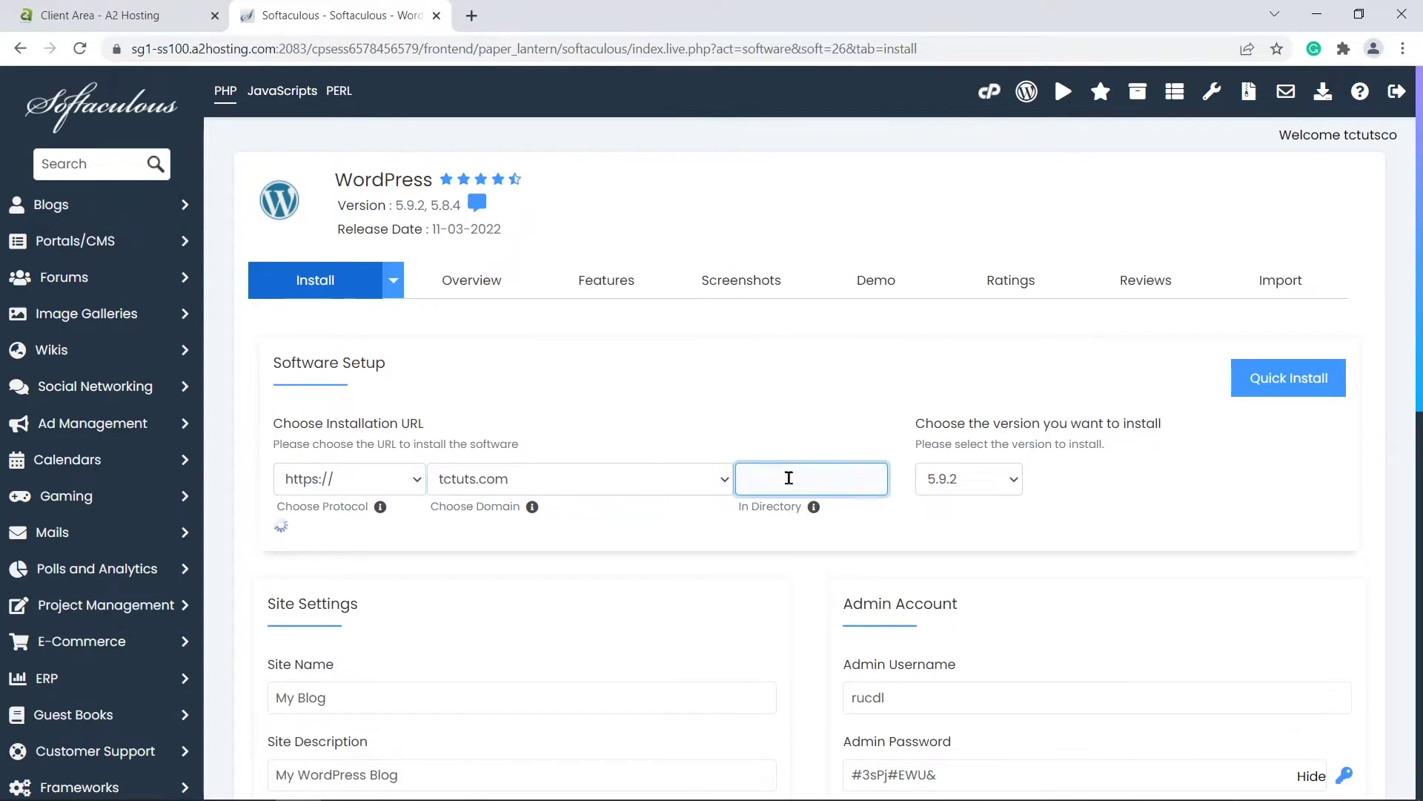
{"action": "left_click", "coordinate": [1007, 487]}
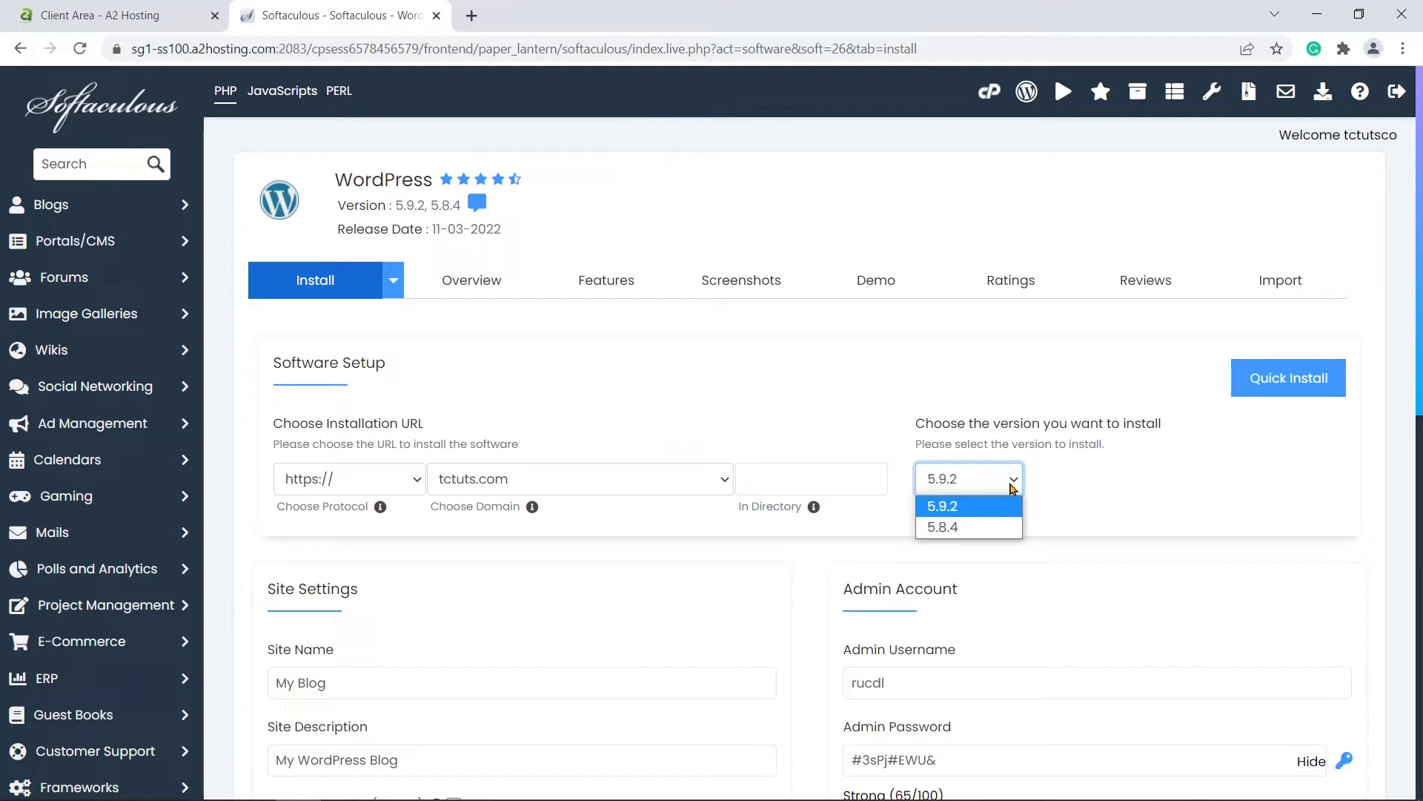
{"action": "left_click", "coordinate": [1012, 489]}
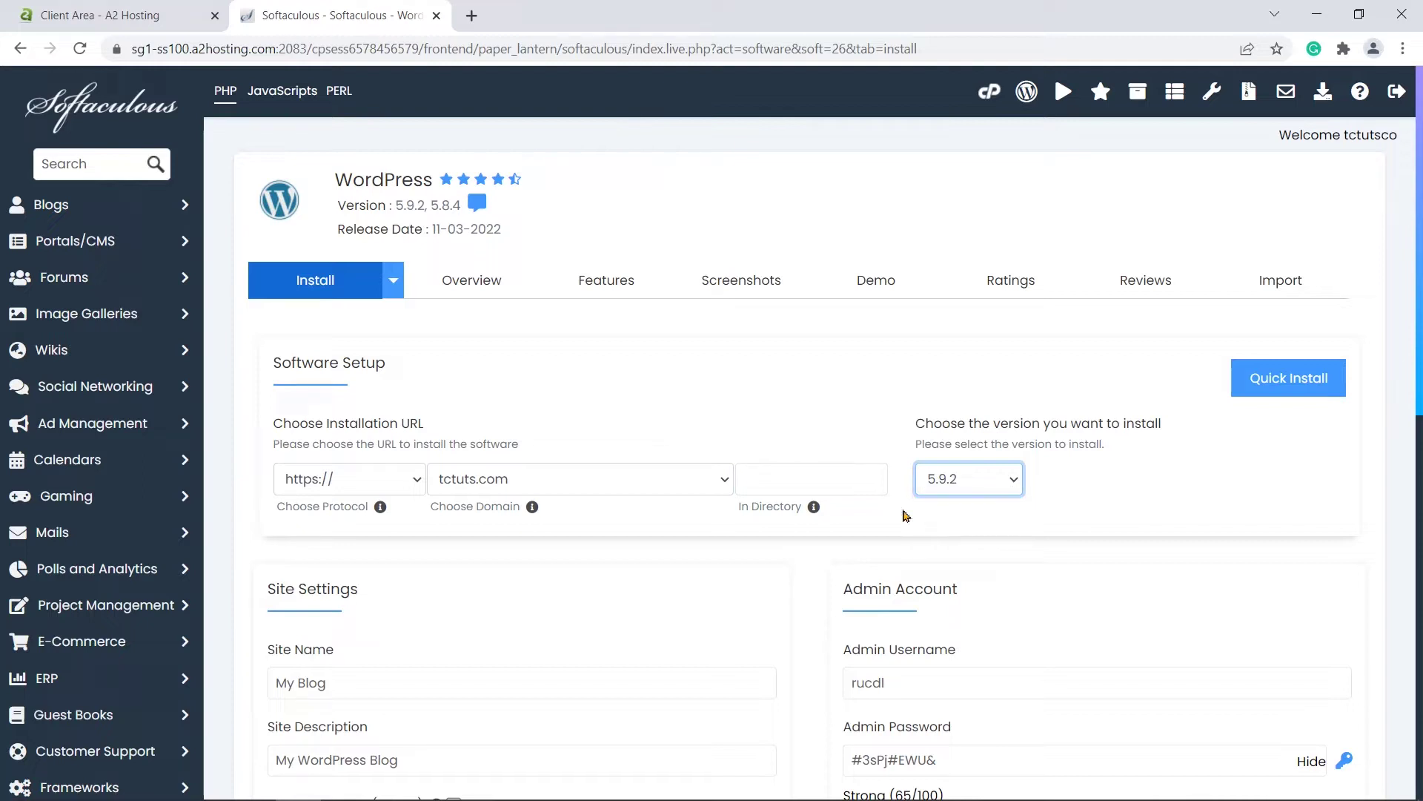
{"action": "scroll", "coordinate": [445, 582], "scroll_direction": "down", "scroll_amount": 1}
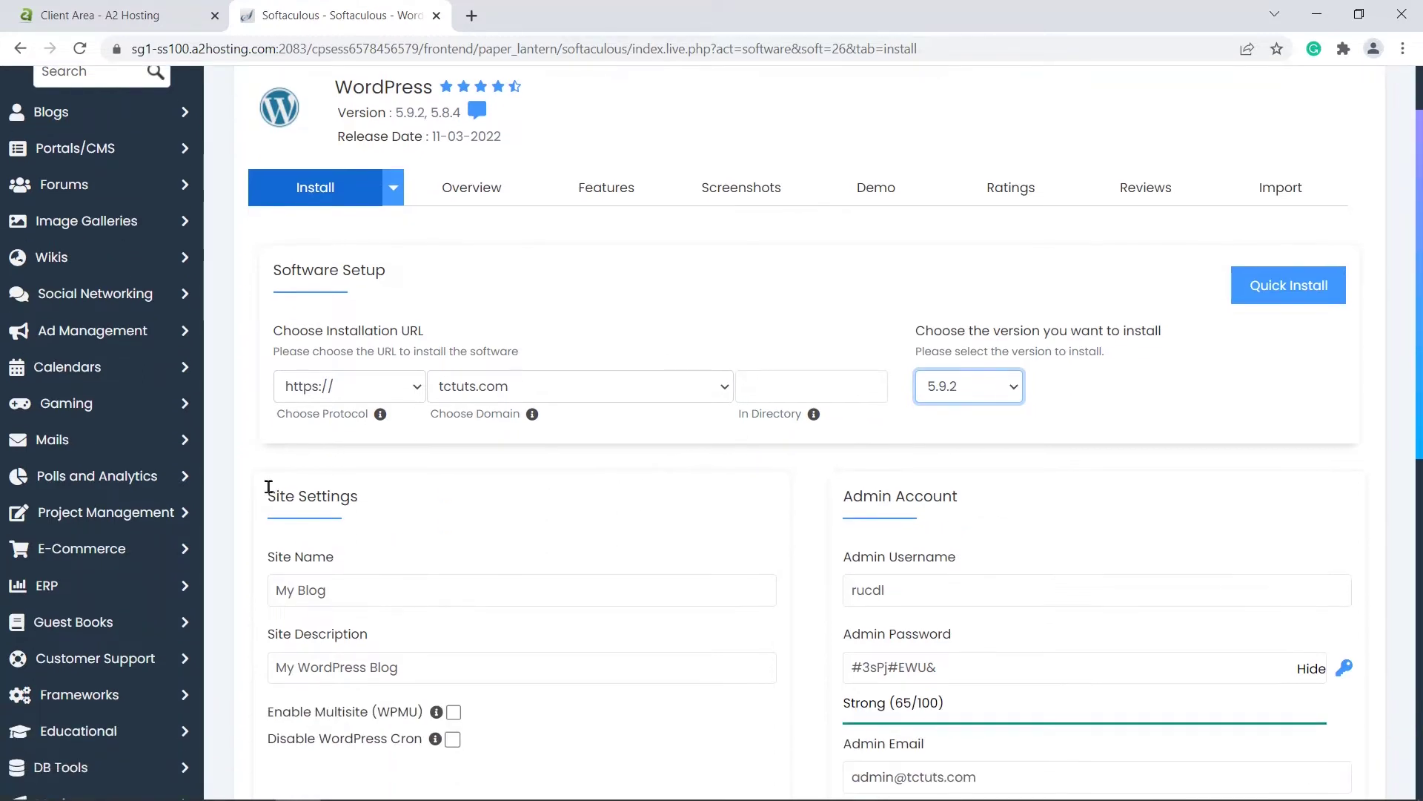
Set the site name to TC Mart and description 'ThemesCode Multivendor eCommerce Website'
{"action": "mouse_move", "coordinate": [268, 490]}
{"action": "left_mouse_down"}
{"action": "mouse_move", "coordinate": [359, 498]}
{"action": "mouse_move", "coordinate": [340, 470]}
{"action": "mouse_move", "coordinate": [268, 464]}
{"action": "left_mouse_up"}
{"action": "scroll", "coordinate": [358, 498], "scroll_direction": "down", "scroll_amount": 1}
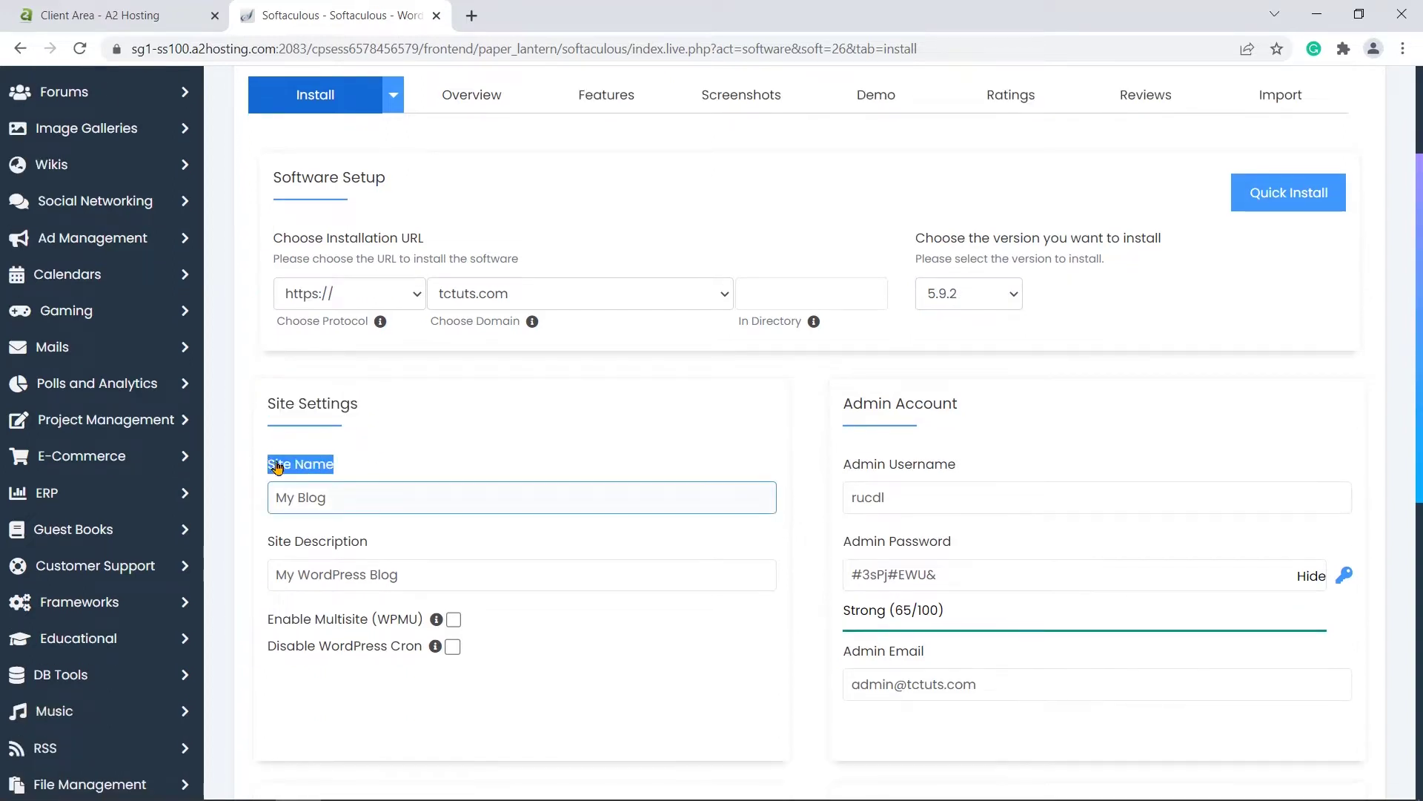
{"action": "triple_click", "coordinate": [377, 500]}
{"action": "type", "text": "TC Mart"}
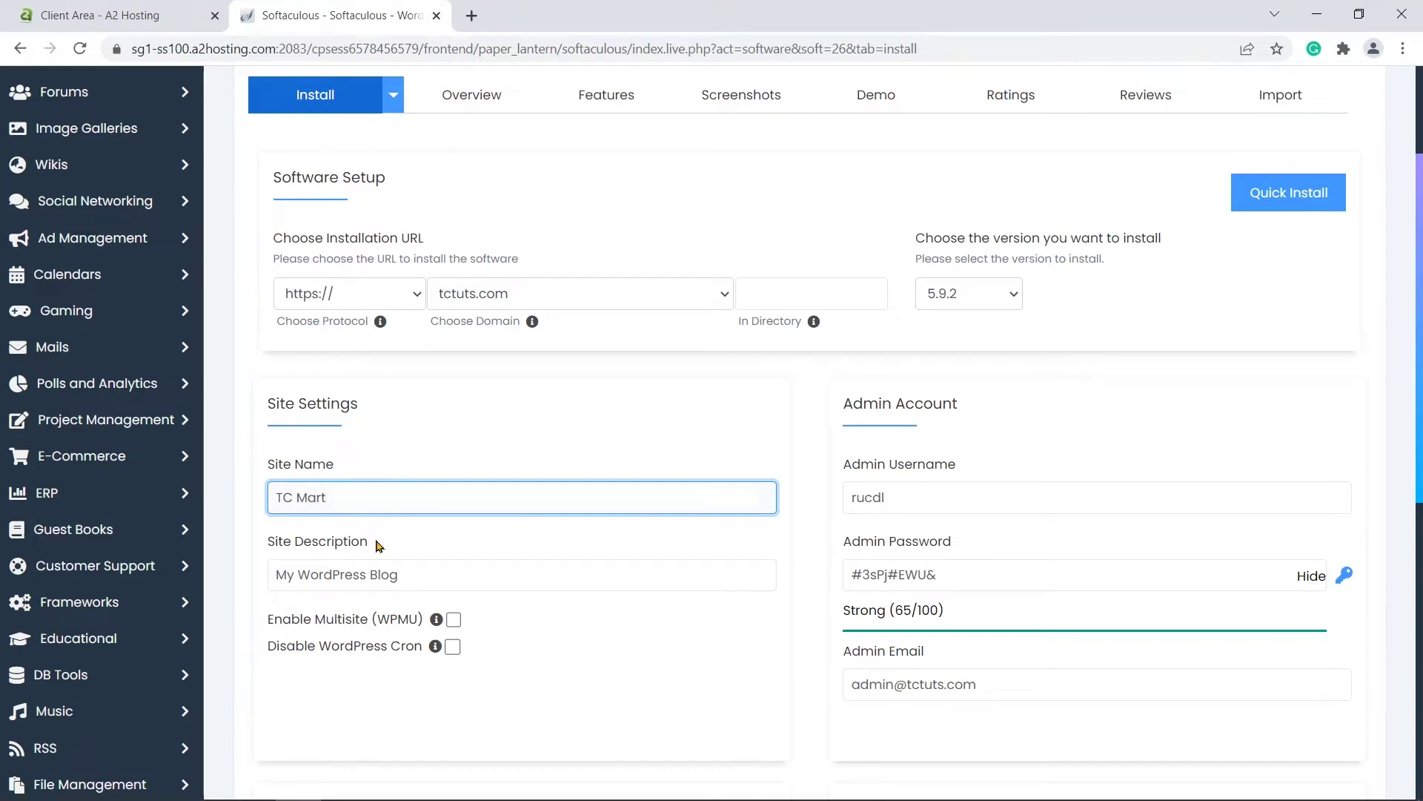
{"action": "left_click_drag", "start_coordinate": [381, 546], "coordinate": [282, 525]}
{"action": "triple_click", "coordinate": [413, 573]}
{"action": "type", "text": "ThemesCode Multivendor eCommerce Website"}
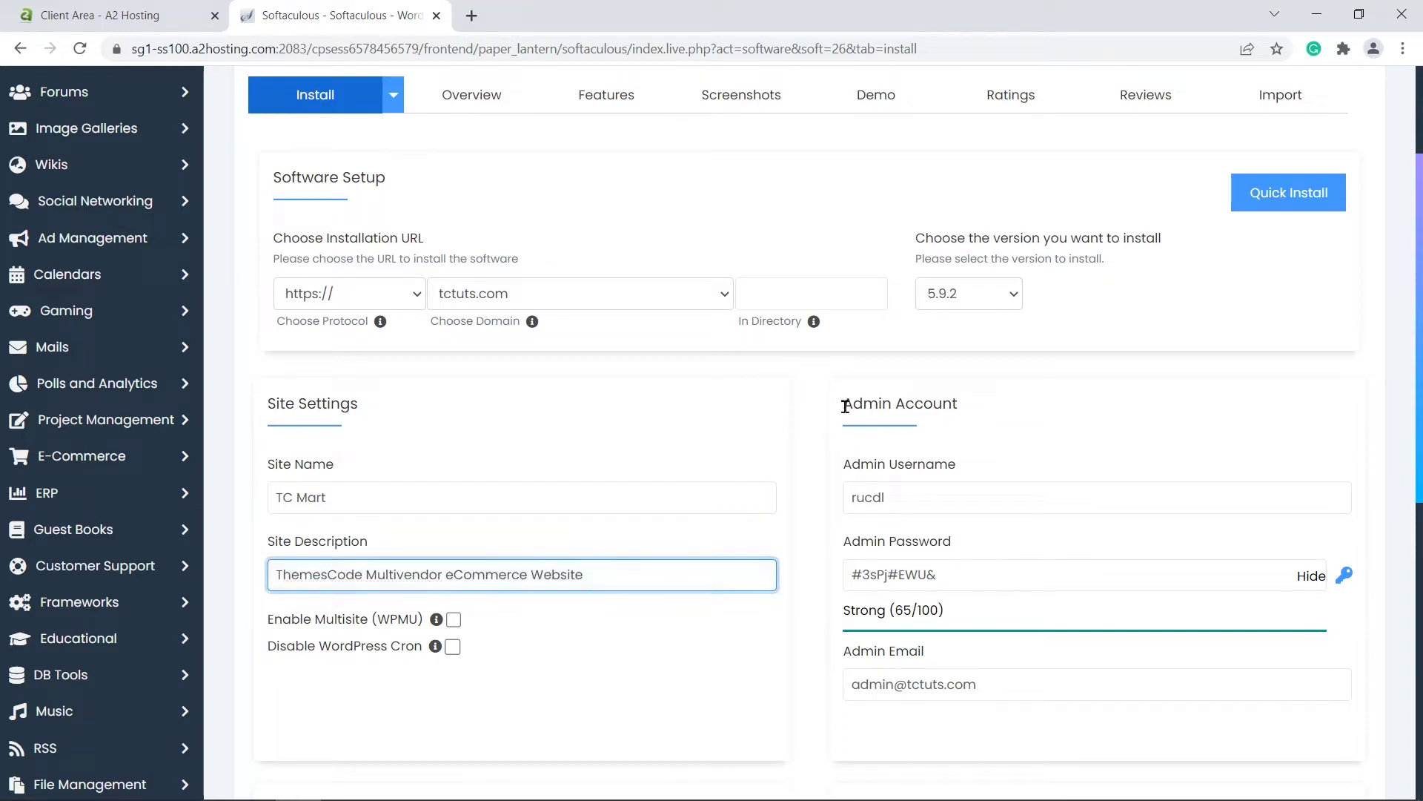
Review the generated admin username and password
{"action": "left_click_drag", "start_coordinate": [842, 407], "coordinate": [962, 391]}
{"action": "scroll", "coordinate": [971, 412], "scroll_direction": "down", "scroll_amount": 2}
{"action": "scroll", "coordinate": [973, 412], "scroll_direction": "down", "scroll_amount": 1}
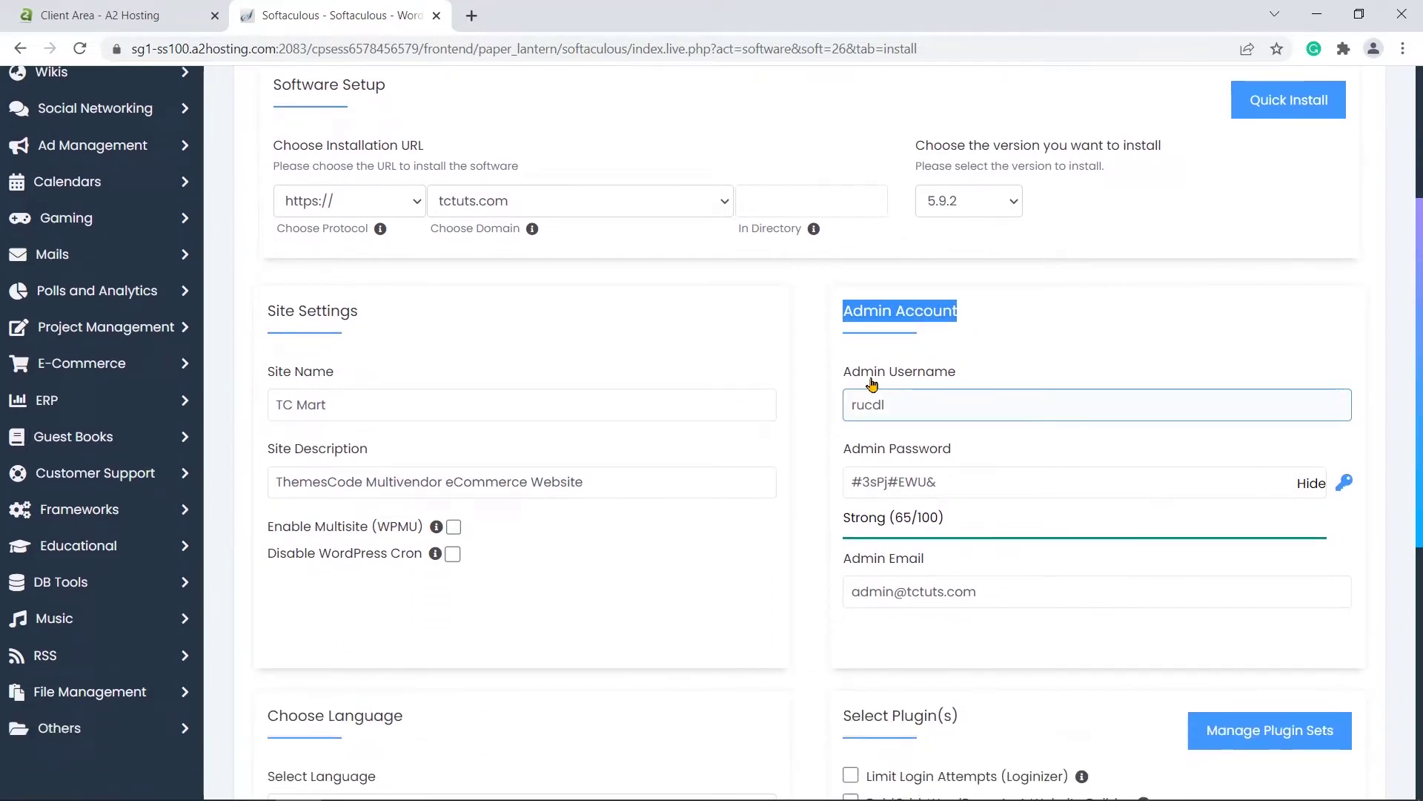
{"action": "left_click_drag", "start_coordinate": [845, 372], "coordinate": [961, 373]}
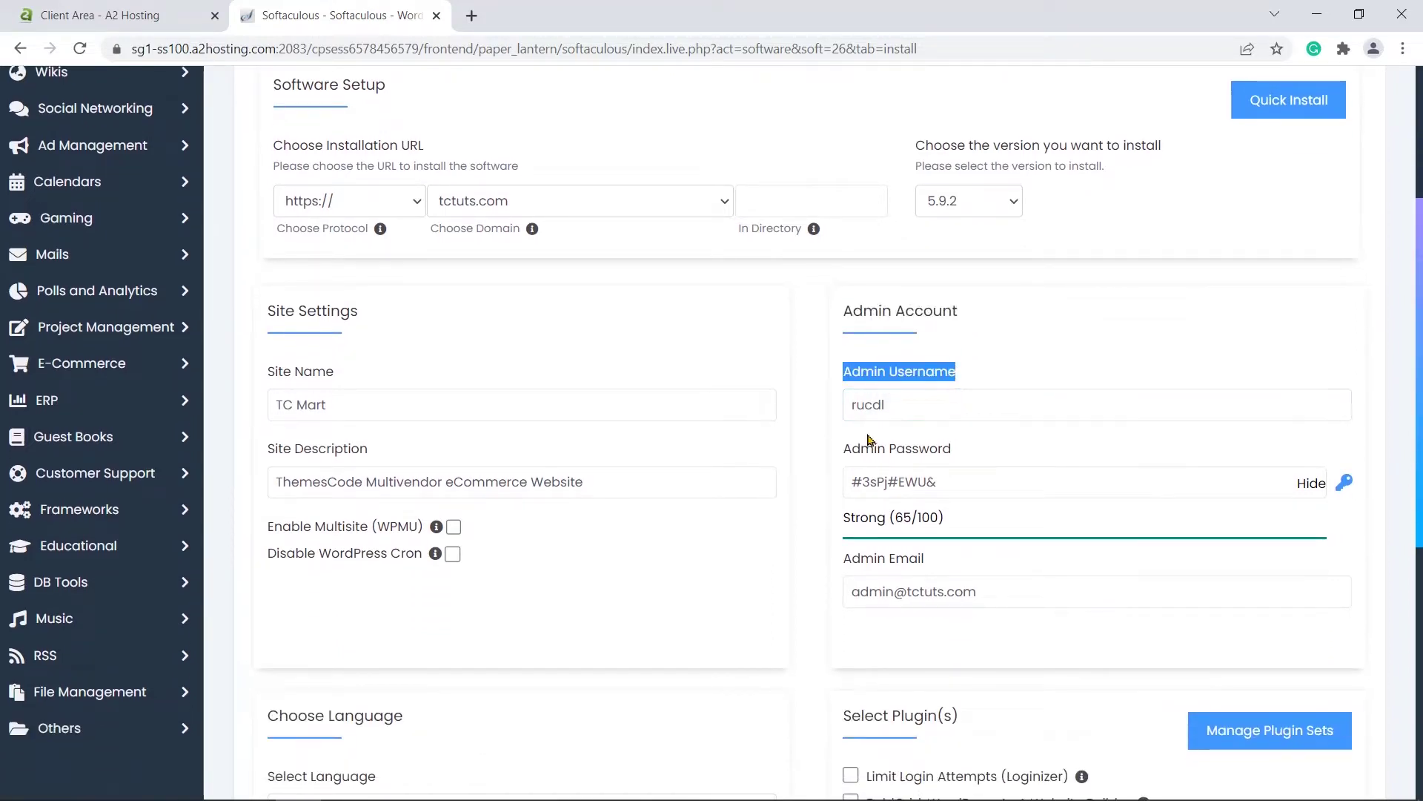
{"action": "left_click_drag", "start_coordinate": [845, 447], "coordinate": [958, 451]}
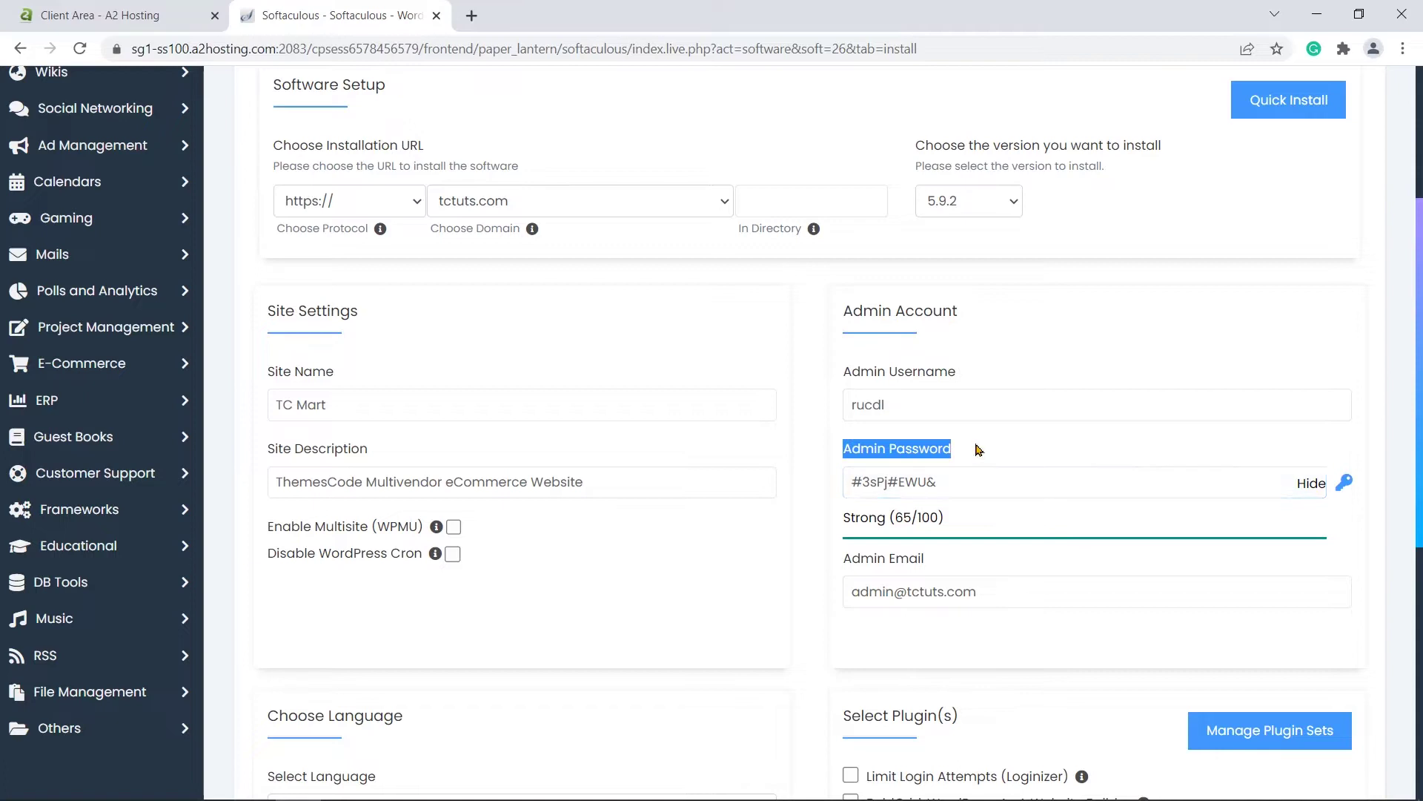
{"action": "left_click", "coordinate": [978, 450]}
{"action": "left_click", "coordinate": [945, 402]}
{"action": "left_click", "coordinate": [970, 476]}
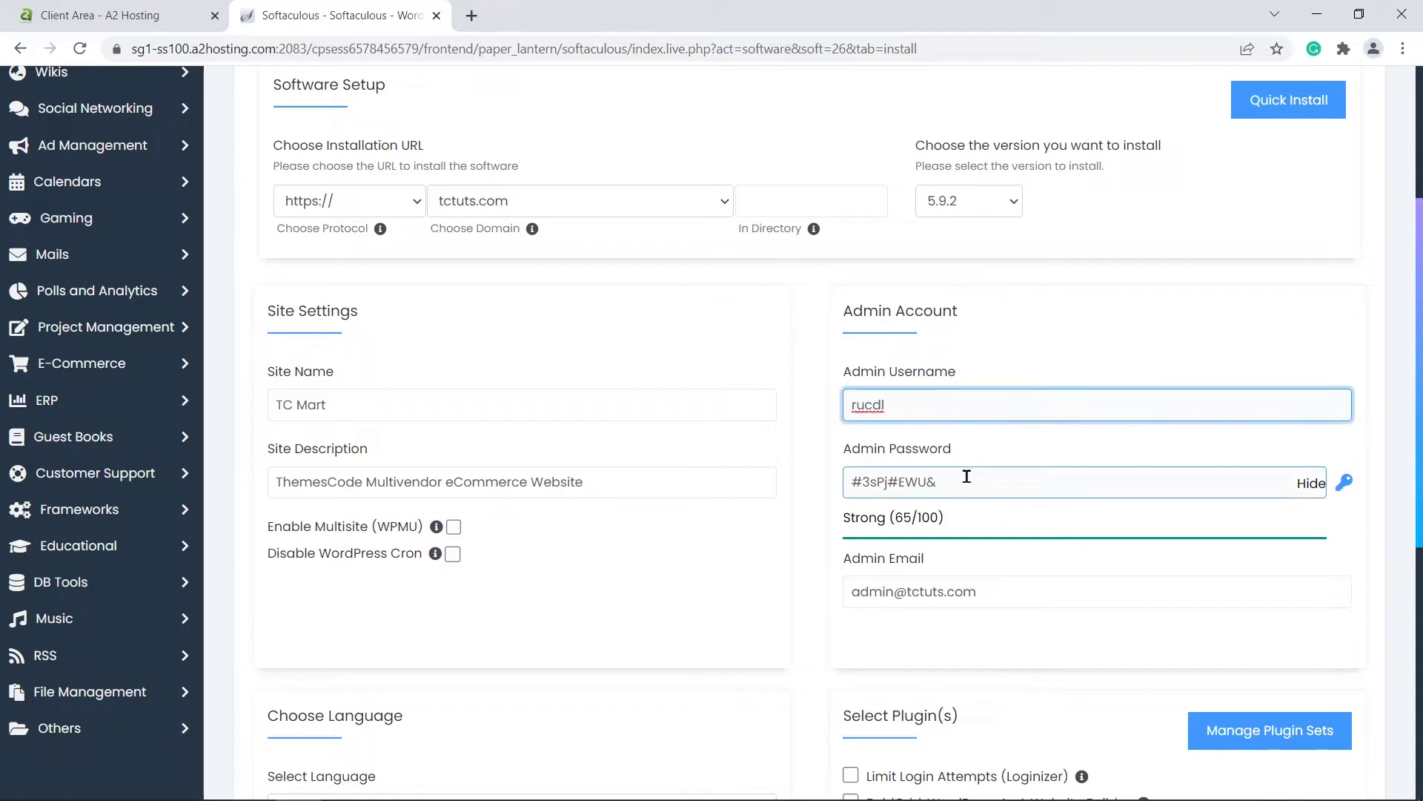
{"action": "left_click", "coordinate": [996, 439]}
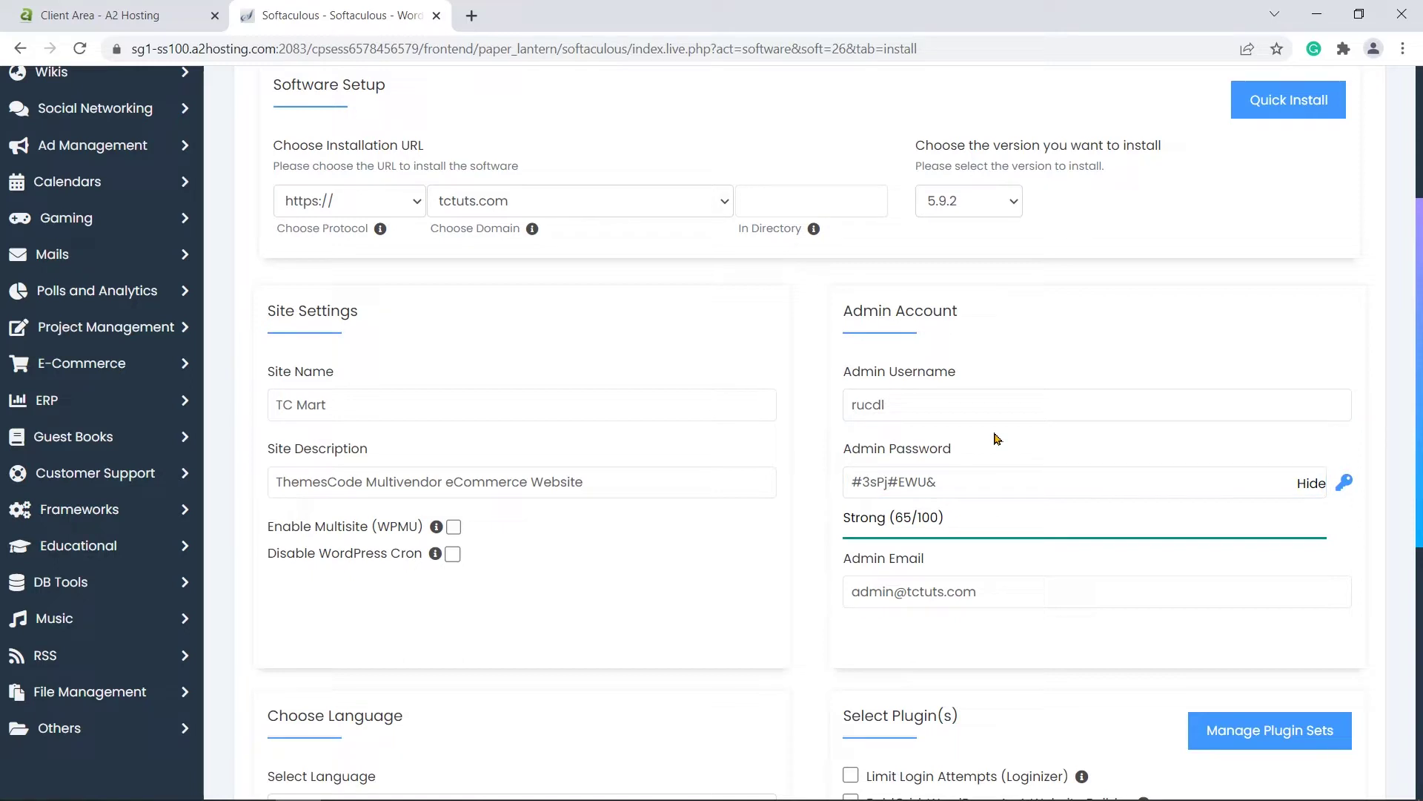
Replace the part before @ in the admin e-mail address
{"action": "left_click", "coordinate": [848, 565]}
{"action": "left_click_drag", "start_coordinate": [848, 565], "coordinate": [931, 558]}
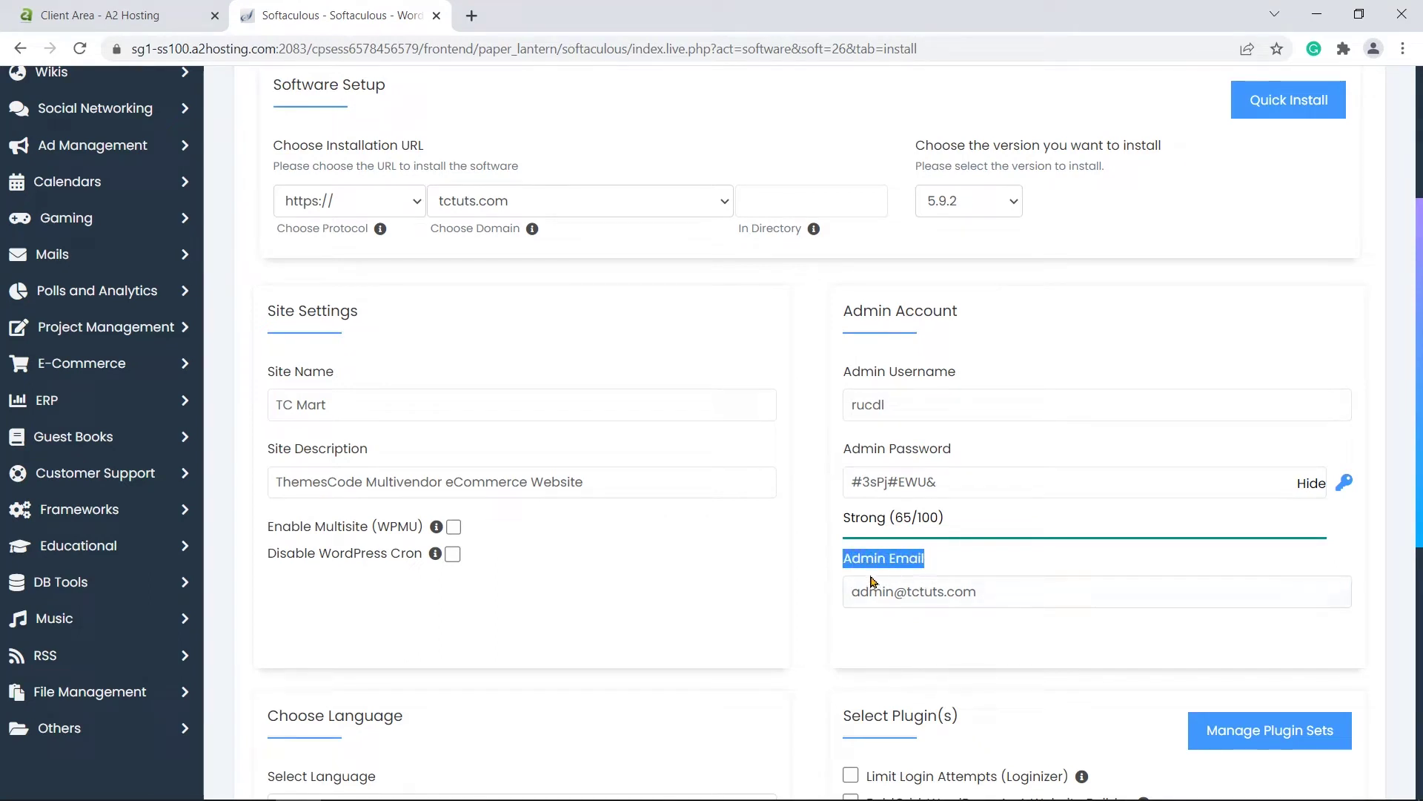
{"action": "left_click", "coordinate": [920, 563]}
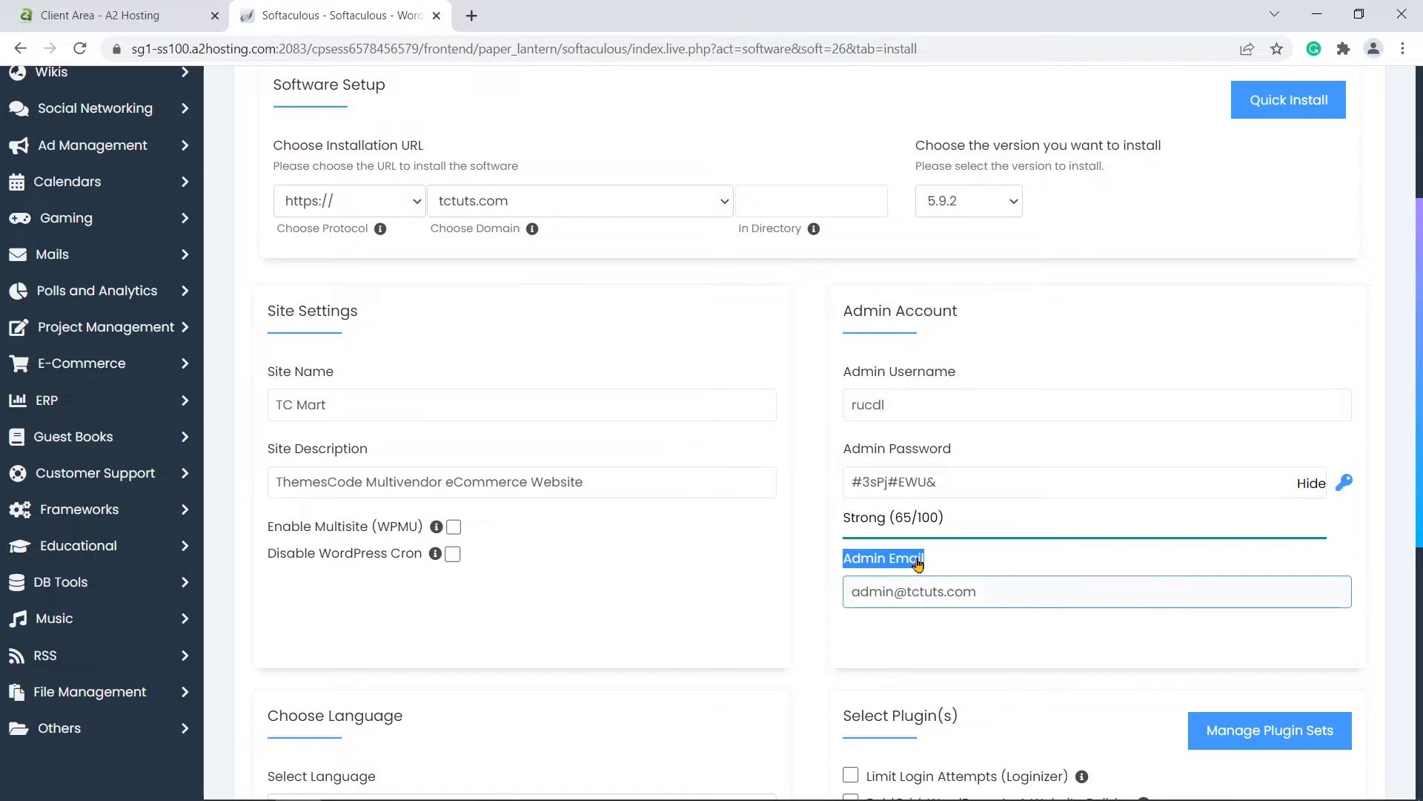
{"action": "left_click", "coordinate": [899, 593]}
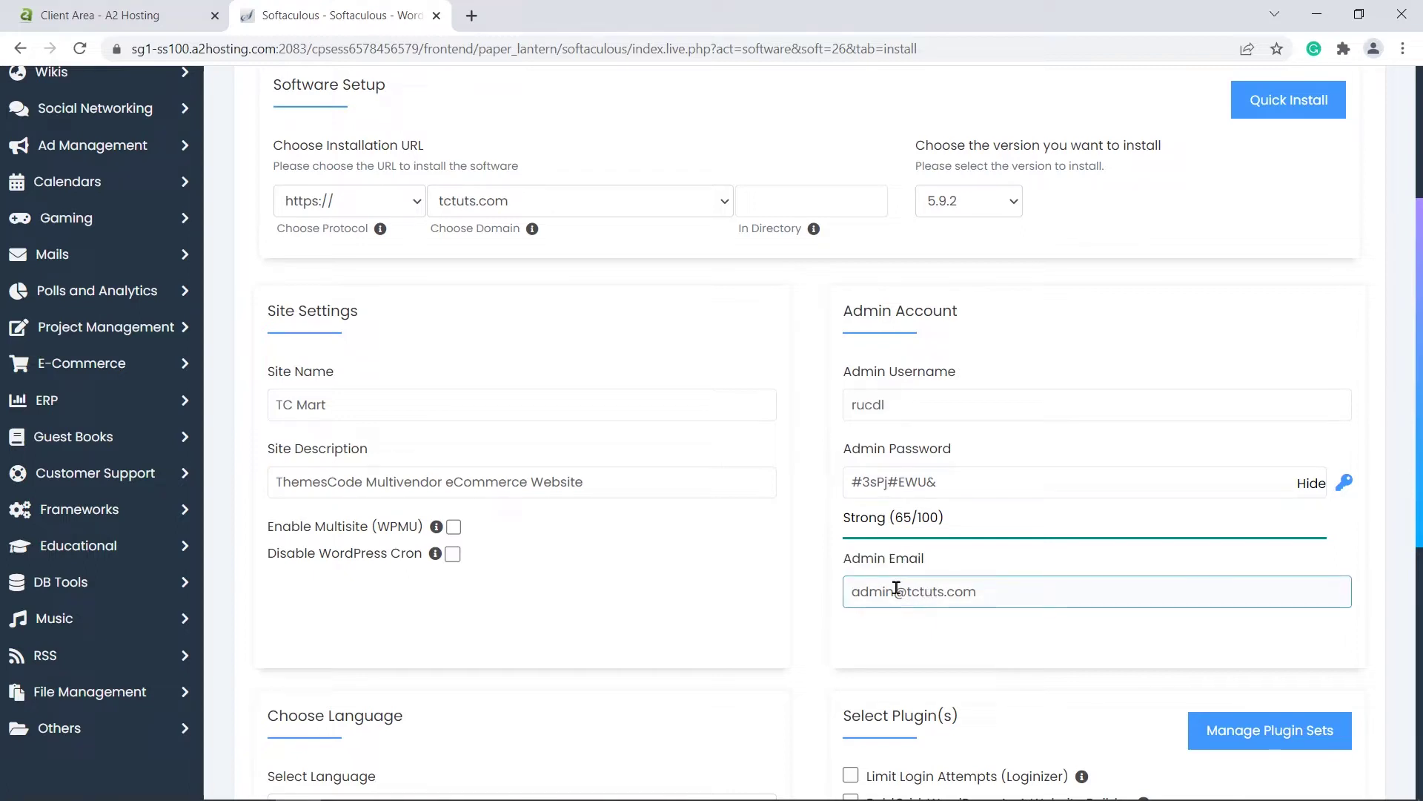
{"action": "left_click_drag", "start_coordinate": [895, 591], "coordinate": [837, 590]}
{"action": "type", "text": "john"}
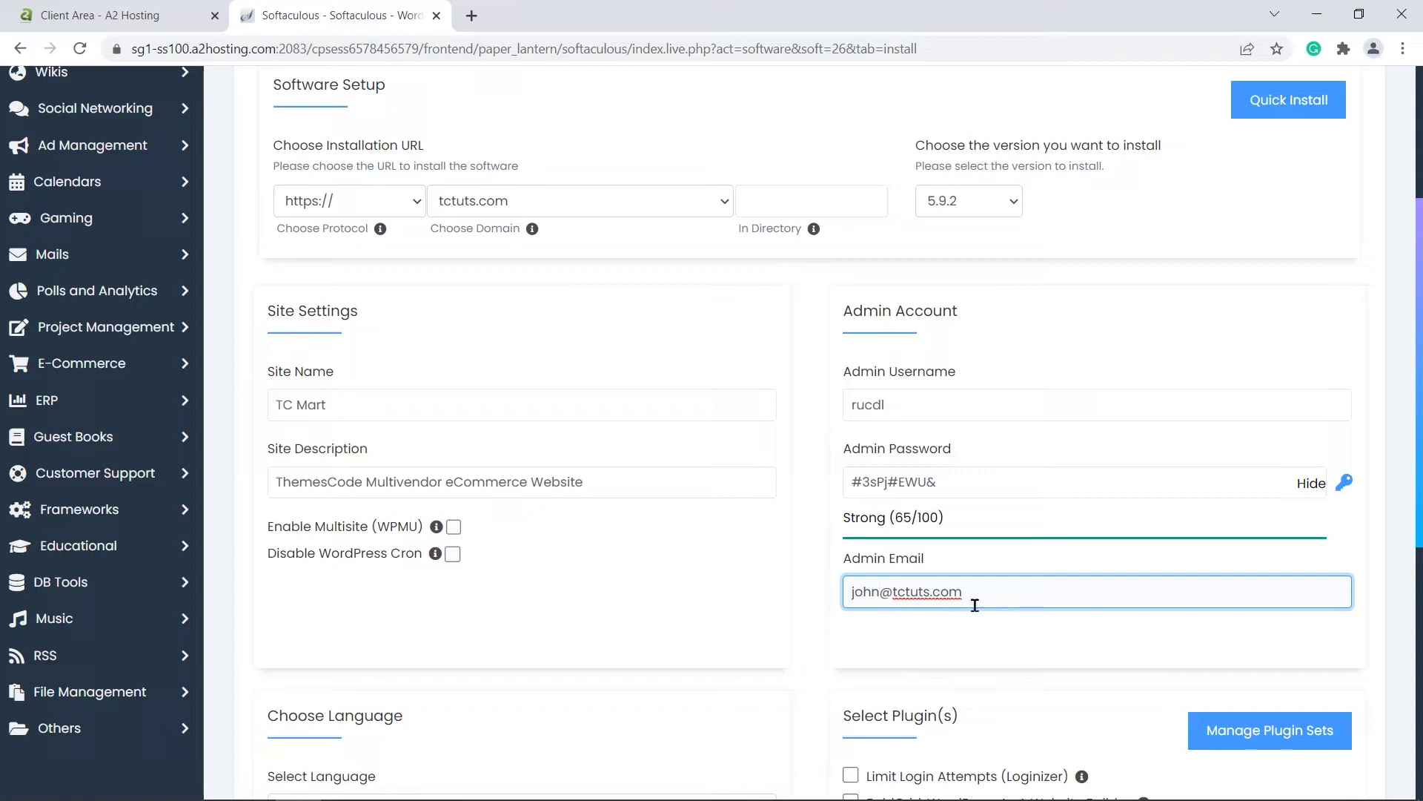
{"action": "left_click", "coordinate": [821, 618]}
{"action": "scroll", "coordinate": [821, 618], "scroll_direction": "down", "scroll_amount": 4}
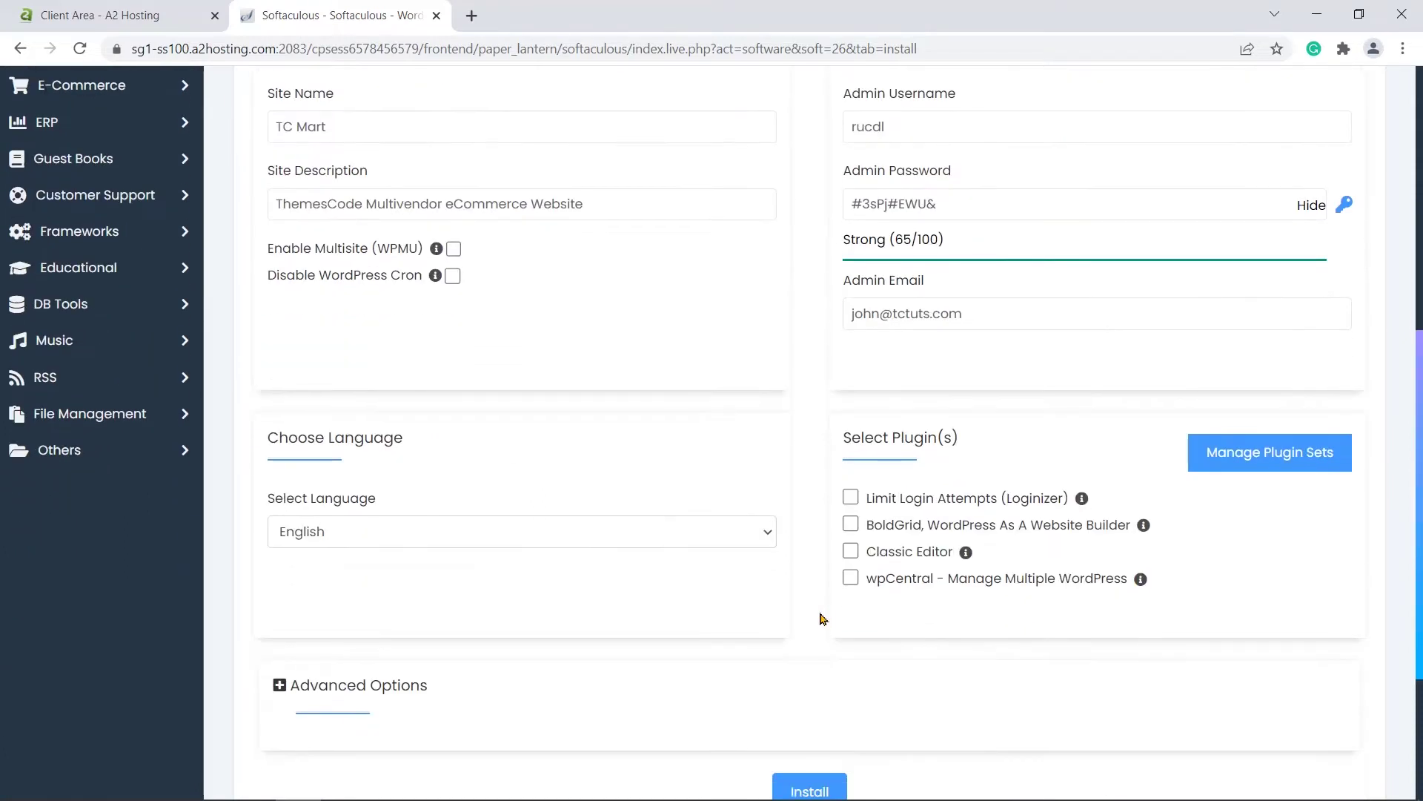
Keep English as the site language and scroll down to the Install button
{"action": "left_click_drag", "start_coordinate": [404, 444], "coordinate": [250, 442]}
{"action": "left_click", "coordinate": [644, 541]}
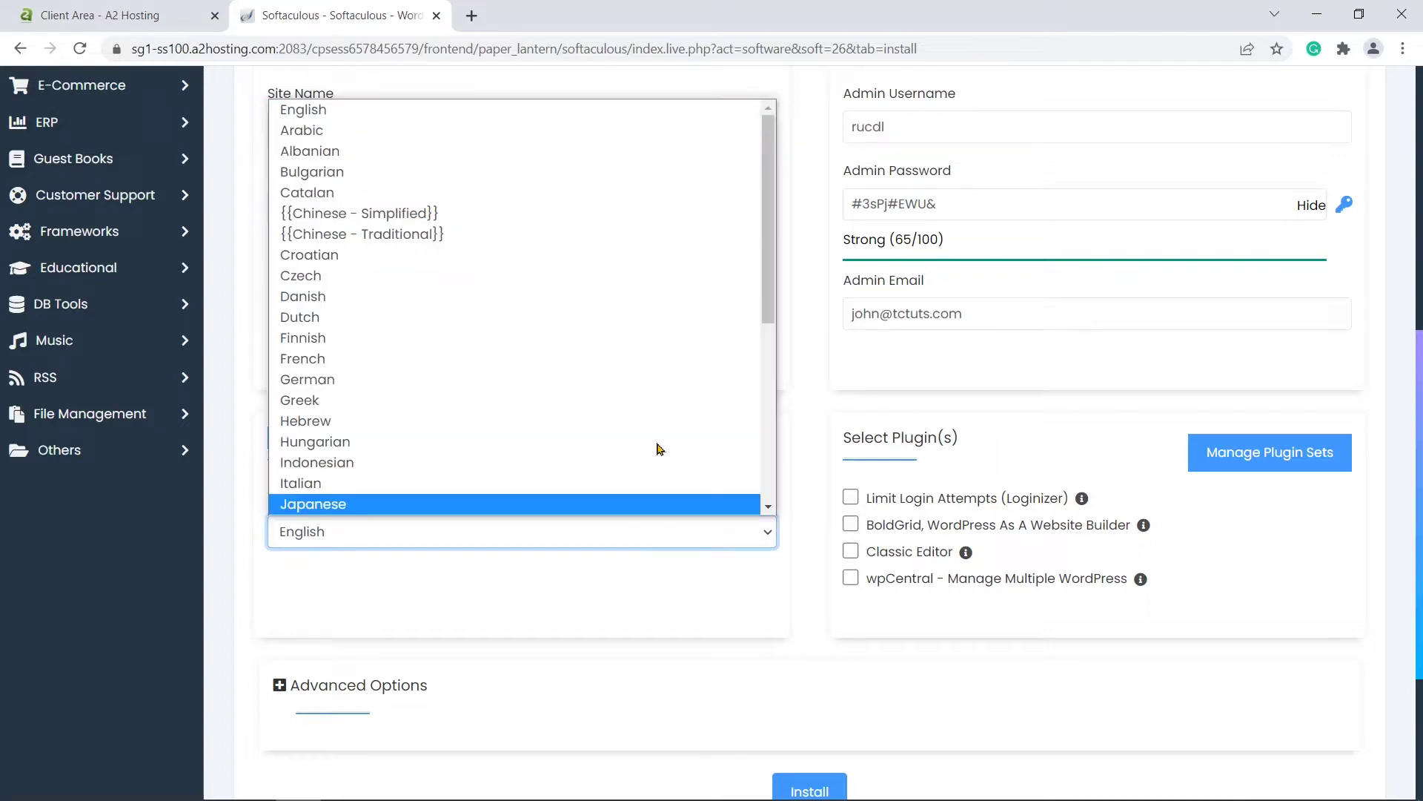
{"action": "scroll", "coordinate": [677, 416], "scroll_direction": "down", "scroll_amount": 5}
{"action": "scroll", "coordinate": [677, 451], "scroll_direction": "up", "scroll_amount": 5}
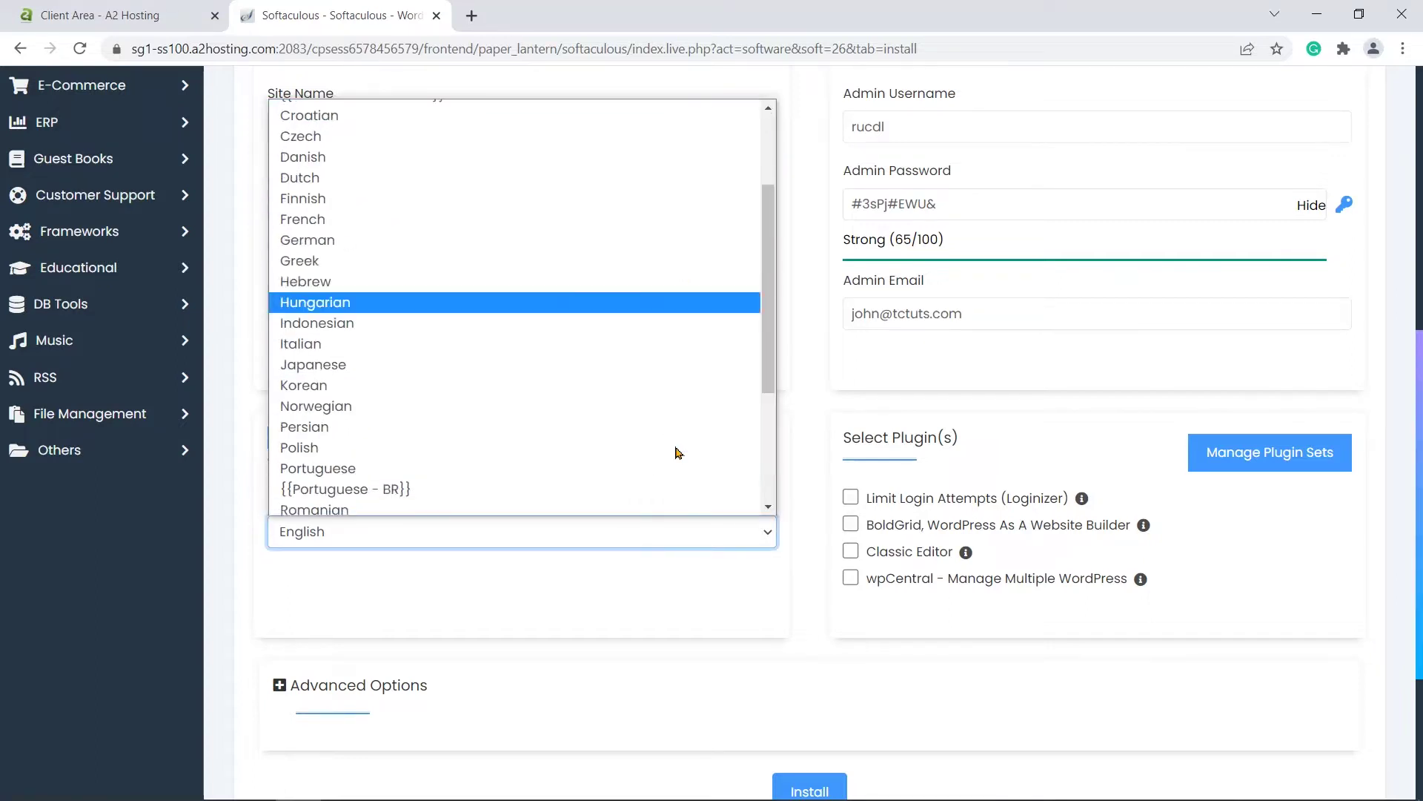
{"action": "left_click", "coordinate": [673, 595]}
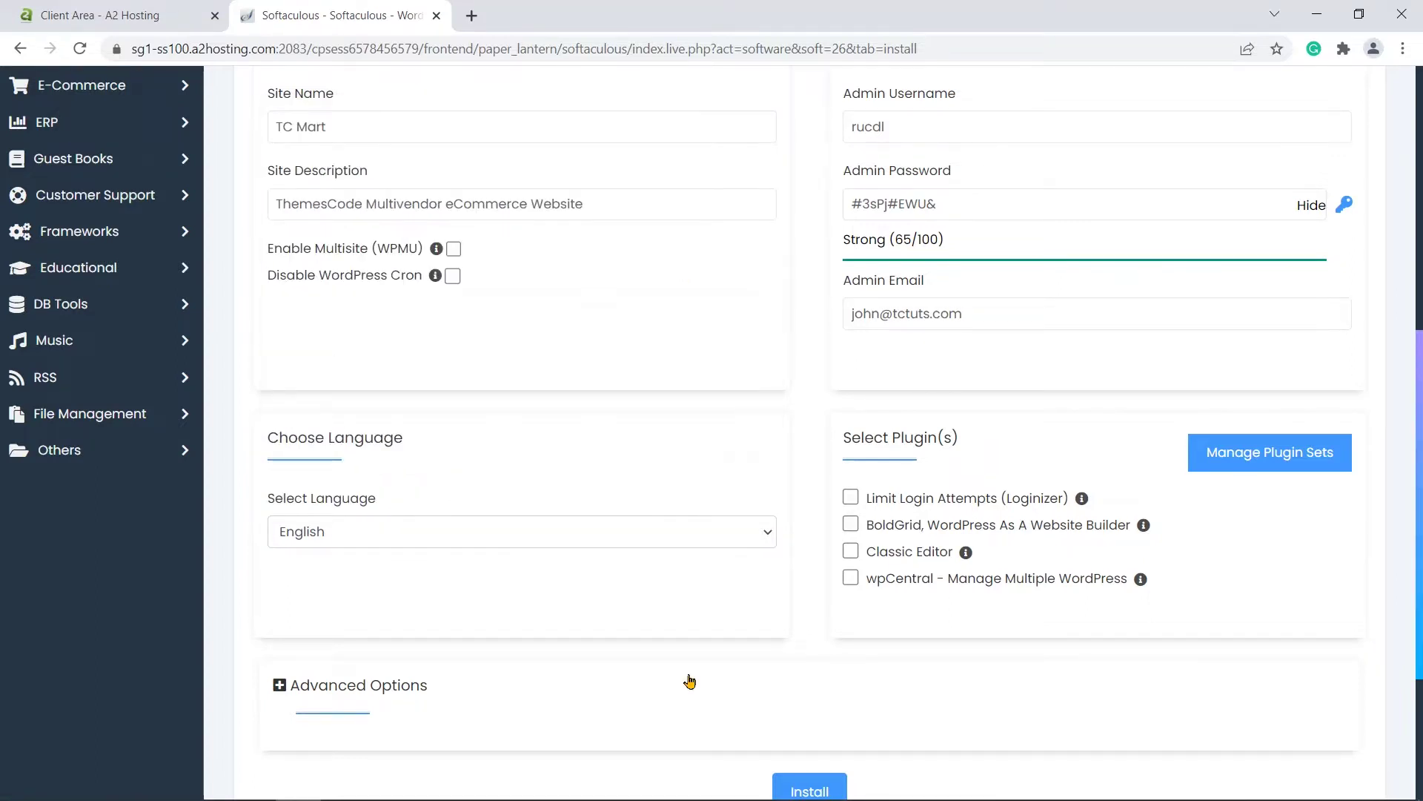
{"action": "scroll", "coordinate": [689, 680], "scroll_direction": "up", "scroll_amount": 7}
{"action": "scroll", "coordinate": [785, 653], "scroll_direction": "down", "scroll_amount": 9}
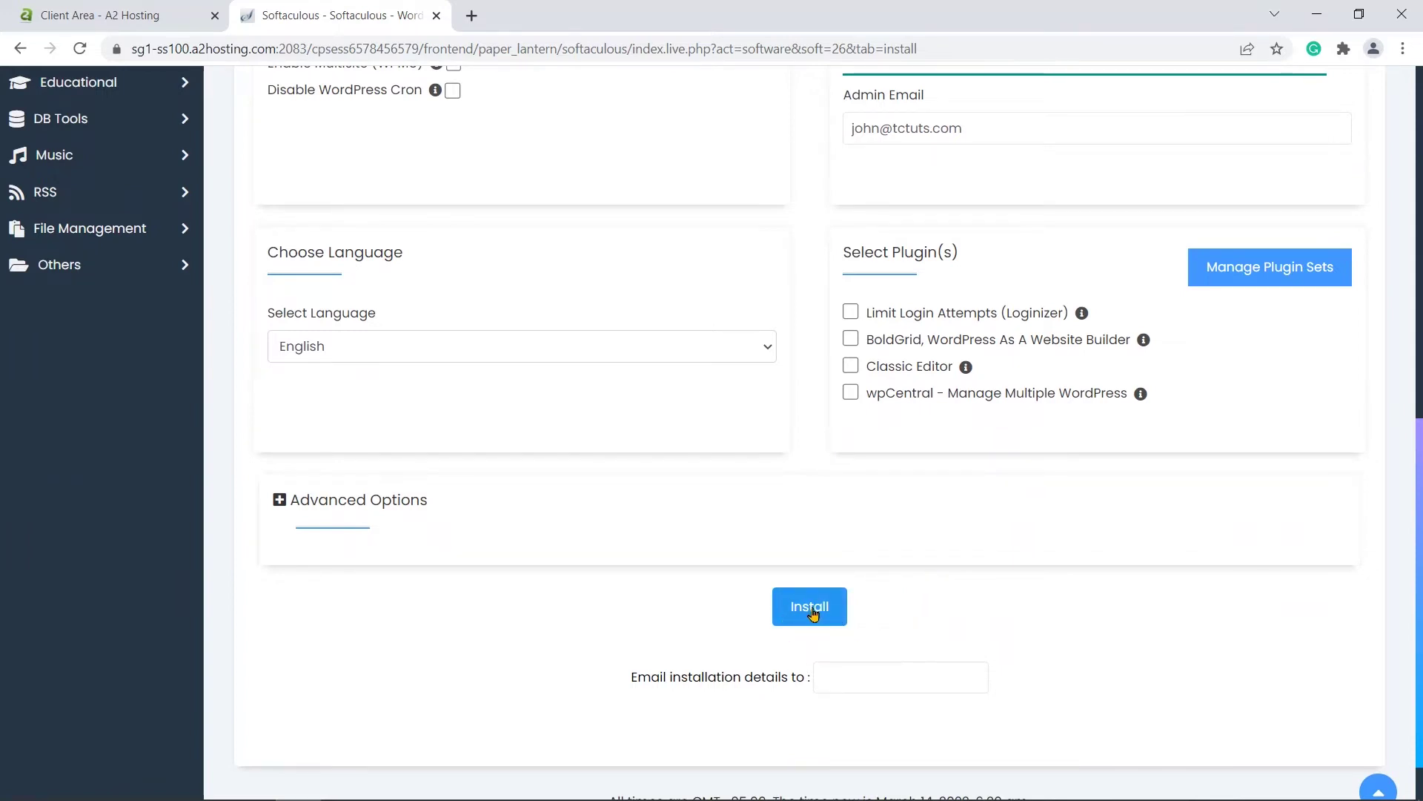
{"action": "left_click", "coordinate": [811, 610]}
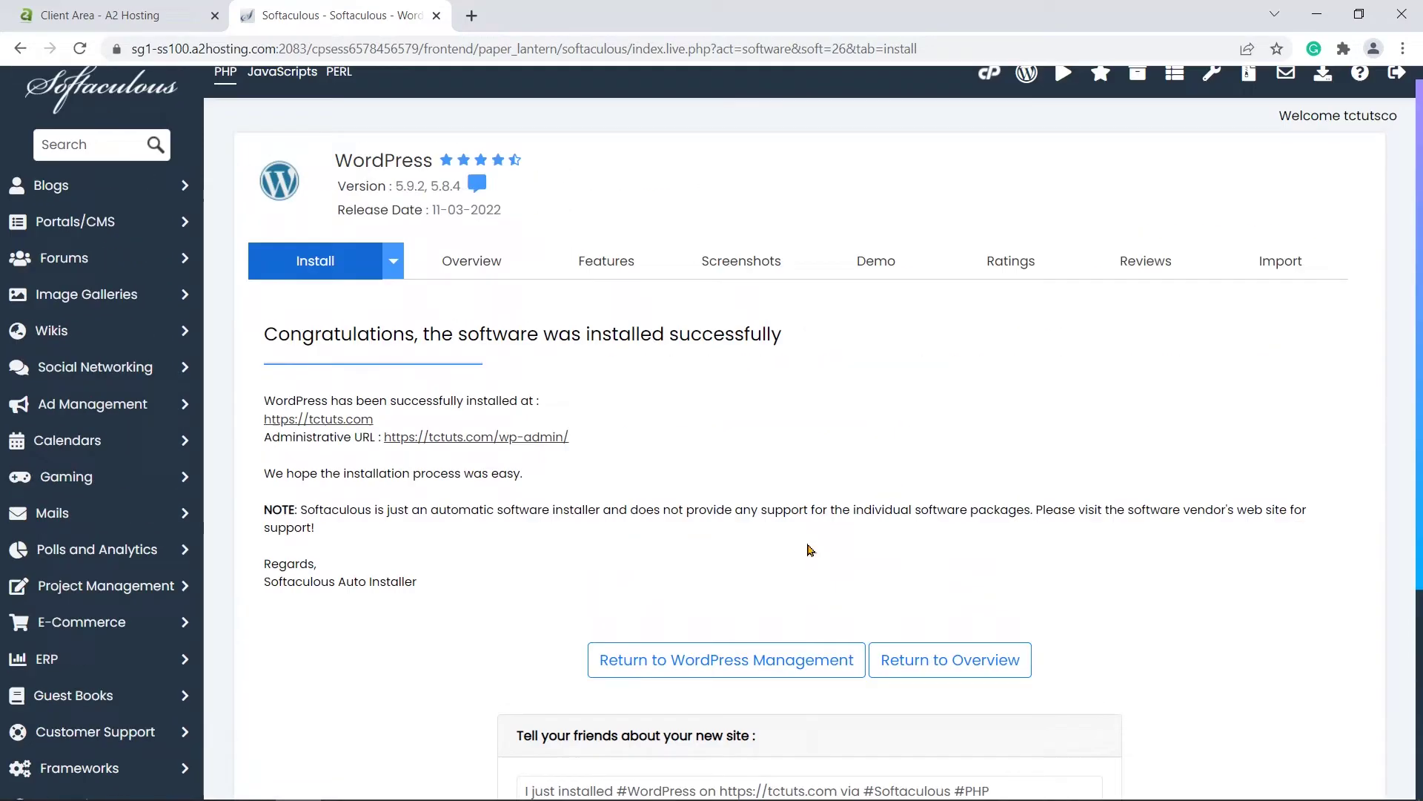
{"action": "left_click_drag", "start_coordinate": [265, 354], "coordinate": [769, 356]}
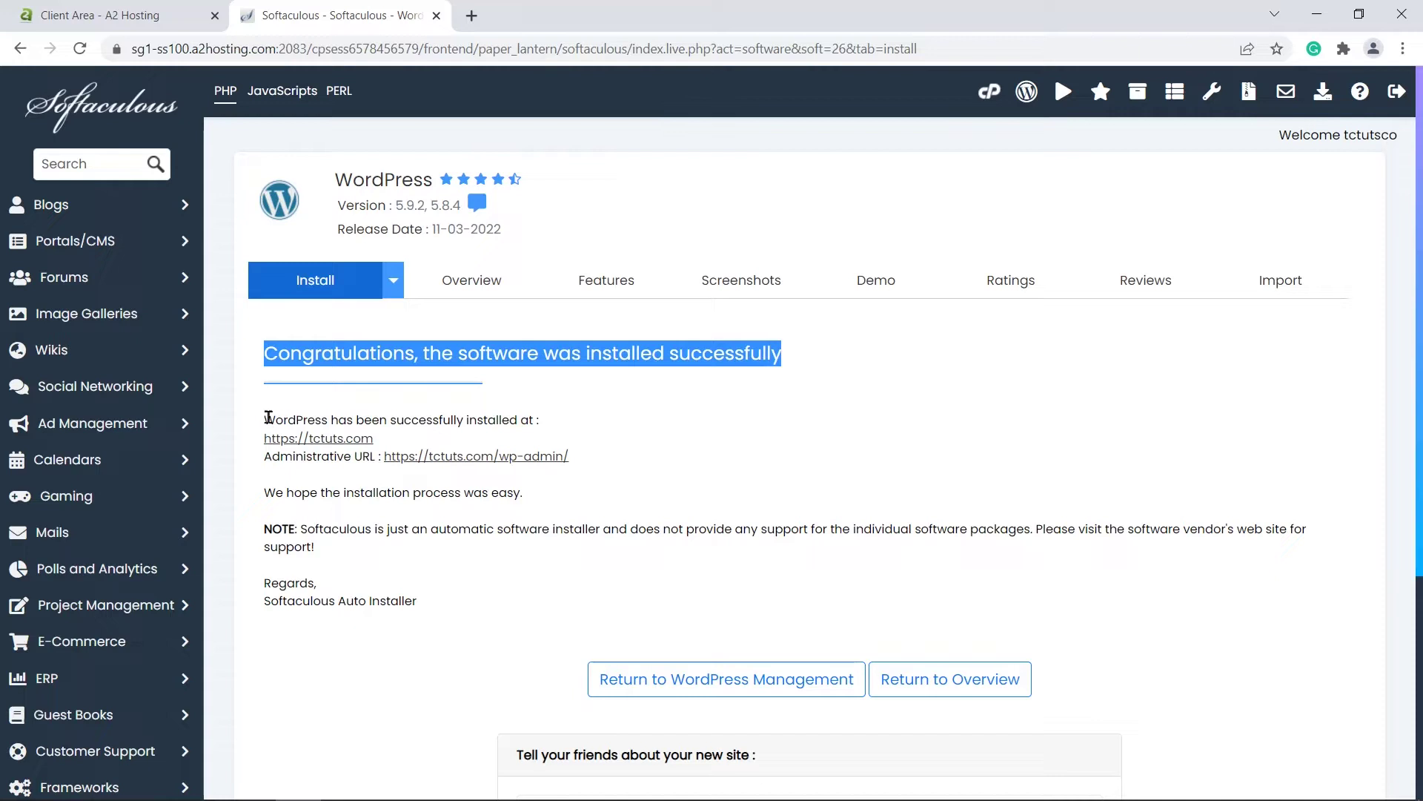
{"action": "left_click_drag", "start_coordinate": [265, 420], "coordinate": [549, 424]}
{"action": "left_click", "coordinate": [405, 444]}
{"action": "left_click_drag", "start_coordinate": [265, 456], "coordinate": [582, 460]}
{"action": "left_click", "coordinate": [535, 475]}
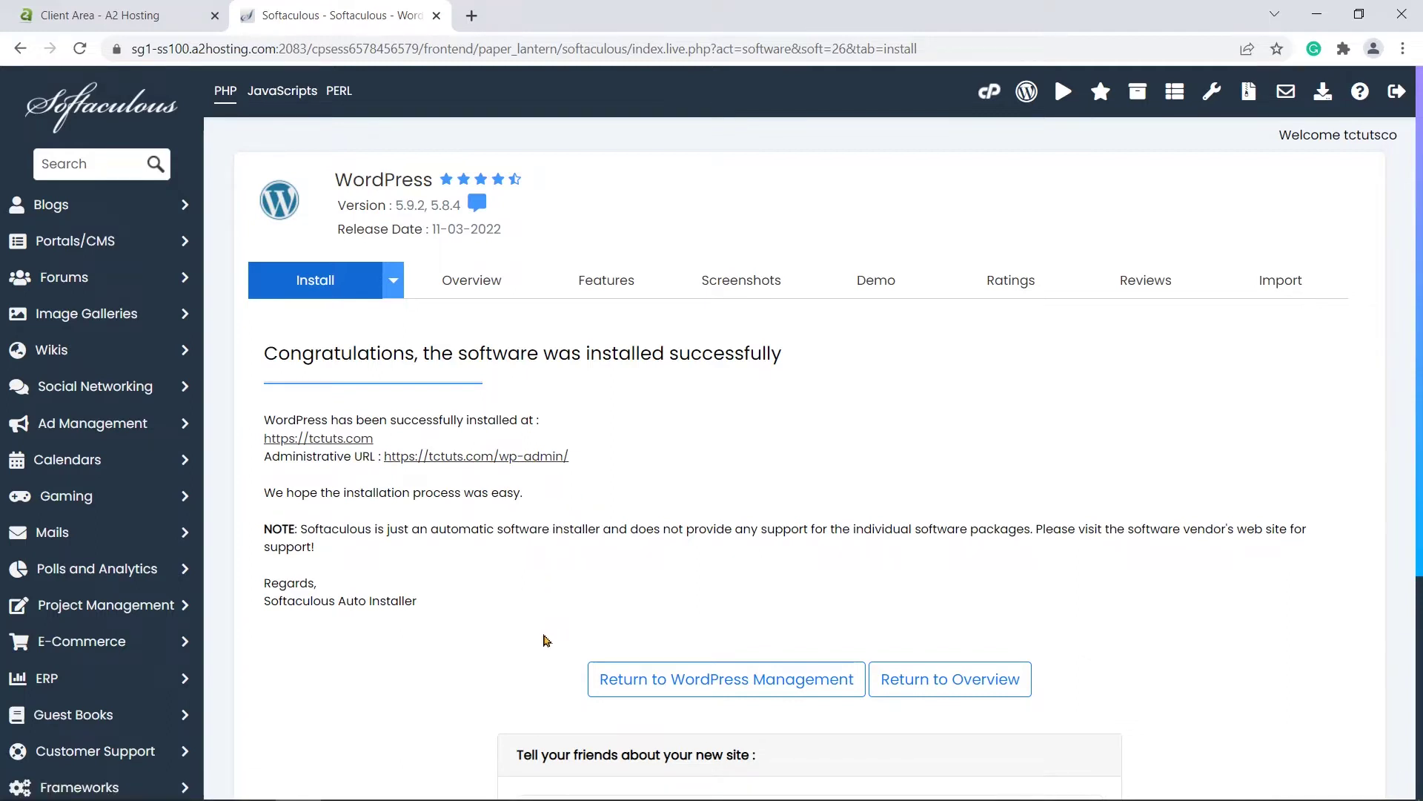
Open the live TC Mart site in a new tab and append /wp-admin to its address
{"action": "left_click", "coordinate": [622, 679]}
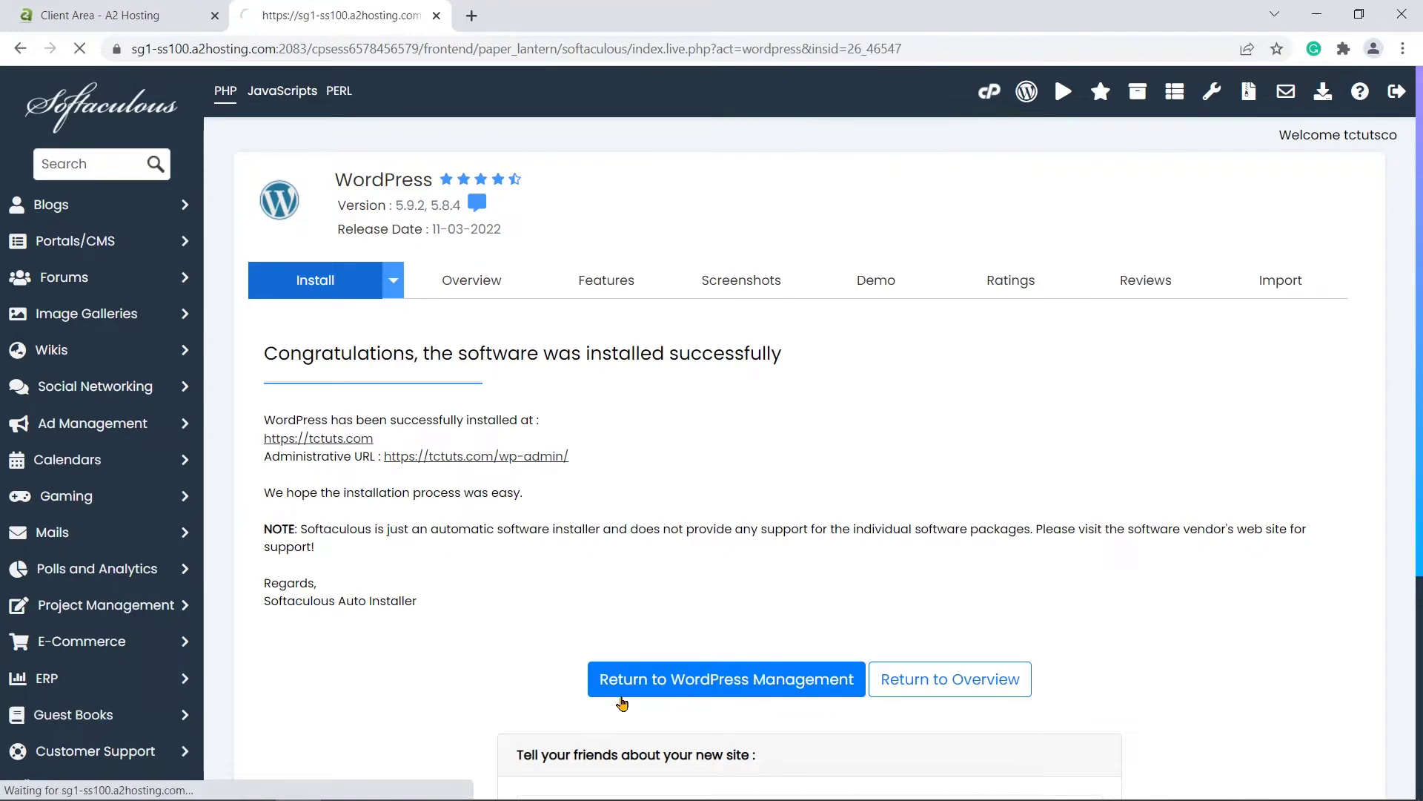
{"action": "scroll", "coordinate": [621, 703], "scroll_direction": "down", "scroll_amount": 4}
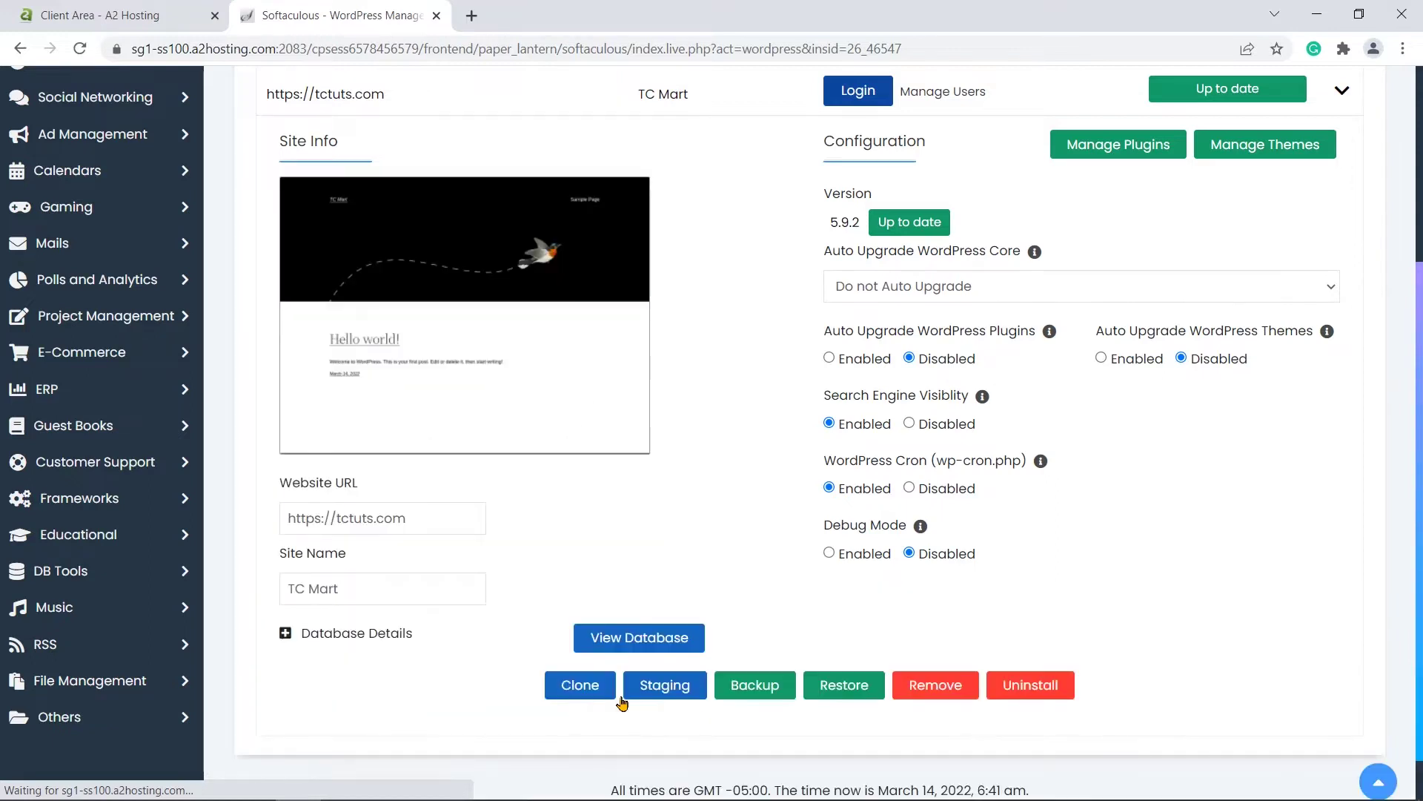
{"action": "scroll", "coordinate": [657, 397], "scroll_direction": "up", "scroll_amount": 3}
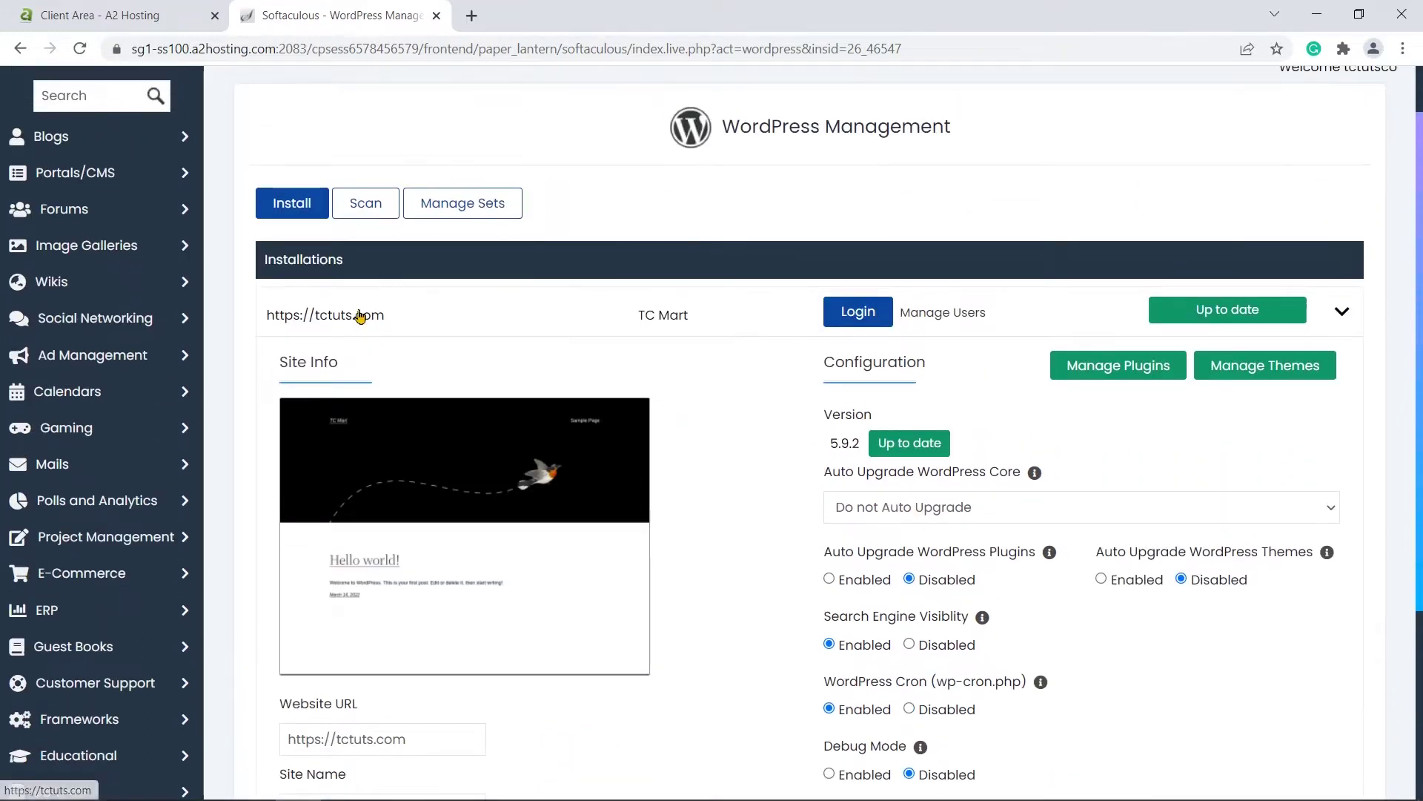
{"action": "left_click", "coordinate": [326, 315]}
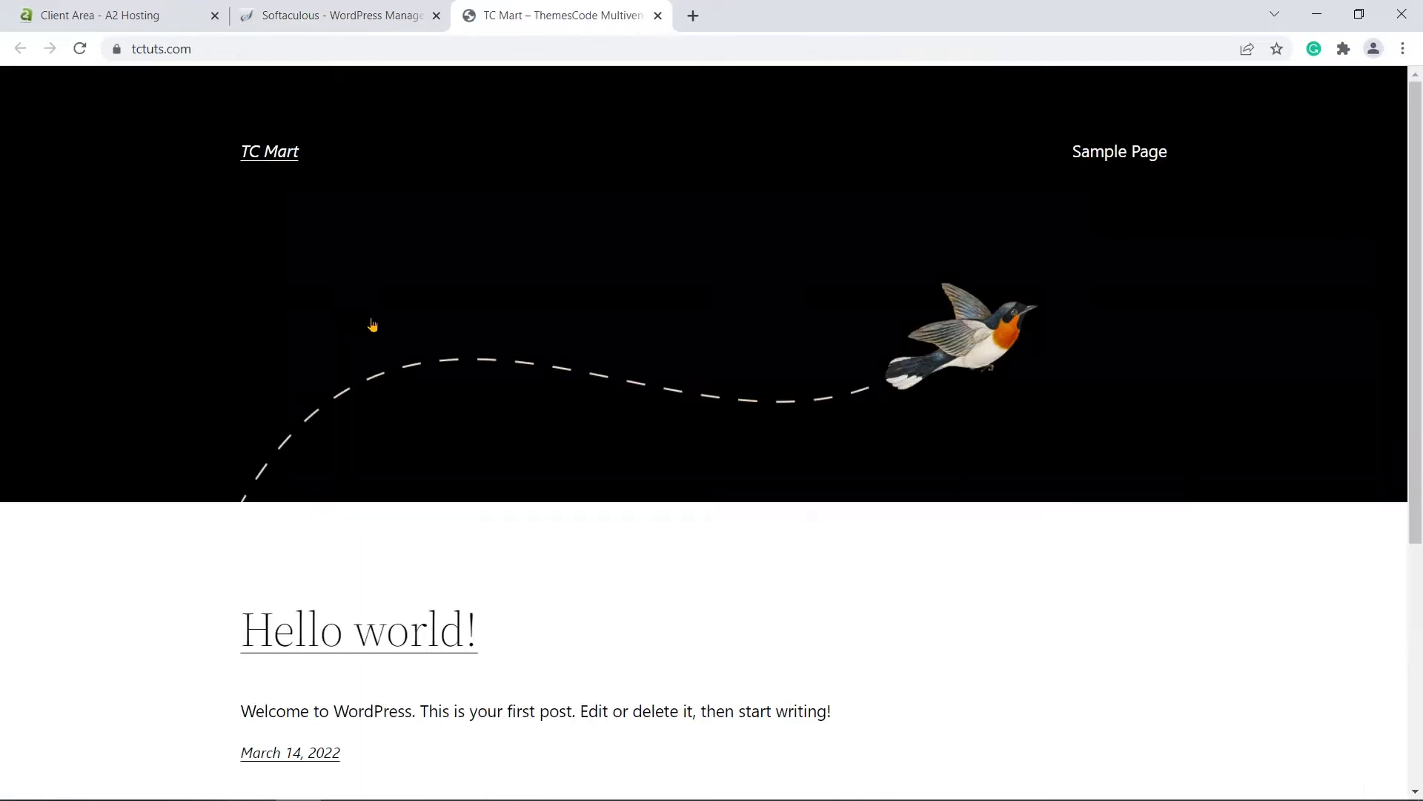
{"action": "scroll", "coordinate": [806, 508], "scroll_direction": "down", "scroll_amount": 2}
{"action": "scroll", "coordinate": [1016, 581], "scroll_direction": "up", "scroll_amount": 2}
{"action": "left_click", "coordinate": [503, 49]}
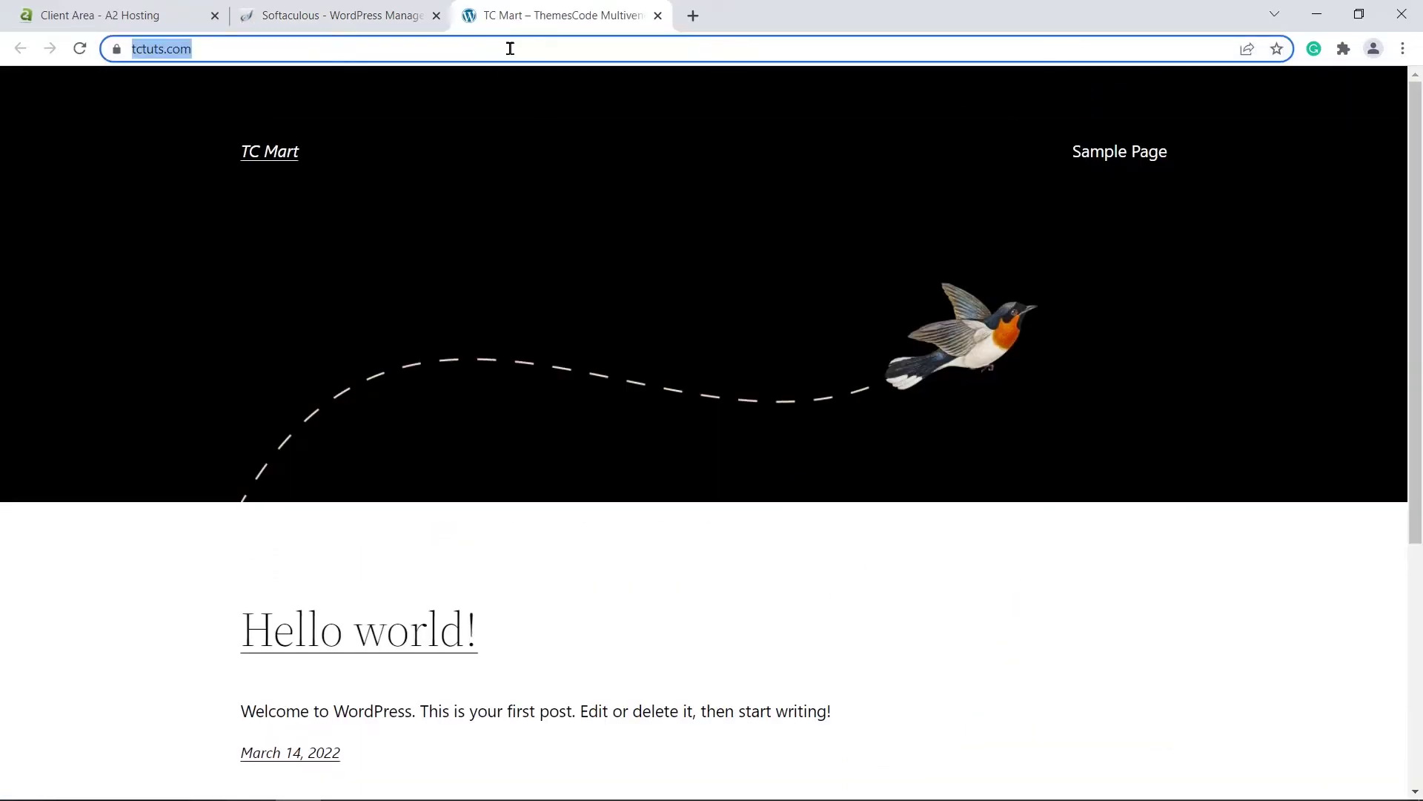
{"action": "left_click", "coordinate": [510, 49]}
{"action": "type", "text": "/wp-admin"}
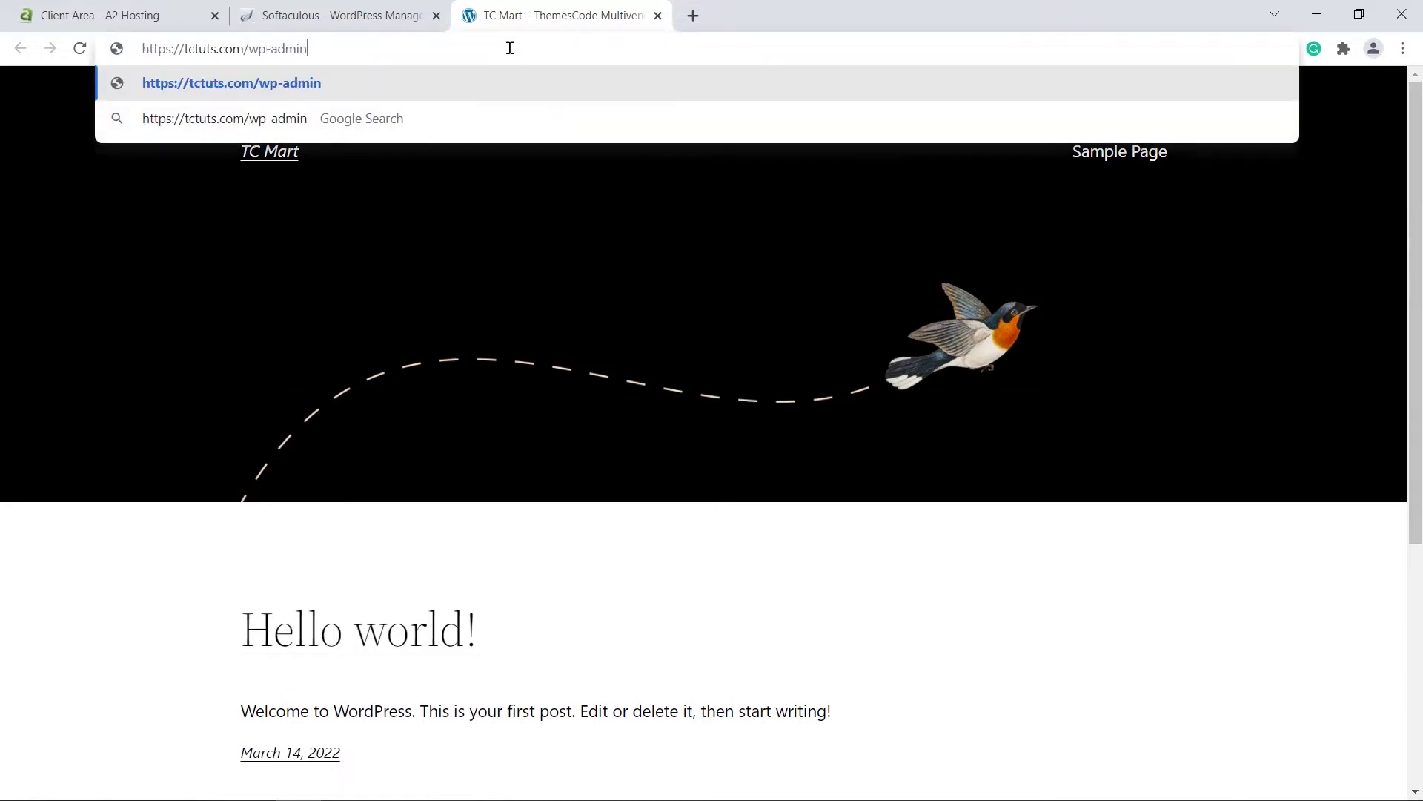
Log in to the TC Mart WordPress admin with the admin username and password
{"action": "key", "text": "Return"}
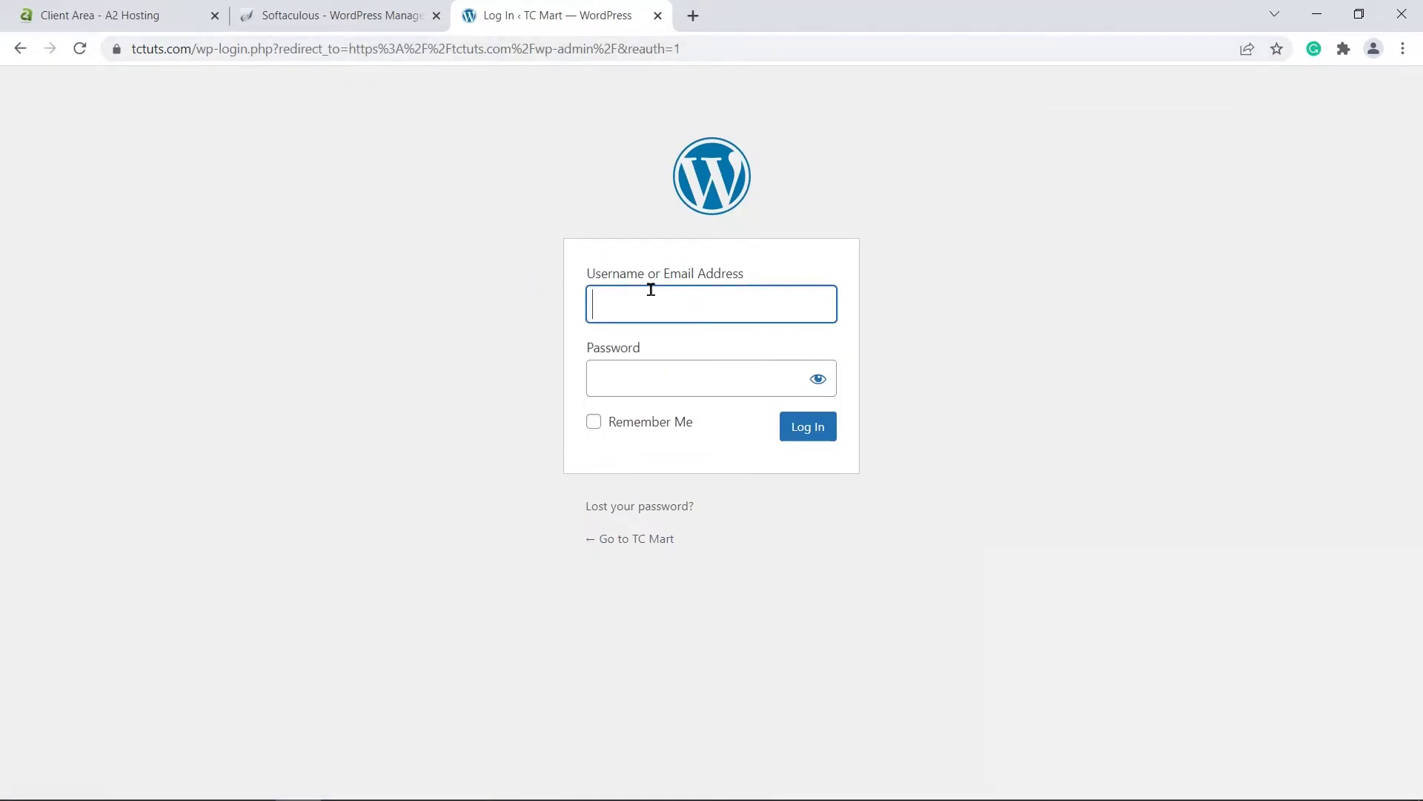
{"action": "left_click_drag", "start_coordinate": [585, 278], "coordinate": [760, 285]}
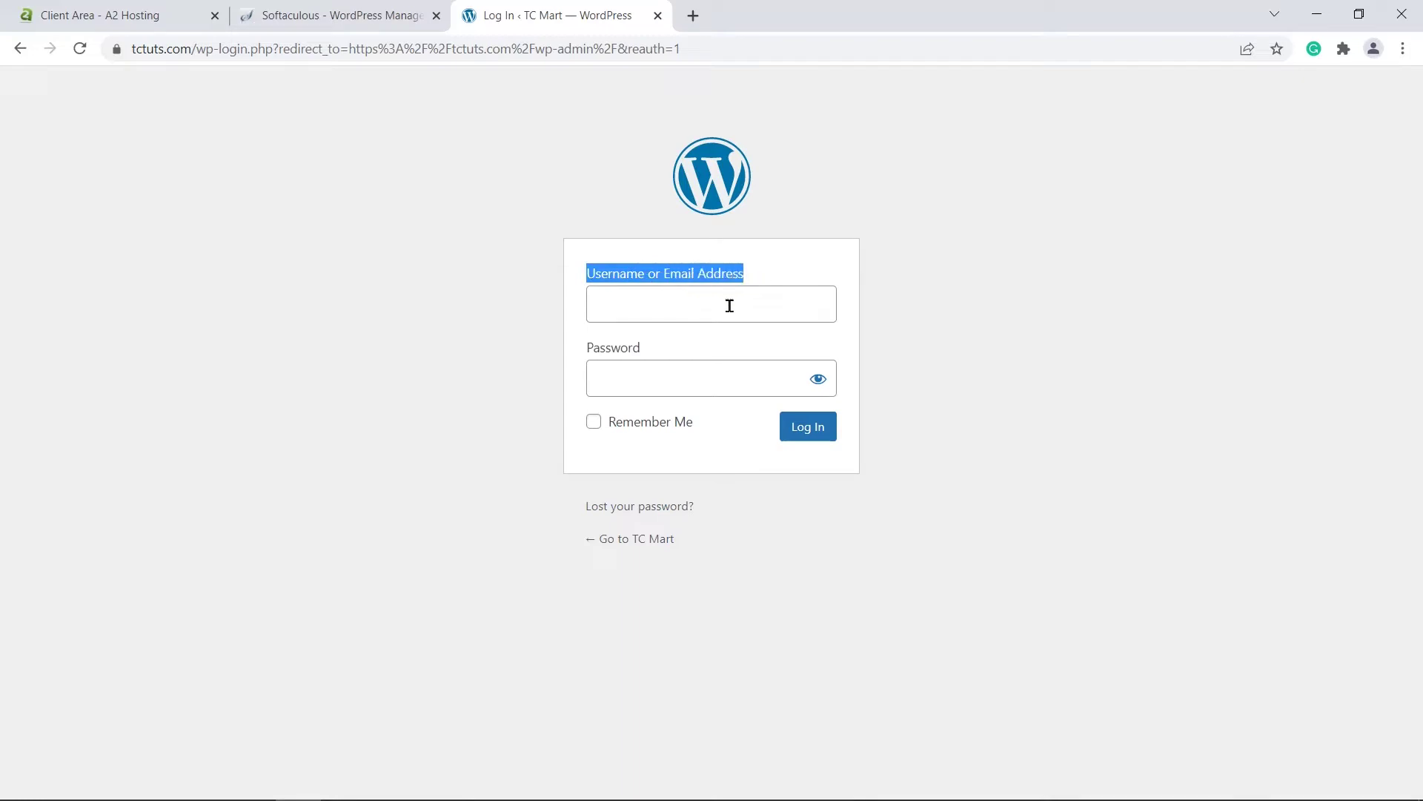
{"action": "left_click", "coordinate": [729, 306]}
{"action": "type", "text": "rucdl"}
{"action": "left_click", "coordinate": [652, 381]}
{"action": "key", "text": "ctrl+v"}
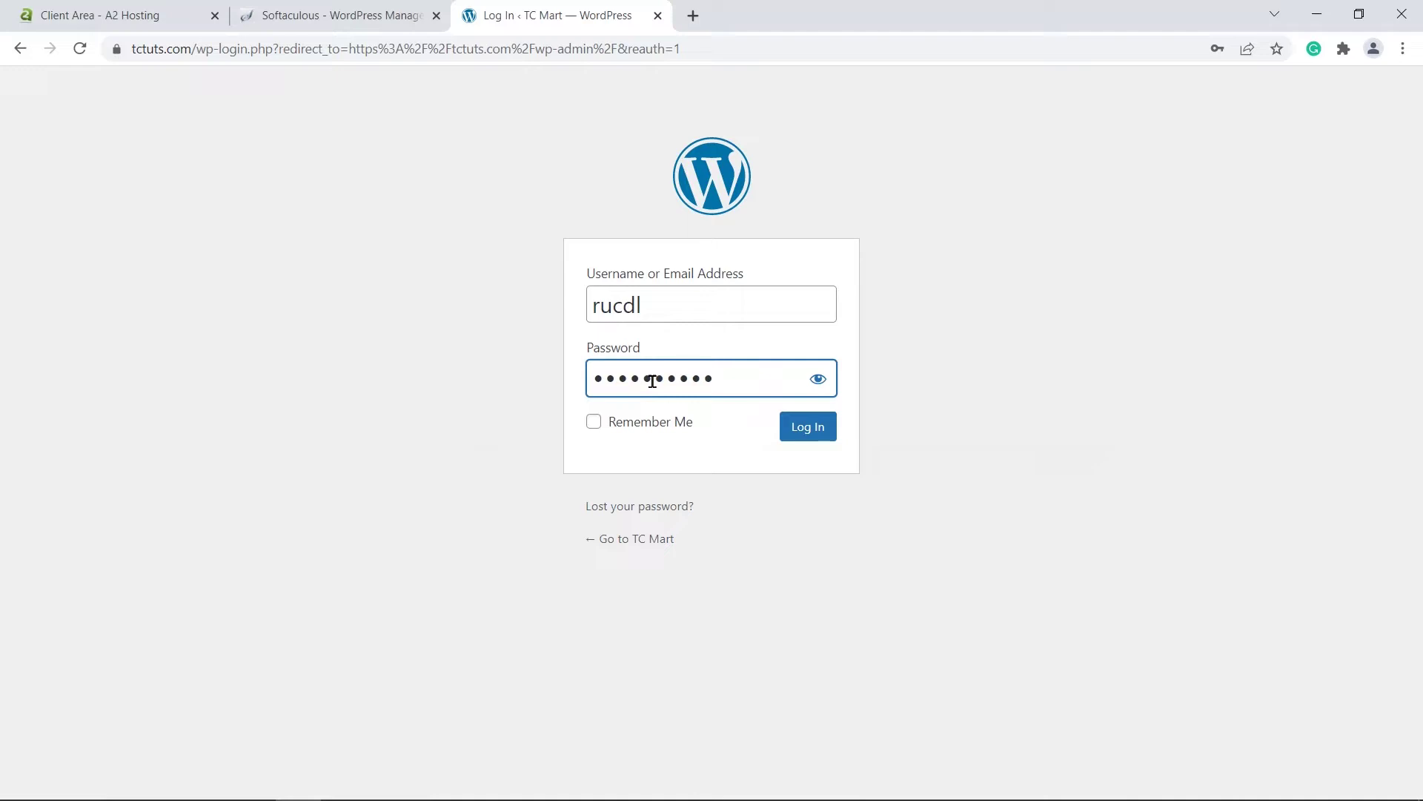
{"action": "left_click", "coordinate": [789, 440]}
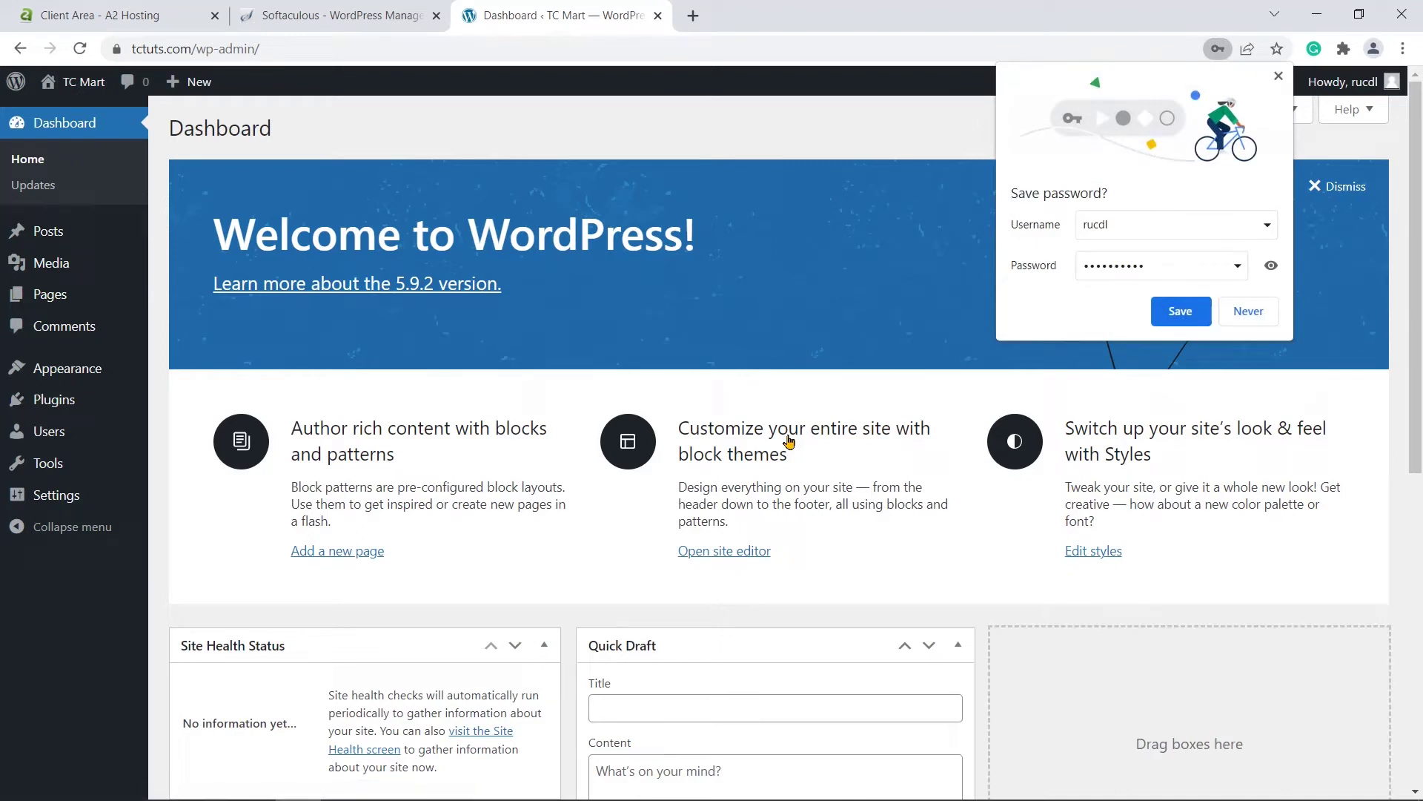
Dismiss Chrome's save-password prompt and close the A2 Hosting client area tab
{"action": "left_click", "coordinate": [335, 11]}
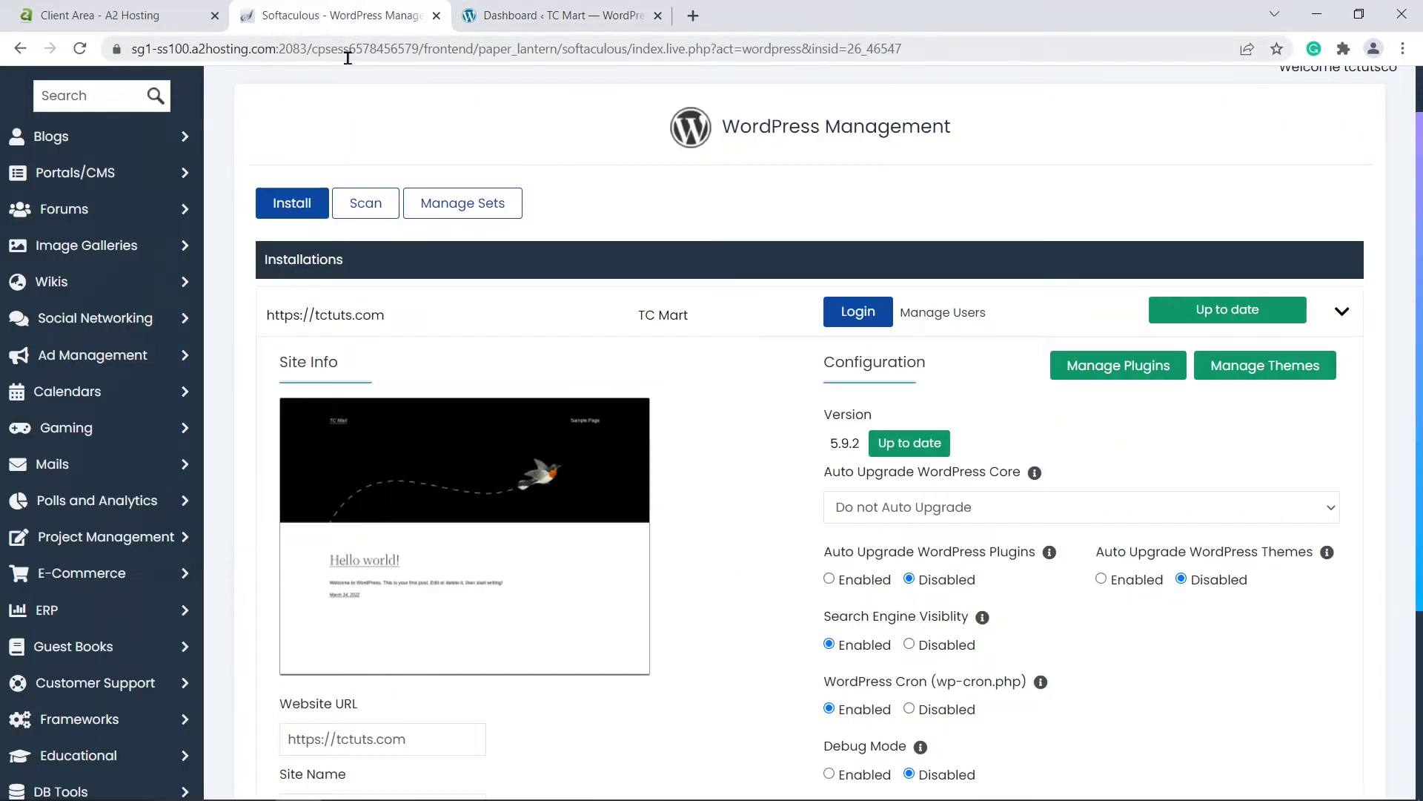
{"action": "left_click", "coordinate": [191, 7]}
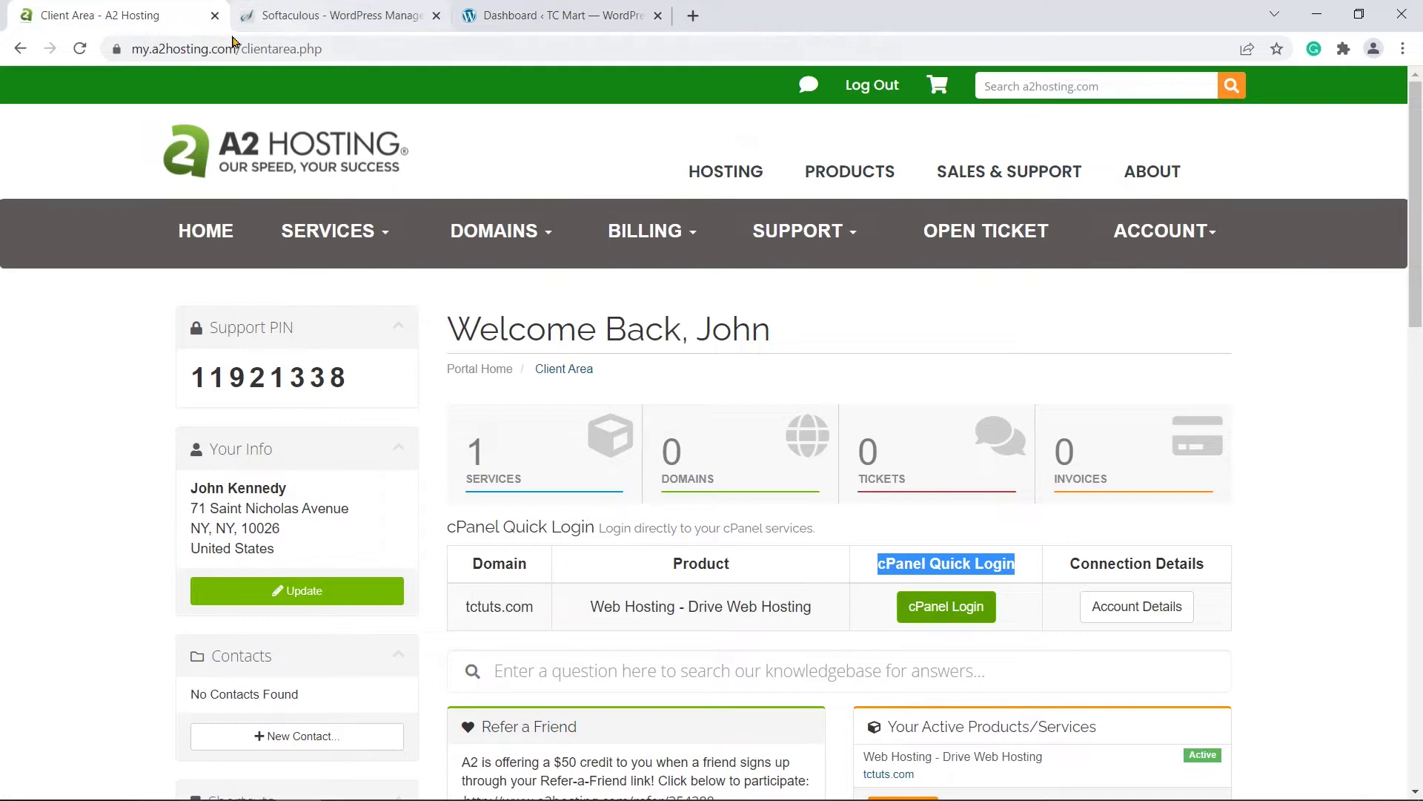
{"action": "left_click", "coordinate": [216, 18]}
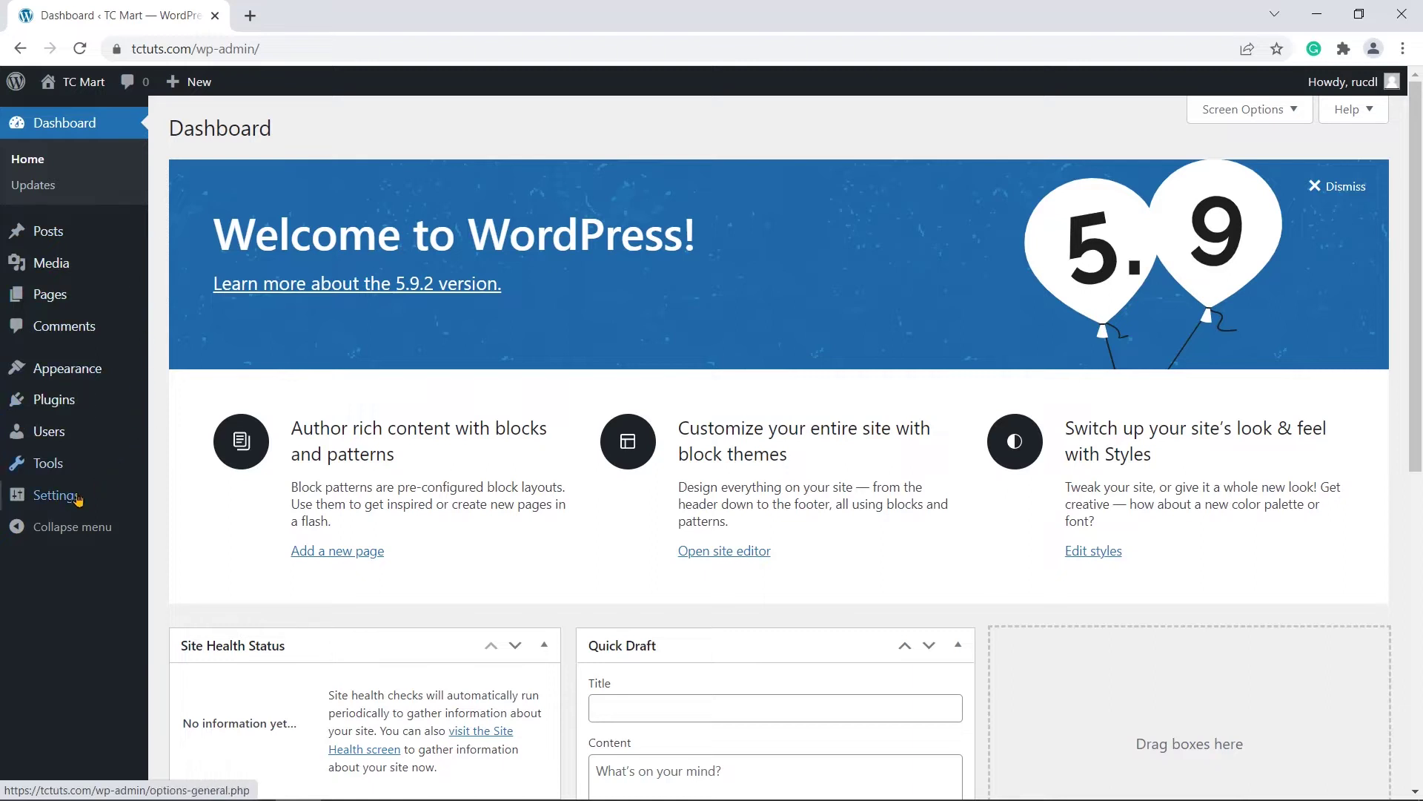
On General Settings, review the site title, tagline and administration e-mail address
{"action": "left_click", "coordinate": [172, 493]}
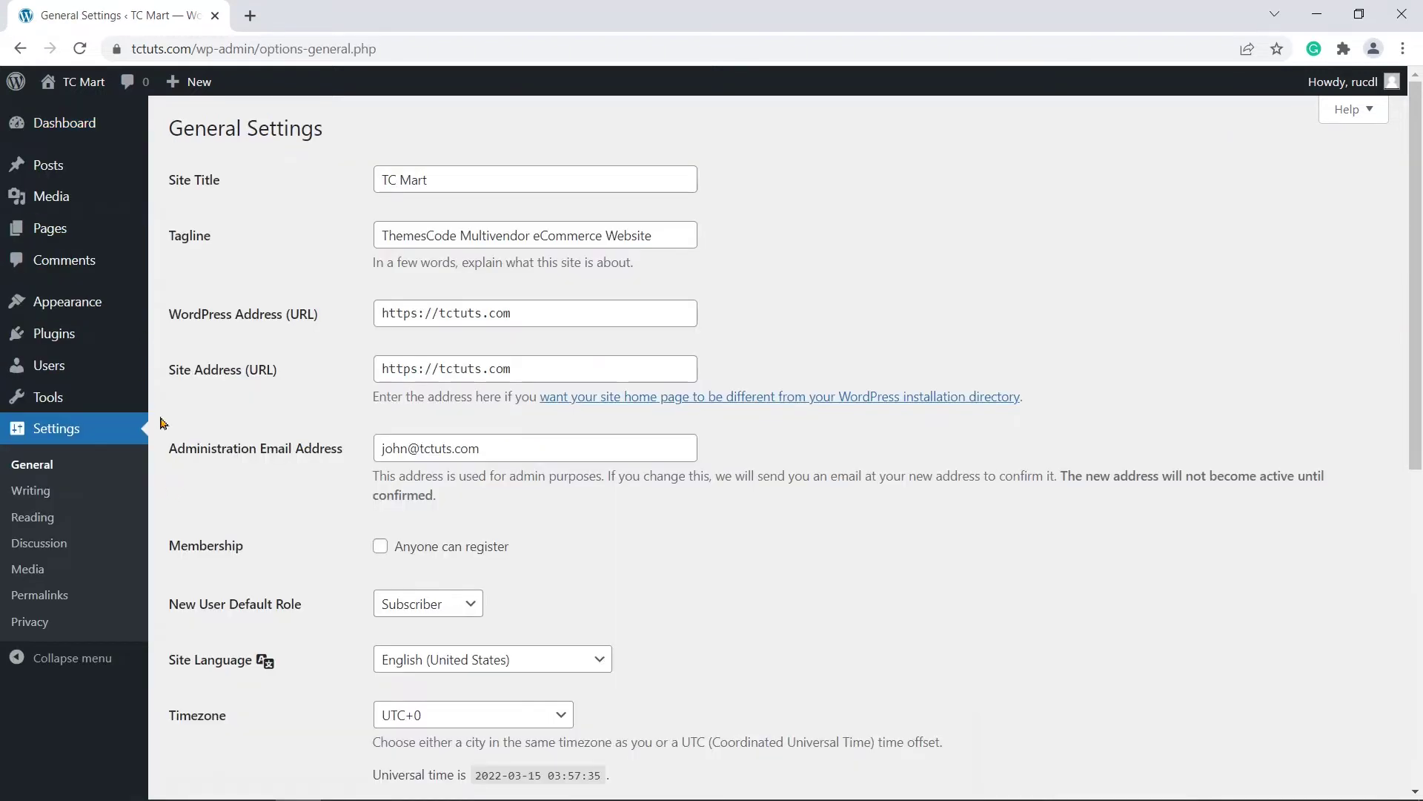
{"action": "left_click_drag", "start_coordinate": [172, 128], "coordinate": [327, 145]}
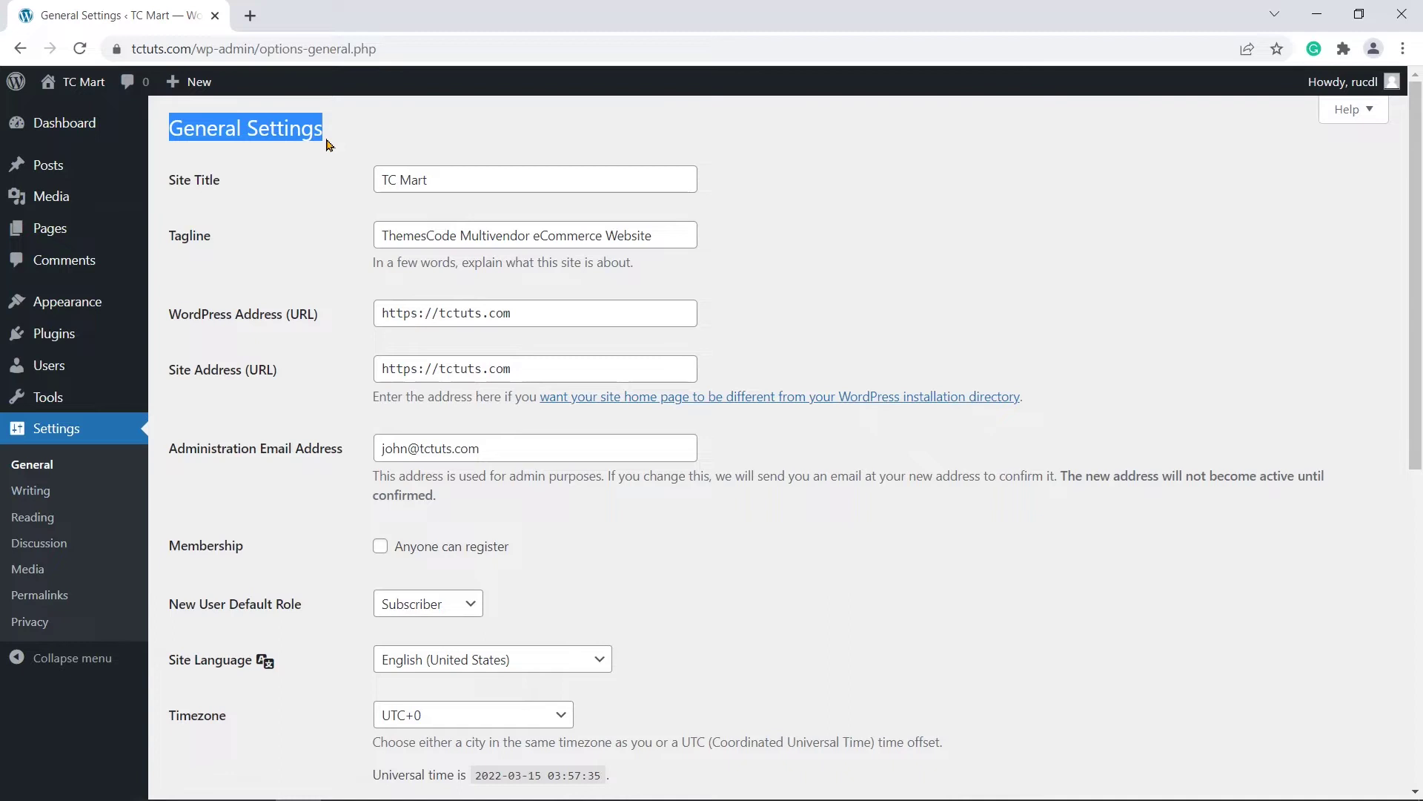
{"action": "triple_click", "coordinate": [193, 181]}
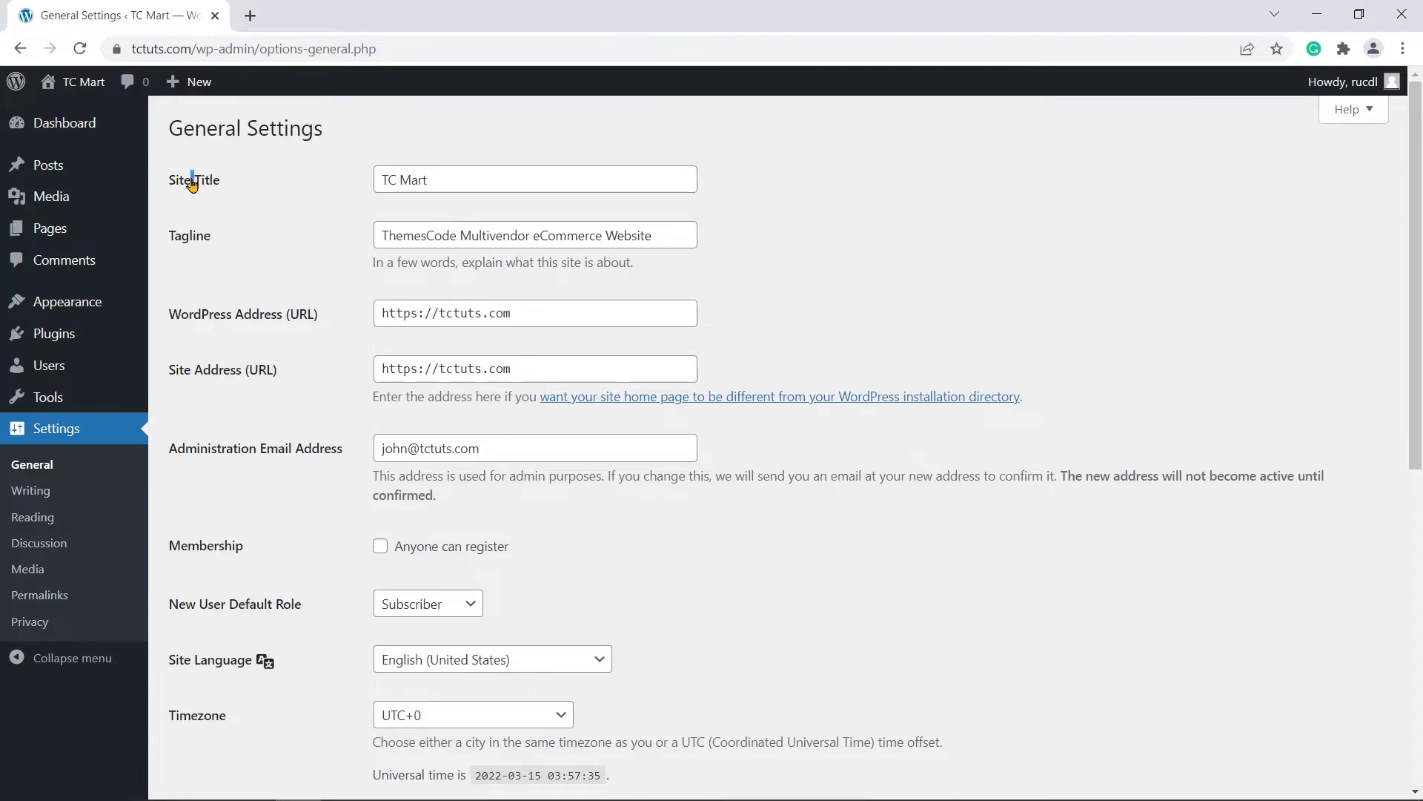
{"action": "double_click", "coordinate": [183, 241]}
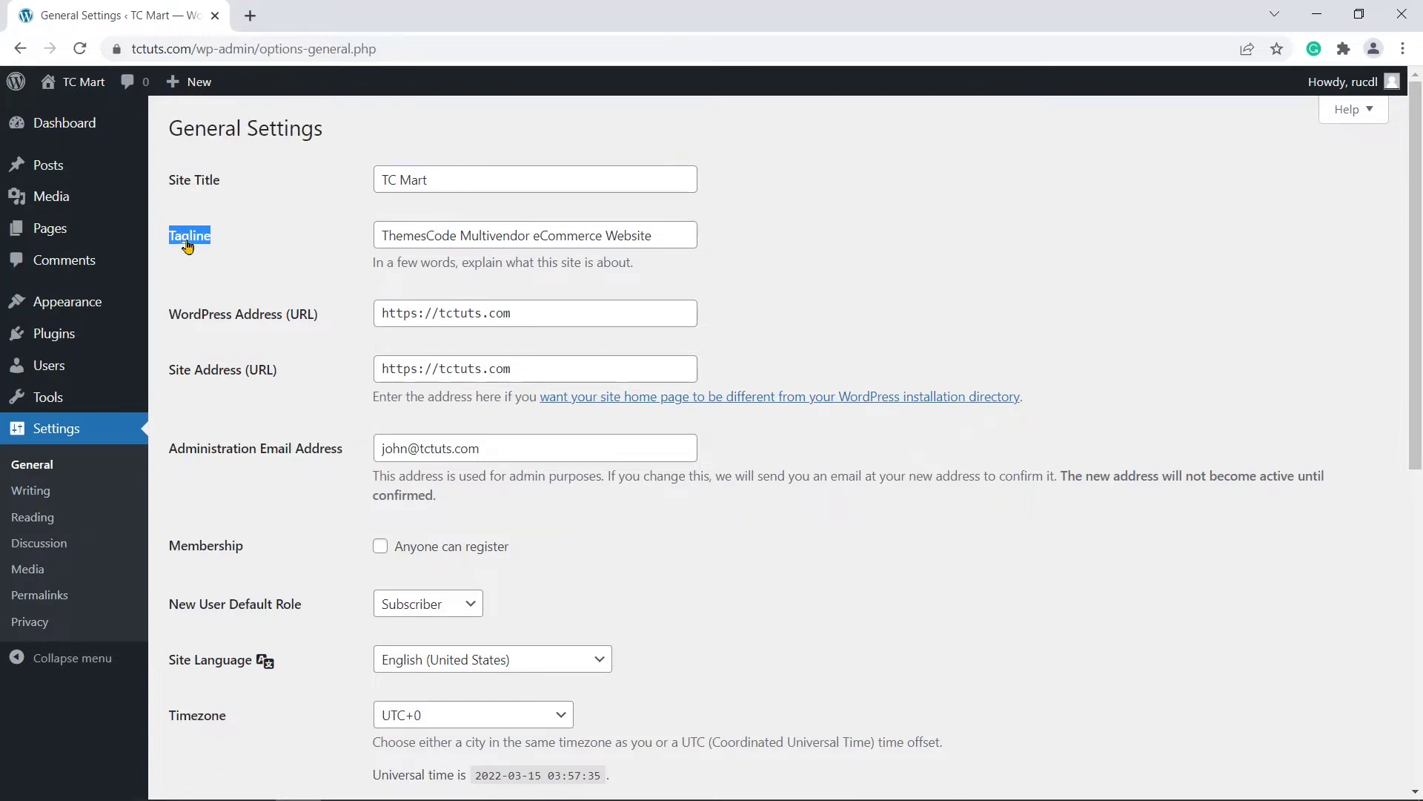
{"action": "triple_click", "coordinate": [384, 229]}
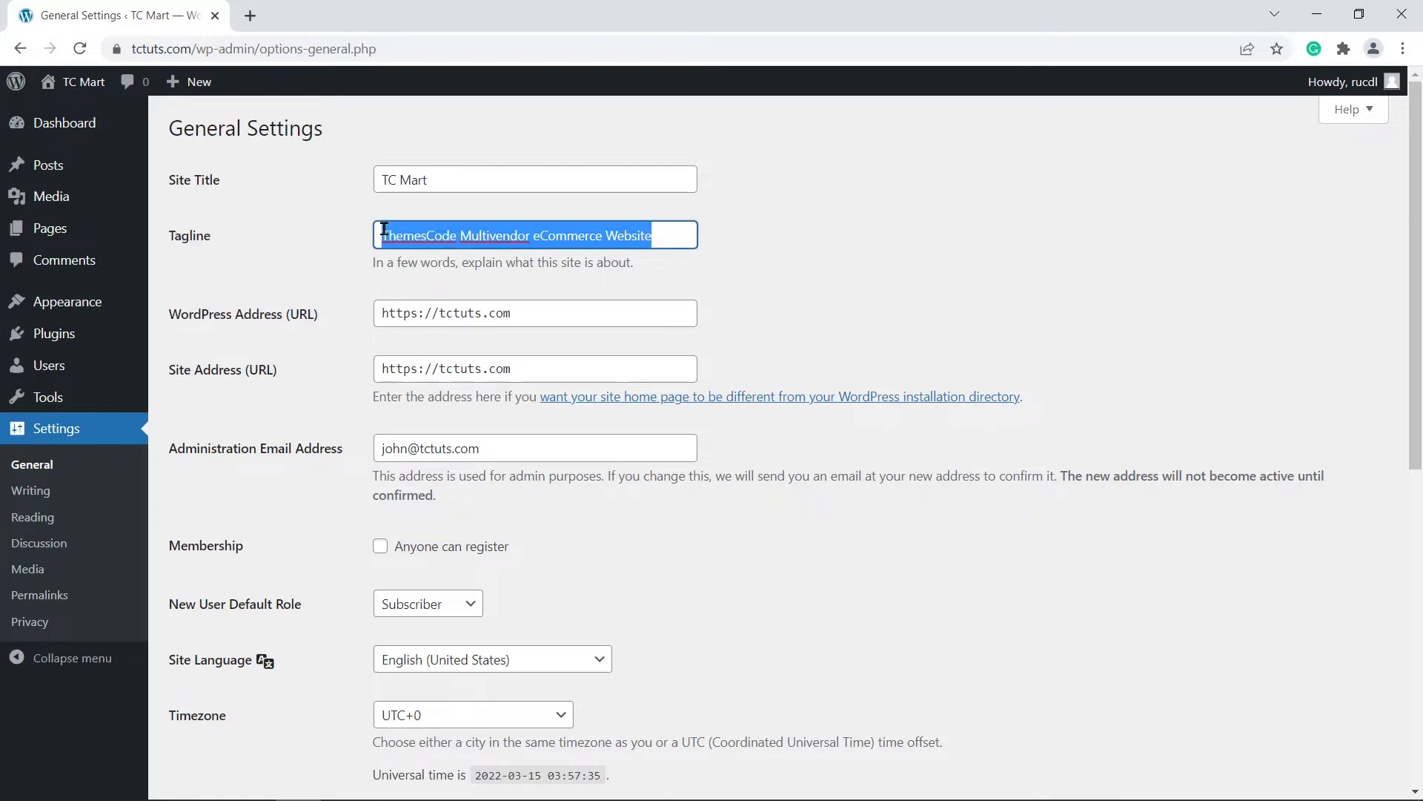
{"action": "left_click", "coordinate": [302, 253]}
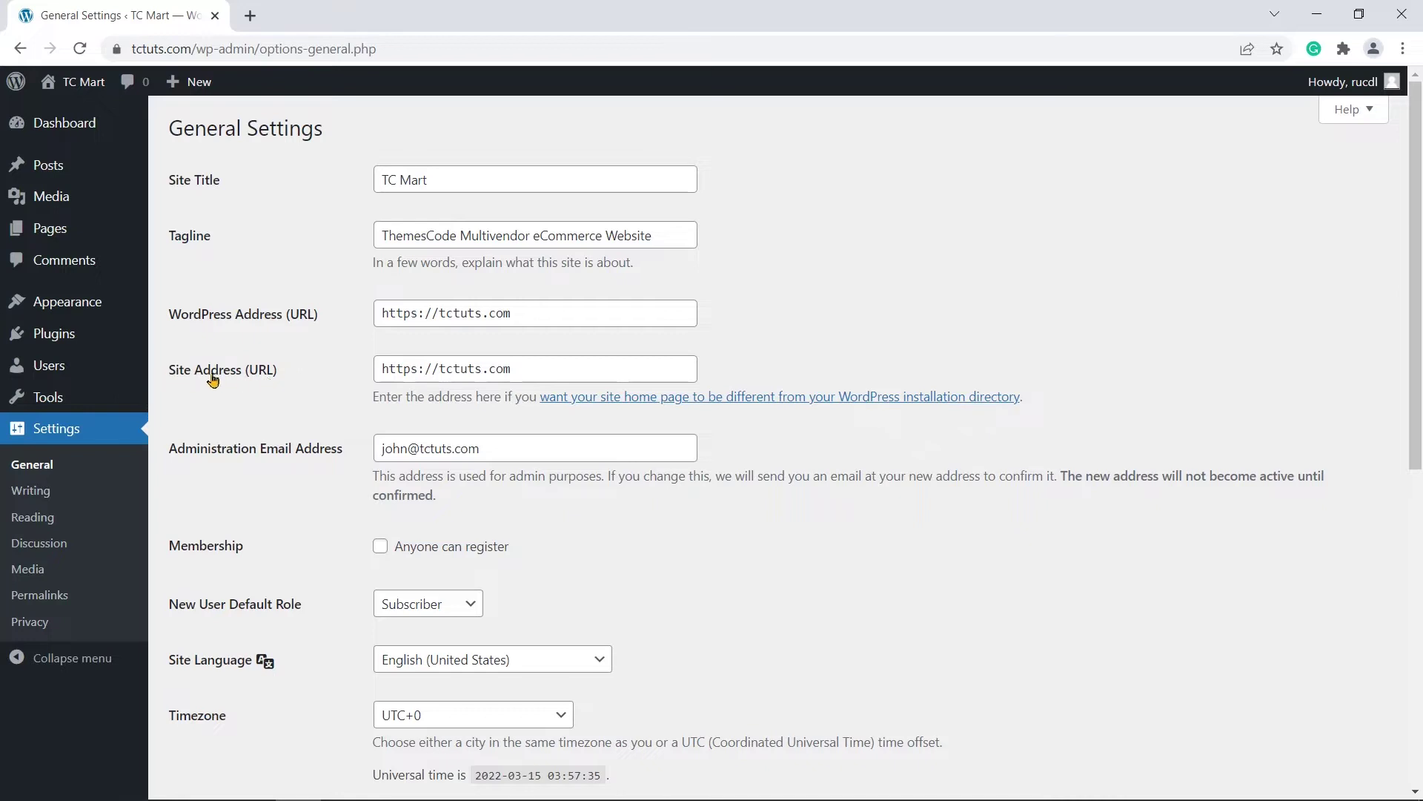
{"action": "triple_click", "coordinate": [248, 455]}
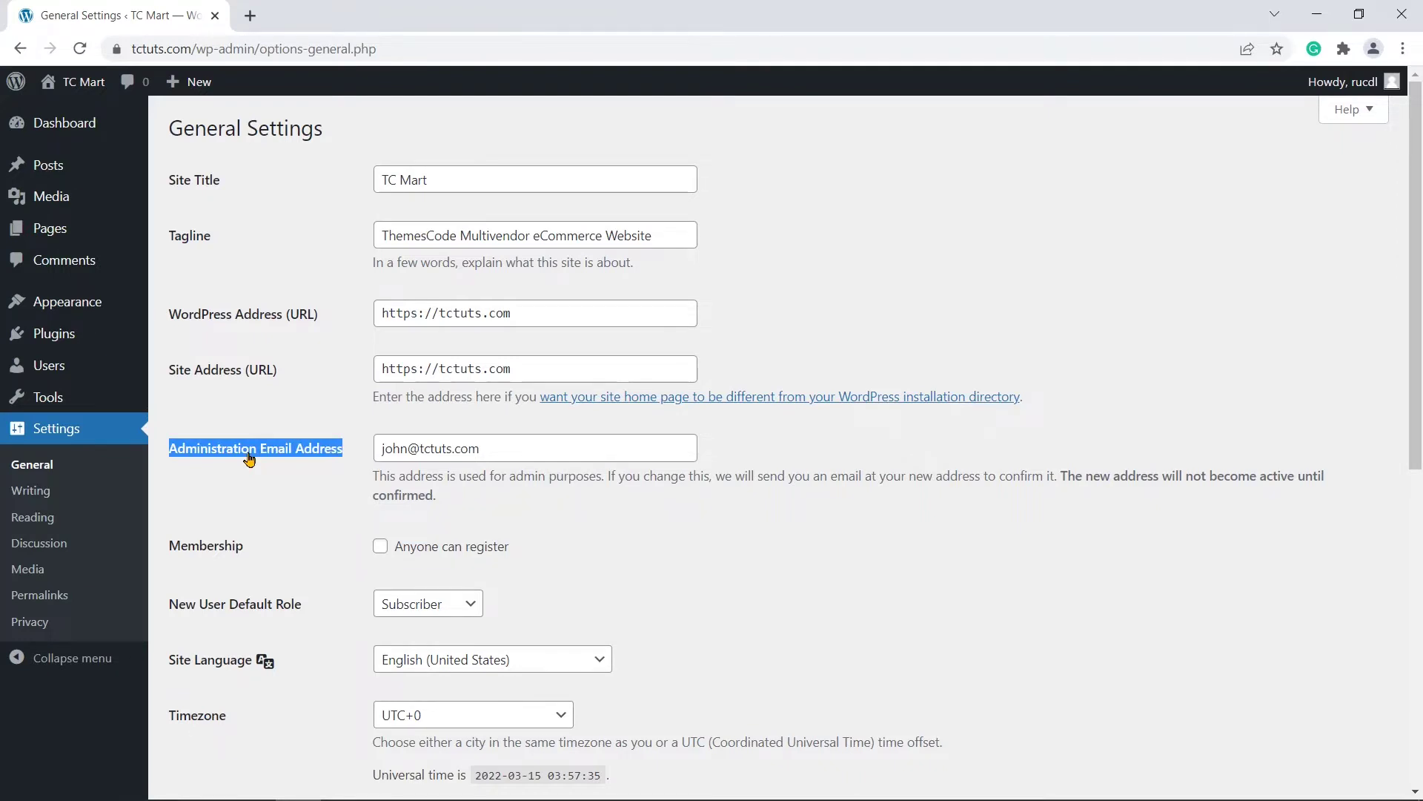
{"action": "left_click_drag", "start_coordinate": [503, 457], "coordinate": [366, 475]}
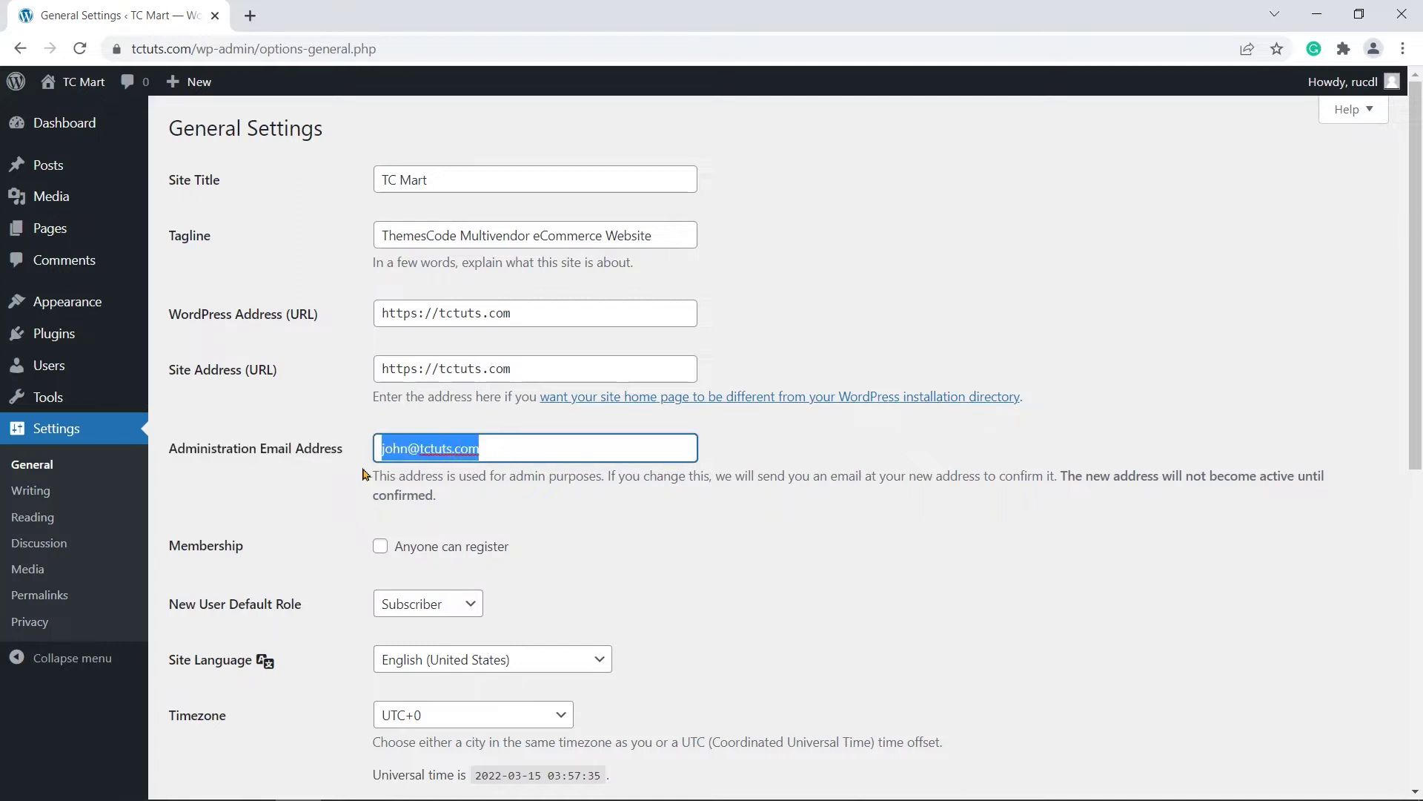
{"action": "left_click", "coordinate": [331, 483]}
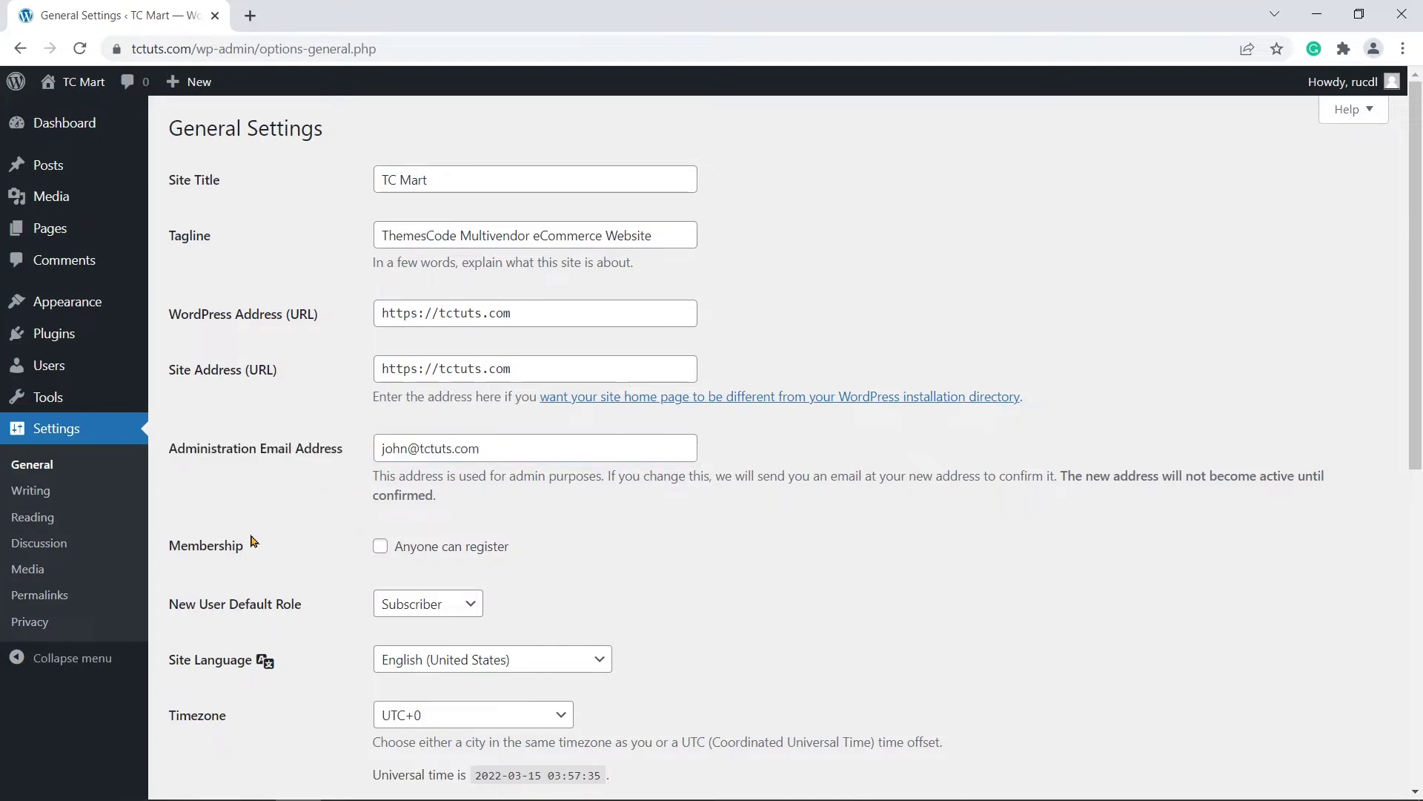
Allow anyone to register, with Subscriber as the new user default role
{"action": "double_click", "coordinate": [212, 547]}
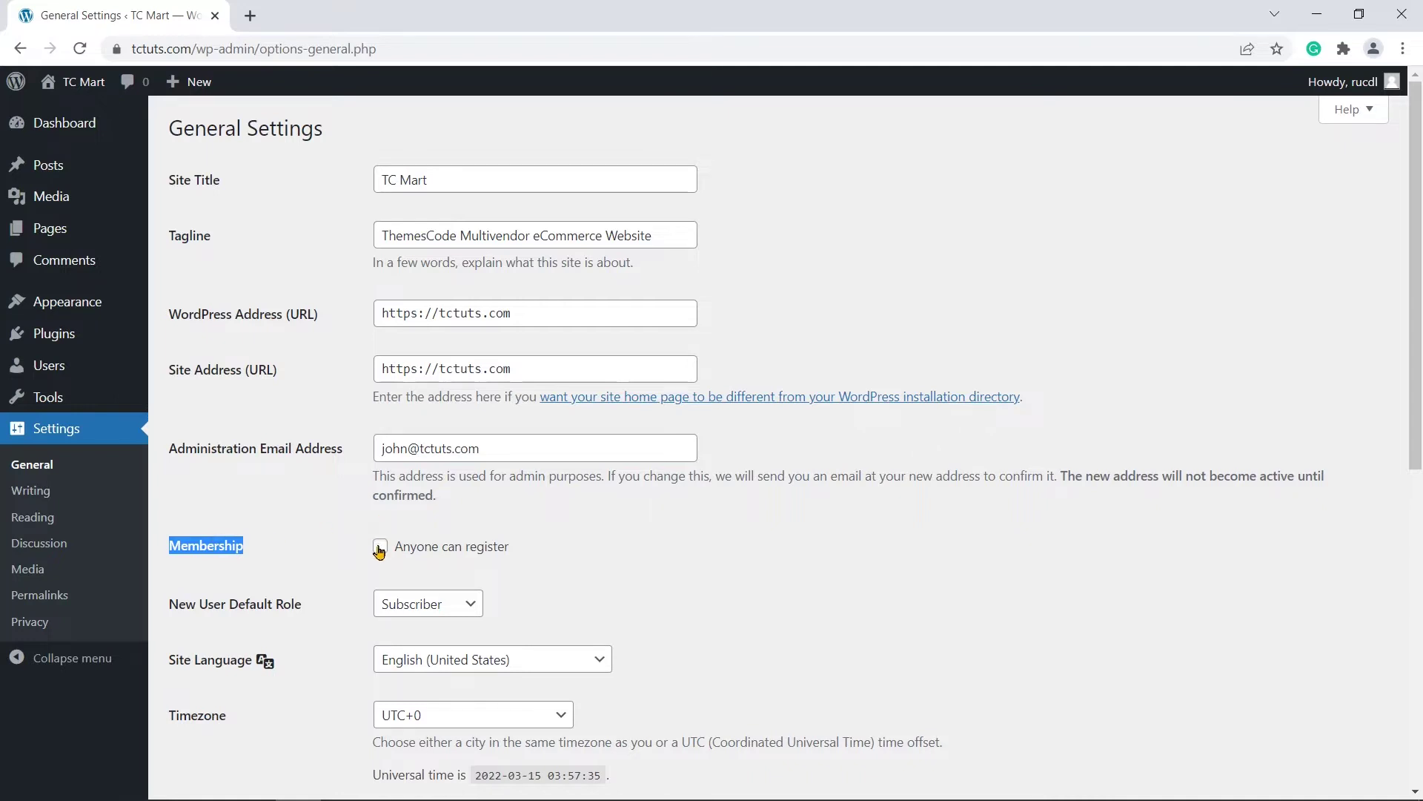
{"action": "left_click", "coordinate": [287, 603]}
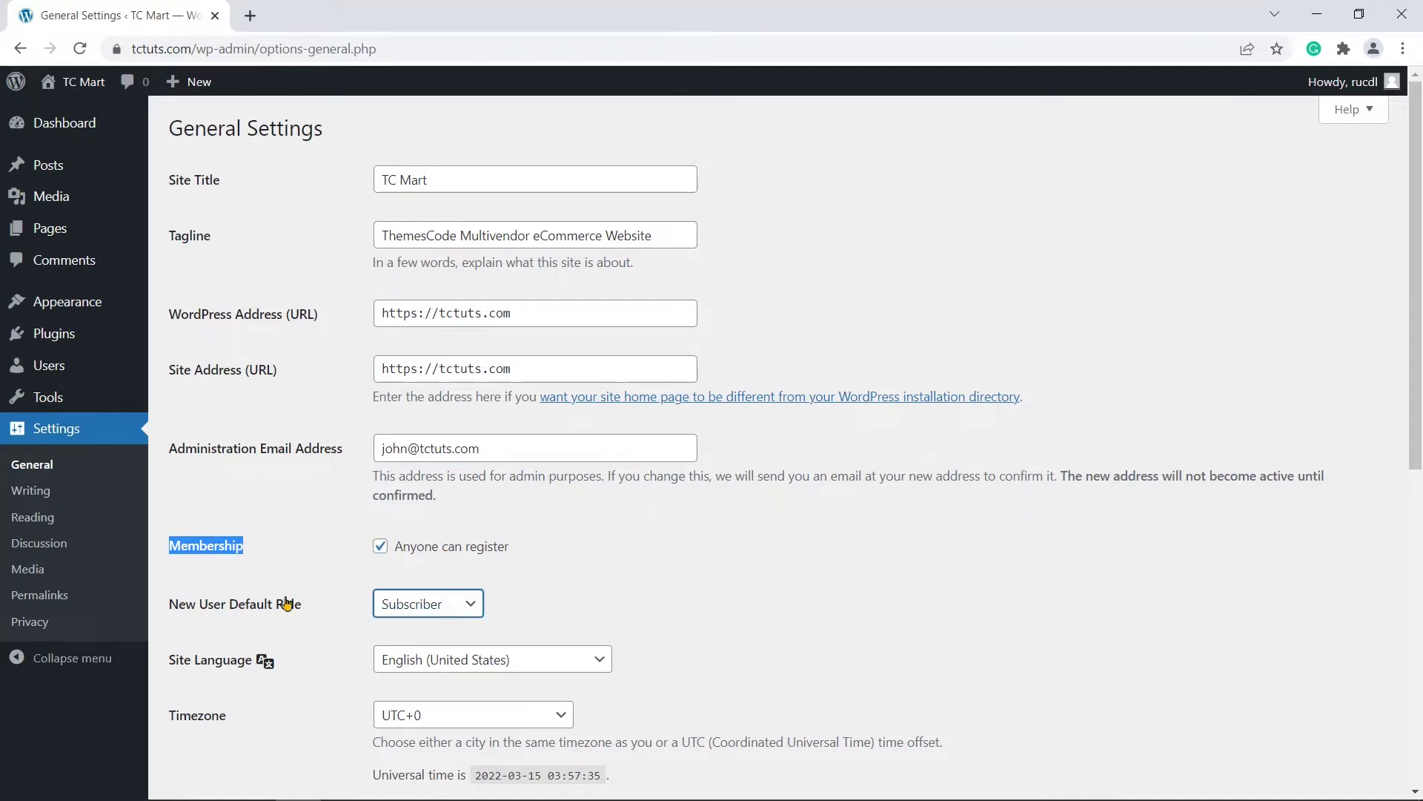
{"action": "left_click", "coordinate": [466, 618]}
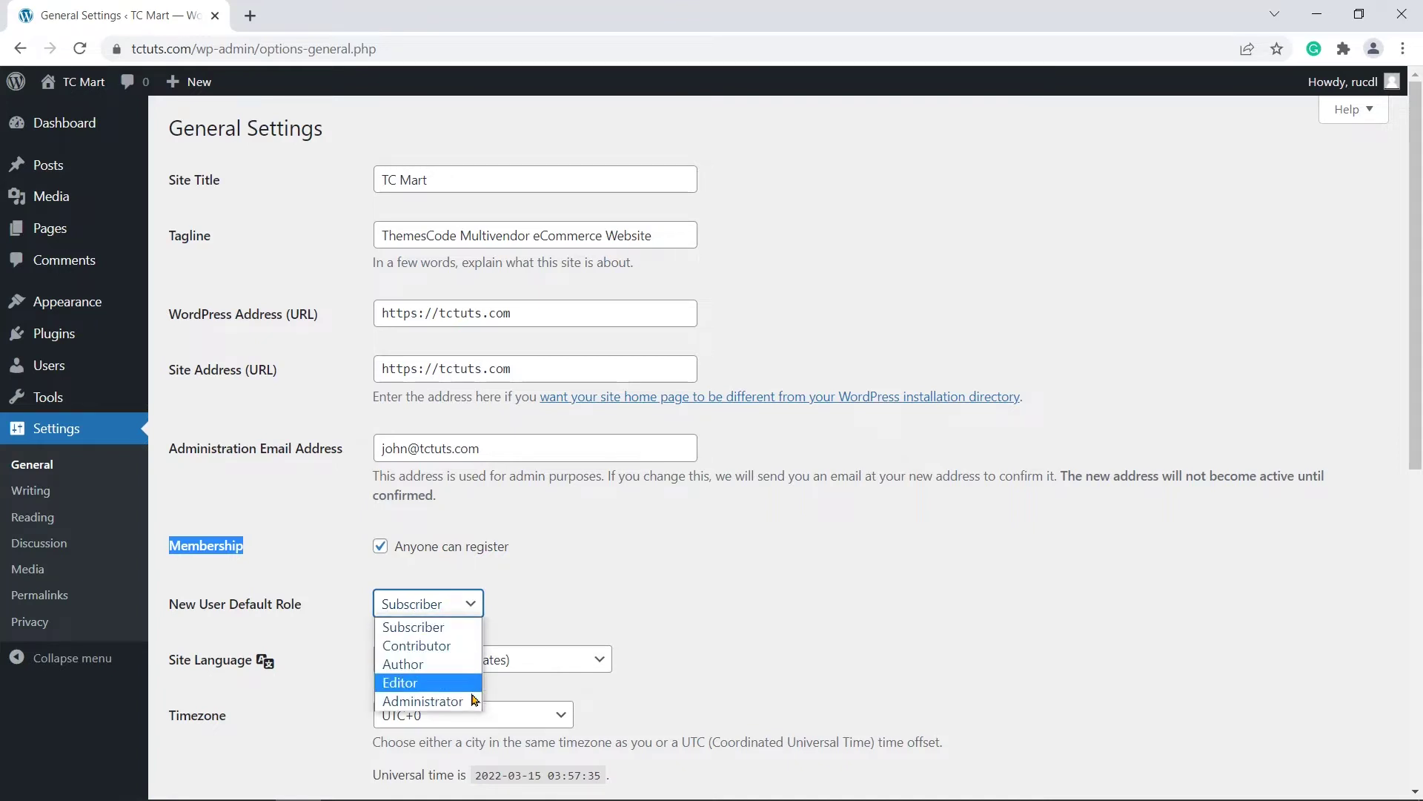
{"action": "left_click_drag", "start_coordinate": [169, 604], "coordinate": [306, 619]}
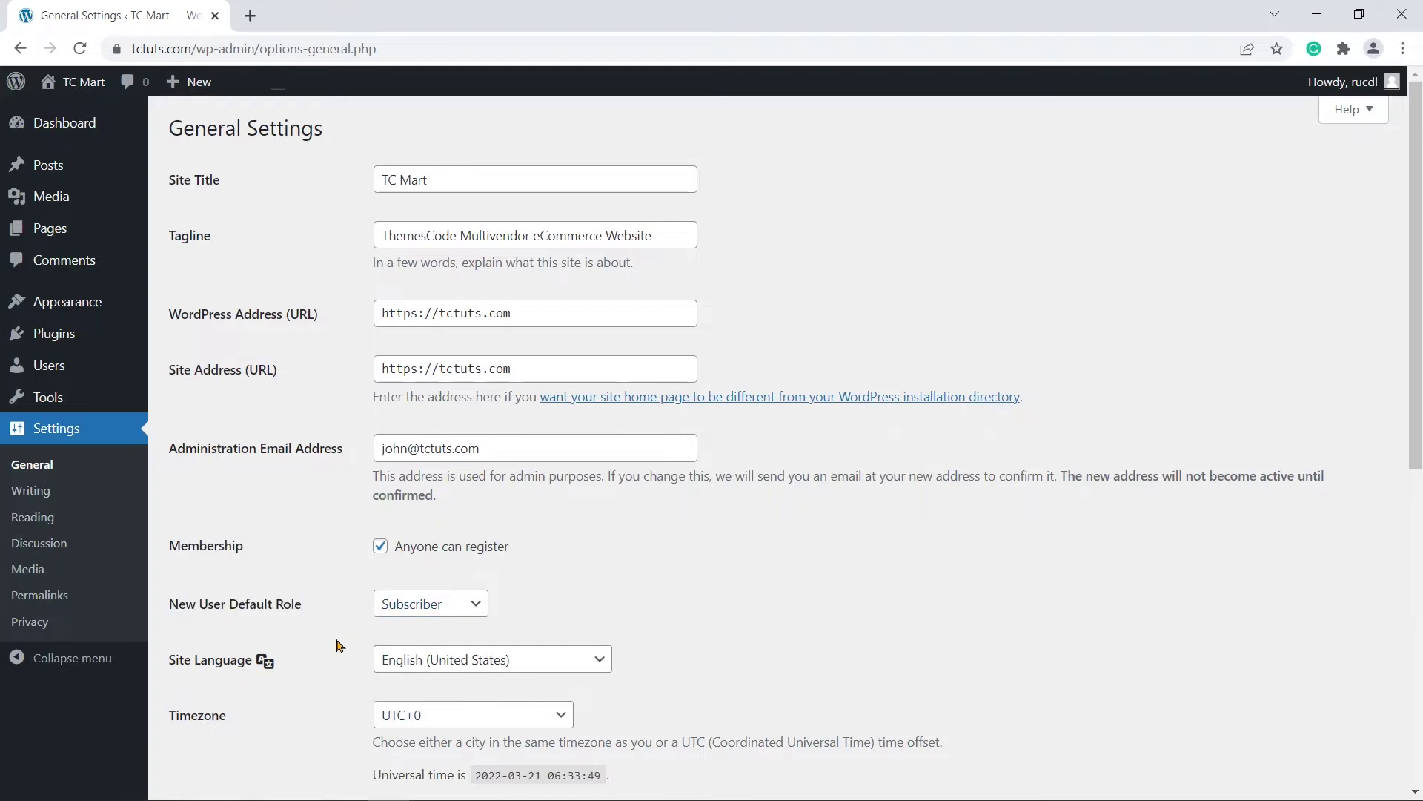
Keep English (United States), UTC+0, the default date/time formats and Monday week start
{"action": "triple_click", "coordinate": [205, 669]}
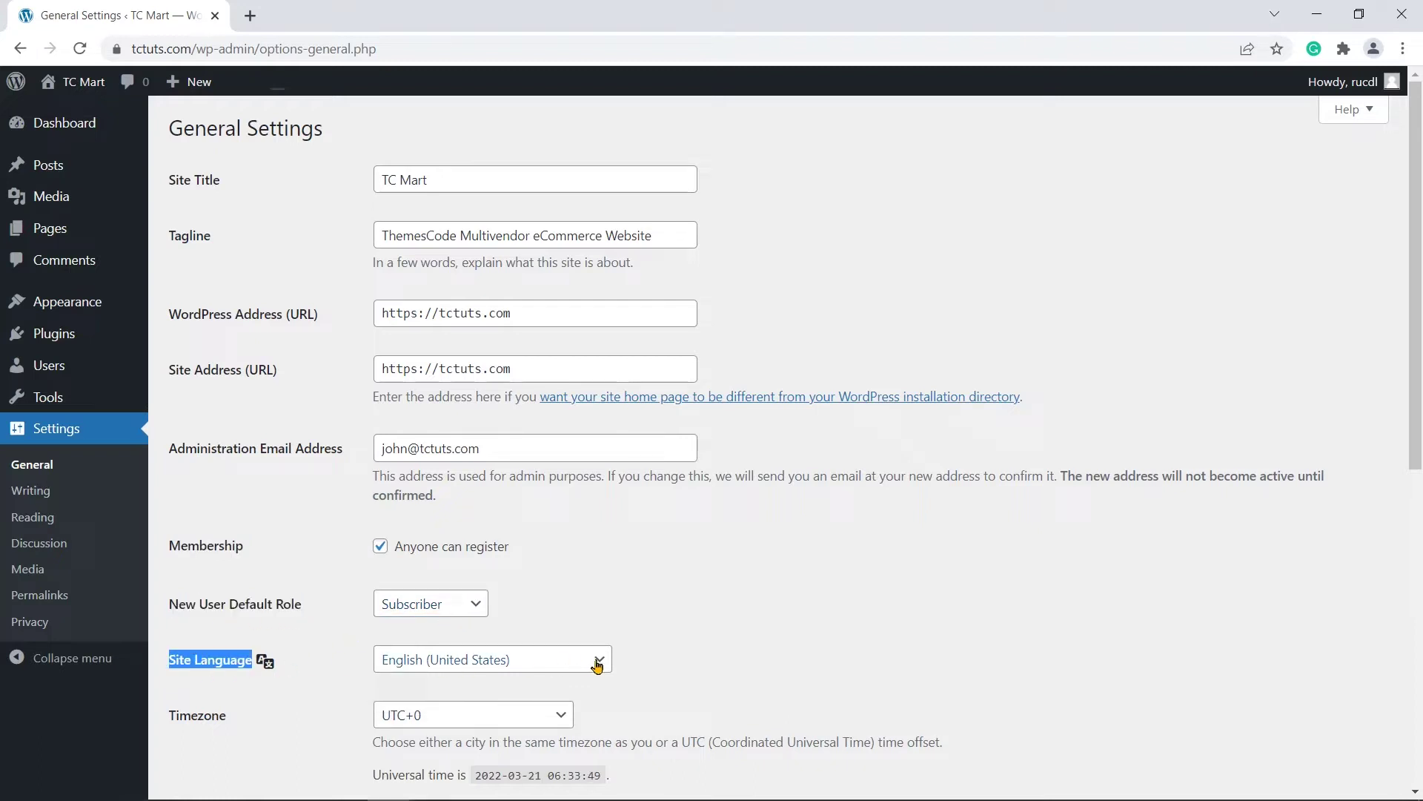
{"action": "left_click", "coordinate": [597, 662]}
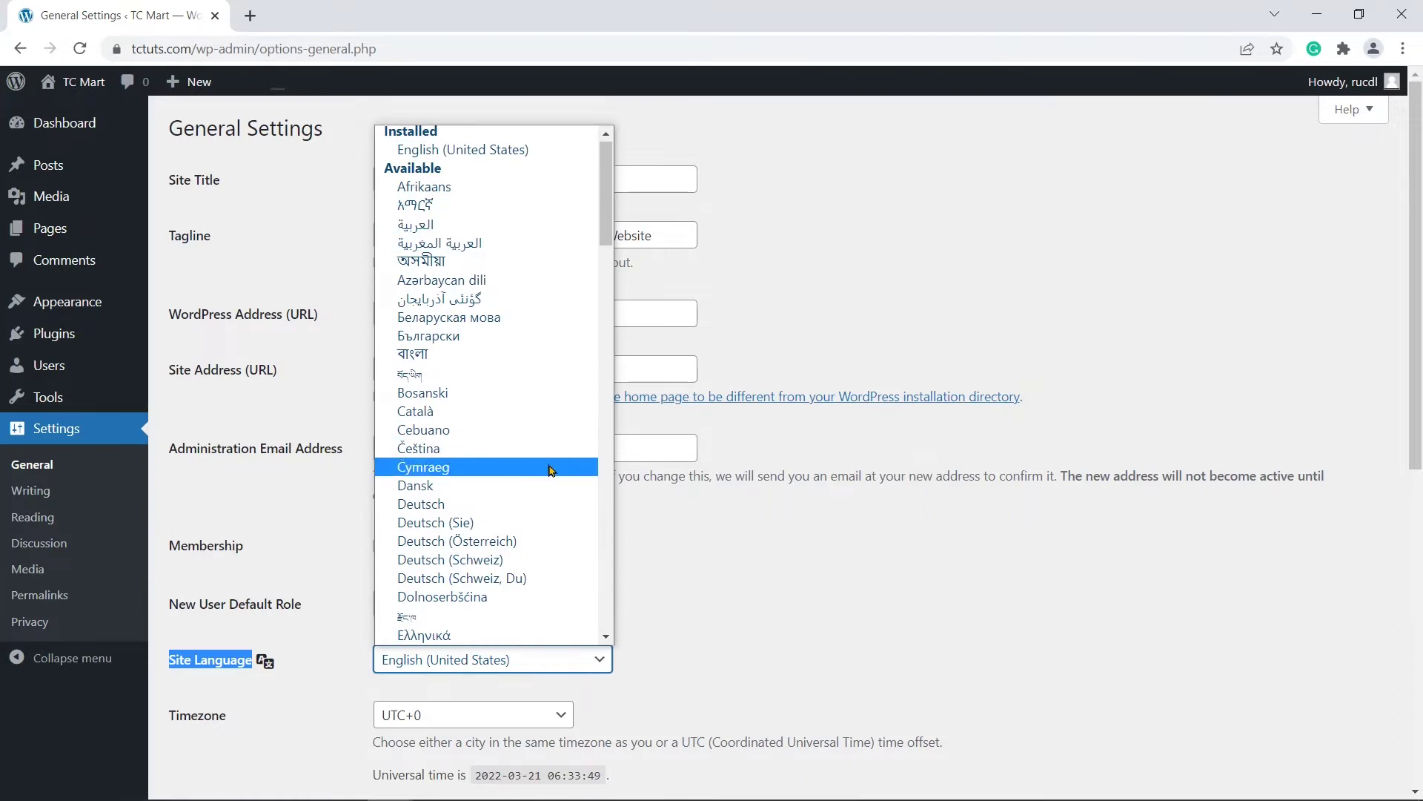
{"action": "scroll", "coordinate": [549, 470], "scroll_direction": "down", "scroll_amount": 20}
{"action": "scroll", "coordinate": [549, 470], "scroll_direction": "down", "scroll_amount": 5}
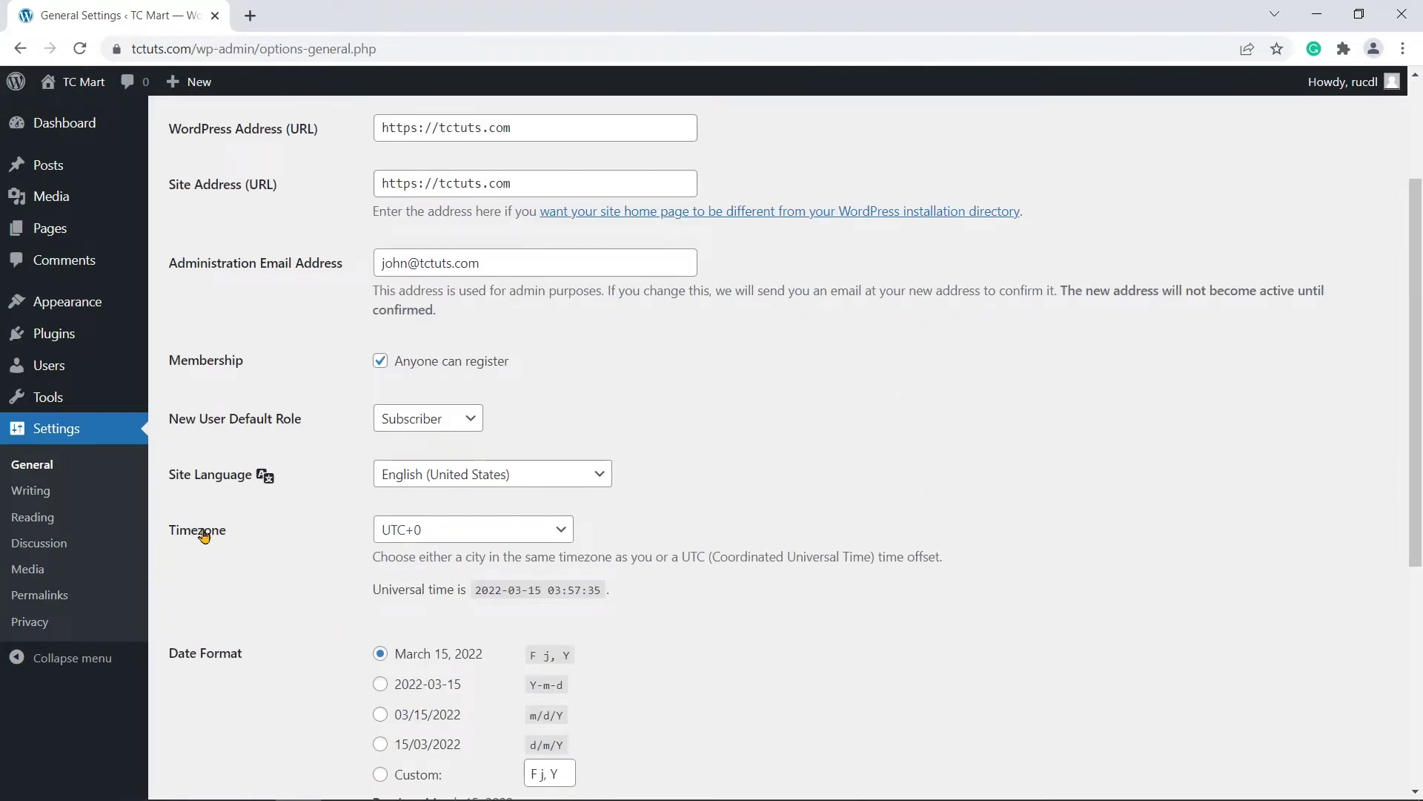
{"action": "left_click", "coordinate": [455, 539]}
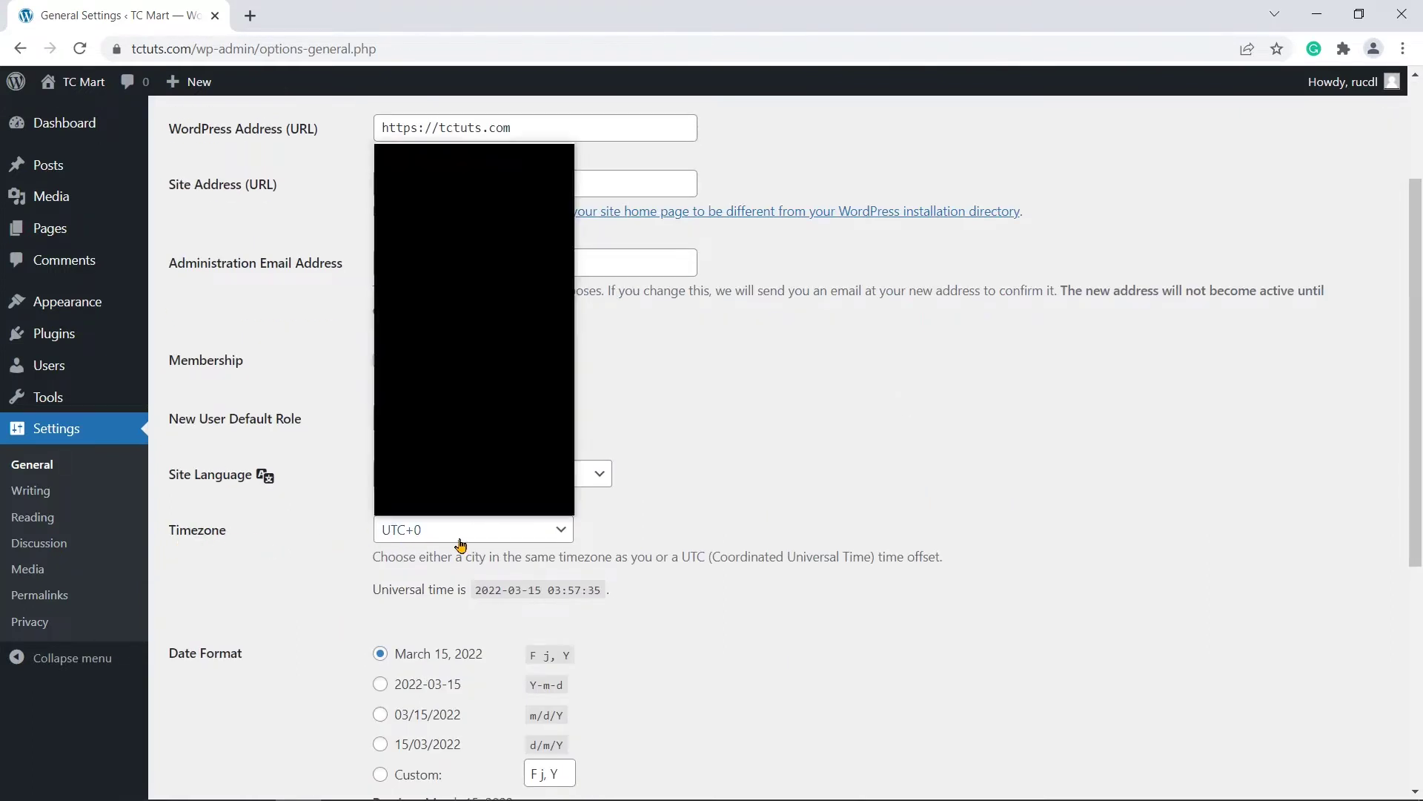
{"action": "scroll", "coordinate": [445, 472], "scroll_direction": "up", "scroll_amount": 5}
{"action": "scroll", "coordinate": [289, 648], "scroll_direction": "down", "scroll_amount": 4}
{"action": "triple_click", "coordinate": [195, 375]}
{"action": "scroll", "coordinate": [416, 485], "scroll_direction": "down", "scroll_amount": 2}
{"action": "triple_click", "coordinate": [197, 442]}
{"action": "left_click", "coordinate": [425, 645]}
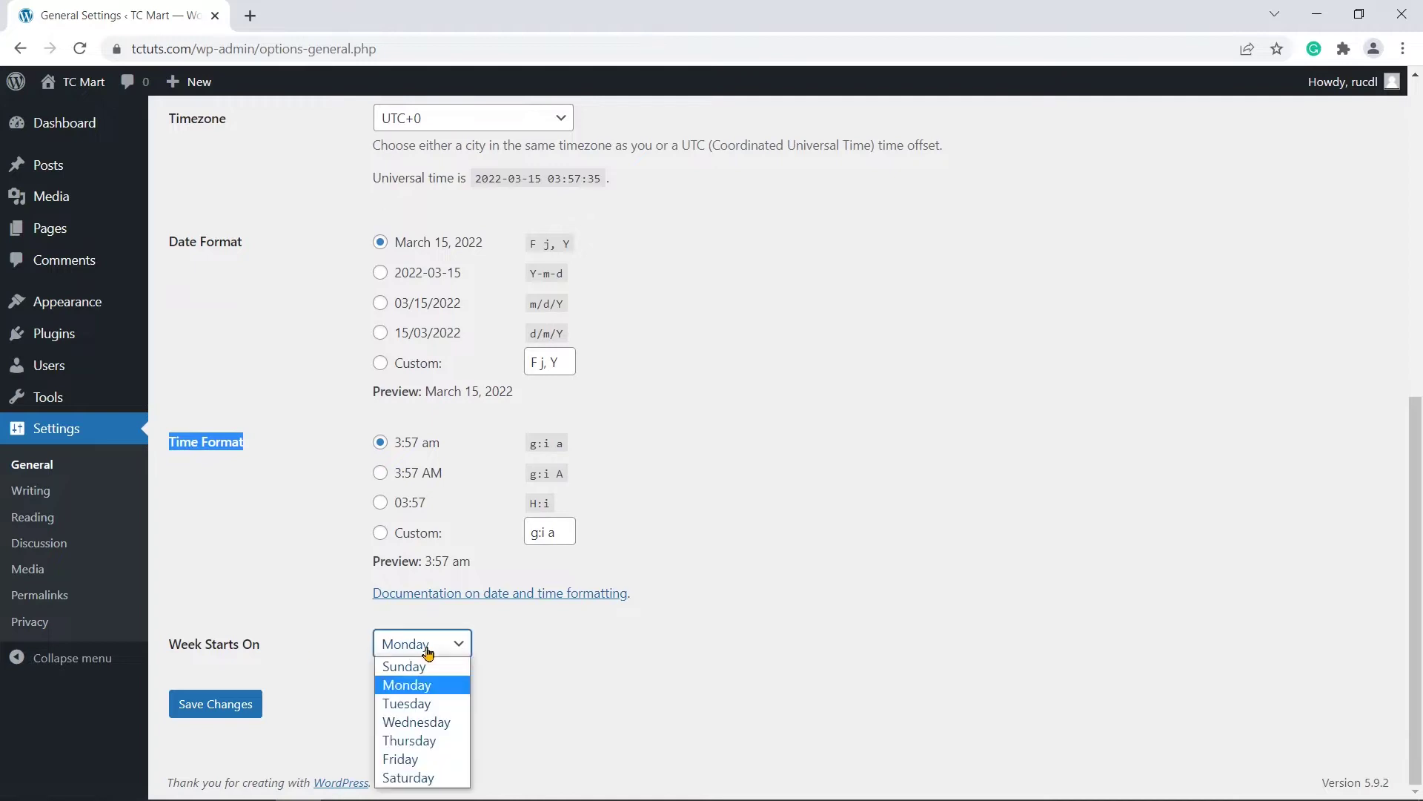
{"action": "left_click", "coordinate": [455, 647]}
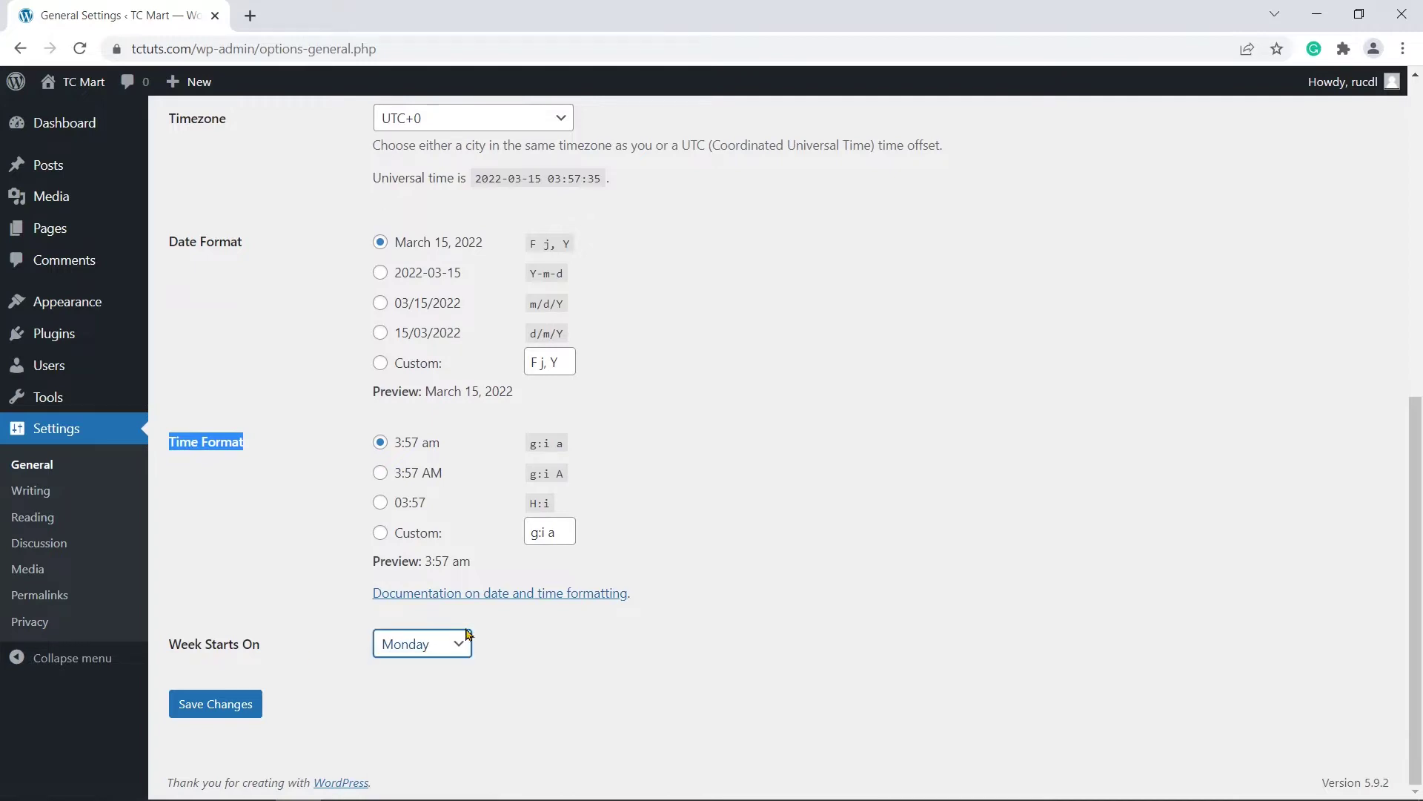
Save the general settings and check the Settings saved notice
{"action": "left_click", "coordinate": [250, 713]}
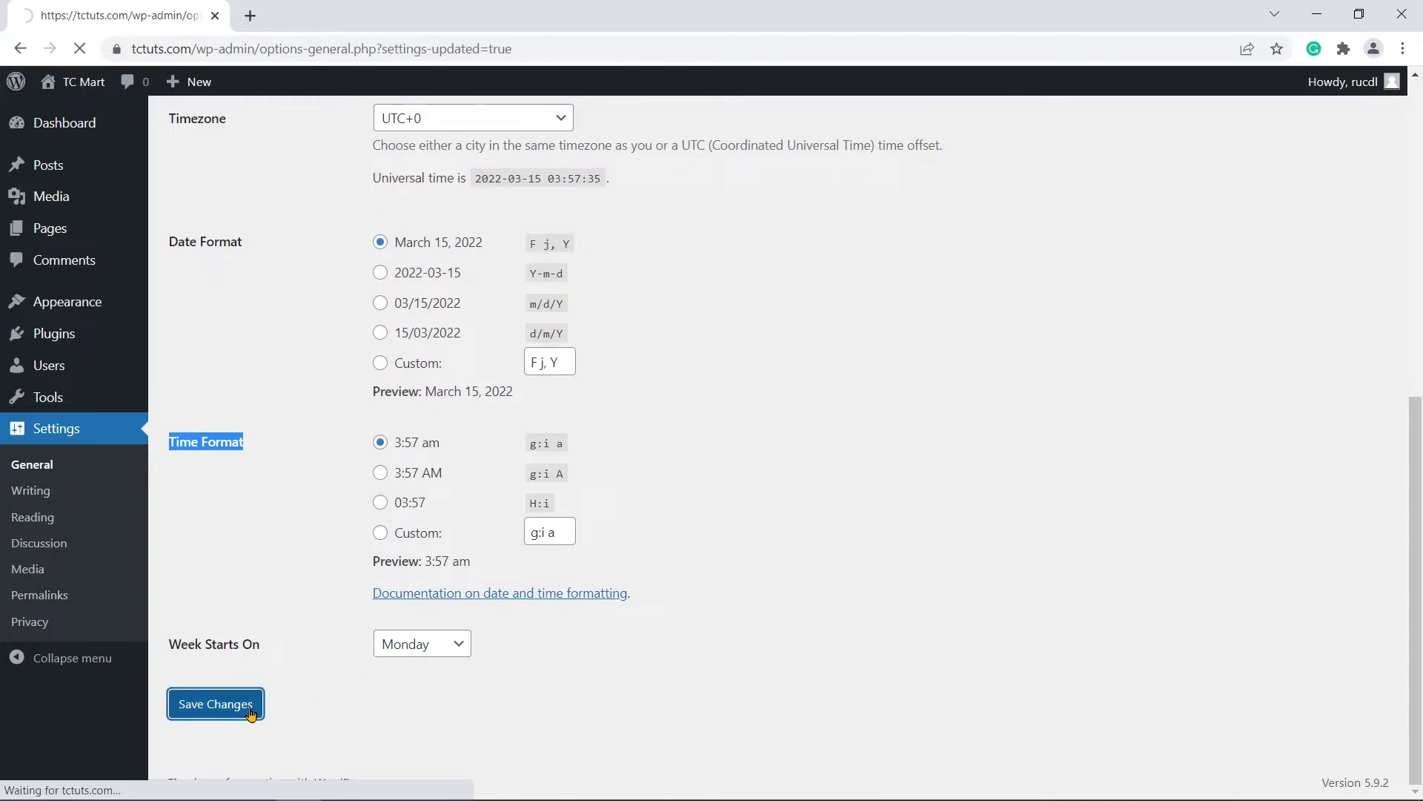
{"action": "left_click_drag", "start_coordinate": [185, 170], "coordinate": [278, 179]}
{"action": "left_click", "coordinate": [278, 179]}
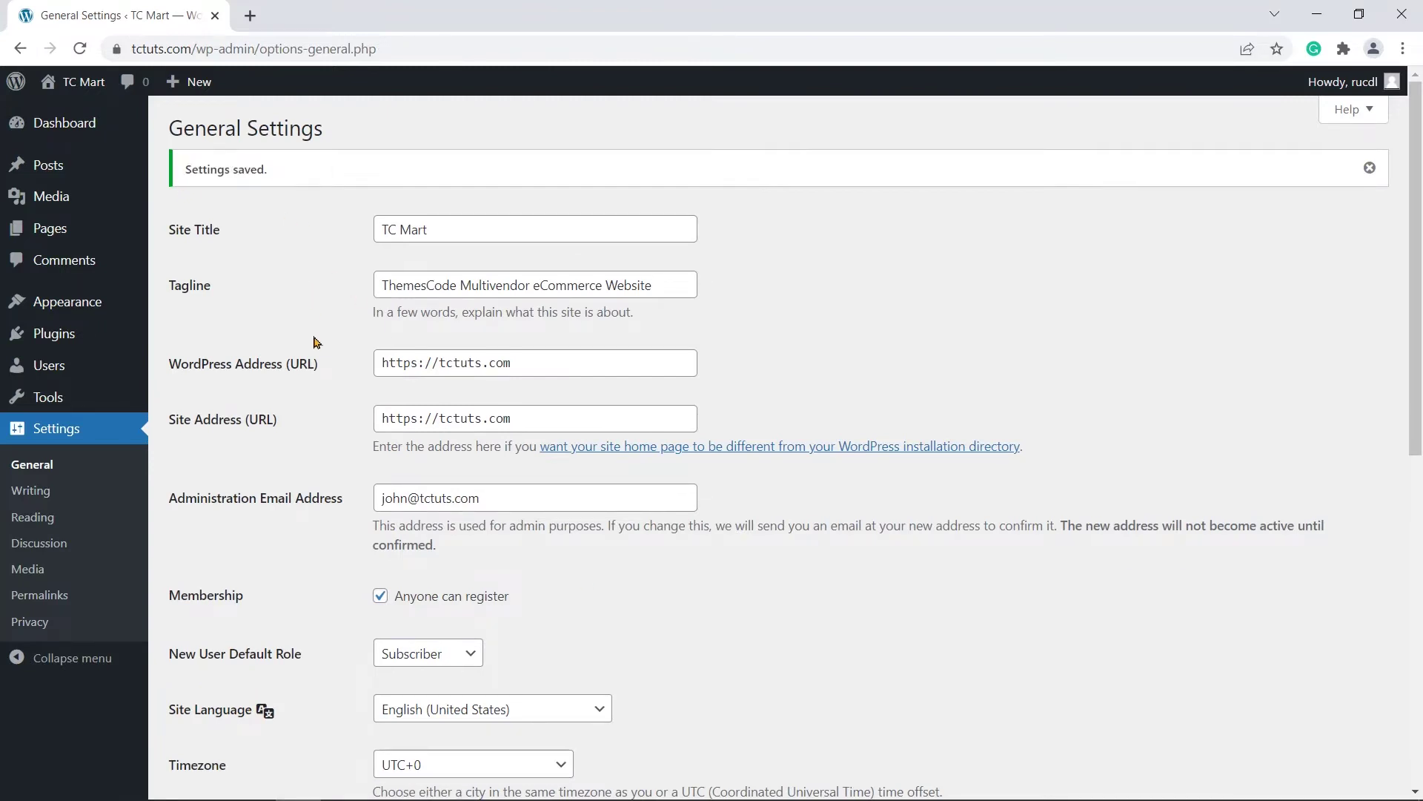
Switch permalinks to the Post name structure (/%postname%/) and save
{"action": "left_click", "coordinate": [64, 598]}
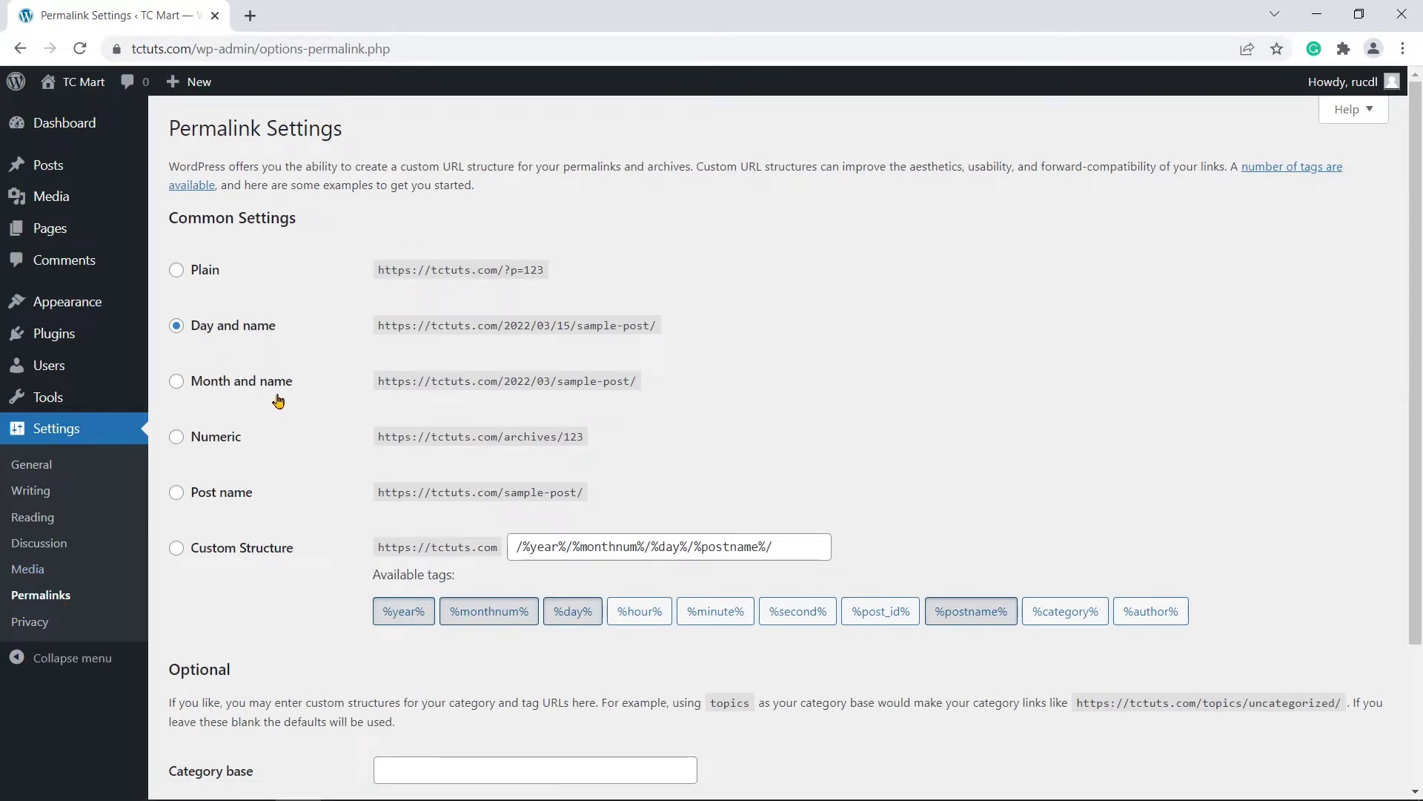
{"action": "left_click", "coordinate": [202, 504]}
{"action": "scroll", "coordinate": [207, 504], "scroll_direction": "down", "scroll_amount": 3}
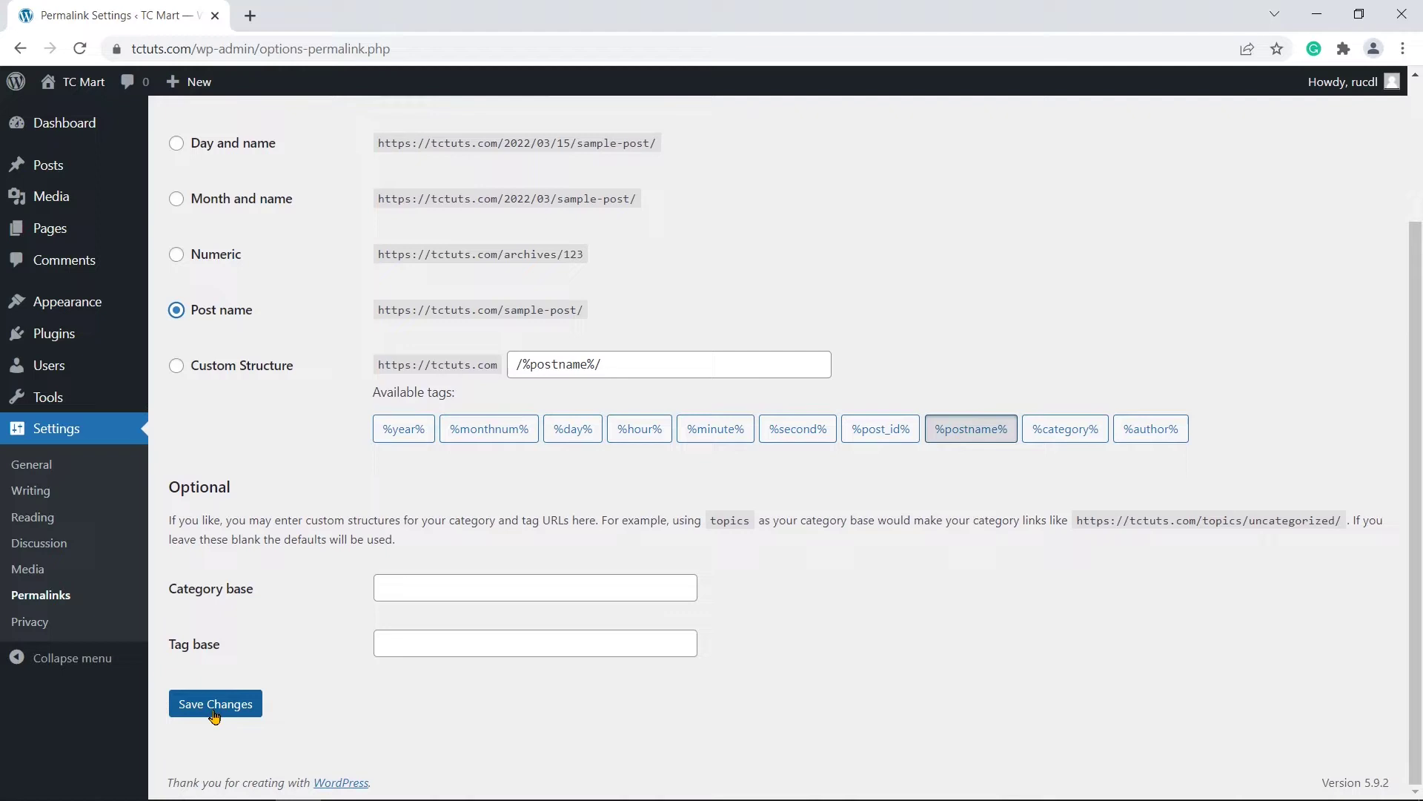
{"action": "left_click", "coordinate": [215, 704]}
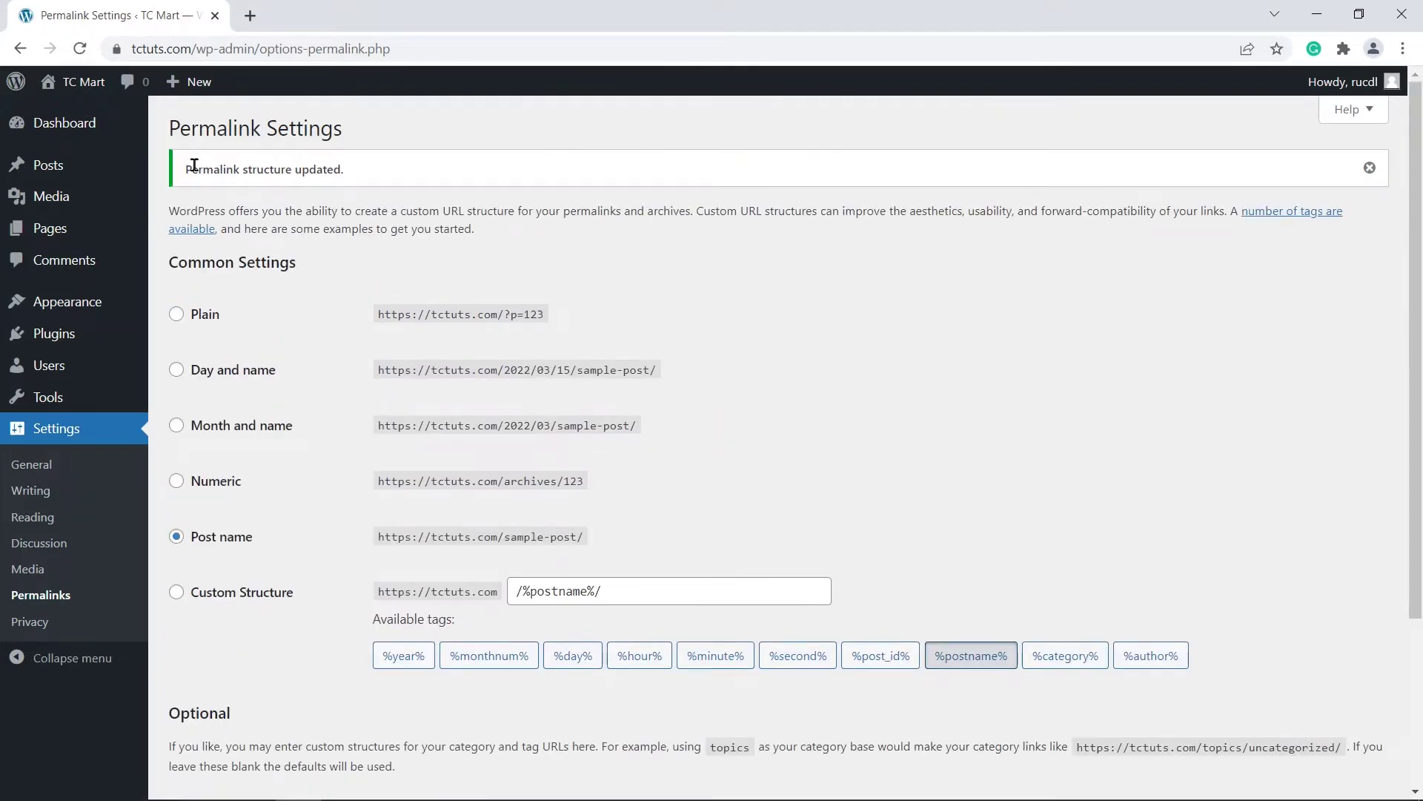
{"action": "left_click_drag", "start_coordinate": [186, 168], "coordinate": [348, 179]}
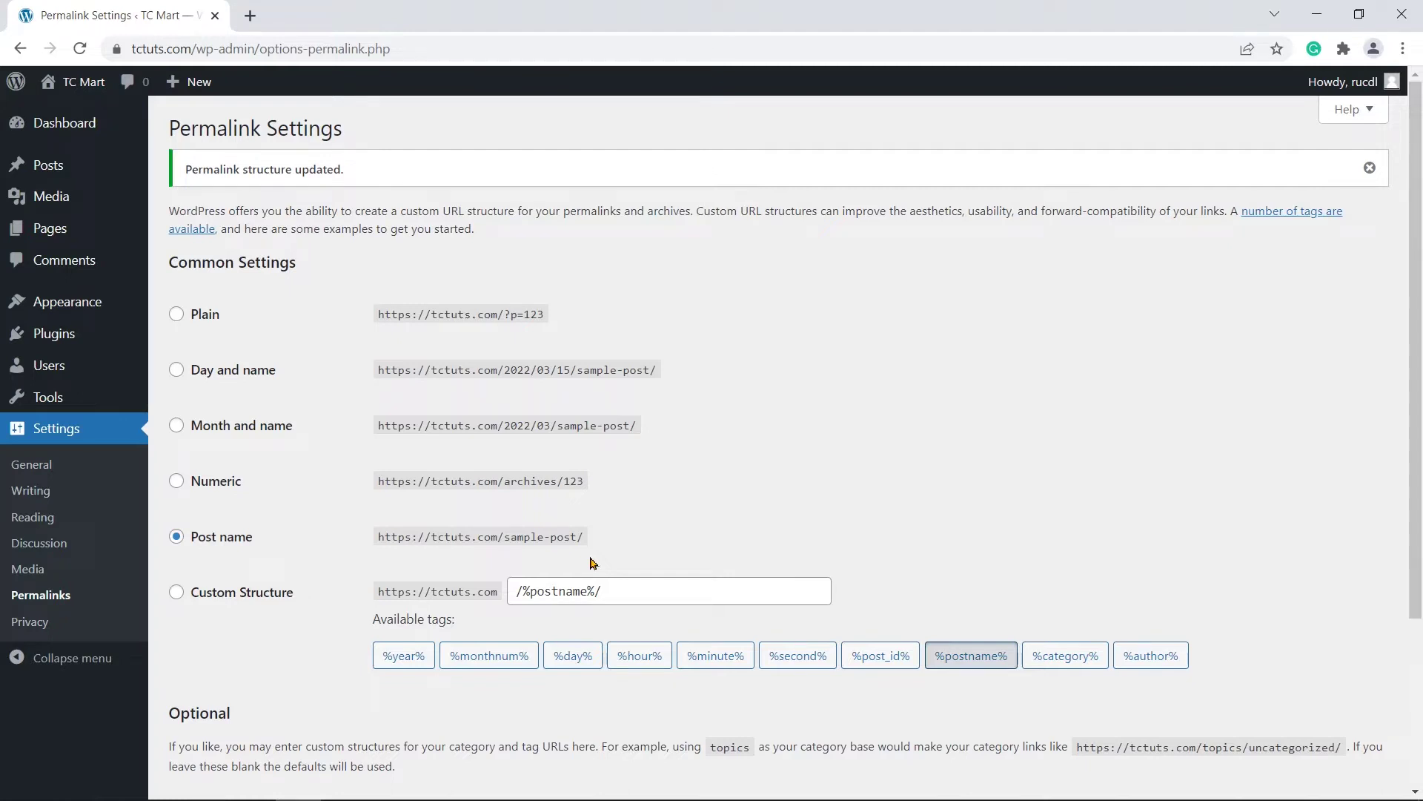
Search Add New plugins for WooCommerce, then install and activate it
{"action": "left_click", "coordinate": [71, 338]}
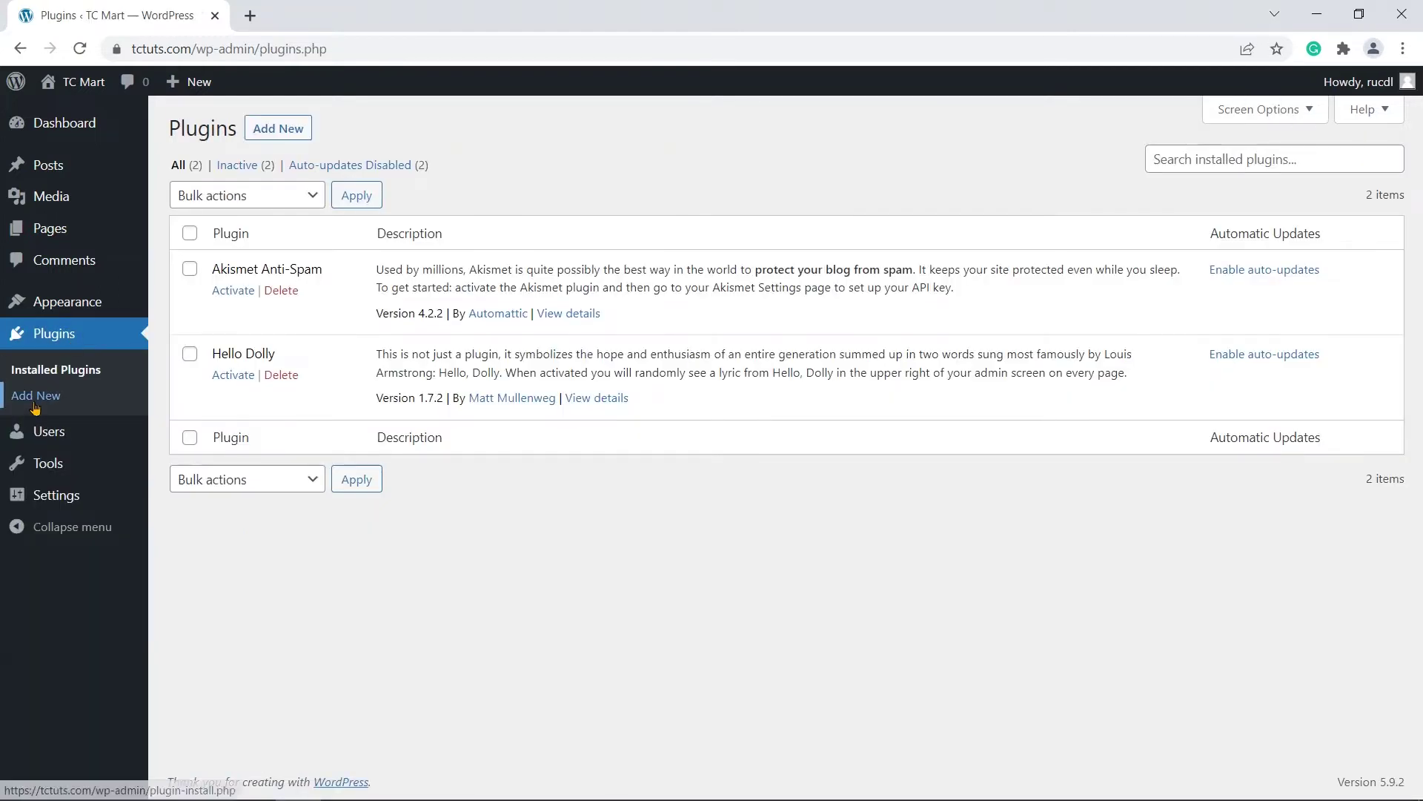
{"action": "left_click", "coordinate": [36, 398]}
{"action": "left_click", "coordinate": [1292, 181]}
{"action": "type", "text": "WooCommerce"}
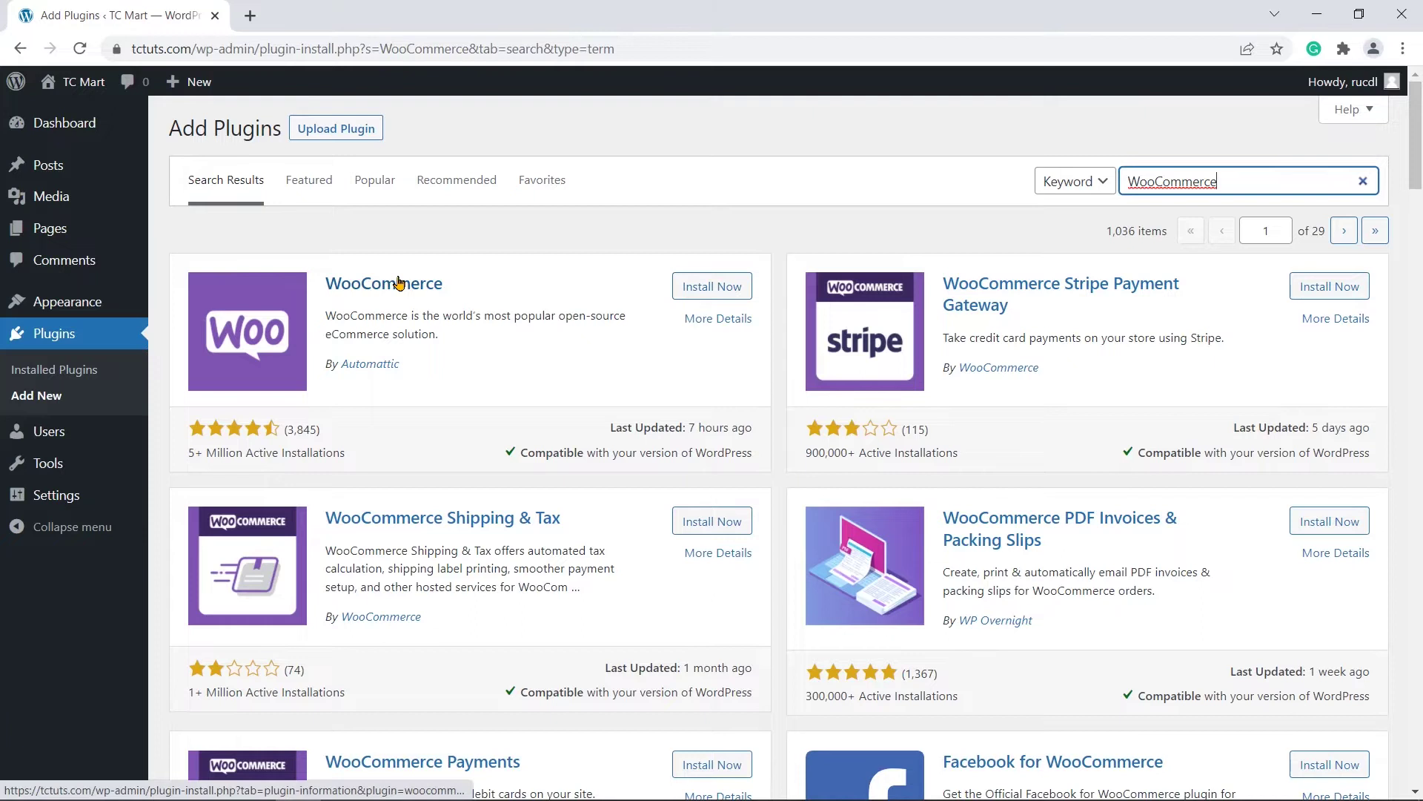
{"action": "left_click", "coordinate": [694, 297]}
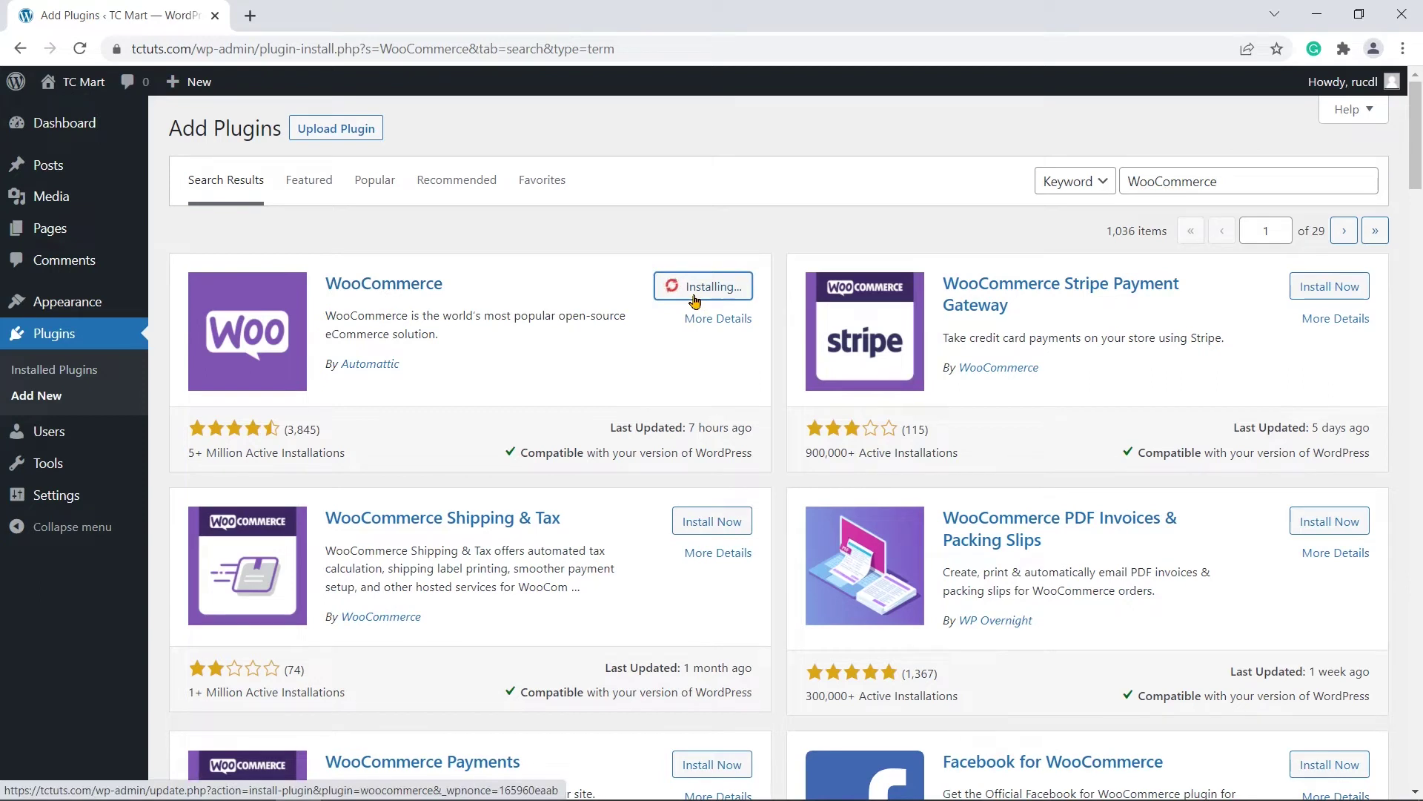
{"action": "left_click", "coordinate": [693, 297]}
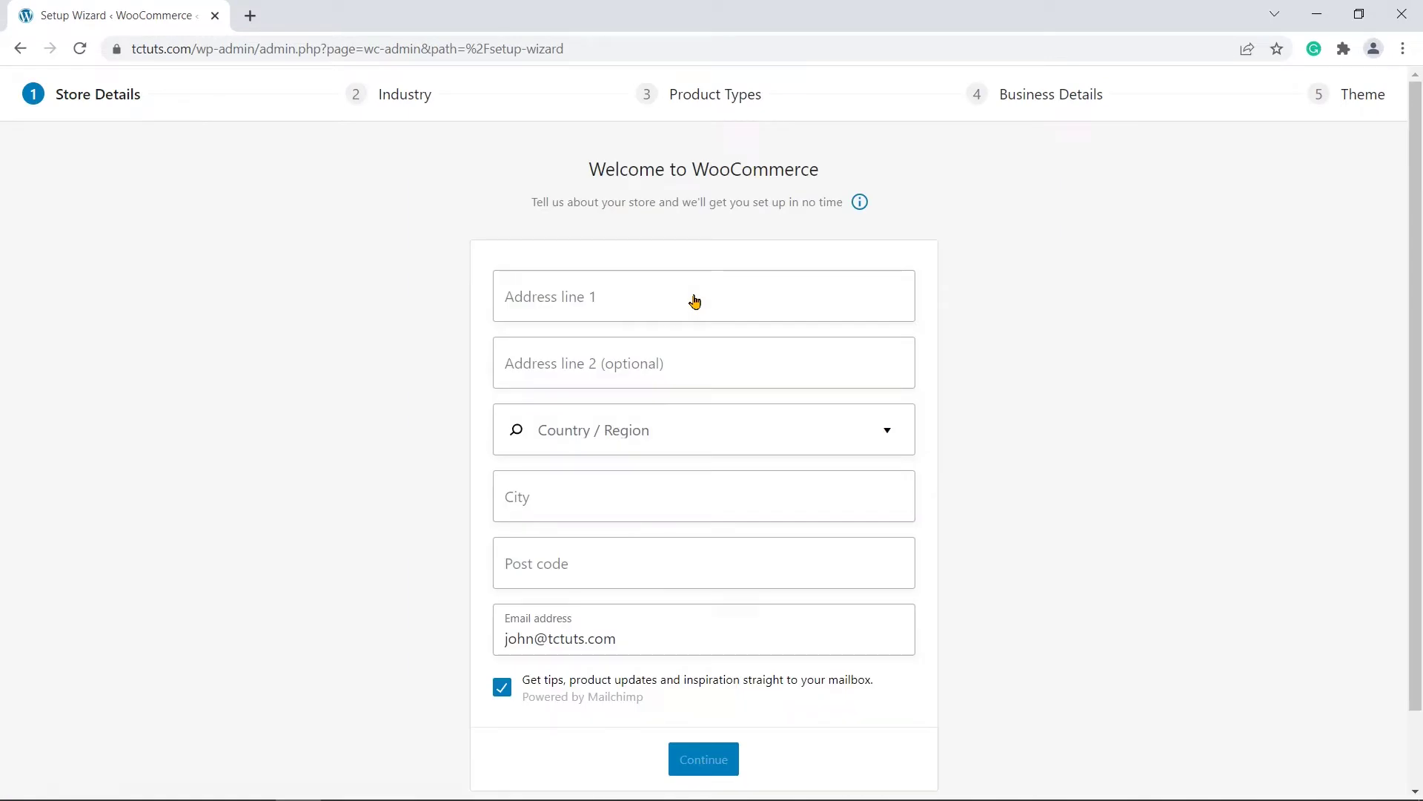
Enter the store's street address, United States (US) — New York, city New York and ZIP code
{"action": "left_click", "coordinate": [772, 294]}
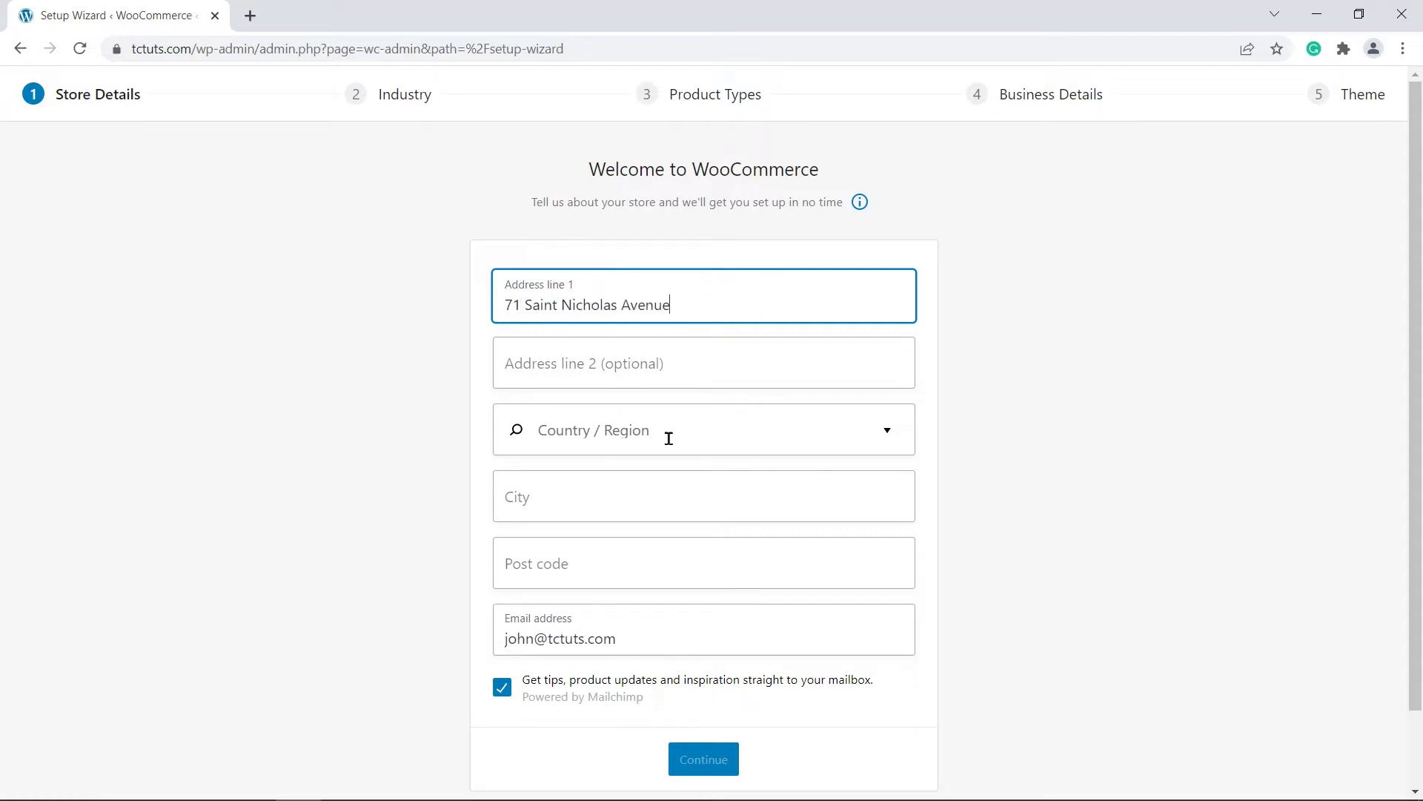
{"action": "left_click", "coordinate": [886, 435]}
{"action": "left_click_drag", "start_coordinate": [907, 478], "coordinate": [905, 741]}
{"action": "scroll", "coordinate": [880, 680], "scroll_direction": "down", "scroll_amount": 6}
{"action": "scroll", "coordinate": [876, 669], "scroll_direction": "down", "scroll_amount": 7}
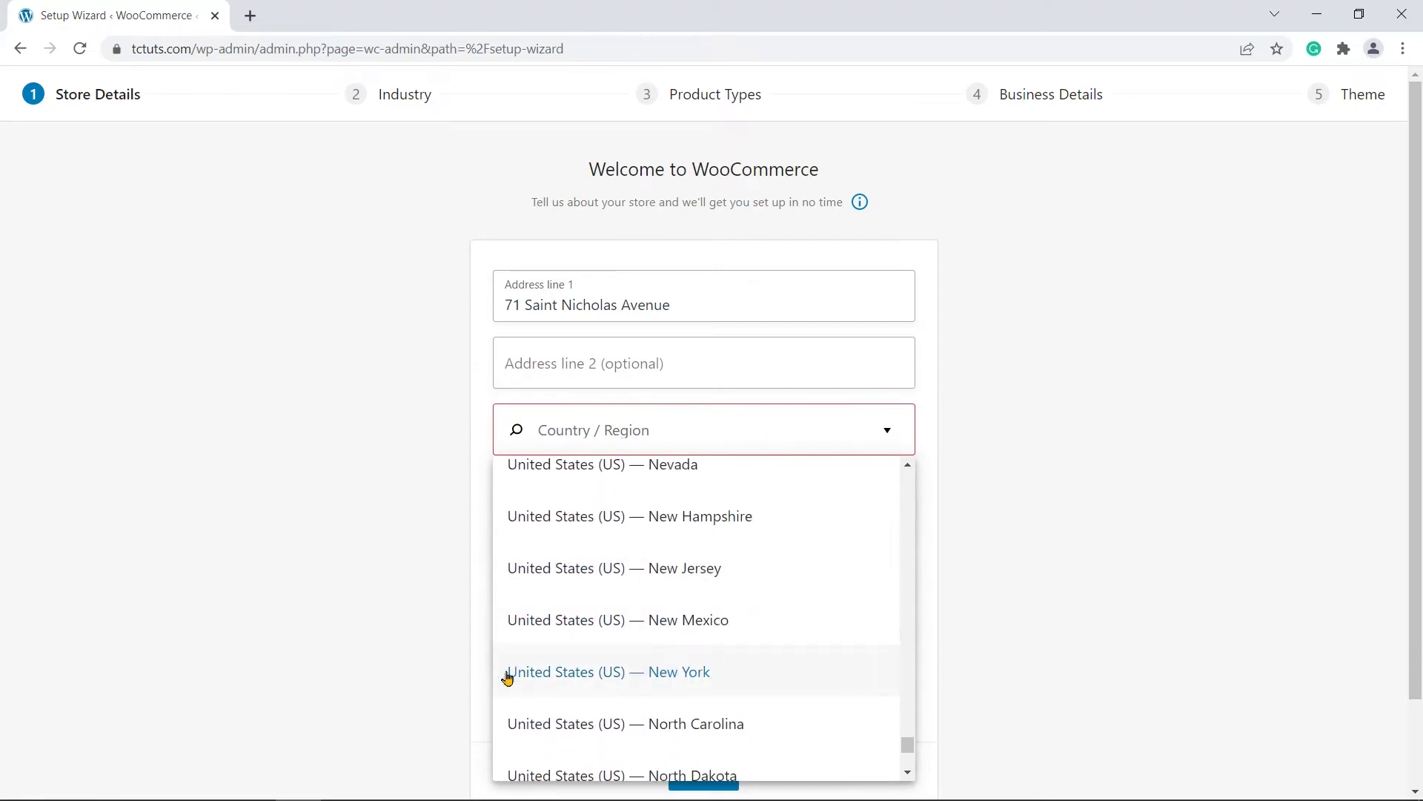
{"action": "left_click", "coordinate": [621, 681]}
{"action": "left_click", "coordinate": [688, 496]}
{"action": "type", "text": "New York"}
{"action": "left_click", "coordinate": [638, 569]}
{"action": "type", "text": "10026"}
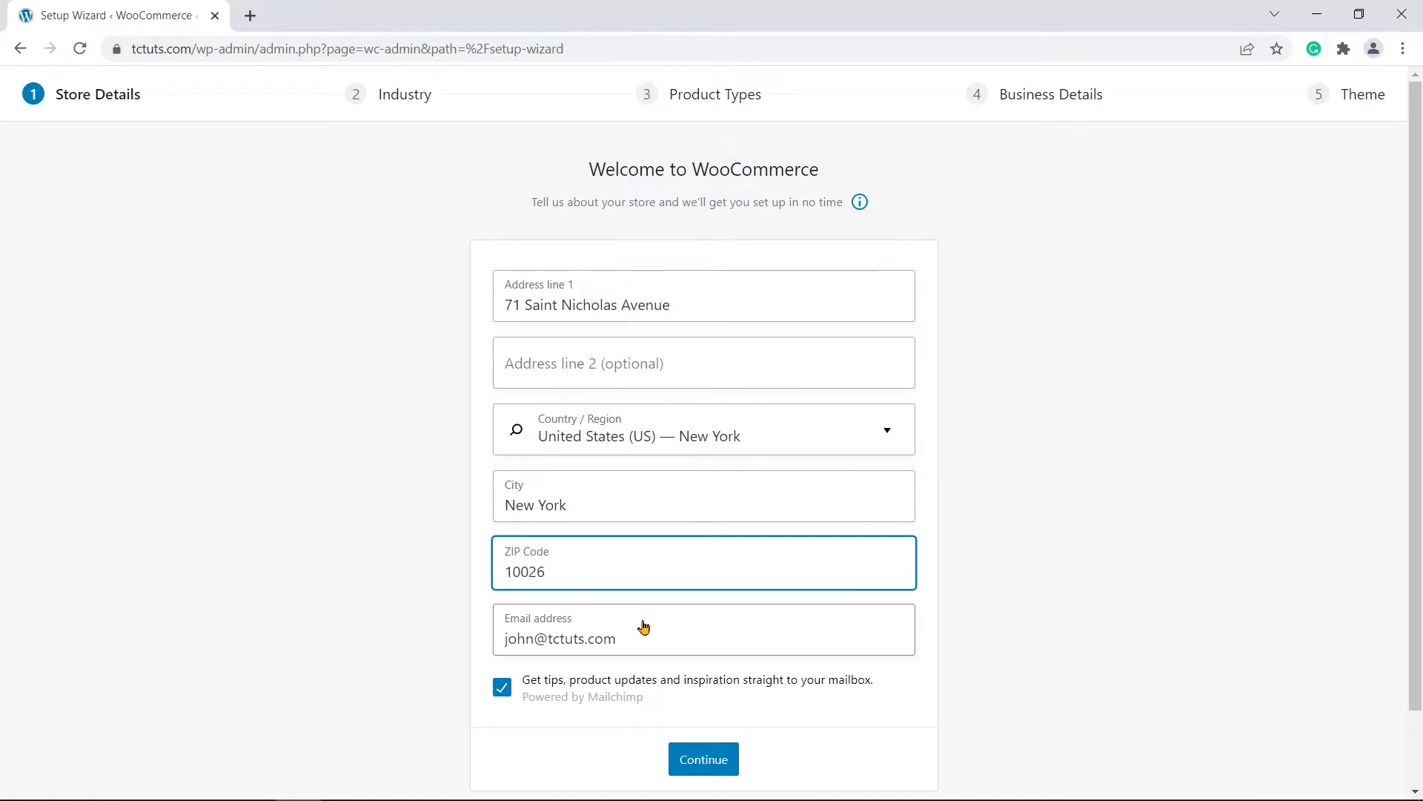
Submit the store details and agree to share usage tracking data
{"action": "scroll", "coordinate": [813, 708], "scroll_direction": "down", "scroll_amount": 1}
{"action": "scroll", "coordinate": [813, 708], "scroll_direction": "down", "scroll_amount": 1}
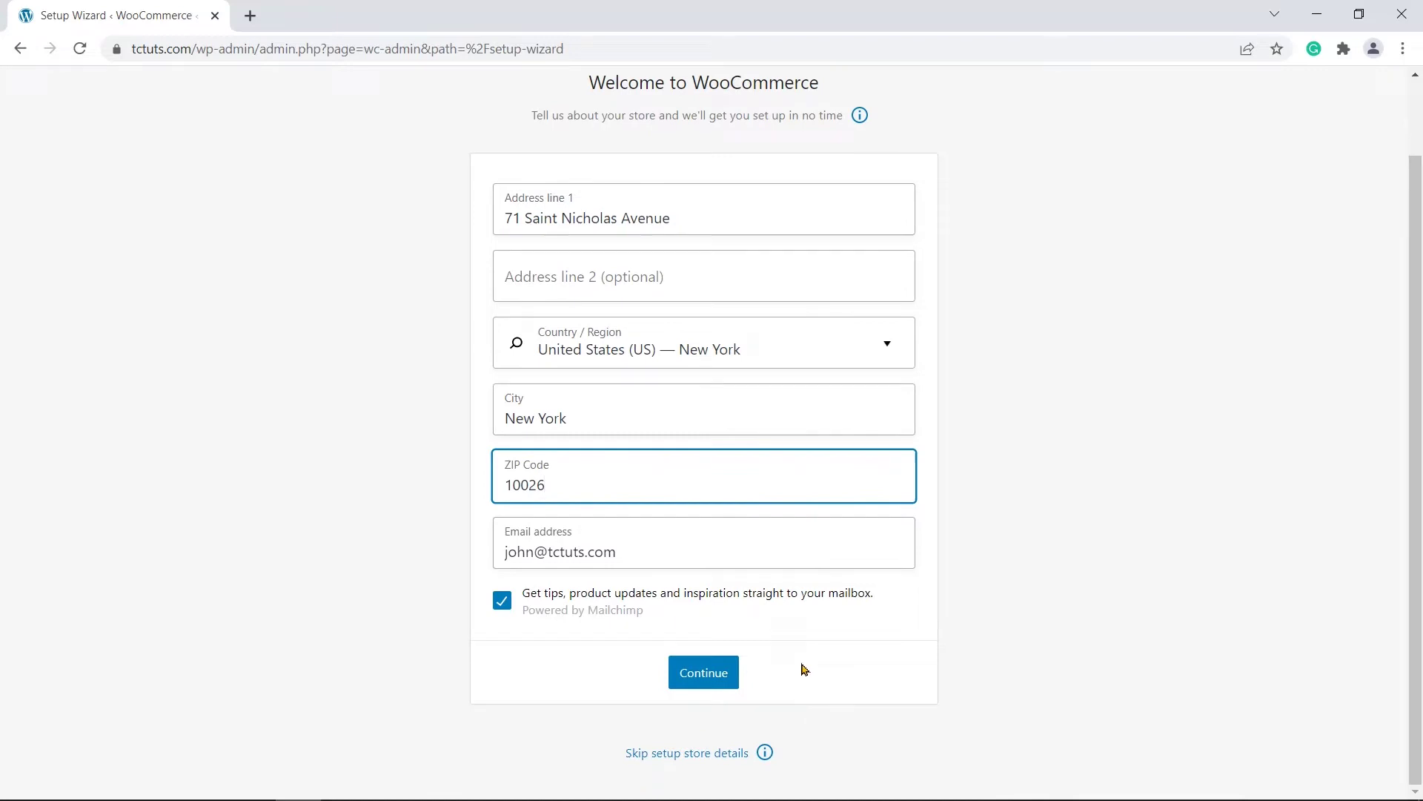
{"action": "left_click", "coordinate": [723, 678]}
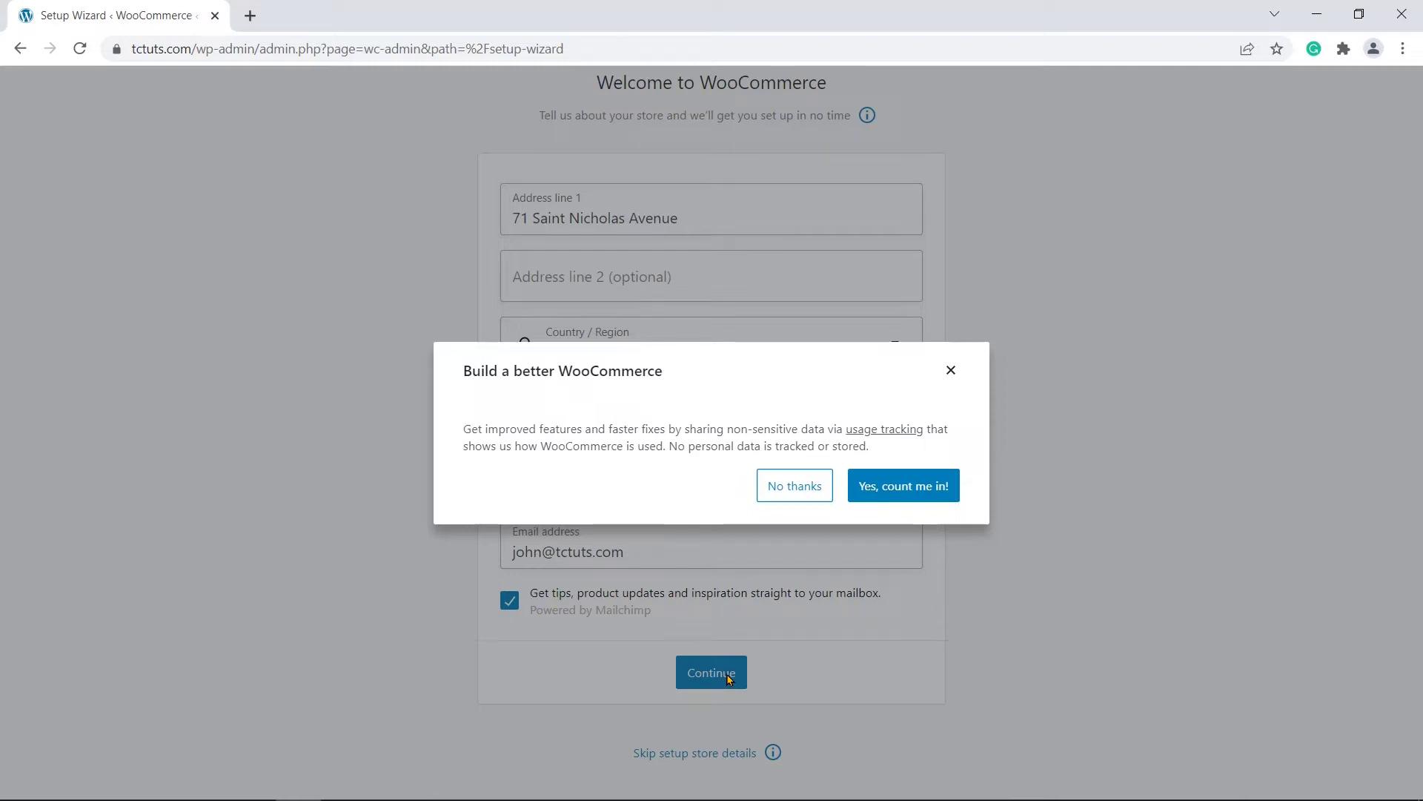
{"action": "left_click", "coordinate": [927, 495]}
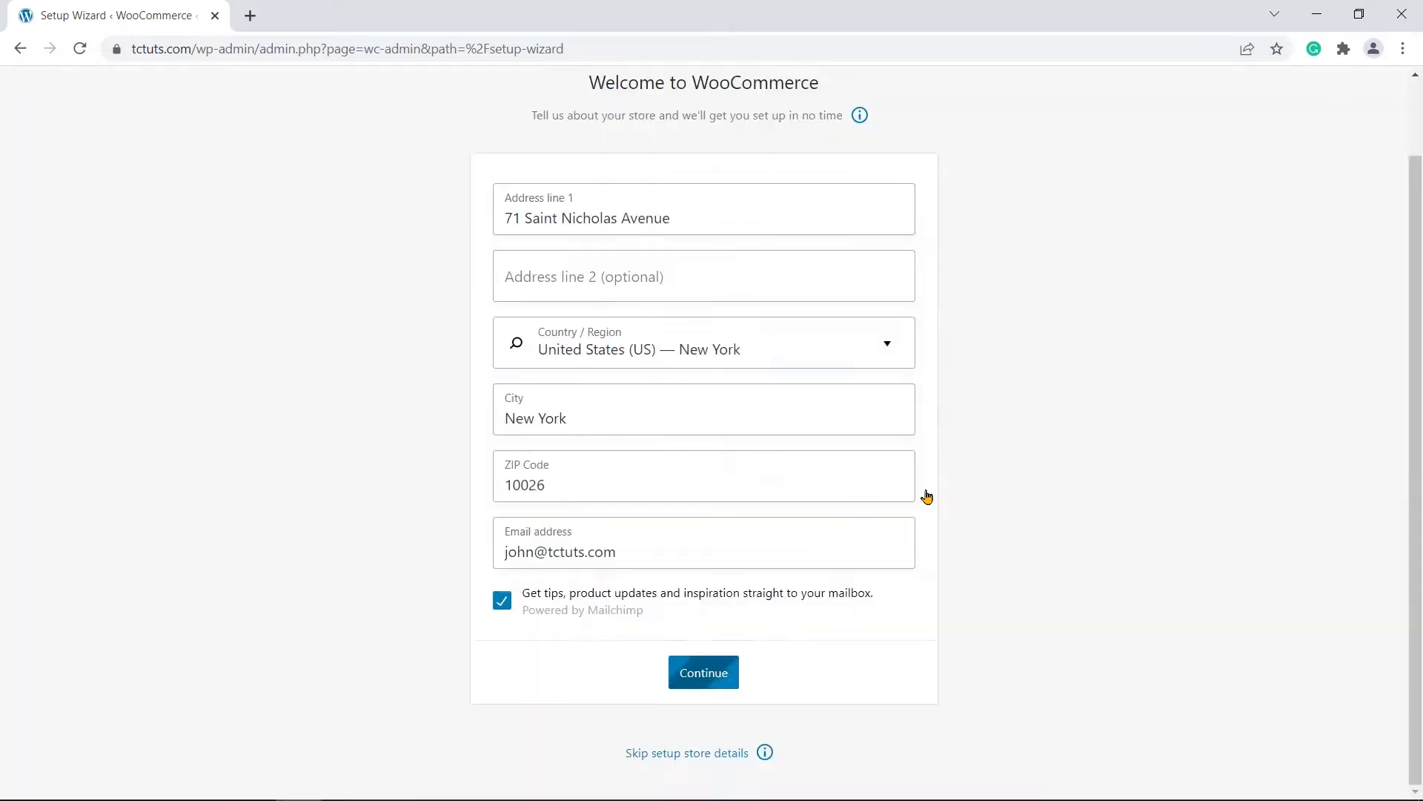
{"action": "left_click_drag", "start_coordinate": [545, 169], "coordinate": [871, 163]}
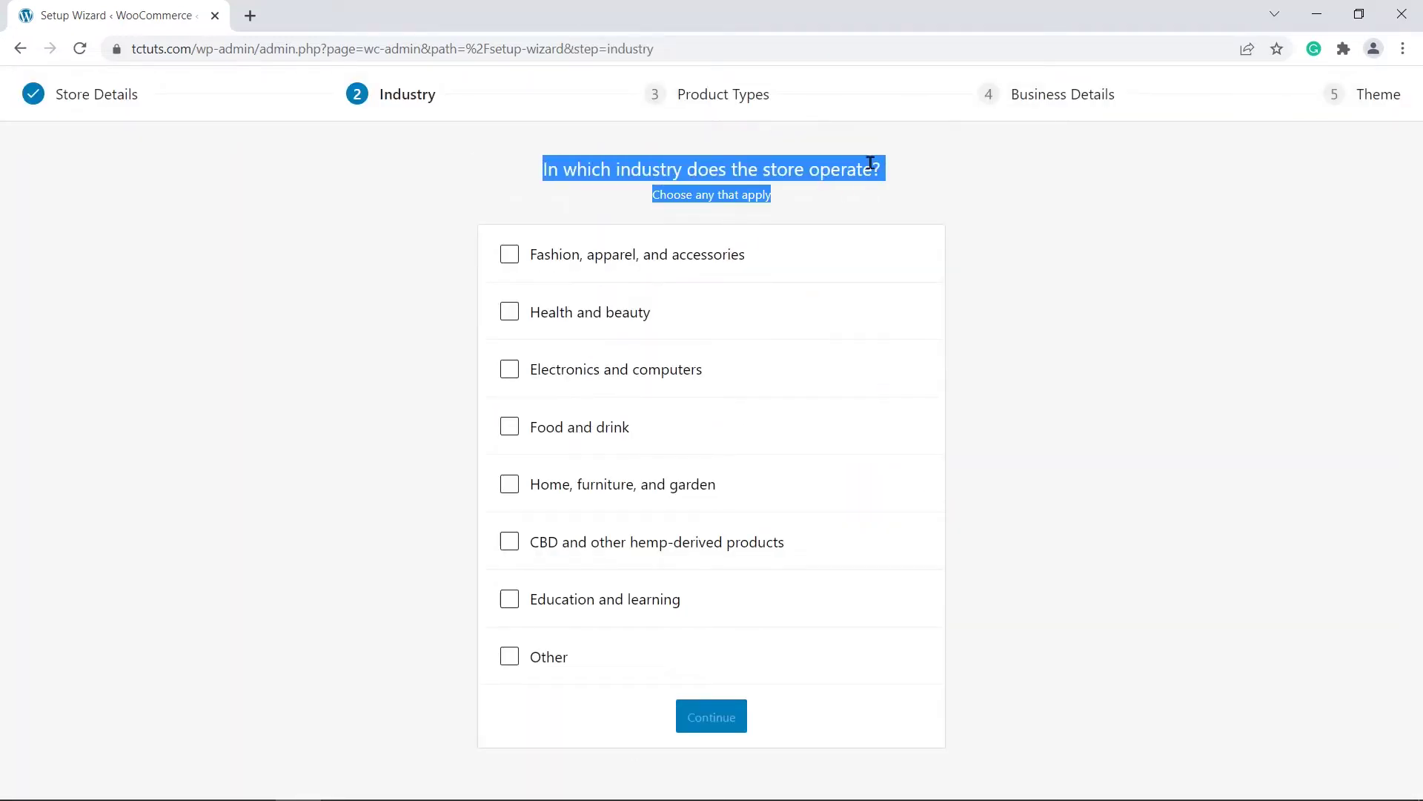
Set the store's industry to Other and continue
{"action": "double_click", "coordinate": [440, 96]}
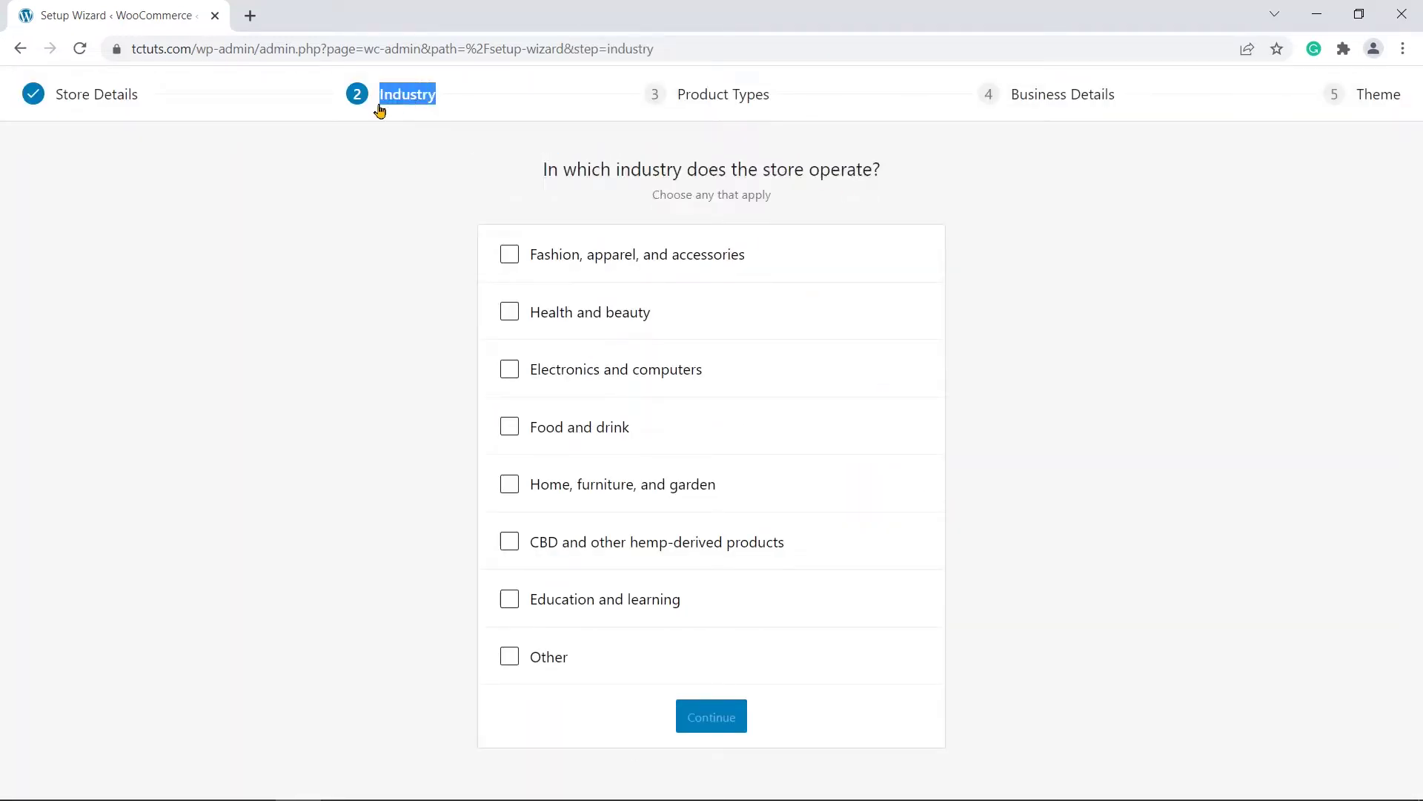
{"action": "left_click", "coordinate": [506, 660]}
{"action": "scroll", "coordinate": [454, 680], "scroll_direction": "down", "scroll_amount": 1}
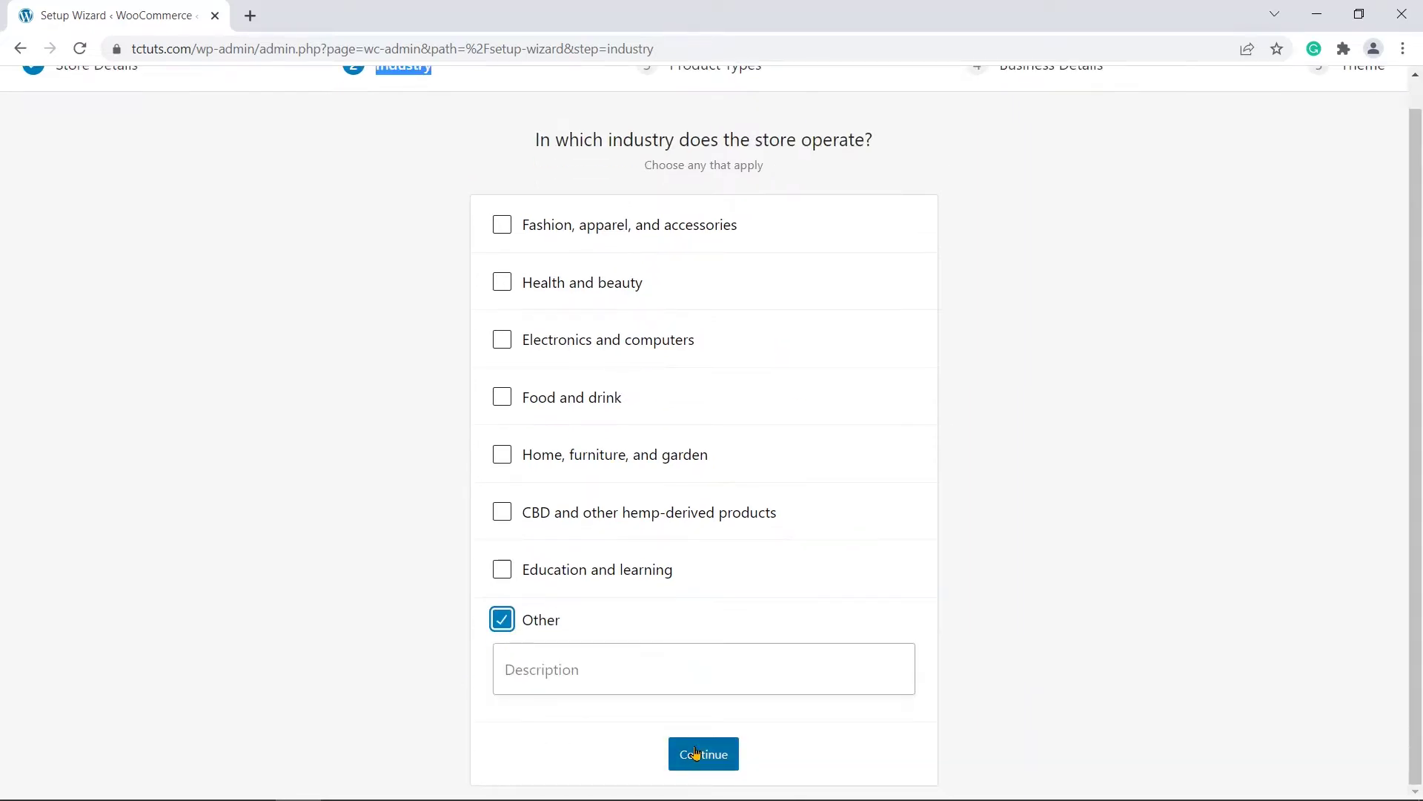
{"action": "left_click", "coordinate": [695, 752]}
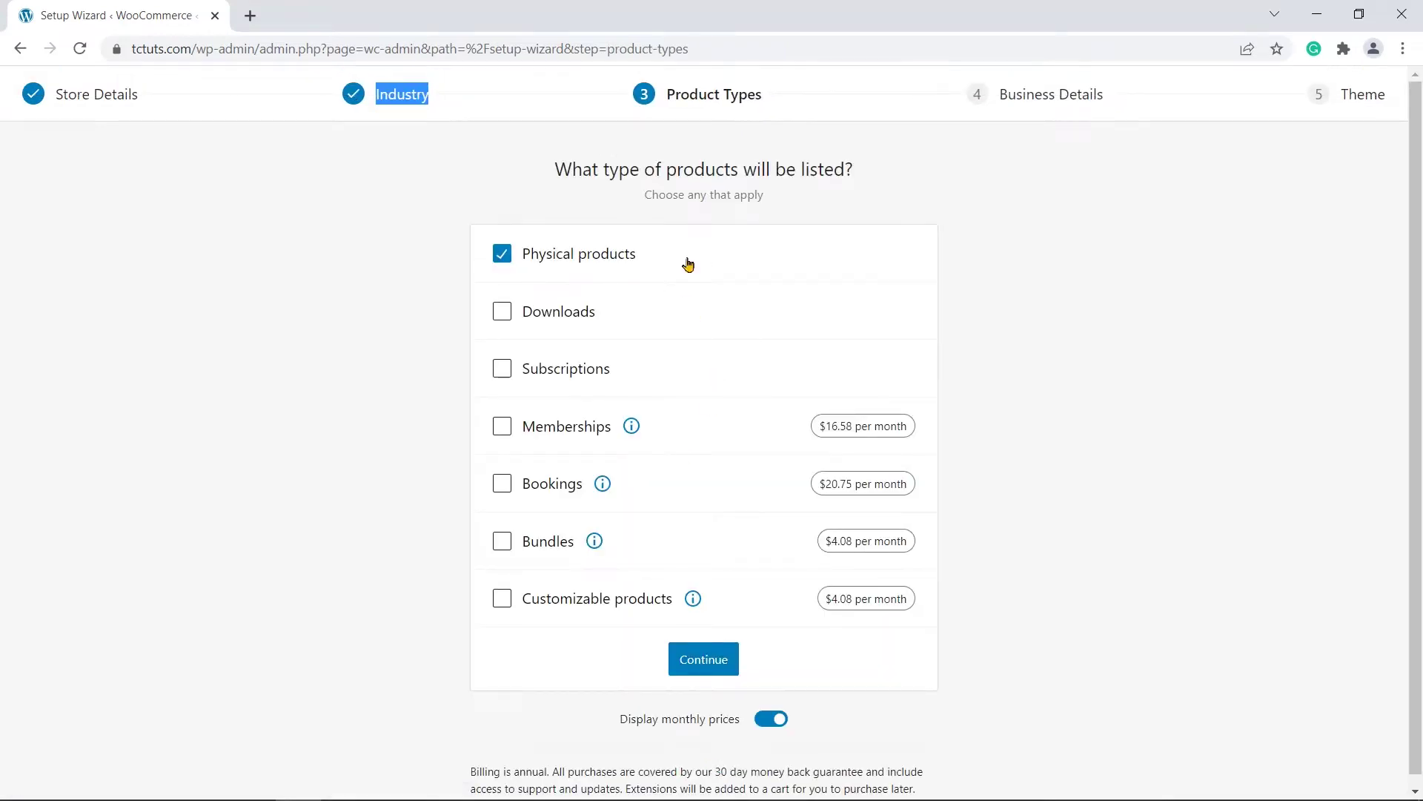
Add Downloads and Subscriptions to Physical products as product types and continue
{"action": "left_click", "coordinate": [762, 125]}
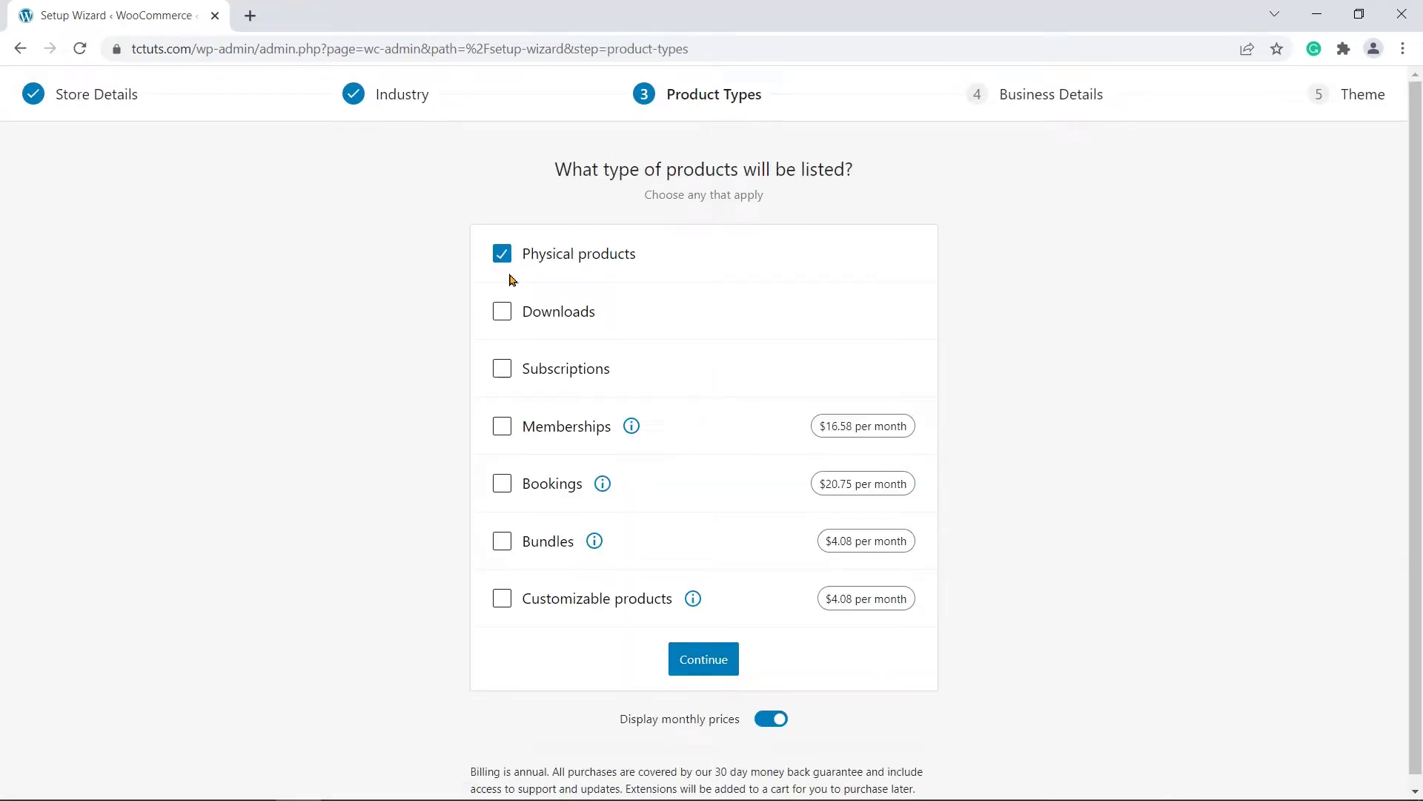
{"action": "left_click", "coordinate": [503, 323]}
{"action": "left_click", "coordinate": [503, 378]}
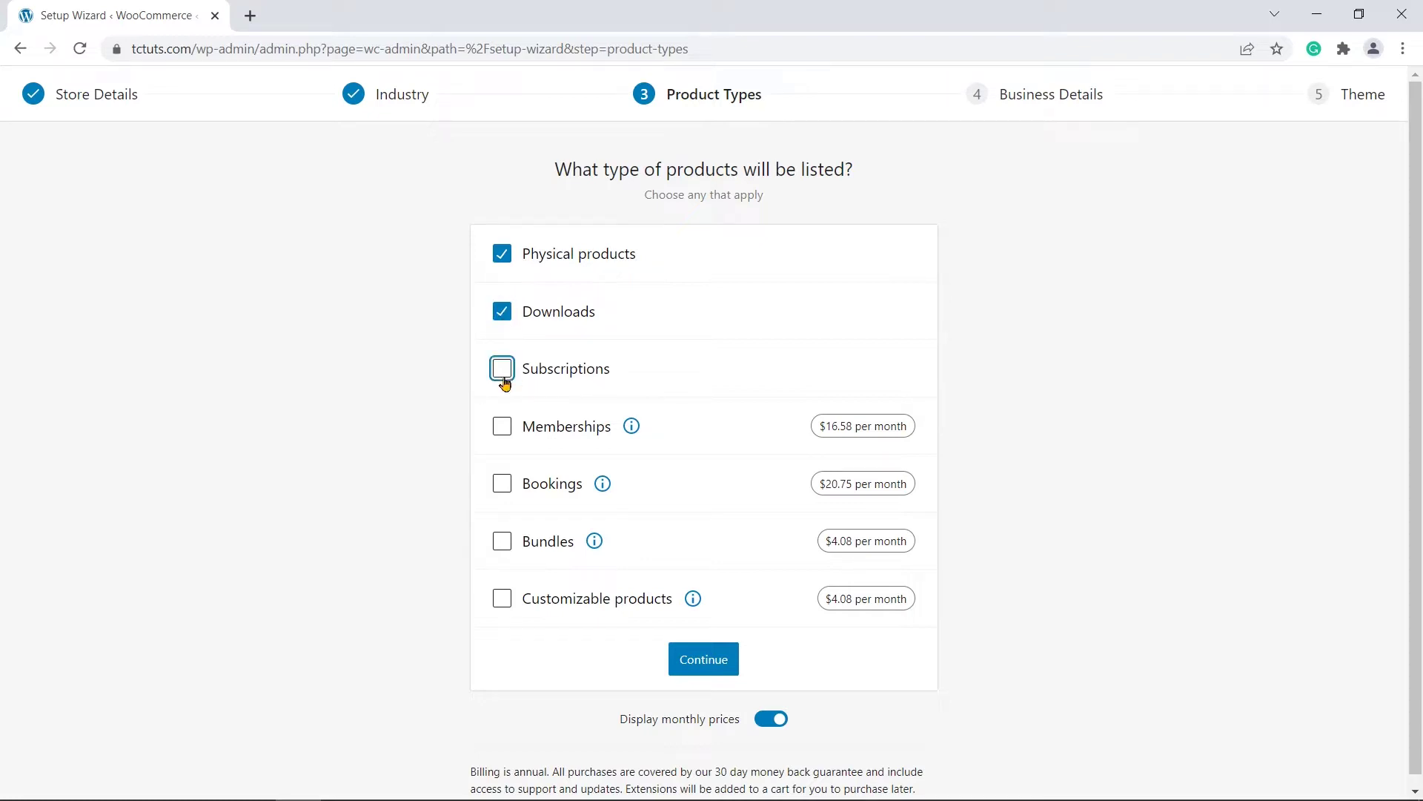
{"action": "left_click", "coordinate": [729, 666]}
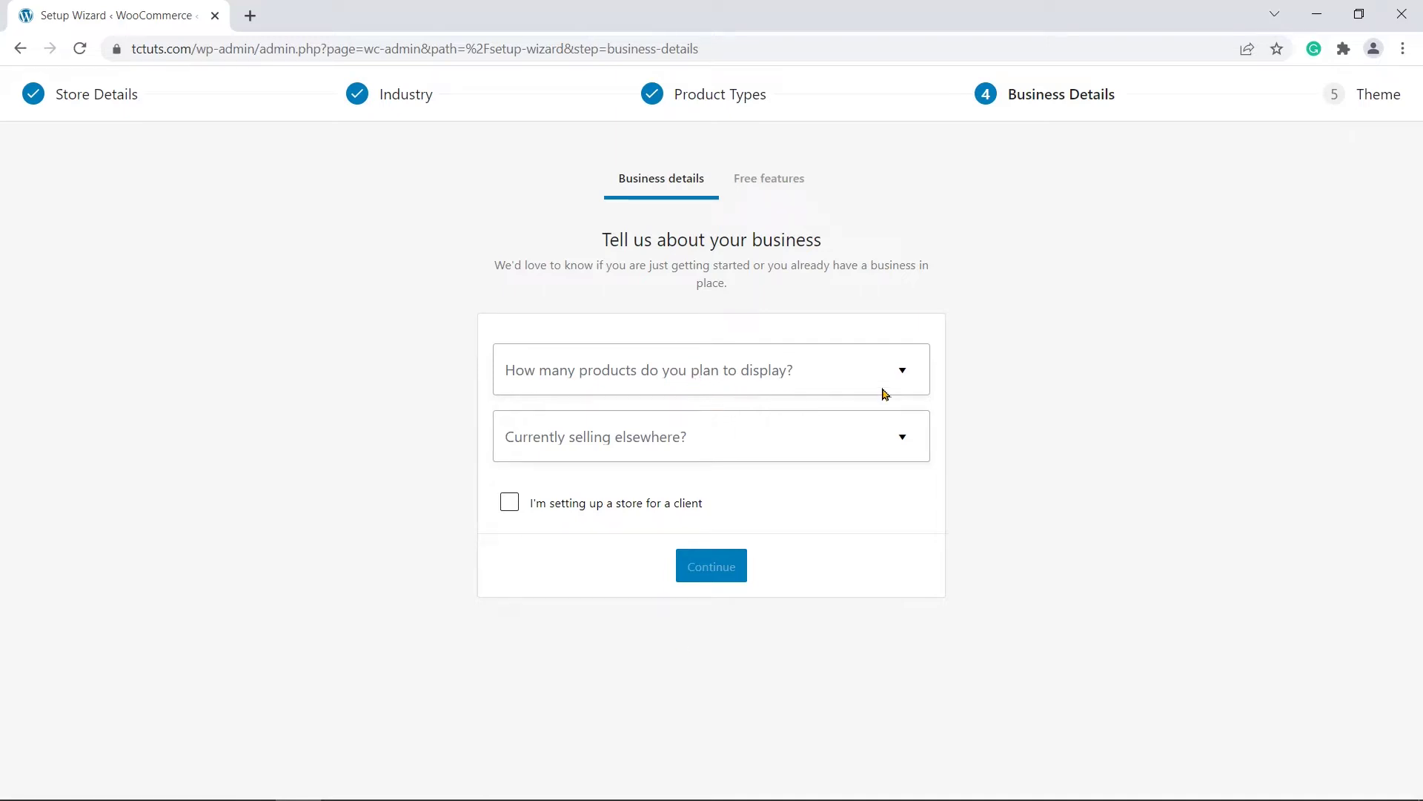
Answer no products yet and not selling elsewhere, then install the recommended free plugins
{"action": "left_click", "coordinate": [849, 385]}
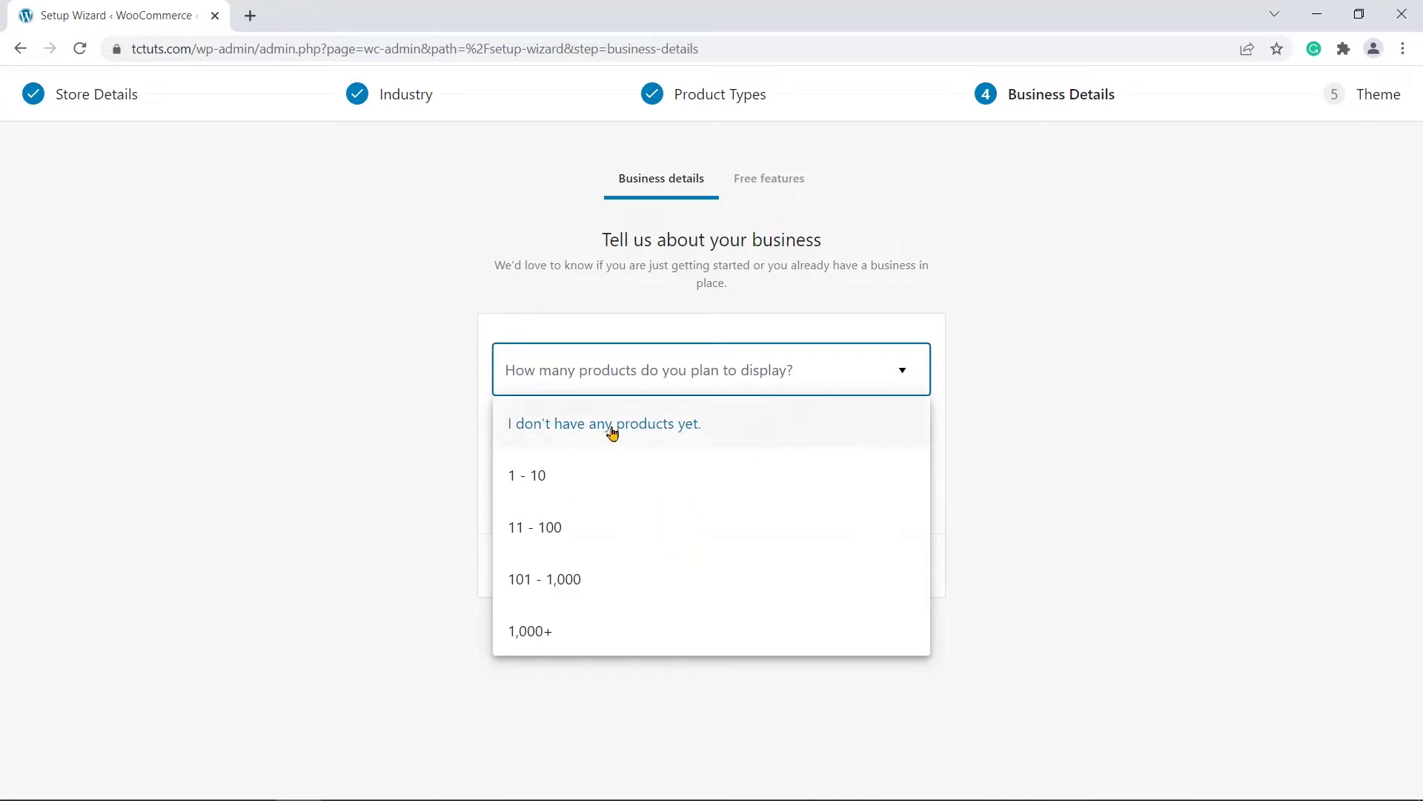
{"action": "left_click", "coordinate": [732, 436]}
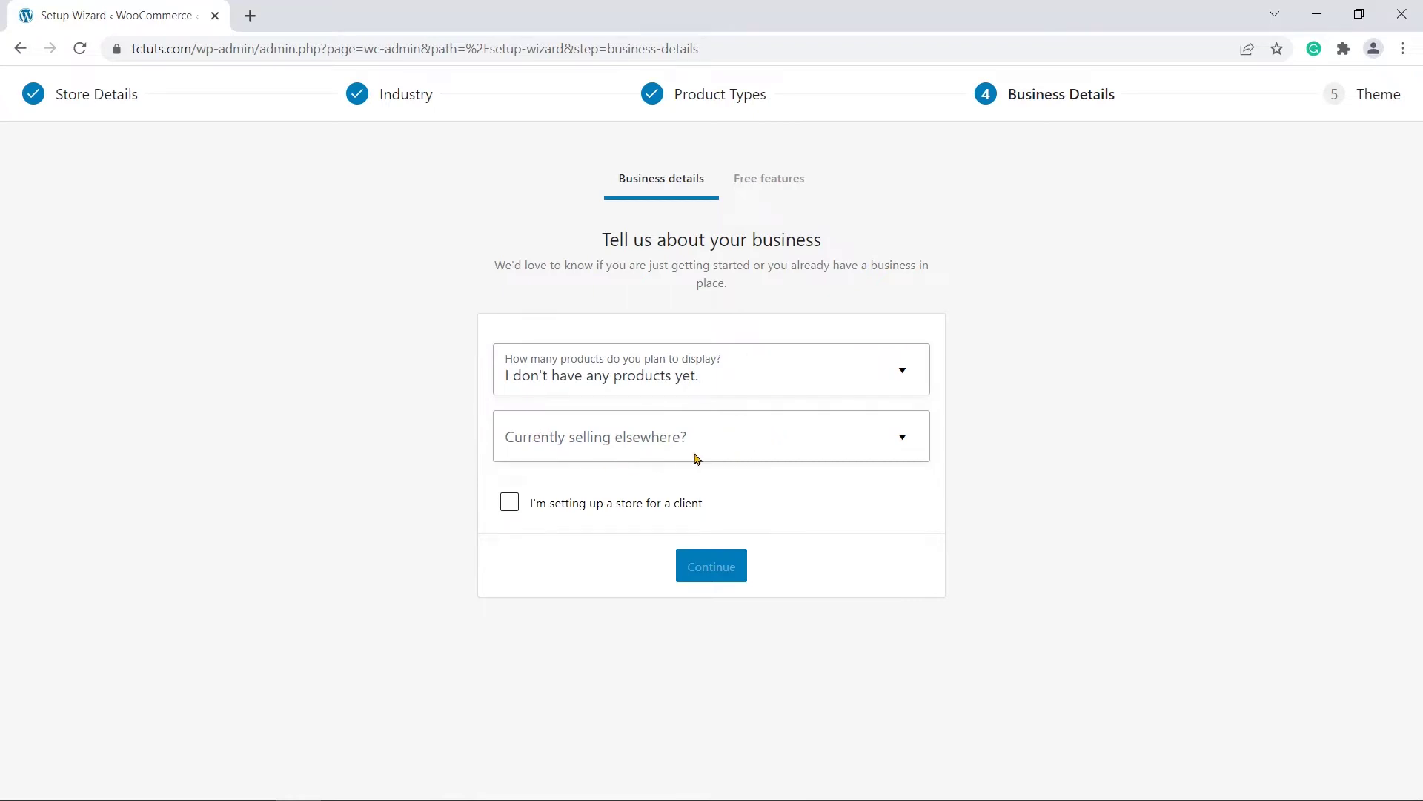
{"action": "left_click", "coordinate": [749, 454]}
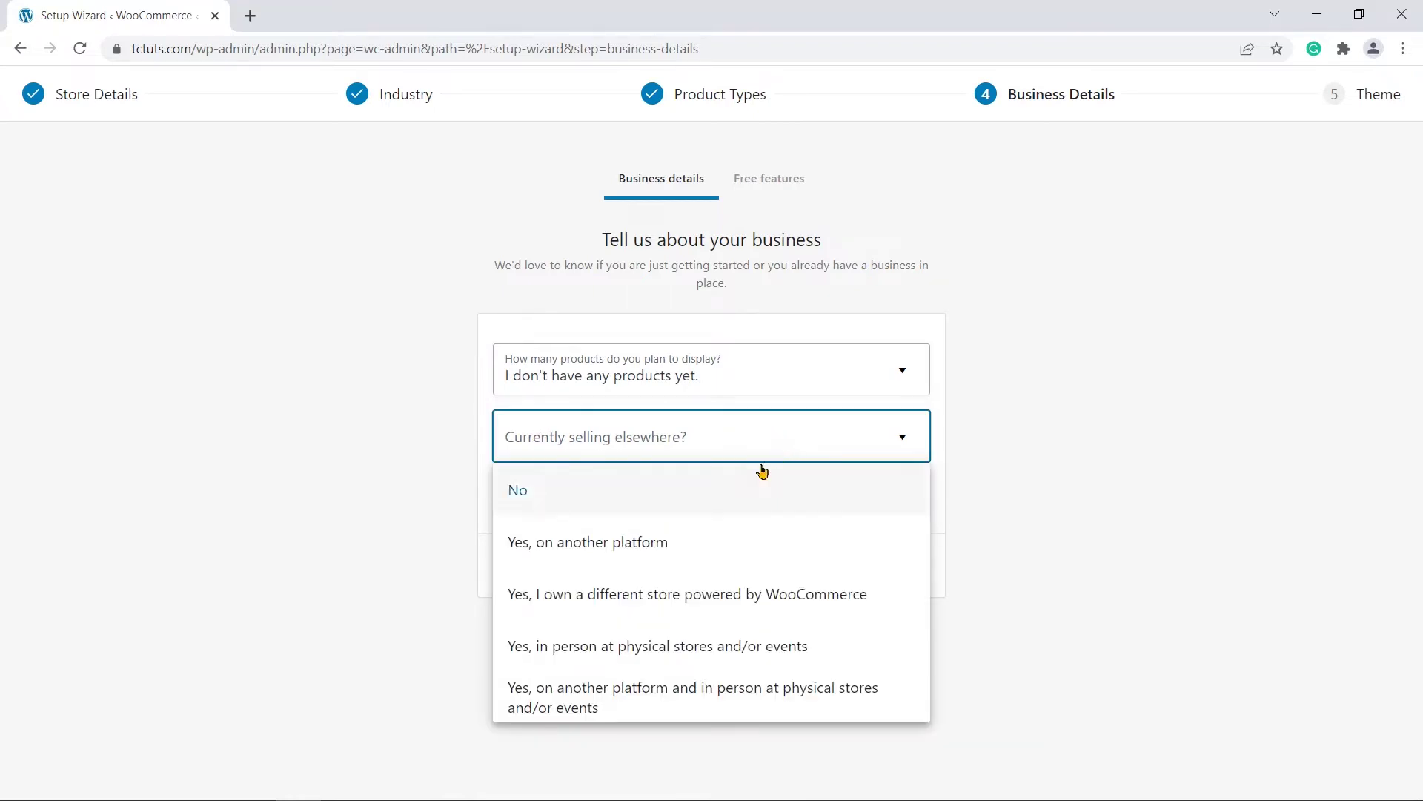
{"action": "left_click", "coordinate": [746, 490]}
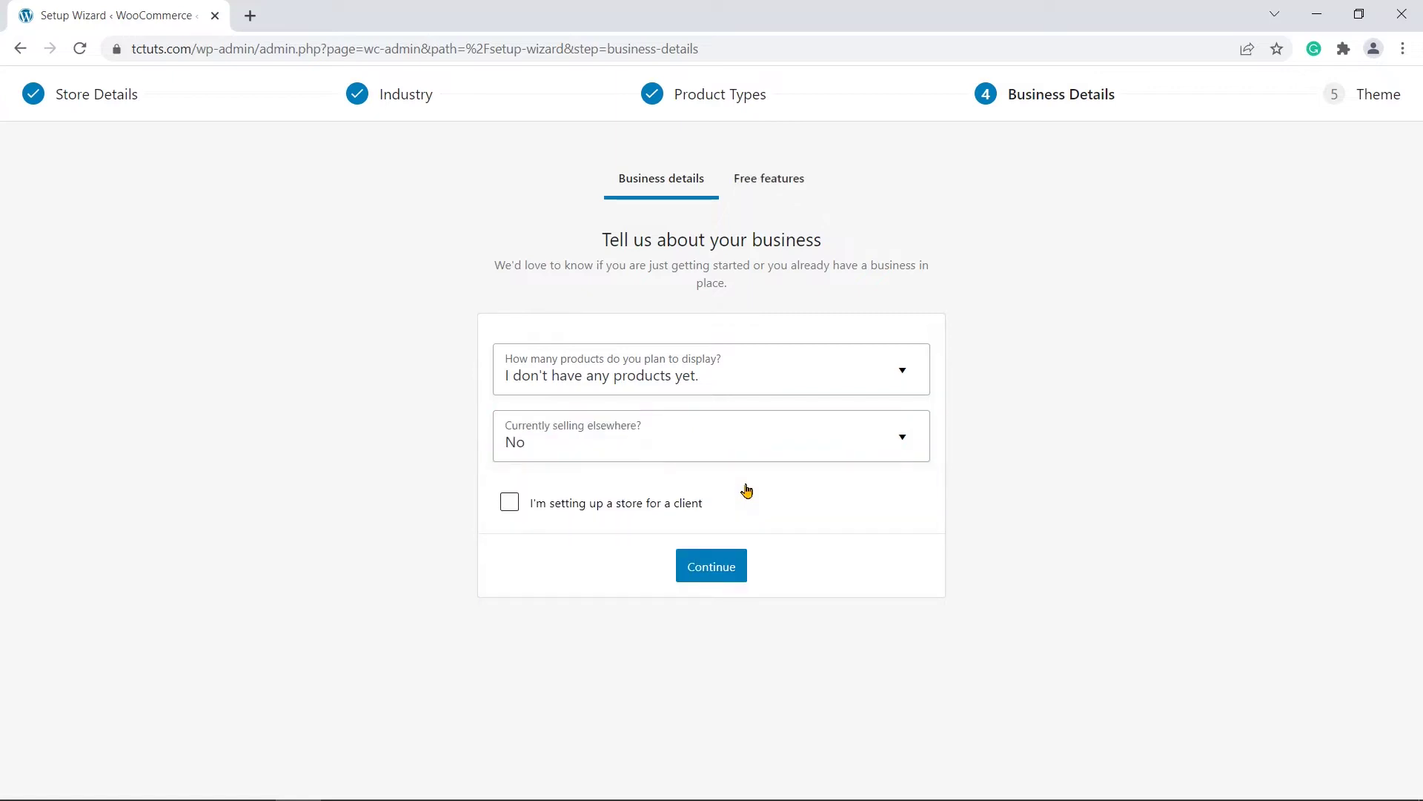
{"action": "left_click", "coordinate": [725, 568]}
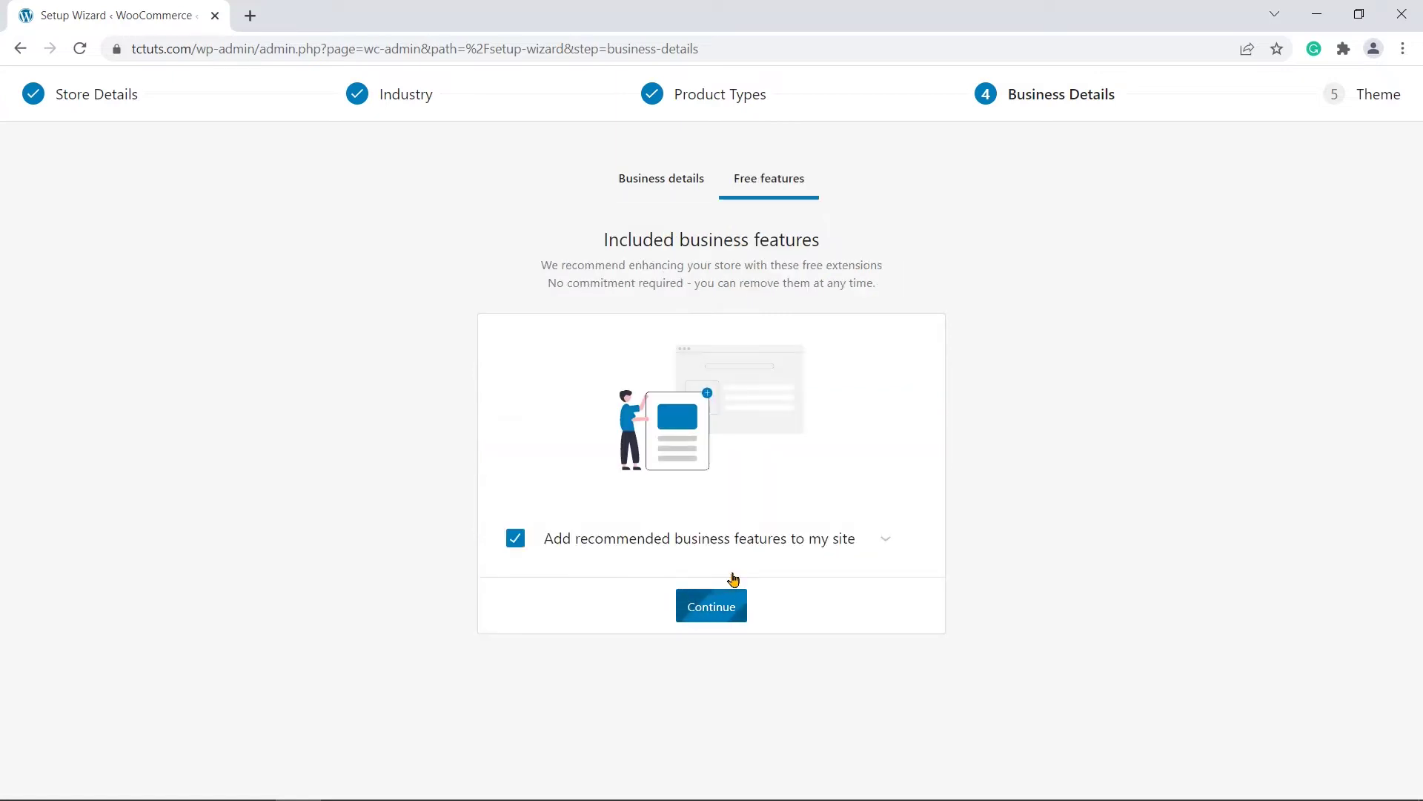
{"action": "left_click", "coordinate": [726, 622]}
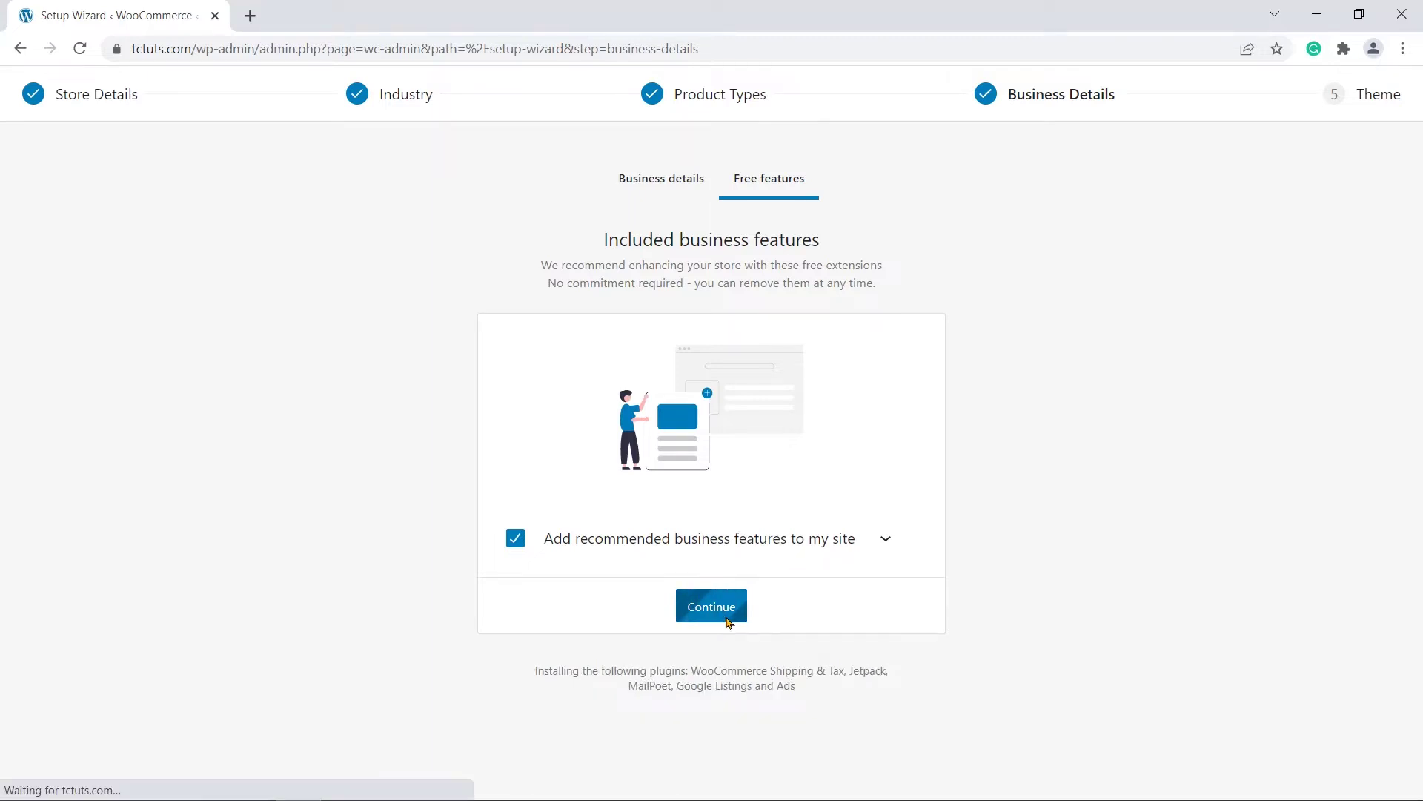
Browse the themes under the Paid and Free filters, then skip the theme step
{"action": "left_click_drag", "start_coordinate": [636, 169], "coordinate": [776, 168]}
{"action": "scroll", "coordinate": [1196, 227], "scroll_direction": "down", "scroll_amount": 1}
{"action": "scroll", "coordinate": [1196, 227], "scroll_direction": "down", "scroll_amount": 15}
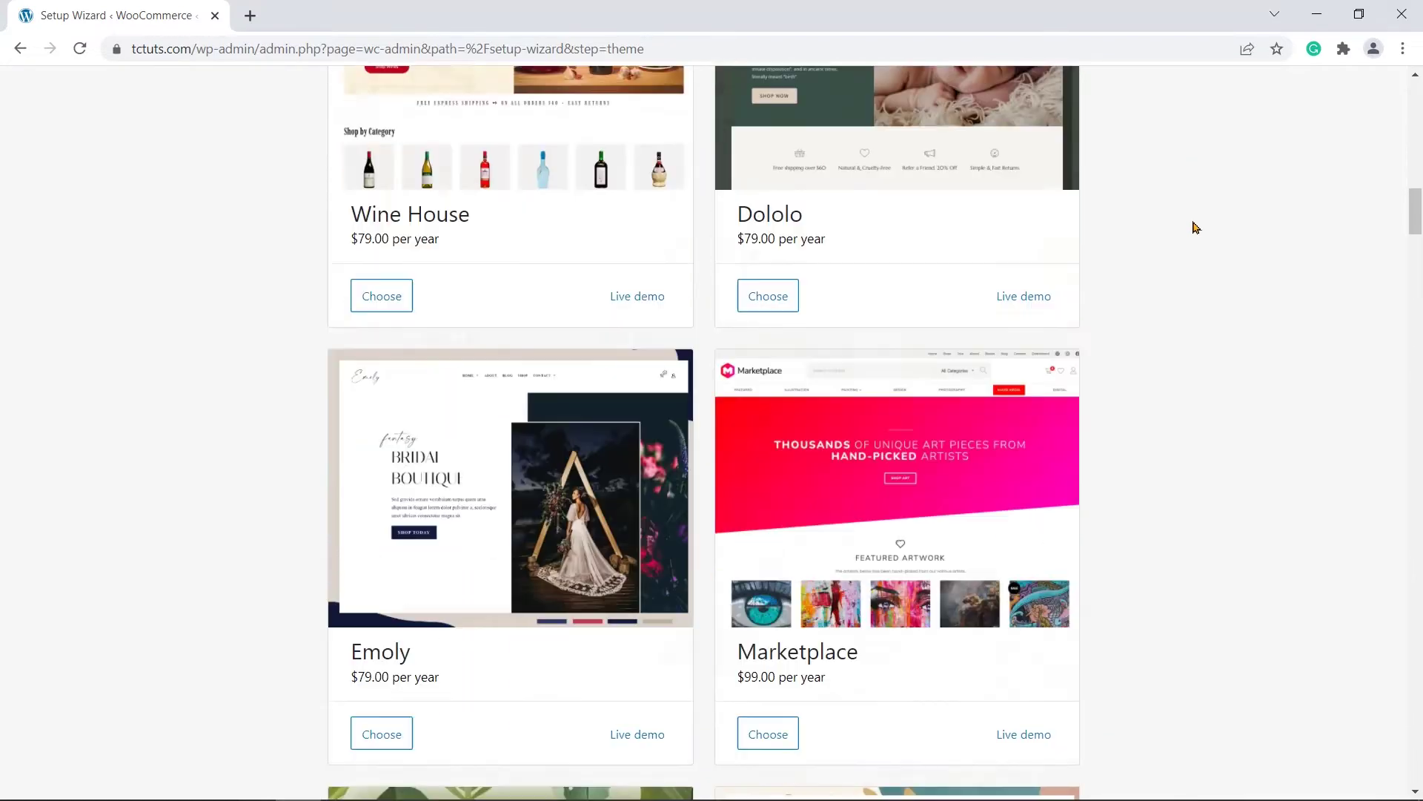
{"action": "scroll", "coordinate": [1196, 227], "scroll_direction": "up", "scroll_amount": 7}
{"action": "left_click_drag", "start_coordinate": [1416, 177], "coordinate": [1376, 771]}
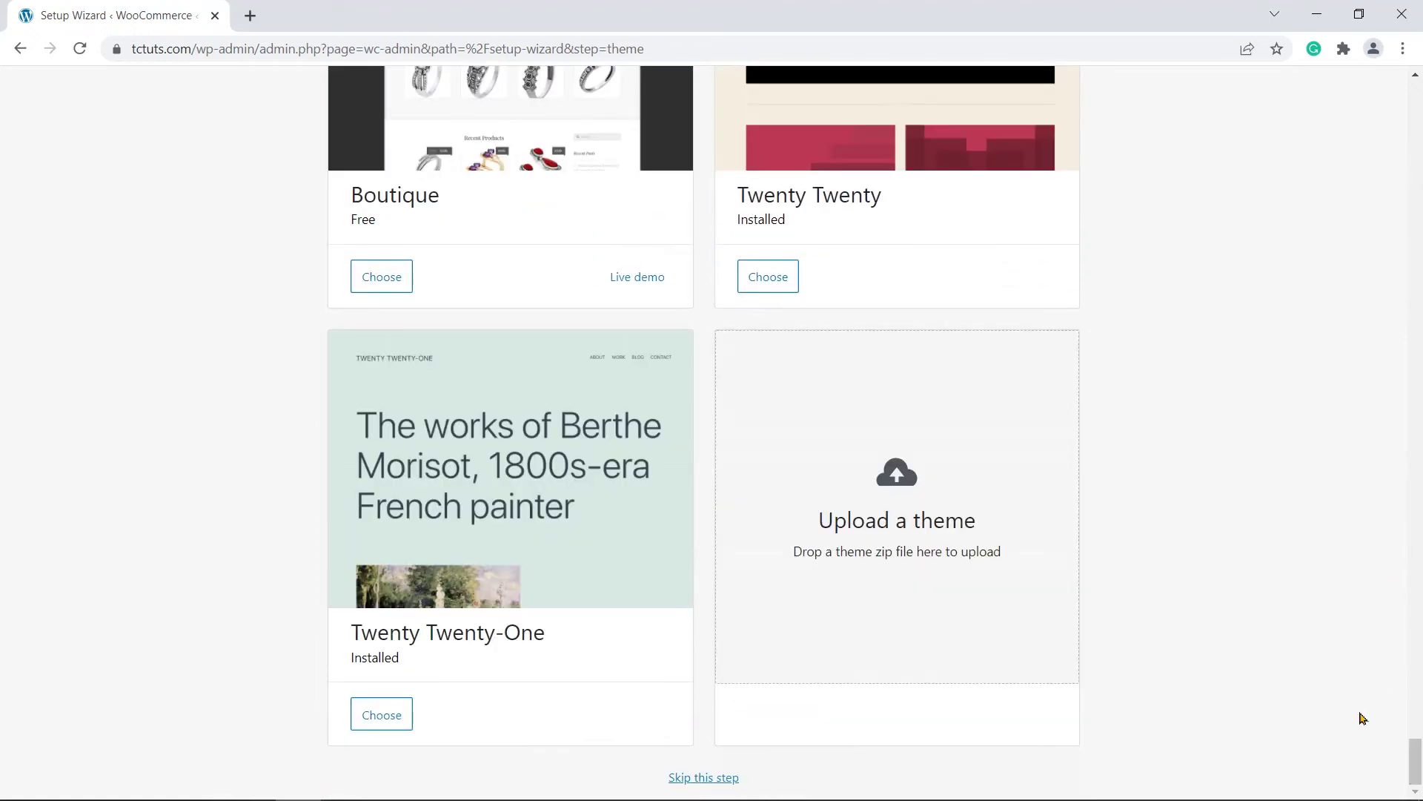
{"action": "scroll", "coordinate": [1363, 717], "scroll_direction": "up", "scroll_amount": 20}
{"action": "left_click_drag", "start_coordinate": [1421, 589], "coordinate": [1367, 186]}
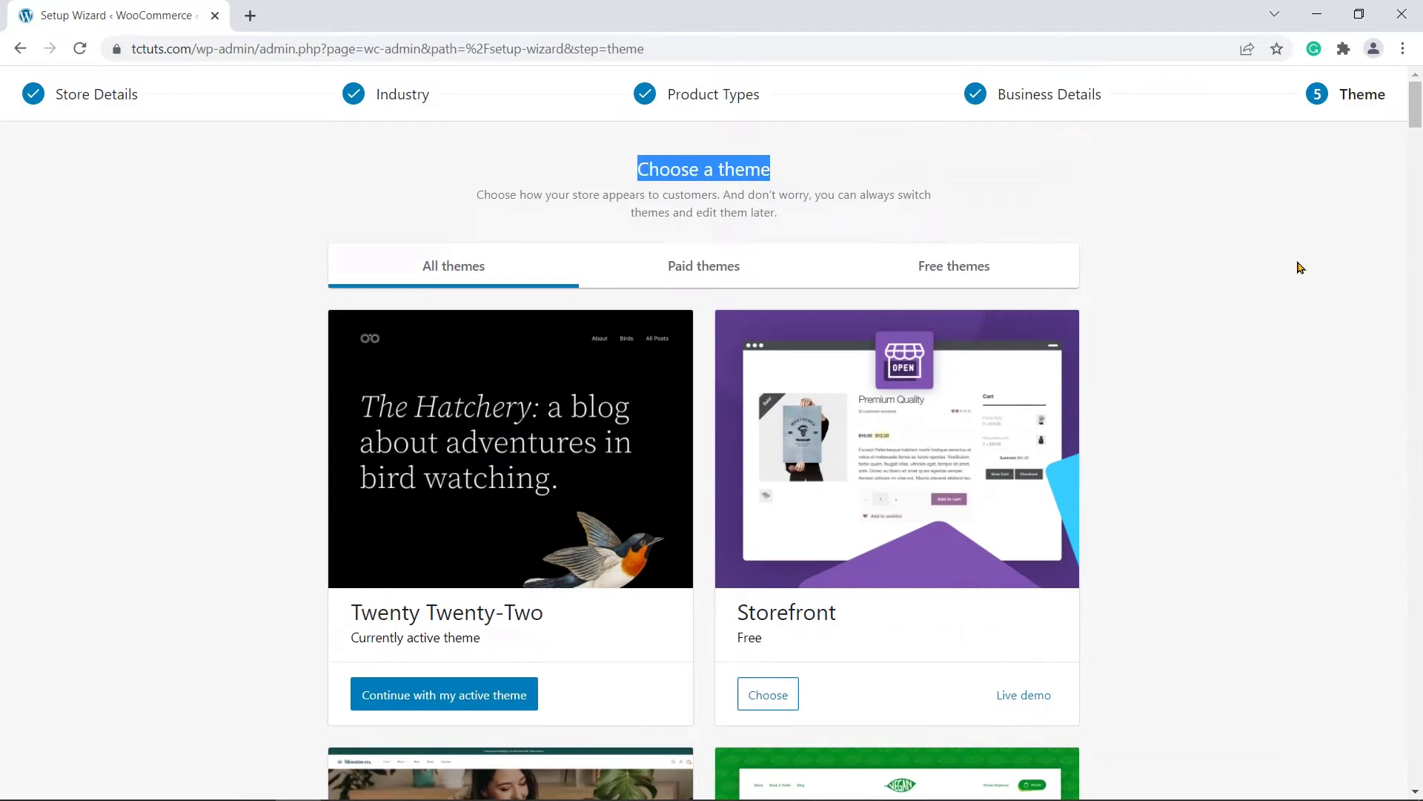
{"action": "left_click", "coordinate": [721, 268]}
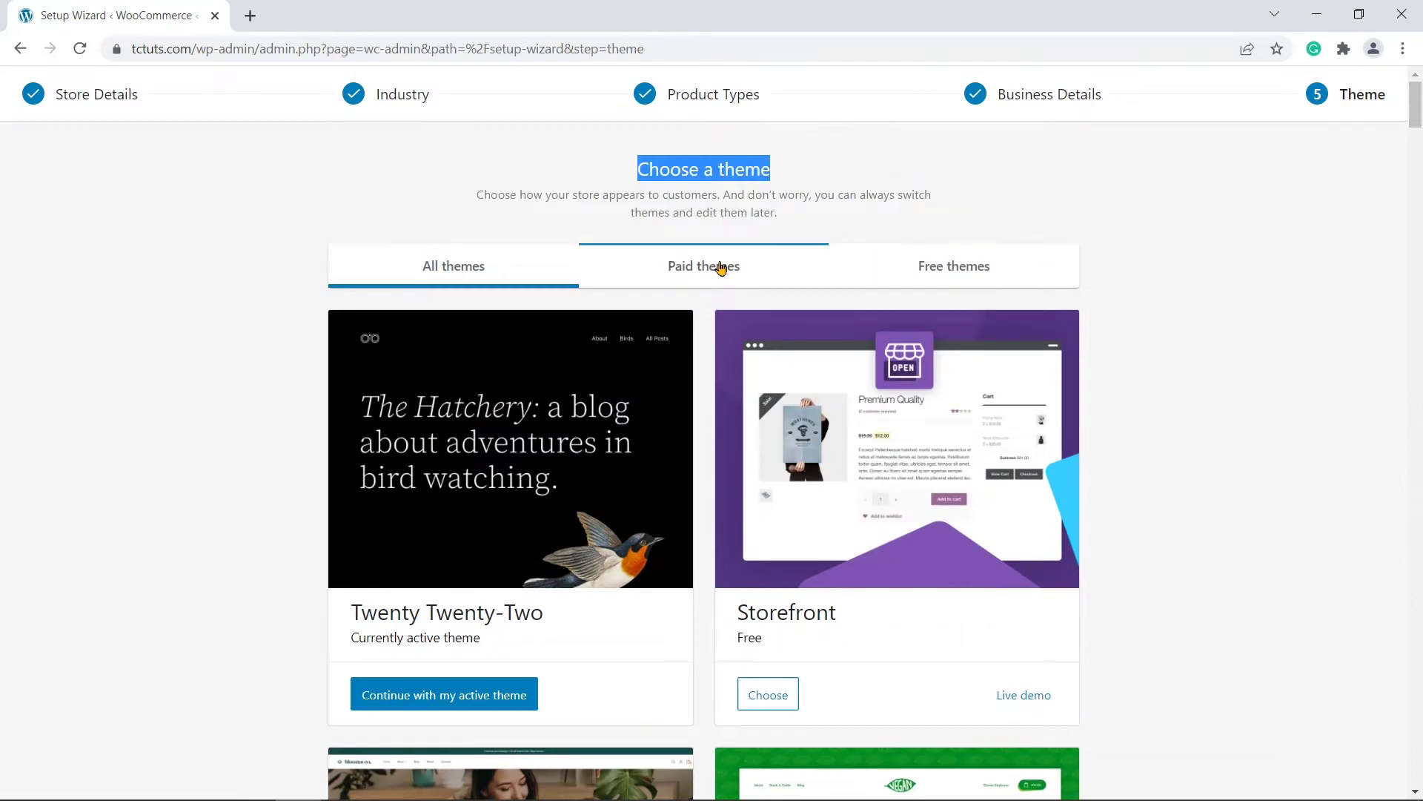
{"action": "left_click", "coordinate": [974, 278]}
{"action": "scroll", "coordinate": [1143, 668], "scroll_direction": "down", "scroll_amount": 15}
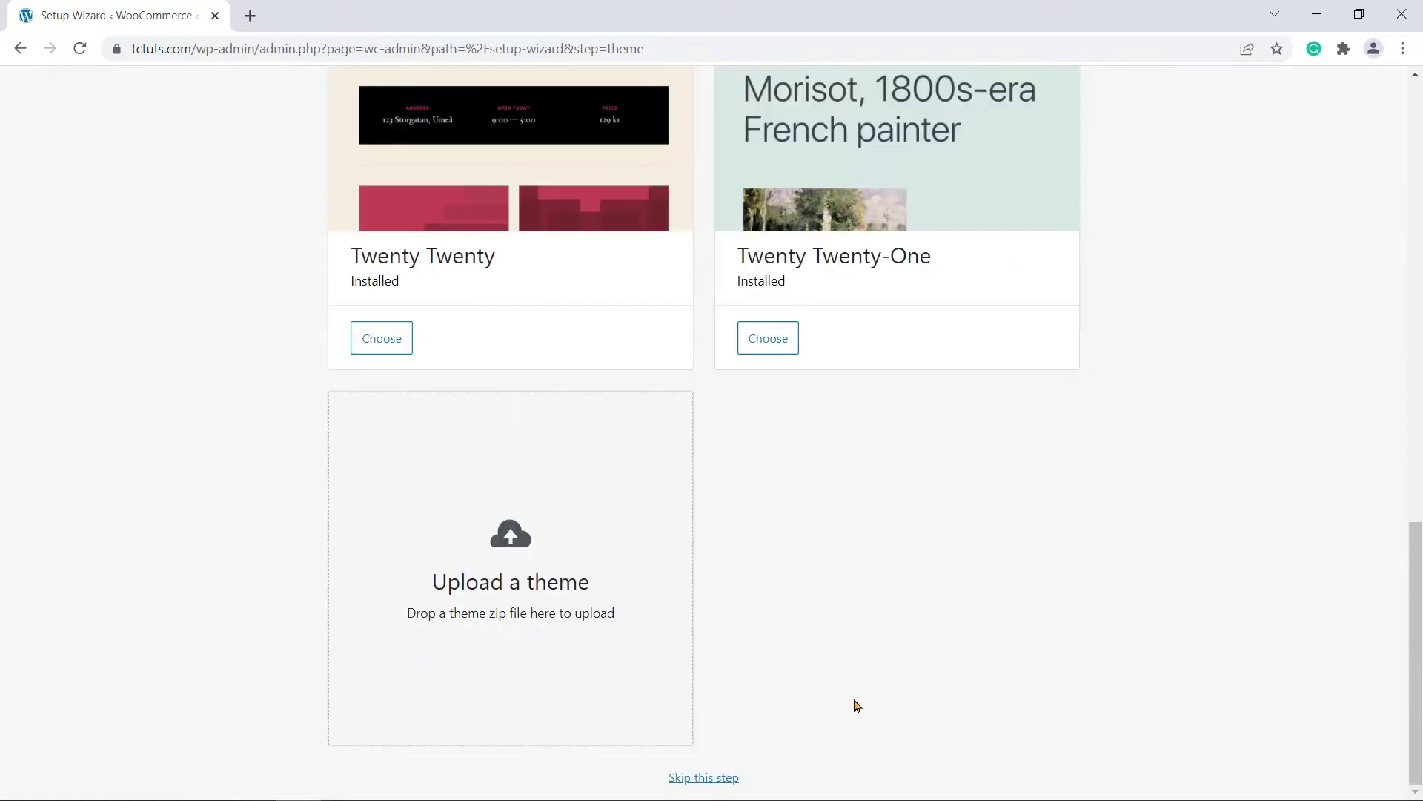
{"action": "left_click", "coordinate": [713, 779]}
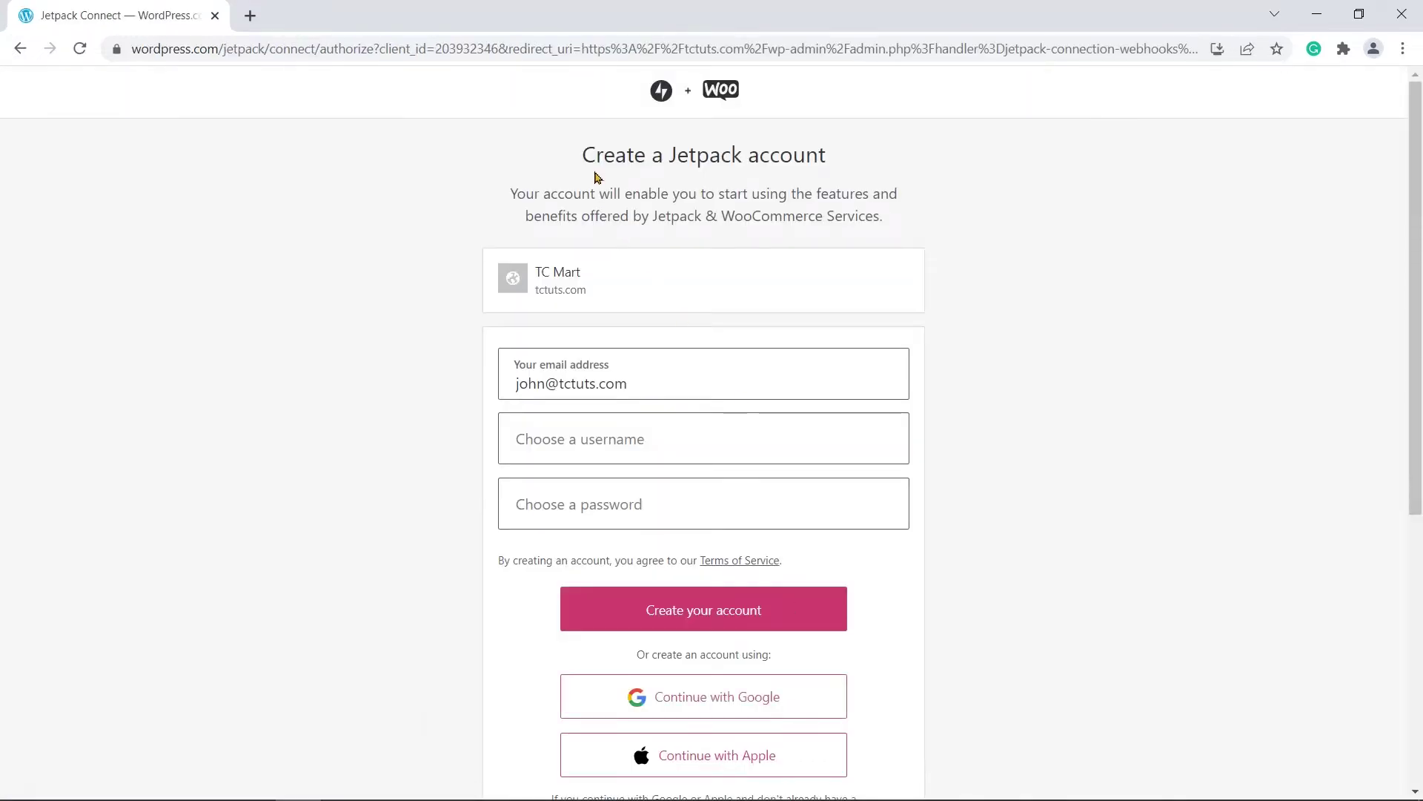
Abandon the Jetpack sign-up by going to tctuts.com/wp-admin in the address bar
{"action": "left_click_drag", "start_coordinate": [582, 153], "coordinate": [877, 155]}
{"action": "scroll", "coordinate": [1014, 311], "scroll_direction": "down", "scroll_amount": 6}
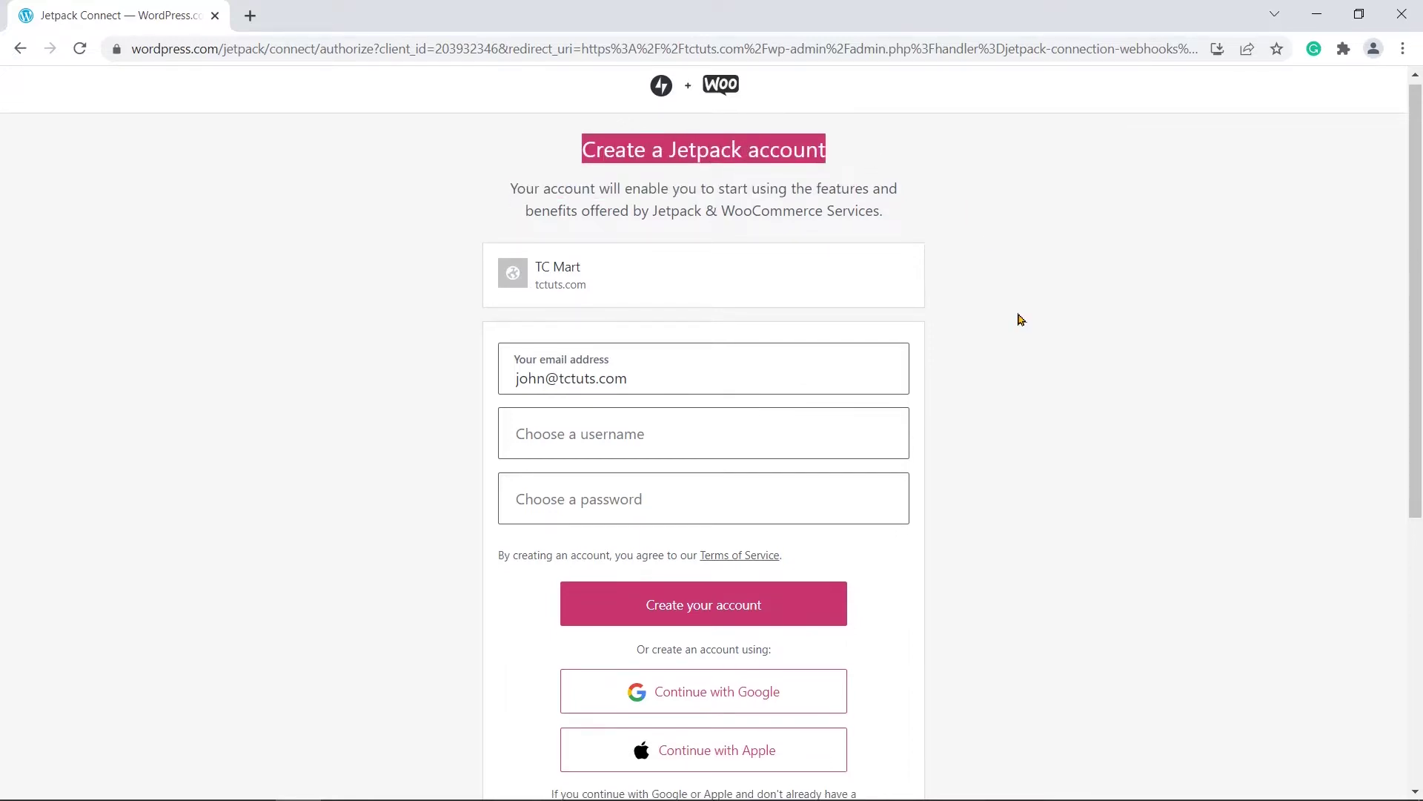
{"action": "scroll", "coordinate": [1016, 317], "scroll_direction": "up", "scroll_amount": 6}
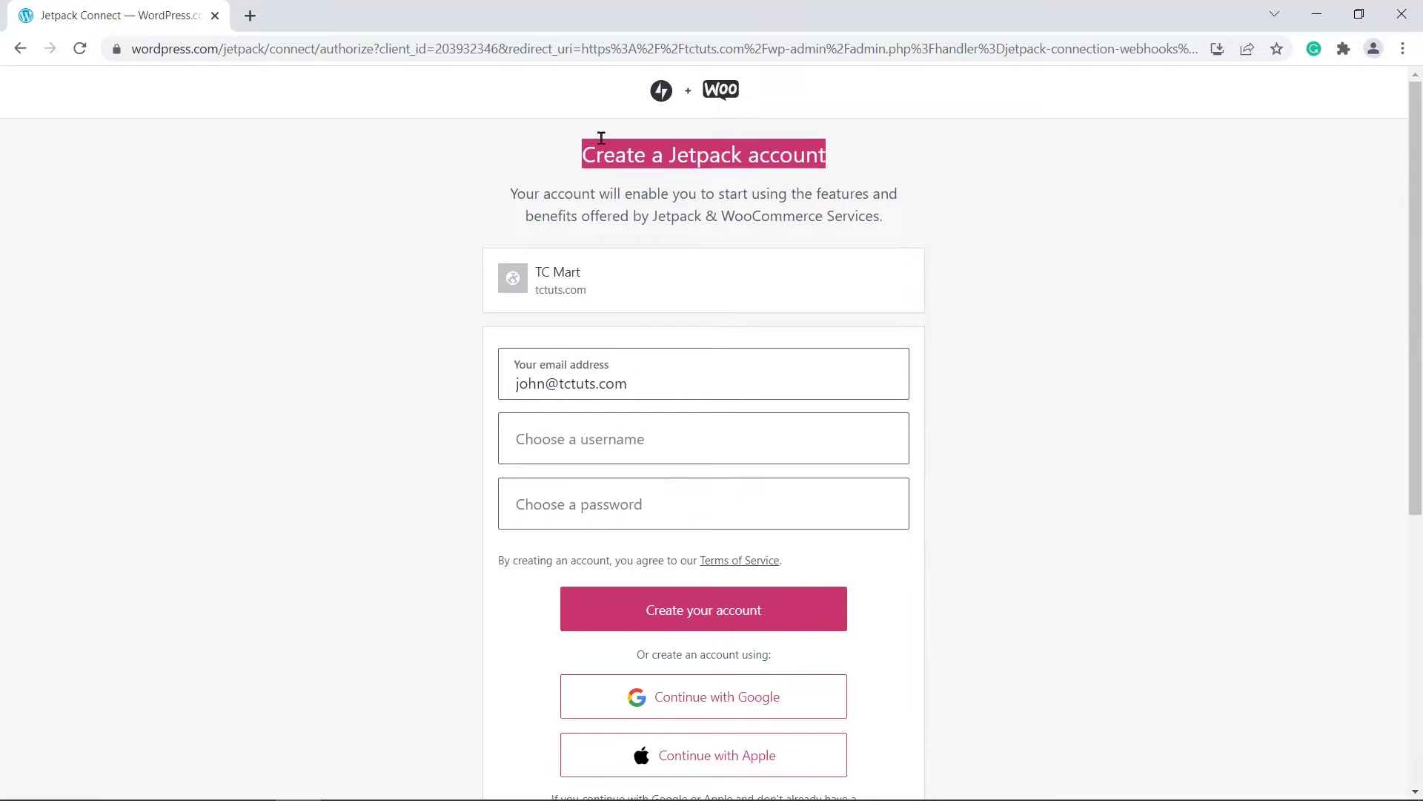
{"action": "left_click_drag", "start_coordinate": [271, 48], "coordinate": [1420, 65]}
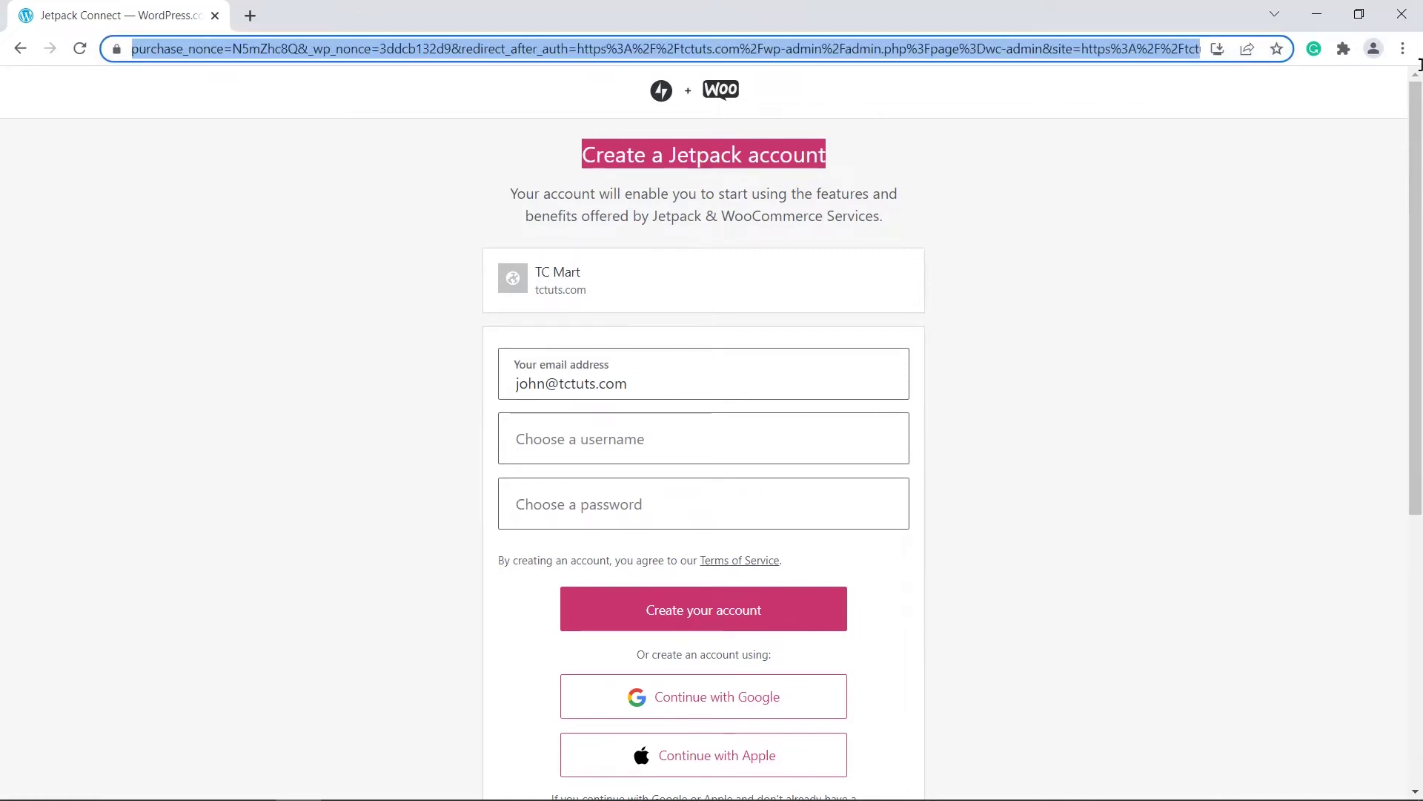
{"action": "key", "text": "Delete"}
{"action": "key", "text": "BackSpace"}
{"action": "key", "text": "BackSpace"}
{"action": "key", "text": "BackSpace"}
{"action": "key", "text": "BackSpace"}
{"action": "key", "text": "BackSpace"}
{"action": "key", "text": "BackSpace"}
{"action": "left_click", "coordinate": [1121, 404]}
{"action": "left_click", "coordinate": [379, 46]}
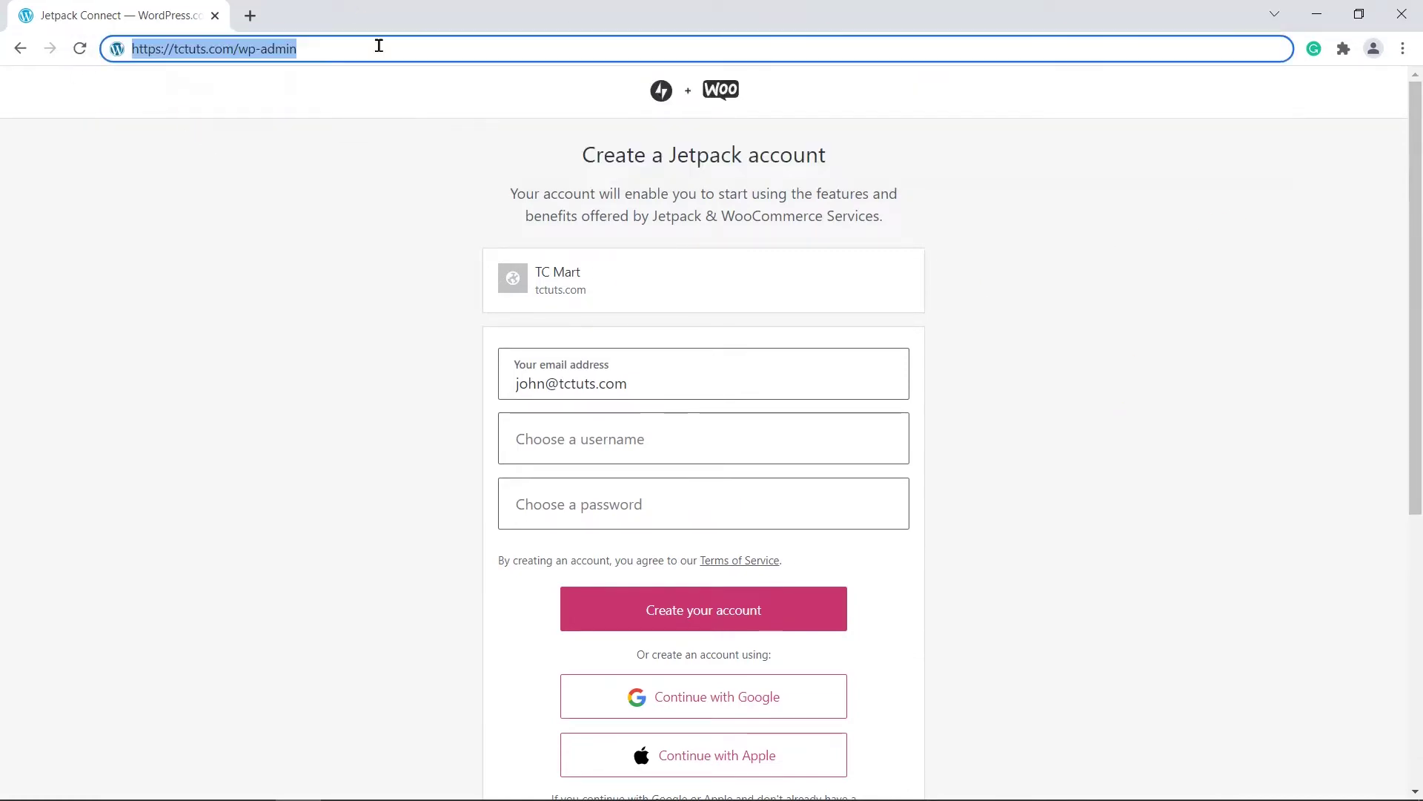
{"action": "key", "text": "Return"}
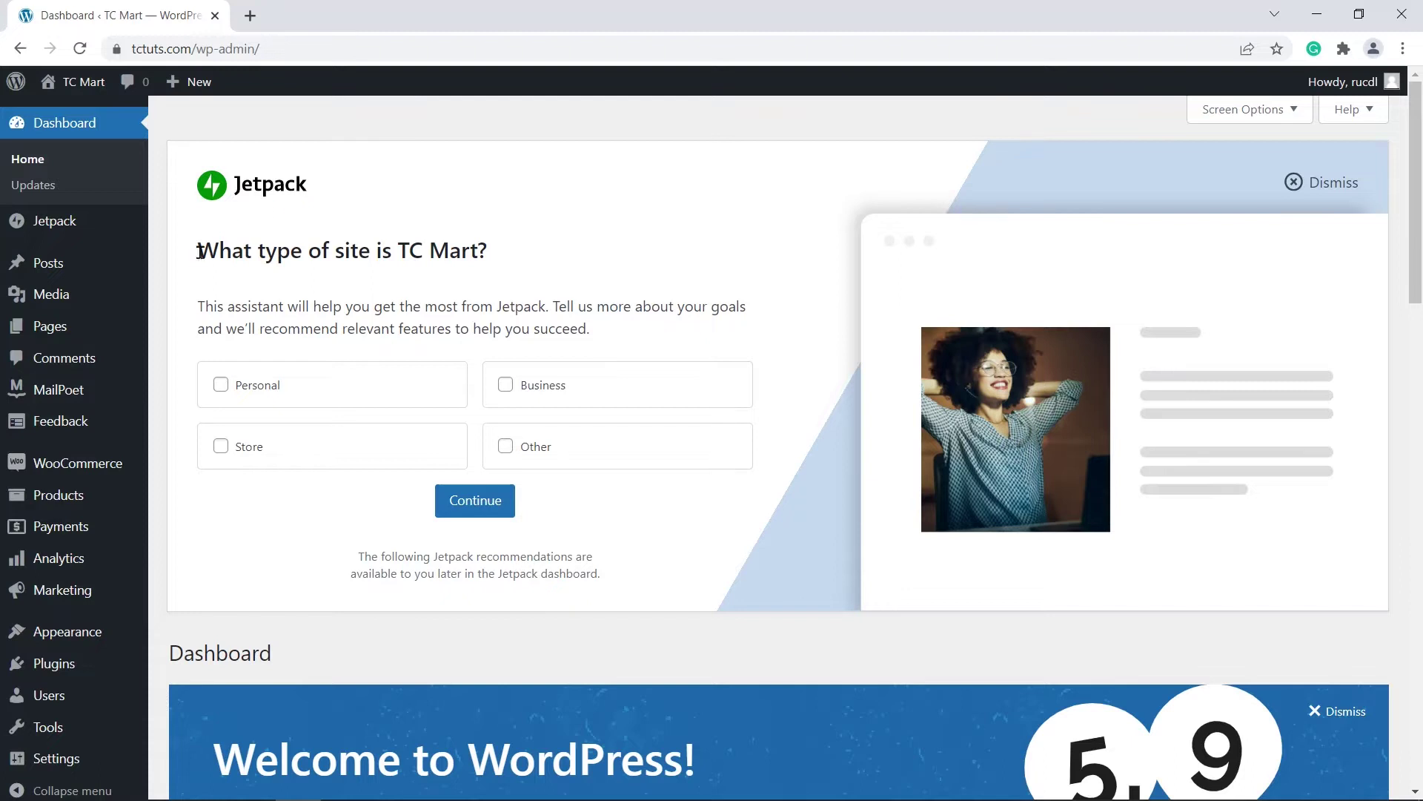
Choose Other as TC Mart's site type and continue into Jetpack
{"action": "left_click_drag", "start_coordinate": [201, 251], "coordinate": [524, 251]}
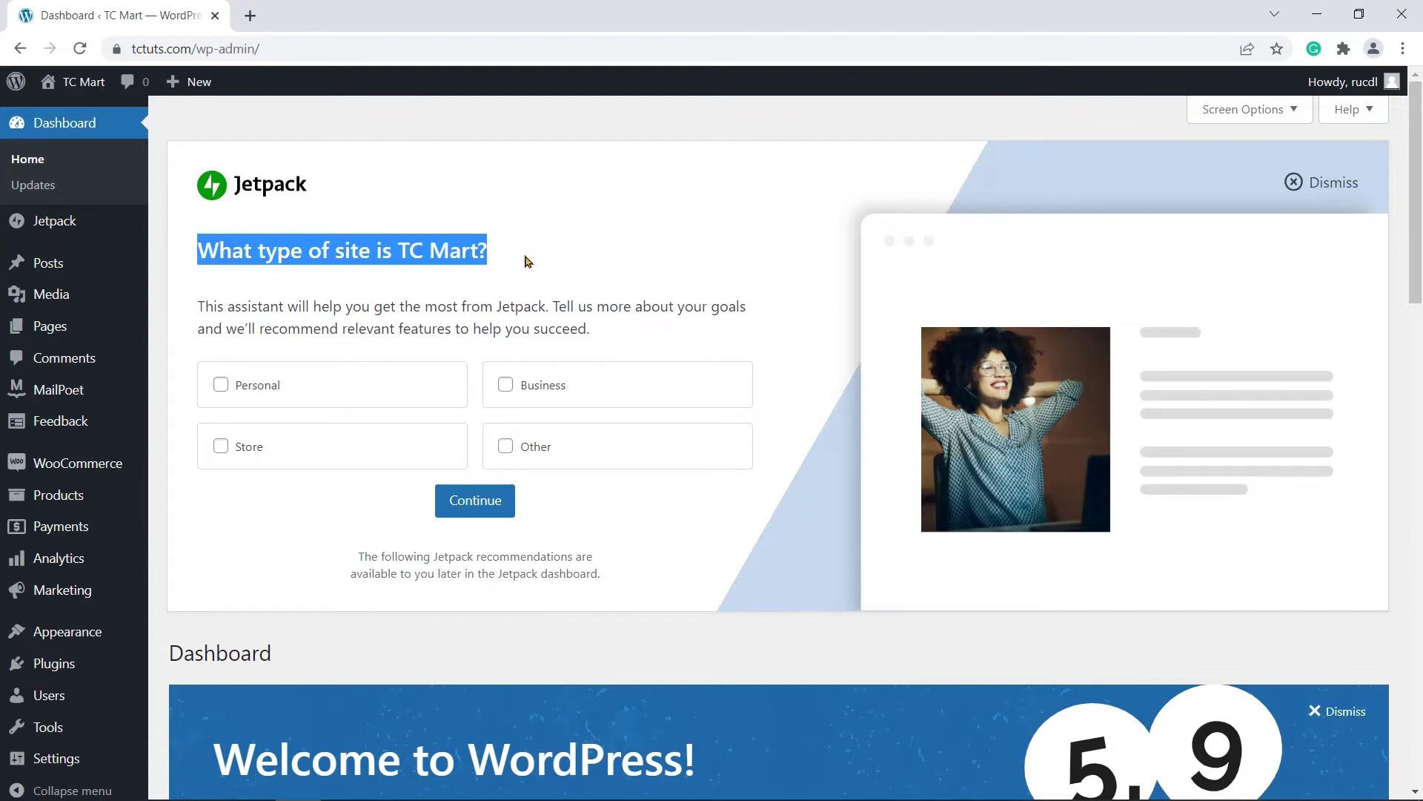
{"action": "left_click", "coordinate": [510, 454]}
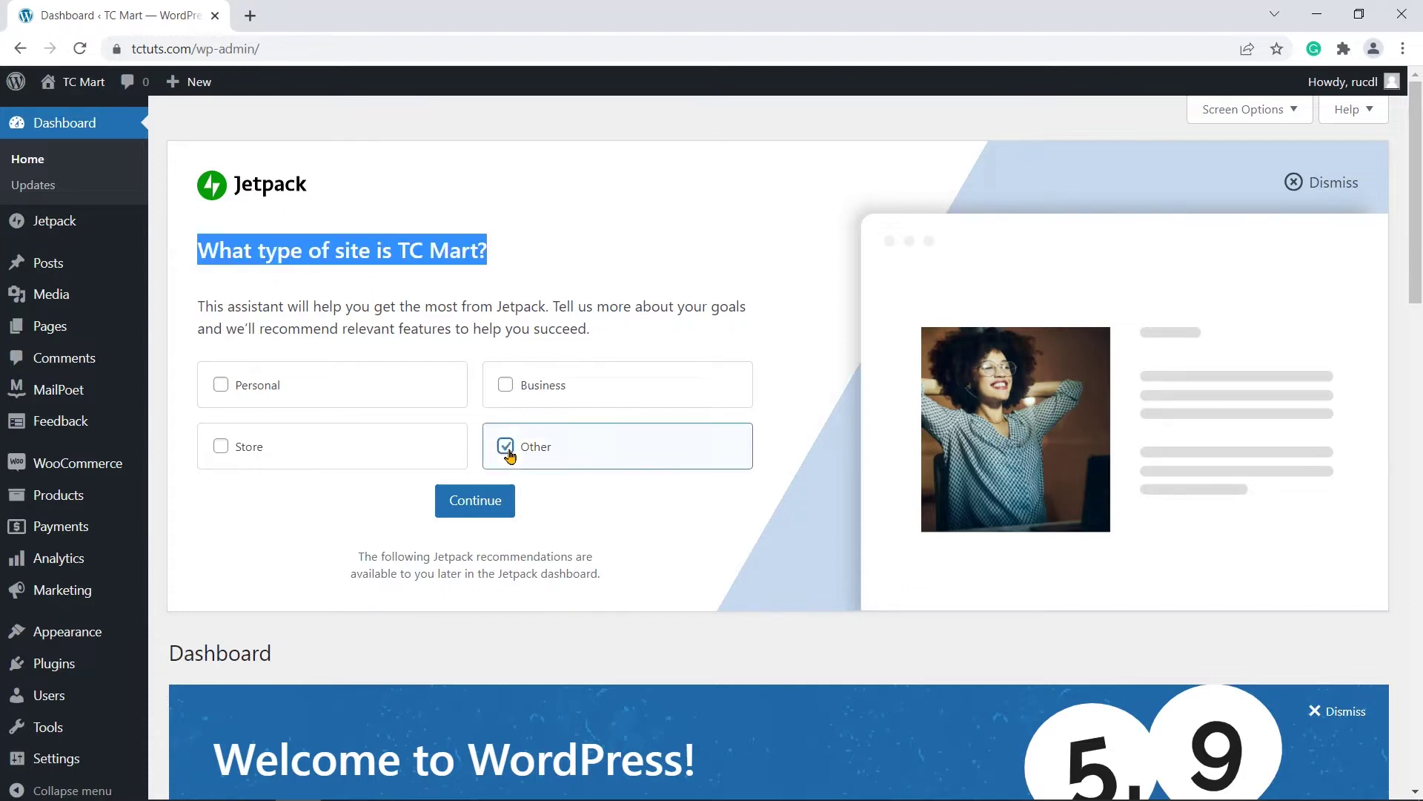
{"action": "left_click", "coordinate": [468, 513]}
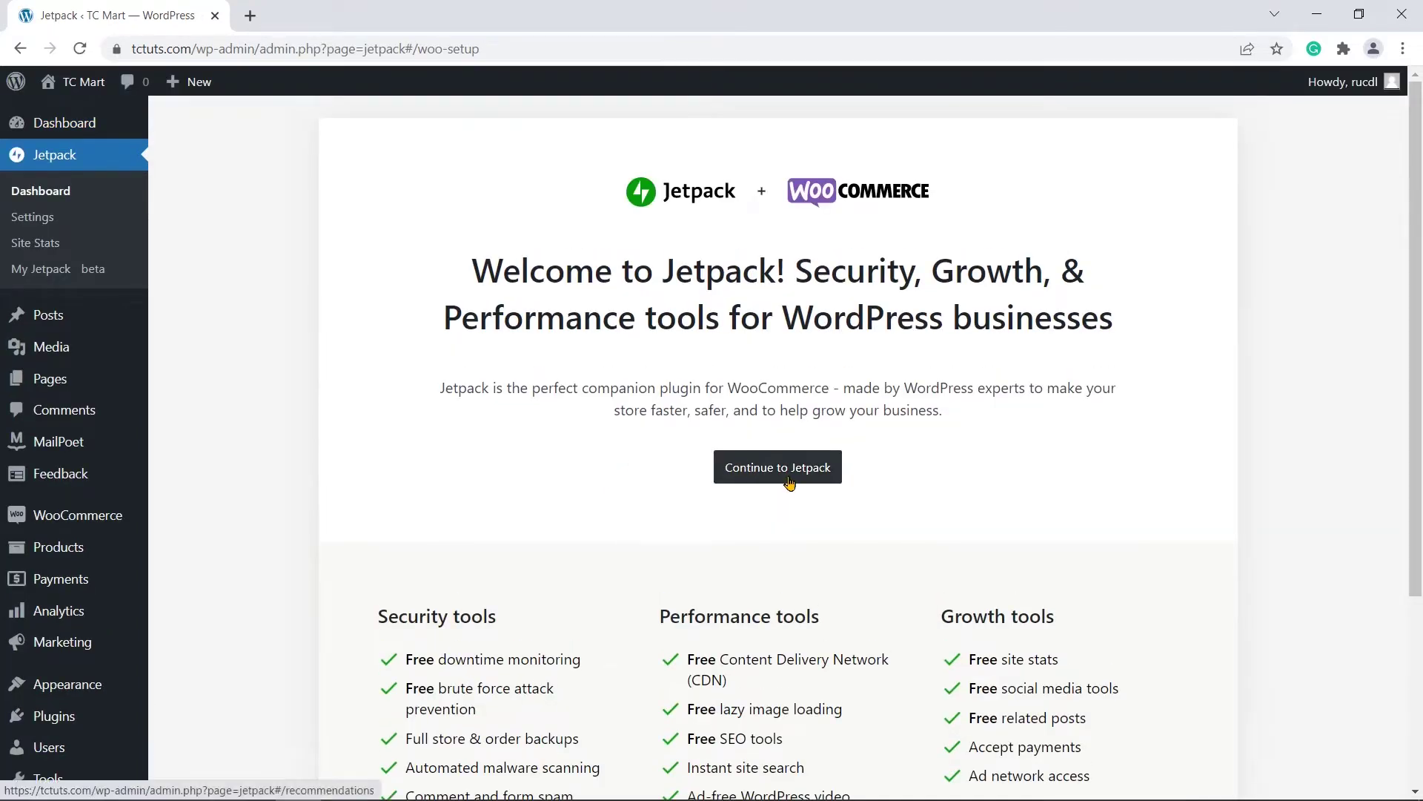
{"action": "left_click", "coordinate": [790, 483]}
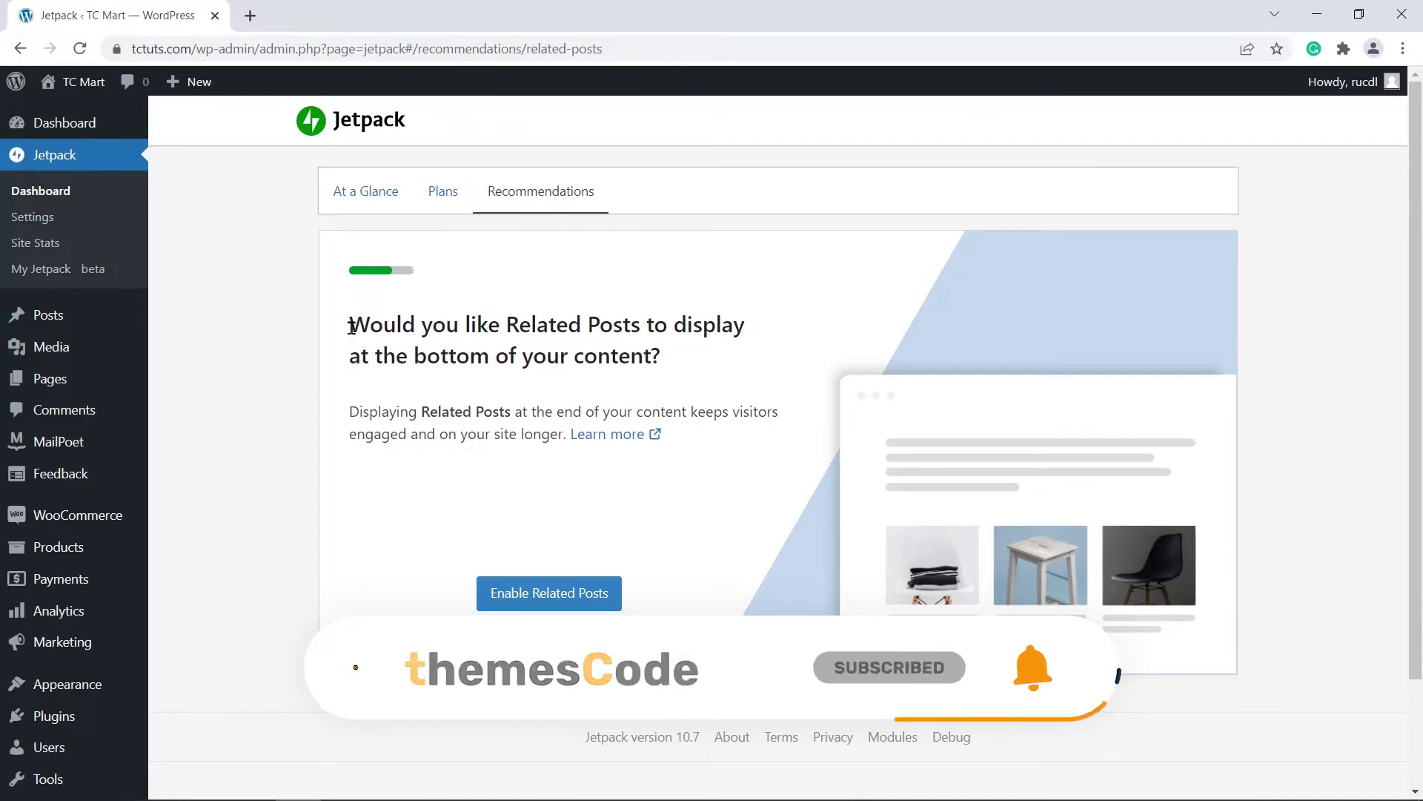
Enable Jetpack's Related Posts and skip the Creative Mail recommendation
{"action": "left_click_drag", "start_coordinate": [351, 327], "coordinate": [673, 378]}
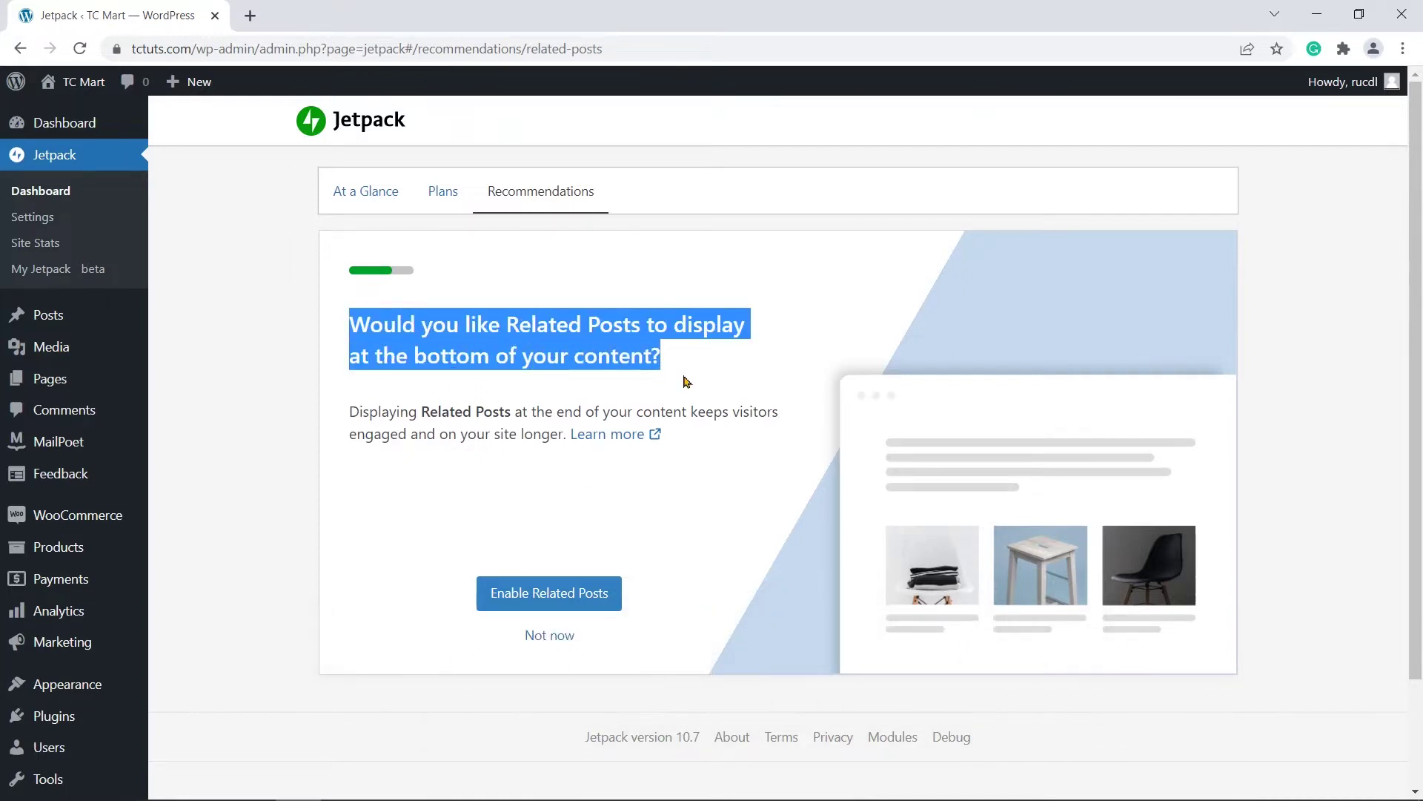
{"action": "left_click", "coordinate": [698, 504]}
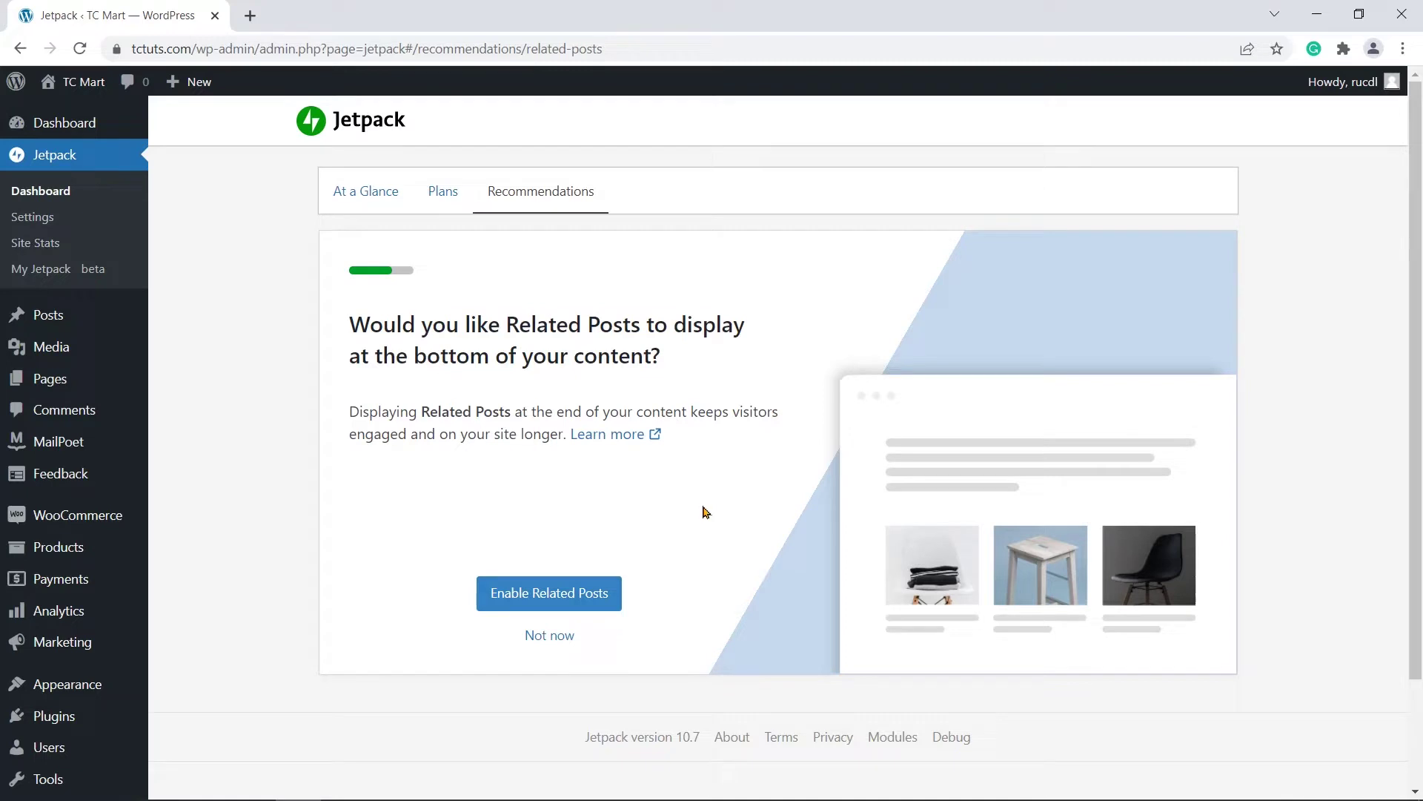
{"action": "left_click", "coordinate": [610, 612]}
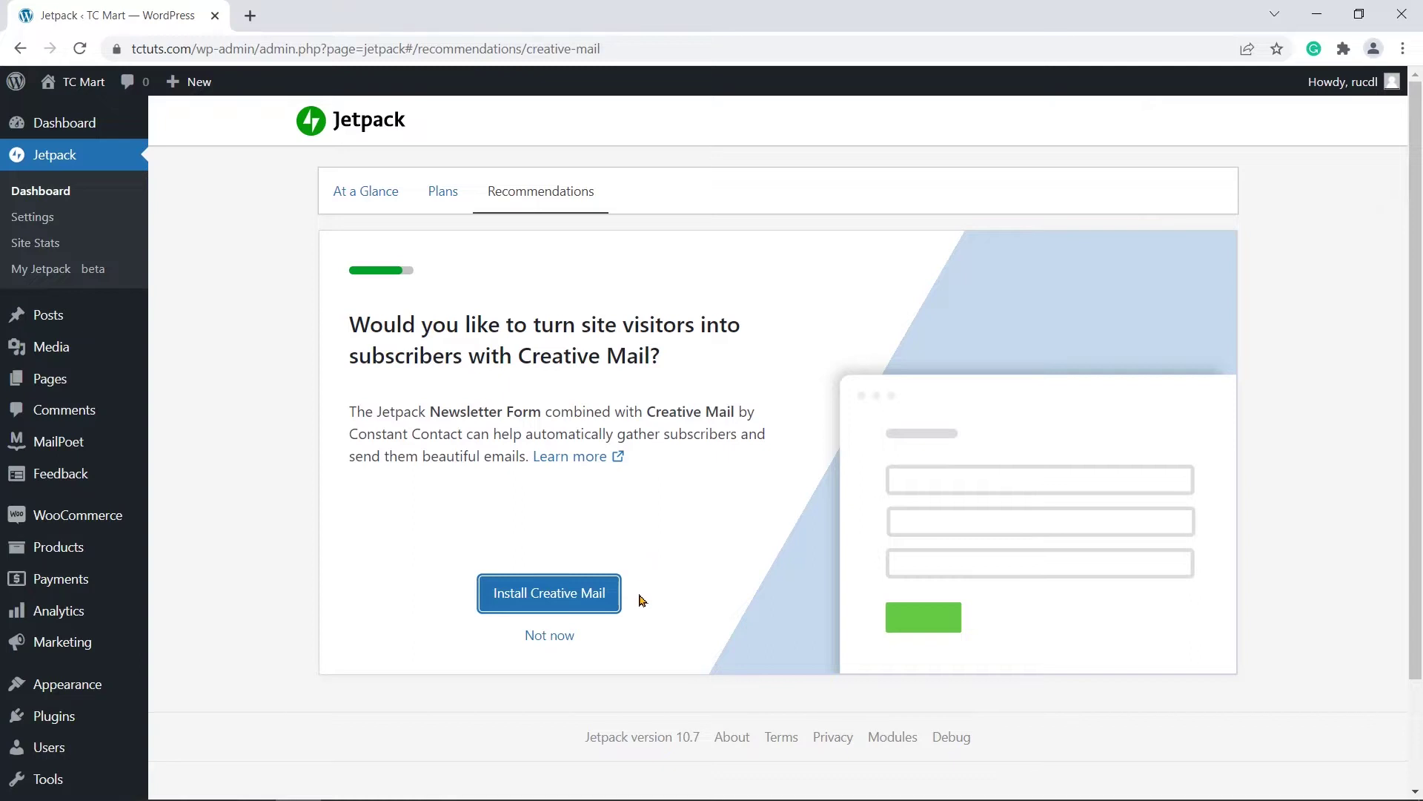
{"action": "left_click", "coordinate": [542, 637]}
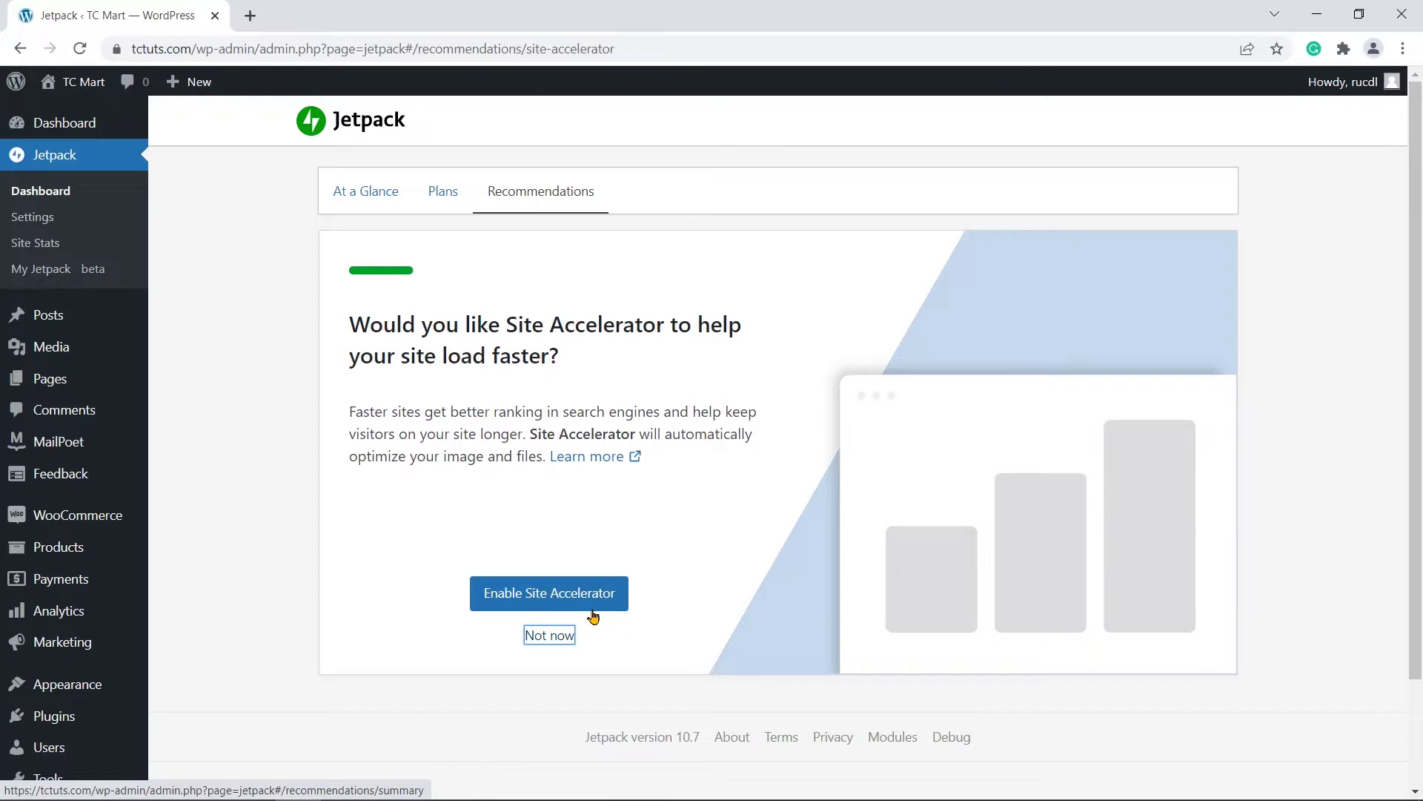
Enable Site Accelerator and review the recommendations summary
{"action": "left_click_drag", "start_coordinate": [350, 323], "coordinate": [570, 370]}
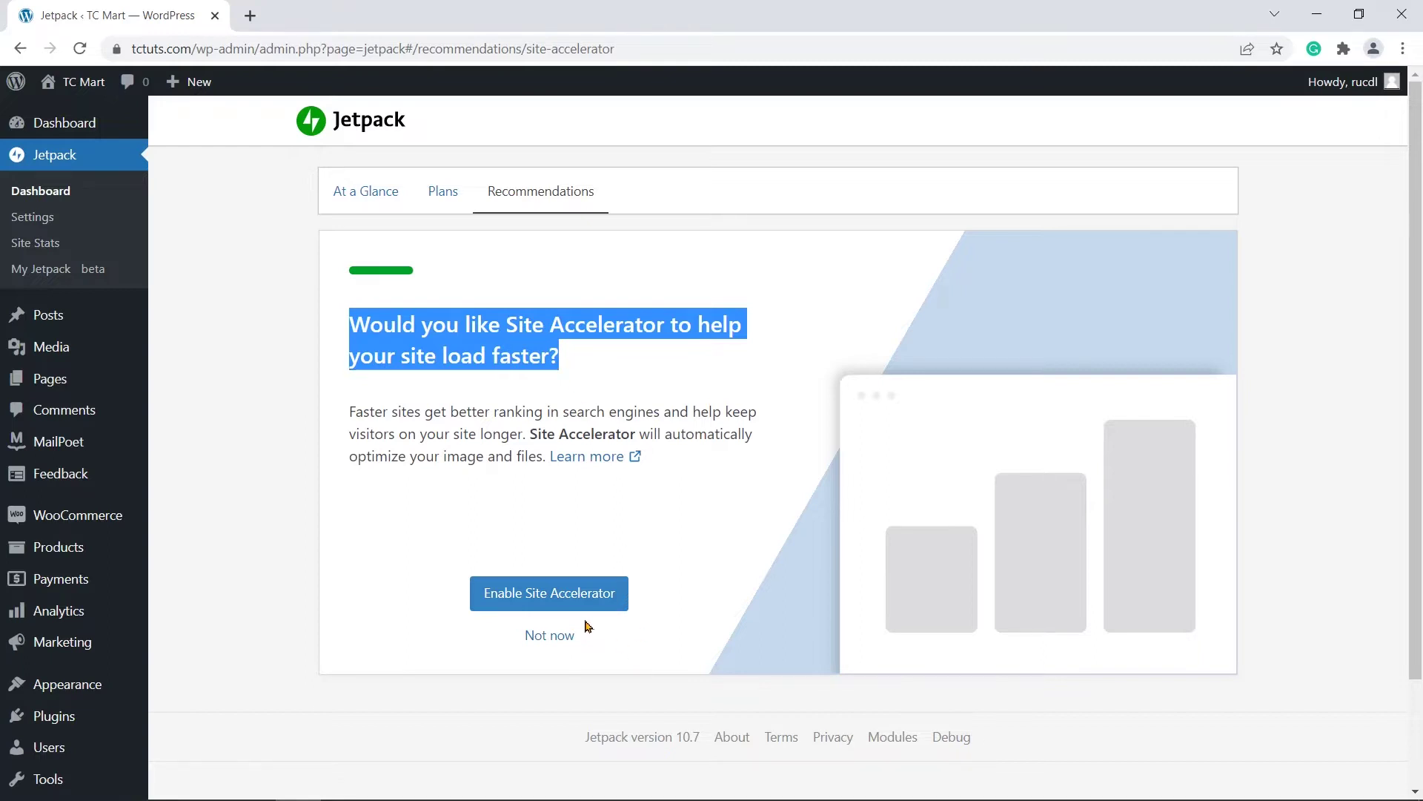
{"action": "left_click", "coordinate": [567, 600]}
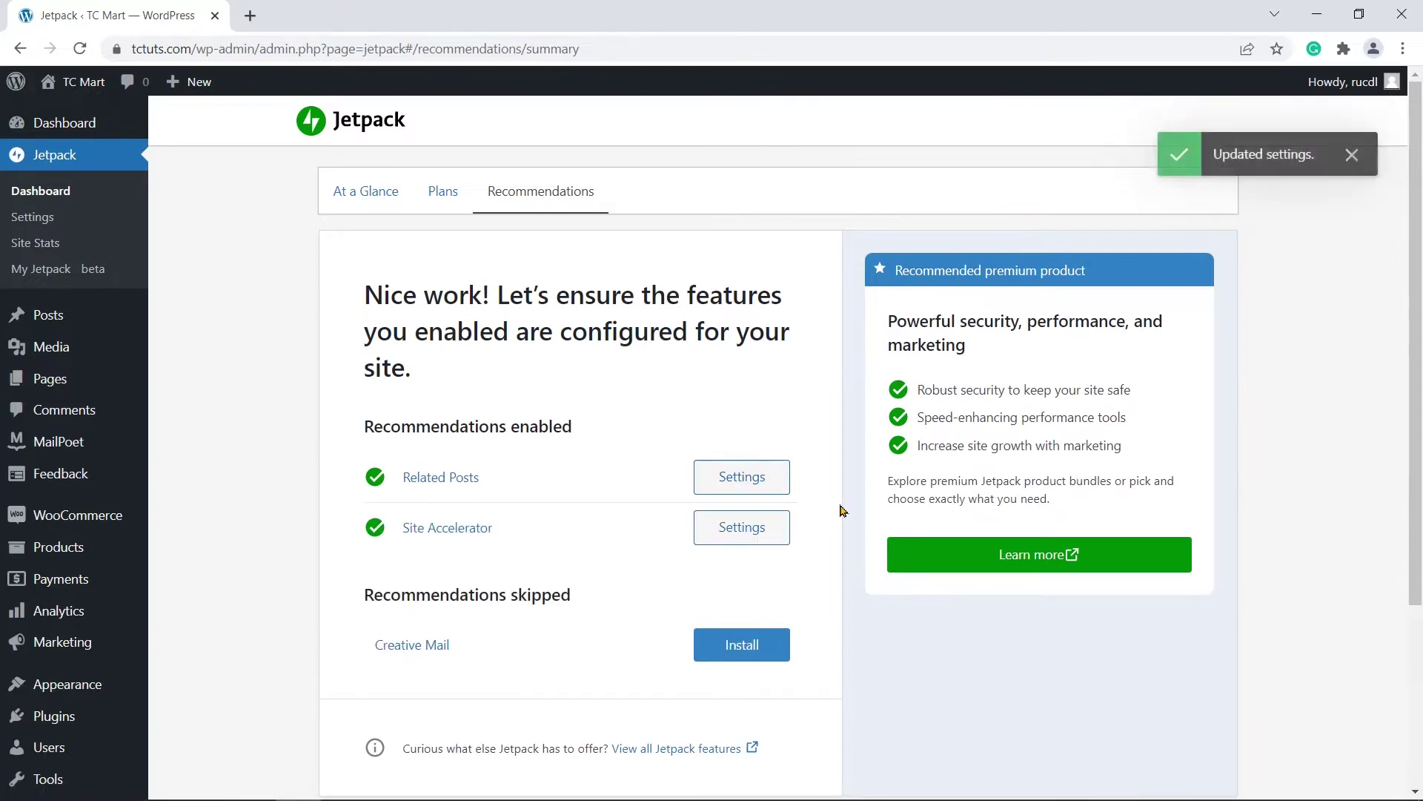
{"action": "scroll", "coordinate": [841, 510], "scroll_direction": "down", "scroll_amount": 1}
{"action": "scroll", "coordinate": [842, 510], "scroll_direction": "down", "scroll_amount": 2}
{"action": "scroll", "coordinate": [842, 510], "scroll_direction": "up", "scroll_amount": 4}
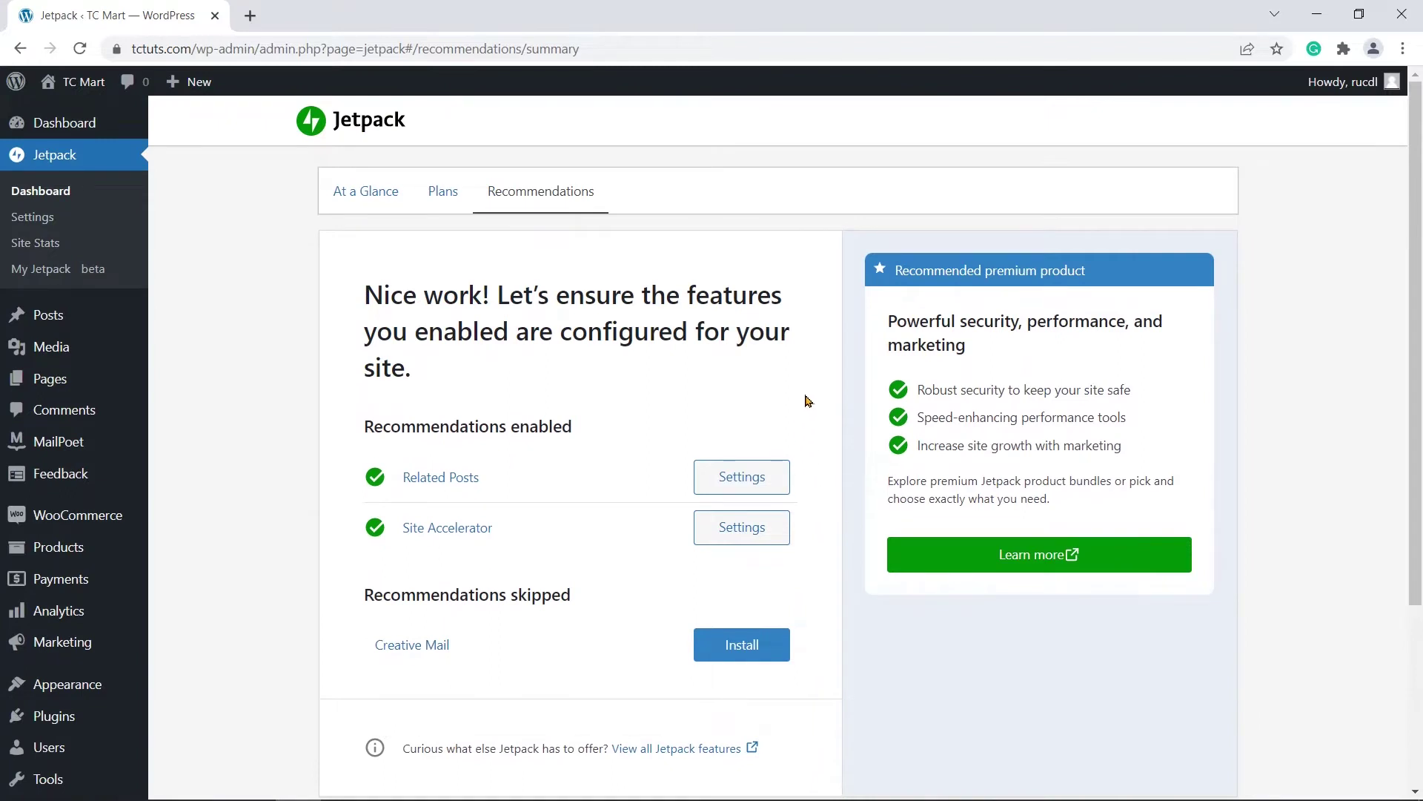
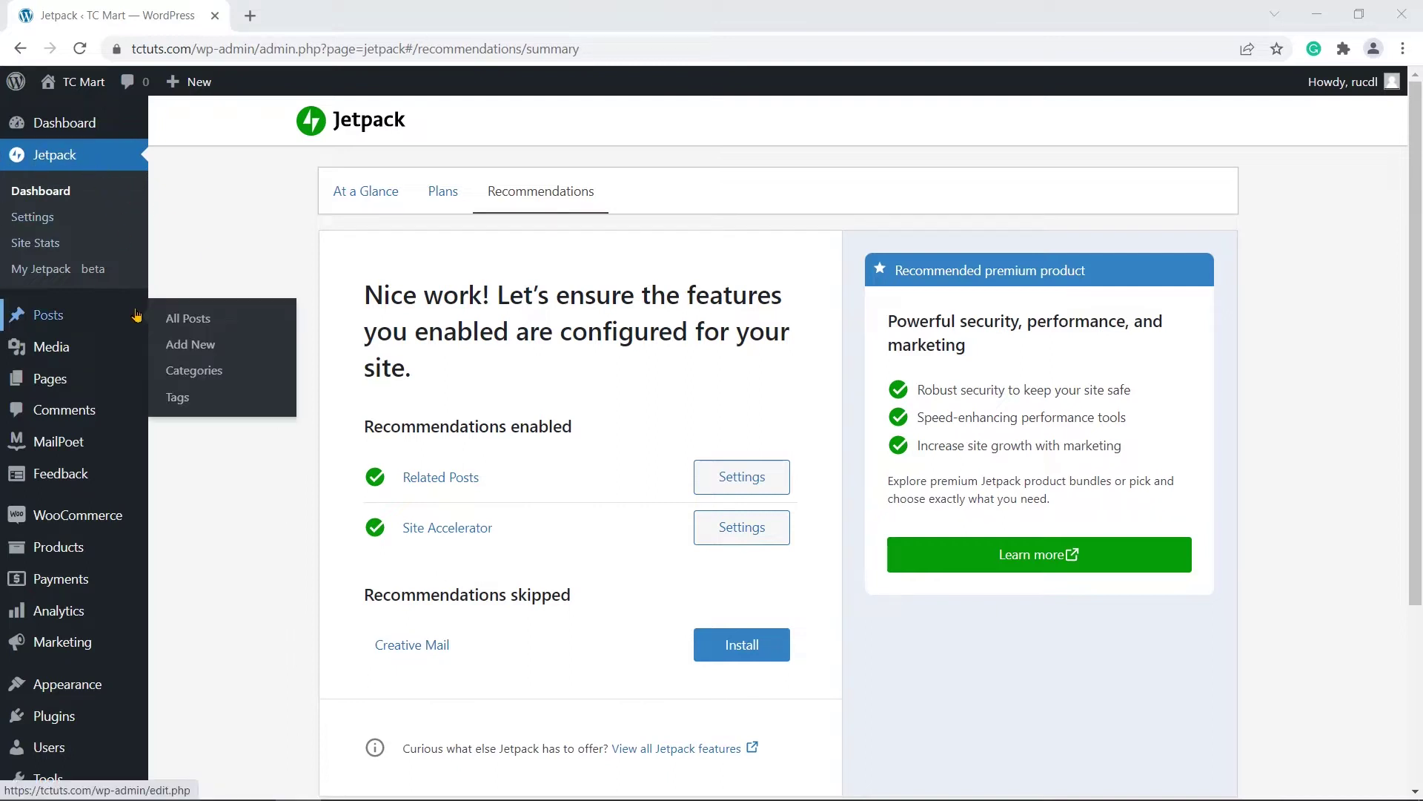
Open the live Shop page from the admin Pages list
{"action": "mouse_move", "coordinate": [33, 450]}
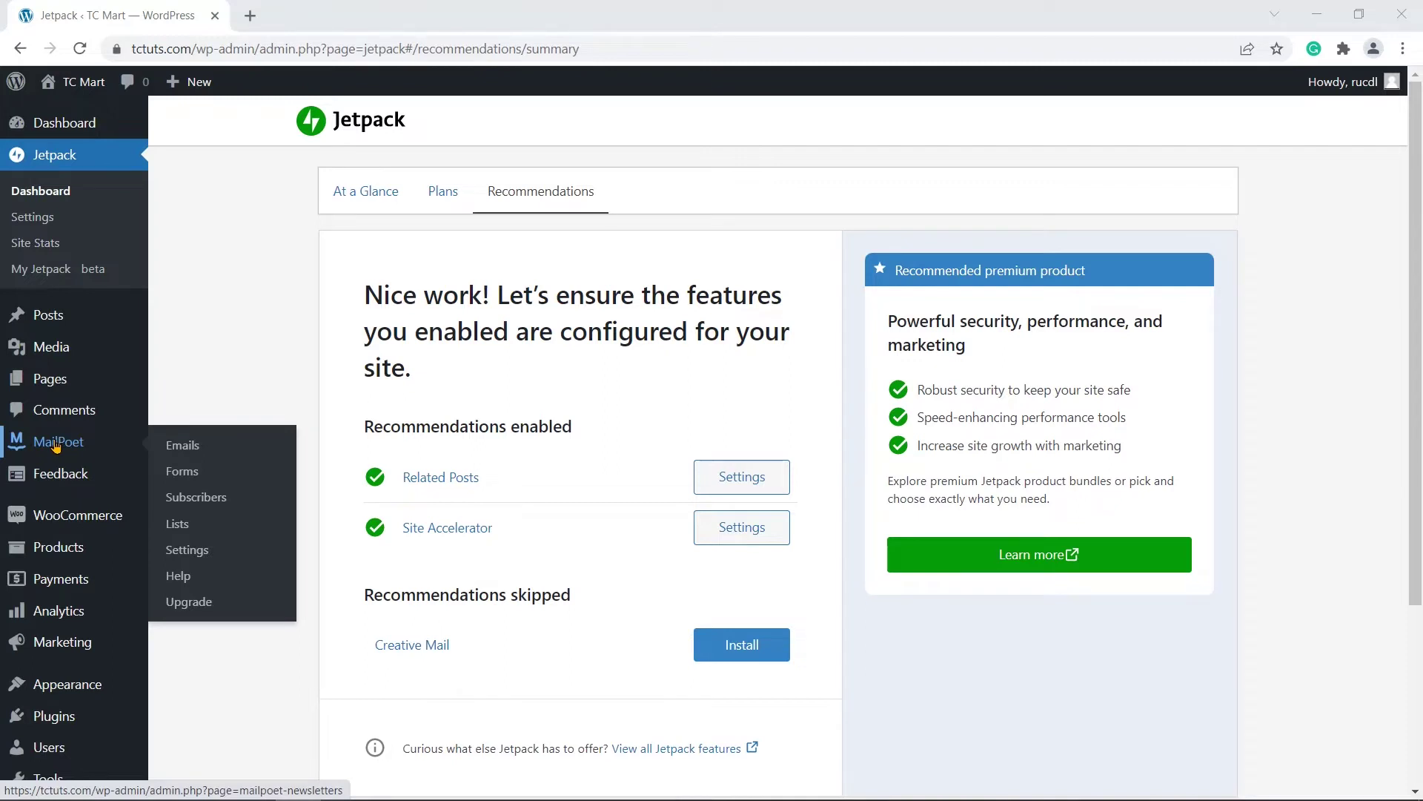
{"action": "mouse_move", "coordinate": [55, 474]}
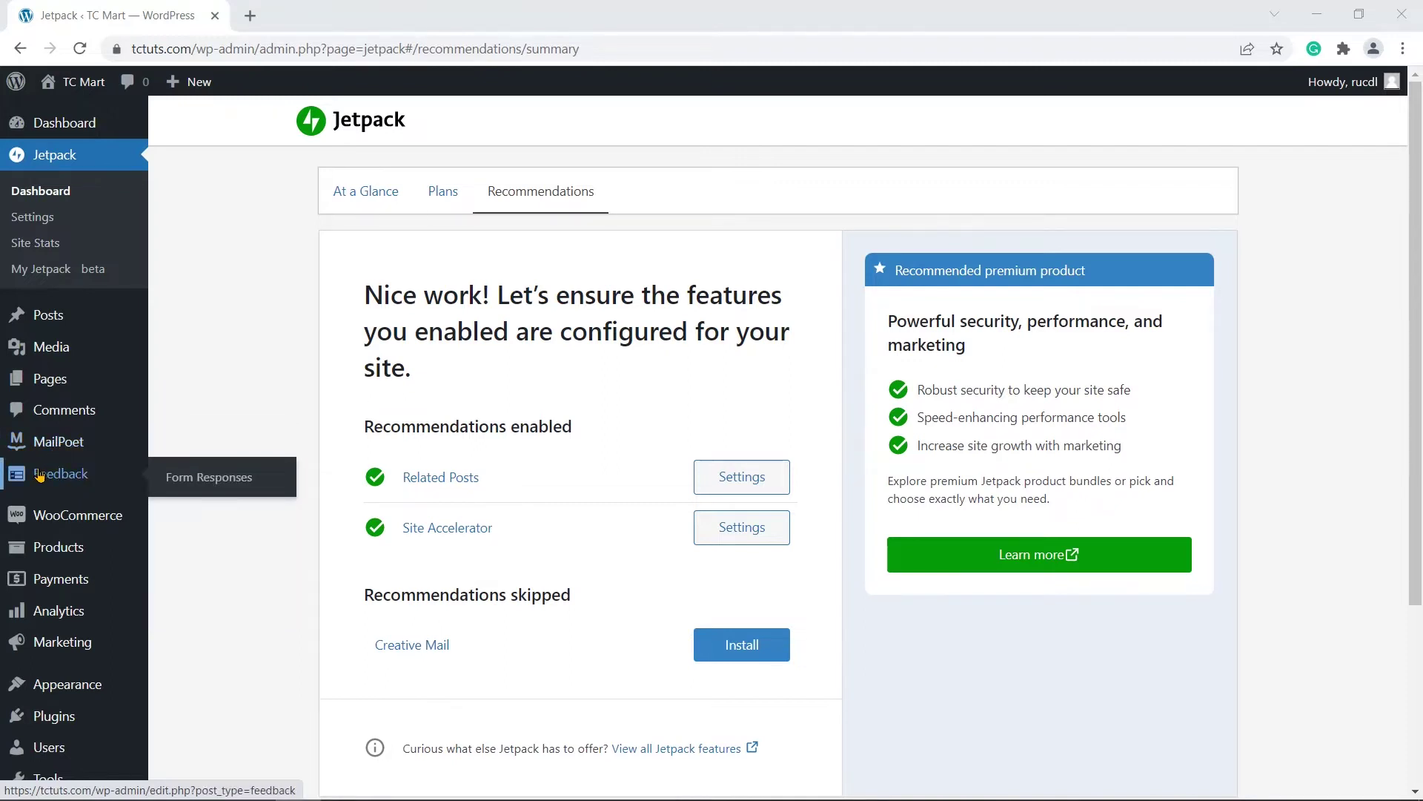
{"action": "mouse_move", "coordinate": [78, 517]}
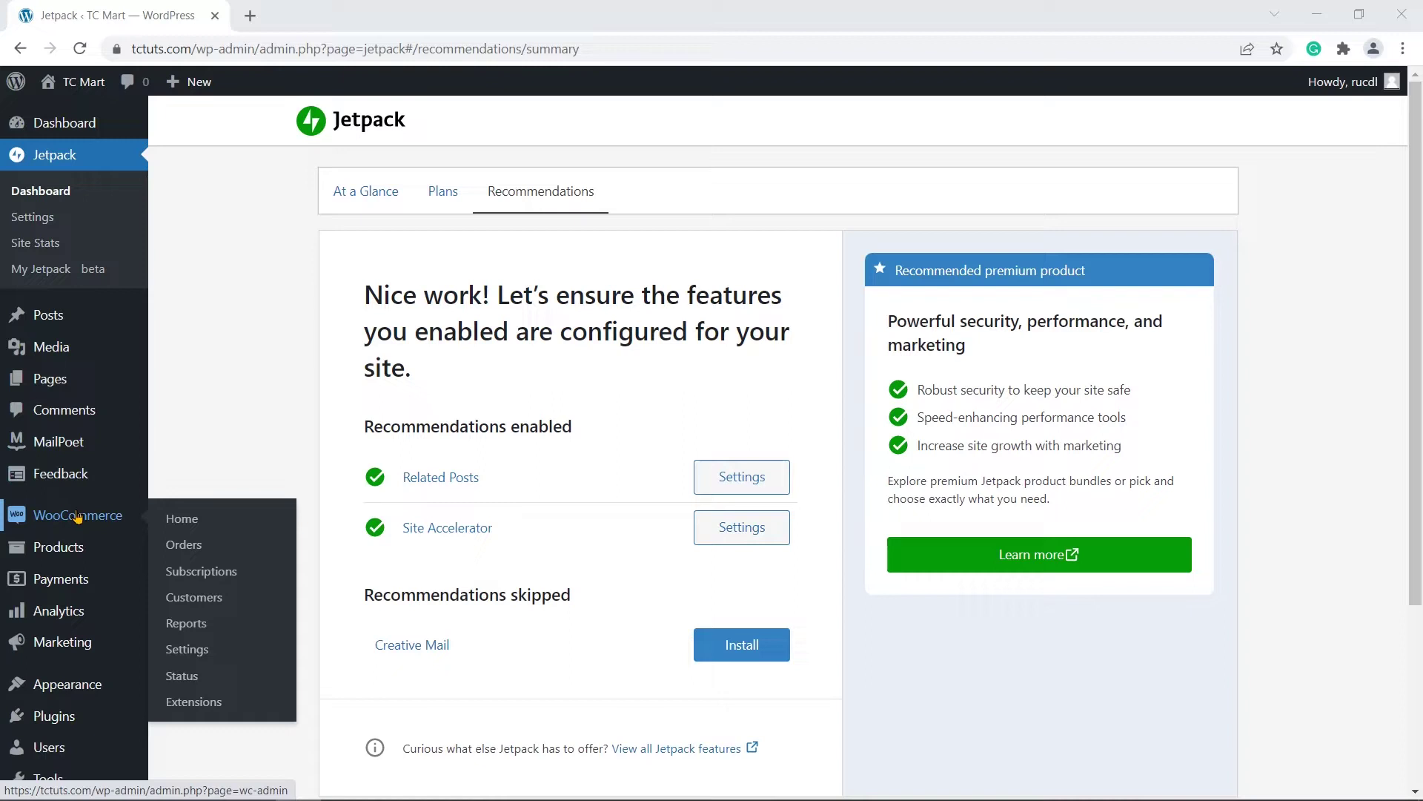
{"action": "mouse_move", "coordinate": [86, 553]}
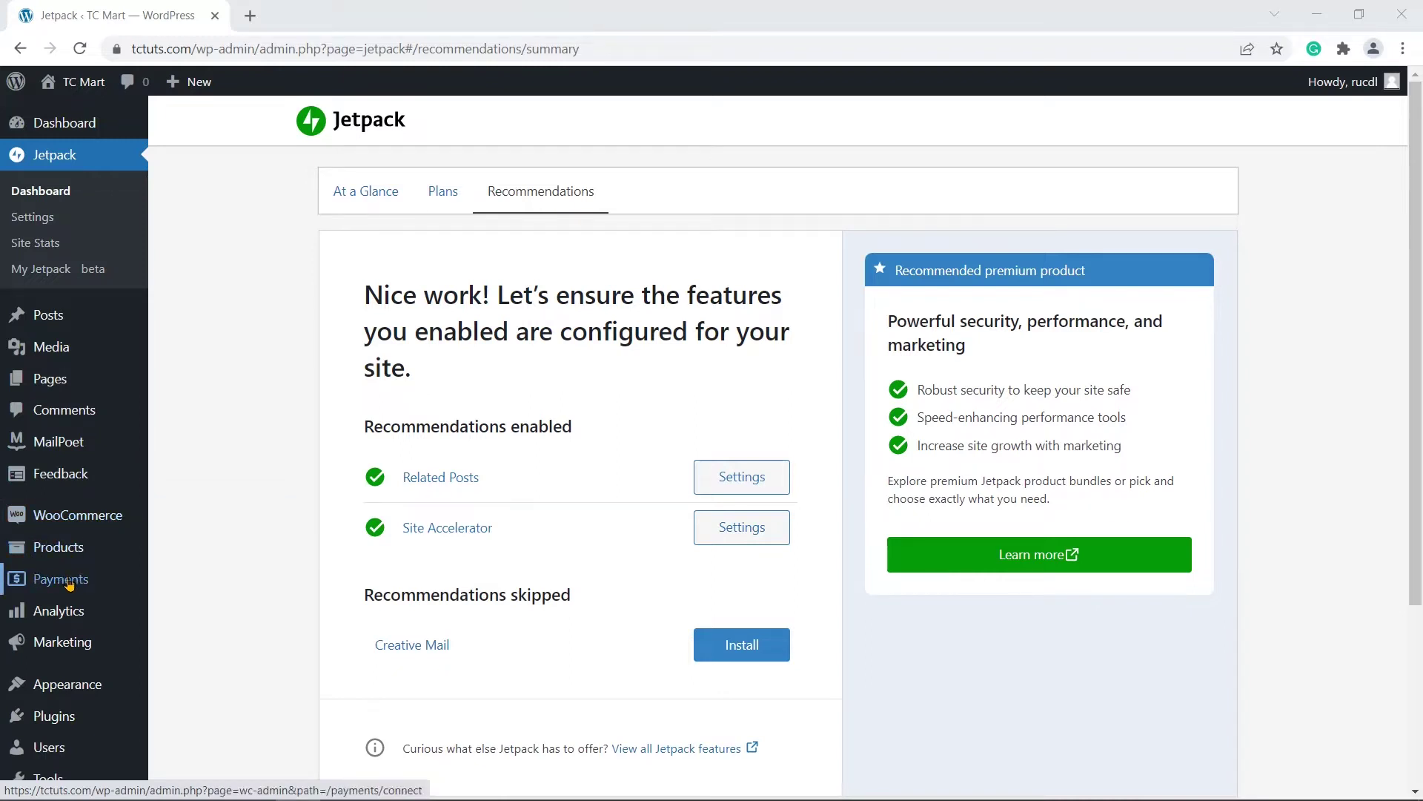
{"action": "mouse_move", "coordinate": [21, 625]}
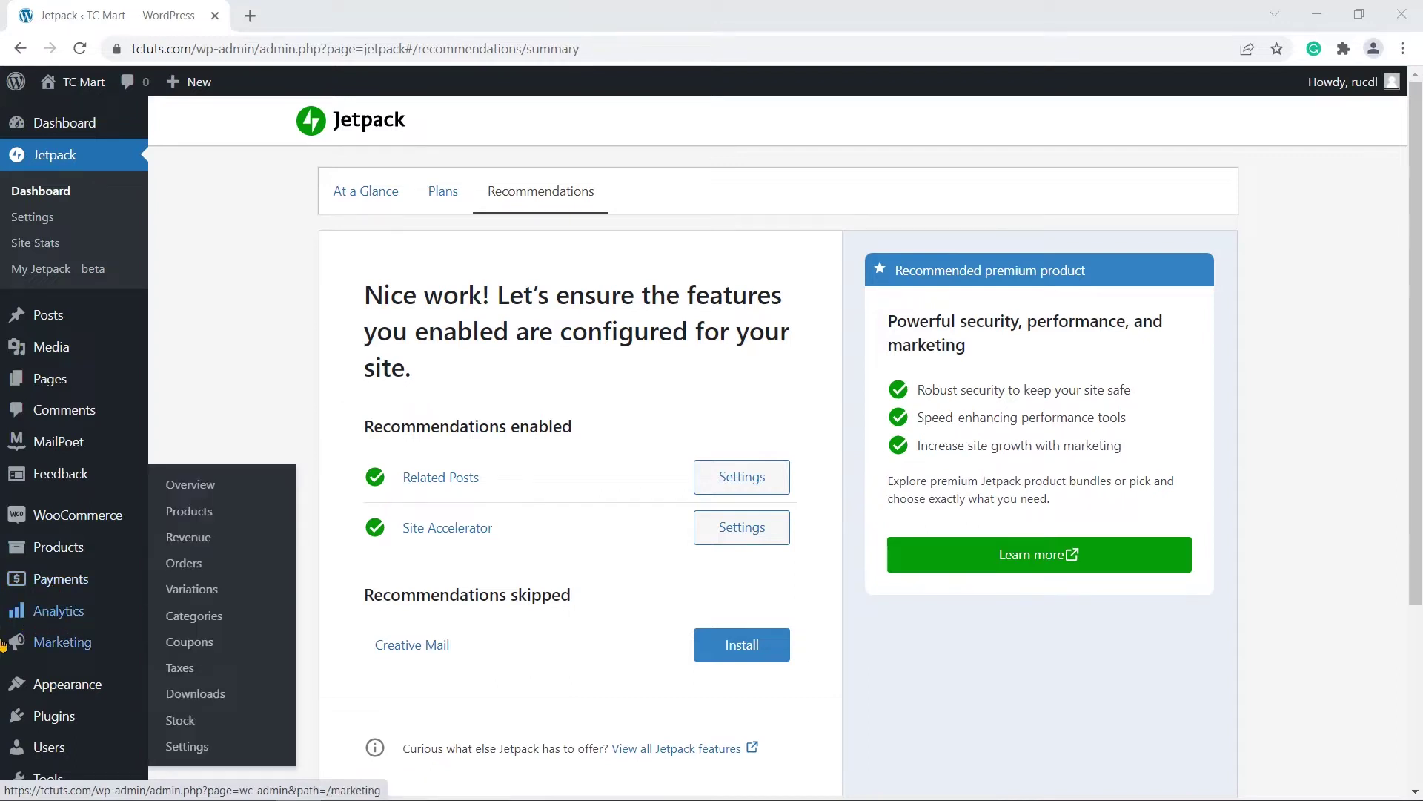
{"action": "mouse_move", "coordinate": [83, 642]}
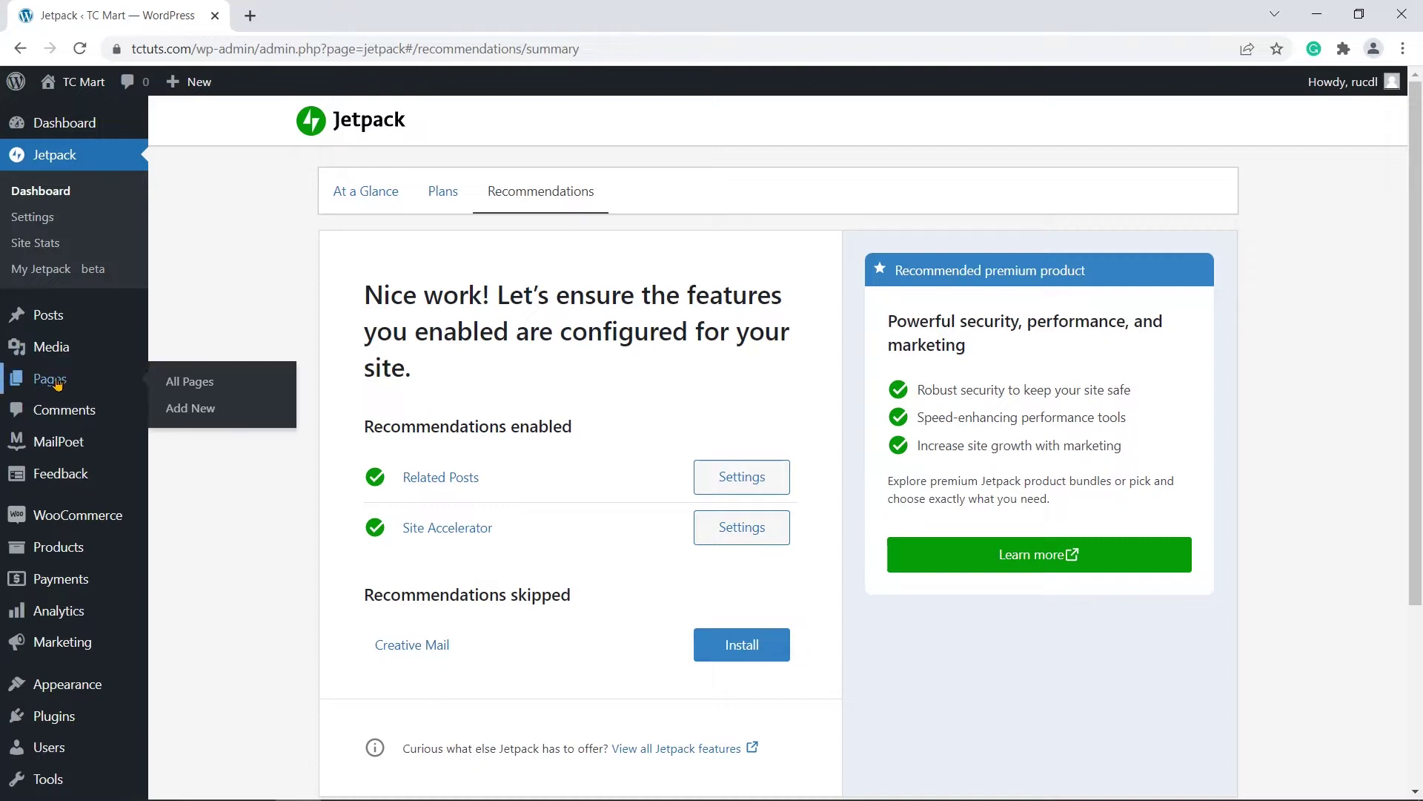
{"action": "left_click", "coordinate": [29, 381]}
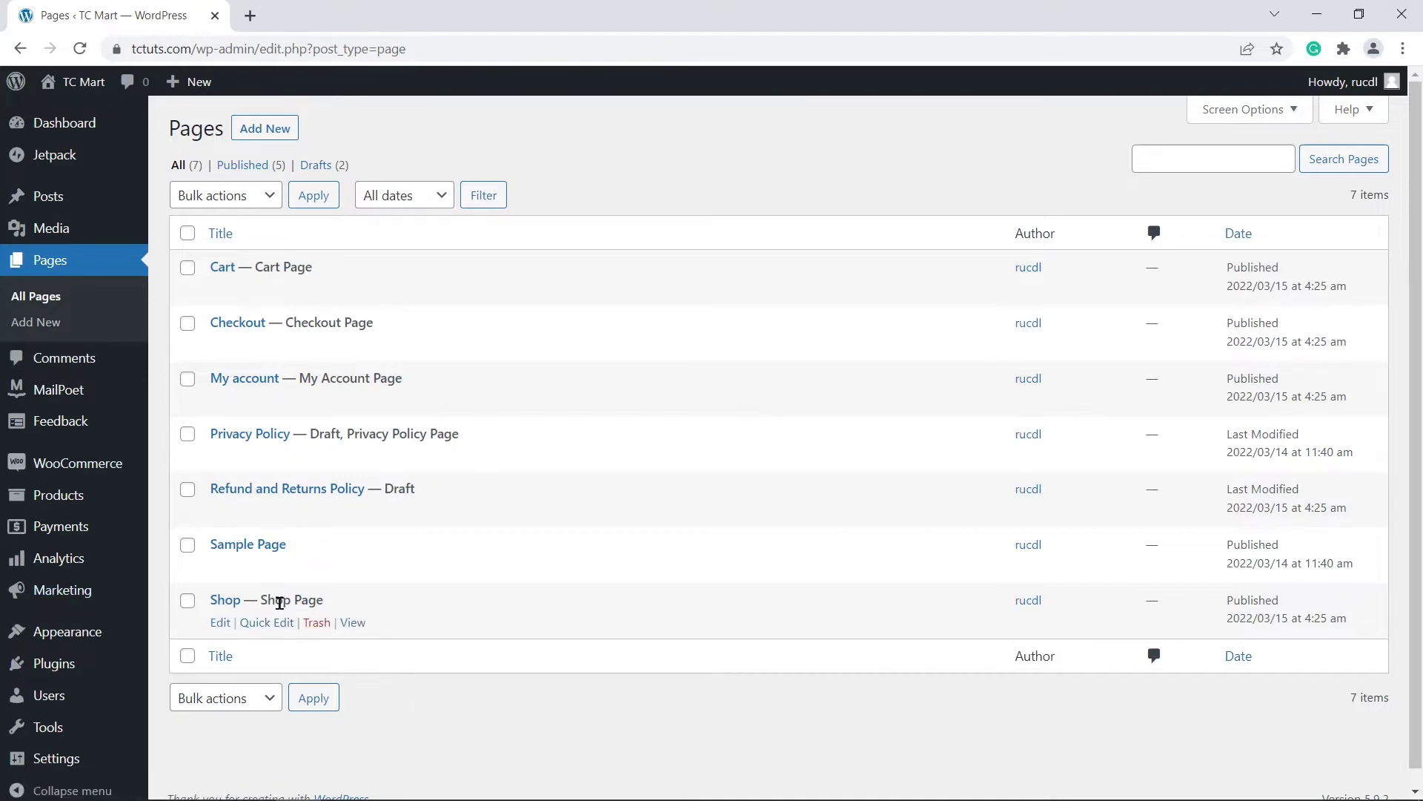
{"action": "left_click", "coordinate": [351, 624]}
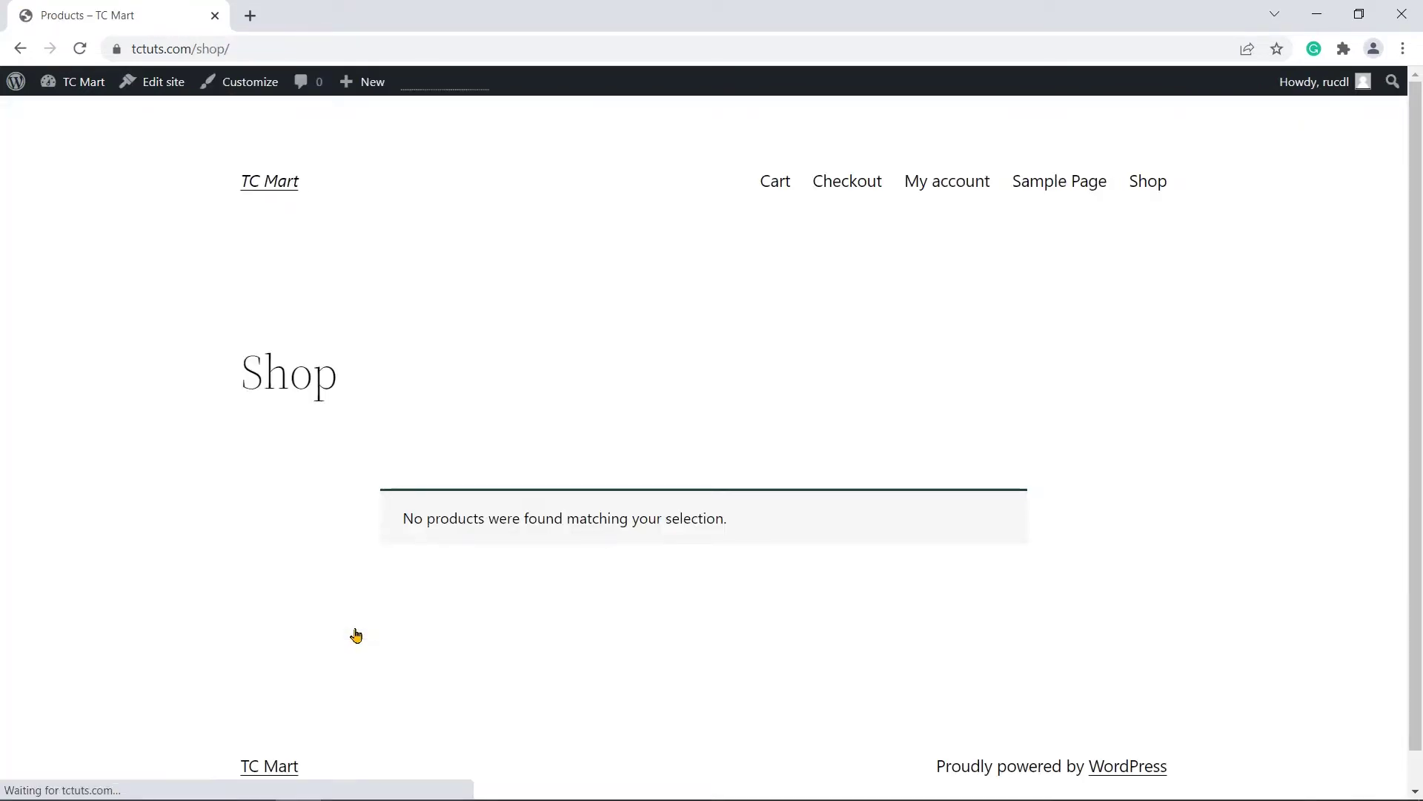
Confirm the Shop page shows no products, then return to the TC Mart dashboard
{"action": "left_click_drag", "start_coordinate": [242, 367], "coordinate": [346, 381]}
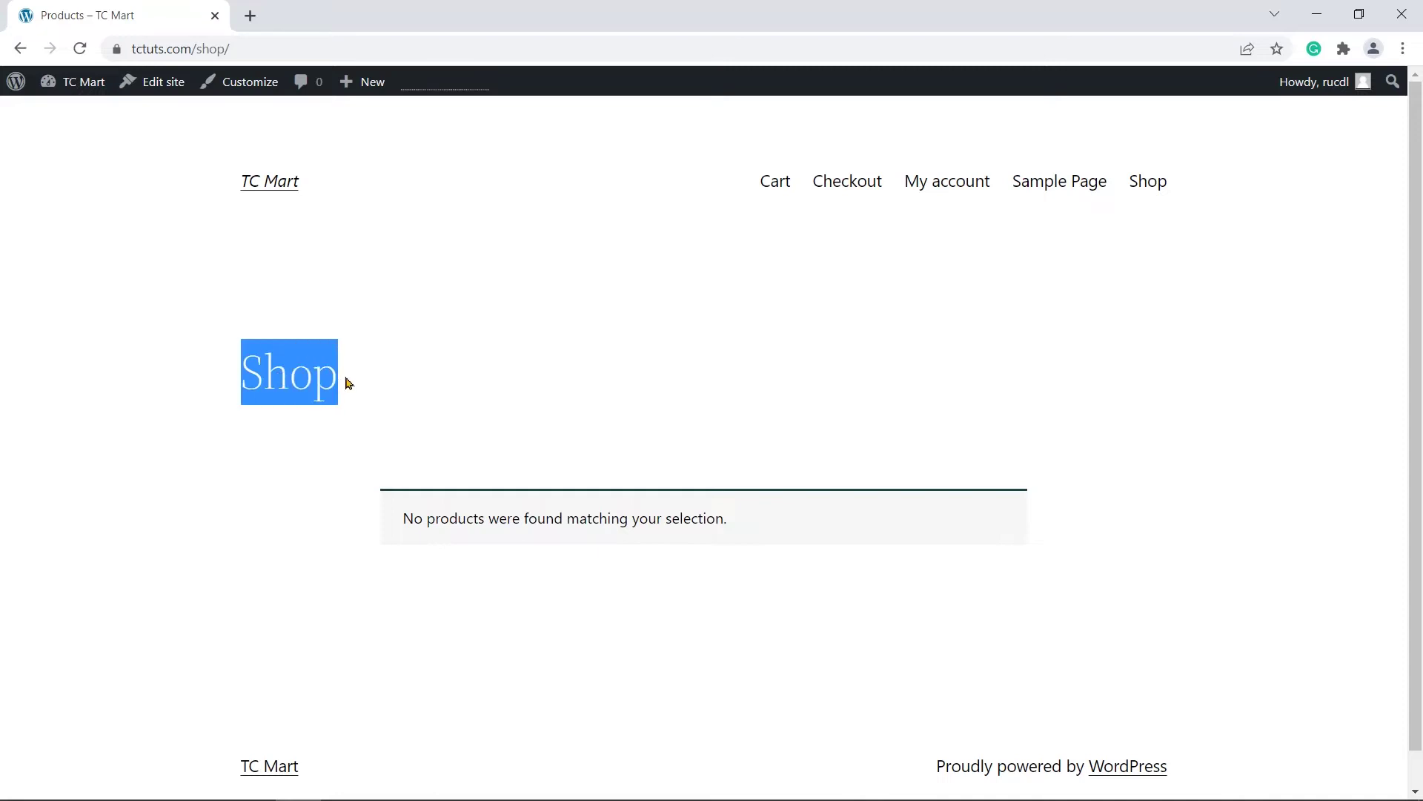
{"action": "left_click_drag", "start_coordinate": [404, 521], "coordinate": [754, 518]}
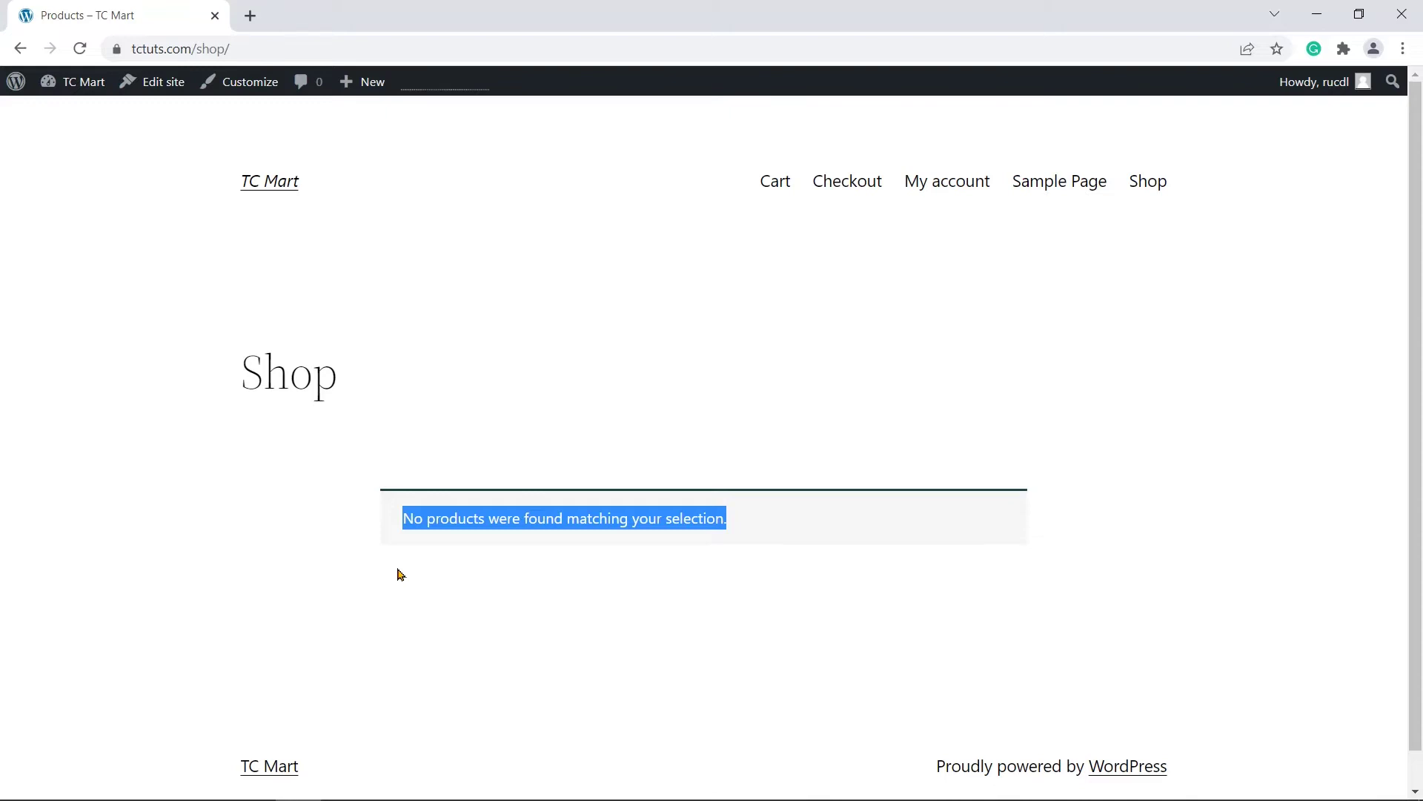
{"action": "left_click", "coordinate": [401, 574]}
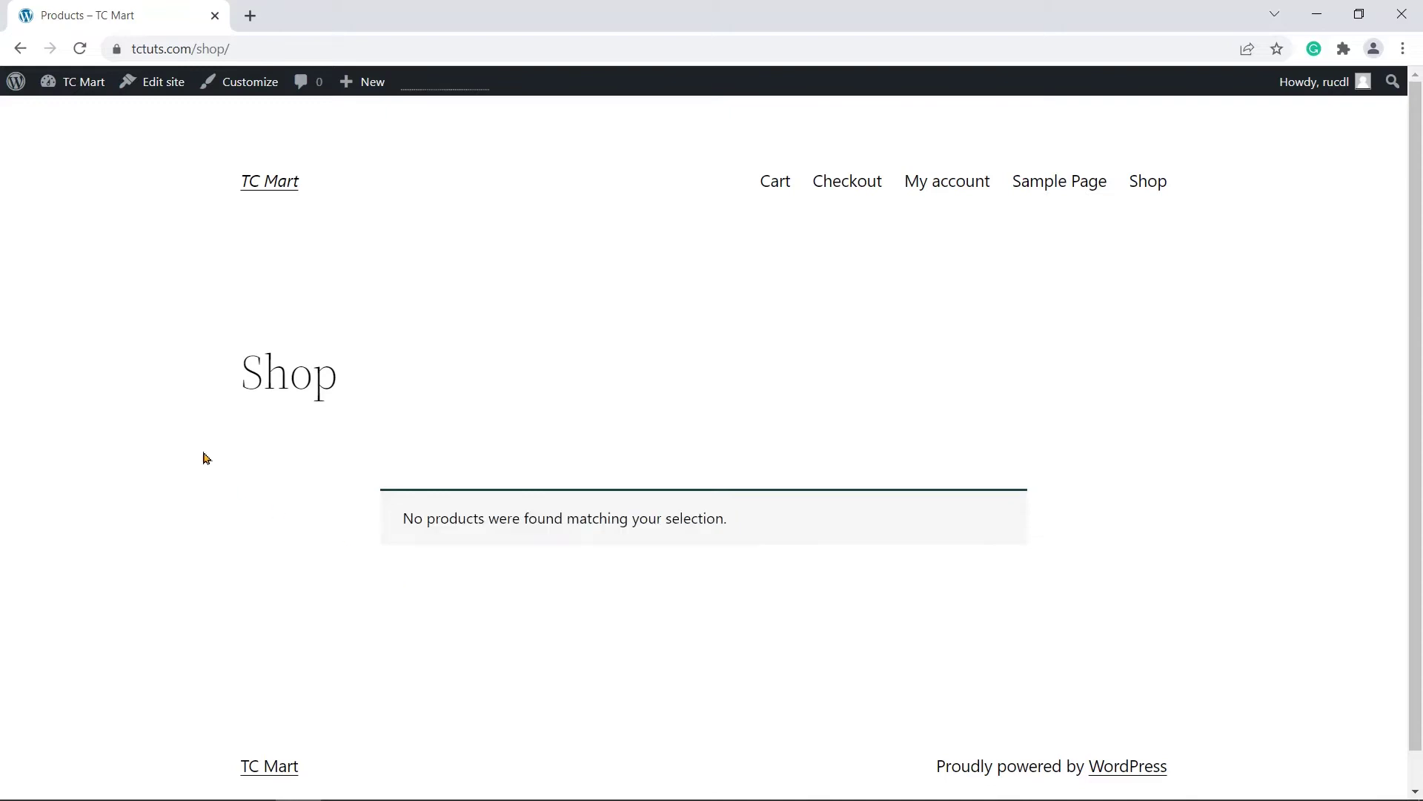
{"action": "mouse_move", "coordinate": [85, 88]}
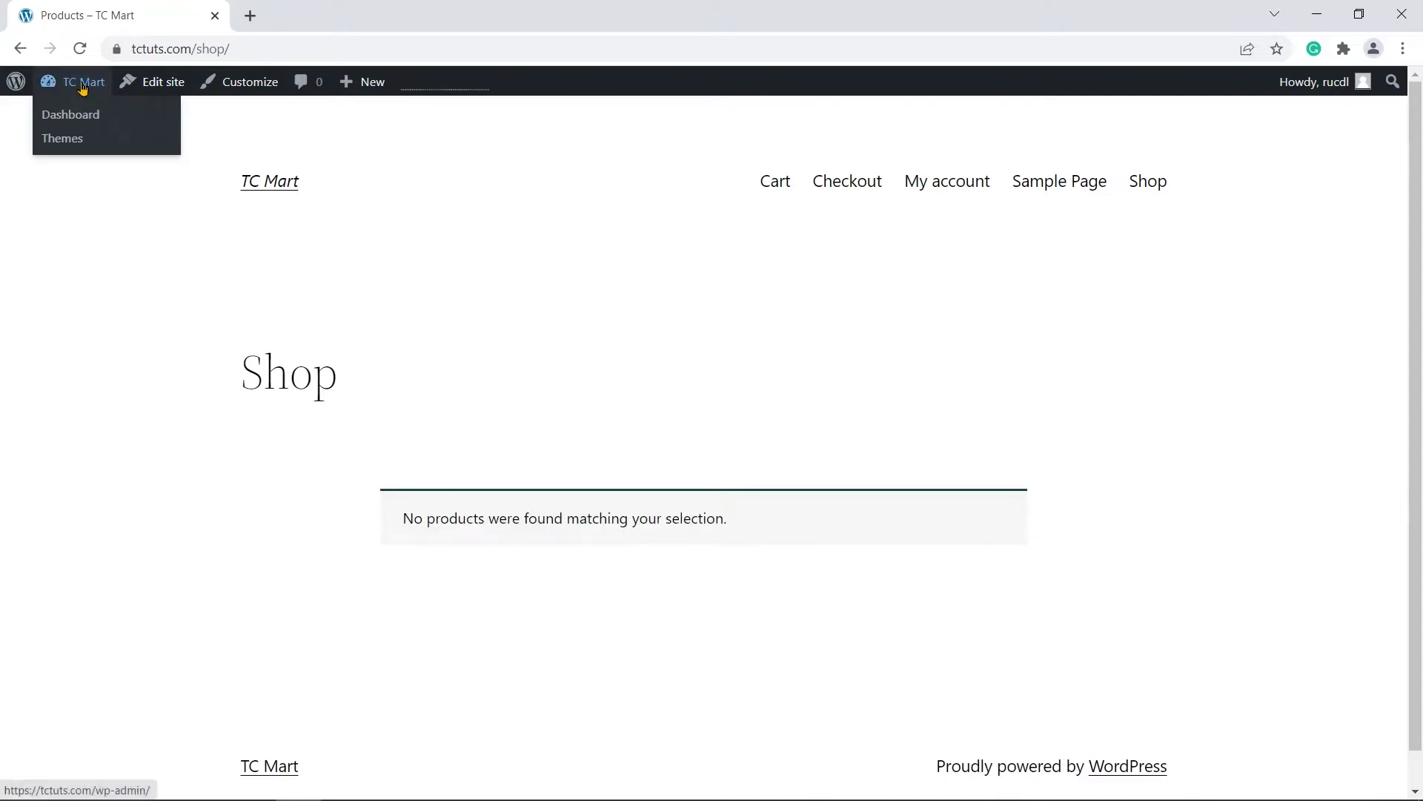
{"action": "left_click", "coordinate": [92, 117]}
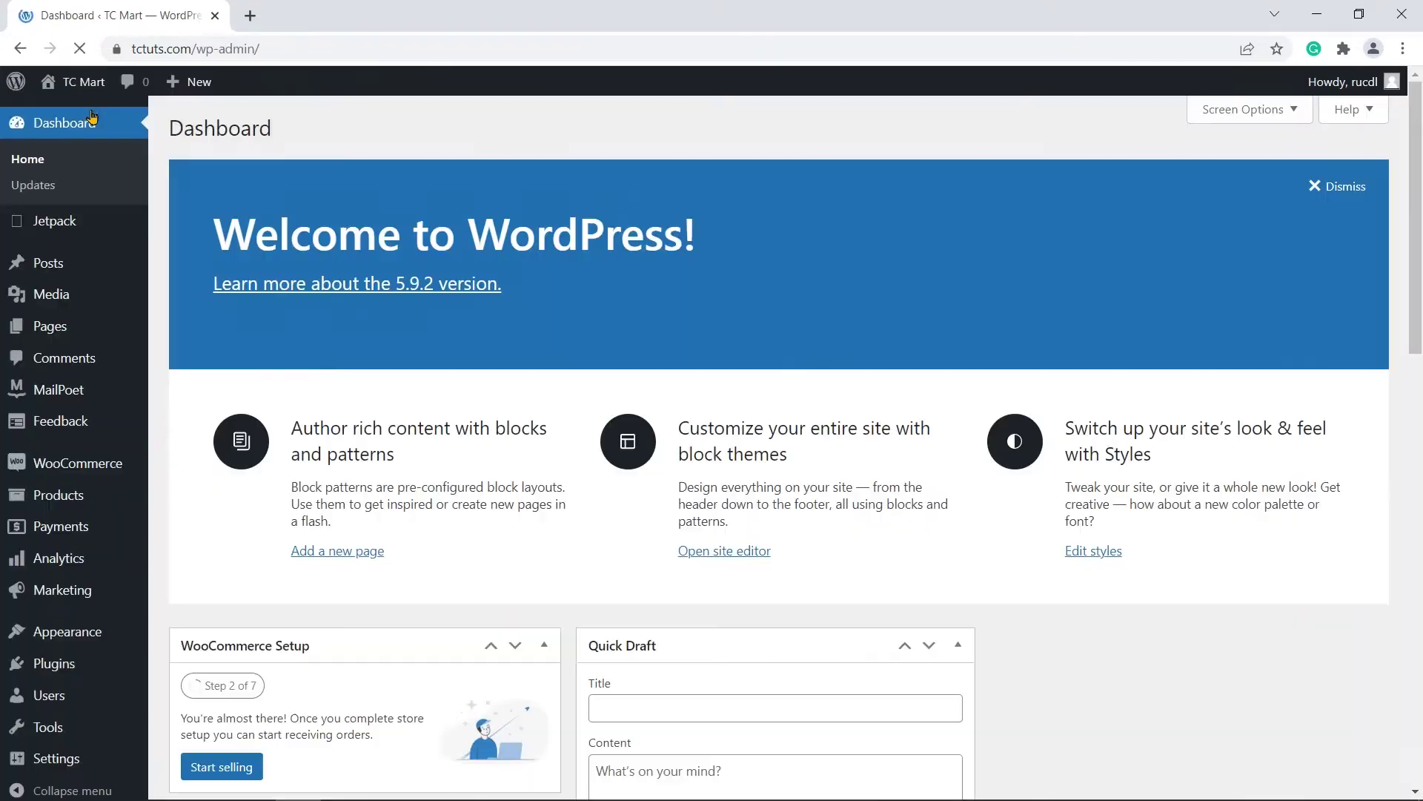
{"action": "mouse_move", "coordinate": [160, 226]}
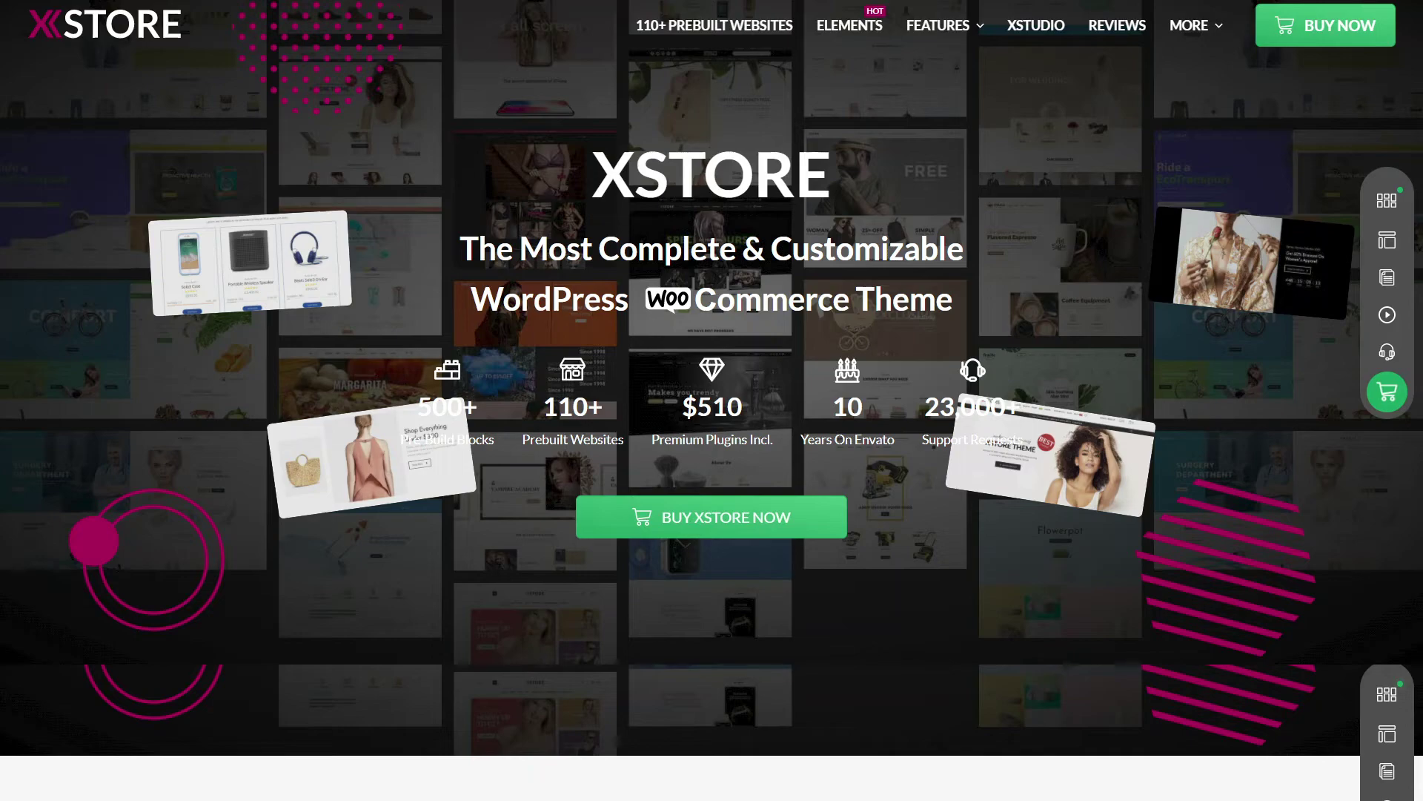
{"action": "scroll", "coordinate": [712, 400], "scroll_direction": "down", "scroll_amount": 7}
{"action": "scroll", "coordinate": [712, 400], "scroll_direction": "down", "scroll_amount": 8}
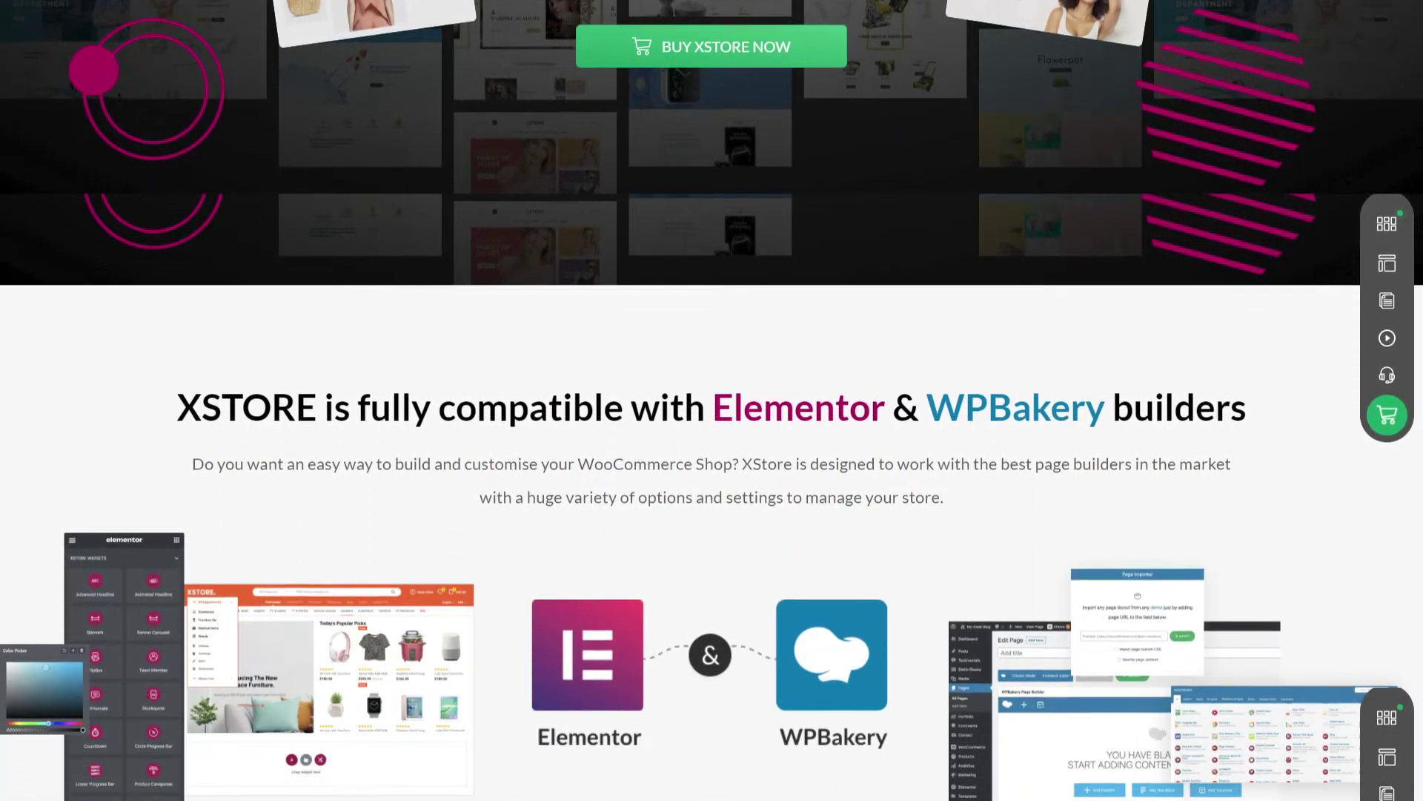
{"action": "scroll", "coordinate": [711, 400], "scroll_direction": "down", "scroll_amount": 5}
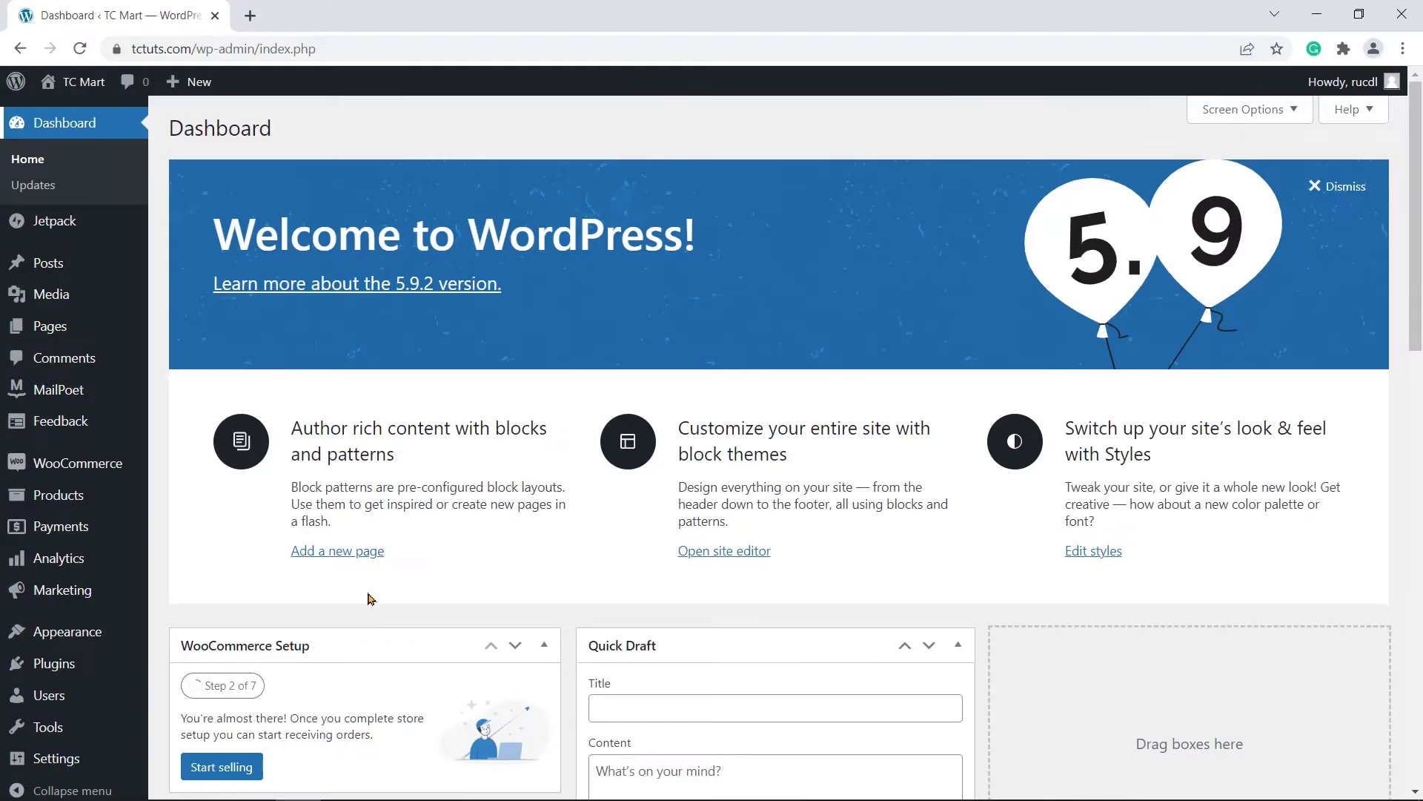
Go from Appearance > Themes to the Add Themes page and browse it
{"action": "left_click", "coordinate": [78, 635]}
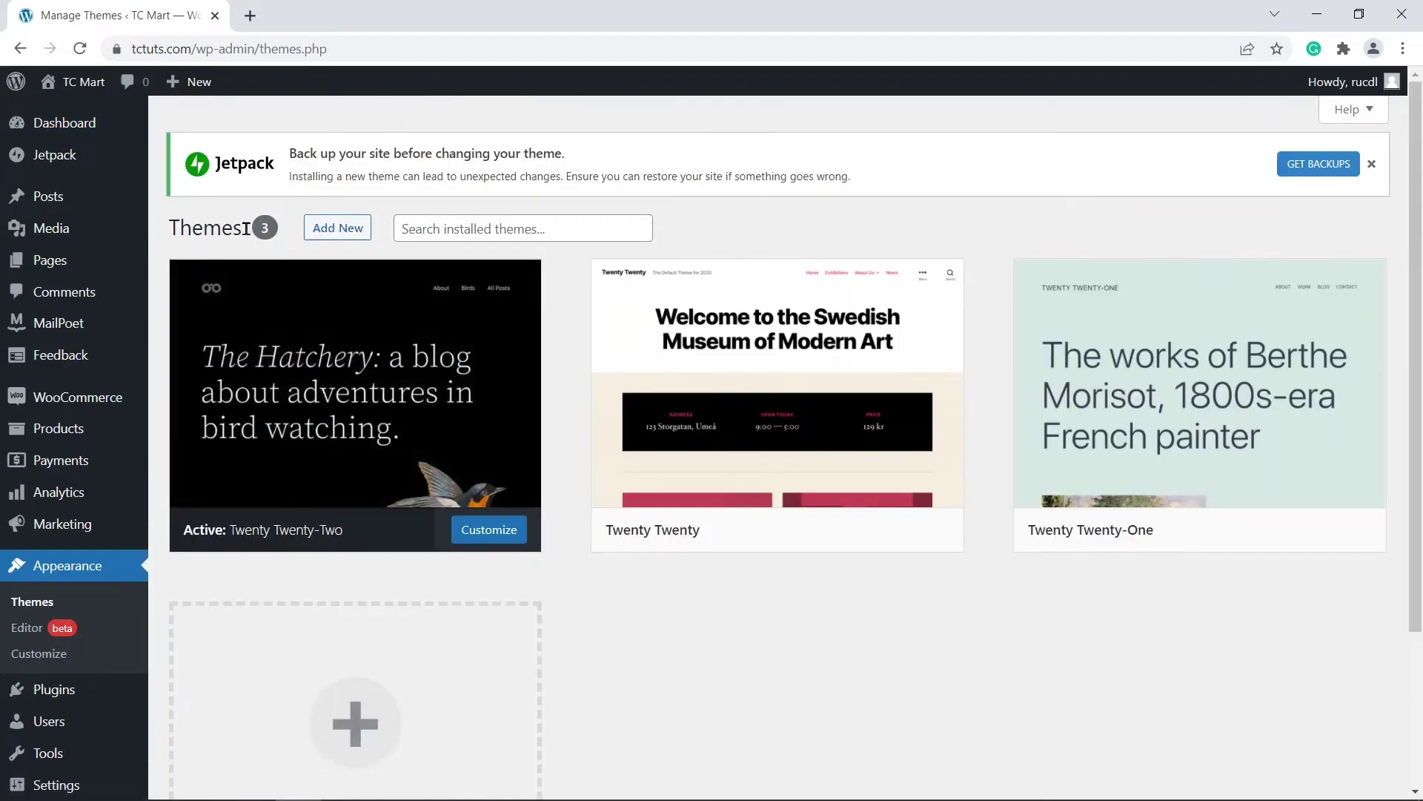
{"action": "left_click_drag", "start_coordinate": [249, 228], "coordinate": [171, 228]}
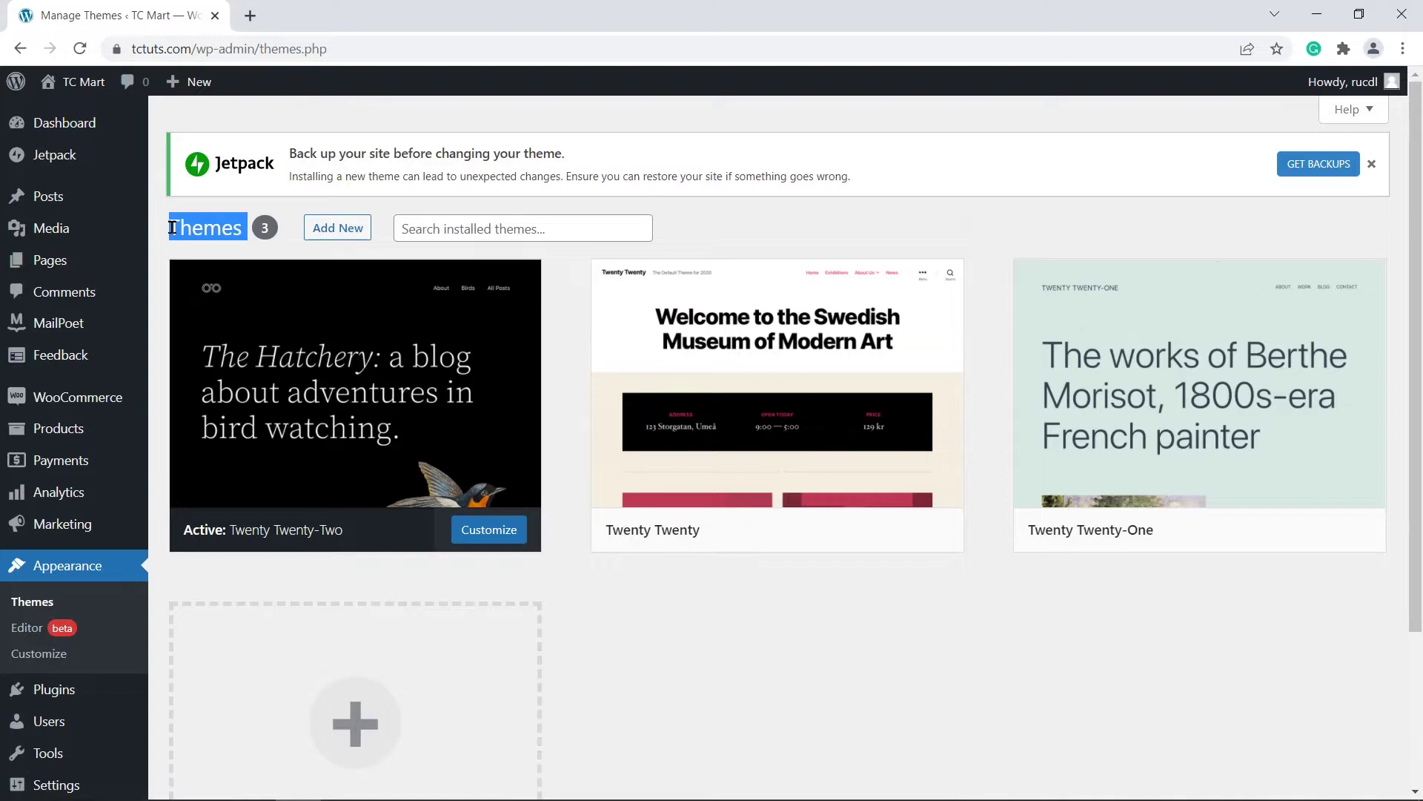
{"action": "left_click", "coordinate": [318, 233]}
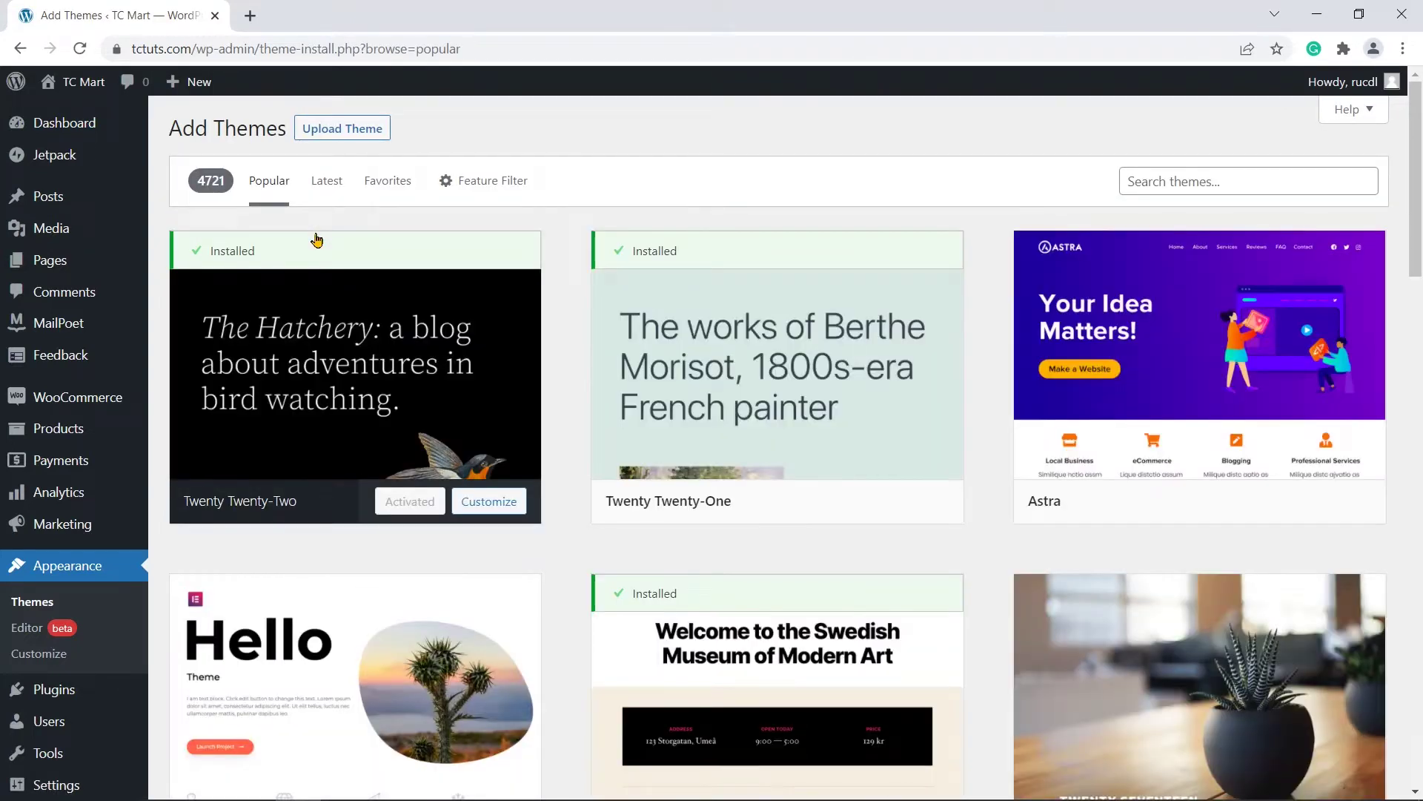
{"action": "scroll", "coordinate": [678, 388], "scroll_direction": "down", "scroll_amount": 2}
{"action": "scroll", "coordinate": [679, 389], "scroll_direction": "down", "scroll_amount": 2}
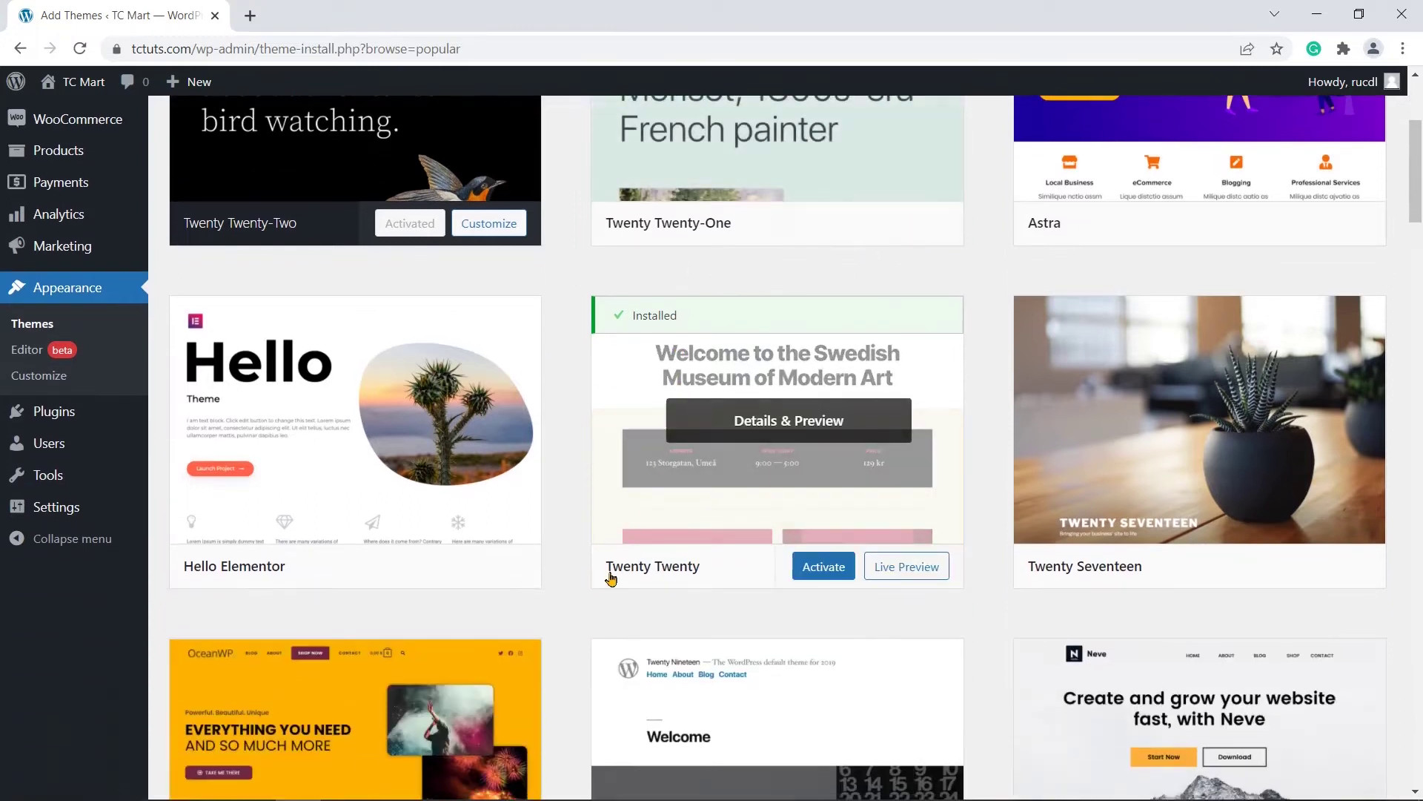
{"action": "scroll", "coordinate": [645, 571], "scroll_direction": "up", "scroll_amount": 2}
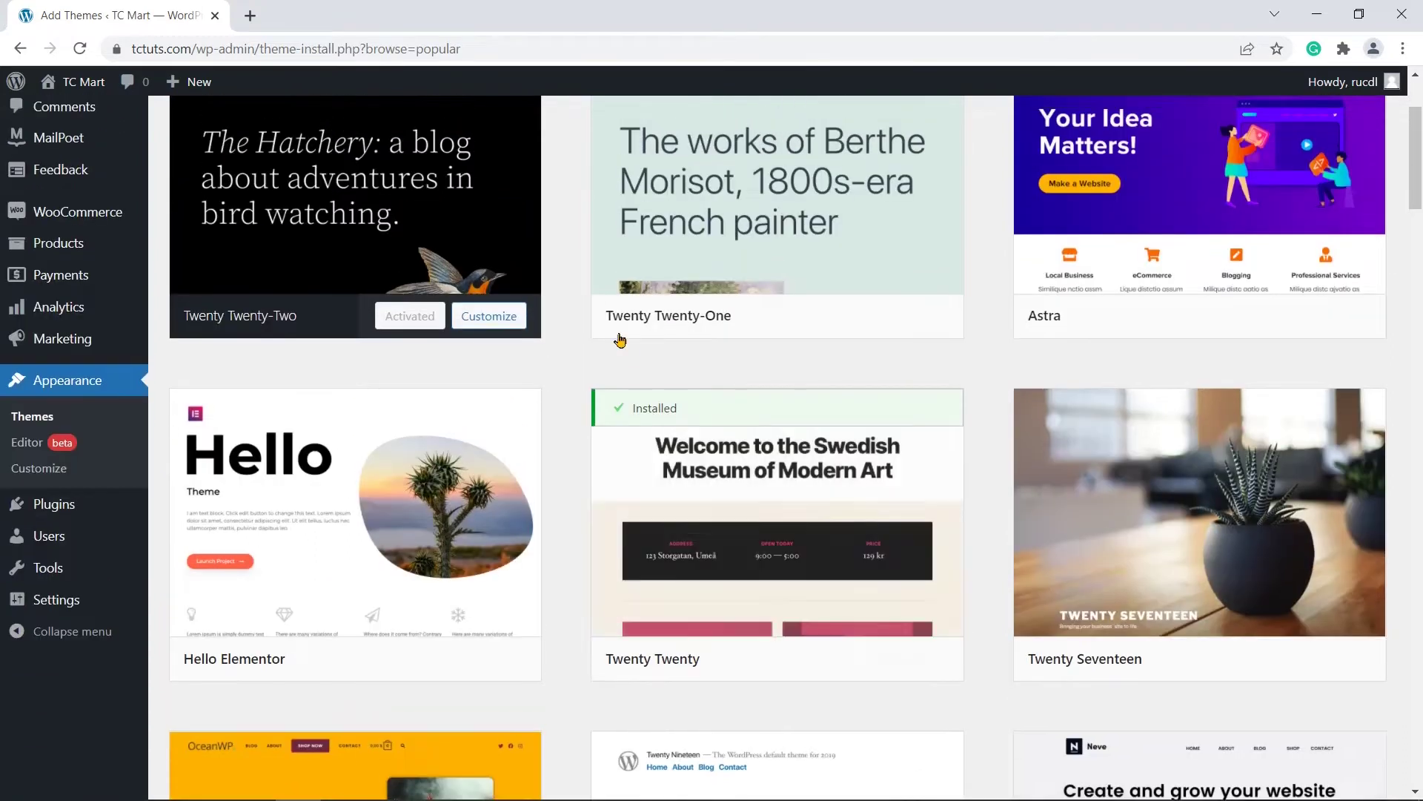
{"action": "scroll", "coordinate": [729, 344], "scroll_direction": "up", "scroll_amount": 2}
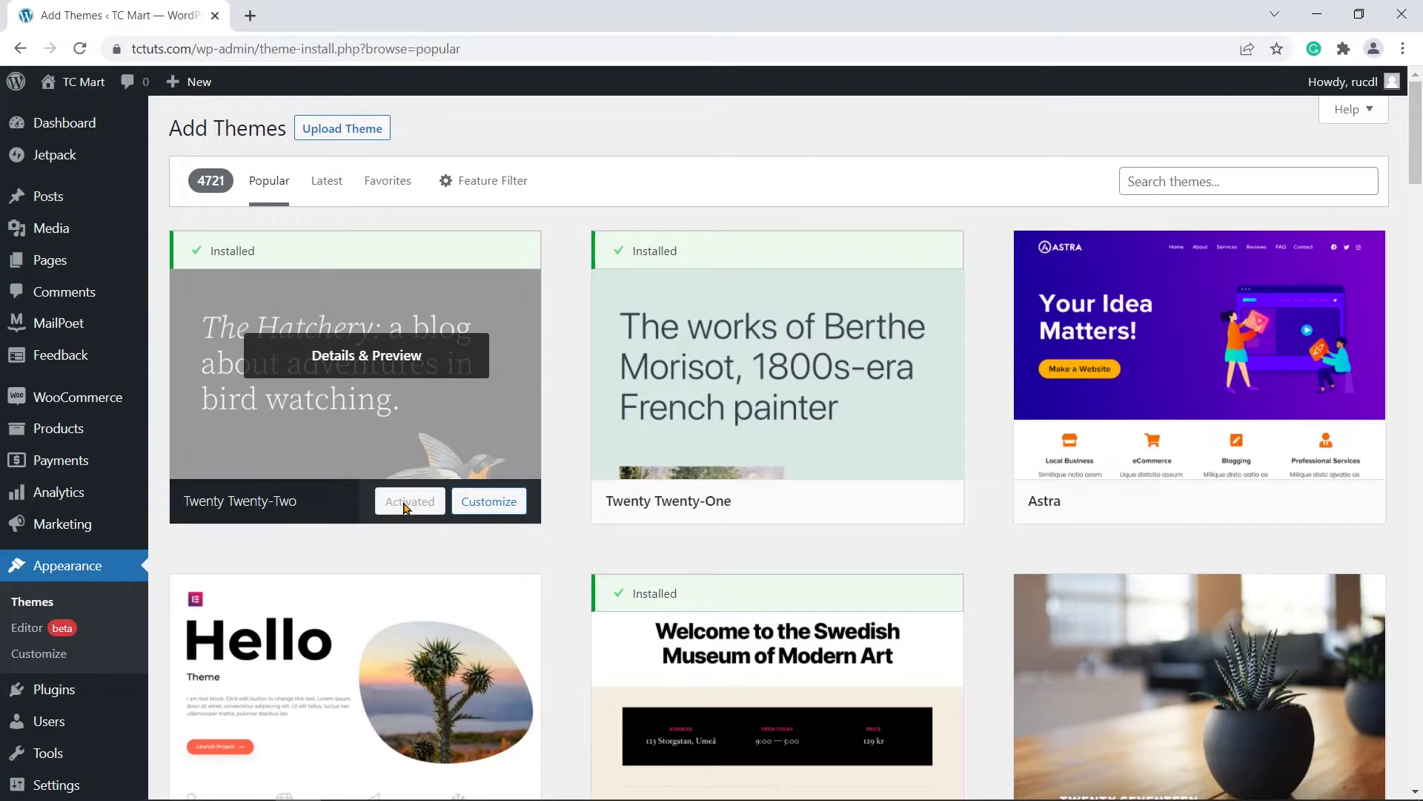
Attach xstore.zip from Downloads > xstore to the Upload Theme form
{"action": "left_click", "coordinate": [334, 134]}
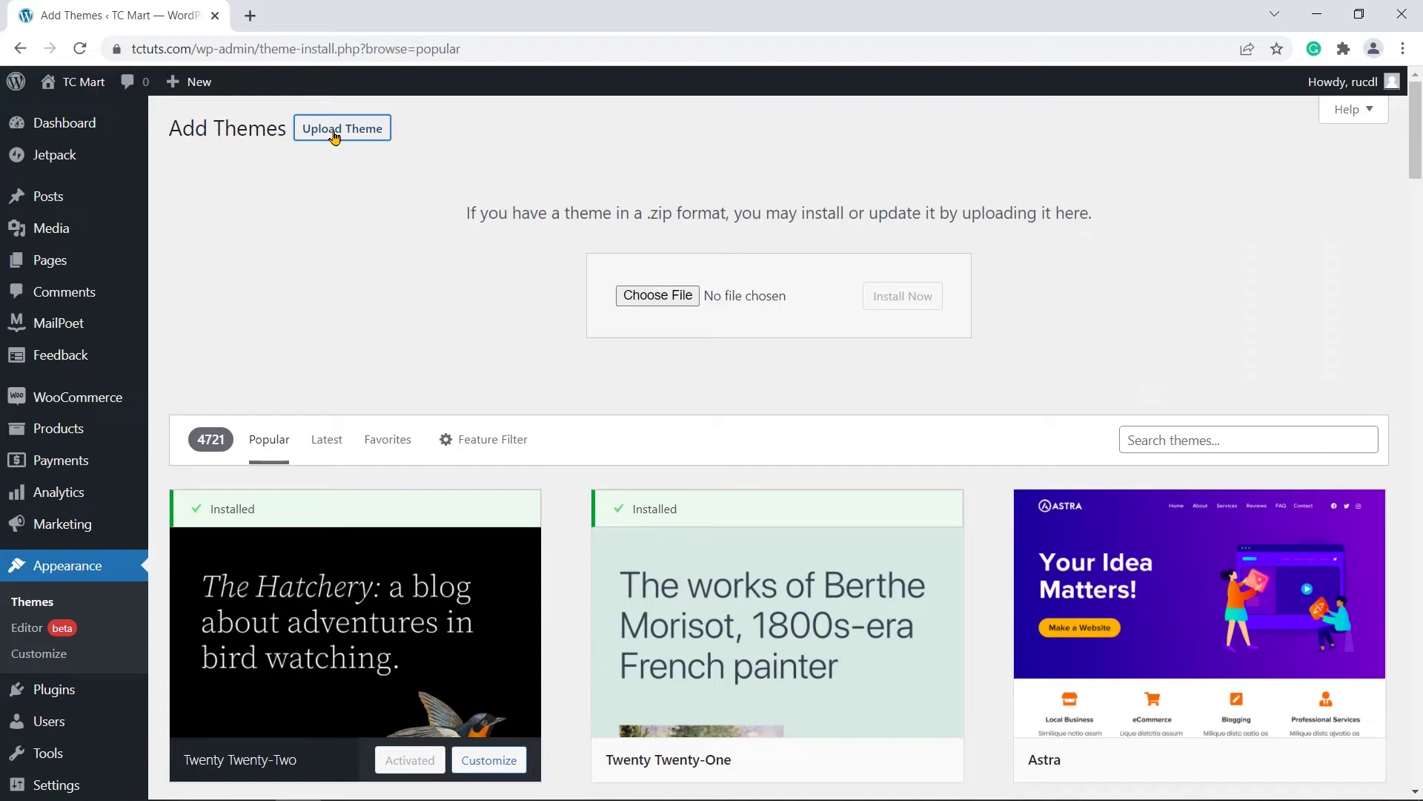
{"action": "left_click", "coordinate": [658, 297]}
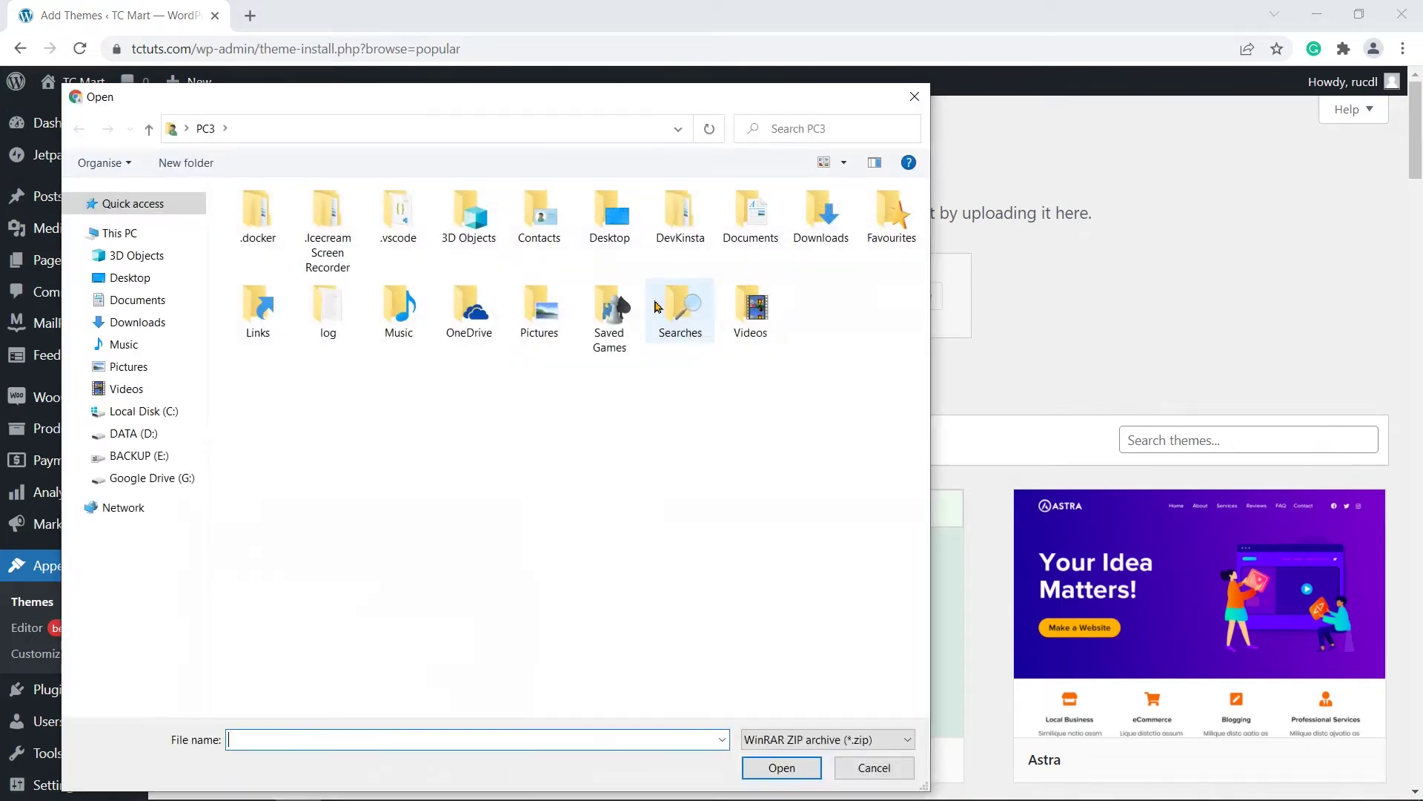
{"action": "left_click", "coordinate": [169, 324]}
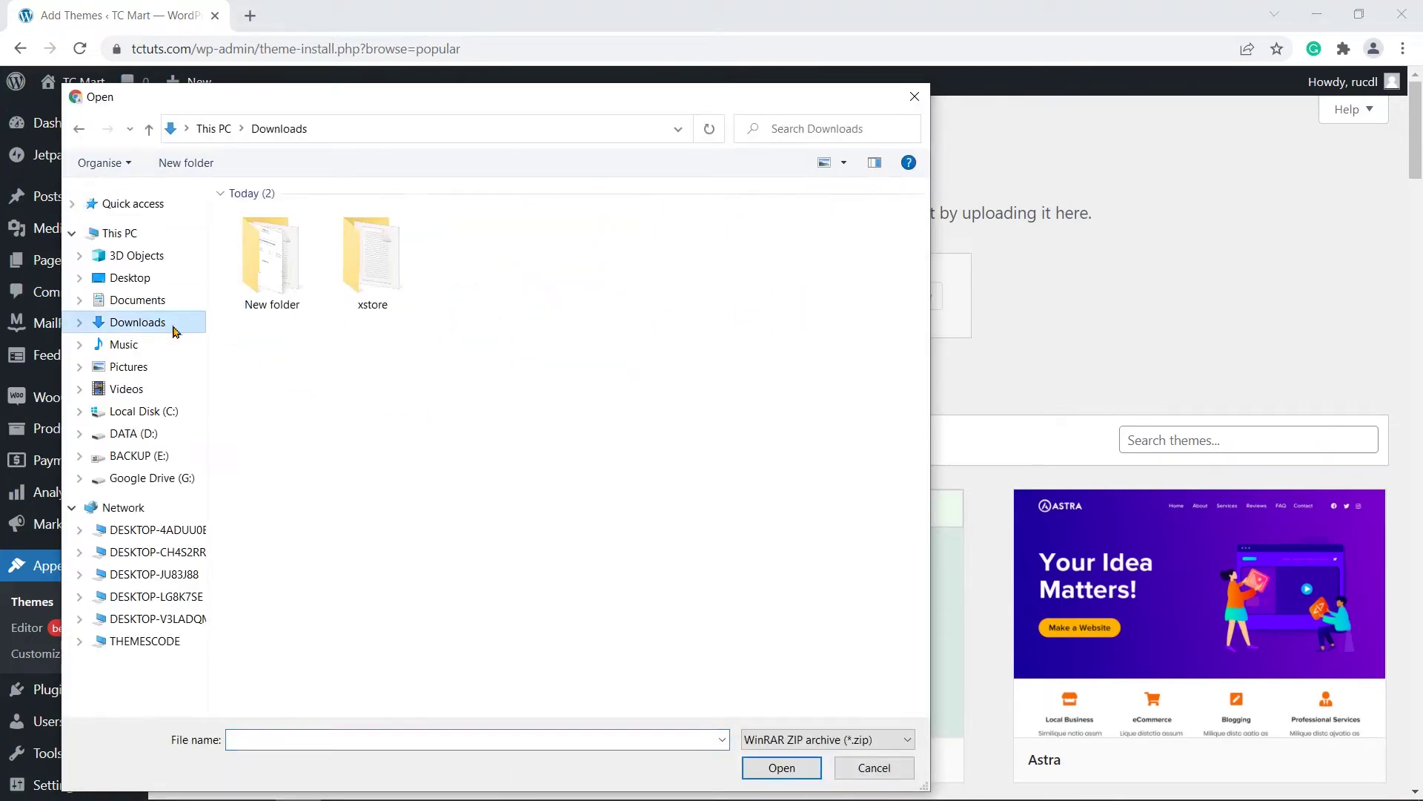
{"action": "double_click", "coordinate": [395, 284]}
{"action": "left_click", "coordinate": [275, 222]}
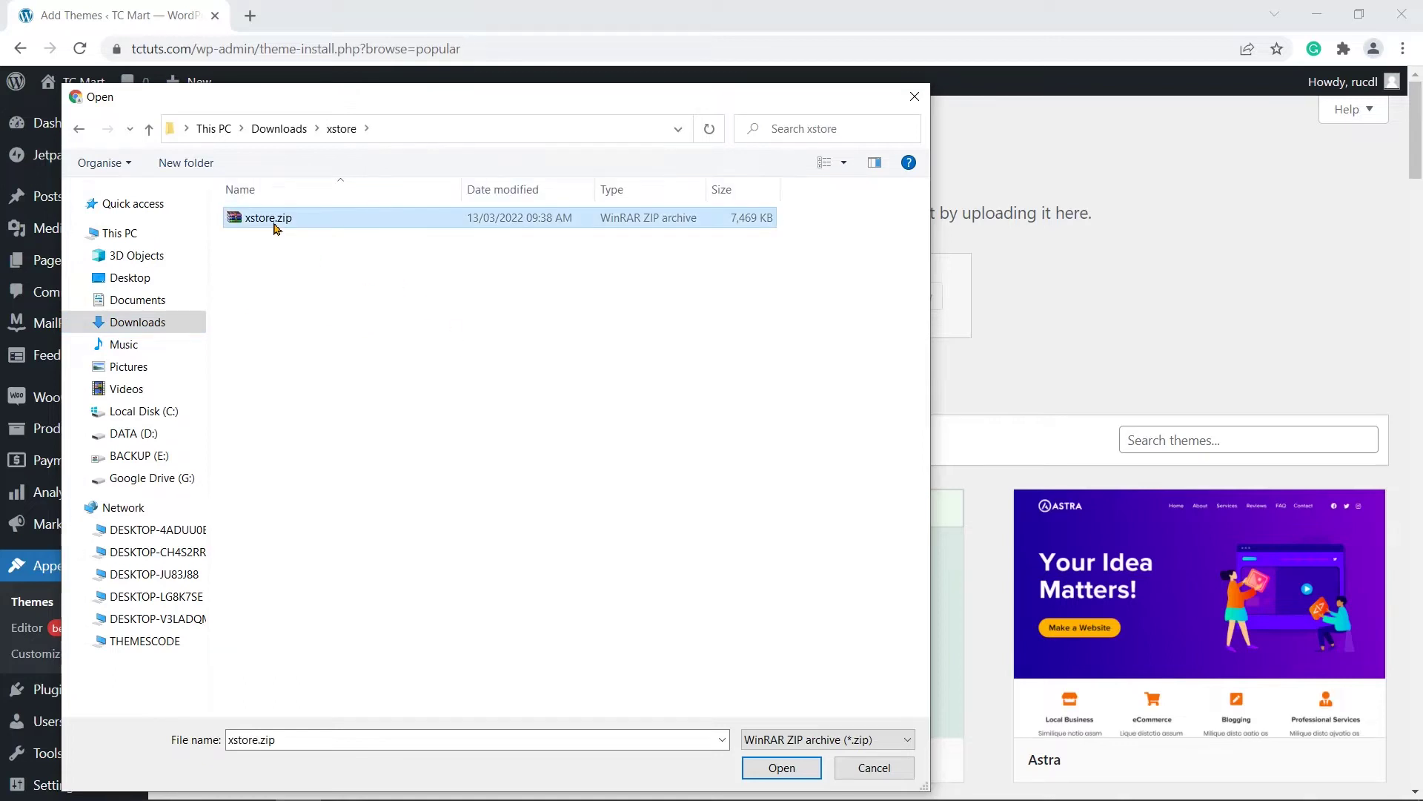
{"action": "left_click", "coordinate": [779, 767]}
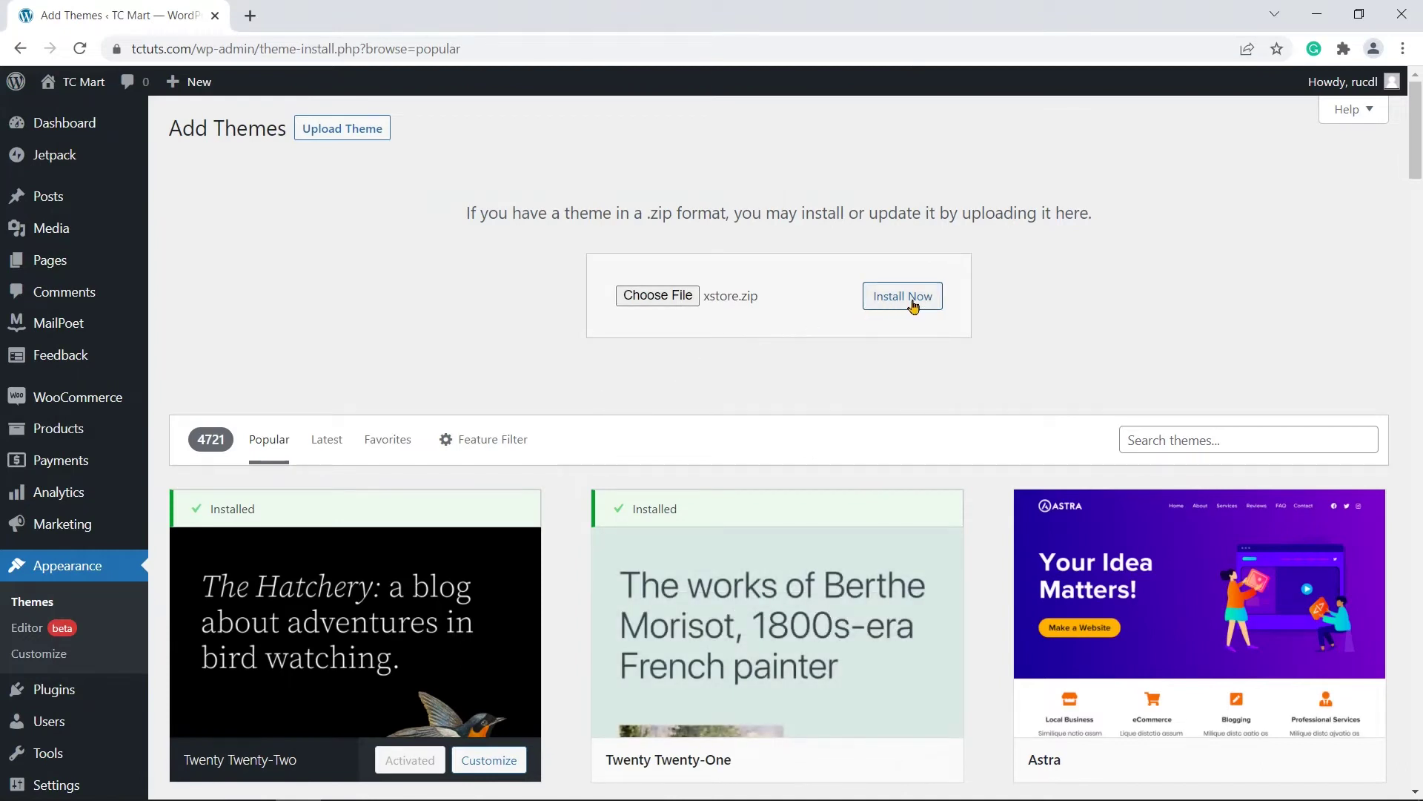
Install the uploaded XStore theme and activate it
{"action": "left_click", "coordinate": [889, 311]}
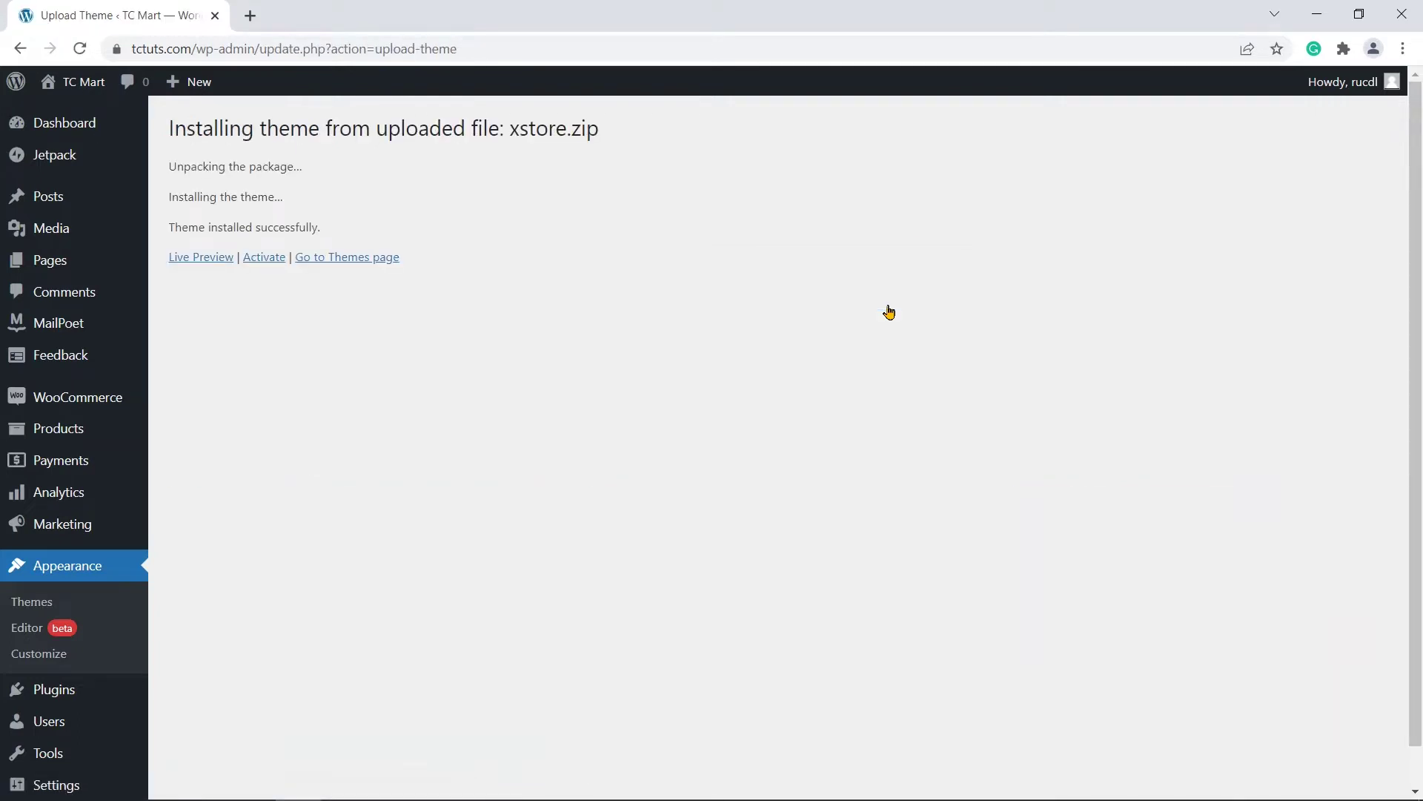
{"action": "triple_click", "coordinate": [349, 223]}
{"action": "left_click", "coordinate": [365, 215]}
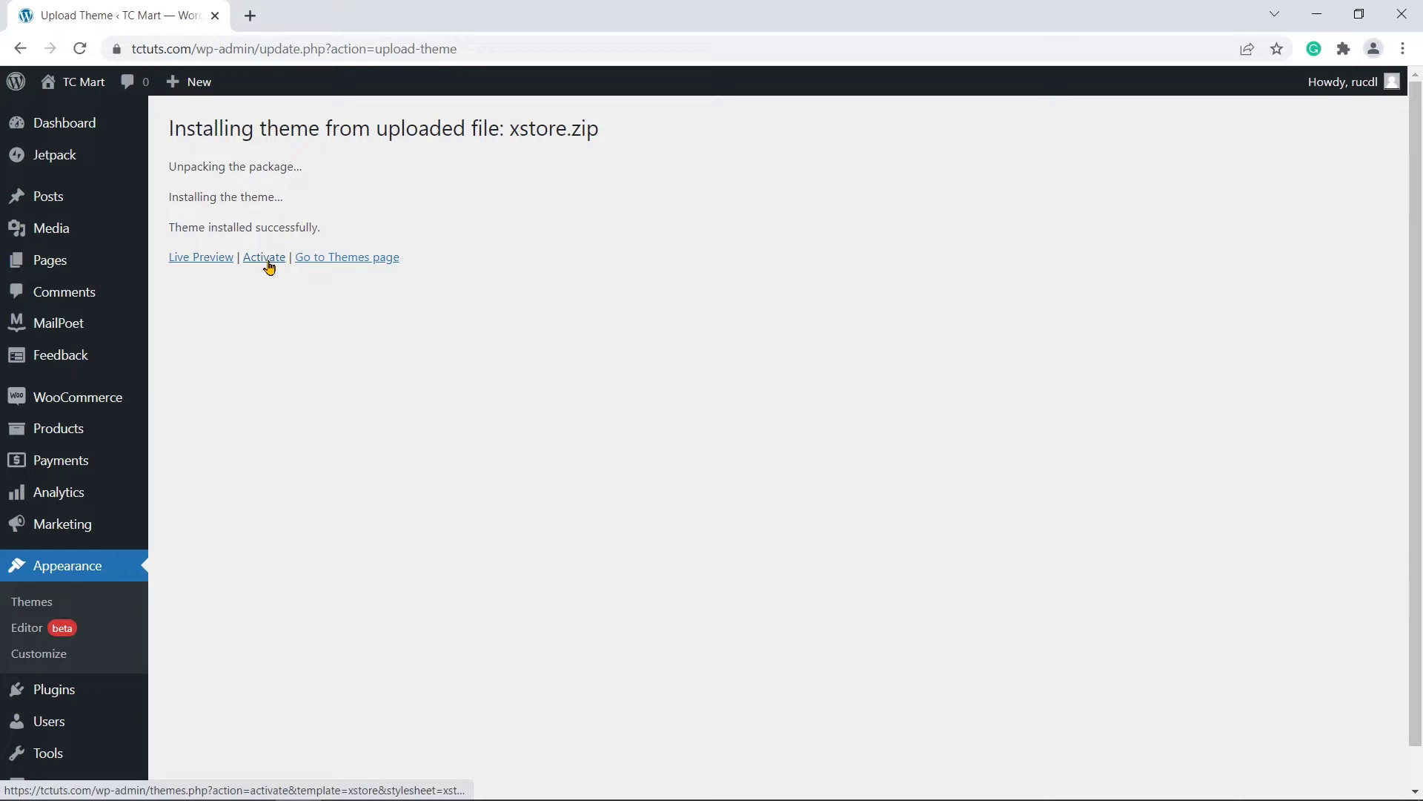
{"action": "left_click", "coordinate": [265, 259]}
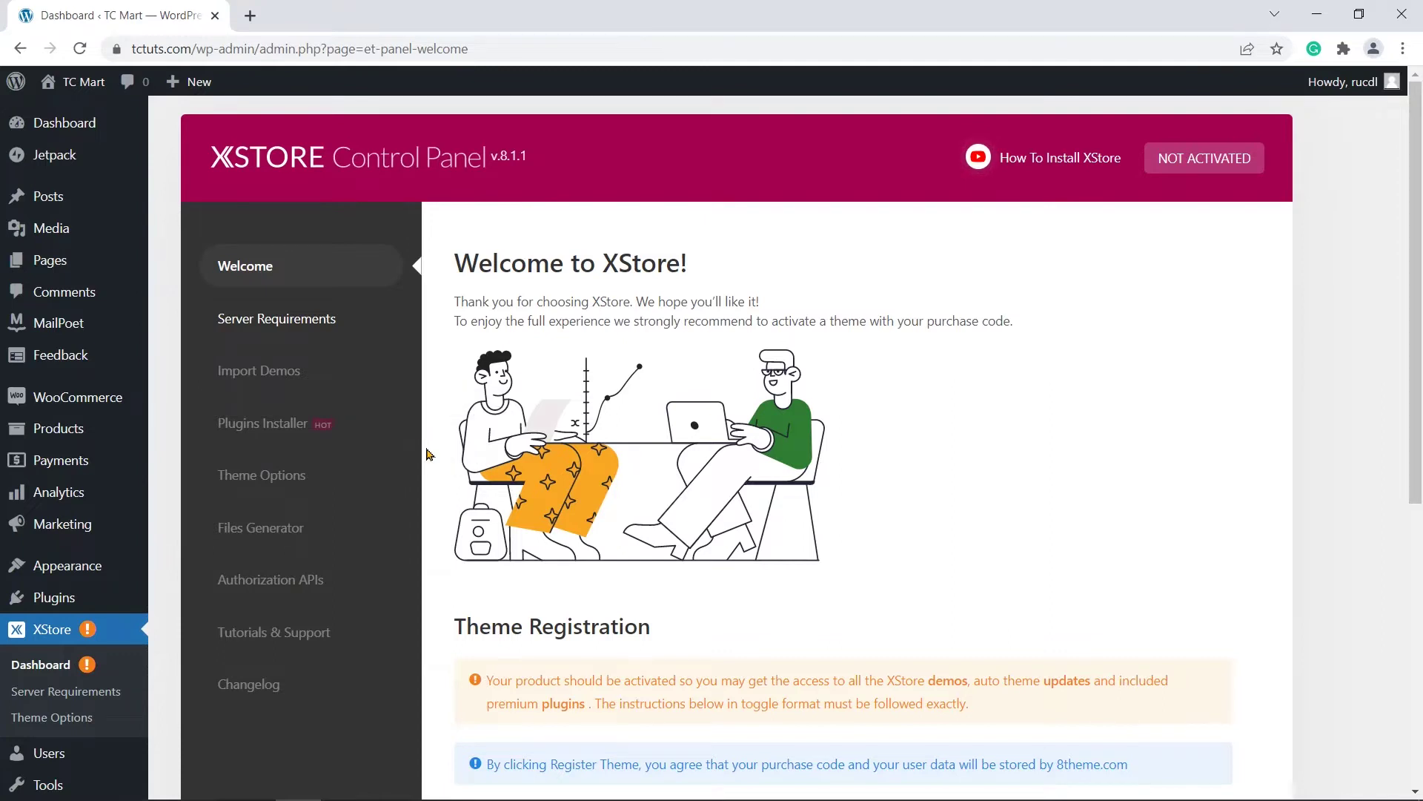
Paste the purchase code into Theme Registration and register XStore
{"action": "scroll", "coordinate": [427, 453], "scroll_direction": "down", "scroll_amount": 3}
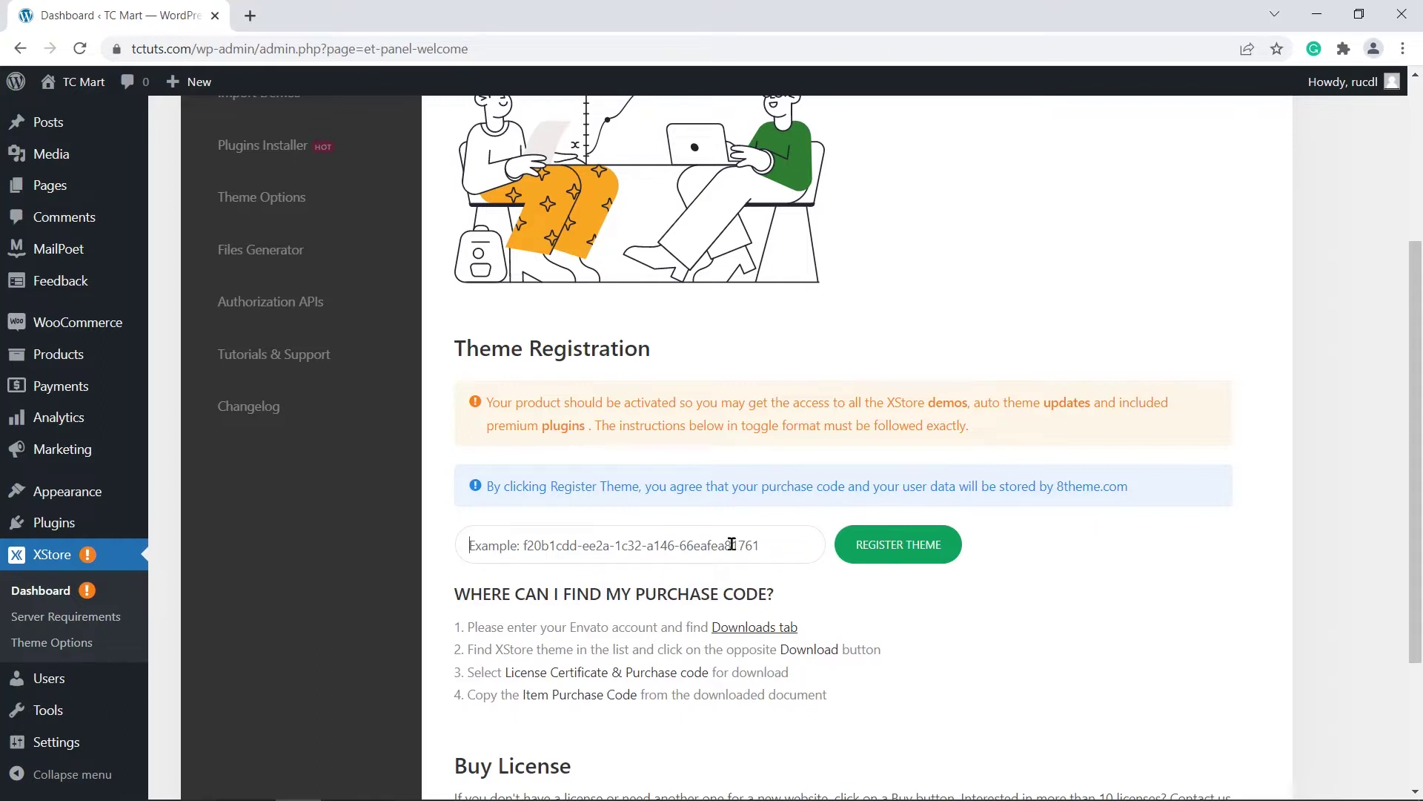
{"action": "right_click", "coordinate": [732, 545]}
{"action": "left_click", "coordinate": [803, 394]}
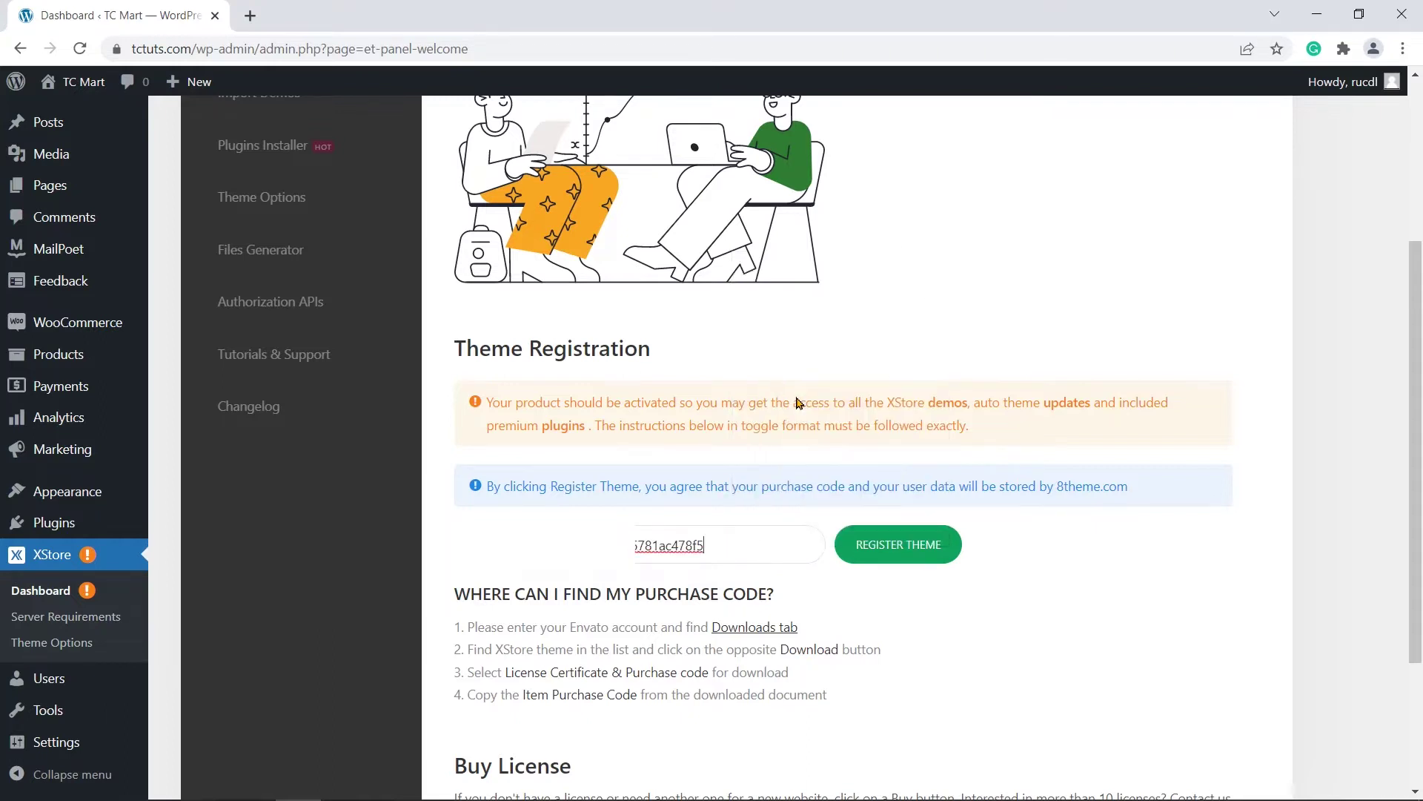
{"action": "left_click", "coordinate": [908, 563]}
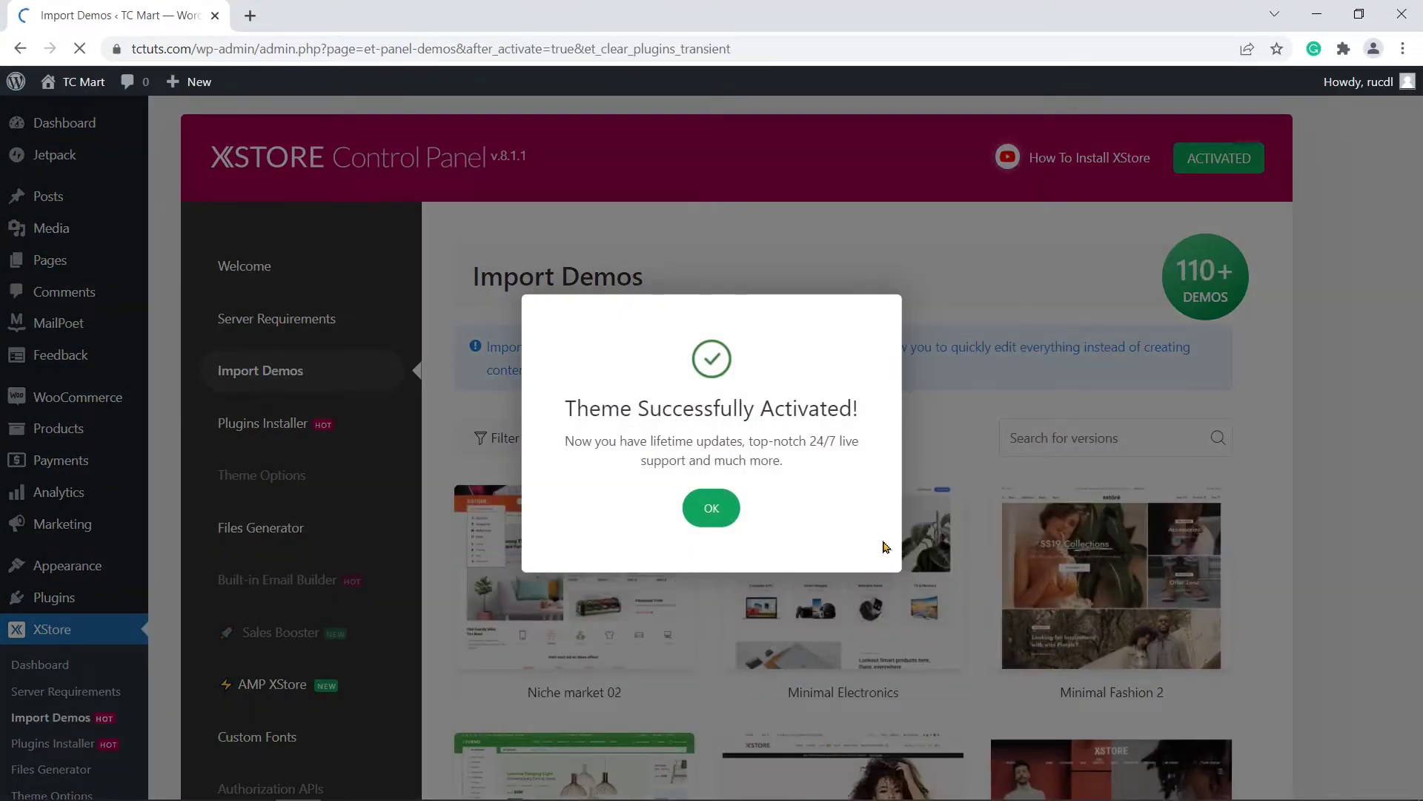
Dismiss the activation message and filter the Import Demos list to Elementor
{"action": "left_click", "coordinate": [713, 512]}
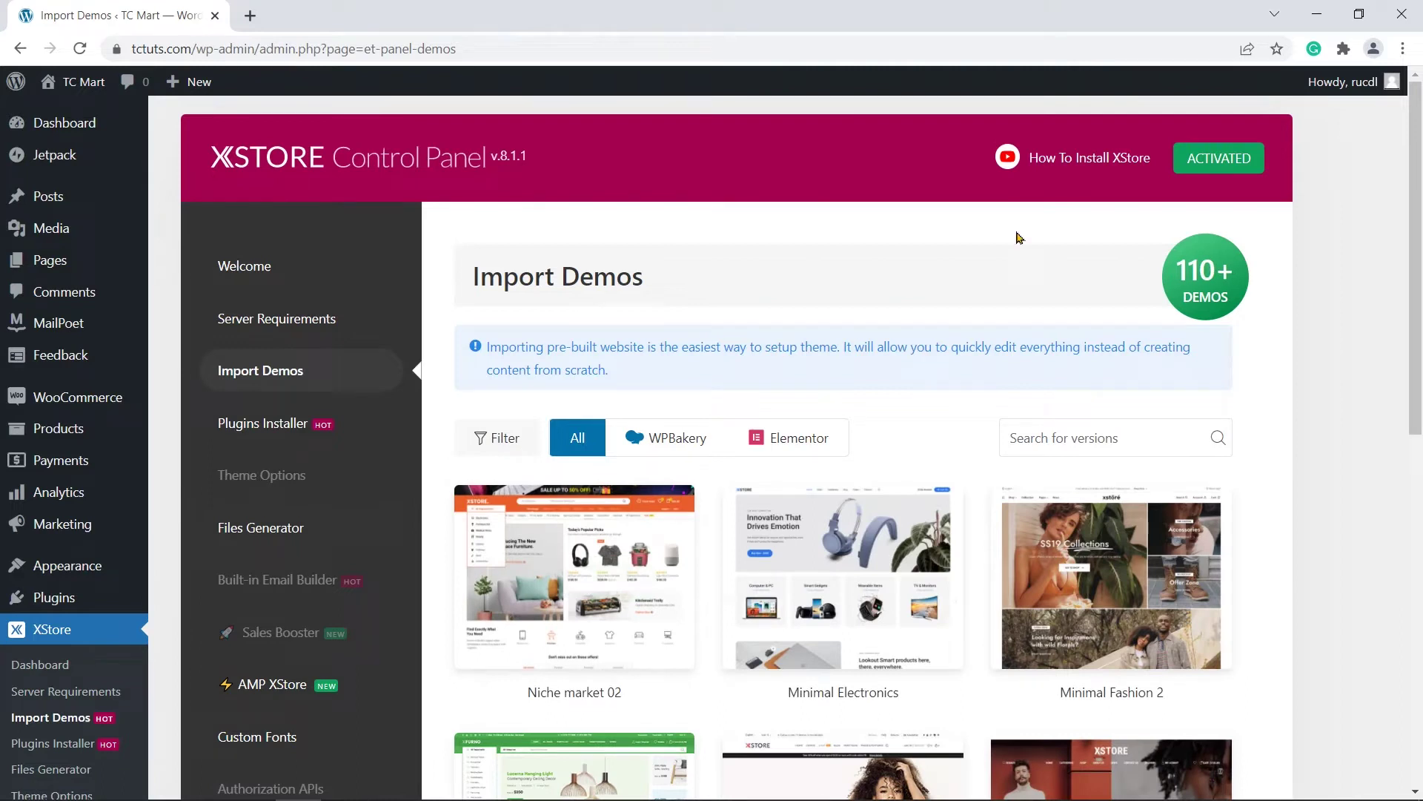
{"action": "mouse_move", "coordinate": [1260, 172]}
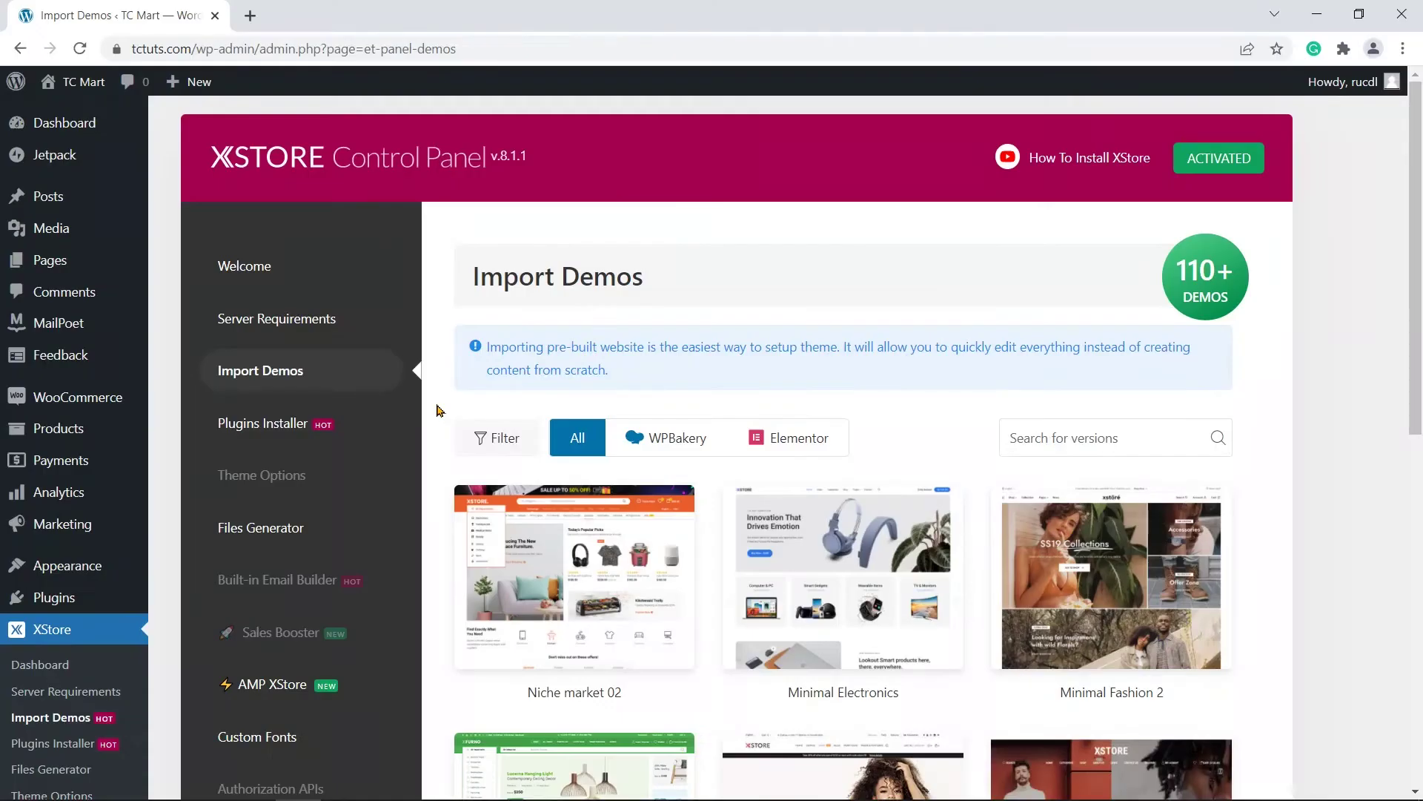
{"action": "left_click_drag", "start_coordinate": [474, 277], "coordinate": [663, 292]}
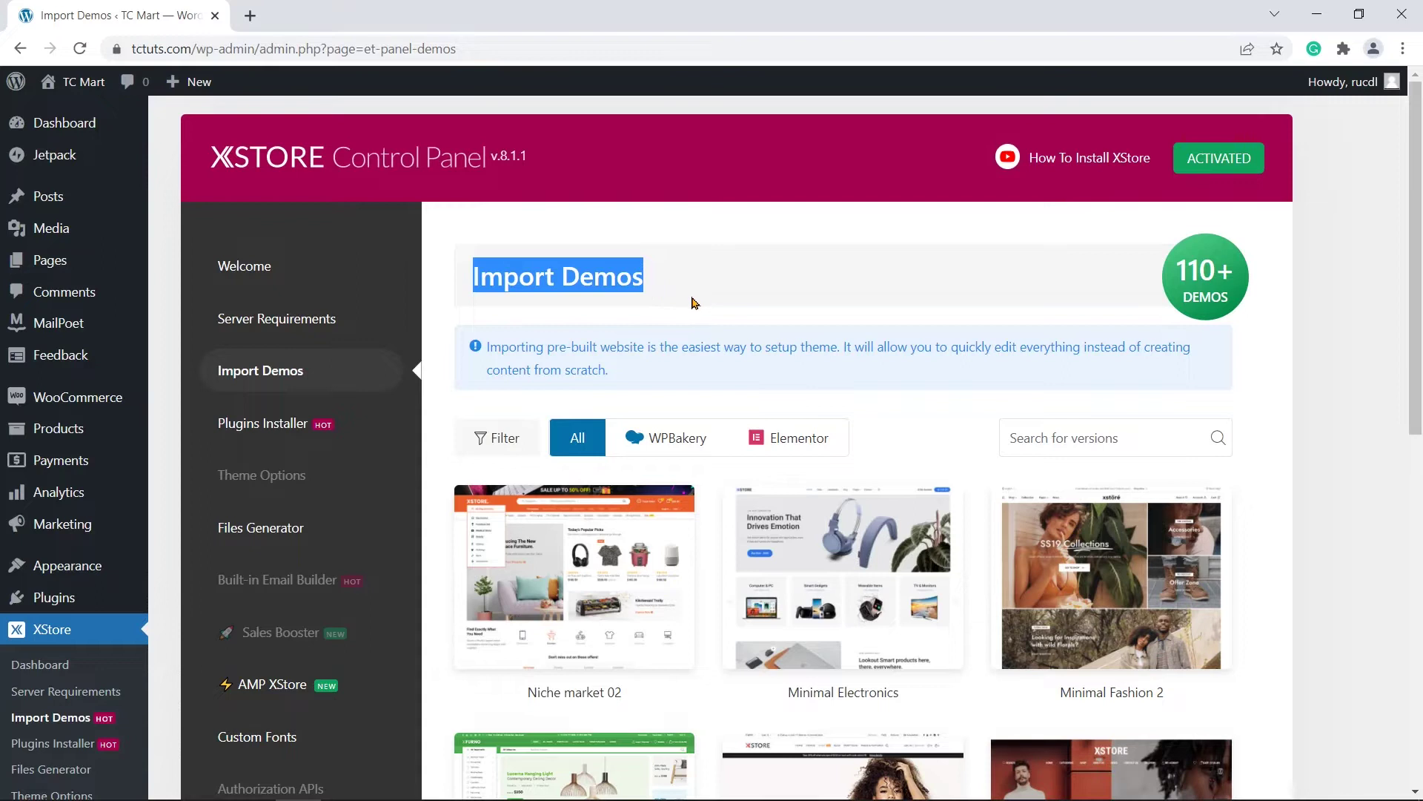
{"action": "left_click", "coordinate": [695, 303]}
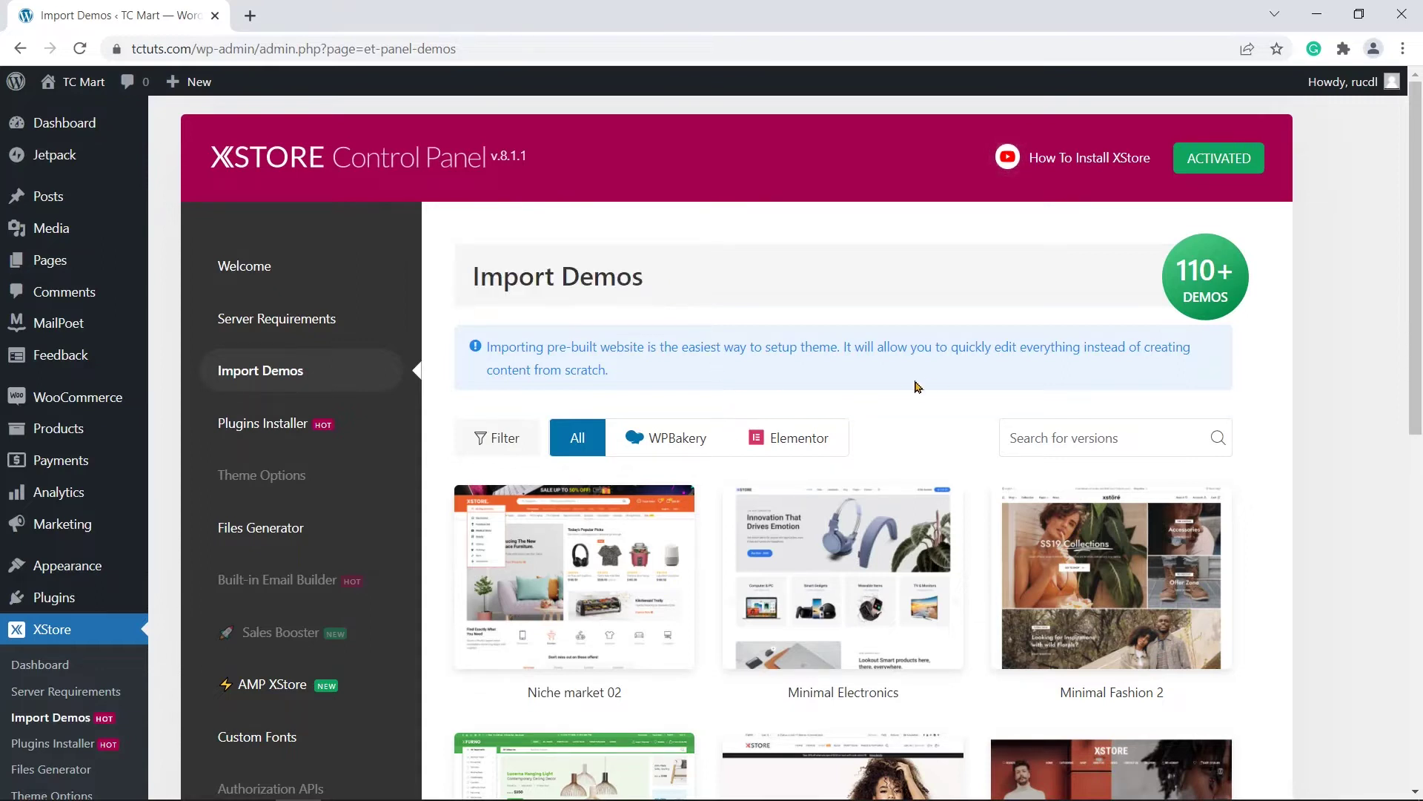
{"action": "scroll", "coordinate": [916, 400], "scroll_direction": "down", "scroll_amount": 1}
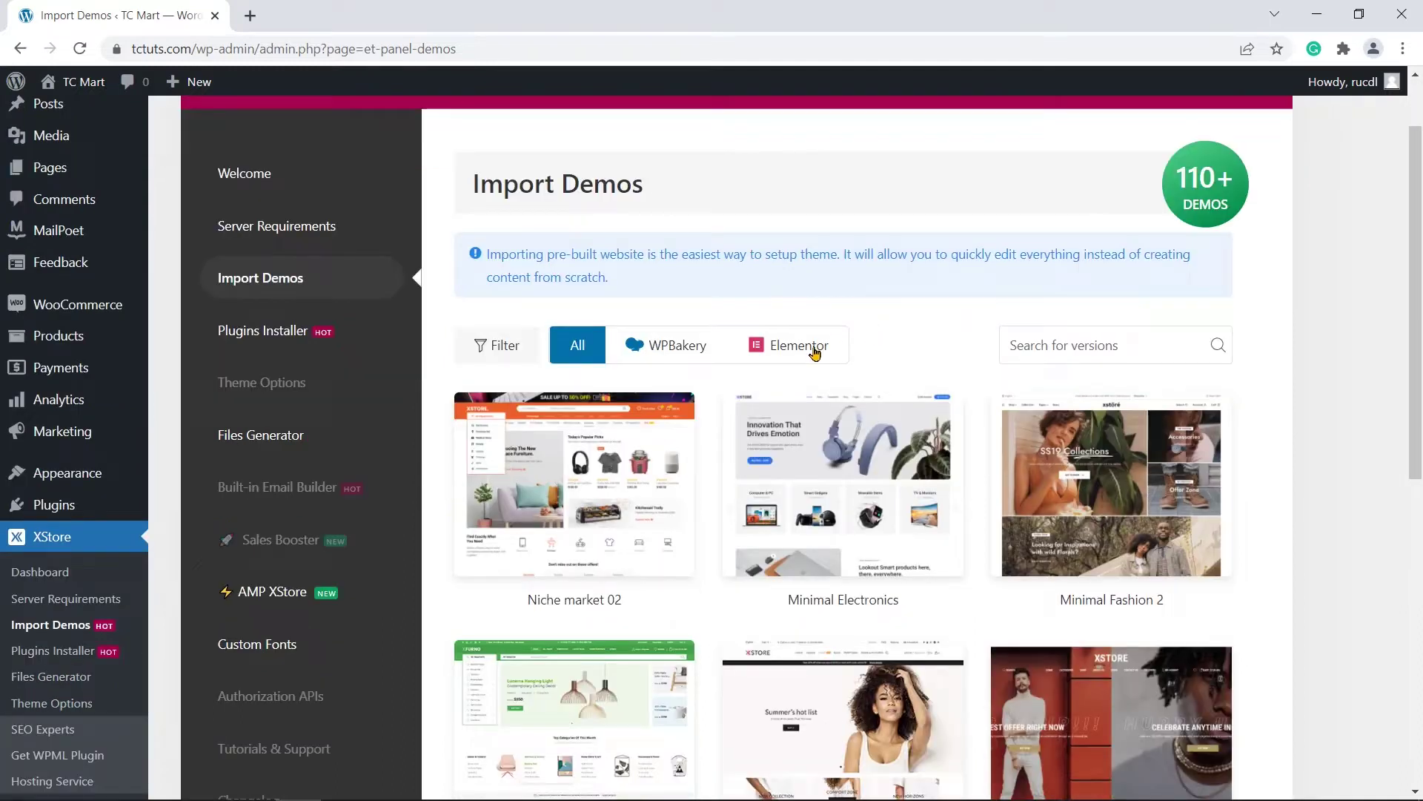
{"action": "left_click", "coordinate": [769, 349]}
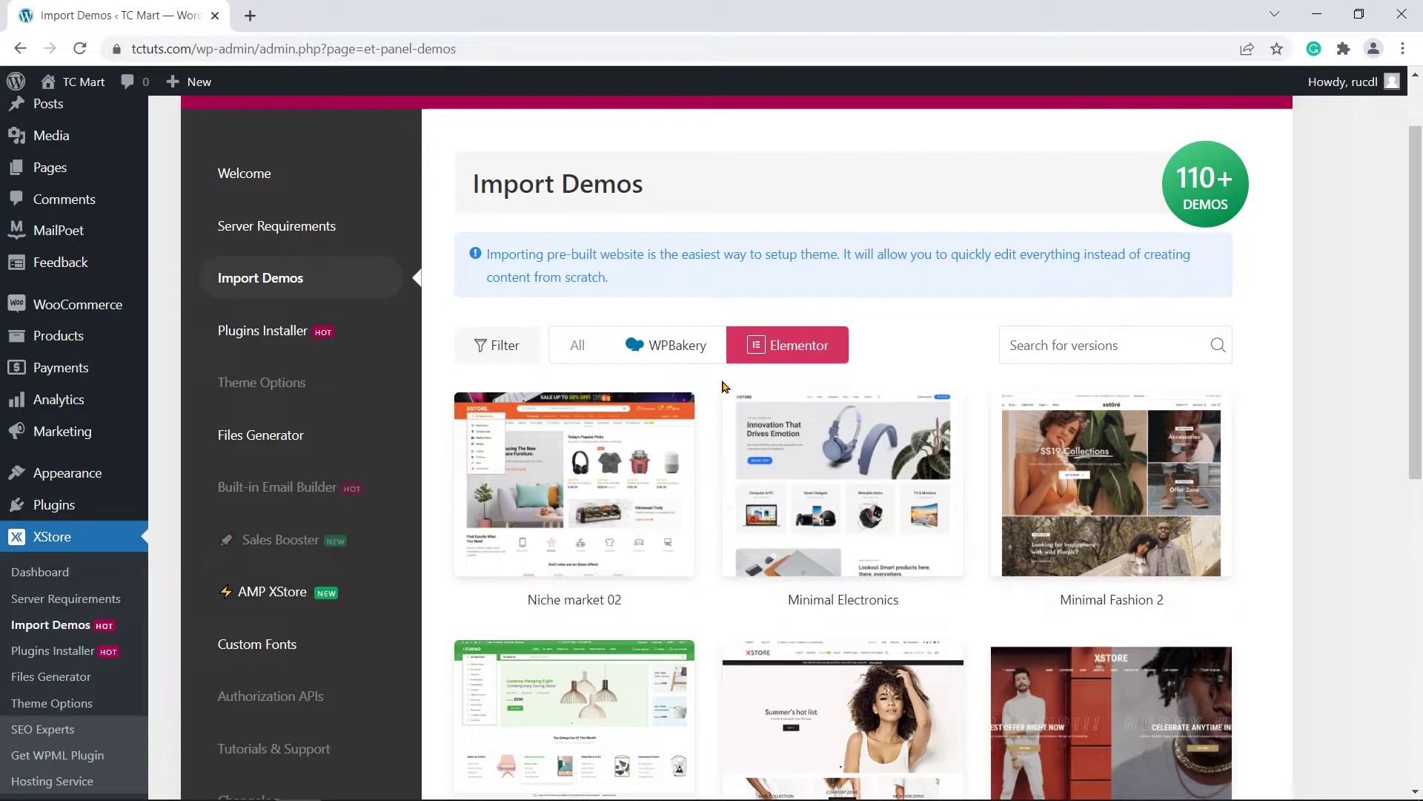
{"action": "mouse_move", "coordinate": [572, 528]}
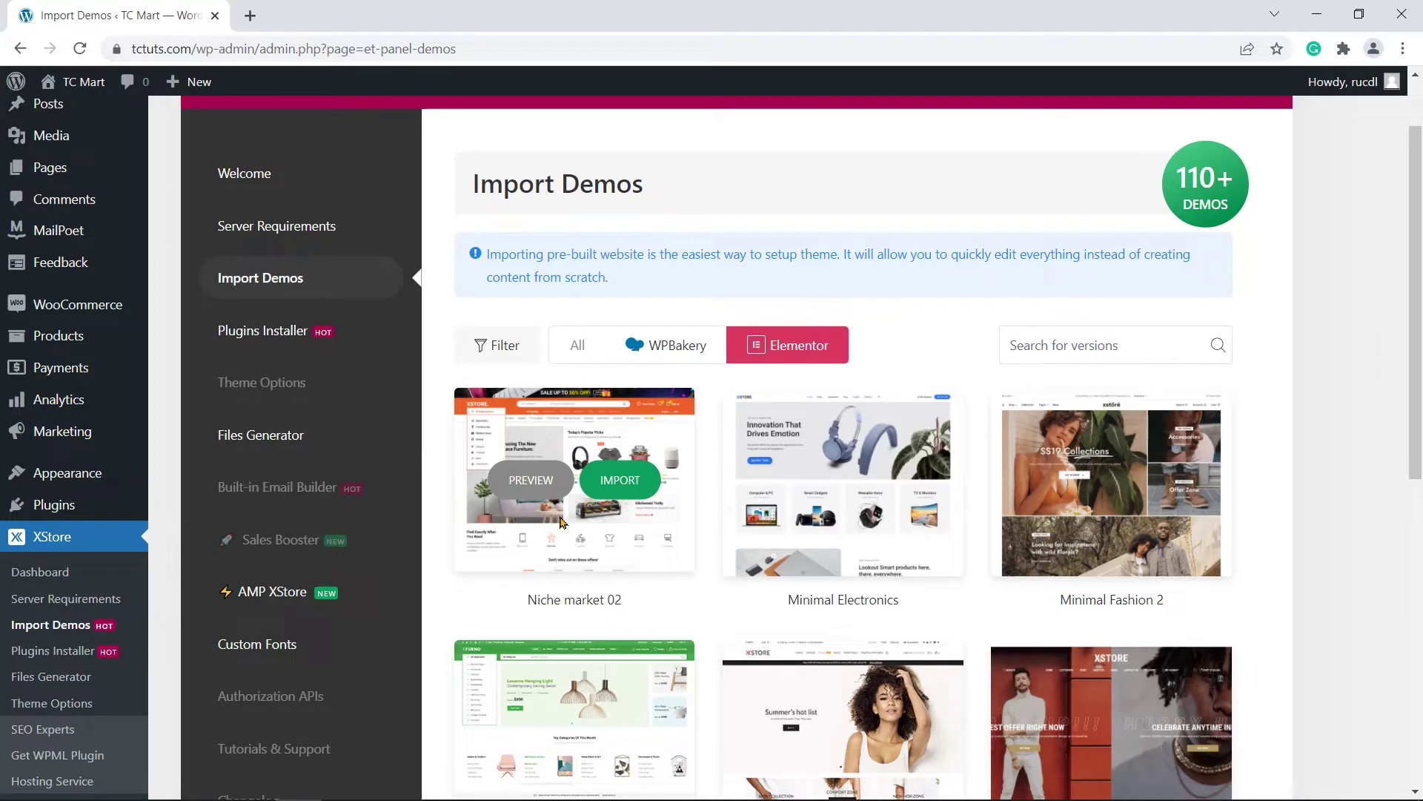
{"action": "left_click", "coordinate": [540, 491]}
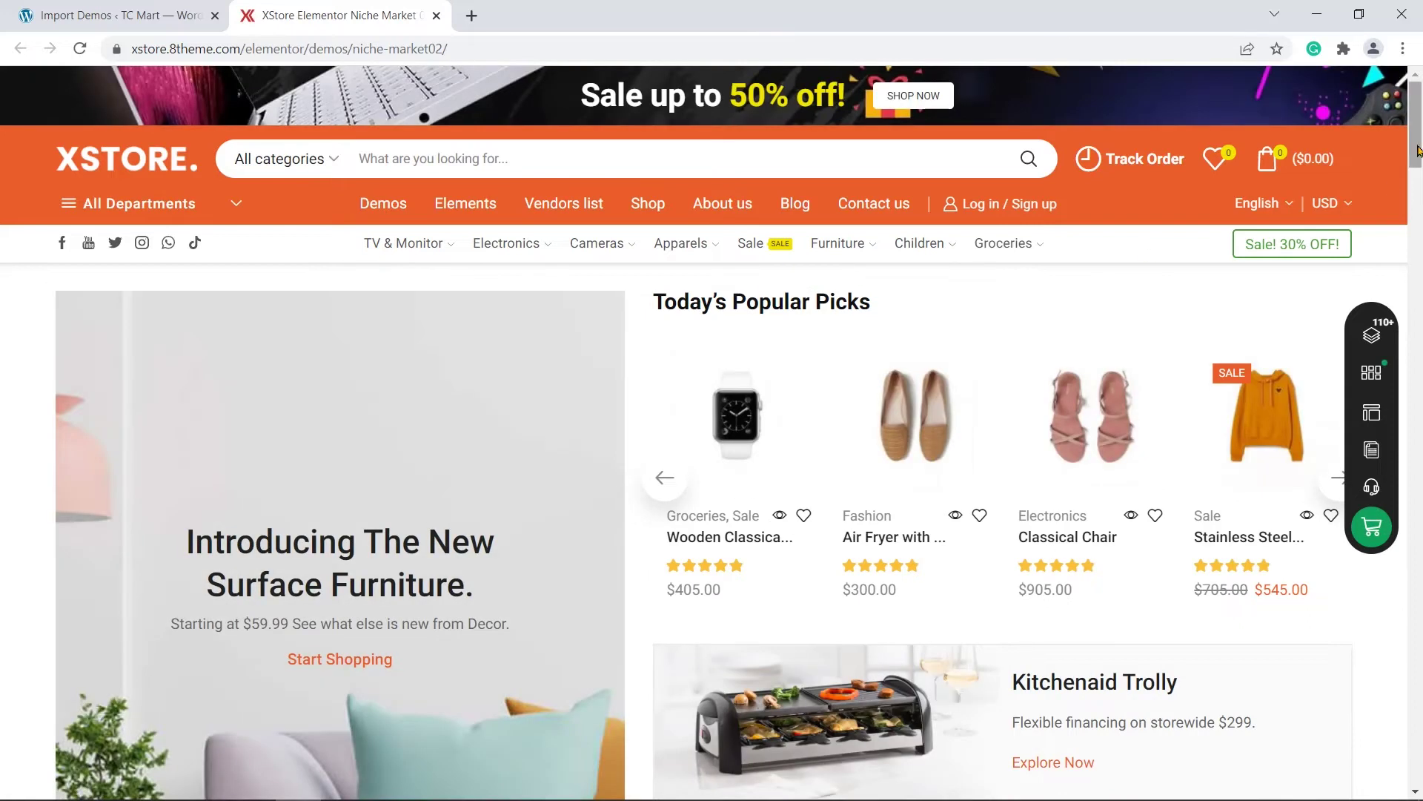
{"action": "left_click_drag", "start_coordinate": [1418, 150], "coordinate": [1419, 741]}
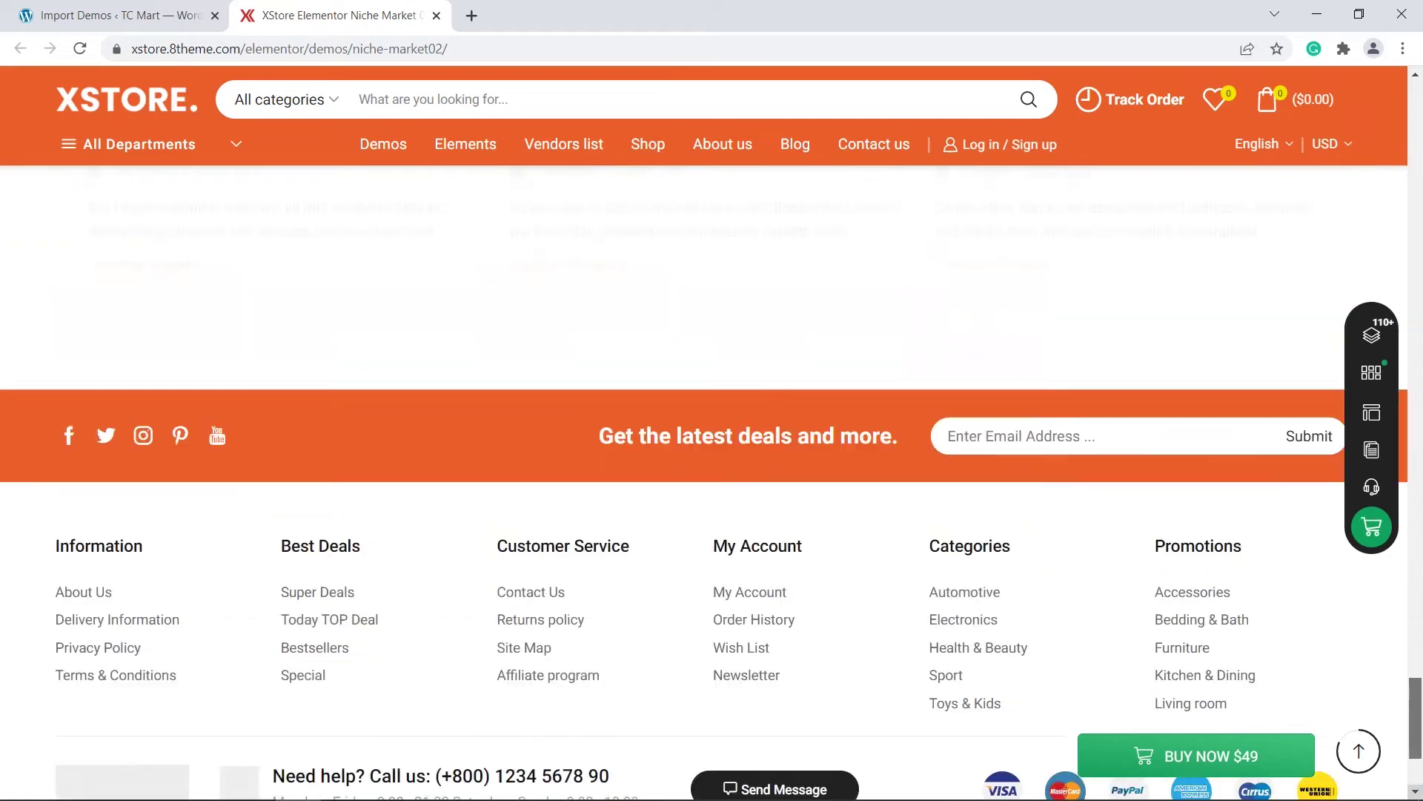
{"action": "left_click", "coordinate": [1360, 753]}
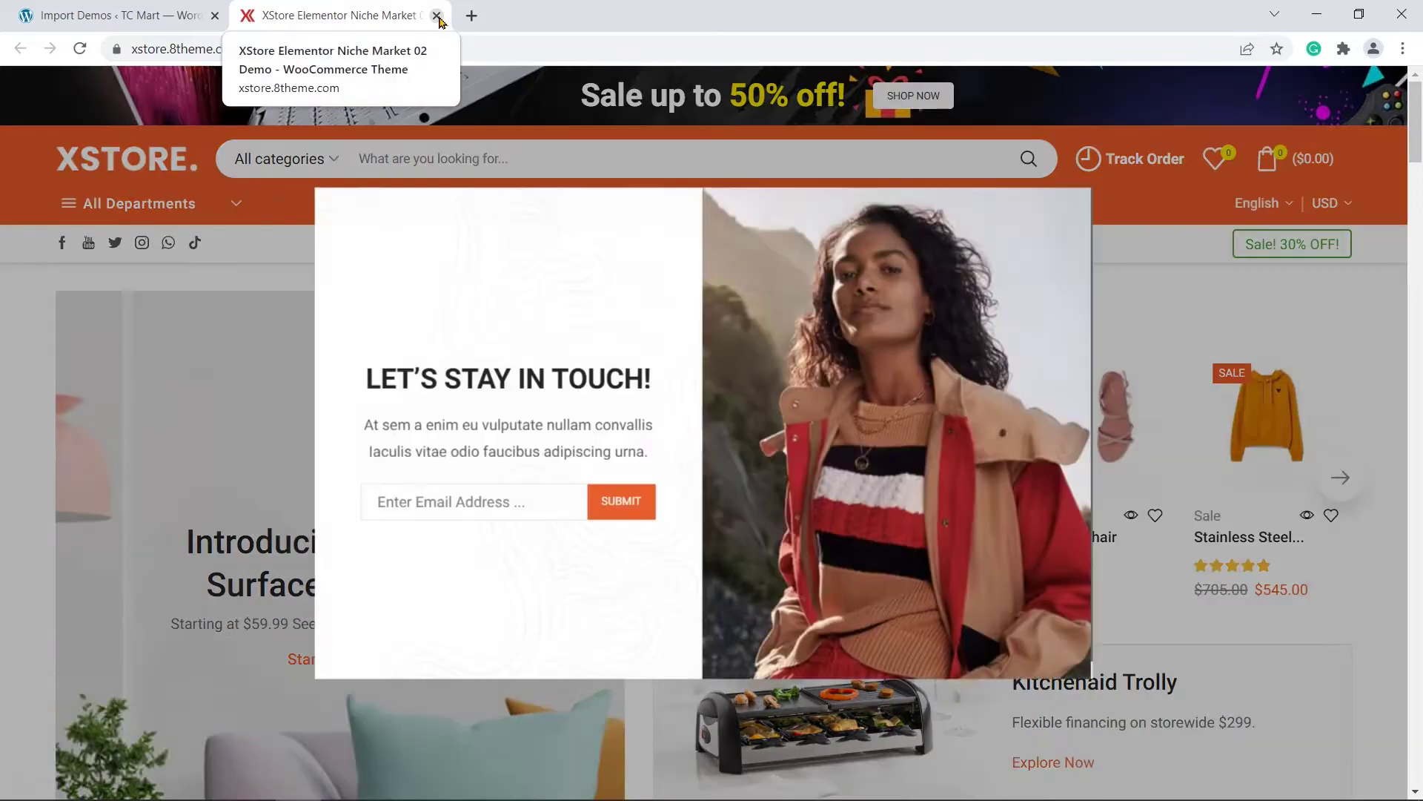
{"action": "left_click", "coordinate": [436, 15]}
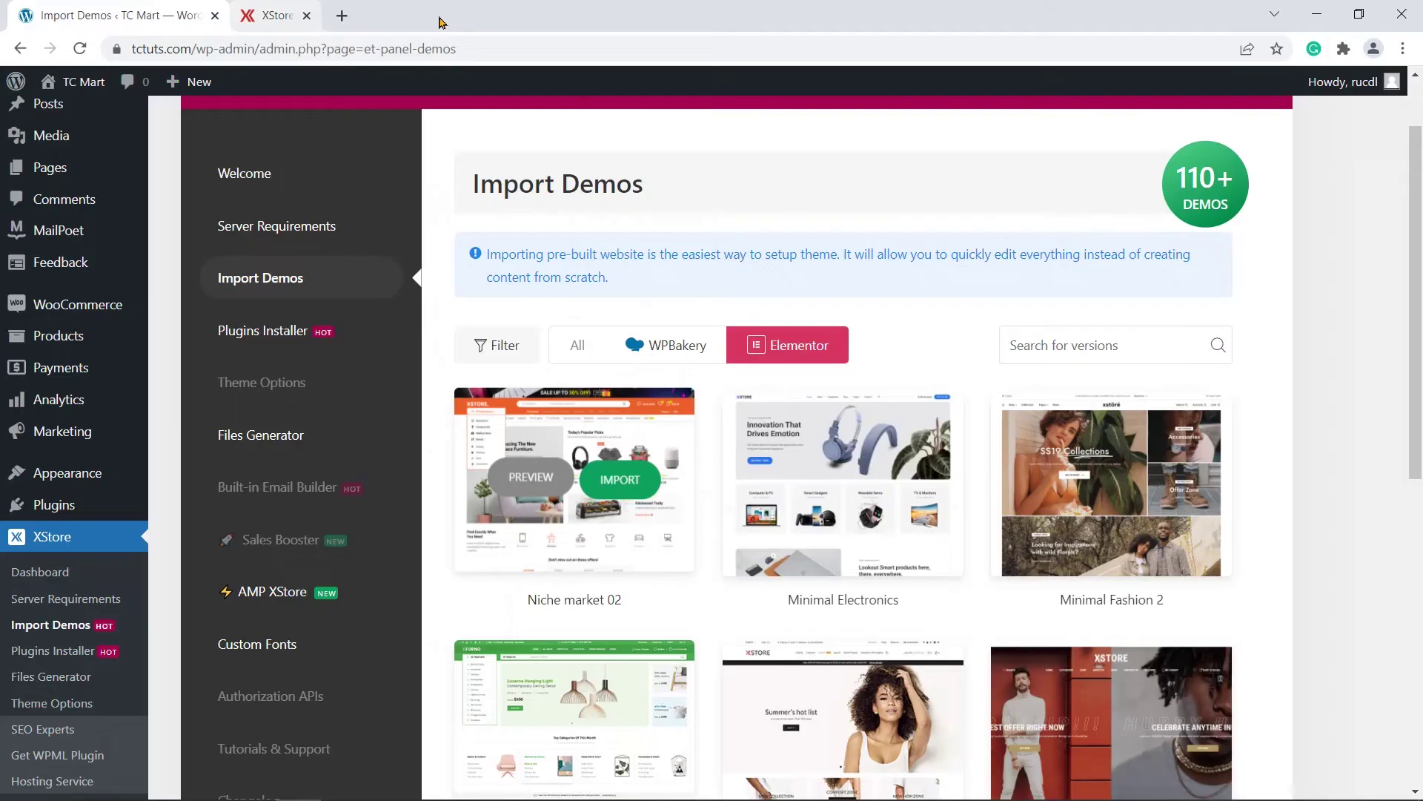
Import Niche market 02 and create the child theme XStore Child with parent template xstore
{"action": "left_click", "coordinate": [620, 486]}
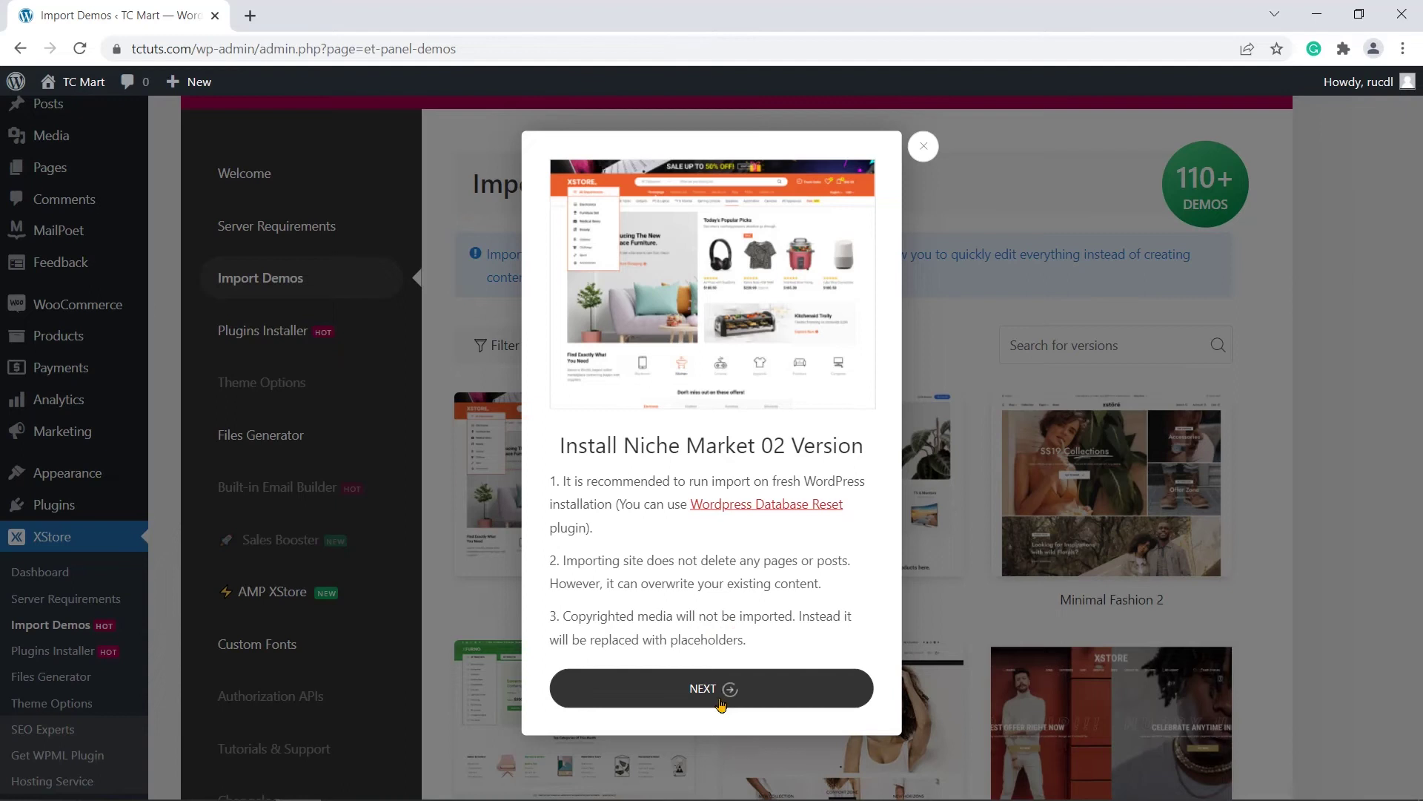
{"action": "left_click", "coordinate": [712, 689]}
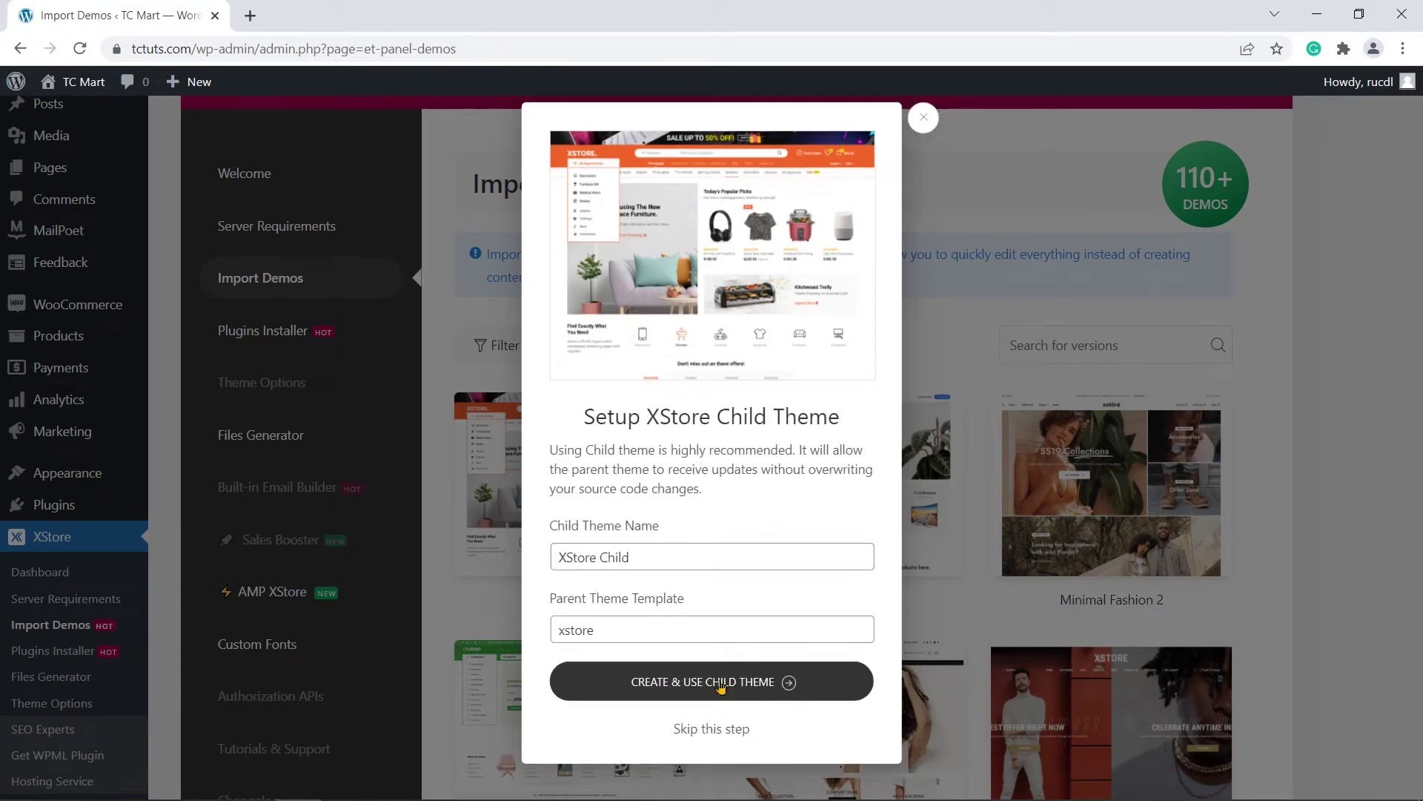
{"action": "left_click_drag", "start_coordinate": [552, 533], "coordinate": [626, 528]}
{"action": "triple_click", "coordinate": [661, 528]}
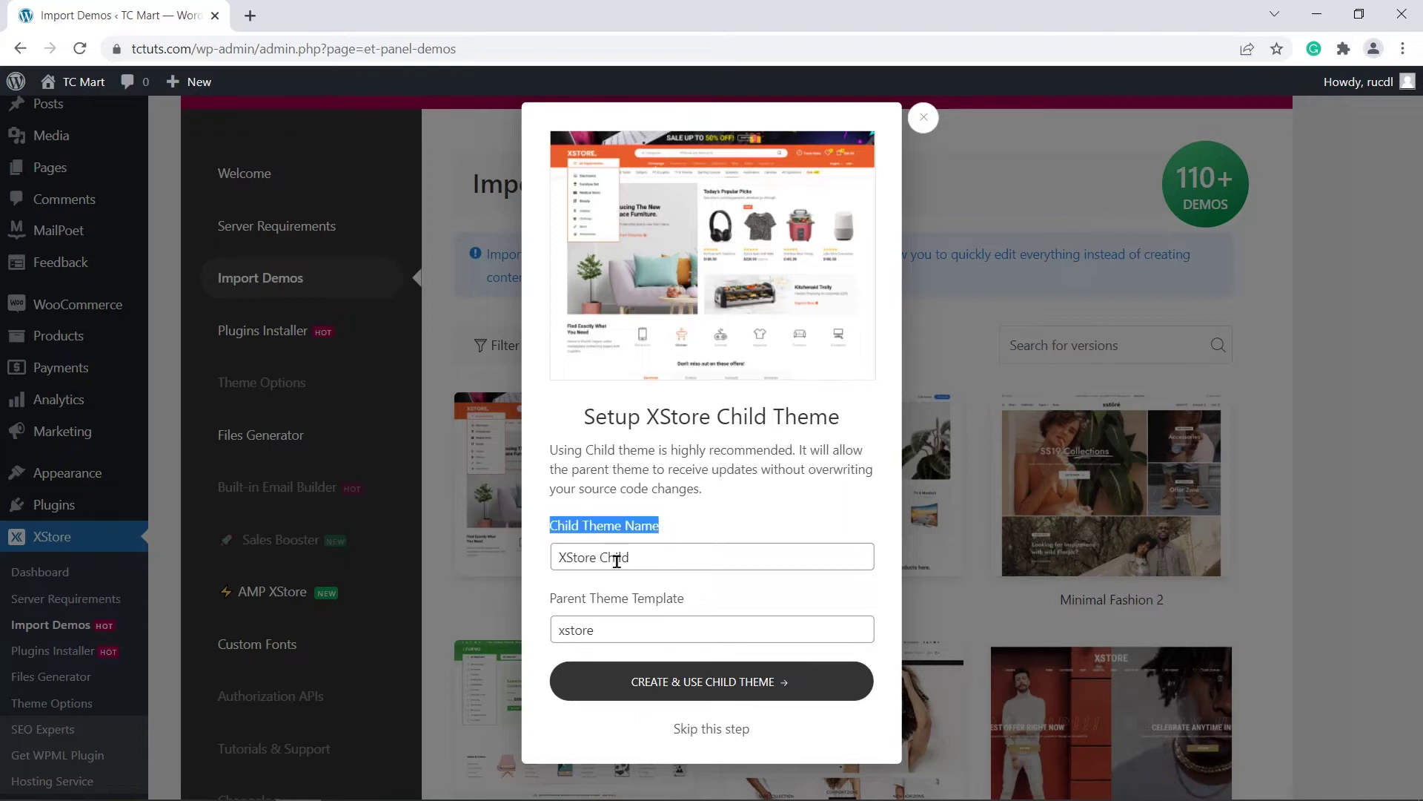
{"action": "left_click", "coordinate": [664, 556]}
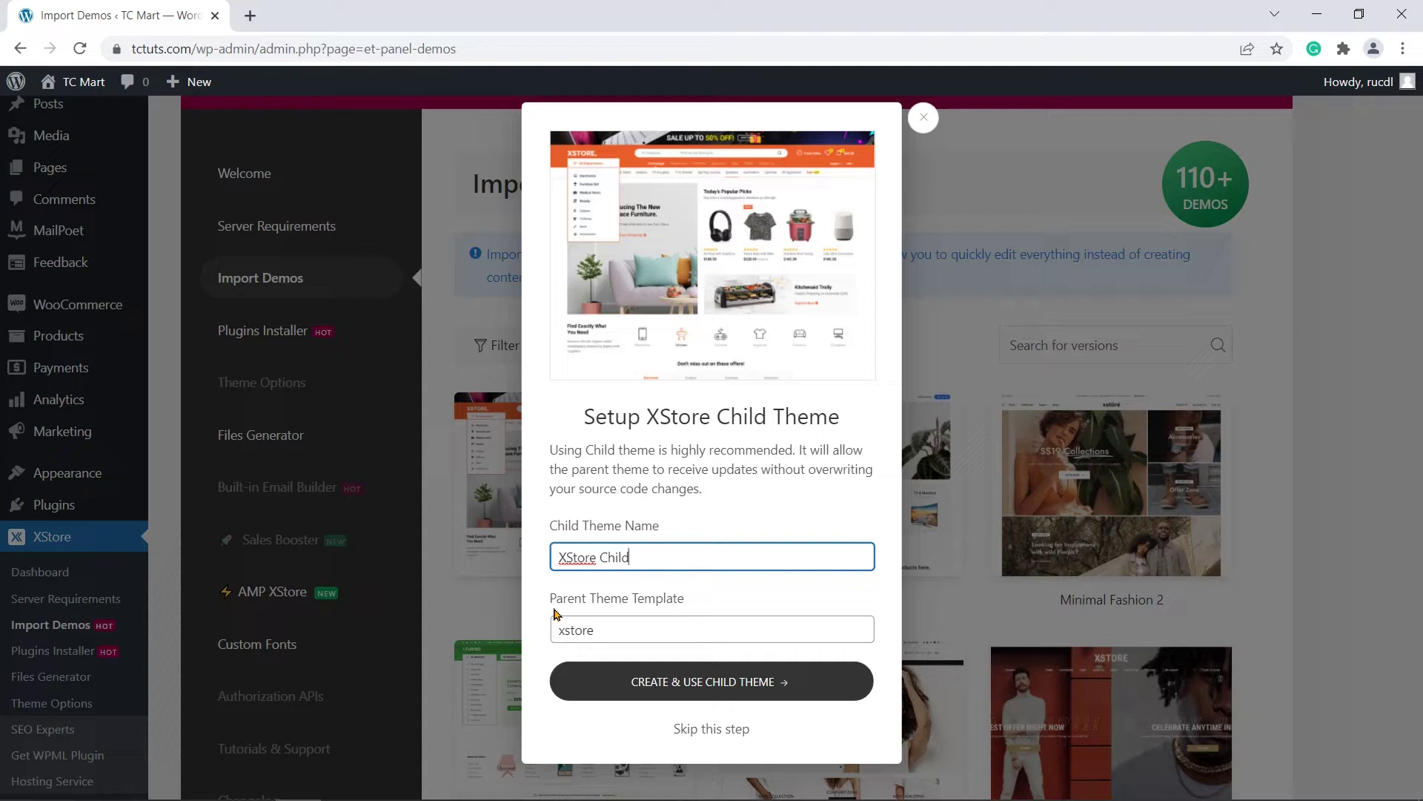
{"action": "left_click_drag", "start_coordinate": [552, 607], "coordinate": [685, 612]}
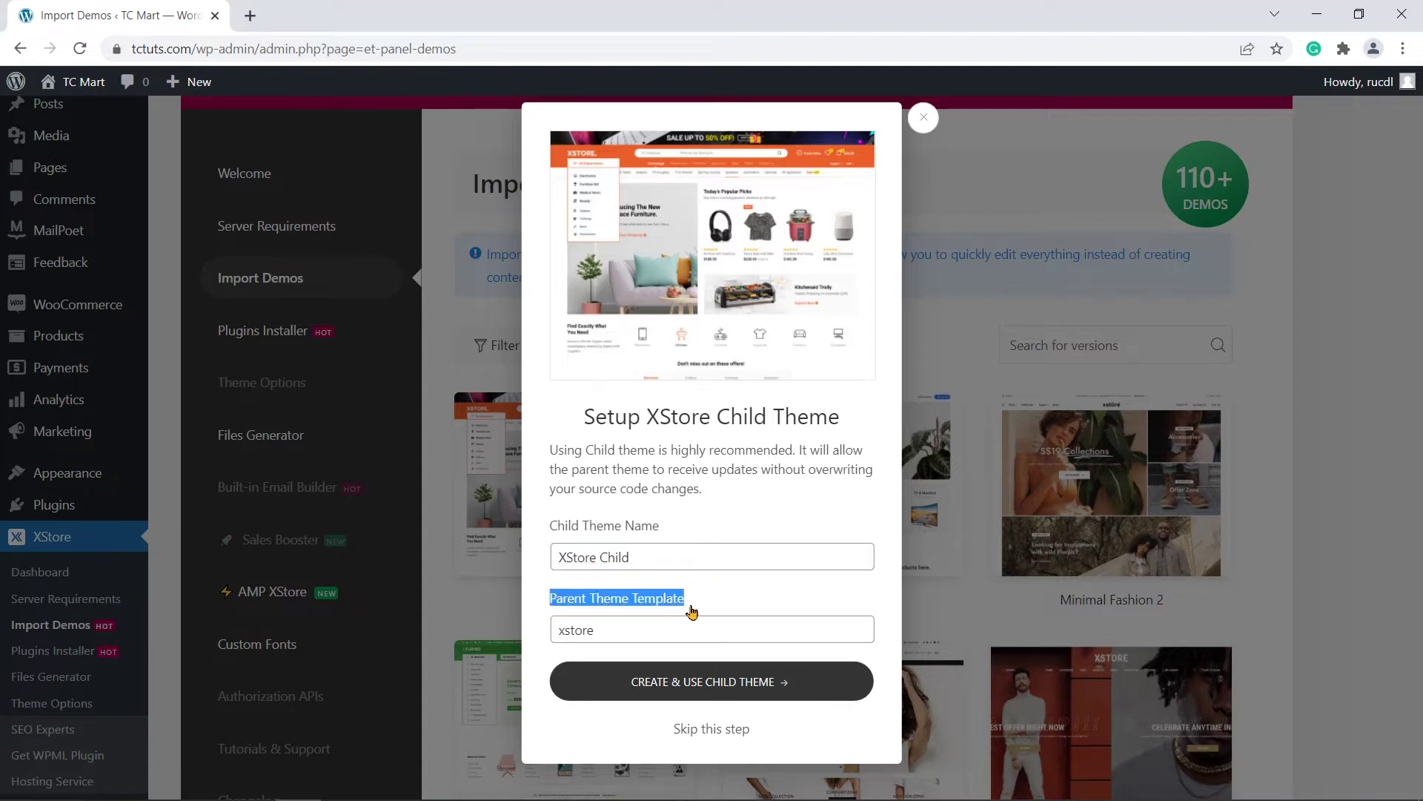
{"action": "left_click", "coordinate": [654, 627]}
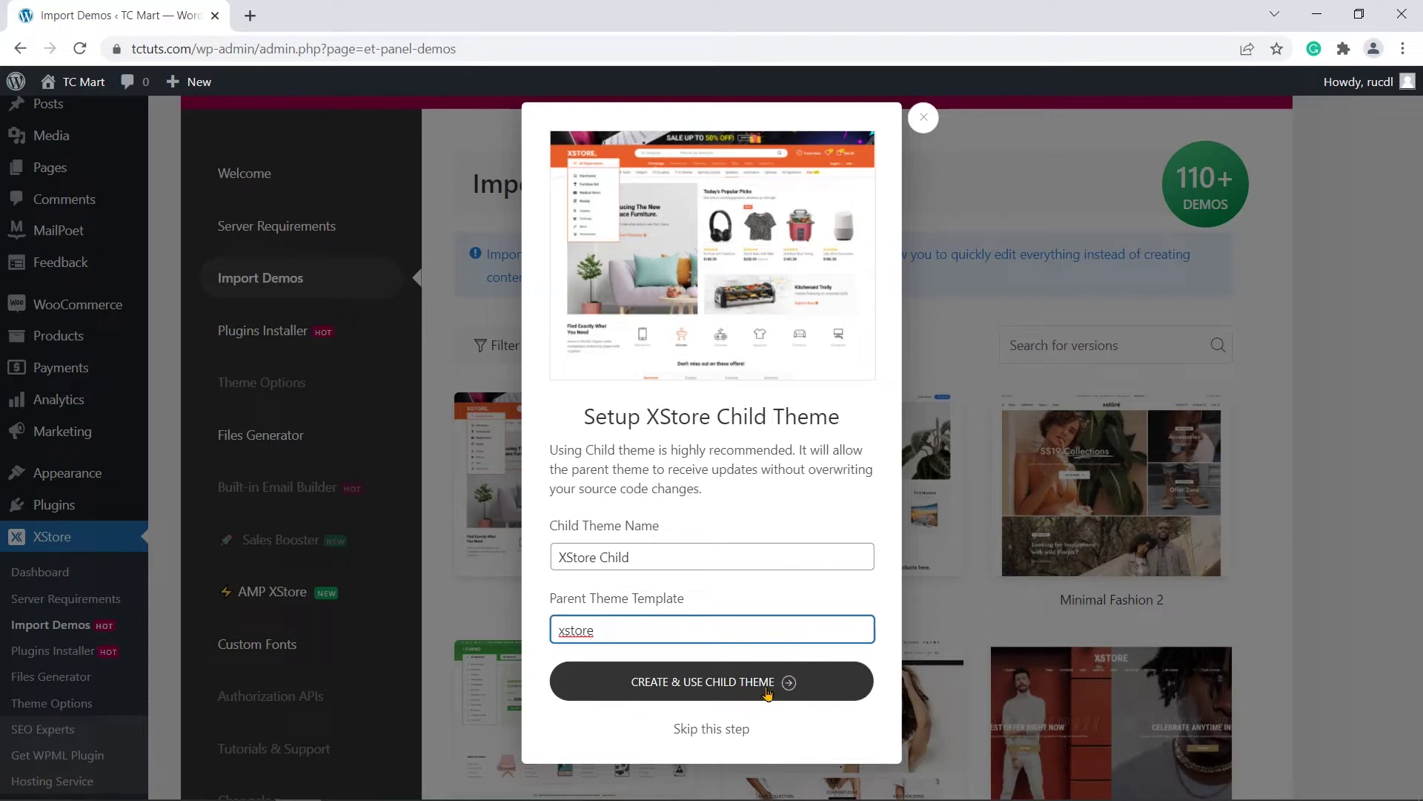
{"action": "left_click", "coordinate": [782, 694]}
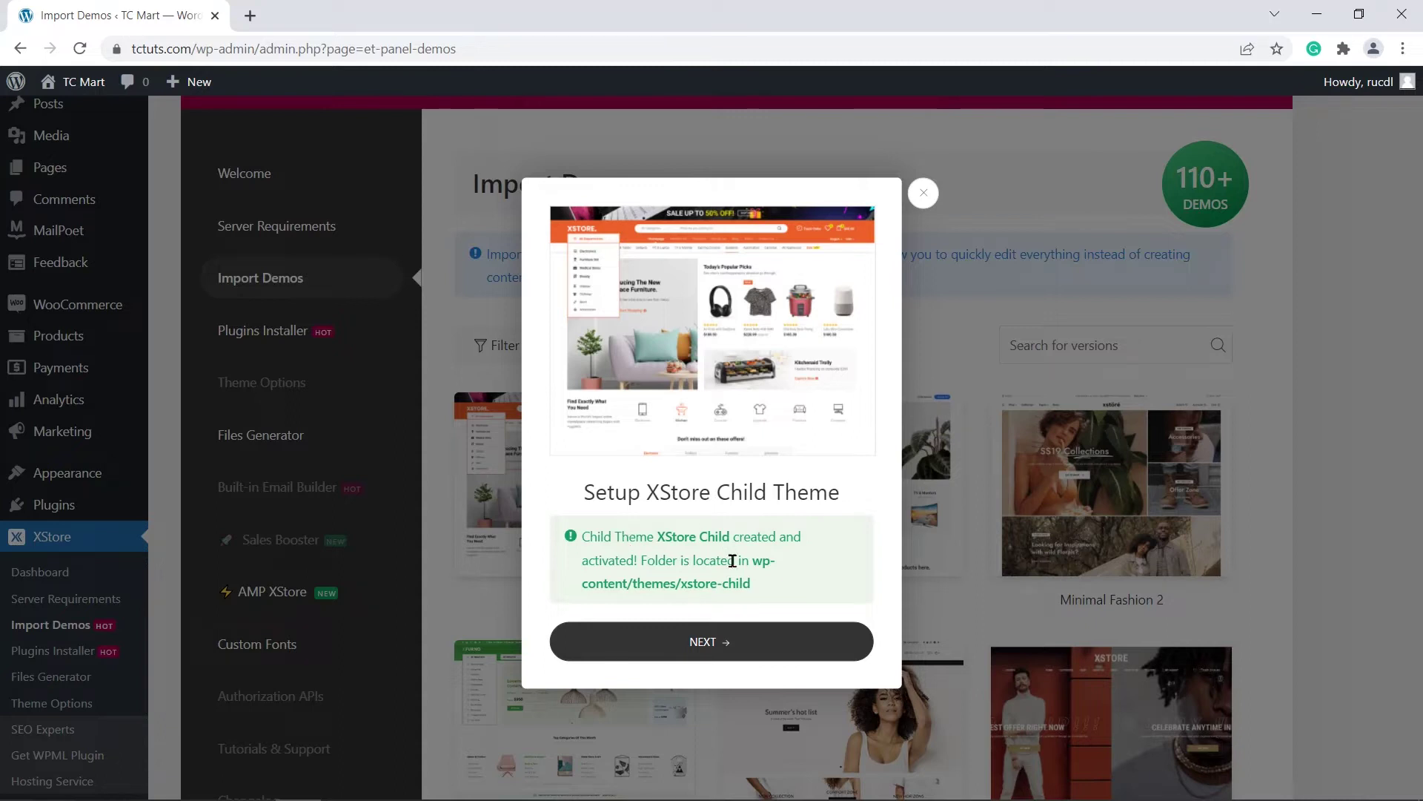
Choose Elementor as the page builder and install the demo's required plugins
{"action": "left_click", "coordinate": [732, 643]}
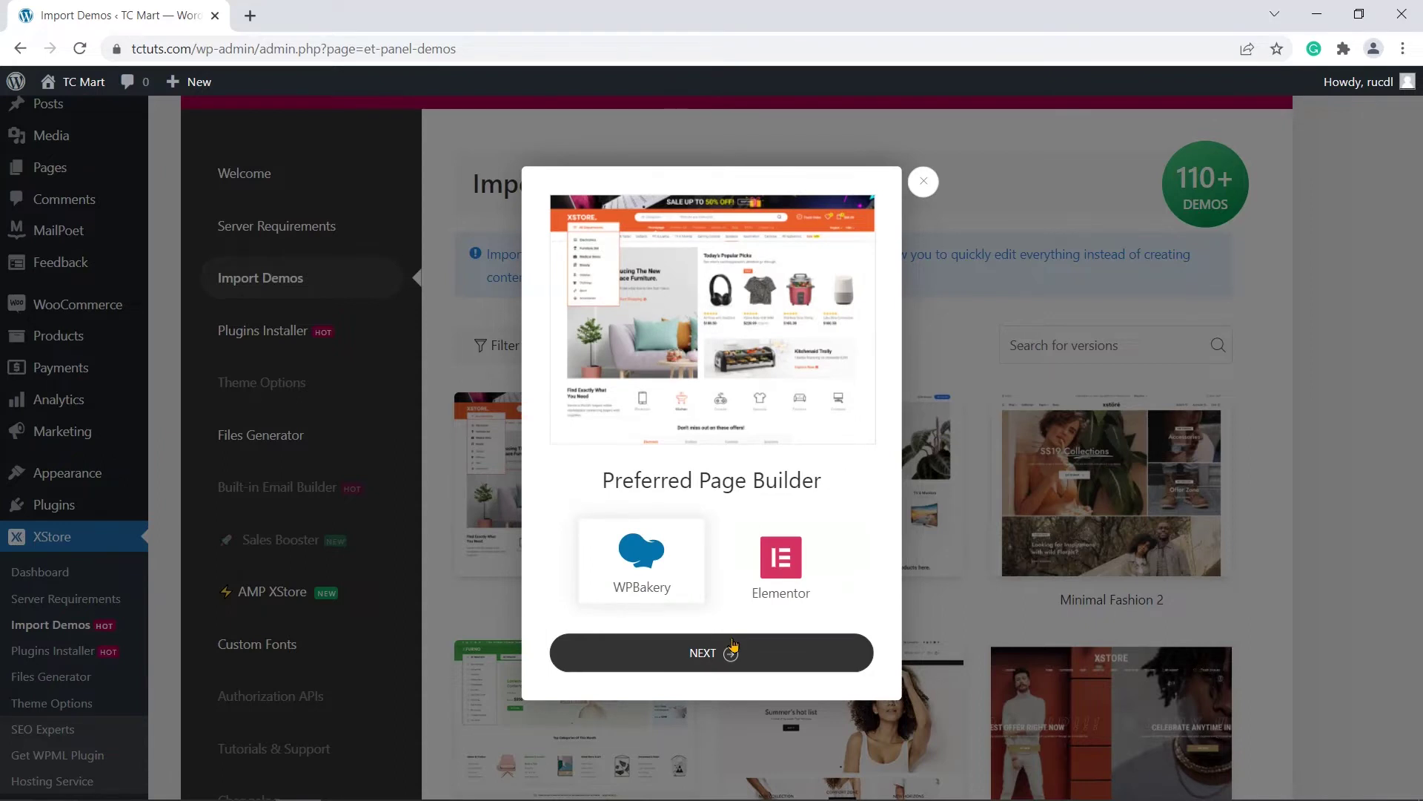
{"action": "left_click", "coordinate": [794, 569]}
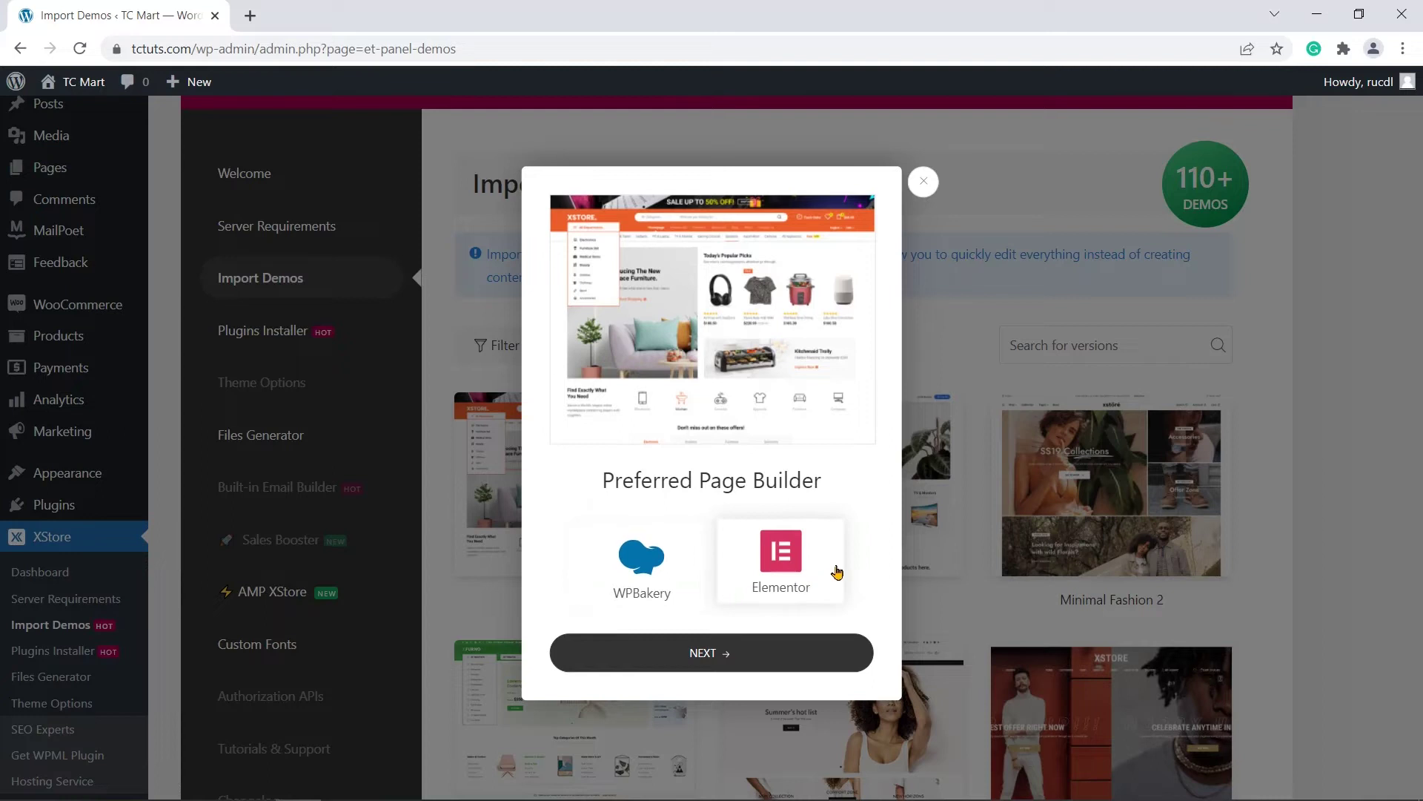
{"action": "left_click", "coordinate": [742, 656]}
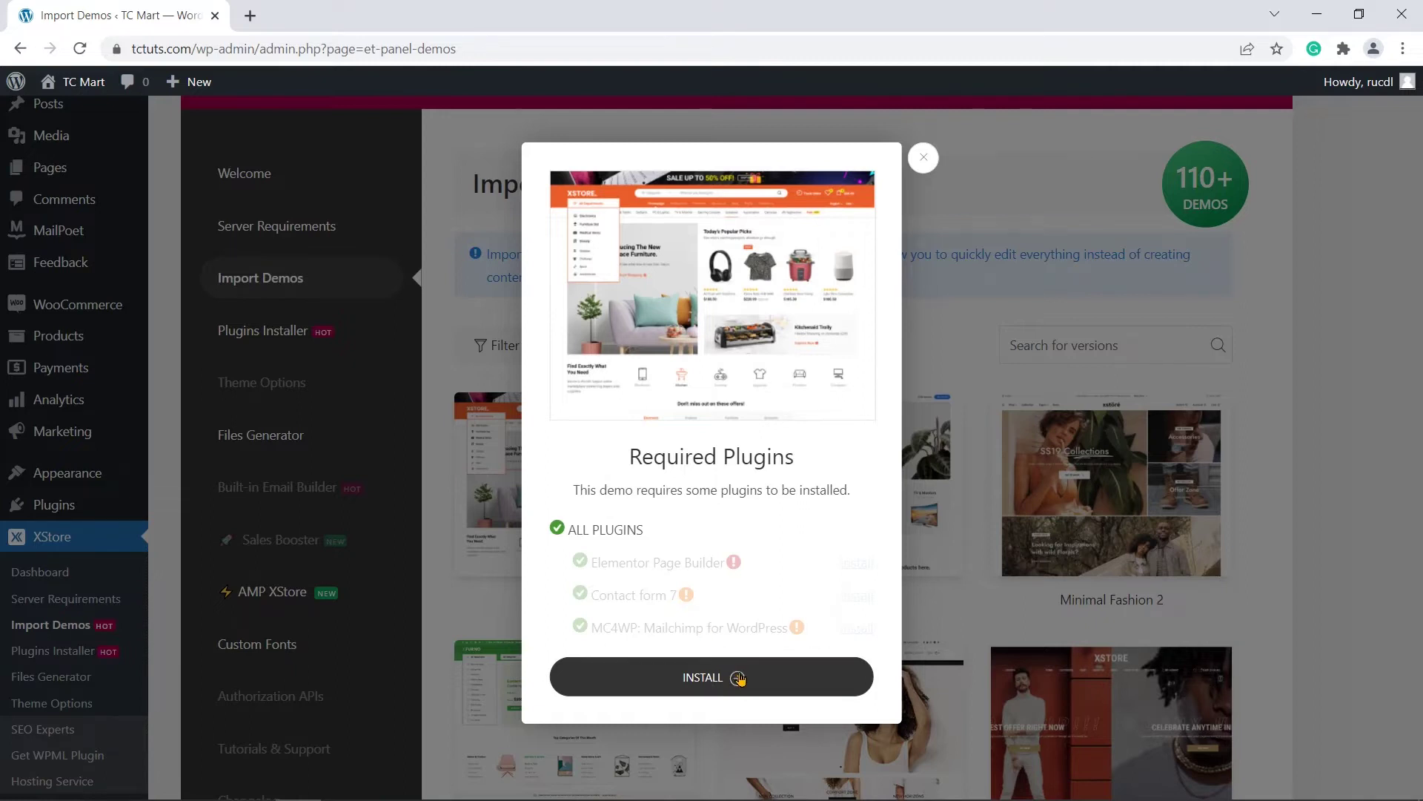
{"action": "left_click", "coordinate": [739, 677]}
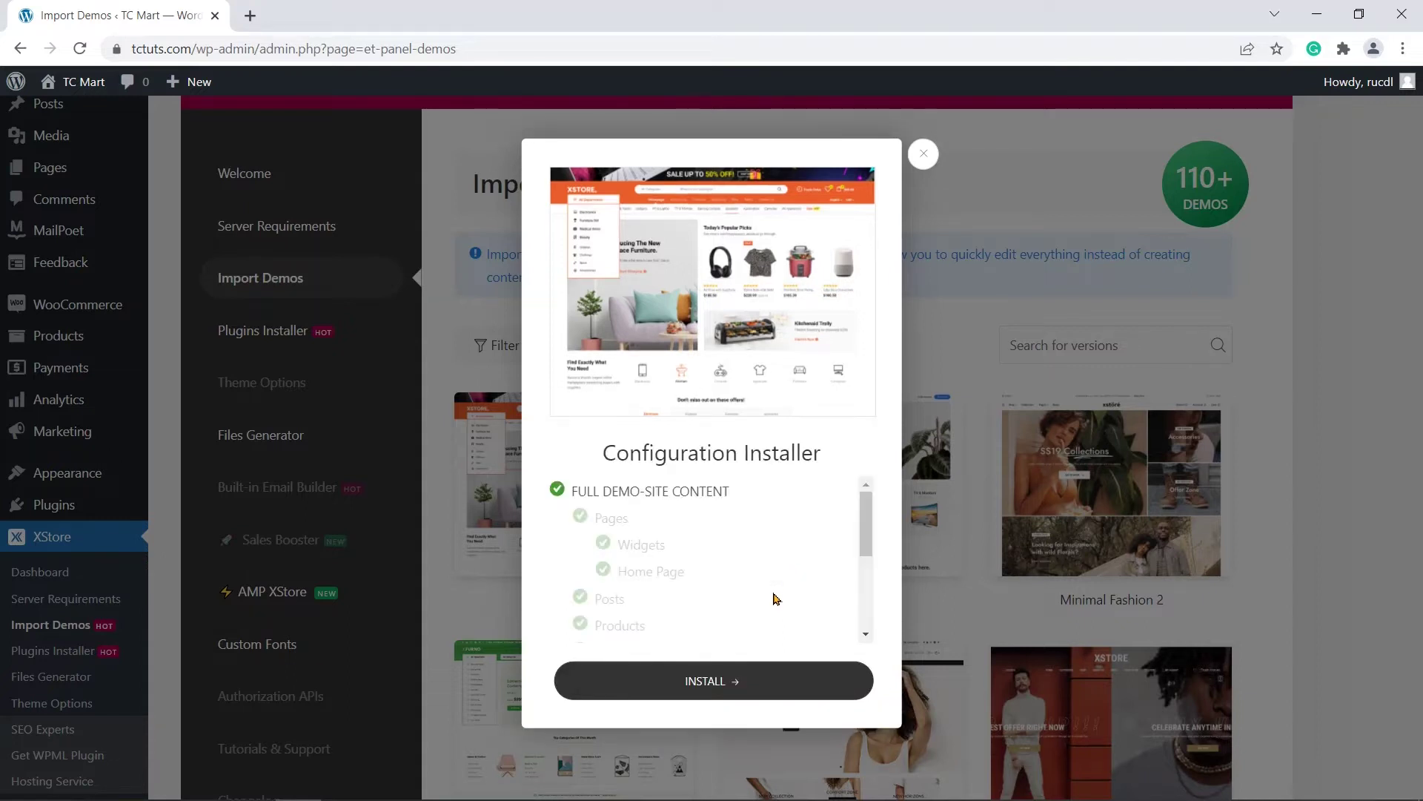
Install the Niche Market 02 demo content and preview the storefront in a new tab
{"action": "mouse_move", "coordinate": [867, 528]}
{"action": "left_mouse_down"}
{"action": "mouse_move", "coordinate": [887, 632]}
{"action": "mouse_move", "coordinate": [866, 511]}
{"action": "left_mouse_up"}
{"action": "left_click", "coordinate": [740, 682]}
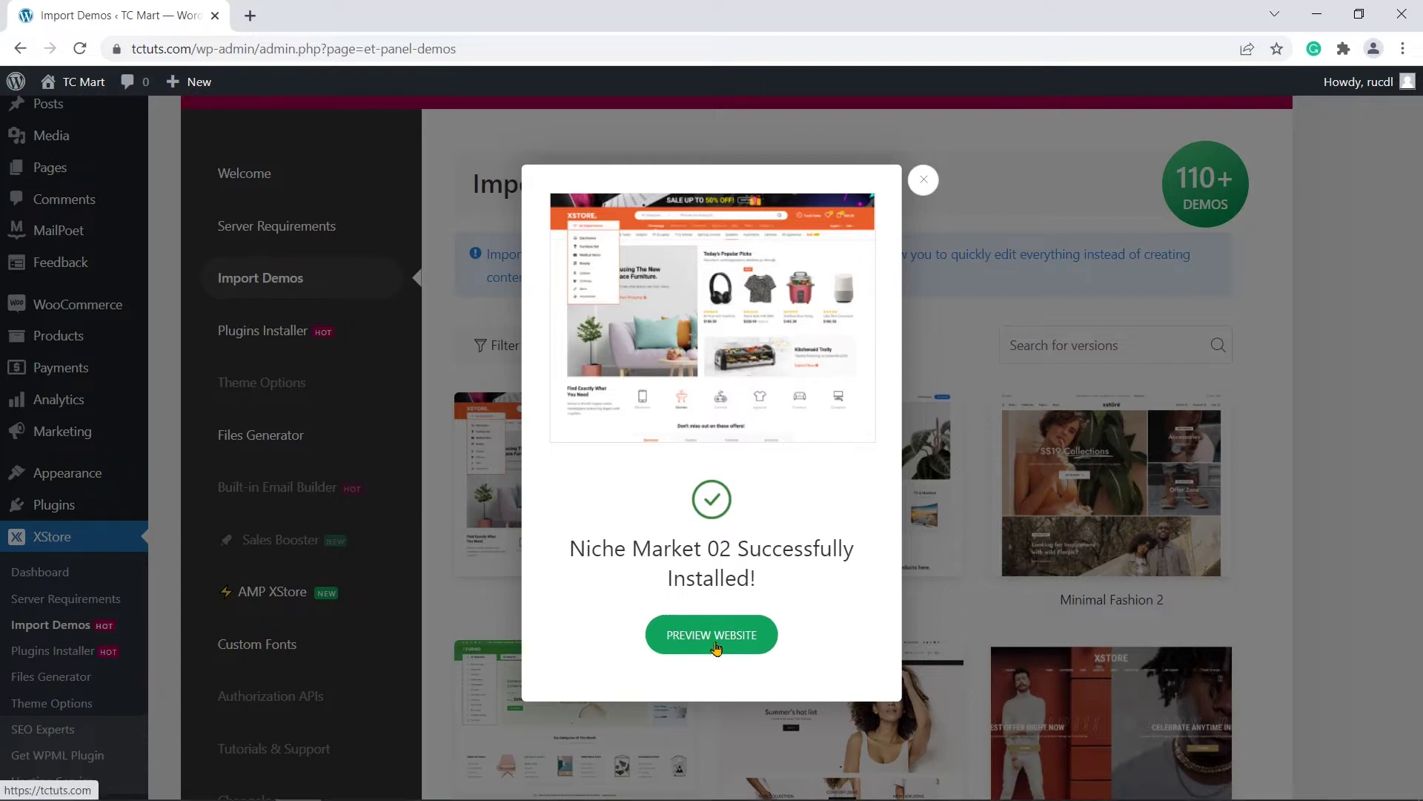
{"action": "left_click", "coordinate": [748, 626]}
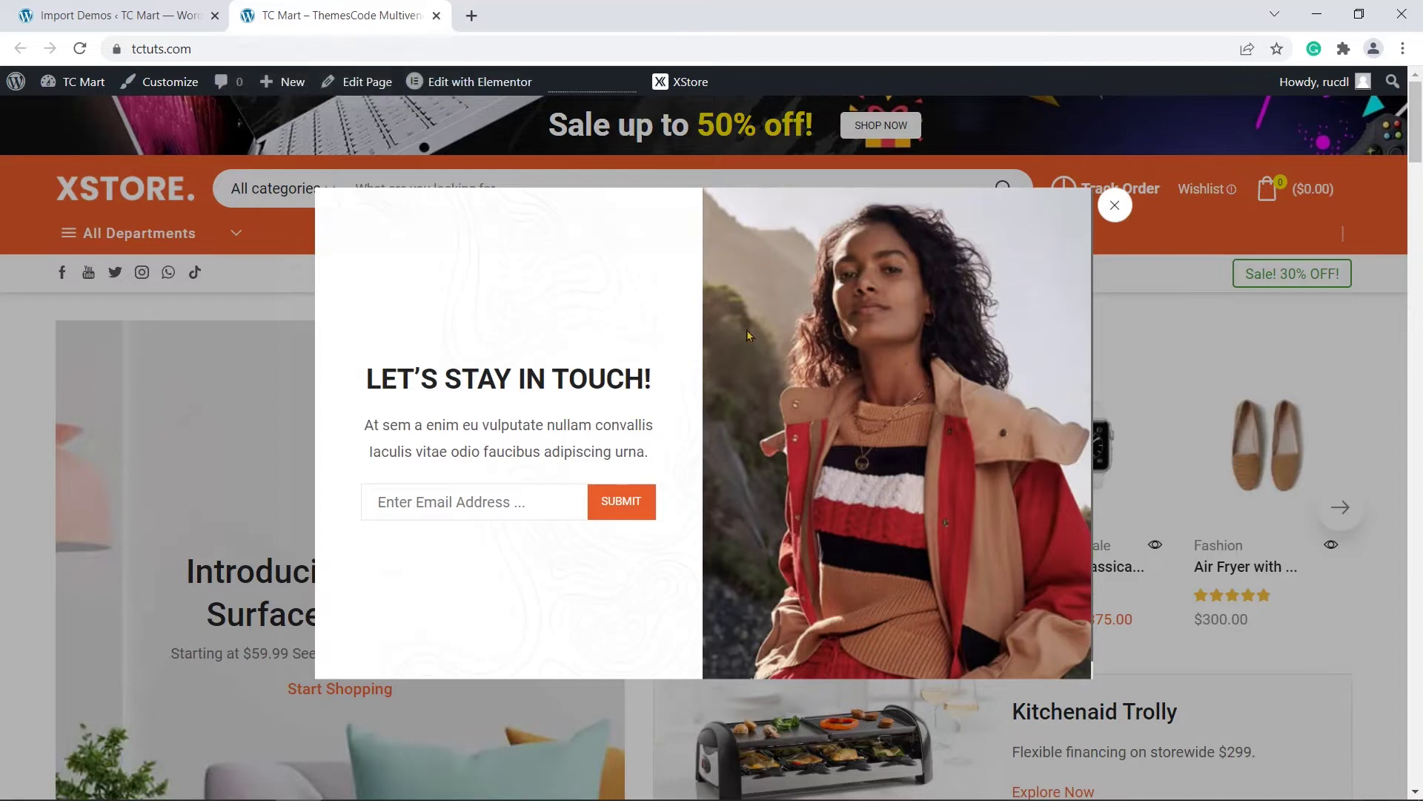
Close the newsletter popup and storefront tab, then dismiss the install confirmation
{"action": "left_click", "coordinate": [1115, 207]}
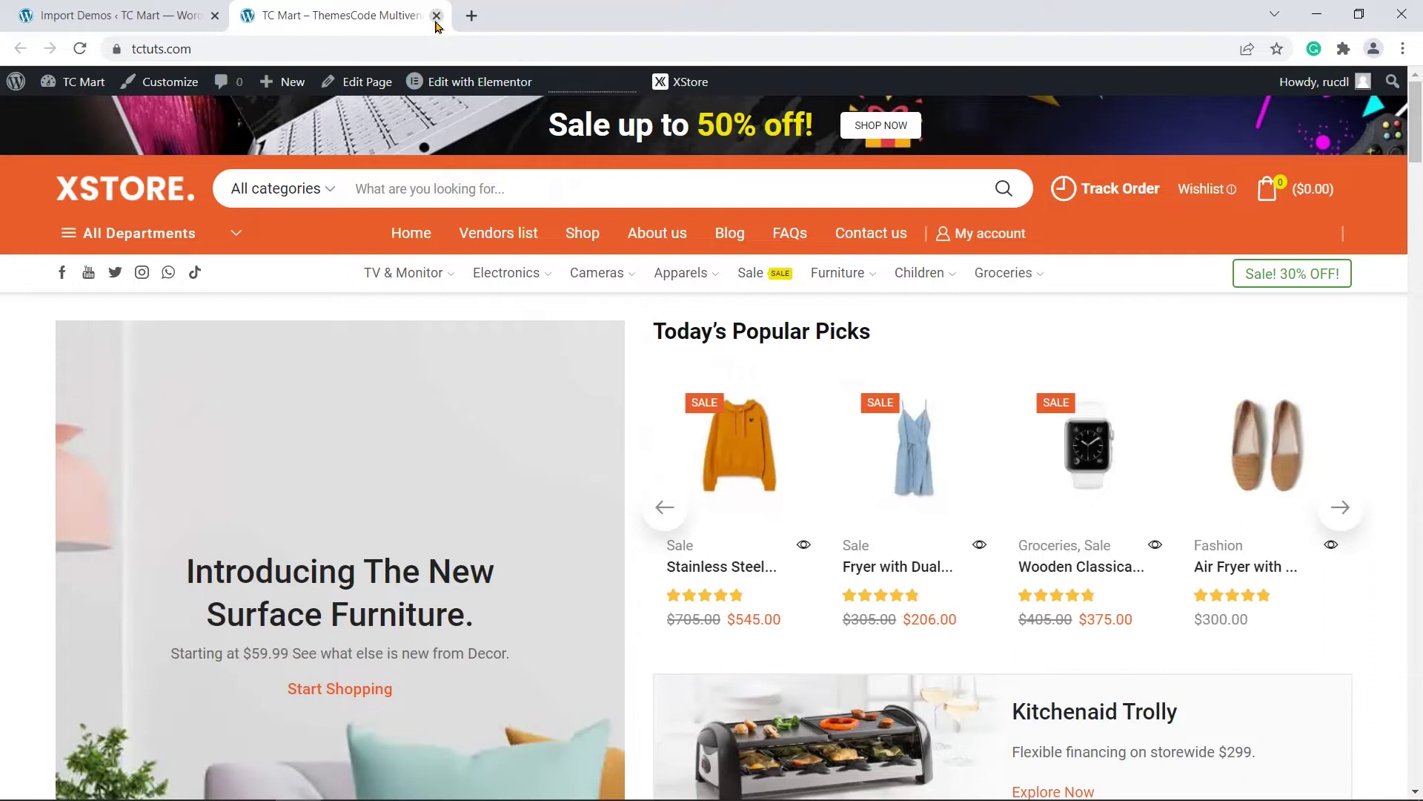
{"action": "left_click", "coordinate": [436, 16]}
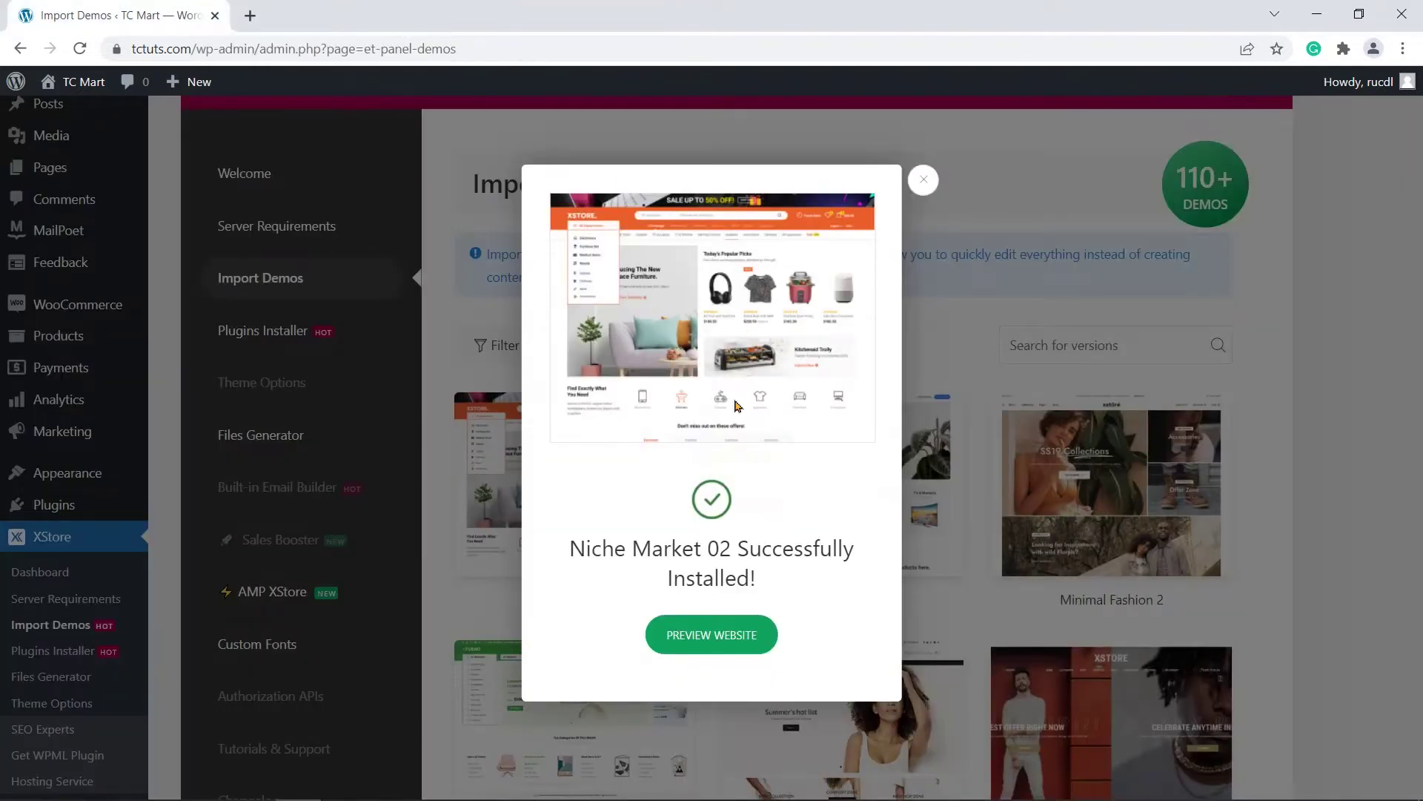
{"action": "left_click", "coordinate": [926, 182]}
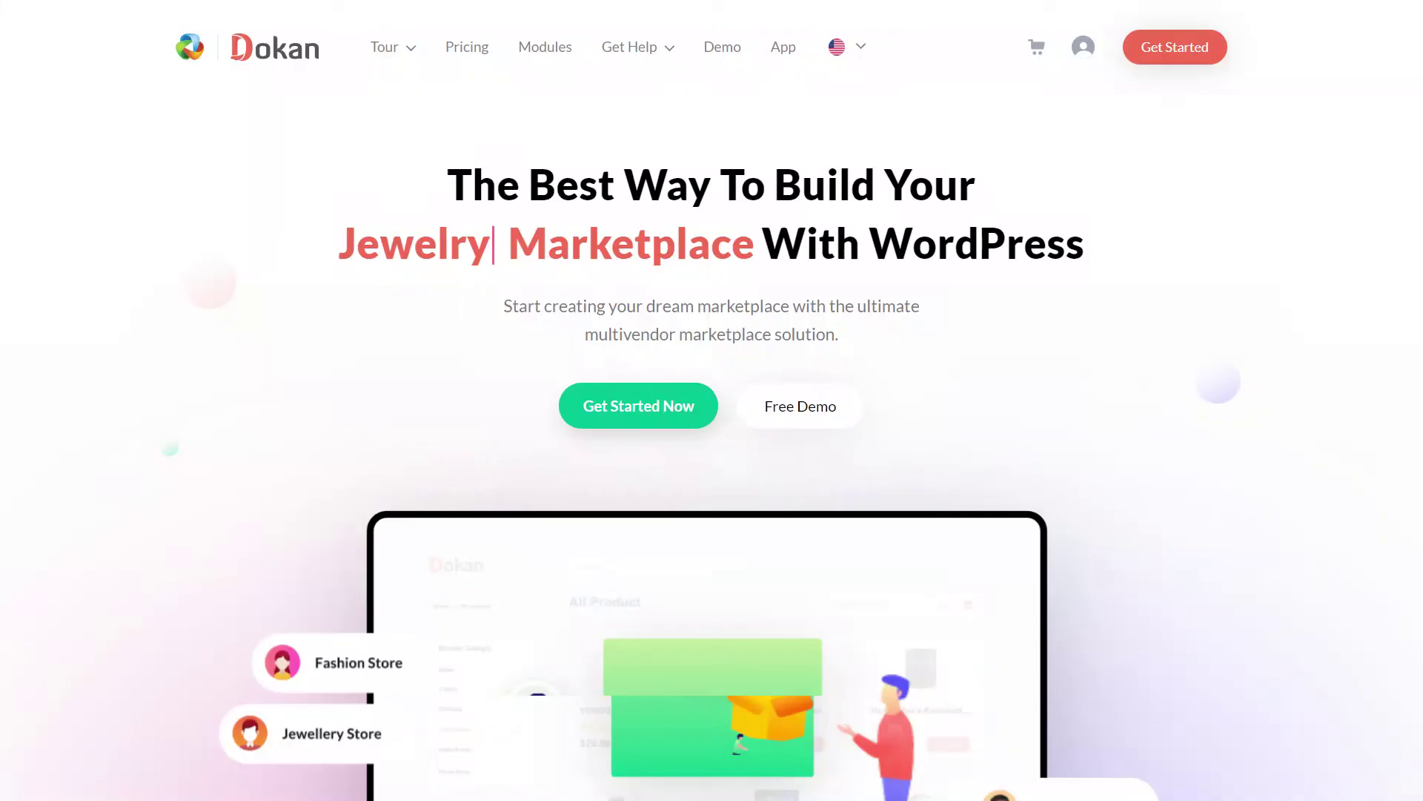
Scroll through the sections of the Dokan homepage at wedevs.com/dokan
{"action": "scroll", "coordinate": [712, 400], "scroll_direction": "down", "scroll_amount": 8}
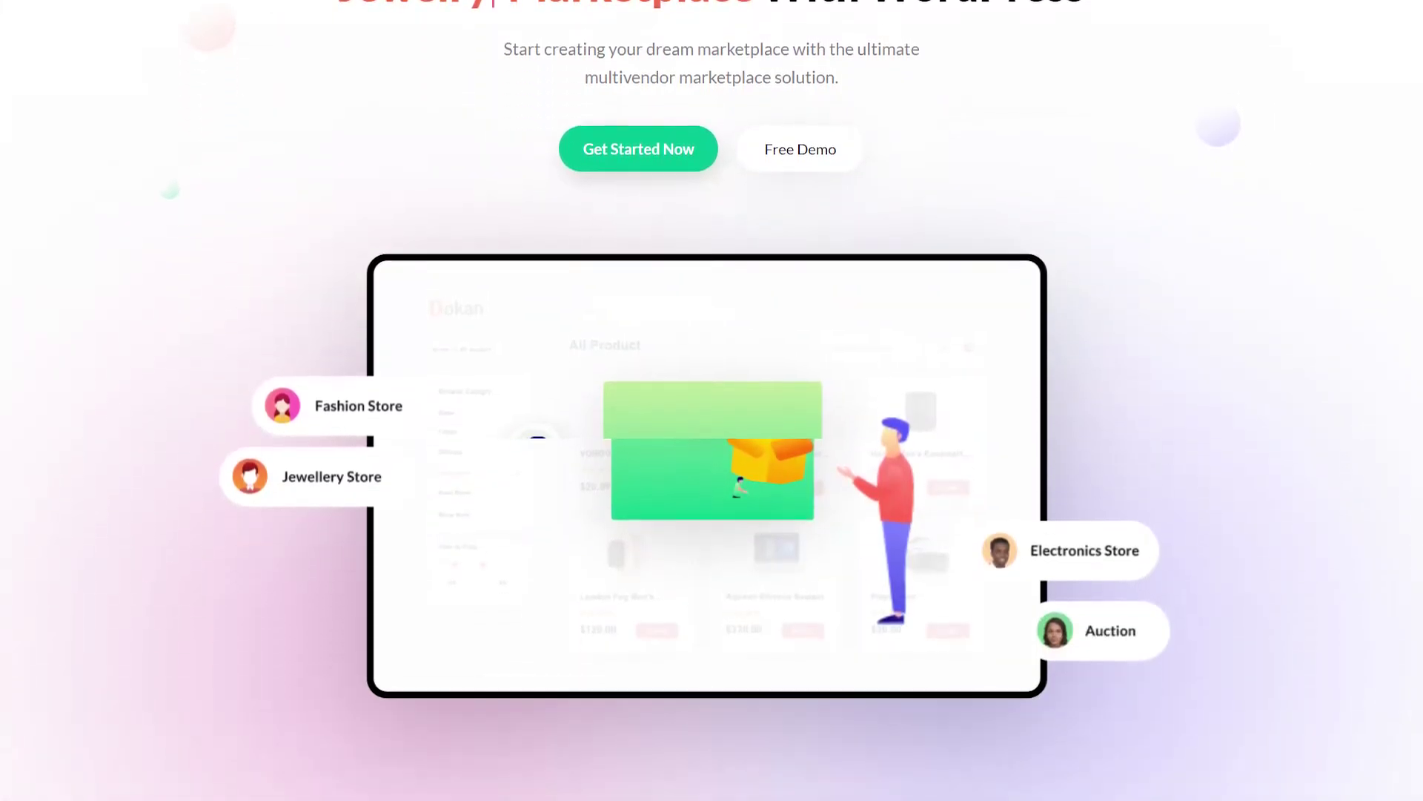
{"action": "scroll", "coordinate": [712, 400], "scroll_direction": "down", "scroll_amount": 8}
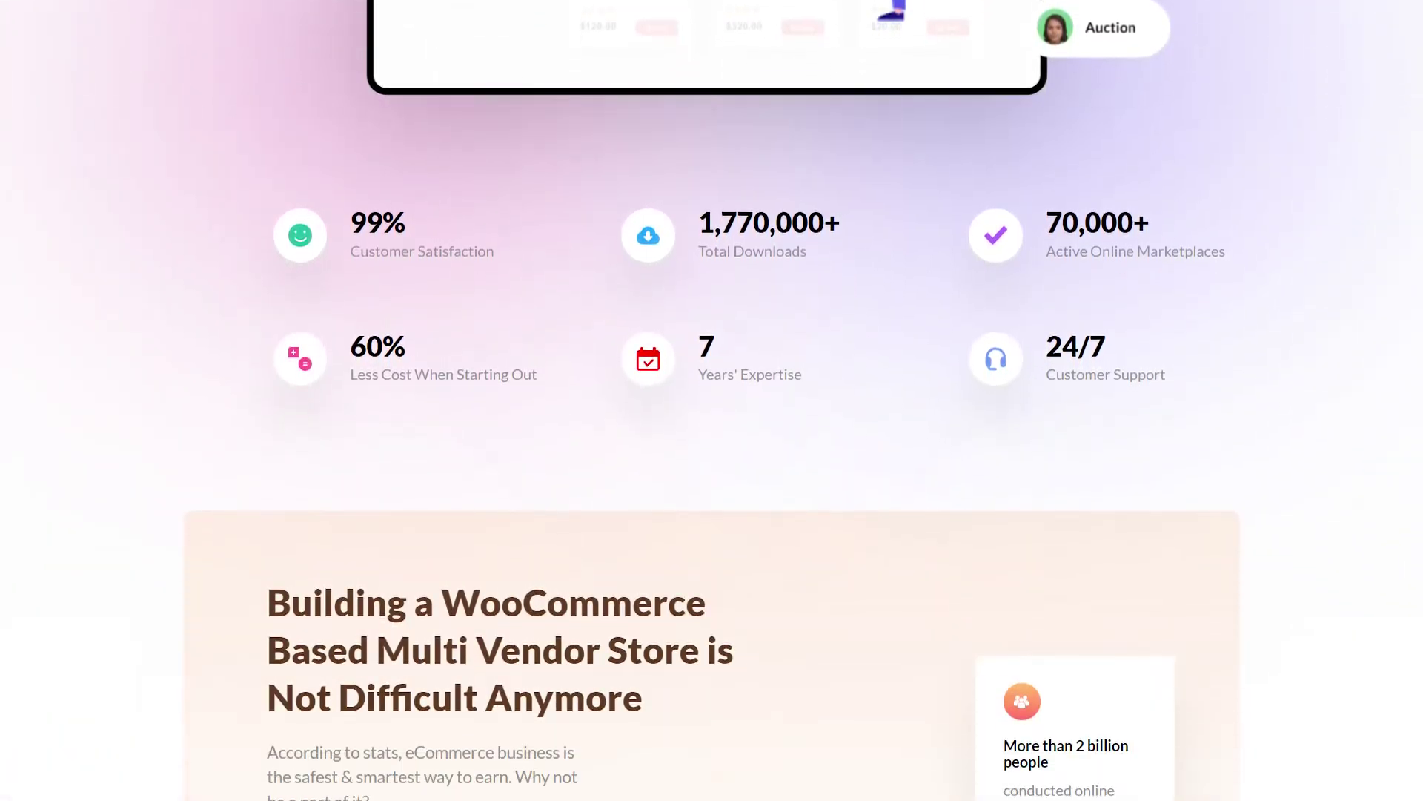
{"action": "scroll", "coordinate": [712, 401], "scroll_direction": "down", "scroll_amount": 8}
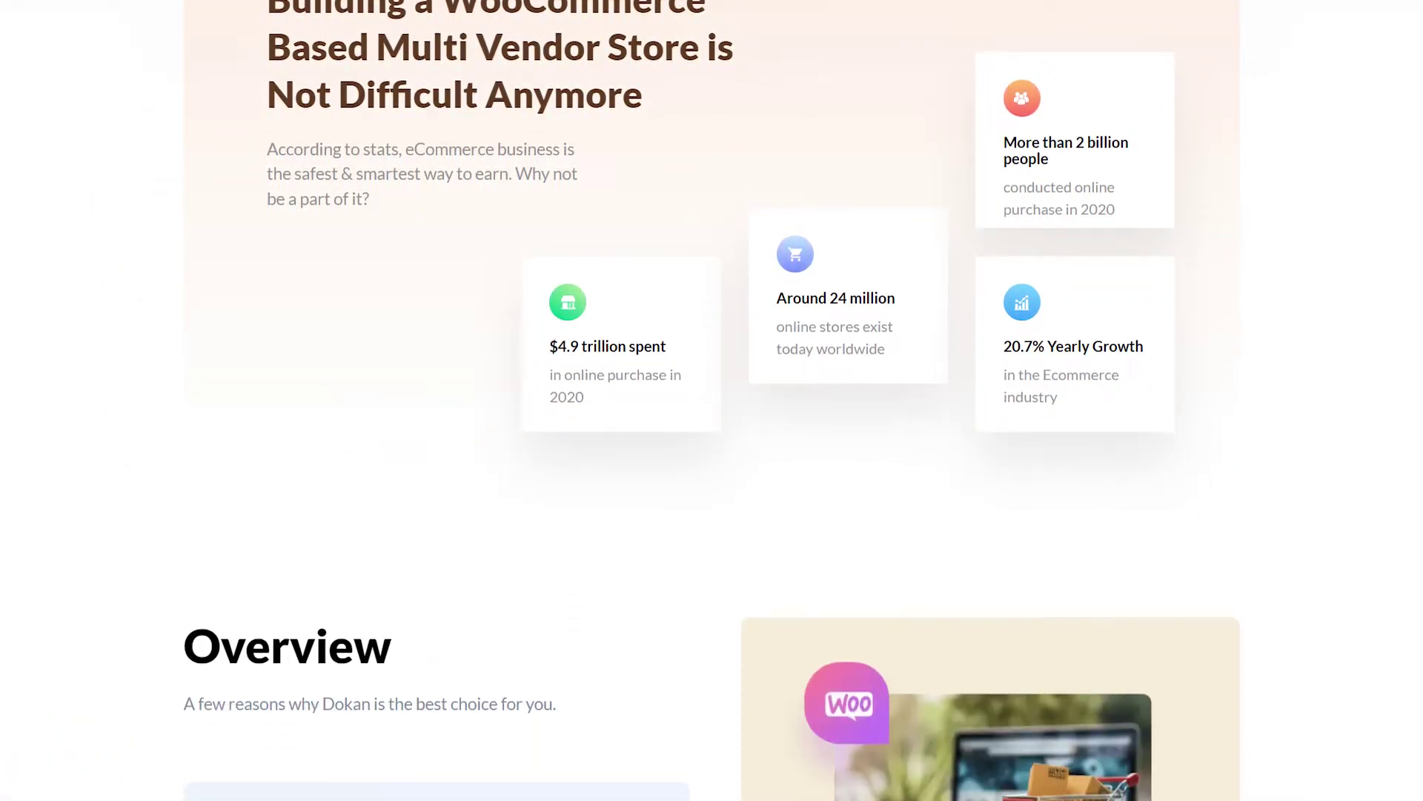
{"action": "scroll", "coordinate": [711, 400], "scroll_direction": "down", "scroll_amount": 8}
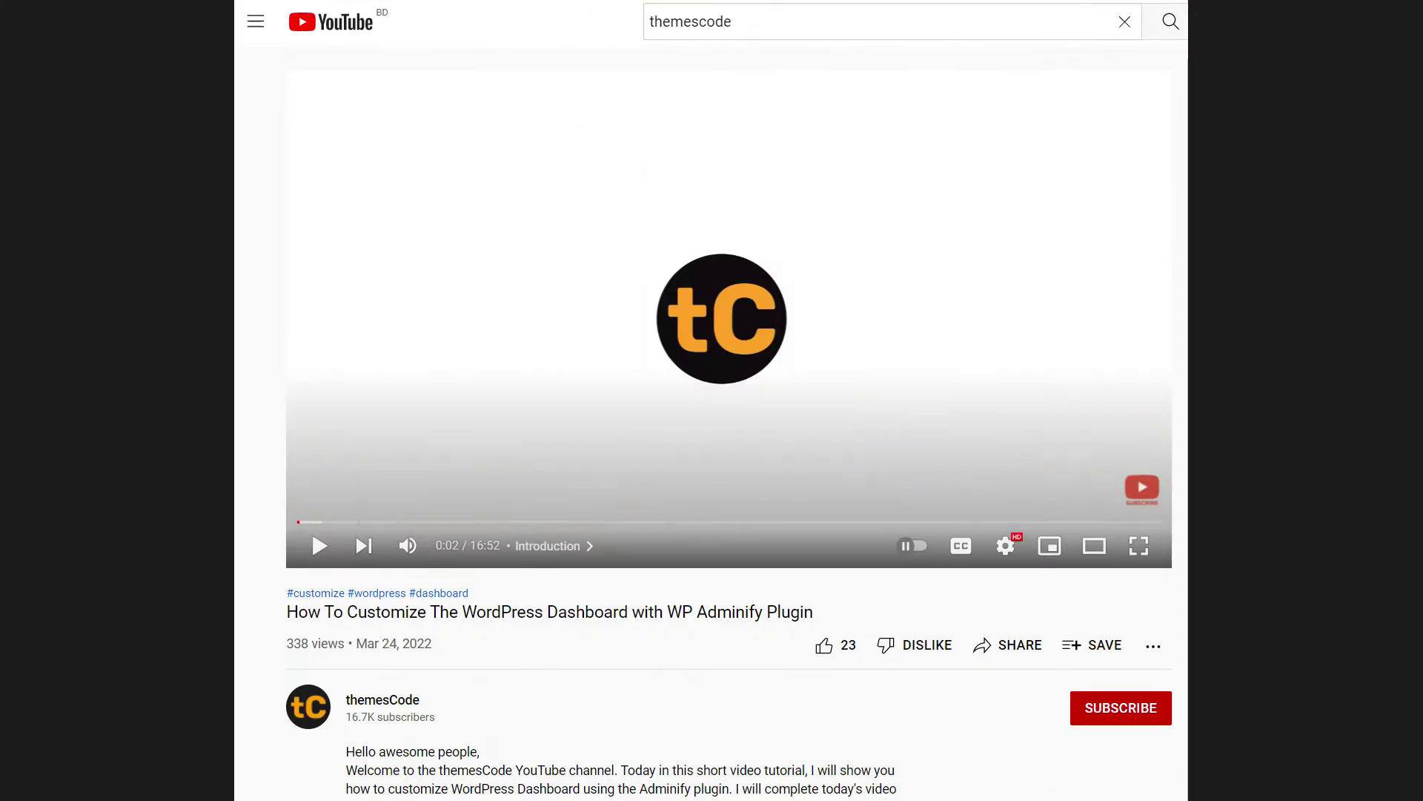
{"action": "scroll", "coordinate": [712, 401], "scroll_direction": "down", "scroll_amount": 4}
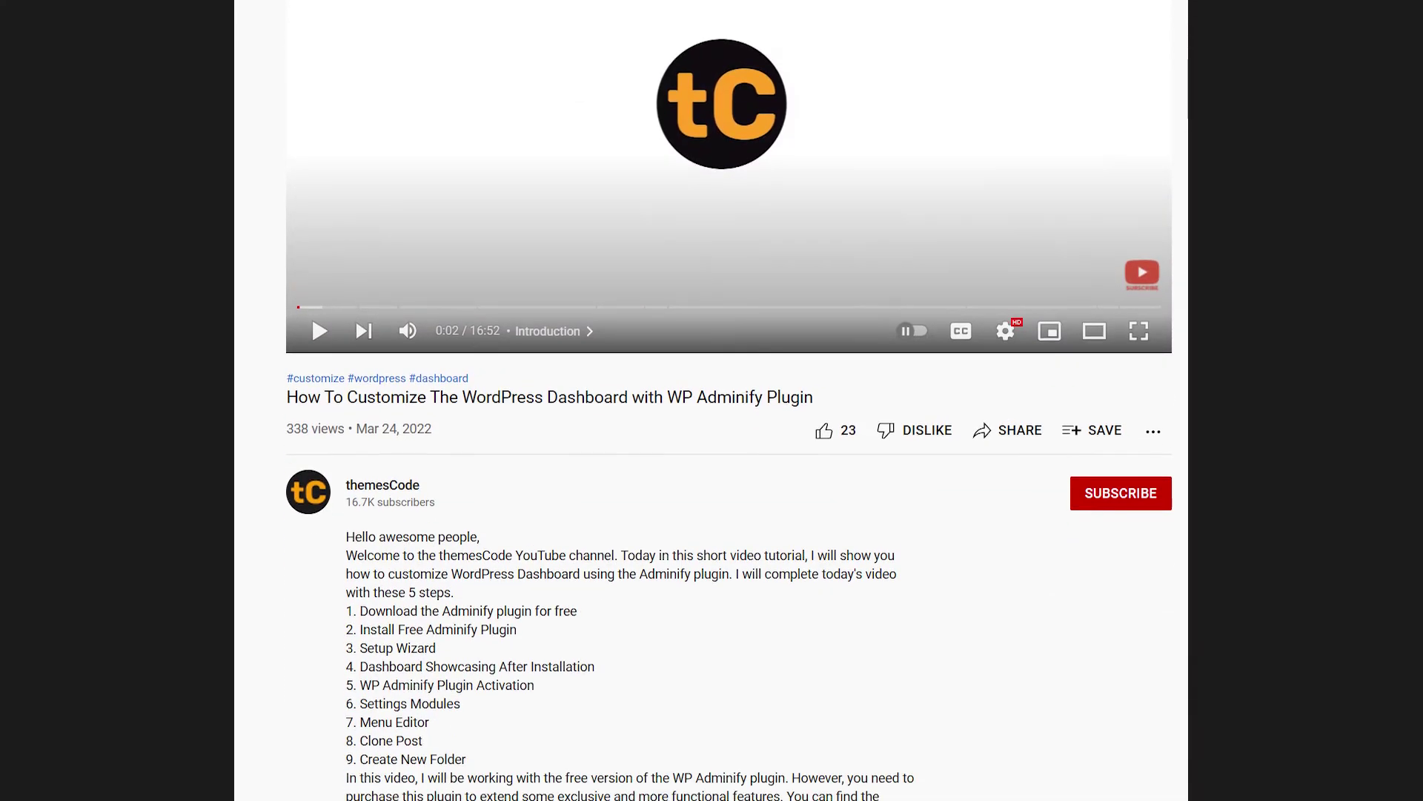
{"action": "scroll", "coordinate": [712, 400], "scroll_direction": "down", "scroll_amount": 3}
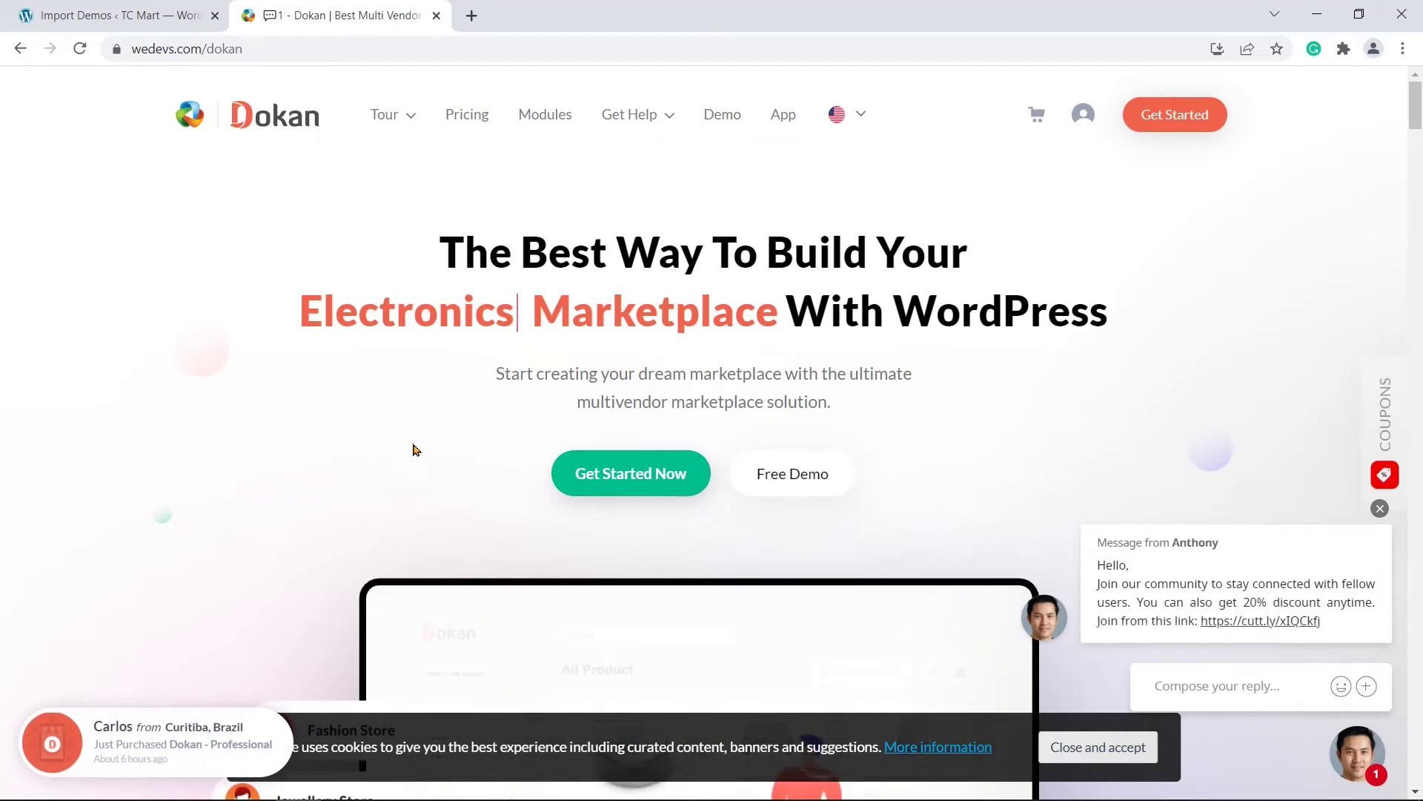
Download the Always Free Dokan Lite plugin (dokan-lite.3.4.0.zip) from the Dokan pricing page
{"action": "left_click", "coordinate": [641, 496]}
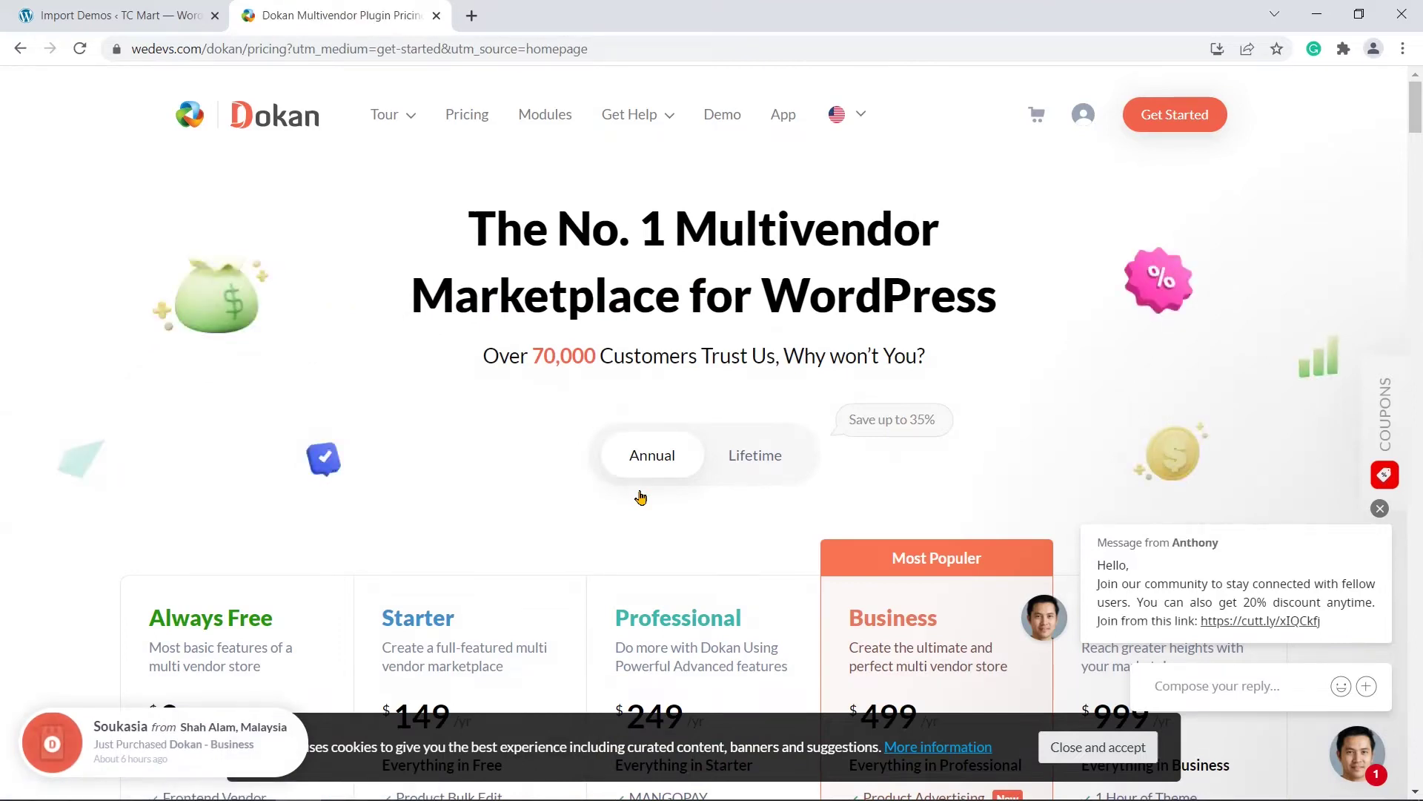
{"action": "scroll", "coordinate": [350, 397], "scroll_direction": "down", "scroll_amount": 9}
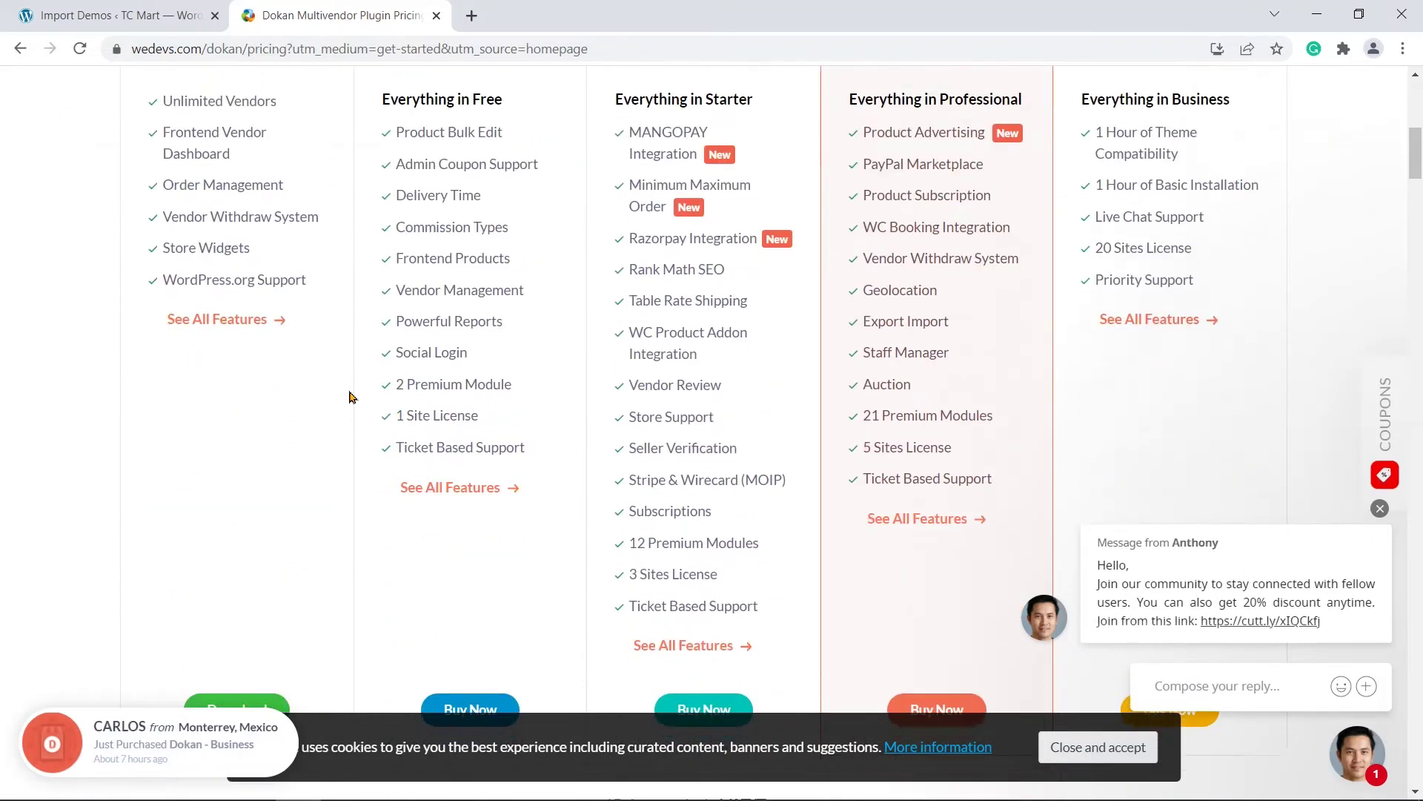
{"action": "scroll", "coordinate": [350, 396], "scroll_direction": "down", "scroll_amount": 2}
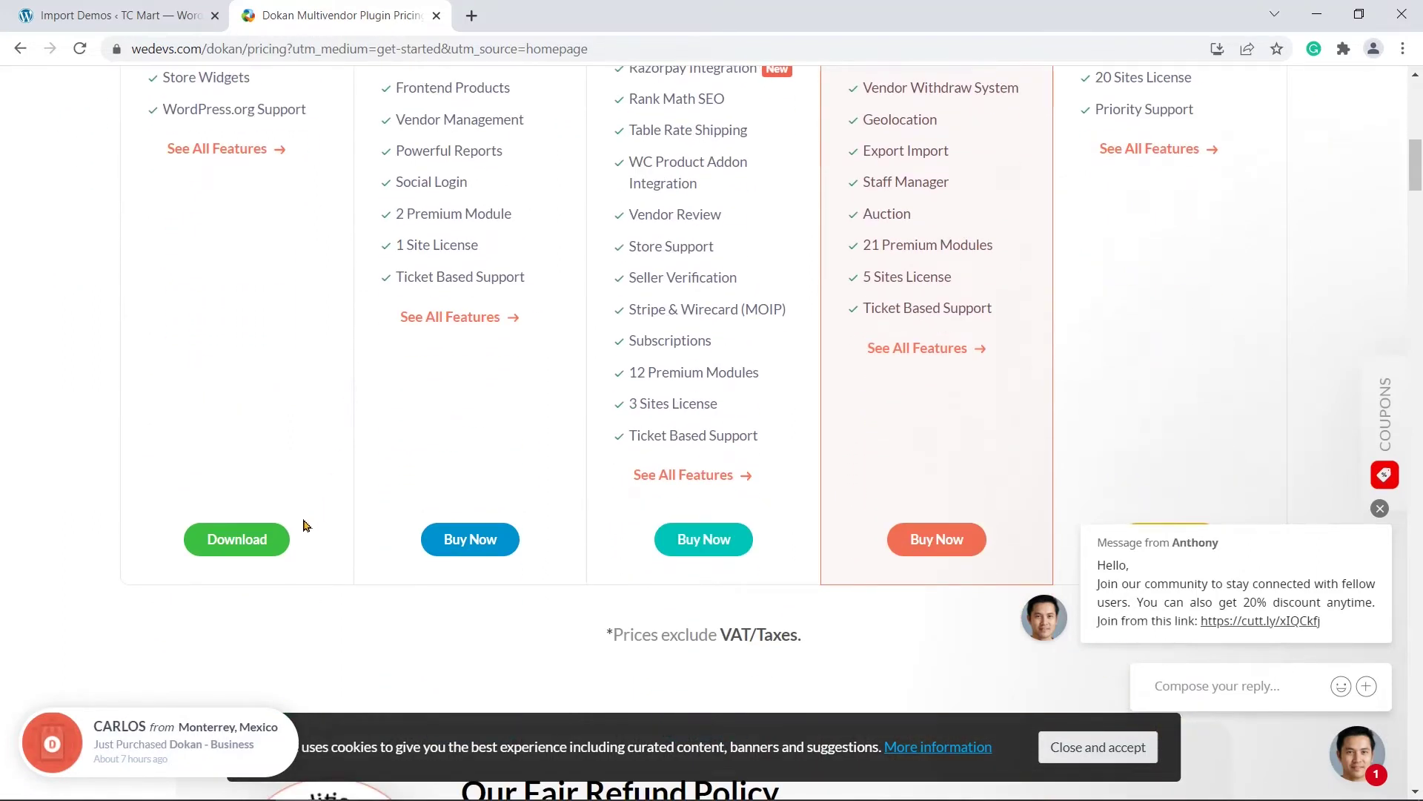
{"action": "left_click", "coordinate": [250, 549]}
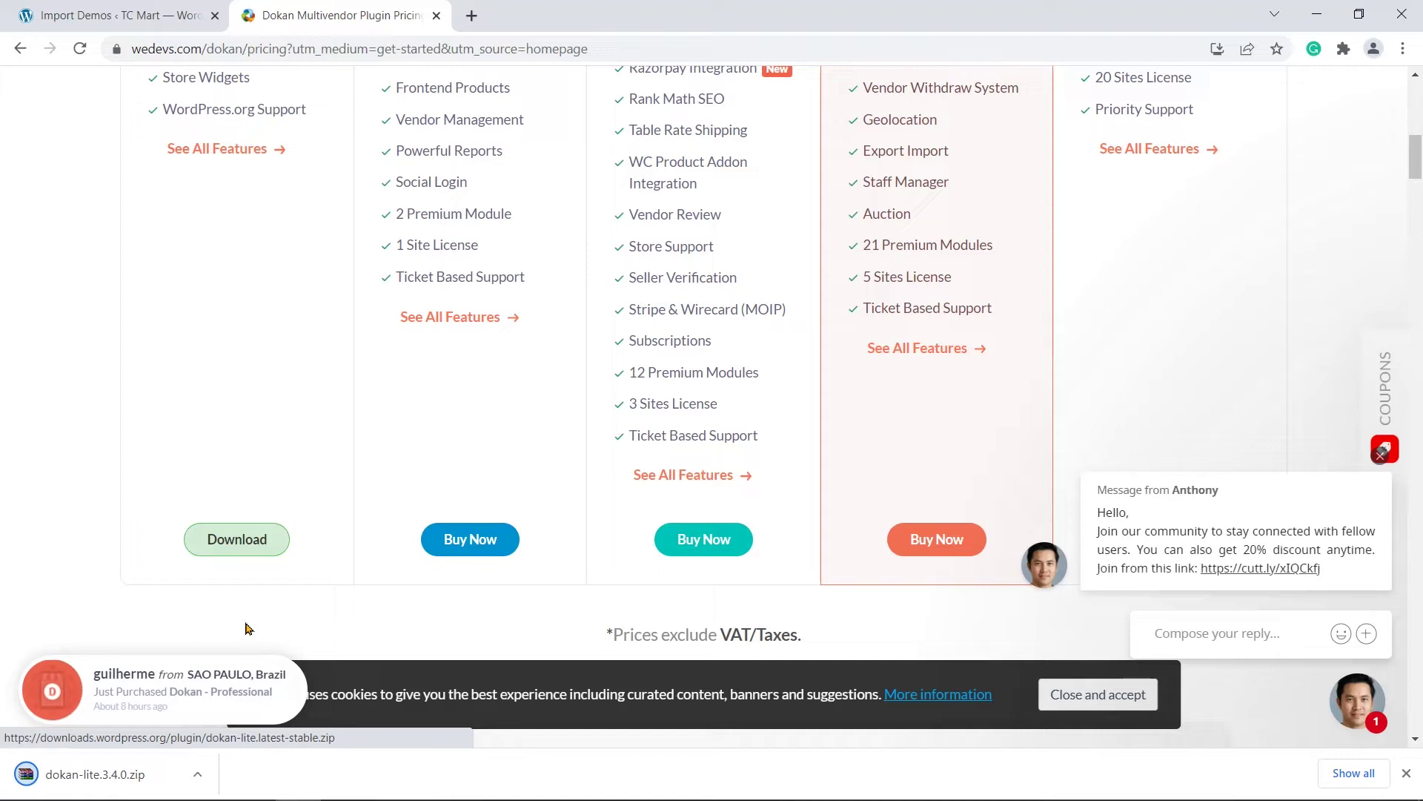
Show the downloaded dokan-lite.3.4.0.zip in the Downloads folder, then minimize that window
{"action": "left_click", "coordinate": [198, 775]}
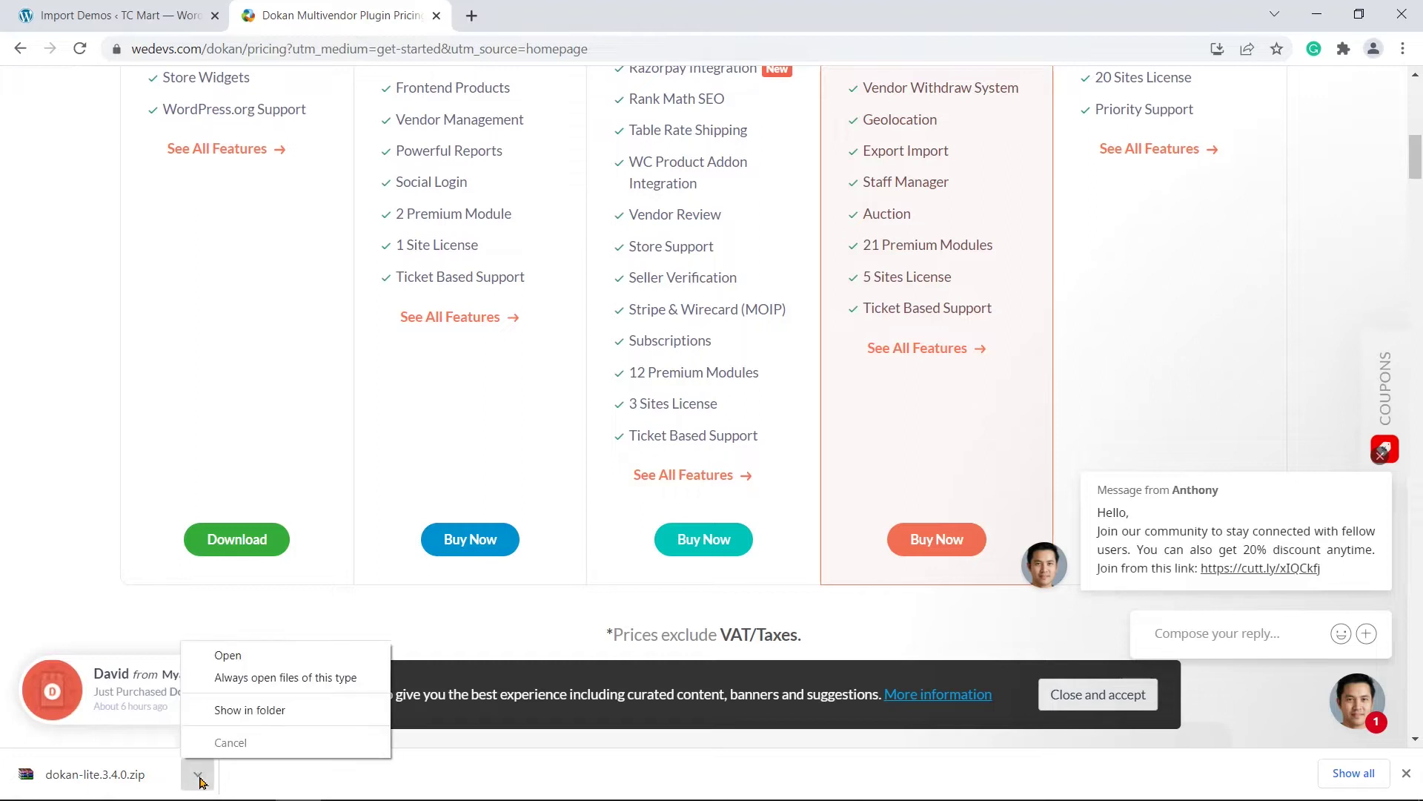
{"action": "left_click", "coordinate": [225, 710]}
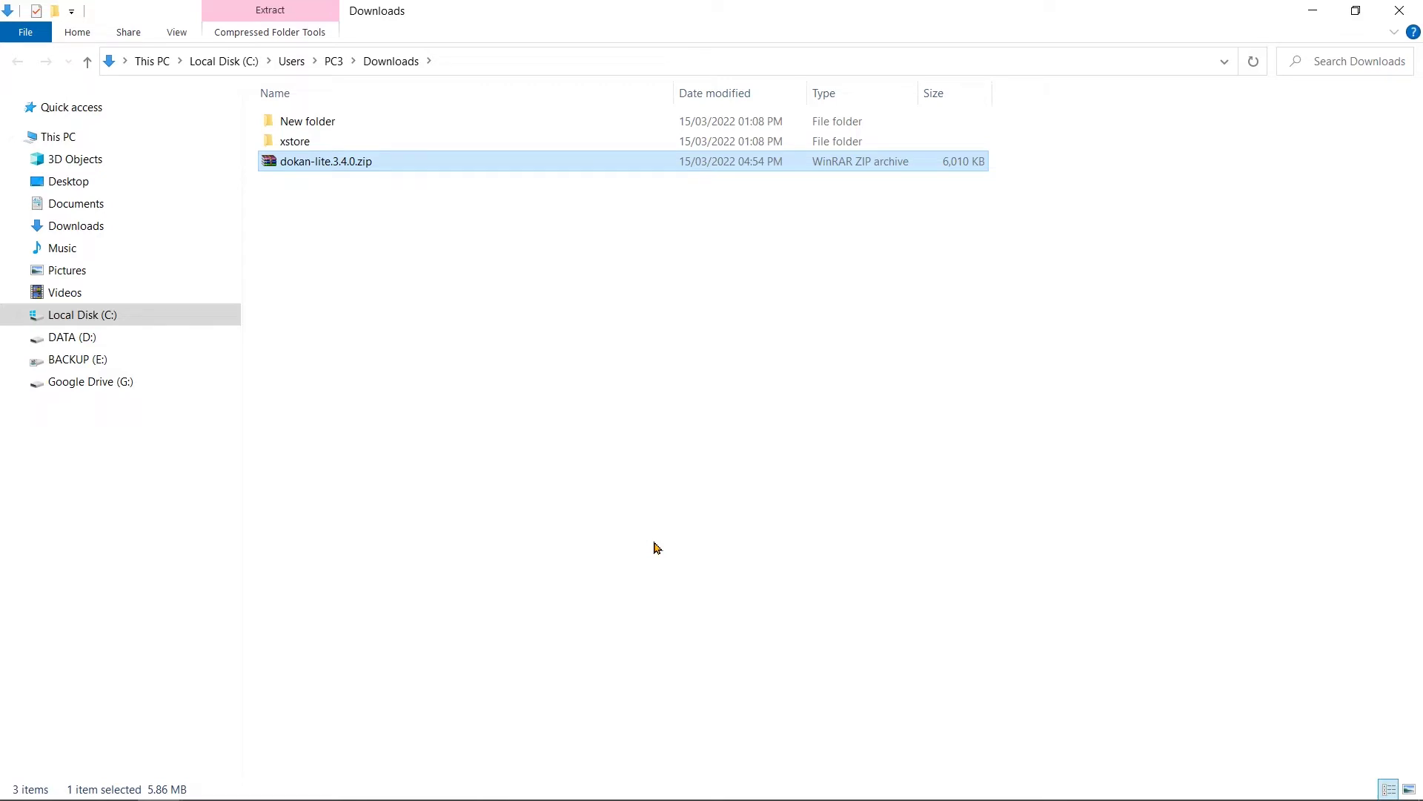
{"action": "left_click", "coordinate": [1313, 16]}
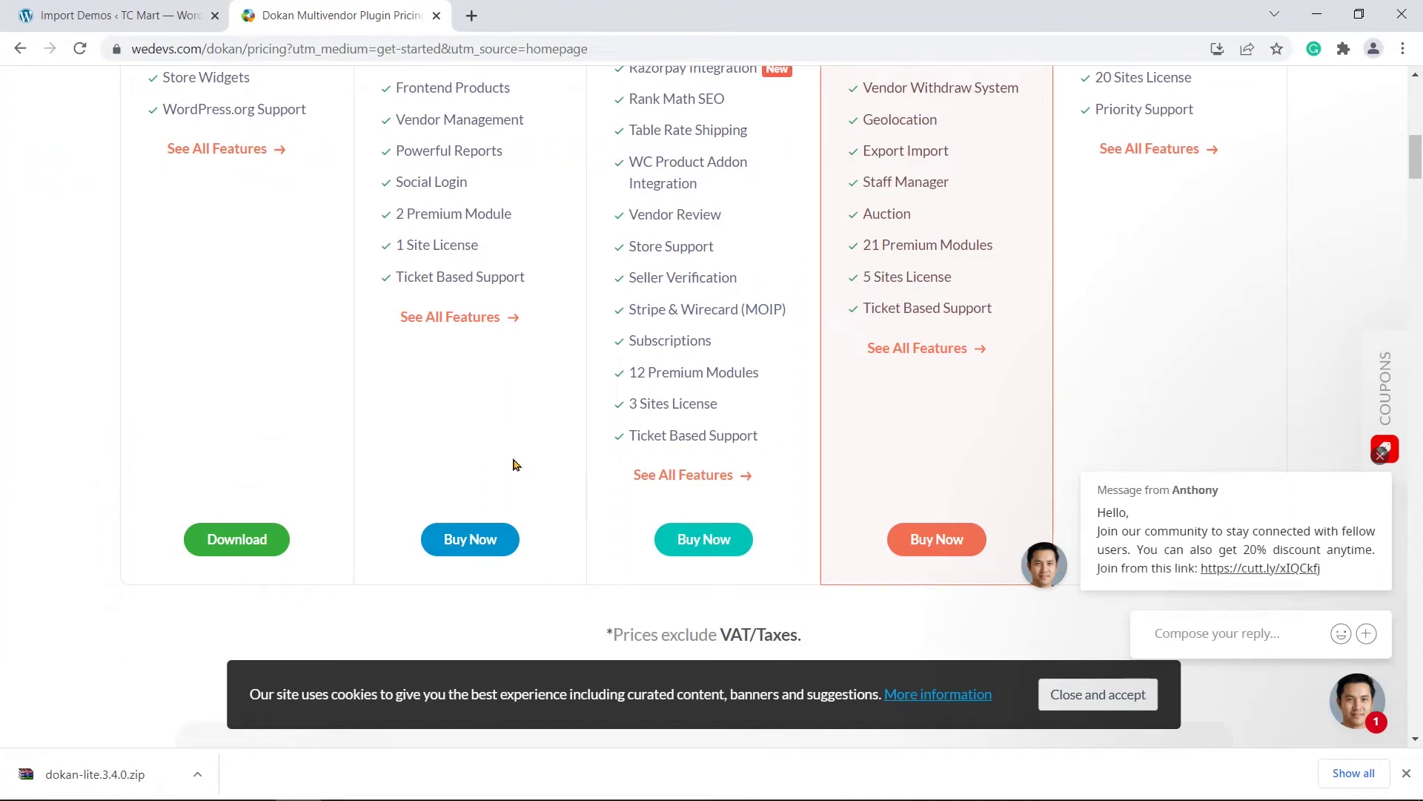
{"action": "scroll", "coordinate": [343, 399], "scroll_direction": "up", "scroll_amount": 7}
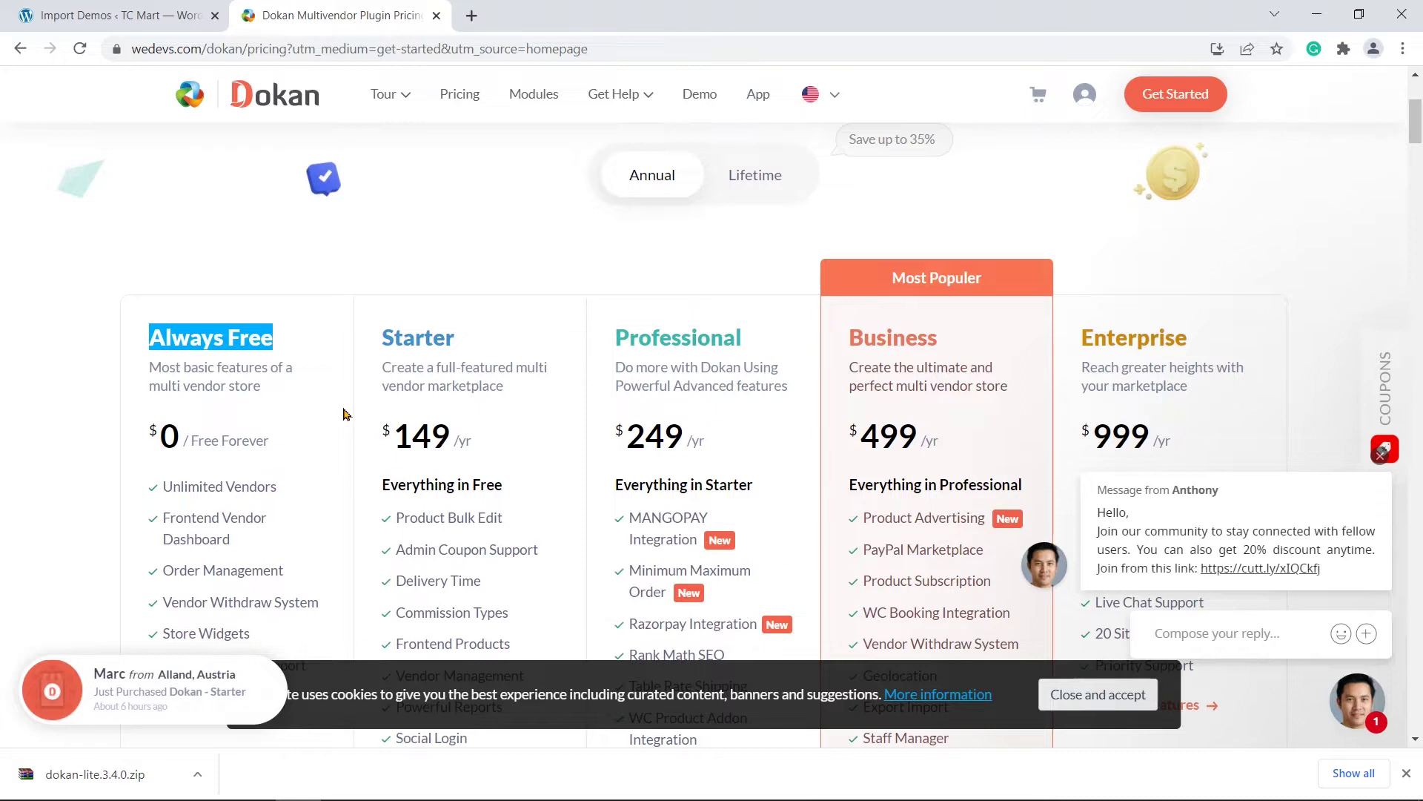
{"action": "scroll", "coordinate": [343, 410], "scroll_direction": "up", "scroll_amount": 4}
Close the pricing tab and choose dokan-lite.3.4.0.zip under Plugins > Add New > Upload Plugin
{"action": "left_click", "coordinate": [436, 16]}
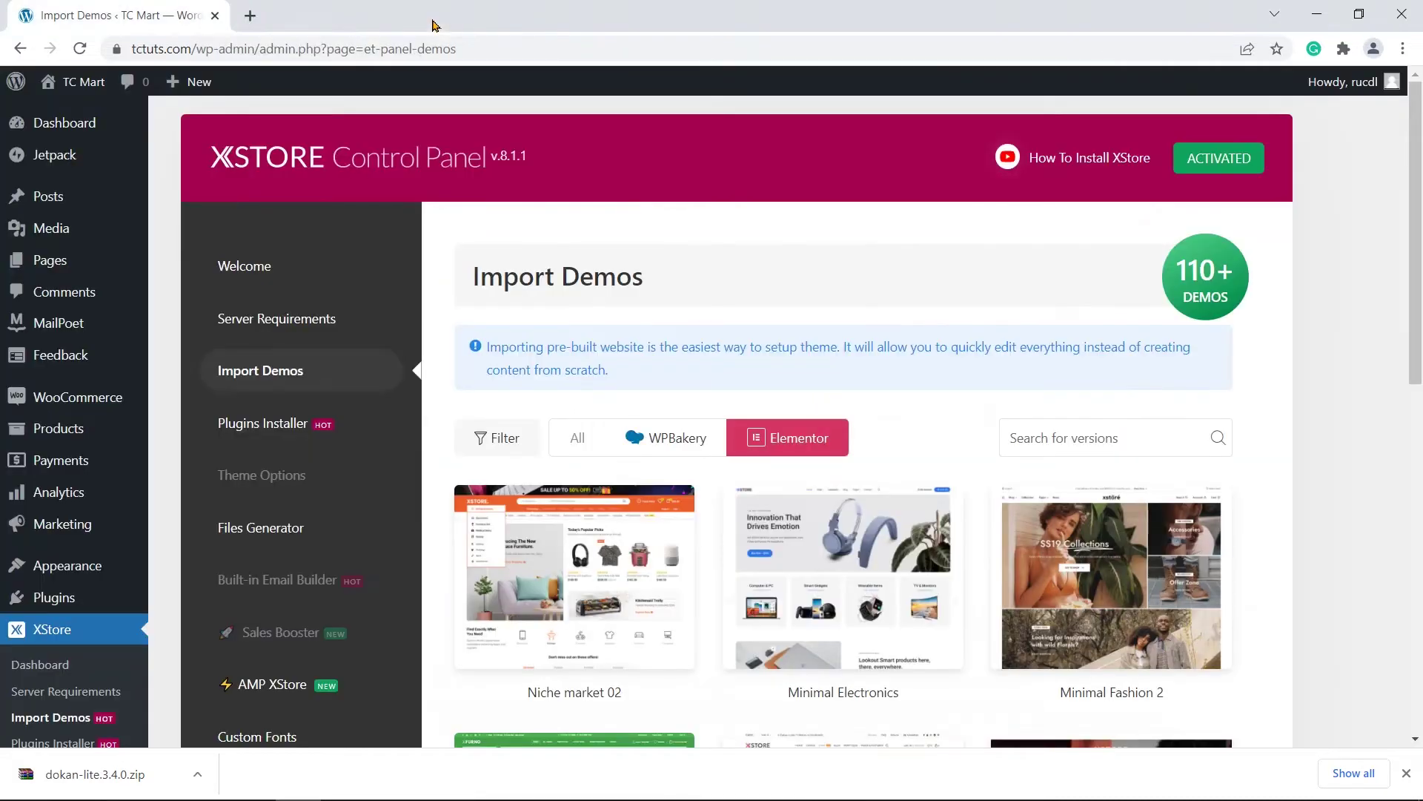
{"action": "mouse_move", "coordinate": [591, 556]}
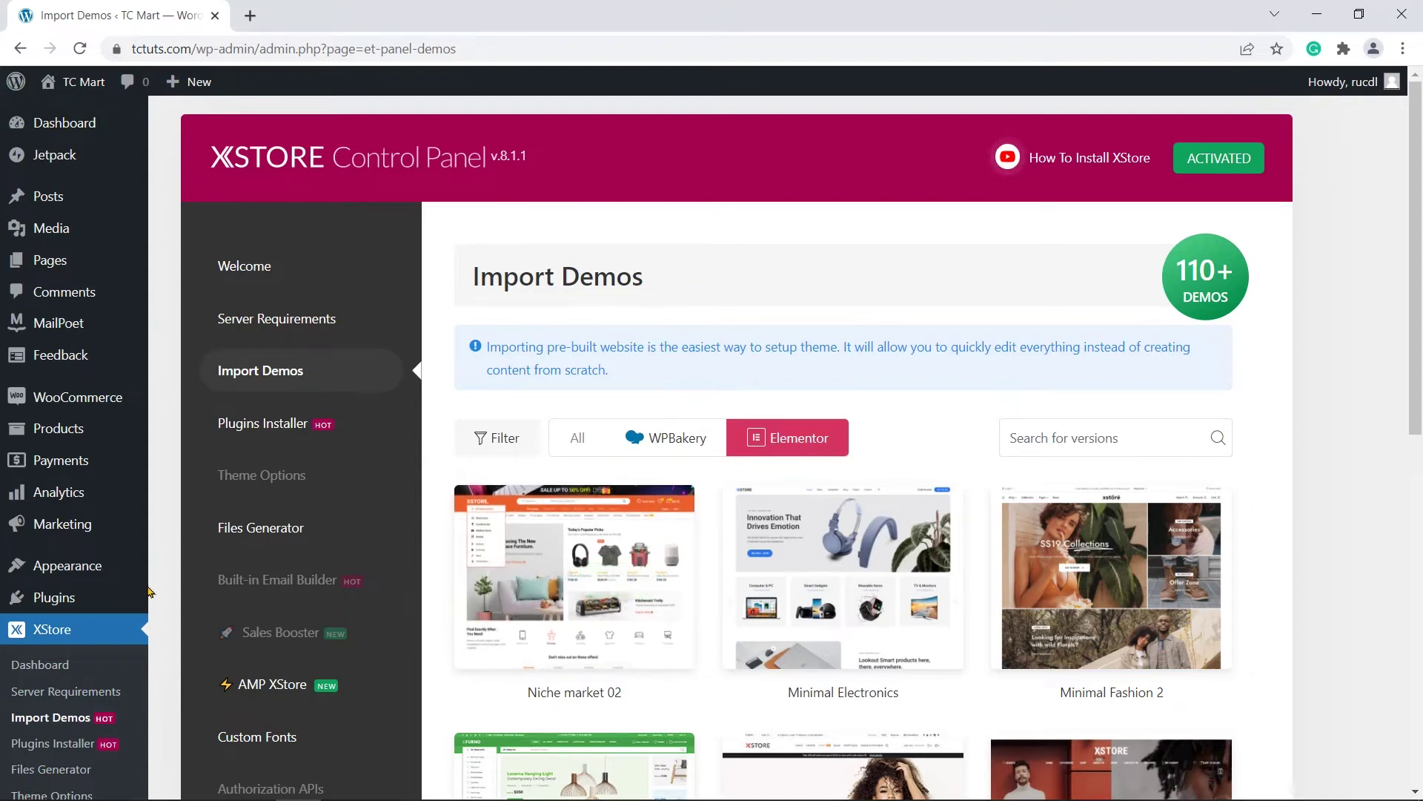
{"action": "mouse_move", "coordinate": [55, 598]}
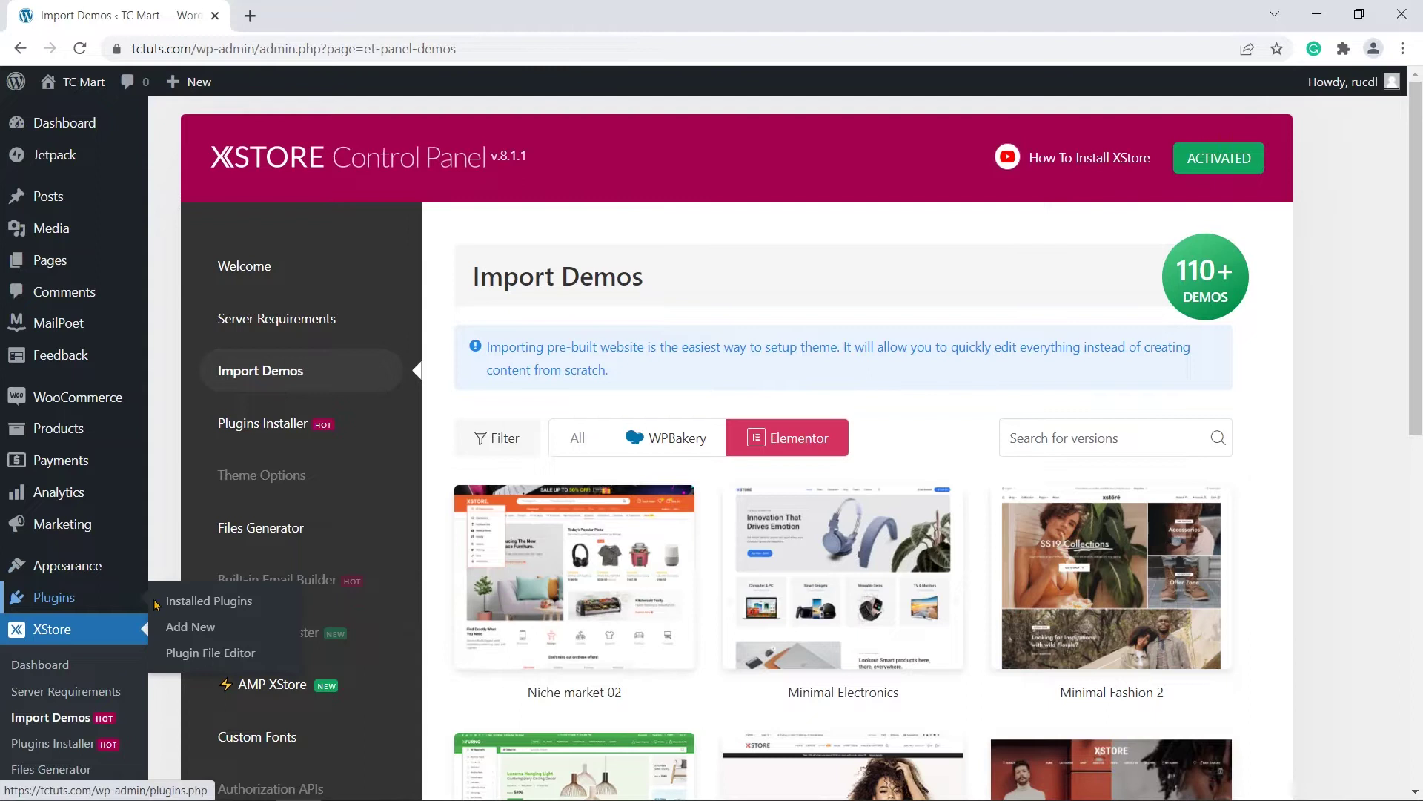
{"action": "left_click", "coordinate": [191, 628]}
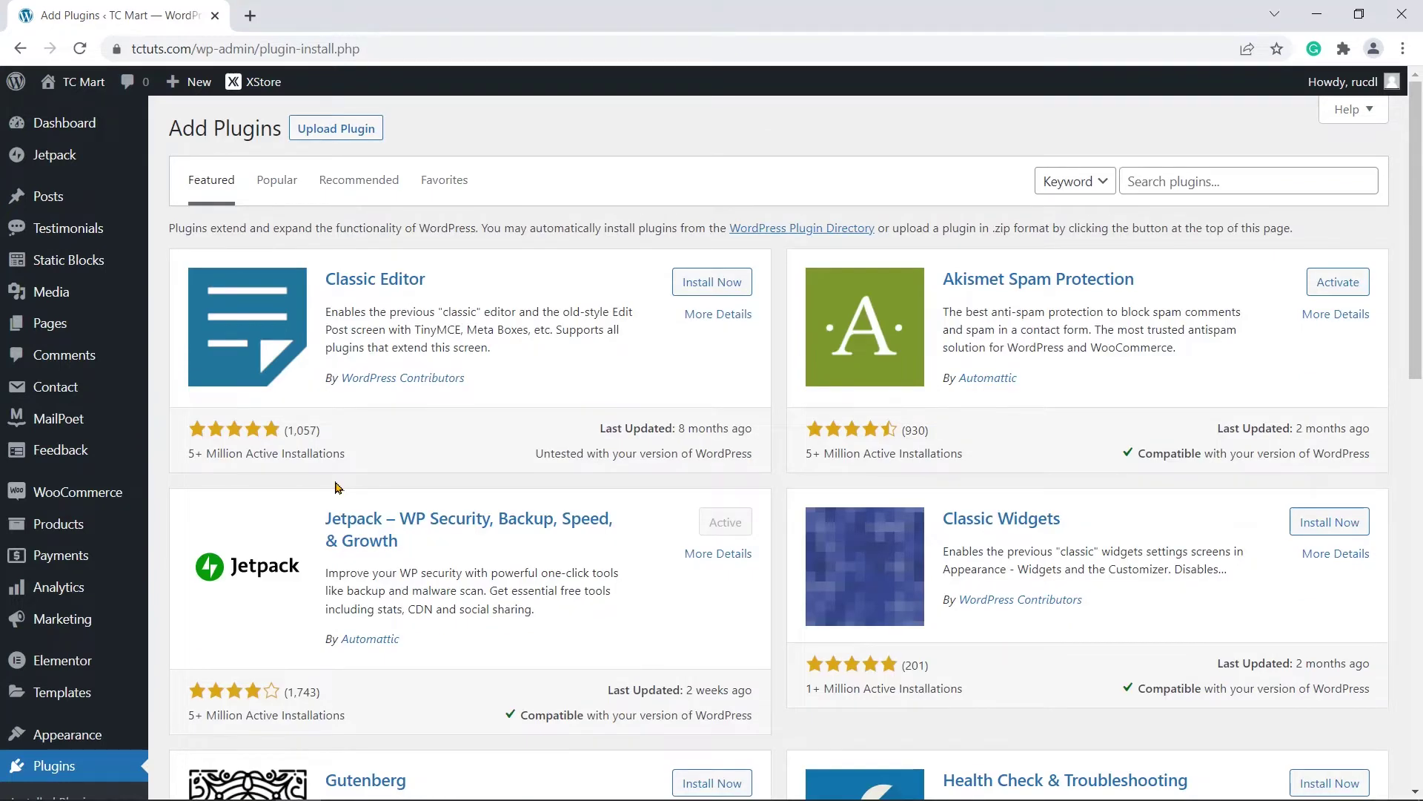
{"action": "left_click", "coordinate": [340, 131]}
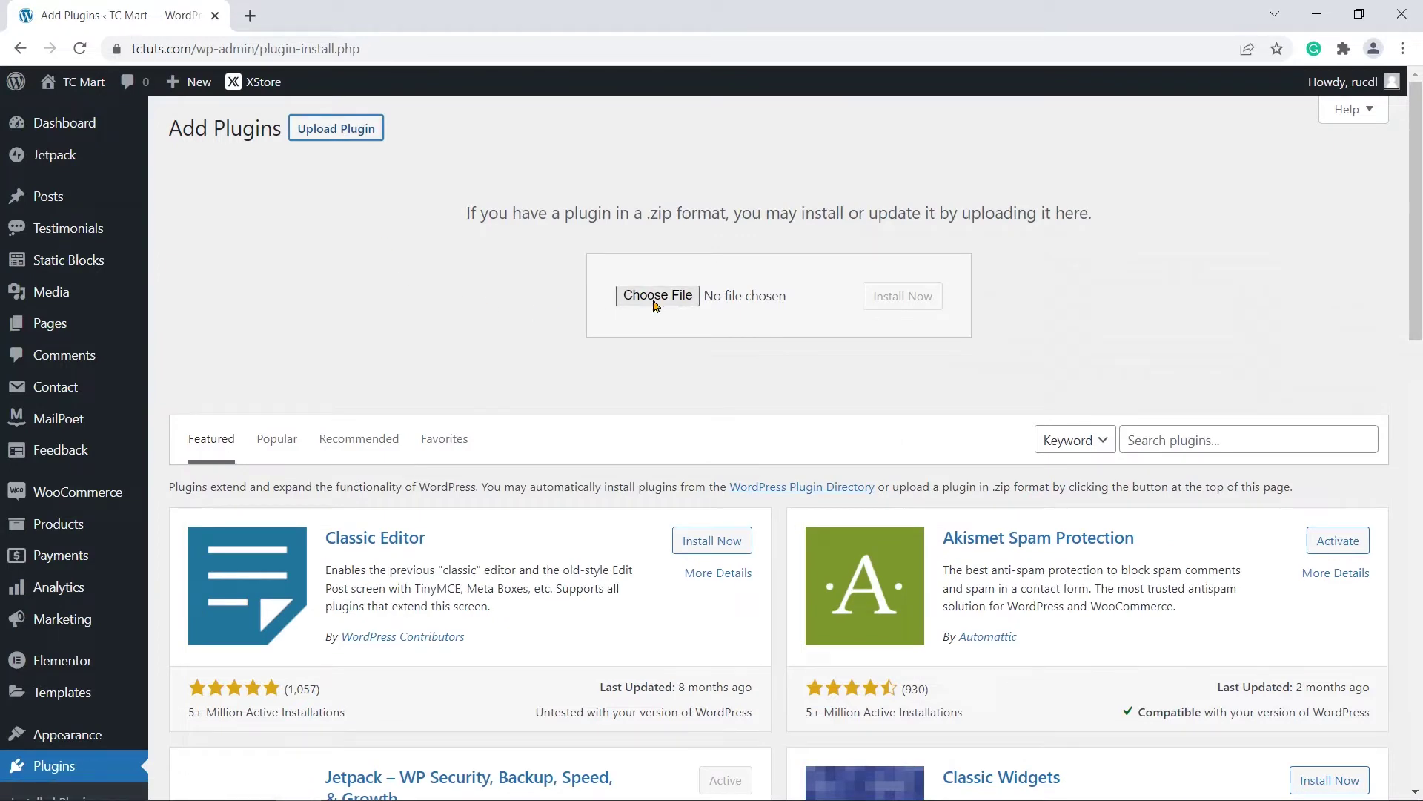
{"action": "left_click", "coordinate": [655, 297]}
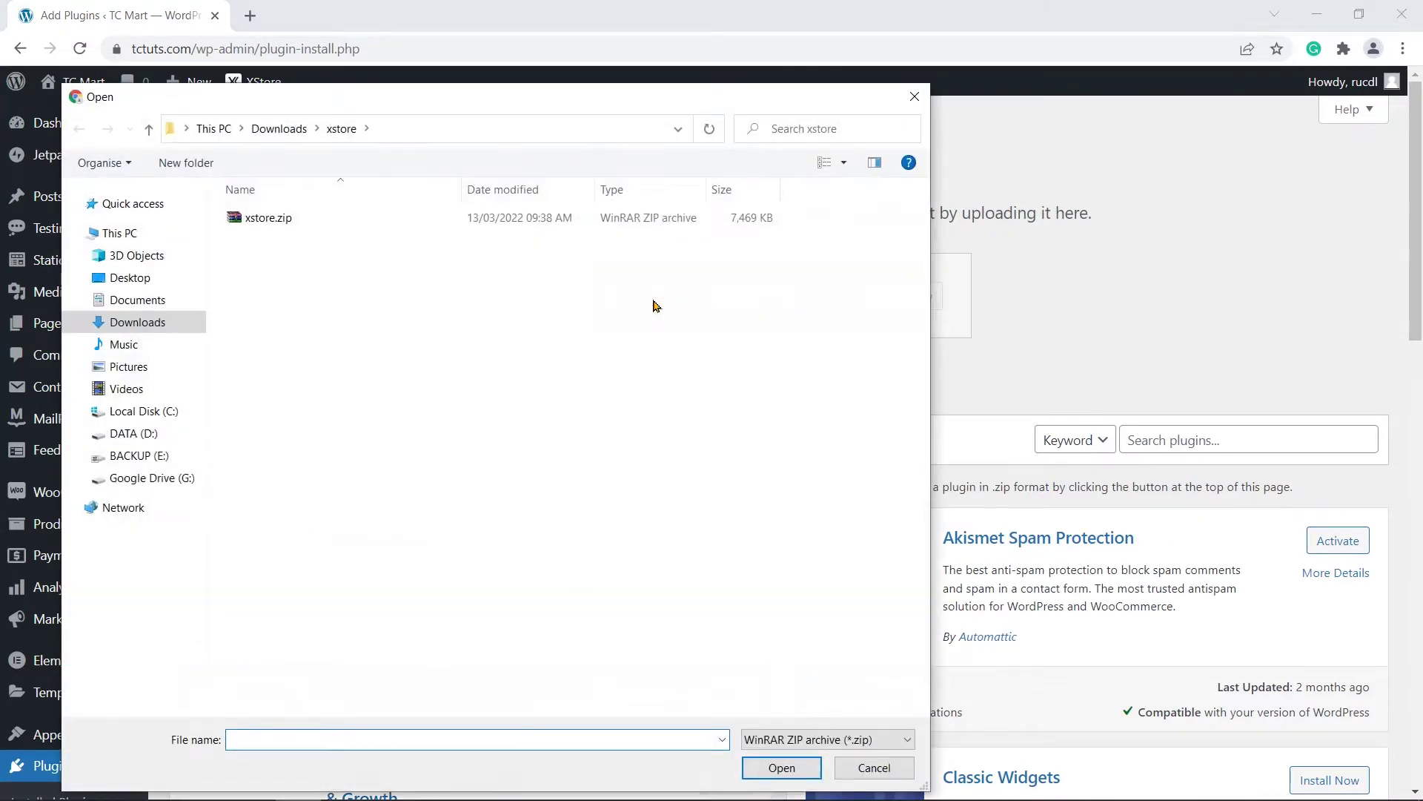
{"action": "left_click", "coordinate": [303, 130]}
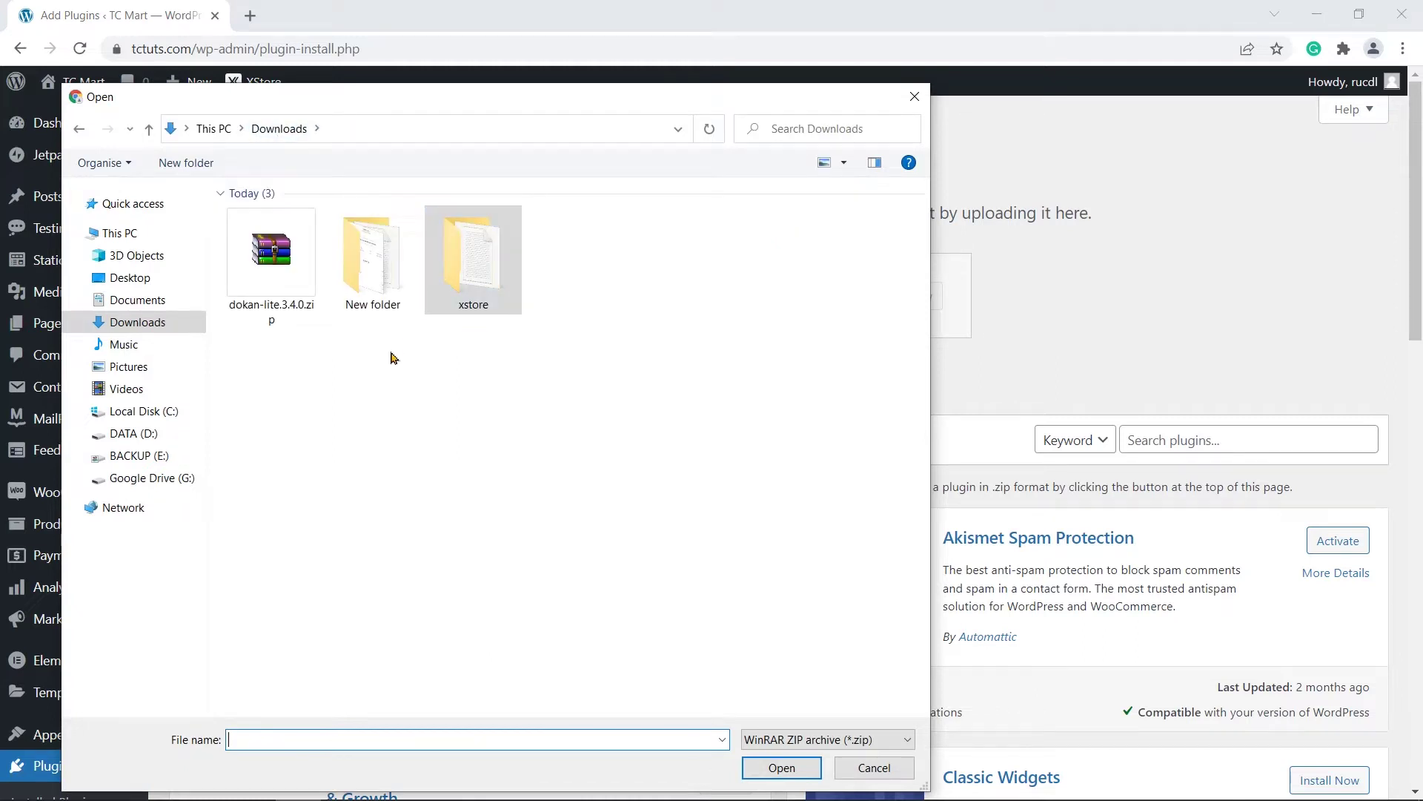
{"action": "left_click", "coordinate": [261, 290]}
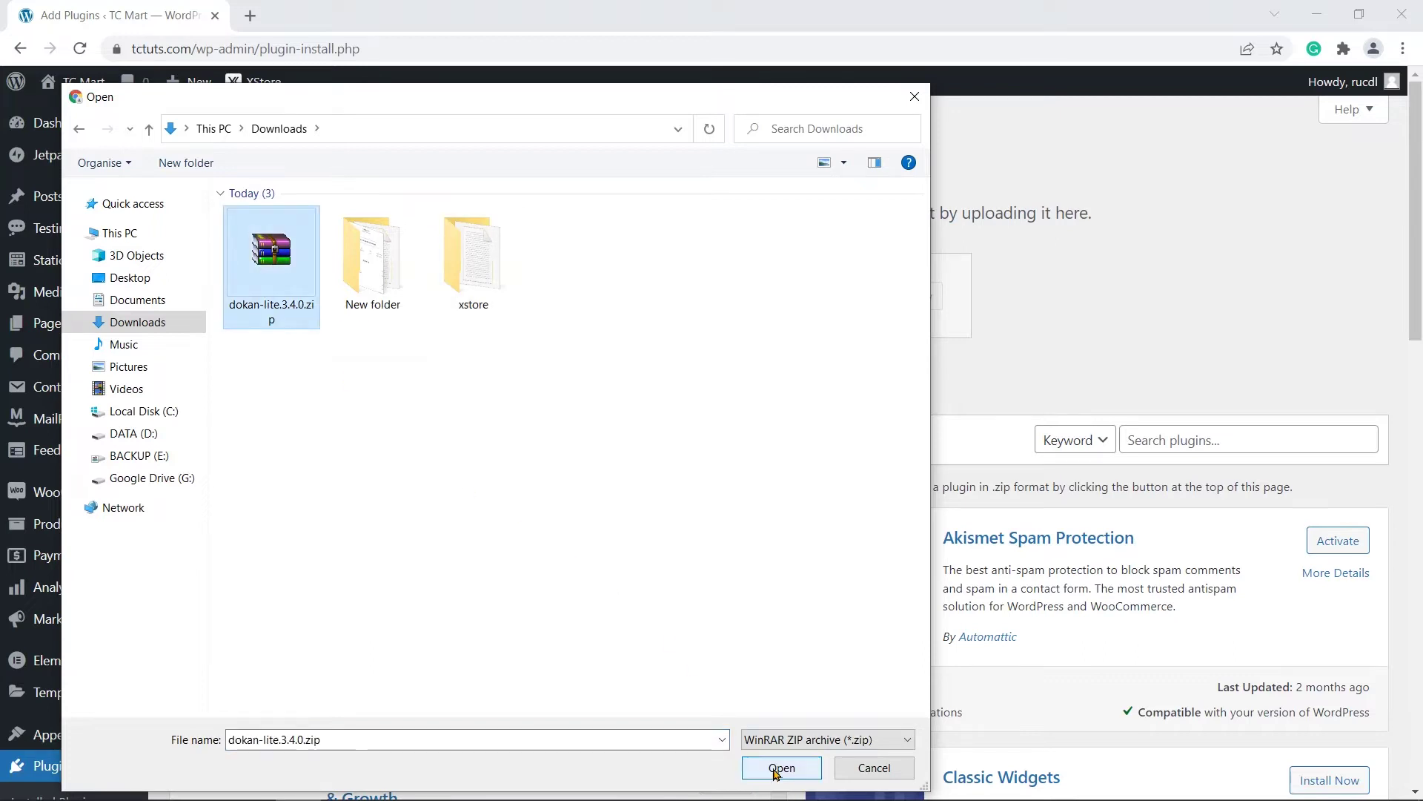
{"action": "left_click", "coordinate": [781, 767]}
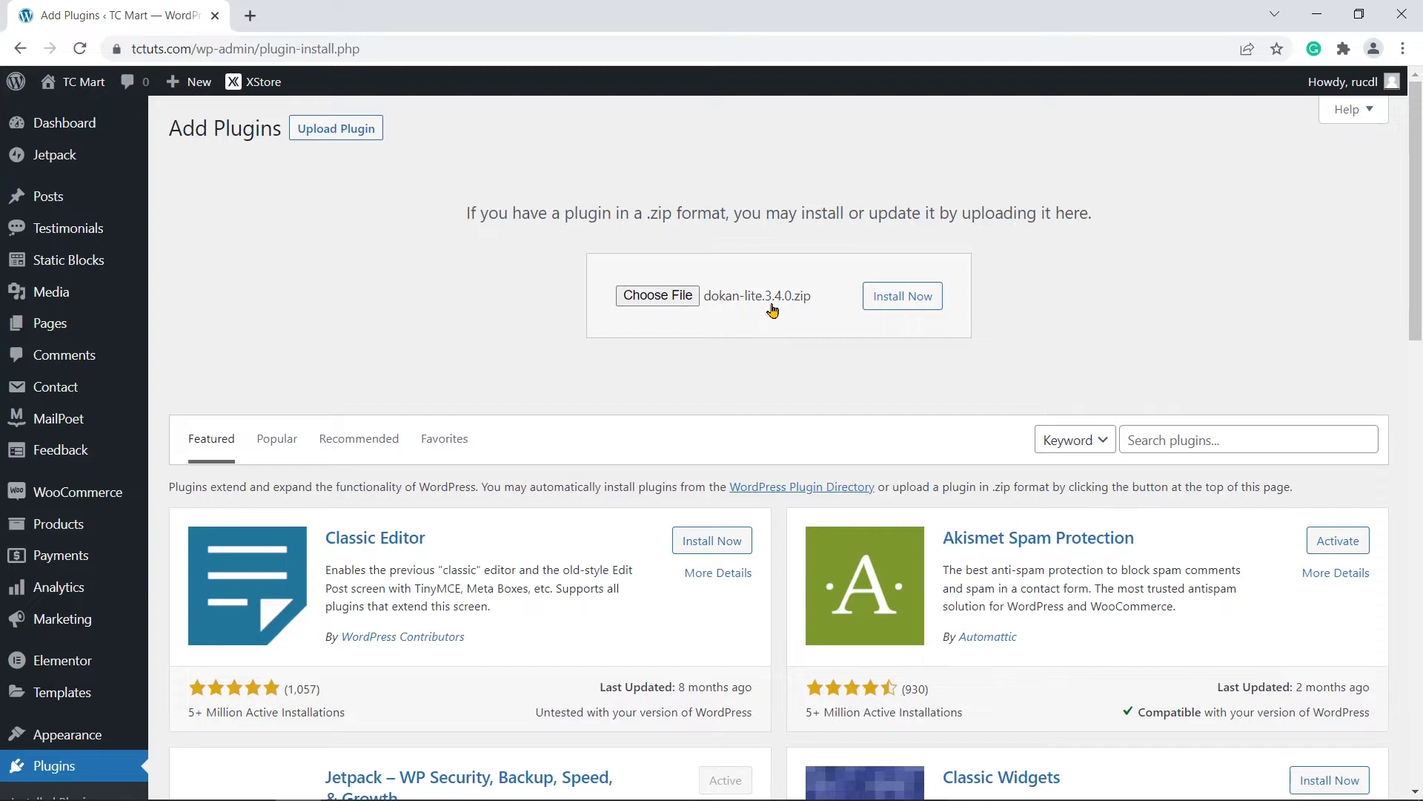
Install the uploaded Dokan Lite plugin and activate it
{"action": "left_click", "coordinate": [897, 311]}
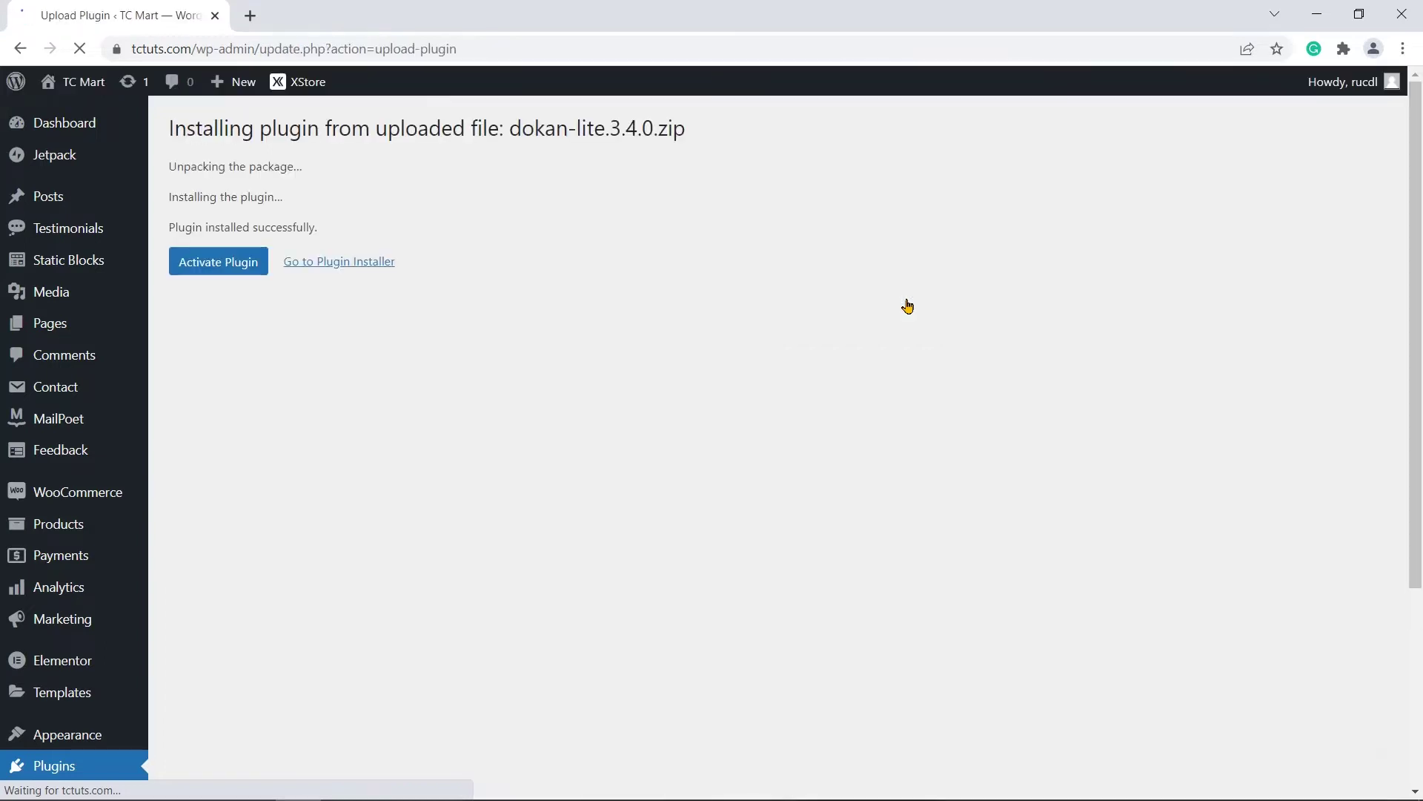
{"action": "left_click_drag", "start_coordinate": [169, 226], "coordinate": [321, 223]}
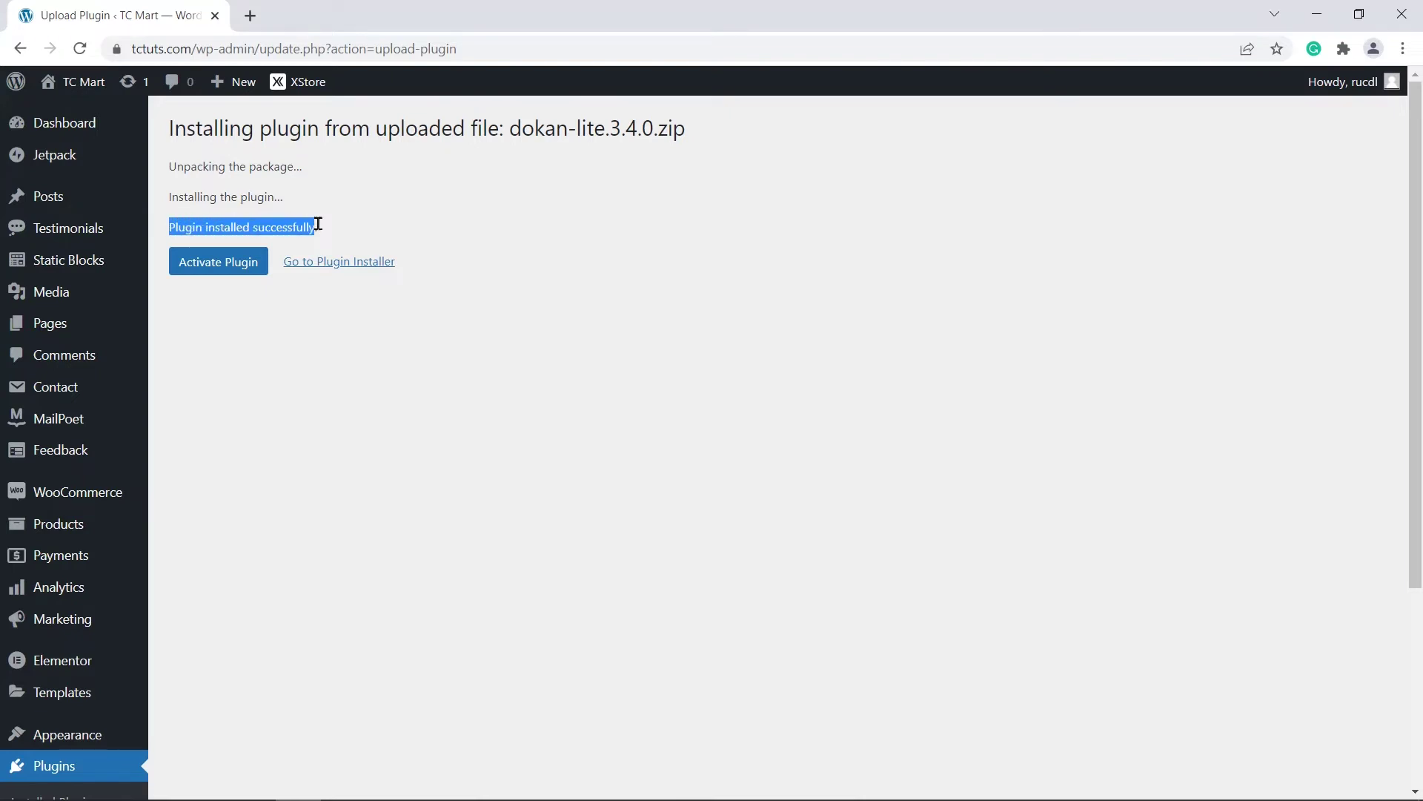
{"action": "left_click", "coordinate": [303, 373]}
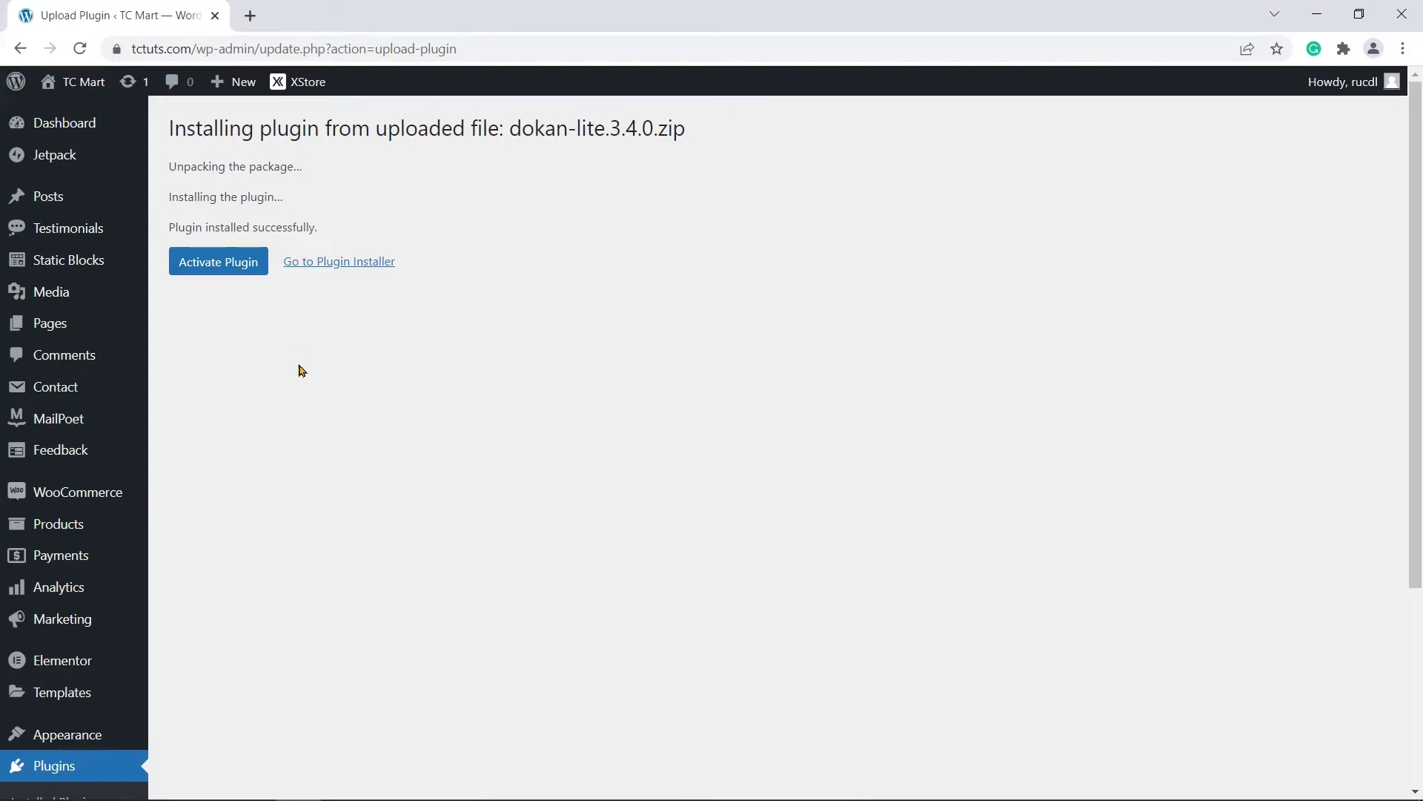
{"action": "left_click", "coordinate": [261, 274]}
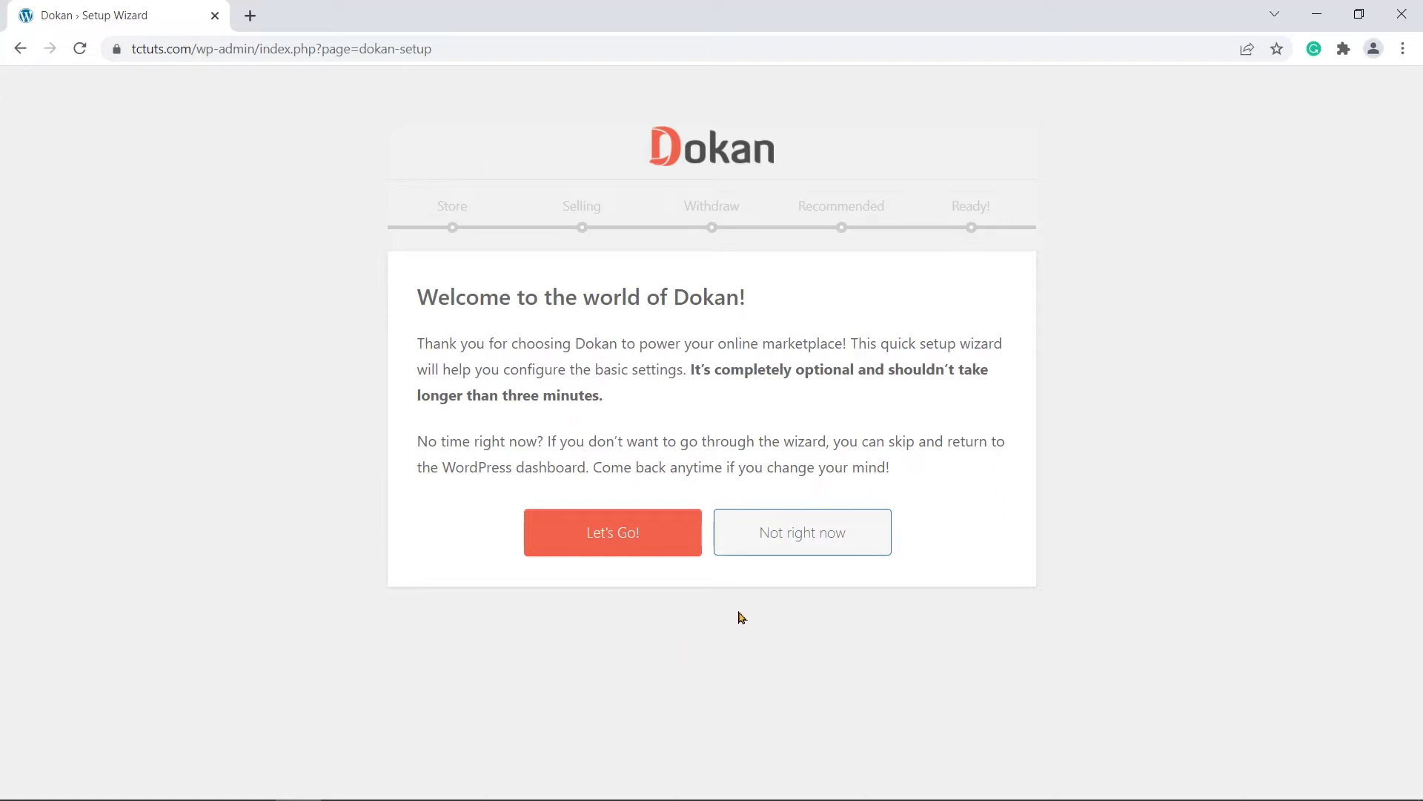
Skip the Dokan setup wizard with 'Not right now'
{"action": "left_click", "coordinate": [785, 554]}
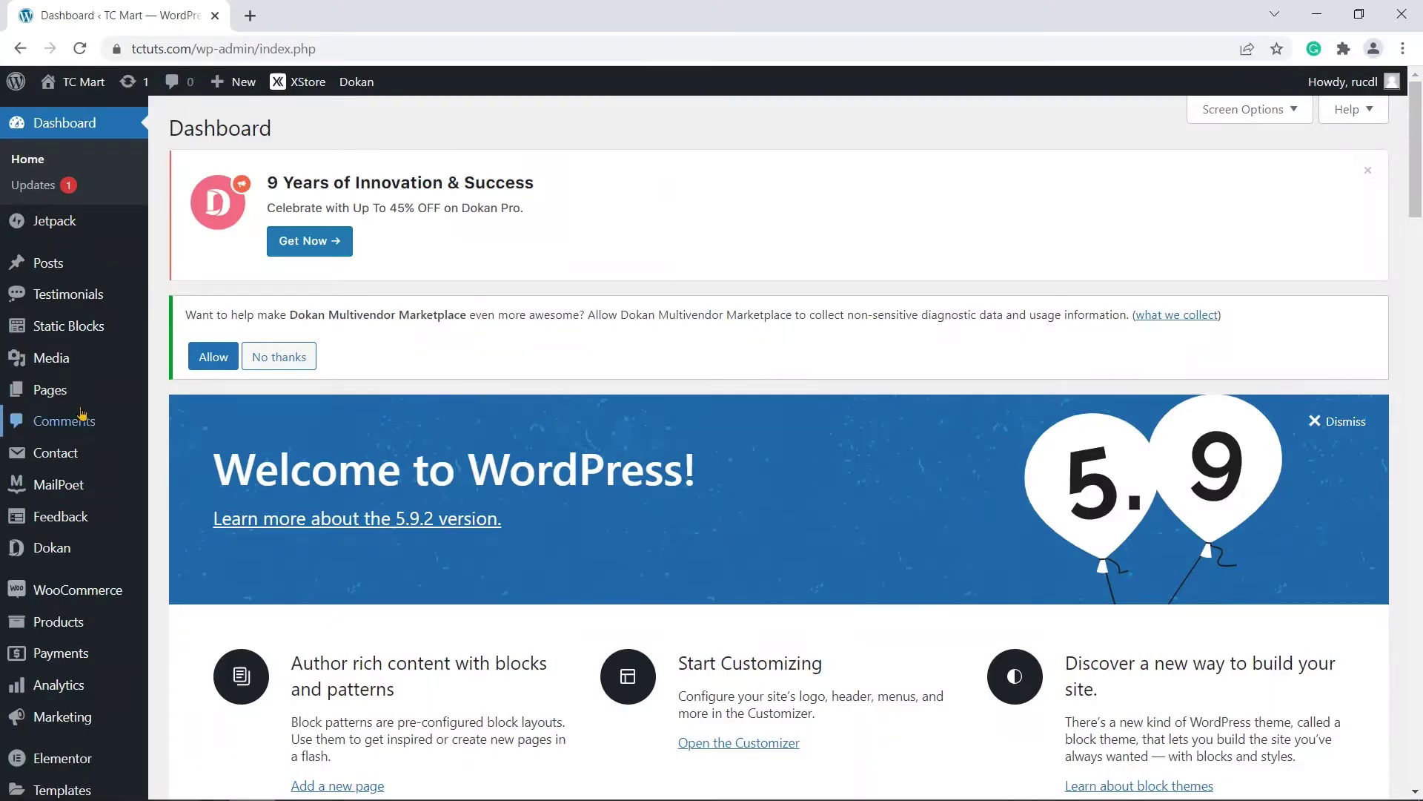
Preview the My Orders page from All Pages, which shows 'No orders found!'
{"action": "left_click", "coordinate": [54, 389]}
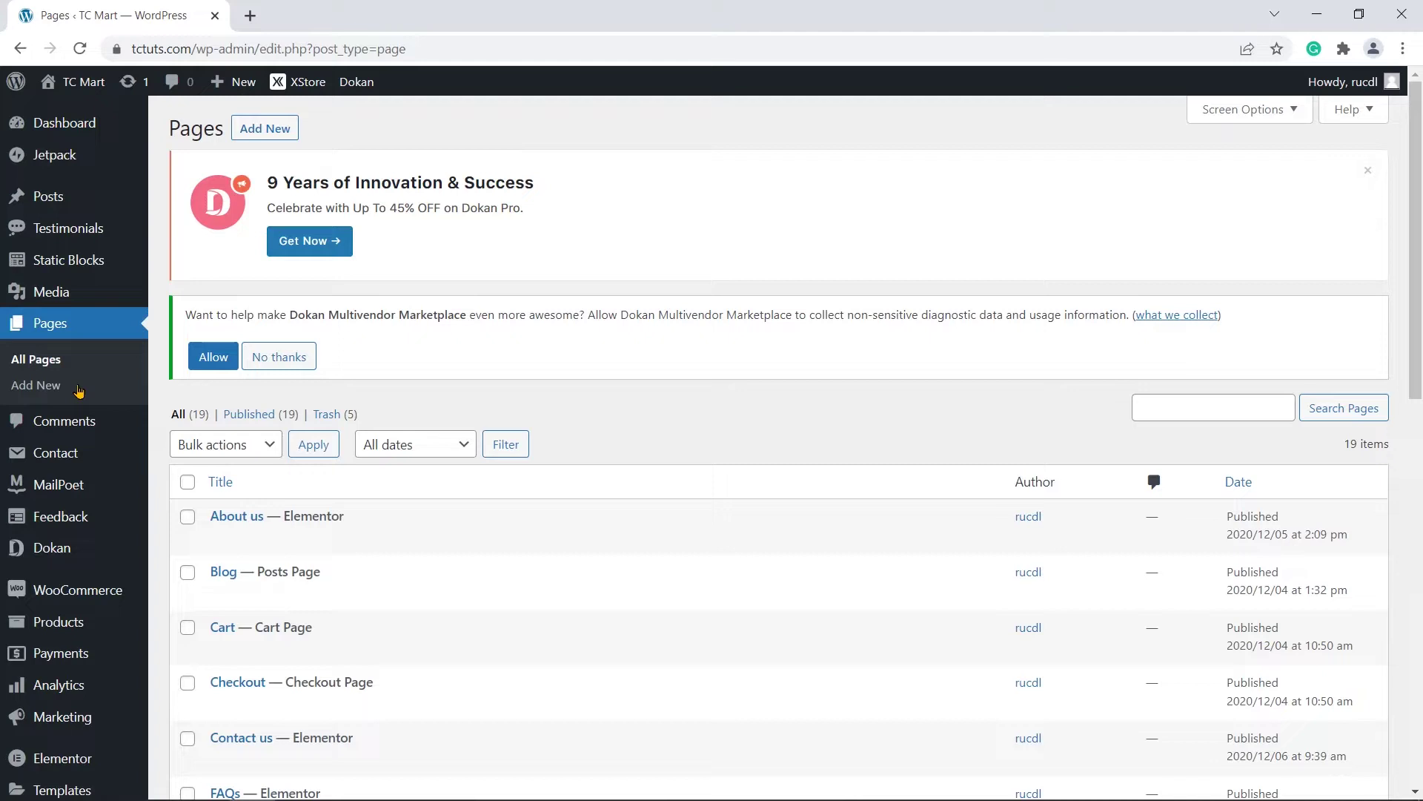
{"action": "scroll", "coordinate": [684, 405], "scroll_direction": "down", "scroll_amount": 6}
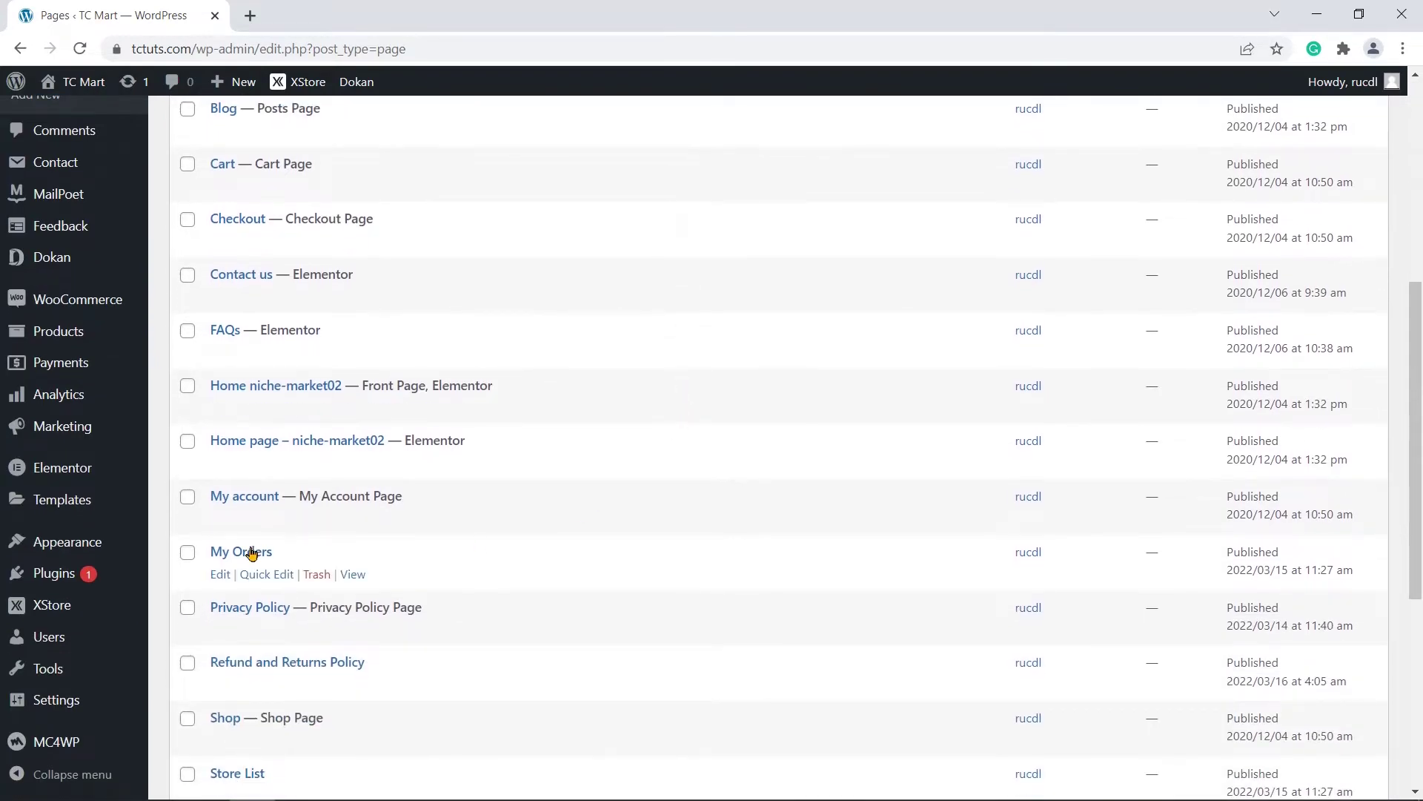
{"action": "scroll", "coordinate": [528, 475], "scroll_direction": "down", "scroll_amount": 3}
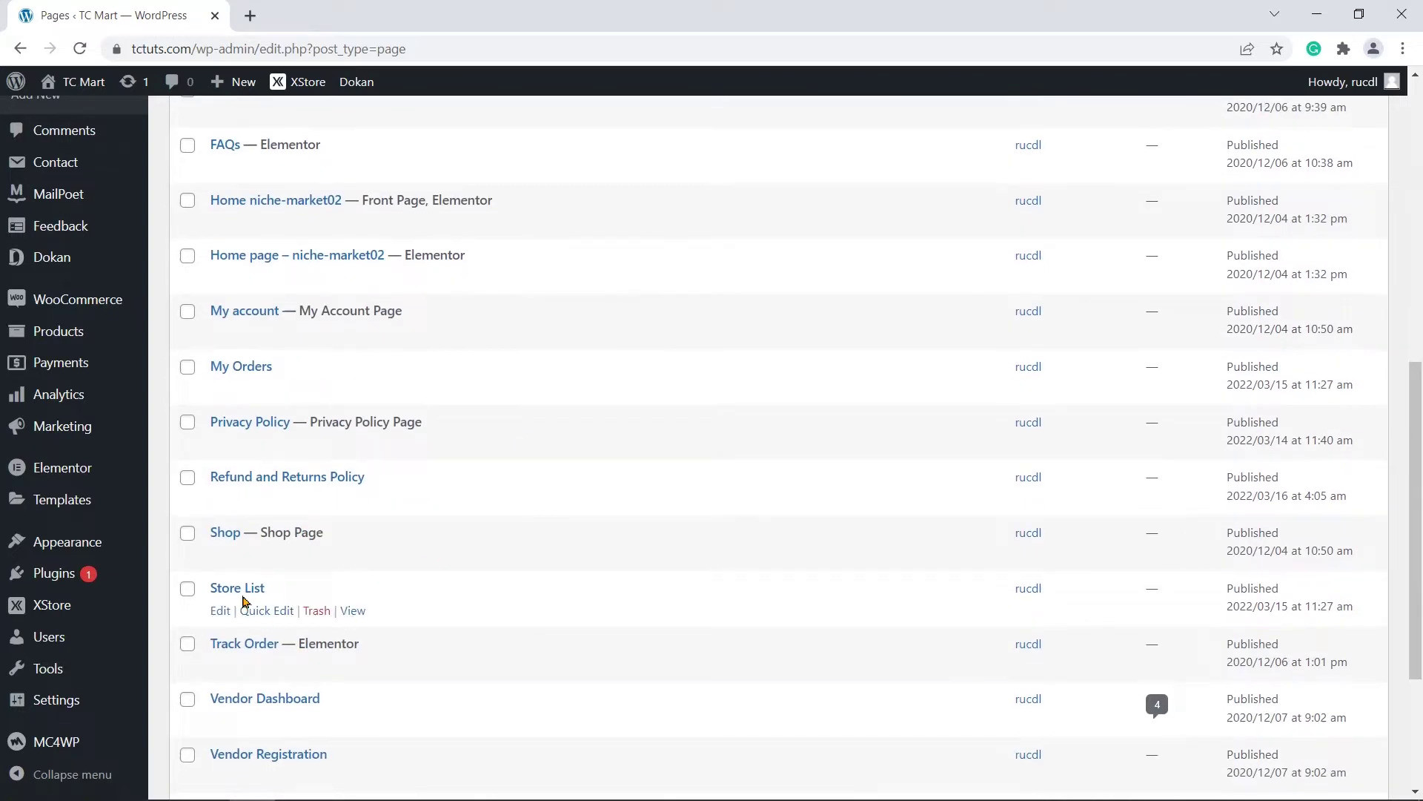
{"action": "scroll", "coordinate": [427, 580], "scroll_direction": "down", "scroll_amount": 1}
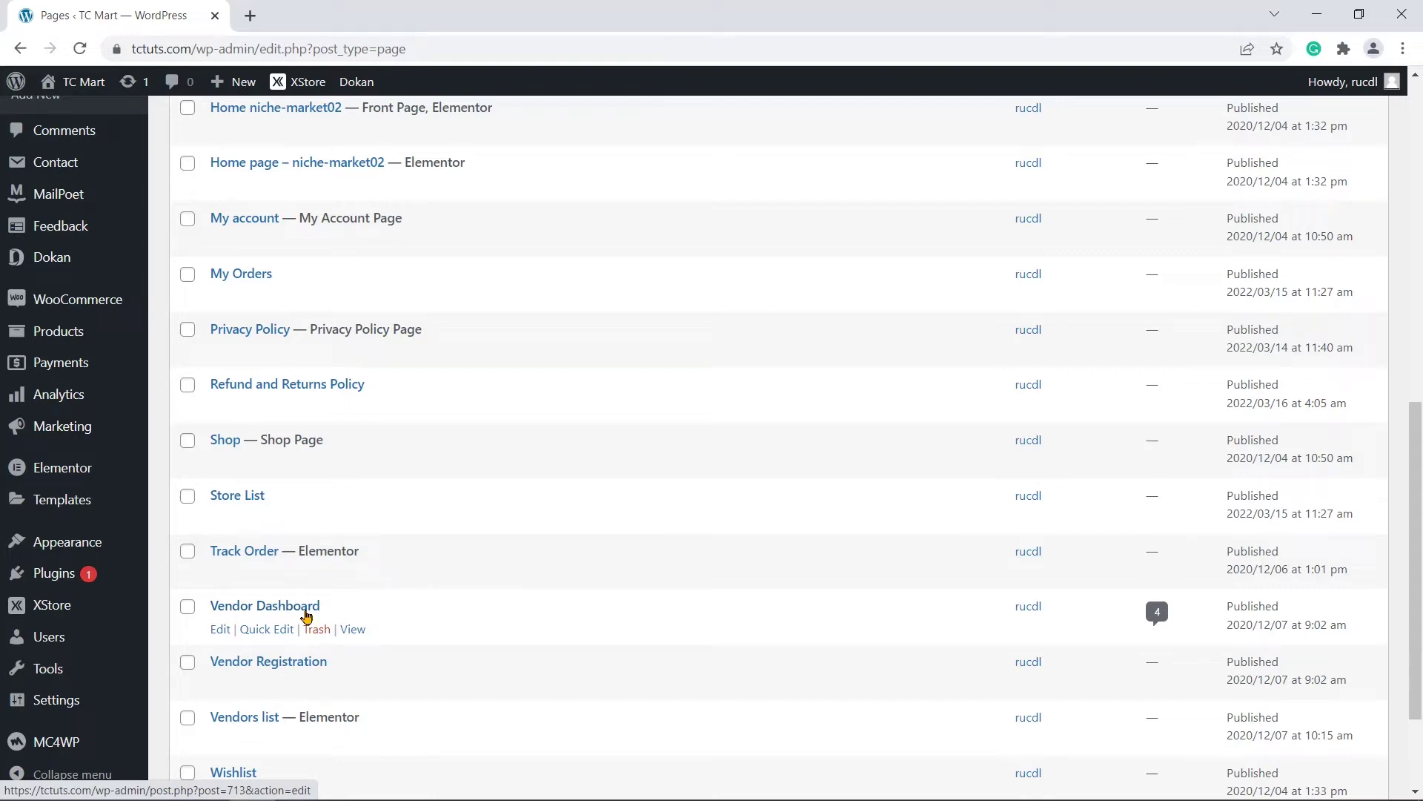
{"action": "scroll", "coordinate": [1058, 154], "scroll_direction": "up", "scroll_amount": 5}
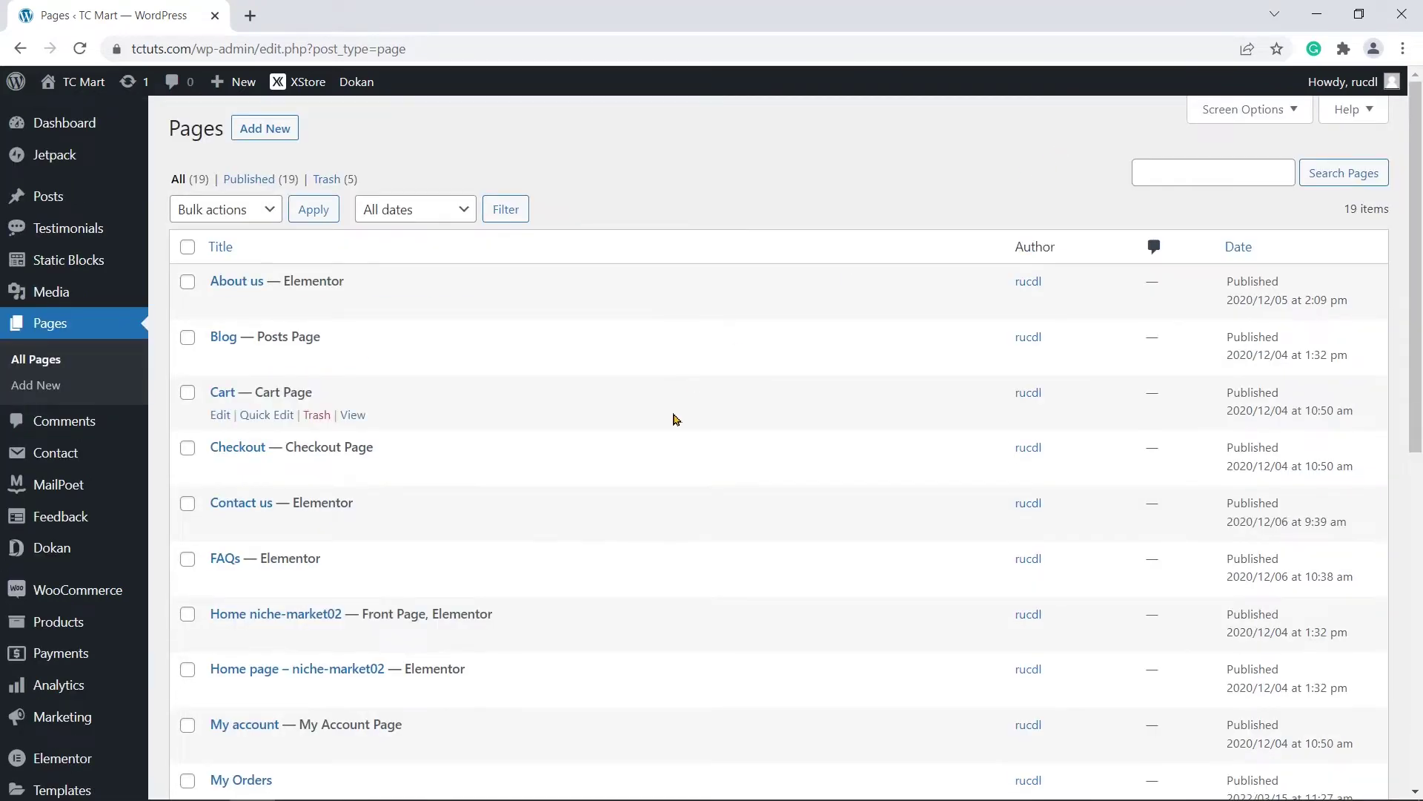
{"action": "scroll", "coordinate": [674, 420], "scroll_direction": "down", "scroll_amount": 3}
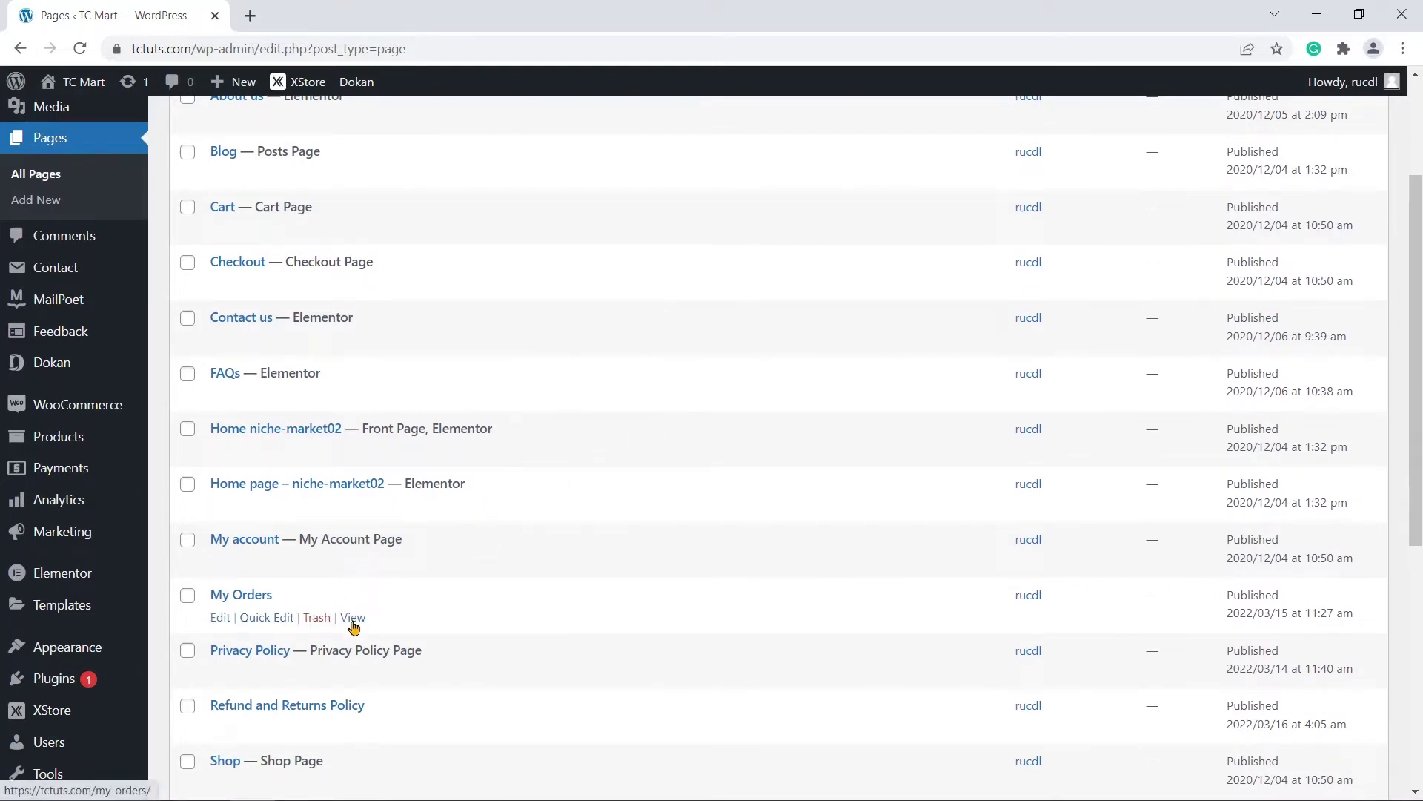
{"action": "left_click", "coordinate": [353, 618]}
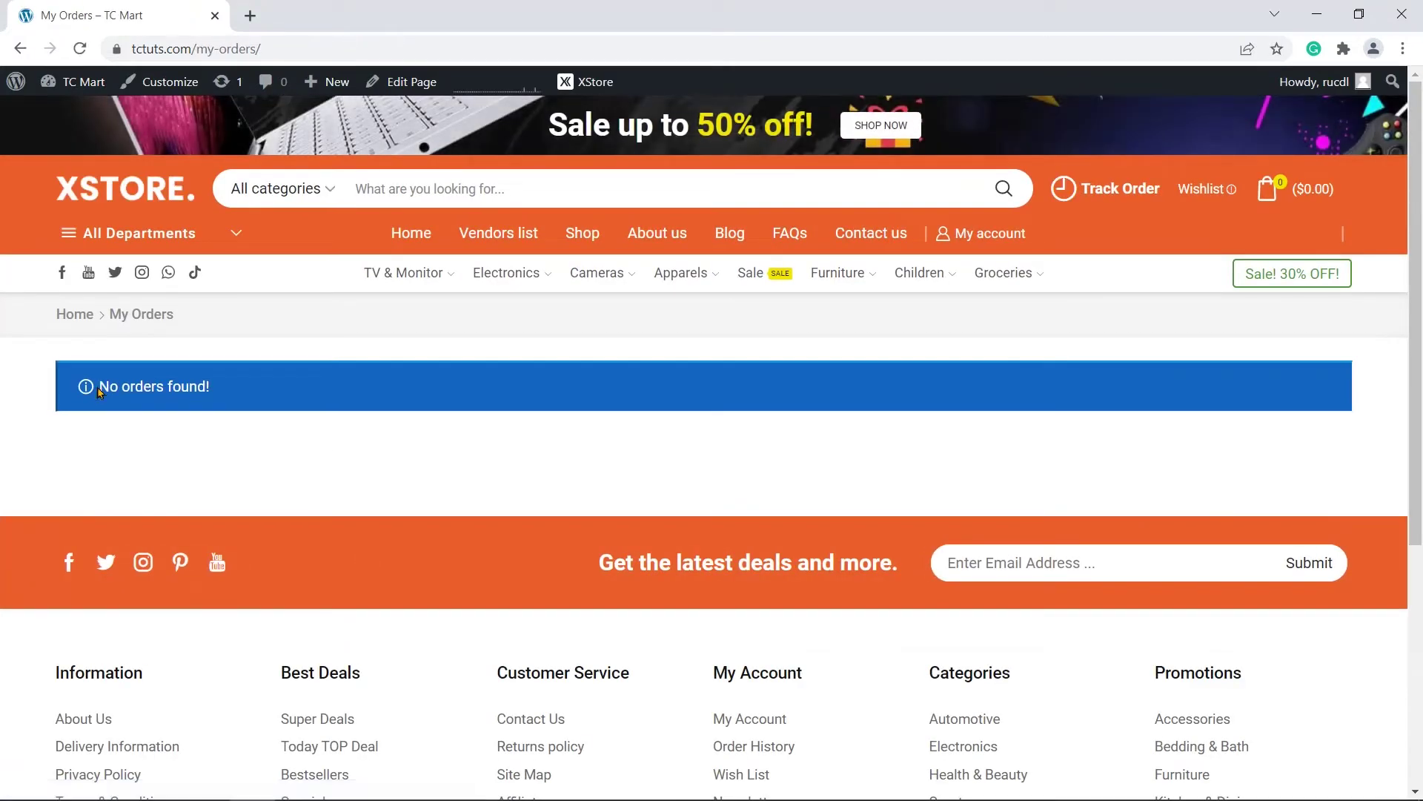
{"action": "left_click_drag", "start_coordinate": [103, 387], "coordinate": [239, 398]}
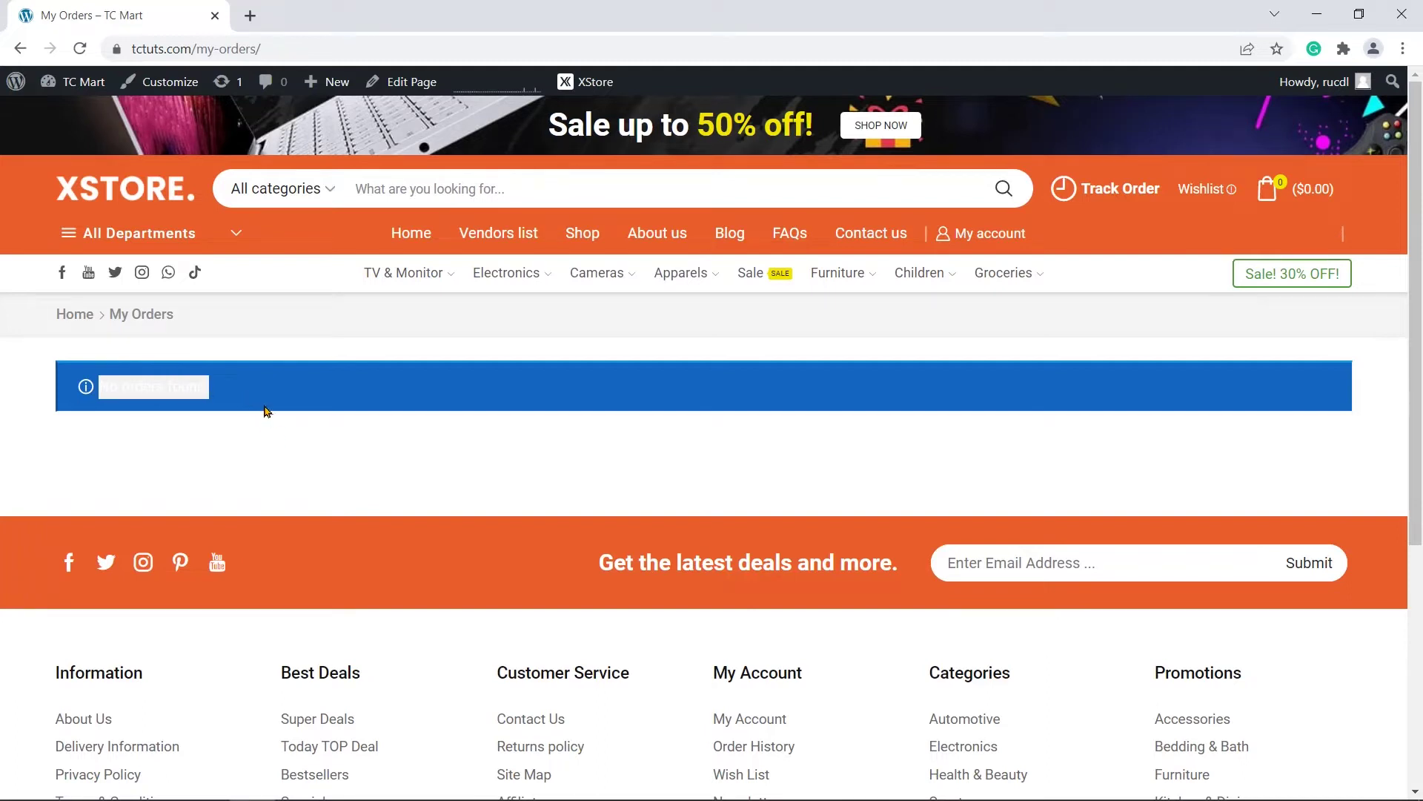
{"action": "left_click", "coordinate": [252, 455]}
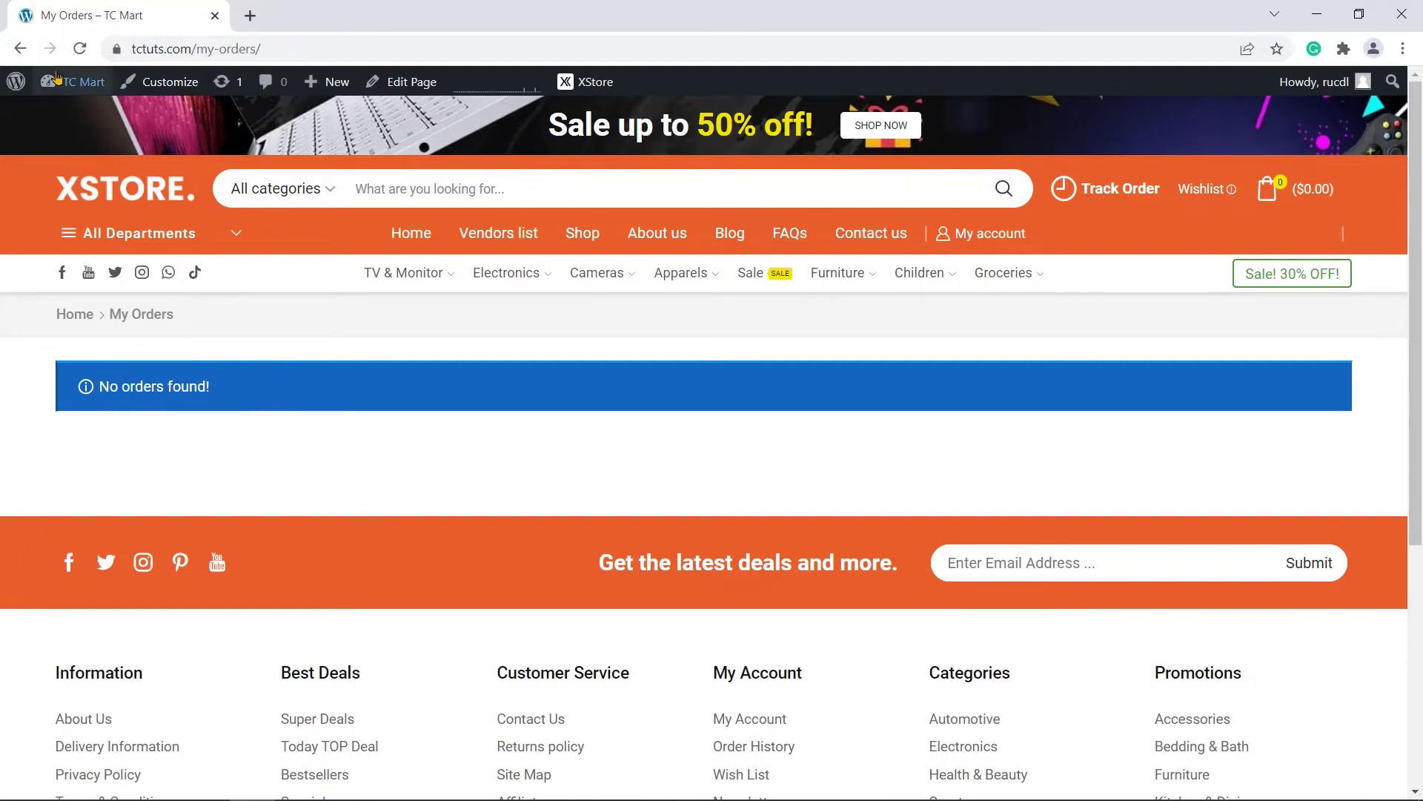
Preview the Store List page, which shows 'No vendor found!'
{"action": "left_click", "coordinate": [20, 49]}
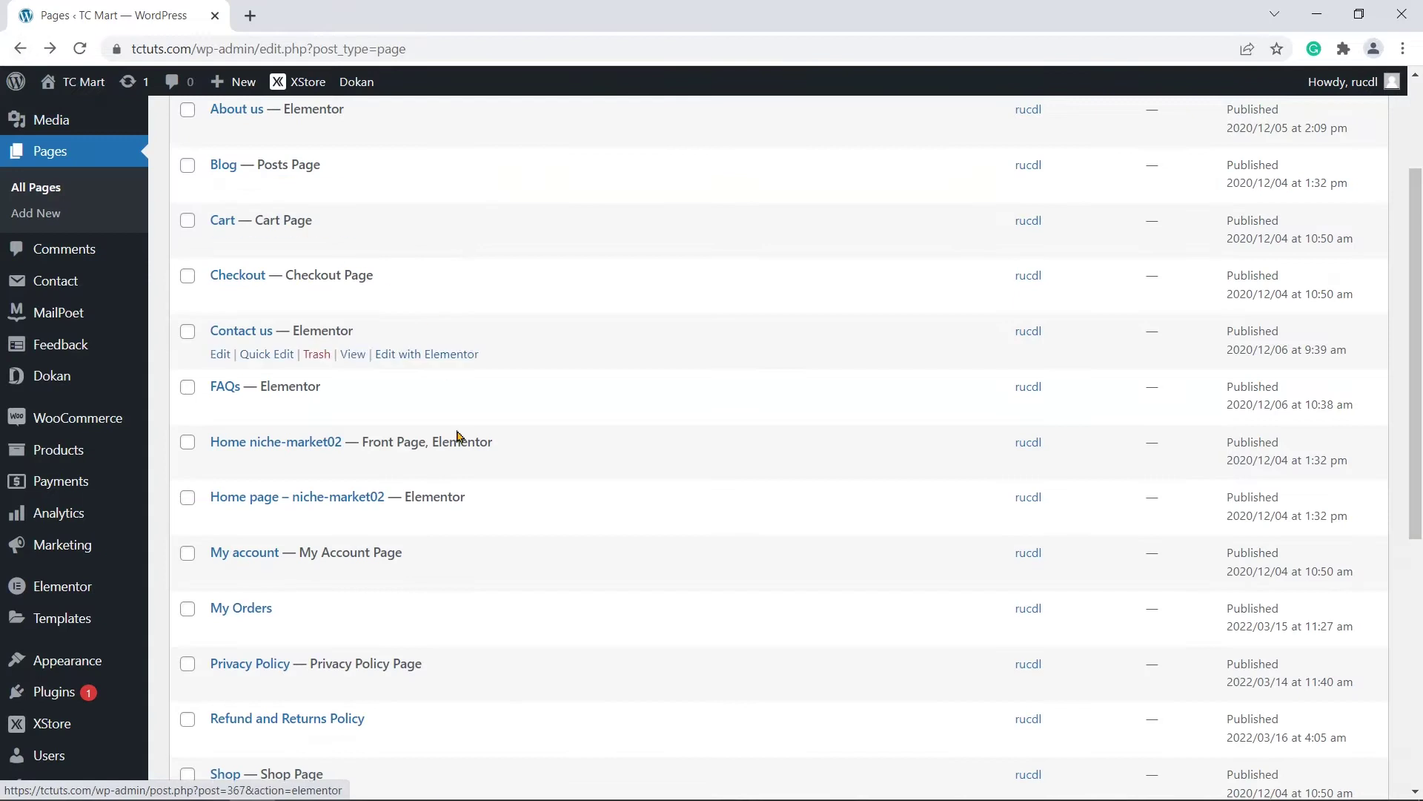
{"action": "scroll", "coordinate": [493, 589], "scroll_direction": "down", "scroll_amount": 4}
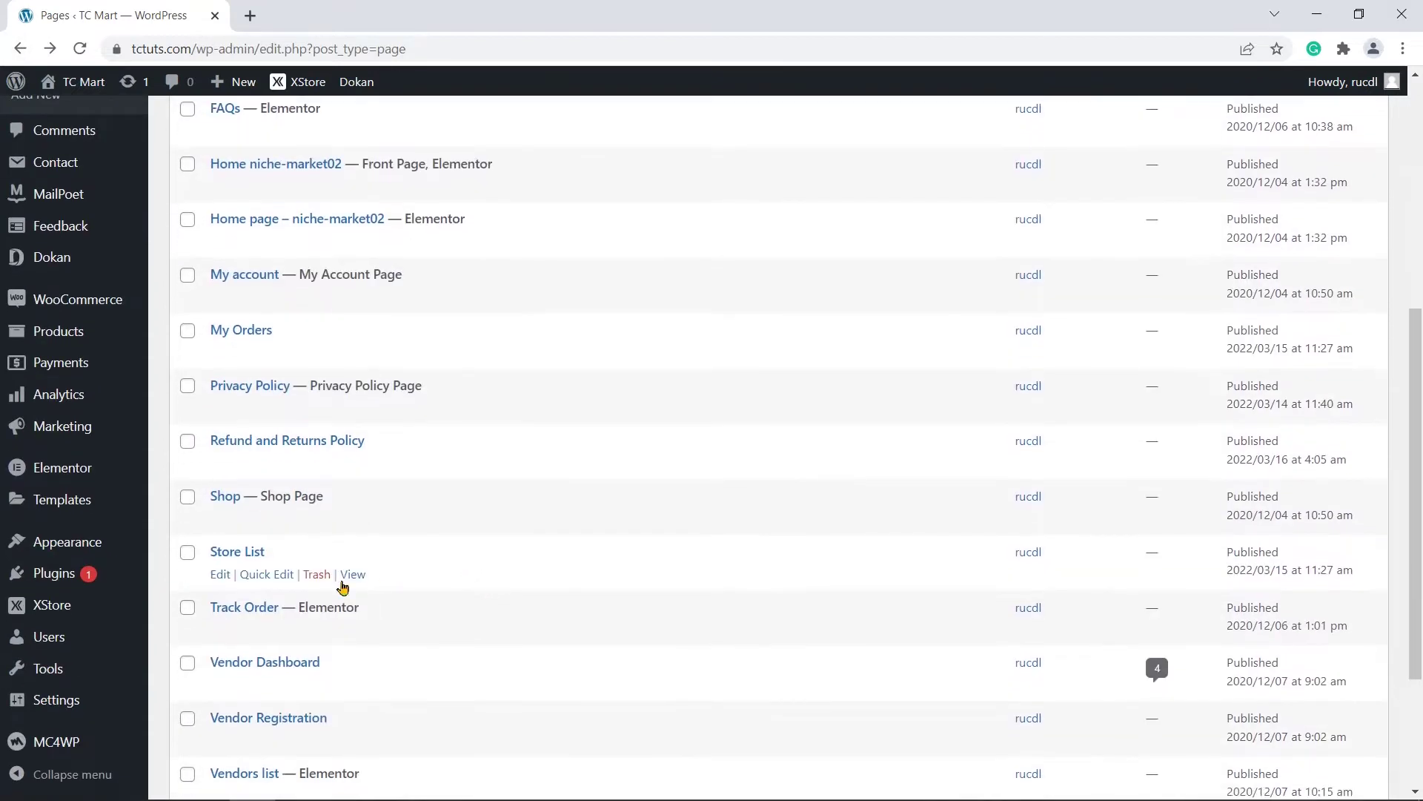
{"action": "left_click", "coordinate": [348, 576]}
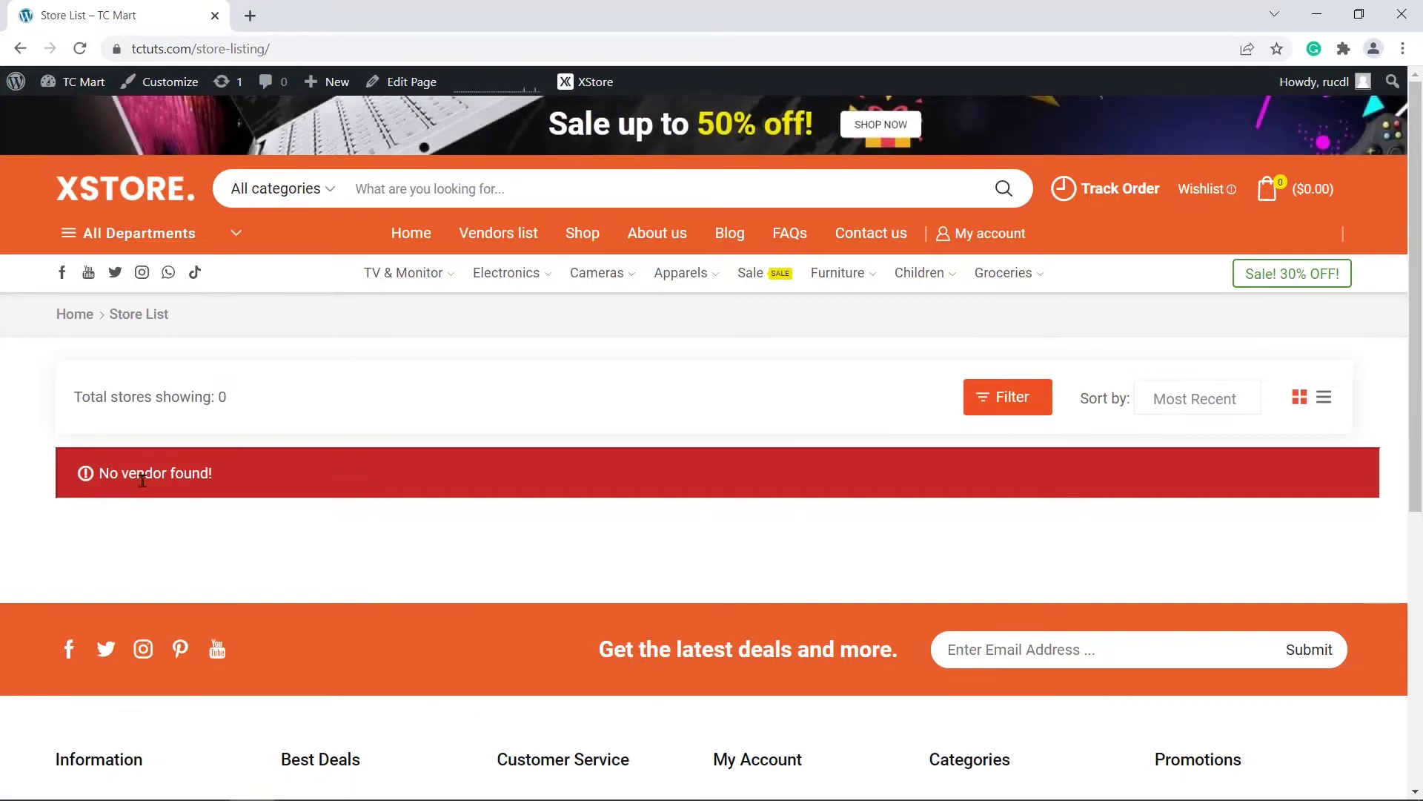
{"action": "left_click_drag", "start_coordinate": [229, 467], "coordinate": [83, 488]}
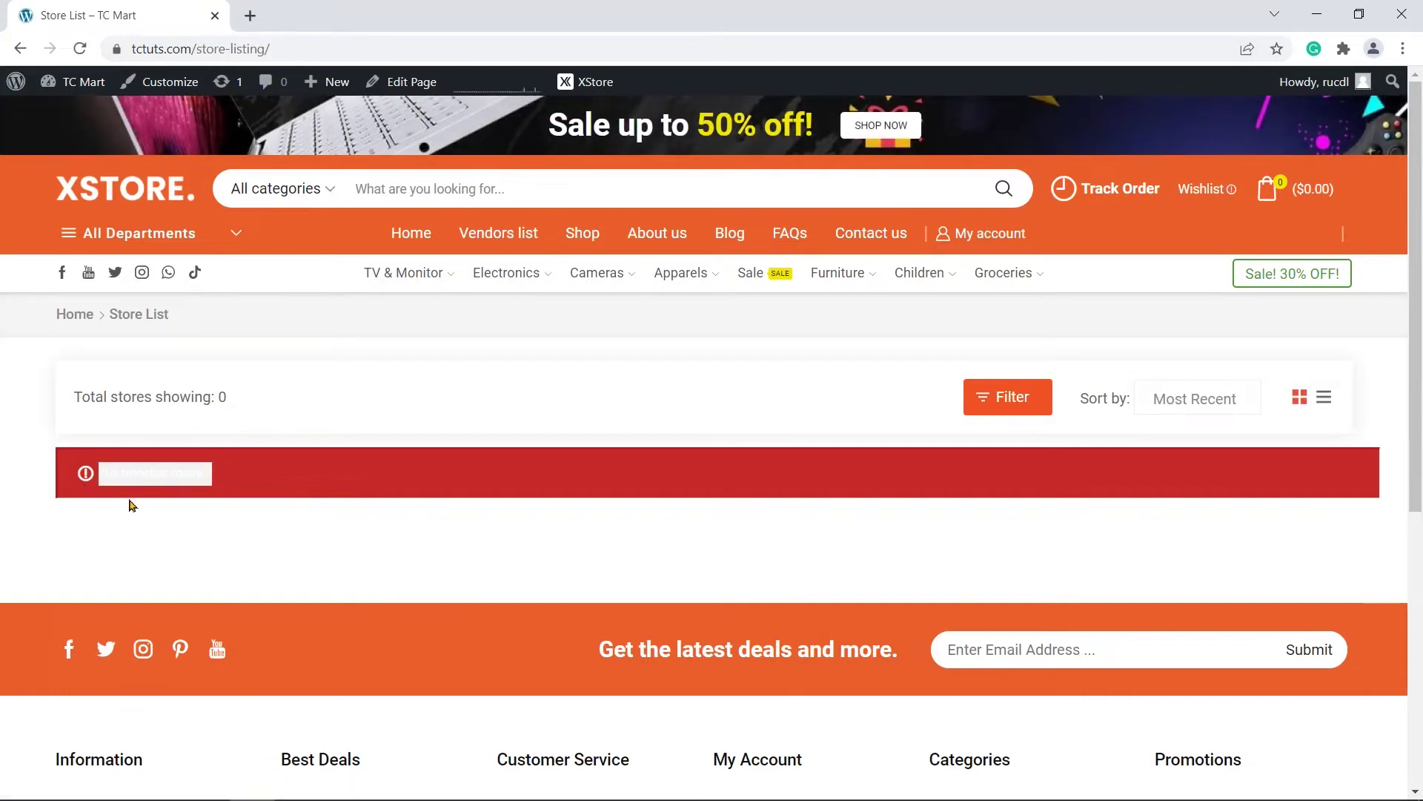
{"action": "left_click", "coordinate": [228, 507]}
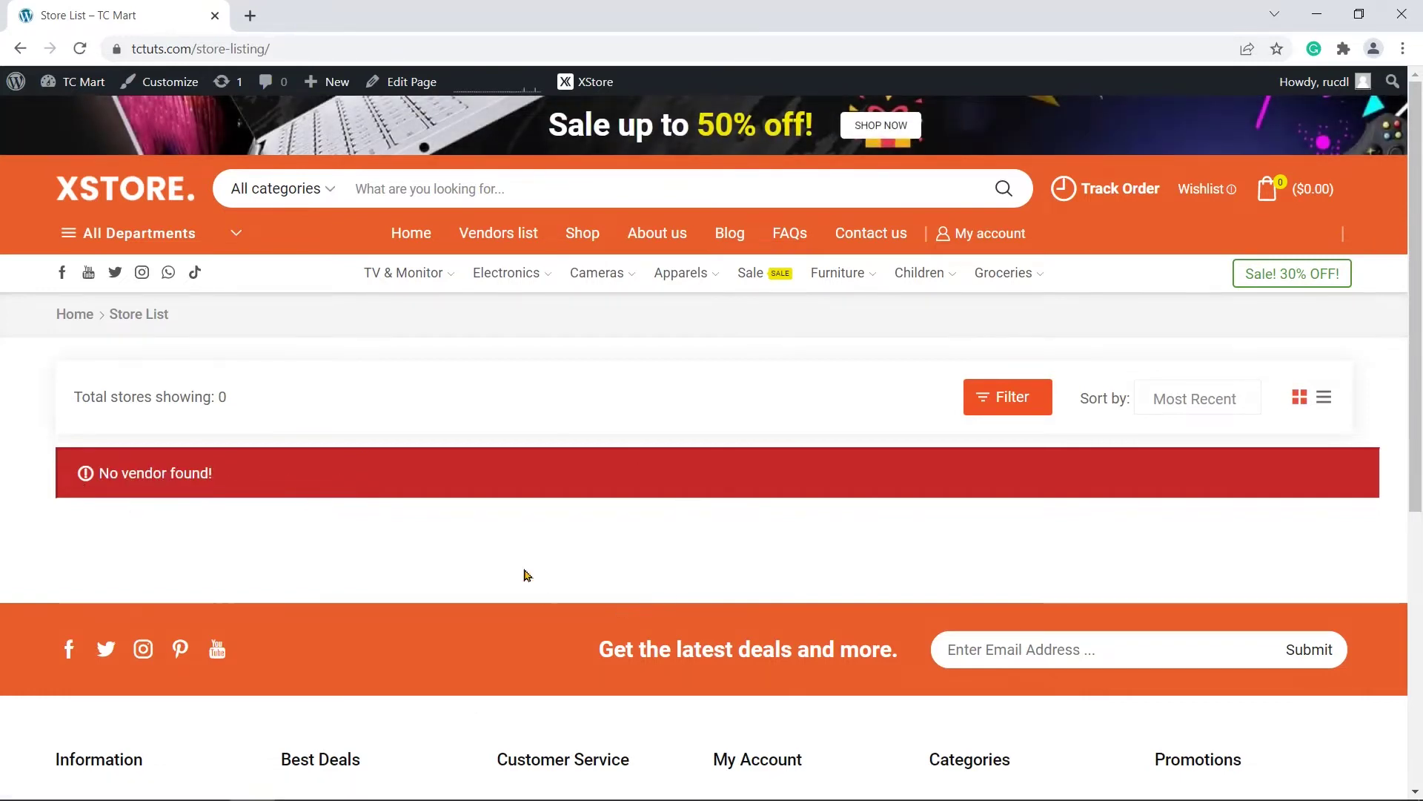
Preview the Vendor Dashboard page with its raw [wcmp_vendor] shortcode, then switch to the shortcode docs
{"action": "left_click", "coordinate": [20, 48]}
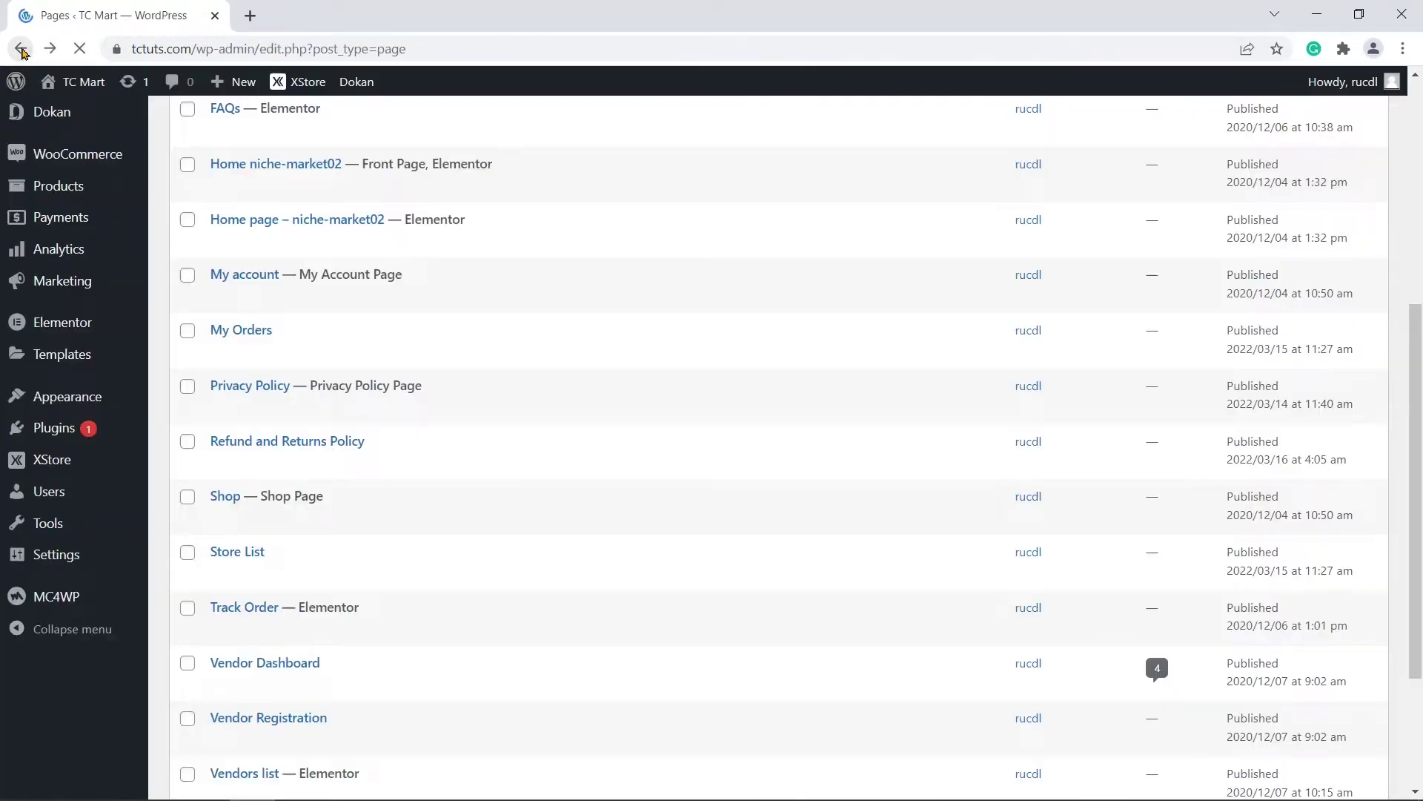
{"action": "scroll", "coordinate": [517, 557], "scroll_direction": "down", "scroll_amount": 3}
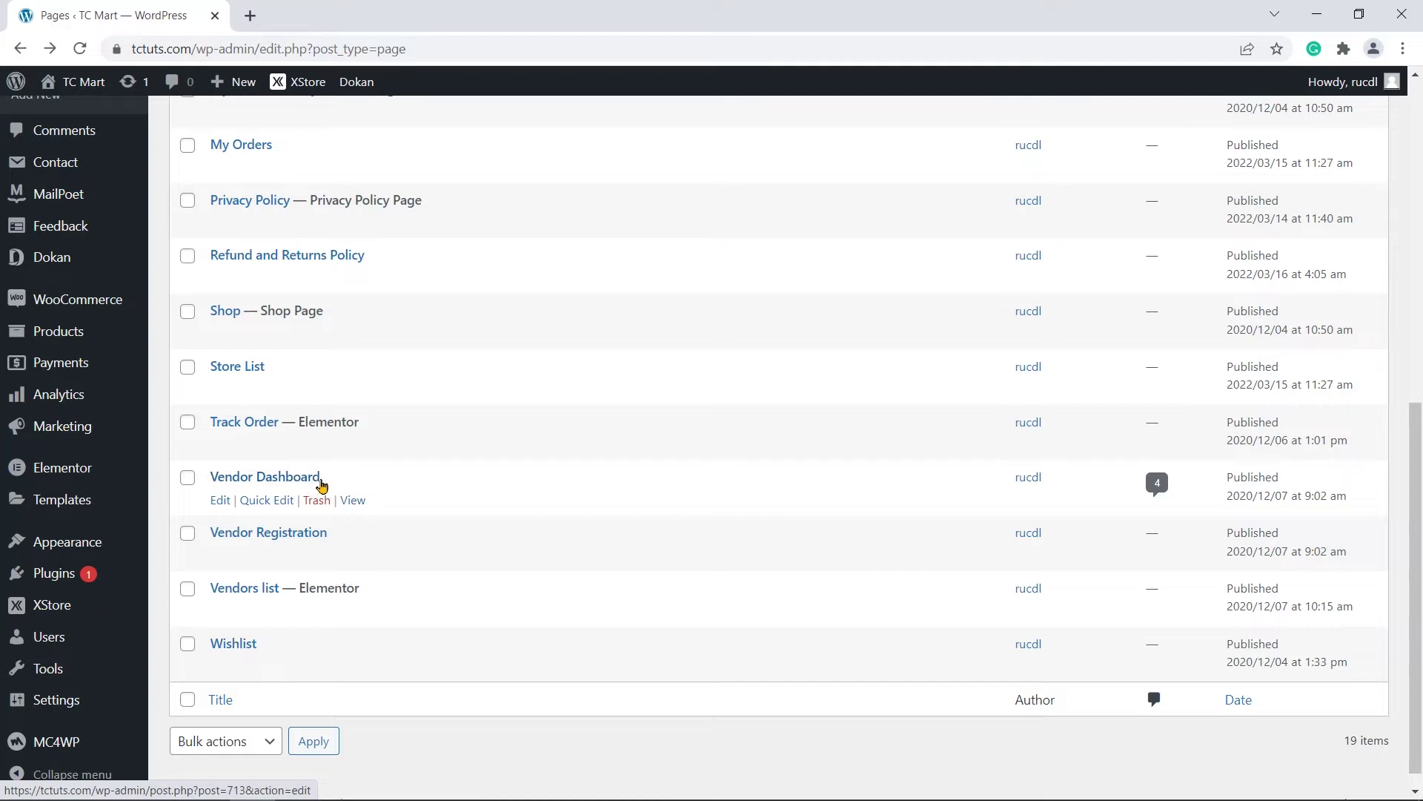
{"action": "left_click", "coordinate": [349, 503]}
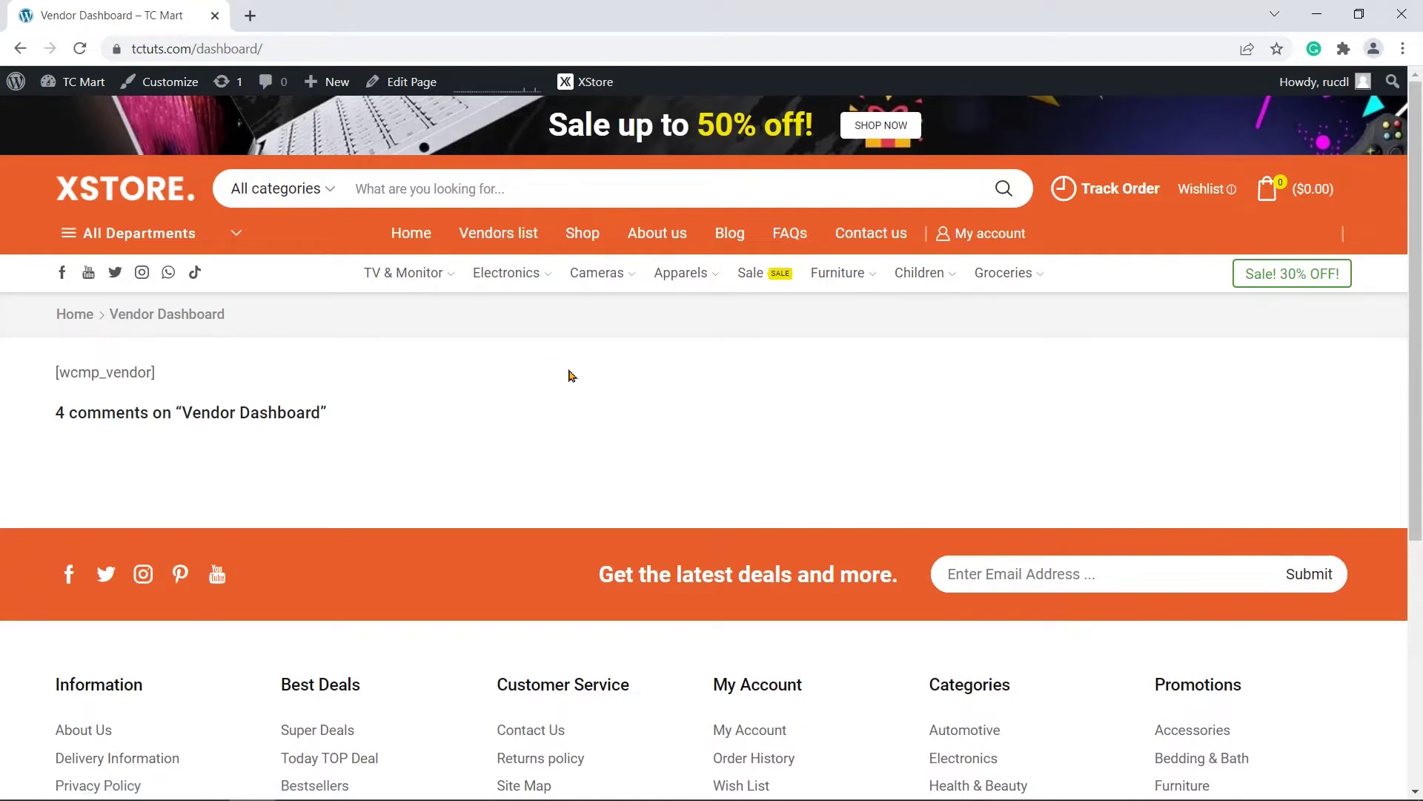
{"action": "key", "text": "alt+Tab"}
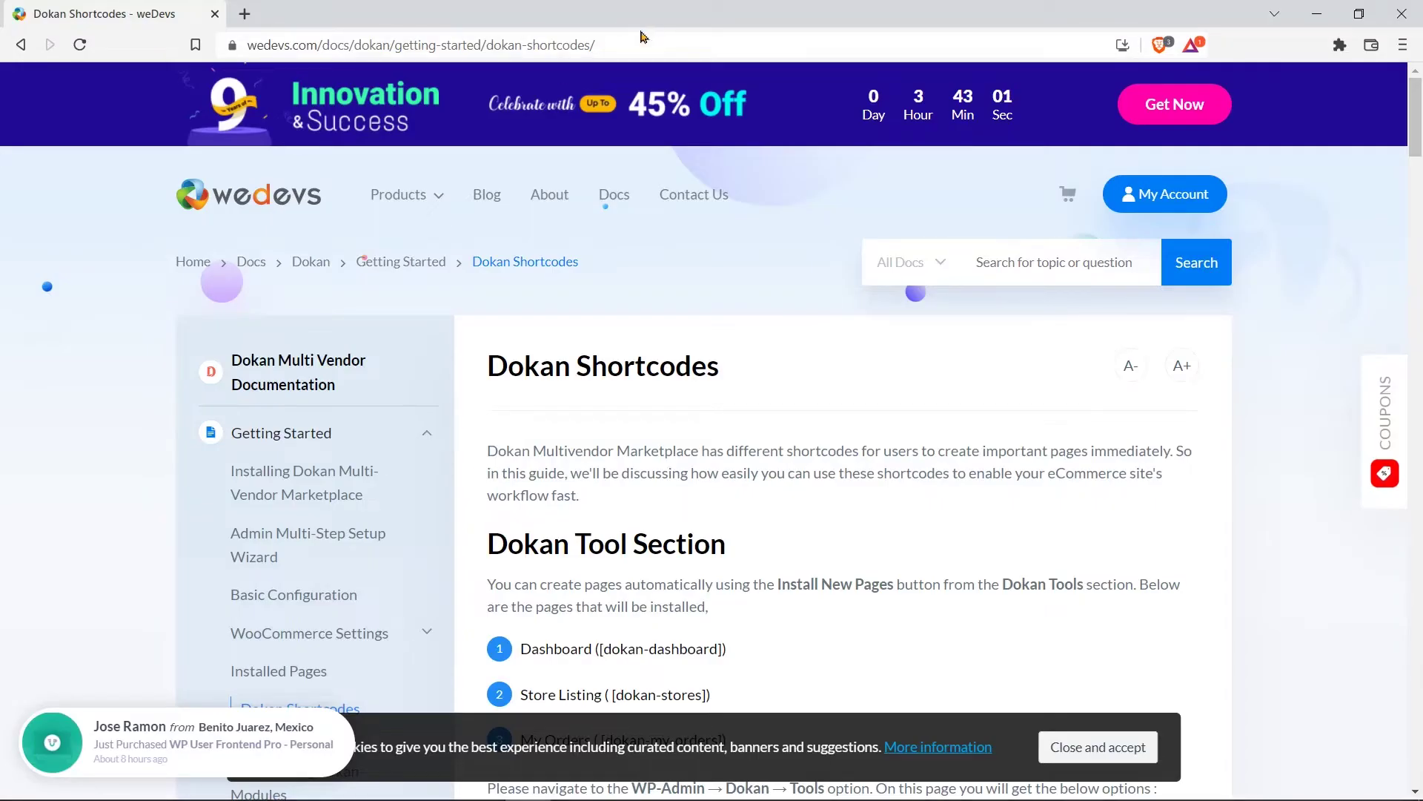
Highlight the Dashboard, Store List and My Orders shortcodes in the Dokan Shortcodes documentation
{"action": "left_click", "coordinate": [637, 44]}
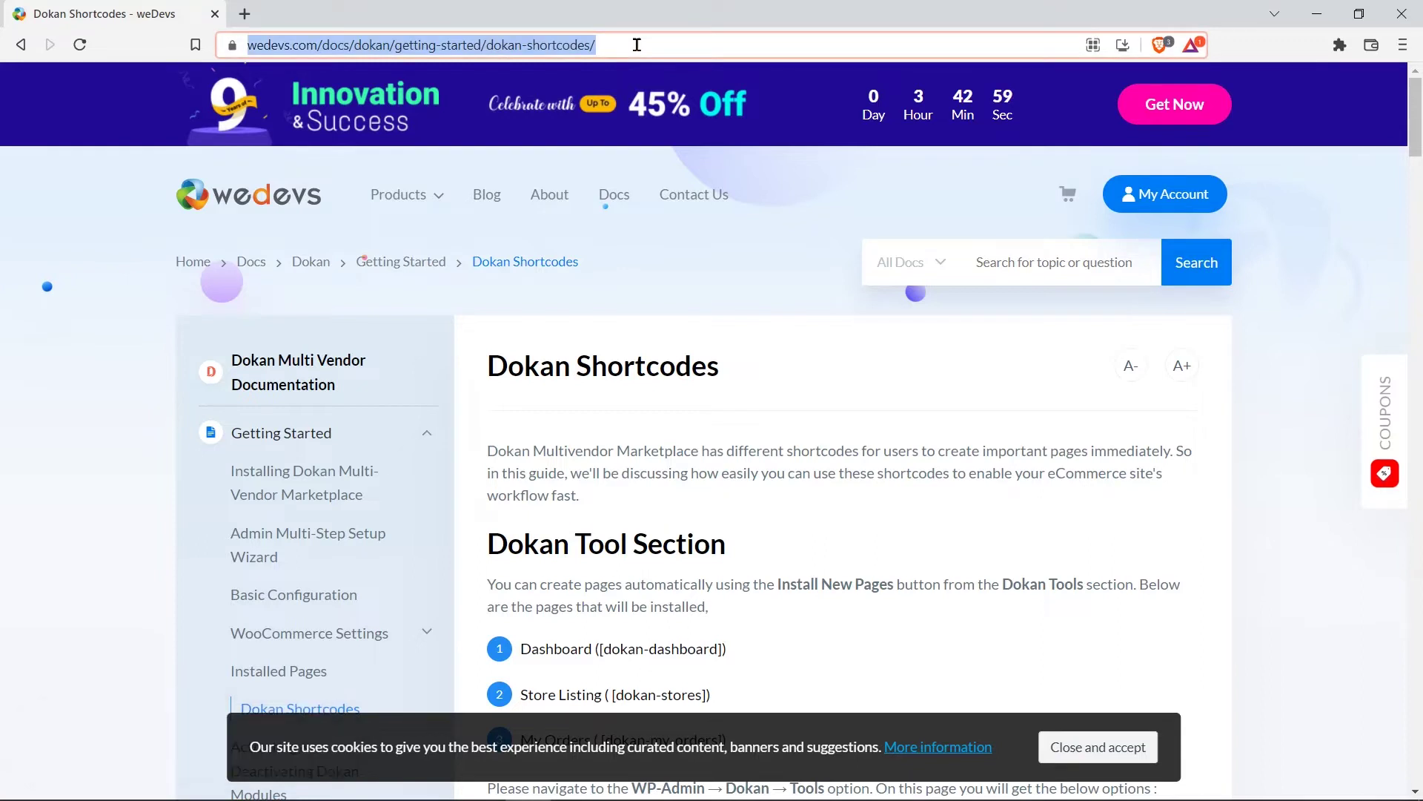
{"action": "scroll", "coordinate": [519, 296], "scroll_direction": "down", "scroll_amount": 1}
{"action": "left_click_drag", "start_coordinate": [487, 273], "coordinate": [719, 272]}
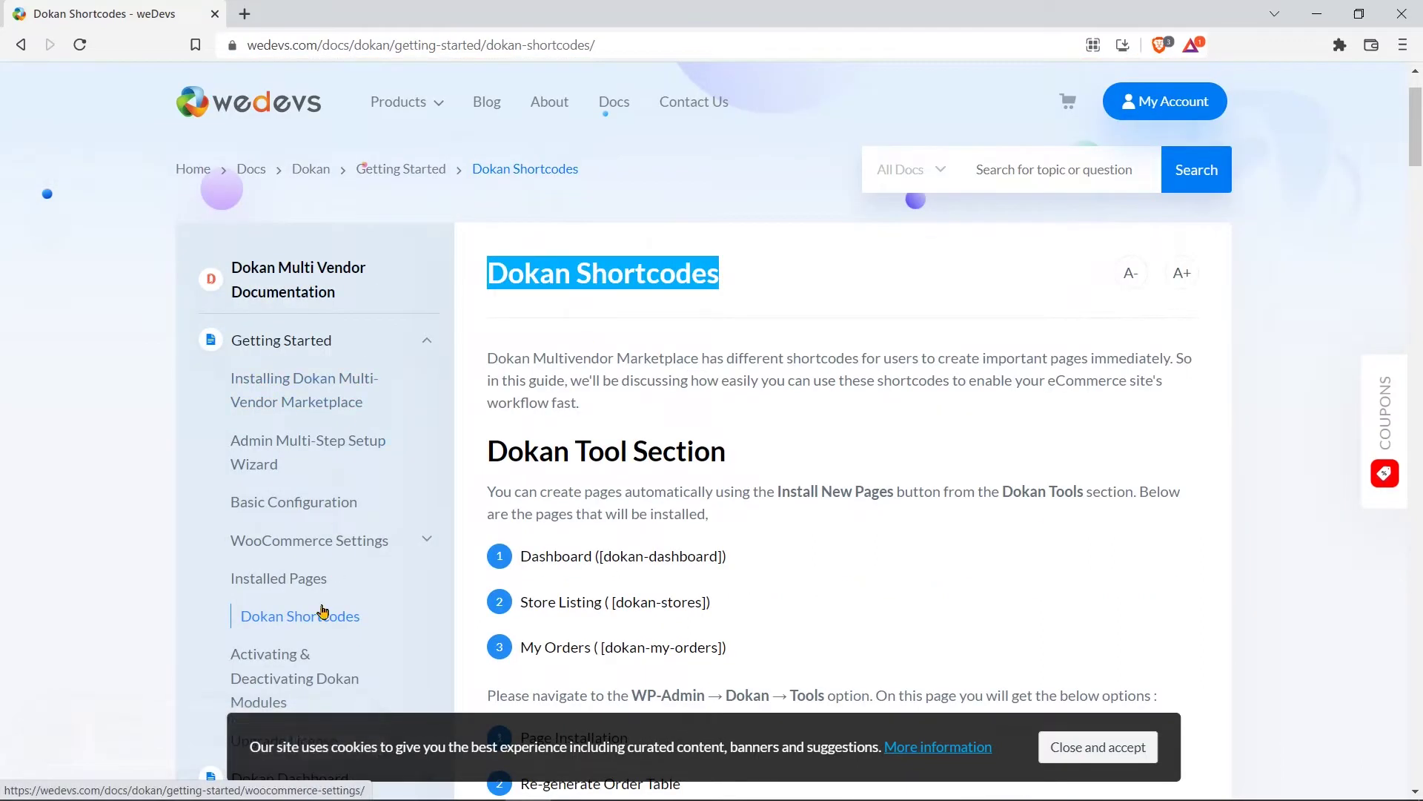
{"action": "scroll", "coordinate": [487, 267], "scroll_direction": "down", "scroll_amount": 2}
{"action": "left_click_drag", "start_coordinate": [518, 370], "coordinate": [615, 416]}
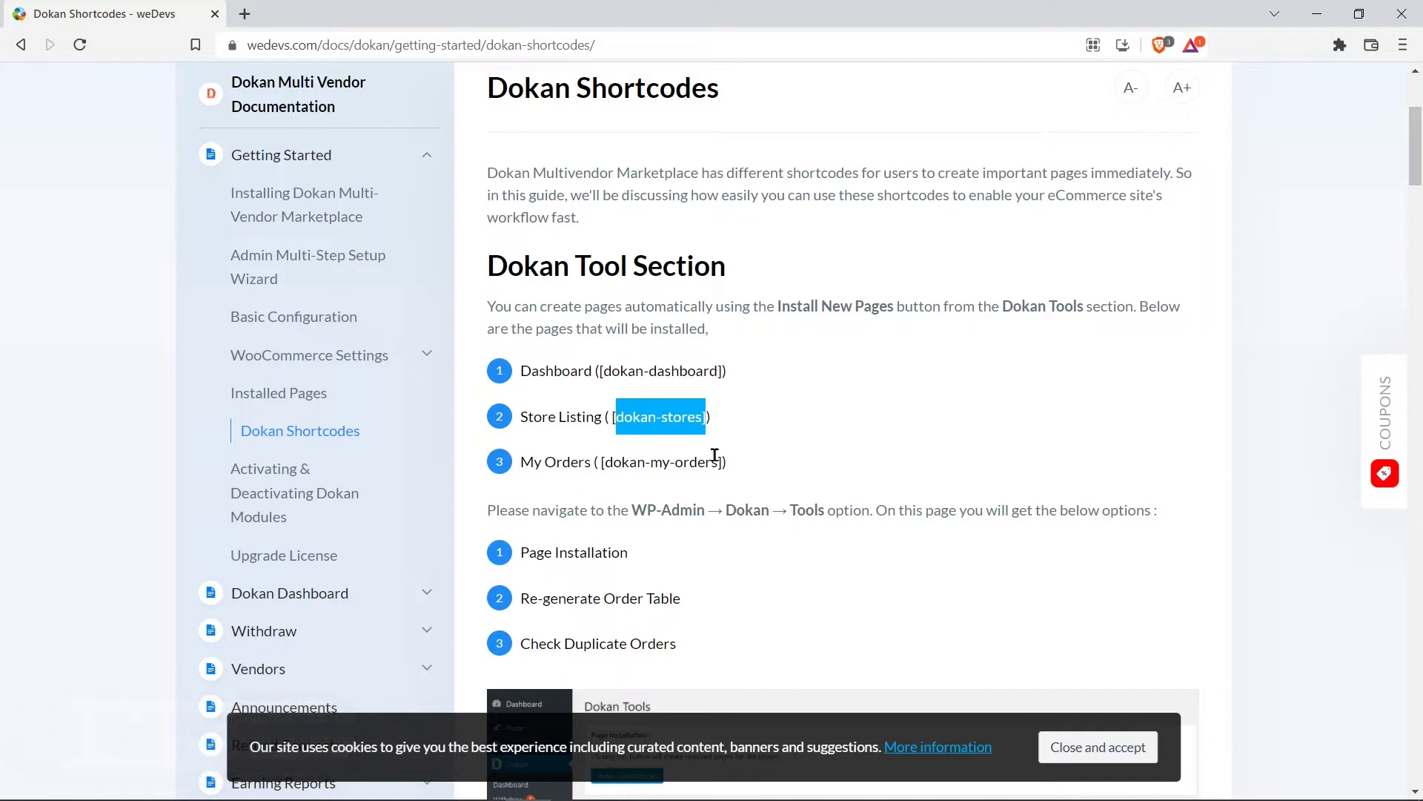
{"action": "left_click_drag", "start_coordinate": [722, 458], "coordinate": [600, 460]}
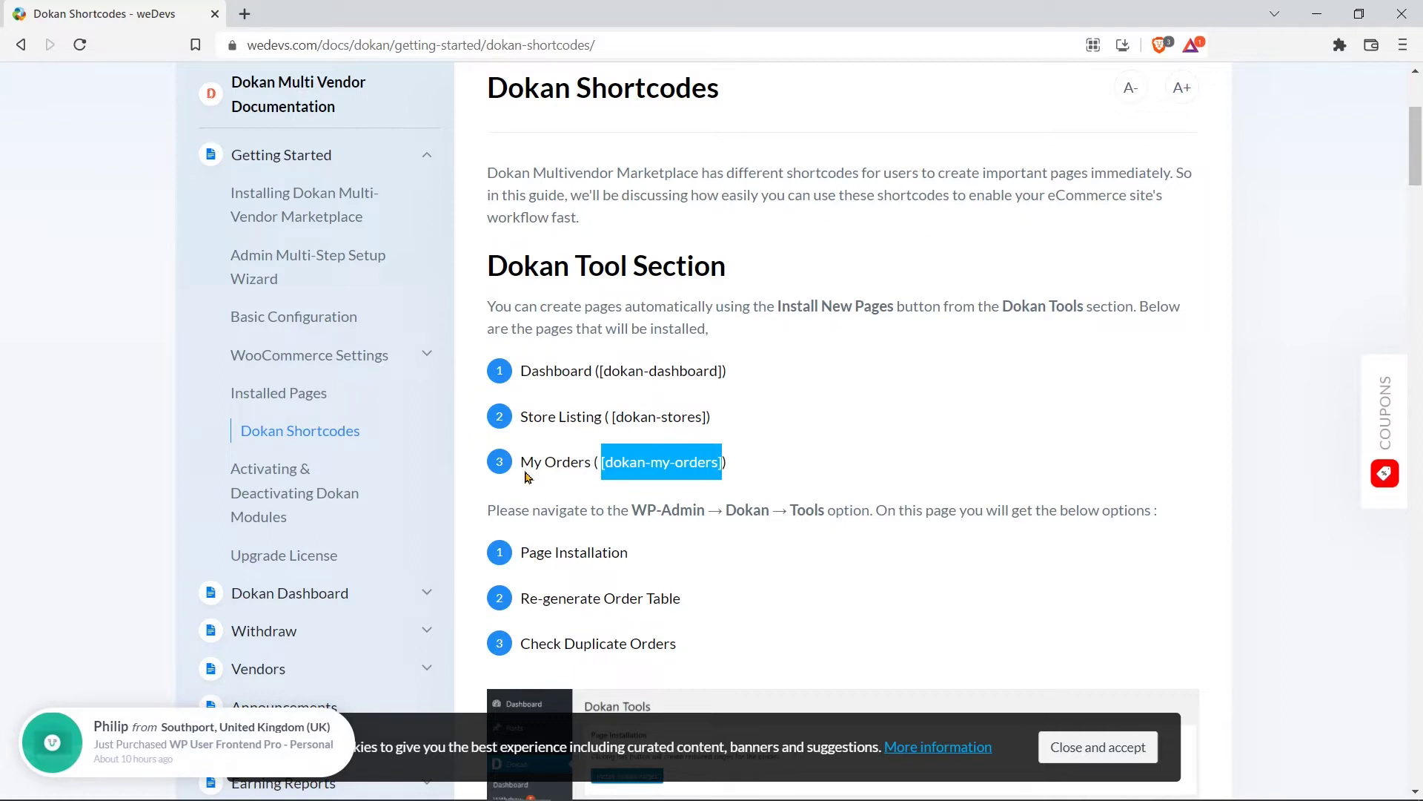
{"action": "left_click", "coordinate": [530, 444]}
{"action": "left_click_drag", "start_coordinate": [523, 379], "coordinate": [730, 460]}
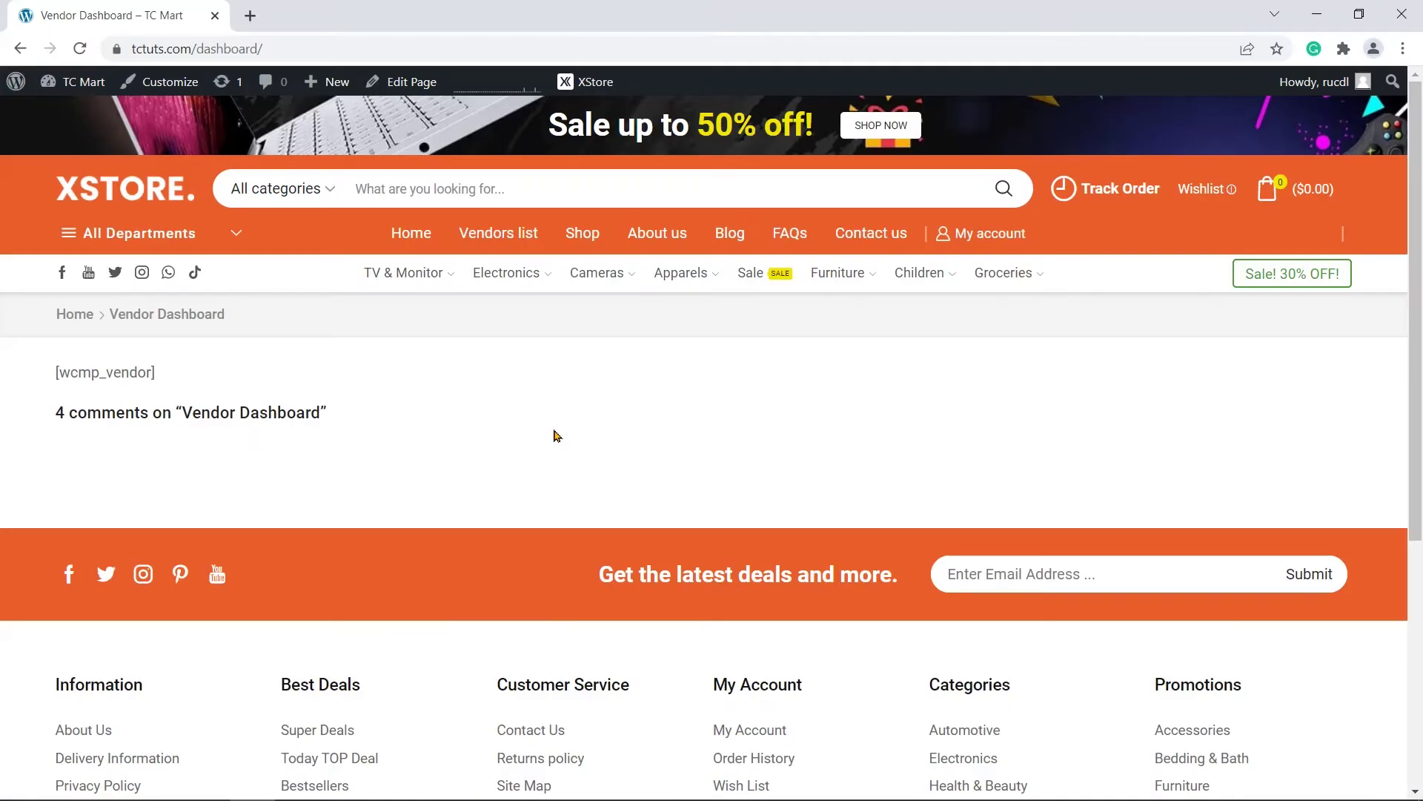
Replace [wcmp_vendor] with [dokan-dashboard] on the Vendor Dashboard page, update it, and view it
{"action": "left_click", "coordinate": [20, 49]}
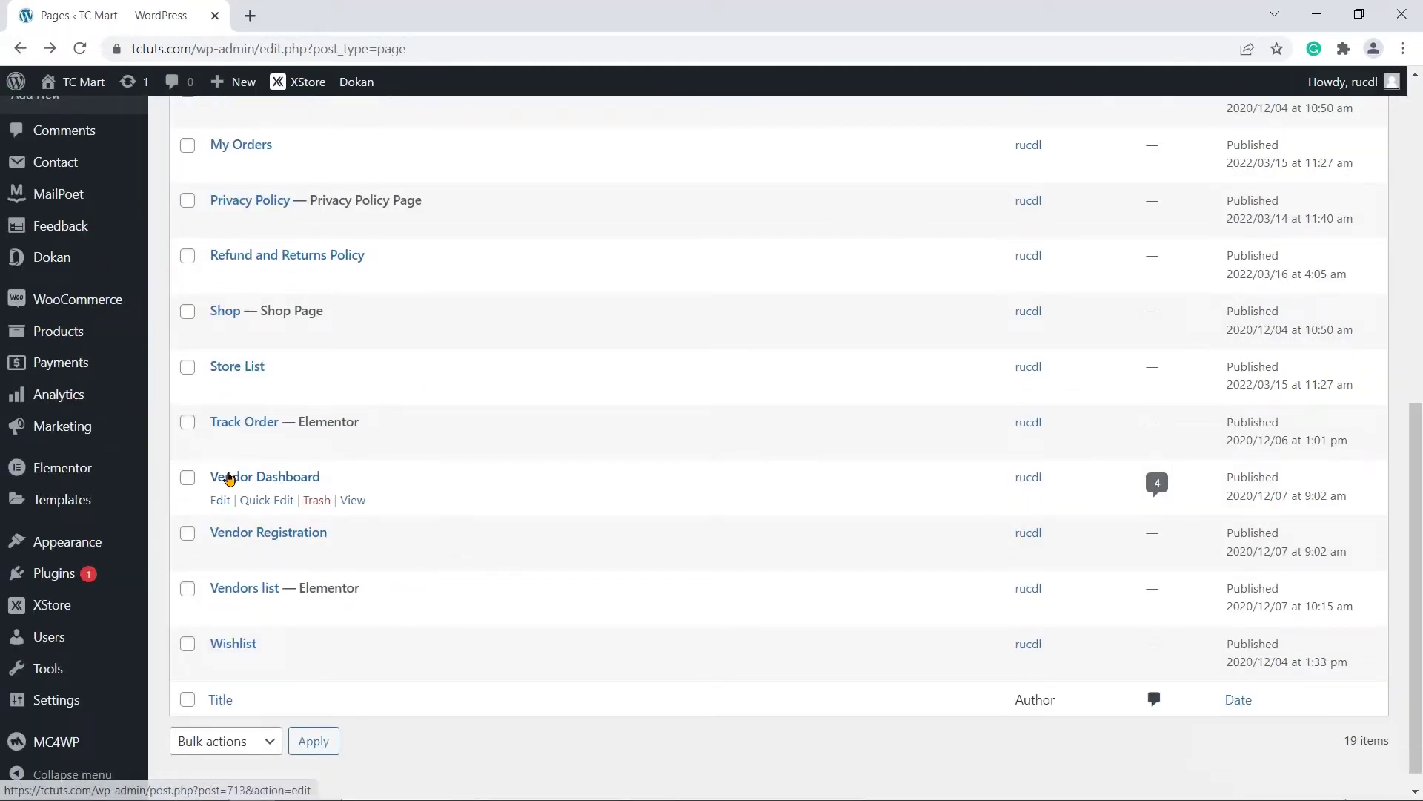
{"action": "left_click", "coordinate": [219, 502]}
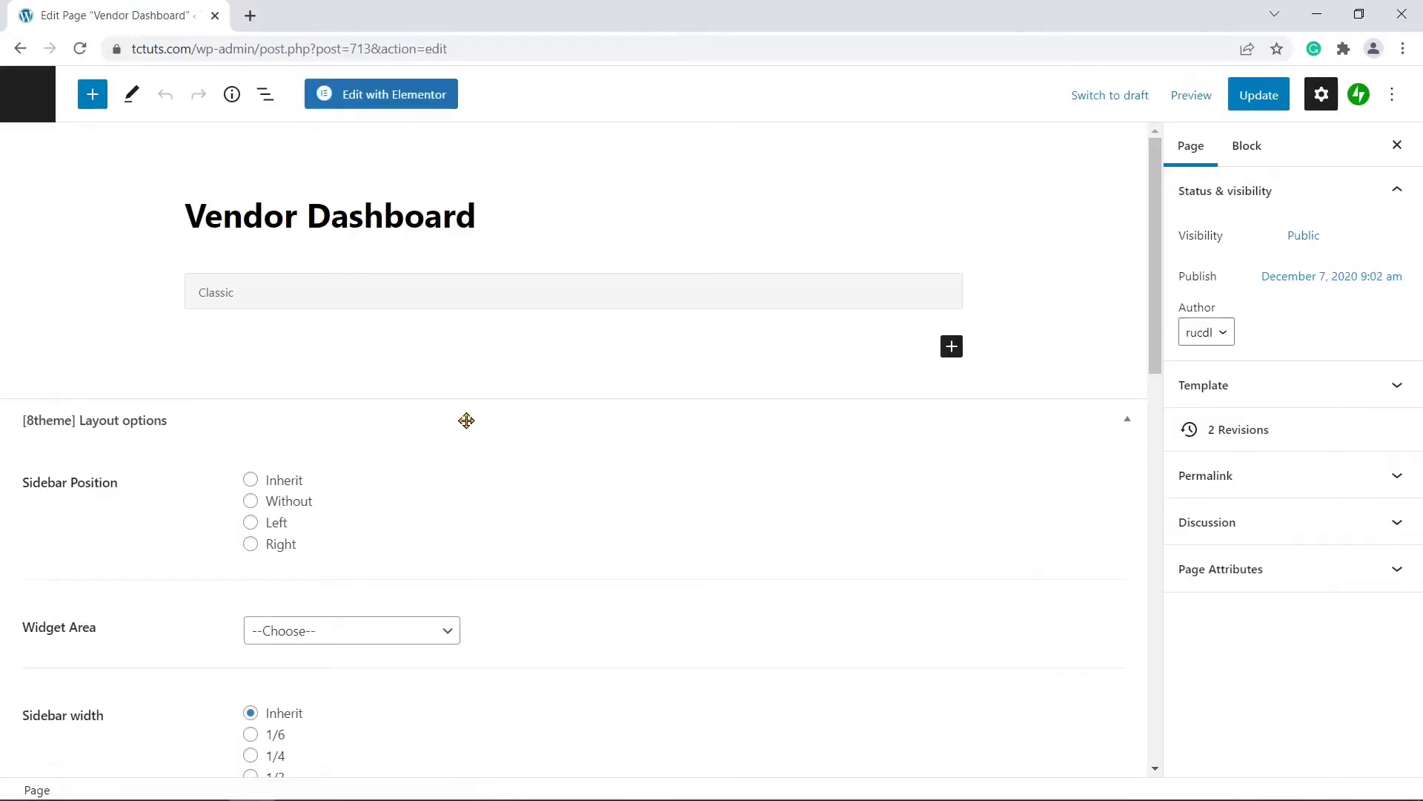
{"action": "left_click", "coordinate": [359, 327]}
{"action": "left_click_drag", "start_coordinate": [324, 329], "coordinate": [186, 331]}
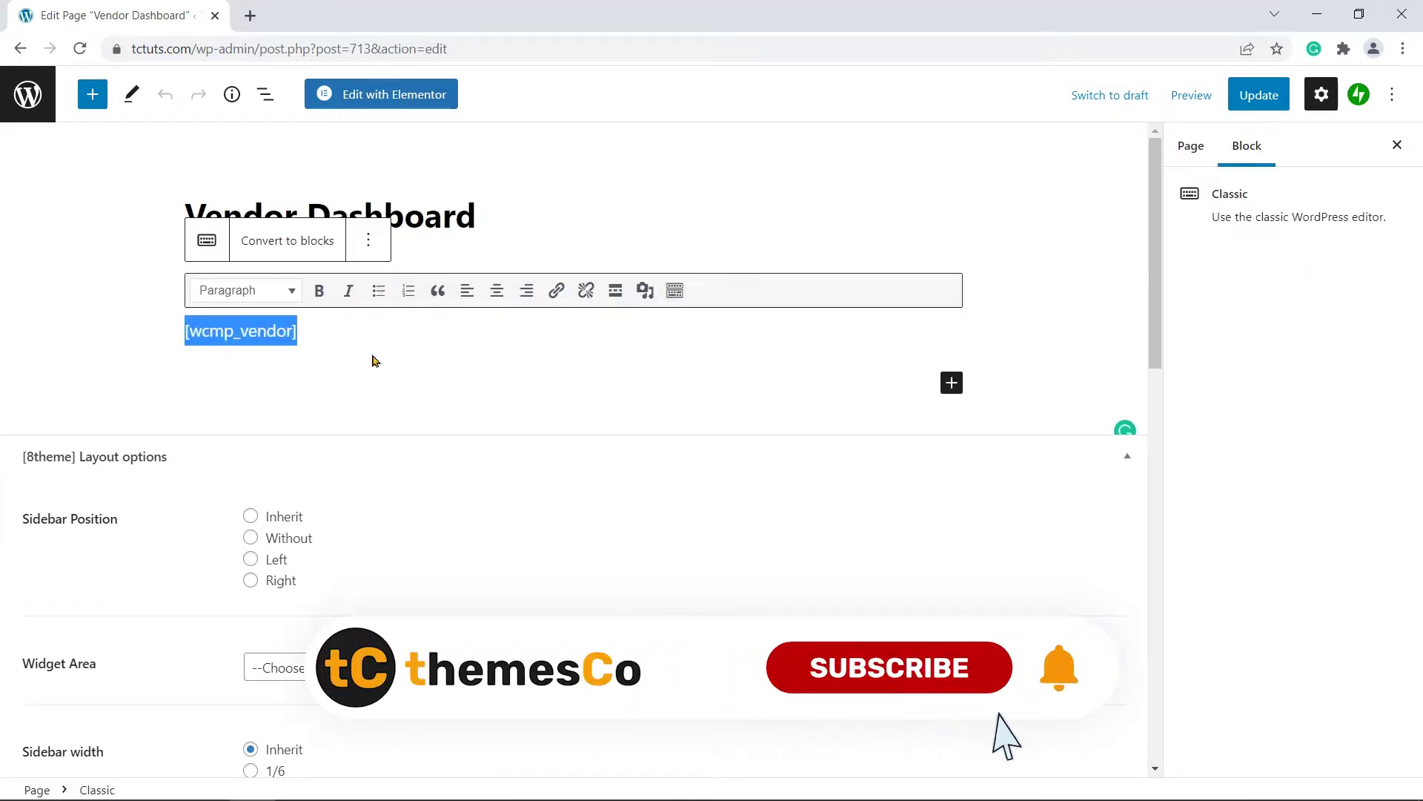
{"action": "key", "text": "BackSpace"}
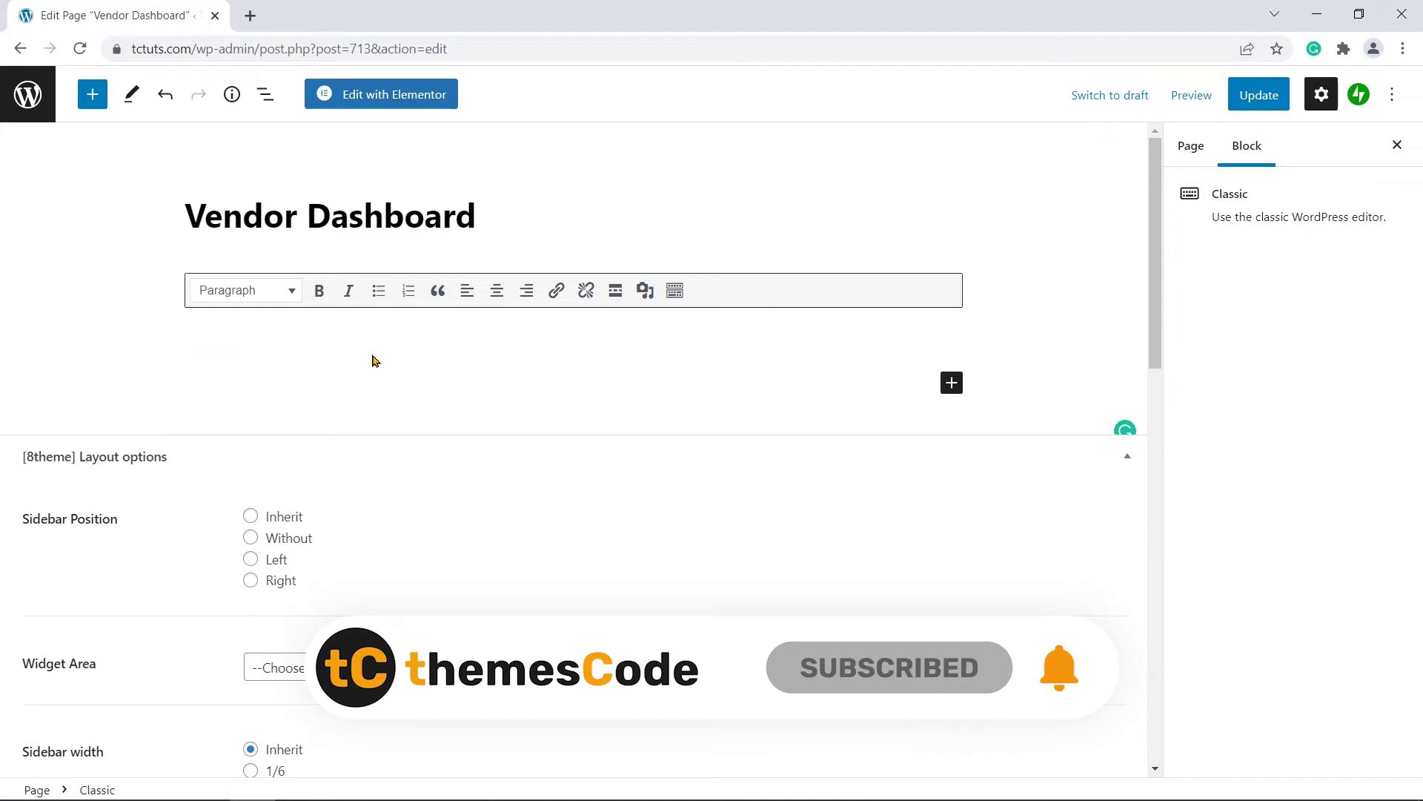
{"action": "type", "text": "[dokan-dashboard]"}
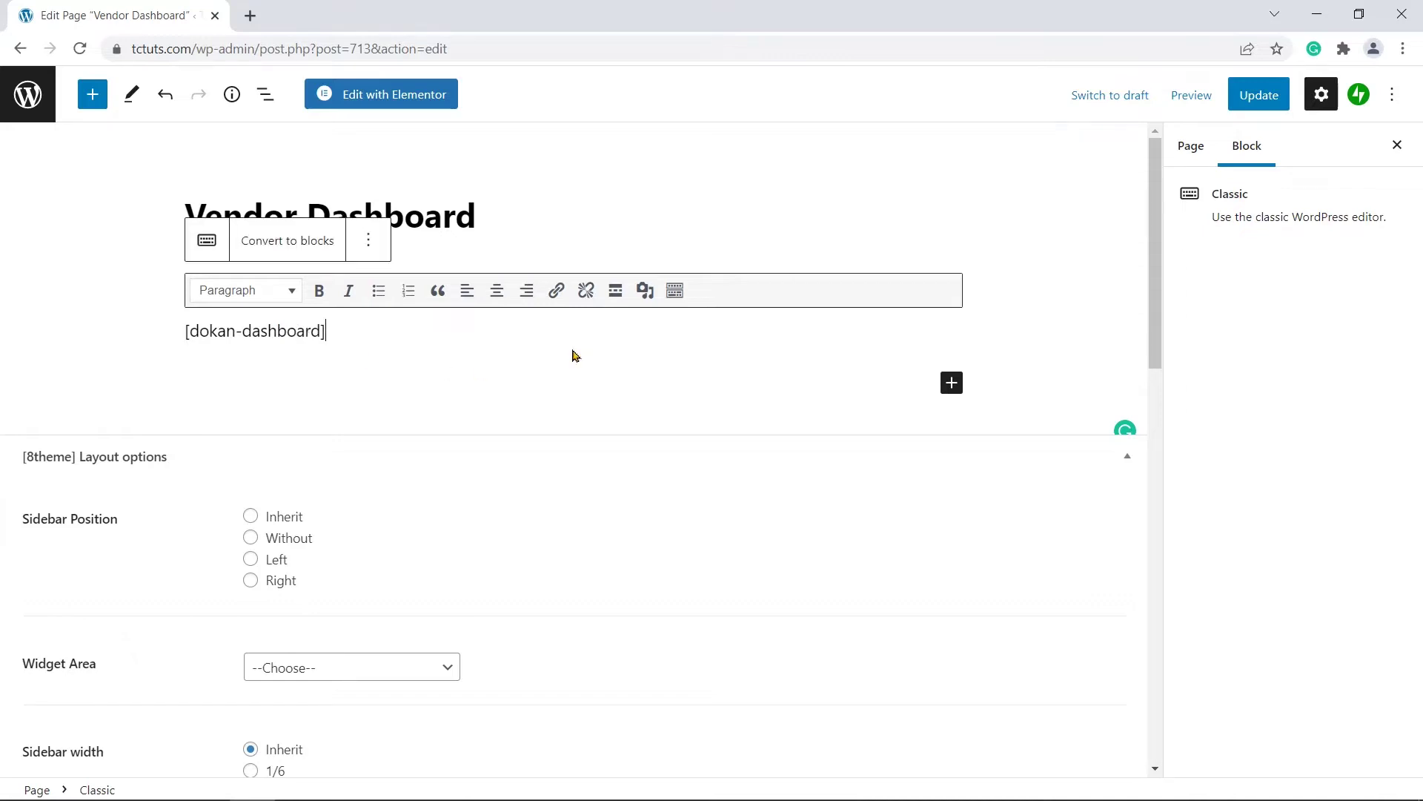
{"action": "left_click", "coordinate": [1242, 108]}
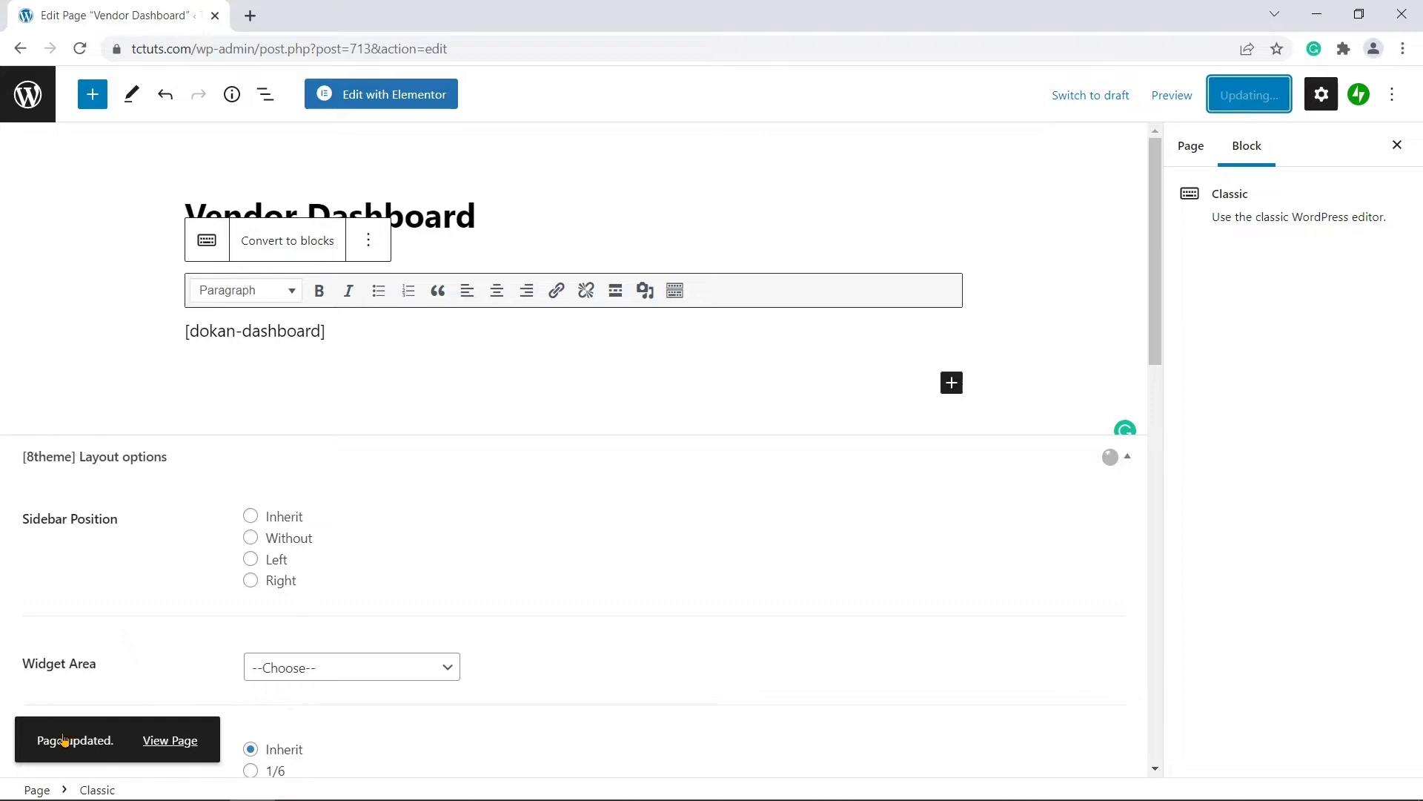
{"action": "left_click", "coordinate": [171, 745]}
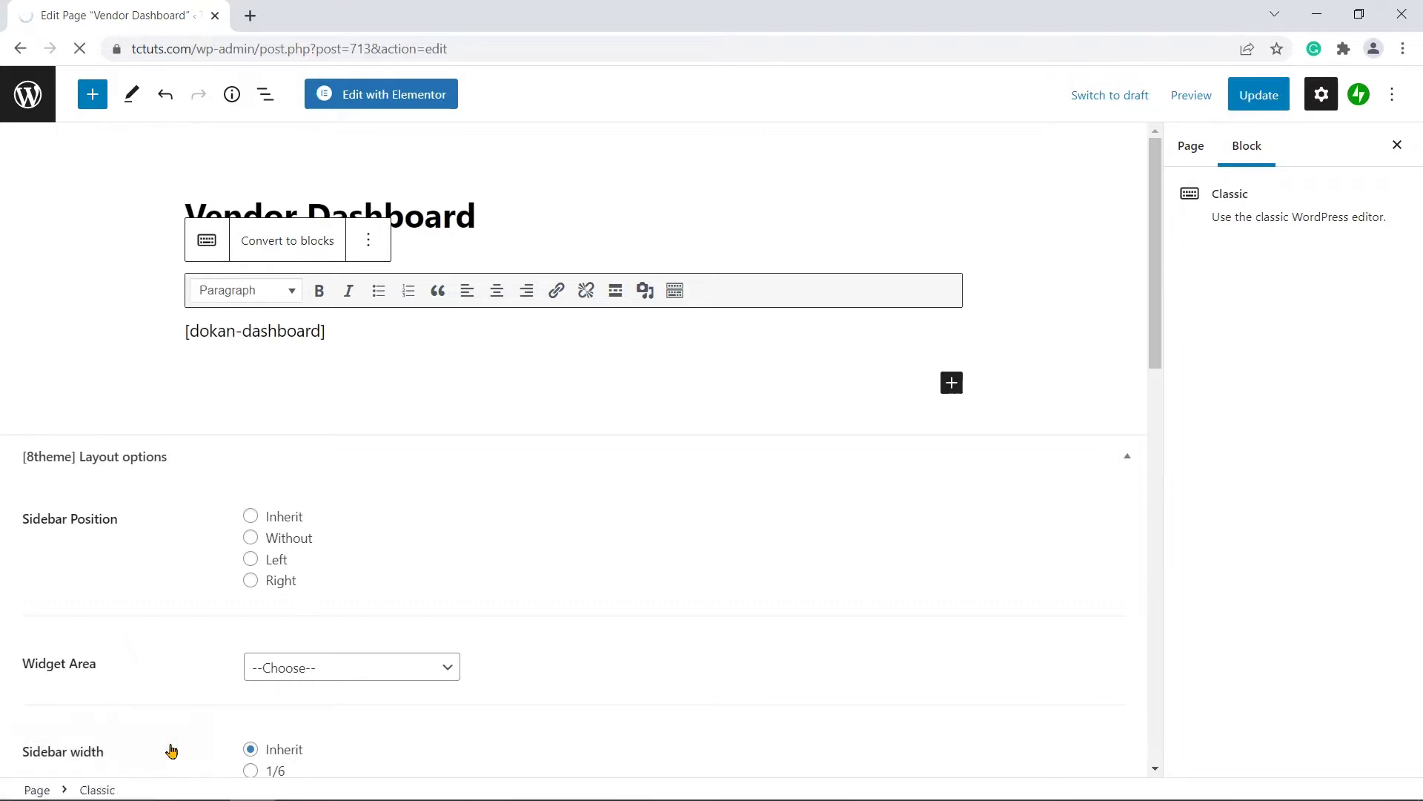
Browse the live vendor dashboard's Products and Orders pages
{"action": "scroll", "coordinate": [825, 563], "scroll_direction": "down", "scroll_amount": 8}
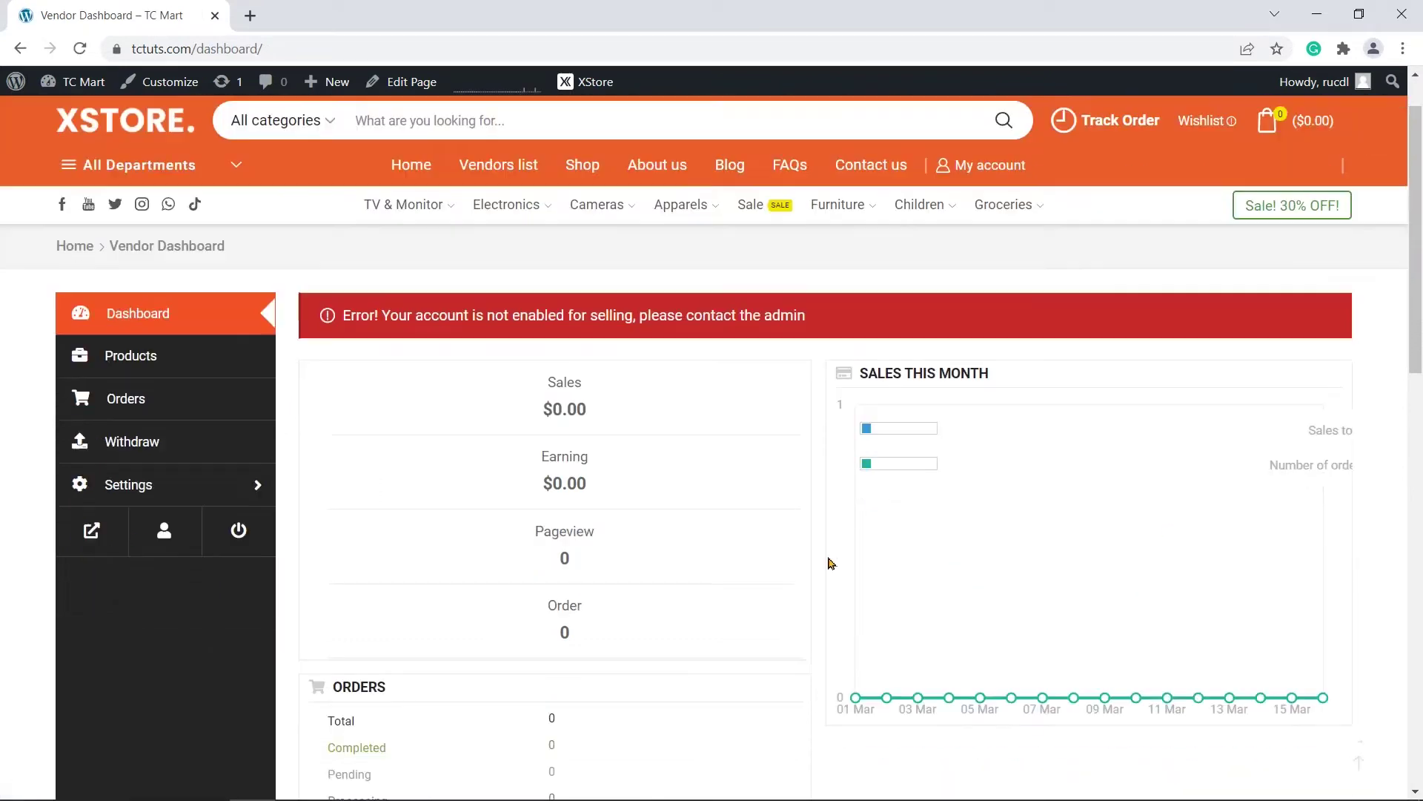
{"action": "scroll", "coordinate": [834, 563], "scroll_direction": "down", "scroll_amount": 4}
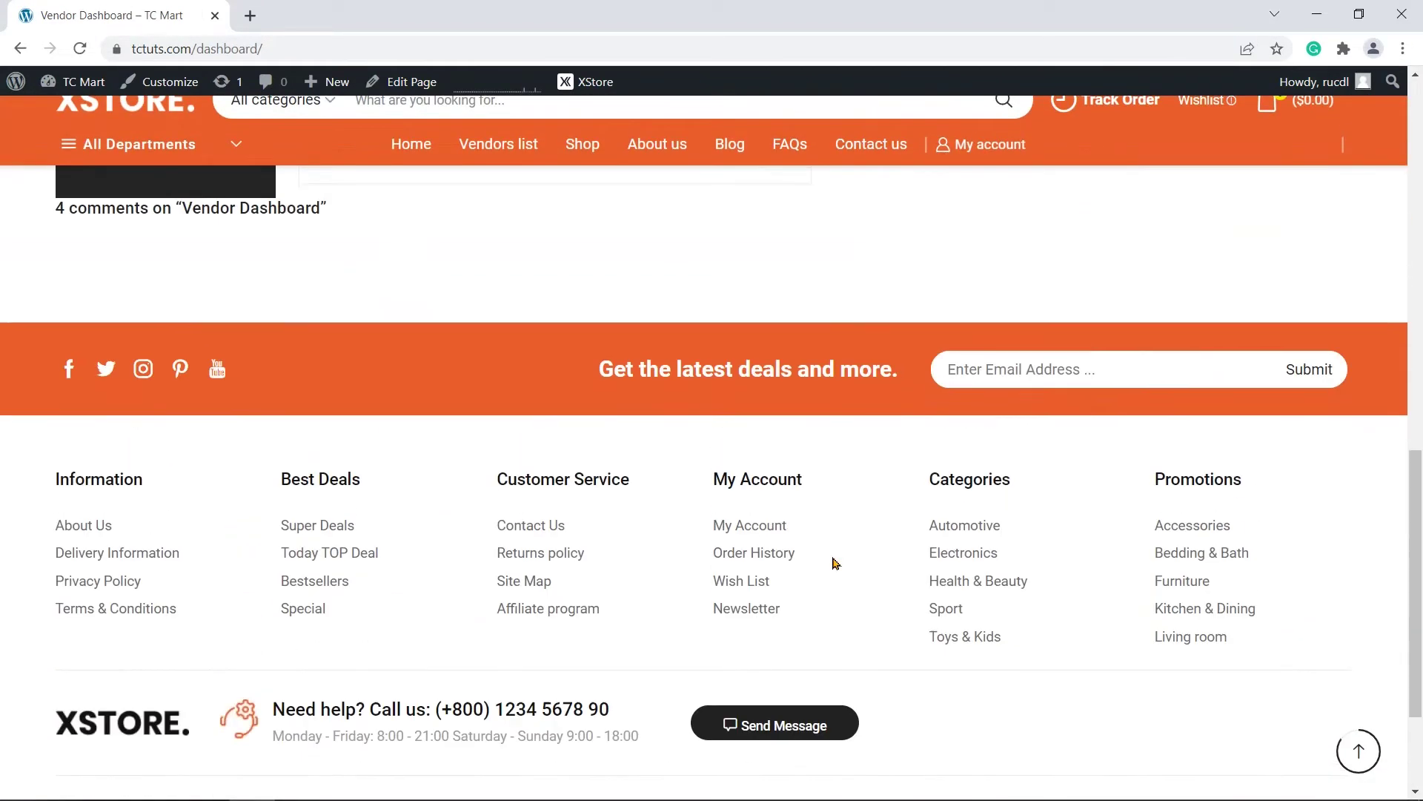
{"action": "scroll", "coordinate": [833, 563], "scroll_direction": "up", "scroll_amount": 6}
{"action": "scroll", "coordinate": [833, 563], "scroll_direction": "up", "scroll_amount": 7}
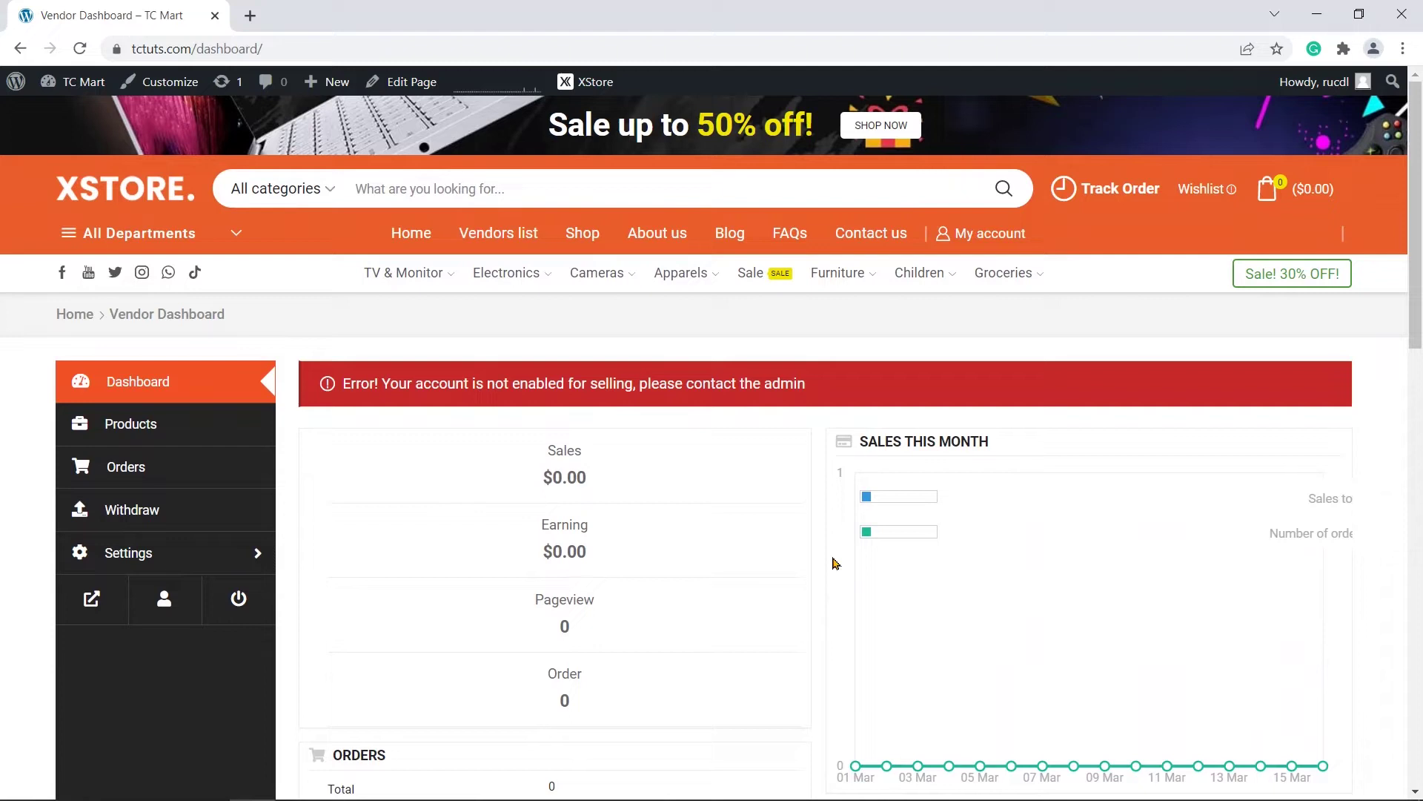
{"action": "left_click", "coordinate": [219, 424]}
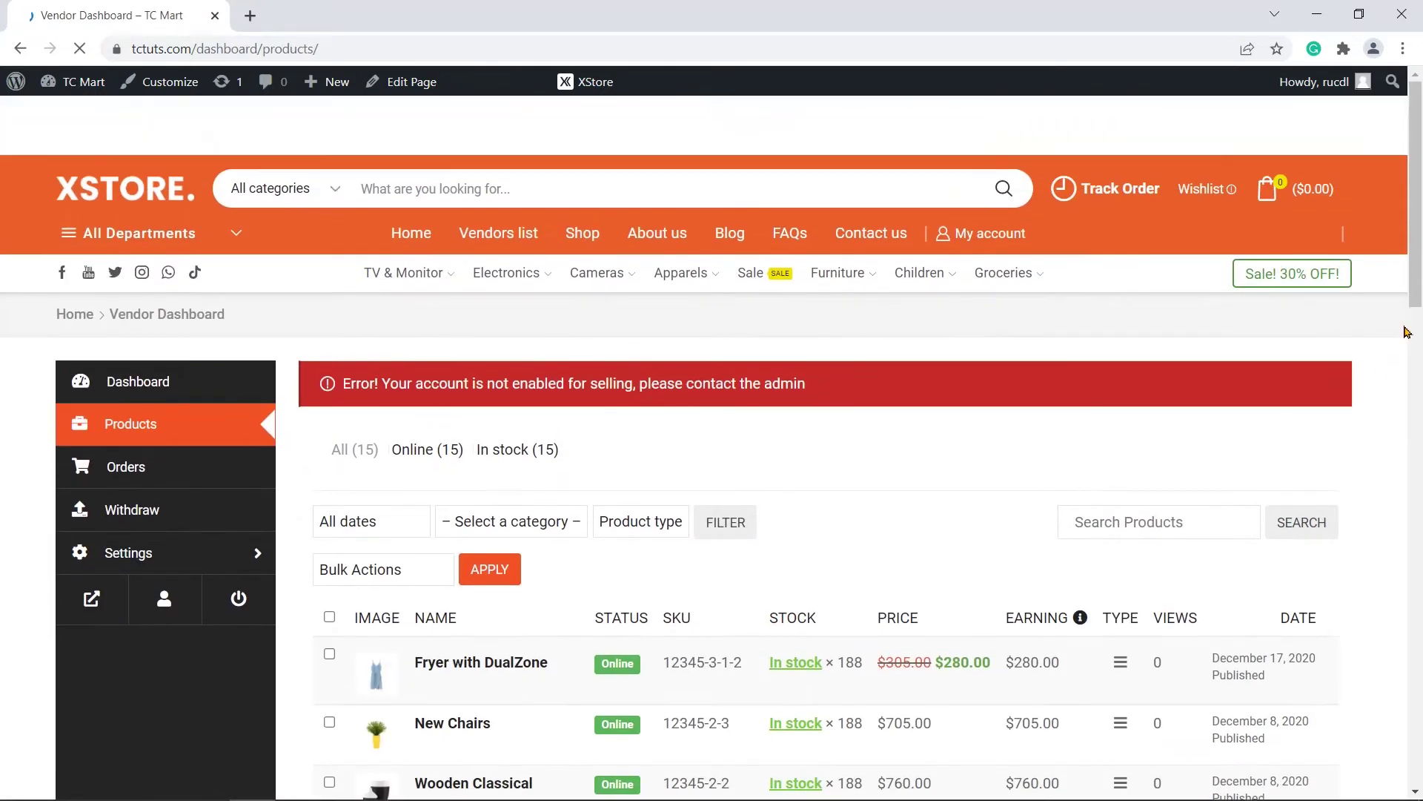
{"action": "scroll", "coordinate": [302, 458], "scroll_direction": "down", "scroll_amount": 15}
{"action": "left_click_drag", "start_coordinate": [1417, 616], "coordinate": [1417, 269]}
{"action": "scroll", "coordinate": [779, 315], "scroll_direction": "down", "scroll_amount": 4}
{"action": "scroll", "coordinate": [756, 671], "scroll_direction": "down", "scroll_amount": 3}
{"action": "scroll", "coordinate": [482, 497], "scroll_direction": "up", "scroll_amount": 8}
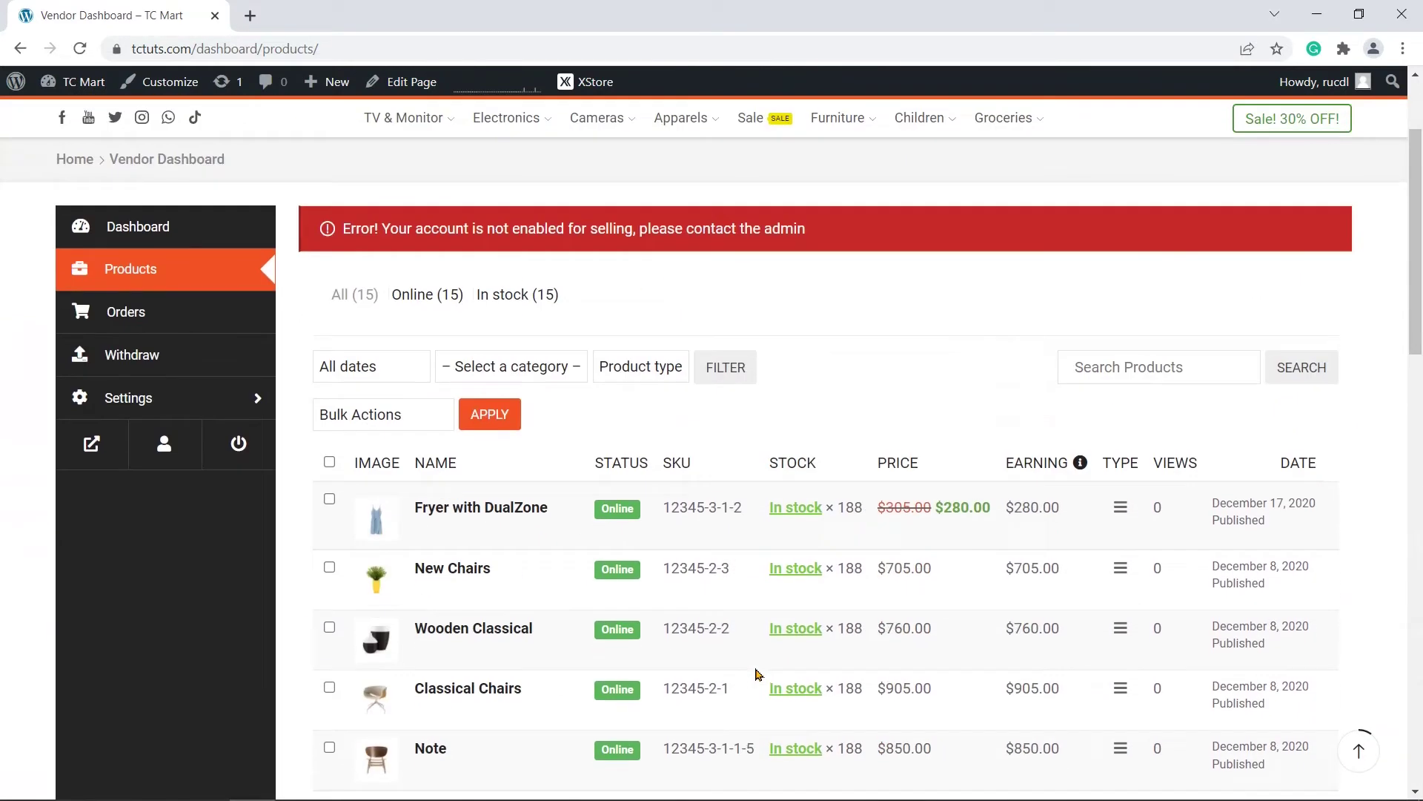
{"action": "left_click", "coordinate": [206, 327]}
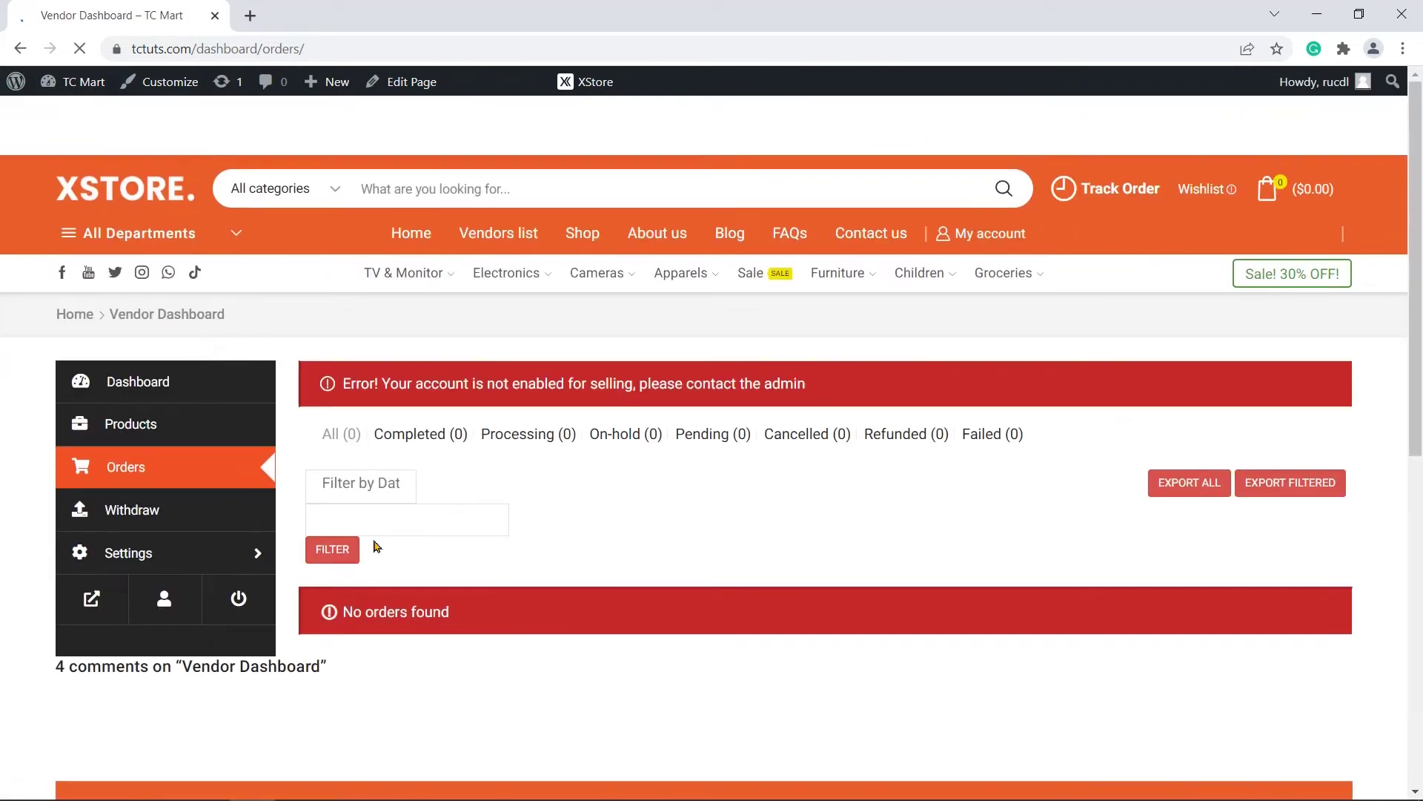
Review the vendor Withdraw, Store settings and Payment settings pages, then return to the admin Dashboard
{"action": "left_click", "coordinate": [216, 506]}
{"action": "scroll", "coordinate": [434, 585], "scroll_direction": "down", "scroll_amount": 9}
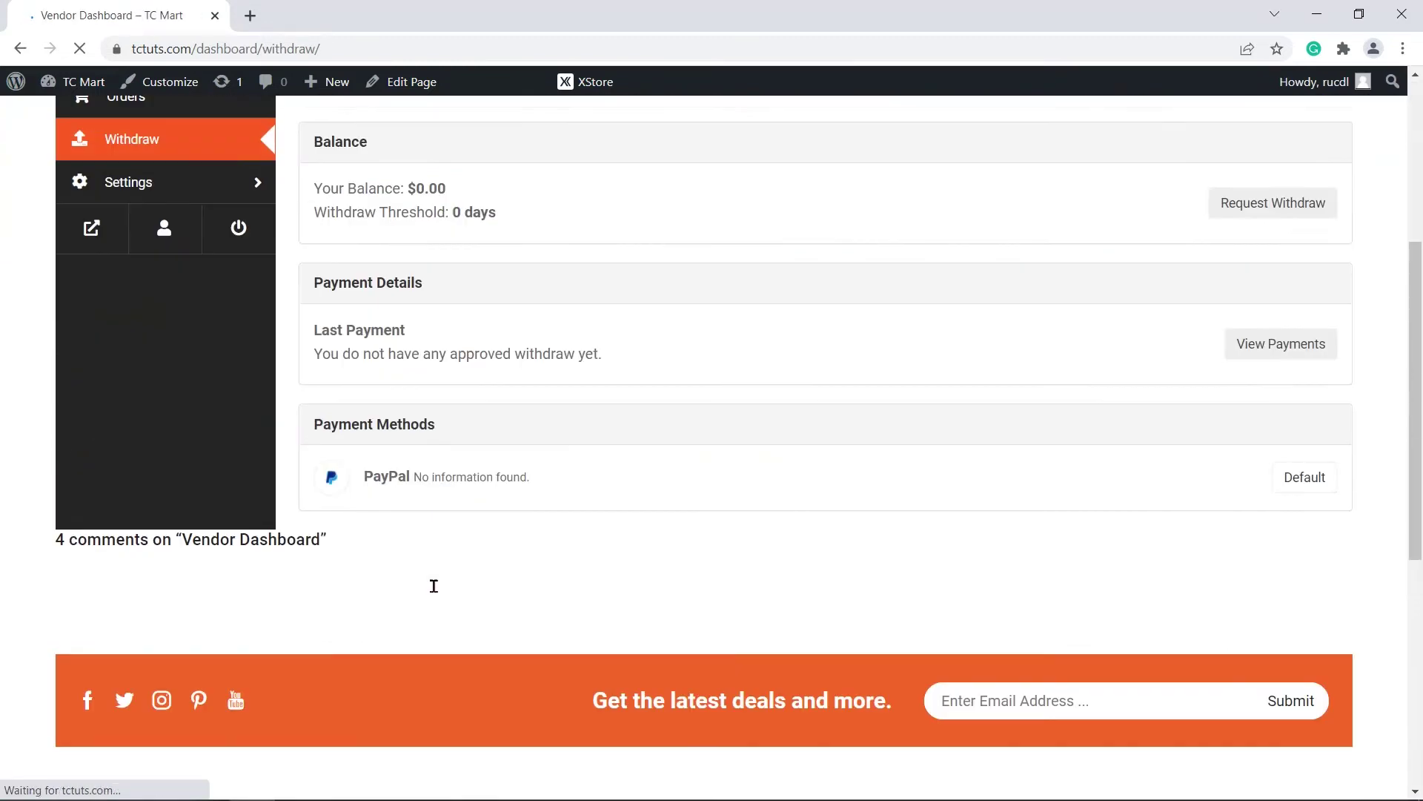
{"action": "scroll", "coordinate": [434, 586], "scroll_direction": "up", "scroll_amount": 6}
{"action": "scroll", "coordinate": [433, 586], "scroll_direction": "up", "scroll_amount": 3}
{"action": "left_click", "coordinate": [255, 550]}
{"action": "scroll", "coordinate": [311, 549], "scroll_direction": "down", "scroll_amount": 1}
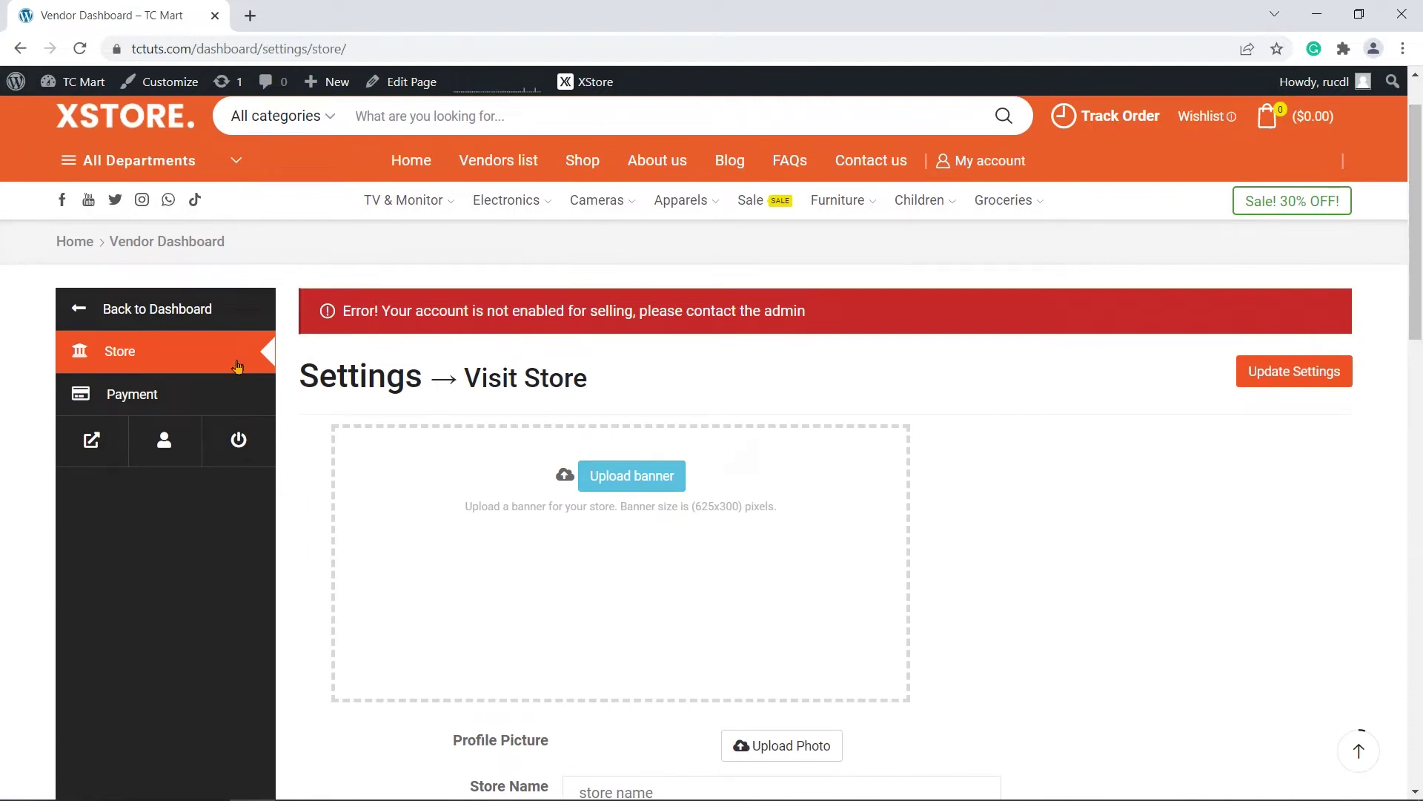
{"action": "left_click", "coordinate": [181, 396]}
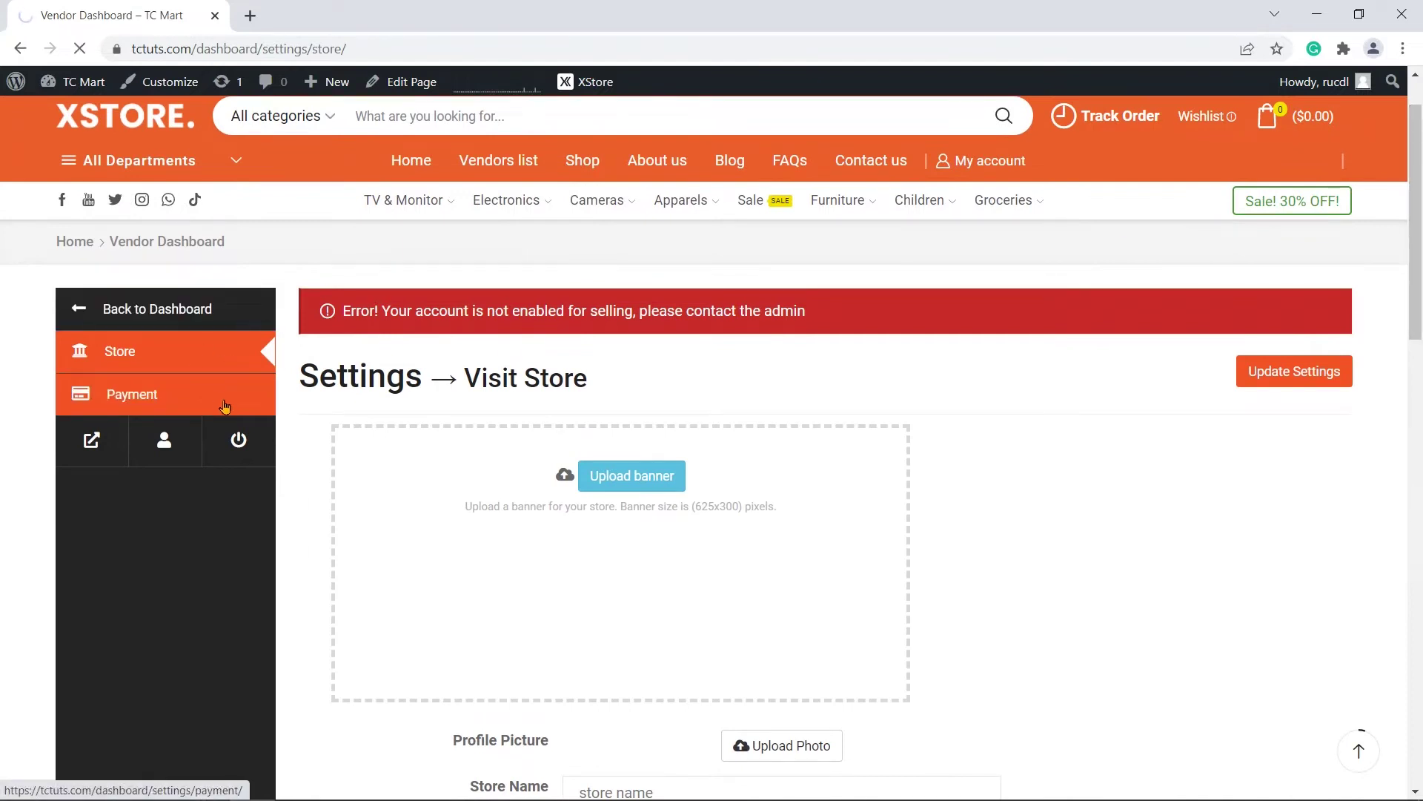
{"action": "scroll", "coordinate": [496, 597], "scroll_direction": "down", "scroll_amount": 3}
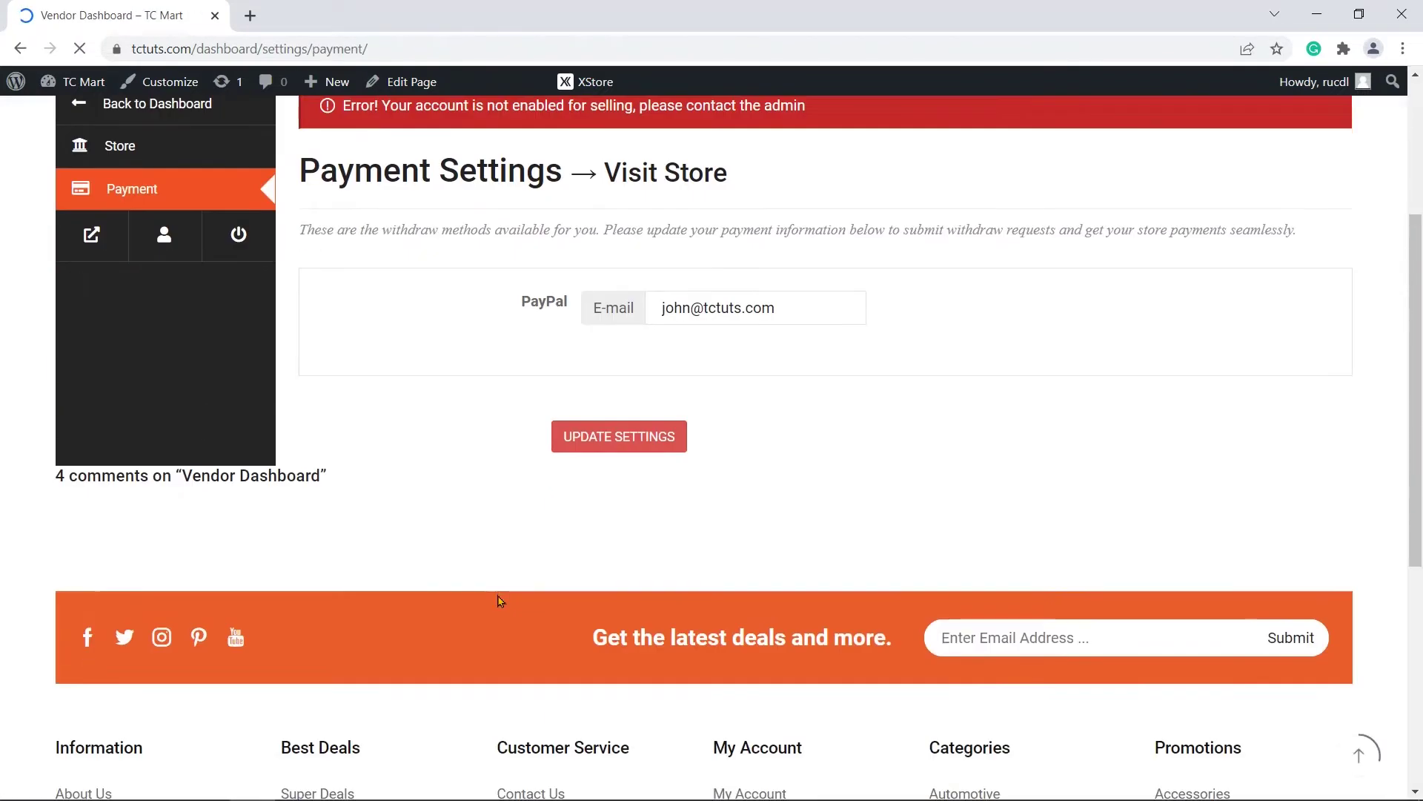
{"action": "scroll", "coordinate": [496, 597], "scroll_direction": "up", "scroll_amount": 3}
{"action": "scroll", "coordinate": [371, 459], "scroll_direction": "up", "scroll_amount": 1}
{"action": "left_click", "coordinate": [69, 86]}
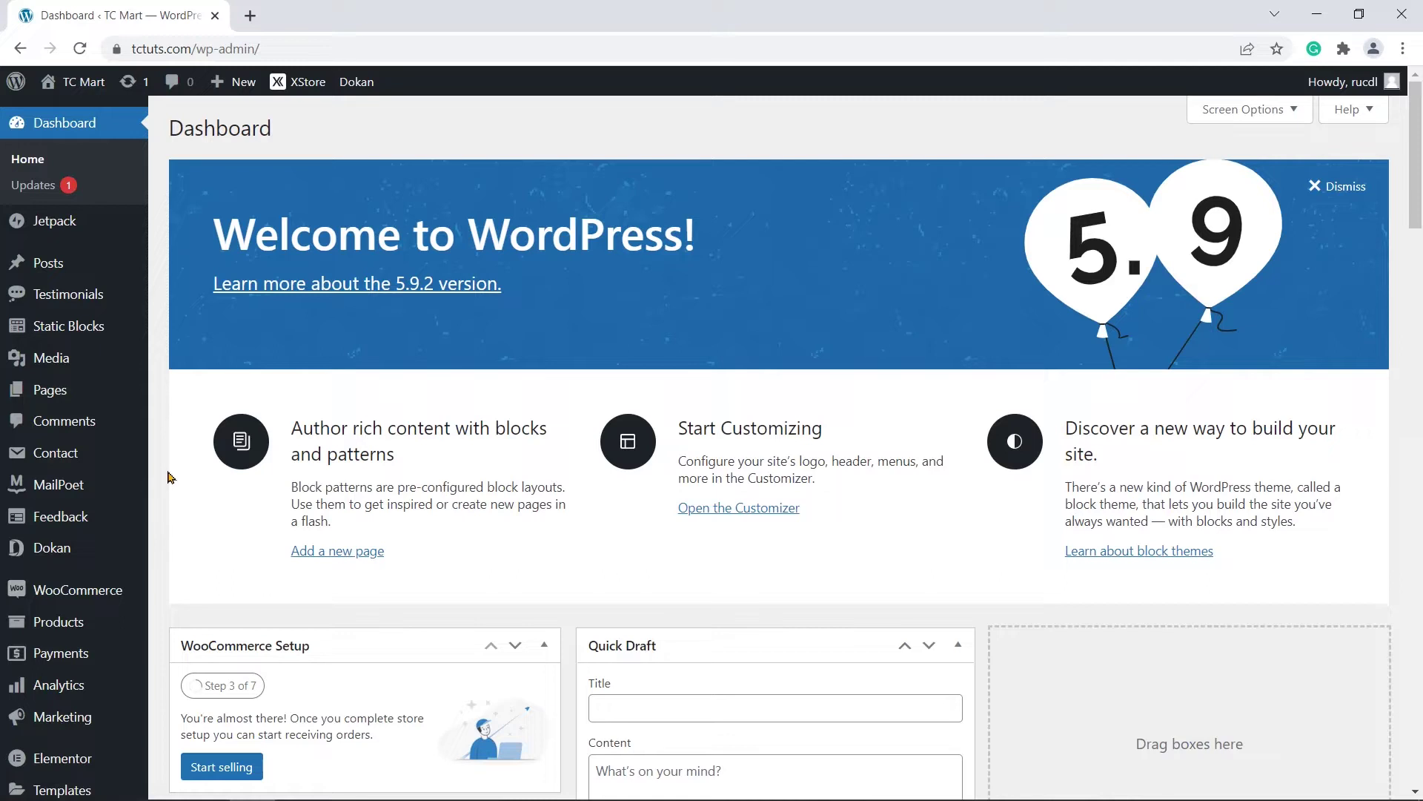
Set Dokan's dashboard page to Vendor Dashboard and terms page to Refund and Returns Policy, and save
{"action": "mouse_move", "coordinate": [74, 549]}
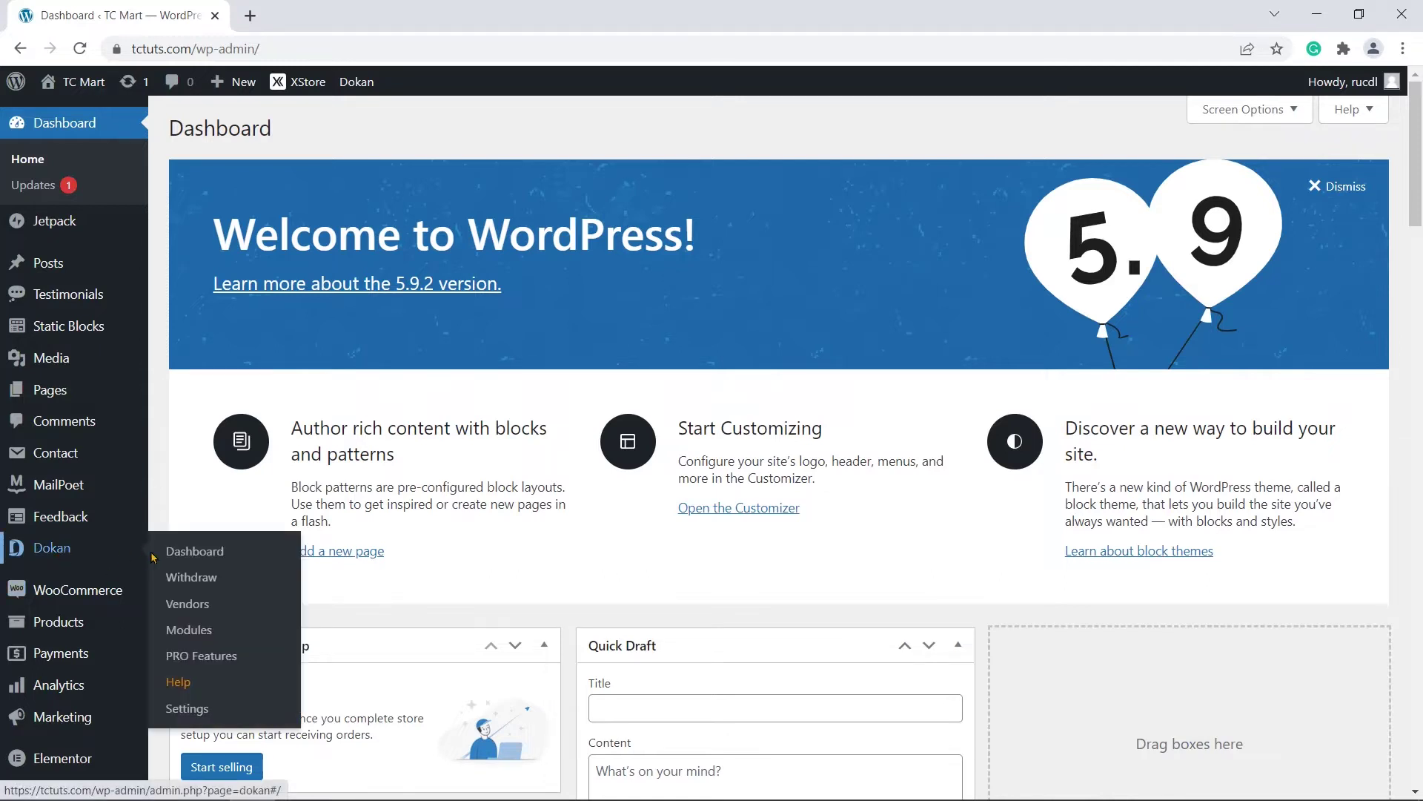
{"action": "left_click", "coordinate": [215, 709]}
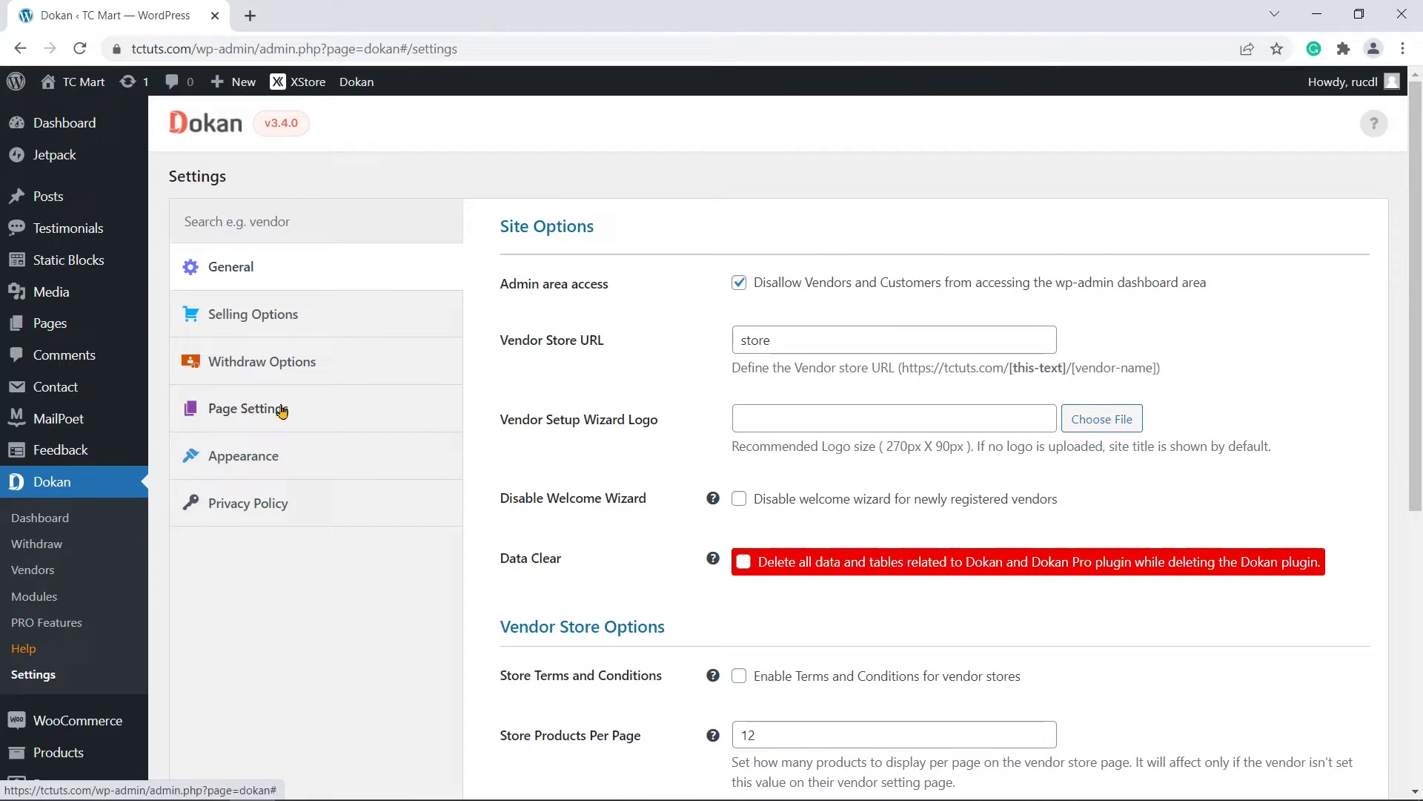
{"action": "left_click", "coordinate": [241, 409]}
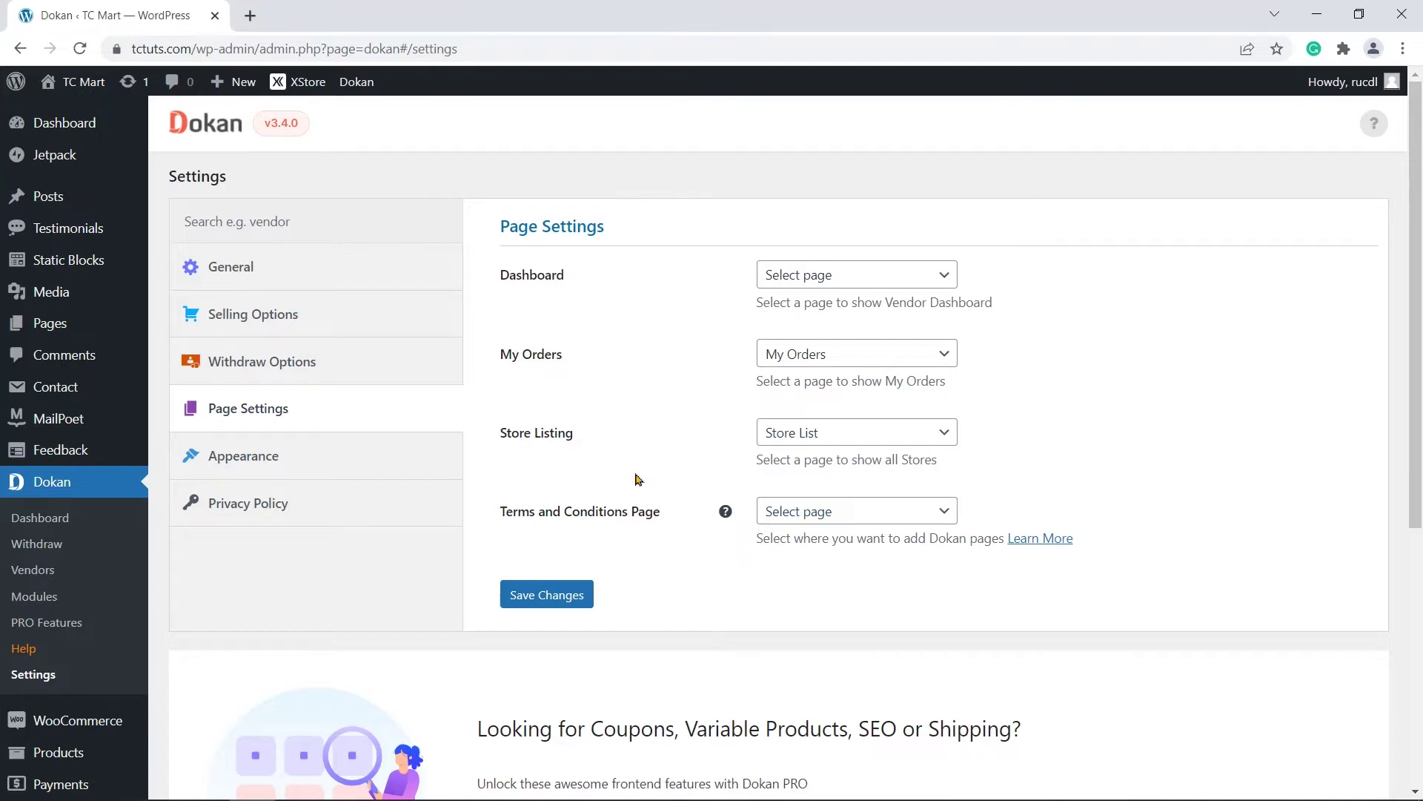
{"action": "left_click", "coordinate": [938, 282]}
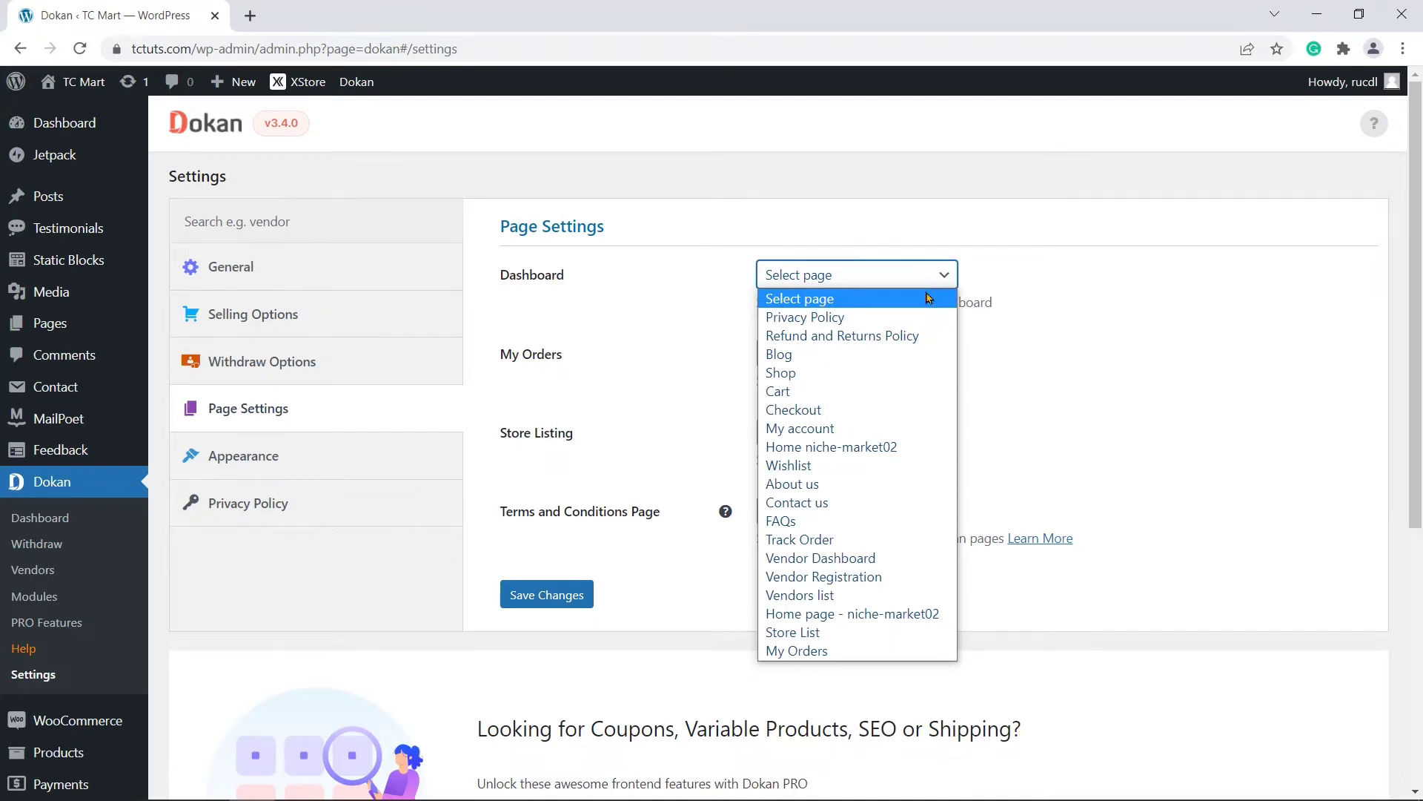
{"action": "left_click", "coordinate": [894, 562]}
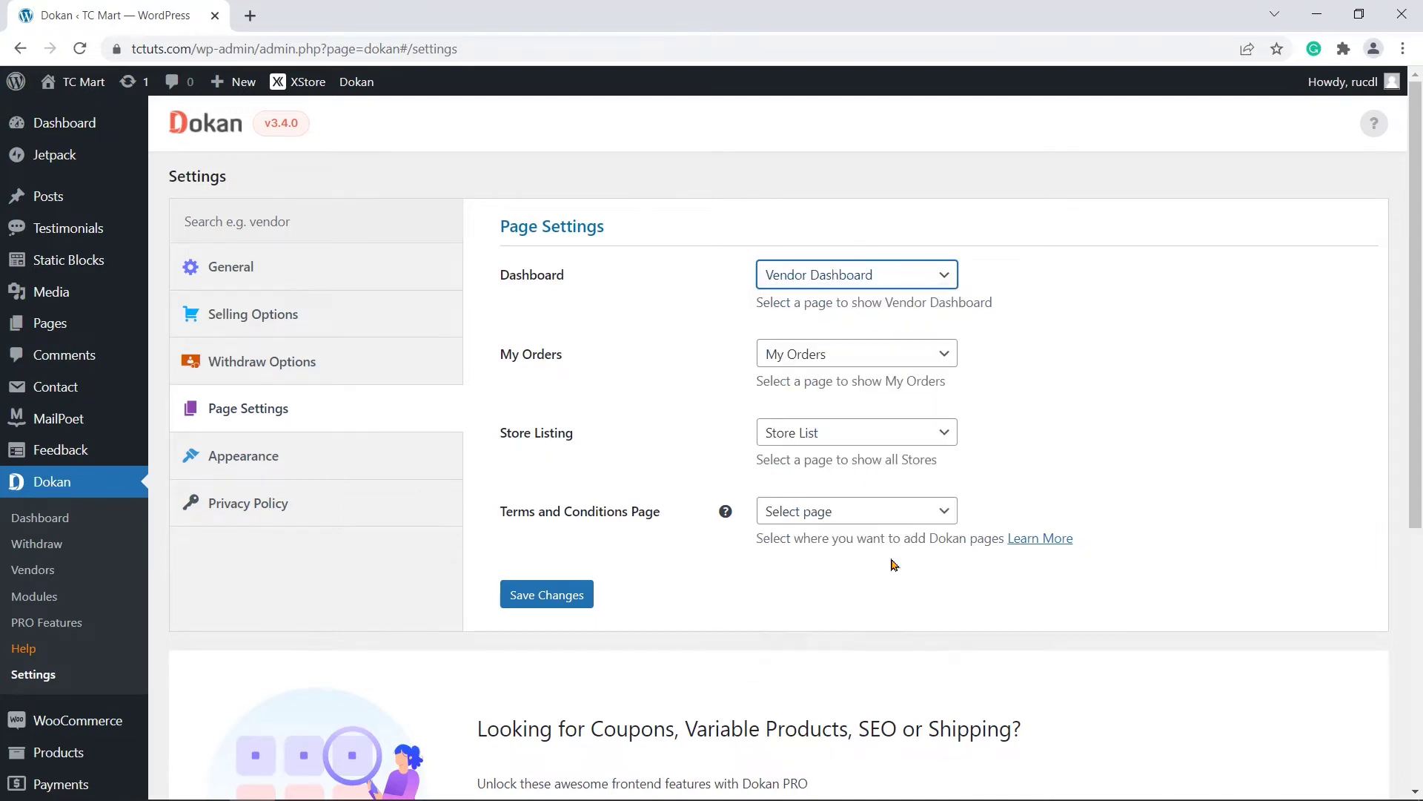
{"action": "left_click", "coordinate": [943, 513]}
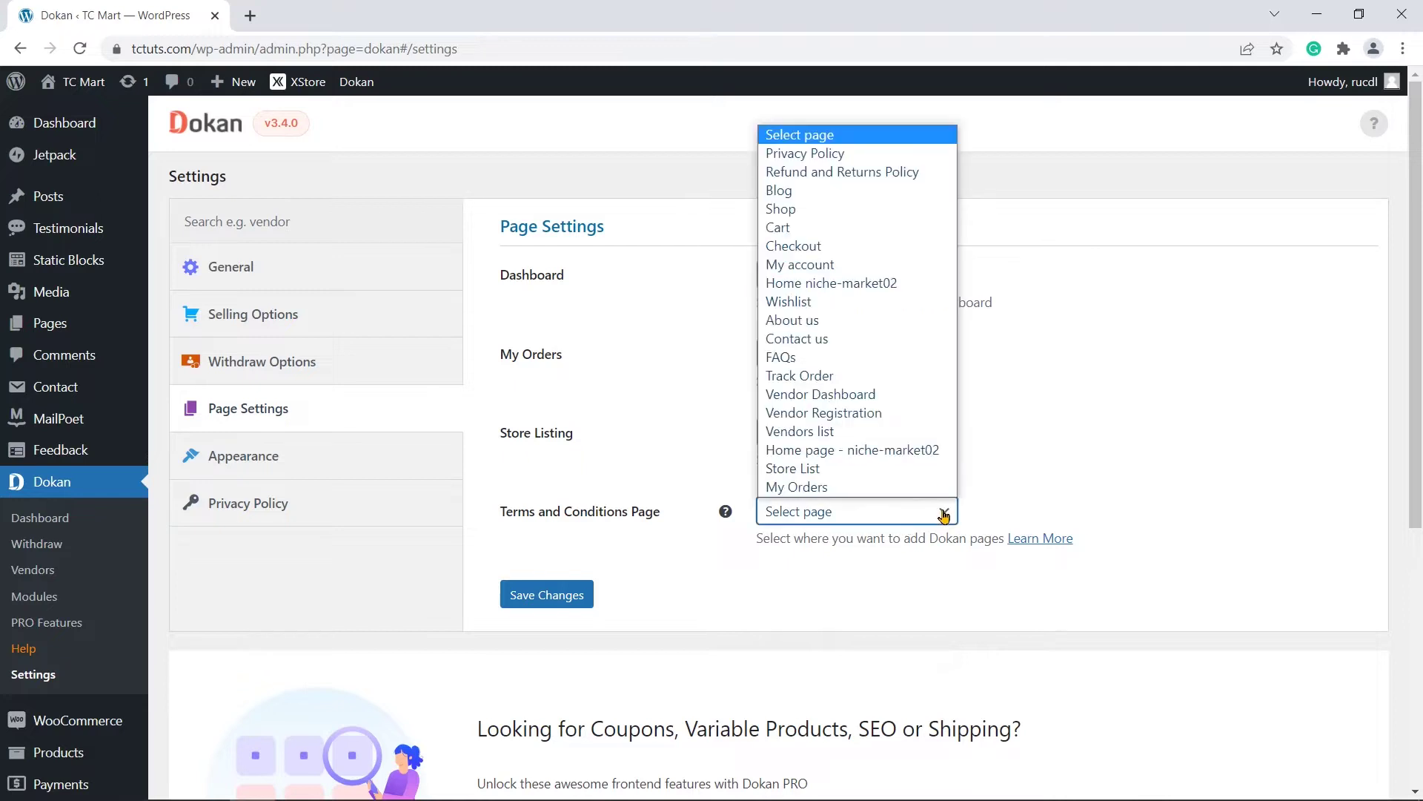
{"action": "left_click", "coordinate": [923, 174]}
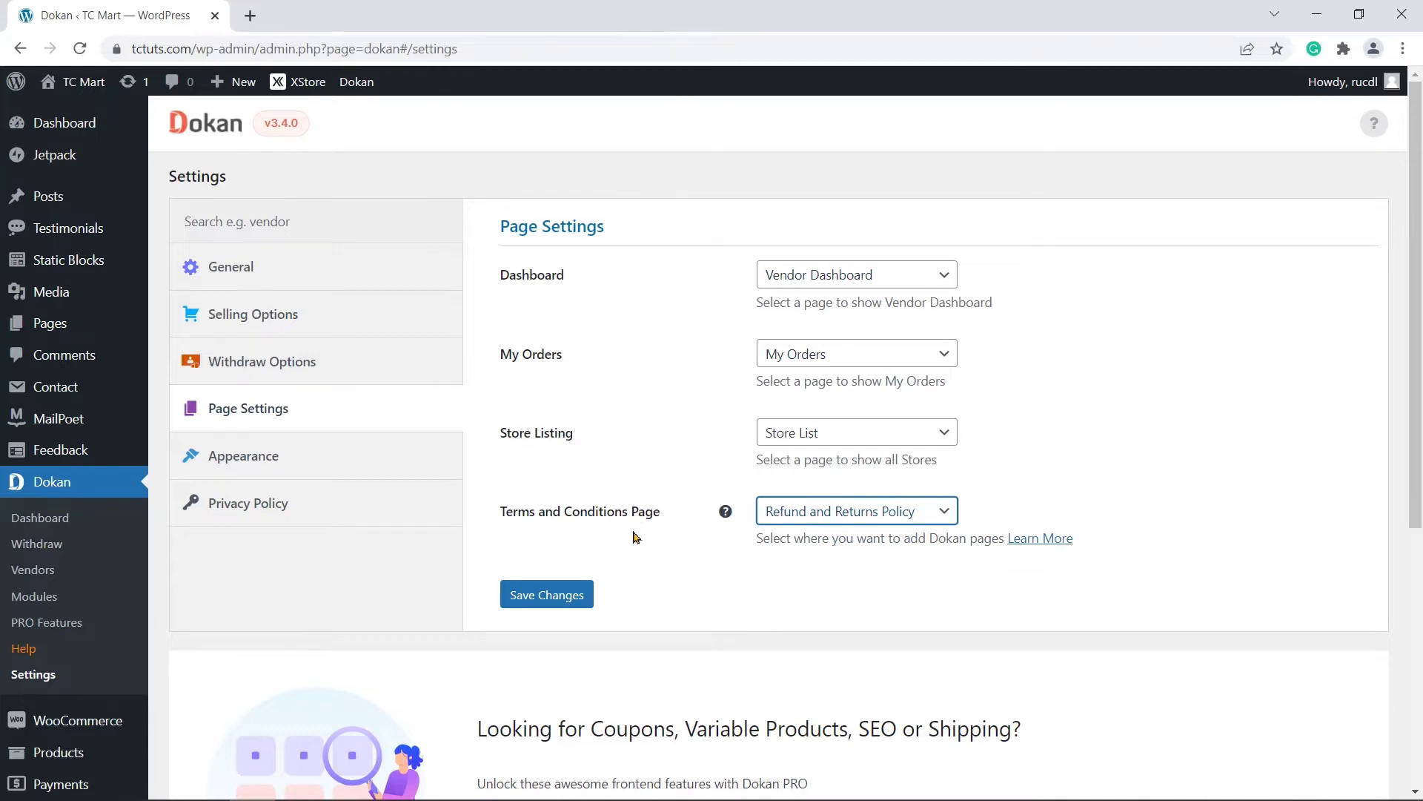
{"action": "left_click", "coordinate": [565, 603]}
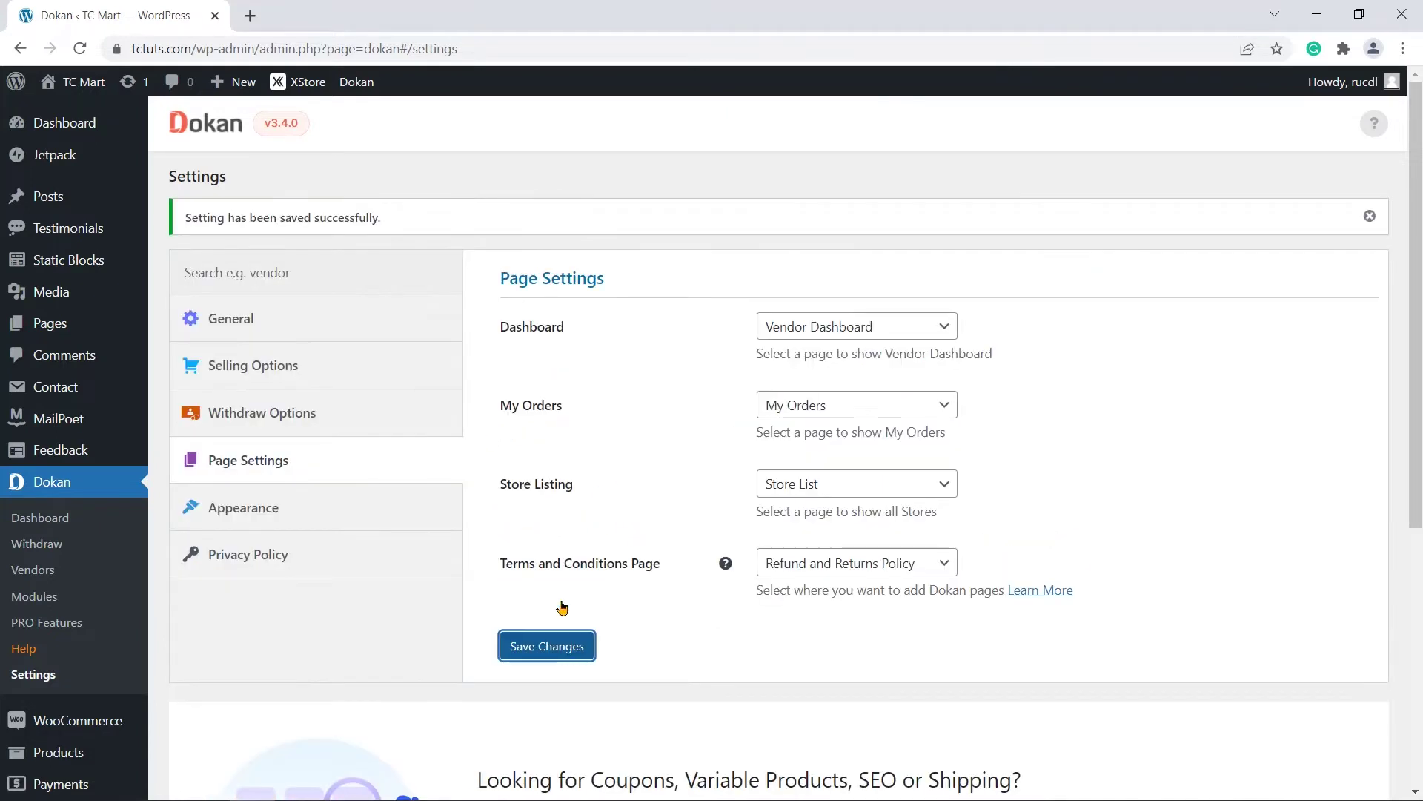
{"action": "left_click_drag", "start_coordinate": [400, 221], "coordinate": [176, 227]}
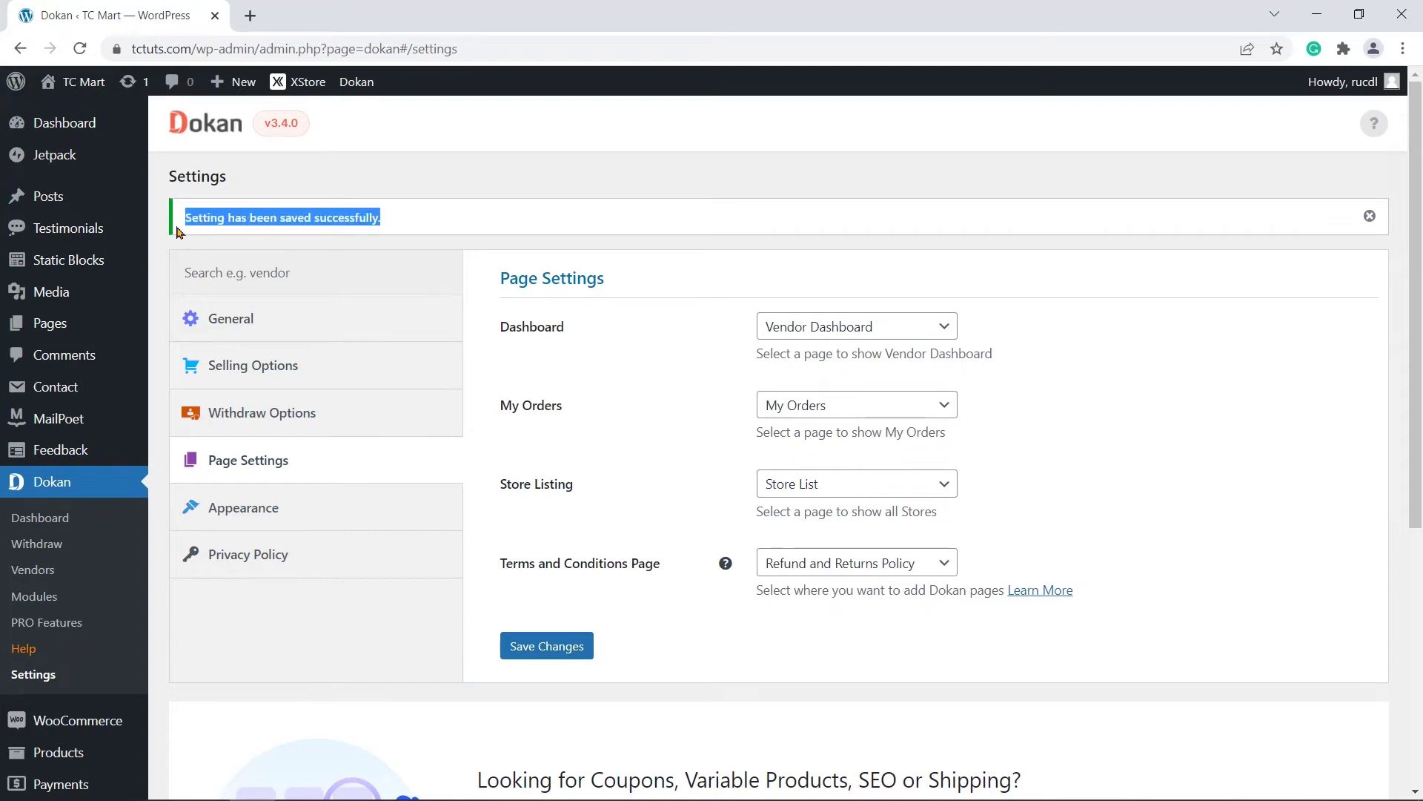
Inspect the Vendor Store URL slug 'store' and its URL-pattern help text under Dokan General settings
{"action": "left_click", "coordinate": [322, 236]}
{"action": "left_click", "coordinate": [282, 318]}
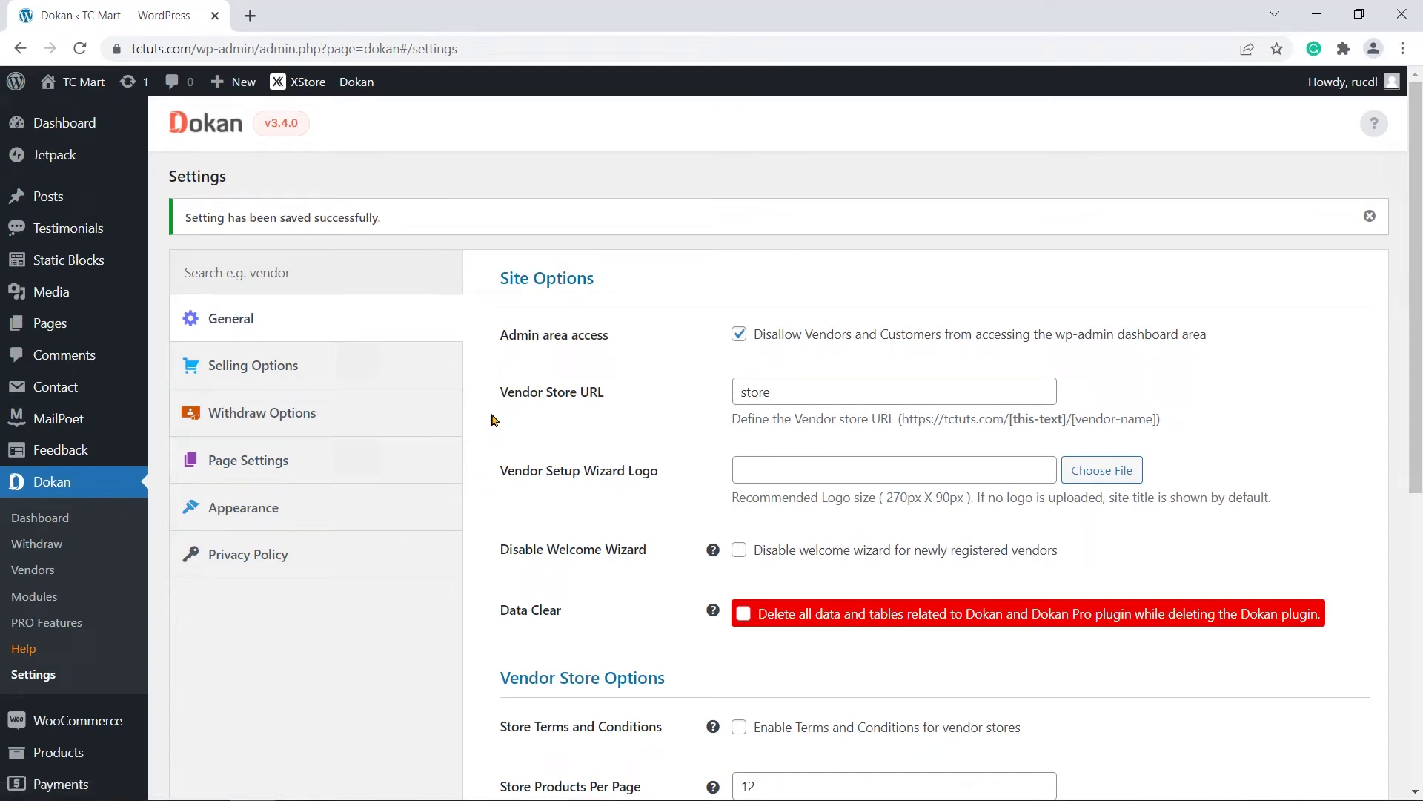
{"action": "left_click_drag", "start_coordinate": [498, 282], "coordinate": [600, 295]}
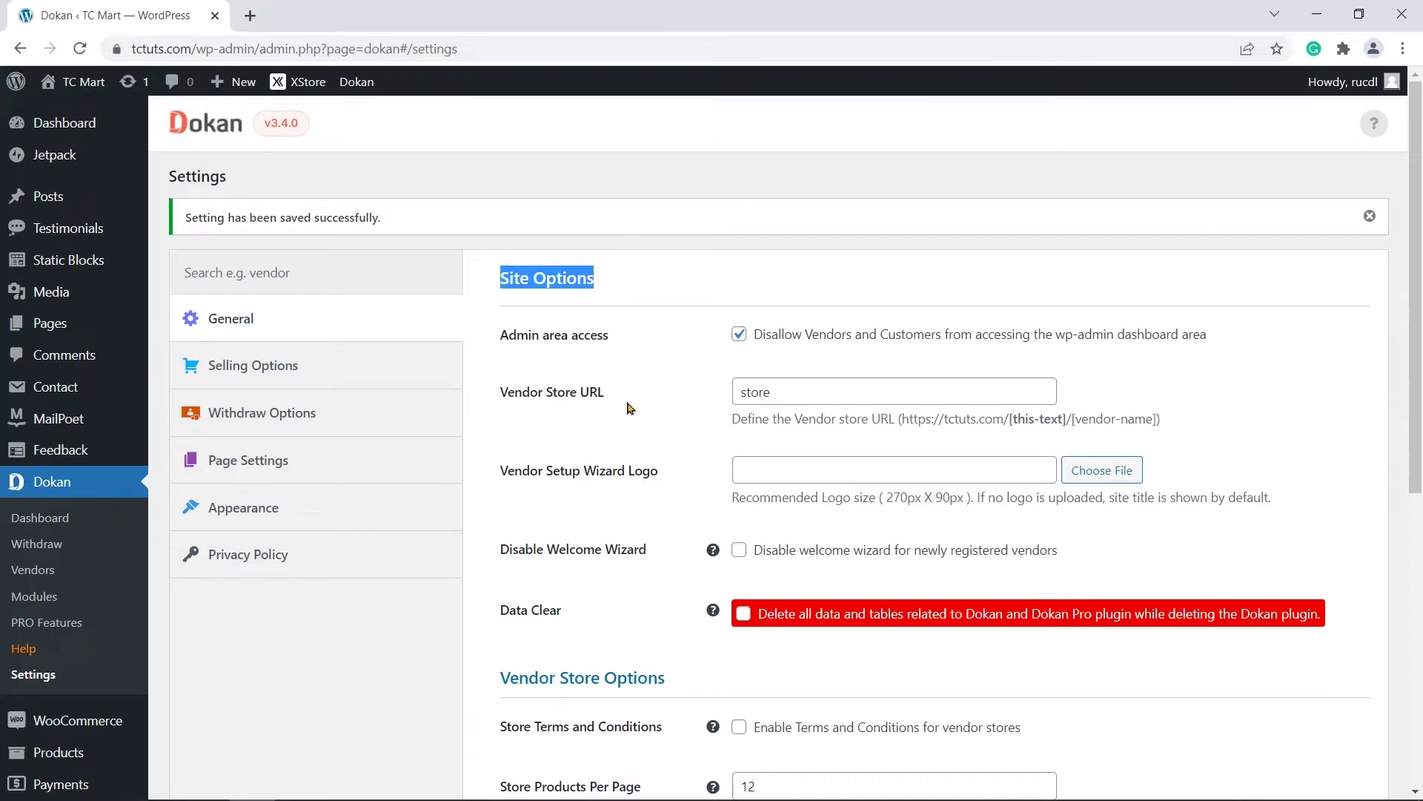
{"action": "left_click_drag", "start_coordinate": [807, 385], "coordinate": [685, 387]}
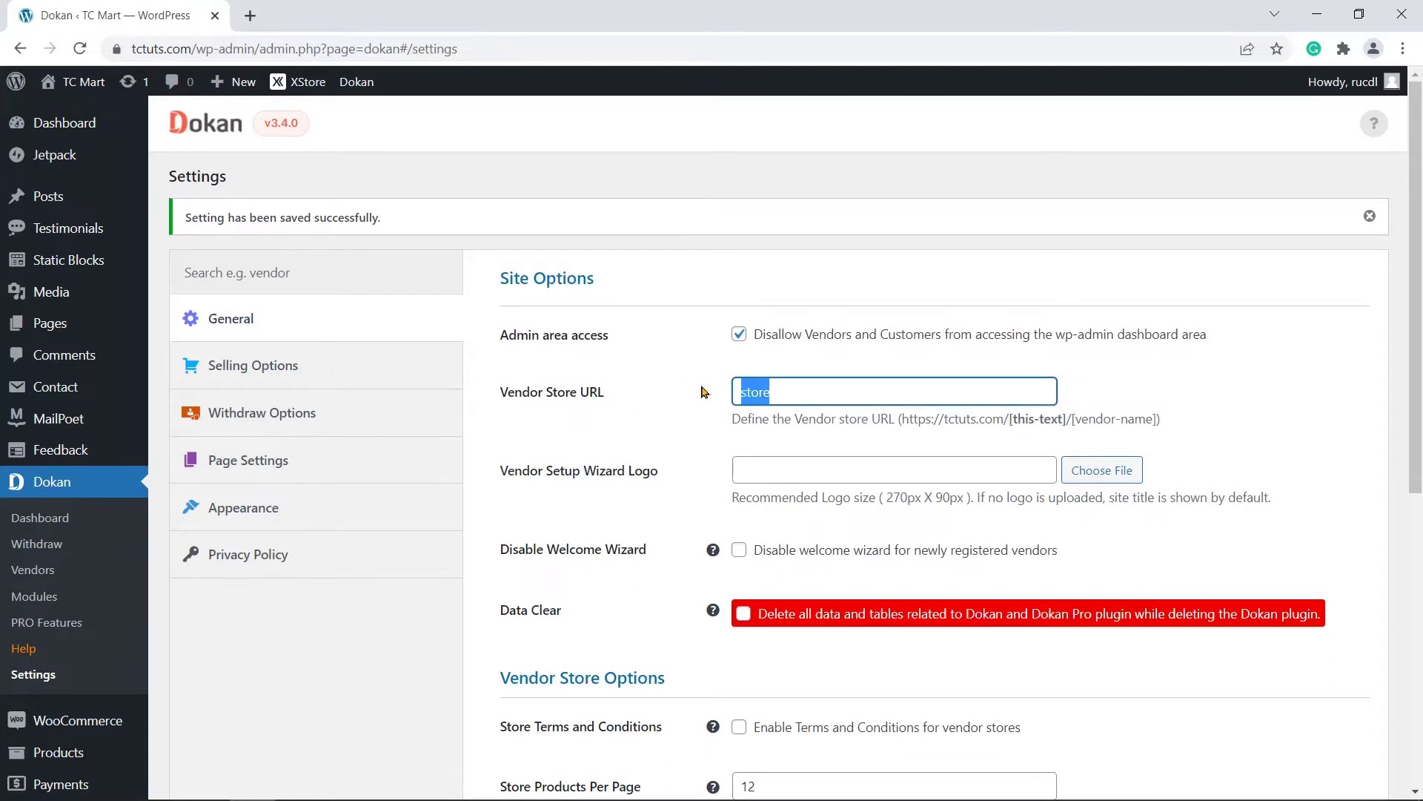
{"action": "left_click", "coordinate": [721, 429]}
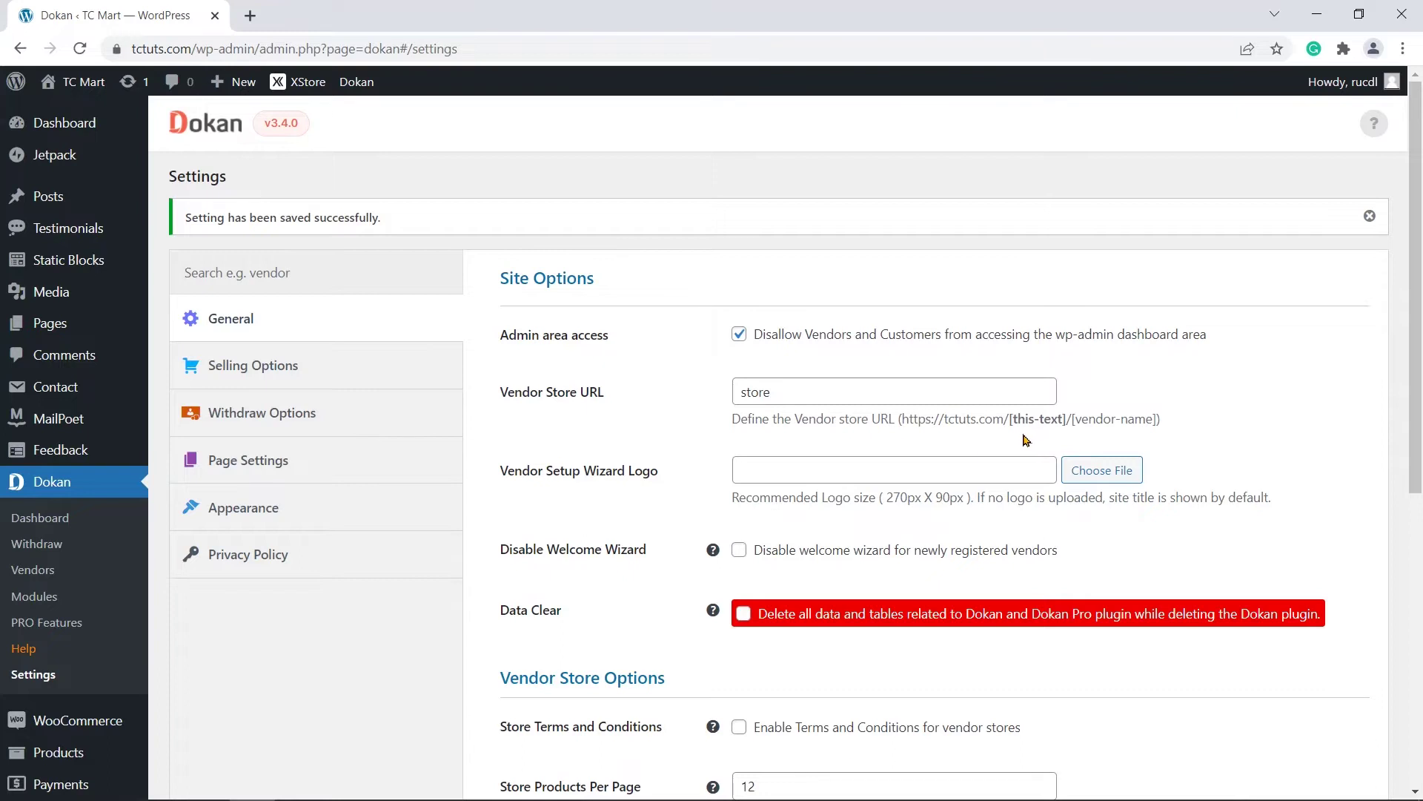
{"action": "left_click_drag", "start_coordinate": [1066, 422], "coordinate": [1010, 422]}
{"action": "double_click", "coordinate": [777, 390]}
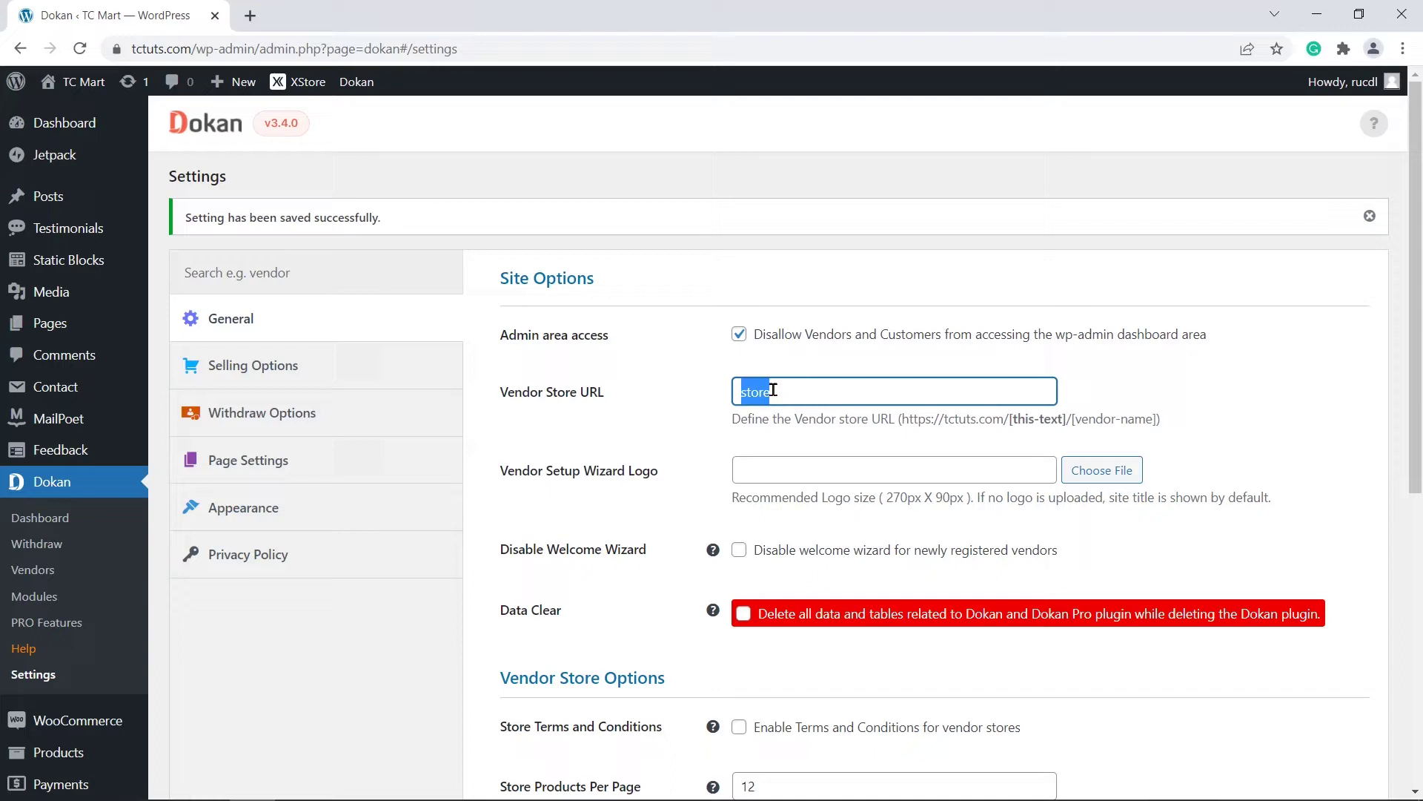
{"action": "left_click", "coordinate": [679, 461]}
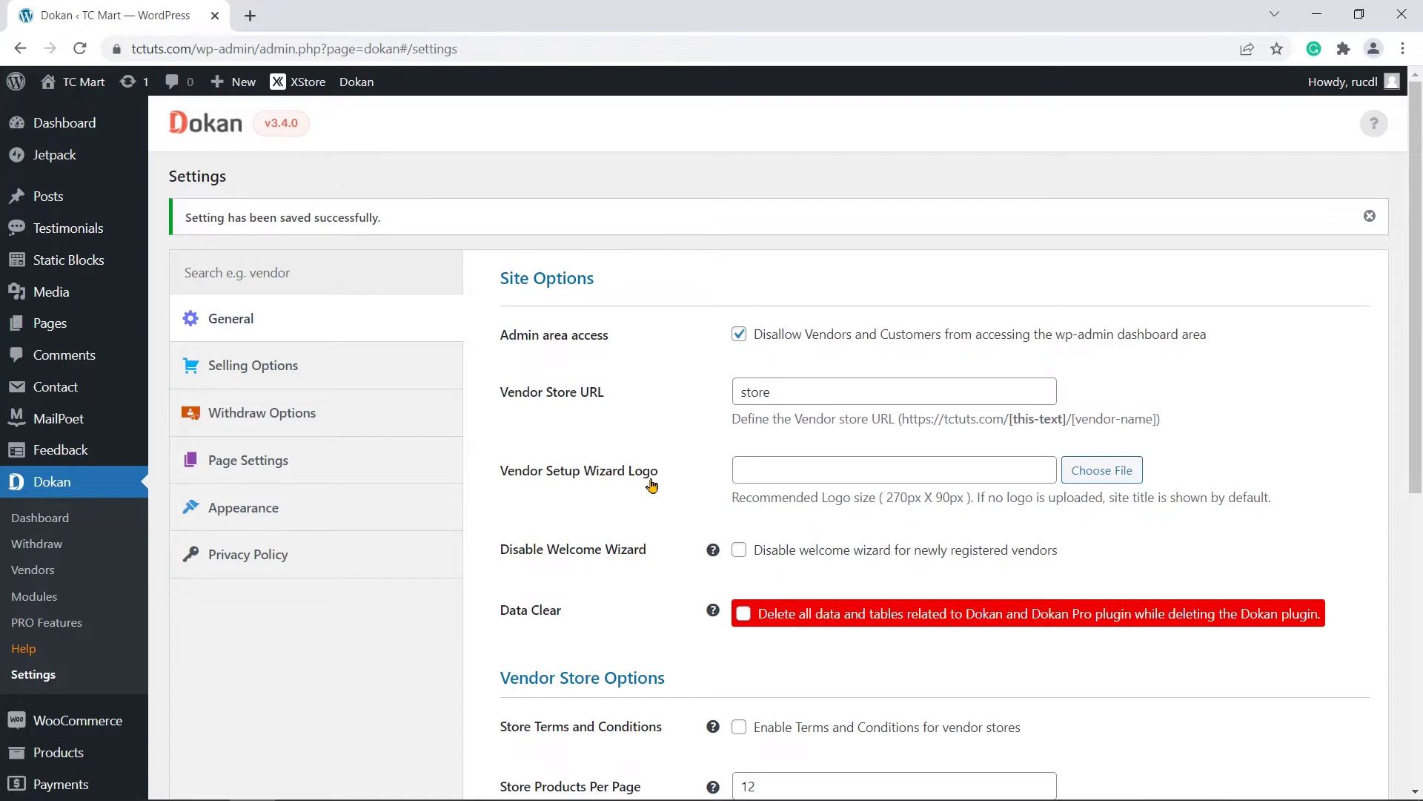
Cancel the setup-wizard logo file chooser and toggle Disable Welcome Wizard on, then back off
{"action": "left_click", "coordinate": [1100, 478]}
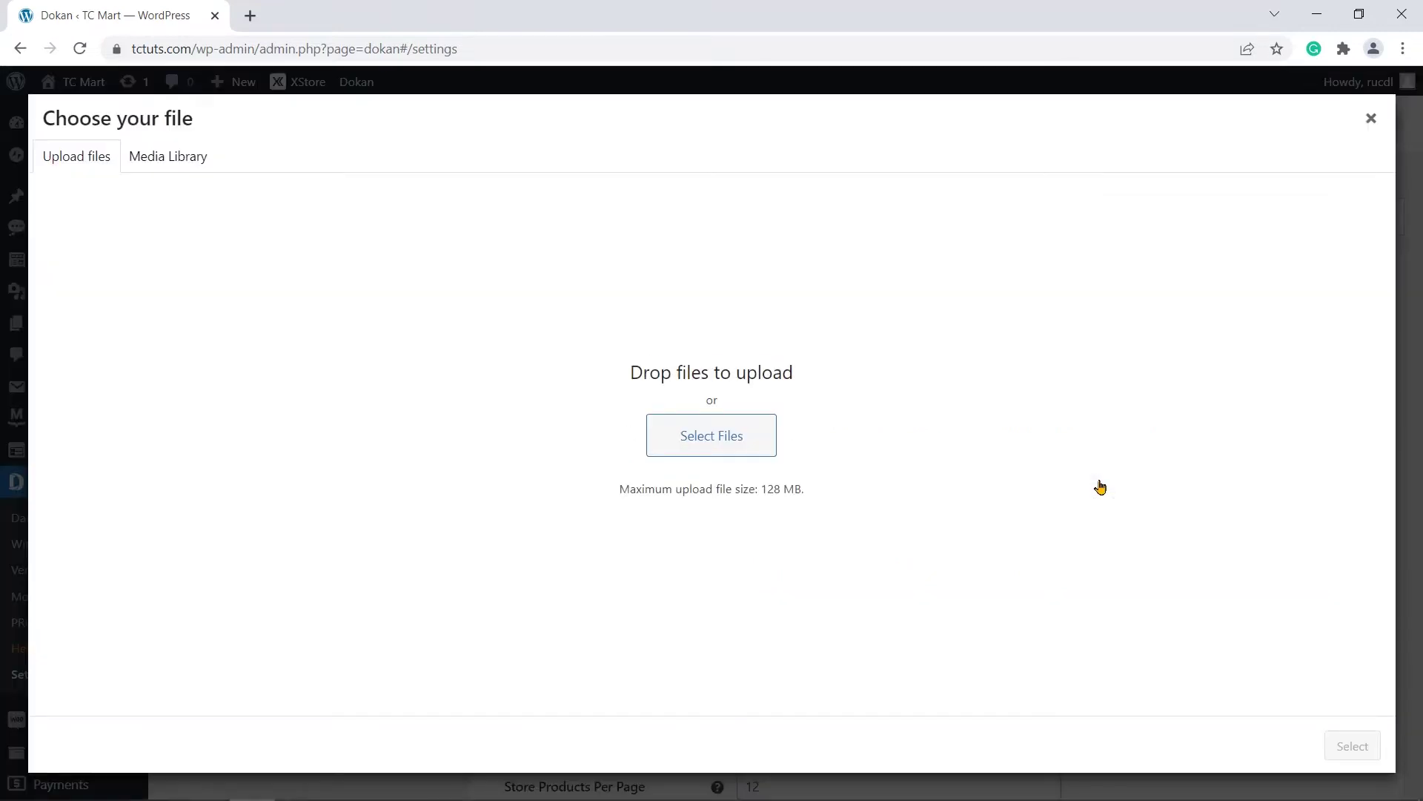
{"action": "left_click", "coordinate": [1371, 119]}
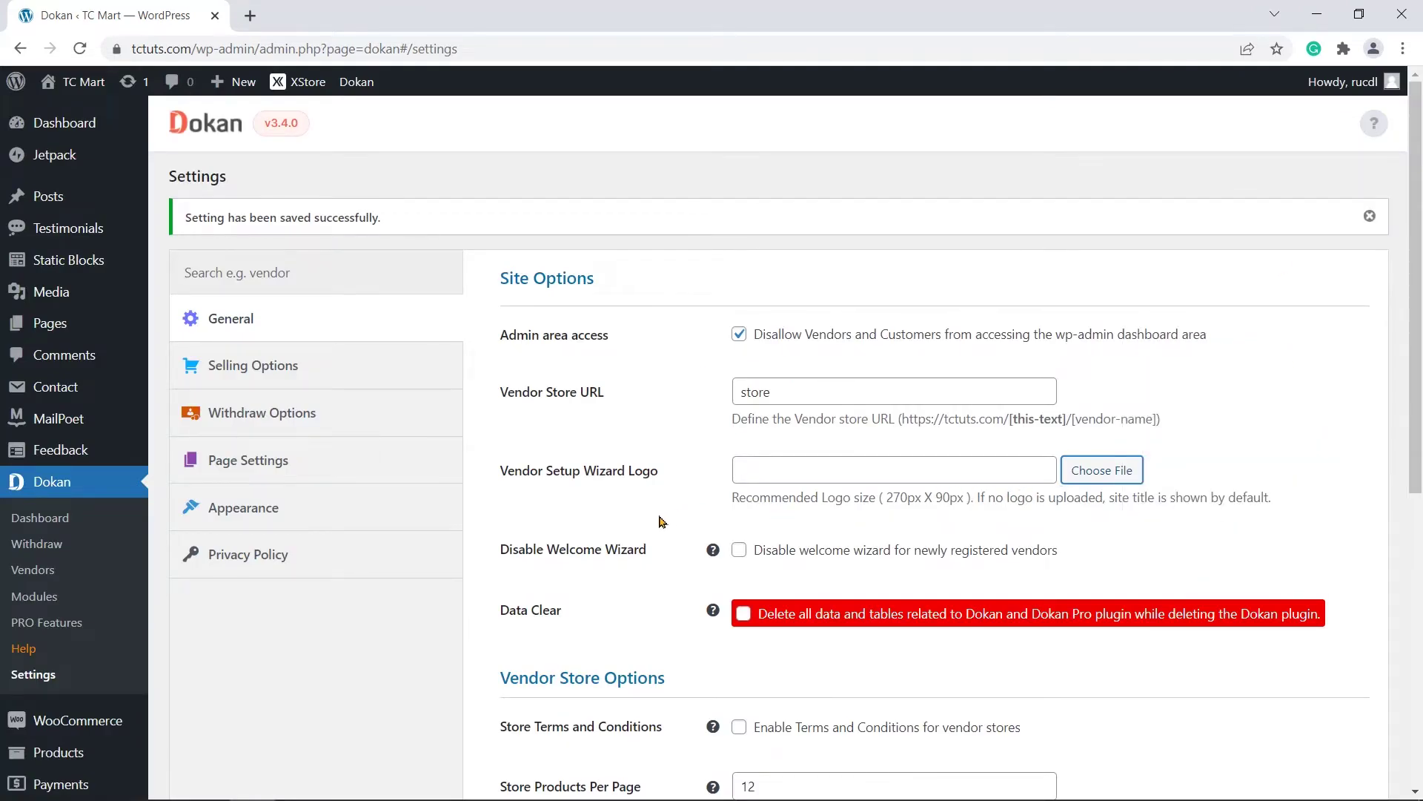
{"action": "left_click", "coordinate": [740, 552]}
{"action": "left_click", "coordinate": [745, 555]}
Review the Vendor Store Options section, then move to Dokan's Selling Options settings
{"action": "scroll", "coordinate": [660, 540], "scroll_direction": "down", "scroll_amount": 3}
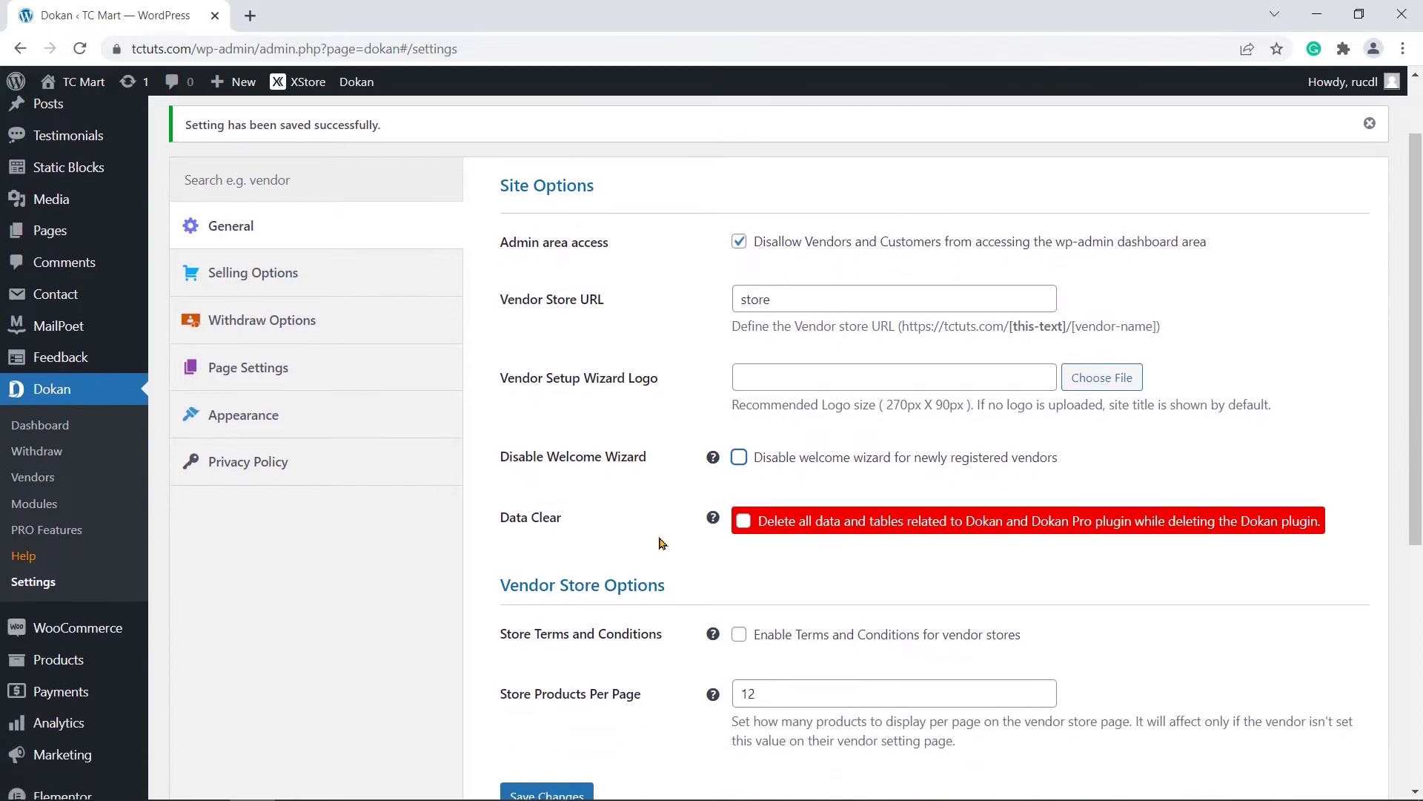
{"action": "scroll", "coordinate": [662, 532], "scroll_direction": "up", "scroll_amount": 1}
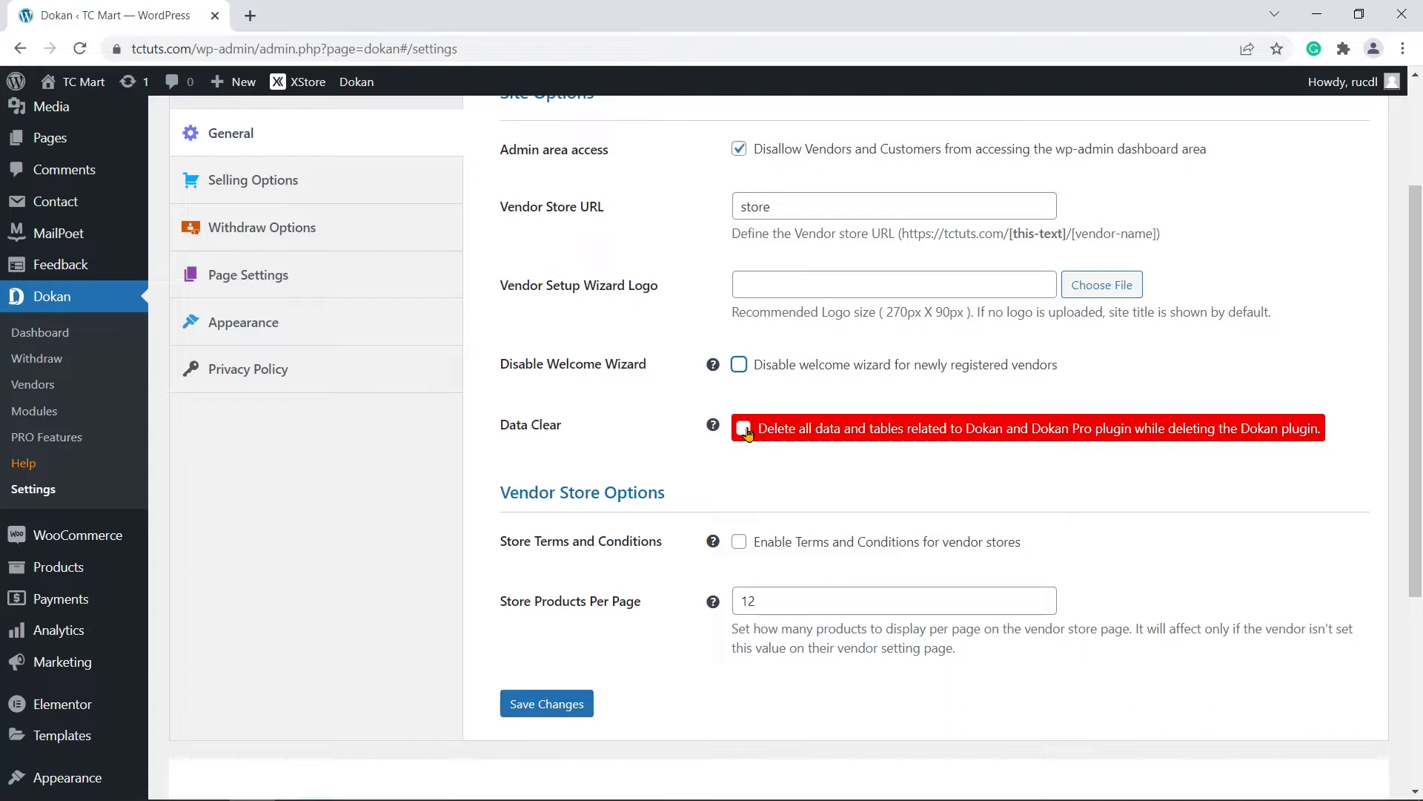
{"action": "left_click_drag", "start_coordinate": [503, 495], "coordinate": [679, 512]}
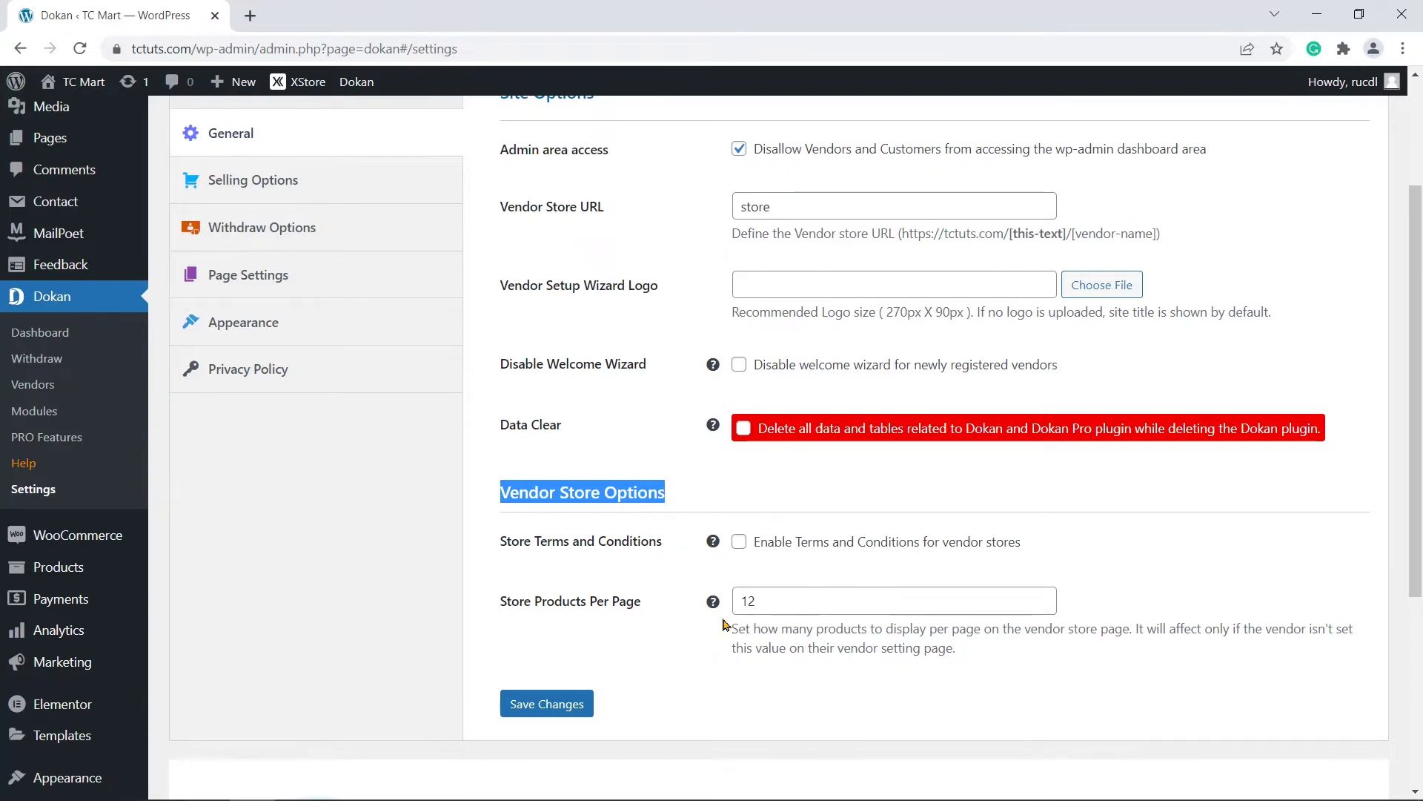
{"action": "scroll", "coordinate": [706, 625], "scroll_direction": "up", "scroll_amount": 3}
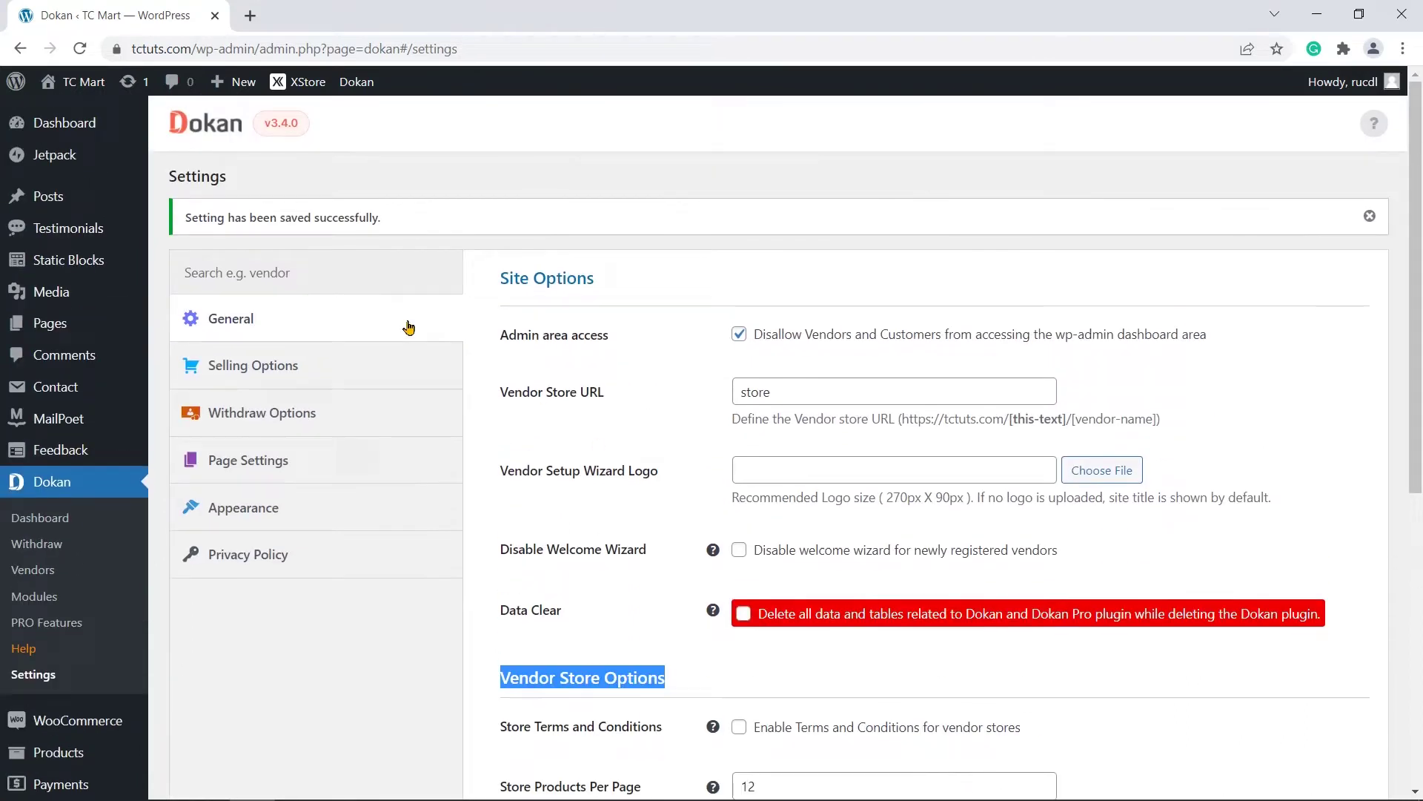
{"action": "left_click", "coordinate": [327, 369]}
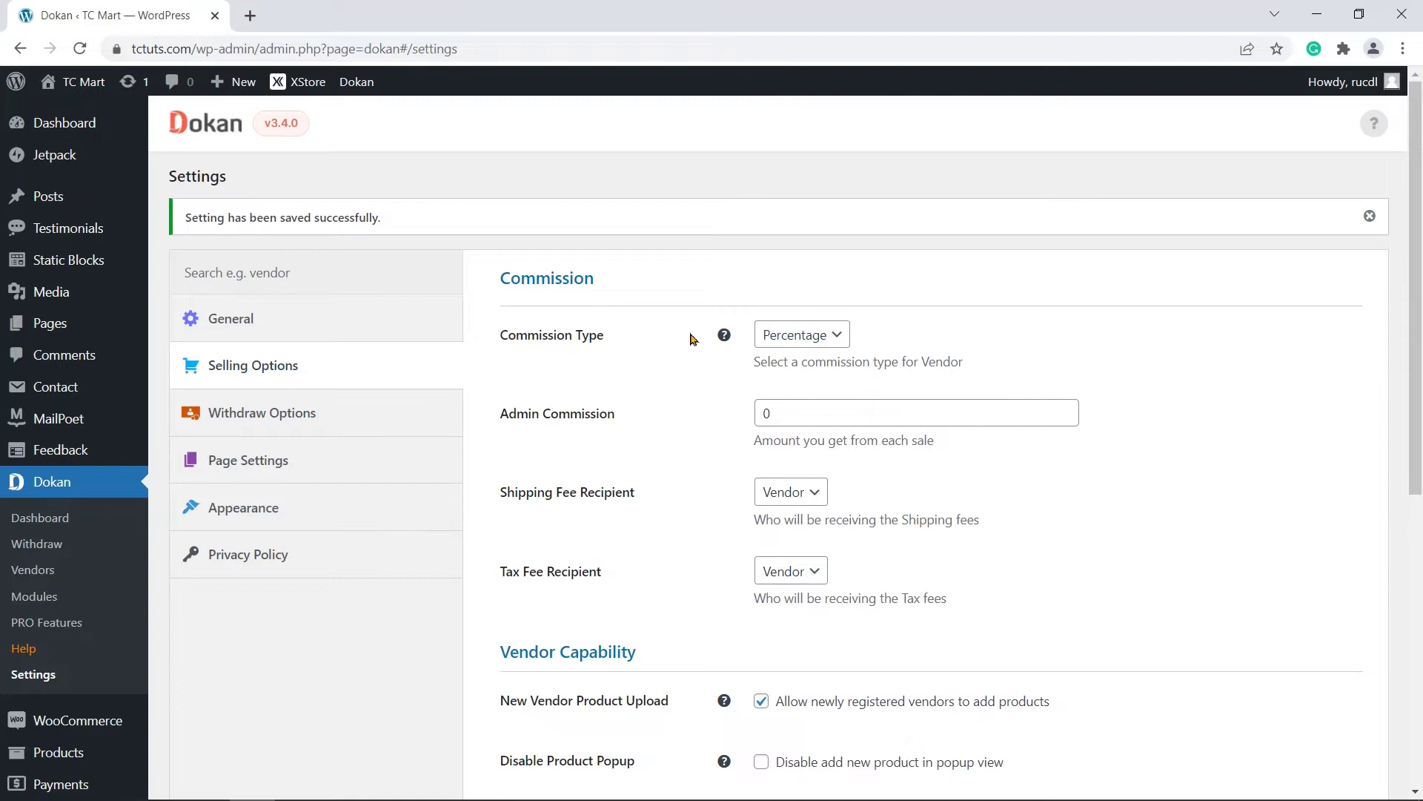
Keep Percentage as the commission type and set Admin Commission to 5
{"action": "left_click", "coordinate": [834, 335]}
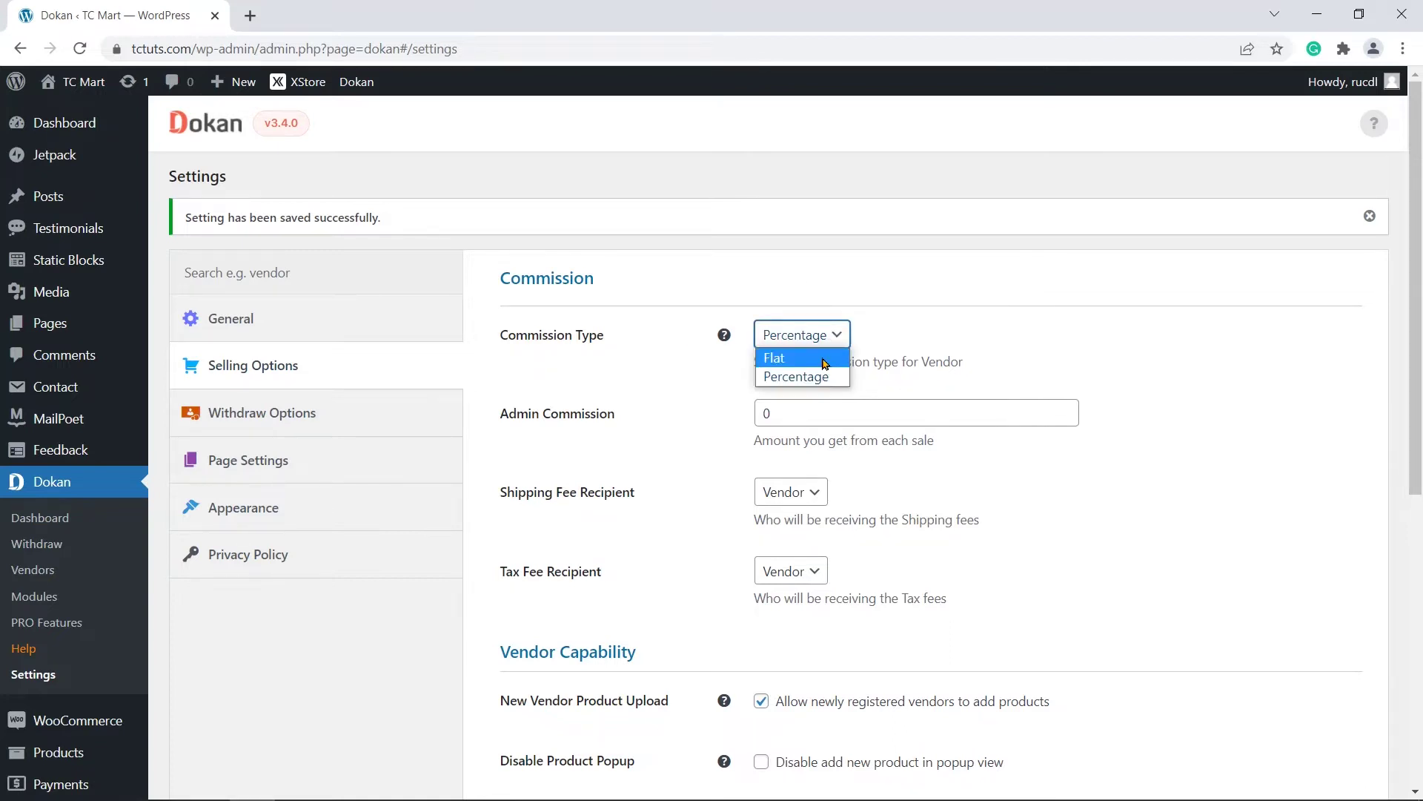
{"action": "left_click", "coordinate": [834, 339]}
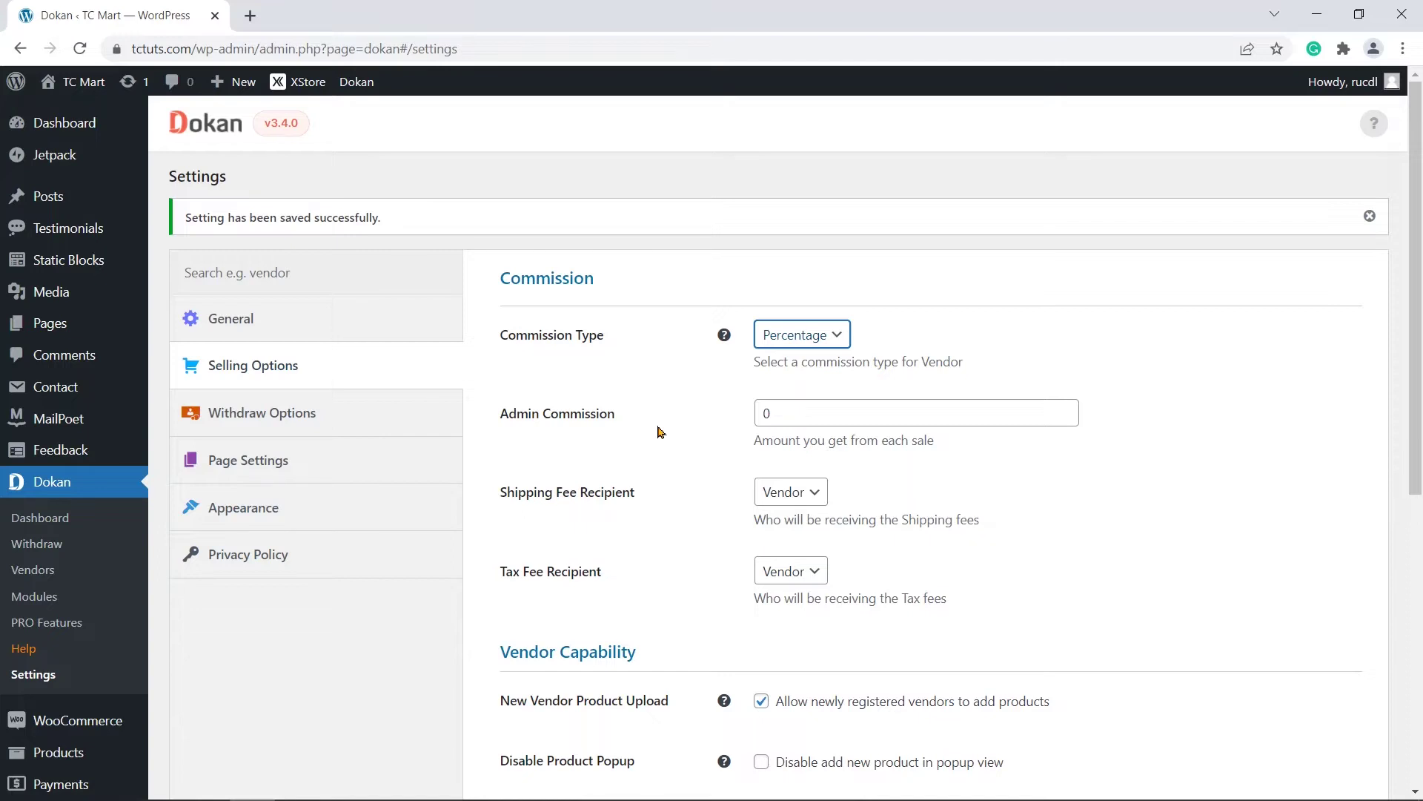
{"action": "left_click", "coordinate": [766, 412]}
{"action": "key", "text": "BackSpace"}
{"action": "type", "text": "5"}
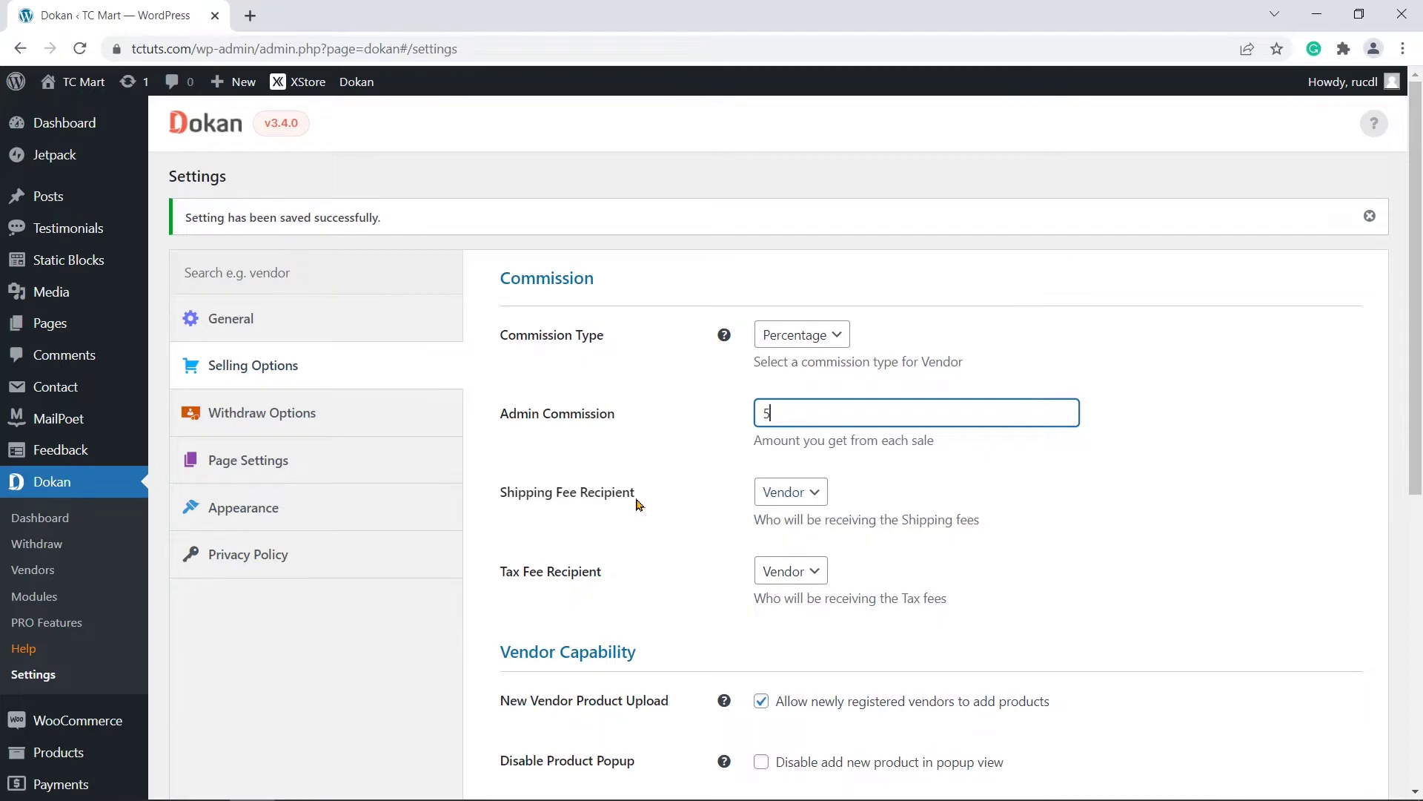
Leave Vendor as the shipping and tax fee recipient and save the commission settings
{"action": "left_click", "coordinate": [813, 493]}
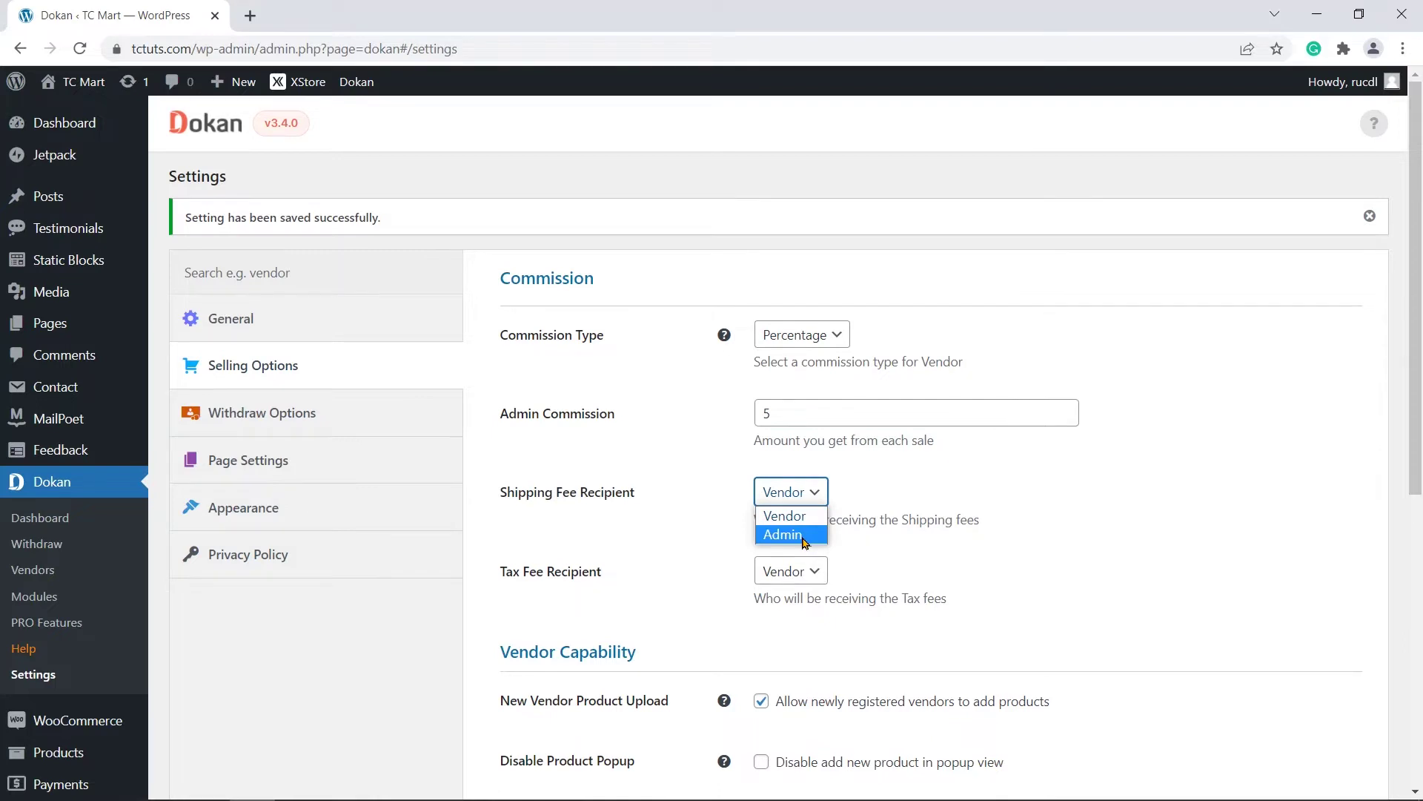
{"action": "left_click", "coordinate": [806, 516]}
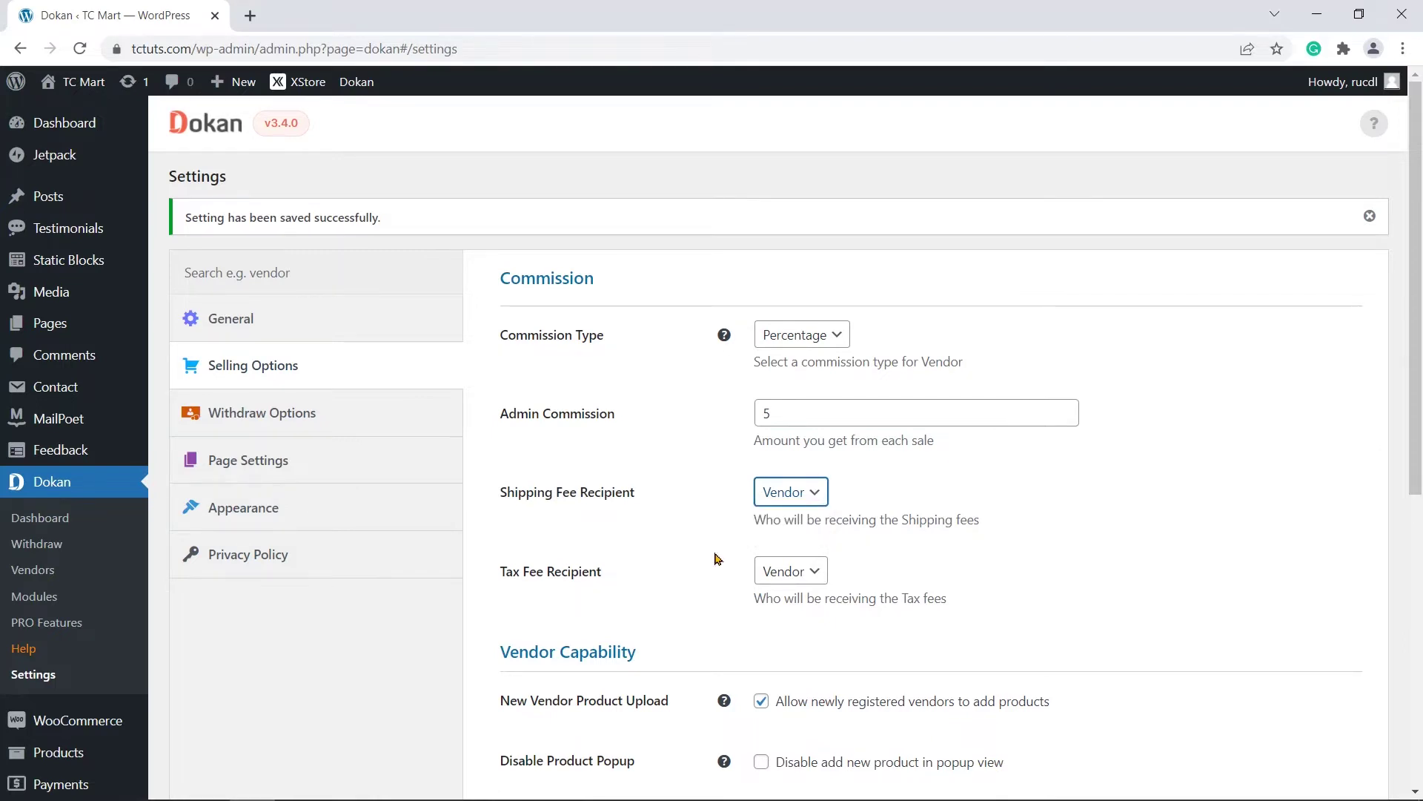
{"action": "left_click", "coordinate": [812, 573]}
{"action": "left_click", "coordinate": [808, 601]}
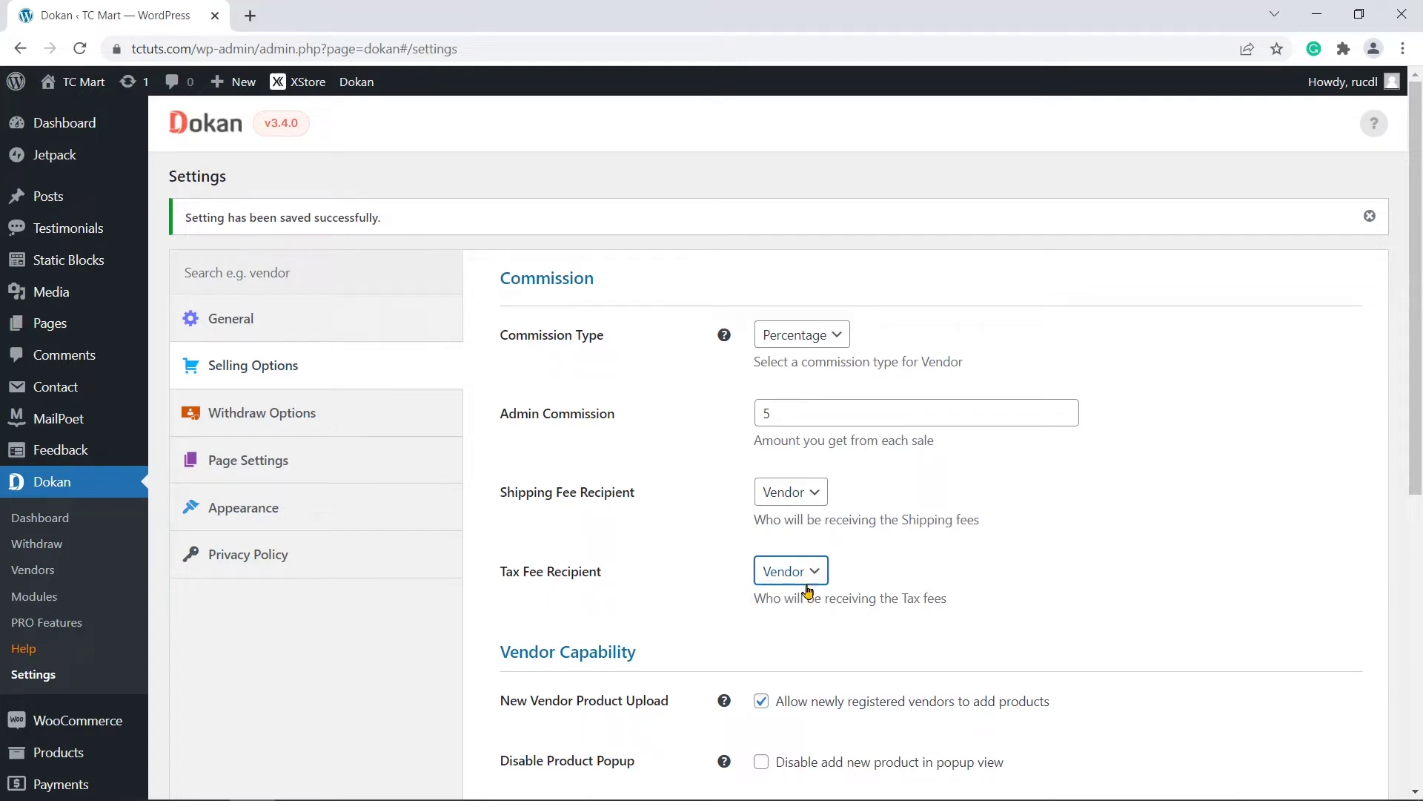
{"action": "scroll", "coordinate": [670, 613], "scroll_direction": "down", "scroll_amount": 1}
{"action": "scroll", "coordinate": [688, 574], "scroll_direction": "down", "scroll_amount": 2}
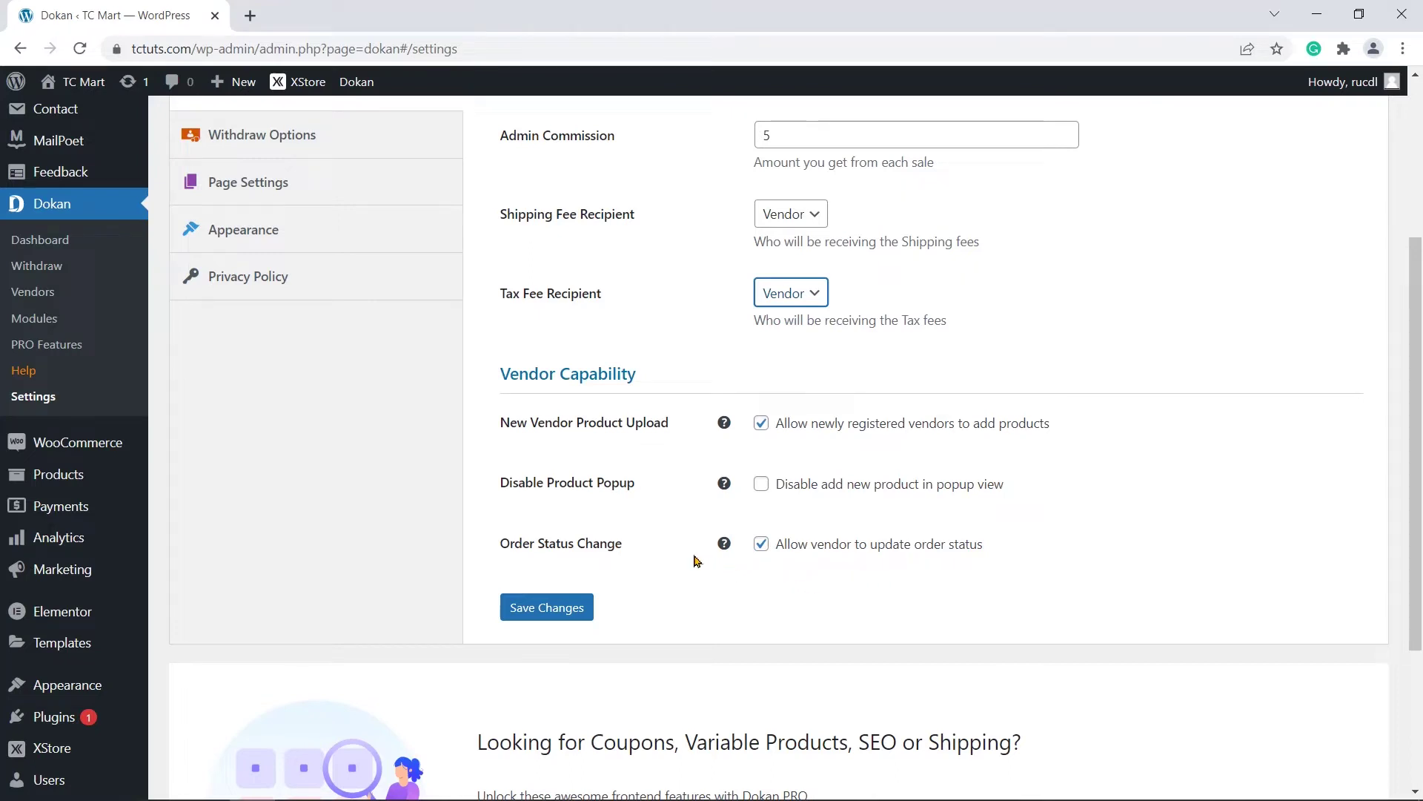
{"action": "left_click", "coordinate": [565, 609]}
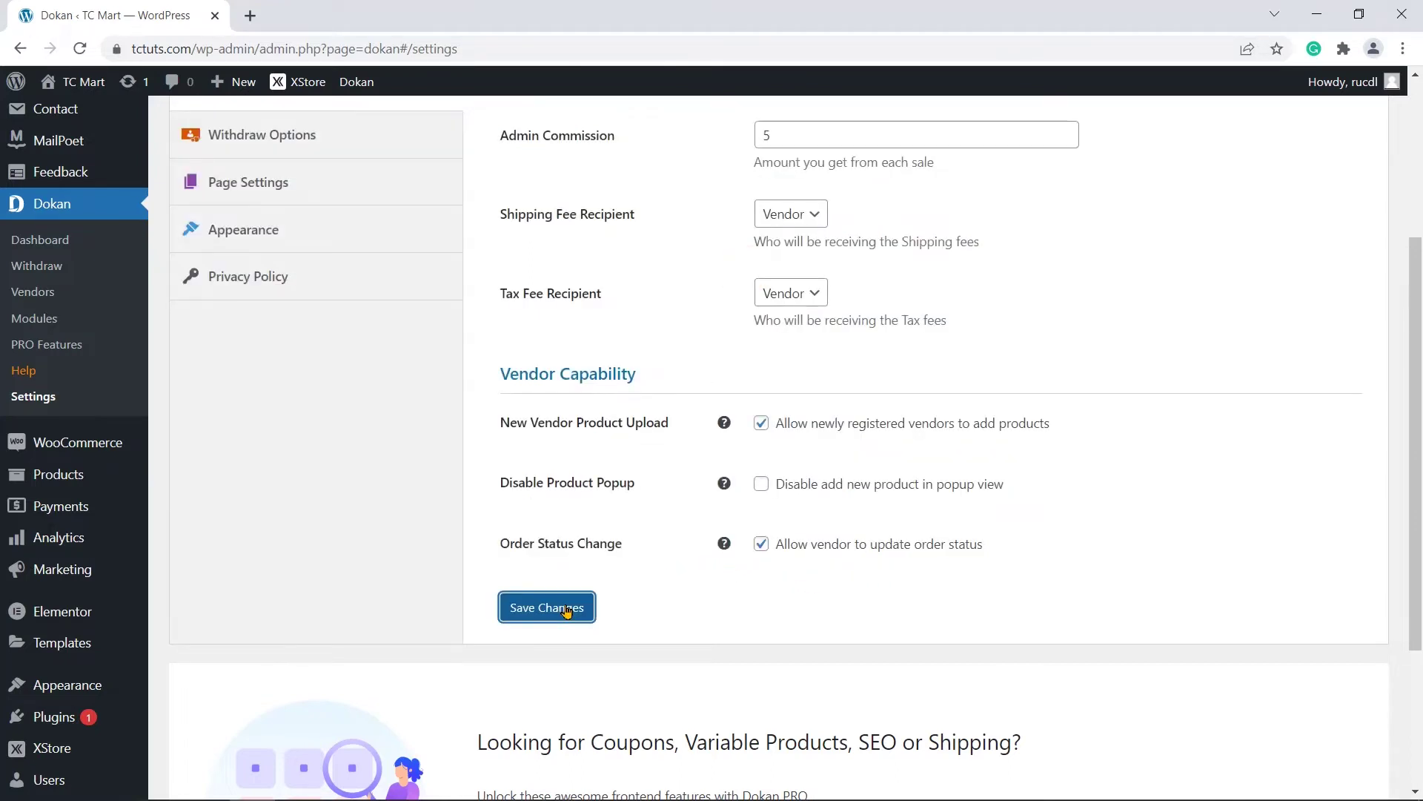
{"action": "scroll", "coordinate": [656, 569], "scroll_direction": "up", "scroll_amount": 2}
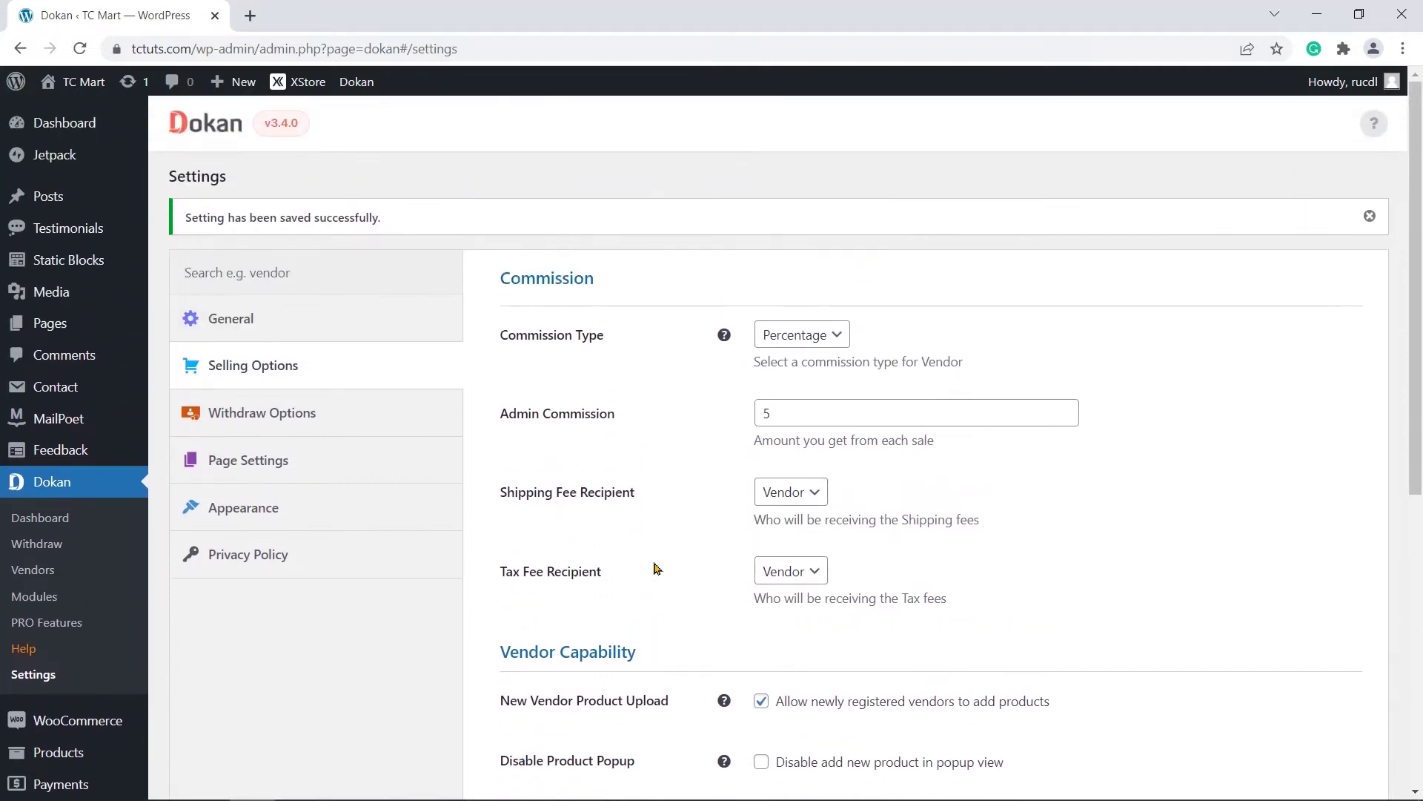
In Withdraw Options, enable Bank Transfer, change the minimum withdraw limit from 50 to 60, and save
{"action": "left_click", "coordinate": [327, 411]}
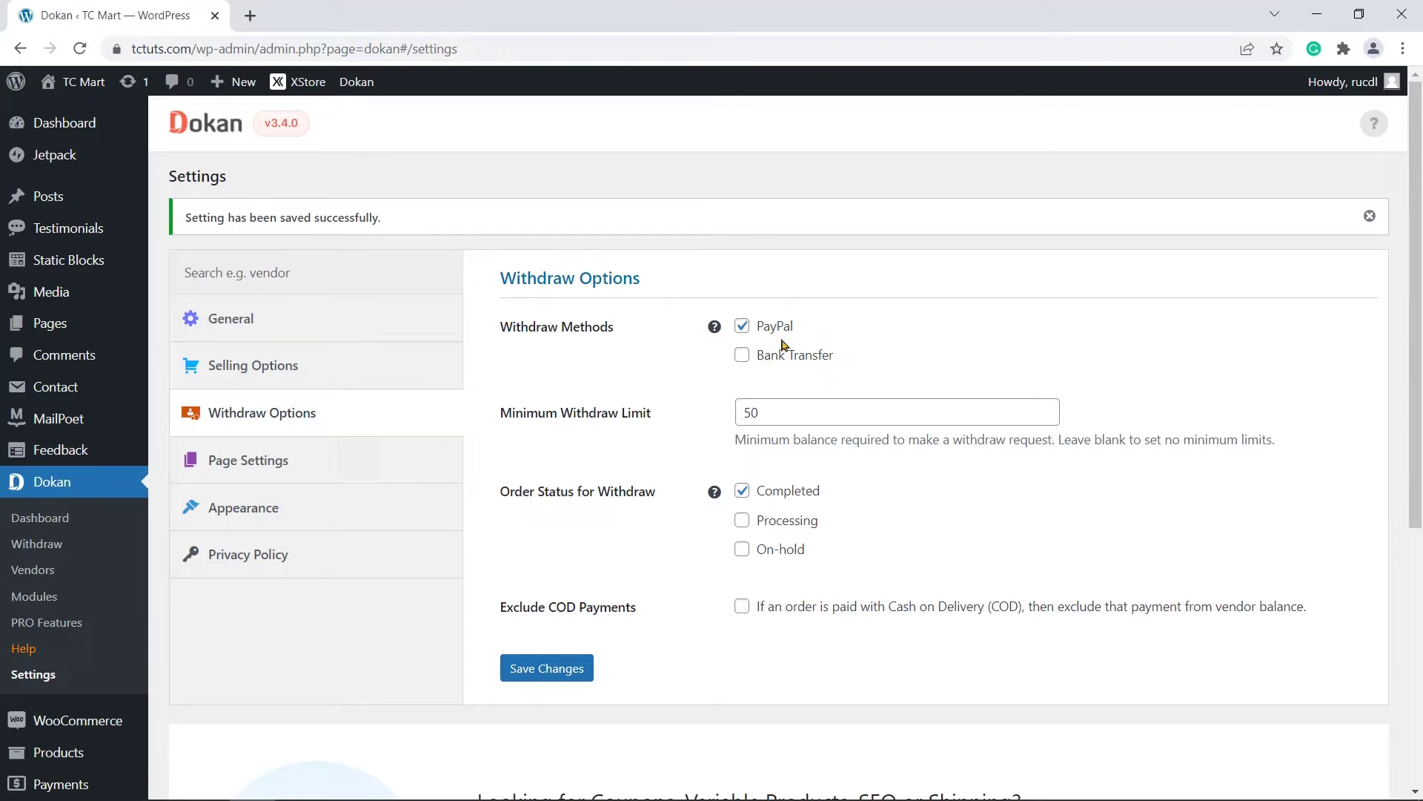
{"action": "left_click", "coordinate": [742, 356]}
{"action": "left_click_drag", "start_coordinate": [821, 422], "coordinate": [735, 406]}
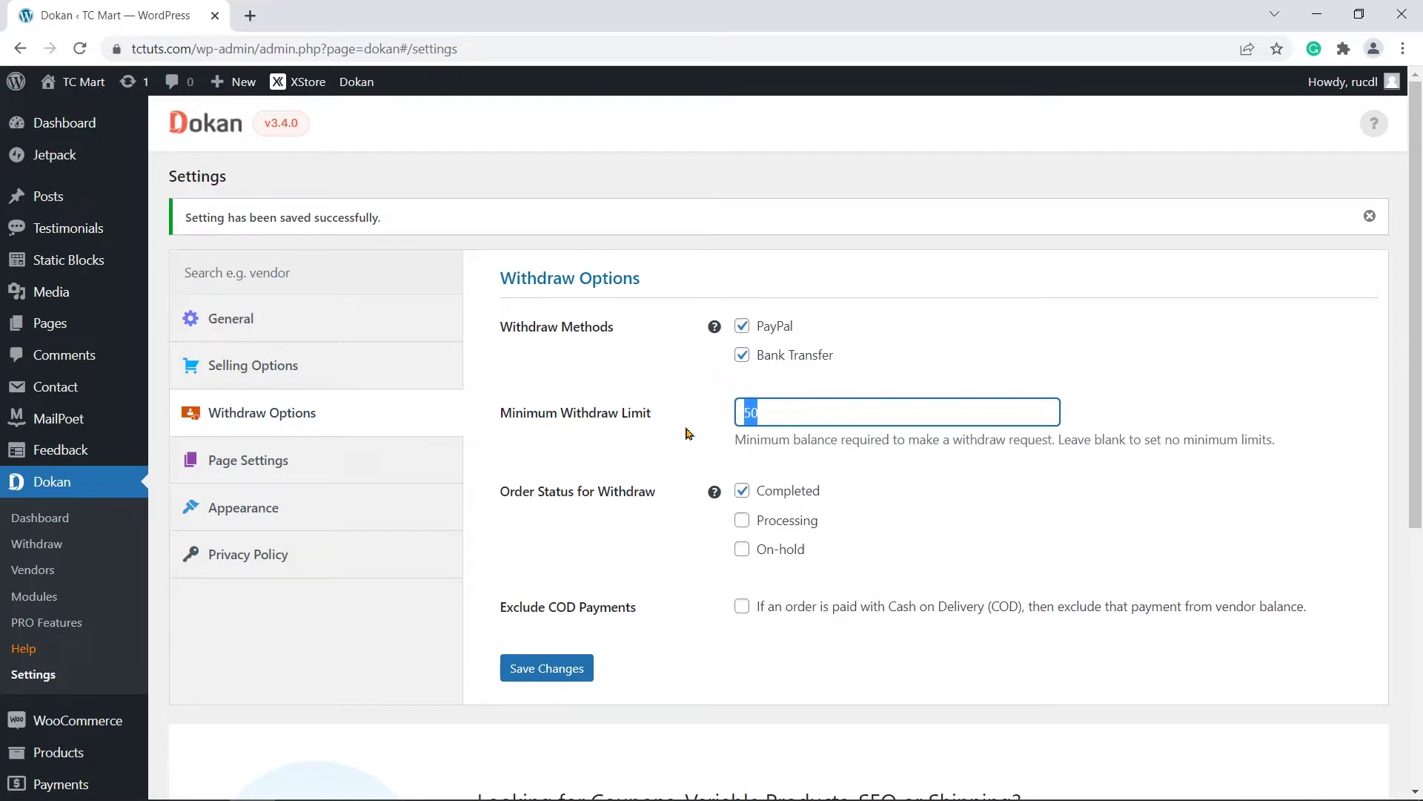
{"action": "key", "text": "BackSpace"}
{"action": "left_click", "coordinate": [695, 407]}
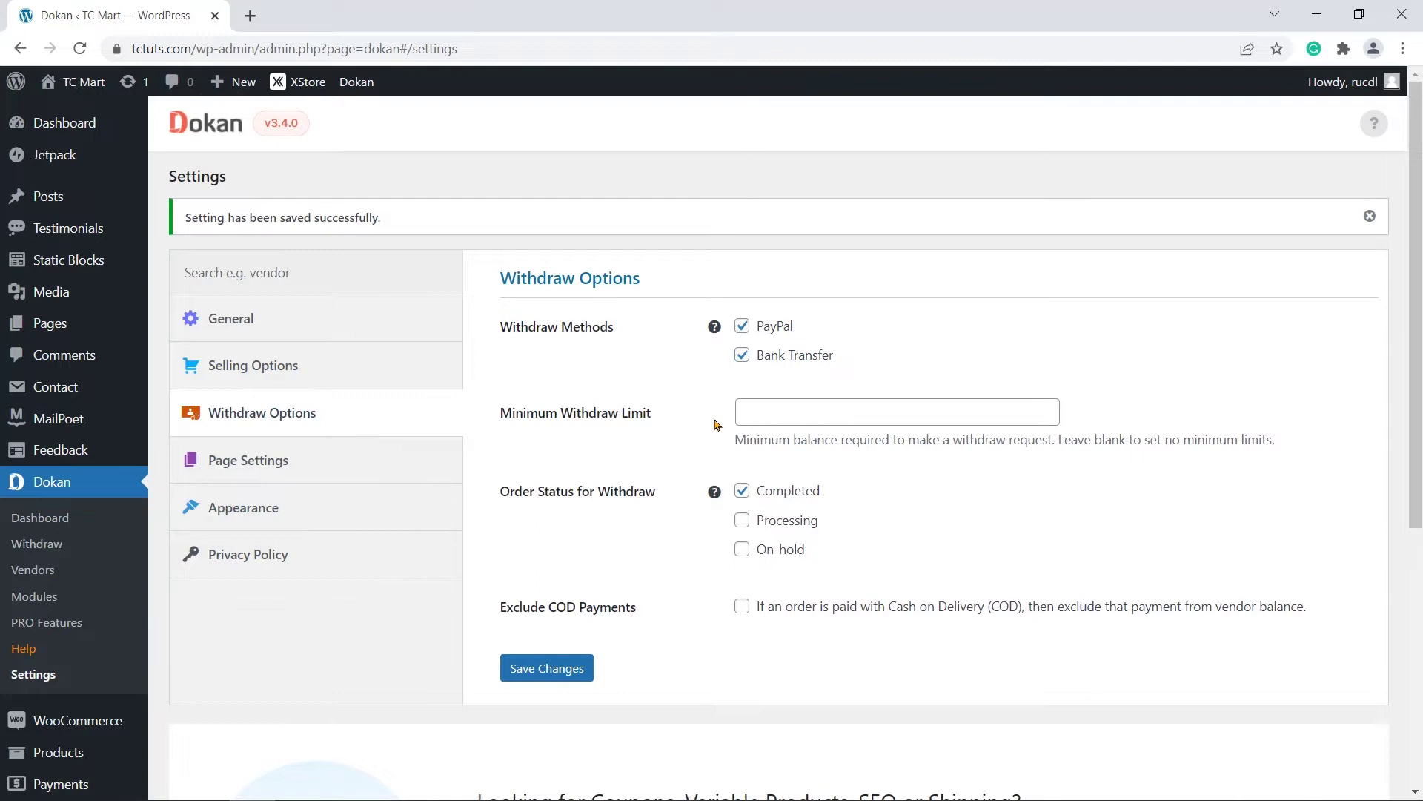
{"action": "left_click", "coordinate": [757, 415]}
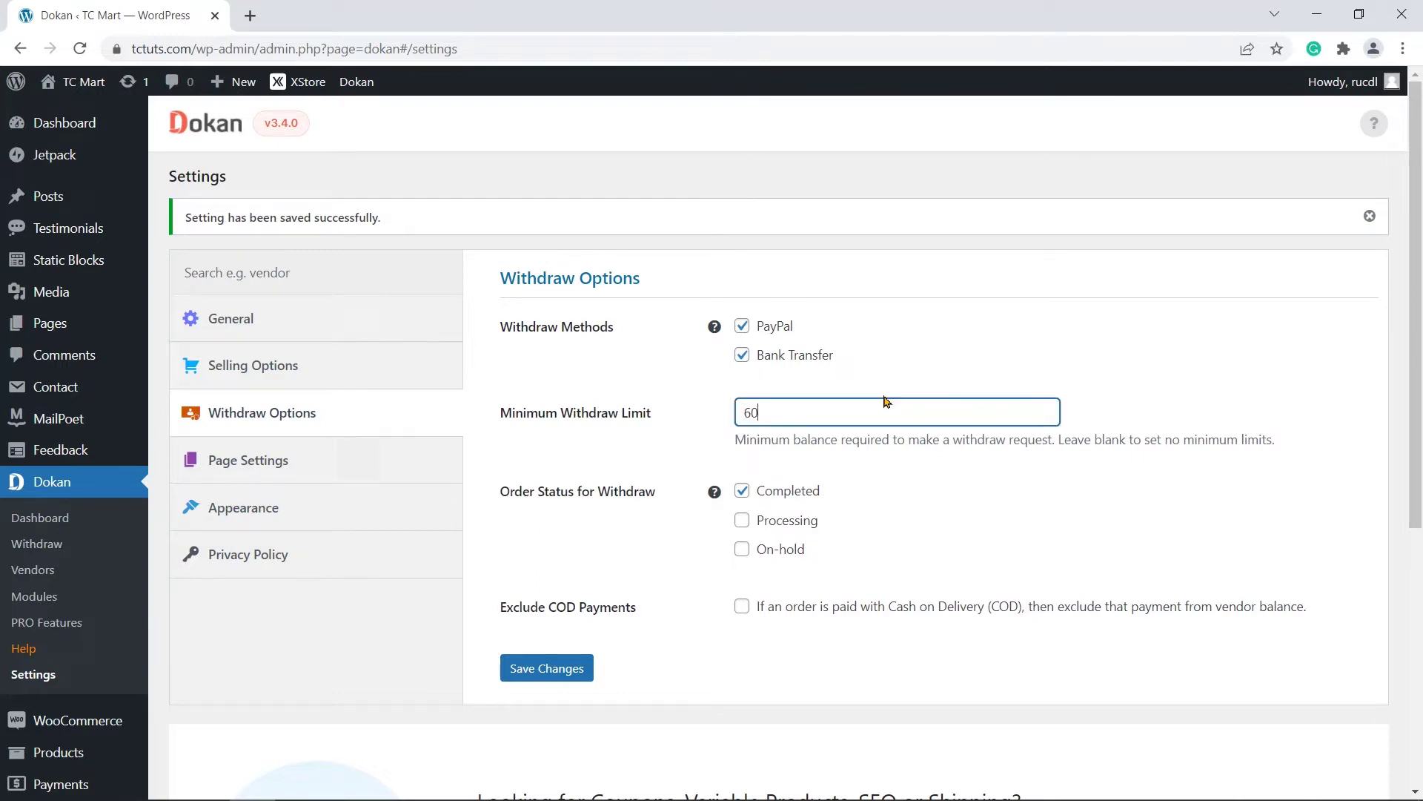
{"action": "left_click_drag", "start_coordinate": [732, 445], "coordinate": [1277, 444]}
{"action": "left_click", "coordinate": [1276, 443]}
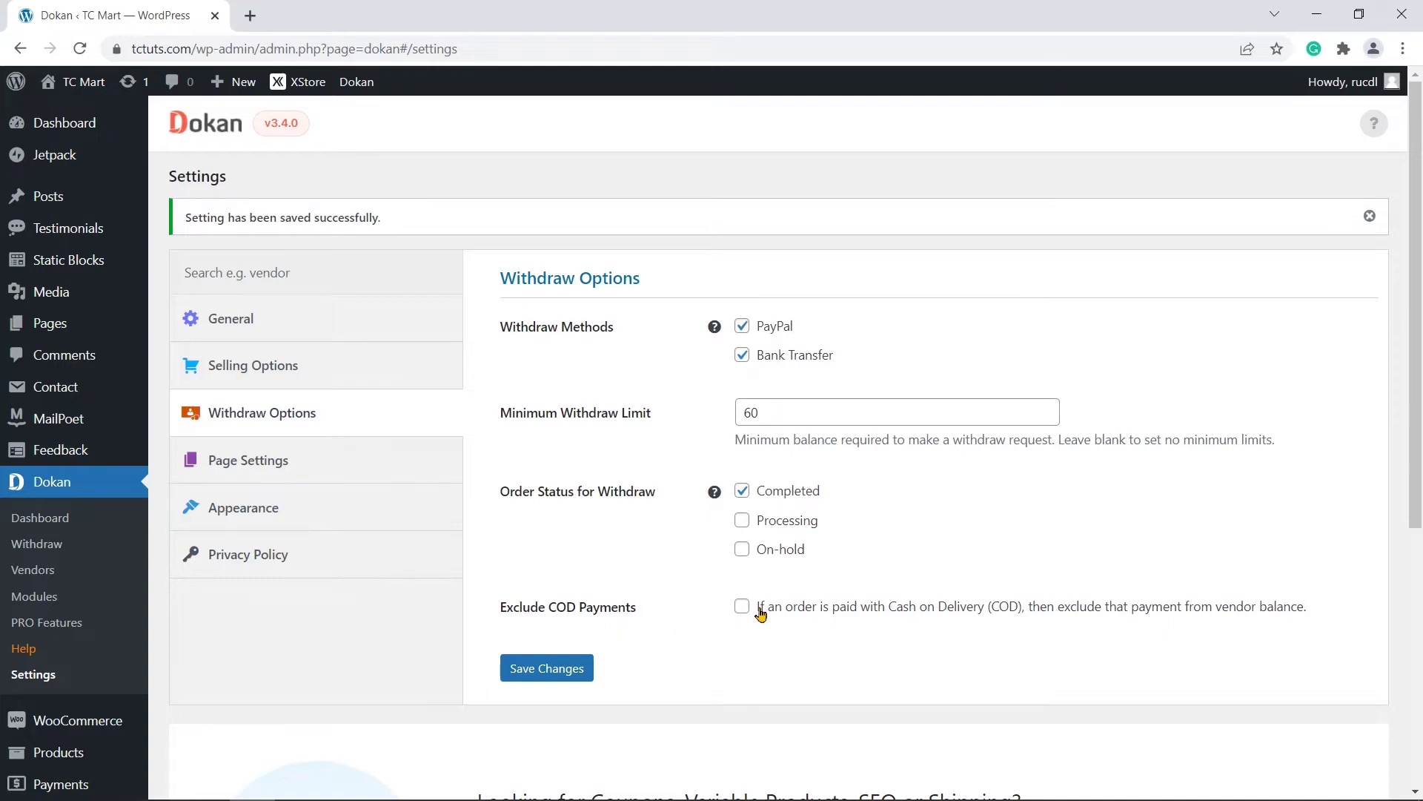
{"action": "left_click", "coordinate": [547, 675]}
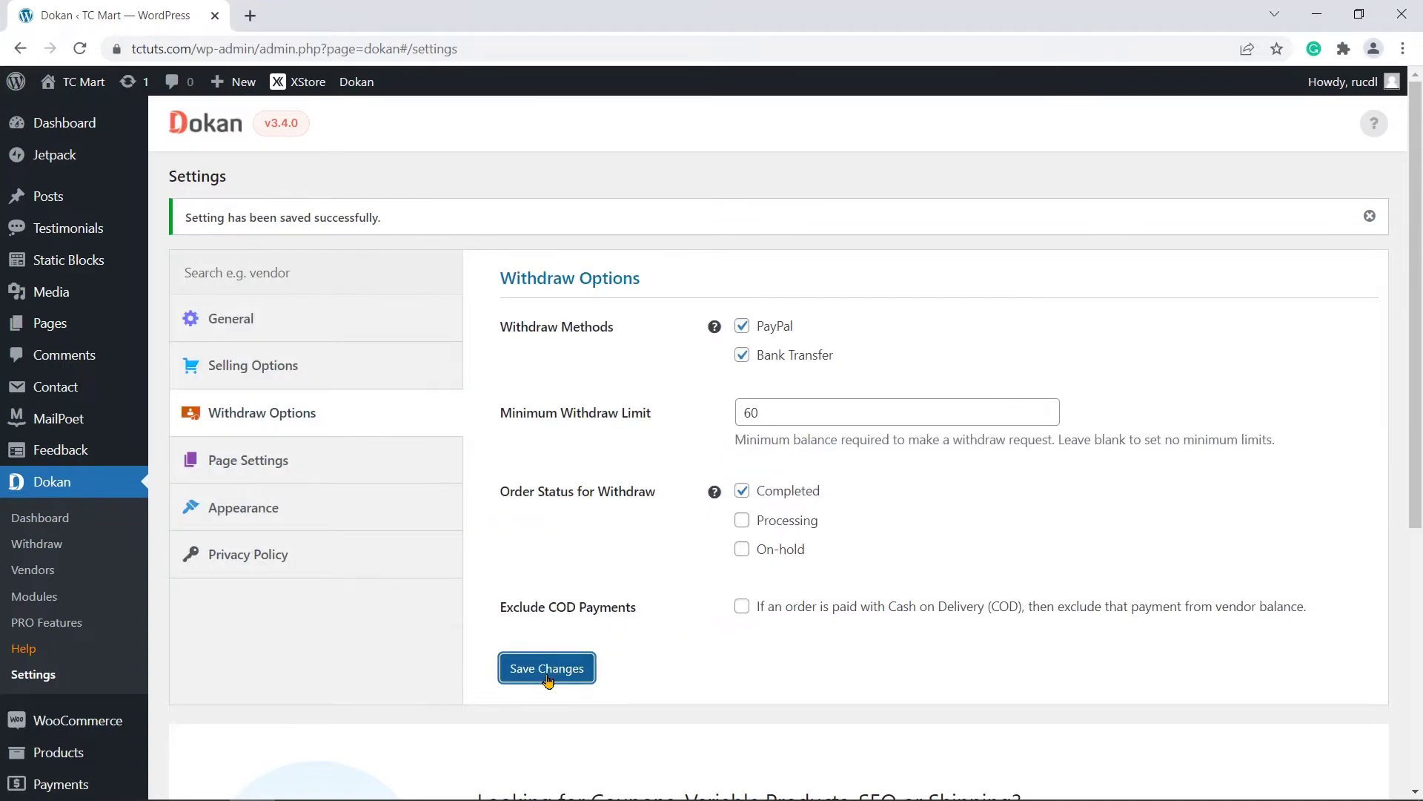
In Dokan Appearance settings, switch the Map API Source from Google Maps to Mapbox
{"action": "left_click", "coordinate": [309, 504]}
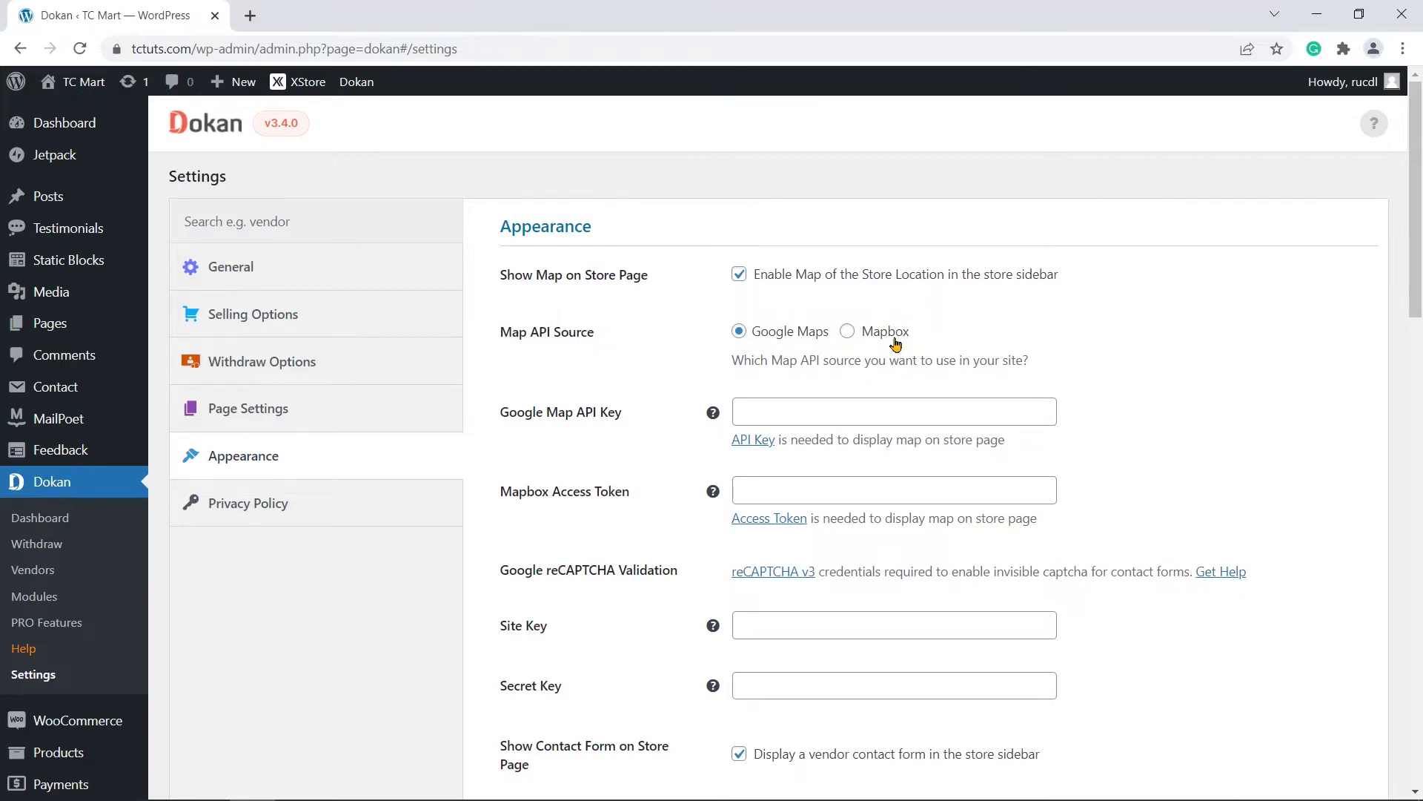
{"action": "left_click", "coordinate": [761, 406]}
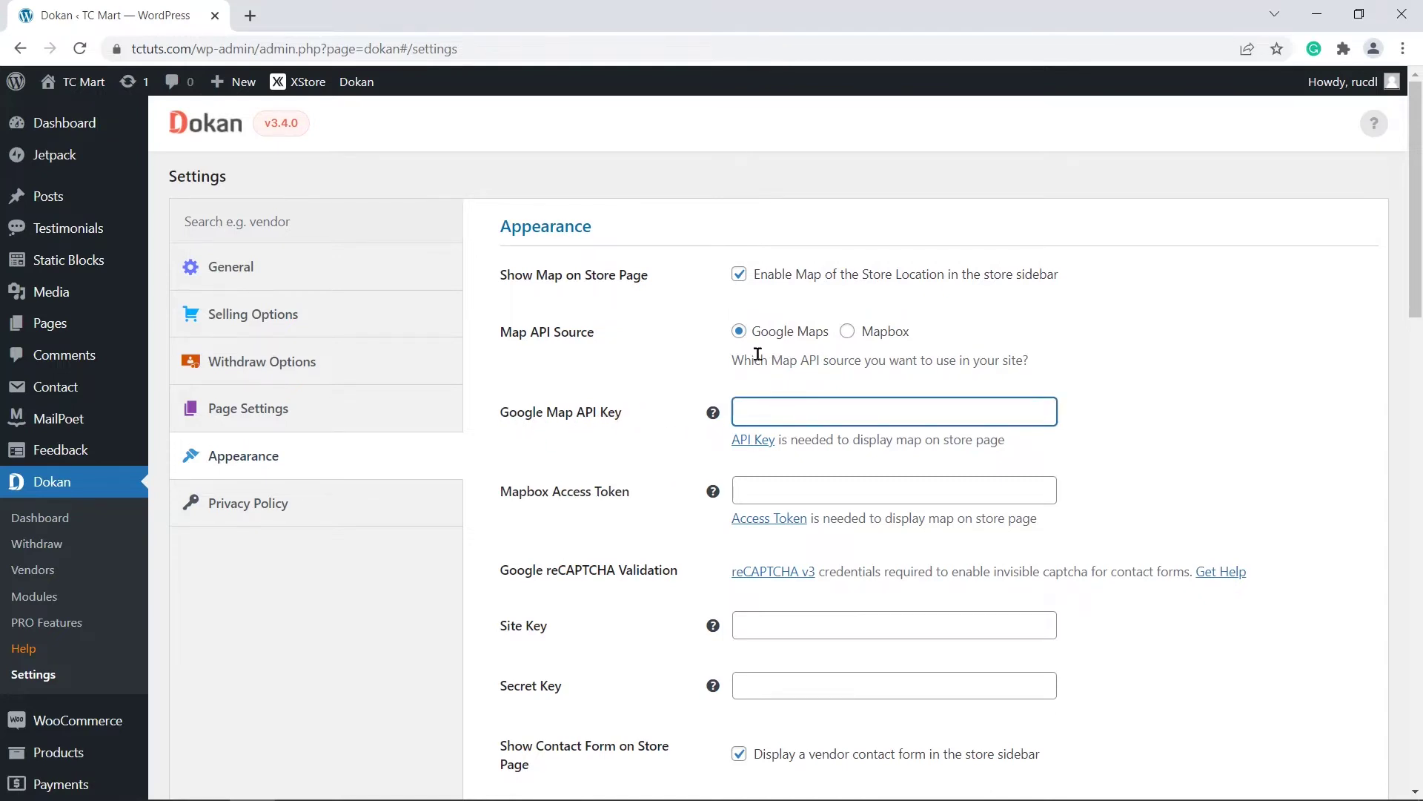
{"action": "left_click", "coordinate": [851, 332]}
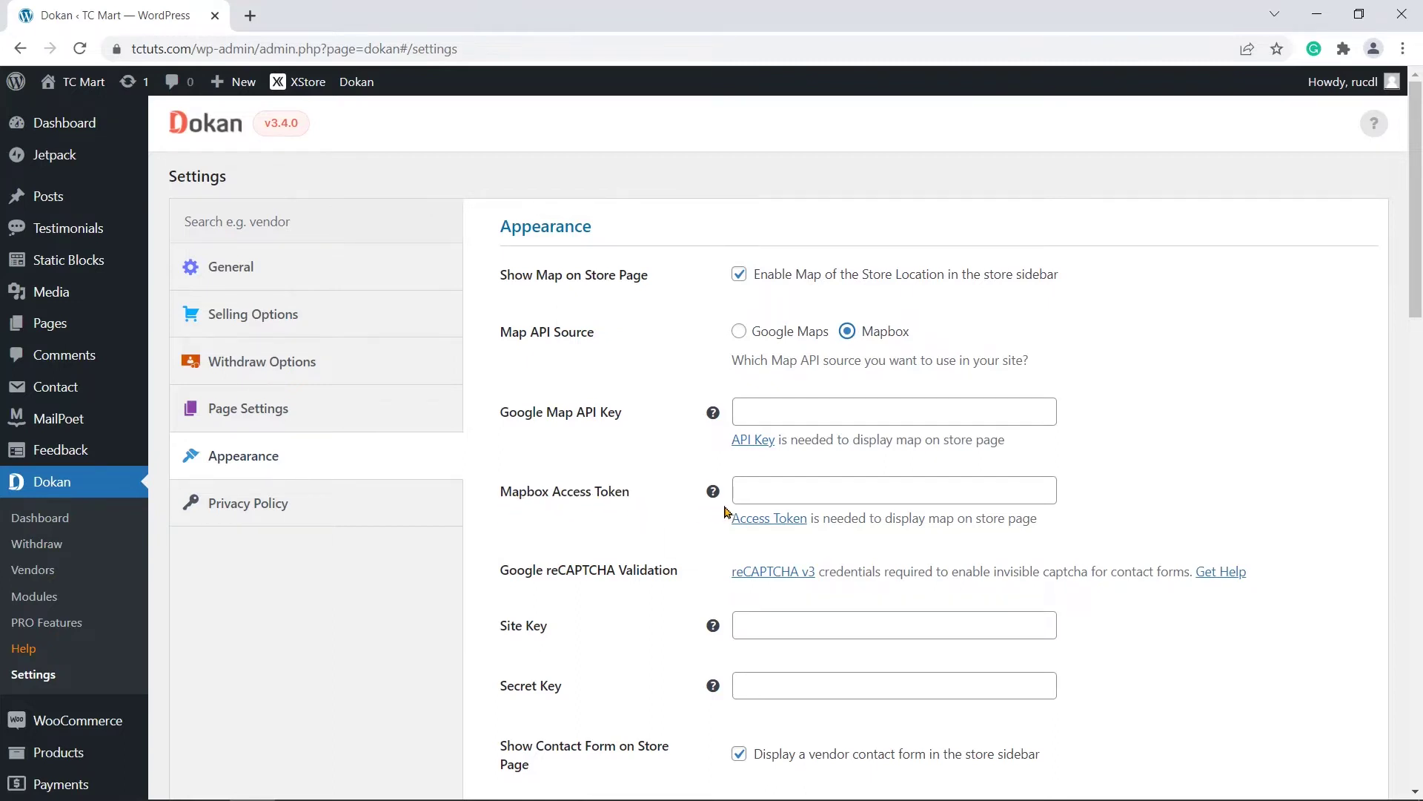
{"action": "left_click", "coordinate": [783, 491]}
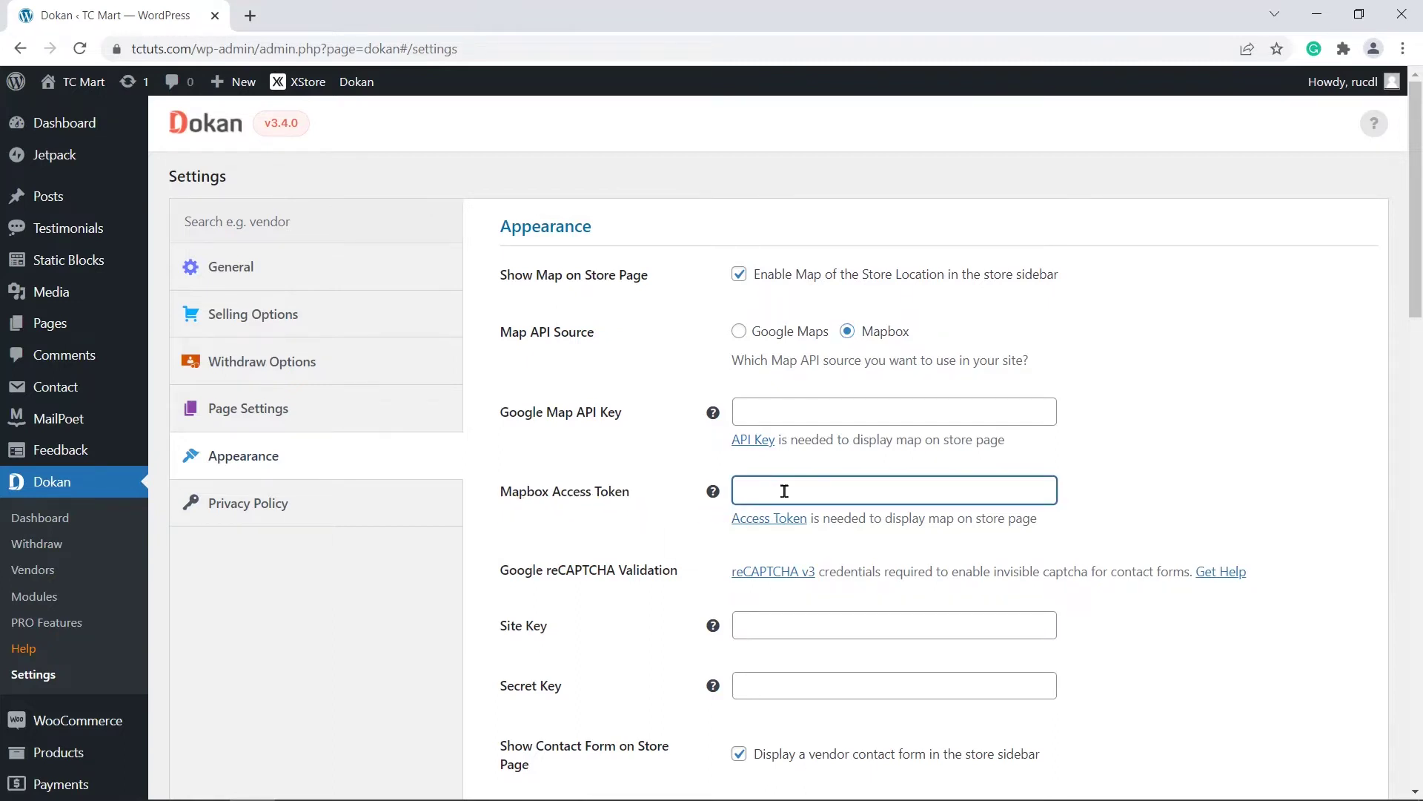
{"action": "key", "text": "alt+Tab"}
Copy the secret Dokan Mapbox access token and paste it into the Mapbox Access Token field
{"action": "left_click", "coordinate": [780, 673]}
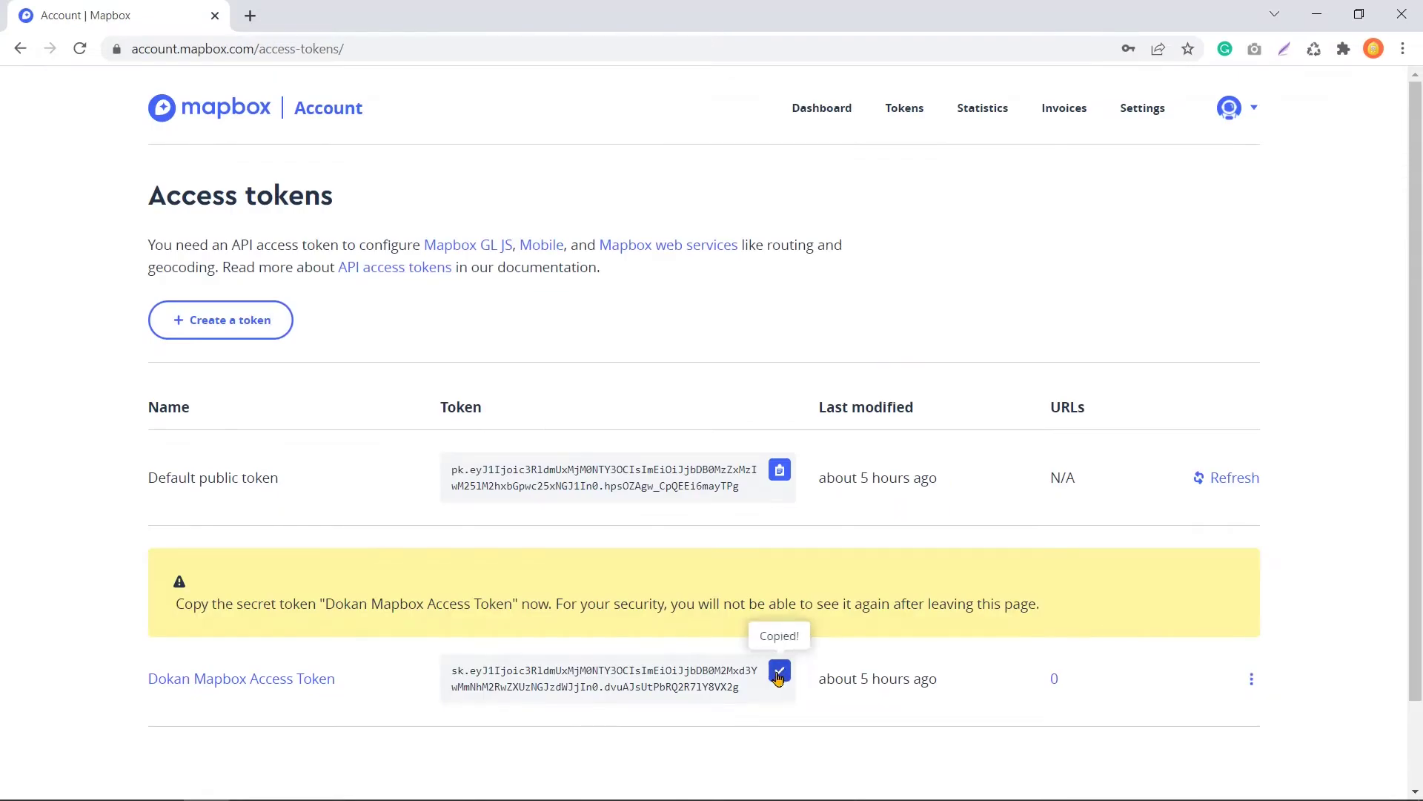
{"action": "left_click", "coordinate": [1317, 14]}
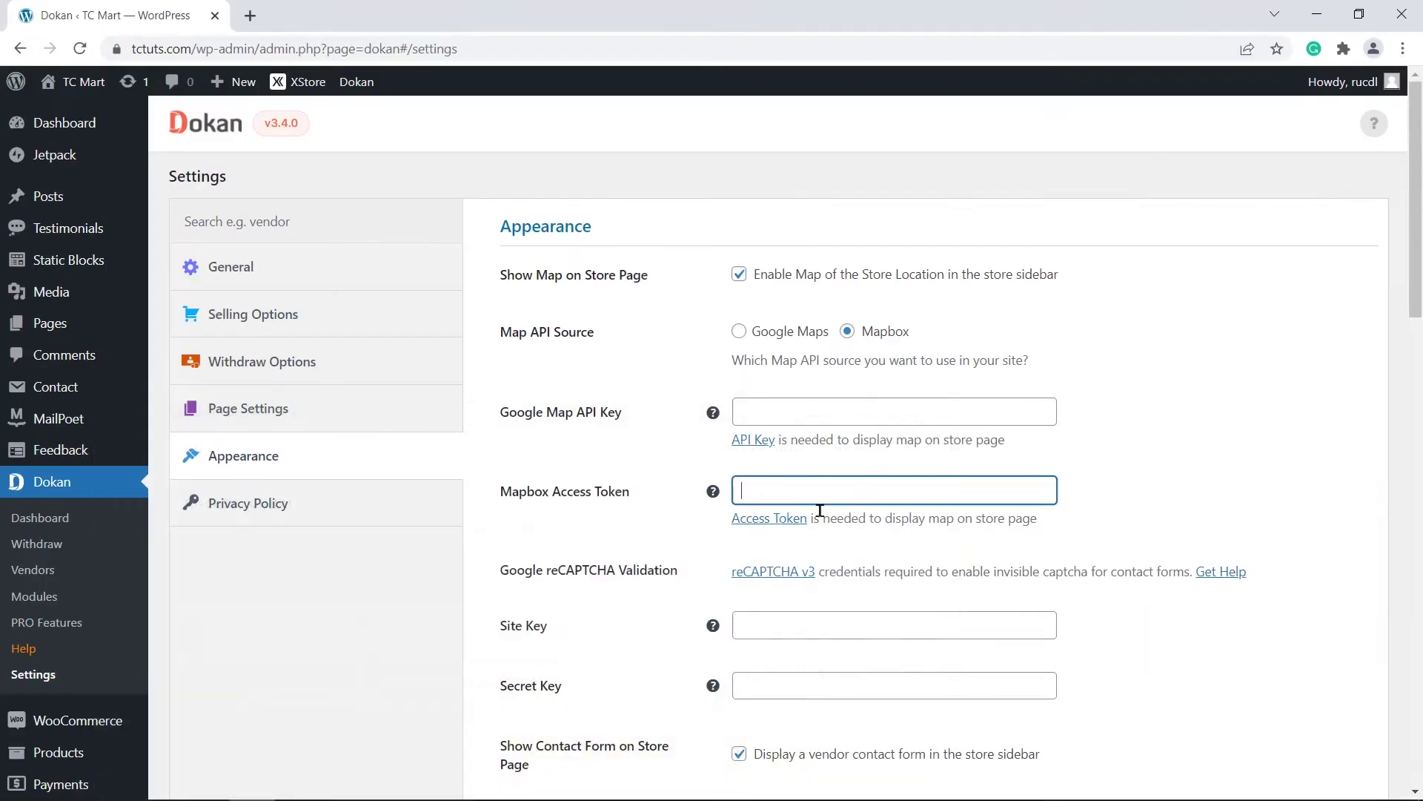
{"action": "right_click", "coordinate": [770, 488]}
{"action": "left_click", "coordinate": [882, 636]}
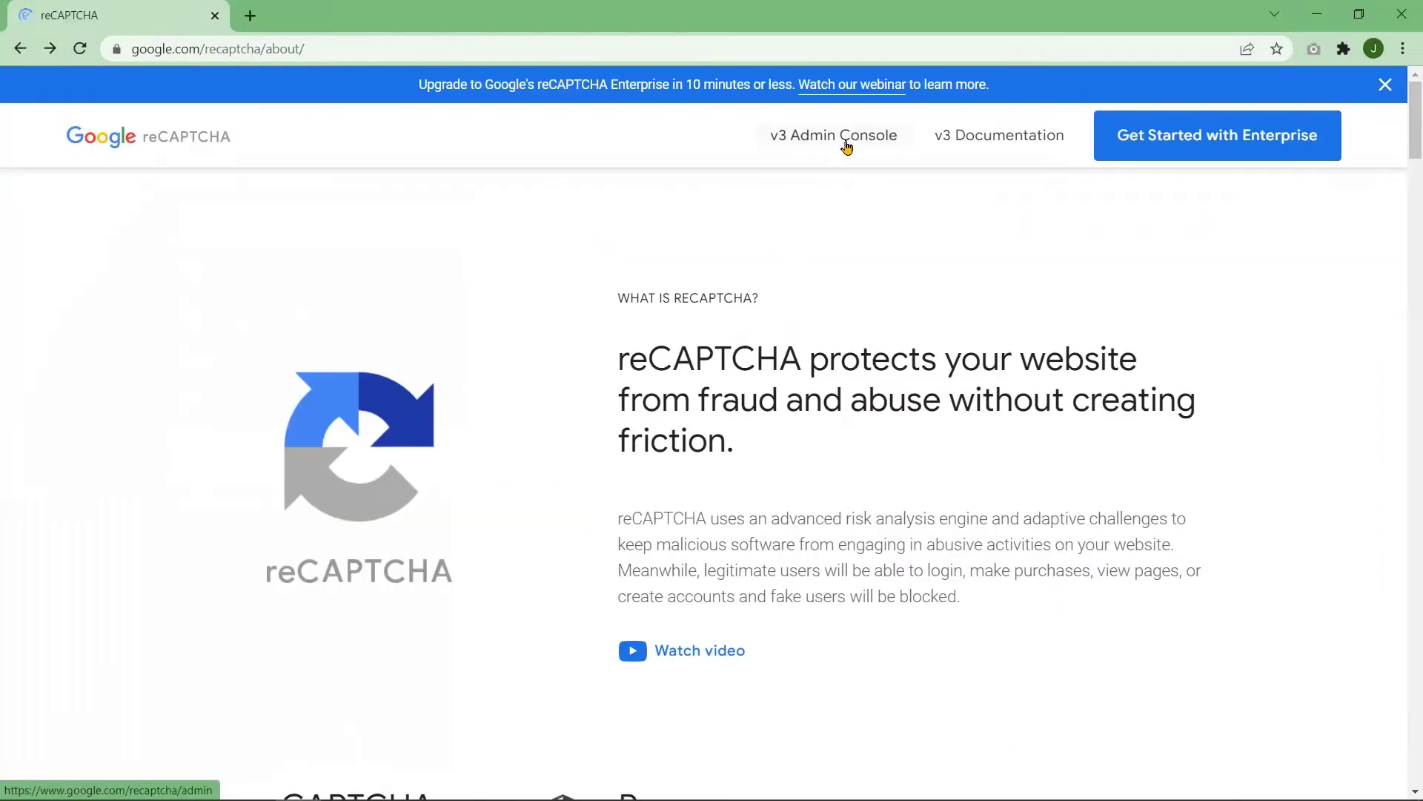
Open the settings of the v3 reCAPTCHA site 'dokan recaptcha' in the admin console
{"action": "left_click", "coordinate": [847, 146]}
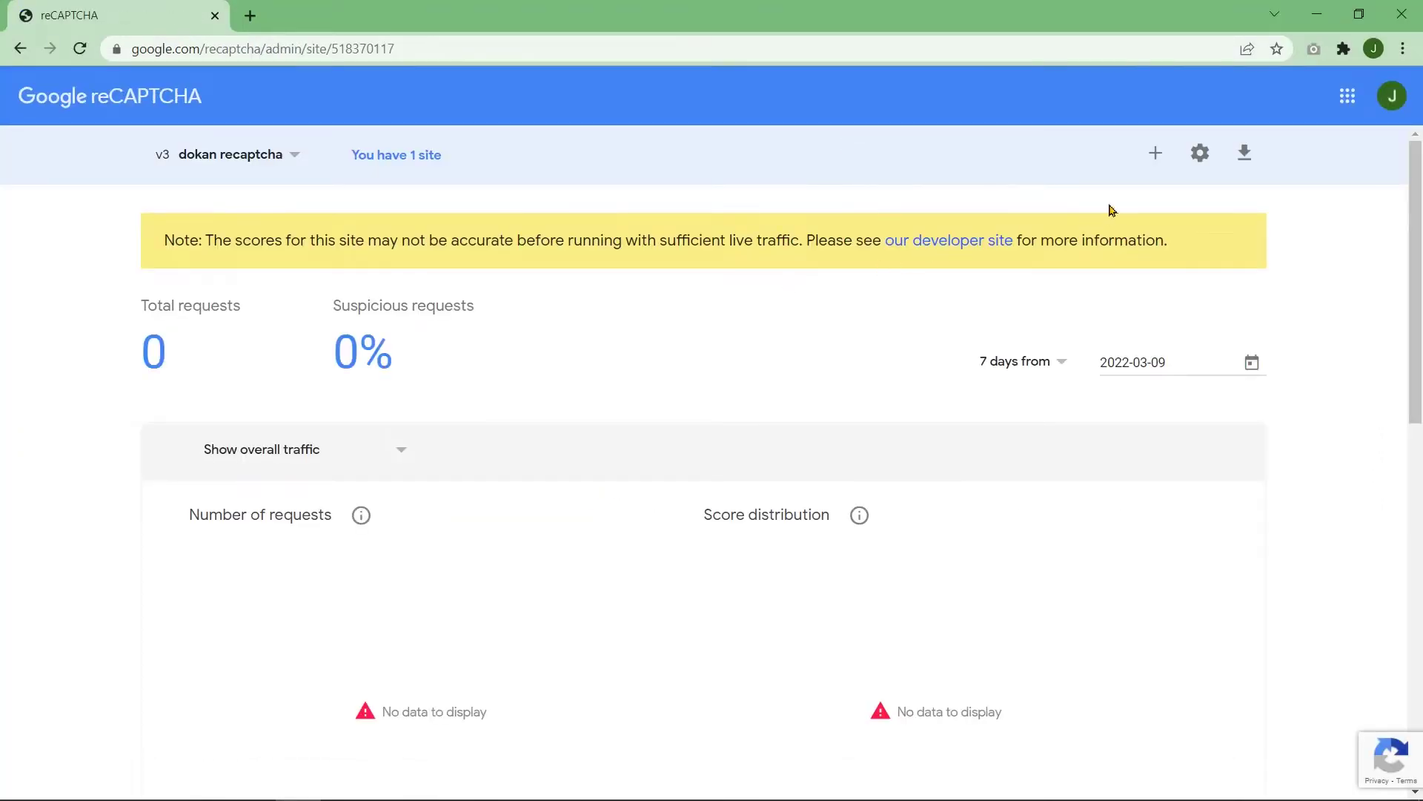
{"action": "left_click", "coordinate": [1200, 153]}
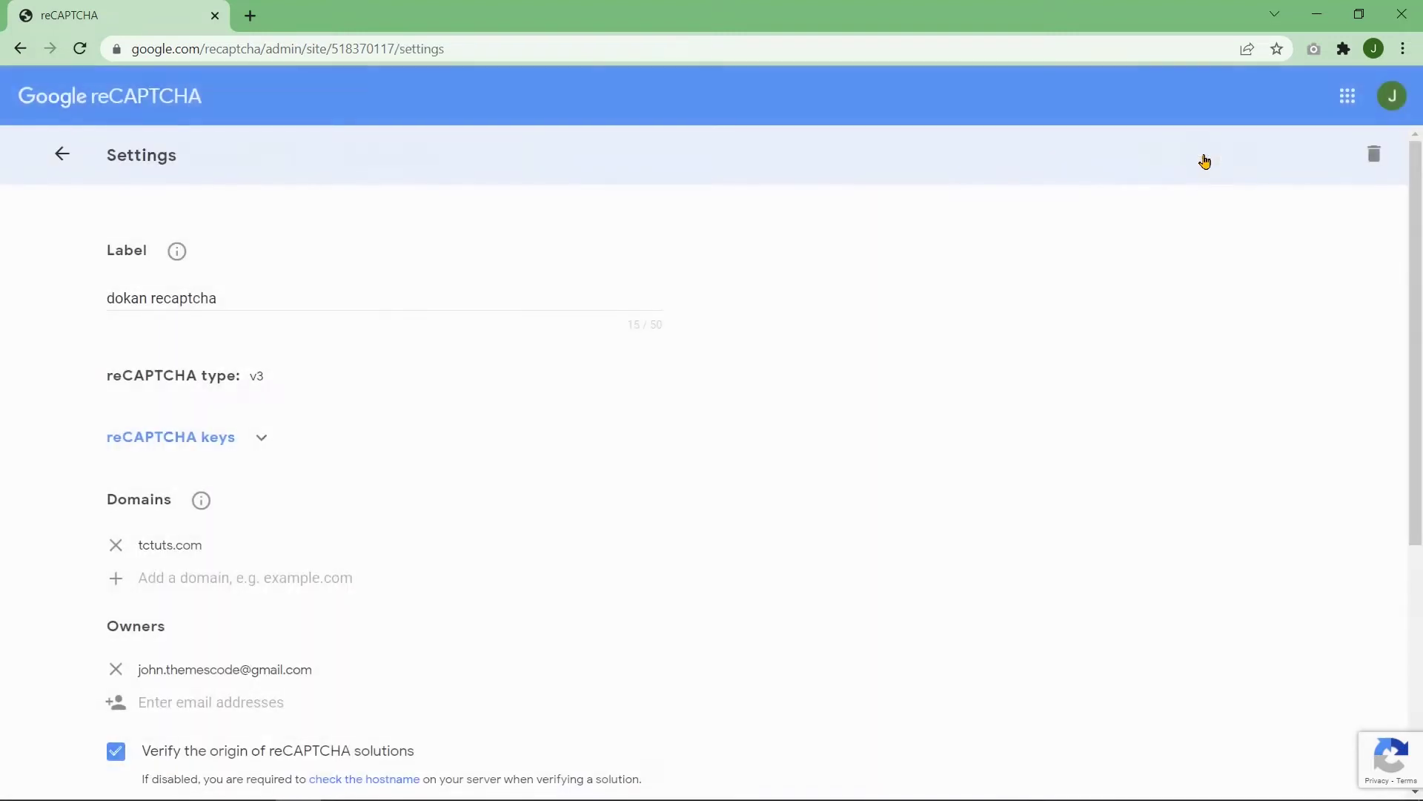
{"action": "scroll", "coordinate": [763, 461], "scroll_direction": "down", "scroll_amount": 1}
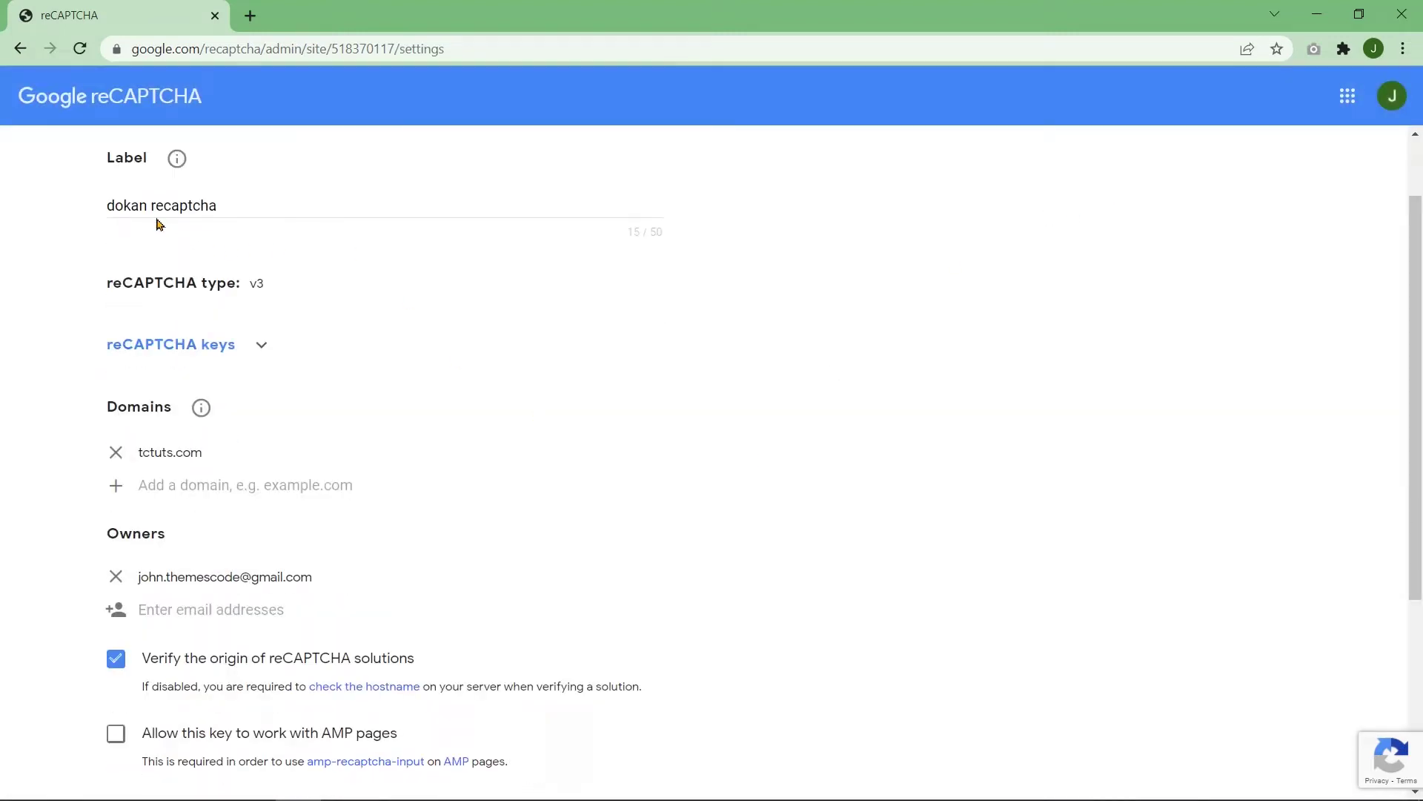
{"action": "left_click", "coordinate": [230, 200]}
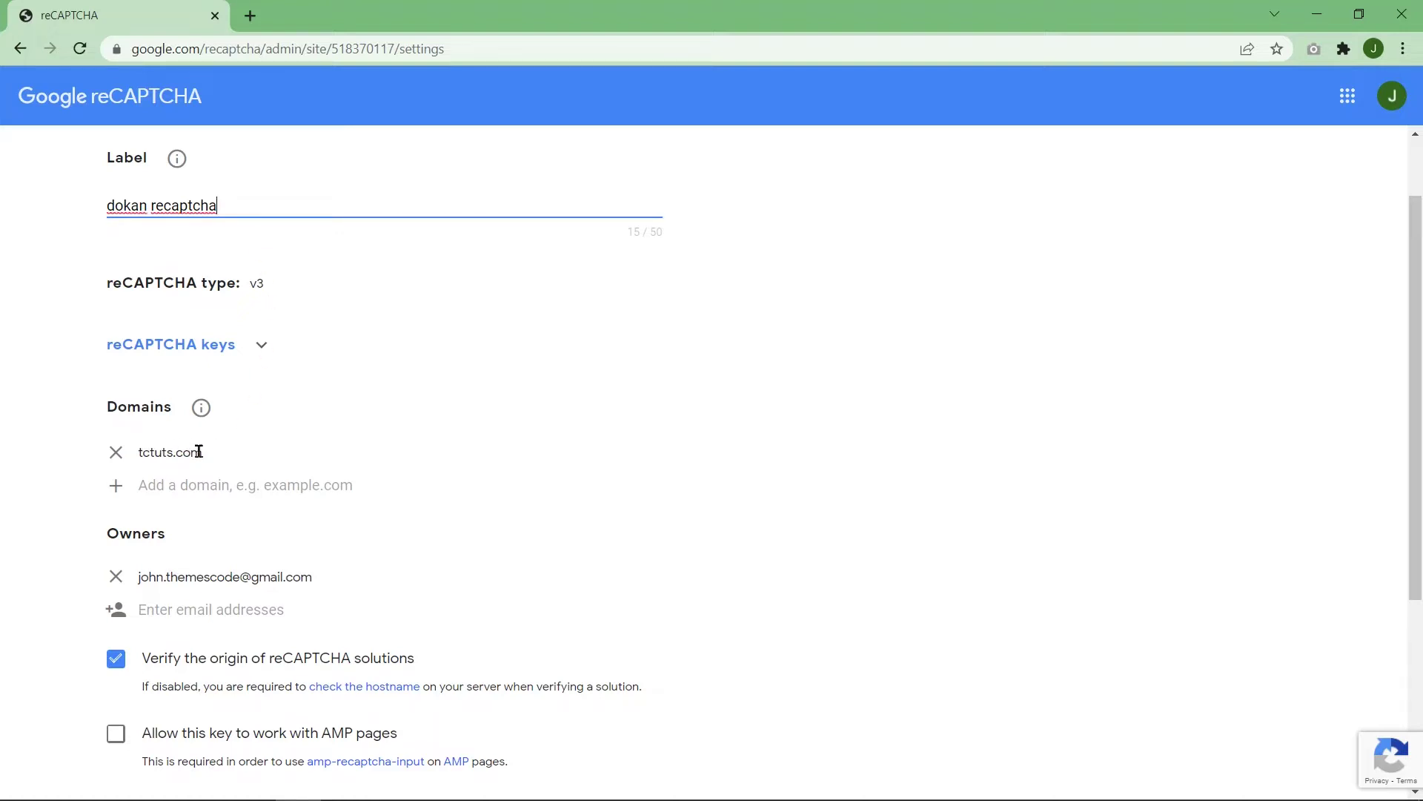
{"action": "scroll", "coordinate": [480, 539], "scroll_direction": "down", "scroll_amount": 3}
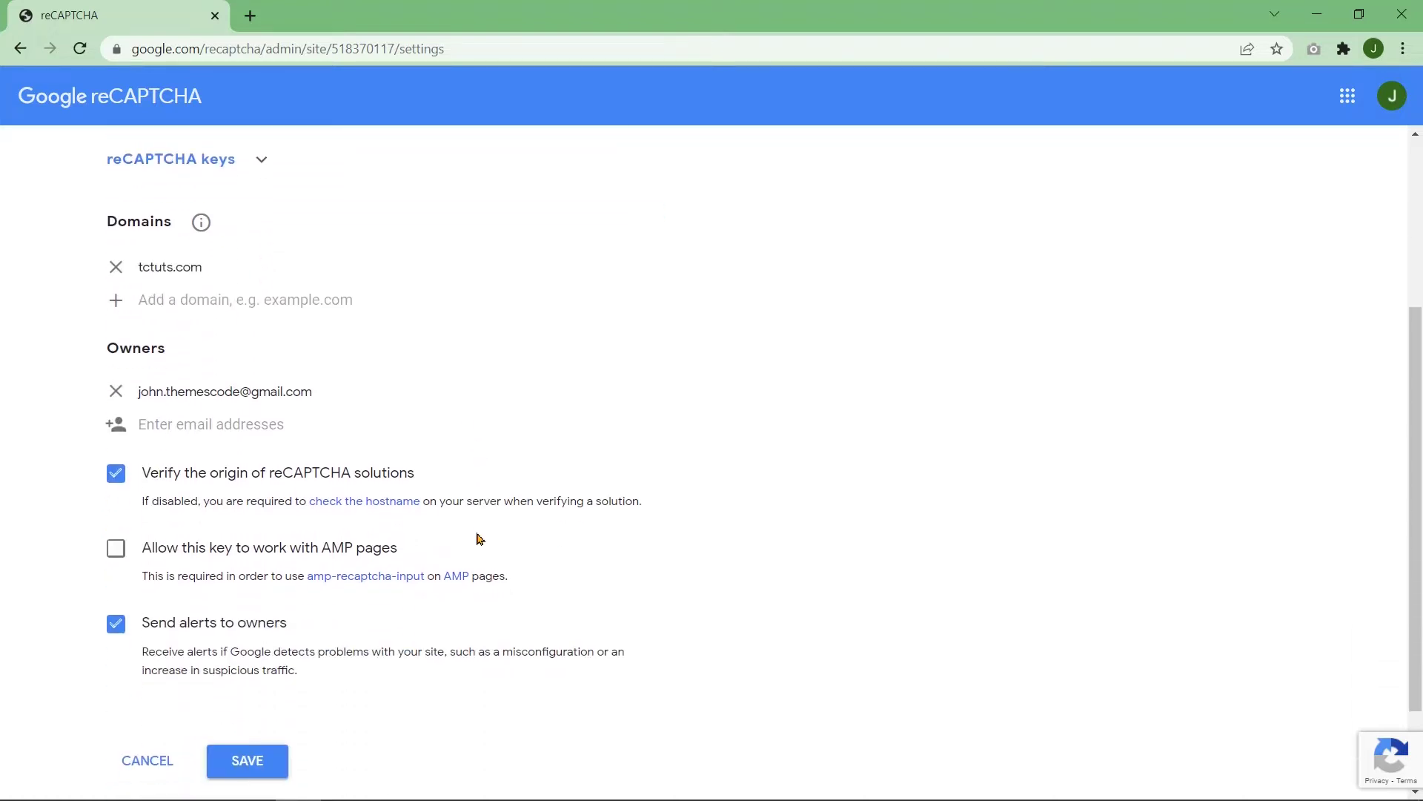
{"action": "scroll", "coordinate": [480, 539], "scroll_direction": "up", "scroll_amount": 3}
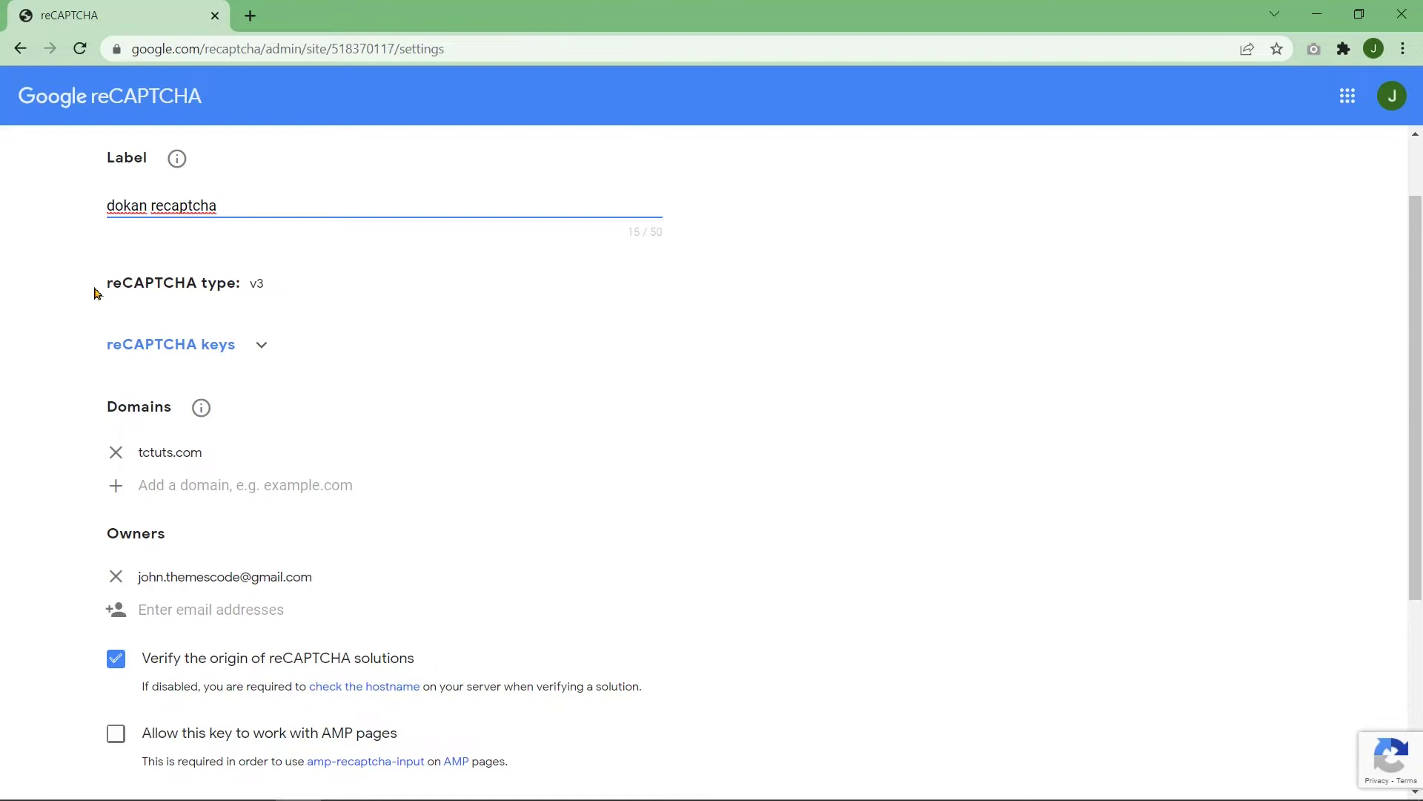
{"action": "left_click_drag", "start_coordinate": [108, 290], "coordinate": [280, 295]}
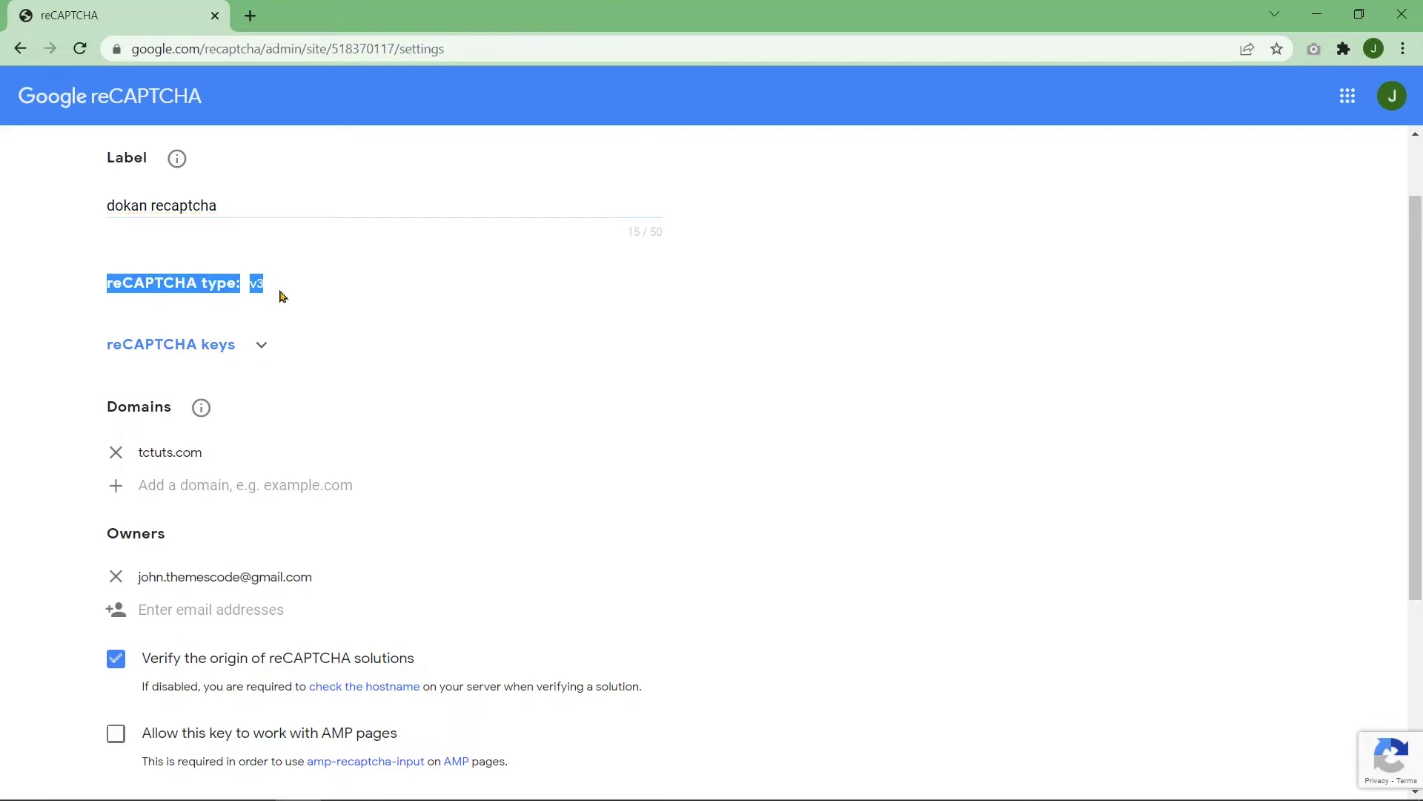
Paste the reCAPTCHA site key into Dokan's Site Key field, then copy the secret key
{"action": "left_click", "coordinate": [257, 346]}
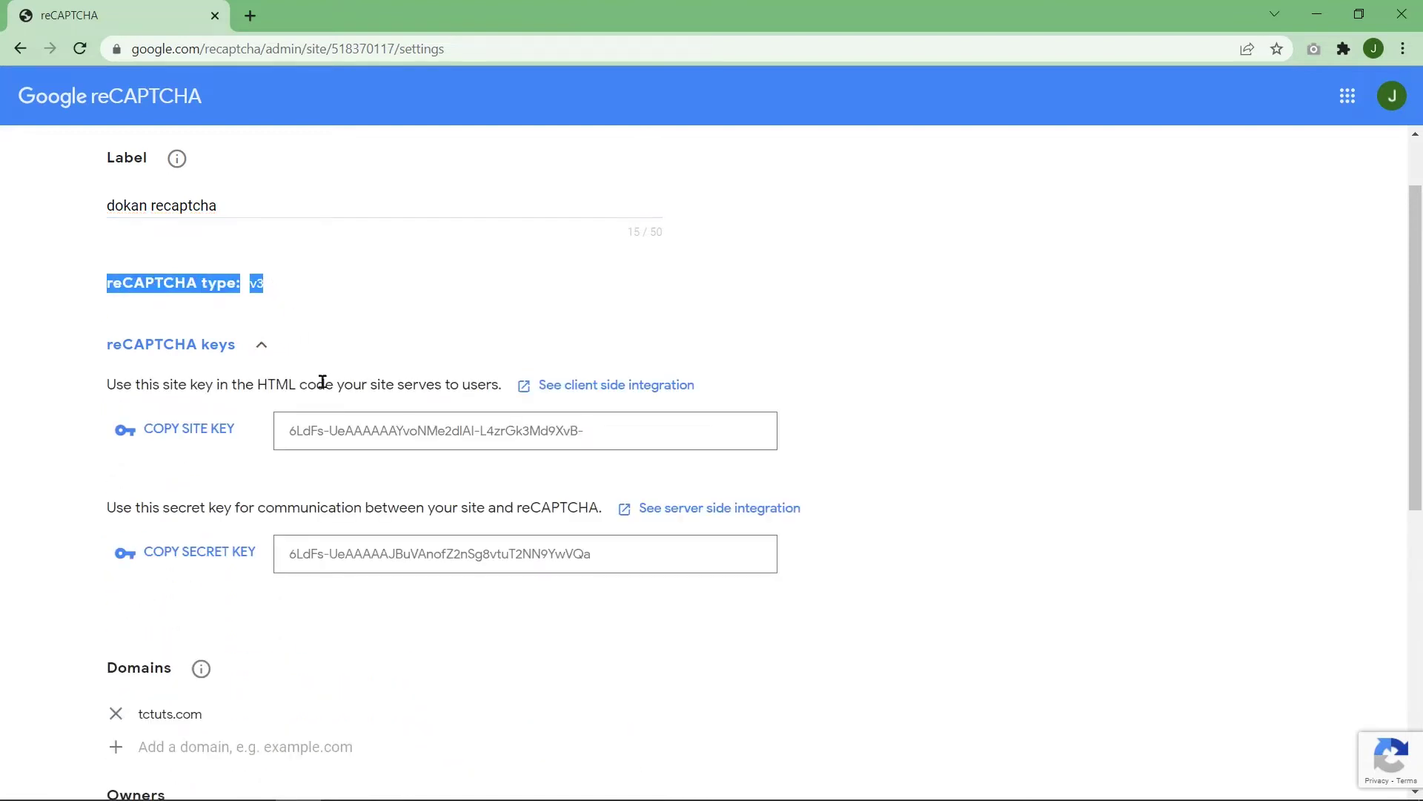
{"action": "left_click", "coordinate": [222, 430]}
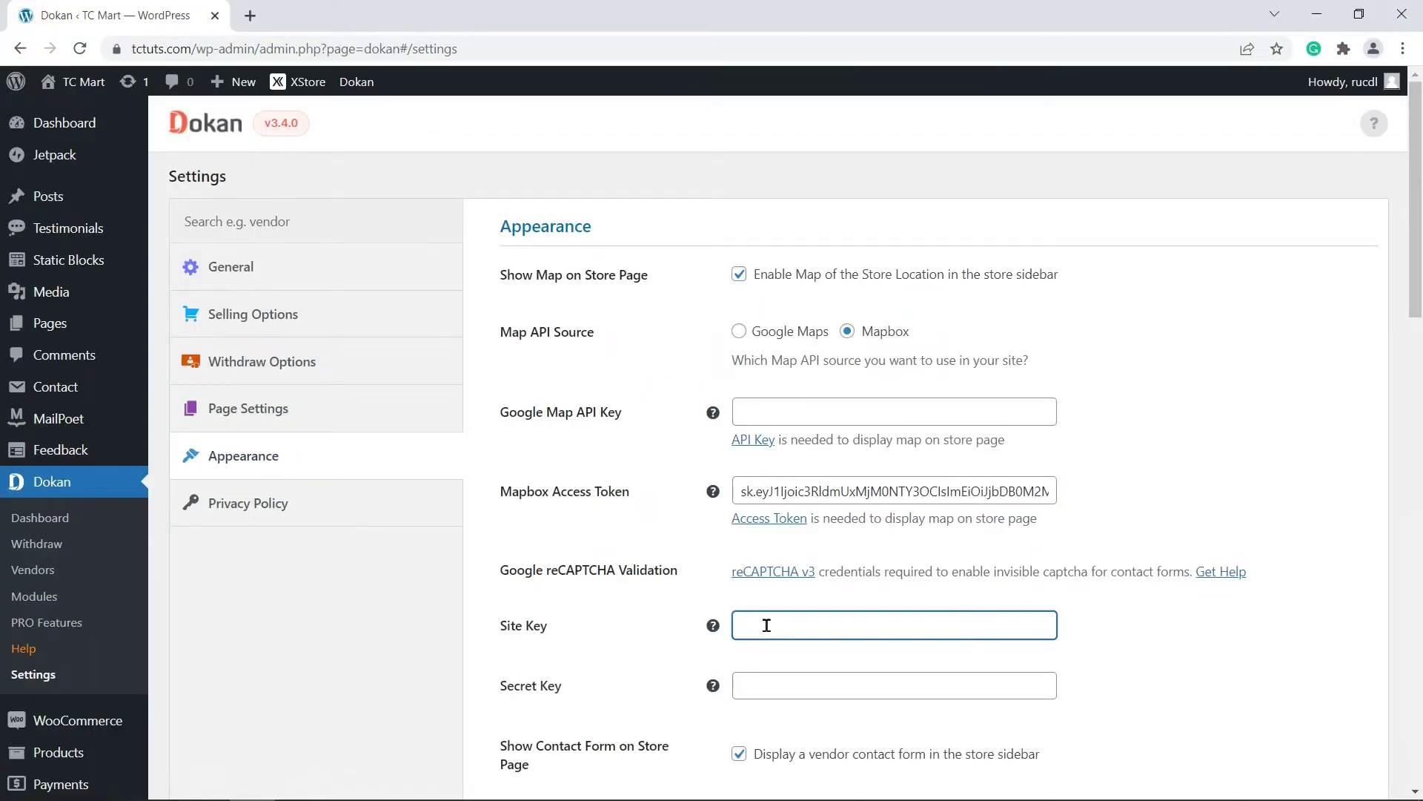
{"action": "right_click", "coordinate": [767, 625]}
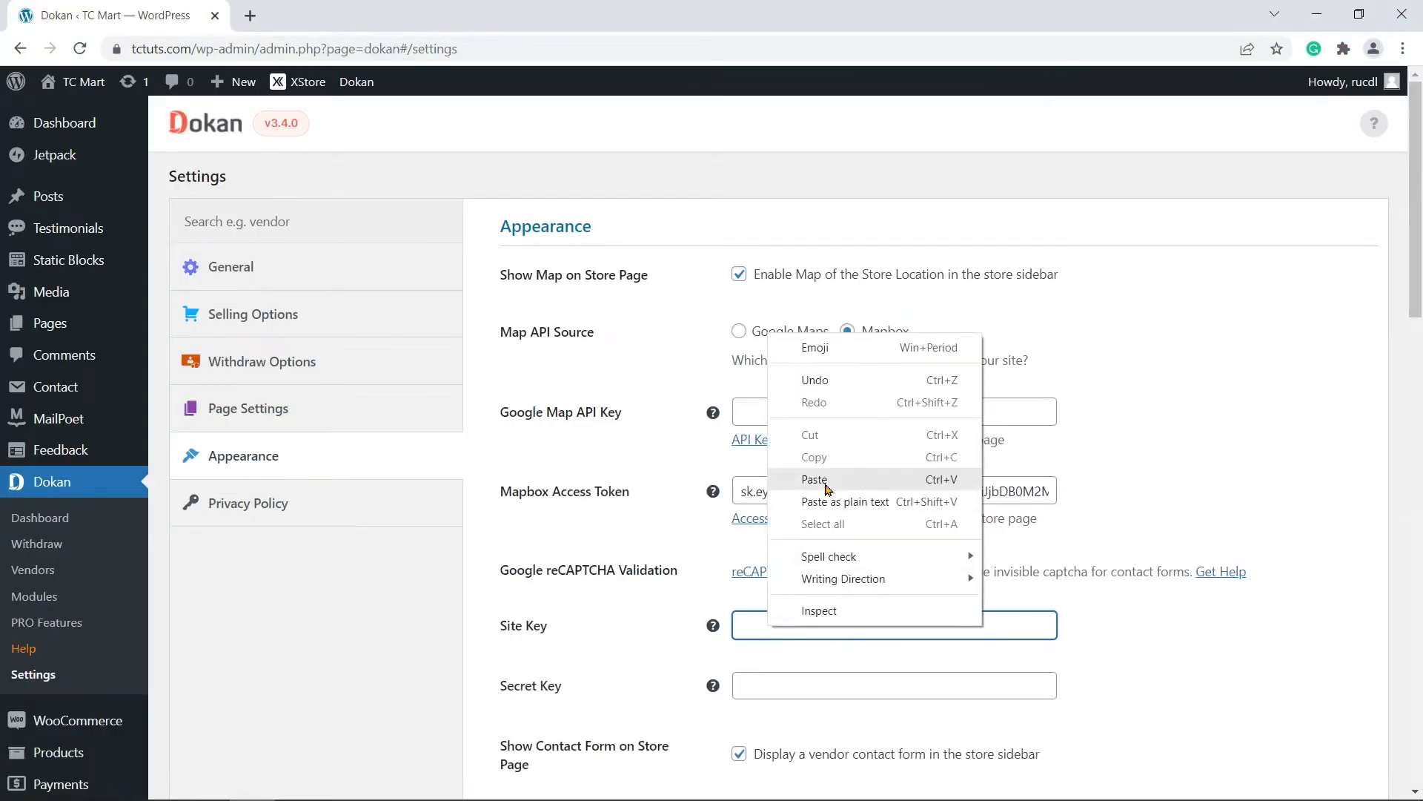
{"action": "left_click", "coordinate": [771, 483]}
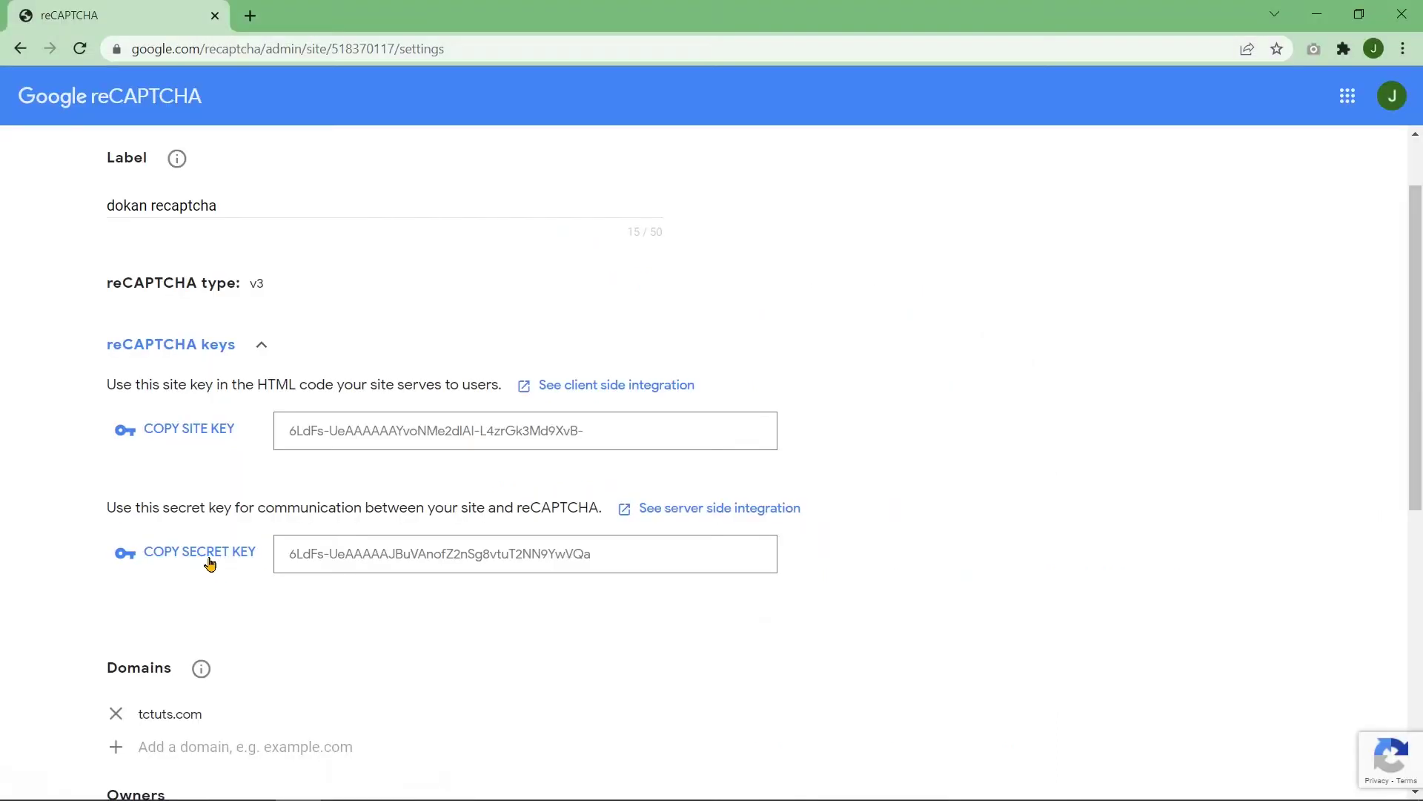
{"action": "left_click", "coordinate": [210, 564]}
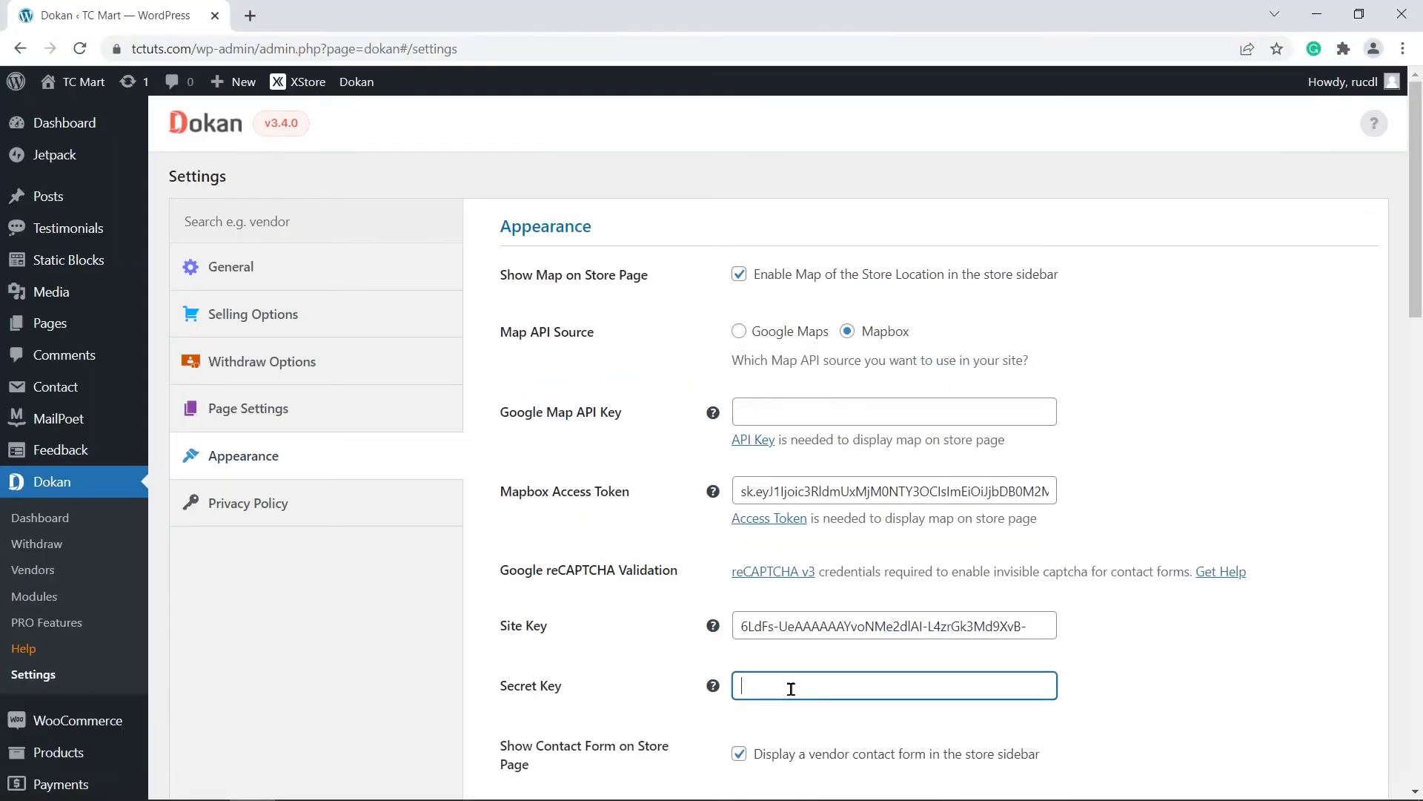
Paste the reCAPTCHA secret key into Dokan's Secret Key field
{"action": "right_click", "coordinate": [791, 688]}
{"action": "left_click", "coordinate": [838, 542]}
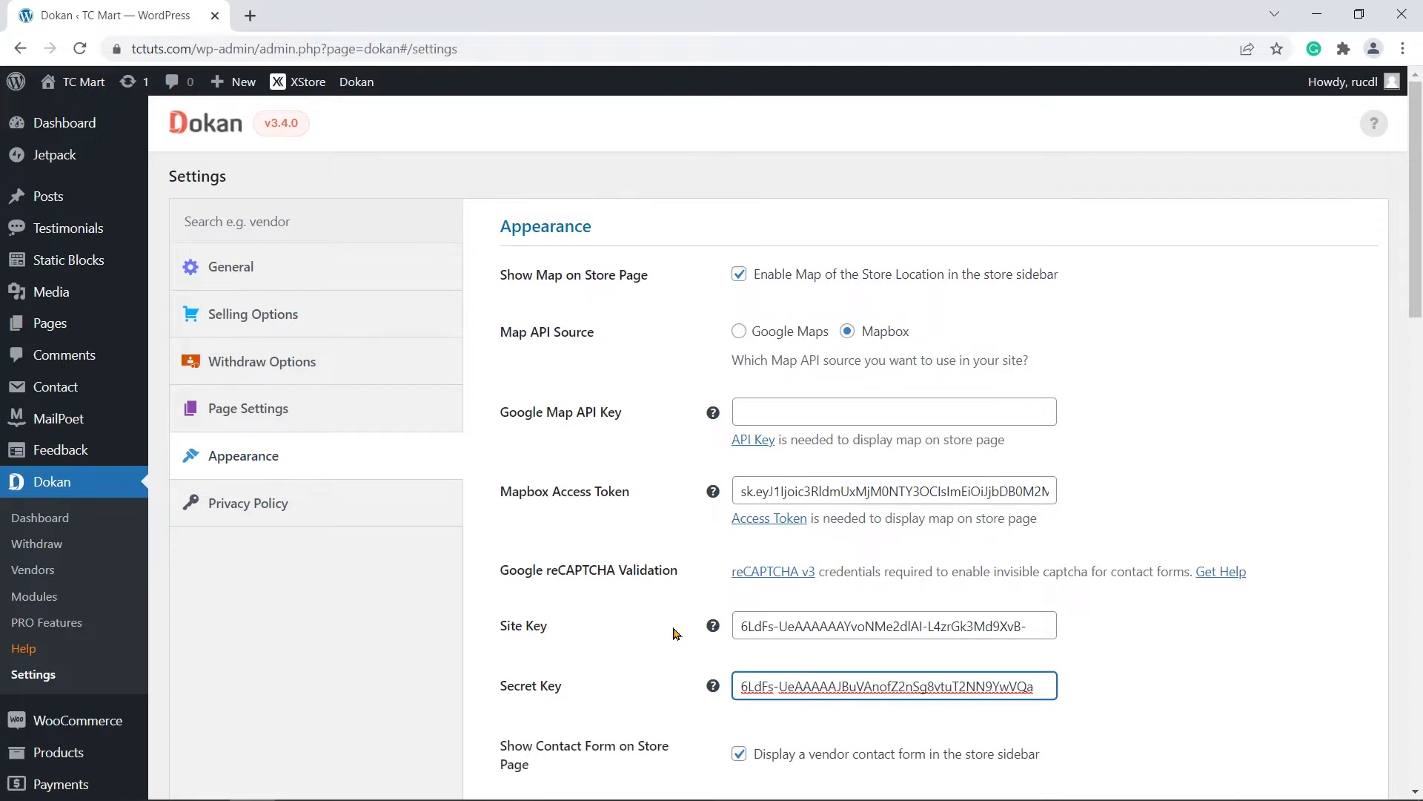
{"action": "scroll", "coordinate": [675, 632], "scroll_direction": "down", "scroll_amount": 3}
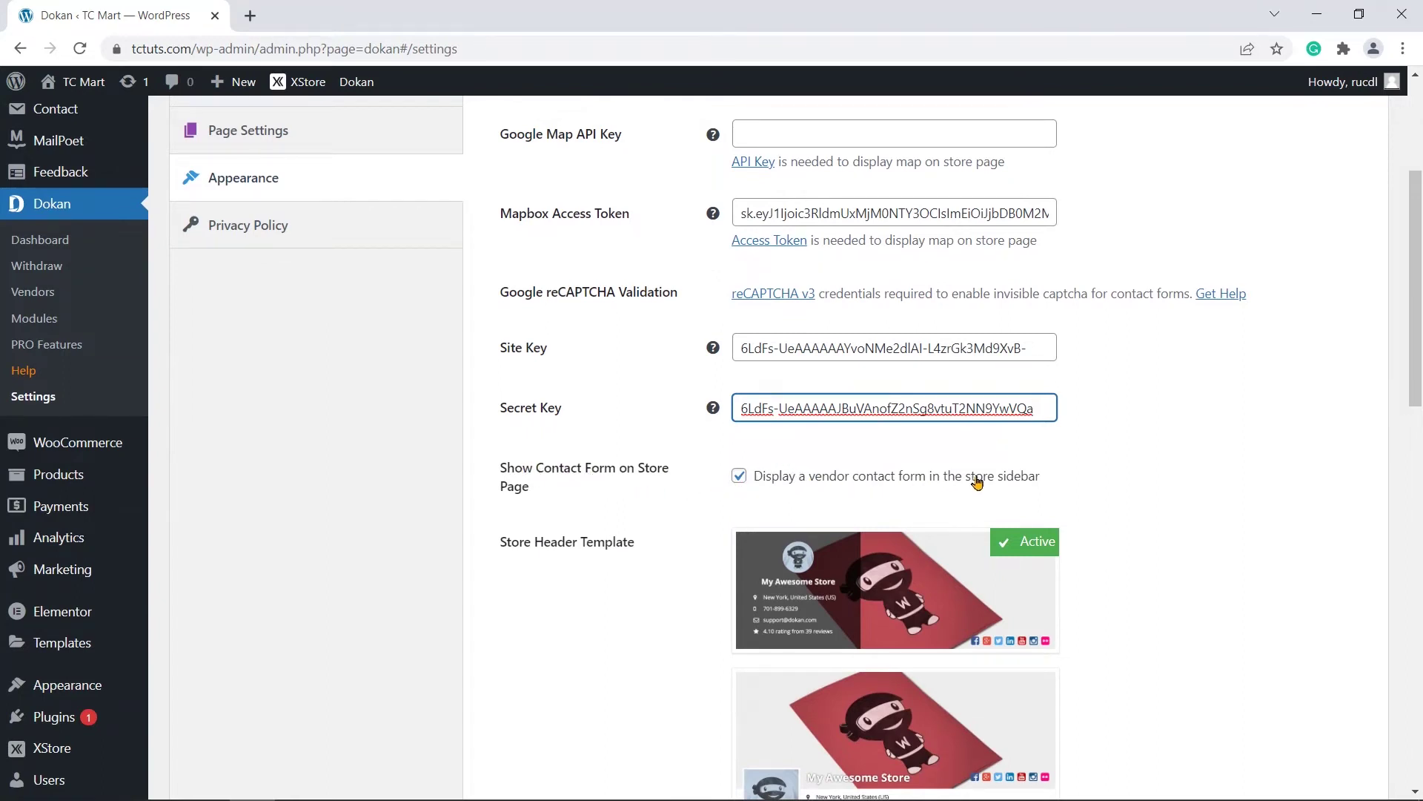
{"action": "scroll", "coordinate": [745, 482], "scroll_direction": "down", "scroll_amount": 2}
{"action": "scroll", "coordinate": [741, 474], "scroll_direction": "down", "scroll_amount": 1}
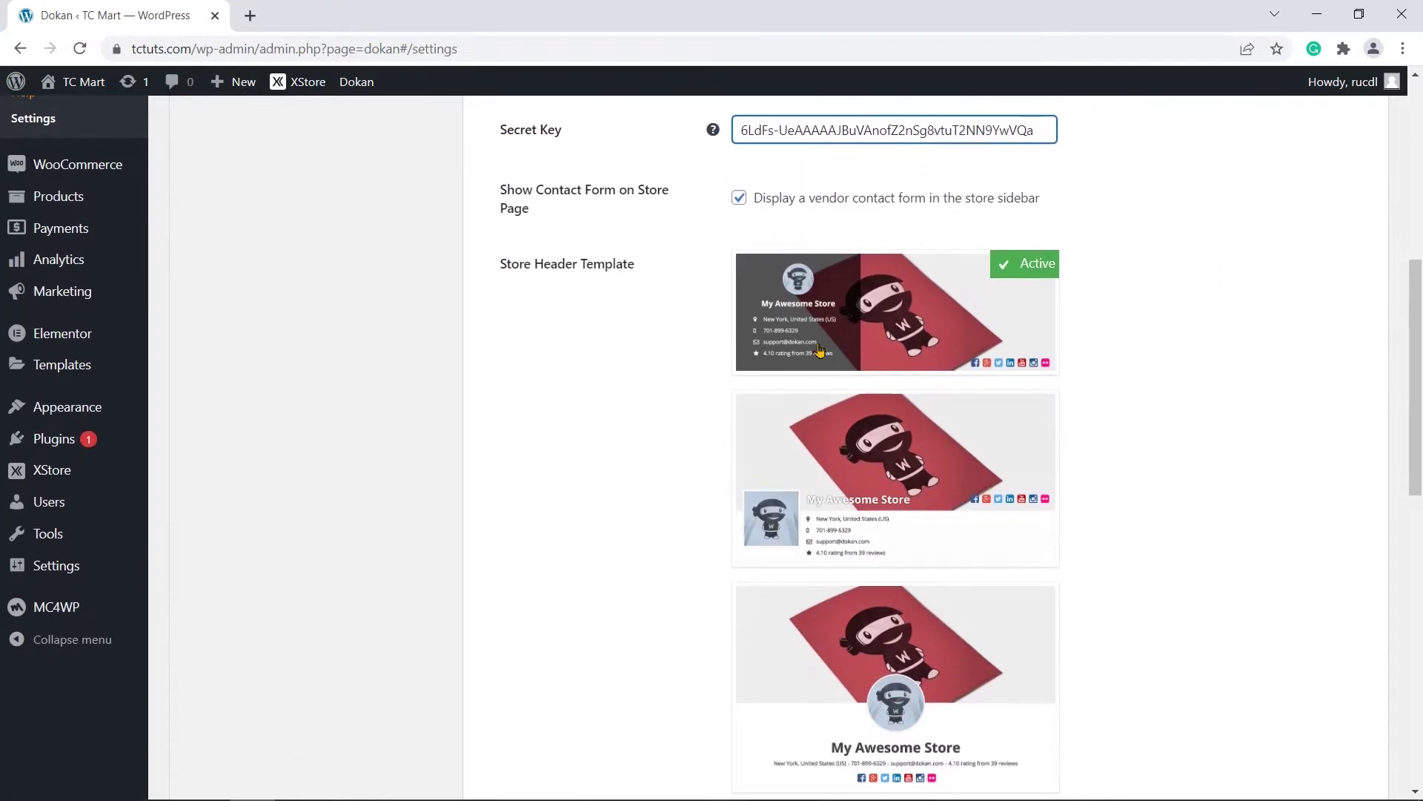
{"action": "scroll", "coordinate": [704, 430], "scroll_direction": "down", "scroll_amount": 2}
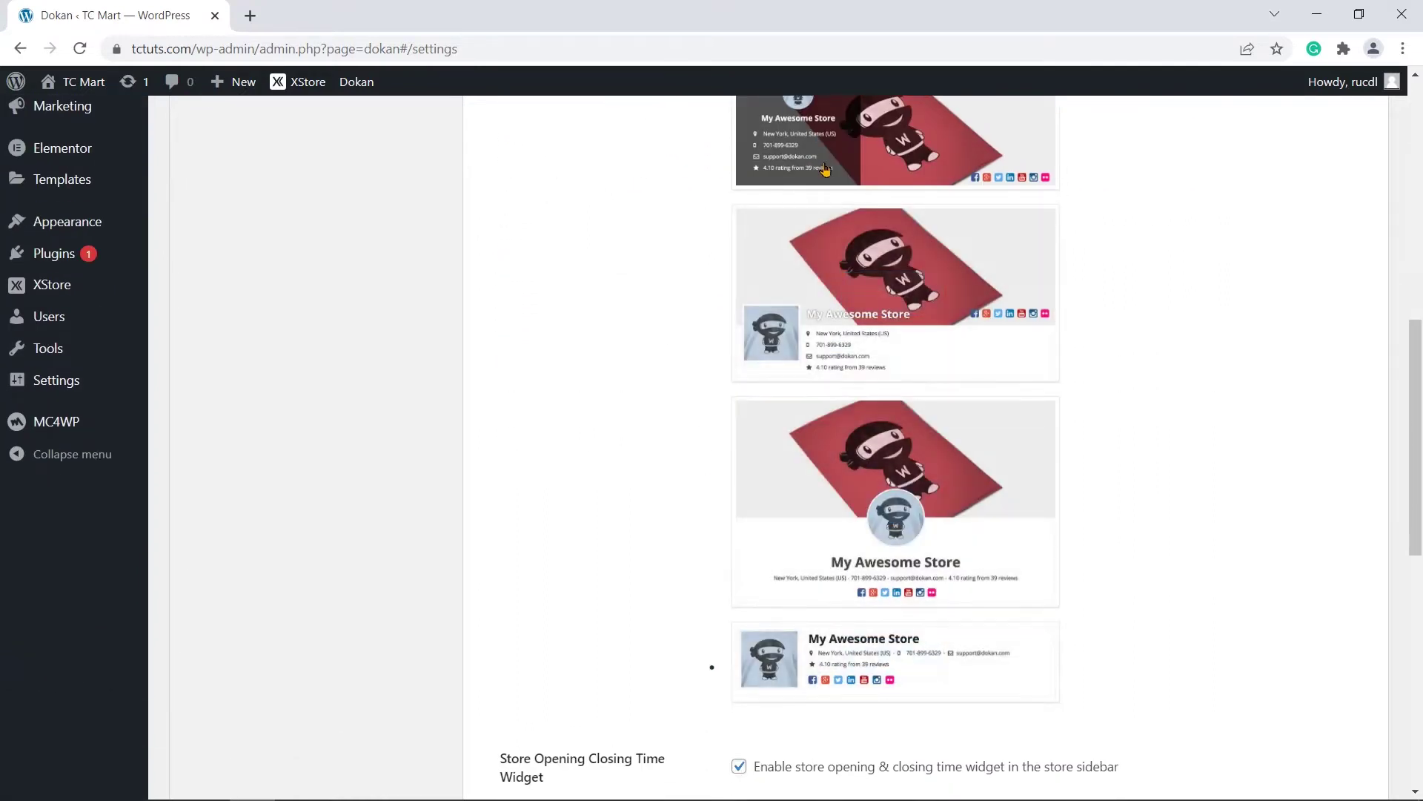
{"action": "scroll", "coordinate": [844, 313], "scroll_direction": "up", "scroll_amount": 2}
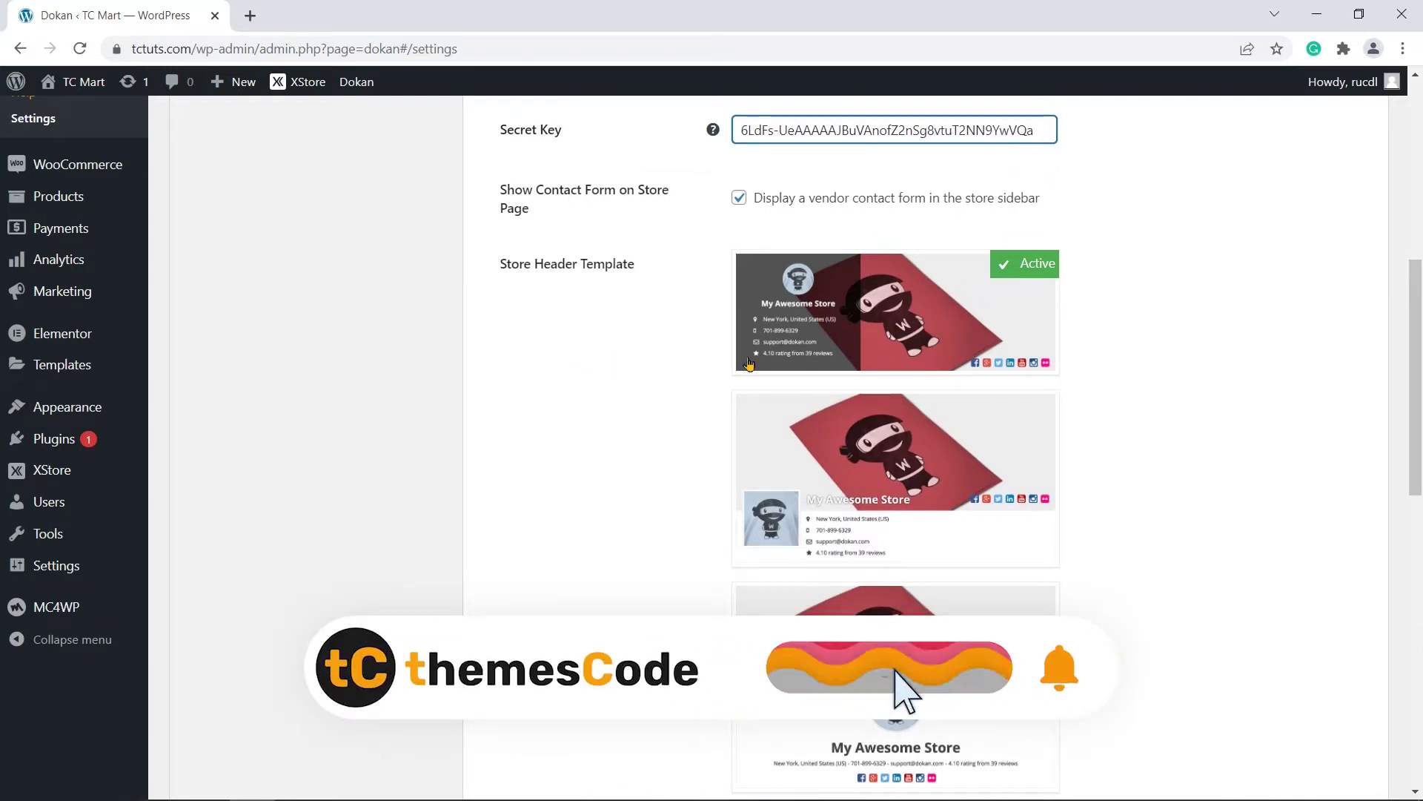
Select the second Store Header Template as the active store header layout
{"action": "mouse_move", "coordinate": [801, 334]}
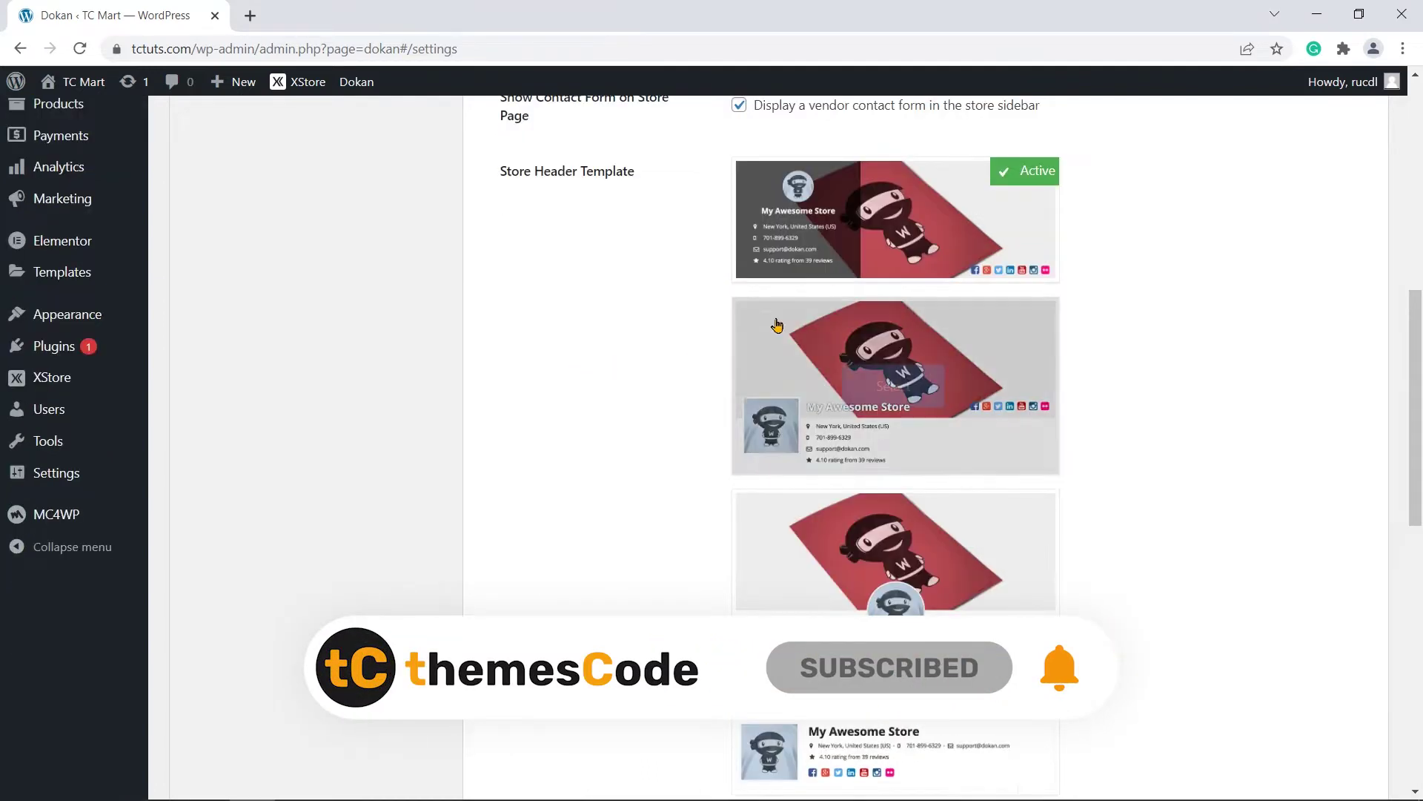
{"action": "left_click", "coordinate": [912, 391]}
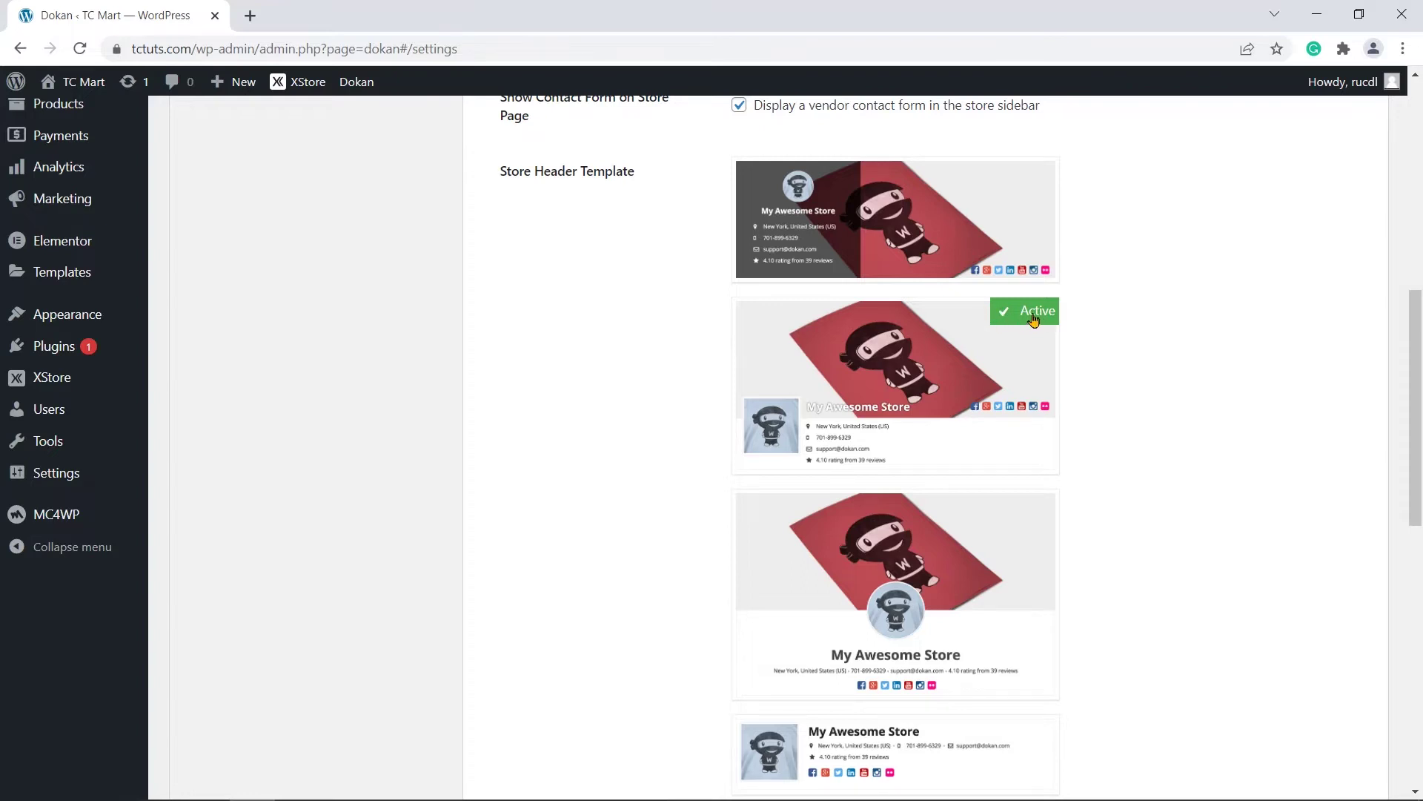
{"action": "scroll", "coordinate": [1153, 426], "scroll_direction": "down", "scroll_amount": 4}
{"action": "scroll", "coordinate": [1141, 428], "scroll_direction": "down", "scroll_amount": 5}
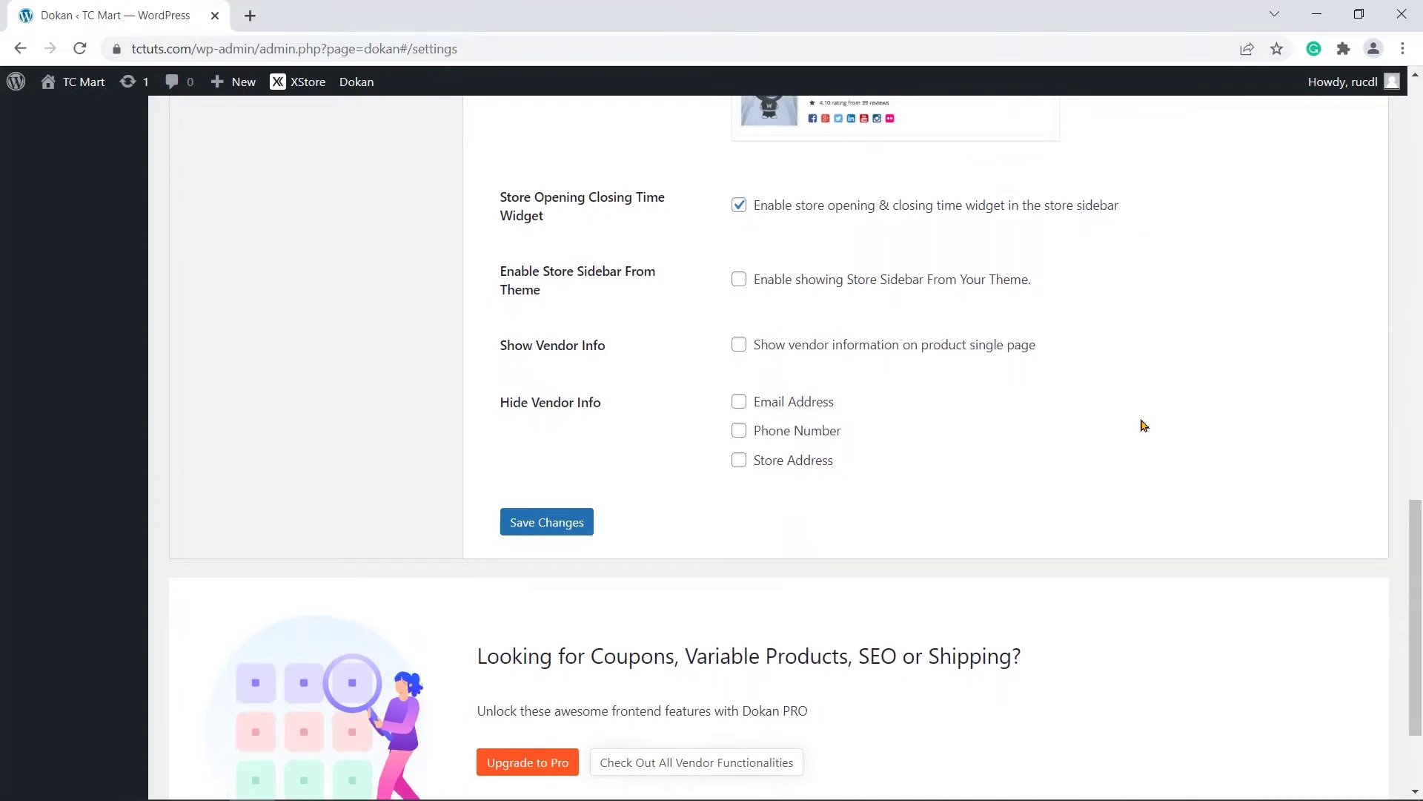
{"action": "scroll", "coordinate": [1142, 426], "scroll_direction": "down", "scroll_amount": 1}
{"action": "scroll", "coordinate": [796, 447], "scroll_direction": "up", "scroll_amount": 1}
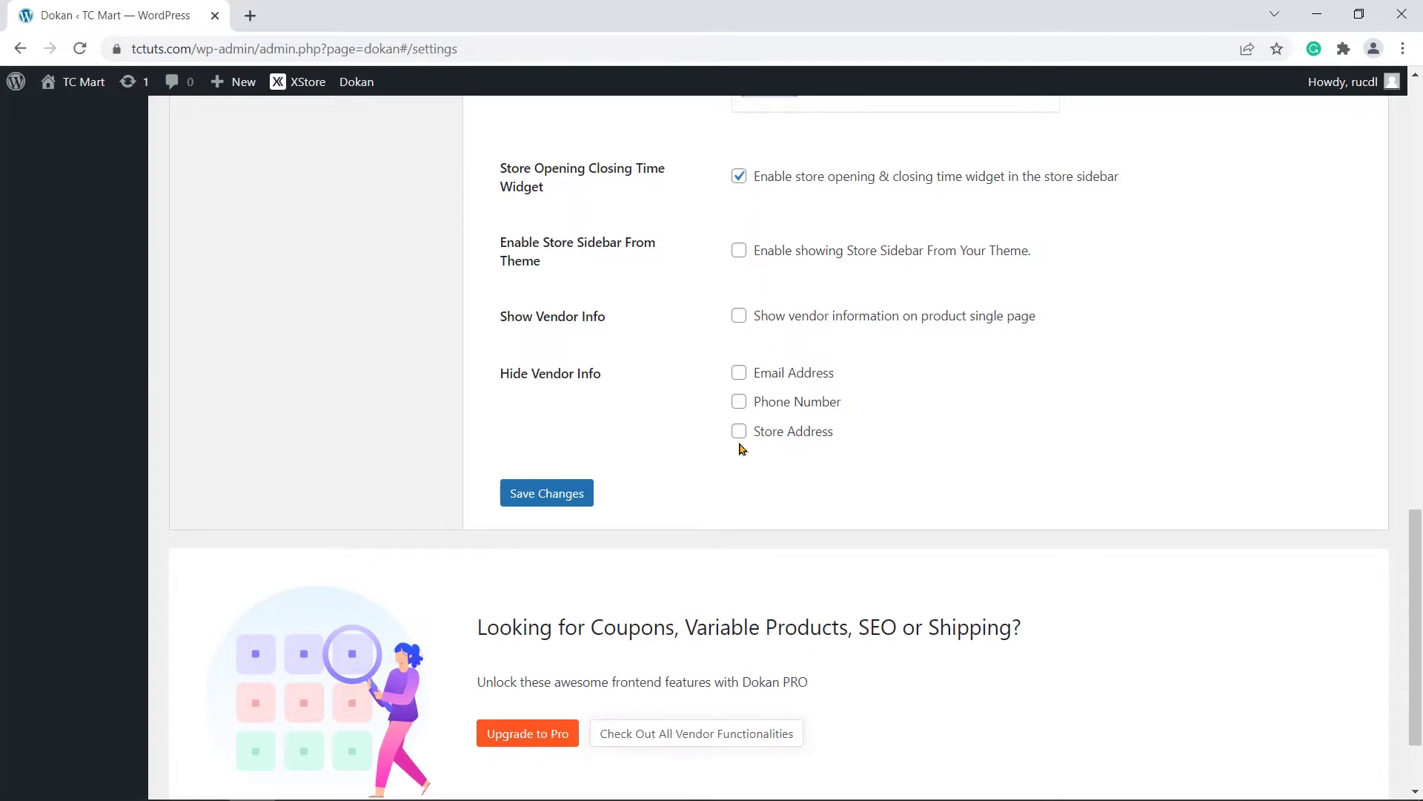
Save the Appearance settings and go to Dokan's Privacy Policy settings
{"action": "left_click", "coordinate": [547, 493]}
{"action": "scroll", "coordinate": [576, 501], "scroll_direction": "up", "scroll_amount": 3}
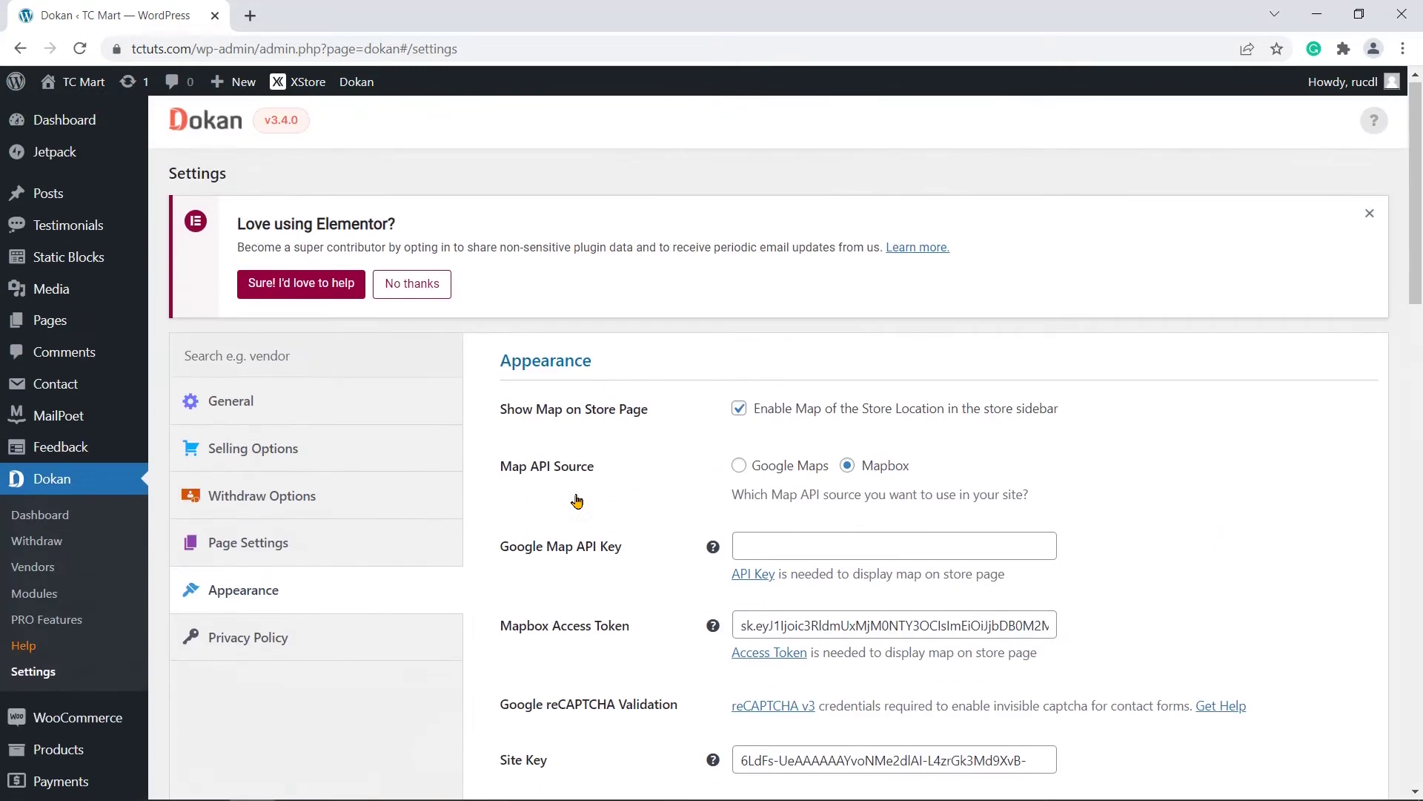
{"action": "scroll", "coordinate": [575, 499], "scroll_direction": "down", "scroll_amount": 1}
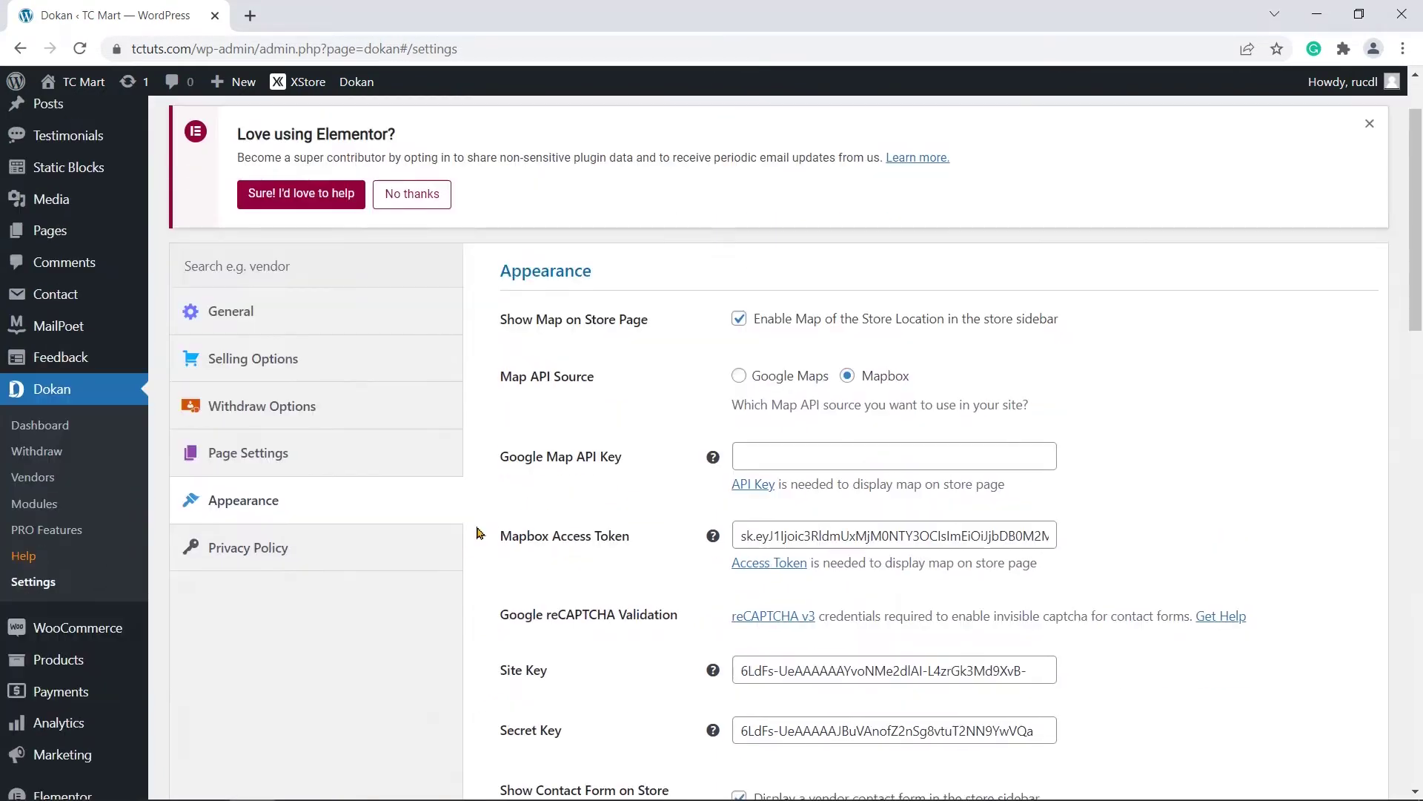
{"action": "left_click", "coordinate": [283, 561]}
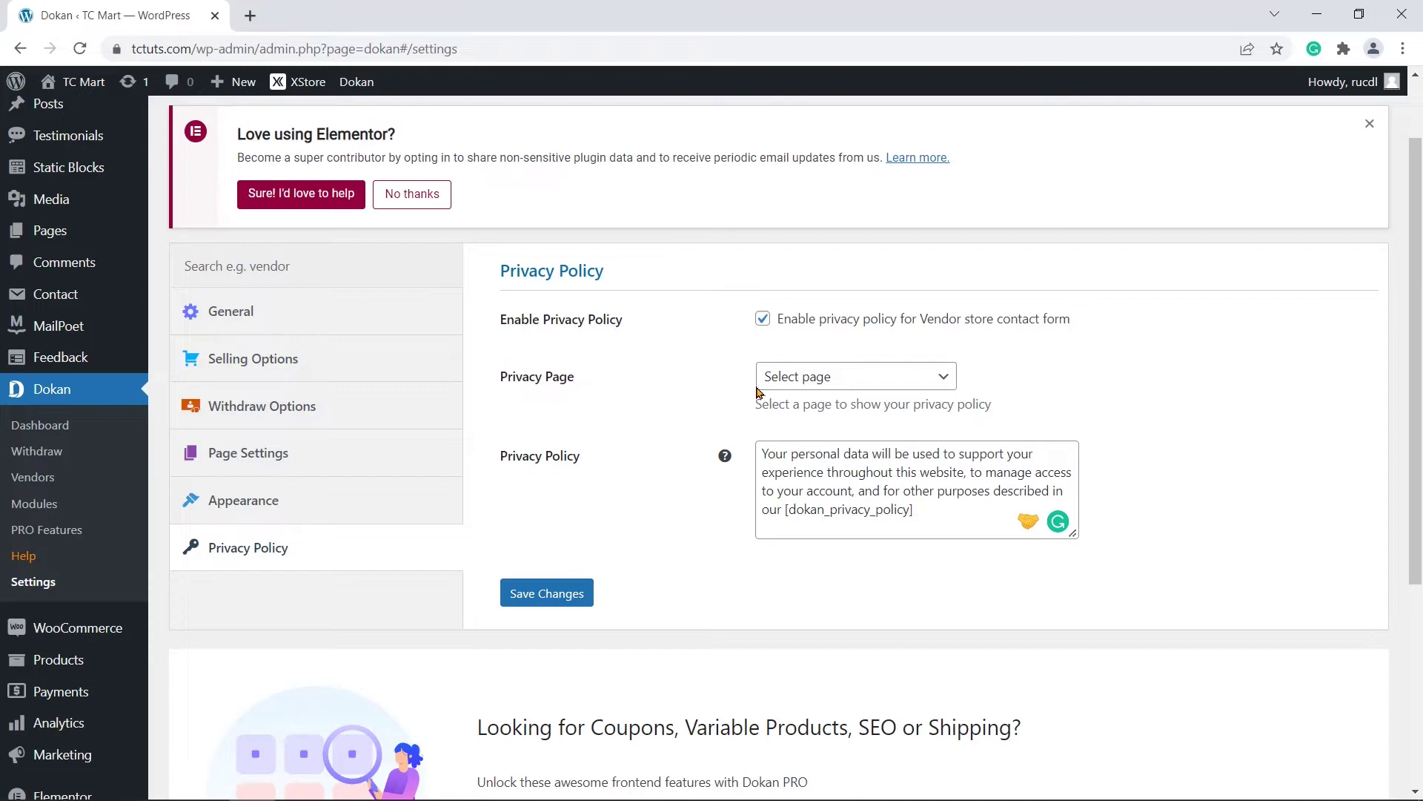
Choose Privacy Policy as the privacy page and save the privacy policy settings
{"action": "left_click", "coordinate": [866, 379]}
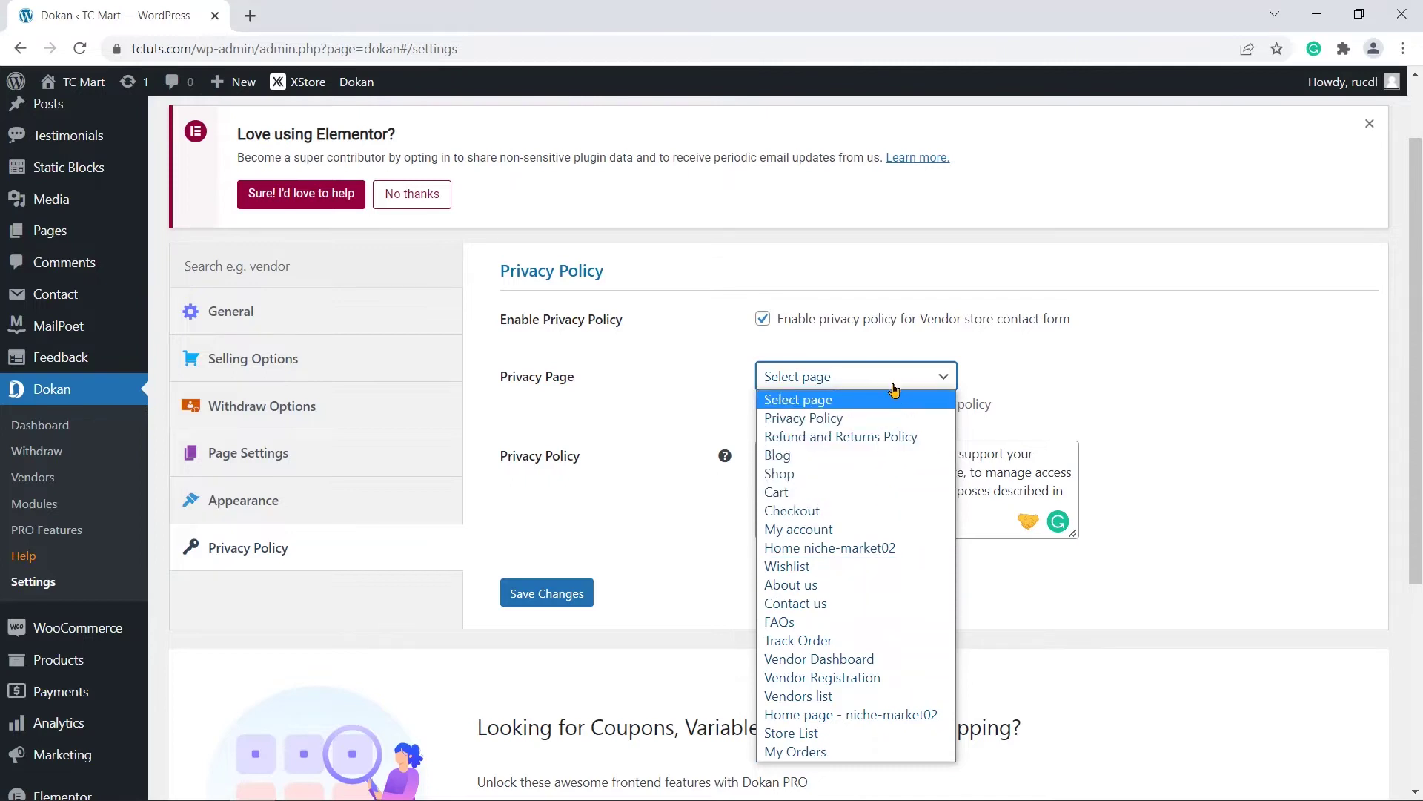
{"action": "left_click", "coordinate": [853, 420]}
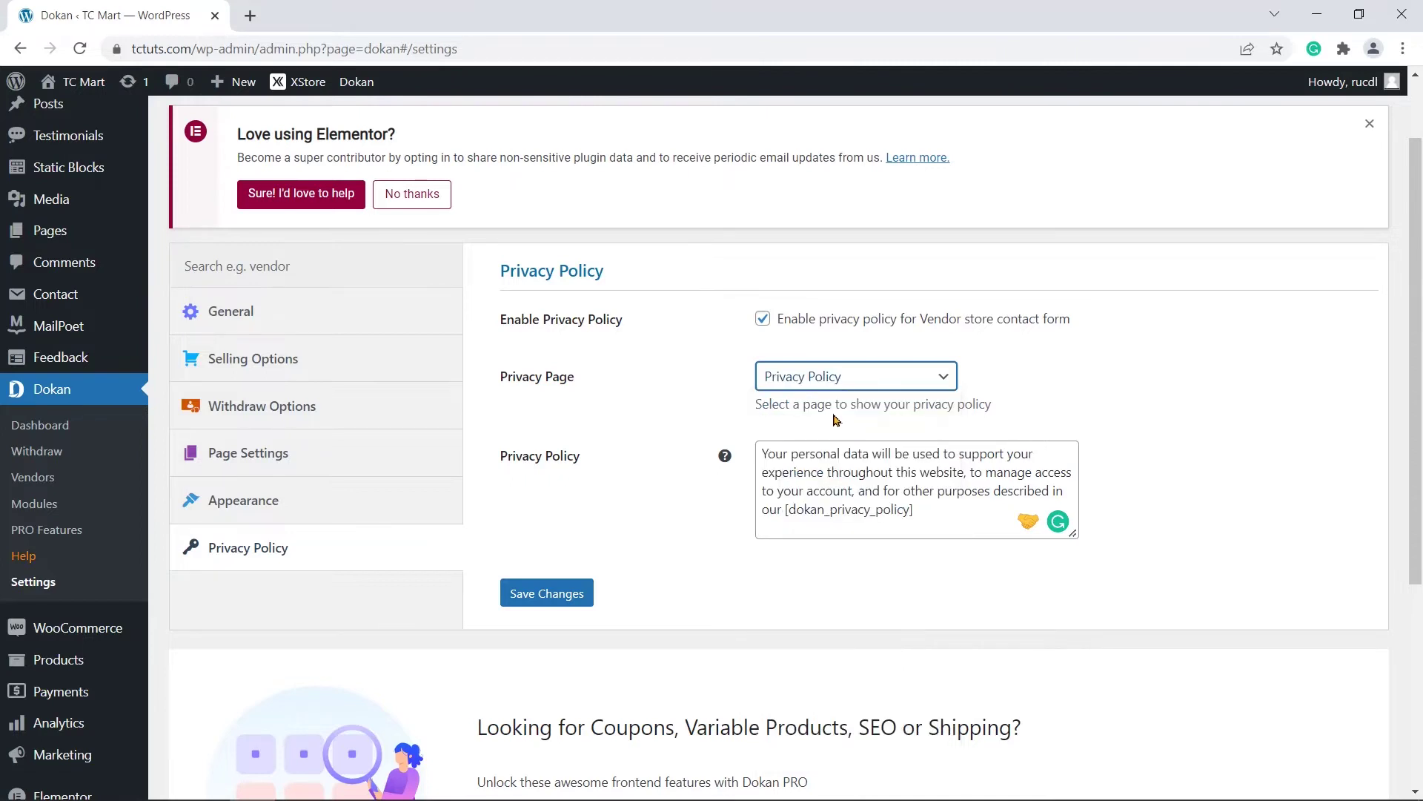
{"action": "left_click", "coordinate": [938, 509]}
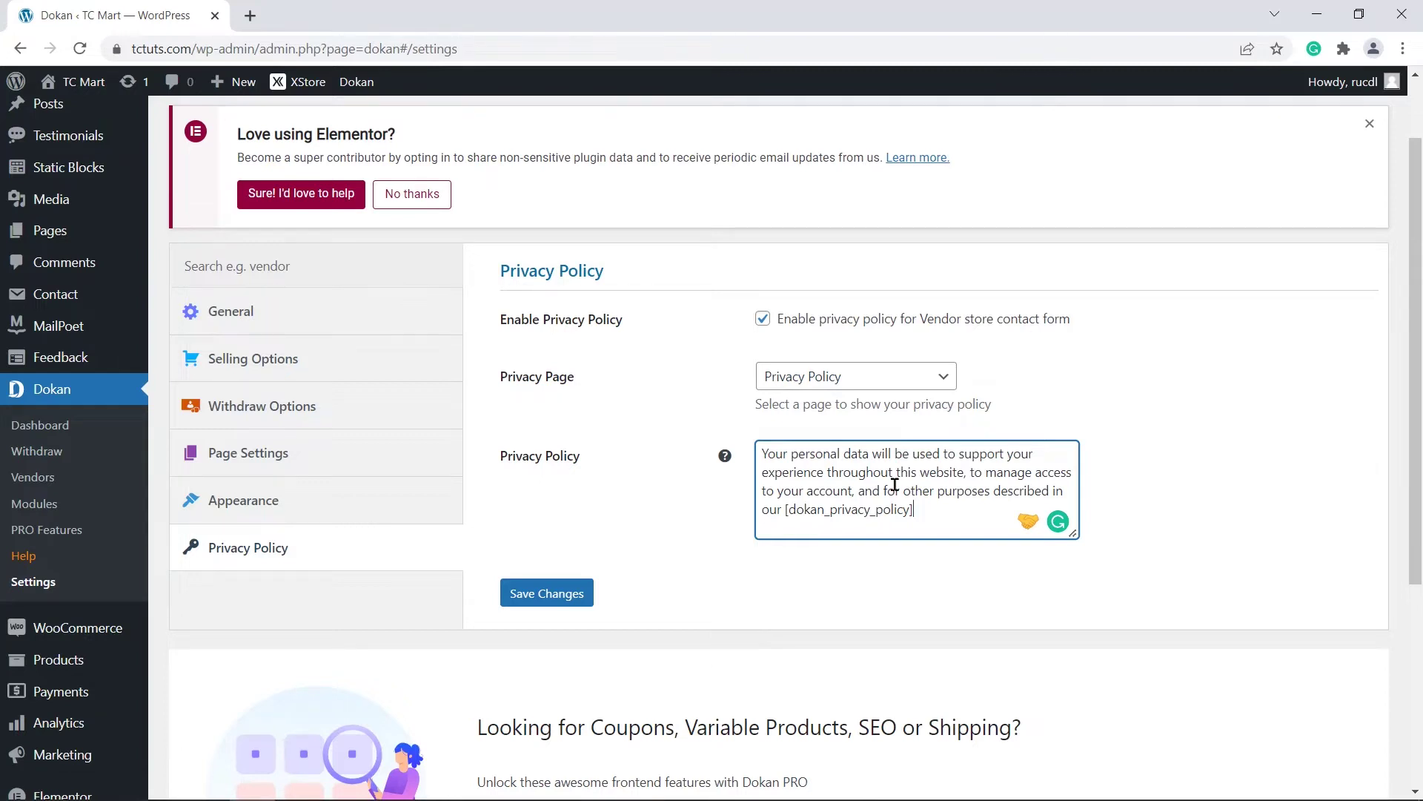
{"action": "left_click", "coordinate": [560, 604]}
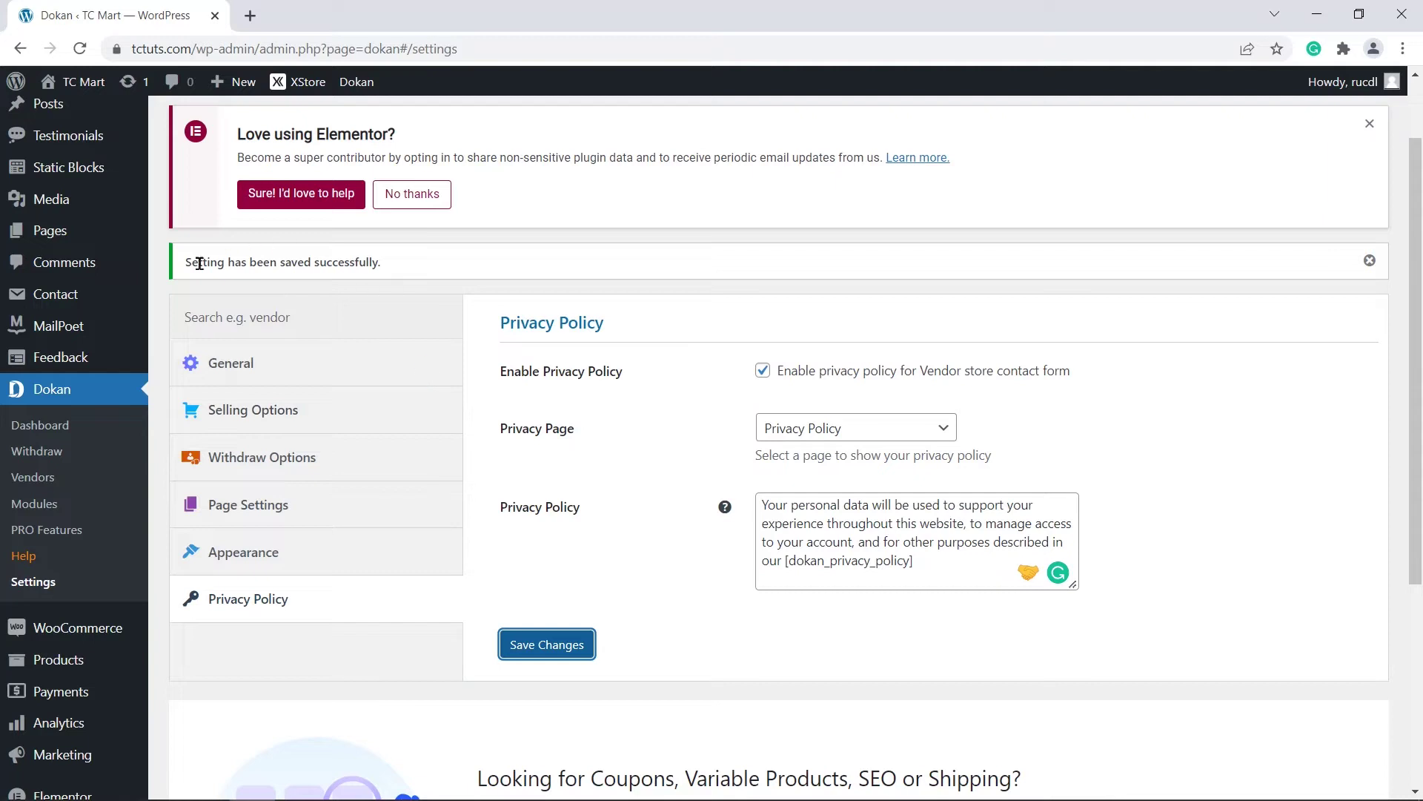
Dismiss the settings-saved notice and the Elementor opt-in banner
{"action": "left_click_drag", "start_coordinate": [184, 263], "coordinate": [399, 278]}
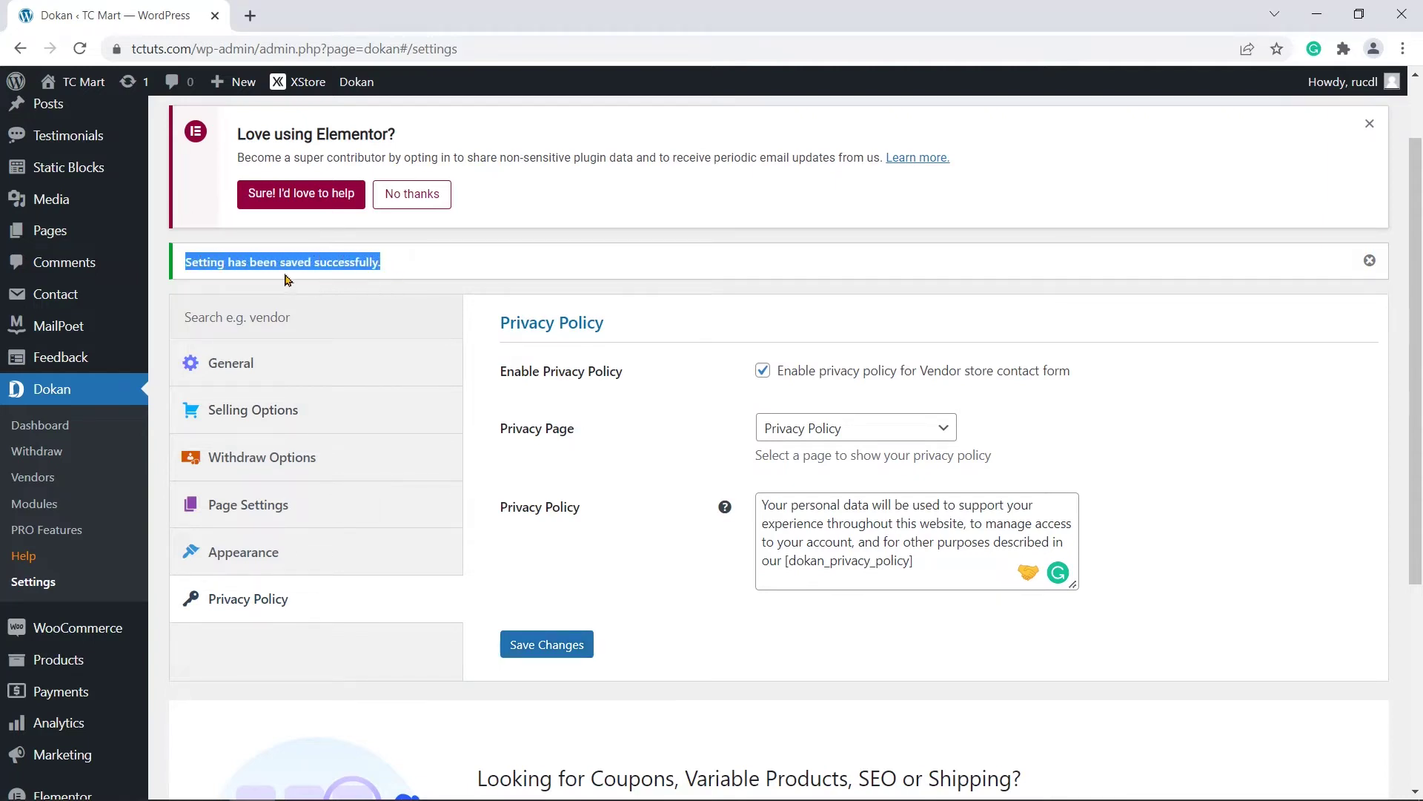
{"action": "left_click", "coordinate": [464, 285]}
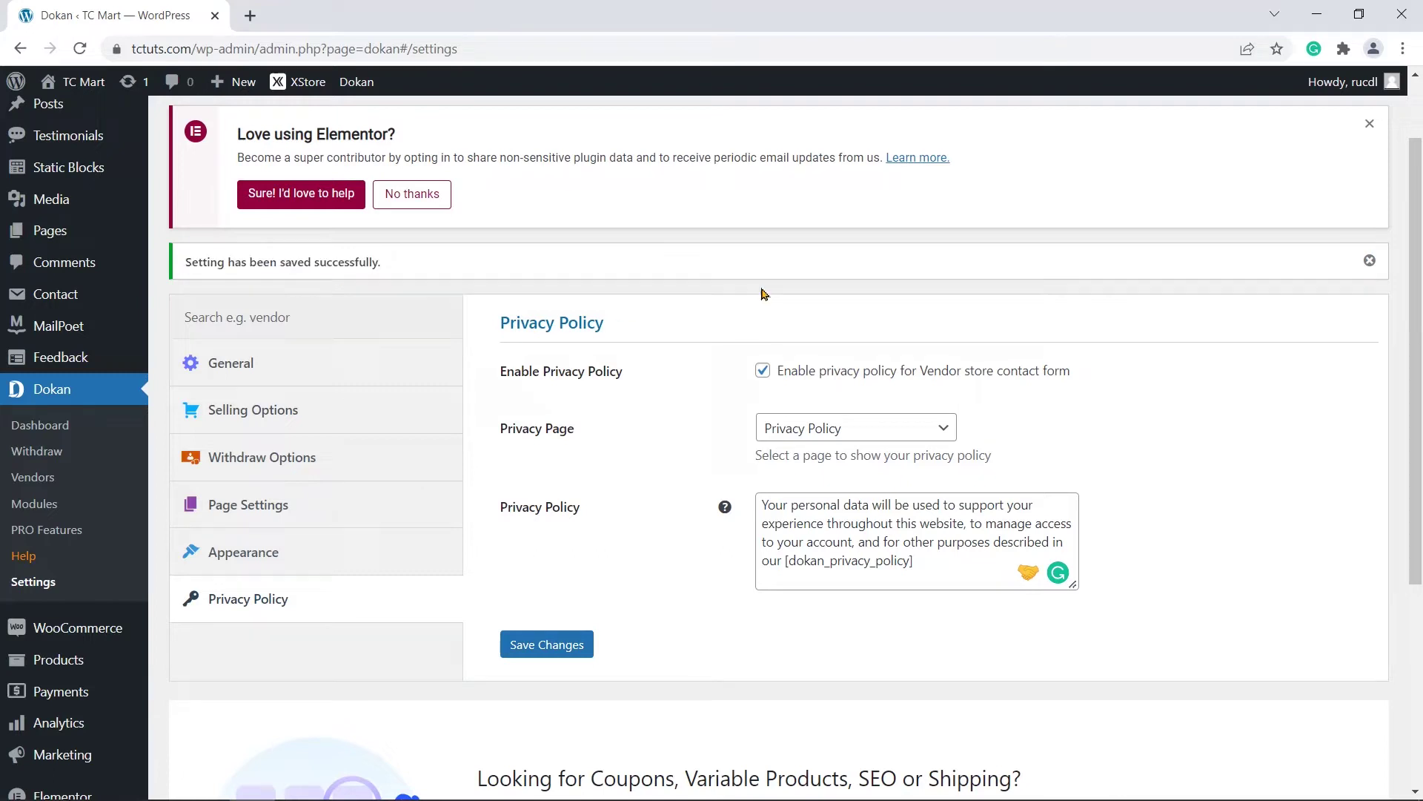
{"action": "left_click", "coordinate": [1370, 260]}
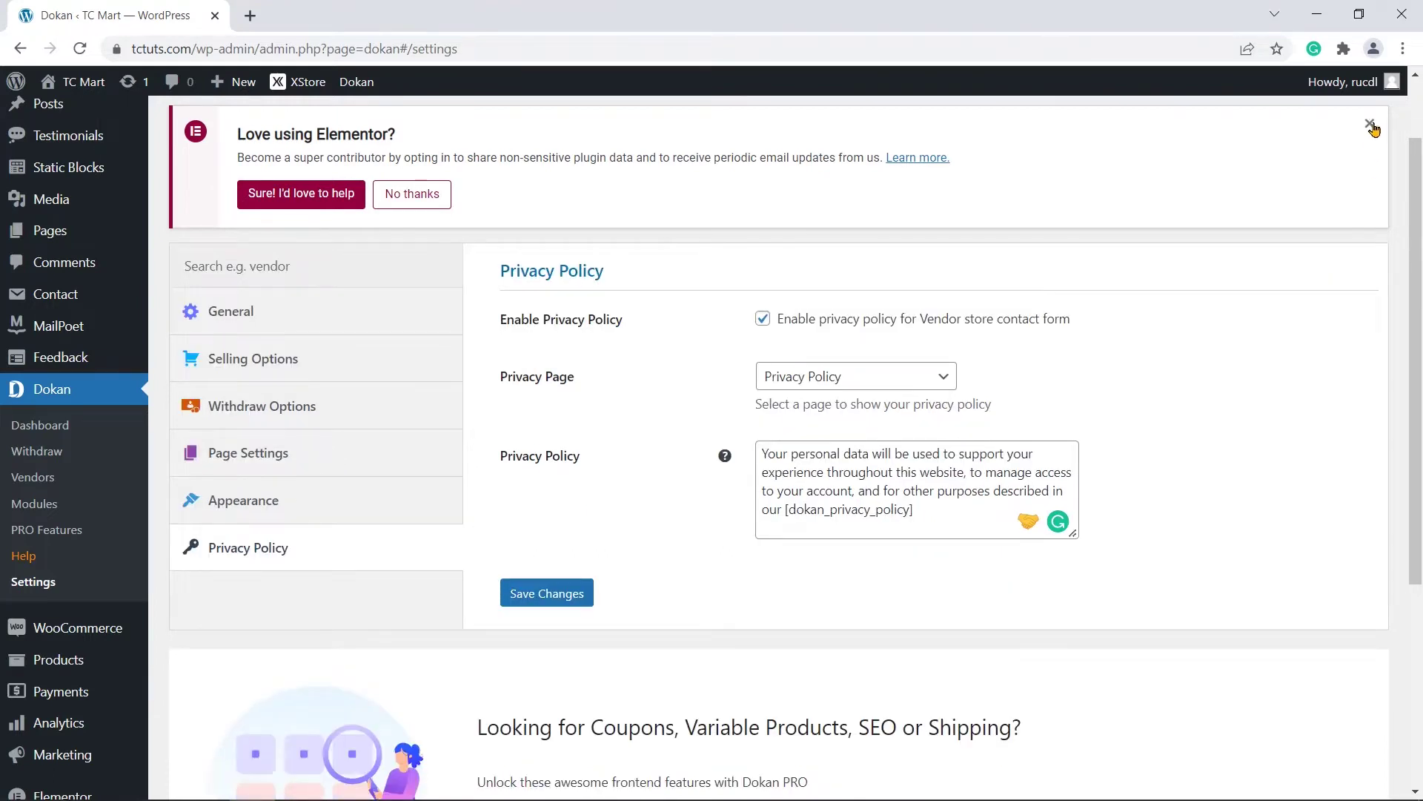
{"action": "left_click", "coordinate": [1370, 124]}
{"action": "scroll", "coordinate": [677, 292], "scroll_direction": "up", "scroll_amount": 2}
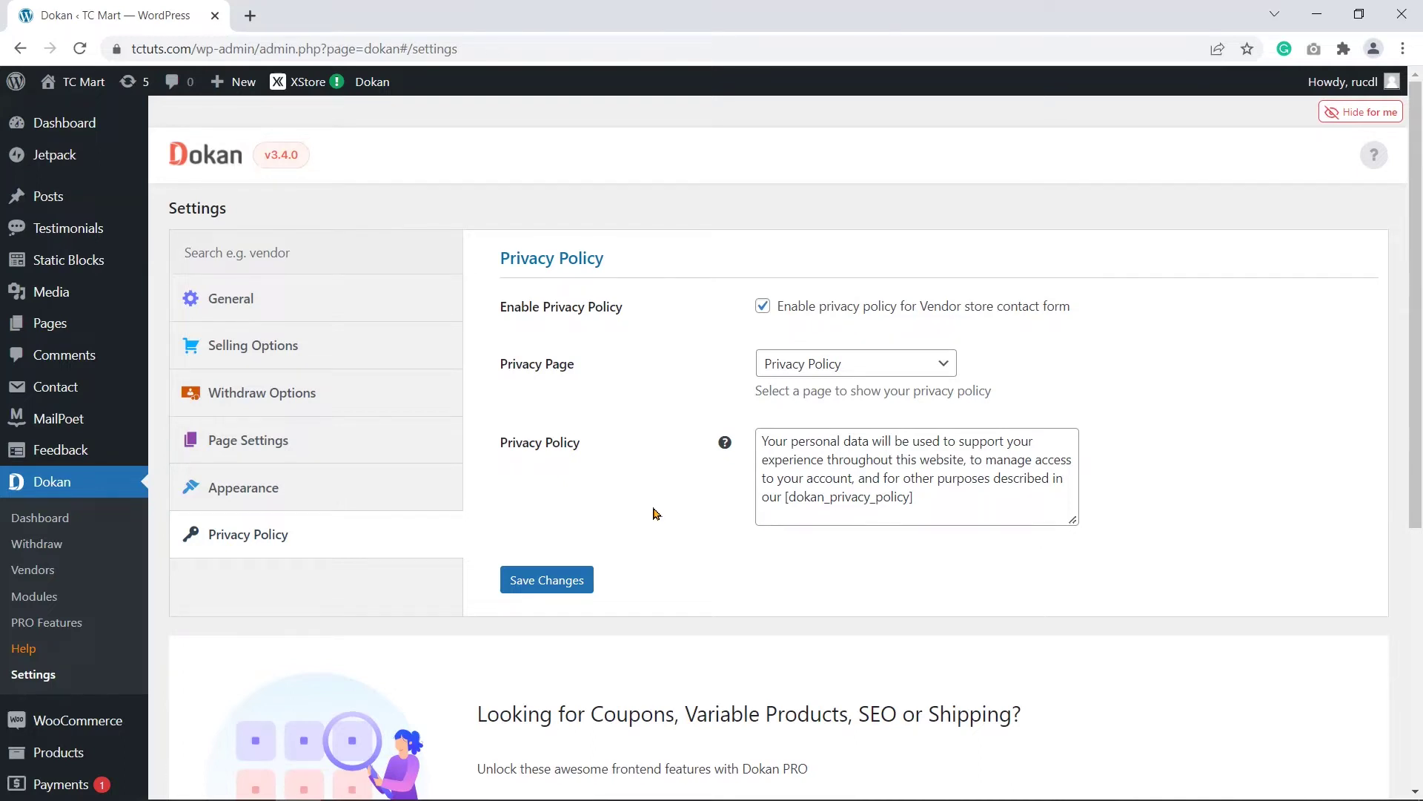
In WooCommerce Accounts & Privacy, allow account creation on the My account page and save
{"action": "left_click", "coordinate": [86, 725]}
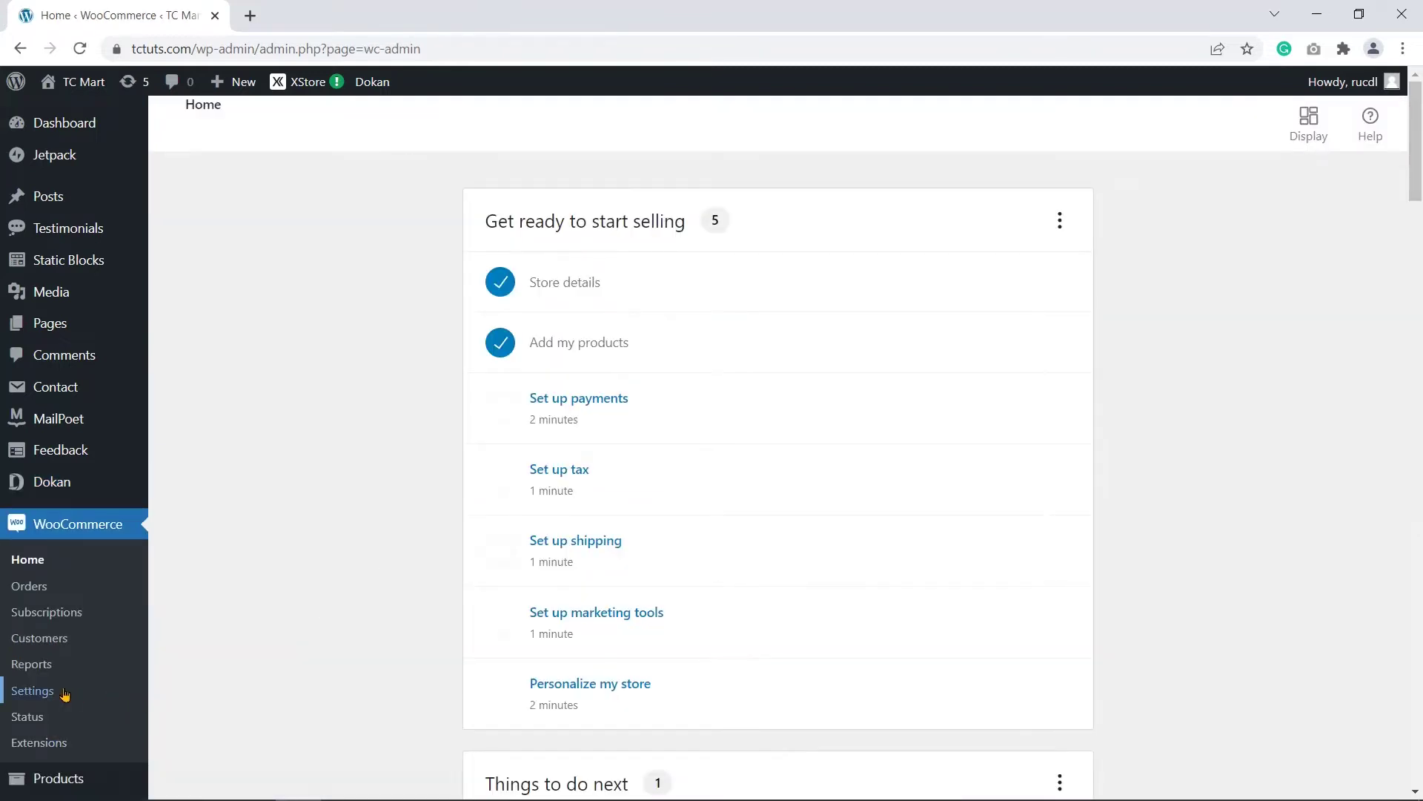
{"action": "left_click", "coordinate": [63, 691]}
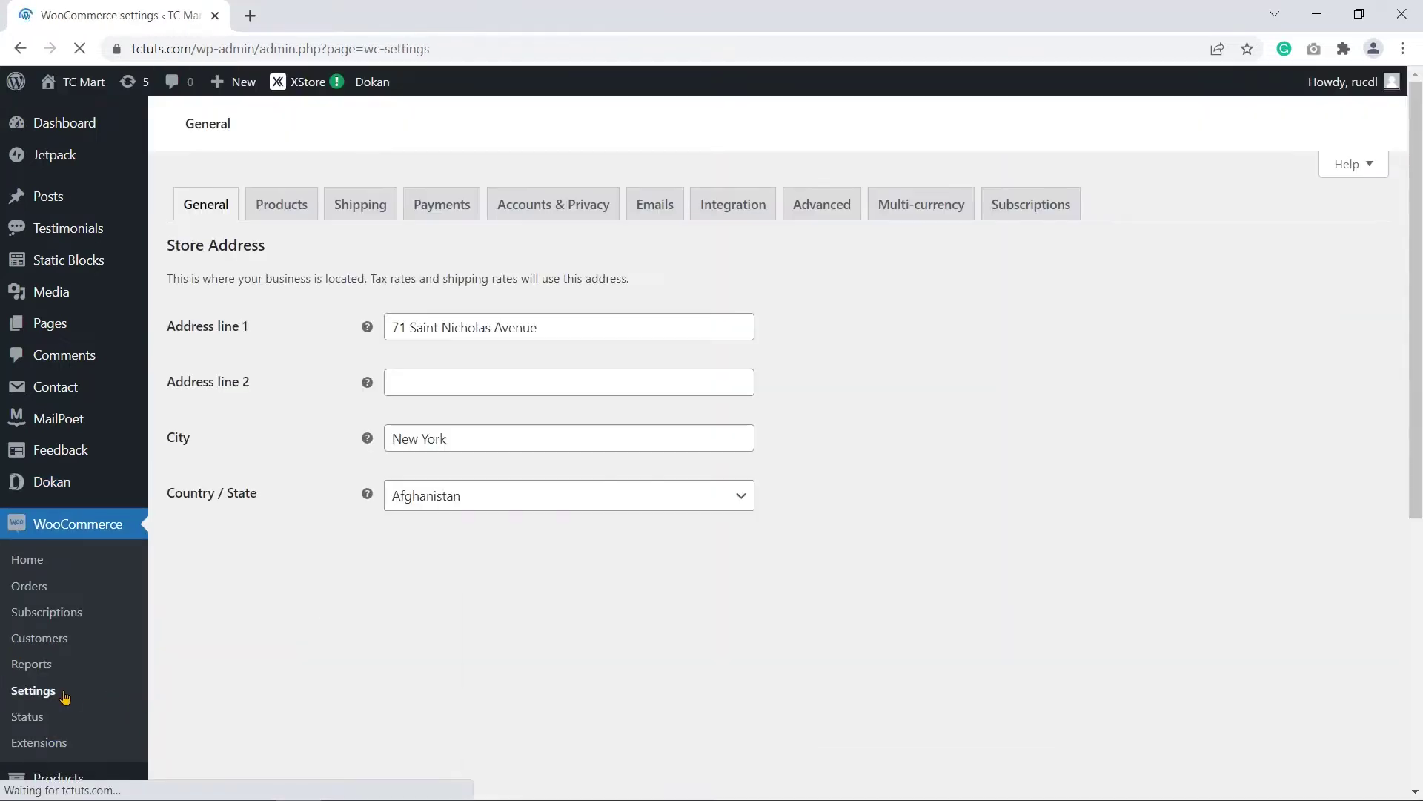
{"action": "left_click", "coordinate": [563, 216]}
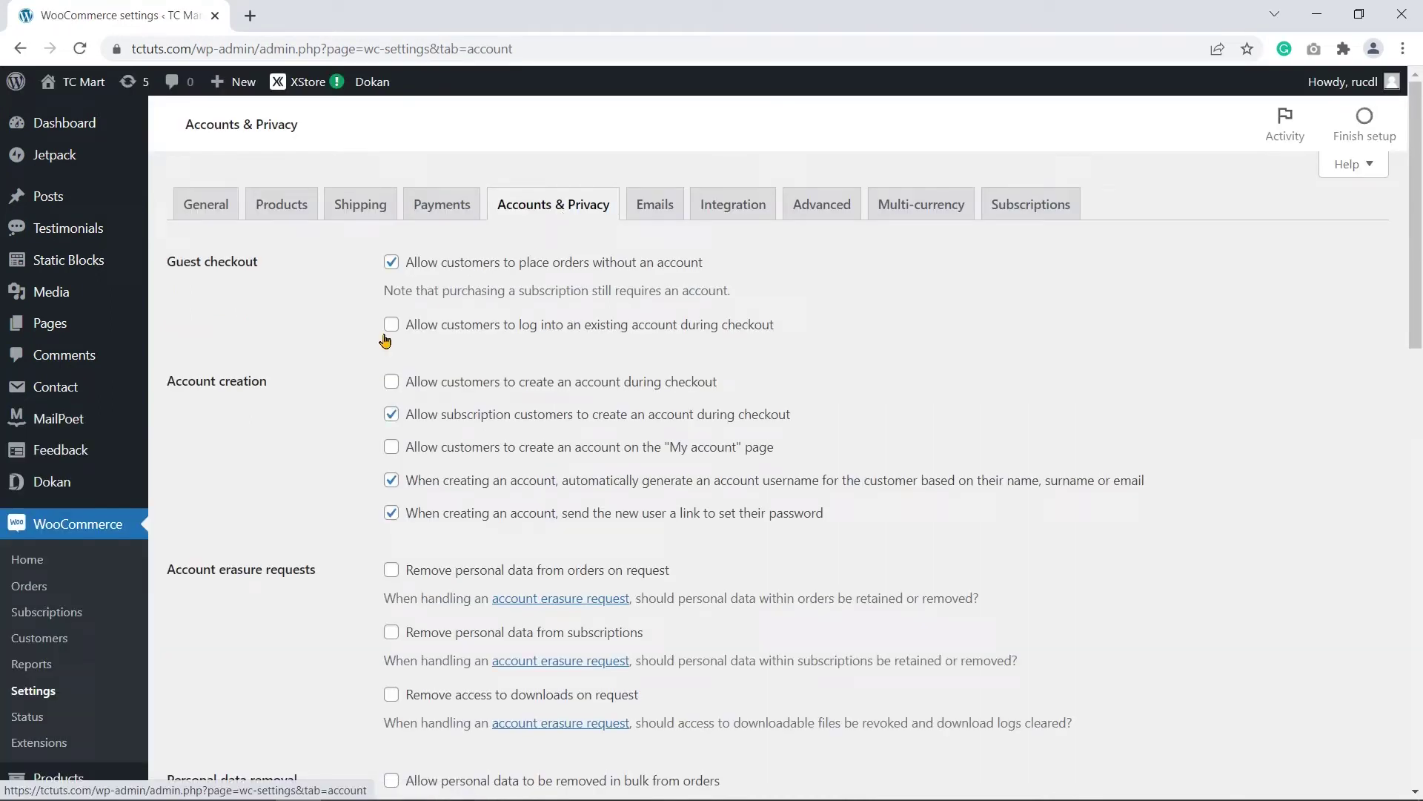
{"action": "triple_click", "coordinate": [211, 381]}
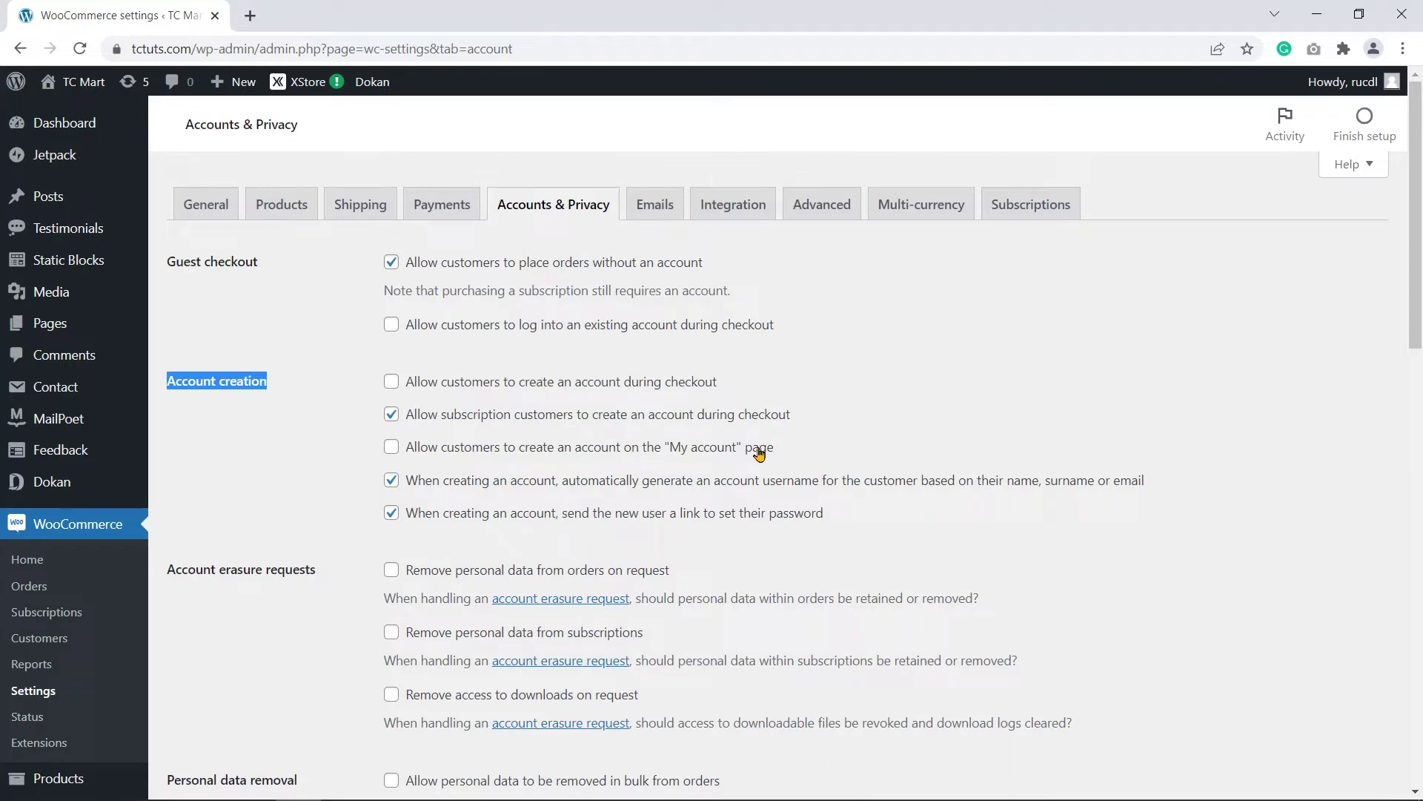
{"action": "left_click", "coordinate": [391, 448]}
{"action": "scroll", "coordinate": [390, 448], "scroll_direction": "down", "scroll_amount": 15}
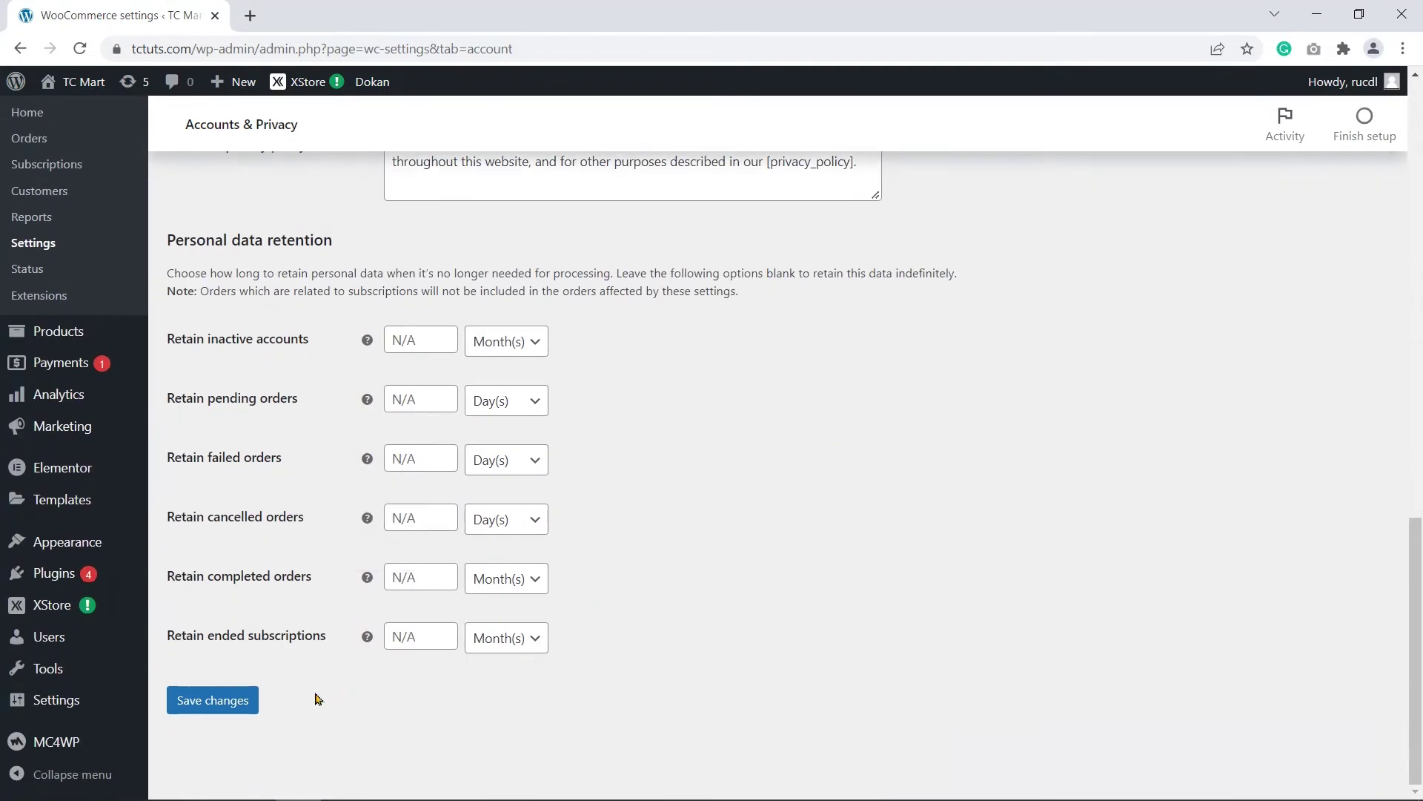
{"action": "left_click", "coordinate": [229, 710]}
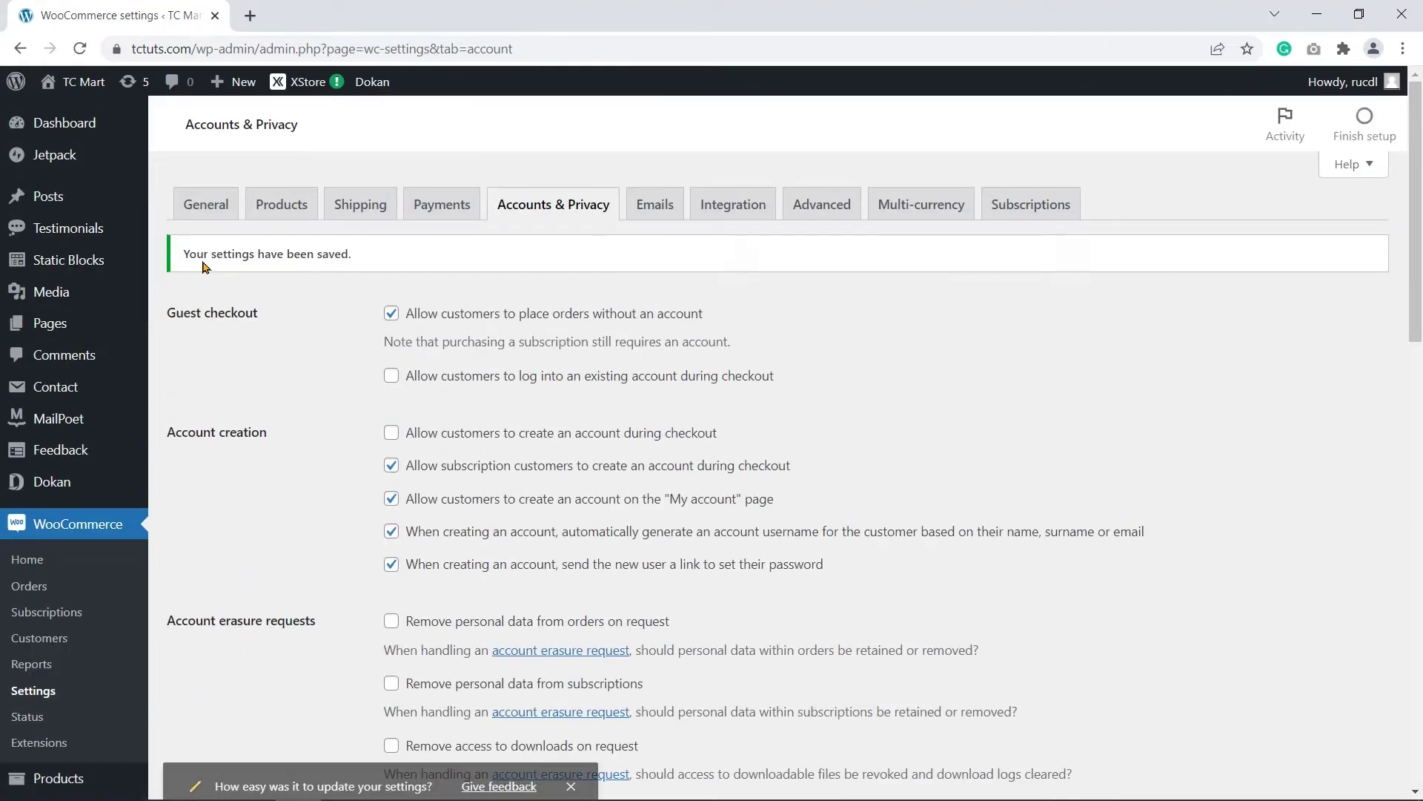
{"action": "left_click_drag", "start_coordinate": [191, 255], "coordinate": [316, 264]}
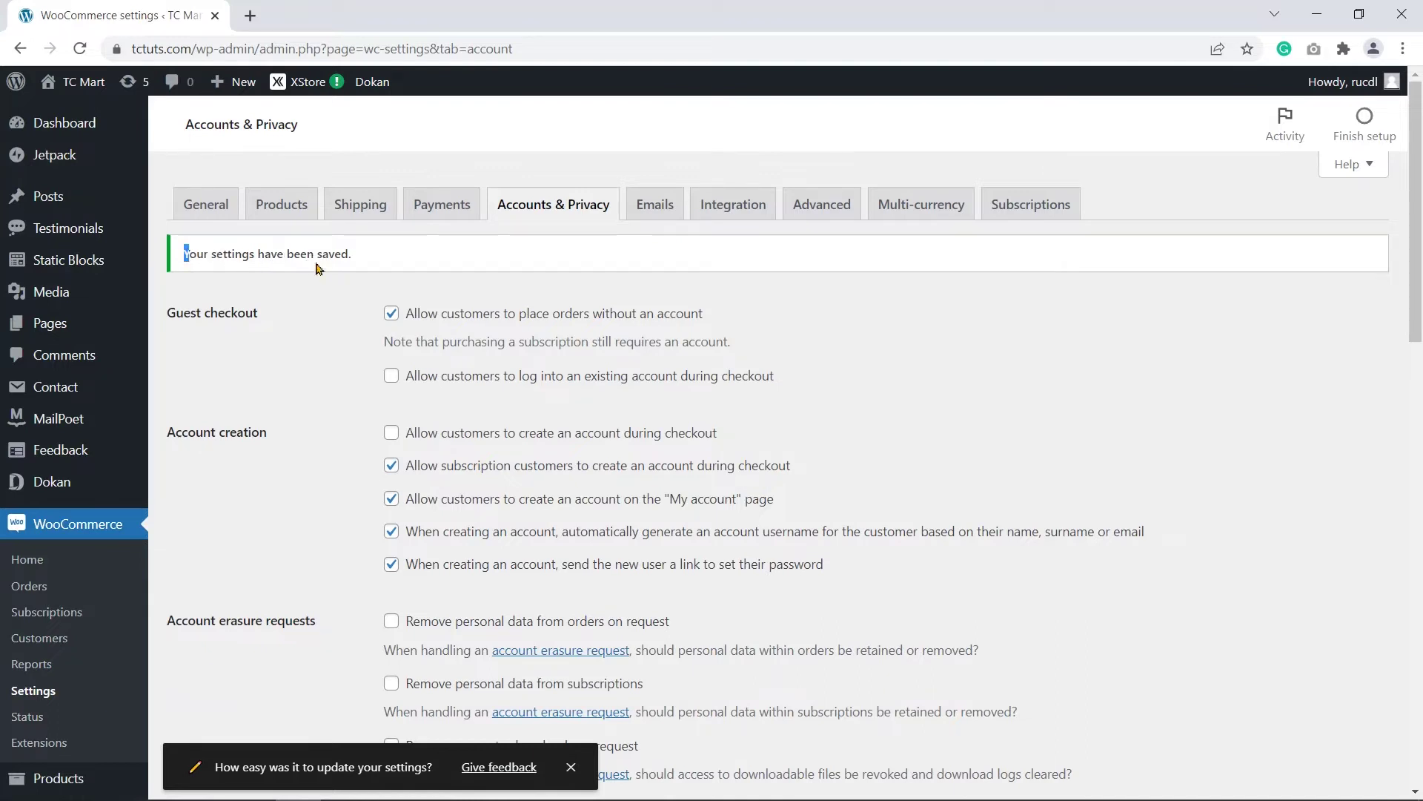
{"action": "triple_click", "coordinate": [316, 255]}
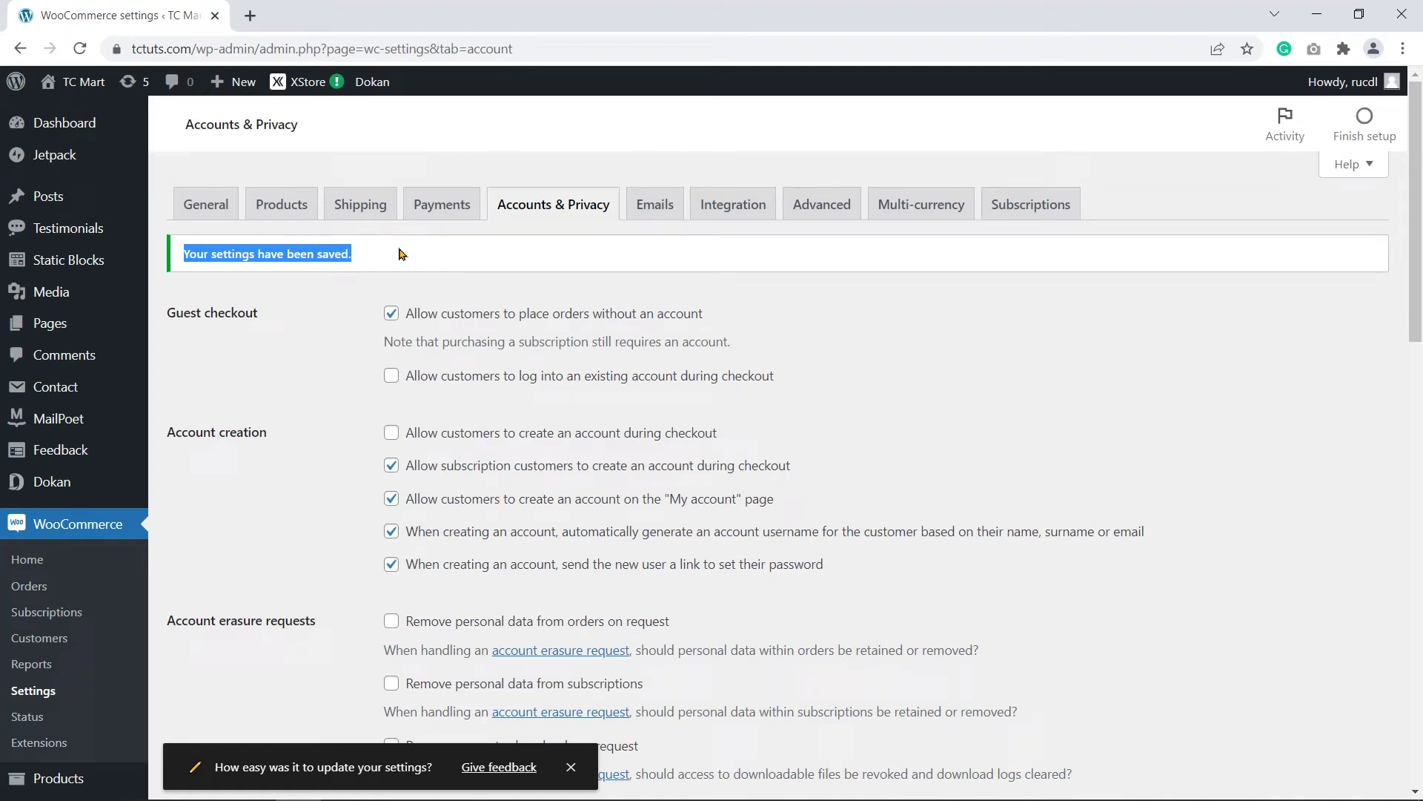
{"action": "left_click", "coordinate": [324, 467]}
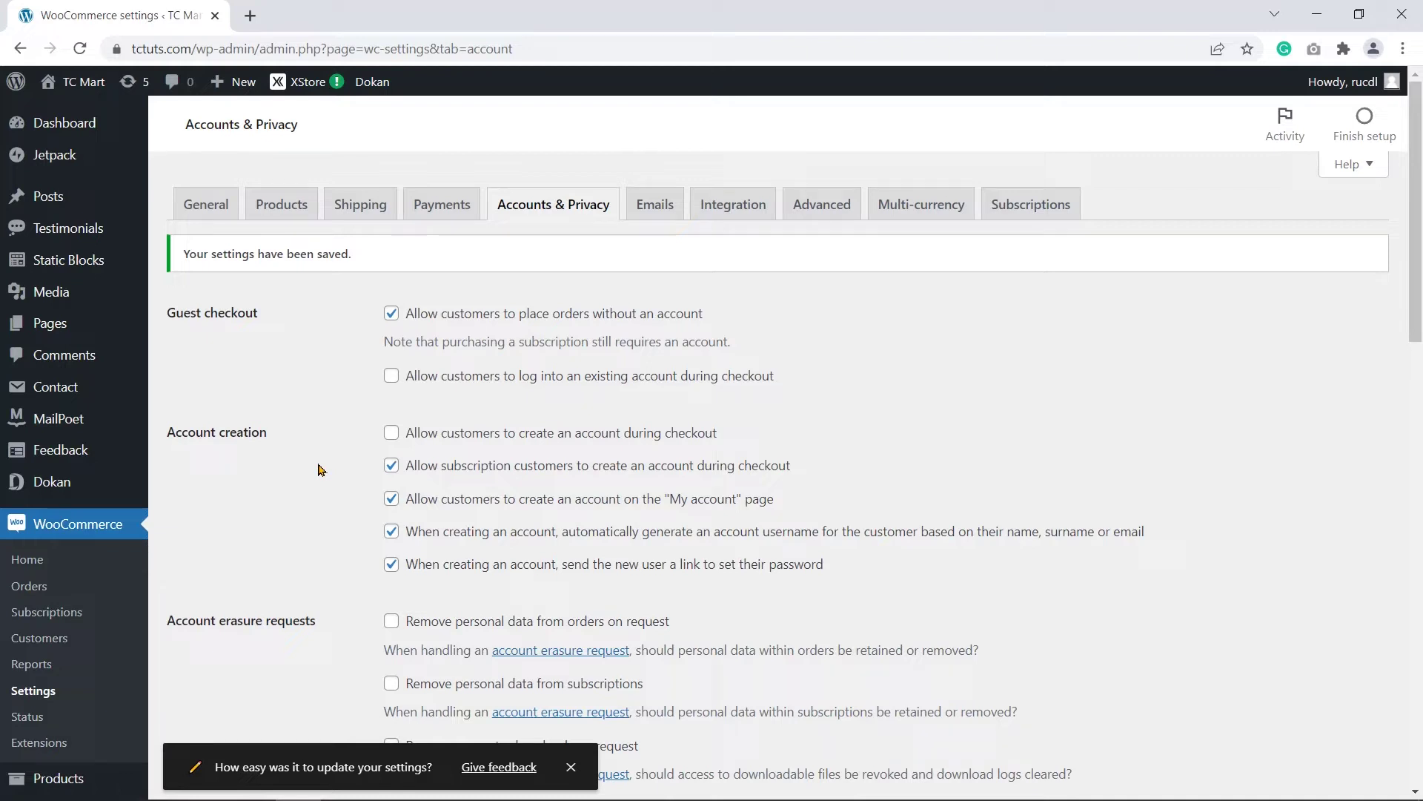
Copy the site address and open a new incognito browser window
{"action": "left_click_drag", "start_coordinate": [191, 50], "coordinate": [130, 51]}
{"action": "right_click", "coordinate": [207, 43]}
{"action": "left_click", "coordinate": [235, 136]}
{"action": "key", "text": "ctrl+shift+n"}
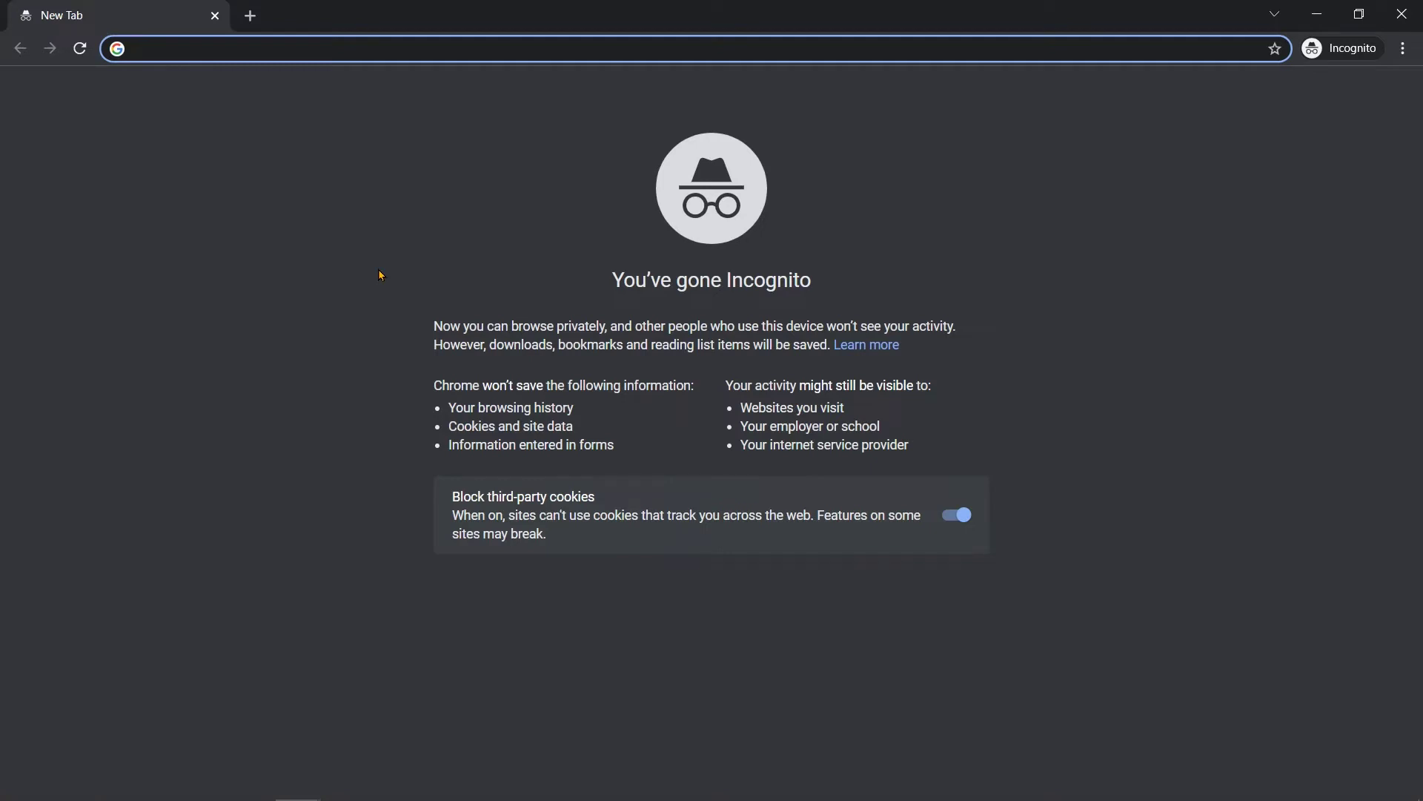
Load the pasted tctuts.com address in the incognito window and dismiss the newsletter popup
{"action": "key", "text": "ctrl+v"}
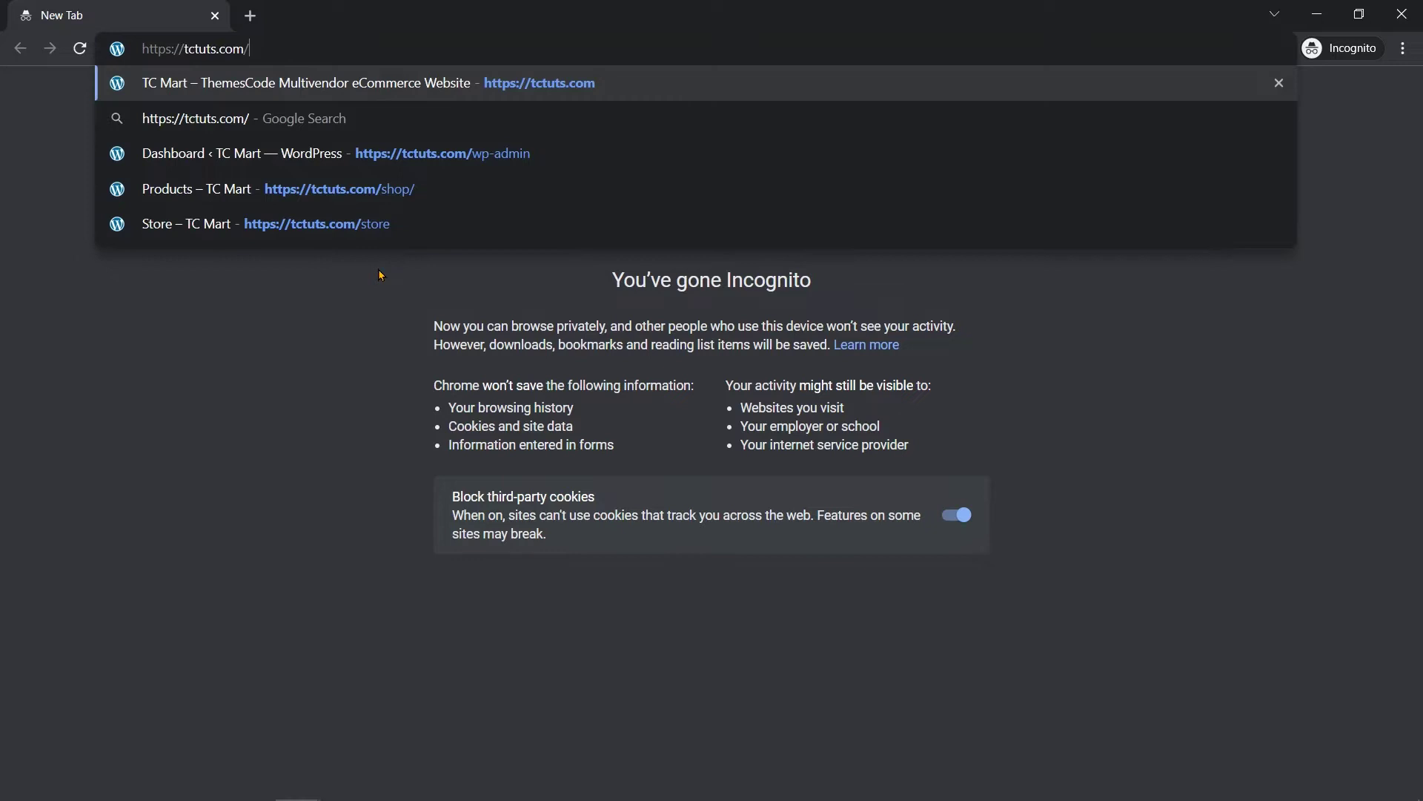
{"action": "key", "text": "Return"}
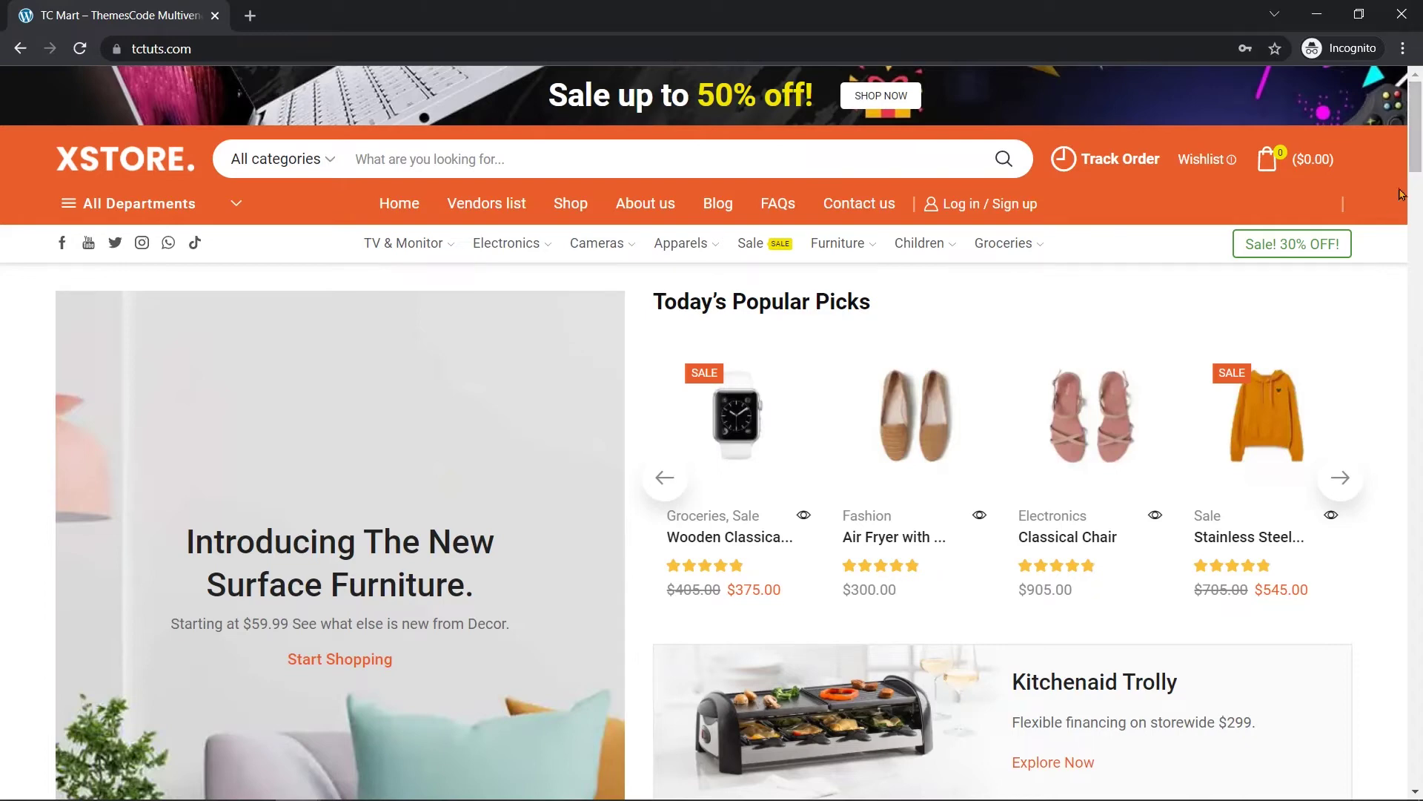
{"action": "left_click_drag", "start_coordinate": [1416, 138], "coordinate": [1419, 697]}
{"action": "left_click", "coordinate": [1359, 751]}
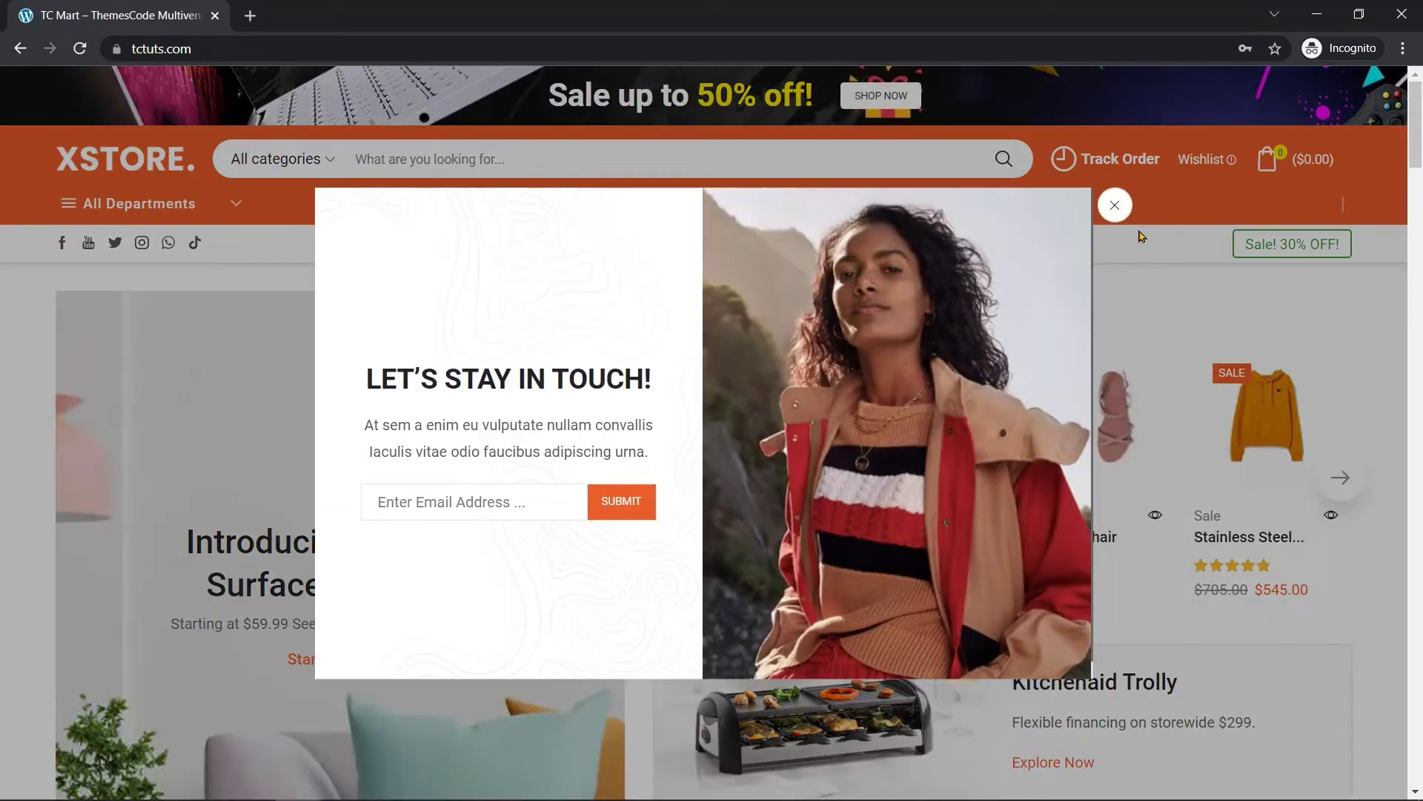
{"action": "left_click", "coordinate": [1114, 205]}
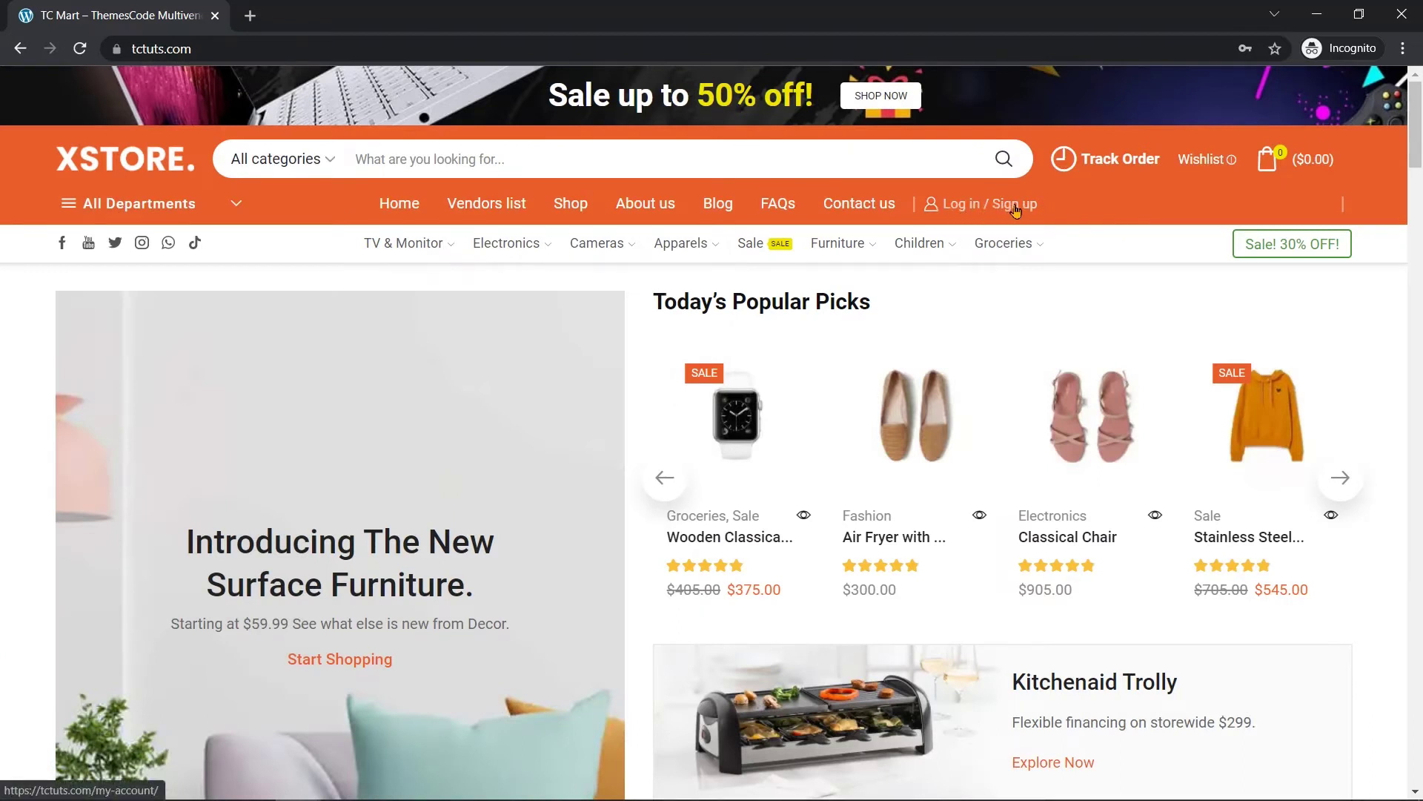
Switch the Log in / Sign up panel to its Register form and choose I am a vendor
{"action": "left_click", "coordinate": [991, 206]}
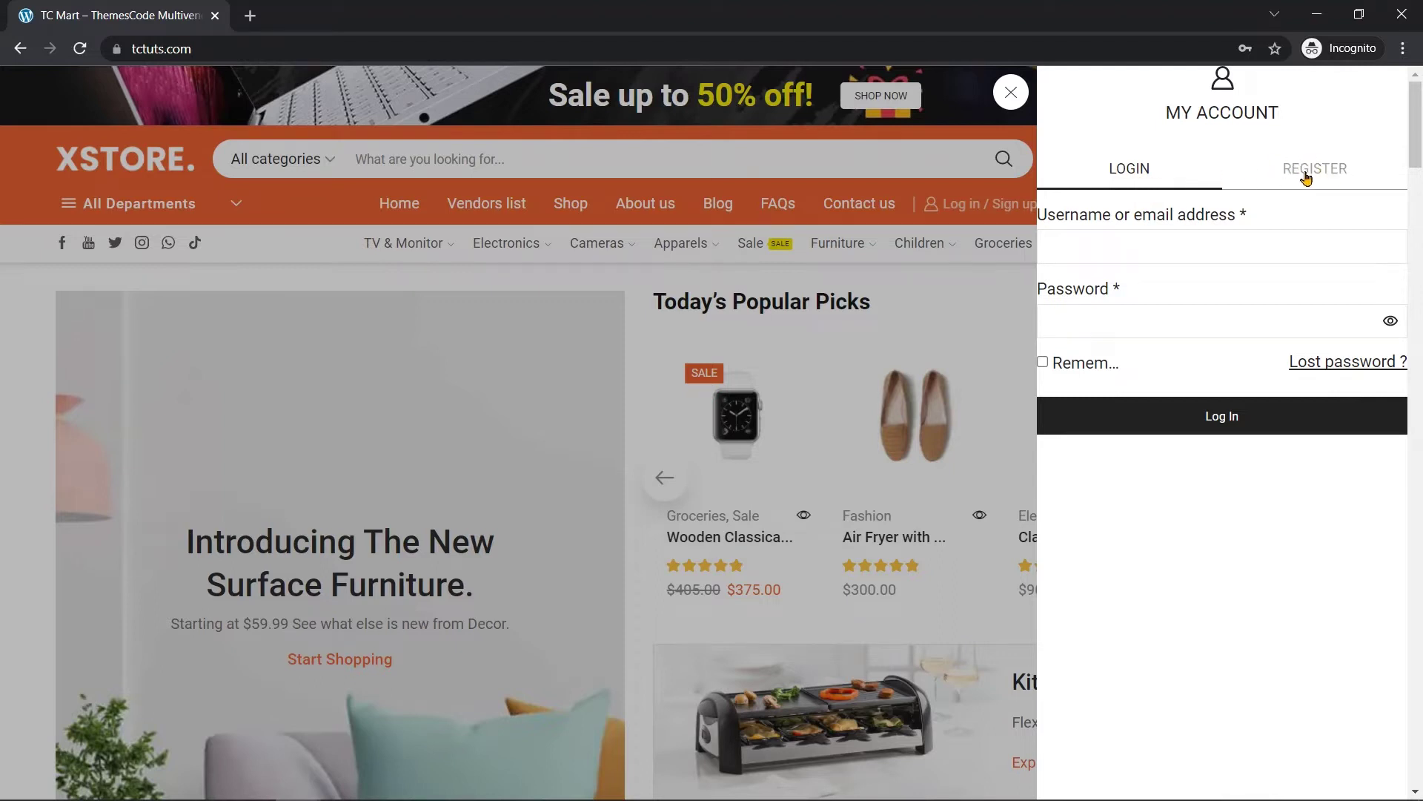
{"action": "left_click", "coordinate": [1306, 176]}
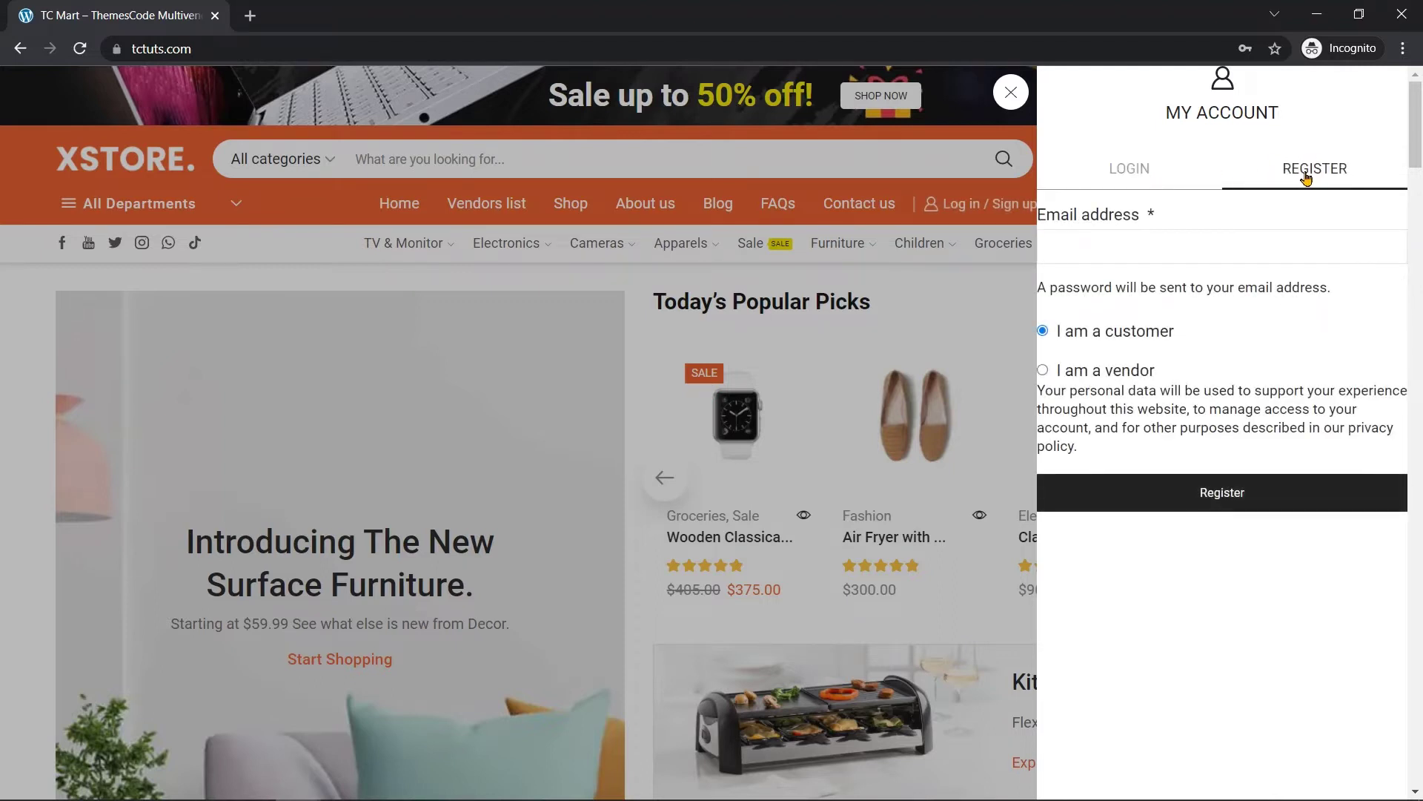
{"action": "left_click", "coordinate": [1093, 247]}
{"action": "left_click_drag", "start_coordinate": [1334, 287], "coordinate": [1039, 284]}
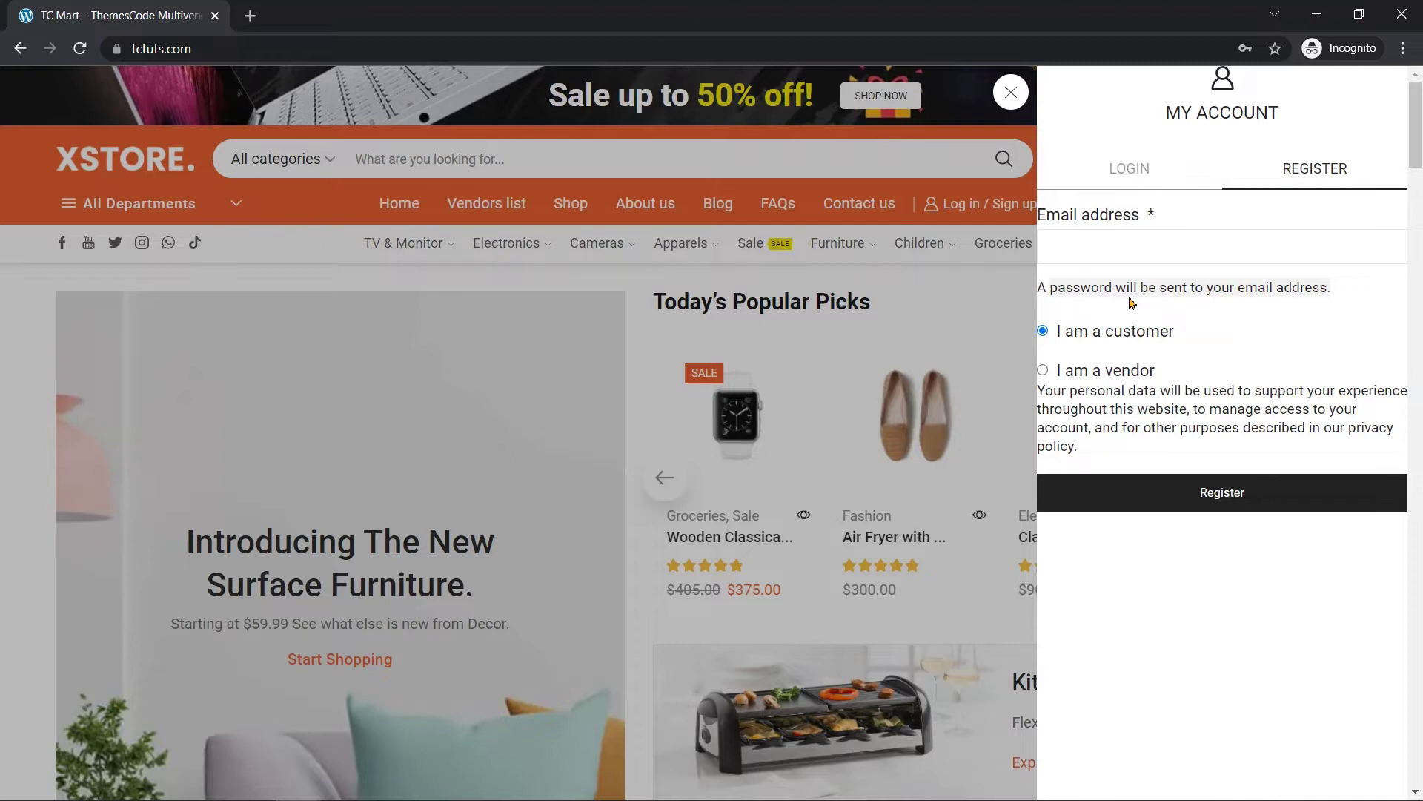
{"action": "left_click", "coordinate": [1081, 373]}
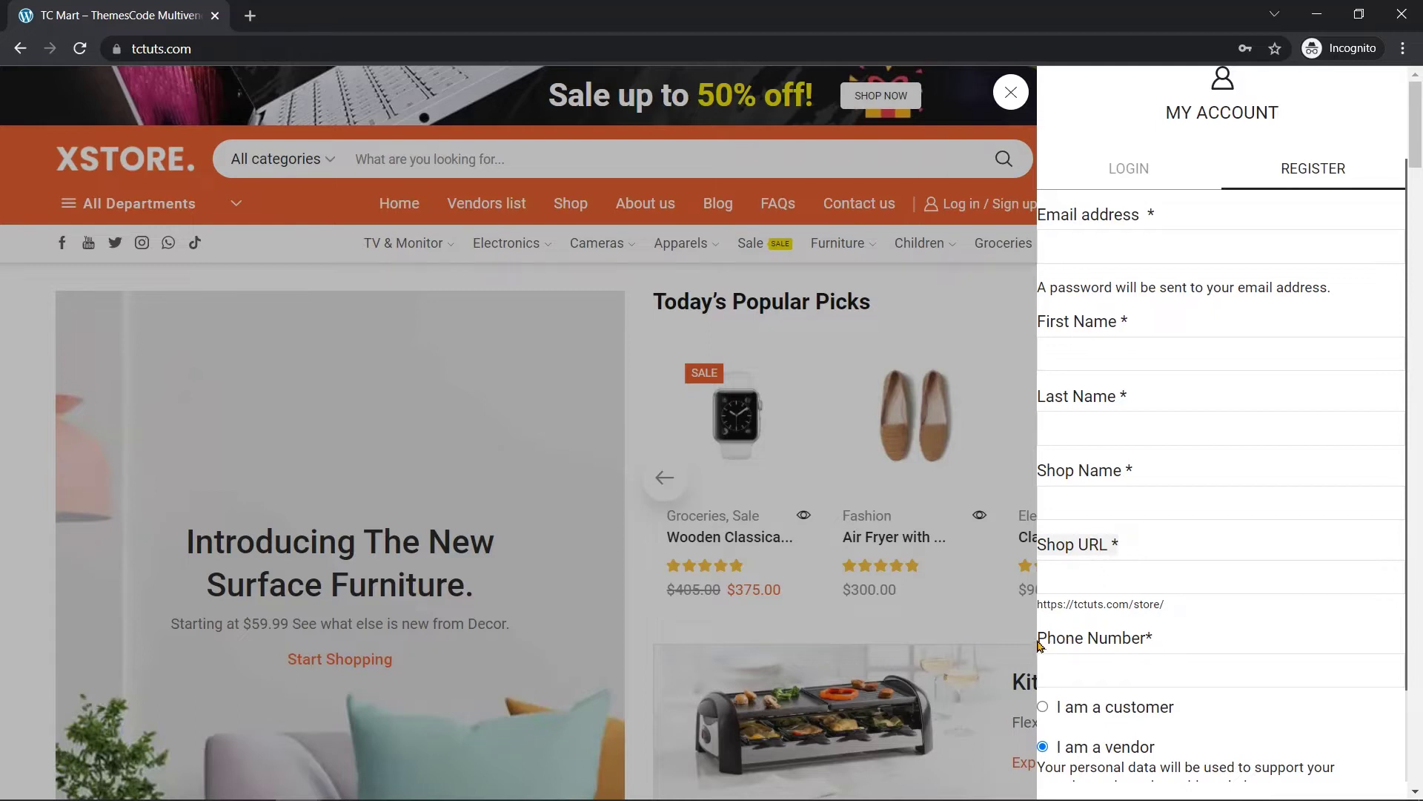
{"action": "scroll", "coordinate": [1157, 651], "scroll_direction": "down", "scroll_amount": 2}
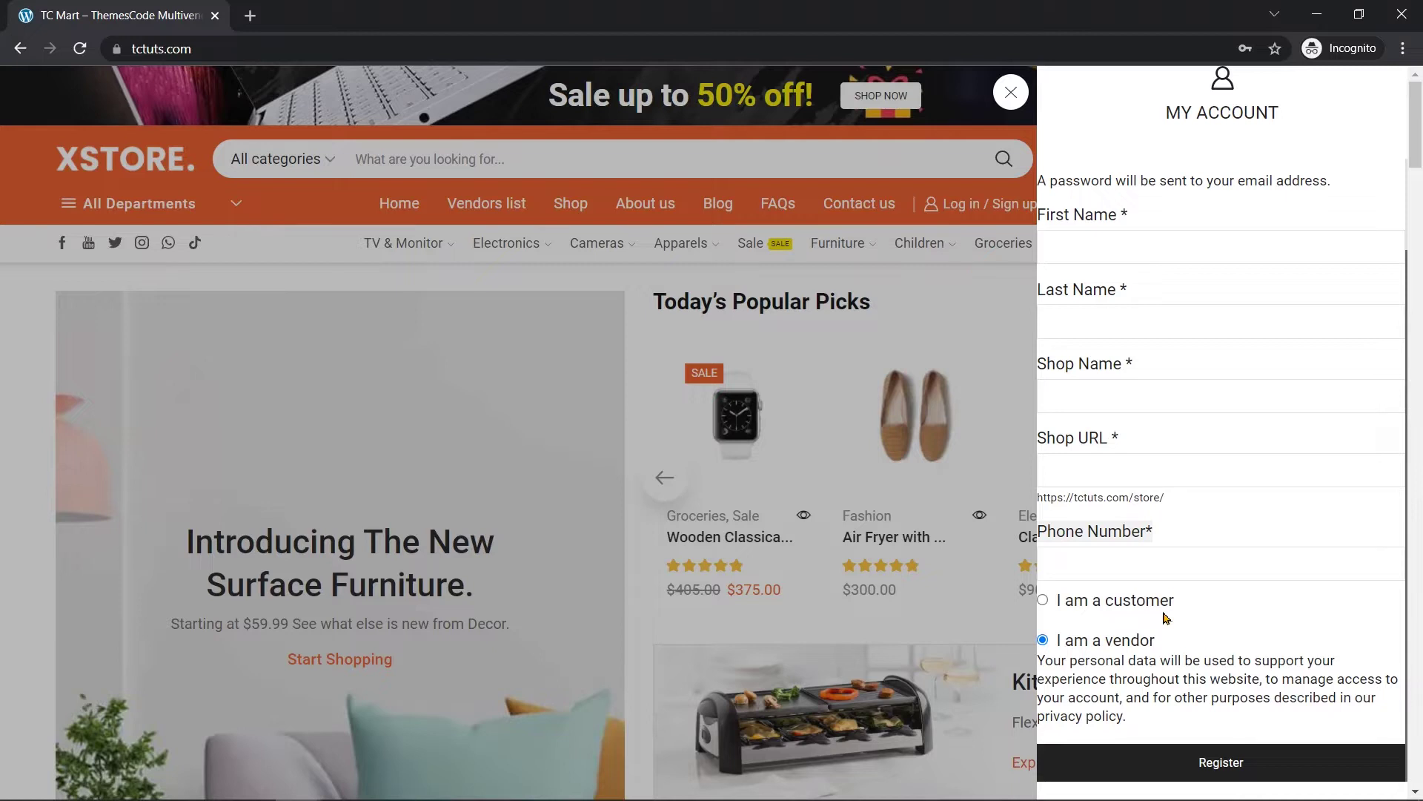
{"action": "scroll", "coordinate": [1166, 617], "scroll_direction": "up", "scroll_amount": 2}
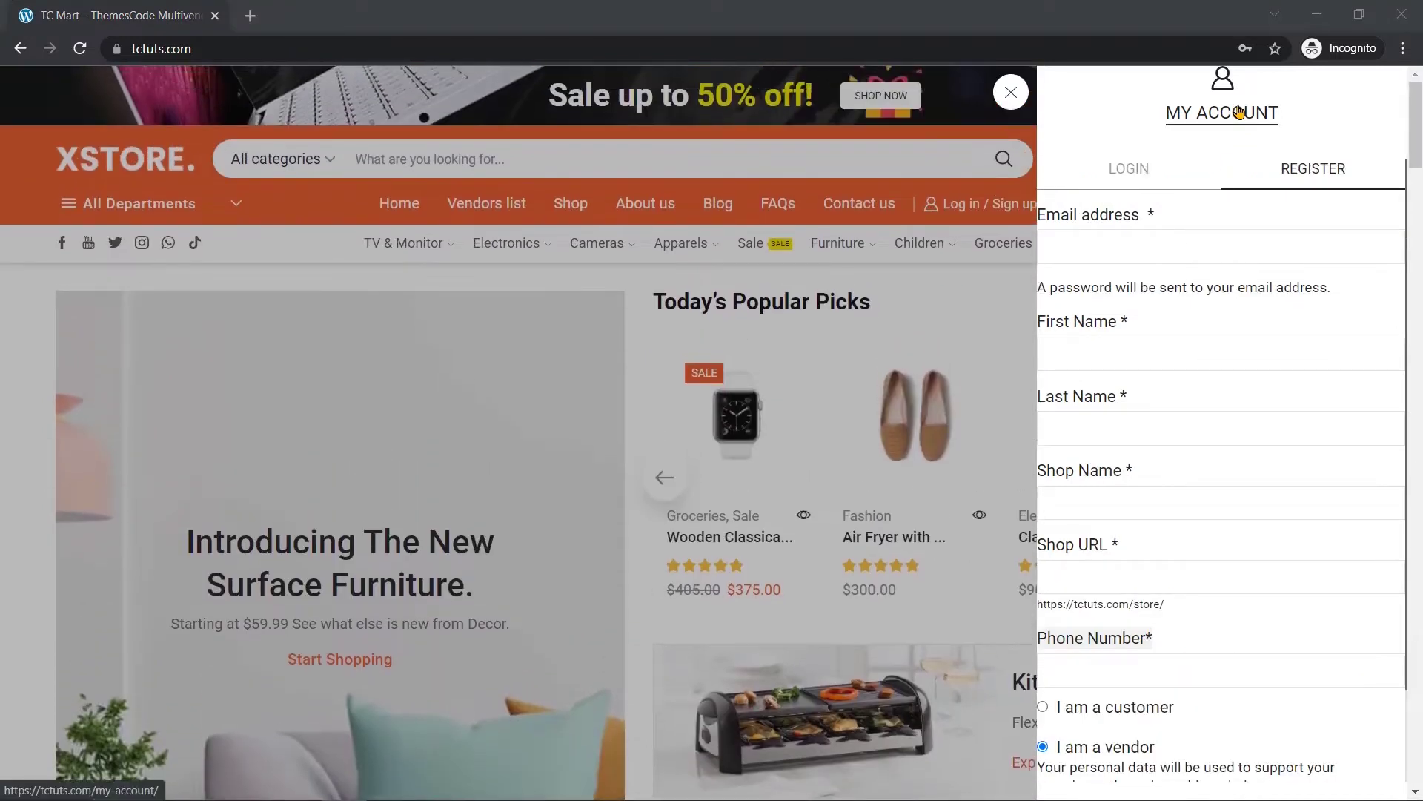
Go to the full My account page and set its Register form to I am a vendor
{"action": "left_click", "coordinate": [1231, 115]}
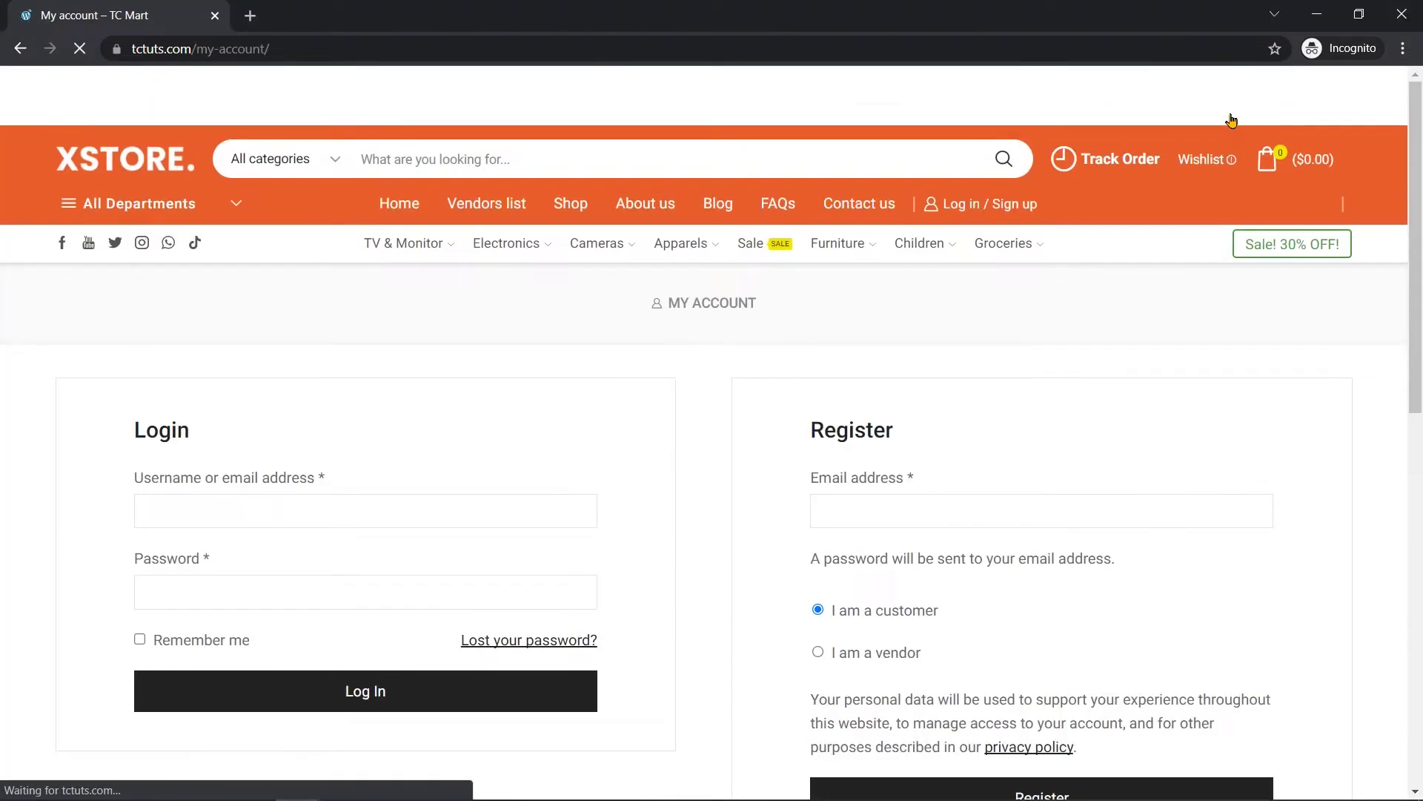
{"action": "left_click_drag", "start_coordinate": [208, 440], "coordinate": [129, 438]}
{"action": "left_click_drag", "start_coordinate": [814, 427], "coordinate": [931, 432]}
{"action": "left_click", "coordinate": [801, 465]}
{"action": "scroll", "coordinate": [830, 469], "scroll_direction": "down", "scroll_amount": 3}
{"action": "left_click", "coordinate": [870, 470]}
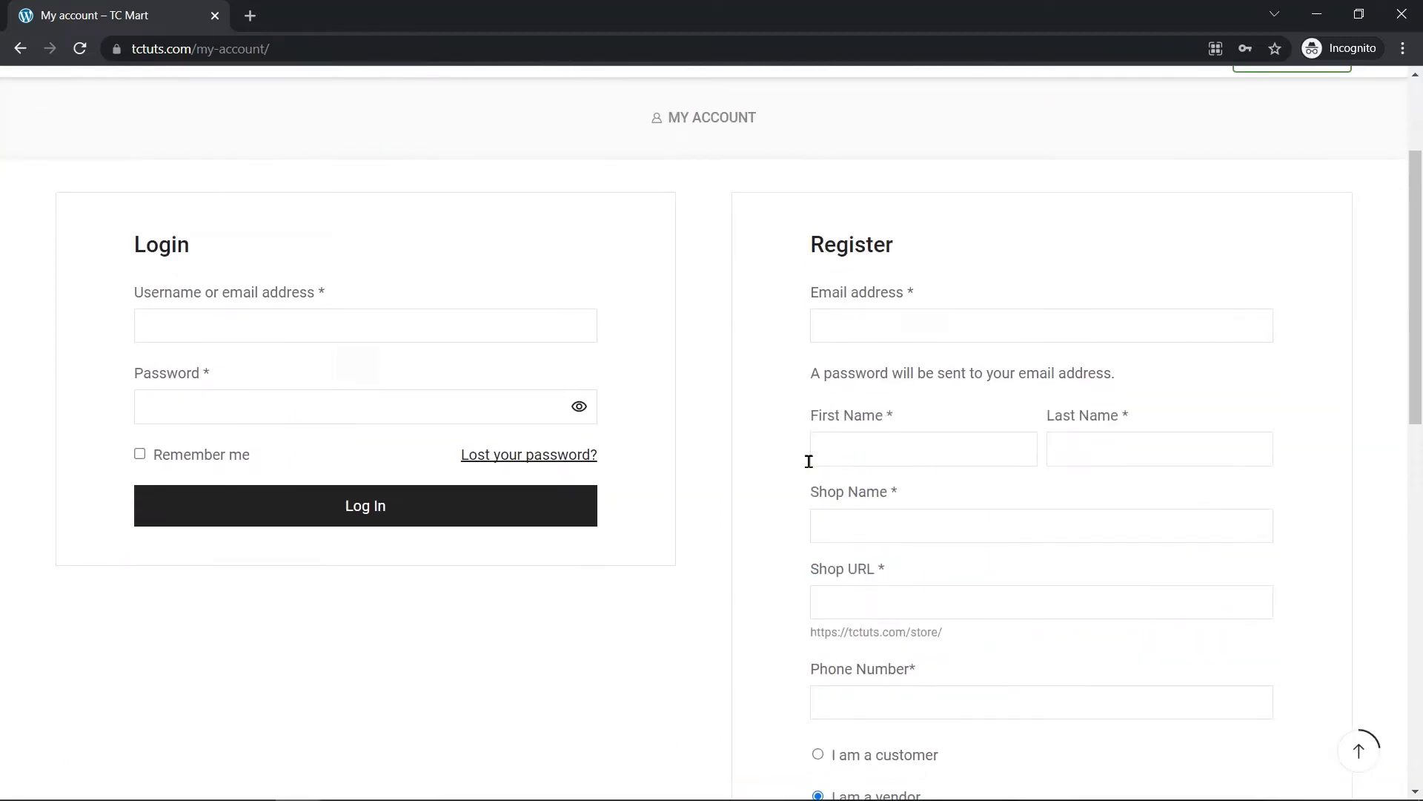
{"action": "scroll", "coordinate": [807, 453], "scroll_direction": "down", "scroll_amount": 5}
{"action": "scroll", "coordinate": [775, 464], "scroll_direction": "up", "scroll_amount": 3}
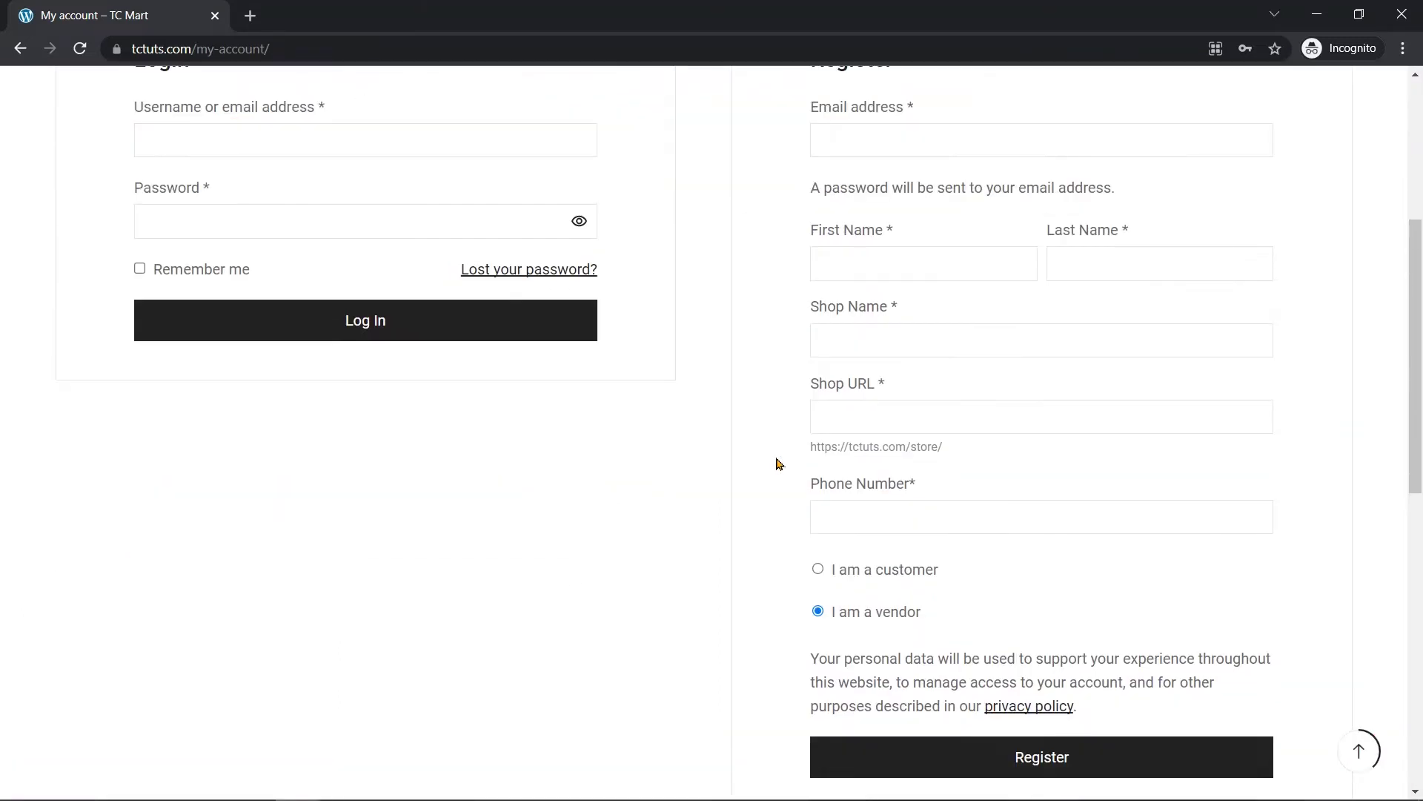
{"action": "scroll", "coordinate": [775, 464], "scroll_direction": "up", "scroll_amount": 5}
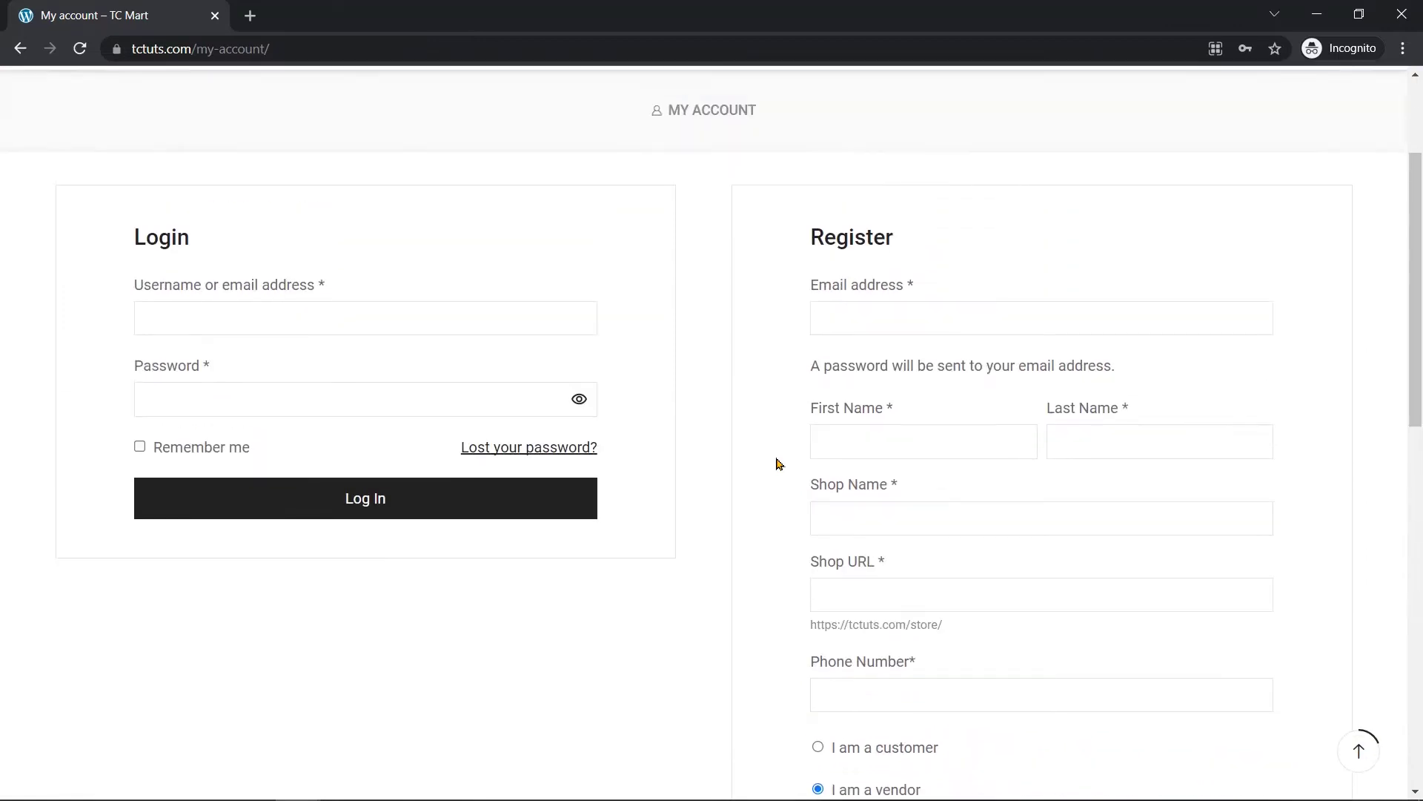
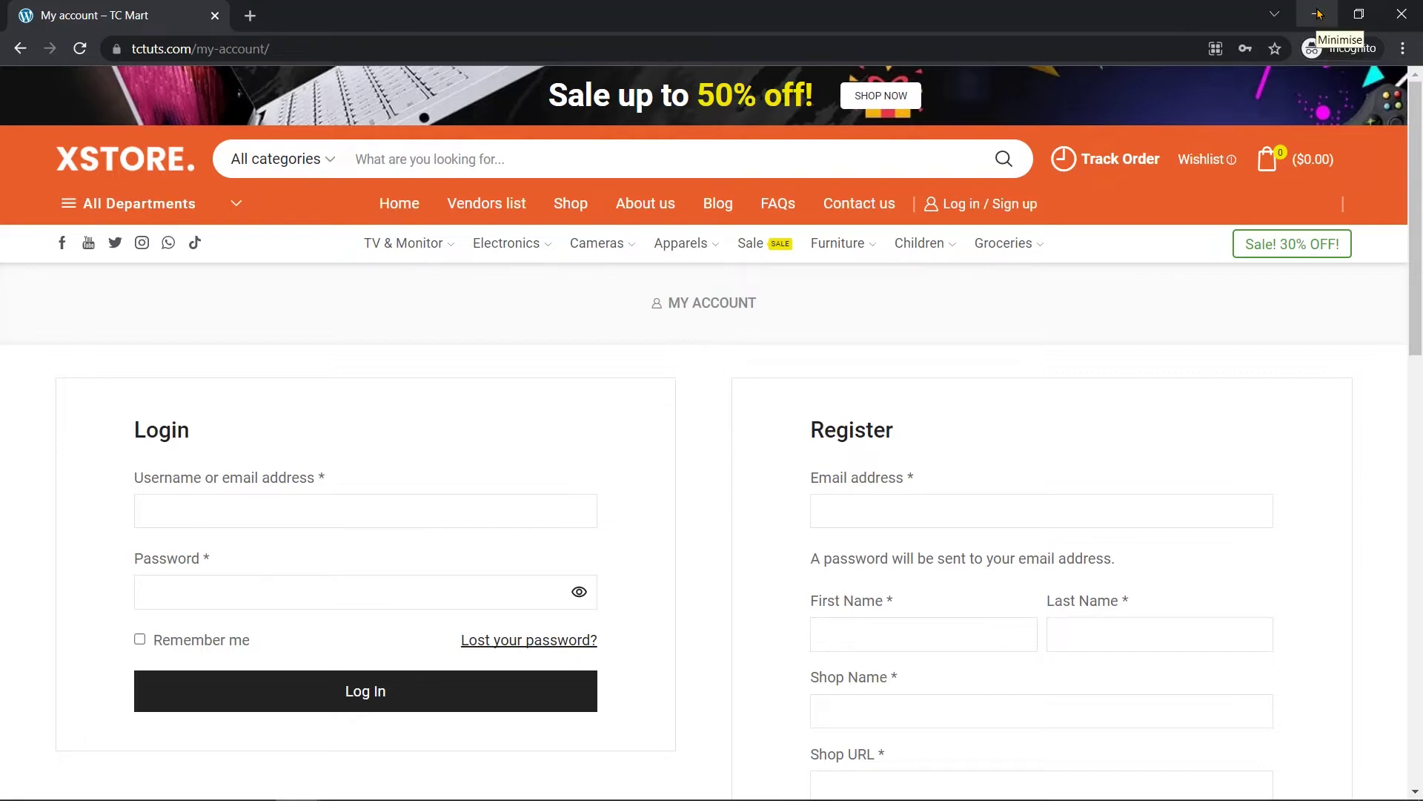
Back in the admin, open the Vendor Registration page from All Pages in the editor
{"action": "left_click", "coordinate": [1318, 13]}
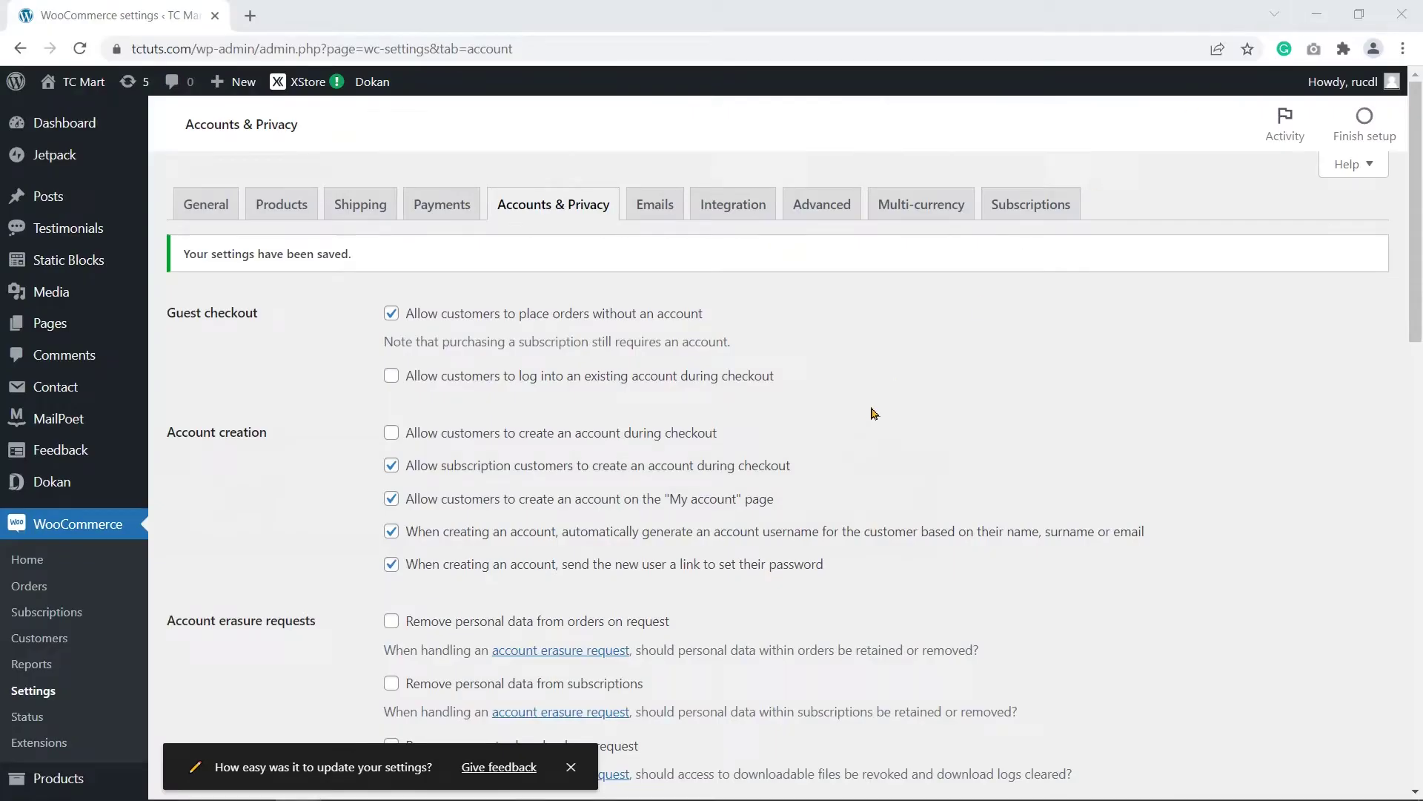
{"action": "mouse_move", "coordinate": [116, 322]}
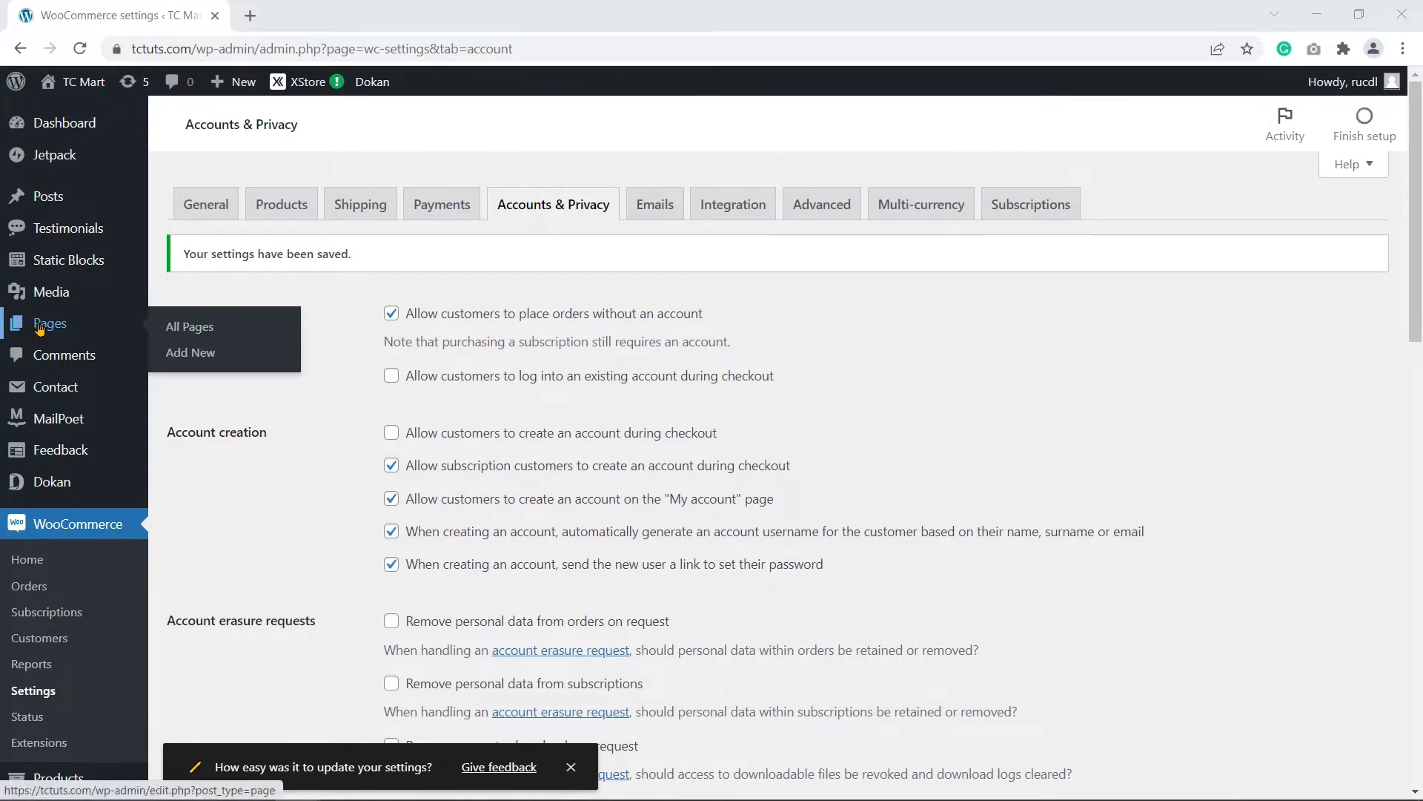
{"action": "left_click", "coordinate": [205, 328]}
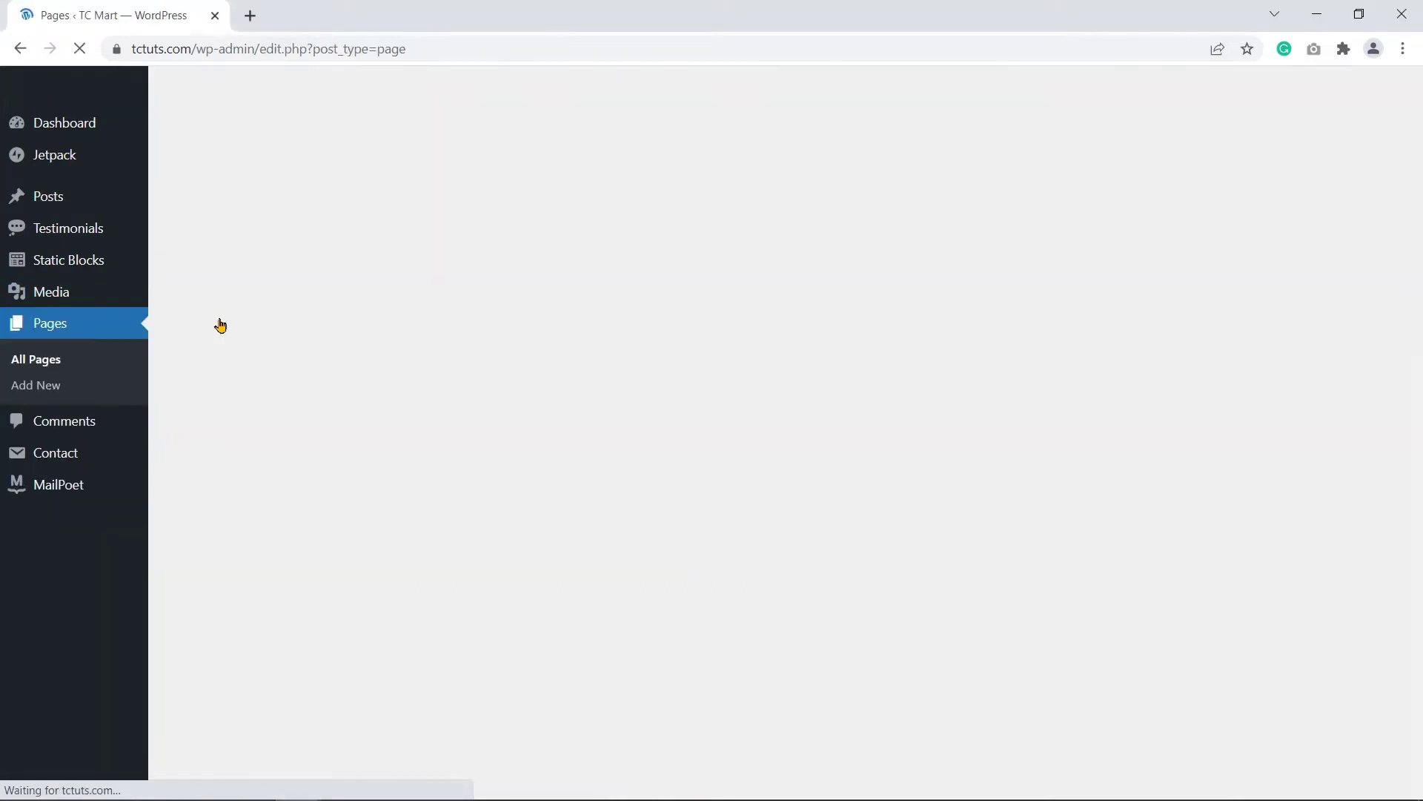
{"action": "scroll", "coordinate": [222, 321], "scroll_direction": "down", "scroll_amount": 1}
{"action": "scroll", "coordinate": [406, 502], "scroll_direction": "down", "scroll_amount": 8}
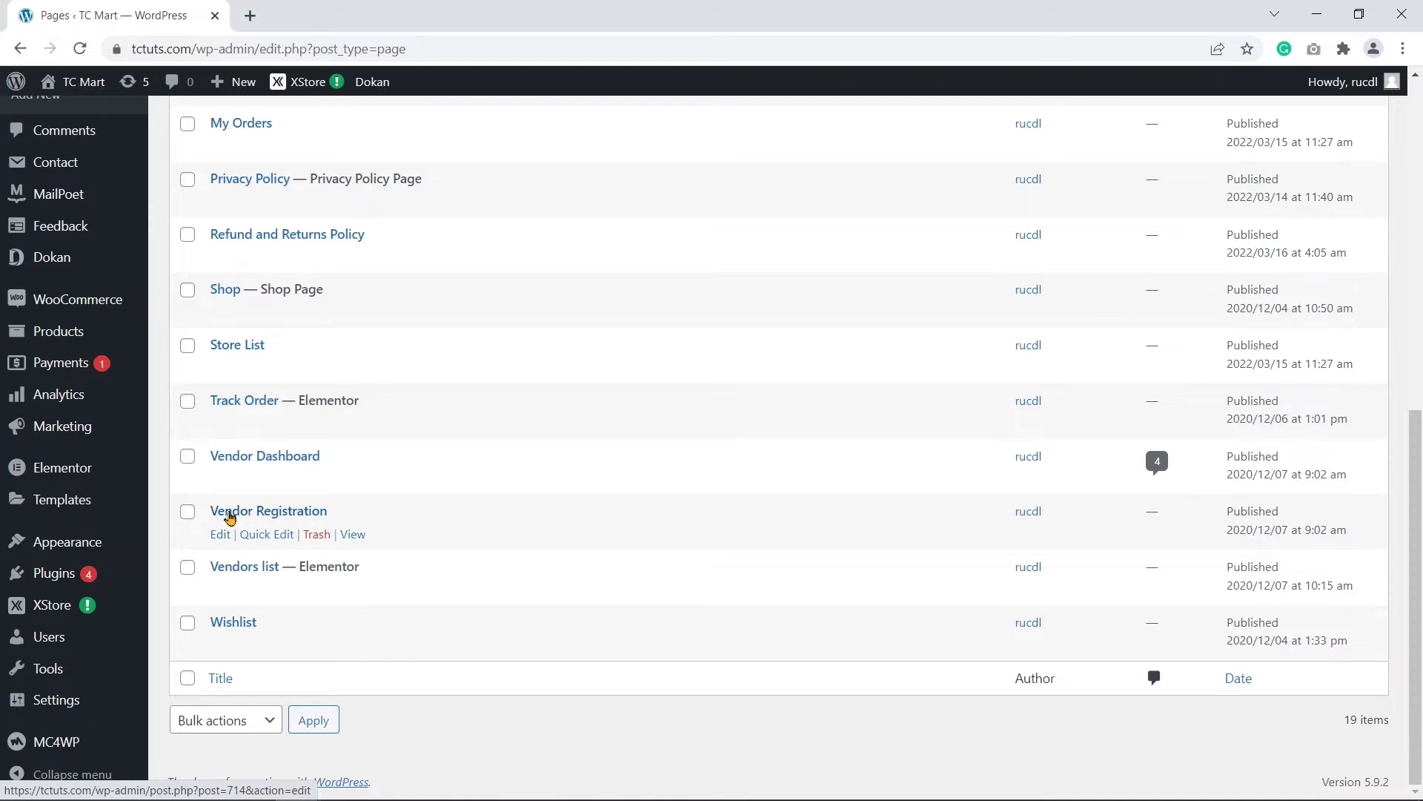
{"action": "left_click", "coordinate": [220, 535]}
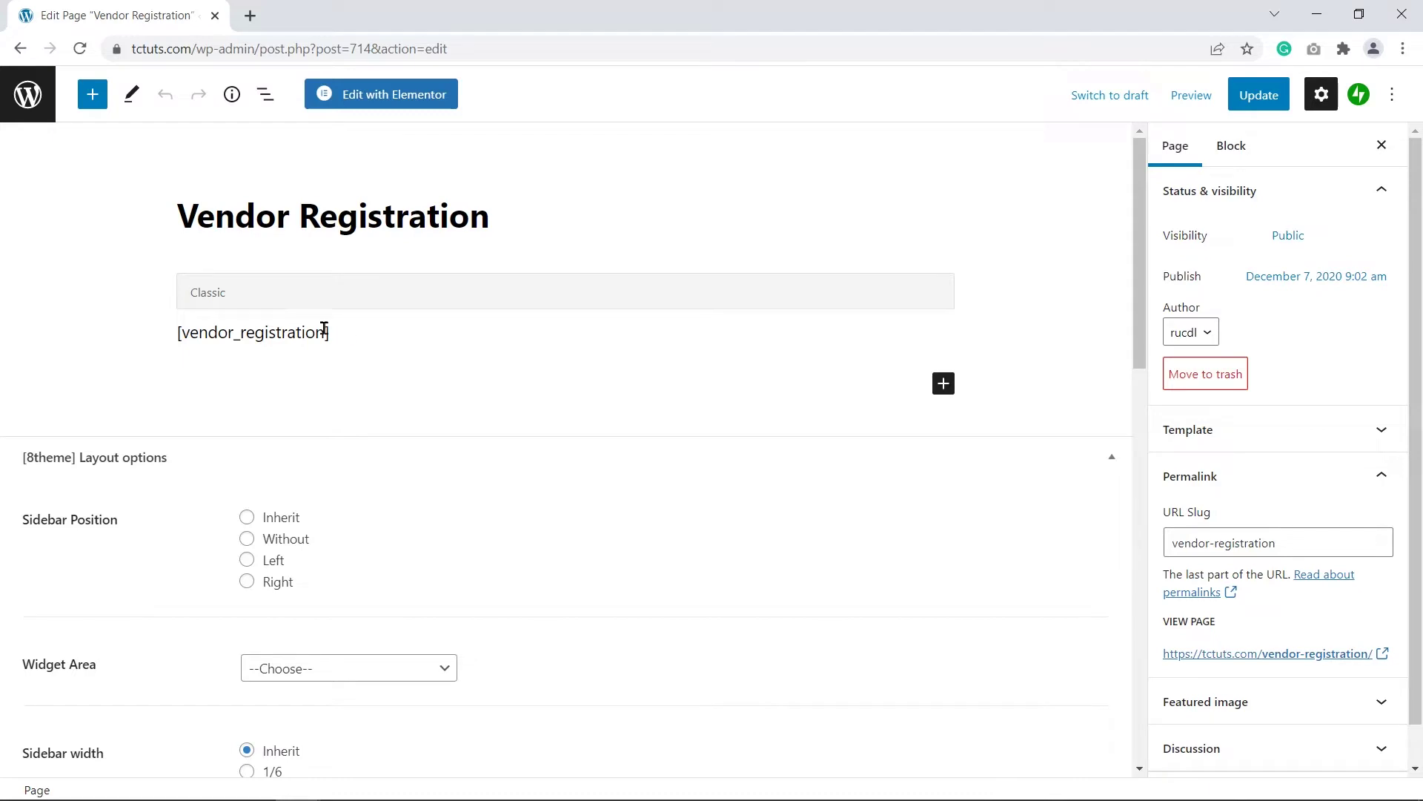
Replace the old shortcode with [dokan-vendor-registration], update the page and return to the pages list
{"action": "left_click", "coordinate": [324, 330]}
{"action": "left_click_drag", "start_coordinate": [338, 330], "coordinate": [185, 330]}
{"action": "key", "text": "BackSpace"}
{"action": "type", "text": "["}
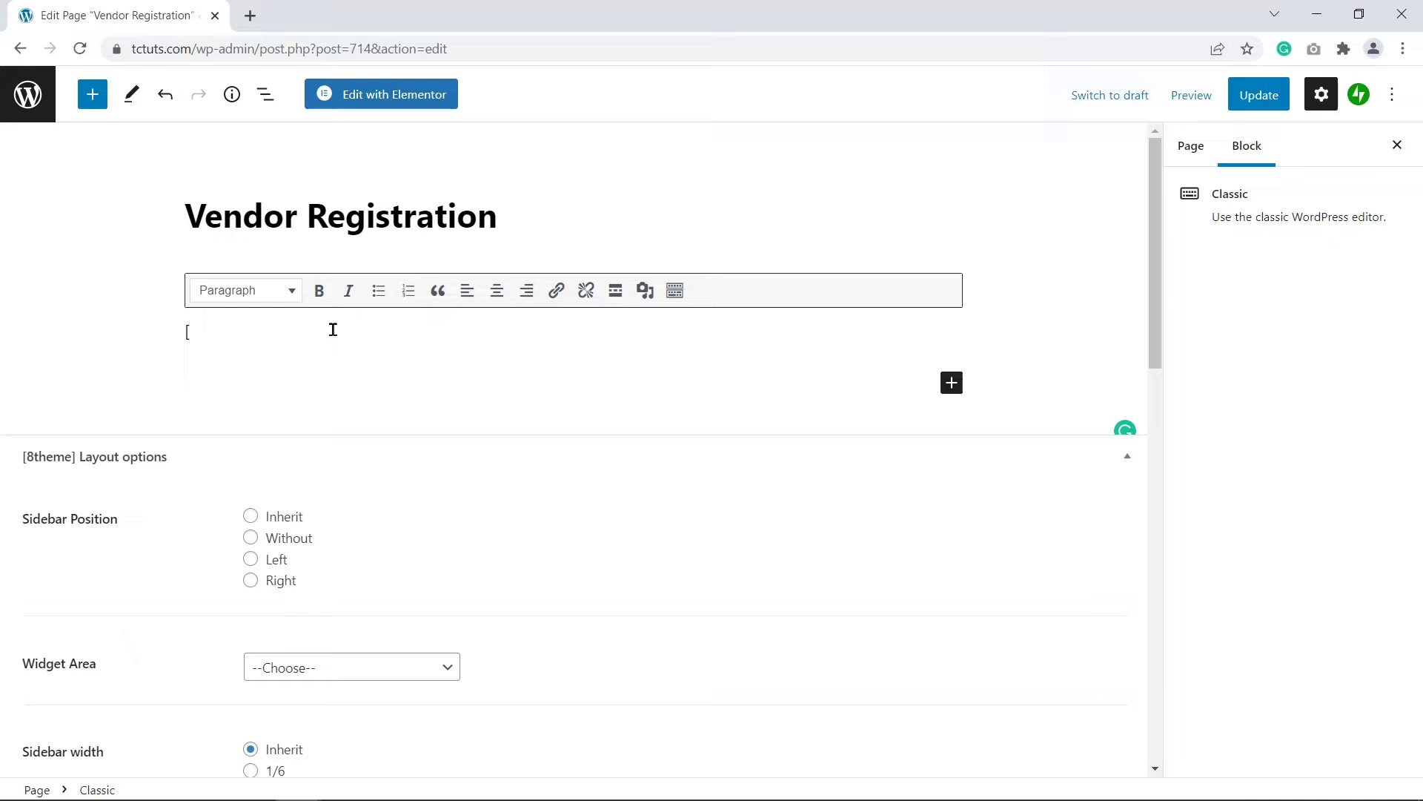
{"action": "type", "text": "dokan-vendor-registration"}
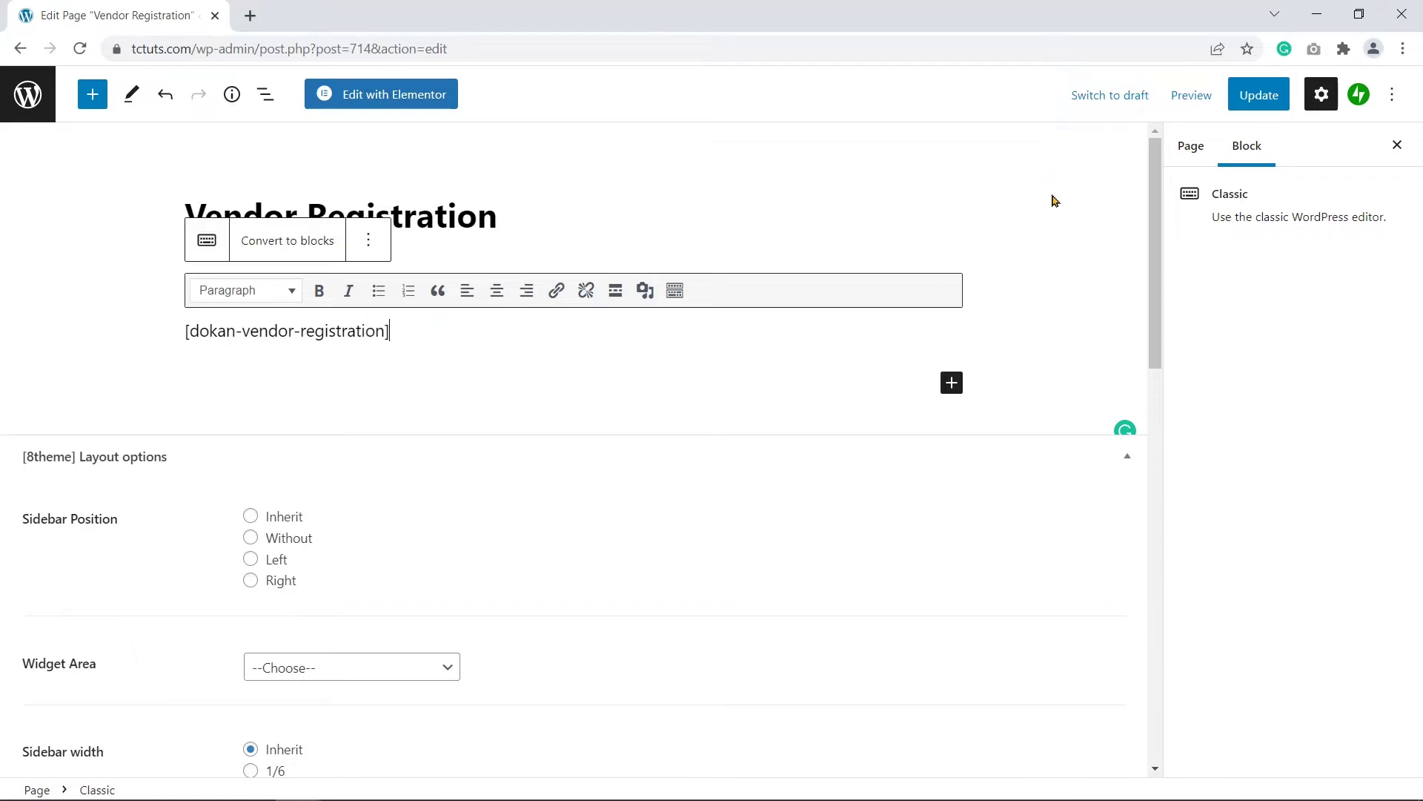
{"action": "left_click", "coordinate": [1241, 109]}
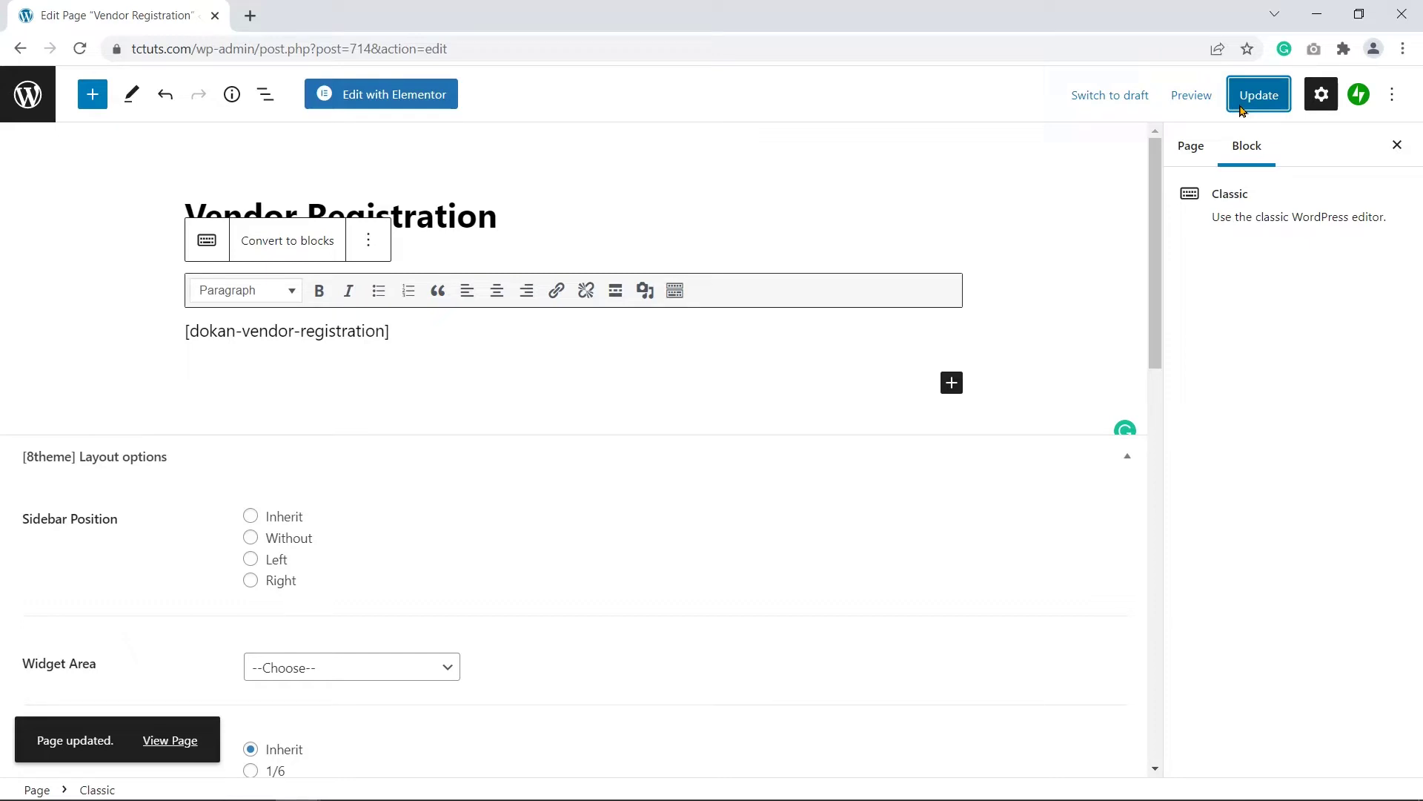
{"action": "left_click", "coordinate": [674, 166]}
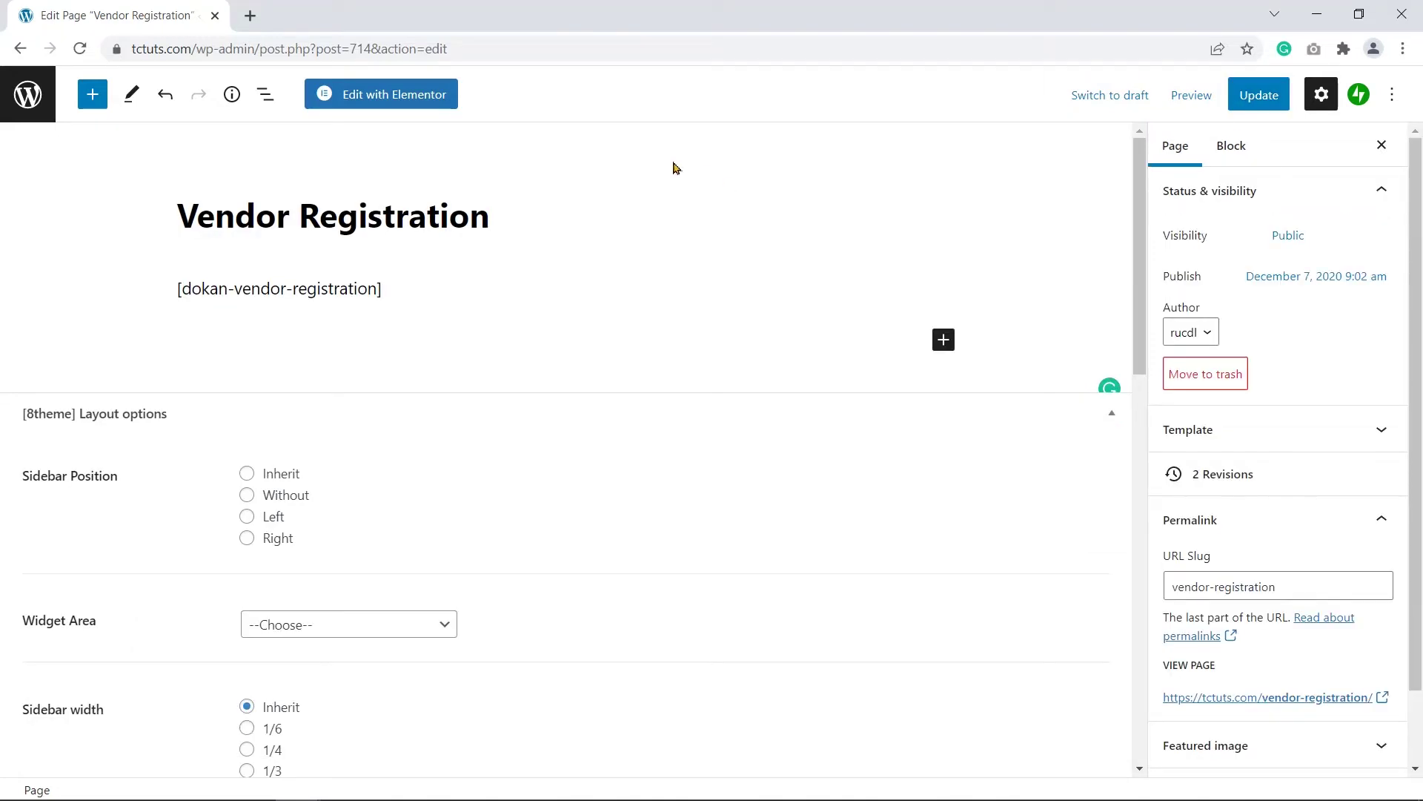
{"action": "left_click", "coordinate": [20, 48]}
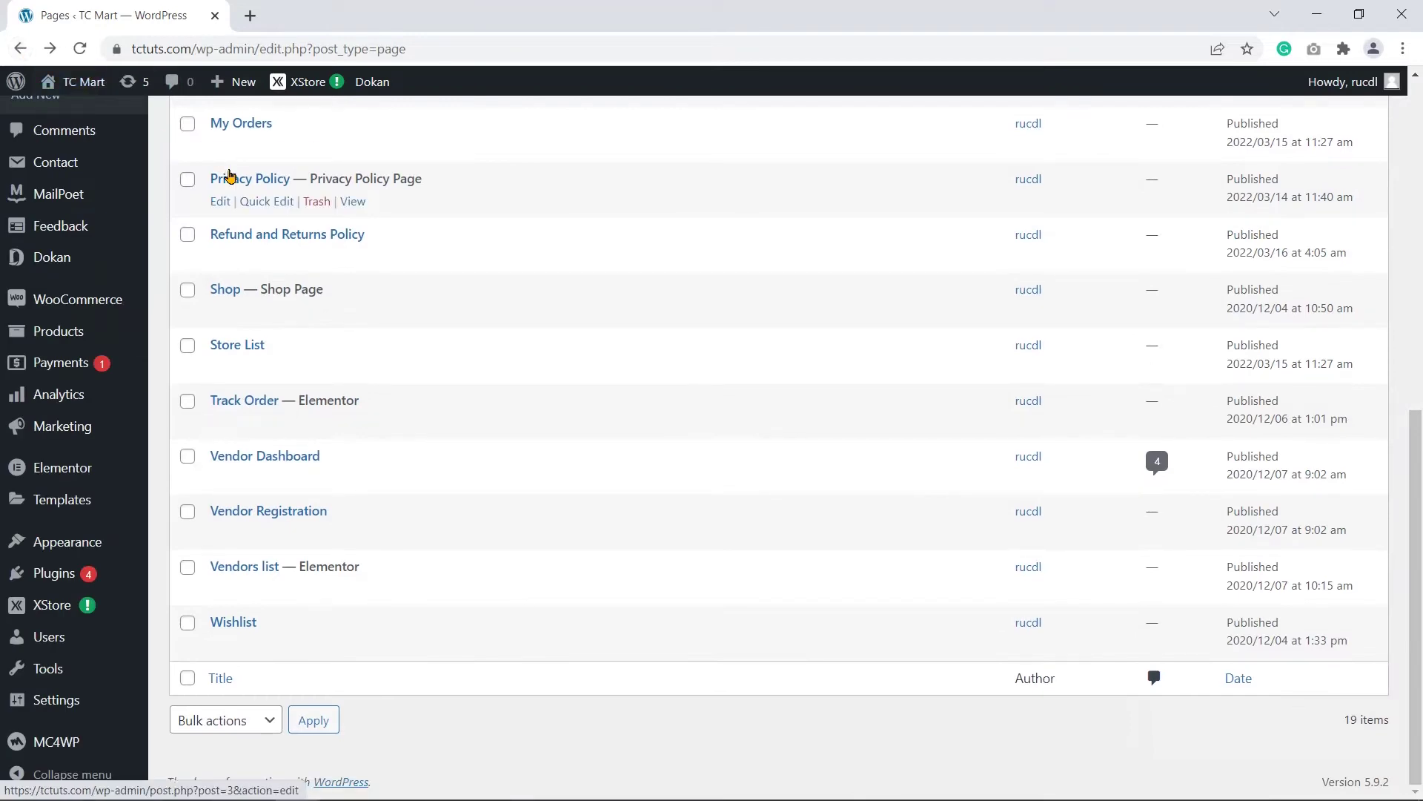
Open Appearance > Menus with Main menu selected for editing
{"action": "scroll", "coordinate": [413, 273], "scroll_direction": "up", "scroll_amount": 1}
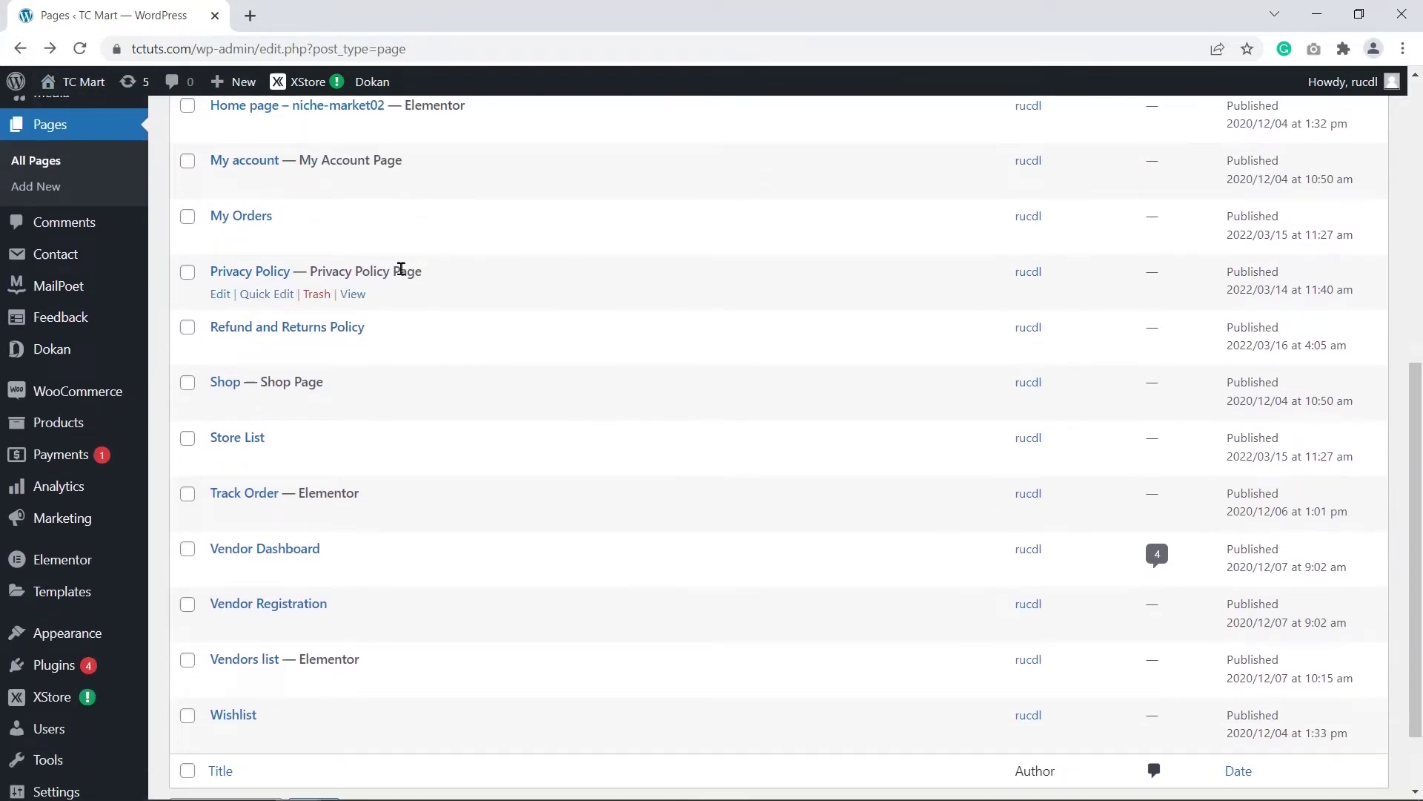
{"action": "scroll", "coordinate": [401, 269], "scroll_direction": "up", "scroll_amount": 2}
{"action": "scroll", "coordinate": [410, 400], "scroll_direction": "down", "scroll_amount": 2}
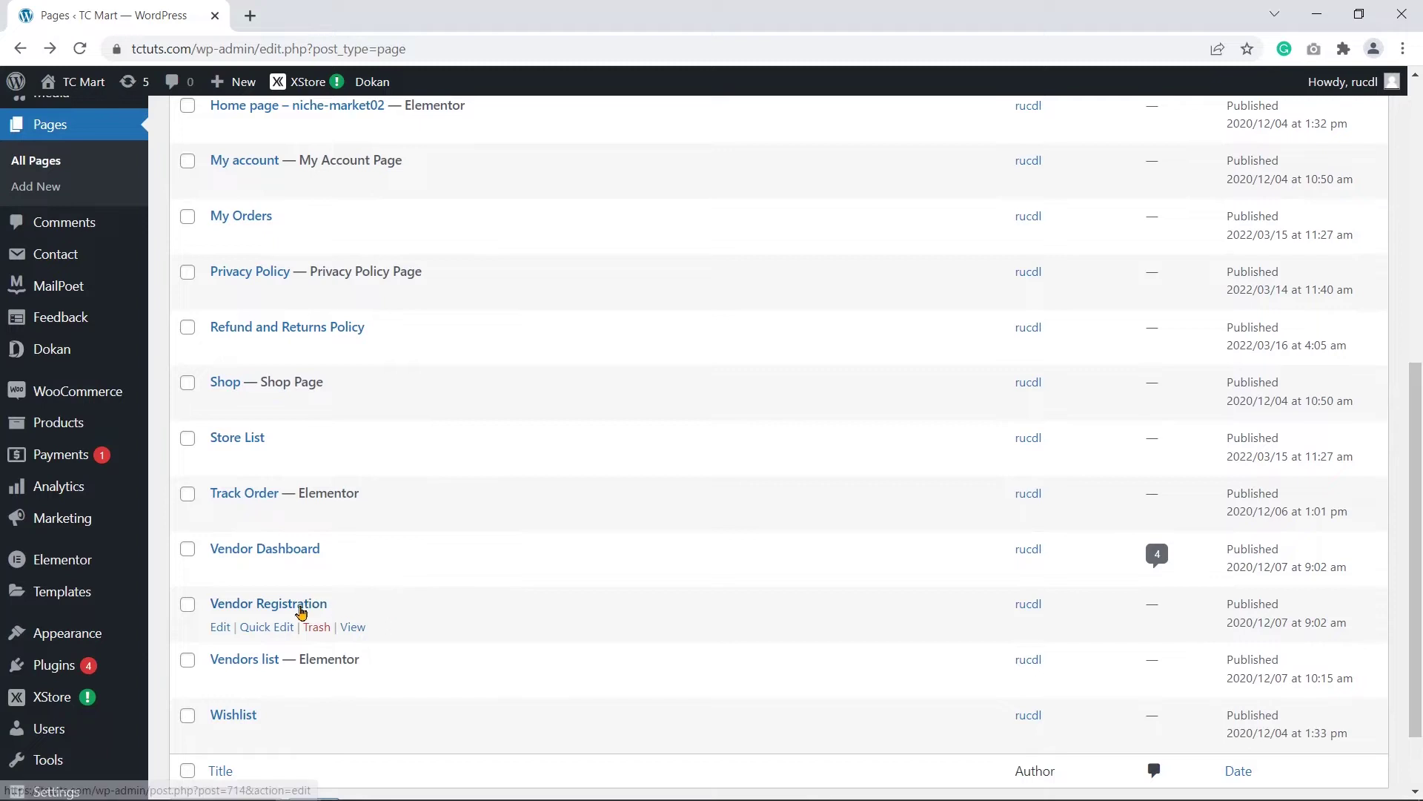
{"action": "mouse_move", "coordinate": [59, 636]}
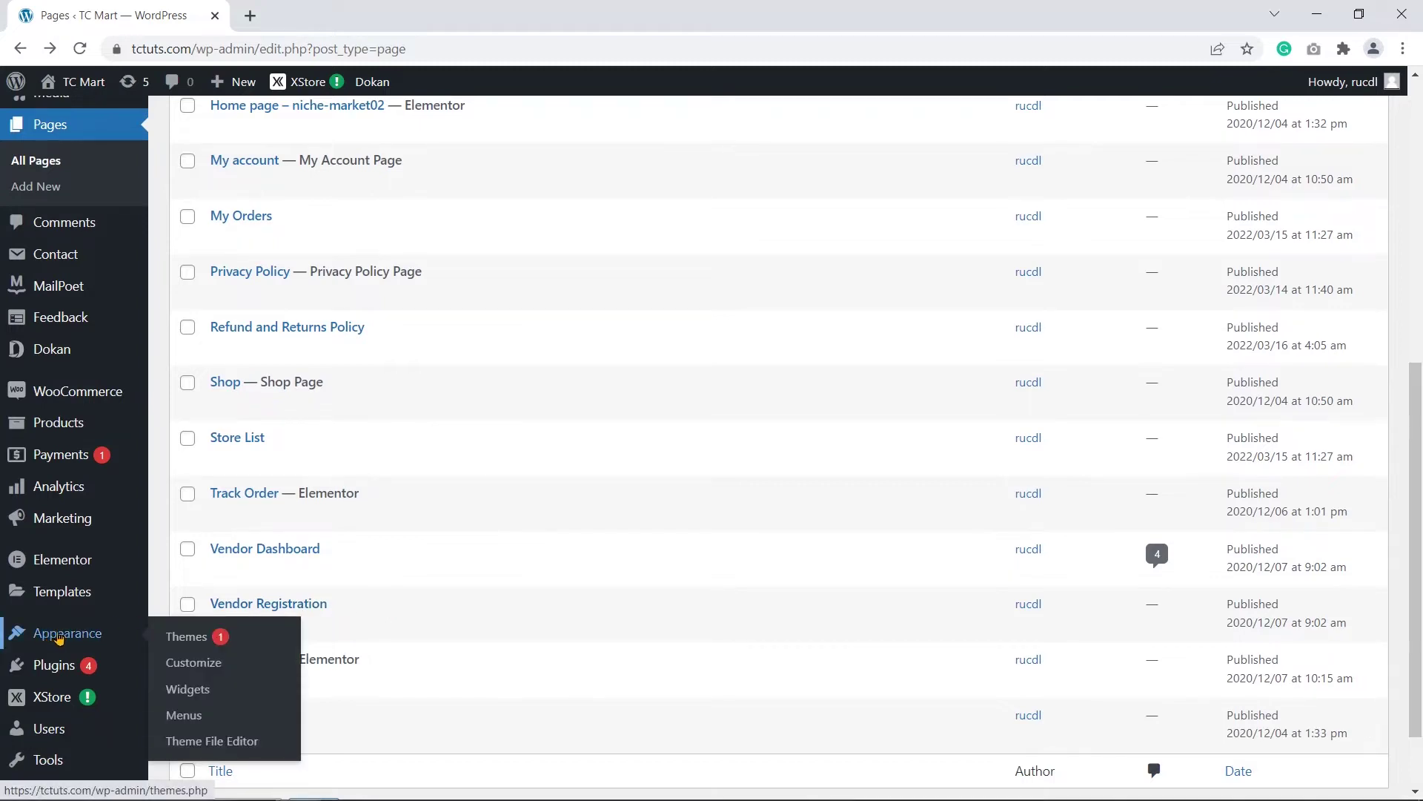
{"action": "left_click", "coordinate": [197, 718]}
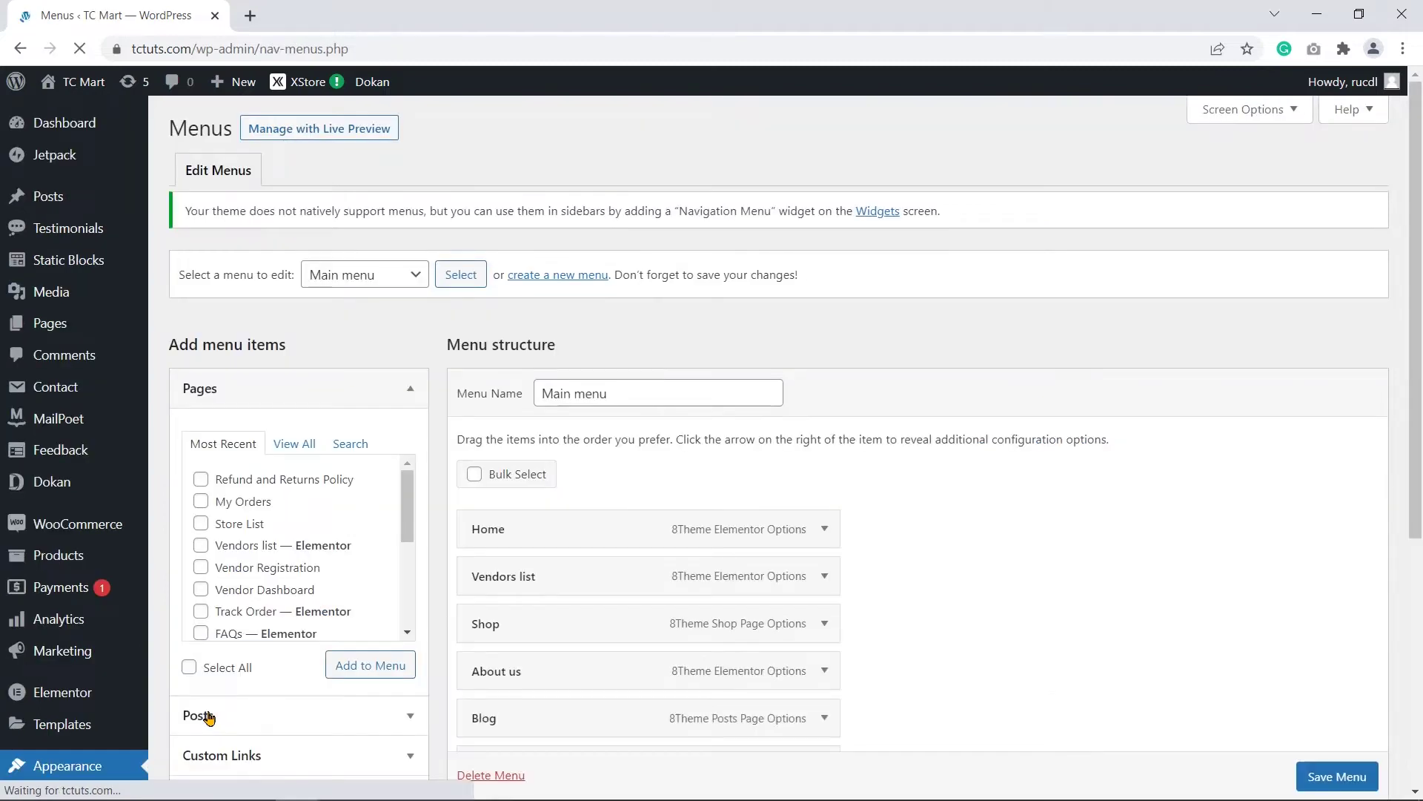
{"action": "left_click", "coordinate": [420, 291]}
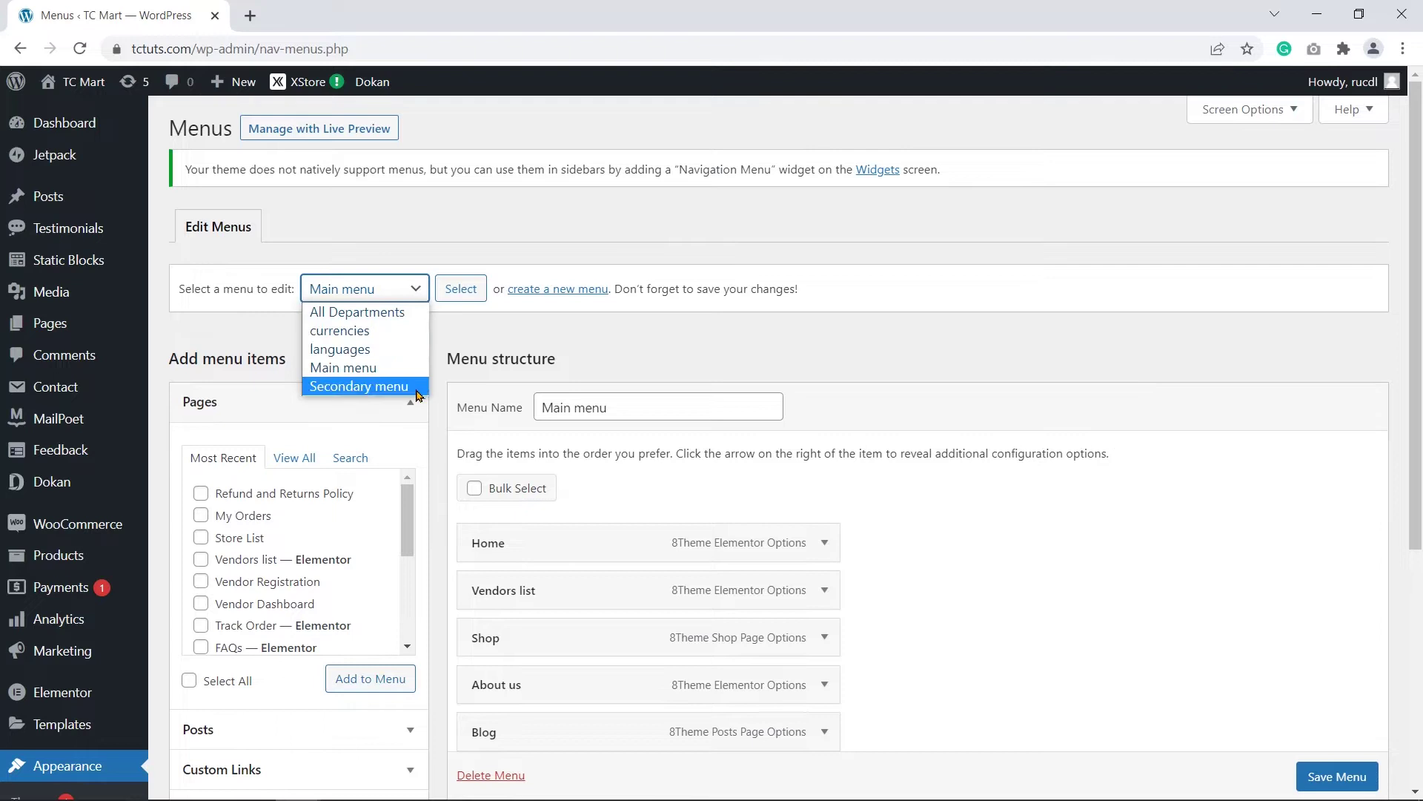
{"action": "left_click", "coordinate": [419, 290]}
{"action": "left_click", "coordinate": [420, 290]}
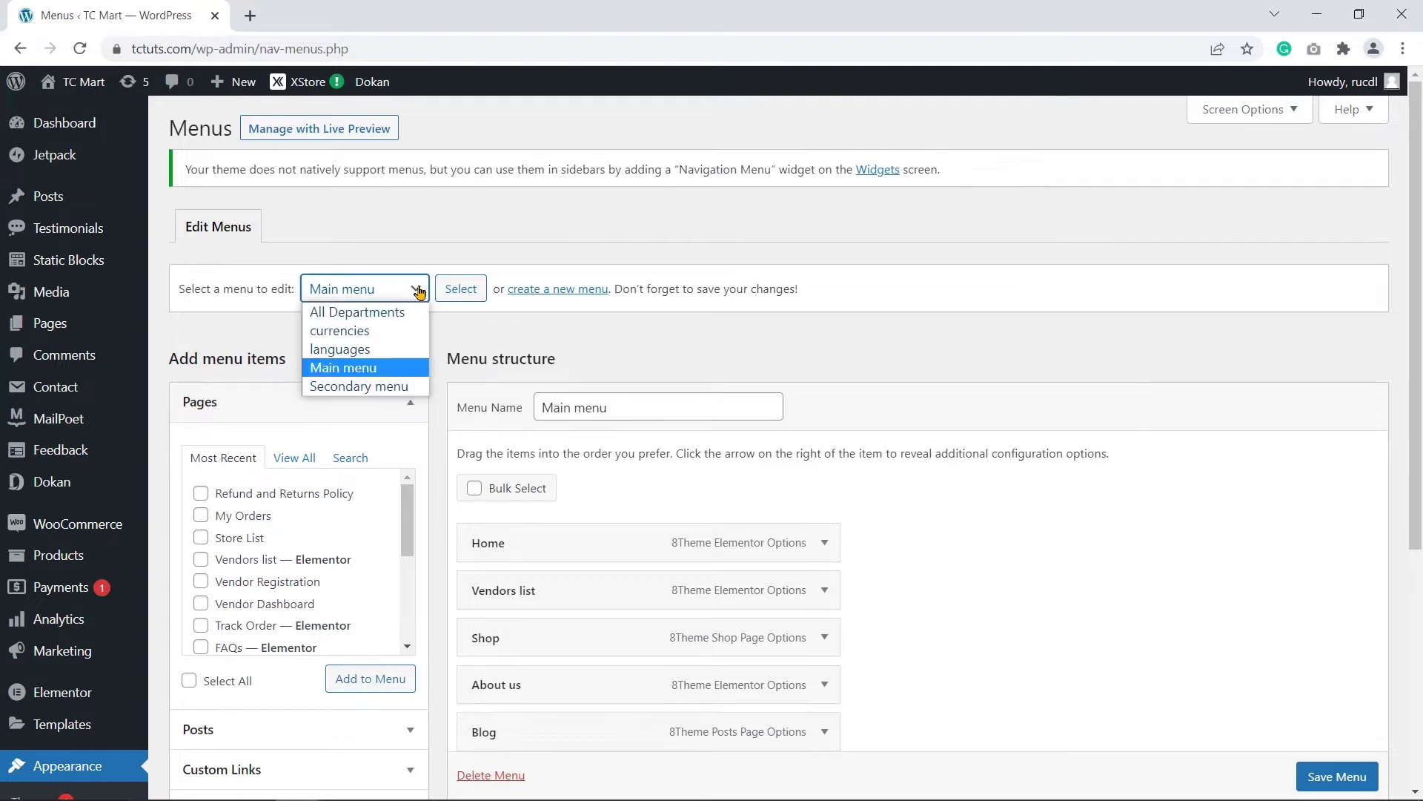
{"action": "left_click", "coordinate": [417, 290]}
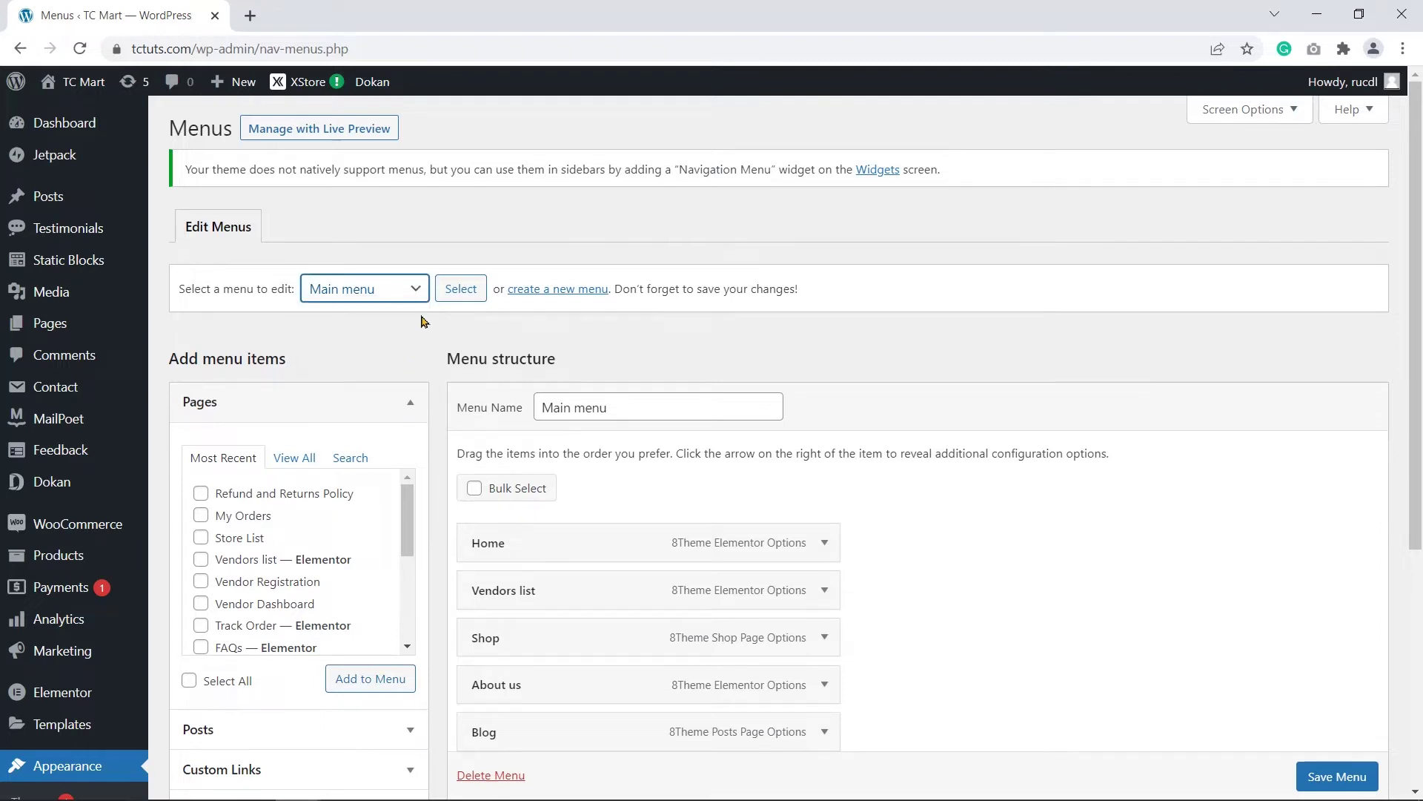
Add the Vendor Registration page to the Main menu and save the menu
{"action": "scroll", "coordinate": [410, 407], "scroll_direction": "down", "scroll_amount": 1}
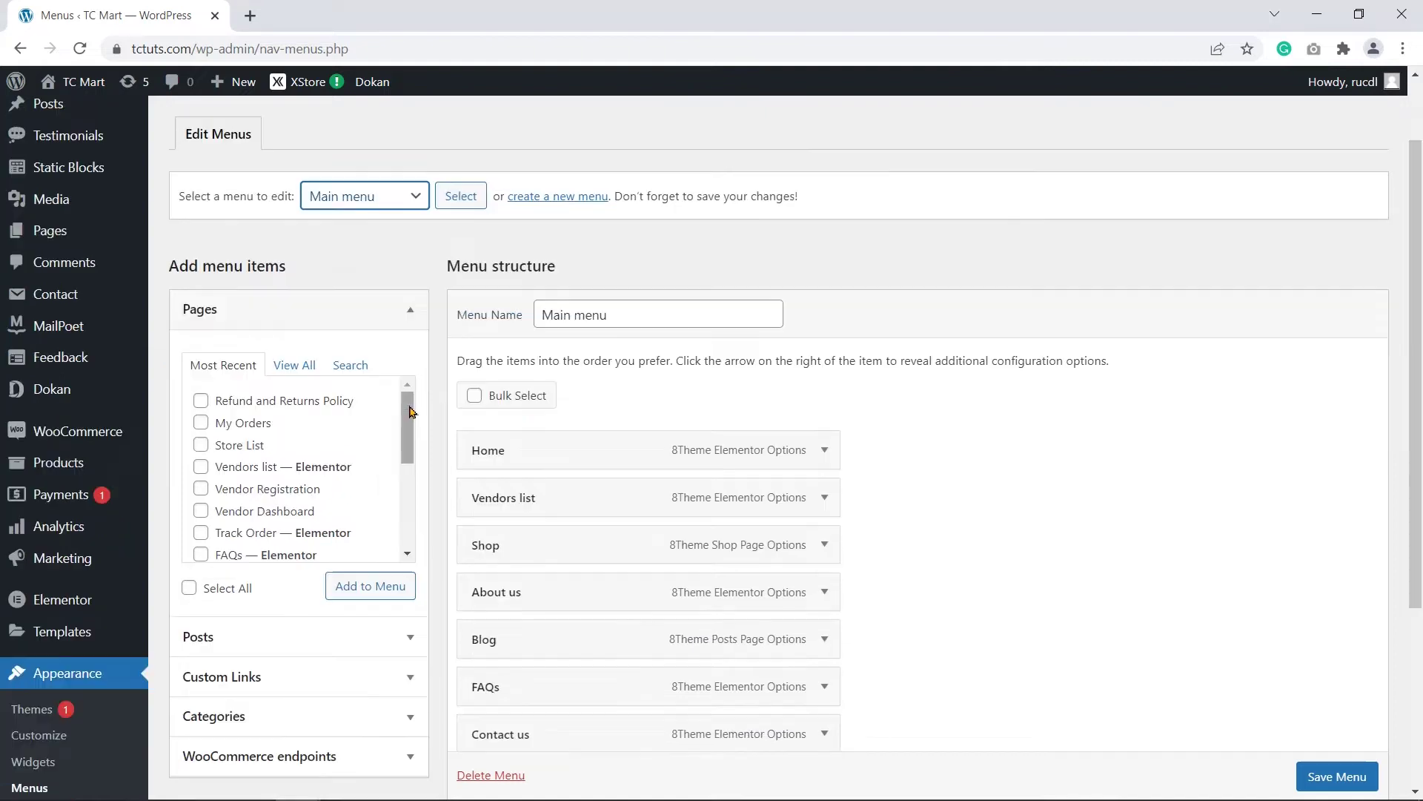
{"action": "left_click", "coordinate": [201, 494]}
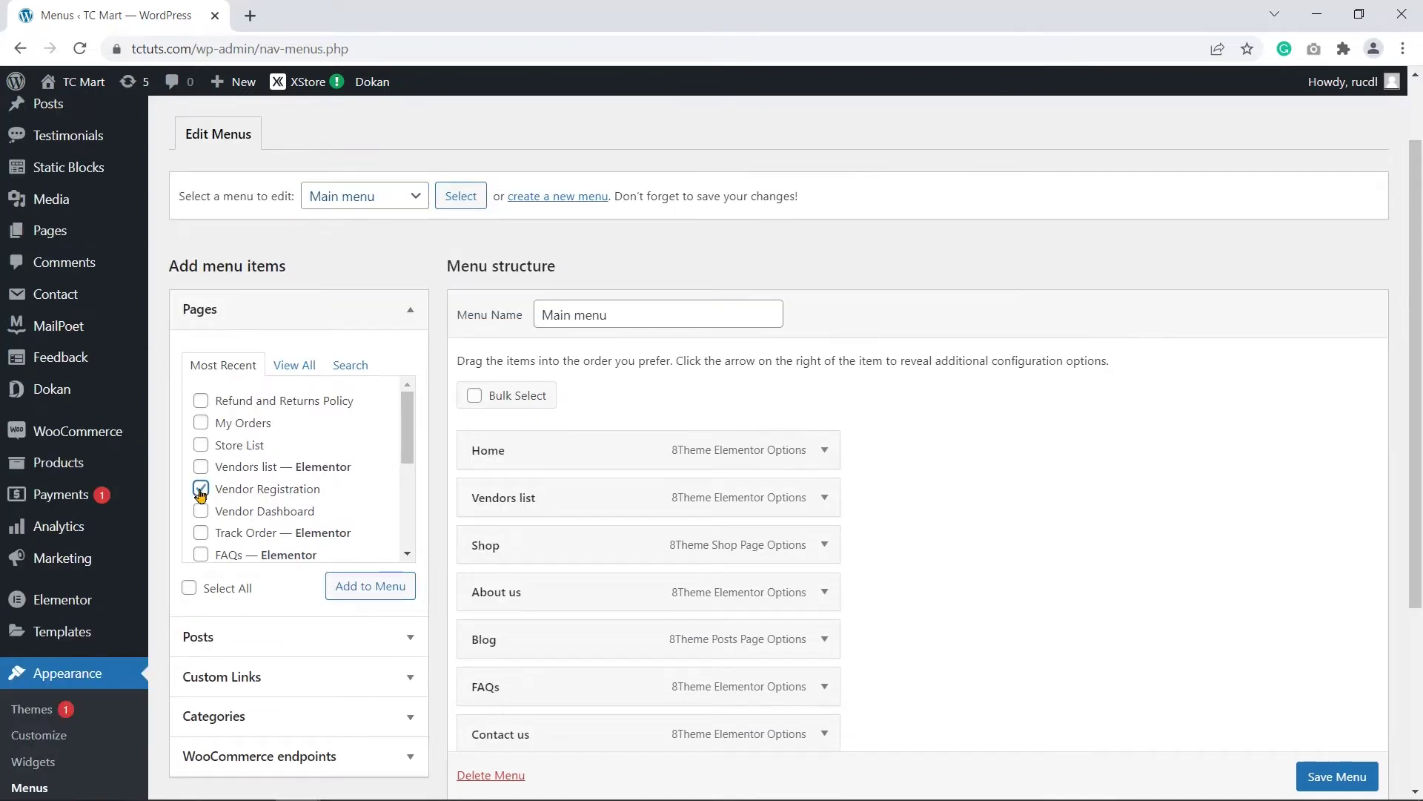
{"action": "left_click", "coordinate": [365, 600]}
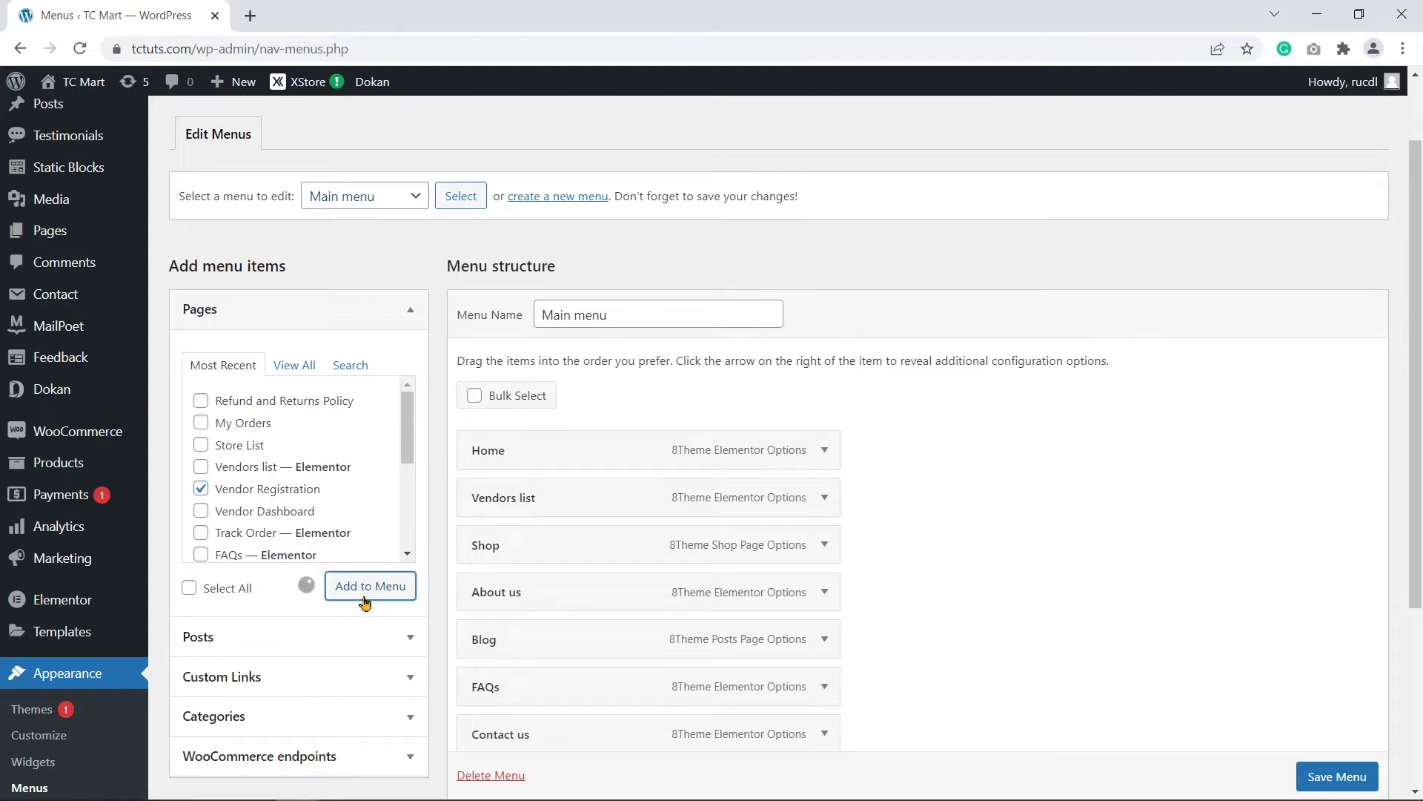
{"action": "scroll", "coordinate": [898, 558], "scroll_direction": "down", "scroll_amount": 4}
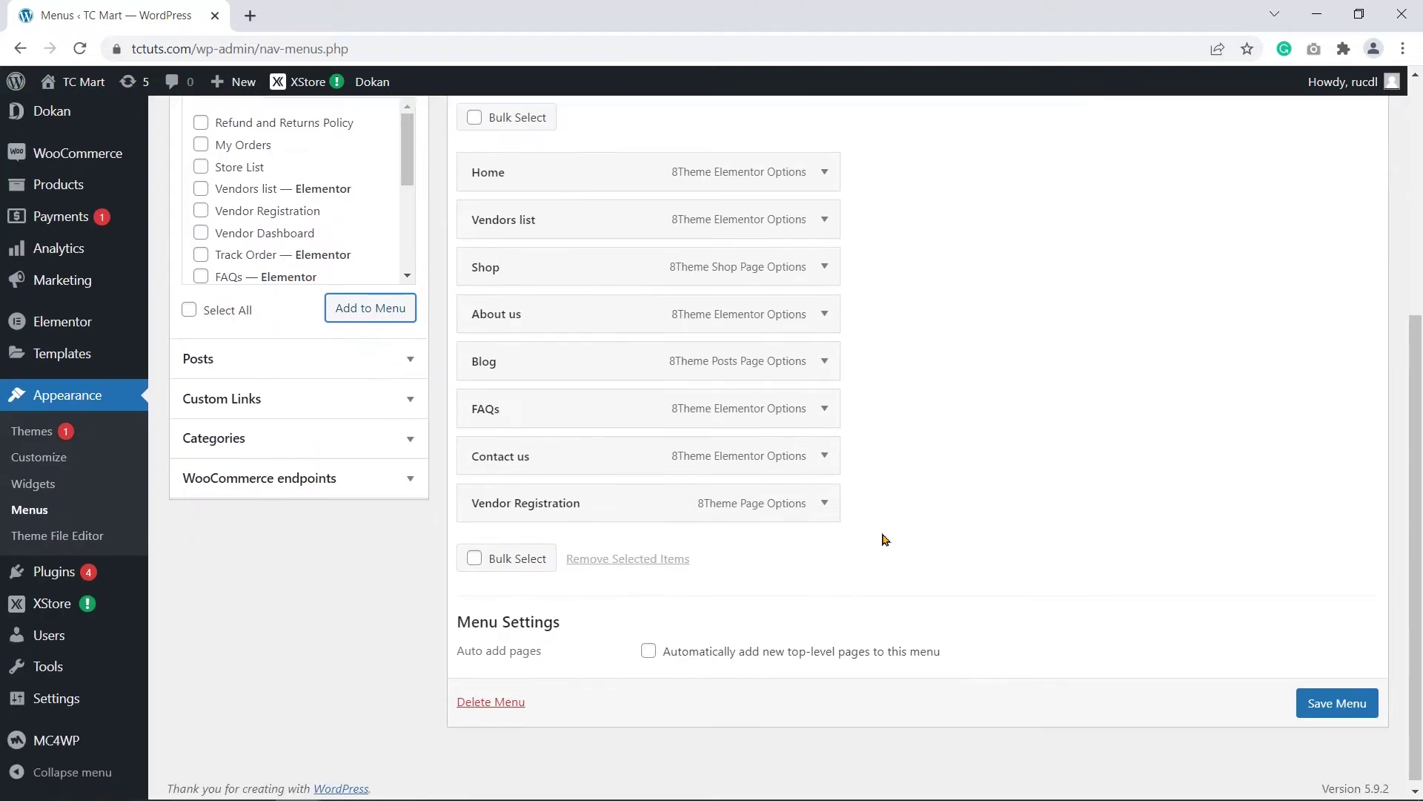
{"action": "scroll", "coordinate": [741, 538], "scroll_direction": "up", "scroll_amount": 1}
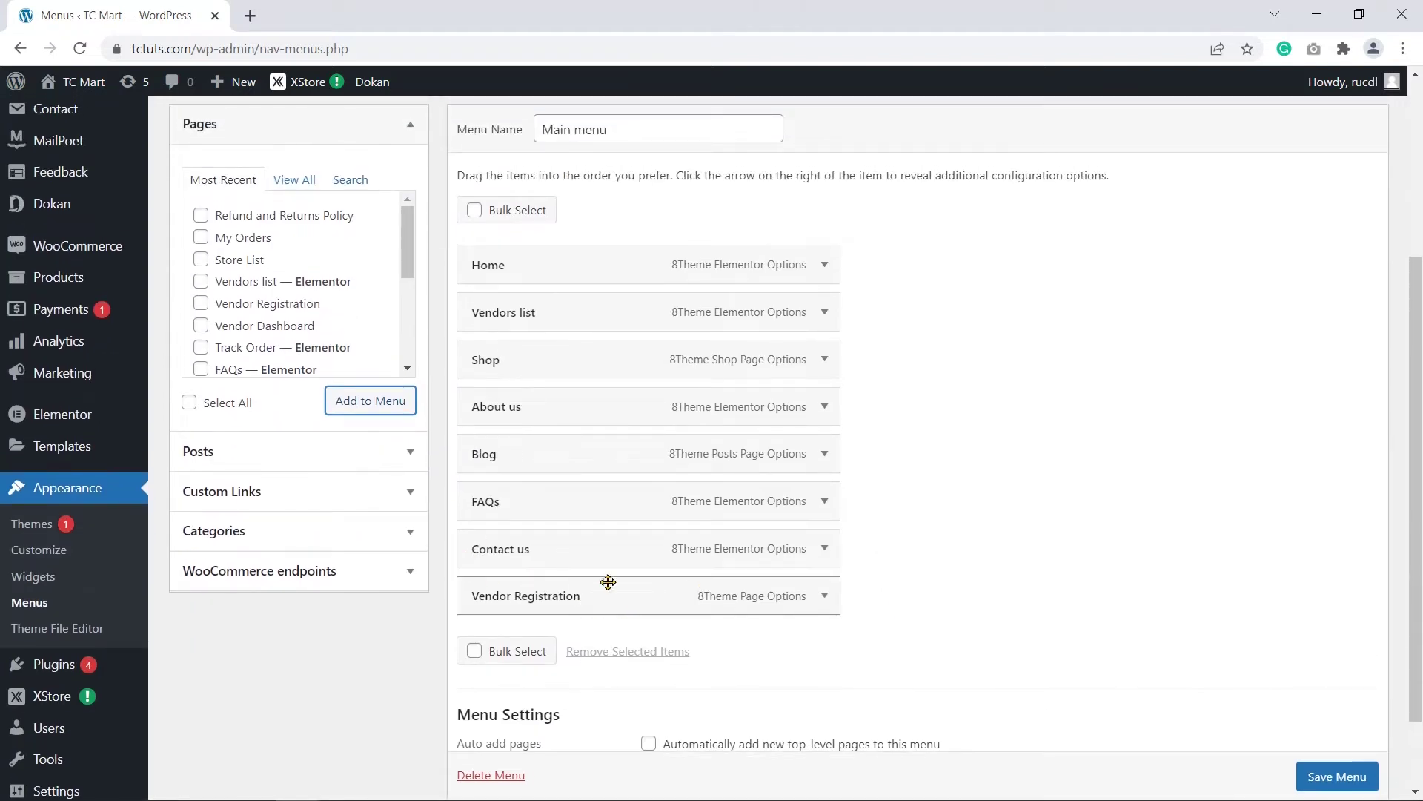
{"action": "left_click_drag", "start_coordinate": [635, 137], "coordinate": [539, 128]}
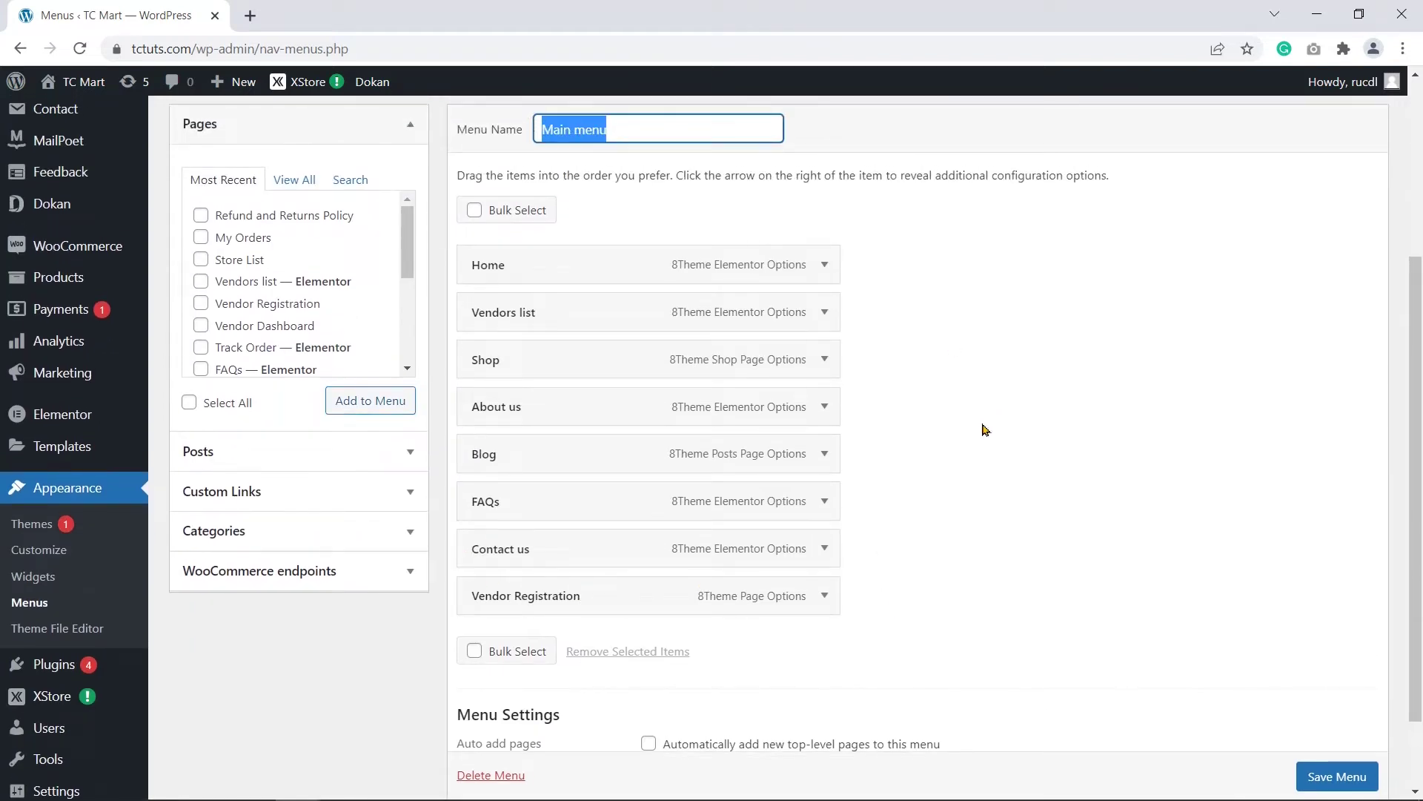
{"action": "scroll", "coordinate": [1097, 528], "scroll_direction": "down", "scroll_amount": 2}
{"action": "left_click", "coordinate": [1316, 702]}
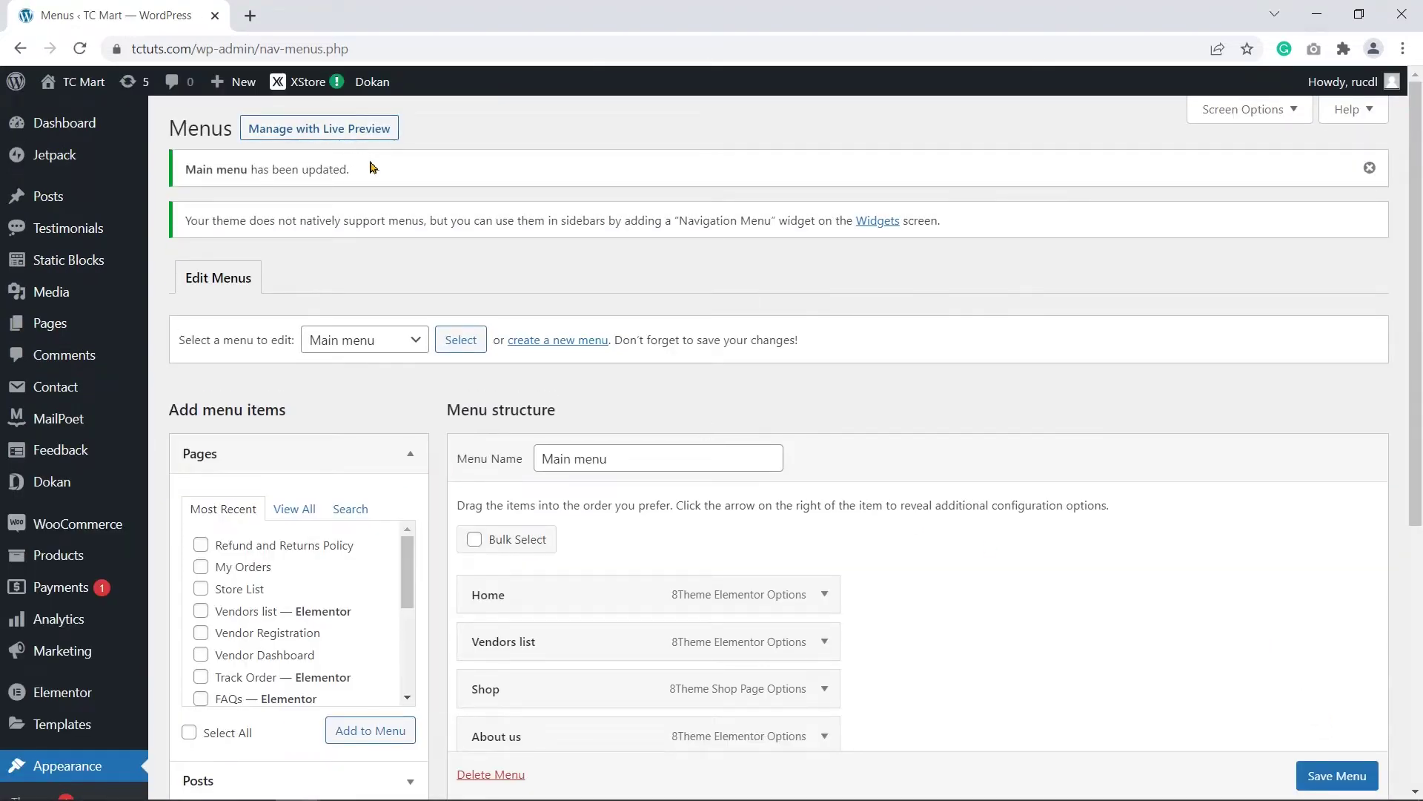
{"action": "left_click_drag", "start_coordinate": [345, 165], "coordinate": [190, 174]}
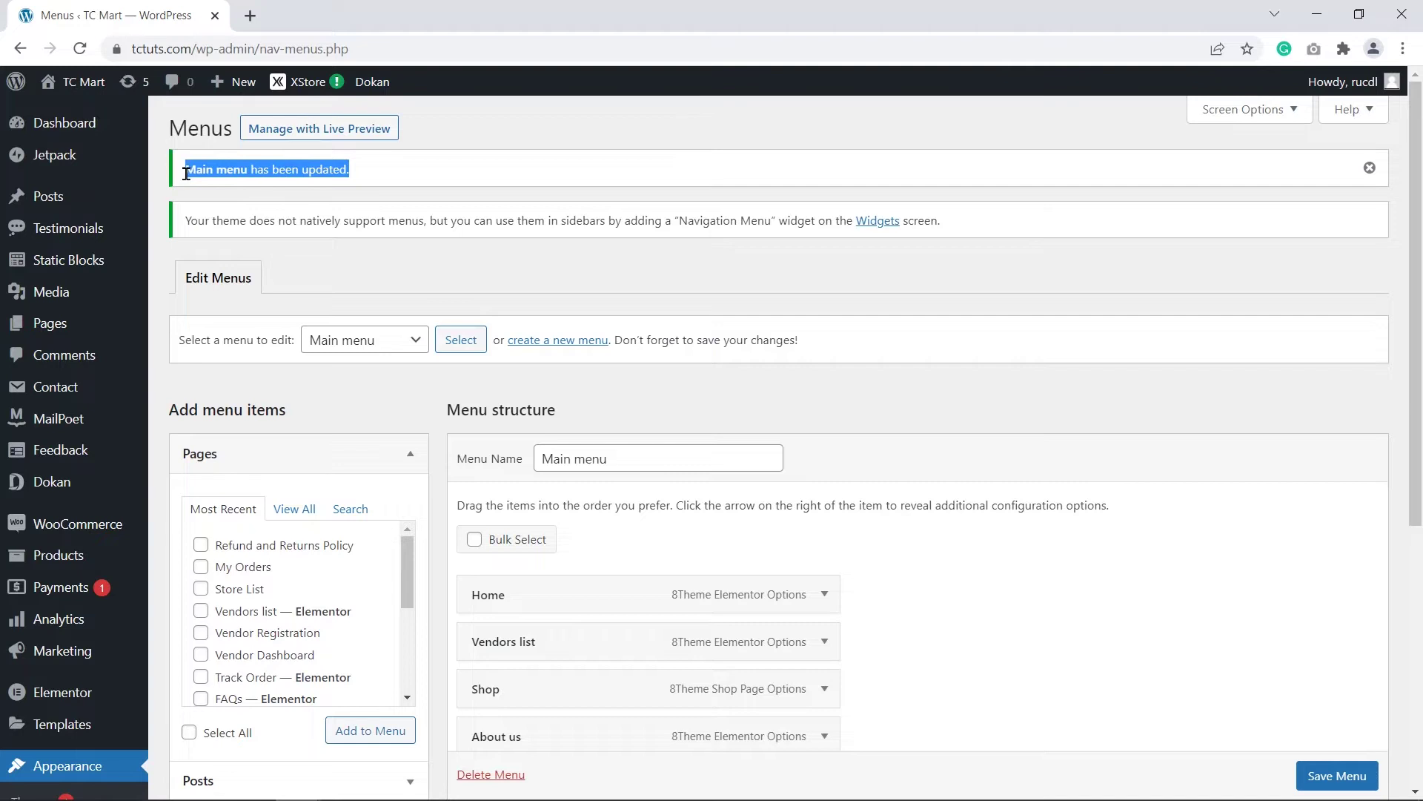
{"action": "left_click", "coordinate": [378, 175]}
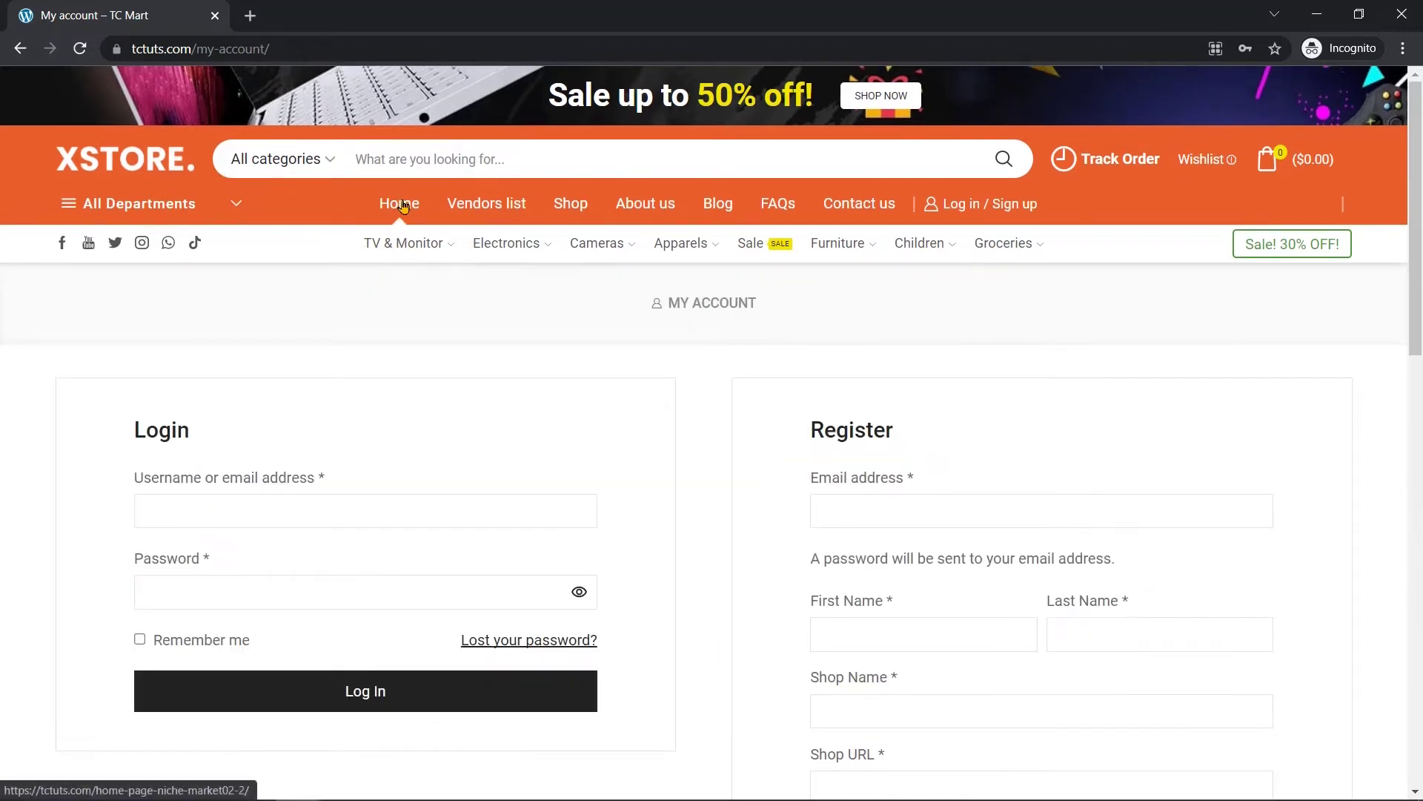
Go to the storefront home page and follow the new Vendor Registration menu link
{"action": "left_click", "coordinate": [403, 206]}
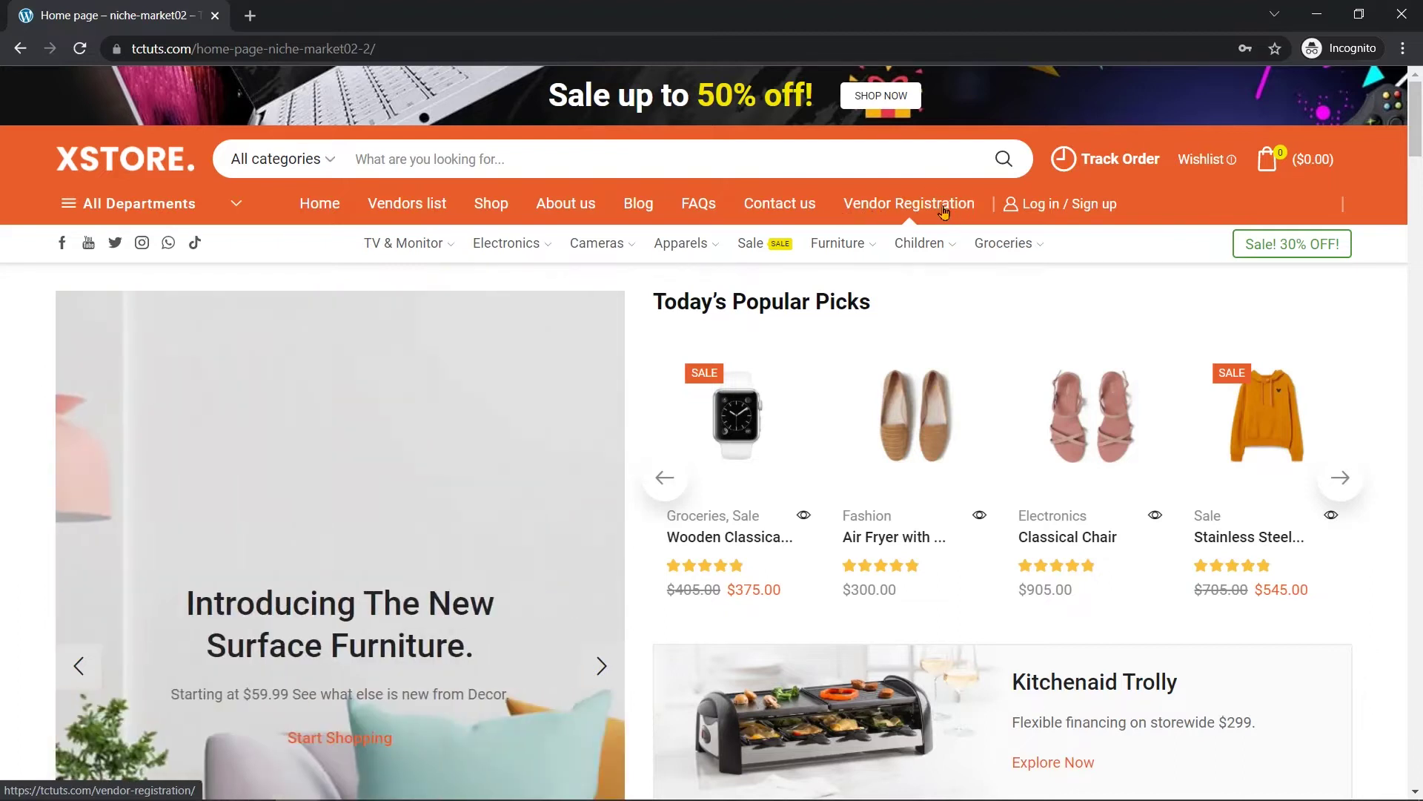
{"action": "left_click", "coordinate": [895, 202]}
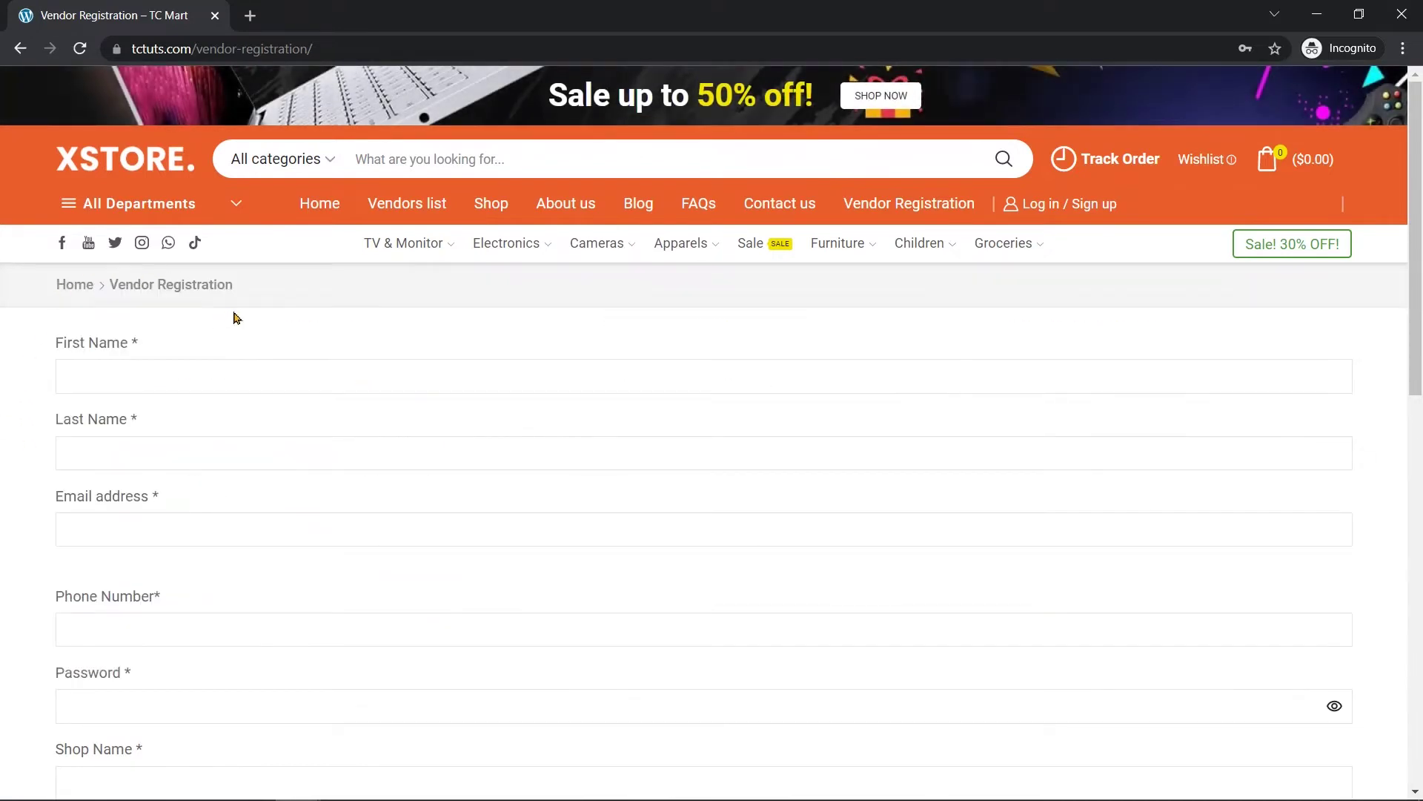
Fill in the vendor's first name, last name, e-mail address and phone number
{"action": "left_click_drag", "start_coordinate": [59, 346], "coordinate": [131, 353]}
{"action": "left_click", "coordinate": [251, 377]}
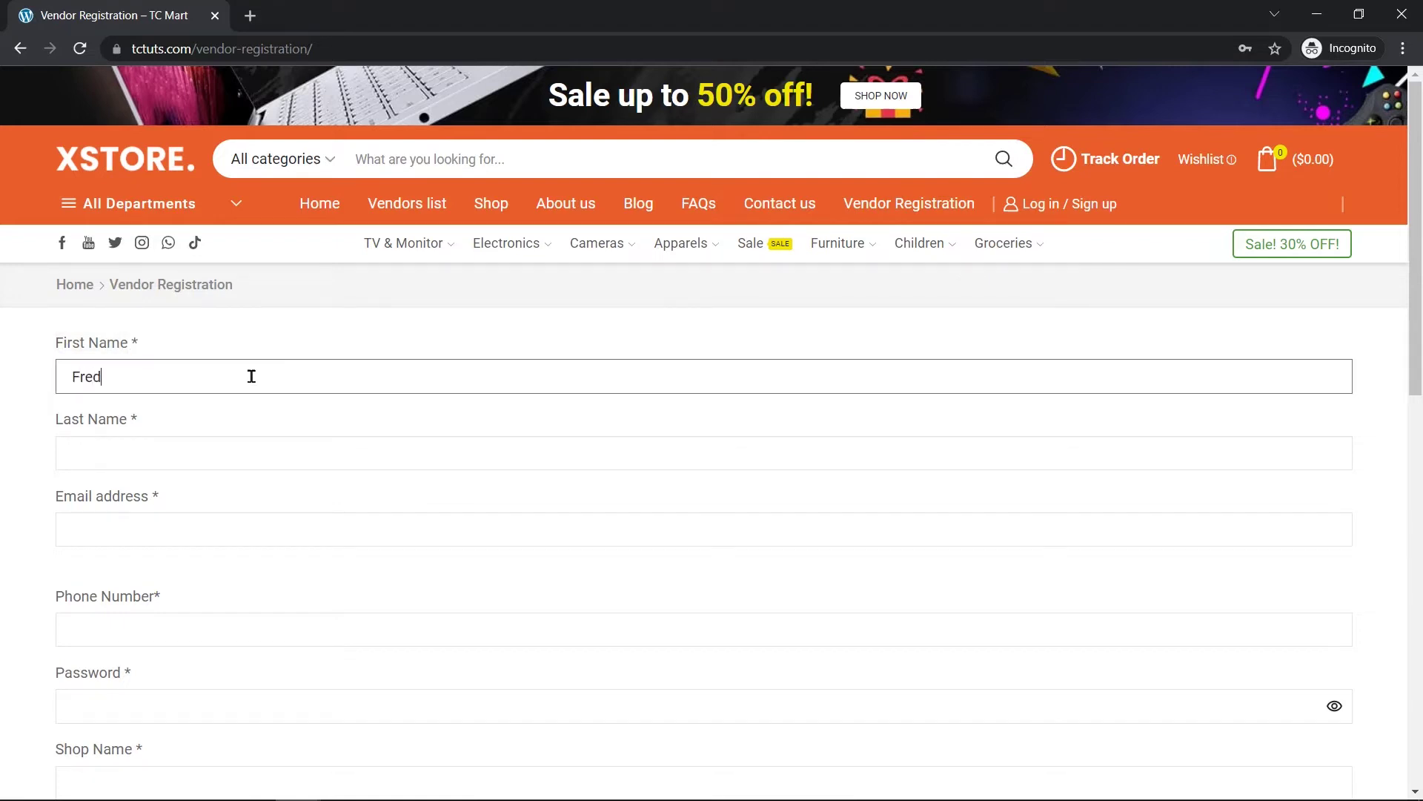
{"action": "left_click_drag", "start_coordinate": [132, 419], "coordinate": [54, 407]}
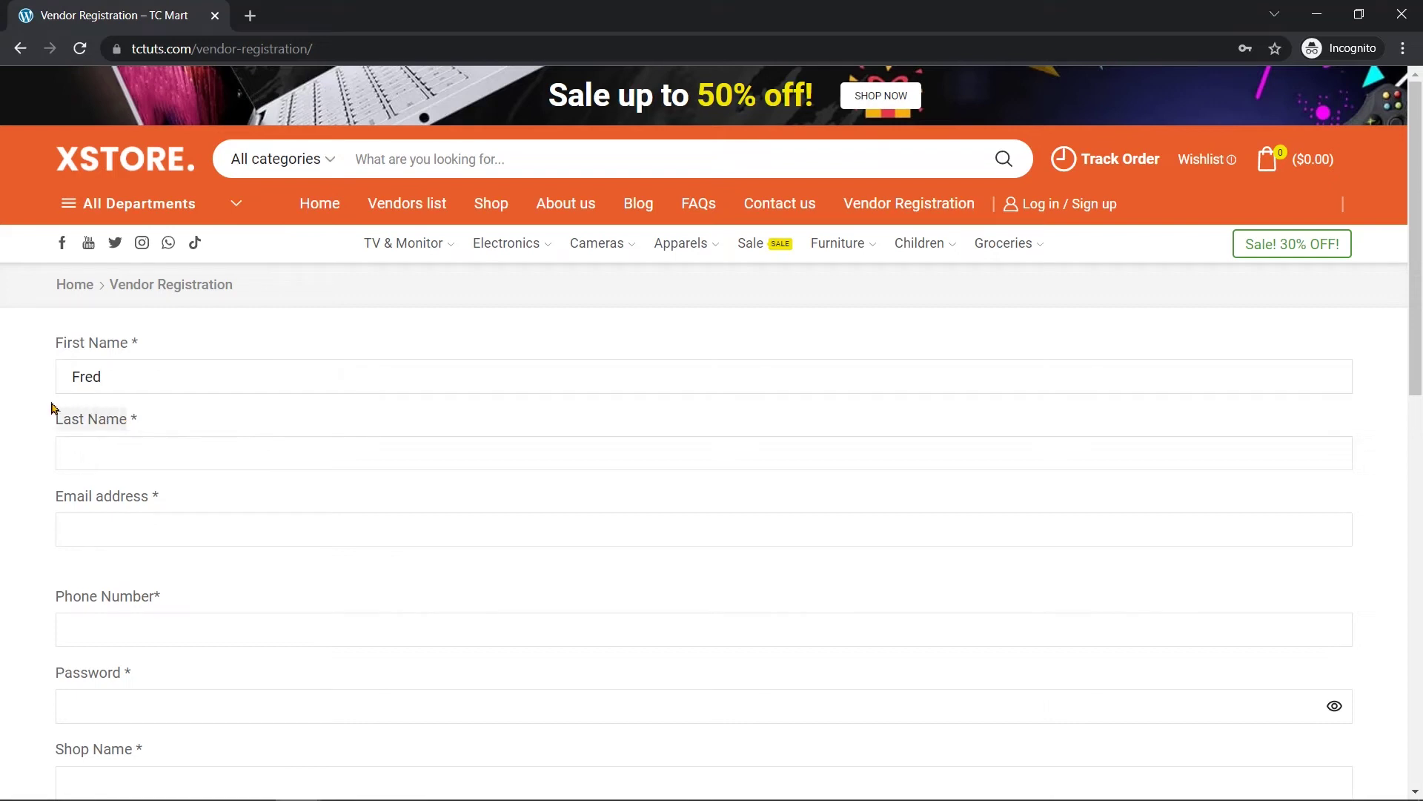
{"action": "left_click", "coordinate": [223, 454]}
{"action": "type", "text": "Abbott"}
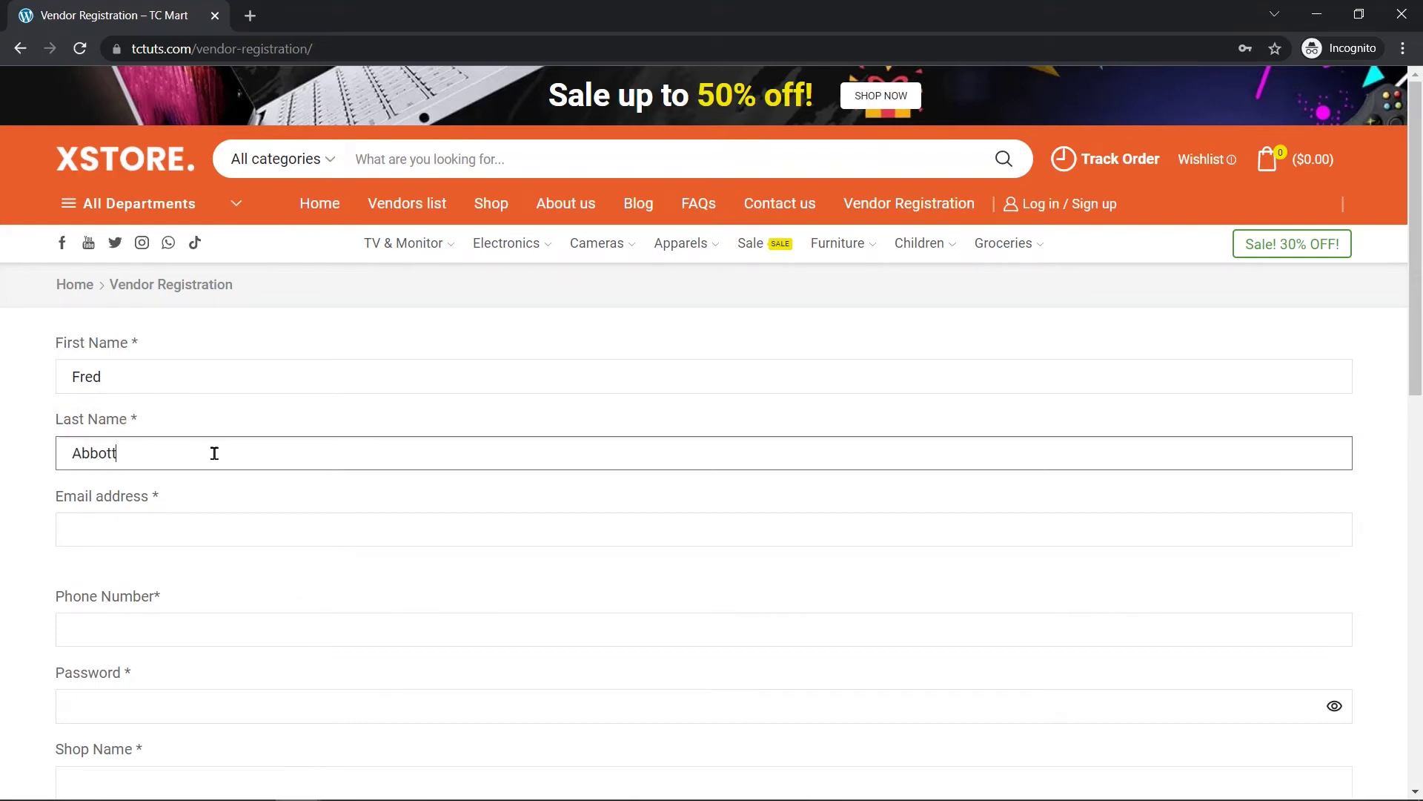
{"action": "left_click_drag", "start_coordinate": [58, 499], "coordinate": [150, 504]}
{"action": "left_click", "coordinate": [372, 535]}
{"action": "scroll", "coordinate": [172, 524], "scroll_direction": "down", "scroll_amount": 1}
{"action": "left_click_drag", "start_coordinate": [57, 507], "coordinate": [171, 514]}
{"action": "left_click", "coordinate": [343, 530]}
Enter an account password for the vendor
{"action": "scroll", "coordinate": [342, 531], "scroll_direction": "down", "scroll_amount": 1}
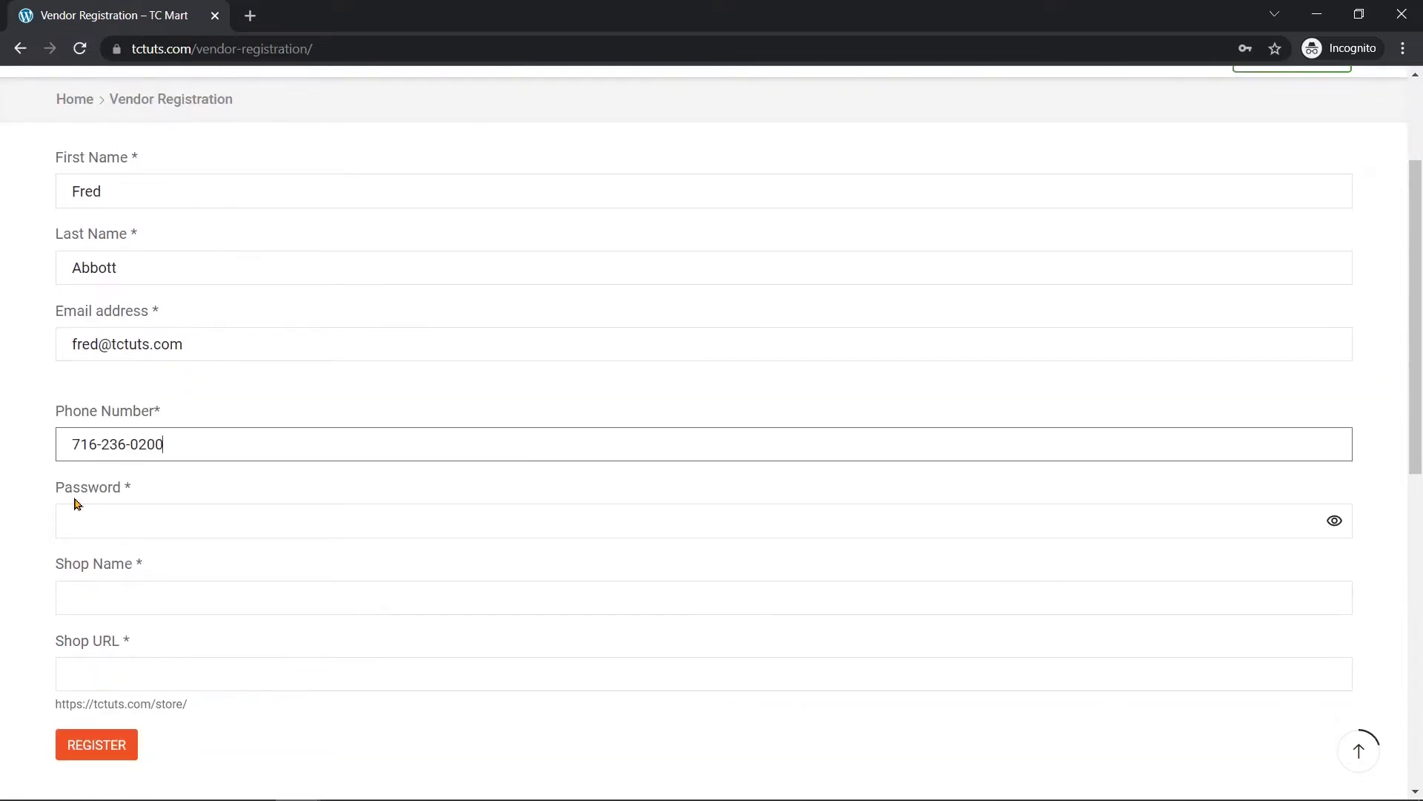
{"action": "left_click_drag", "start_coordinate": [56, 487], "coordinate": [140, 493]}
{"action": "left_click", "coordinate": [330, 518]}
{"action": "type", "text": "•"}
{"action": "scroll", "coordinate": [330, 518], "scroll_direction": "down", "scroll_amount": 3}
{"action": "type", "text": "••••••••••••"}
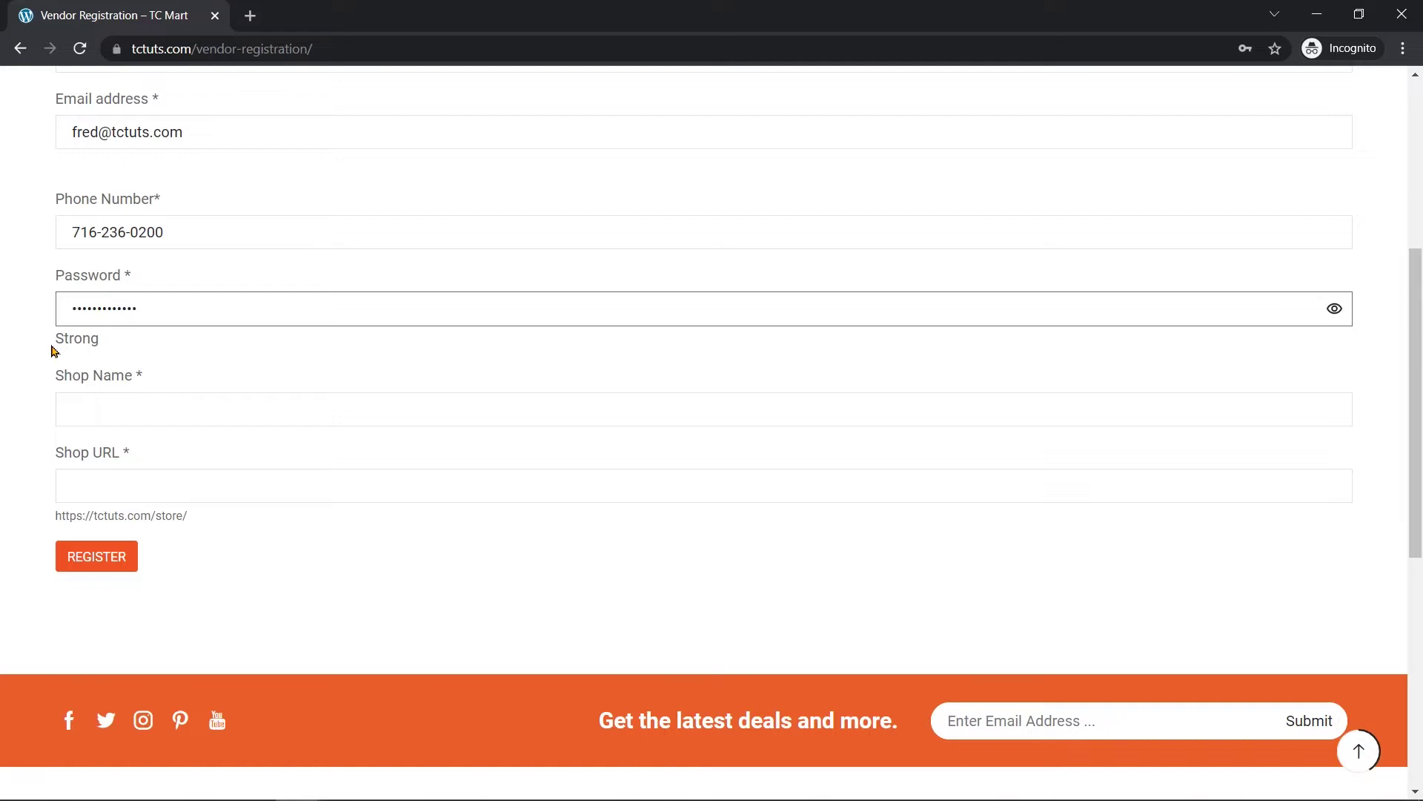
Enter shop name WinterPress and shop URL winterpress, then submit the registration
{"action": "left_click_drag", "start_coordinate": [57, 376], "coordinate": [155, 375]}
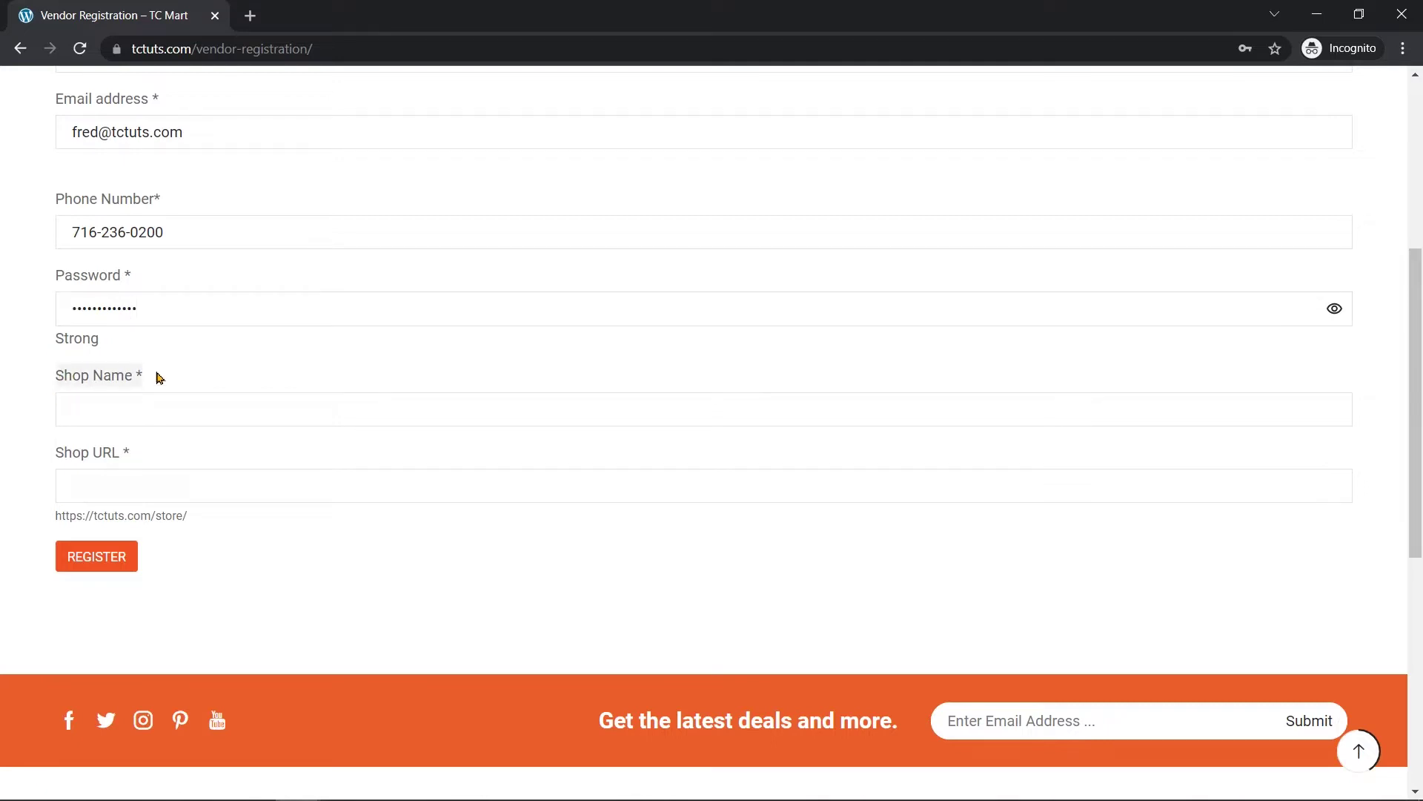
{"action": "left_click", "coordinate": [181, 408]}
{"action": "type", "text": "WinterPress"}
{"action": "left_click", "coordinate": [65, 451]}
{"action": "left_click", "coordinate": [344, 499]}
{"action": "type", "text": "winterpress"}
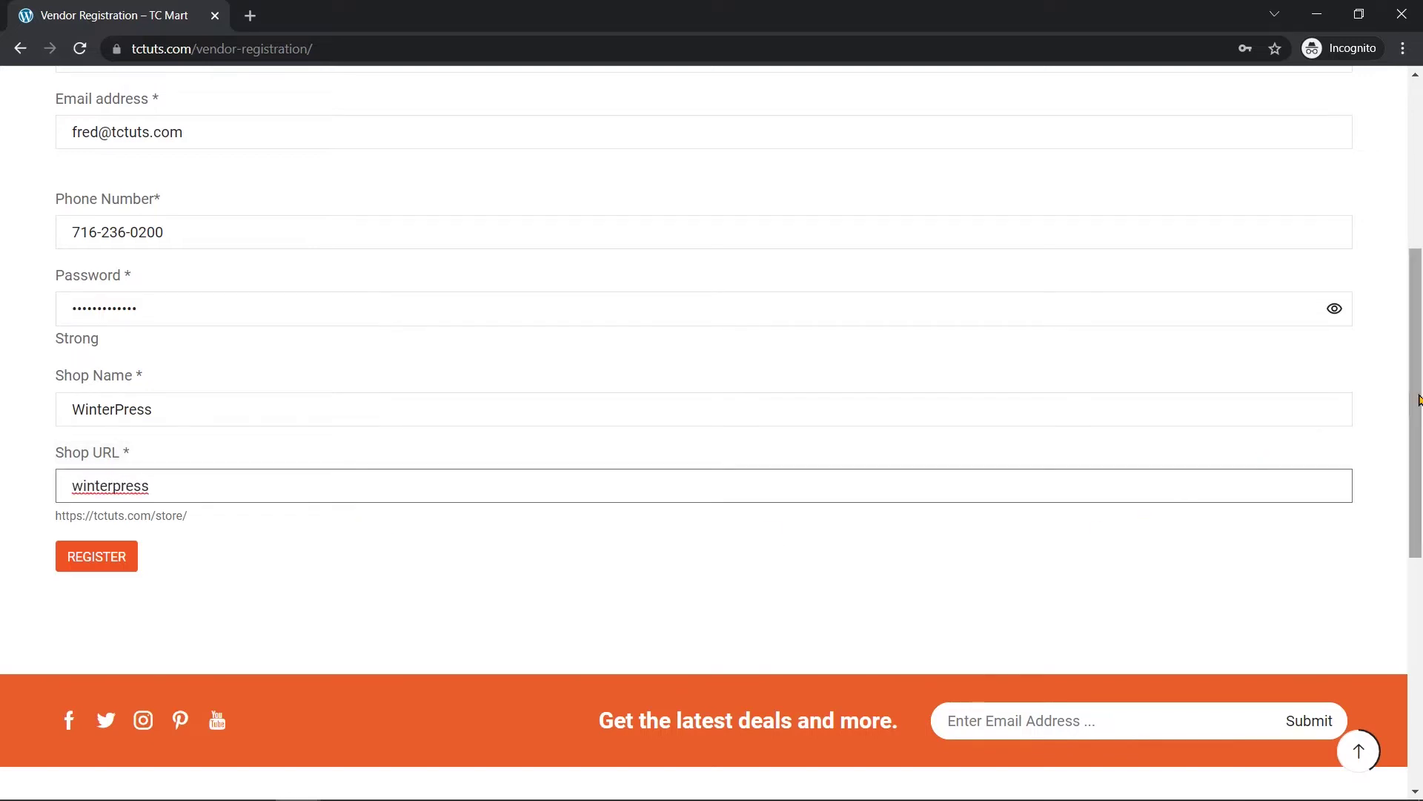
{"action": "left_click_drag", "start_coordinate": [1415, 402], "coordinate": [1415, 254]}
{"action": "scroll", "coordinate": [178, 611], "scroll_direction": "down", "scroll_amount": 4}
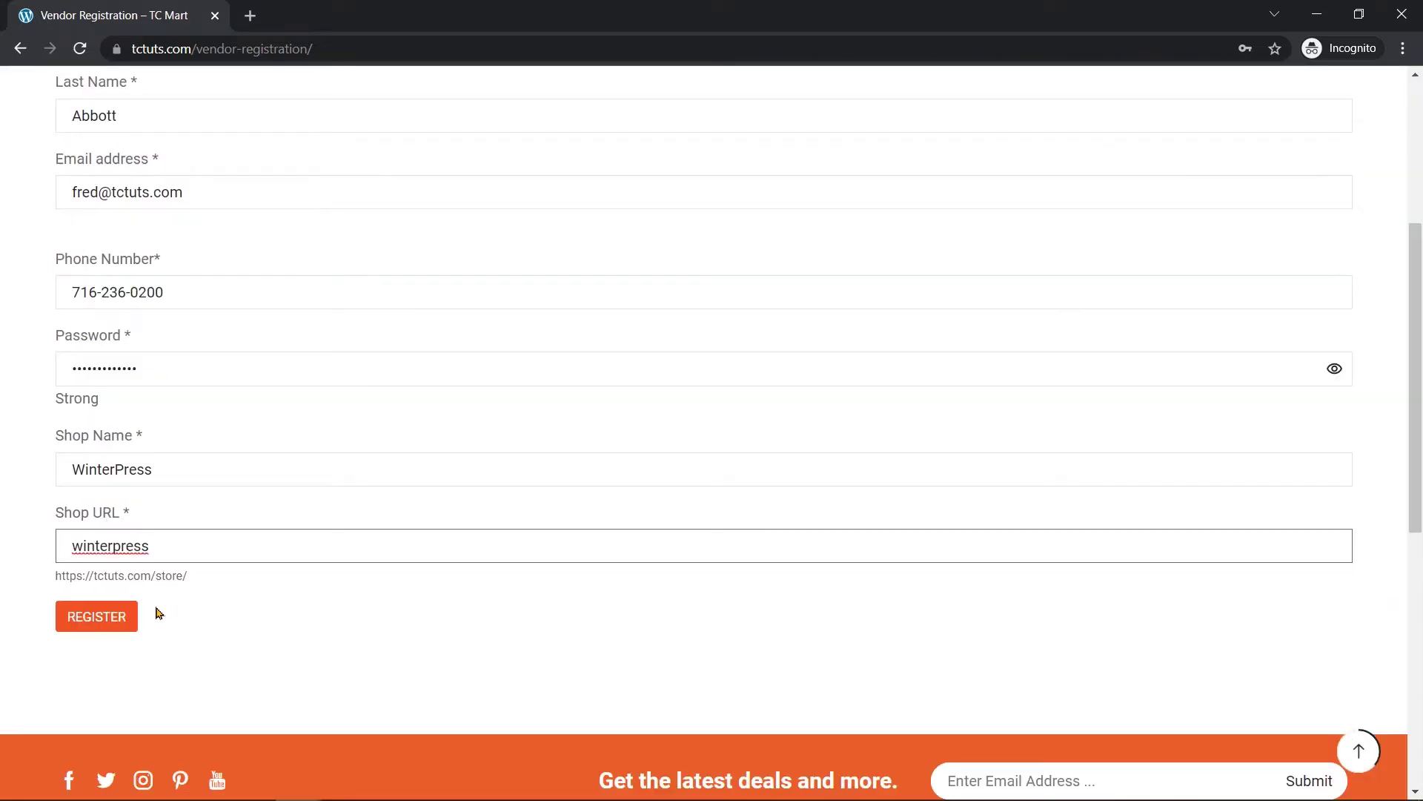
{"action": "left_click", "coordinate": [95, 626]}
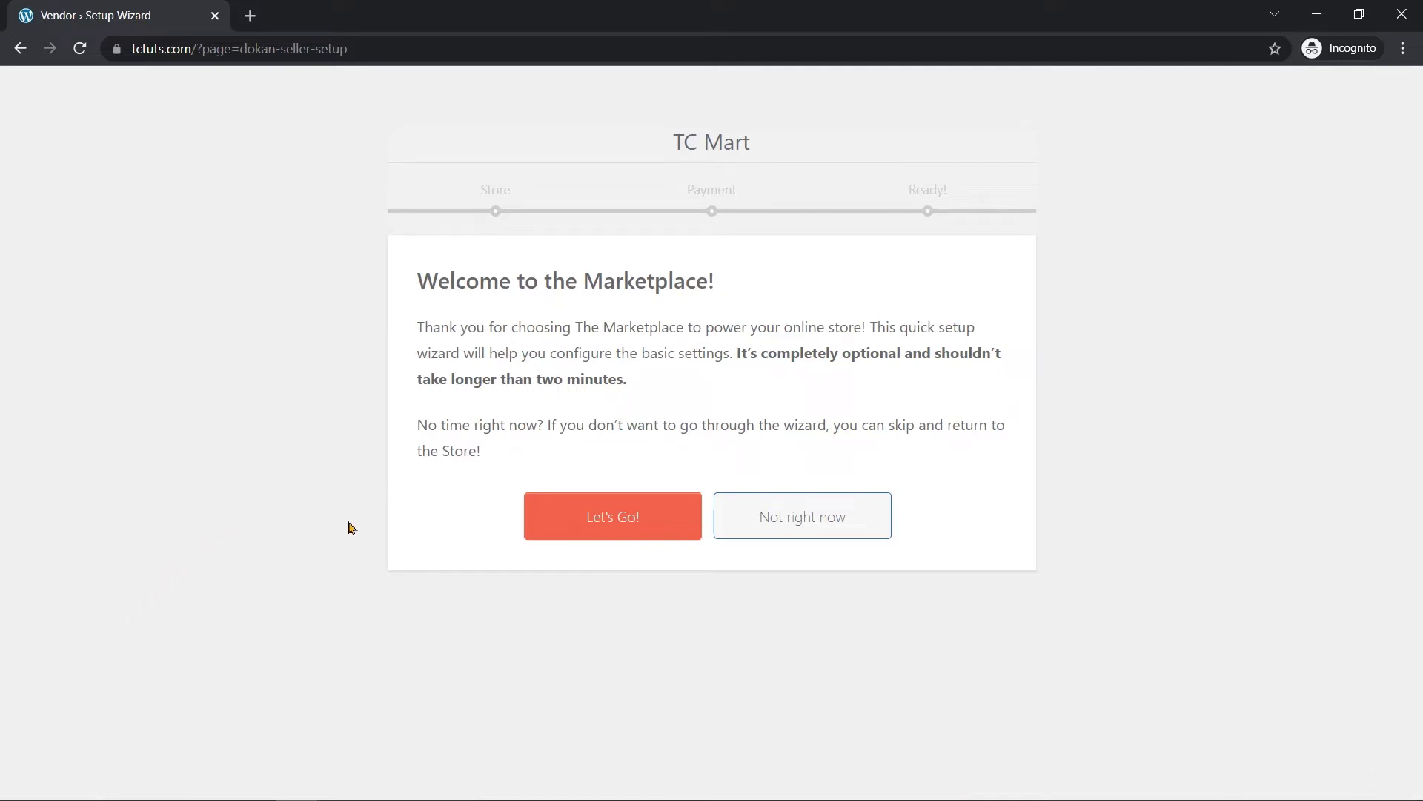
Start the store setup wizard and keep products per page at 12
{"action": "left_click", "coordinate": [562, 534]}
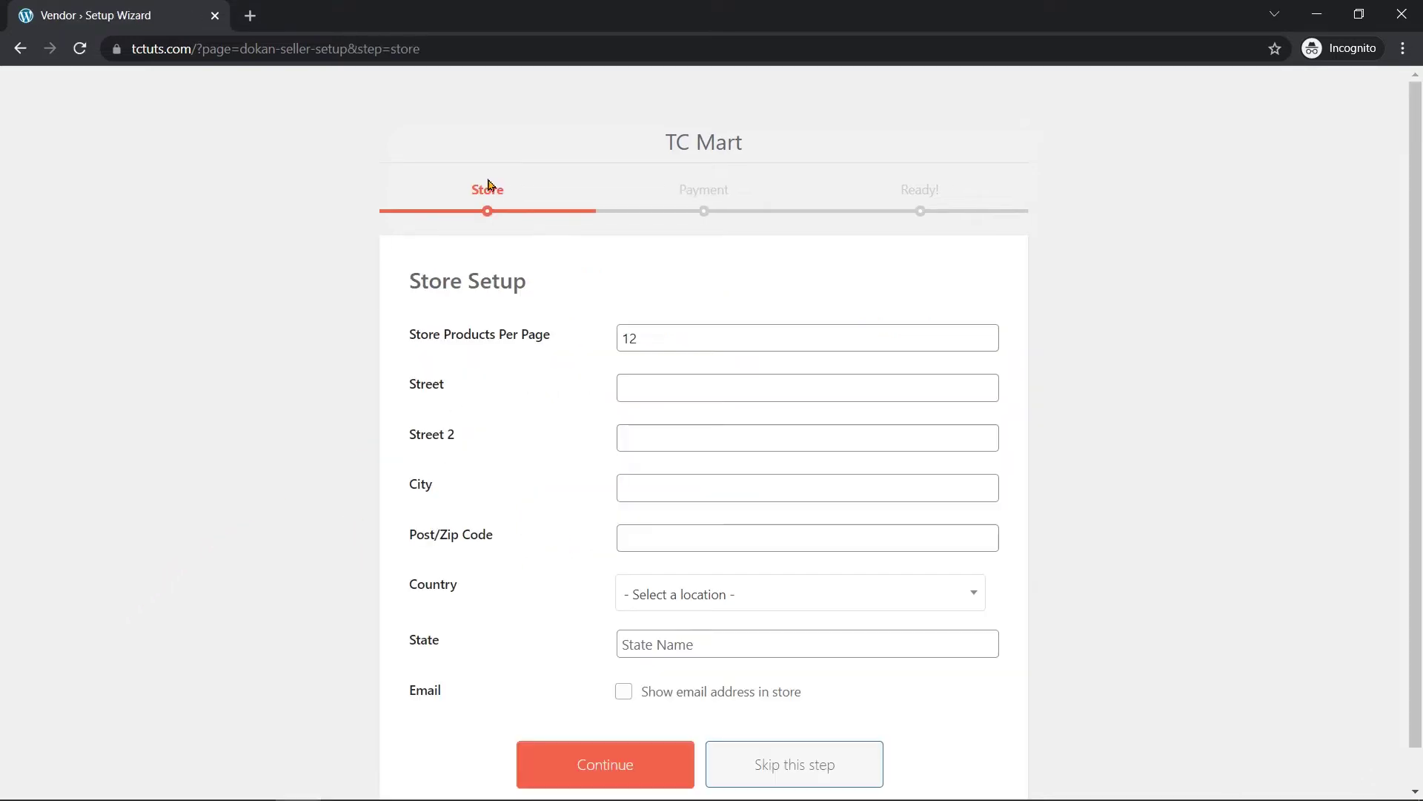
{"action": "left_click_drag", "start_coordinate": [413, 282], "coordinate": [538, 299]}
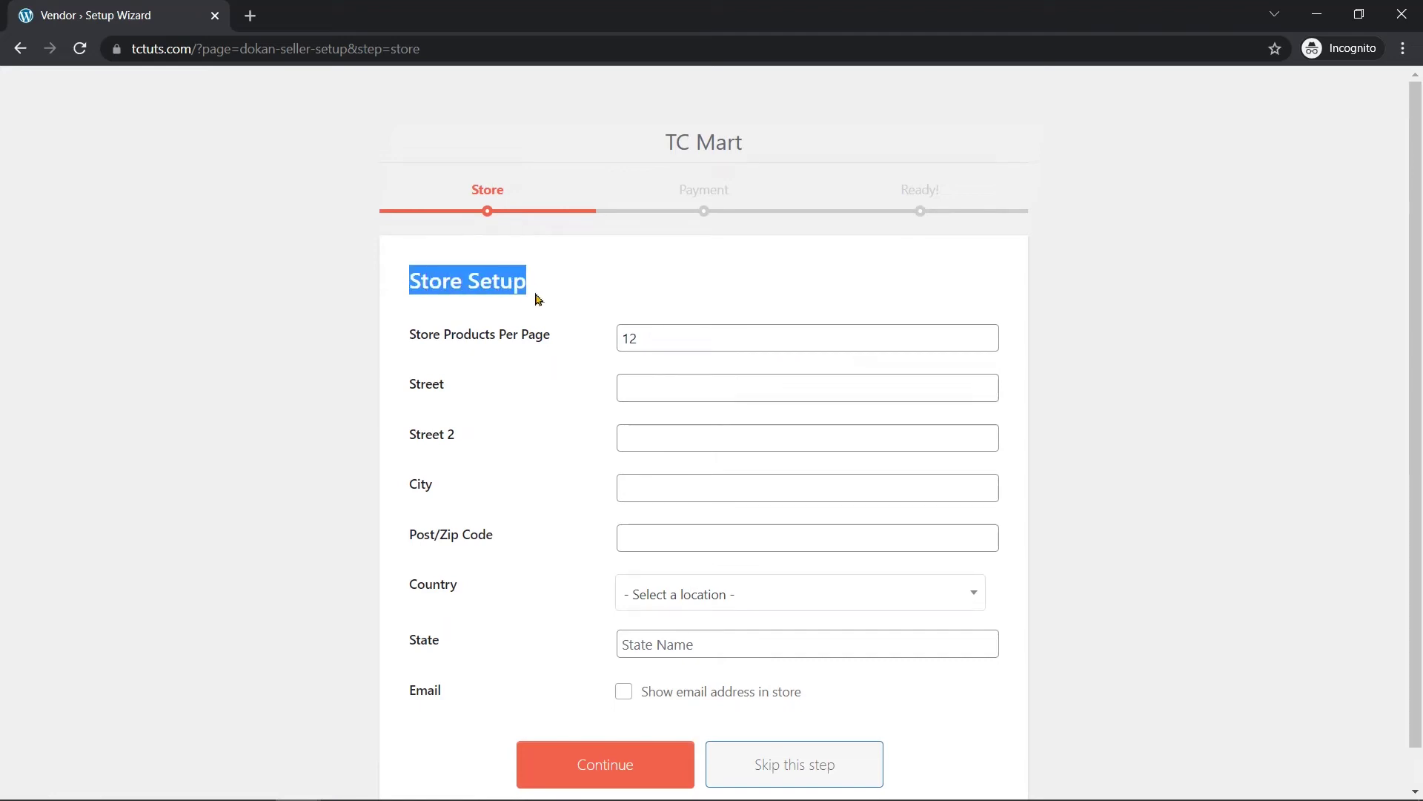
{"action": "triple_click", "coordinate": [463, 337]}
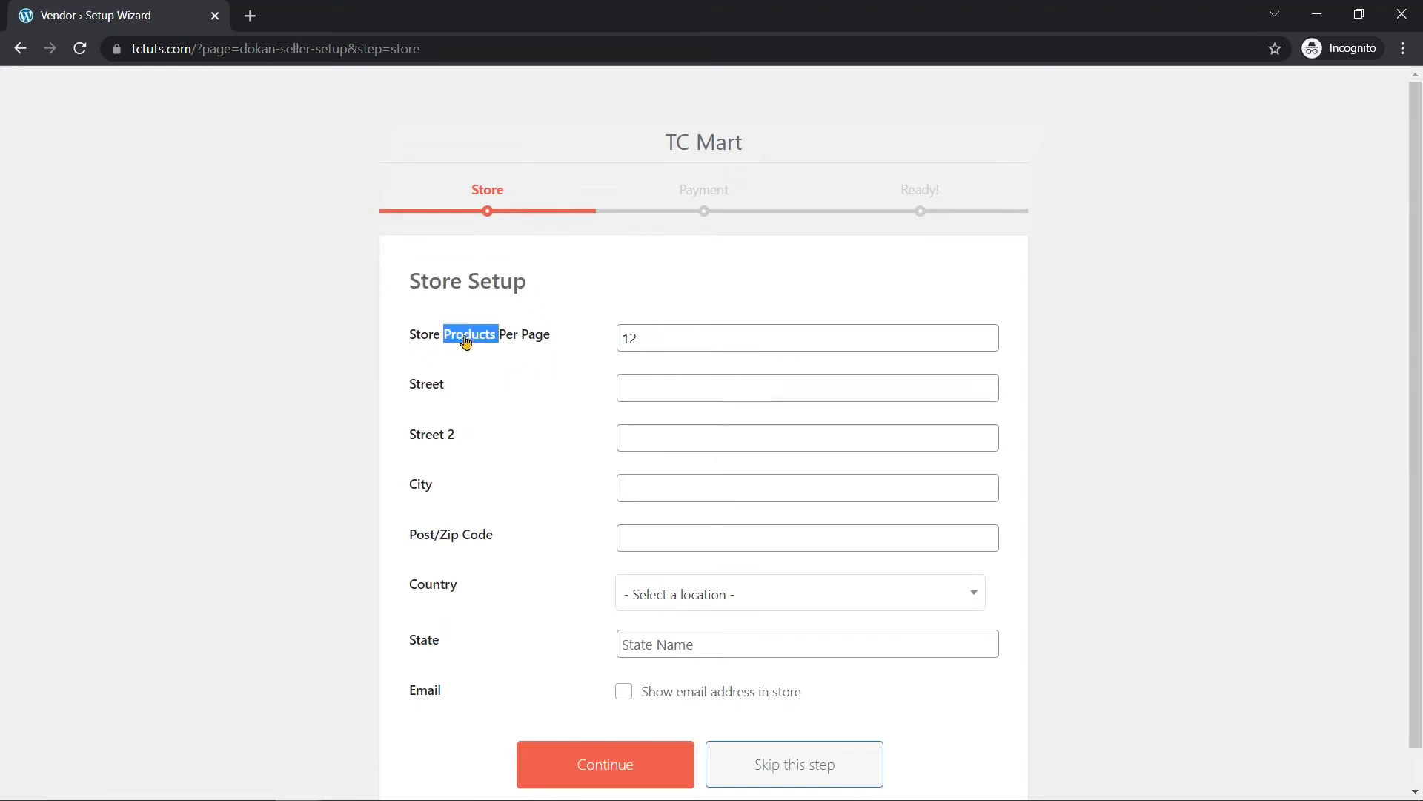
{"action": "double_click", "coordinate": [672, 338]}
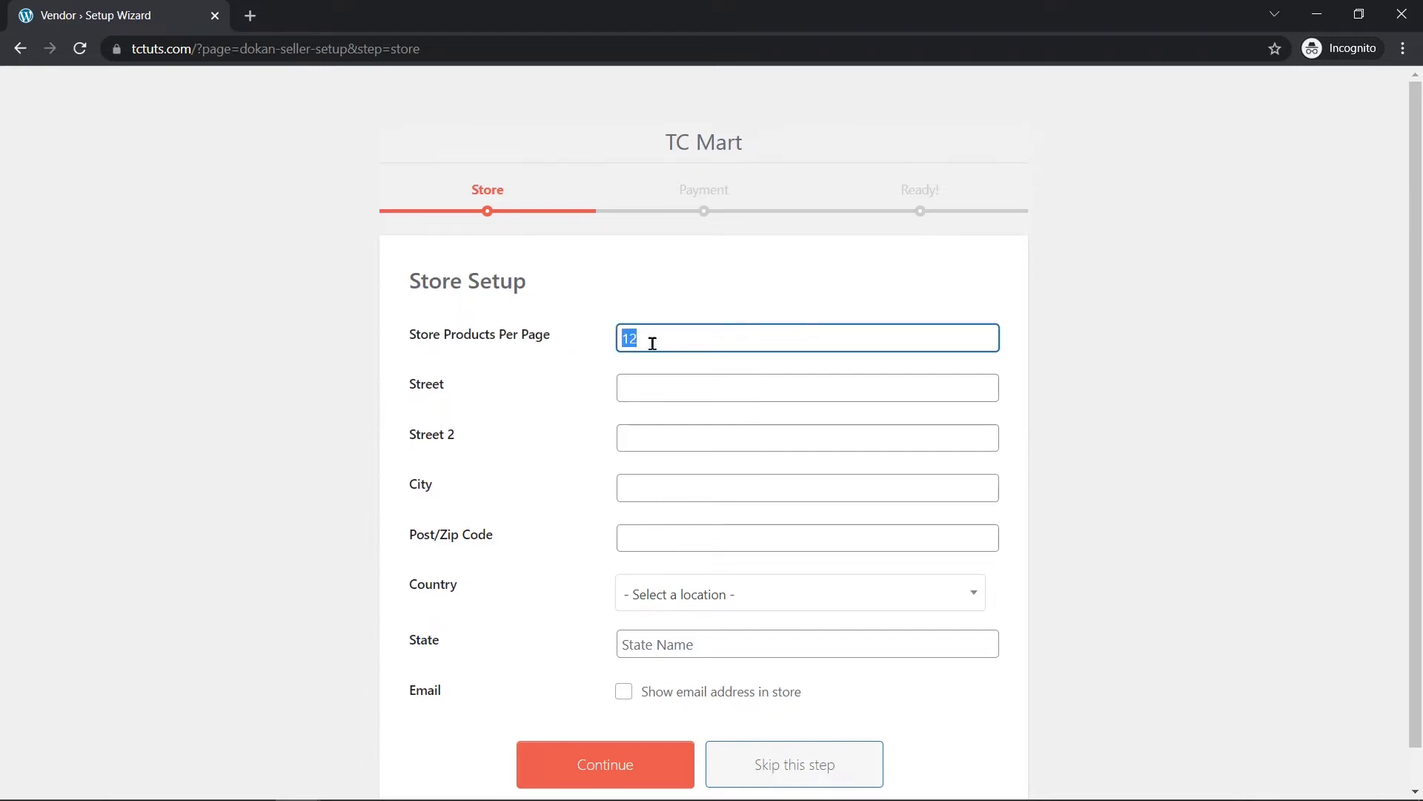
{"action": "left_click", "coordinate": [603, 348]}
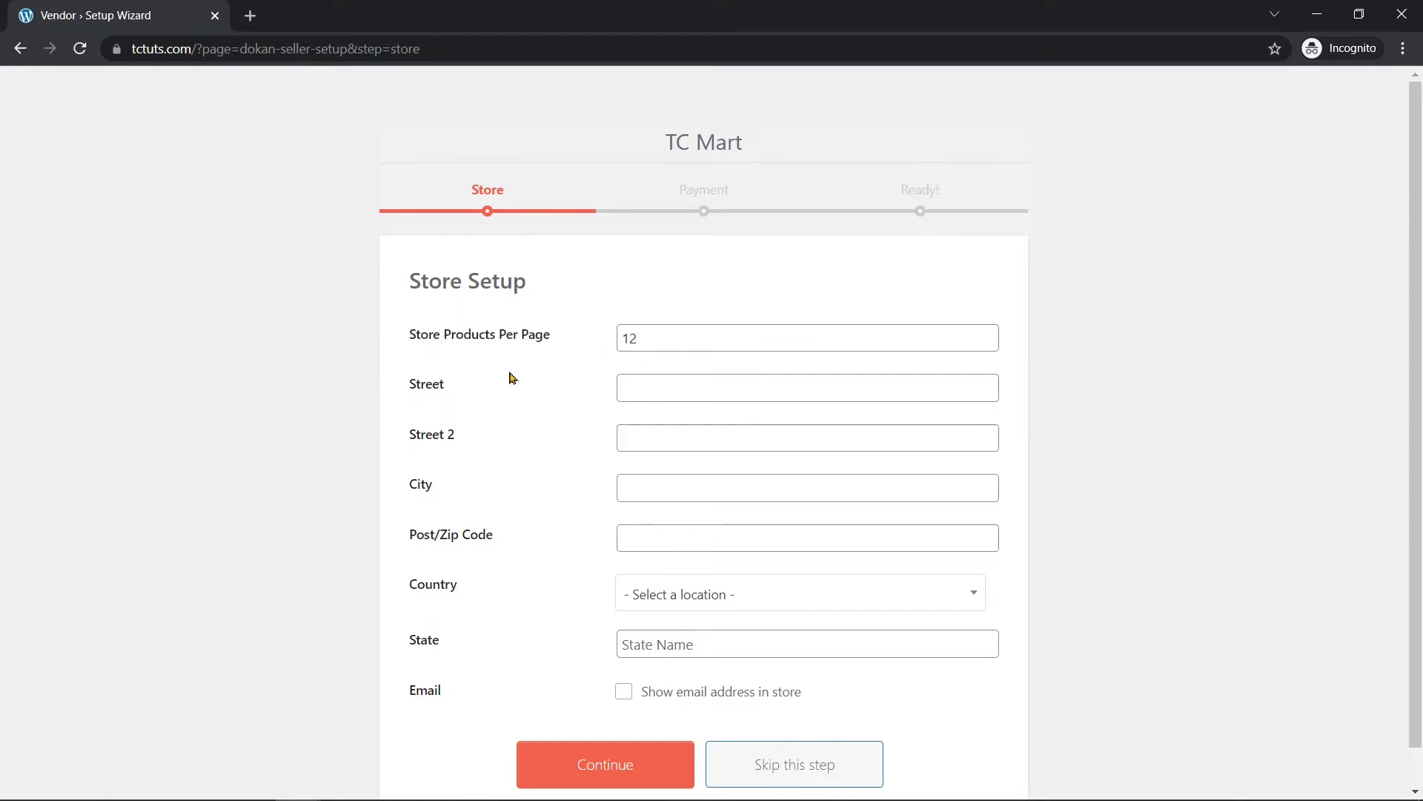
Enter the store's street address, city and zip code
{"action": "double_click", "coordinate": [433, 384]}
{"action": "left_click", "coordinate": [643, 380]}
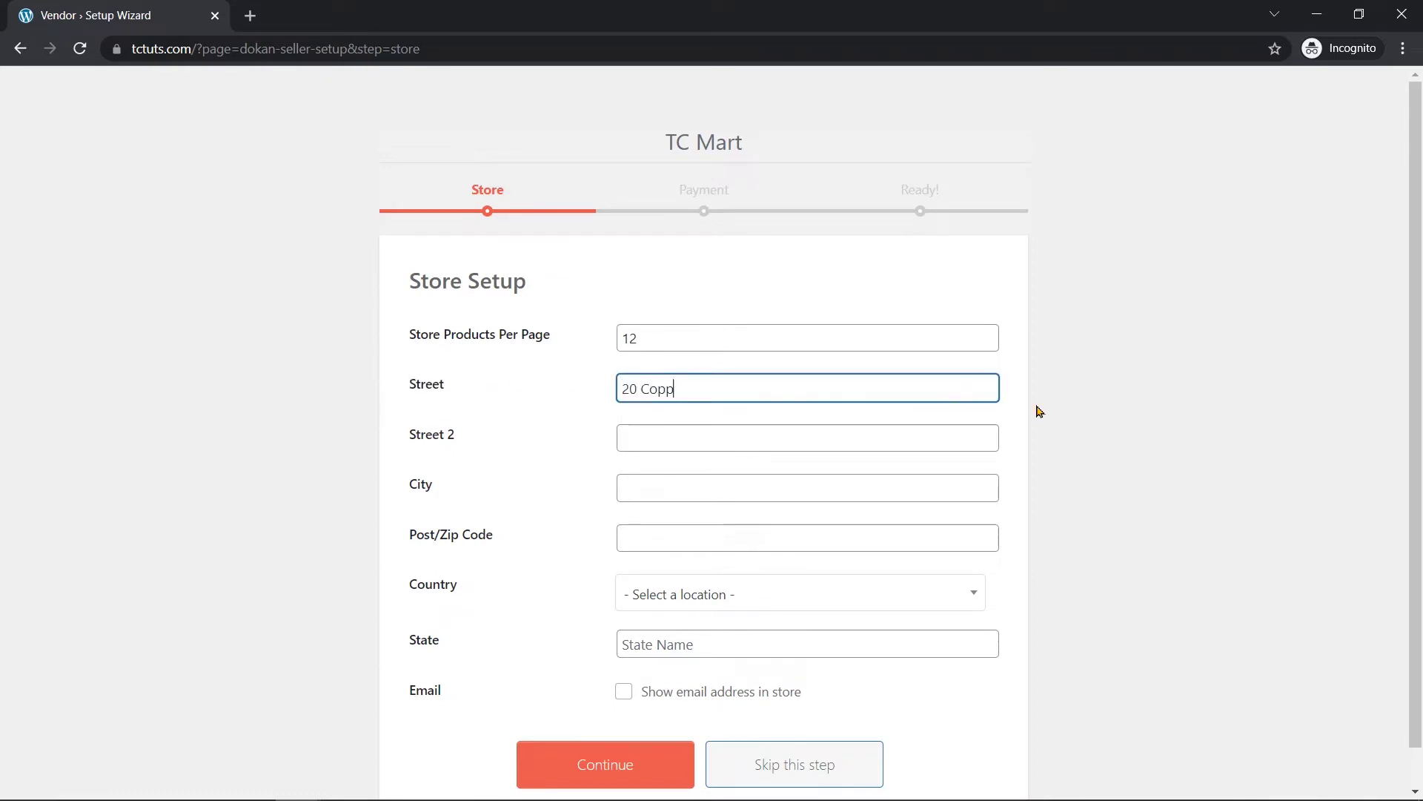
{"action": "double_click", "coordinate": [430, 436]}
{"action": "left_click", "coordinate": [504, 458]}
{"action": "left_click", "coordinate": [664, 484]}
{"action": "type", "text": "New York"}
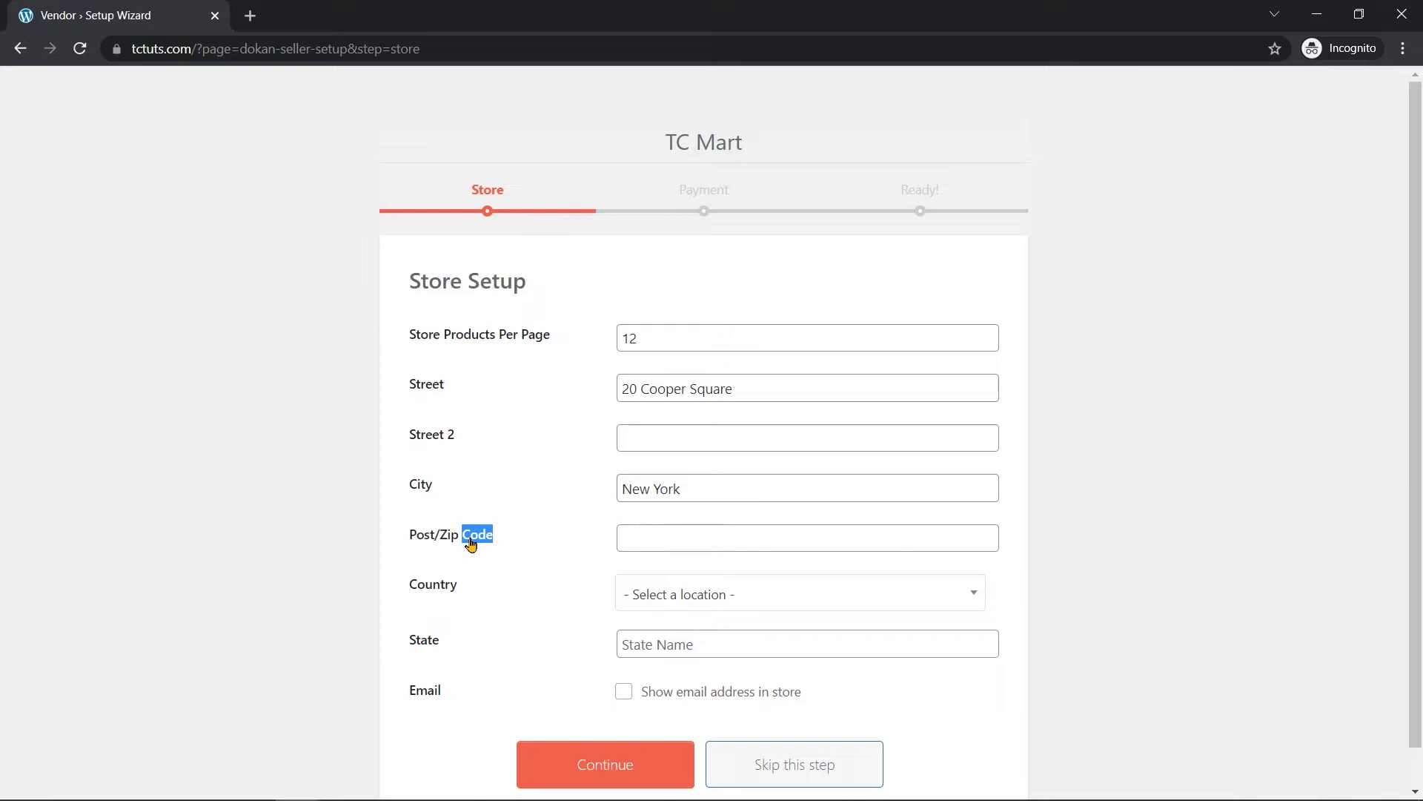
{"action": "triple_click", "coordinate": [498, 536]}
{"action": "left_click", "coordinate": [744, 538]}
{"action": "type", "text": "10003"}
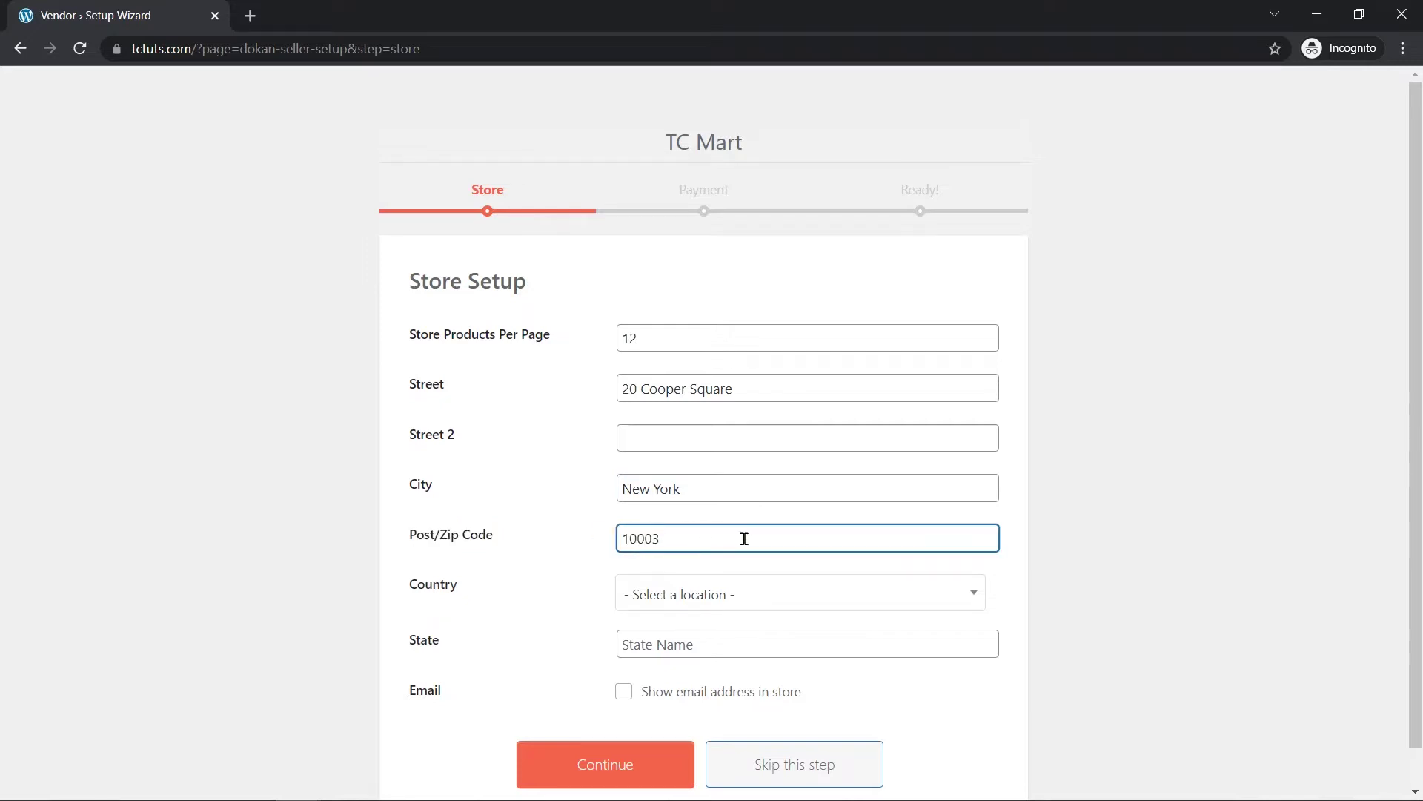
{"action": "triple_click", "coordinate": [426, 586]}
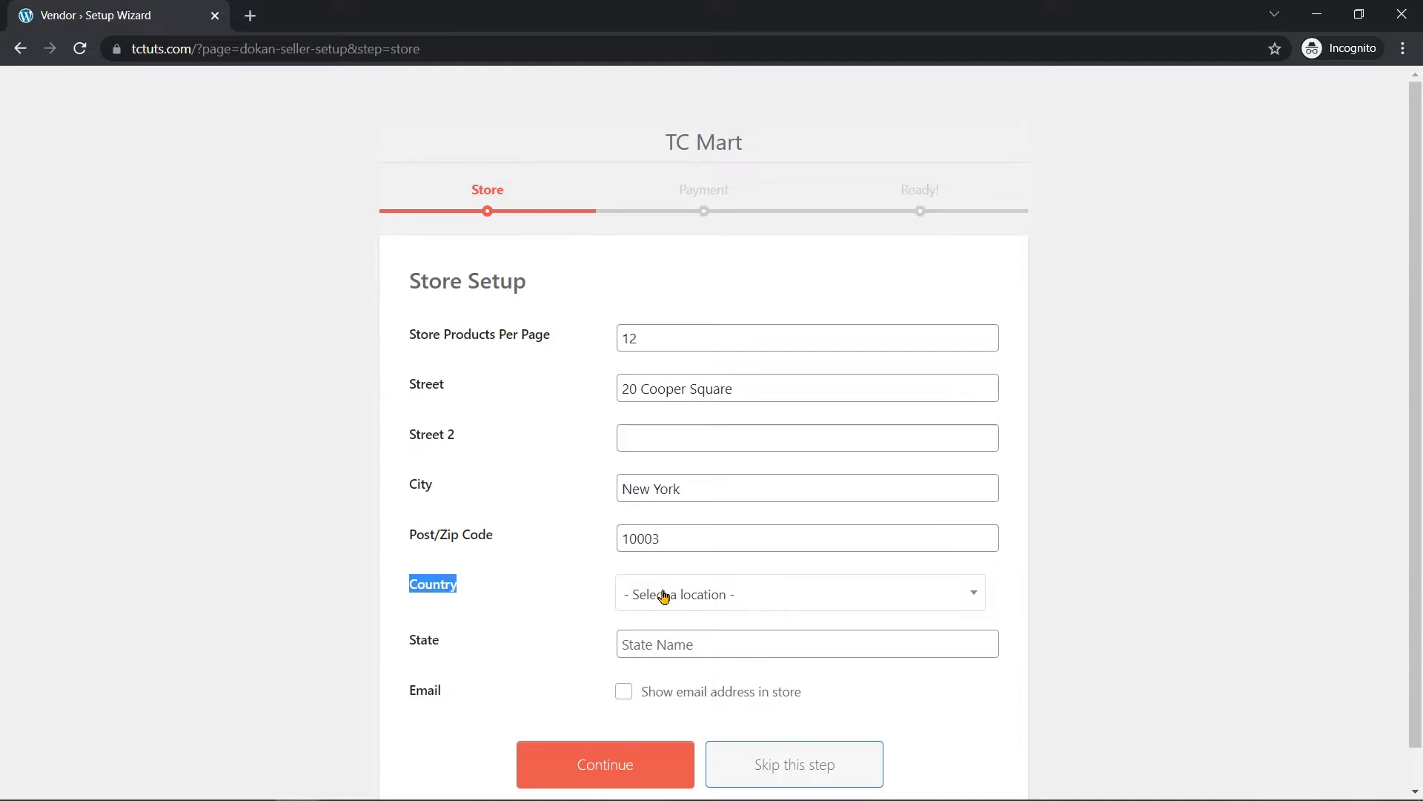
Set country to United States (US), state to New York, and show the email in the store
{"action": "left_click", "coordinate": [970, 593]}
{"action": "left_click", "coordinate": [788, 365]}
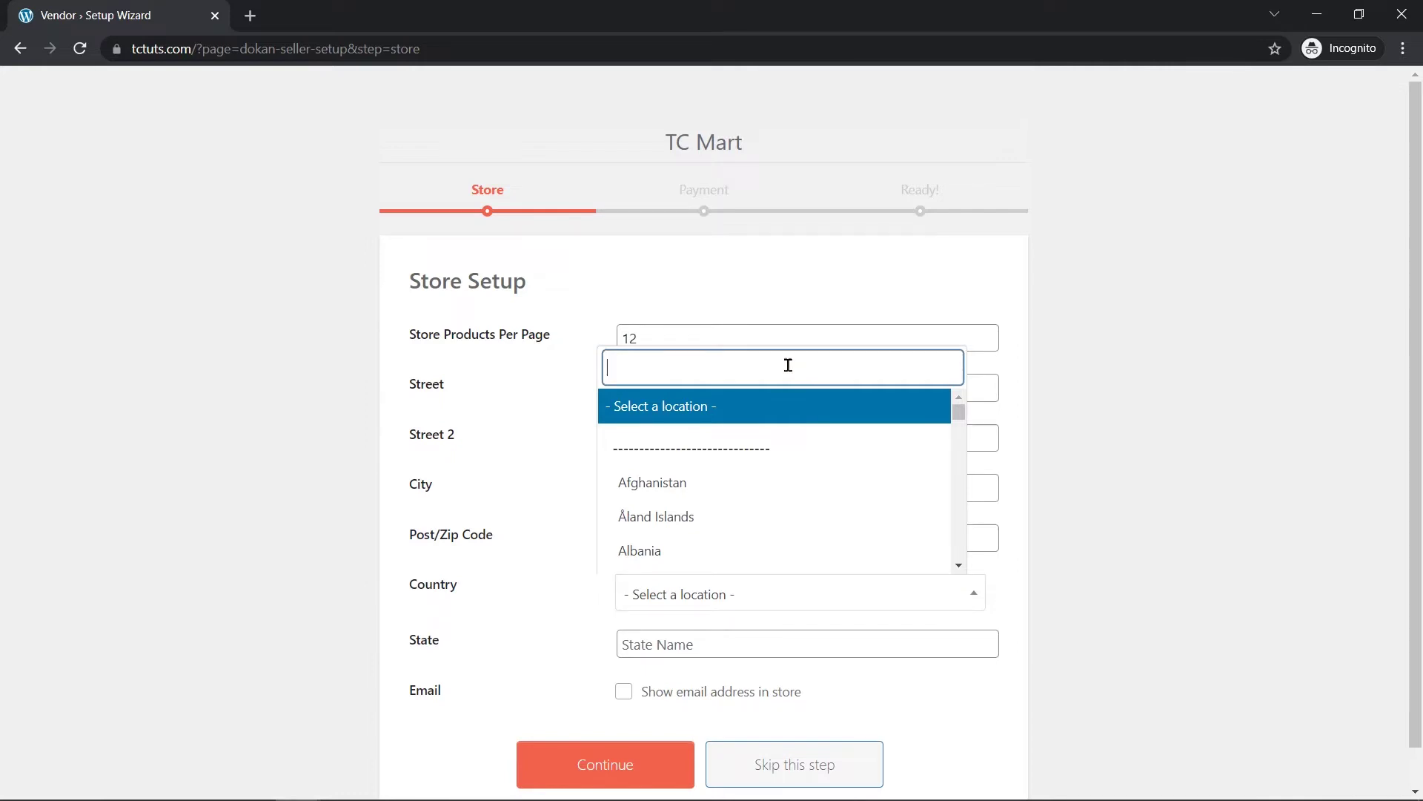
{"action": "type", "text": "United"}
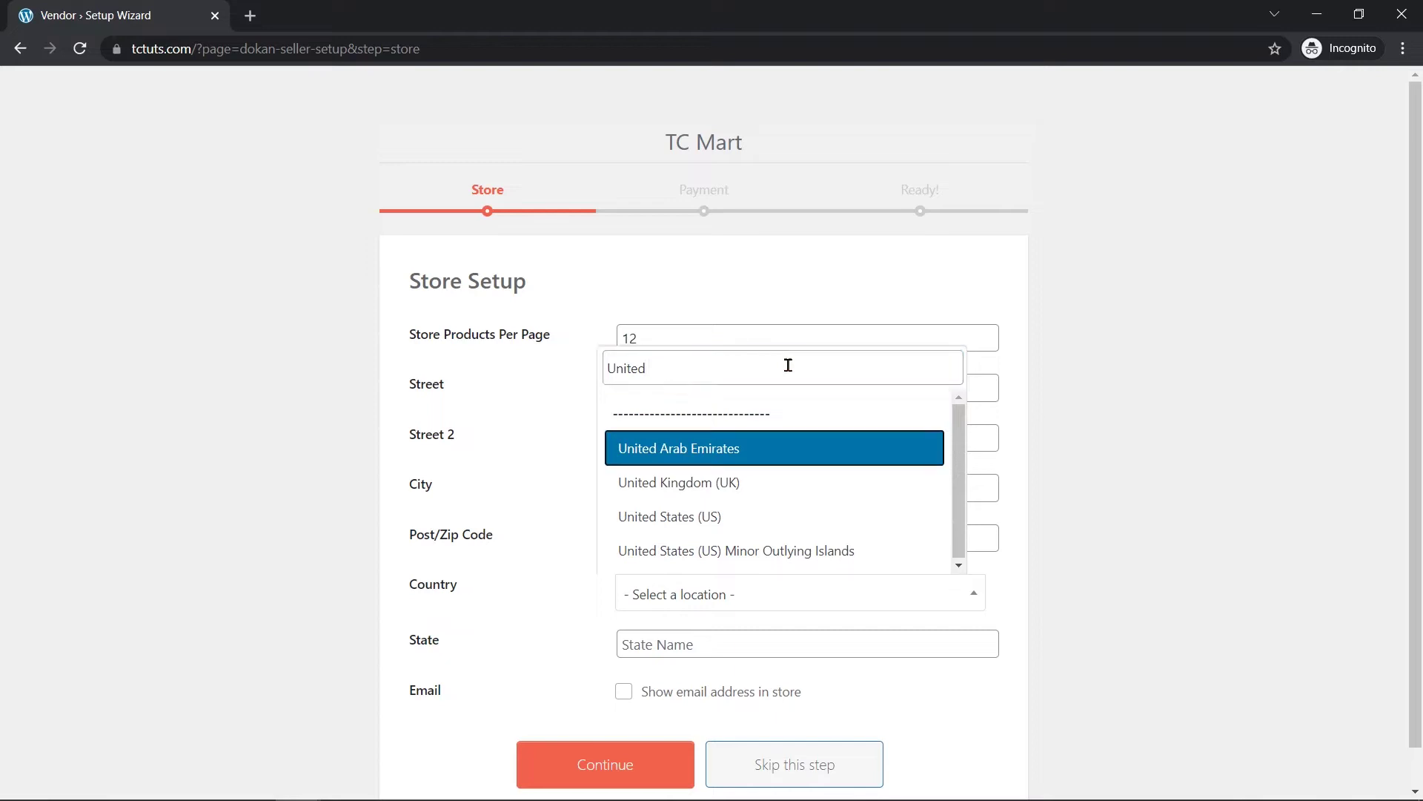
{"action": "type", "text": " States"}
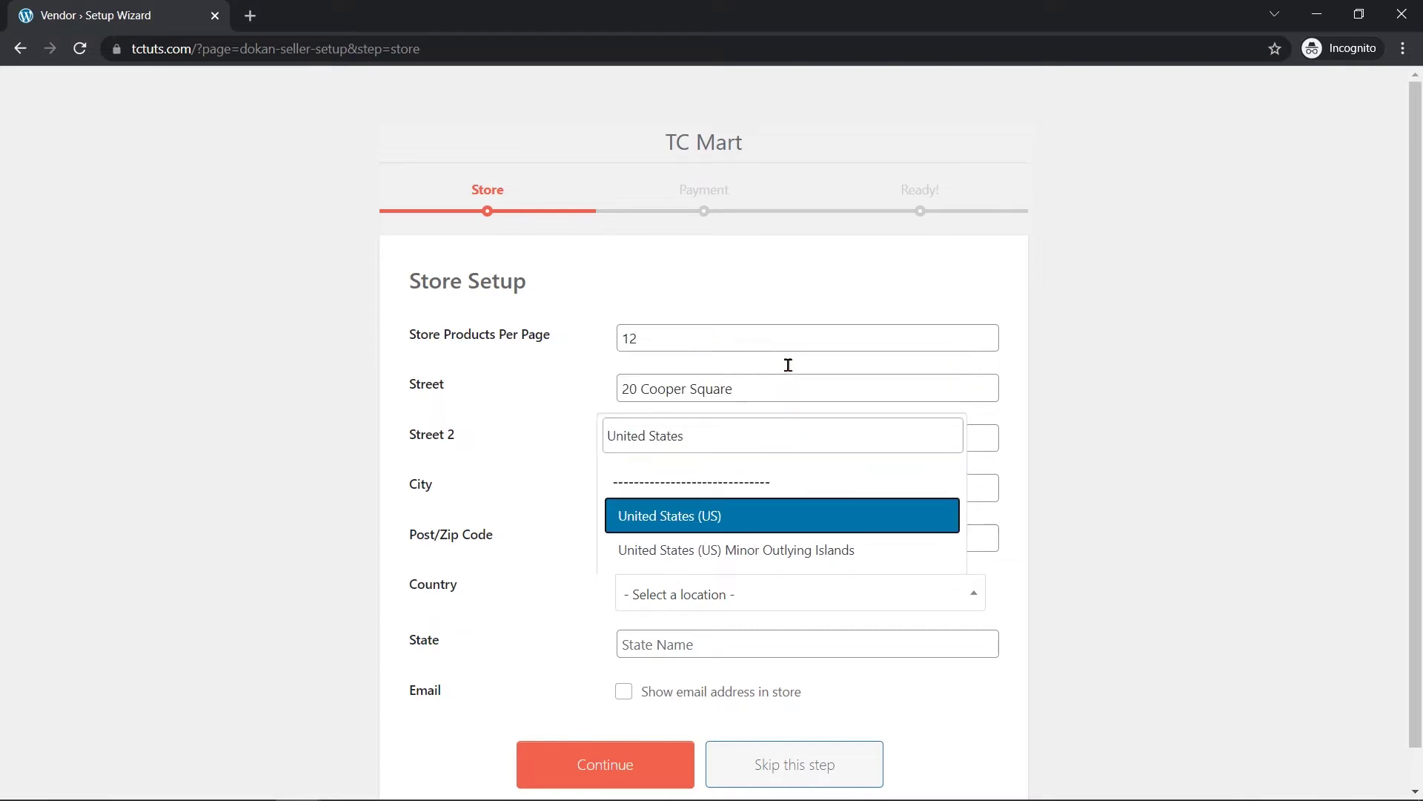
{"action": "left_click", "coordinate": [763, 508]}
{"action": "scroll", "coordinate": [591, 617], "scroll_direction": "down", "scroll_amount": 1}
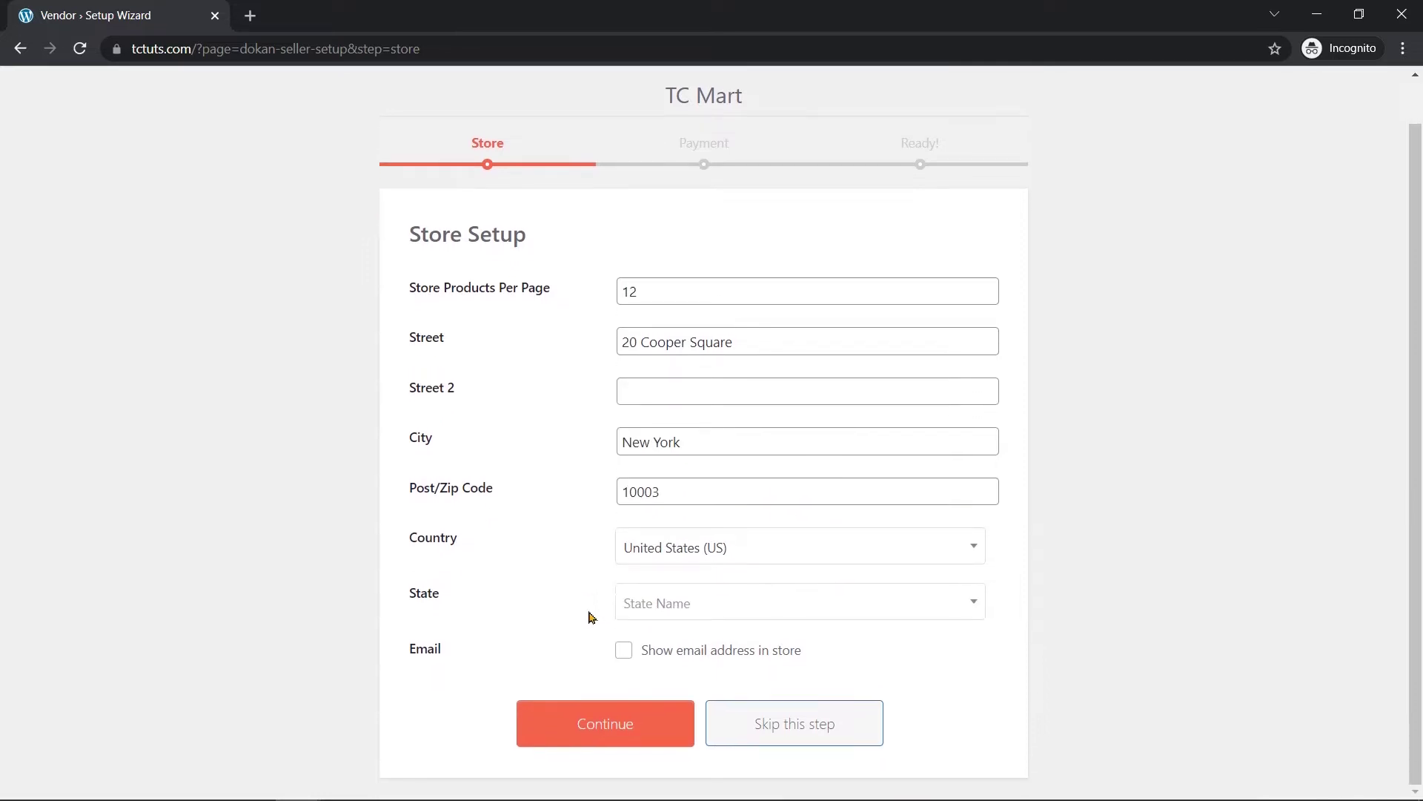
{"action": "double_click", "coordinate": [427, 593]}
{"action": "left_click", "coordinate": [793, 612]}
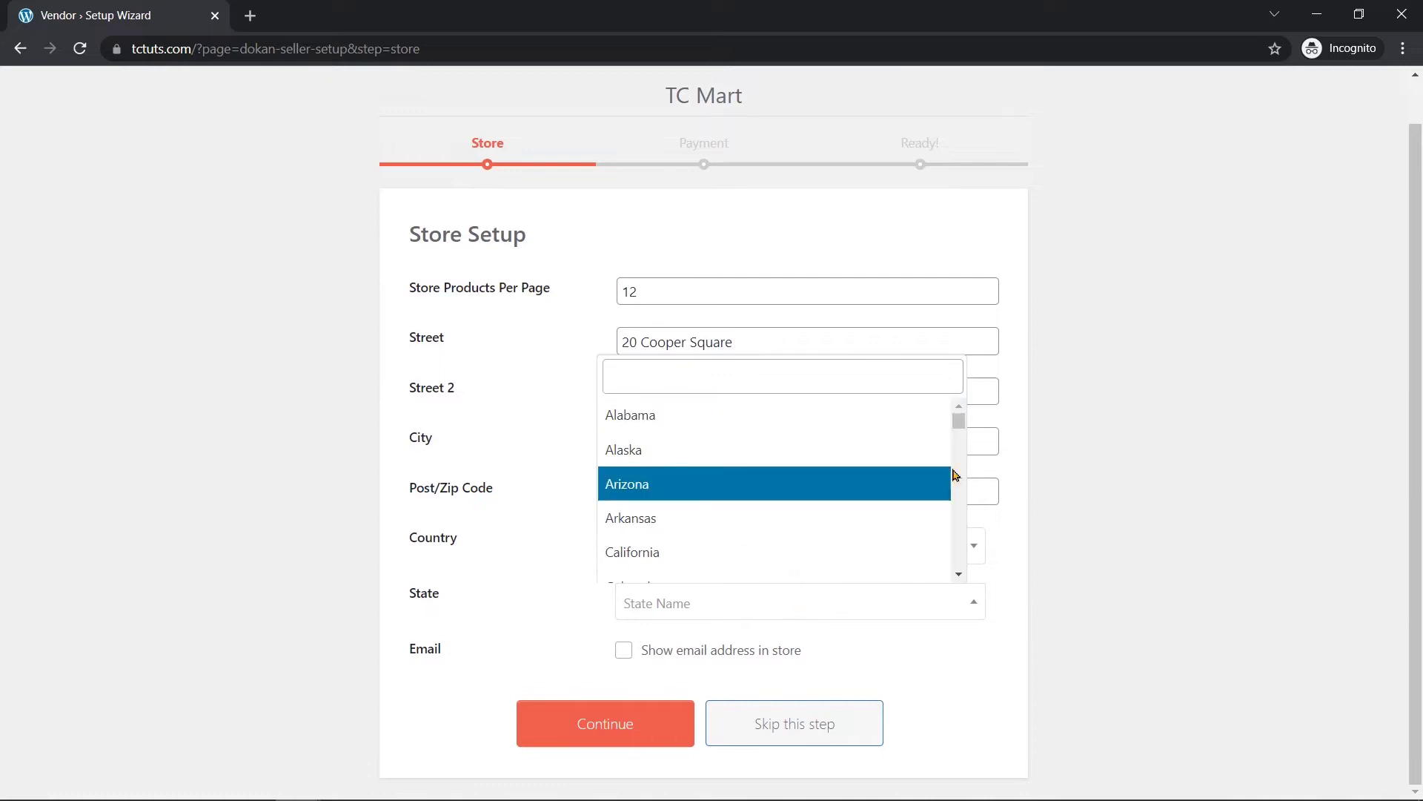
{"action": "left_click_drag", "start_coordinate": [958, 423], "coordinate": [957, 500]}
{"action": "left_click", "coordinate": [684, 551]}
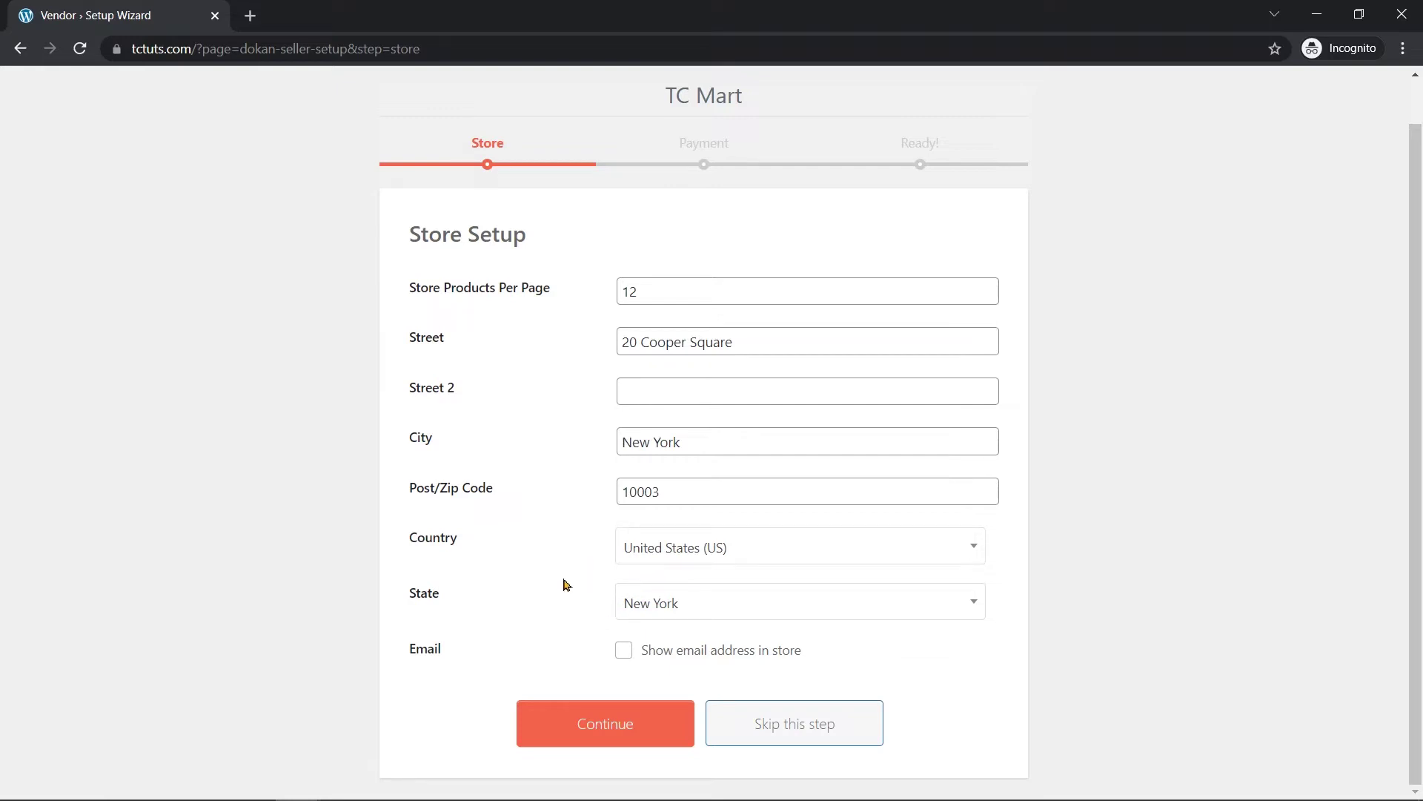
{"action": "double_click", "coordinate": [435, 653]}
{"action": "left_click", "coordinate": [624, 651]}
Save the store details and enter the PayPal e-mail on the Payment Setup step
{"action": "left_click", "coordinate": [652, 726]}
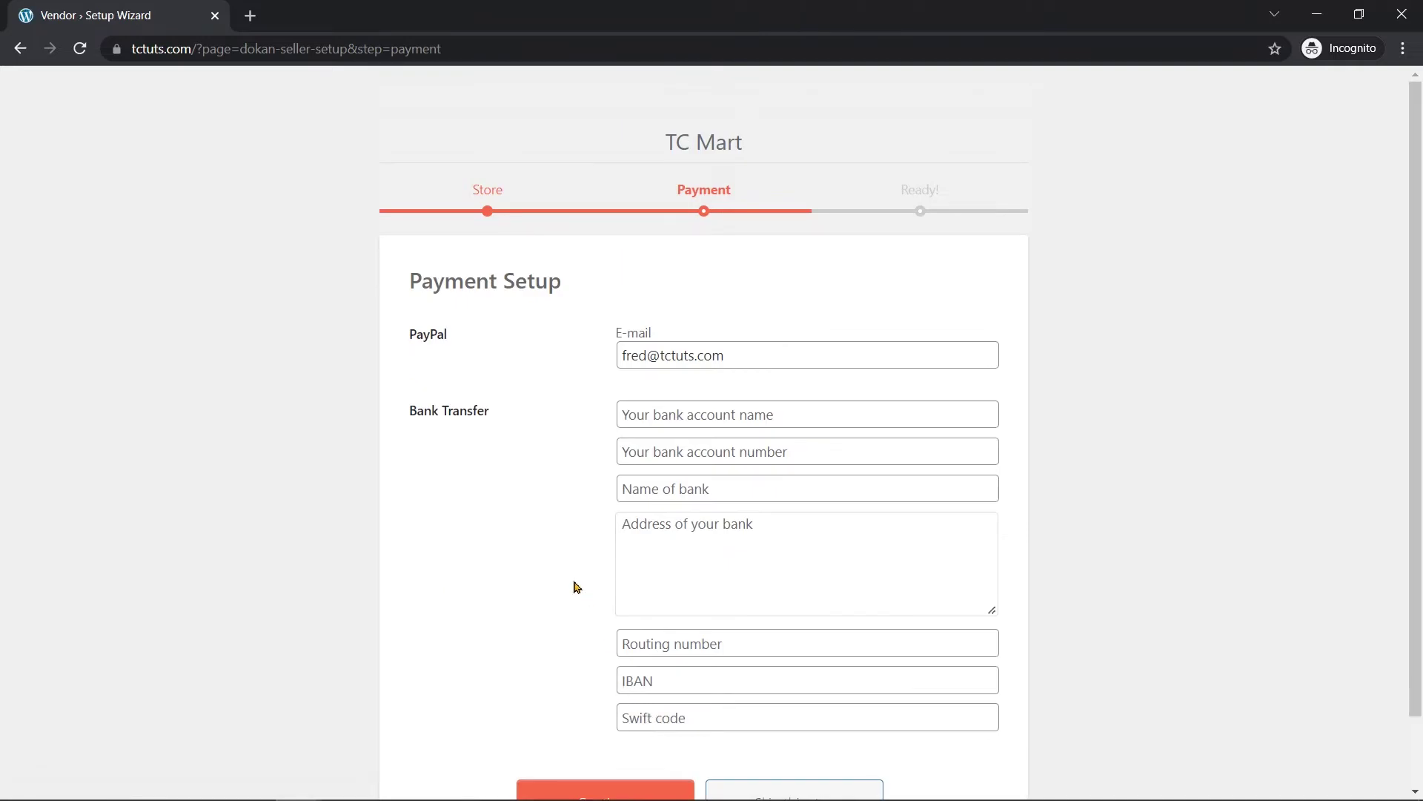
{"action": "scroll", "coordinate": [575, 586], "scroll_direction": "down", "scroll_amount": 1}
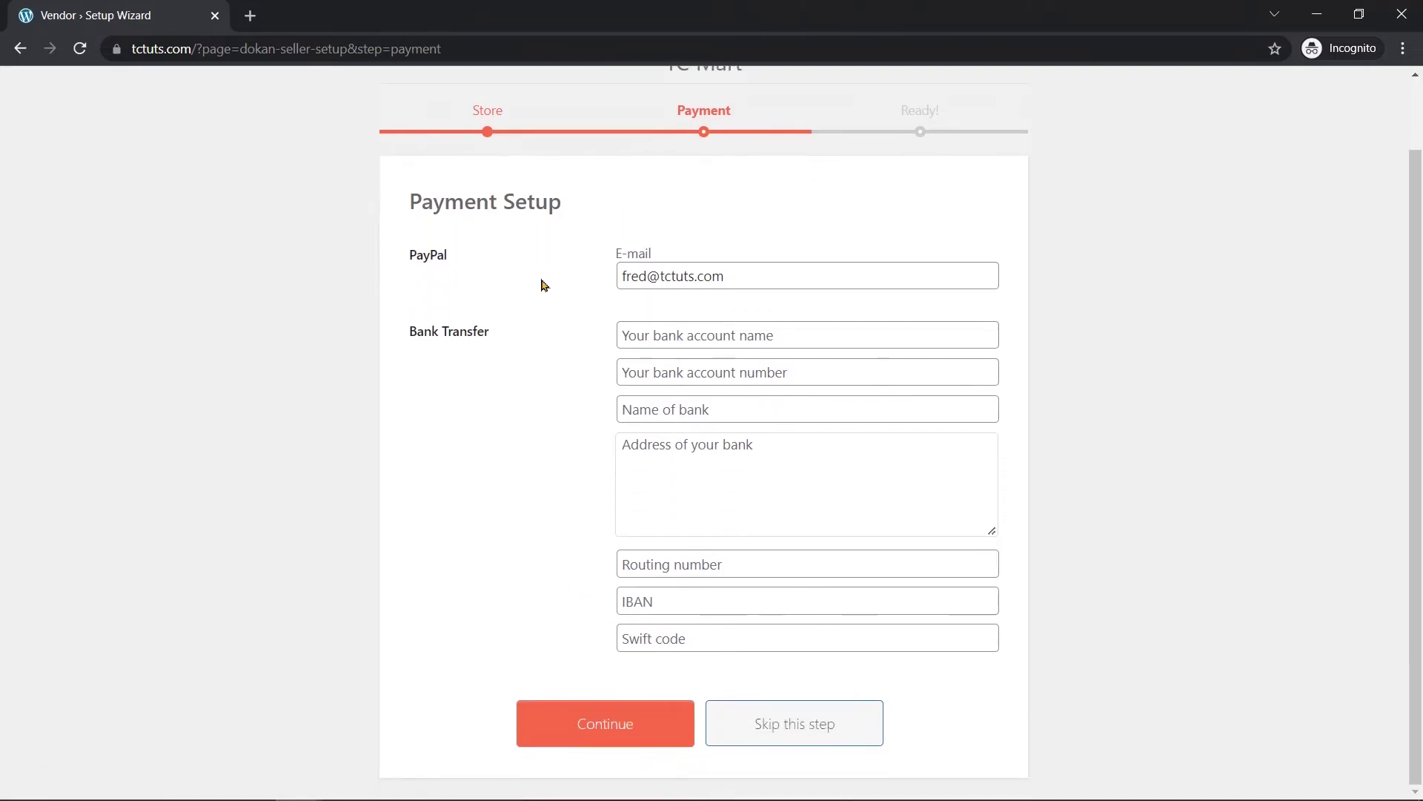
{"action": "double_click", "coordinate": [425, 265]}
{"action": "triple_click", "coordinate": [733, 274]}
{"action": "key", "text": "ctrl+c"}
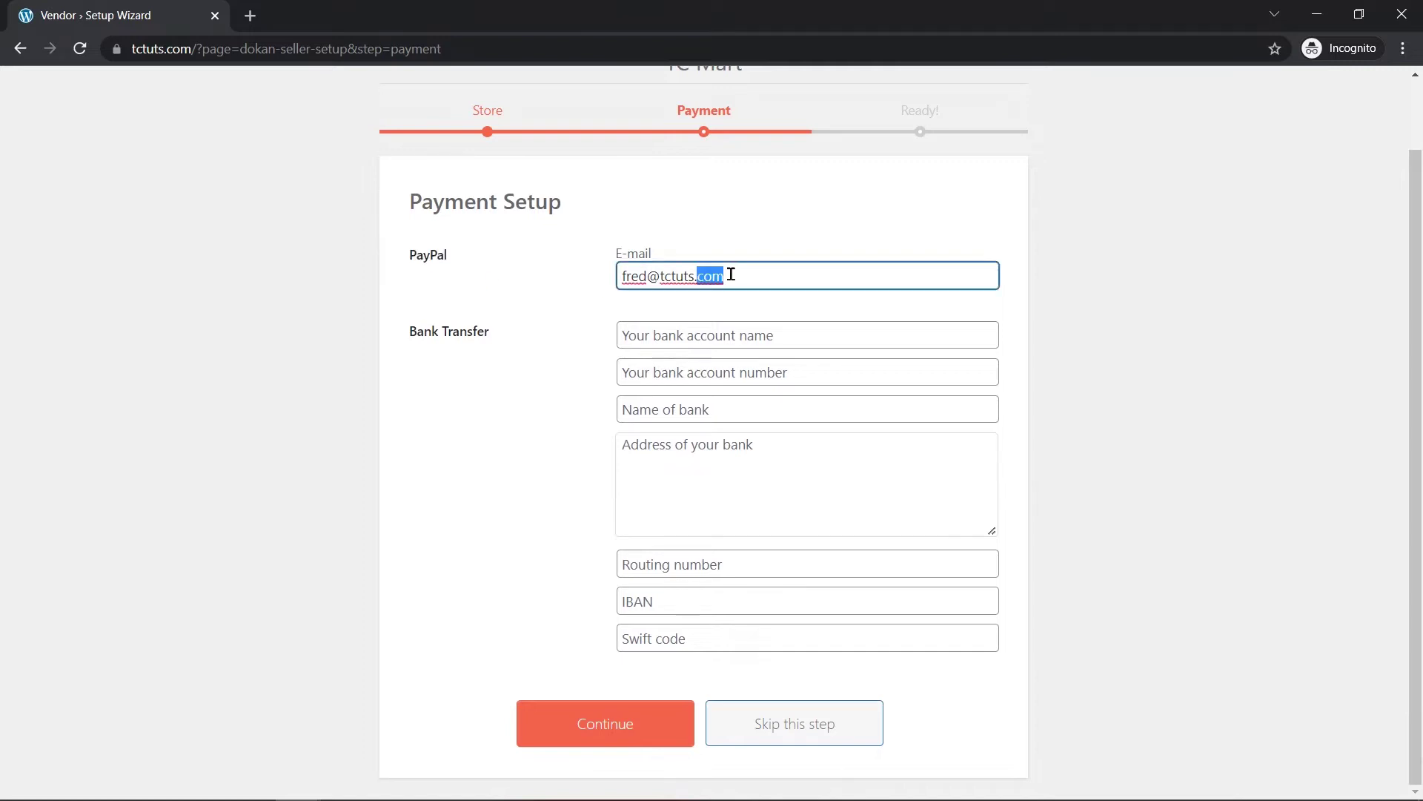
{"action": "left_click", "coordinate": [570, 342]}
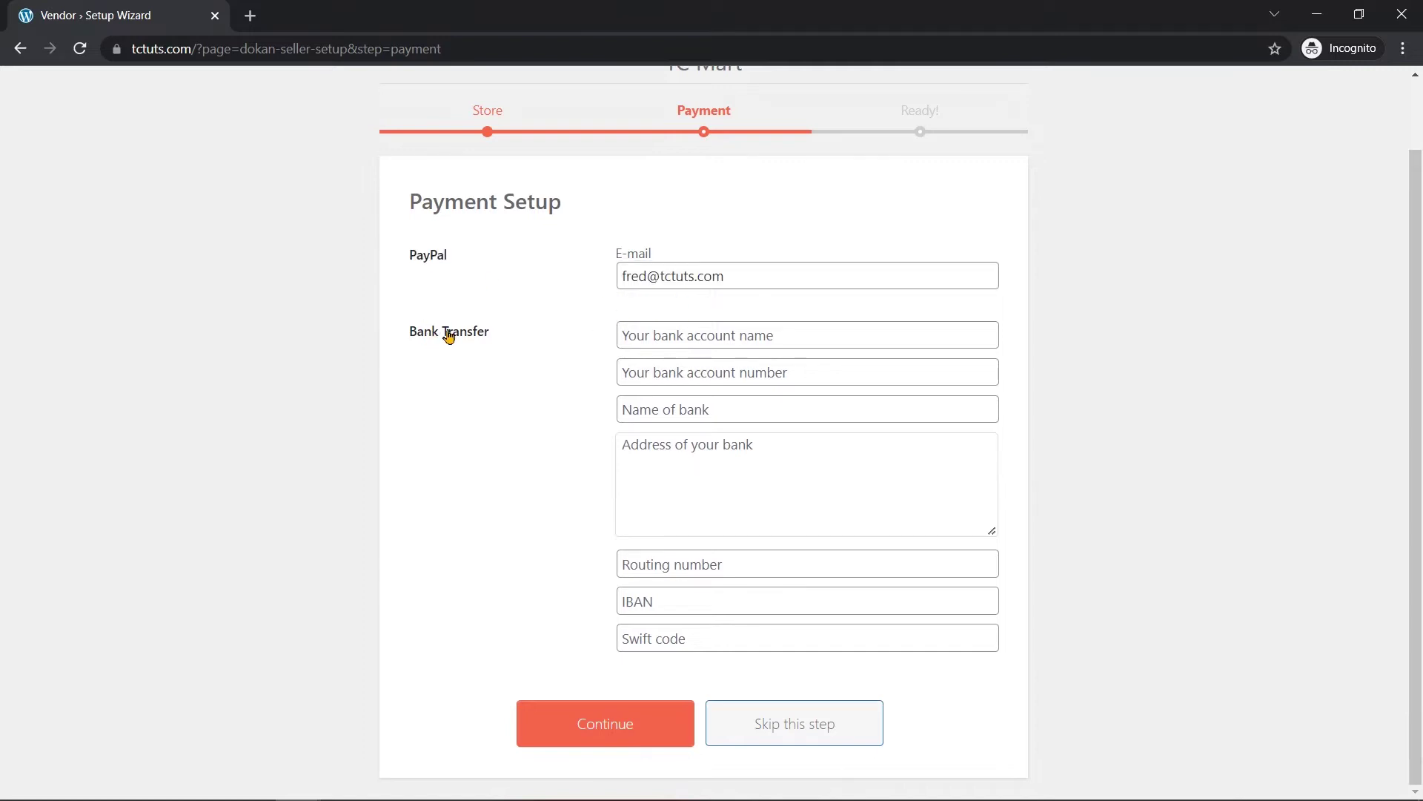
{"action": "triple_click", "coordinate": [448, 332]}
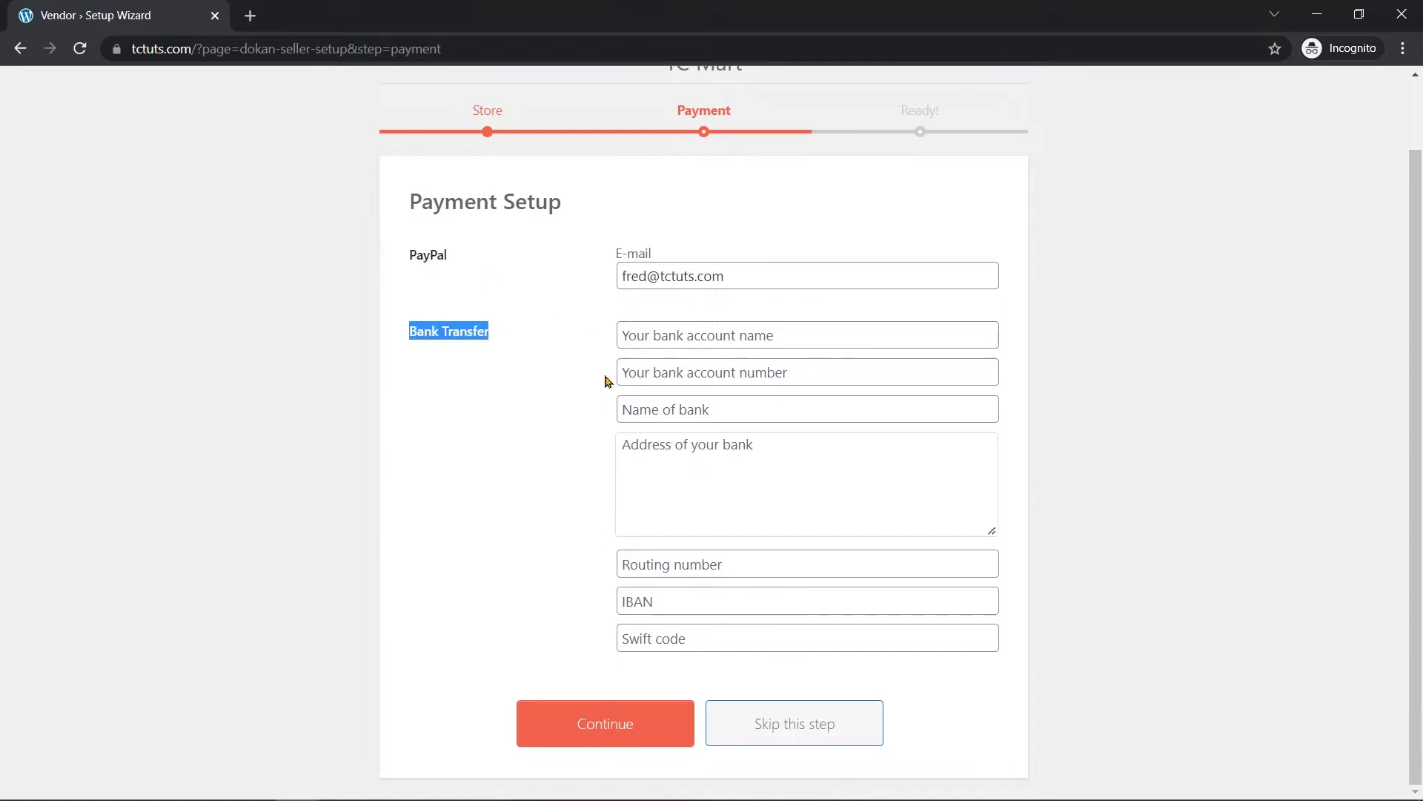
{"action": "left_click", "coordinate": [584, 391]}
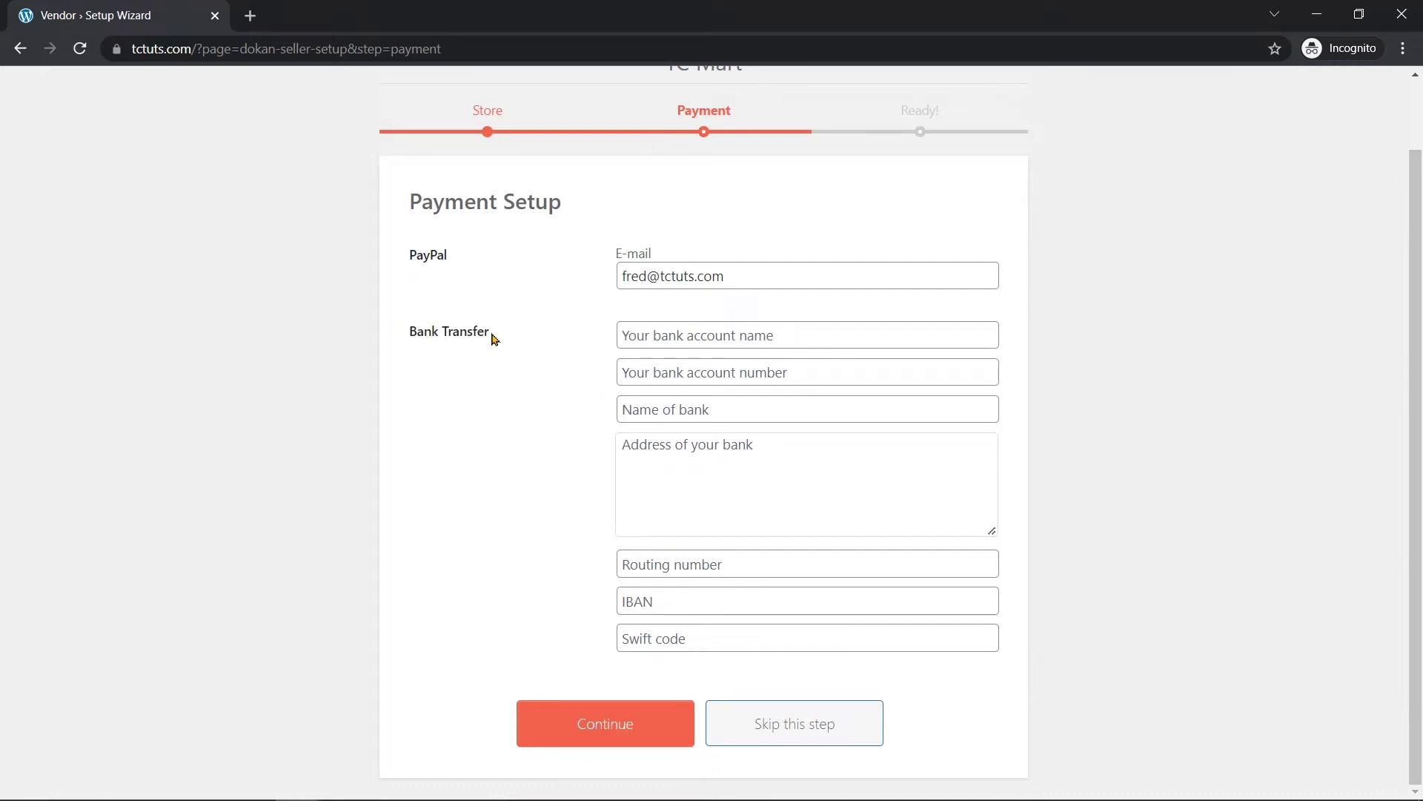
Enter the bank account holder name, account number, bank name and bank address
{"action": "left_click", "coordinate": [718, 334]}
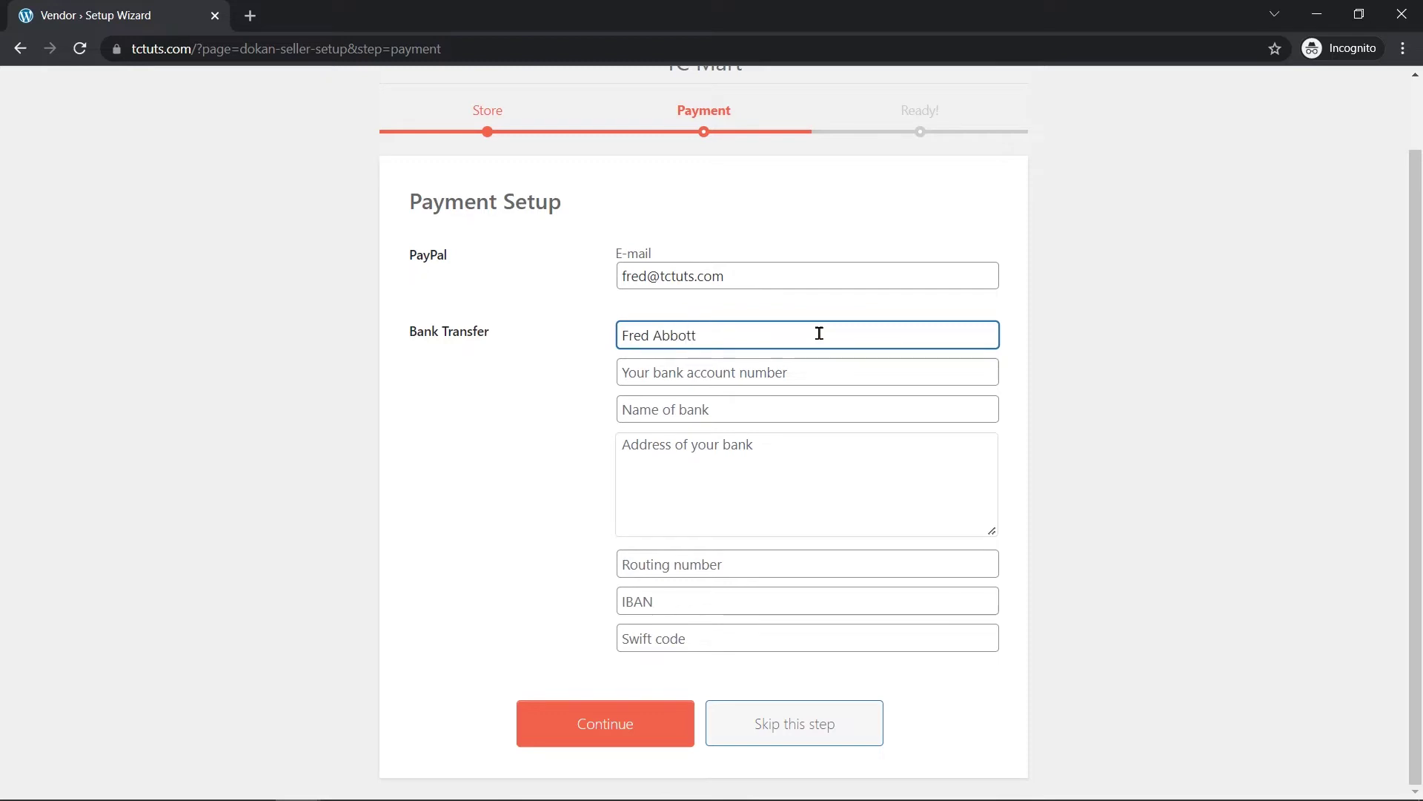
{"action": "left_click", "coordinate": [844, 377]}
{"action": "left_click", "coordinate": [833, 410]}
{"action": "type", "text": "ClTIBANK, N.A."}
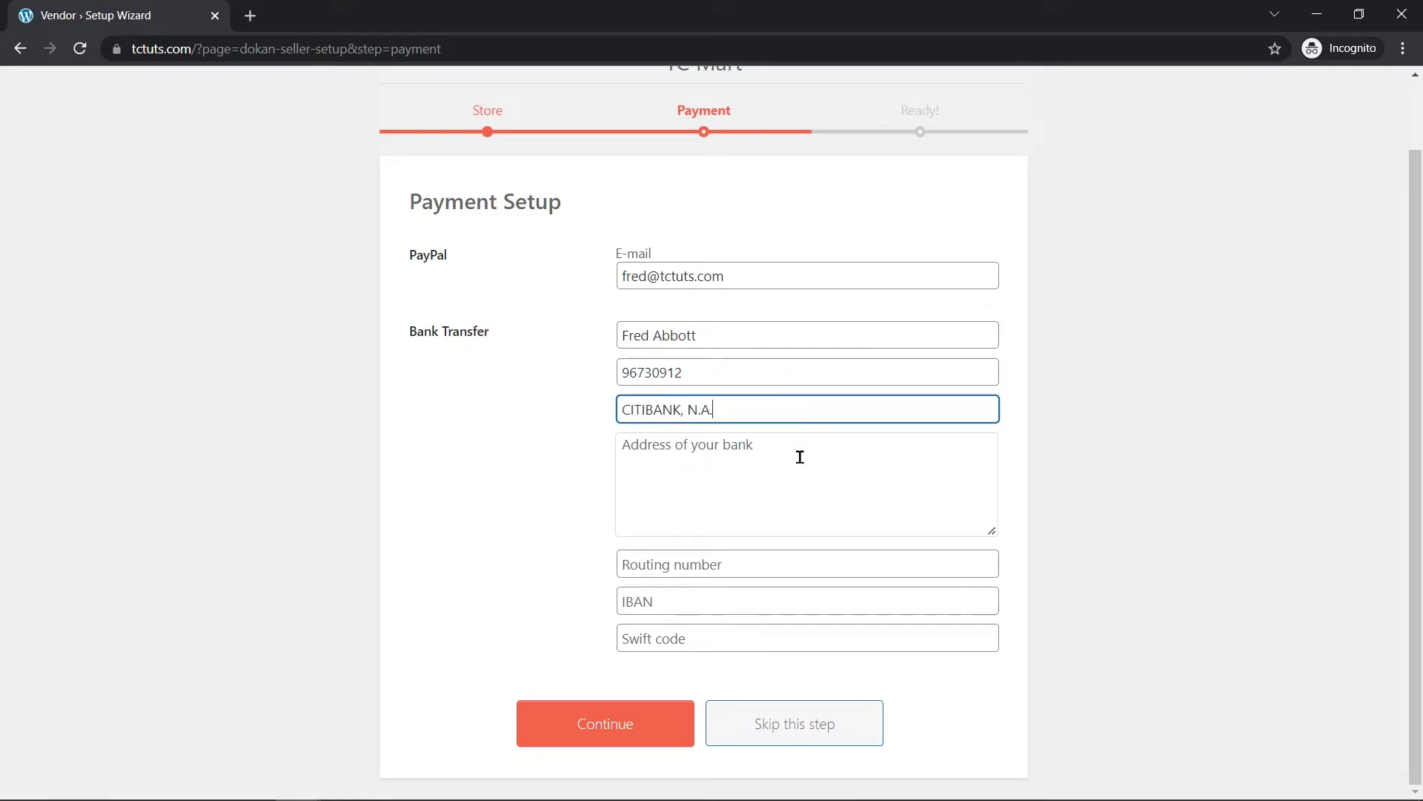
{"action": "left_click", "coordinate": [799, 455]}
{"action": "type", "text": "Citibank, N.A. New York 399 Park Avenue, New York, NY 10043"}
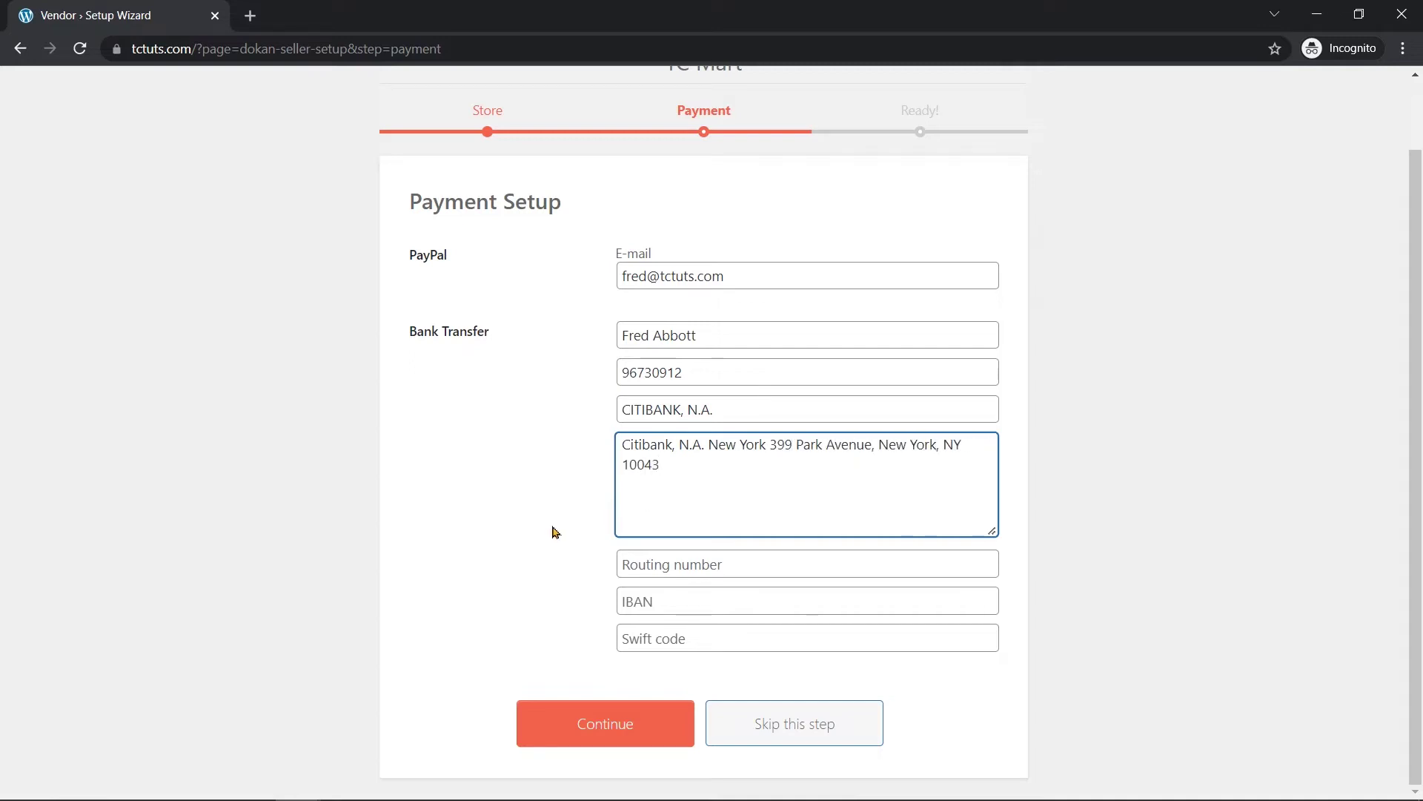
Add the bank routing number, IBAN and Swift code, then continue the wizard
{"action": "left_click", "coordinate": [783, 565]}
{"action": "type", "text": "21000089"}
{"action": "left_click", "coordinate": [869, 597]}
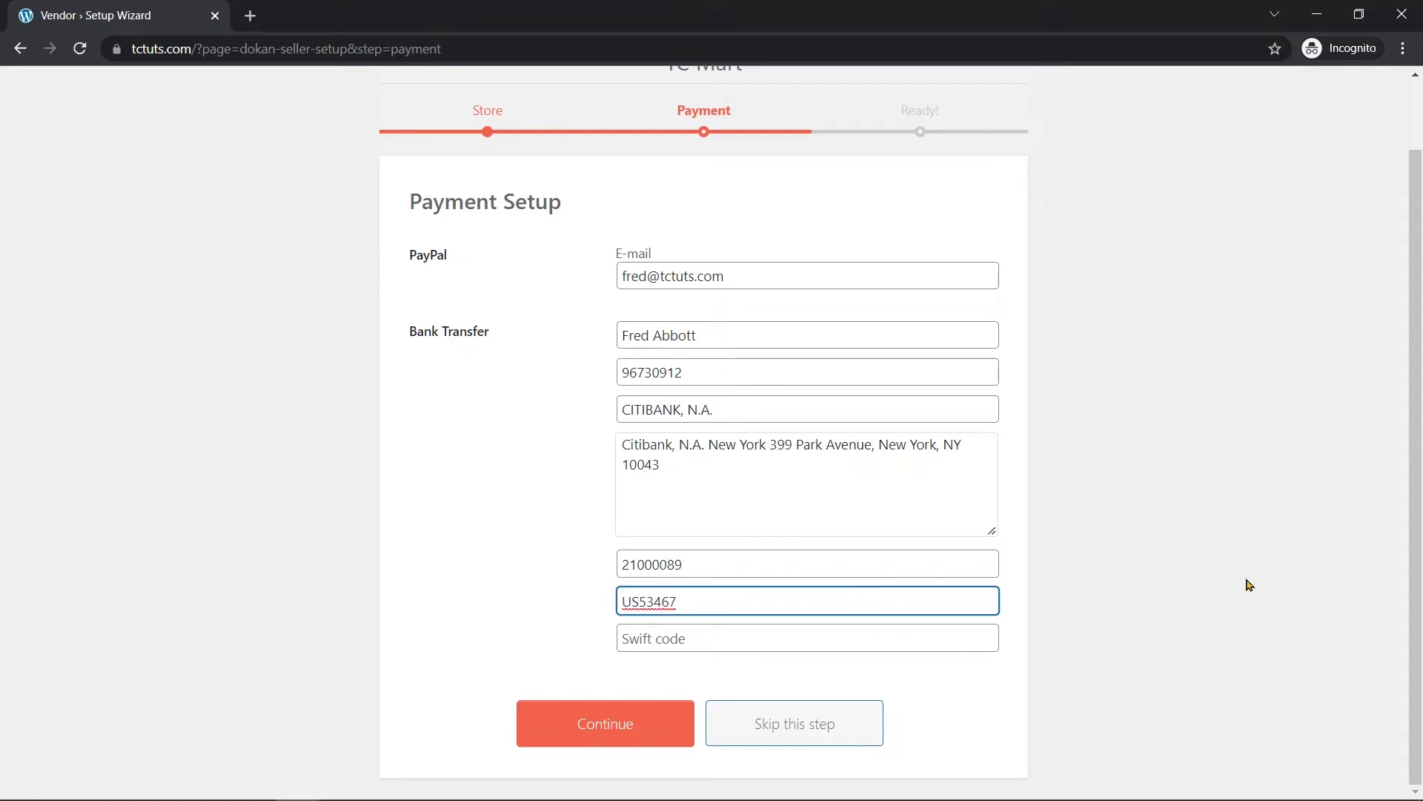
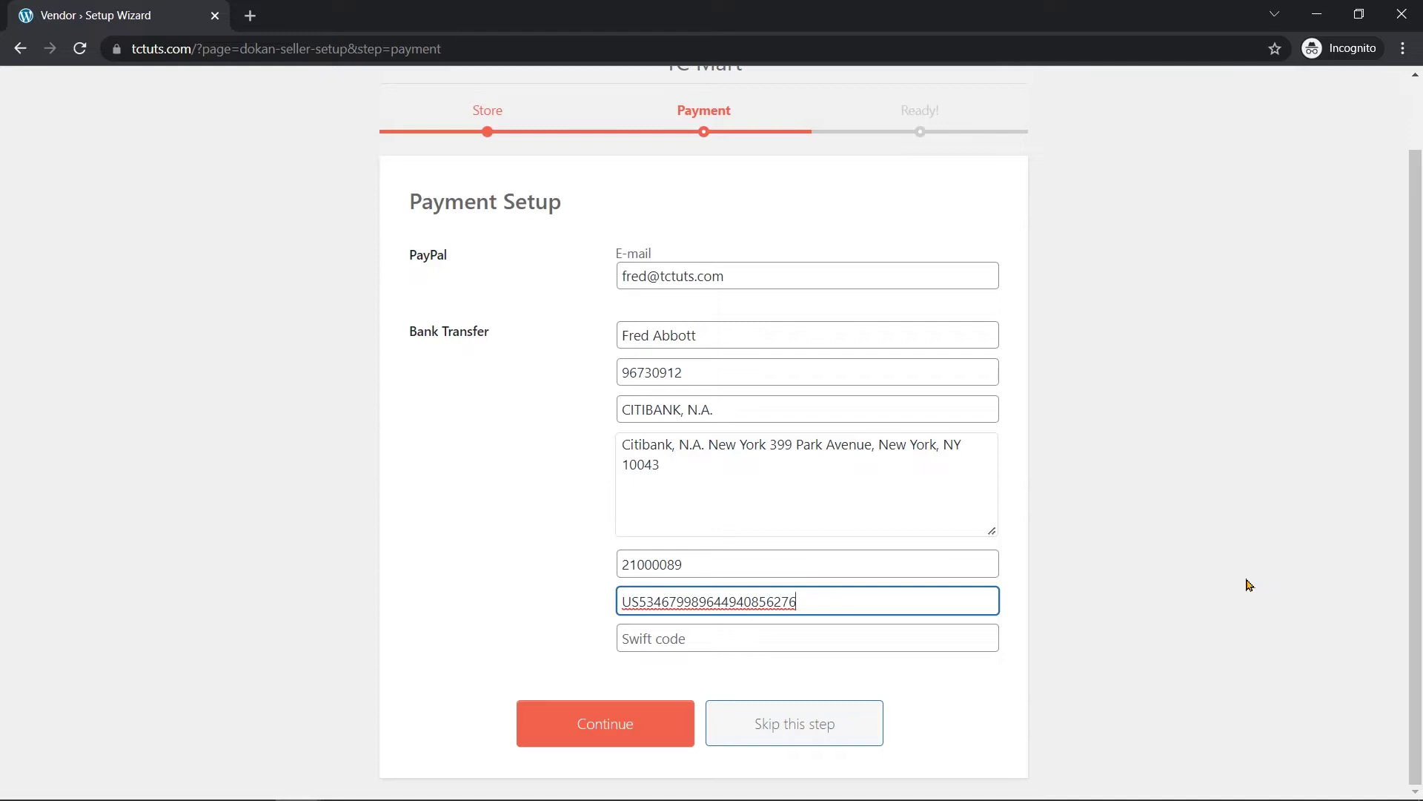
{"action": "left_click", "coordinate": [949, 644]}
{"action": "type", "text": "CITIUS33"}
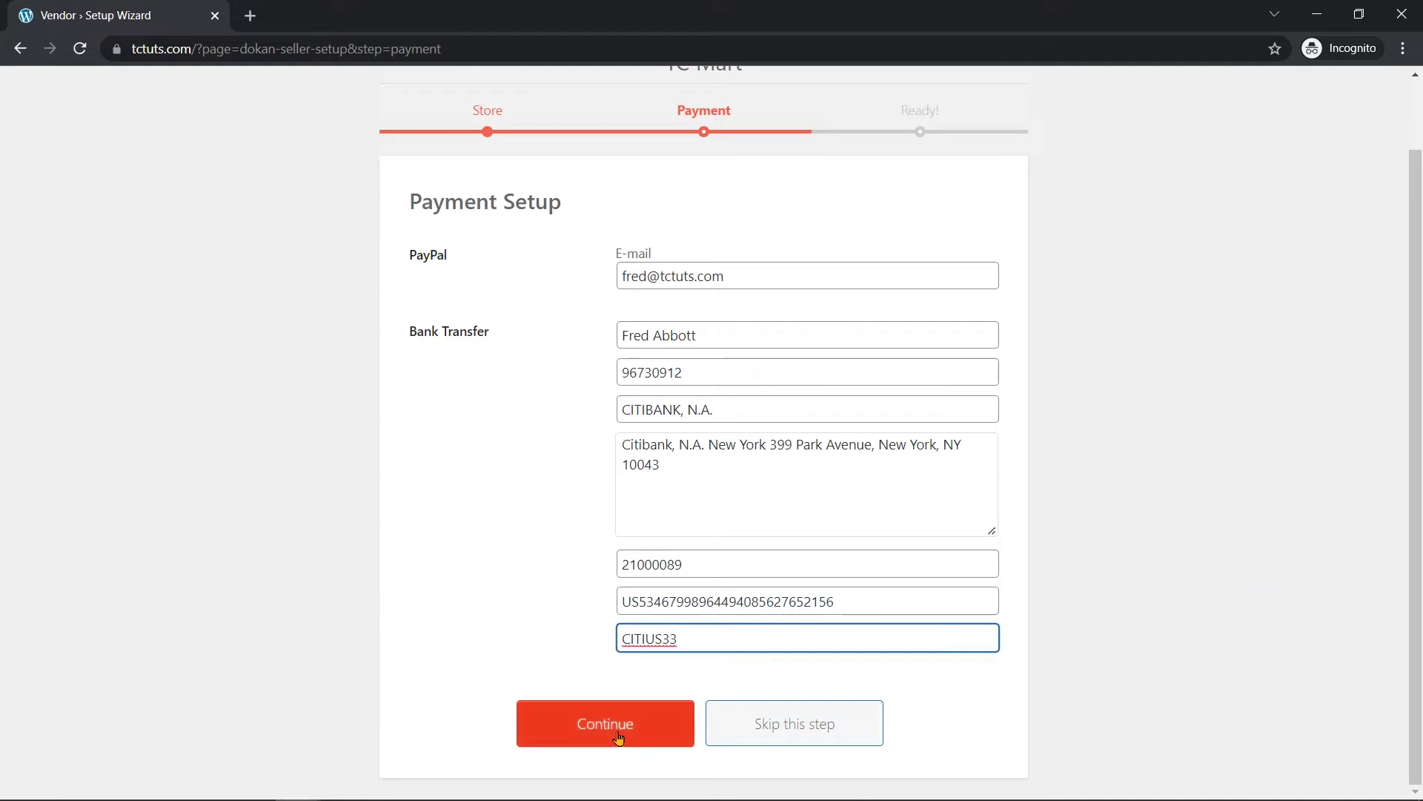
{"action": "left_click", "coordinate": [664, 730]}
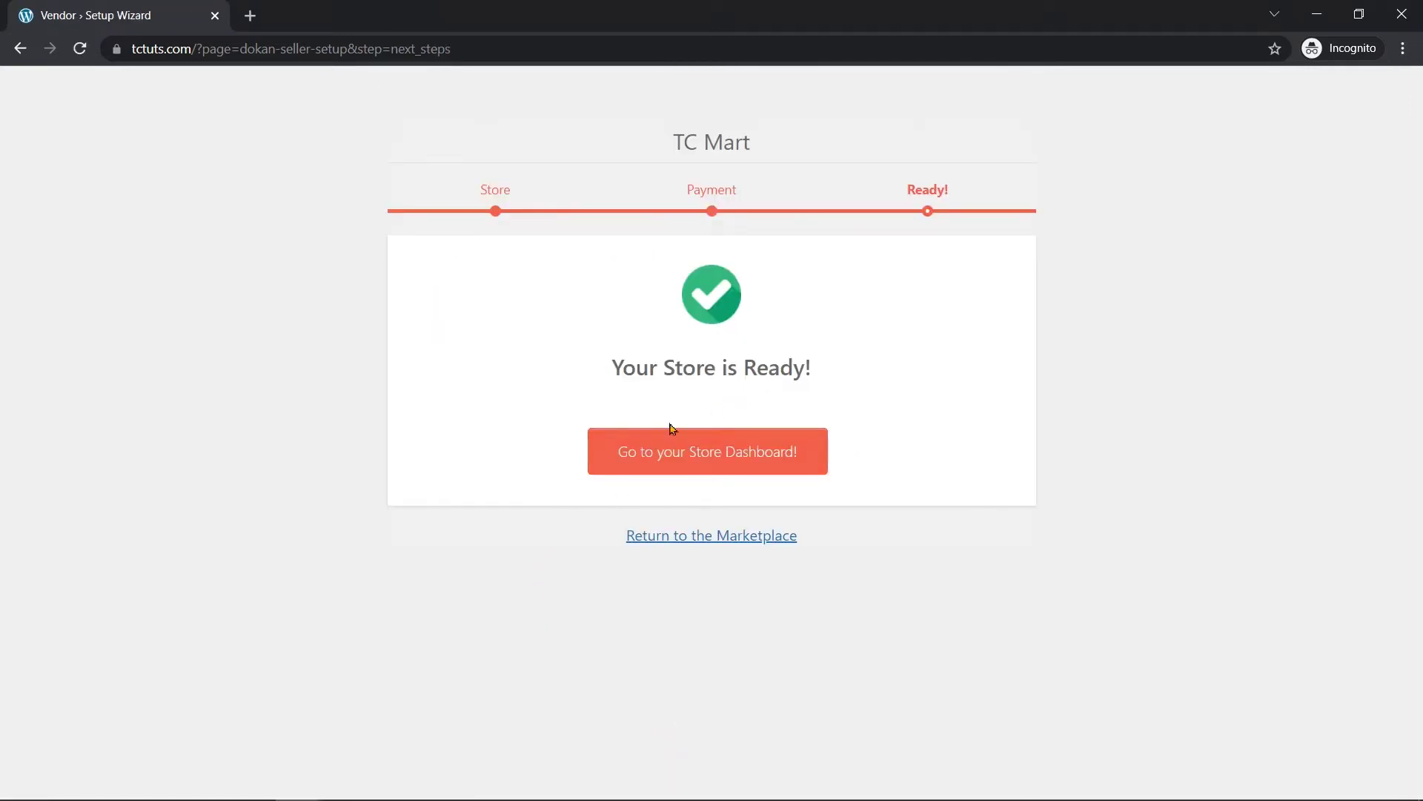
Open the store dashboard and look over the zeroed sales, earnings and orders figures
{"action": "left_click", "coordinate": [717, 465]}
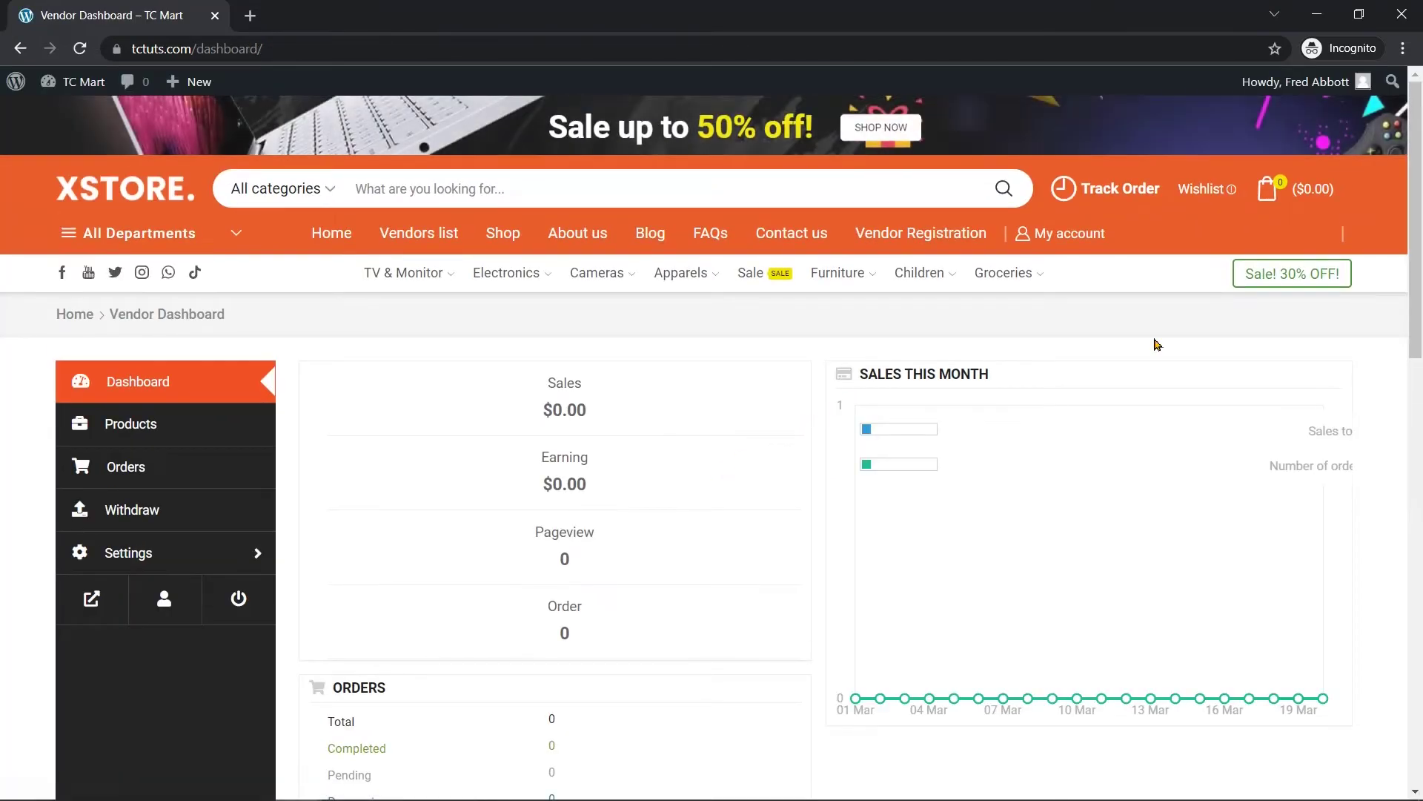
{"action": "scroll", "coordinate": [1156, 345], "scroll_direction": "down", "scroll_amount": 10}
{"action": "scroll", "coordinate": [1156, 345], "scroll_direction": "up", "scroll_amount": 3}
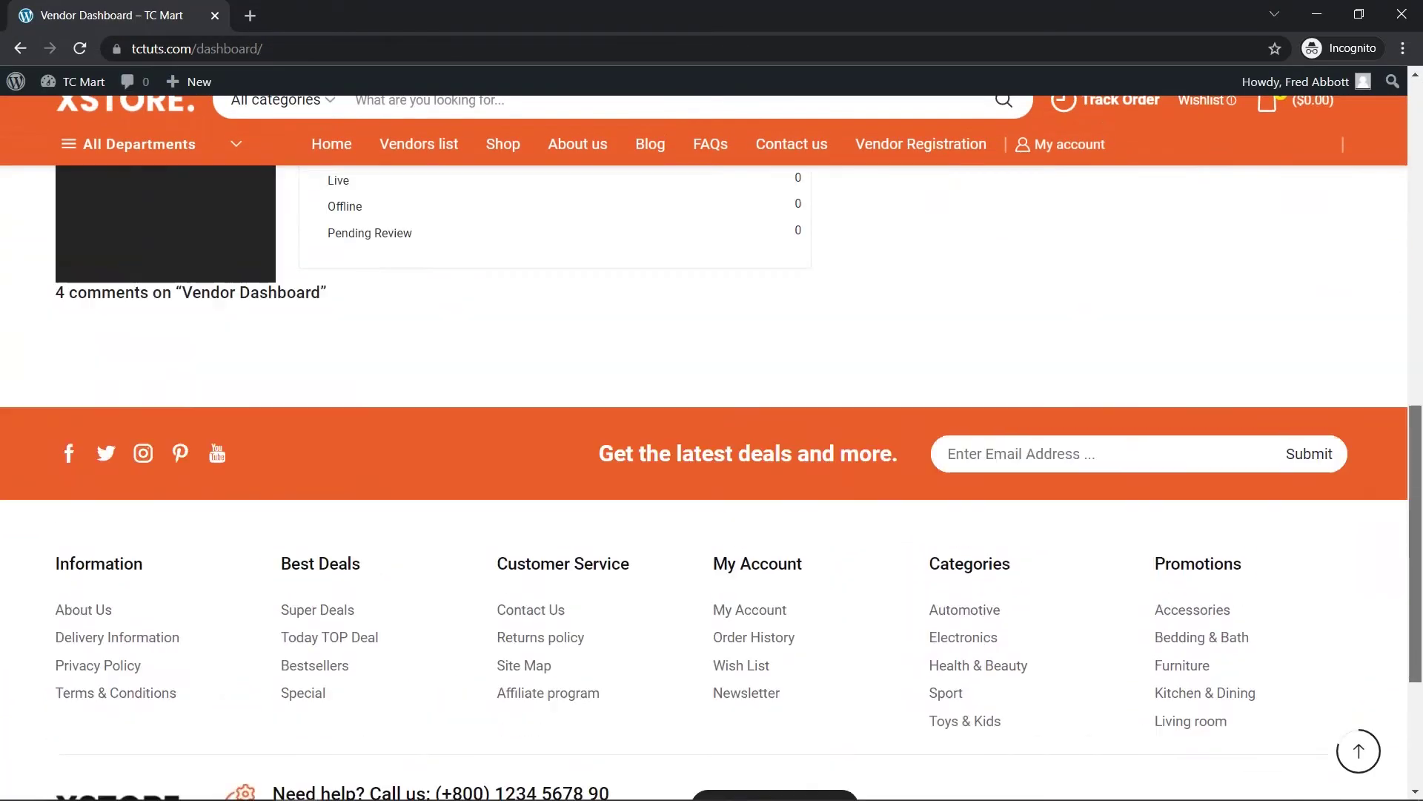
{"action": "scroll", "coordinate": [295, 432], "scroll_direction": "up", "scroll_amount": 10}
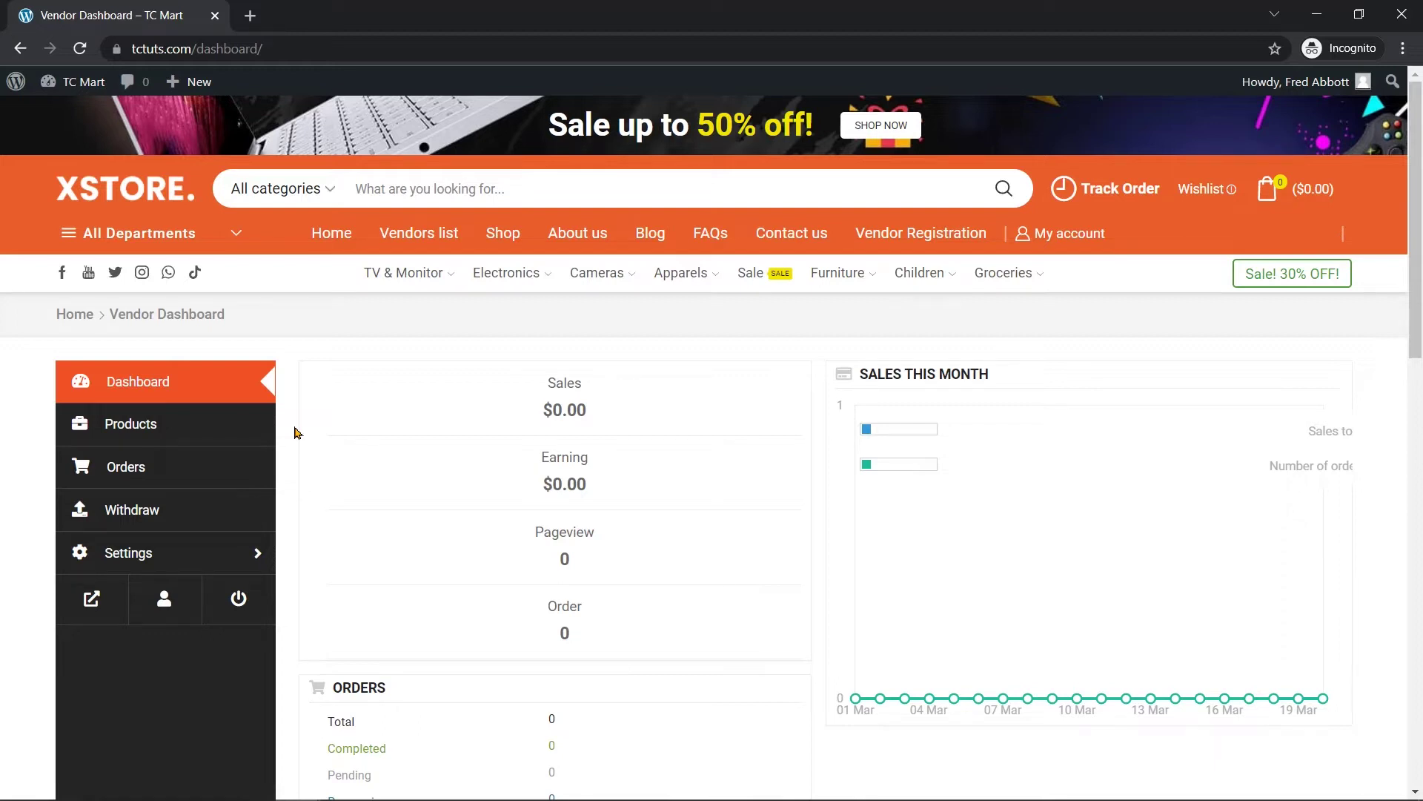
Log in to webmail at tctuts.com:2096 in a new tab with the vendor's e-mail account
{"action": "left_click", "coordinate": [250, 15]}
{"action": "type", "text": "https://tctuts.com:2096/"}
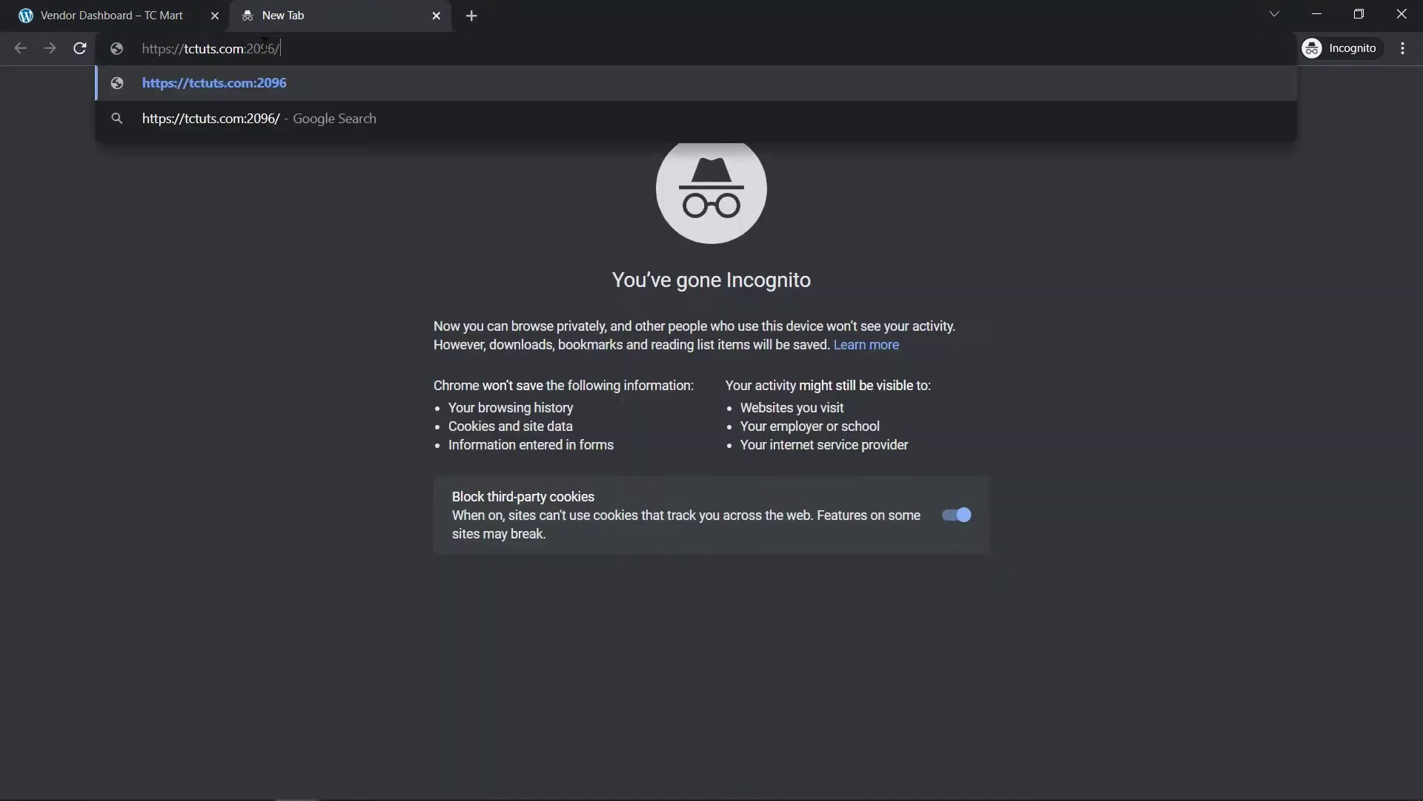
{"action": "key", "text": "Return"}
{"action": "key", "text": "ctrl+v"}
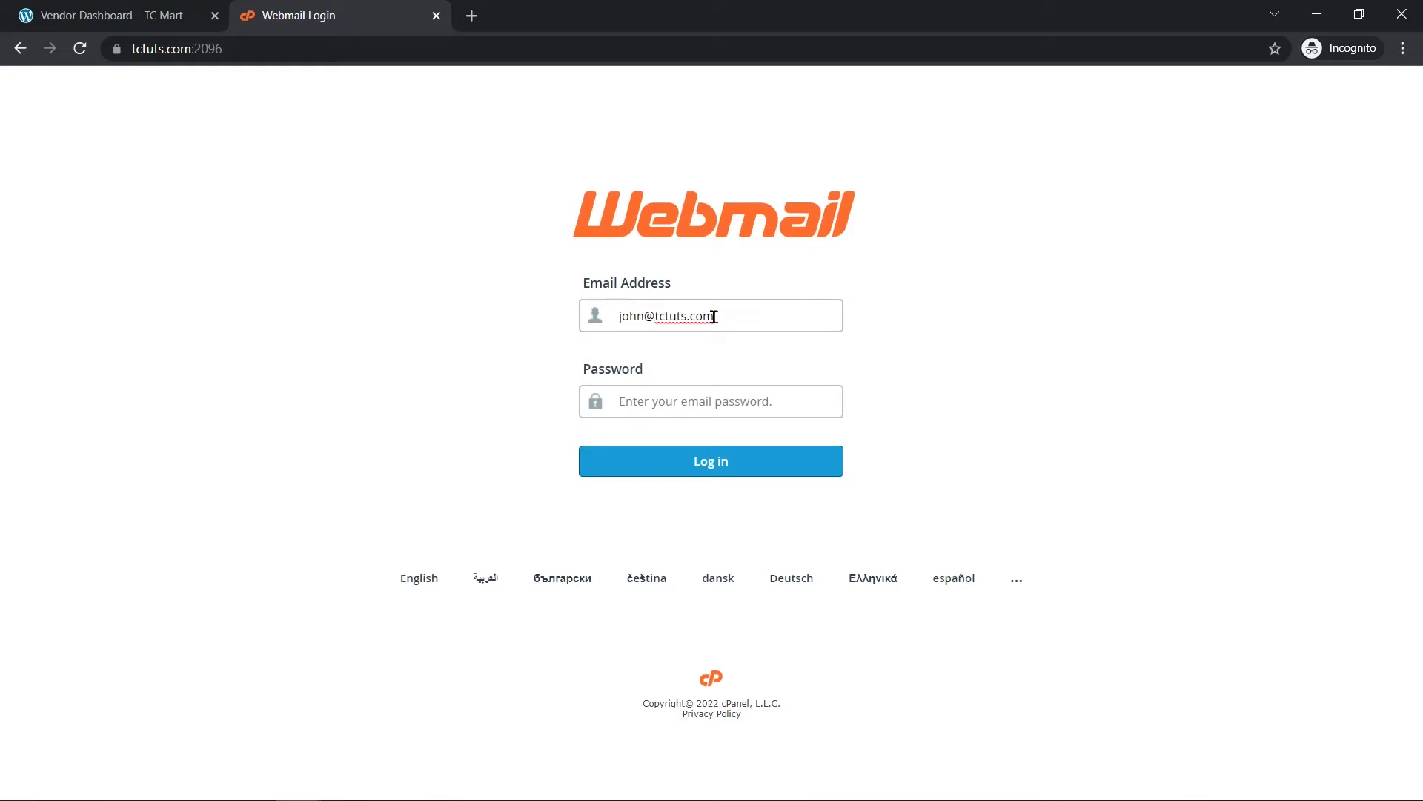
{"action": "key", "text": "ctrl+a"}
{"action": "key", "text": "ctrl+v"}
{"action": "left_click", "coordinate": [797, 399]}
{"action": "key", "text": "ctrl+v"}
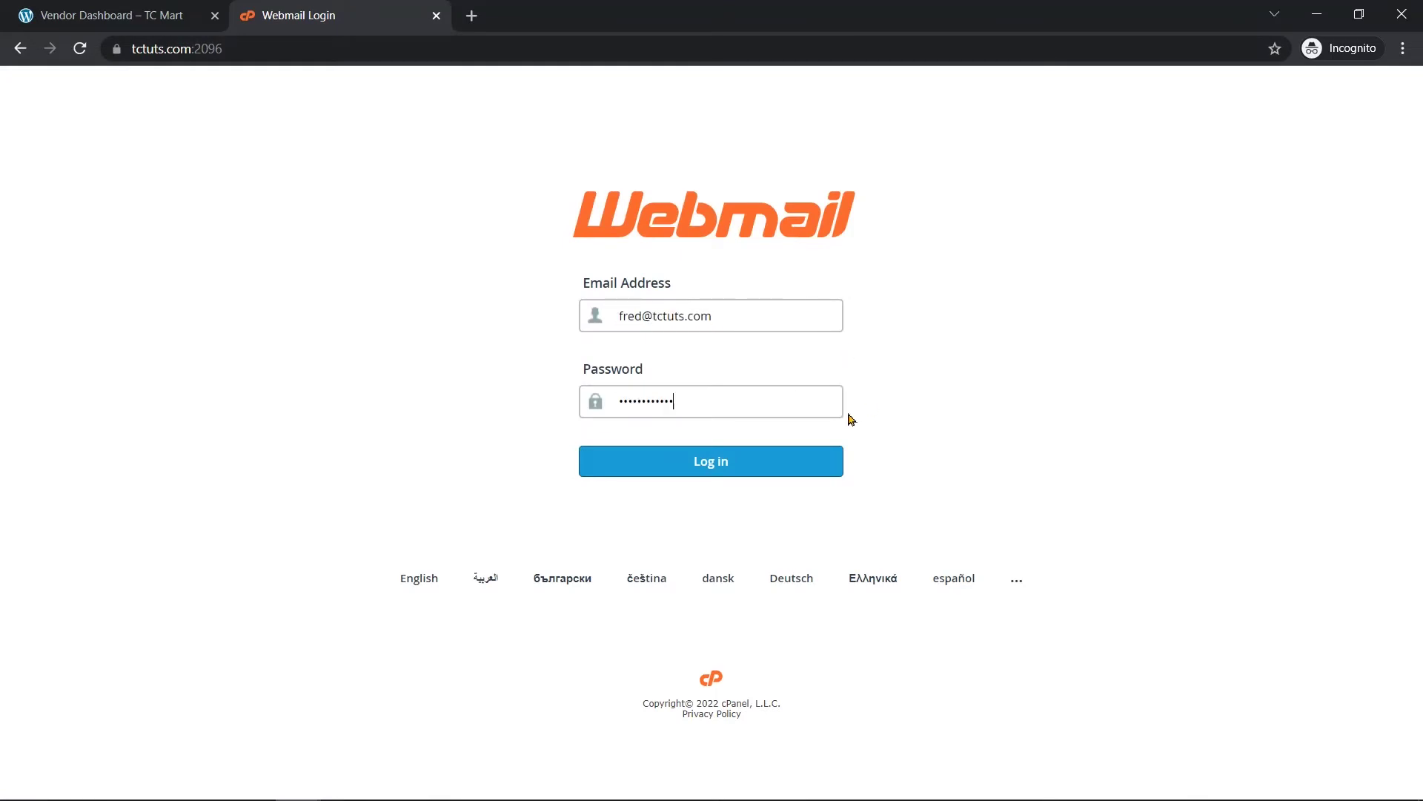
{"action": "left_click", "coordinate": [716, 468]}
In Roundcube, open the 'Your TC Mart account has been created!' email and its set-password link
{"action": "left_click", "coordinate": [59, 359]}
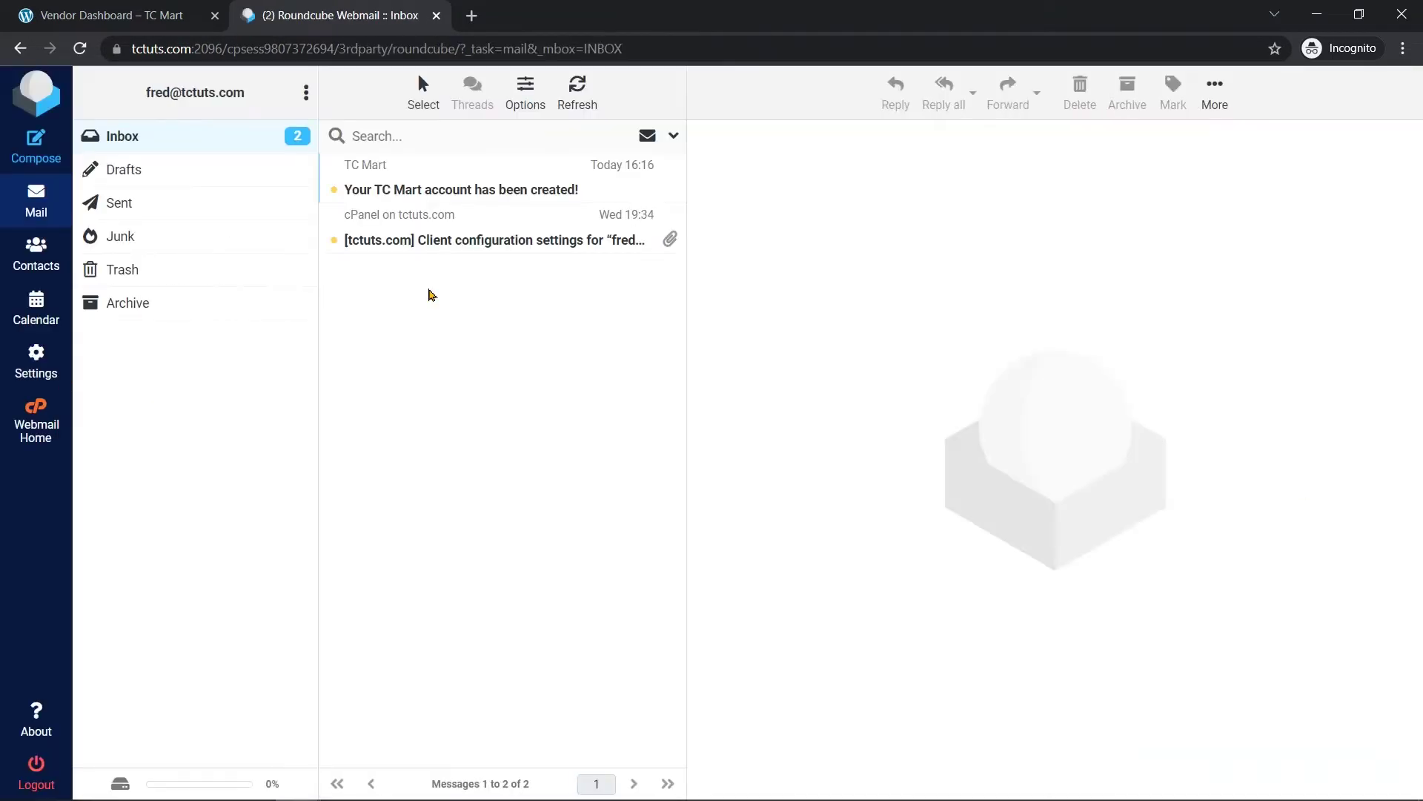
{"action": "left_click_drag", "start_coordinate": [147, 97], "coordinate": [253, 98]}
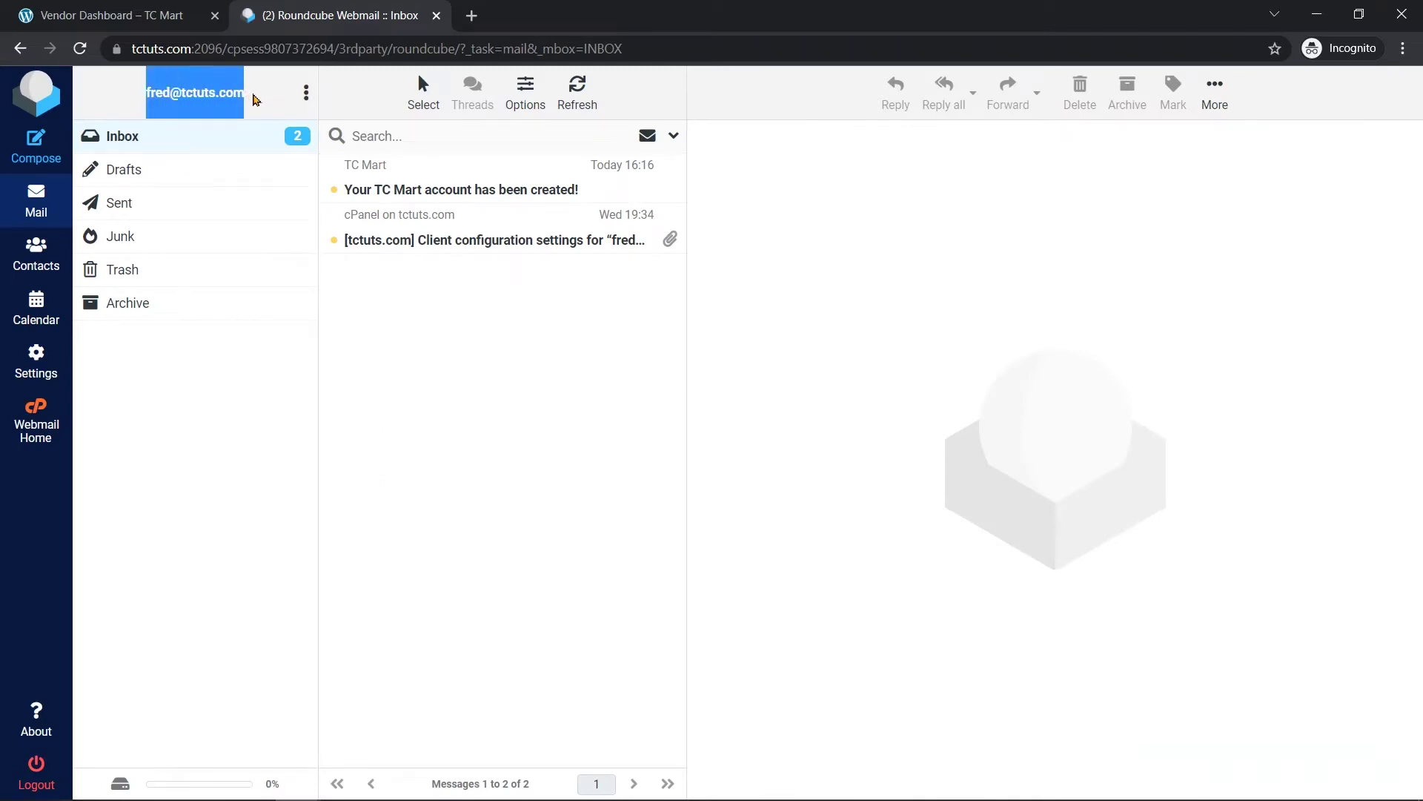
{"action": "left_click", "coordinate": [253, 98]}
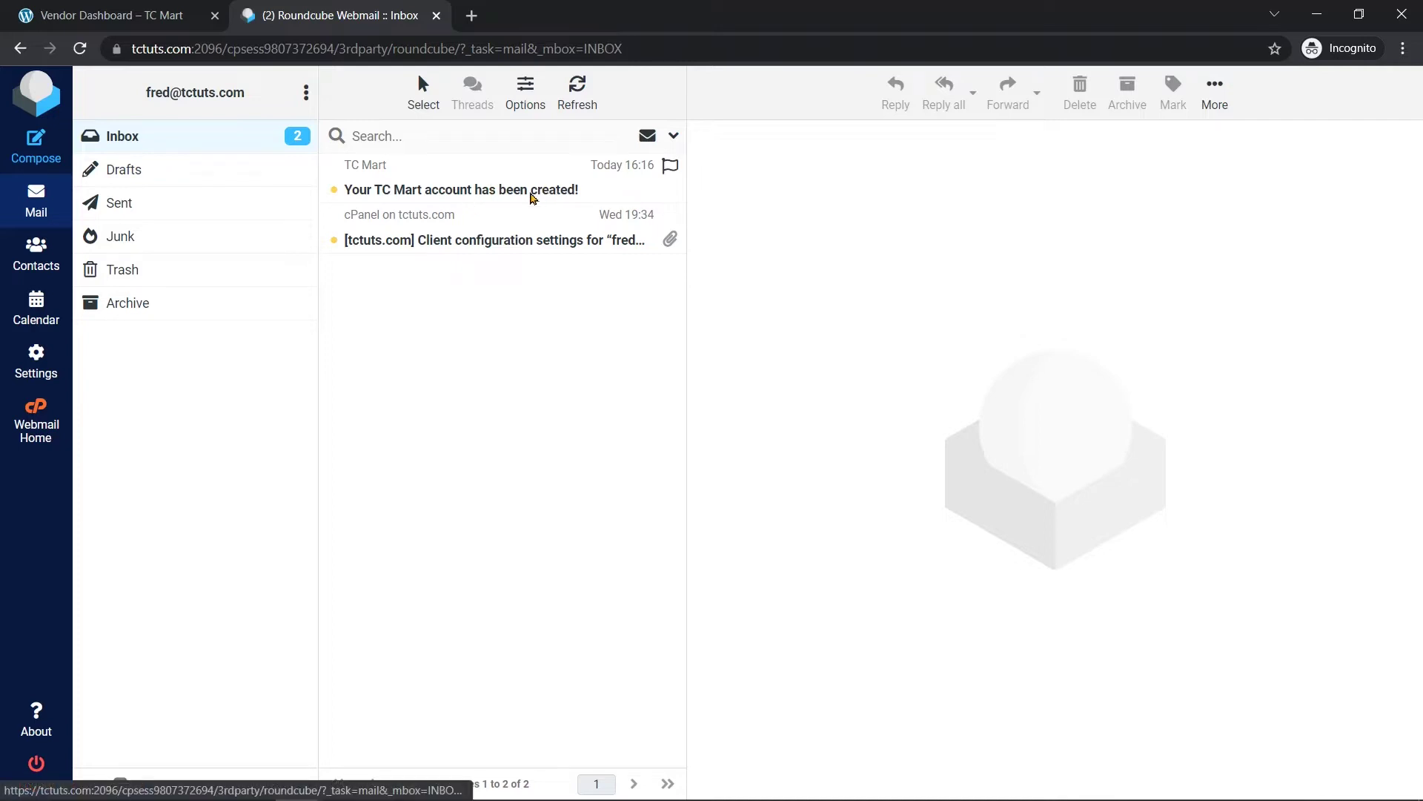
{"action": "left_click", "coordinate": [573, 187]}
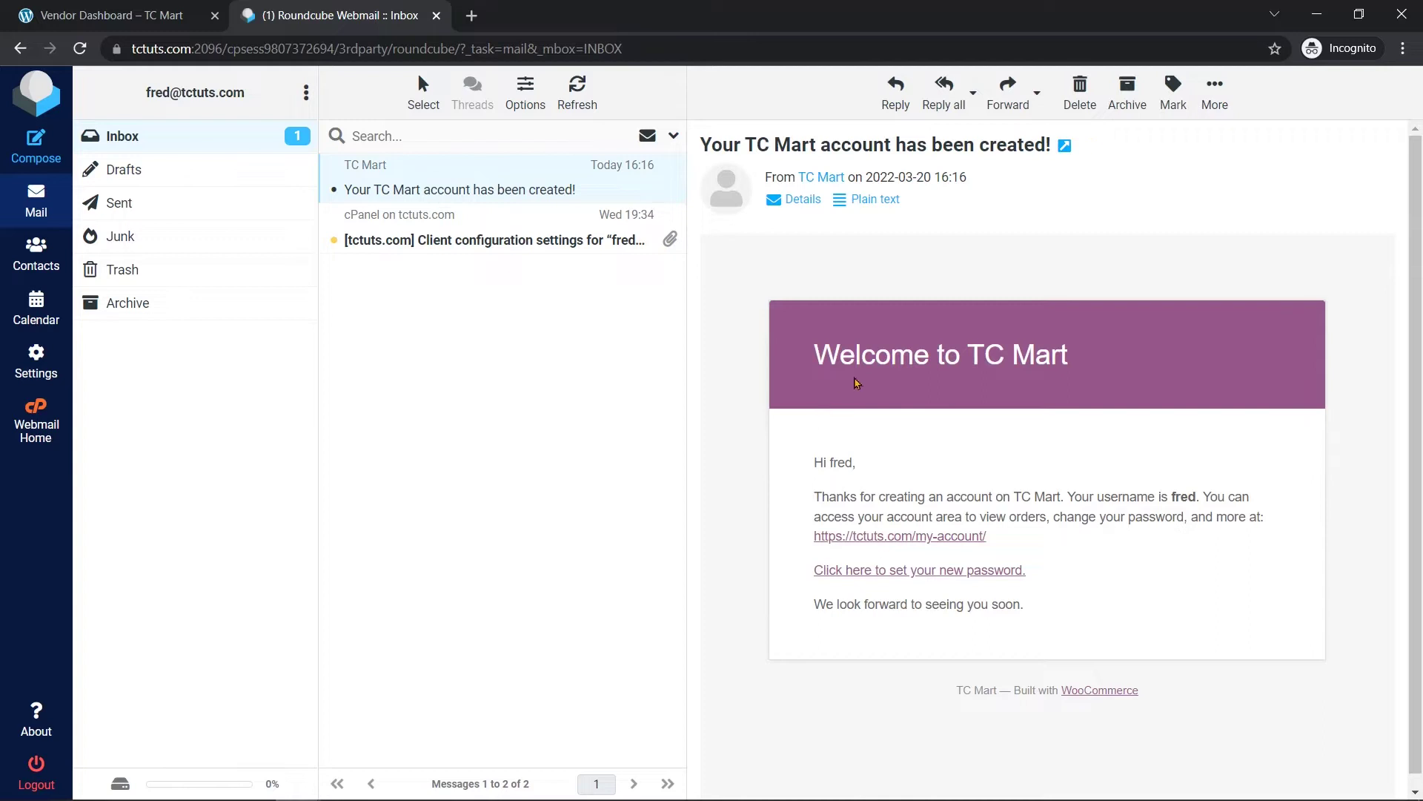
{"action": "left_click_drag", "start_coordinate": [812, 357], "coordinate": [1104, 362]}
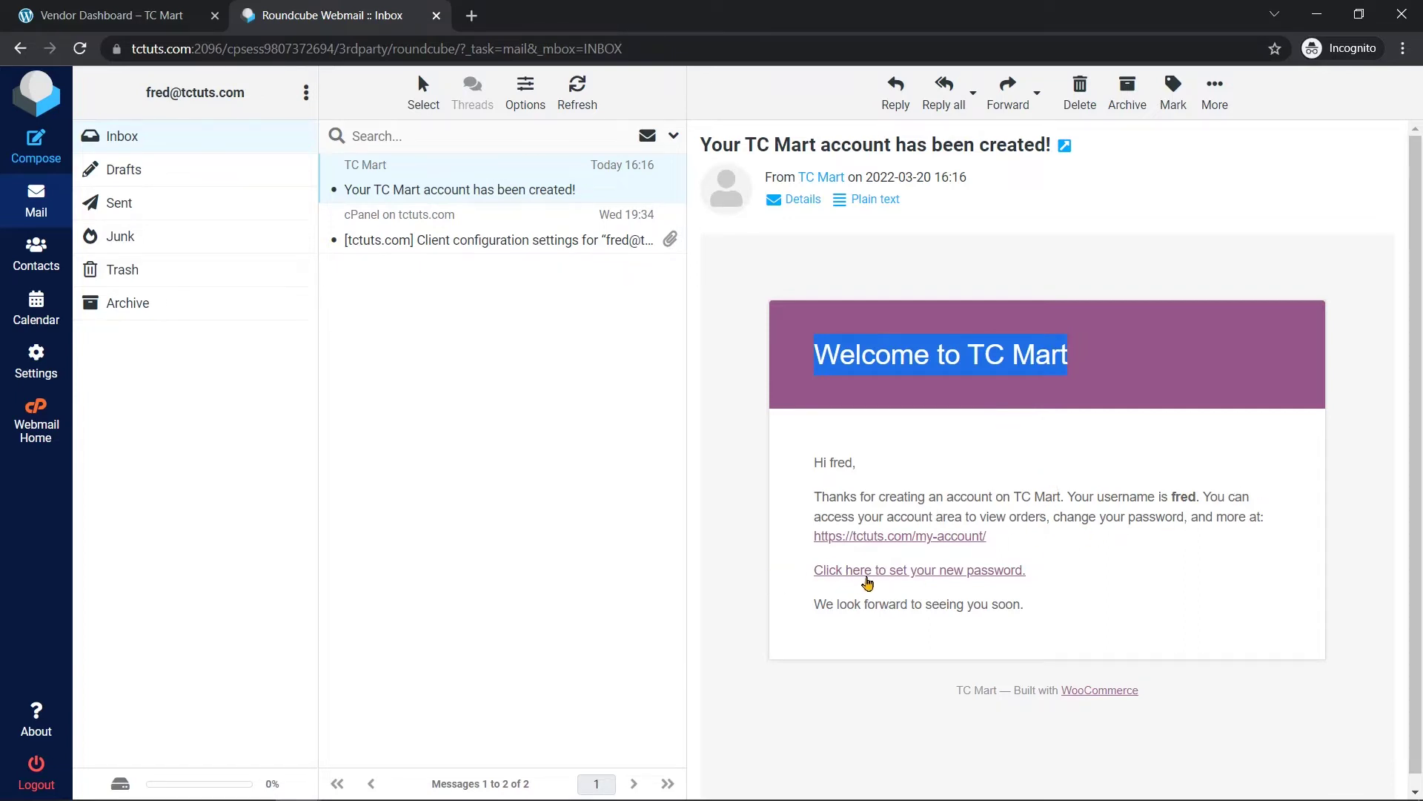
{"action": "left_click", "coordinate": [968, 577]}
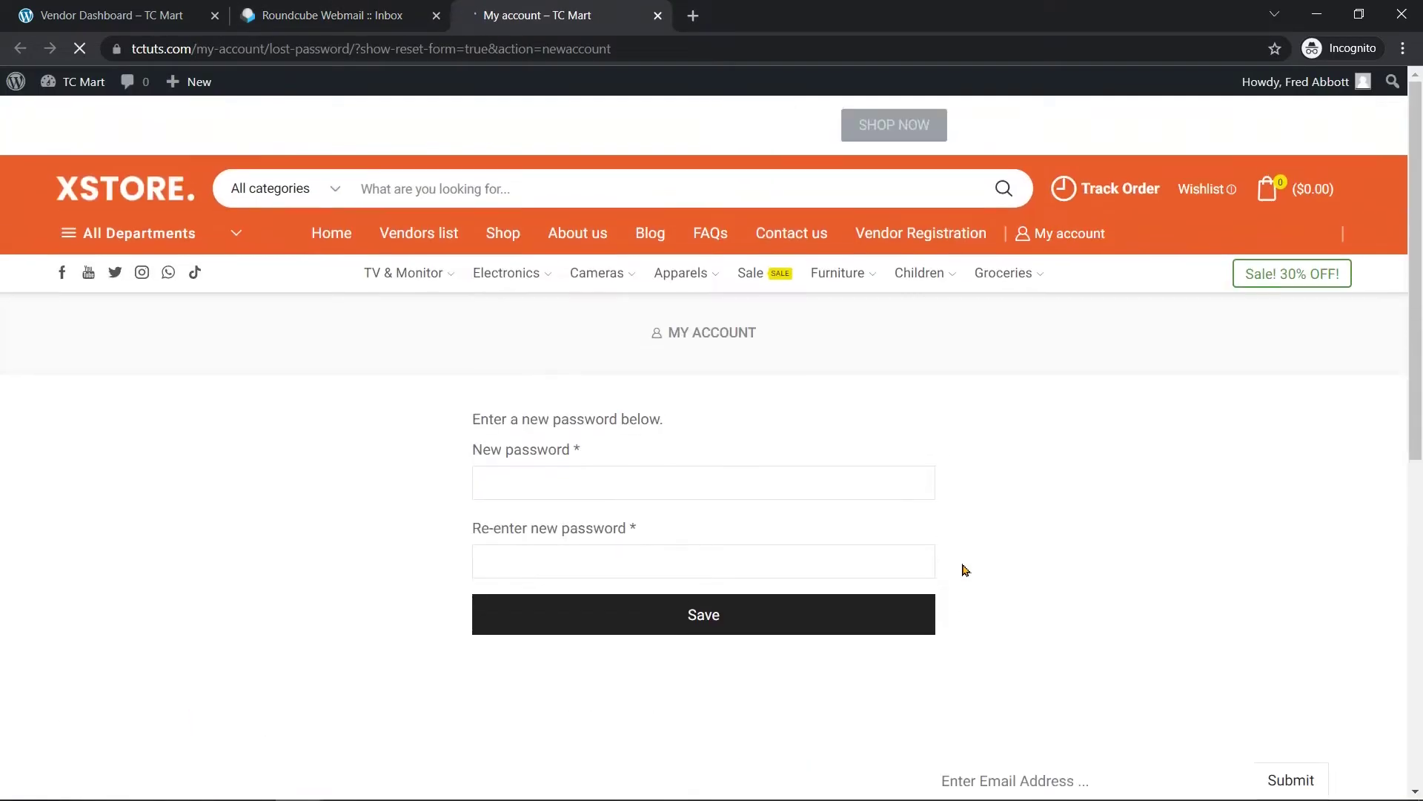
Enter and confirm a new vendor password, save it, and check the reset success message
{"action": "left_click", "coordinate": [755, 480]}
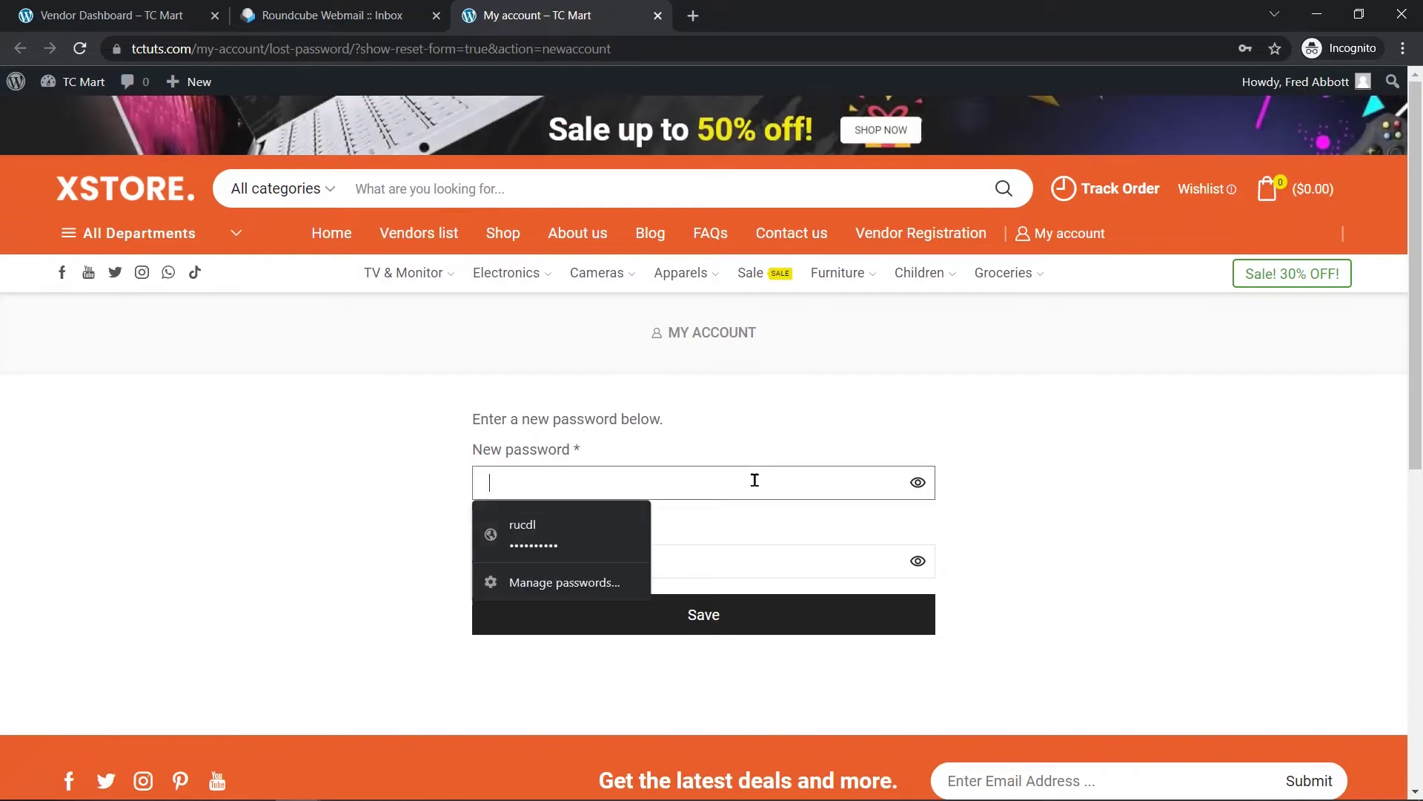
{"action": "left_click", "coordinate": [998, 472]}
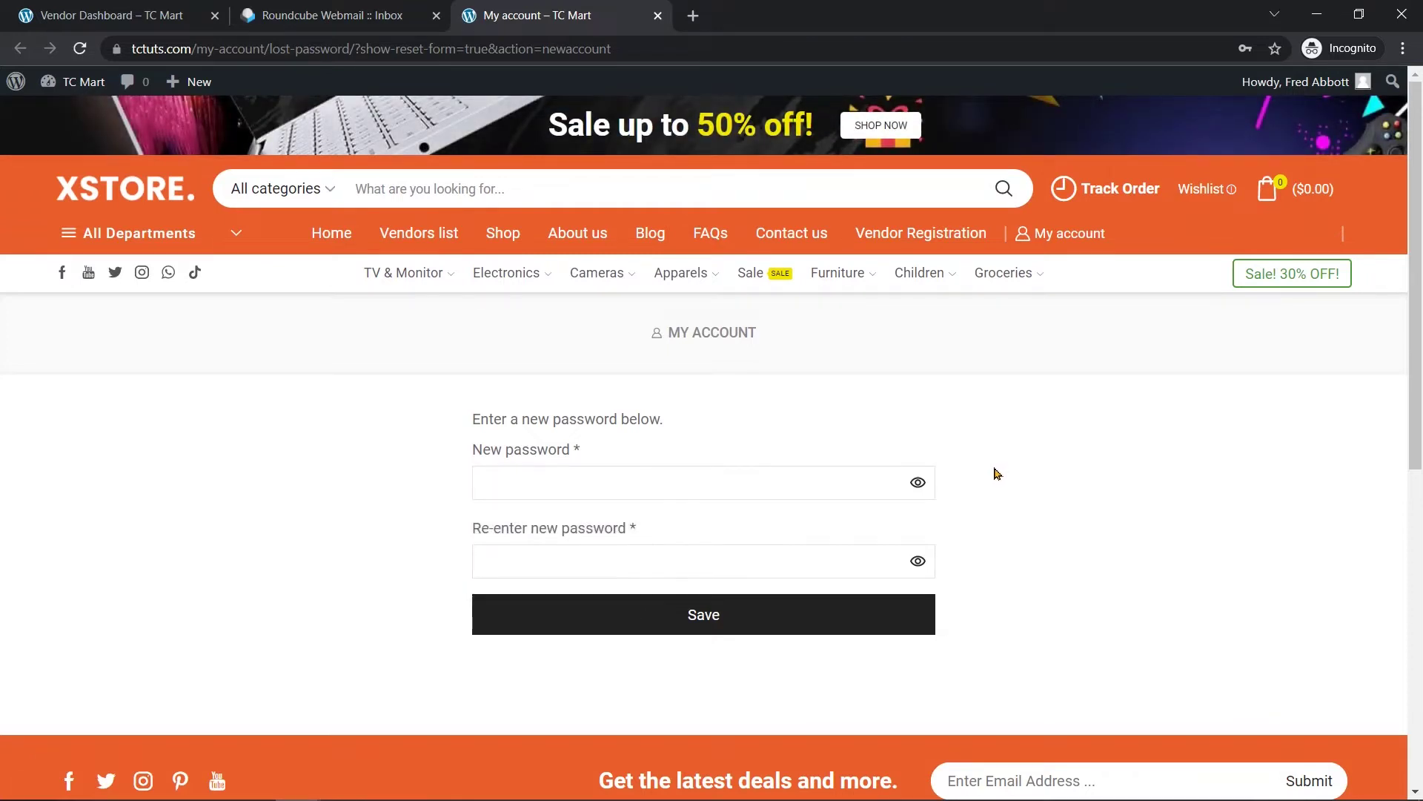
{"action": "left_click", "coordinate": [782, 482]}
{"action": "type", "text": "•••••"}
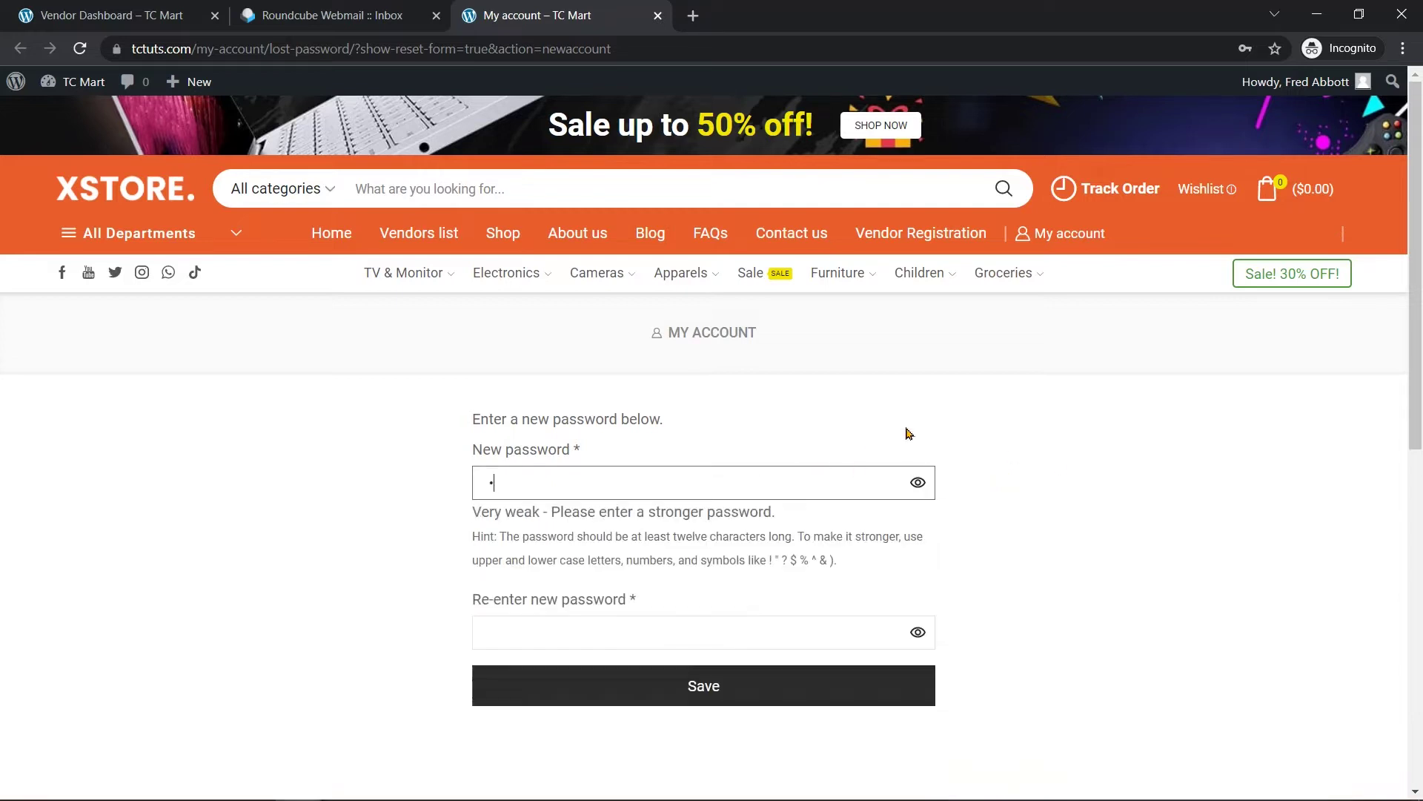
{"action": "type", "text": "••••••••"}
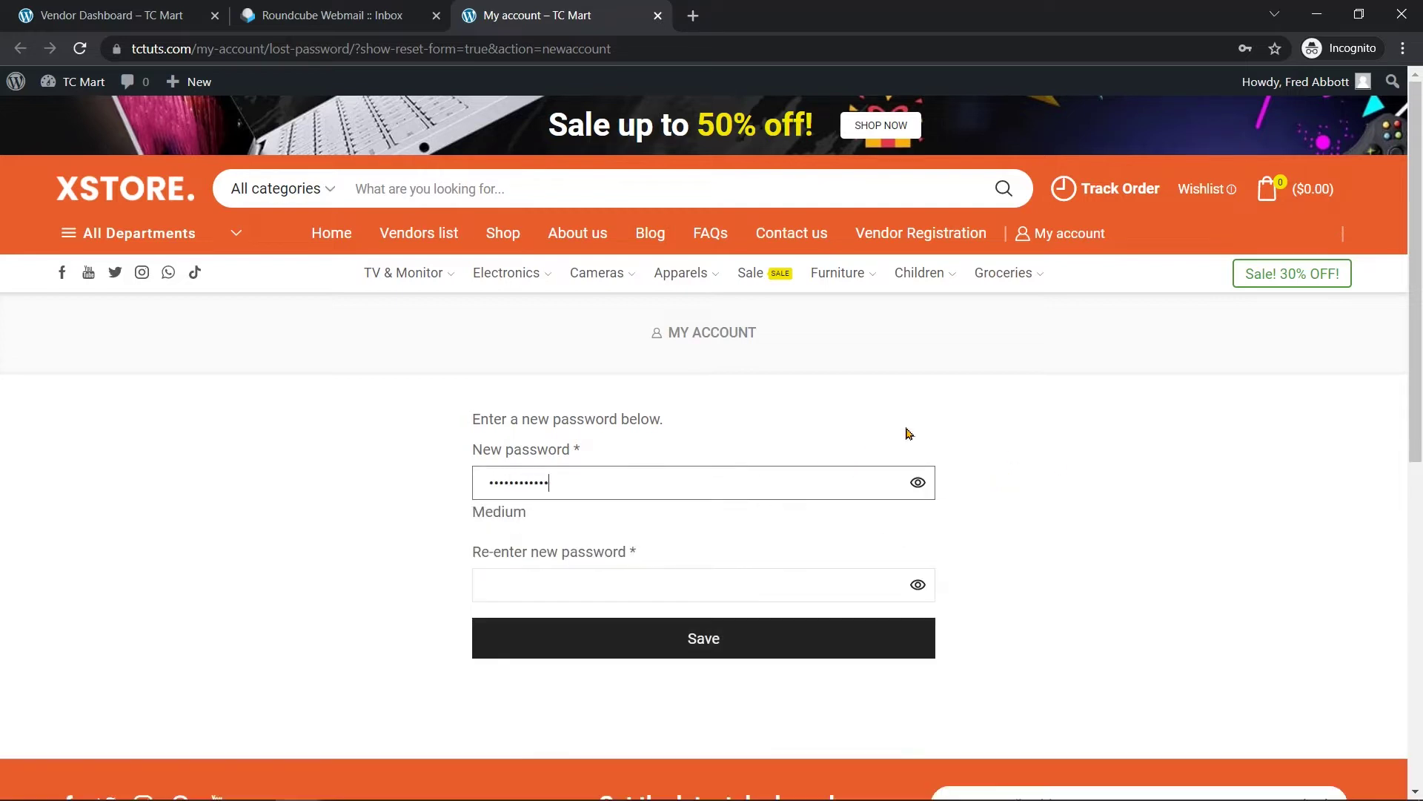
{"action": "left_click", "coordinate": [770, 583]}
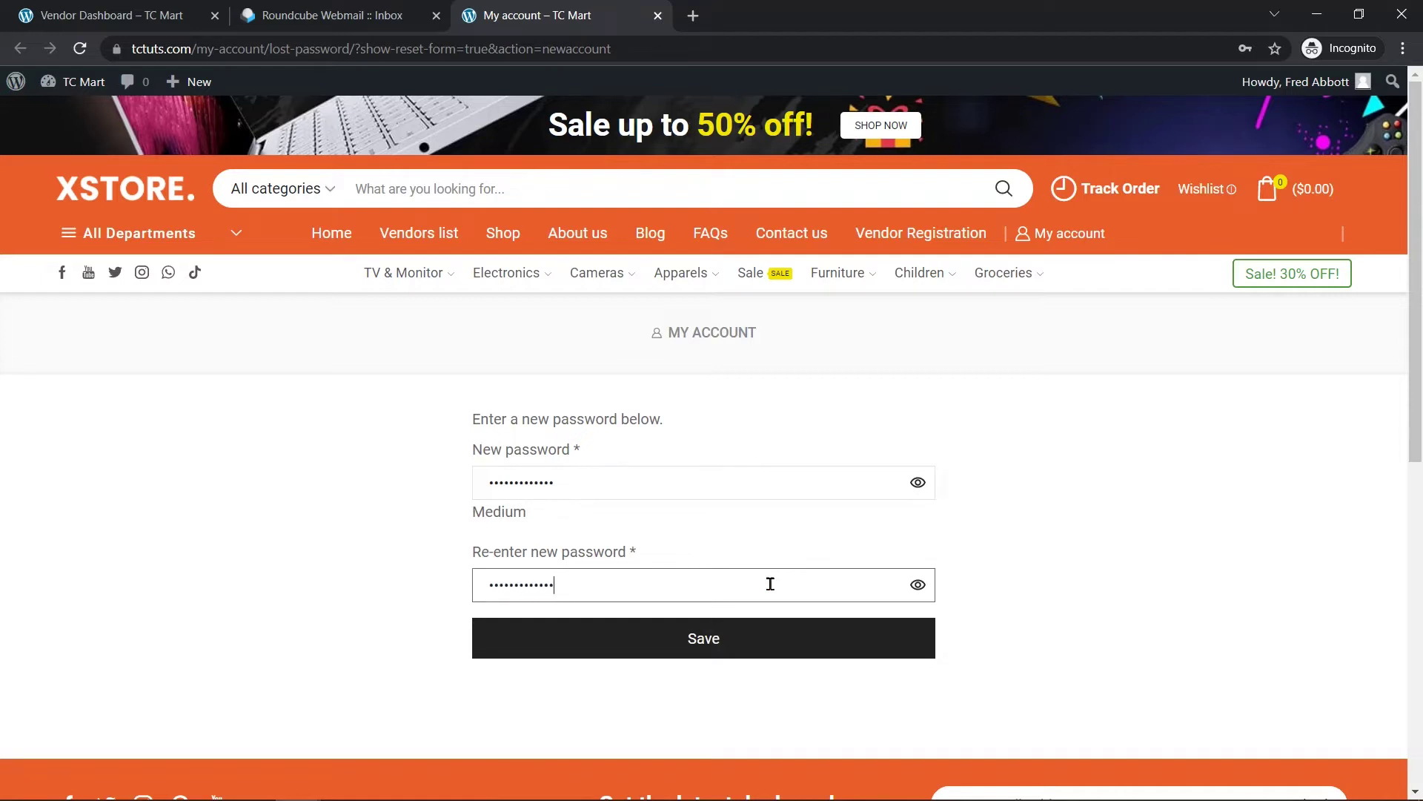
{"action": "left_click", "coordinate": [715, 646]}
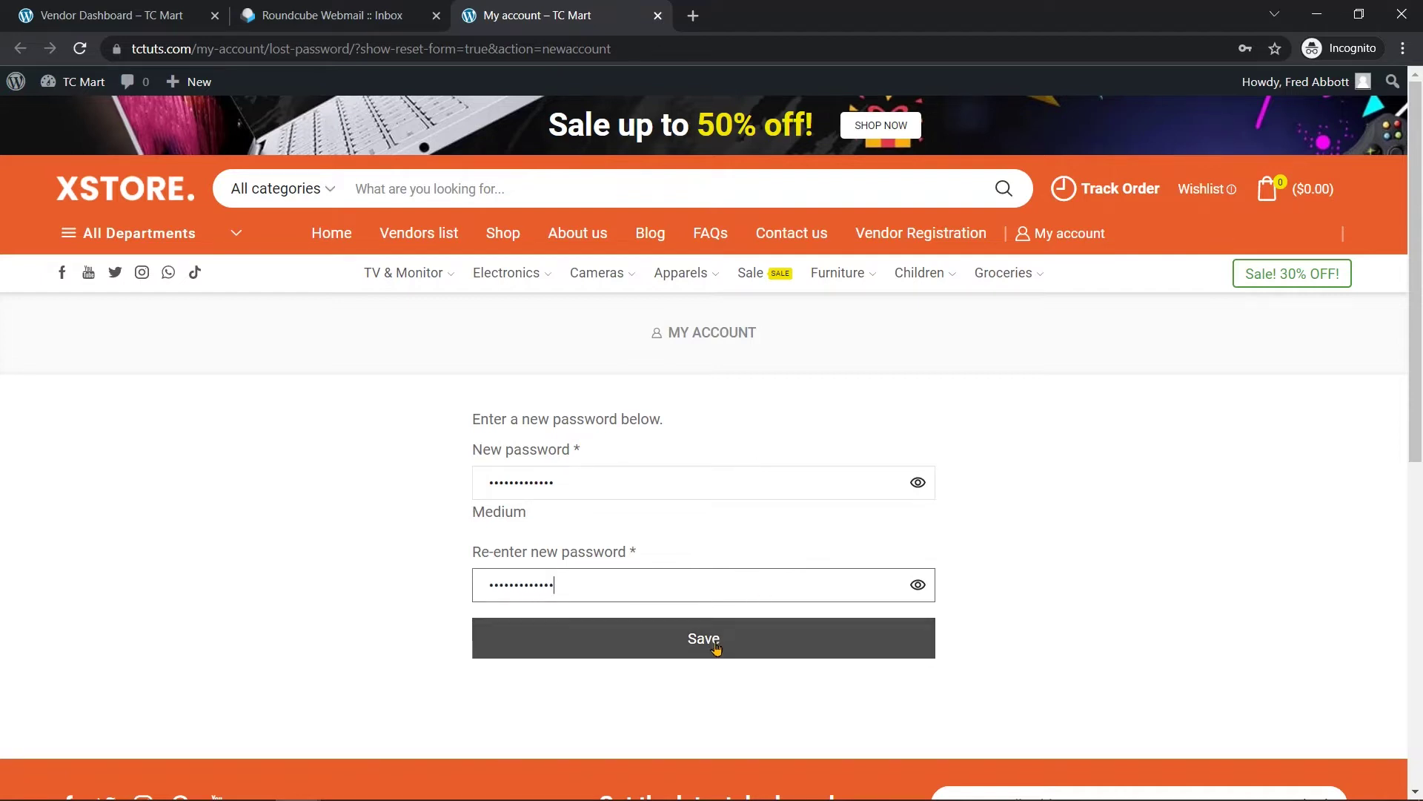
{"action": "left_click_drag", "start_coordinate": [100, 209], "coordinate": [438, 214]}
{"action": "left_click", "coordinate": [427, 223]}
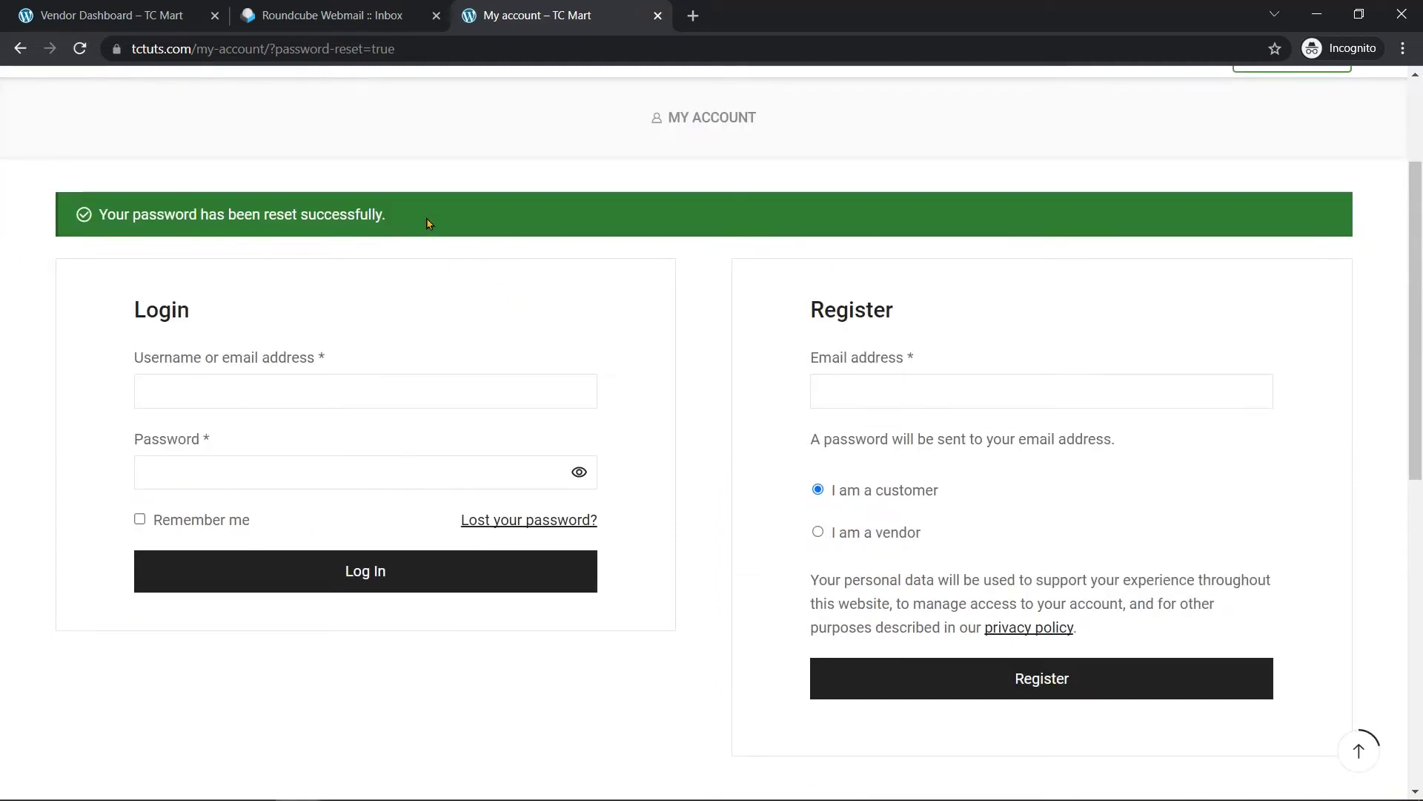
{"action": "scroll", "coordinate": [699, 424], "scroll_direction": "up", "scroll_amount": 2}
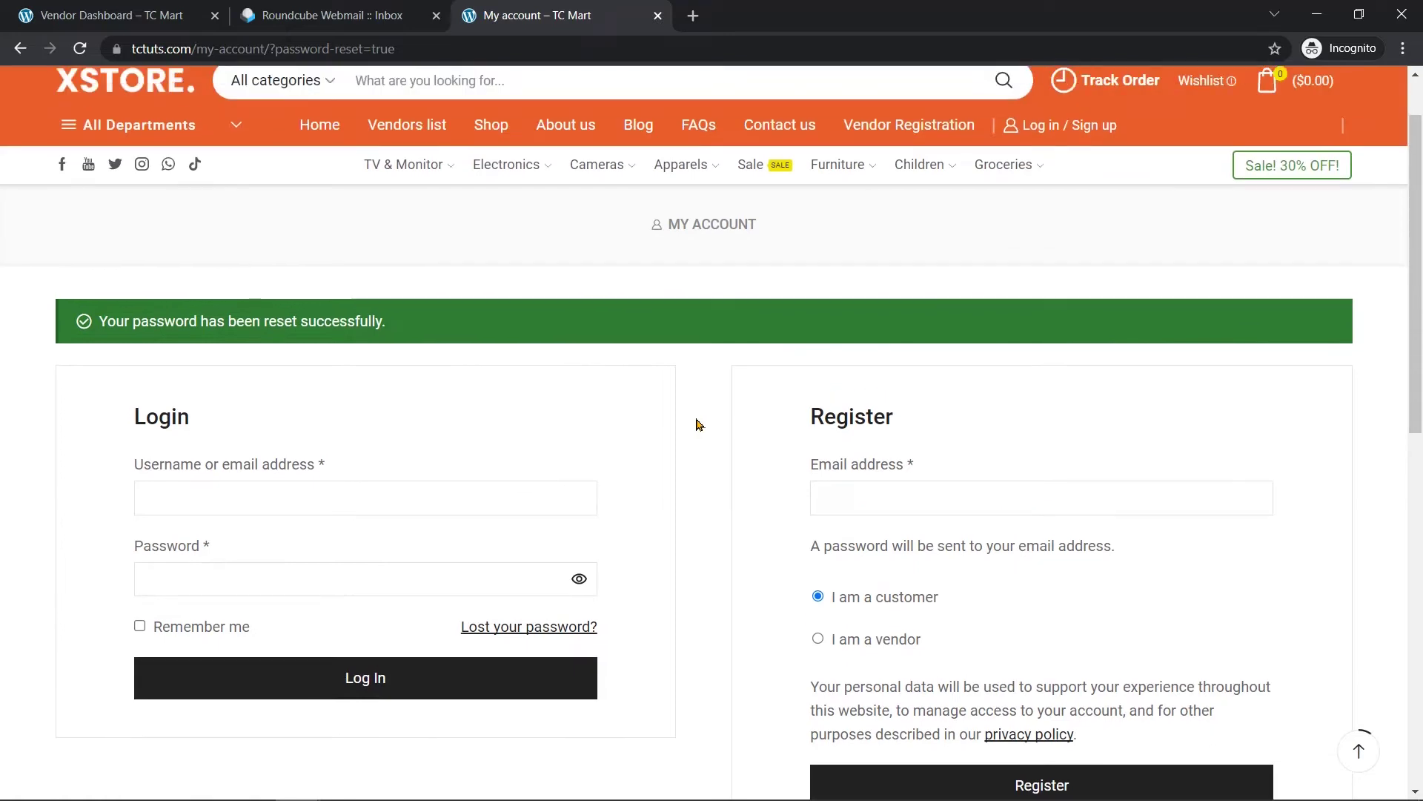
{"action": "scroll", "coordinate": [697, 425], "scroll_direction": "up", "scroll_amount": 1}
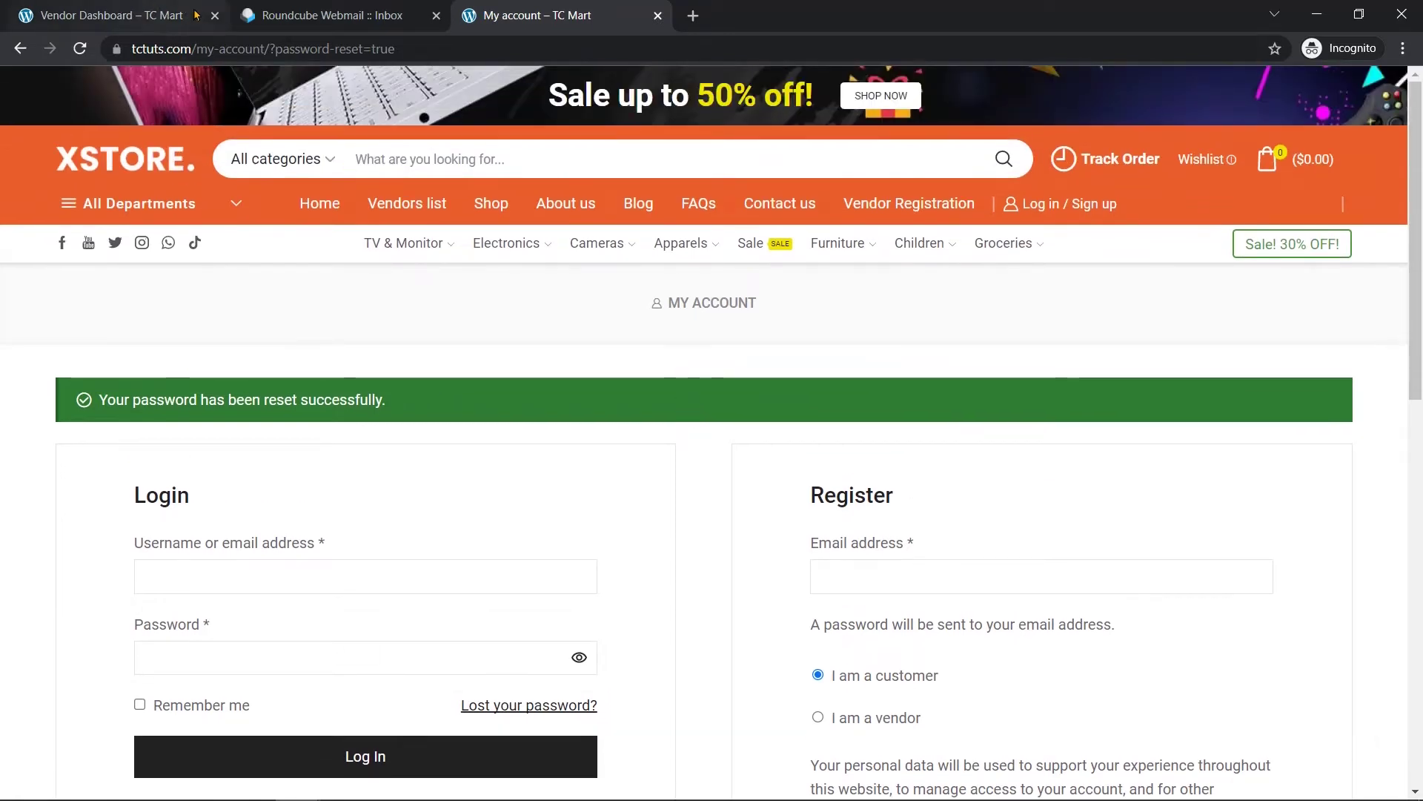
Close the Vendor Dashboard and webmail tabs
{"action": "left_click", "coordinate": [166, 12]}
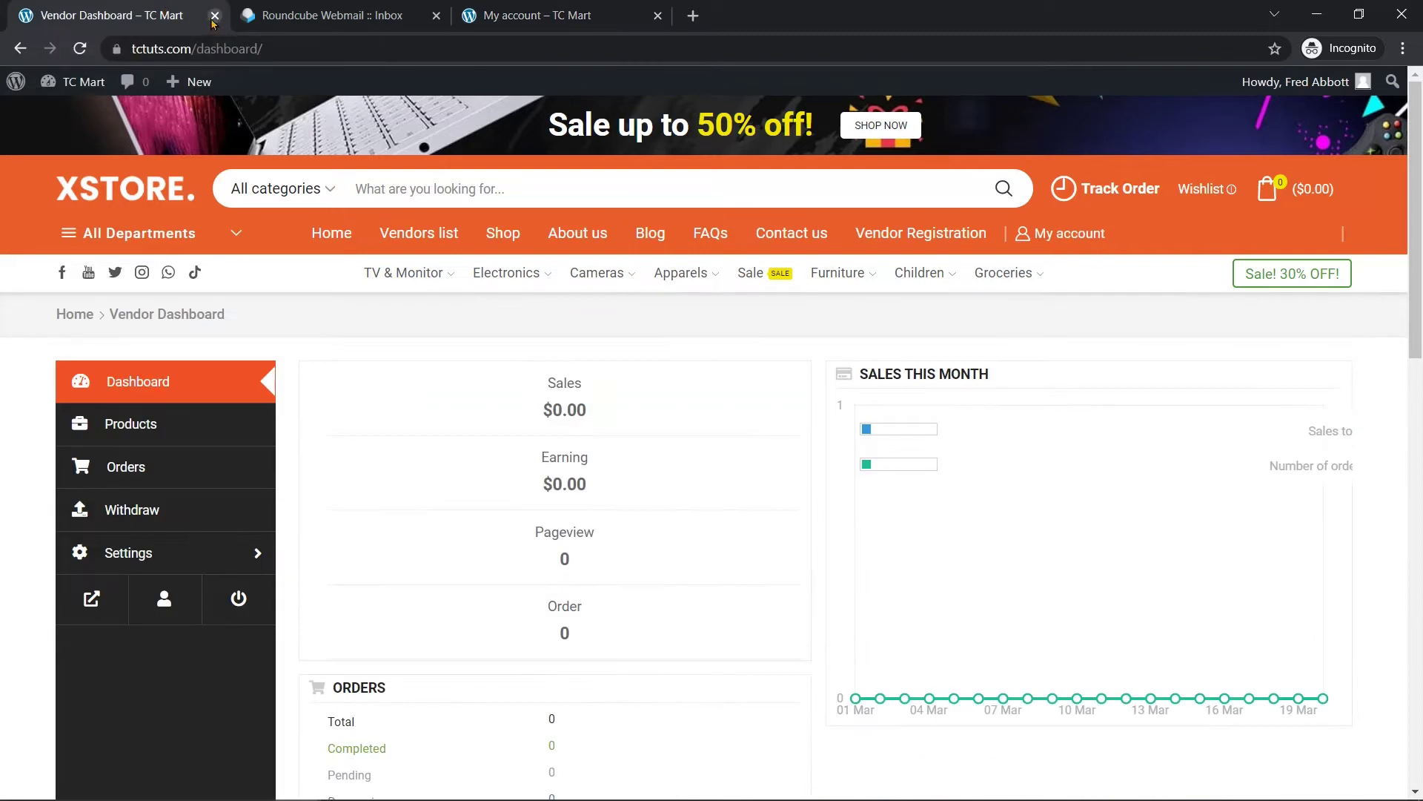
{"action": "left_click", "coordinate": [214, 16]}
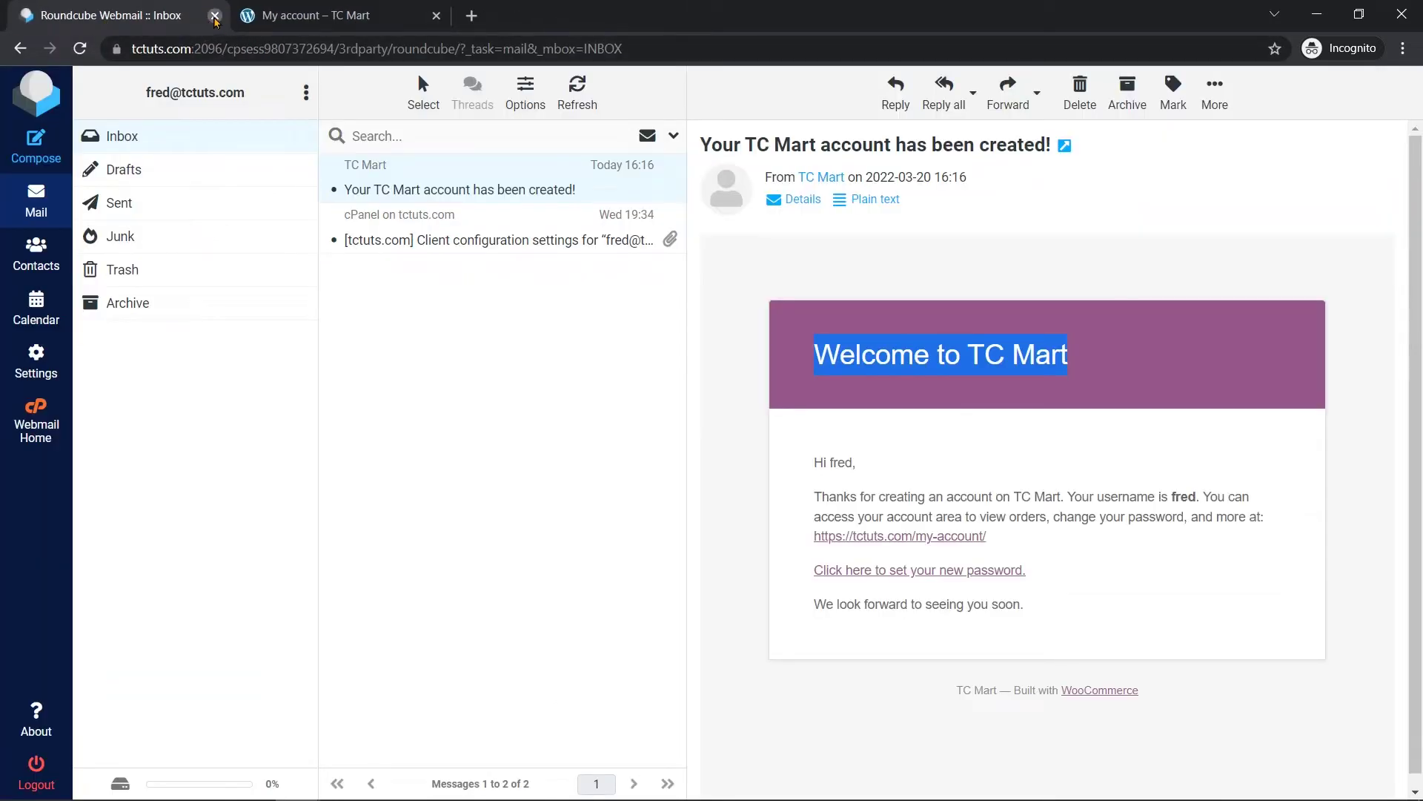
{"action": "left_click", "coordinate": [214, 15]}
{"action": "scroll", "coordinate": [701, 491], "scroll_direction": "down", "scroll_amount": 1}
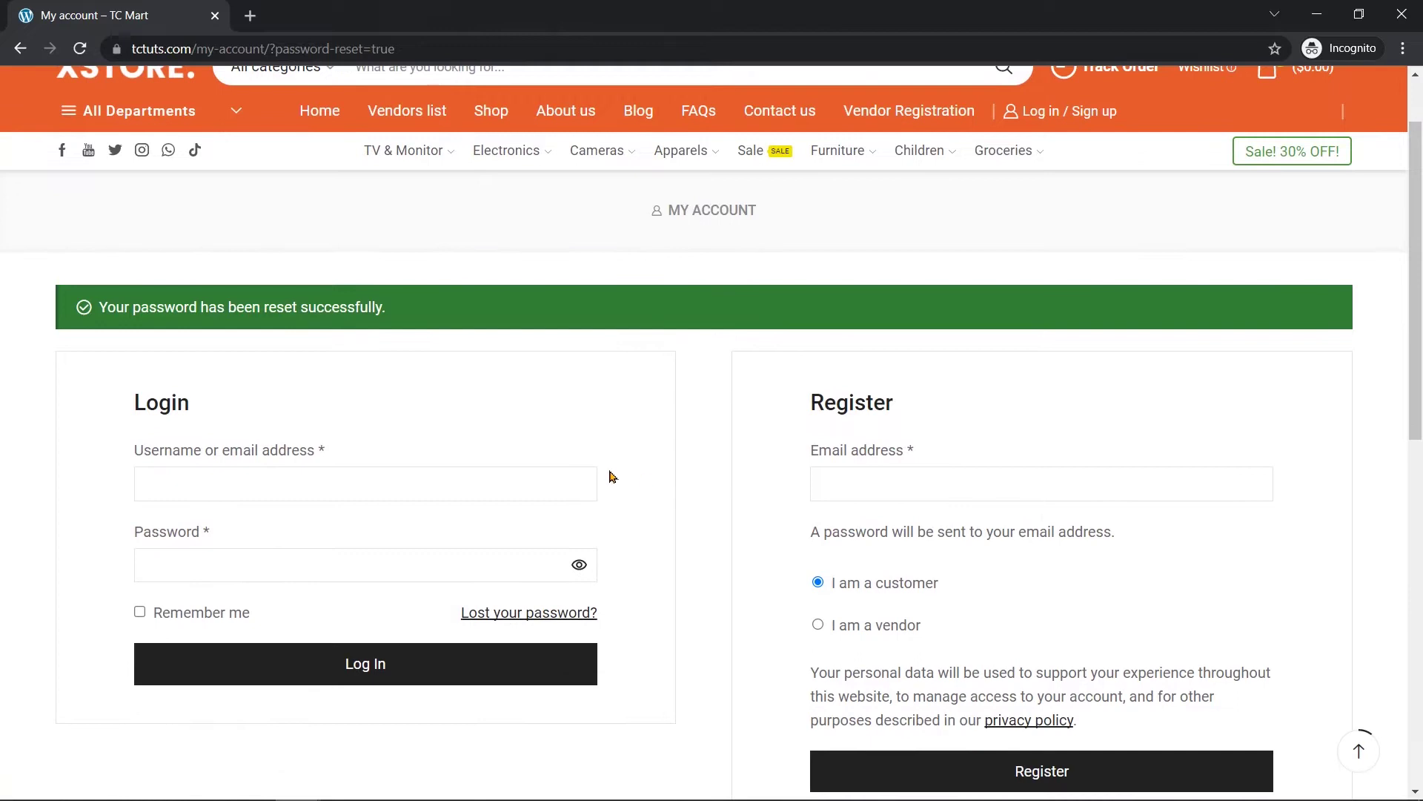
Log in on My account with the vendor's username and new password, then minimize the window
{"action": "left_click", "coordinate": [425, 482]}
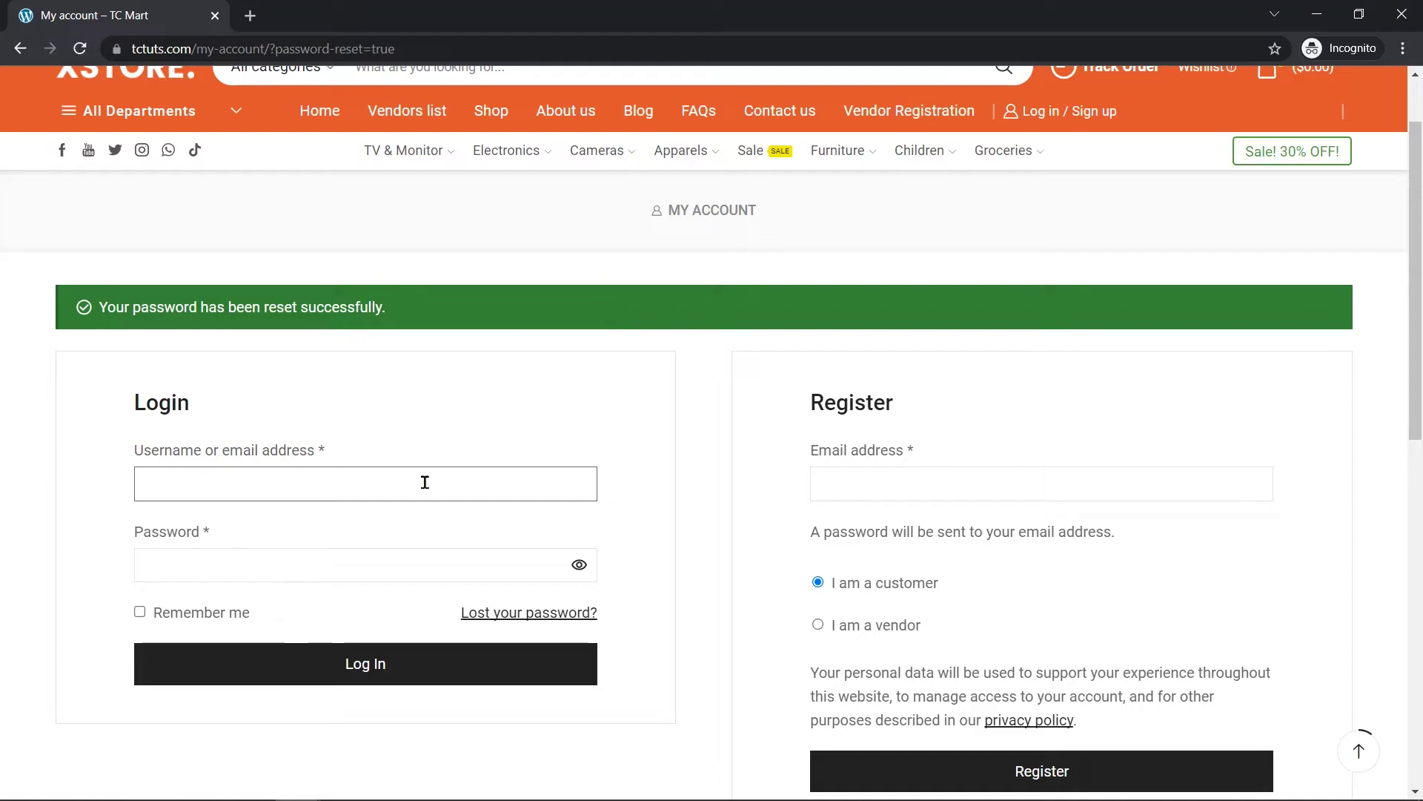
{"action": "left_click", "coordinate": [395, 568]}
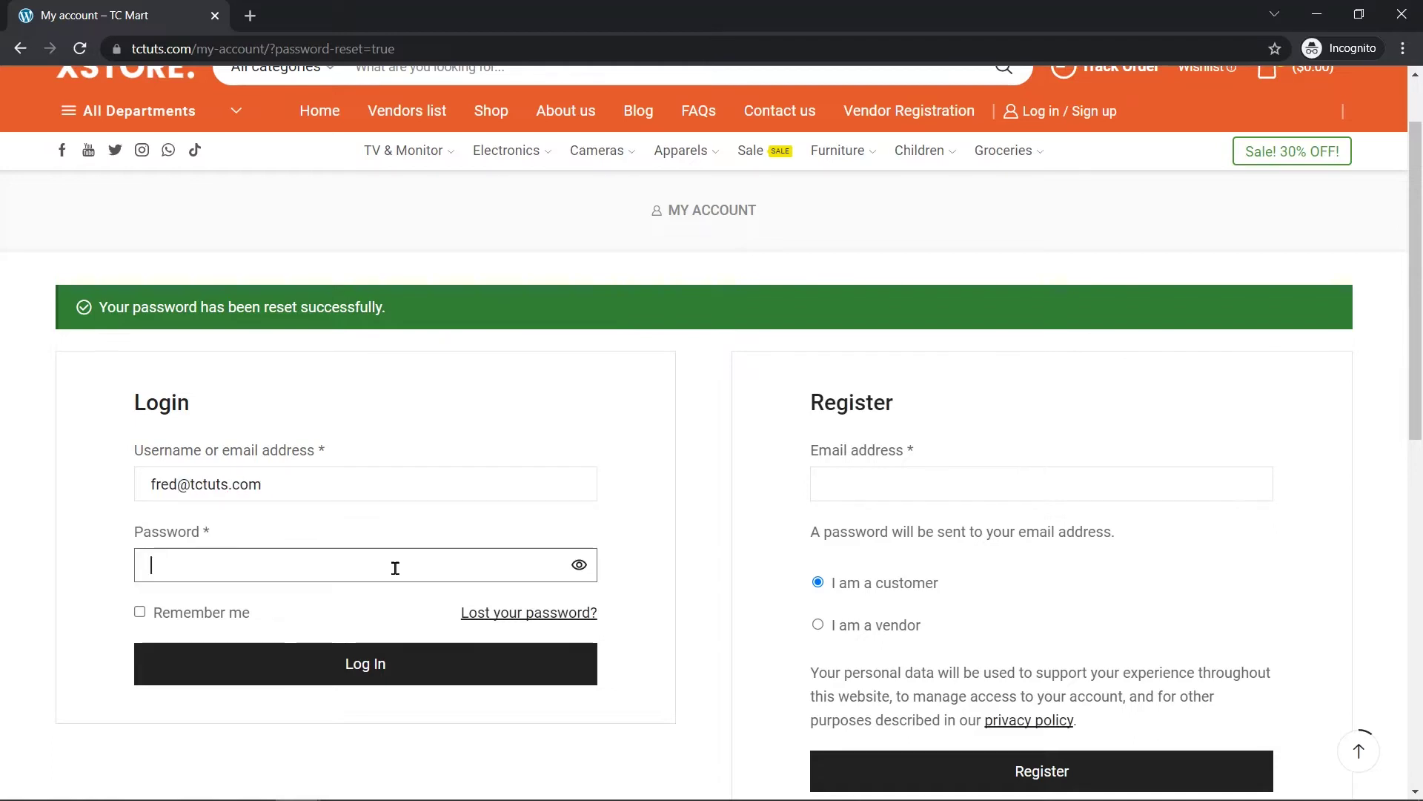
{"action": "type", "text": "••••"}
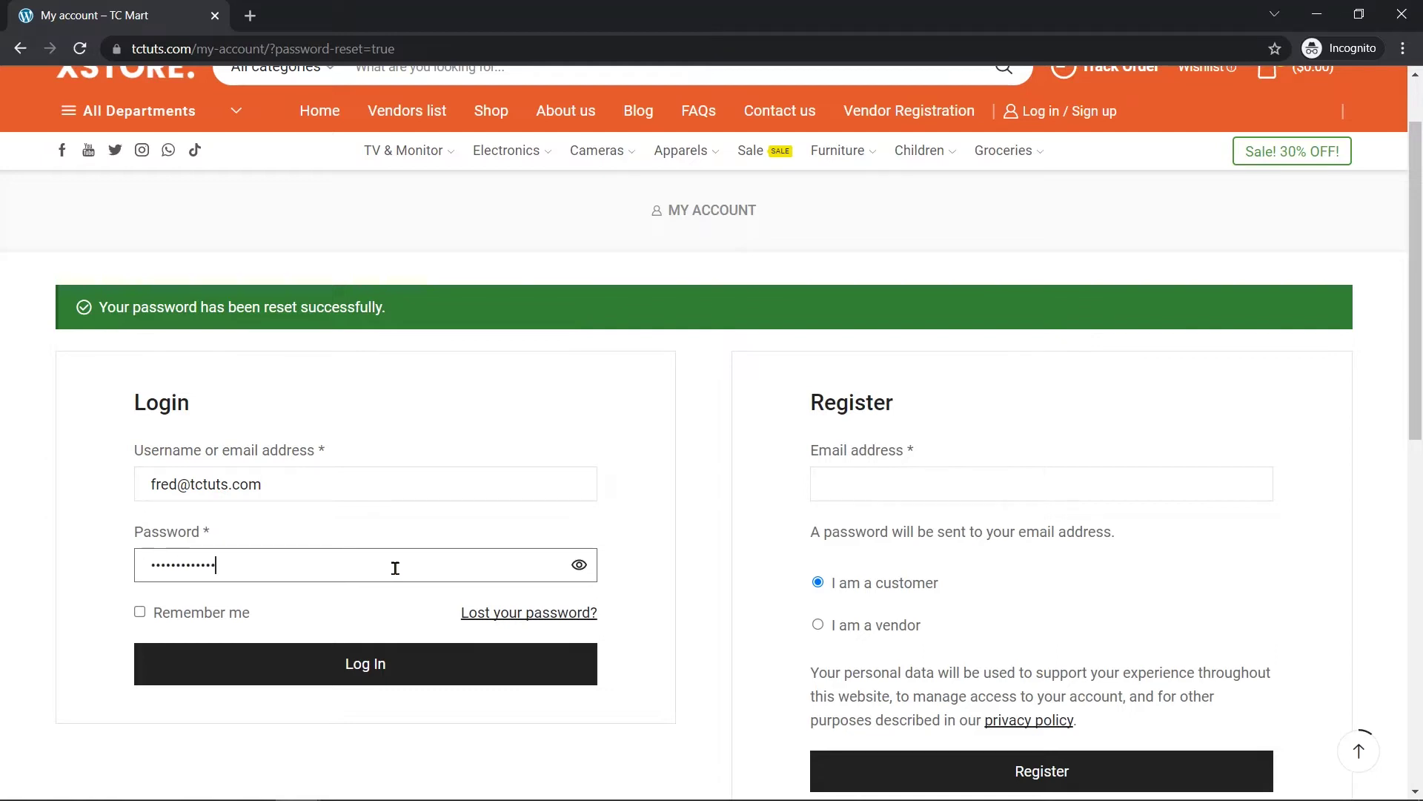
{"action": "left_click", "coordinate": [374, 680]}
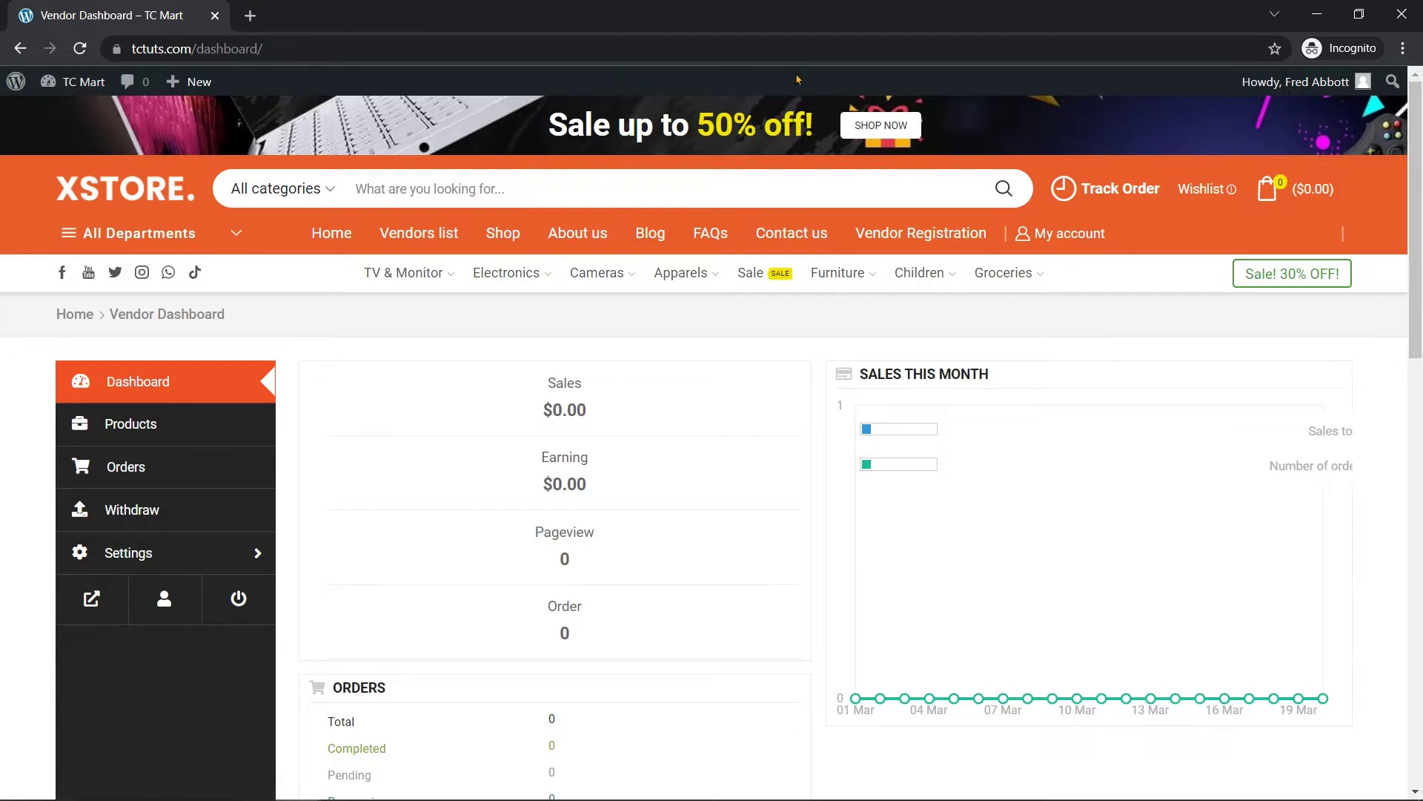
{"action": "mouse_move", "coordinate": [1341, 86]}
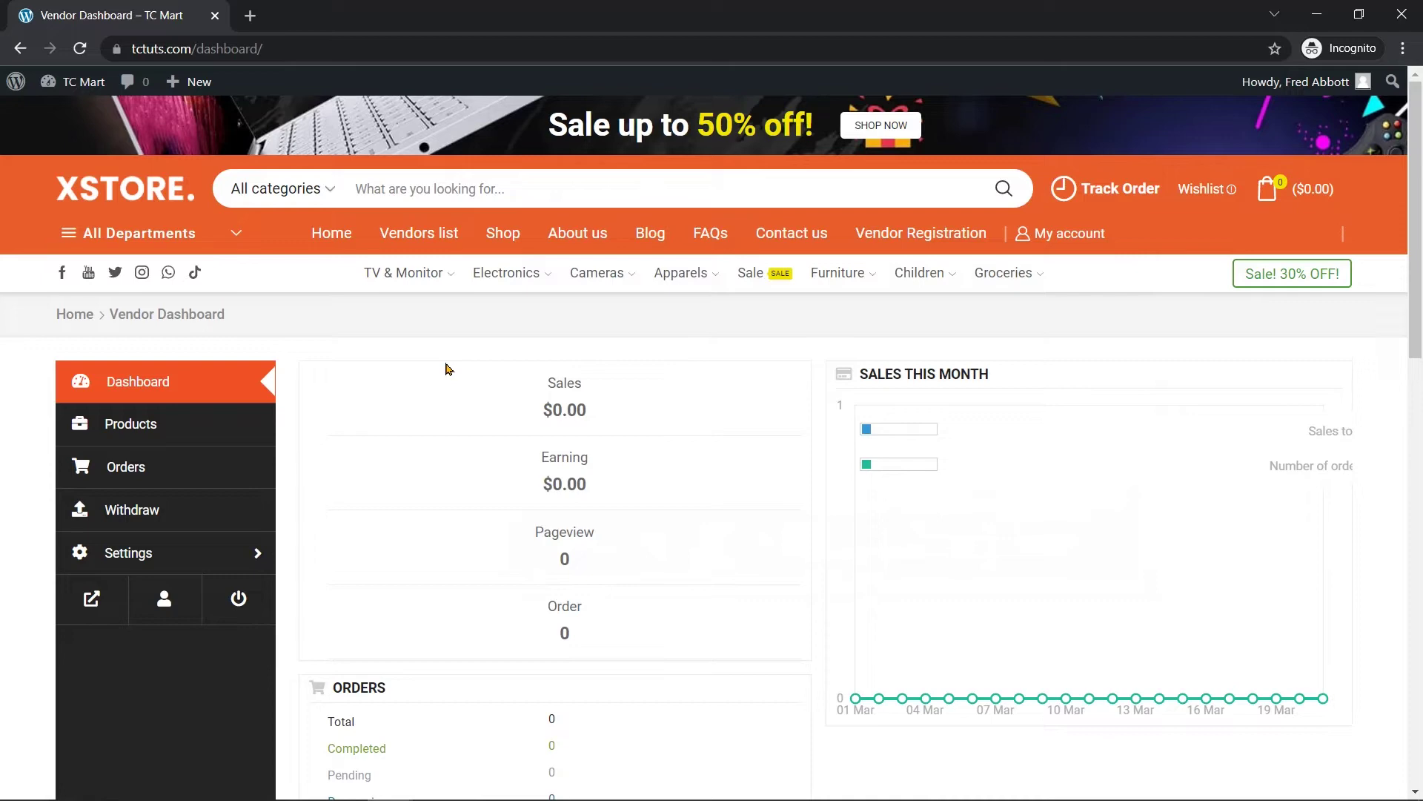
{"action": "left_click", "coordinate": [1317, 13]}
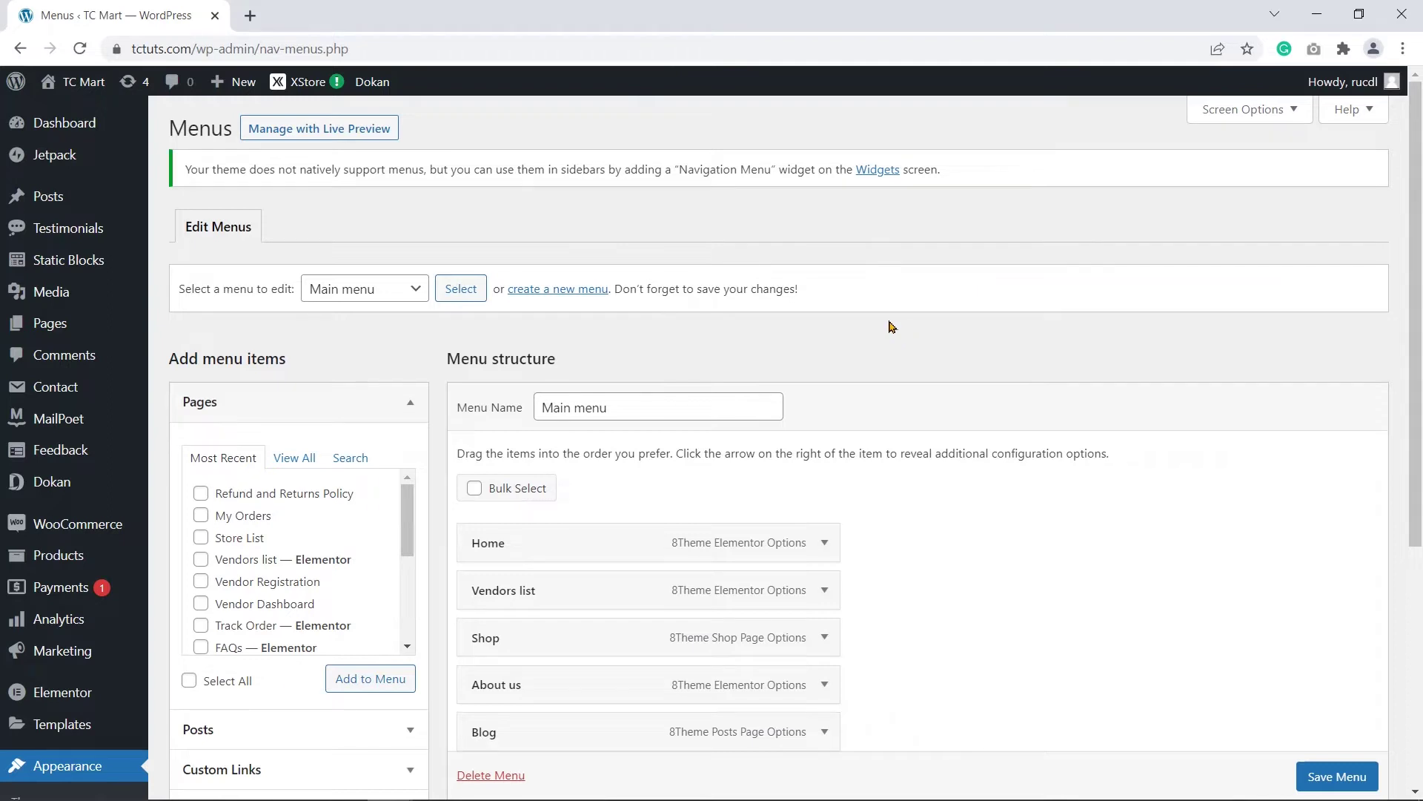
Open the cPanel webmail login page at tctuts.com:2096 in a new tab
{"action": "left_click", "coordinate": [251, 16]}
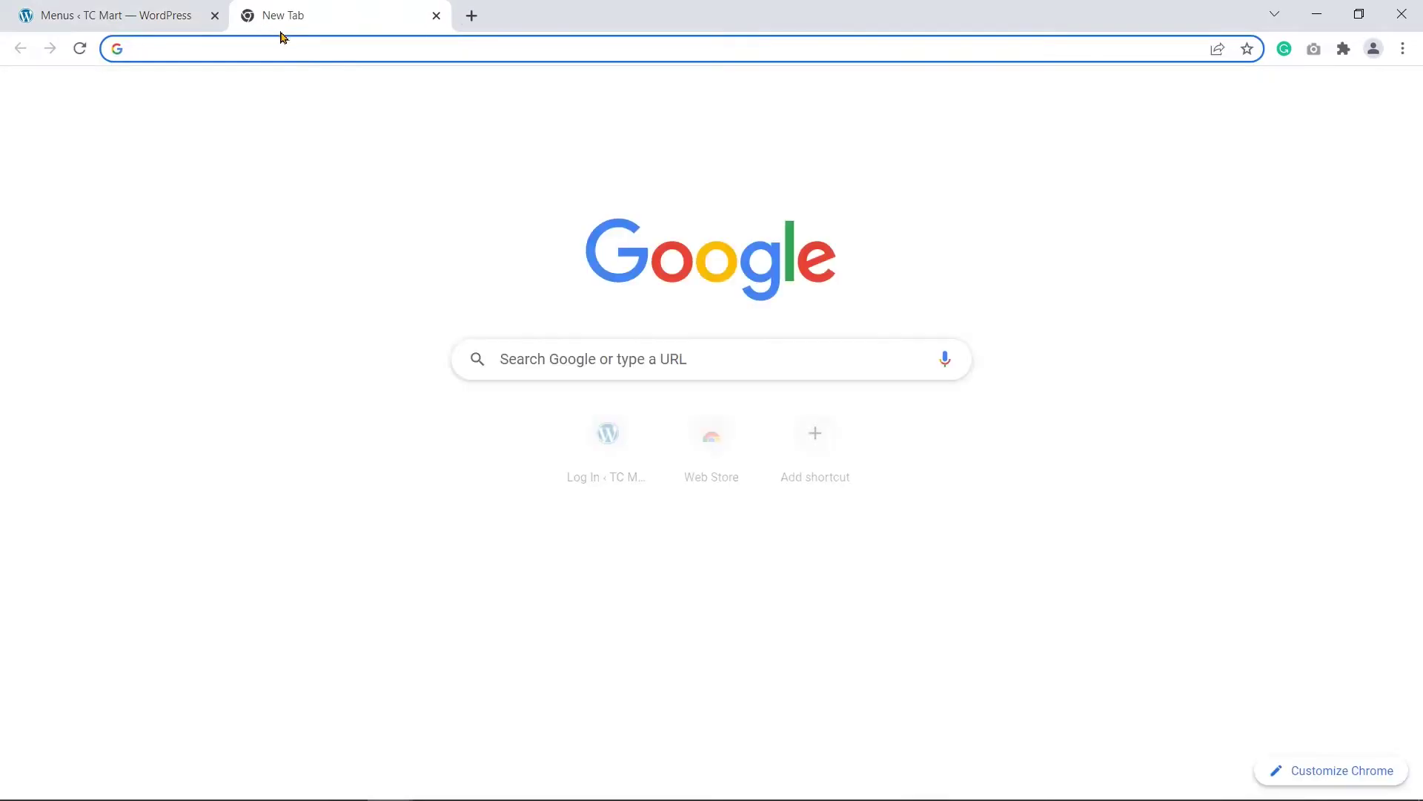
{"action": "left_click", "coordinate": [322, 45]}
{"action": "type", "text": "https://tctuts.com:2096/"}
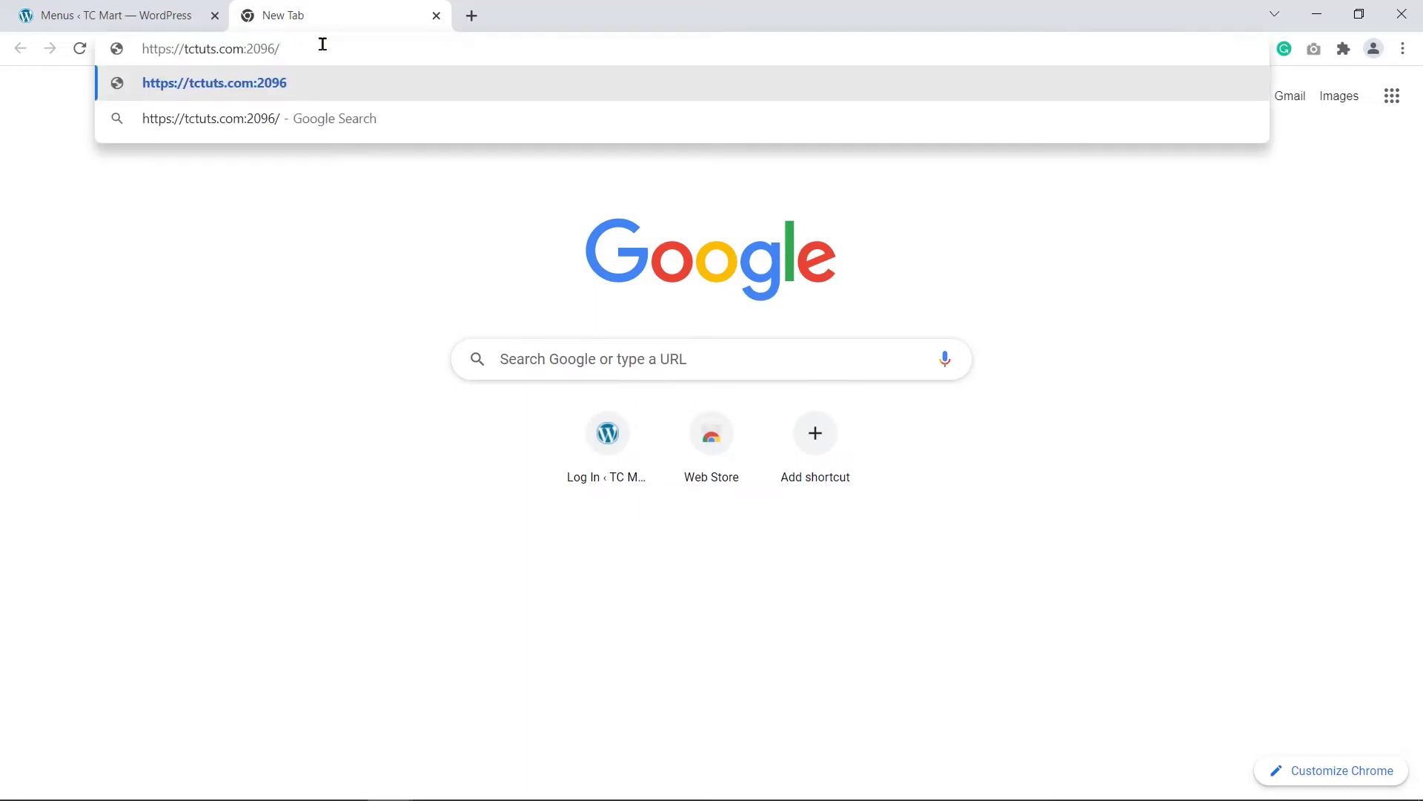
{"action": "key", "text": "Return"}
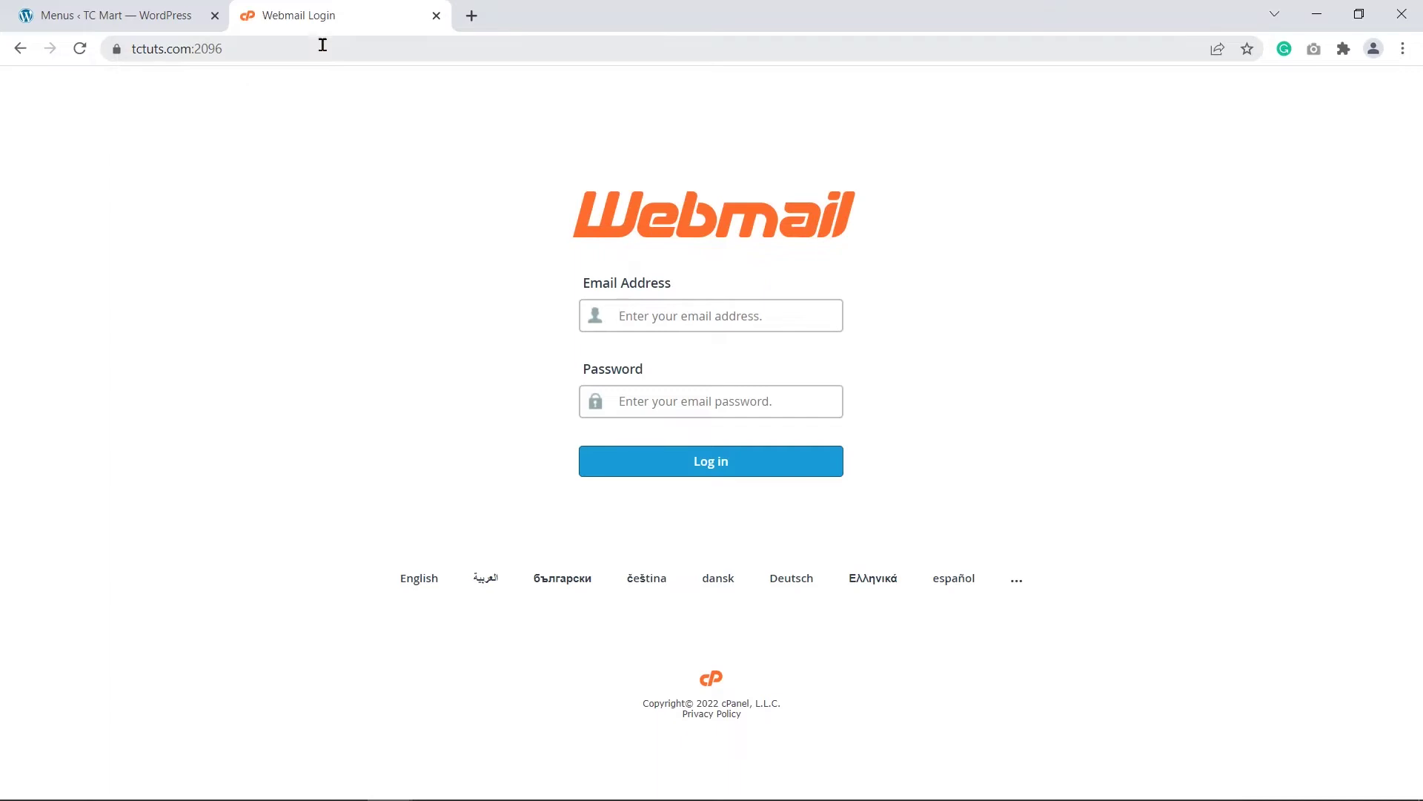
Sign in to webmail with the mailbox address and password, then launch Roundcube
{"action": "left_click_drag", "start_coordinate": [583, 282], "coordinate": [673, 291]}
{"action": "left_click", "coordinate": [688, 314]}
{"action": "key", "text": "ctrl+v"}
{"action": "left_click_drag", "start_coordinate": [646, 369], "coordinate": [601, 371]}
{"action": "left_click", "coordinate": [646, 398]}
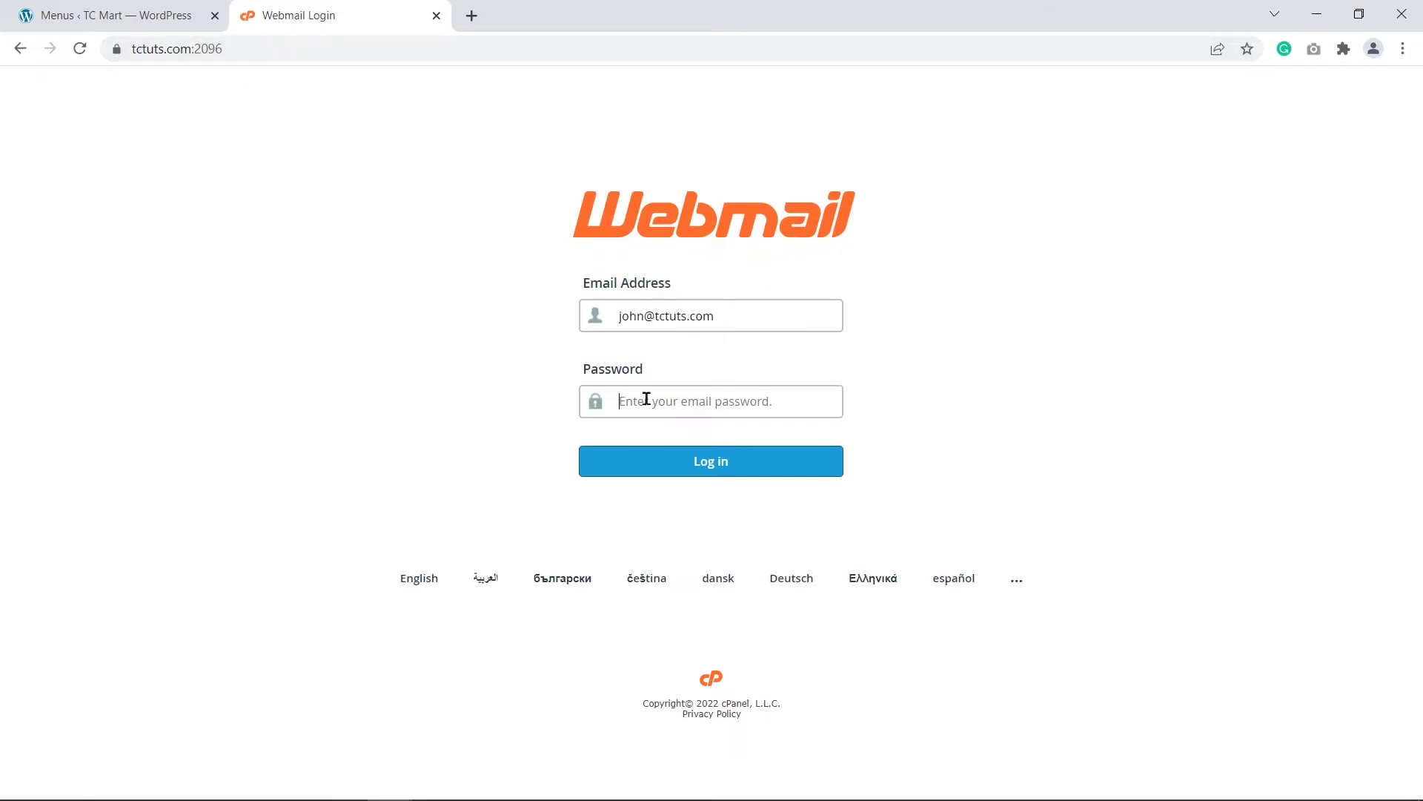
{"action": "key", "text": "ctrl+v"}
{"action": "left_click", "coordinate": [696, 474]}
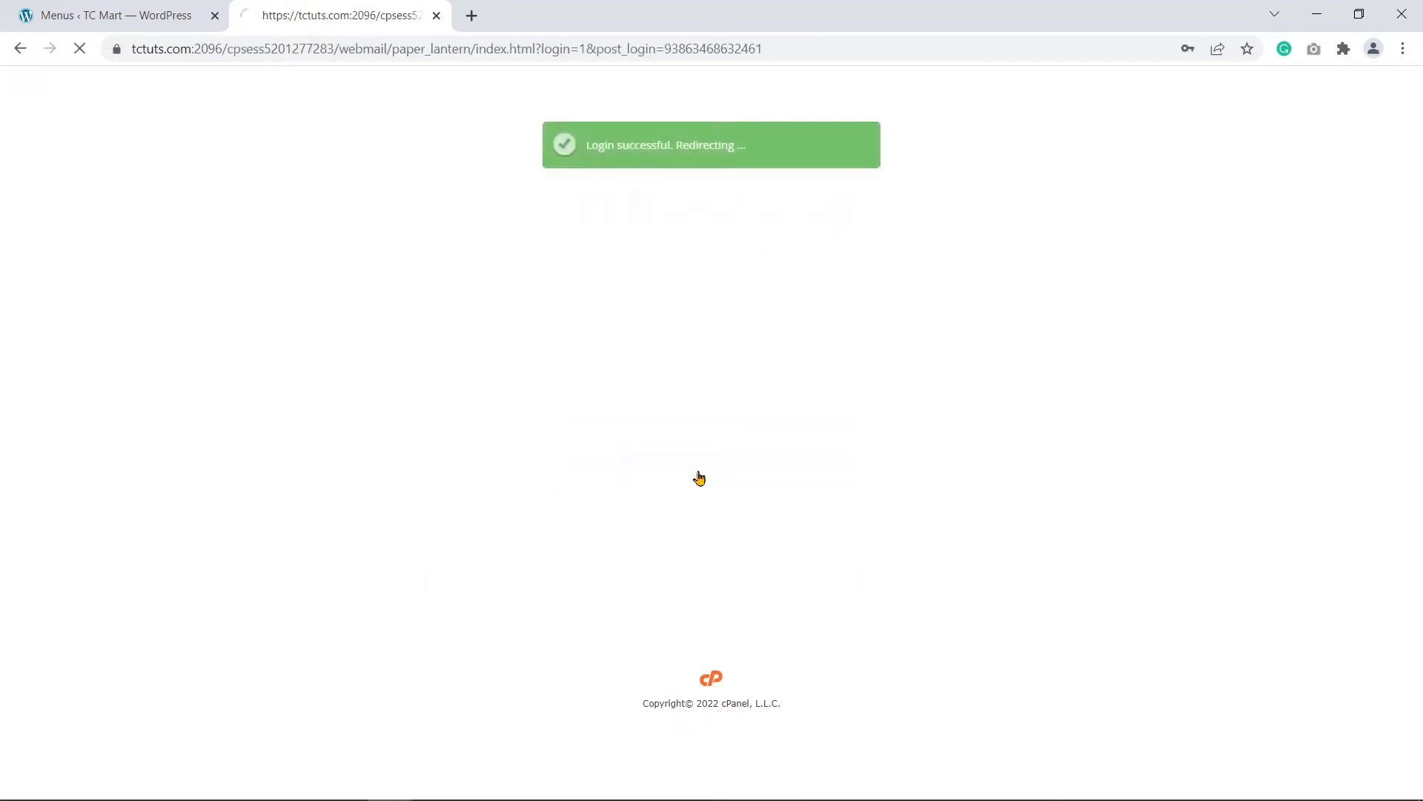
{"action": "left_click", "coordinate": [57, 362]}
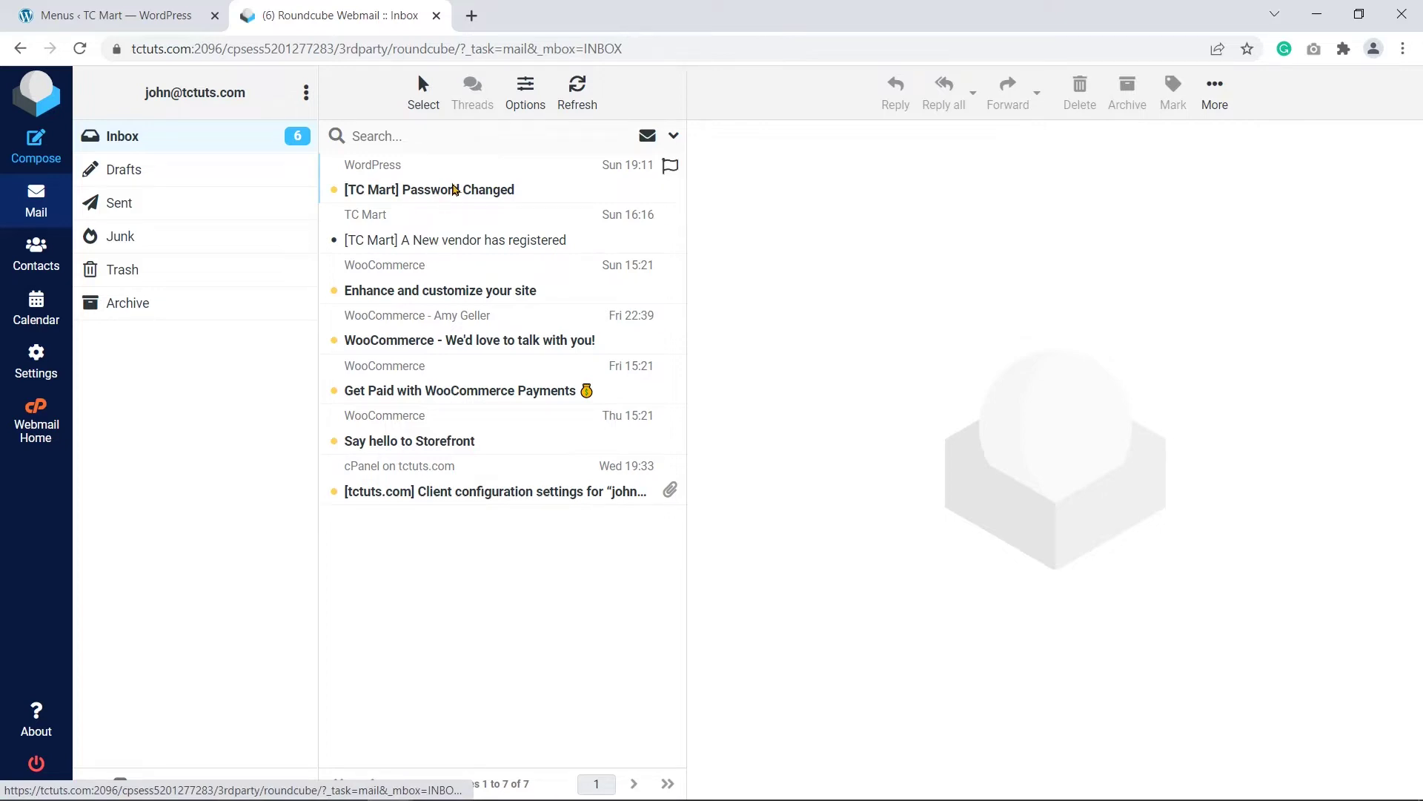
Read the Password Changed email
{"action": "left_click", "coordinate": [455, 190]}
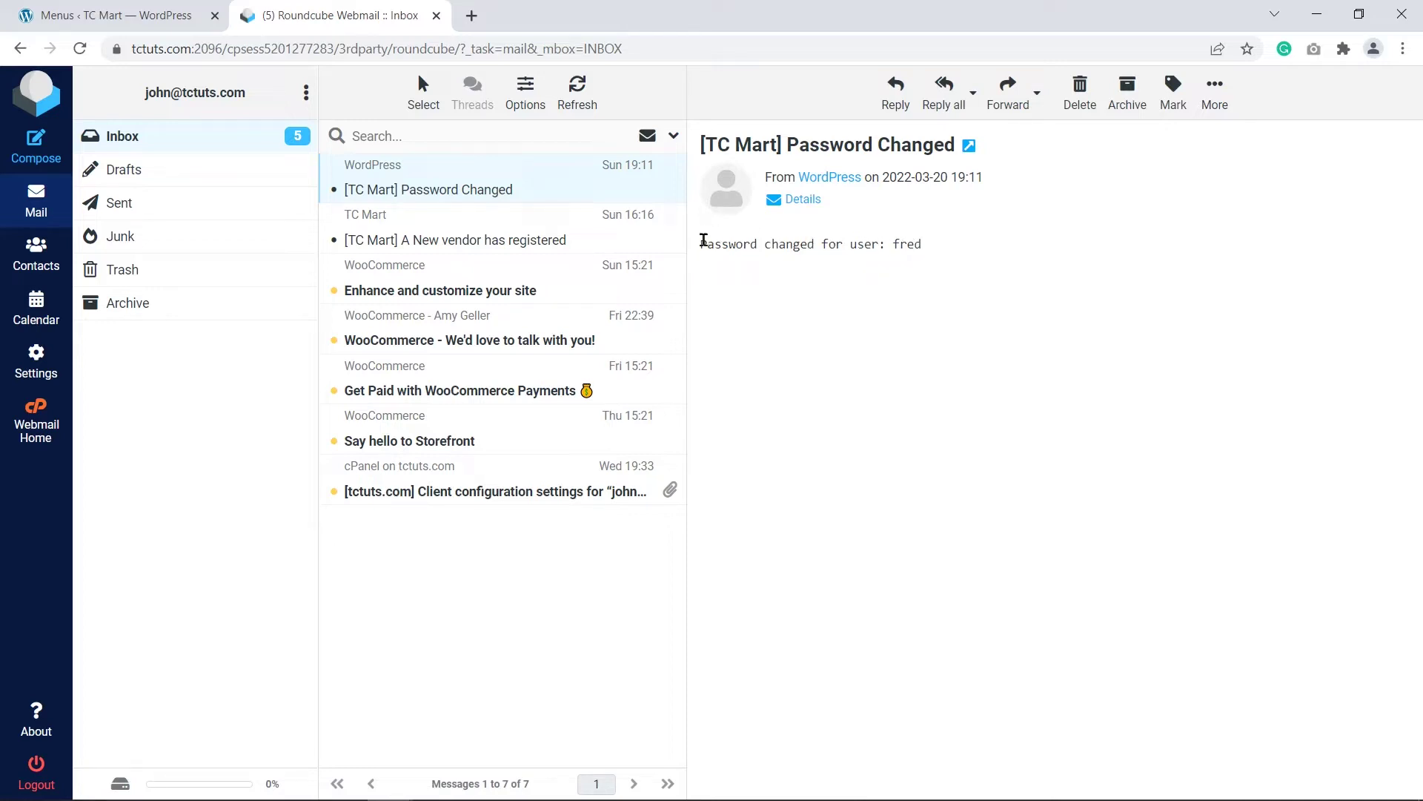
{"action": "left_click_drag", "start_coordinate": [702, 244], "coordinate": [937, 249]}
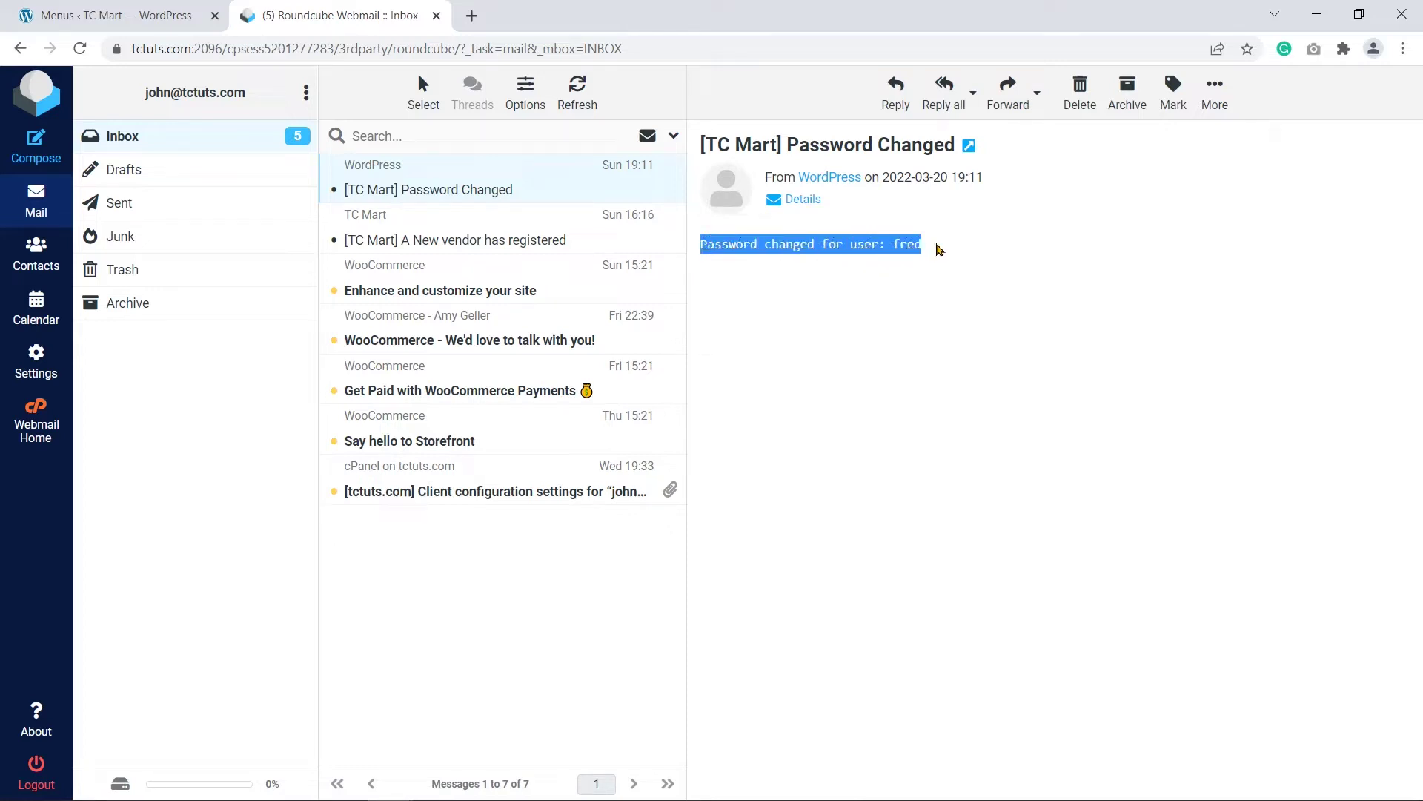
{"action": "left_click", "coordinate": [904, 280]}
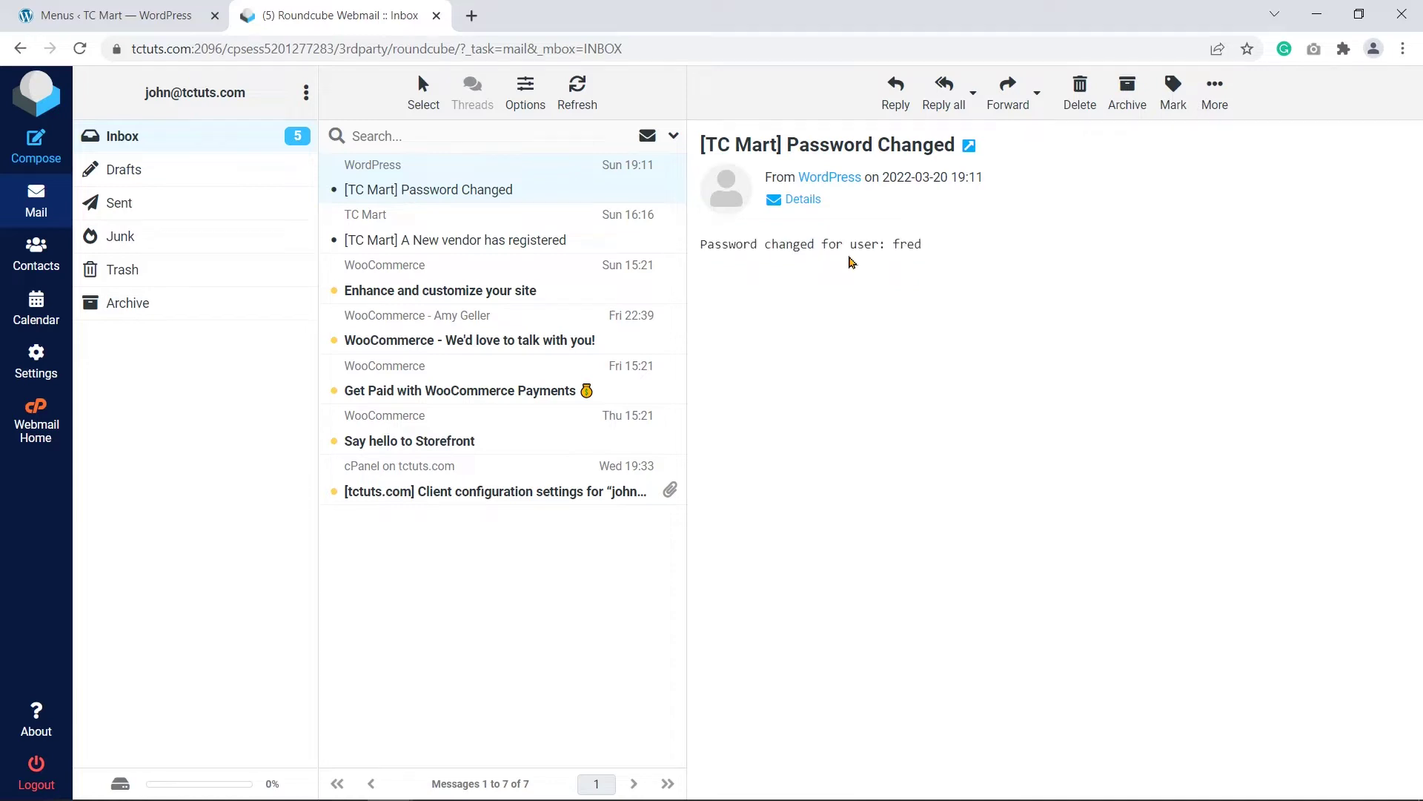
Read the 'A New vendor has registered' email and follow its Click Here link
{"action": "left_click", "coordinate": [593, 243]}
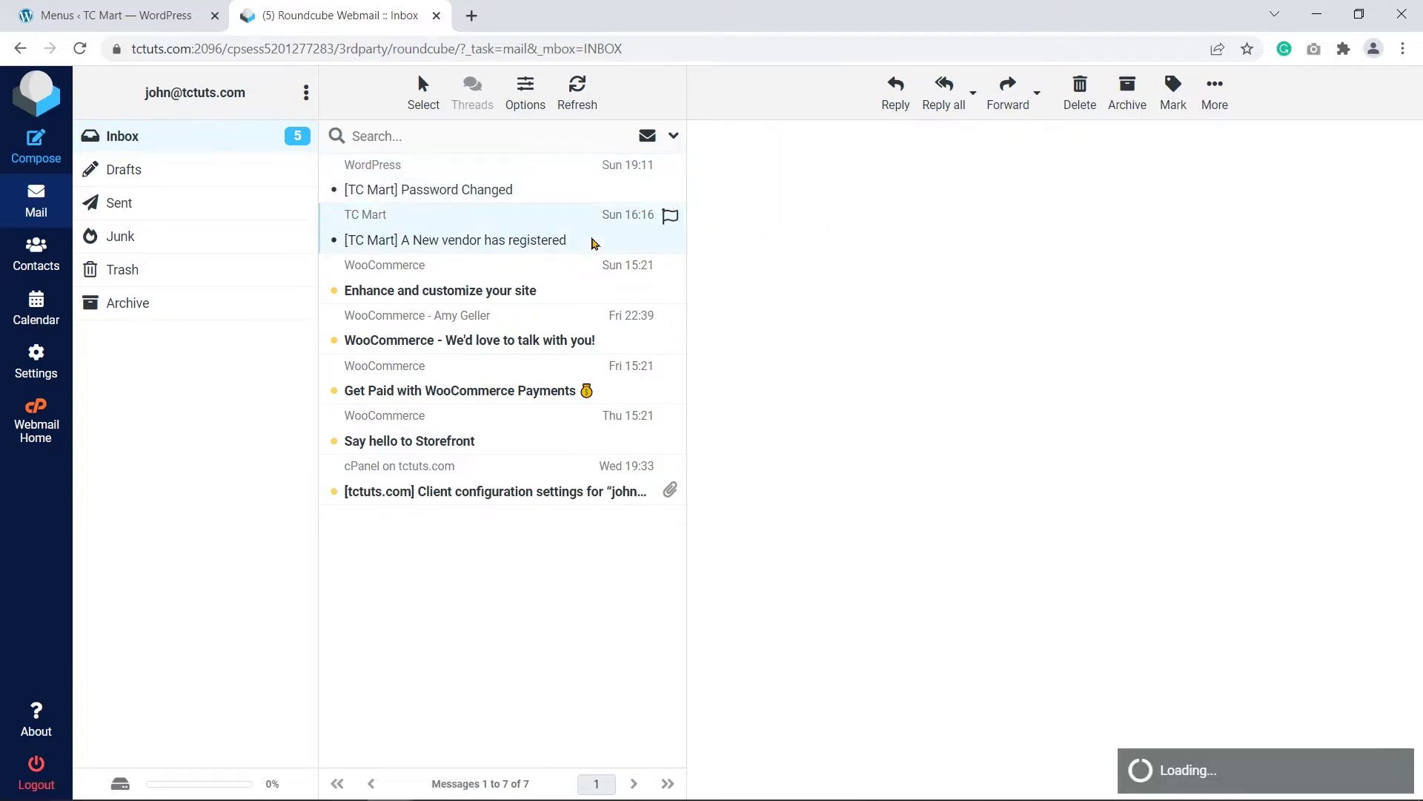
{"action": "left_click_drag", "start_coordinate": [816, 354], "coordinate": [1293, 369]}
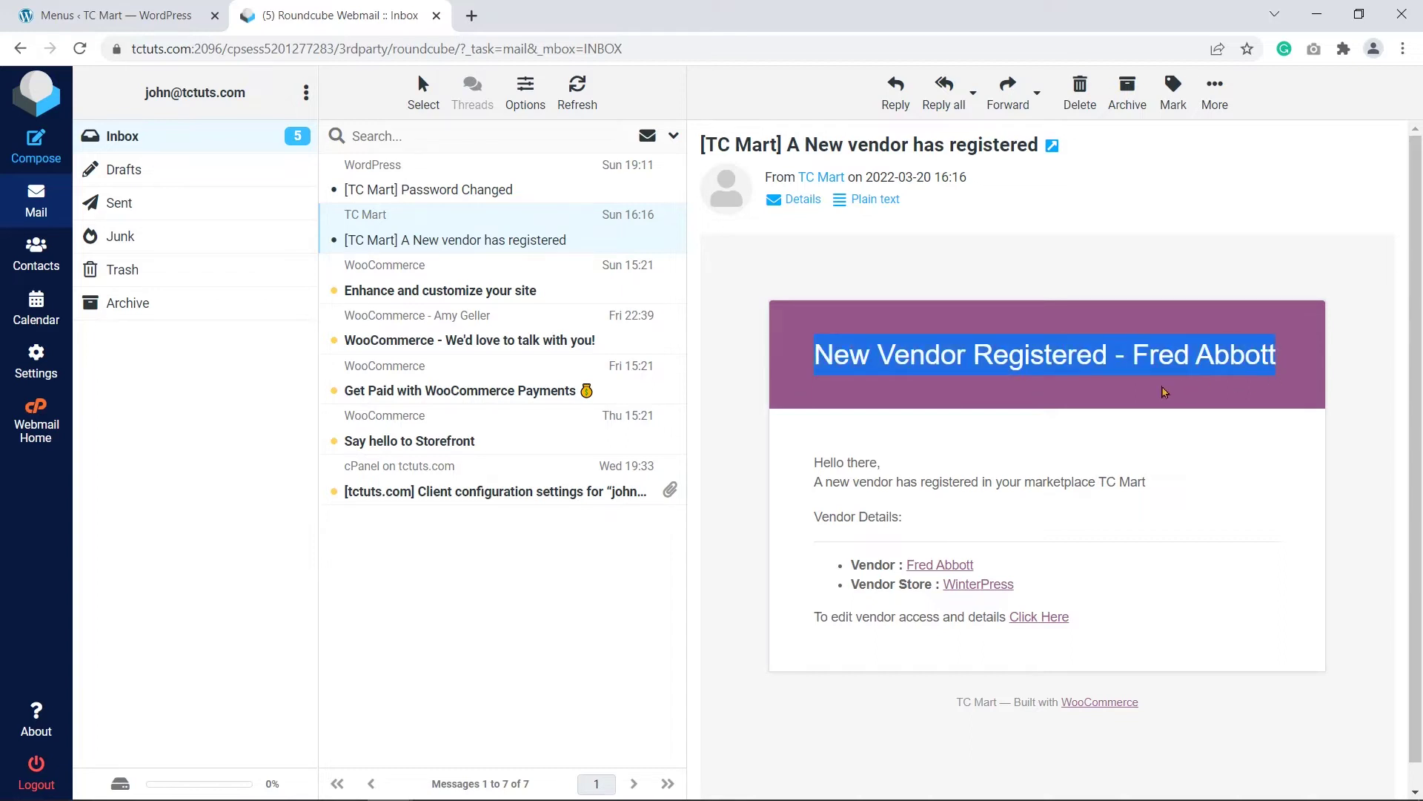
{"action": "left_click", "coordinate": [1053, 496]}
{"action": "left_click_drag", "start_coordinate": [851, 566], "coordinate": [1047, 584]}
{"action": "left_click", "coordinate": [1048, 584]}
{"action": "left_click_drag", "start_coordinate": [812, 617], "coordinate": [990, 617]}
{"action": "left_click", "coordinate": [1039, 623]}
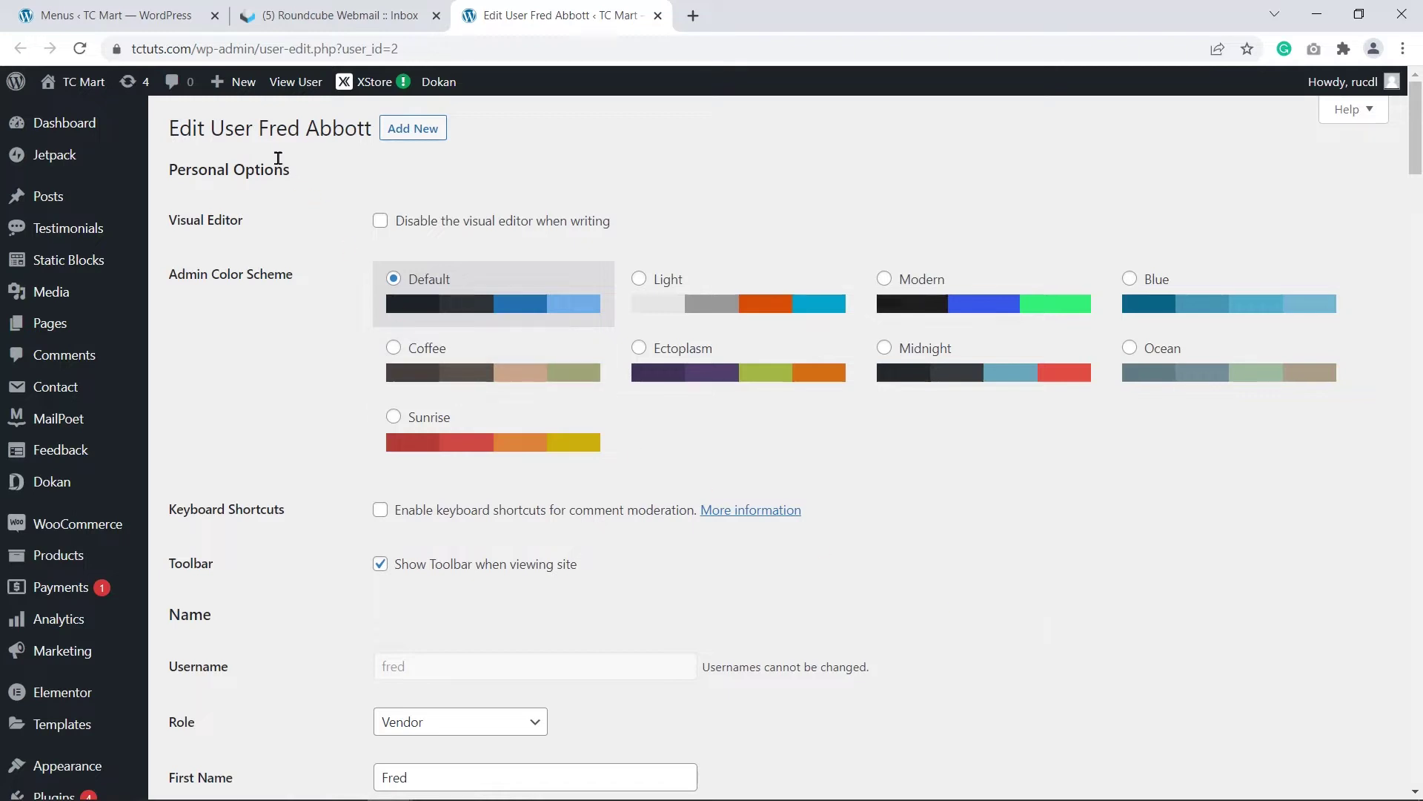
Check the vendor's name and keep the Role set to Vendor
{"action": "left_click_drag", "start_coordinate": [262, 133], "coordinate": [371, 136]}
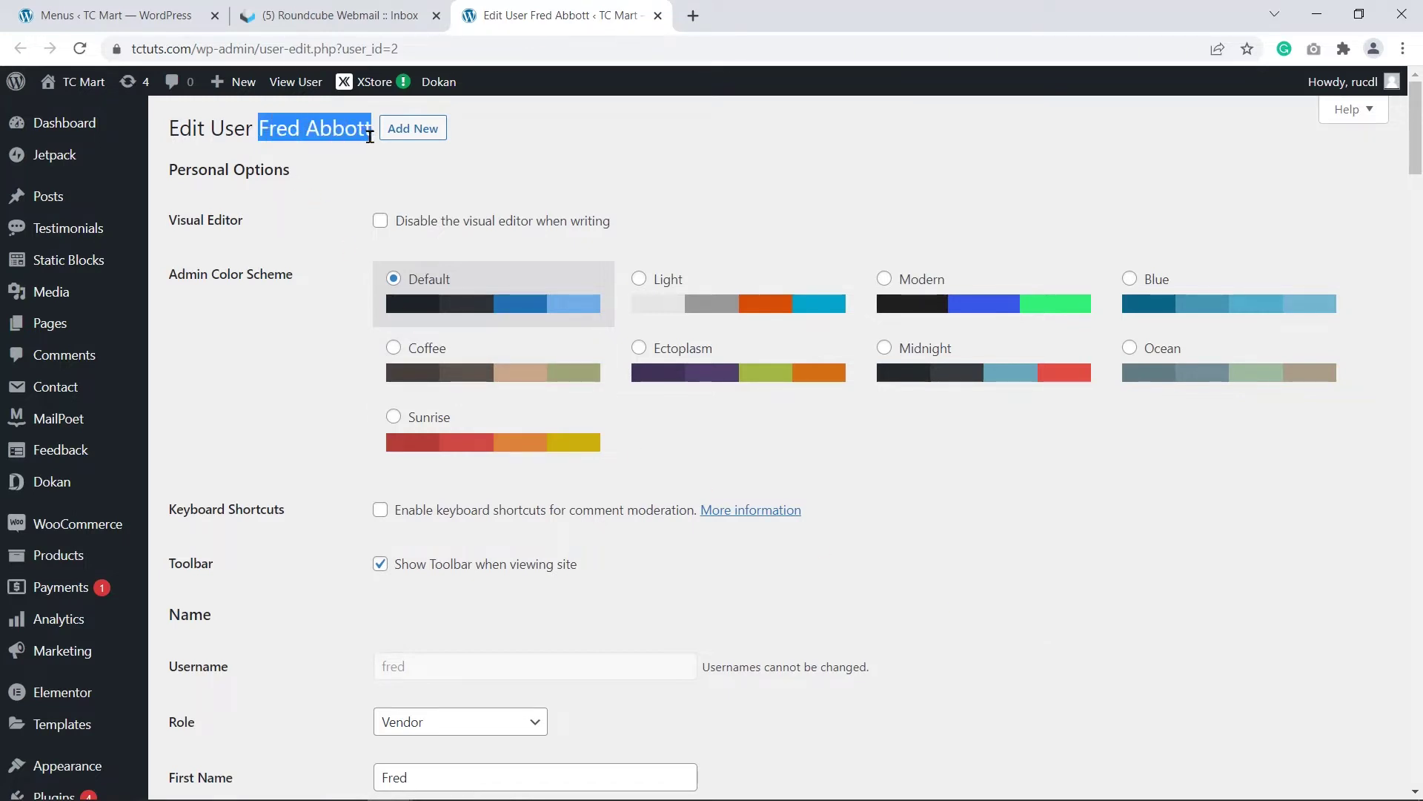
{"action": "left_click", "coordinate": [1356, 202]}
{"action": "scroll", "coordinate": [693, 202], "scroll_direction": "down", "scroll_amount": 7}
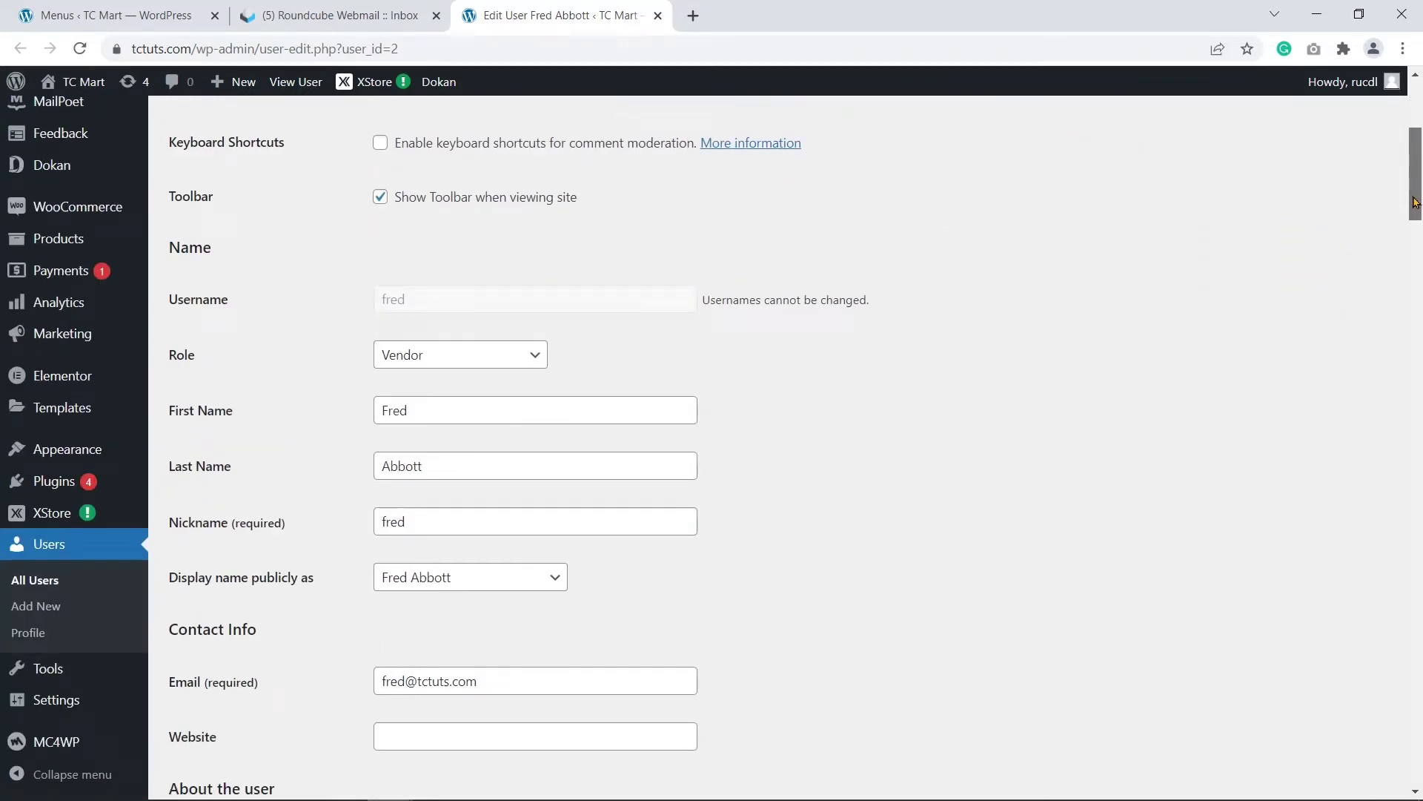
{"action": "left_click", "coordinate": [539, 187]}
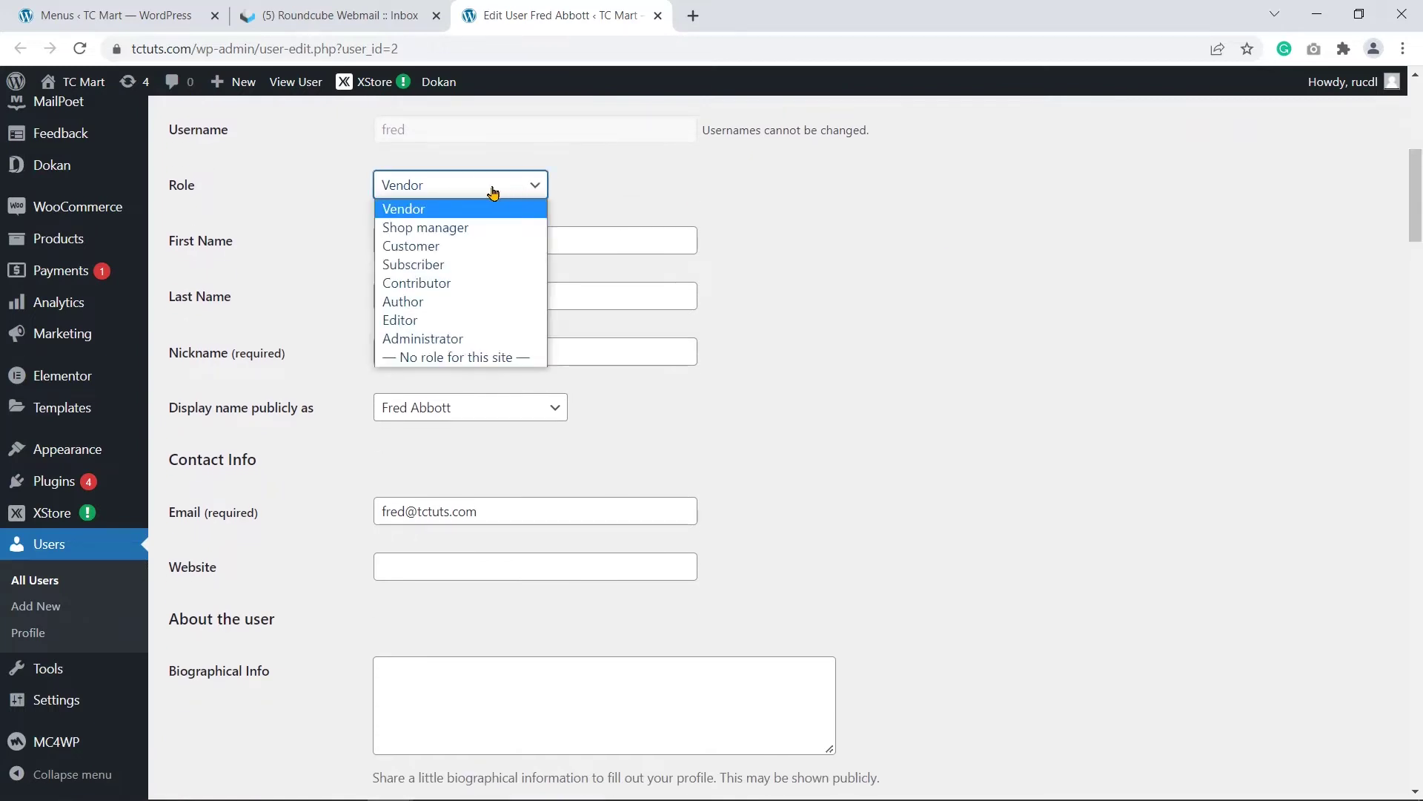
{"action": "left_click", "coordinate": [212, 189]}
{"action": "left_click_drag", "start_coordinate": [1415, 220], "coordinate": [1336, 771]}
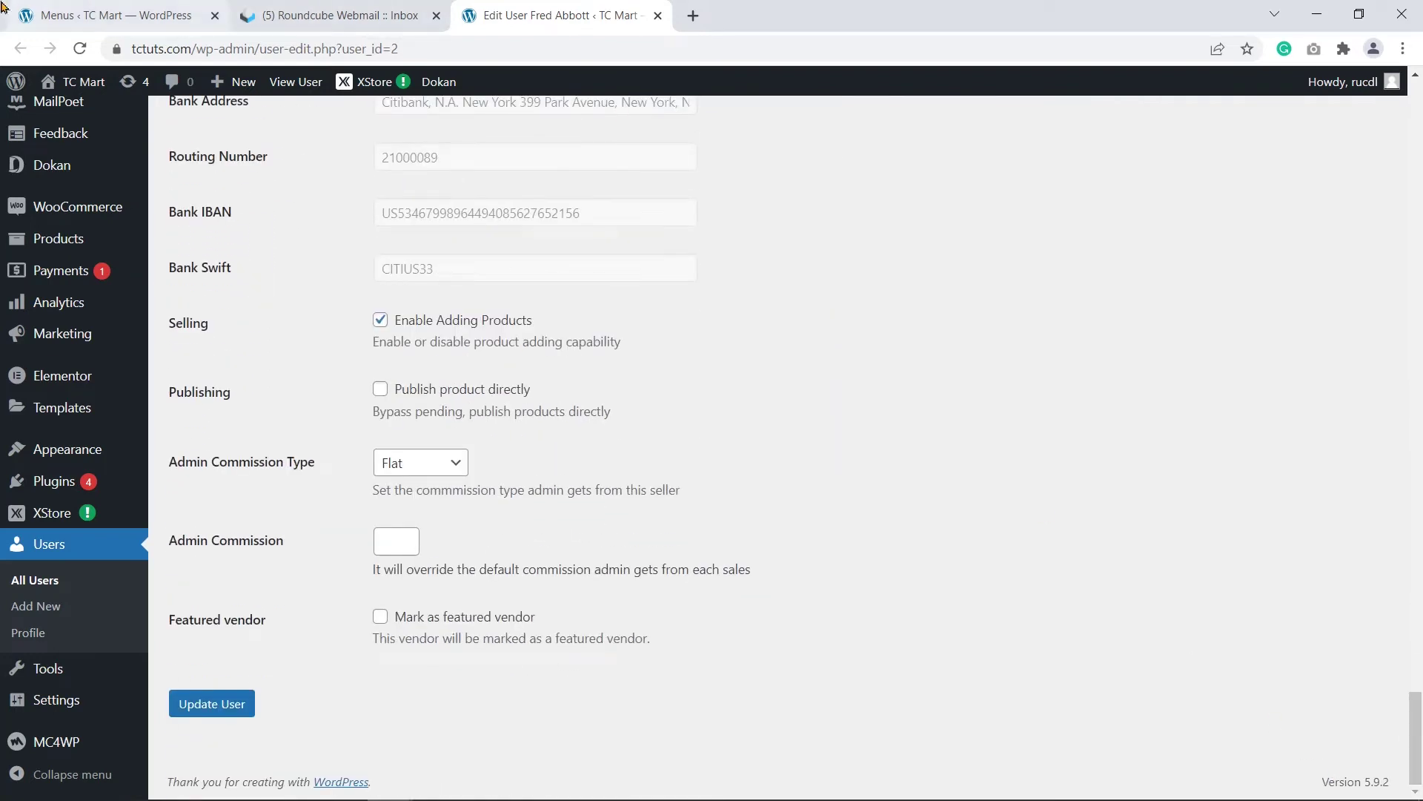
Review the Selling and Publishing settings without changing them
{"action": "double_click", "coordinate": [187, 321]}
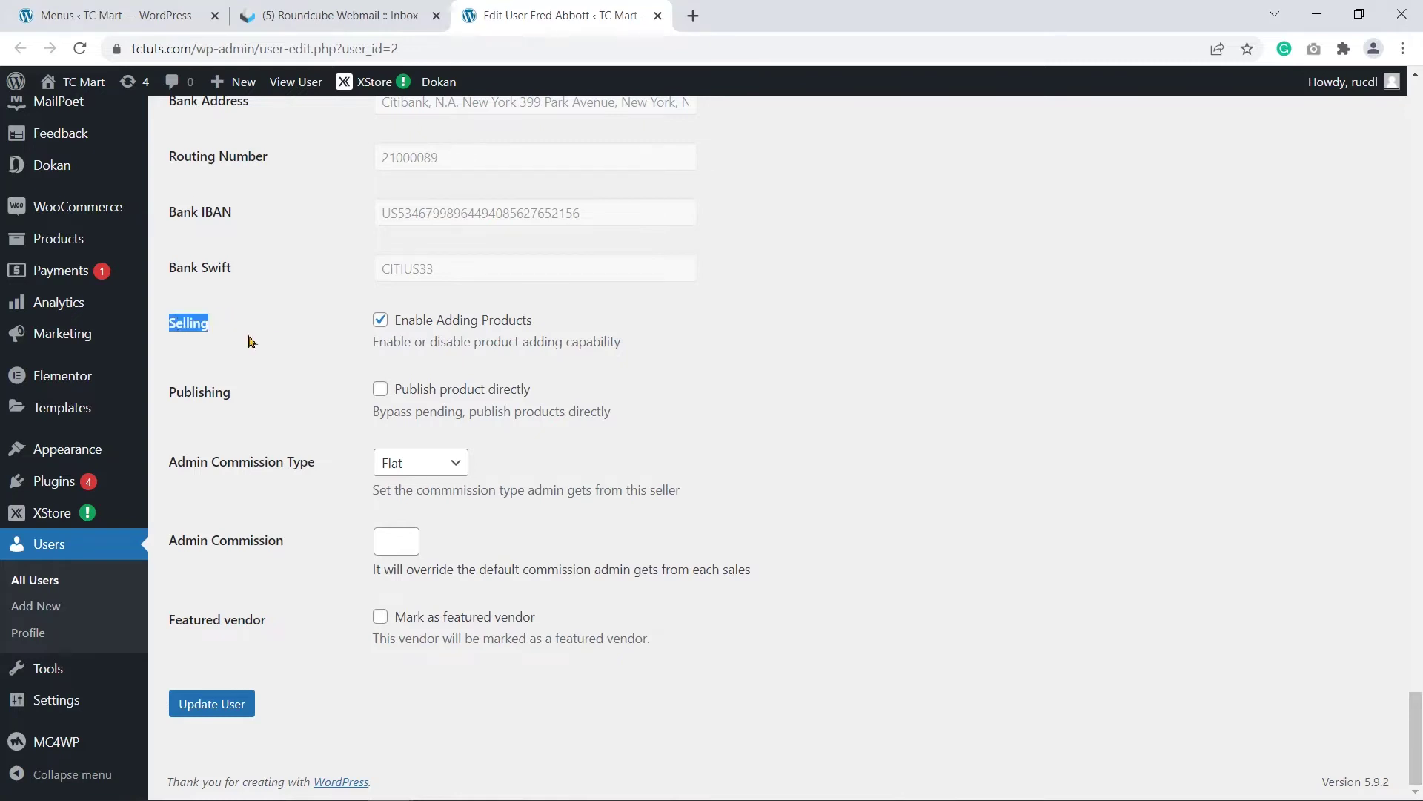
{"action": "left_click_drag", "start_coordinate": [391, 329], "coordinate": [528, 336]}
{"action": "left_click", "coordinate": [537, 335]}
{"action": "double_click", "coordinate": [214, 390]}
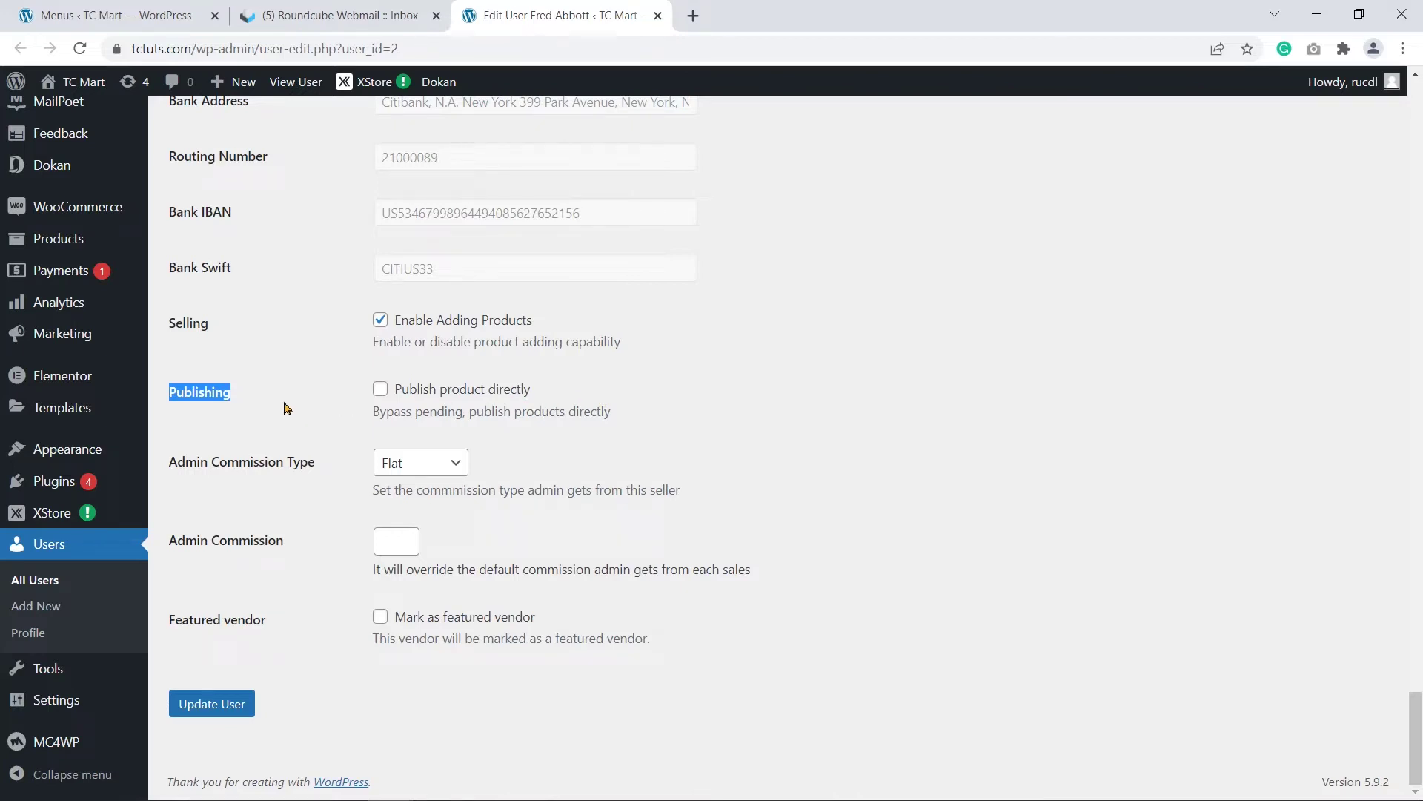
{"action": "left_click", "coordinate": [268, 408]}
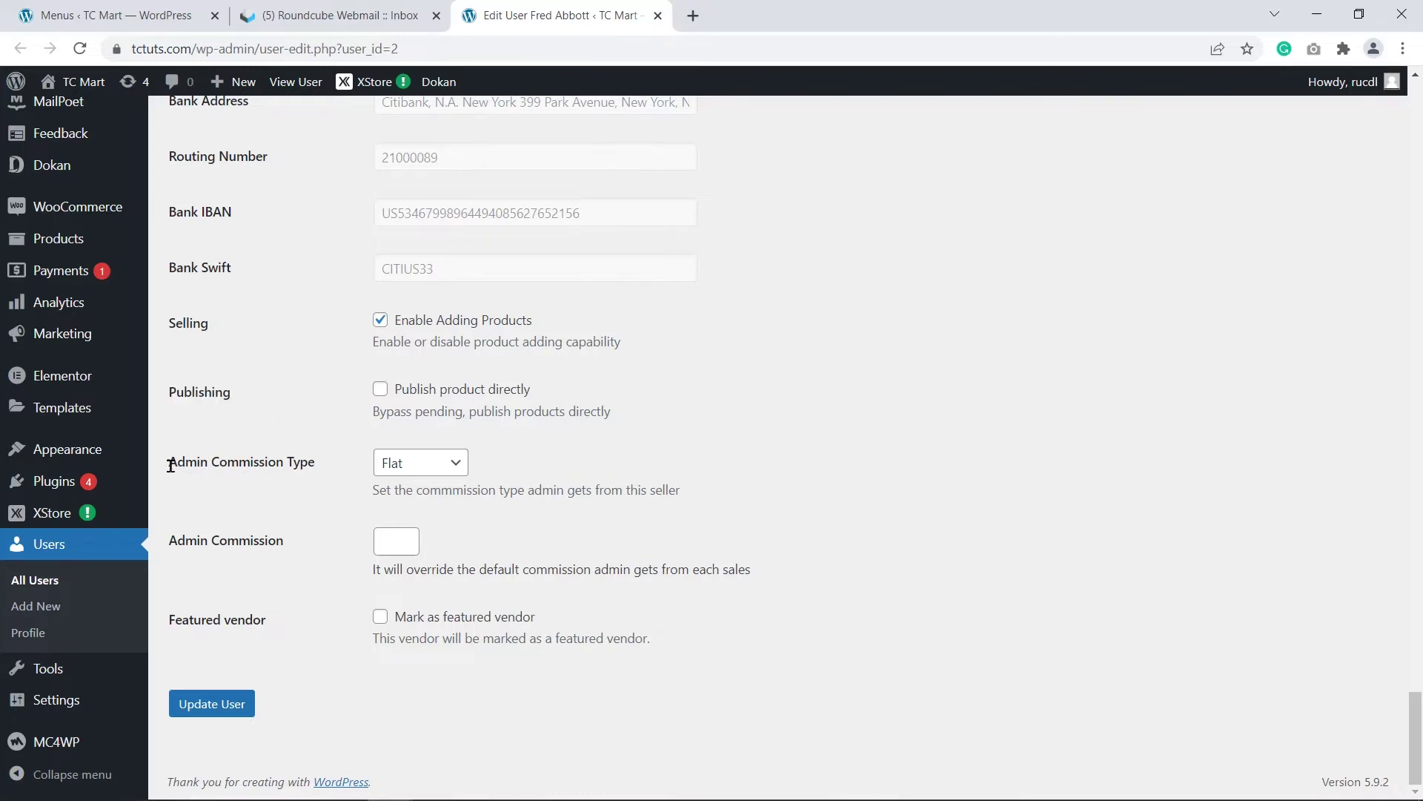
Leave Admin Commission Type as Flat with a blank amount, and close the webmail tab
{"action": "left_click_drag", "start_coordinate": [174, 466], "coordinate": [316, 462]}
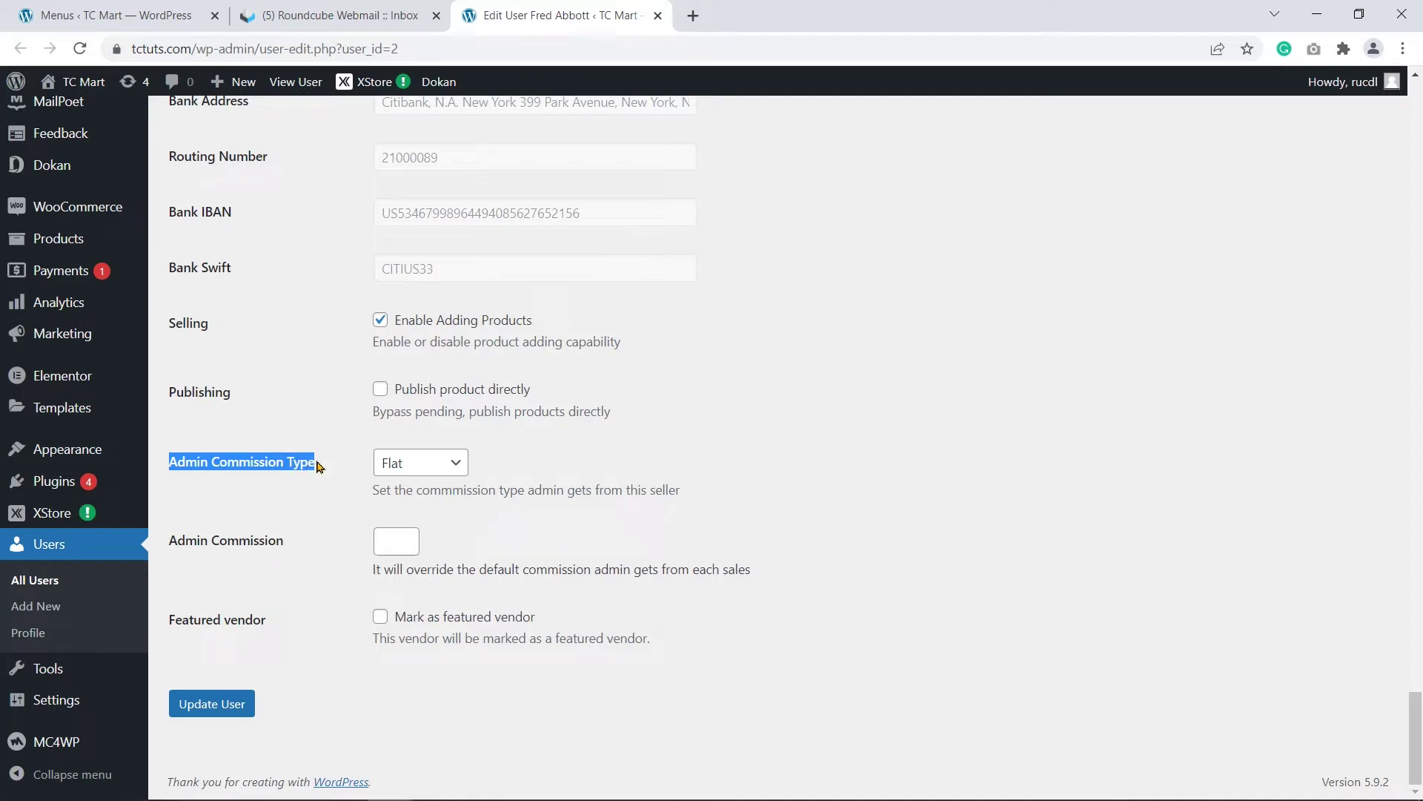
{"action": "left_click", "coordinate": [449, 467]}
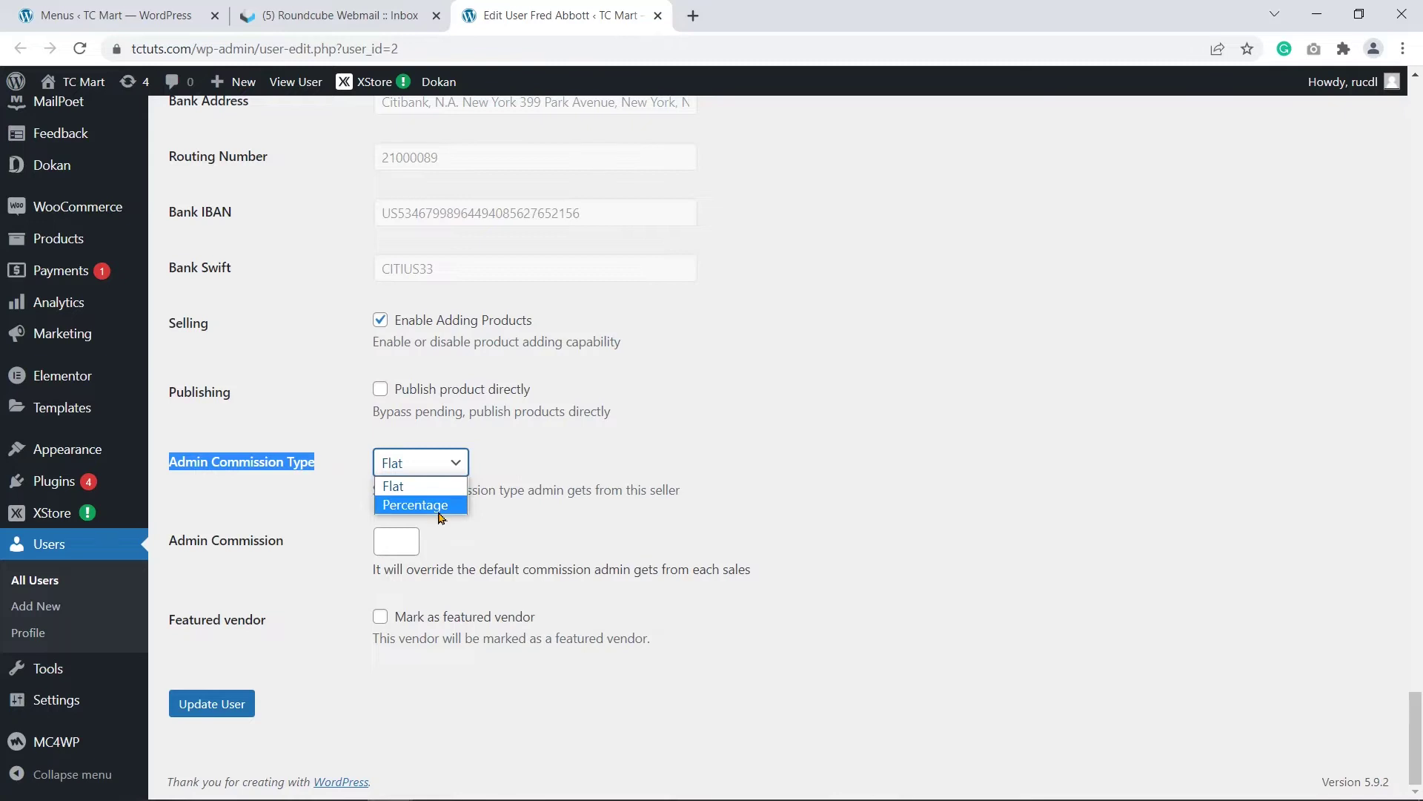
{"action": "left_click", "coordinate": [456, 465]}
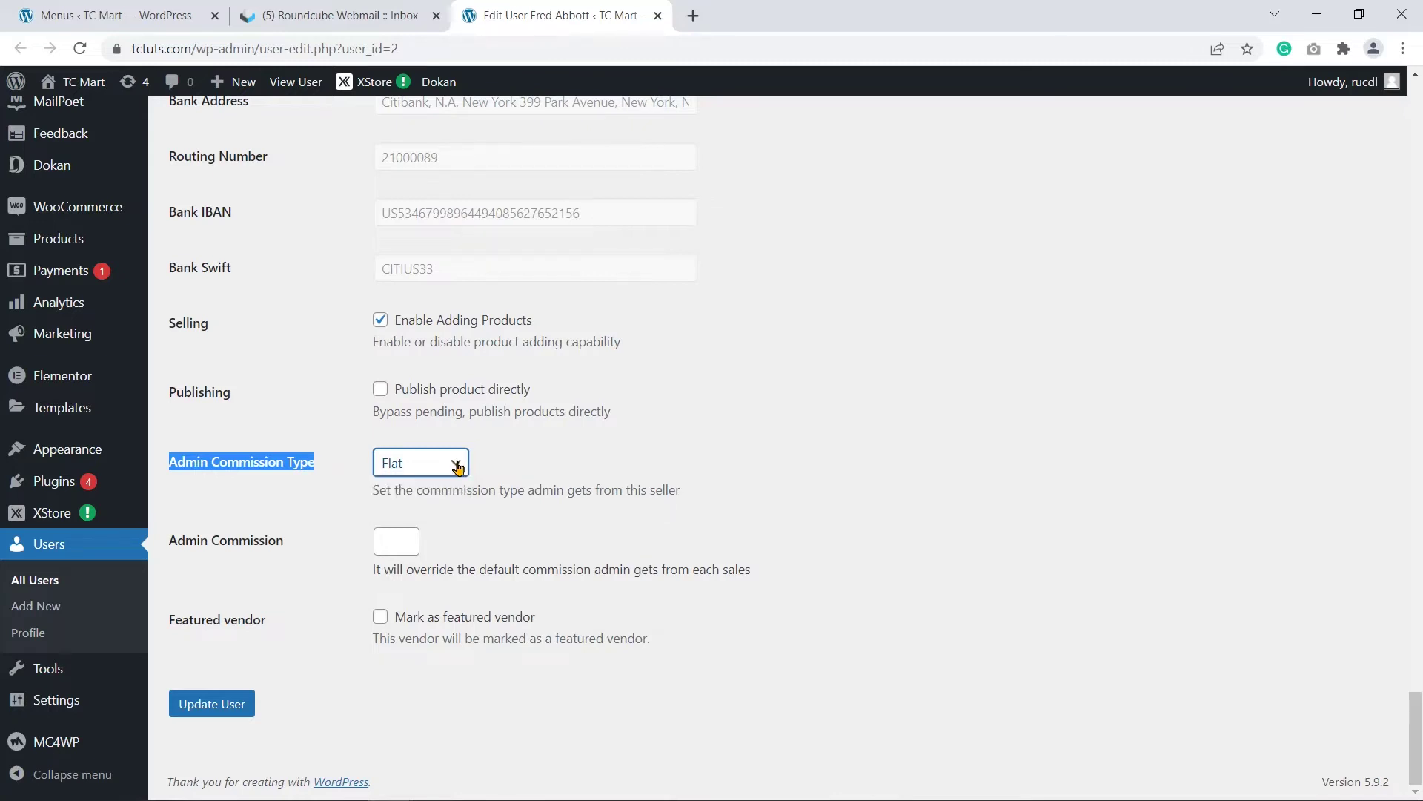
{"action": "left_click", "coordinate": [308, 497]}
{"action": "left_click_drag", "start_coordinate": [166, 539], "coordinate": [286, 539]}
{"action": "left_click", "coordinate": [396, 540]}
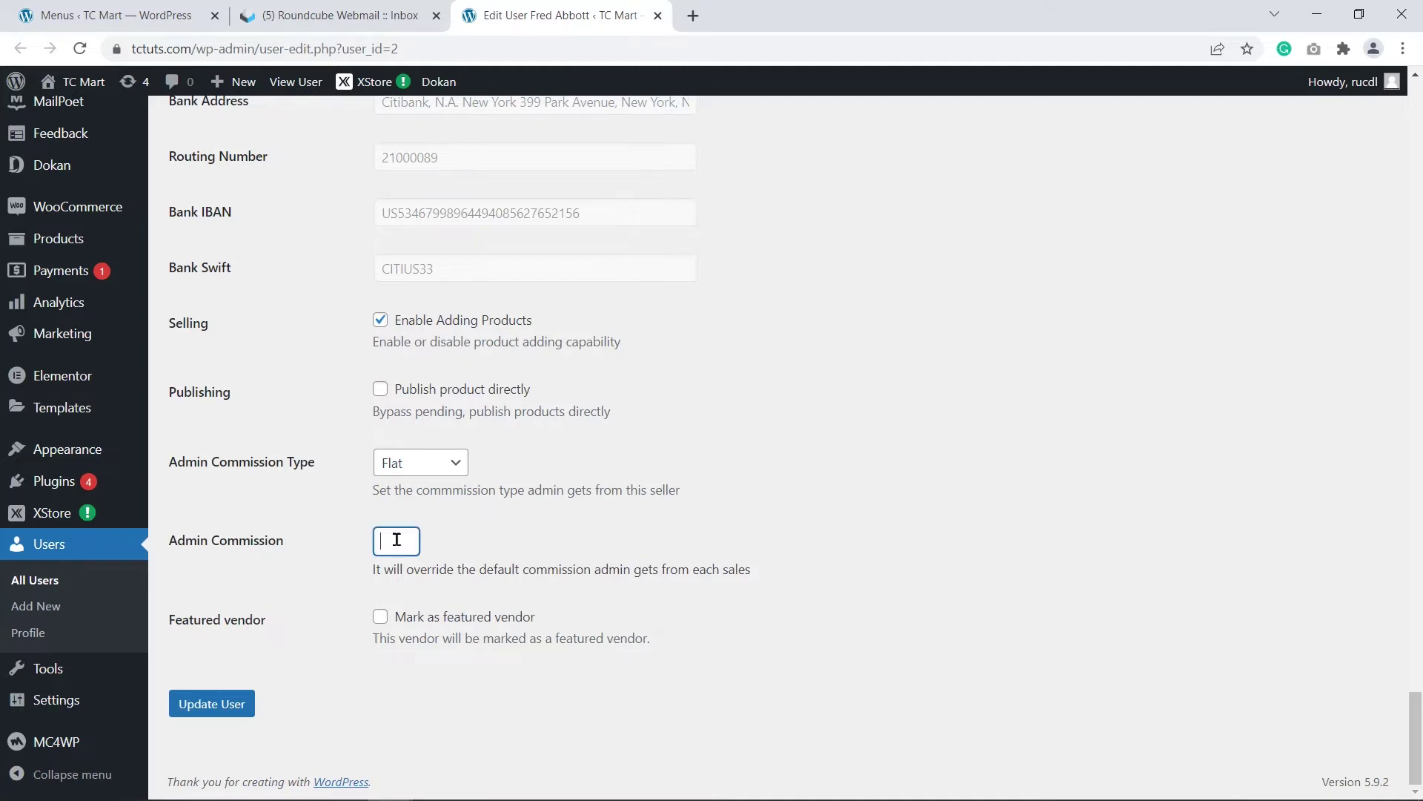
{"action": "left_click", "coordinate": [327, 556]}
{"action": "left_click", "coordinate": [436, 15]}
Close the Menus tab and go to the Dokan Vendors list
{"action": "left_click", "coordinate": [215, 15]}
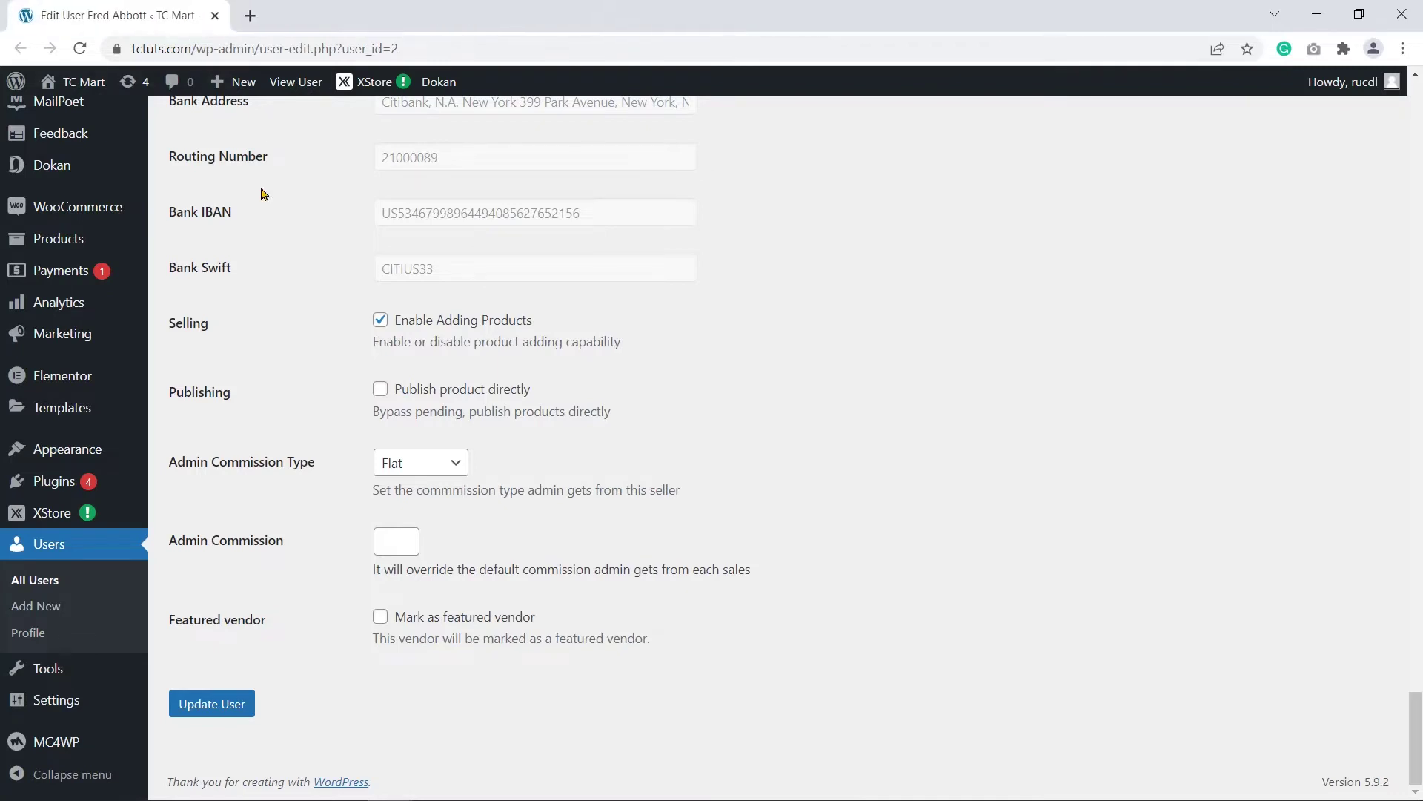
{"action": "mouse_move", "coordinate": [48, 167]}
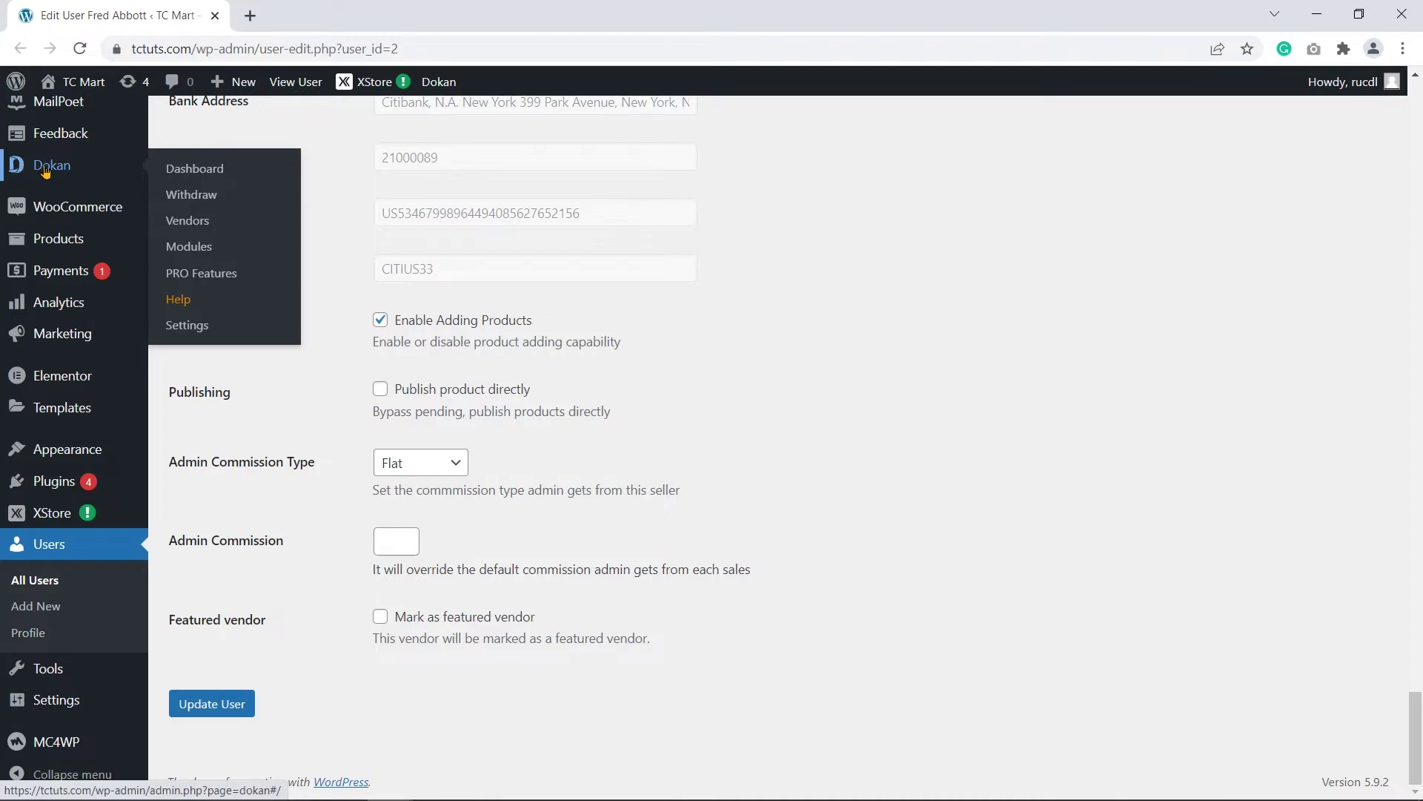
{"action": "left_click", "coordinate": [202, 223]}
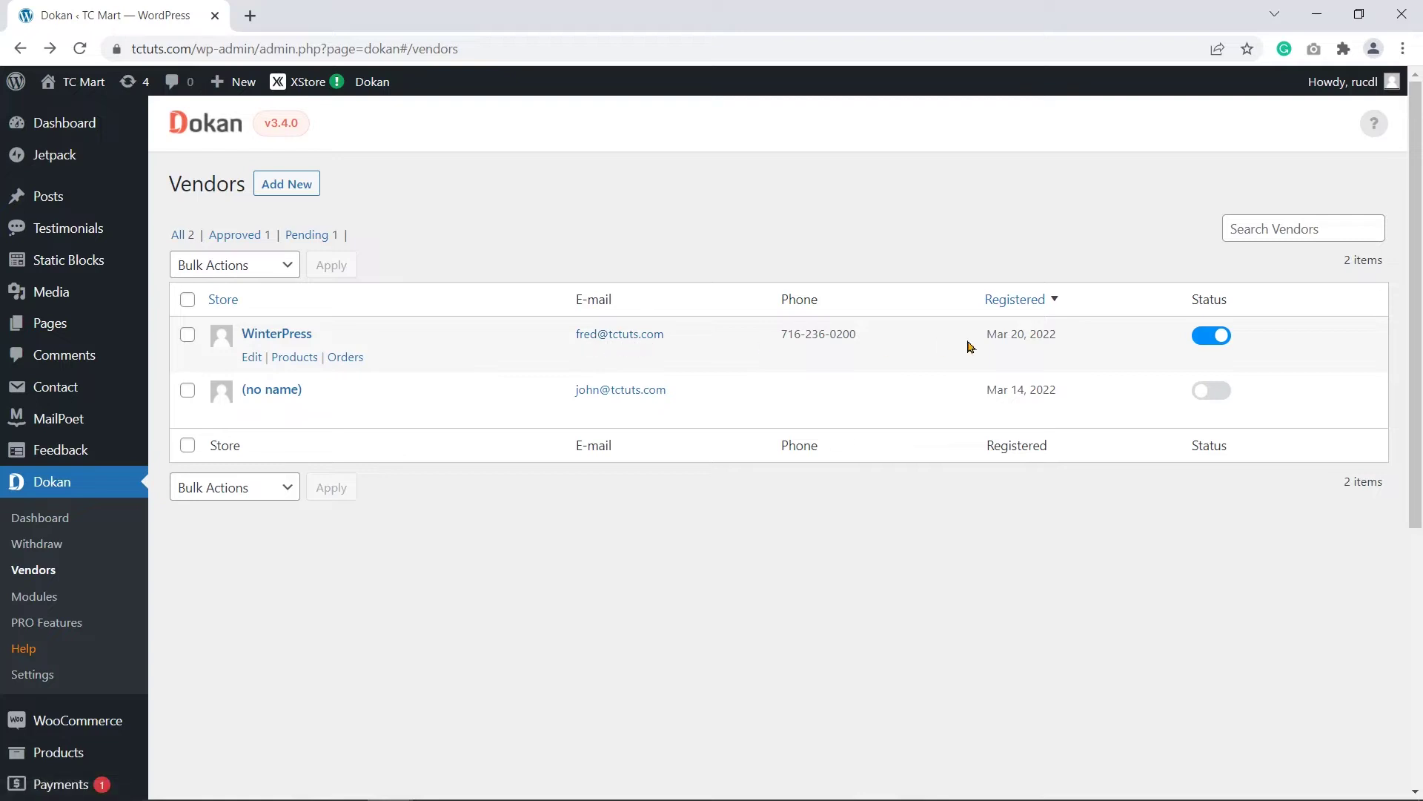
Toggle WinterPress's status off and back on, then minimize the admin window
{"action": "left_click", "coordinate": [1203, 338]}
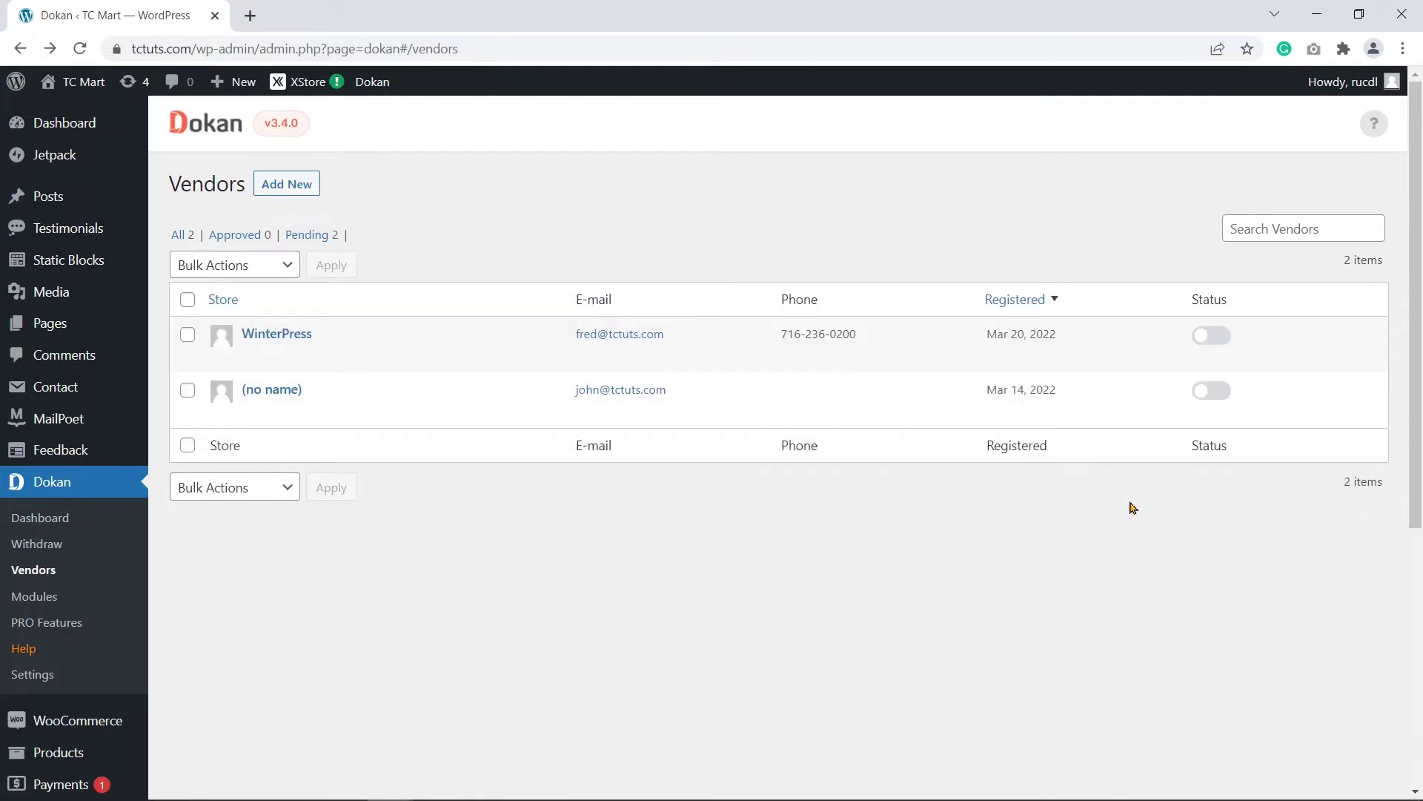
{"action": "left_click", "coordinate": [1213, 337]}
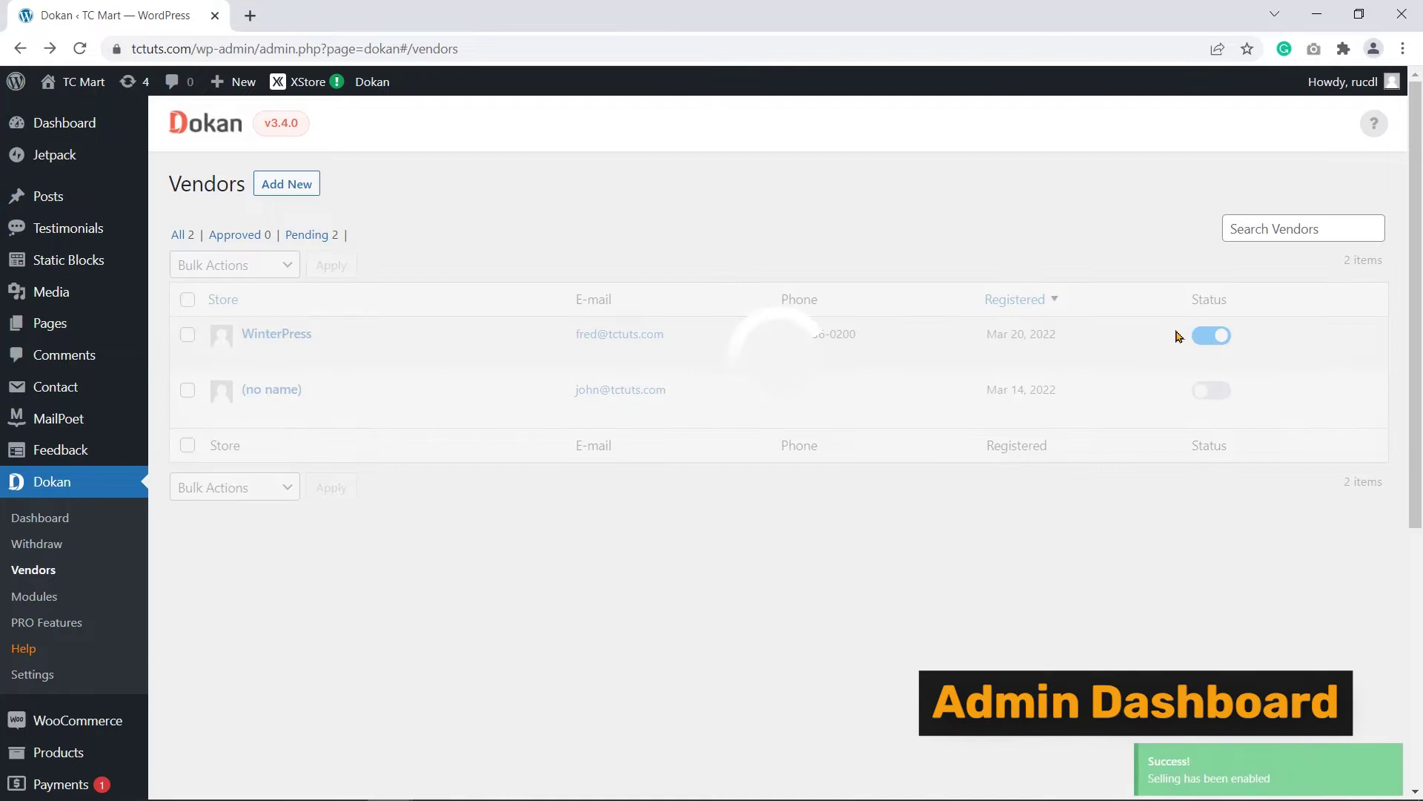
{"action": "left_click", "coordinate": [1316, 14]}
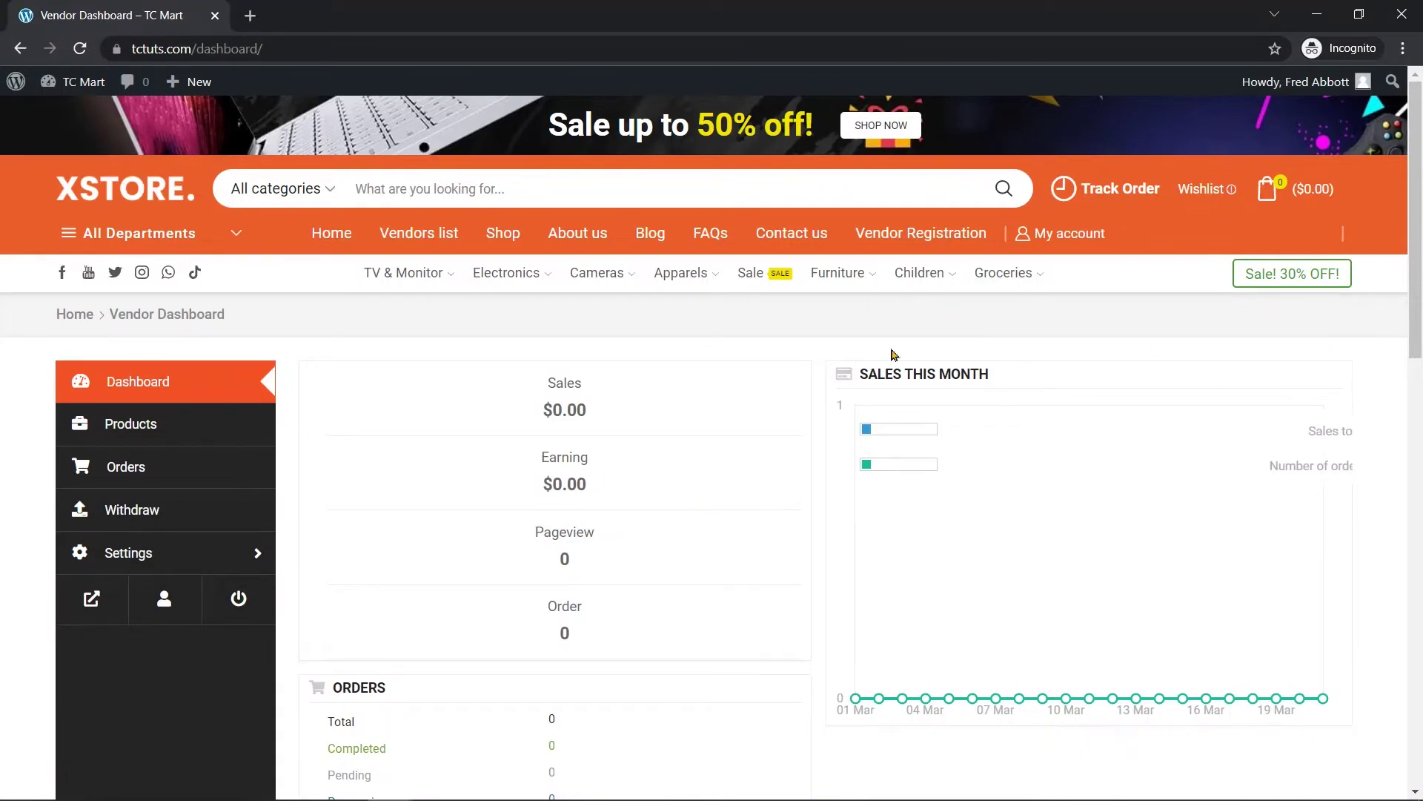
Browse the vendor dashboard's Products and Orders pages, ending on Withdraw
{"action": "left_click", "coordinate": [159, 424]}
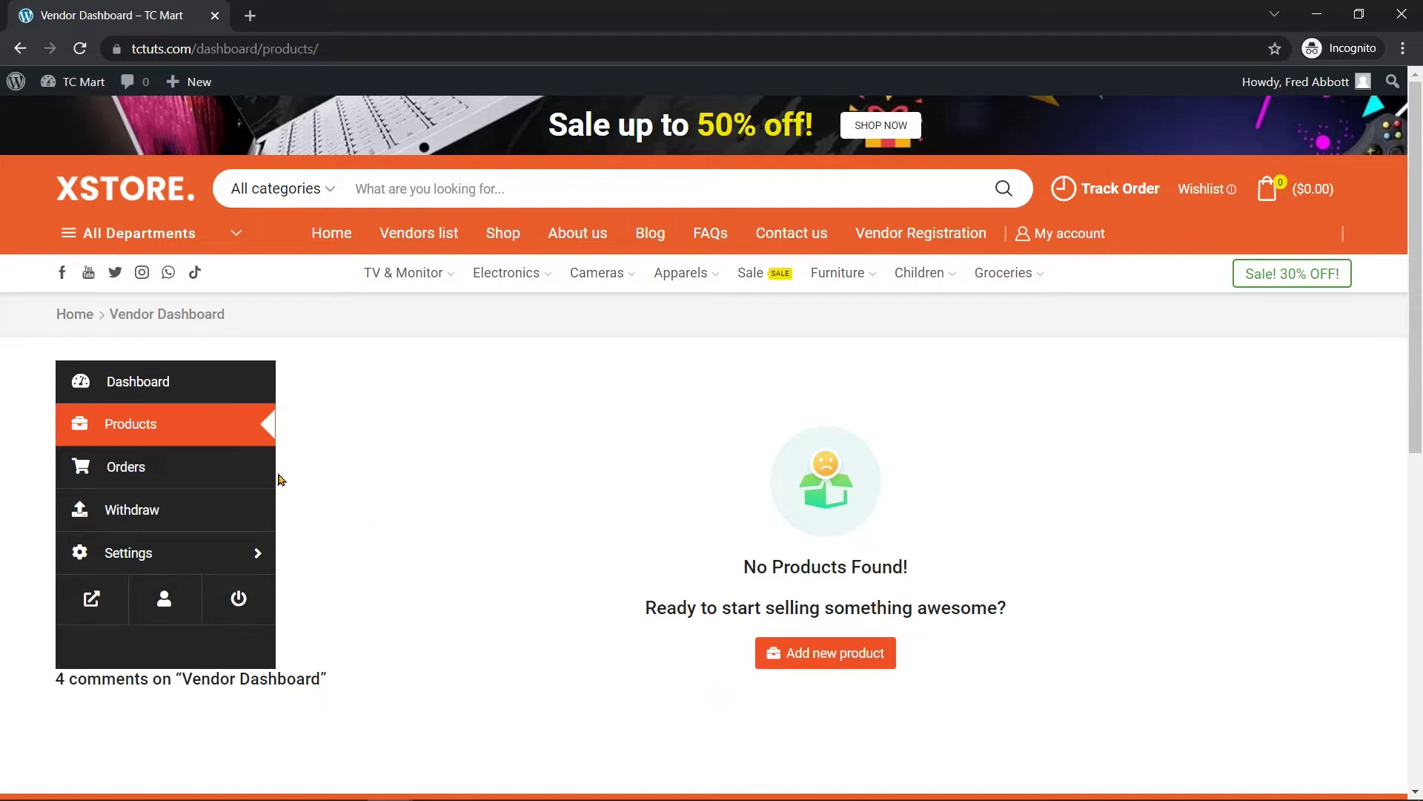
{"action": "left_click", "coordinate": [162, 470]}
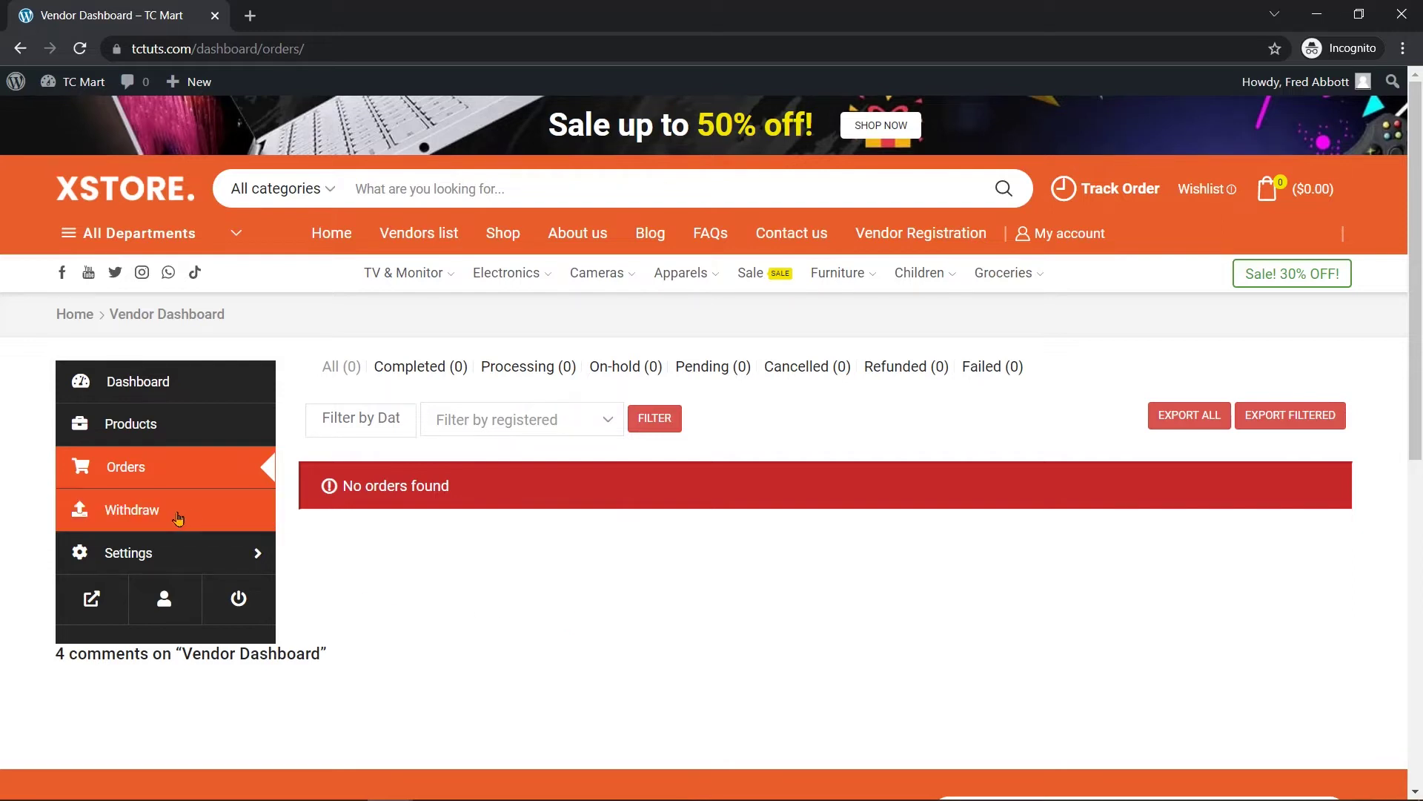
{"action": "left_click", "coordinate": [153, 517]}
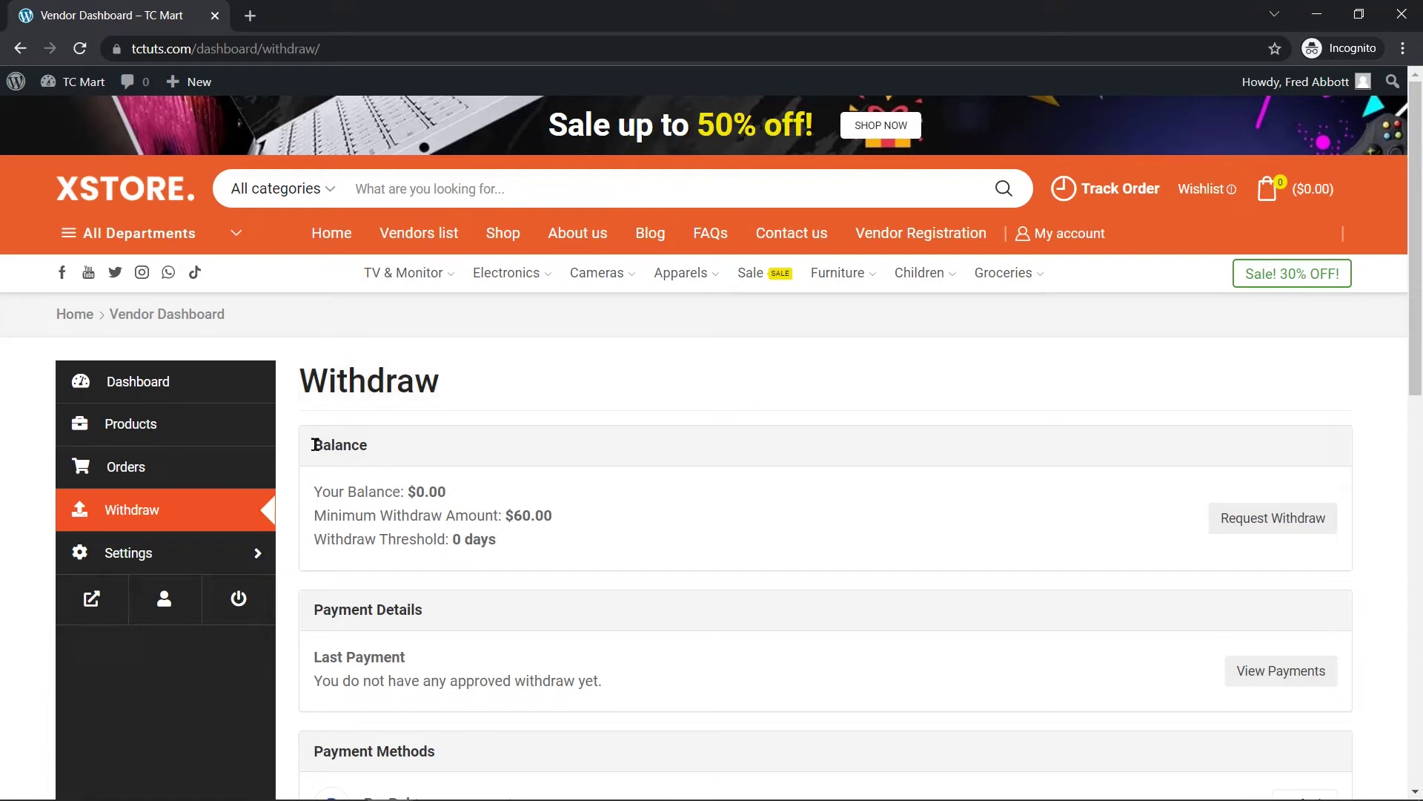
Make Bank Transfer the default withdrawal method and check the $60.00 minimum withdraw amount
{"action": "scroll", "coordinate": [359, 460], "scroll_direction": "down", "scroll_amount": 2}
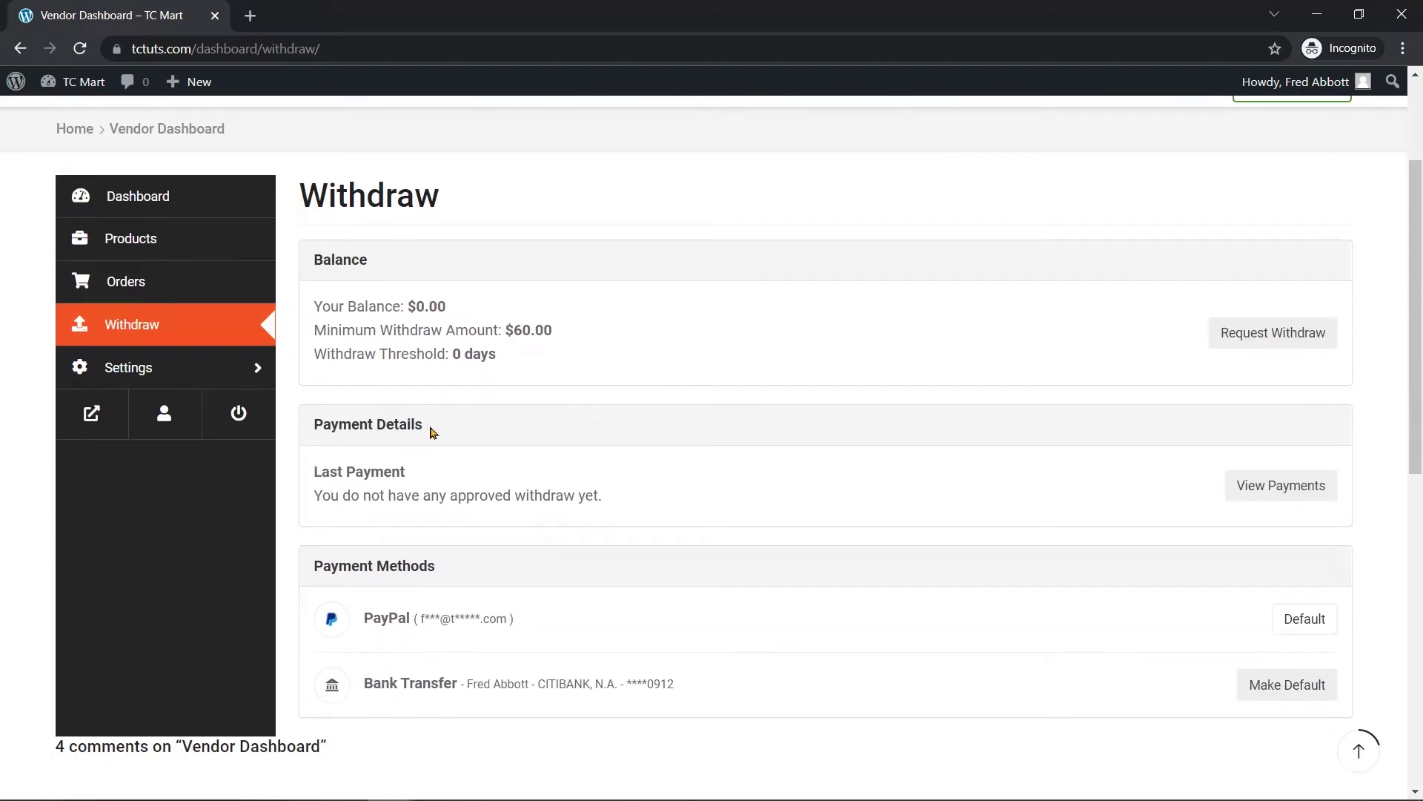
{"action": "scroll", "coordinate": [333, 405], "scroll_direction": "down", "scroll_amount": 2}
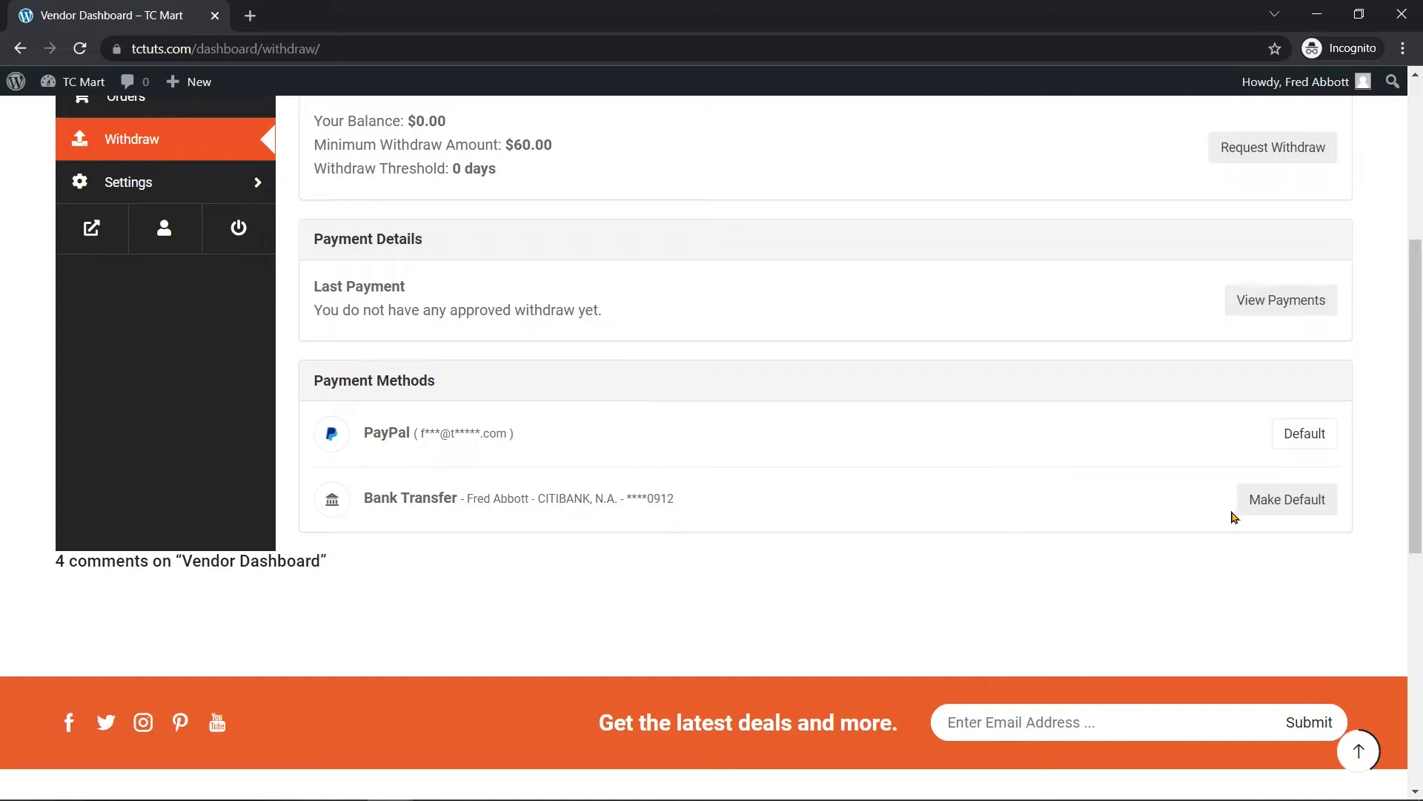
{"action": "left_click", "coordinate": [1275, 517]}
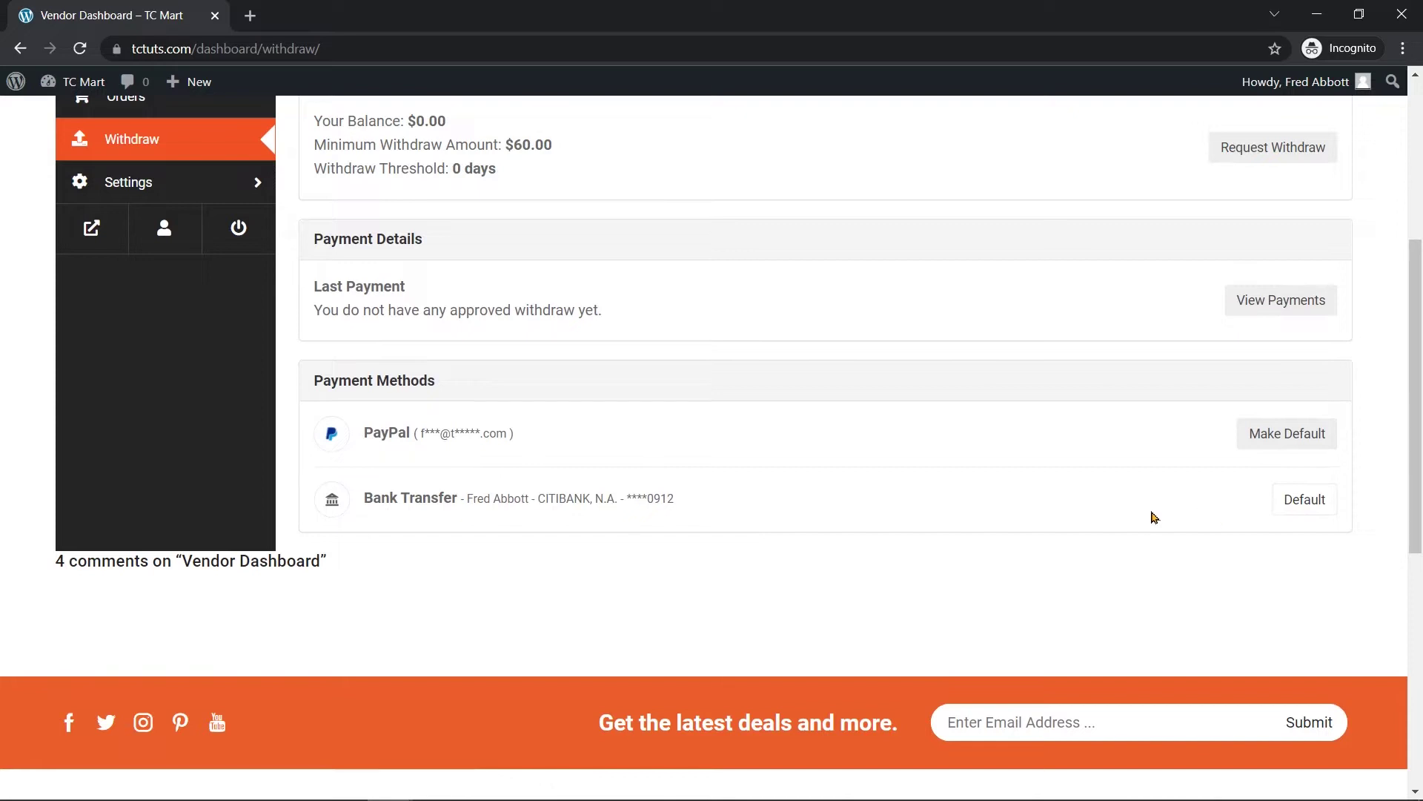
{"action": "scroll", "coordinate": [1086, 524], "scroll_direction": "up", "scroll_amount": 5}
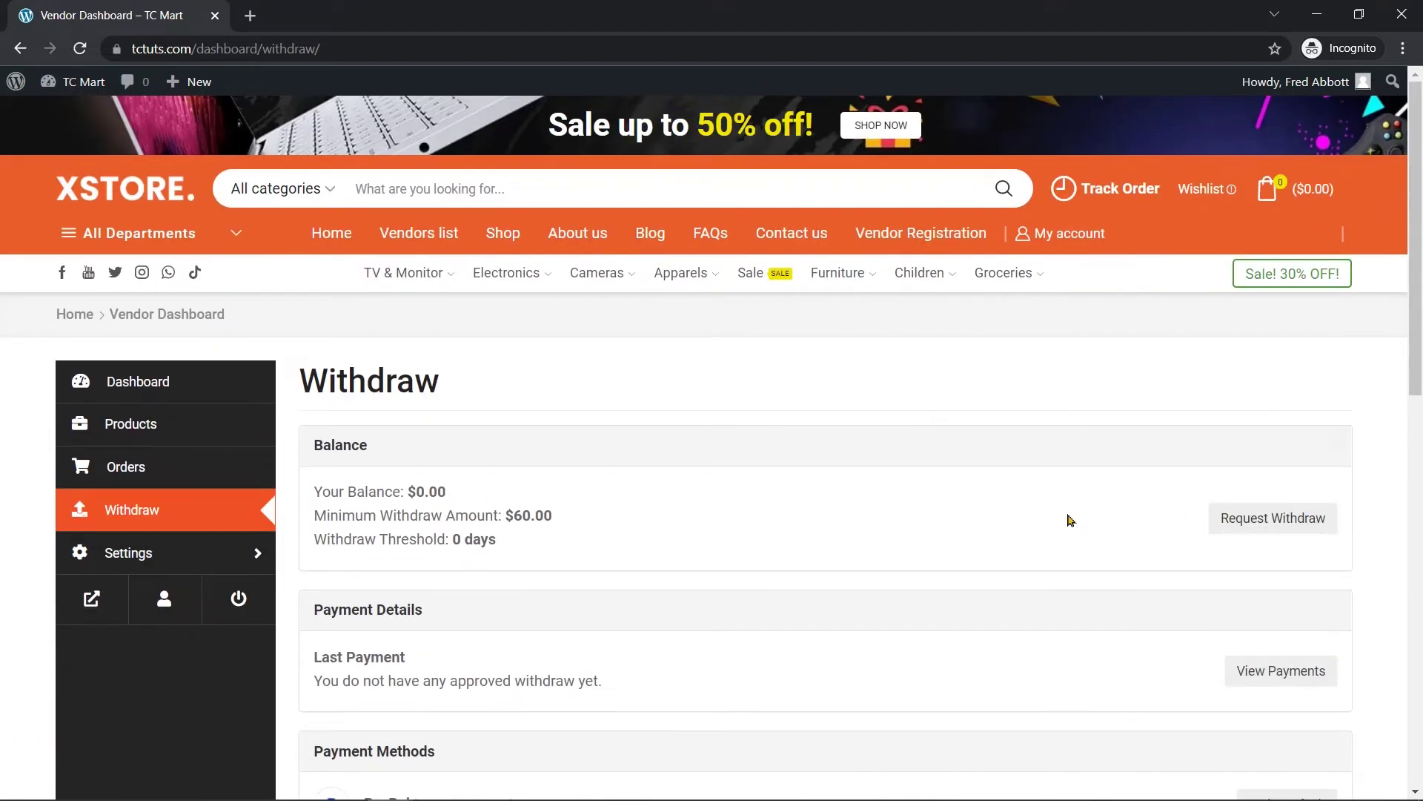
{"action": "left_click_drag", "start_coordinate": [505, 517], "coordinate": [548, 517]}
{"action": "left_click_drag", "start_coordinate": [316, 518], "coordinate": [565, 520]}
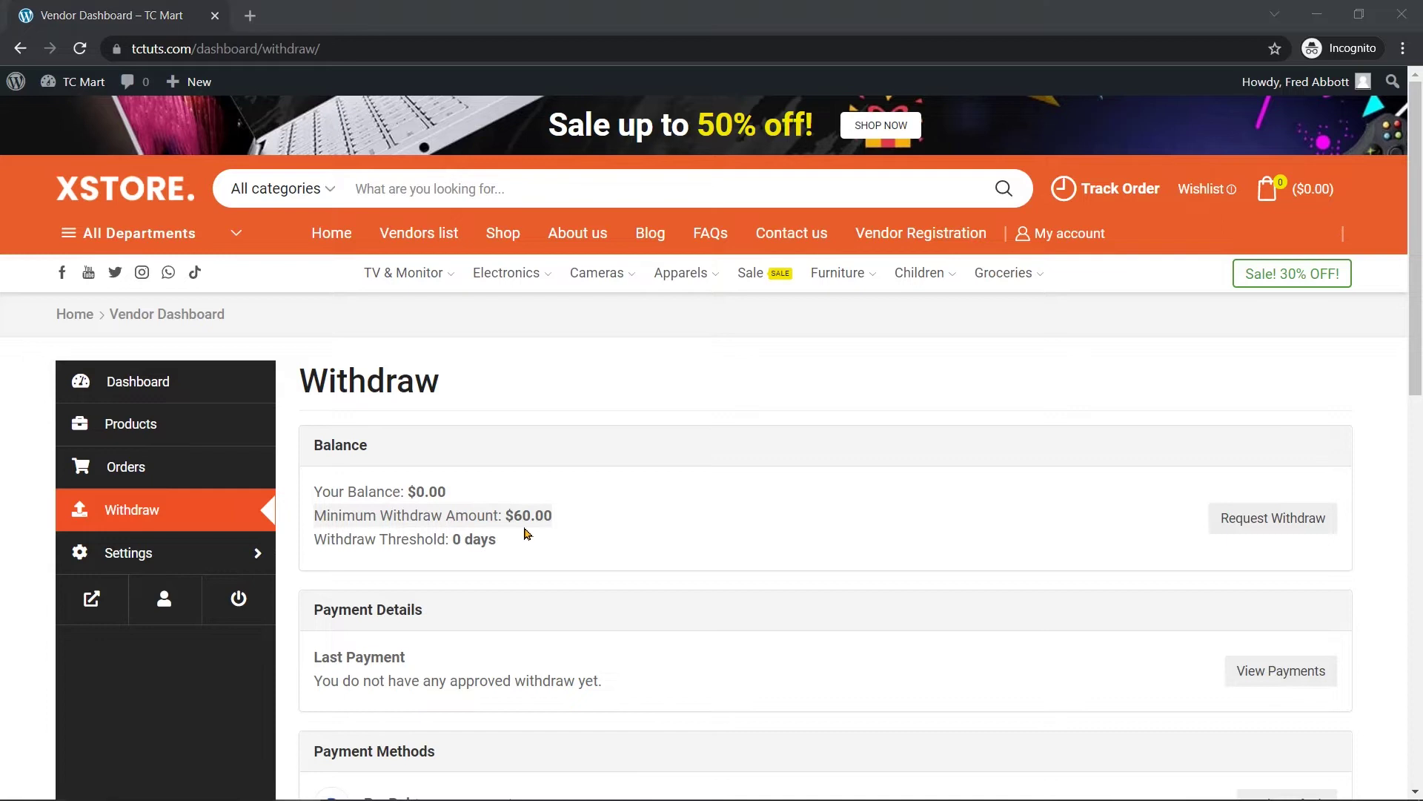
Go to the vendor's Store Settings page
{"action": "left_click", "coordinate": [175, 552]}
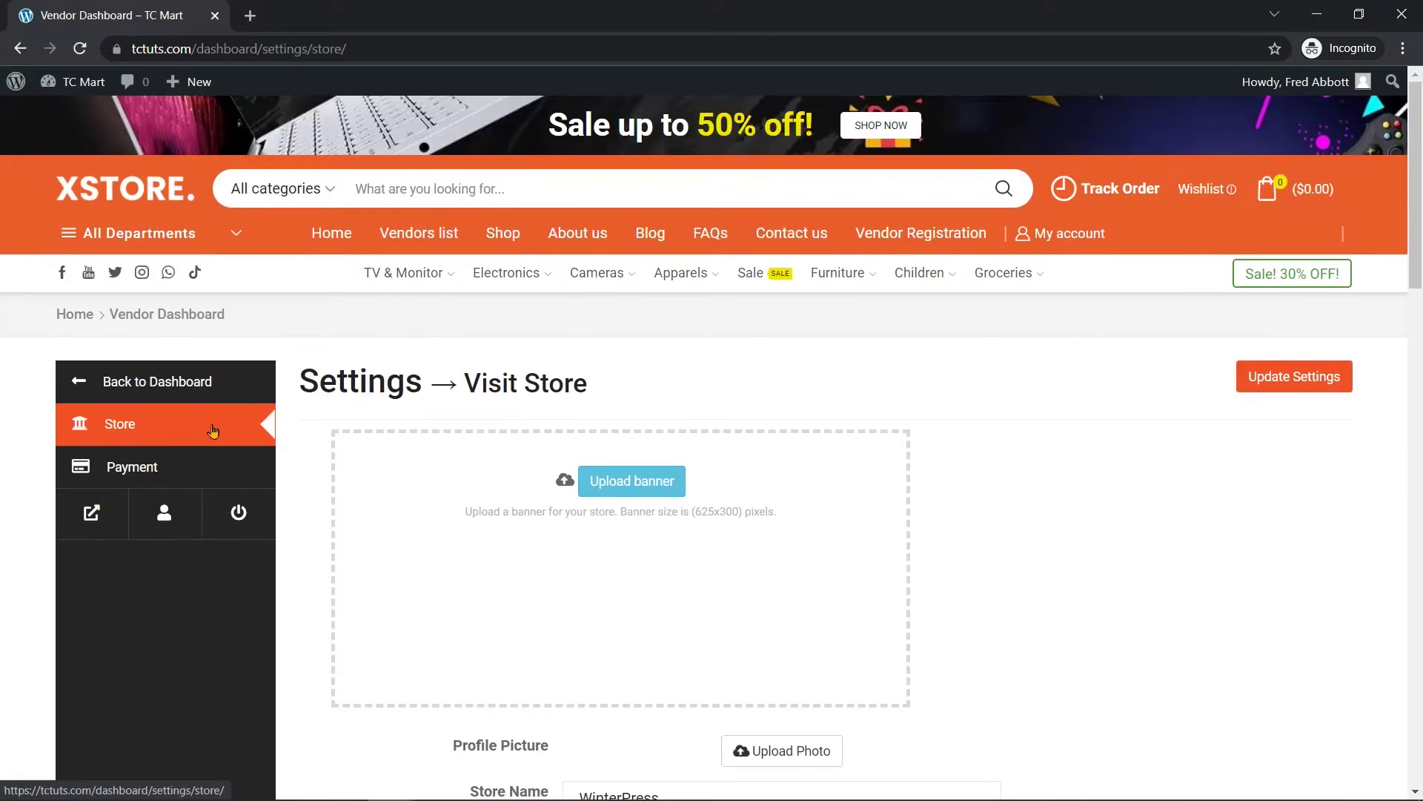
{"action": "left_click_drag", "start_coordinate": [301, 382], "coordinate": [607, 387]}
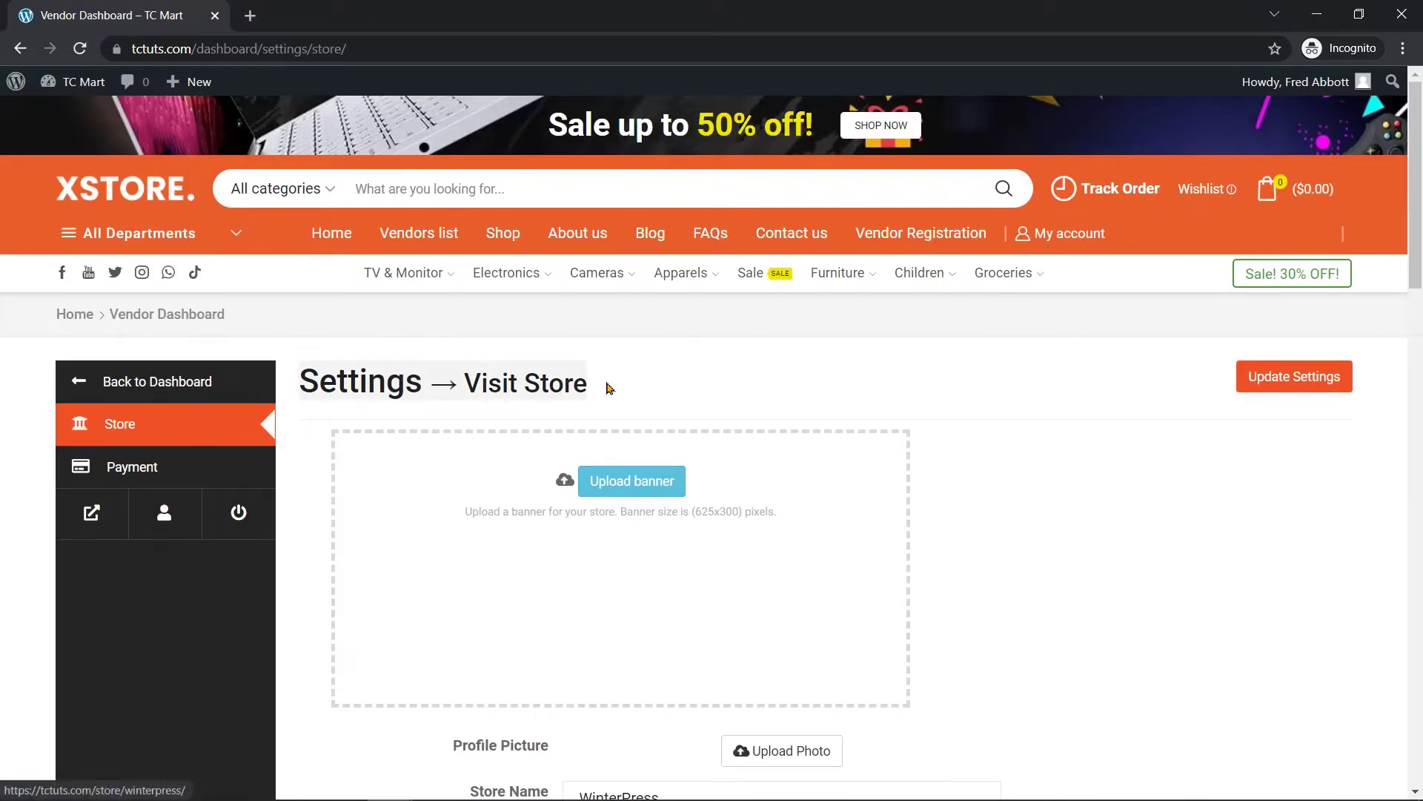
{"action": "left_click", "coordinate": [608, 400]}
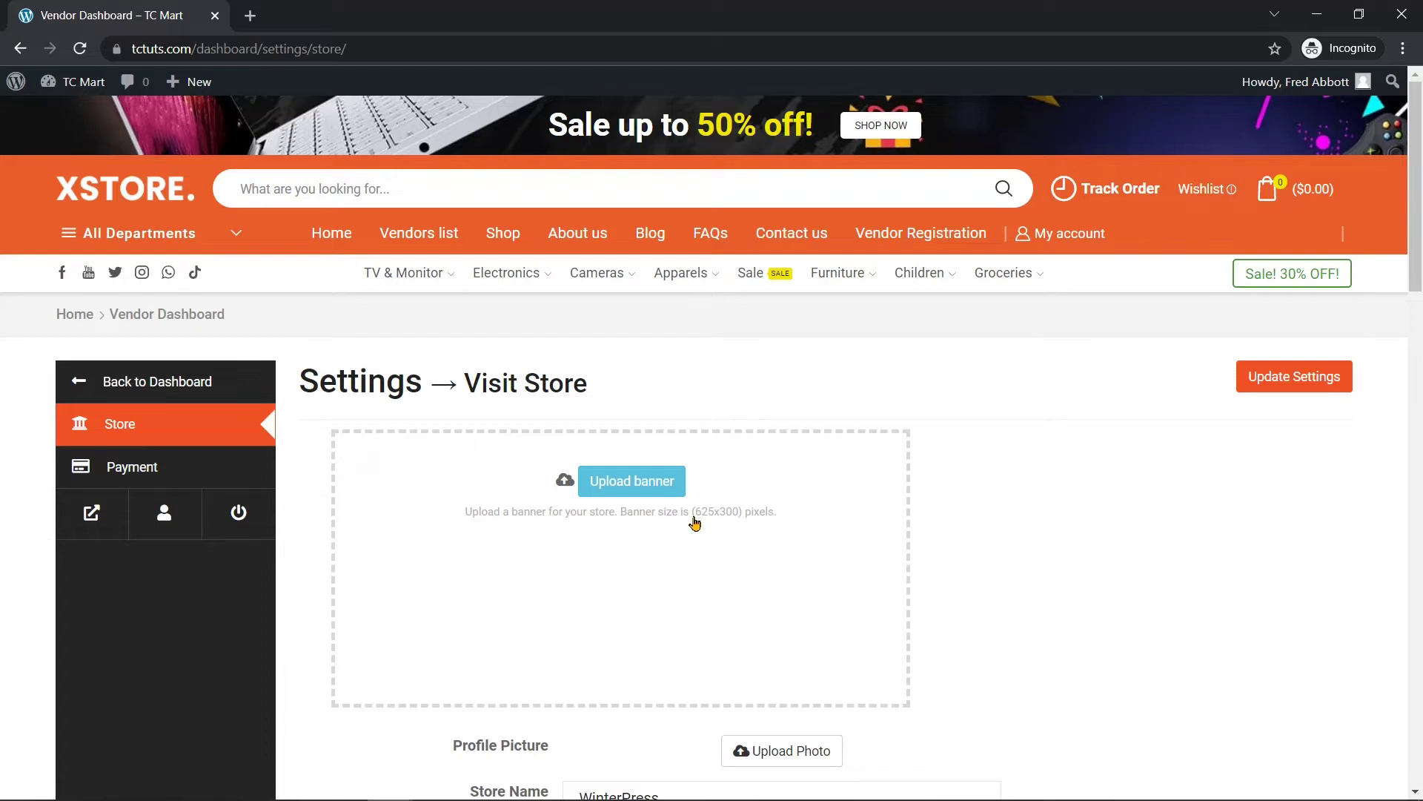
Set WinterPress-Cover-1.png as the store banner, skipping cropping
{"action": "left_click", "coordinate": [649, 496]}
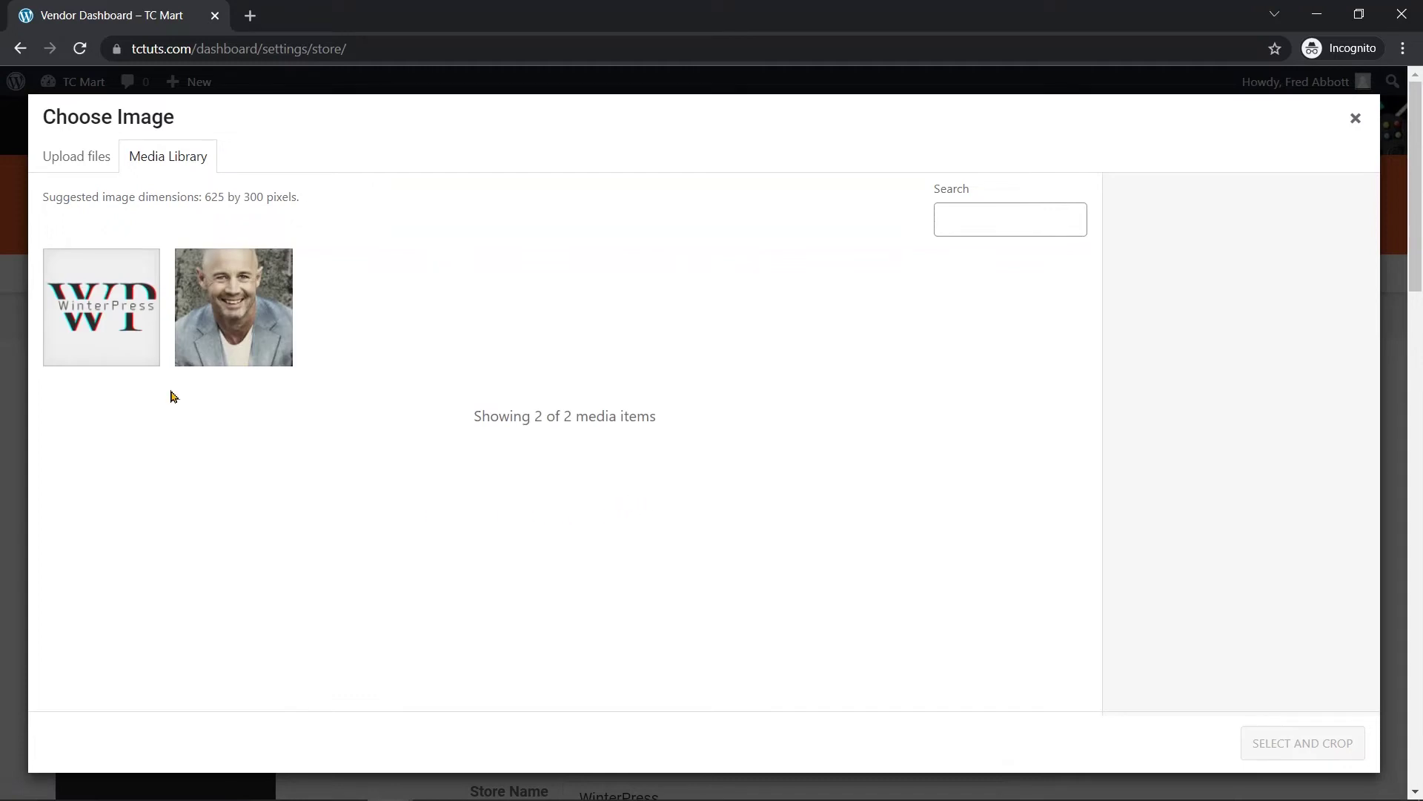
{"action": "left_click", "coordinate": [129, 334]}
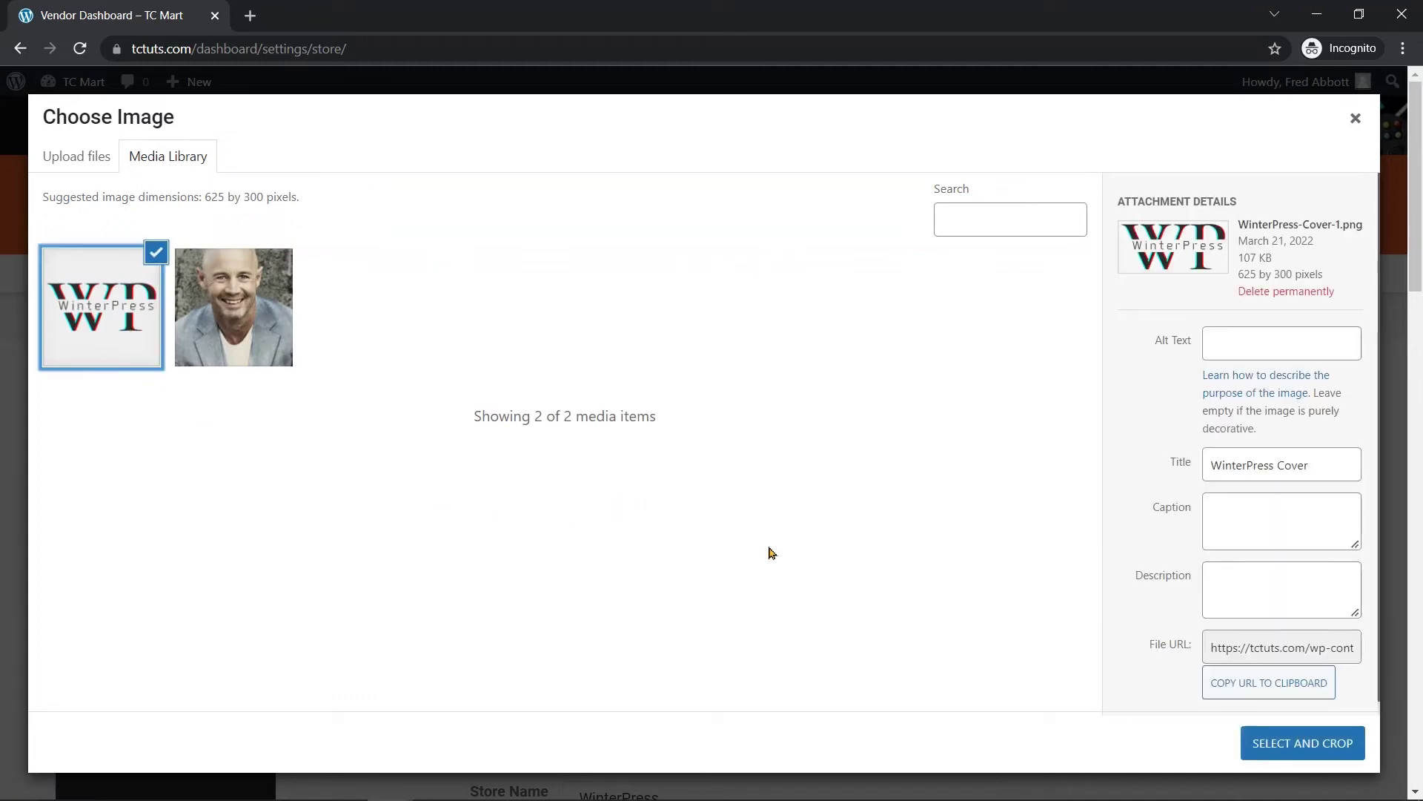
{"action": "left_click", "coordinate": [1258, 752]}
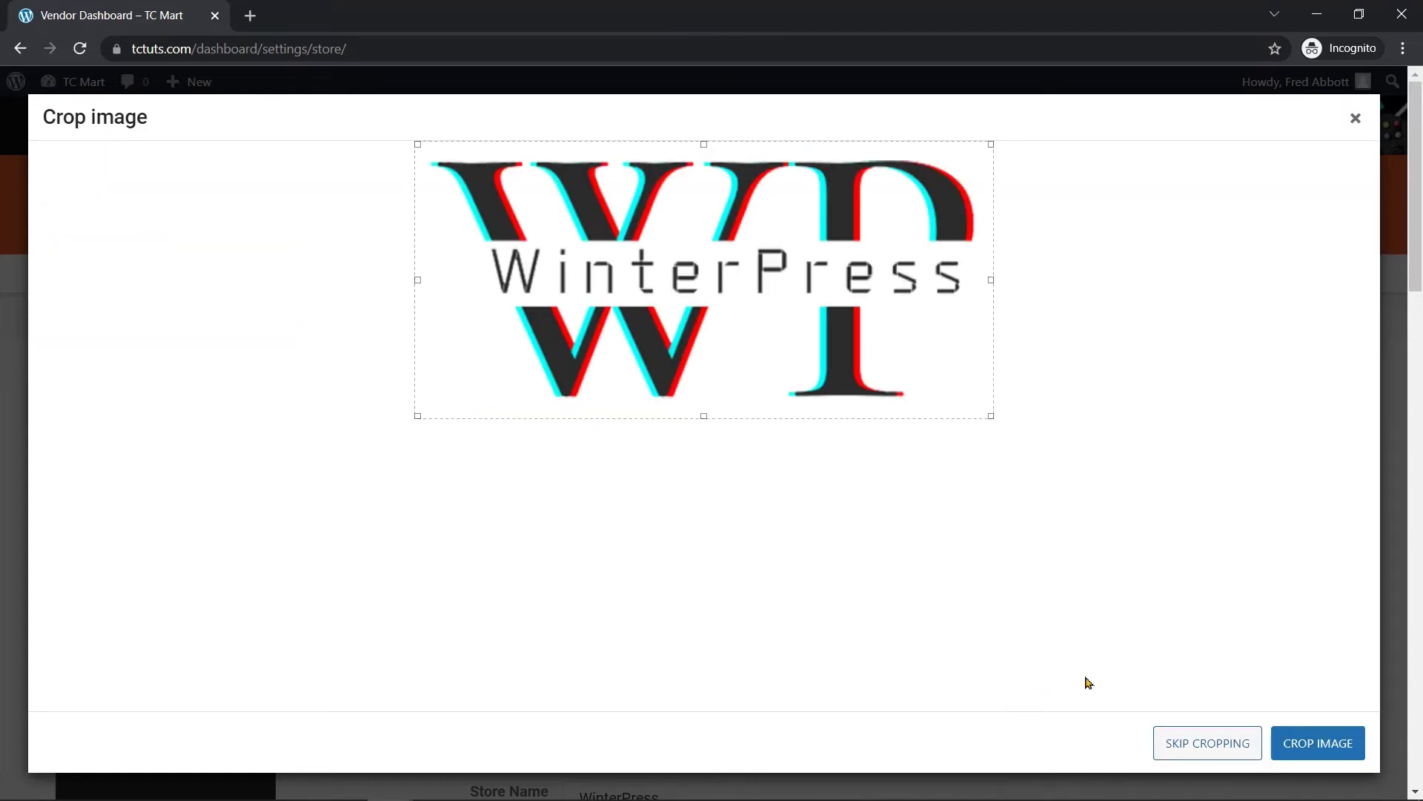
{"action": "left_click", "coordinate": [1227, 756]}
{"action": "scroll", "coordinate": [1270, 297], "scroll_direction": "down", "scroll_amount": 3}
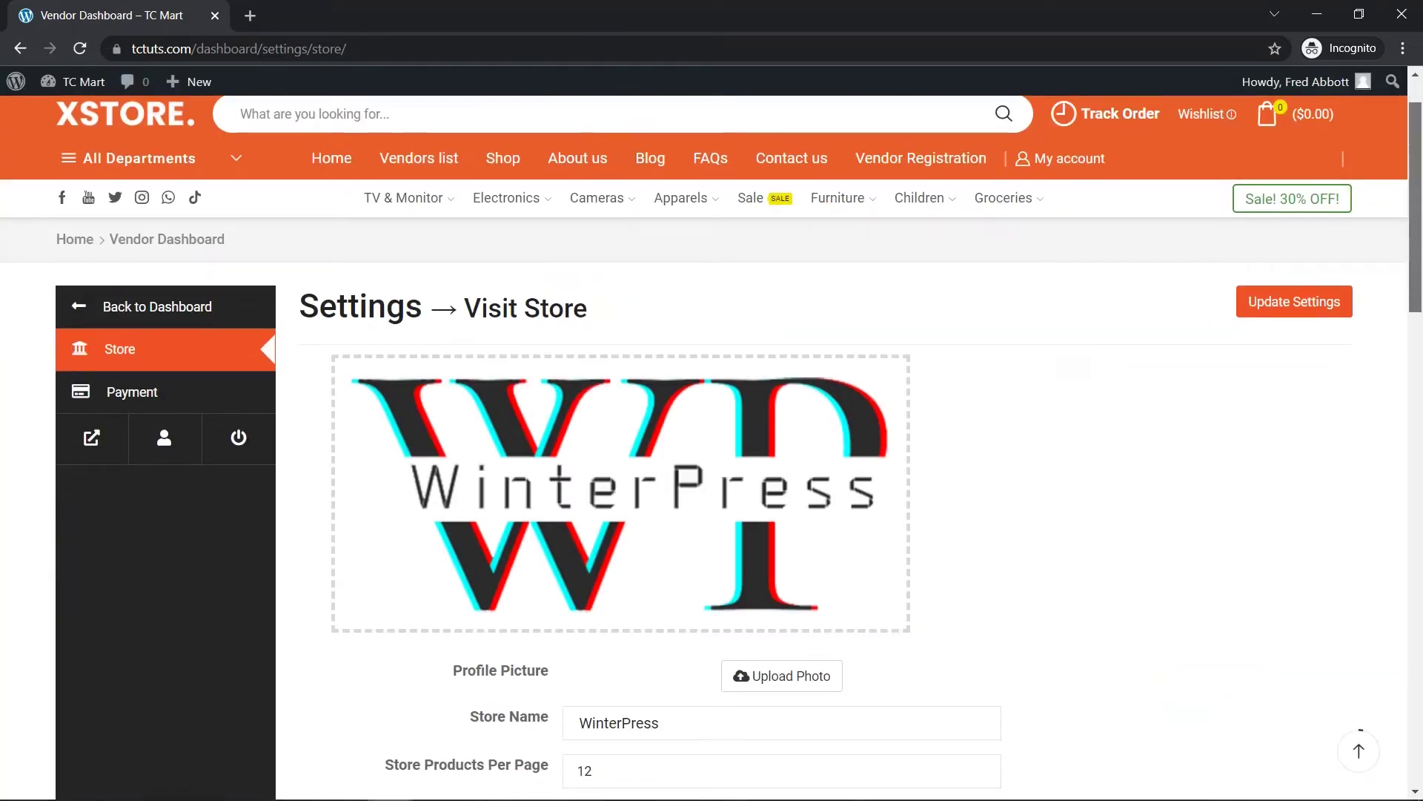
{"action": "left_click_drag", "start_coordinate": [453, 512], "coordinate": [546, 510]}
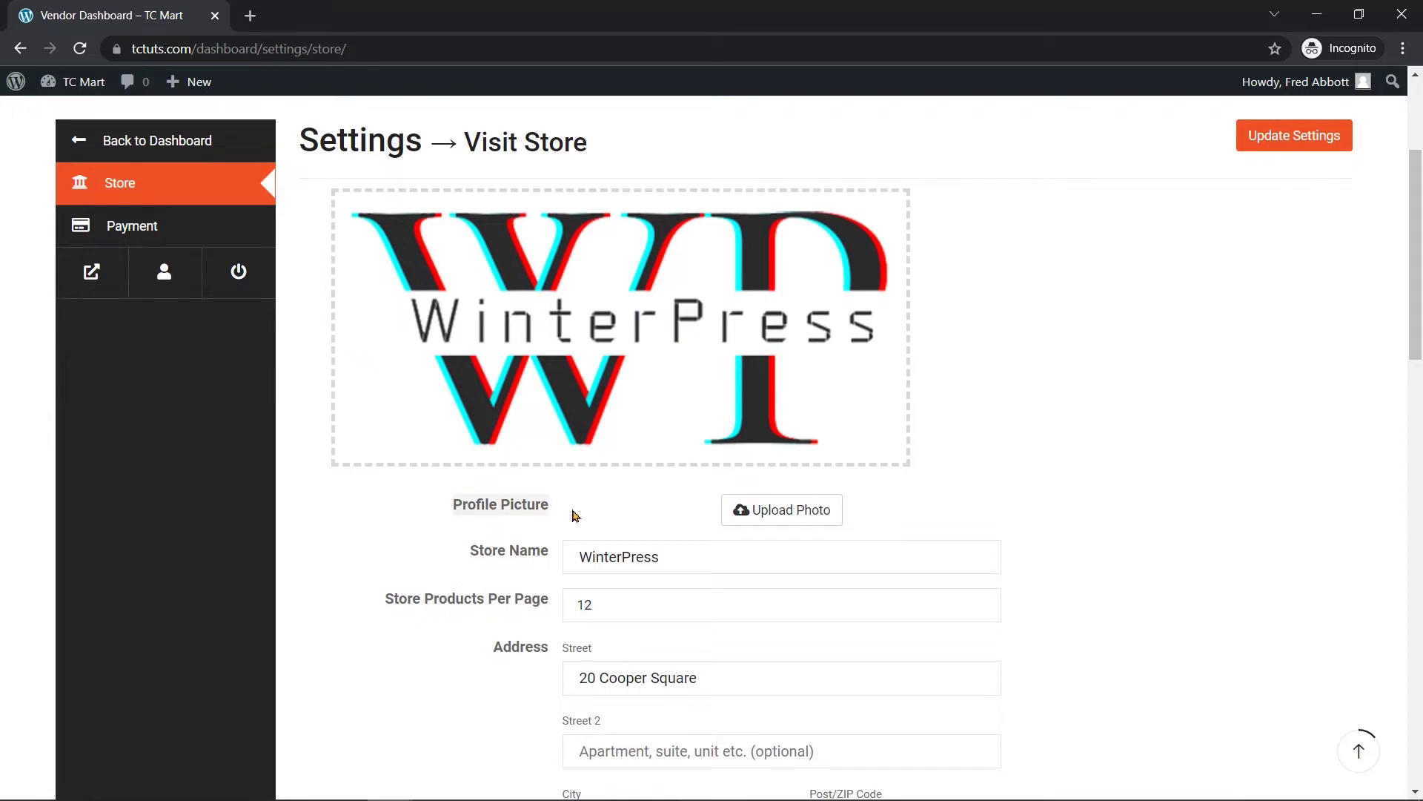
Upload teams2.jpg as the store's profile picture and crop it
{"action": "left_click", "coordinate": [573, 515]}
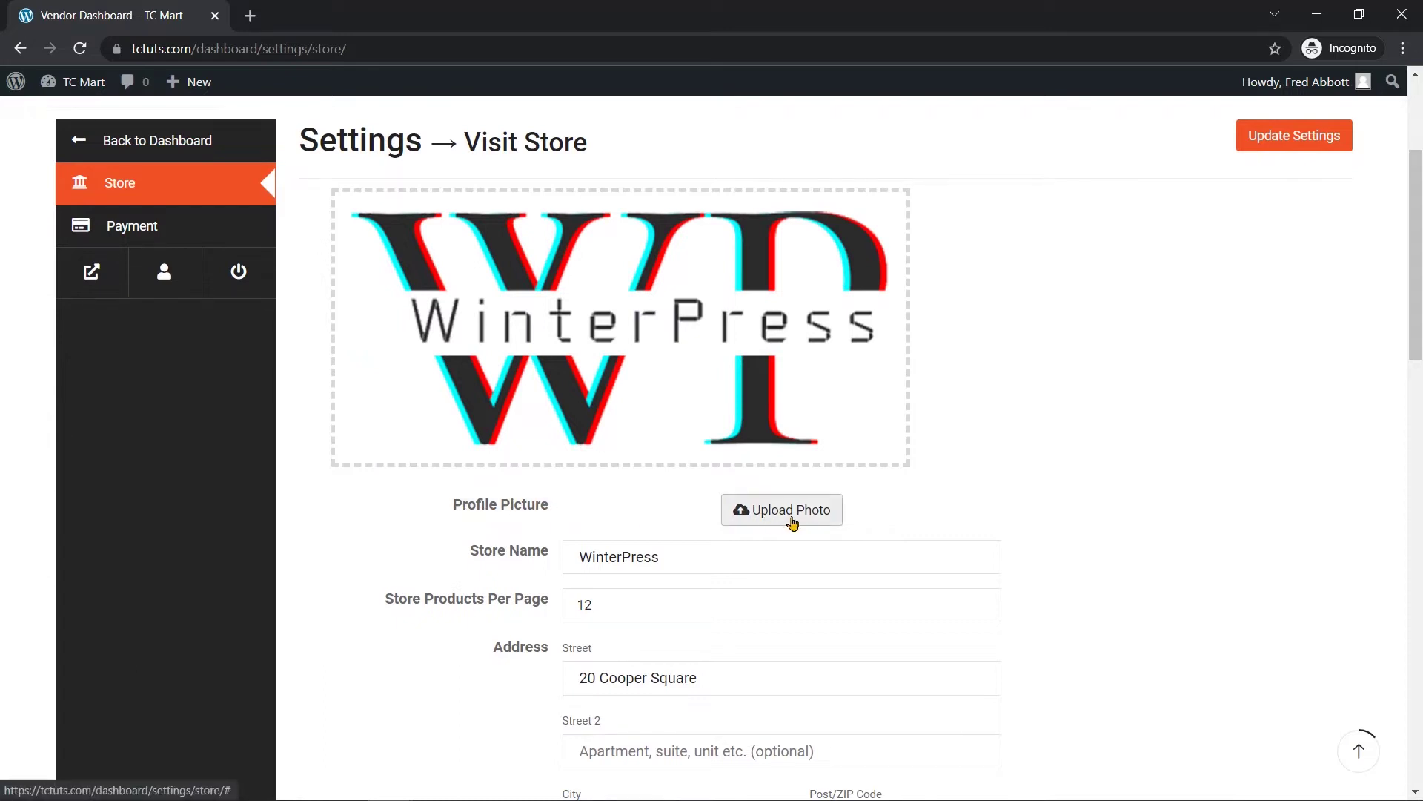
{"action": "left_click", "coordinate": [787, 525]}
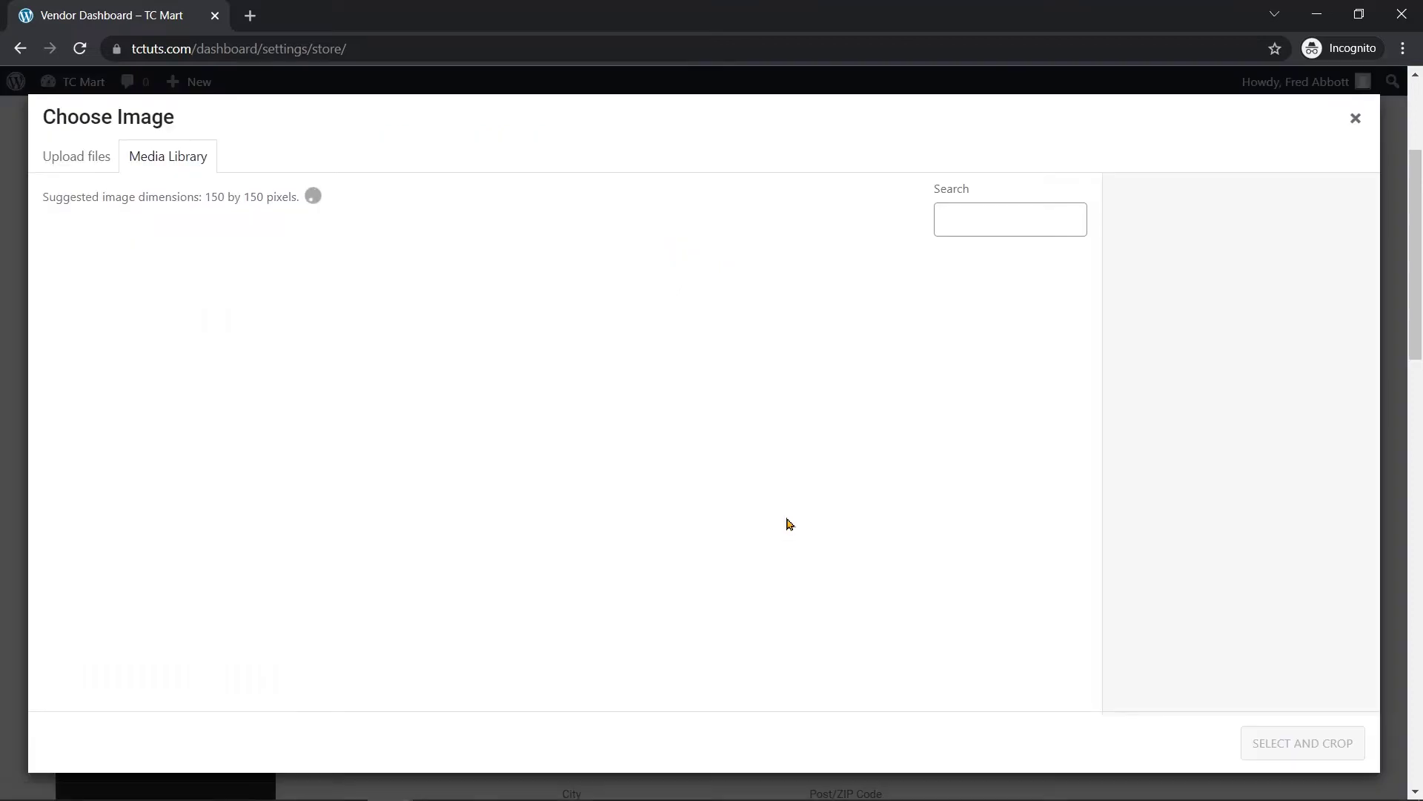
{"action": "left_click", "coordinate": [207, 313]}
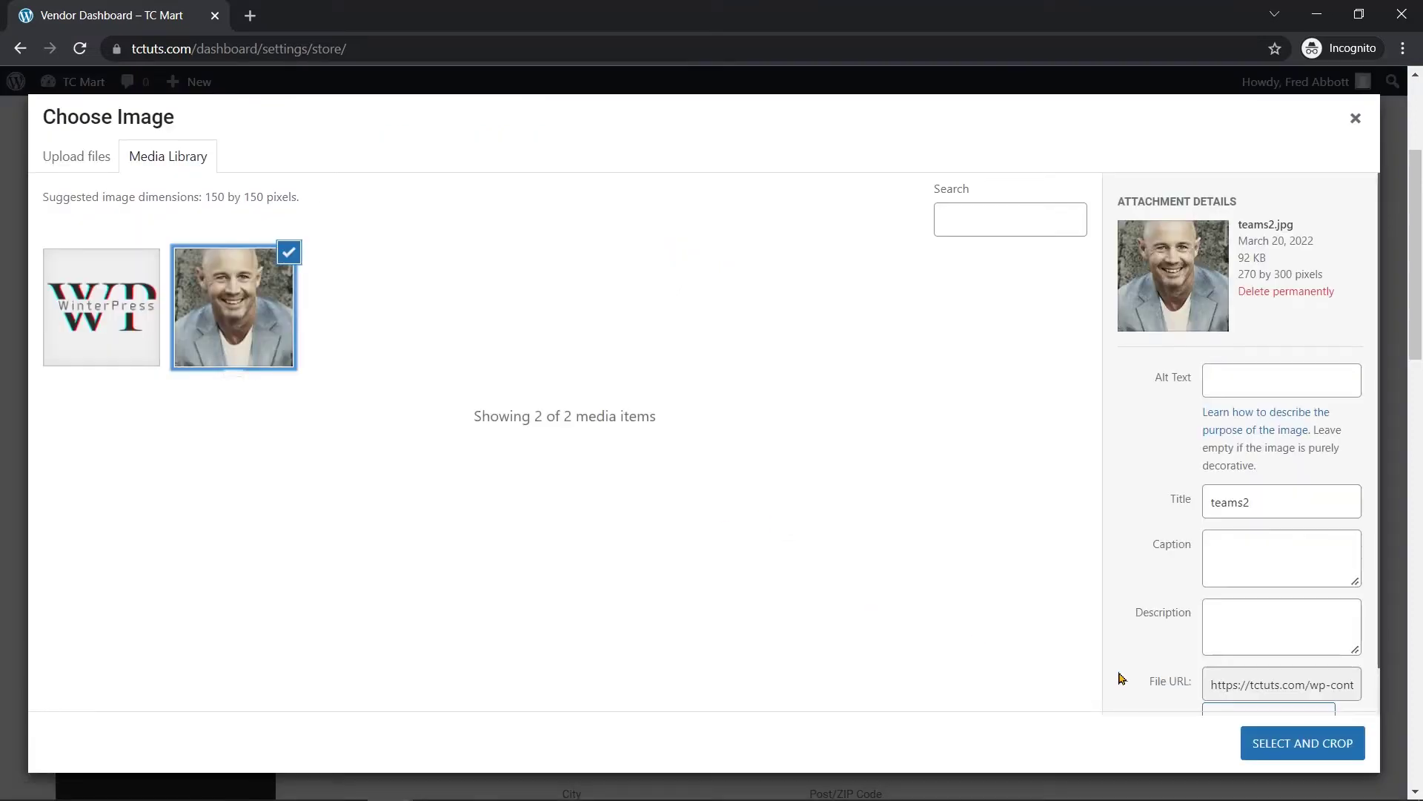
{"action": "left_click", "coordinate": [1255, 740]}
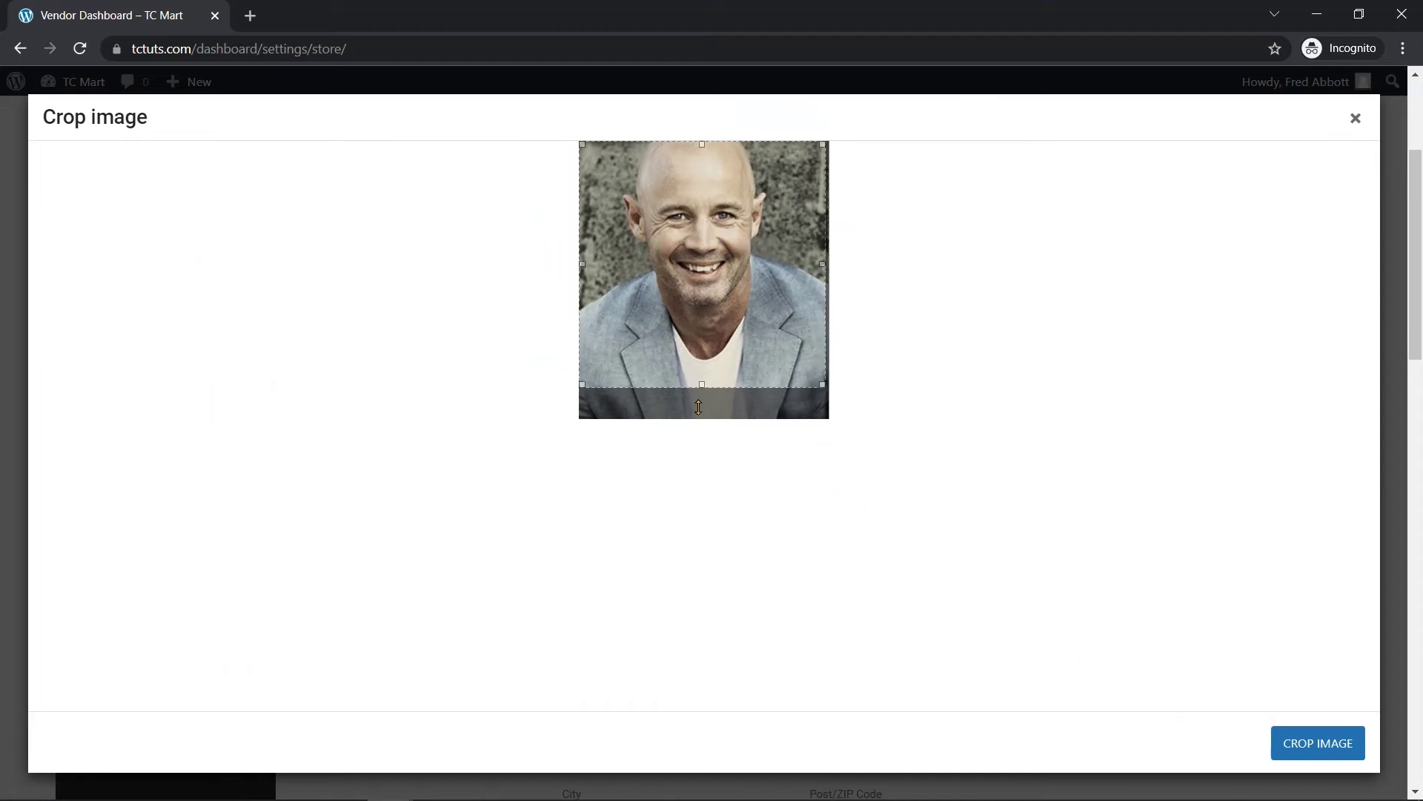
{"action": "left_click", "coordinate": [1292, 755]}
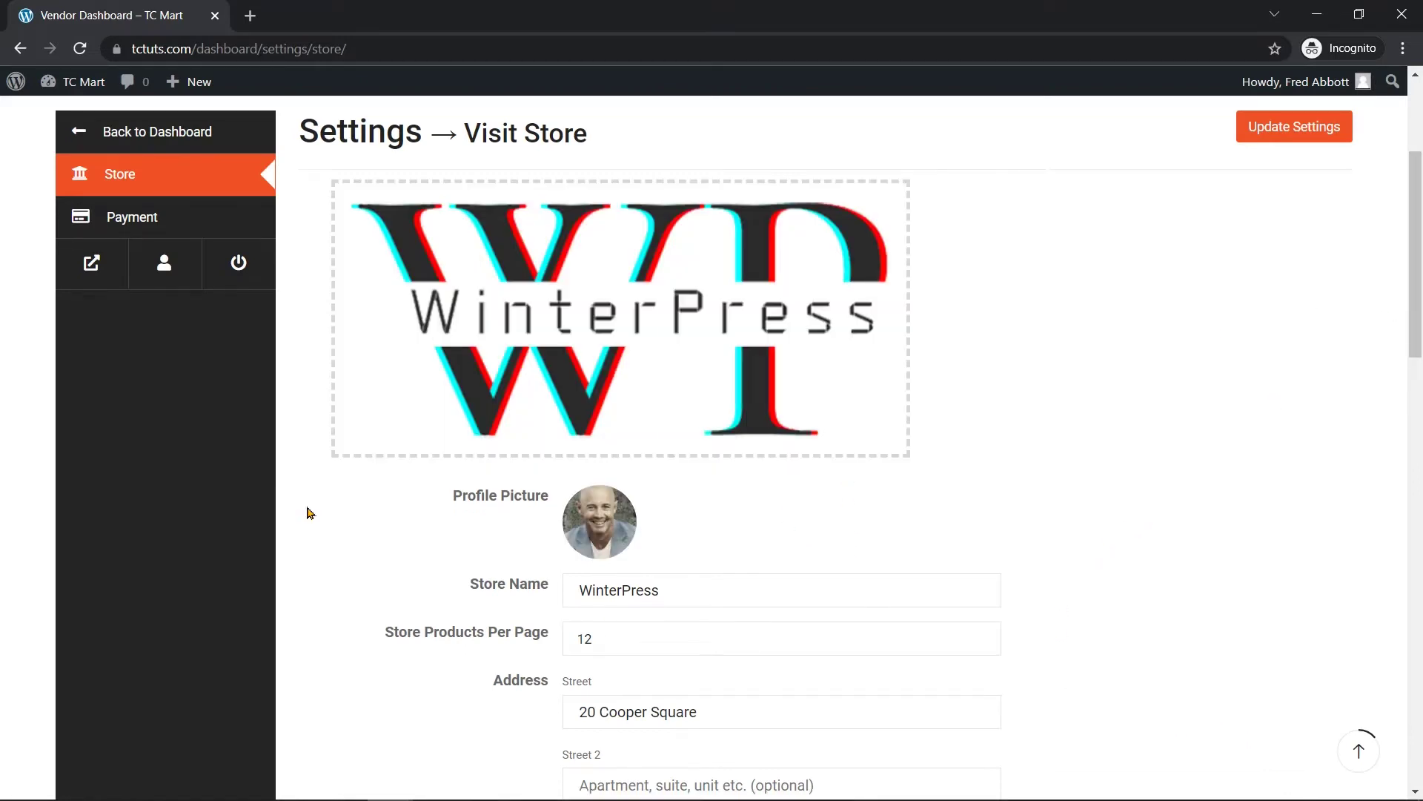
{"action": "scroll", "coordinate": [308, 422], "scroll_direction": "down", "scroll_amount": 1}
{"action": "scroll", "coordinate": [520, 229], "scroll_direction": "down", "scroll_amount": 4}
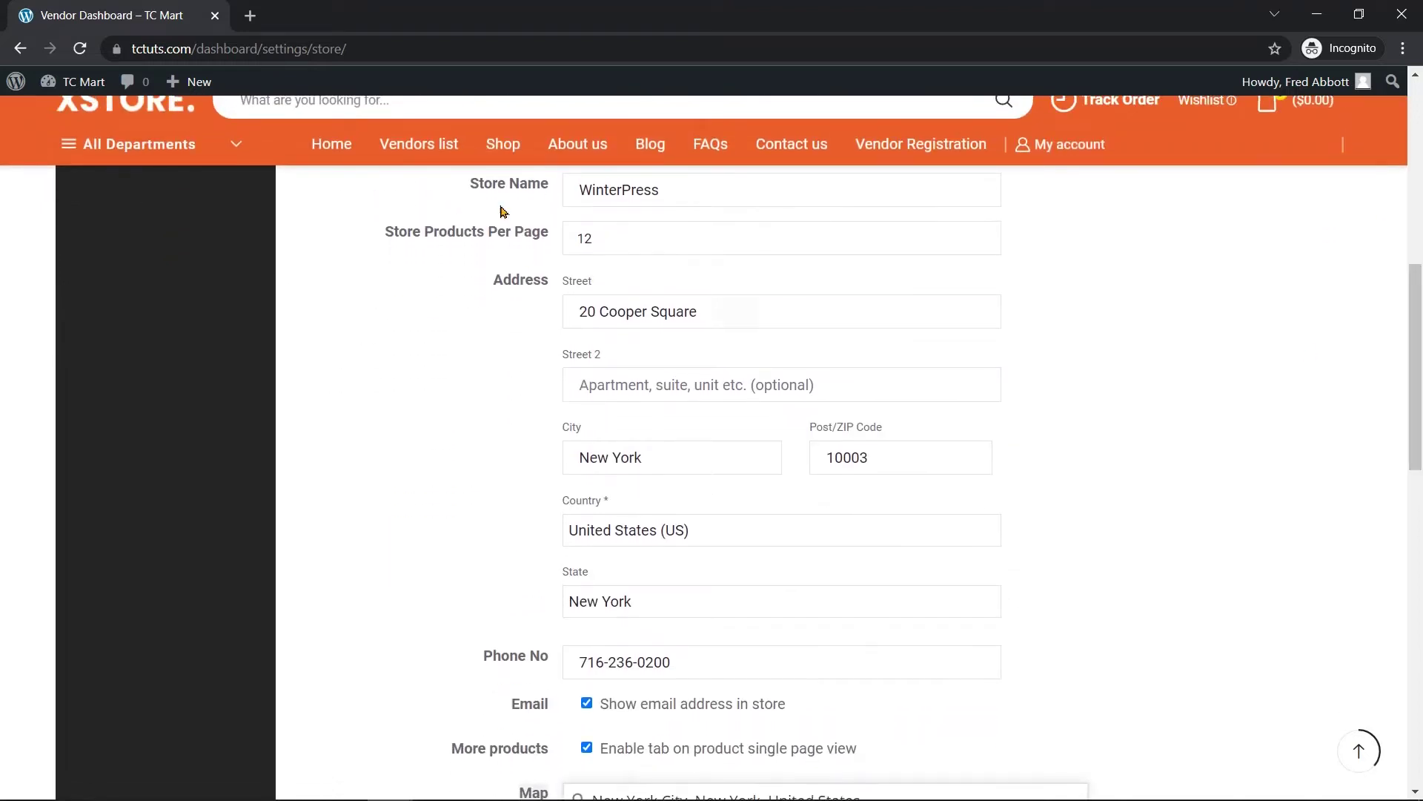
{"action": "scroll", "coordinate": [409, 616], "scroll_direction": "down", "scroll_amount": 2}
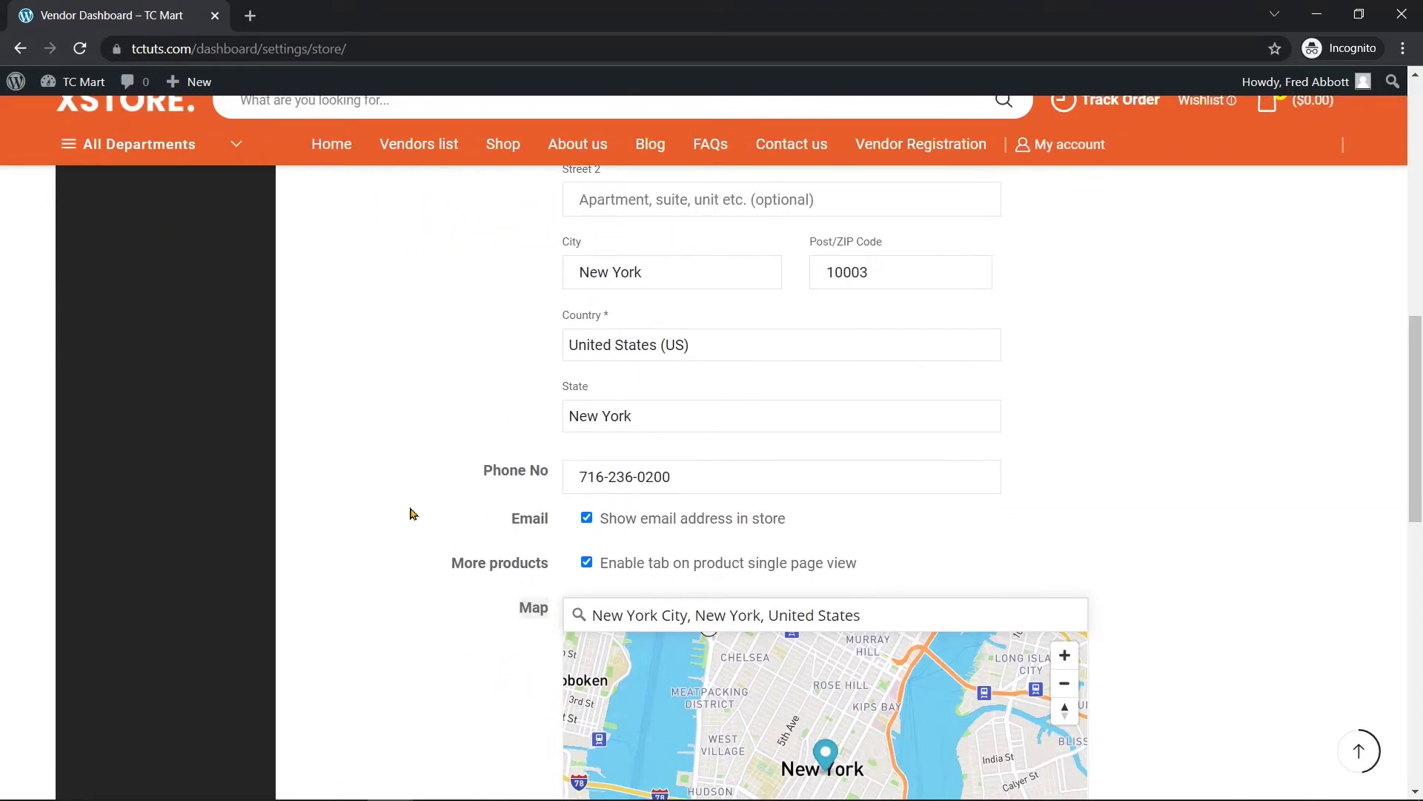
{"action": "scroll", "coordinate": [454, 406], "scroll_direction": "down", "scroll_amount": 1}
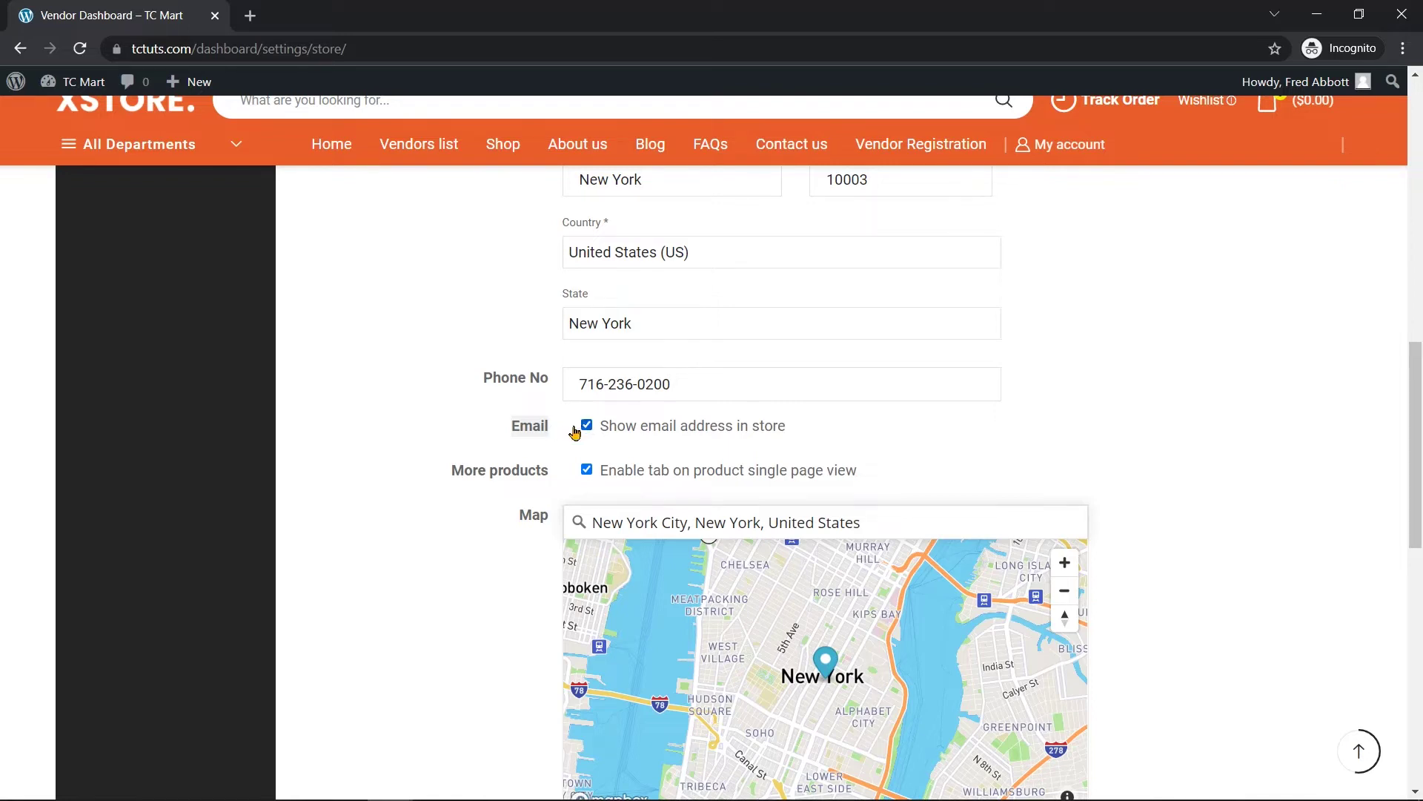
{"action": "scroll", "coordinate": [413, 464], "scroll_direction": "down", "scroll_amount": 4}
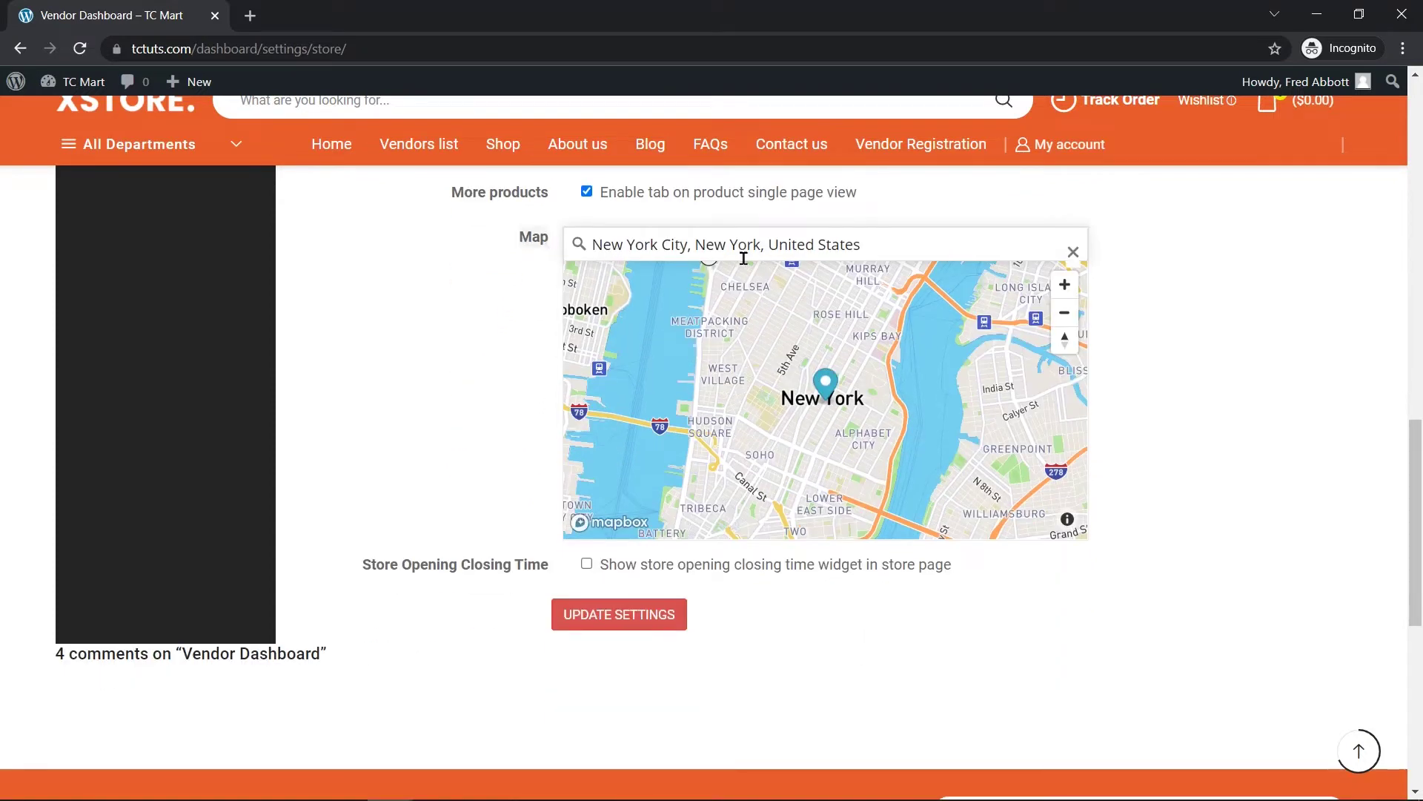
{"action": "scroll", "coordinate": [828, 371], "scroll_direction": "up", "scroll_amount": 1}
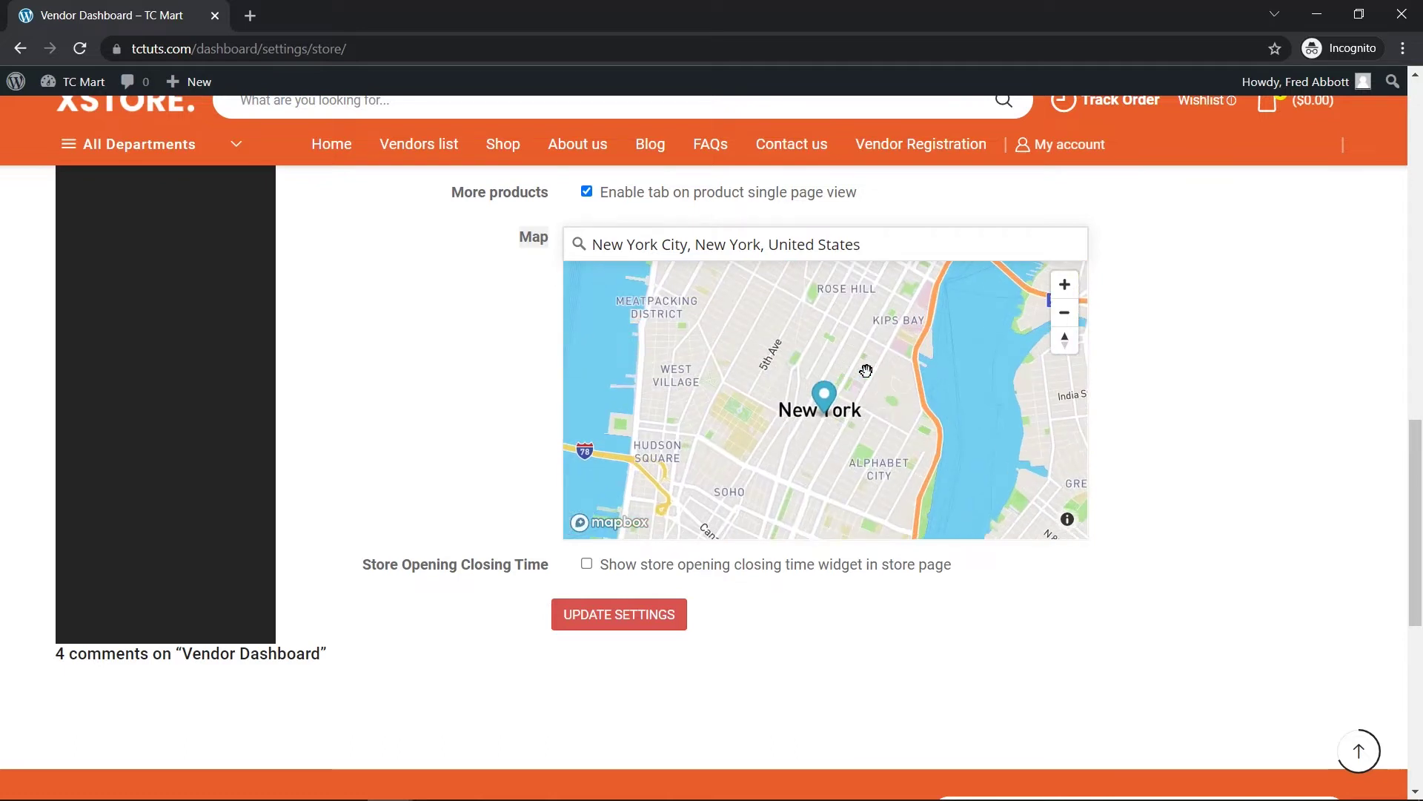
{"action": "scroll", "coordinate": [860, 372], "scroll_direction": "down", "scroll_amount": 2}
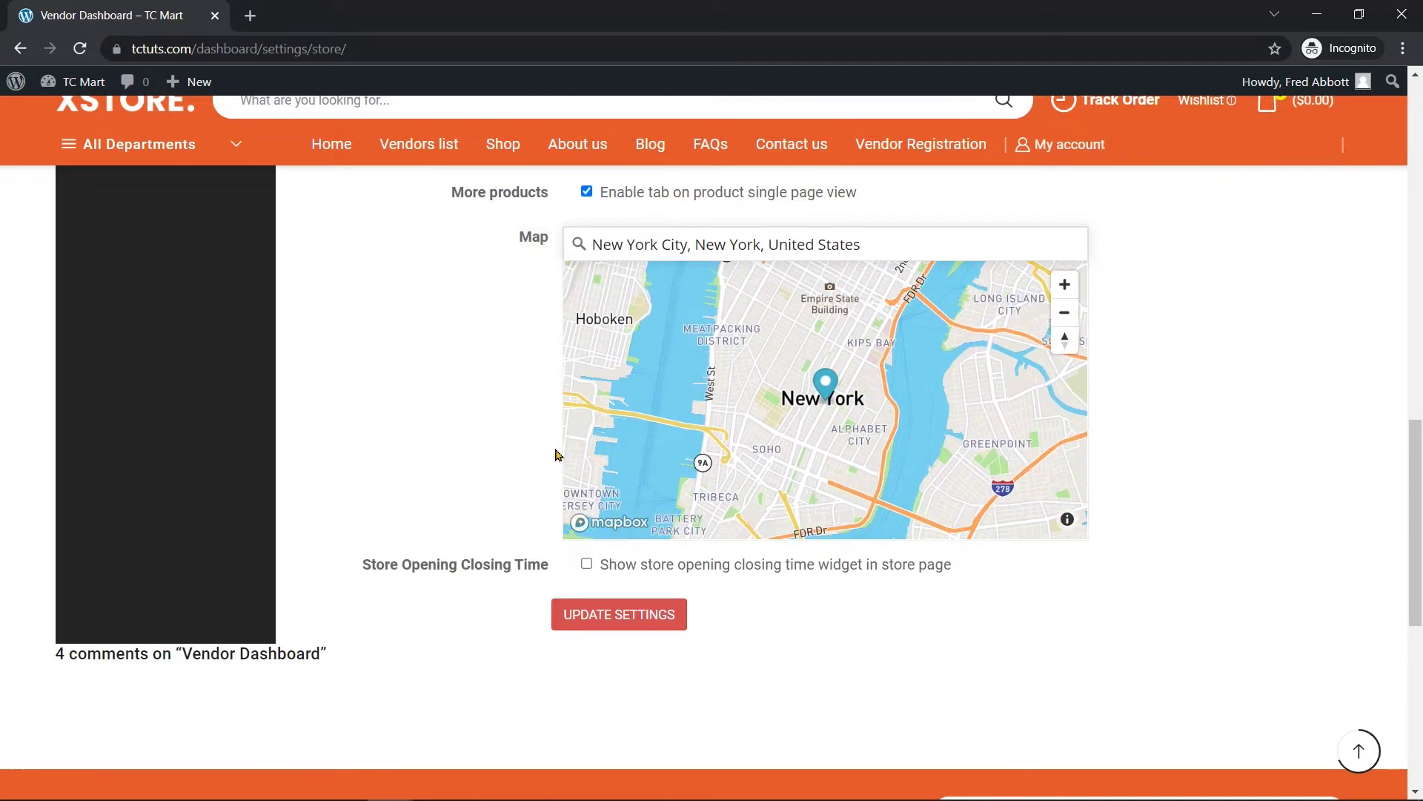
{"action": "left_click_drag", "start_coordinate": [365, 571], "coordinate": [549, 575]}
Enable store opening hours and set Monday open from 9:00 am to 7:59 pm
{"action": "left_click", "coordinate": [587, 567]}
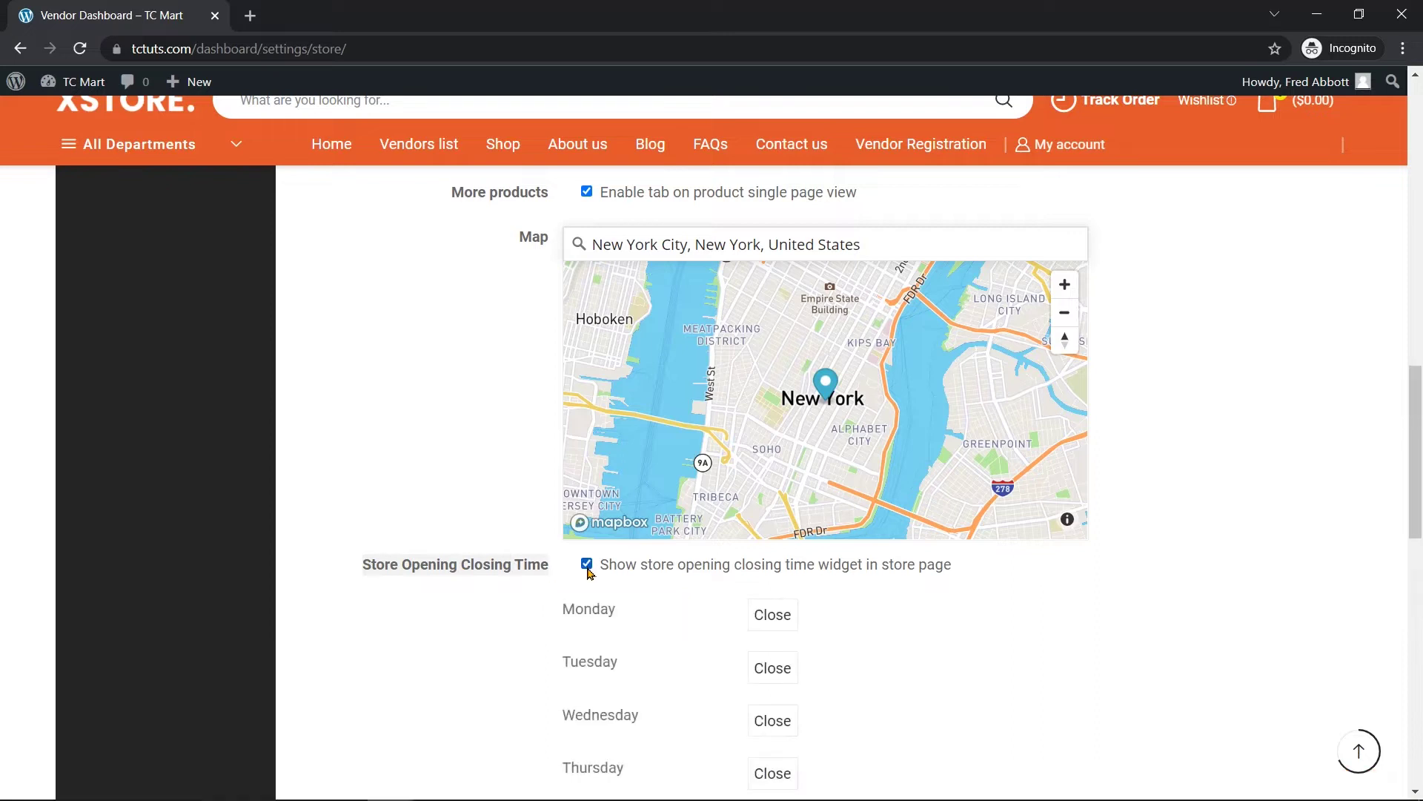
{"action": "scroll", "coordinate": [1418, 449], "scroll_direction": "down", "scroll_amount": 1}
{"action": "scroll", "coordinate": [1419, 450], "scroll_direction": "down", "scroll_amount": 4}
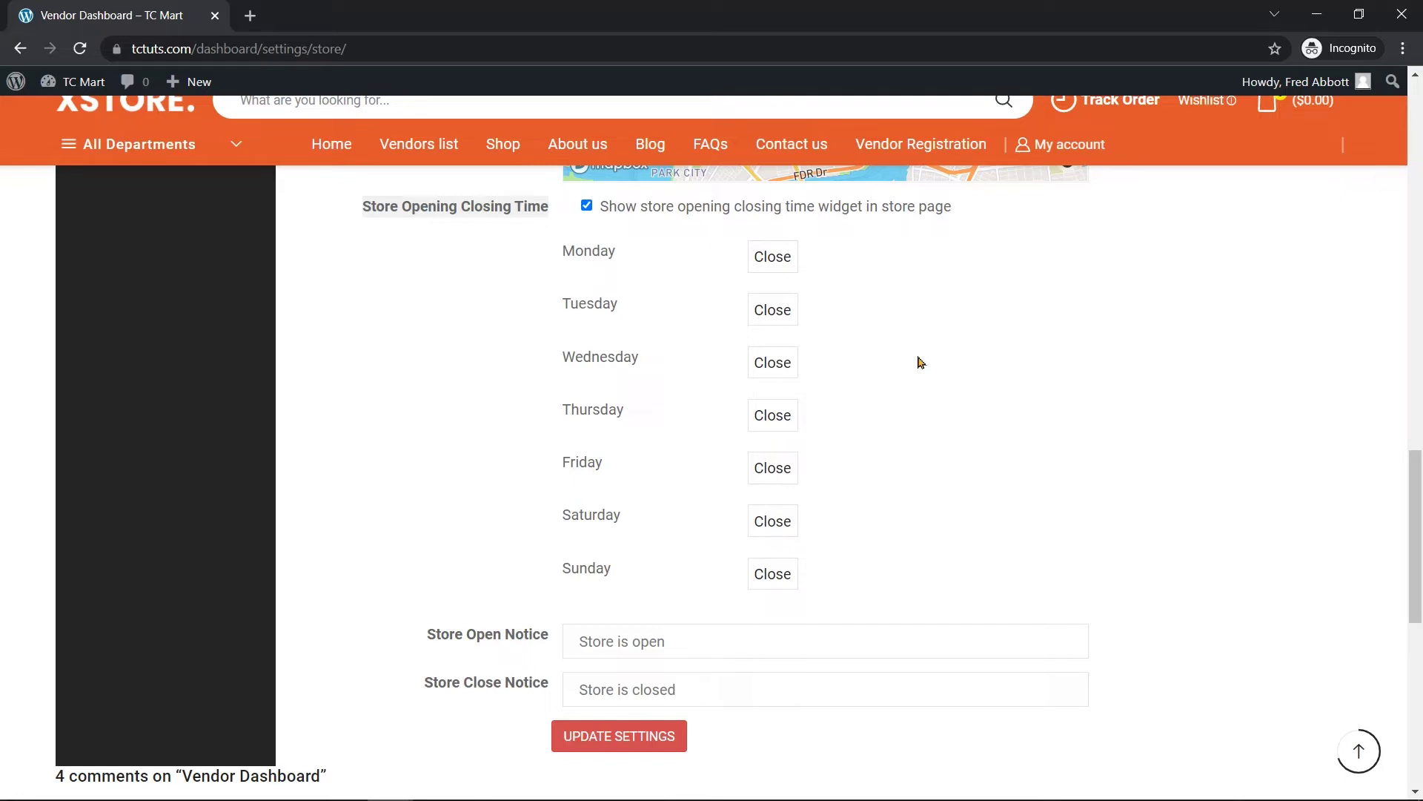
{"action": "left_click", "coordinate": [788, 267]}
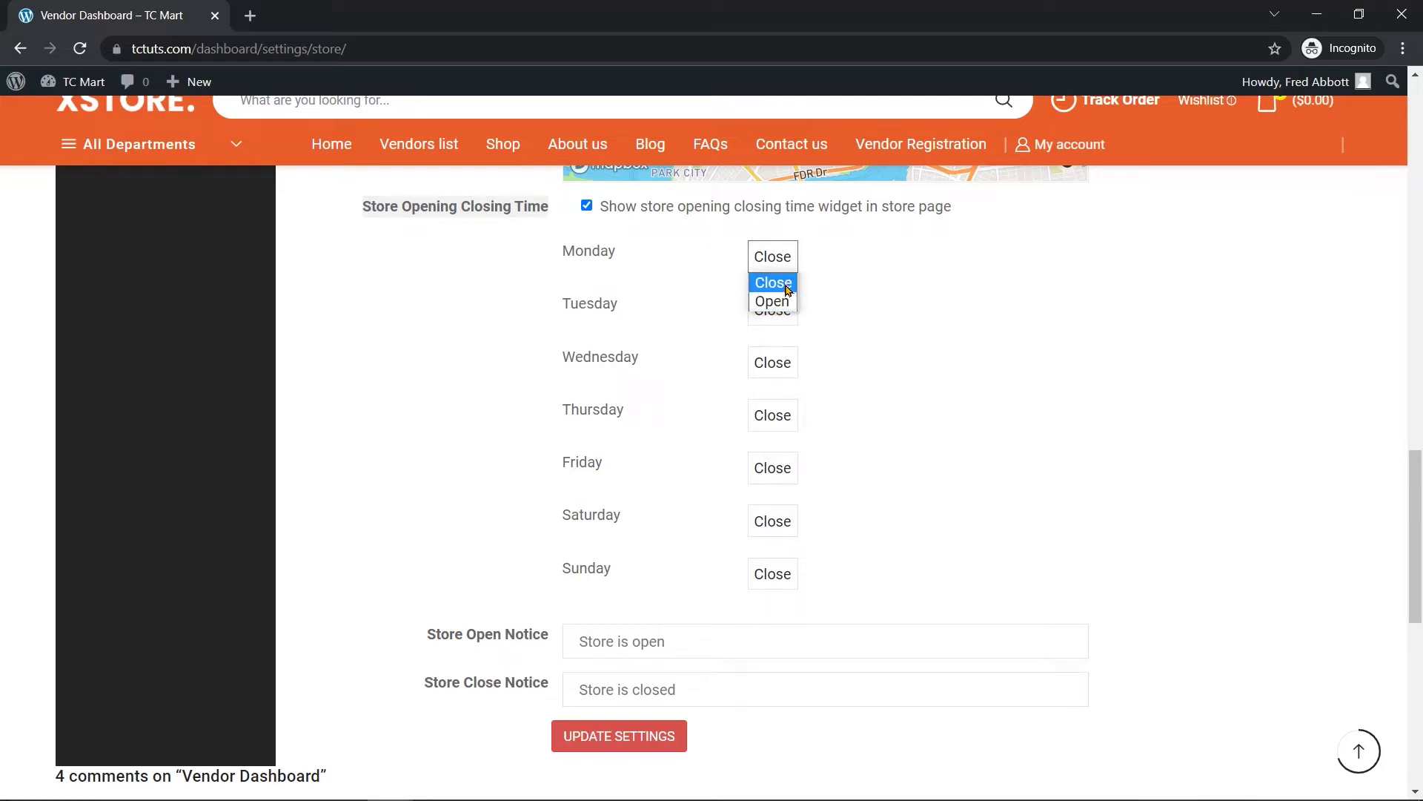
{"action": "left_click", "coordinate": [789, 301]}
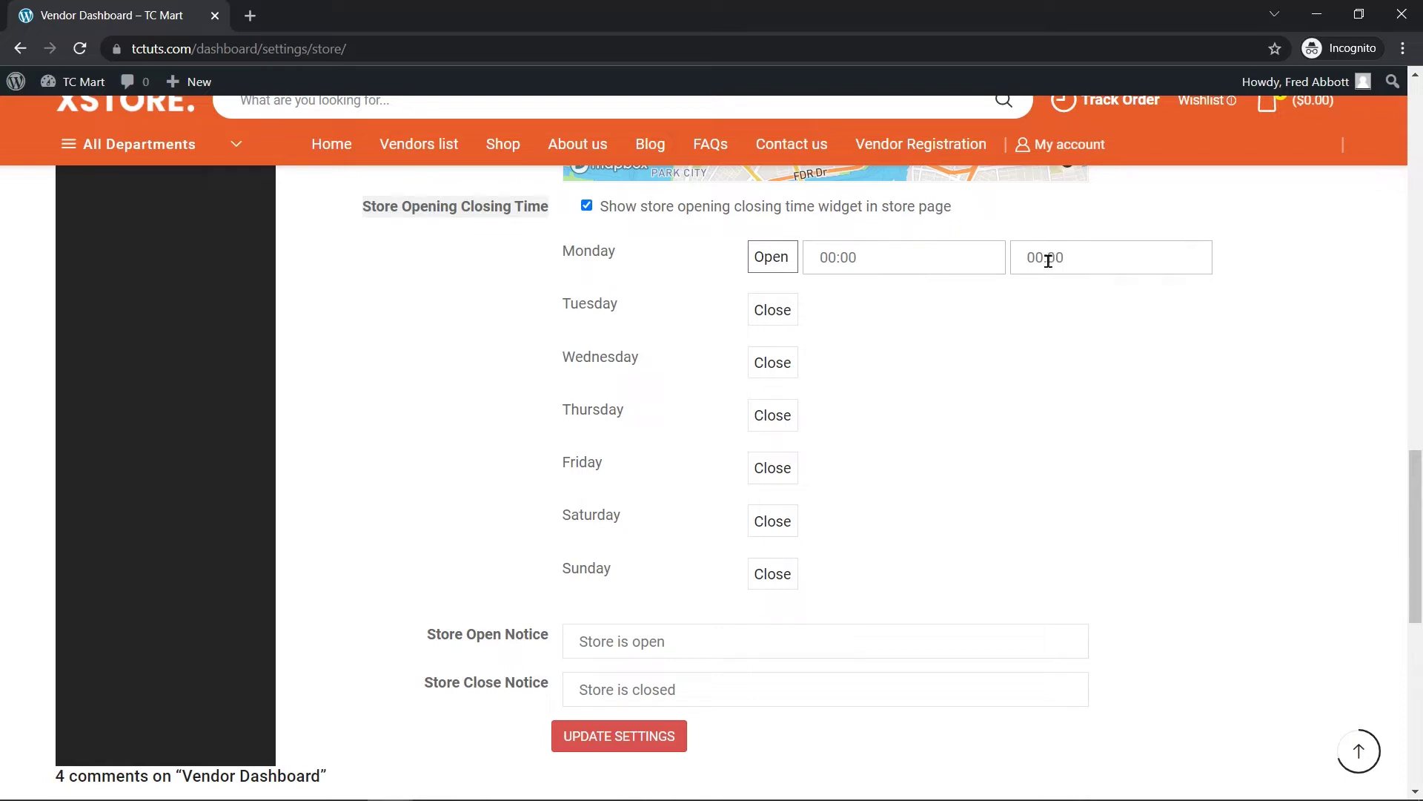
{"action": "left_click", "coordinate": [837, 258]}
{"action": "scroll", "coordinate": [856, 354], "scroll_direction": "down", "scroll_amount": 3}
{"action": "scroll", "coordinate": [856, 354], "scroll_direction": "down", "scroll_amount": 5}
{"action": "left_click", "coordinate": [845, 308]}
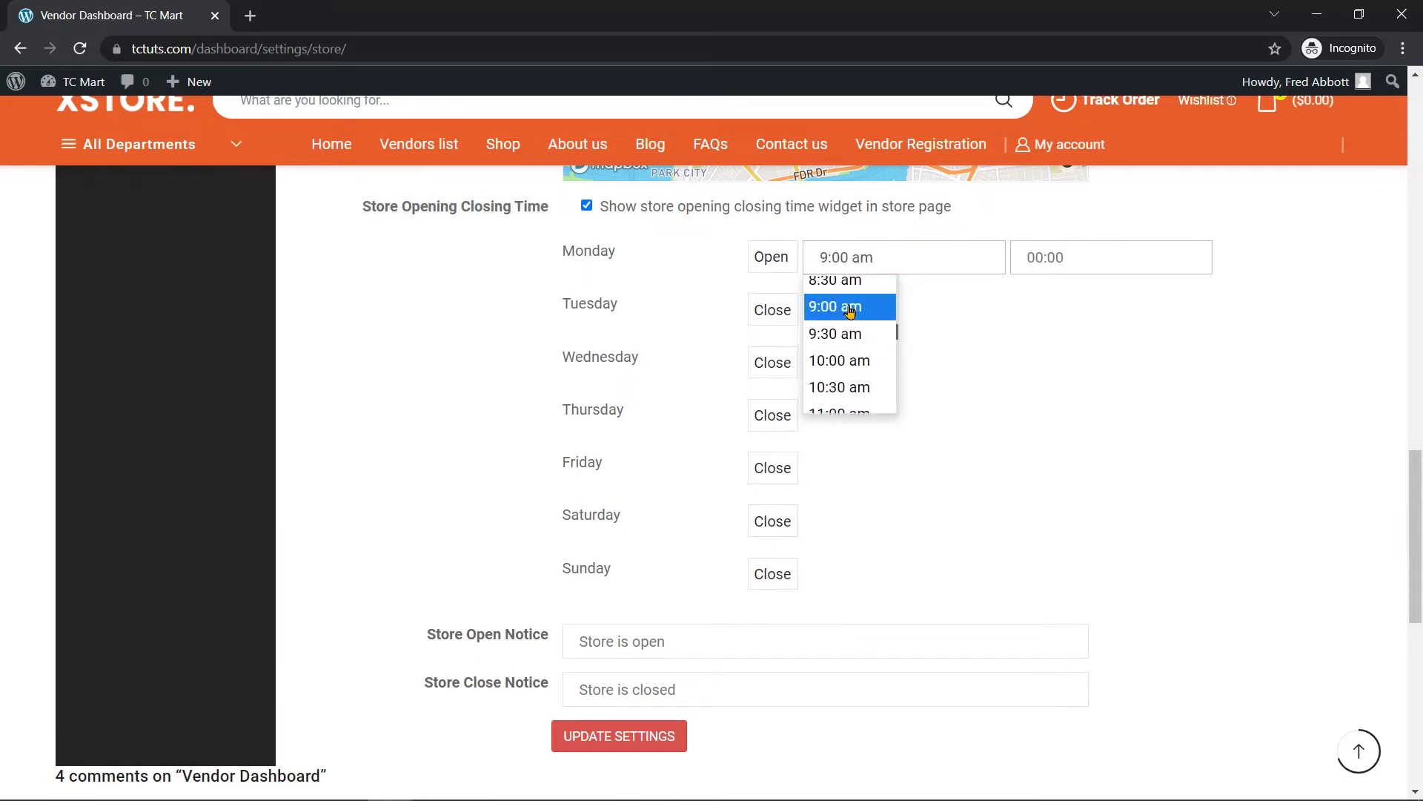
{"action": "left_click", "coordinate": [1069, 256]}
{"action": "scroll", "coordinate": [1068, 315], "scroll_direction": "down", "scroll_amount": 15}
{"action": "left_click", "coordinate": [1075, 314]}
Set Tuesday to Open from 9:00 am to 7:59 pm
{"action": "left_click", "coordinate": [772, 309]}
{"action": "left_click", "coordinate": [772, 341]}
{"action": "left_click", "coordinate": [853, 310]}
{"action": "scroll", "coordinate": [860, 371], "scroll_direction": "down", "scroll_amount": 13}
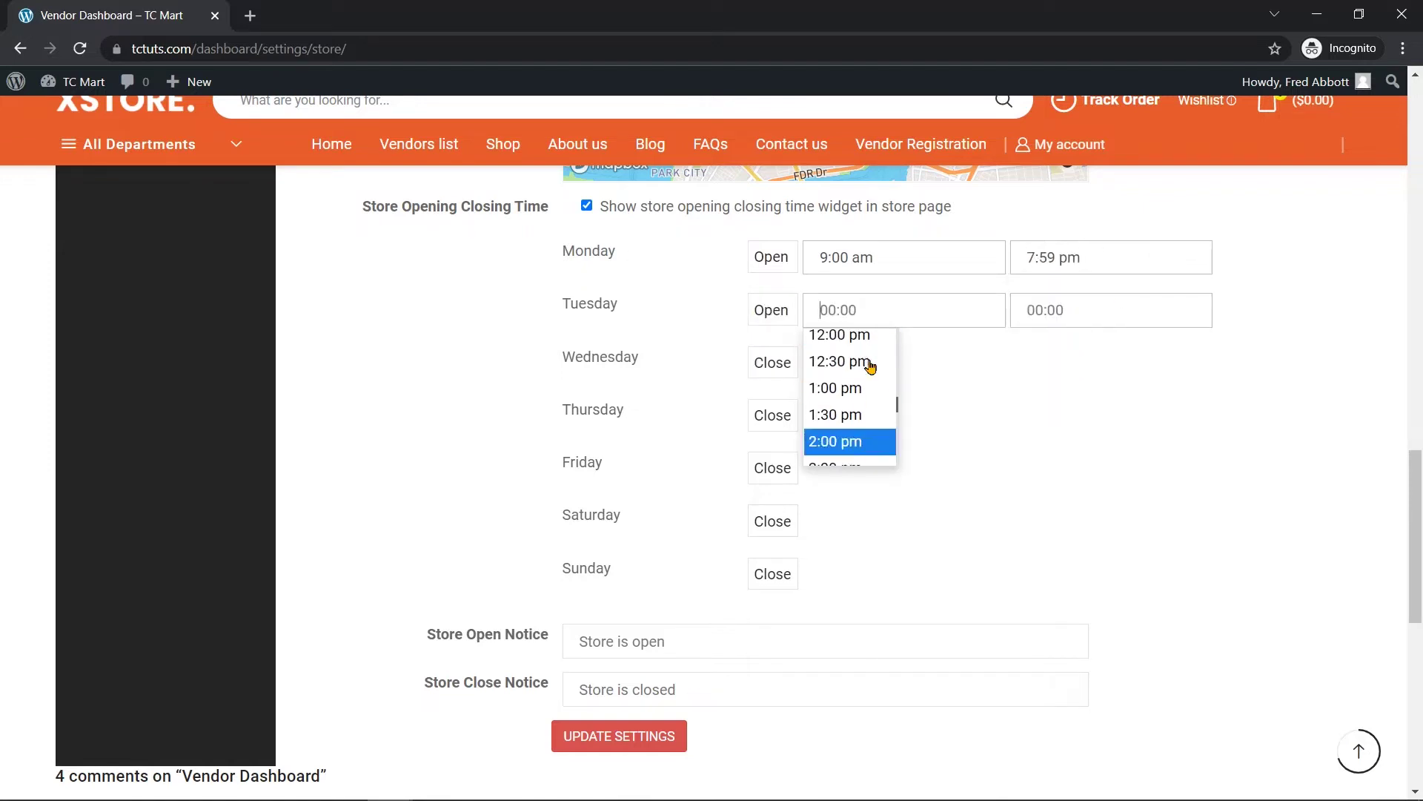
{"action": "scroll", "coordinate": [866, 372], "scroll_direction": "up", "scroll_amount": 7}
{"action": "left_click", "coordinate": [852, 370]}
{"action": "left_click", "coordinate": [1068, 321]}
{"action": "scroll", "coordinate": [1065, 422], "scroll_direction": "down", "scroll_amount": 15}
{"action": "left_click", "coordinate": [1065, 375]}
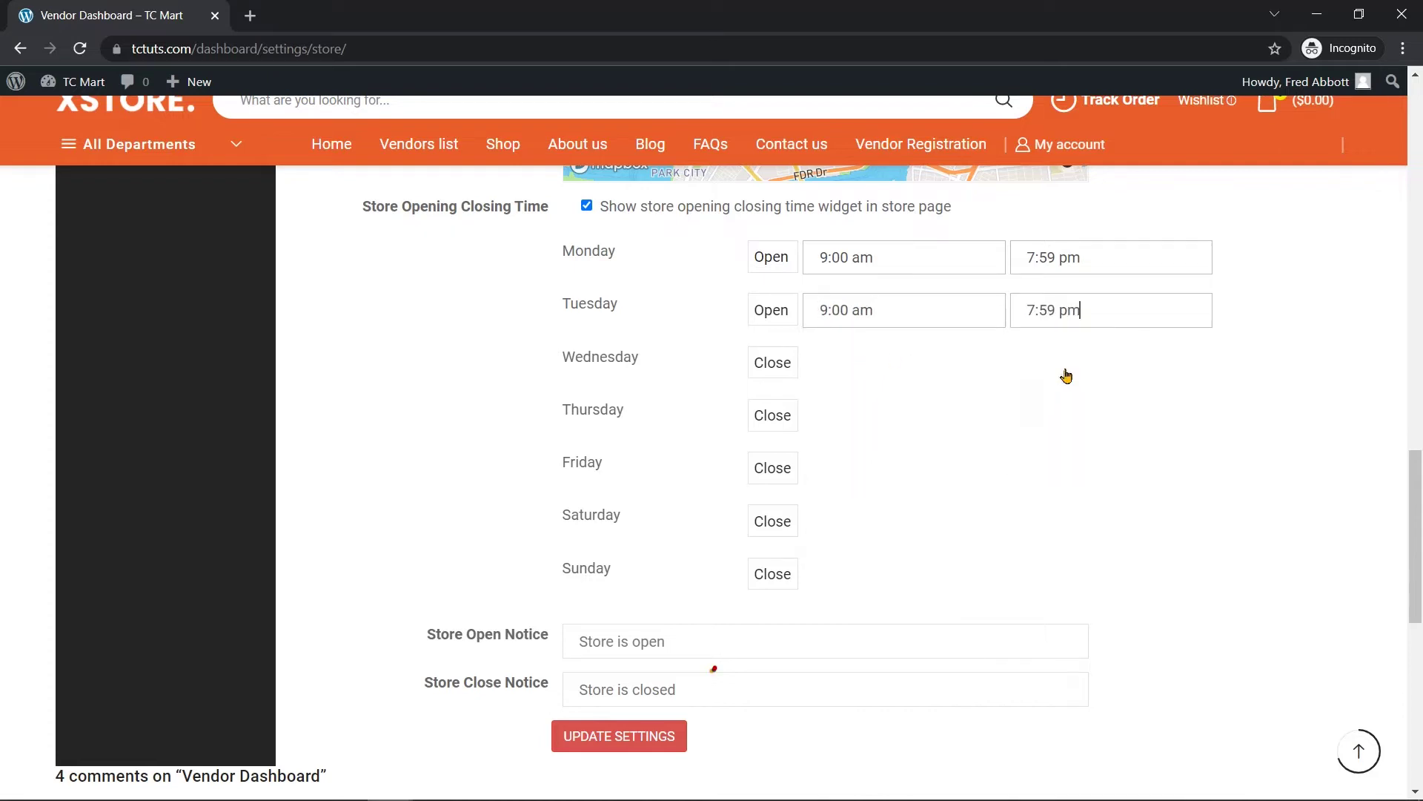
Set Wednesday to Open from 9:00 am to 7:29 pm
{"action": "left_click", "coordinate": [774, 364]}
{"action": "left_click", "coordinate": [773, 394]}
{"action": "left_click", "coordinate": [864, 363]}
{"action": "scroll", "coordinate": [852, 422], "scroll_direction": "down", "scroll_amount": 14}
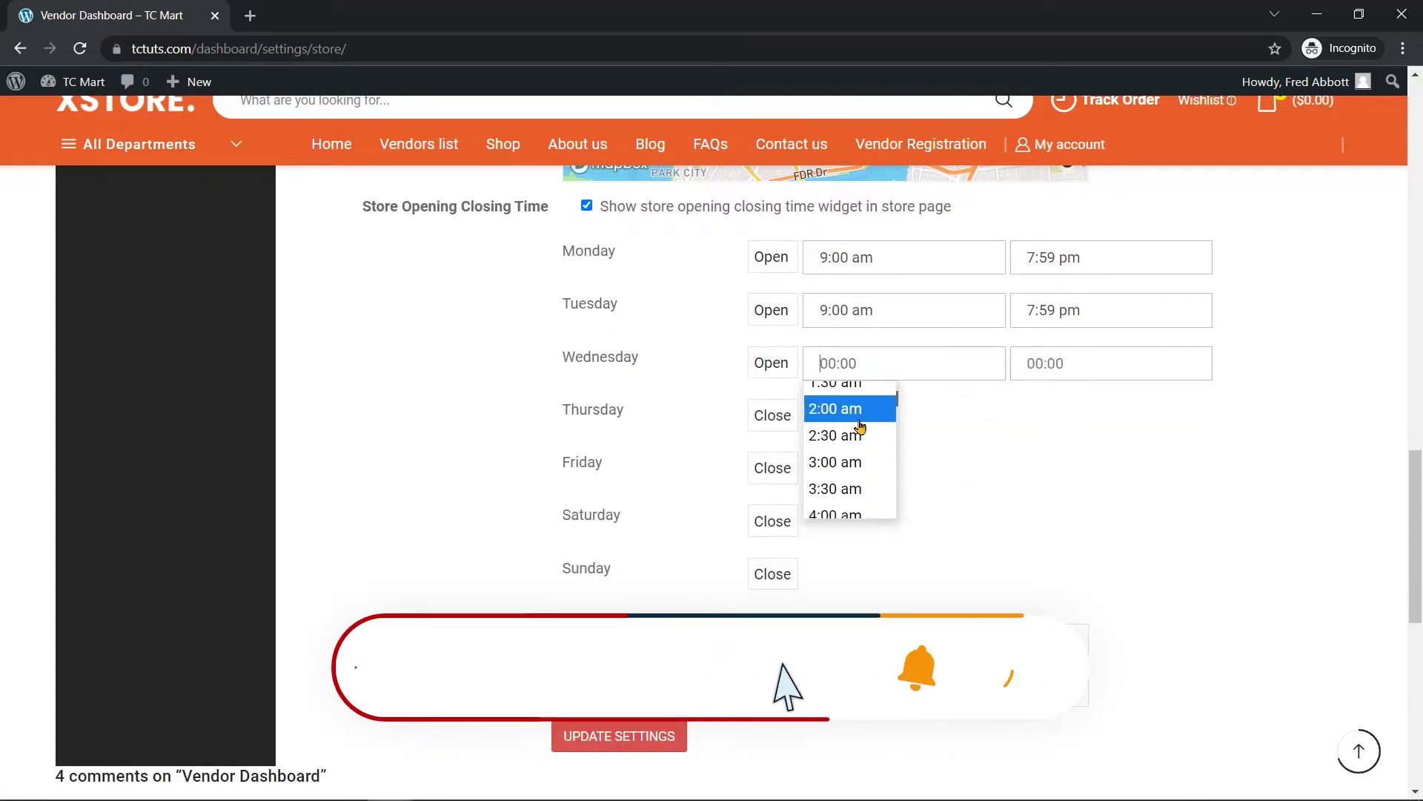
{"action": "left_click", "coordinate": [836, 505]}
{"action": "left_click", "coordinate": [1061, 363]}
{"action": "scroll", "coordinate": [1057, 444], "scroll_direction": "down", "scroll_amount": 12}
{"action": "left_click", "coordinate": [1045, 478]}
Set Thursday to Open from 9:00 am to 7:59 pm
{"action": "left_click", "coordinate": [773, 415]}
{"action": "left_click", "coordinate": [771, 460]}
{"action": "left_click", "coordinate": [864, 416]}
{"action": "scroll", "coordinate": [852, 482], "scroll_direction": "down", "scroll_amount": 14}
{"action": "left_click", "coordinate": [835, 504]}
{"action": "left_click", "coordinate": [1074, 416]}
{"action": "scroll", "coordinate": [1060, 504], "scroll_direction": "down", "scroll_amount": 12}
{"action": "left_click", "coordinate": [1066, 472]}
Set Friday to Open from 9:00 am to 7:59 pm
{"action": "left_click", "coordinate": [773, 467]}
{"action": "left_click", "coordinate": [772, 498]}
{"action": "left_click", "coordinate": [864, 468]}
{"action": "scroll", "coordinate": [851, 519], "scroll_direction": "down", "scroll_amount": 14}
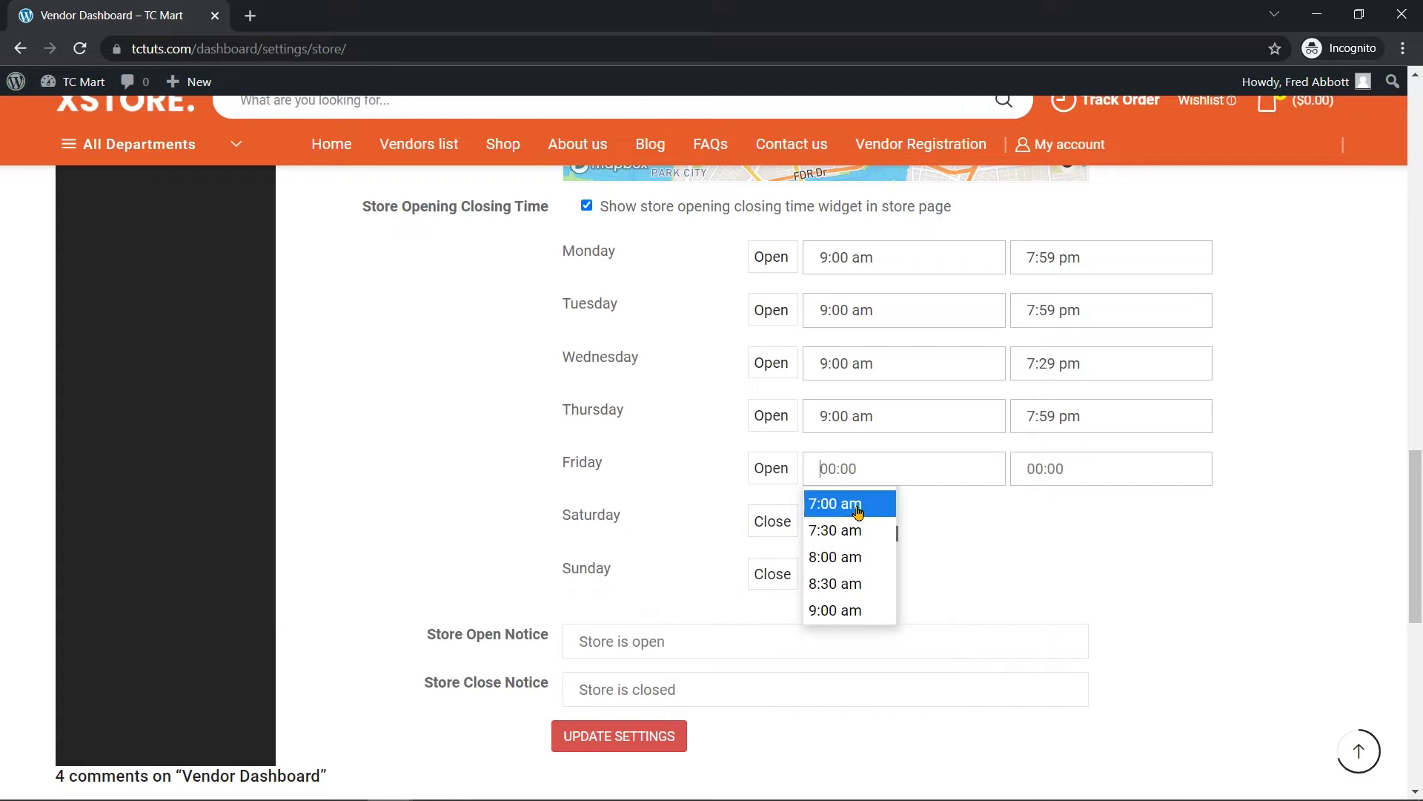
{"action": "left_click", "coordinate": [836, 505]}
{"action": "left_click", "coordinate": [1059, 468]}
{"action": "scroll", "coordinate": [1068, 519], "scroll_direction": "down", "scroll_amount": 12}
{"action": "scroll", "coordinate": [1076, 519], "scroll_direction": "up", "scroll_amount": 2}
{"action": "left_click", "coordinate": [1074, 527]}
Mark Saturday as Open and make a first pass at its opening and closing times
{"action": "left_click", "coordinate": [769, 521]}
{"action": "left_click", "coordinate": [772, 552]}
{"action": "left_click", "coordinate": [860, 530]}
{"action": "scroll", "coordinate": [875, 593], "scroll_direction": "down", "scroll_amount": 14}
{"action": "left_click", "coordinate": [852, 566]}
{"action": "left_click", "coordinate": [1071, 521]}
{"action": "scroll", "coordinate": [1075, 586], "scroll_direction": "down", "scroll_amount": 12}
{"action": "left_click", "coordinate": [1080, 586]}
{"action": "left_click", "coordinate": [1083, 528]}
{"action": "scroll", "coordinate": [1083, 564], "scroll_direction": "up", "scroll_amount": 1}
{"action": "left_click", "coordinate": [1082, 599]}
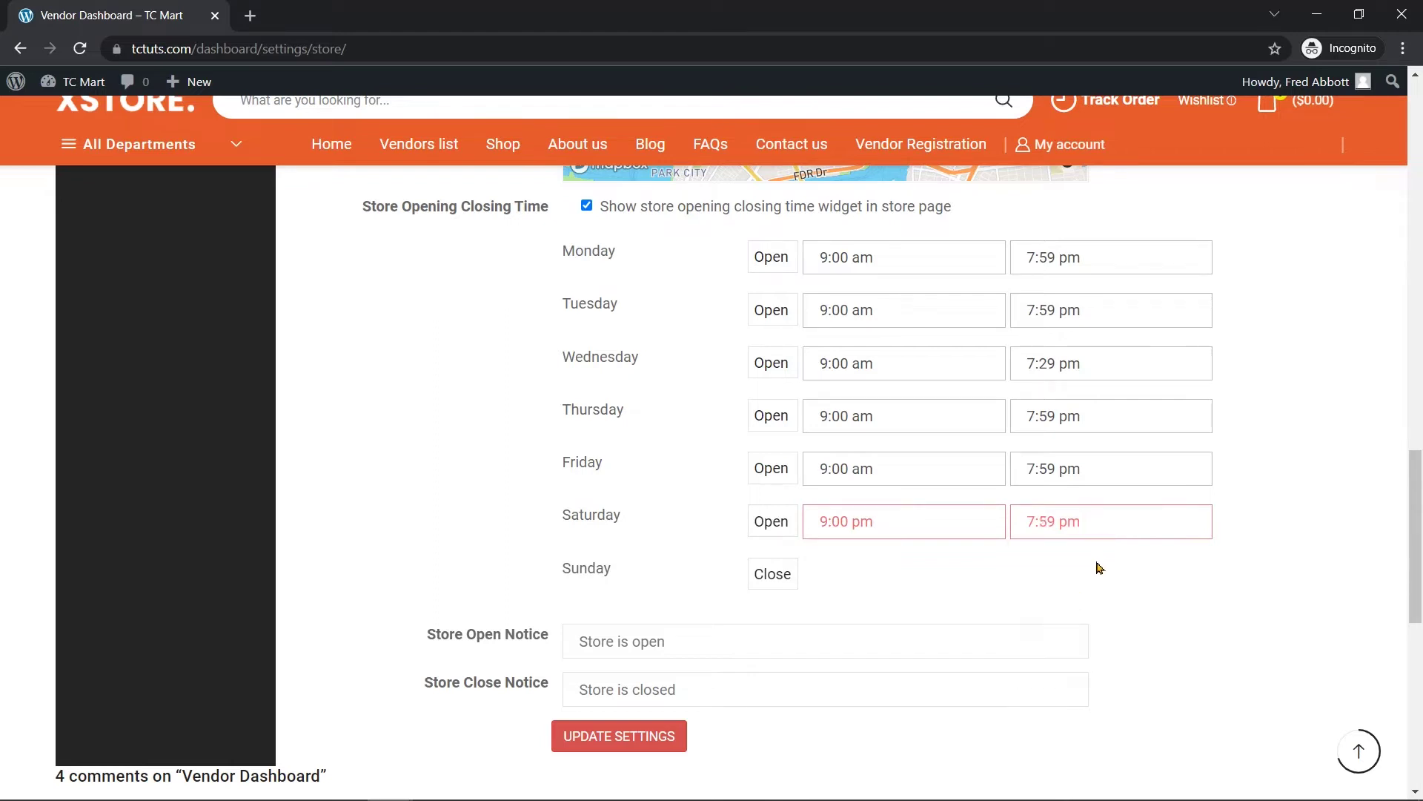
{"action": "key", "text": "BackSpace"}
{"action": "key", "text": "BackSpace"}
{"action": "key", "text": "BackSpace"}
{"action": "key", "text": "BackSpace"}
{"action": "key", "text": "BackSpace"}
{"action": "key", "text": "BackSpace"}
{"action": "key", "text": "BackSpace"}
Correct Saturday's hours to 9:00 am opening and 7:59 pm closing
{"action": "left_click", "coordinate": [1080, 521]}
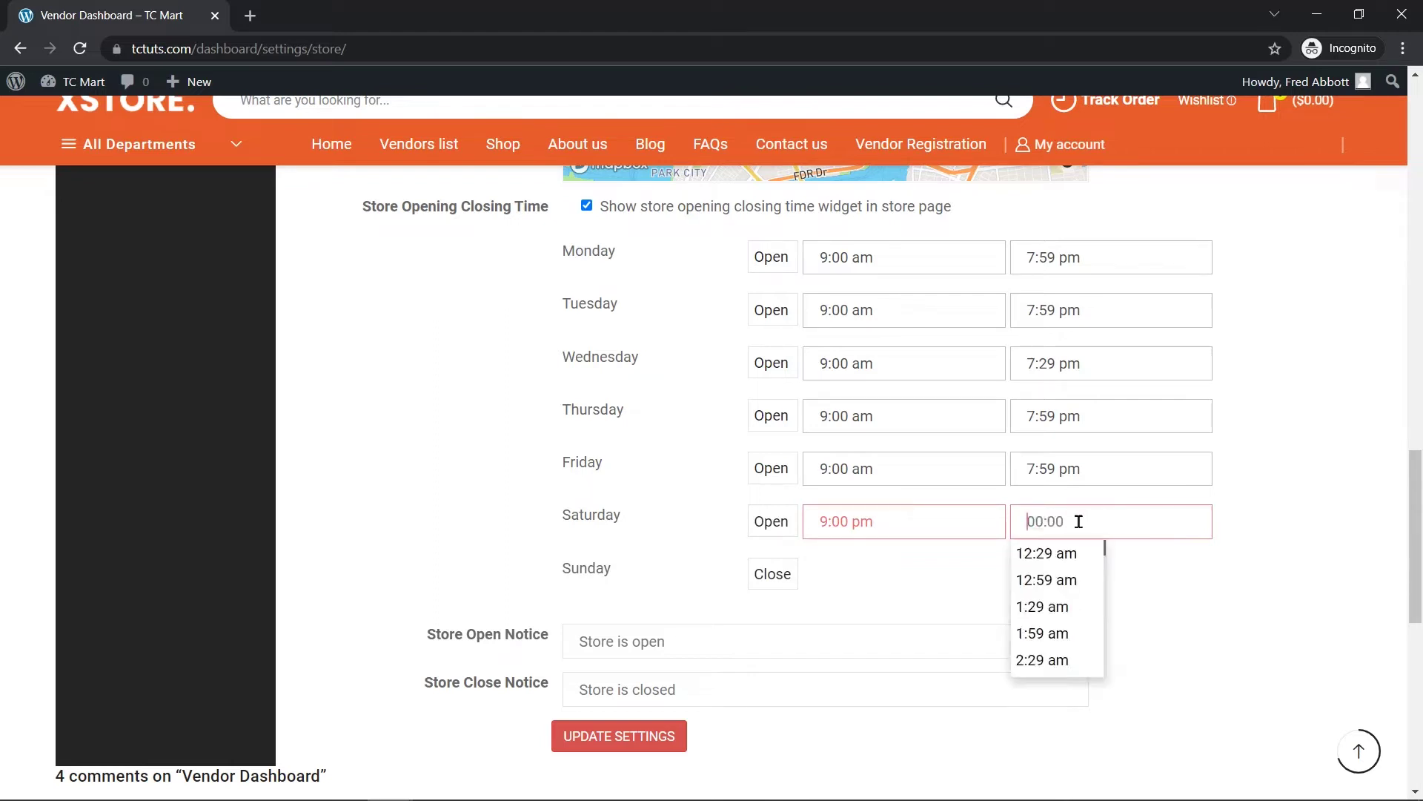
{"action": "scroll", "coordinate": [1075, 586], "scroll_direction": "down", "scroll_amount": 5}
{"action": "scroll", "coordinate": [1071, 580], "scroll_direction": "up", "scroll_amount": 2}
{"action": "left_click", "coordinate": [1071, 581]}
{"action": "left_click", "coordinate": [1044, 521]}
{"action": "left_click", "coordinate": [811, 520]}
{"action": "scroll", "coordinate": [875, 596], "scroll_direction": "up", "scroll_amount": 8}
{"action": "scroll", "coordinate": [887, 578], "scroll_direction": "up", "scroll_amount": 5}
{"action": "scroll", "coordinate": [883, 571], "scroll_direction": "down", "scroll_amount": 6}
{"action": "left_click", "coordinate": [875, 578]}
{"action": "left_click", "coordinate": [1093, 521]}
{"action": "scroll", "coordinate": [1079, 560], "scroll_direction": "down", "scroll_amount": 10}
{"action": "left_click", "coordinate": [1068, 667]}
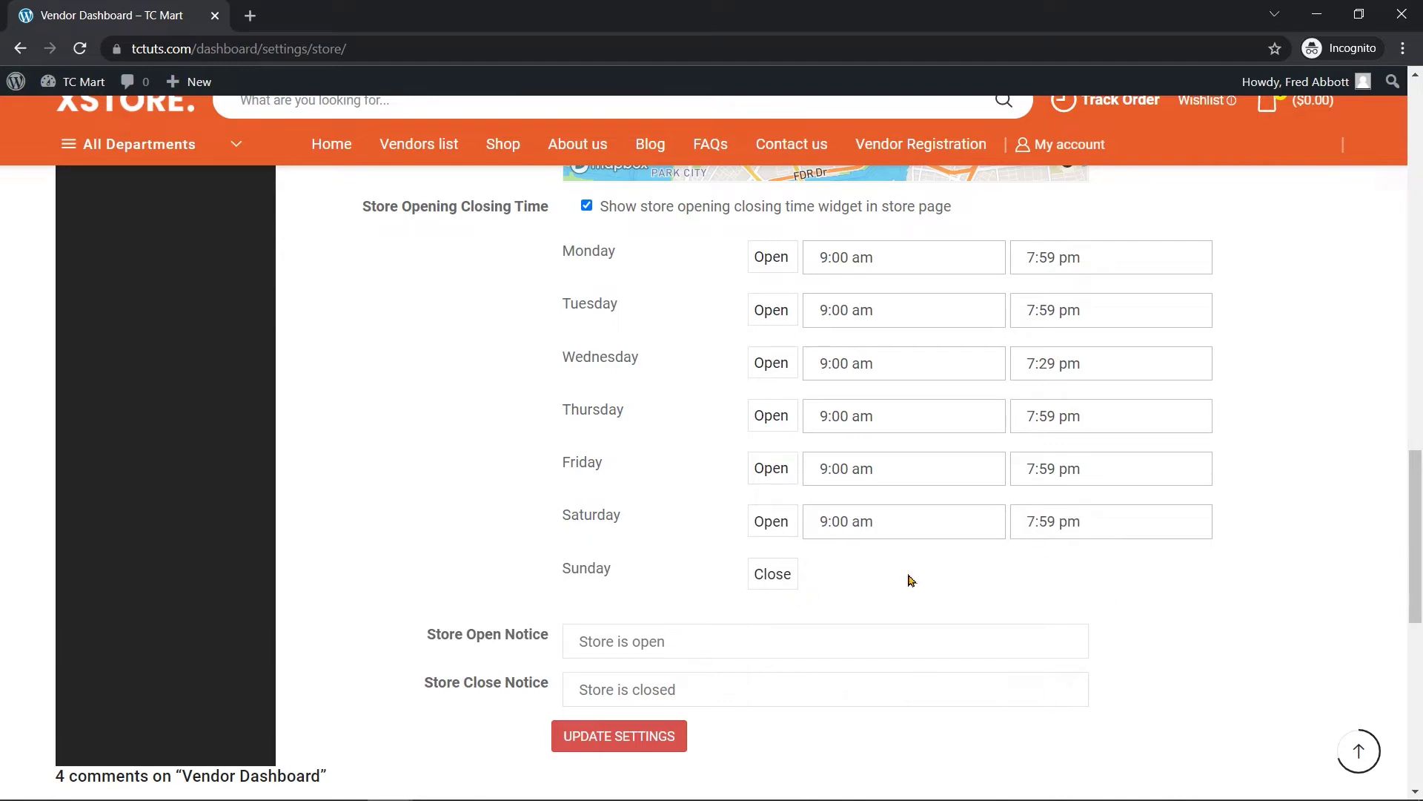
Enter the store notices 'Store is open' and 'Store is closed'
{"action": "scroll", "coordinate": [911, 579], "scroll_direction": "down", "scroll_amount": 1}
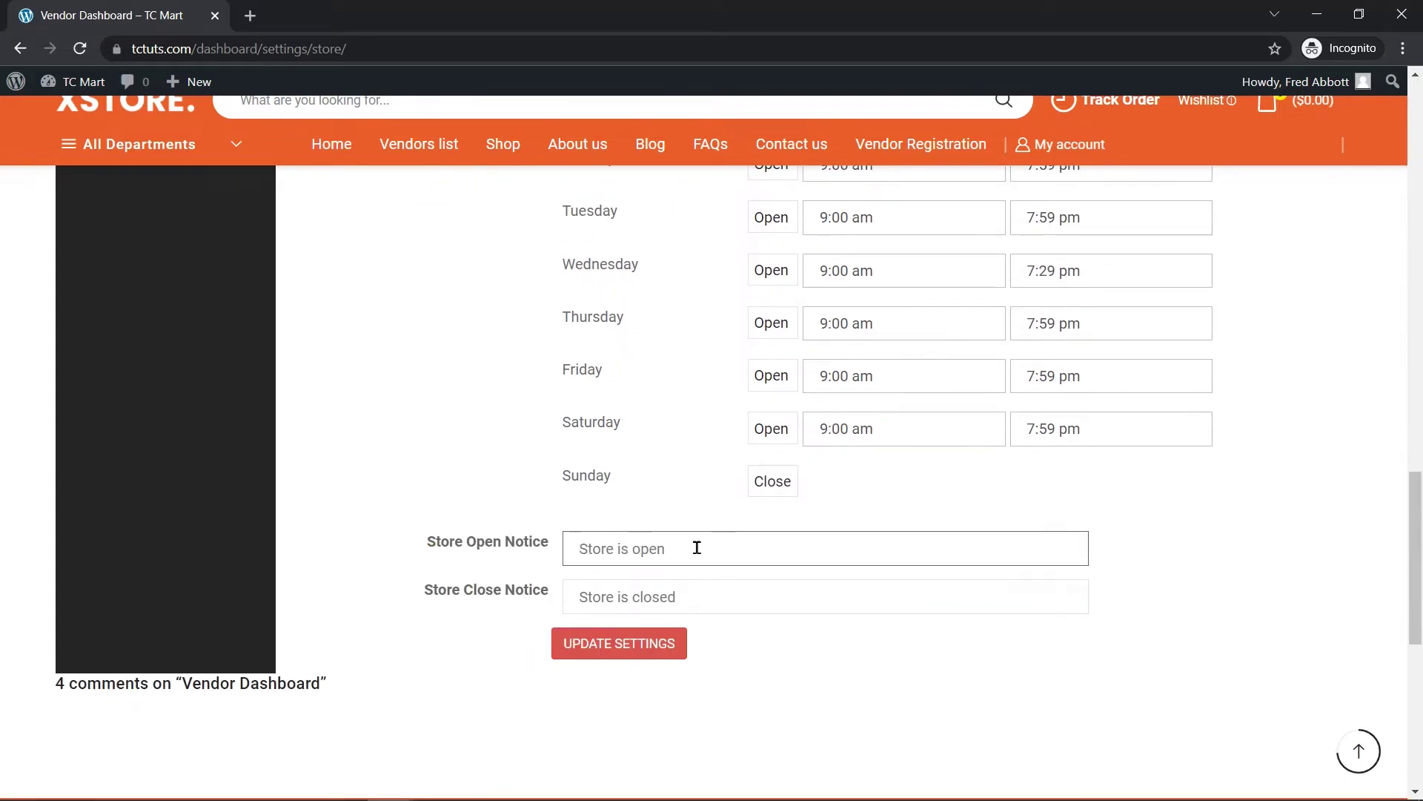
{"action": "left_click", "coordinate": [703, 548]}
{"action": "type", "text": "Store is open"}
{"action": "left_click", "coordinate": [705, 595]}
{"action": "type", "text": "Store is"}
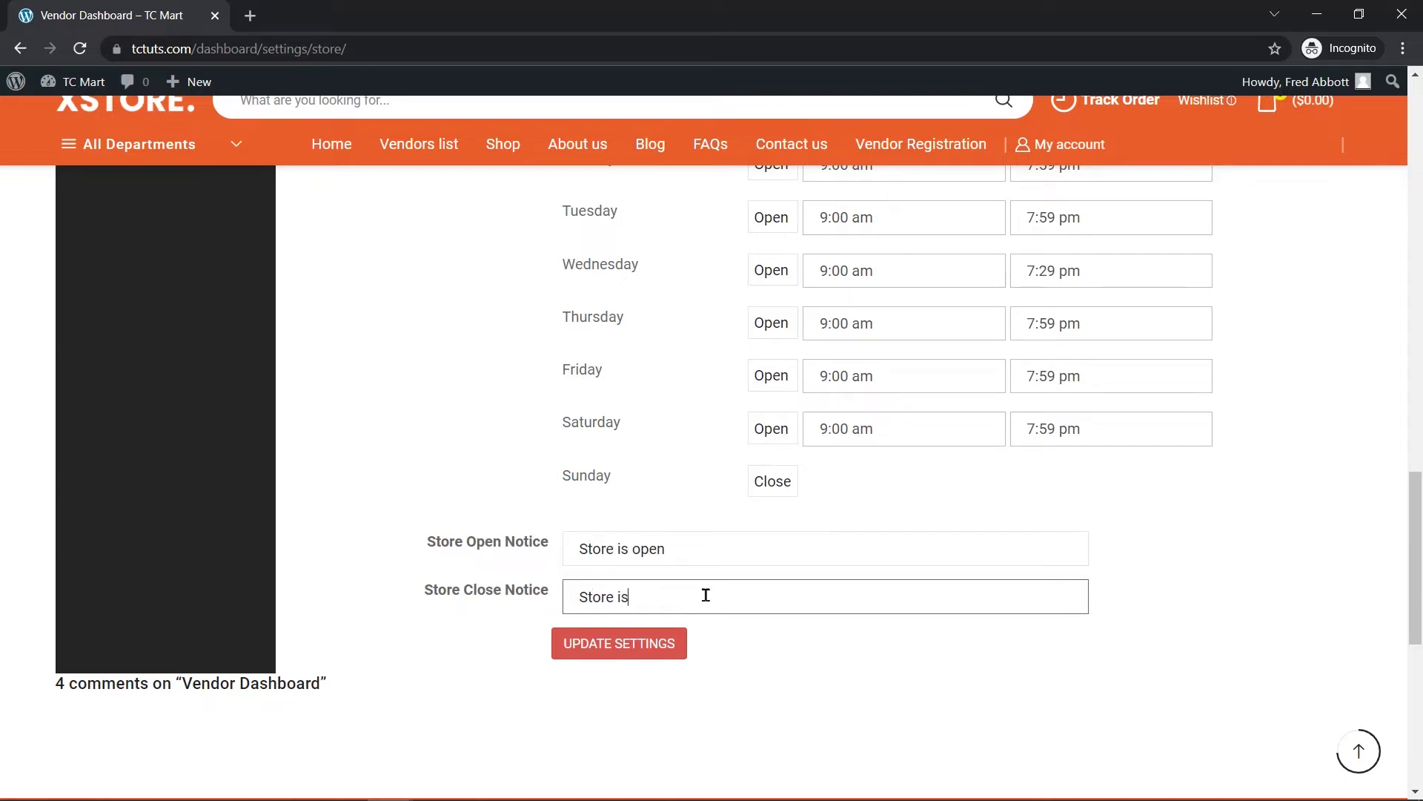
{"action": "type", "text": " closed"}
Save the store settings and confirm the success message
{"action": "scroll", "coordinate": [721, 596], "scroll_direction": "down", "scroll_amount": 1}
{"action": "left_click", "coordinate": [578, 585]}
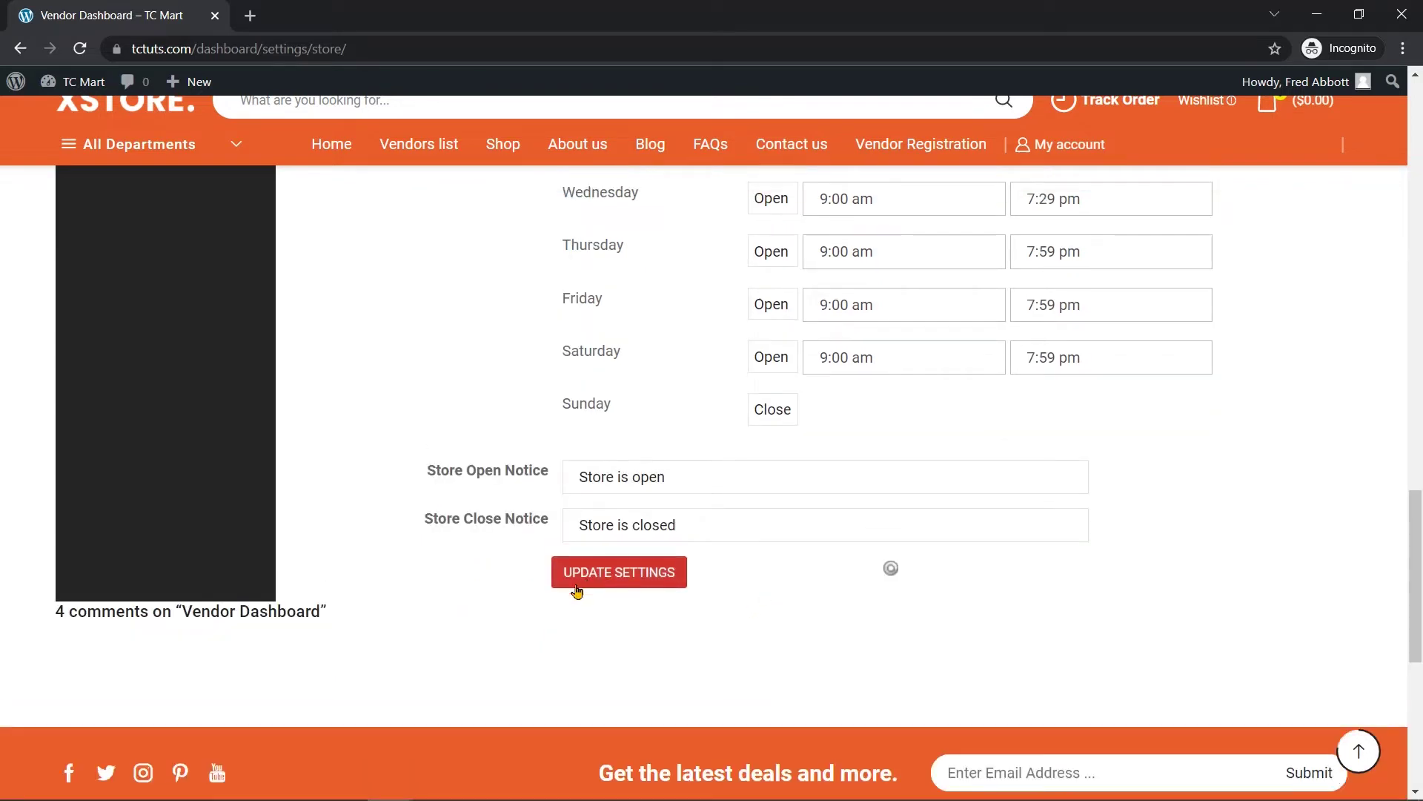
{"action": "left_click_drag", "start_coordinate": [343, 365], "coordinate": [655, 375]}
{"action": "left_click", "coordinate": [682, 369]}
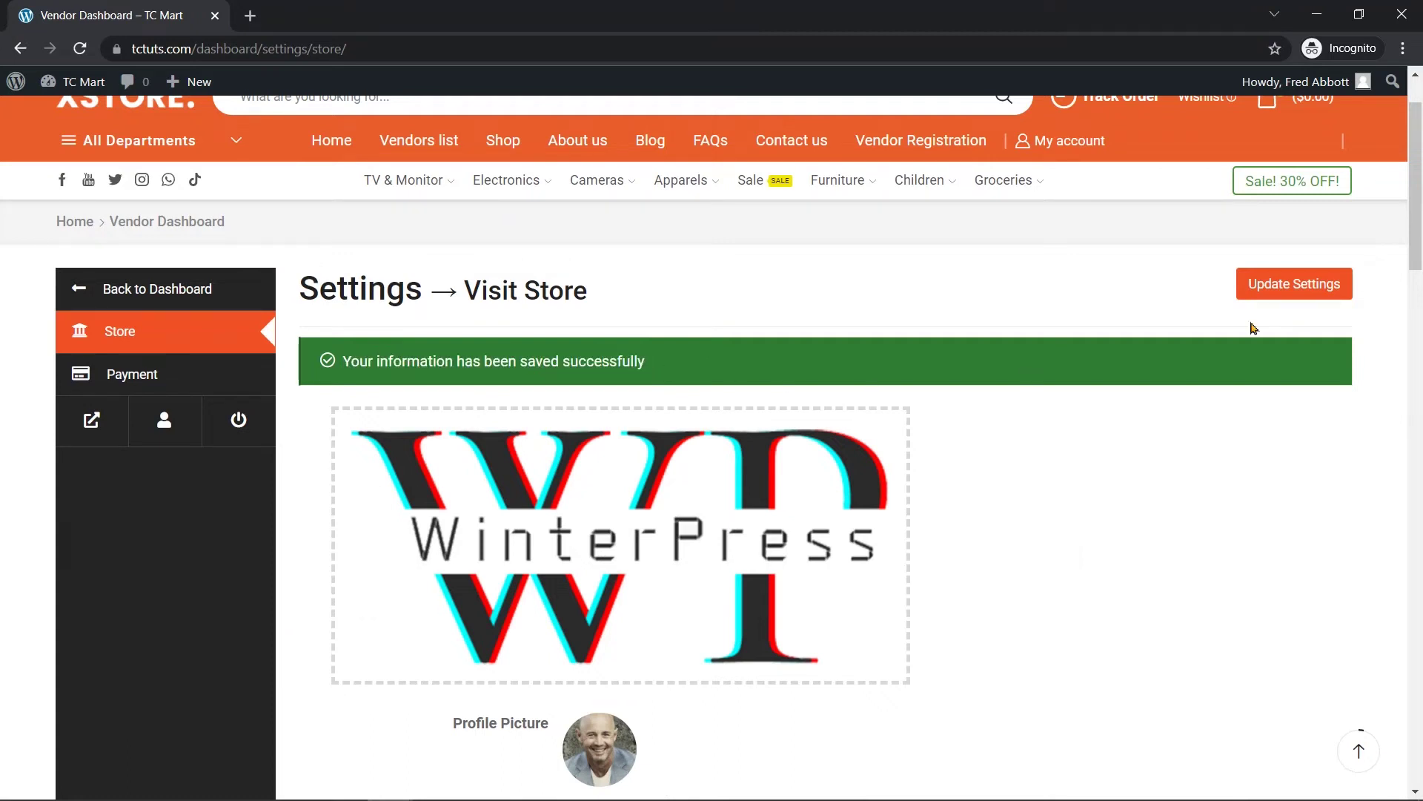
{"action": "scroll", "coordinate": [114, 568], "scroll_direction": "up", "scroll_amount": 2}
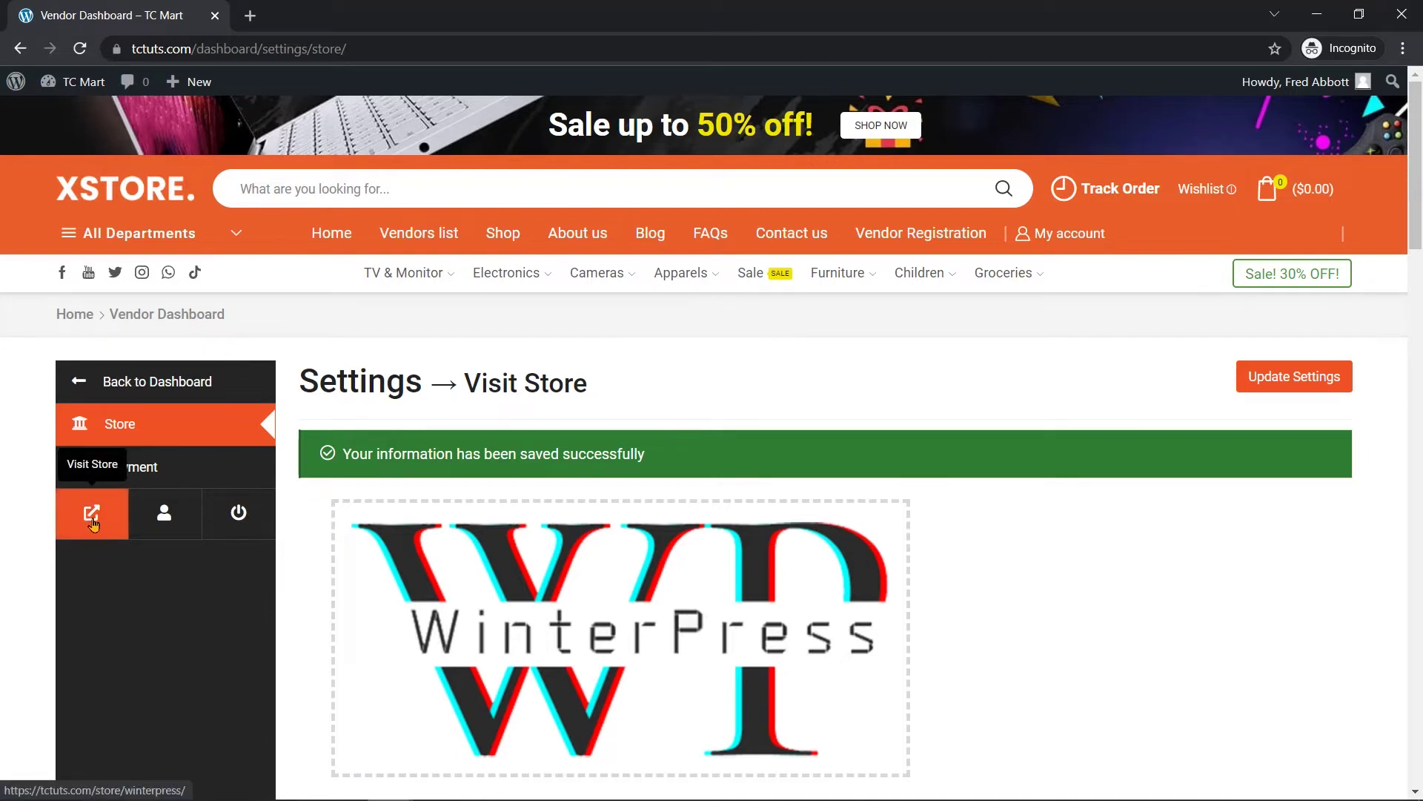
{"action": "left_click", "coordinate": [93, 523]}
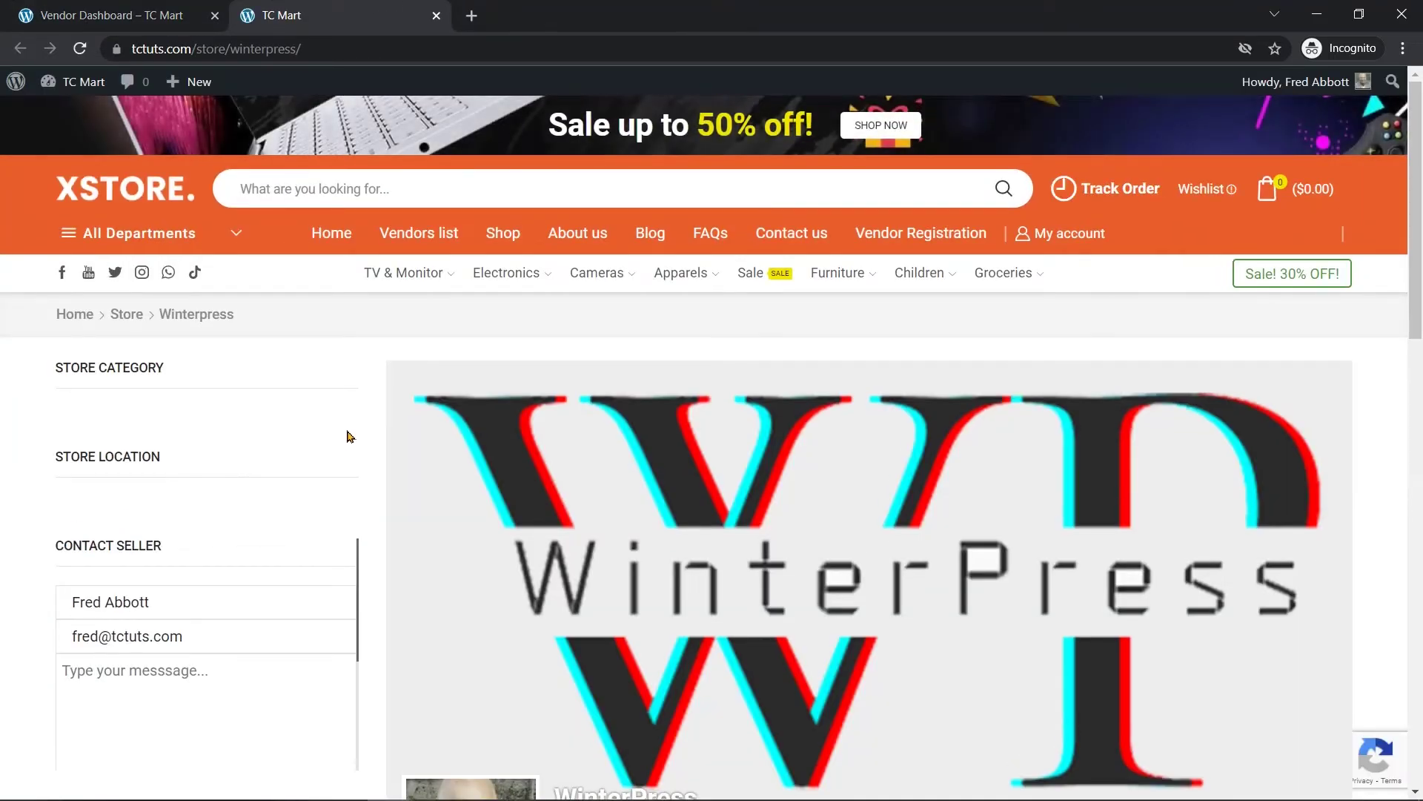
{"action": "left_click_drag", "start_coordinate": [250, 49], "coordinate": [299, 52]}
{"action": "scroll", "coordinate": [367, 530], "scroll_direction": "down", "scroll_amount": 3}
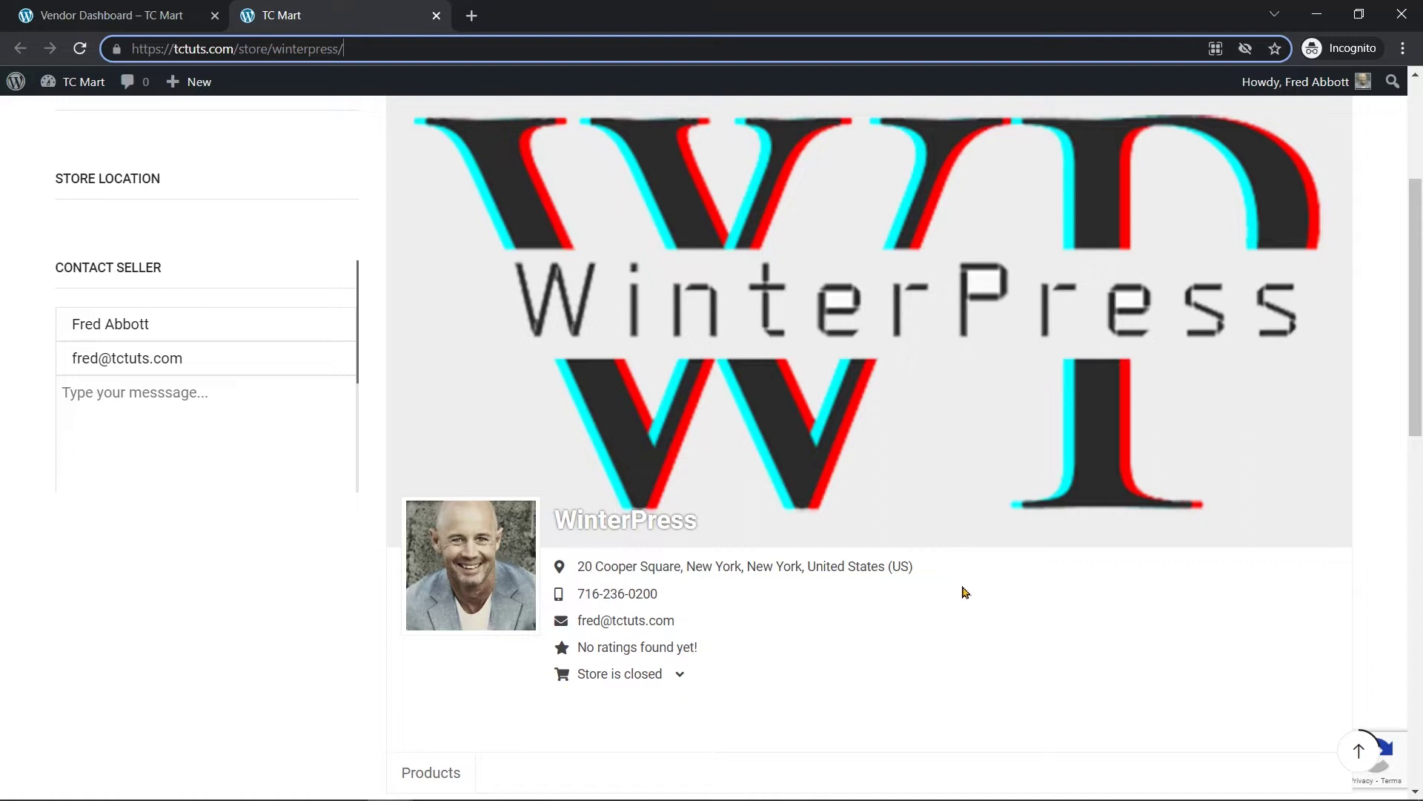
{"action": "scroll", "coordinate": [965, 591], "scroll_direction": "down", "scroll_amount": 2}
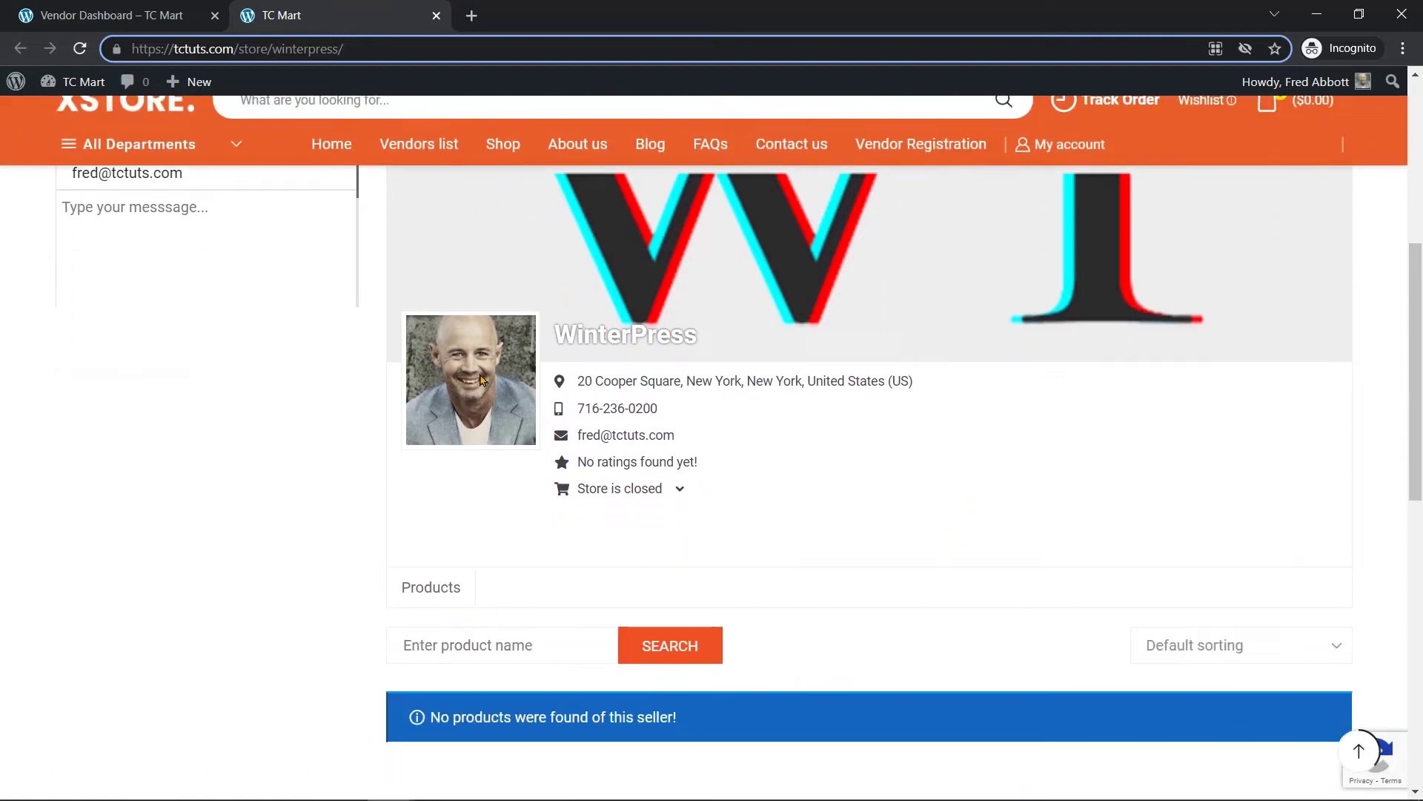
{"action": "left_click", "coordinate": [561, 332]}
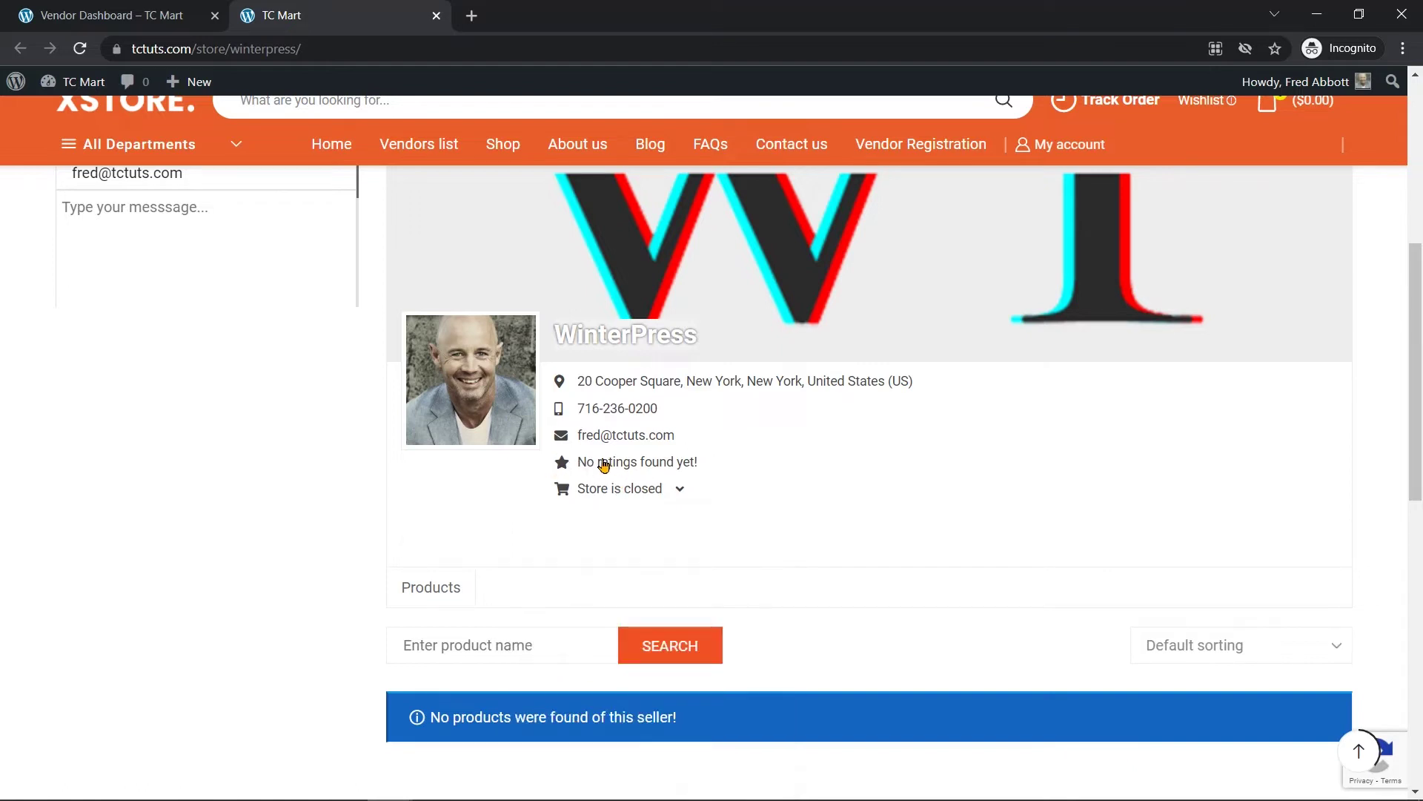
{"action": "mouse_move", "coordinate": [563, 491]}
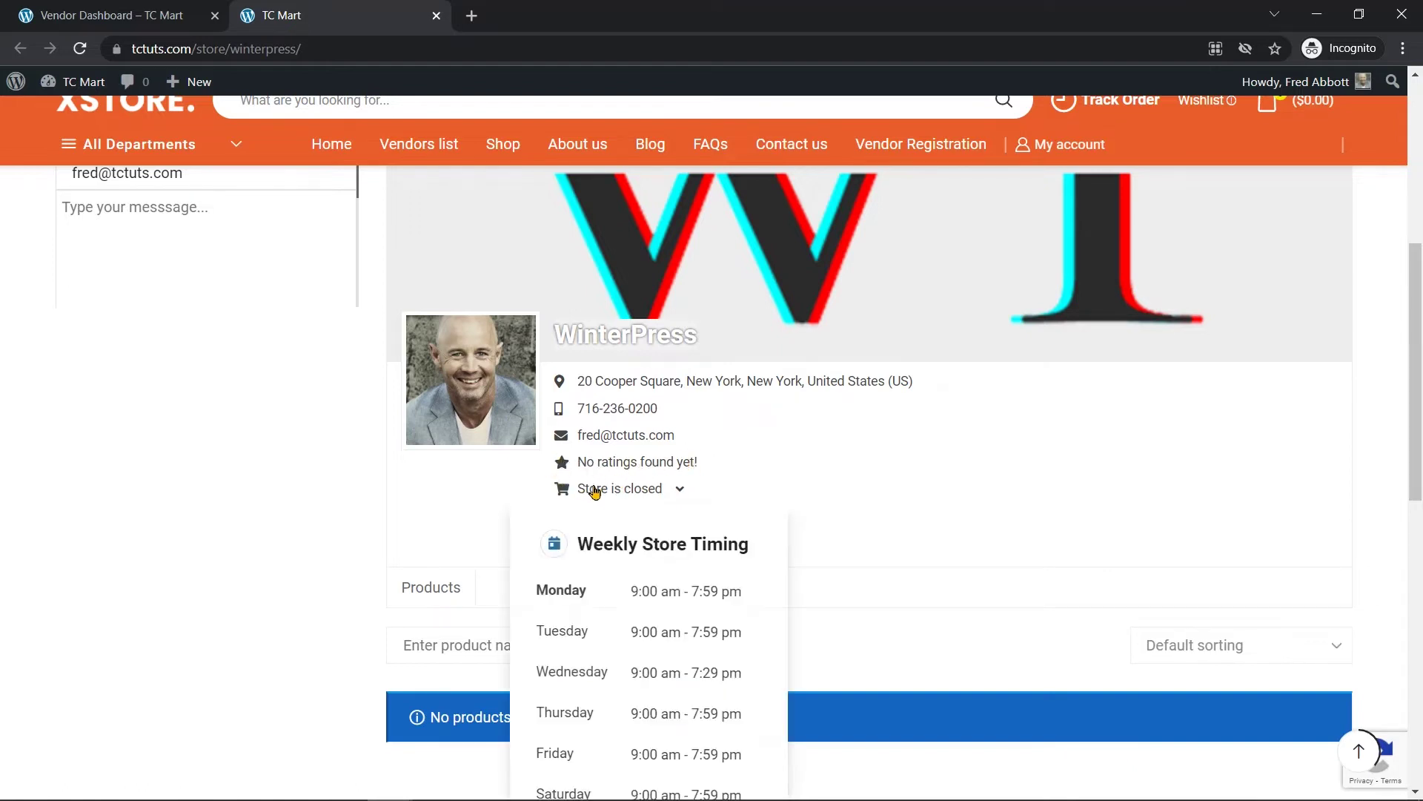
{"action": "scroll", "coordinate": [648, 489], "scroll_direction": "down", "scroll_amount": 3}
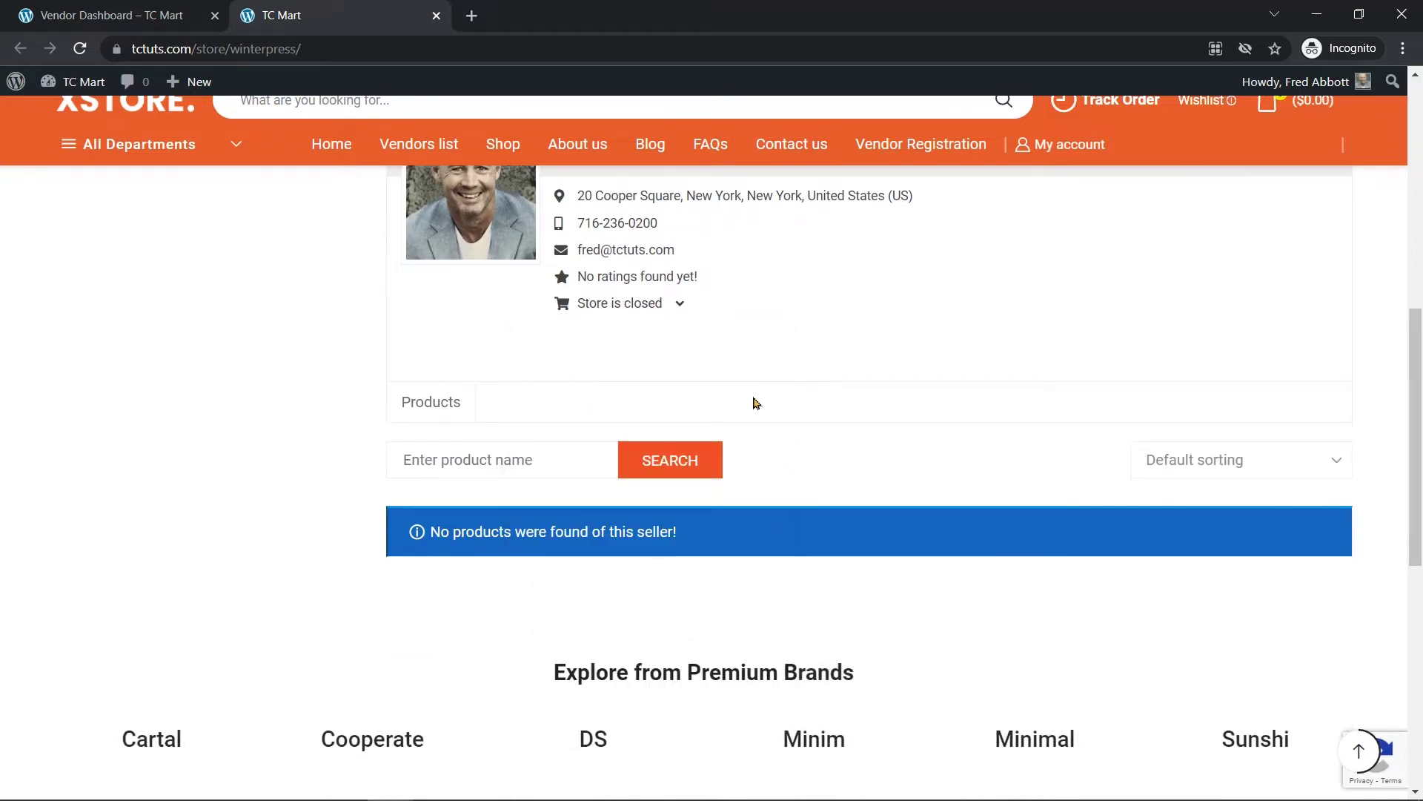
{"action": "scroll", "coordinate": [792, 514], "scroll_direction": "down", "scroll_amount": 3}
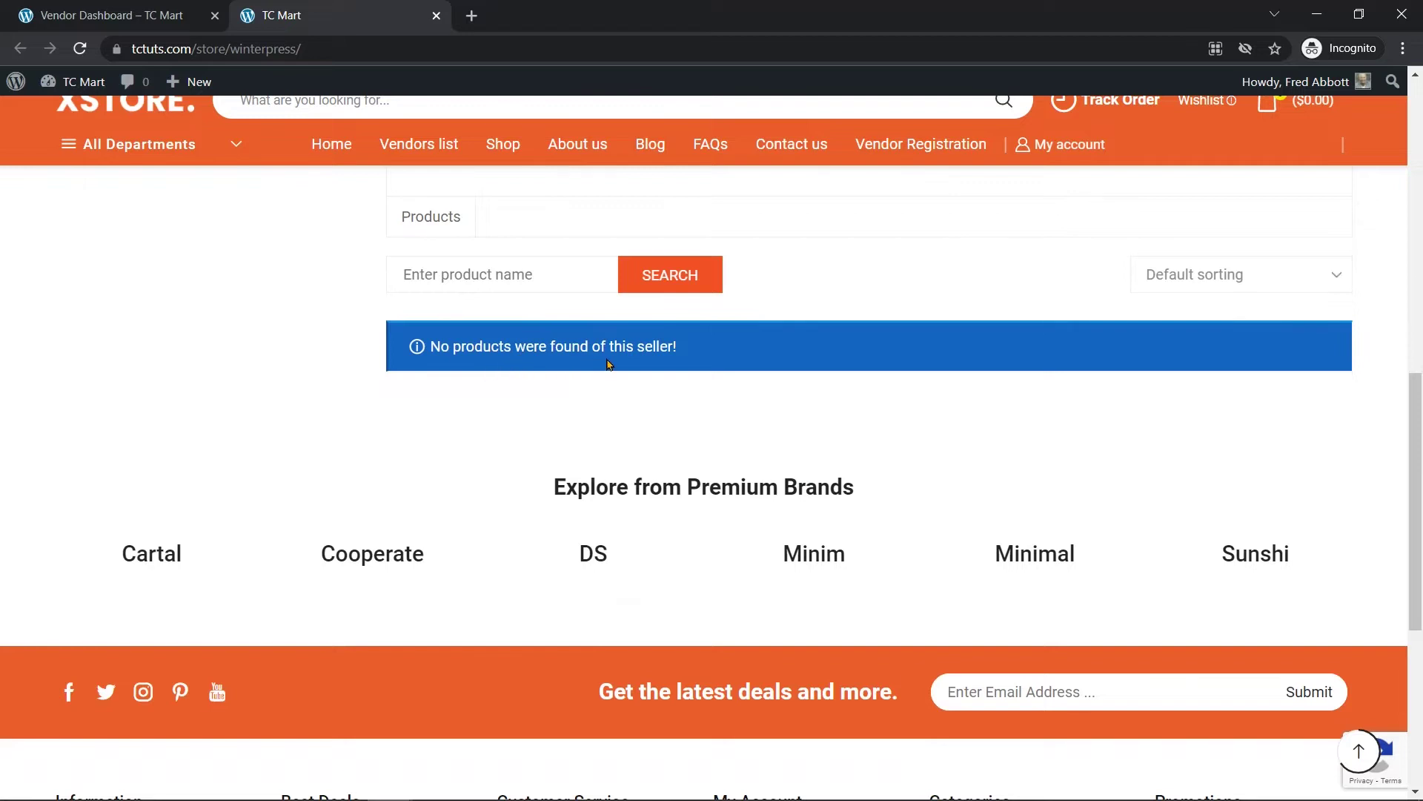
{"action": "scroll", "coordinate": [818, 402], "scroll_direction": "down", "scroll_amount": 3}
{"action": "scroll", "coordinate": [838, 408], "scroll_direction": "up", "scroll_amount": 6}
{"action": "scroll", "coordinate": [838, 417], "scroll_direction": "up", "scroll_amount": 10}
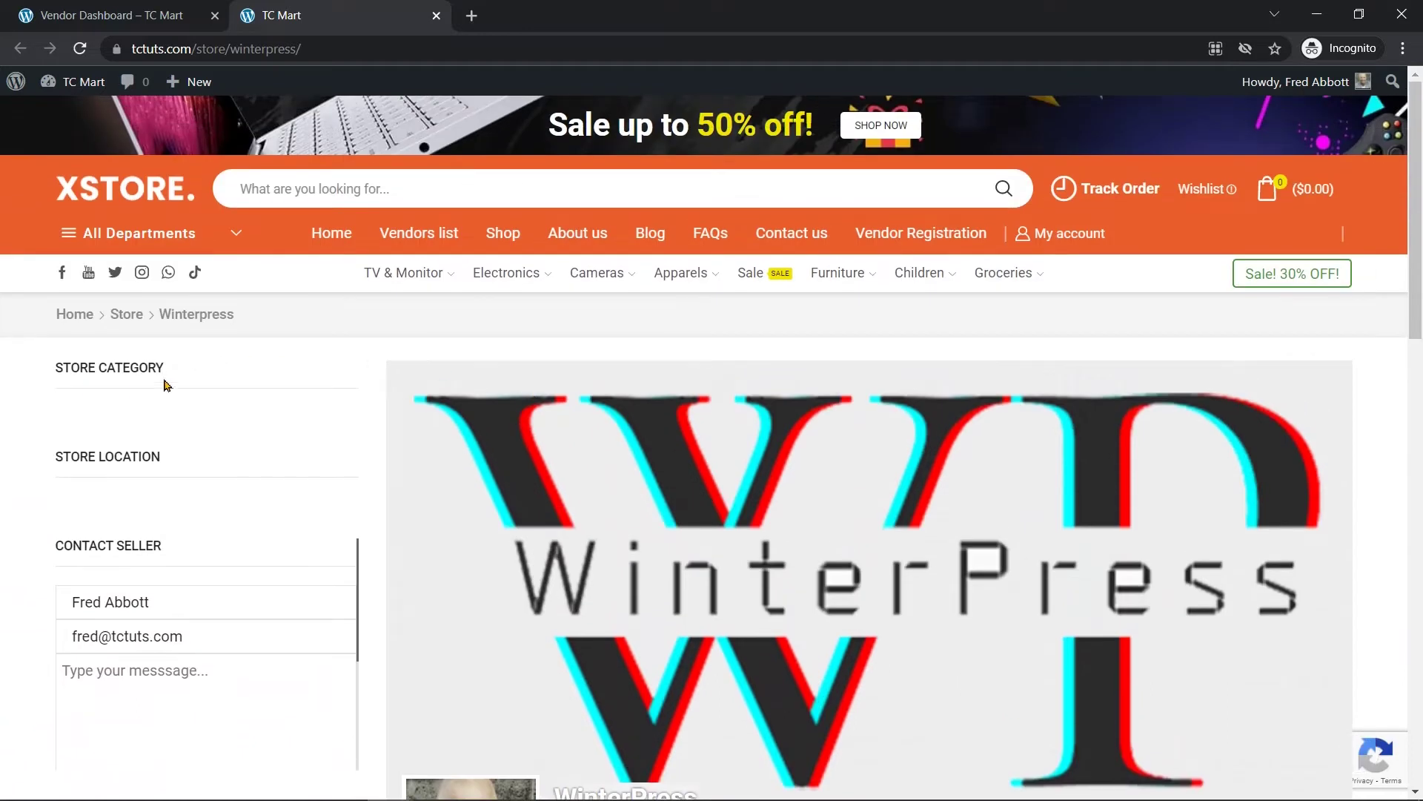
{"action": "scroll", "coordinate": [170, 398], "scroll_direction": "down", "scroll_amount": 2}
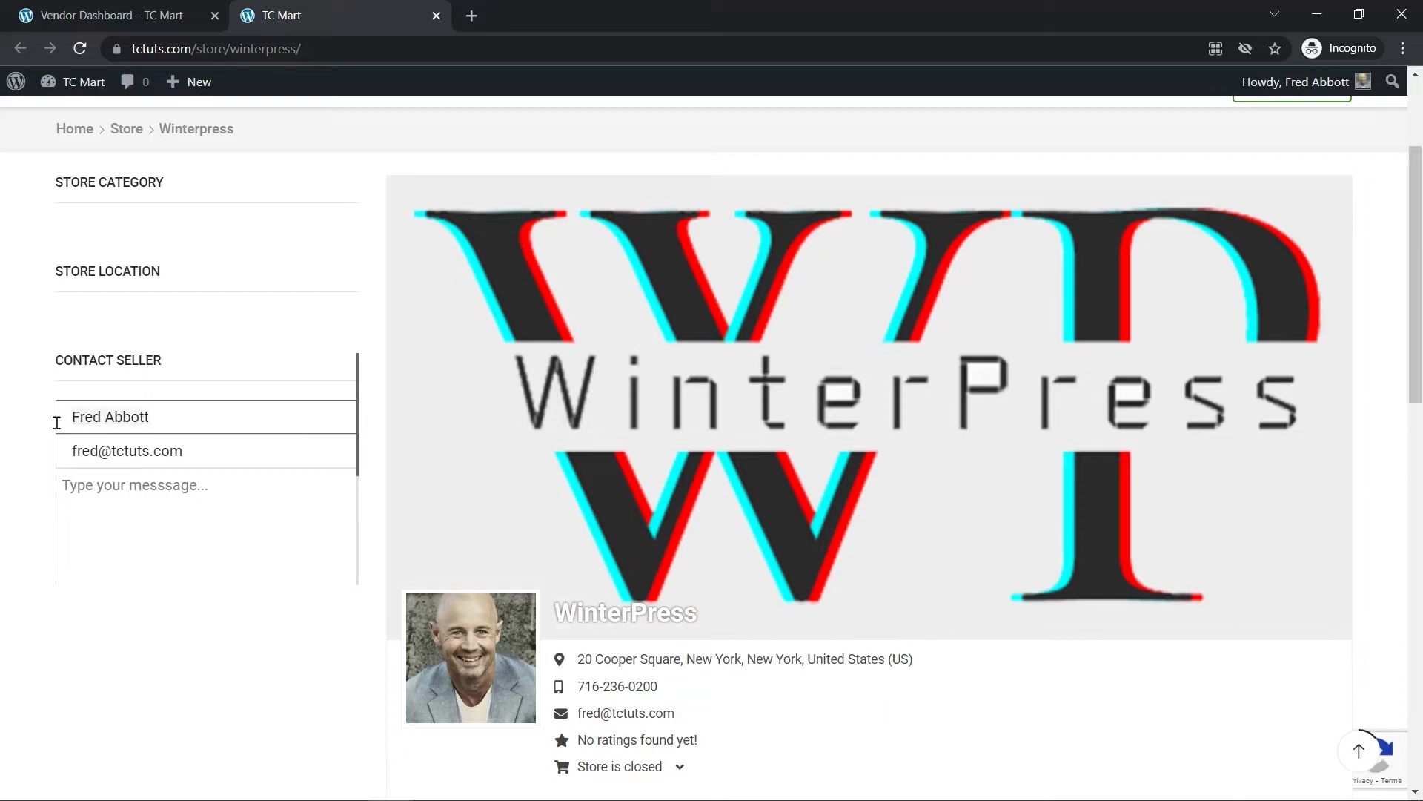
{"action": "left_click", "coordinate": [197, 450]}
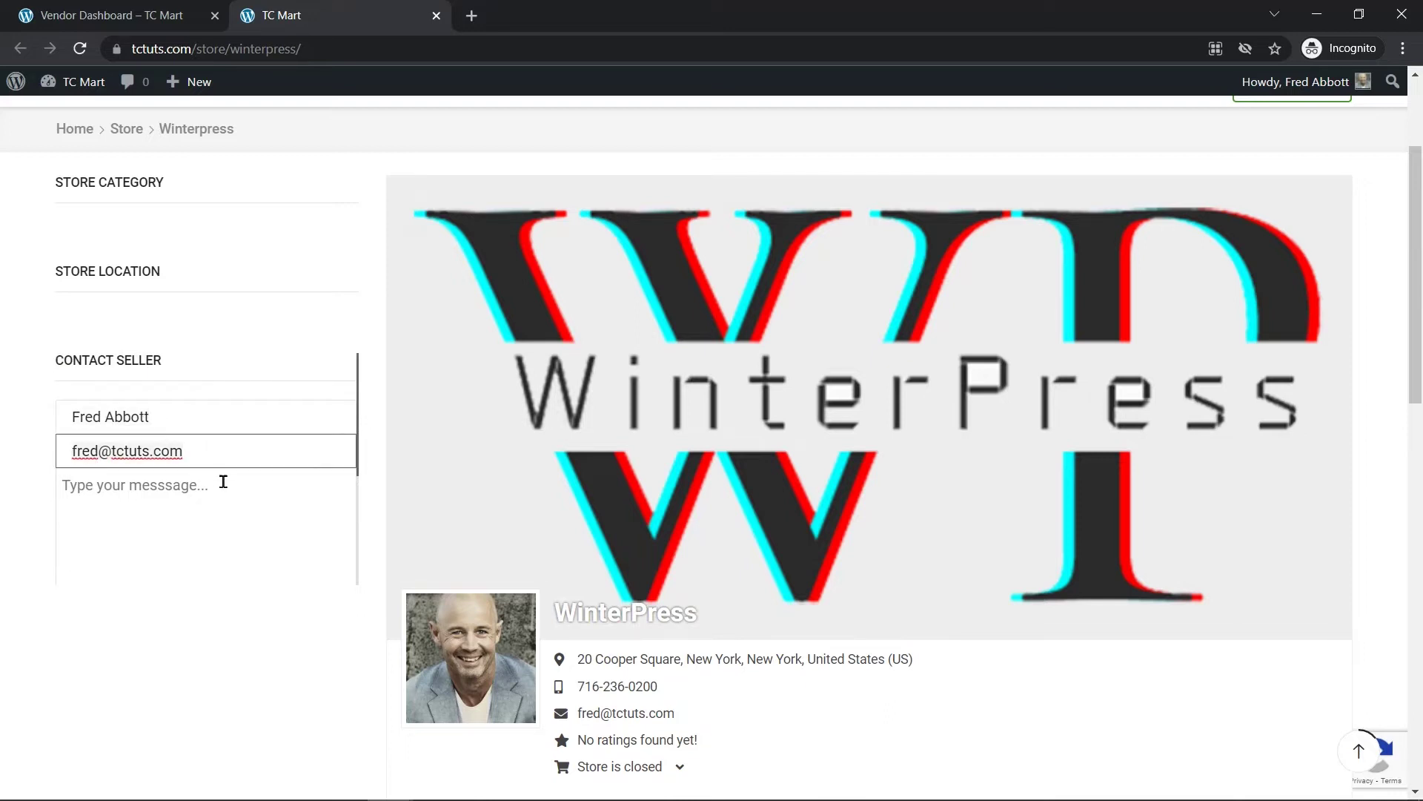
{"action": "left_click", "coordinate": [243, 503]}
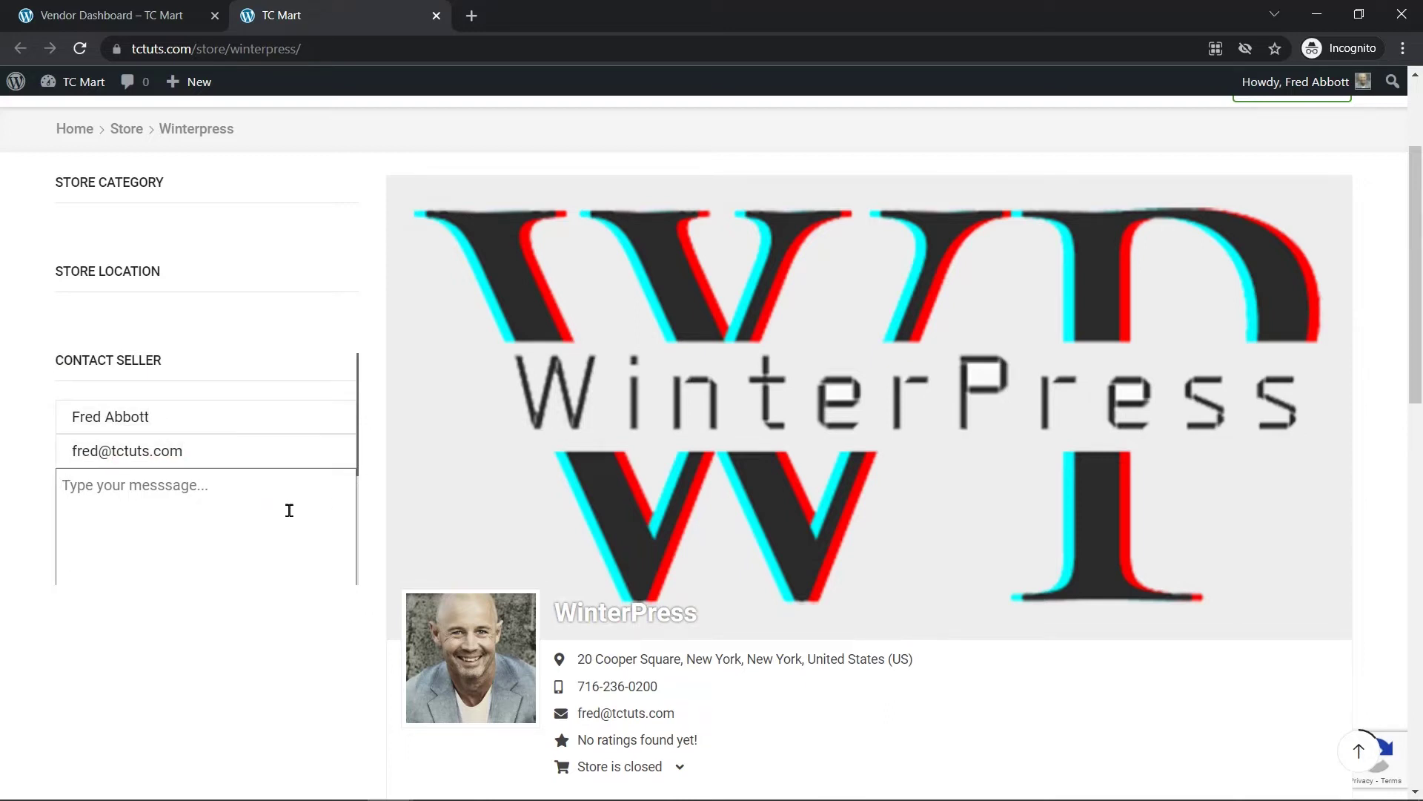
{"action": "scroll", "coordinate": [289, 510], "scroll_direction": "down", "scroll_amount": 3}
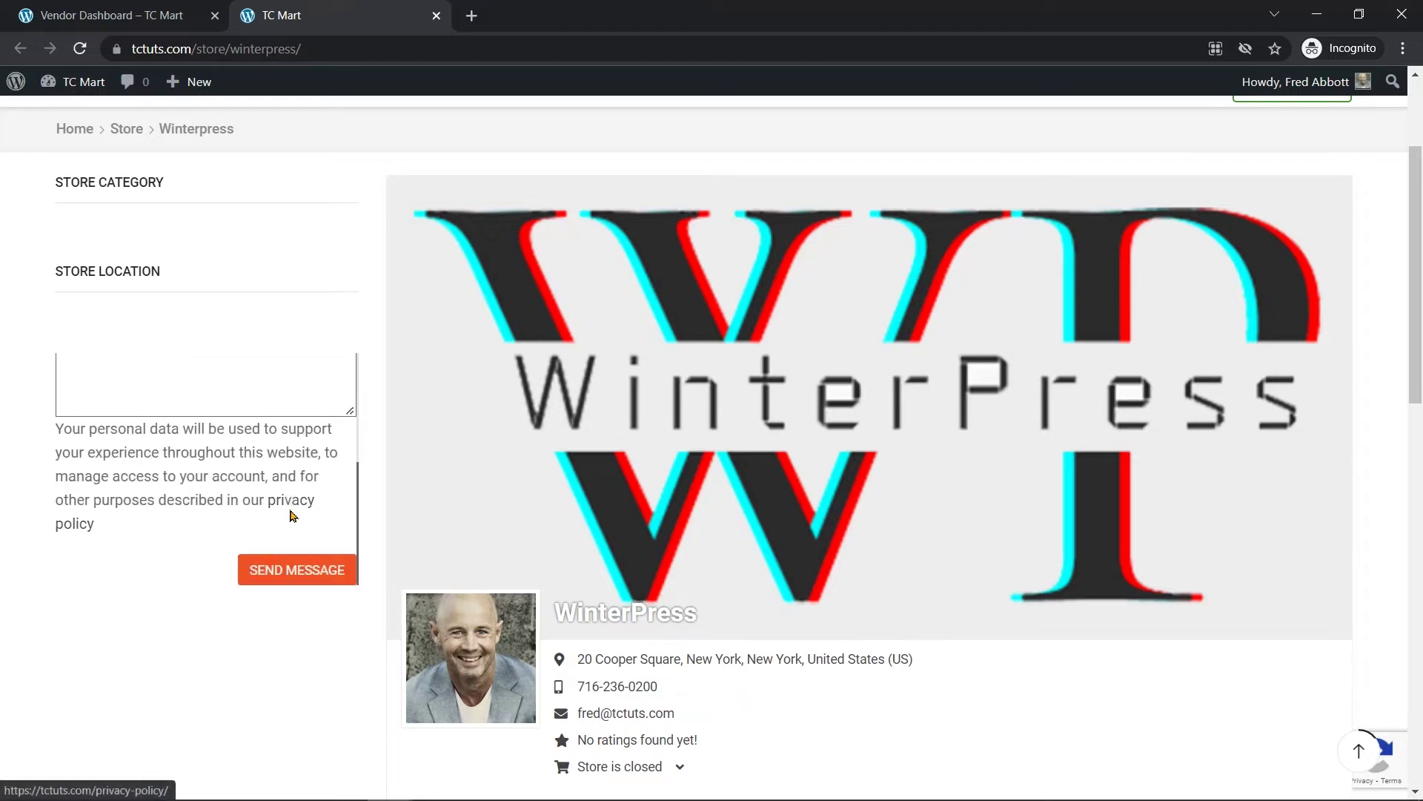
{"action": "scroll", "coordinate": [291, 512], "scroll_direction": "down", "scroll_amount": 1}
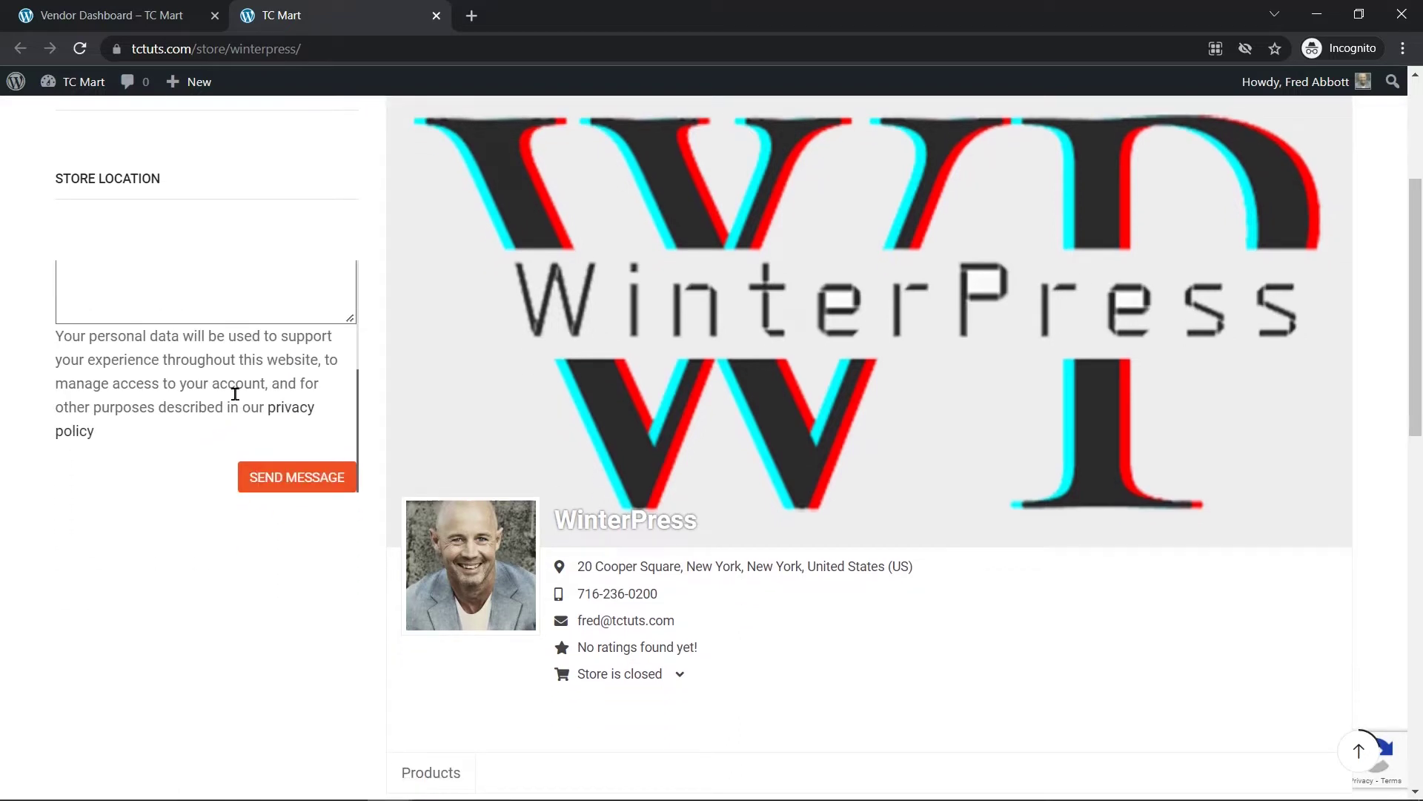
{"action": "scroll", "coordinate": [235, 394], "scroll_direction": "down", "scroll_amount": 1}
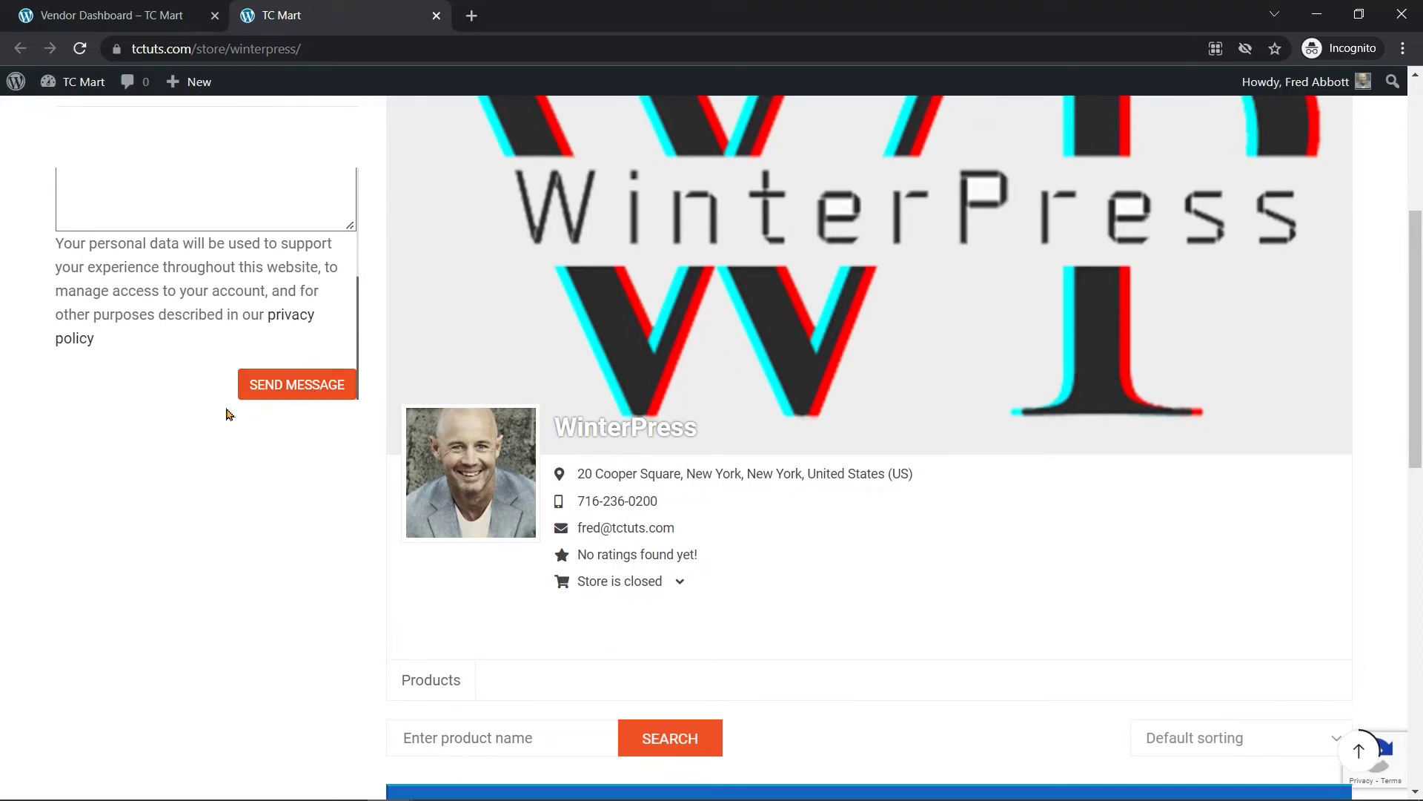
{"action": "scroll", "coordinate": [226, 413], "scroll_direction": "up", "scroll_amount": 5}
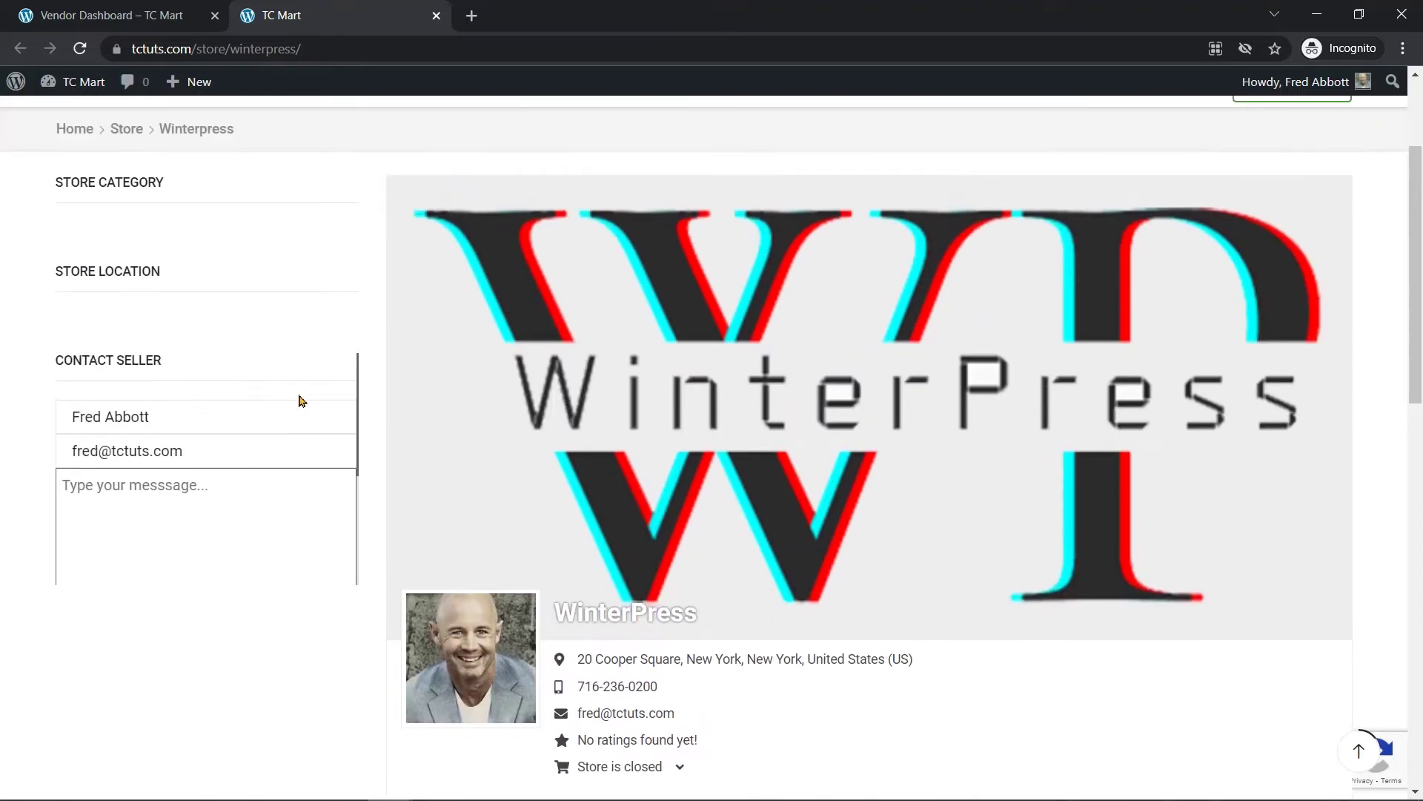
{"action": "scroll", "coordinate": [299, 400], "scroll_direction": "up", "scroll_amount": 2}
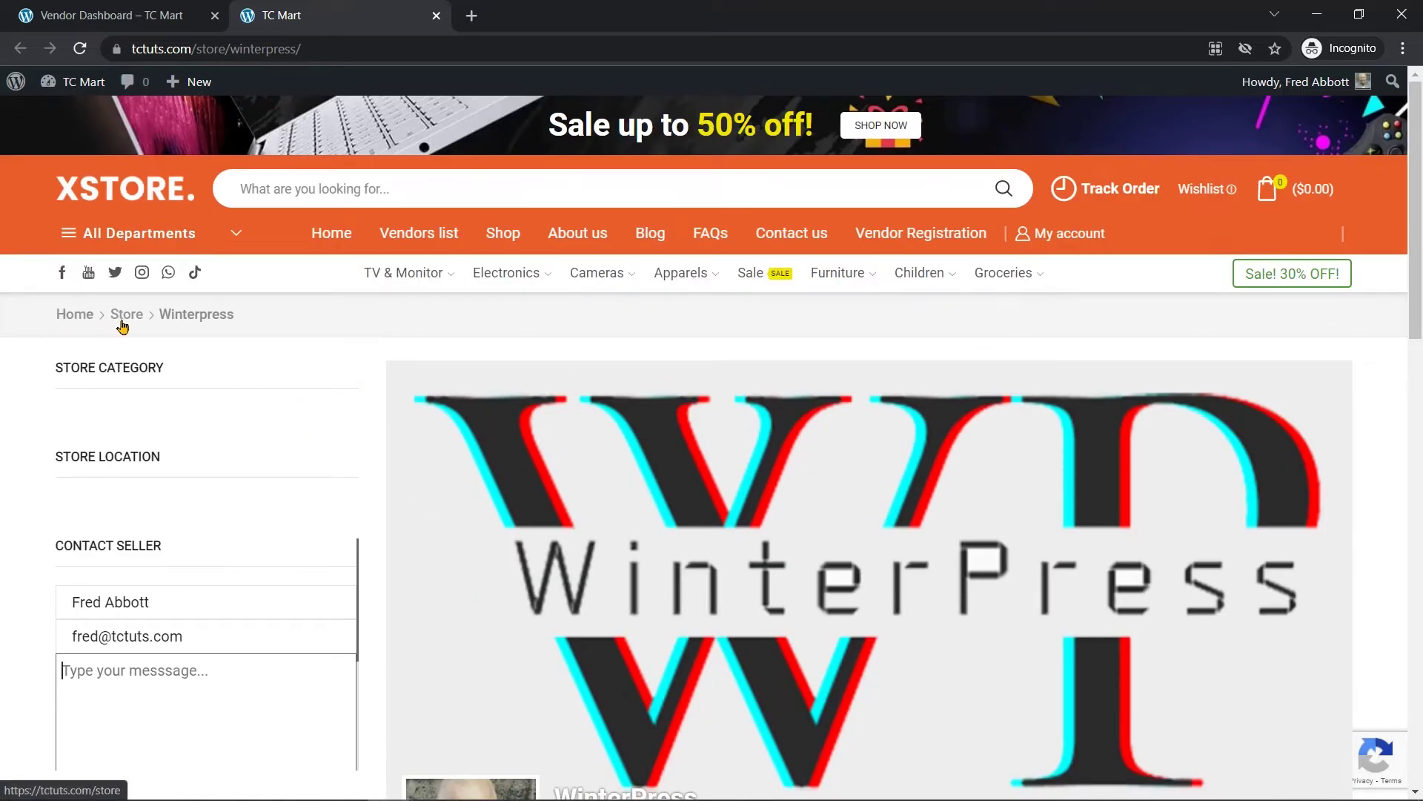
{"action": "left_click", "coordinate": [436, 16]}
Reload the vendor settings page and go to the Payment settings
{"action": "left_click", "coordinate": [81, 50]}
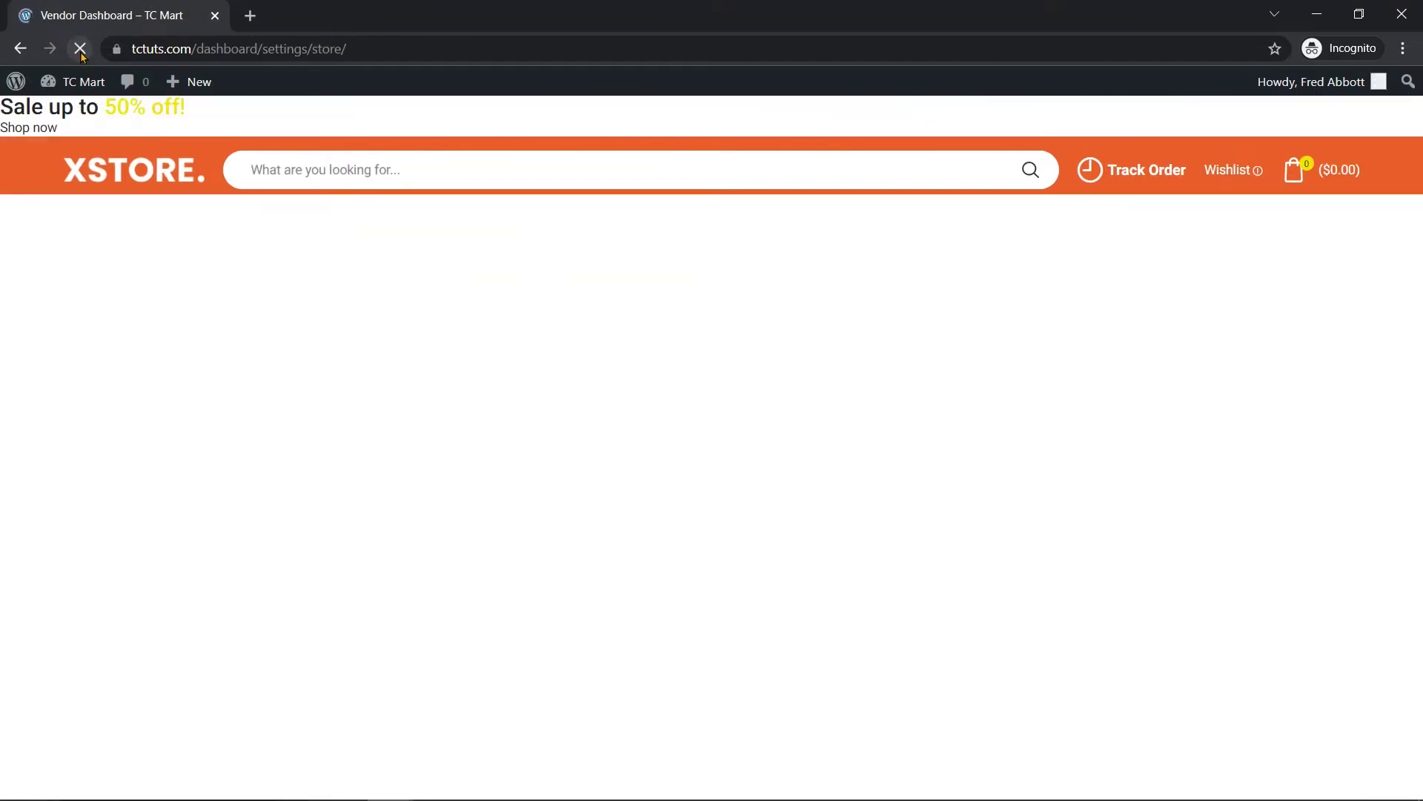
{"action": "mouse_move", "coordinate": [1364, 84]}
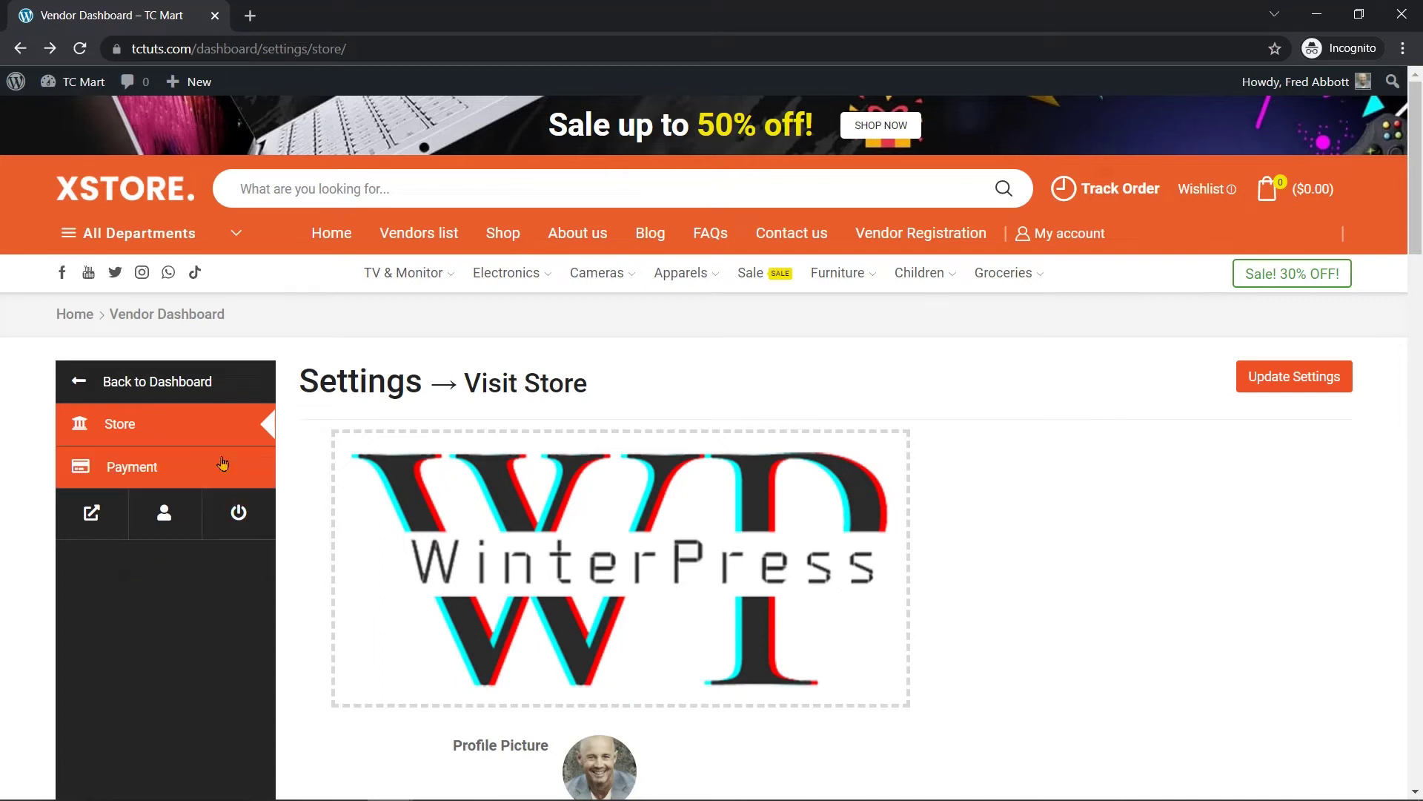
{"action": "left_click", "coordinate": [171, 466]}
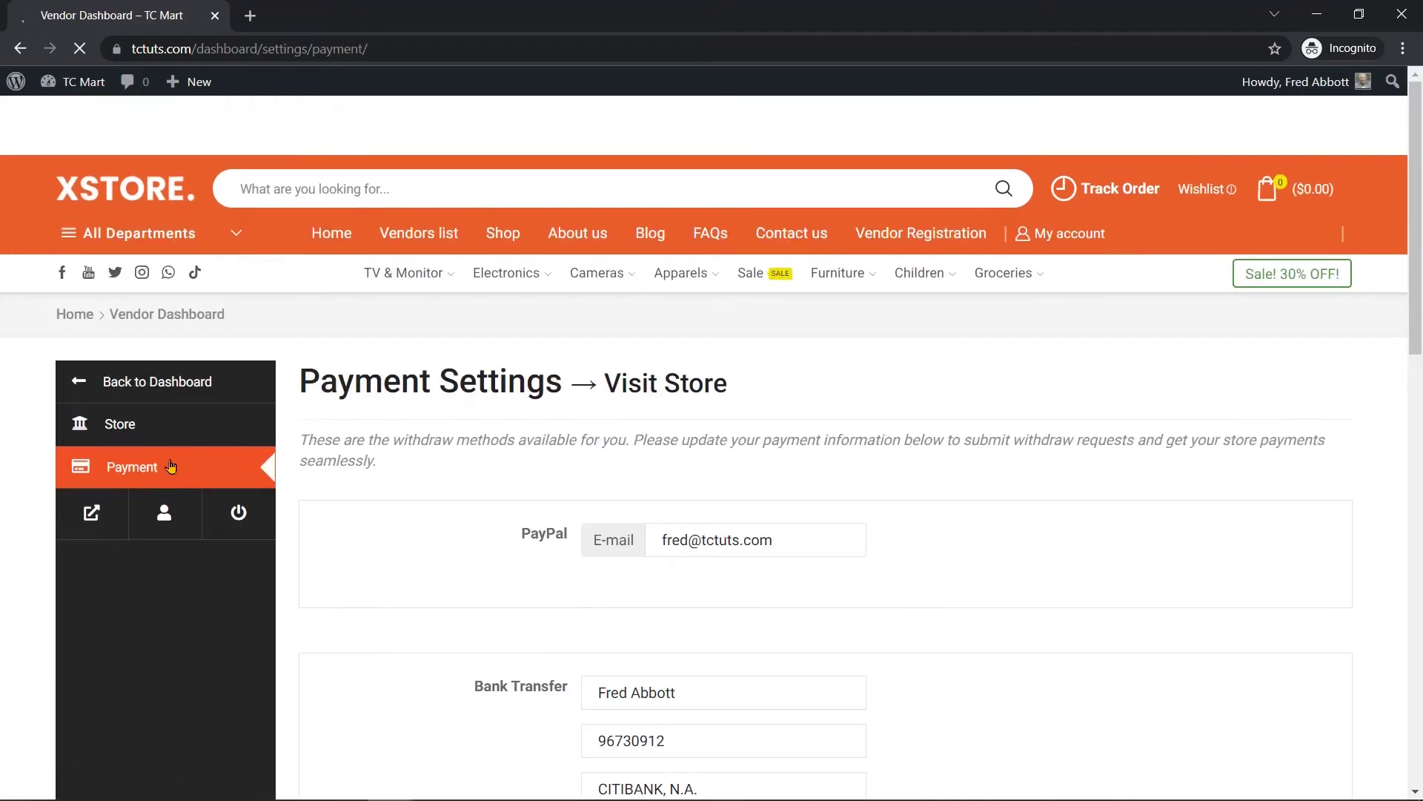
Review the saved PayPal and bank name, address and routing number withdrawal details
{"action": "scroll", "coordinate": [445, 368], "scroll_direction": "down", "scroll_amount": 4}
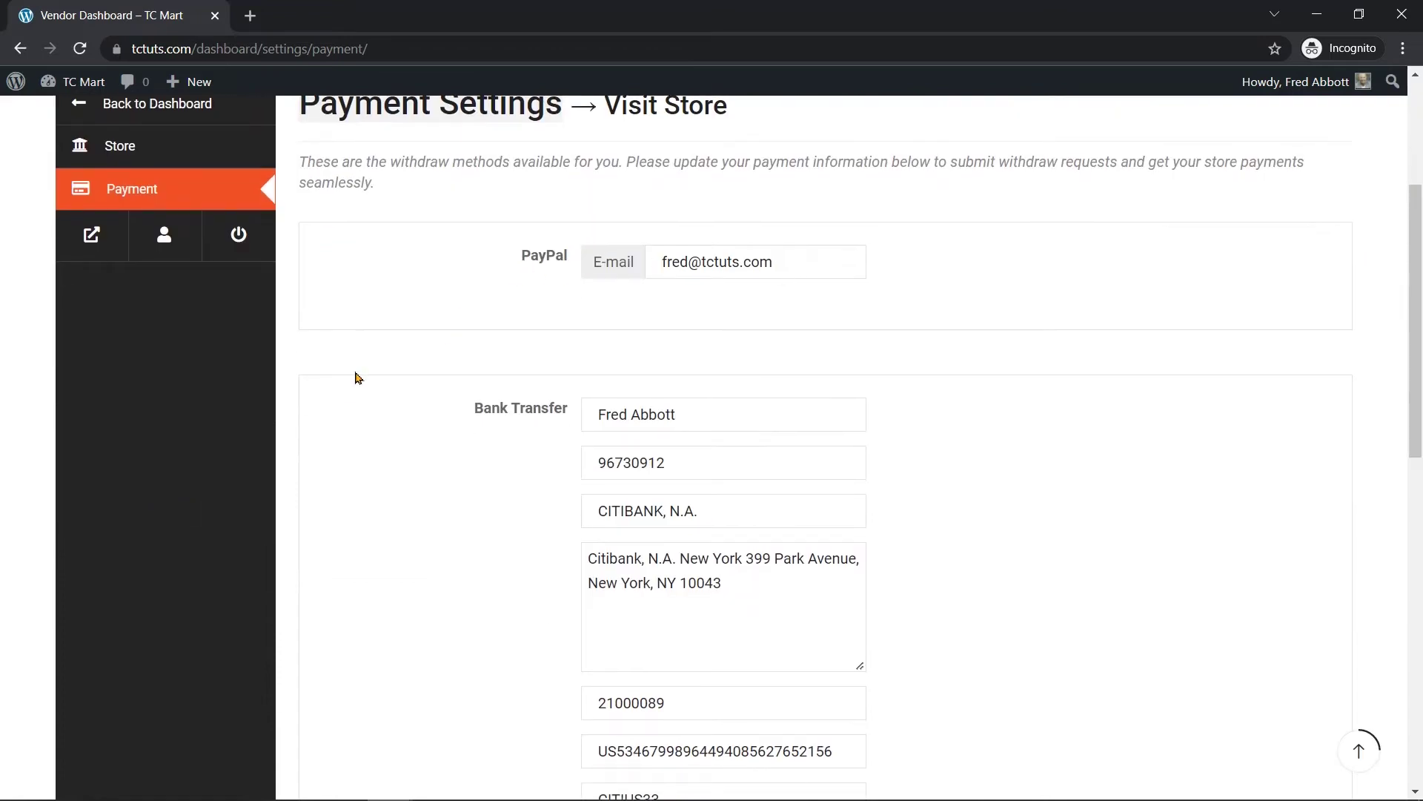
{"action": "scroll", "coordinate": [358, 378], "scroll_direction": "down", "scroll_amount": 4}
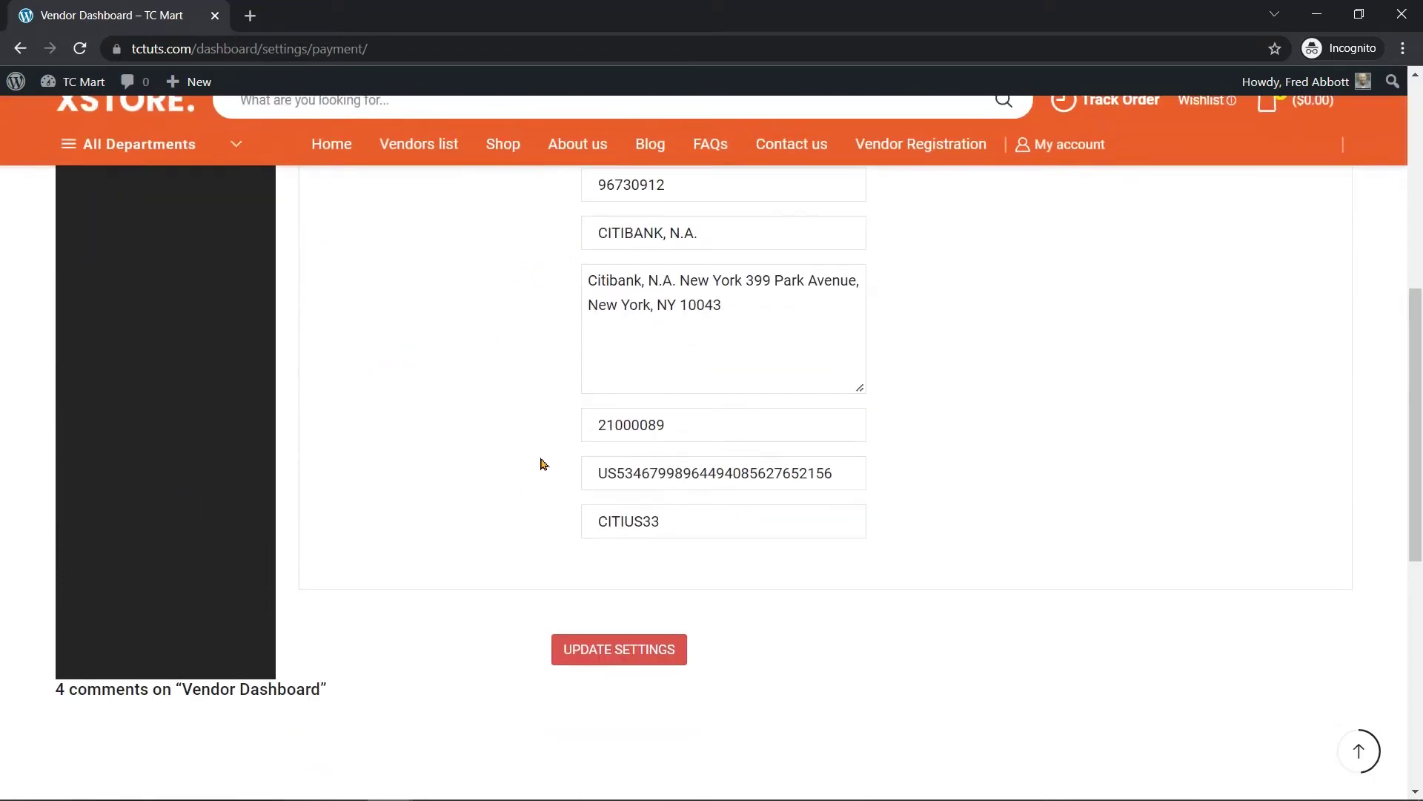
{"action": "scroll", "coordinate": [565, 405], "scroll_direction": "up", "scroll_amount": 3}
{"action": "left_click", "coordinate": [728, 368]}
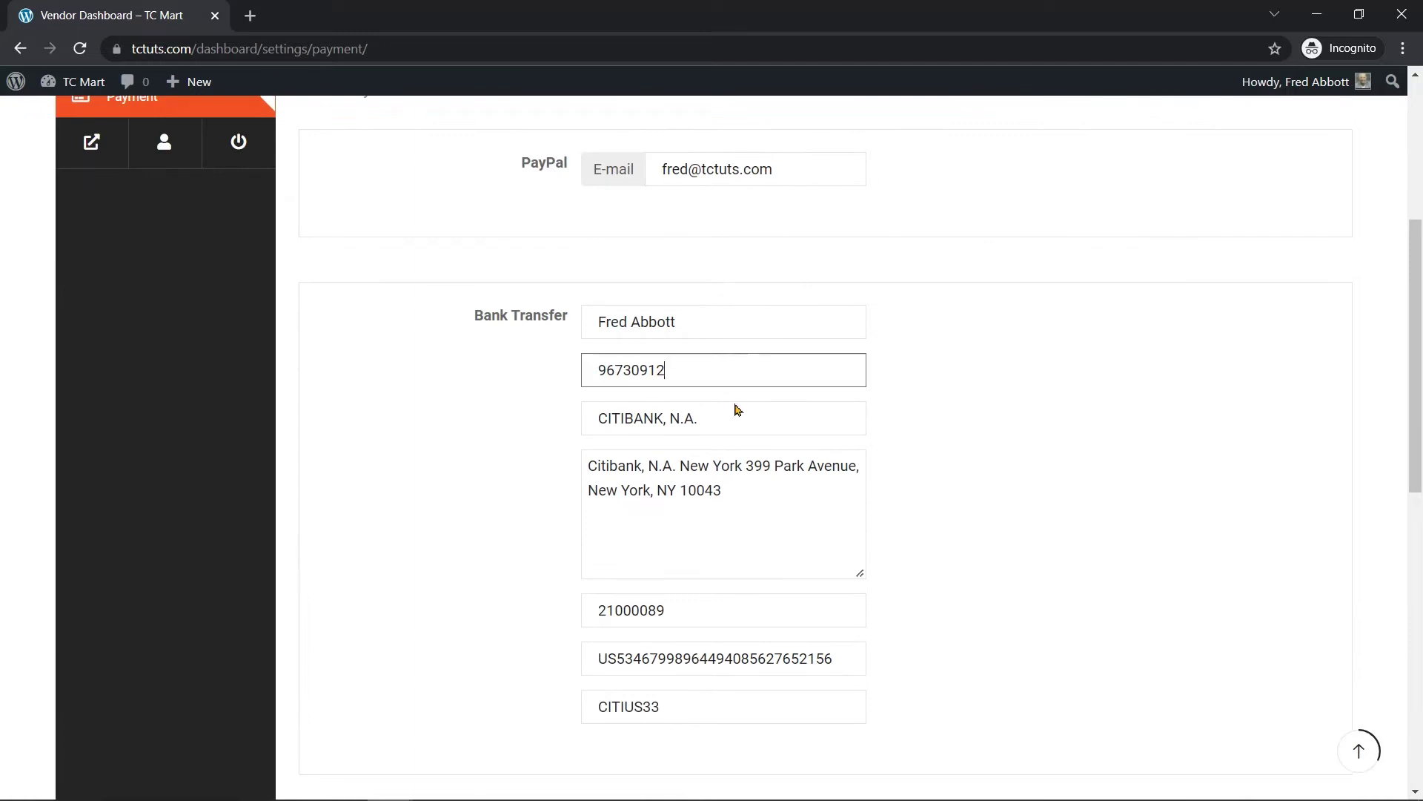
{"action": "left_click", "coordinate": [733, 421]}
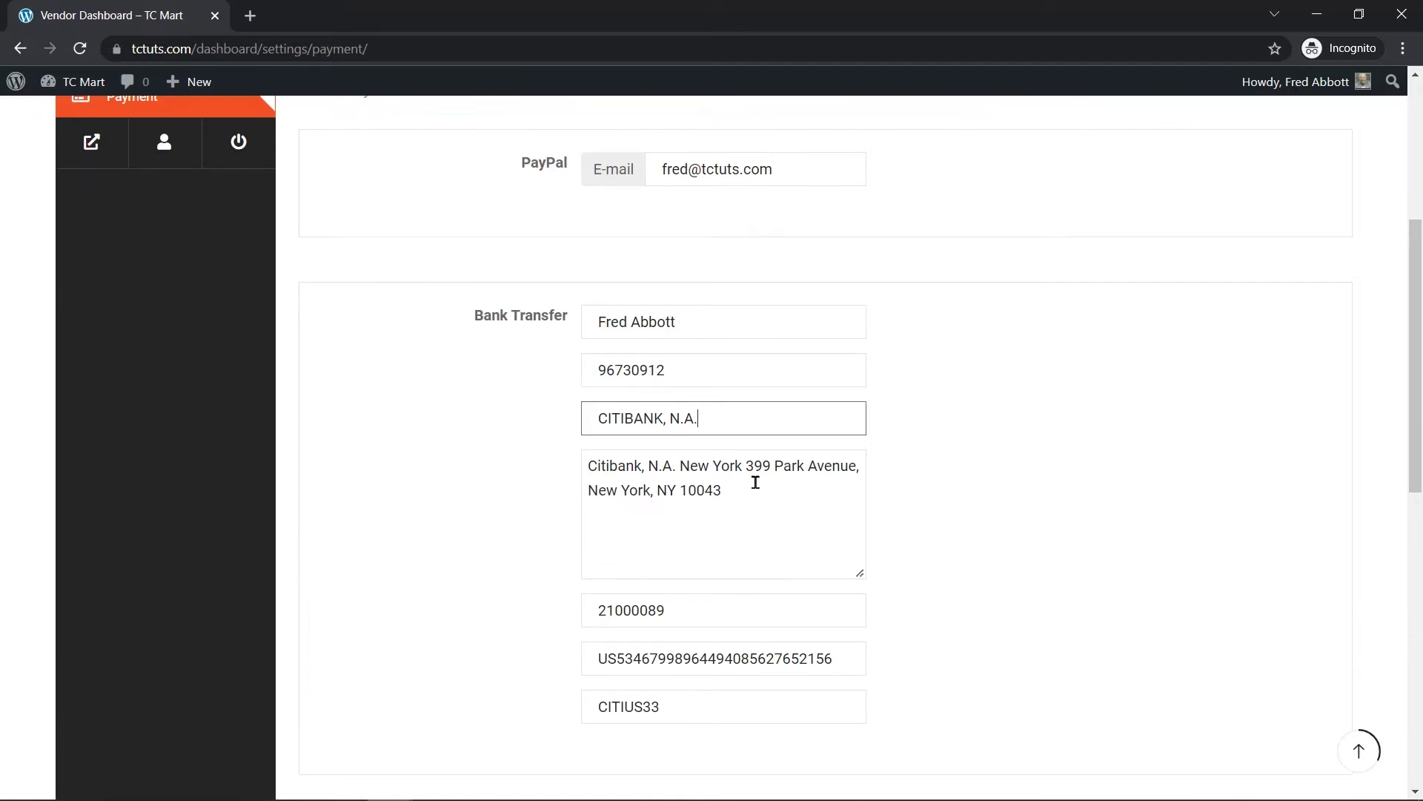
{"action": "left_click", "coordinate": [752, 490]}
{"action": "left_click", "coordinate": [723, 612]}
{"action": "scroll", "coordinate": [452, 593], "scroll_direction": "down", "scroll_amount": 2}
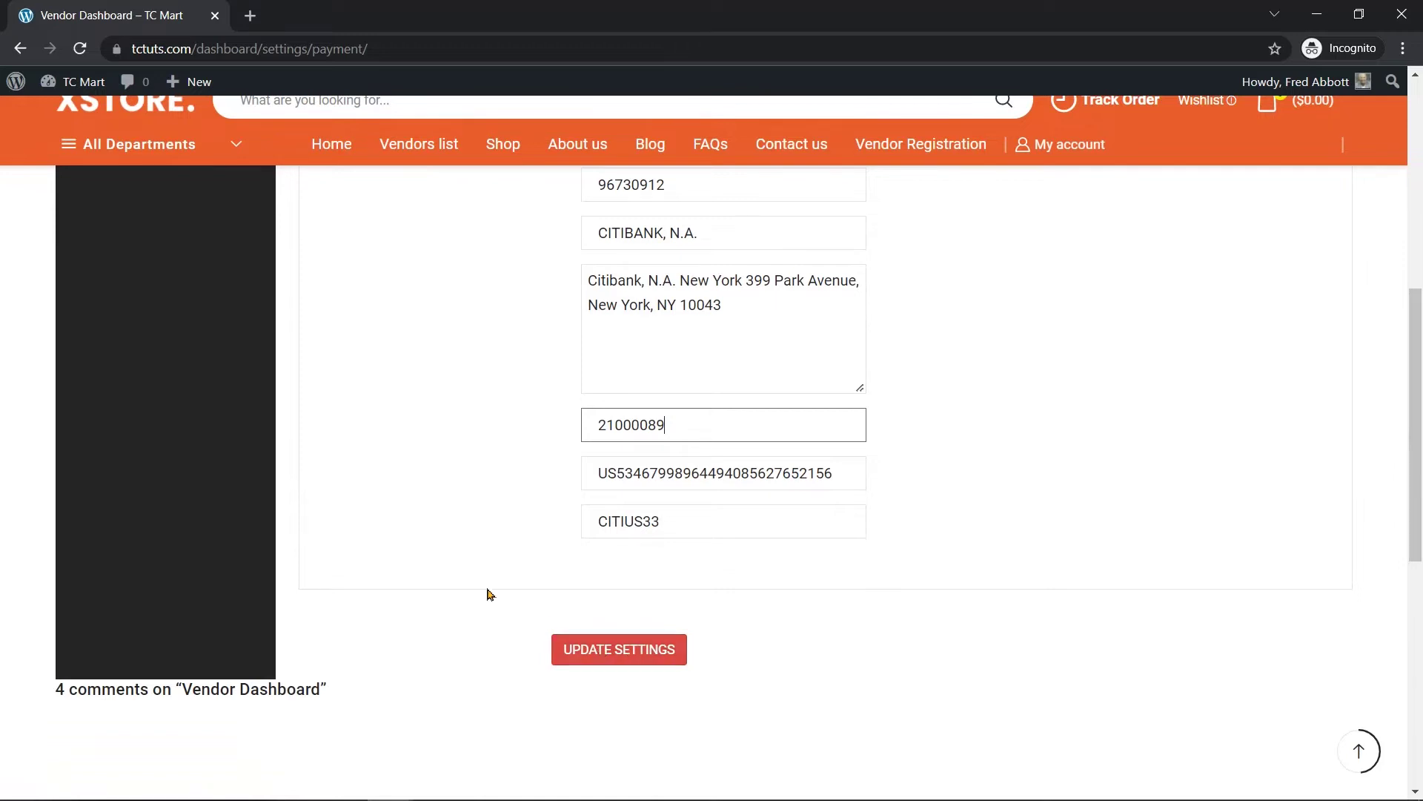
{"action": "scroll", "coordinate": [483, 591], "scroll_direction": "up", "scroll_amount": 3}
{"action": "scroll", "coordinate": [483, 590], "scroll_direction": "up", "scroll_amount": 4}
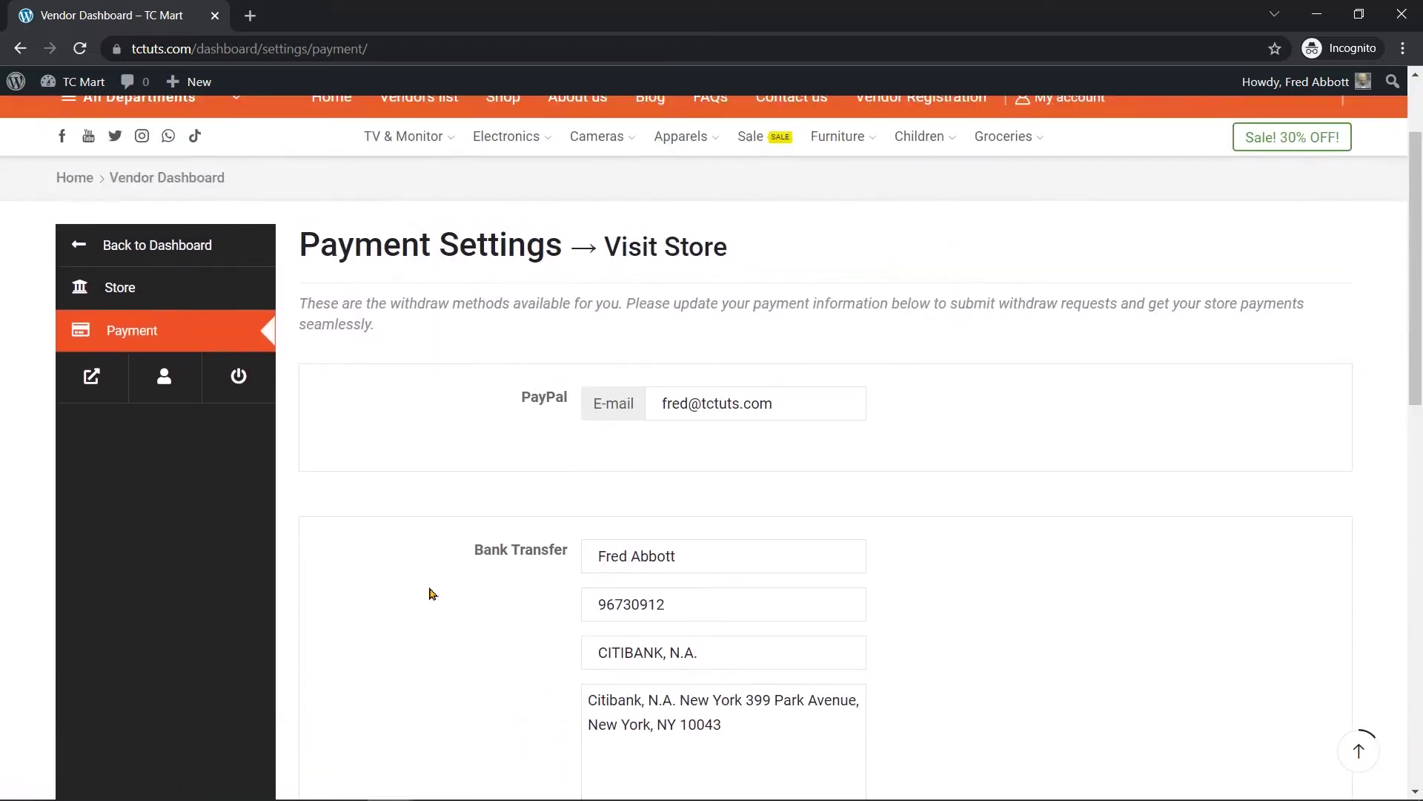
{"action": "left_click", "coordinate": [164, 512]}
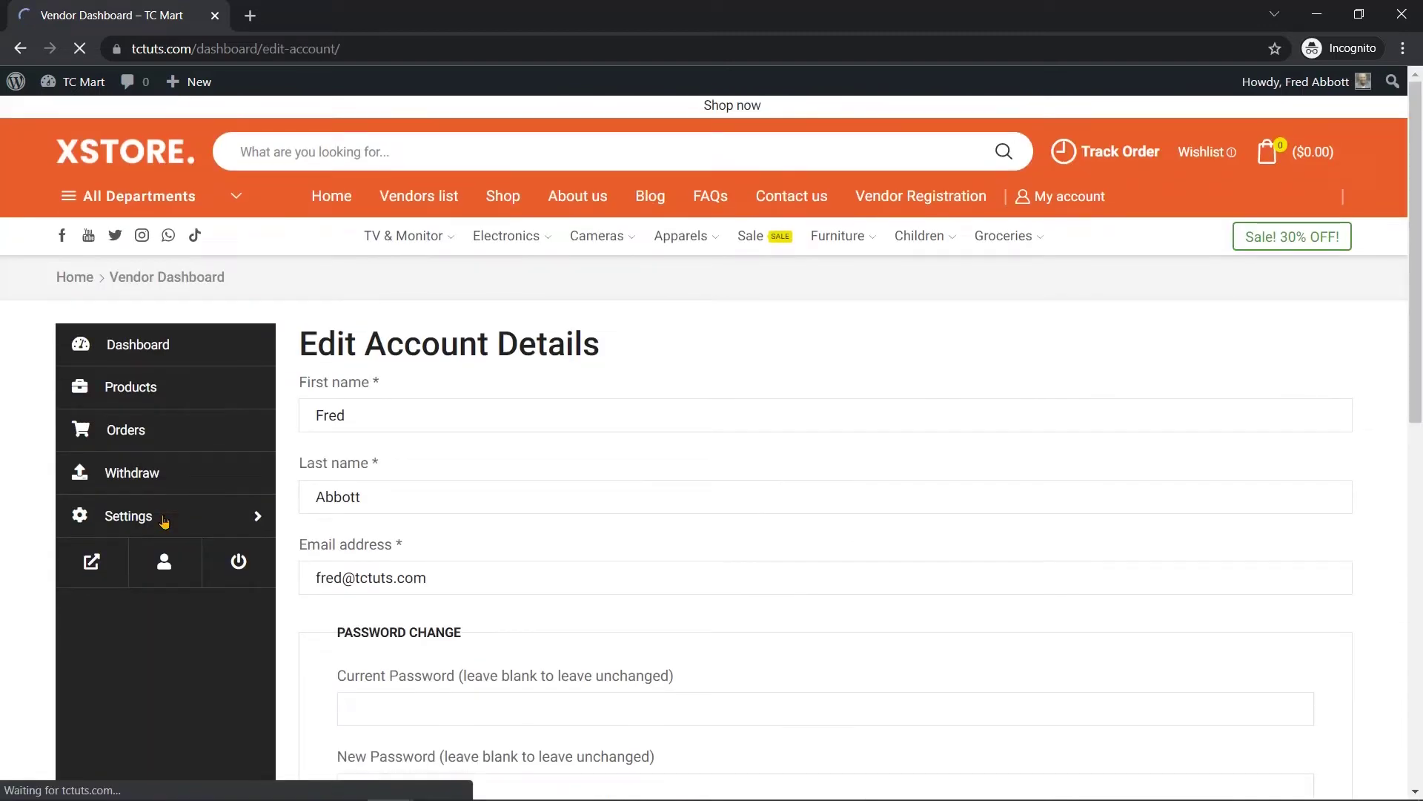
{"action": "left_click_drag", "start_coordinate": [301, 378], "coordinate": [622, 386]}
{"action": "left_click", "coordinate": [642, 407]}
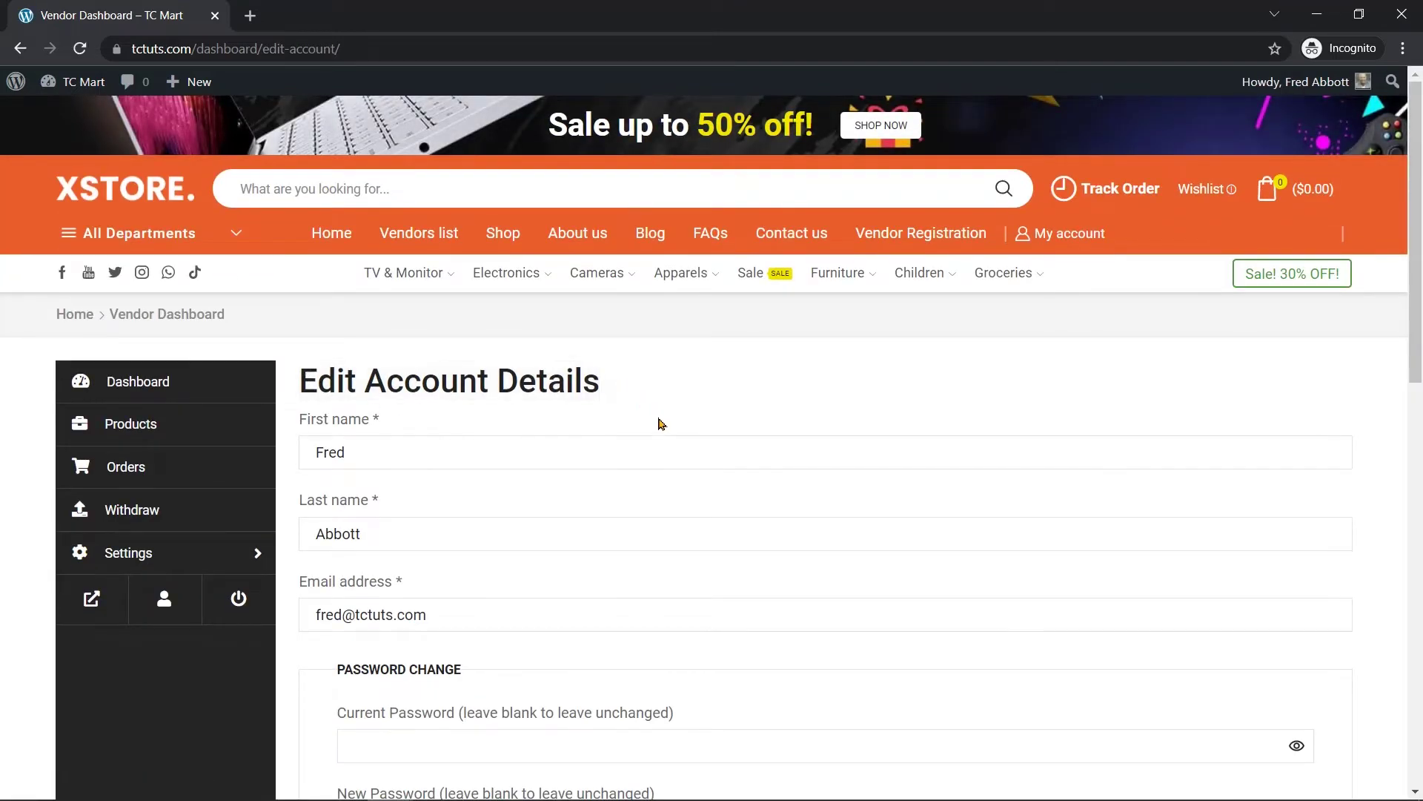
{"action": "scroll", "coordinate": [658, 422], "scroll_direction": "down", "scroll_amount": 3}
{"action": "left_click_drag", "start_coordinate": [300, 145], "coordinate": [381, 145]}
{"action": "left_click_drag", "start_coordinate": [301, 230], "coordinate": [380, 232]}
{"action": "left_click_drag", "start_coordinate": [301, 309], "coordinate": [401, 308]}
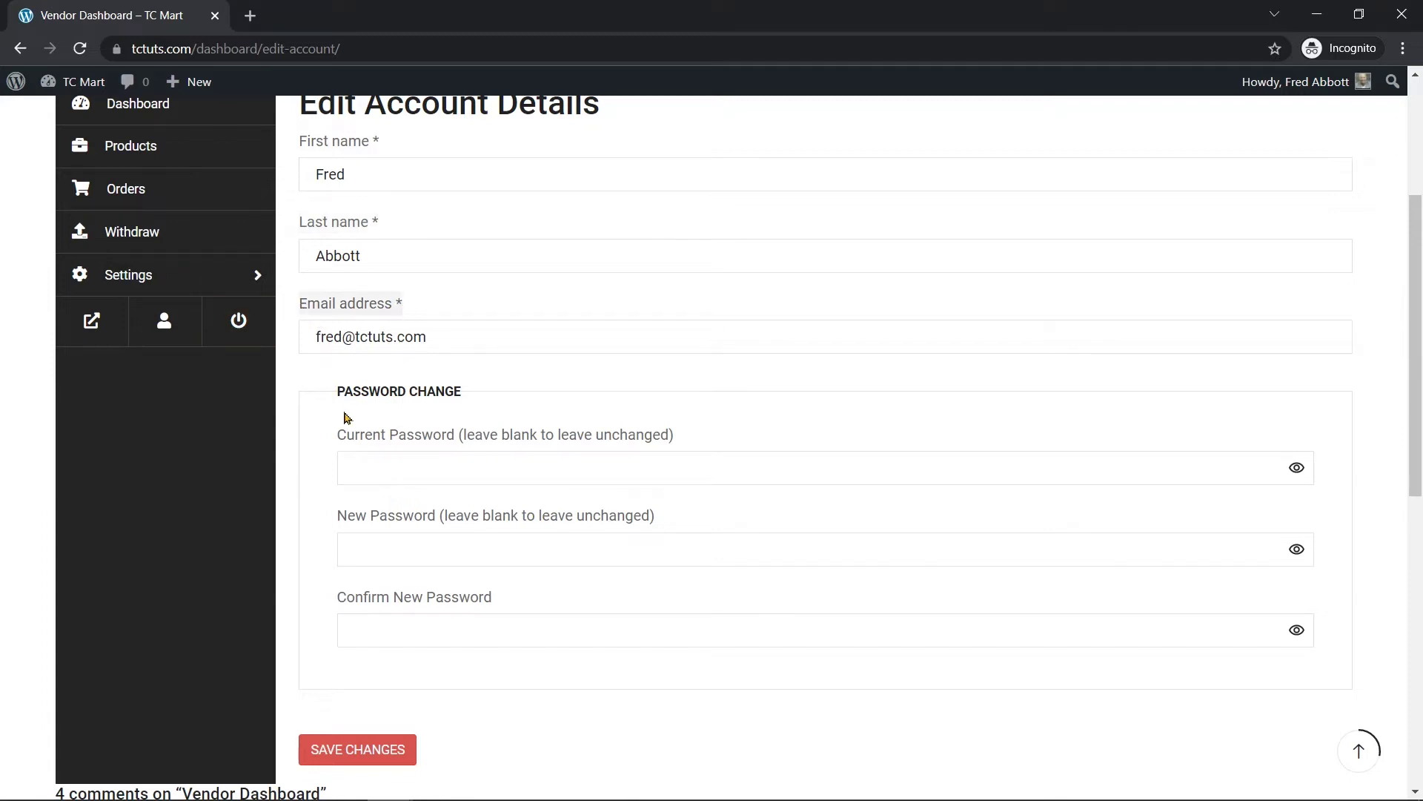
{"action": "left_click_drag", "start_coordinate": [338, 394], "coordinate": [449, 395]}
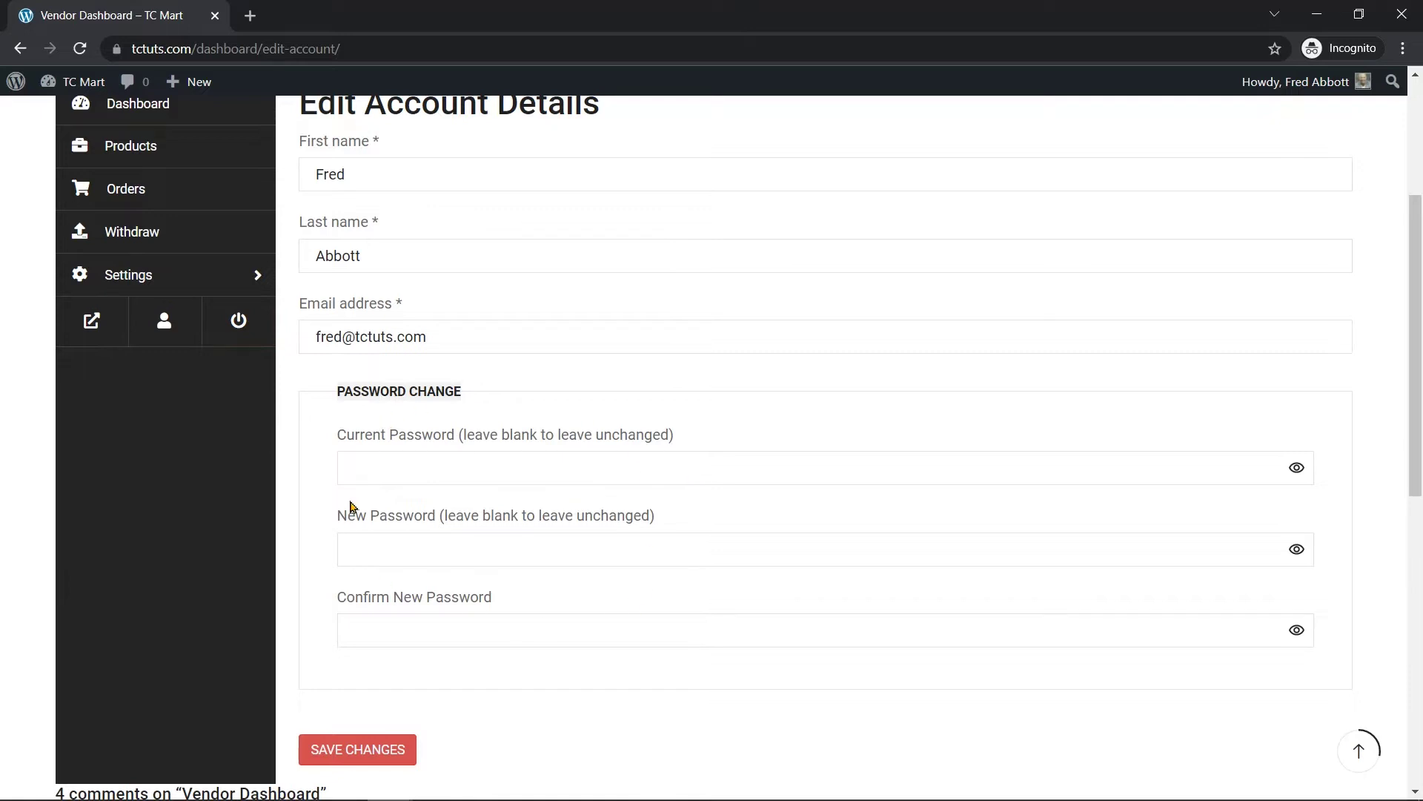
{"action": "scroll", "coordinate": [304, 546], "scroll_direction": "down", "scroll_amount": 1}
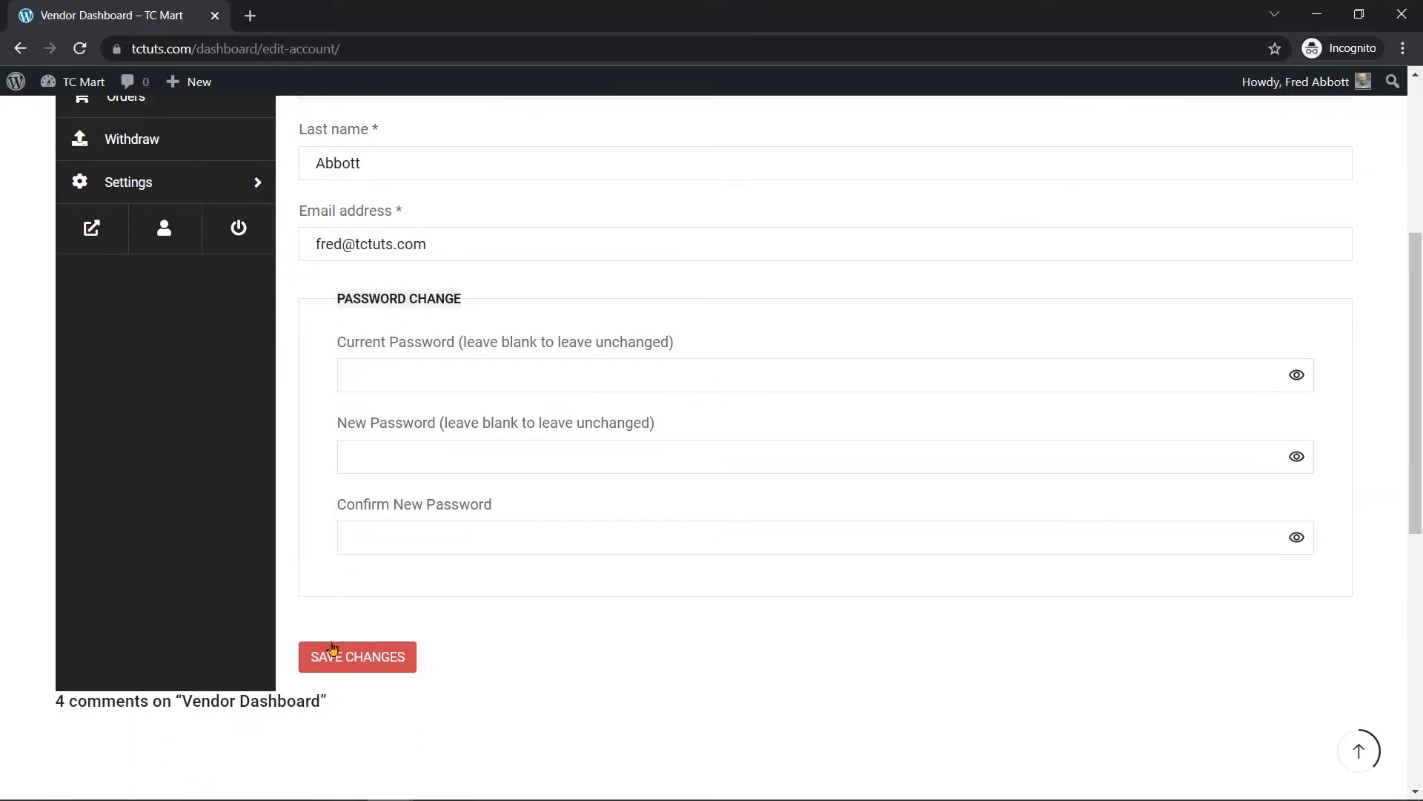
{"action": "scroll", "coordinate": [471, 569], "scroll_direction": "up", "scroll_amount": 3}
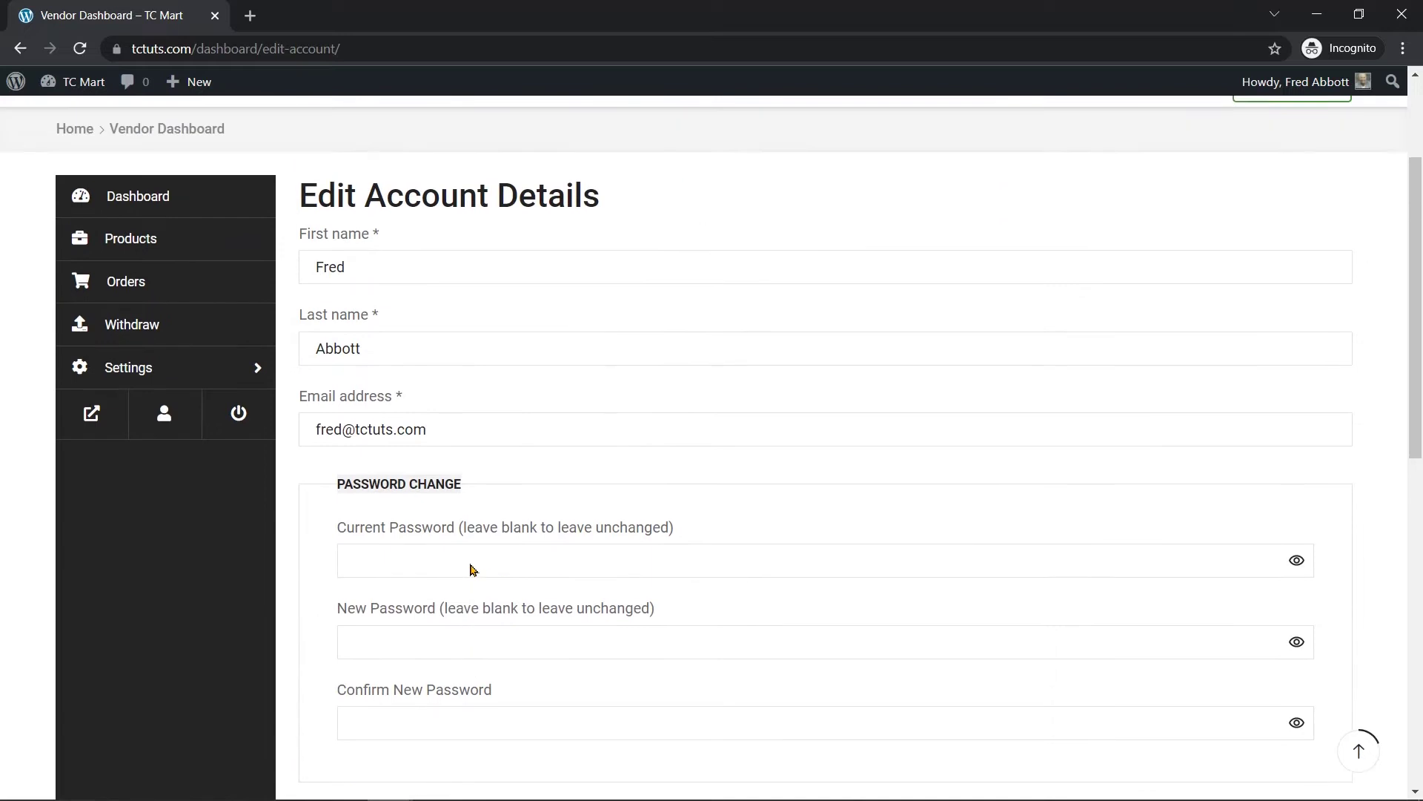
{"action": "scroll", "coordinate": [550, 449], "scroll_direction": "up", "scroll_amount": 1}
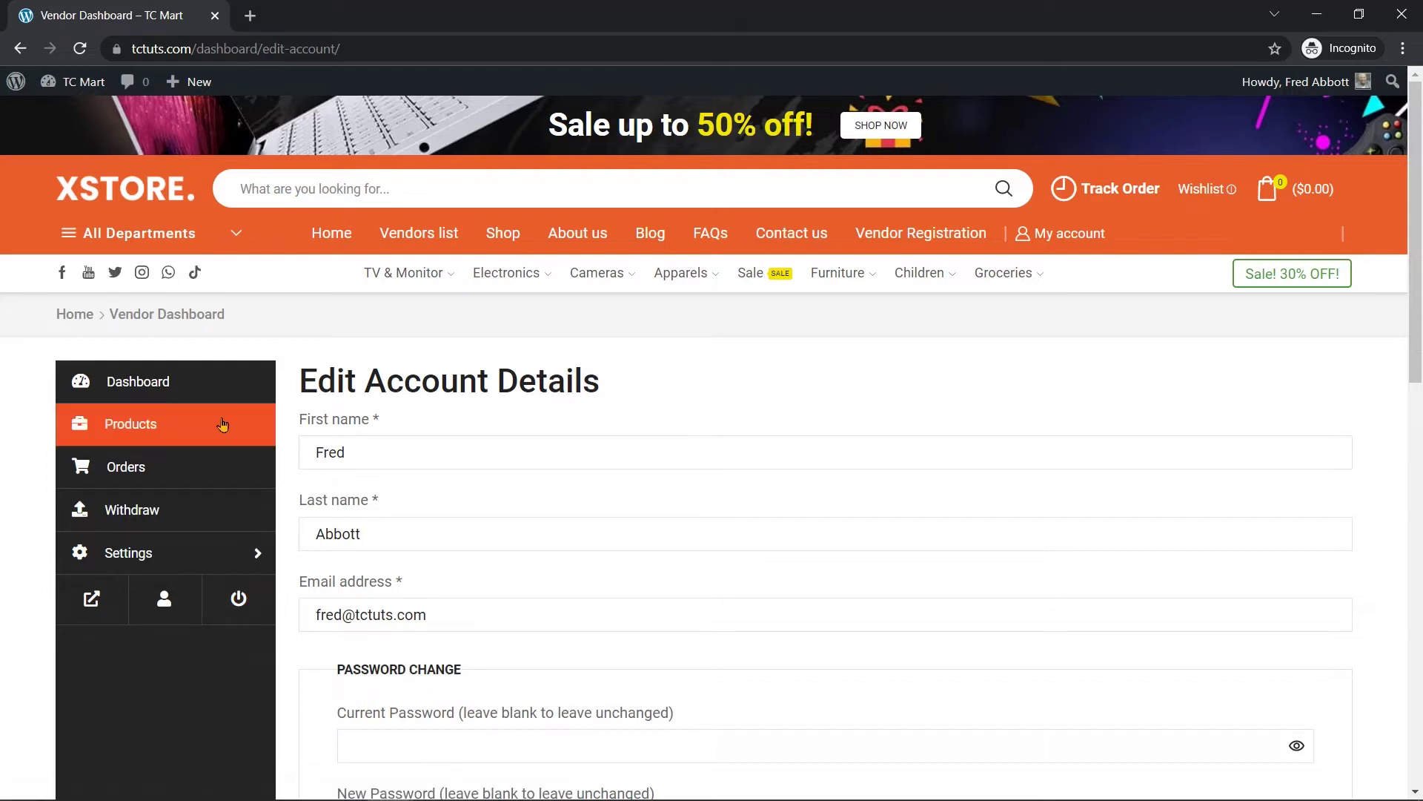
Open the empty vendor Products list and start a new product form
{"action": "left_click", "coordinate": [167, 425]}
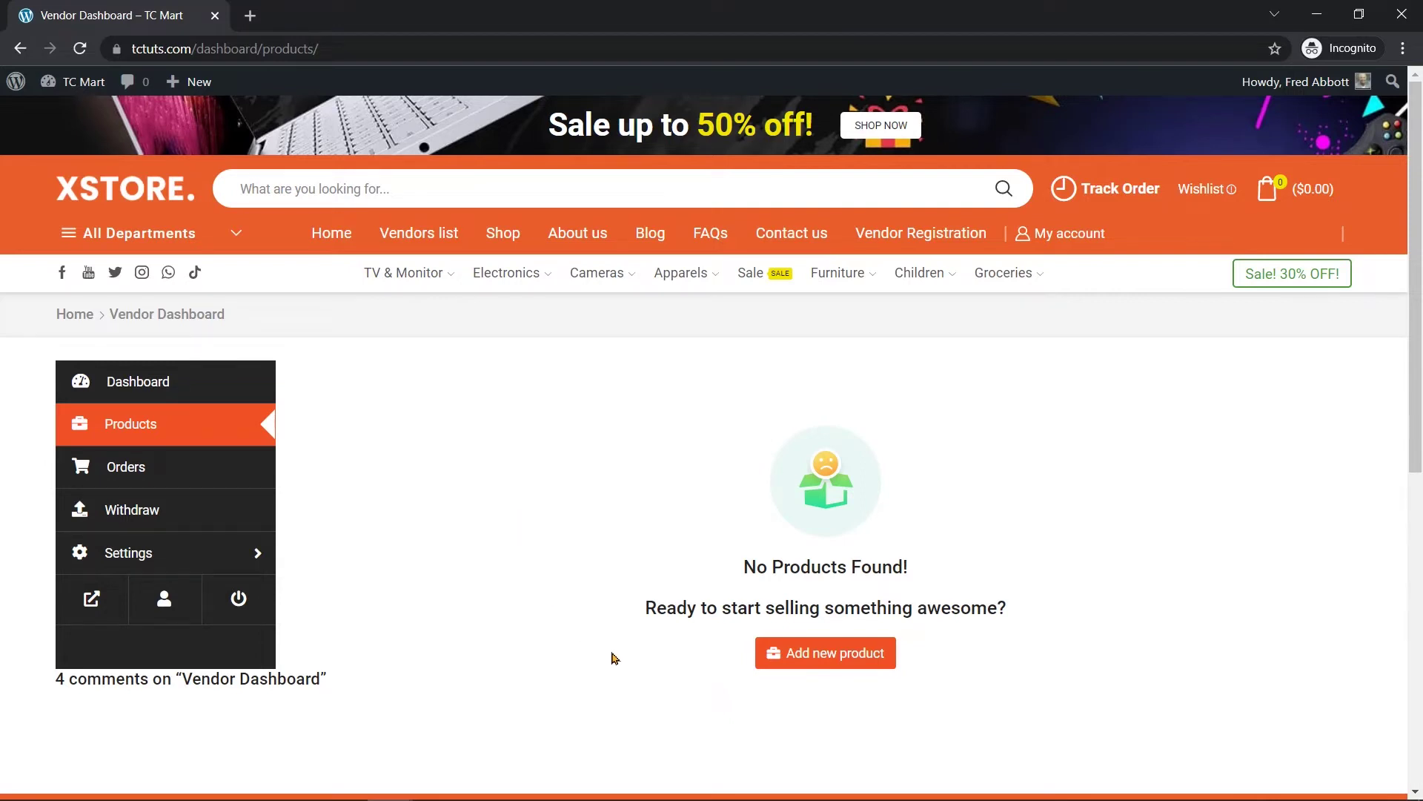
{"action": "left_click", "coordinate": [815, 664]}
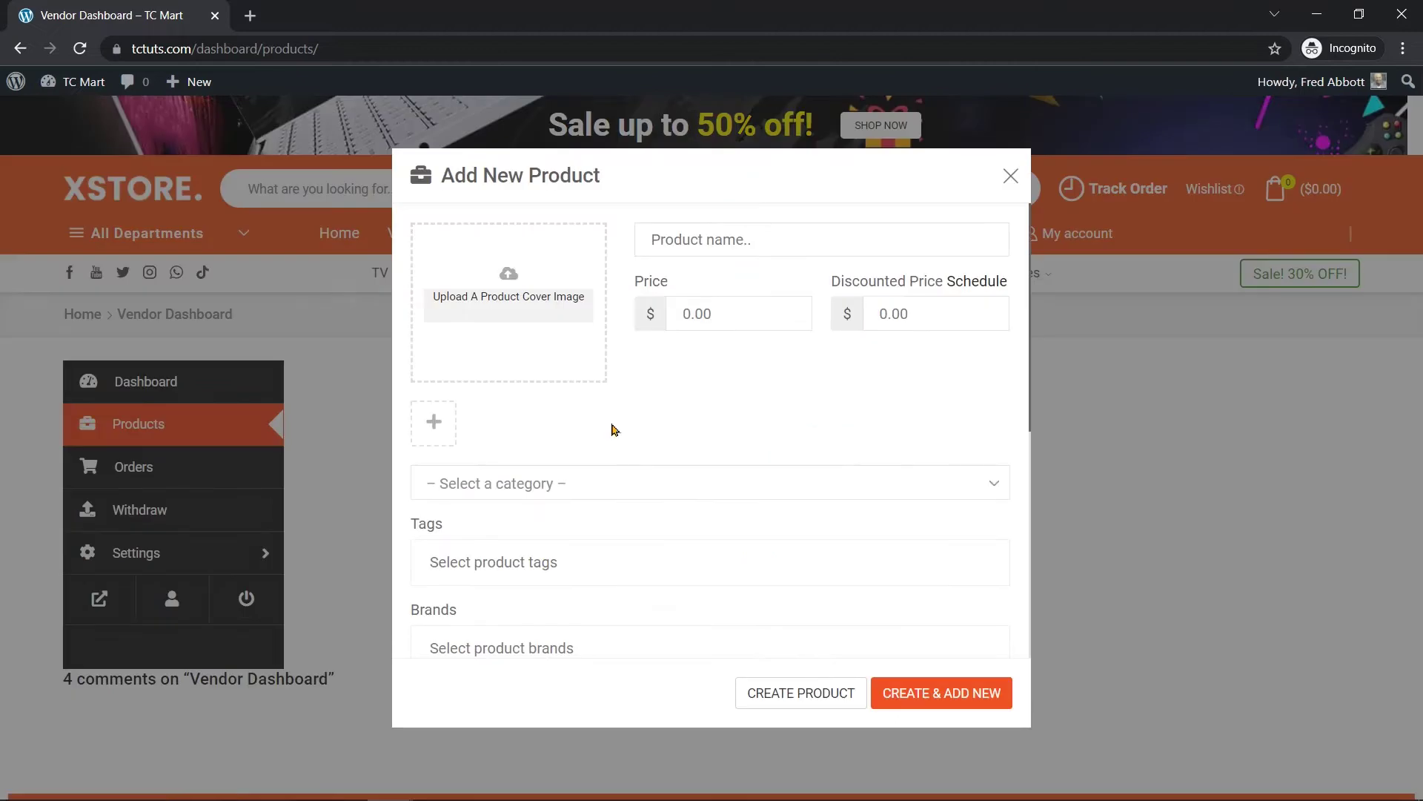
{"action": "left_click_drag", "start_coordinate": [440, 178], "coordinate": [618, 184]}
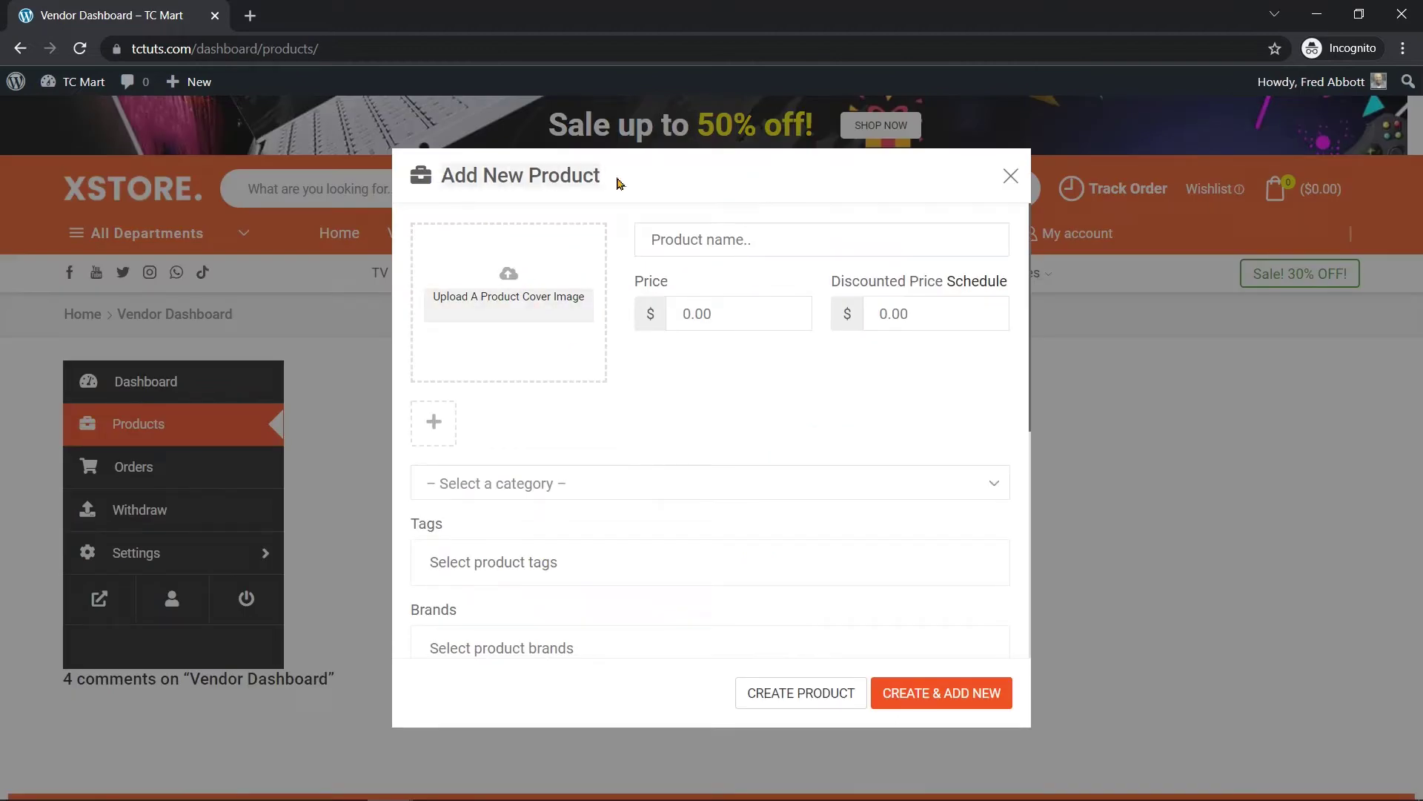
{"action": "left_click", "coordinate": [586, 201]}
{"action": "scroll", "coordinate": [644, 417], "scroll_direction": "down", "scroll_amount": 3}
{"action": "scroll", "coordinate": [645, 419], "scroll_direction": "up", "scroll_amount": 3}
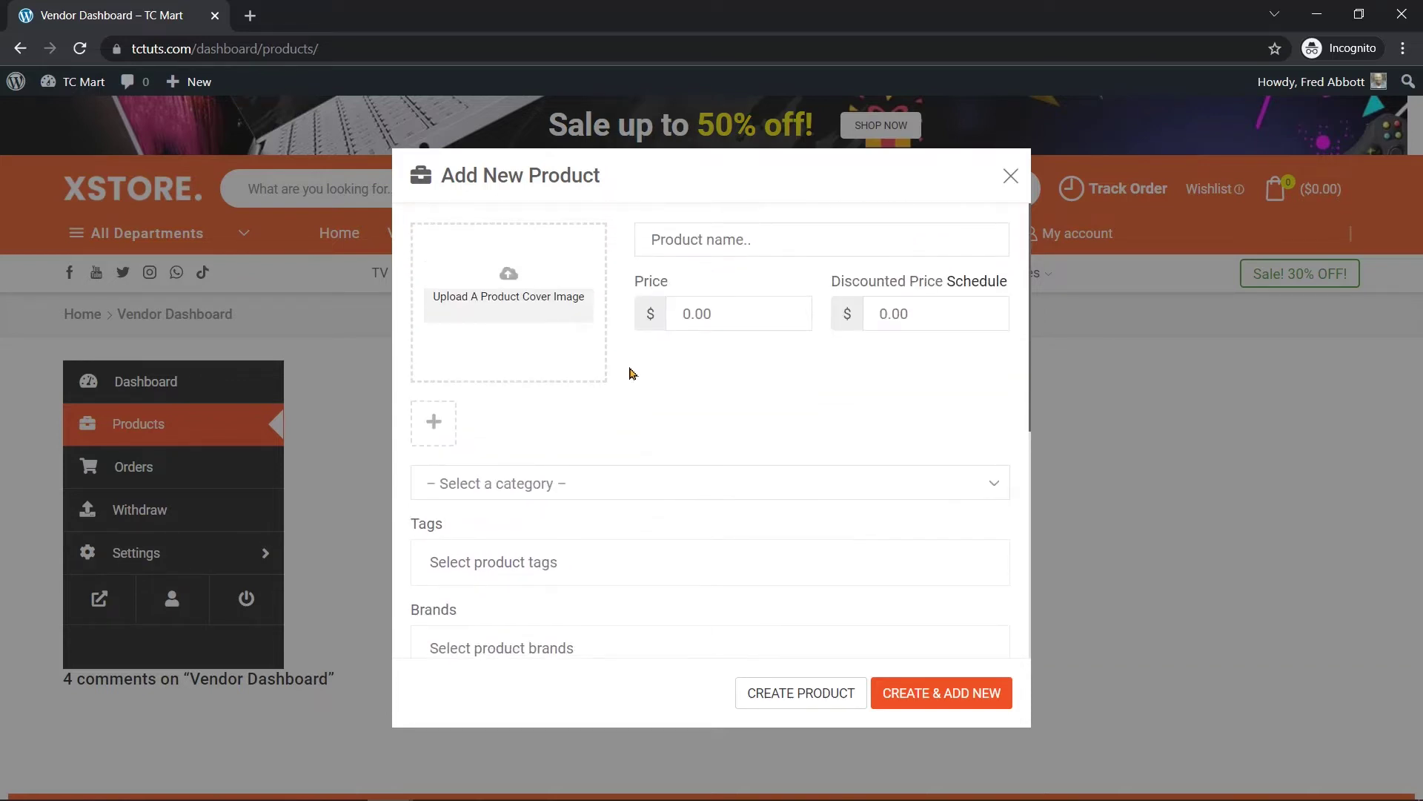
Set the blue floral short-sleeve shirt image as the product cover
{"action": "left_click", "coordinate": [512, 309]}
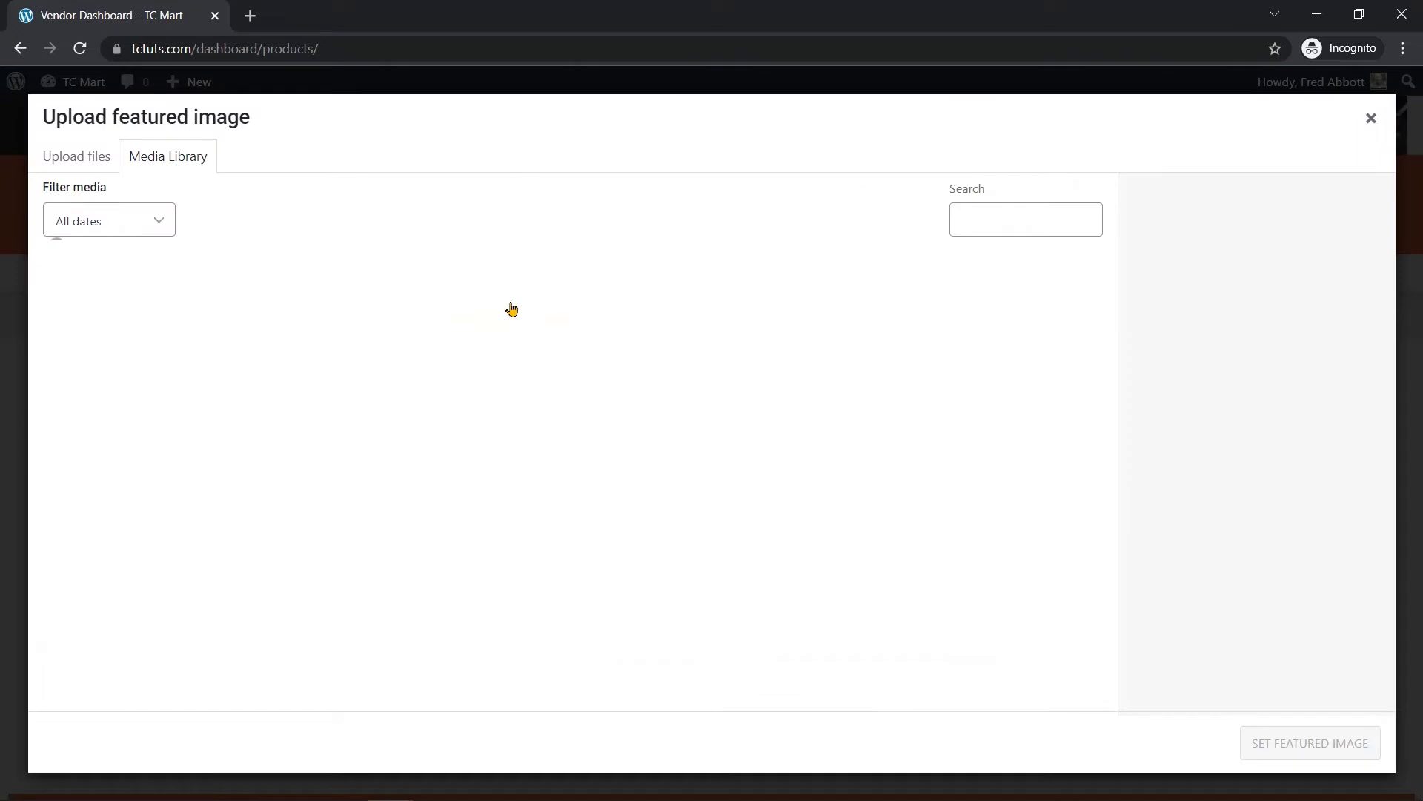
{"action": "left_click", "coordinate": [389, 331]}
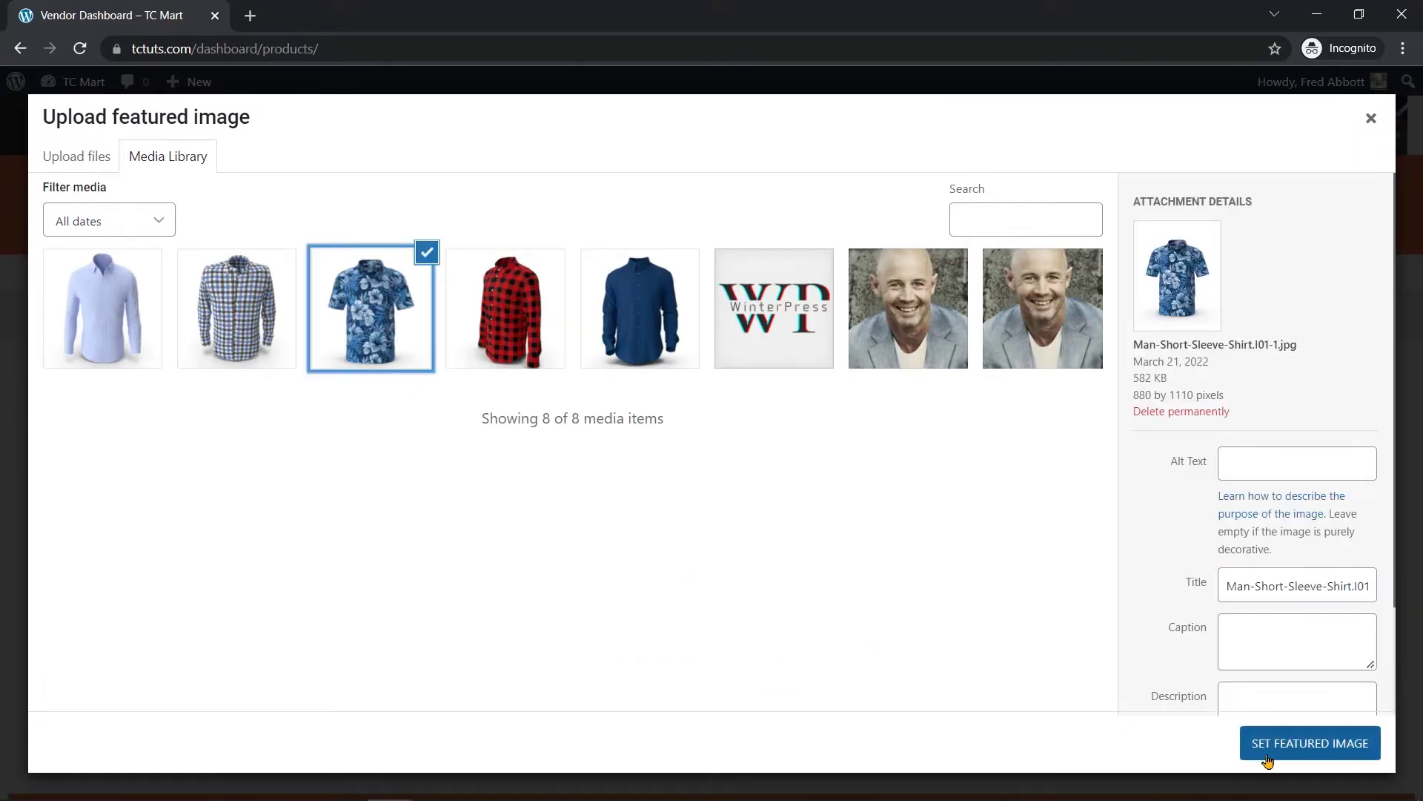
{"action": "left_click", "coordinate": [1267, 745]}
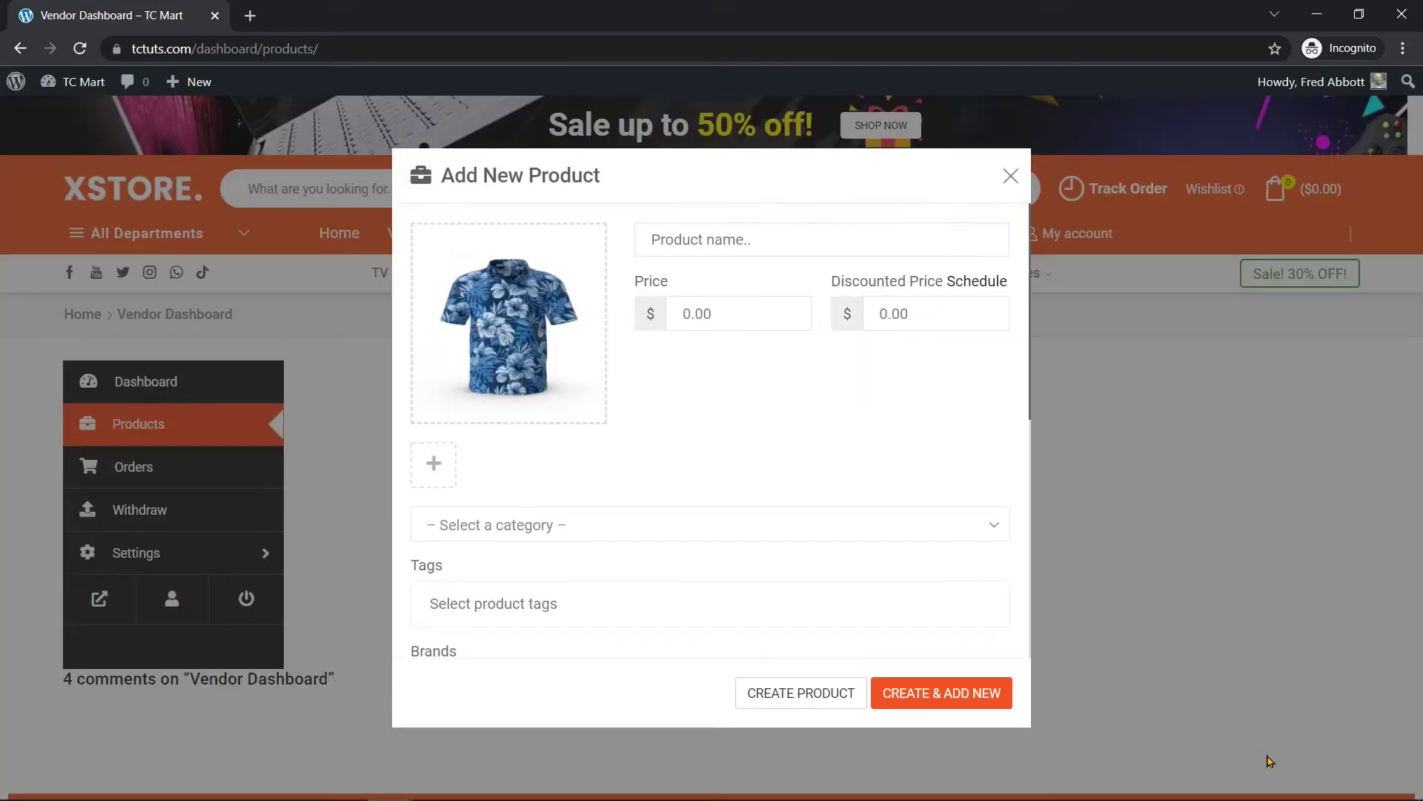
Name the product 'Sleeve Shirt' with price 40 and discounted price 30
{"action": "left_click", "coordinate": [804, 235]}
{"action": "type", "text": "Sleeve Shirt"}
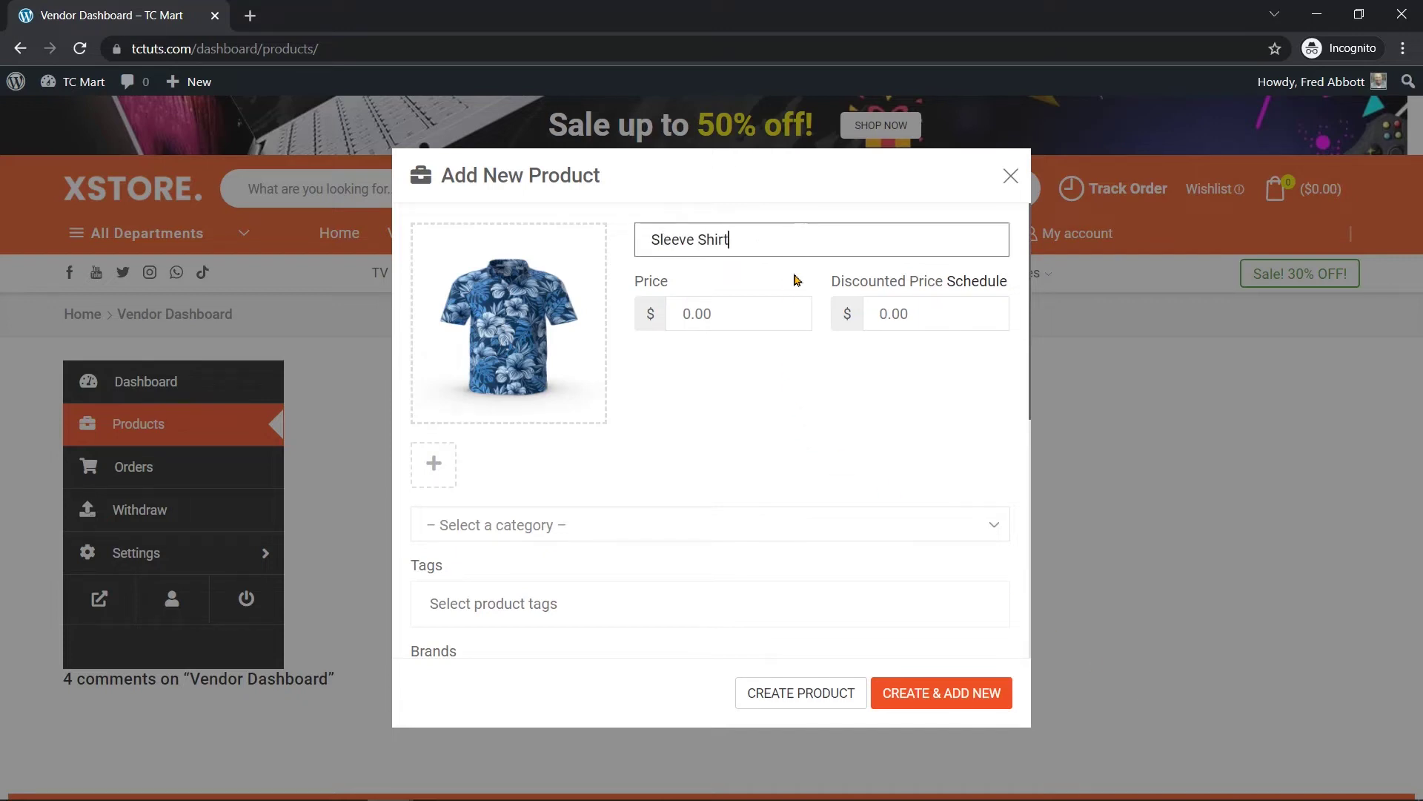
{"action": "left_click", "coordinate": [719, 315]}
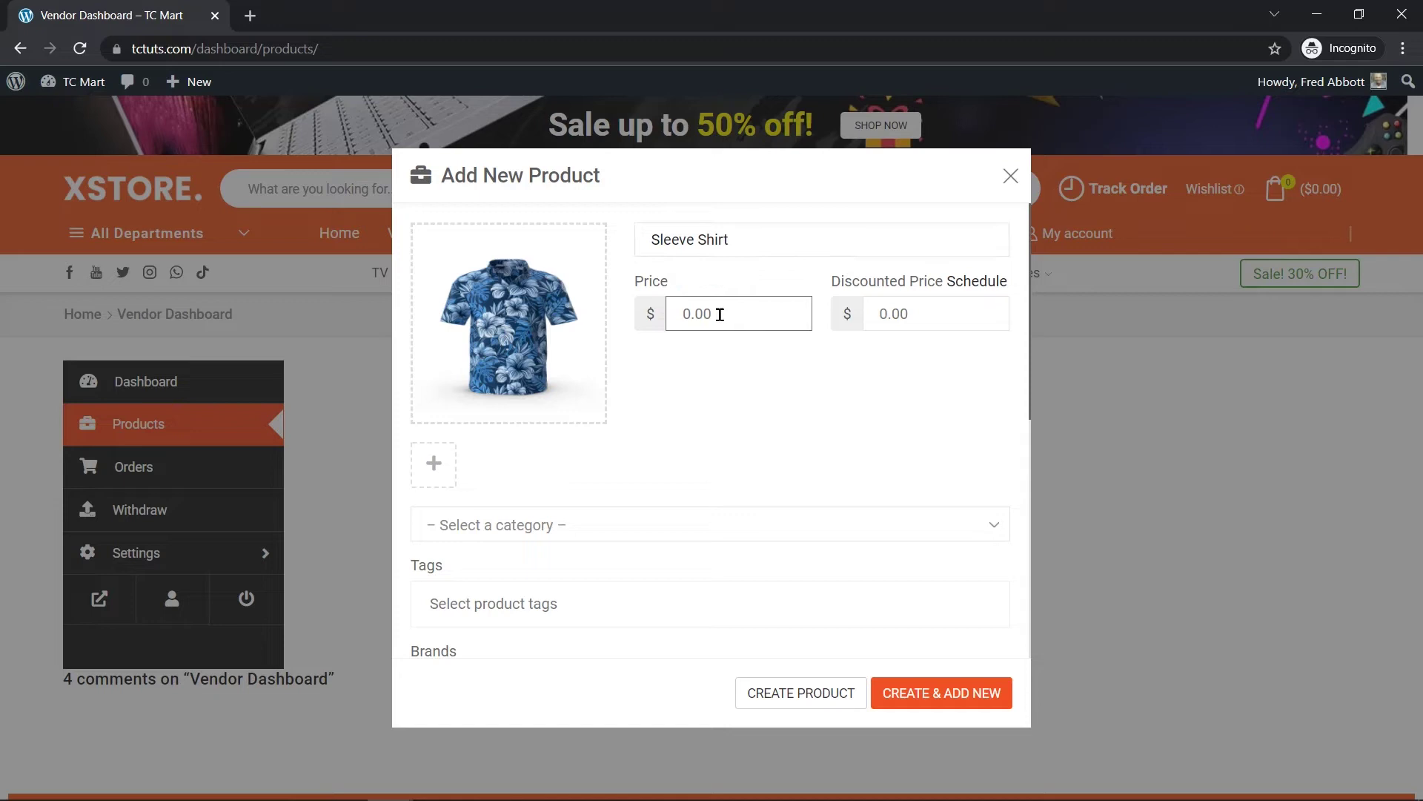
{"action": "left_click_drag", "start_coordinate": [636, 282], "coordinate": [676, 280]}
{"action": "left_click", "coordinate": [732, 310]}
{"action": "type", "text": "40"}
{"action": "left_click_drag", "start_coordinate": [832, 280], "coordinate": [944, 284]}
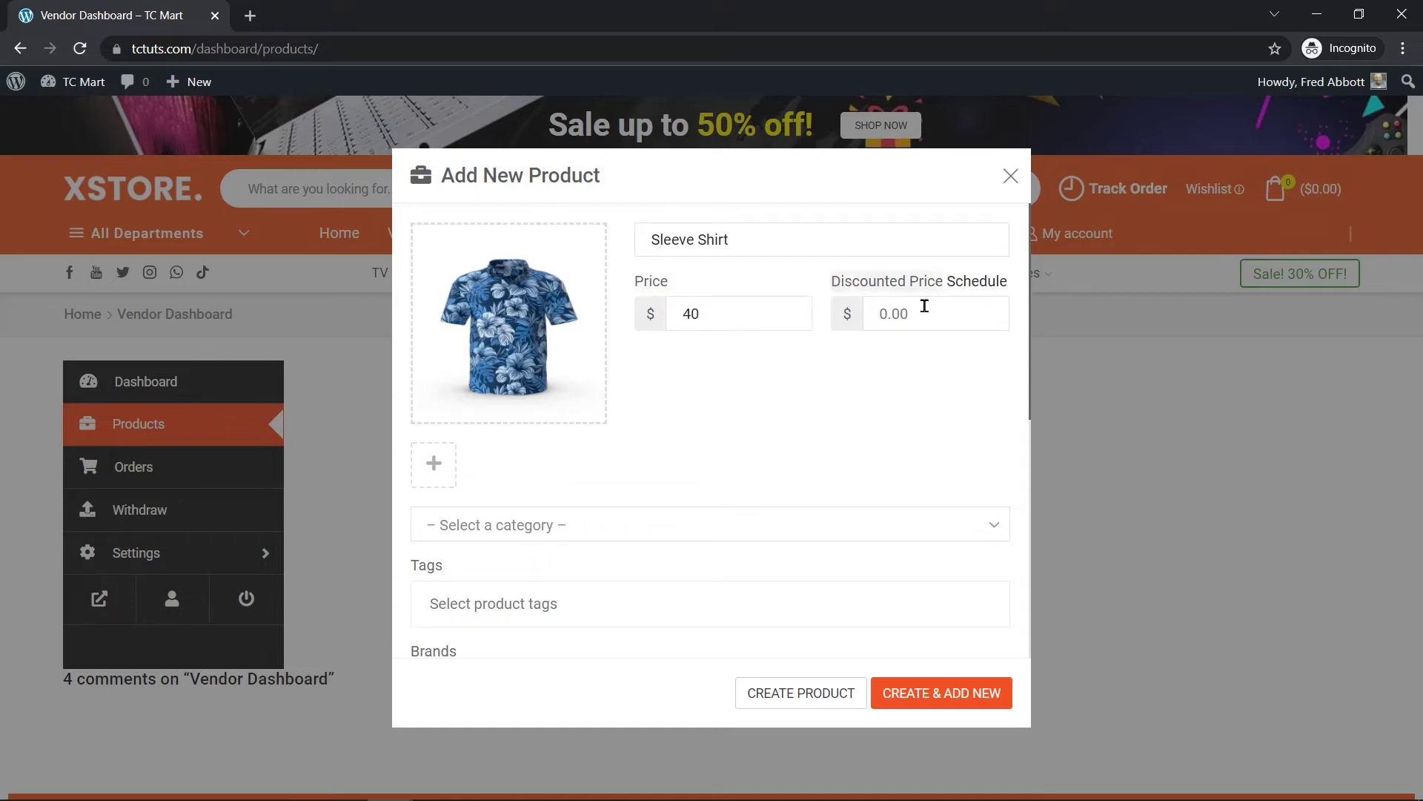
{"action": "left_click", "coordinate": [924, 308]}
{"action": "type", "text": "30"}
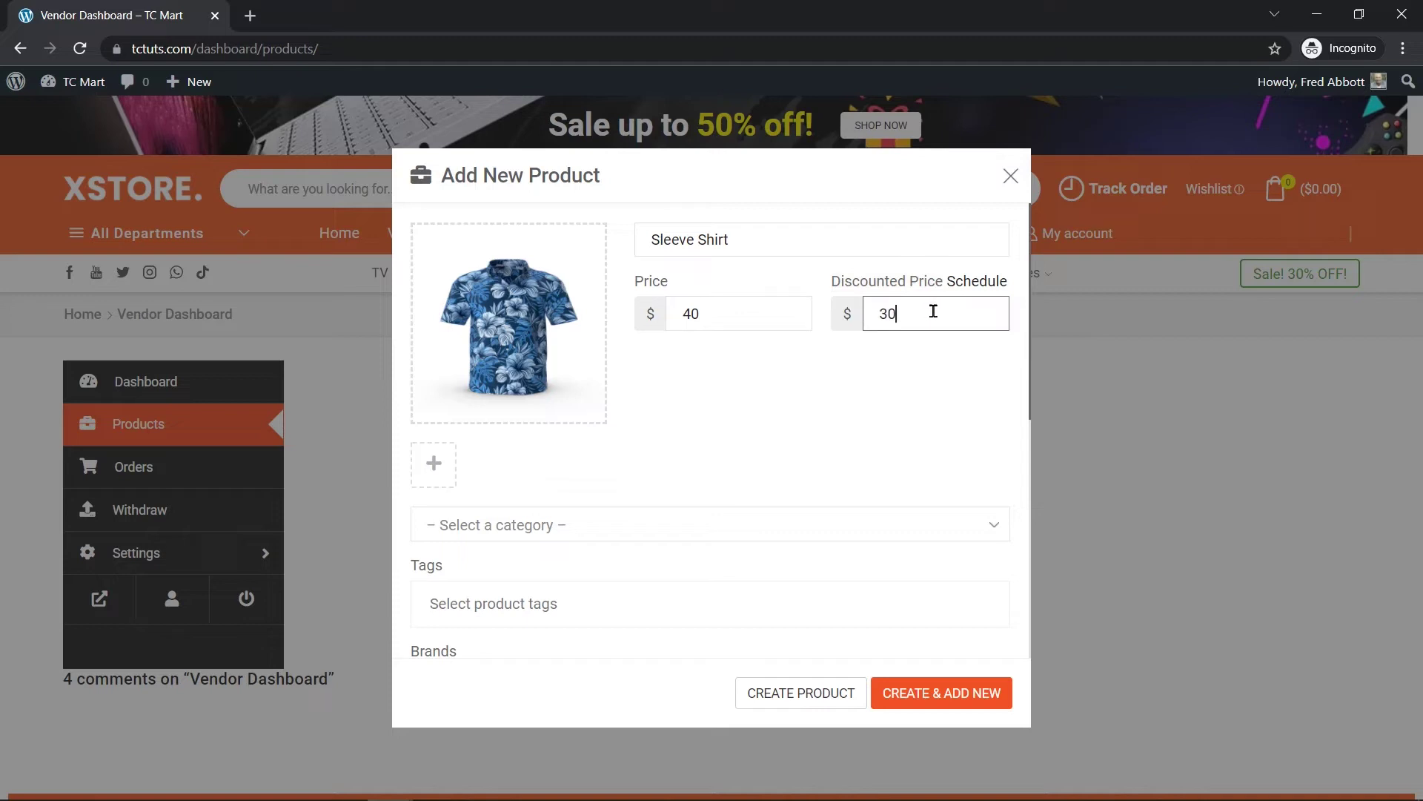
Schedule the discount from 2022-03-21 to 2022-03-31
{"action": "left_click", "coordinate": [988, 288]}
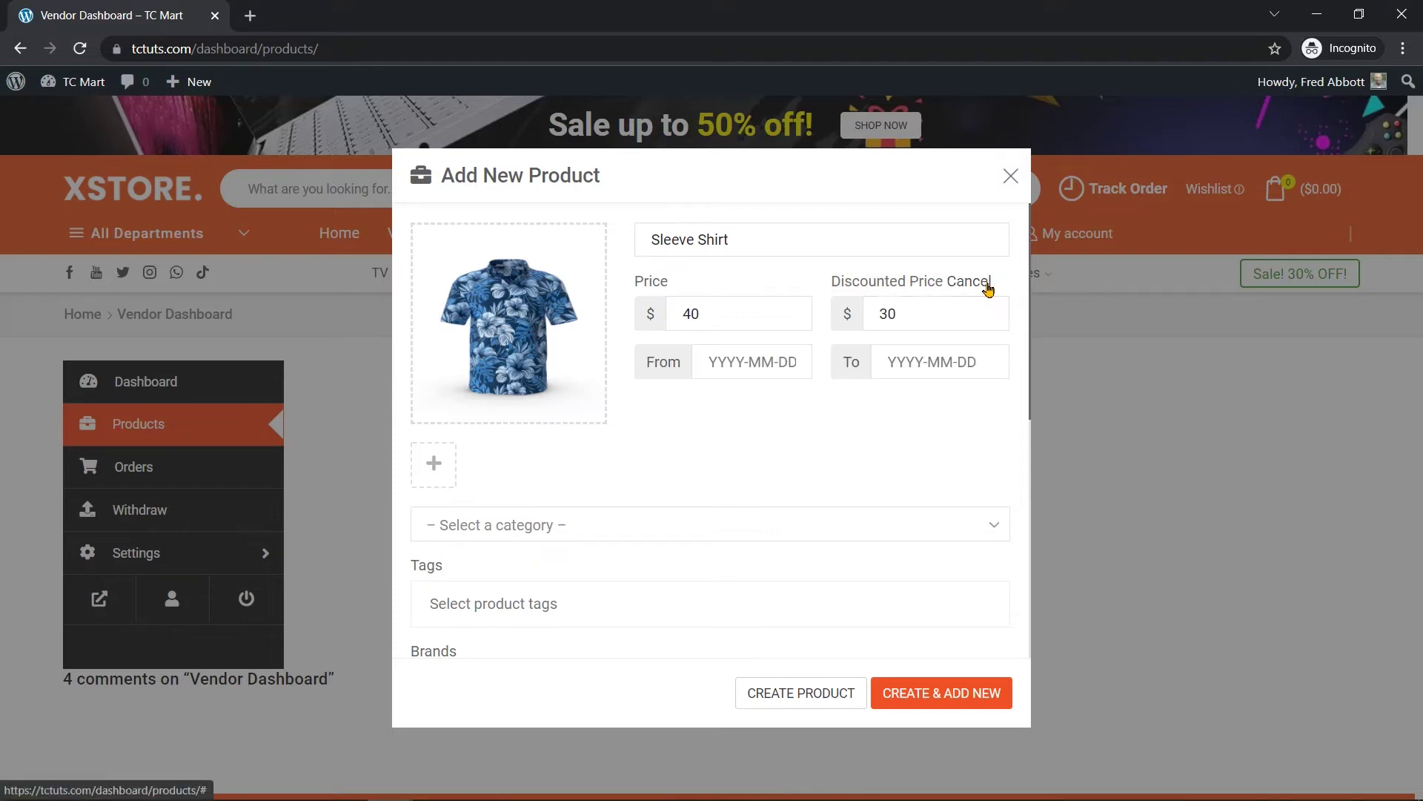
{"action": "left_click", "coordinate": [727, 361]}
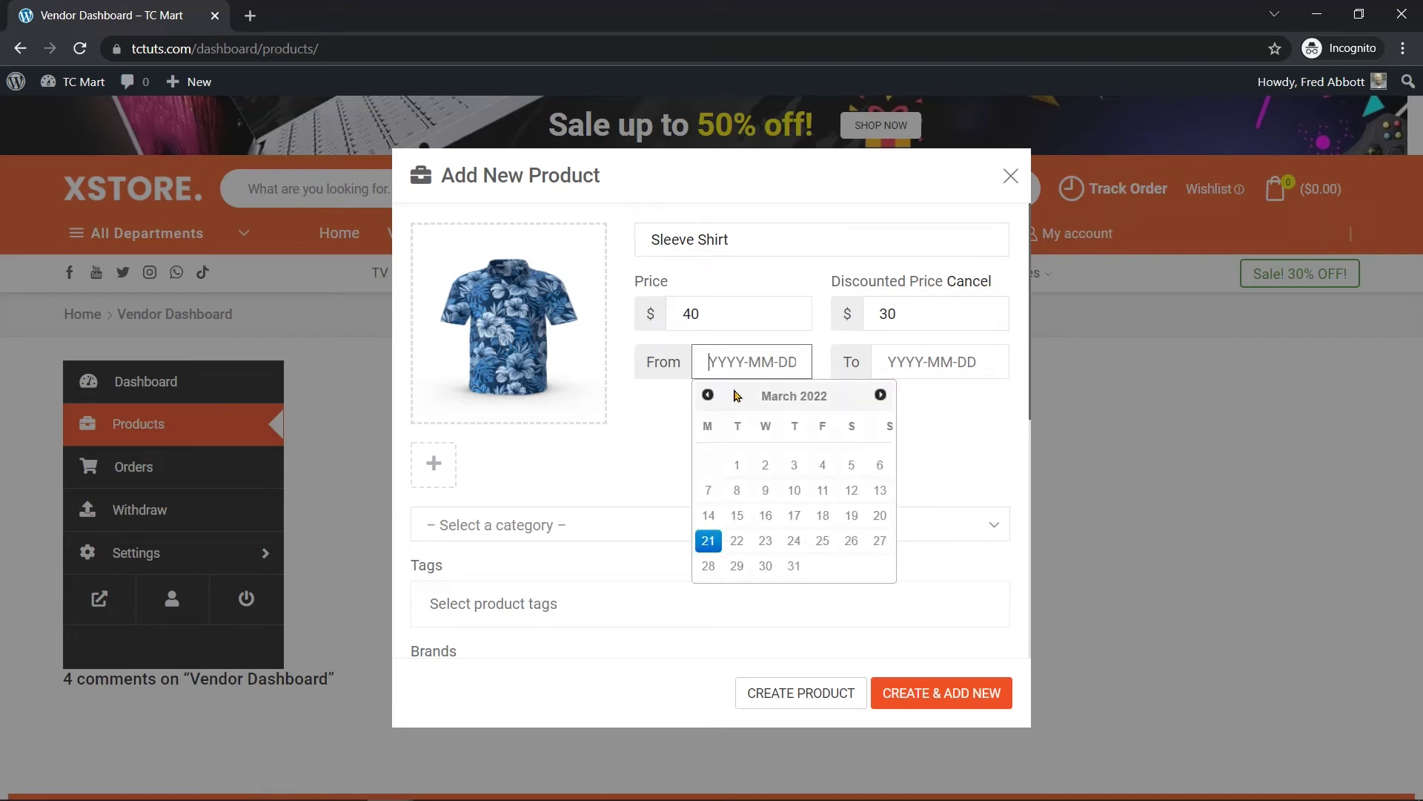
{"action": "left_click", "coordinate": [708, 541]}
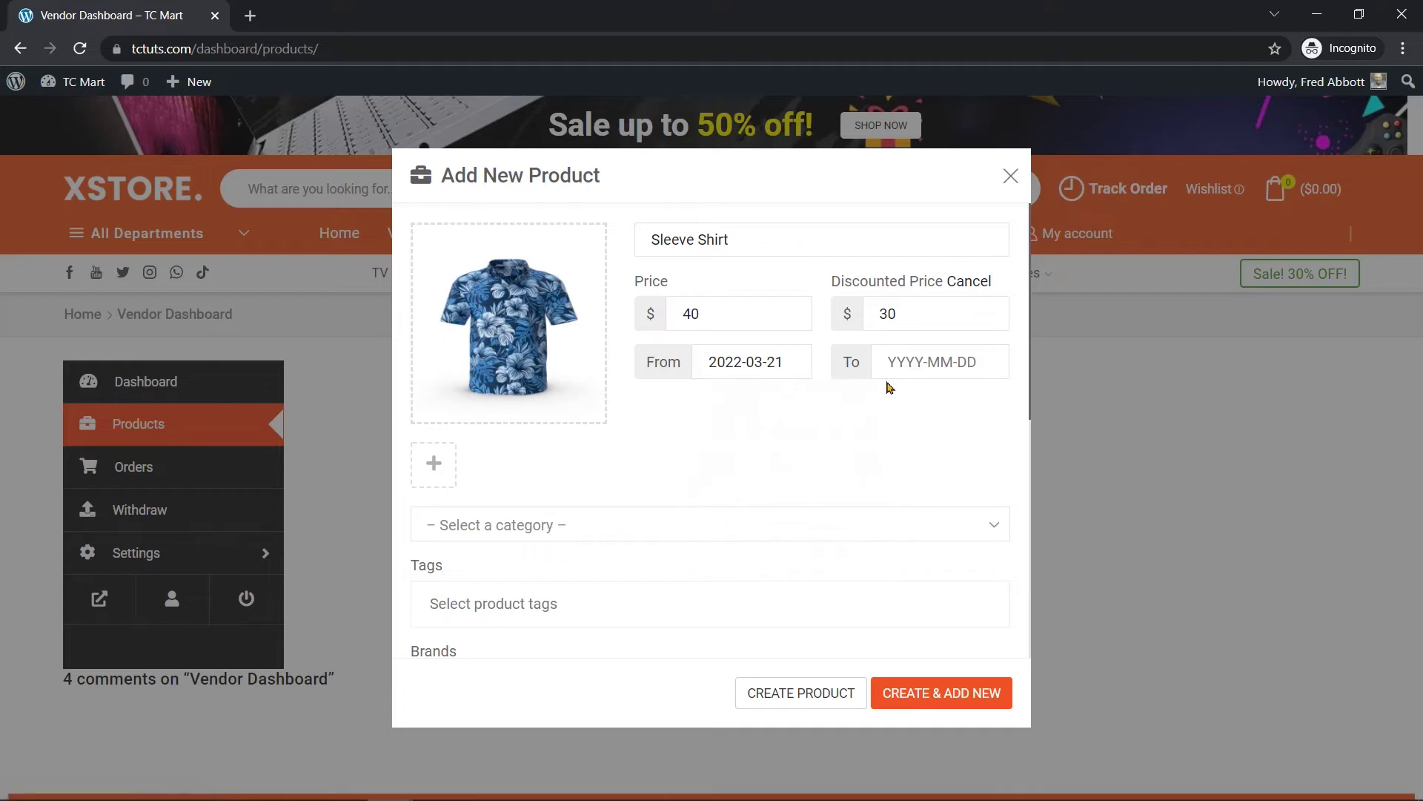
{"action": "left_click", "coordinate": [900, 359]}
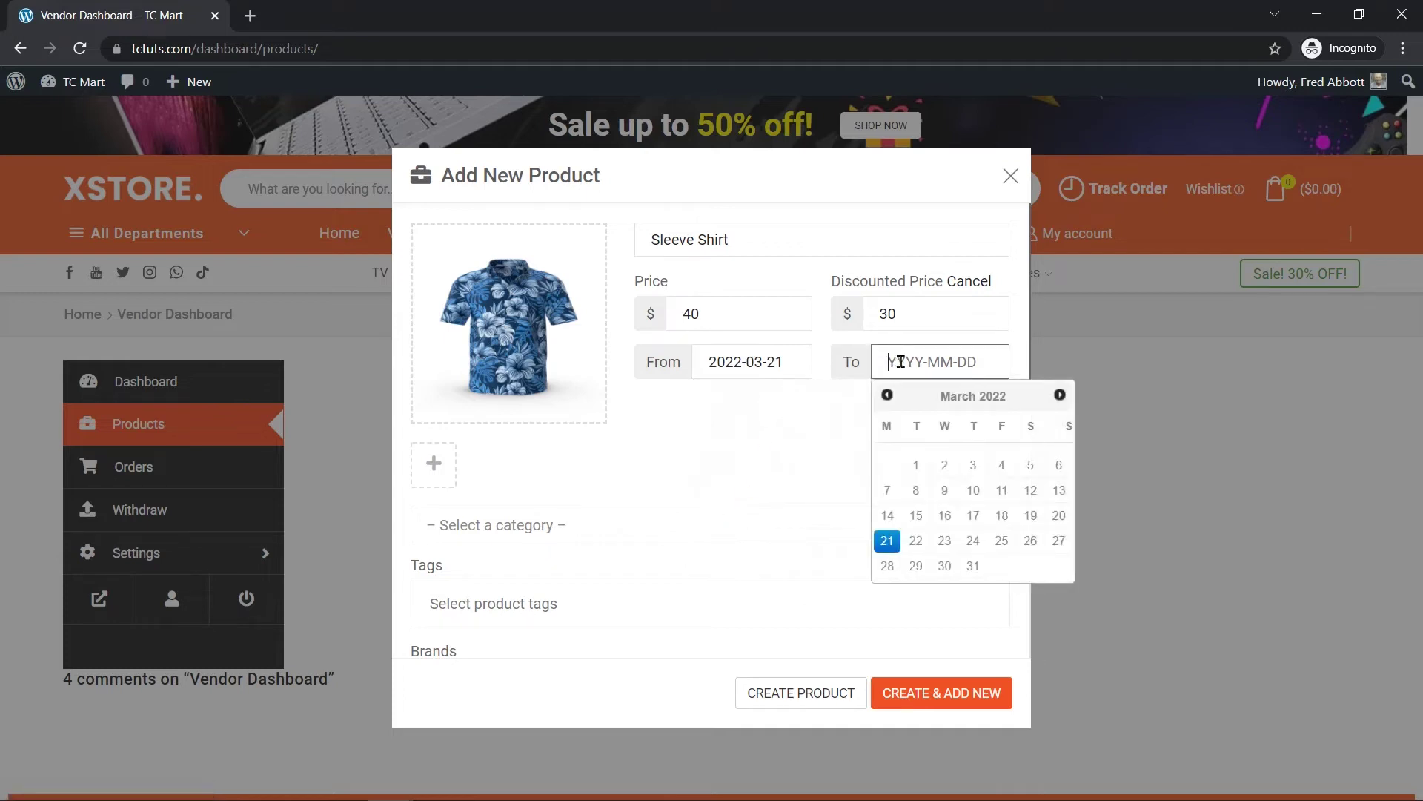
{"action": "left_click", "coordinate": [973, 566]}
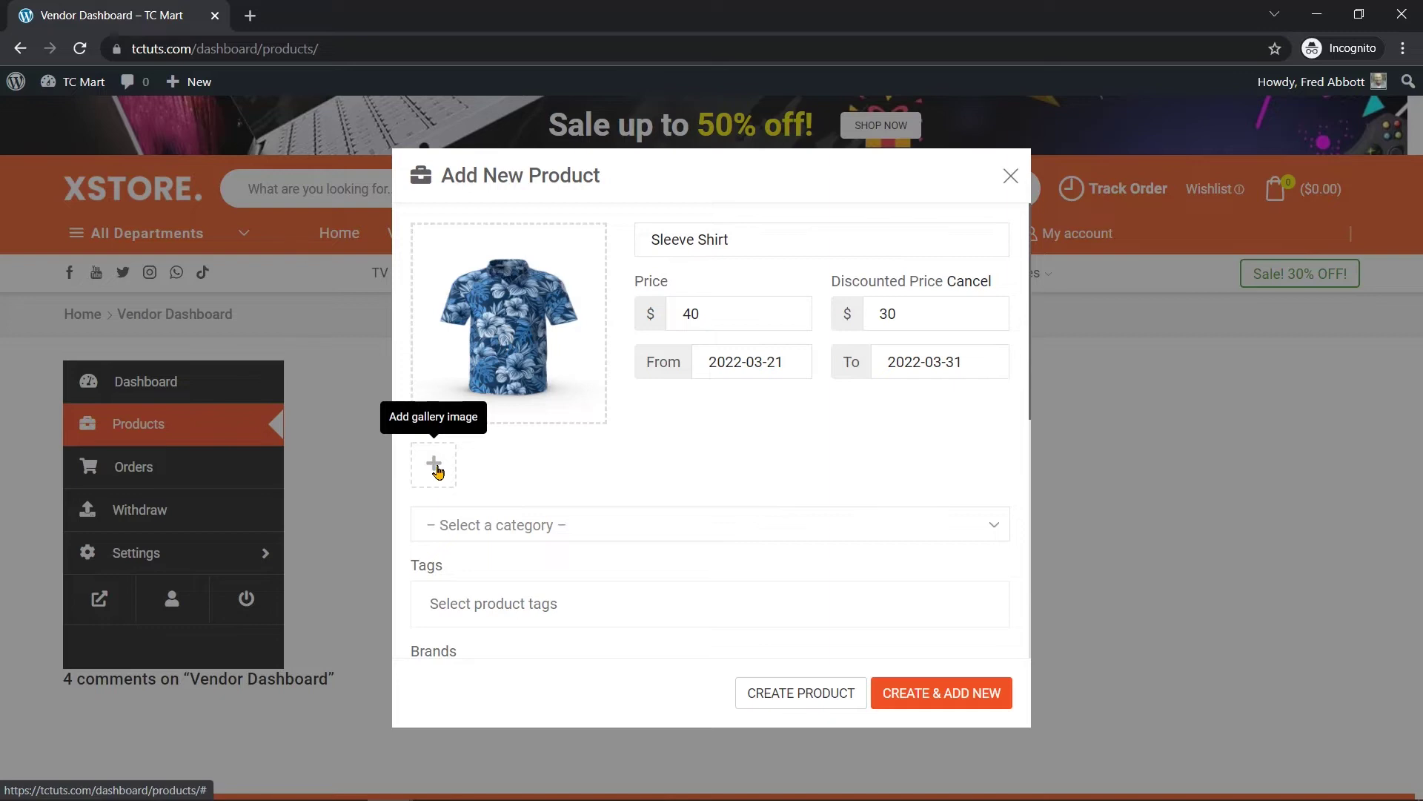
Open the product gallery picker and close it without adding images
{"action": "left_click", "coordinate": [436, 470]}
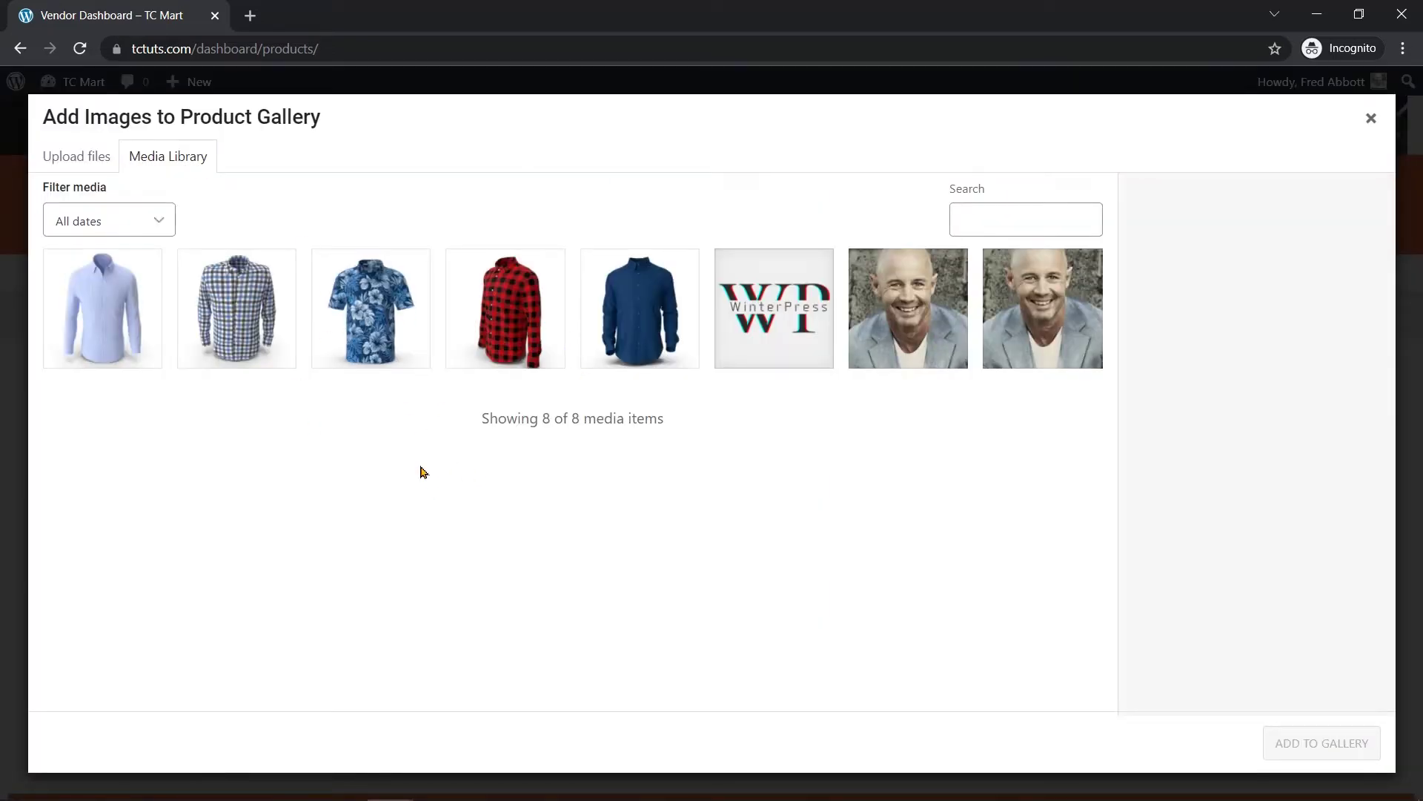
{"action": "left_click", "coordinate": [104, 159]}
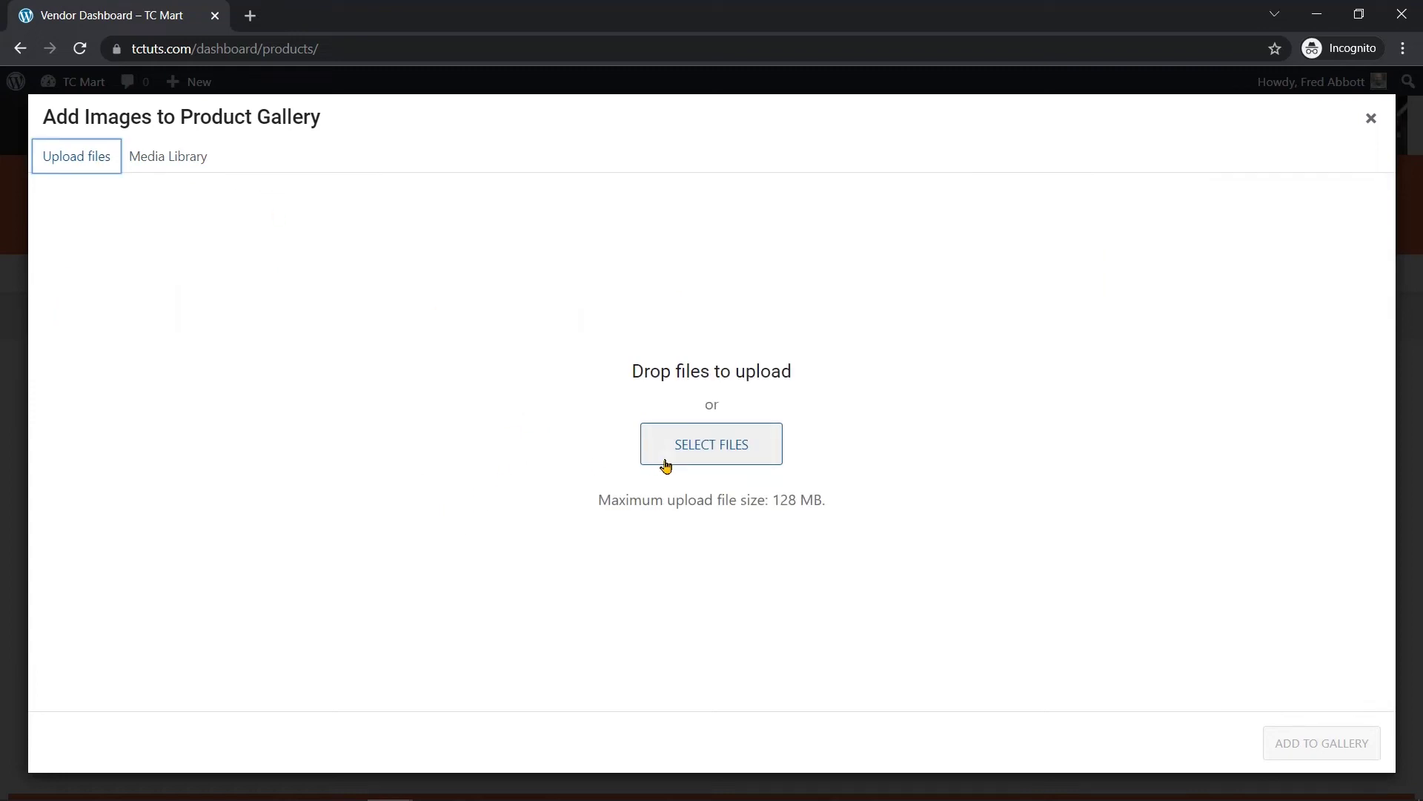
{"action": "left_click", "coordinate": [1372, 119]}
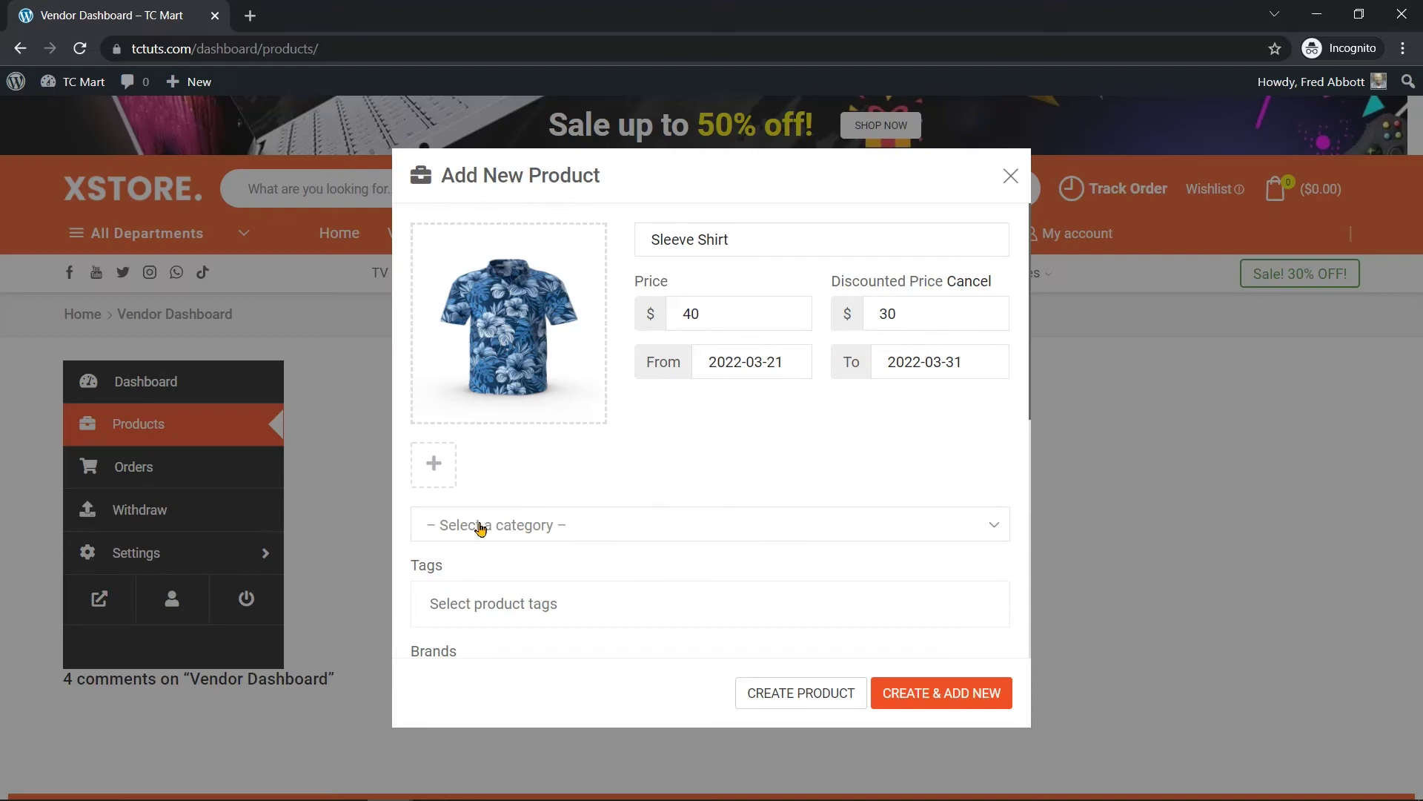
Assign the product to the Apparels category
{"action": "left_click", "coordinate": [762, 526]}
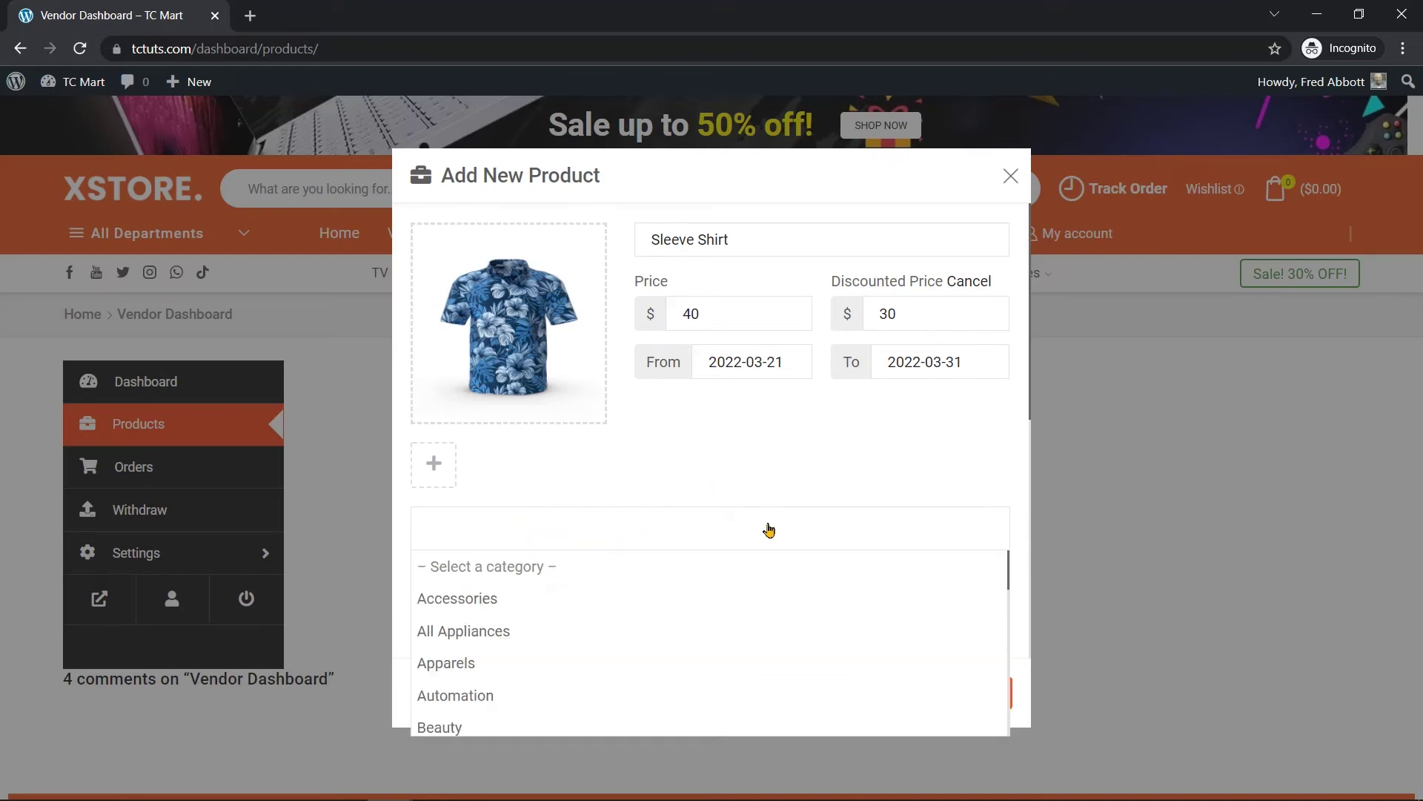
{"action": "left_click", "coordinate": [463, 664]}
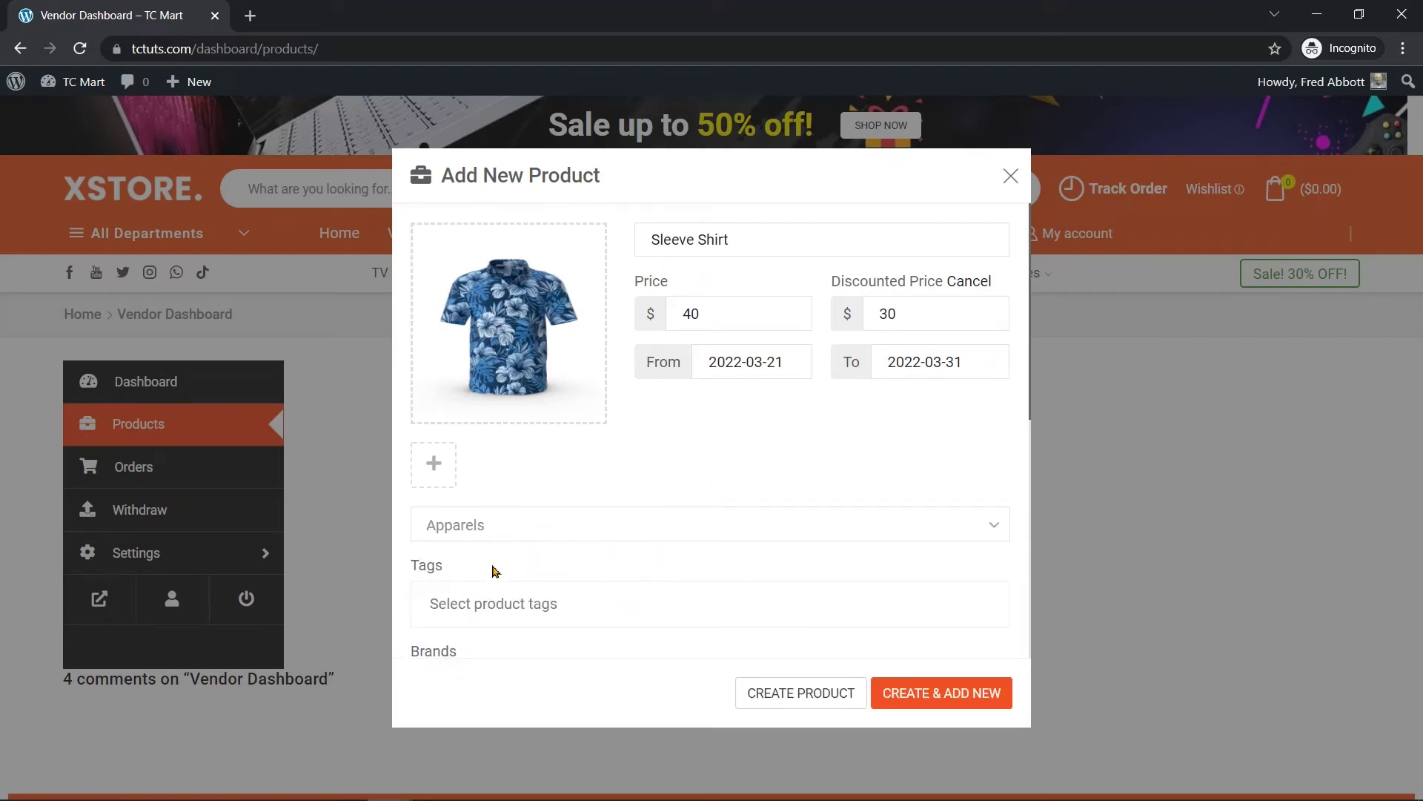
{"action": "scroll", "coordinate": [753, 575], "scroll_direction": "down", "scroll_amount": 2}
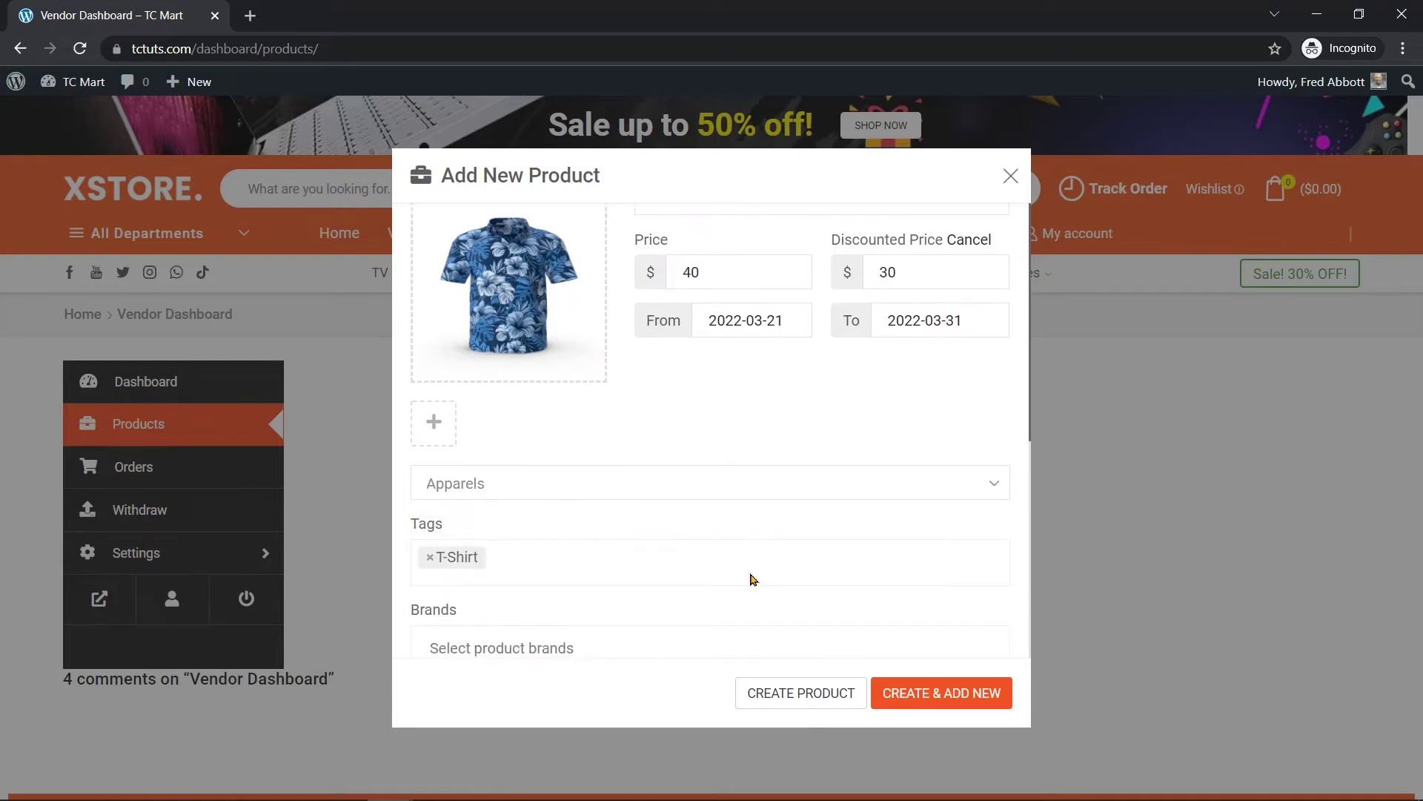
{"action": "scroll", "coordinate": [752, 569], "scroll_direction": "down", "scroll_amount": 1}
Set the product brand to Cooperate
{"action": "left_click_drag", "start_coordinate": [466, 470], "coordinate": [412, 470]}
{"action": "left_click", "coordinate": [618, 502]}
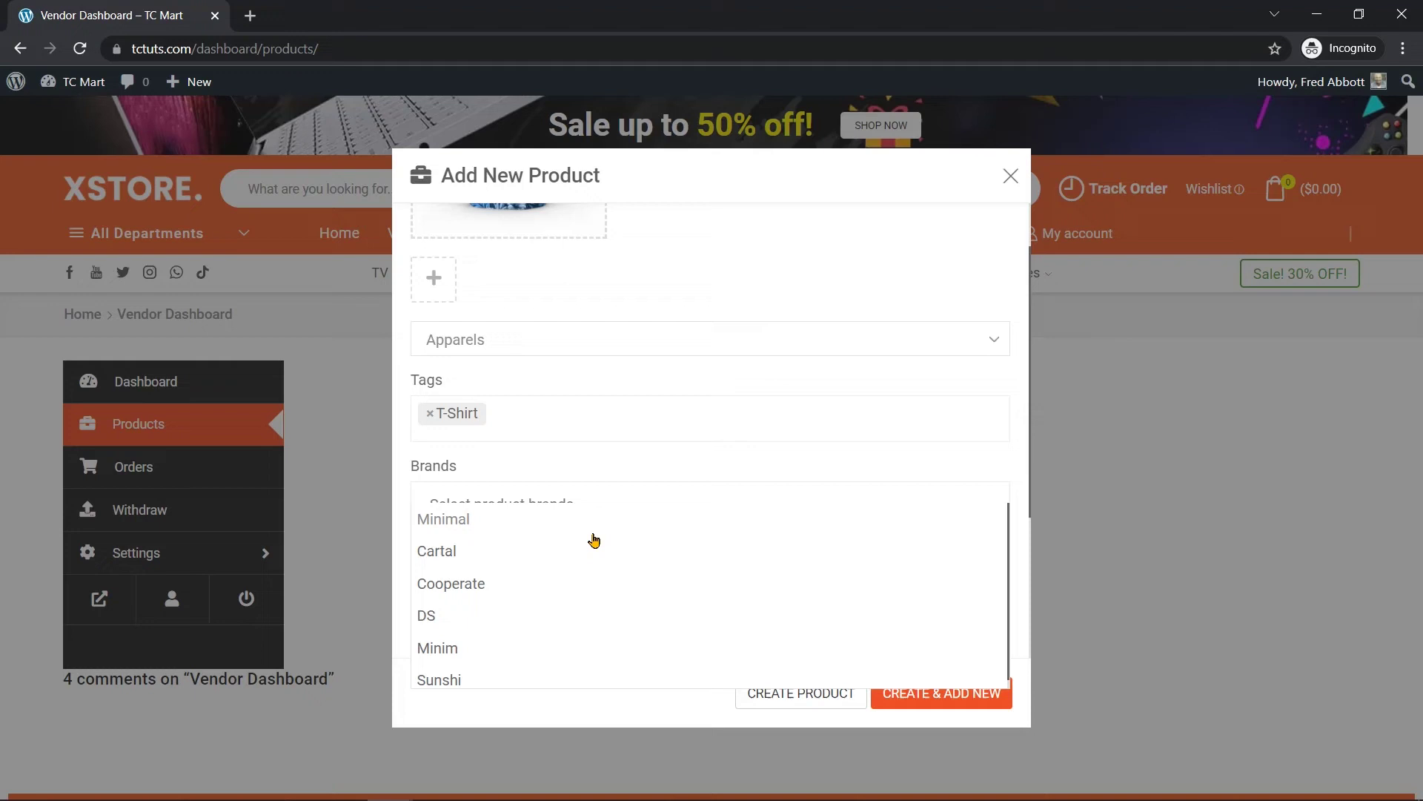
{"action": "left_click", "coordinate": [492, 588]}
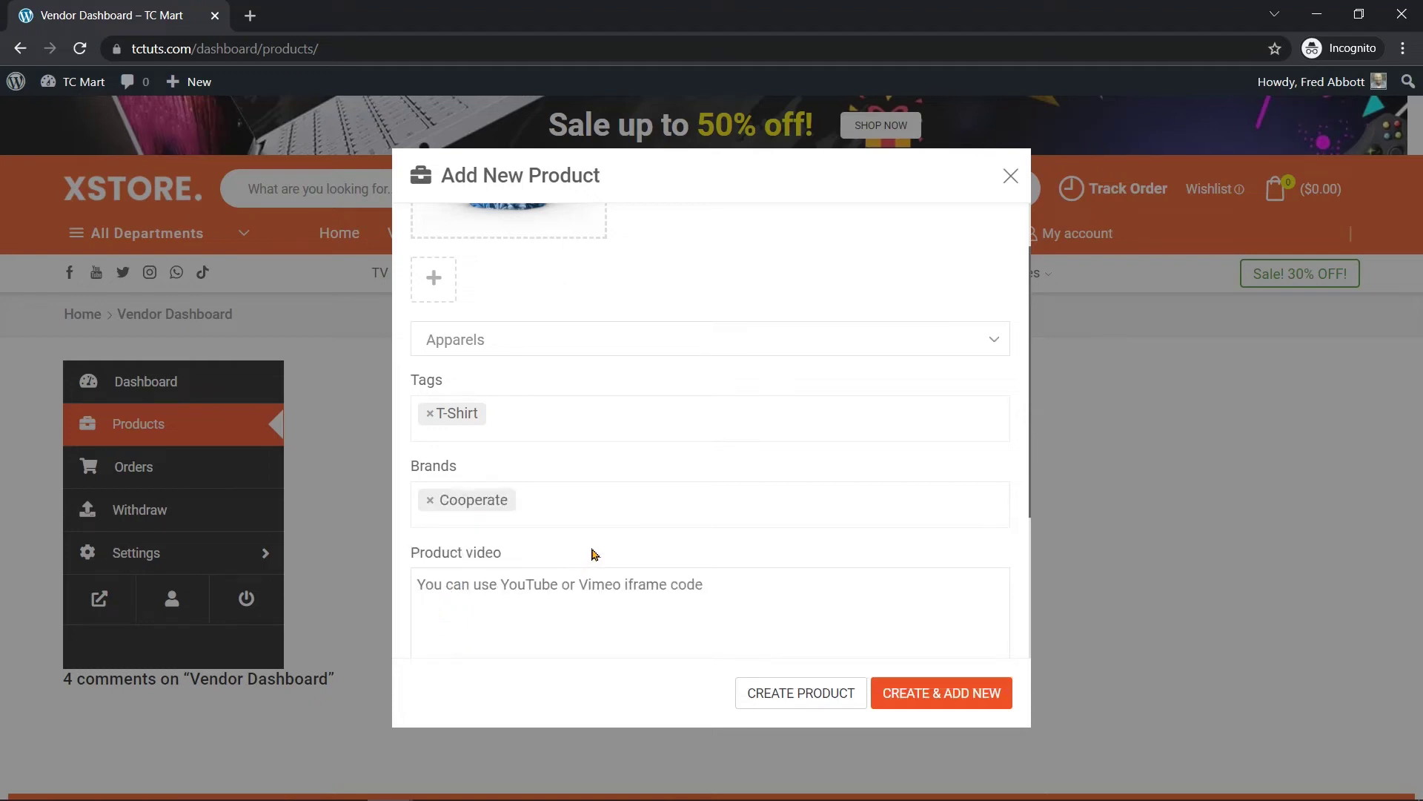
{"action": "scroll", "coordinate": [593, 554], "scroll_direction": "down", "scroll_amount": 3}
{"action": "left_click_drag", "start_coordinate": [413, 371], "coordinate": [499, 375]}
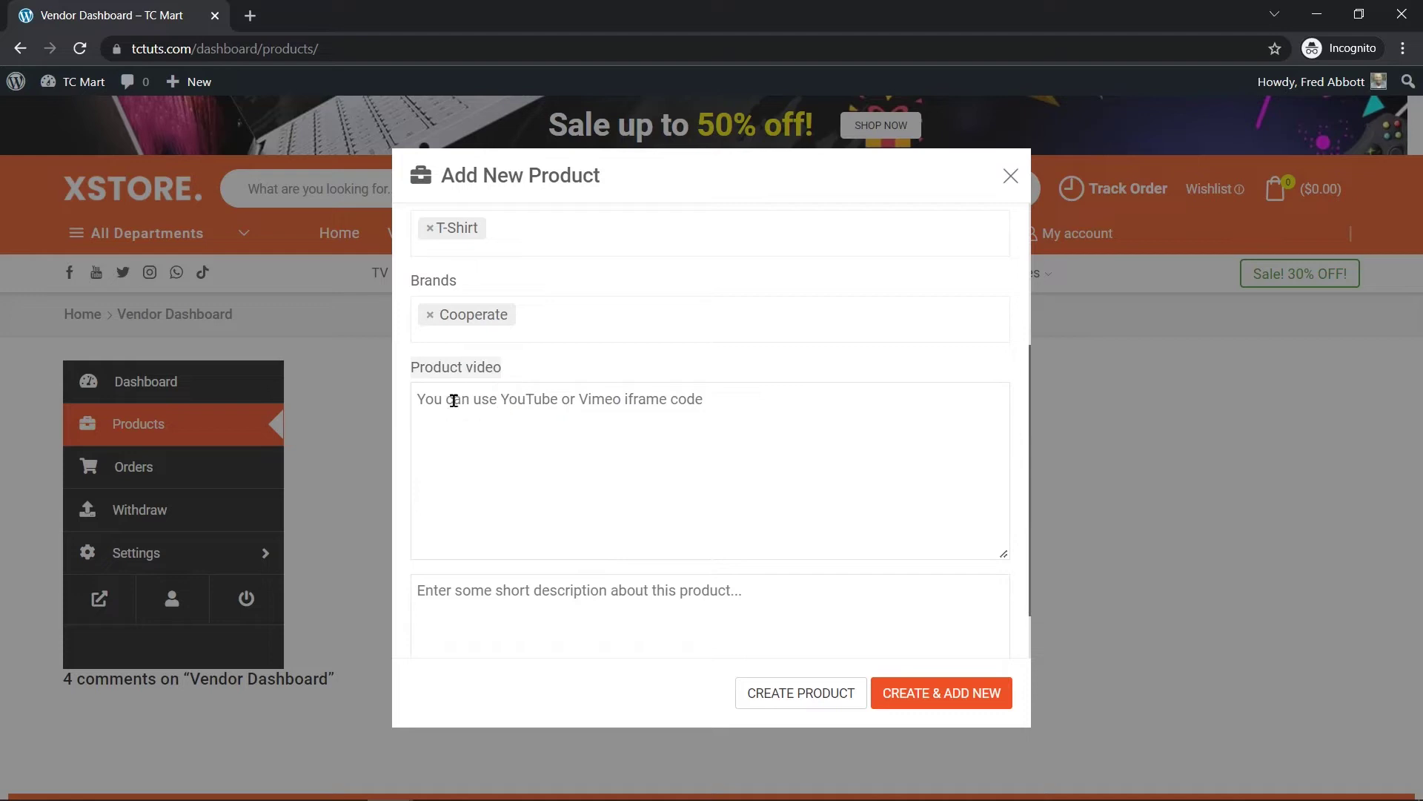
Paste the Lorem Ipsum paragraph as the short description
{"action": "left_click", "coordinate": [717, 408]}
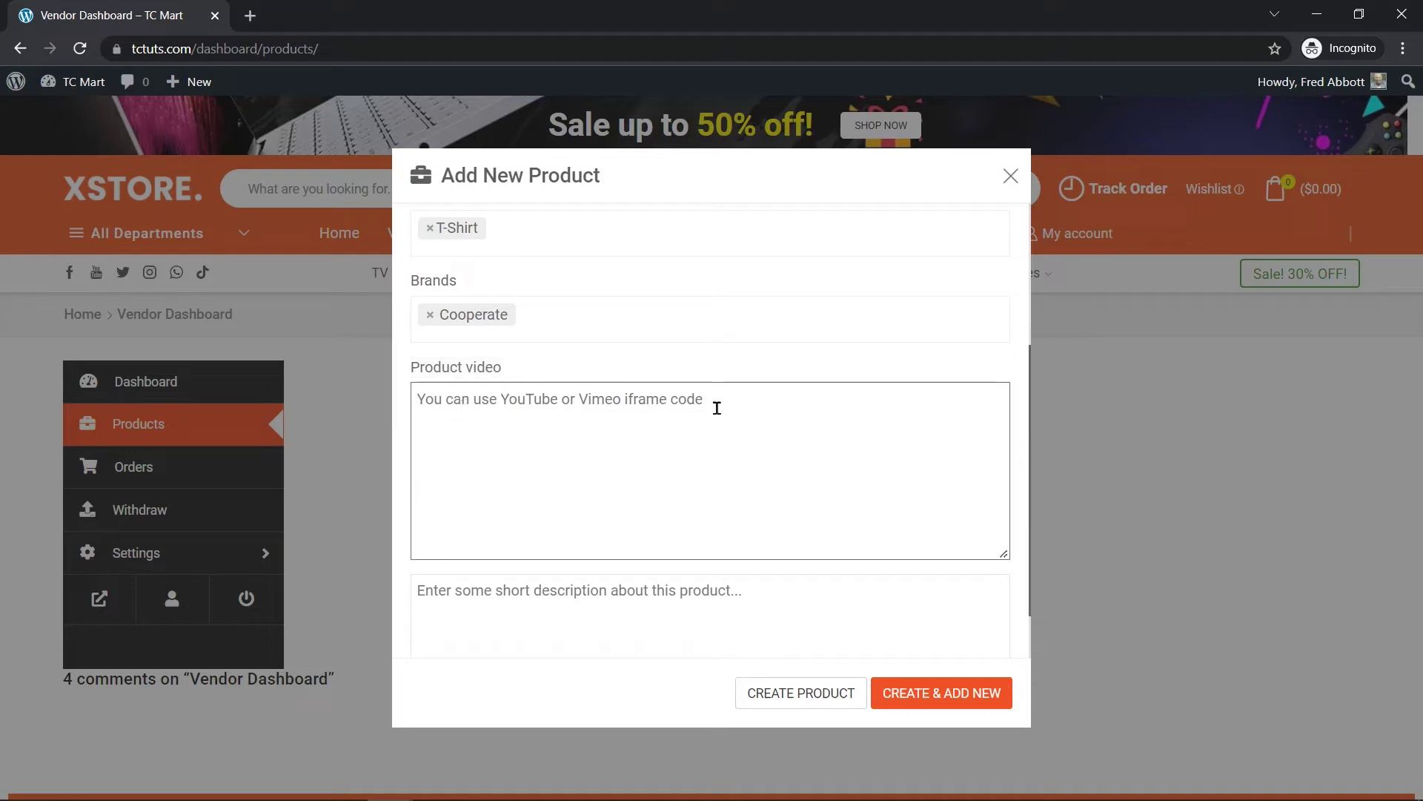
{"action": "scroll", "coordinate": [725, 432], "scroll_direction": "down", "scroll_amount": 1}
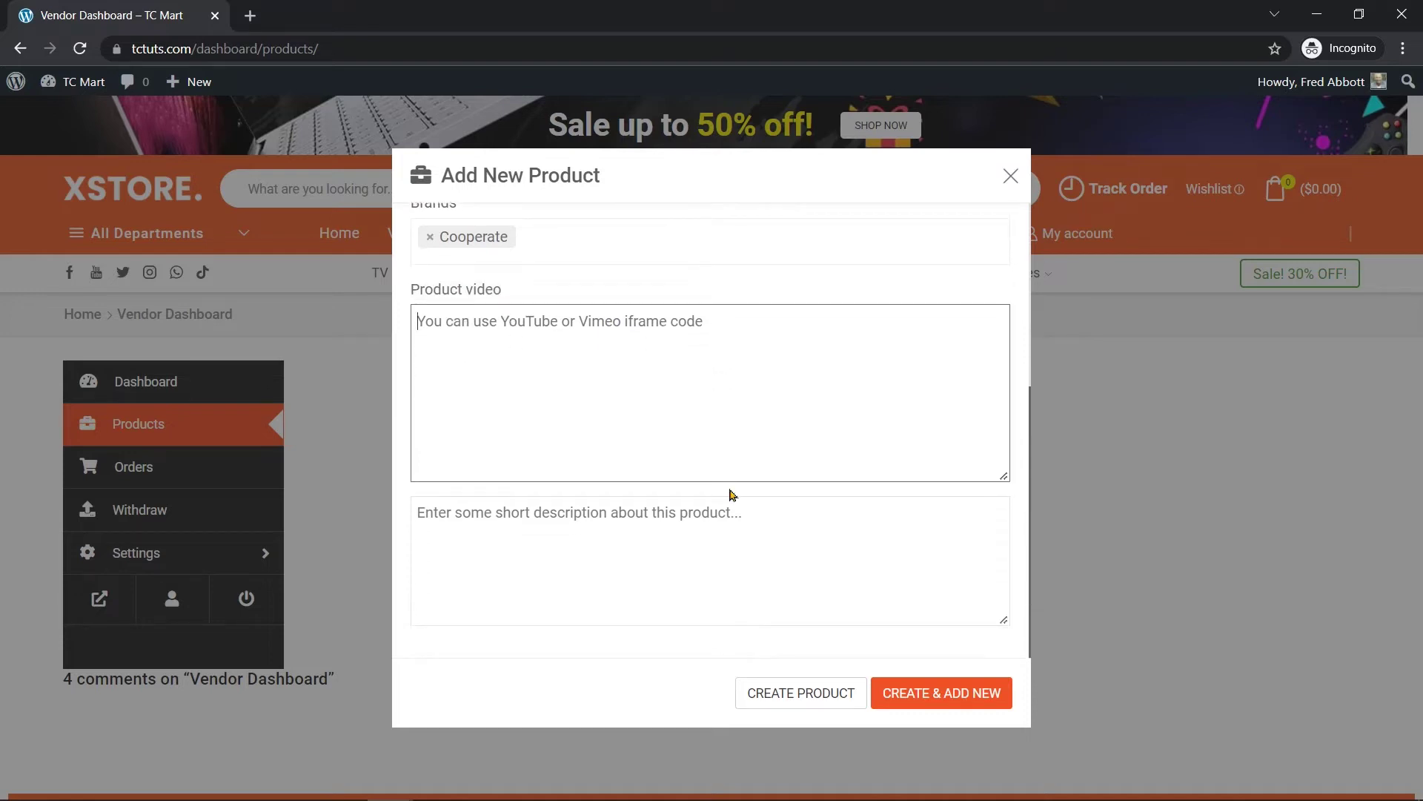
{"action": "left_click", "coordinate": [576, 518]}
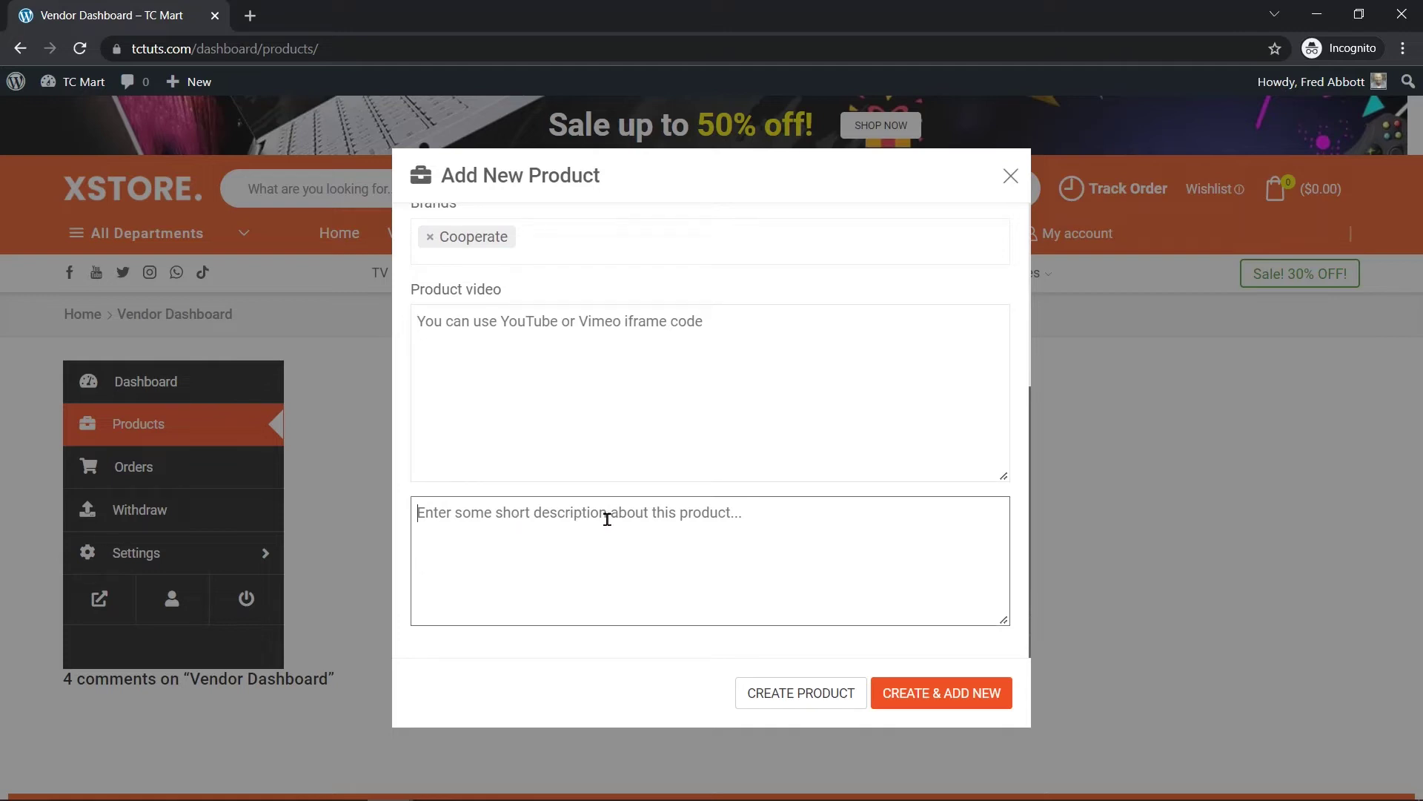
{"action": "type", "text": "There are many variations of passages of Lorem Ipsum available, but the majority have suffered alteration in some form, by injected humour, or randomised words which don't look even slightly believable. If you are going to use a passage of Lorem Ipsum, you need to be sure there isn't anything embarrassing hidden in the middle of text."}
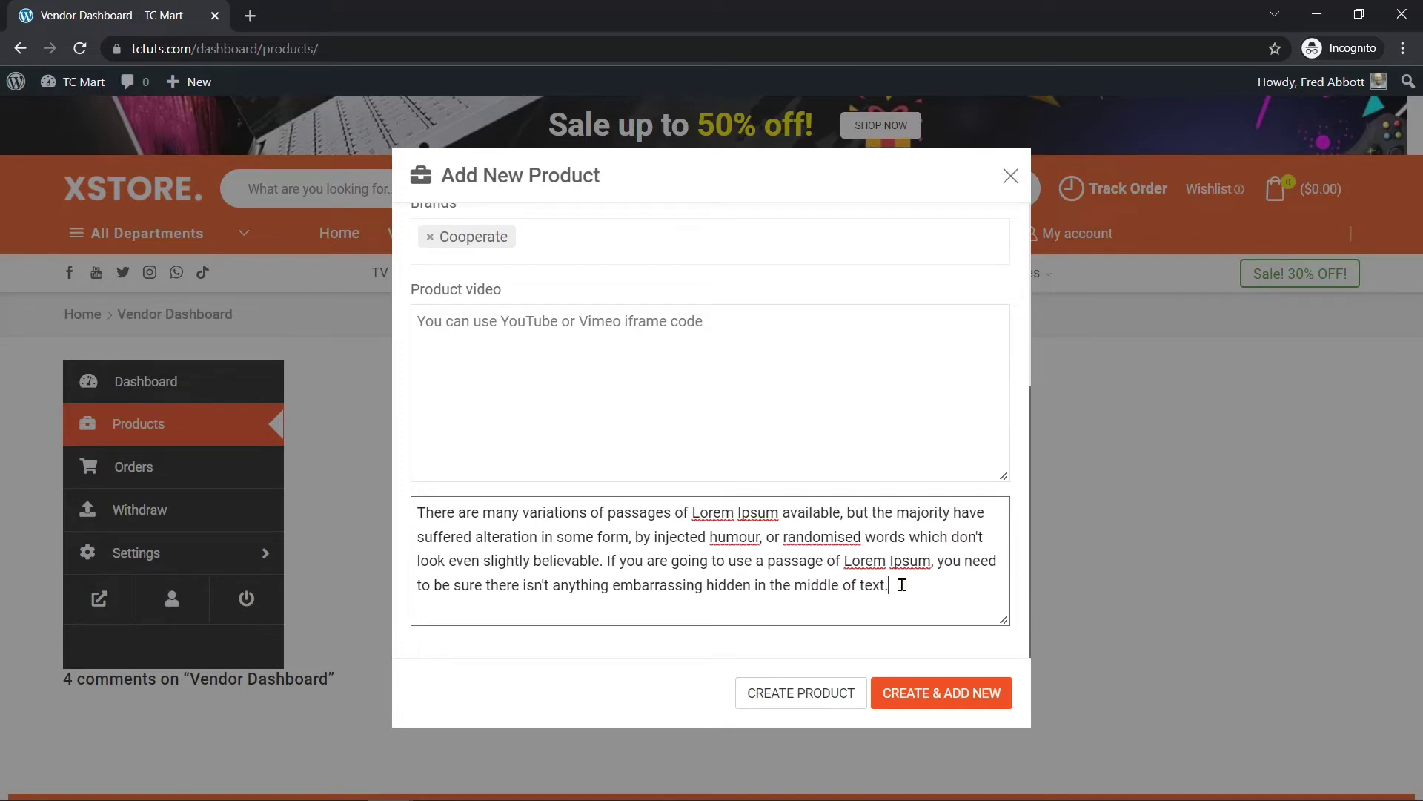
{"action": "scroll", "coordinate": [890, 548], "scroll_direction": "up", "scroll_amount": 10}
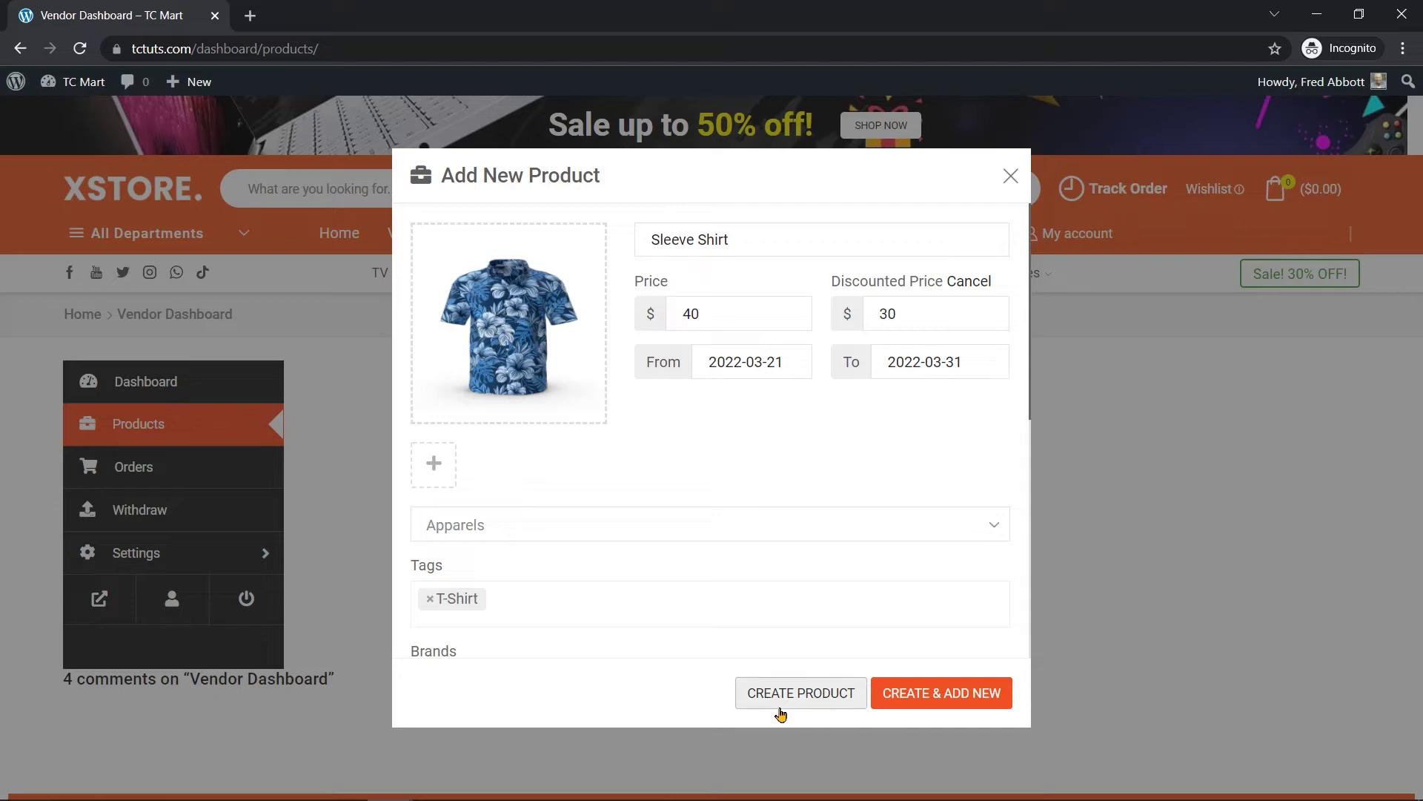
Create the Sleeve Shirt product, bringing up its Edit Product page marked Pending Review
{"action": "left_click", "coordinate": [748, 704]}
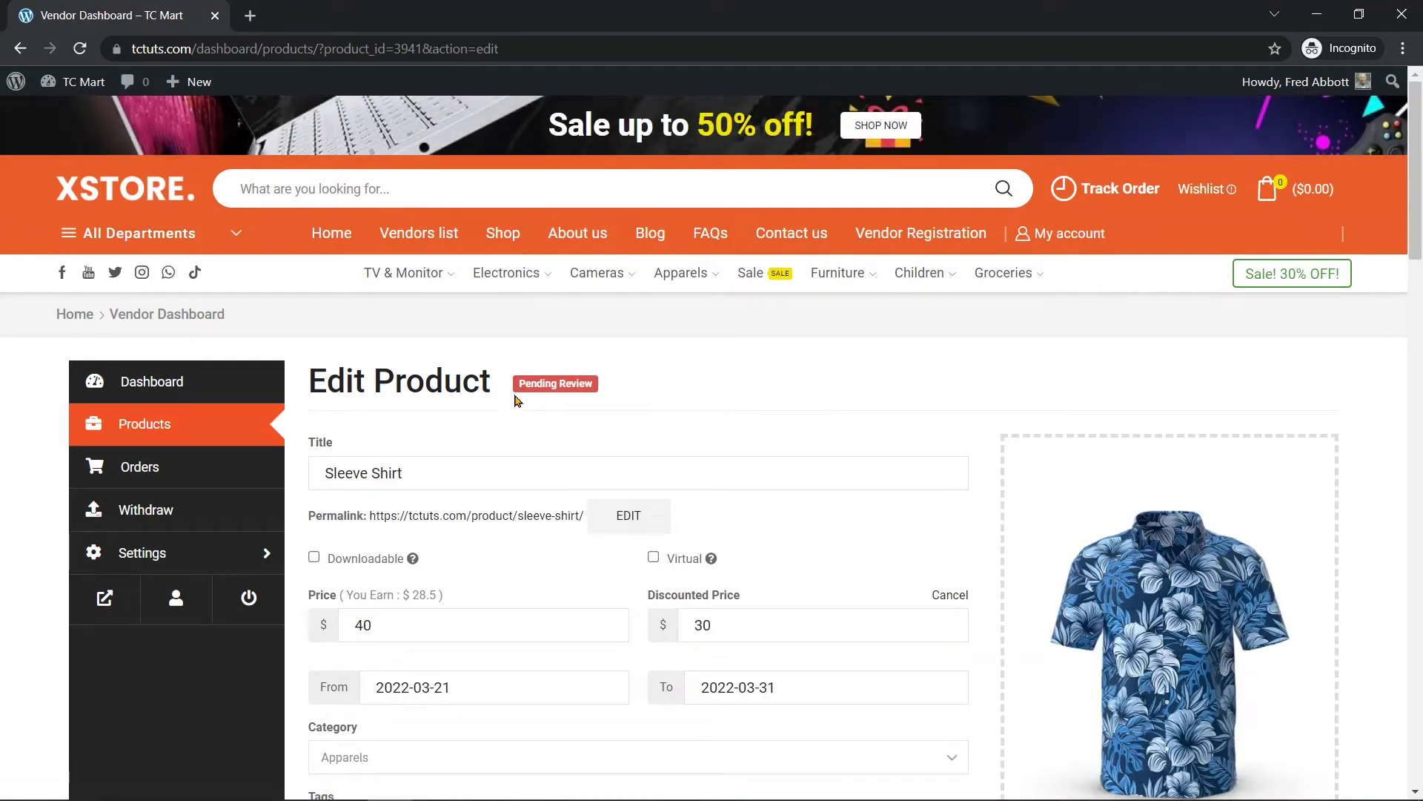
{"action": "scroll", "coordinate": [523, 504], "scroll_direction": "down", "scroll_amount": 1}
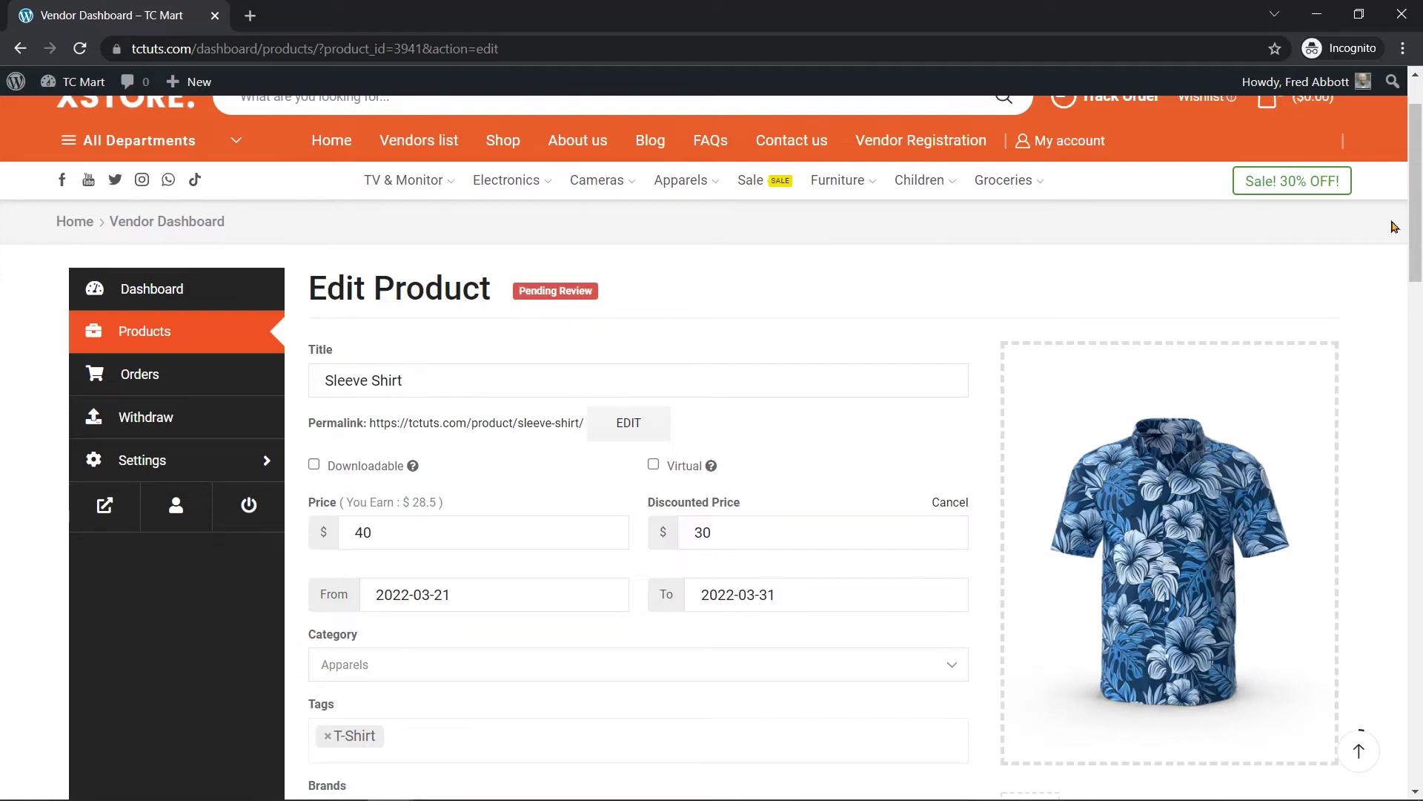
{"action": "scroll", "coordinate": [1026, 297], "scroll_direction": "down", "scroll_amount": 2}
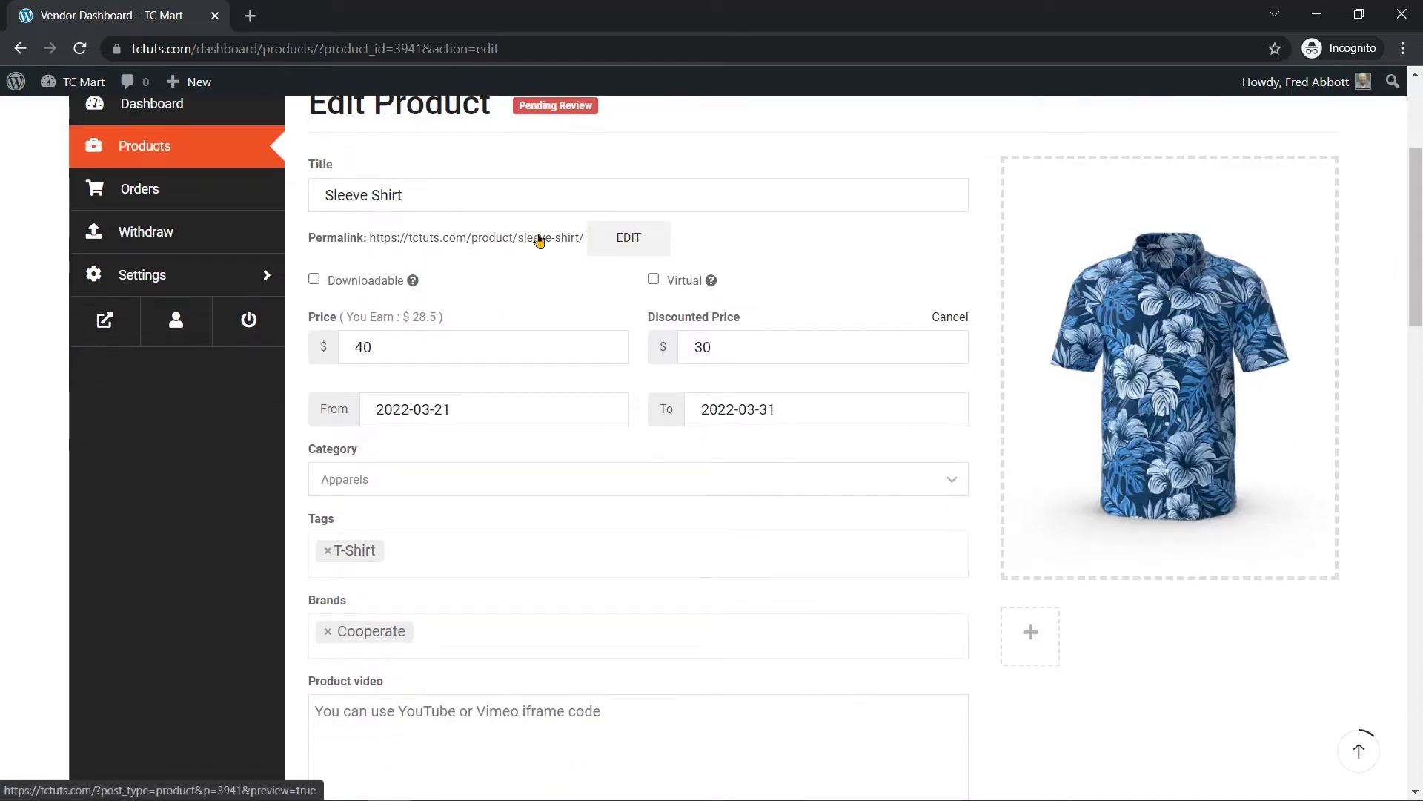
{"action": "mouse_move", "coordinate": [1042, 293]}
{"action": "scroll", "coordinate": [988, 252], "scroll_direction": "down", "scroll_amount": 1}
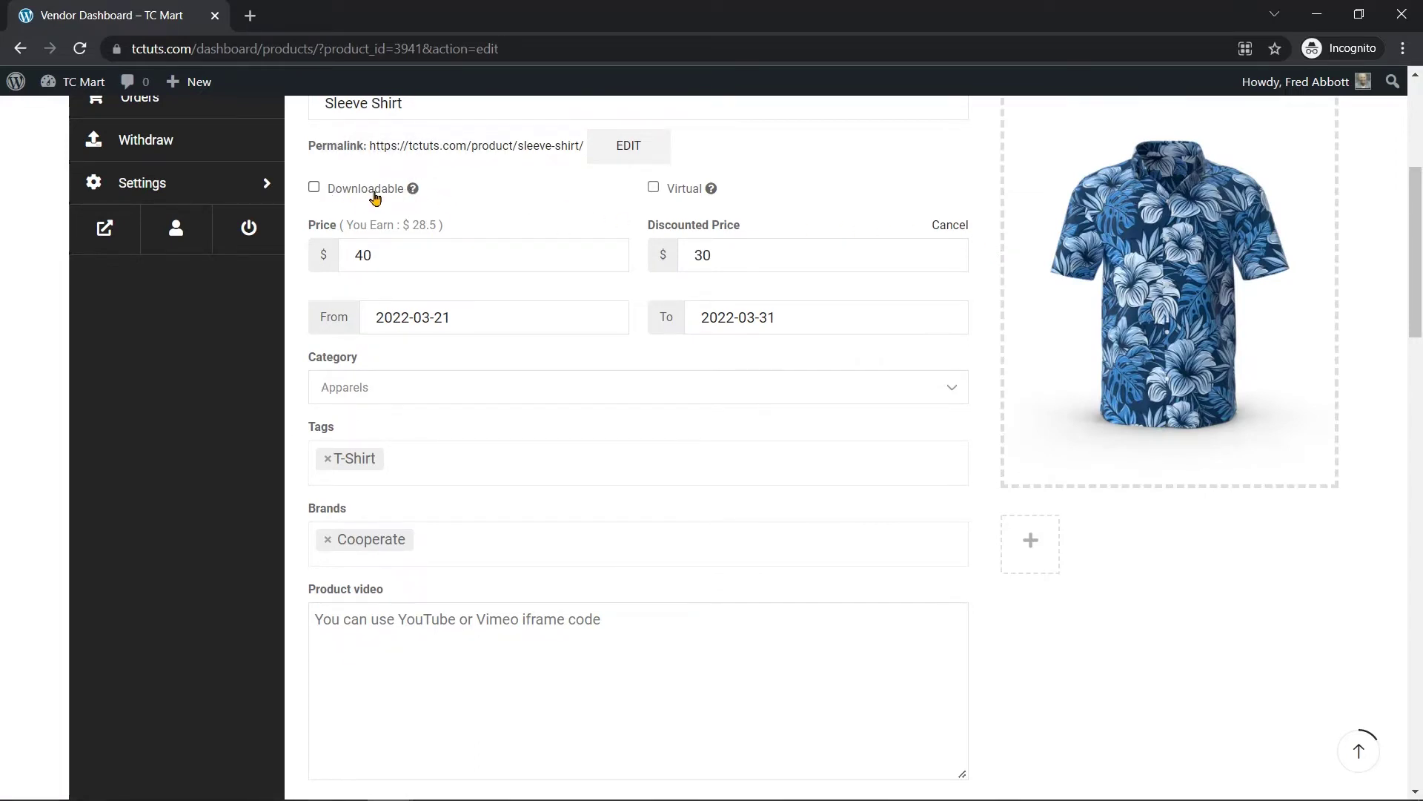
Toggle Downloadable on and back off, then move down toward the Inventory section
{"action": "left_click", "coordinate": [315, 189]}
{"action": "left_click", "coordinate": [317, 190]}
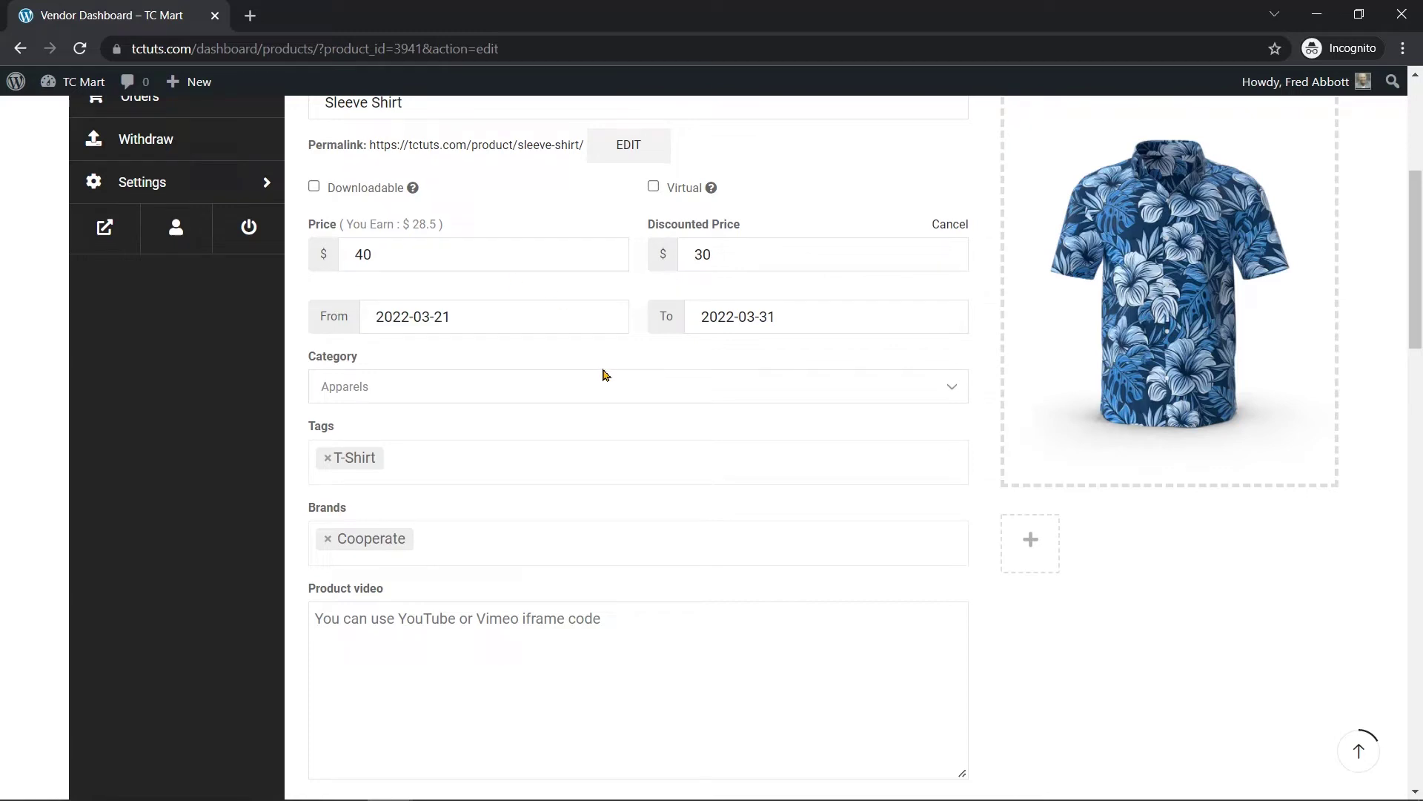
{"action": "scroll", "coordinate": [559, 504], "scroll_direction": "down", "scroll_amount": 3}
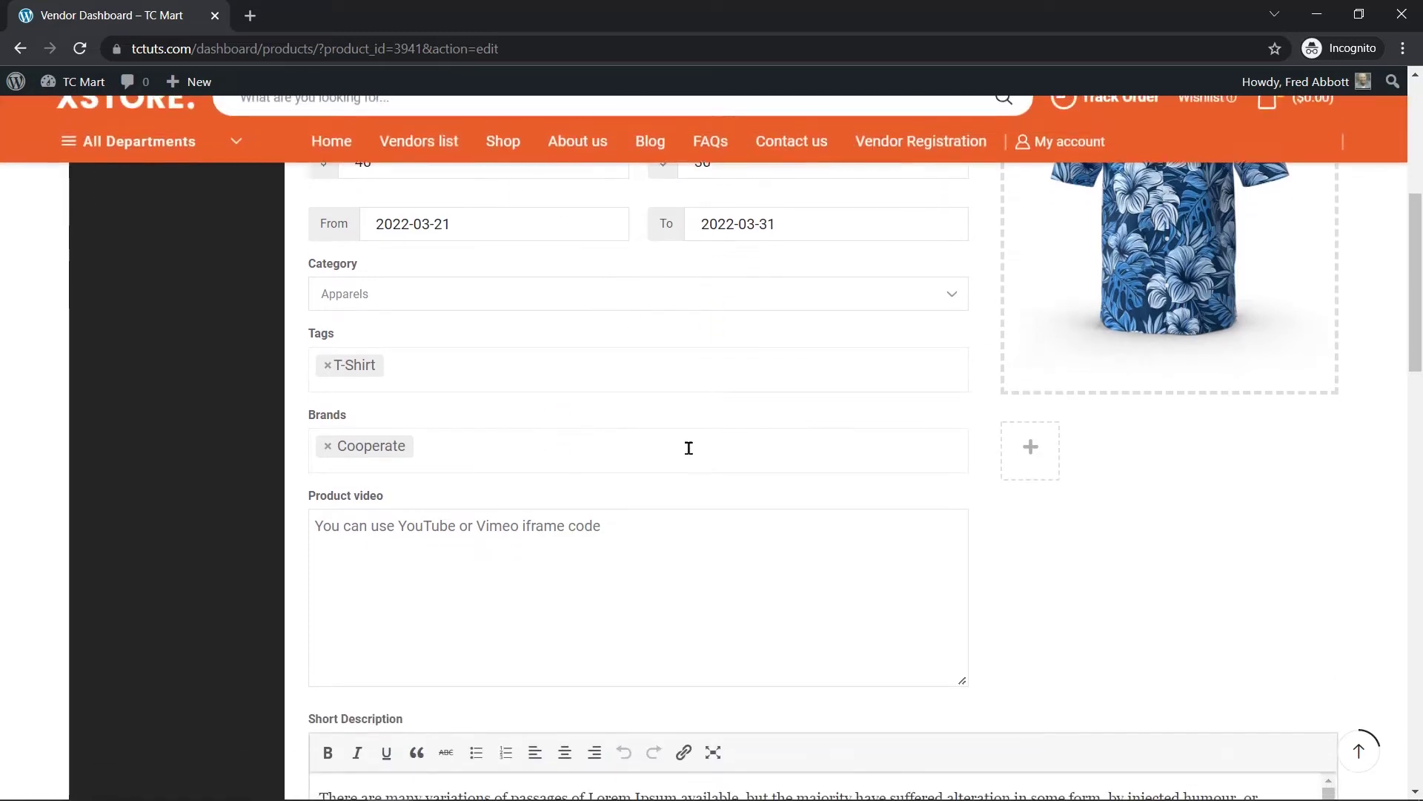
{"action": "scroll", "coordinate": [993, 416], "scroll_direction": "down", "scroll_amount": 5}
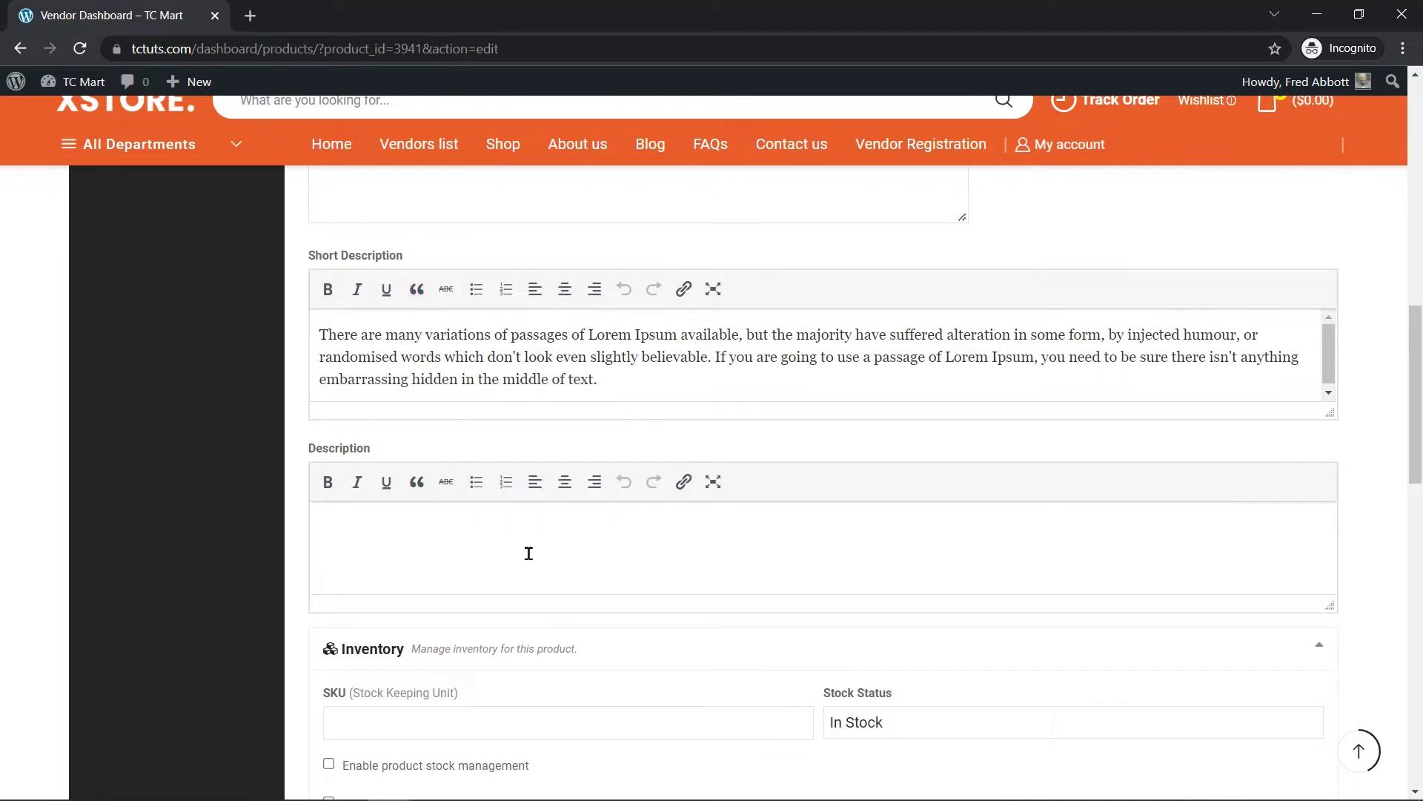
{"action": "scroll", "coordinate": [529, 553], "scroll_direction": "down", "scroll_amount": 3}
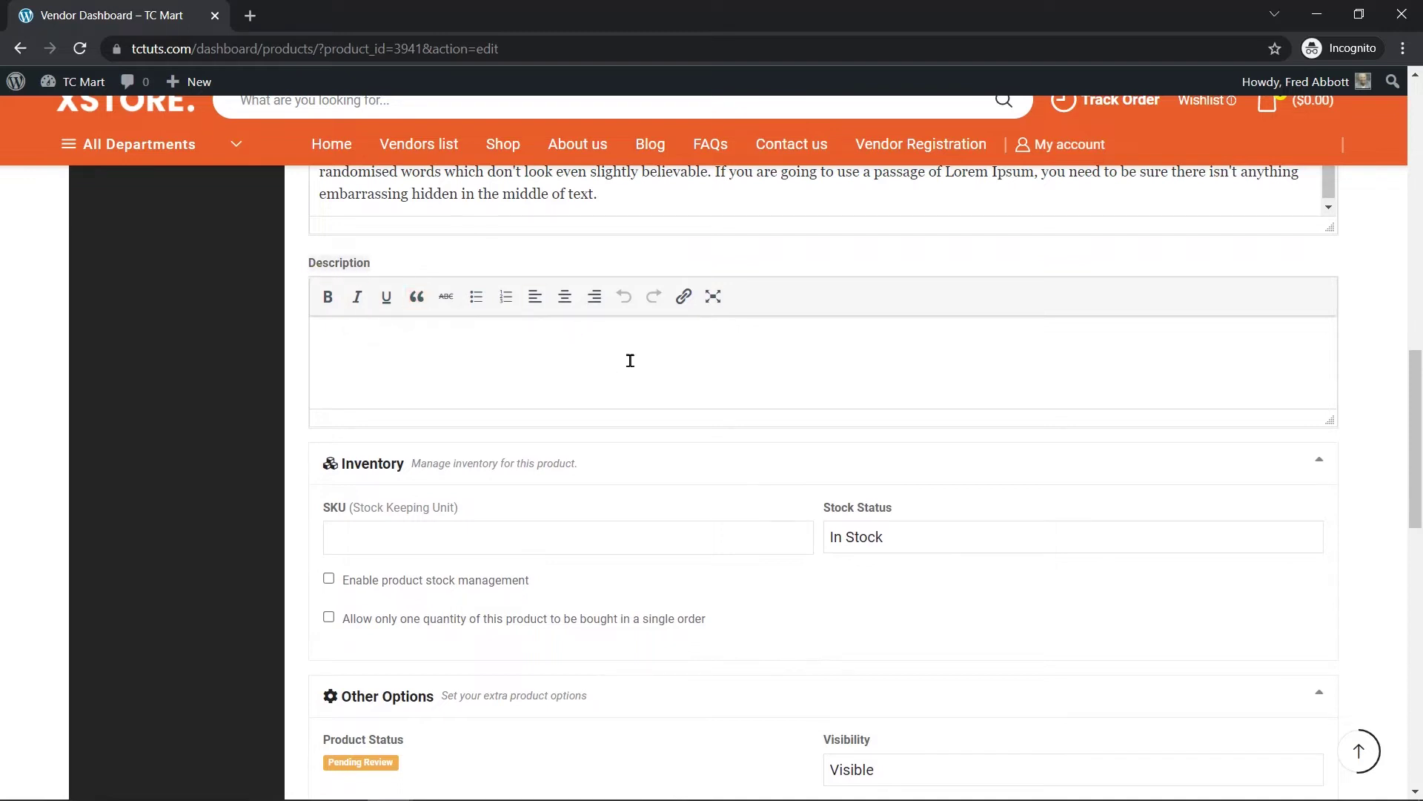
{"action": "left_click", "coordinate": [675, 395]}
{"action": "scroll", "coordinate": [664, 447], "scroll_direction": "down", "scroll_amount": 1}
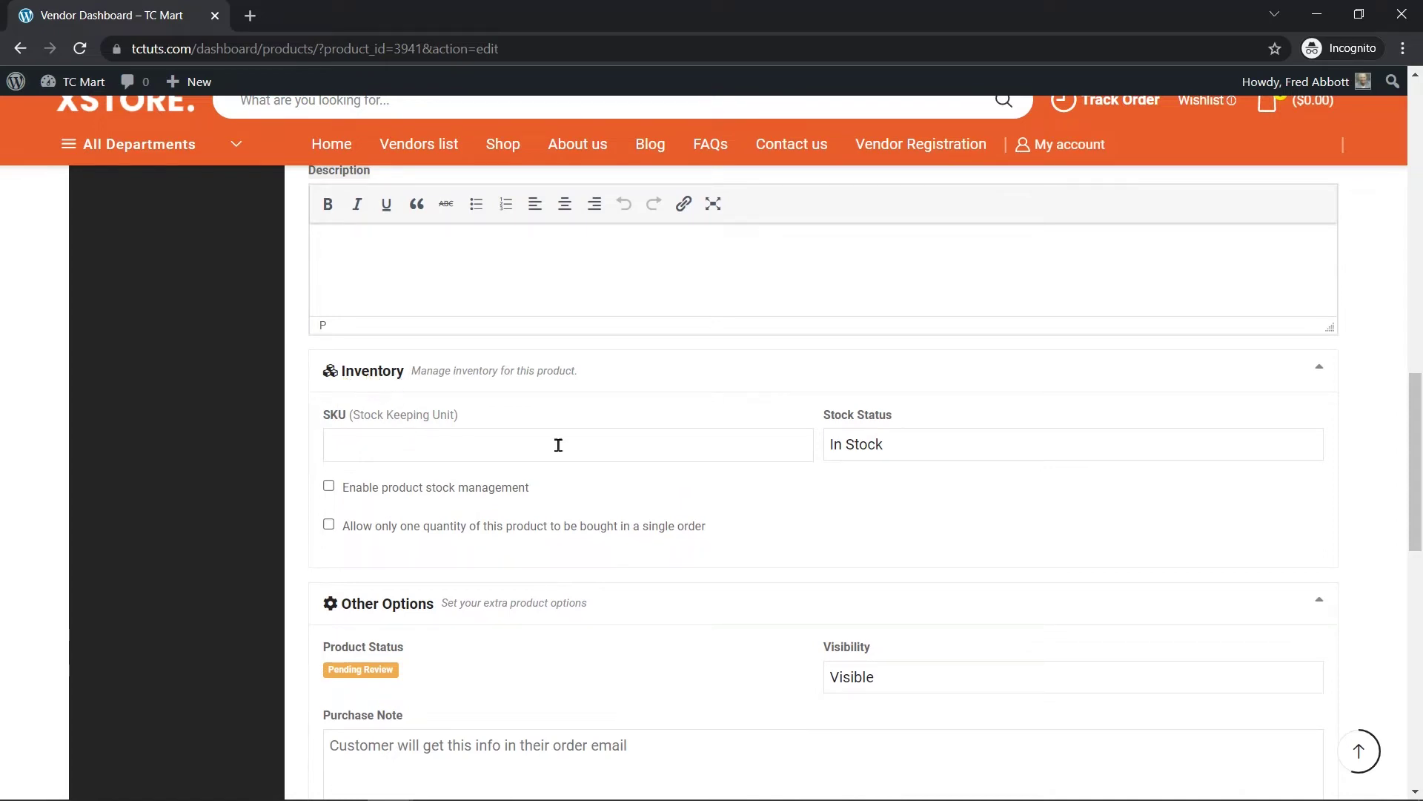
Enter SKU s1001, keep stock status In Stock, and enable product stock management
{"action": "left_click", "coordinate": [482, 446]}
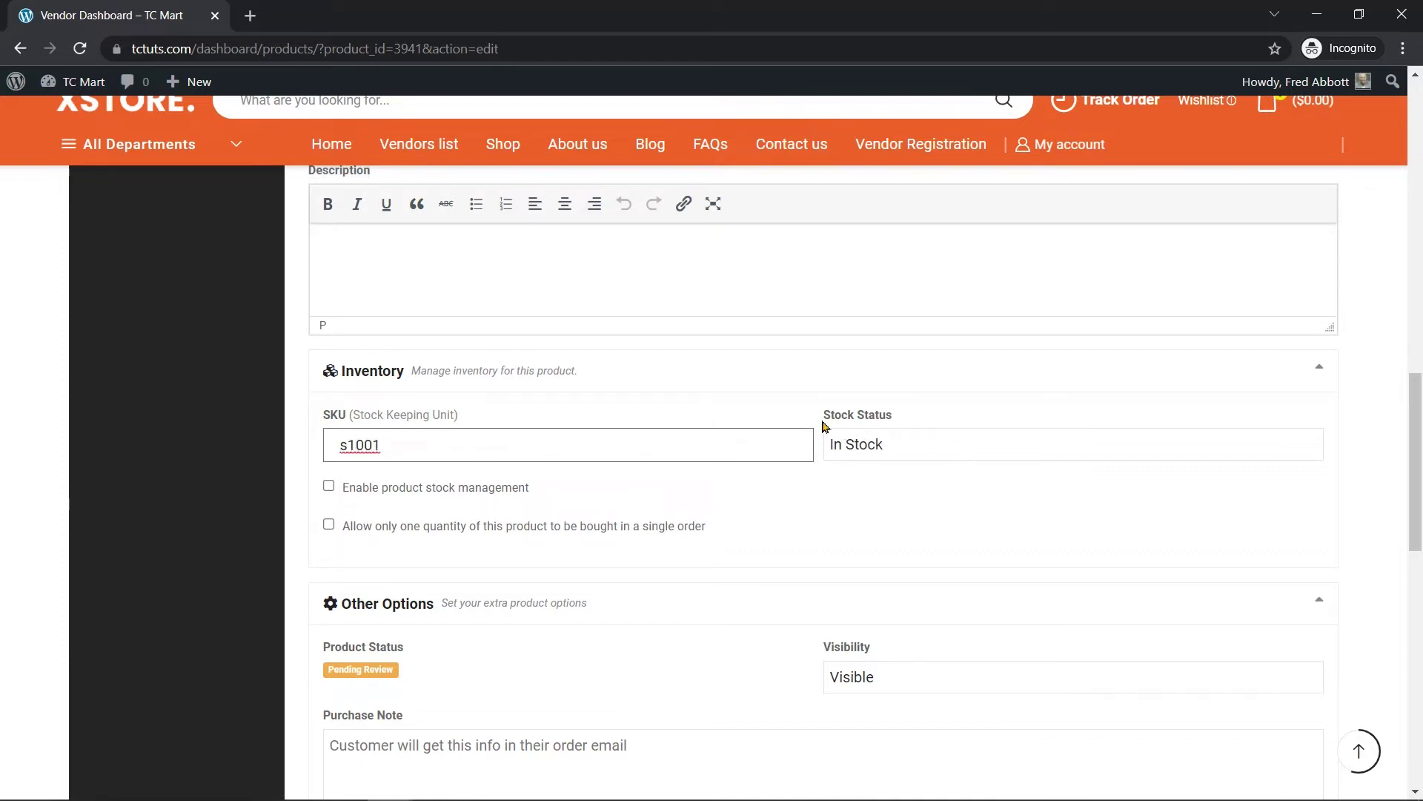
{"action": "left_click", "coordinate": [952, 448]}
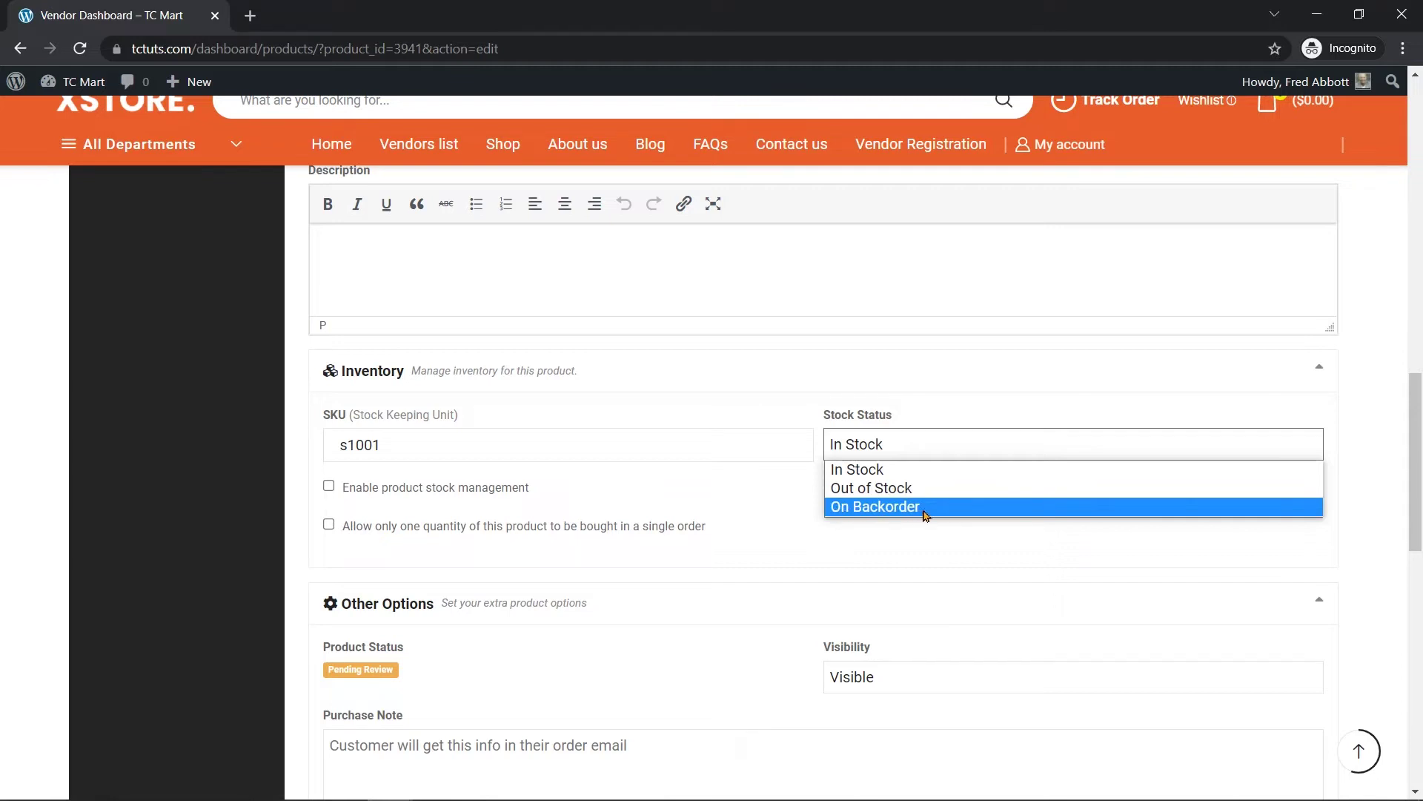
{"action": "left_click", "coordinate": [947, 436]}
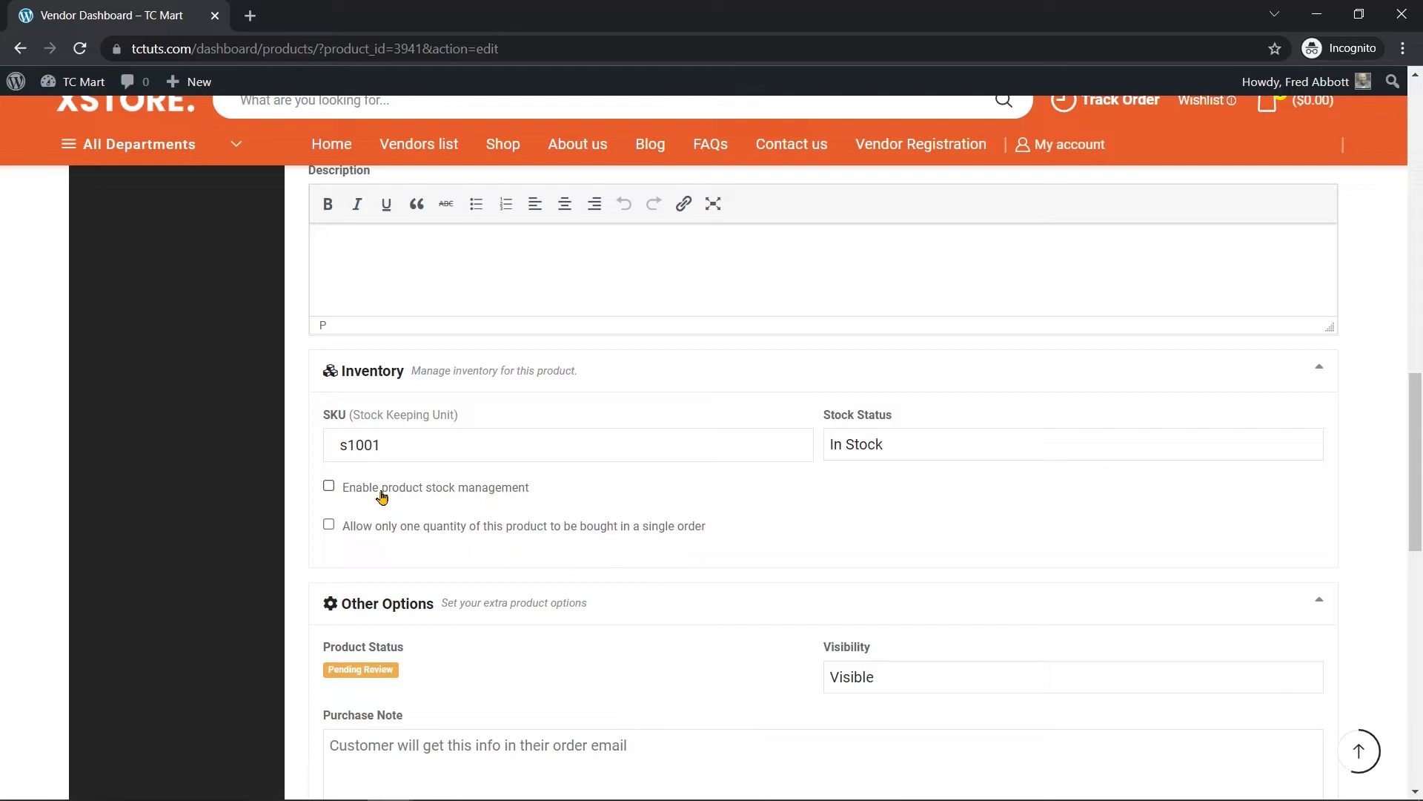
{"action": "left_click", "coordinate": [330, 488]}
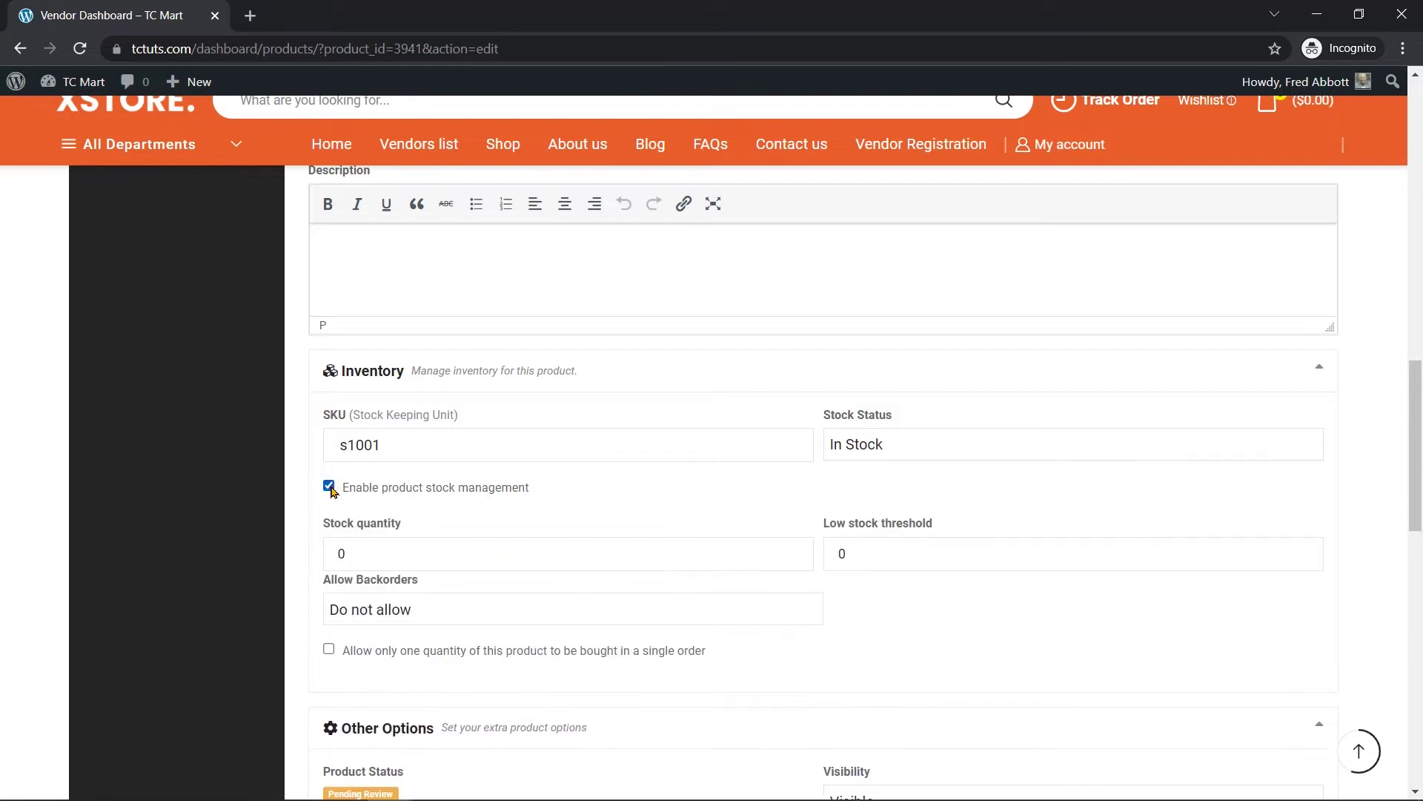
Set stock quantity 30 and low stock threshold 10, leaving backorders at Do not allow
{"action": "scroll", "coordinate": [485, 523], "scroll_direction": "down", "scroll_amount": 1}
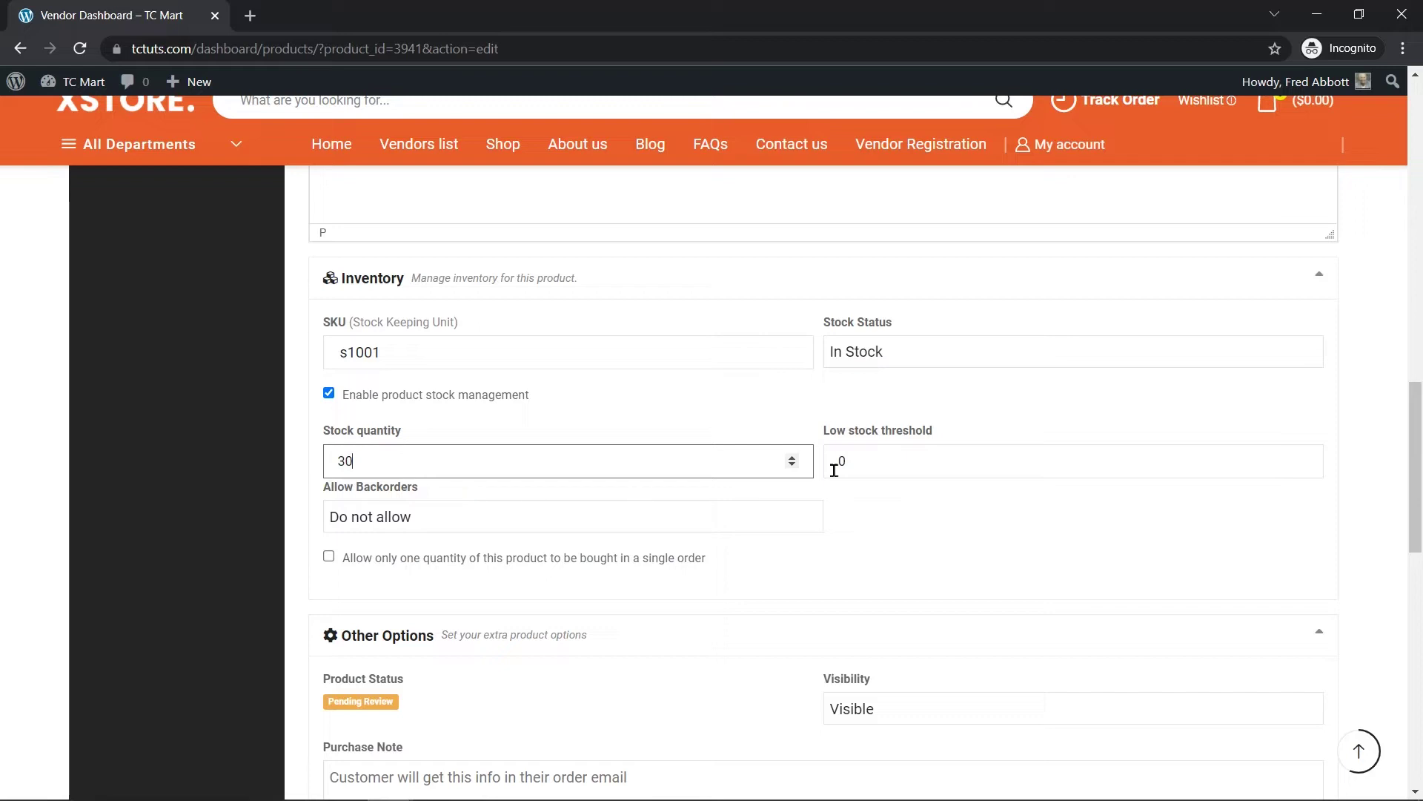
{"action": "left_click_drag", "start_coordinate": [826, 436], "coordinate": [942, 436]}
{"action": "left_click", "coordinate": [923, 456]}
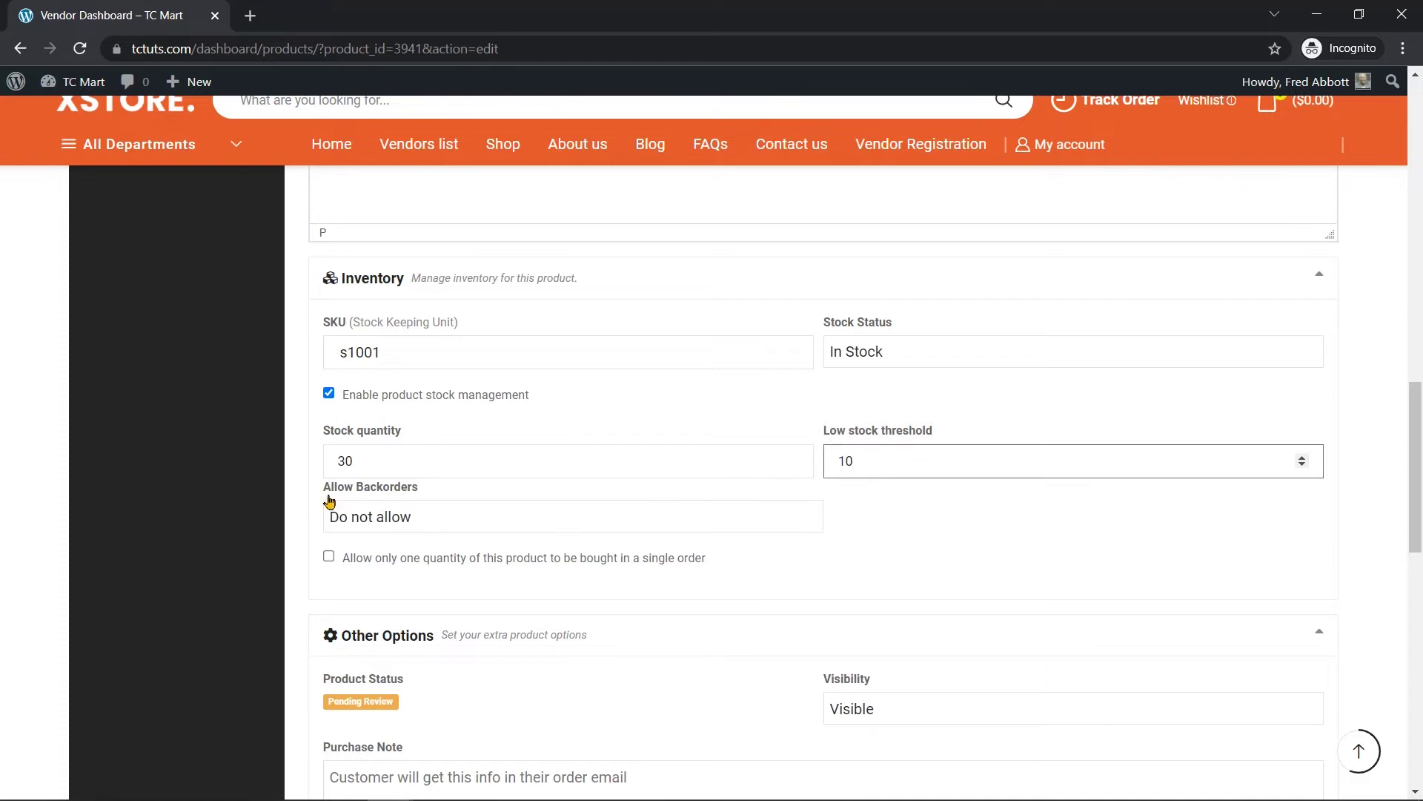
{"action": "left_click", "coordinate": [439, 520]}
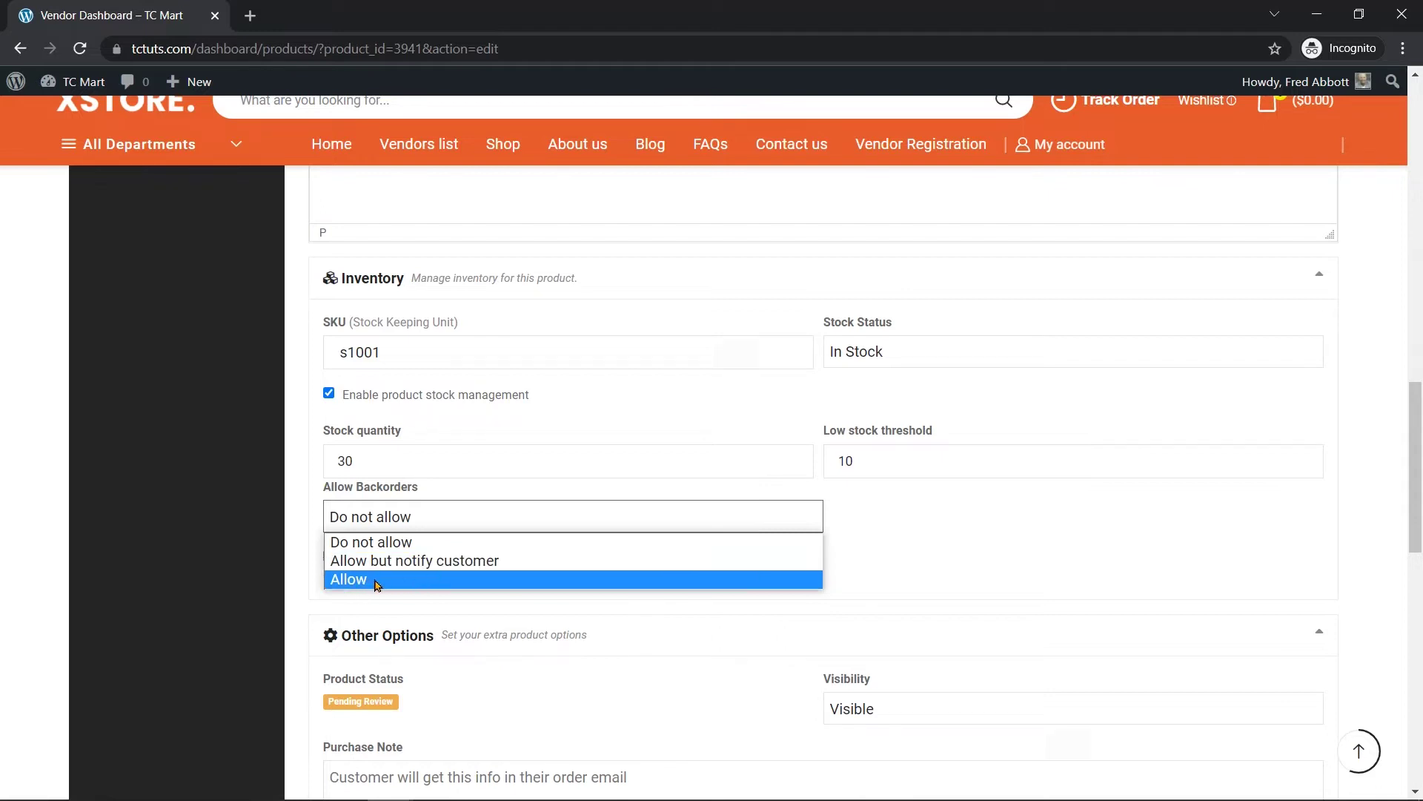
{"action": "left_click", "coordinate": [483, 509]}
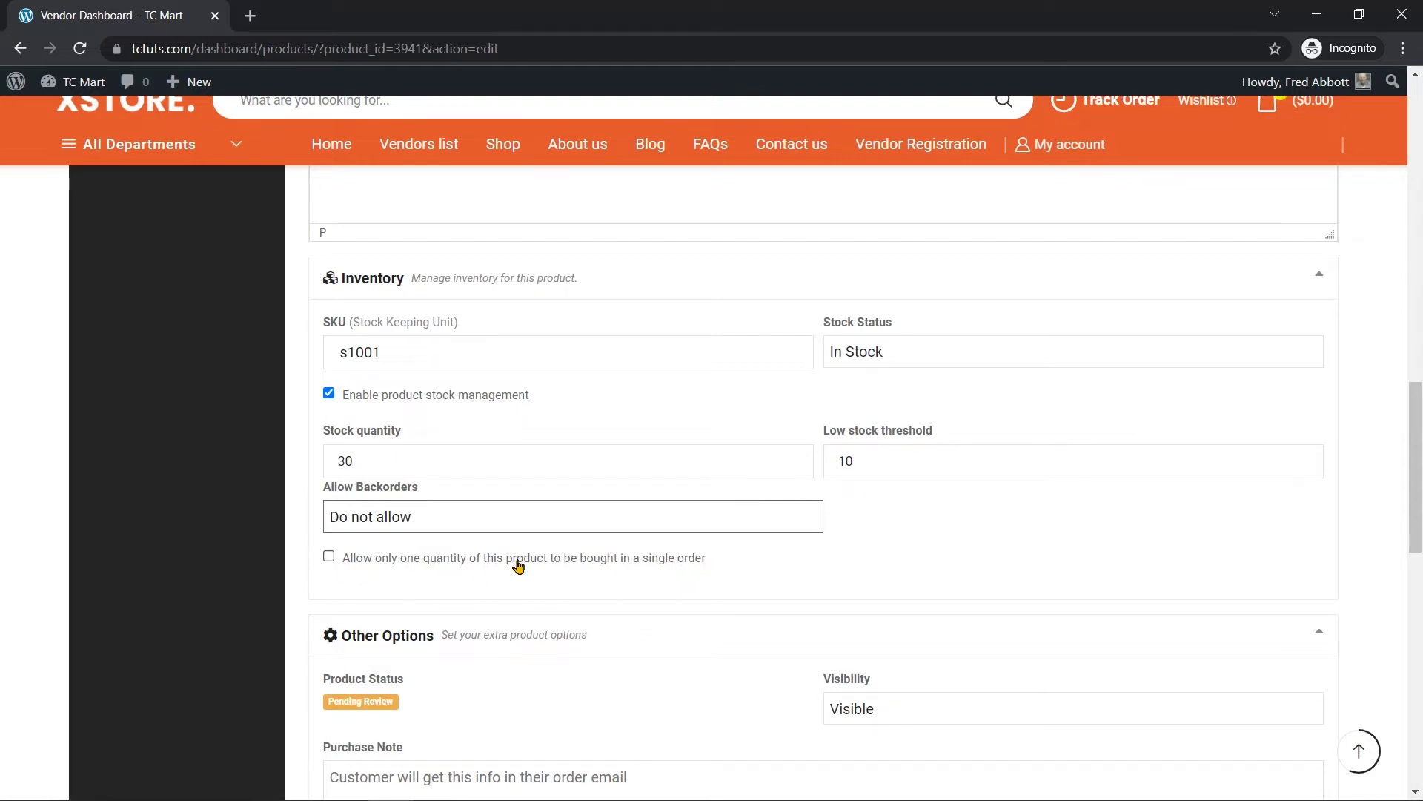
Keep the Sleeve Shirt's product visibility set to Visible
{"action": "scroll", "coordinate": [718, 531], "scroll_direction": "down", "scroll_amount": 3}
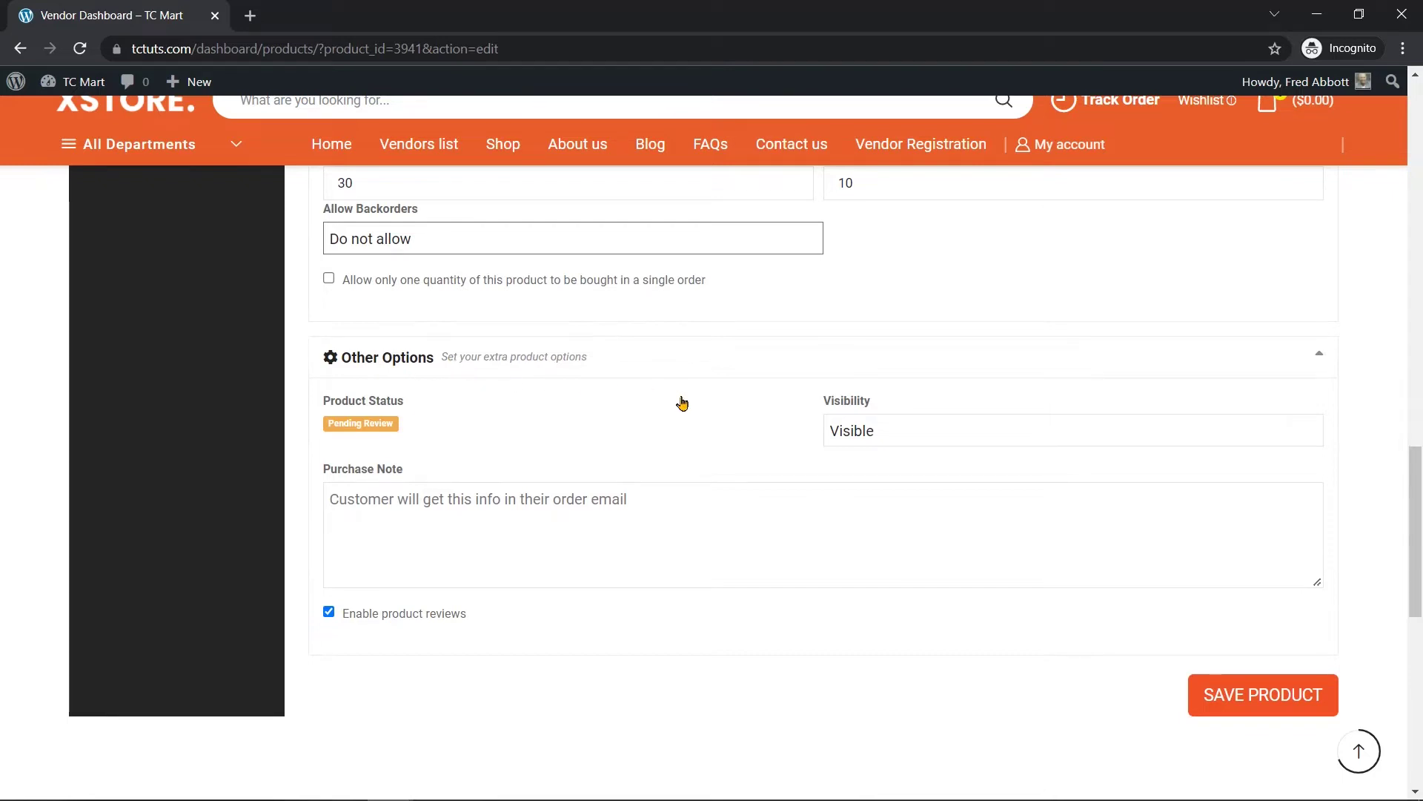
{"action": "left_click", "coordinate": [907, 429]}
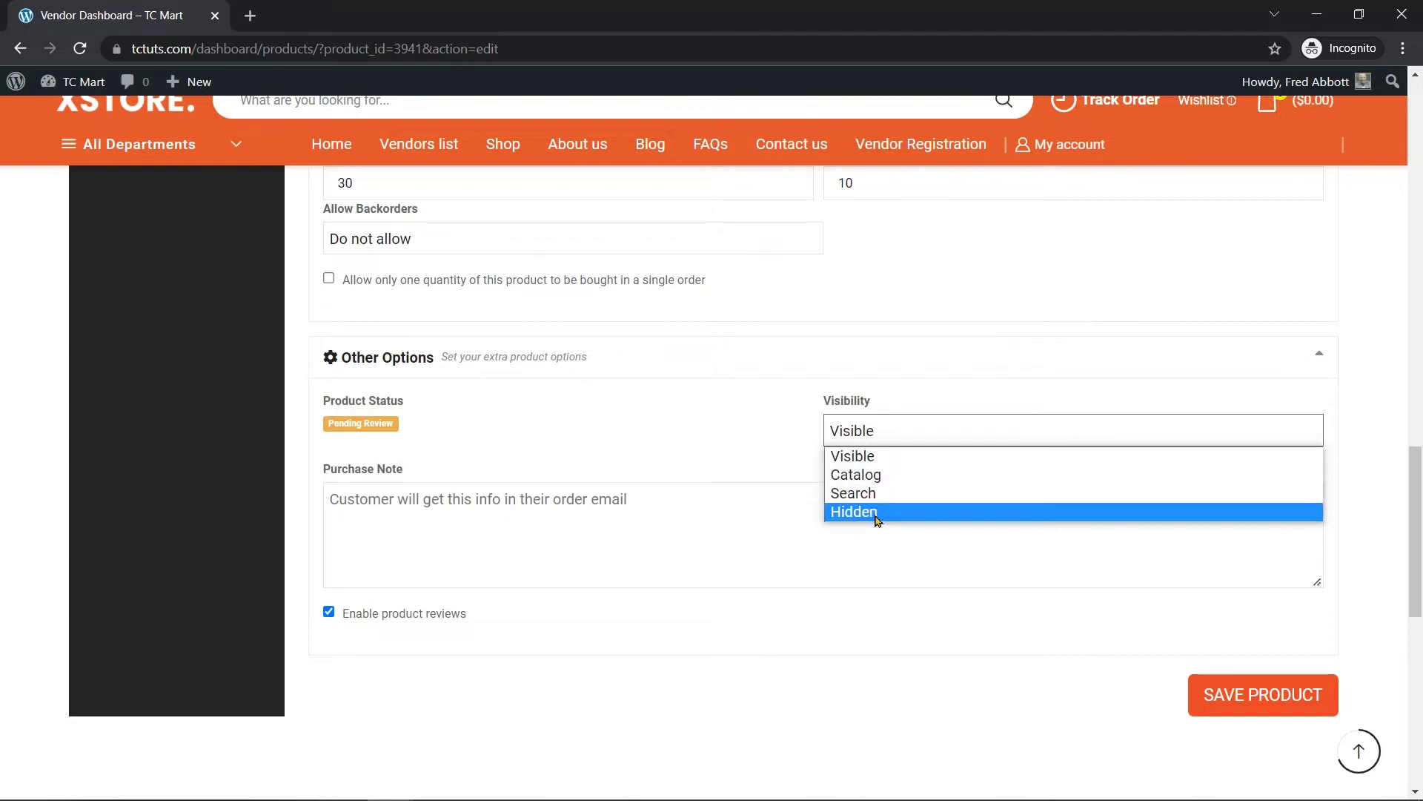
{"action": "left_click", "coordinate": [891, 429]}
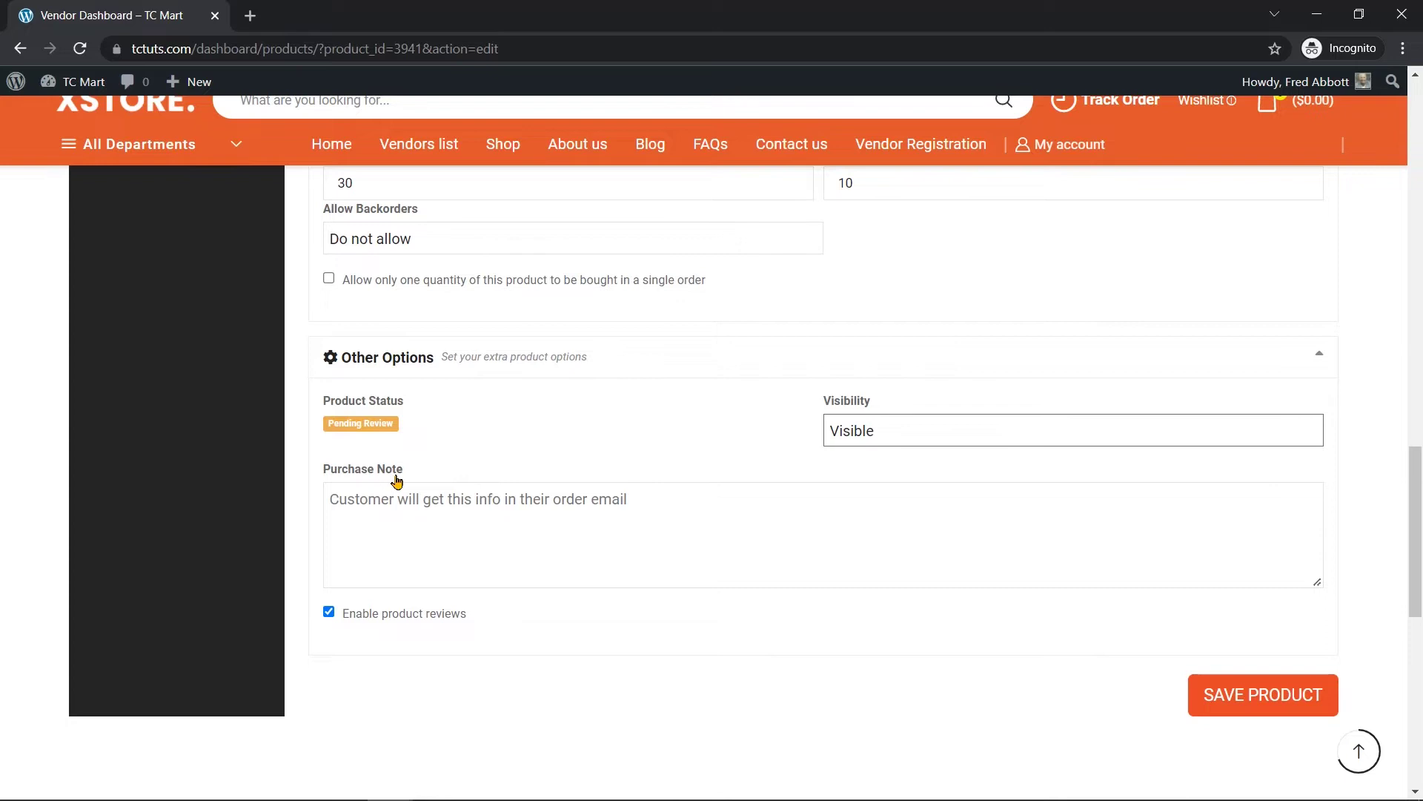
Write the purchase note 'Thanks for purchasing the Sleeve Shirt.'
{"action": "left_click", "coordinate": [545, 502]}
{"action": "scroll", "coordinate": [657, 445], "scroll_direction": "down", "scroll_amount": 1}
{"action": "type", "text": "Thanks for purchasing the "}
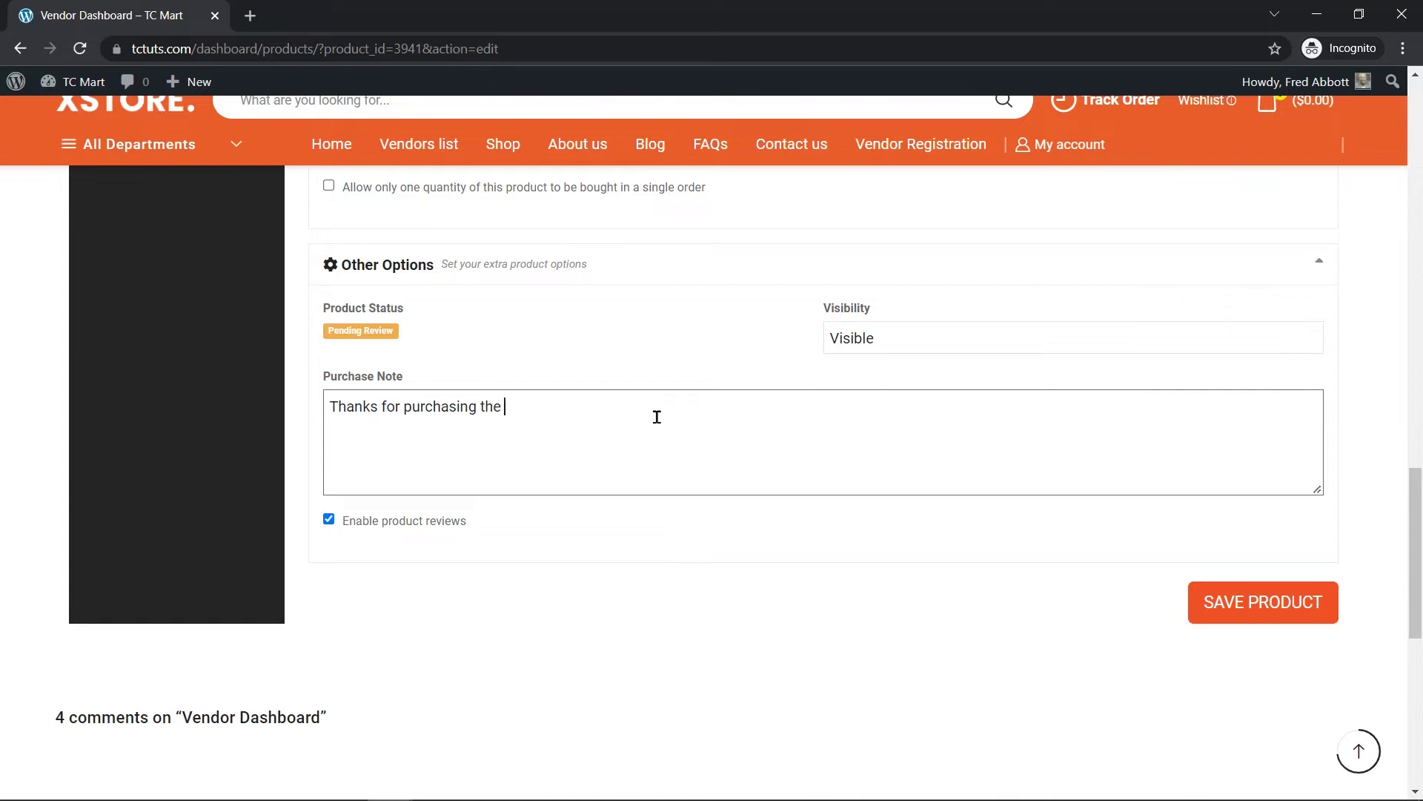
{"action": "type", "text": "Sleeve Shirt."}
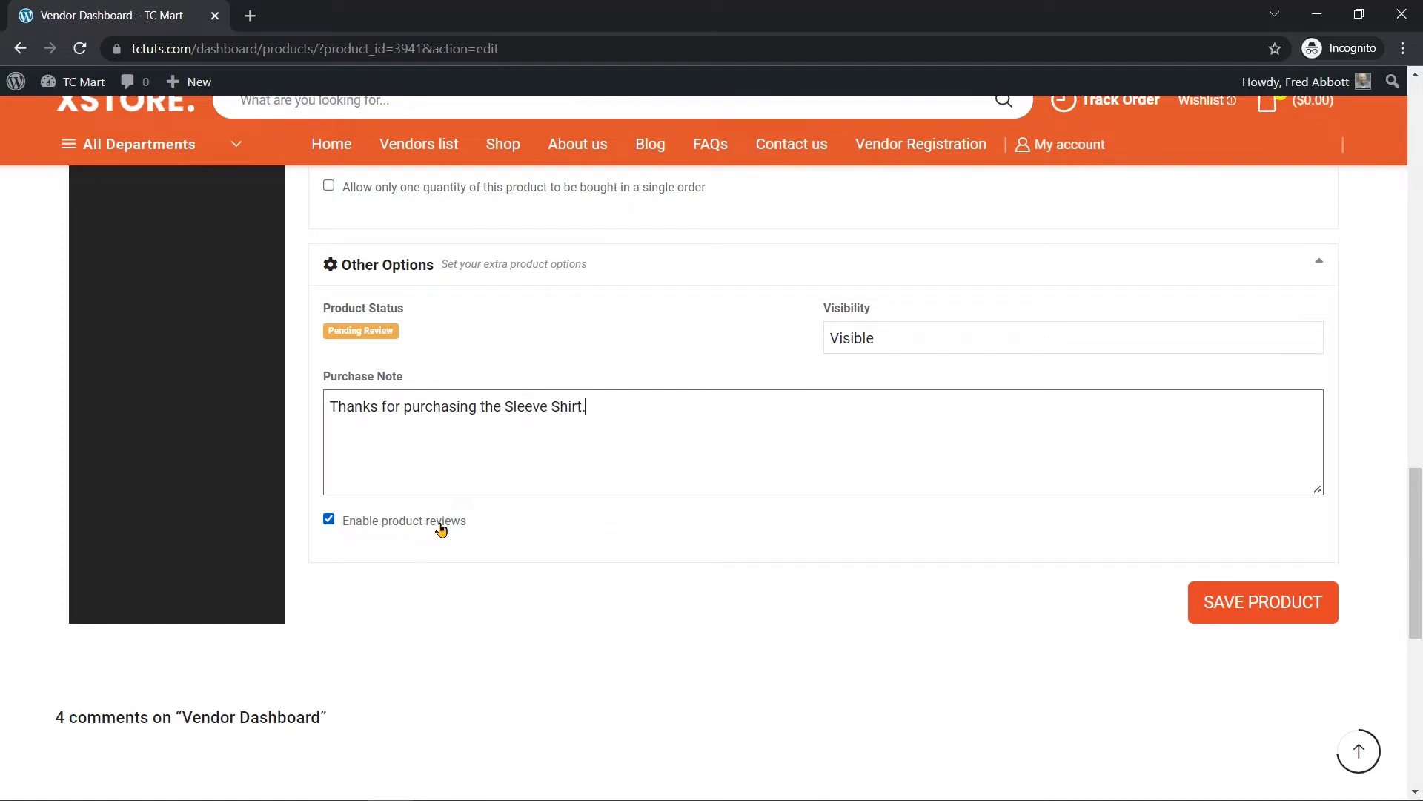
{"action": "left_click", "coordinate": [329, 521]}
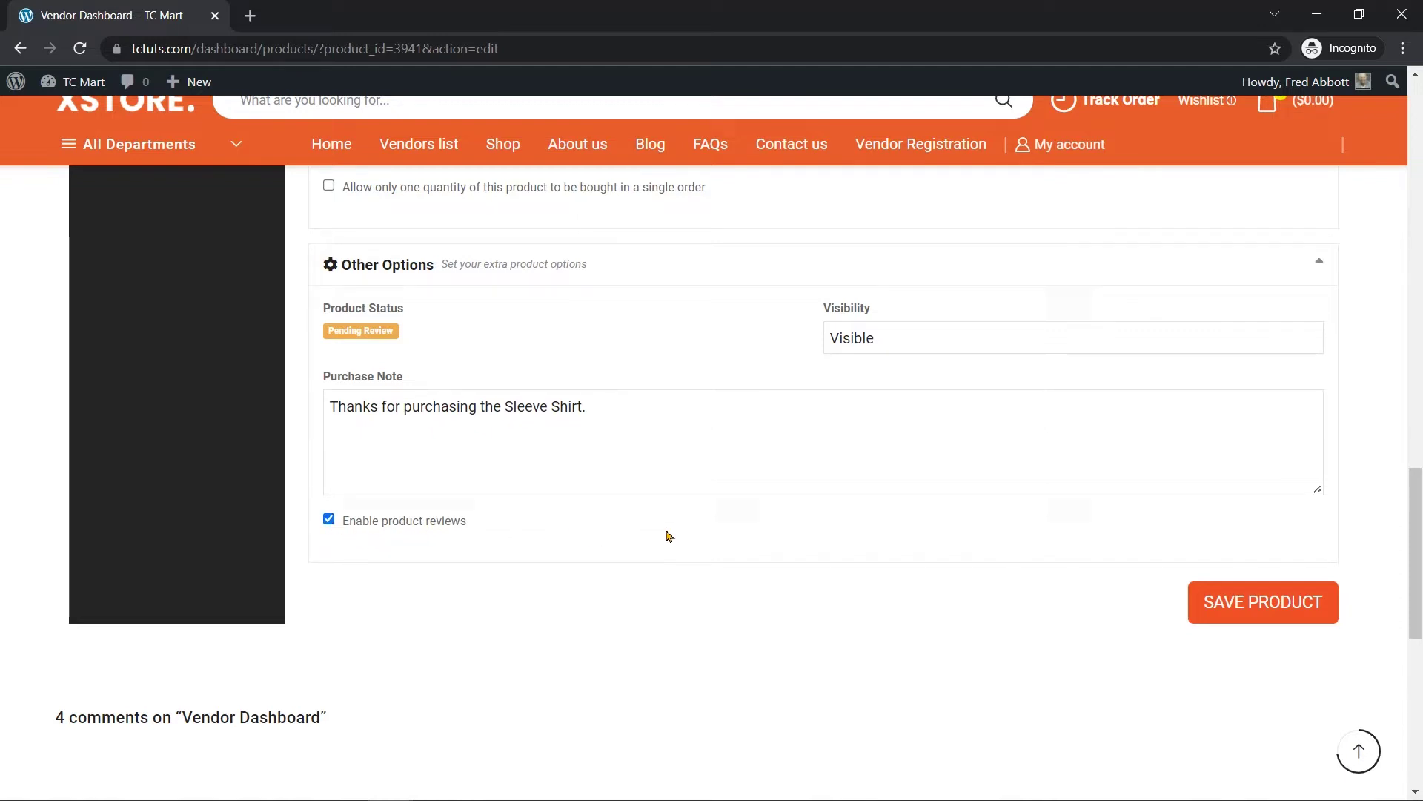
{"action": "scroll", "coordinate": [1079, 492], "scroll_direction": "down", "scroll_amount": 1}
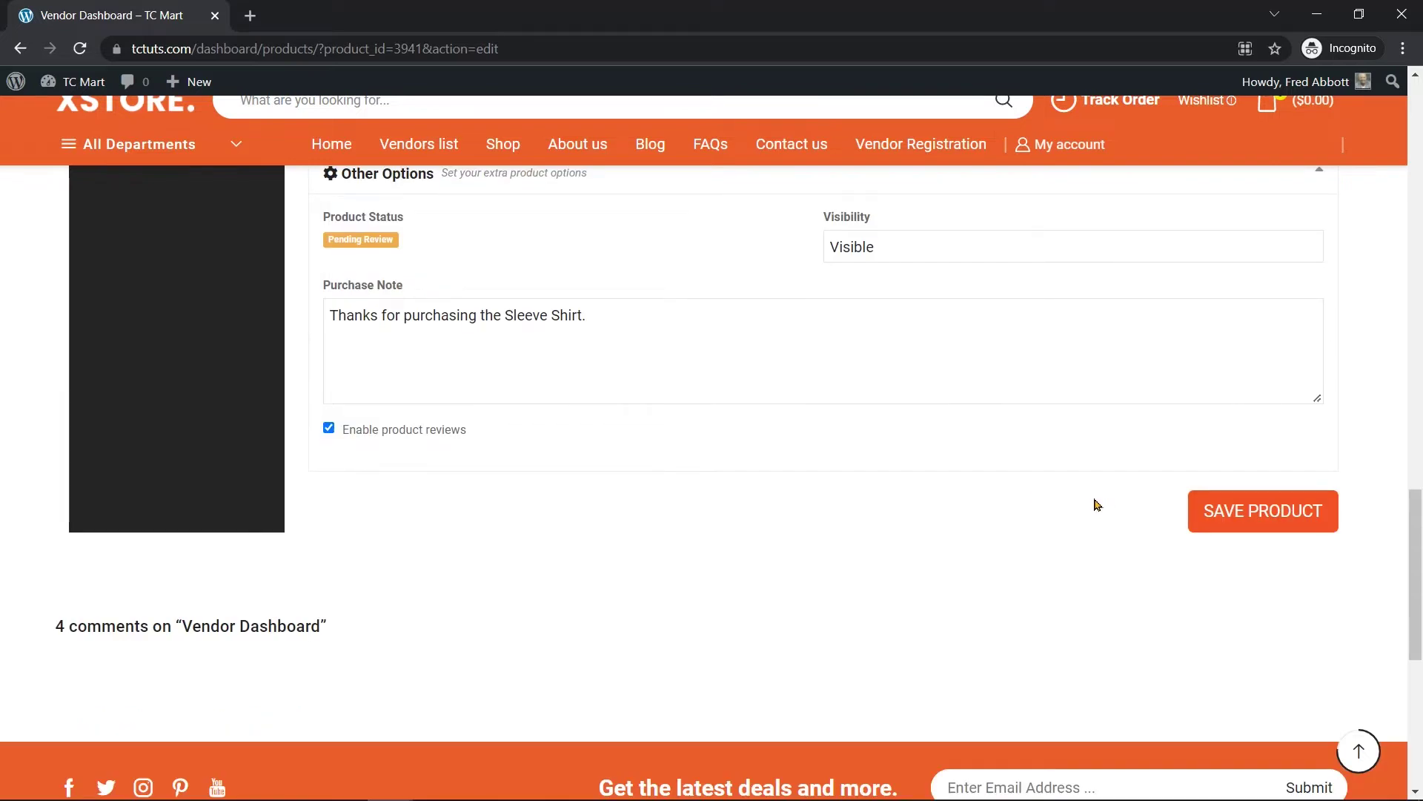
Save the Sleeve Shirt product changes and check the save confirmation
{"action": "left_click", "coordinate": [1260, 523]}
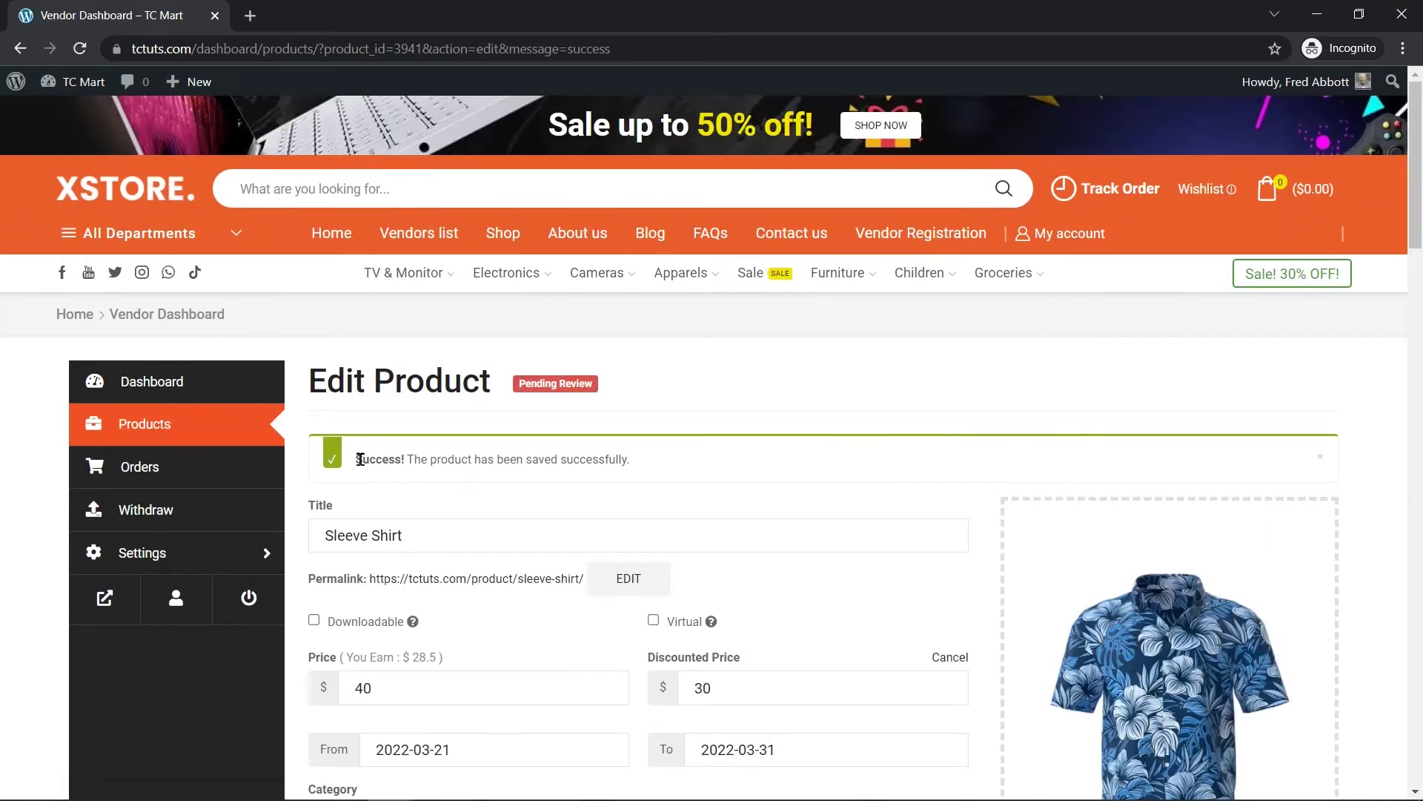
{"action": "left_click_drag", "start_coordinate": [370, 460], "coordinate": [636, 457]}
{"action": "left_click", "coordinate": [726, 467]}
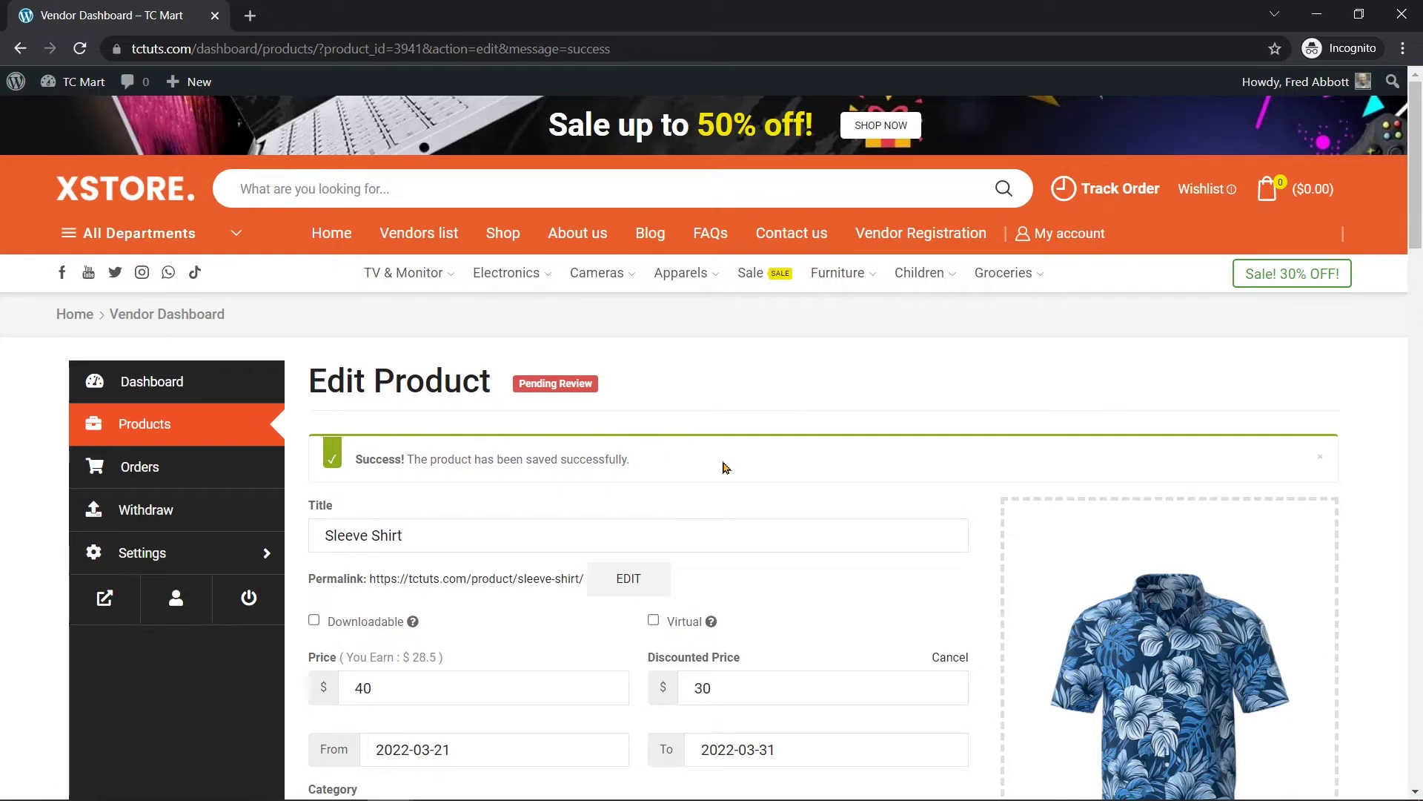
Return to the vendor's product list showing Sleeve Shirt Pending Review, then go to admin Dokan Vendors
{"action": "left_click", "coordinate": [147, 434]}
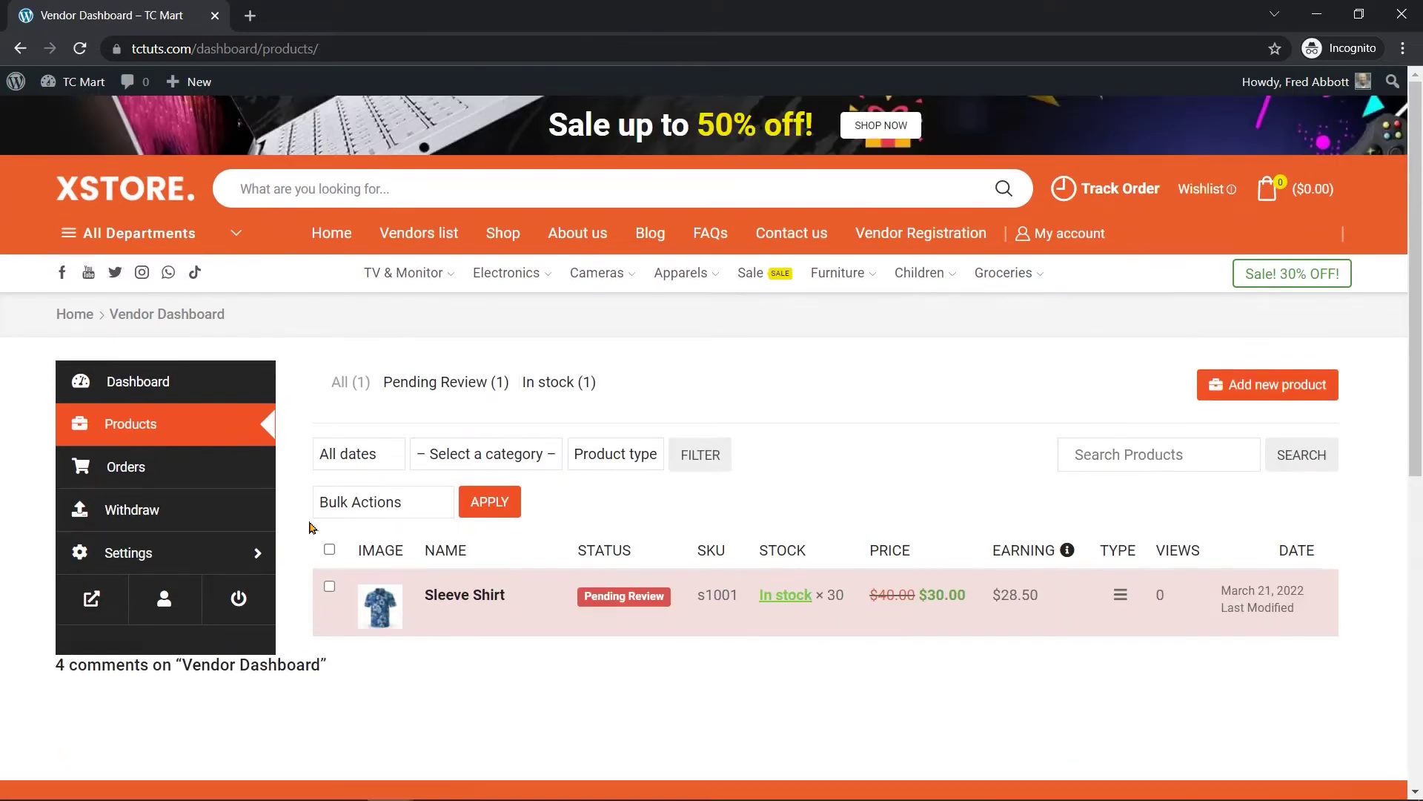
{"action": "mouse_move", "coordinate": [359, 597]}
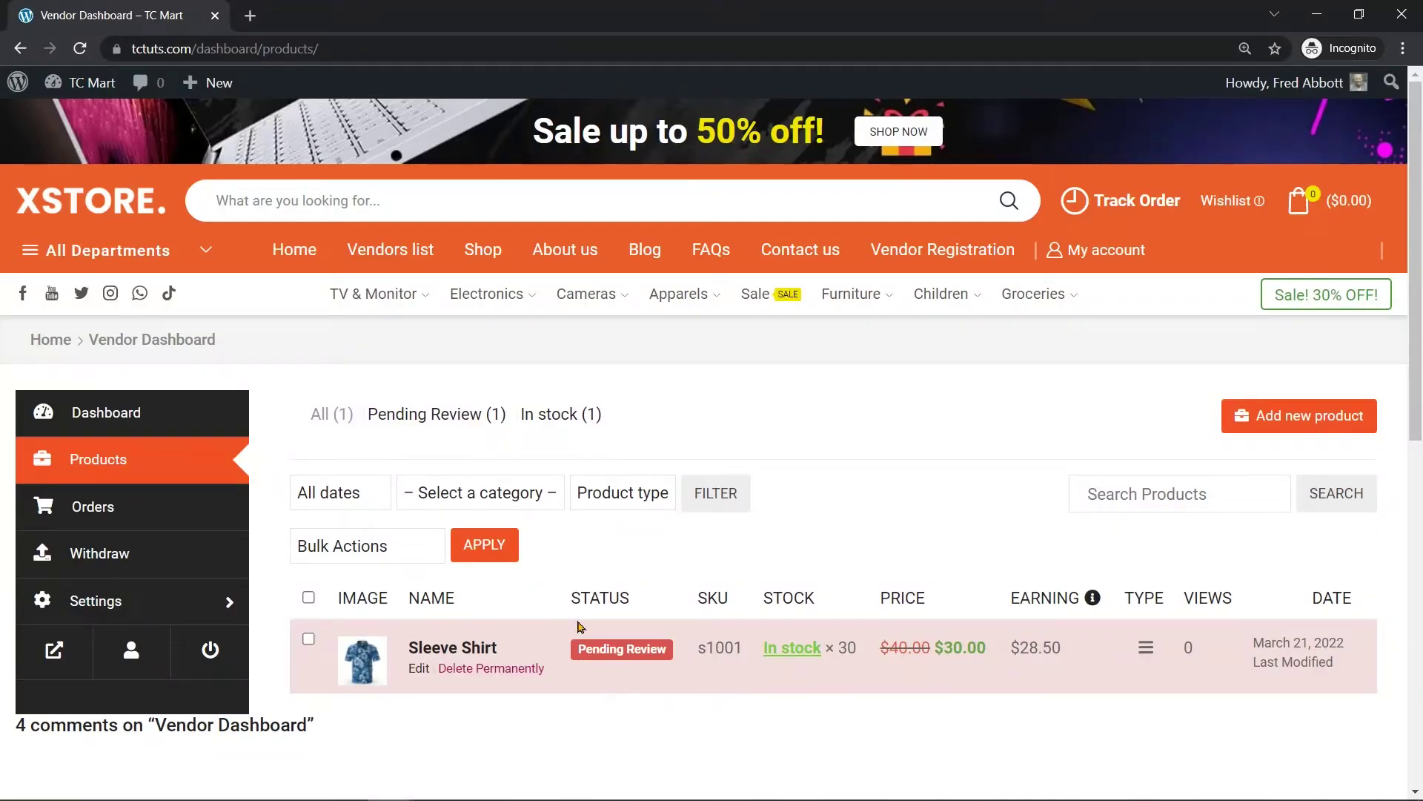
{"action": "mouse_move", "coordinate": [602, 671]}
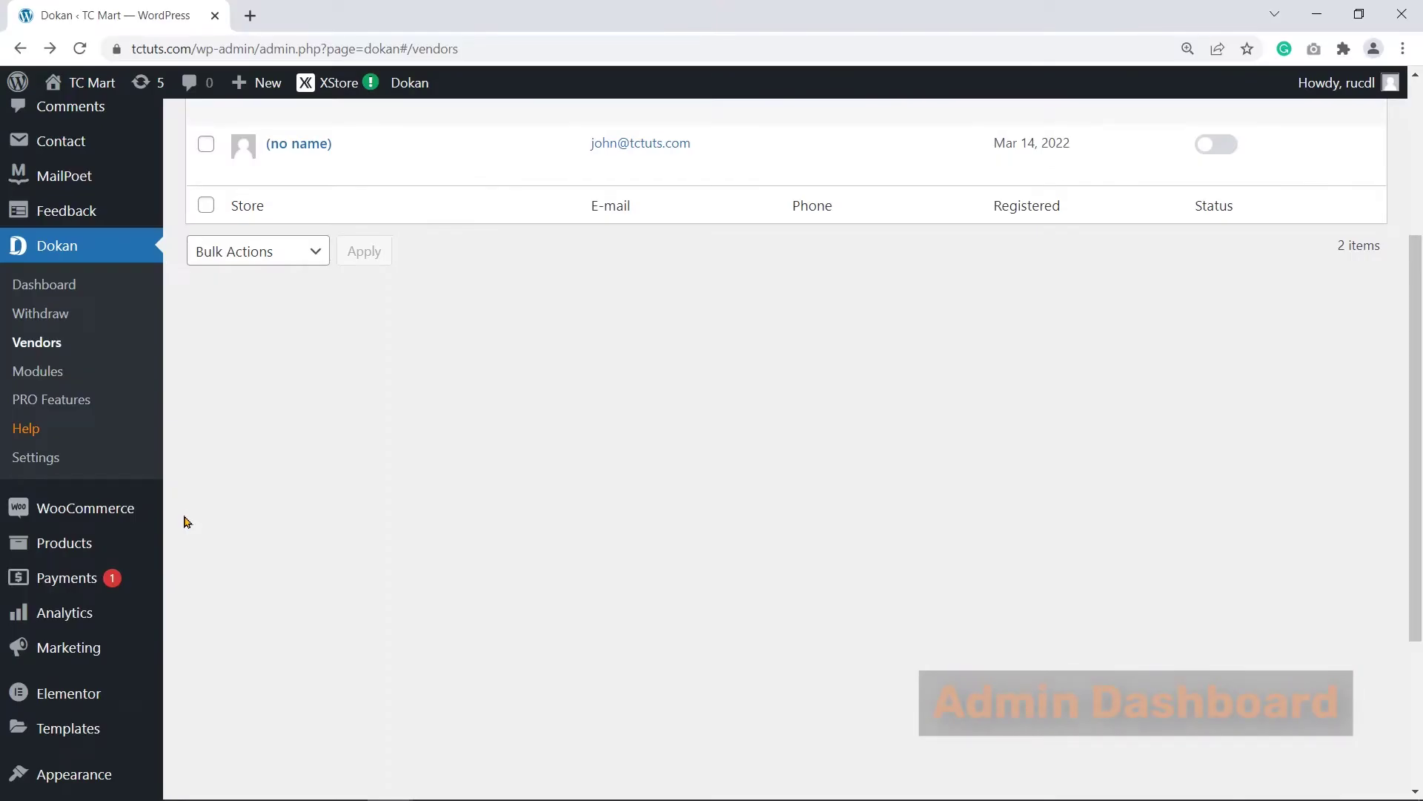
Open the Pending Sleeve Shirt product from the admin All Products list
{"action": "left_click", "coordinate": [41, 547]}
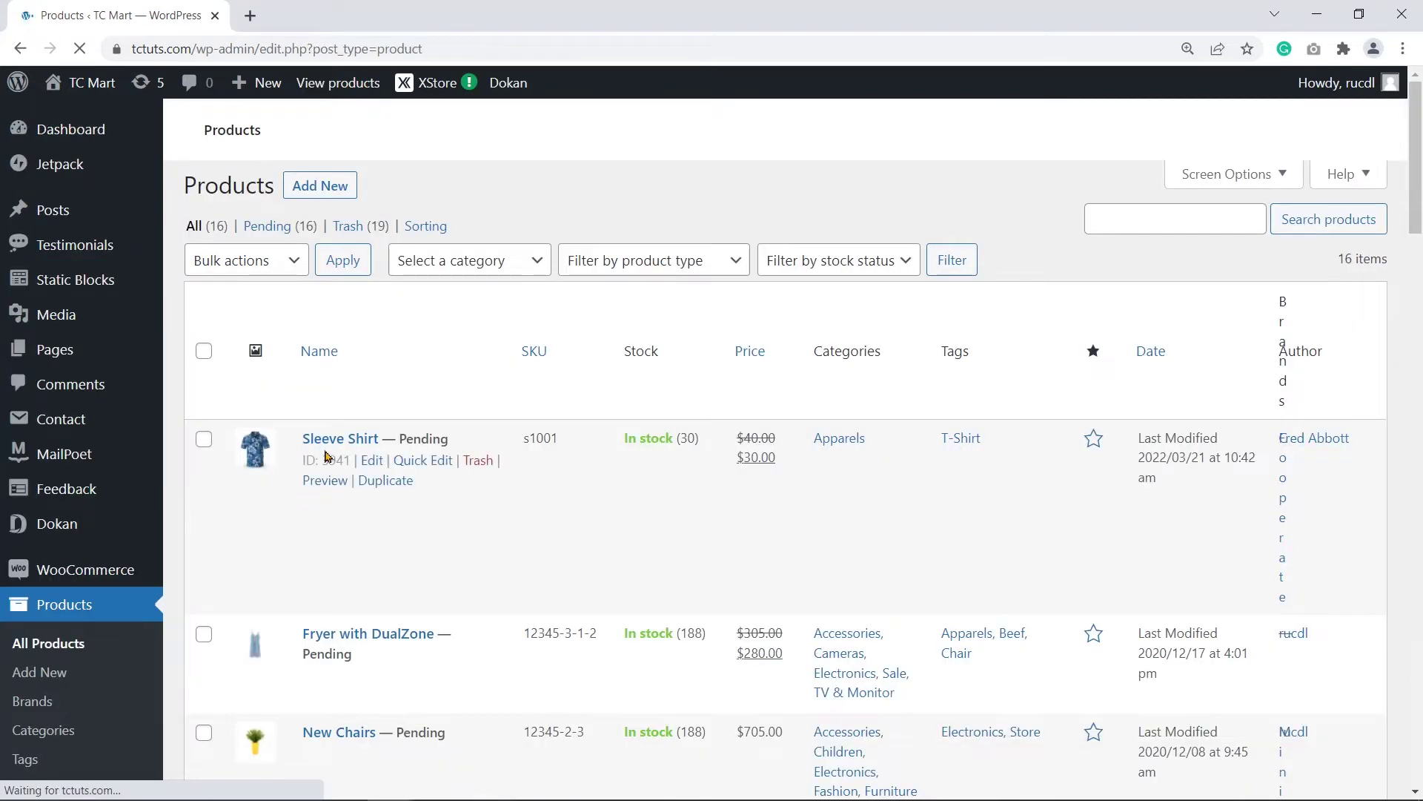
{"action": "left_click_drag", "start_coordinate": [398, 443], "coordinate": [454, 443]}
{"action": "left_click", "coordinate": [317, 438]}
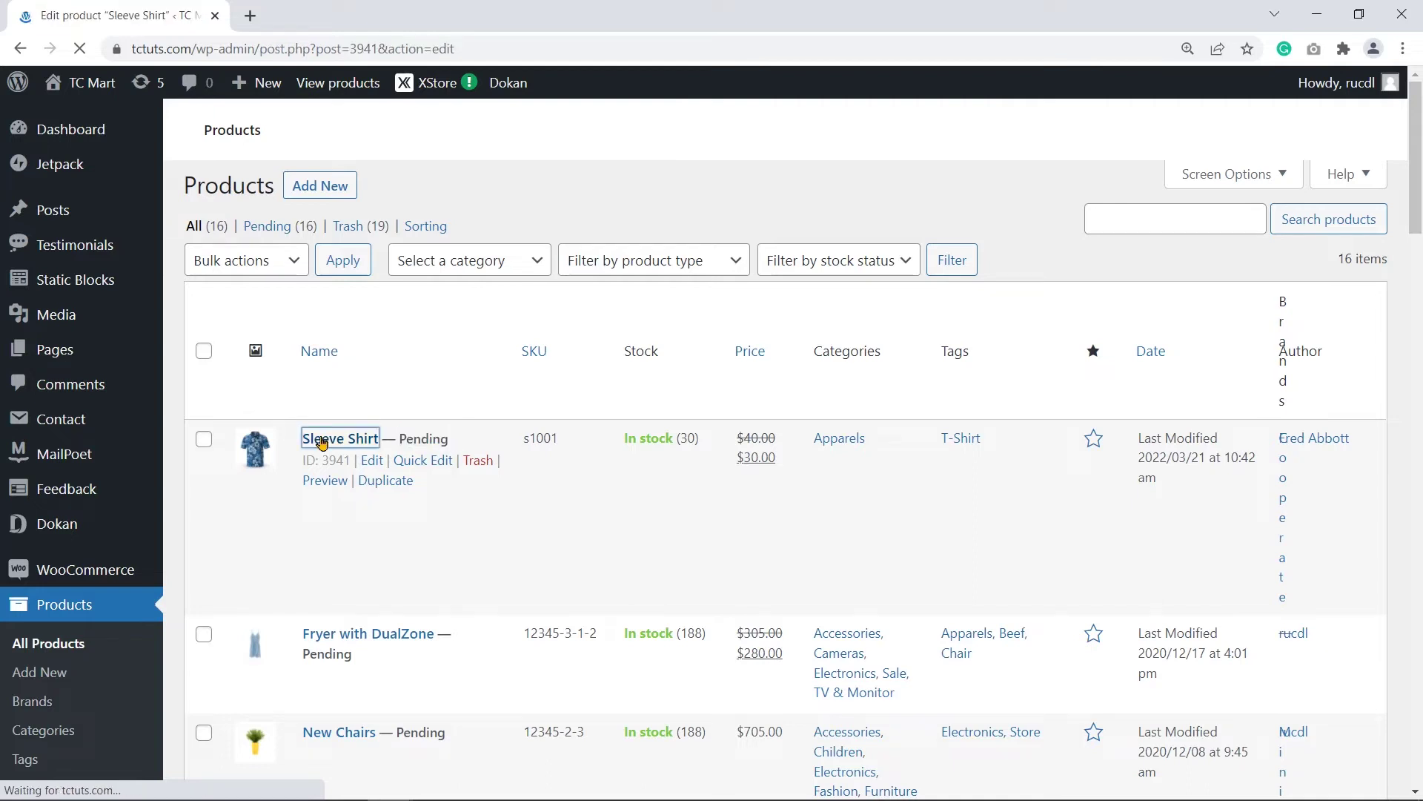
Publish the Sleeve Shirt product and confirm the Product published notice
{"action": "scroll", "coordinate": [324, 442], "scroll_direction": "down", "scroll_amount": 12}
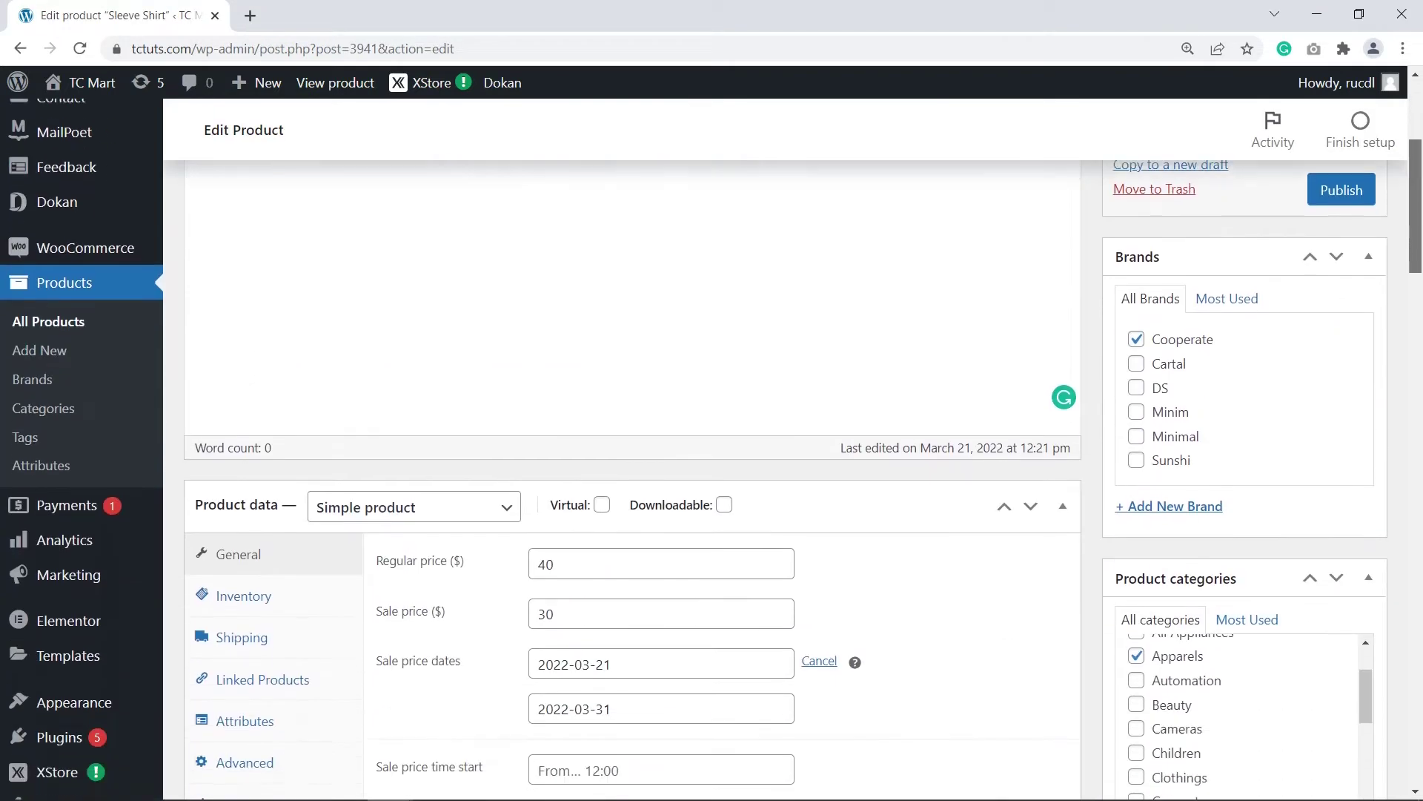
{"action": "scroll", "coordinate": [1409, 660], "scroll_direction": "down", "scroll_amount": 20}
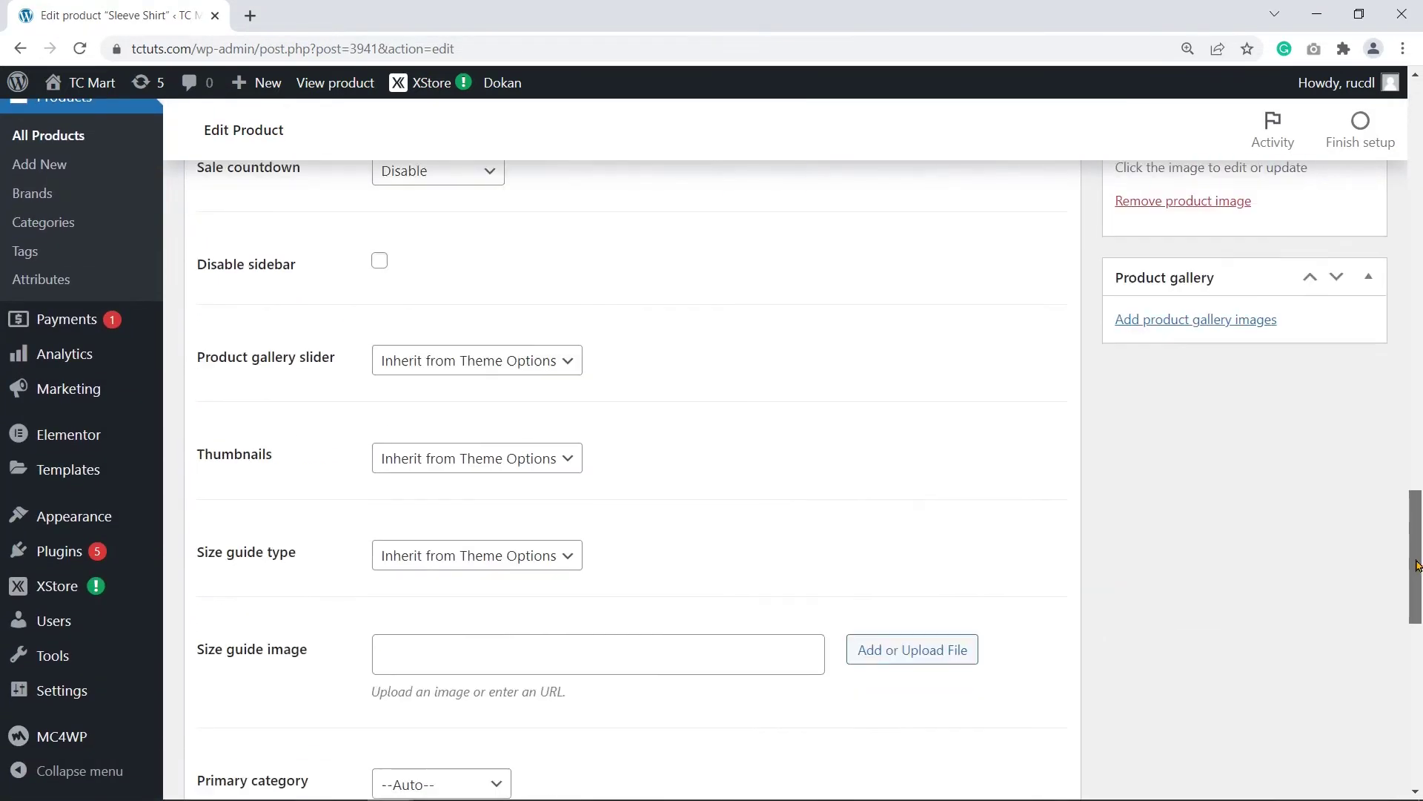
{"action": "left_click_drag", "start_coordinate": [1408, 660], "coordinate": [1408, 208]}
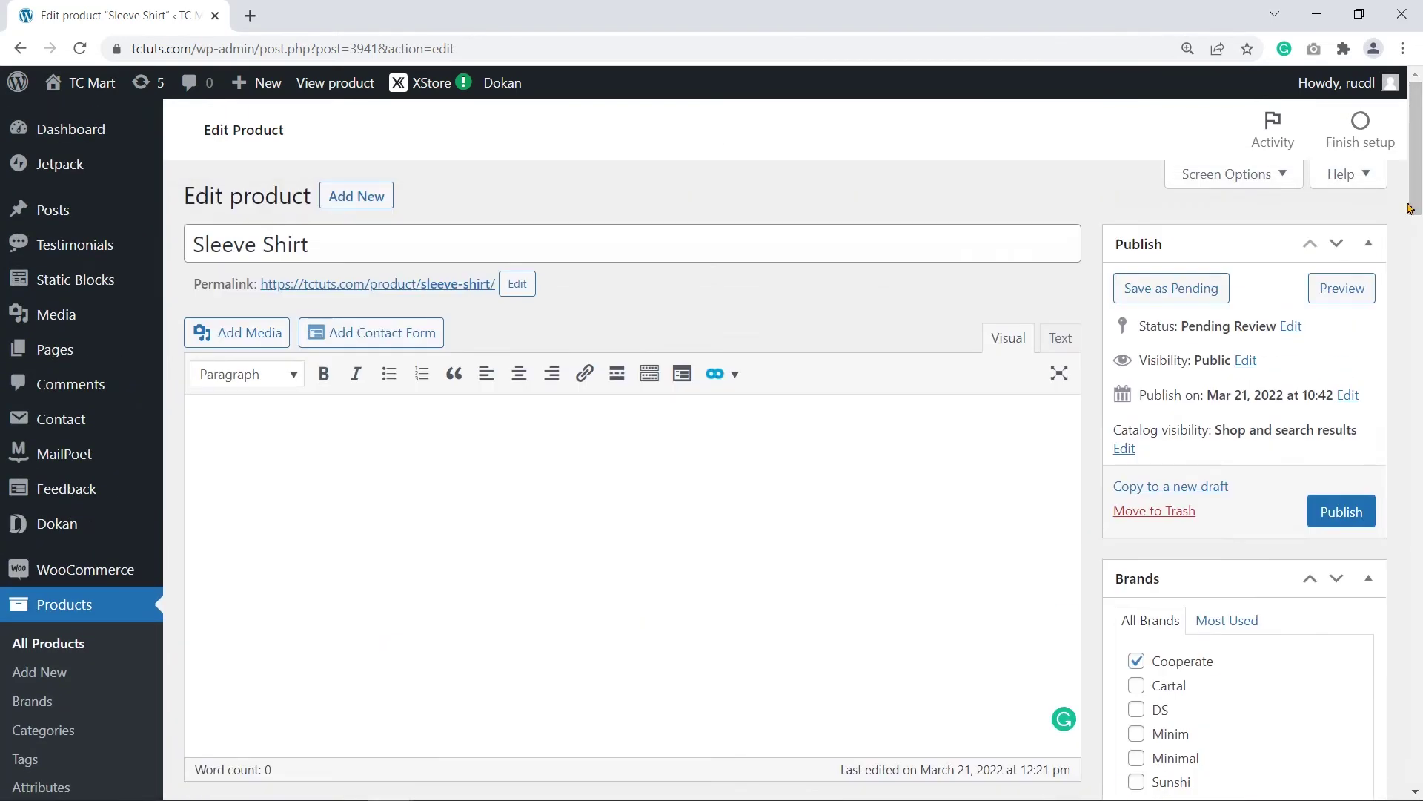
{"action": "left_click", "coordinate": [1327, 519]}
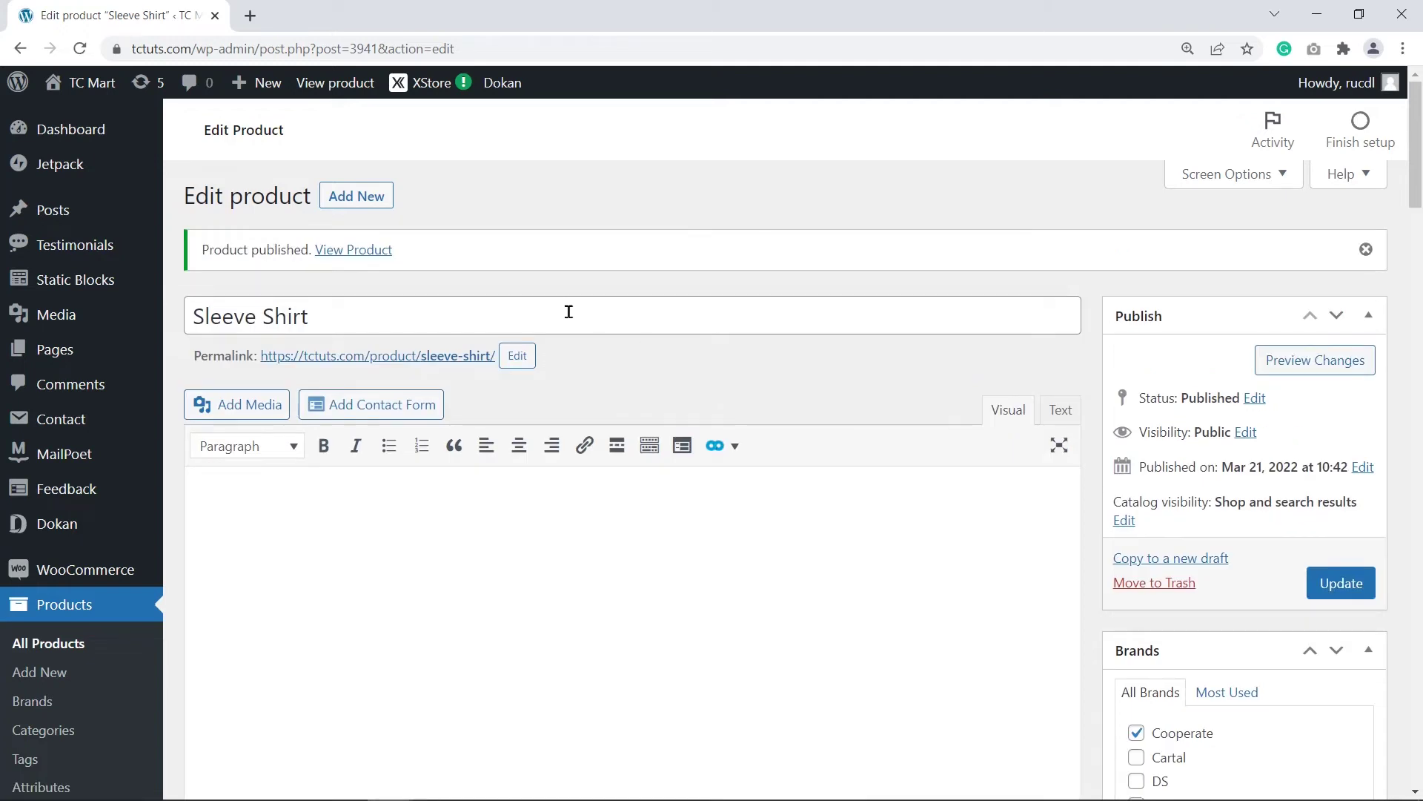
{"action": "left_click_drag", "start_coordinate": [202, 249], "coordinate": [307, 249]}
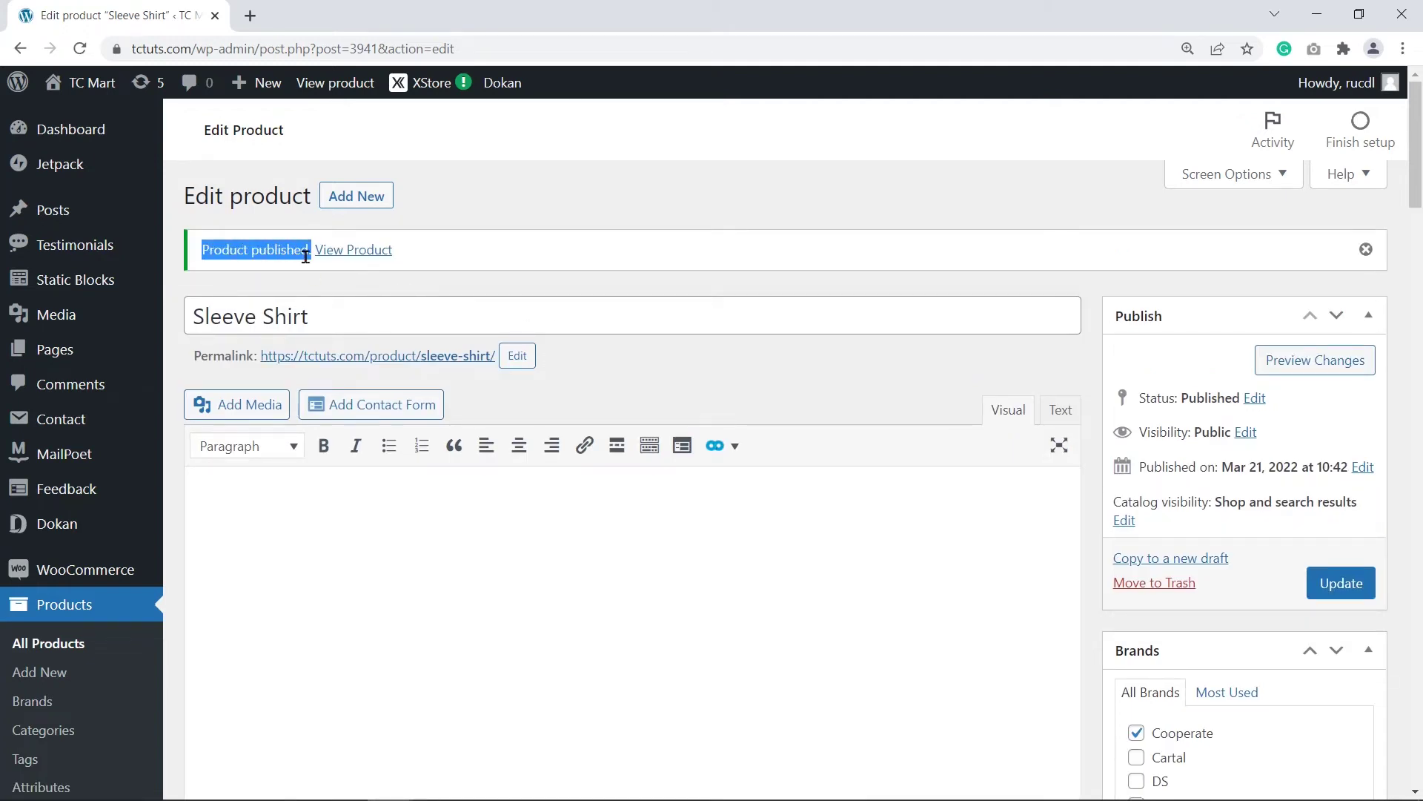
{"action": "left_click", "coordinate": [326, 279]}
Open the live Sleeve Shirt product page from the published notice and scroll through it
{"action": "left_click", "coordinate": [338, 252]}
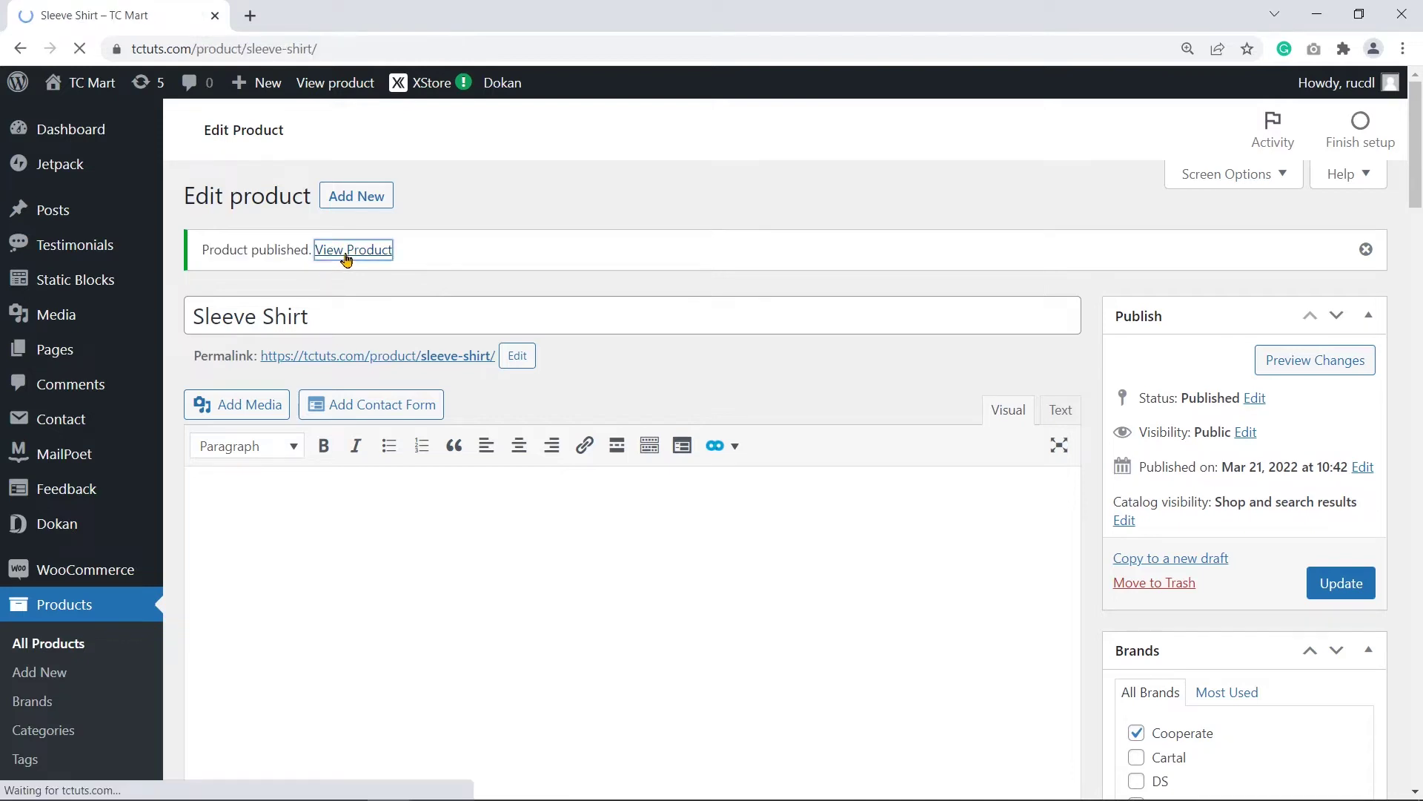
{"action": "scroll", "coordinate": [868, 534], "scroll_direction": "down", "scroll_amount": 9}
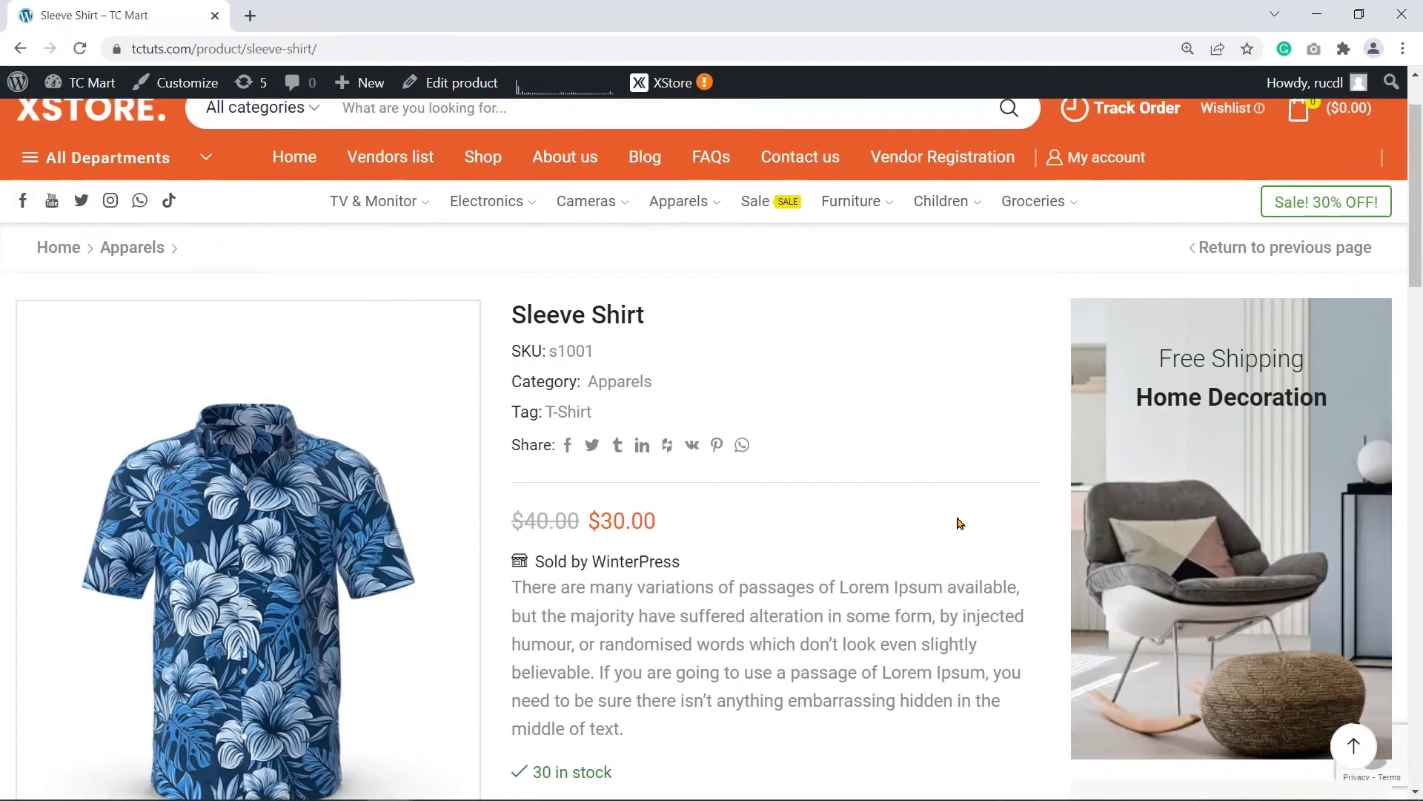
{"action": "scroll", "coordinate": [1041, 542], "scroll_direction": "down", "scroll_amount": 15}
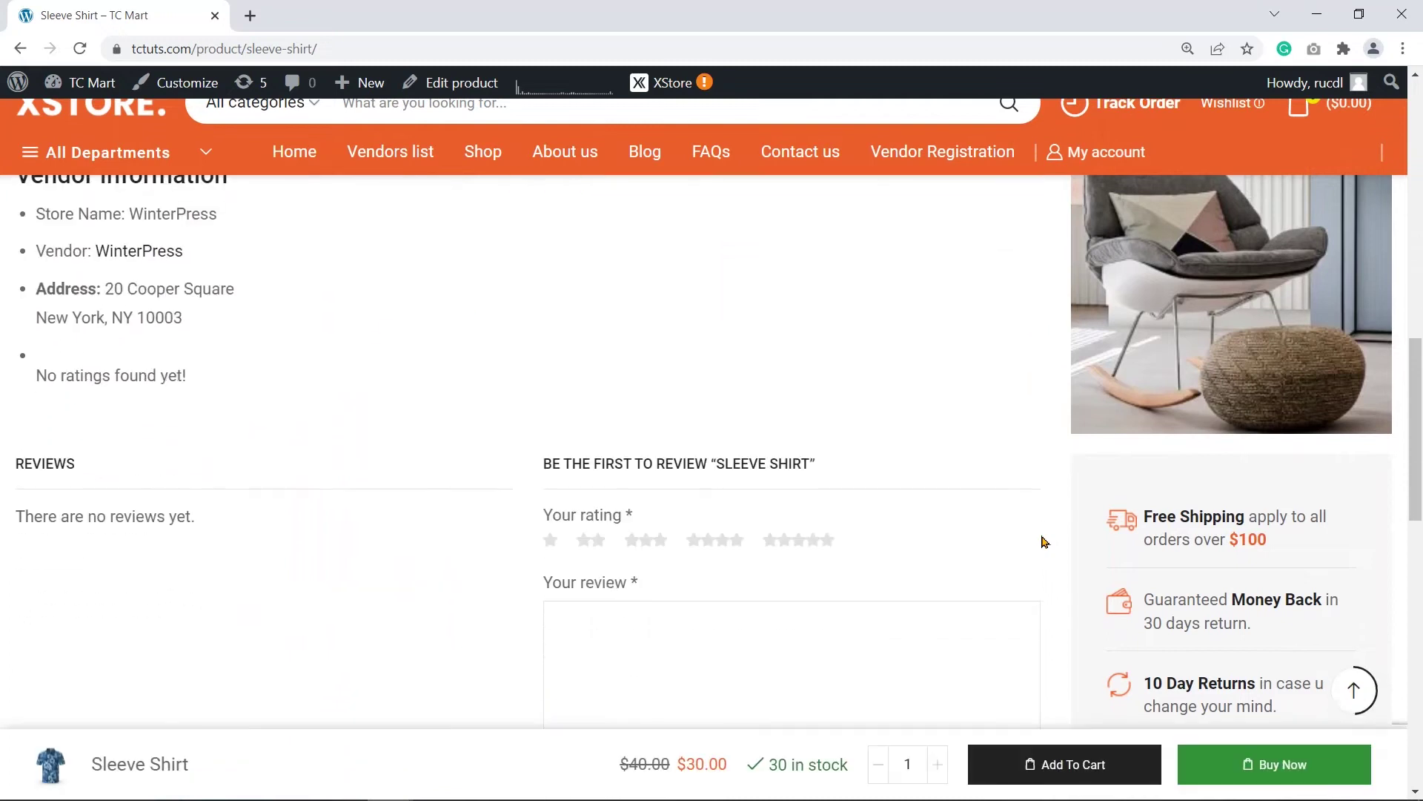
{"action": "scroll", "coordinate": [1037, 542], "scroll_direction": "up", "scroll_amount": 6}
{"action": "scroll", "coordinate": [1038, 543], "scroll_direction": "up", "scroll_amount": 15}
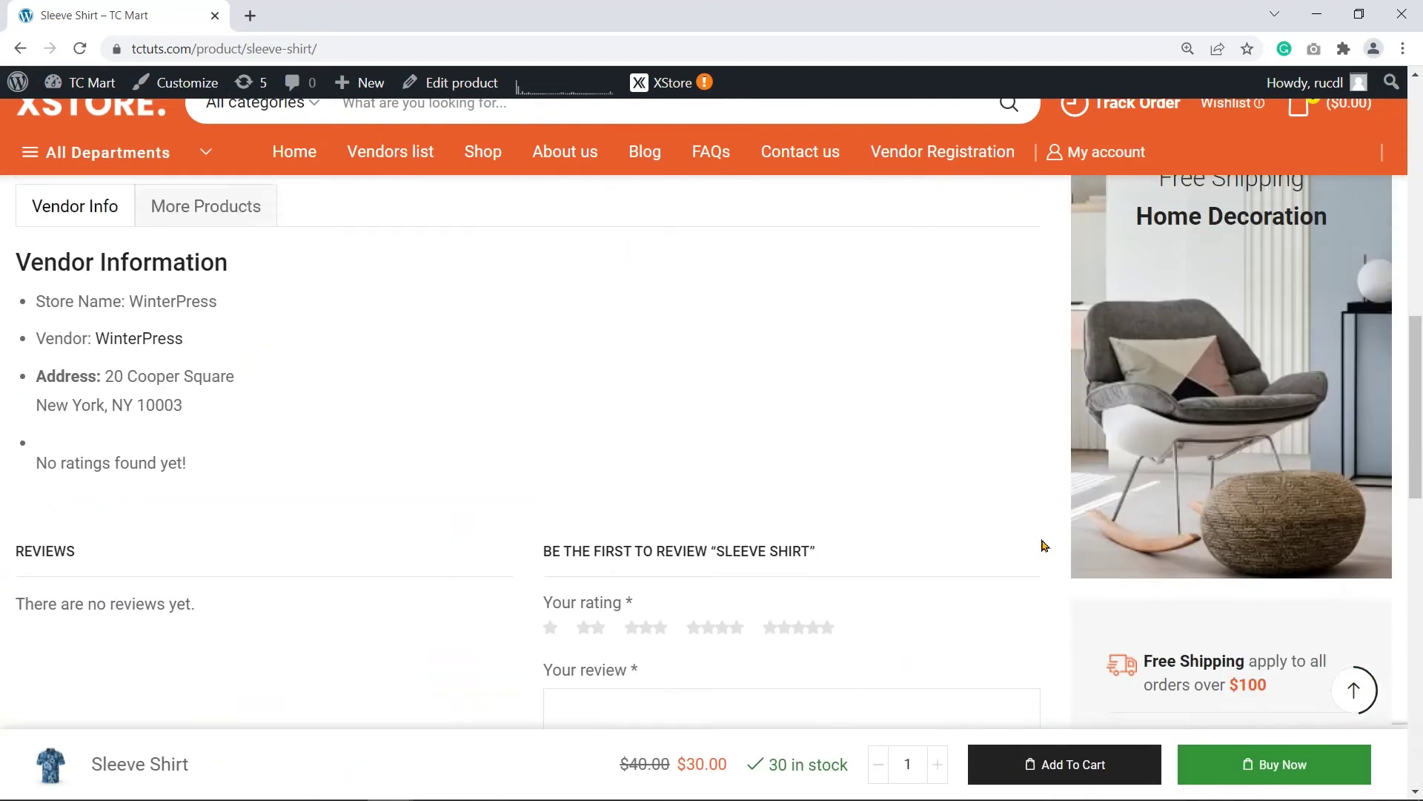
{"action": "scroll", "coordinate": [665, 584], "scroll_direction": "down", "scroll_amount": 3}
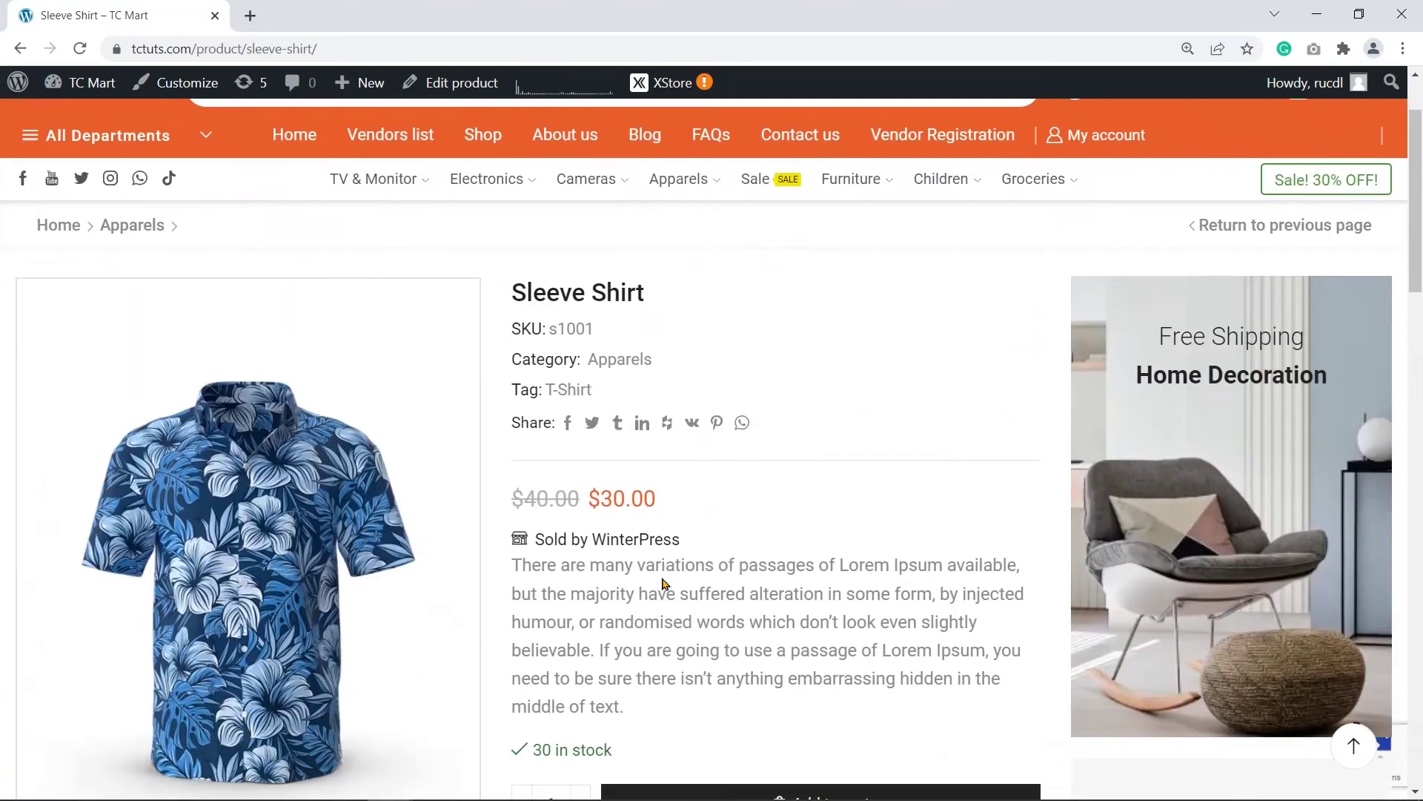
{"action": "scroll", "coordinate": [676, 572], "scroll_direction": "down", "scroll_amount": 1}
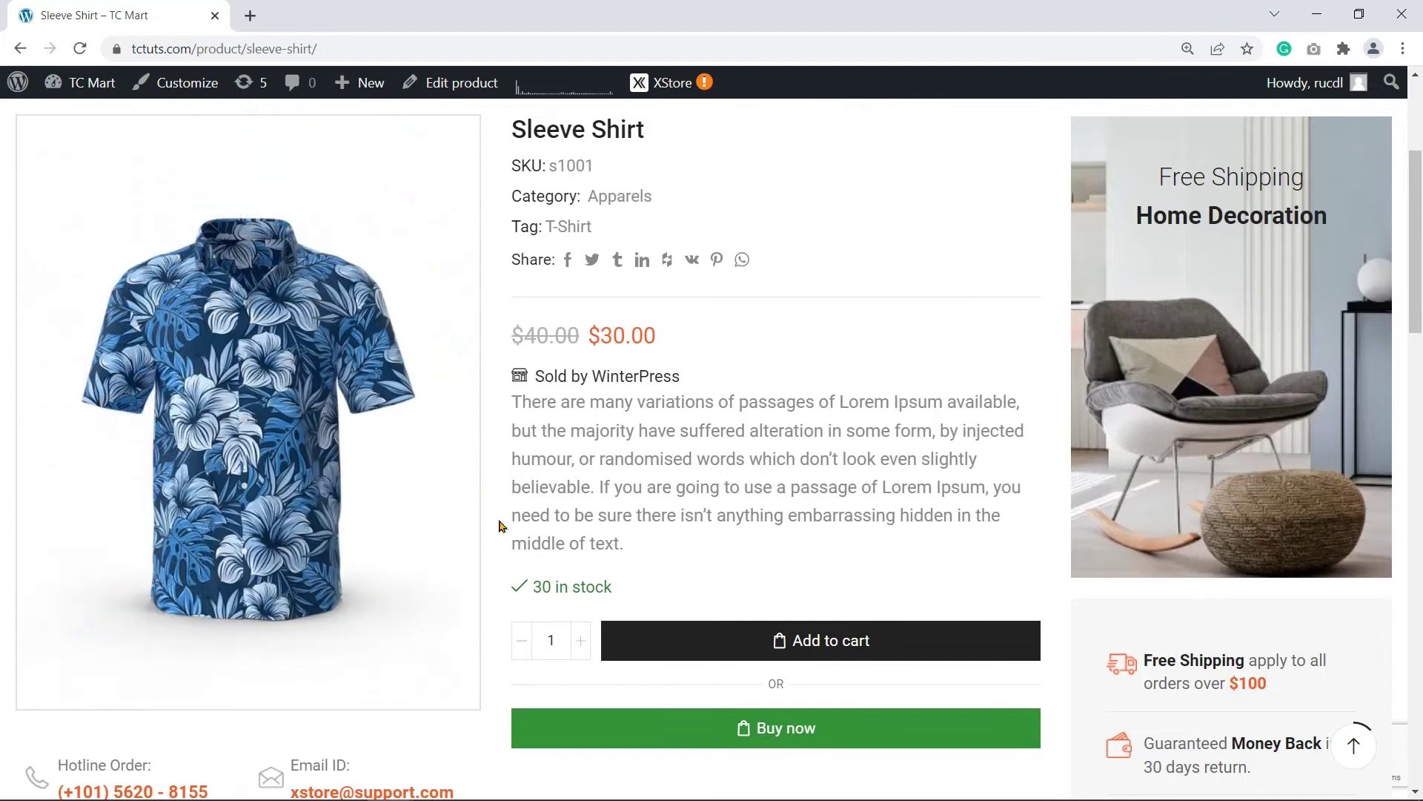
{"action": "scroll", "coordinate": [736, 379], "scroll_direction": "up", "scroll_amount": 1}
Check the title, SKU s1001, Apparels category, T-Shirt tag and $40.00 → $30.00 price
{"action": "left_click_drag", "start_coordinate": [657, 224], "coordinate": [506, 230]}
{"action": "left_click_drag", "start_coordinate": [603, 261], "coordinate": [512, 257]}
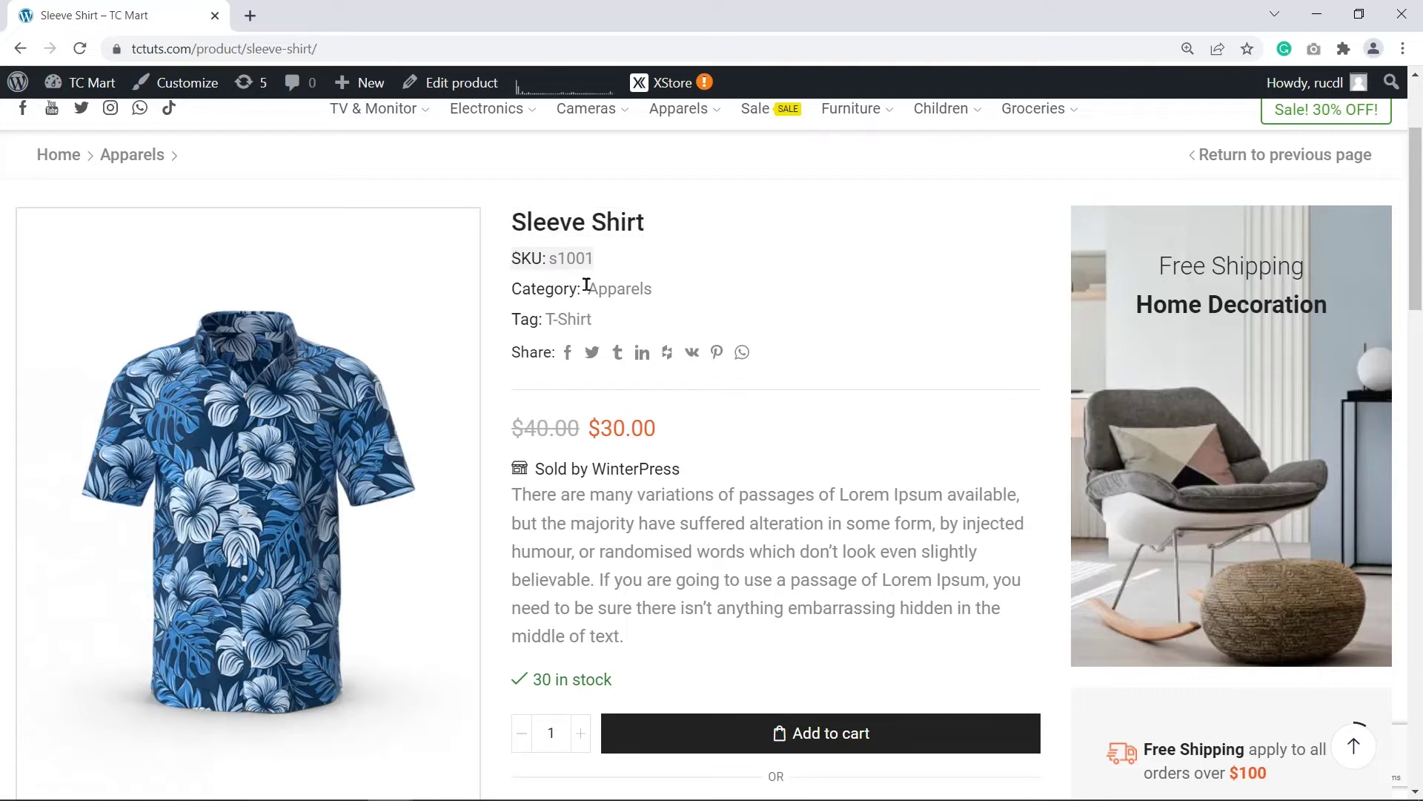
{"action": "left_click_drag", "start_coordinate": [655, 286], "coordinate": [511, 293]}
{"action": "left_click_drag", "start_coordinate": [597, 326], "coordinate": [511, 317]}
{"action": "left_click", "coordinate": [736, 404]}
{"action": "scroll", "coordinate": [705, 422], "scroll_direction": "down", "scroll_amount": 2}
{"action": "left_click_drag", "start_coordinate": [657, 338], "coordinate": [512, 339]}
{"action": "left_click", "coordinate": [701, 402]}
{"action": "scroll", "coordinate": [702, 401], "scroll_direction": "down", "scroll_amount": 4}
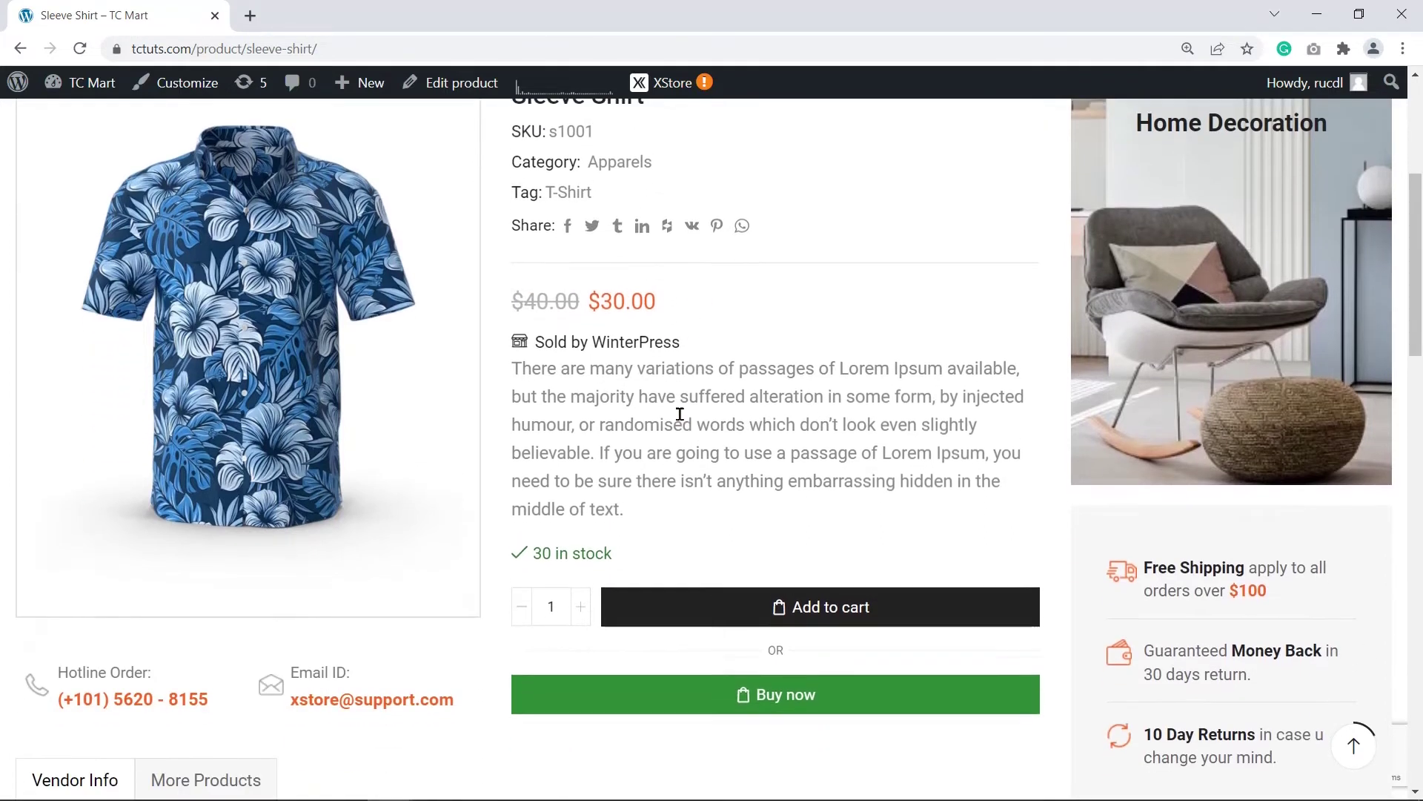
{"action": "scroll", "coordinate": [476, 489], "scroll_direction": "down", "scroll_amount": 2}
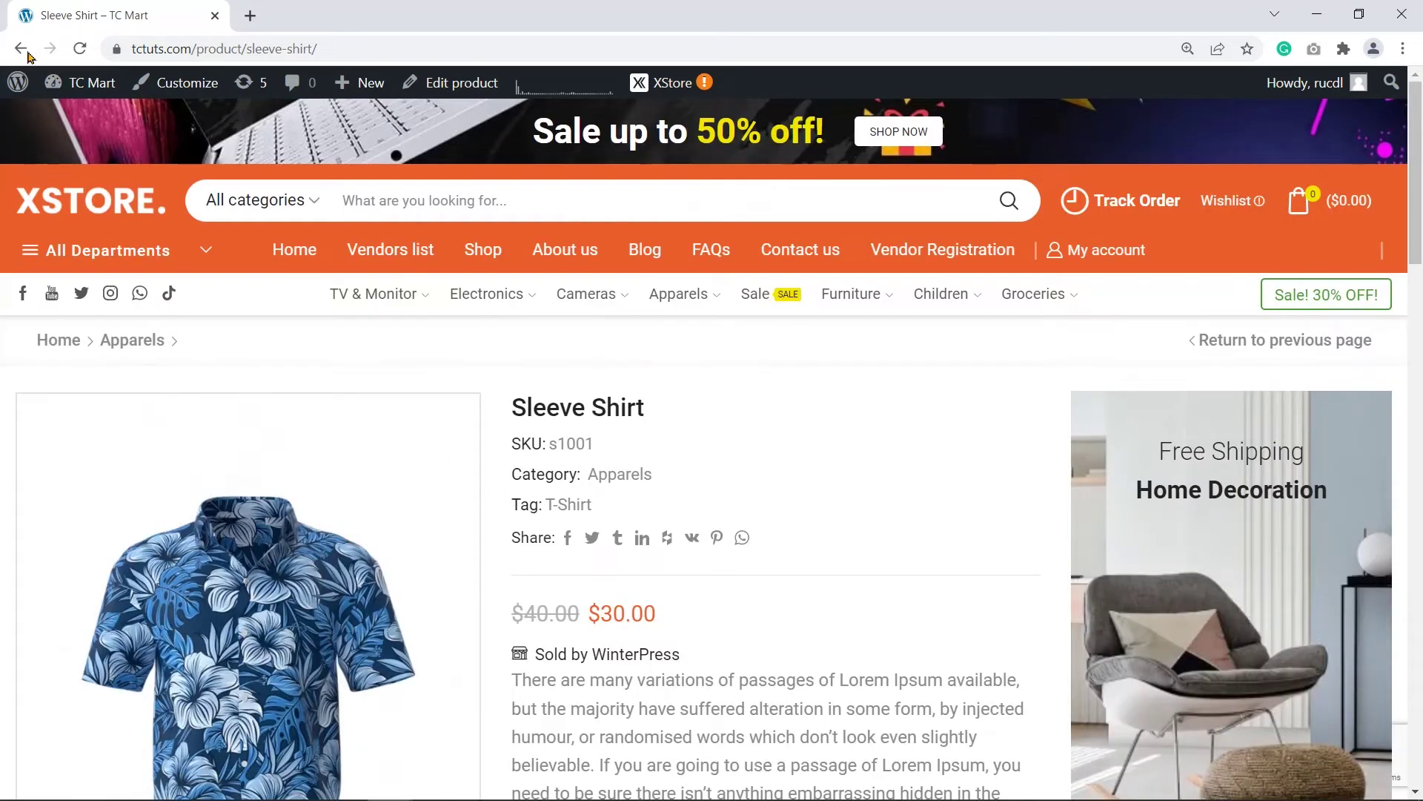
Go back, switch to the vendor window and refresh Products to see Sleeve Shirt Online with 1 view
{"action": "left_click", "coordinate": [21, 49]}
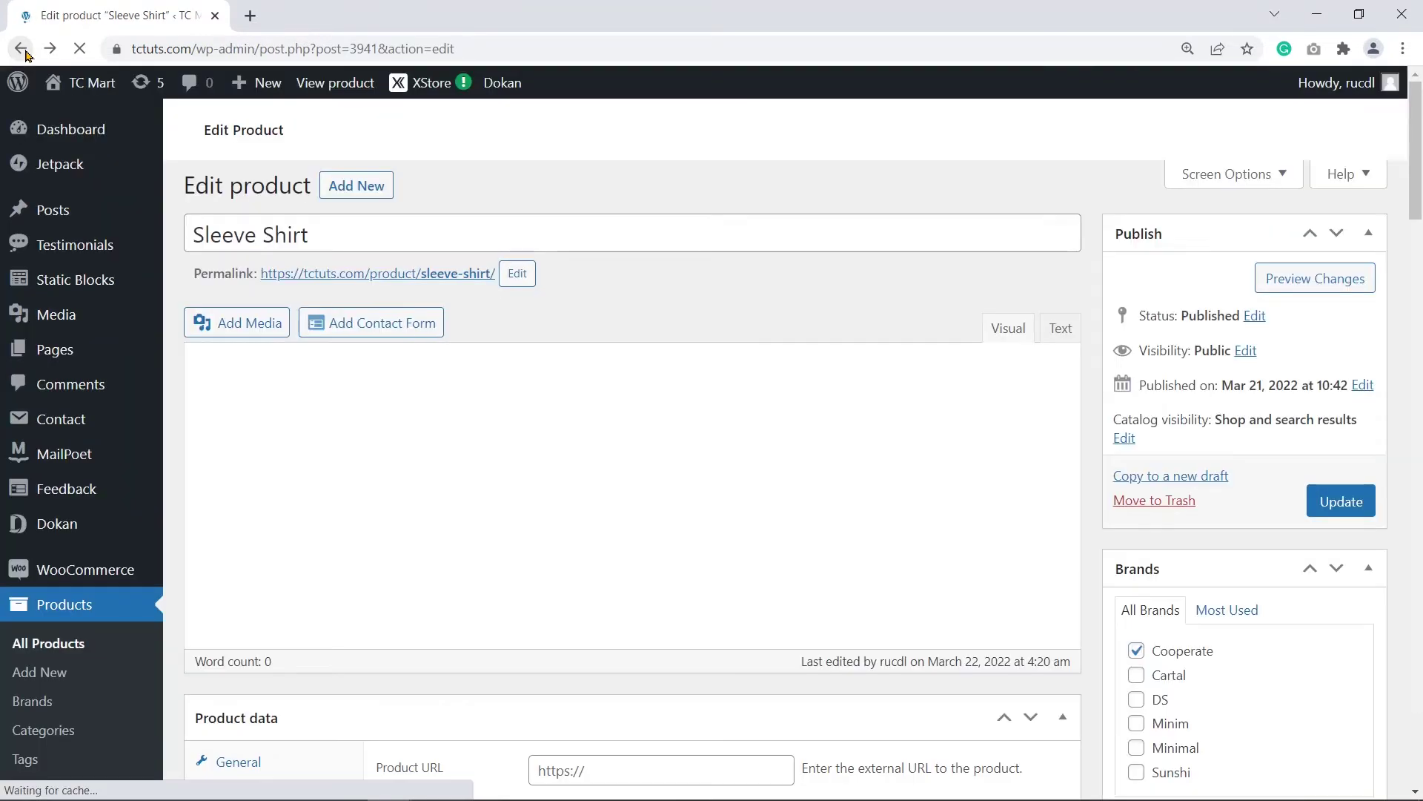
{"action": "key", "text": "alt+Tab"}
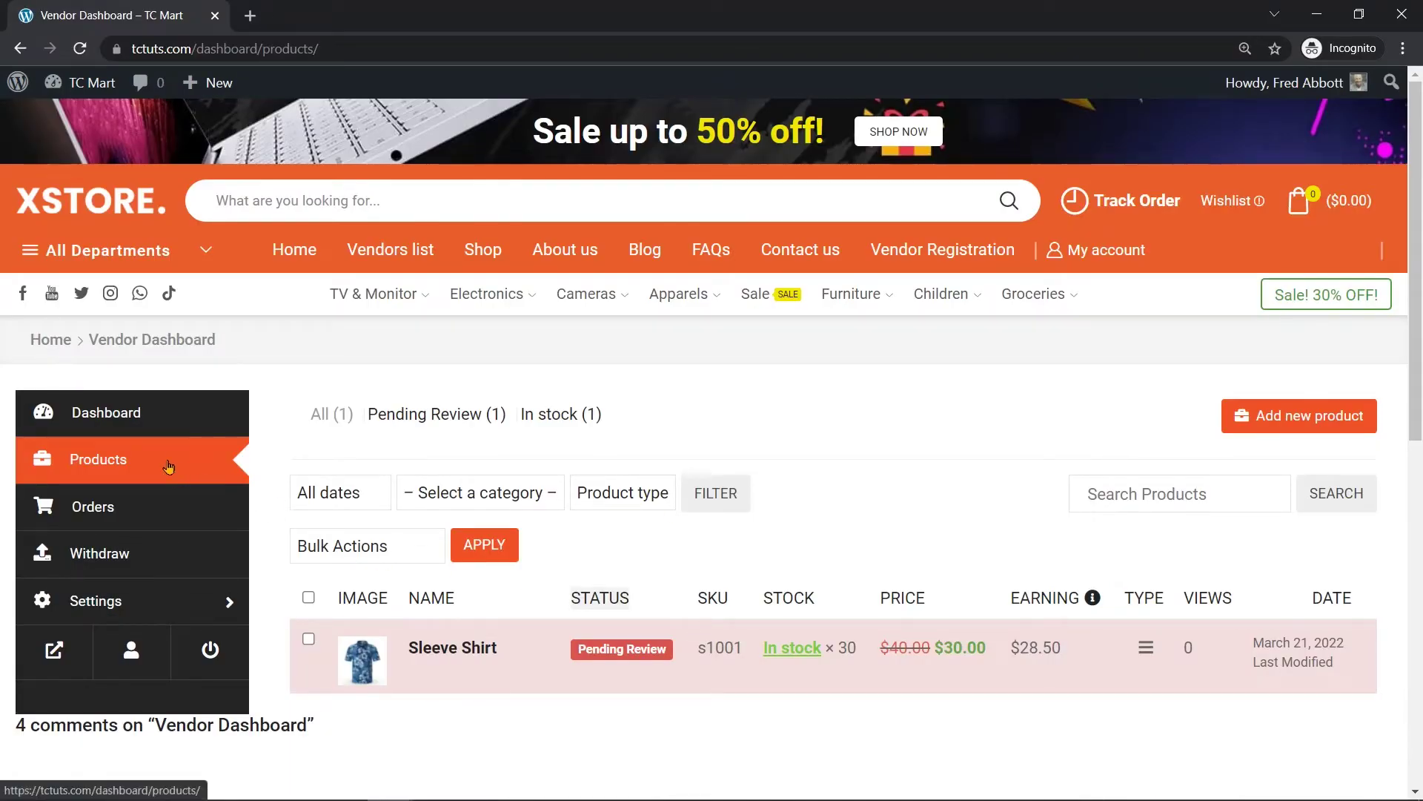
{"action": "left_click", "coordinate": [137, 463]}
{"action": "scroll", "coordinate": [632, 504], "scroll_direction": "down", "scroll_amount": 1}
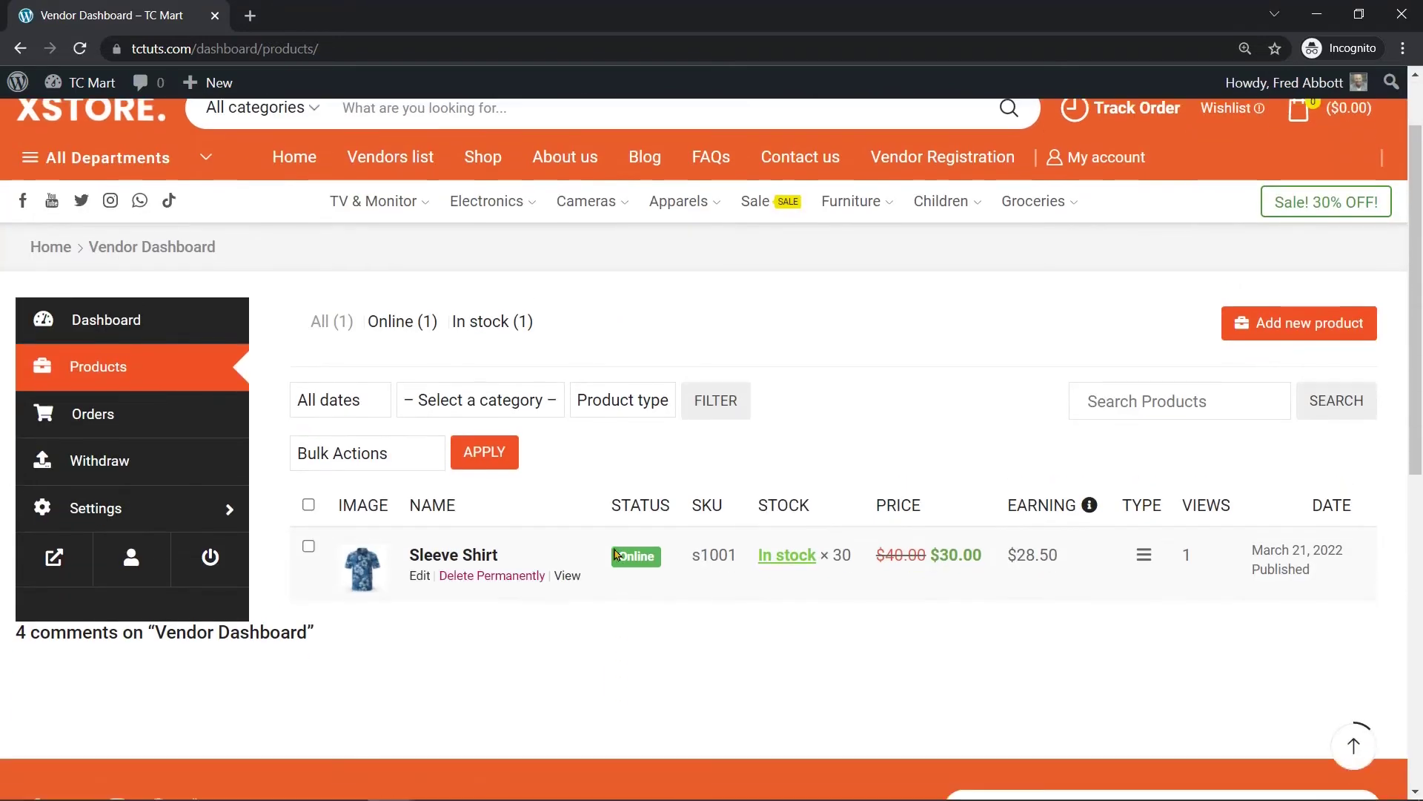
{"action": "mouse_move", "coordinate": [623, 564]}
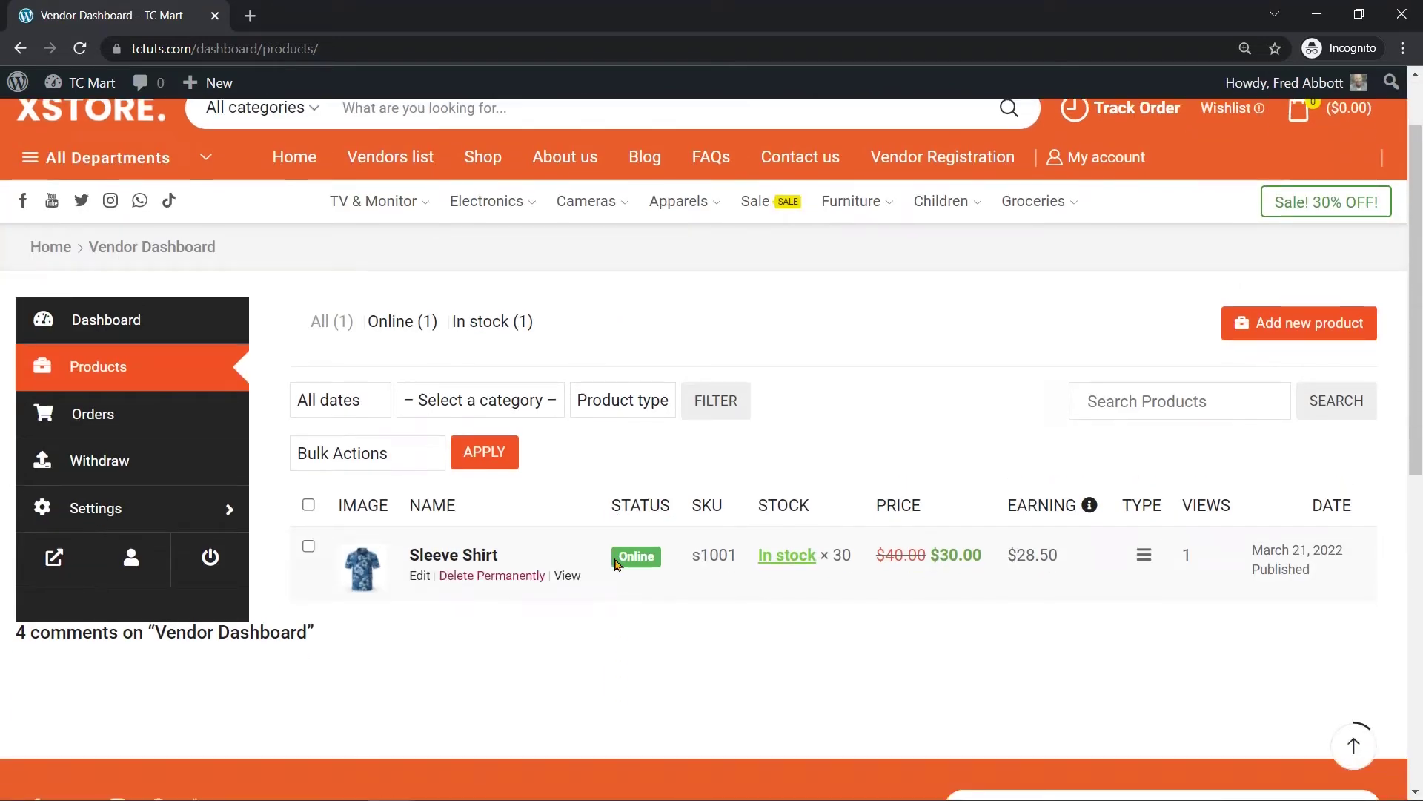
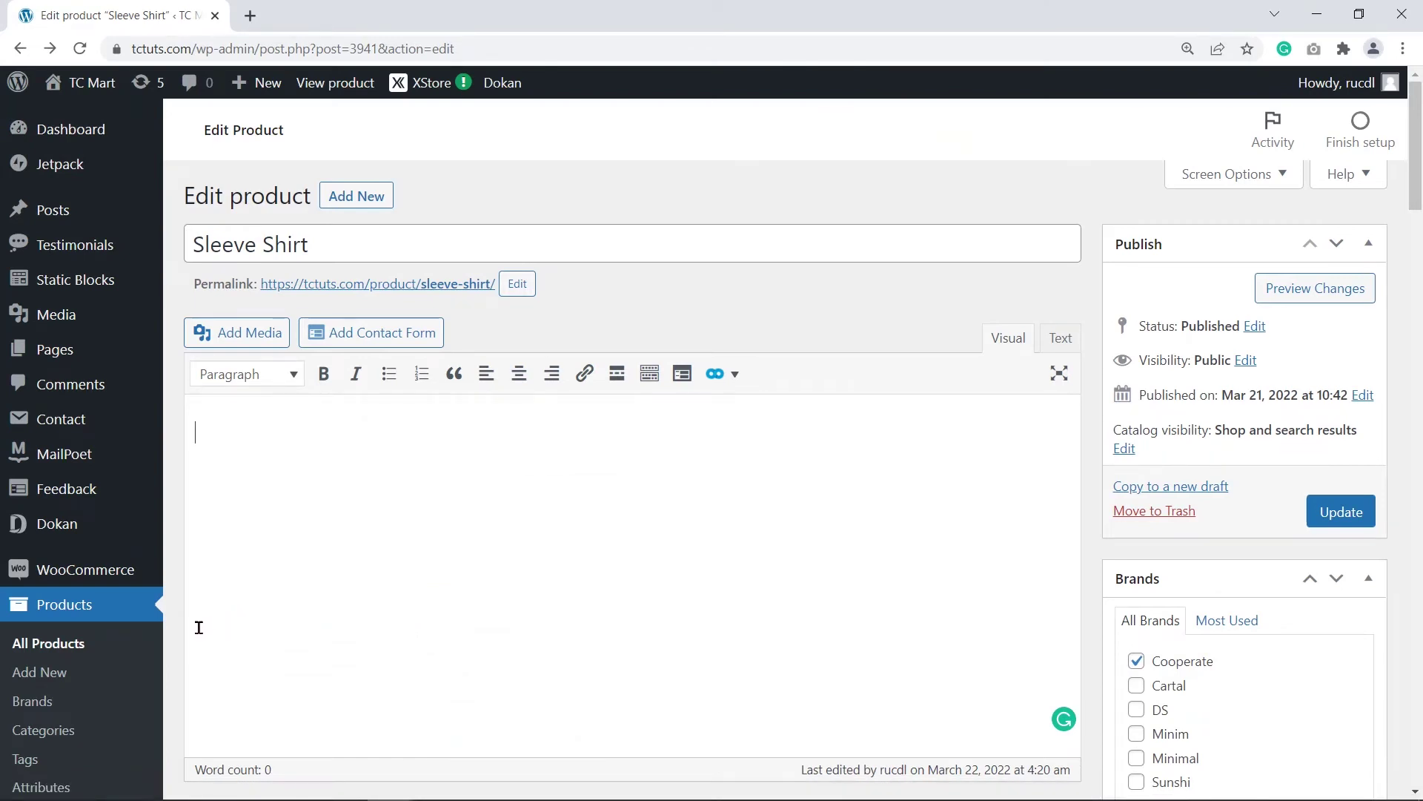
Open WooCommerce Settings on the Payments tab
{"action": "mouse_move", "coordinate": [160, 576]}
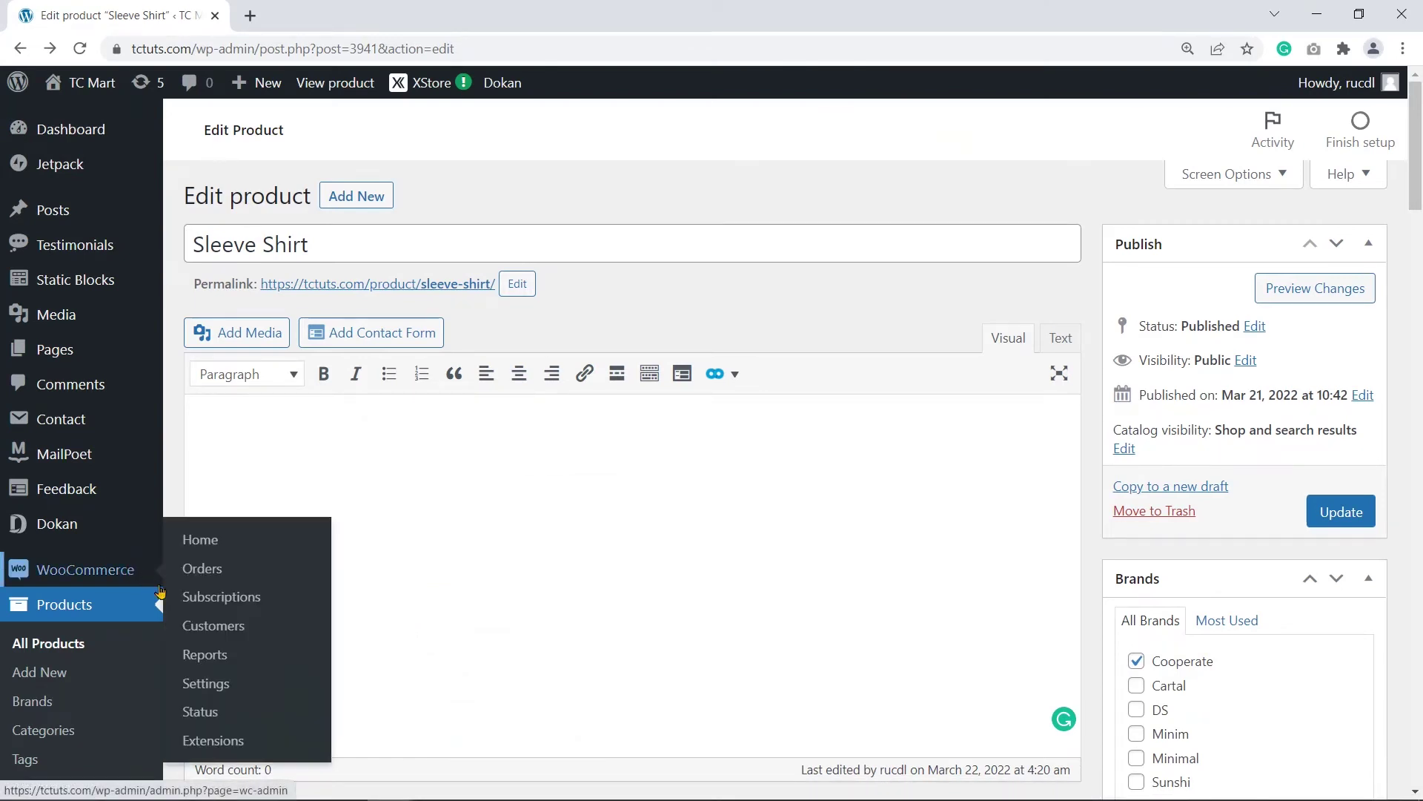
{"action": "left_click", "coordinate": [213, 688]}
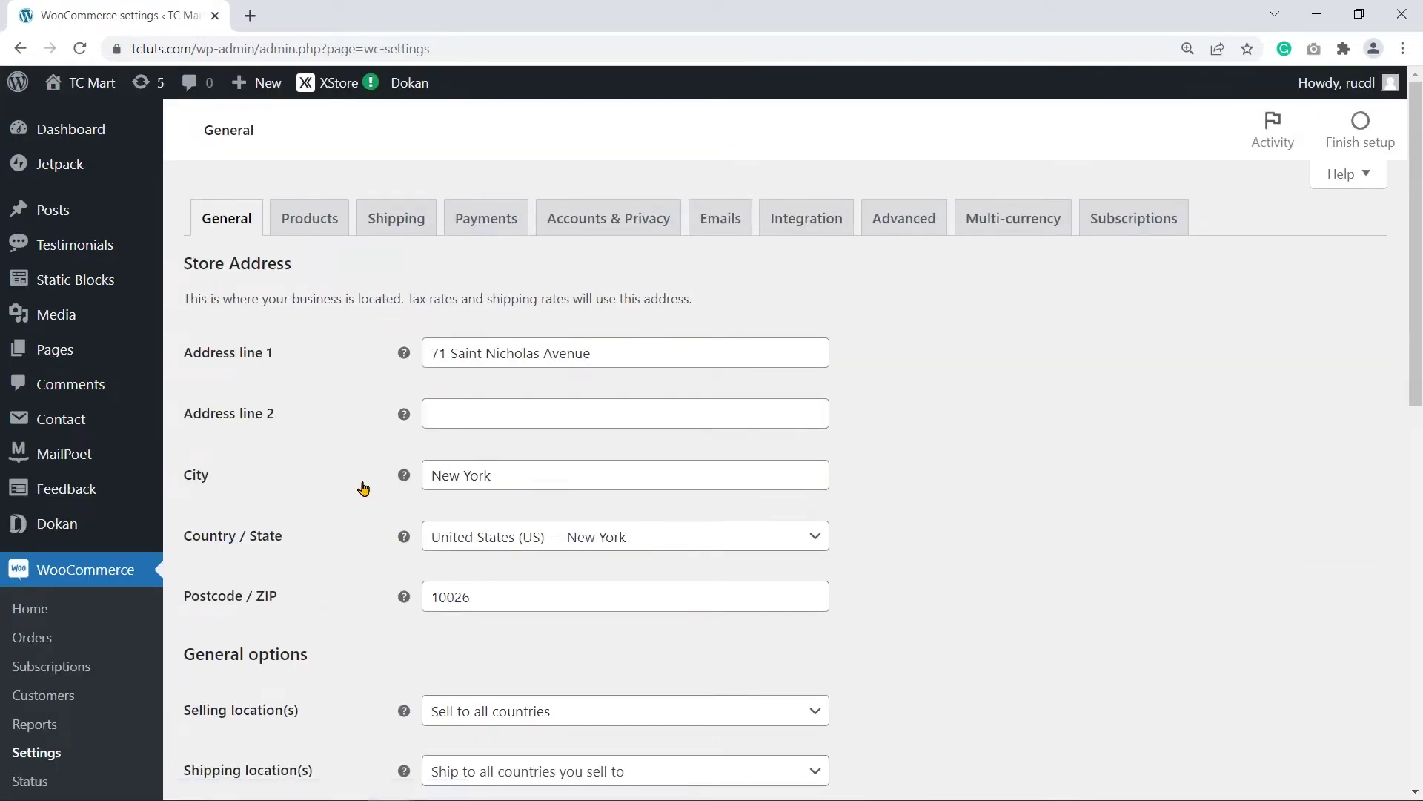
{"action": "left_click", "coordinate": [481, 235]}
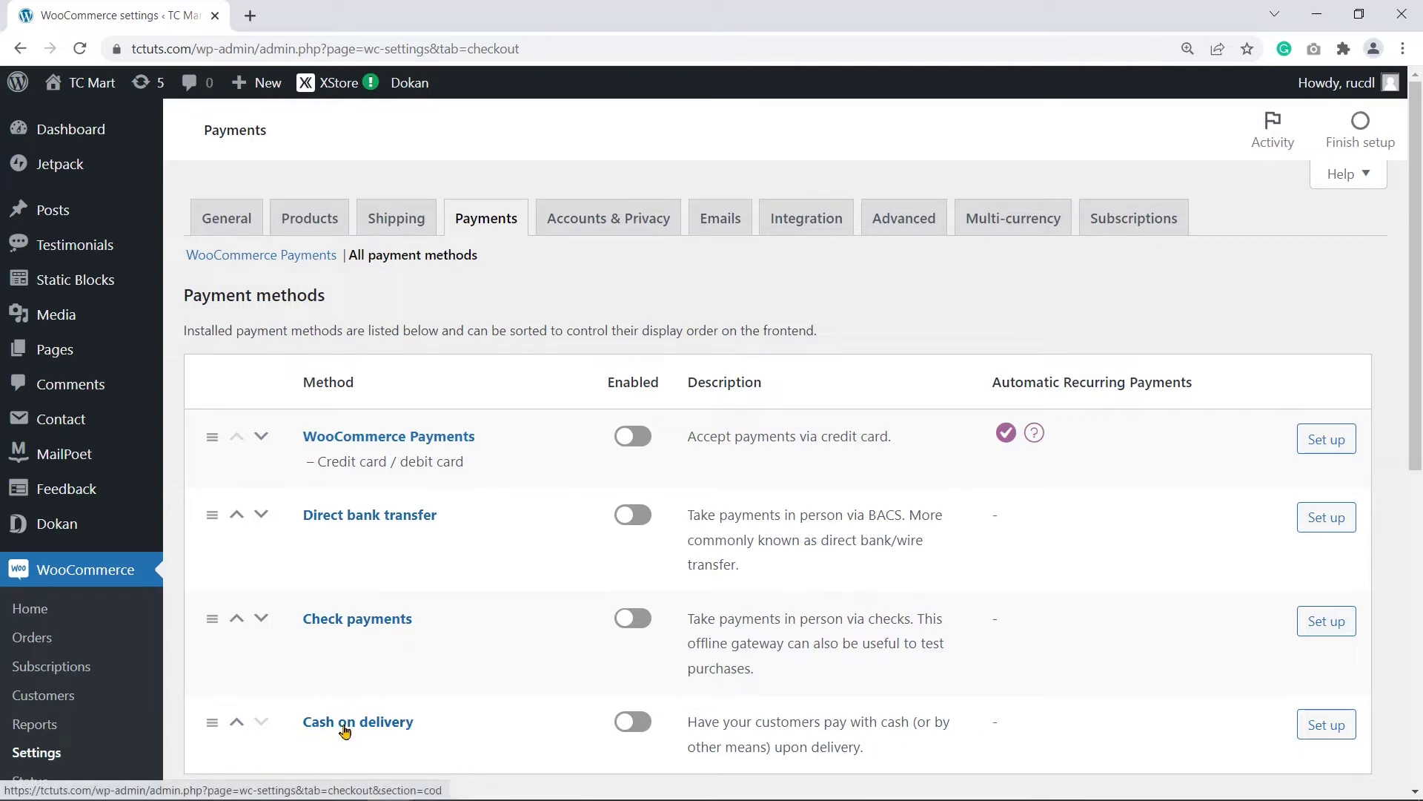
Review the disabled payment methods, noting the Stripe and PayPal extensions
{"action": "scroll", "coordinate": [478, 652], "scroll_direction": "down", "scroll_amount": 5}
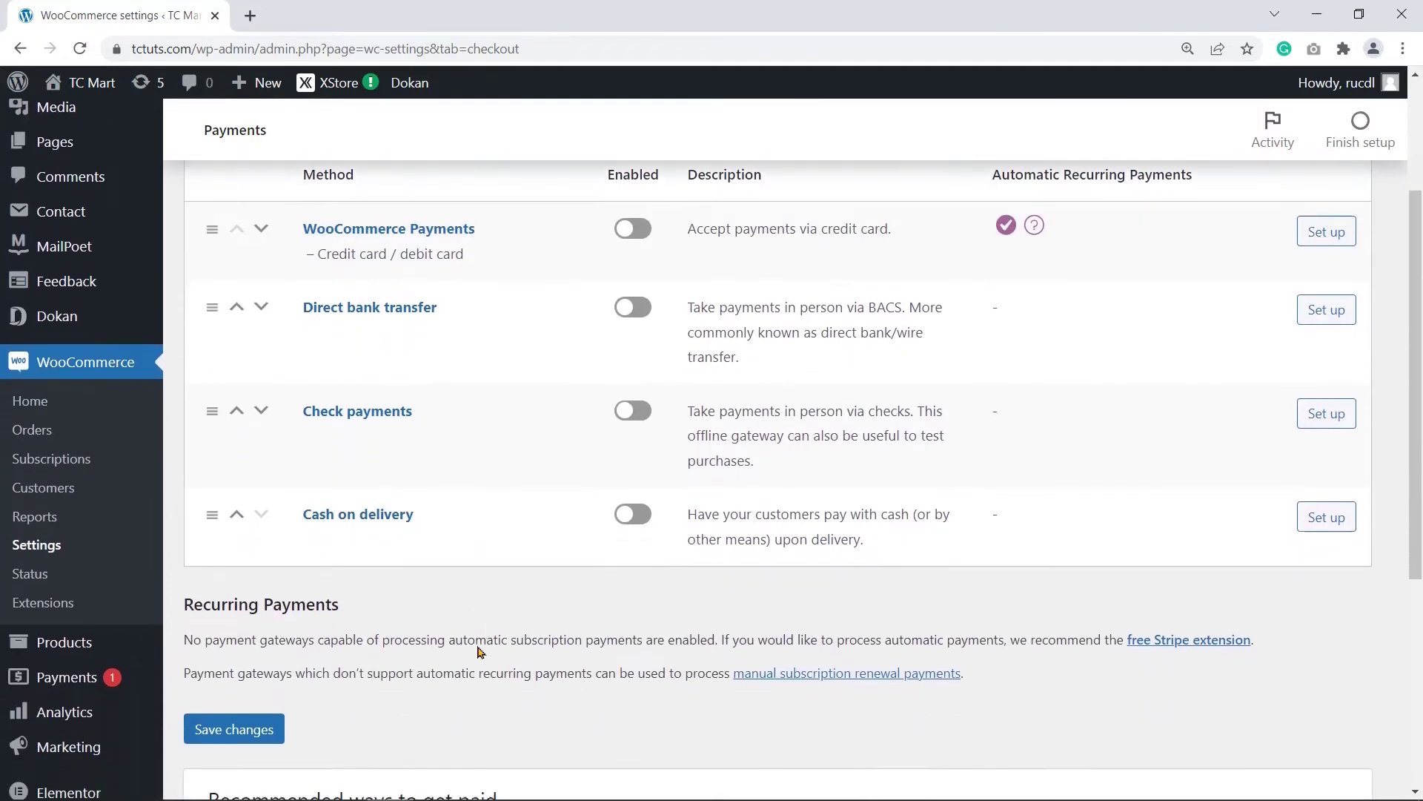
{"action": "scroll", "coordinate": [478, 651], "scroll_direction": "down", "scroll_amount": 3}
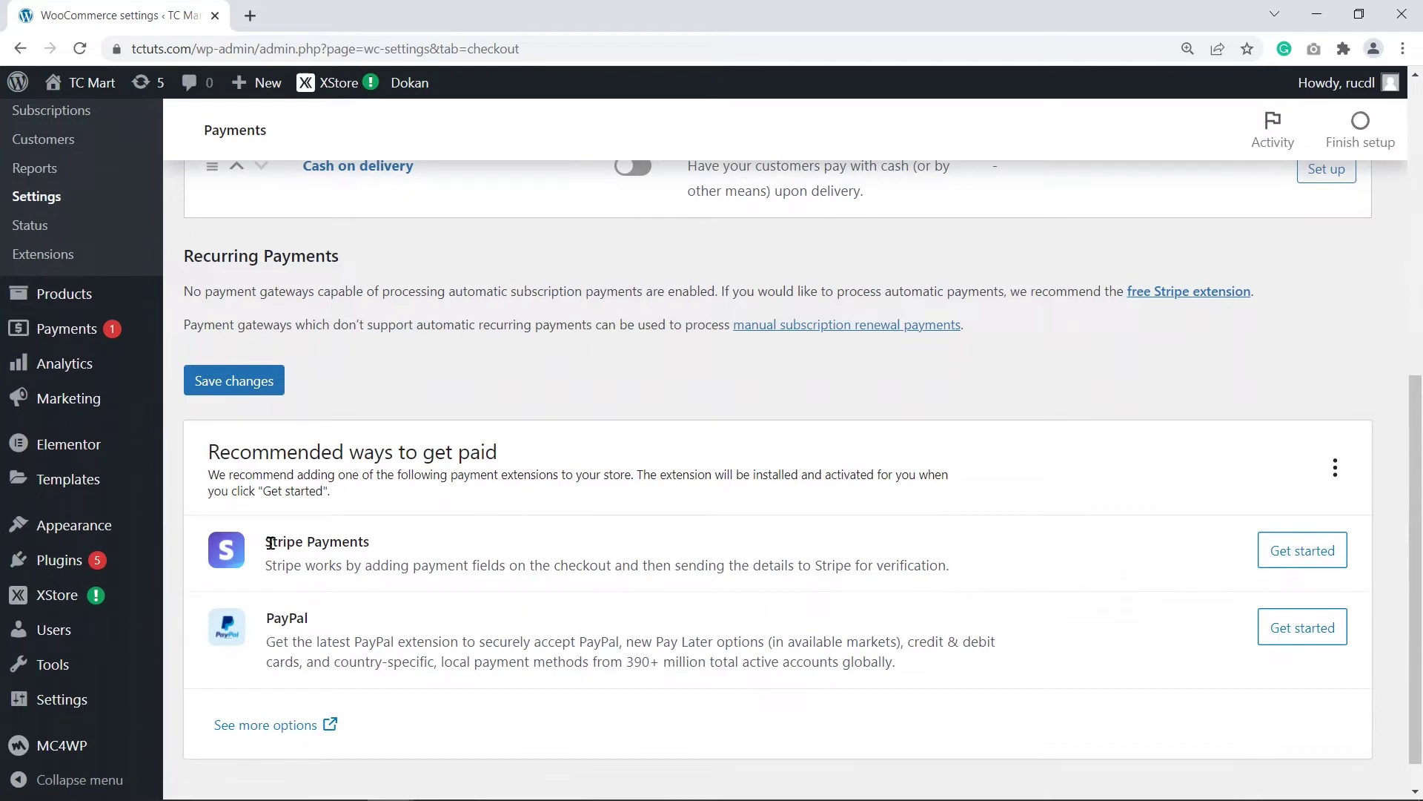
{"action": "left_click_drag", "start_coordinate": [267, 540], "coordinate": [385, 545]}
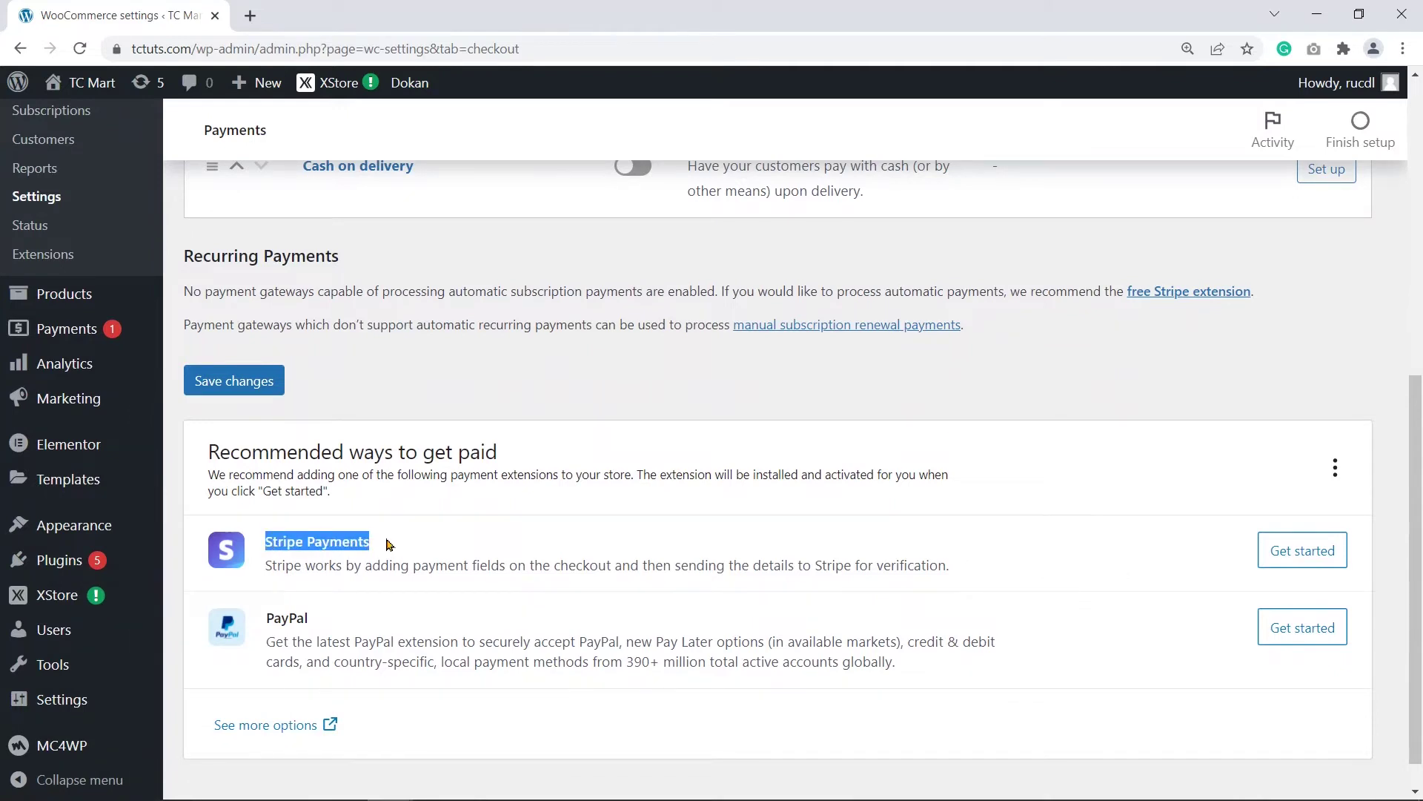
{"action": "left_click_drag", "start_coordinate": [268, 618], "coordinate": [314, 625]}
{"action": "scroll", "coordinate": [315, 625], "scroll_direction": "up", "scroll_amount": 8}
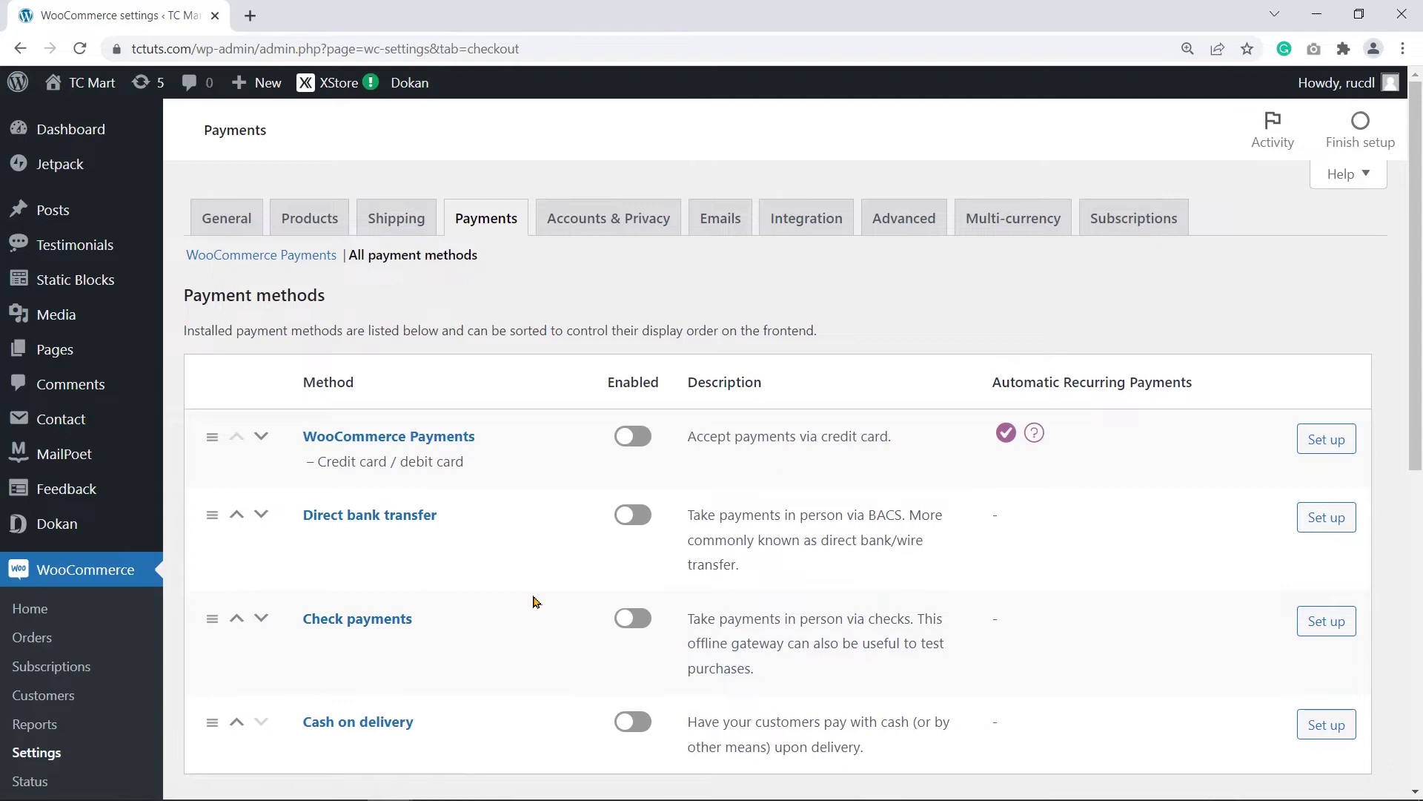
{"action": "scroll", "coordinate": [396, 730], "scroll_direction": "down", "scroll_amount": 1}
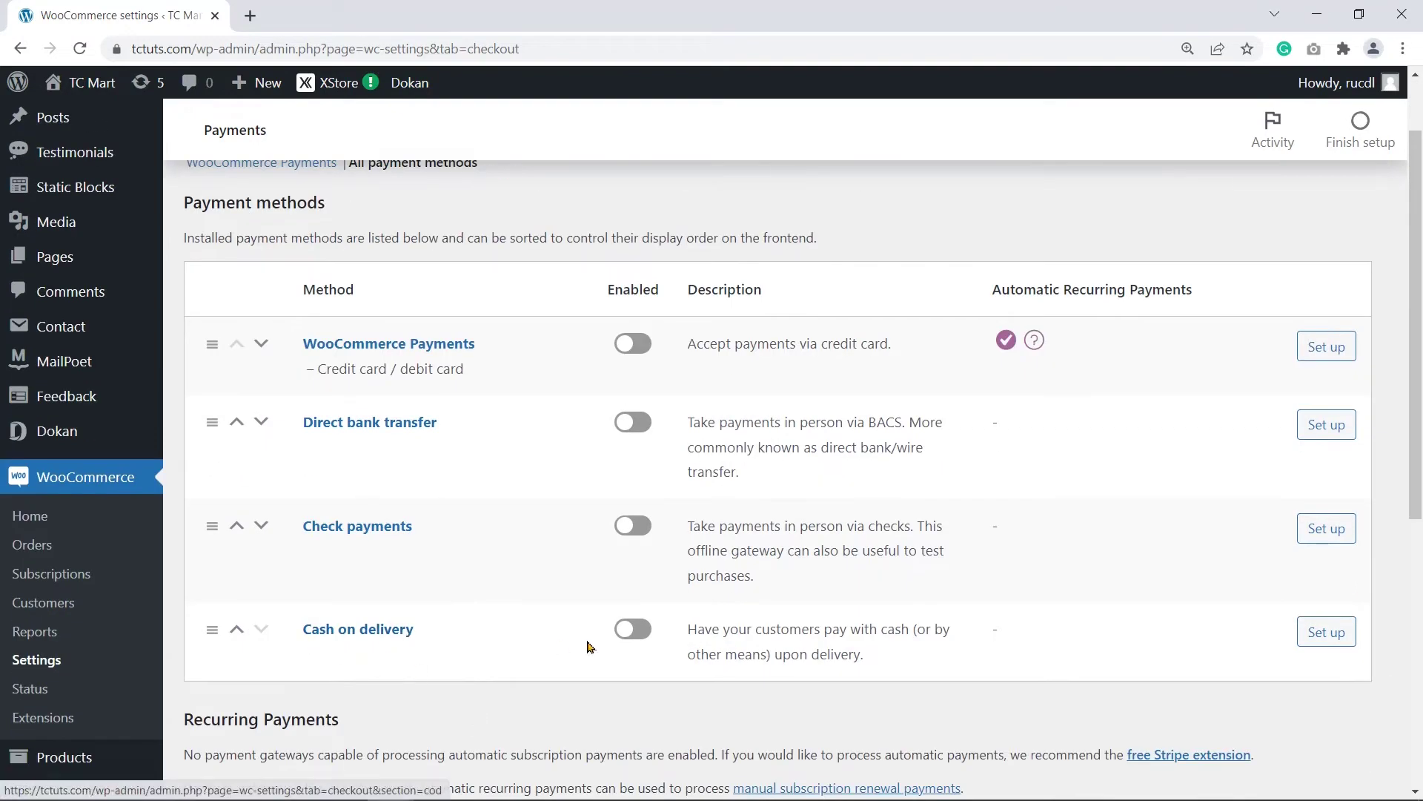
Enable Cash on delivery and save it with its default title, description and instructions
{"action": "left_click", "coordinate": [646, 636]}
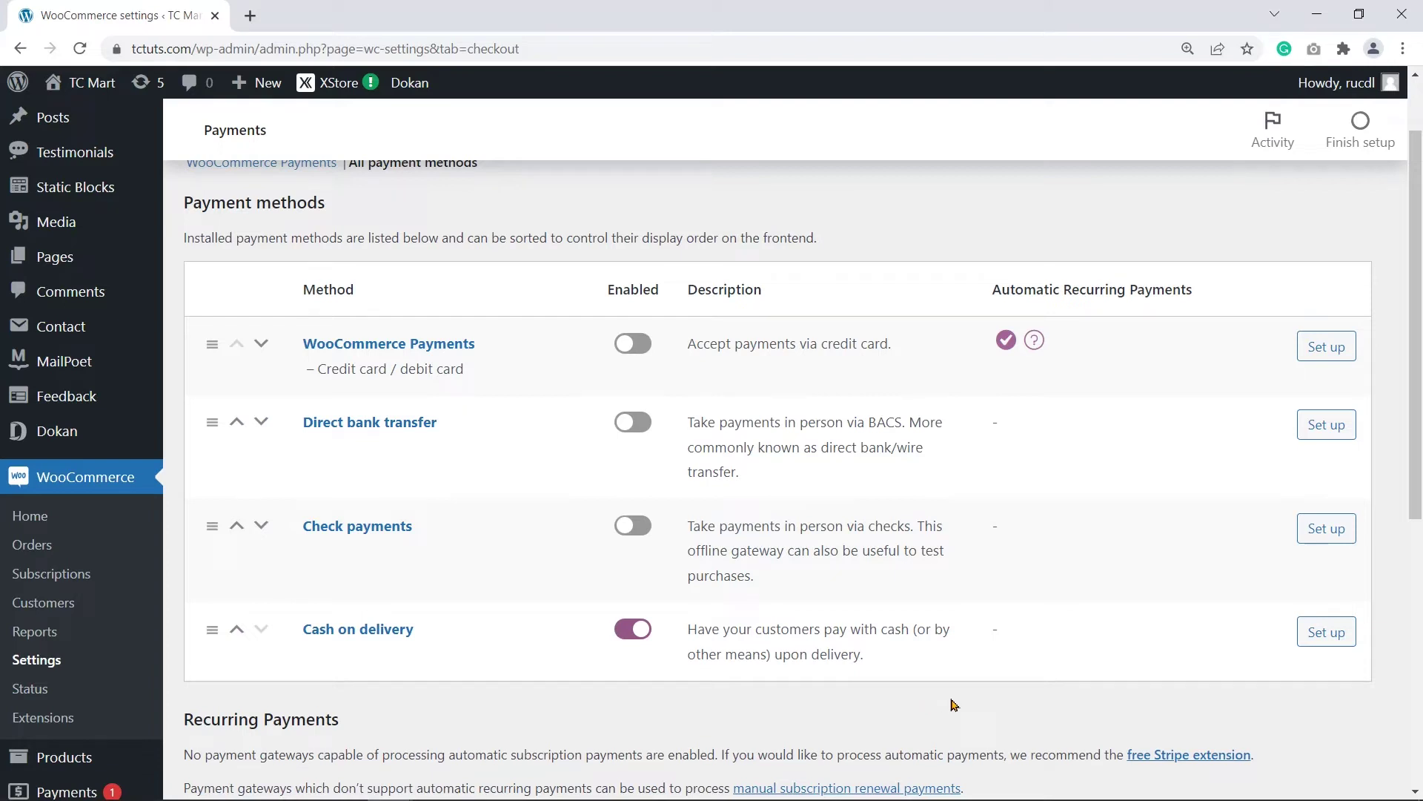
{"action": "left_click", "coordinate": [1306, 644]}
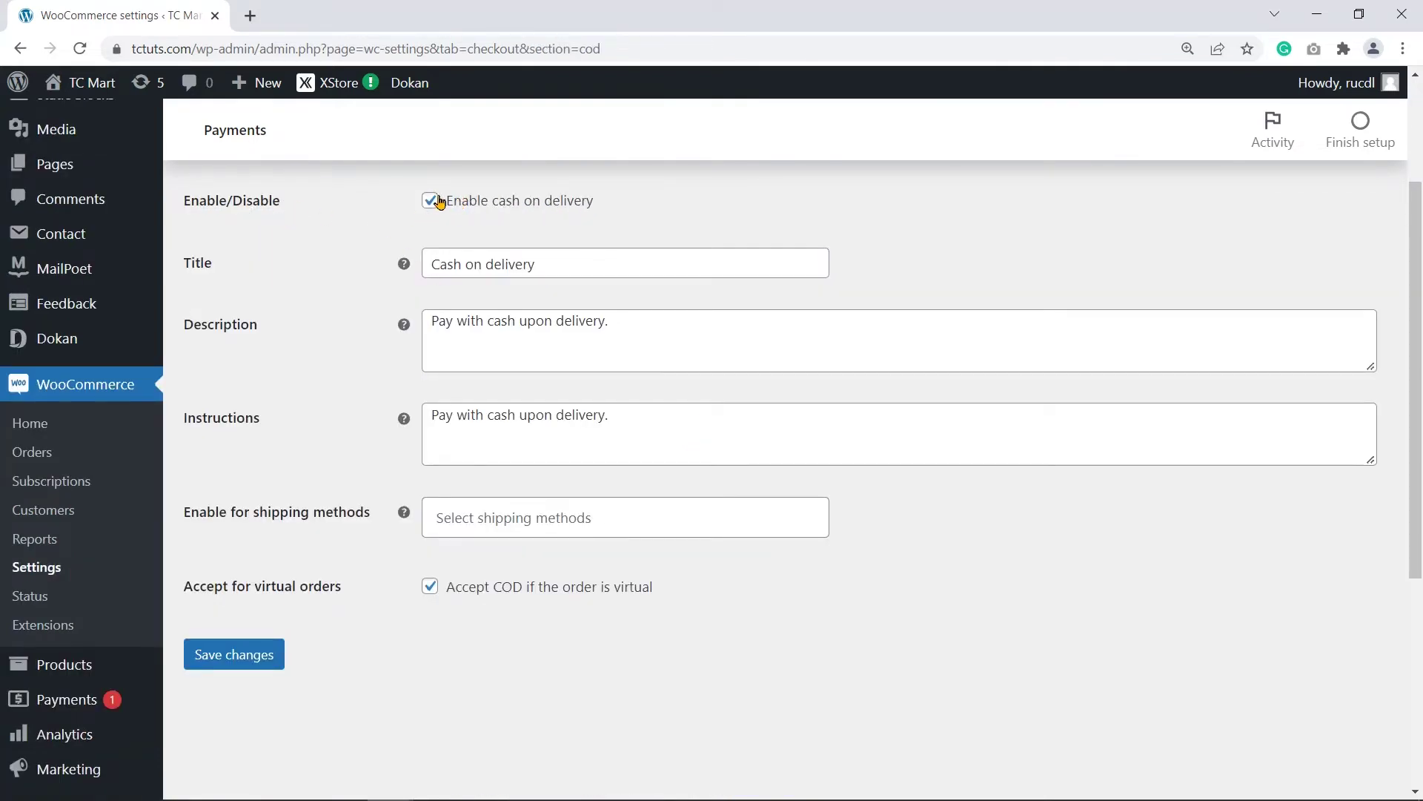
{"action": "left_click", "coordinate": [492, 272]}
{"action": "left_click", "coordinate": [615, 351]}
{"action": "left_click", "coordinate": [624, 419]}
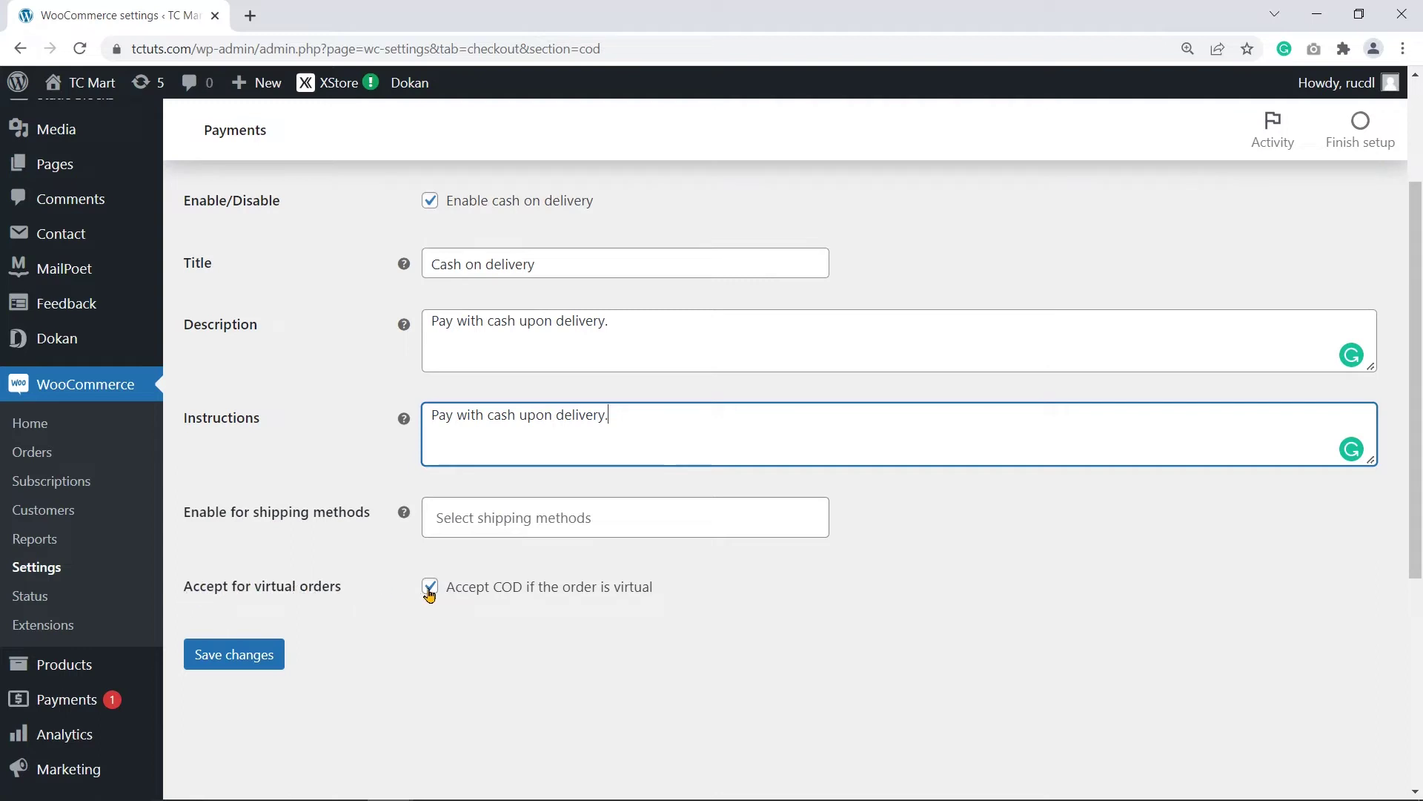
{"action": "scroll", "coordinate": [394, 737], "scroll_direction": "up", "scroll_amount": 1}
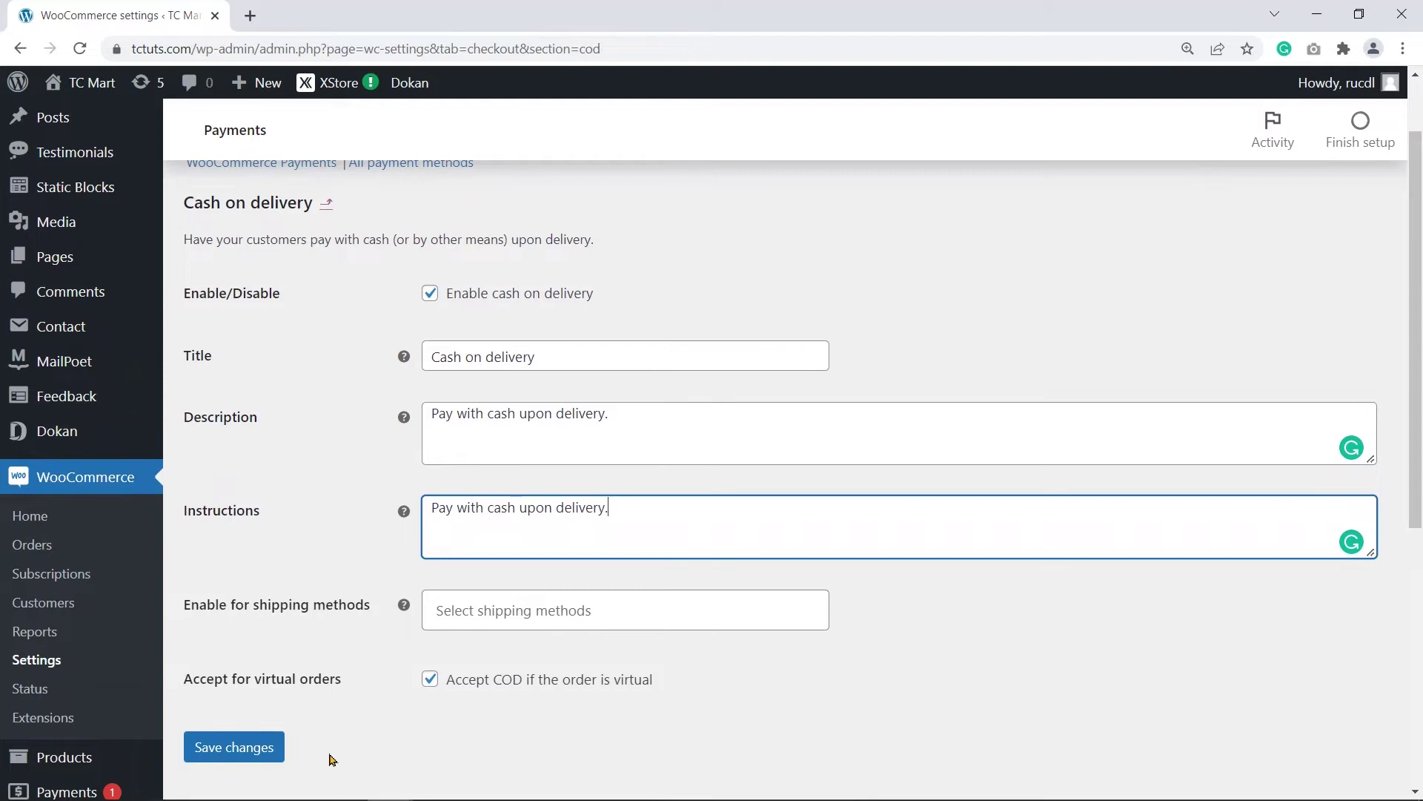
{"action": "left_click", "coordinate": [270, 762]}
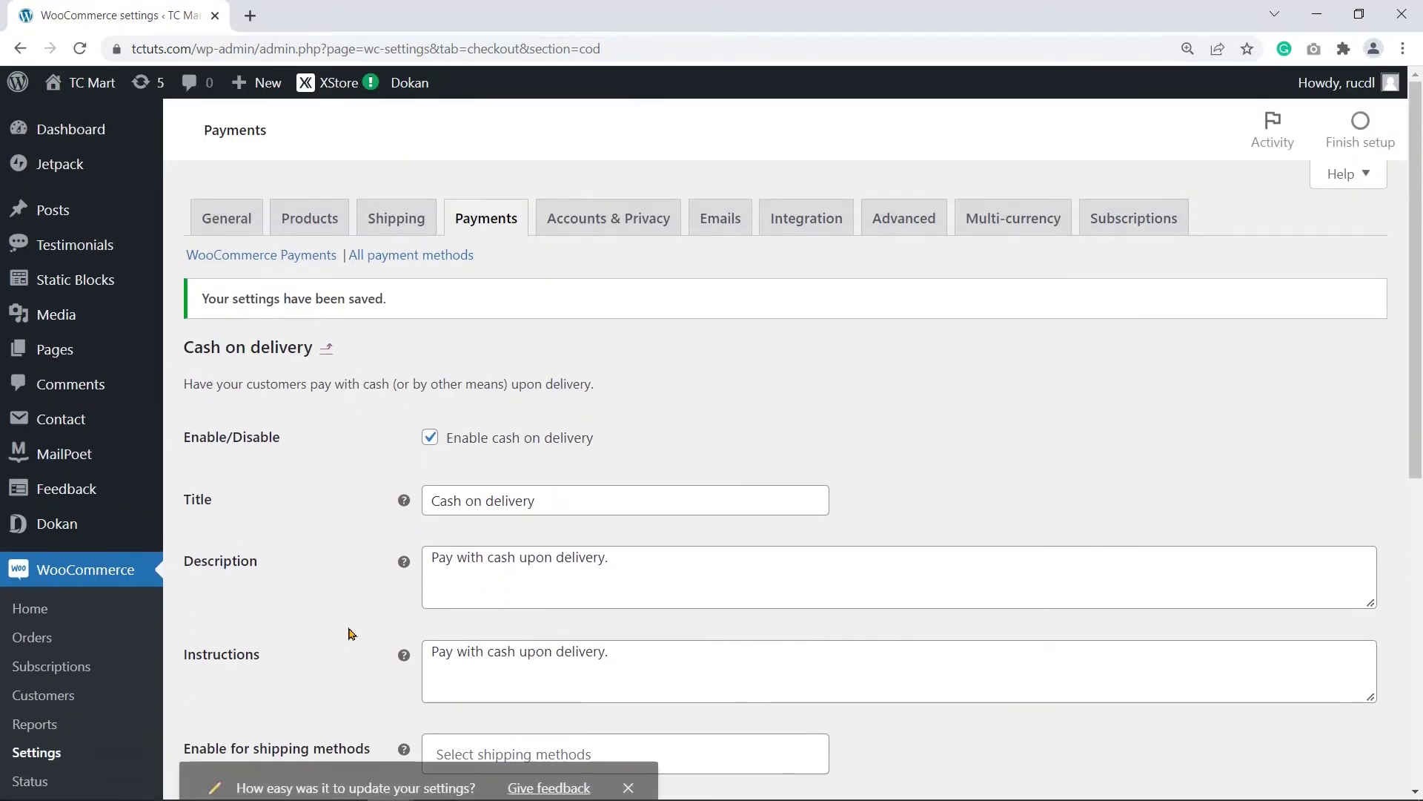
{"action": "left_click_drag", "start_coordinate": [204, 297], "coordinate": [428, 315]}
{"action": "left_click", "coordinate": [429, 315]}
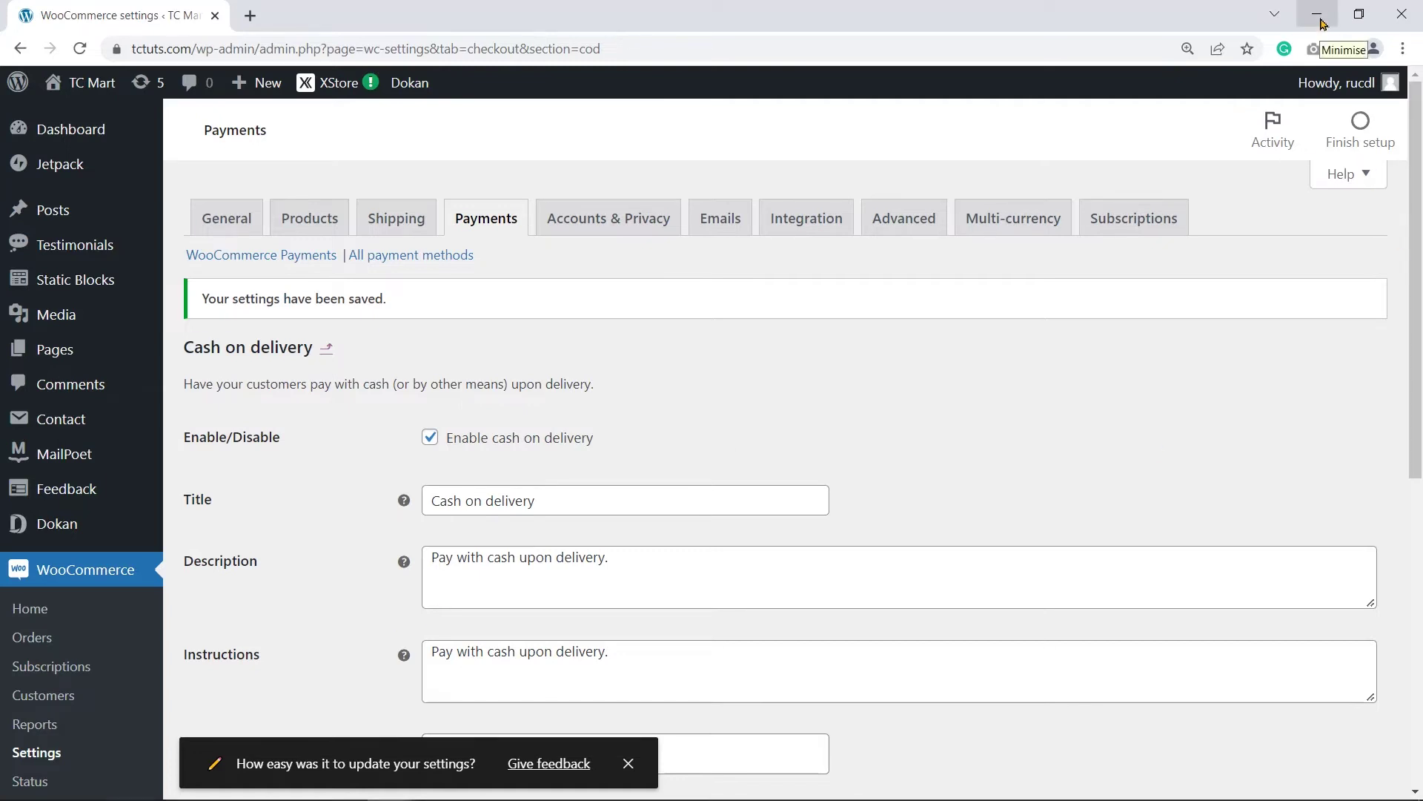
Hide the admin window and load tctuts.com in Brave
{"action": "left_click", "coordinate": [1317, 14]}
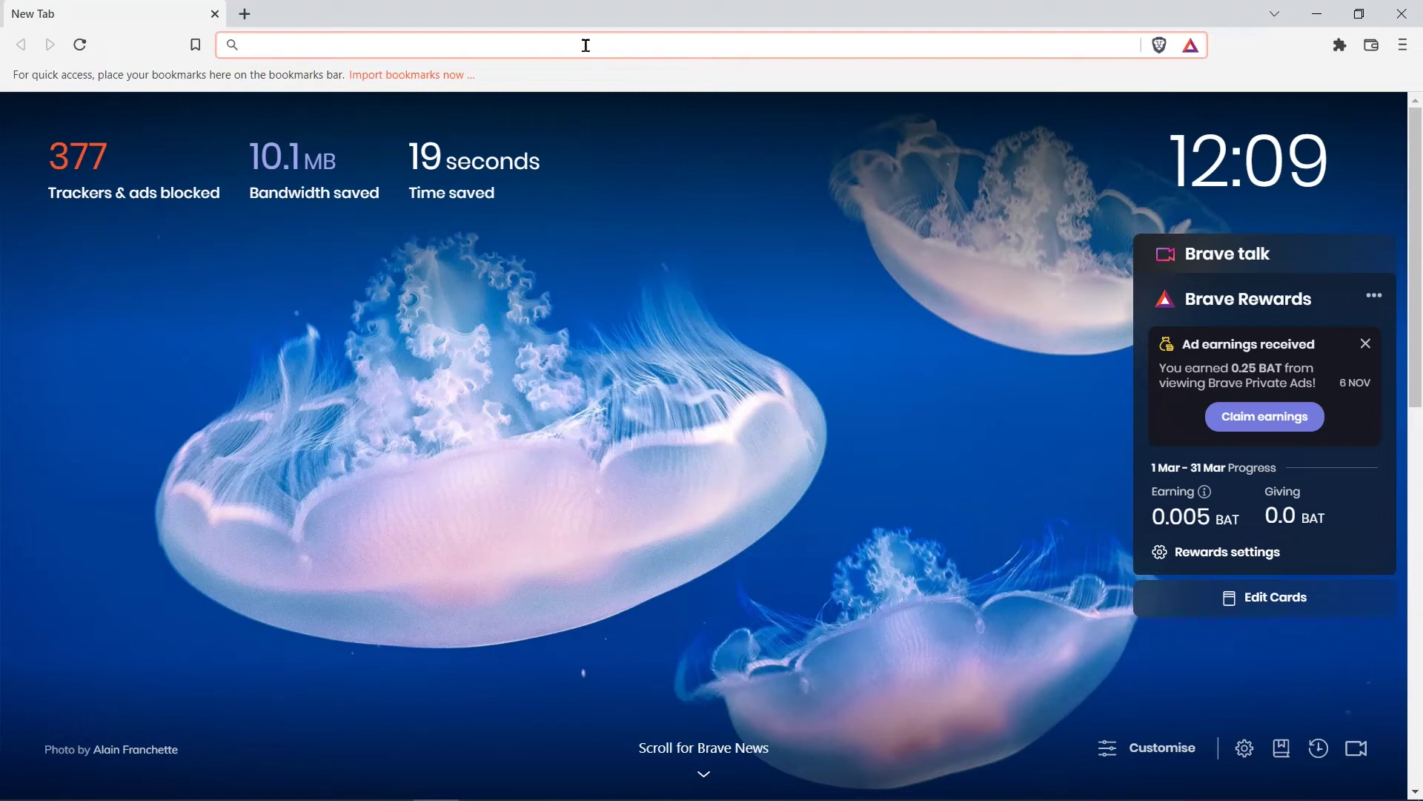
{"action": "type", "text": "tctuts.com"}
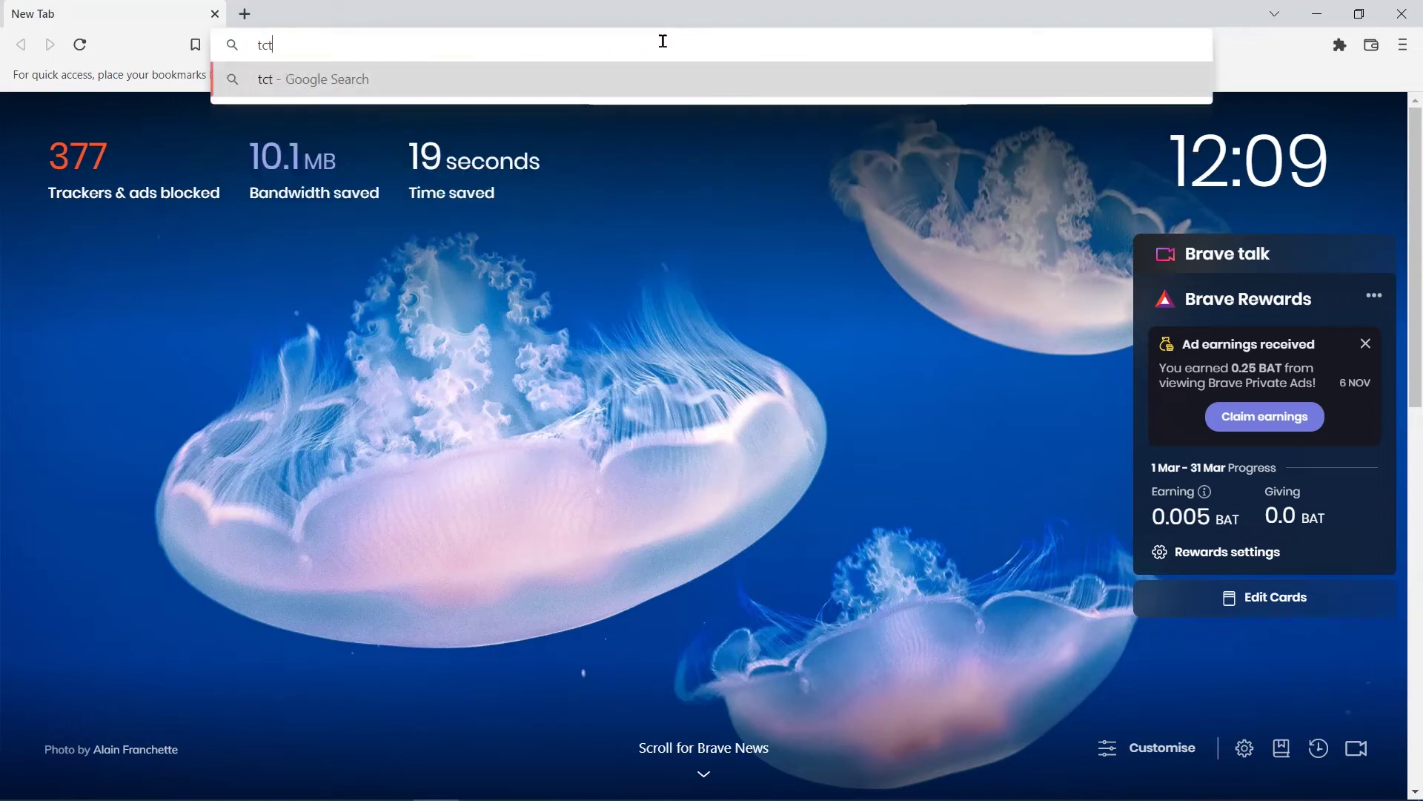
{"action": "key", "text": "Return"}
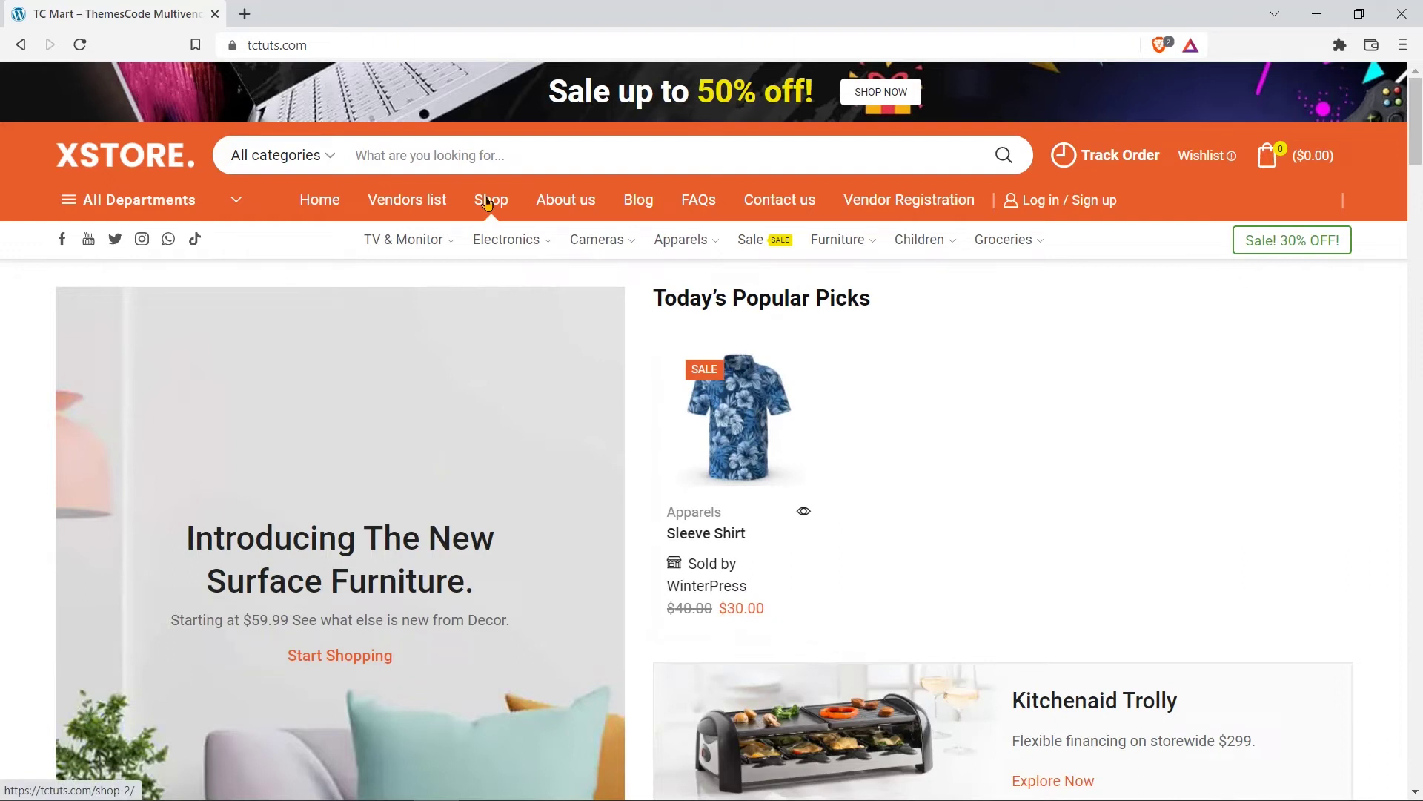
Browse the store's Shop page and open the Sleeve Shirt product
{"action": "left_click", "coordinate": [487, 204]}
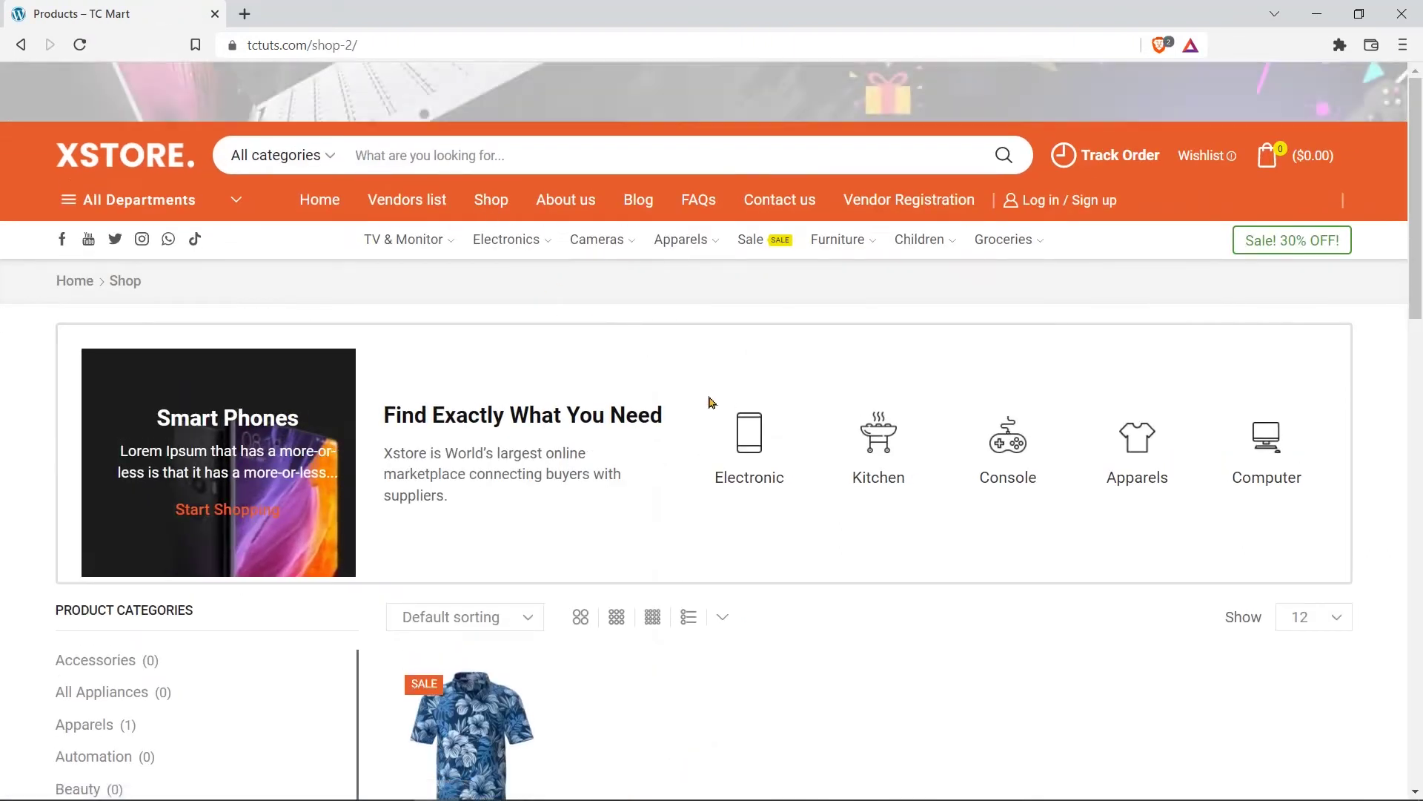
{"action": "scroll", "coordinate": [699, 407], "scroll_direction": "down", "scroll_amount": 4}
{"action": "scroll", "coordinate": [747, 424], "scroll_direction": "down", "scroll_amount": 1}
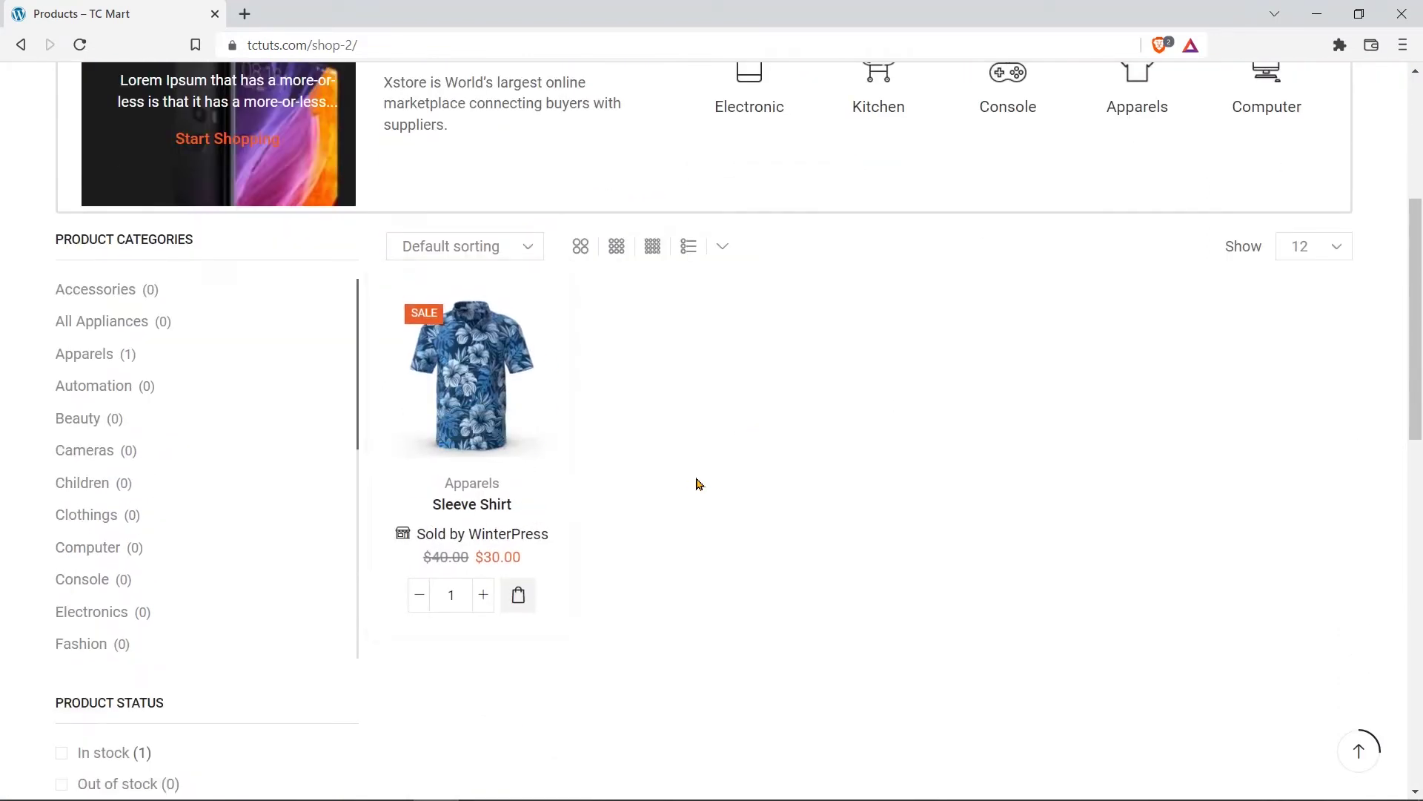
{"action": "left_click", "coordinate": [498, 509]}
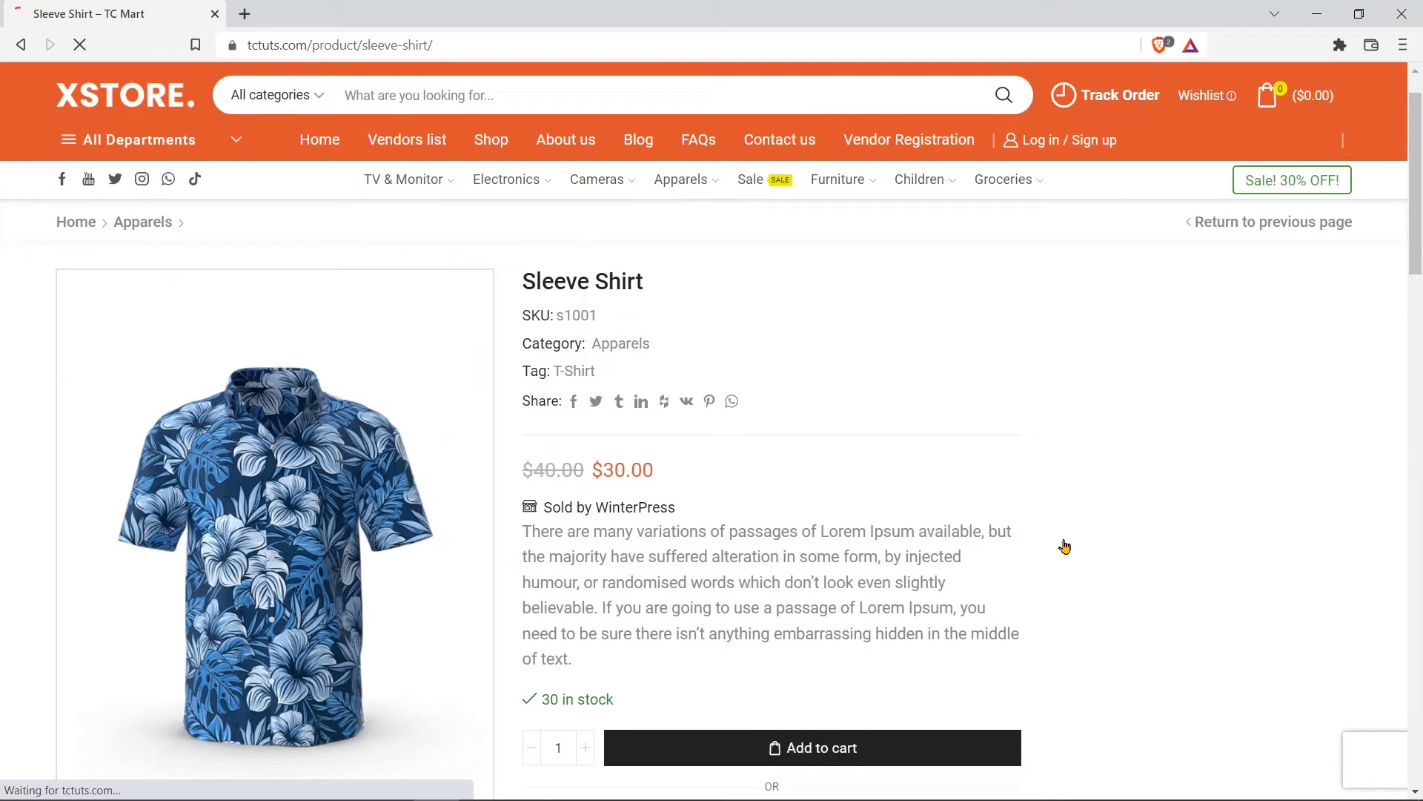
Add 5 Sleeve Shirts to the cart and view the cart
{"action": "scroll", "coordinate": [1060, 538], "scroll_direction": "down", "scroll_amount": 3}
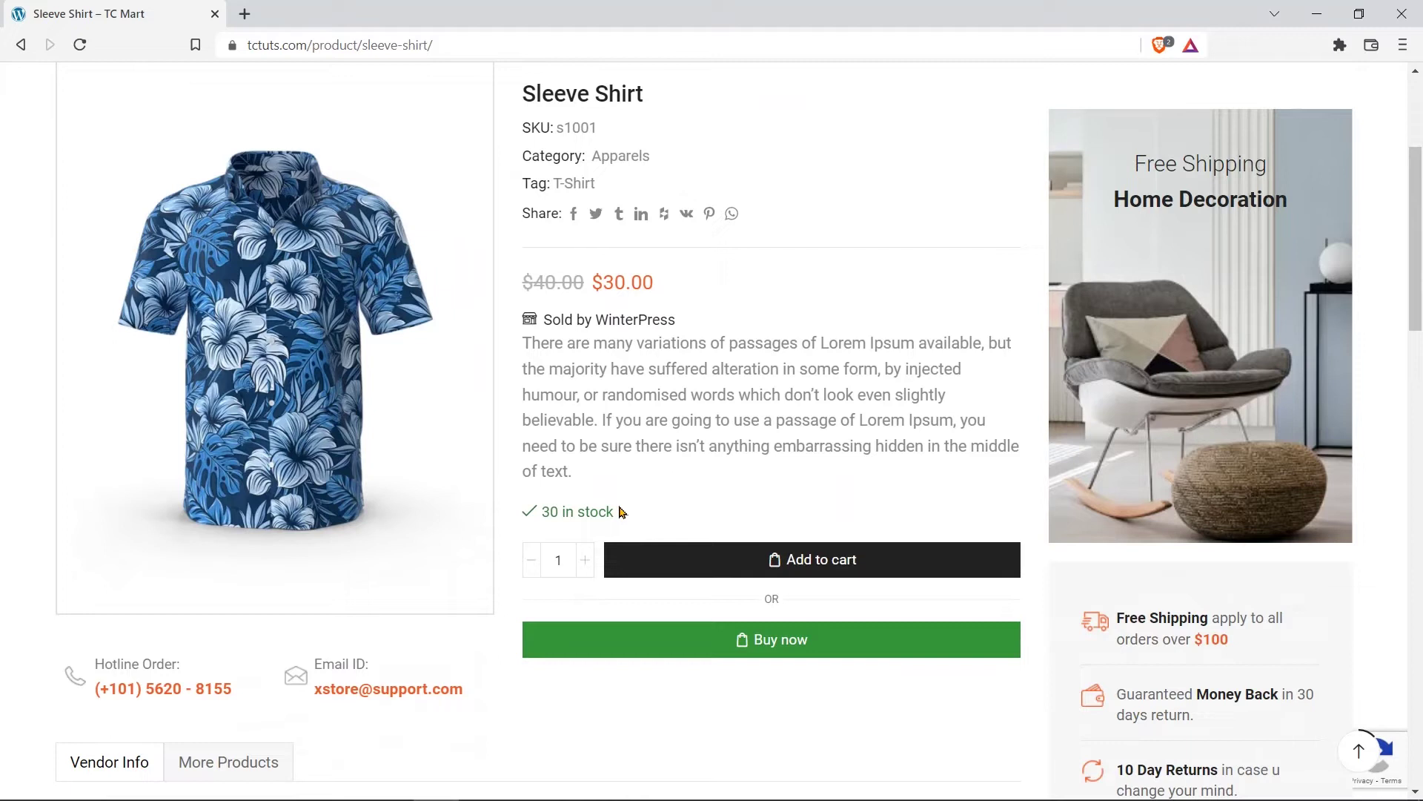
{"action": "left_click", "coordinate": [586, 561]}
{"action": "left_click", "coordinate": [586, 561]}
{"action": "left_click", "coordinate": [586, 561]}
{"action": "left_click", "coordinate": [586, 561]}
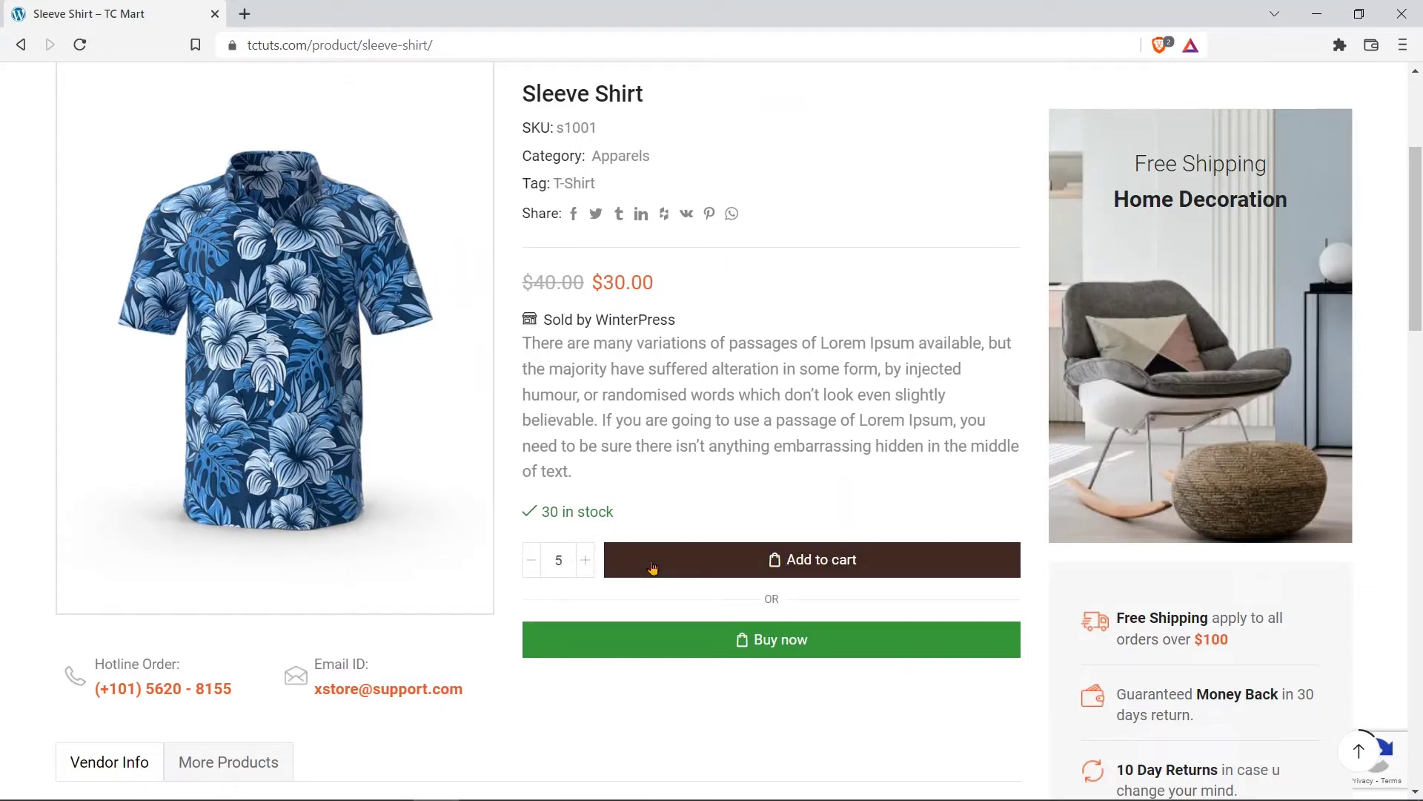
{"action": "left_click", "coordinate": [794, 571]}
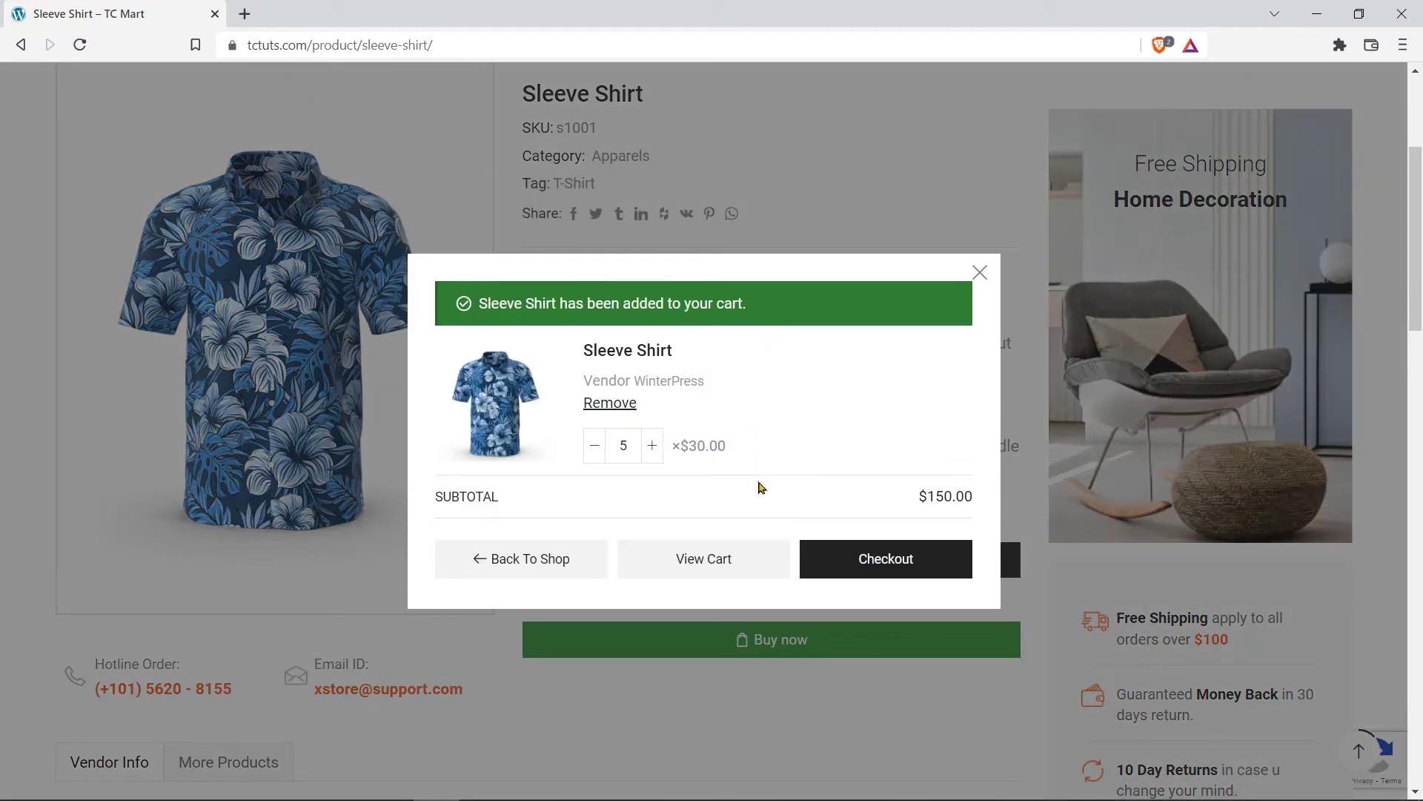
{"action": "left_click", "coordinate": [729, 573]}
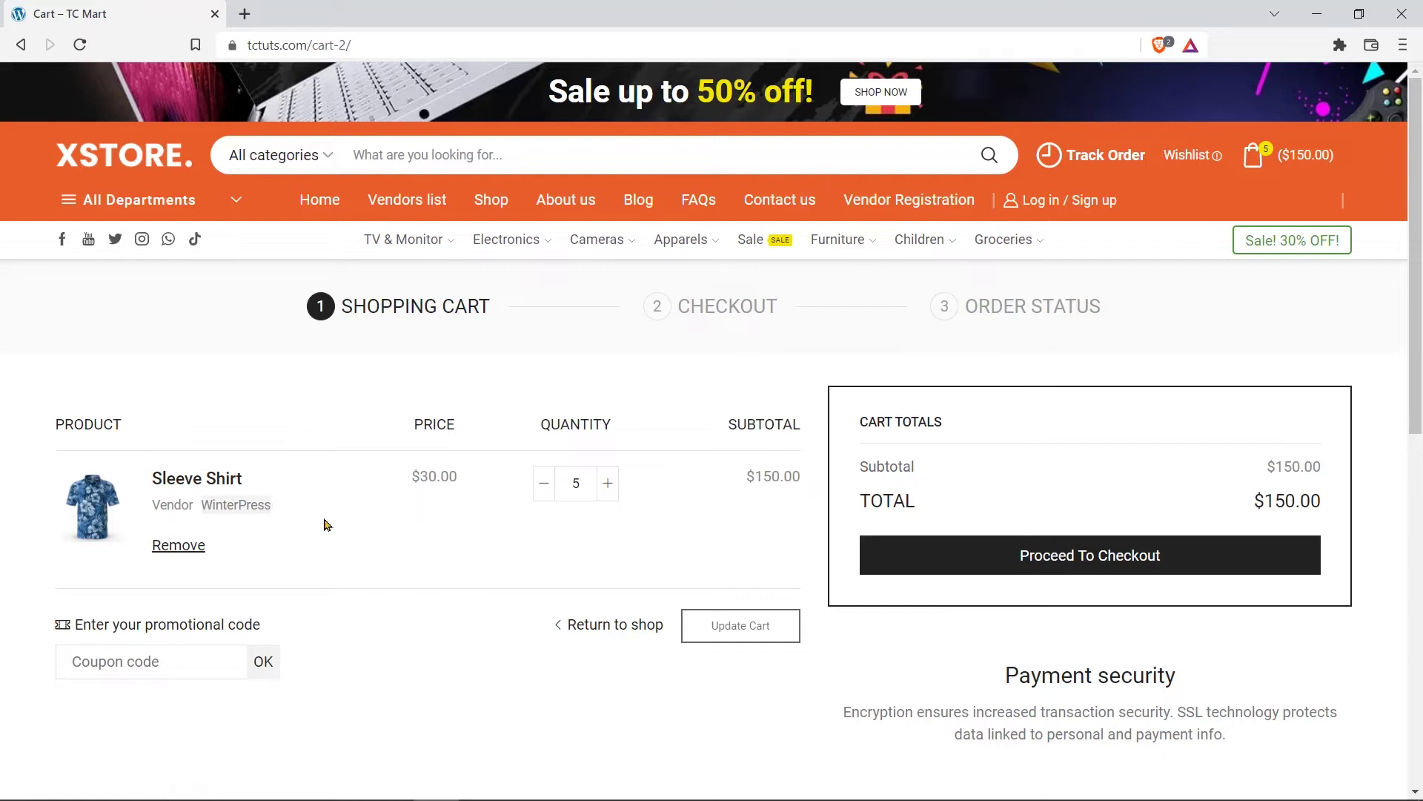
Check the $30.00 unit price and $150.00 cart totals, then proceed to checkout
{"action": "left_click_drag", "start_coordinate": [414, 471], "coordinate": [456, 472]}
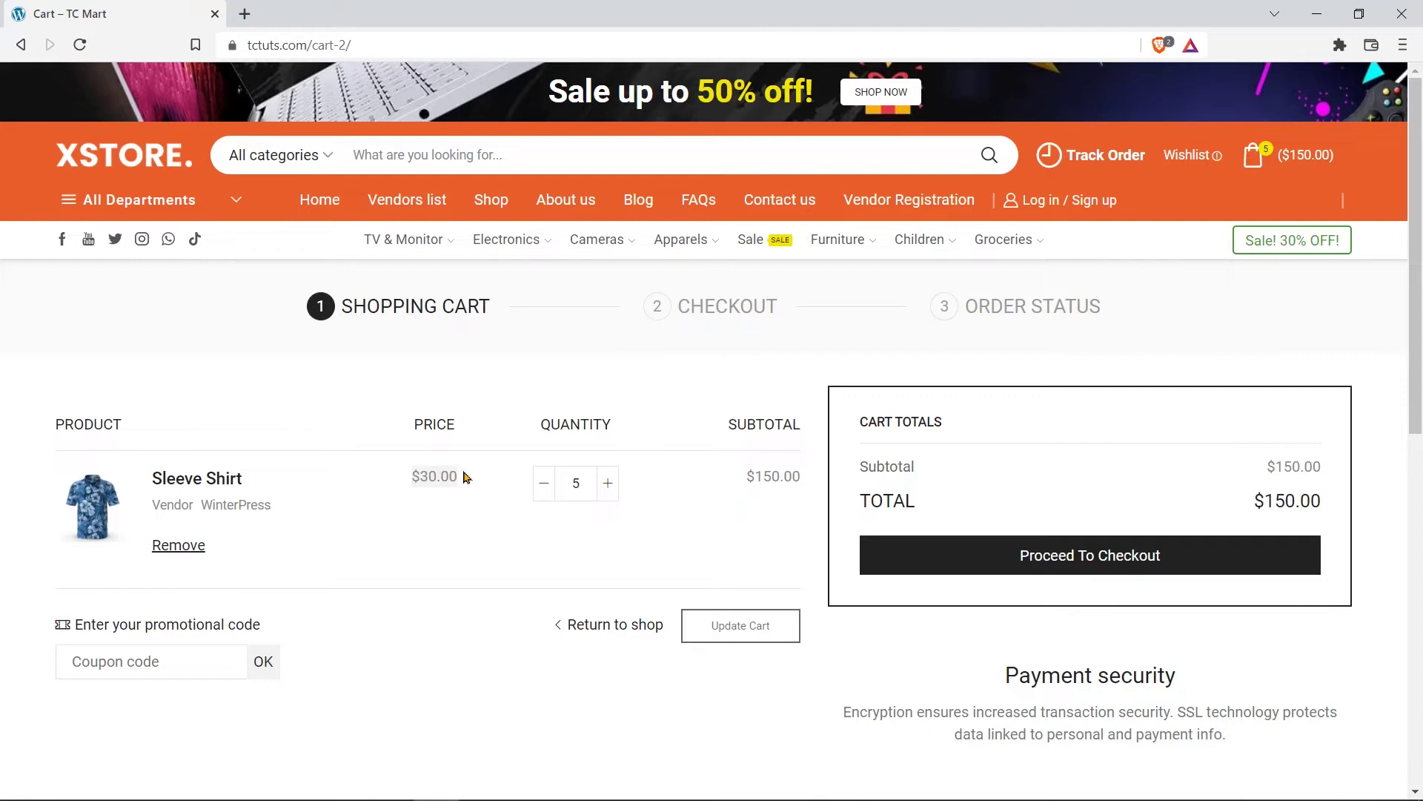
{"action": "left_click", "coordinate": [455, 495]}
{"action": "double_click", "coordinate": [734, 420]}
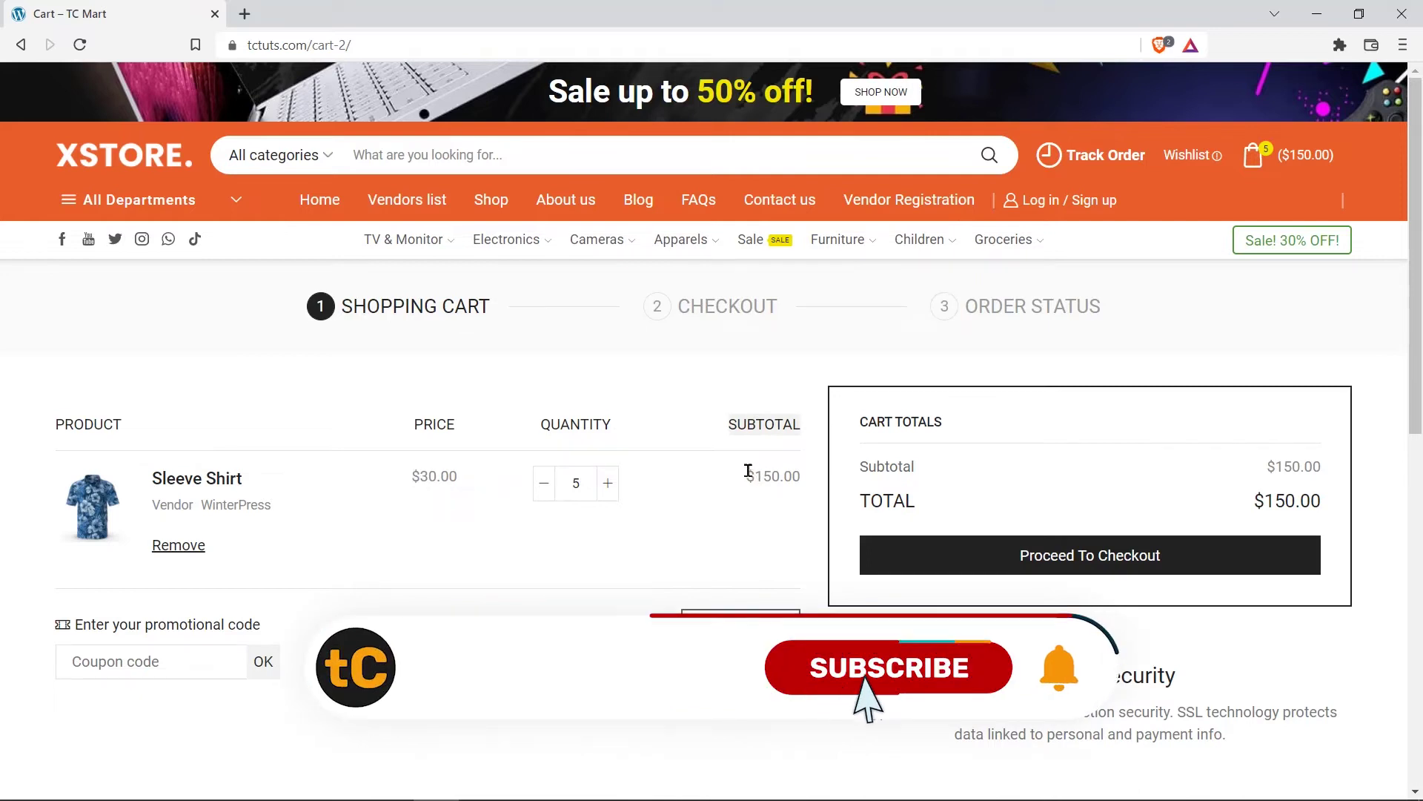
{"action": "left_click_drag", "start_coordinate": [748, 473], "coordinate": [798, 474]}
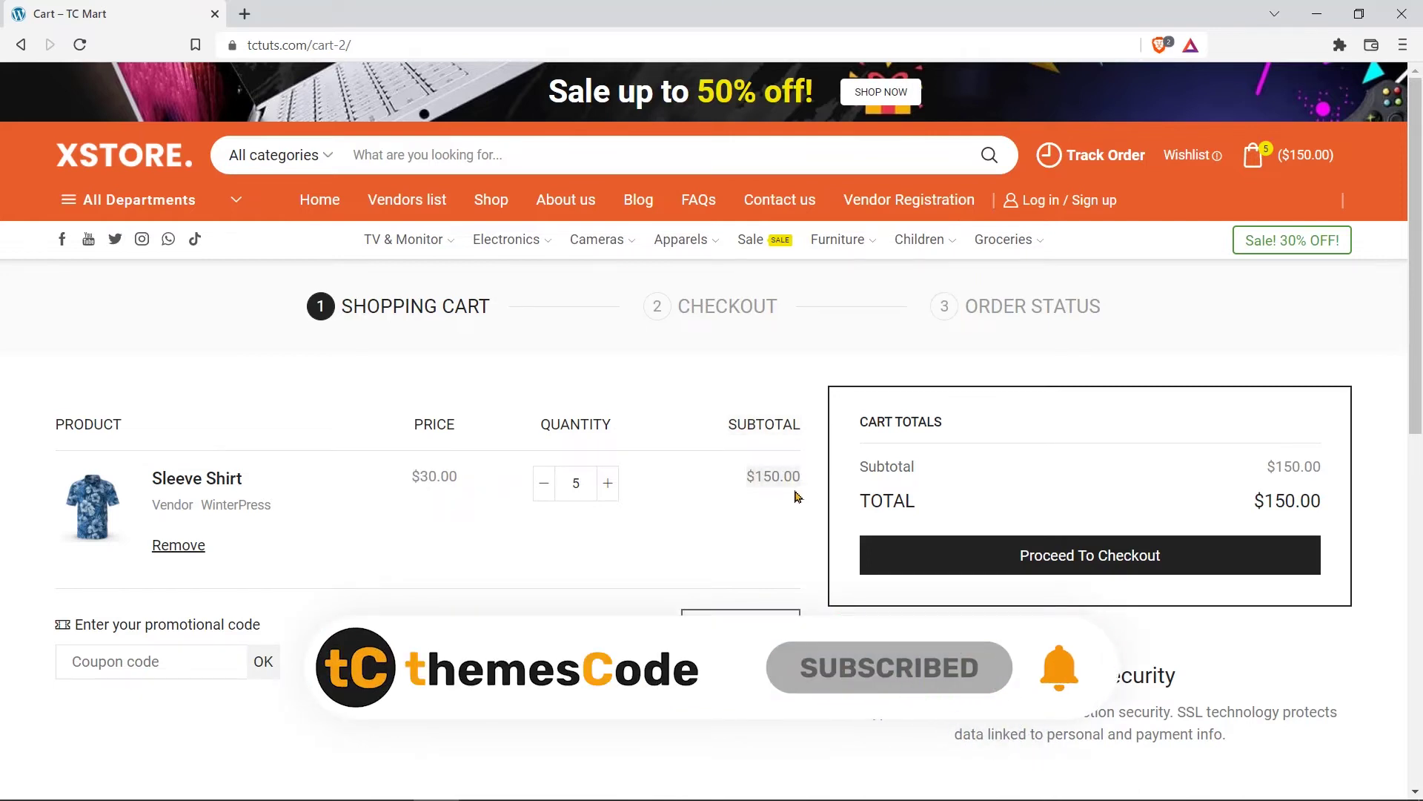
{"action": "left_click", "coordinate": [795, 491]}
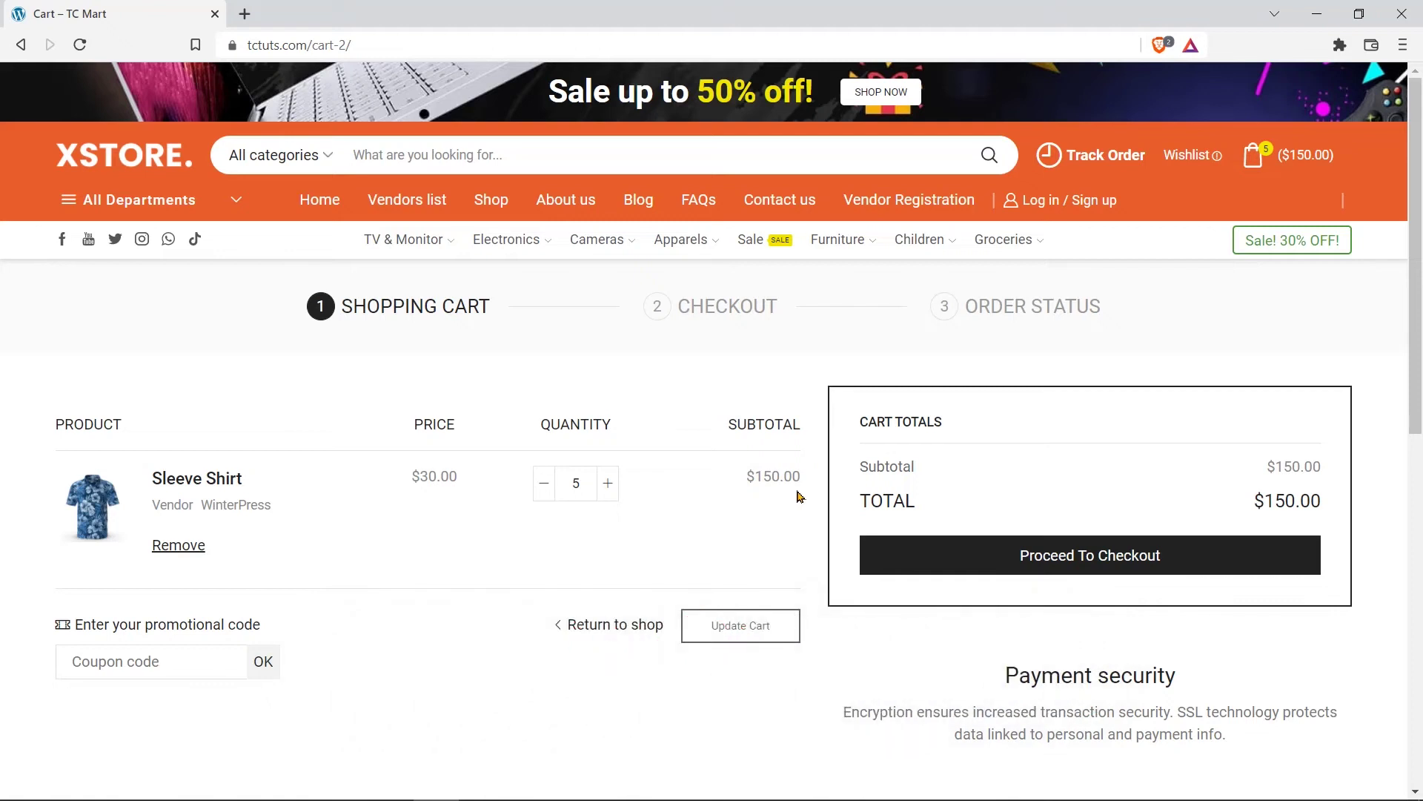
{"action": "left_click_drag", "start_coordinate": [860, 423], "coordinate": [949, 428]}
{"action": "left_click", "coordinate": [977, 472]}
{"action": "double_click", "coordinate": [868, 464]}
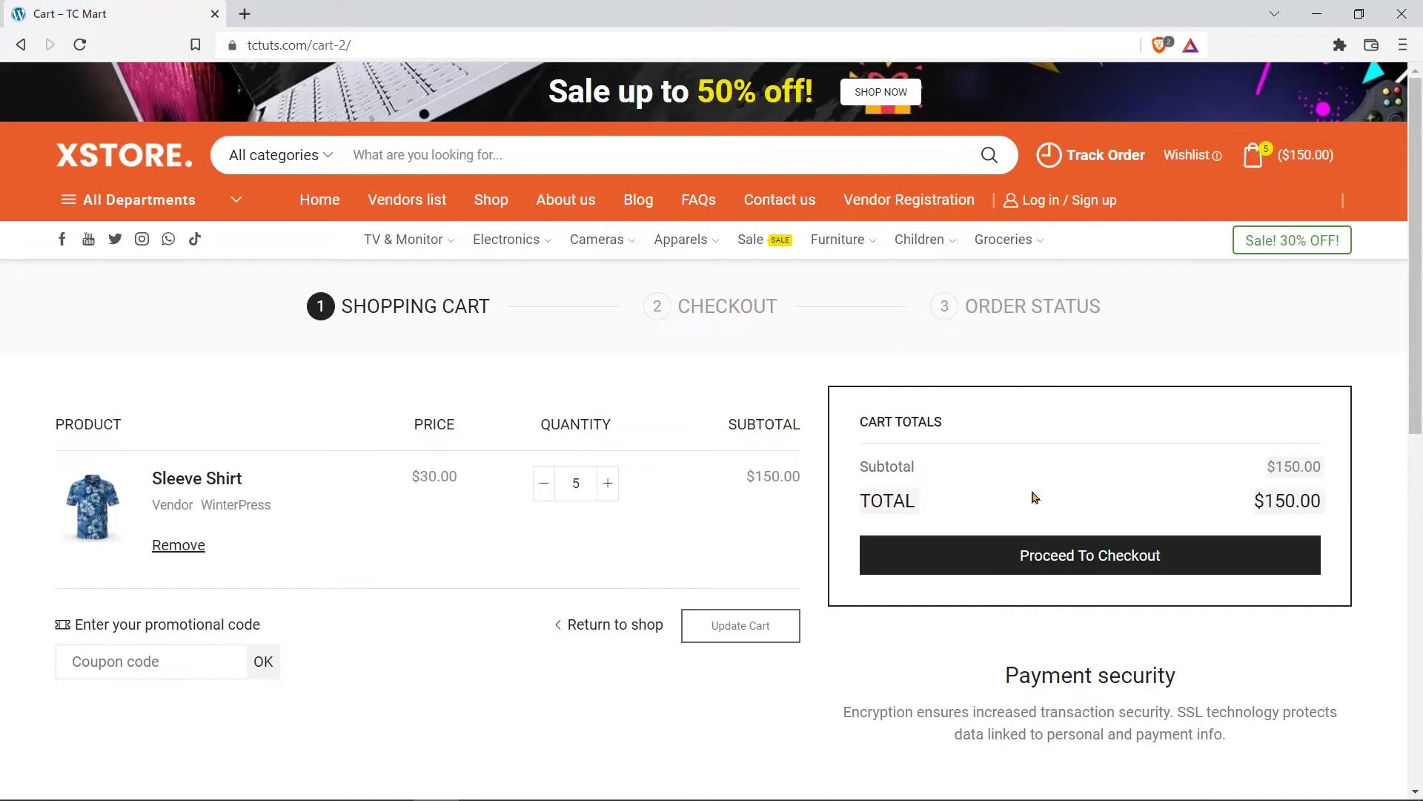
{"action": "left_click", "coordinate": [1250, 502]}
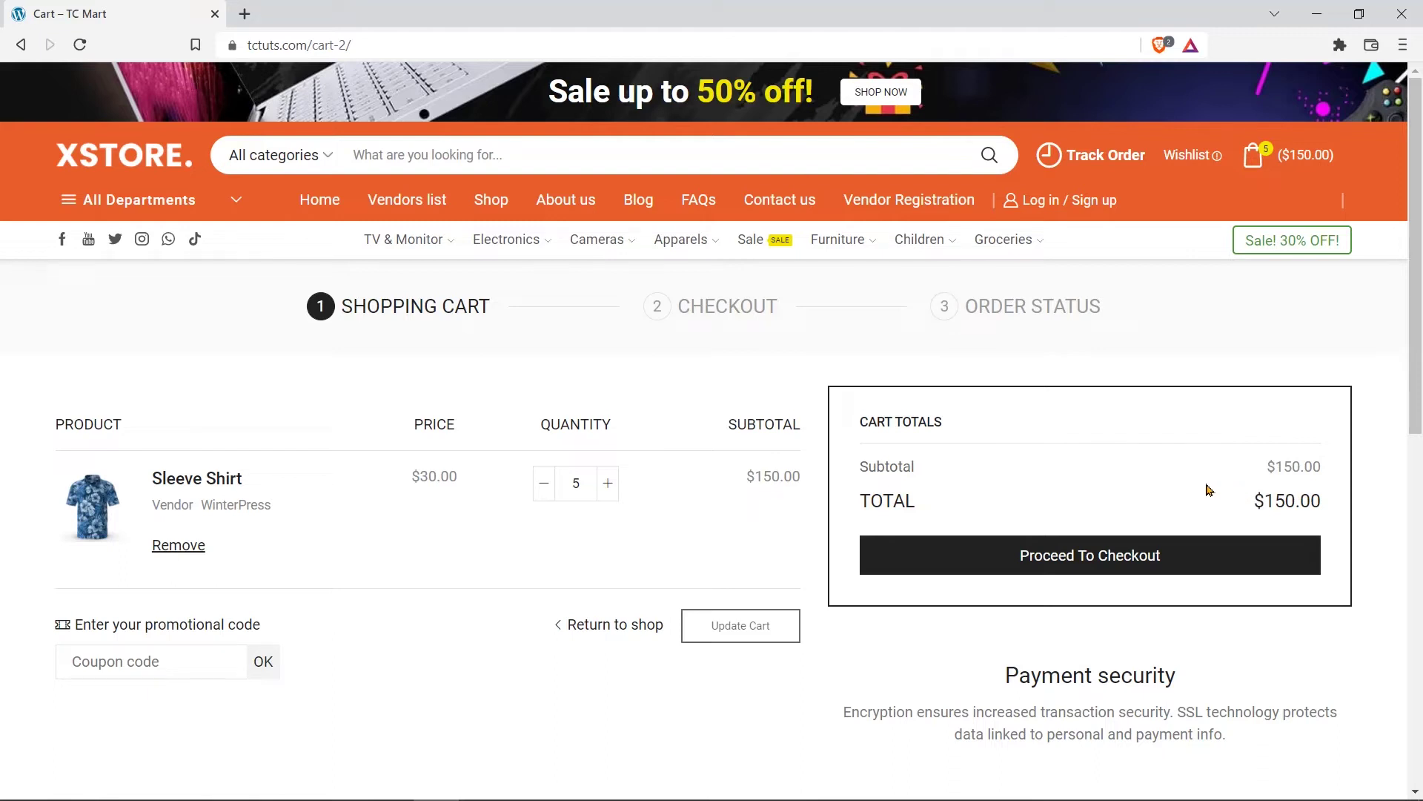
{"action": "left_click", "coordinate": [1072, 575]}
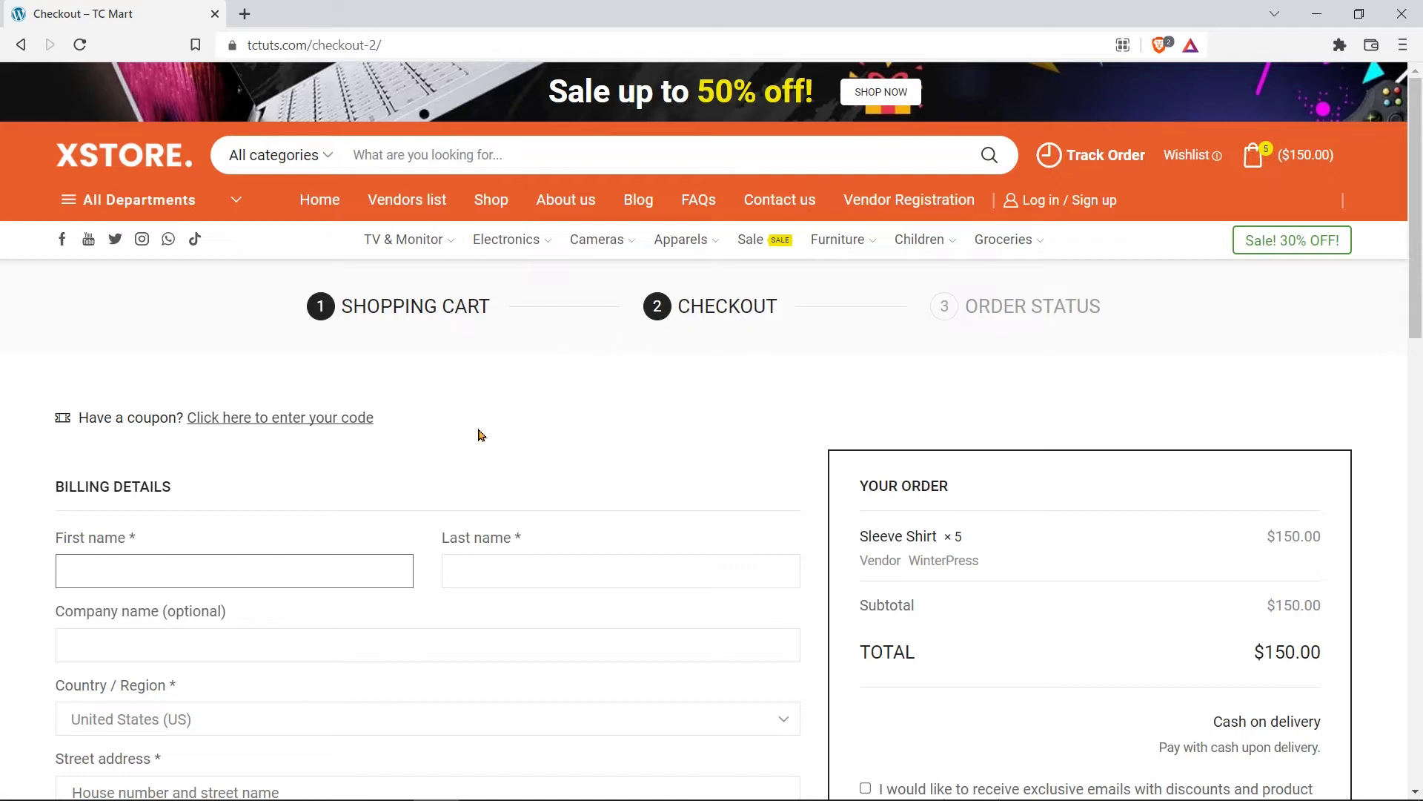
Enter the customer's first and last name and keep United States as the country
{"action": "left_click", "coordinate": [80, 416]}
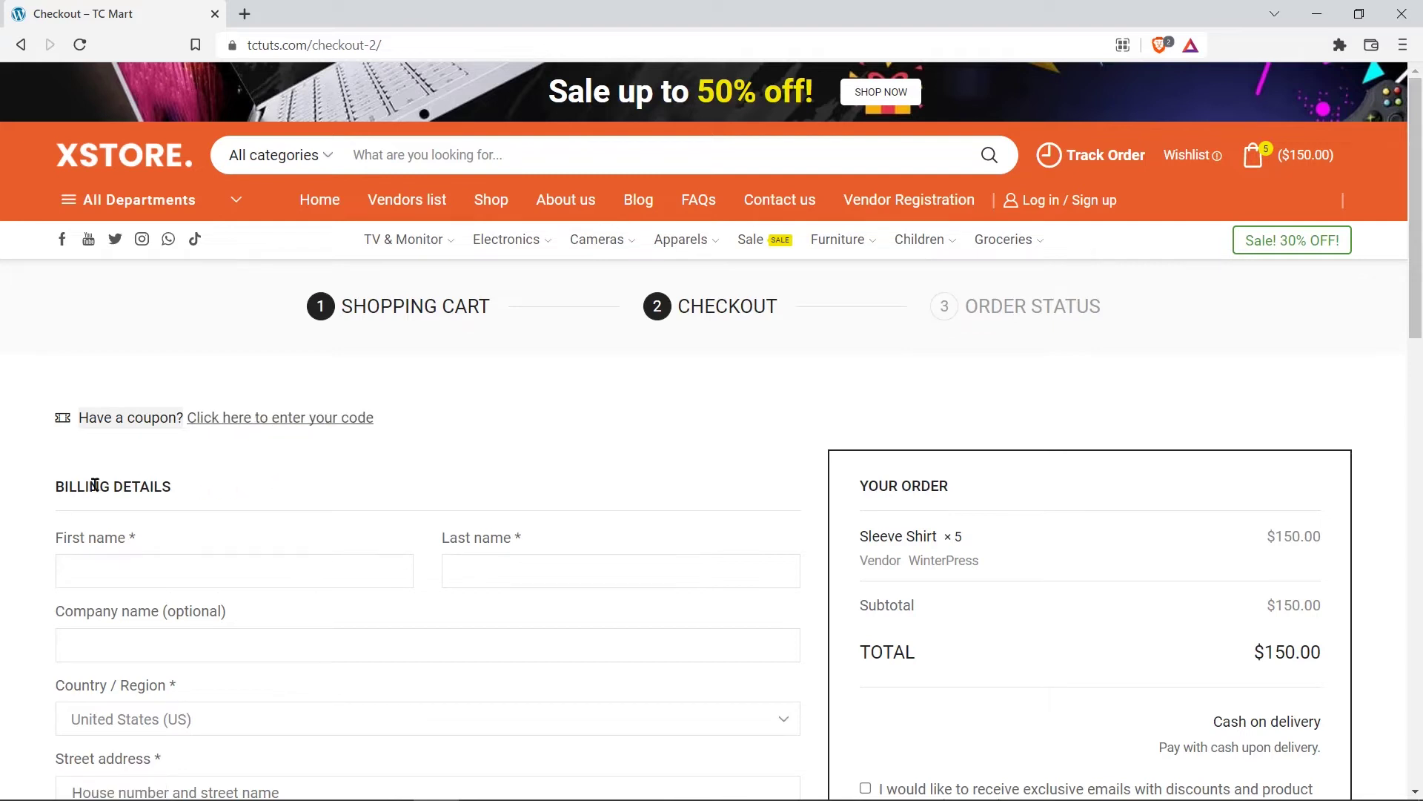
{"action": "left_click_drag", "start_coordinate": [57, 480], "coordinate": [208, 489]}
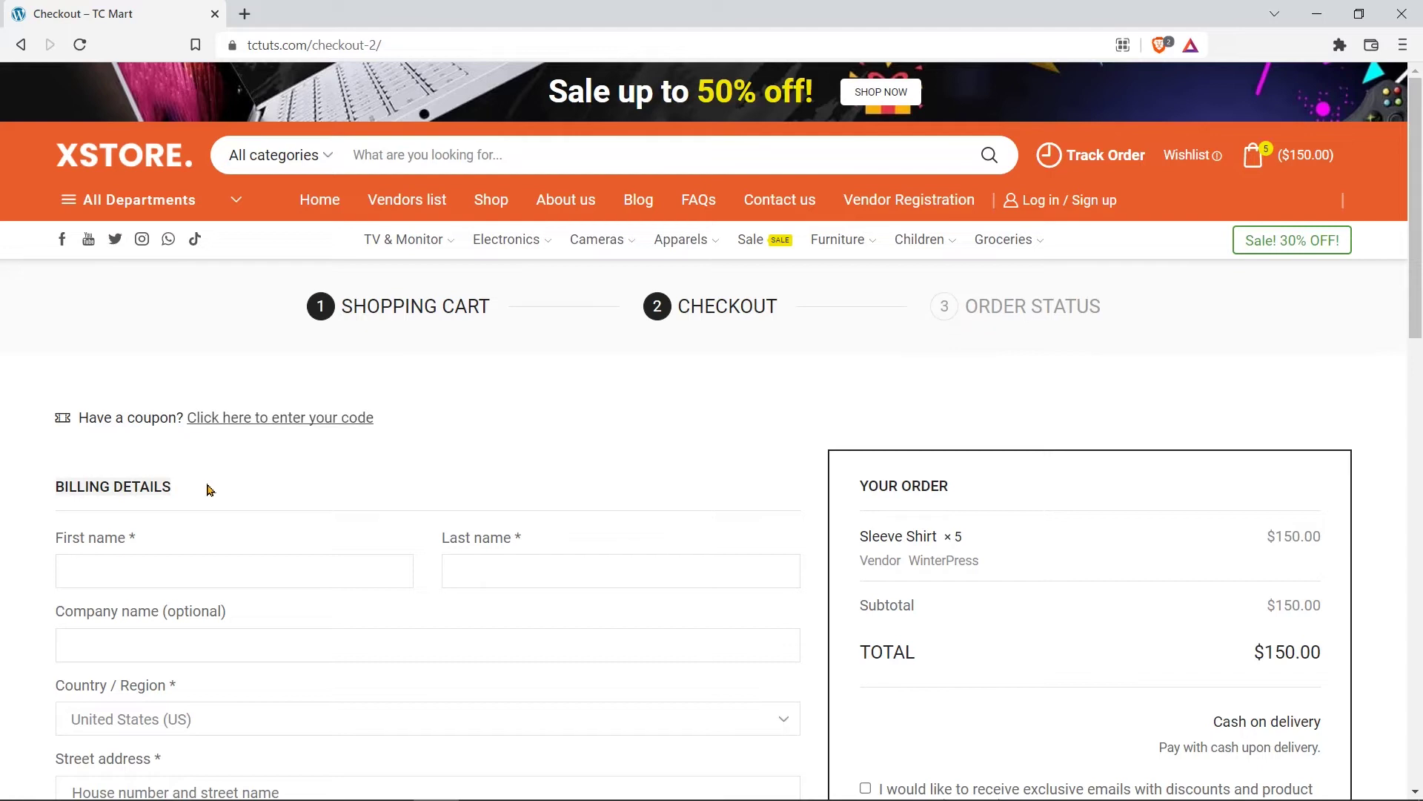
{"action": "left_click", "coordinate": [210, 497]}
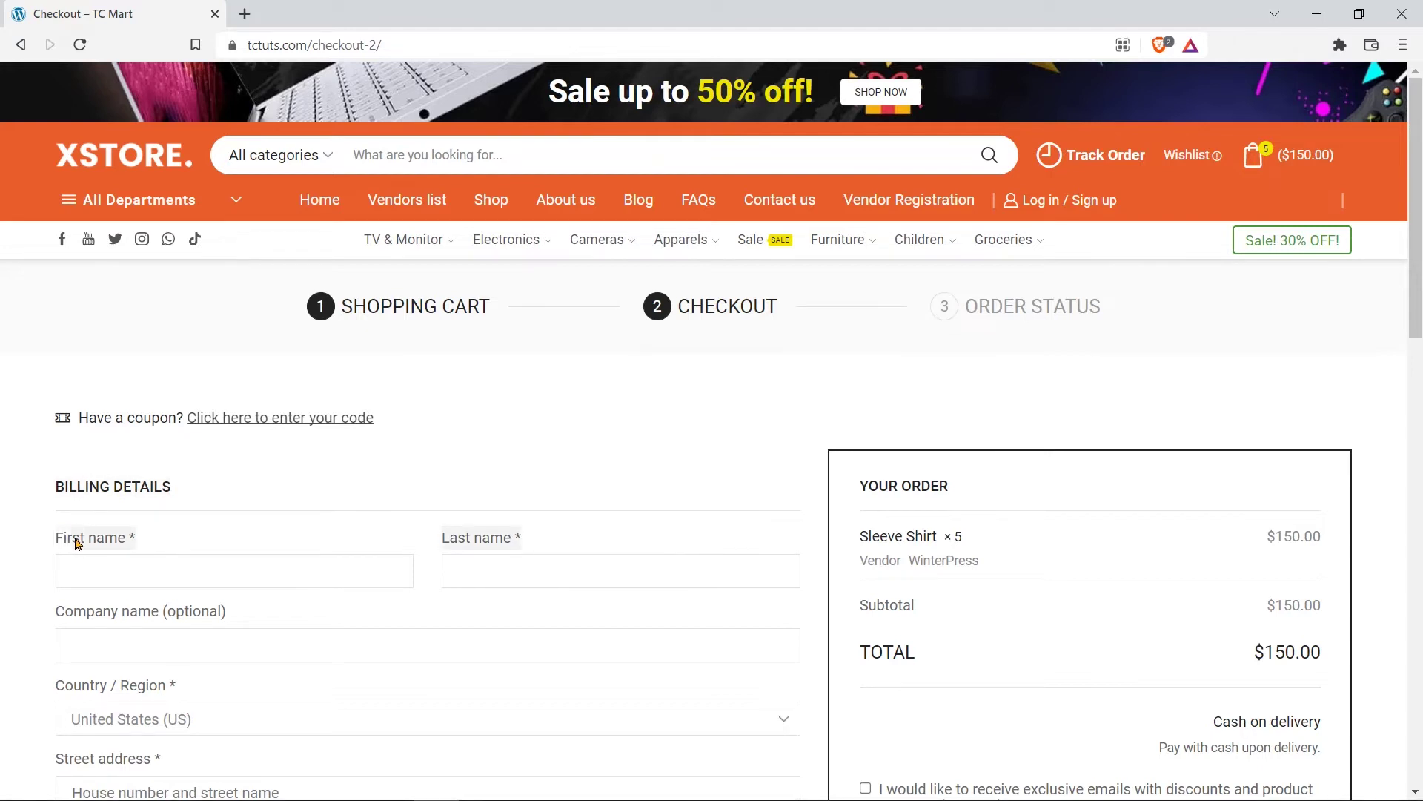
{"action": "left_click", "coordinate": [249, 566]}
{"action": "type", "text": "Alex"}
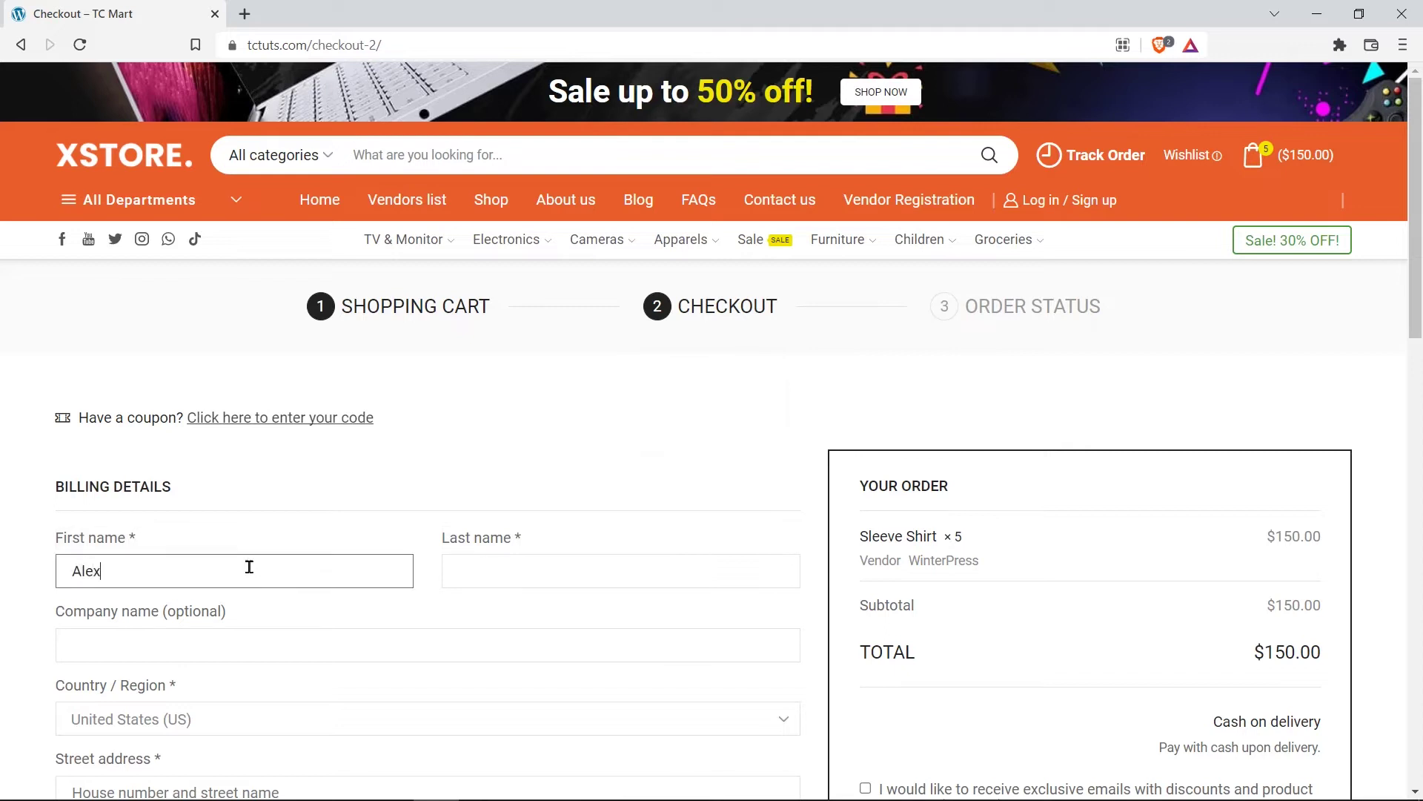
{"action": "left_click", "coordinate": [572, 566]}
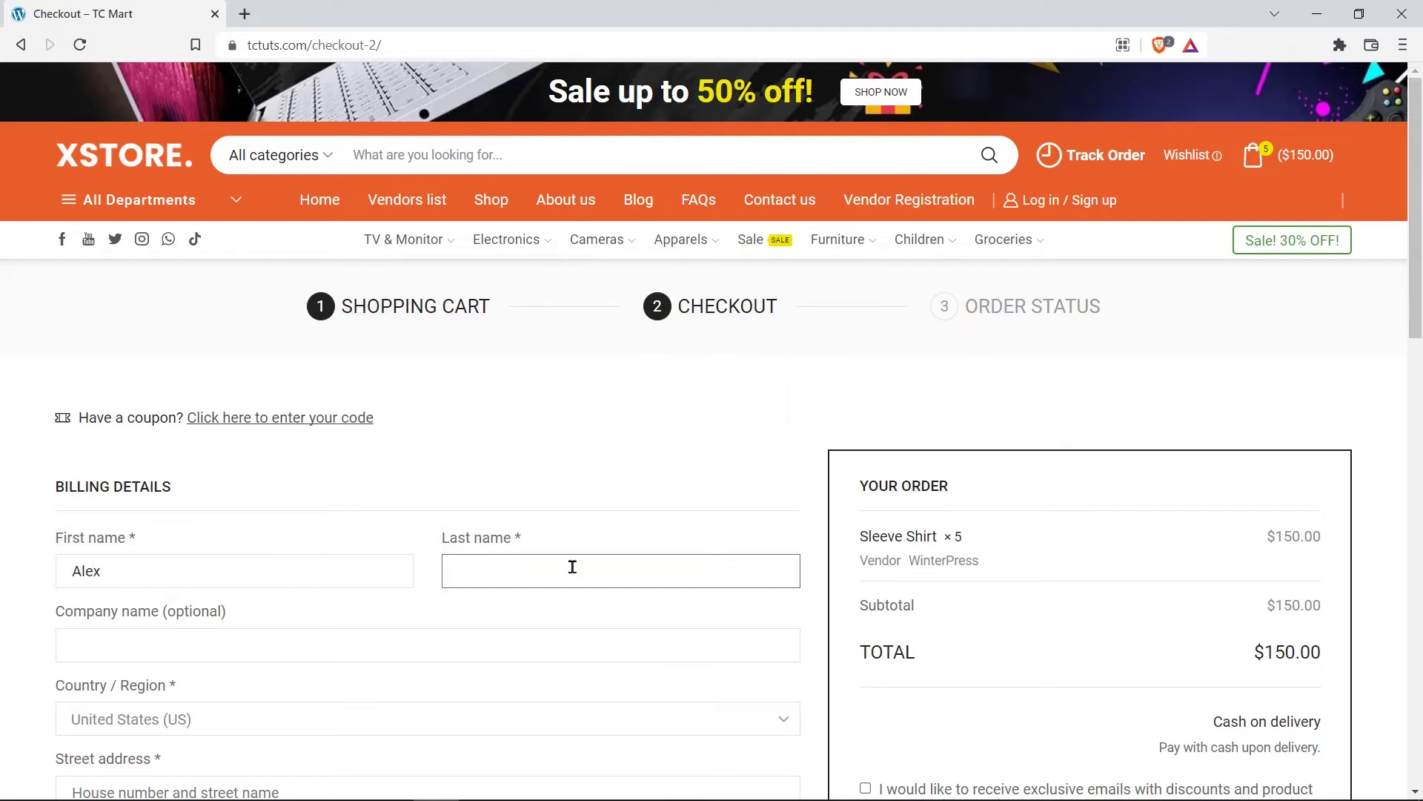
{"action": "left_click_drag", "start_coordinate": [61, 616], "coordinate": [173, 621]}
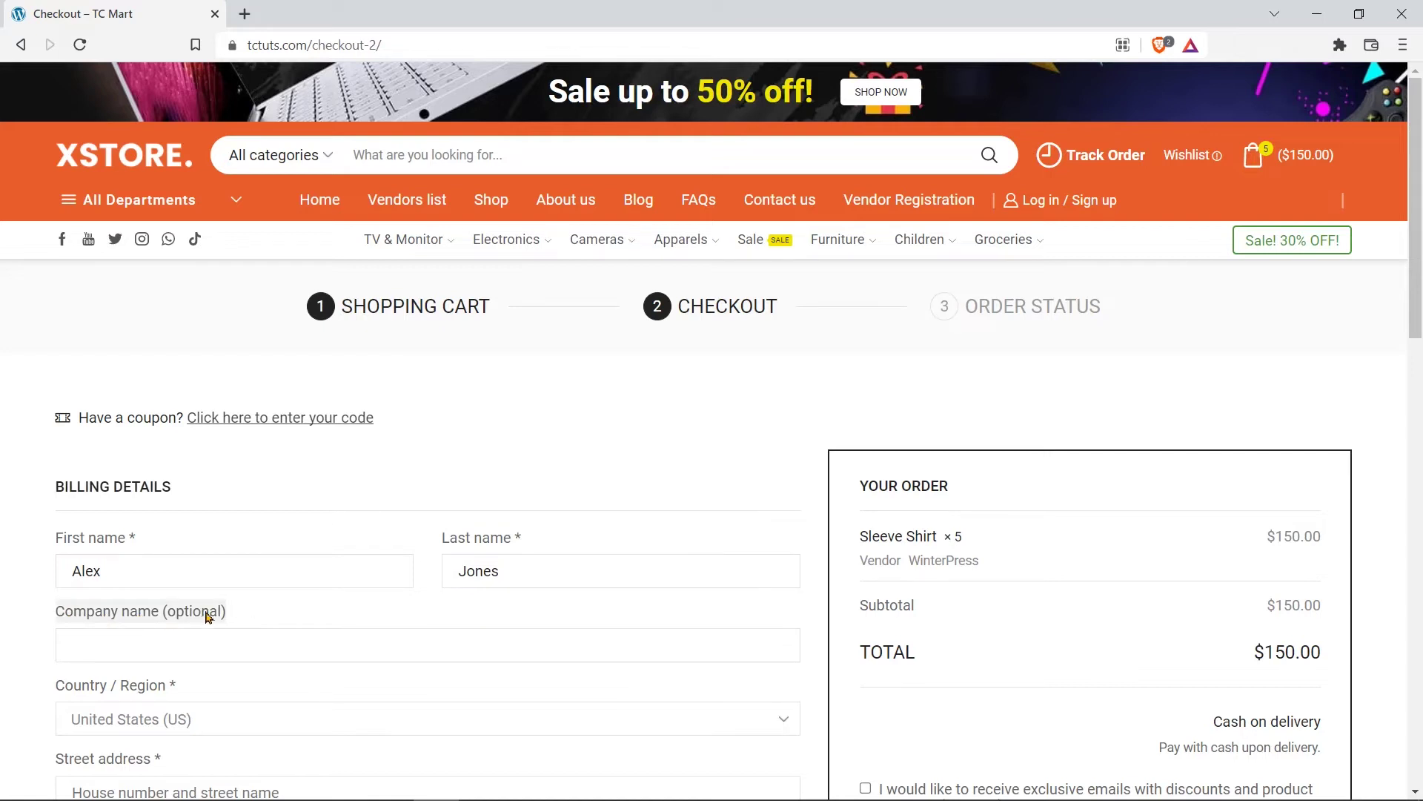
{"action": "scroll", "coordinate": [255, 637], "scroll_direction": "down", "scroll_amount": 3}
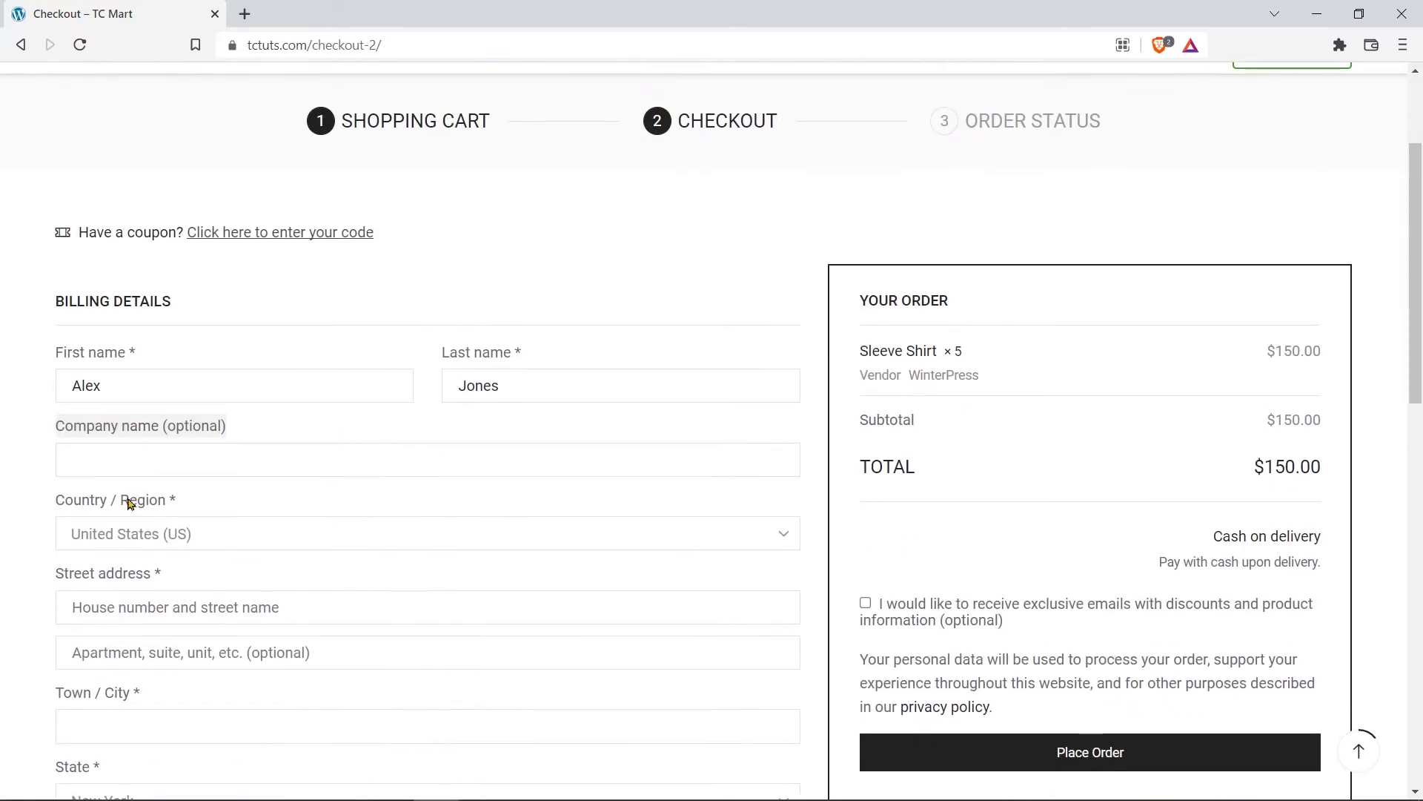
{"action": "triple_click", "coordinate": [70, 502]}
{"action": "left_click", "coordinate": [530, 540]}
{"action": "left_click", "coordinate": [306, 536]}
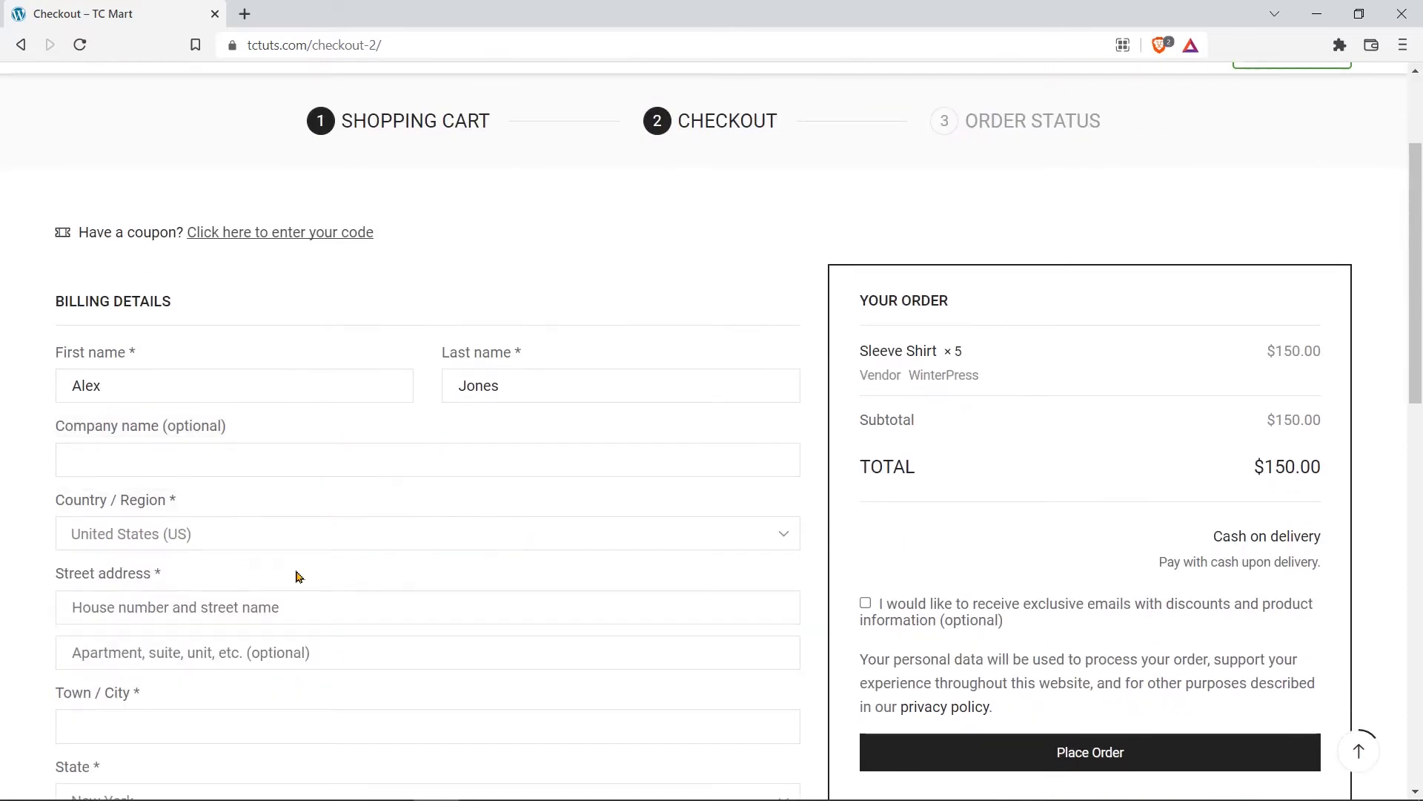
Fill in the customer's street address and city, and keep New York as the state
{"action": "left_click", "coordinate": [94, 583]}
{"action": "triple_click", "coordinate": [94, 582]}
{"action": "left_click", "coordinate": [317, 607]}
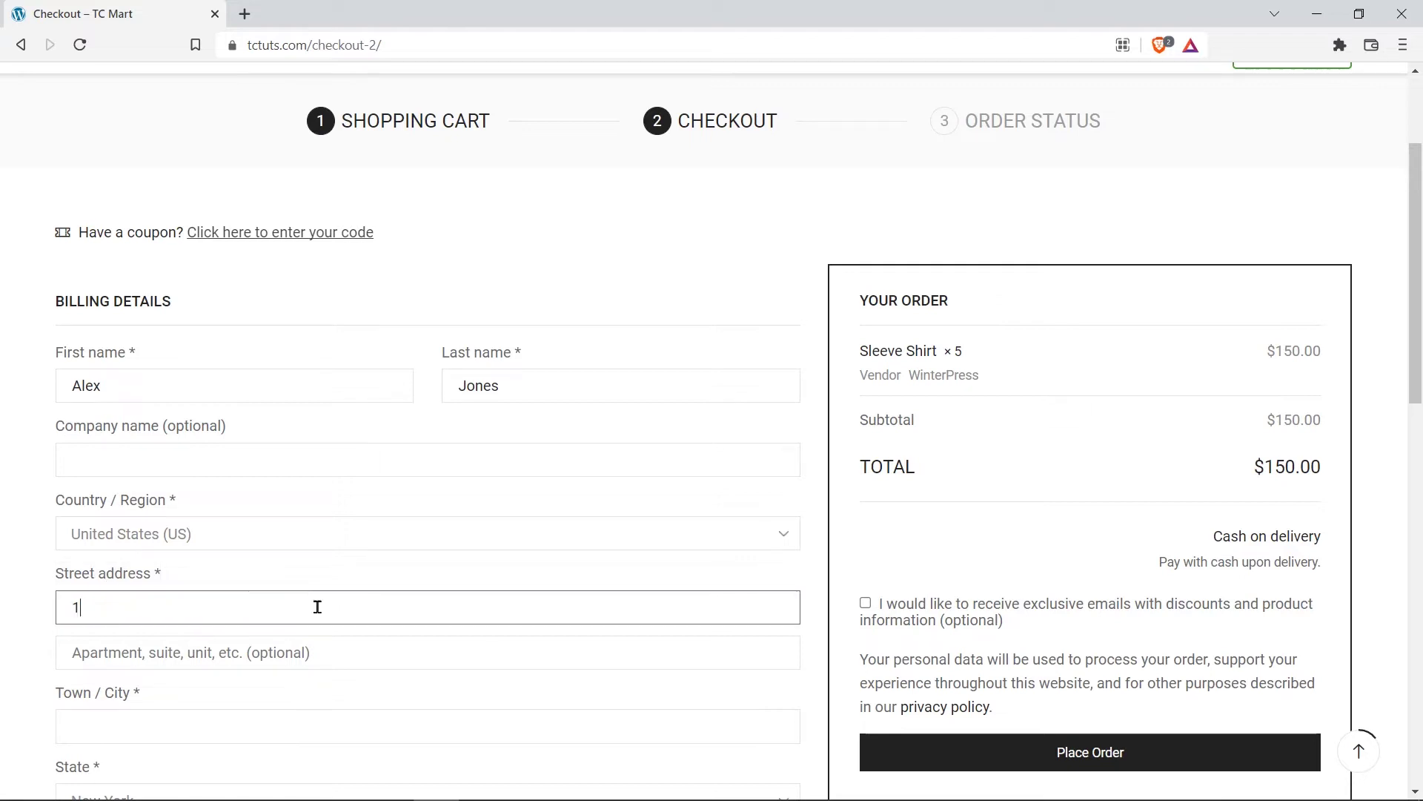
{"action": "scroll", "coordinate": [317, 607], "scroll_direction": "down", "scroll_amount": 1}
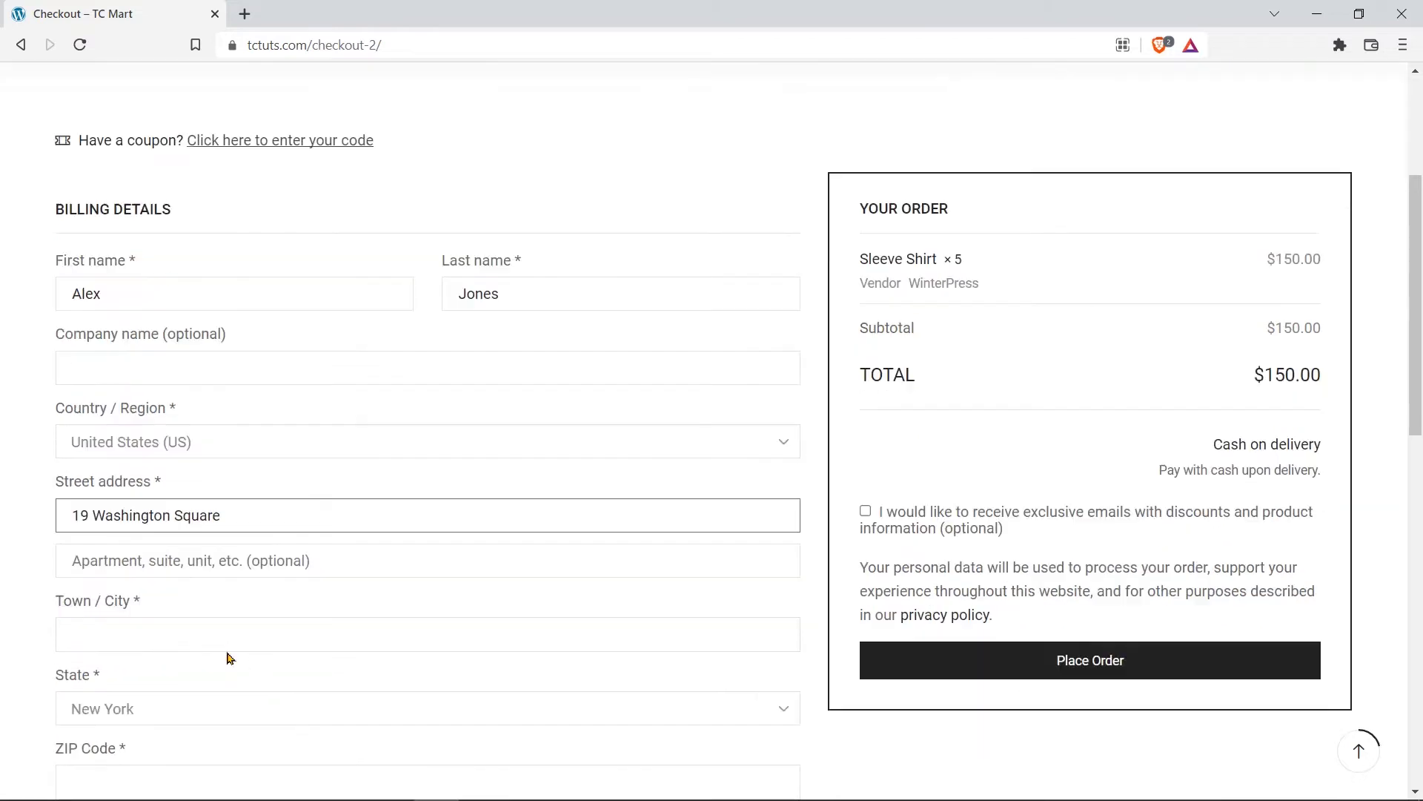
{"action": "left_click", "coordinate": [187, 629]}
{"action": "scroll", "coordinate": [201, 636], "scroll_direction": "down", "scroll_amount": 1}
{"action": "left_click", "coordinate": [206, 615]}
{"action": "left_click", "coordinate": [104, 496]}
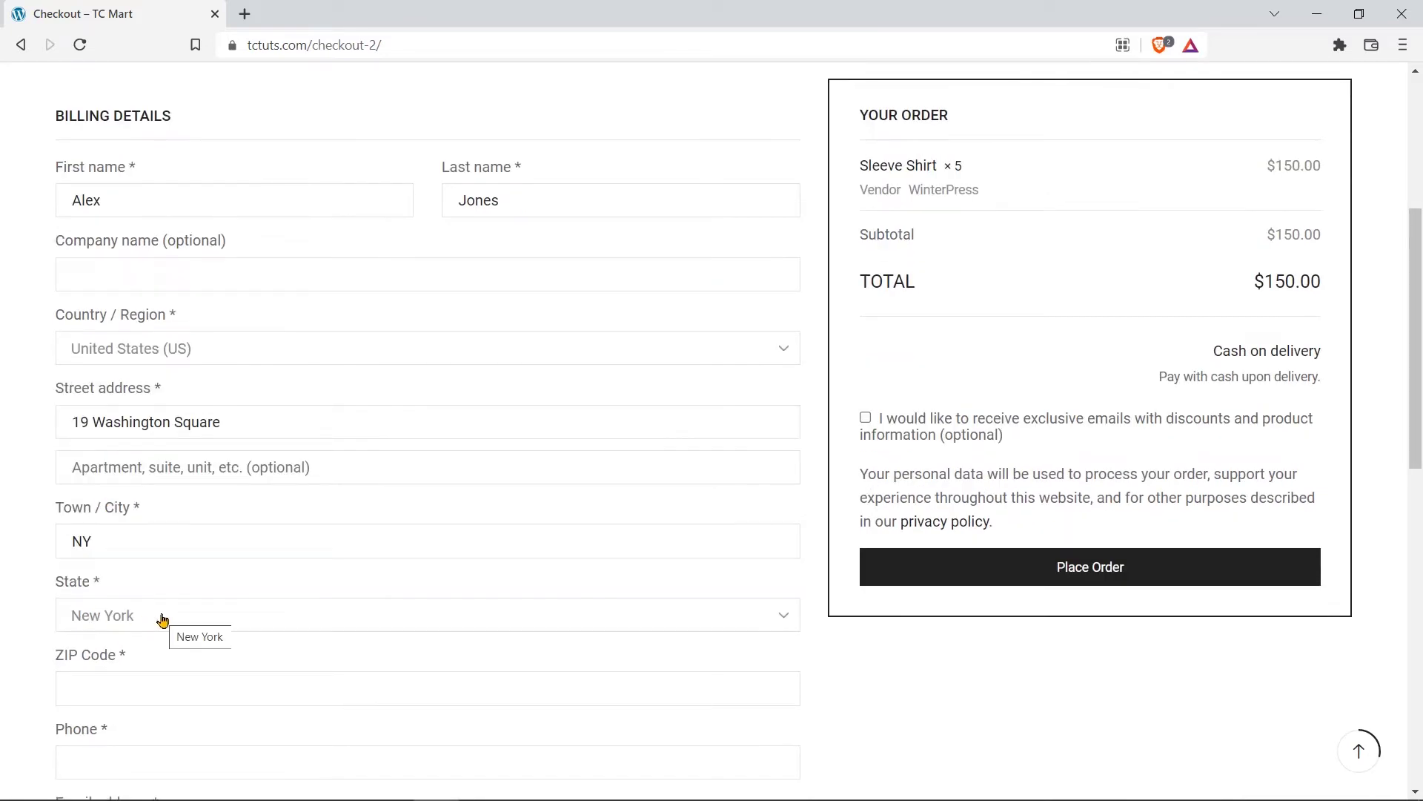
Add the customer's ZIP code, phone number and e-mail address
{"action": "scroll", "coordinate": [163, 620], "scroll_direction": "down", "scroll_amount": 1}
{"action": "triple_click", "coordinate": [66, 567]}
{"action": "left_click", "coordinate": [202, 597]}
{"action": "type", "text": "10011"}
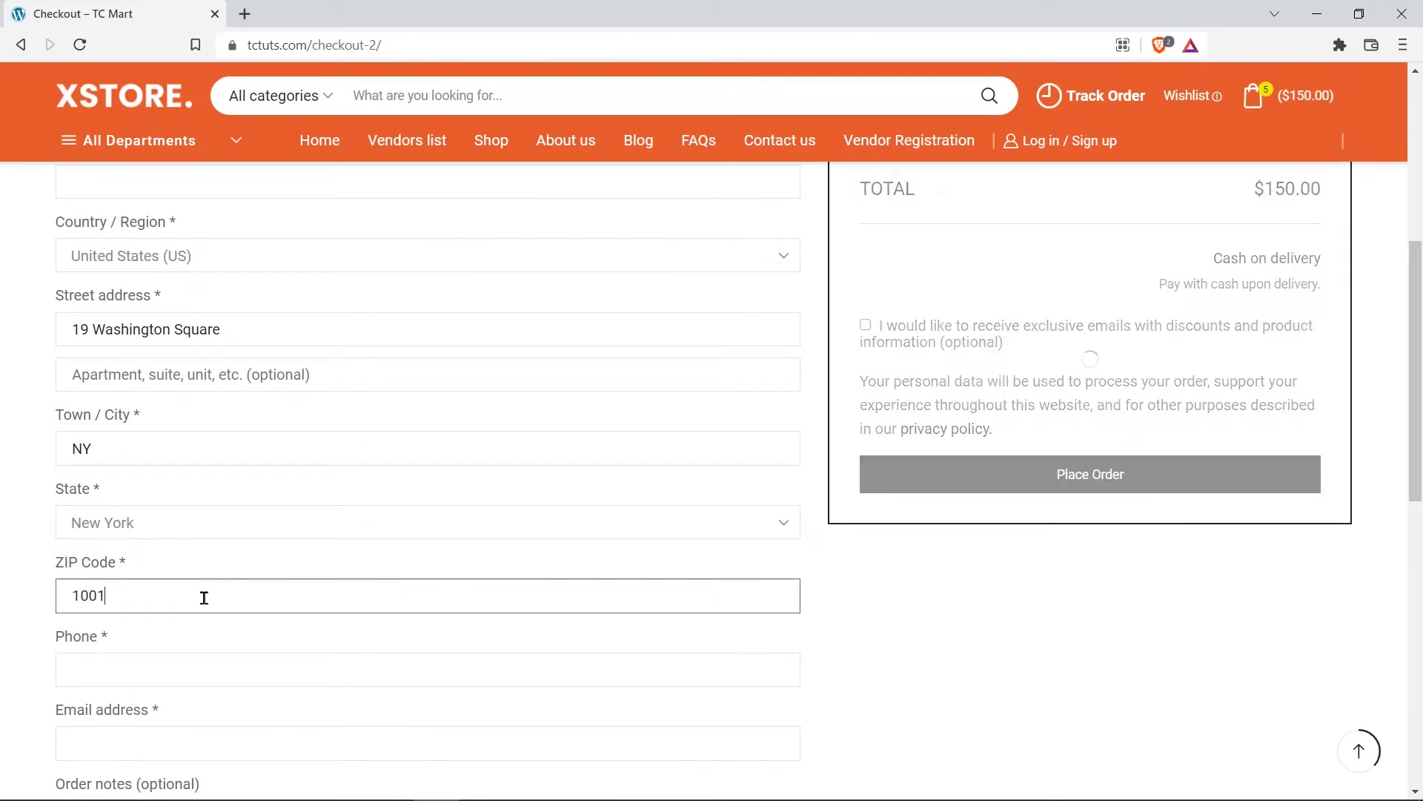
{"action": "scroll", "coordinate": [203, 596], "scroll_direction": "down", "scroll_amount": 1}
{"action": "triple_click", "coordinate": [87, 554]}
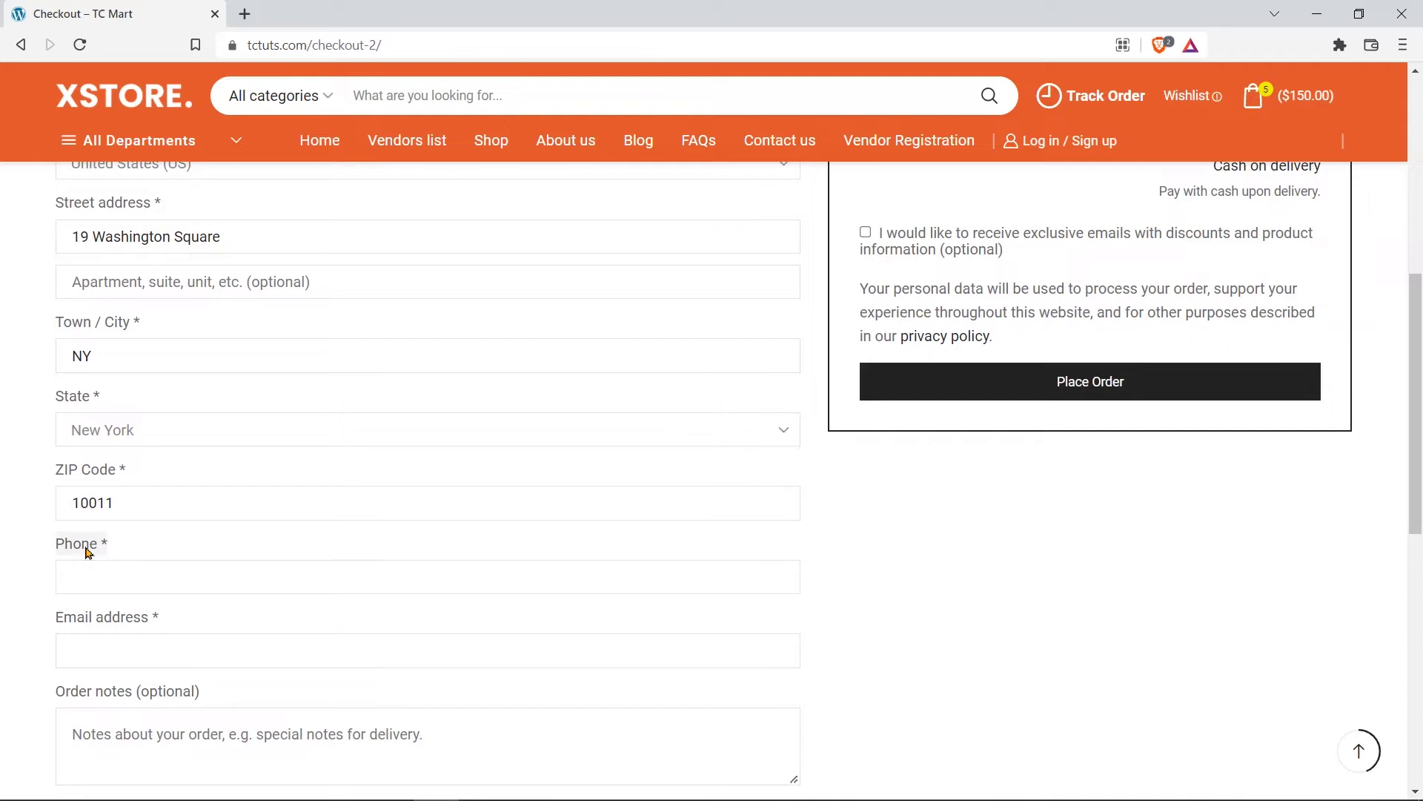
{"action": "left_click", "coordinate": [175, 572]}
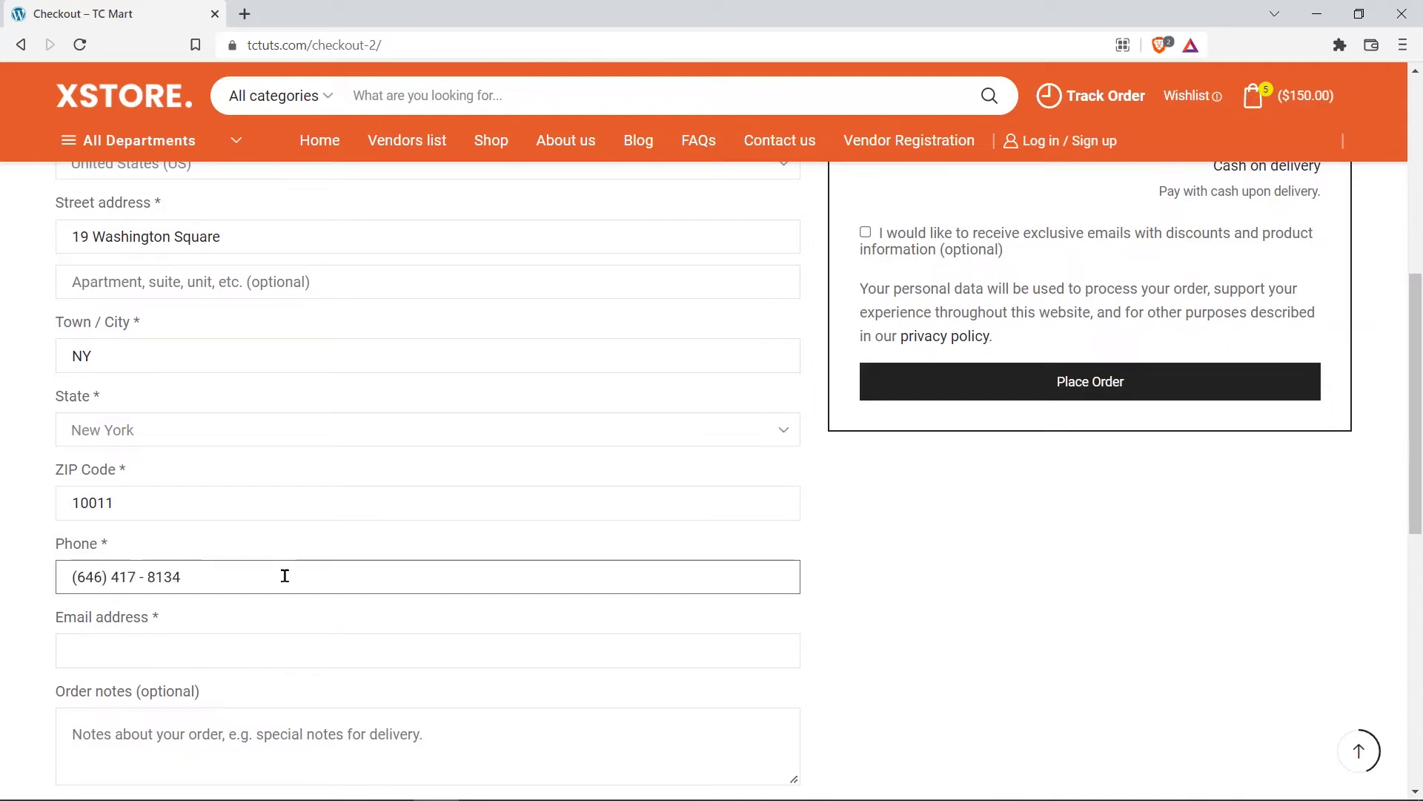
{"action": "triple_click", "coordinate": [105, 622]}
{"action": "left_click", "coordinate": [245, 651]}
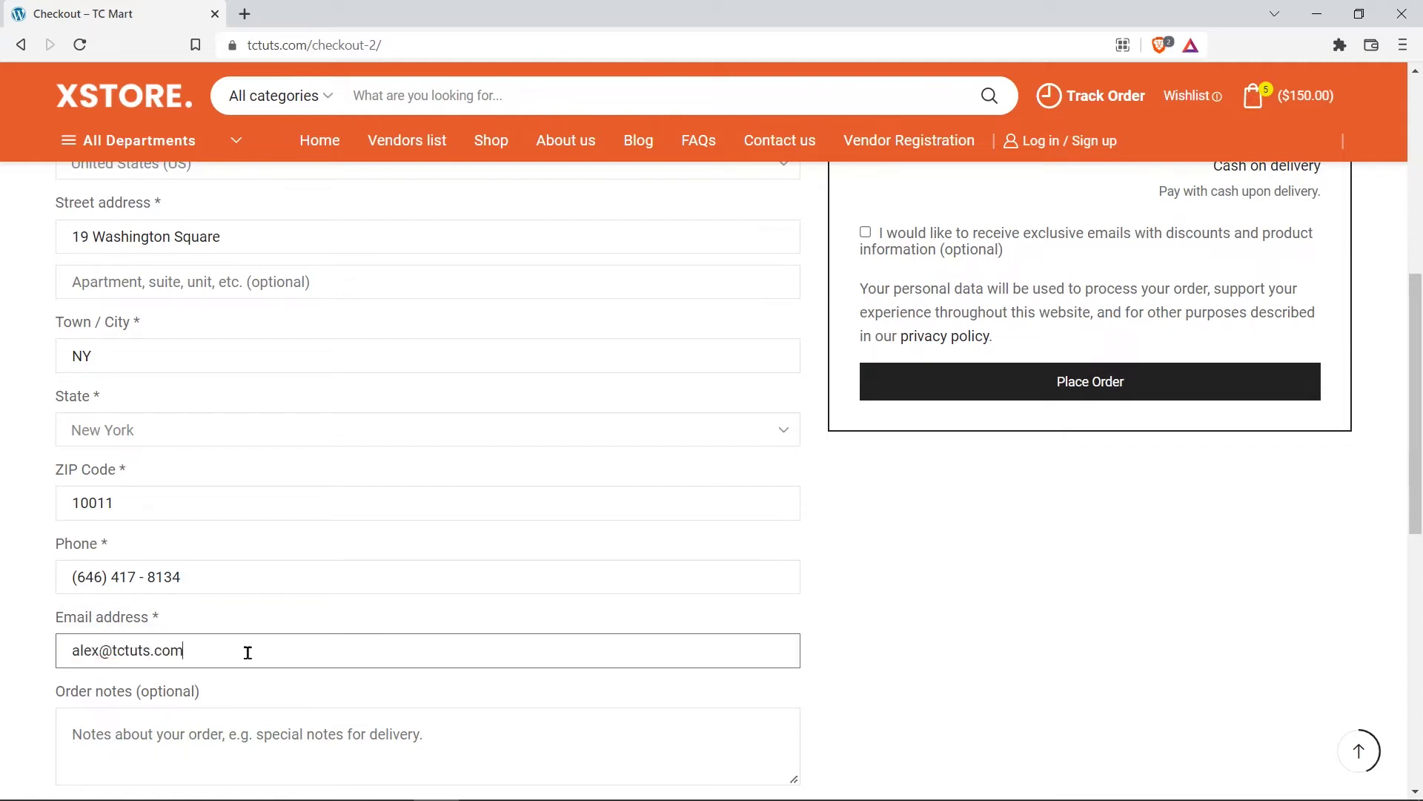
{"action": "triple_click", "coordinate": [83, 697]}
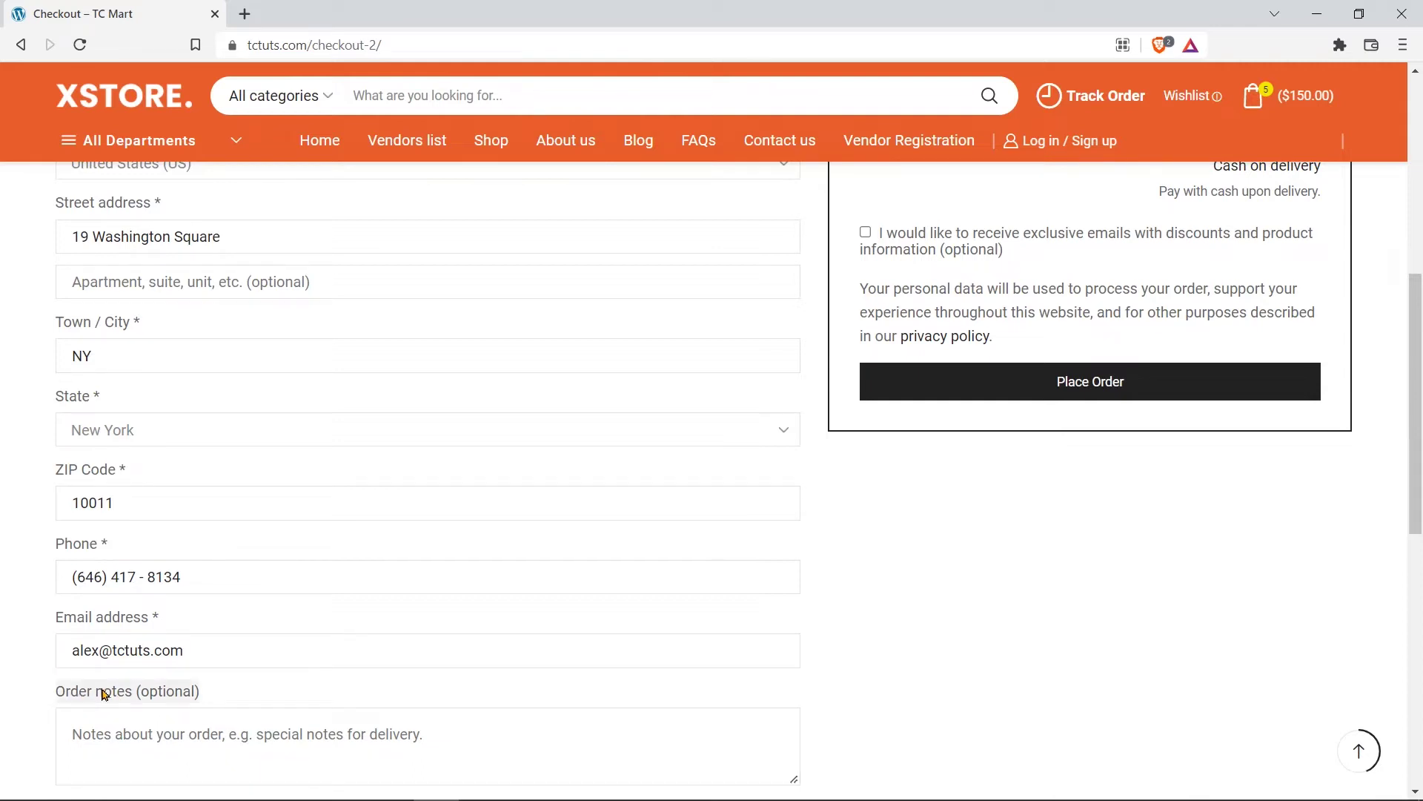
{"action": "scroll", "coordinate": [163, 685], "scroll_direction": "down", "scroll_amount": 3}
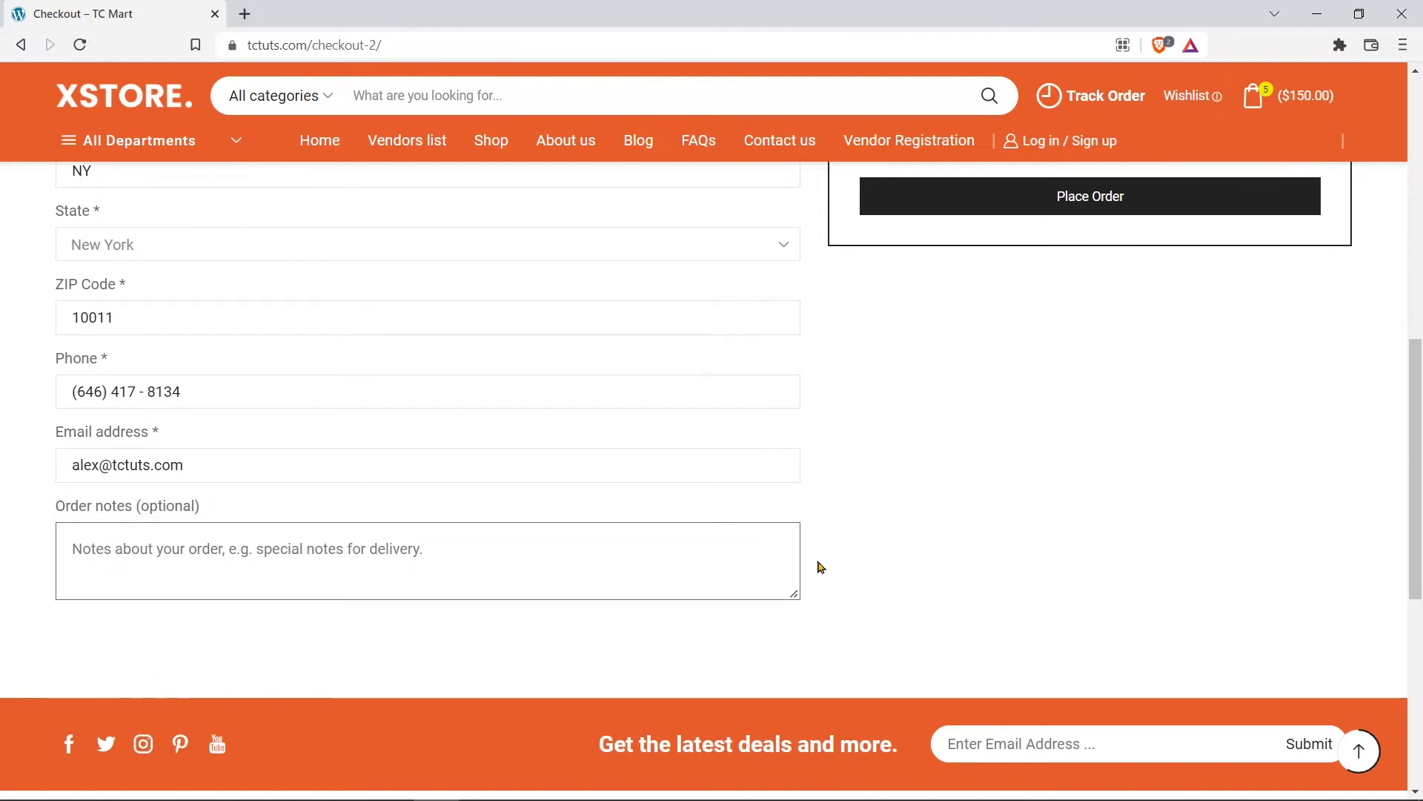
{"action": "scroll", "coordinate": [816, 566], "scroll_direction": "up", "scroll_amount": 9}
Confirm the Sleeve Shirt × 5 order from WinterPress by cash on delivery and place it
{"action": "scroll", "coordinate": [819, 568], "scroll_direction": "down", "scroll_amount": 1}
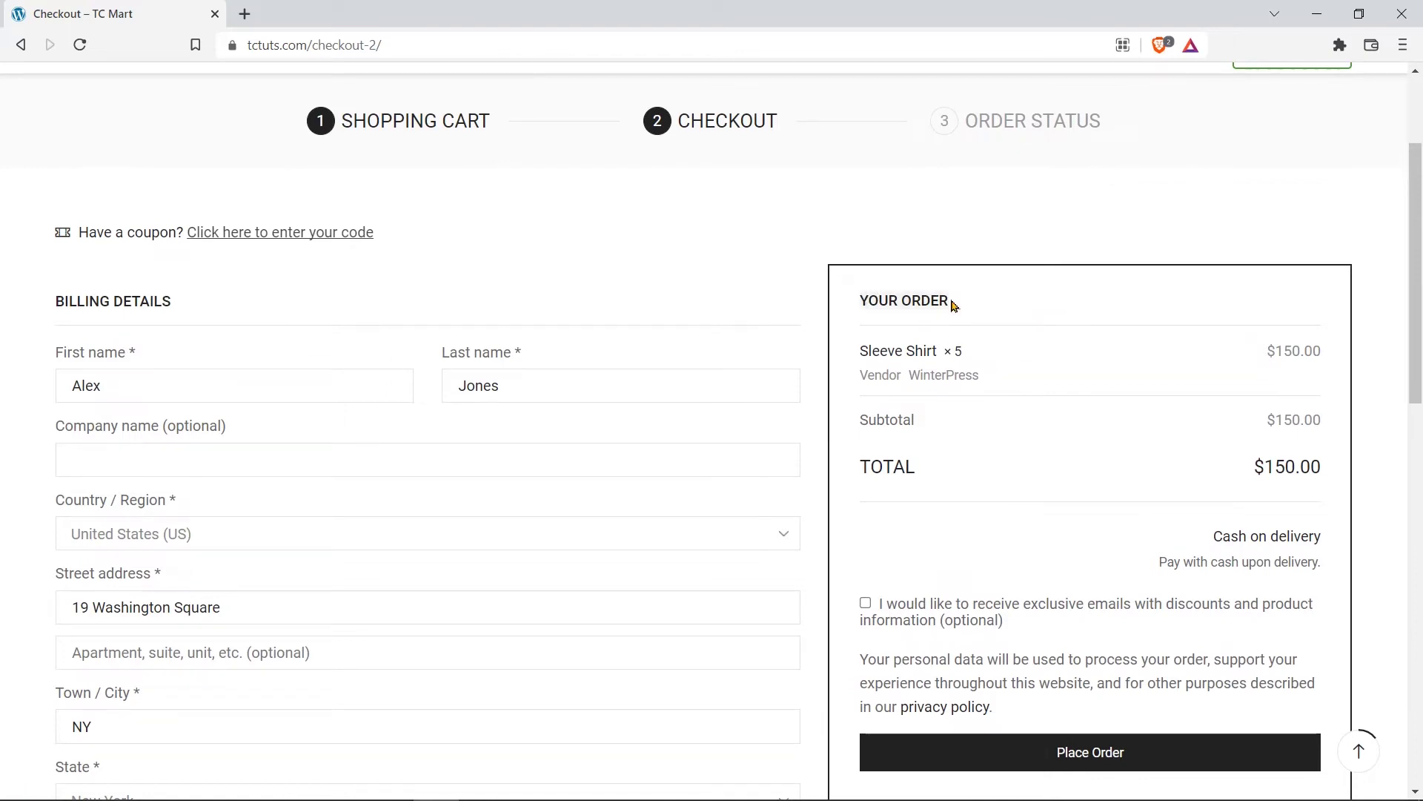
{"action": "left_click_drag", "start_coordinate": [858, 353], "coordinate": [971, 356]}
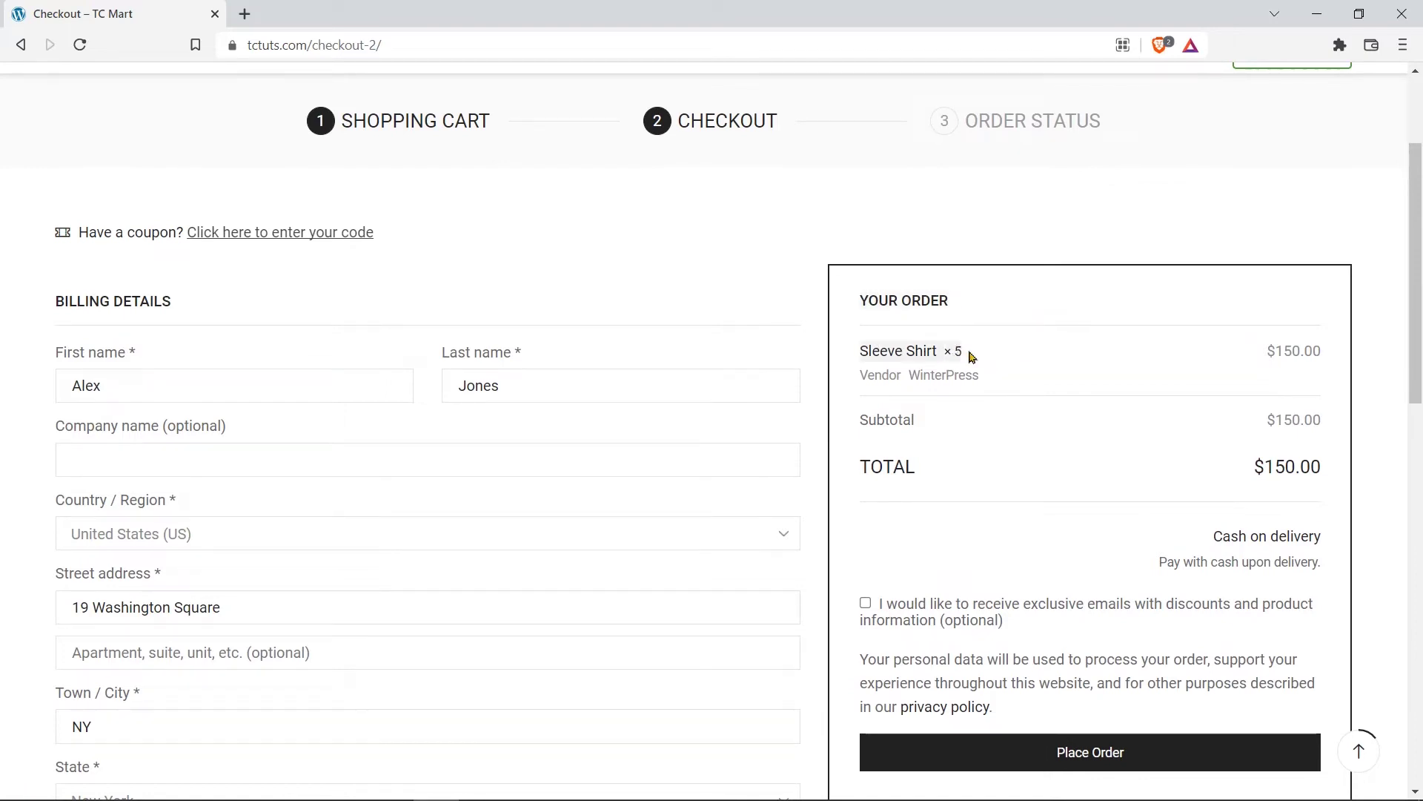
{"action": "left_click_drag", "start_coordinate": [860, 372], "coordinate": [968, 371]}
{"action": "left_click", "coordinate": [969, 371]}
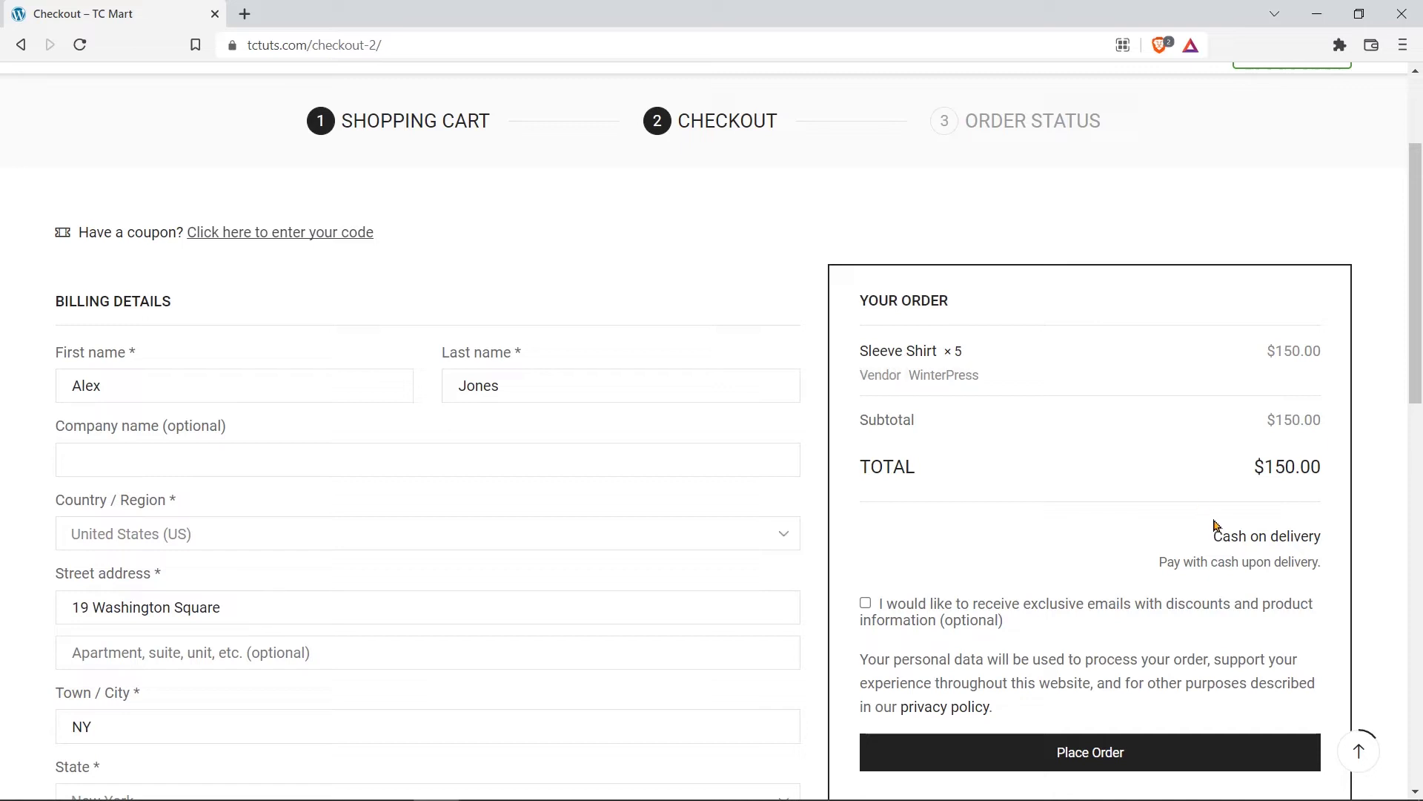
{"action": "left_click_drag", "start_coordinate": [1223, 544], "coordinate": [1323, 542]}
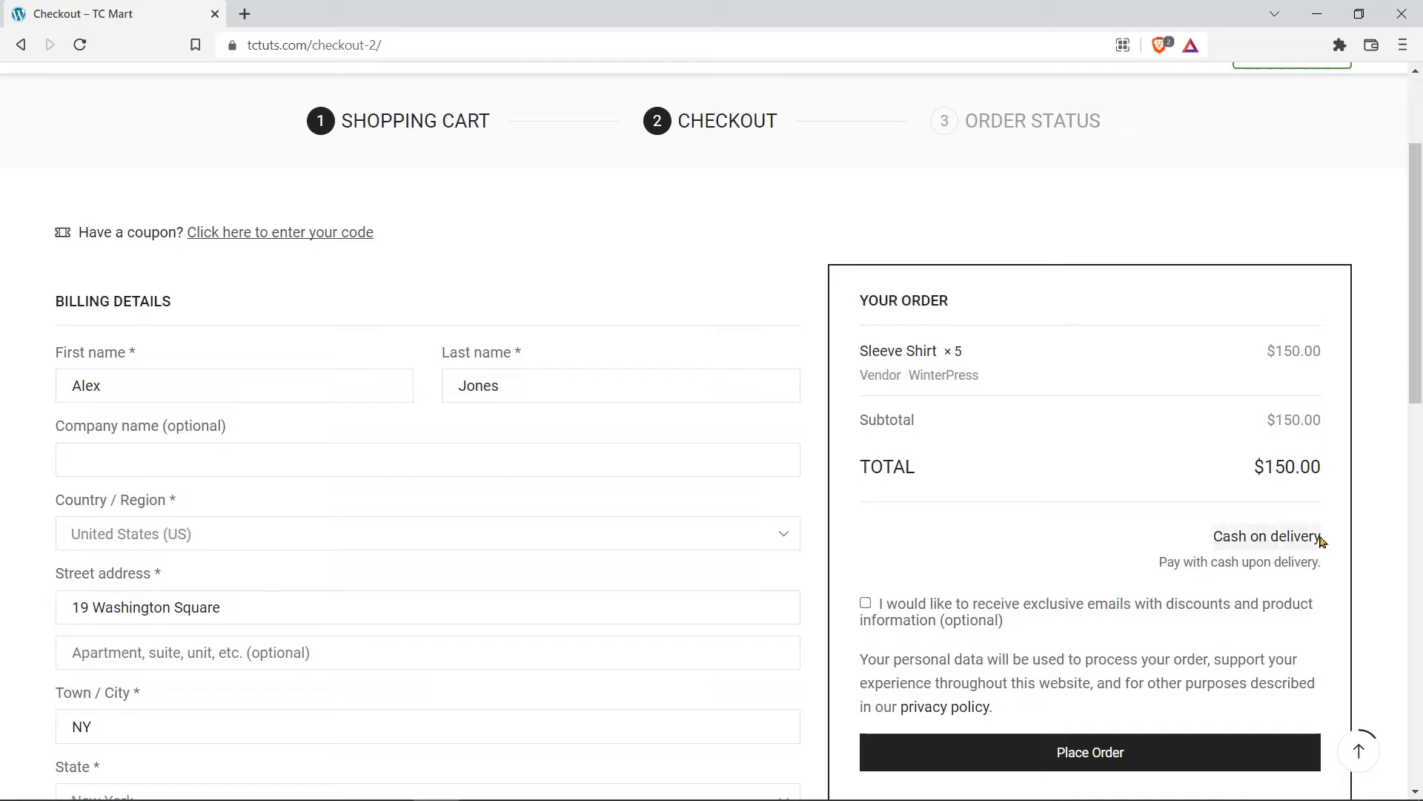
{"action": "scroll", "coordinate": [1223, 552], "scroll_direction": "down", "scroll_amount": 1}
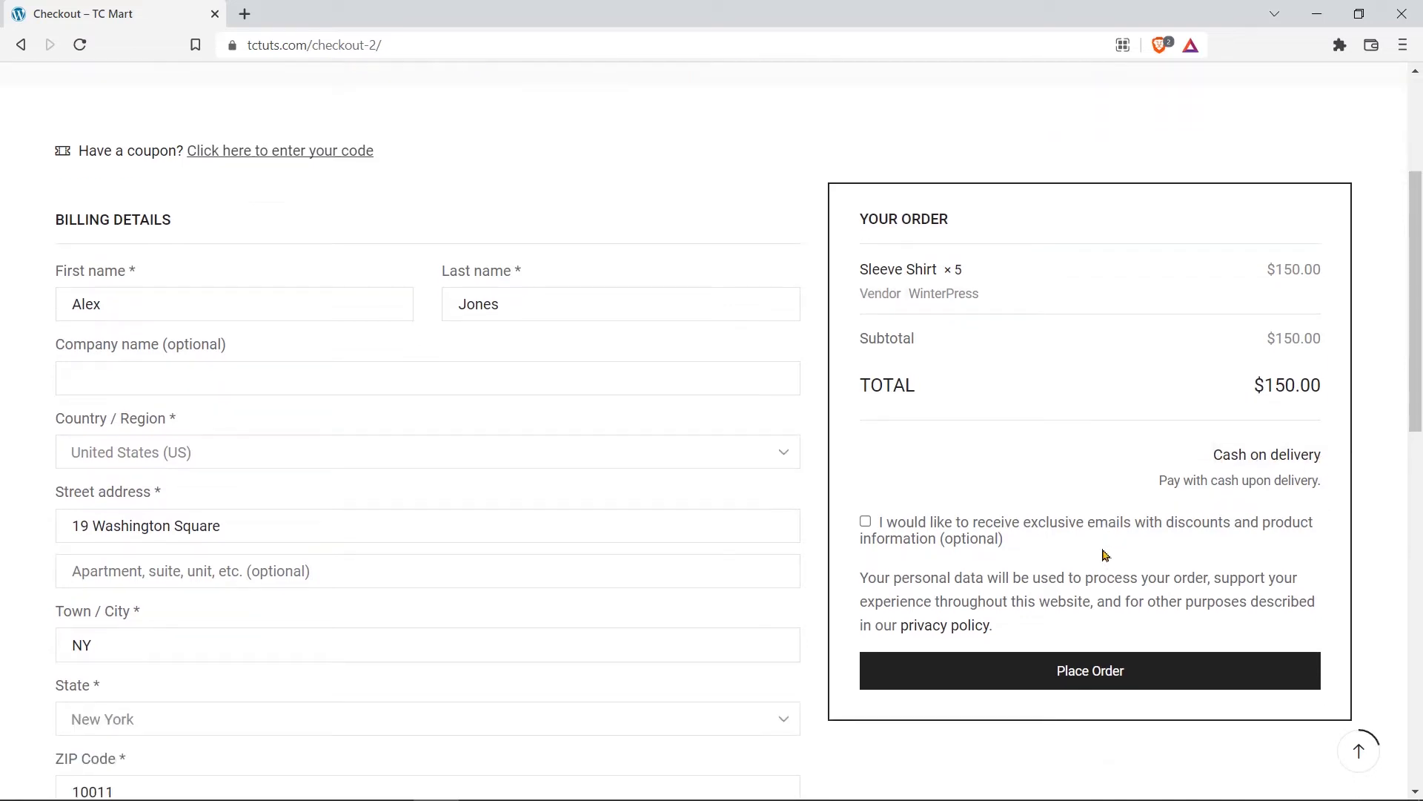
{"action": "left_click", "coordinate": [1076, 674]}
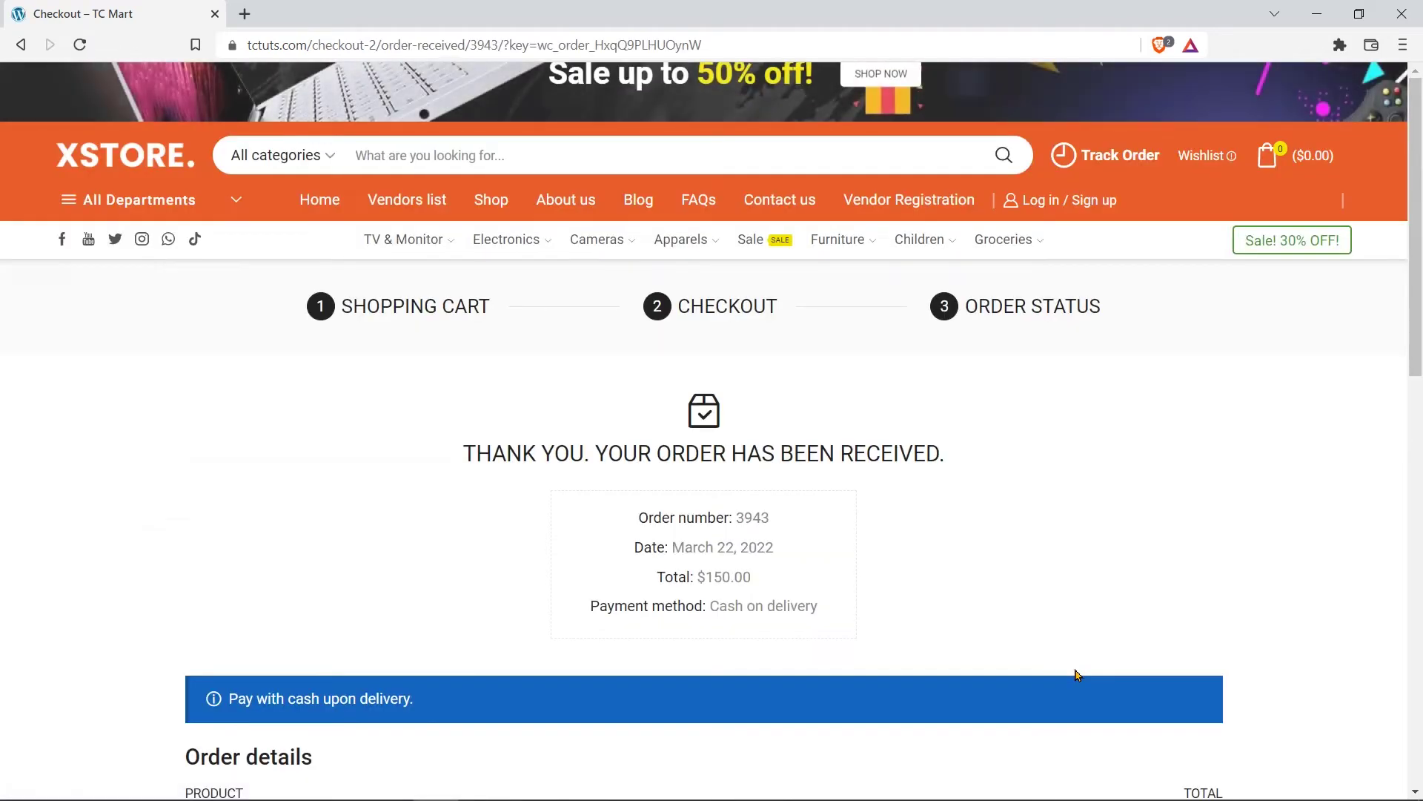
Check the order number, March 22, 2022 date, $150.00 total and cash on delivery method
{"action": "left_click_drag", "start_coordinate": [642, 517], "coordinate": [774, 524]}
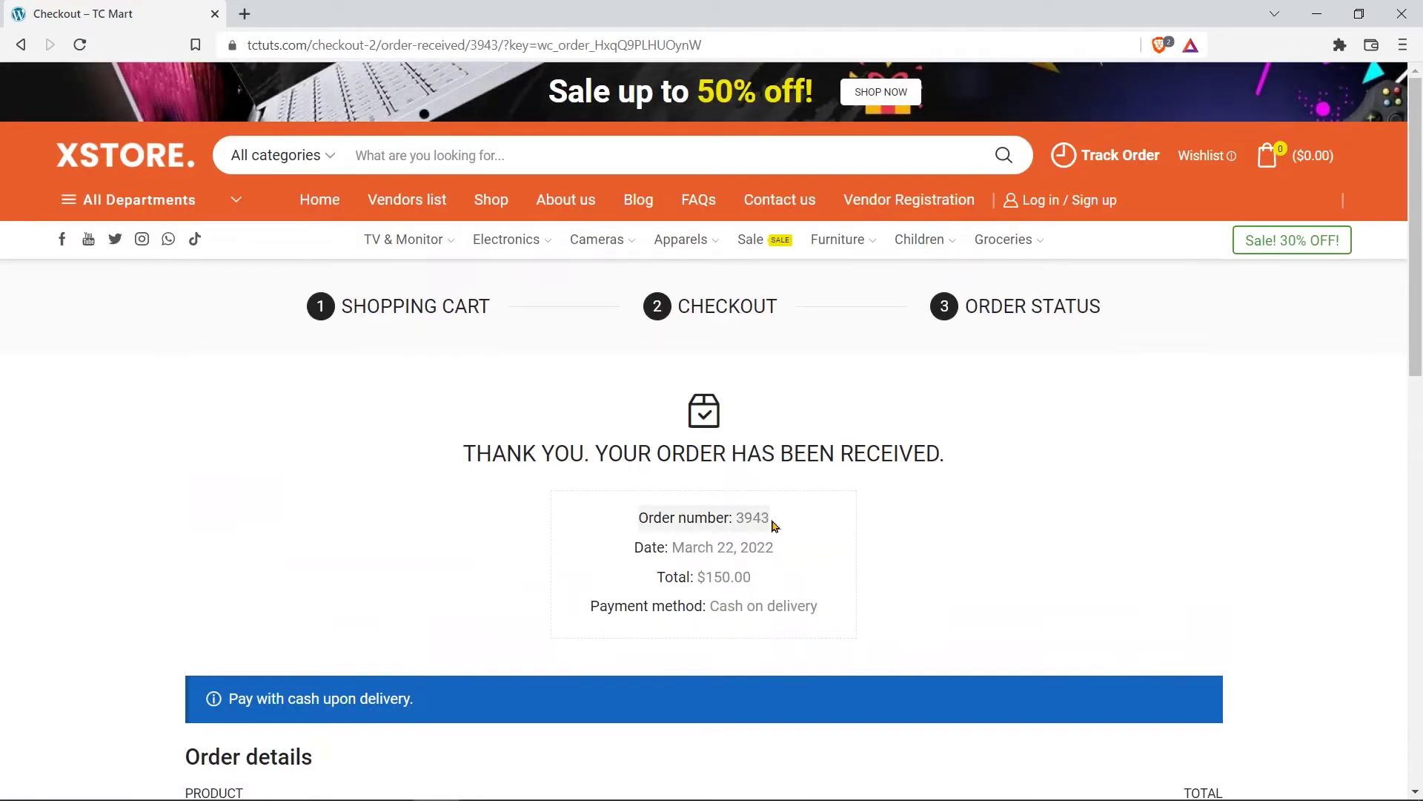
{"action": "left_click_drag", "start_coordinate": [635, 553], "coordinate": [773, 552]}
{"action": "left_click_drag", "start_coordinate": [657, 576], "coordinate": [764, 580]}
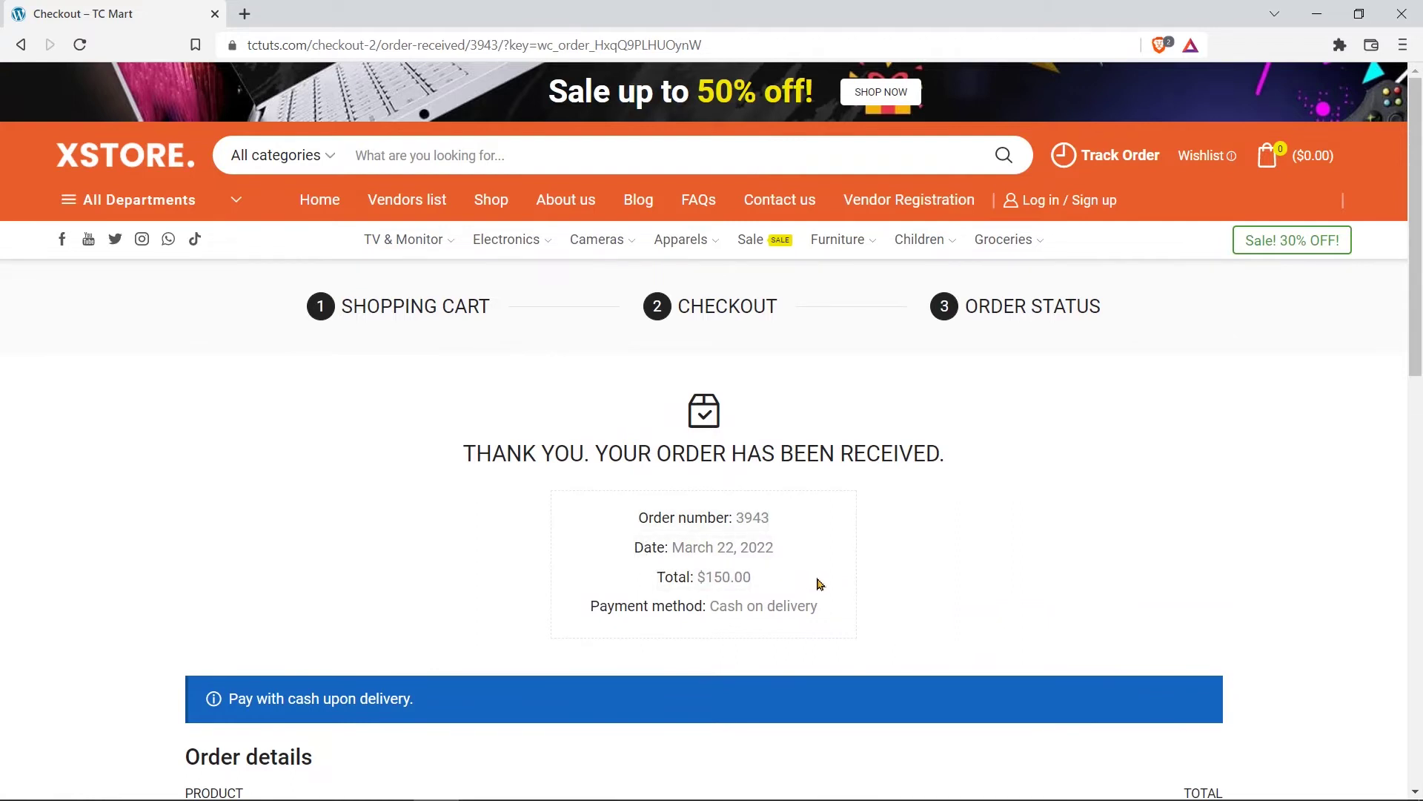
{"action": "left_click_drag", "start_coordinate": [588, 603], "coordinate": [828, 604]}
{"action": "scroll", "coordinate": [877, 601], "scroll_direction": "down", "scroll_amount": 4}
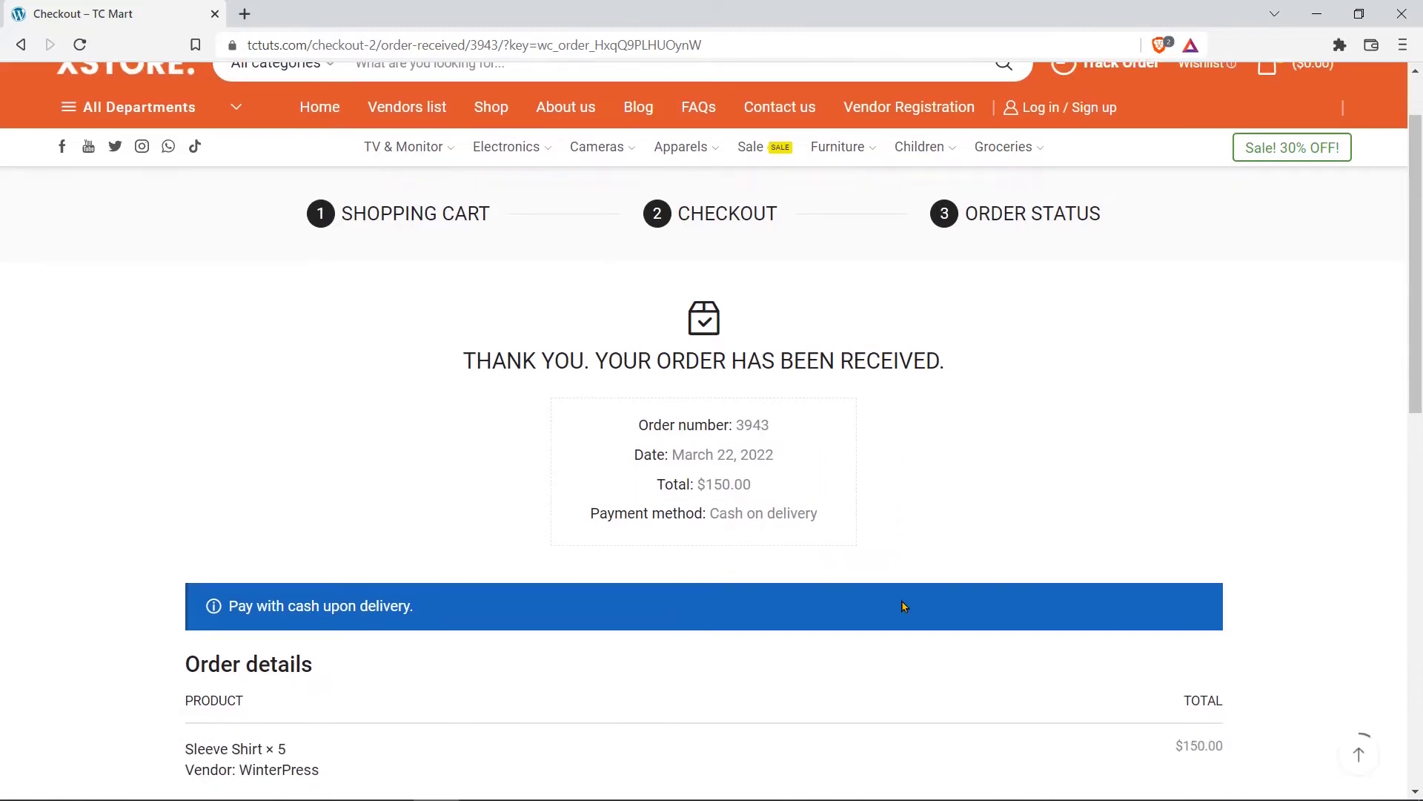
{"action": "scroll", "coordinate": [873, 603], "scroll_direction": "down", "scroll_amount": 1}
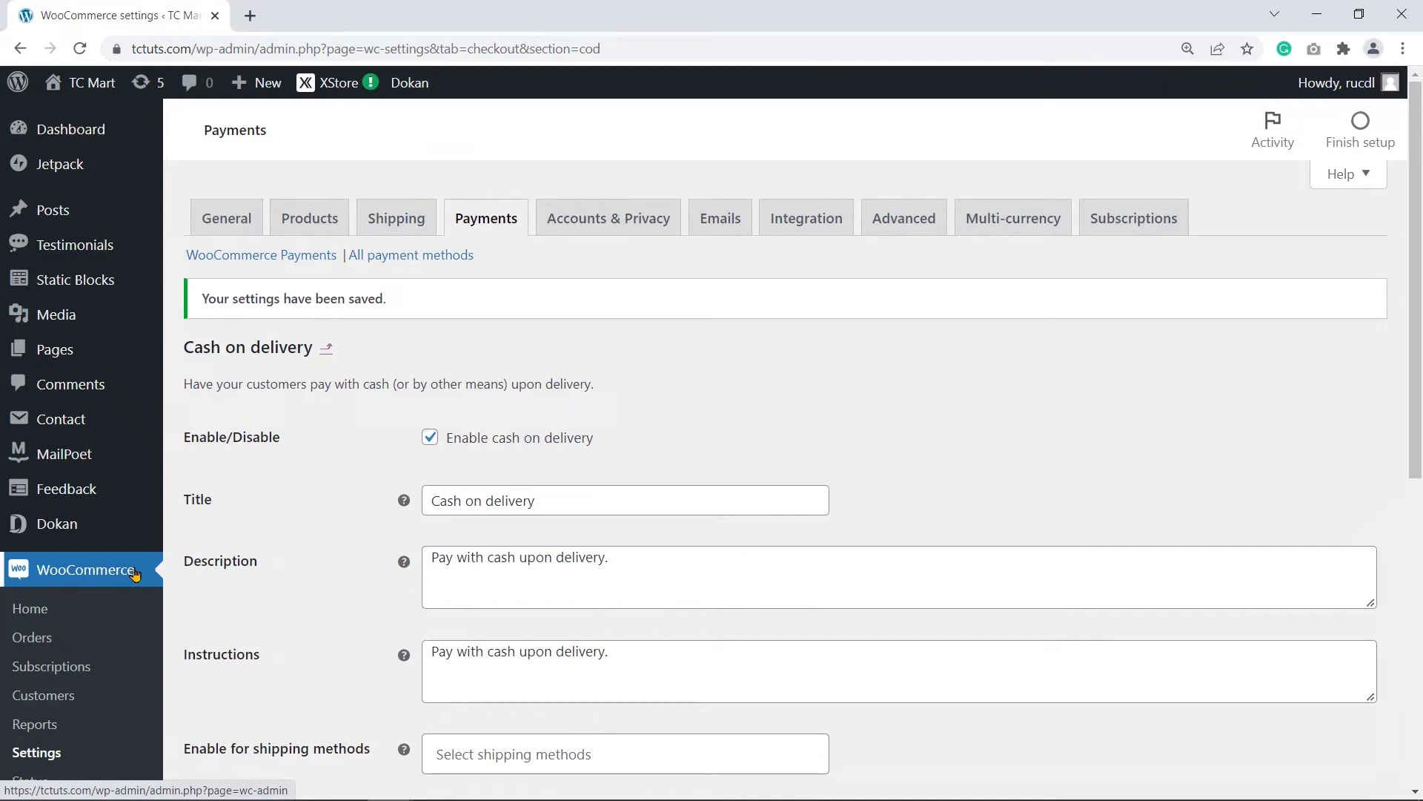
{"action": "left_click", "coordinate": [32, 640]}
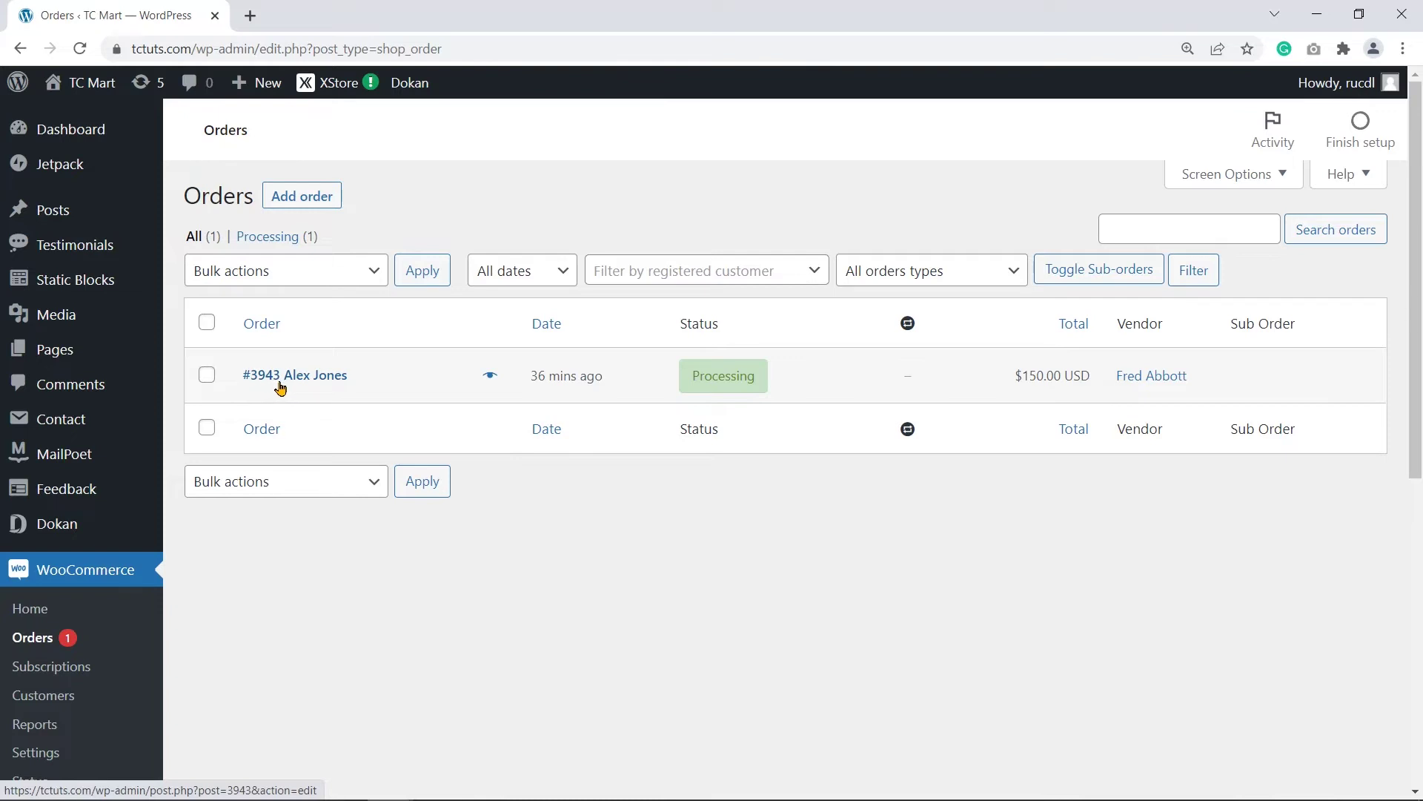
{"action": "left_click", "coordinate": [304, 385]}
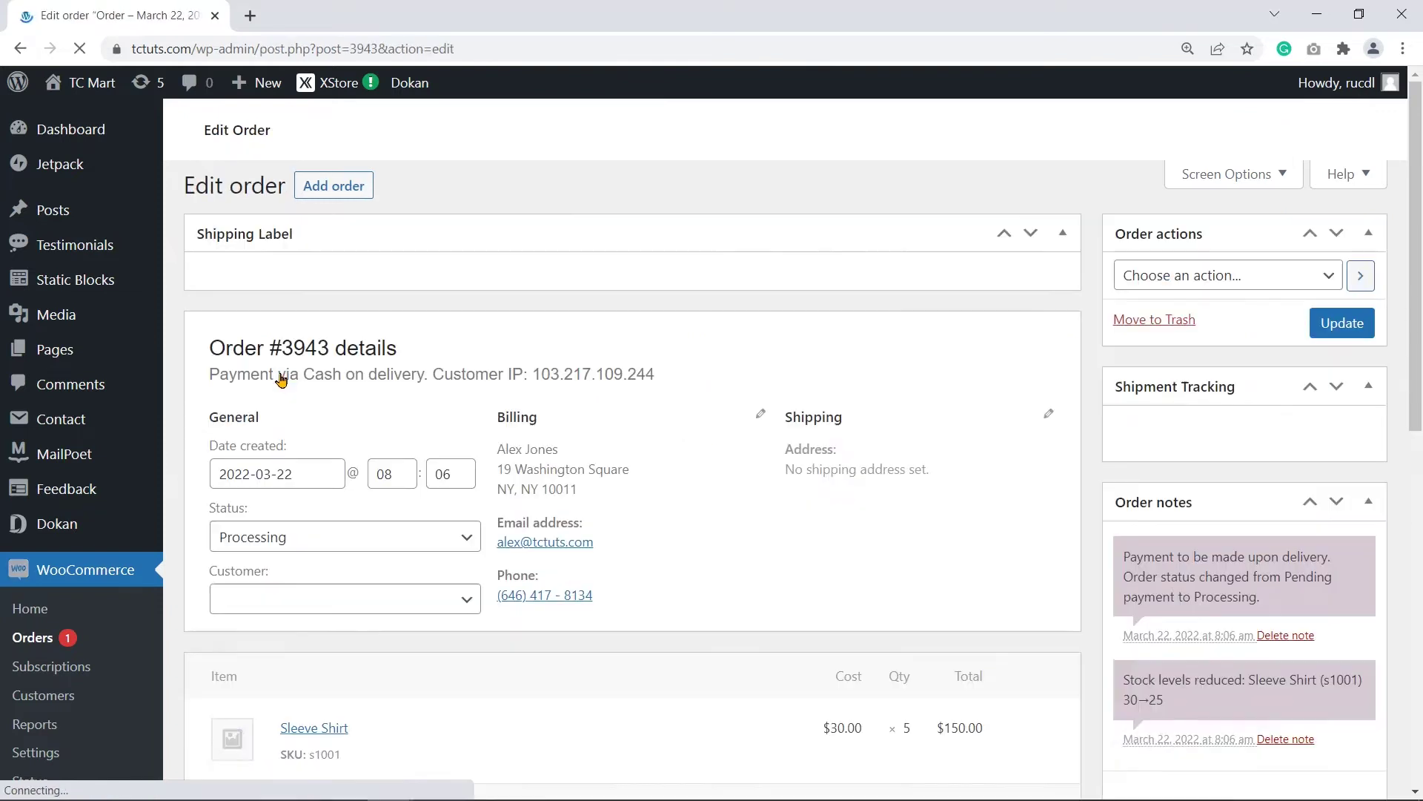
{"action": "left_click_drag", "start_coordinate": [1417, 267], "coordinate": [1416, 368]}
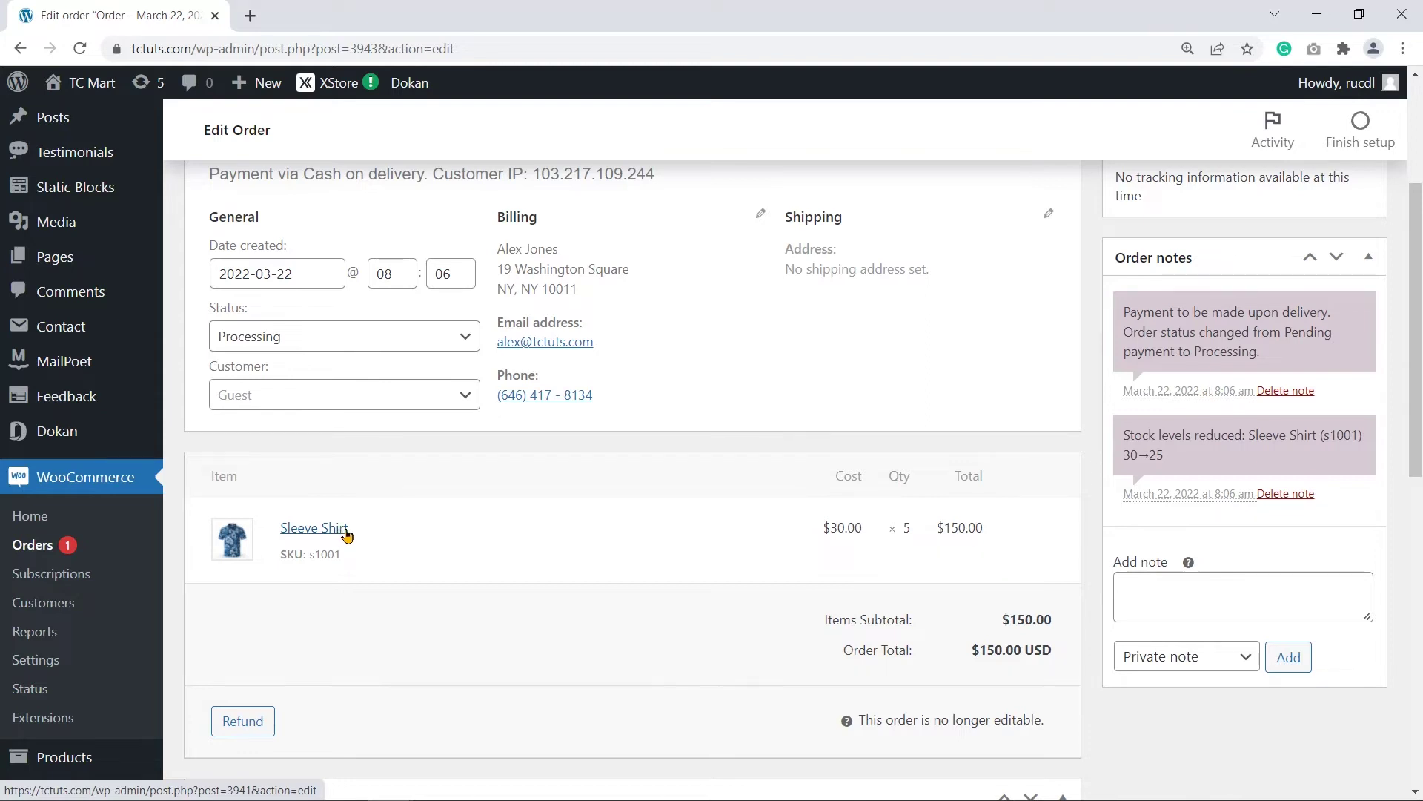
{"action": "scroll", "coordinate": [367, 530], "scroll_direction": "up", "scroll_amount": 3}
Inspect the order's status options, leaving it at Processing, and scroll through its details
{"action": "triple_click", "coordinate": [228, 497]}
{"action": "left_click", "coordinate": [453, 517]}
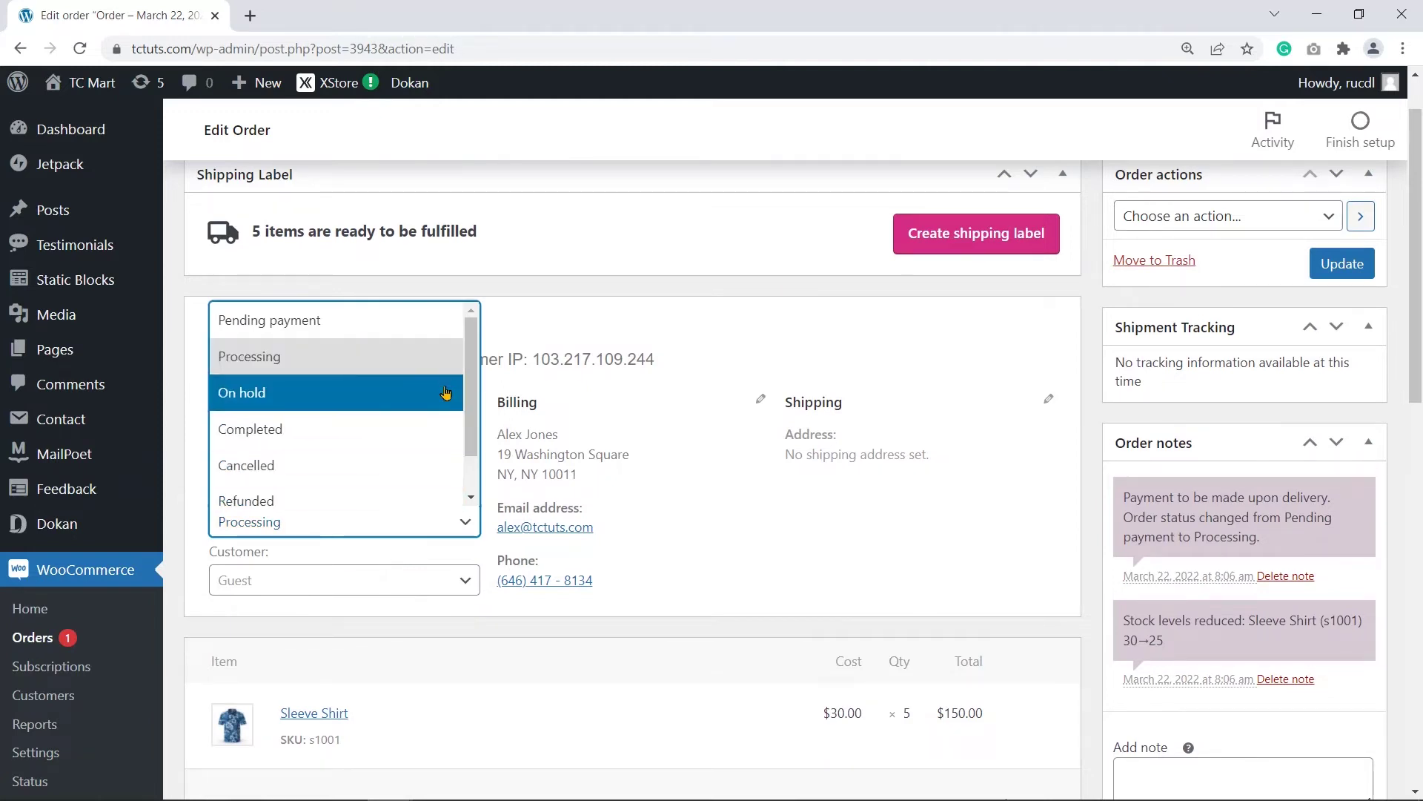
{"action": "scroll", "coordinate": [445, 393], "scroll_direction": "down", "scroll_amount": 1}
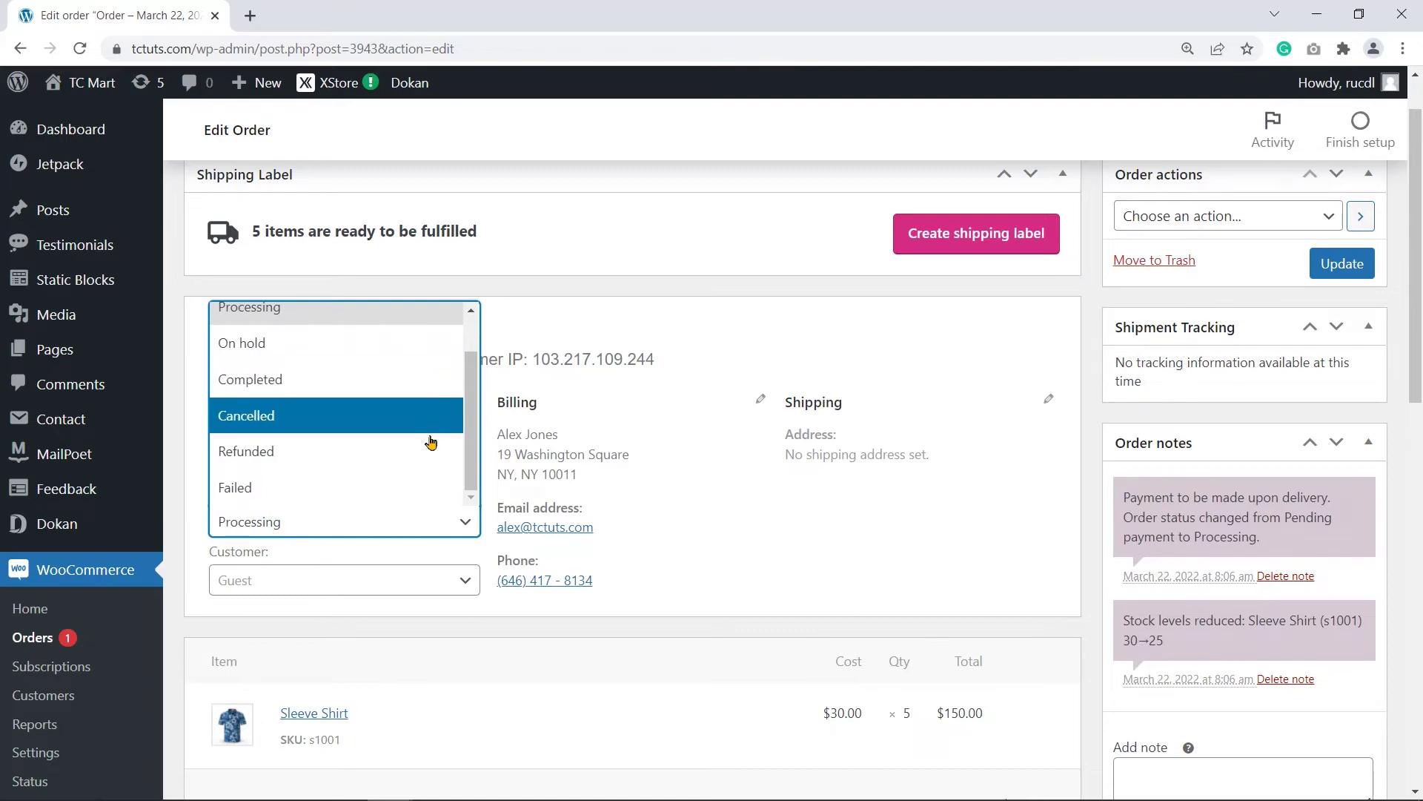
{"action": "left_click", "coordinate": [413, 516]}
{"action": "scroll", "coordinate": [703, 362], "scroll_direction": "up", "scroll_amount": 2}
{"action": "left_click_drag", "start_coordinate": [185, 195], "coordinate": [302, 202]}
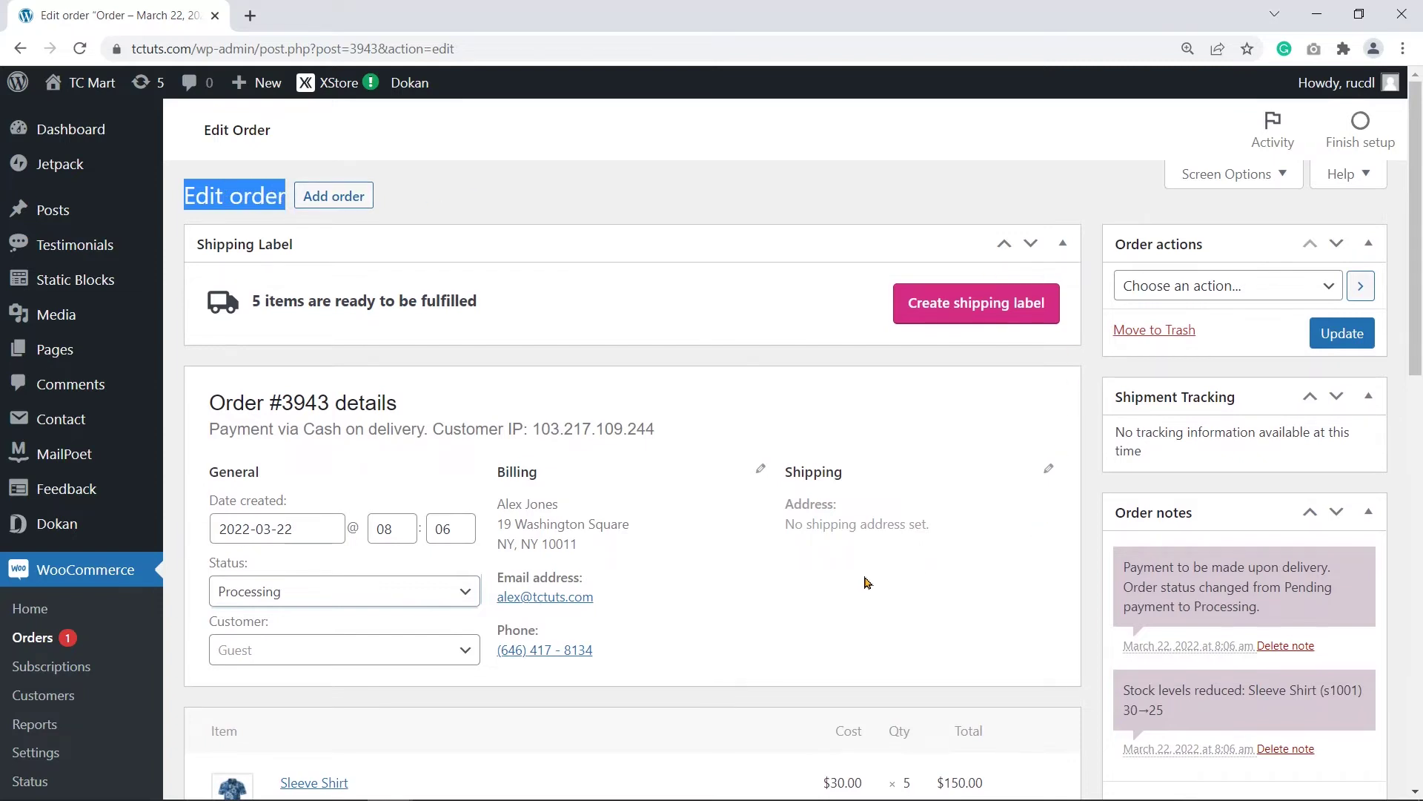
{"action": "scroll", "coordinate": [865, 582], "scroll_direction": "down", "scroll_amount": 7}
{"action": "scroll", "coordinate": [865, 582], "scroll_direction": "up", "scroll_amount": 4}
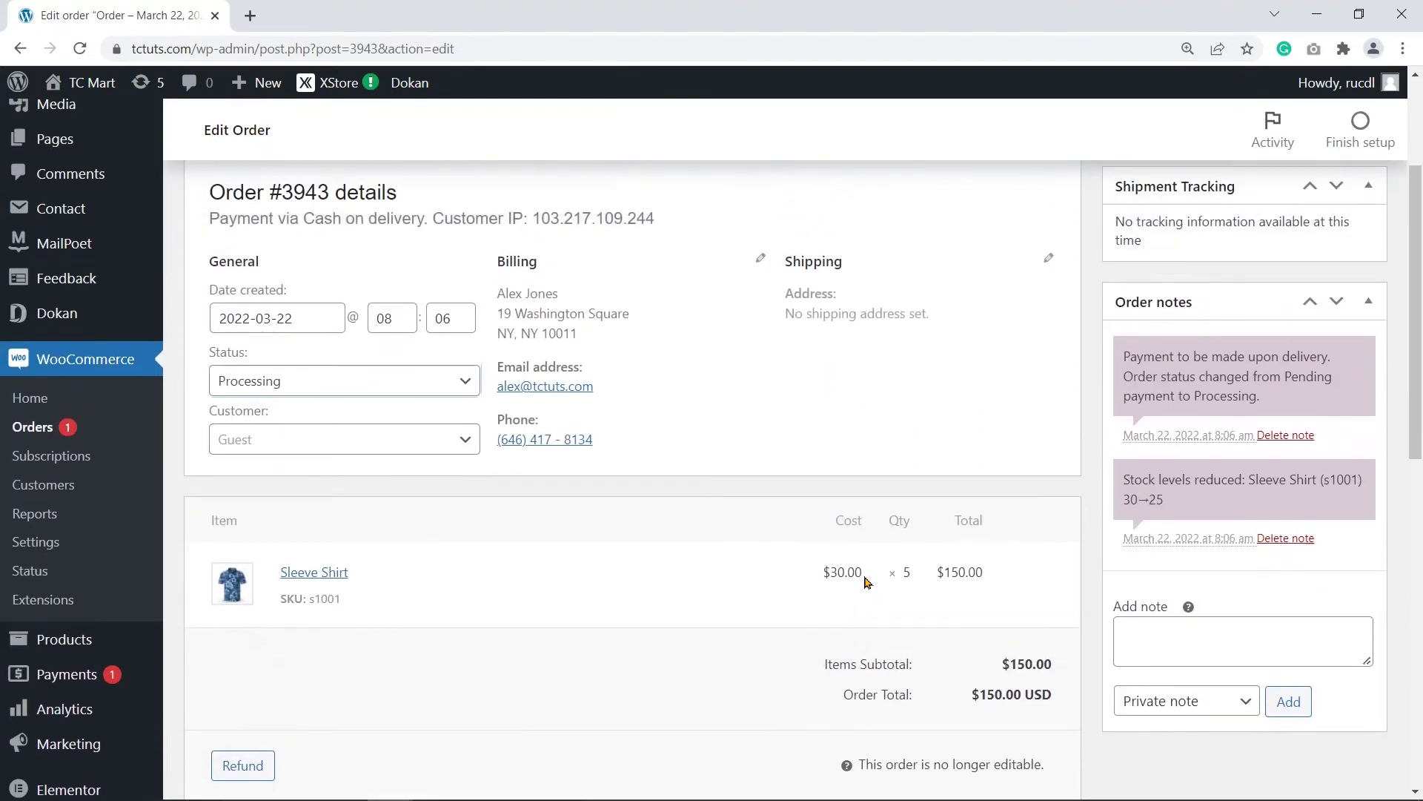
{"action": "scroll", "coordinate": [865, 582], "scroll_direction": "up", "scroll_amount": 3}
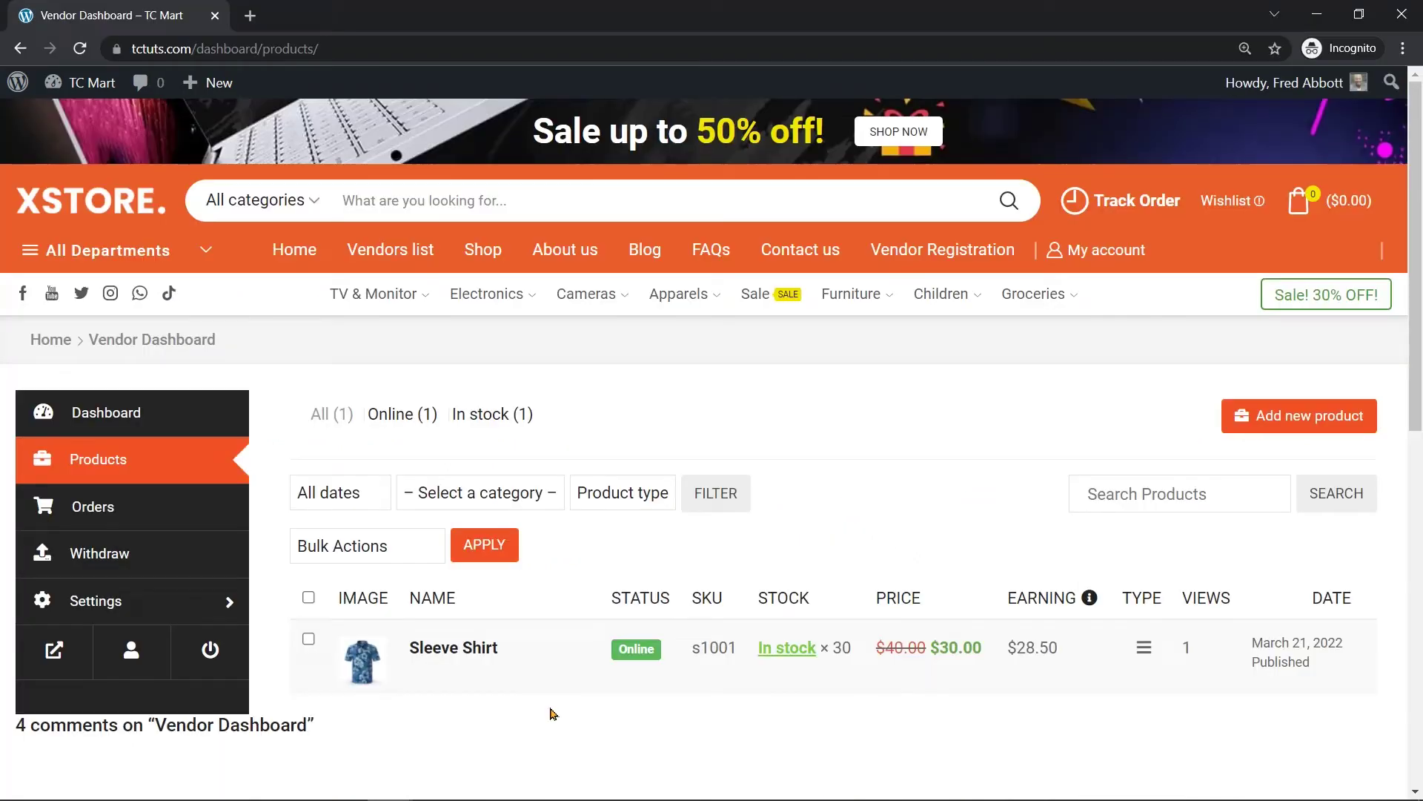
In the vendor Orders list, note Order 3943's Processing status and view its details
{"action": "left_click", "coordinate": [136, 510]}
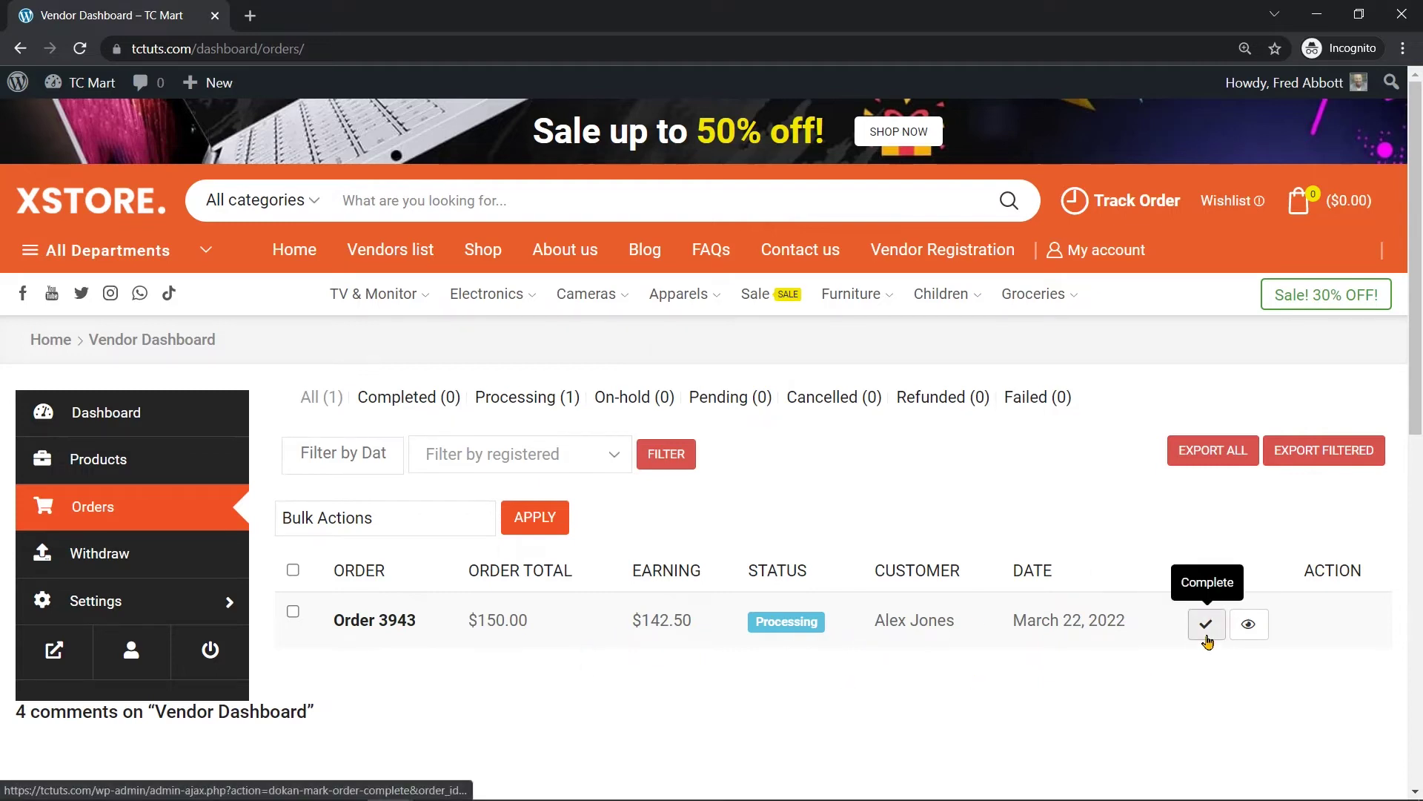
{"action": "left_click_drag", "start_coordinate": [748, 573], "coordinate": [804, 568]}
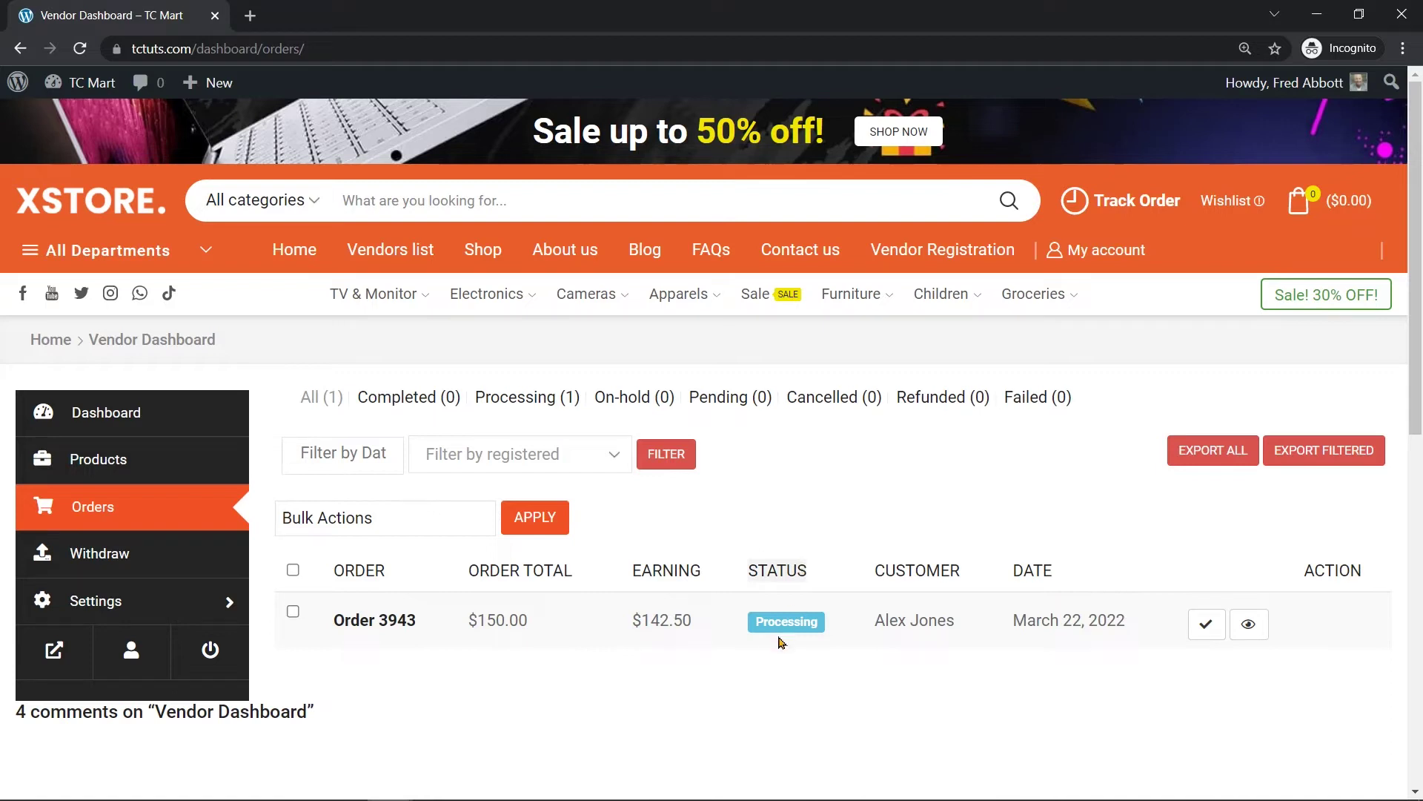
{"action": "left_click_drag", "start_coordinate": [753, 622], "coordinate": [822, 623]}
{"action": "left_click", "coordinate": [815, 646]}
{"action": "left_click", "coordinate": [1249, 627]}
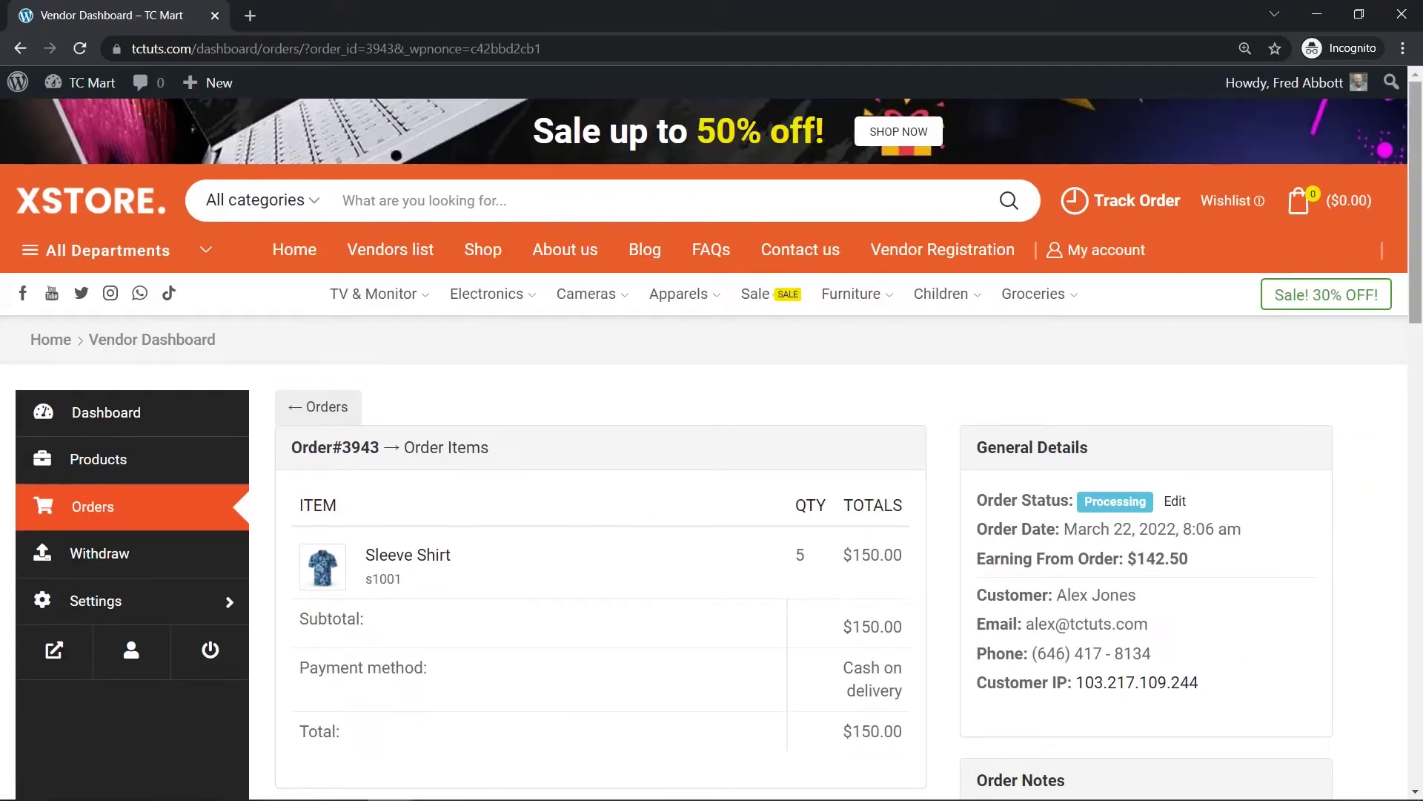
{"action": "scroll", "coordinate": [661, 515], "scroll_direction": "down", "scroll_amount": 3}
{"action": "left_click_drag", "start_coordinate": [1415, 311], "coordinate": [1417, 413]}
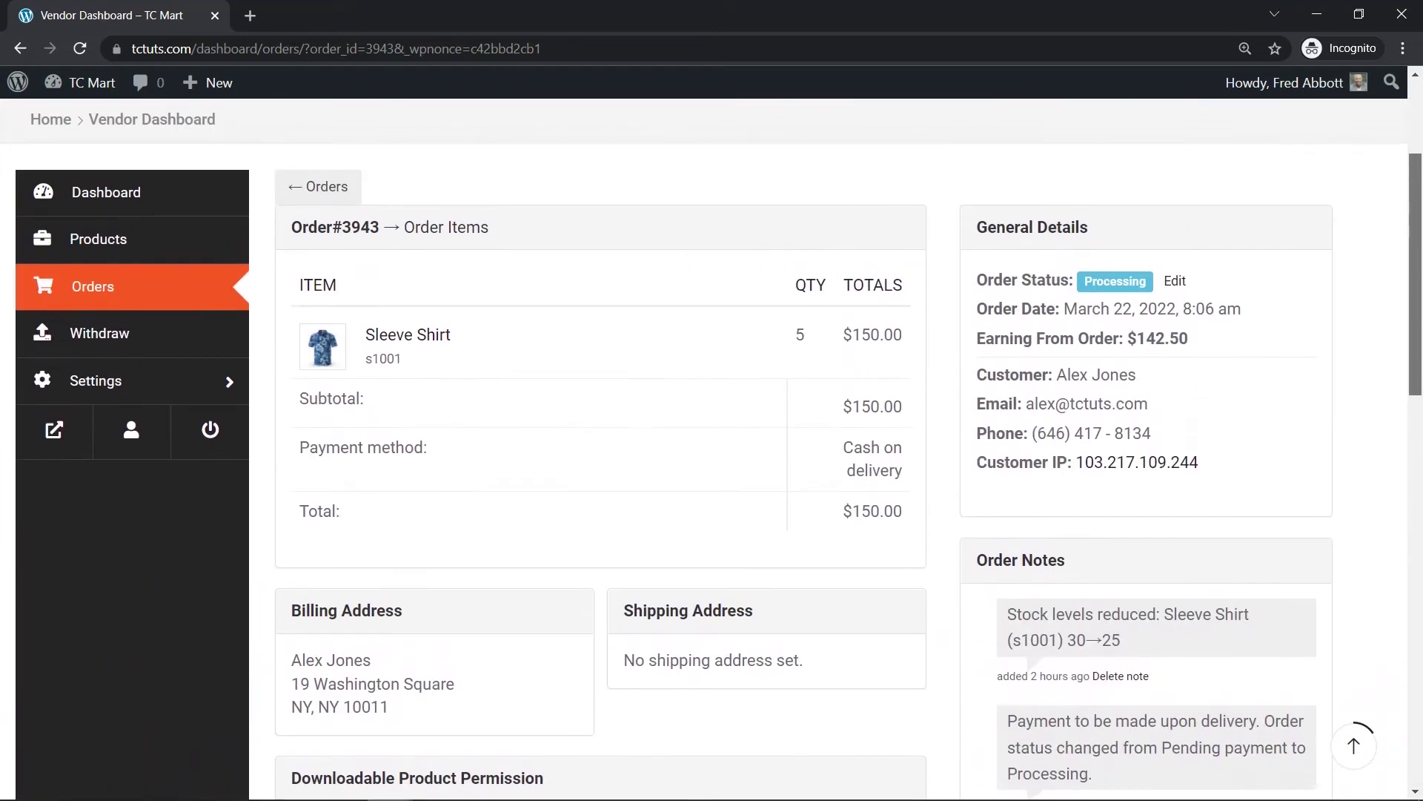
{"action": "scroll", "coordinate": [712, 449], "scroll_direction": "up", "scroll_amount": 2}
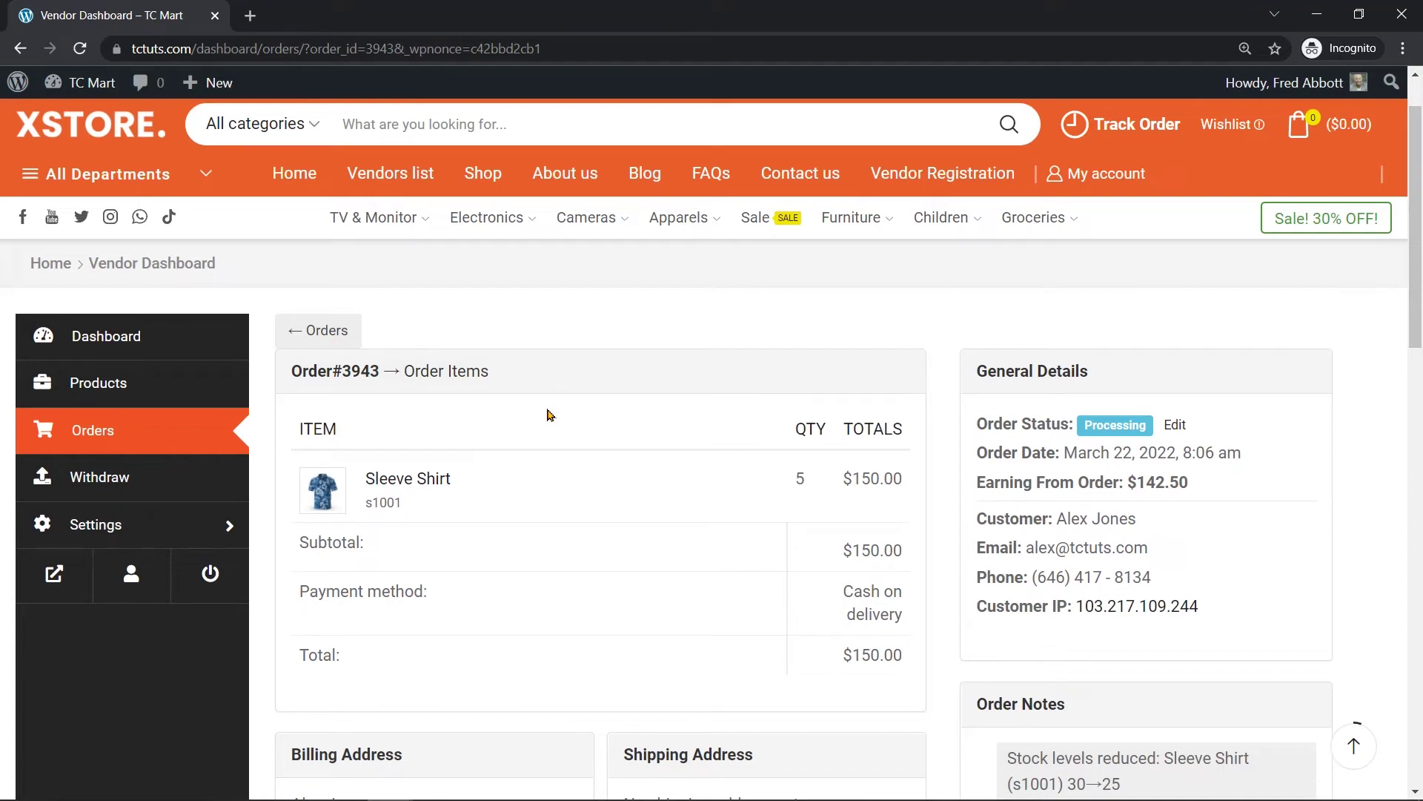
{"action": "scroll", "coordinate": [707, 464], "scroll_direction": "down", "scroll_amount": 3}
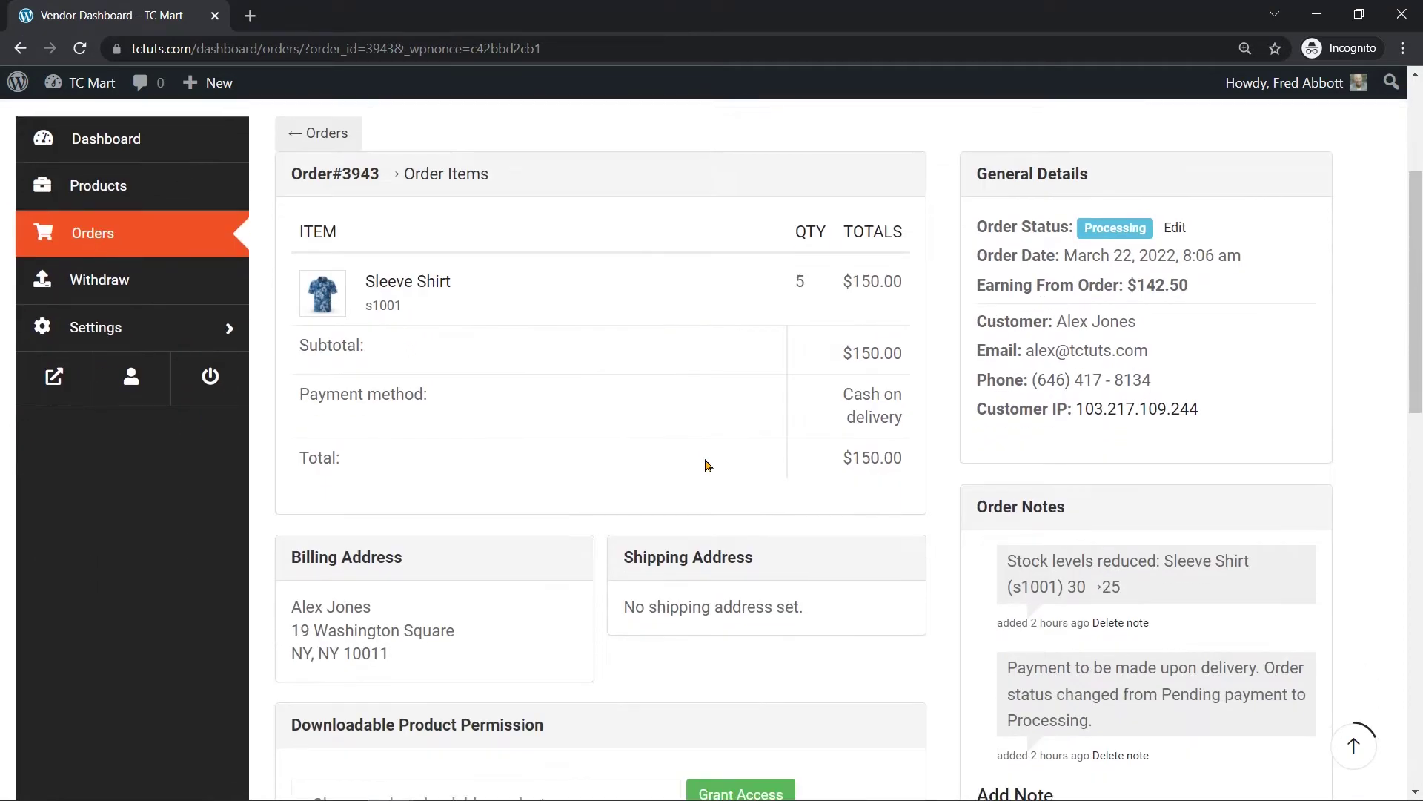
{"action": "scroll", "coordinate": [707, 465], "scroll_direction": "down", "scroll_amount": 3}
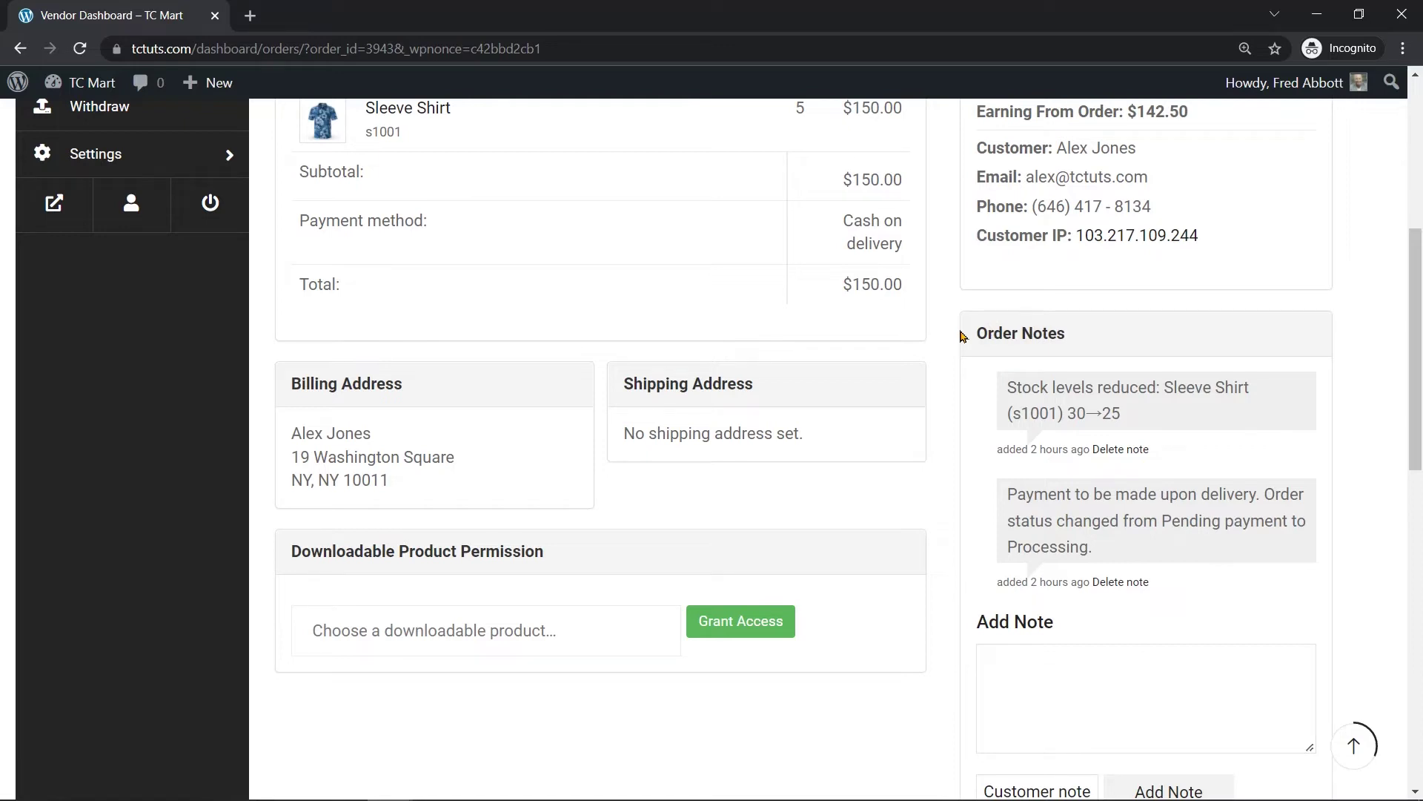
{"action": "scroll", "coordinate": [962, 335], "scroll_direction": "up", "scroll_amount": 5}
{"action": "scroll", "coordinate": [934, 371], "scroll_direction": "down", "scroll_amount": 5}
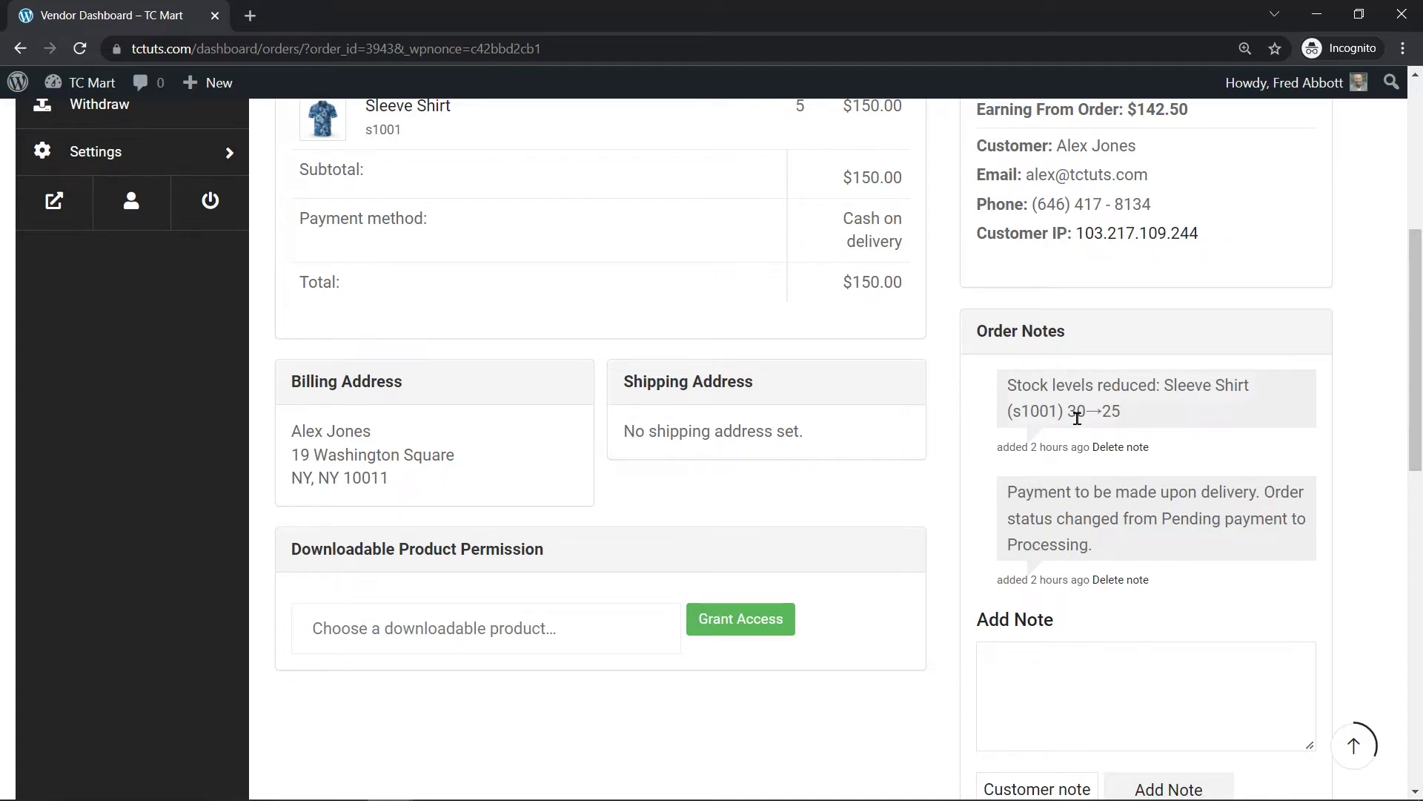
{"action": "scroll", "coordinate": [1084, 428], "scroll_direction": "up", "scroll_amount": 2}
{"action": "scroll", "coordinate": [1031, 586], "scroll_direction": "down", "scroll_amount": 1}
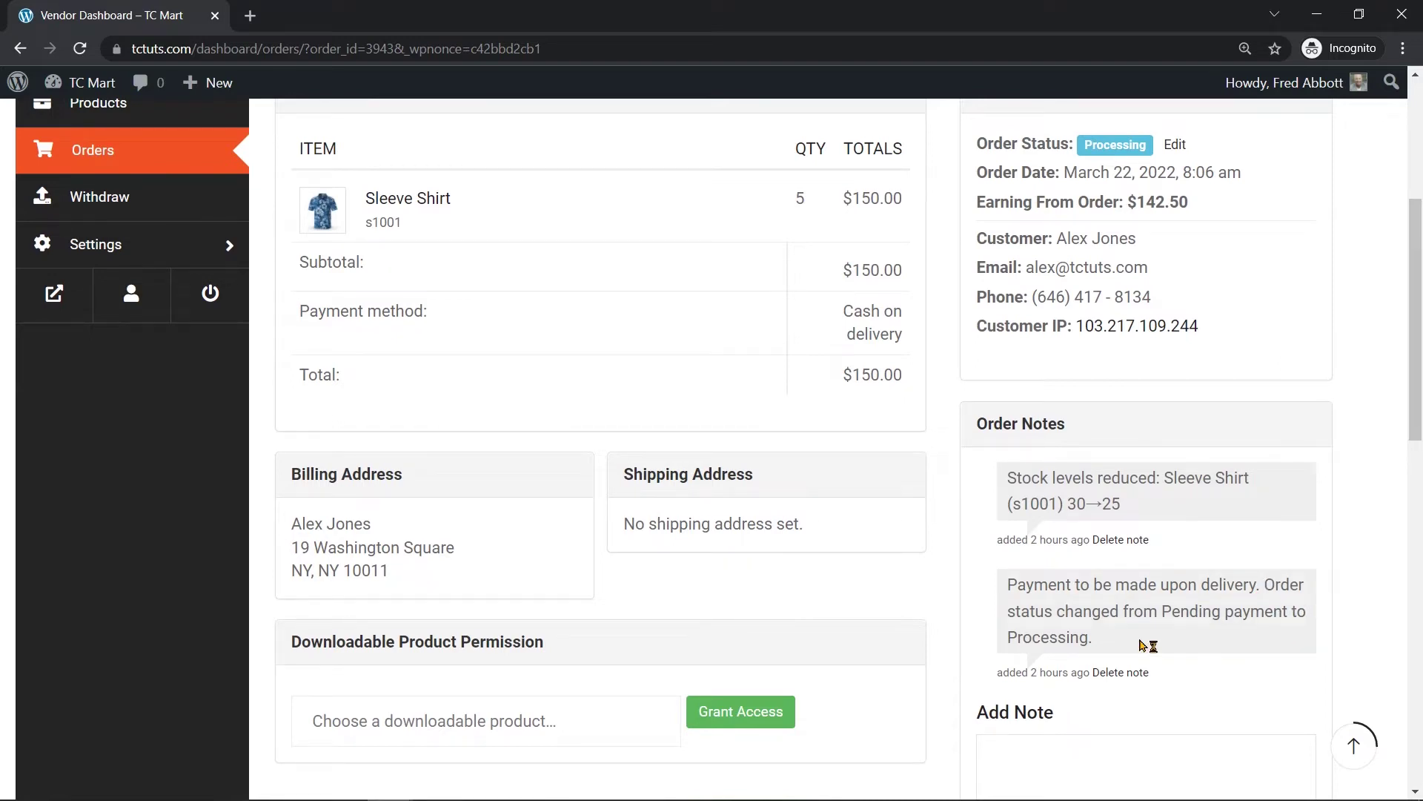
{"action": "scroll", "coordinate": [1142, 645], "scroll_direction": "down", "scroll_amount": 1}
{"action": "scroll", "coordinate": [1148, 646], "scroll_direction": "down", "scroll_amount": 1}
{"action": "left_click", "coordinate": [1074, 576]}
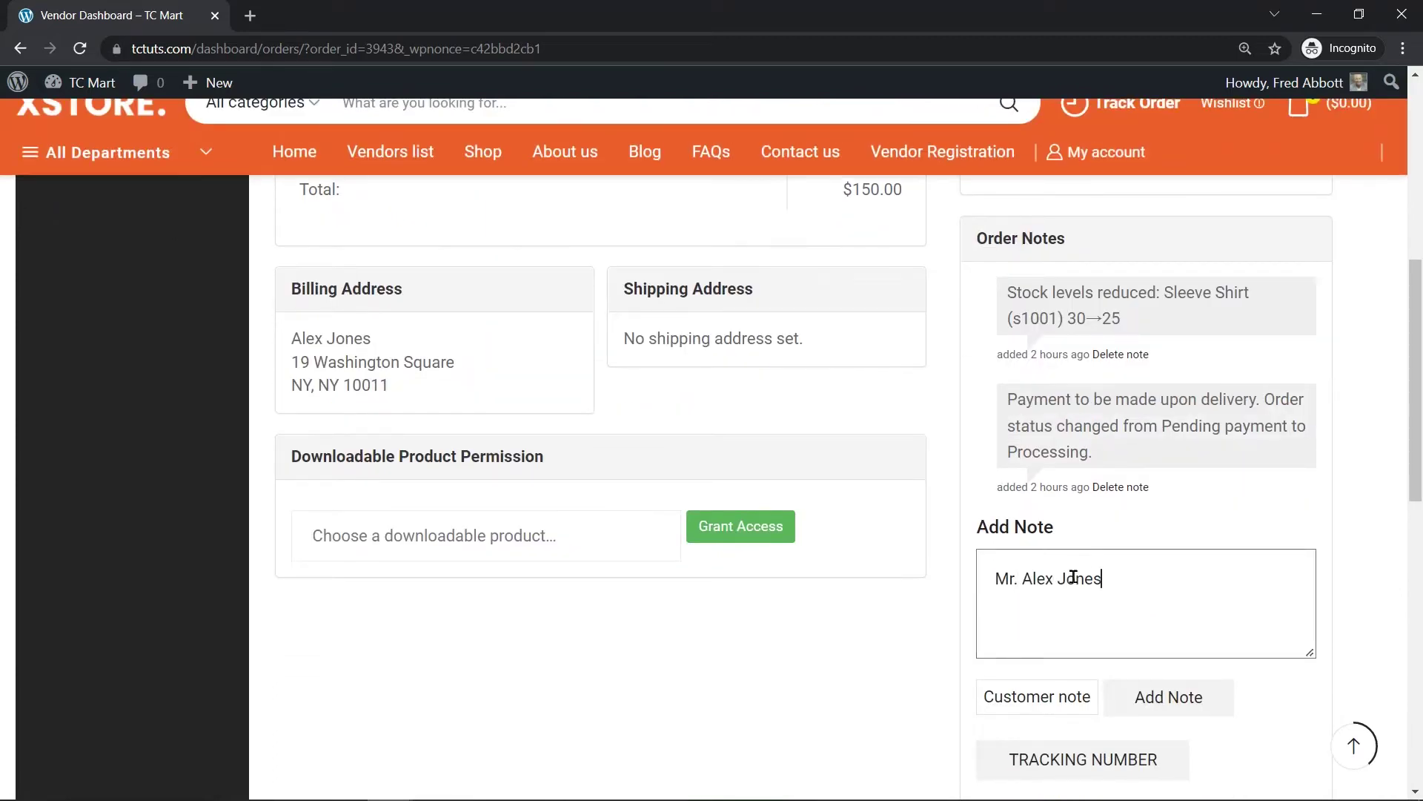
{"action": "type", "text": " 5 Sleeve Shirts a while ago with cash"}
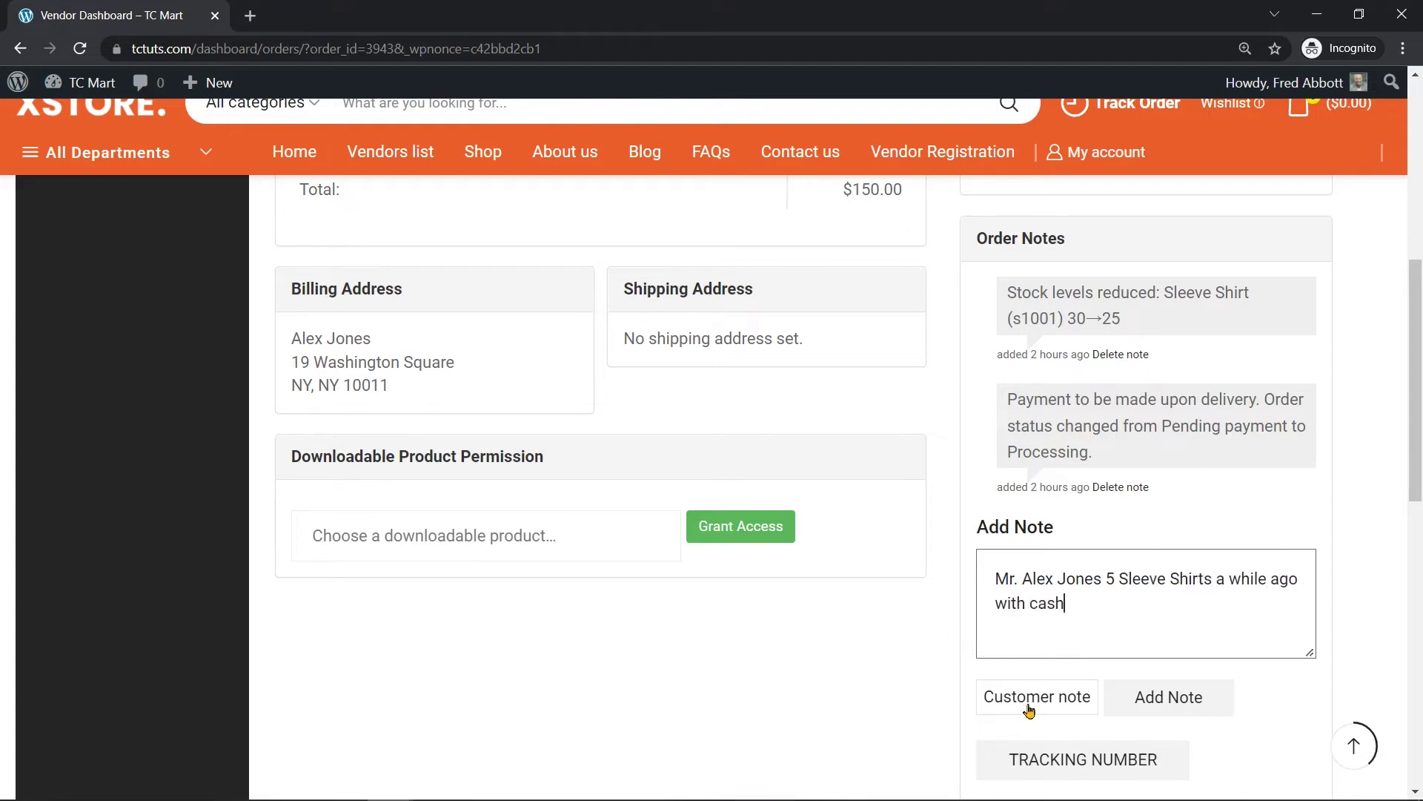
{"action": "left_click", "coordinate": [1060, 708]}
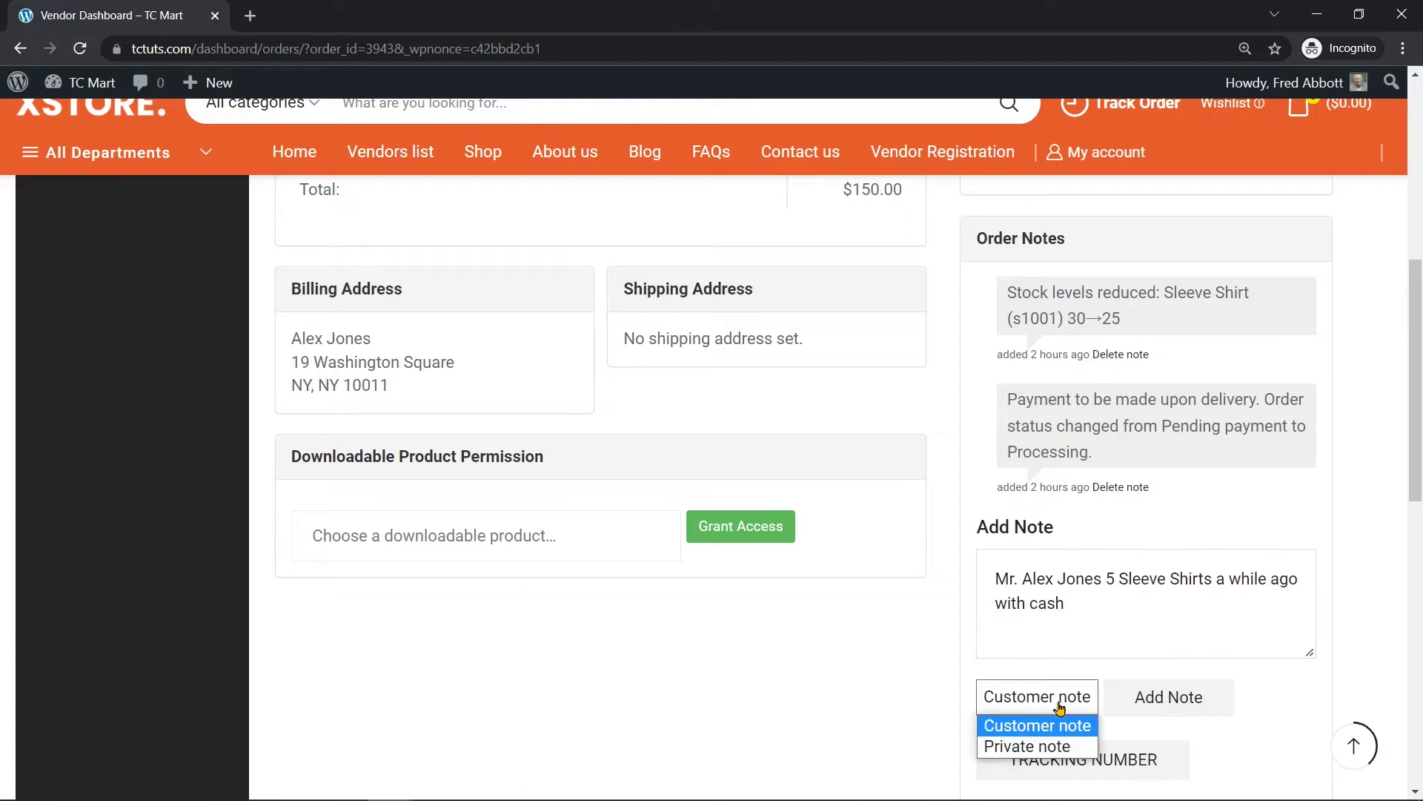
{"action": "left_click", "coordinate": [1064, 749]}
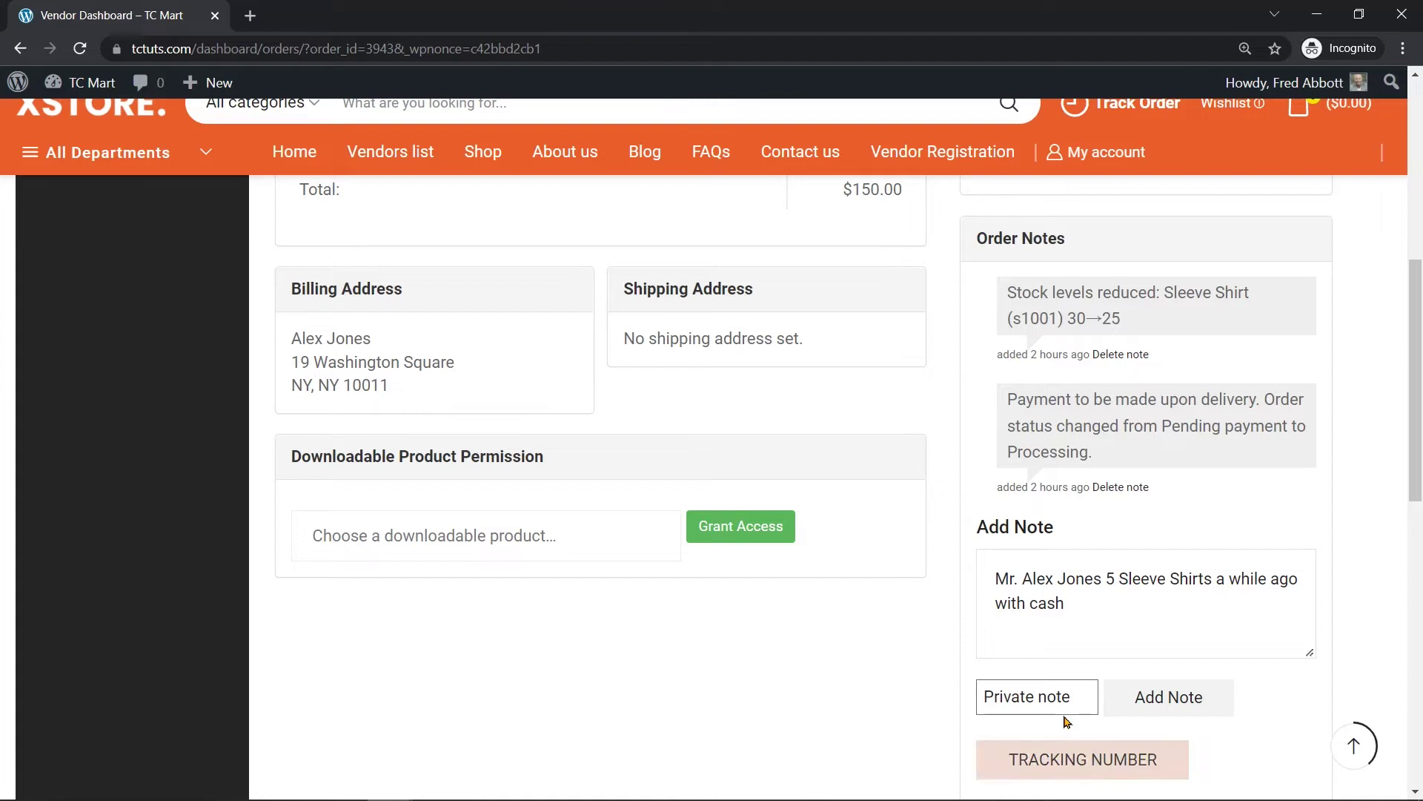
{"action": "scroll", "coordinate": [1010, 527], "scroll_direction": "down", "scroll_amount": 1}
{"action": "left_click", "coordinate": [1200, 614]}
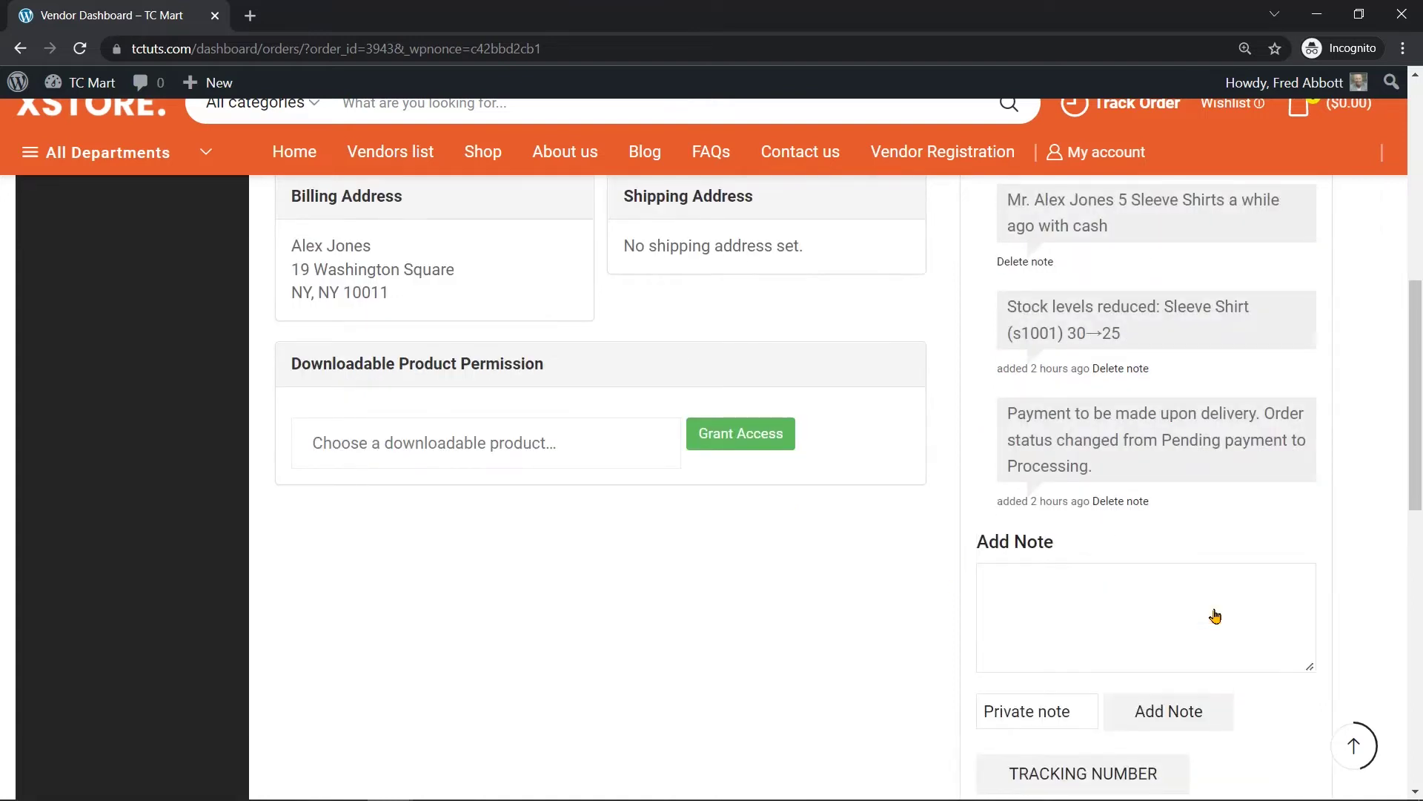
{"action": "scroll", "coordinate": [1215, 616], "scroll_direction": "up", "scroll_amount": 2}
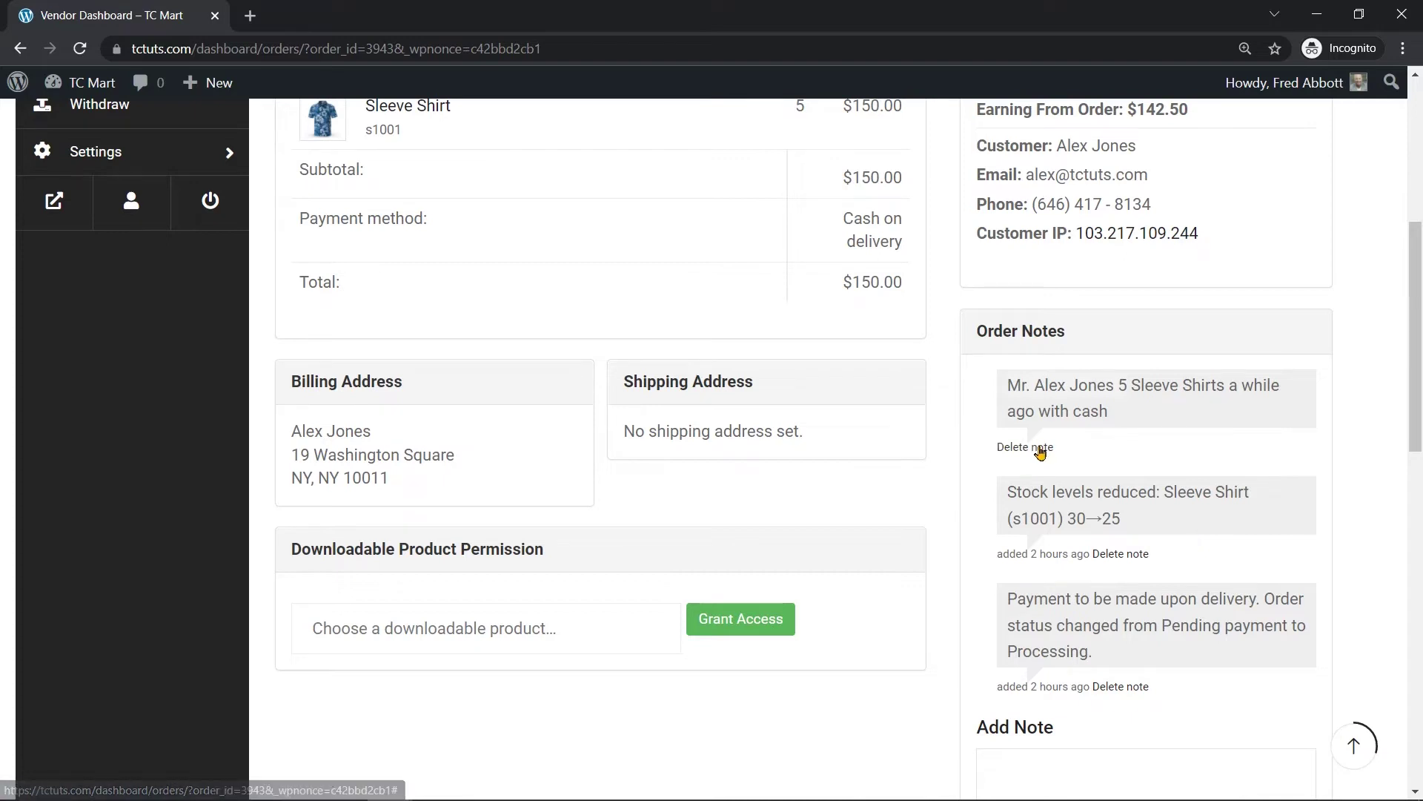
{"action": "left_click", "coordinate": [1030, 448]}
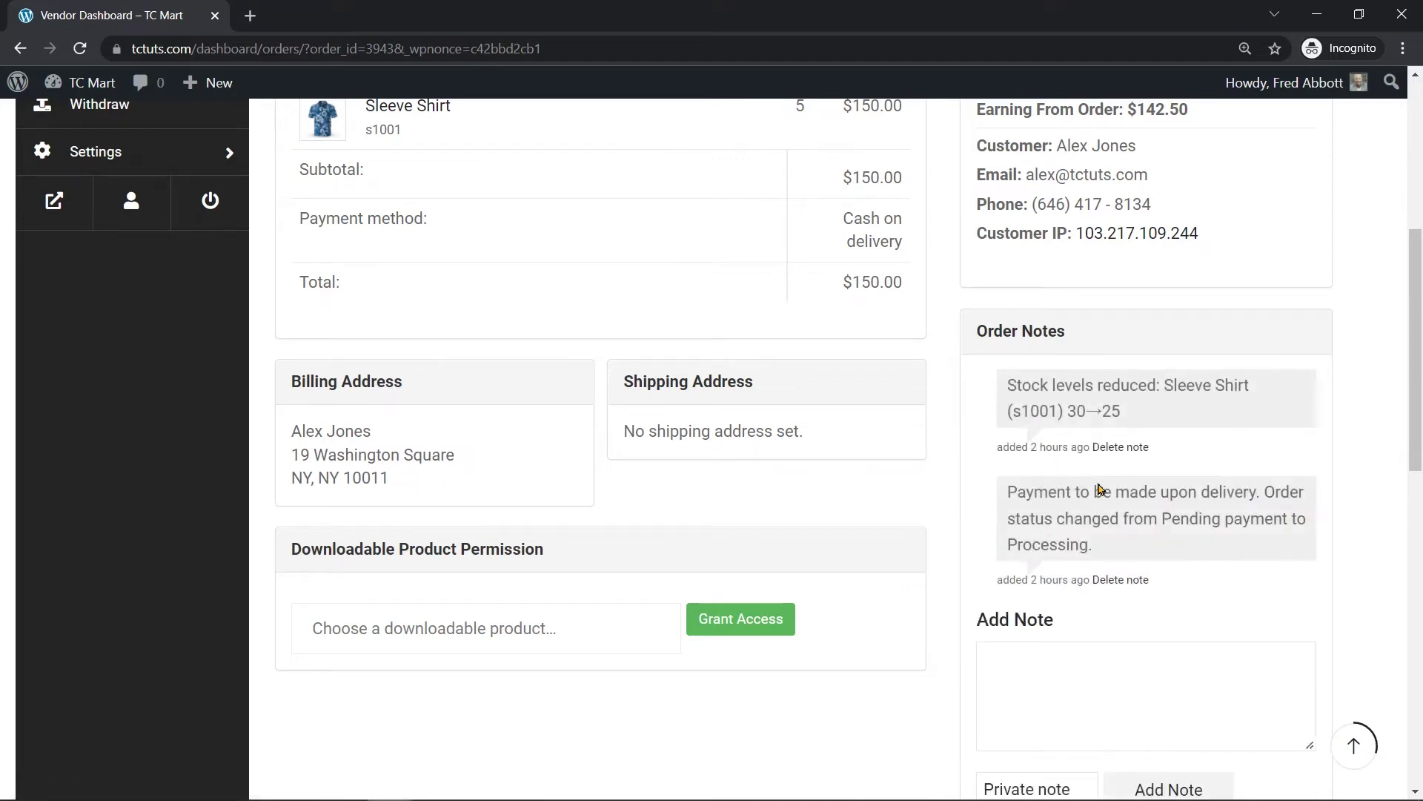
{"action": "scroll", "coordinate": [967, 308], "scroll_direction": "up", "scroll_amount": 3}
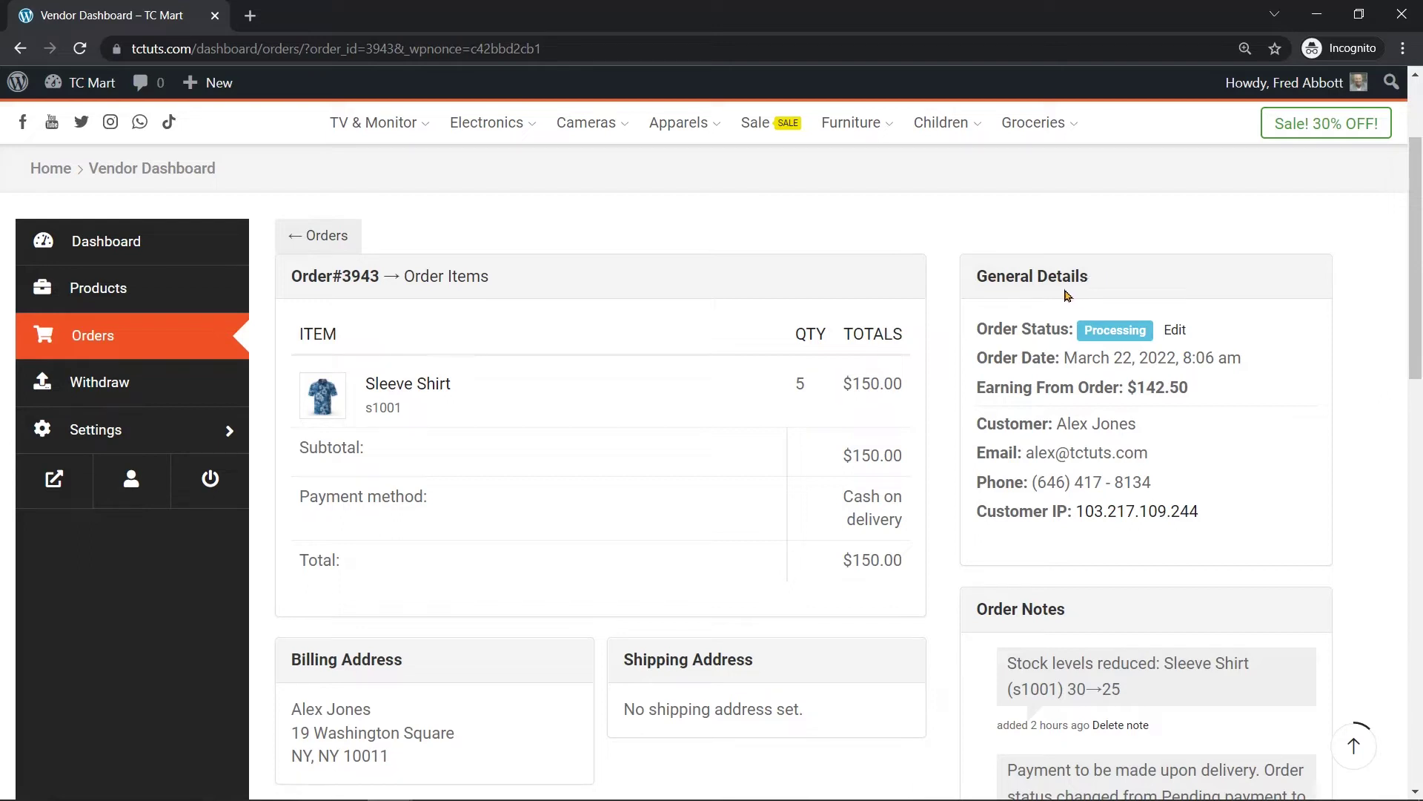
{"action": "left_click_drag", "start_coordinate": [978, 331], "coordinate": [1072, 327]}
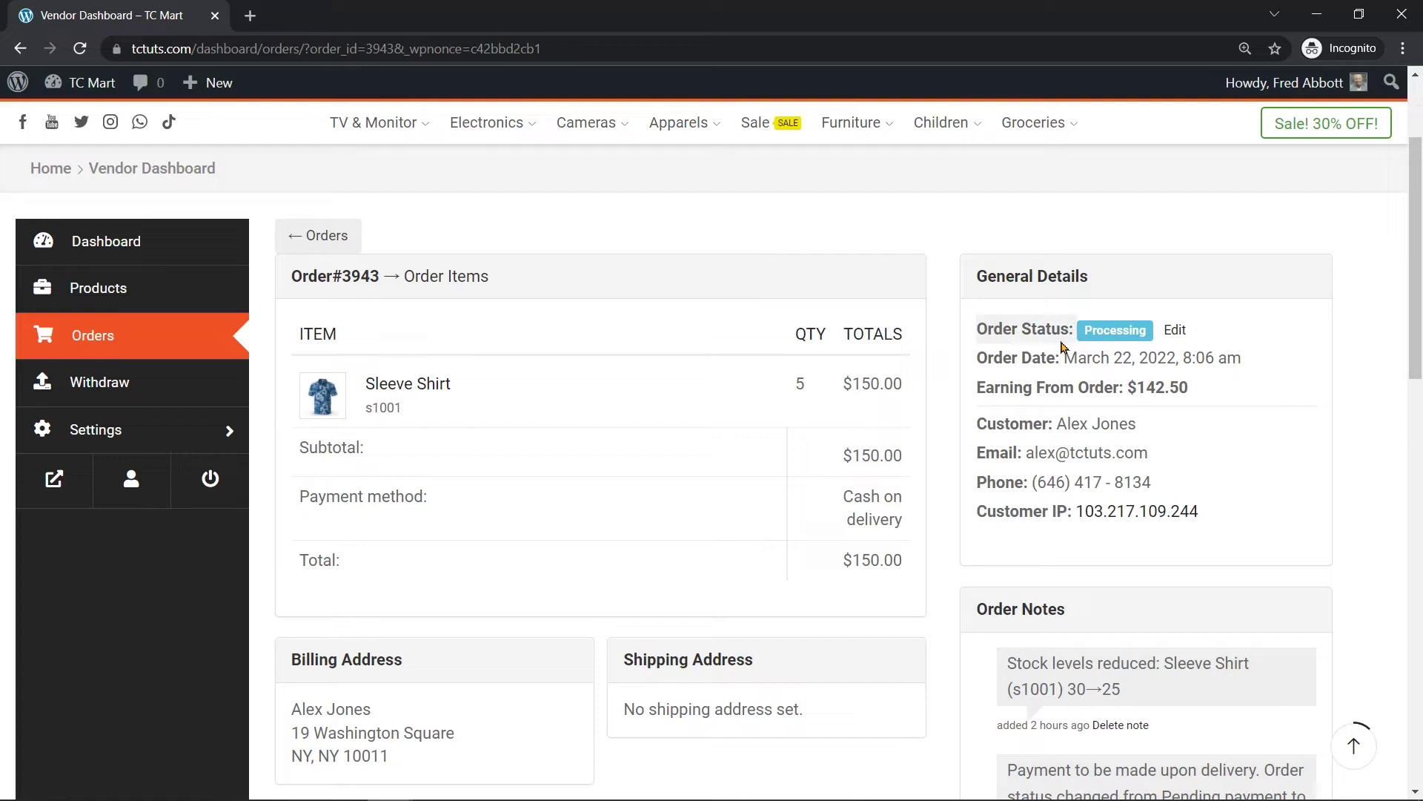
{"action": "left_click_drag", "start_coordinate": [978, 357], "coordinate": [1062, 357]}
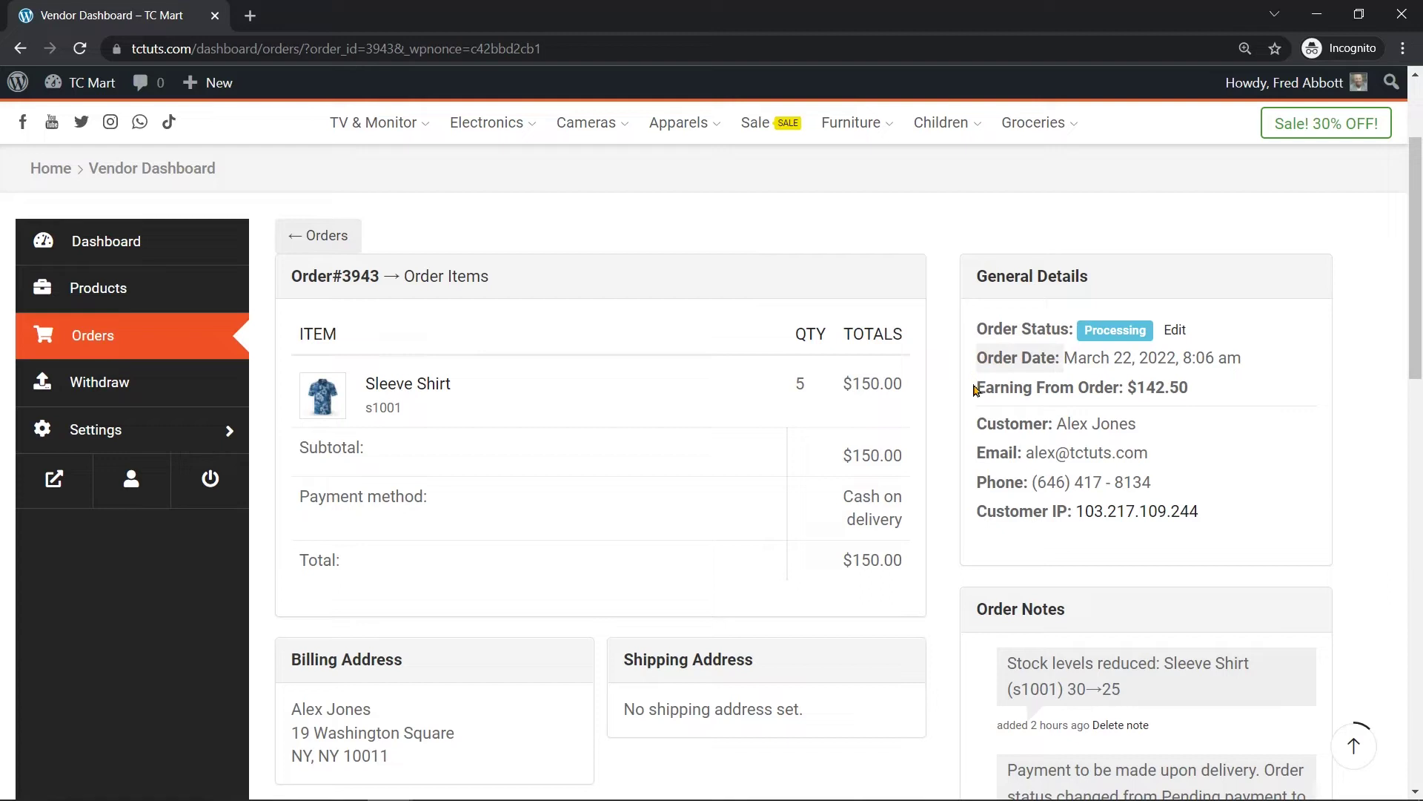
{"action": "left_click_drag", "start_coordinate": [979, 389], "coordinate": [1130, 393]}
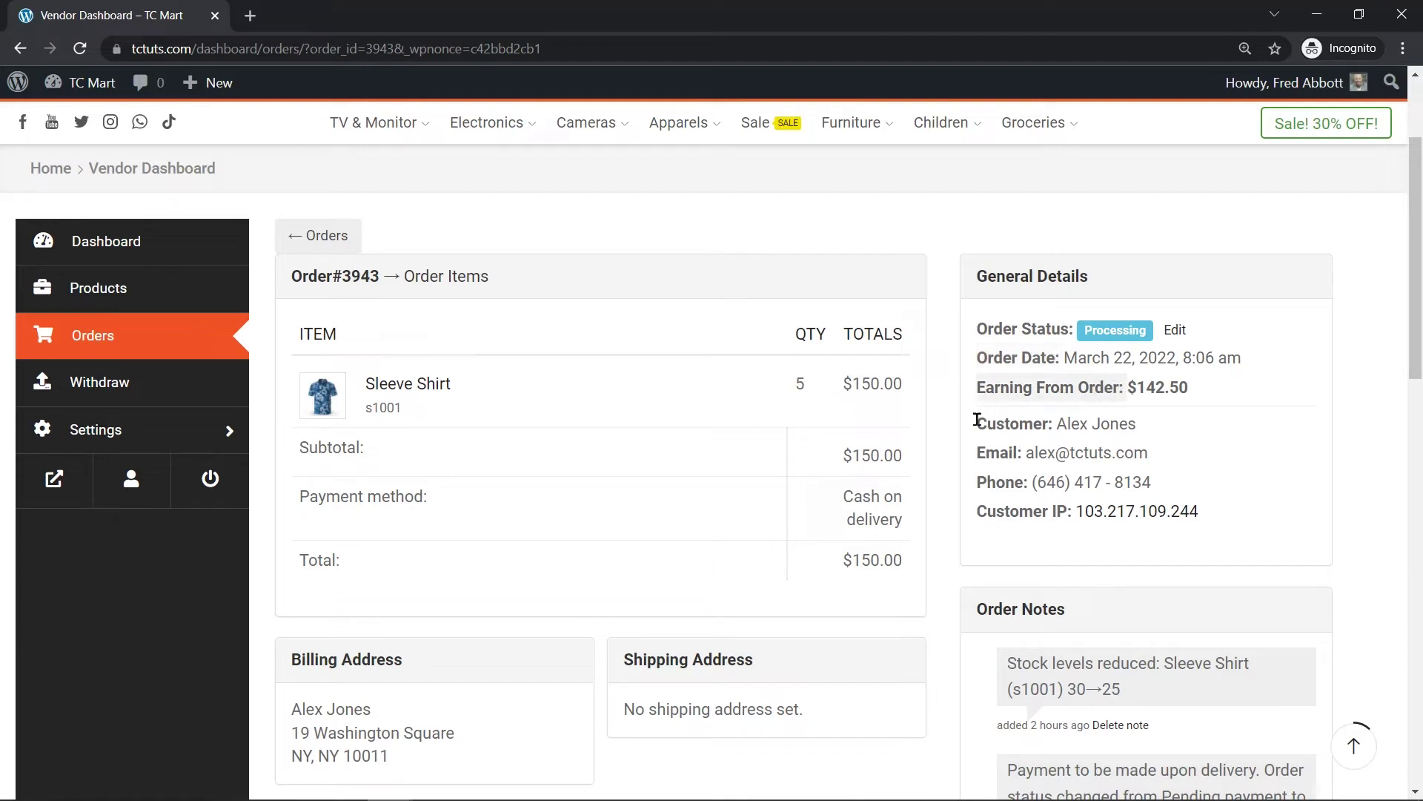
{"action": "left_click_drag", "start_coordinate": [979, 423], "coordinate": [1055, 423]}
{"action": "left_click_drag", "start_coordinate": [977, 449], "coordinate": [1073, 507]}
{"action": "left_click", "coordinate": [1066, 539]}
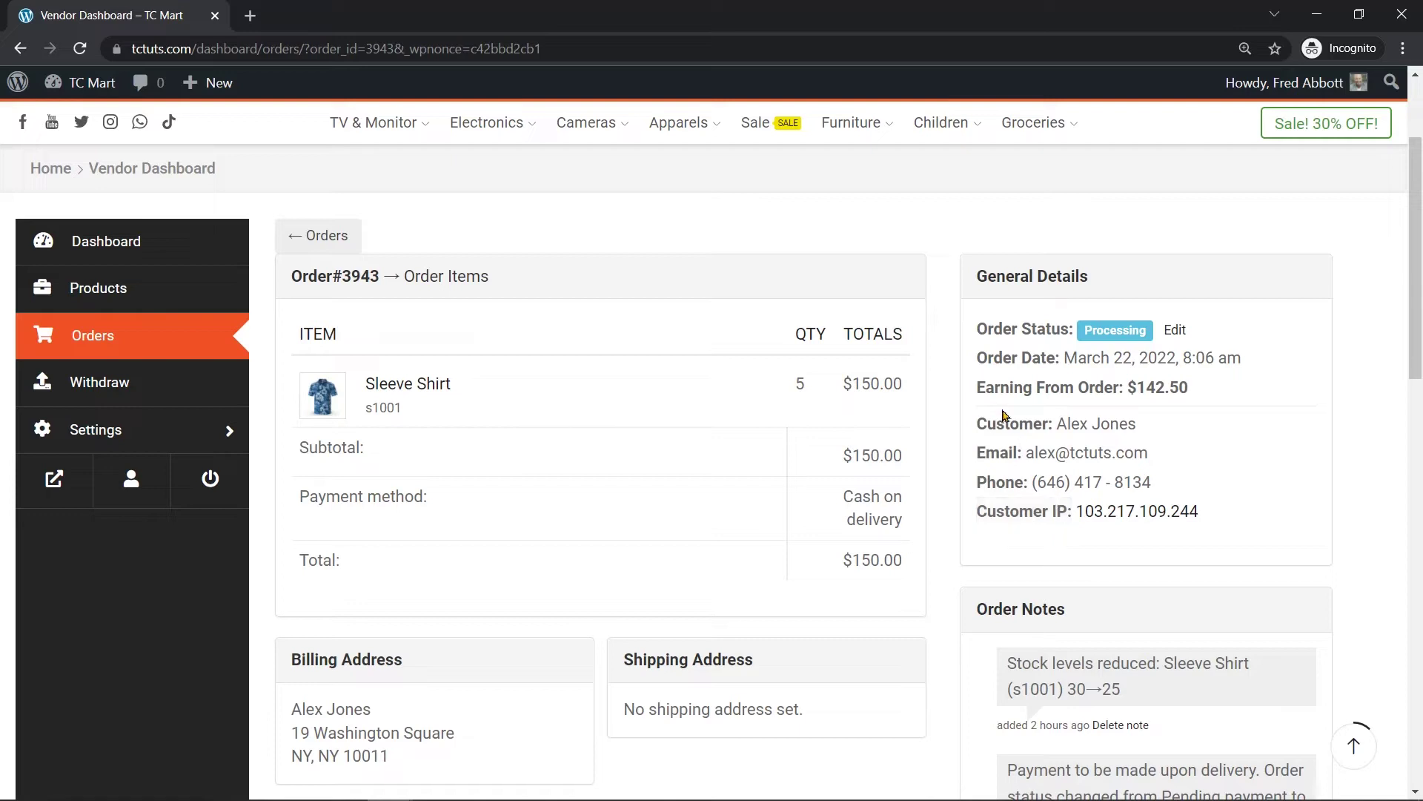
{"action": "left_click_drag", "start_coordinate": [979, 387], "coordinate": [1189, 388]}
{"action": "left_click", "coordinate": [1132, 387]}
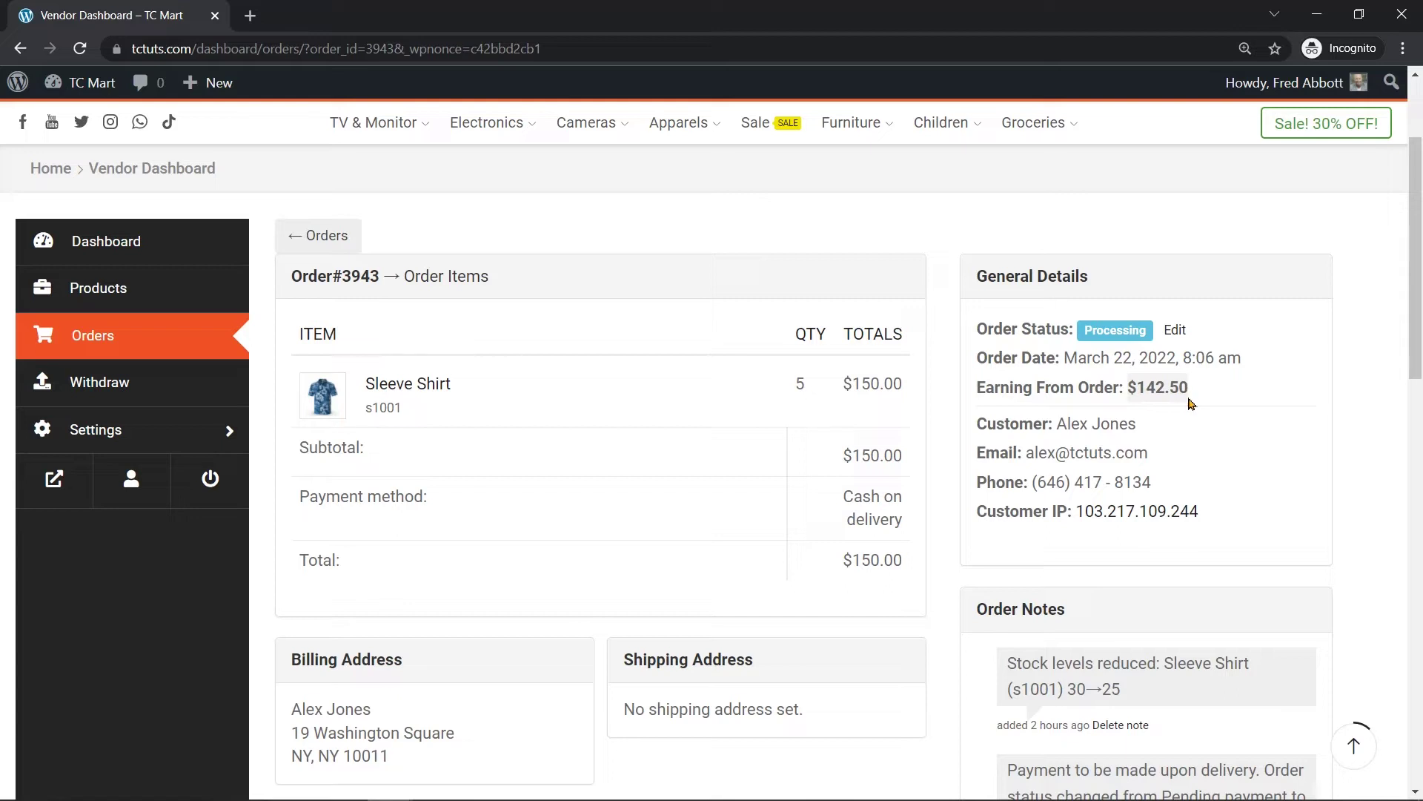
{"action": "left_click", "coordinate": [1190, 403]}
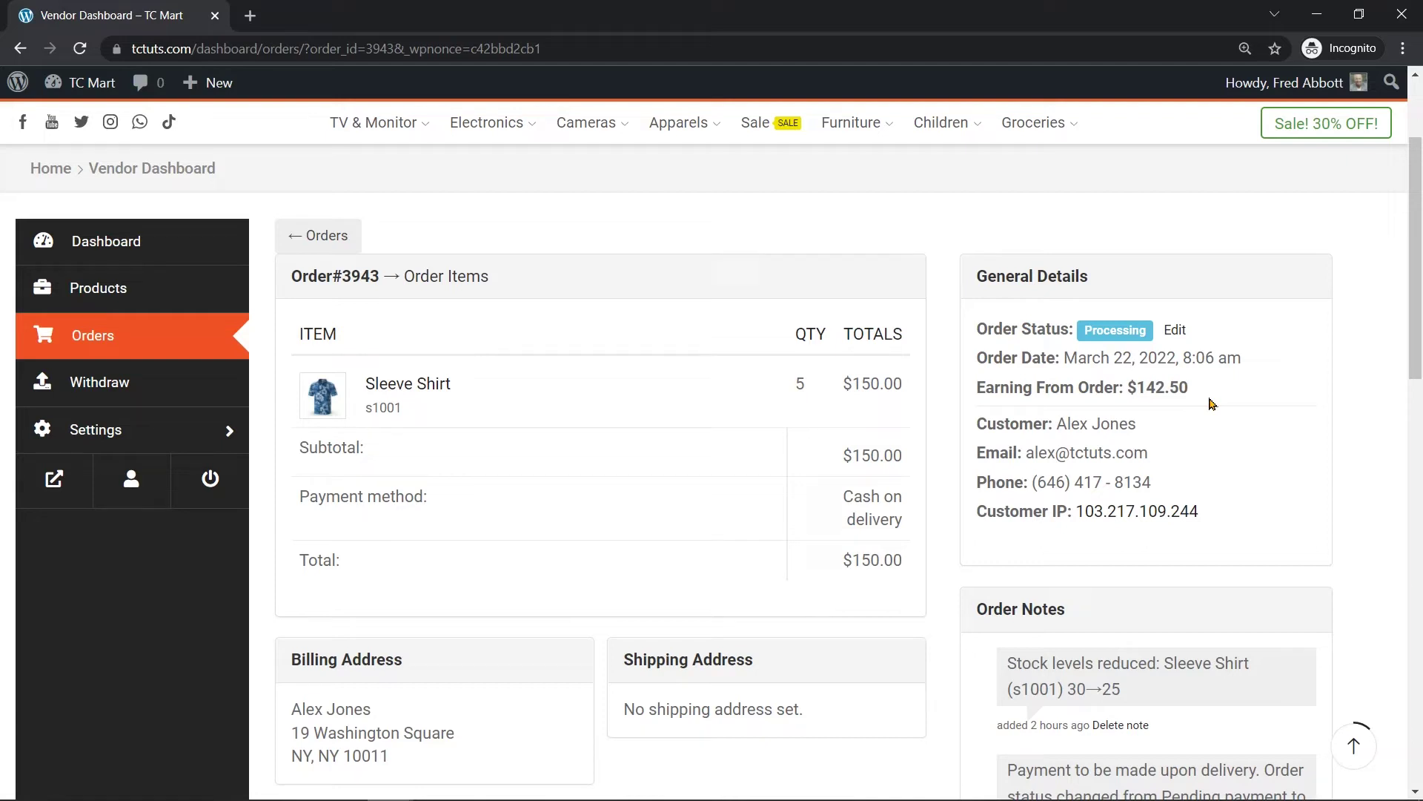
{"action": "left_click_drag", "start_coordinate": [867, 383], "coordinate": [844, 384]}
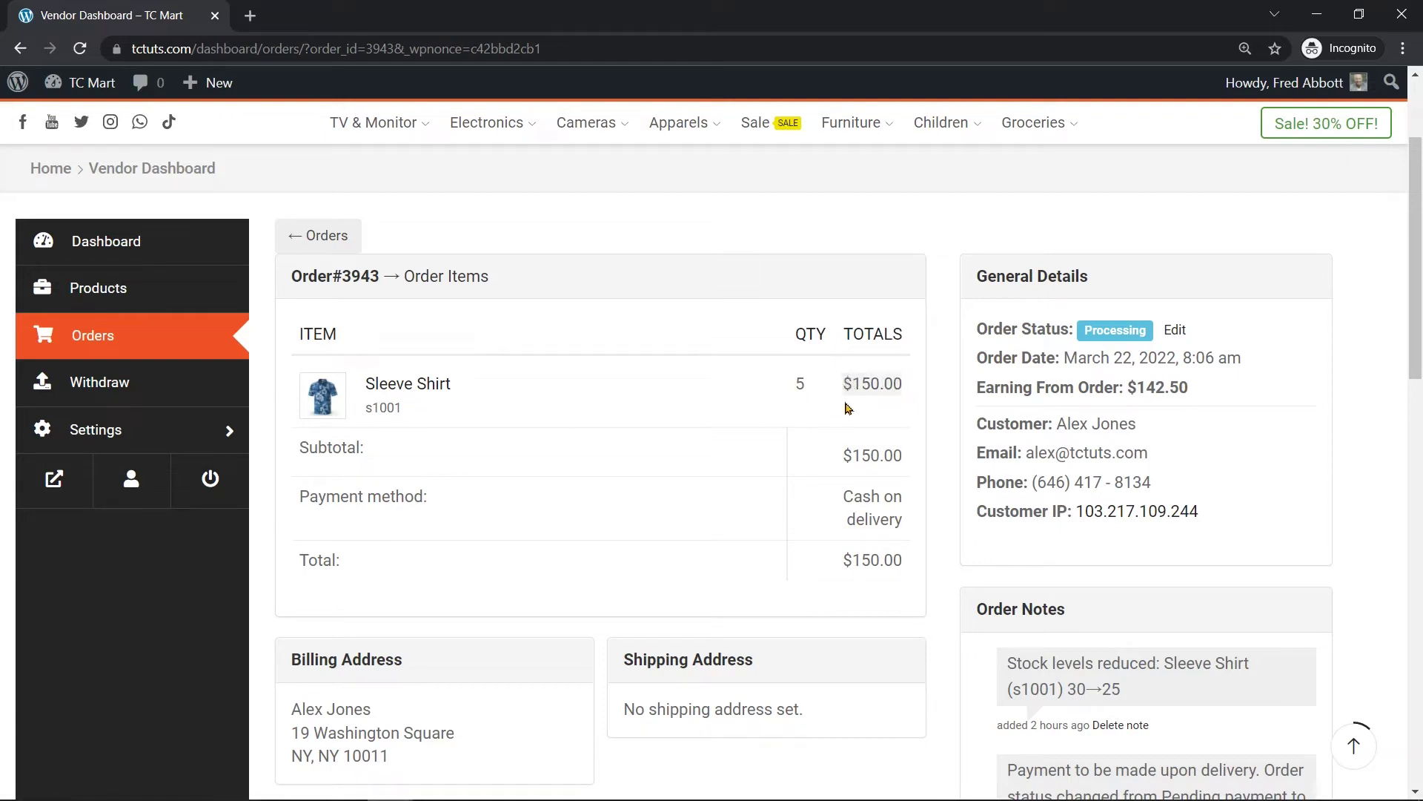
{"action": "left_click_drag", "start_coordinate": [844, 560], "coordinate": [910, 563]}
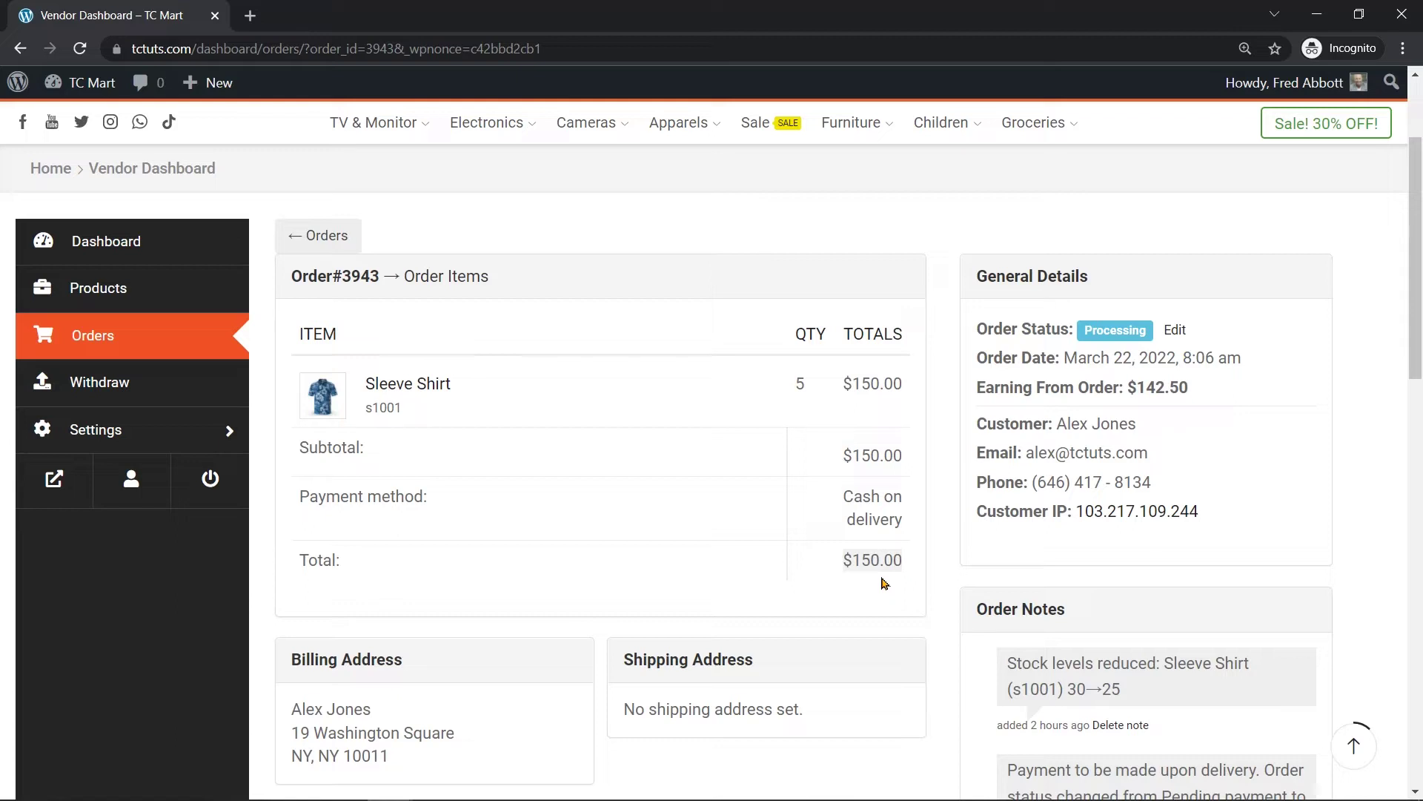
{"action": "left_click", "coordinate": [877, 570]}
{"action": "left_click_drag", "start_coordinate": [1195, 393], "coordinate": [1128, 386]}
{"action": "left_click", "coordinate": [1168, 403]}
{"action": "left_click_drag", "start_coordinate": [978, 334], "coordinate": [1075, 326]}
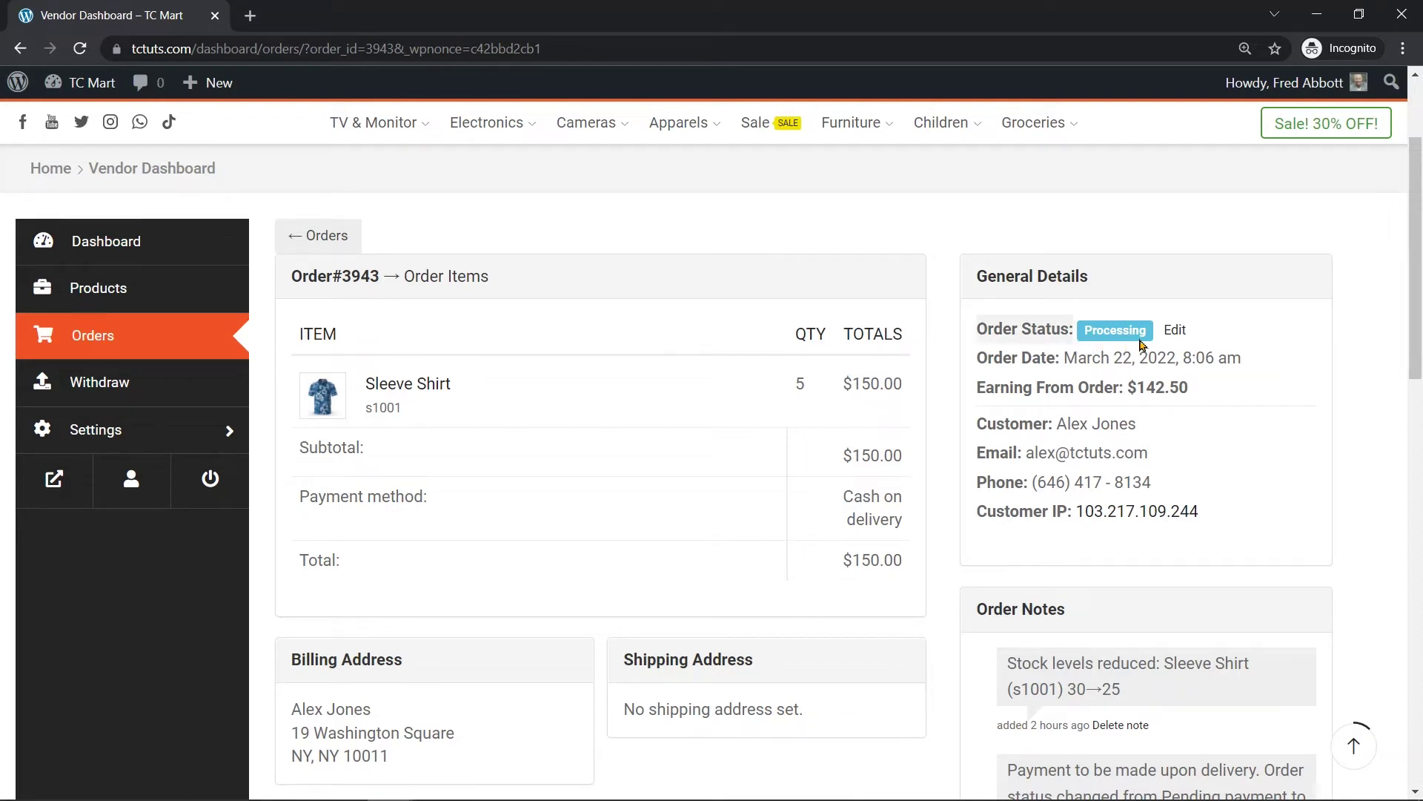
Change order #3943's status to Completed and save it
{"action": "left_click", "coordinate": [1176, 332]}
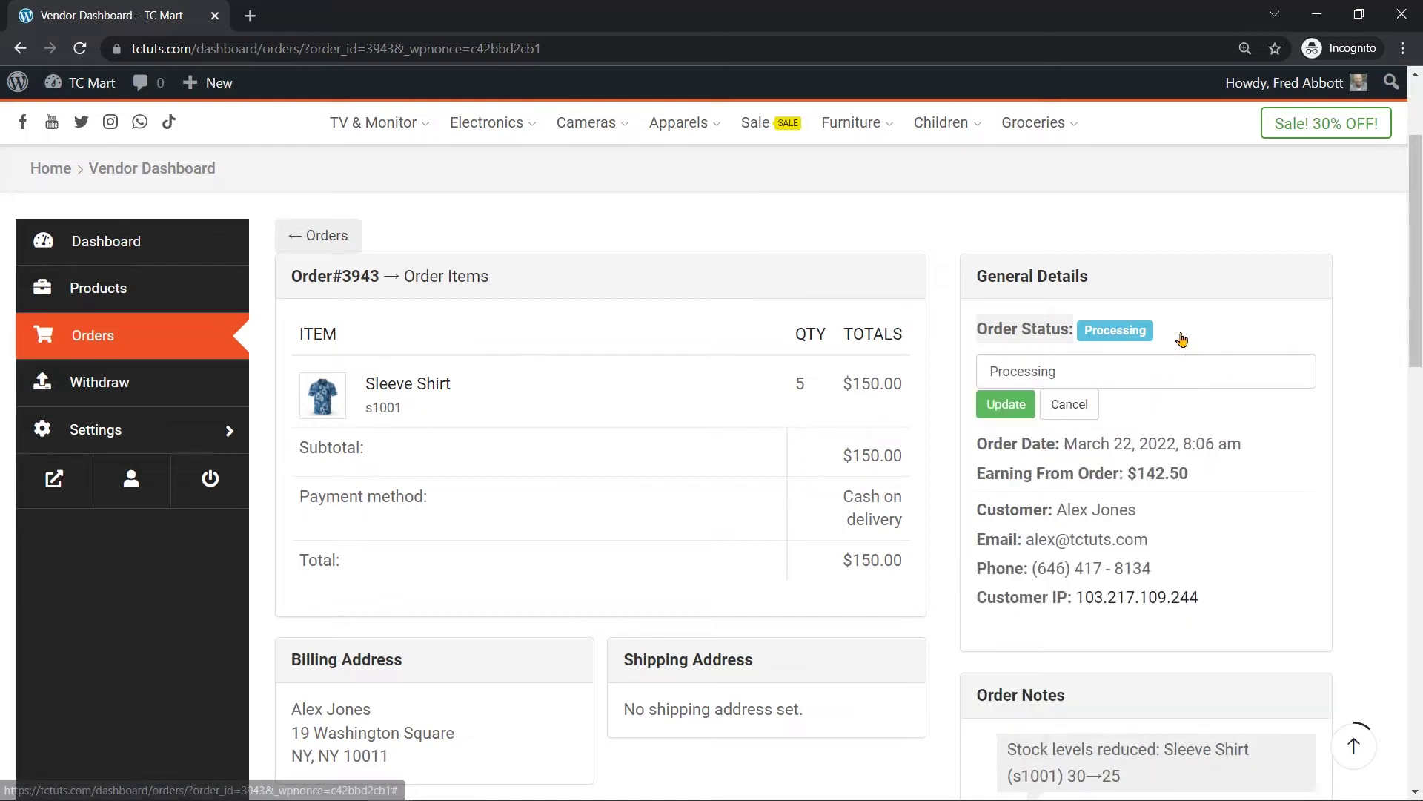
{"action": "left_click", "coordinate": [1161, 370]}
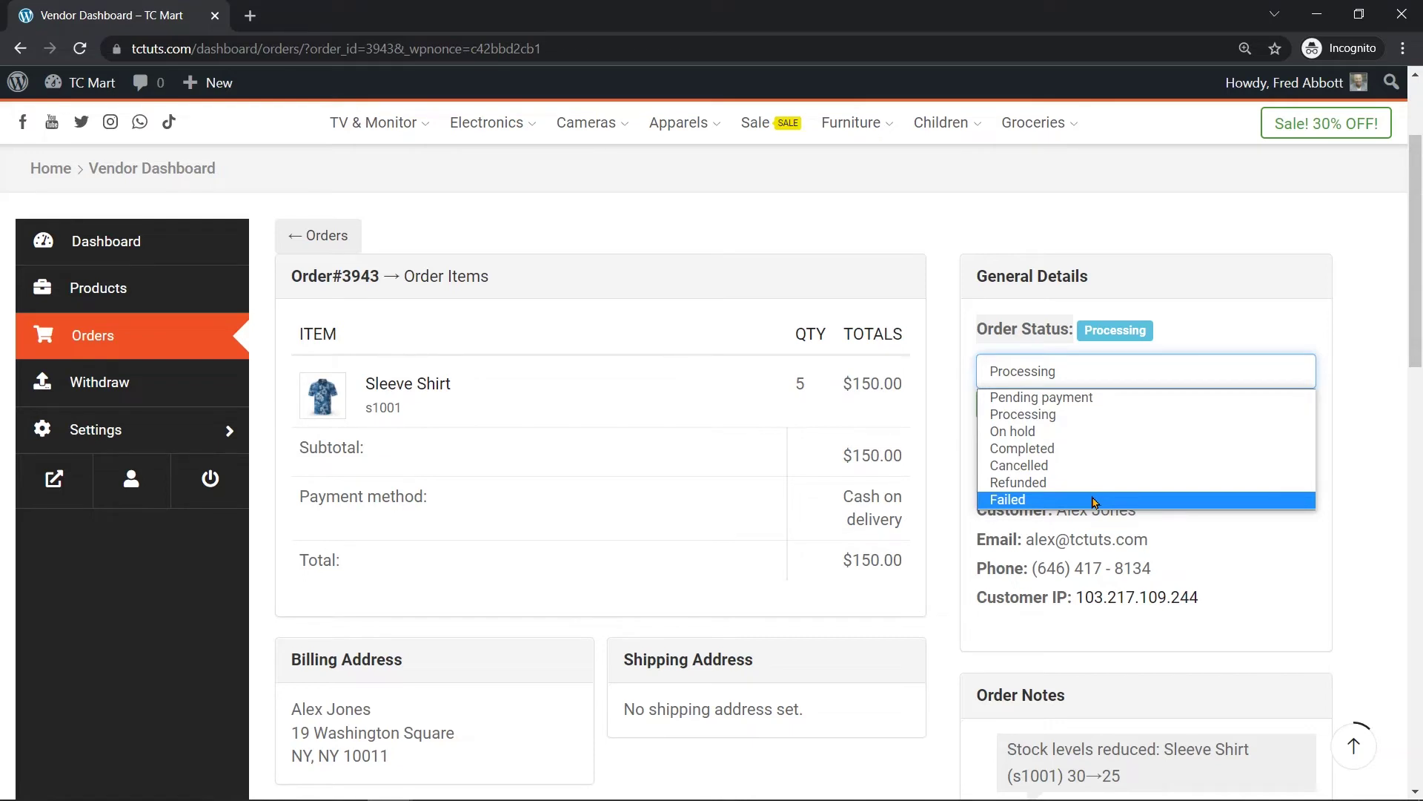
{"action": "left_click", "coordinate": [1084, 448]}
{"action": "left_click", "coordinate": [989, 412]}
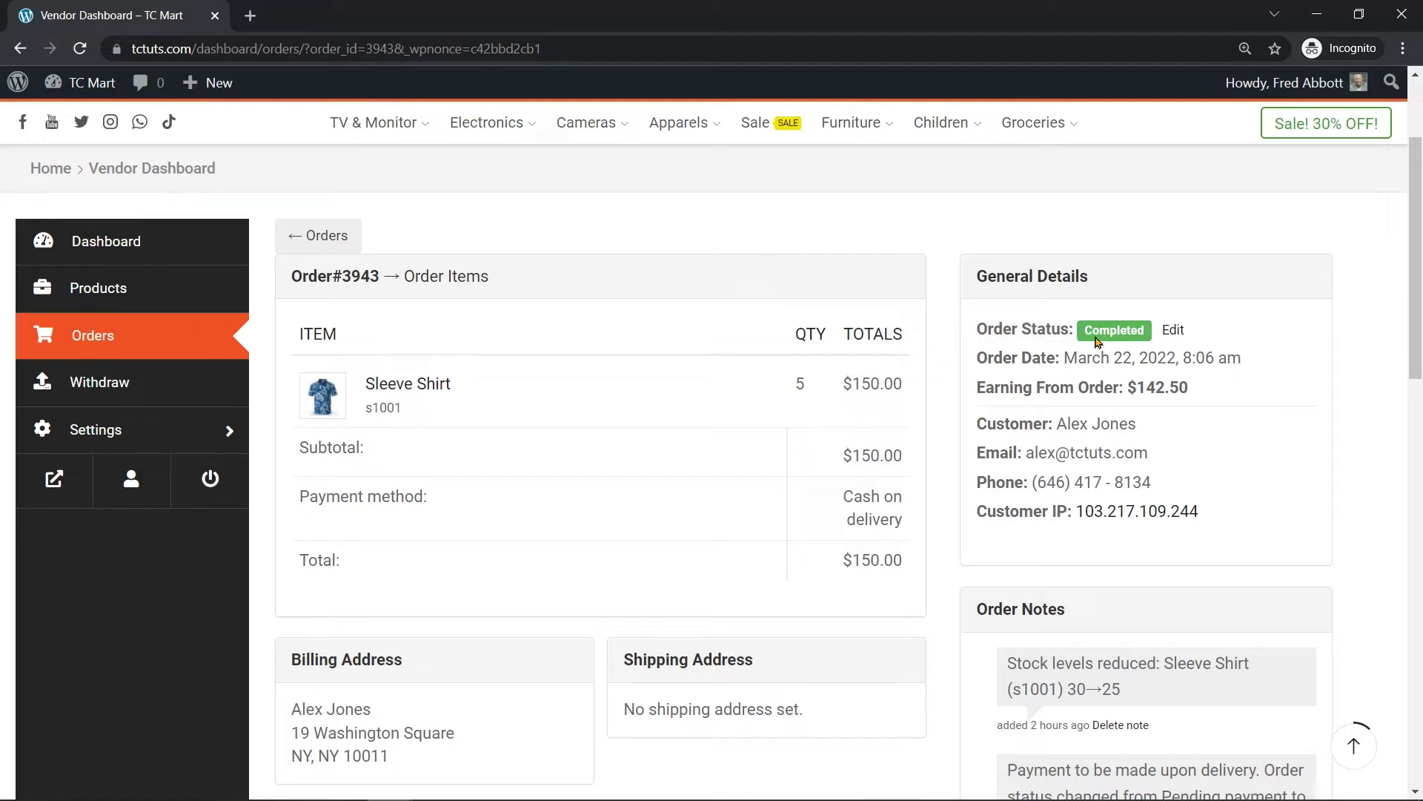
{"action": "scroll", "coordinate": [1044, 416], "scroll_direction": "up", "scroll_amount": 3}
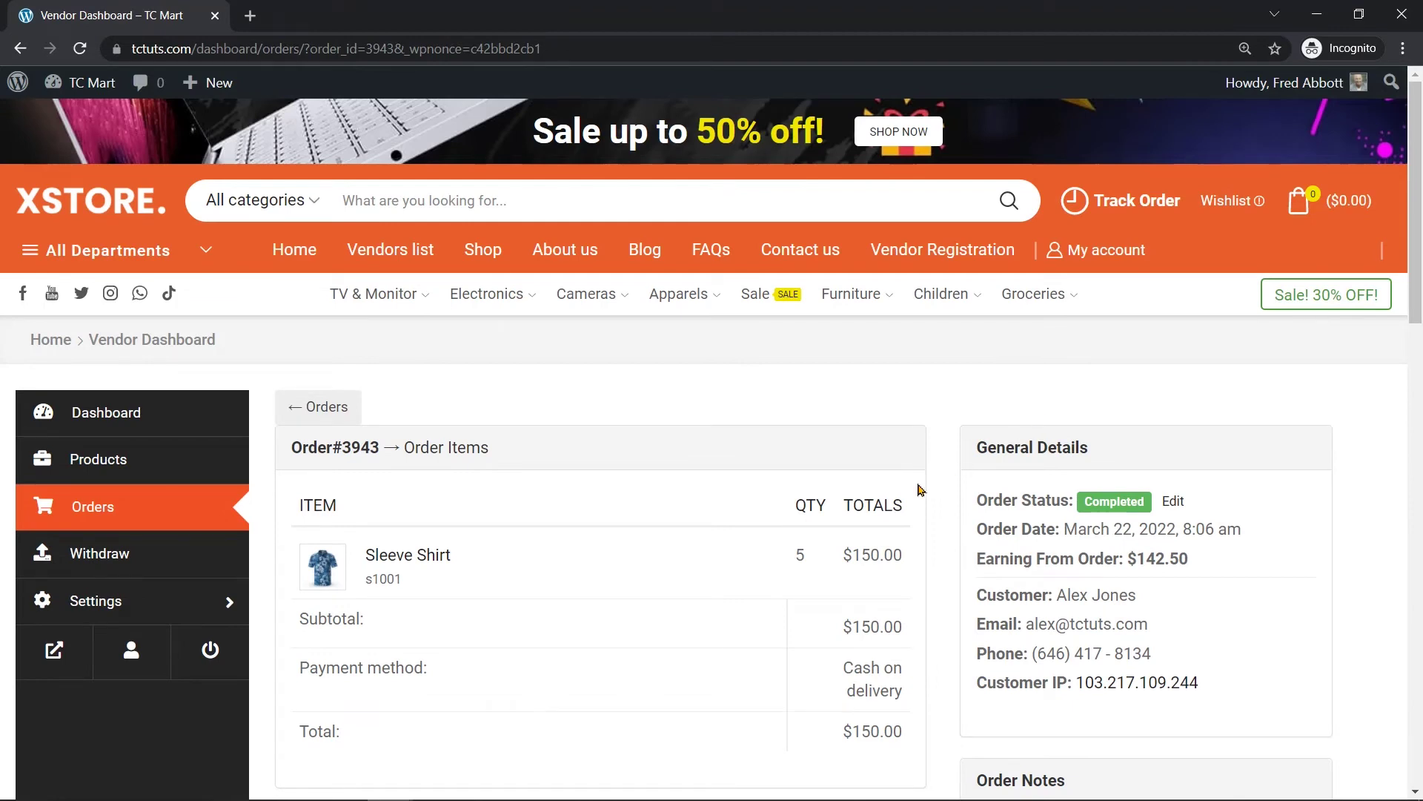
In the admin window, check the WooCommerce Orders list showing #3943's status
{"action": "key", "text": "alt+Tab"}
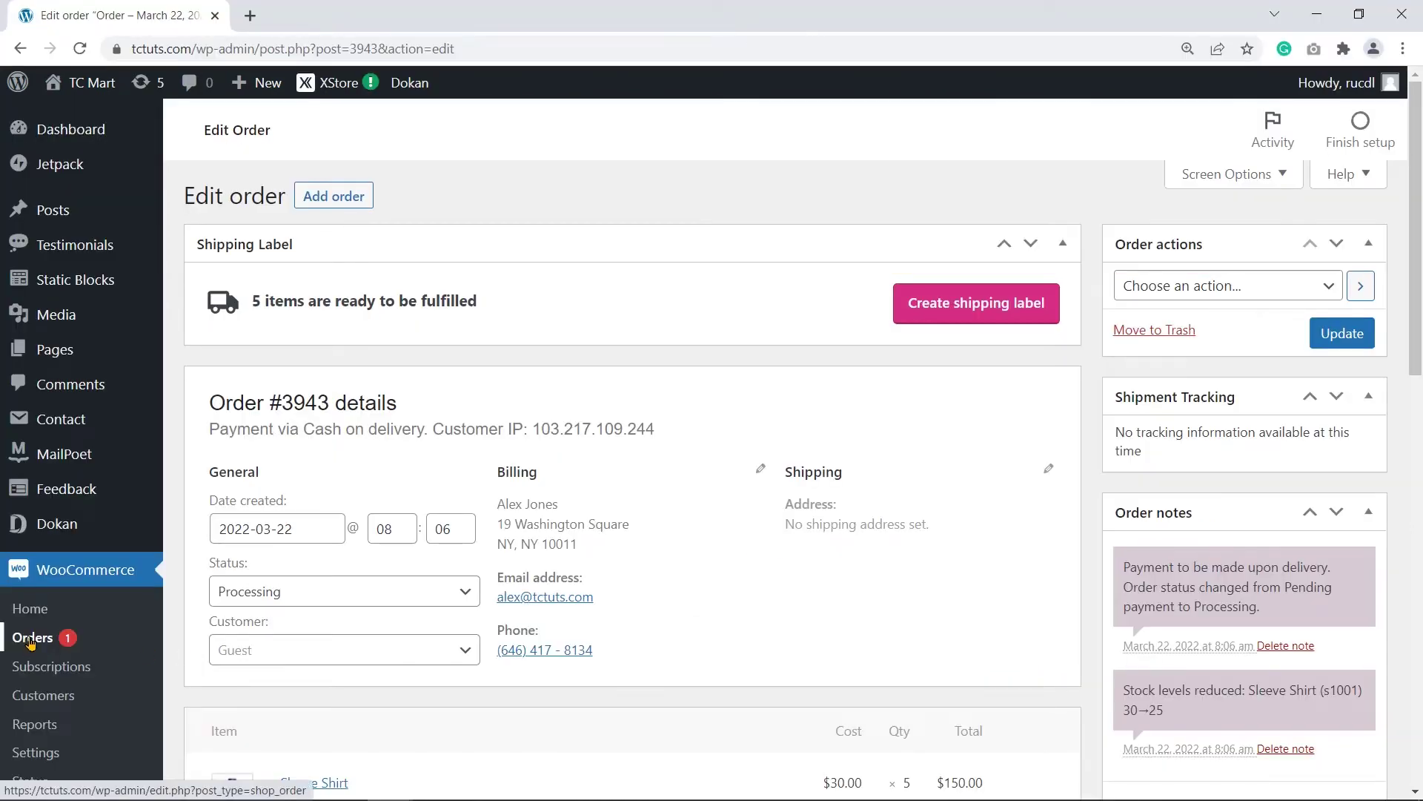
{"action": "left_click", "coordinate": [29, 642]}
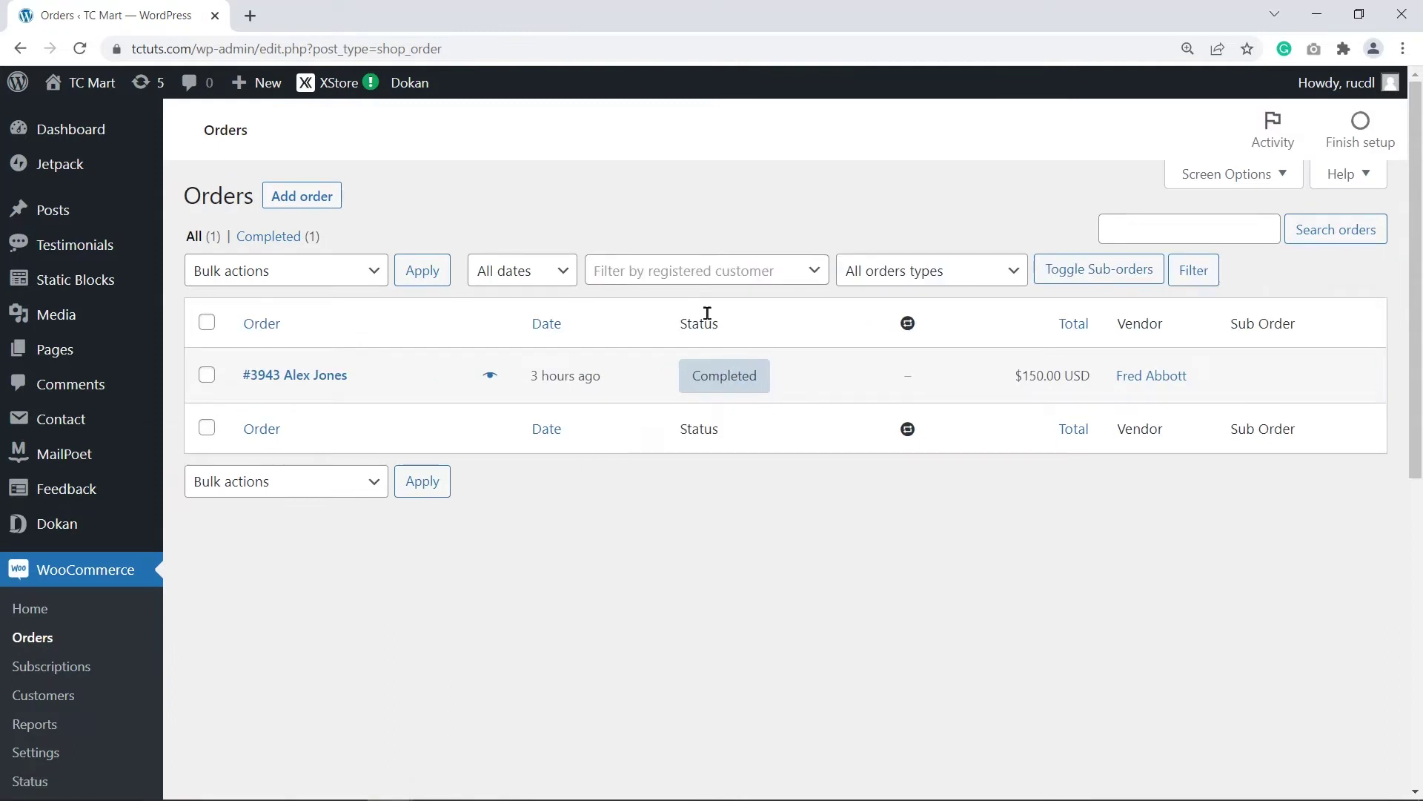
{"action": "double_click", "coordinate": [682, 321]}
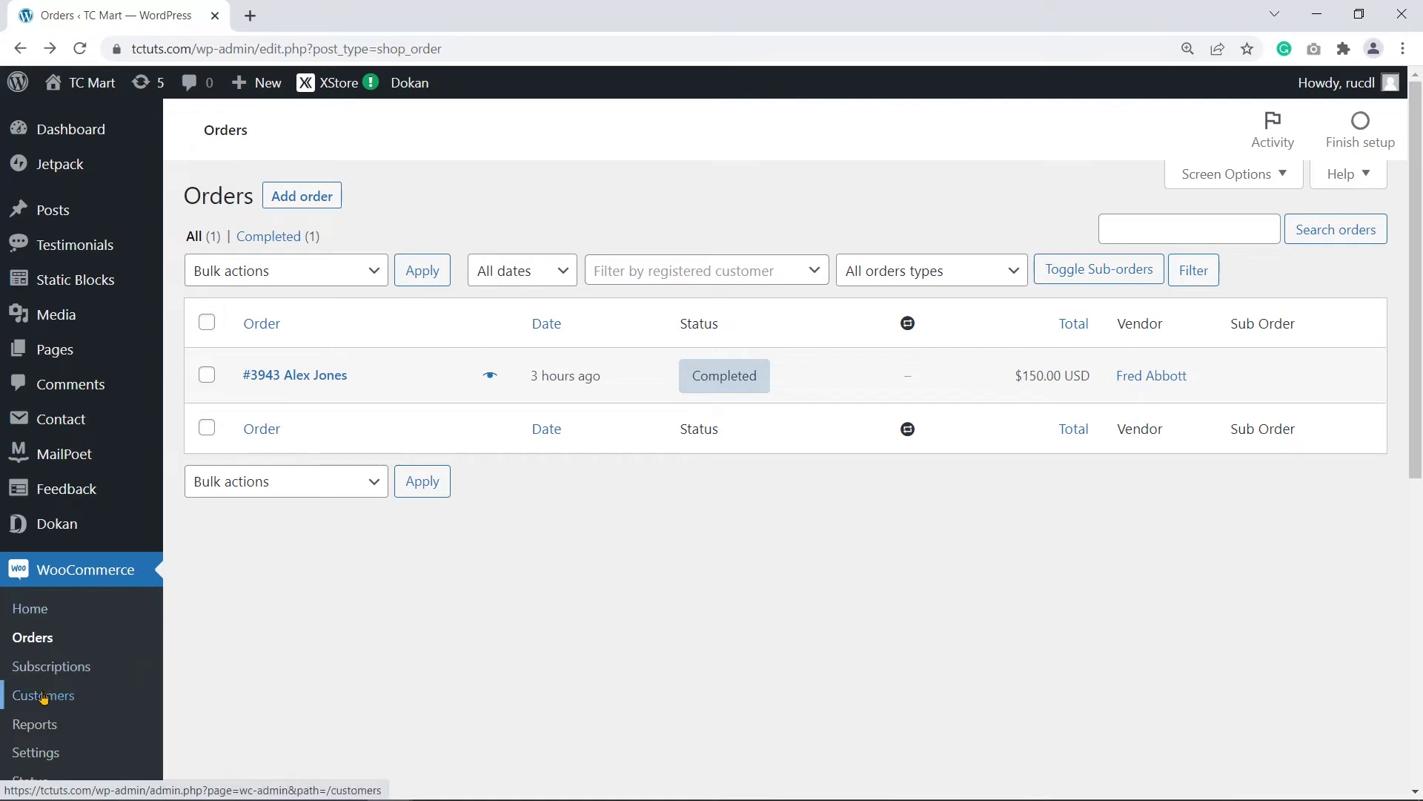
Review the WooCommerce Customers list showing one customer with $150.00 spent
{"action": "left_click", "coordinate": [75, 702]}
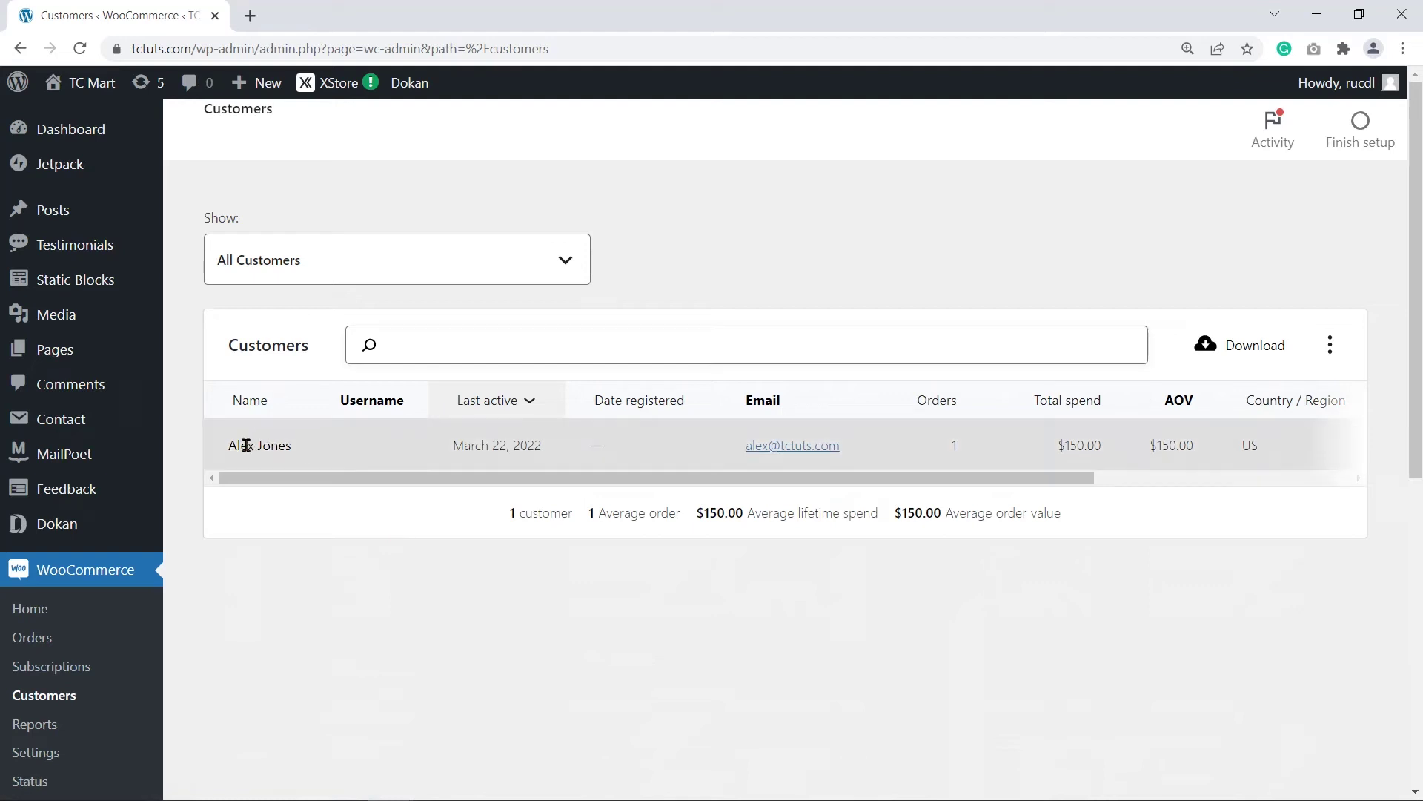
{"action": "left_click_drag", "start_coordinate": [229, 443], "coordinate": [331, 479]}
{"action": "left_click", "coordinate": [289, 466]}
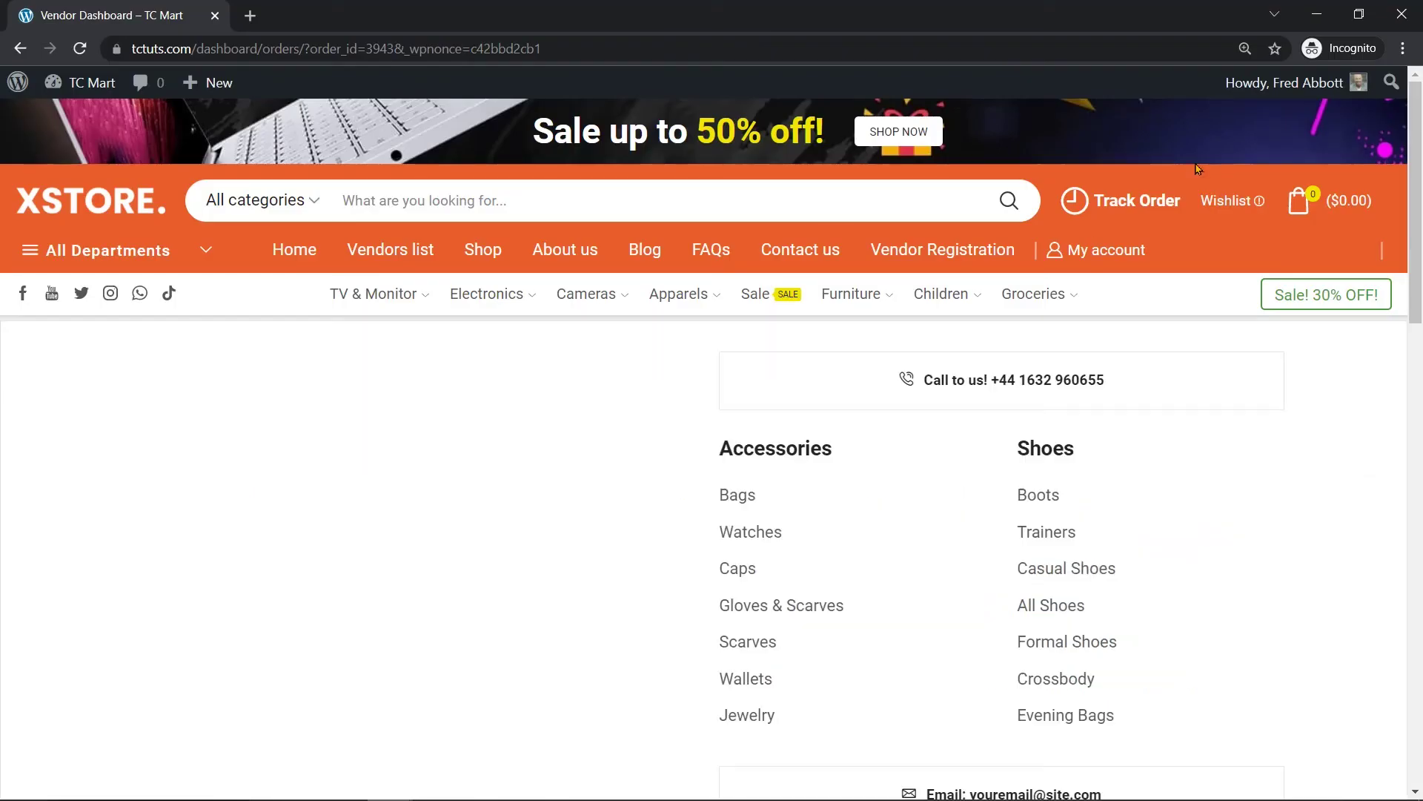
Open the vendor Withdraw page and point out the $142.50 current balance
{"action": "mouse_move", "coordinate": [1285, 93]}
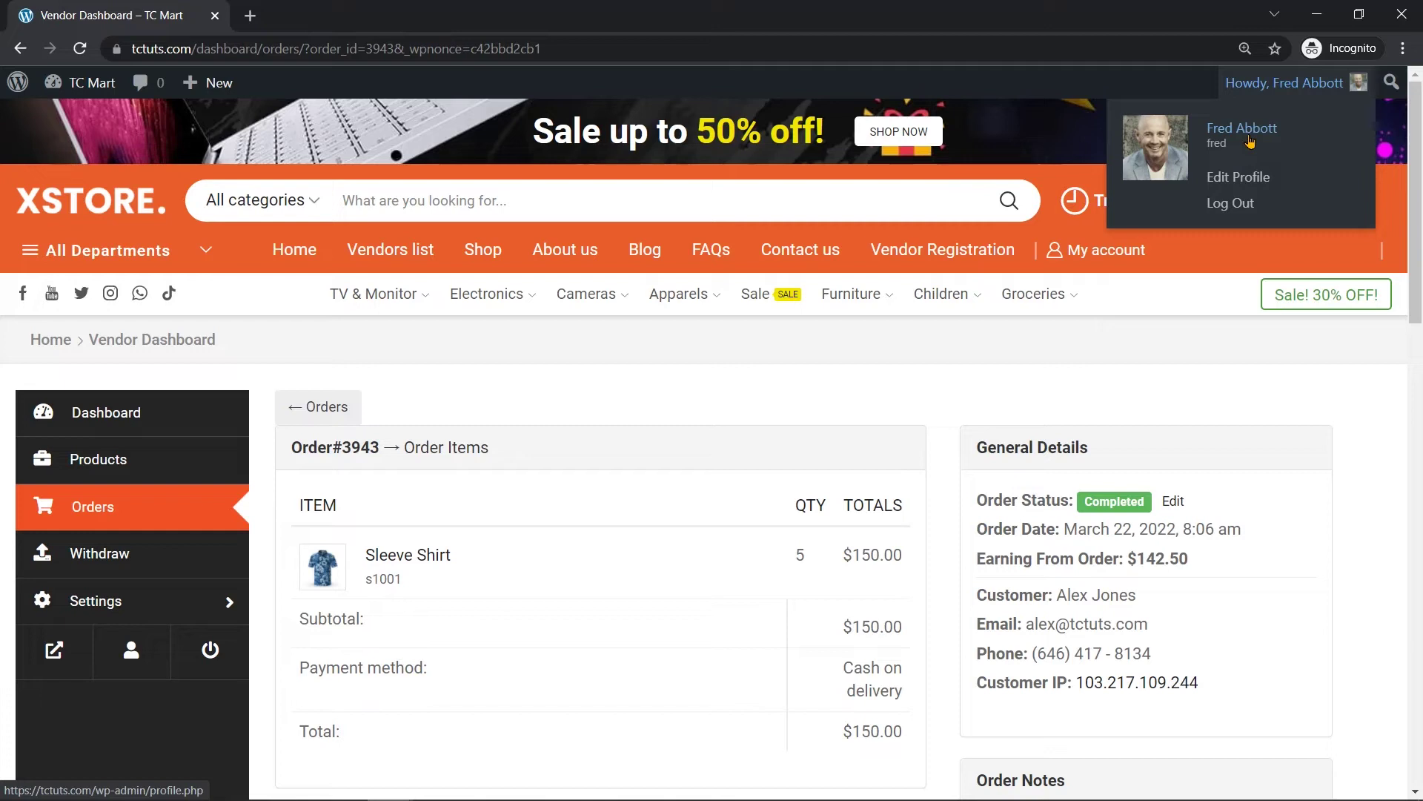
{"action": "left_click", "coordinate": [139, 561]}
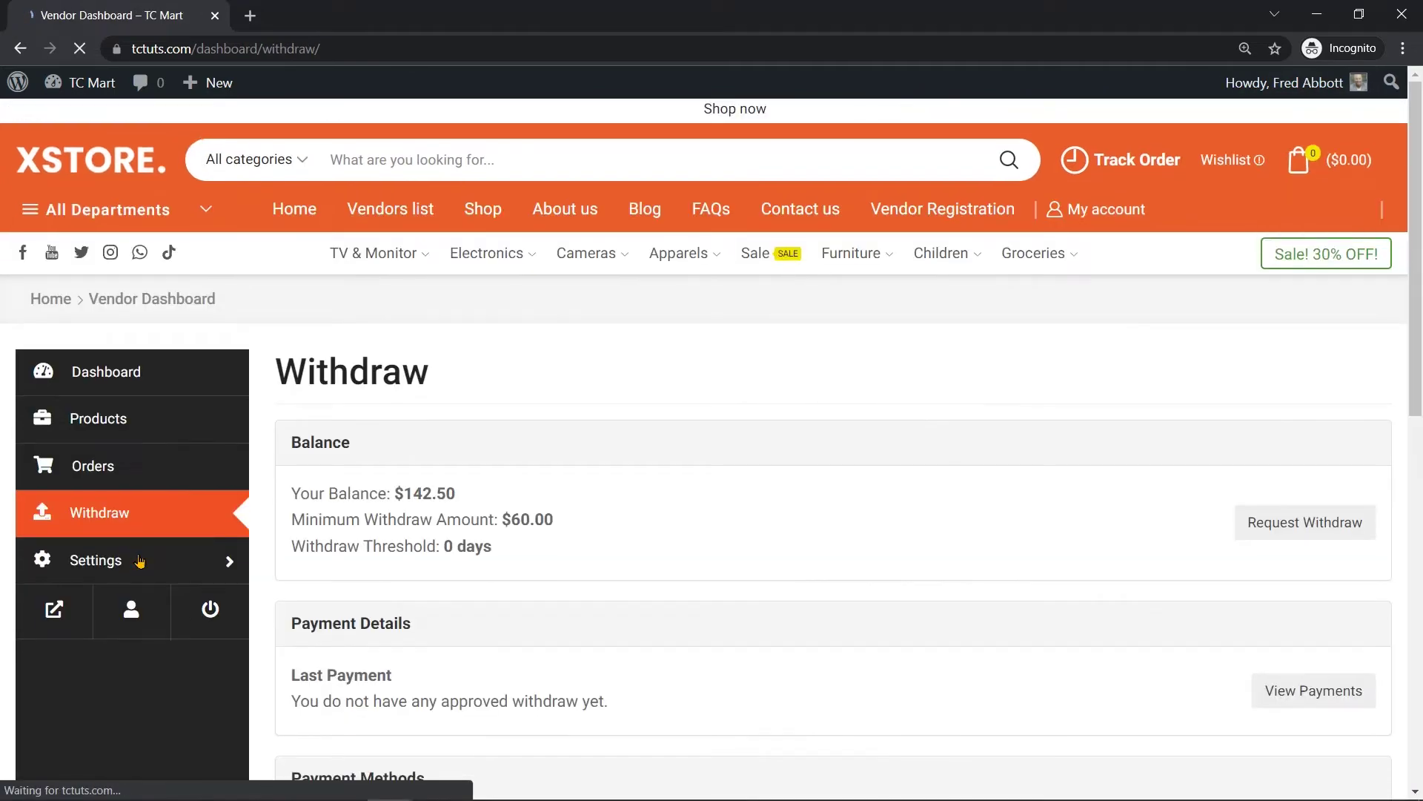
{"action": "left_click_drag", "start_coordinate": [291, 534], "coordinate": [471, 542]}
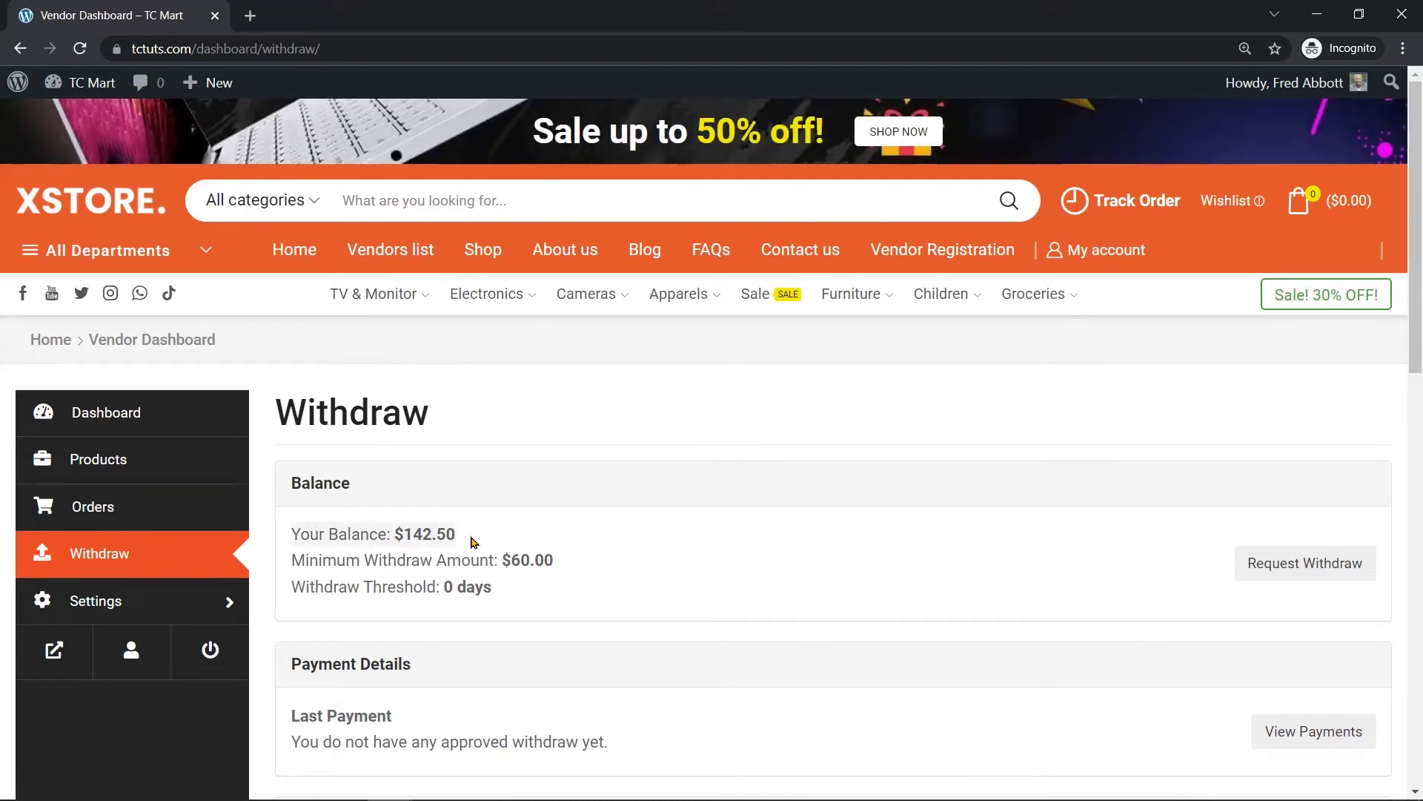
{"action": "left_click", "coordinate": [332, 560]}
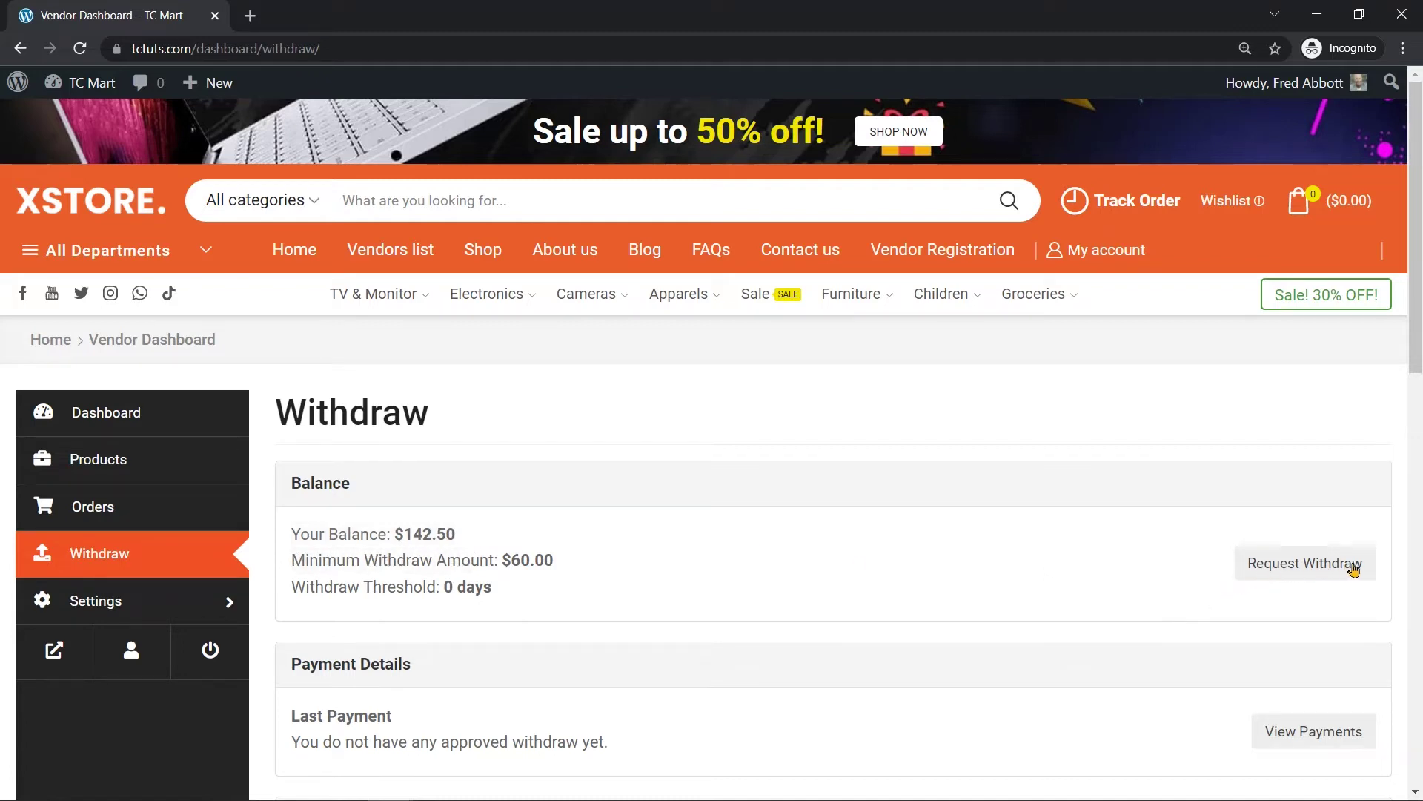
Request a $100 withdrawal via Bank Transfer and submit it
{"action": "left_click", "coordinate": [1275, 579]}
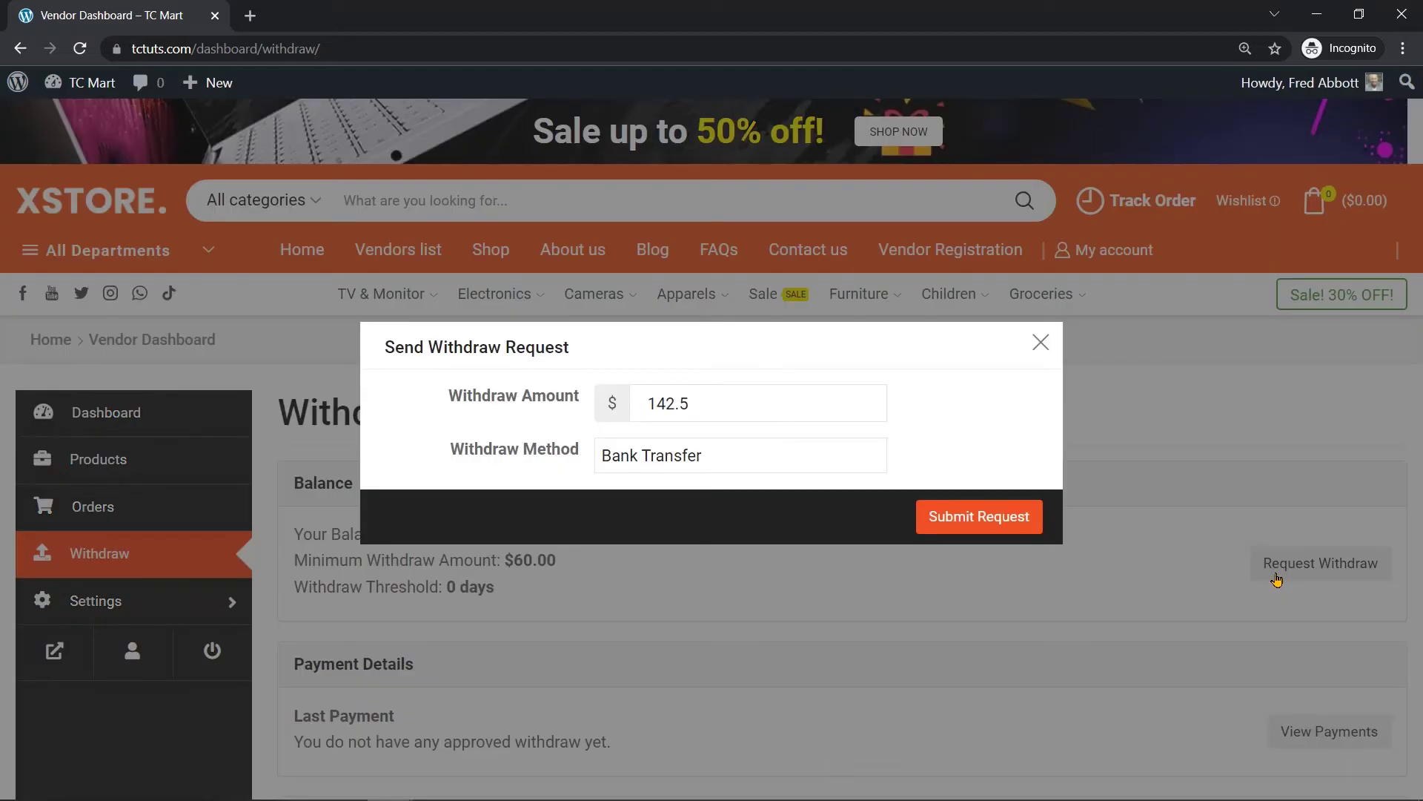
{"action": "left_click_drag", "start_coordinate": [386, 344], "coordinate": [584, 349]}
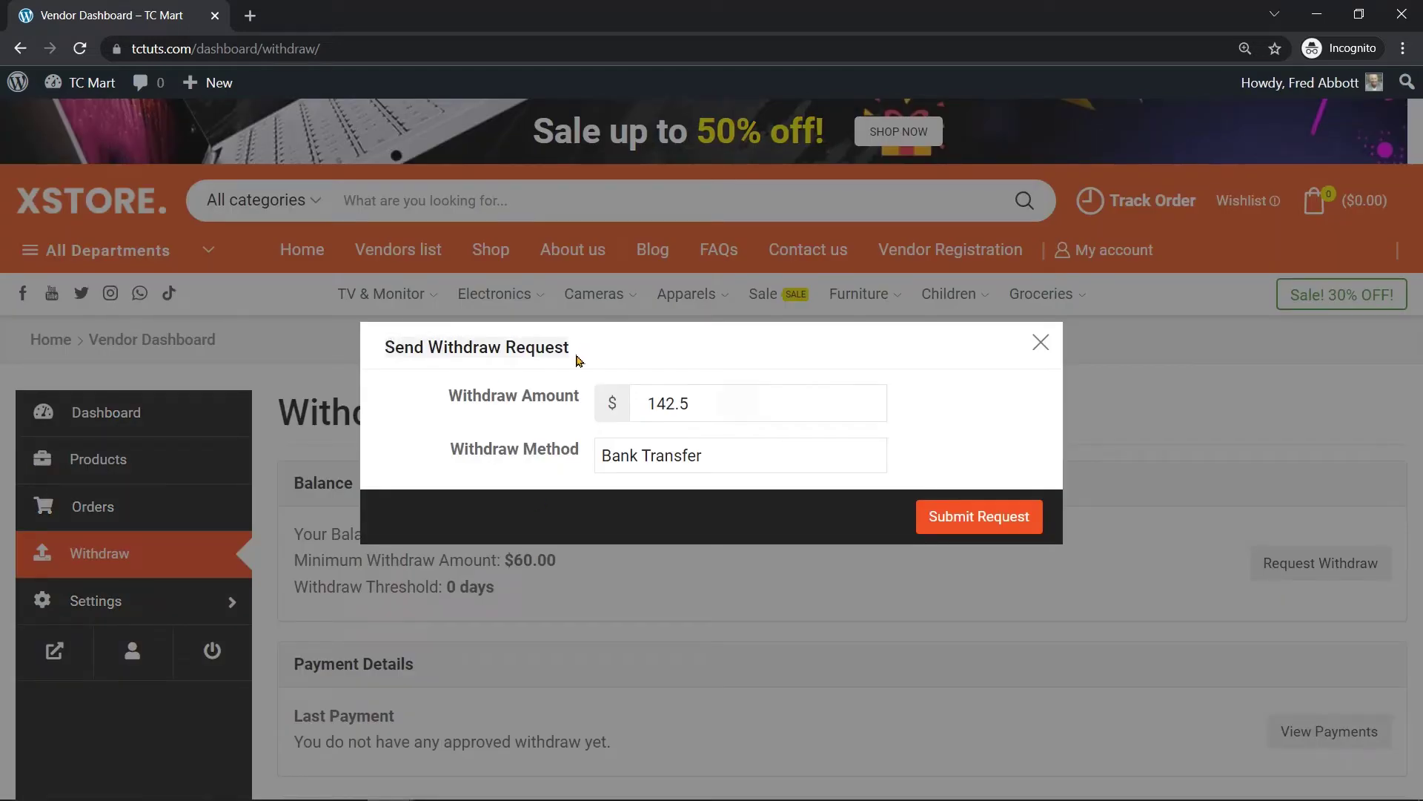
{"action": "left_click_drag", "start_coordinate": [451, 397], "coordinate": [582, 404]}
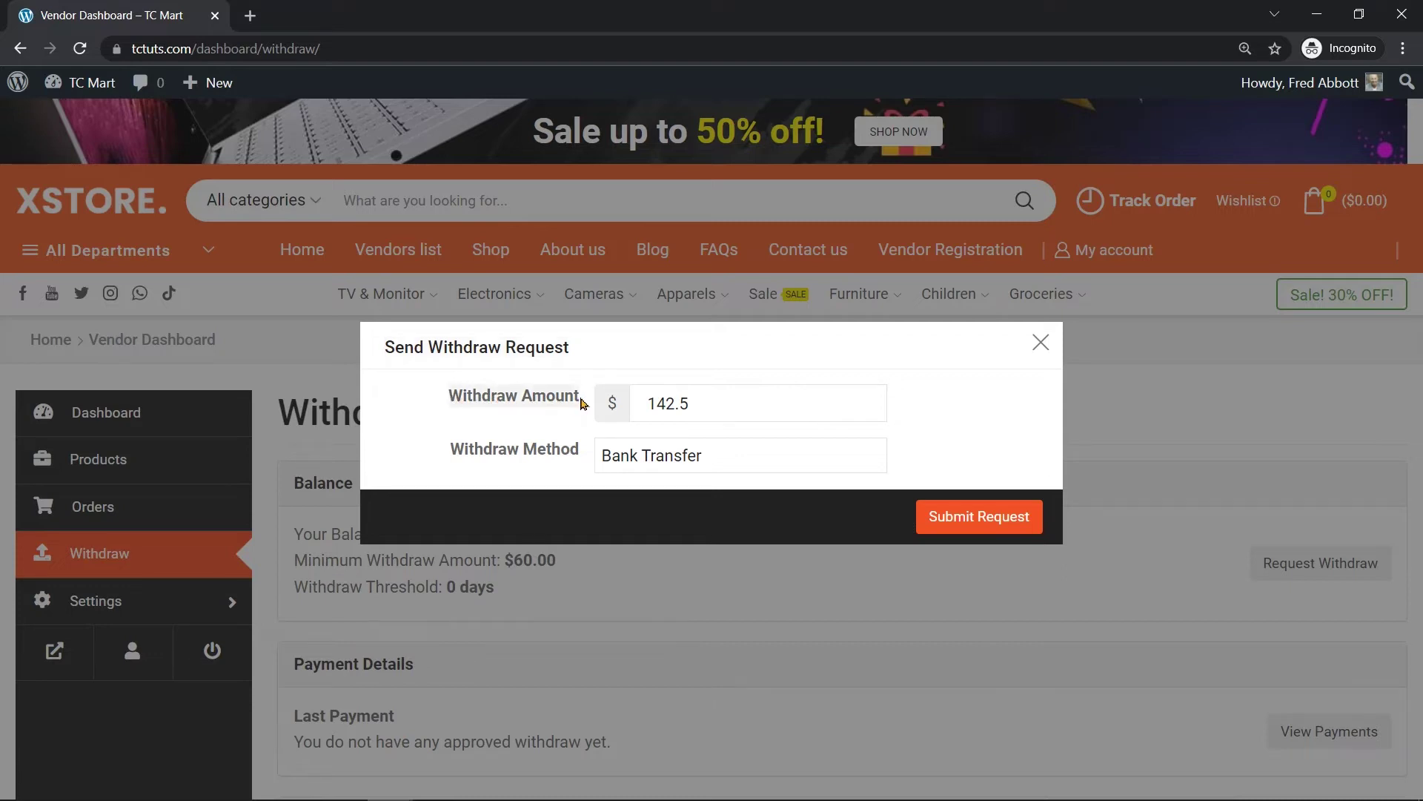
{"action": "left_click", "coordinate": [737, 404]}
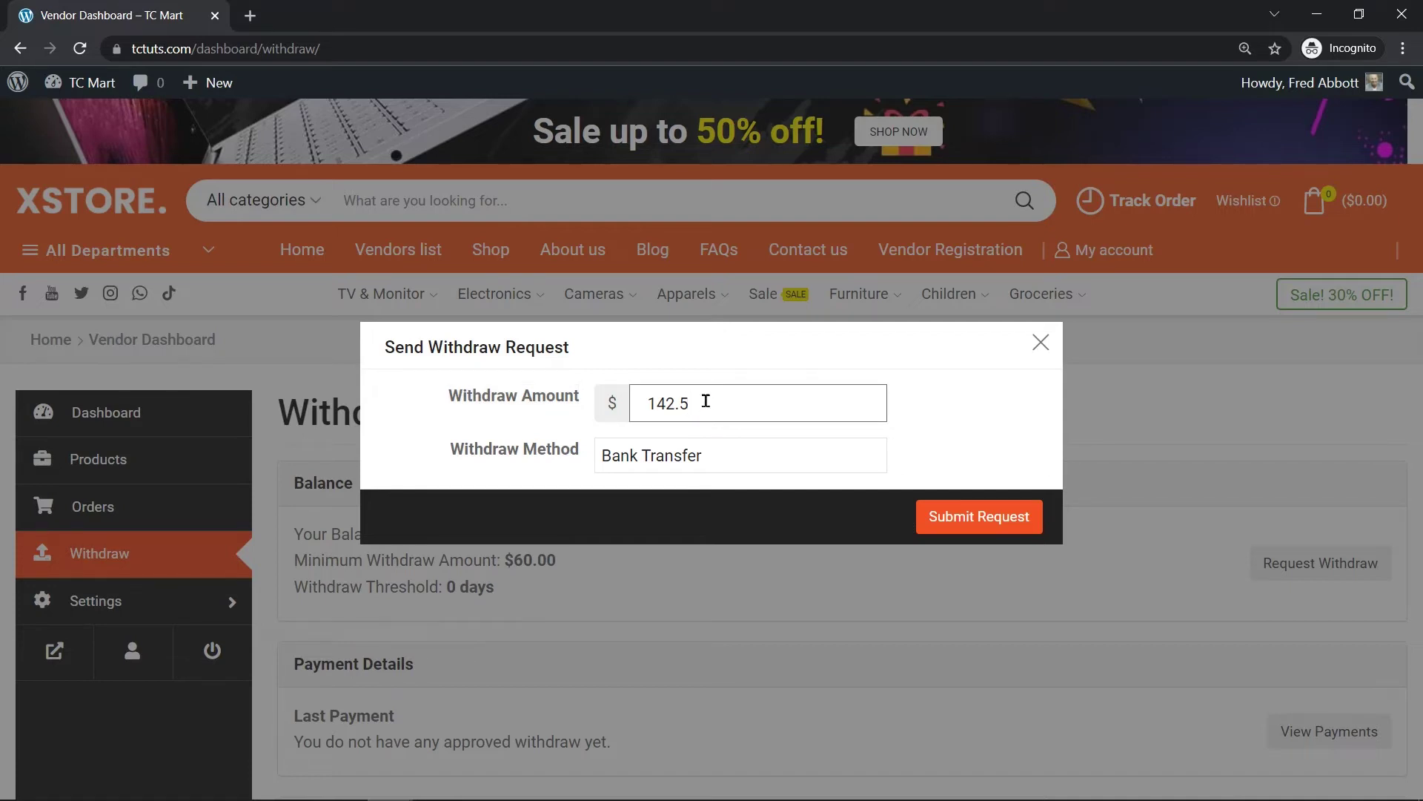
{"action": "key", "text": "ctrl+a"}
{"action": "key", "text": "BackSpace"}
{"action": "type", "text": "1"}
{"action": "left_click_drag", "start_coordinate": [453, 448], "coordinate": [582, 459]}
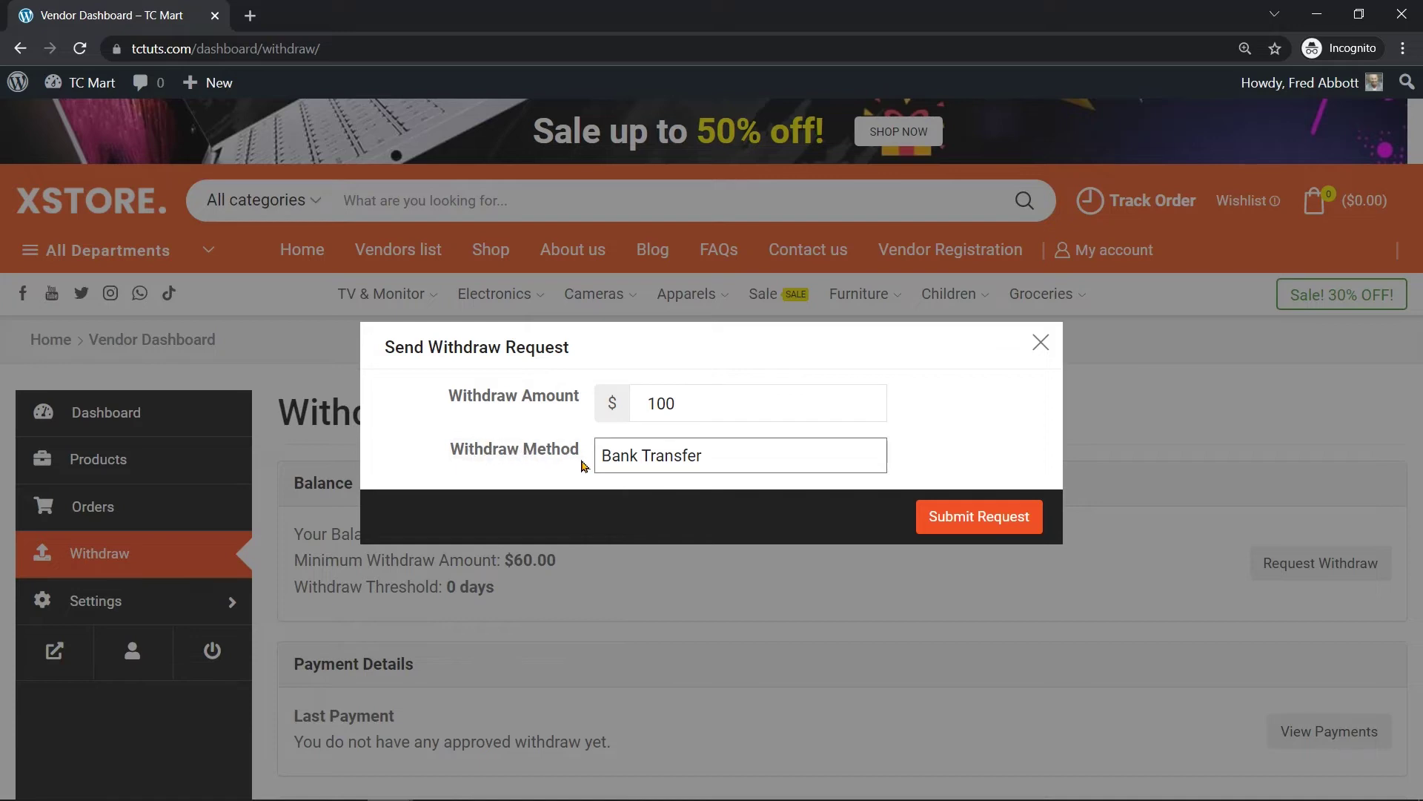
{"action": "left_click", "coordinate": [717, 459]}
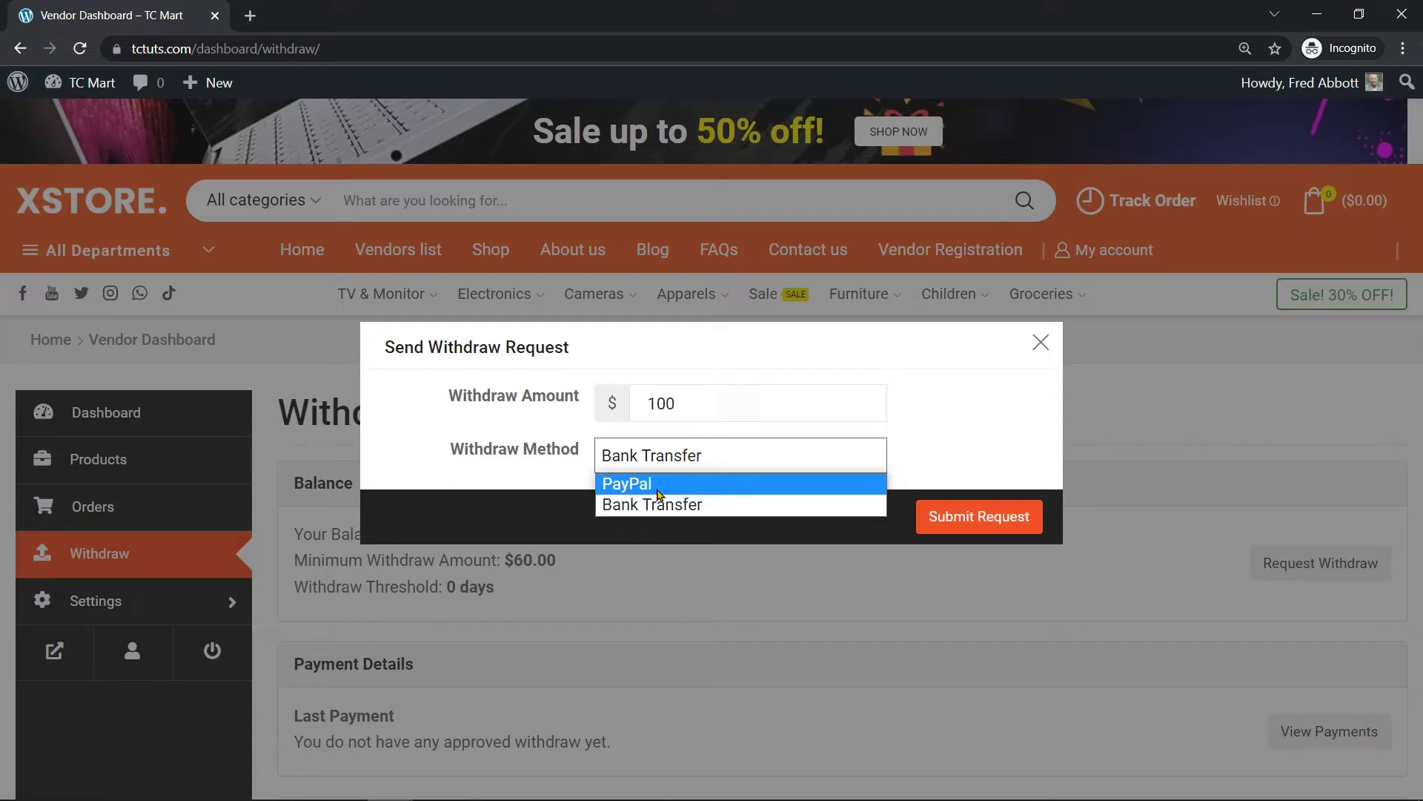
{"action": "left_click", "coordinate": [732, 505]}
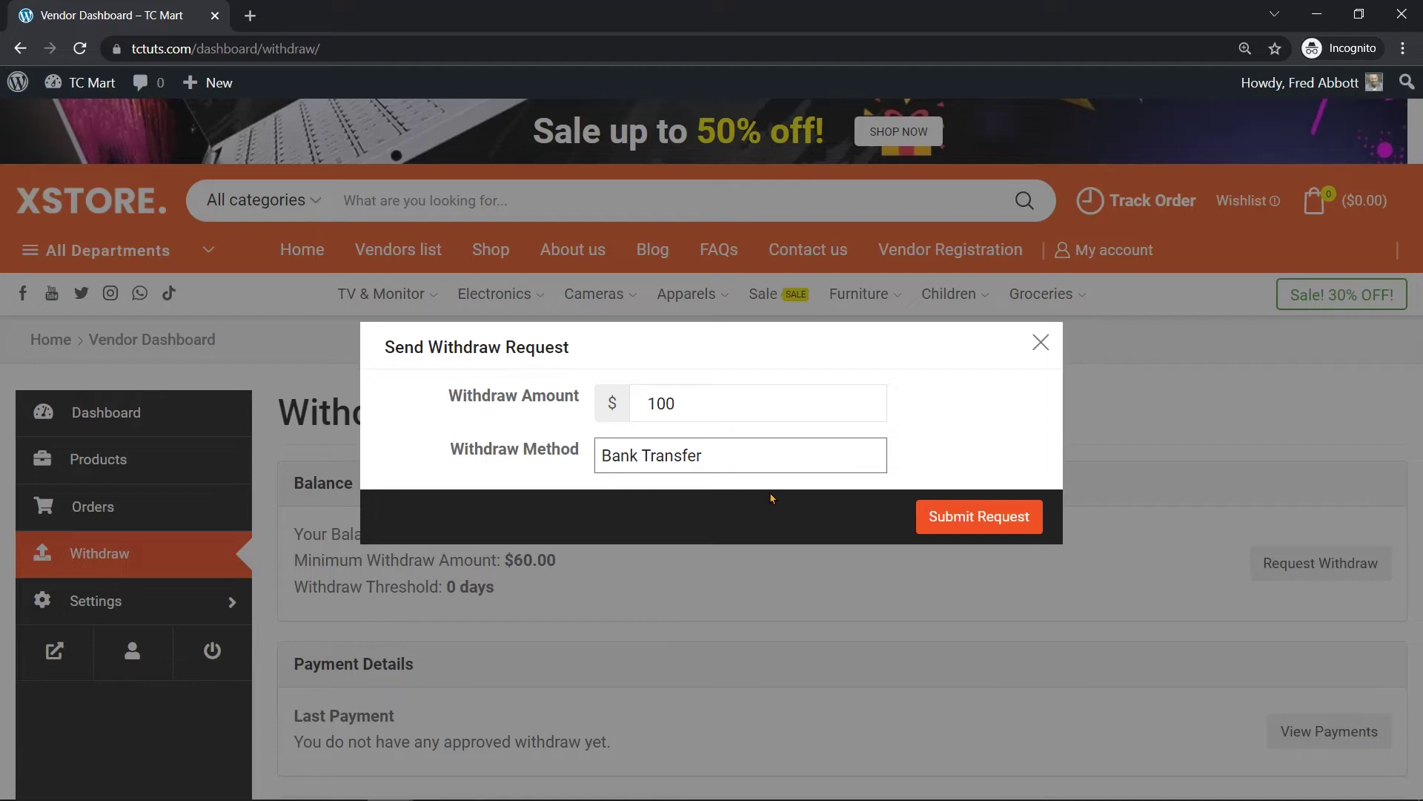
{"action": "left_click", "coordinate": [970, 528]}
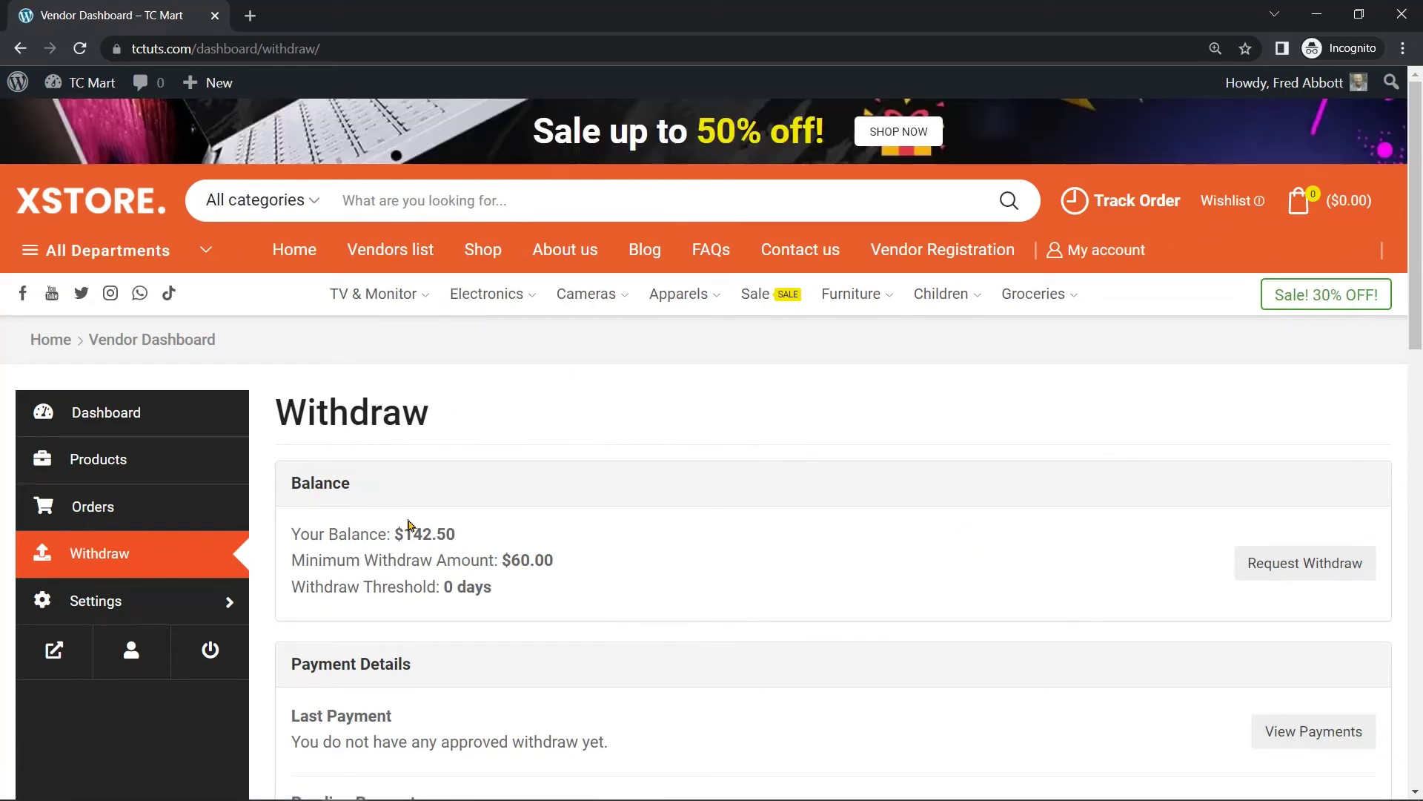
Scroll to Pending Requests and confirm the $100.00 request shows Pending Review
{"action": "scroll", "coordinate": [509, 599], "scroll_direction": "down", "scroll_amount": 3}
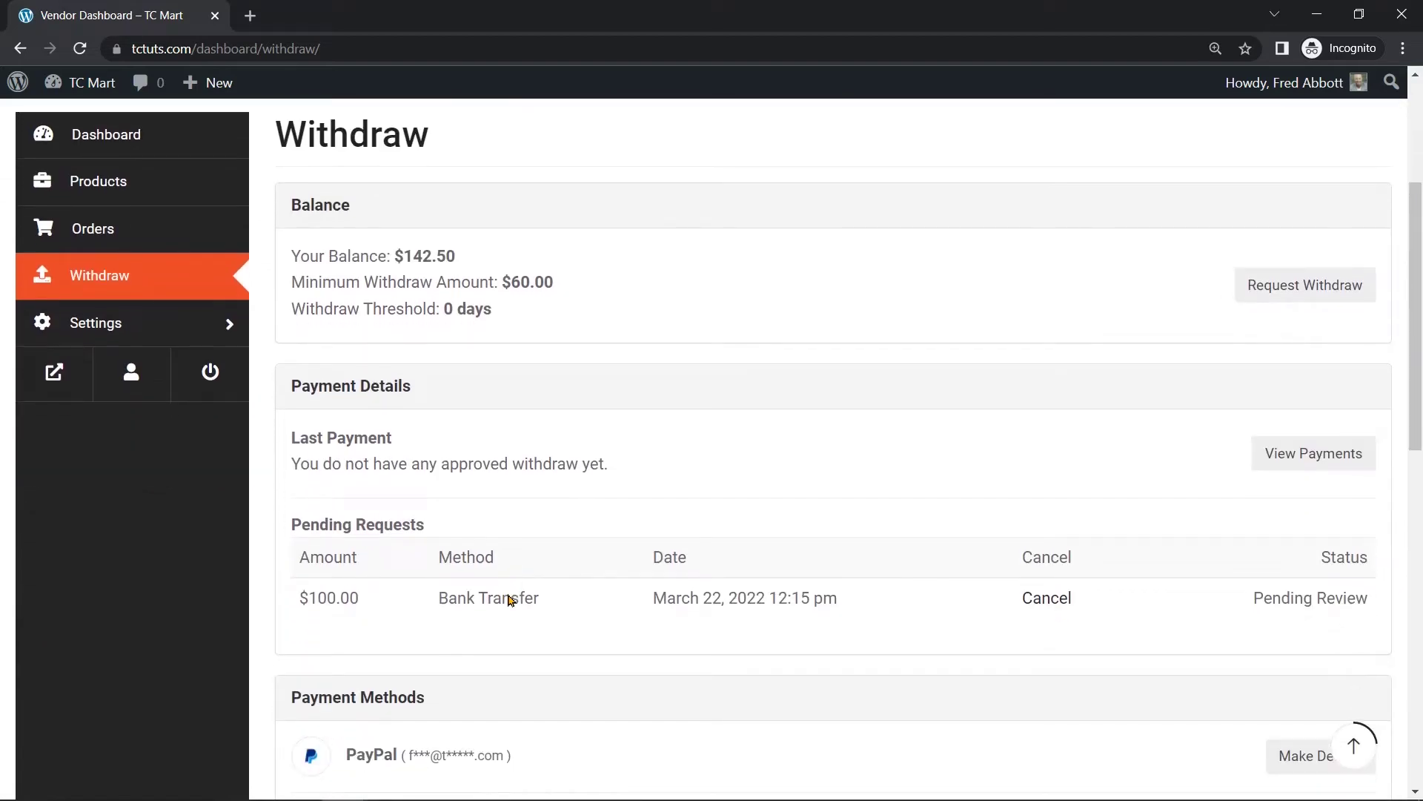
{"action": "scroll", "coordinate": [510, 599], "scroll_direction": "down", "scroll_amount": 1}
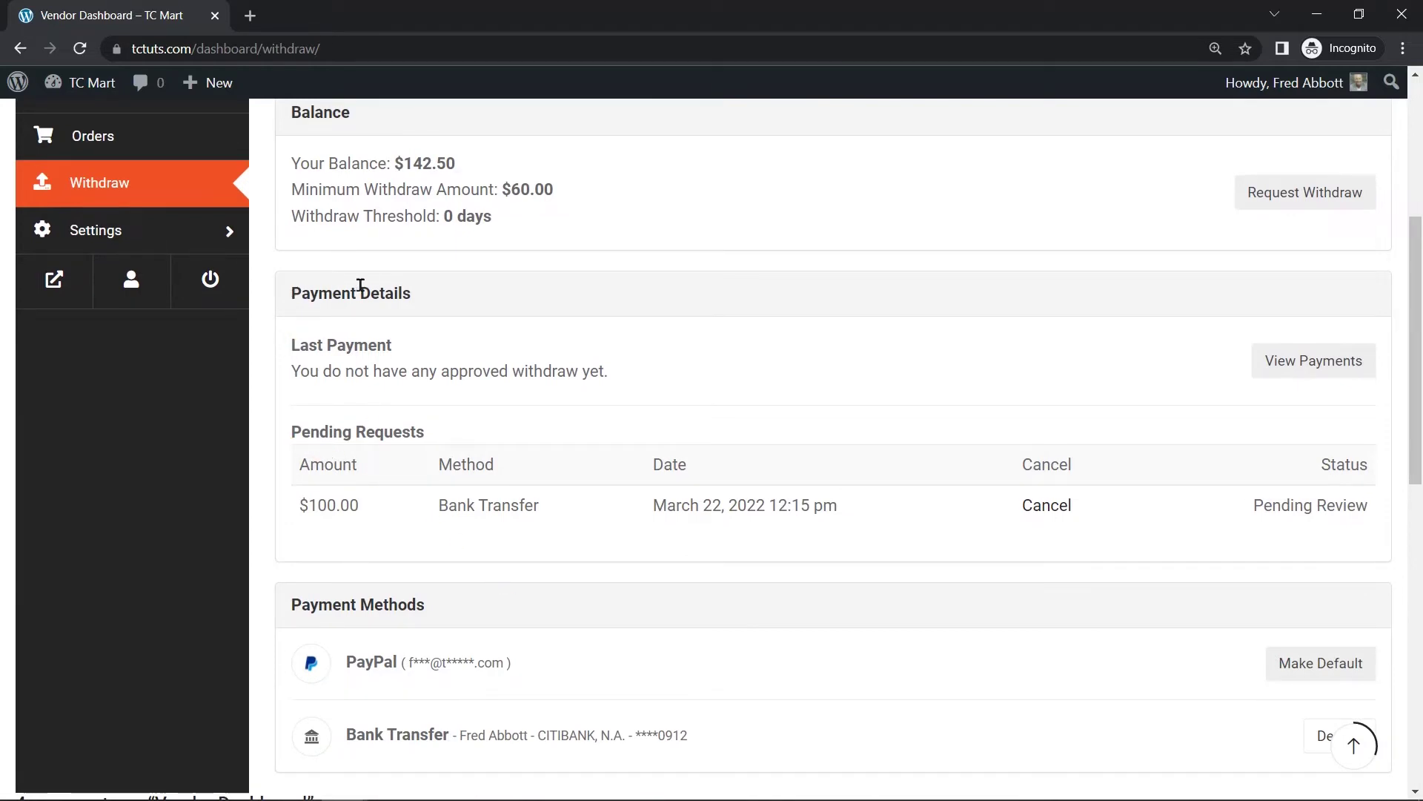
{"action": "left_click_drag", "start_coordinate": [294, 431], "coordinate": [430, 433]}
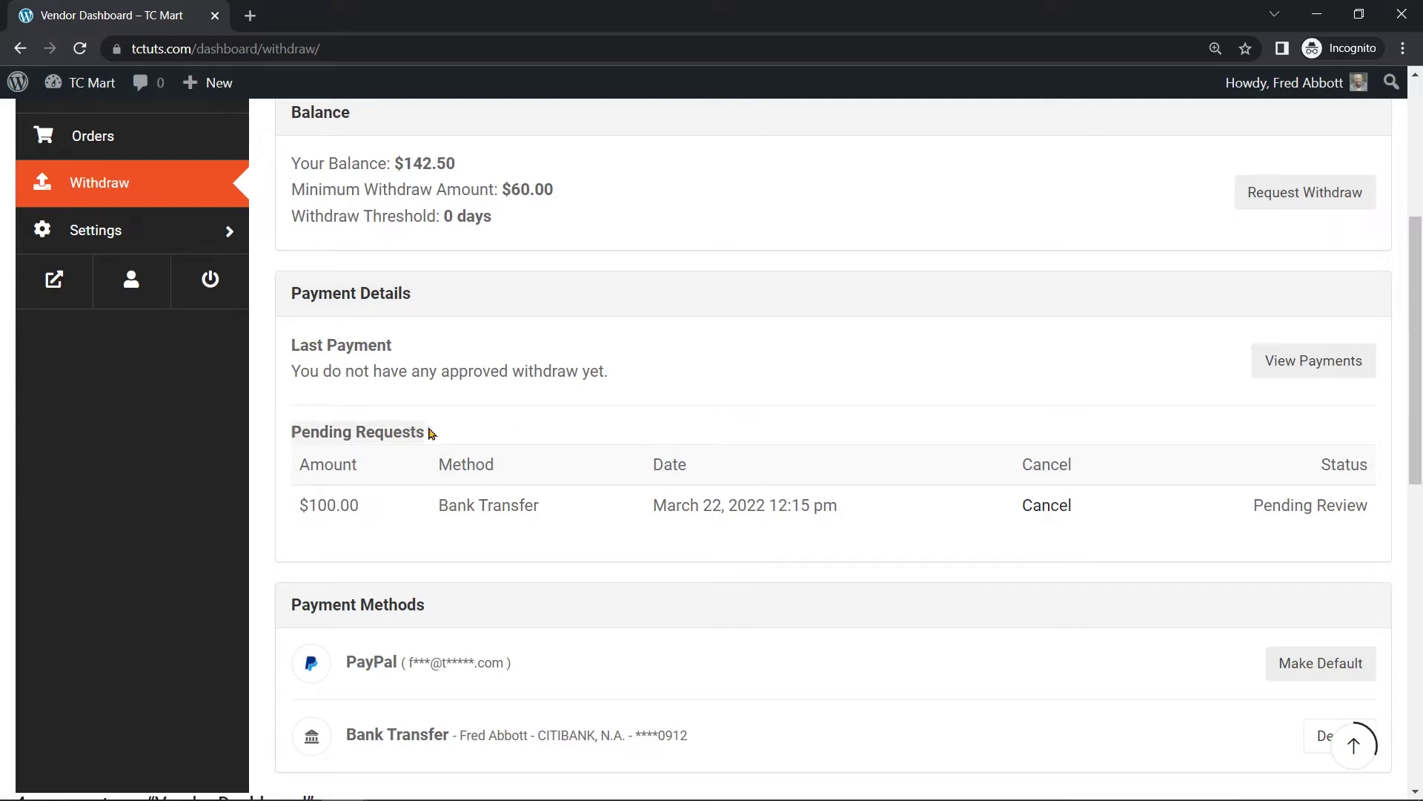
{"action": "left_click", "coordinate": [1323, 466]}
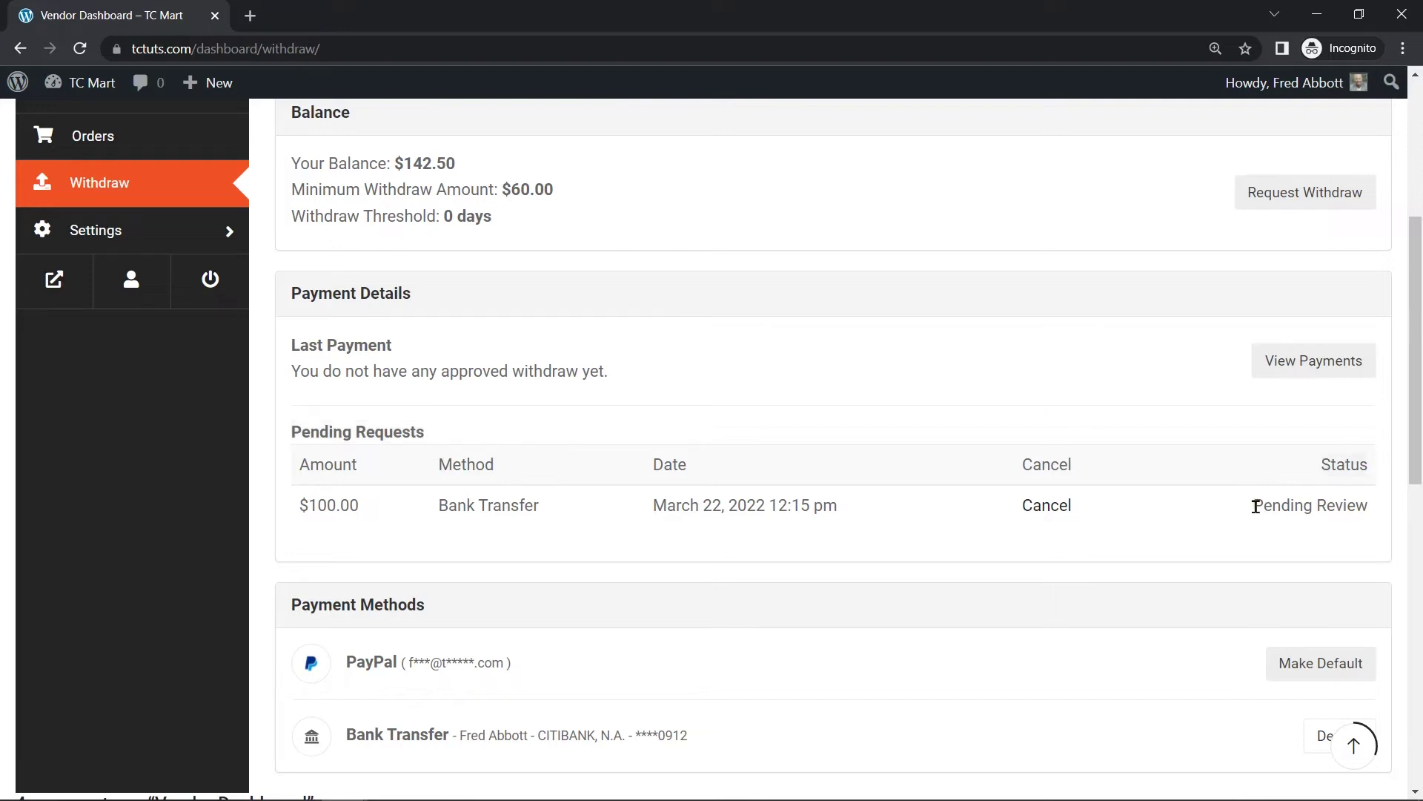
{"action": "left_click_drag", "start_coordinate": [1259, 504], "coordinate": [1372, 509]}
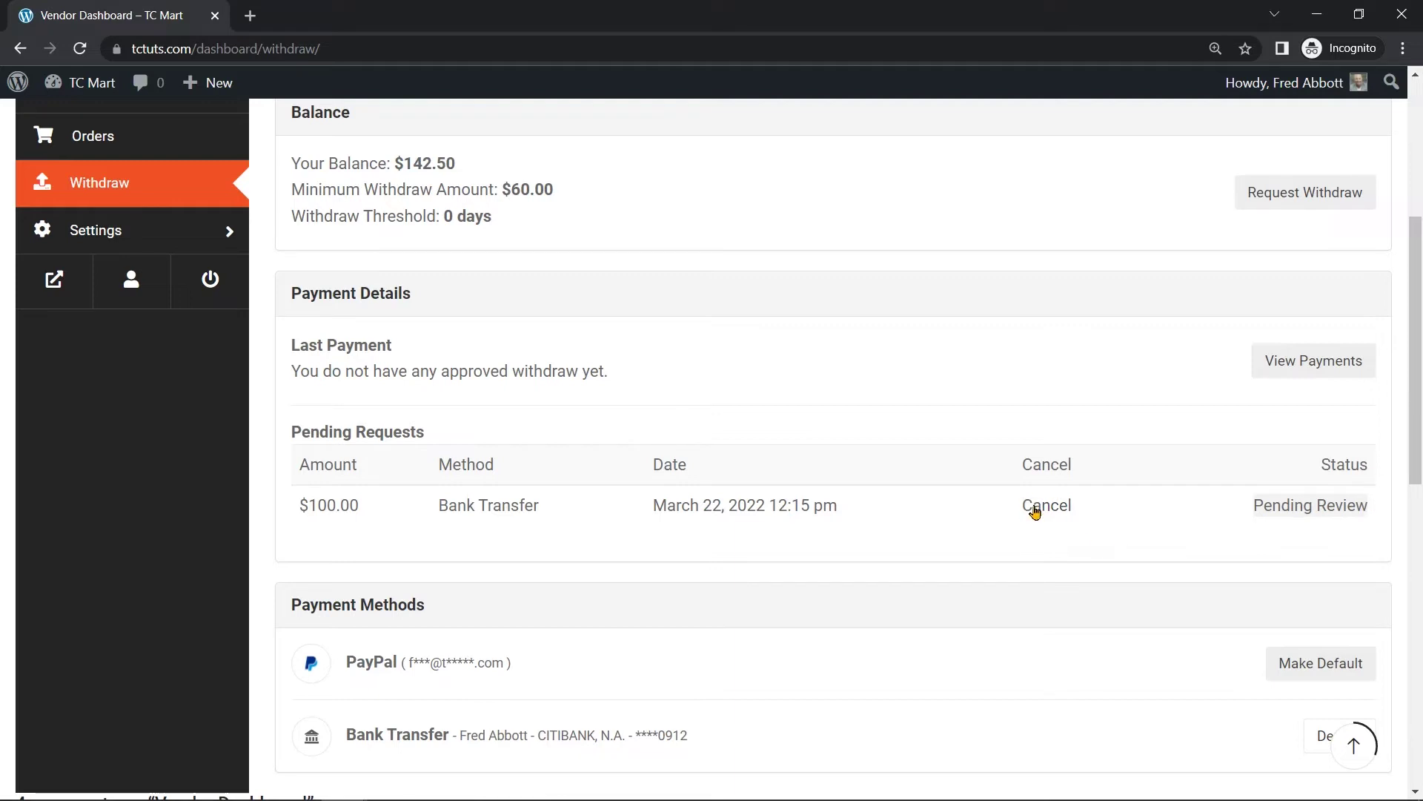
{"action": "left_click", "coordinate": [1046, 468]}
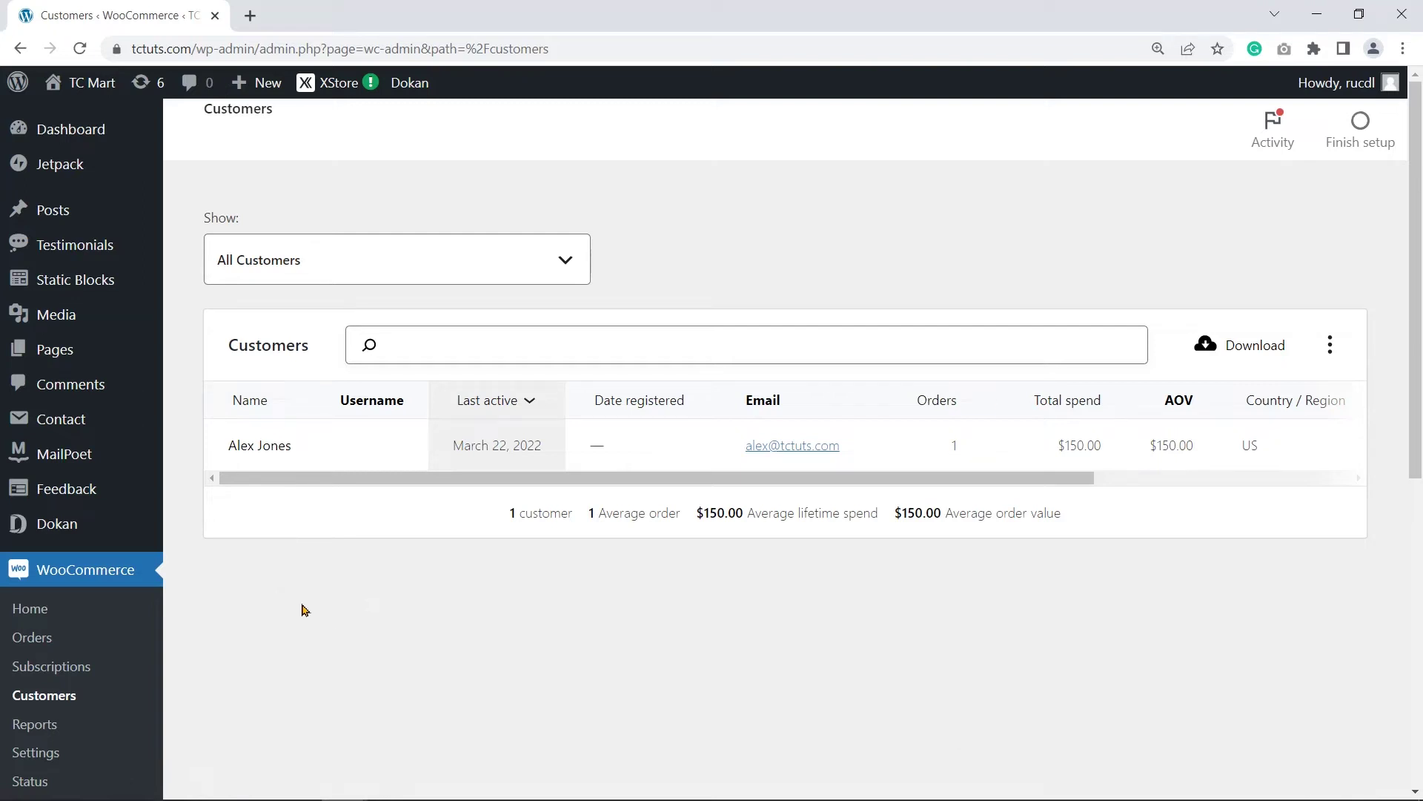
In Dokan > Withdraw, review the pending $100.00 Bank Transfer request and its bank details
{"action": "mouse_move", "coordinate": [83, 531]}
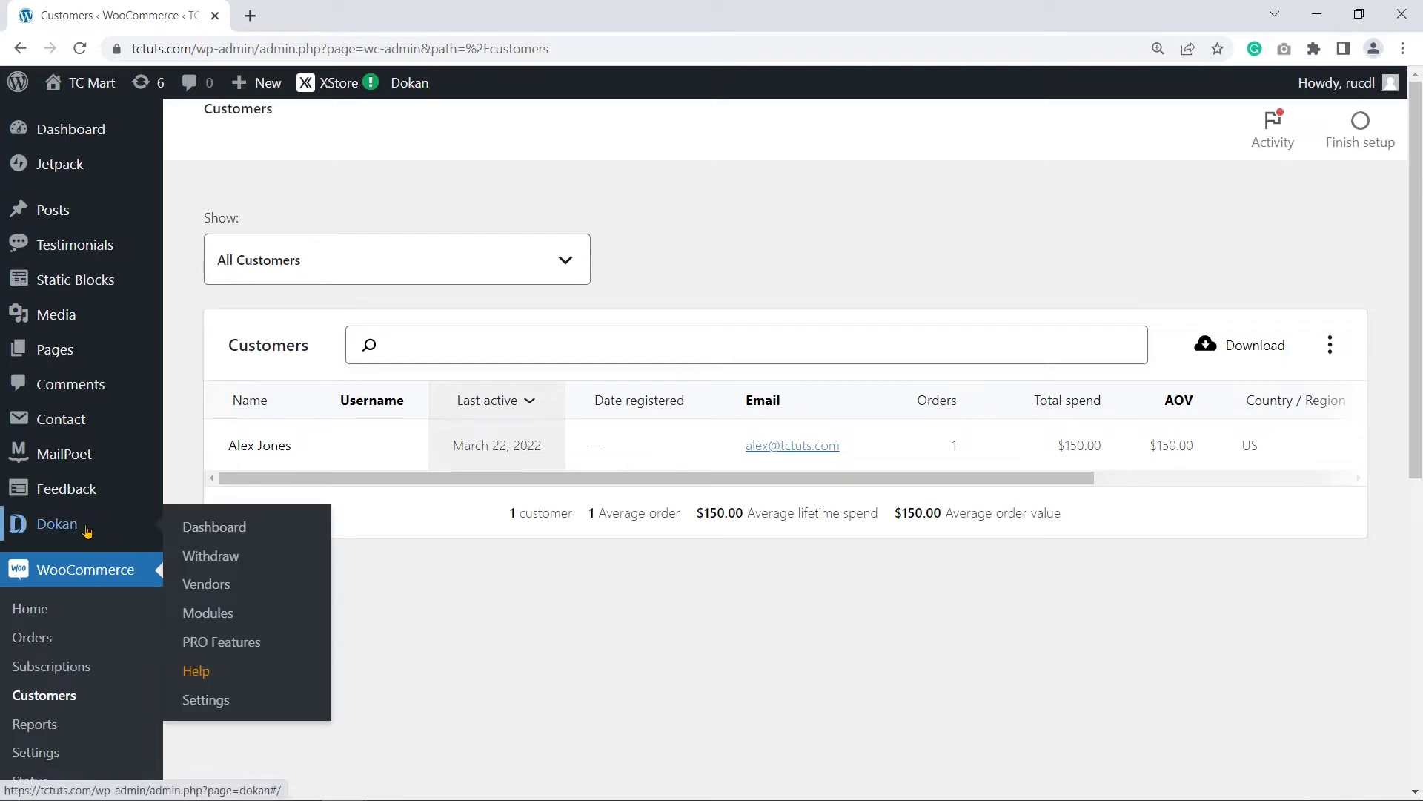
{"action": "left_click", "coordinate": [209, 556]}
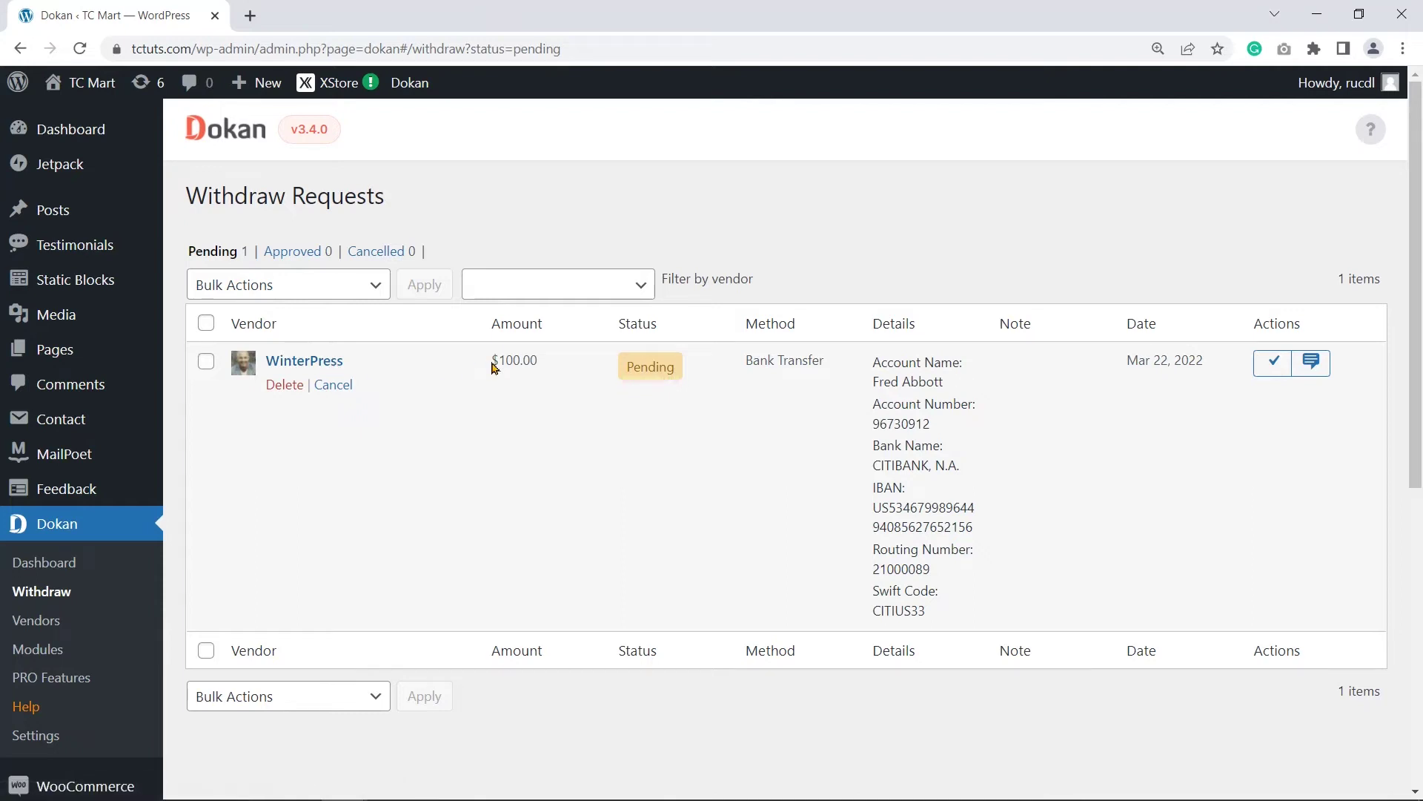
{"action": "left_click_drag", "start_coordinate": [493, 364], "coordinate": [540, 366]}
{"action": "left_click_drag", "start_coordinate": [491, 322], "coordinate": [669, 390]}
{"action": "left_click", "coordinate": [567, 352]}
{"action": "left_click", "coordinate": [670, 391]}
{"action": "left_click_drag", "start_coordinate": [746, 361], "coordinate": [827, 369]}
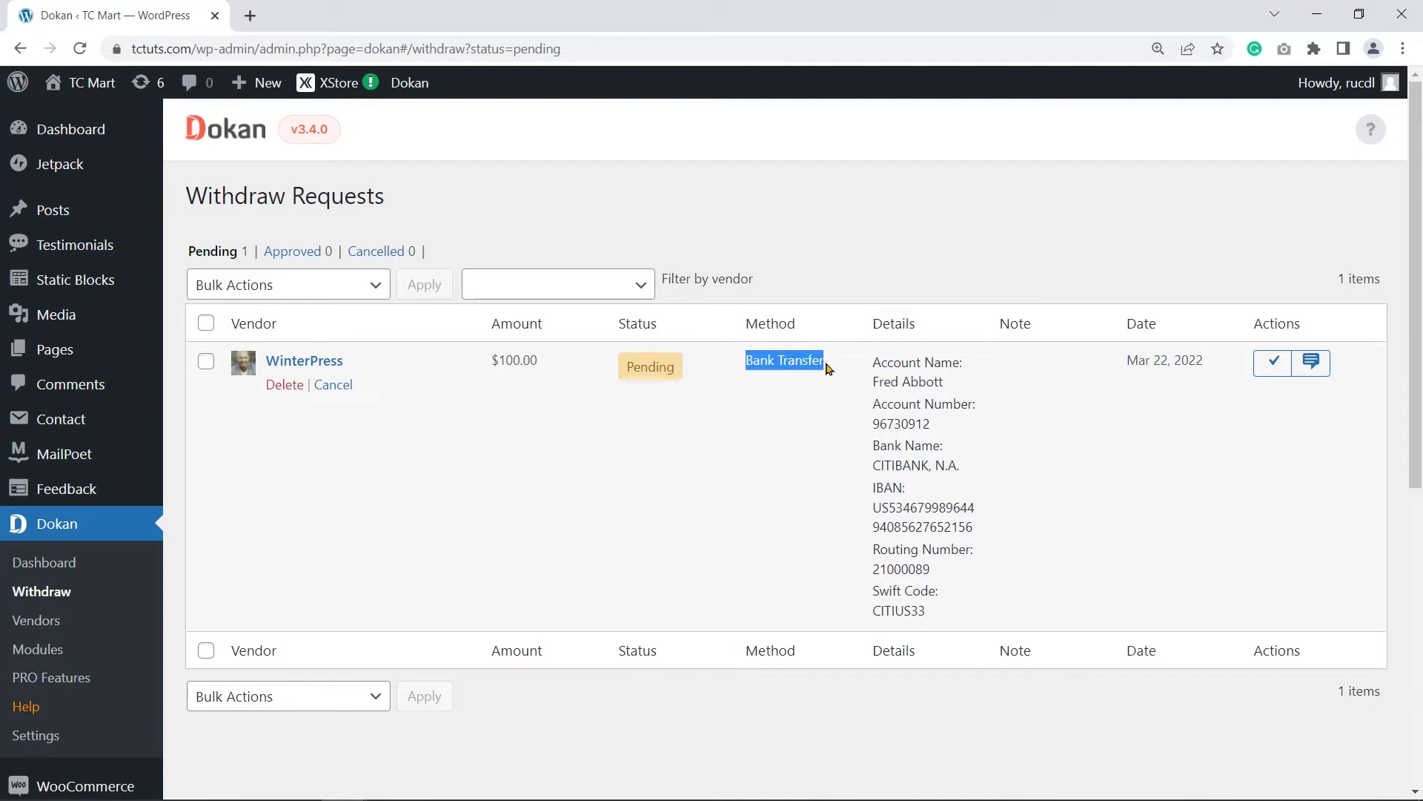
{"action": "left_click", "coordinate": [827, 369]}
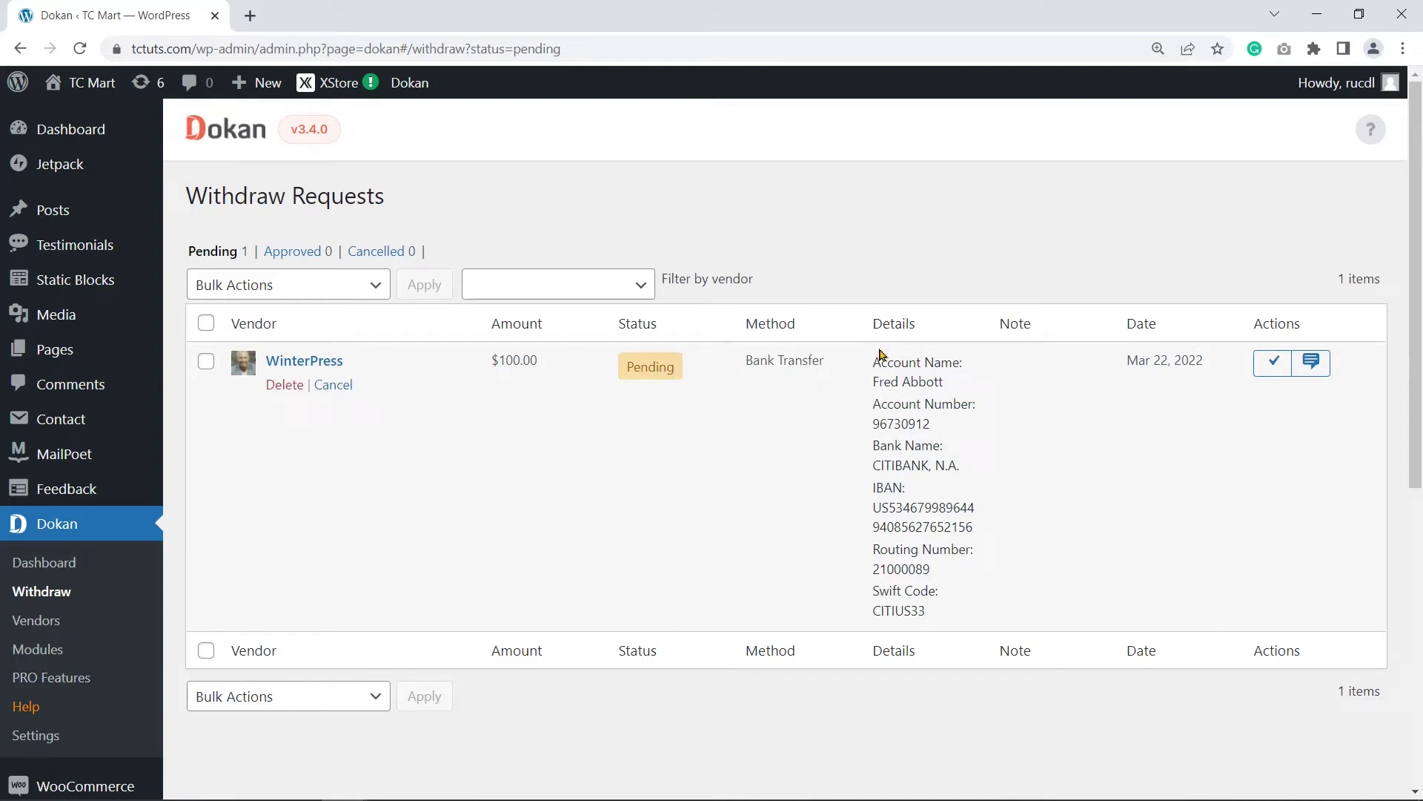
{"action": "left_click_drag", "start_coordinate": [879, 358], "coordinate": [950, 613]}
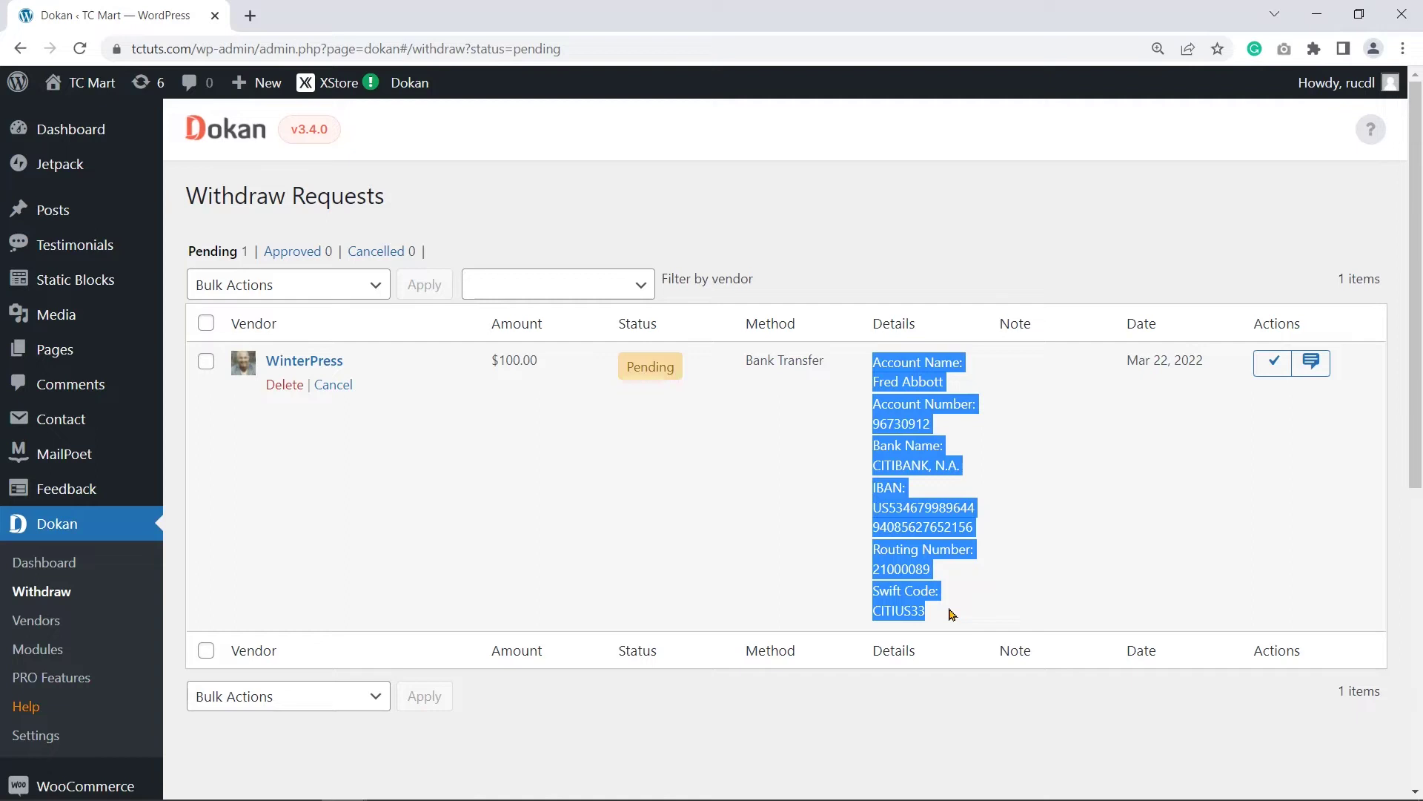
{"action": "left_click_drag", "start_coordinate": [546, 359], "coordinate": [491, 359]}
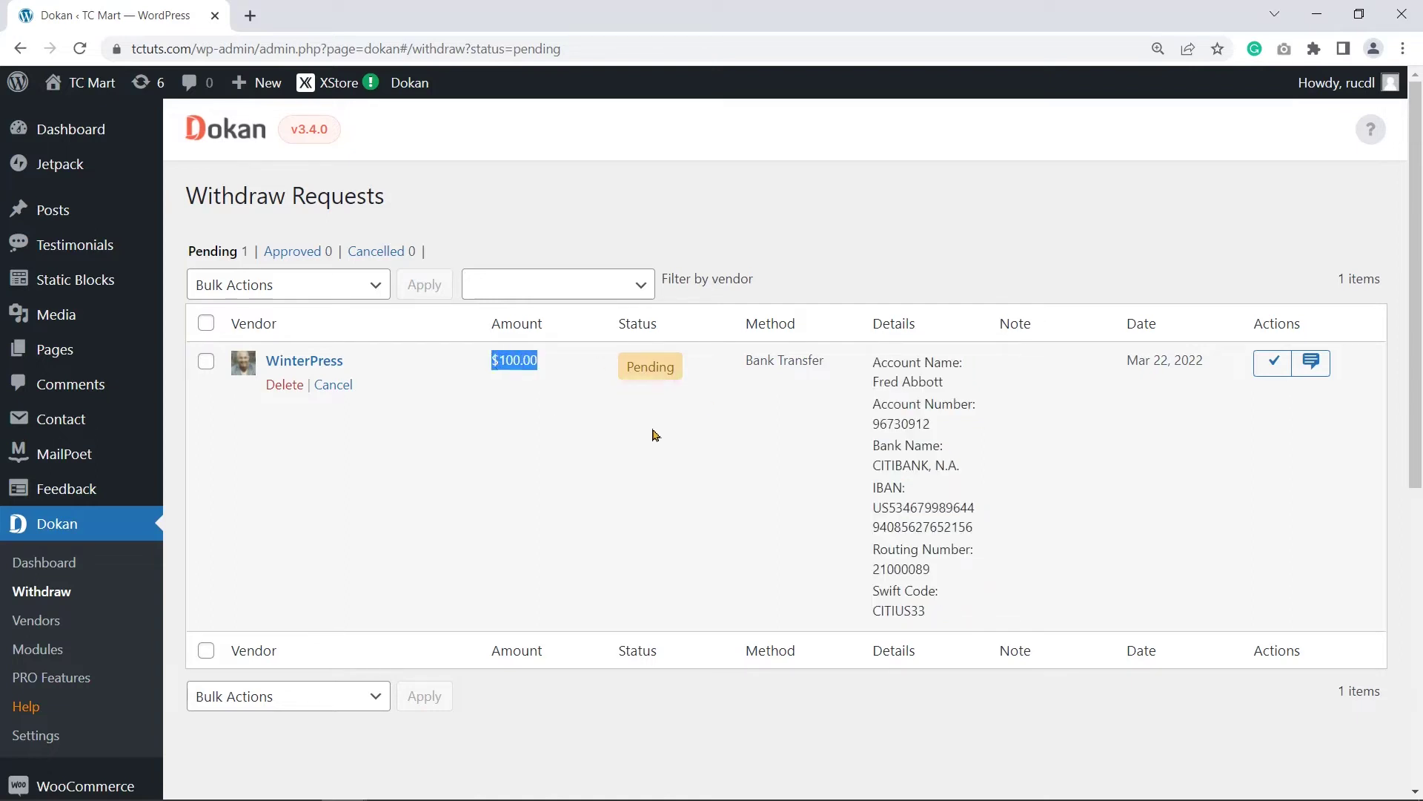
{"action": "left_click", "coordinate": [913, 409]}
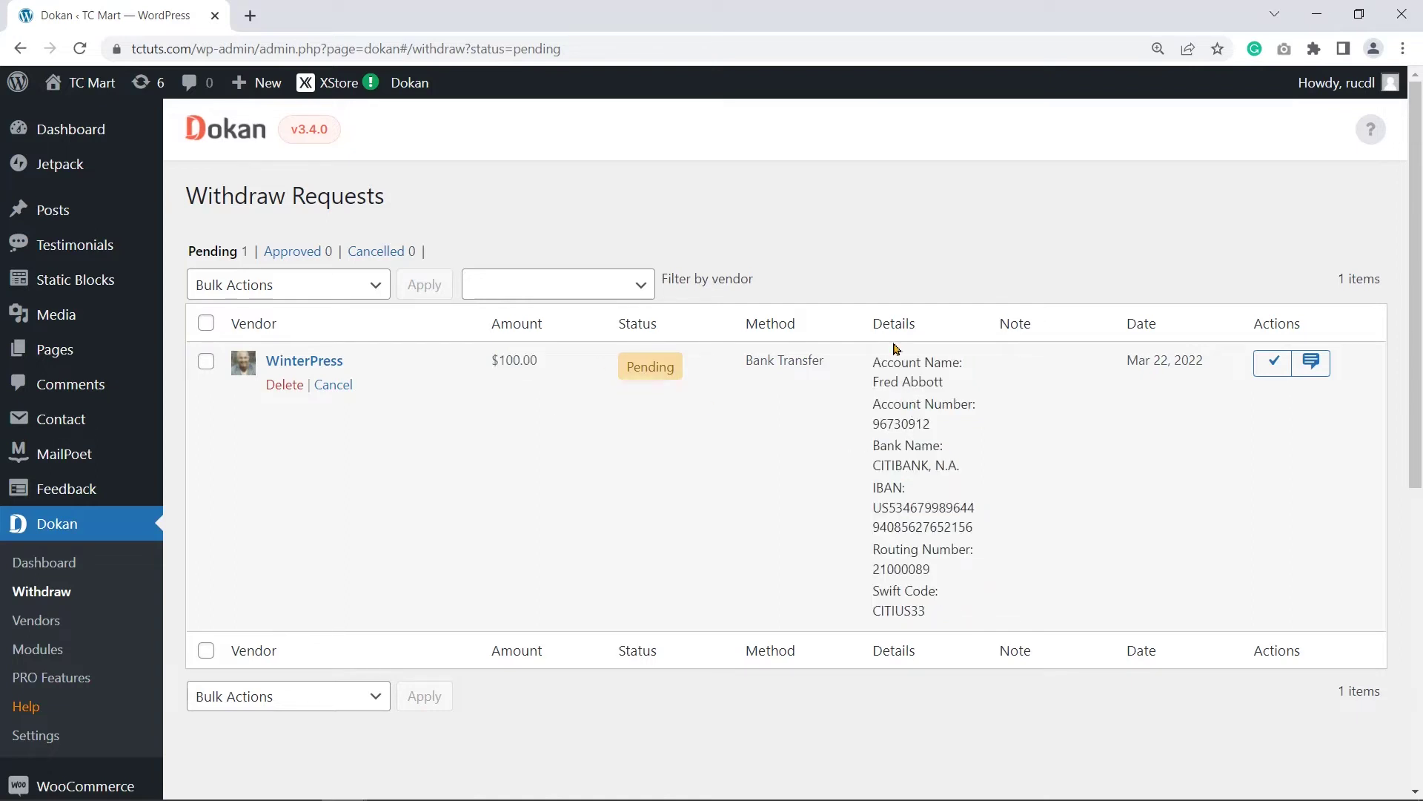
Approve the $100 request and filter the list to Approved
{"action": "left_click", "coordinate": [1266, 369]}
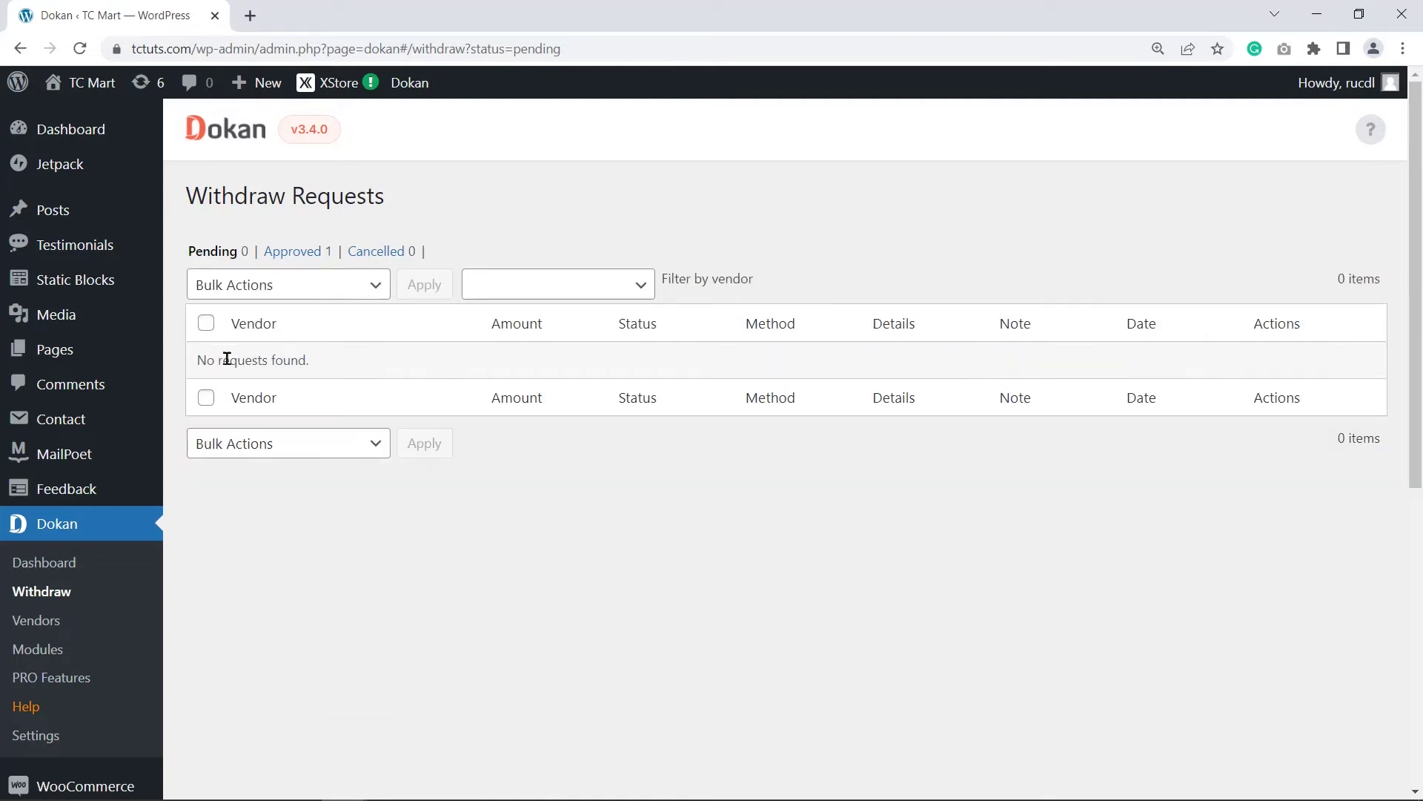
{"action": "left_click_drag", "start_coordinate": [198, 363], "coordinate": [311, 365]}
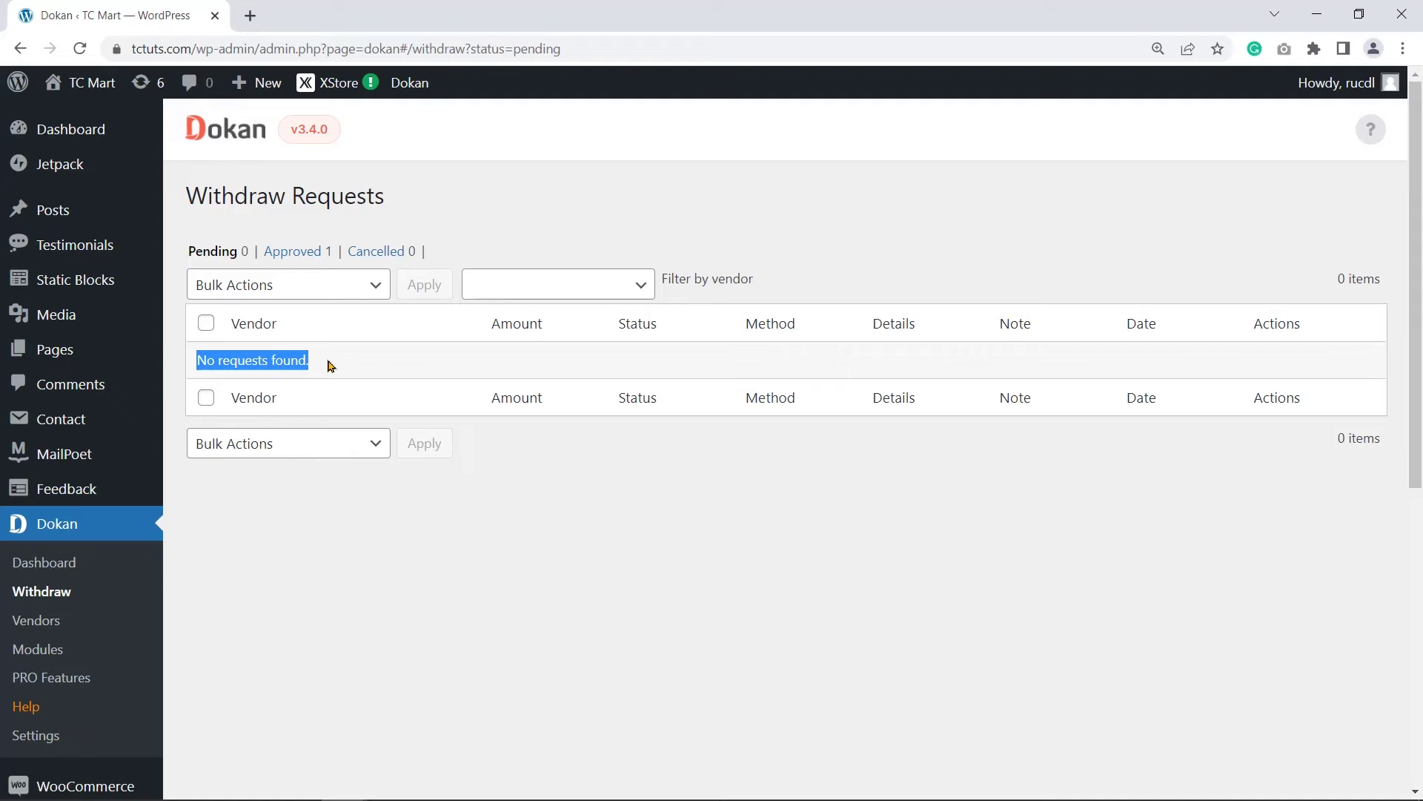
{"action": "left_click", "coordinate": [327, 366]}
{"action": "left_click", "coordinate": [311, 254]}
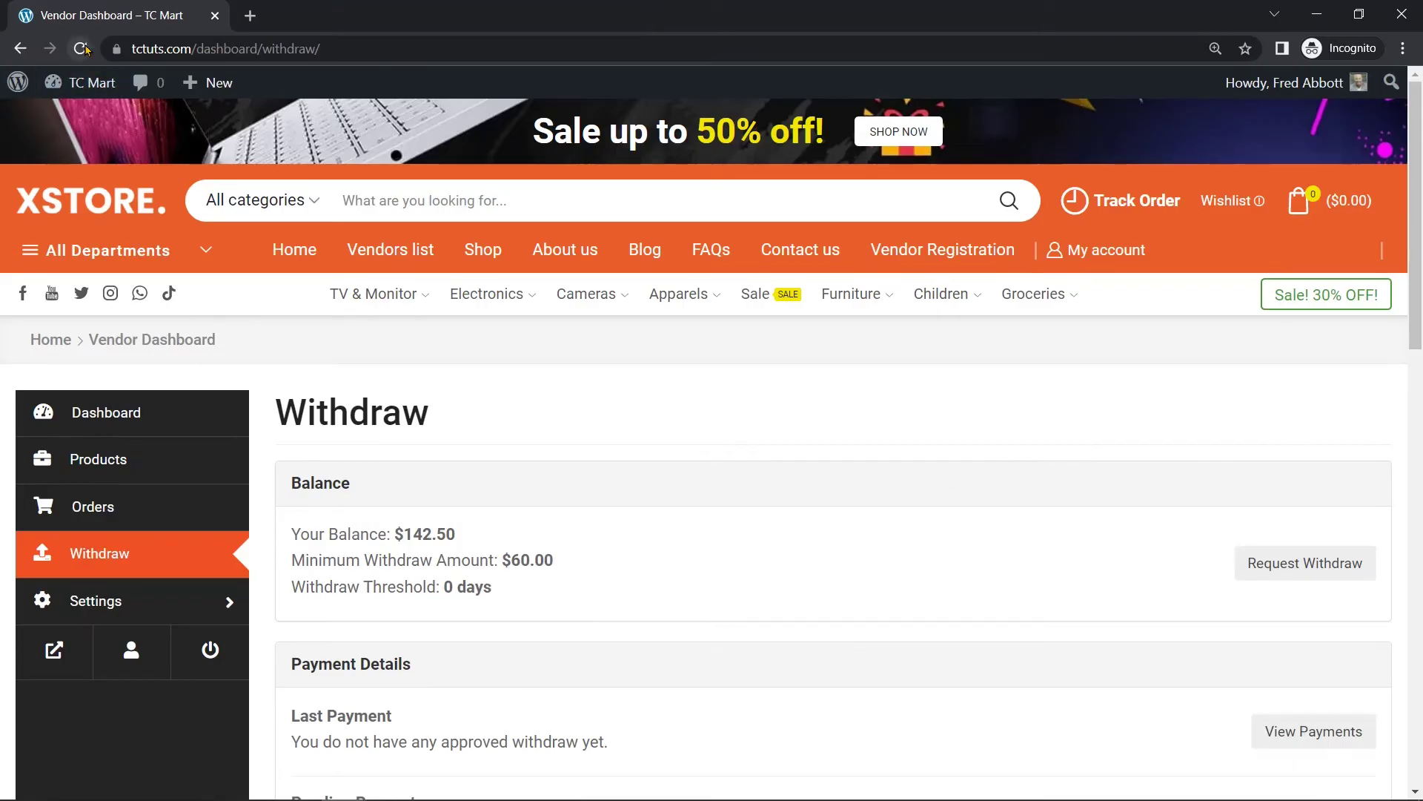
Reload the Withdraw page and confirm the $42.50 balance and $100.00 last payment
{"action": "left_click", "coordinate": [82, 49]}
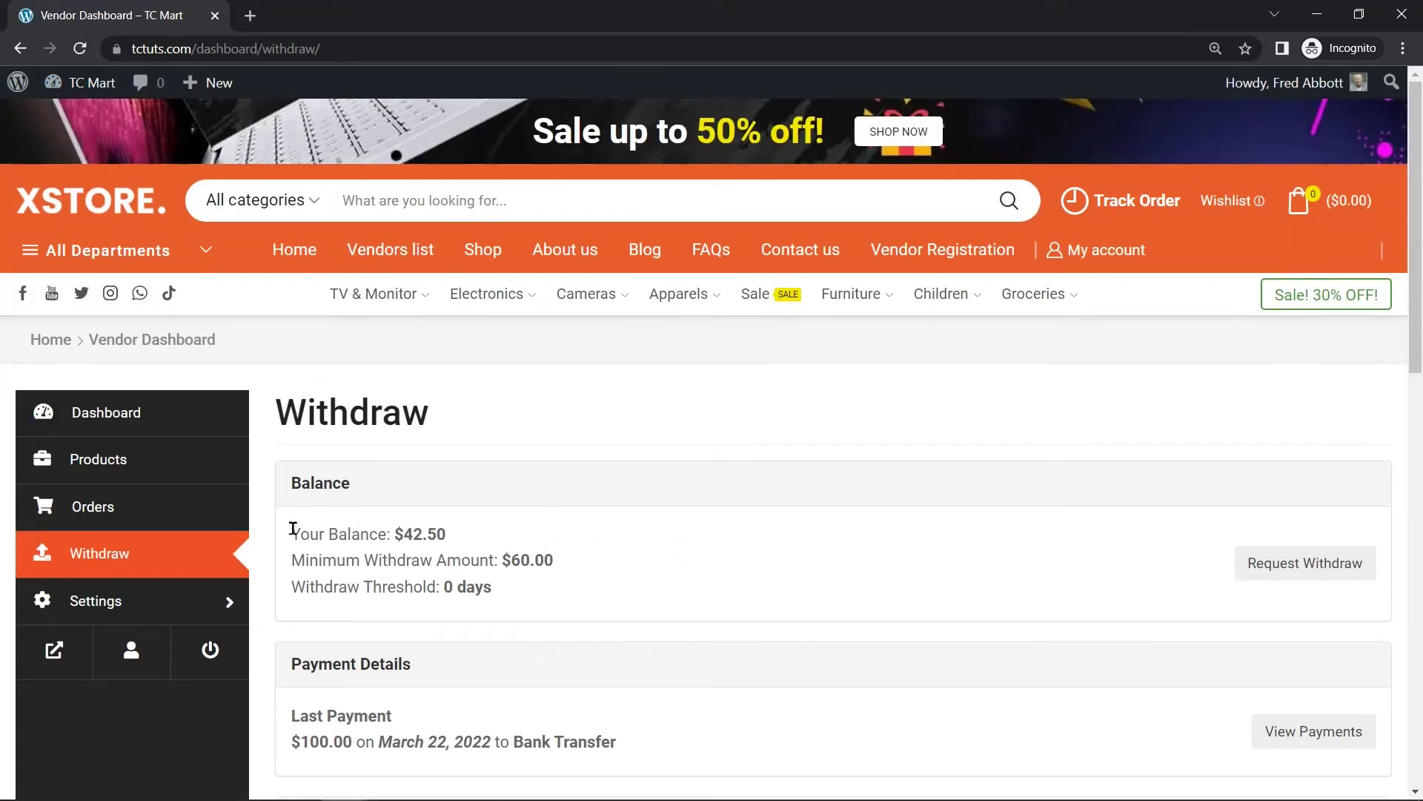
{"action": "left_click_drag", "start_coordinate": [293, 528], "coordinate": [454, 535]}
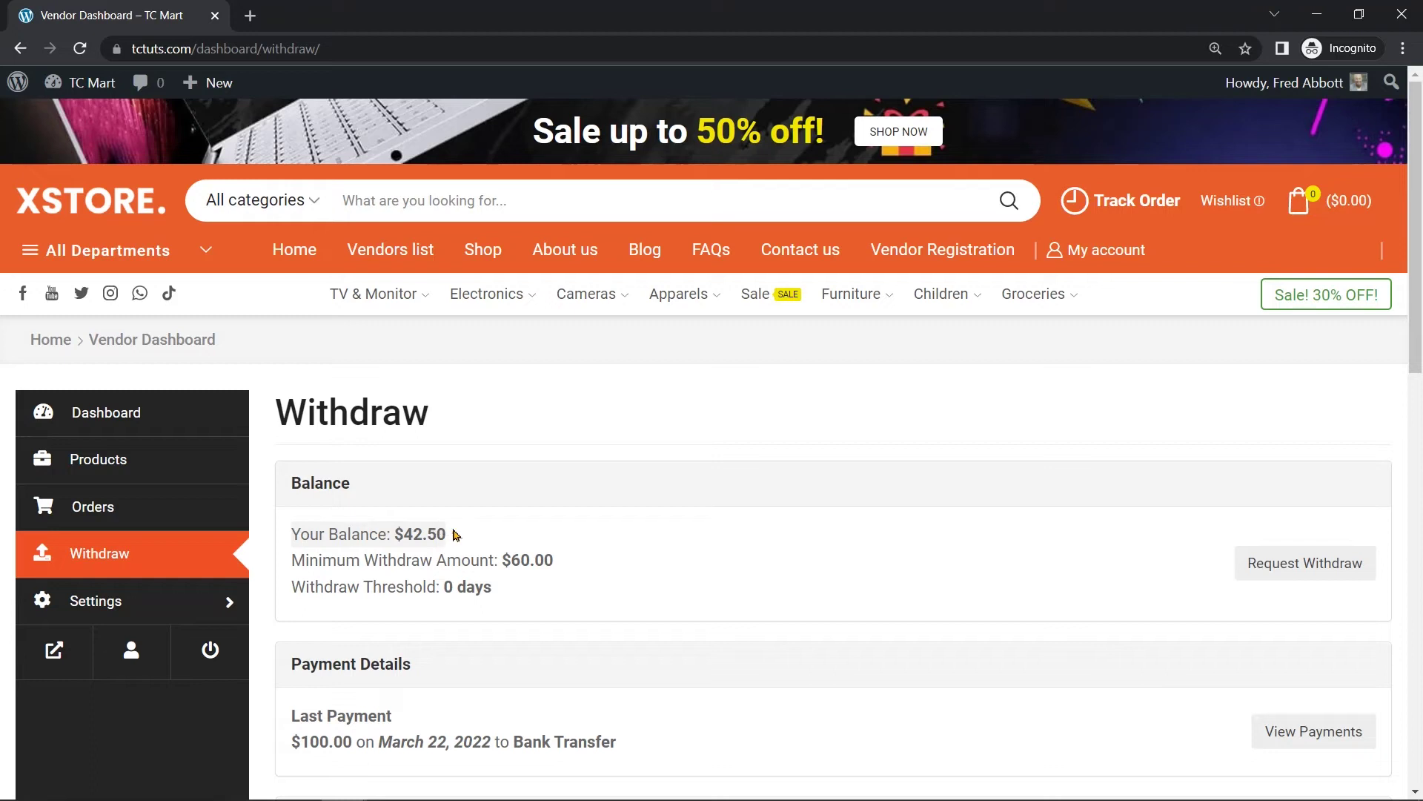
{"action": "left_click", "coordinate": [476, 541]}
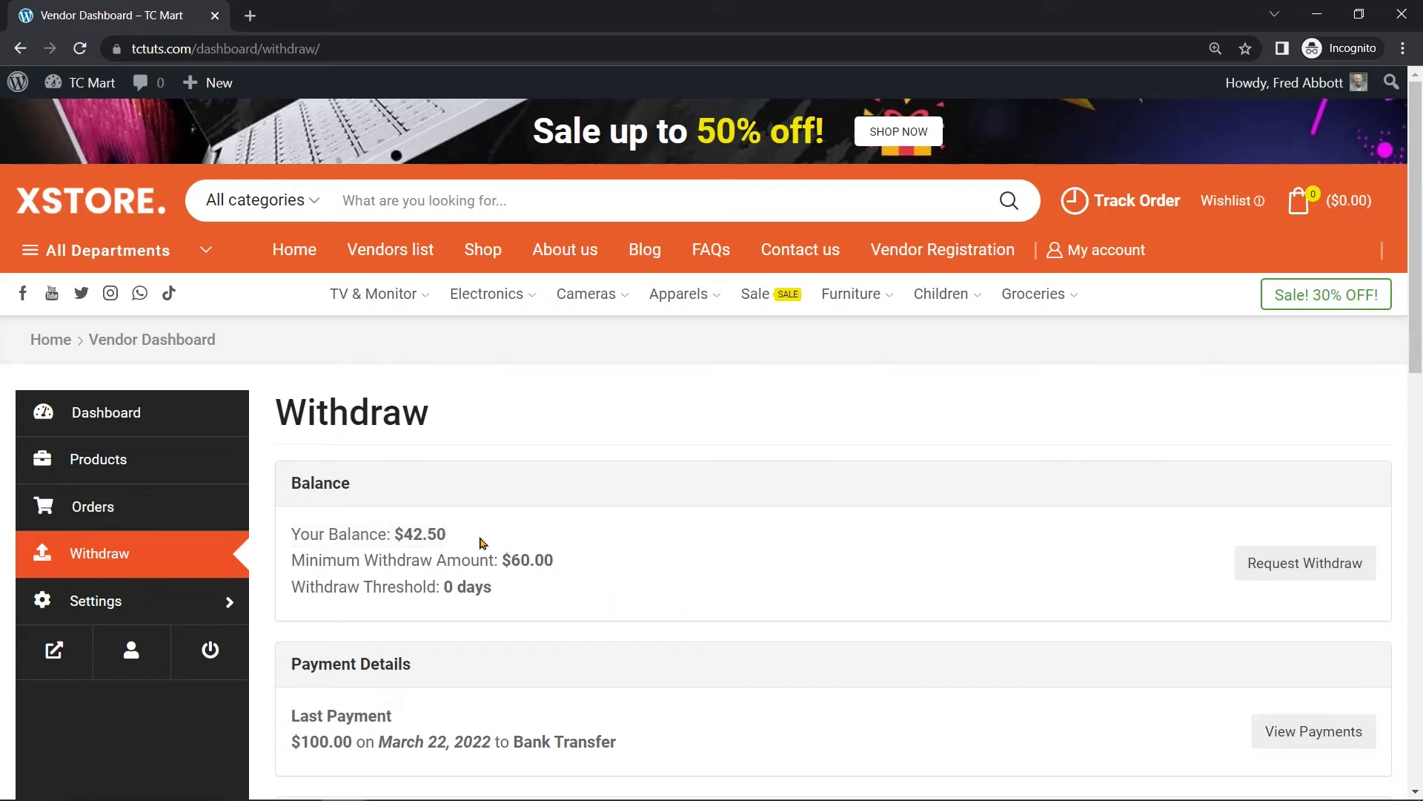
{"action": "left_click_drag", "start_coordinate": [398, 534], "coordinate": [455, 539]}
{"action": "scroll", "coordinate": [515, 660], "scroll_direction": "down", "scroll_amount": 1}
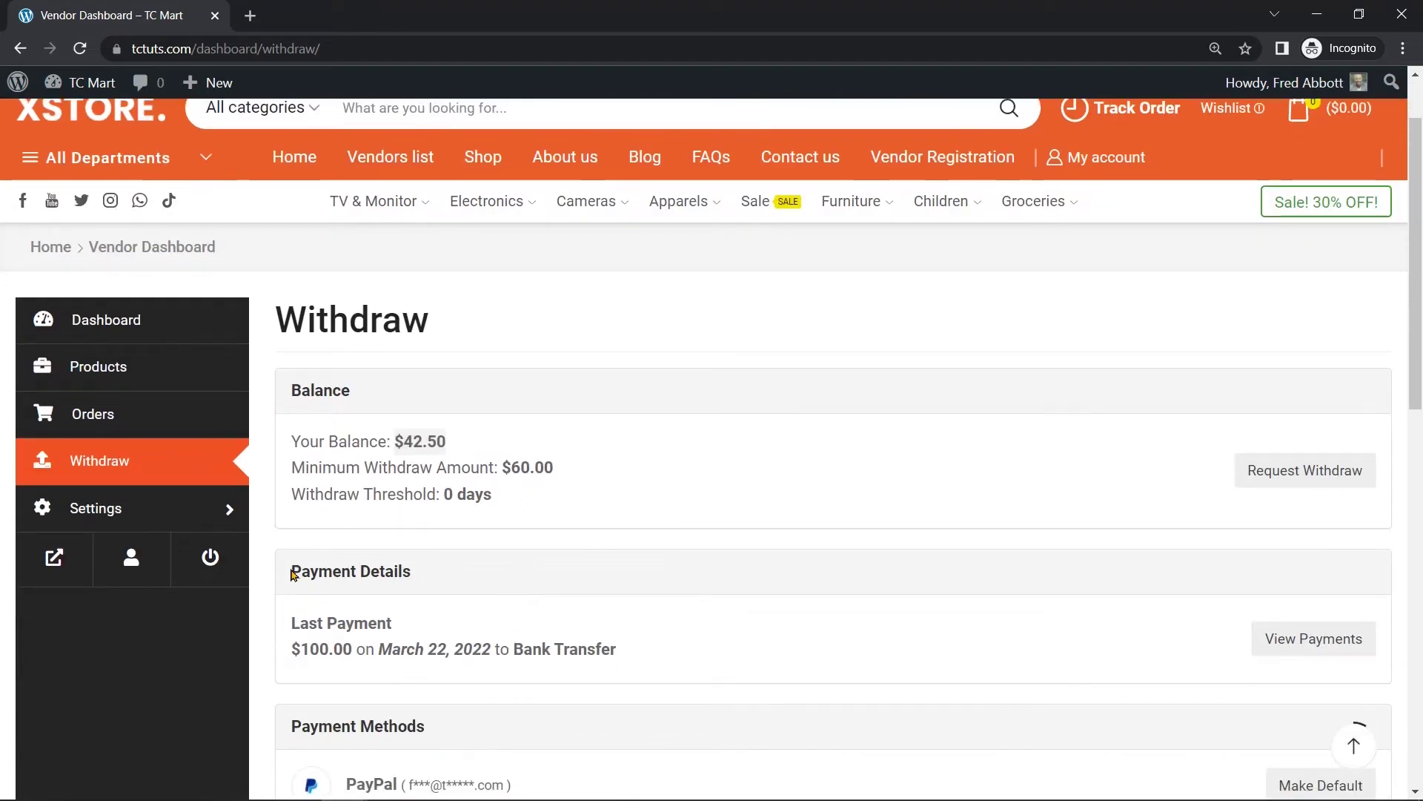
{"action": "left_click_drag", "start_coordinate": [295, 571], "coordinate": [438, 583]}
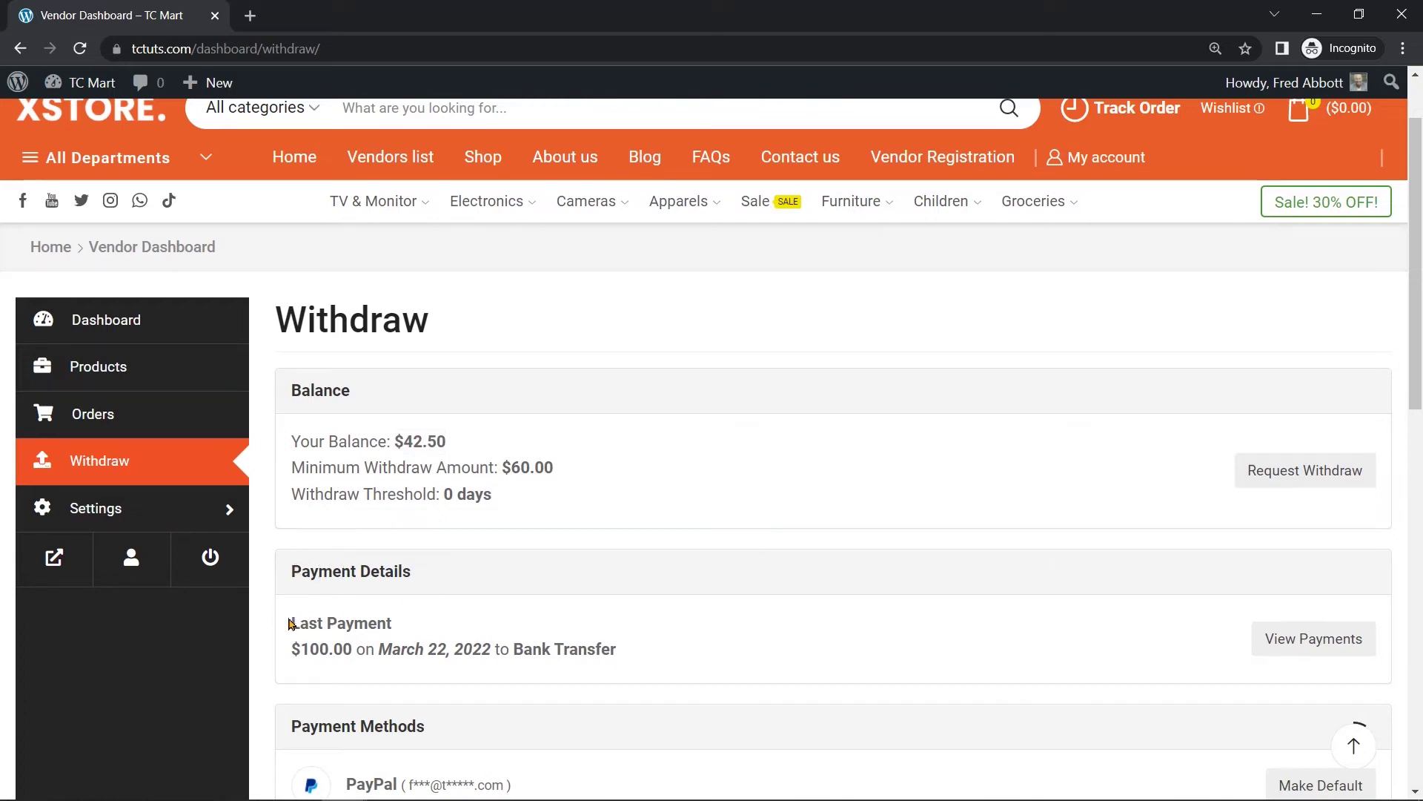
{"action": "left_click_drag", "start_coordinate": [293, 626], "coordinate": [622, 671]}
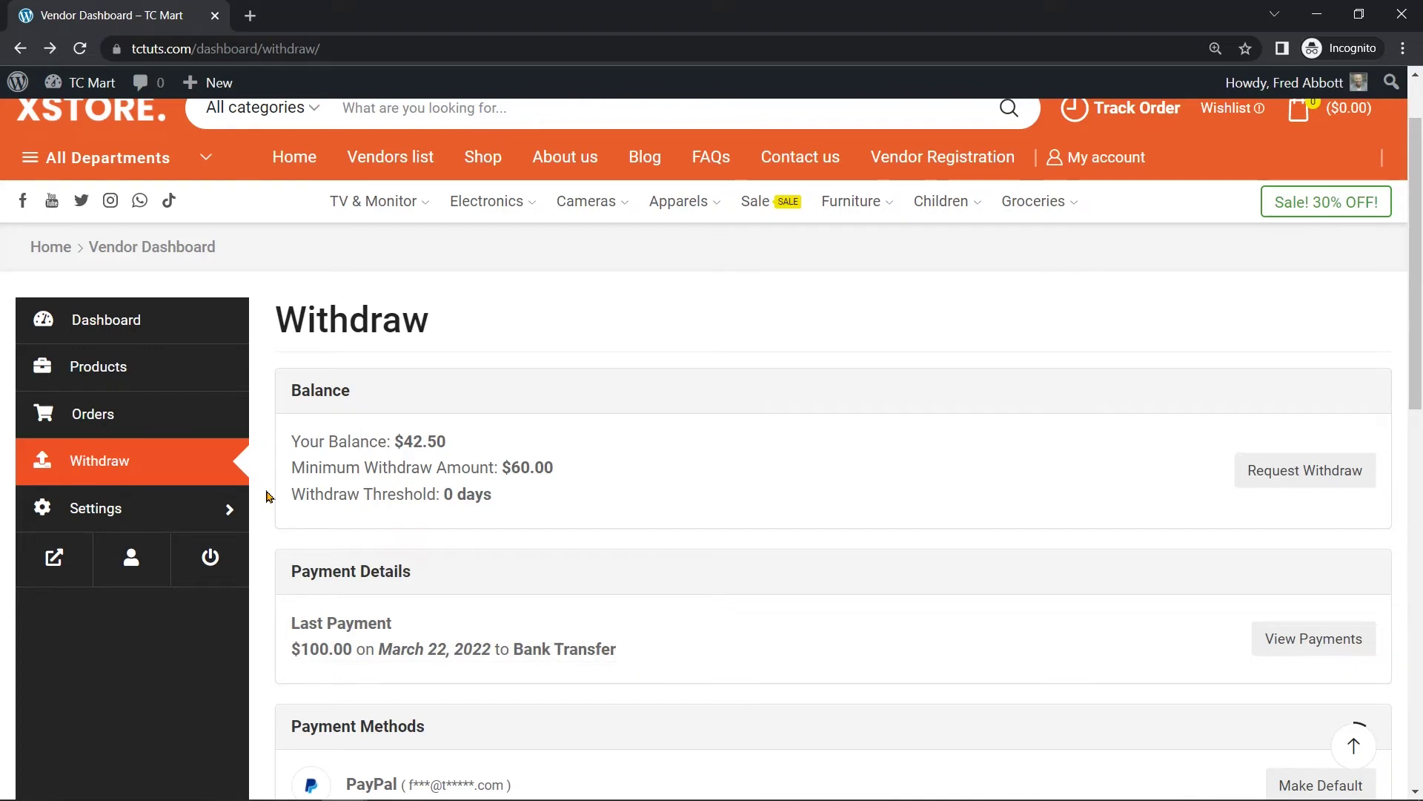
{"action": "scroll", "coordinate": [267, 496], "scroll_direction": "up", "scroll_amount": 1}
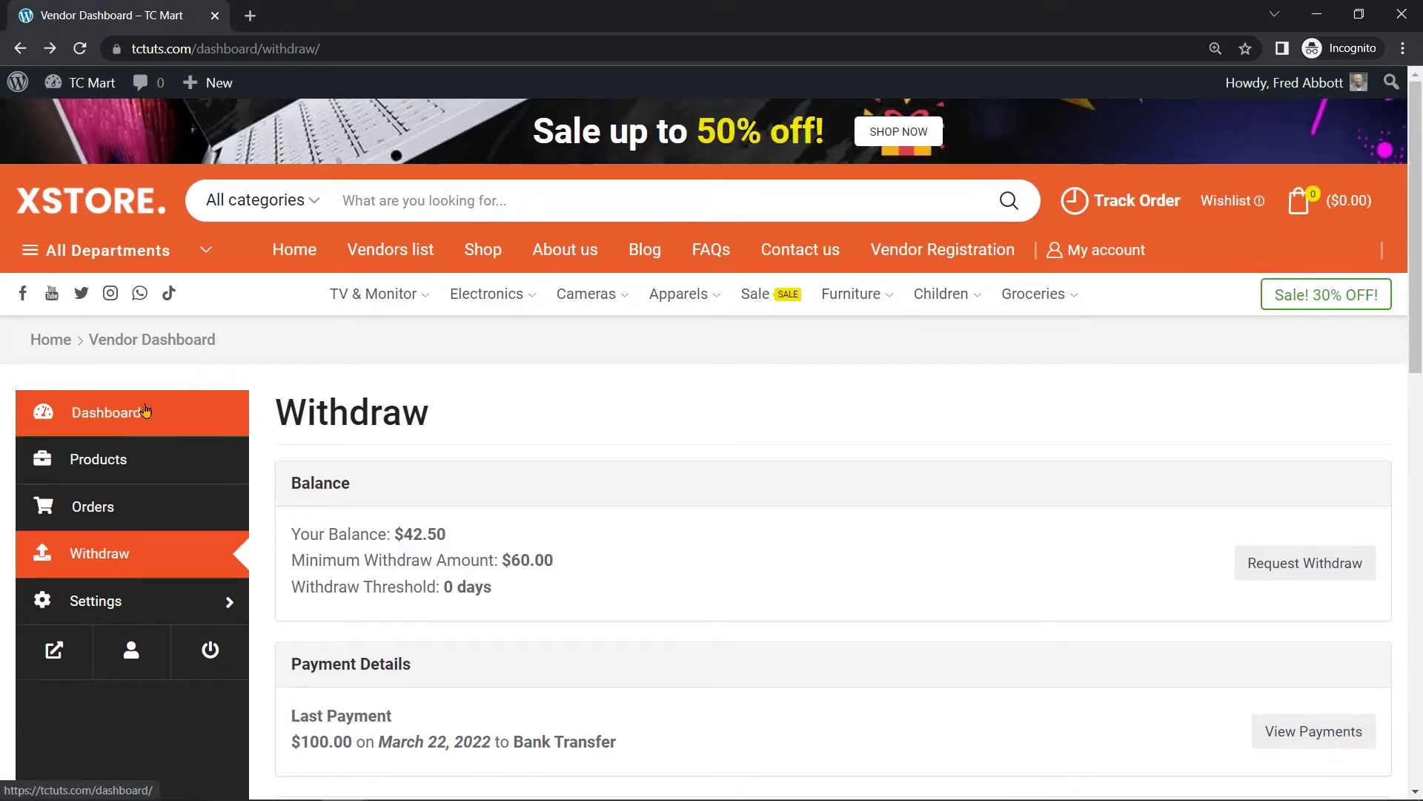
Open the vendor dashboard overview and scroll through its stats
{"action": "left_click", "coordinate": [141, 420]}
{"action": "scroll", "coordinate": [480, 407], "scroll_direction": "down", "scroll_amount": 8}
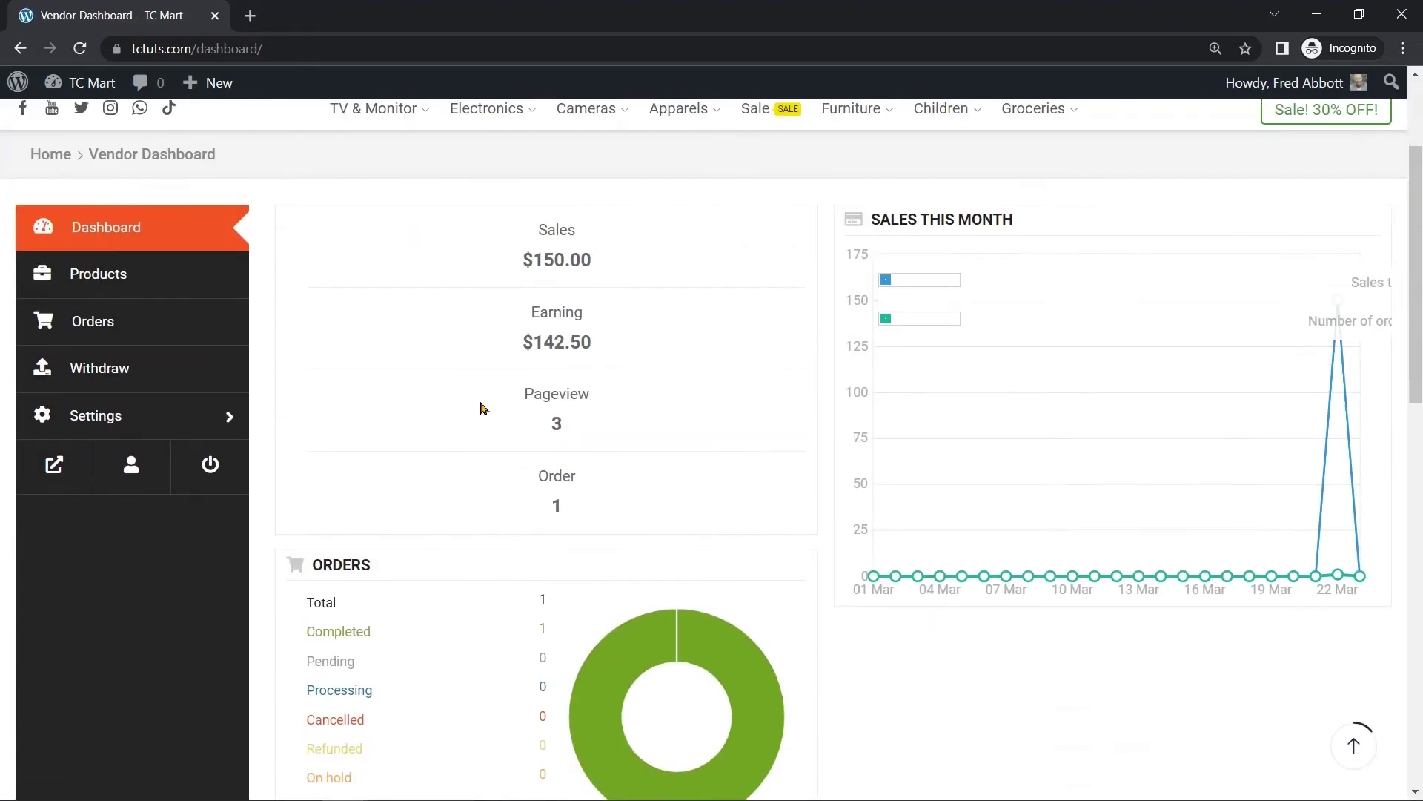
{"action": "scroll", "coordinate": [481, 407], "scroll_direction": "up", "scroll_amount": 4}
{"action": "scroll", "coordinate": [481, 407], "scroll_direction": "up", "scroll_amount": 5}
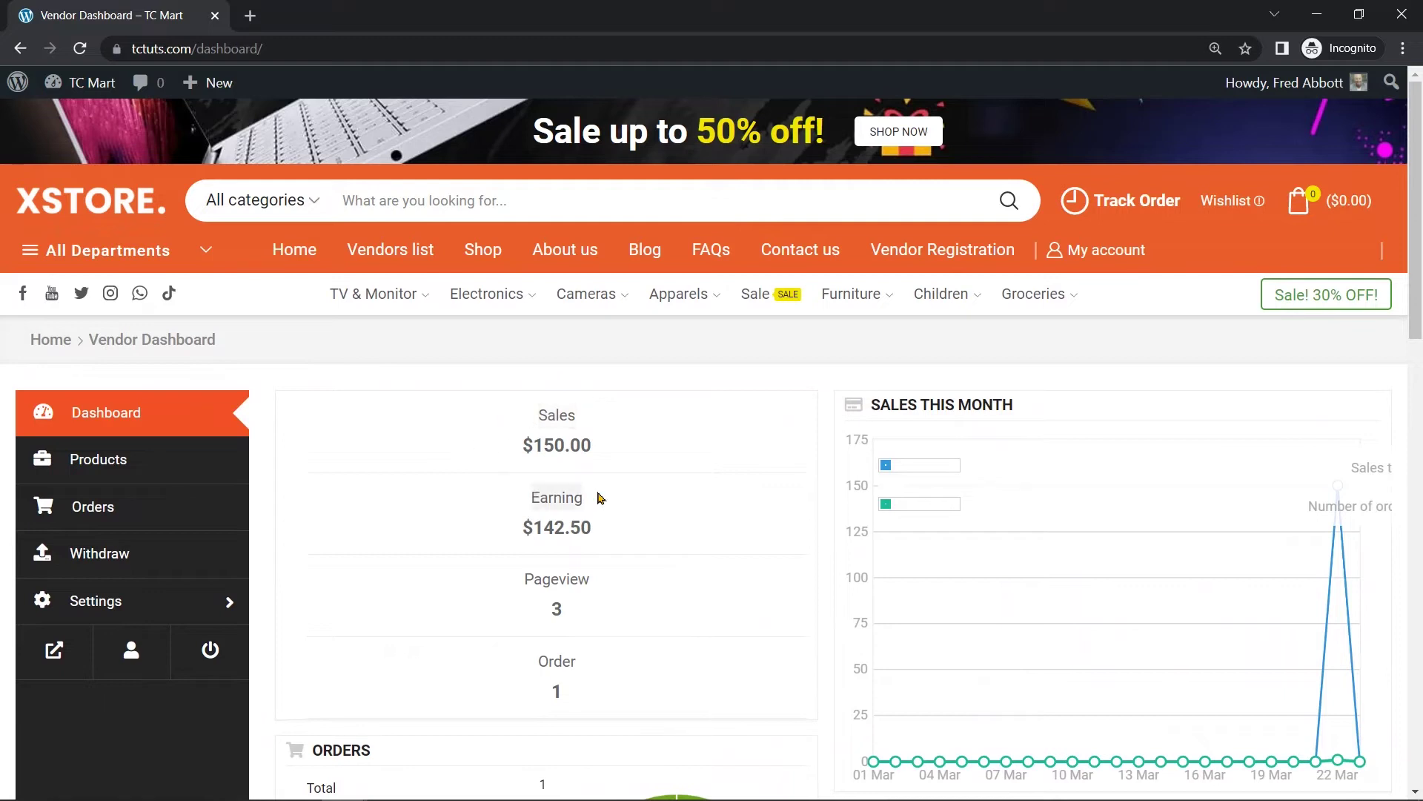
{"action": "scroll", "coordinate": [437, 502], "scroll_direction": "down", "scroll_amount": 1}
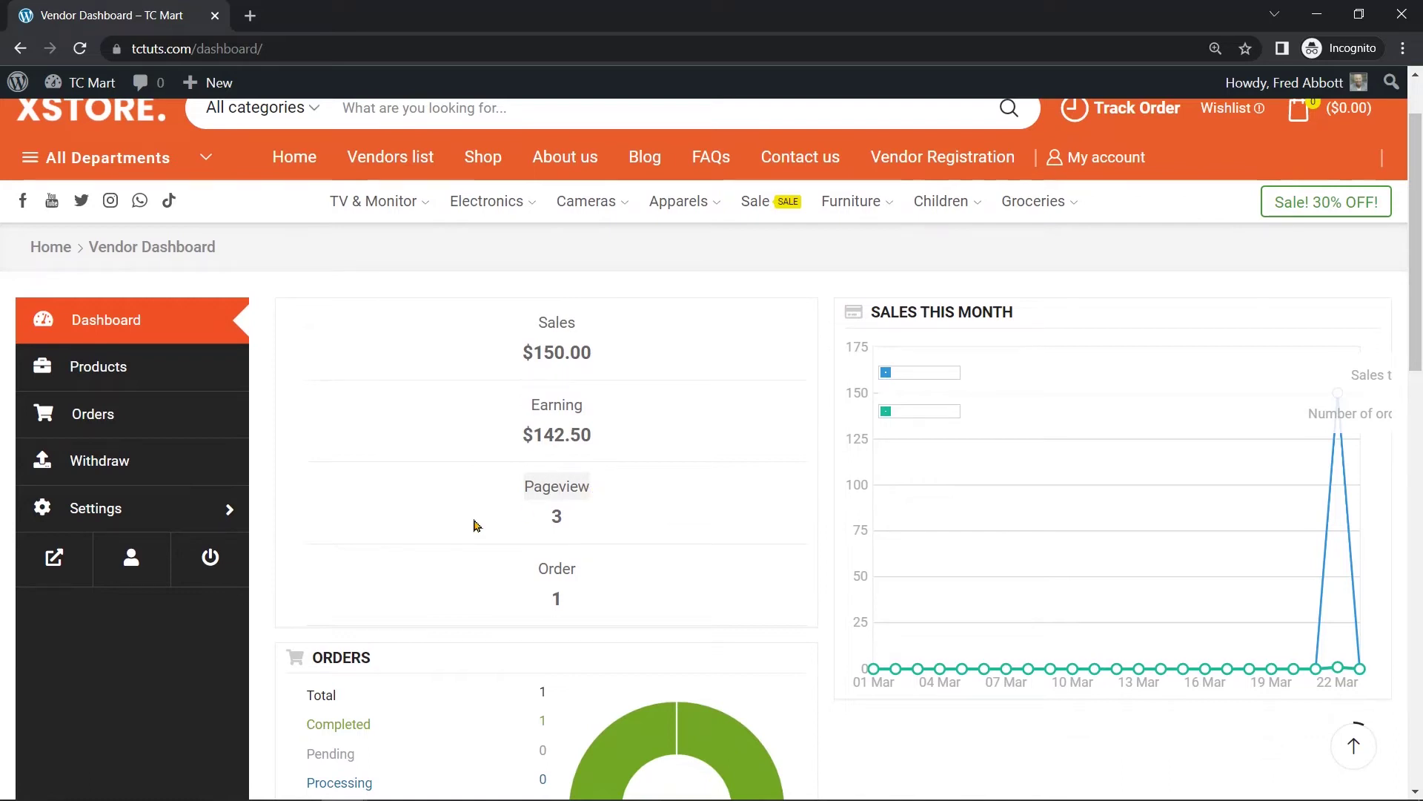
{"action": "scroll", "coordinate": [477, 525], "scroll_direction": "down", "scroll_amount": 3}
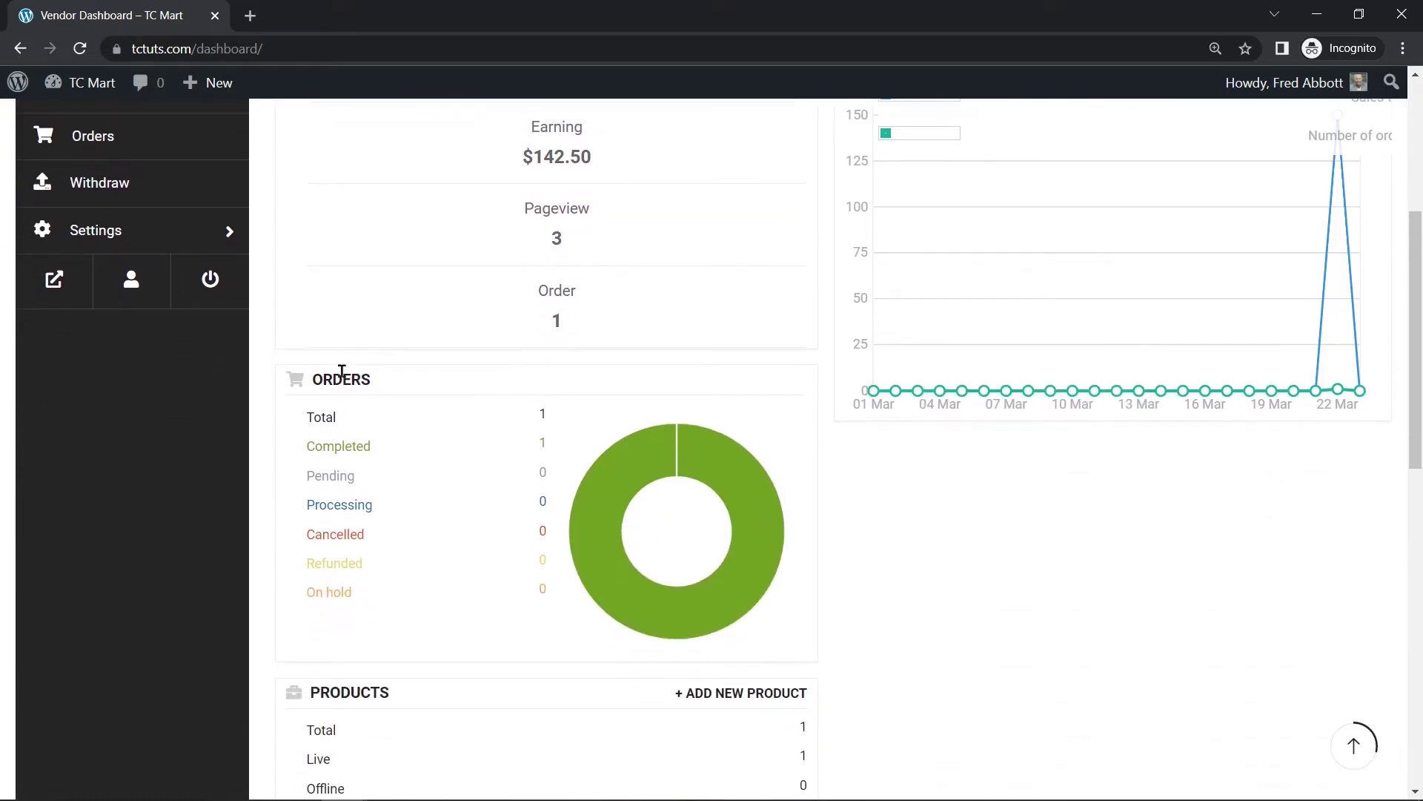
{"action": "scroll", "coordinate": [421, 412], "scroll_direction": "down", "scroll_amount": 2}
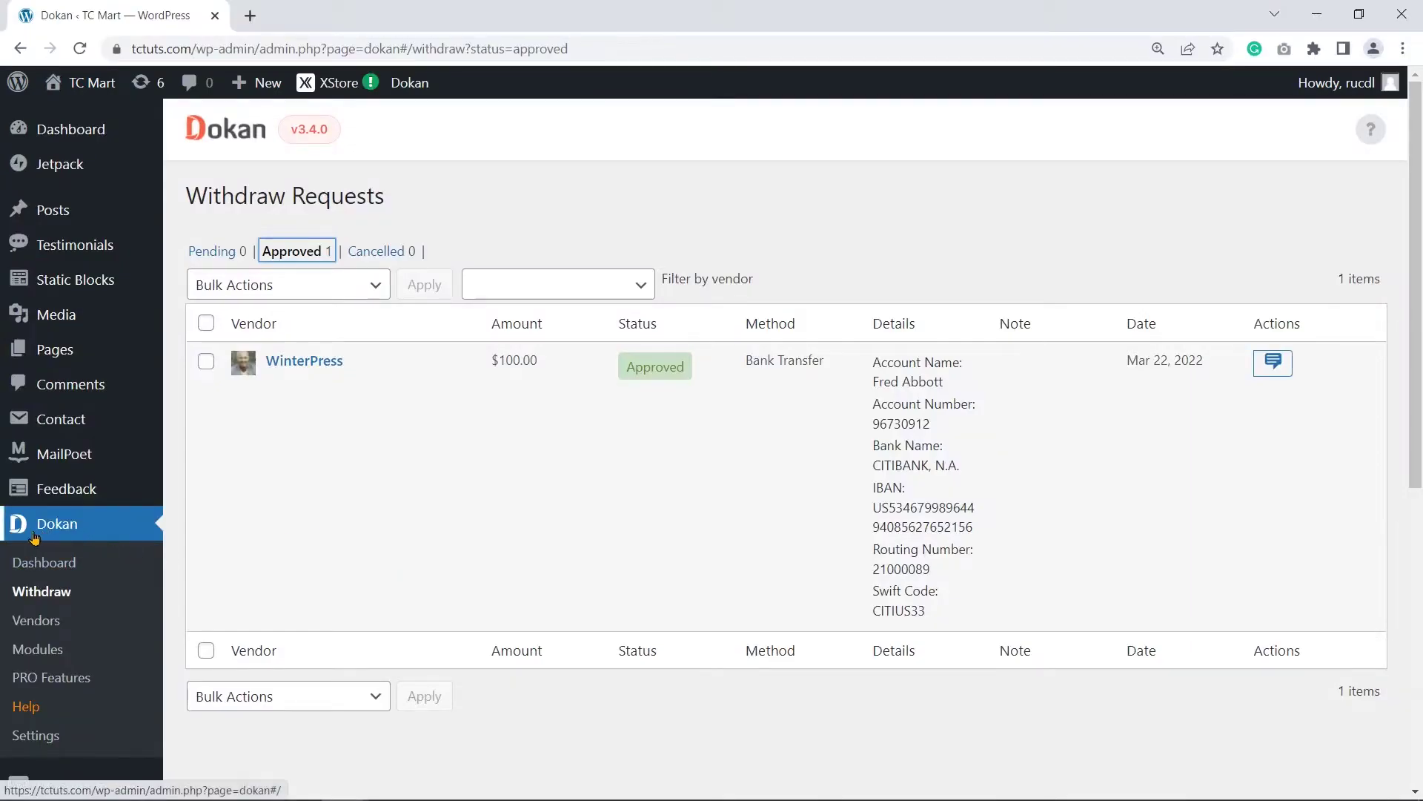
Open Dokan > Modules, note the 20+ Modules upgrade notice, and close the popup
{"action": "left_click", "coordinate": [65, 647]}
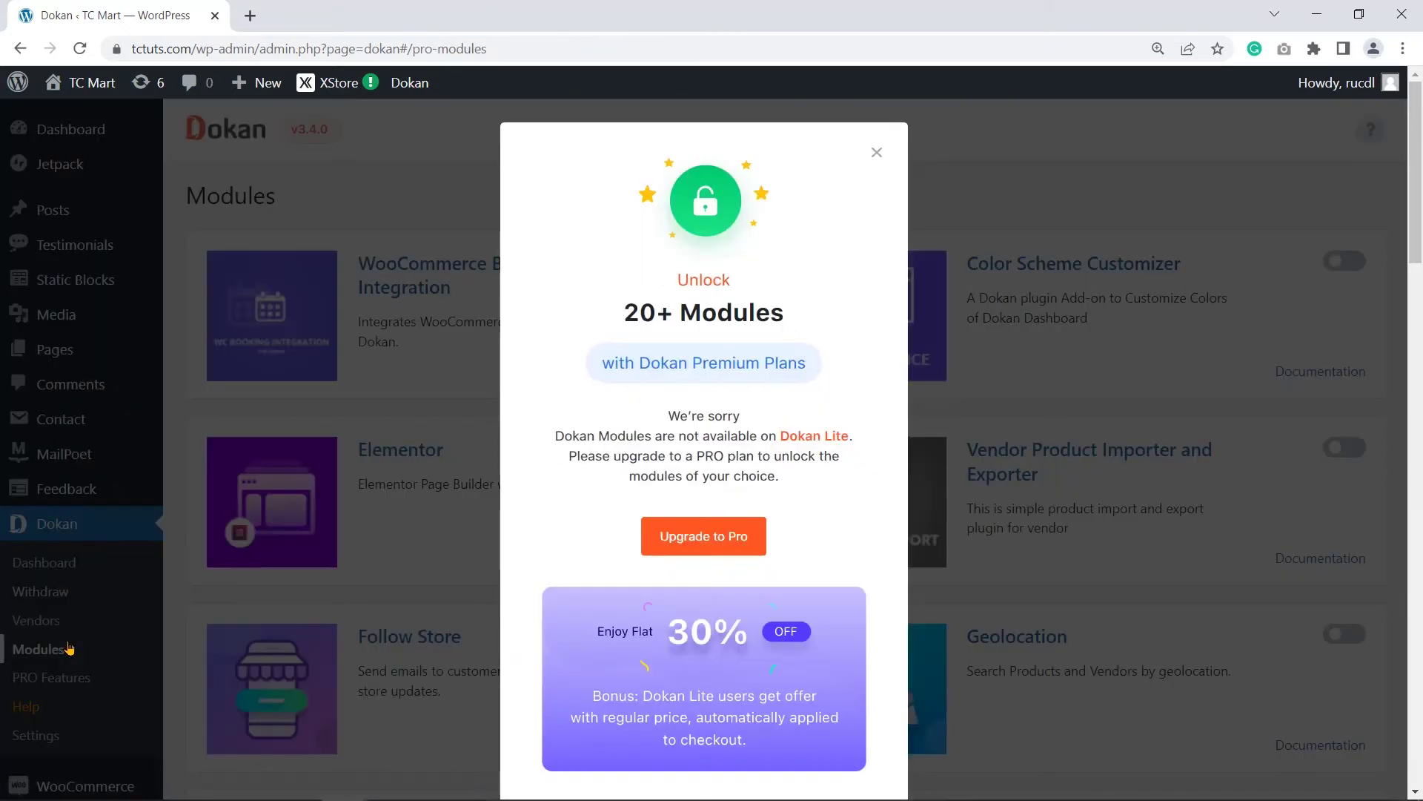
{"action": "left_click_drag", "start_coordinate": [626, 310], "coordinate": [795, 318]}
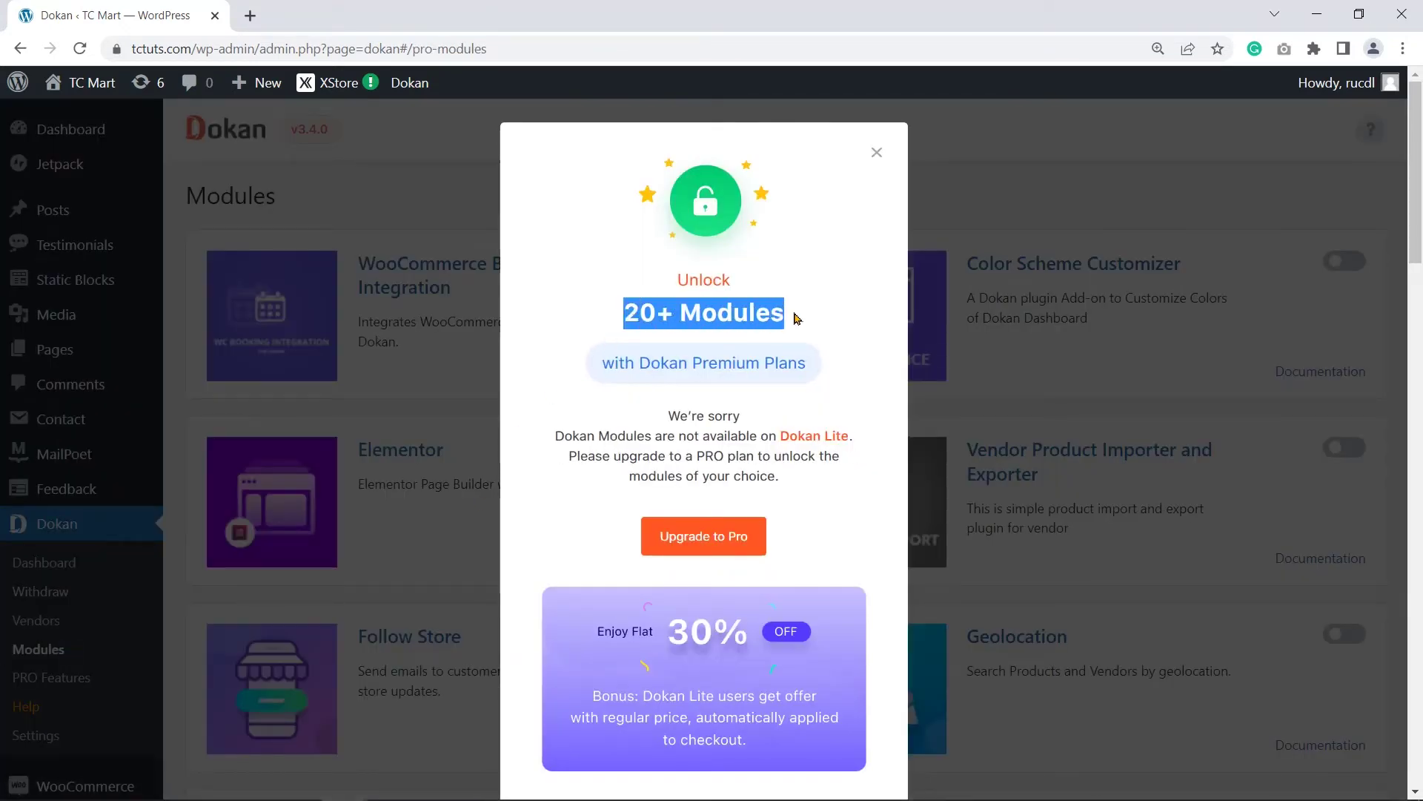
{"action": "double_click", "coordinate": [700, 274]}
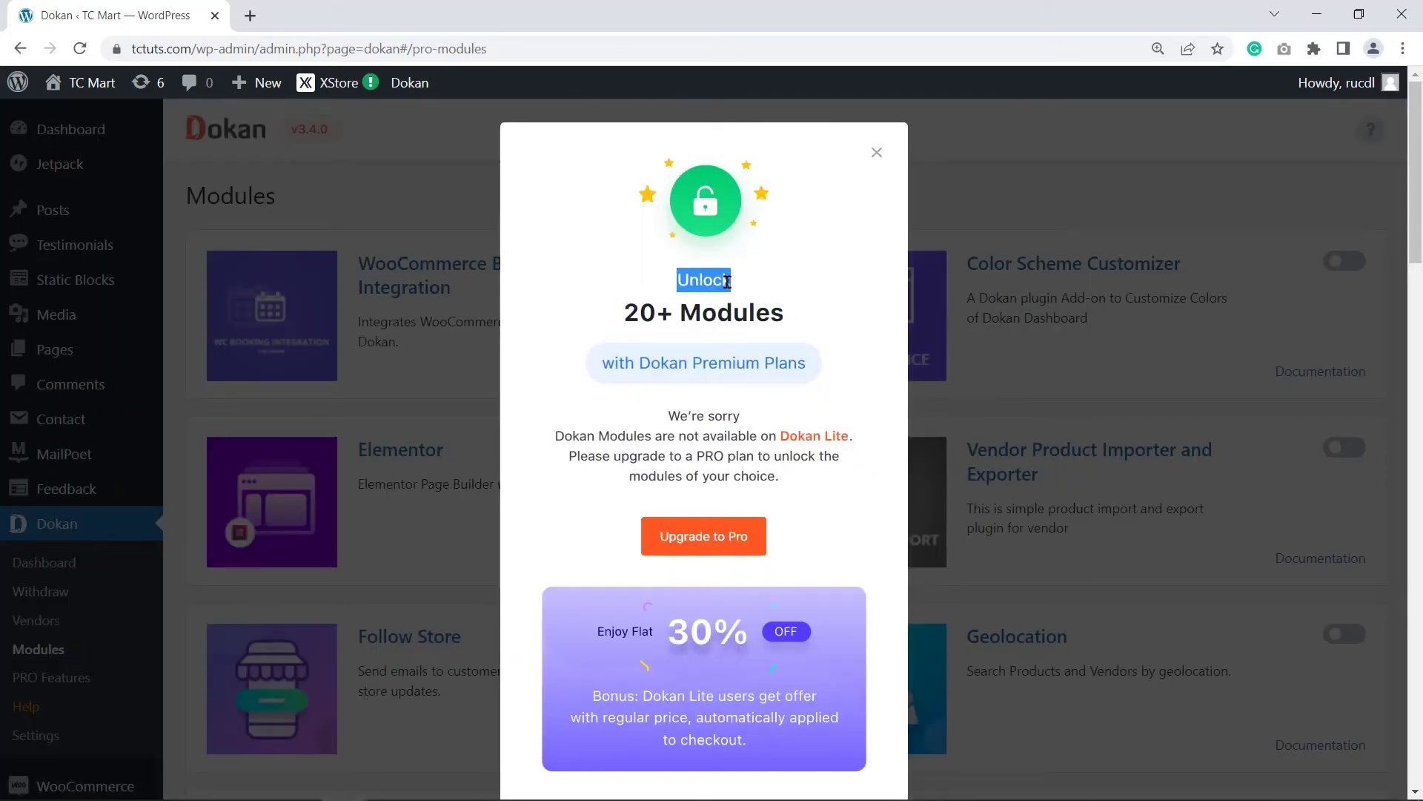
{"action": "left_click", "coordinate": [807, 306]}
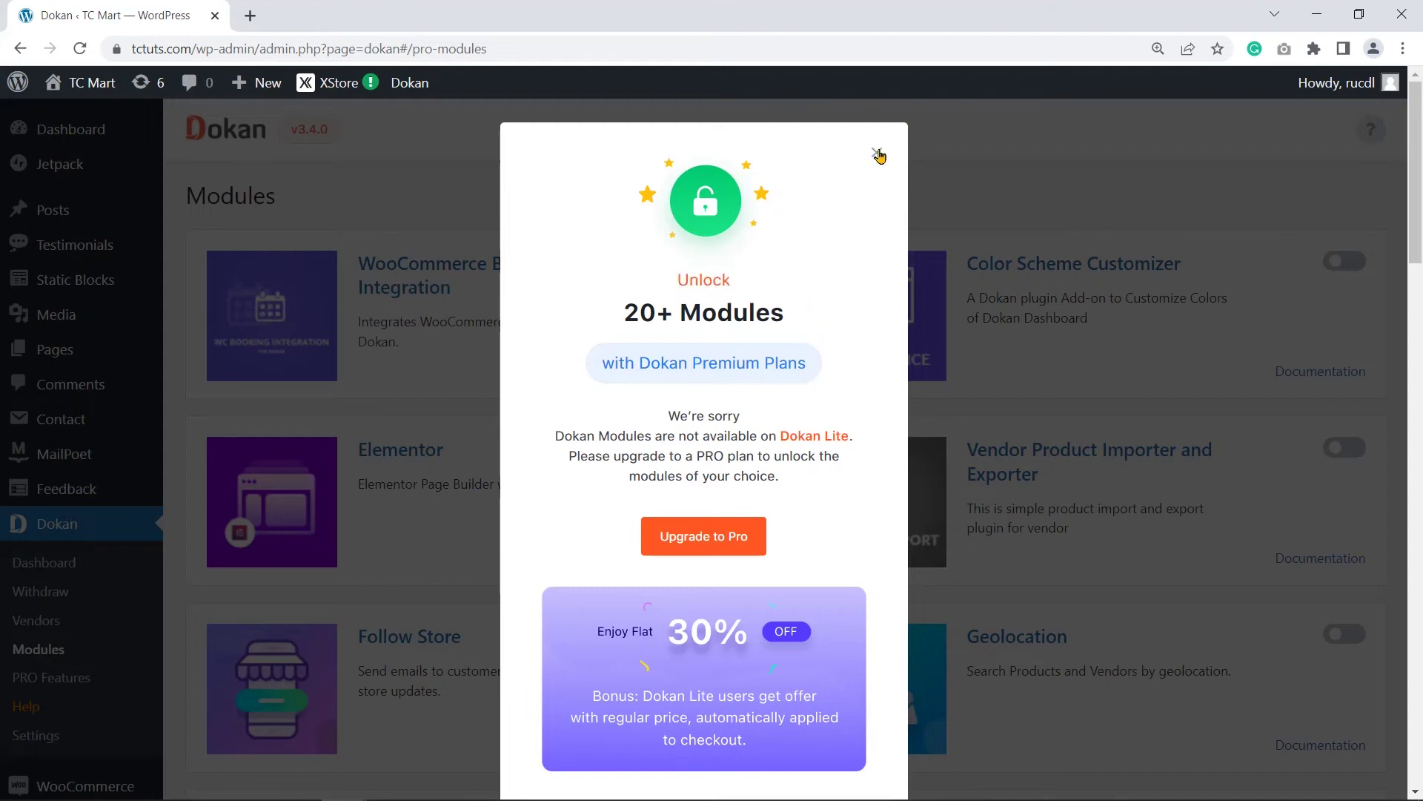
{"action": "left_click", "coordinate": [878, 154]}
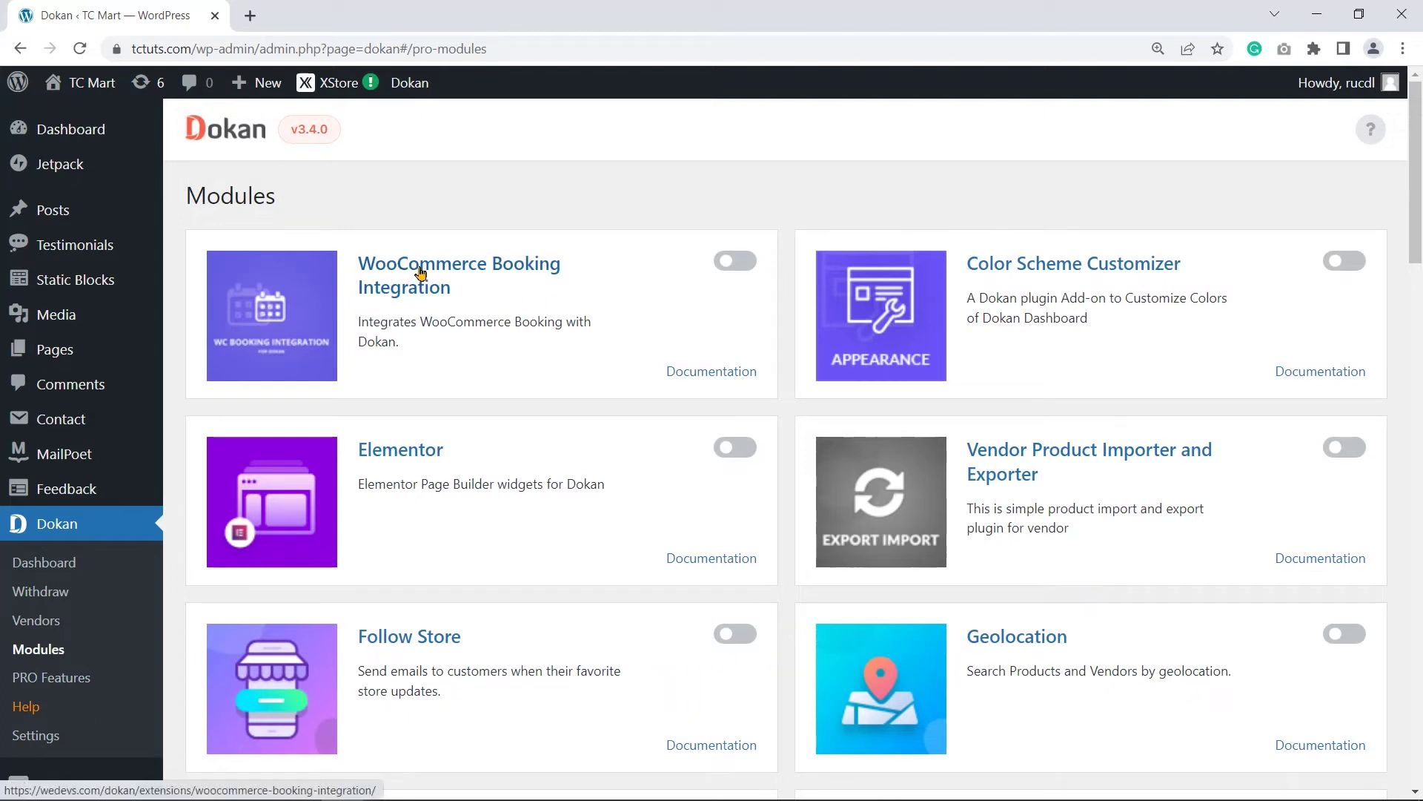
Try enabling Booking Integration, Color Scheme Customizer, Elementor and another module, dismissing each upgrade popup
{"action": "left_click", "coordinate": [721, 271]}
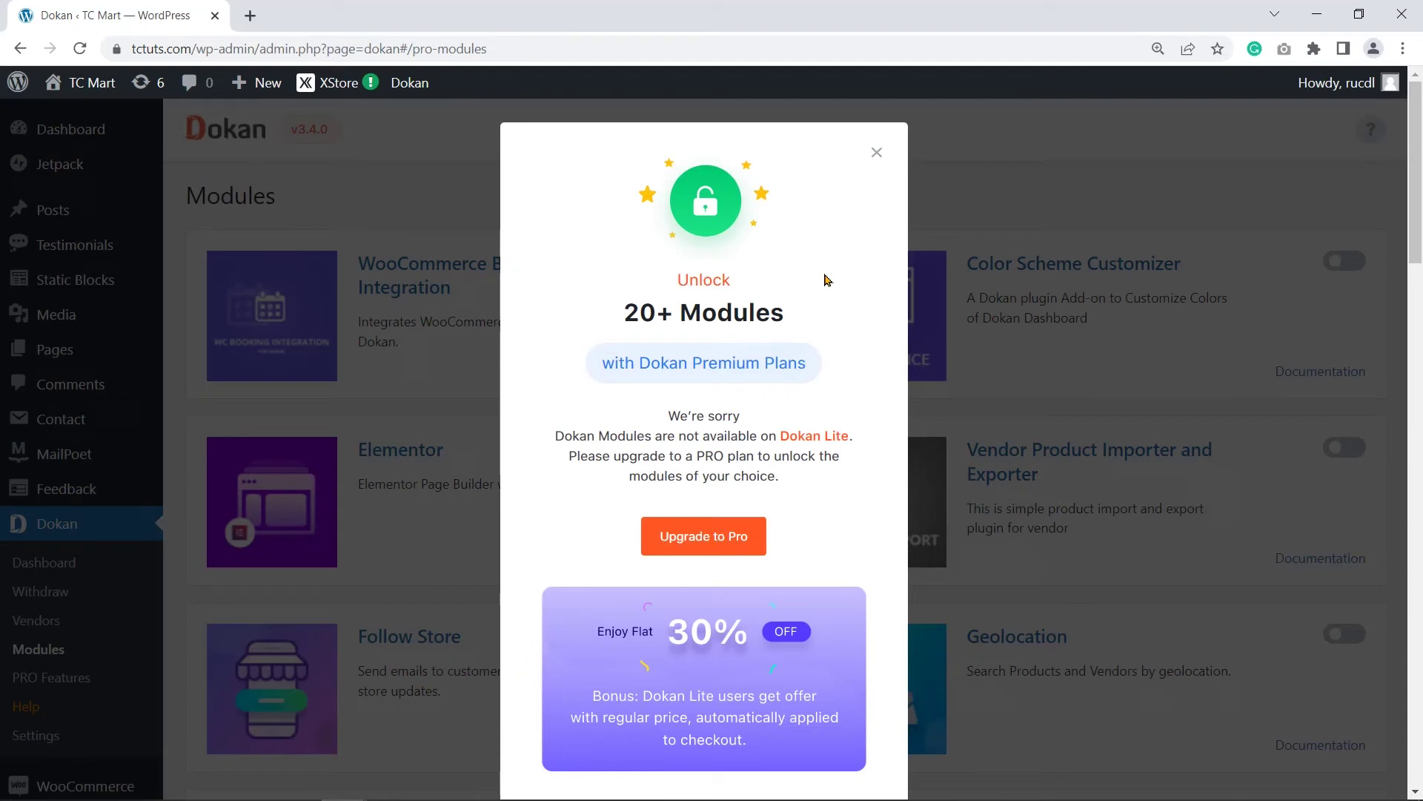
{"action": "left_click", "coordinate": [877, 152]}
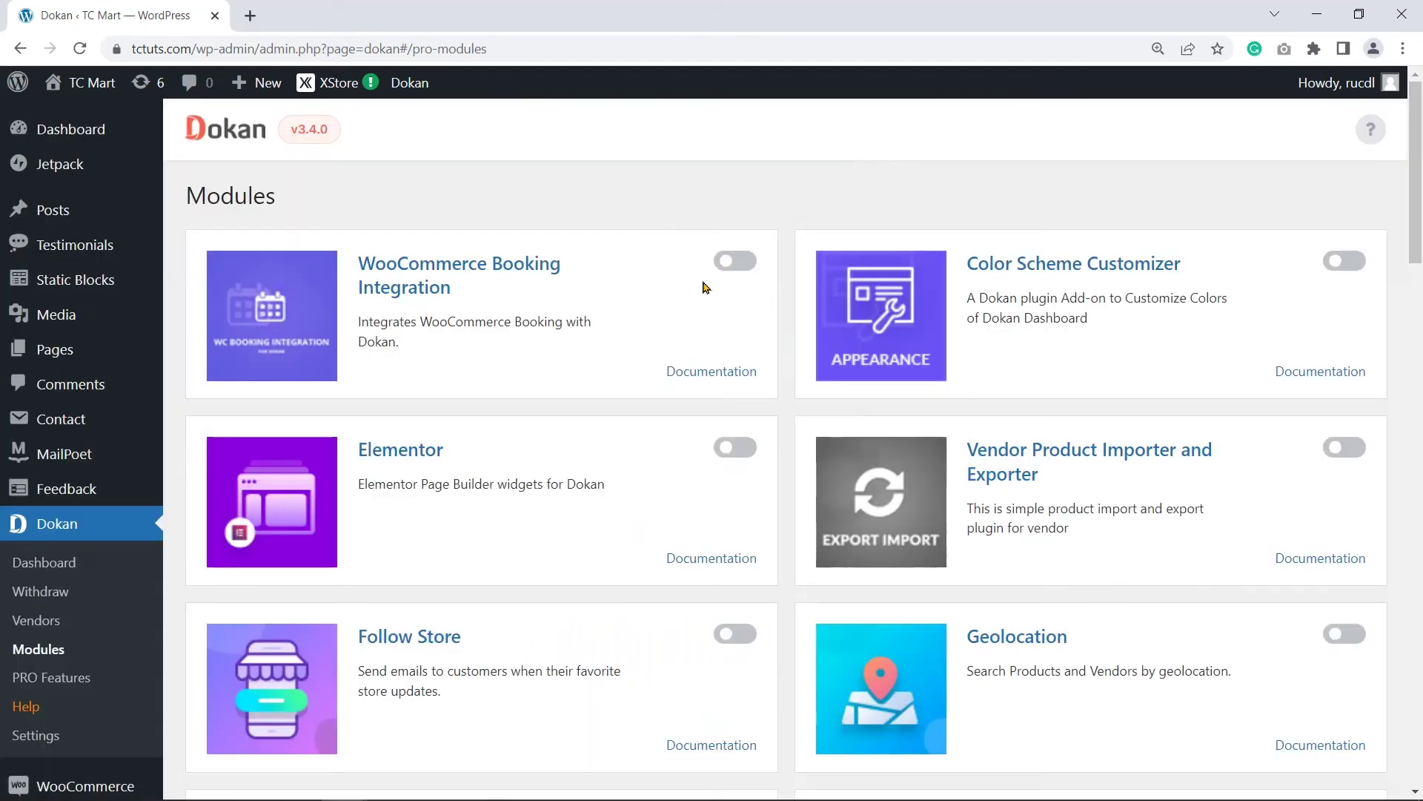
{"action": "left_click", "coordinate": [1358, 268]}
{"action": "left_click", "coordinate": [877, 153]}
{"action": "left_click", "coordinate": [741, 448]}
{"action": "left_click", "coordinate": [877, 157]}
{"action": "left_click", "coordinate": [1346, 447]}
{"action": "left_click", "coordinate": [879, 158]}
Try enabling the Wholesale module, dismiss the upgrade popup, and return to the top
{"action": "scroll", "coordinate": [816, 441], "scroll_direction": "down", "scroll_amount": 12}
{"action": "scroll", "coordinate": [795, 440], "scroll_direction": "down", "scroll_amount": 11}
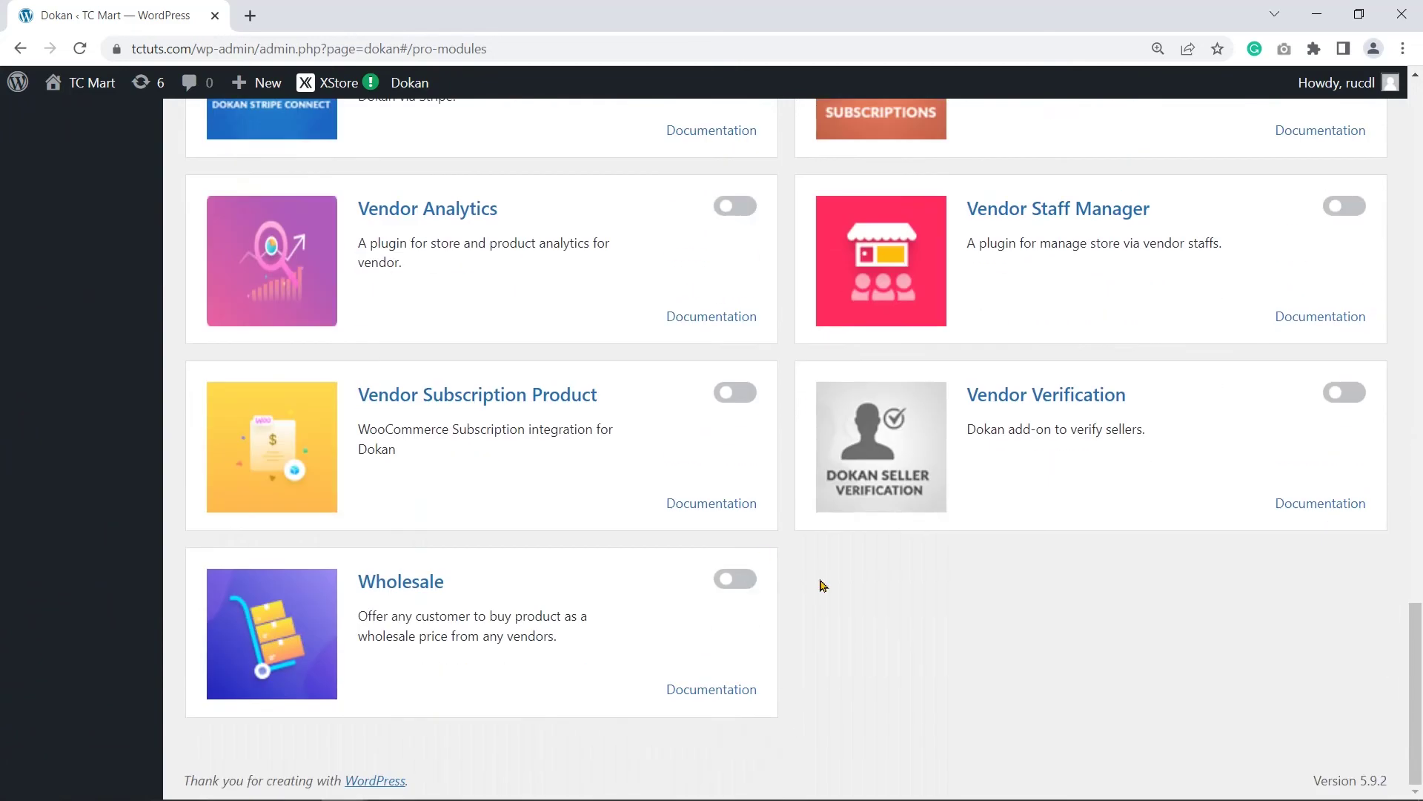
{"action": "scroll", "coordinate": [1419, 639], "scroll_direction": "up", "scroll_amount": 1}
{"action": "scroll", "coordinate": [1419, 639], "scroll_direction": "up", "scroll_amount": 2}
{"action": "left_click", "coordinate": [742, 736]}
{"action": "left_click", "coordinate": [877, 157]}
{"action": "scroll", "coordinate": [1419, 562], "scroll_direction": "up", "scroll_amount": 4}
{"action": "scroll", "coordinate": [1420, 562], "scroll_direction": "up", "scroll_amount": 15}
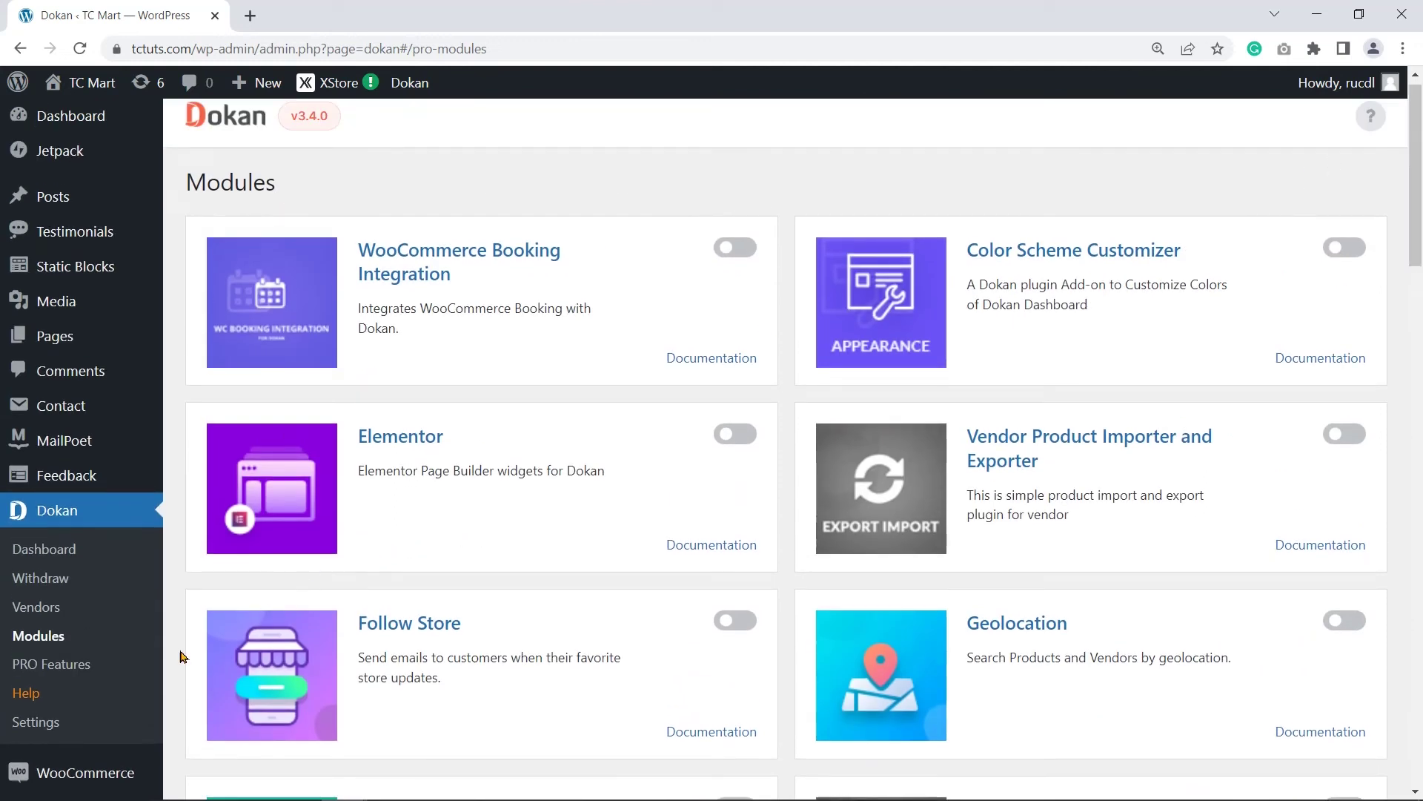
Open the Dokan PRO Features page and select the pricing page address
{"action": "left_click", "coordinate": [73, 667]}
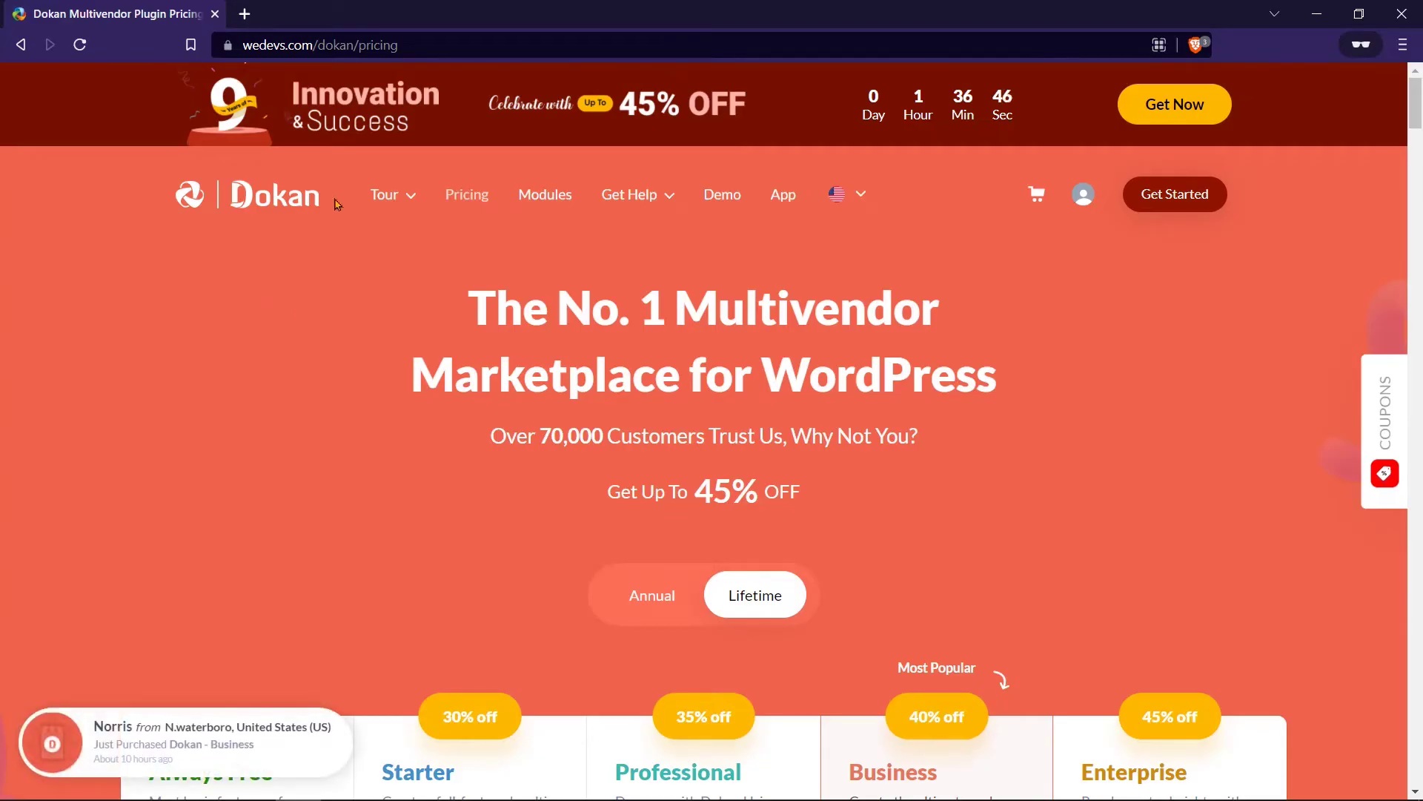
{"action": "left_click", "coordinate": [441, 45]}
{"action": "left_click", "coordinate": [441, 44]}
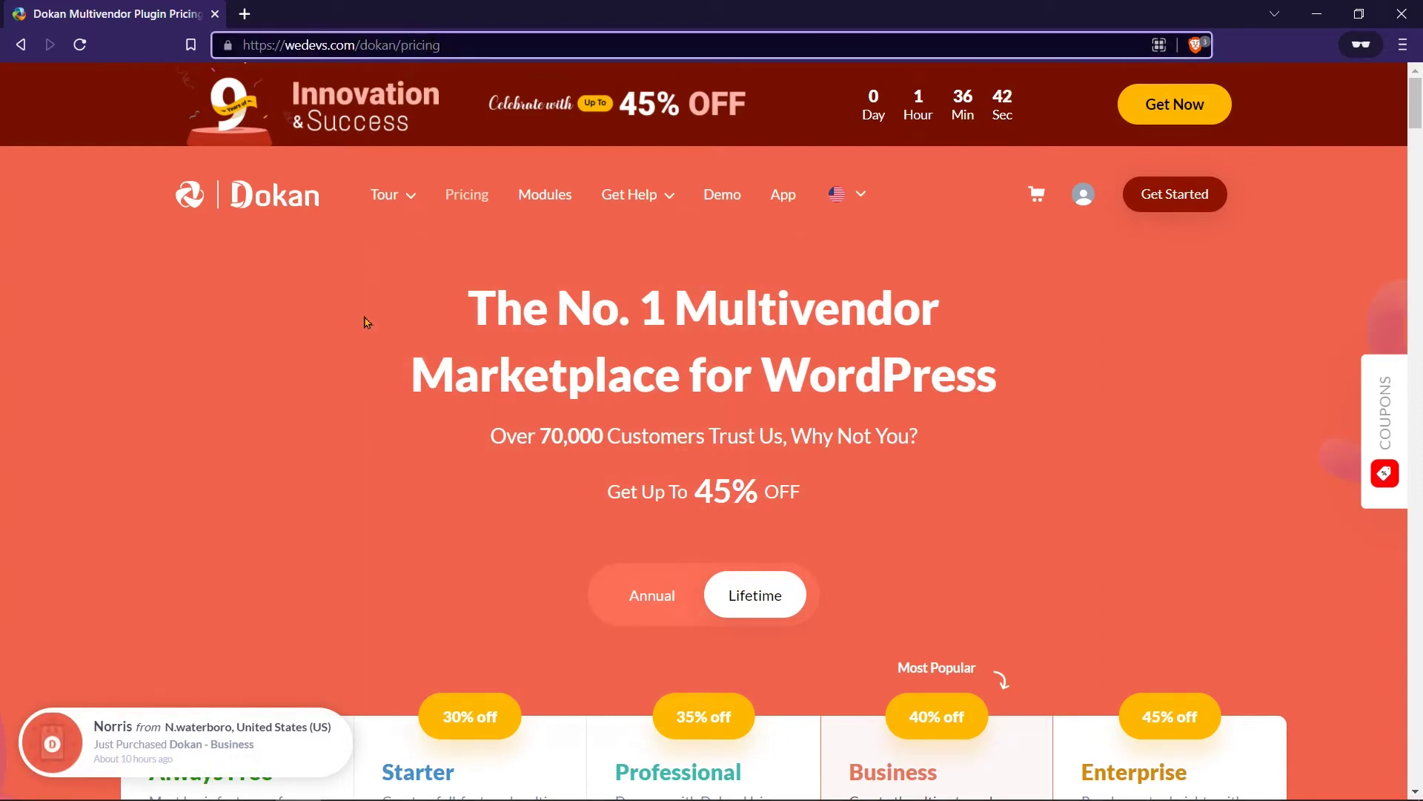
{"action": "key", "text": "ctrl+a"}
Compare annual and lifetime prices and highlight the Starter, Professional, Business and Enterprise plans
{"action": "scroll", "coordinate": [384, 401], "scroll_direction": "down", "scroll_amount": 1}
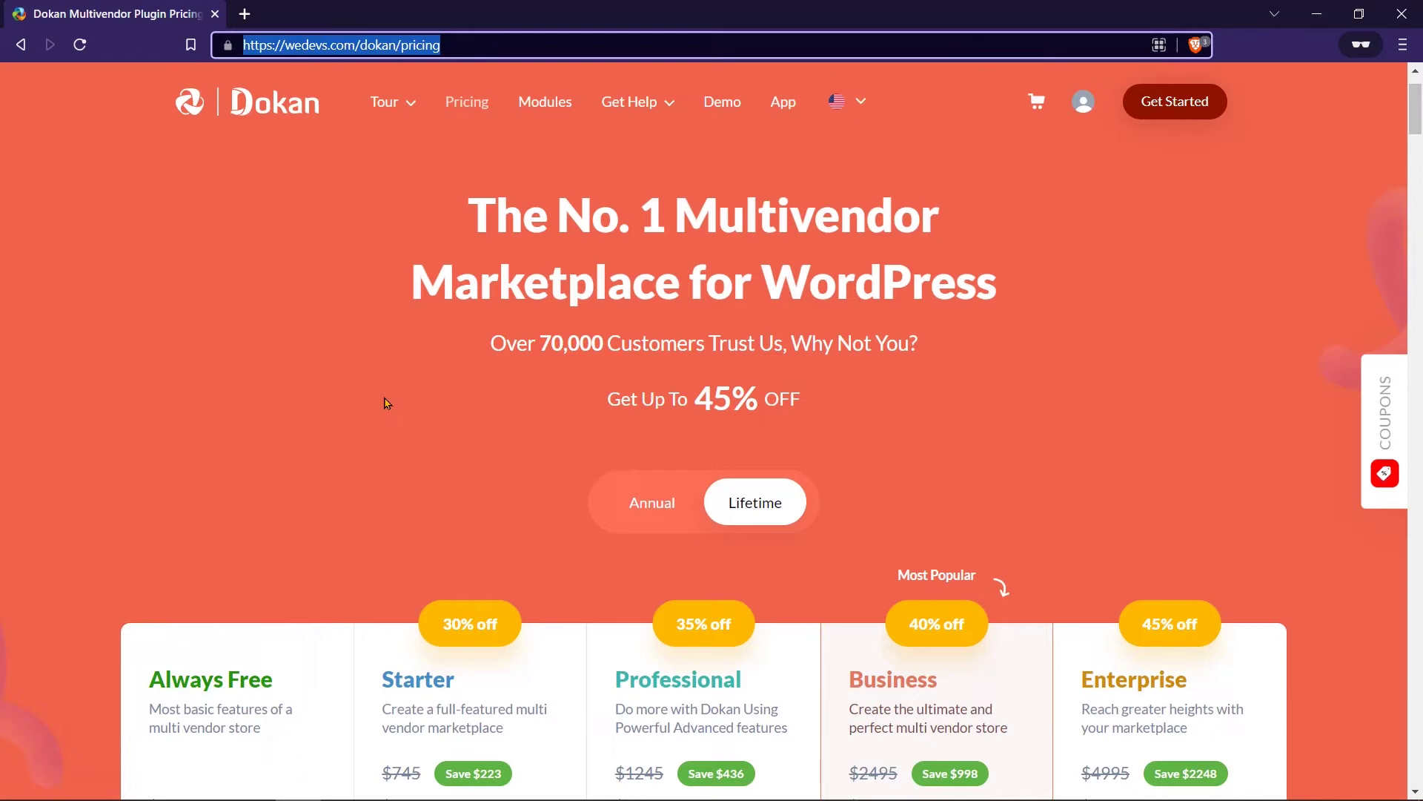
{"action": "left_click", "coordinate": [672, 517]}
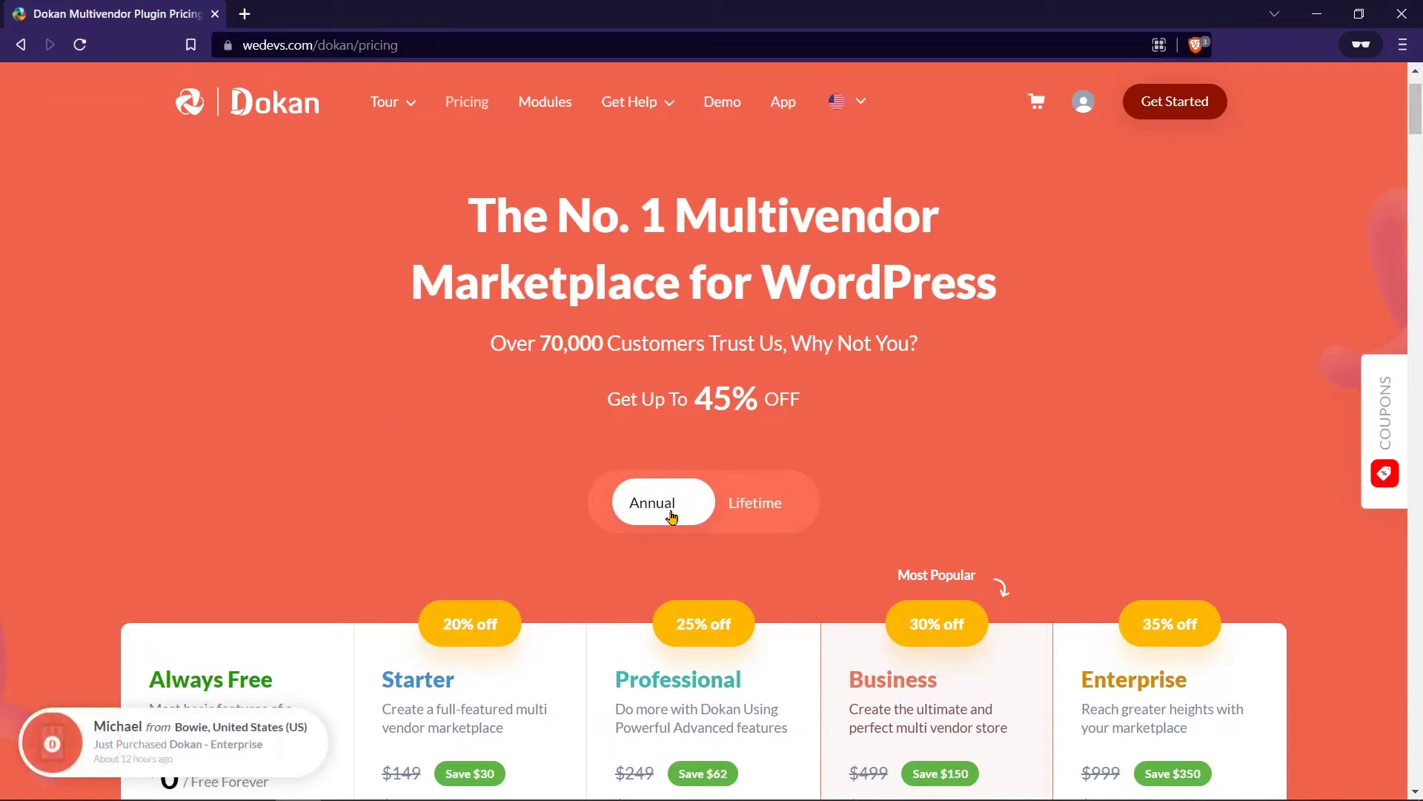
{"action": "left_click", "coordinate": [764, 510]}
{"action": "scroll", "coordinate": [365, 476], "scroll_direction": "down", "scroll_amount": 6}
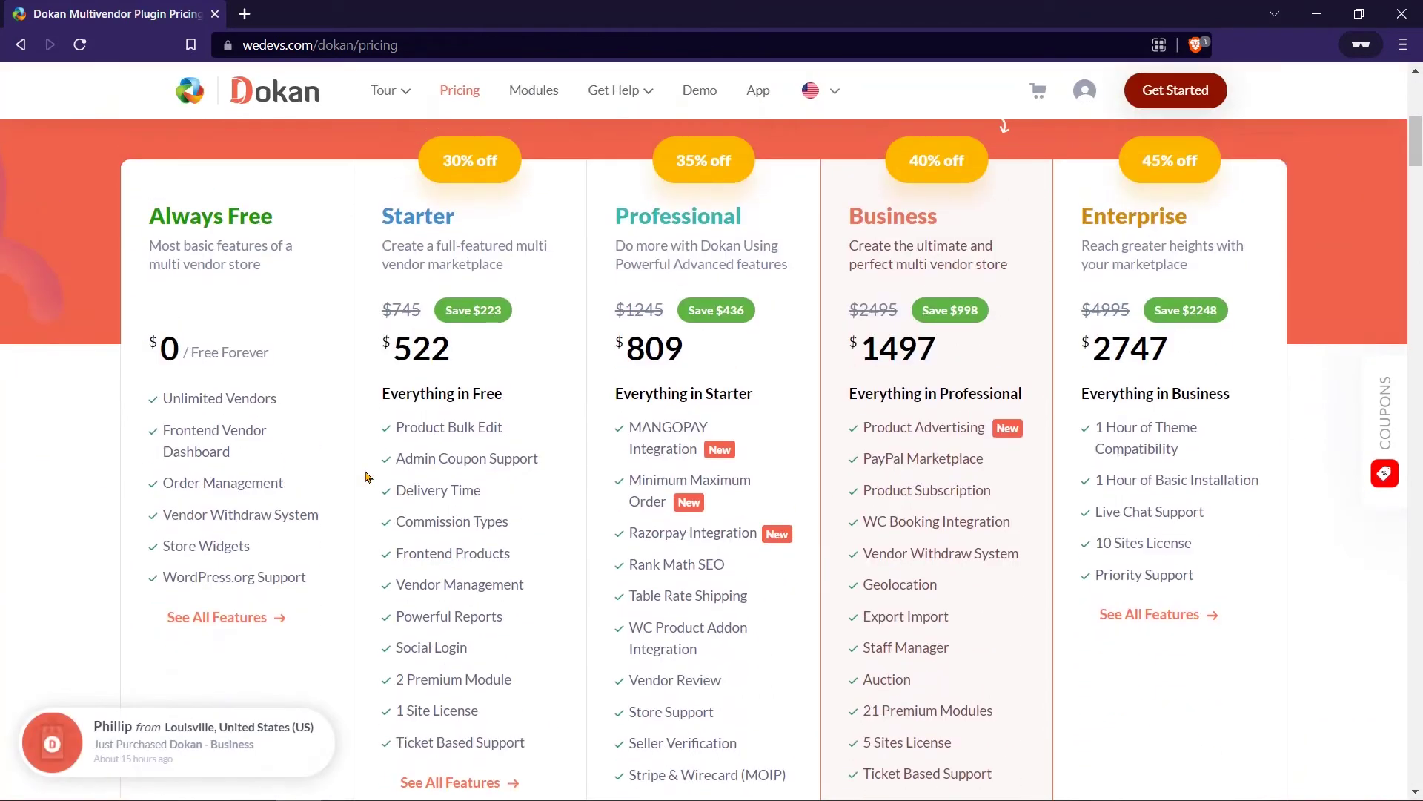
{"action": "double_click", "coordinate": [409, 214]}
{"action": "double_click", "coordinate": [684, 211]}
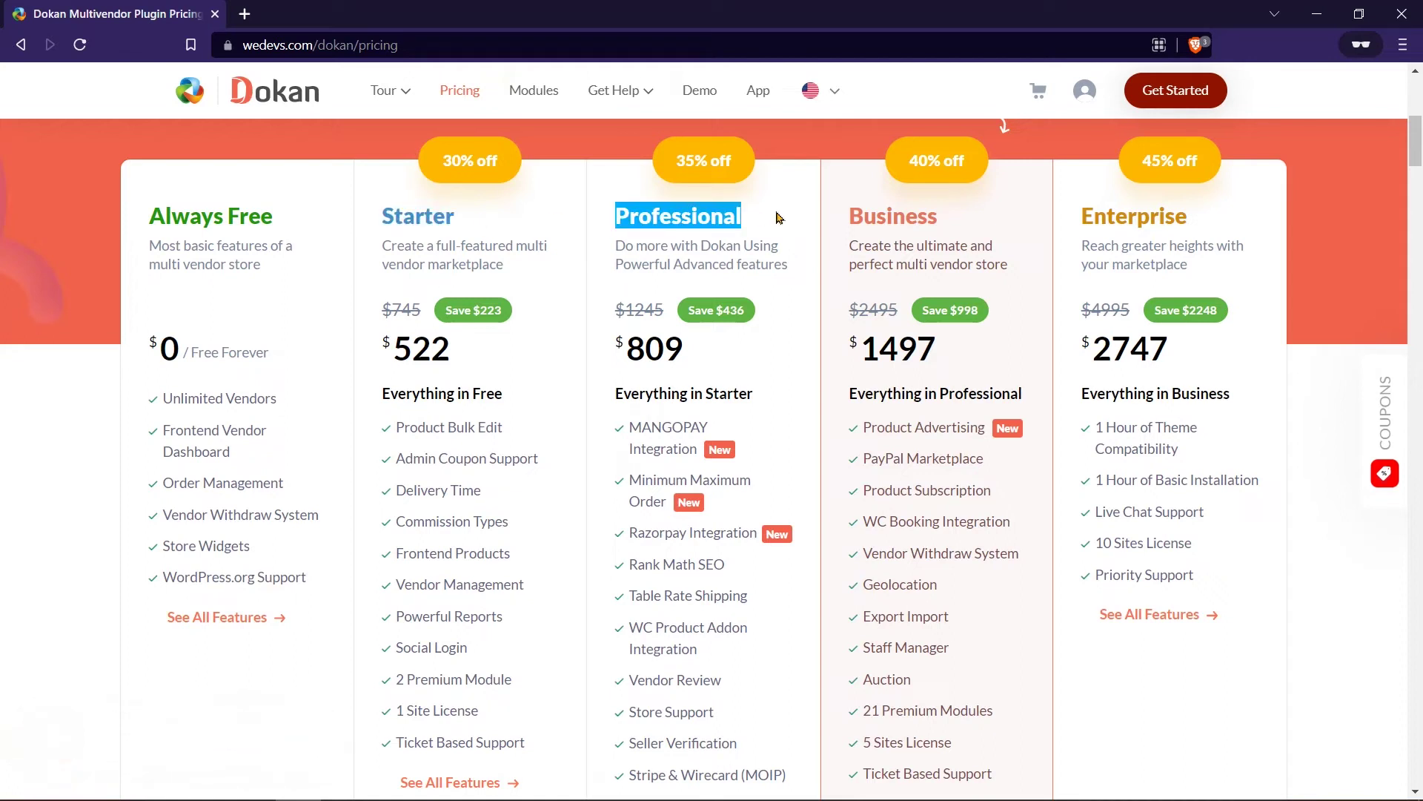
{"action": "double_click", "coordinate": [873, 216]}
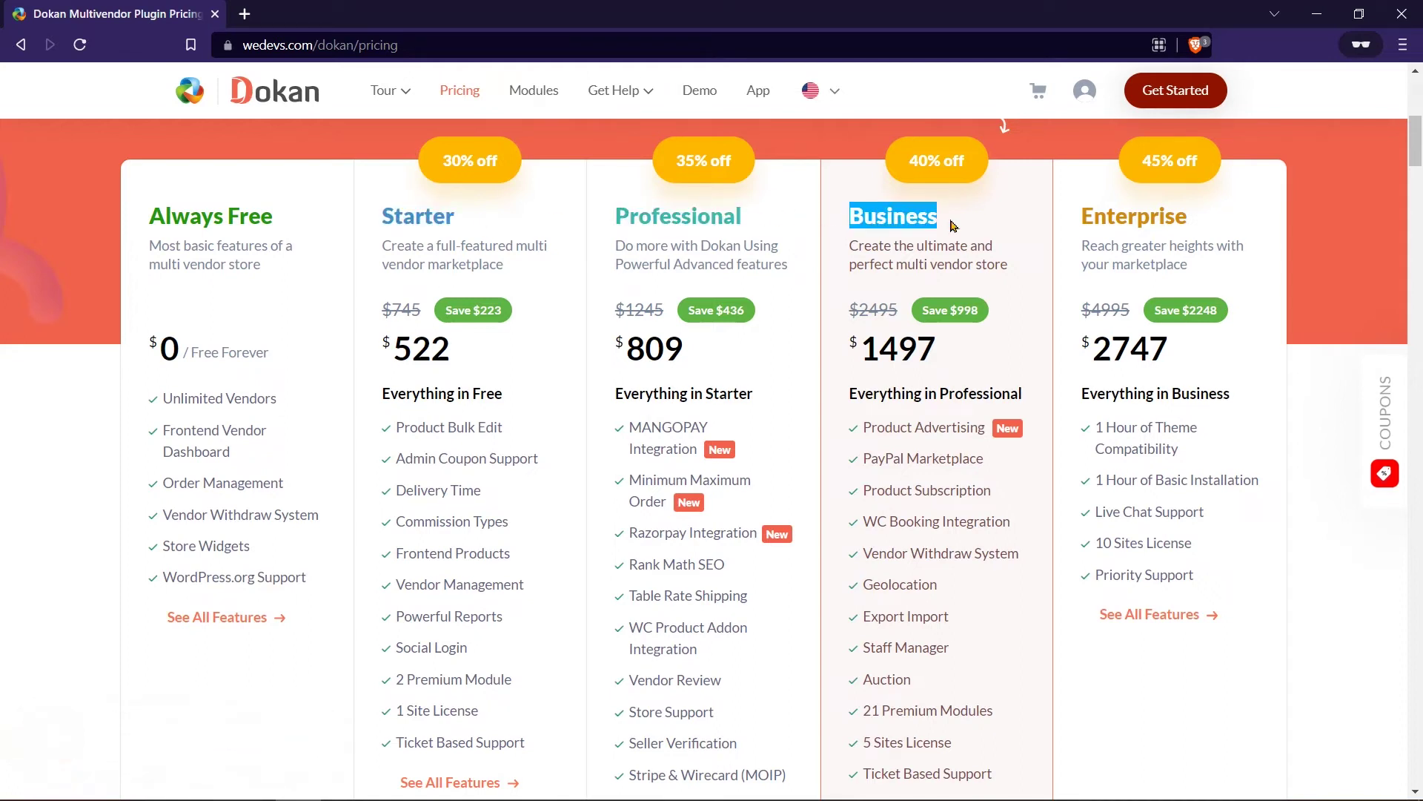
{"action": "double_click", "coordinate": [1128, 212]}
{"action": "left_click", "coordinate": [1128, 212]}
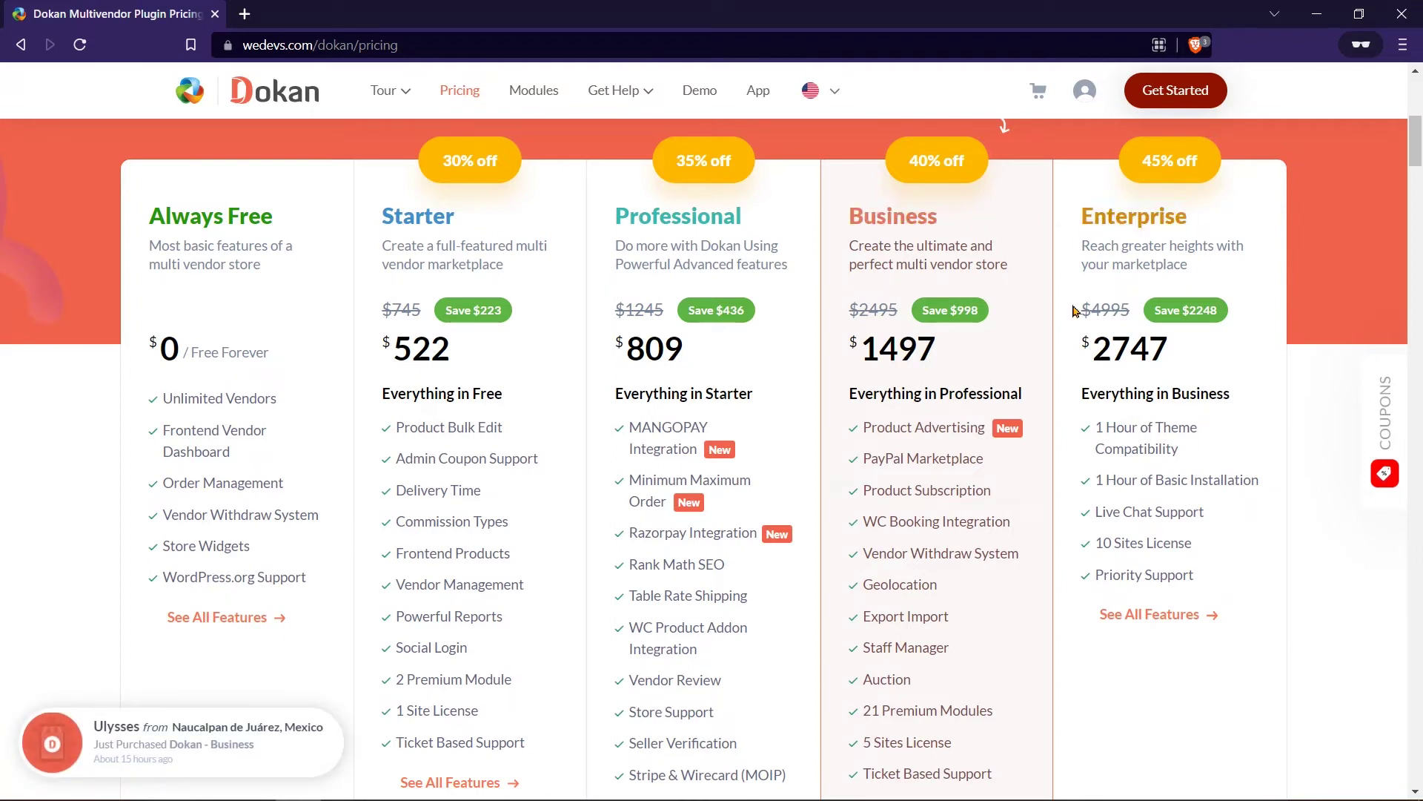
Highlight the Fair Refund Policy's 100% refund within 14 days promise
{"action": "scroll", "coordinate": [1030, 347], "scroll_direction": "down", "scroll_amount": 8}
{"action": "scroll", "coordinate": [1030, 348], "scroll_direction": "down", "scroll_amount": 2}
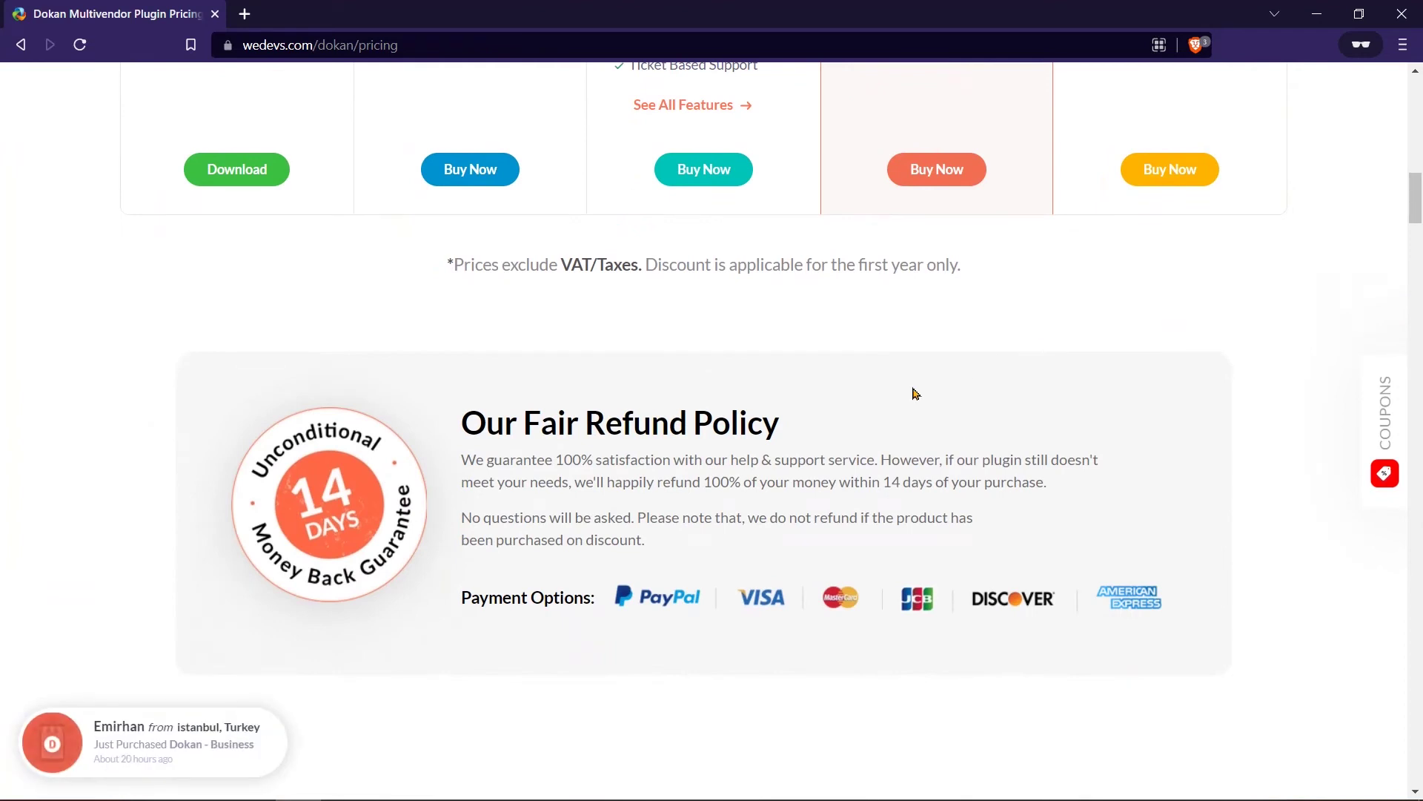
{"action": "left_click_drag", "start_coordinate": [584, 428], "coordinate": [797, 436]}
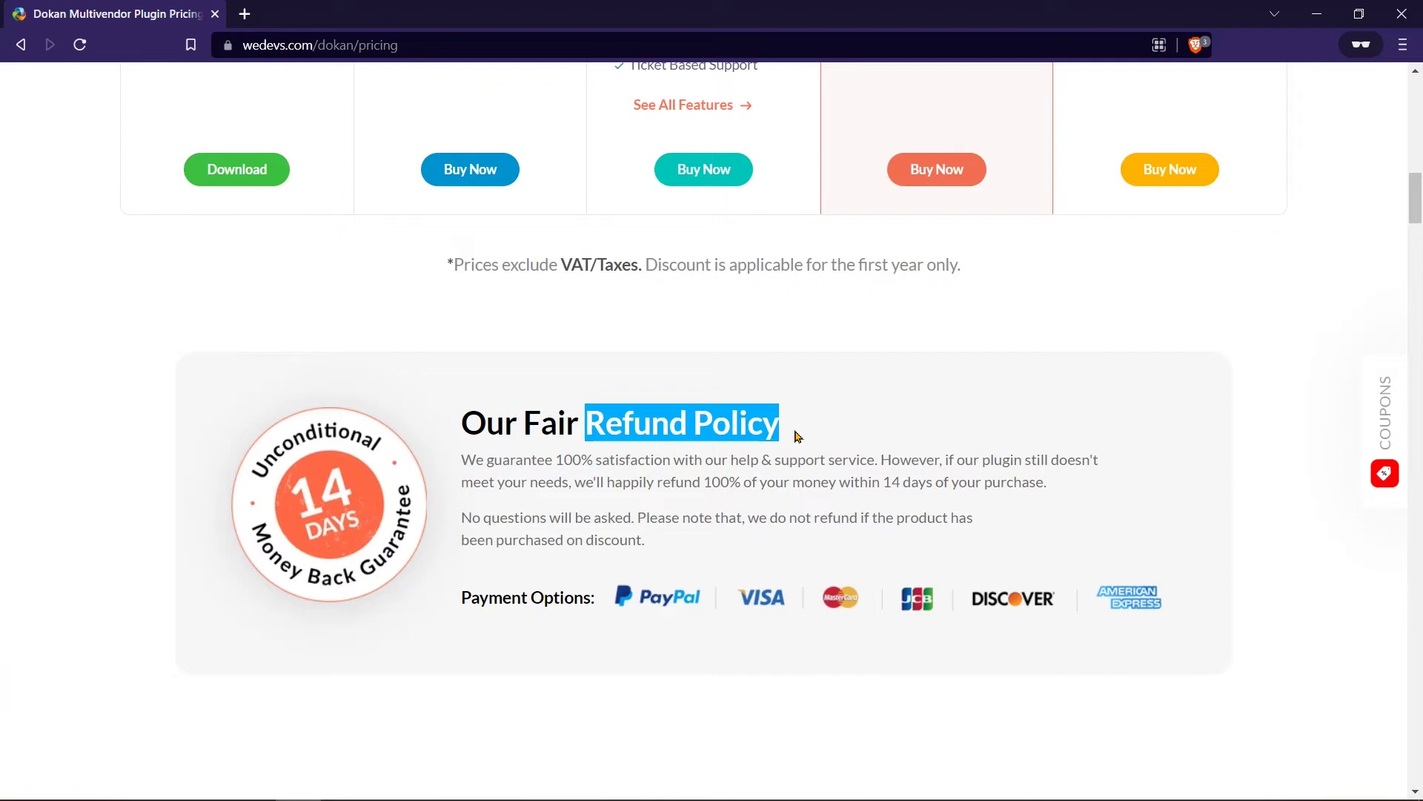
{"action": "left_click", "coordinate": [797, 436]}
{"action": "left_click_drag", "start_coordinate": [881, 482], "coordinate": [931, 480]}
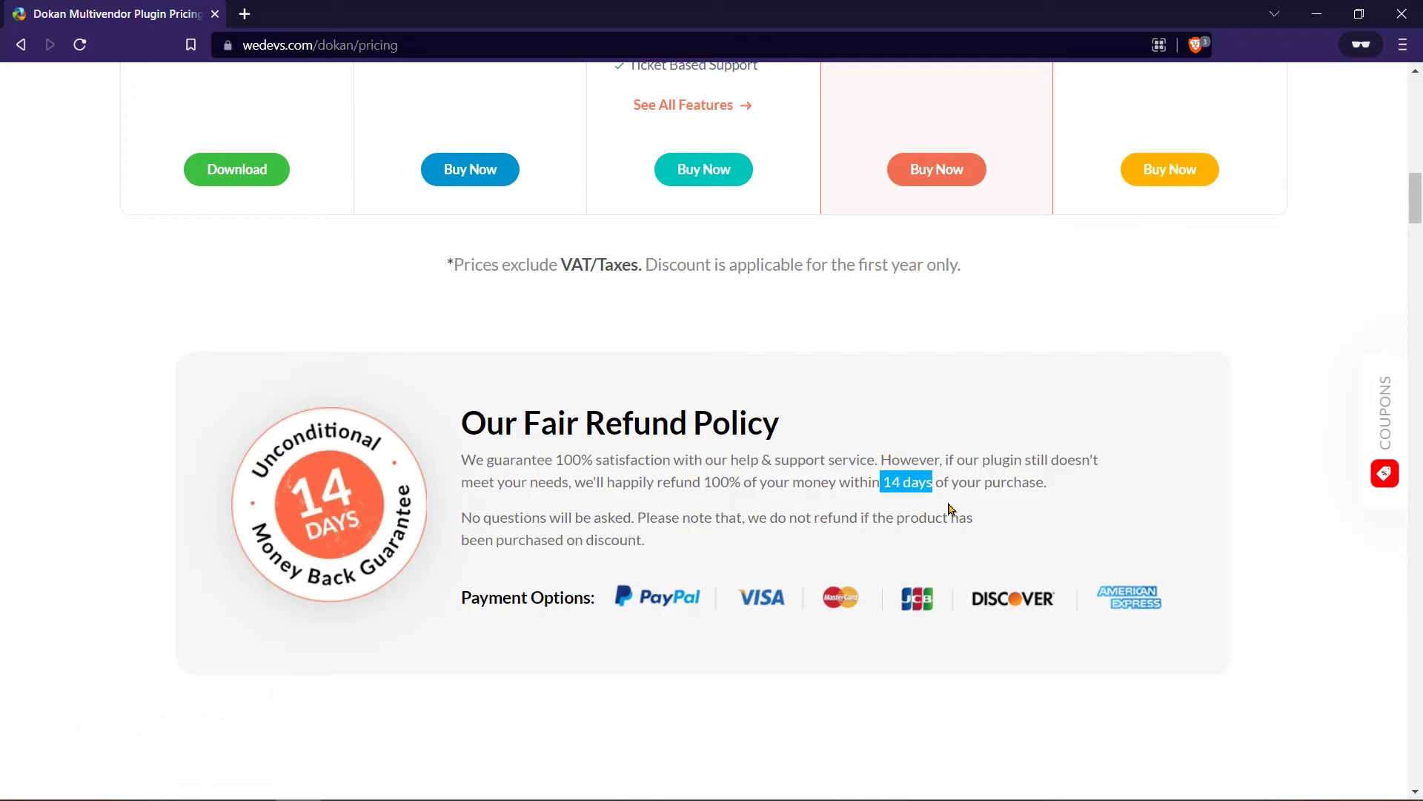
{"action": "left_click", "coordinate": [908, 509]}
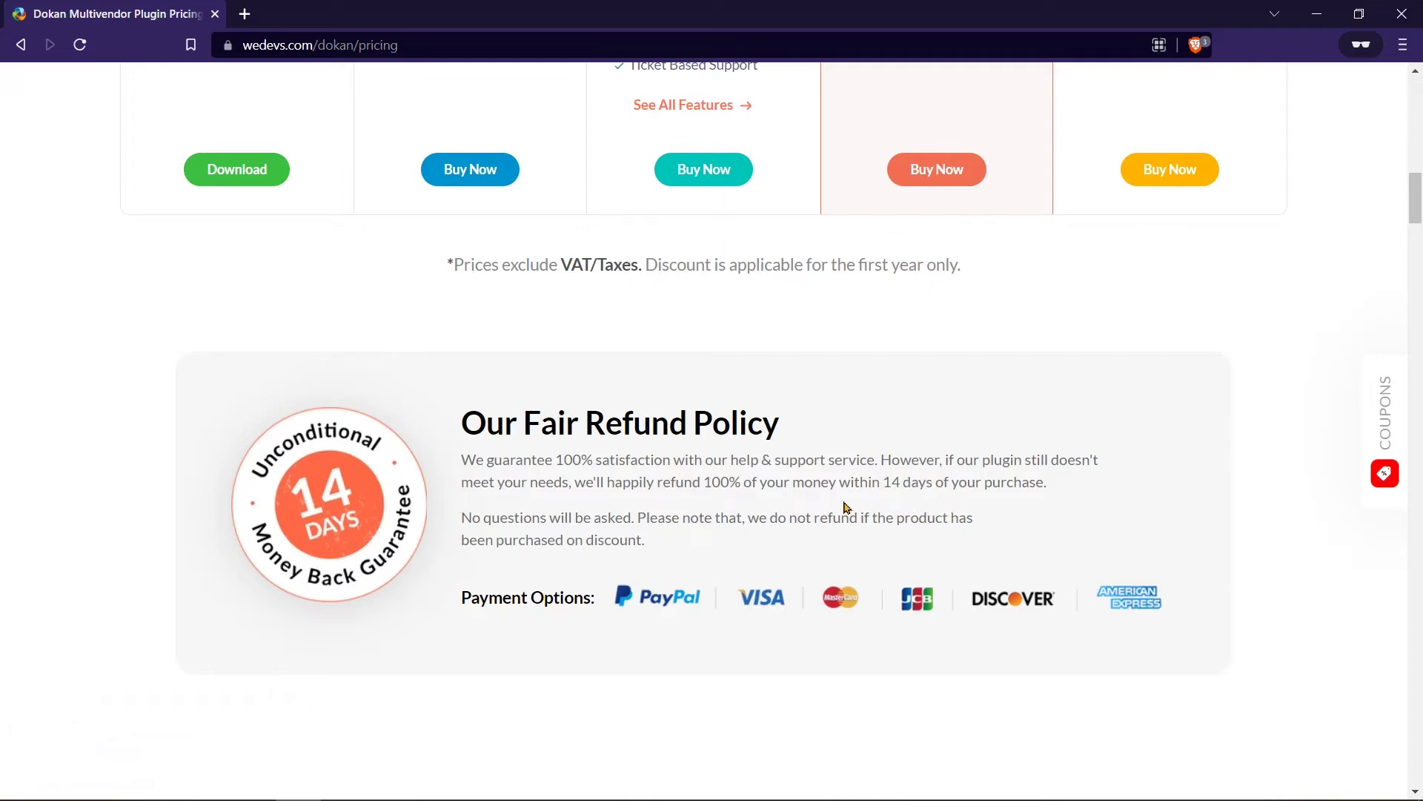
{"action": "left_click_drag", "start_coordinate": [704, 483], "coordinate": [1057, 486]}
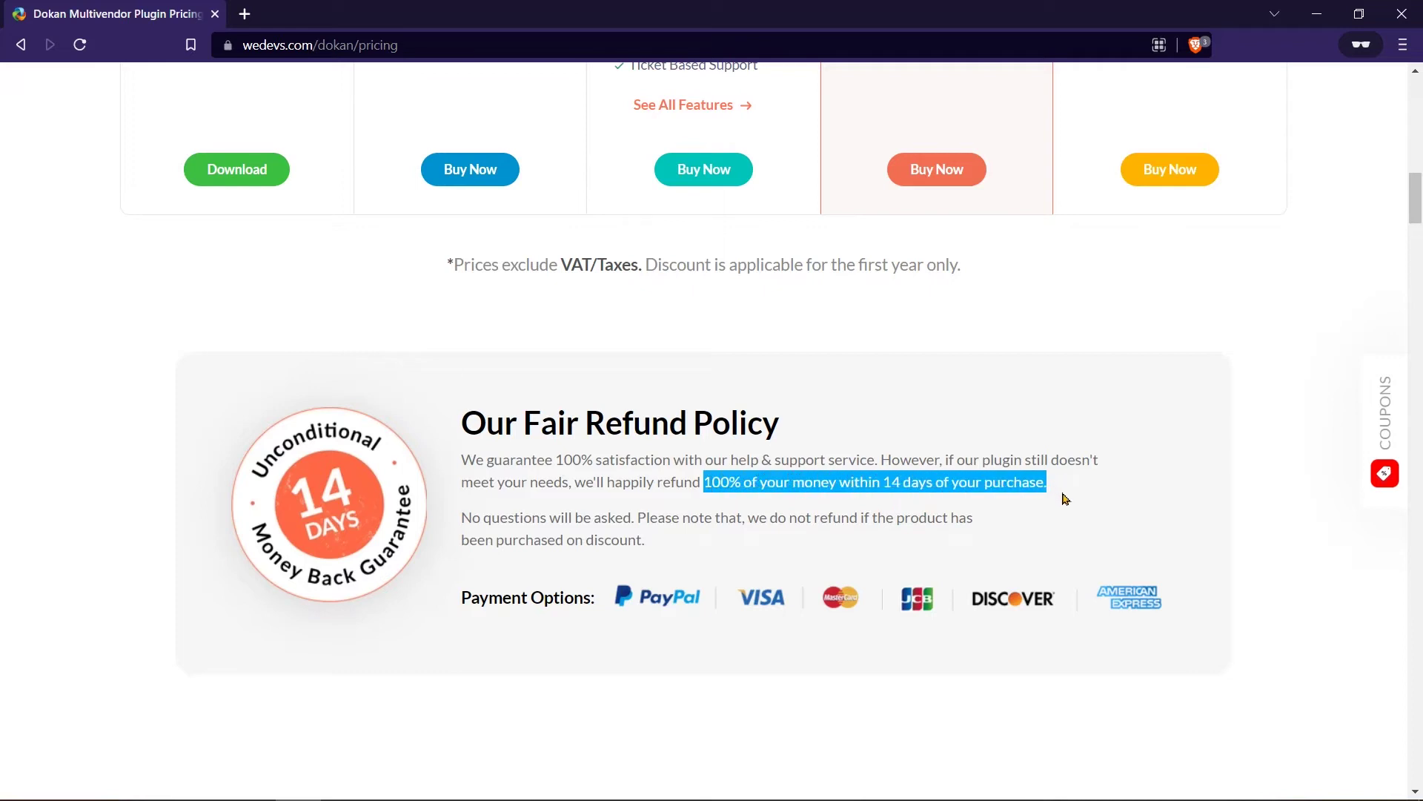
{"action": "left_click", "coordinate": [1065, 499]}
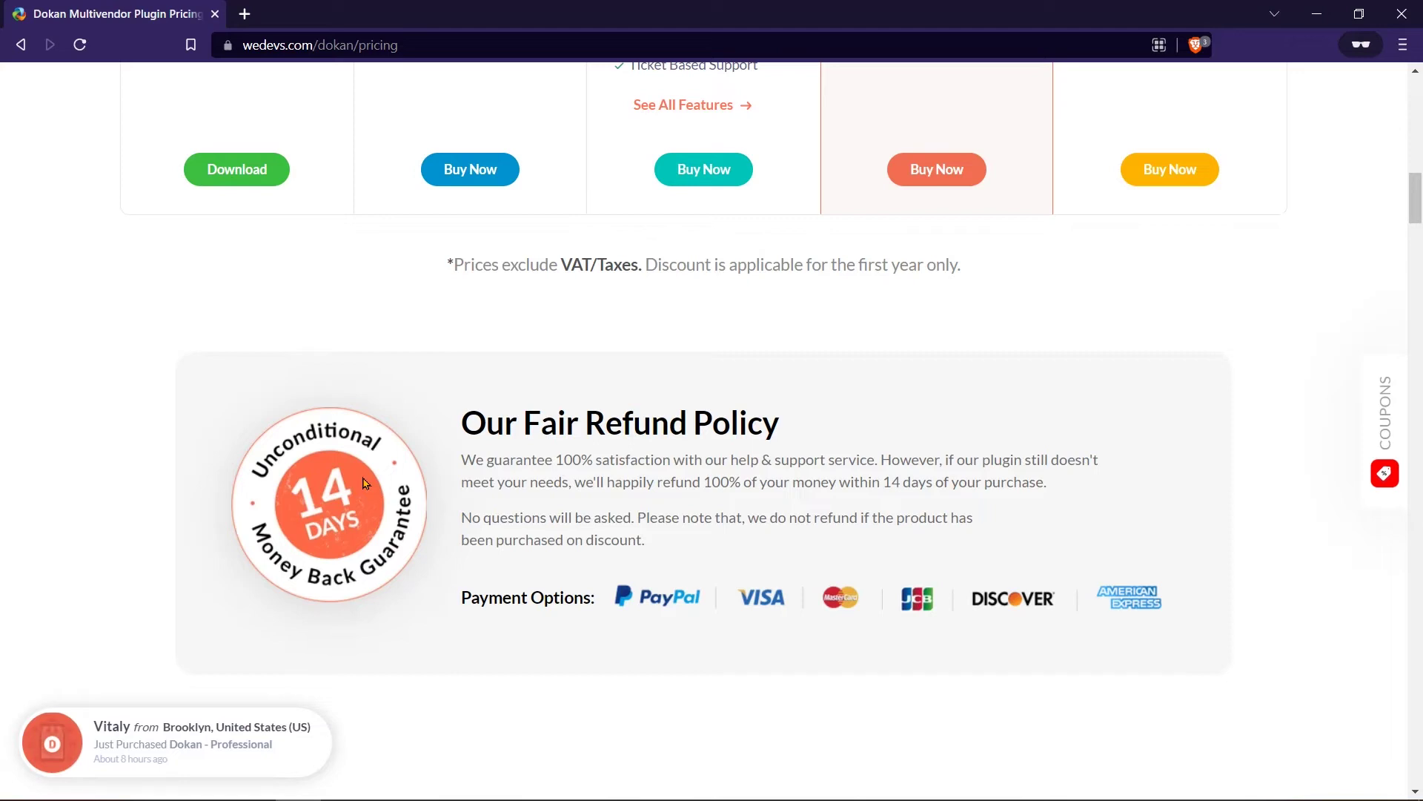
Review the Feature Comparison table on the Dokan pricing page
{"action": "scroll", "coordinate": [360, 496], "scroll_direction": "down", "scroll_amount": 10}
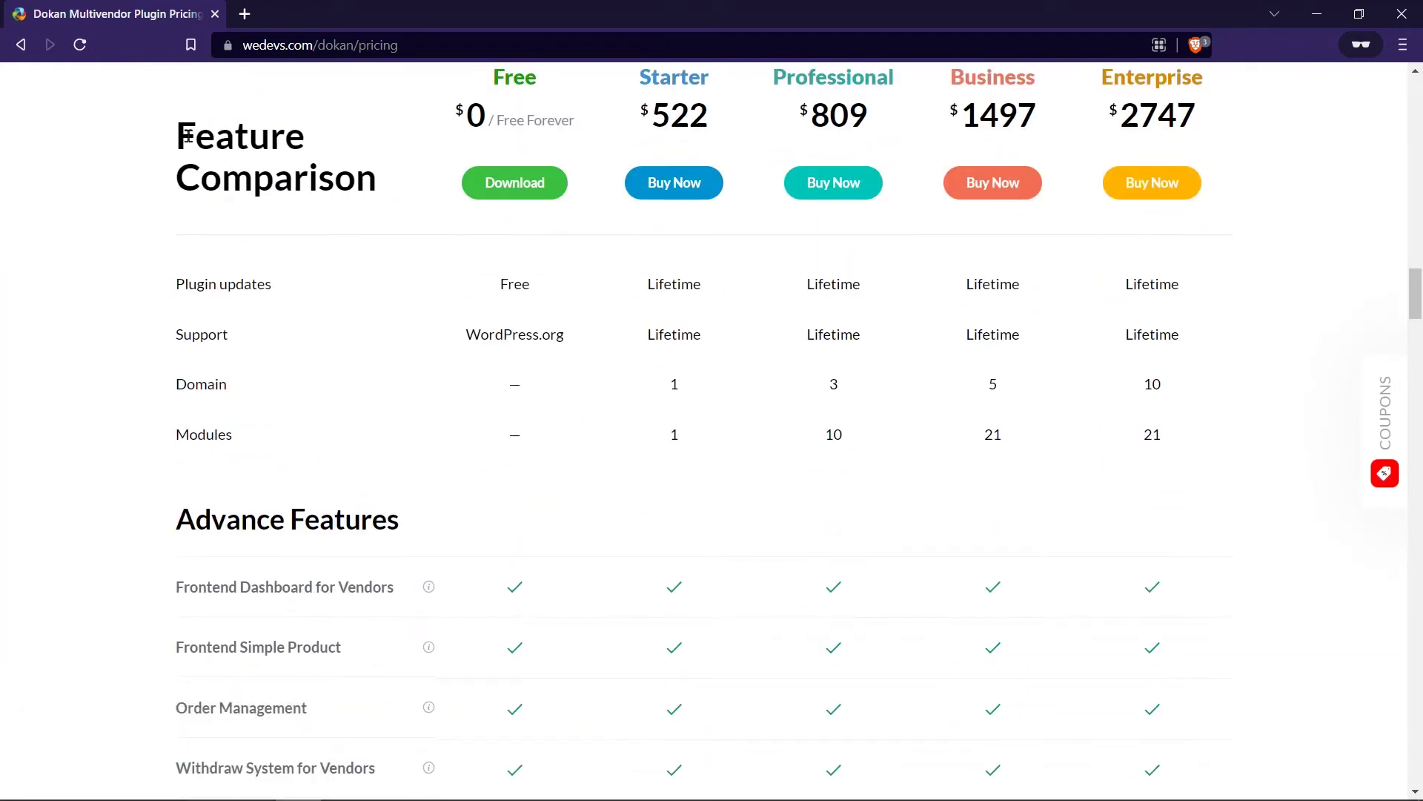
{"action": "left_click_drag", "start_coordinate": [176, 133], "coordinate": [392, 183]}
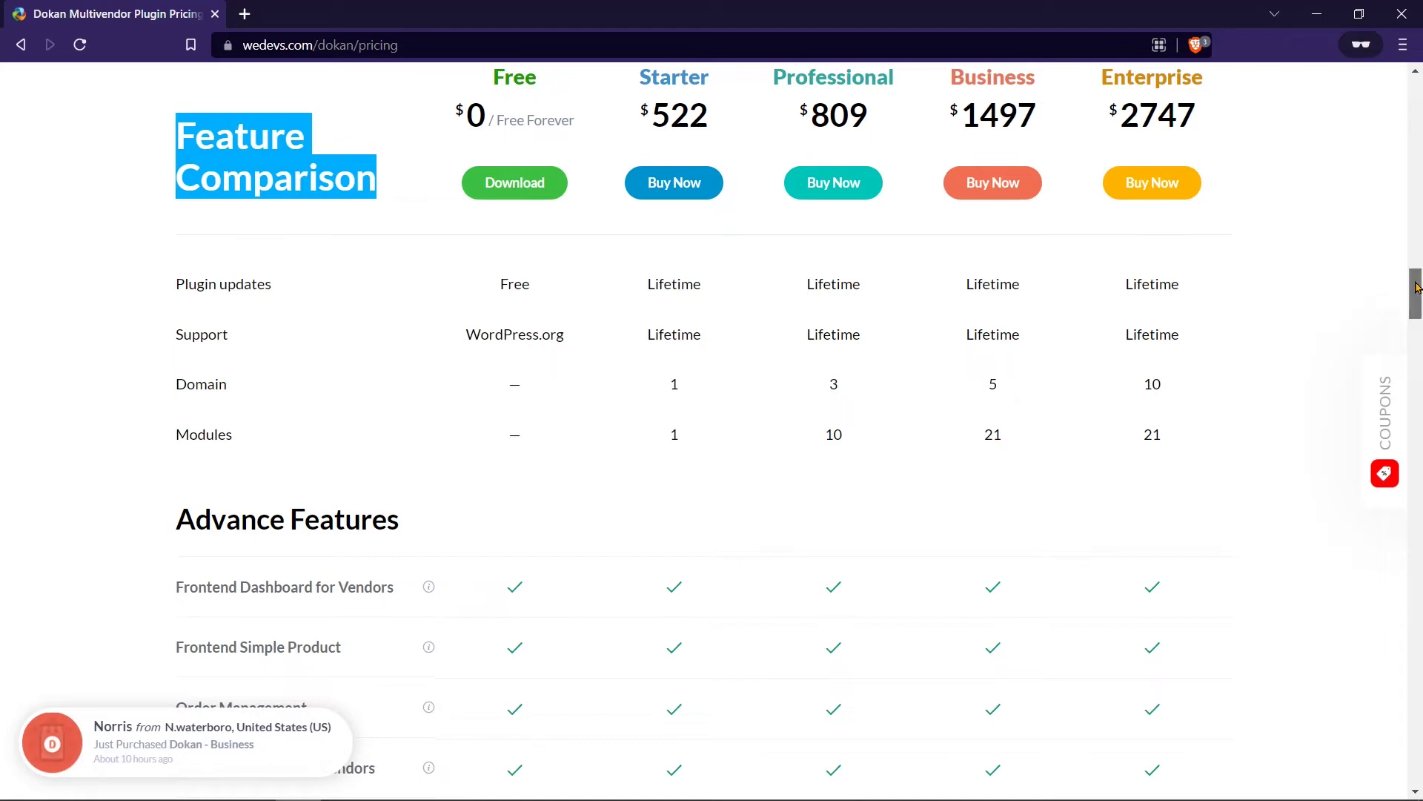
{"action": "left_click_drag", "start_coordinate": [954, 80], "coordinate": [1051, 84]}
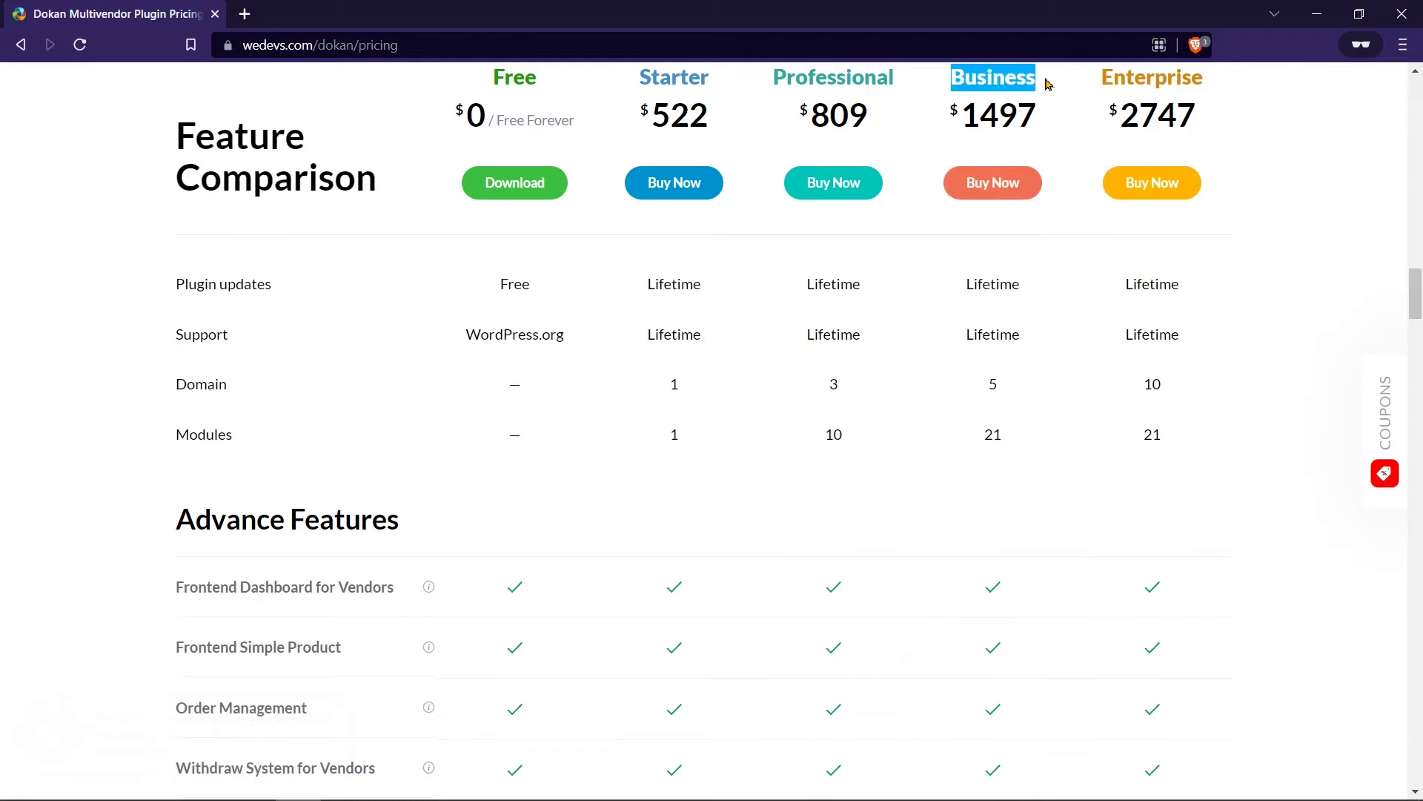
{"action": "scroll", "coordinate": [1051, 84], "scroll_direction": "up", "scroll_amount": 1}
{"action": "left_click_drag", "start_coordinate": [1103, 185], "coordinate": [1211, 191]}
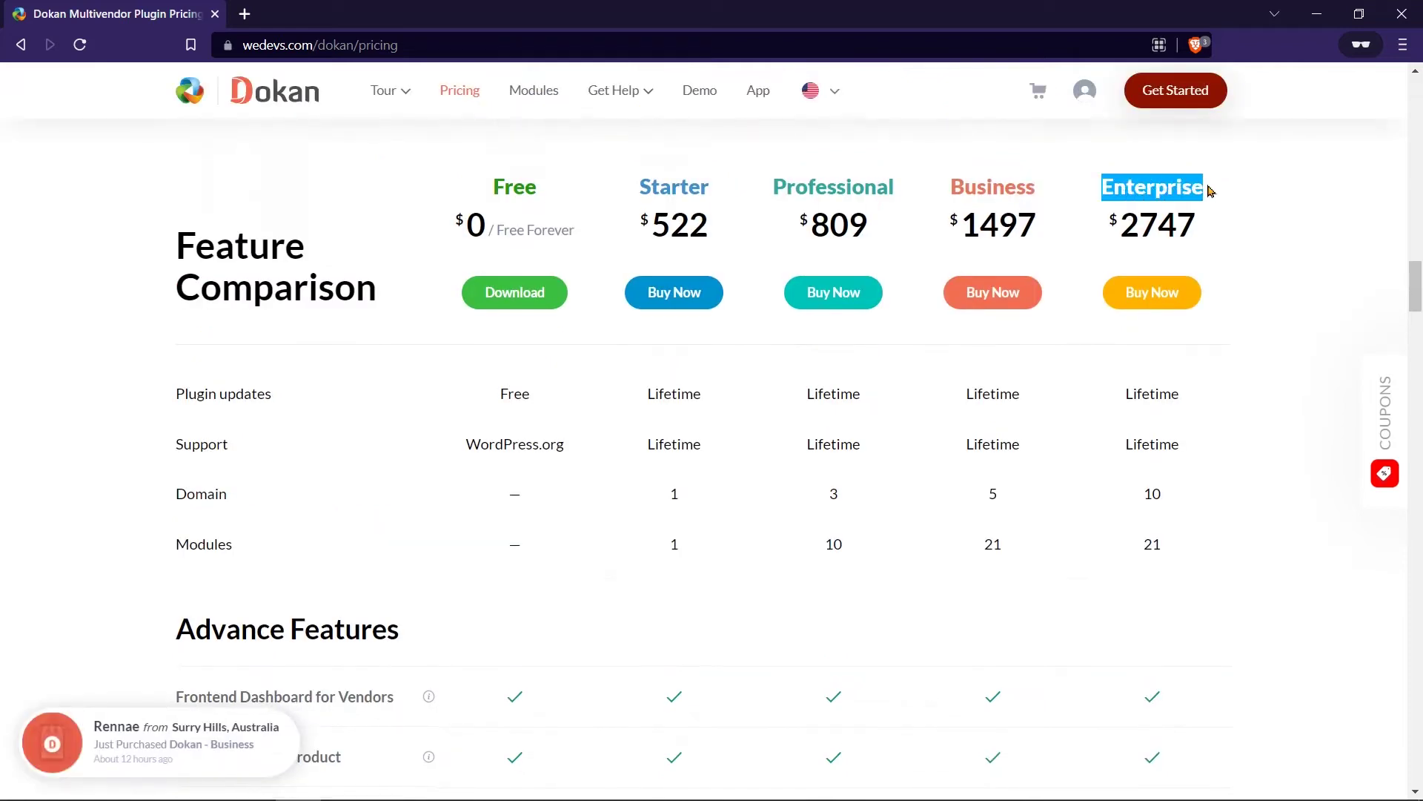
{"action": "left_click", "coordinate": [1248, 295]}
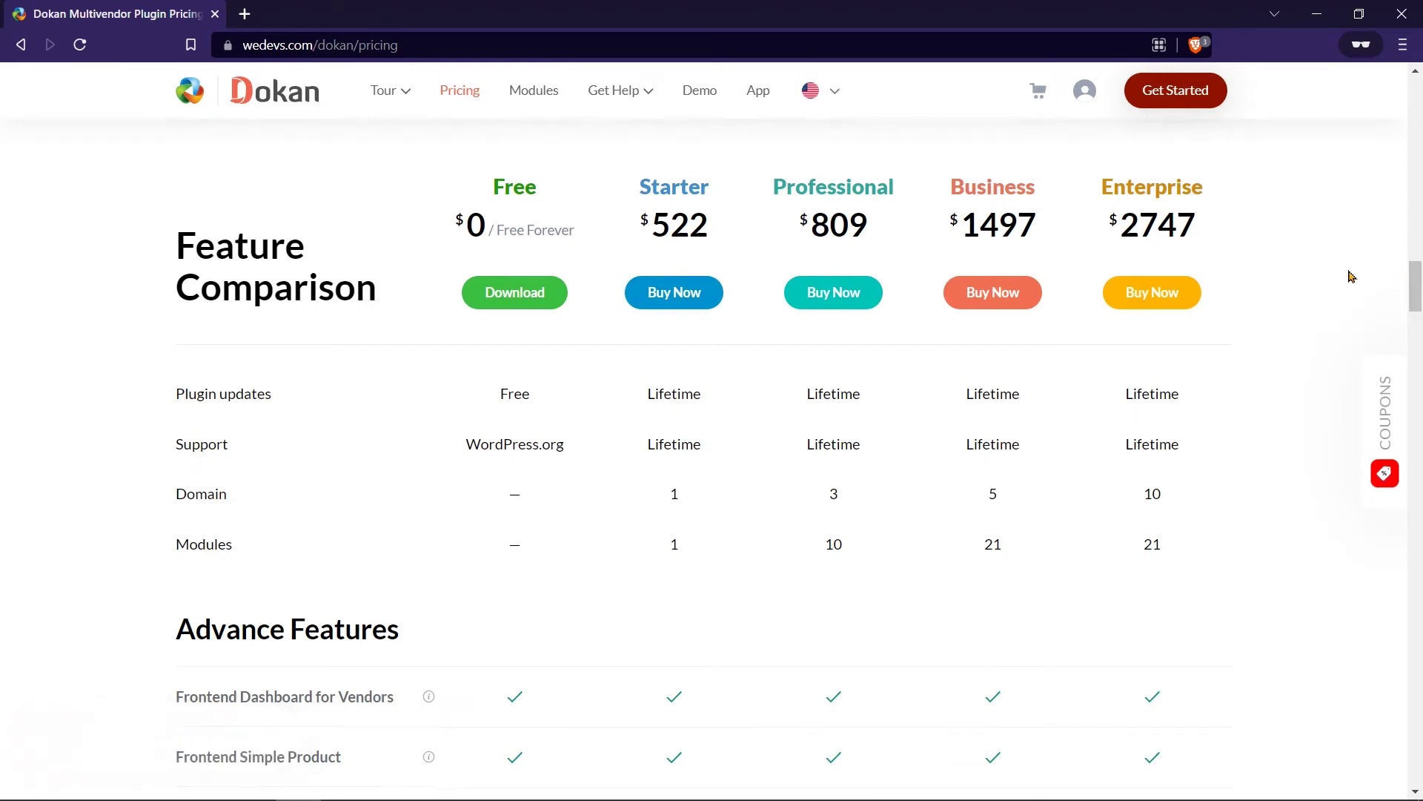
Compare the annual Business and Enterprise plan cards, noting Enterprise's 20 Sites License
{"action": "scroll", "coordinate": [1352, 276], "scroll_direction": "down", "scroll_amount": 1}
{"action": "scroll", "coordinate": [1351, 276], "scroll_direction": "down", "scroll_amount": 1}
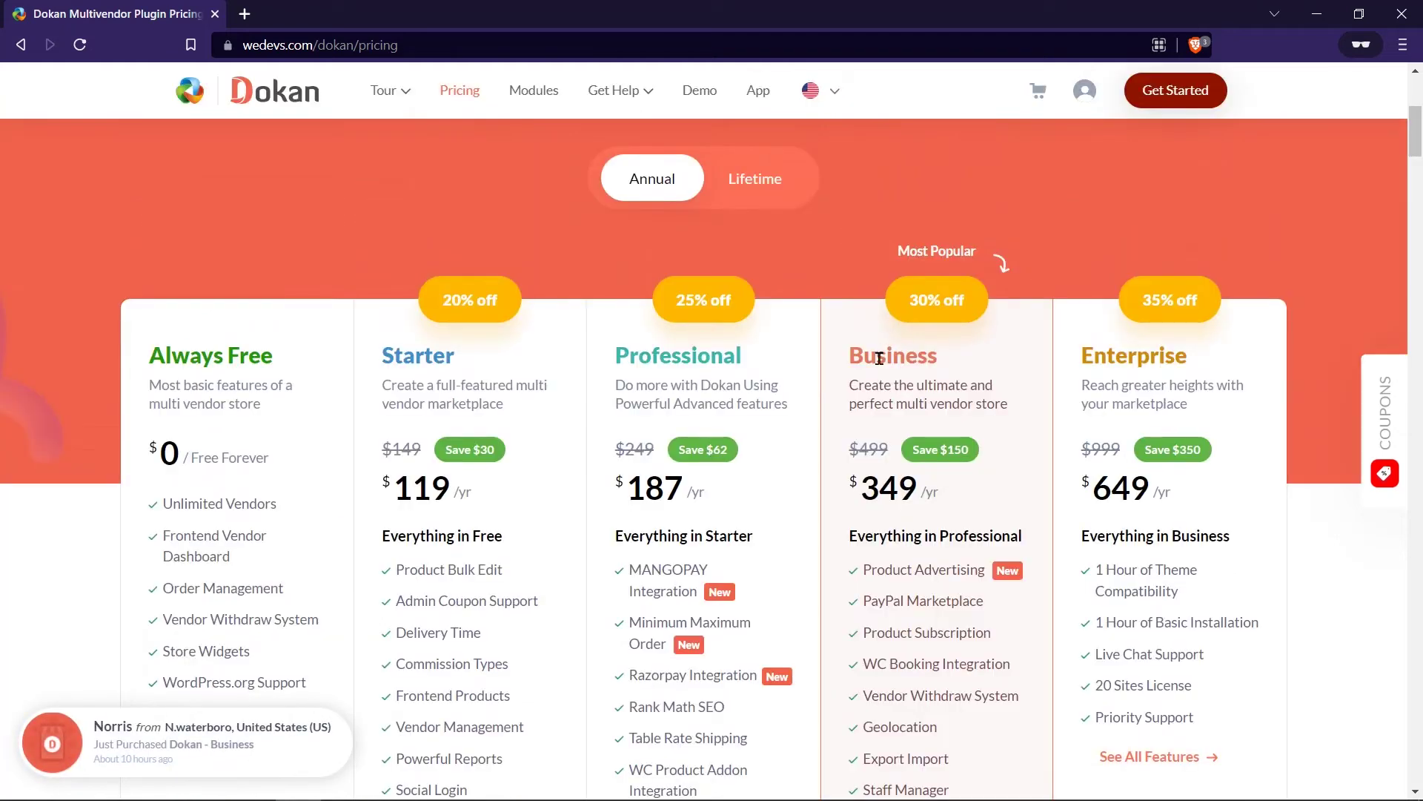
{"action": "double_click", "coordinate": [879, 358]}
{"action": "left_click", "coordinate": [1011, 357]}
{"action": "scroll", "coordinate": [1010, 359], "scroll_direction": "down", "scroll_amount": 4}
{"action": "left_click_drag", "start_coordinate": [959, 703], "coordinate": [864, 697]}
{"action": "scroll", "coordinate": [874, 656], "scroll_direction": "up", "scroll_amount": 6}
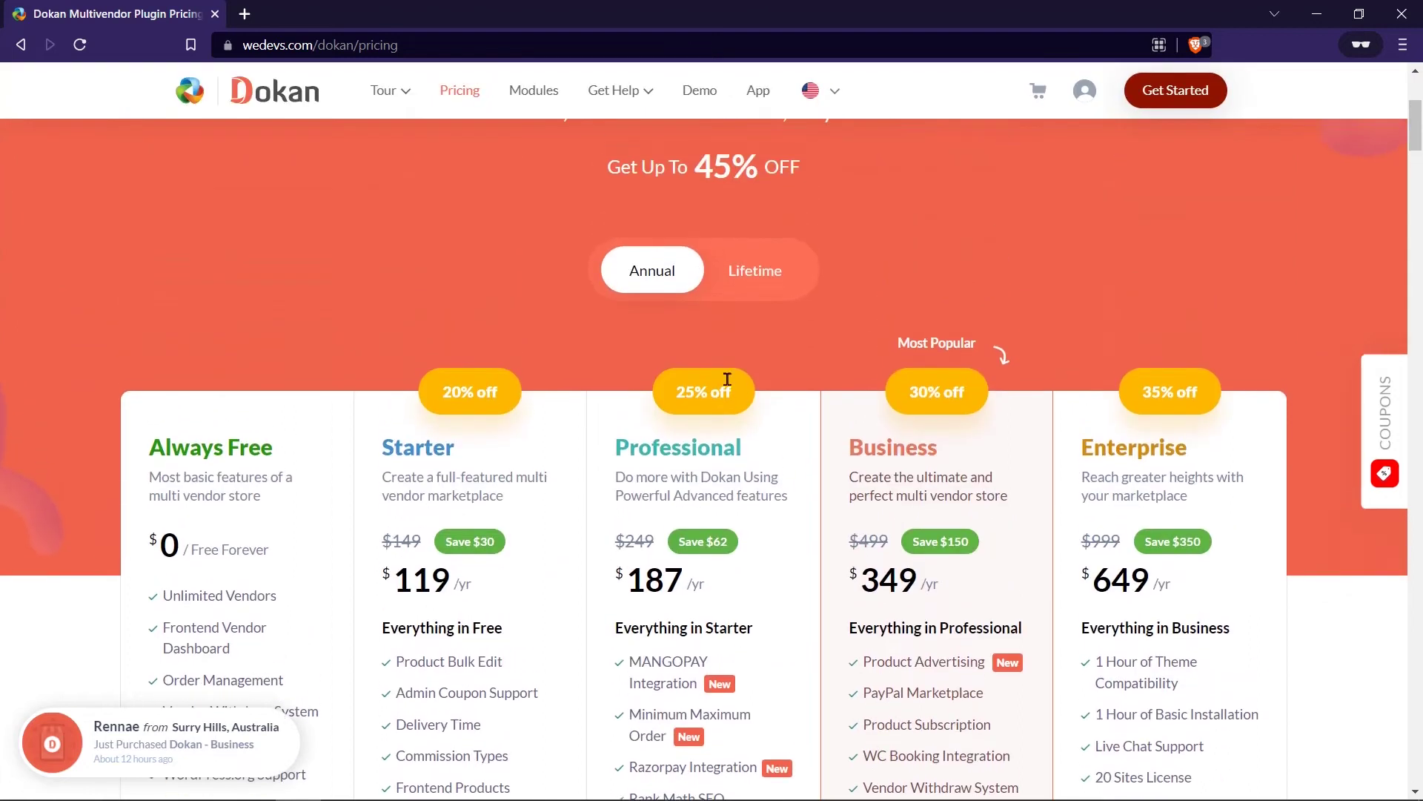
{"action": "double_click", "coordinate": [1132, 457]}
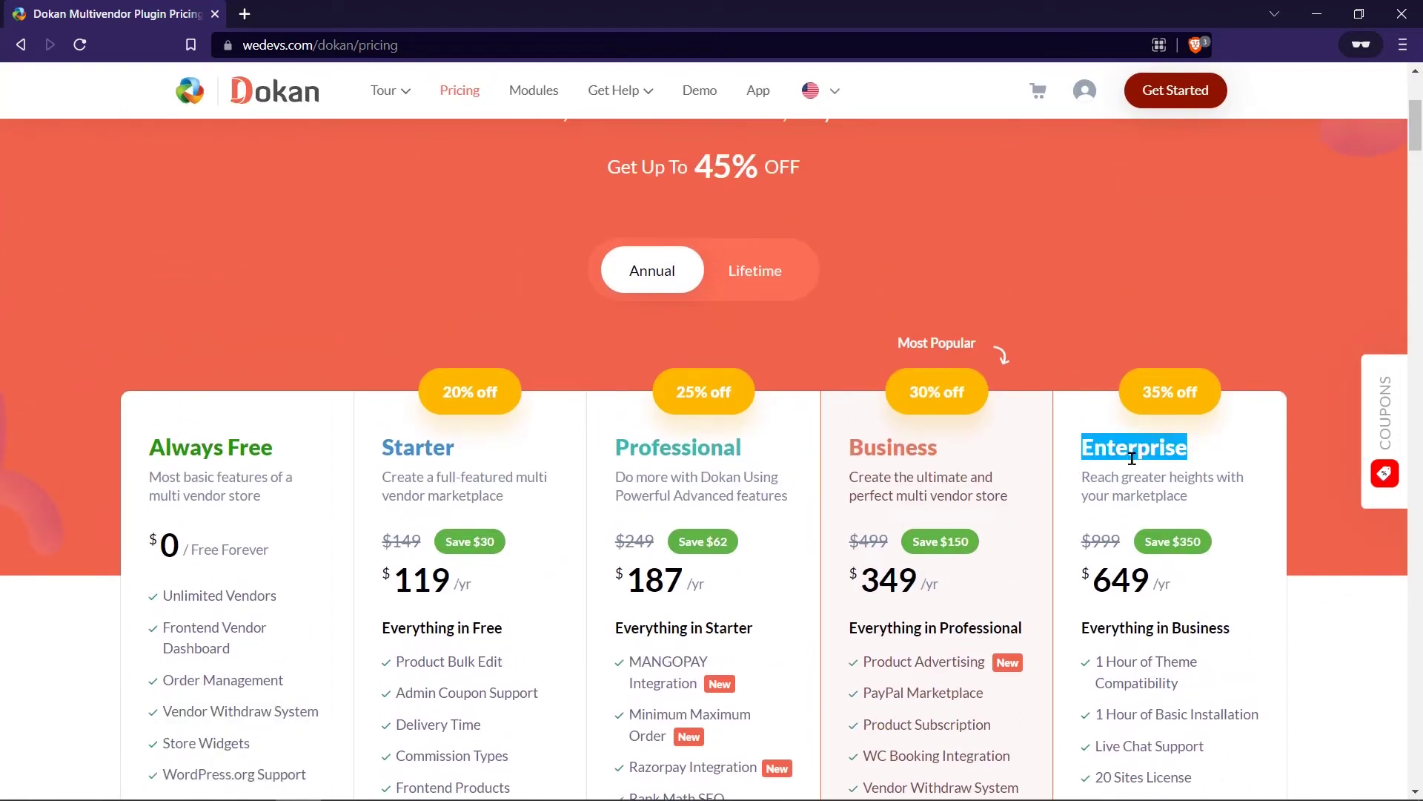
{"action": "scroll", "coordinate": [1132, 457], "scroll_direction": "down", "scroll_amount": 5}
{"action": "left_click", "coordinate": [1127, 405]}
{"action": "double_click", "coordinate": [1126, 406]}
{"action": "left_click", "coordinate": [1127, 405]}
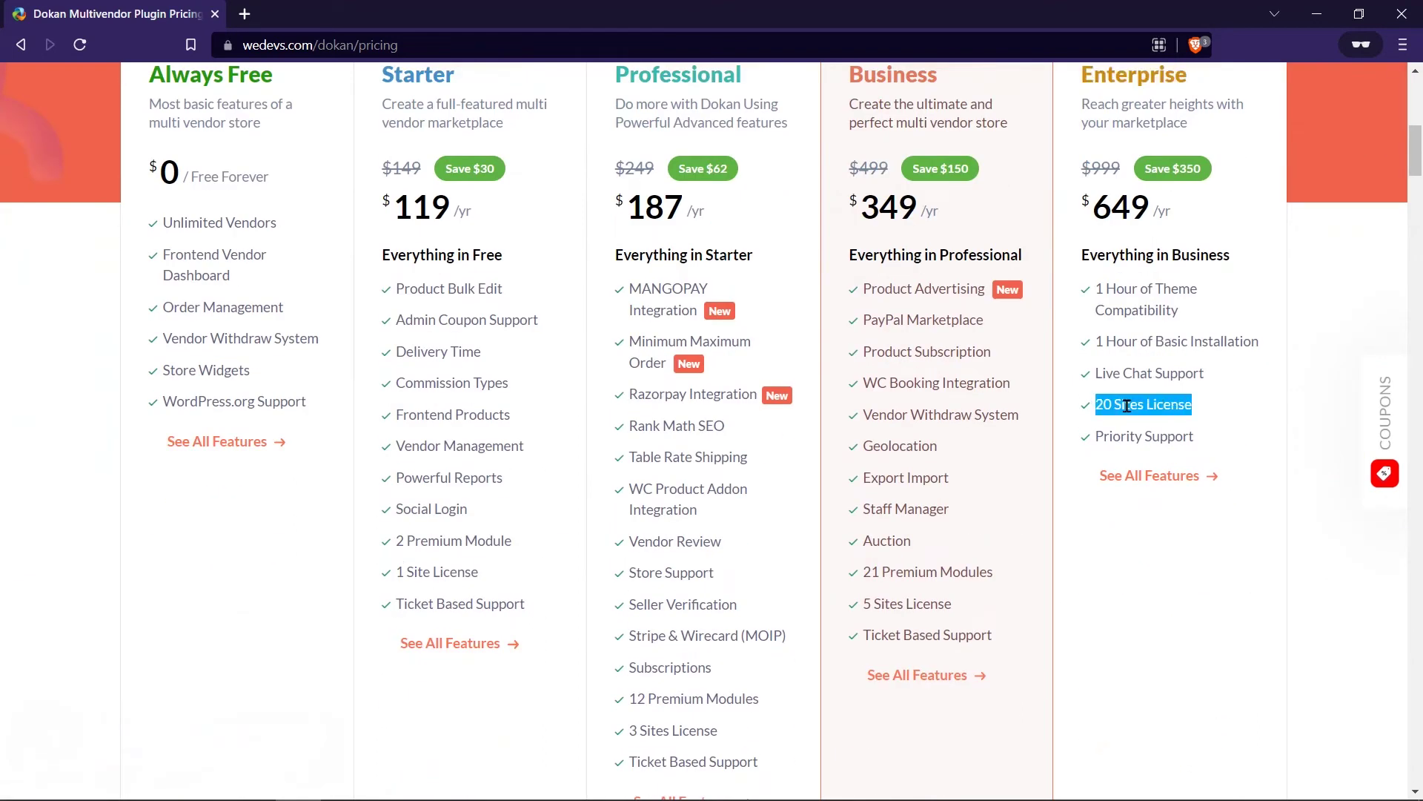
{"action": "scroll", "coordinate": [1127, 406], "scroll_direction": "up", "scroll_amount": 5}
Switch to lifetime pricing and compare Business (5 sites) with Enterprise (10 sites, 45% off)
{"action": "left_click", "coordinate": [756, 178]}
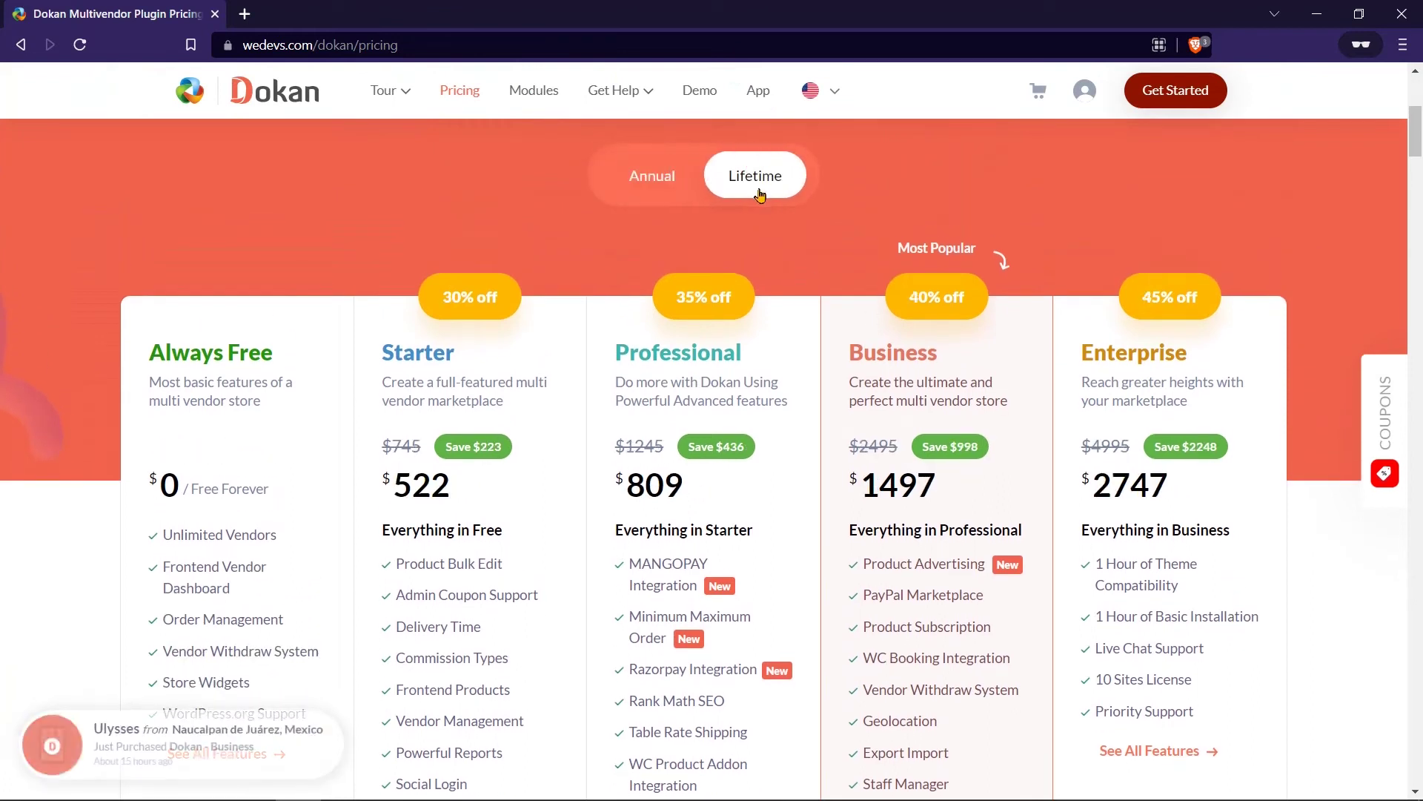
{"action": "double_click", "coordinate": [911, 354]}
{"action": "scroll", "coordinate": [947, 589], "scroll_direction": "down", "scroll_amount": 4}
{"action": "triple_click", "coordinate": [947, 593]}
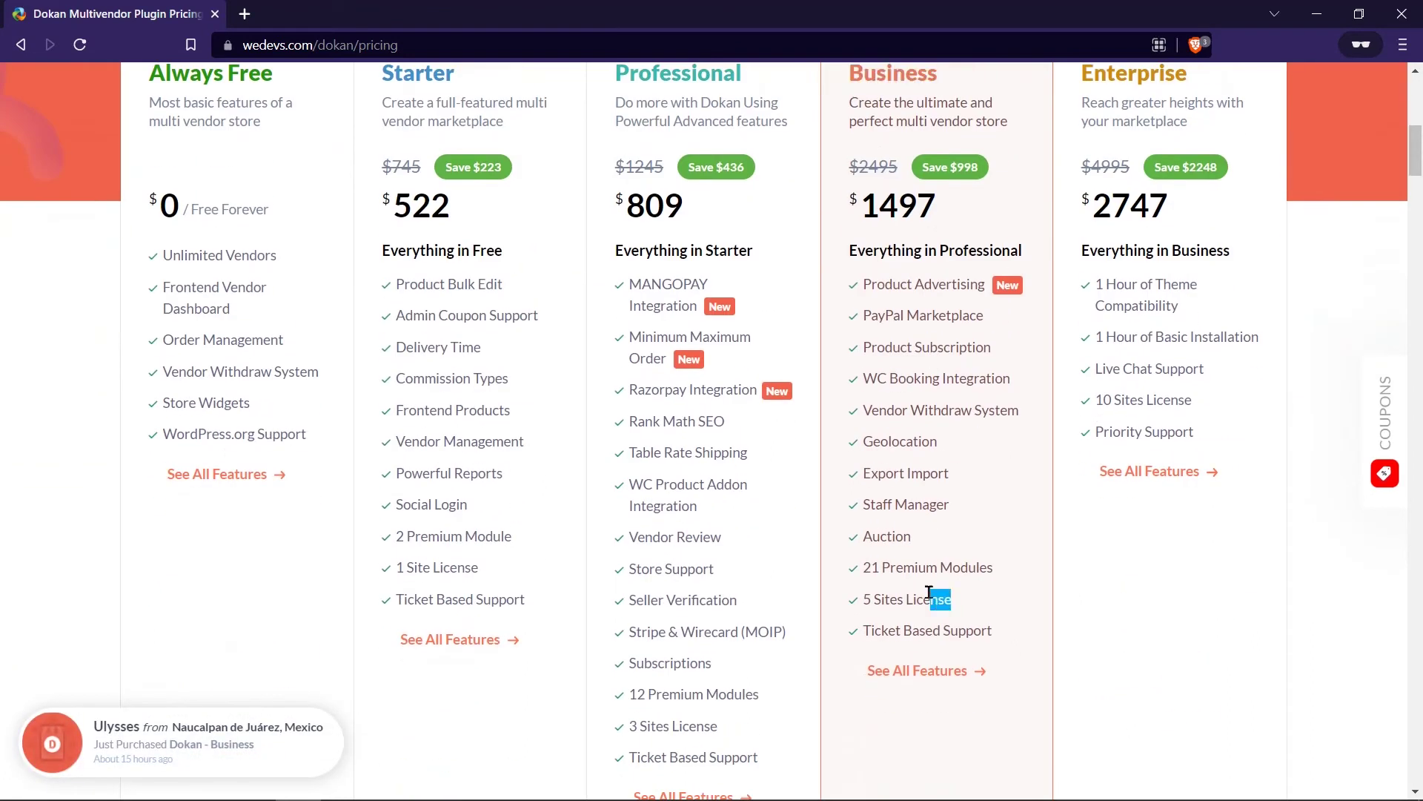
{"action": "scroll", "coordinate": [1118, 292], "scroll_direction": "up", "scroll_amount": 3}
{"action": "double_click", "coordinate": [1124, 261]}
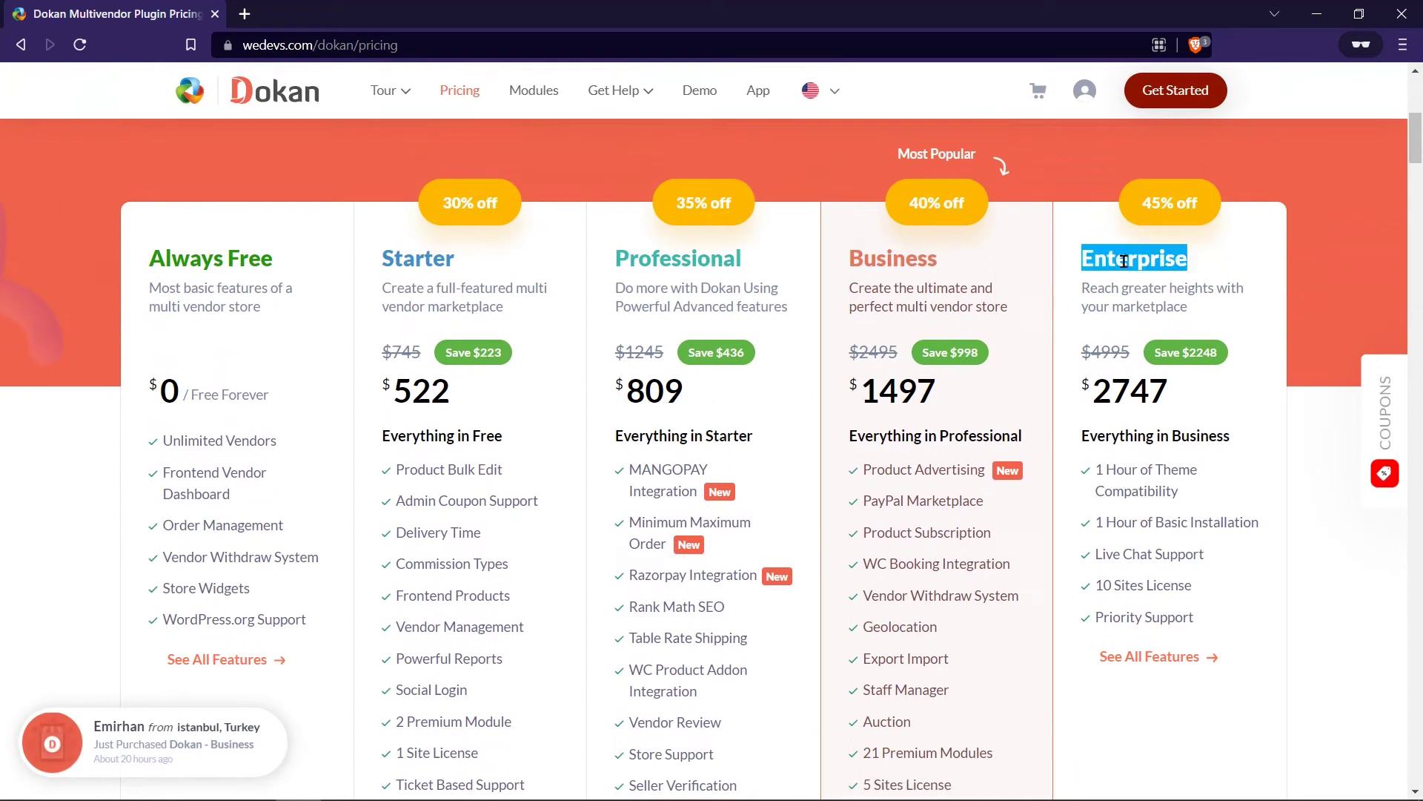
{"action": "left_click_drag", "start_coordinate": [1094, 585], "coordinate": [1202, 593]}
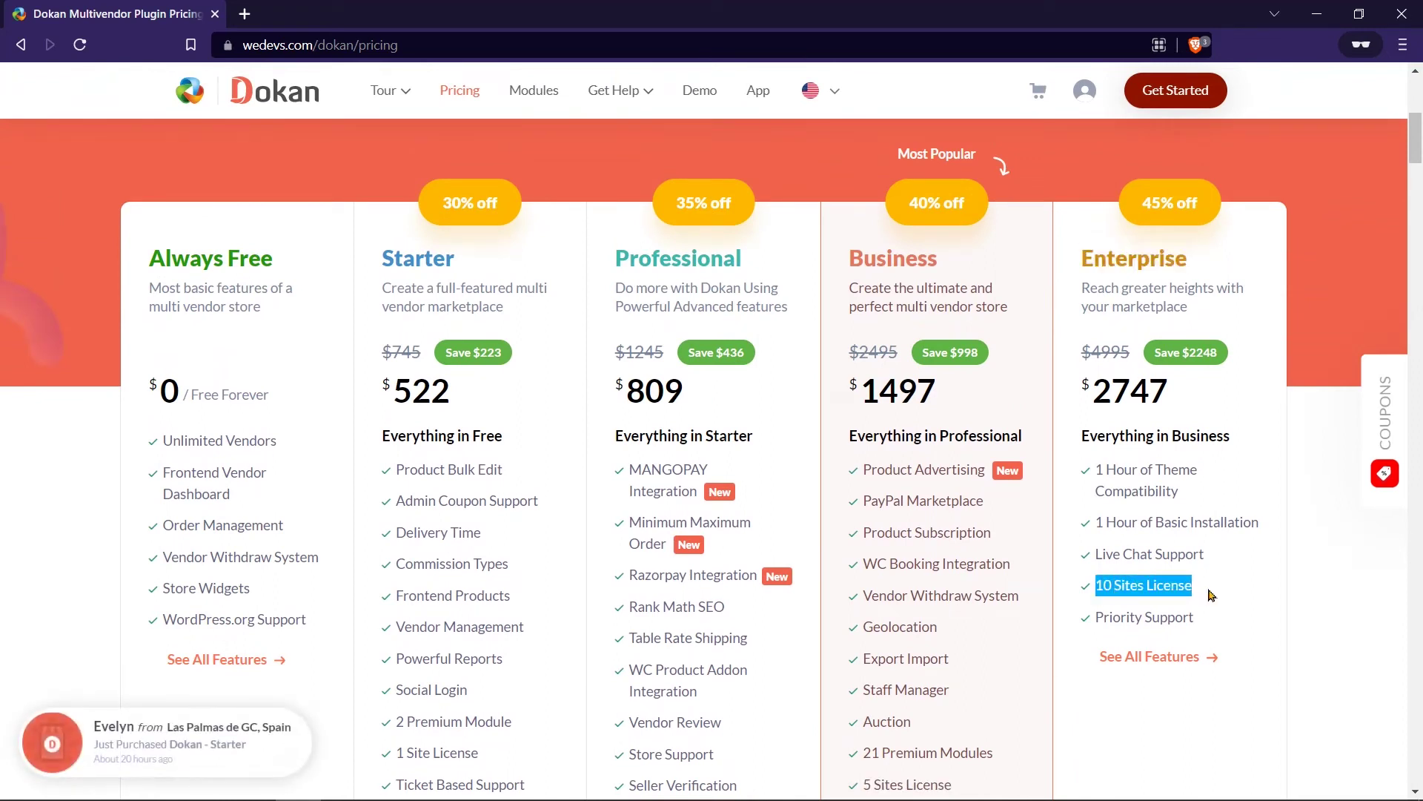
{"action": "scroll", "coordinate": [1211, 595], "scroll_direction": "up", "scroll_amount": 2}
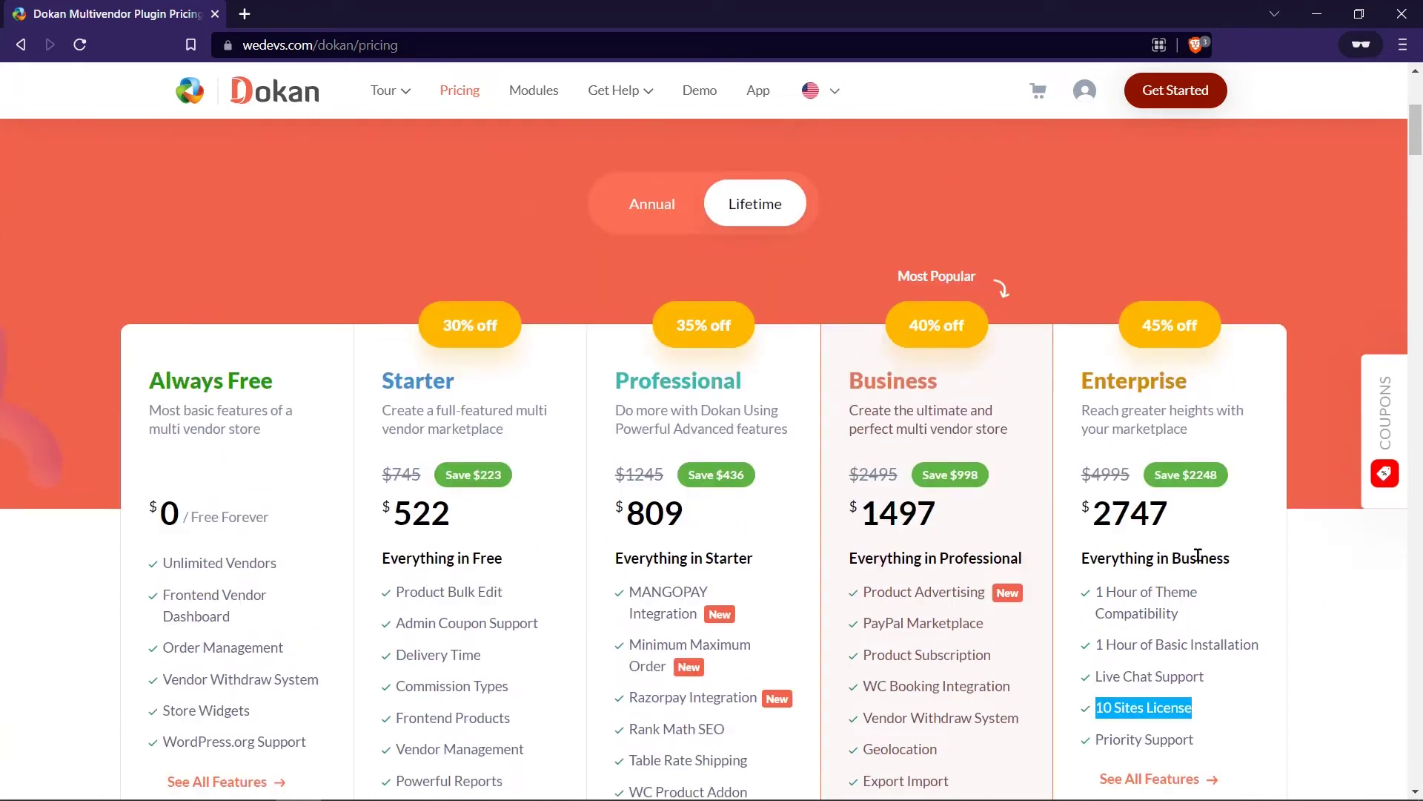
{"action": "left_click", "coordinate": [1123, 443]}
{"action": "double_click", "coordinate": [1123, 443]}
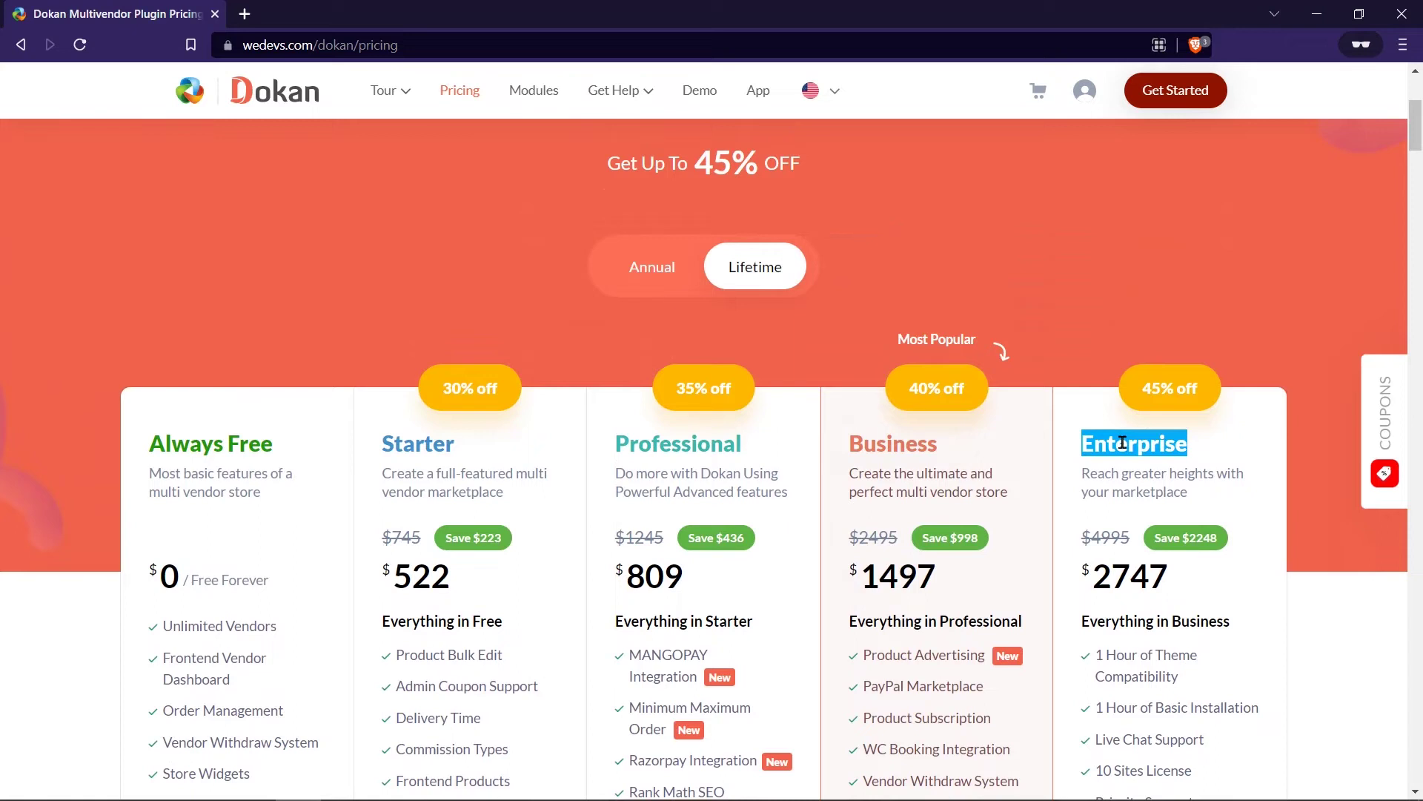
{"action": "left_click_drag", "start_coordinate": [1146, 389], "coordinate": [1214, 395]}
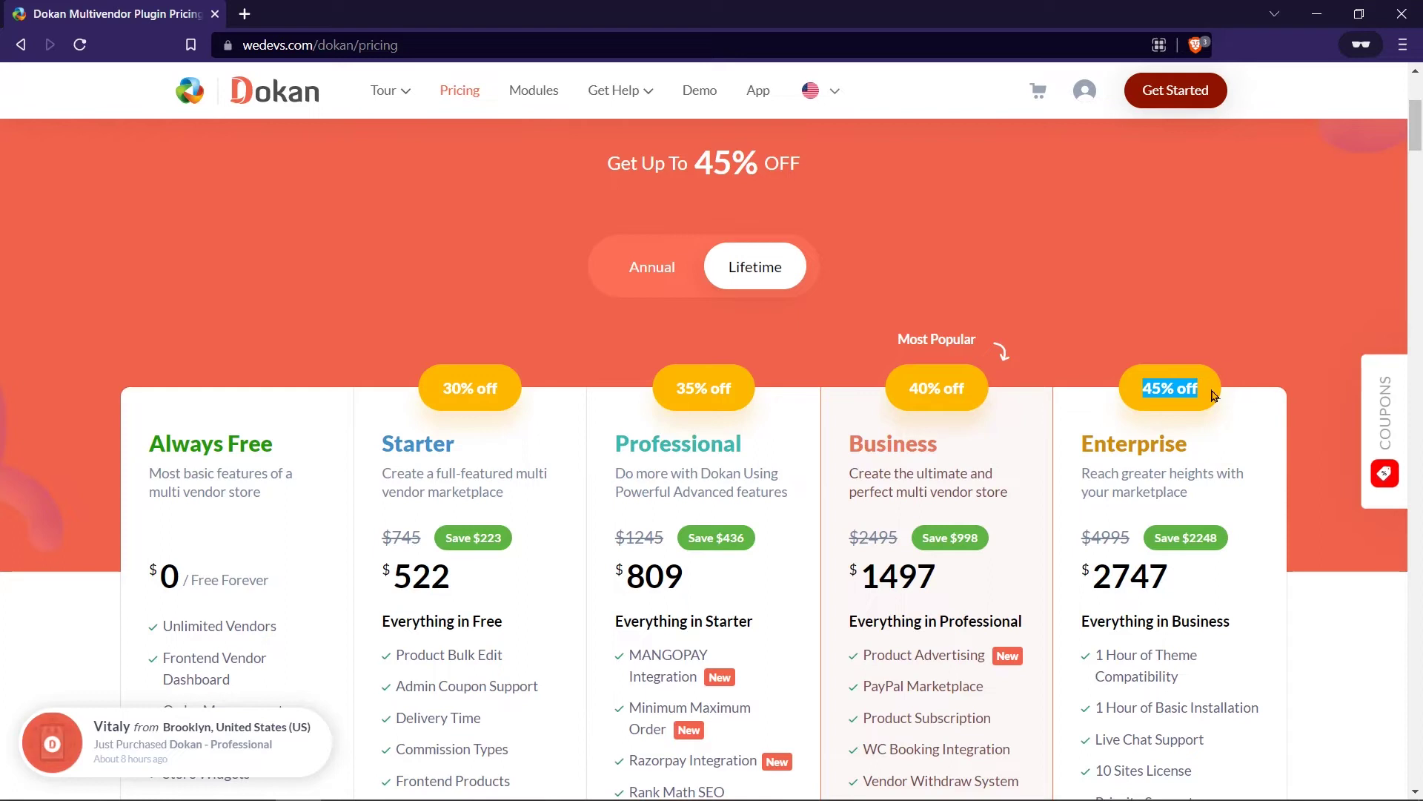
Toggle back to annual, then lifetime again, re-checking the Business and Enterprise plans
{"action": "scroll", "coordinate": [1214, 395], "scroll_direction": "down", "scroll_amount": 1}
{"action": "left_click", "coordinate": [642, 182]}
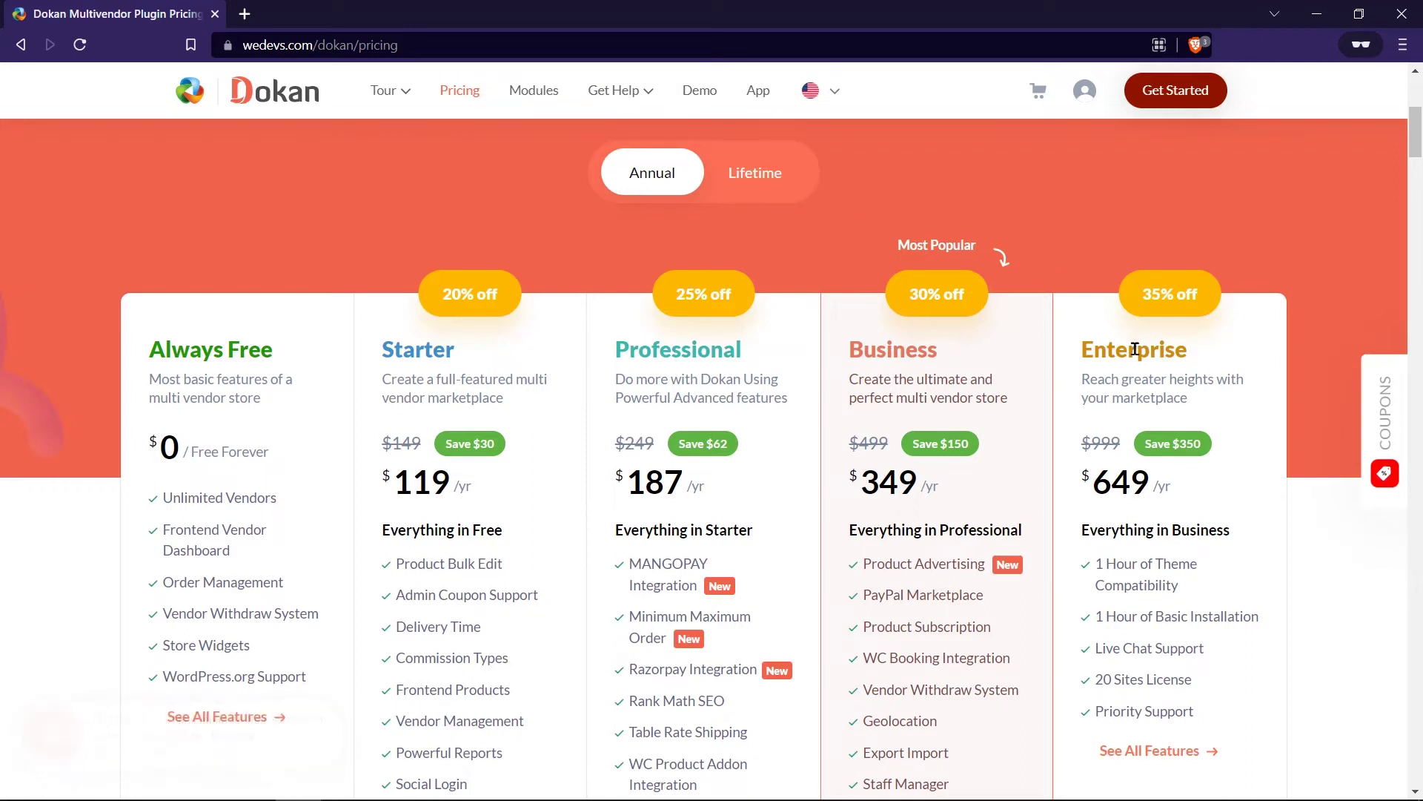
{"action": "scroll", "coordinate": [1139, 364], "scroll_direction": "down", "scroll_amount": 2}
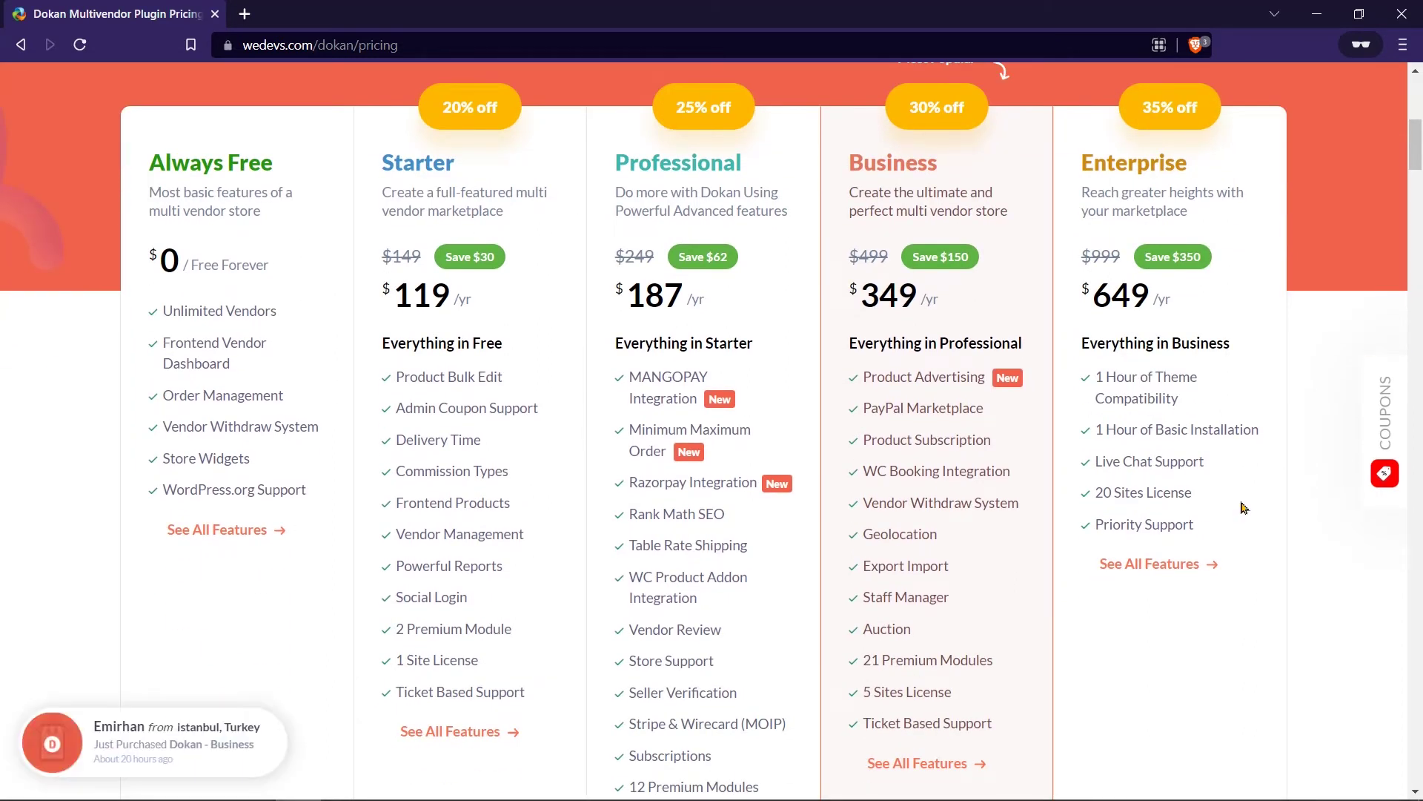
{"action": "scroll", "coordinate": [1243, 508], "scroll_direction": "up", "scroll_amount": 1}
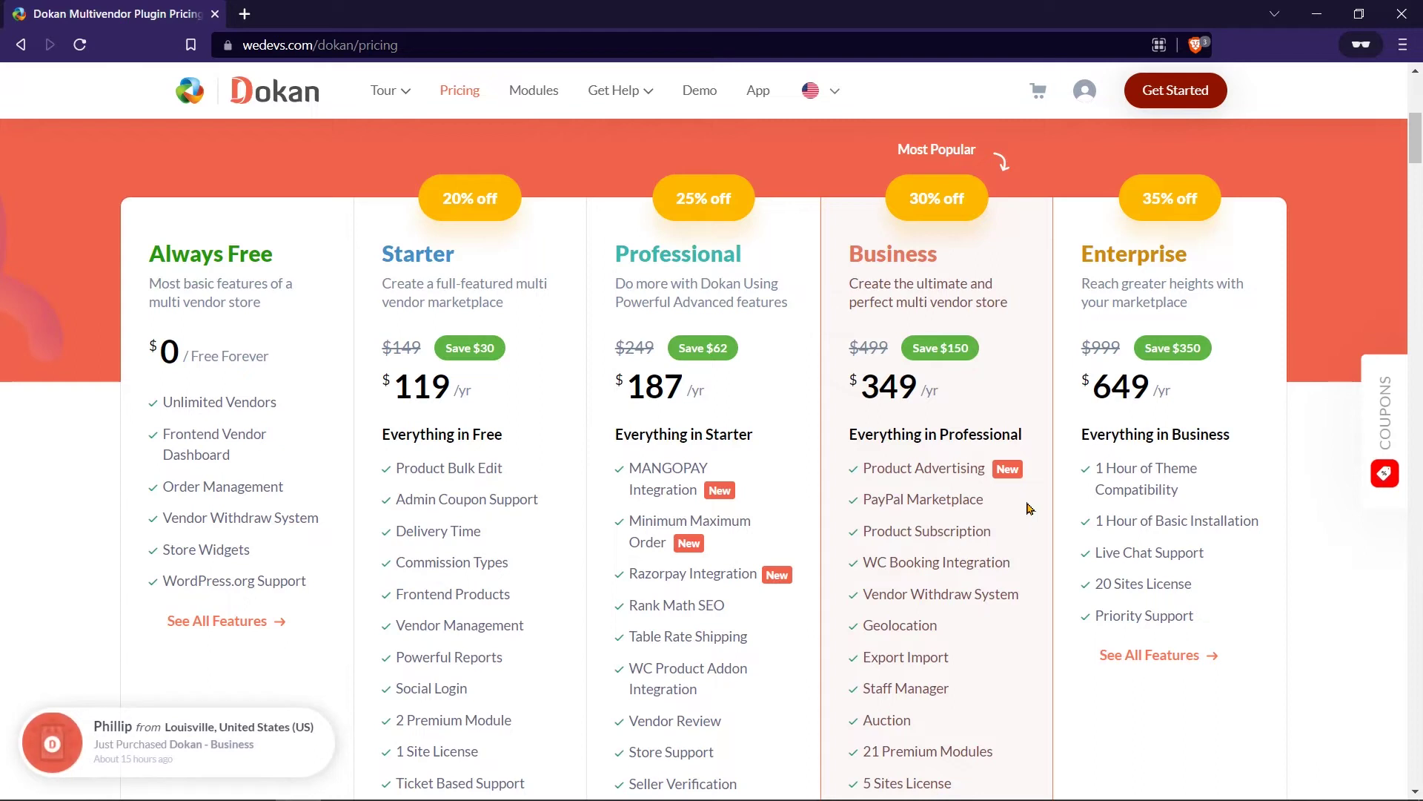
{"action": "scroll", "coordinate": [1028, 508], "scroll_direction": "up", "scroll_amount": 2}
{"action": "left_click", "coordinate": [767, 276]}
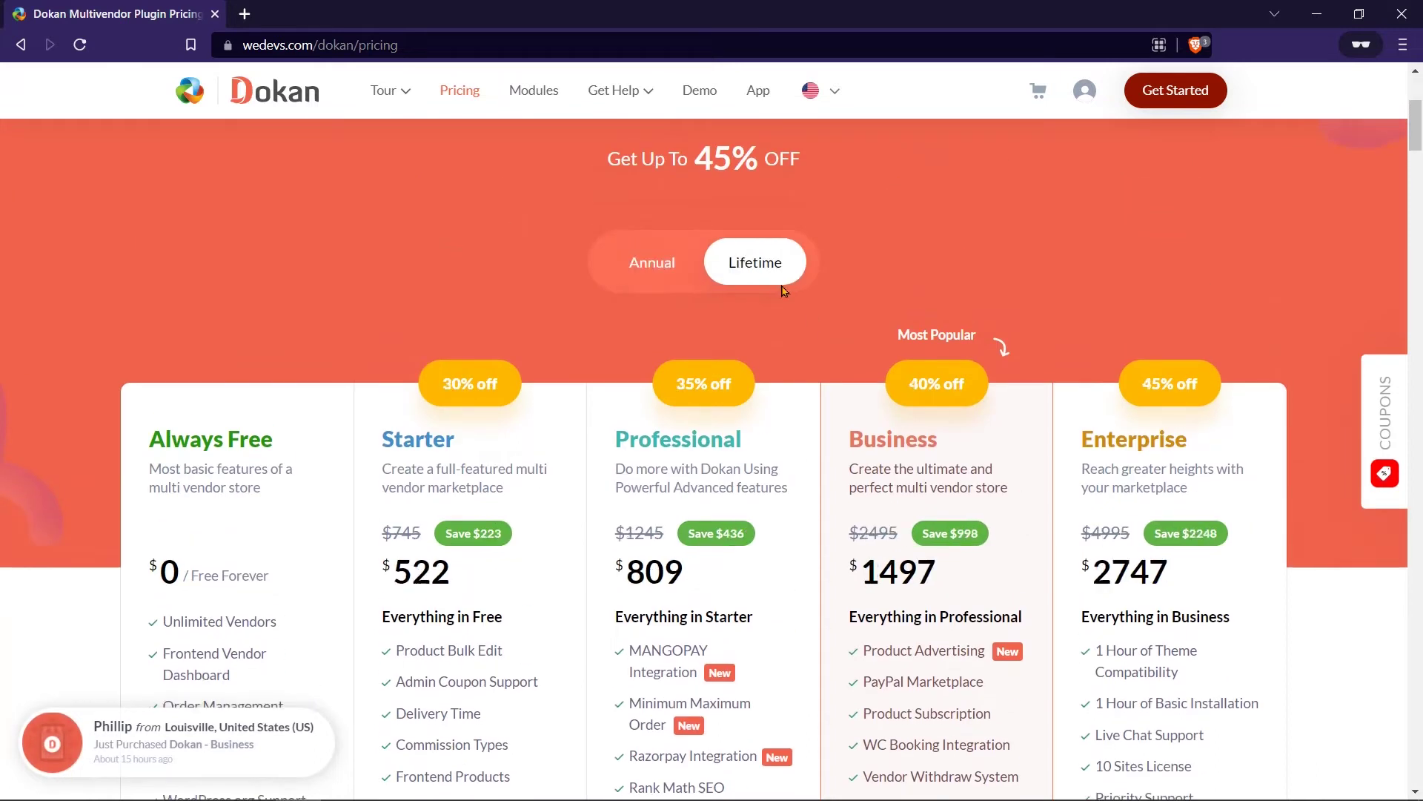
{"action": "double_click", "coordinate": [893, 441]}
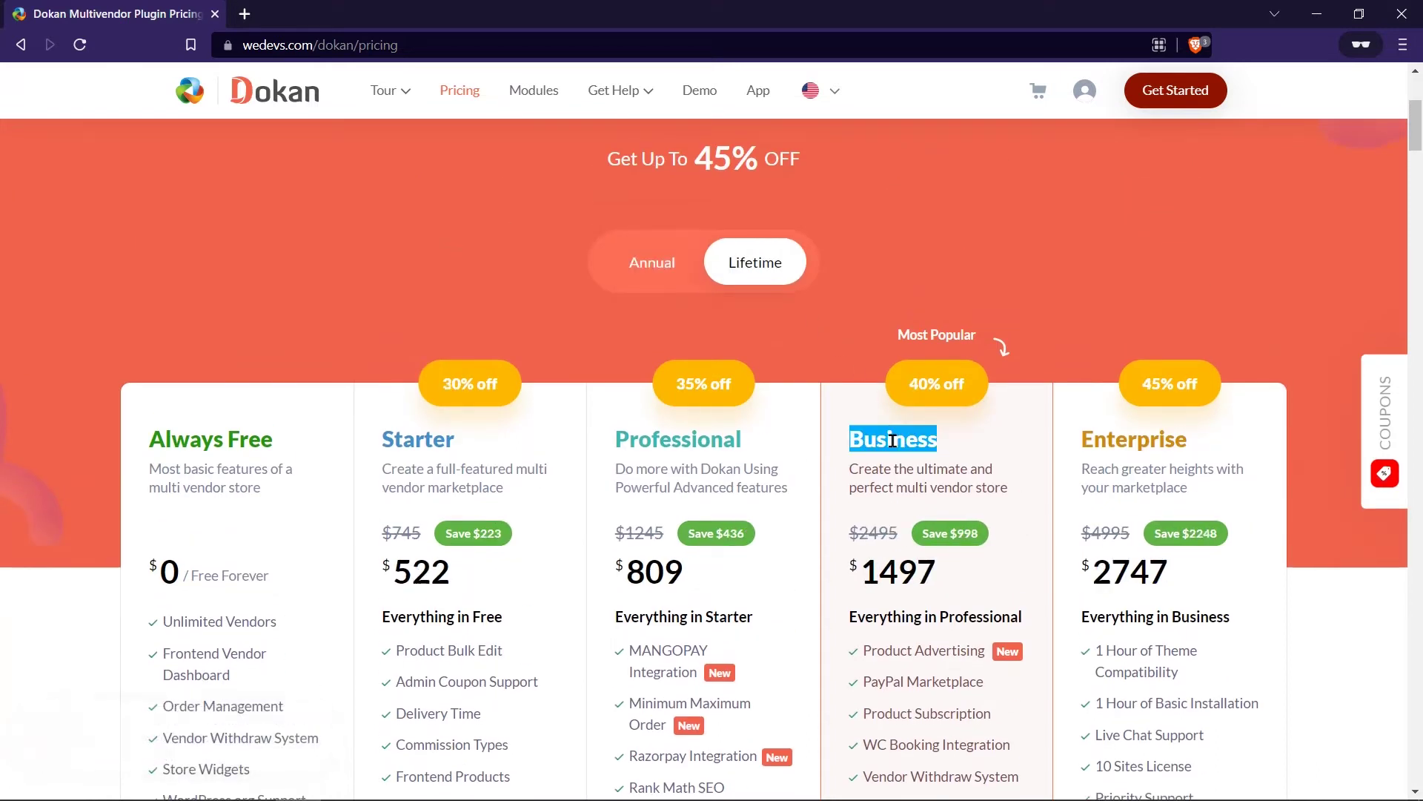
{"action": "left_click", "coordinate": [984, 443]}
{"action": "scroll", "coordinate": [986, 445], "scroll_direction": "down", "scroll_amount": 2}
{"action": "double_click", "coordinate": [1128, 253]}
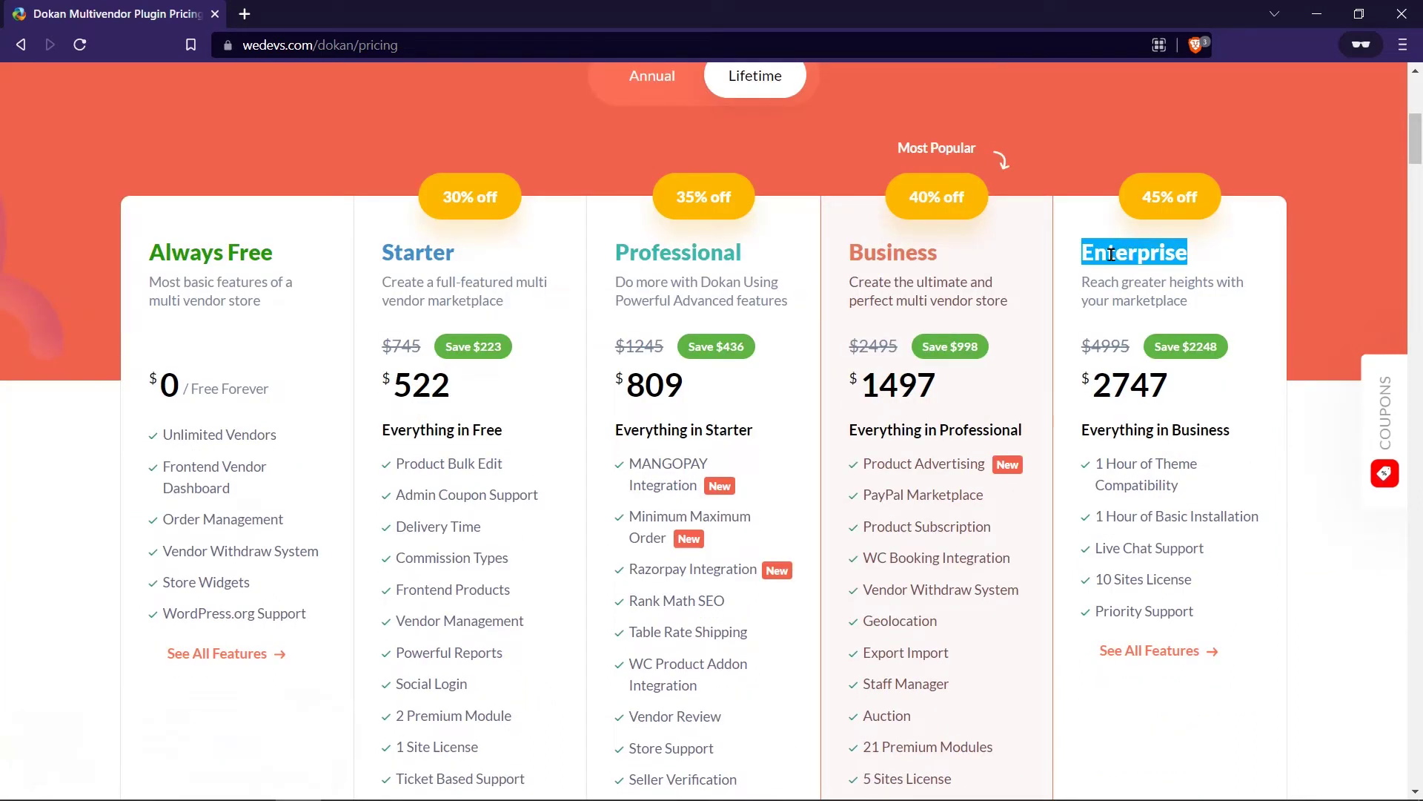
{"action": "scroll", "coordinate": [936, 460], "scroll_direction": "down", "scroll_amount": 1}
{"action": "left_click_drag", "start_coordinate": [956, 687], "coordinate": [866, 686]}
{"action": "left_click", "coordinate": [954, 597]}
{"action": "scroll", "coordinate": [954, 597], "scroll_direction": "up", "scroll_amount": 2}
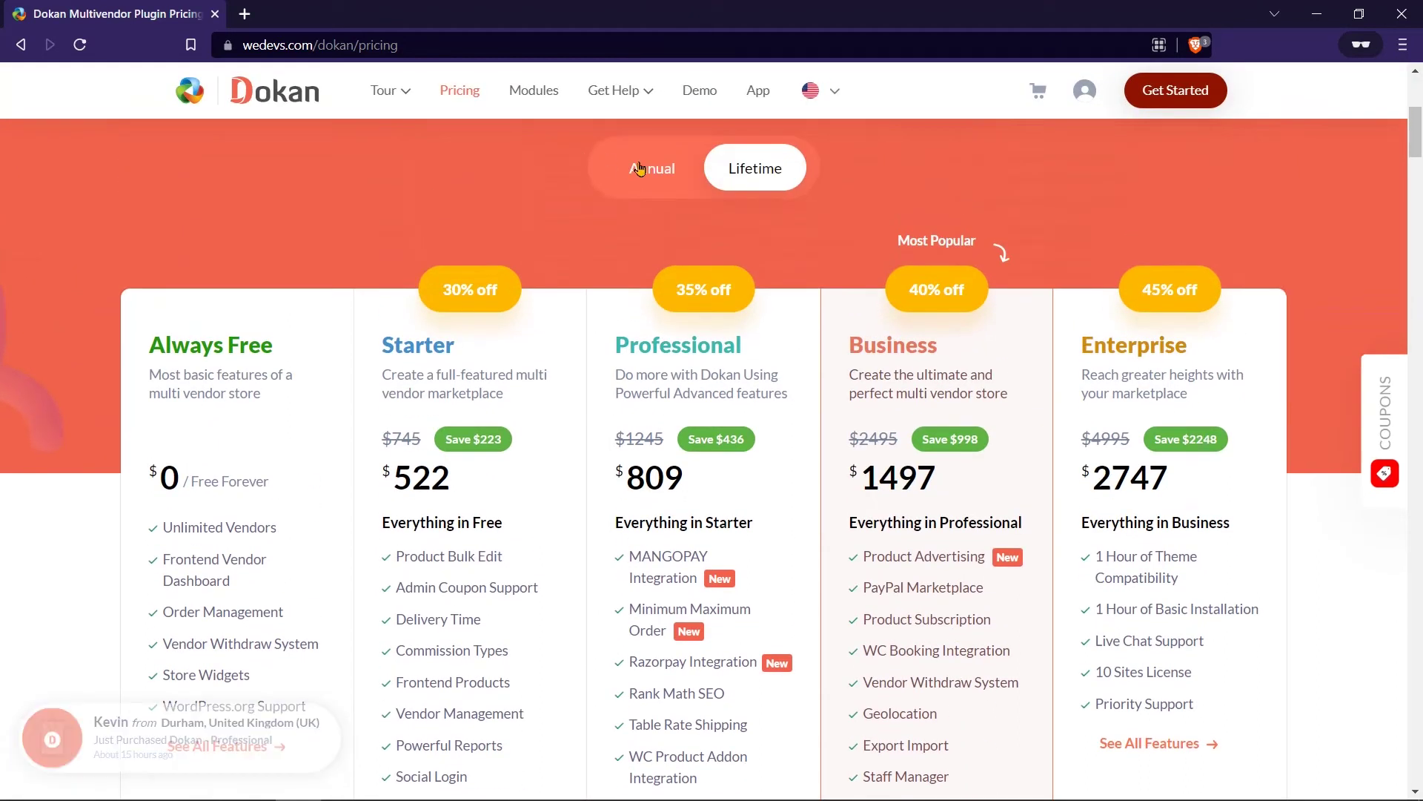
Flip annual and lifetime once more, noting Business's 40% lifetime discount before Buy Now
{"action": "left_click", "coordinate": [647, 167]}
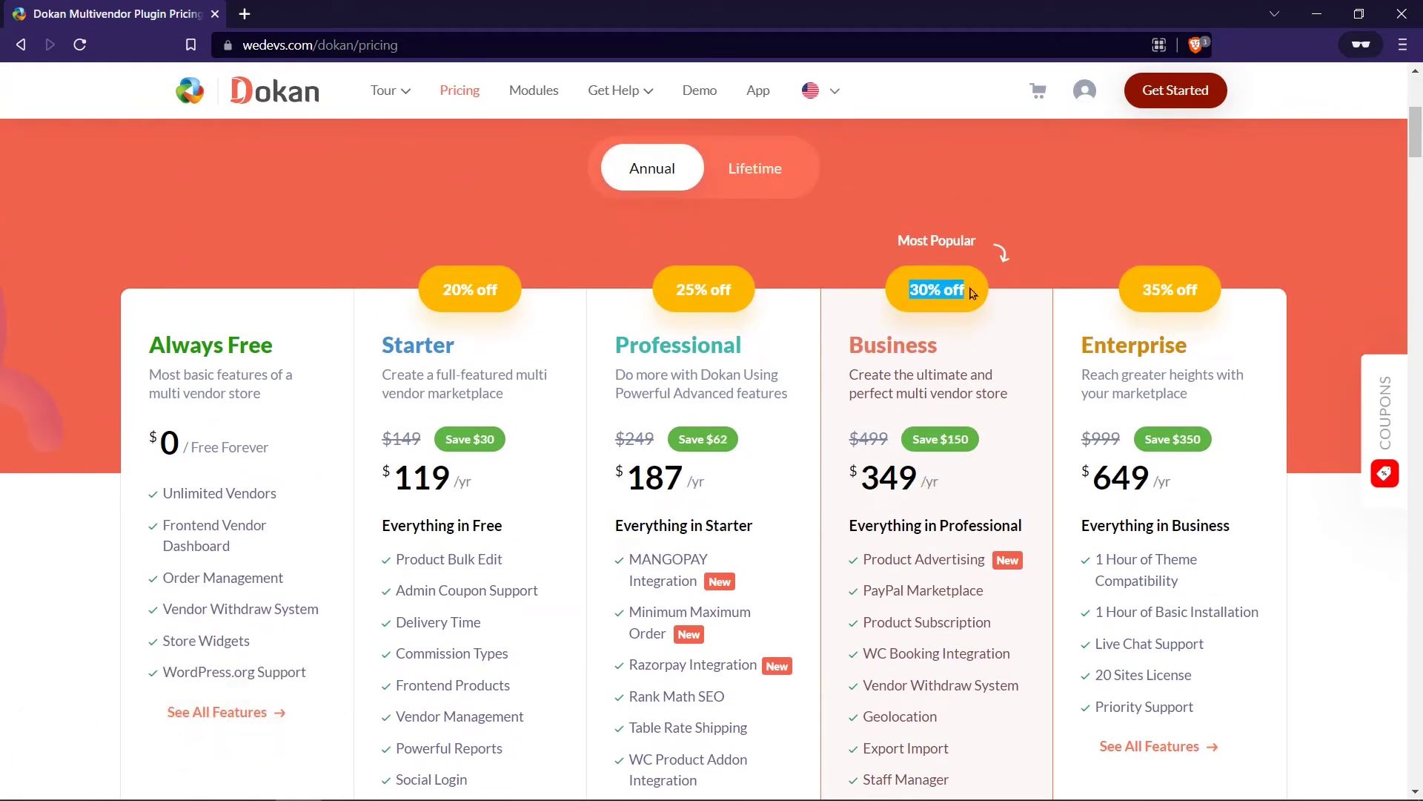
{"action": "left_click", "coordinate": [762, 181]}
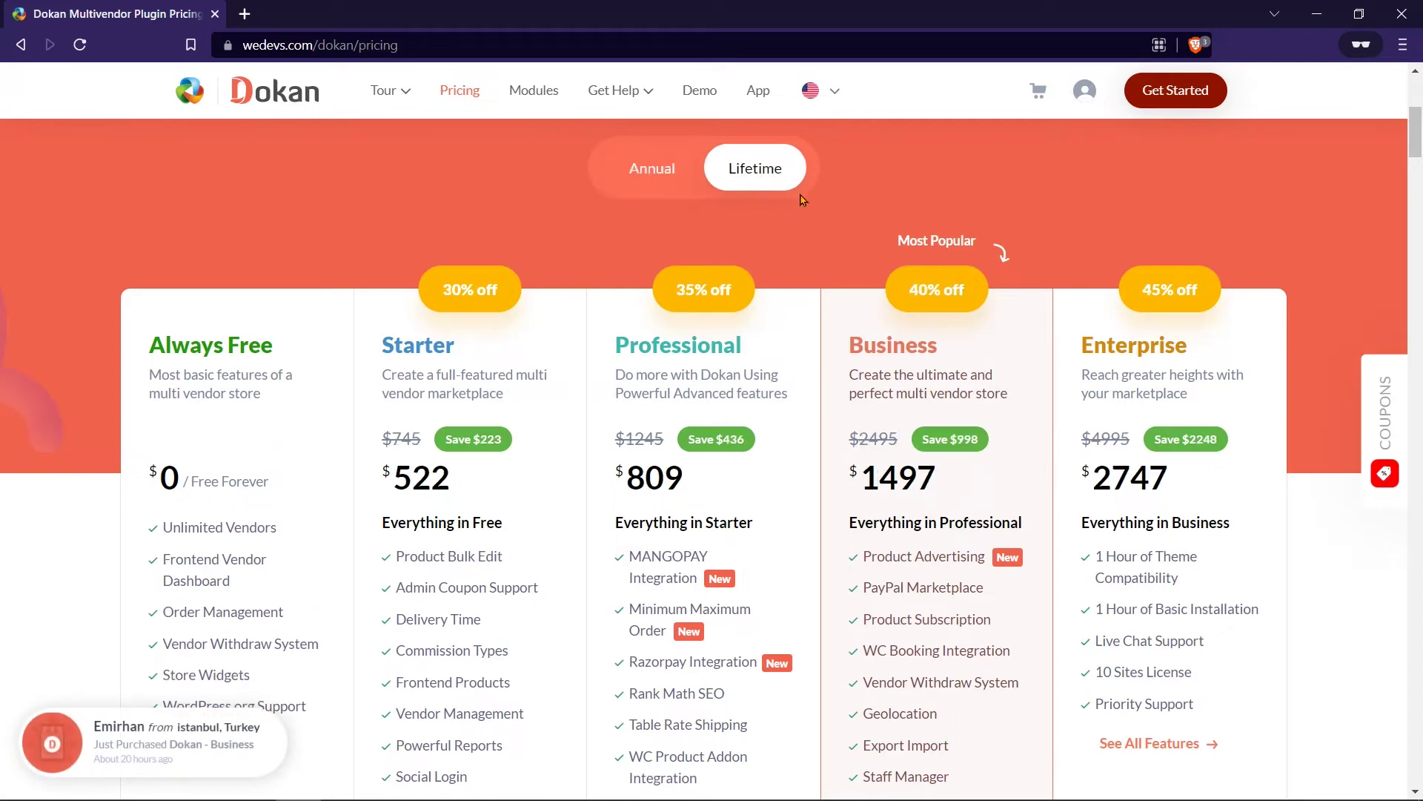
{"action": "left_click_drag", "start_coordinate": [911, 289], "coordinate": [969, 296]}
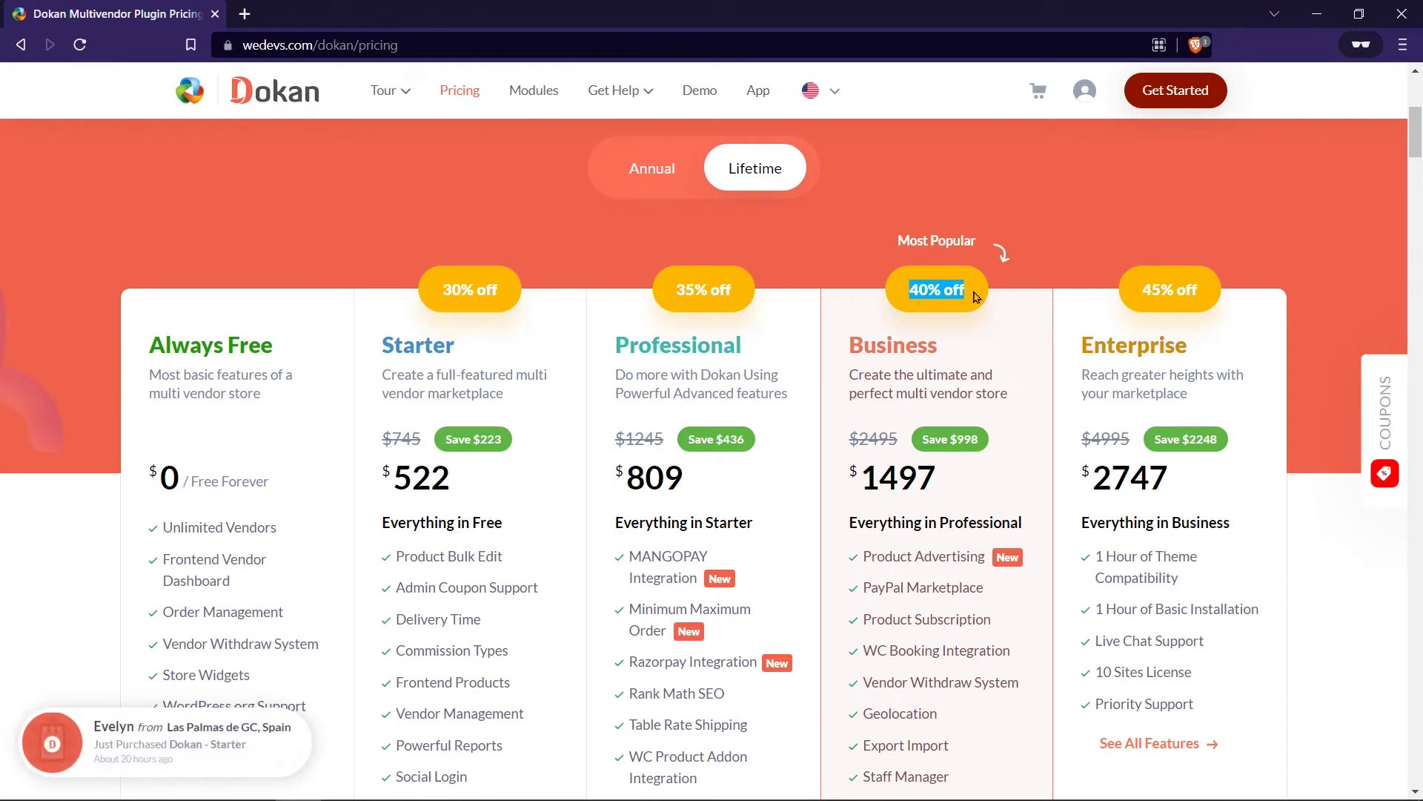
{"action": "left_click", "coordinate": [976, 296]}
{"action": "scroll", "coordinate": [976, 296], "scroll_direction": "down", "scroll_amount": 1}
{"action": "double_click", "coordinate": [899, 251]}
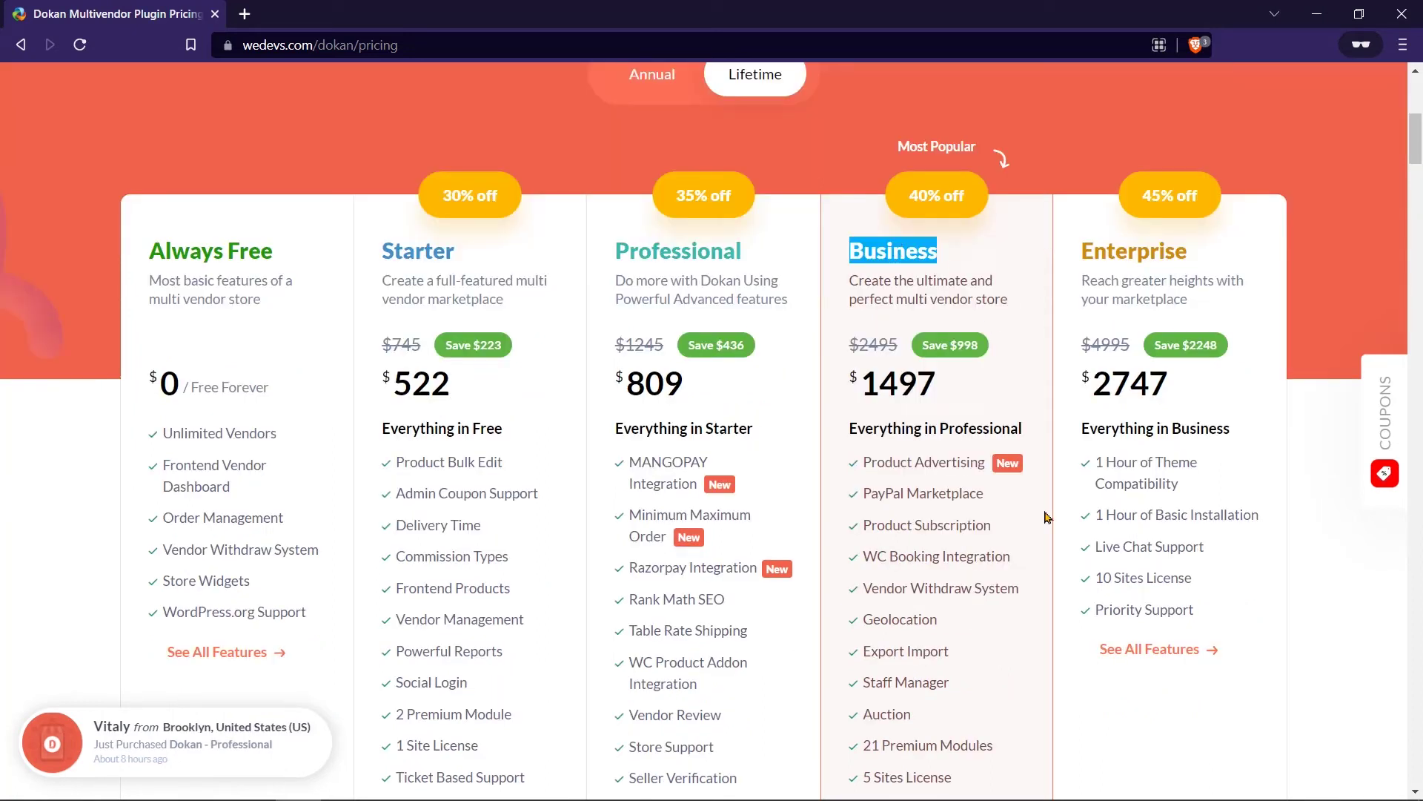
{"action": "scroll", "coordinate": [1045, 517], "scroll_direction": "down", "scroll_amount": 4}
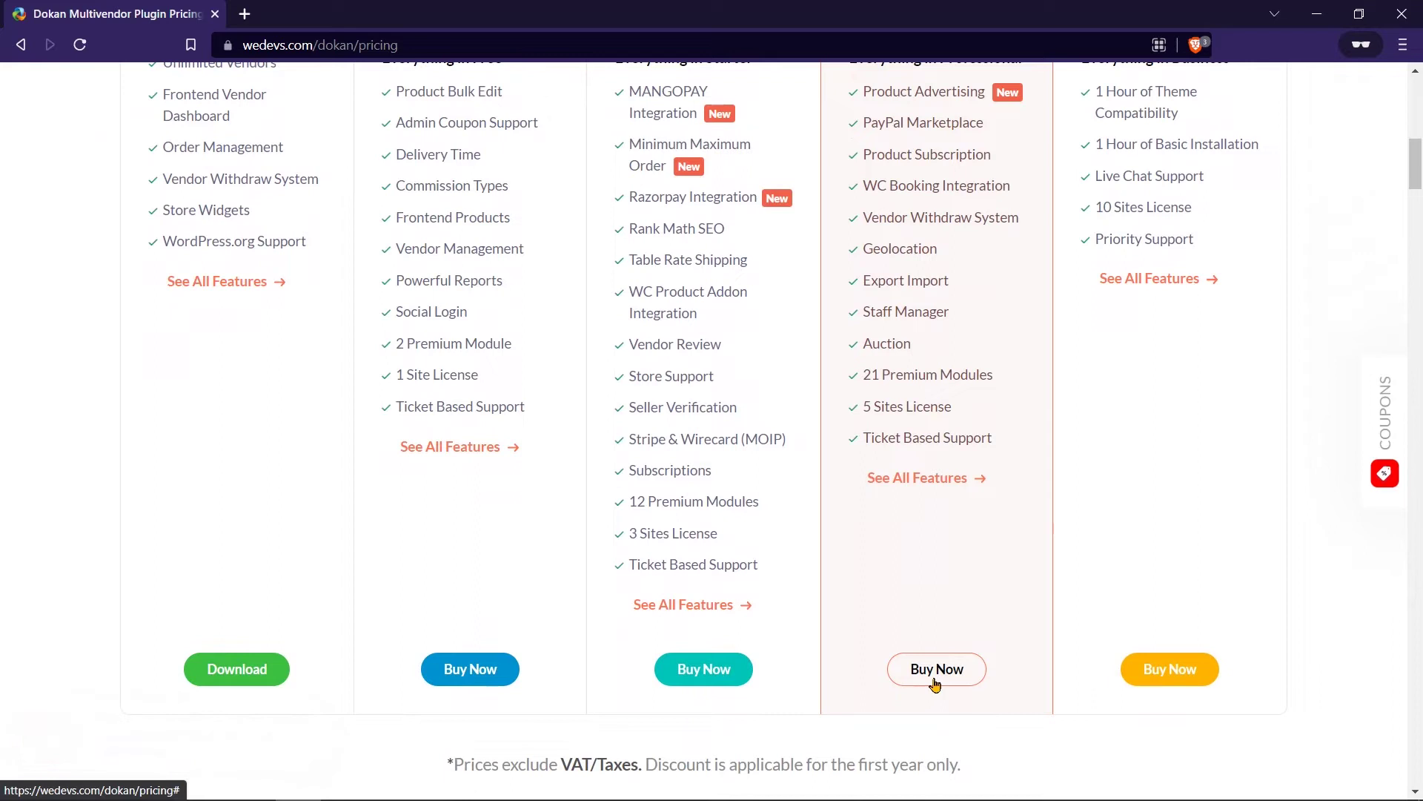
{"action": "left_click", "coordinate": [935, 669]}
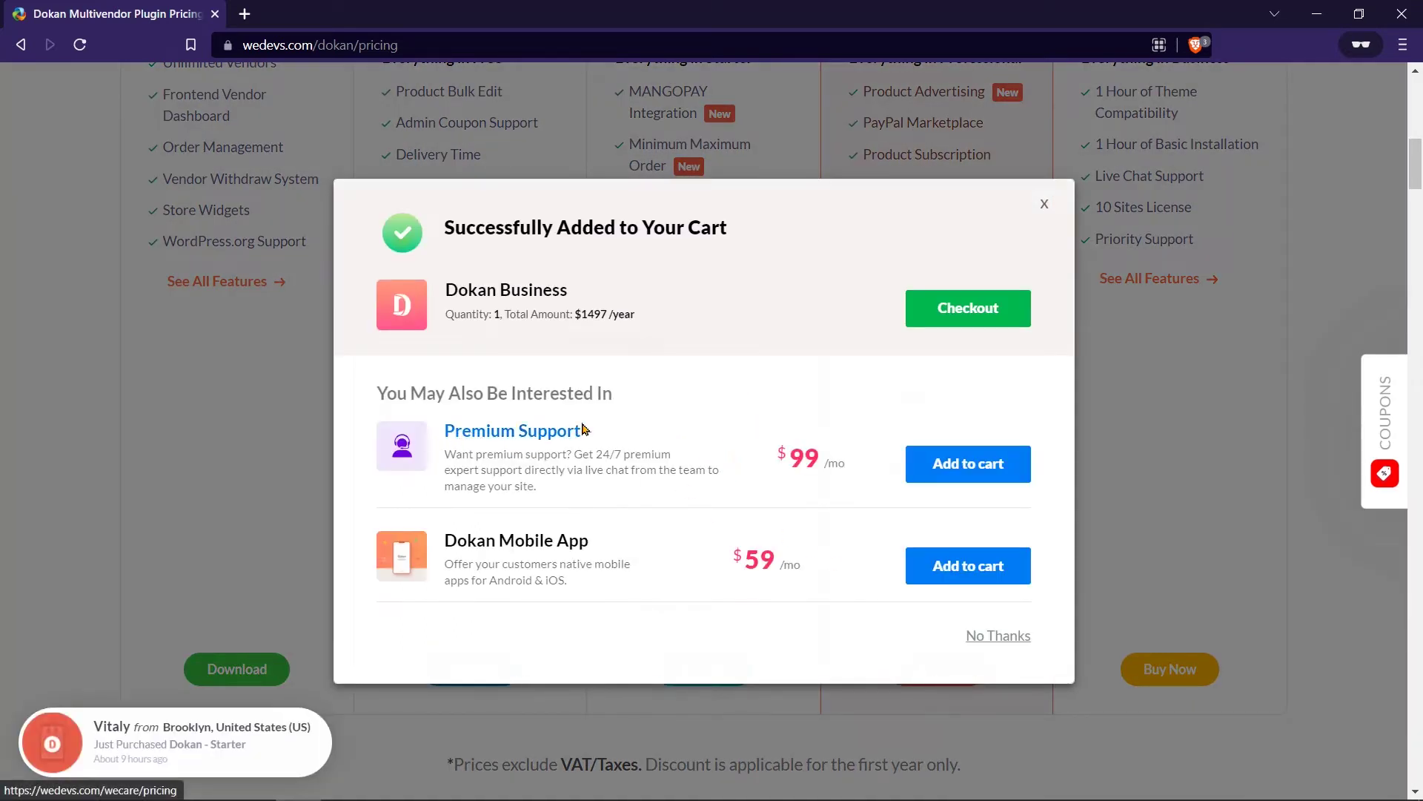
{"action": "left_click_drag", "start_coordinate": [789, 458], "coordinate": [821, 461]}
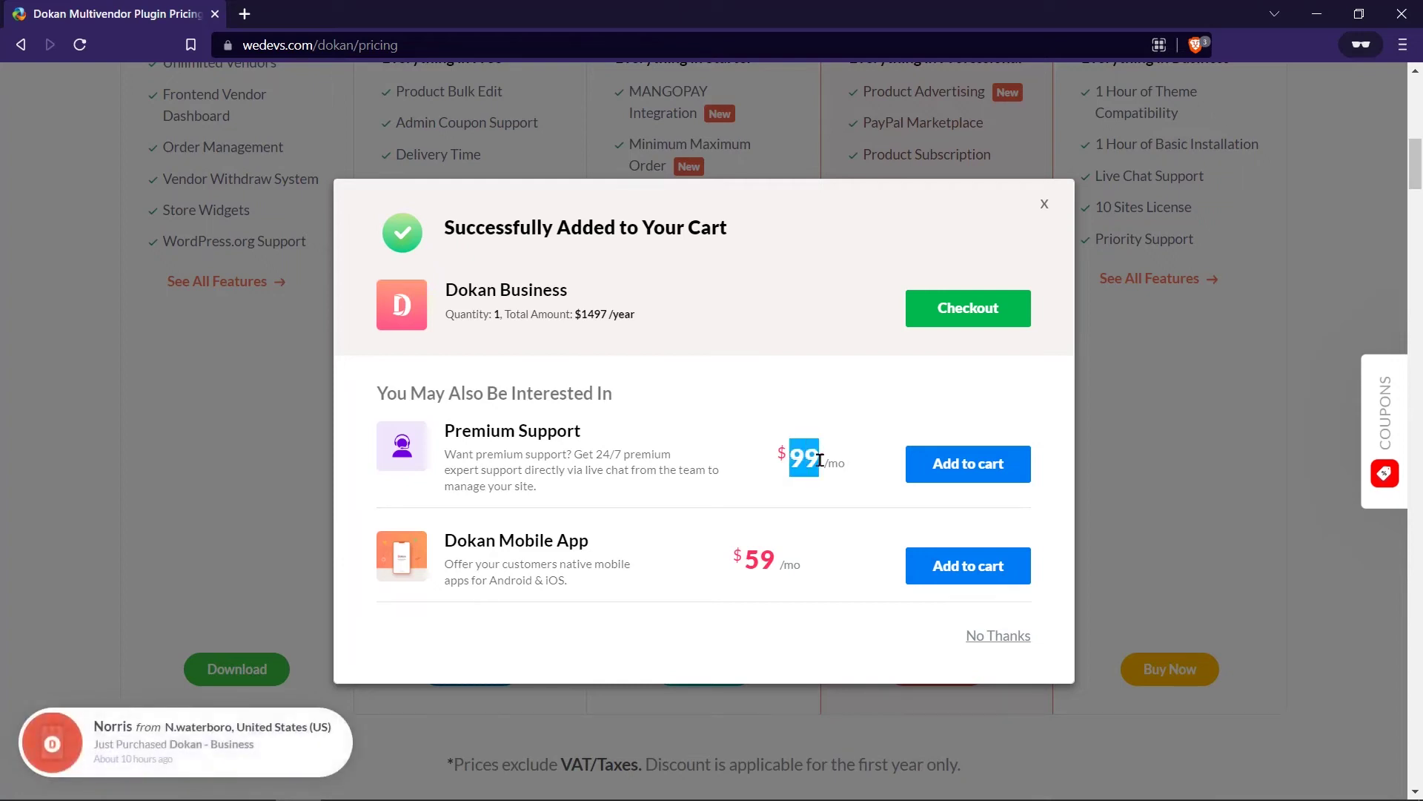
{"action": "left_click", "coordinate": [583, 535]}
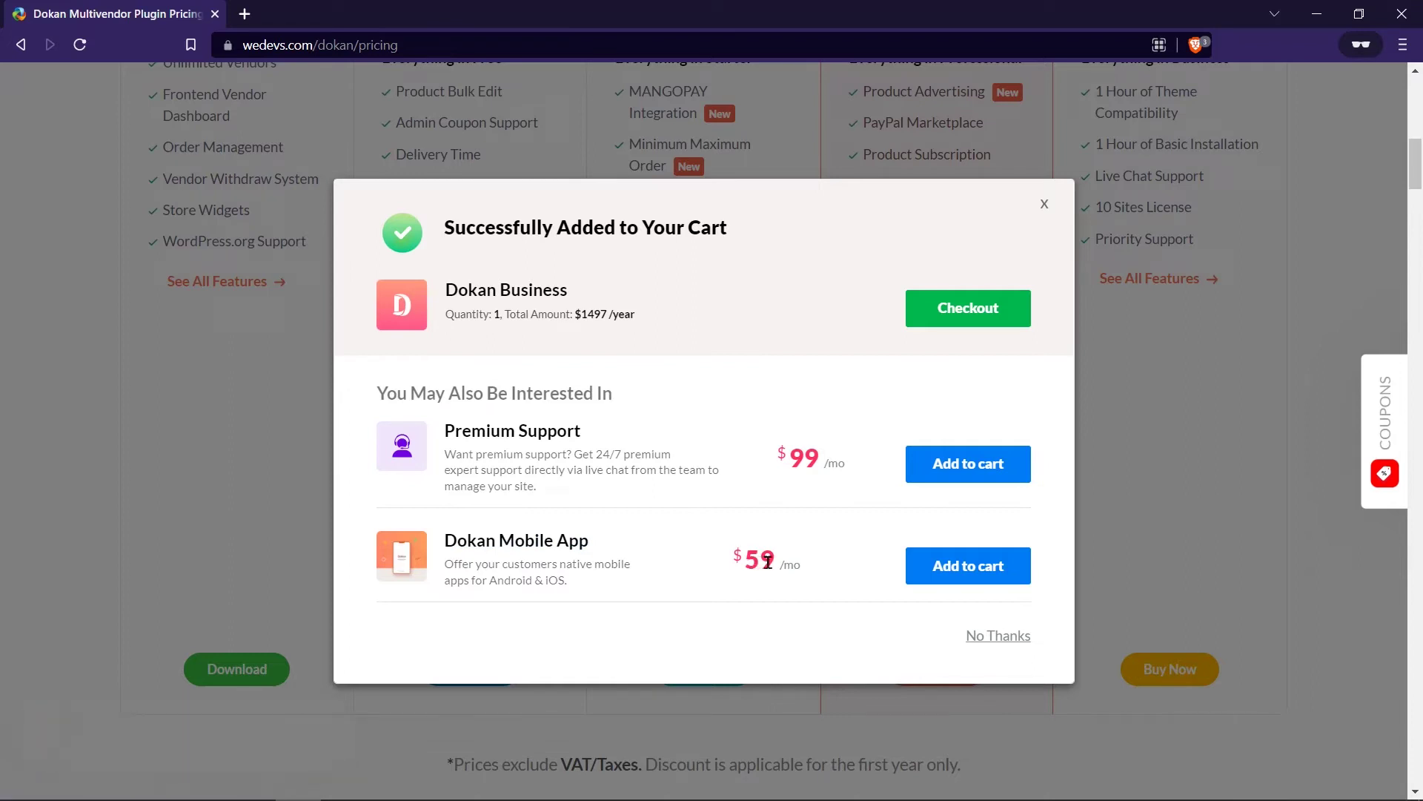
Check out the Dokan Pro Lifetime Business order and scroll to Continue to Payment
{"action": "left_click", "coordinate": [939, 328]}
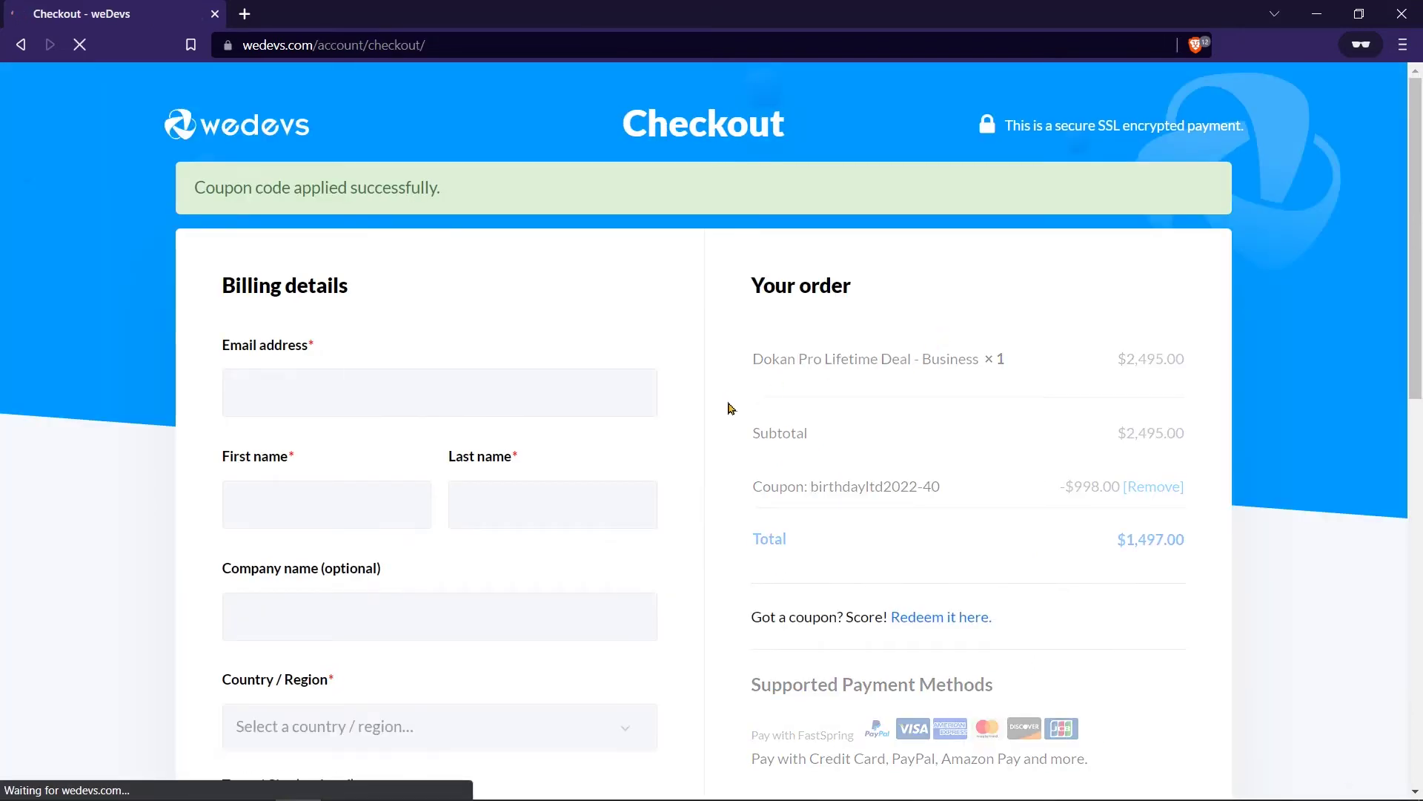
{"action": "scroll", "coordinate": [677, 499], "scroll_direction": "down", "scroll_amount": 5}
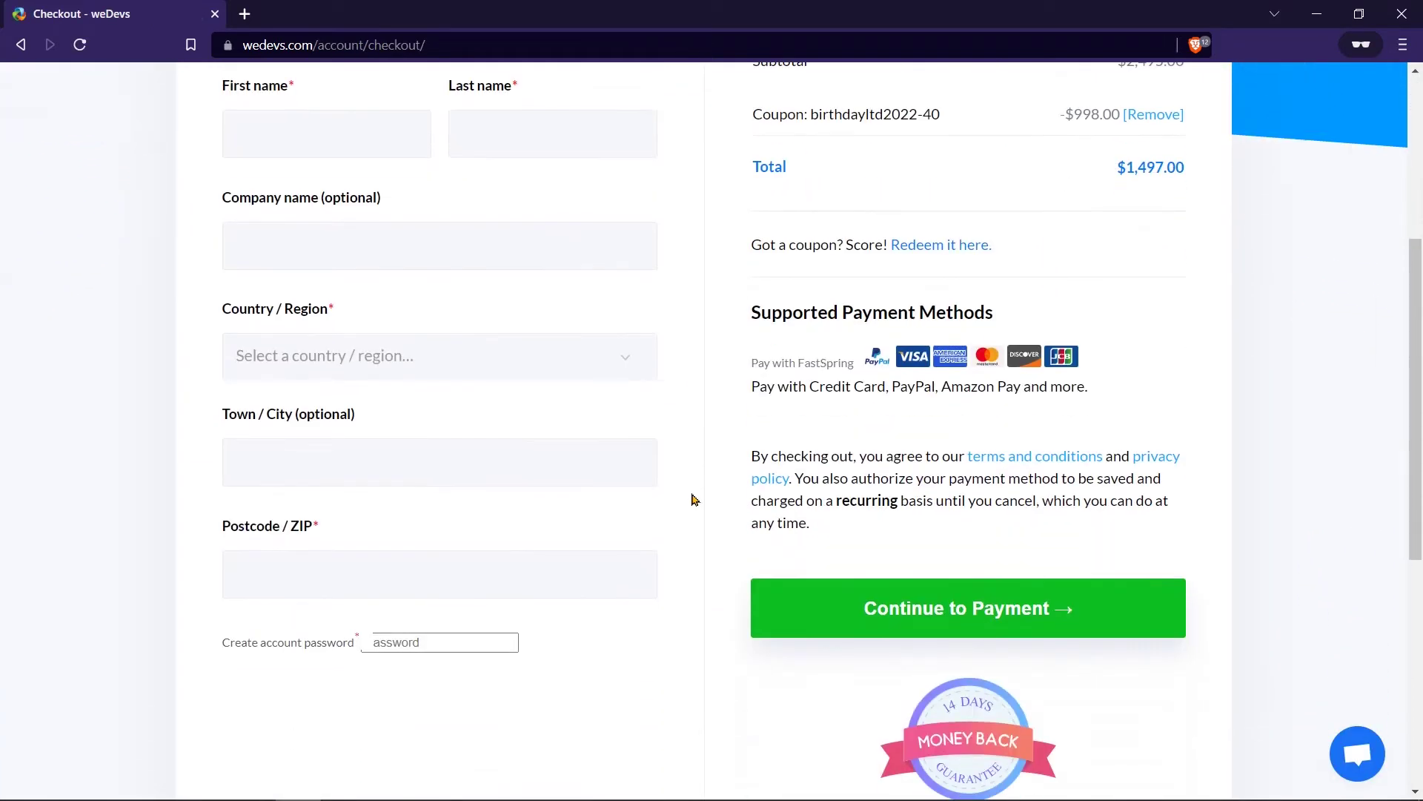
{"action": "scroll", "coordinate": [694, 501], "scroll_direction": "down", "scroll_amount": 1}
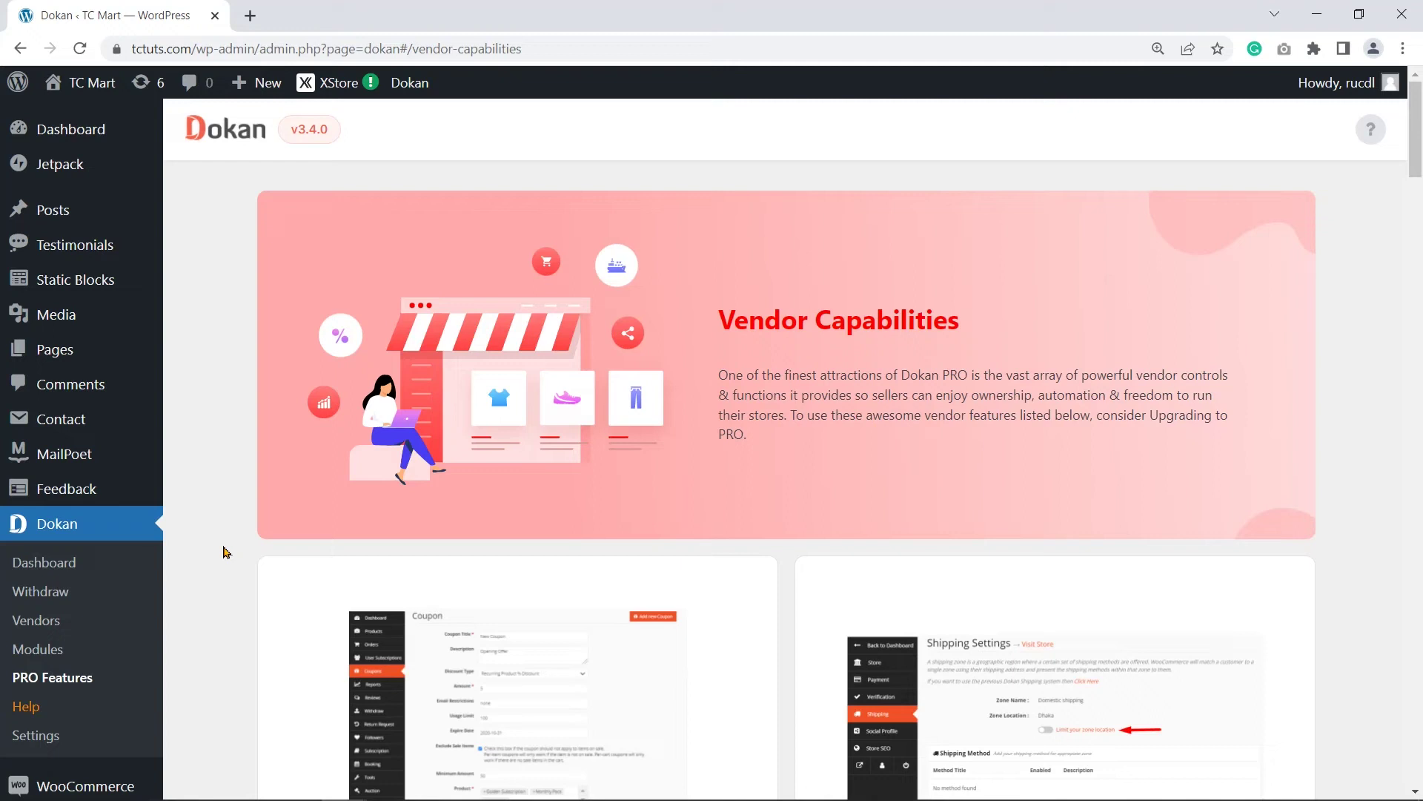
Upload dokan-business-3.5.4-6bstml.zip via Plugins > Add New > Upload Plugin and install it
{"action": "scroll", "coordinate": [225, 552], "scroll_direction": "down", "scroll_amount": 5}
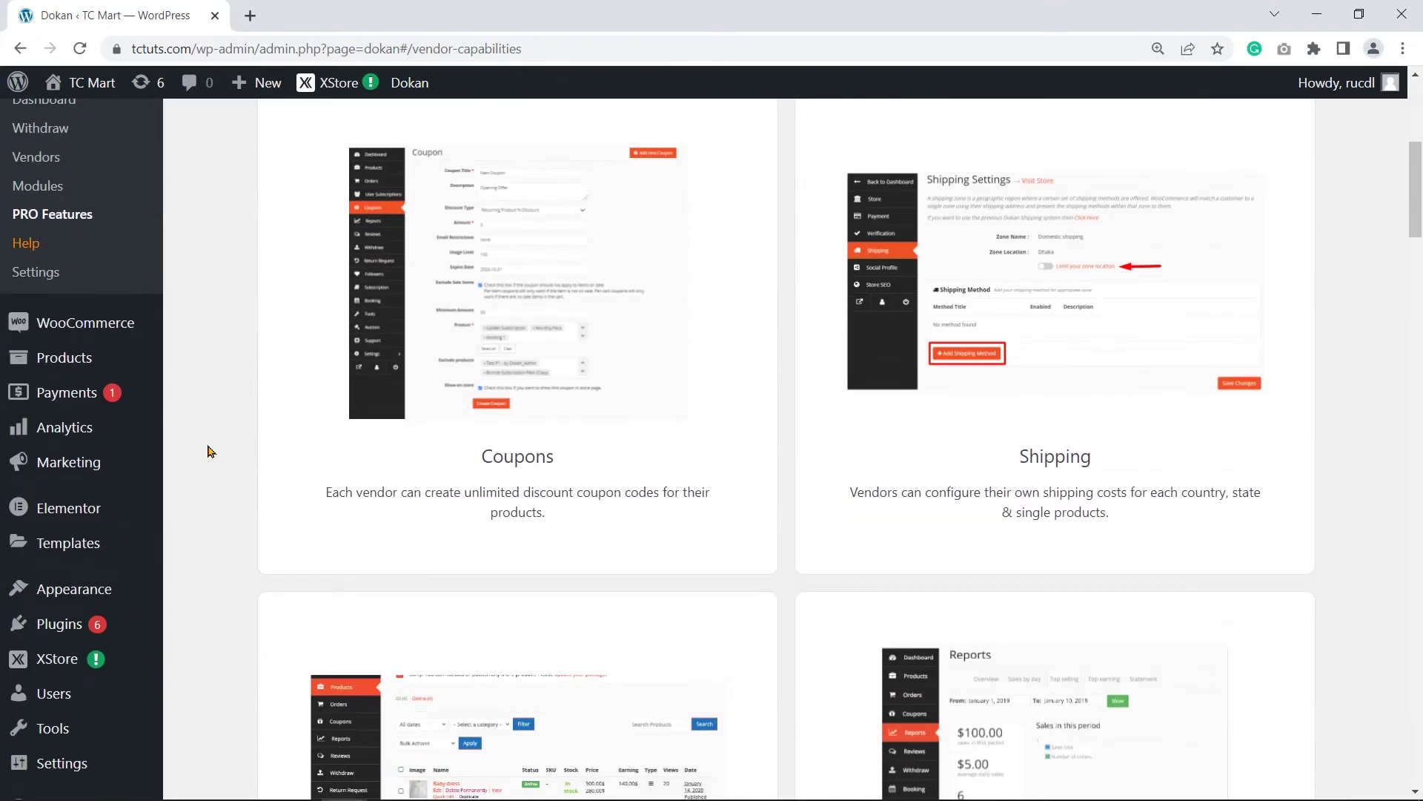
{"action": "mouse_move", "coordinate": [88, 625]}
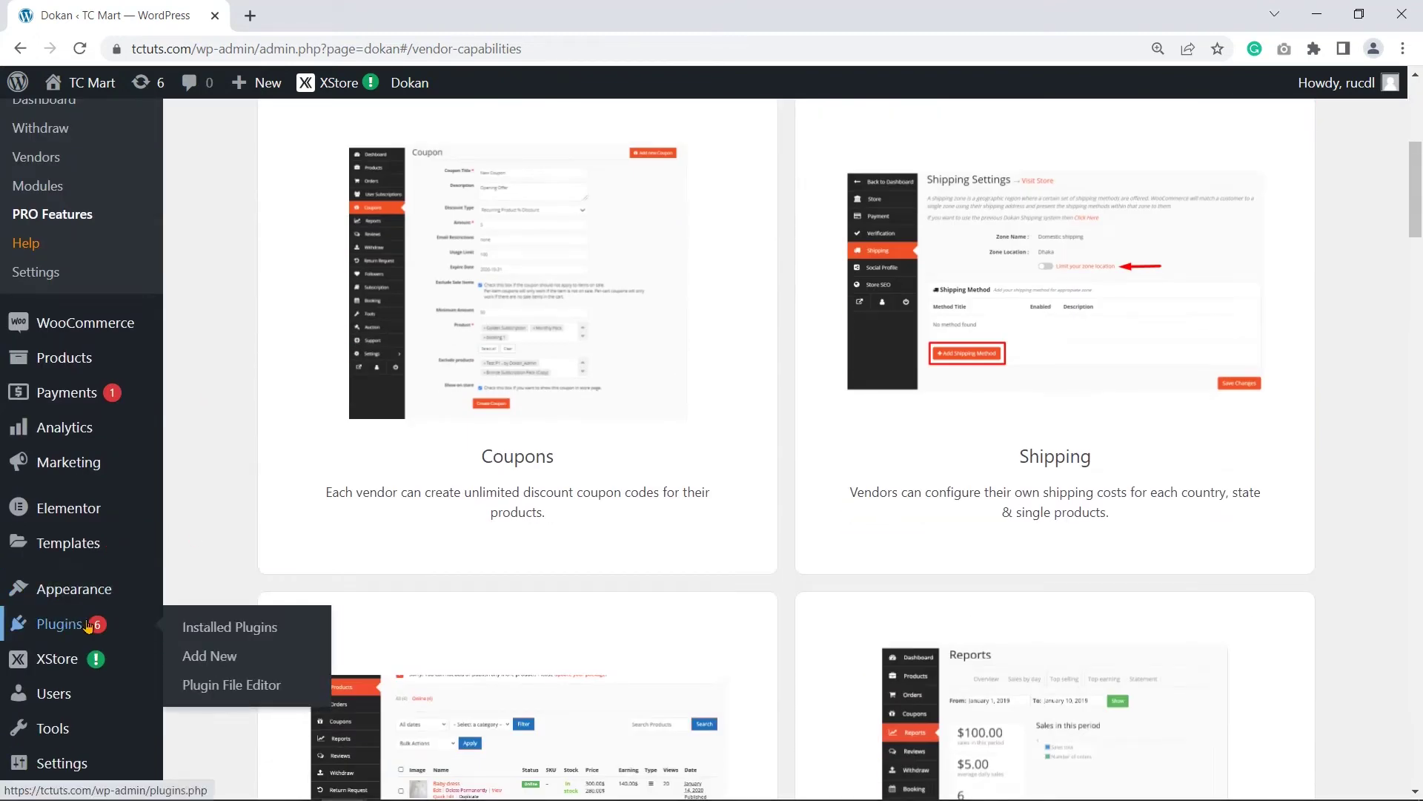
{"action": "left_click", "coordinate": [207, 656]}
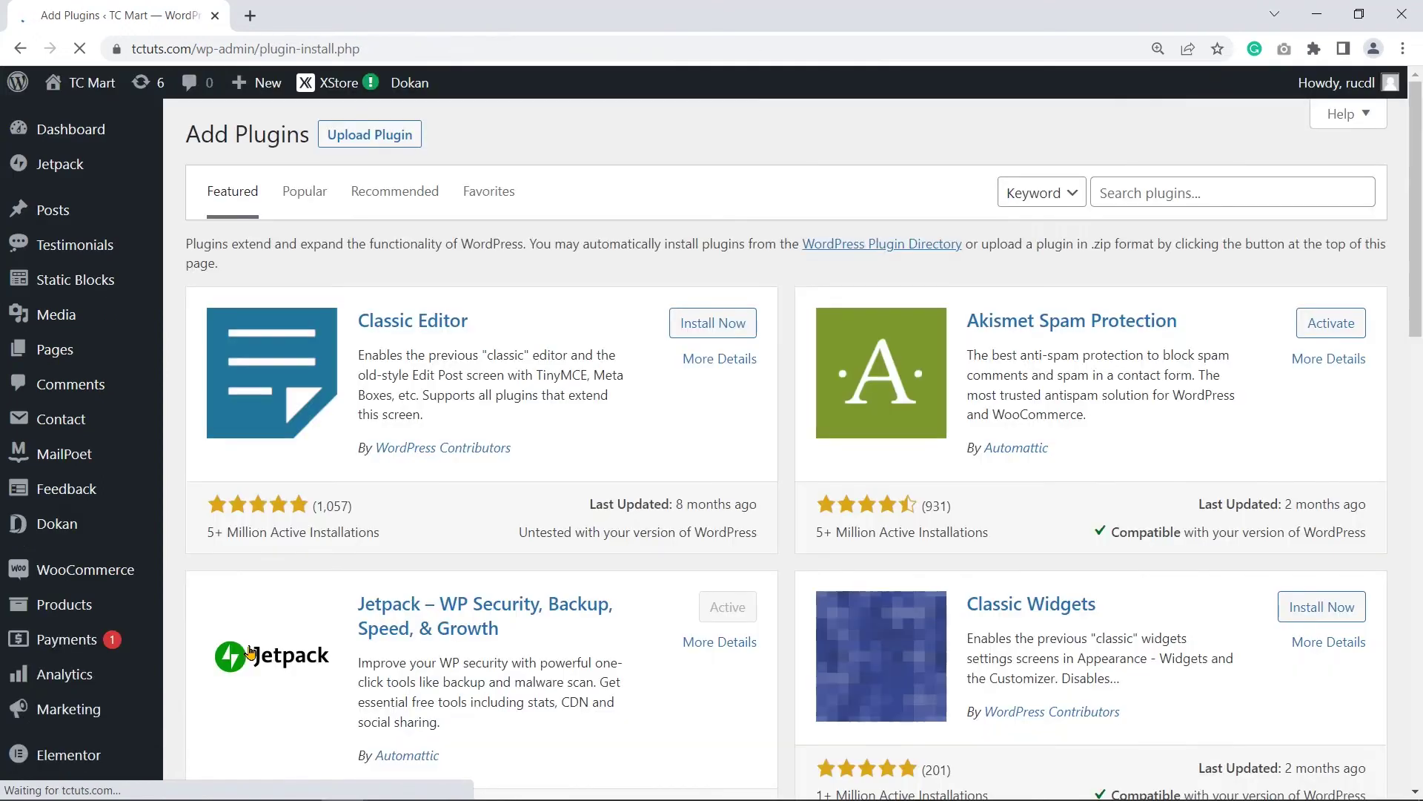
{"action": "left_click", "coordinate": [352, 141]}
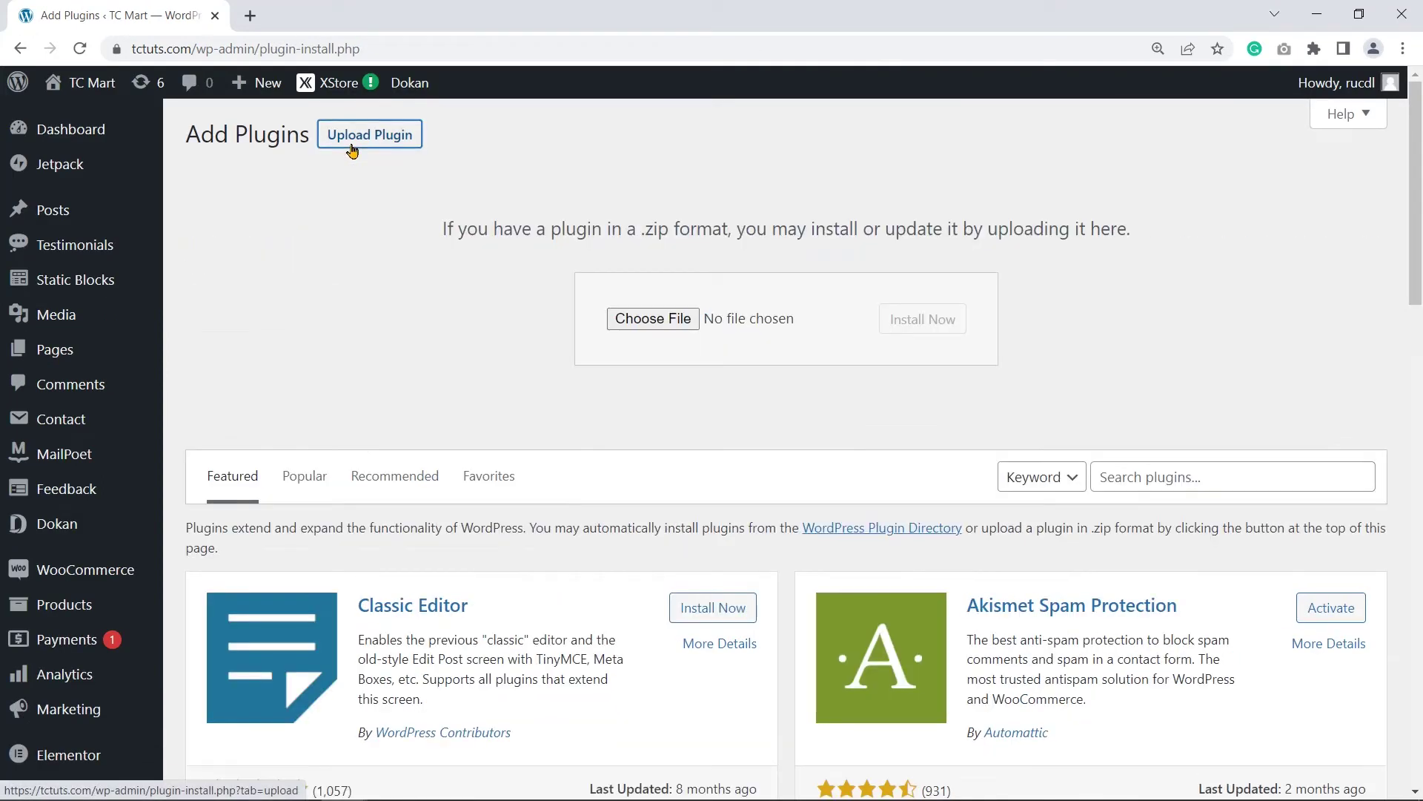
{"action": "left_click", "coordinate": [631, 321]}
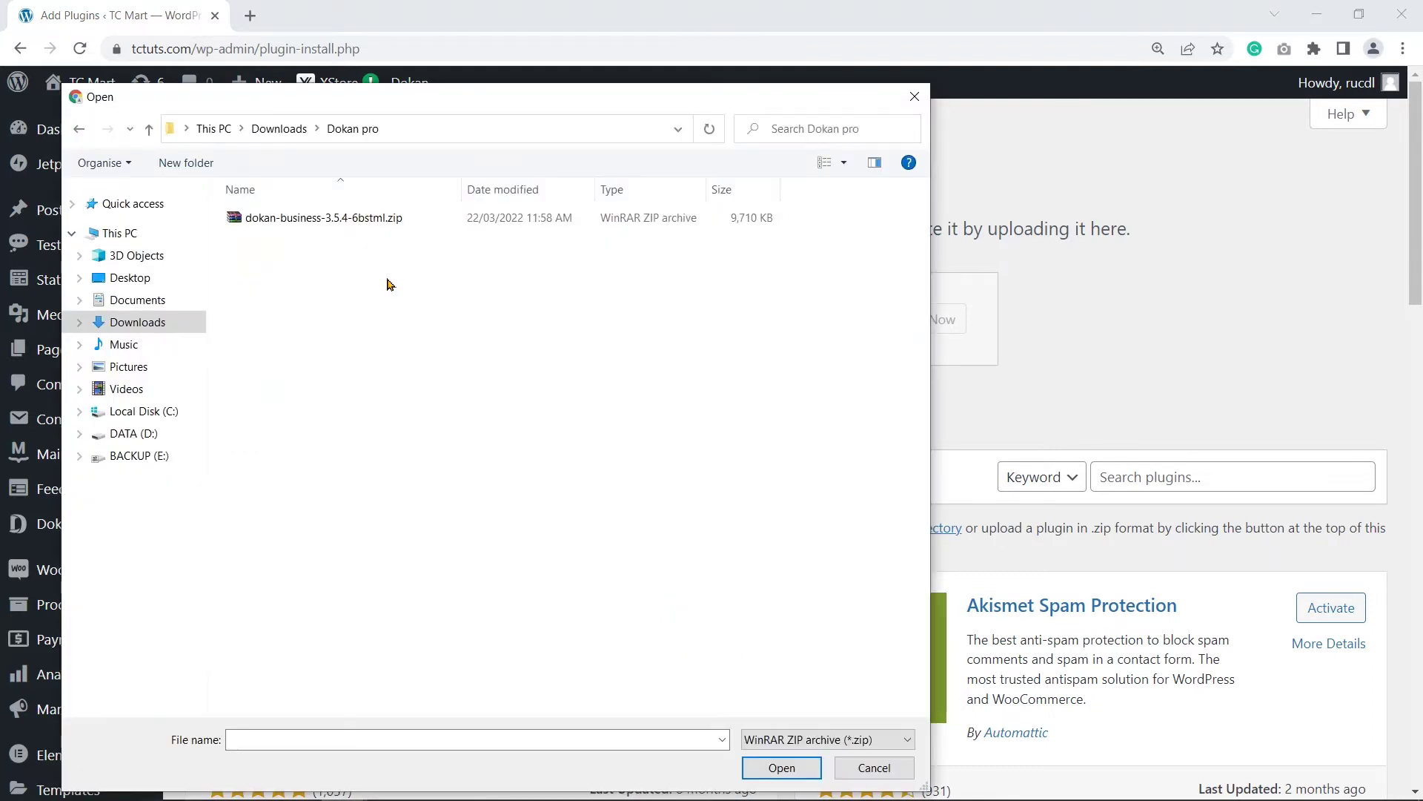
{"action": "left_click", "coordinate": [387, 222]}
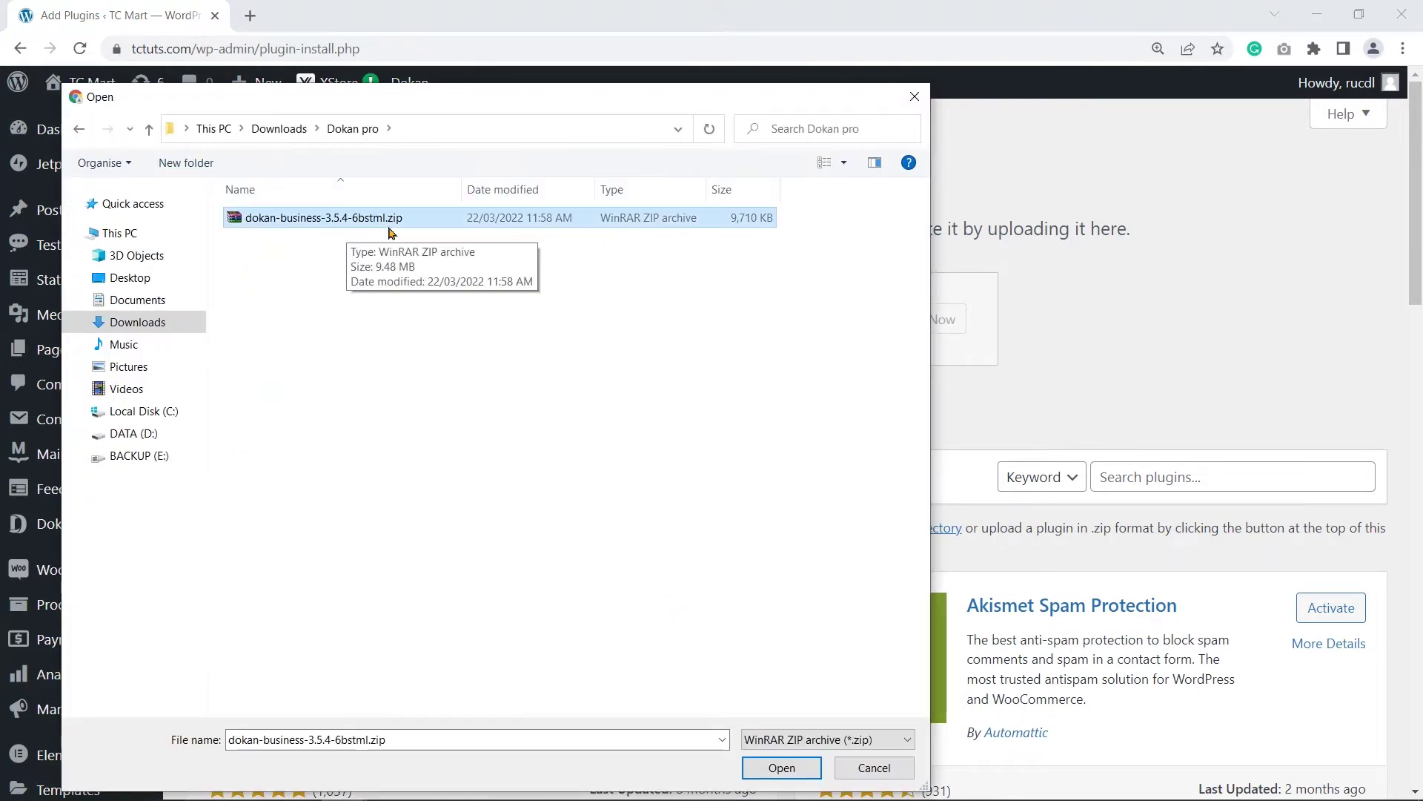
{"action": "left_click", "coordinate": [754, 771]}
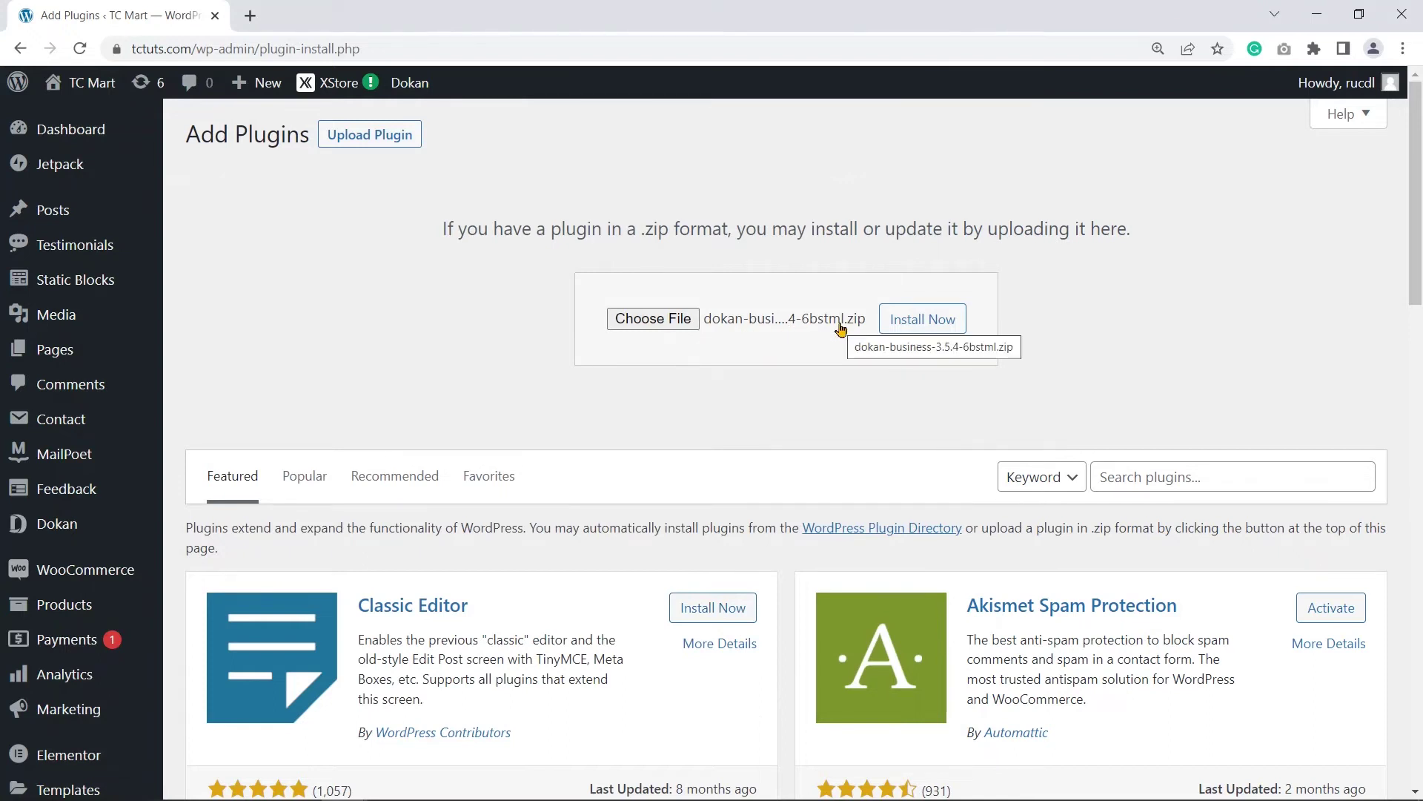
{"action": "left_click", "coordinate": [895, 333]}
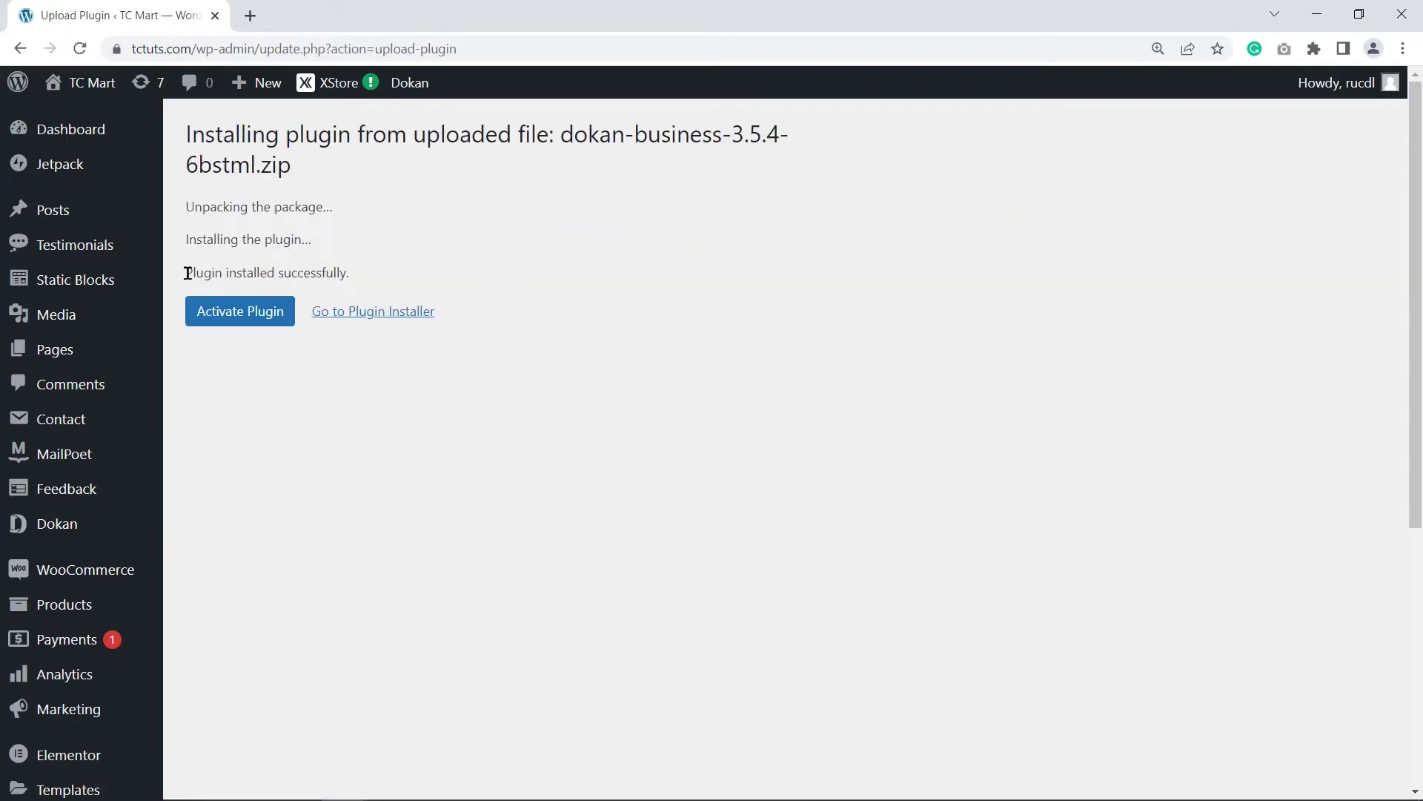
{"action": "left_click_drag", "start_coordinate": [188, 273], "coordinate": [362, 273]}
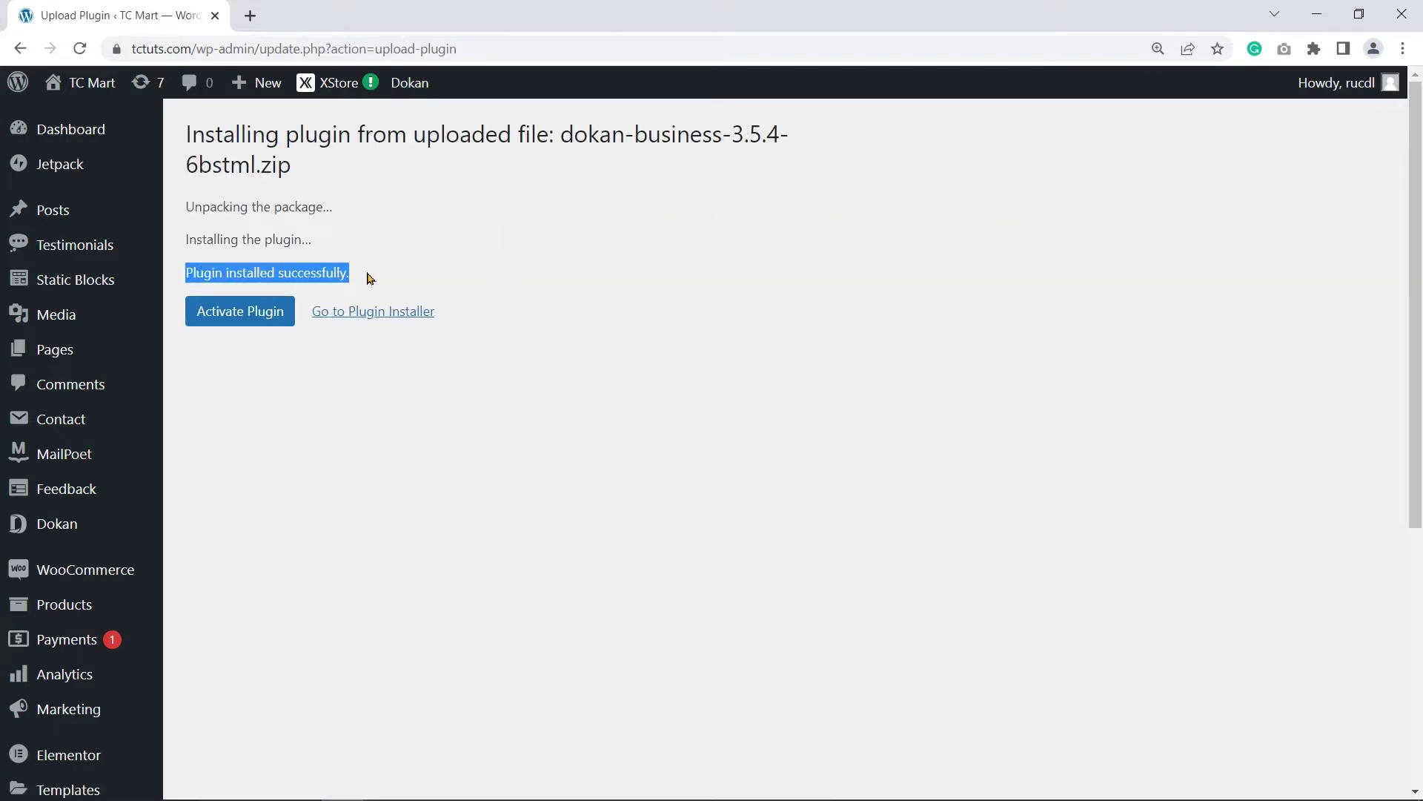
Activate the Dokan Pro 3.5.4 plugin and locate it in the Plugins list
{"action": "left_click", "coordinate": [371, 279]}
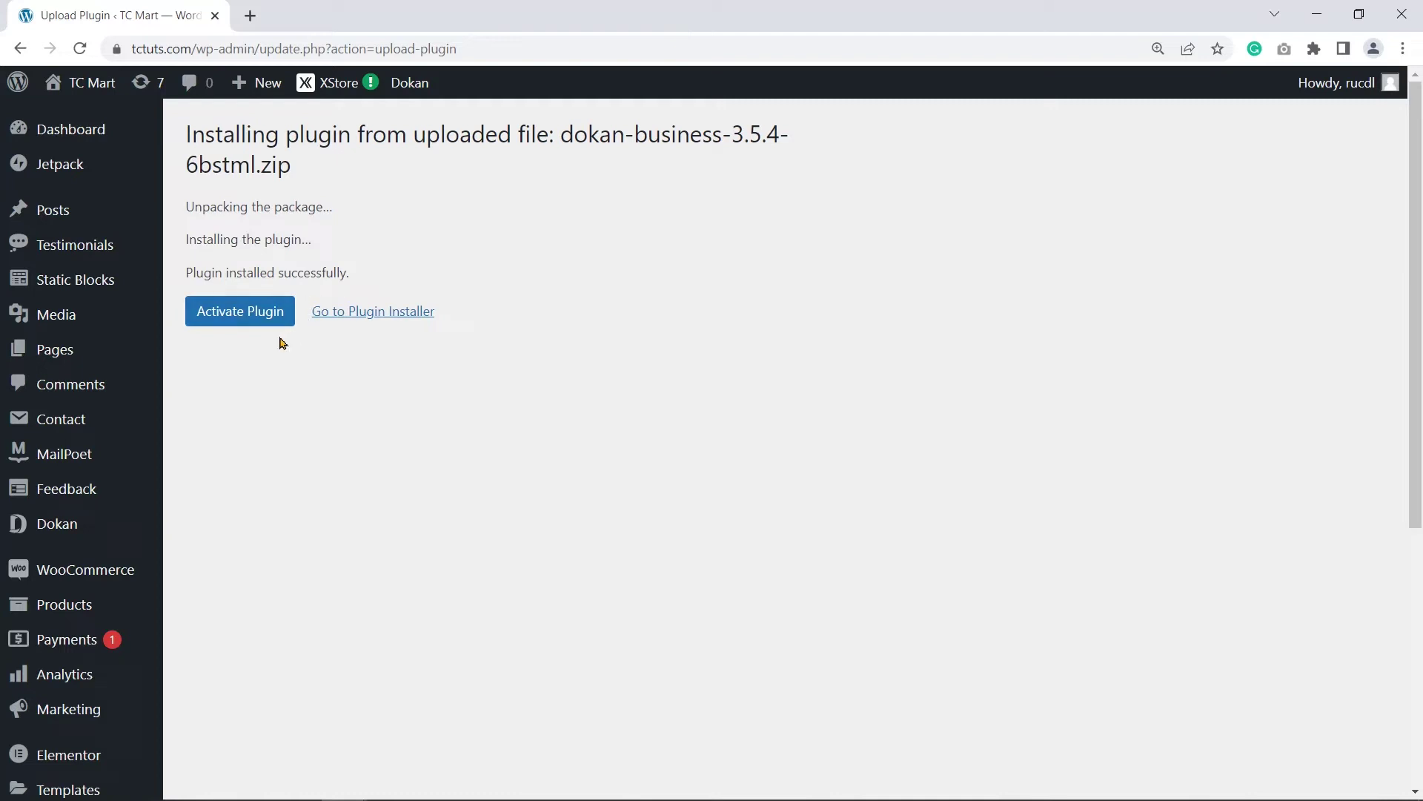
{"action": "left_click", "coordinate": [245, 320]}
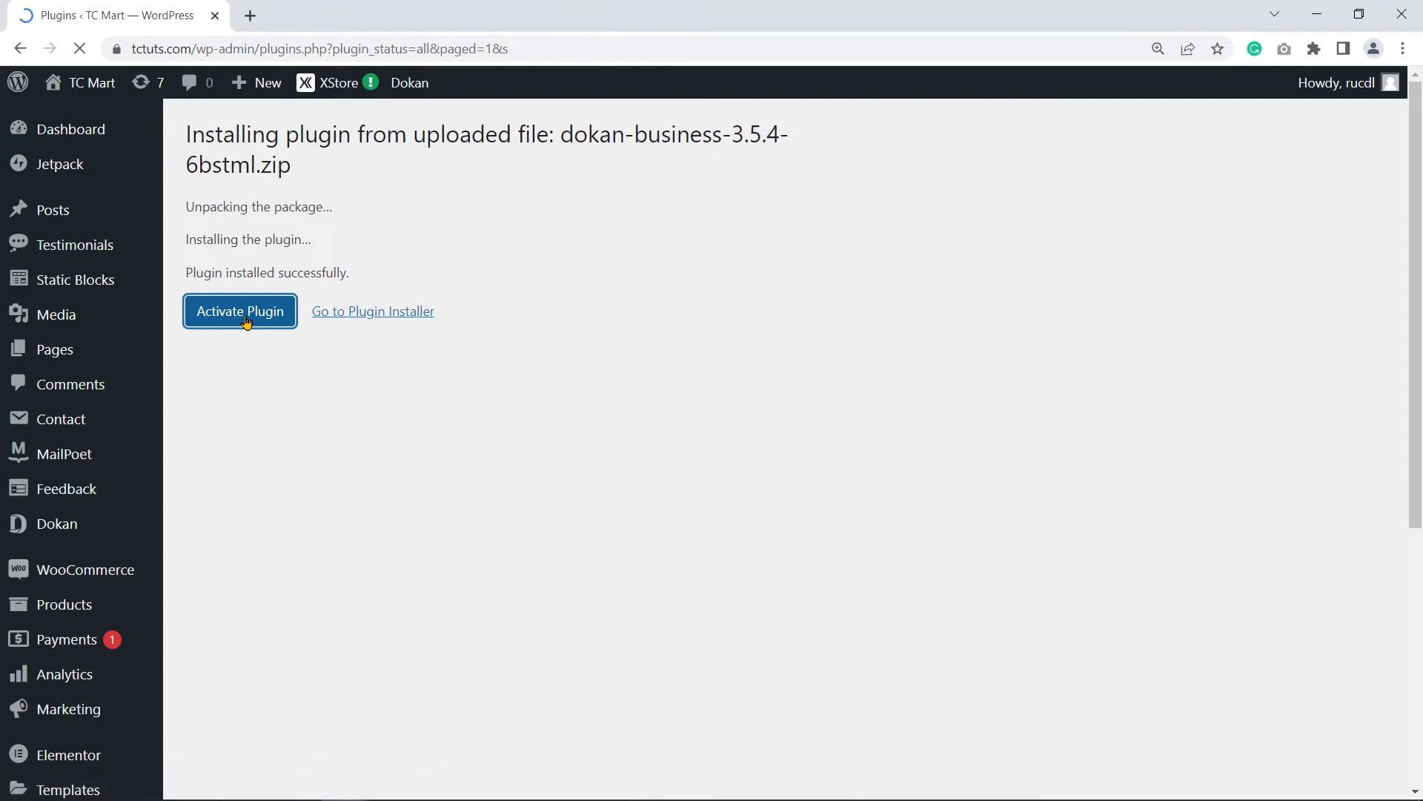
{"action": "left_click_drag", "start_coordinate": [207, 176], "coordinate": [327, 181]}
{"action": "scroll", "coordinate": [372, 223], "scroll_direction": "down", "scroll_amount": 4}
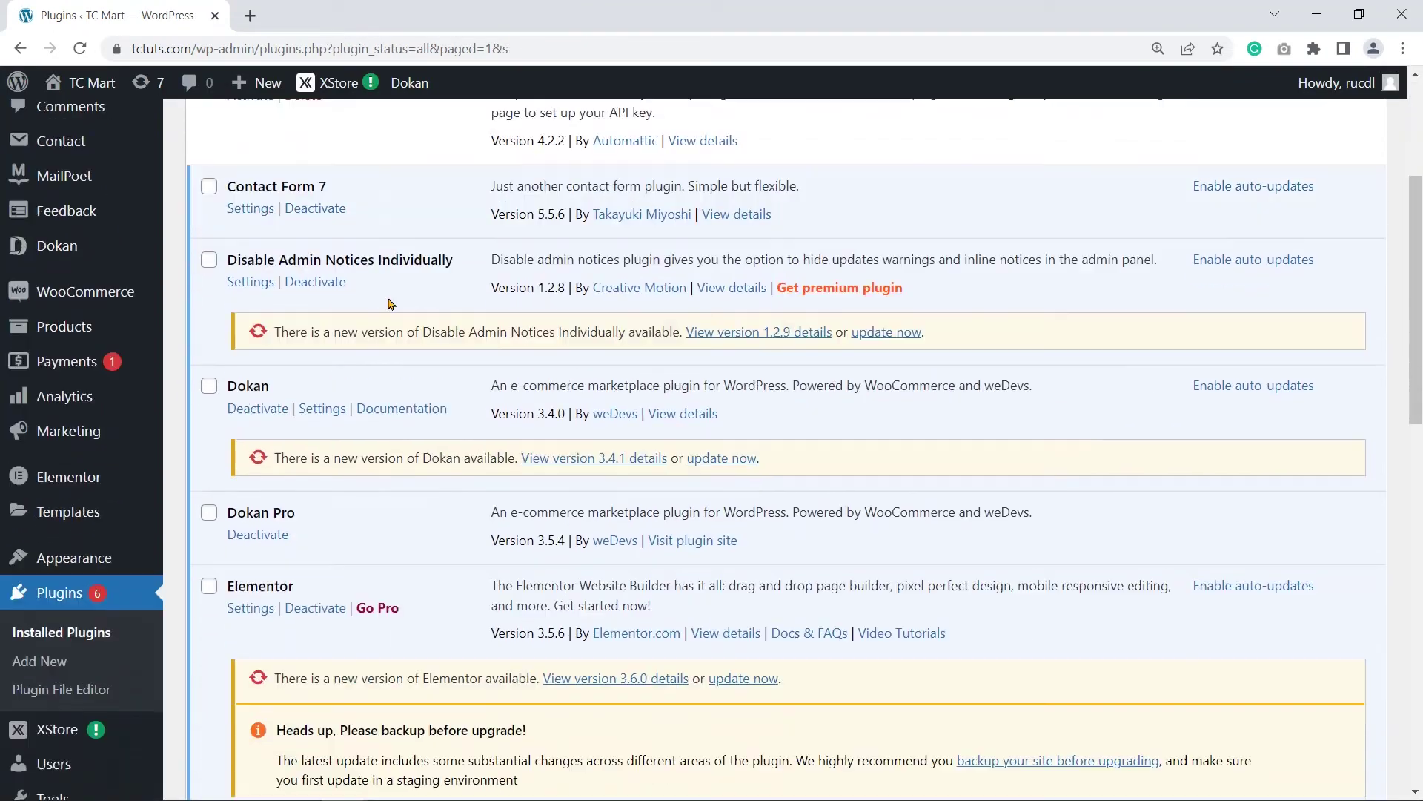
{"action": "left_click_drag", "start_coordinate": [229, 513], "coordinate": [296, 512]}
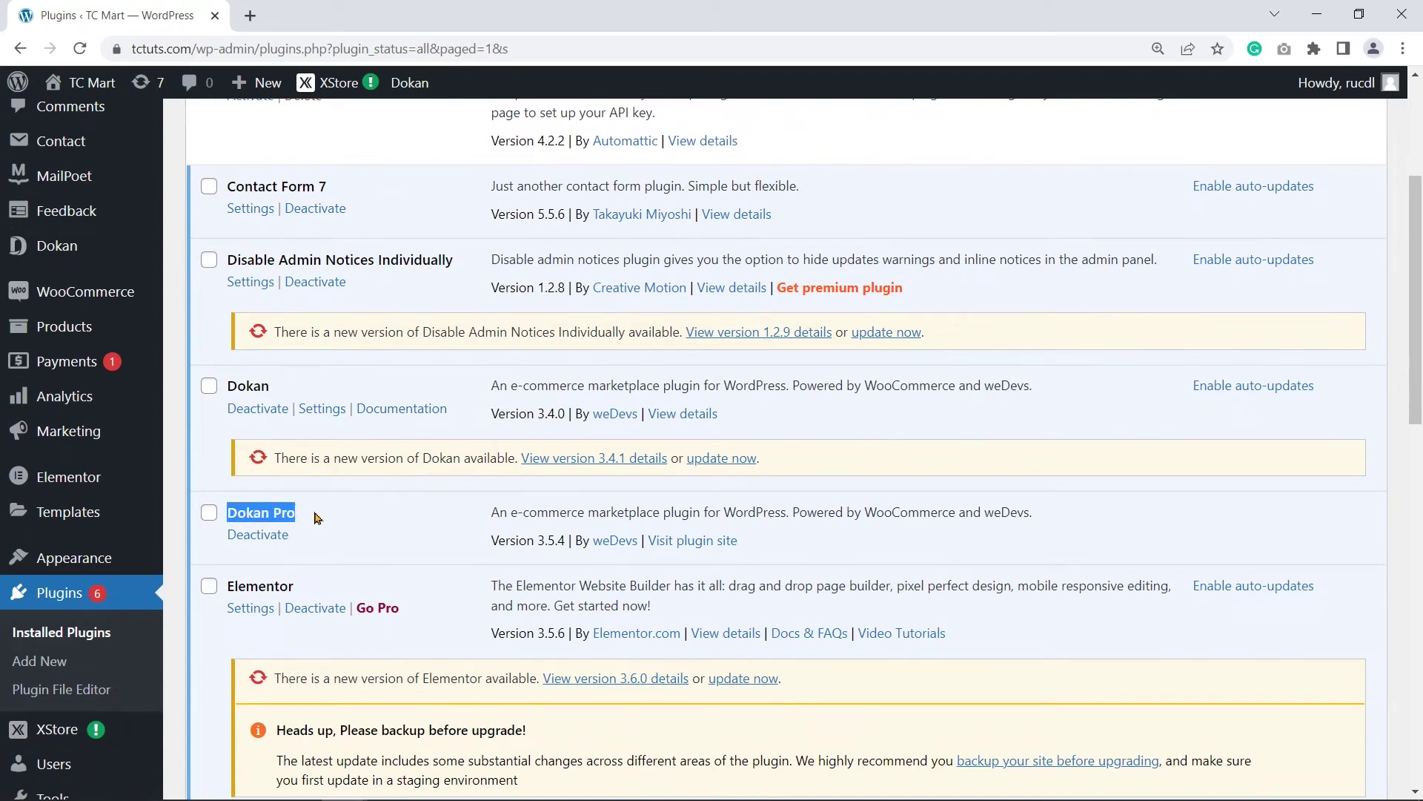
{"action": "scroll", "coordinate": [310, 521], "scroll_direction": "up", "scroll_amount": 3}
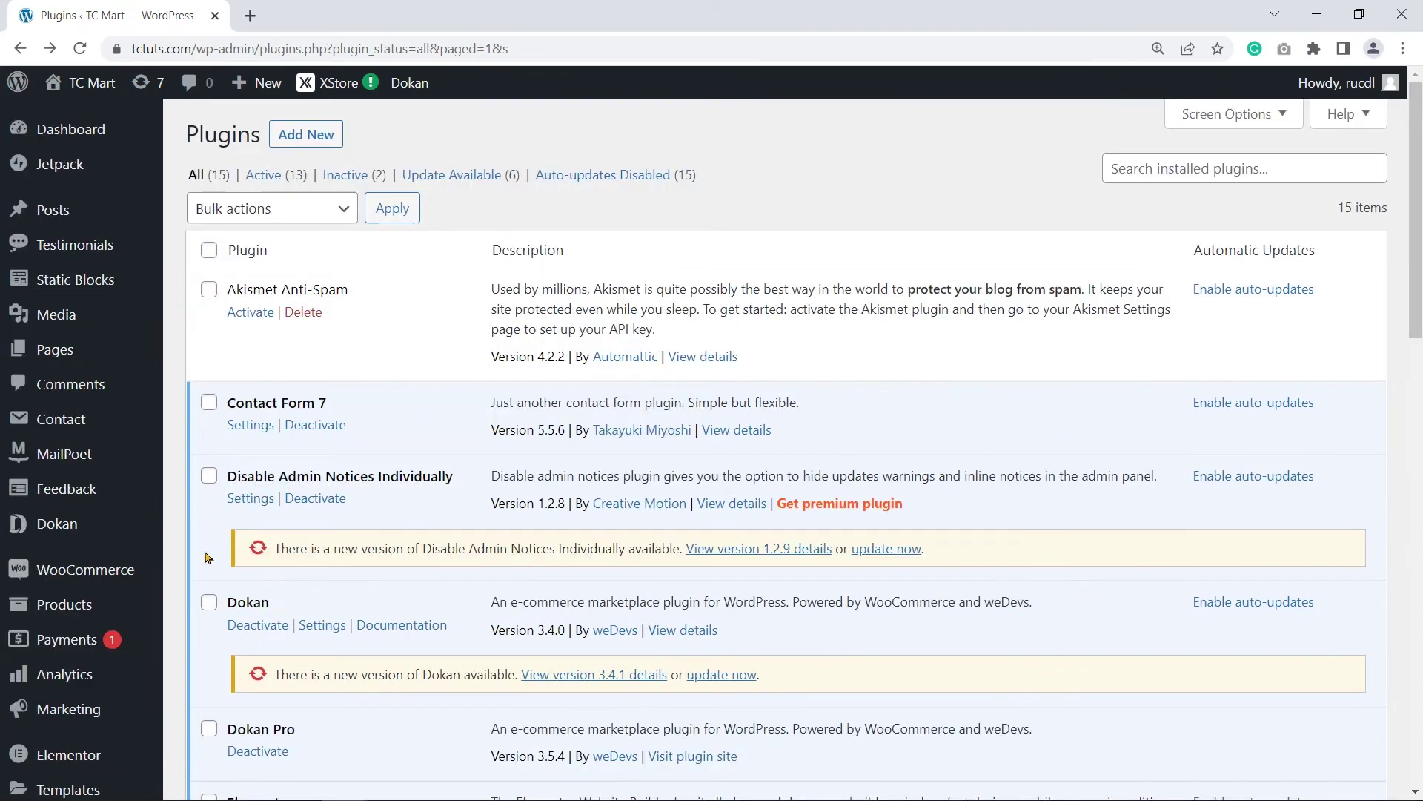
Paste the license key on the Dokan > License page and activate it, confirming 192 days left
{"action": "left_click", "coordinate": [64, 525]}
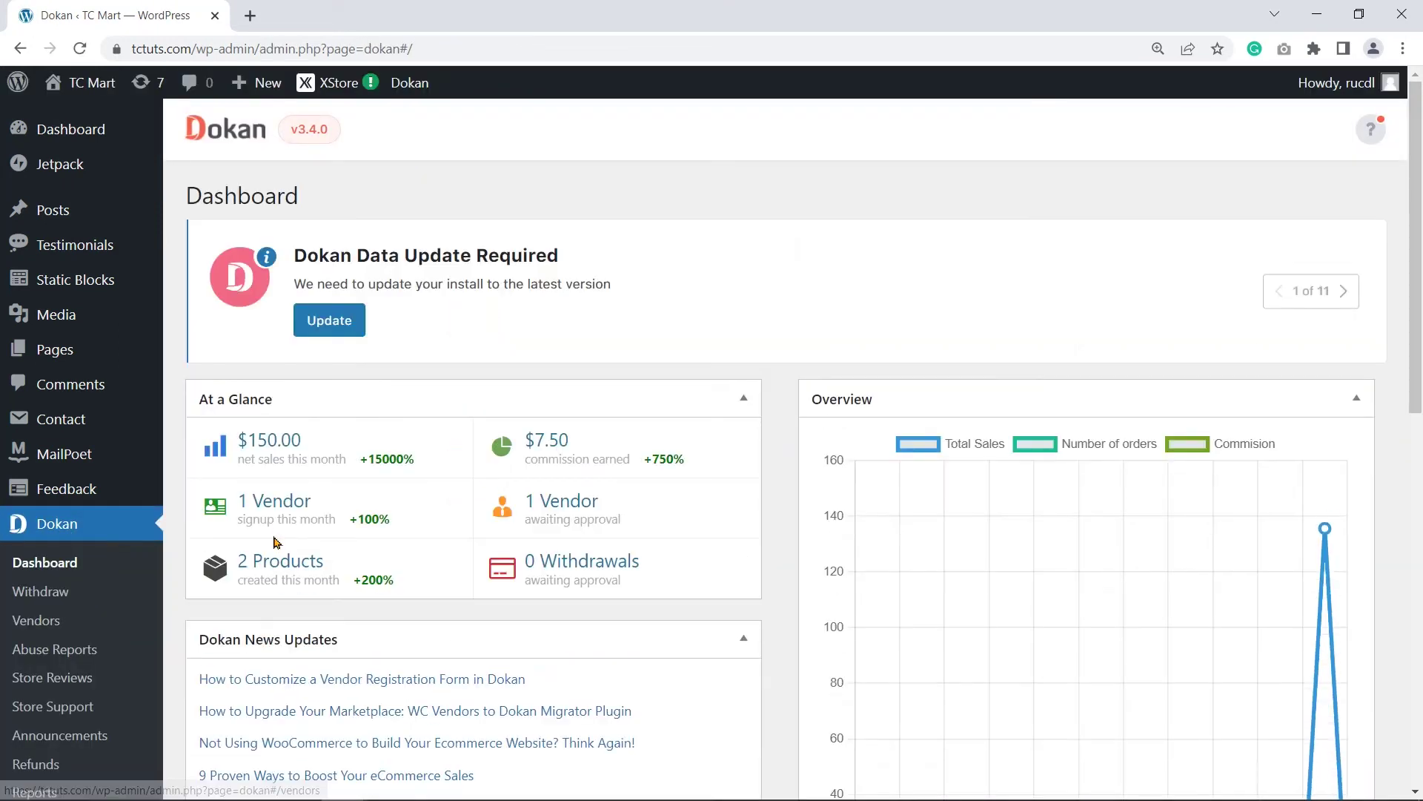
{"action": "scroll", "coordinate": [132, 590], "scroll_direction": "down", "scroll_amount": 3}
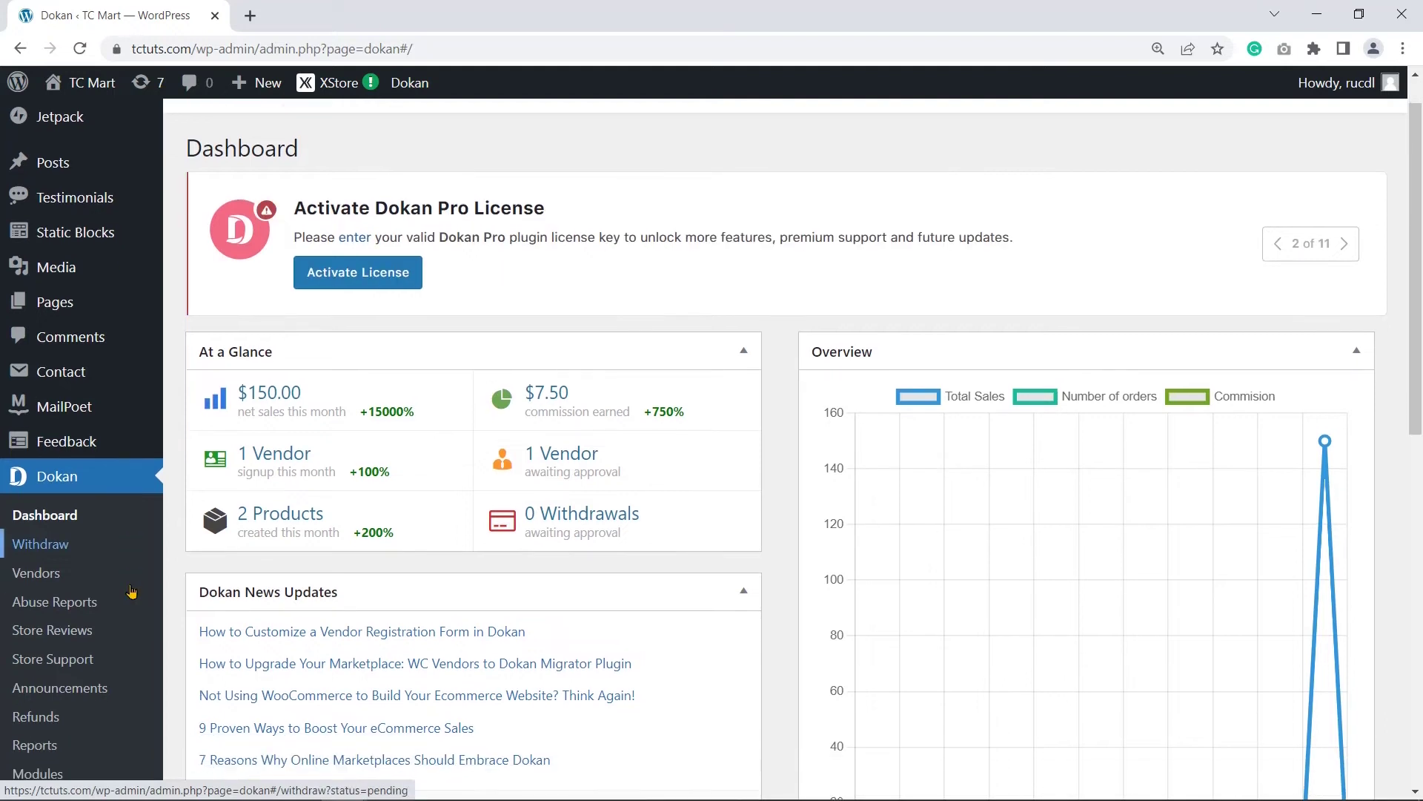
{"action": "scroll", "coordinate": [132, 591], "scroll_direction": "down", "scroll_amount": 2}
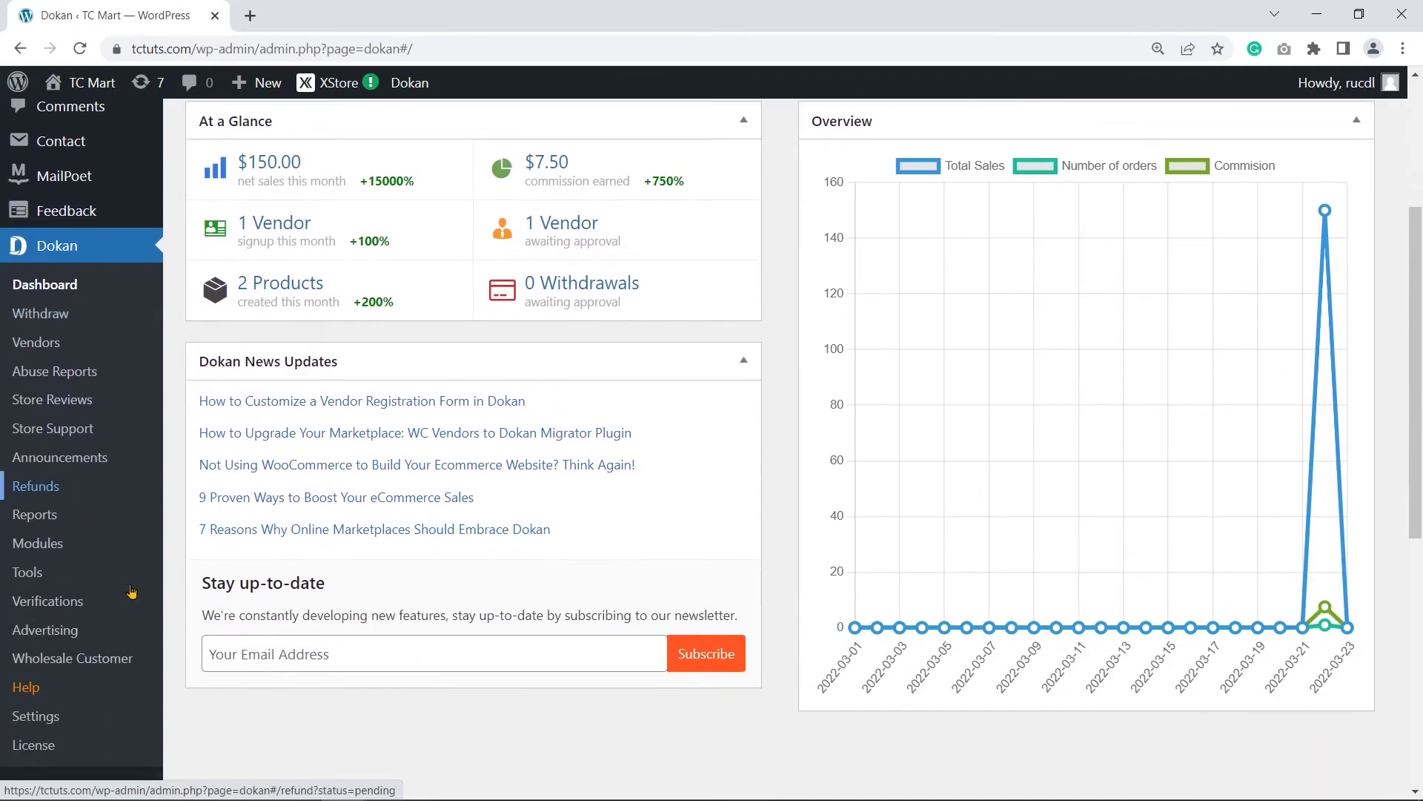
{"action": "left_click", "coordinate": [54, 753]}
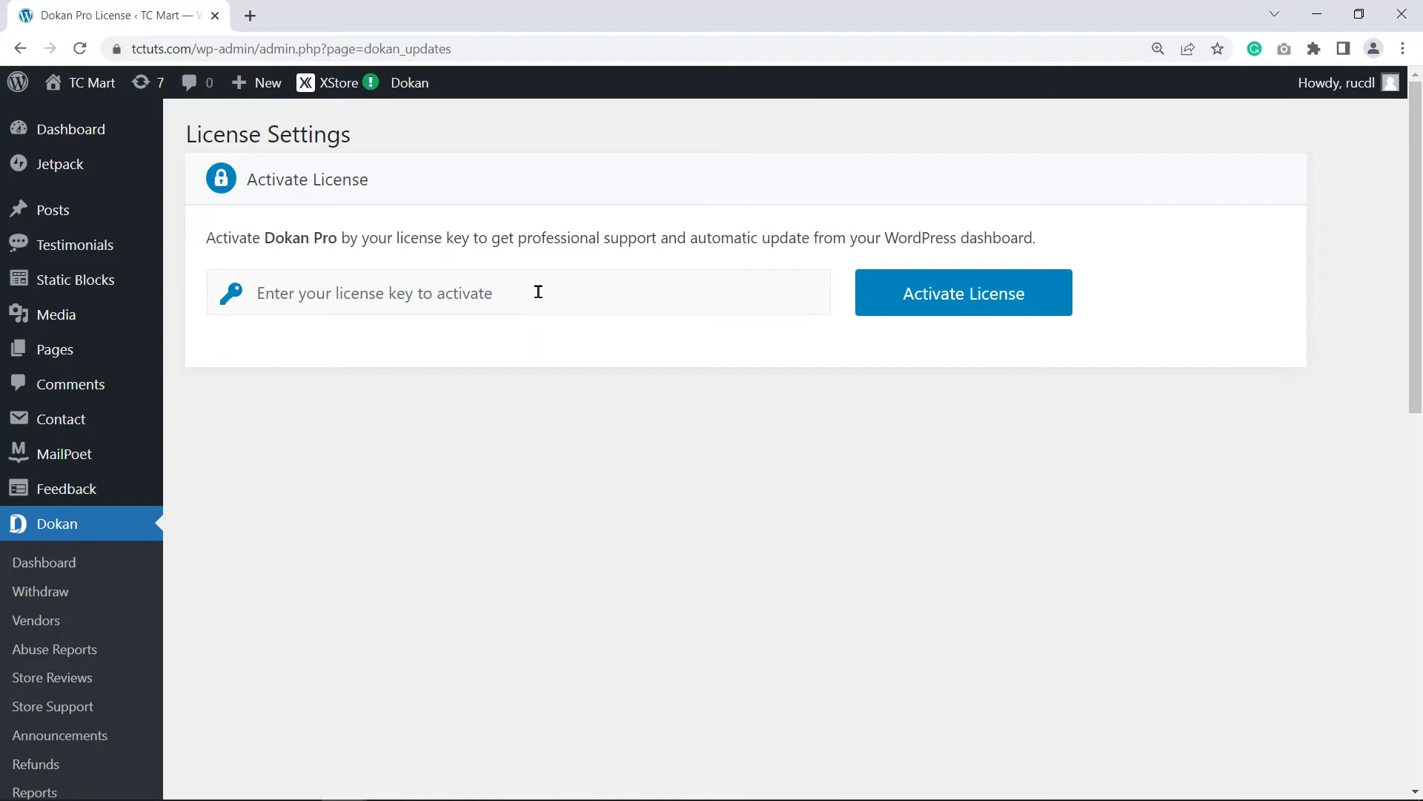
{"action": "key", "text": "ctrl+v"}
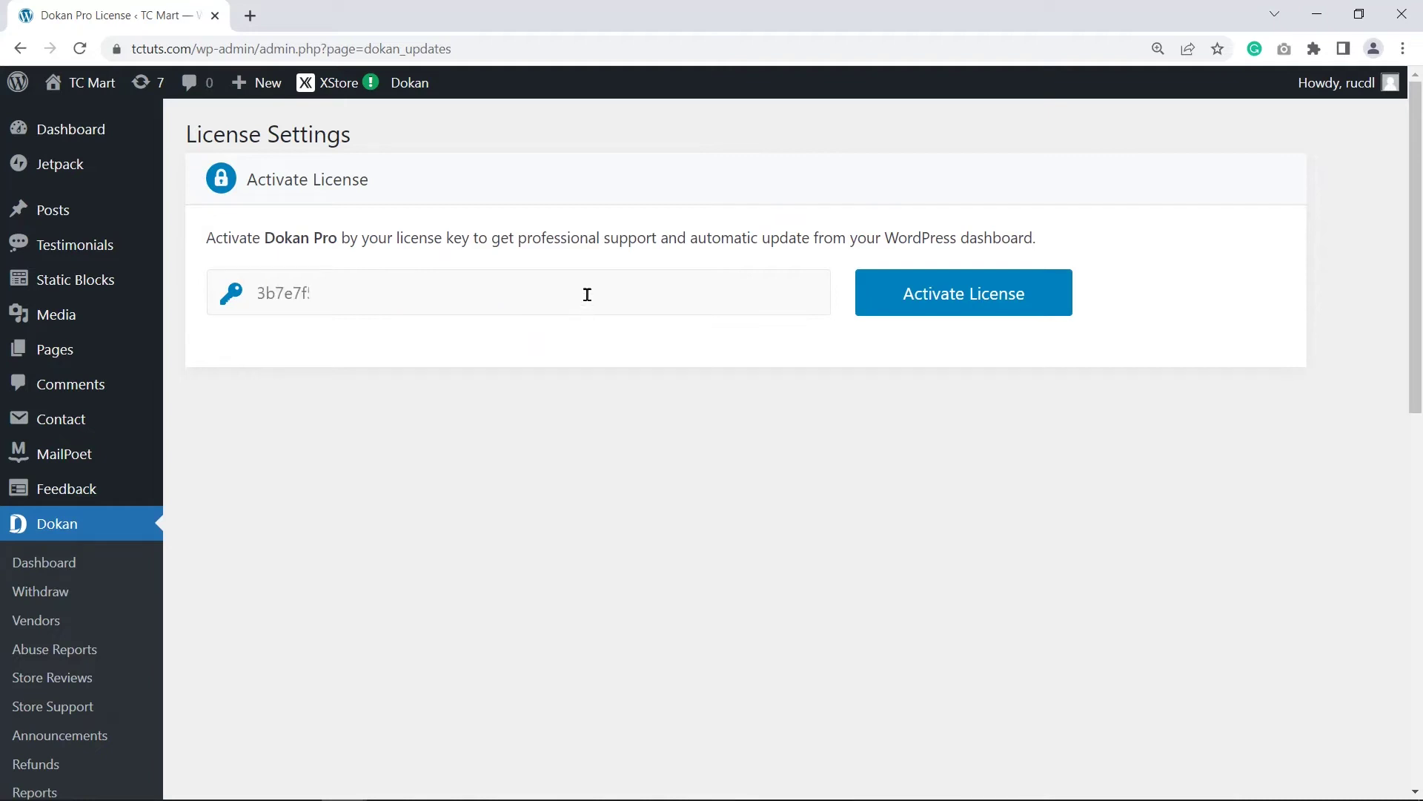
{"action": "left_click", "coordinate": [986, 312]}
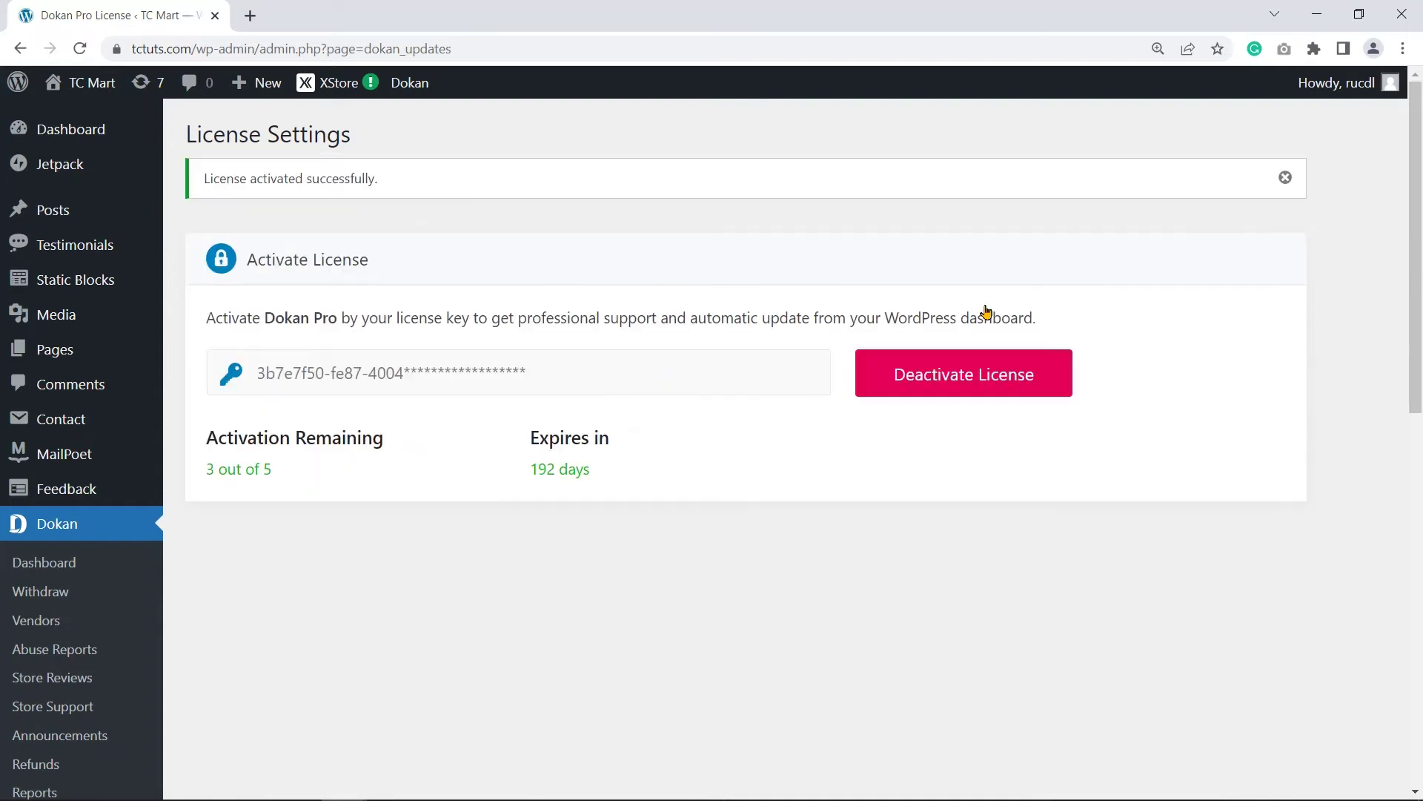
{"action": "left_click_drag", "start_coordinate": [206, 179], "coordinate": [398, 187]}
{"action": "left_click", "coordinate": [469, 465]}
{"action": "left_click_drag", "start_coordinate": [532, 469], "coordinate": [598, 475]}
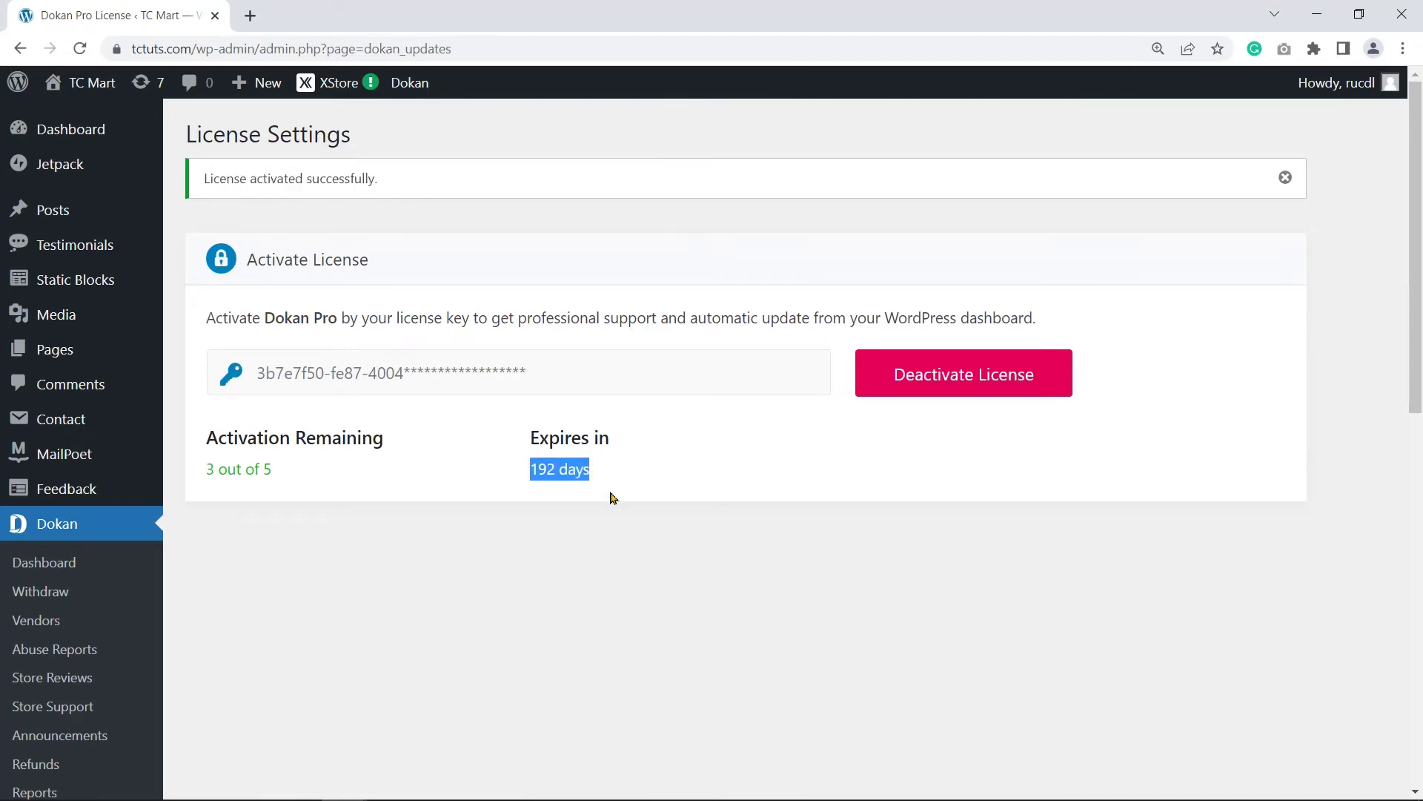
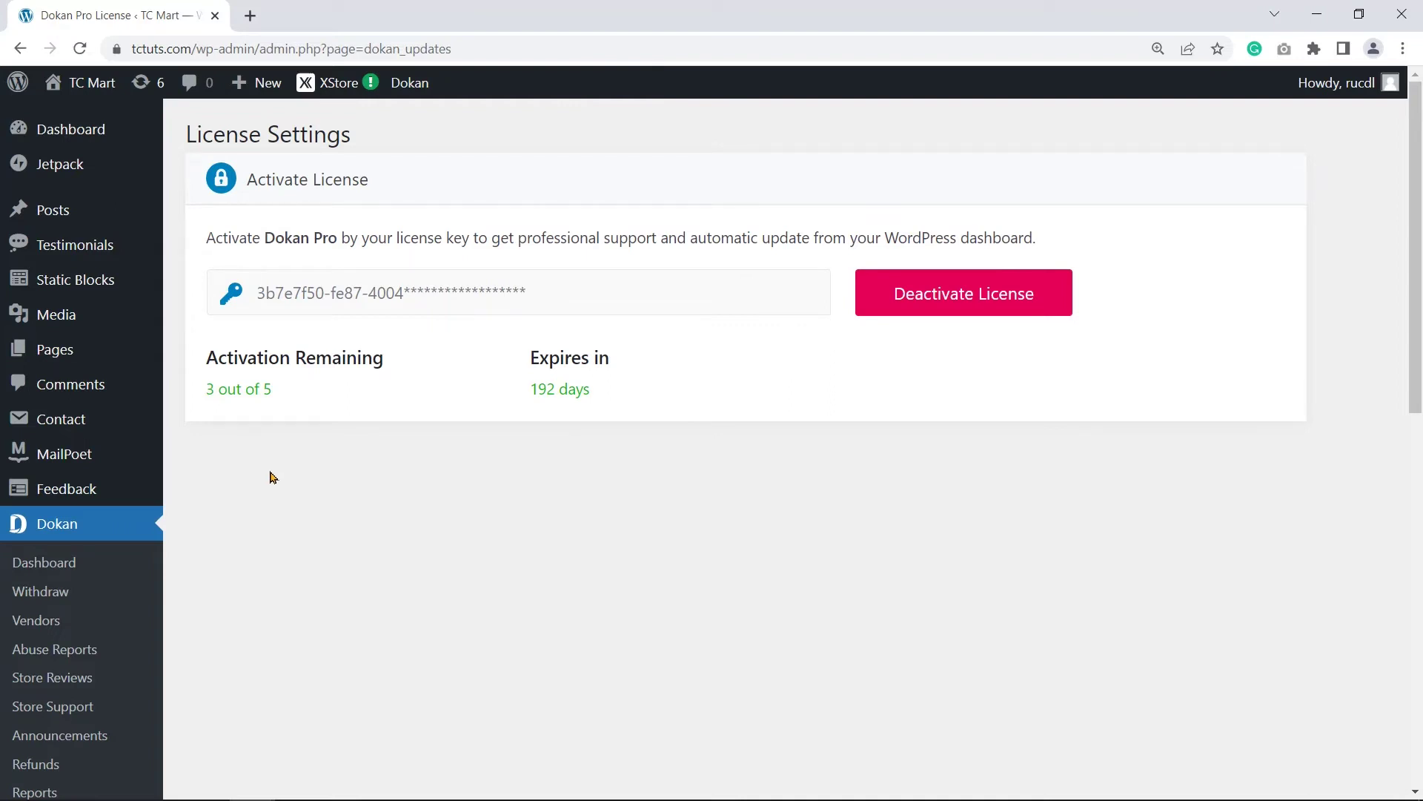
On the Dokan Modules page, switch the Auction Integration module off and back on
{"action": "scroll", "coordinate": [269, 587], "scroll_direction": "down", "scroll_amount": 2}
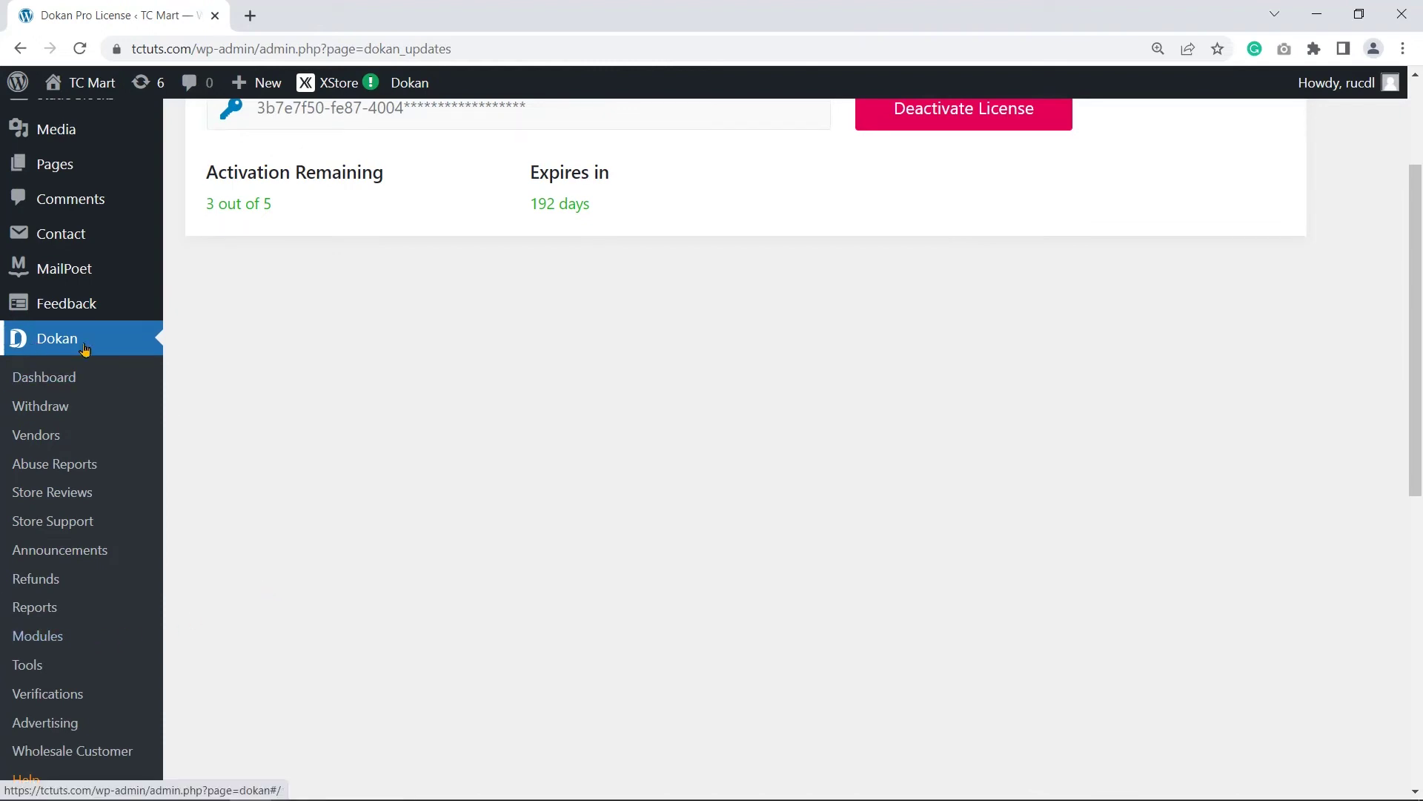
{"action": "left_click", "coordinate": [37, 636]}
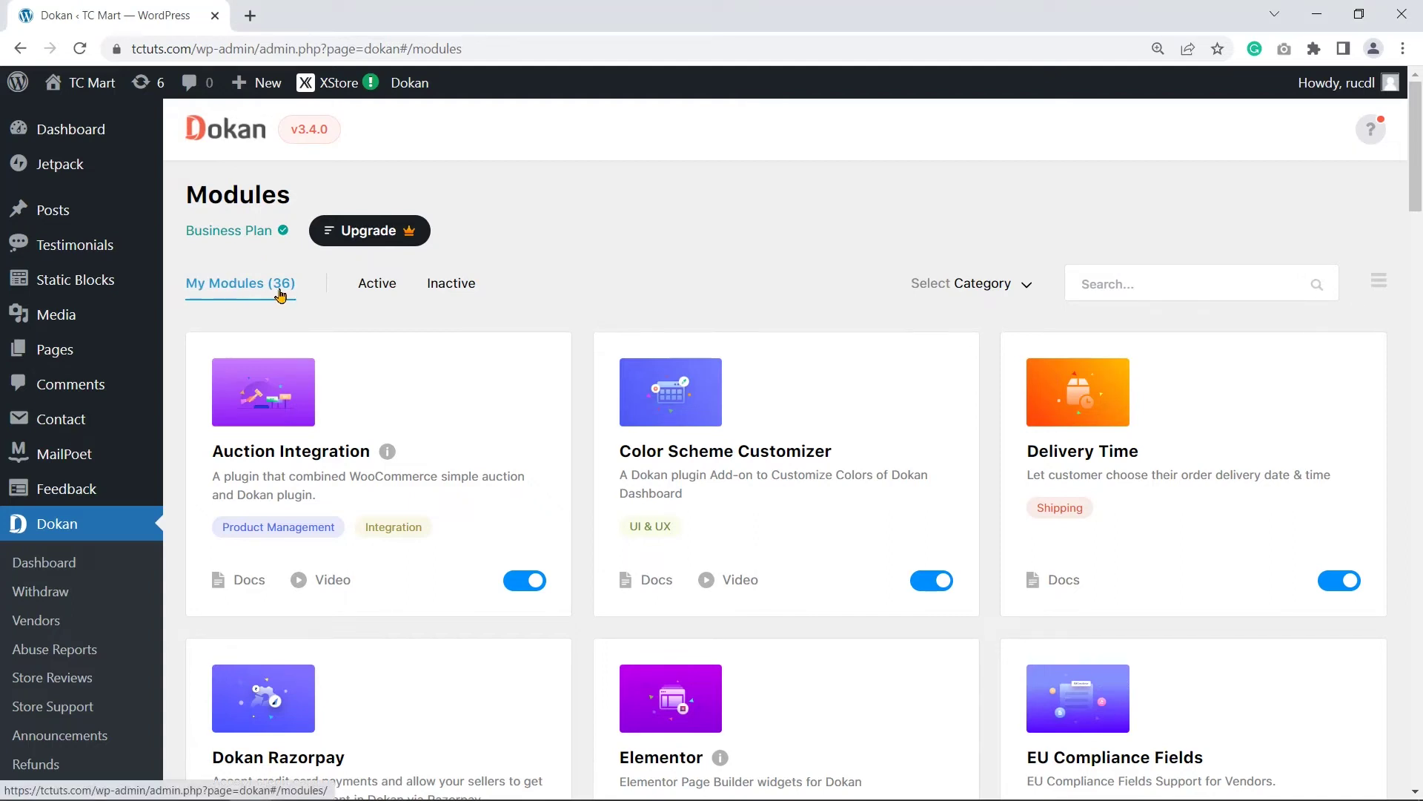
{"action": "mouse_move", "coordinate": [1415, 172]}
{"action": "left_mouse_down"}
{"action": "mouse_move", "coordinate": [1416, 742]}
{"action": "mouse_move", "coordinate": [1415, 156]}
{"action": "left_mouse_up"}
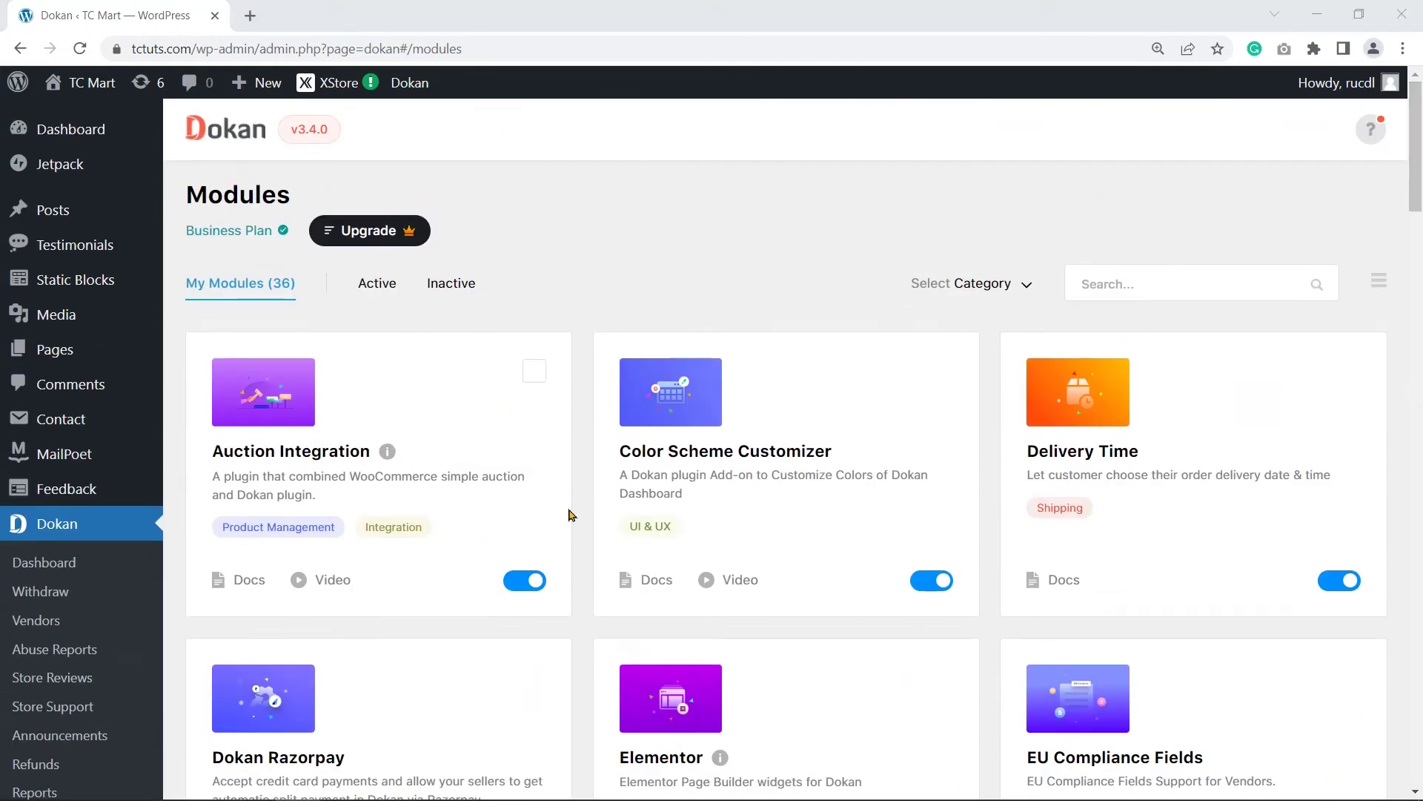
{"action": "left_click", "coordinate": [517, 581]}
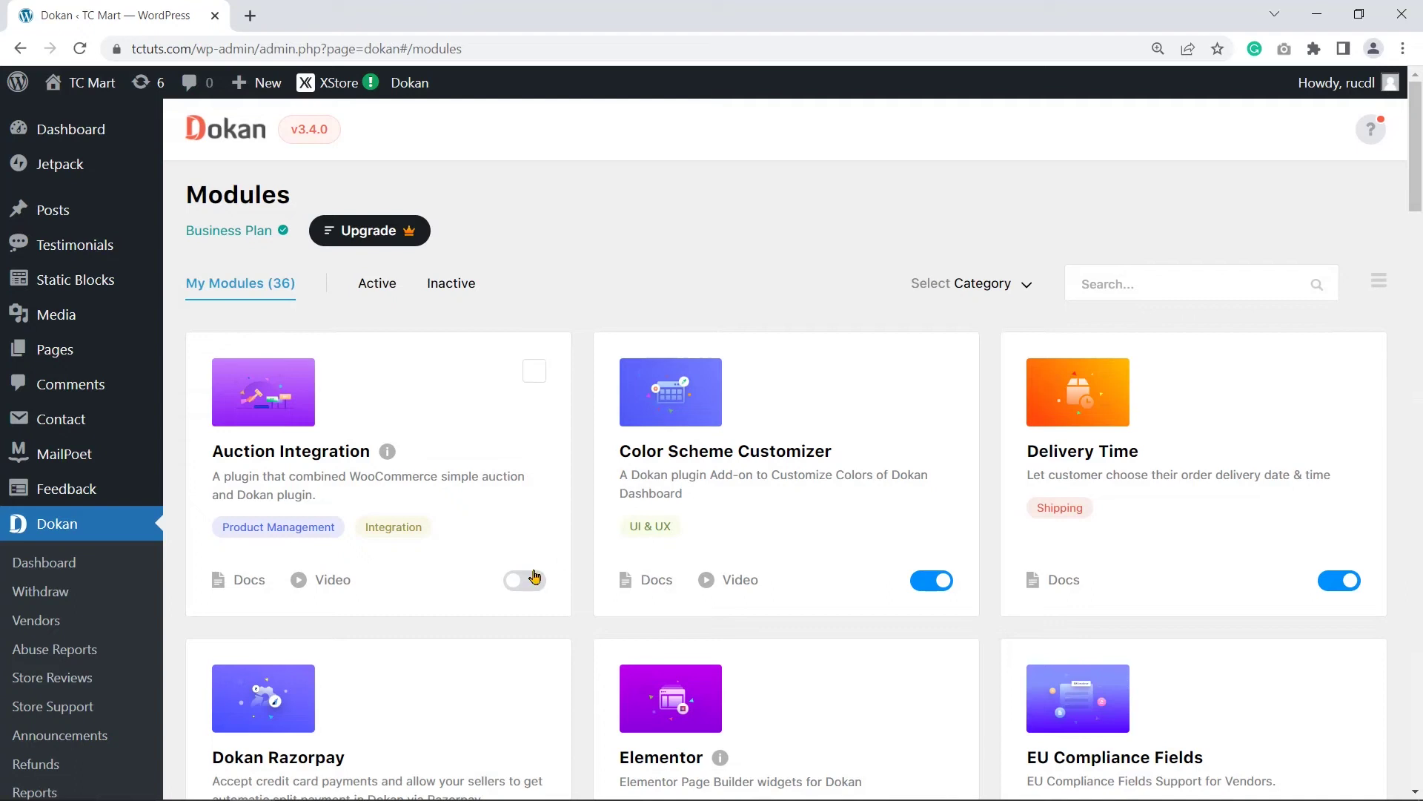
{"action": "left_click", "coordinate": [539, 589]}
Confirm the Inactive modules tab shows 'No modules found', then return to the incognito vendor dashboard
{"action": "left_click", "coordinate": [460, 283]}
{"action": "left_click_drag", "start_coordinate": [712, 496], "coordinate": [879, 502]}
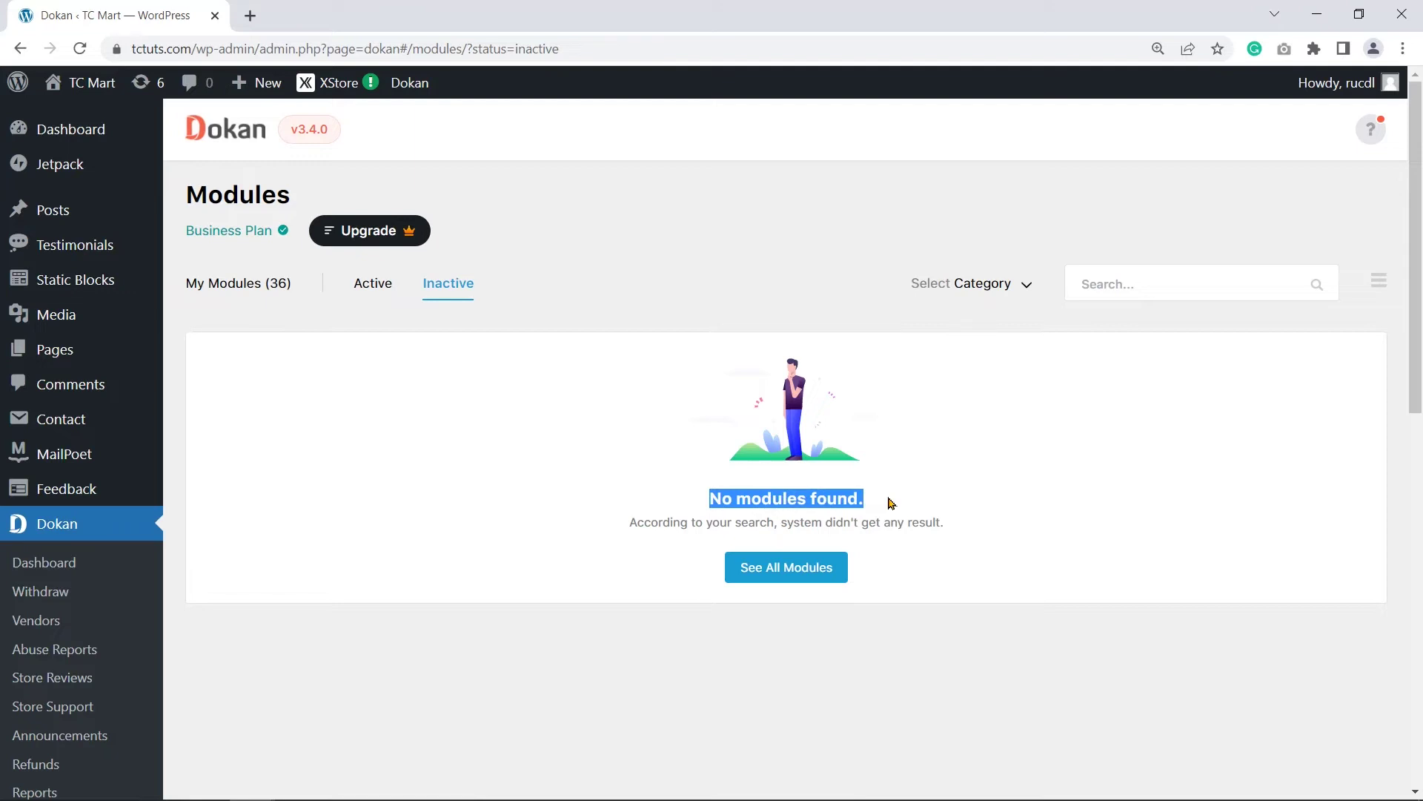
{"action": "left_click", "coordinate": [891, 502]}
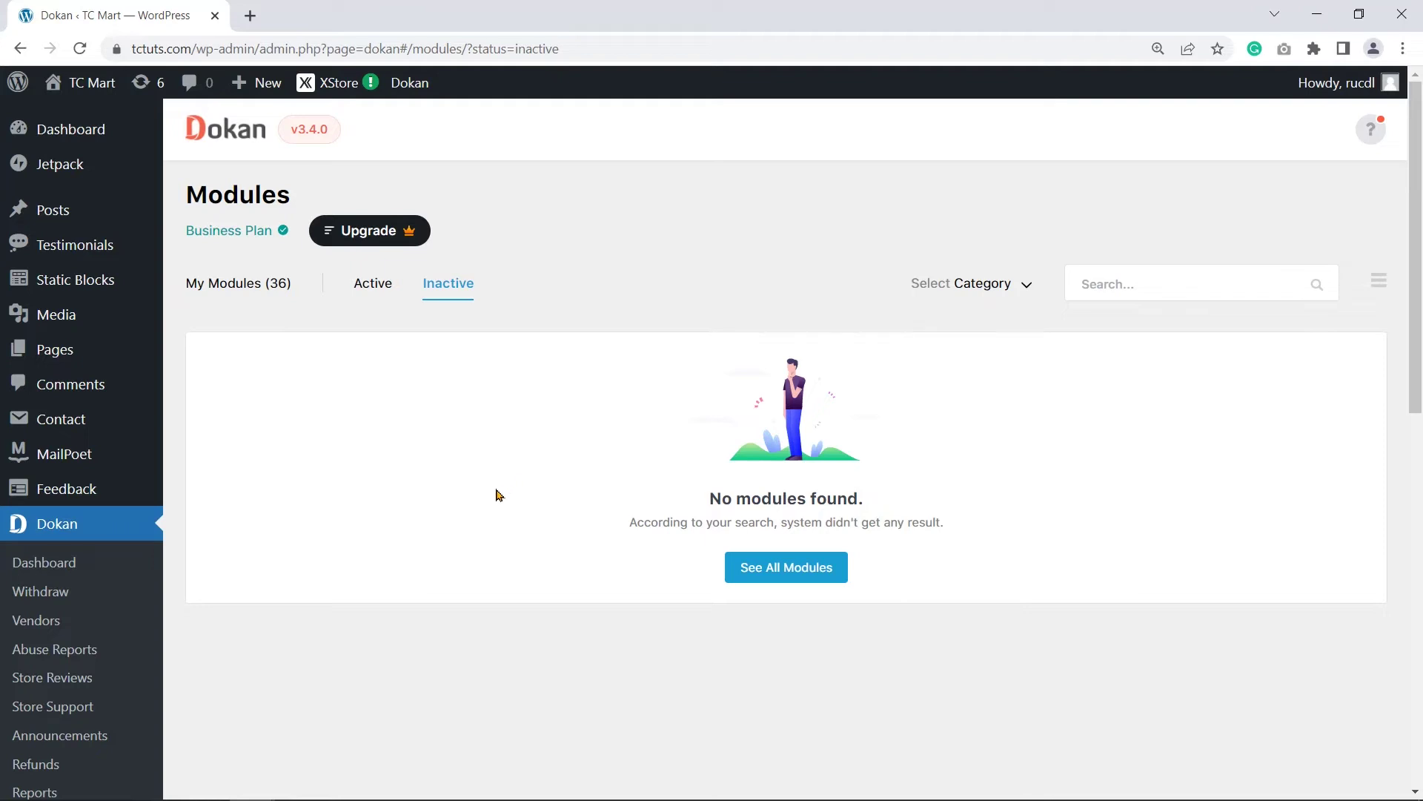
{"action": "key", "text": "alt+Tab"}
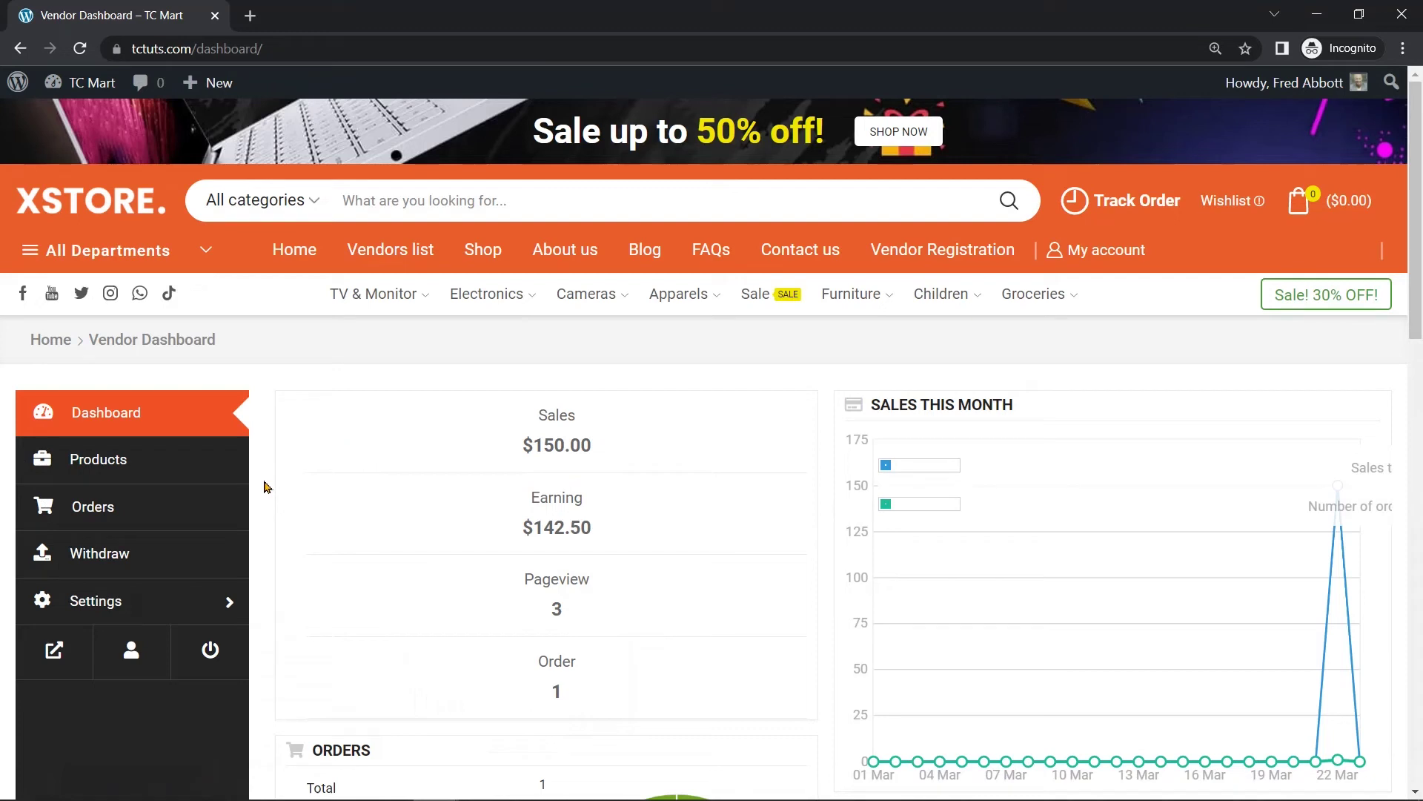
Reload the vendor dashboard and look over its sidebar sections
{"action": "left_click", "coordinate": [80, 48]}
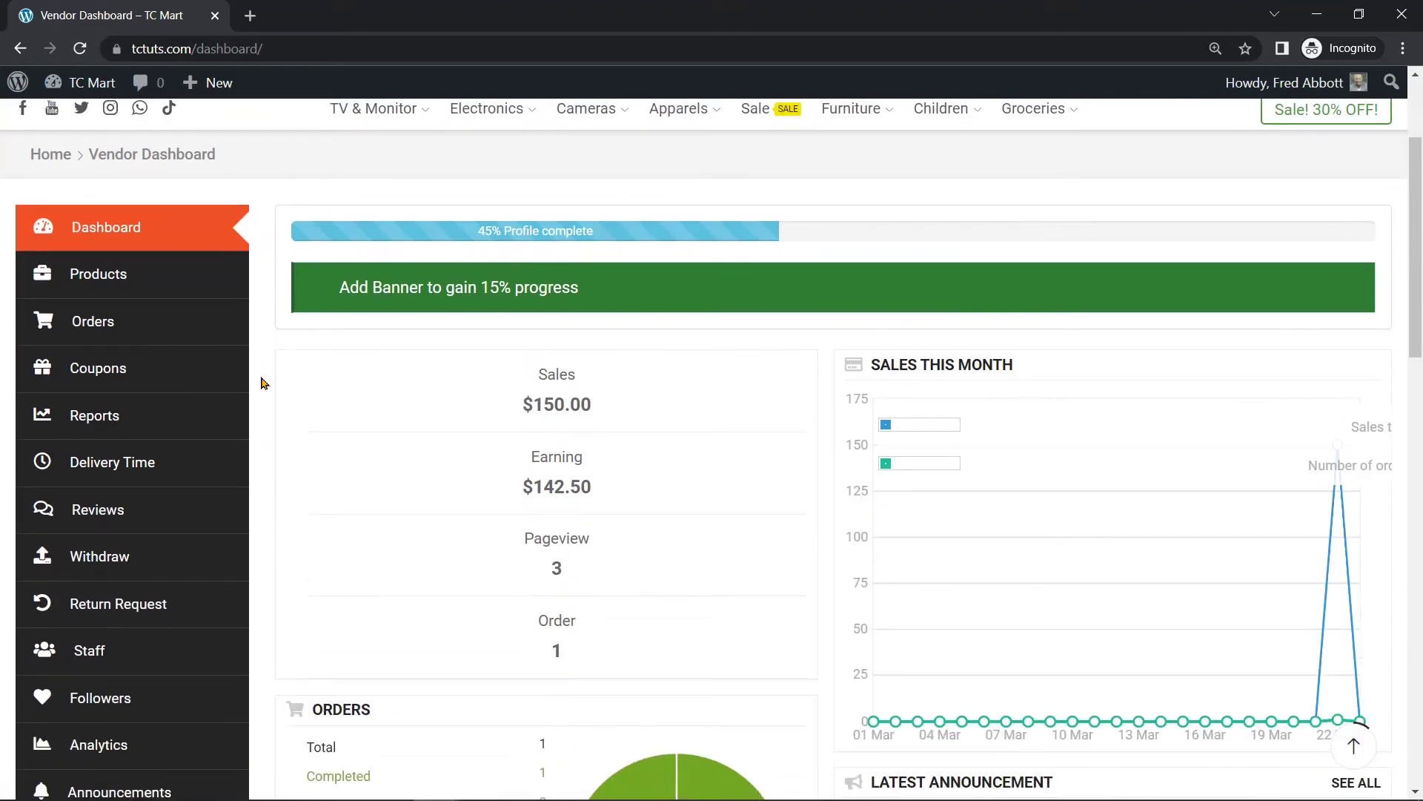
{"action": "scroll", "coordinate": [261, 383], "scroll_direction": "down", "scroll_amount": 1}
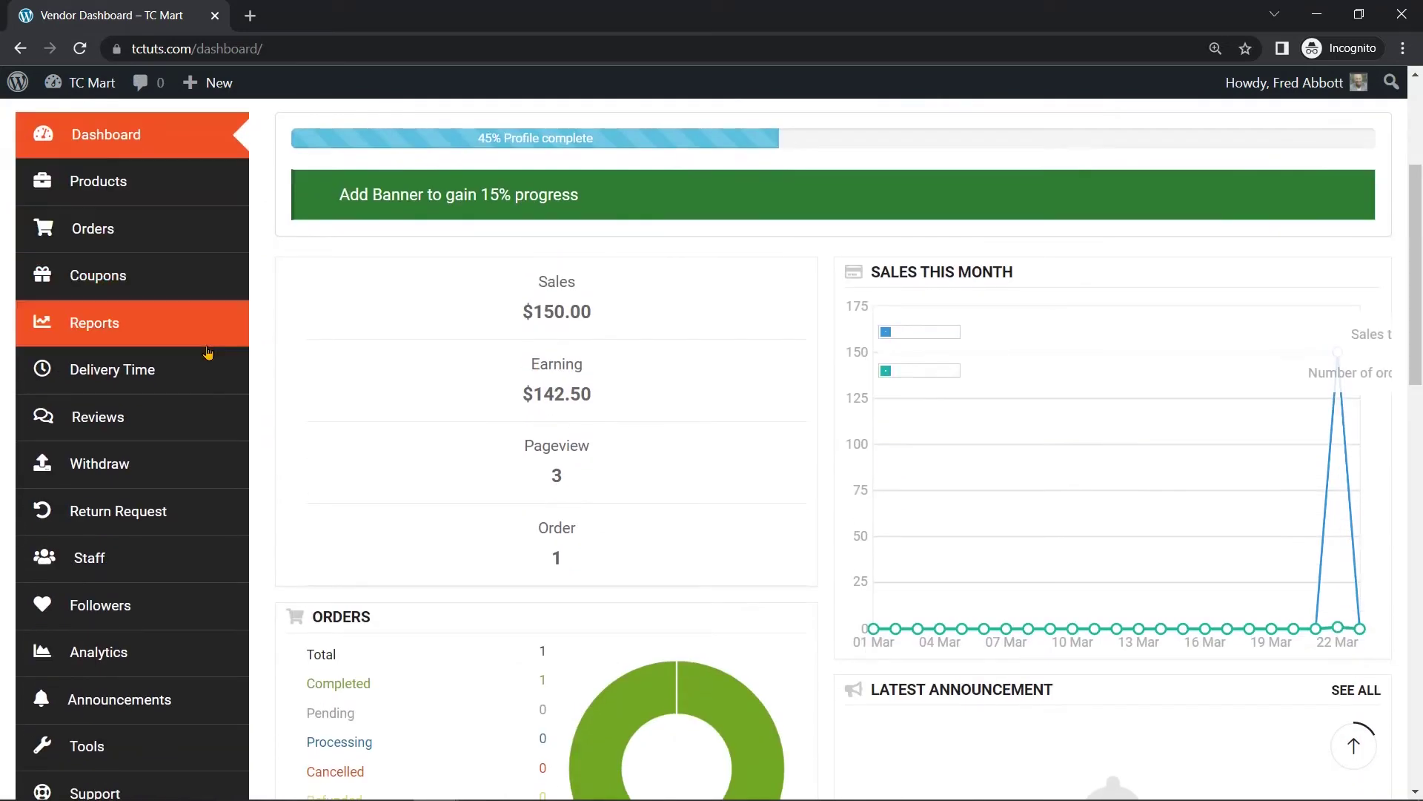
{"action": "scroll", "coordinate": [210, 470], "scroll_direction": "down", "scroll_amount": 3}
{"action": "scroll", "coordinate": [182, 565], "scroll_direction": "up", "scroll_amount": 6}
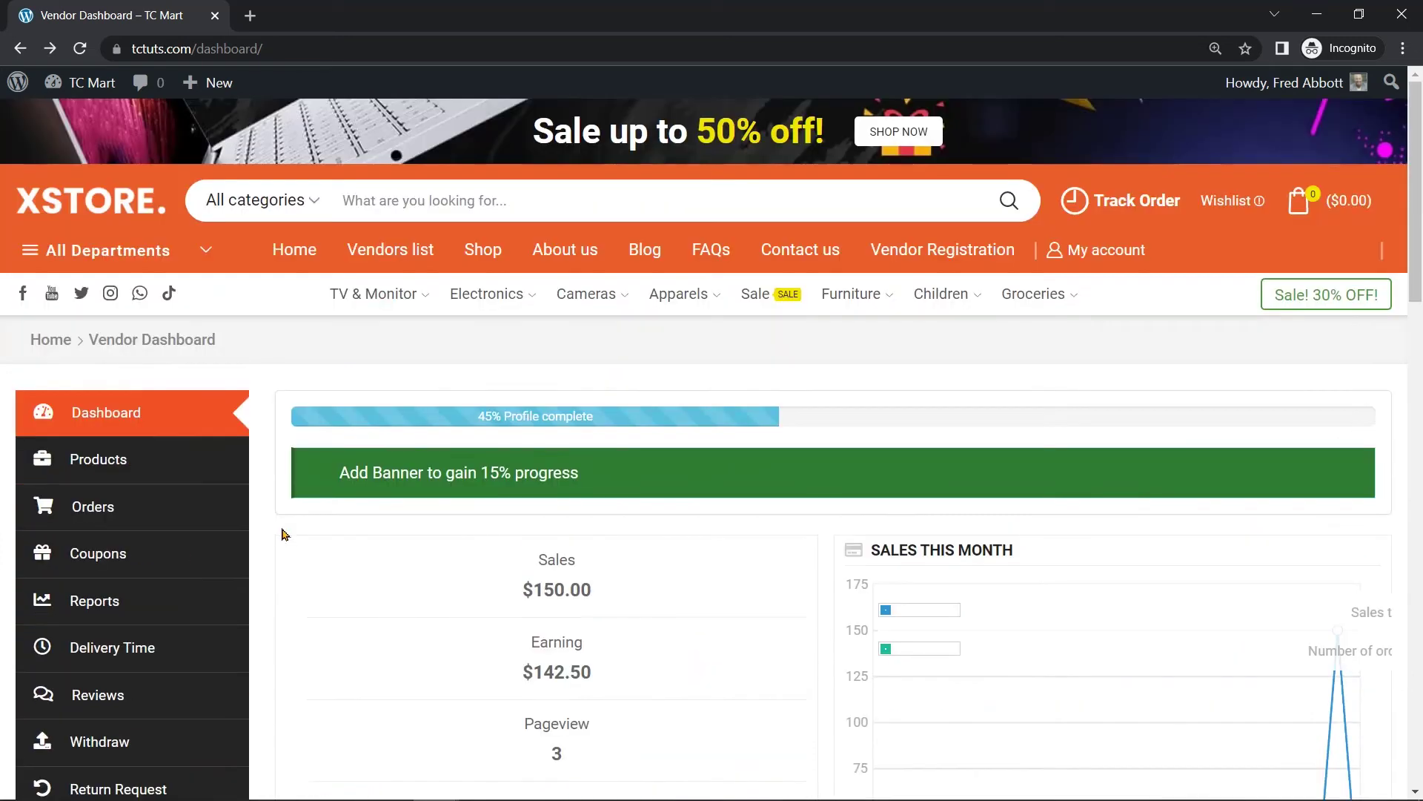
Confirm the My Coupons and Marketplace Coupons lists are both empty, then go to Reports
{"action": "left_click", "coordinate": [59, 557]}
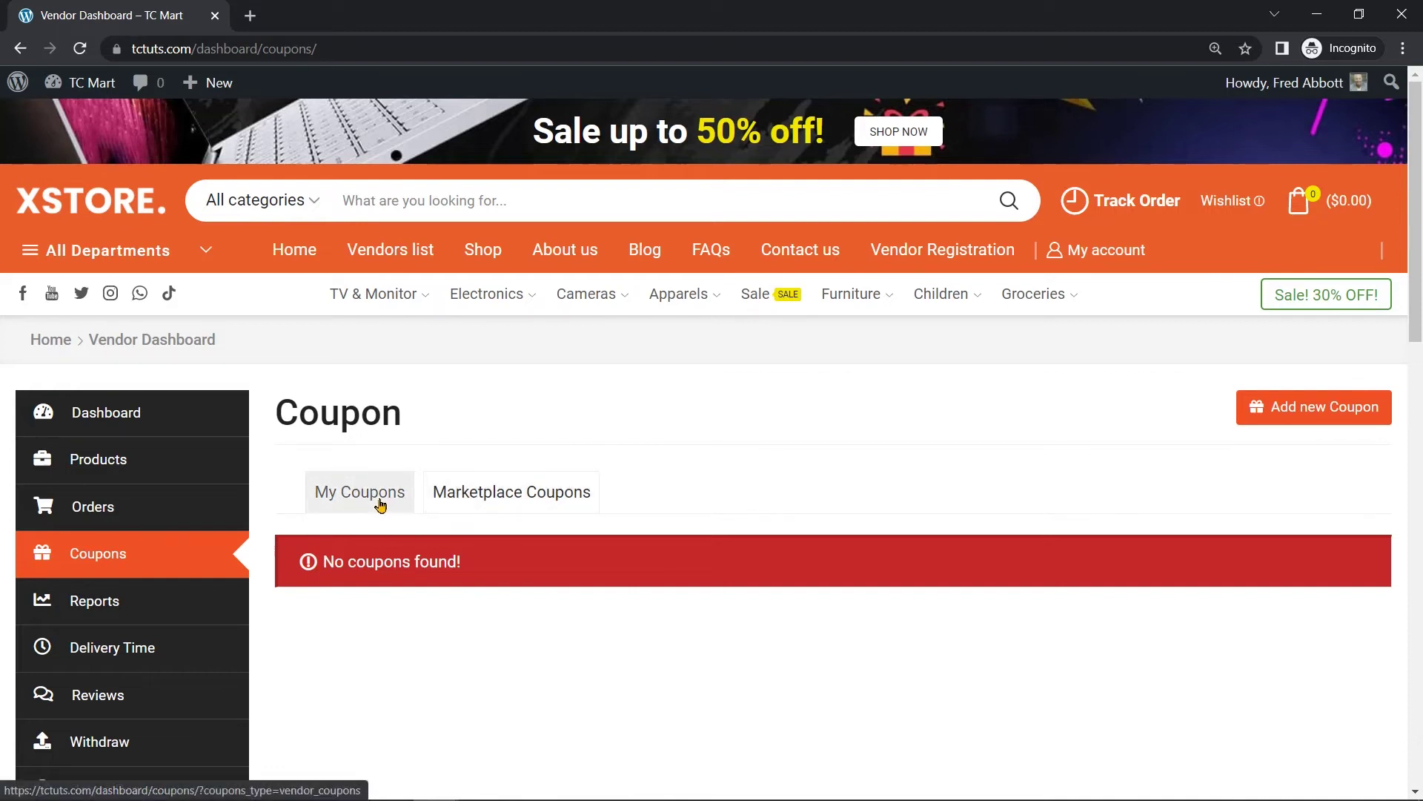
{"action": "left_click", "coordinate": [467, 503]}
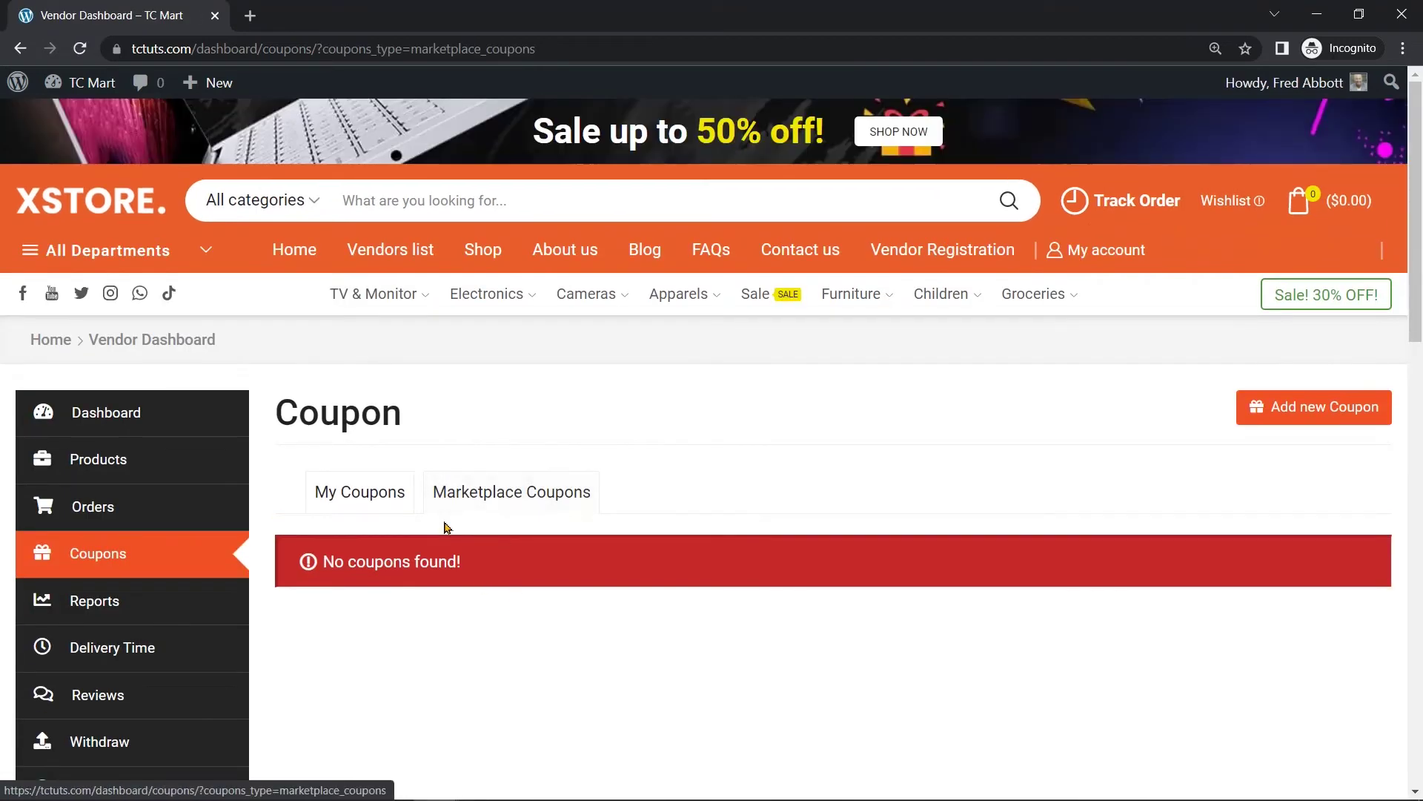
{"action": "left_click", "coordinate": [124, 601]}
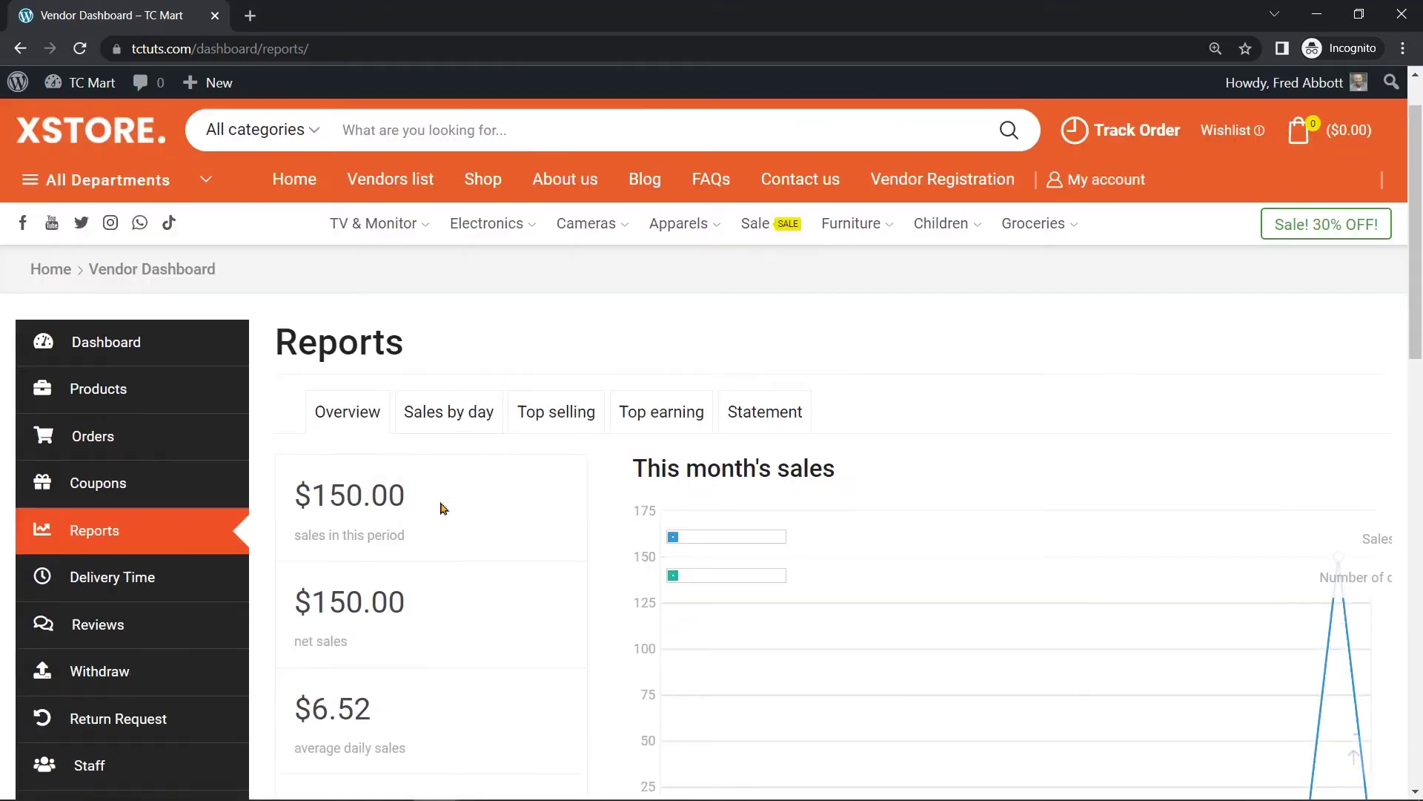
View the Sales by day, Top selling and Top earning reports
{"action": "scroll", "coordinate": [415, 444], "scroll_direction": "down", "scroll_amount": 4}
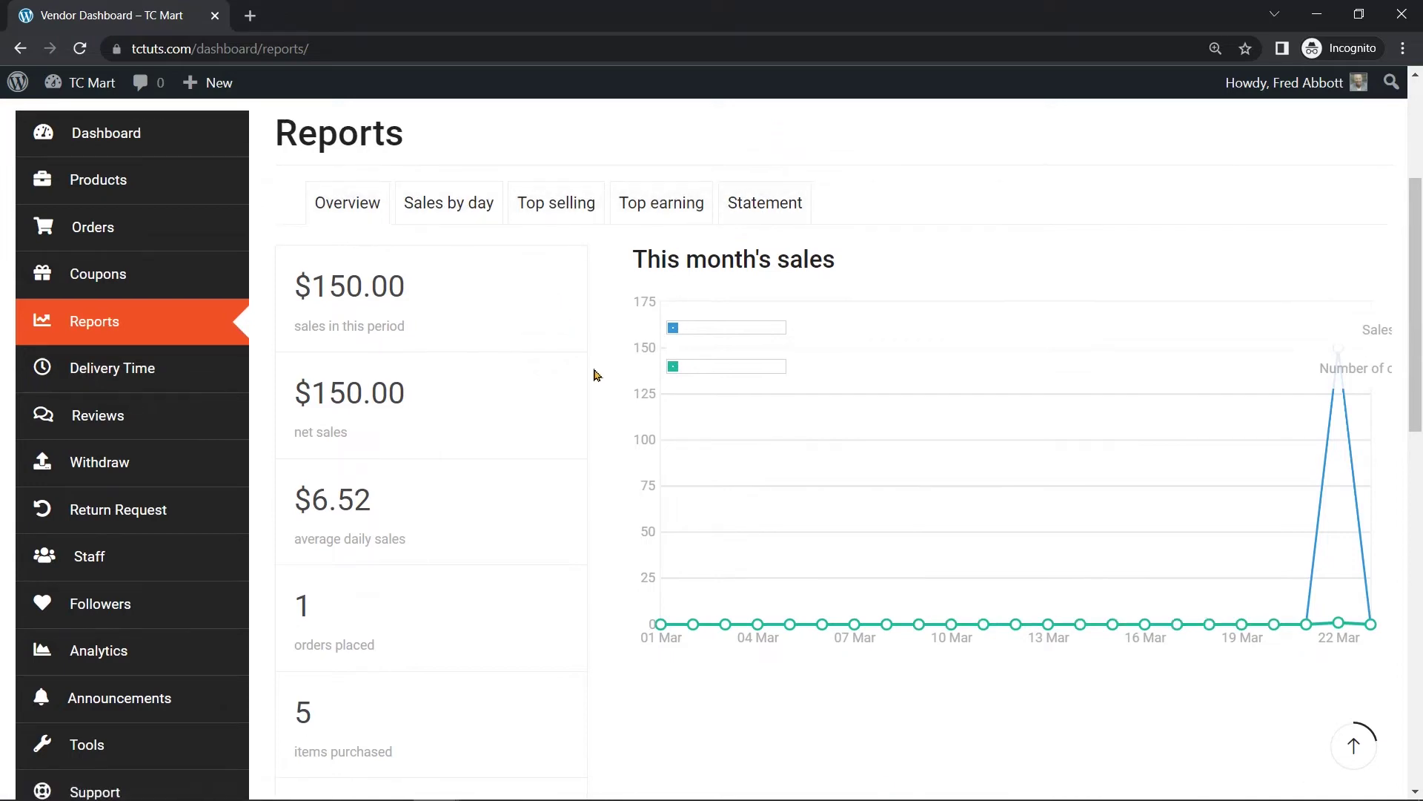
{"action": "scroll", "coordinate": [604, 389], "scroll_direction": "down", "scroll_amount": 4}
{"action": "scroll", "coordinate": [613, 403], "scroll_direction": "up", "scroll_amount": 7}
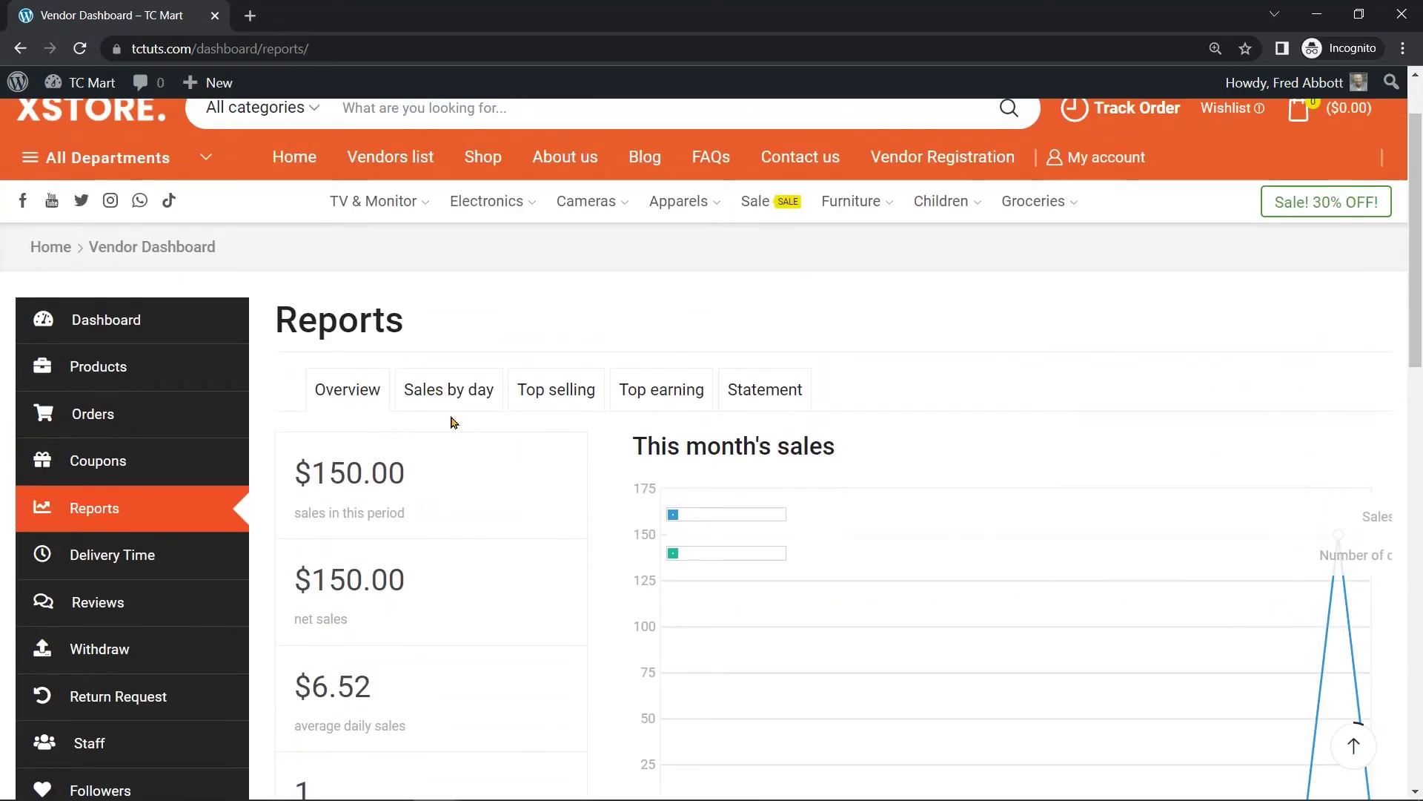
{"action": "left_click", "coordinate": [448, 405]}
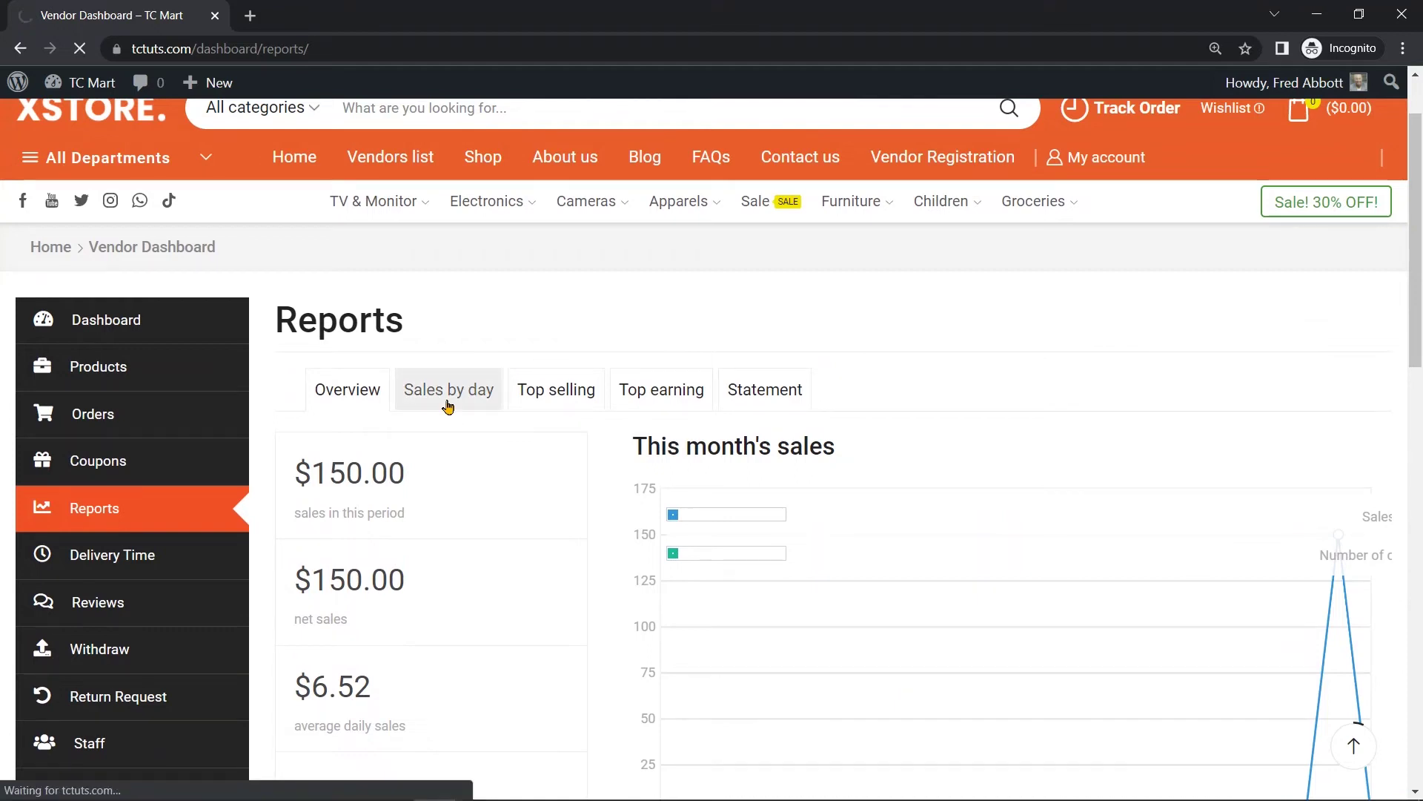
{"action": "scroll", "coordinate": [477, 437], "scroll_direction": "down", "scroll_amount": 9}
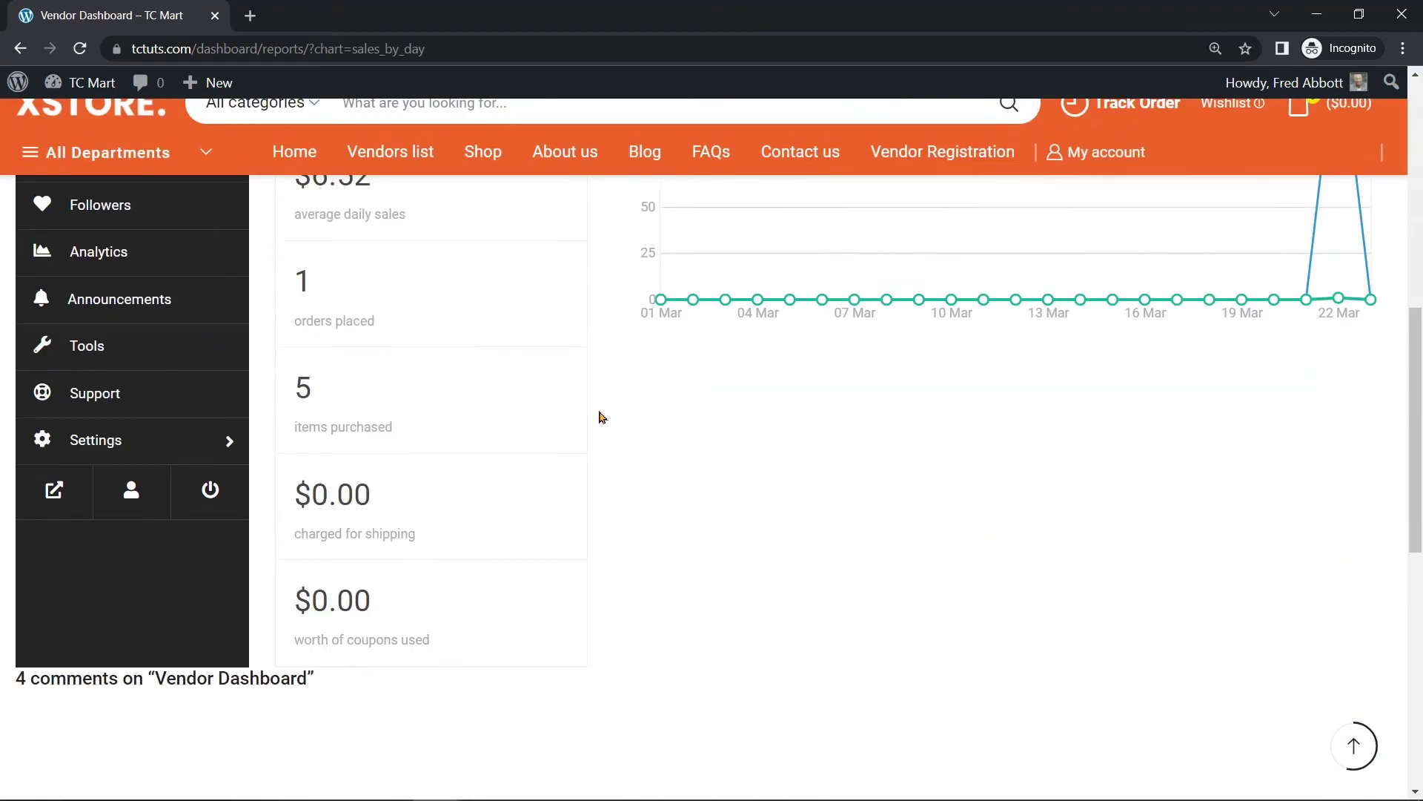
{"action": "scroll", "coordinate": [602, 418], "scroll_direction": "up", "scroll_amount": 10}
{"action": "left_click", "coordinate": [537, 405]}
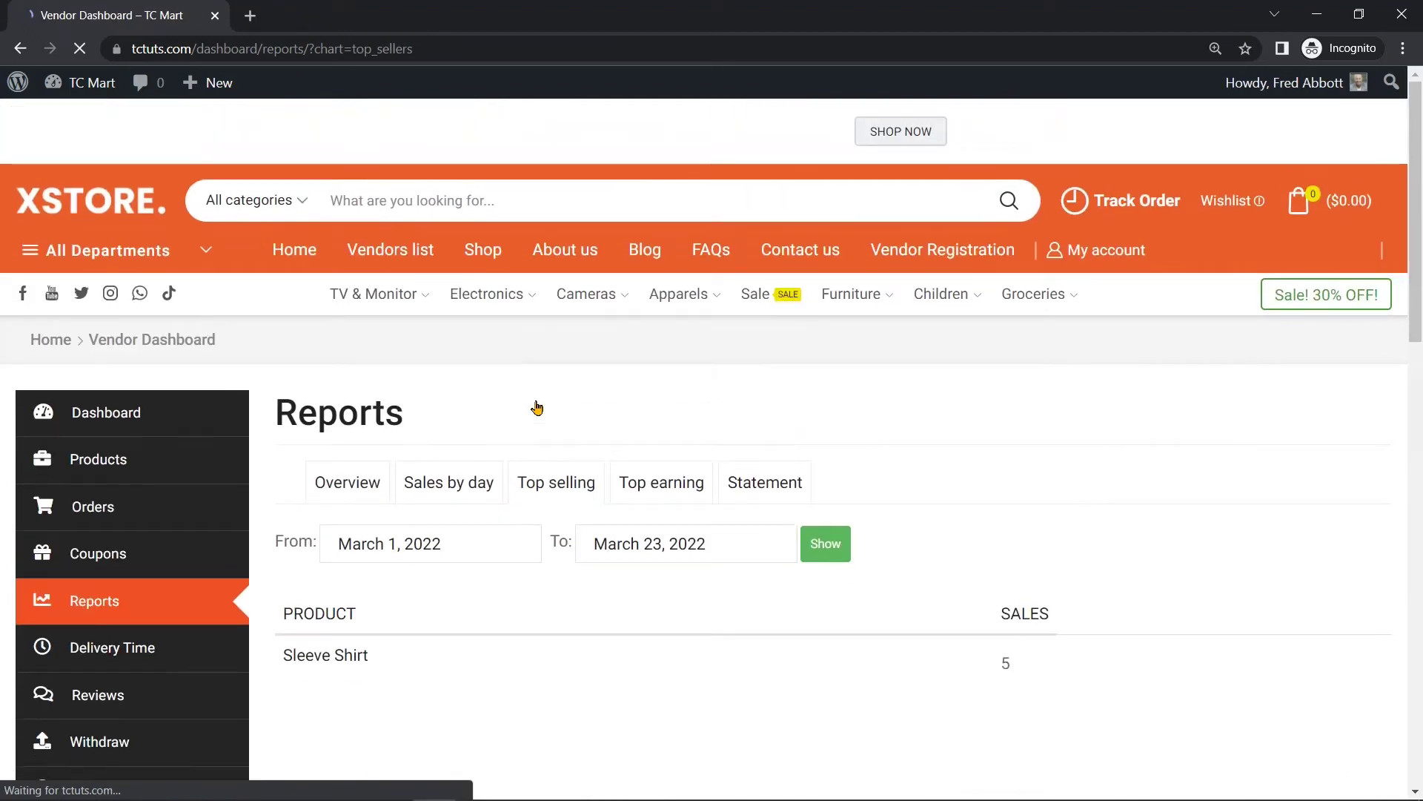
{"action": "scroll", "coordinate": [542, 478], "scroll_direction": "down", "scroll_amount": 5}
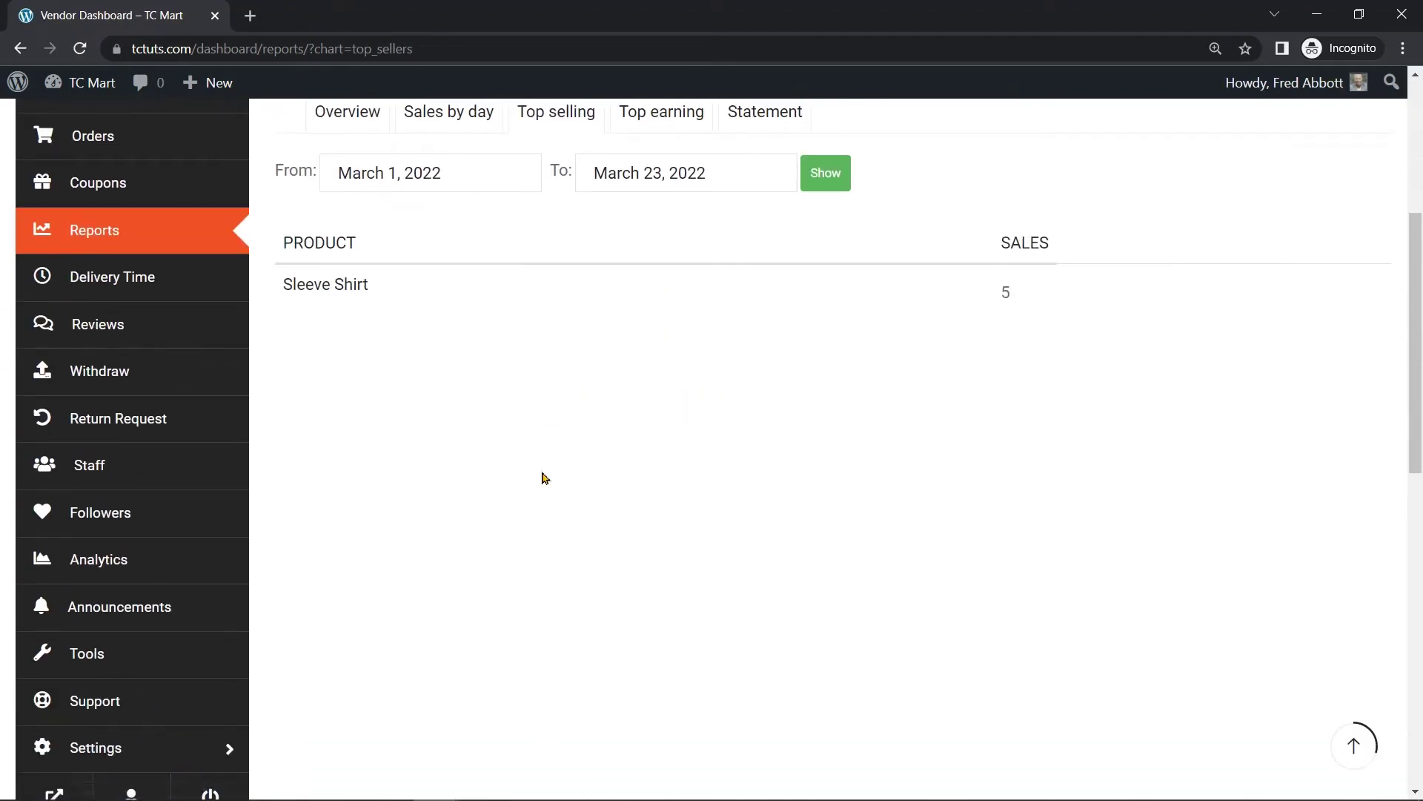
{"action": "scroll", "coordinate": [541, 479], "scroll_direction": "up", "scroll_amount": 3}
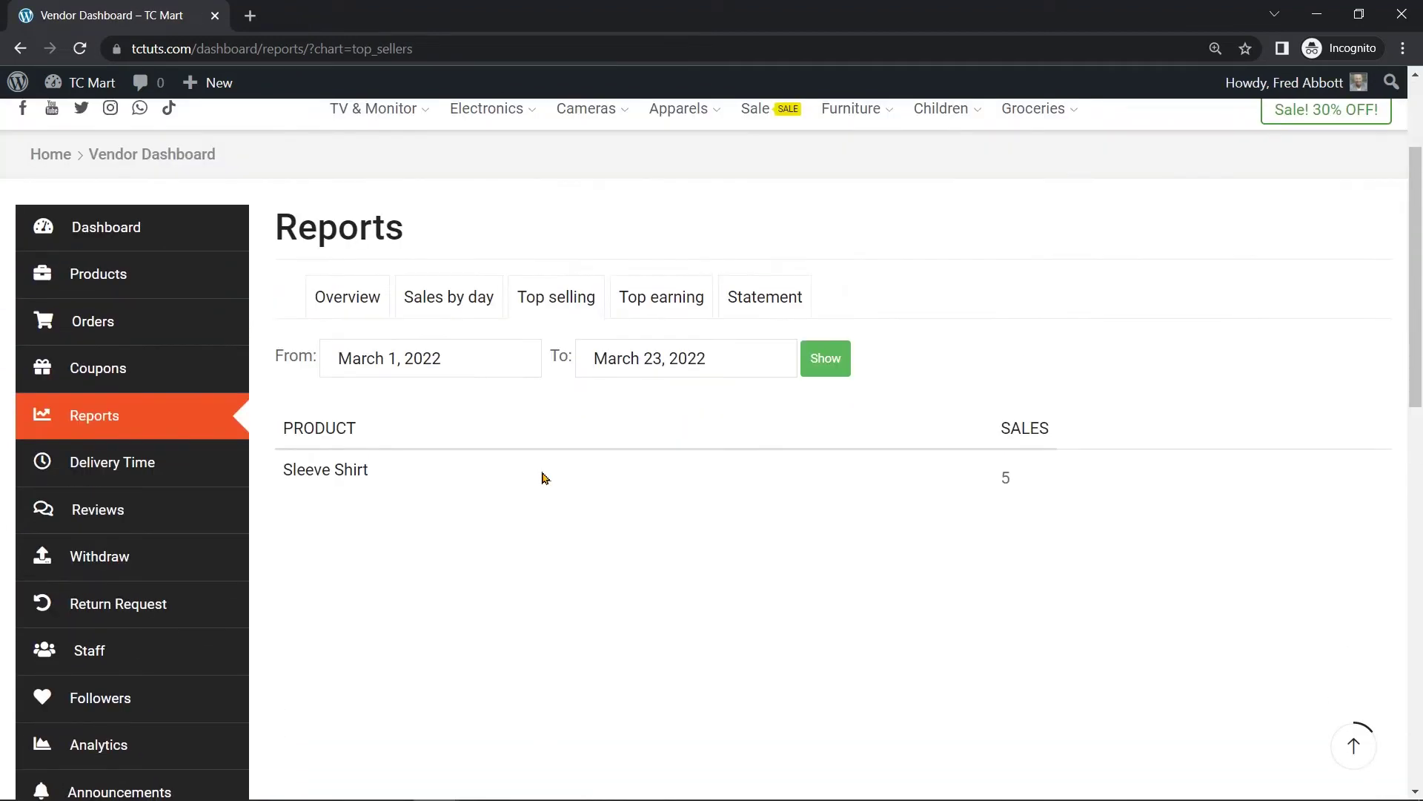
{"action": "left_click", "coordinate": [639, 306]}
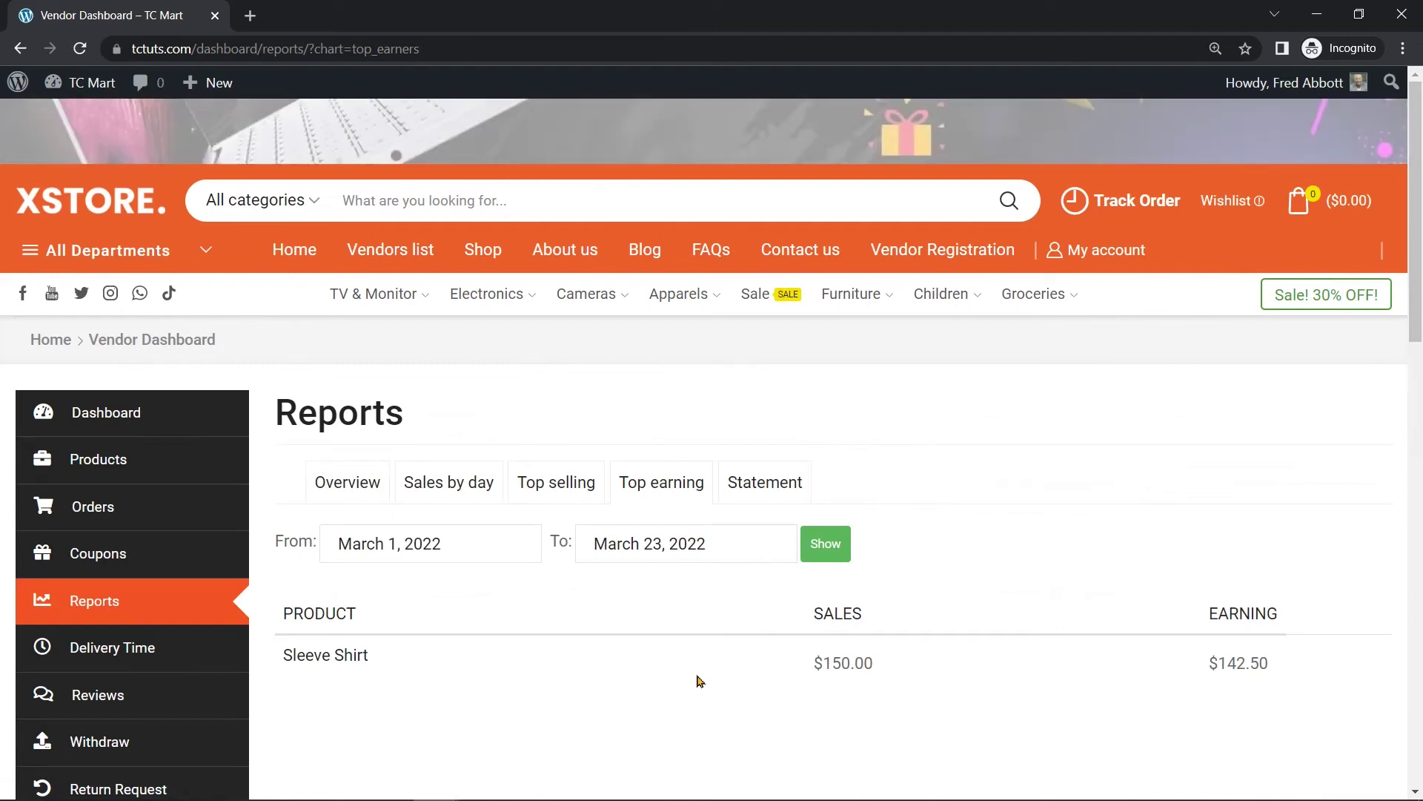
Open the Statement report for March 1–23, 2022, showing a $42.50 balance
{"action": "left_click", "coordinate": [760, 486]}
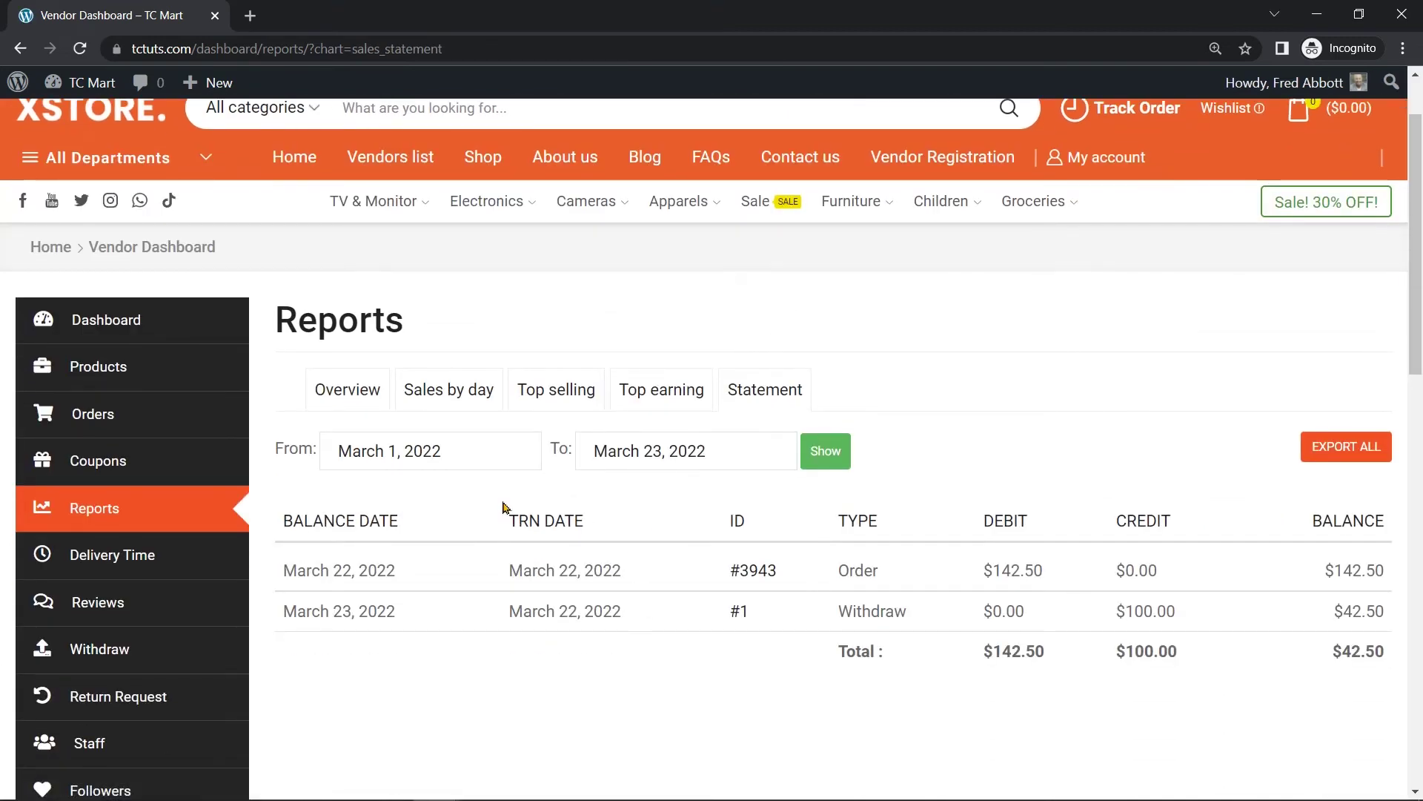
{"action": "left_click", "coordinate": [461, 450]}
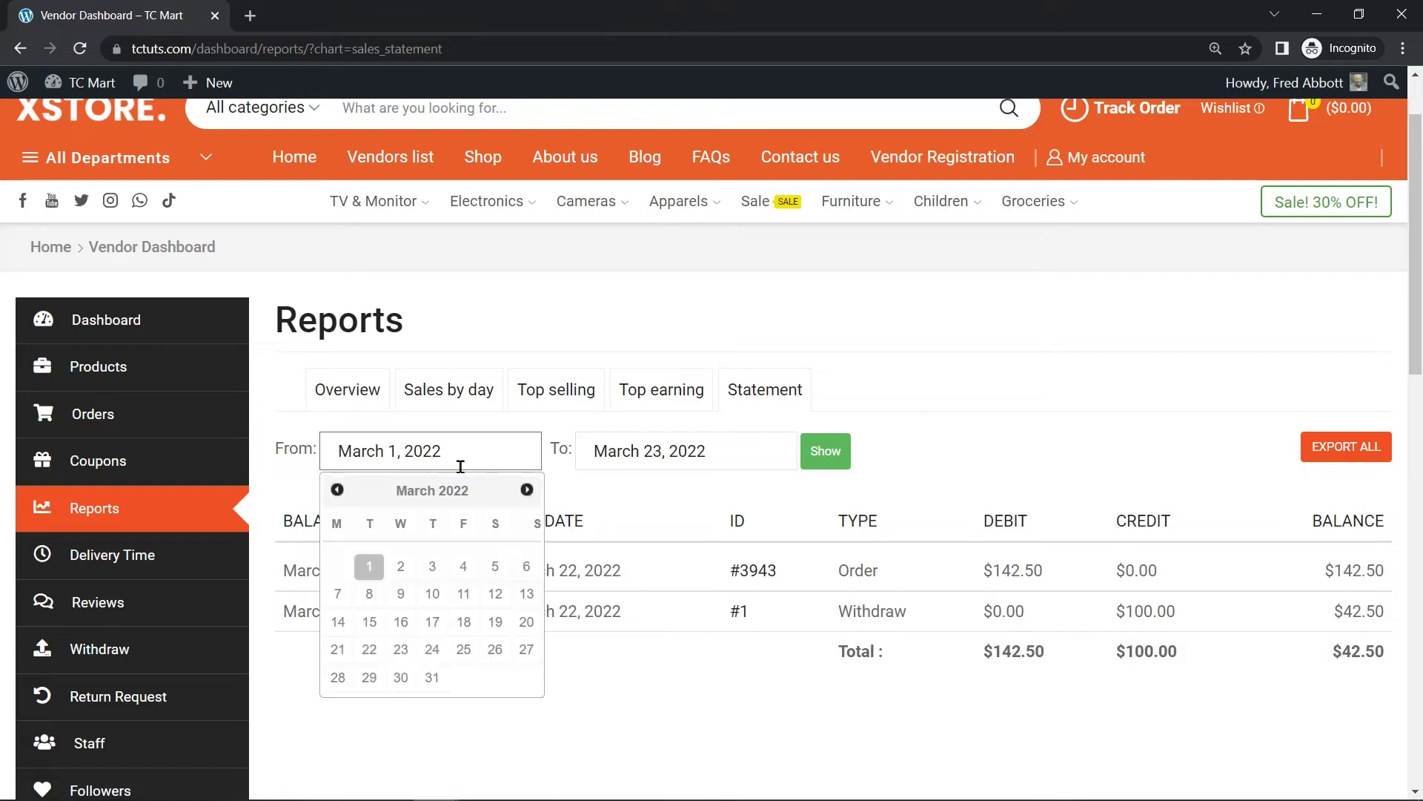
{"action": "left_click", "coordinate": [737, 448]}
{"action": "left_click", "coordinate": [937, 430]}
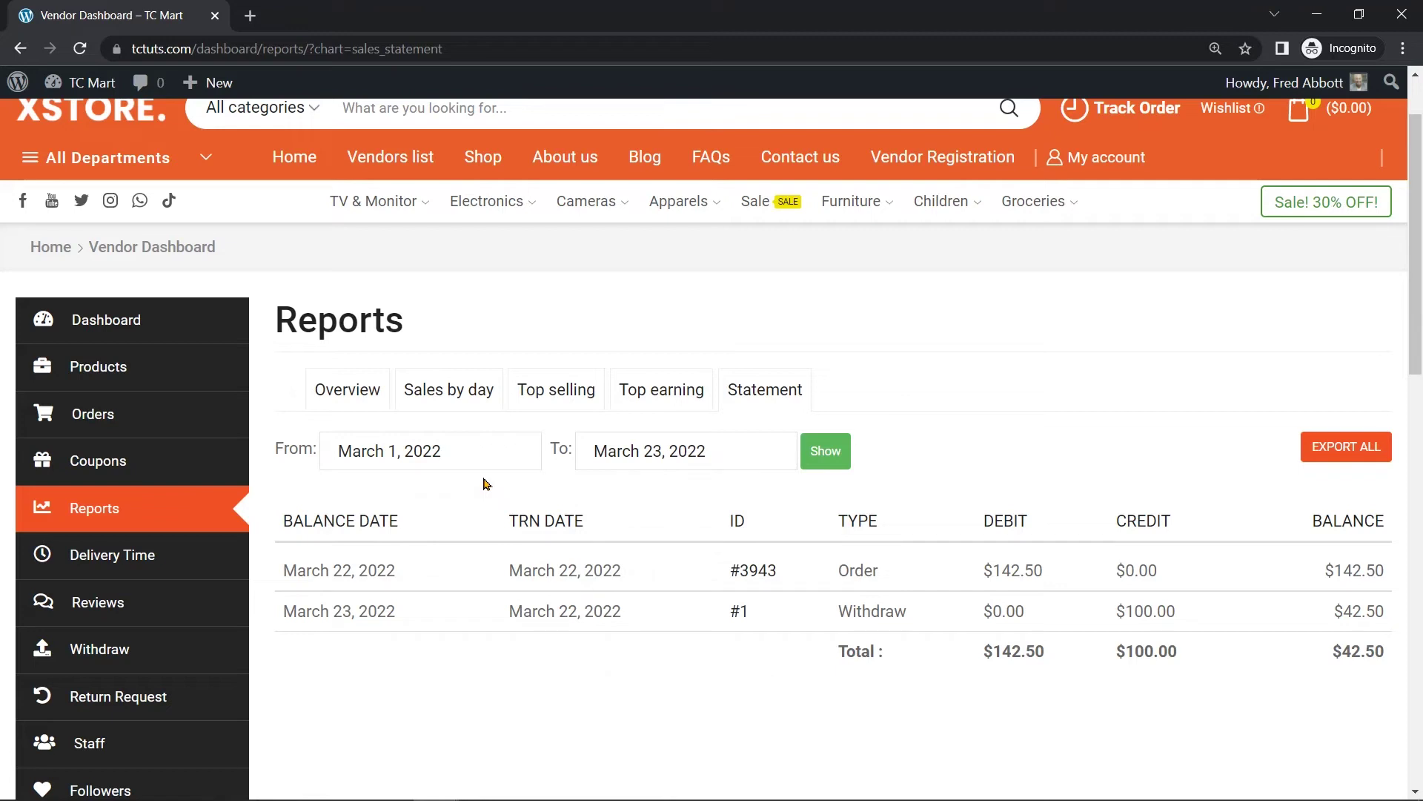
Show the Delivery Time & Store Pickup calendar in week view
{"action": "left_click", "coordinate": [200, 557]}
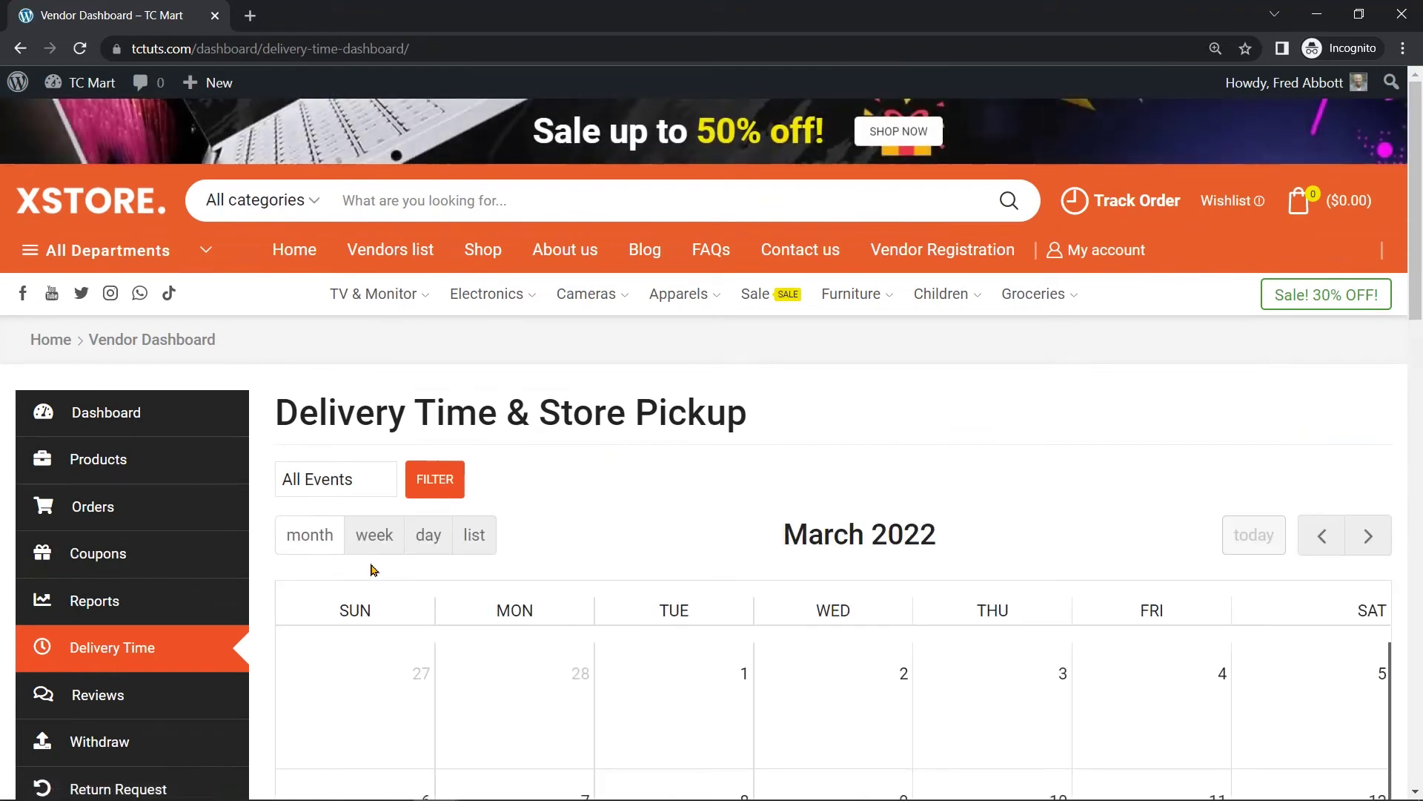
{"action": "scroll", "coordinate": [380, 568], "scroll_direction": "down", "scroll_amount": 3}
{"action": "scroll", "coordinate": [384, 564], "scroll_direction": "up", "scroll_amount": 1}
{"action": "scroll", "coordinate": [385, 564], "scroll_direction": "down", "scroll_amount": 6}
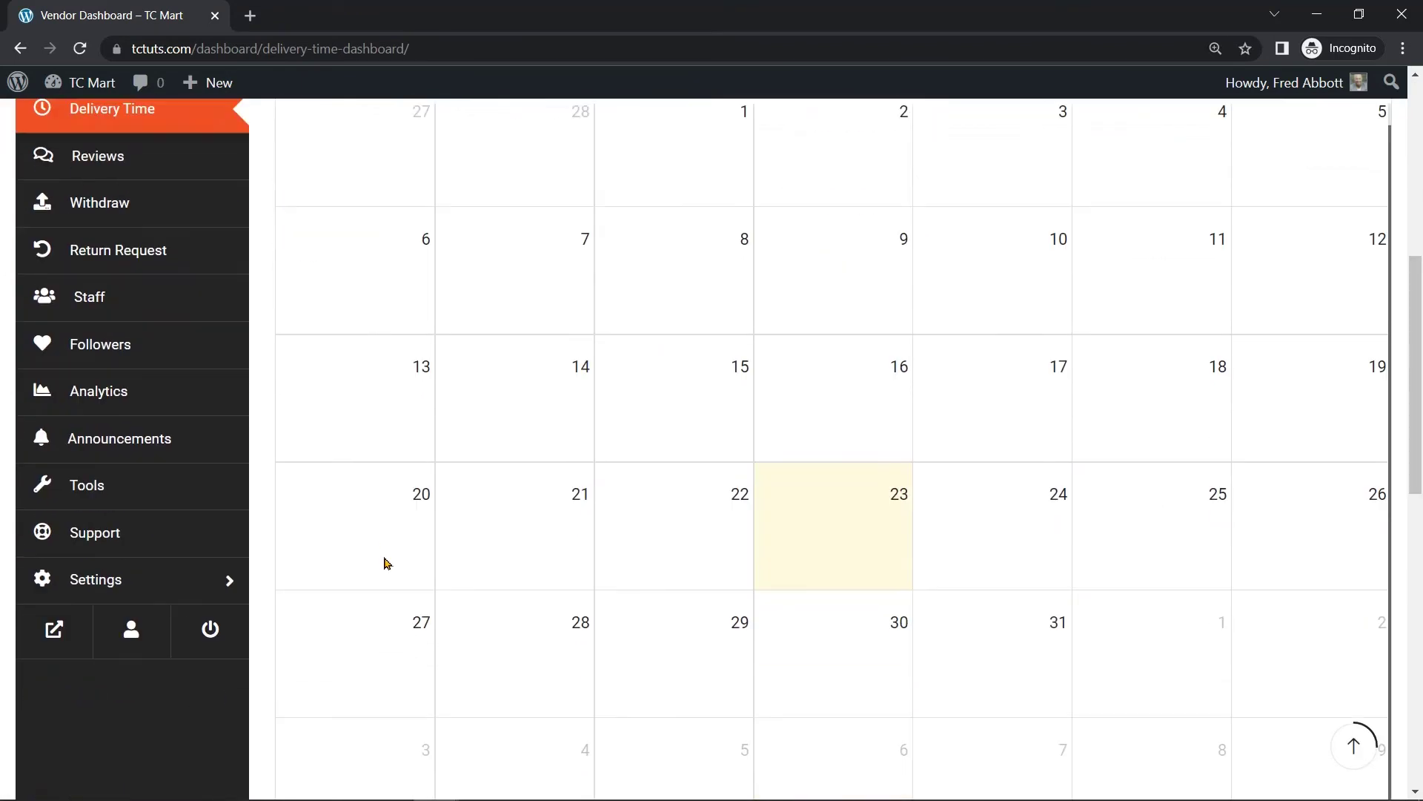
{"action": "scroll", "coordinate": [385, 564], "scroll_direction": "up", "scroll_amount": 9}
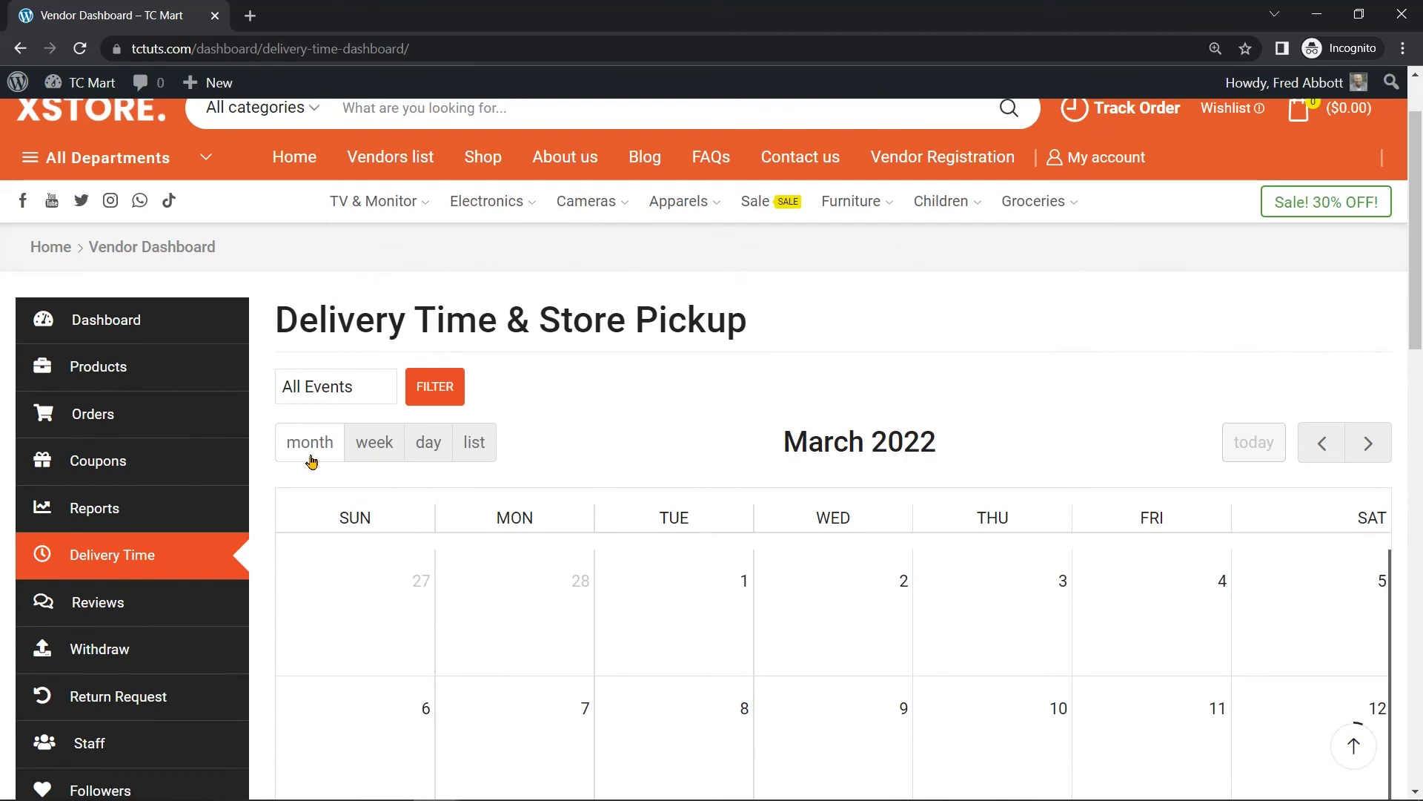
{"action": "left_click", "coordinate": [373, 457]}
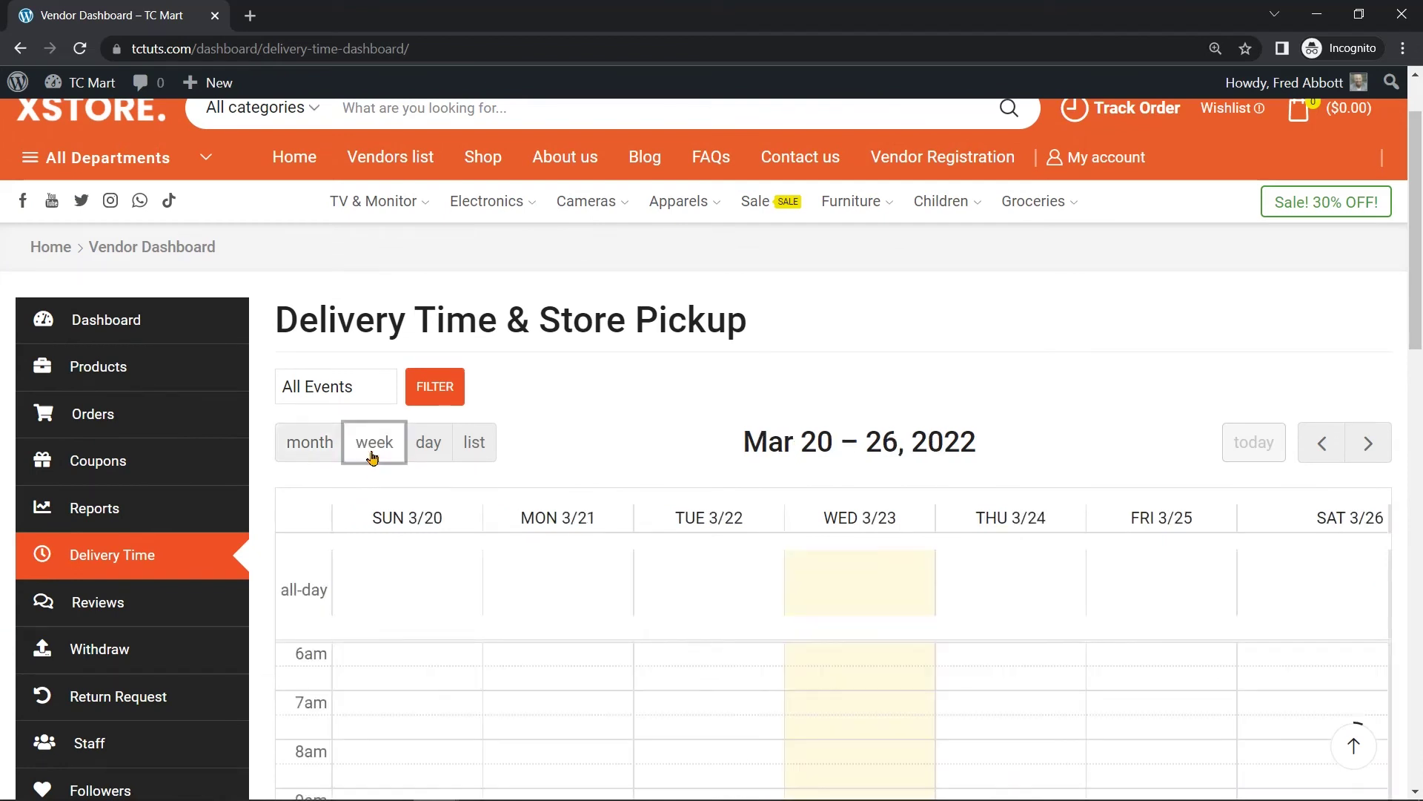
{"action": "scroll", "coordinate": [442, 505], "scroll_direction": "down", "scroll_amount": 8}
{"action": "scroll", "coordinate": [443, 508], "scroll_direction": "up", "scroll_amount": 7}
{"action": "scroll", "coordinate": [443, 508], "scroll_direction": "up", "scroll_amount": 5}
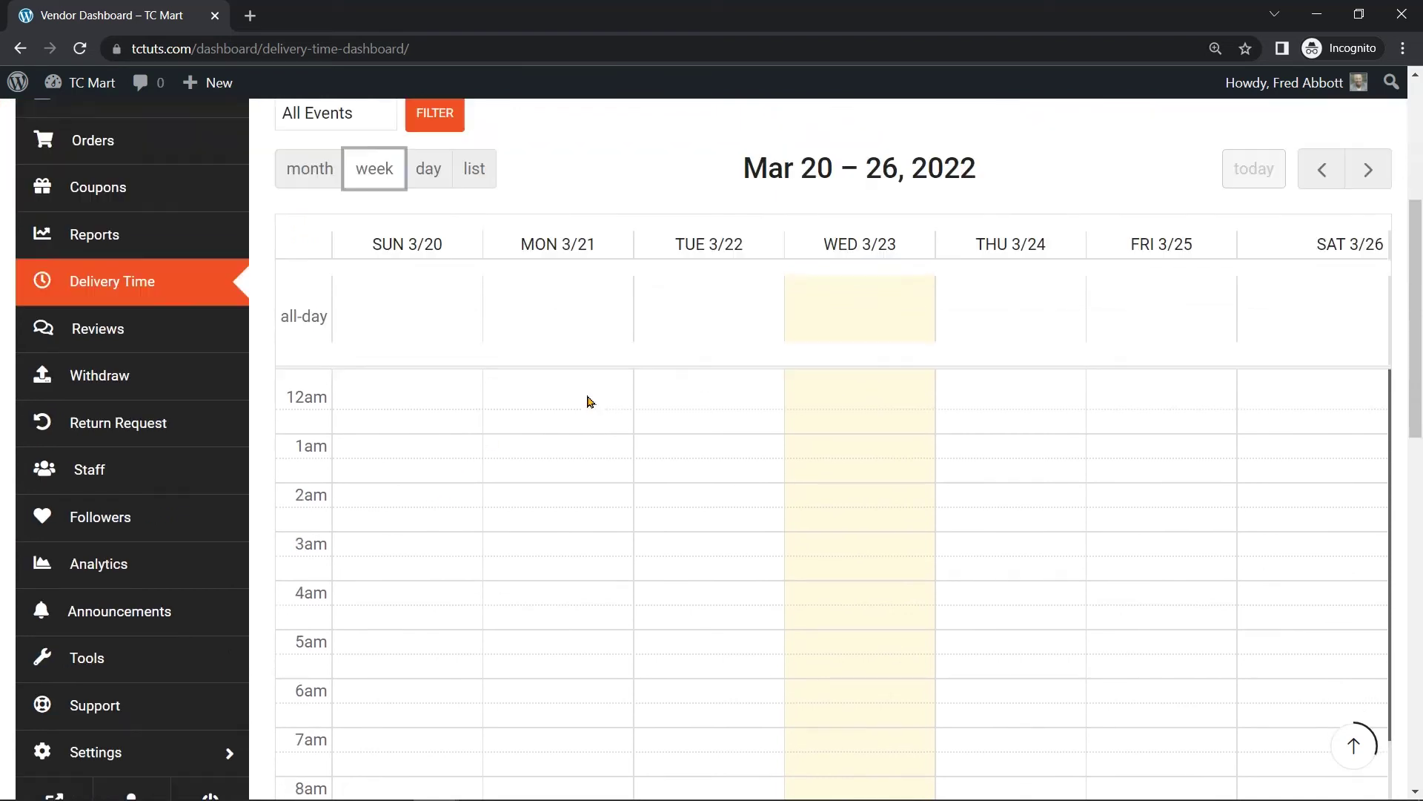
View March 23 by day, then the empty Mar 20–26 event list, then open Reviews
{"action": "left_click", "coordinate": [429, 450]}
{"action": "scroll", "coordinate": [722, 451], "scroll_direction": "down", "scroll_amount": 6}
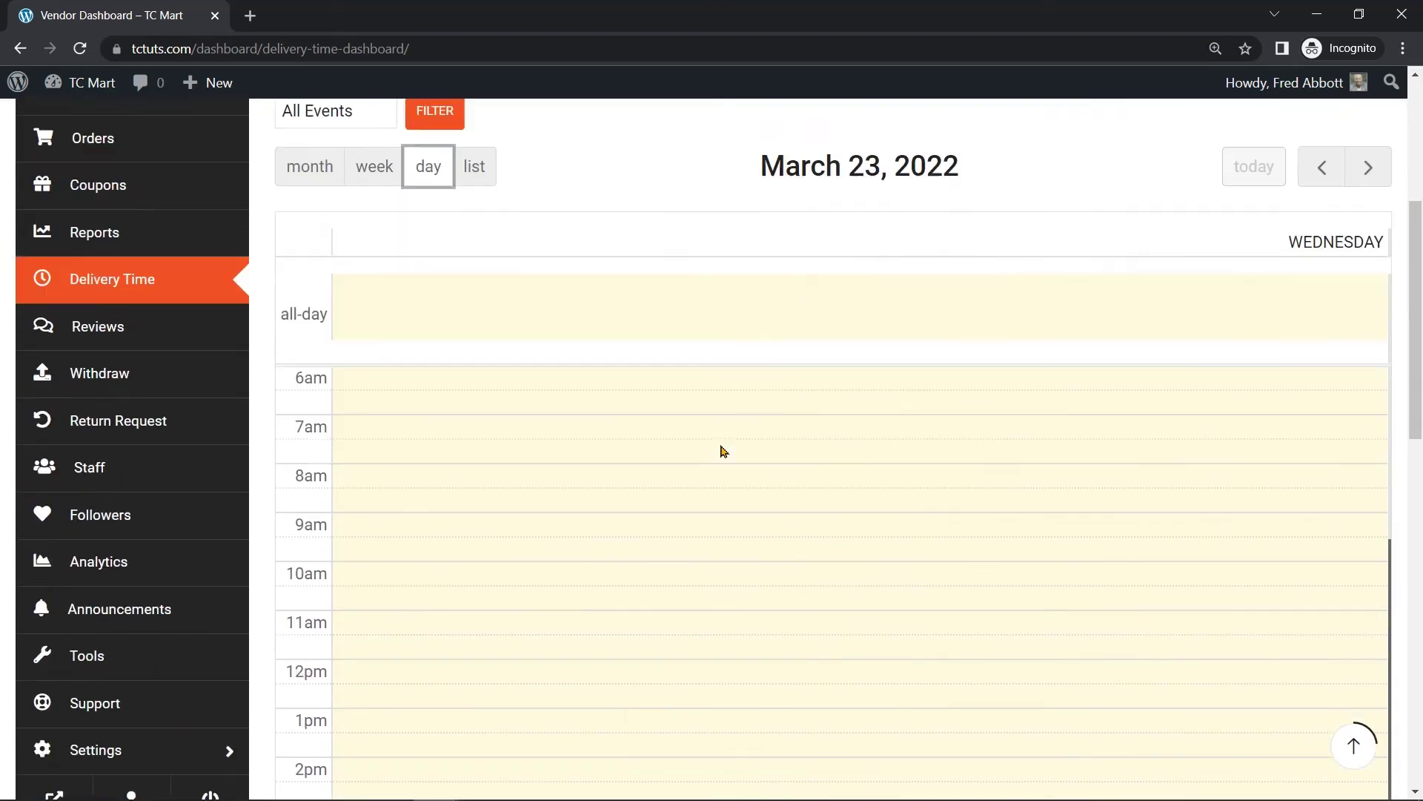
{"action": "scroll", "coordinate": [1045, 403], "scroll_direction": "up", "scroll_amount": 6}
{"action": "scroll", "coordinate": [785, 371], "scroll_direction": "up", "scroll_amount": 3}
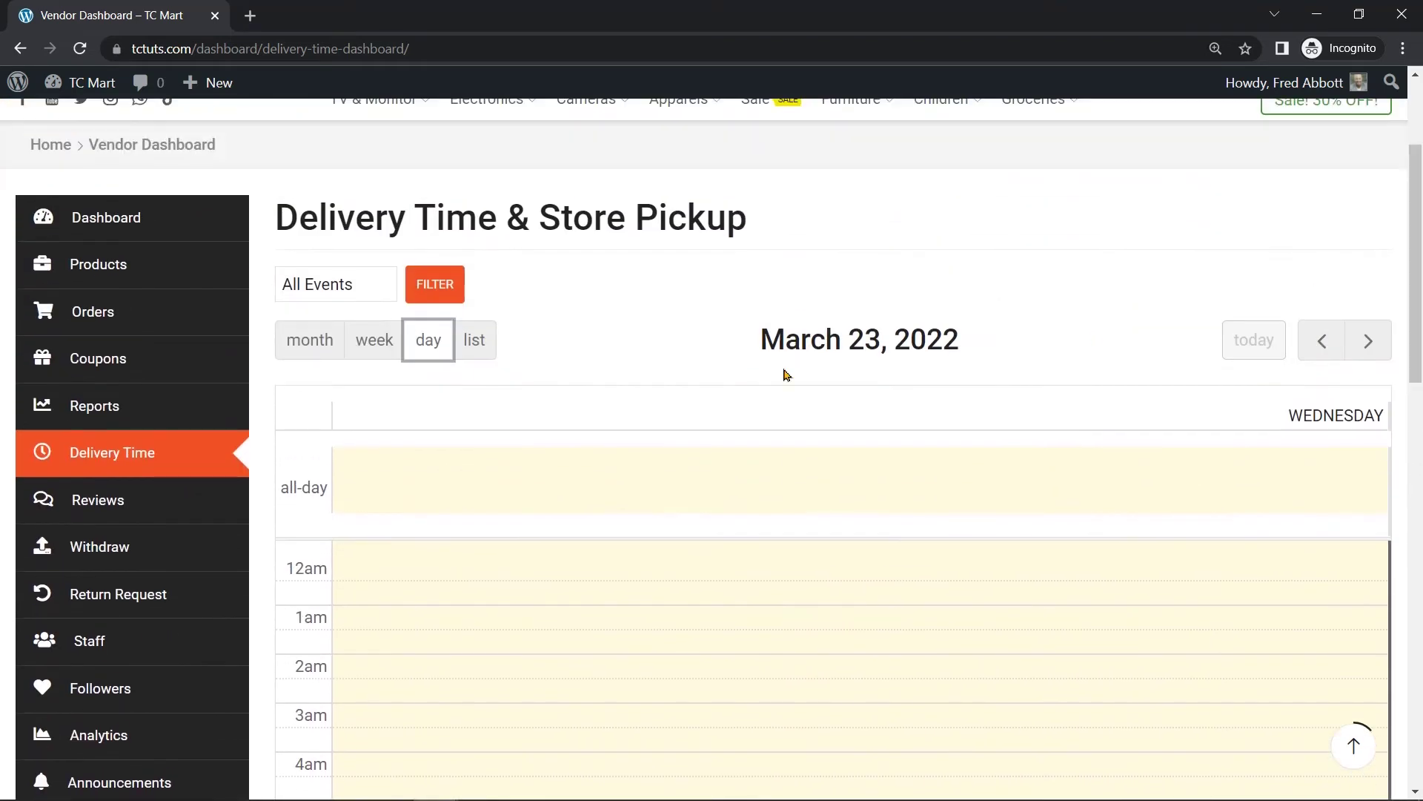
{"action": "left_click", "coordinate": [475, 340]}
{"action": "scroll", "coordinate": [593, 400], "scroll_direction": "down", "scroll_amount": 3}
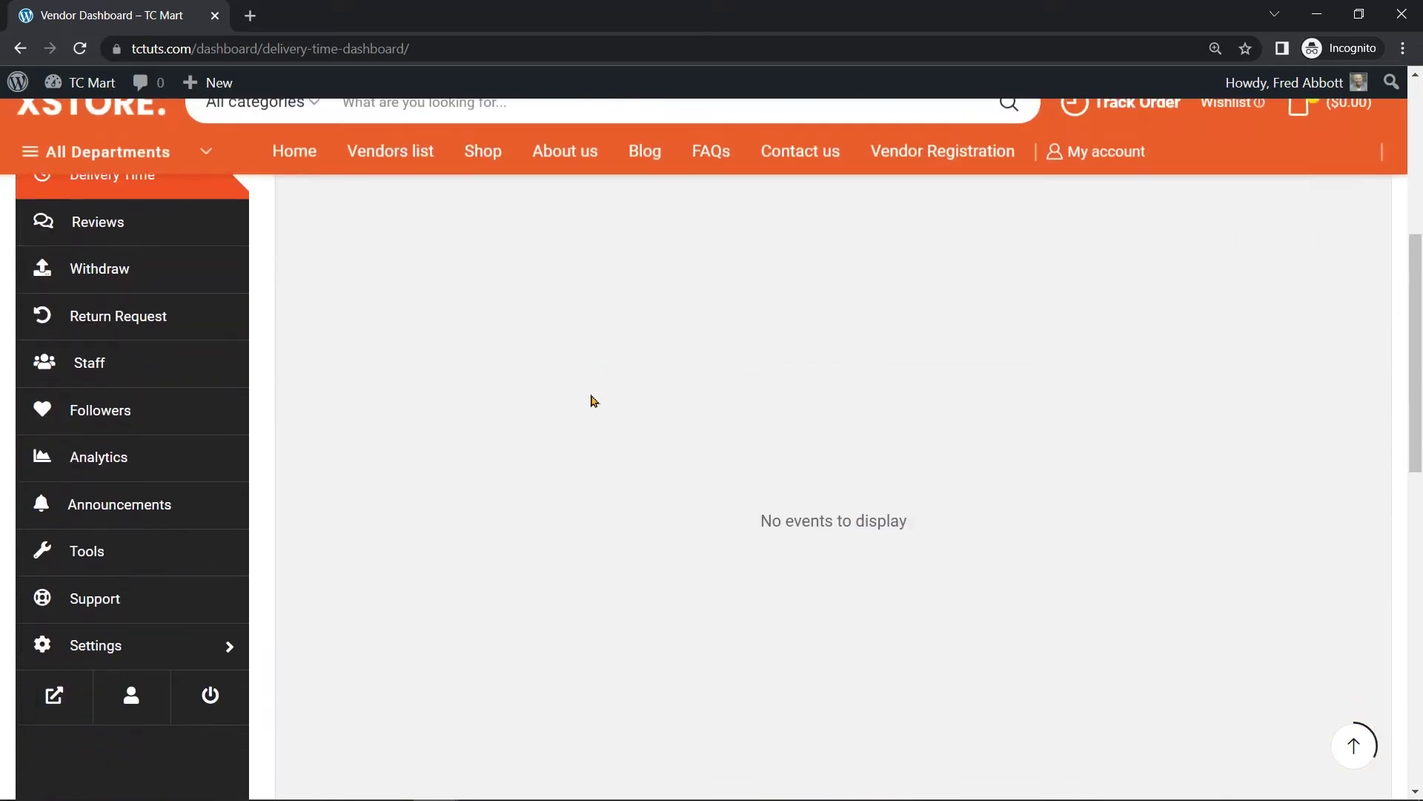
{"action": "scroll", "coordinate": [591, 401], "scroll_direction": "up", "scroll_amount": 5}
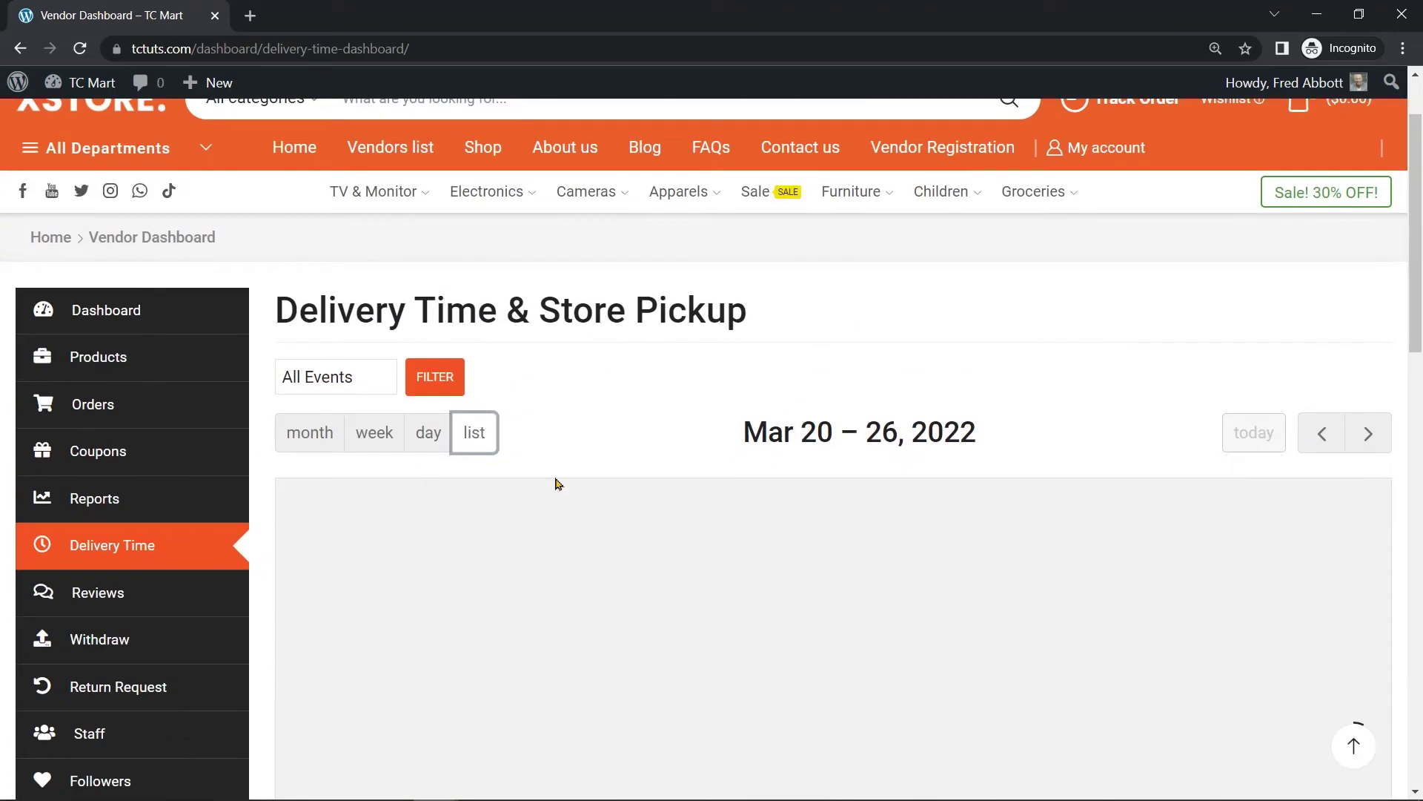
{"action": "left_click", "coordinate": [172, 608]}
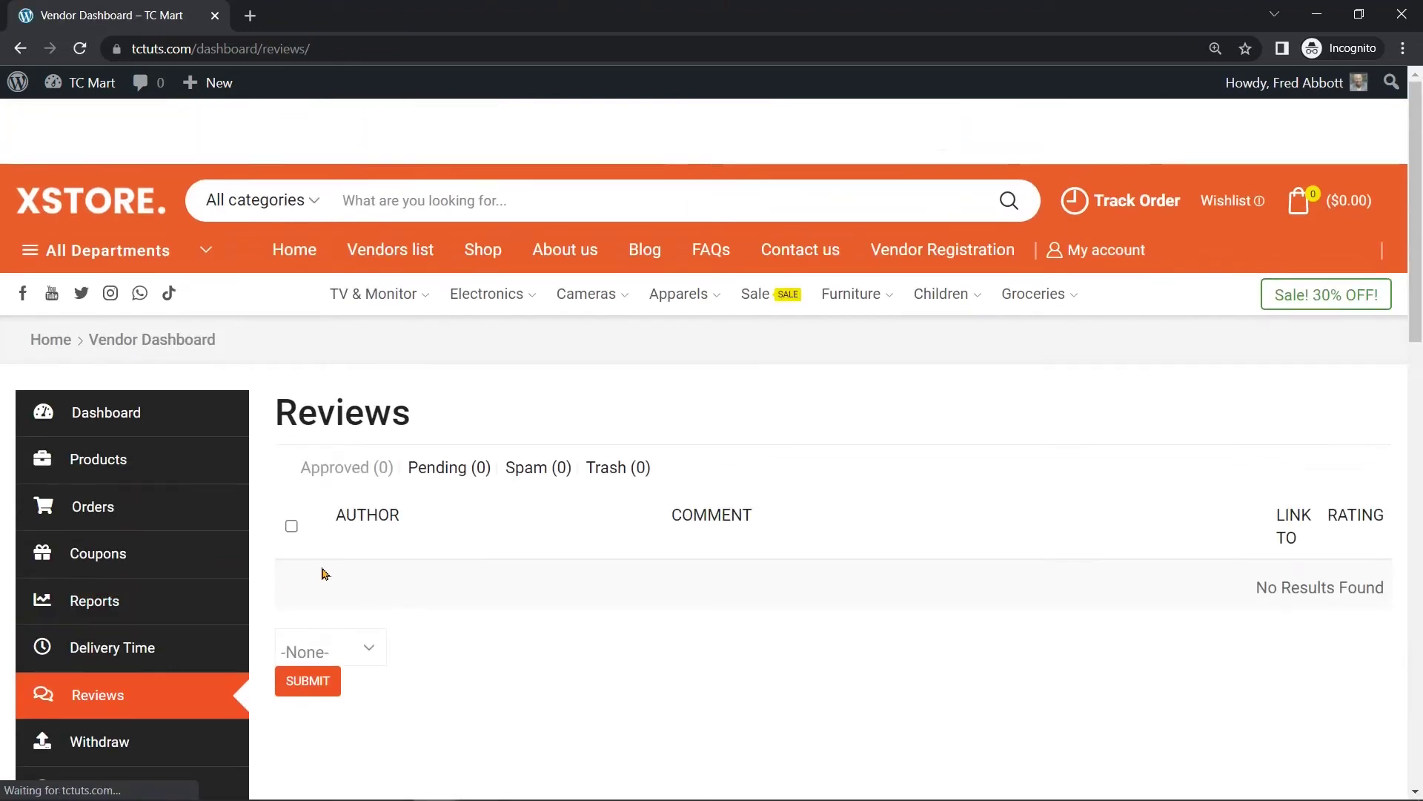
Check the empty Reviews page, then the Return Request and Staff pages
{"action": "scroll", "coordinate": [457, 543], "scroll_direction": "down", "scroll_amount": 2}
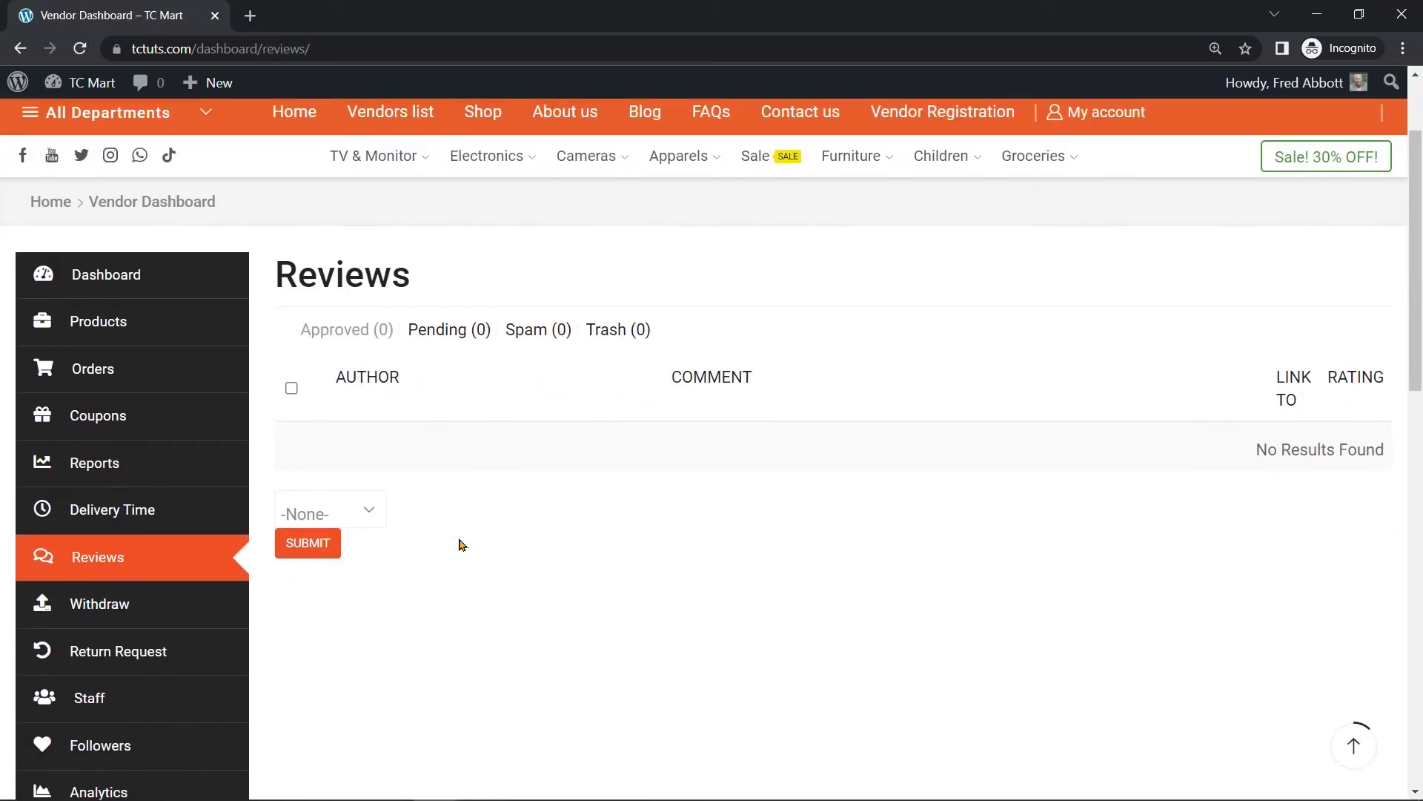
{"action": "scroll", "coordinate": [460, 544], "scroll_direction": "up", "scroll_amount": 1}
{"action": "scroll", "coordinate": [371, 586], "scroll_direction": "down", "scroll_amount": 1}
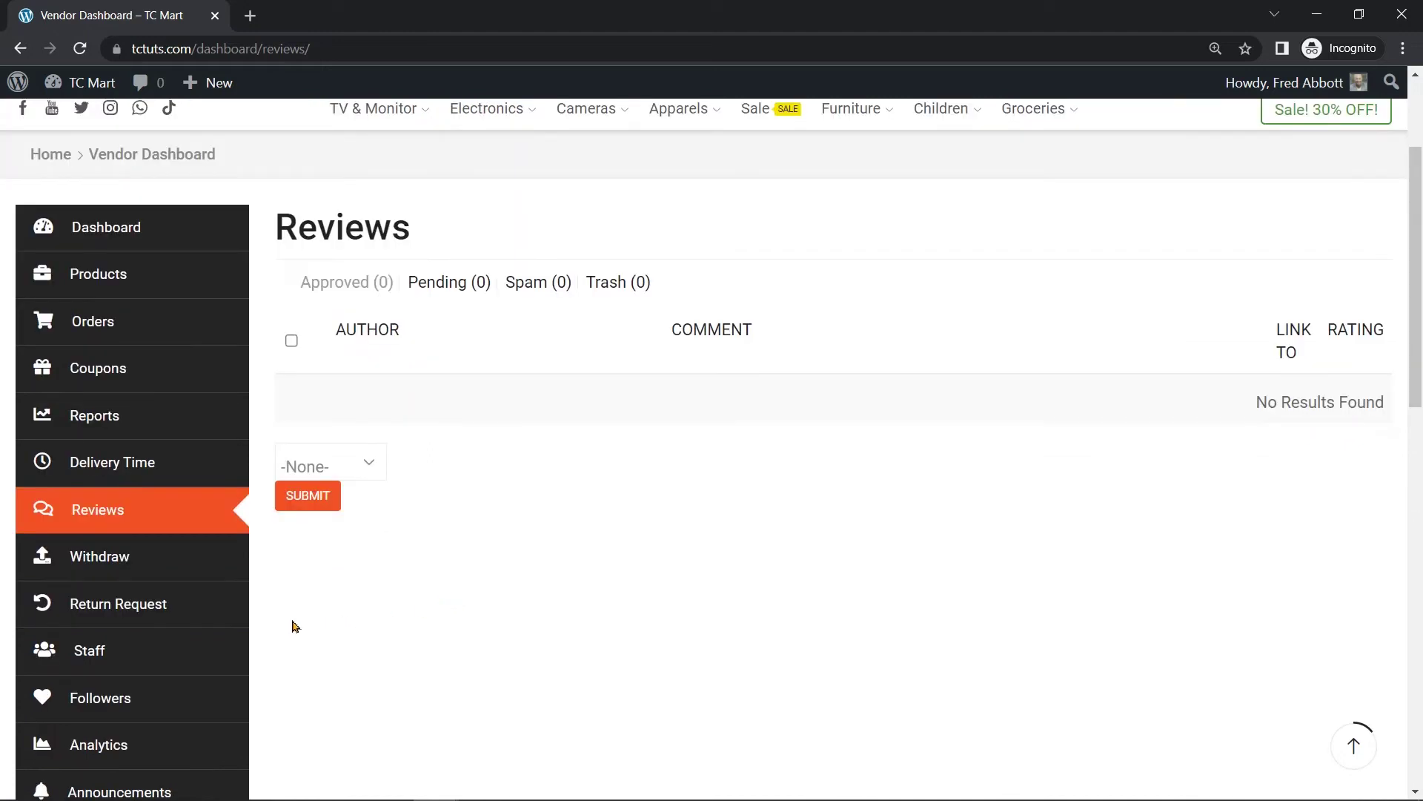
{"action": "left_click", "coordinate": [198, 601]}
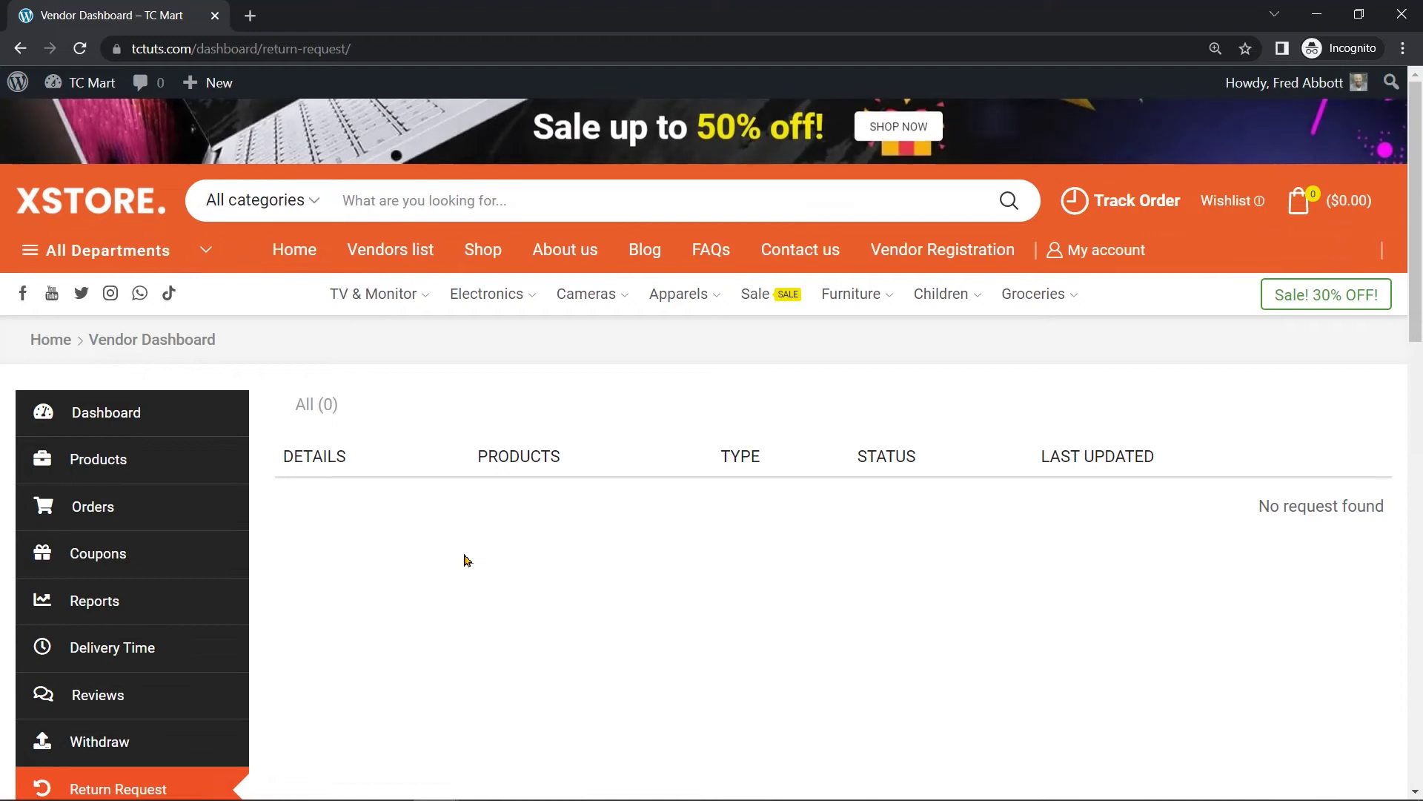
{"action": "scroll", "coordinate": [465, 559], "scroll_direction": "down", "scroll_amount": 1}
{"action": "scroll", "coordinate": [324, 572], "scroll_direction": "down", "scroll_amount": 2}
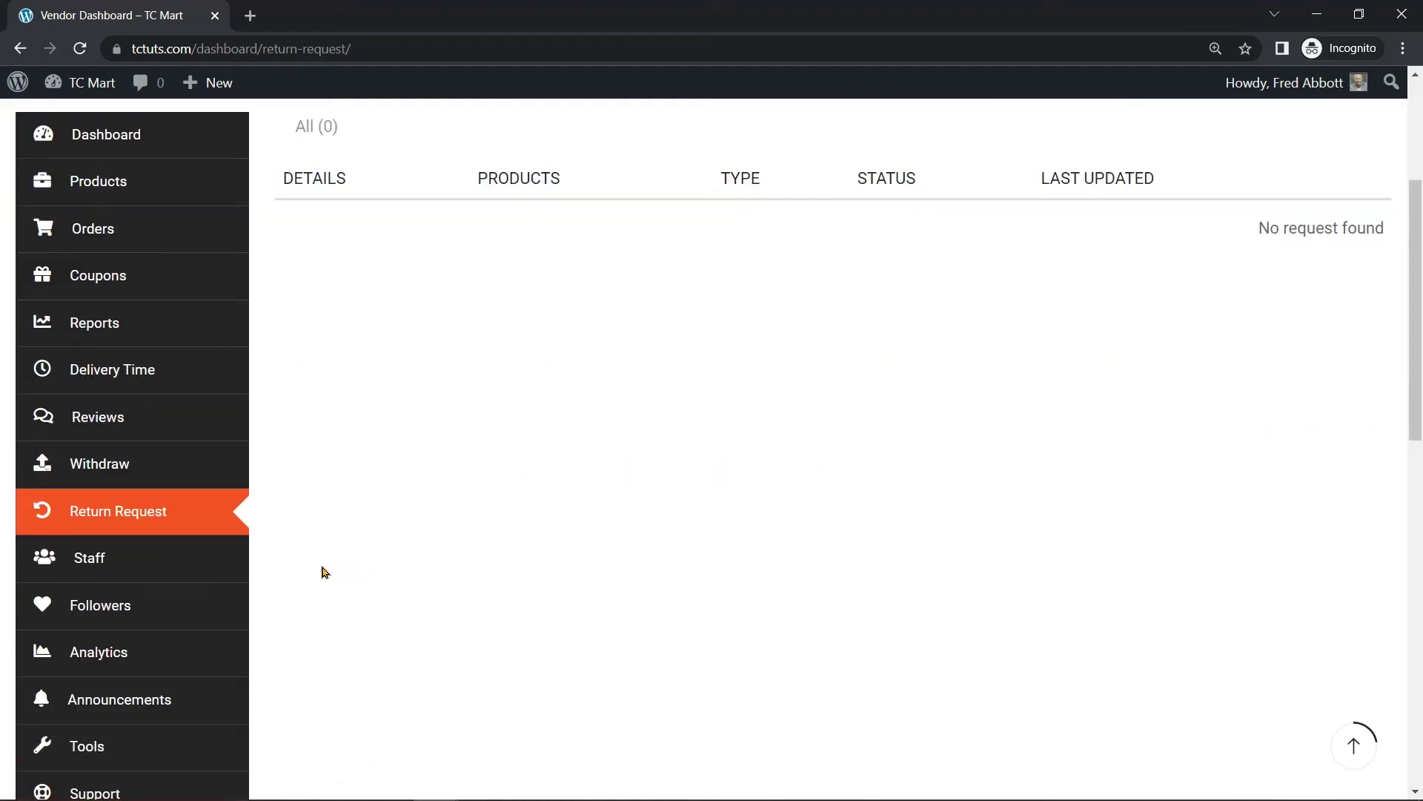
{"action": "left_click", "coordinate": [183, 557]}
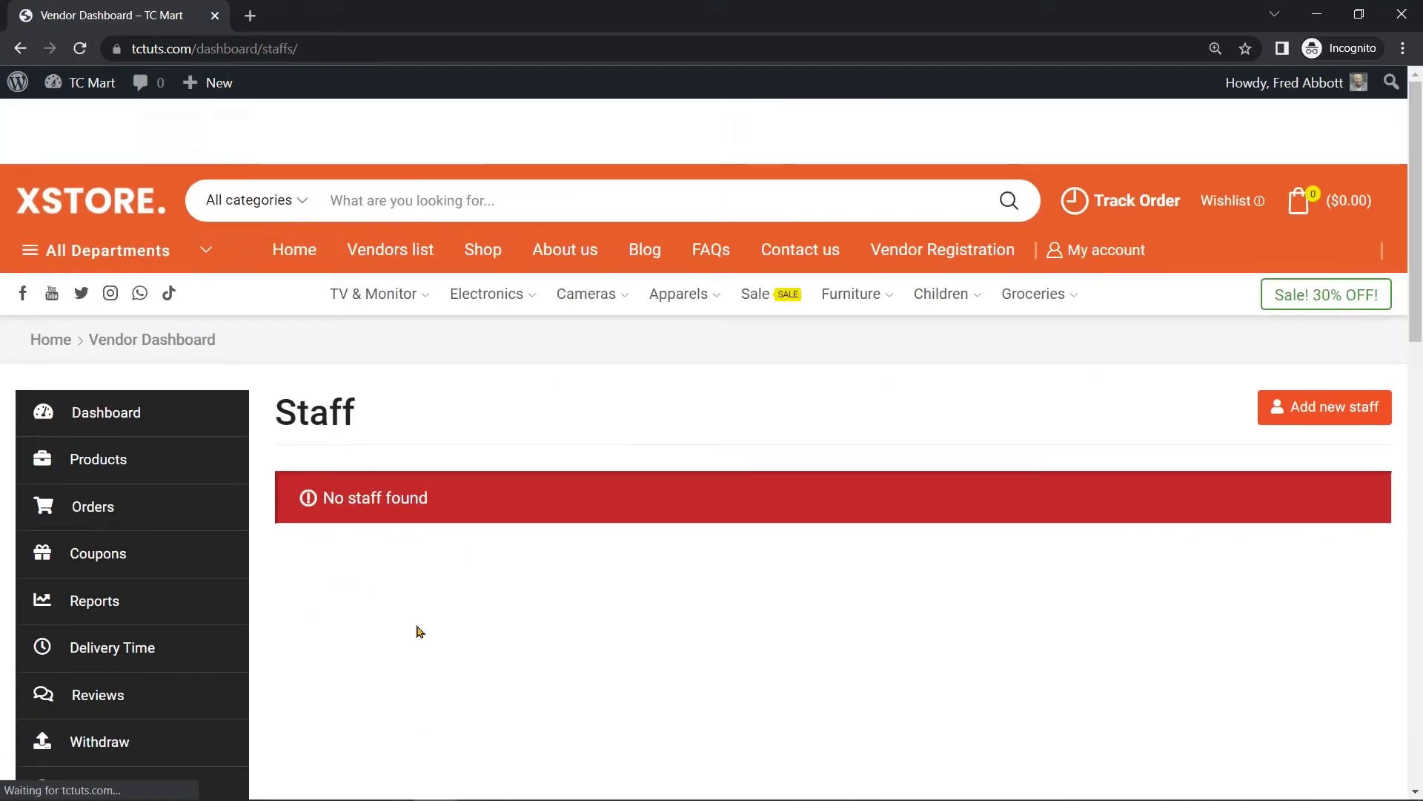
{"action": "scroll", "coordinate": [409, 599], "scroll_direction": "down", "scroll_amount": 4}
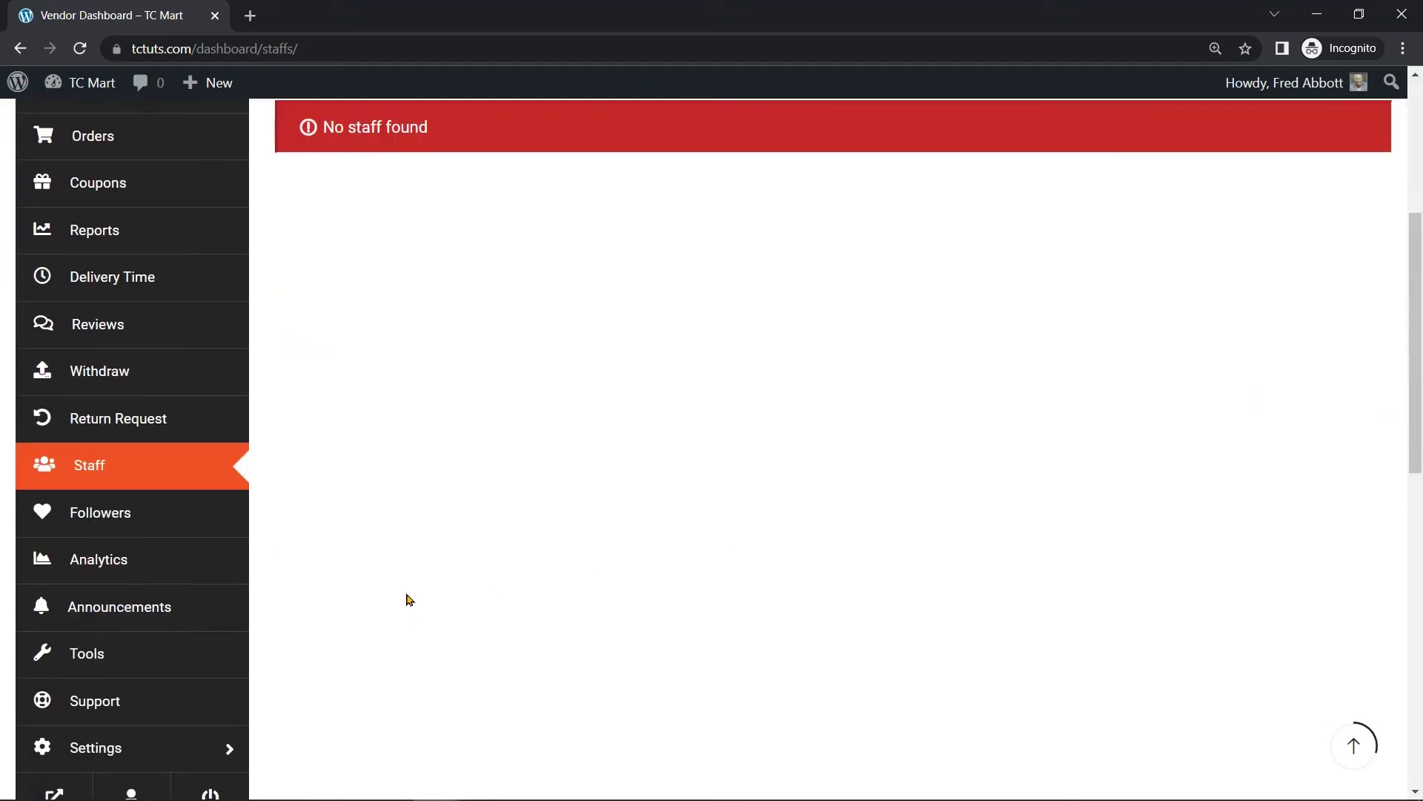
Check the empty Followers, Analytics and Announcements pages
{"action": "left_click", "coordinate": [140, 518]}
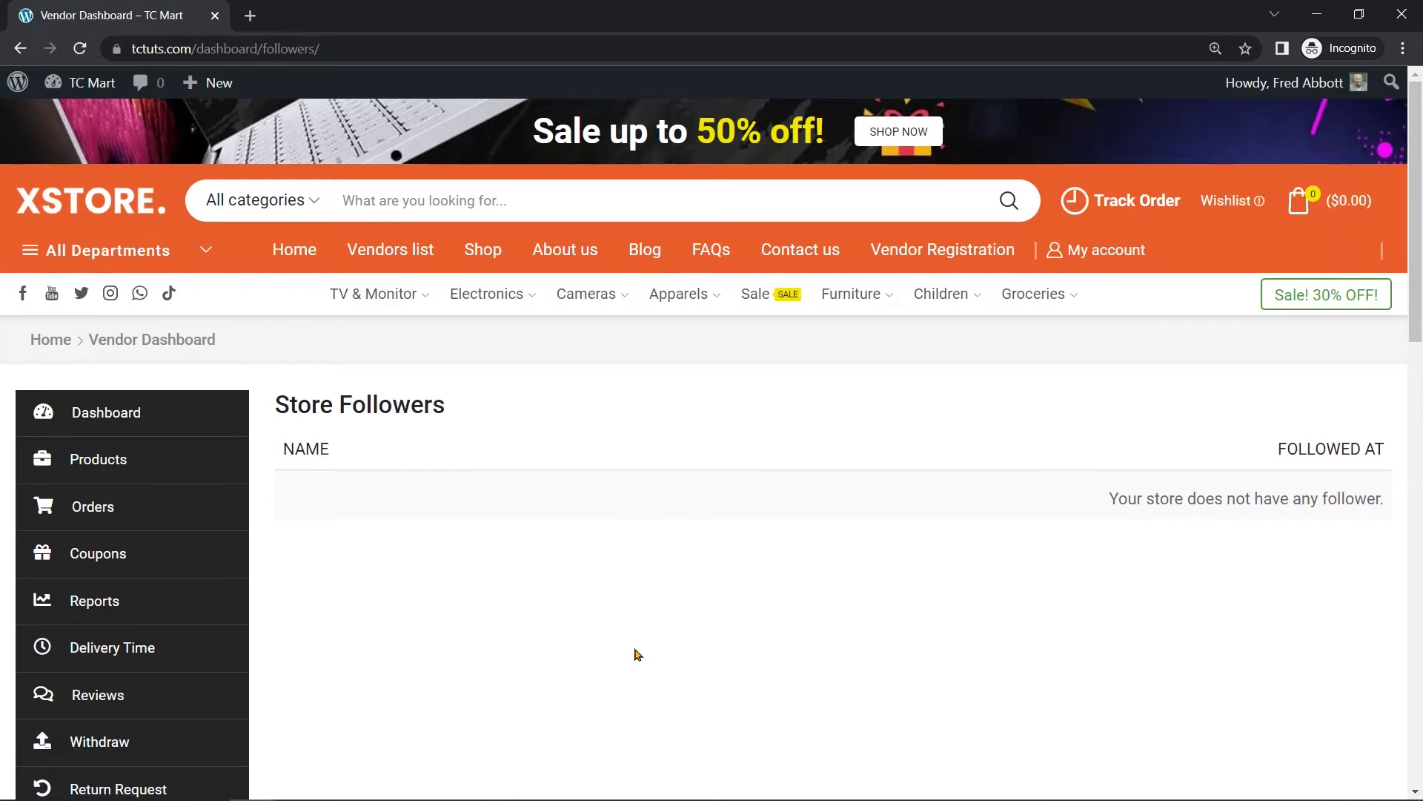
{"action": "scroll", "coordinate": [636, 650], "scroll_direction": "down", "scroll_amount": 2}
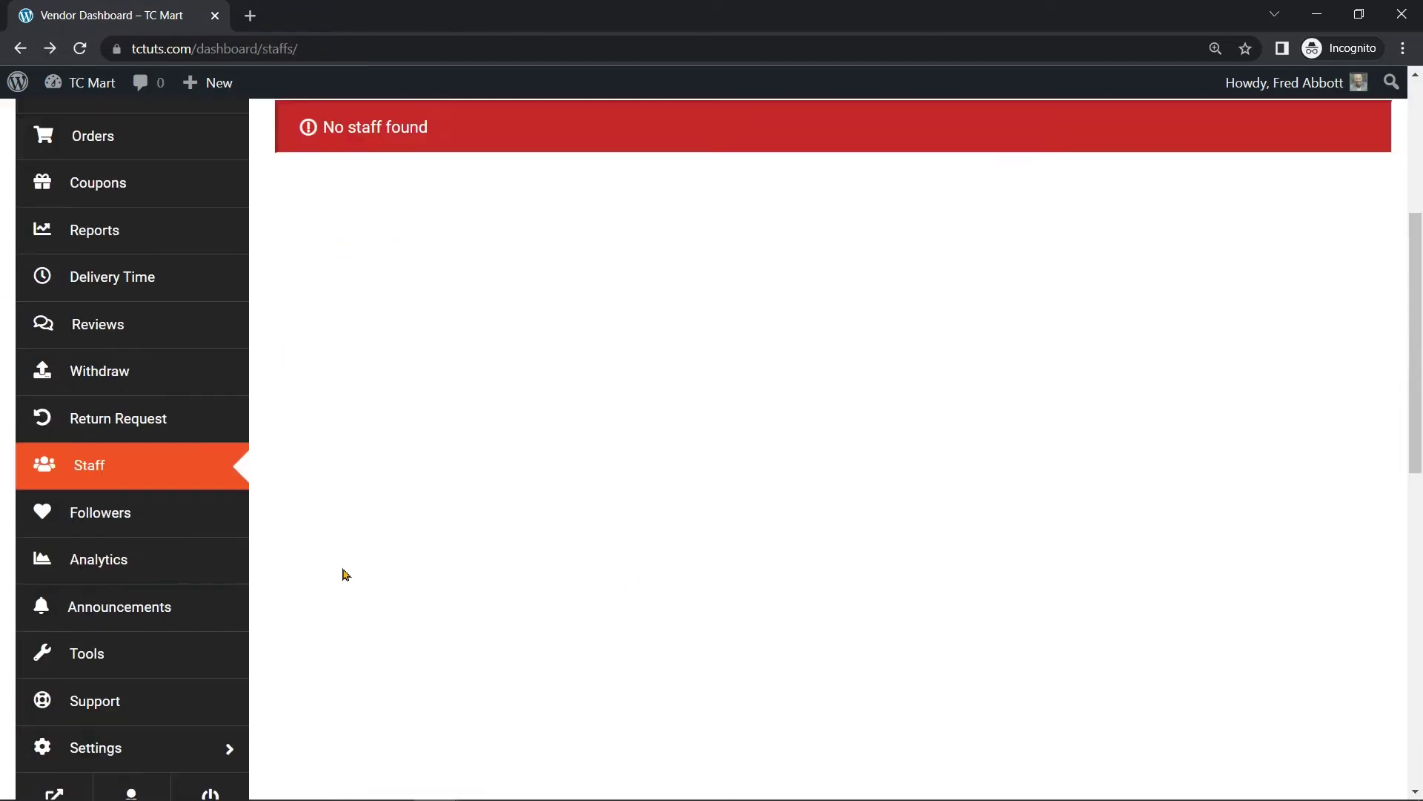
{"action": "scroll", "coordinate": [342, 569], "scroll_direction": "down", "scroll_amount": 1}
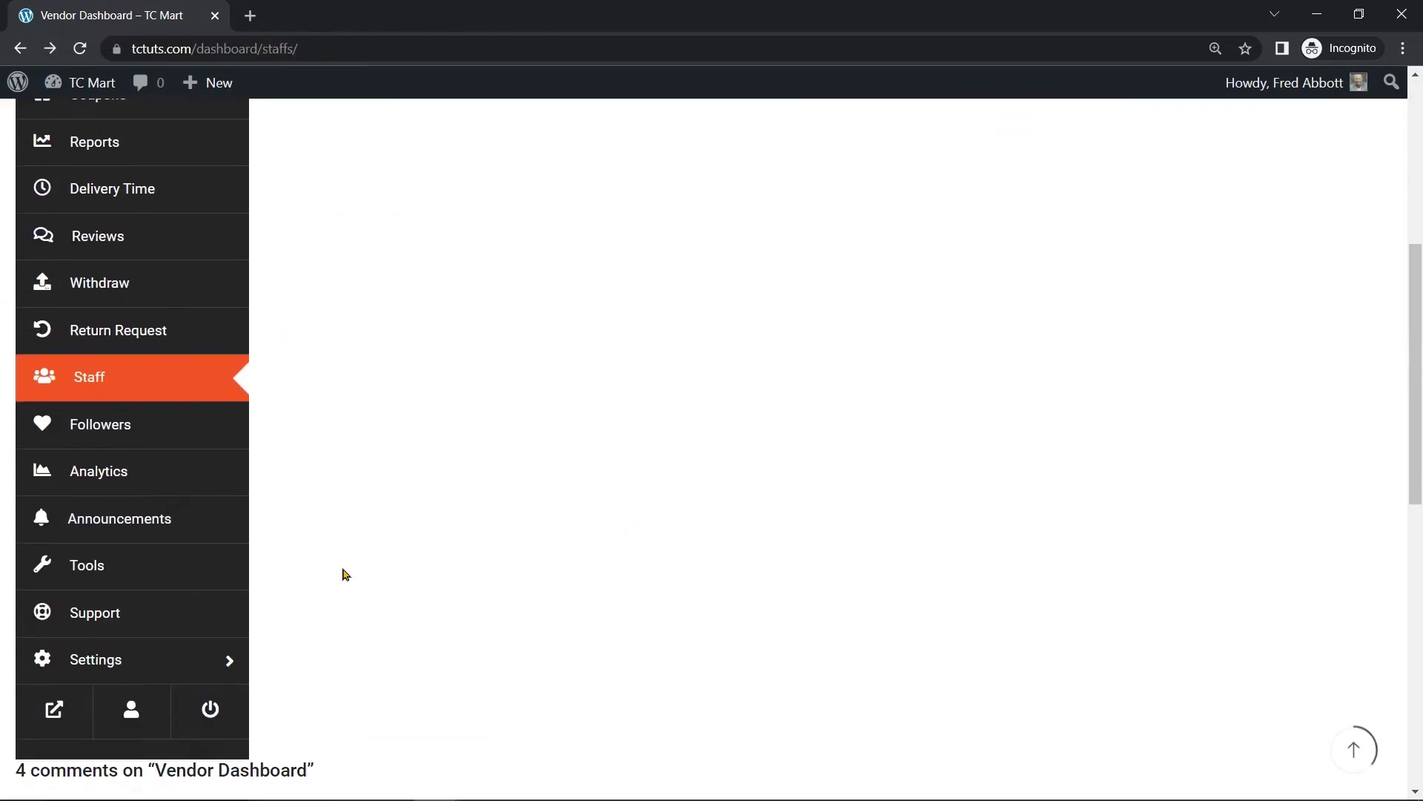
{"action": "left_click", "coordinate": [139, 468]}
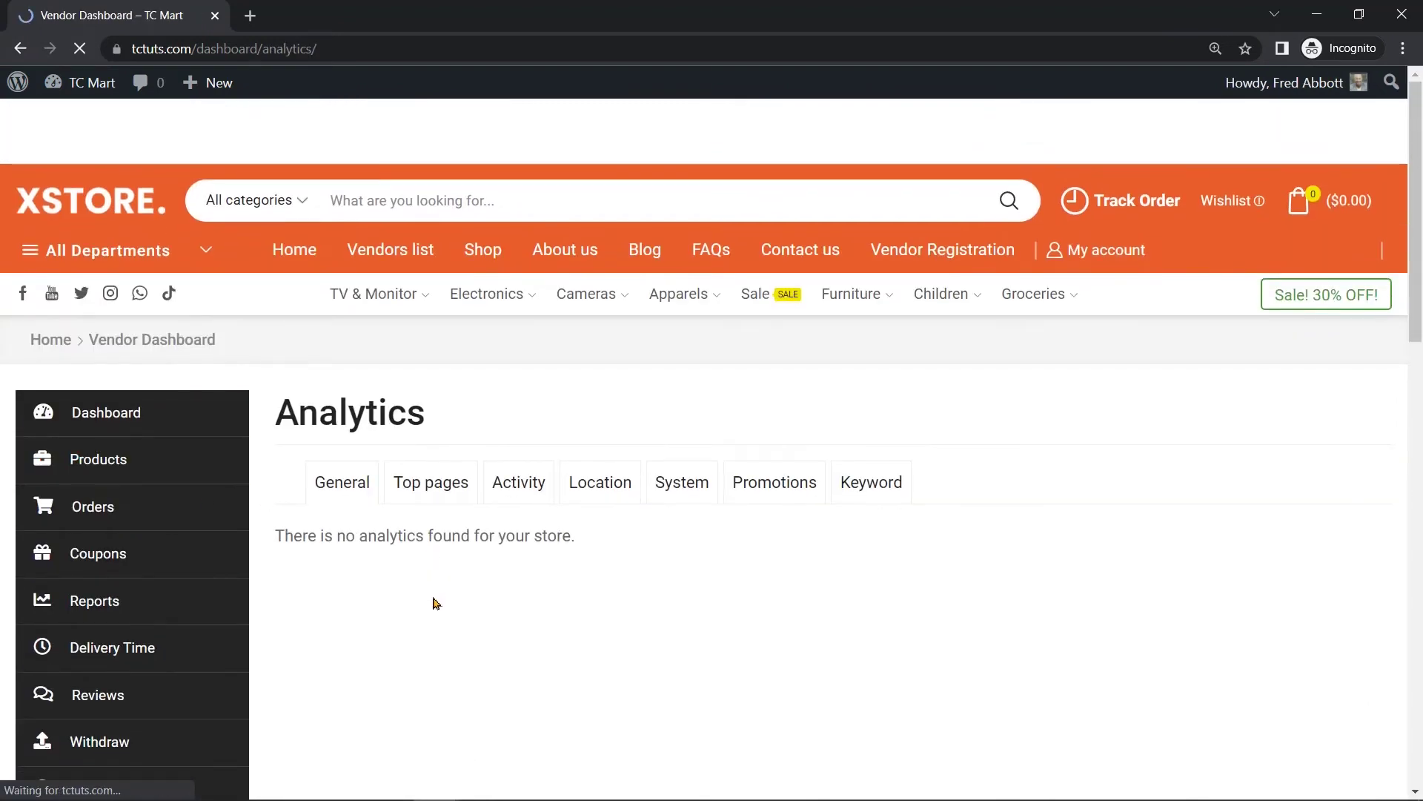
{"action": "scroll", "coordinate": [425, 576], "scroll_direction": "down", "scroll_amount": 6}
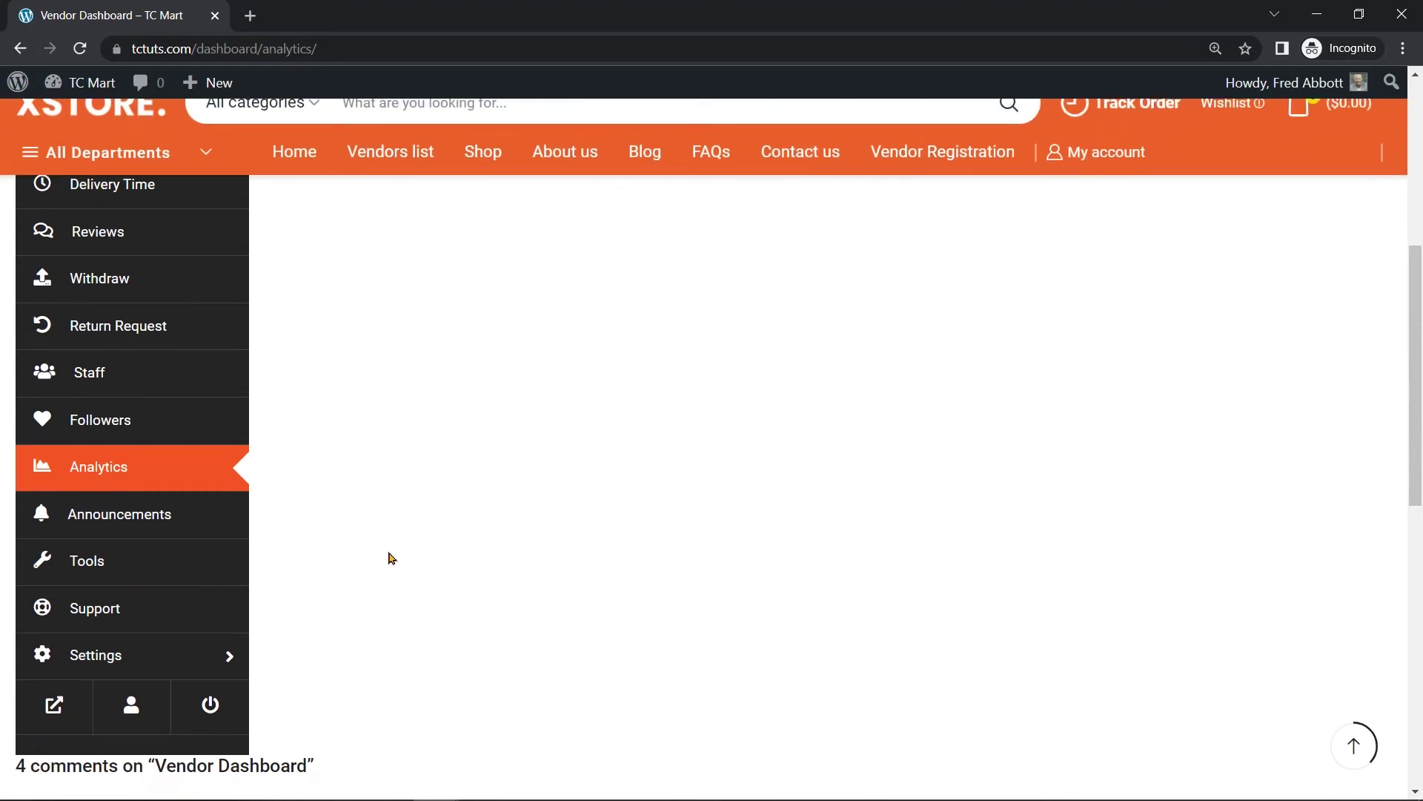
{"action": "left_click", "coordinate": [197, 514]}
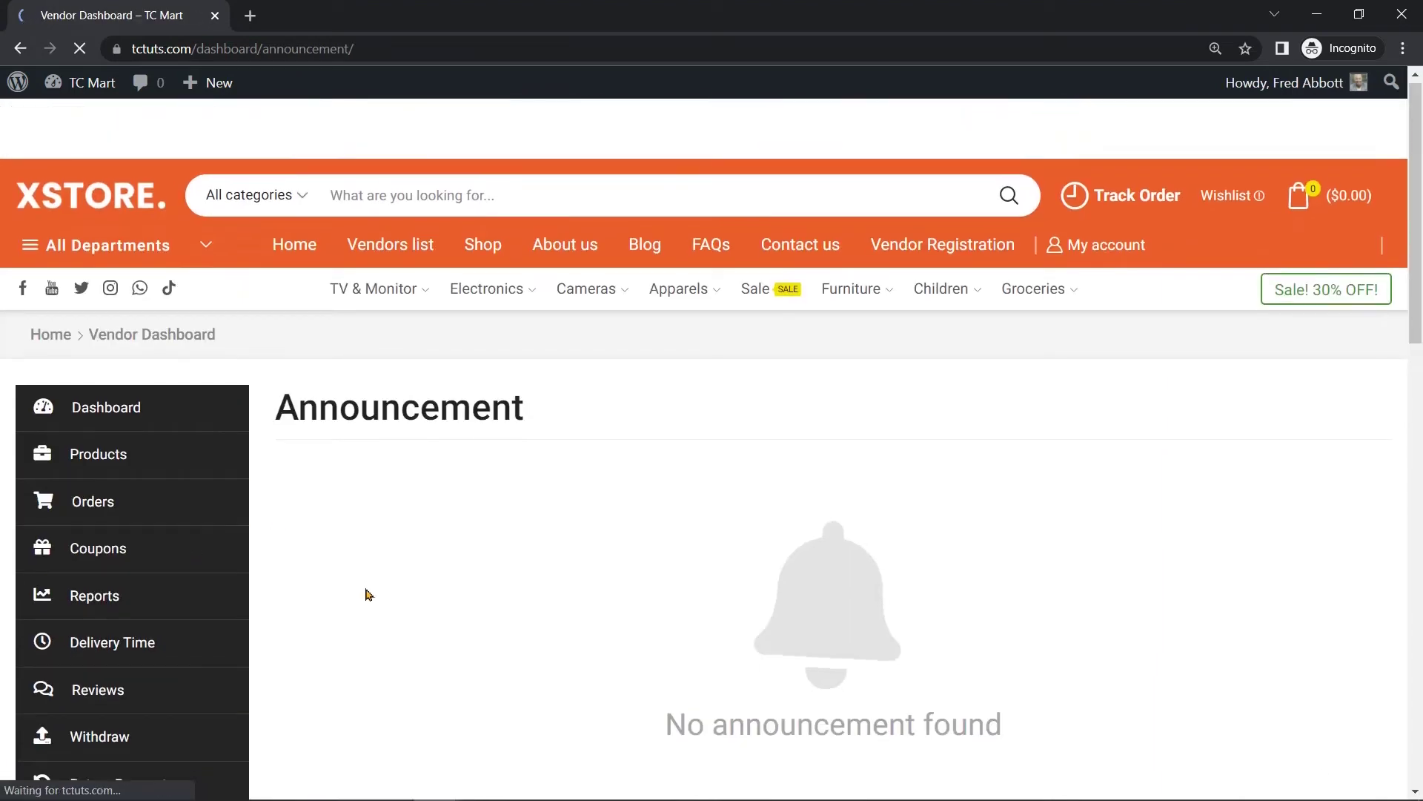
{"action": "scroll", "coordinate": [366, 594], "scroll_direction": "down", "scroll_amount": 2}
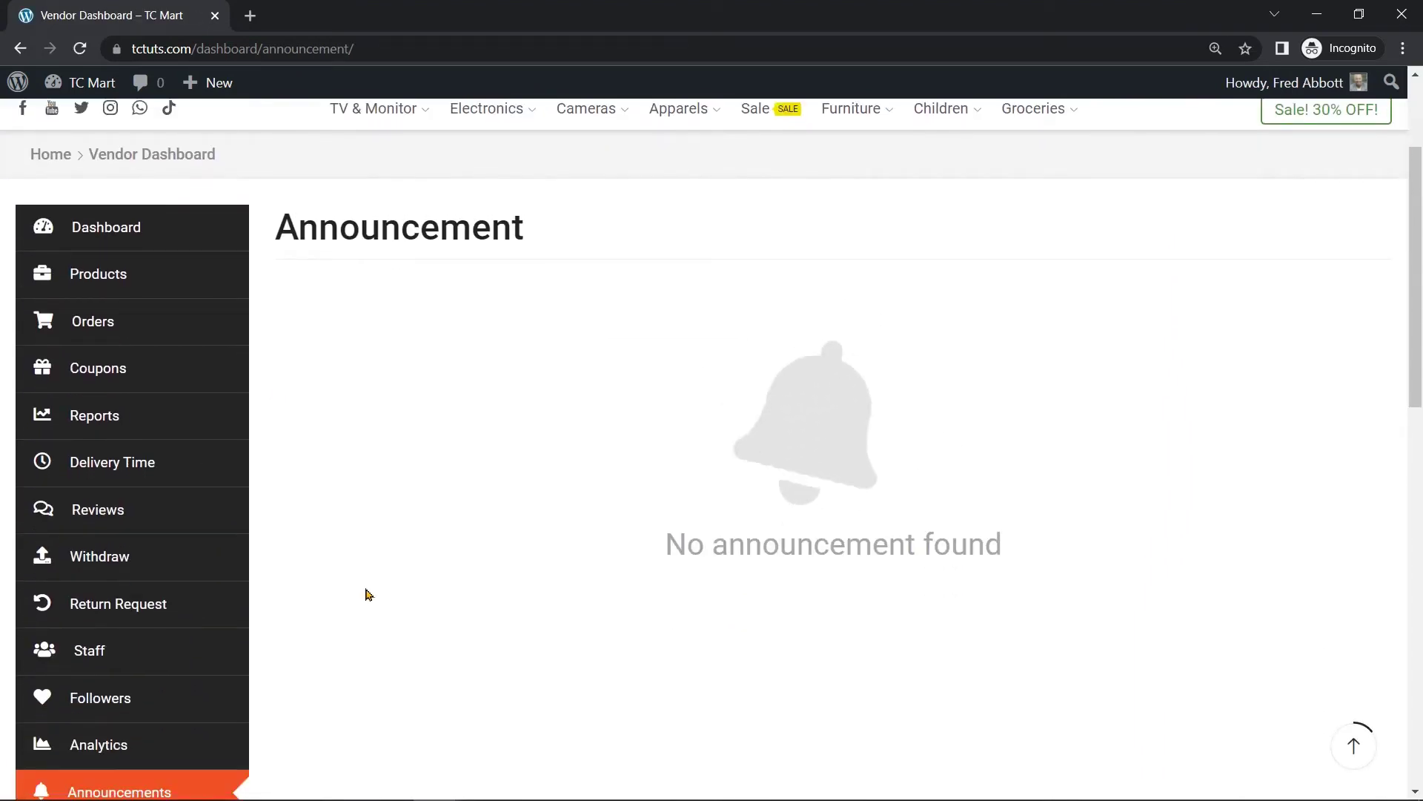
{"action": "scroll", "coordinate": [410, 597], "scroll_direction": "down", "scroll_amount": 4}
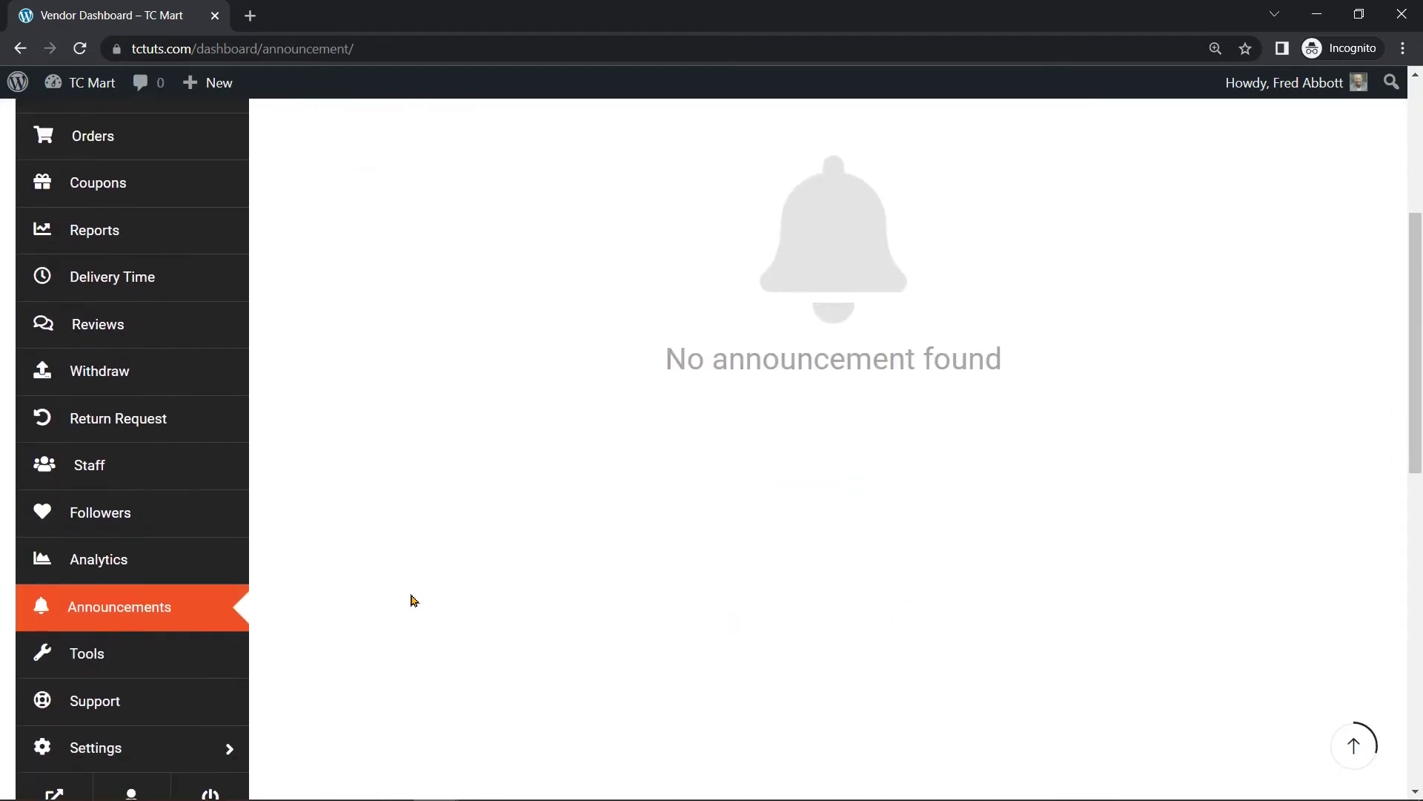
Review the Tools Import tab with its Import XML and Import CSV sections
{"action": "left_click", "coordinate": [142, 663]}
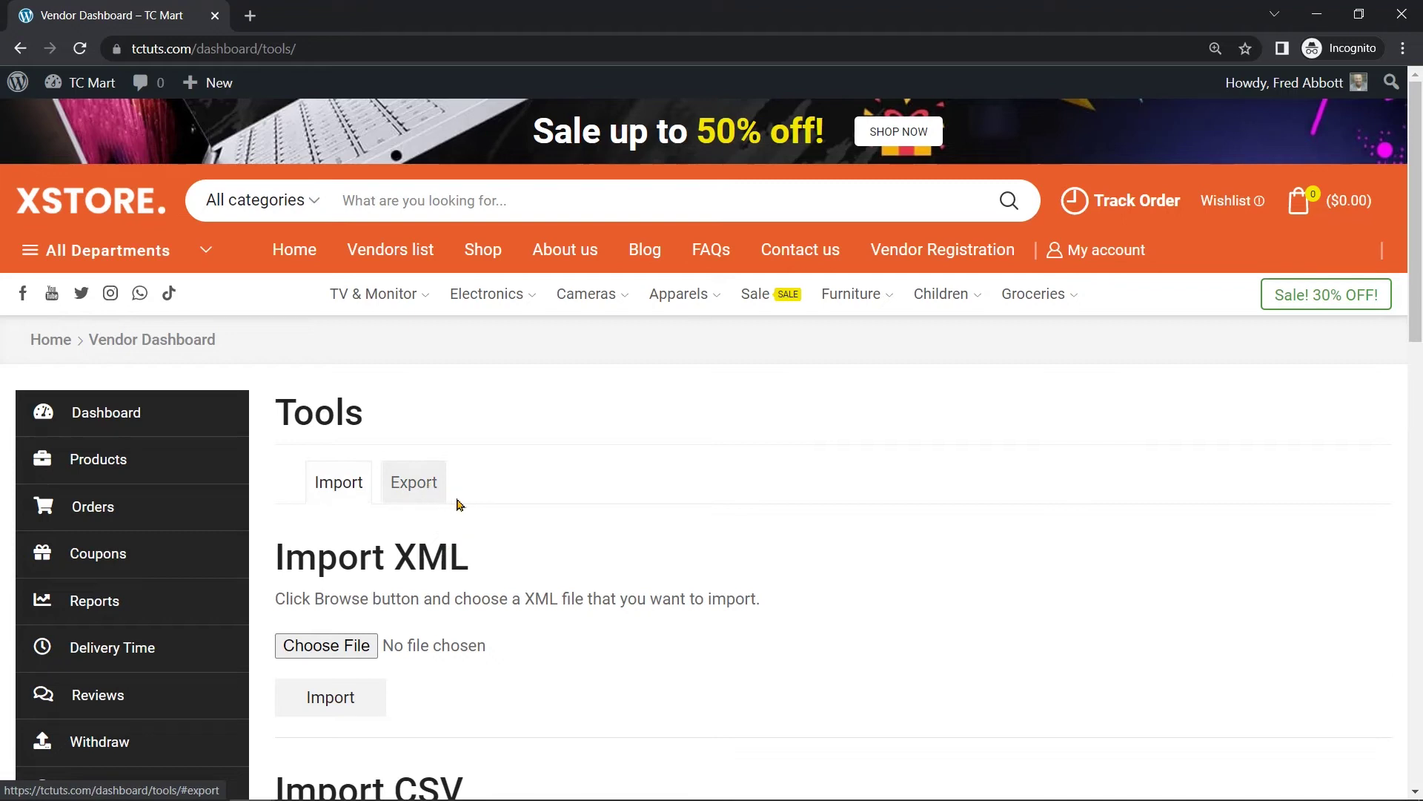
{"action": "scroll", "coordinate": [556, 527], "scroll_direction": "down", "scroll_amount": 1}
{"action": "scroll", "coordinate": [558, 527], "scroll_direction": "down", "scroll_amount": 1}
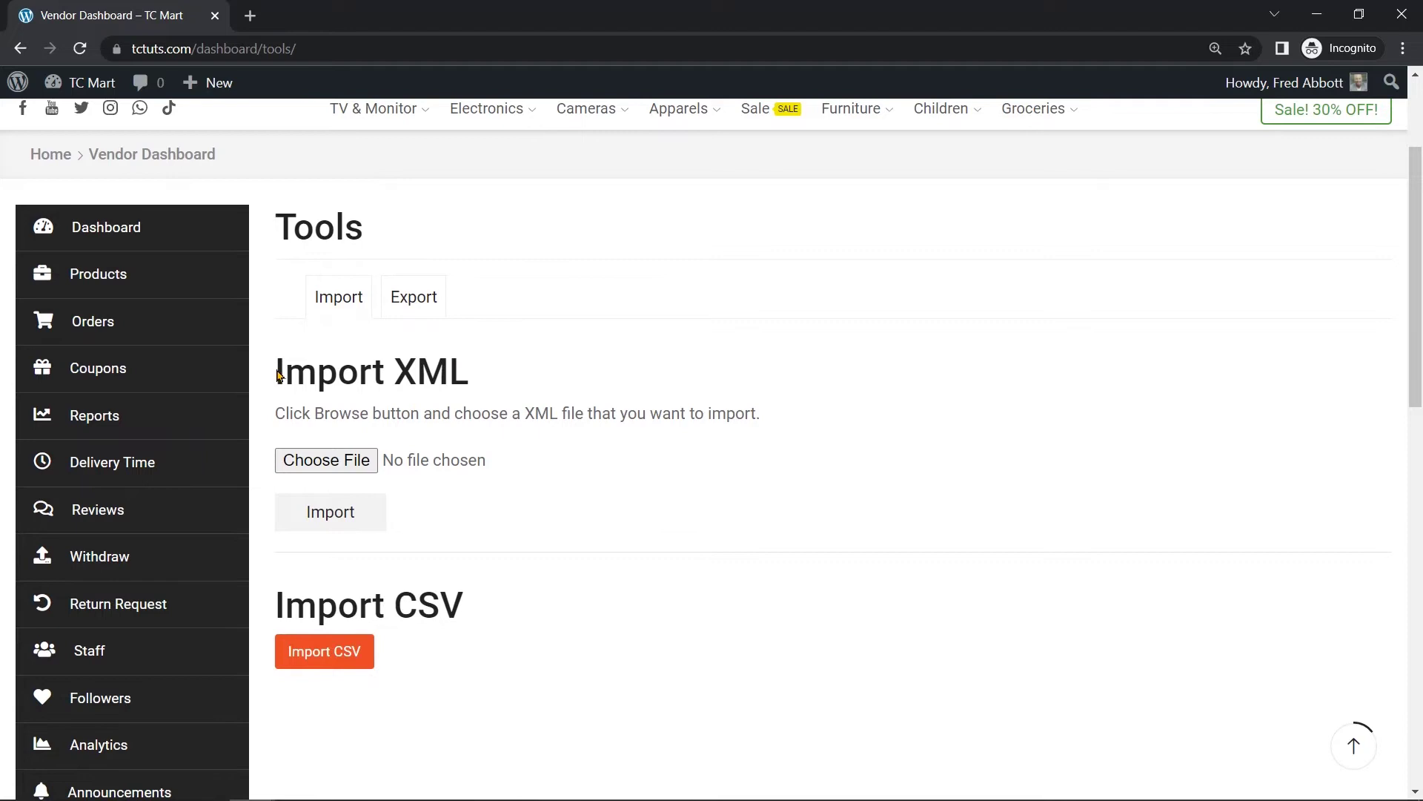
{"action": "left_click_drag", "start_coordinate": [275, 369], "coordinate": [465, 370]}
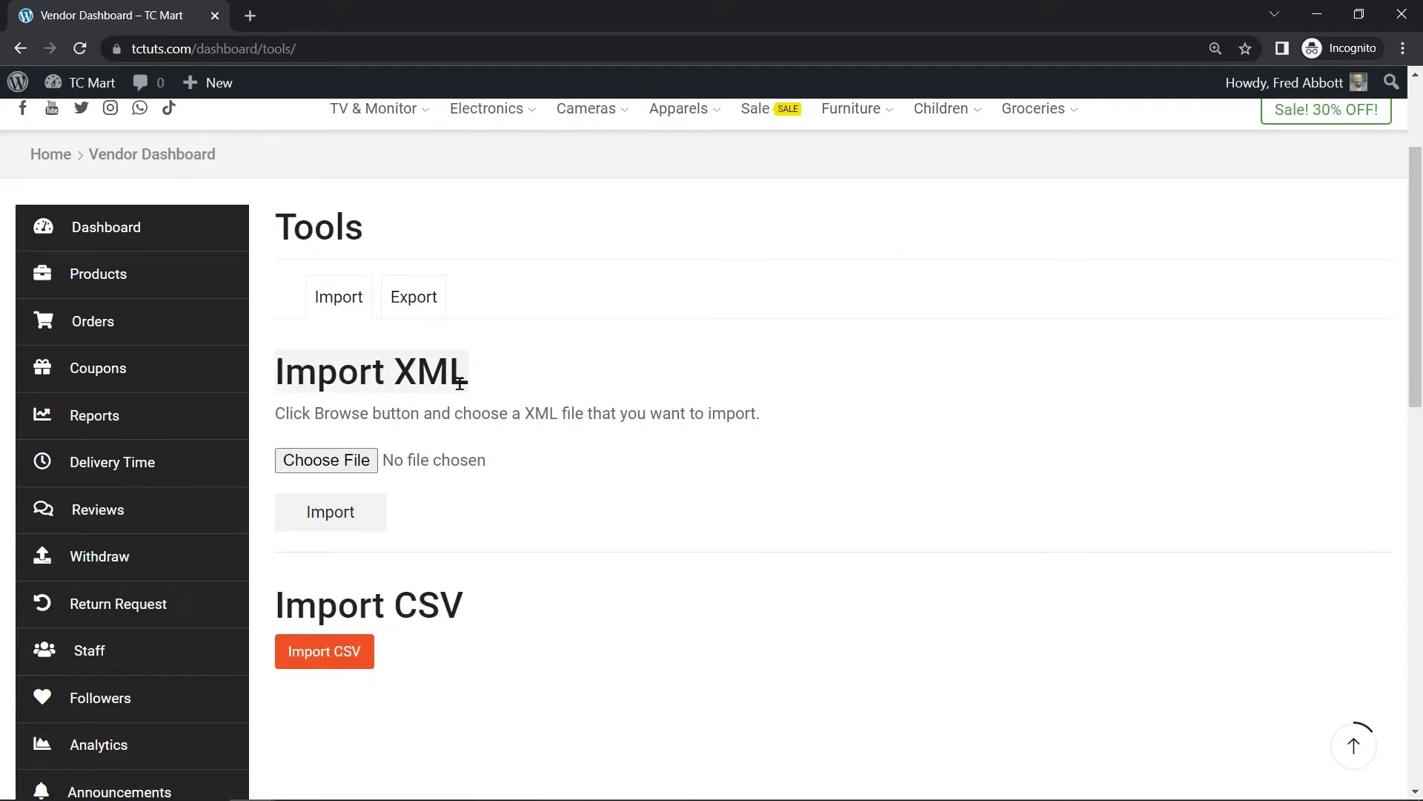
{"action": "left_click_drag", "start_coordinate": [273, 604], "coordinate": [470, 604]}
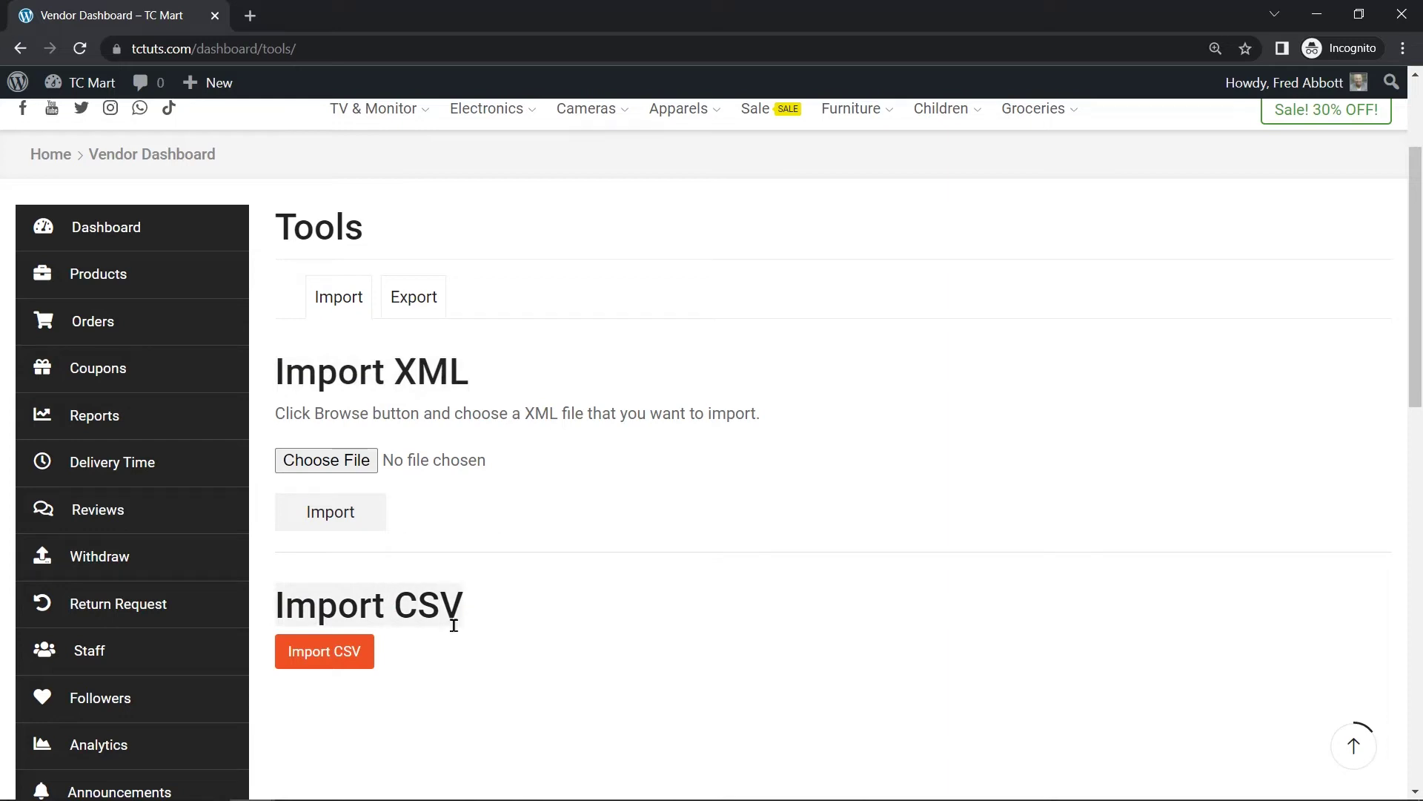
{"action": "left_click", "coordinate": [482, 627]}
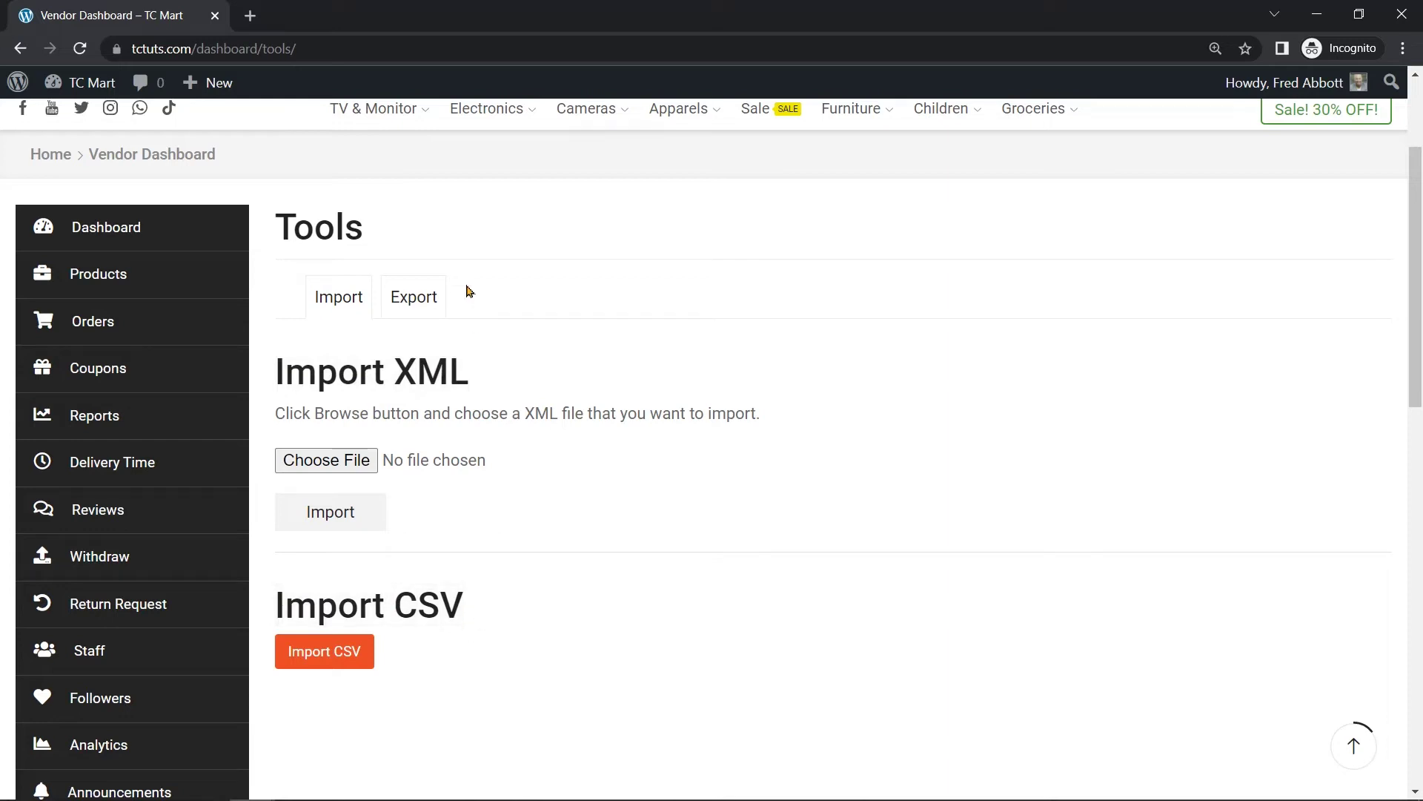
Switch to the Export tab and review its Export XML and Export CSV sections
{"action": "left_click", "coordinate": [429, 308]}
{"action": "scroll", "coordinate": [355, 307], "scroll_direction": "up", "scroll_amount": 2}
{"action": "left_click_drag", "start_coordinate": [282, 306], "coordinate": [469, 312]}
{"action": "left_click", "coordinate": [450, 338]}
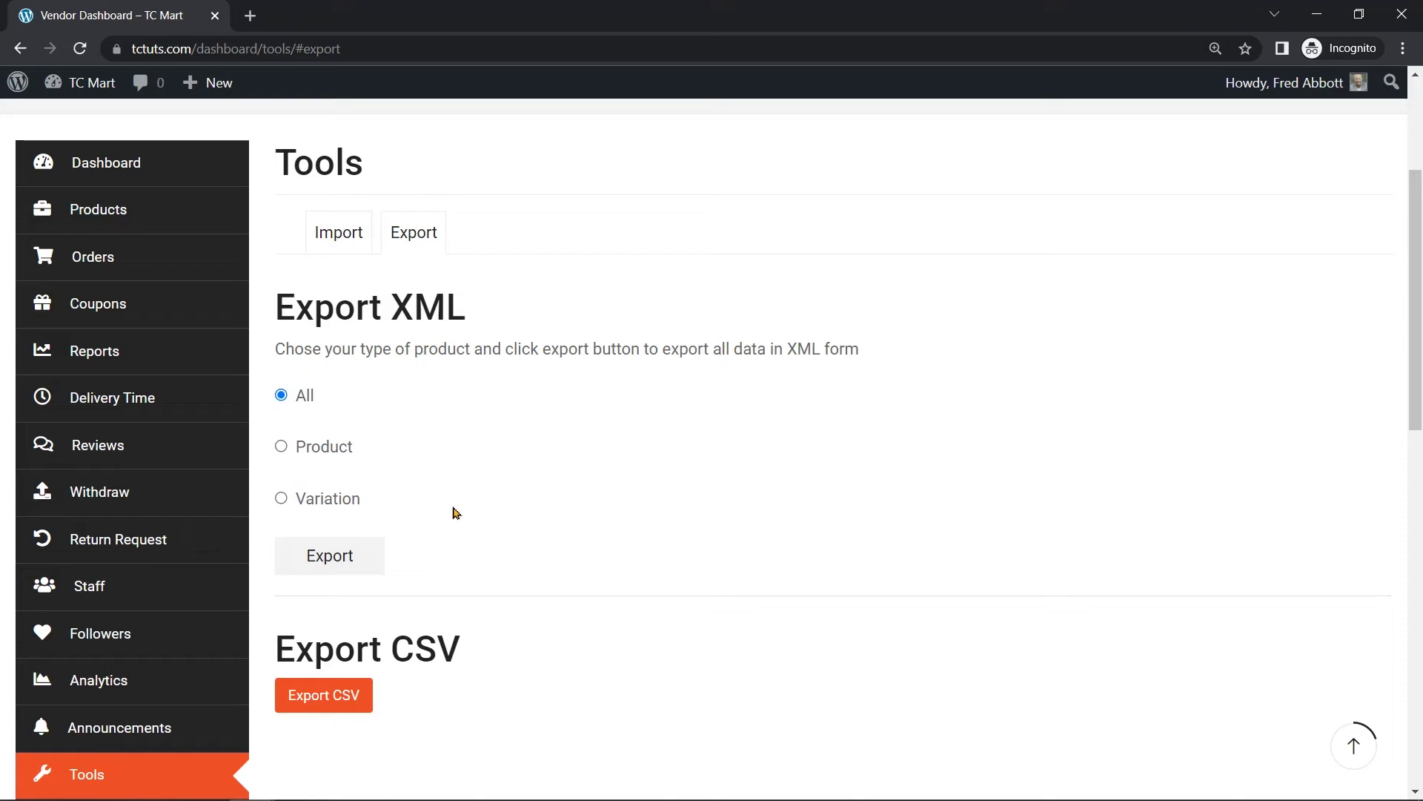
{"action": "left_click_drag", "start_coordinate": [292, 647], "coordinate": [455, 646]}
{"action": "left_click", "coordinate": [496, 654]}
Set the product CSV export to include all columns and all product types
{"action": "left_click", "coordinate": [330, 710]}
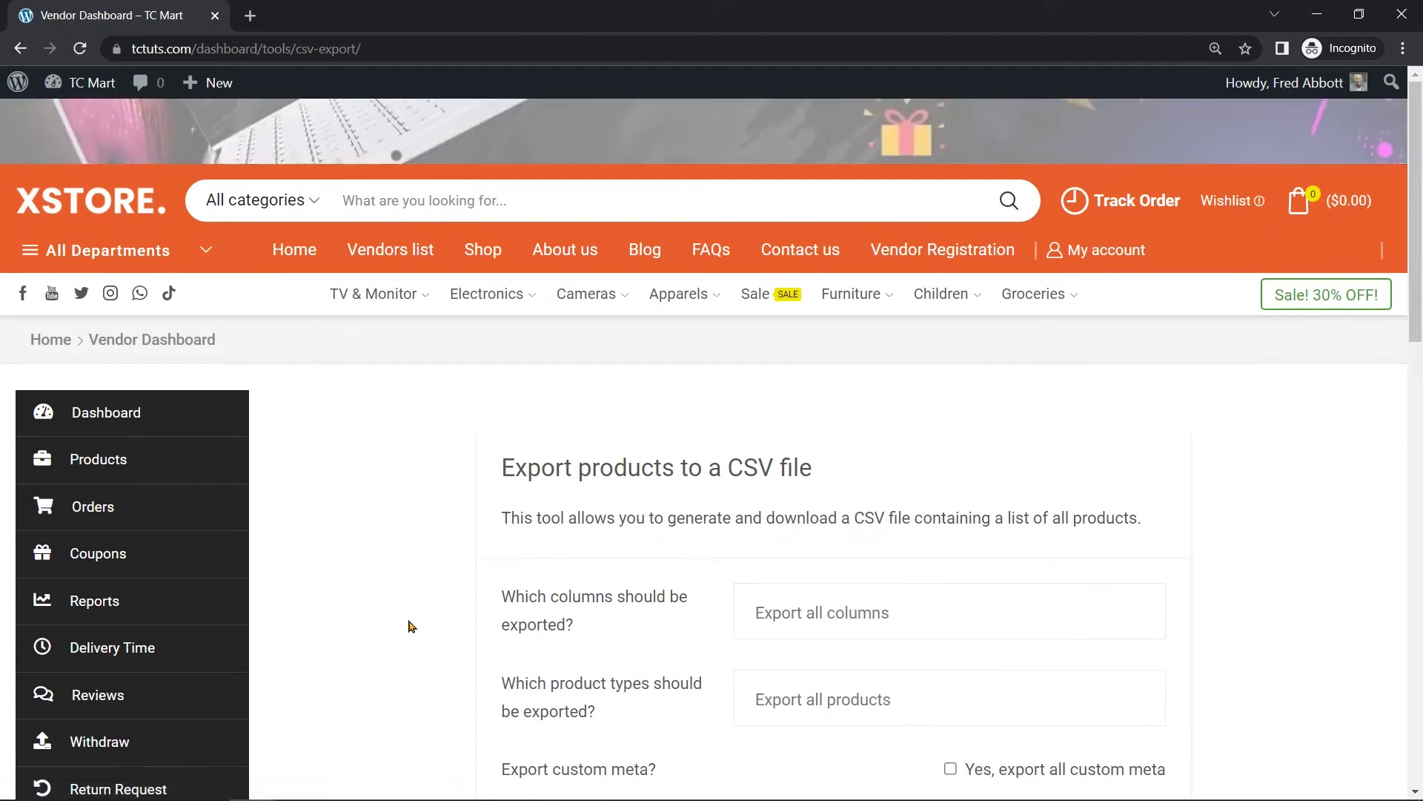
{"action": "scroll", "coordinate": [409, 631], "scroll_direction": "down", "scroll_amount": 3}
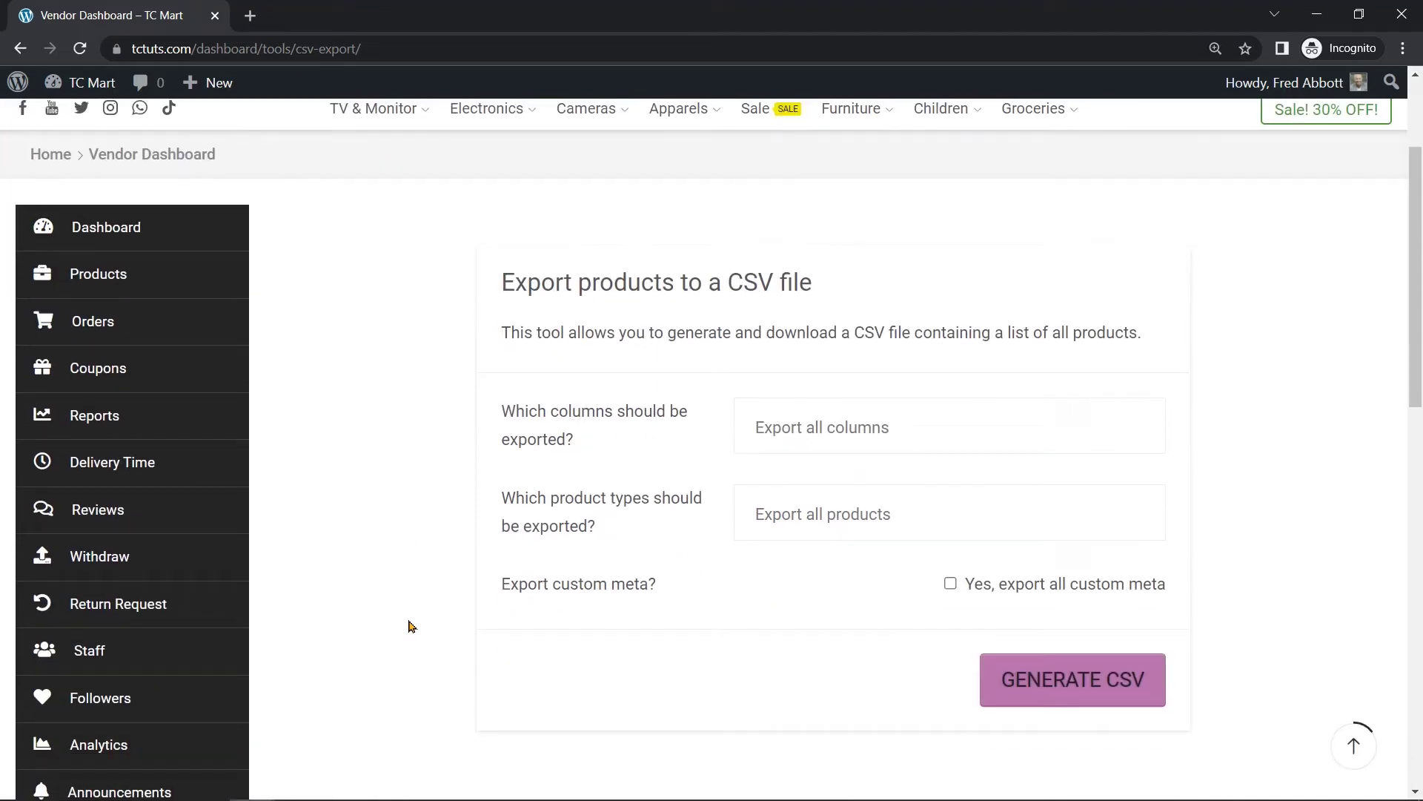
{"action": "left_click_drag", "start_coordinate": [511, 411], "coordinate": [612, 443]}
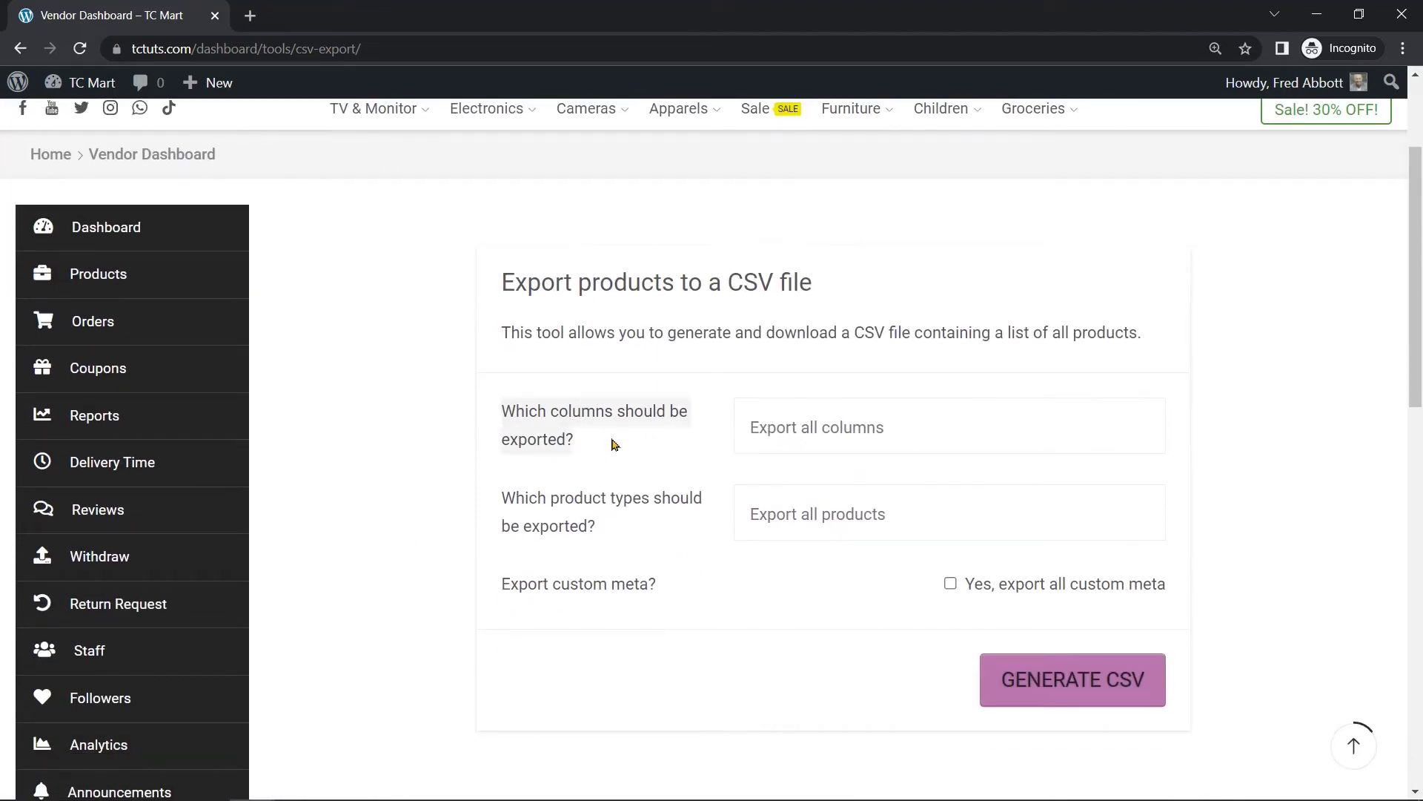
{"action": "left_click", "coordinate": [963, 428]}
{"action": "scroll", "coordinate": [986, 444], "scroll_direction": "down", "scroll_amount": 5}
{"action": "scroll", "coordinate": [988, 446], "scroll_direction": "down", "scroll_amount": 12}
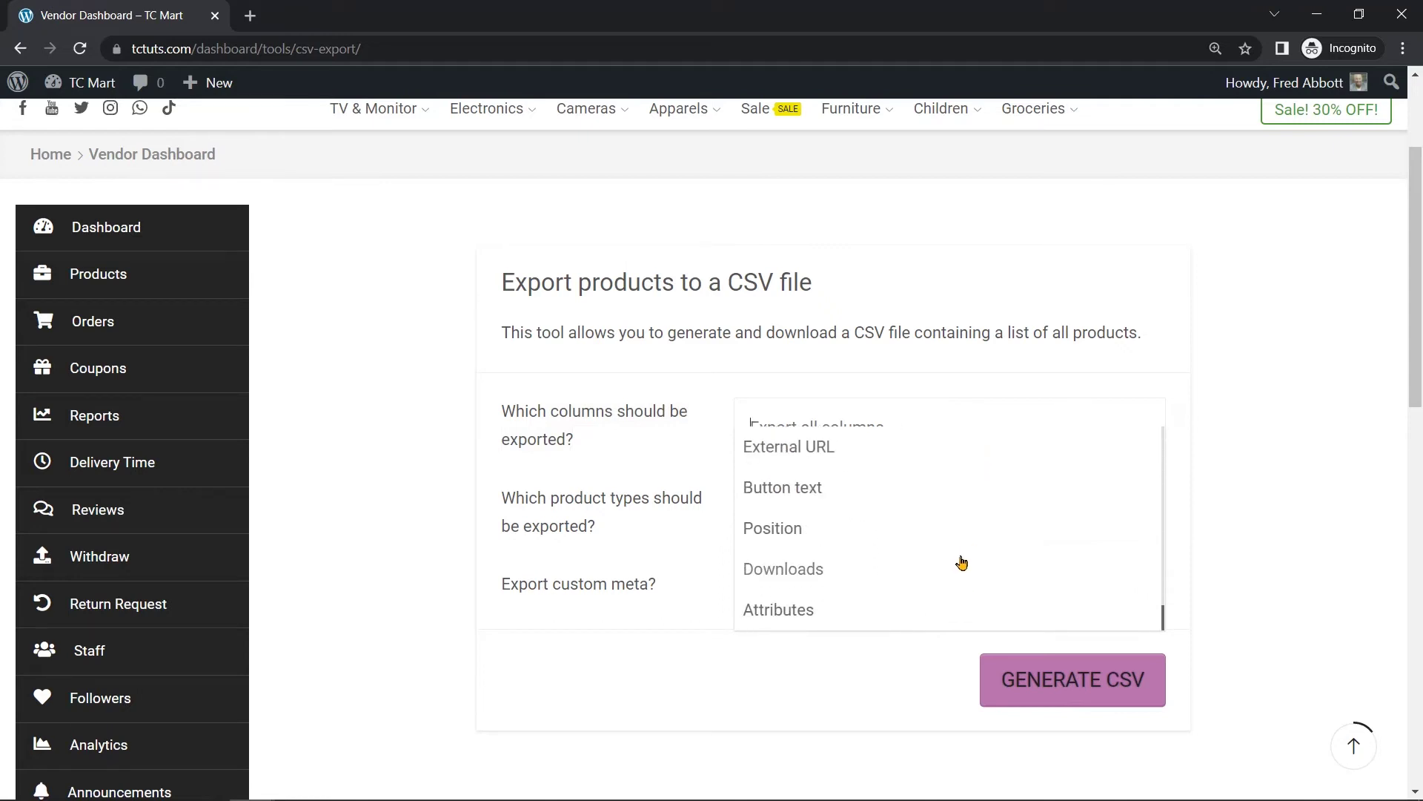
{"action": "scroll", "coordinate": [961, 562], "scroll_direction": "up", "scroll_amount": 15}
{"action": "left_click", "coordinate": [861, 422]}
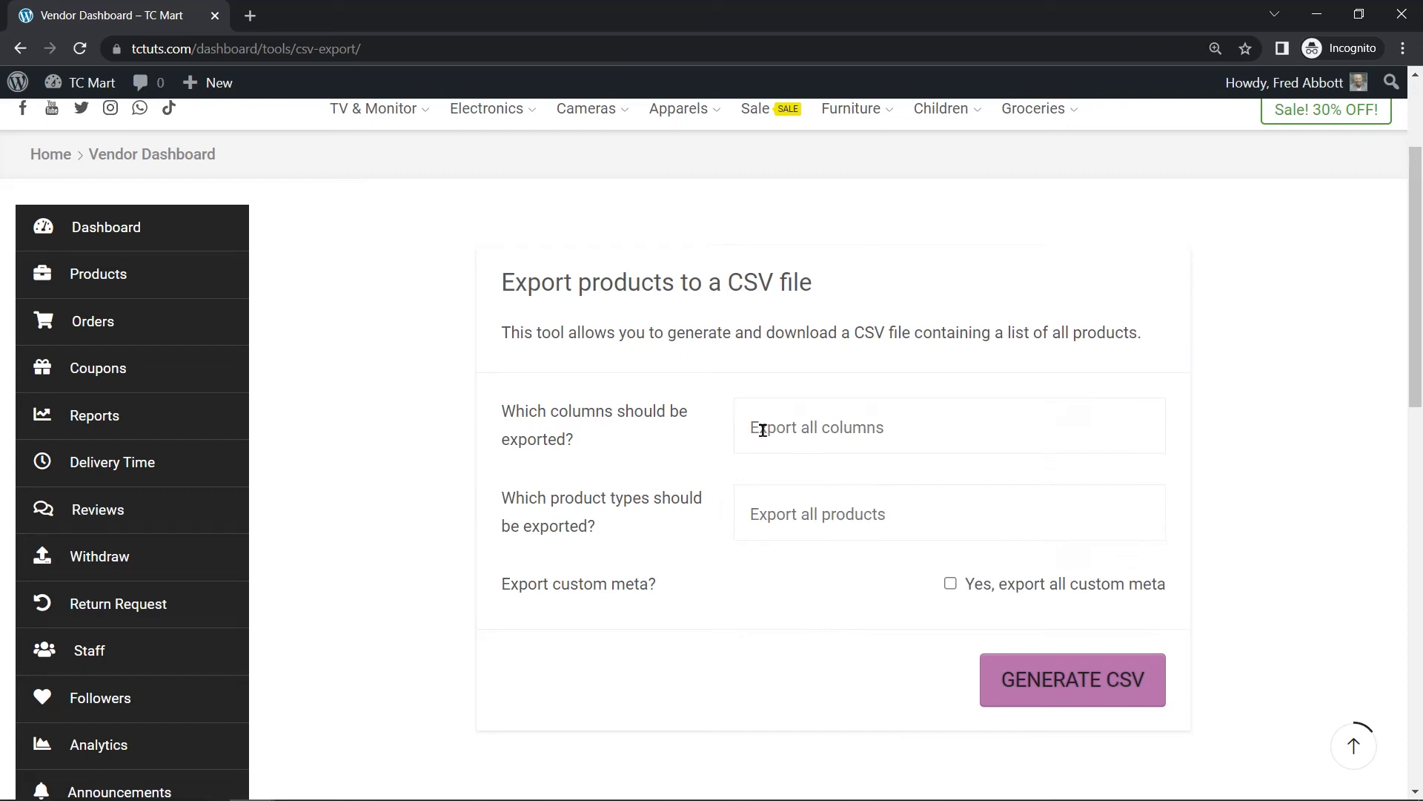
{"action": "left_click_drag", "start_coordinate": [508, 505], "coordinate": [603, 527]}
{"action": "left_click", "coordinate": [879, 513]}
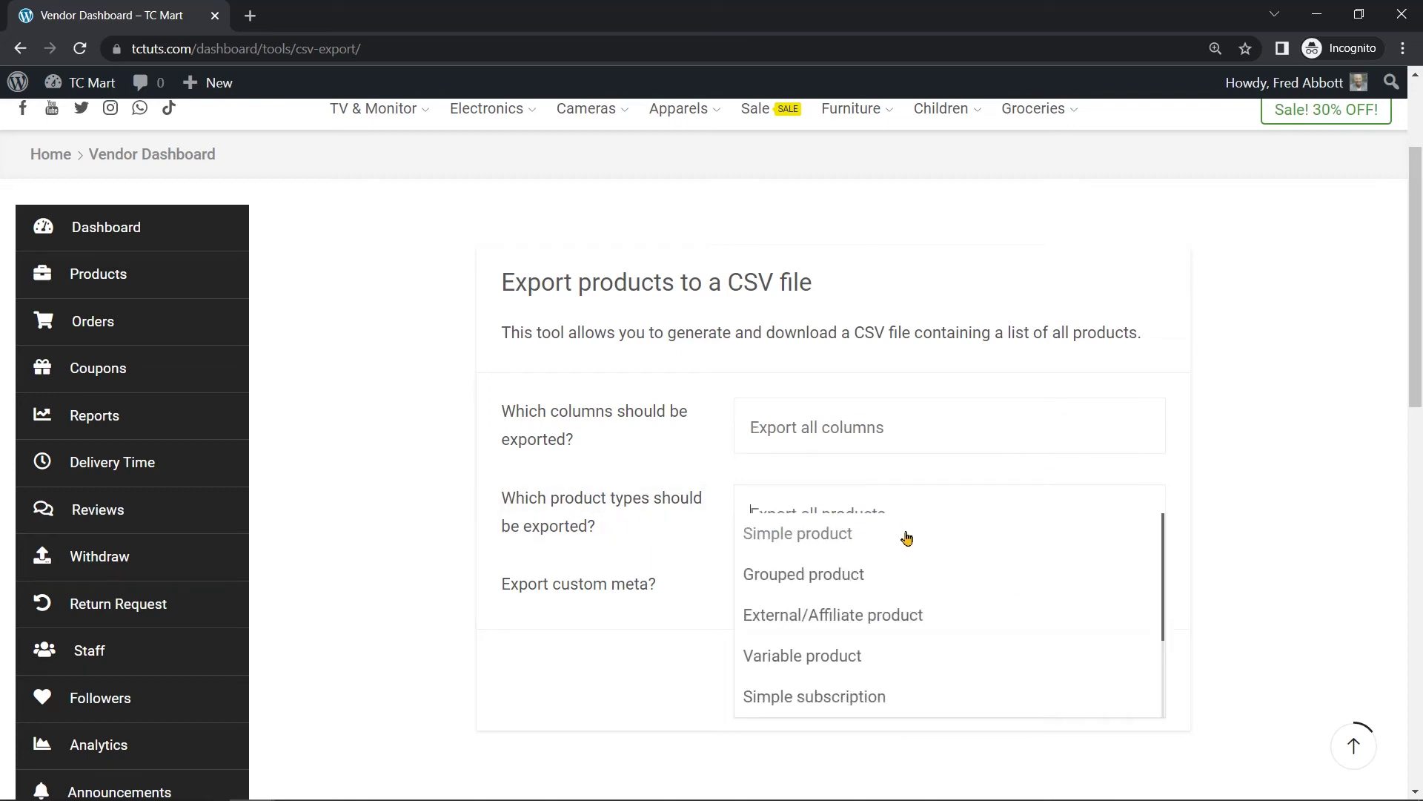
{"action": "scroll", "coordinate": [949, 564], "scroll_direction": "down", "scroll_amount": 3}
{"action": "scroll", "coordinate": [922, 527], "scroll_direction": "up", "scroll_amount": 3}
{"action": "scroll", "coordinate": [941, 579], "scroll_direction": "down", "scroll_amount": 3}
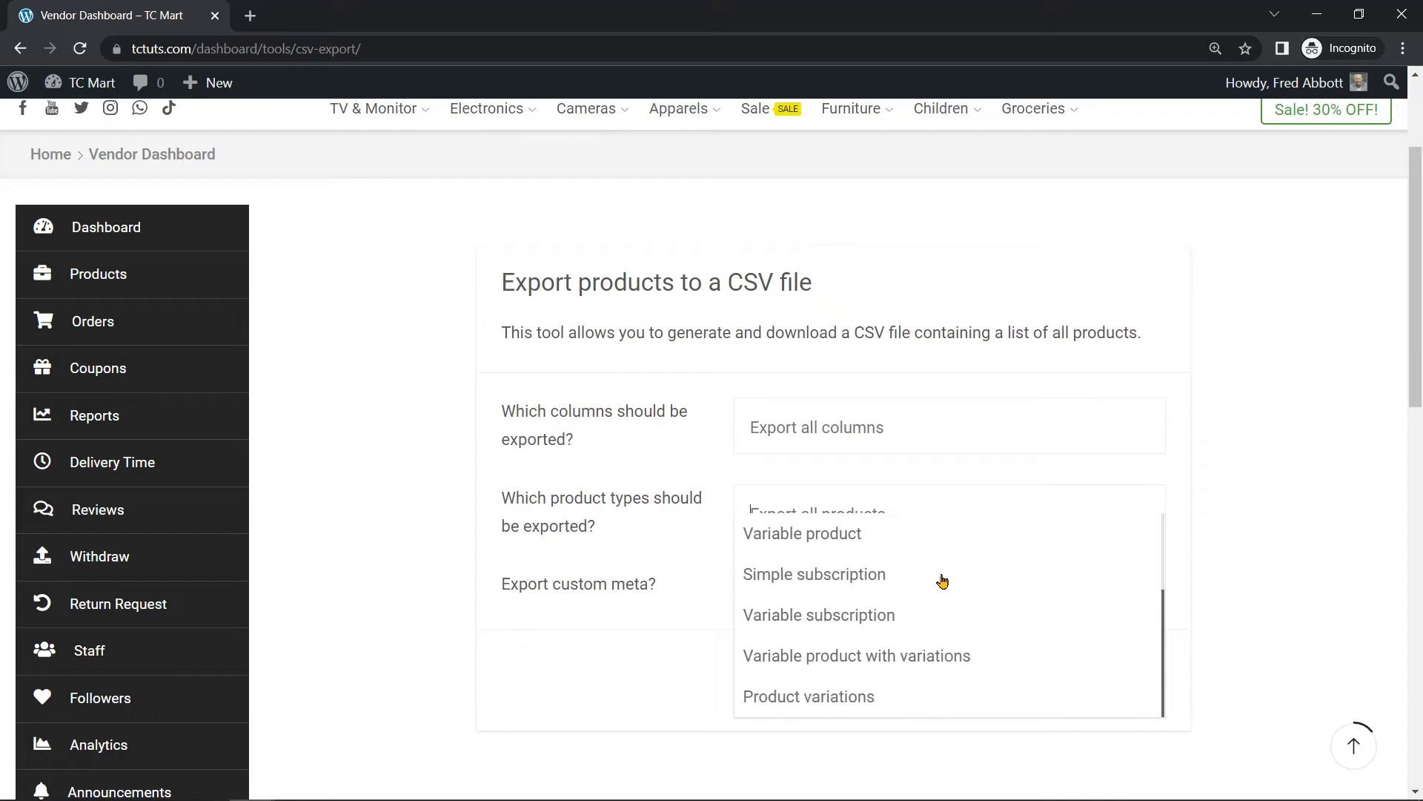
{"action": "left_click", "coordinate": [963, 487]}
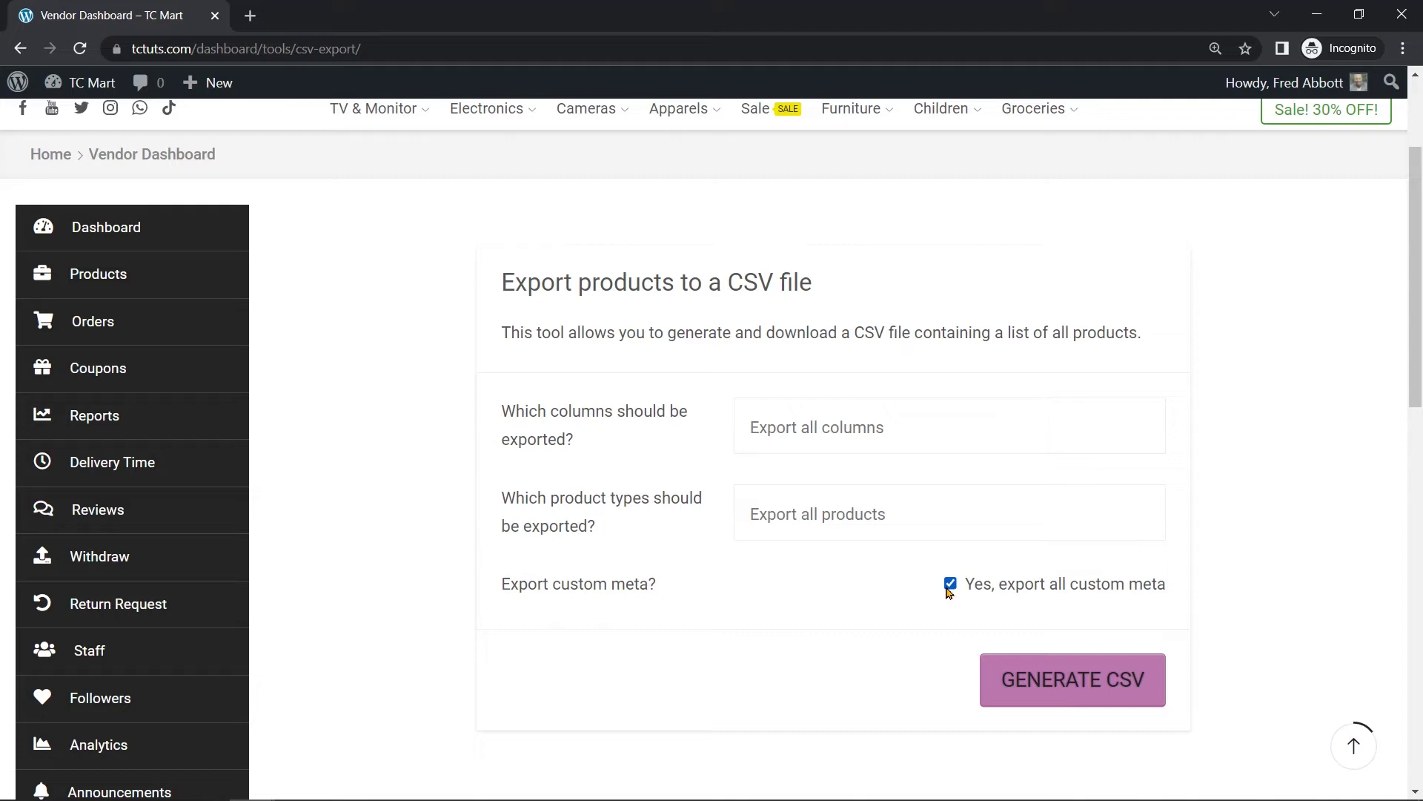
Generate wc-export.csv, open it in Excel, autofit column K, and close Excel
{"action": "left_click", "coordinate": [1037, 705]}
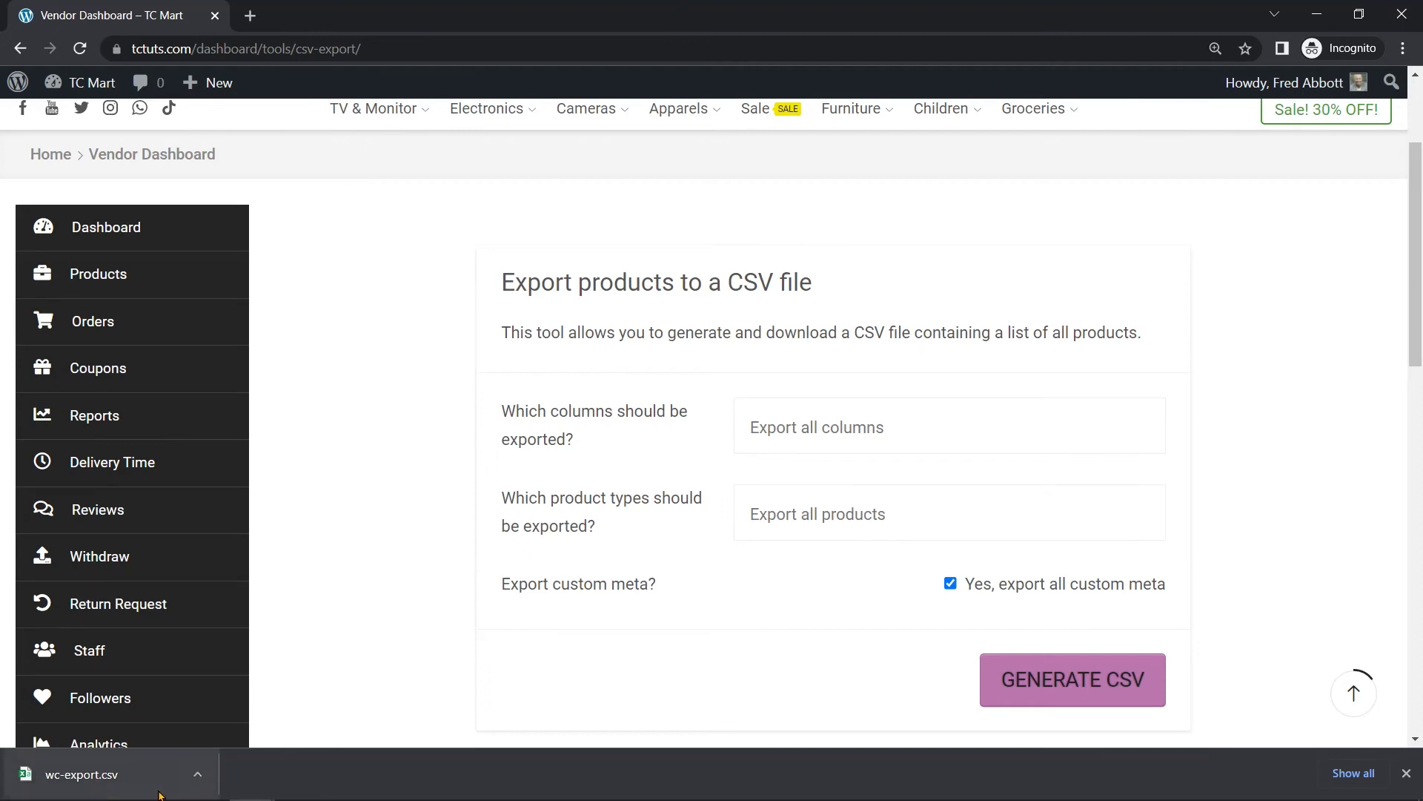
{"action": "left_click", "coordinate": [157, 793]}
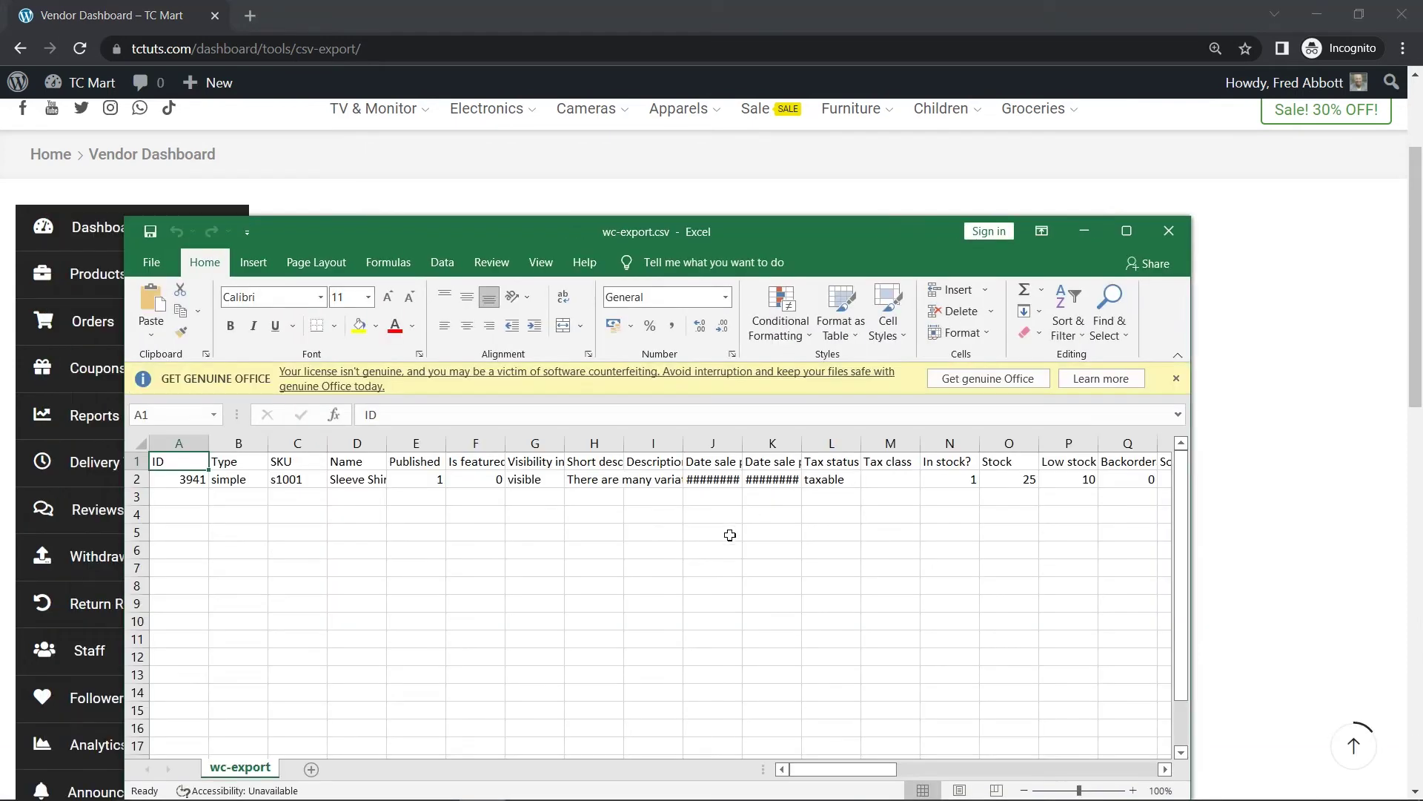
{"action": "double_click", "coordinate": [801, 443]}
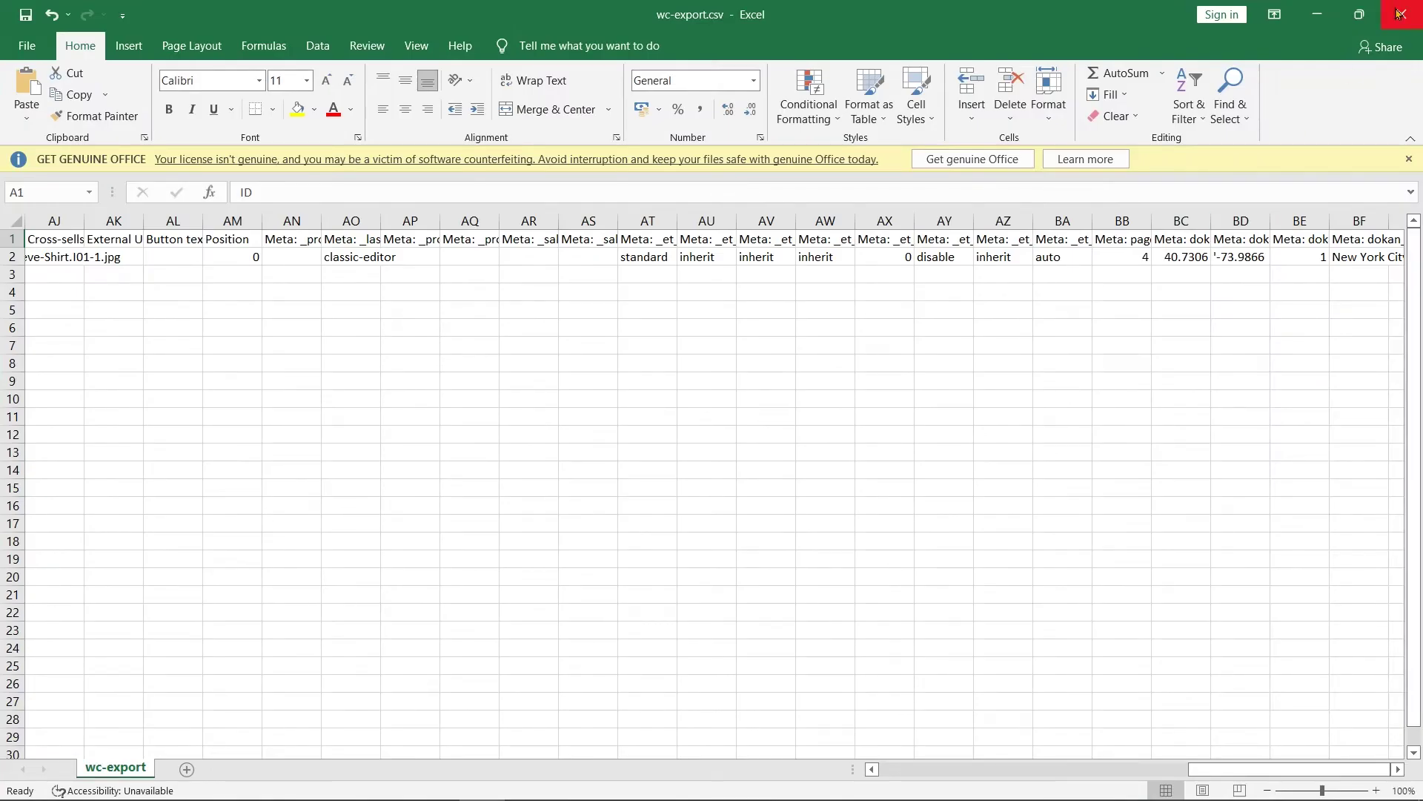
{"action": "left_click", "coordinate": [1399, 13]}
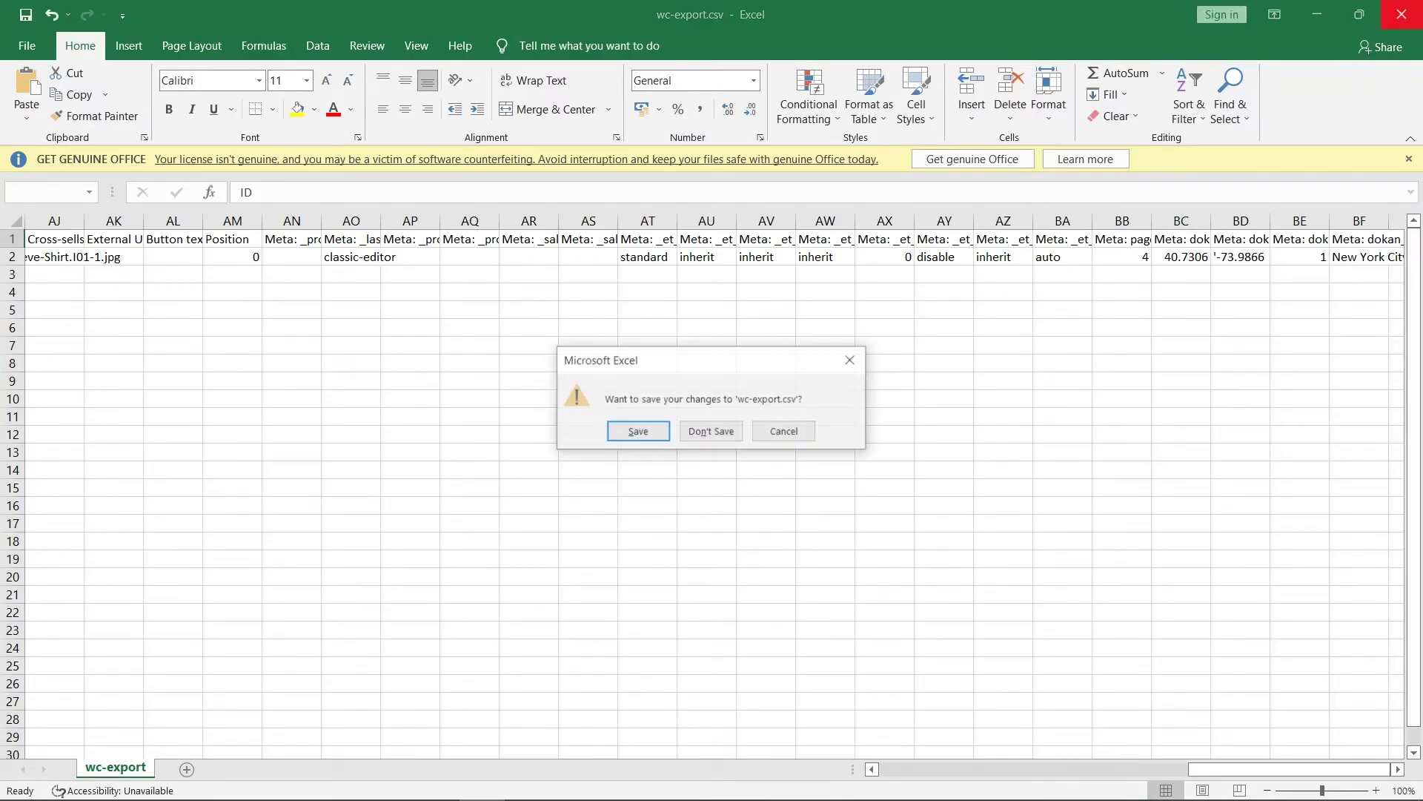
Discard the spreadsheet changes, check the empty Support Tickets list, then open Settings → Store
{"action": "left_click", "coordinate": [741, 435]}
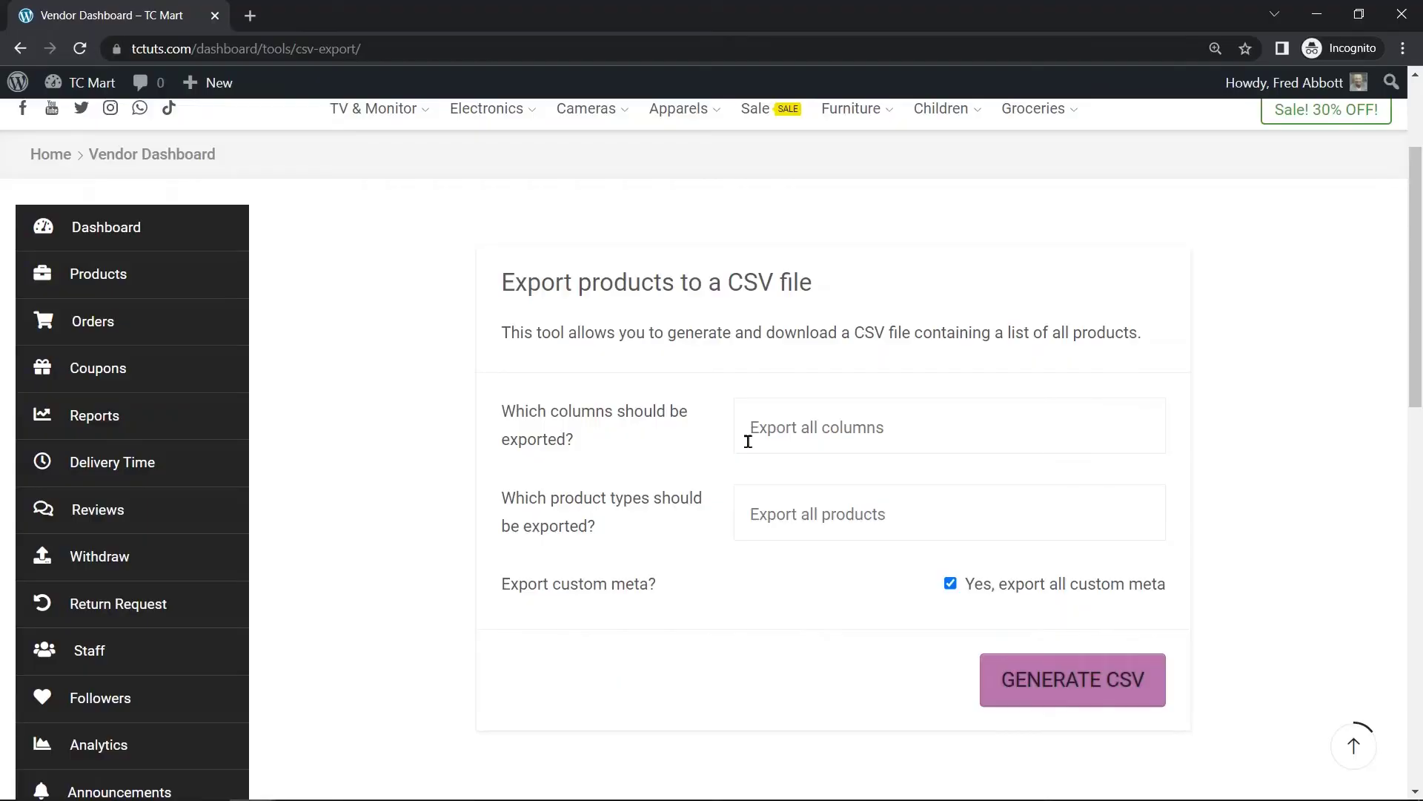
{"action": "scroll", "coordinate": [366, 513], "scroll_direction": "down", "scroll_amount": 4}
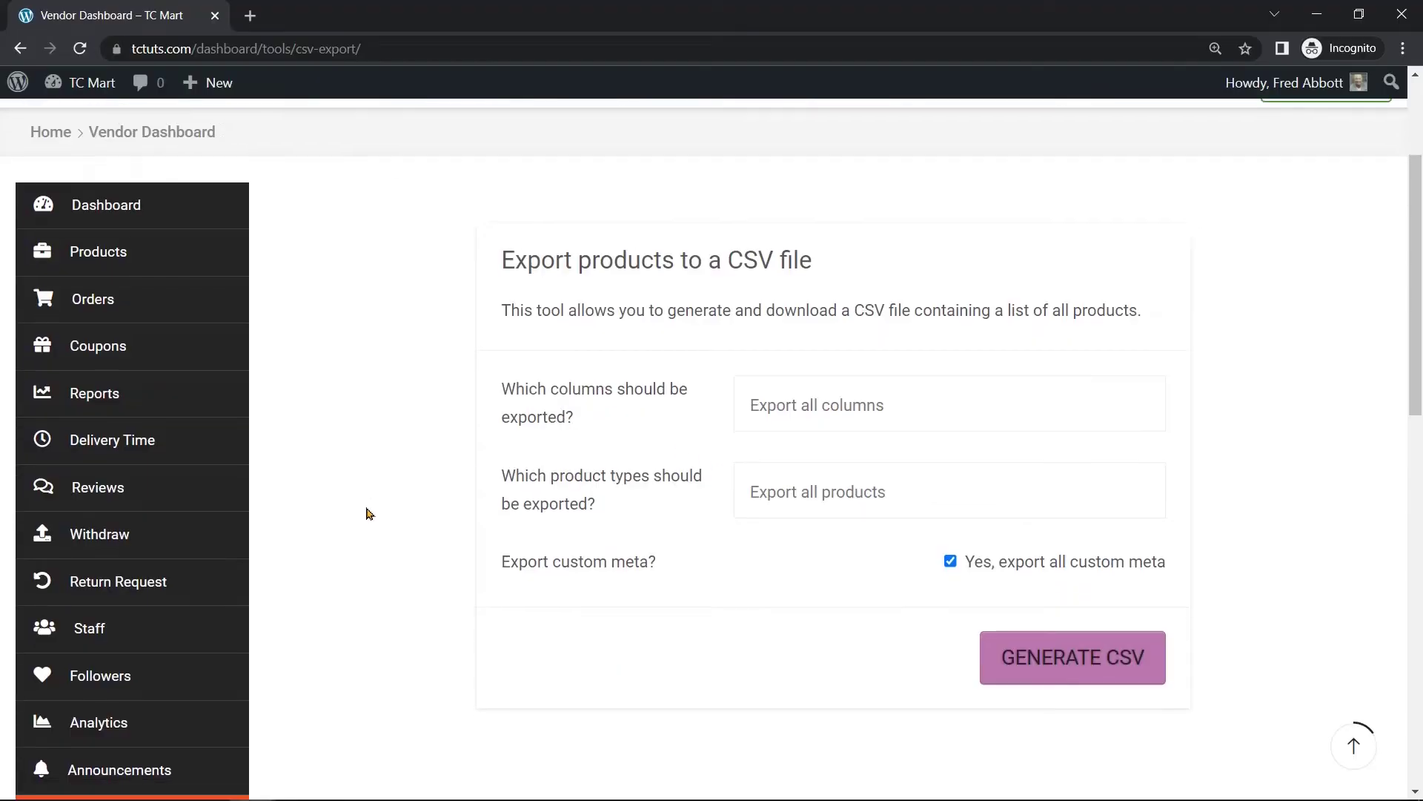
{"action": "left_click", "coordinate": [141, 611]}
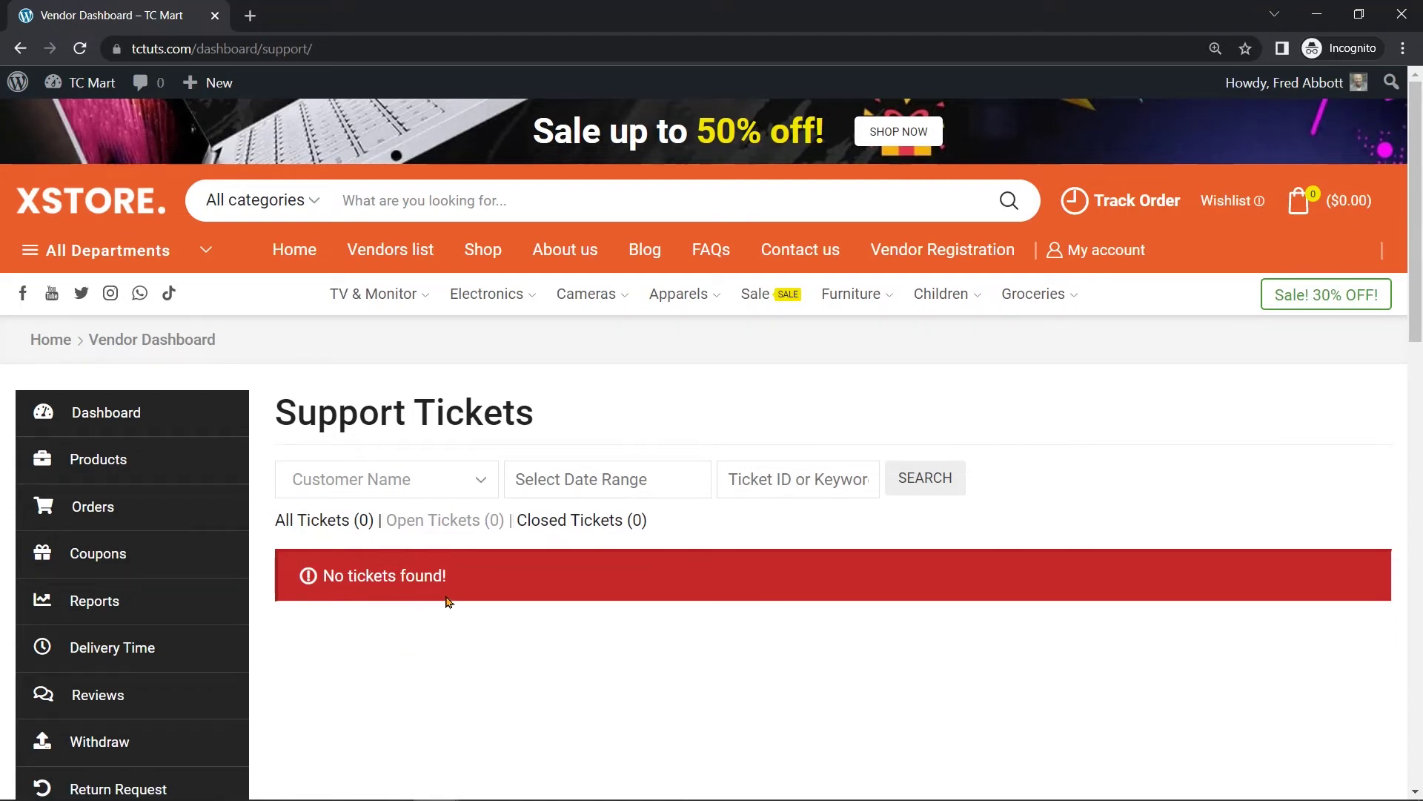
{"action": "scroll", "coordinate": [427, 662], "scroll_direction": "down", "scroll_amount": 6}
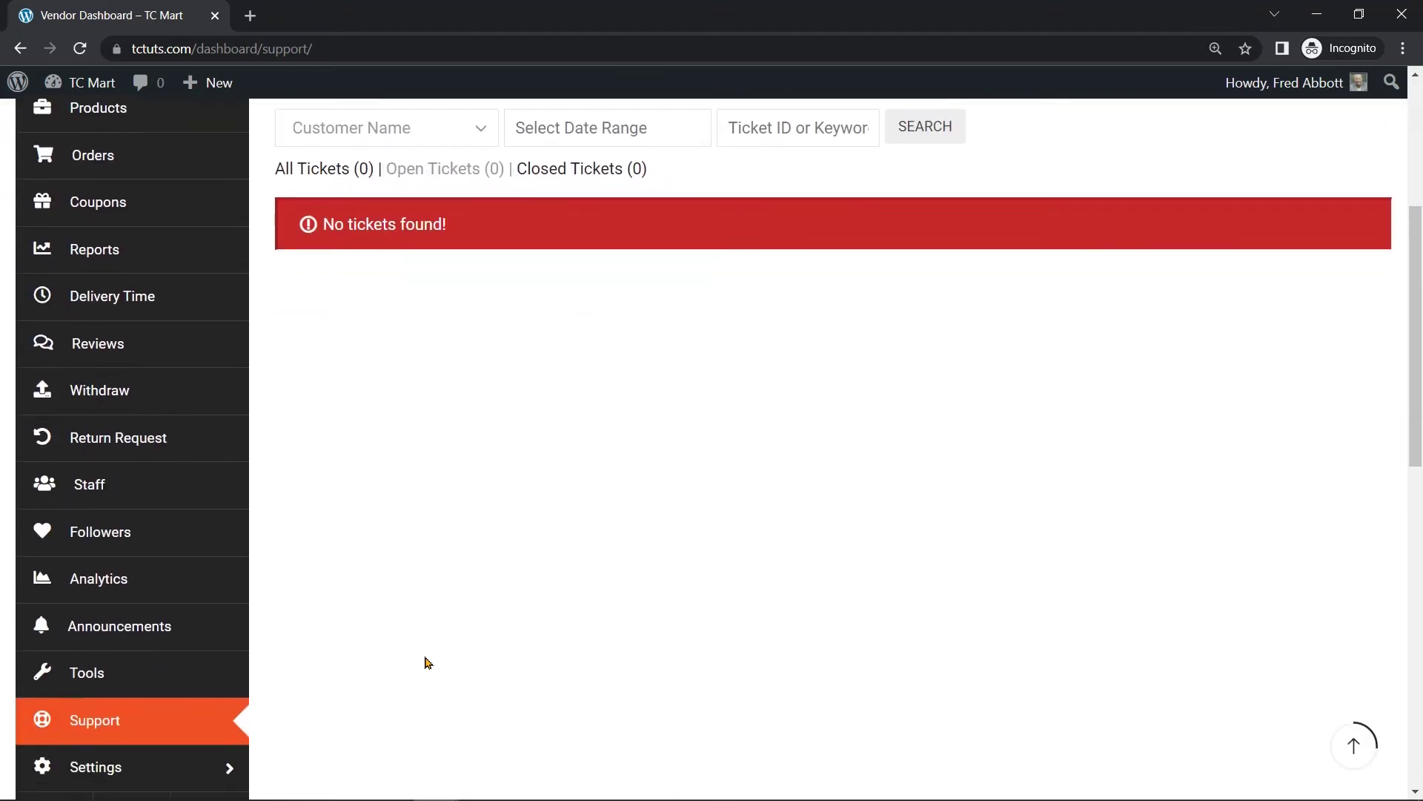
{"action": "left_click", "coordinate": [199, 676]}
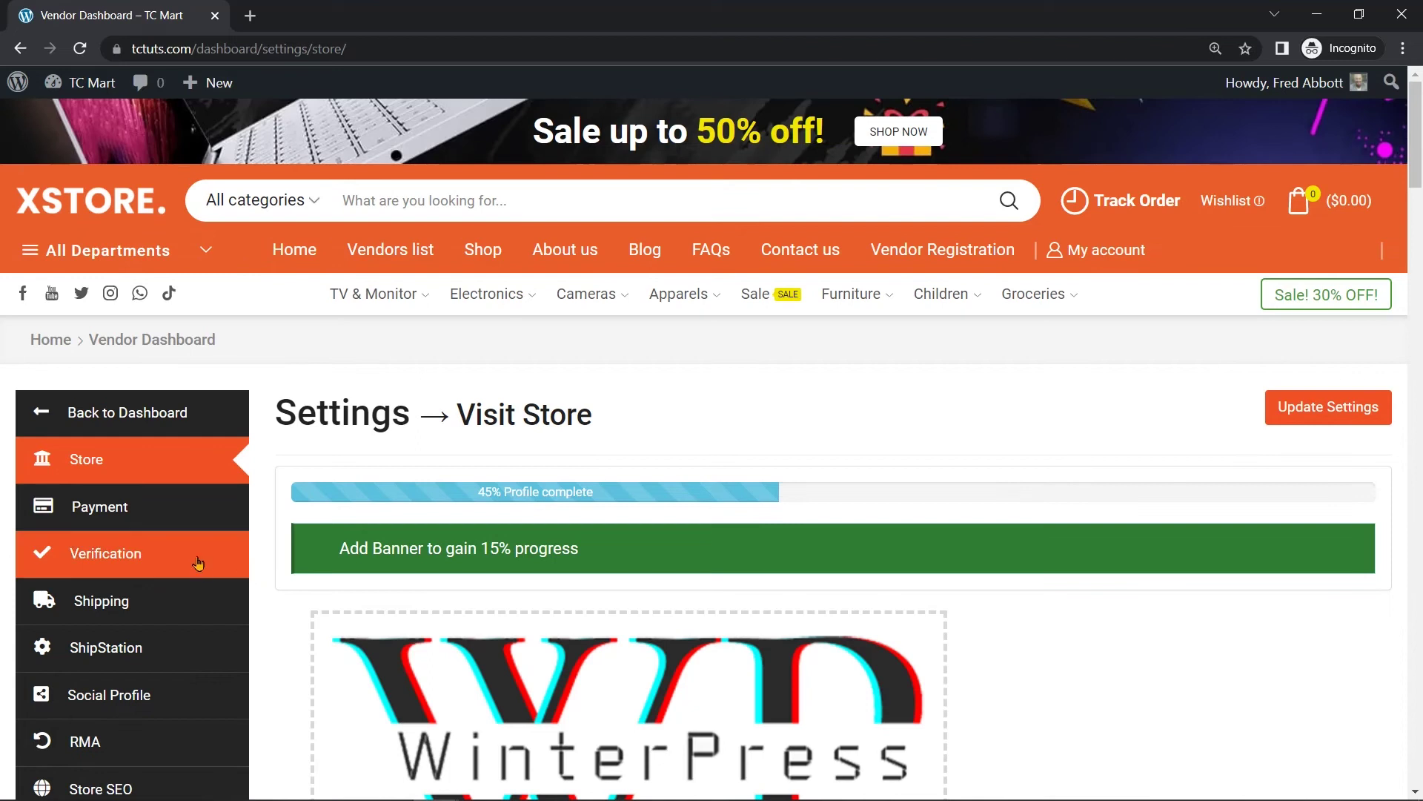
Start ID verification with Passport as the ID type, opening and closing the Upload Photo dialog
{"action": "left_click", "coordinate": [188, 562]}
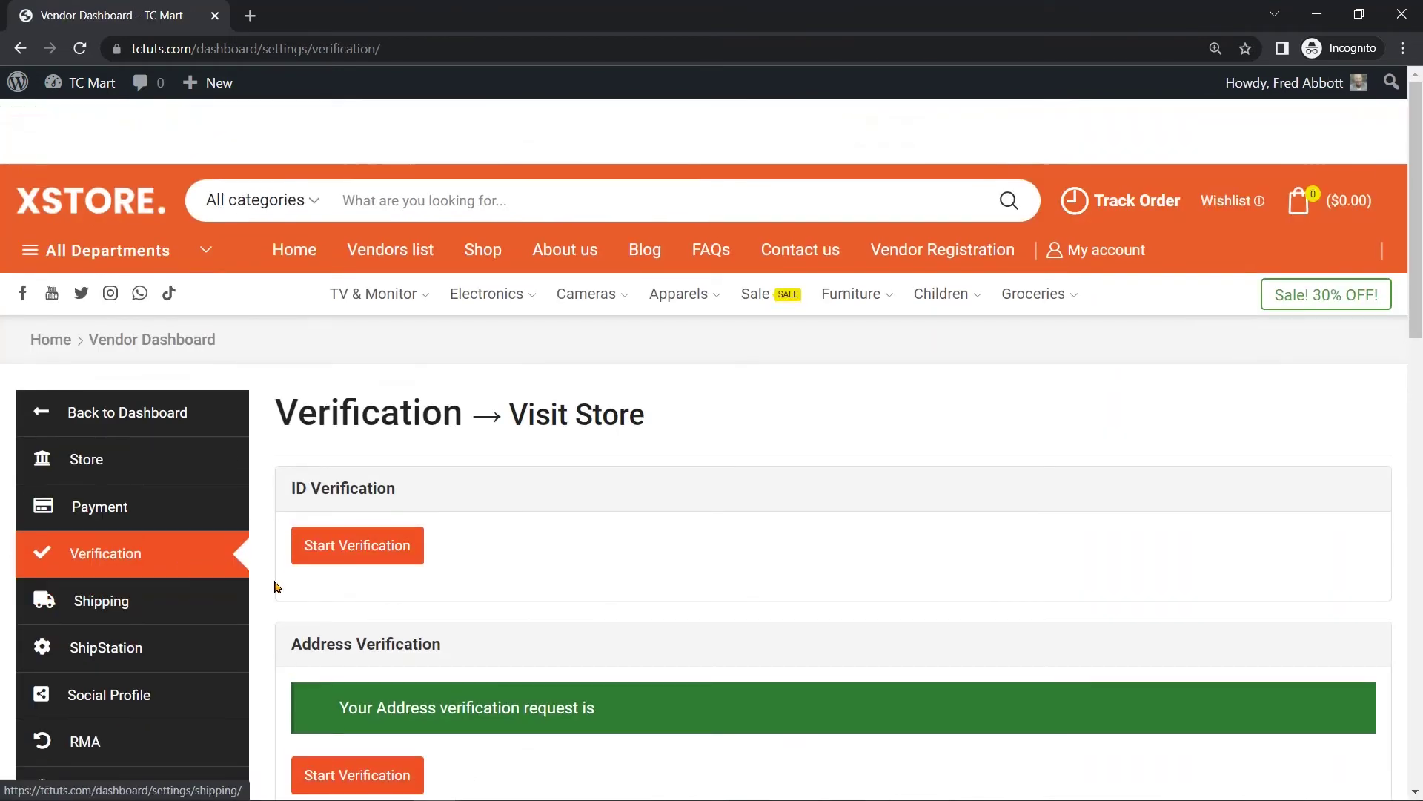
{"action": "scroll", "coordinate": [276, 586], "scroll_direction": "down", "scroll_amount": 1}
{"action": "scroll", "coordinate": [276, 585], "scroll_direction": "down", "scroll_amount": 5}
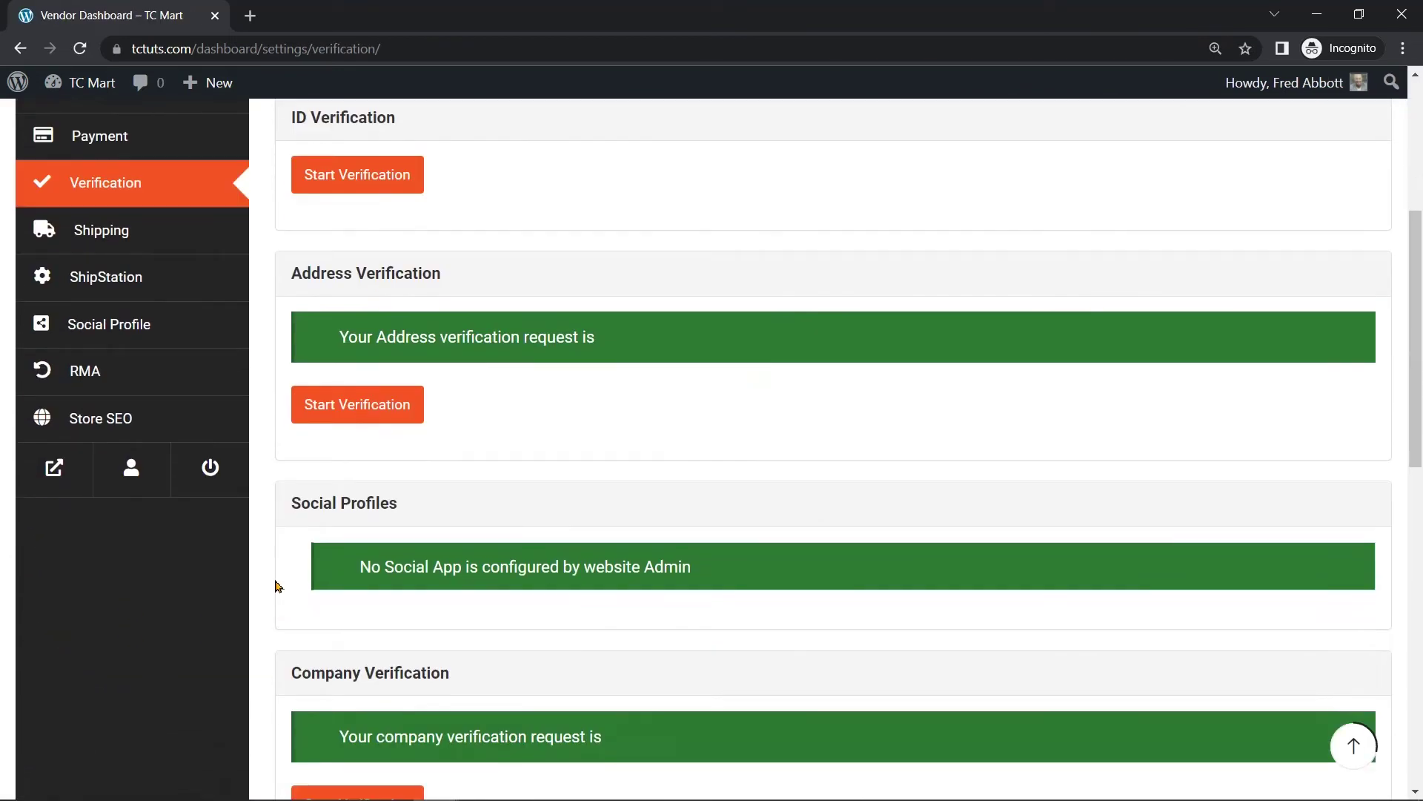
{"action": "scroll", "coordinate": [276, 586], "scroll_direction": "up", "scroll_amount": 4}
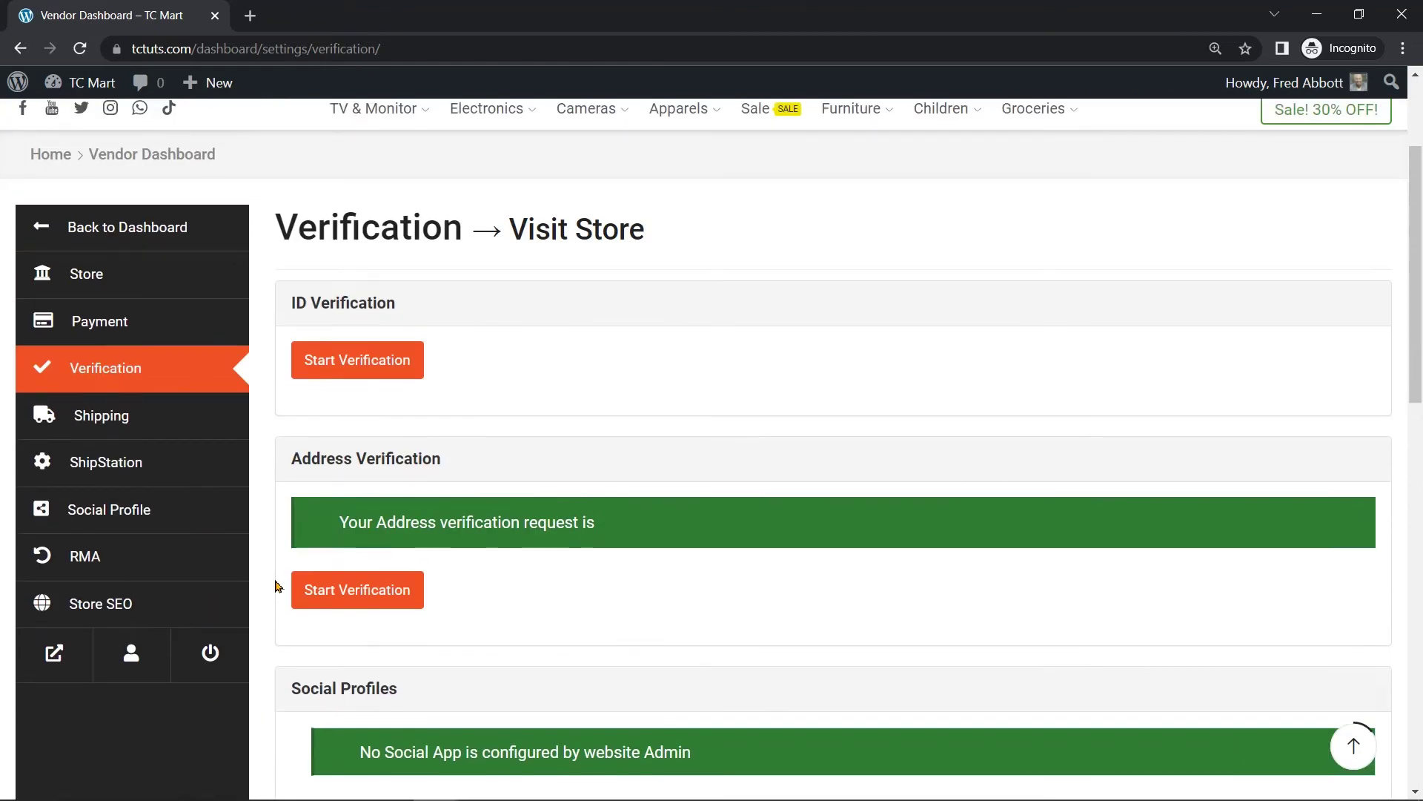
{"action": "scroll", "coordinate": [404, 308], "scroll_direction": "up", "scroll_amount": 2}
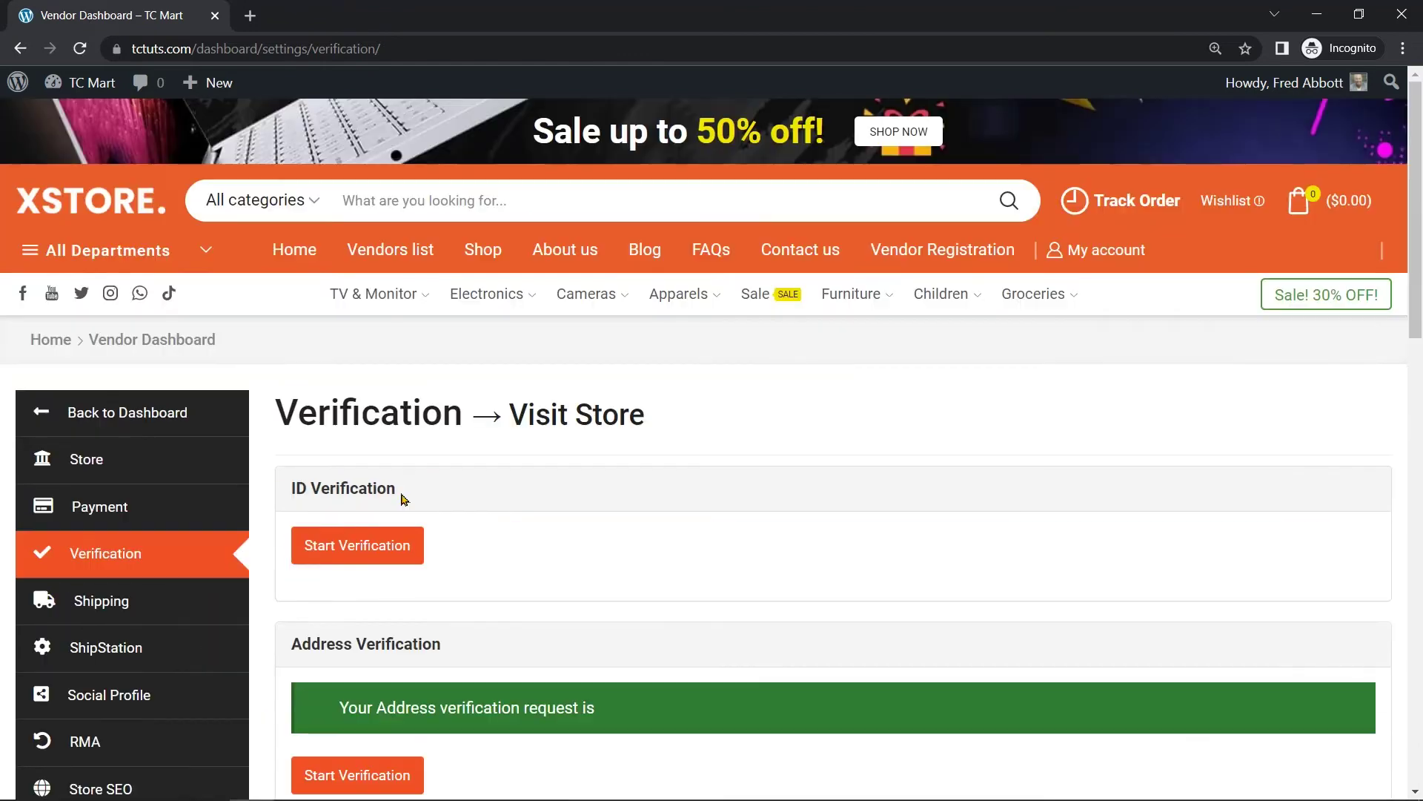
{"action": "left_click", "coordinate": [354, 545]}
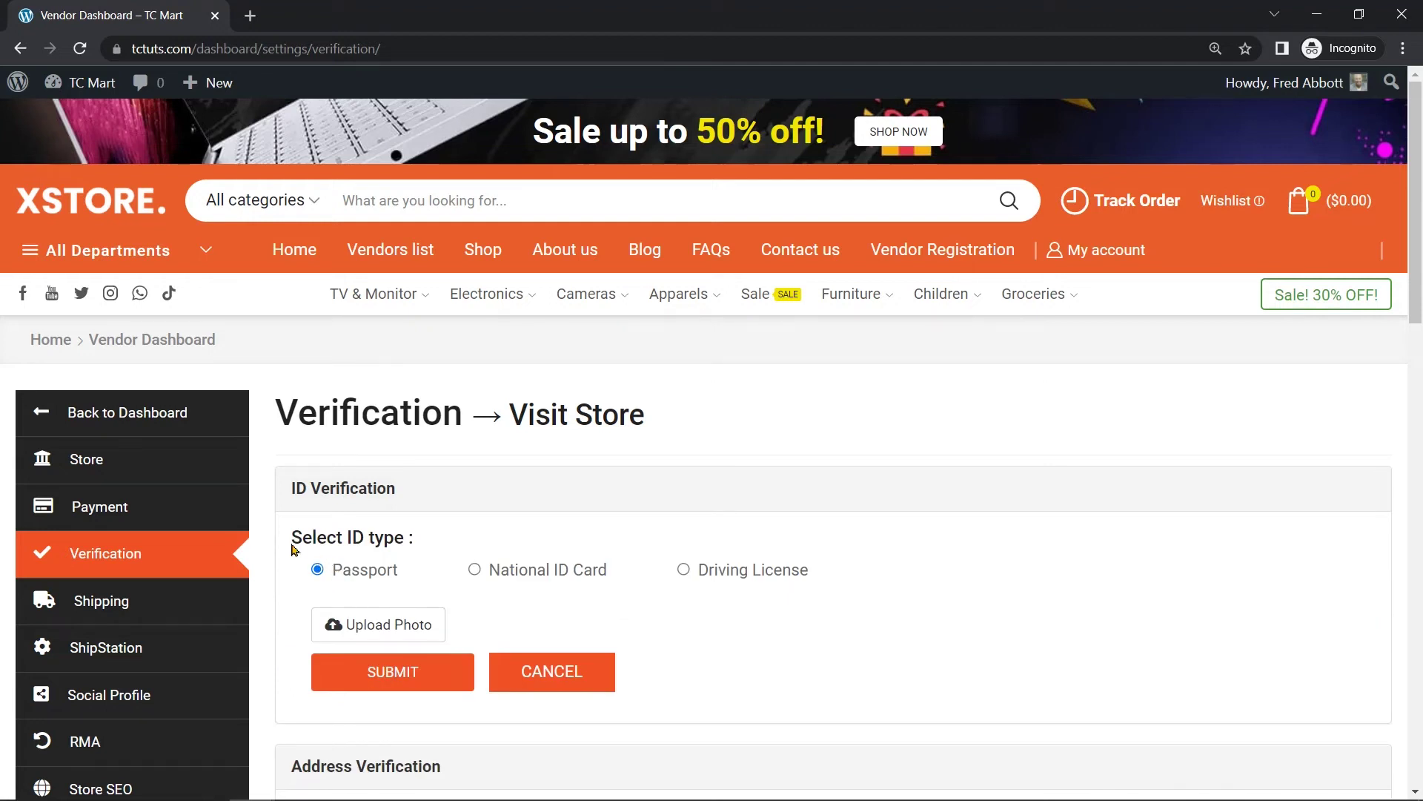
{"action": "left_click_drag", "start_coordinate": [308, 545], "coordinate": [425, 550]}
{"action": "left_click", "coordinate": [381, 569]}
{"action": "left_click", "coordinate": [423, 633]}
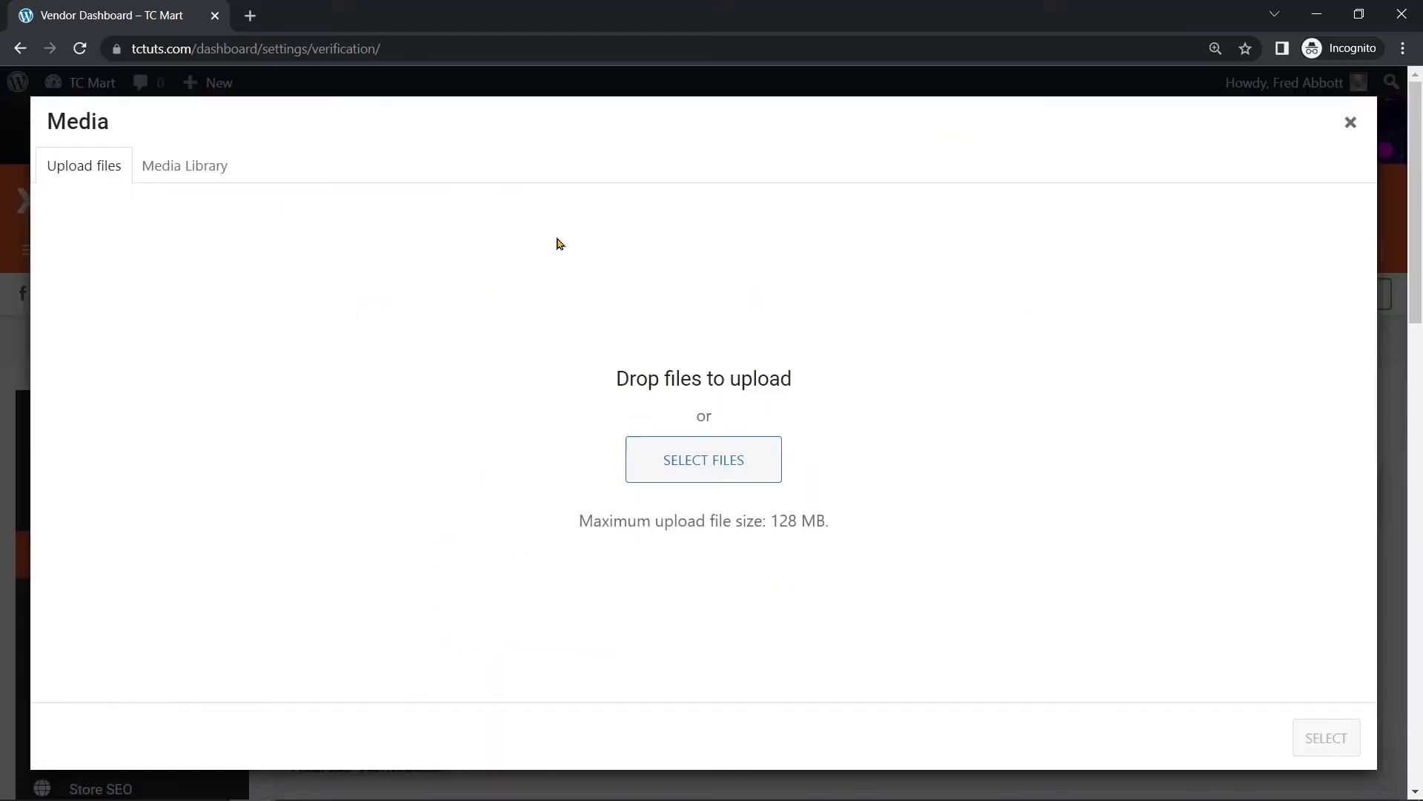
{"action": "left_click", "coordinate": [1350, 123]}
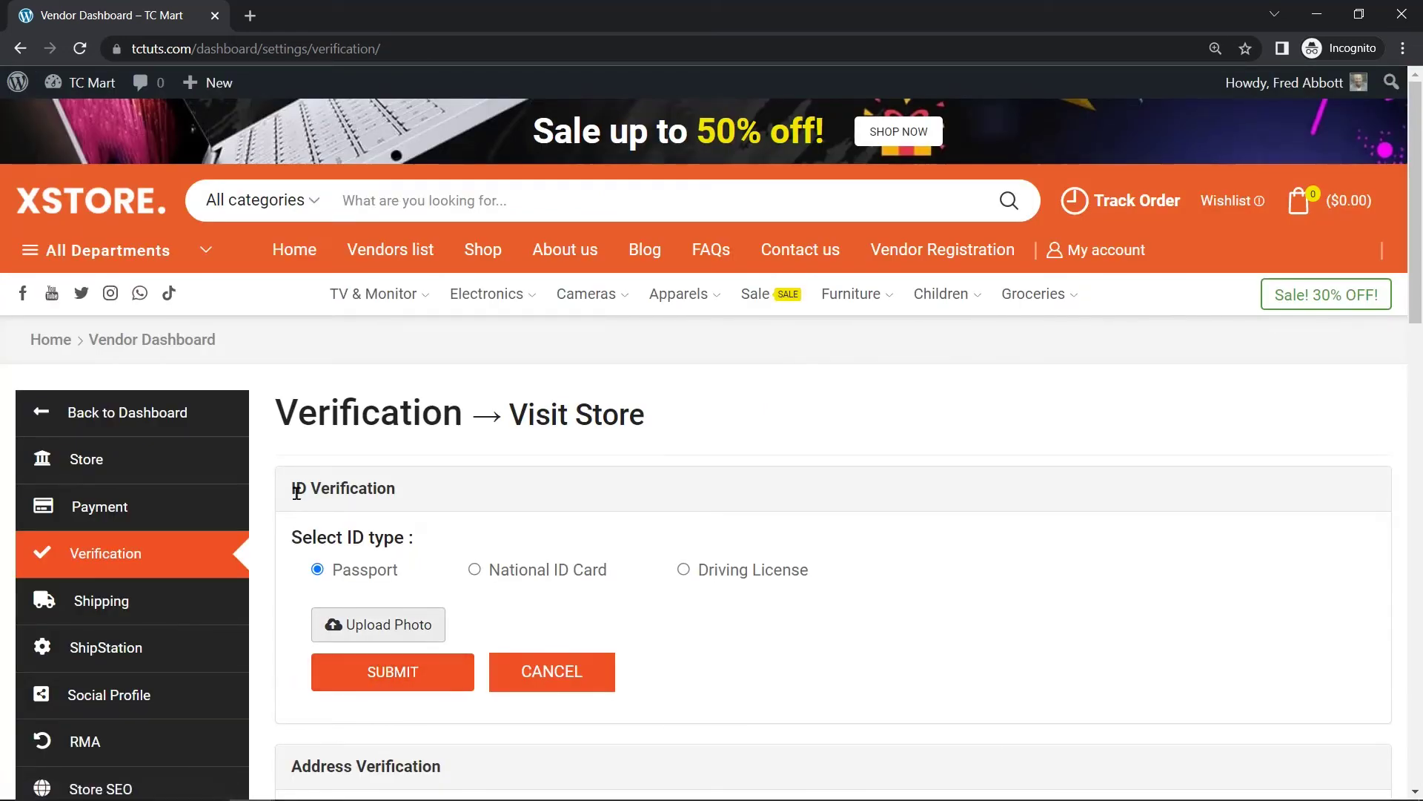
Expand the address and company verification forms
{"action": "scroll", "coordinate": [301, 636], "scroll_direction": "down", "scroll_amount": 4}
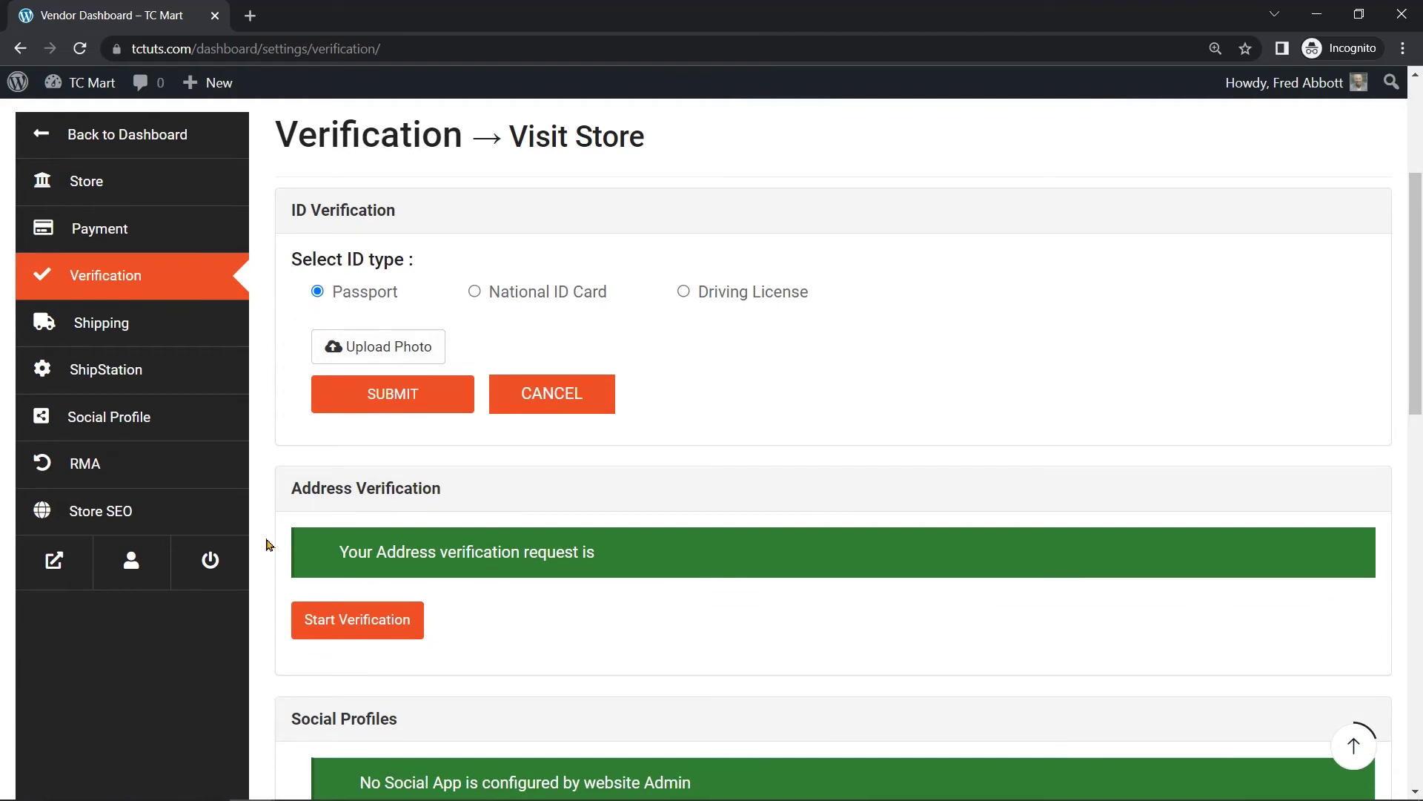
{"action": "left_click", "coordinate": [304, 637]}
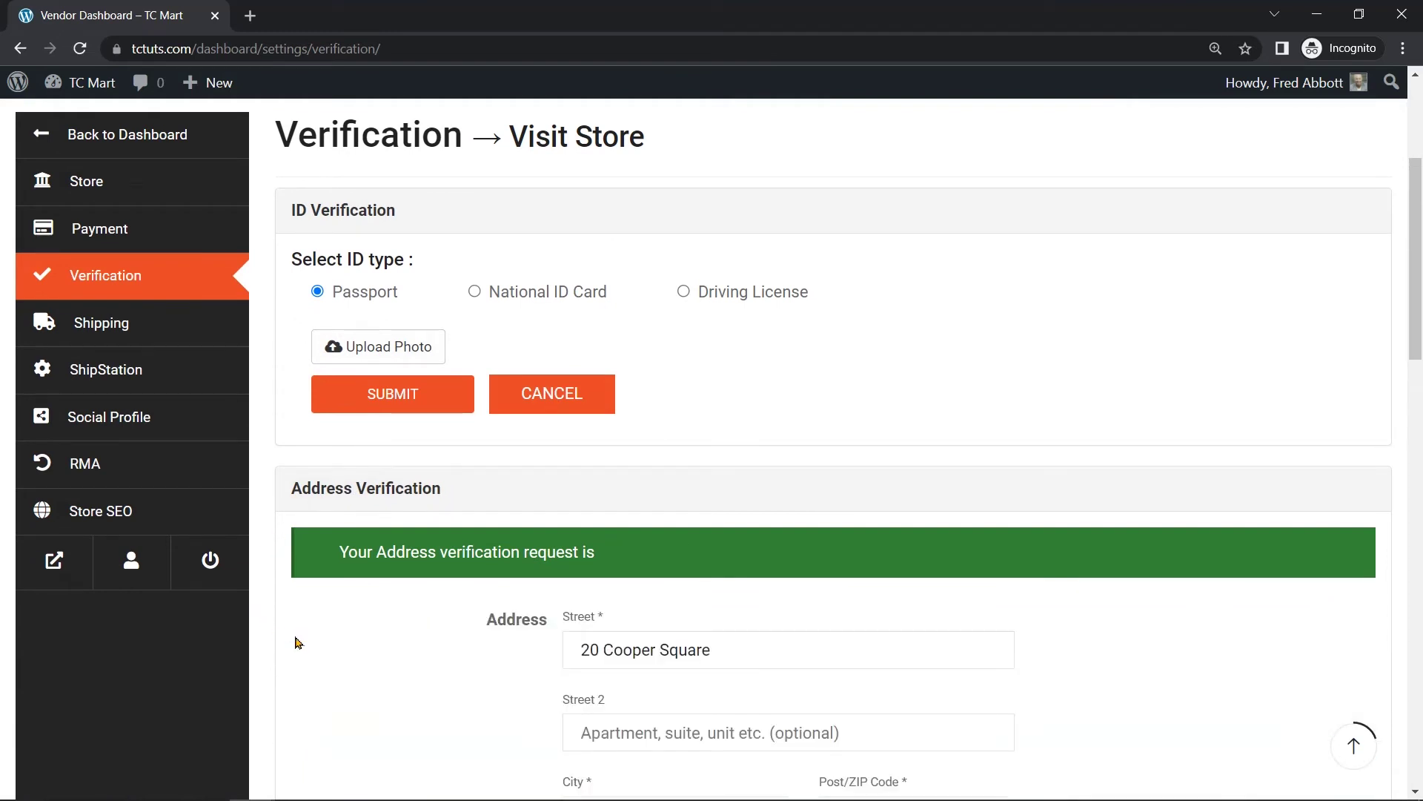
{"action": "scroll", "coordinate": [353, 617], "scroll_direction": "down", "scroll_amount": 5}
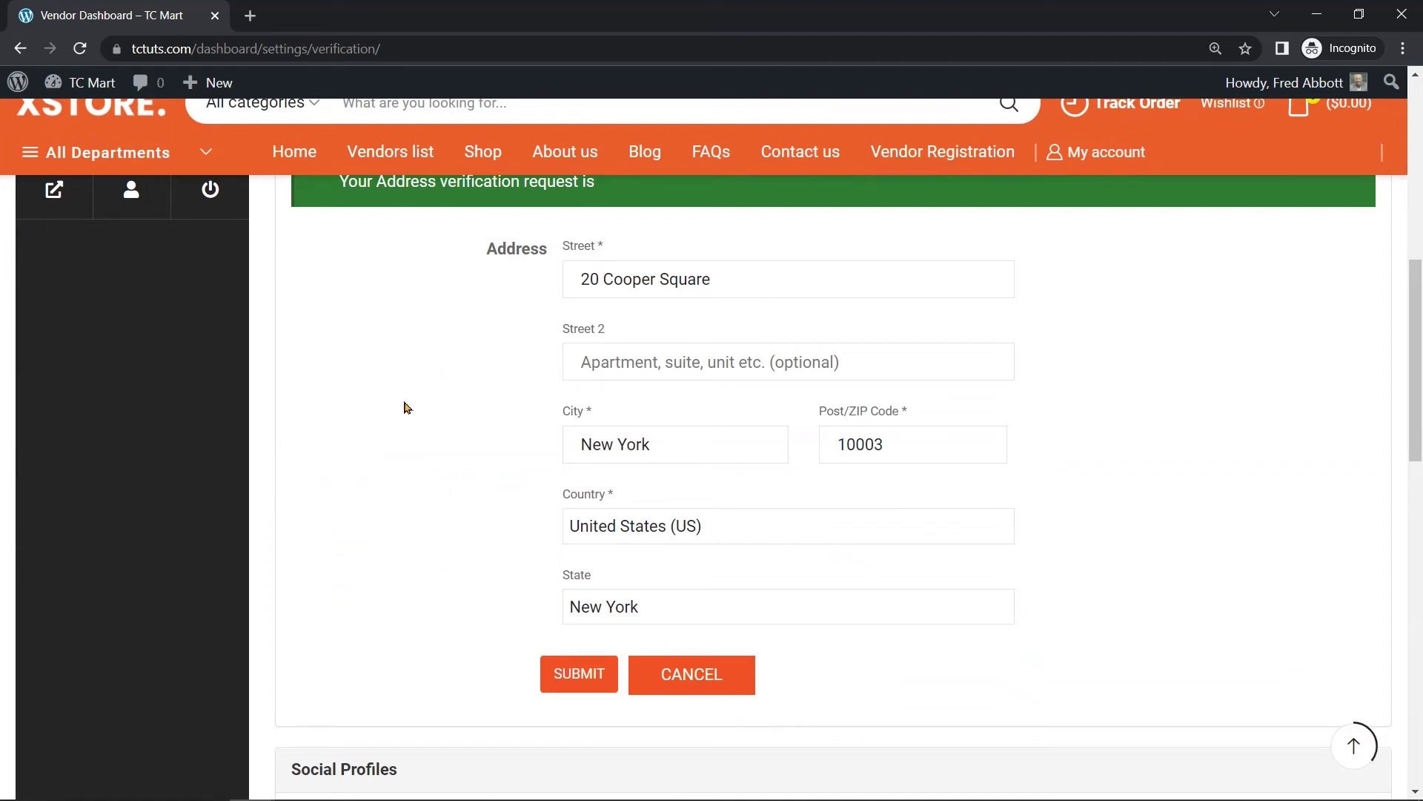
{"action": "scroll", "coordinate": [358, 440], "scroll_direction": "down", "scroll_amount": 4}
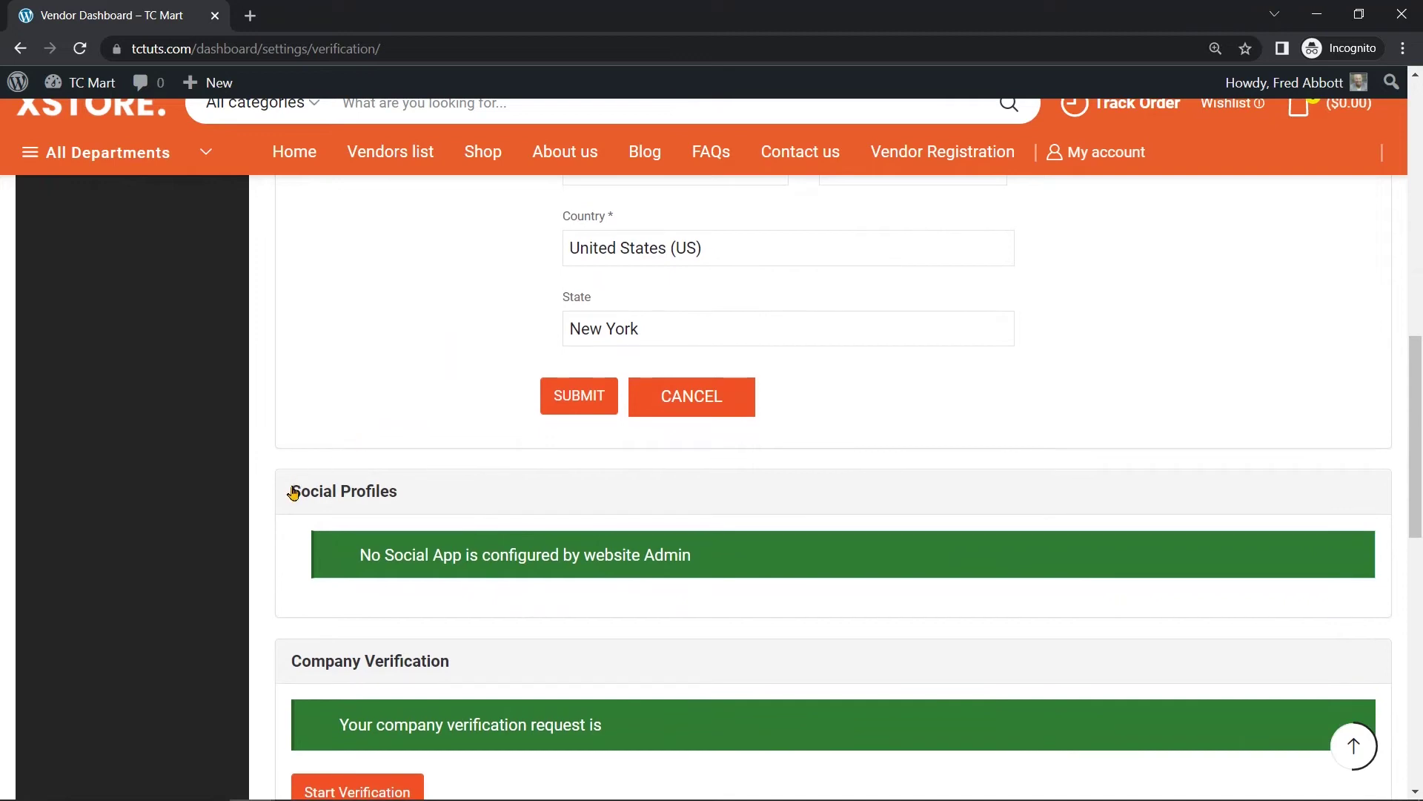
{"action": "scroll", "coordinate": [307, 506], "scroll_direction": "down", "scroll_amount": 3}
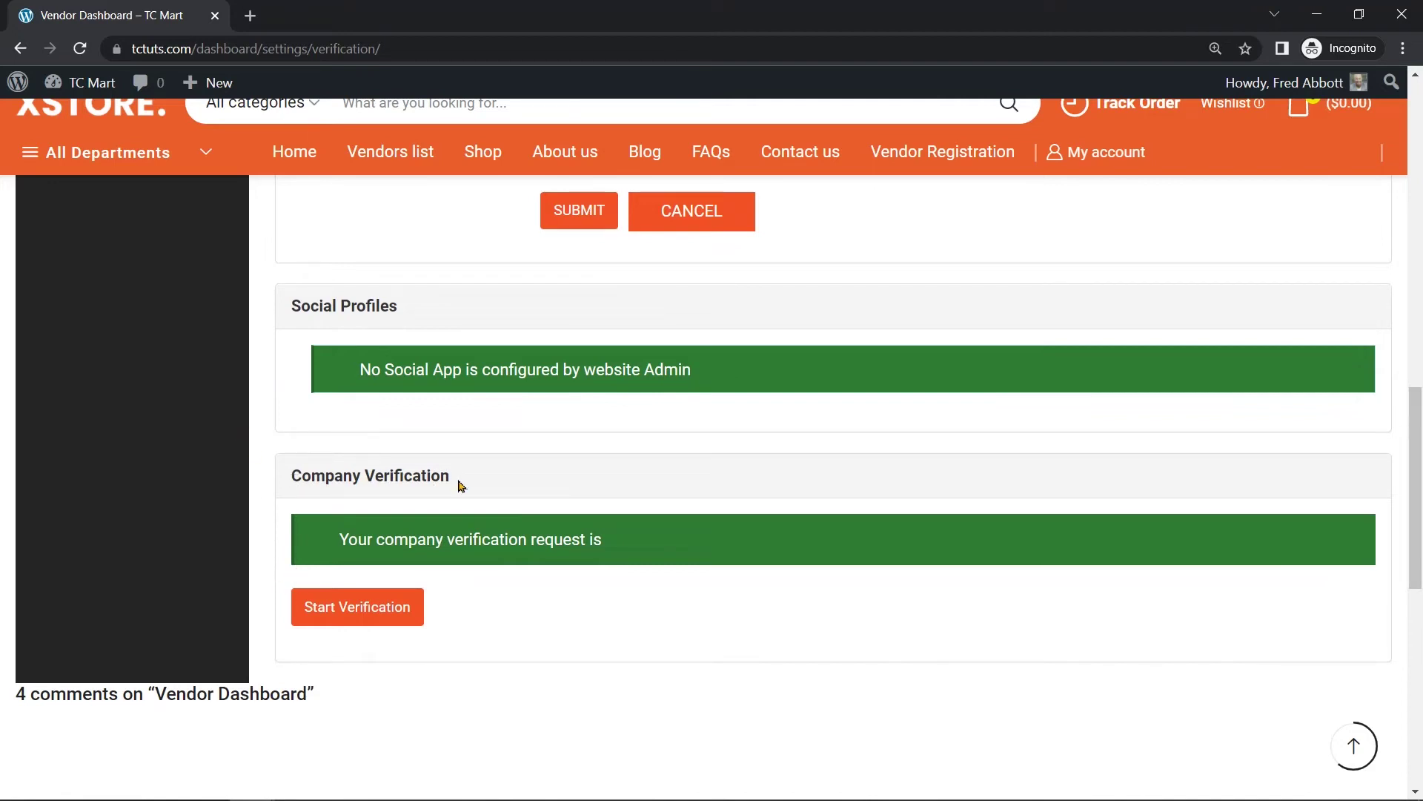
{"action": "left_click", "coordinate": [319, 597]}
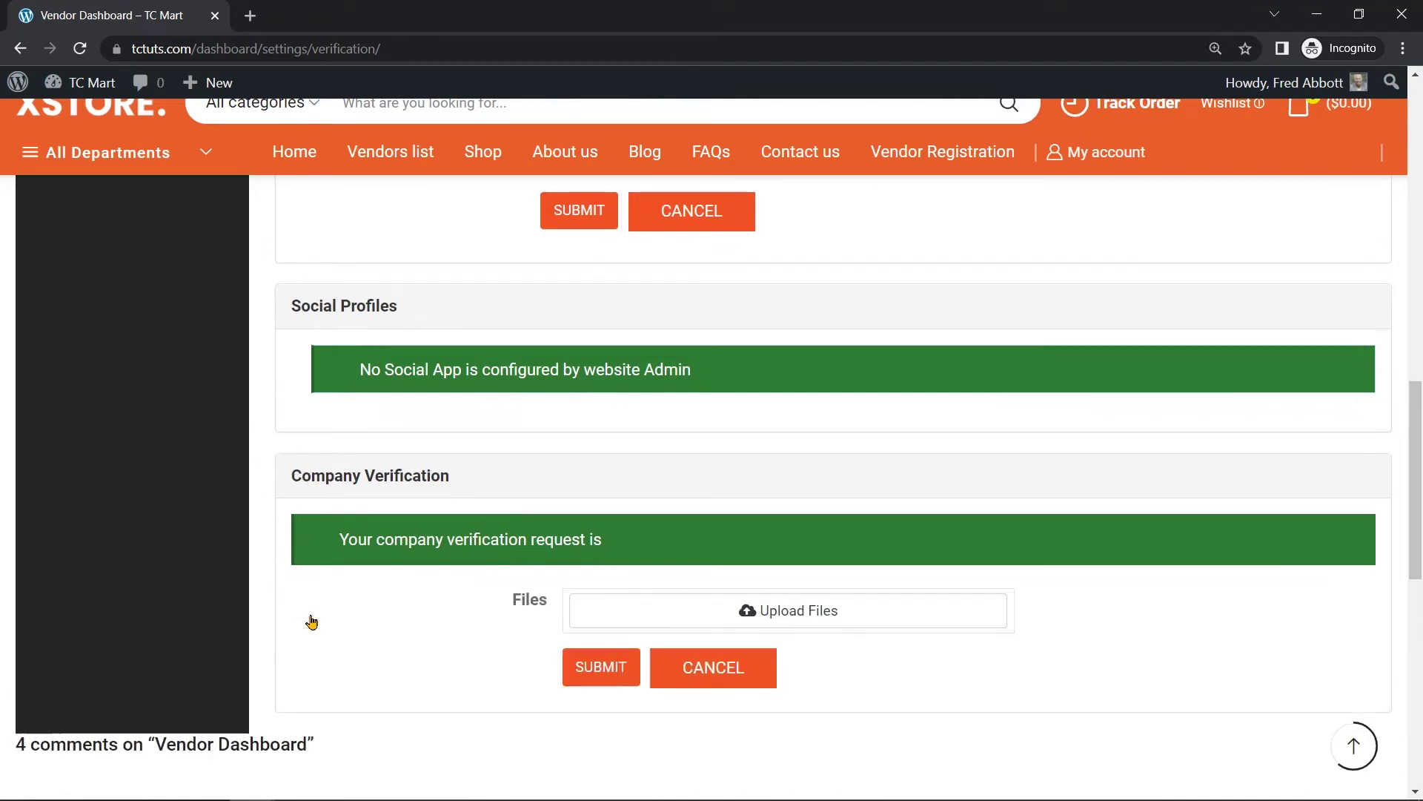
{"action": "scroll", "coordinate": [312, 618], "scroll_direction": "down", "scroll_amount": 1}
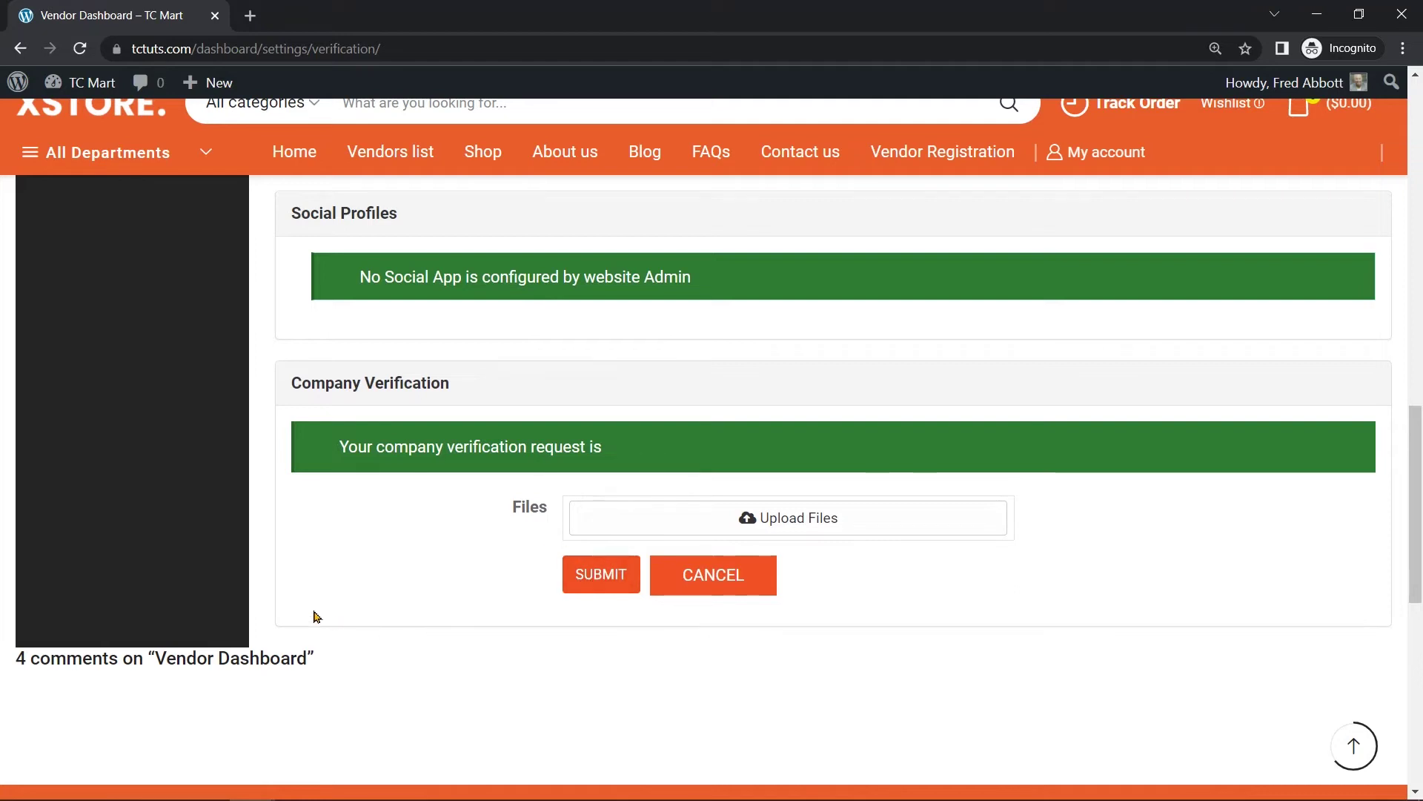
{"action": "scroll", "coordinate": [603, 587], "scroll_direction": "up", "scroll_amount": 10}
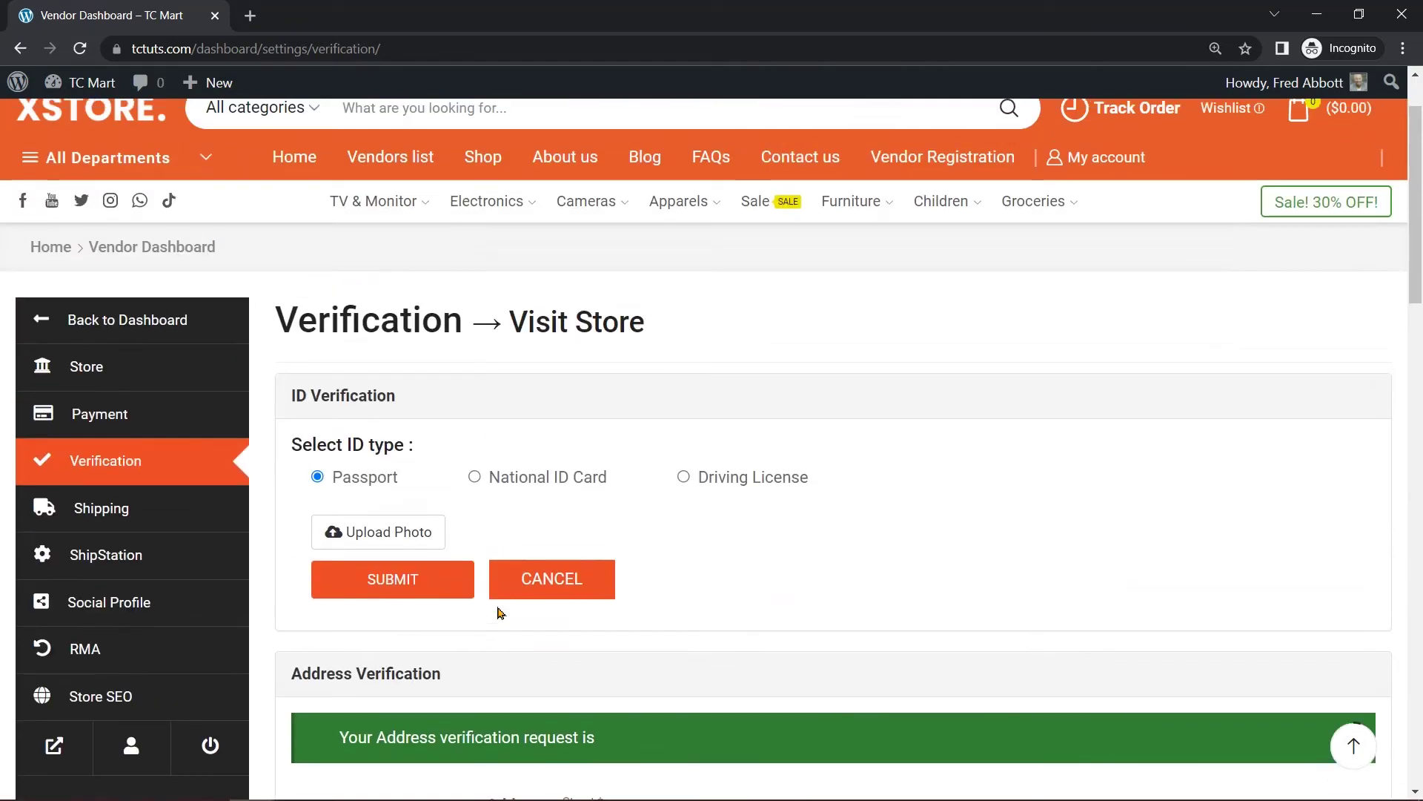
See that Shipping has no zones, then review ShipStation's Authentication Key and order status fields
{"action": "left_click", "coordinate": [181, 517]}
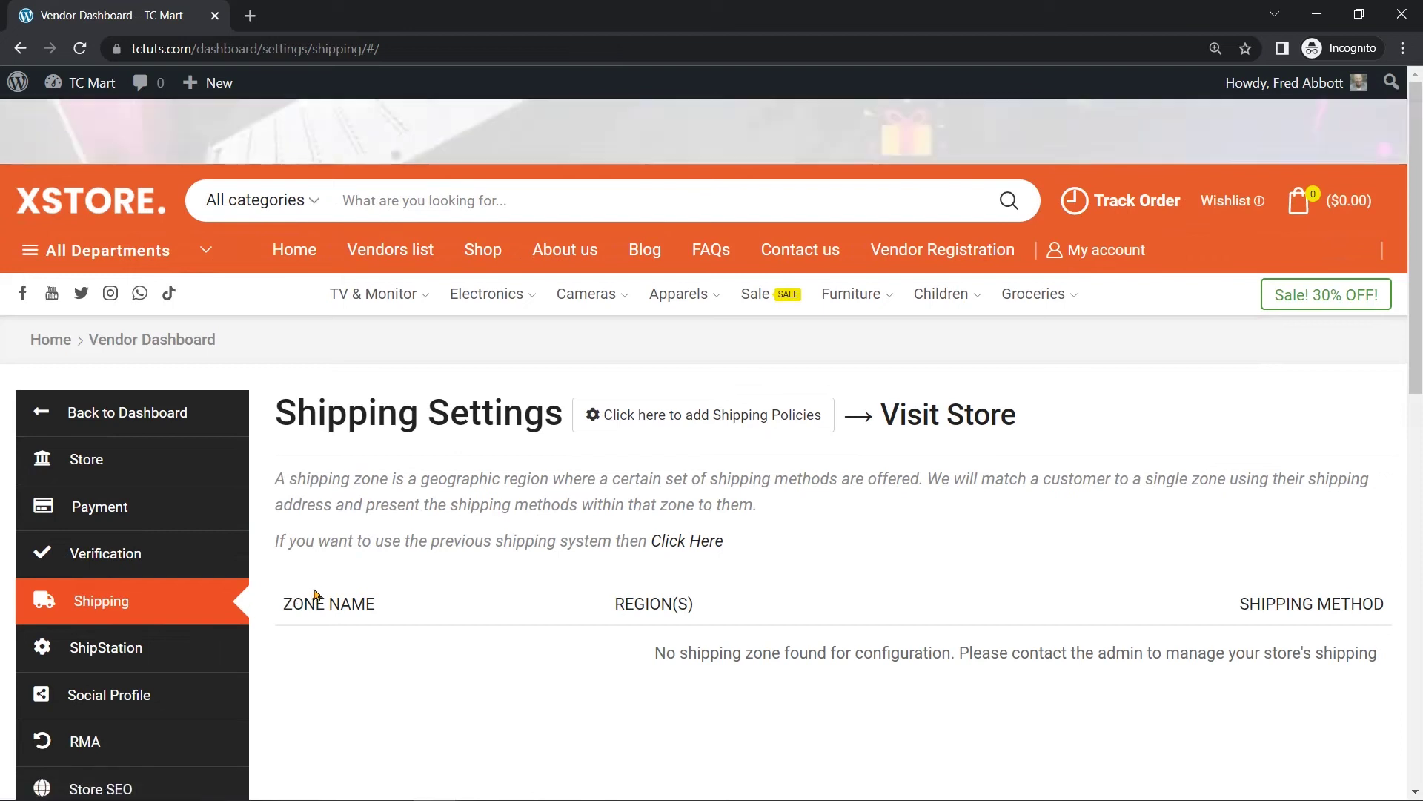
{"action": "scroll", "coordinate": [291, 562], "scroll_direction": "down", "scroll_amount": 1}
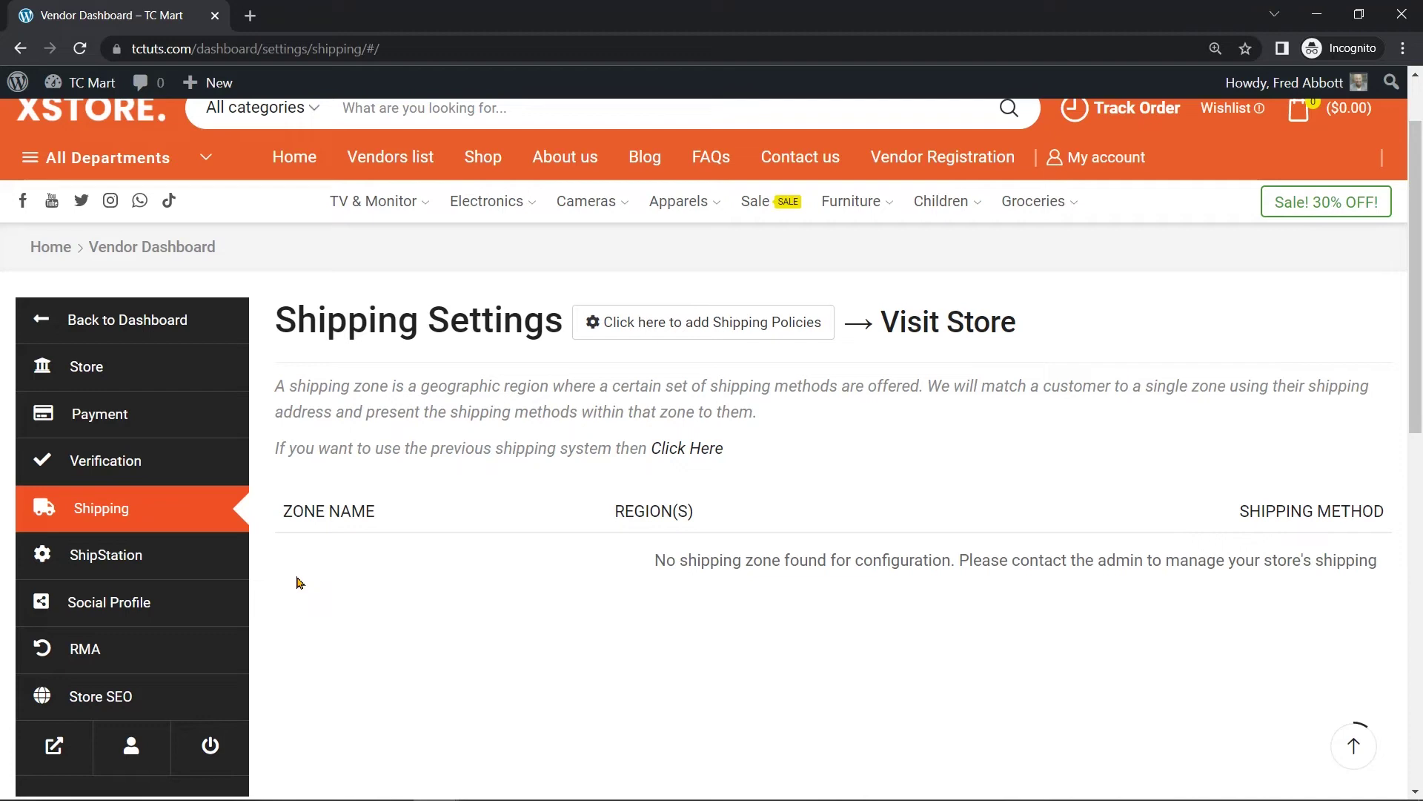
{"action": "left_click", "coordinate": [168, 556]}
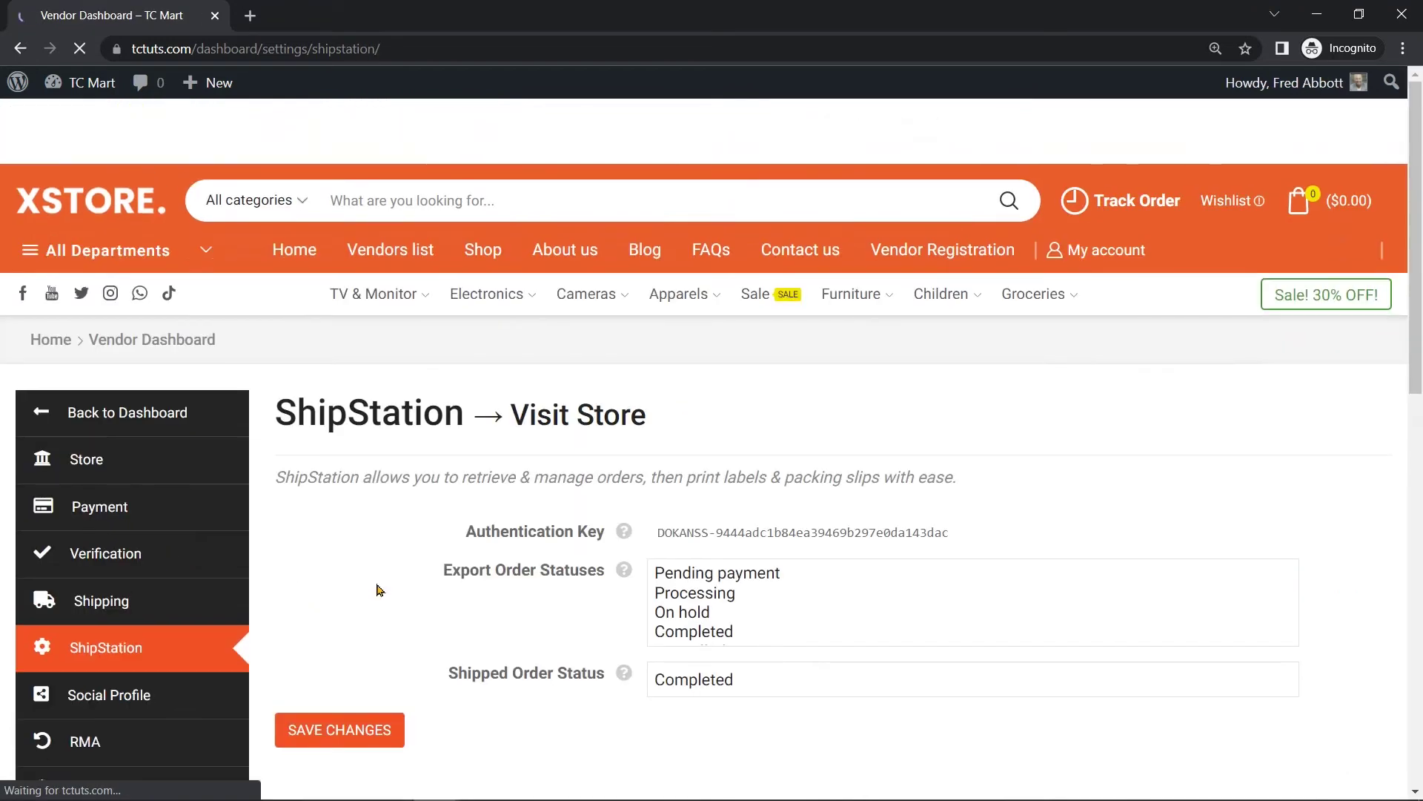
{"action": "left_click_drag", "start_coordinate": [468, 540], "coordinate": [616, 534]}
{"action": "left_click_drag", "start_coordinate": [447, 578], "coordinate": [607, 577]}
{"action": "left_click_drag", "start_coordinate": [443, 639], "coordinate": [603, 639]}
{"action": "left_click", "coordinate": [609, 695]}
{"action": "scroll", "coordinate": [268, 625], "scroll_direction": "down", "scroll_amount": 1}
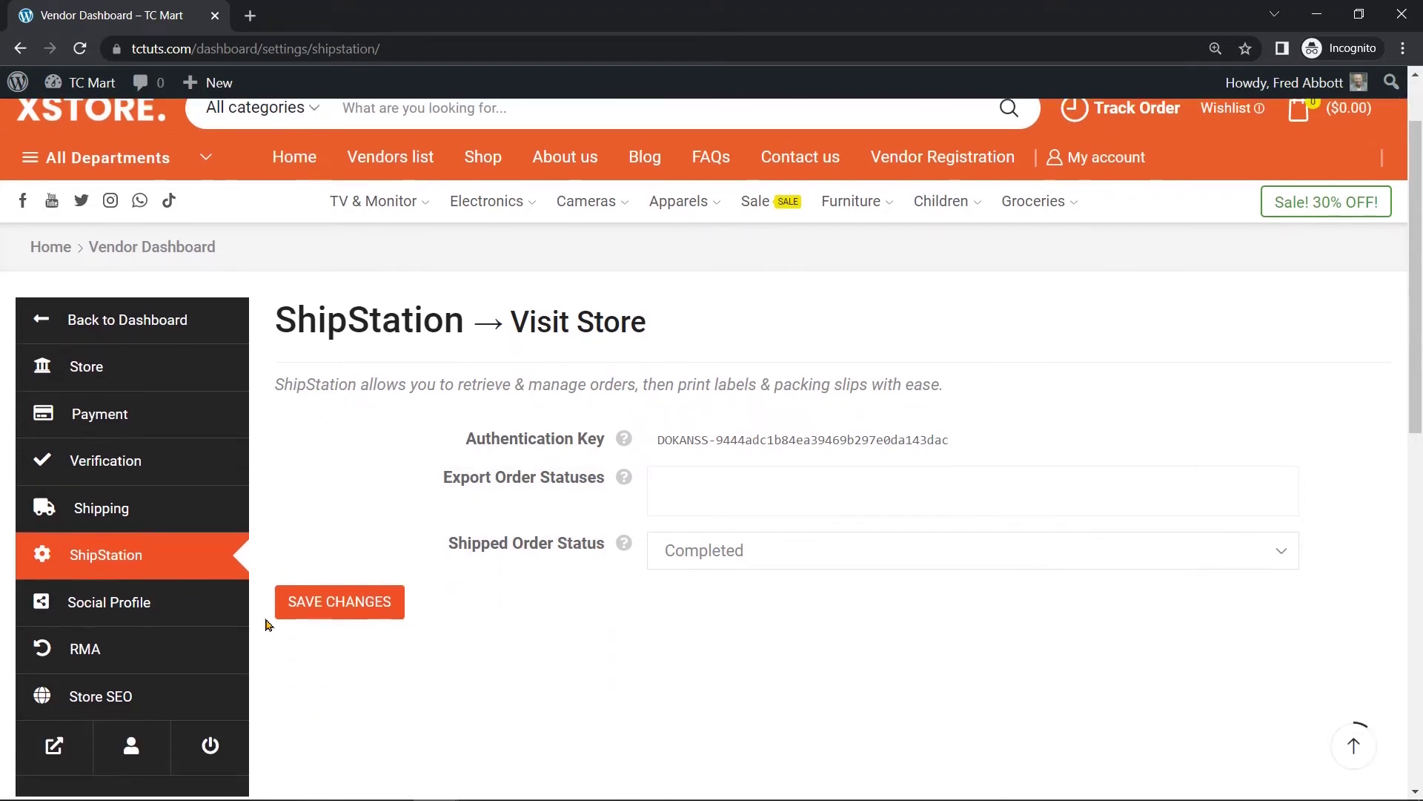
{"action": "left_click", "coordinate": [175, 602]}
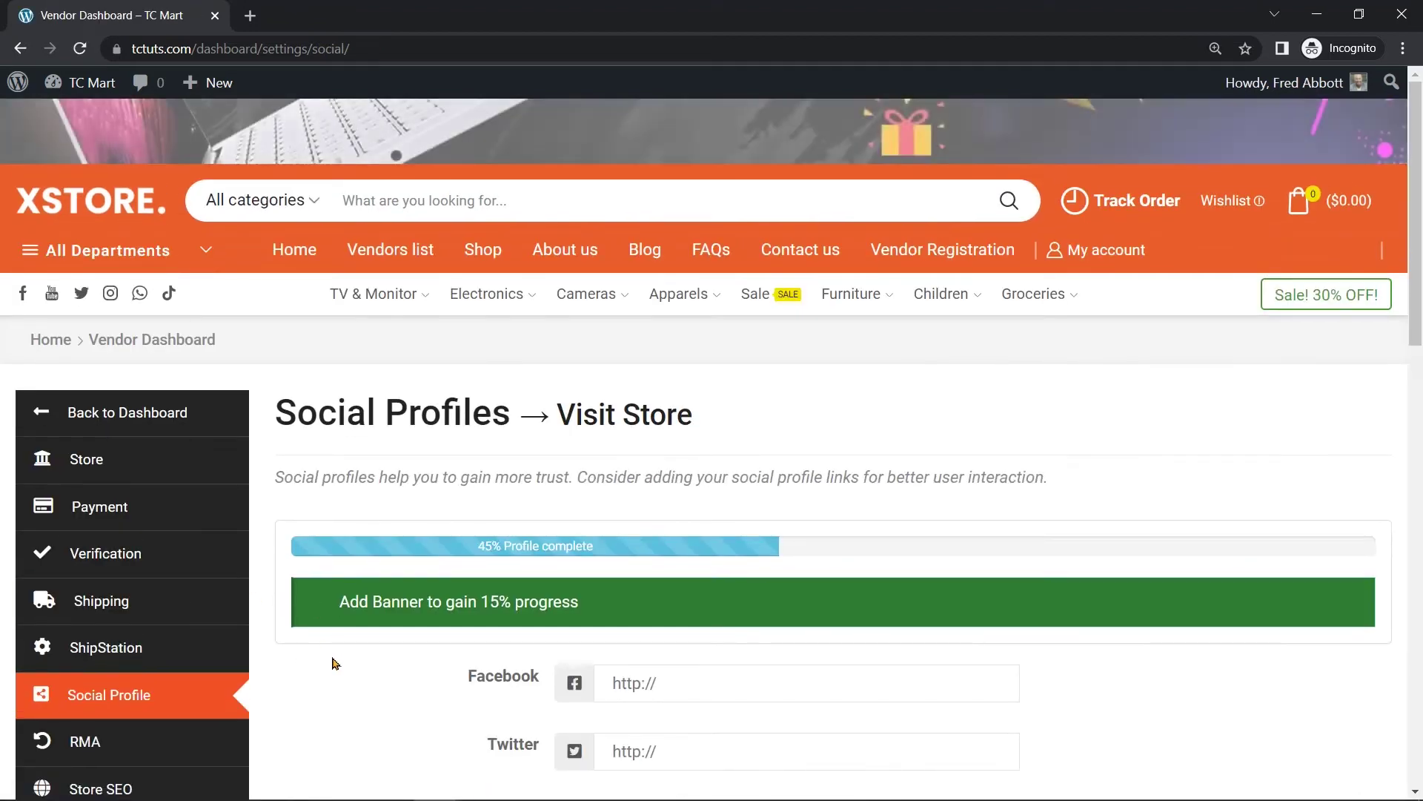
{"action": "scroll", "coordinate": [312, 661], "scroll_direction": "down", "scroll_amount": 3}
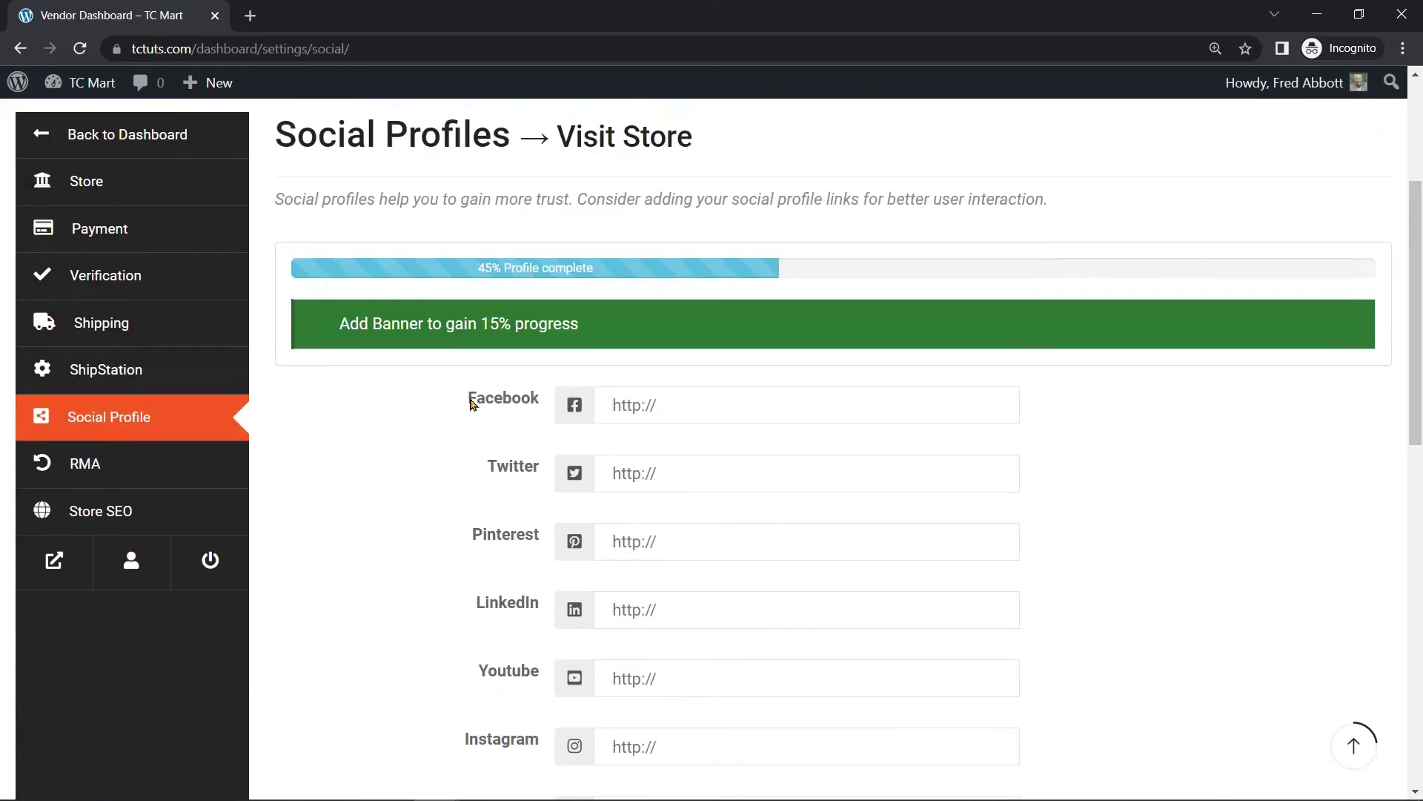
{"action": "left_click_drag", "start_coordinate": [470, 403], "coordinate": [540, 403]}
{"action": "left_click_drag", "start_coordinate": [489, 471], "coordinate": [552, 473]}
{"action": "left_click_drag", "start_coordinate": [475, 541], "coordinate": [543, 541]}
{"action": "scroll", "coordinate": [438, 590], "scroll_direction": "down", "scroll_amount": 2}
{"action": "left_click_drag", "start_coordinate": [483, 422], "coordinate": [542, 426]}
{"action": "left_click_drag", "start_coordinate": [482, 492], "coordinate": [541, 487]}
{"action": "left_click_drag", "start_coordinate": [469, 558], "coordinate": [542, 556]}
{"action": "left_click_drag", "start_coordinate": [501, 629], "coordinate": [542, 622]}
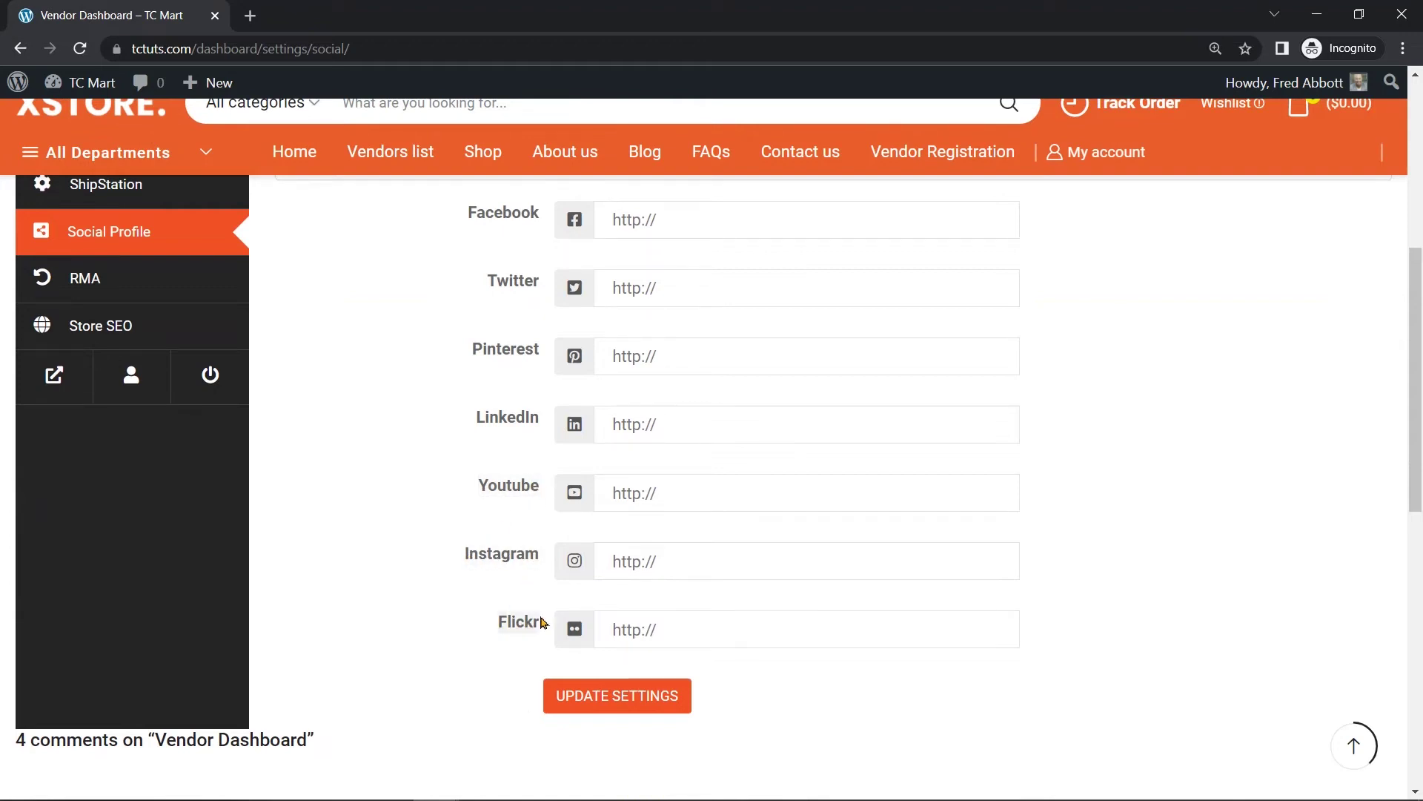
{"action": "left_click", "coordinate": [388, 619]}
{"action": "scroll", "coordinate": [334, 620], "scroll_direction": "up", "scroll_amount": 4}
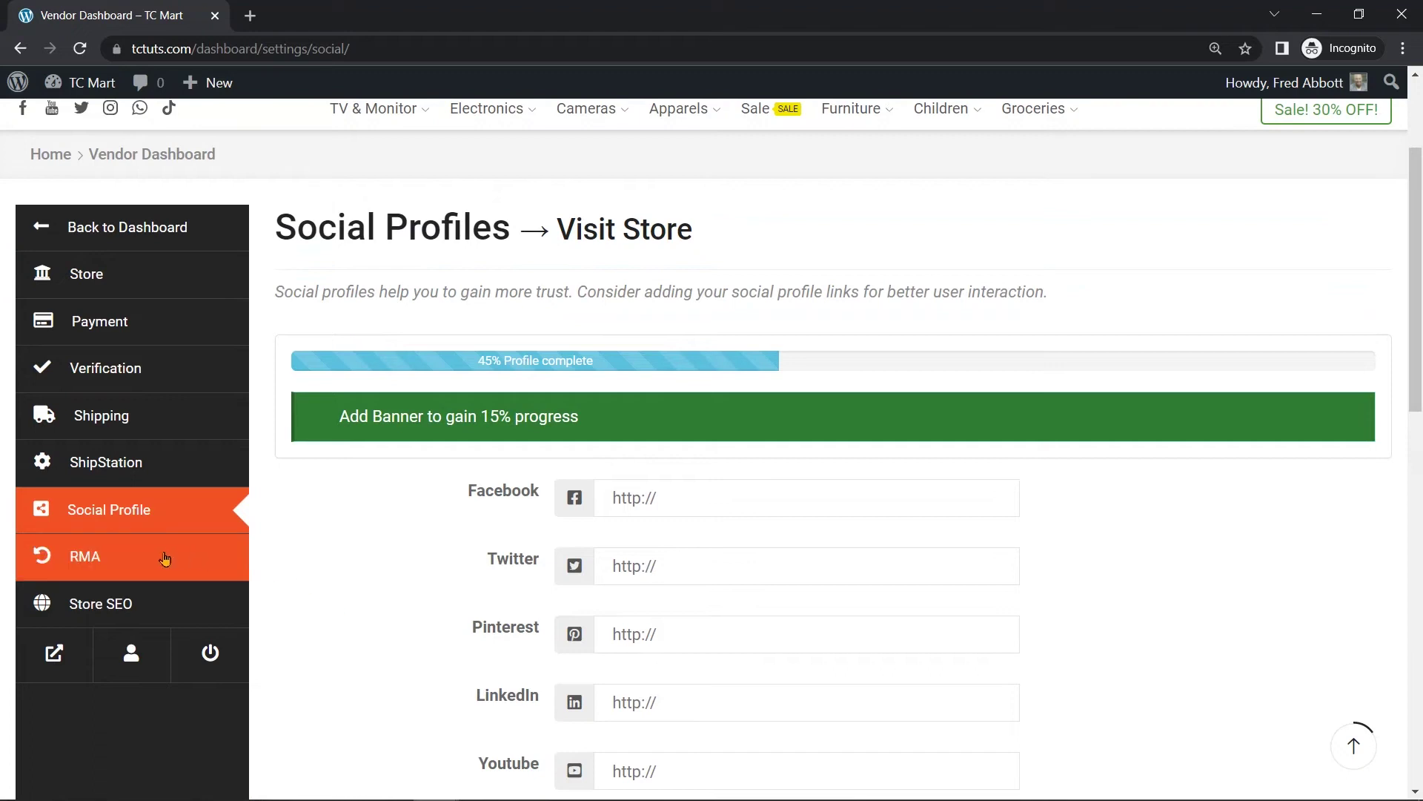
Open the vendor's Return and Warranty settings and review the Label and Type fields
{"action": "left_click", "coordinate": [119, 557]}
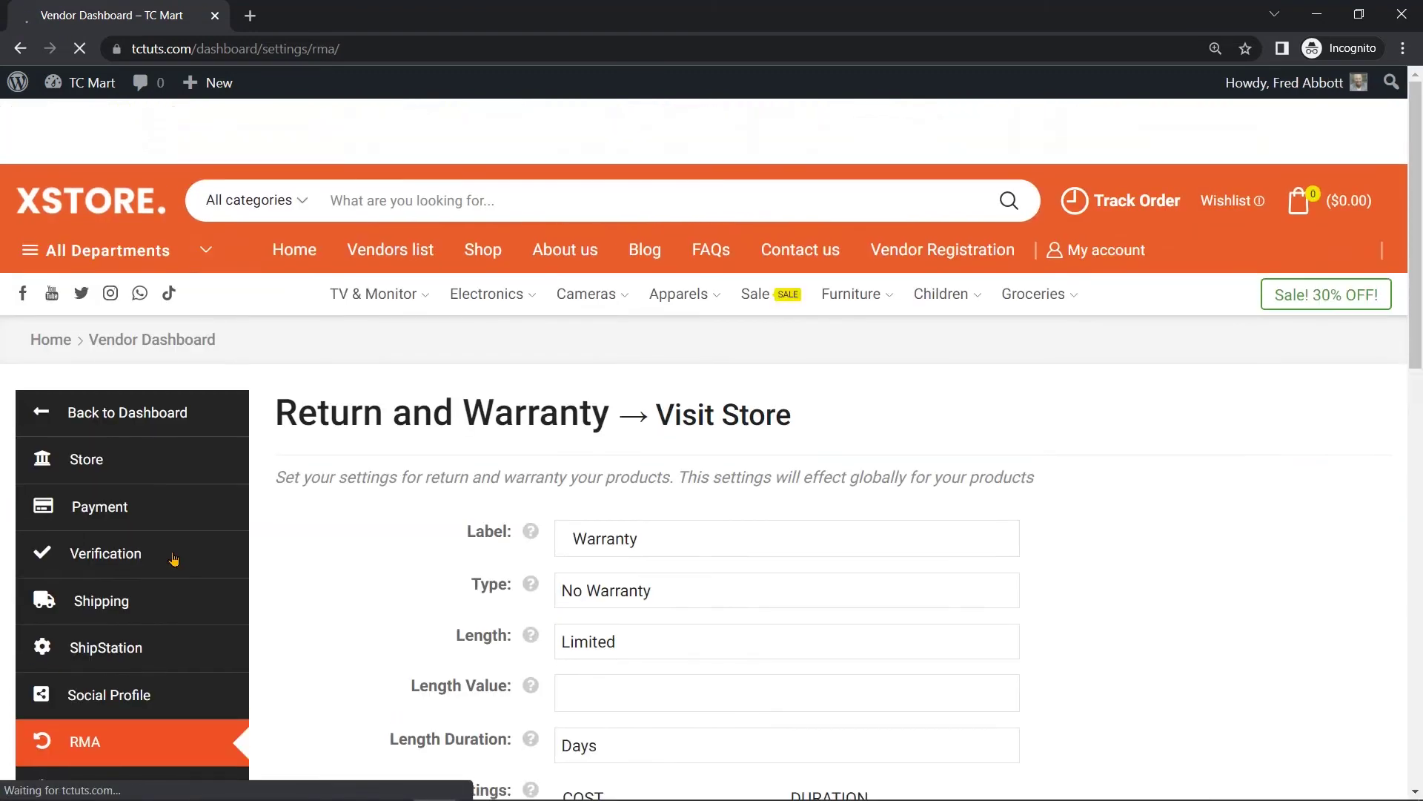
{"action": "left_click_drag", "start_coordinate": [287, 319], "coordinate": [613, 319]}
{"action": "left_click", "coordinate": [574, 446]}
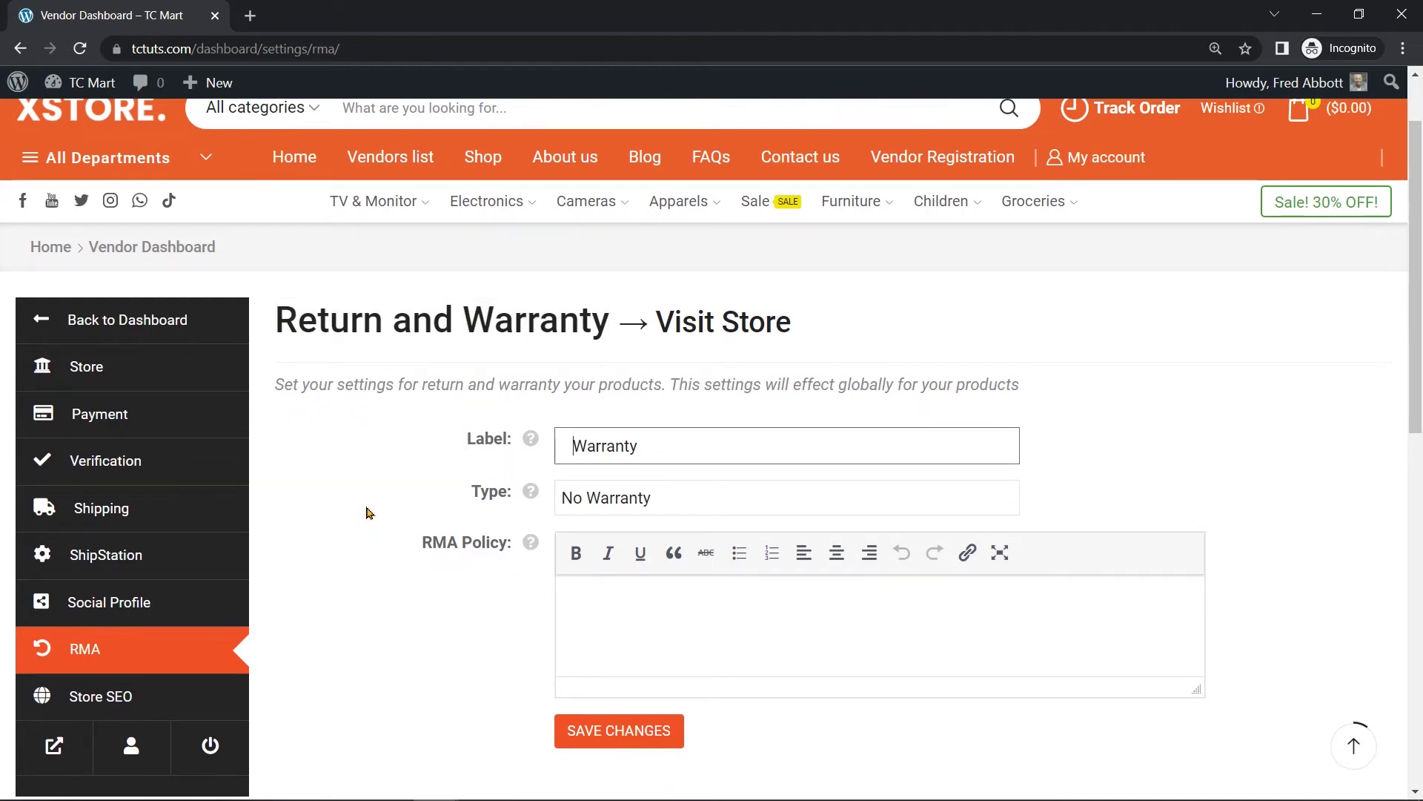
{"action": "left_click_drag", "start_coordinate": [457, 458], "coordinate": [513, 442]}
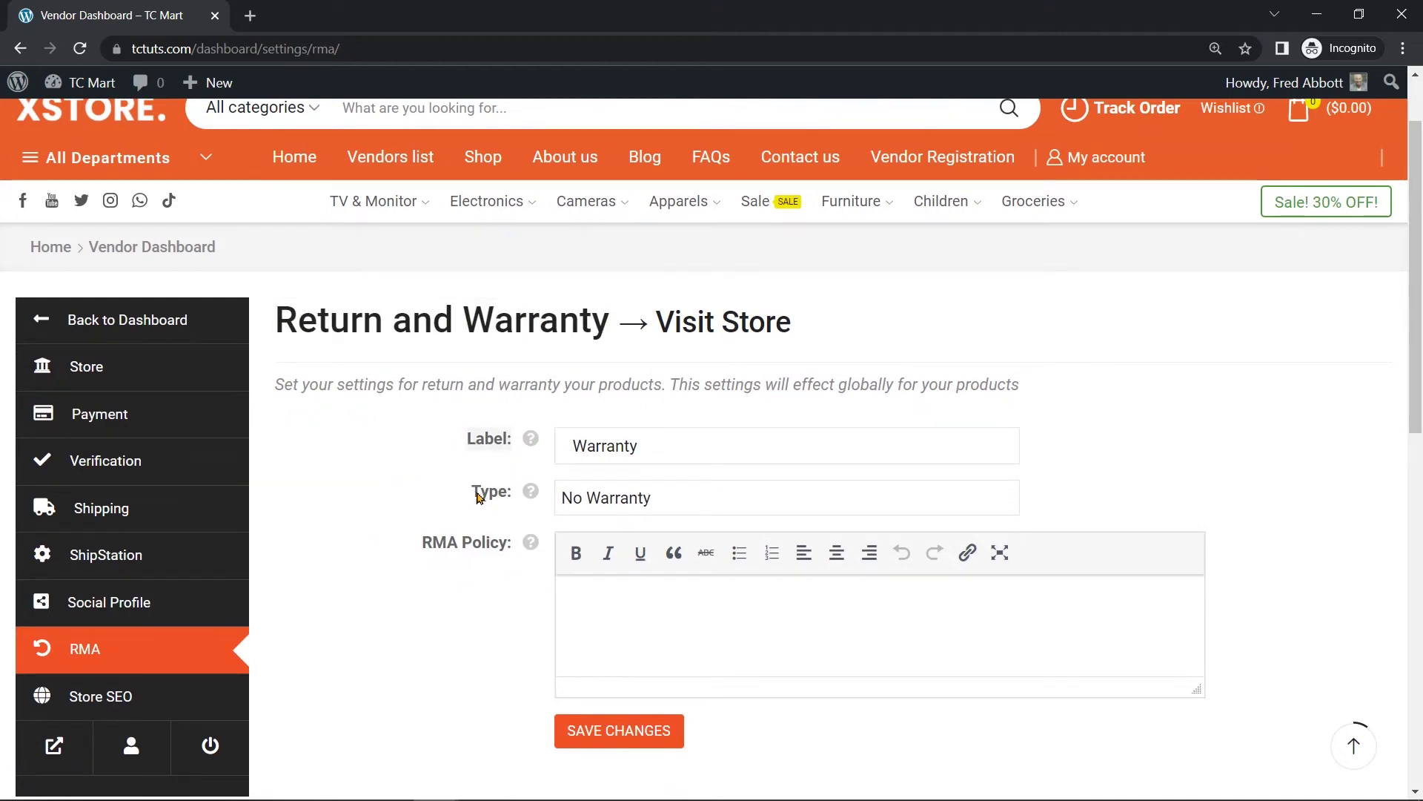
{"action": "left_click_drag", "start_coordinate": [472, 498], "coordinate": [517, 493]}
{"action": "left_click", "coordinate": [520, 497]}
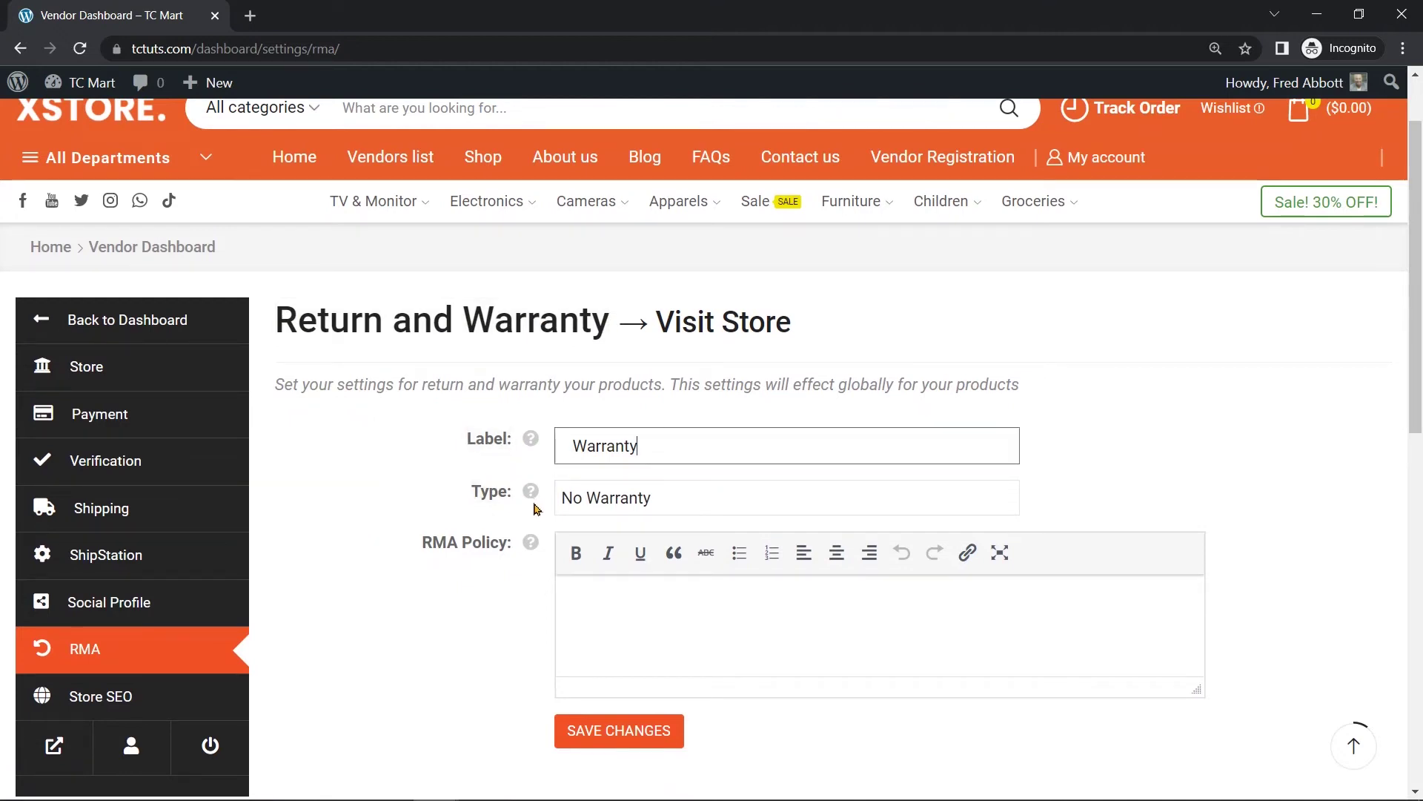
Leave warranty Type at No Warranty, click into RMA Policy, and go to Store SEO
{"action": "left_click", "coordinate": [694, 505]}
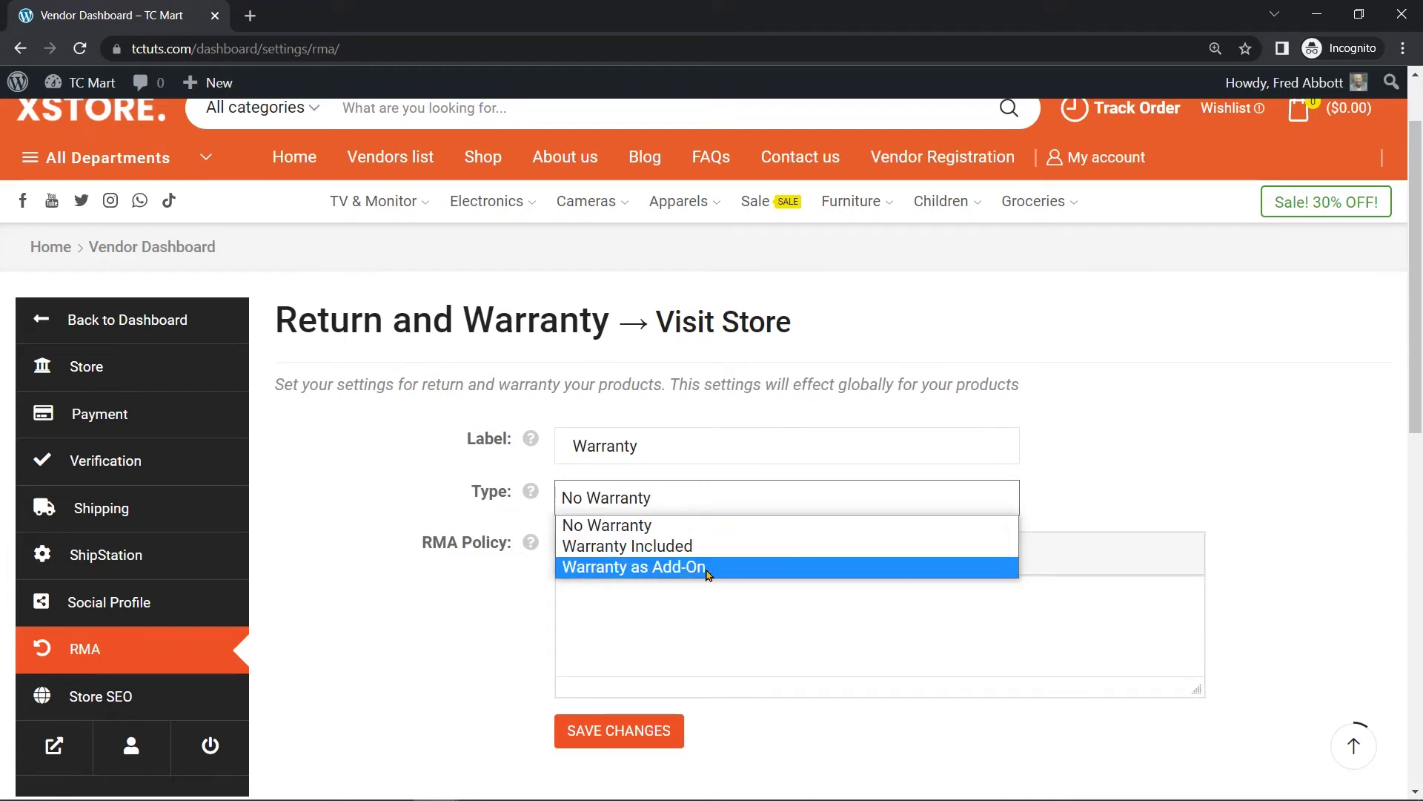
{"action": "left_click", "coordinate": [495, 585]}
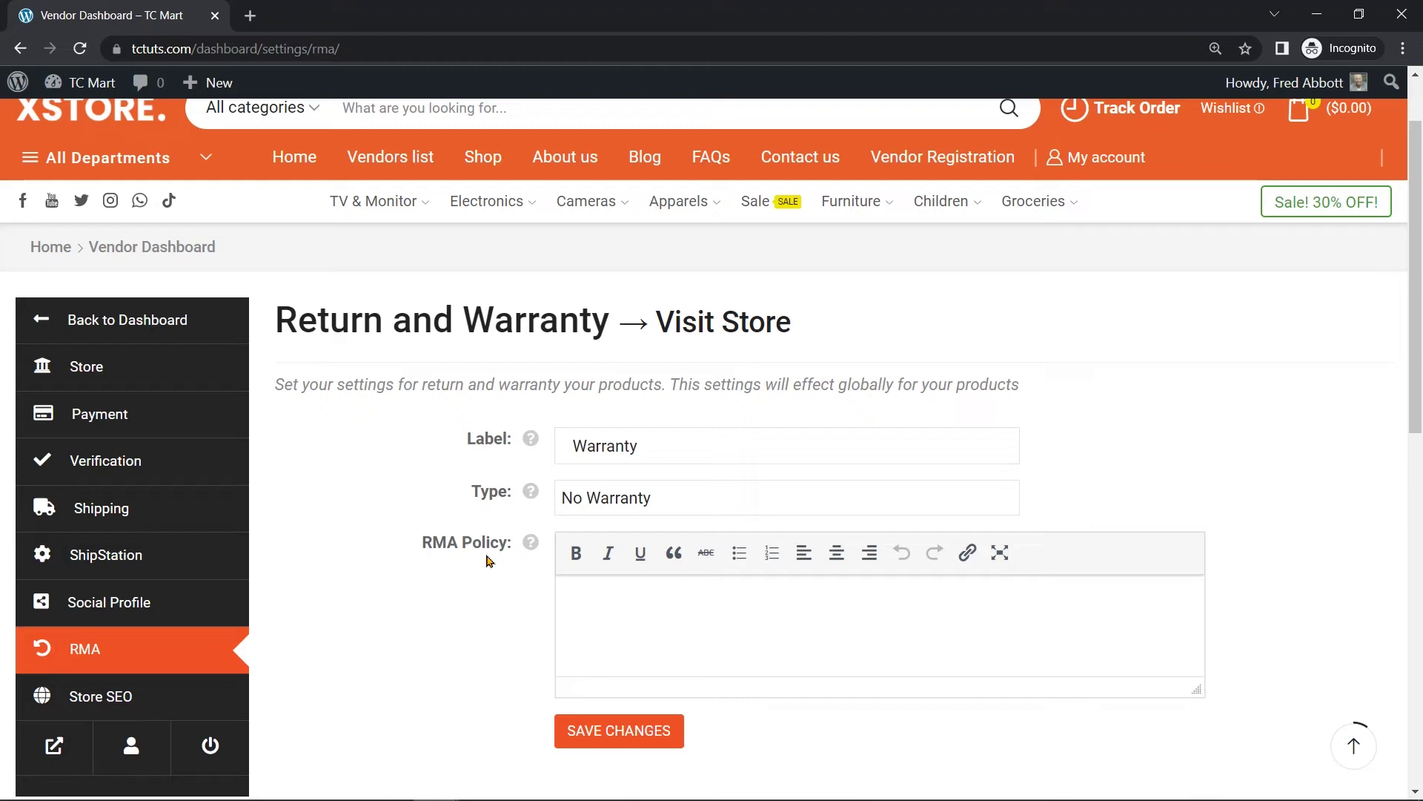
{"action": "left_click_drag", "start_coordinate": [423, 551], "coordinate": [520, 551]}
{"action": "left_click", "coordinate": [490, 609]}
{"action": "left_click", "coordinate": [623, 597]}
{"action": "left_click", "coordinate": [152, 693]}
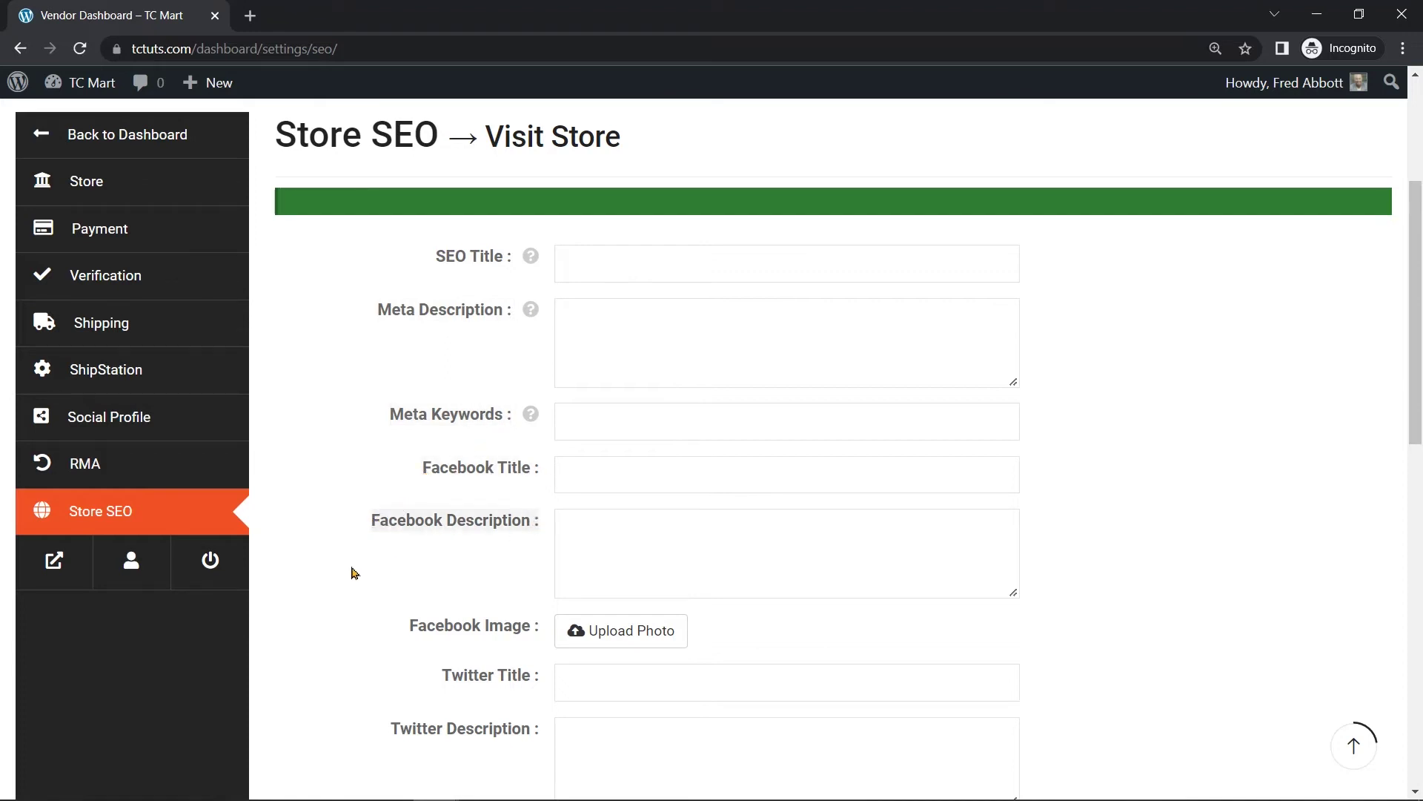
Scroll through the empty Store SEO fields and go back to the vendor dashboard overview
{"action": "scroll", "coordinate": [386, 519], "scroll_direction": "down", "scroll_amount": 2}
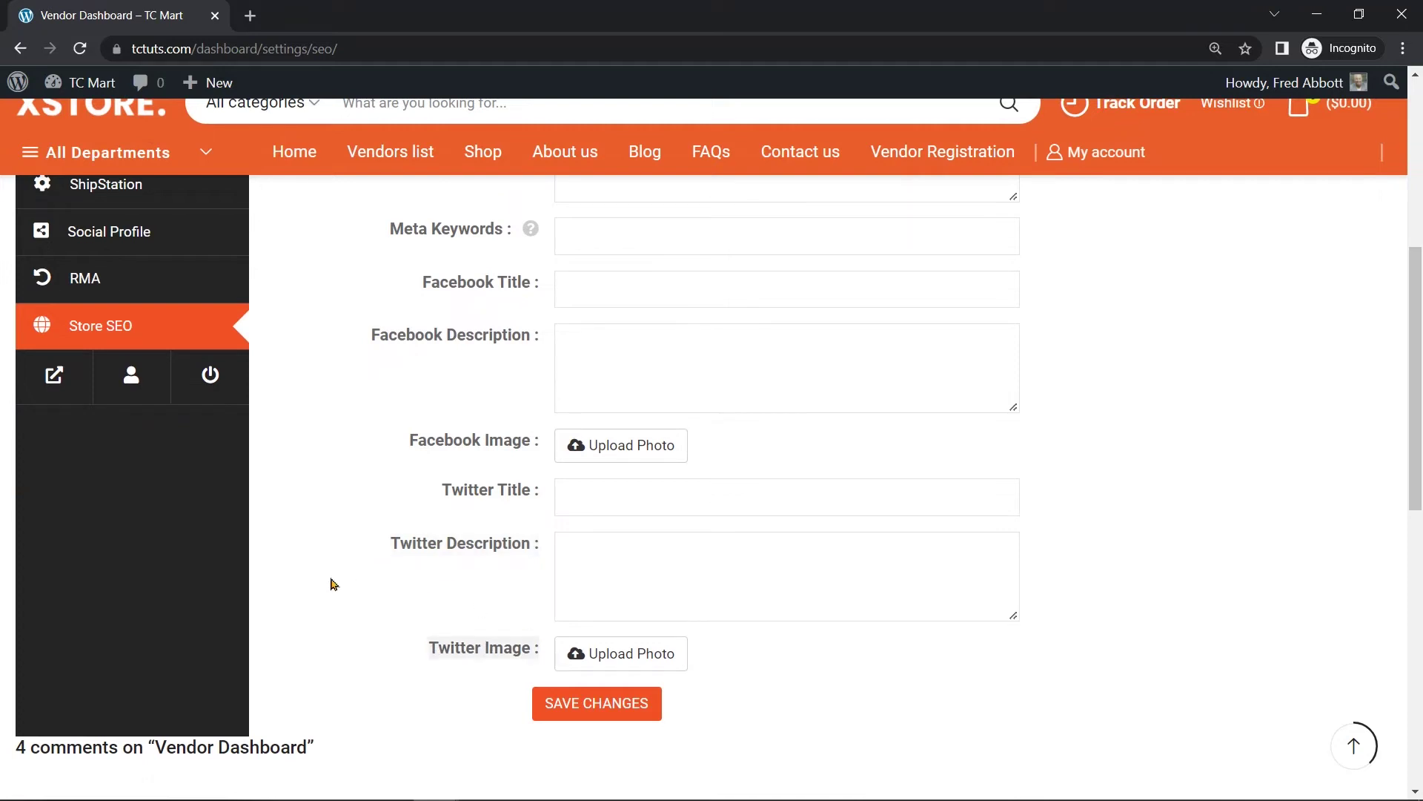
{"action": "scroll", "coordinate": [334, 579], "scroll_direction": "up", "scroll_amount": 3}
{"action": "scroll", "coordinate": [338, 579], "scroll_direction": "up", "scroll_amount": 1}
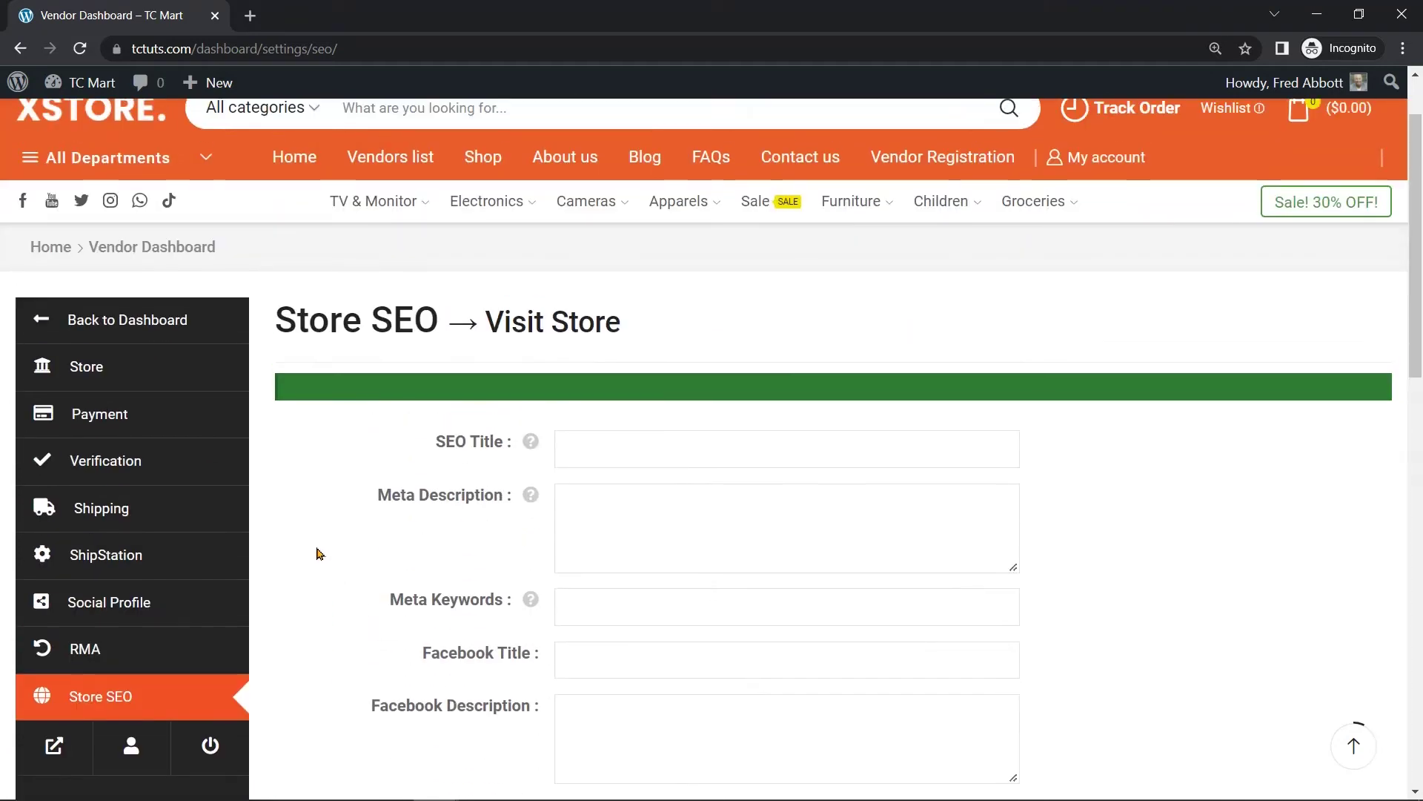
{"action": "scroll", "coordinate": [318, 553], "scroll_direction": "up", "scroll_amount": 1}
{"action": "left_click", "coordinate": [37, 410]}
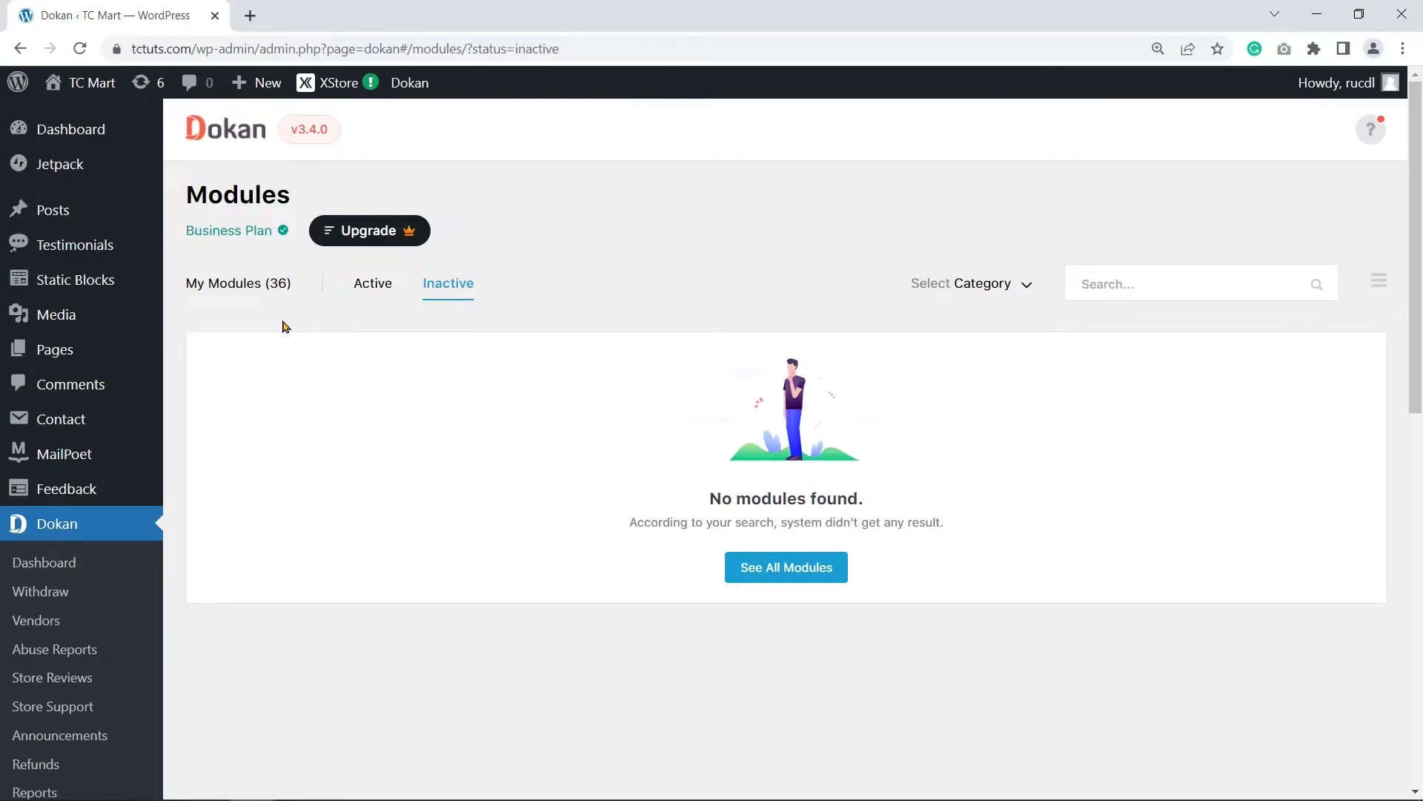
List all 36 Dokan modules and open Dokan Settings in a new browser tab
{"action": "left_click", "coordinate": [257, 286]}
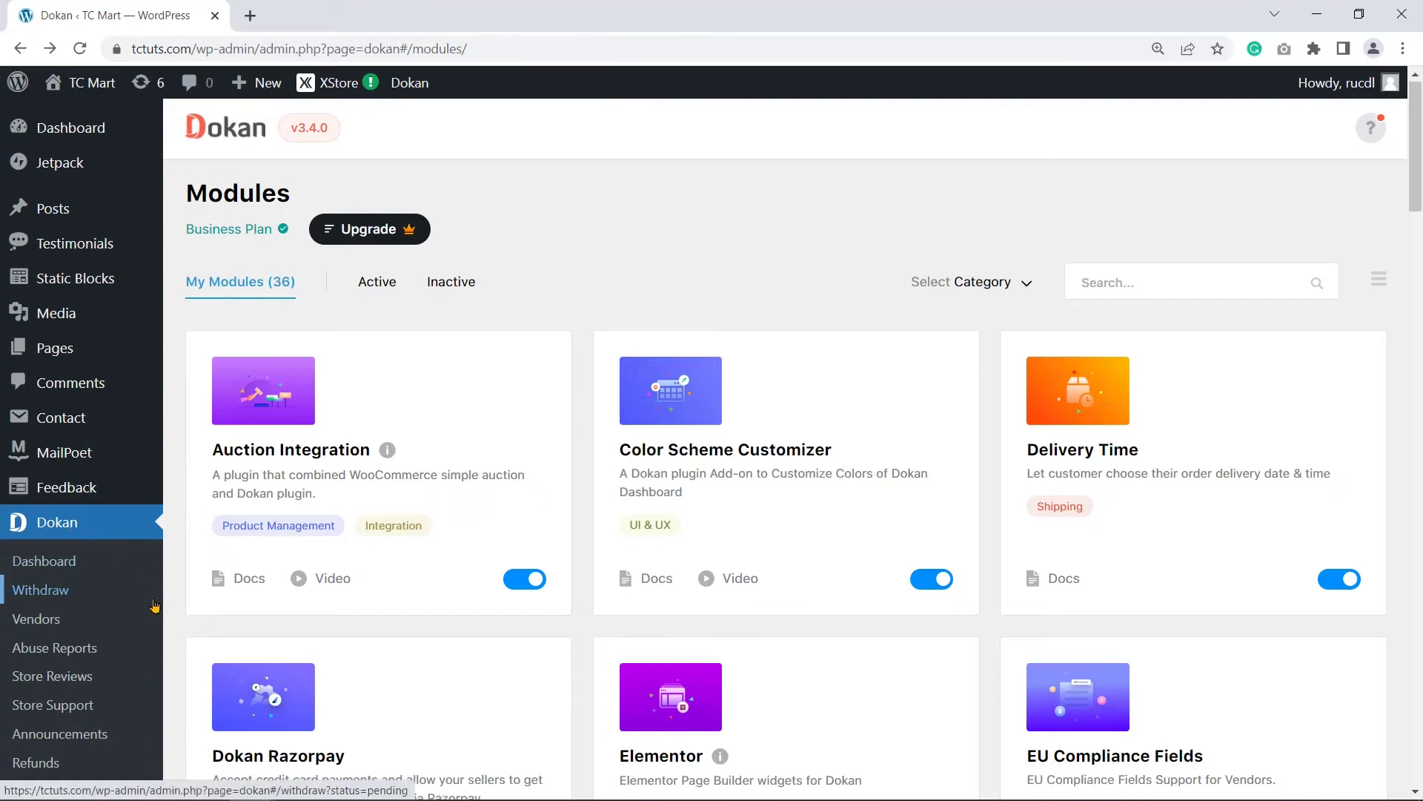
{"action": "scroll", "coordinate": [153, 606], "scroll_direction": "down", "scroll_amount": 5}
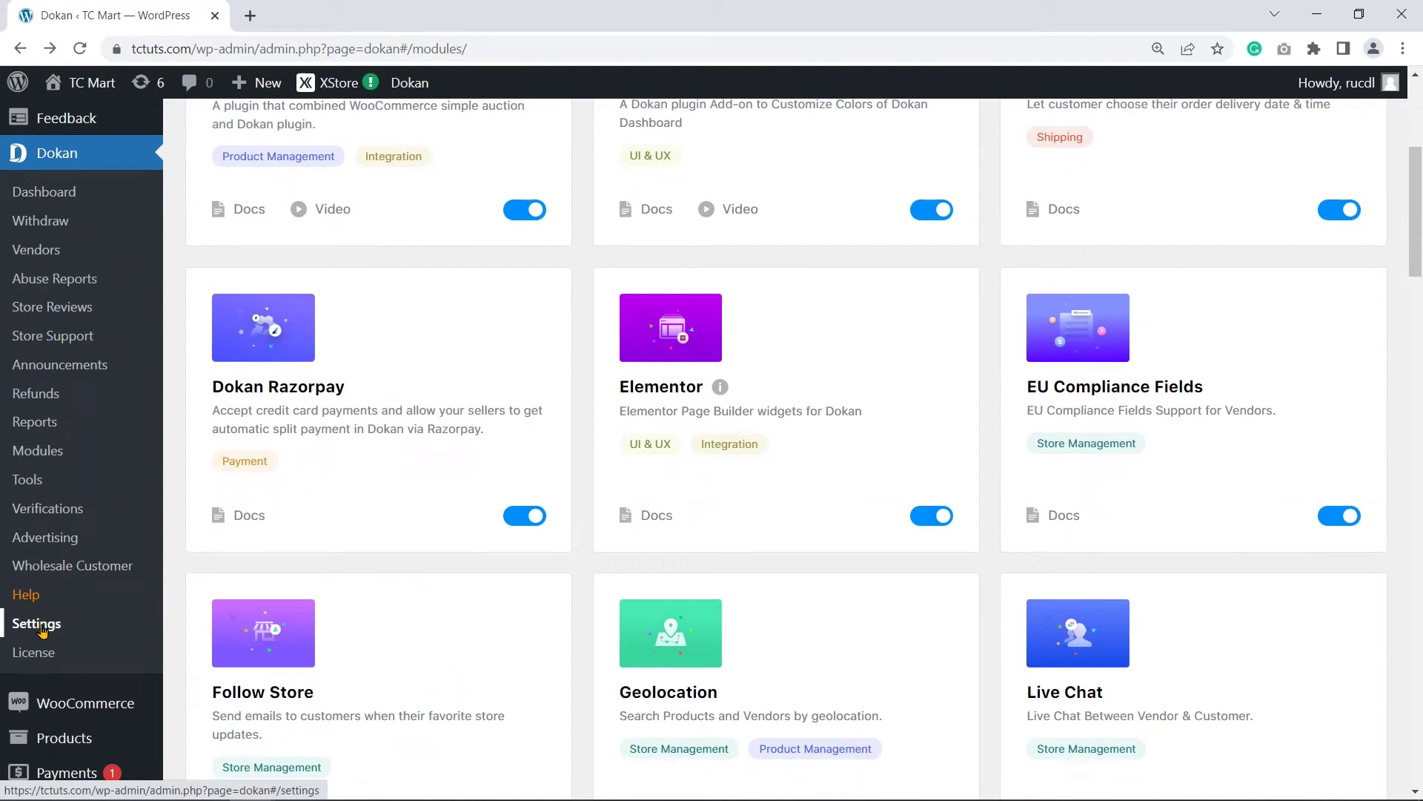
{"action": "right_click", "coordinate": [66, 625]}
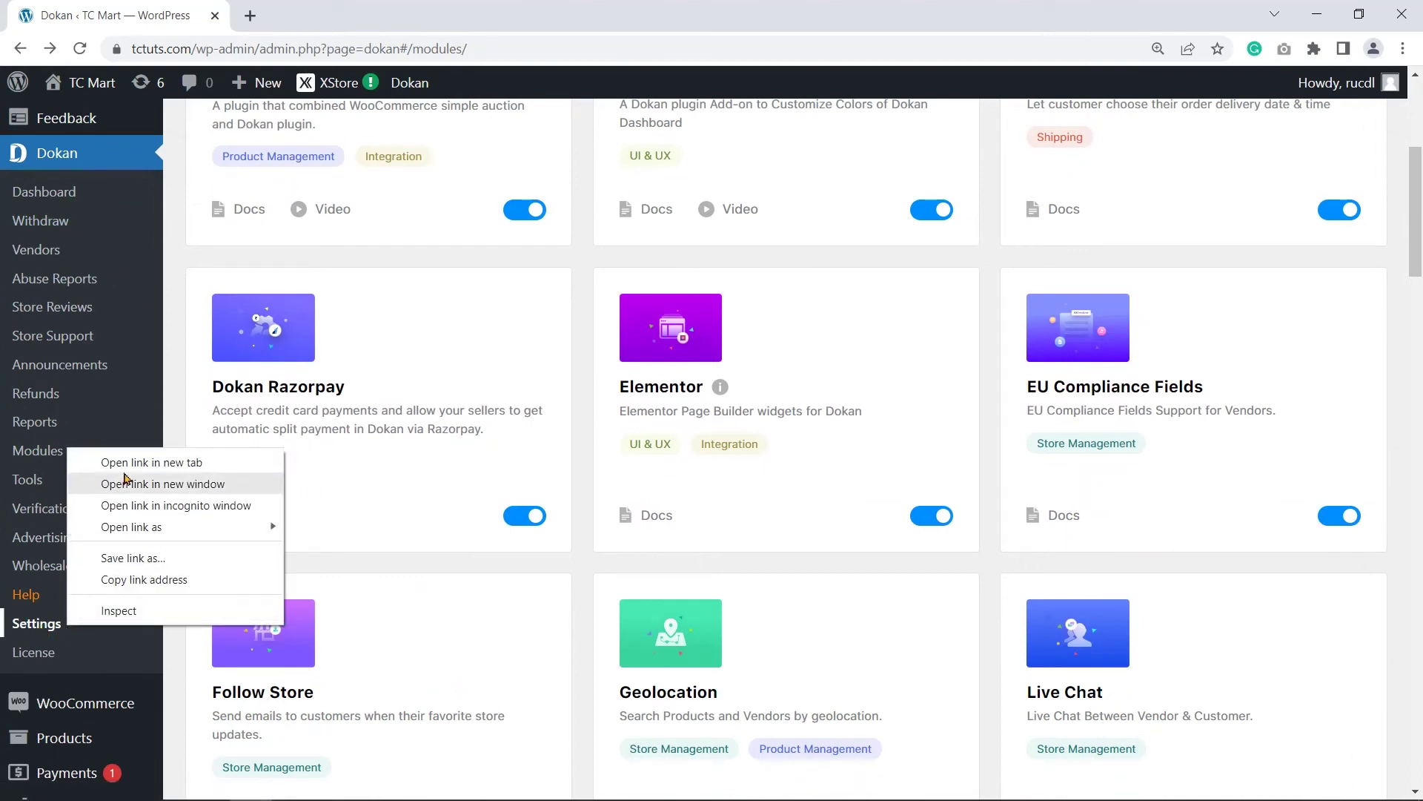
{"action": "left_click", "coordinate": [208, 470]}
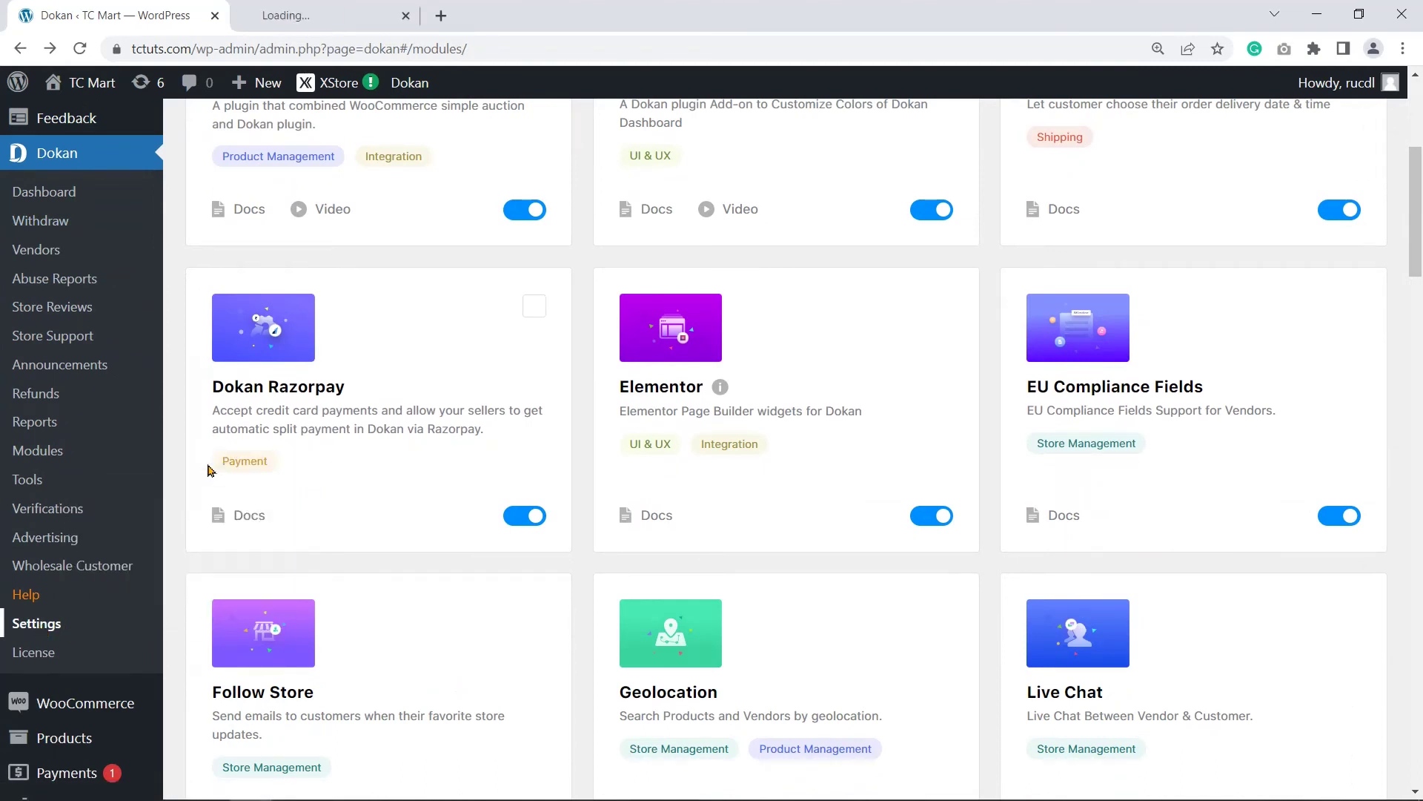
Switch to the Dokan Settings tab and open the Colors section
{"action": "left_click", "coordinate": [300, 9]}
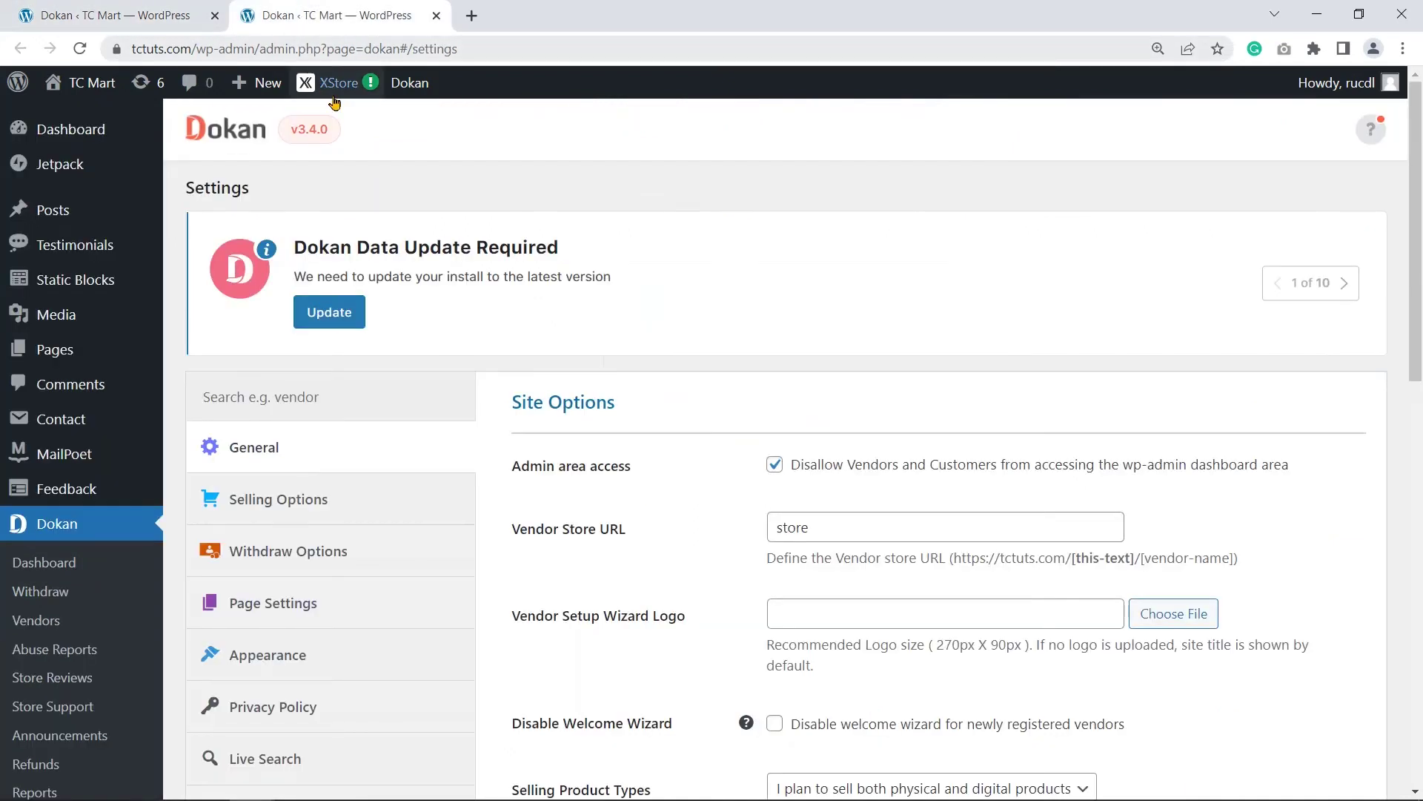
{"action": "scroll", "coordinate": [495, 432], "scroll_direction": "down", "scroll_amount": 9}
{"action": "scroll", "coordinate": [490, 428], "scroll_direction": "down", "scroll_amount": 1}
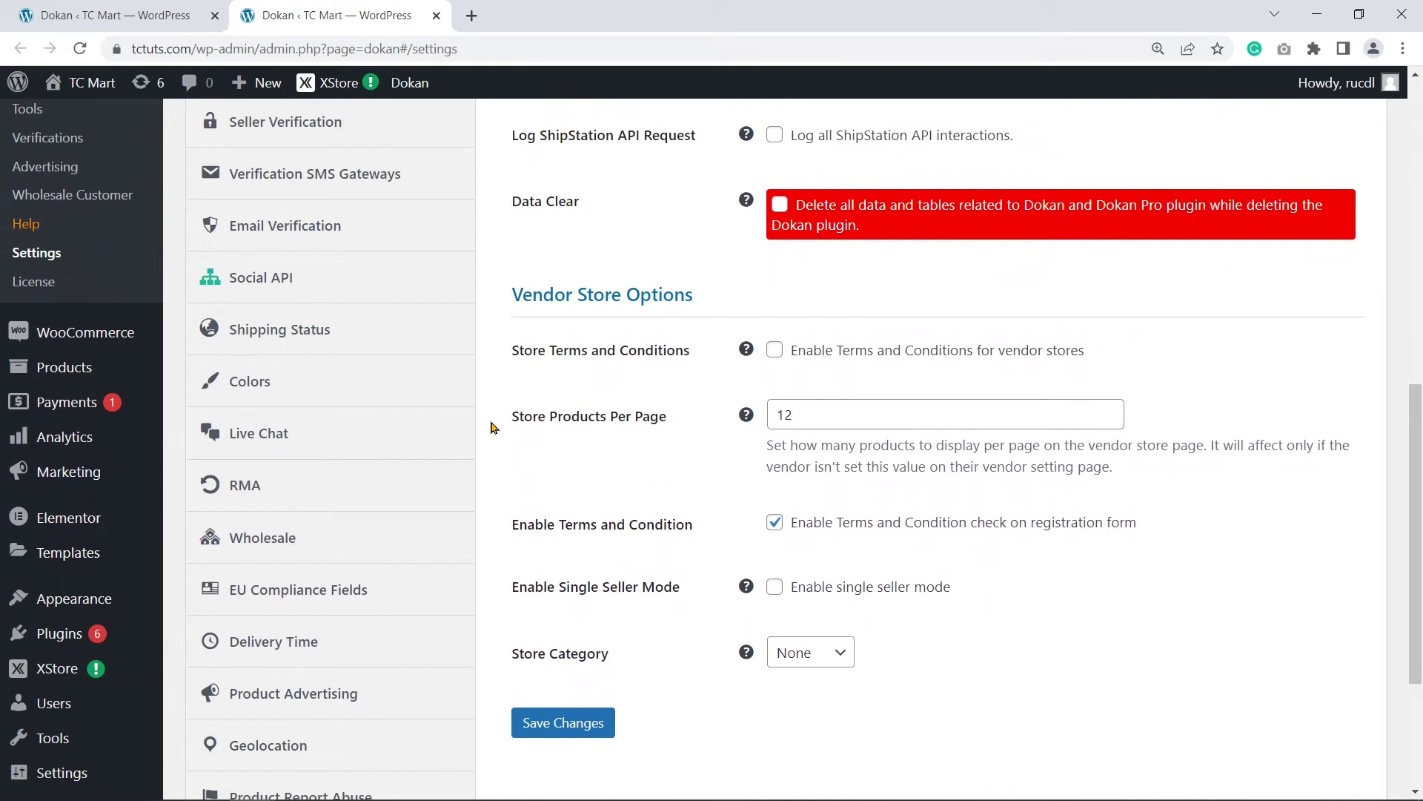
{"action": "left_click", "coordinate": [244, 387]}
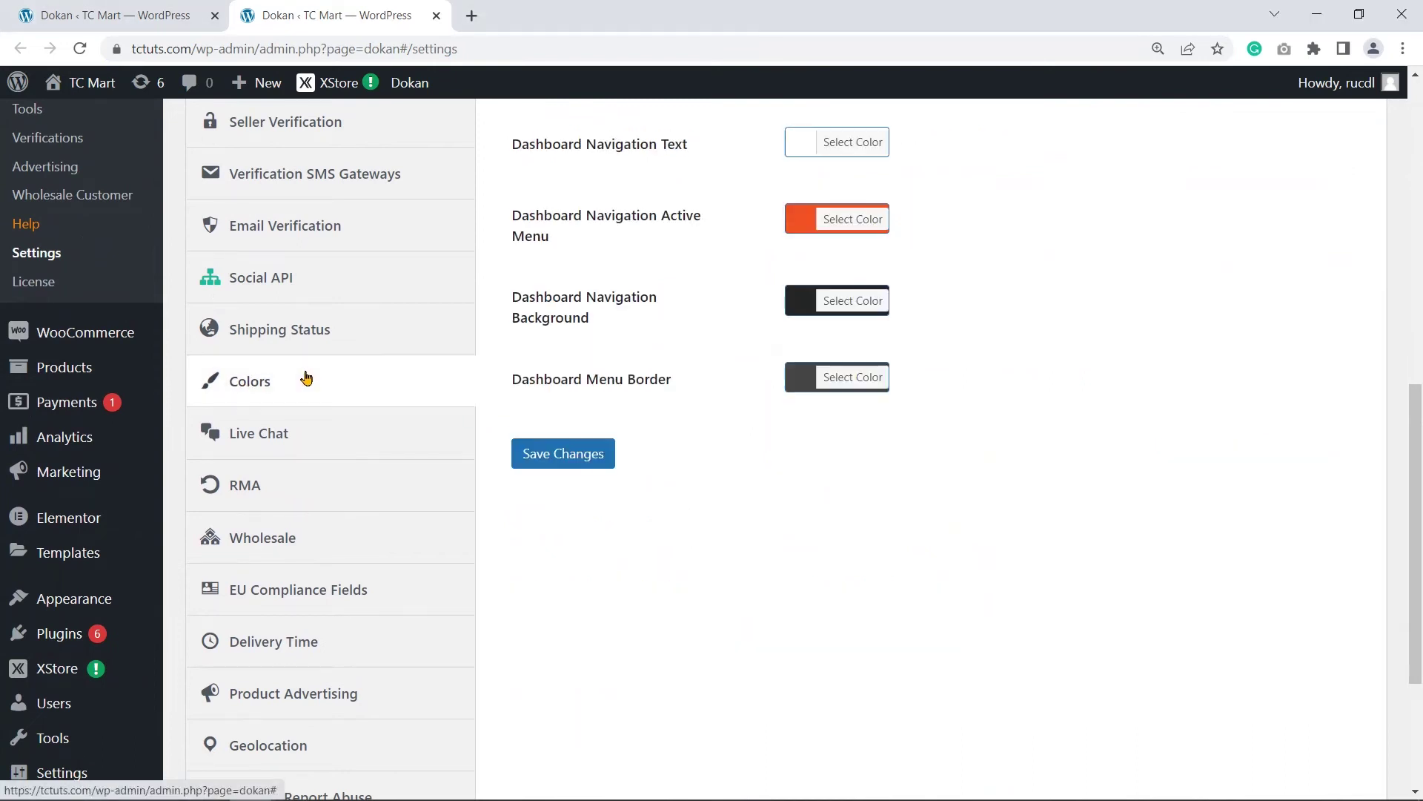
{"action": "scroll", "coordinate": [496, 375], "scroll_direction": "up", "scroll_amount": 8}
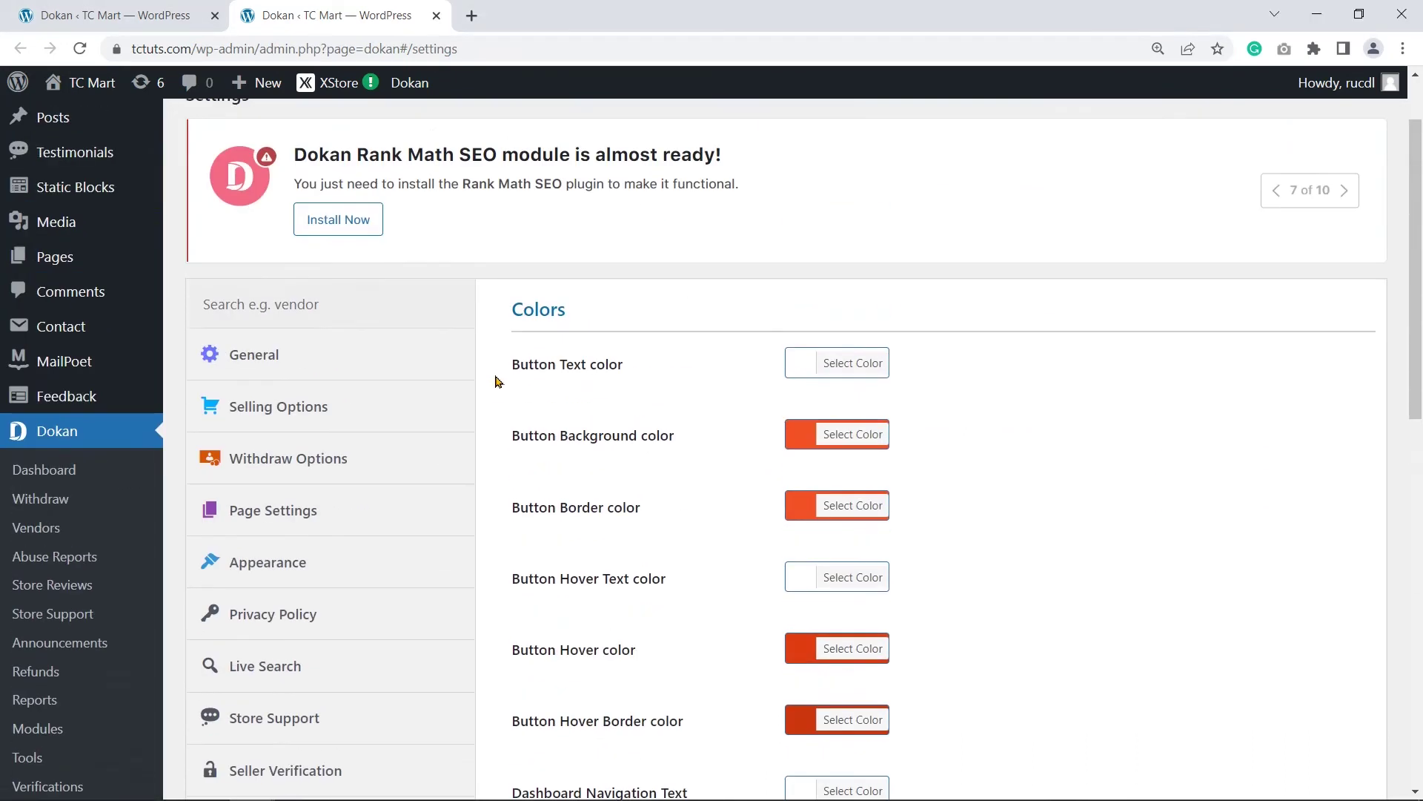
{"action": "scroll", "coordinate": [1265, 418], "scroll_direction": "down", "scroll_amount": 2}
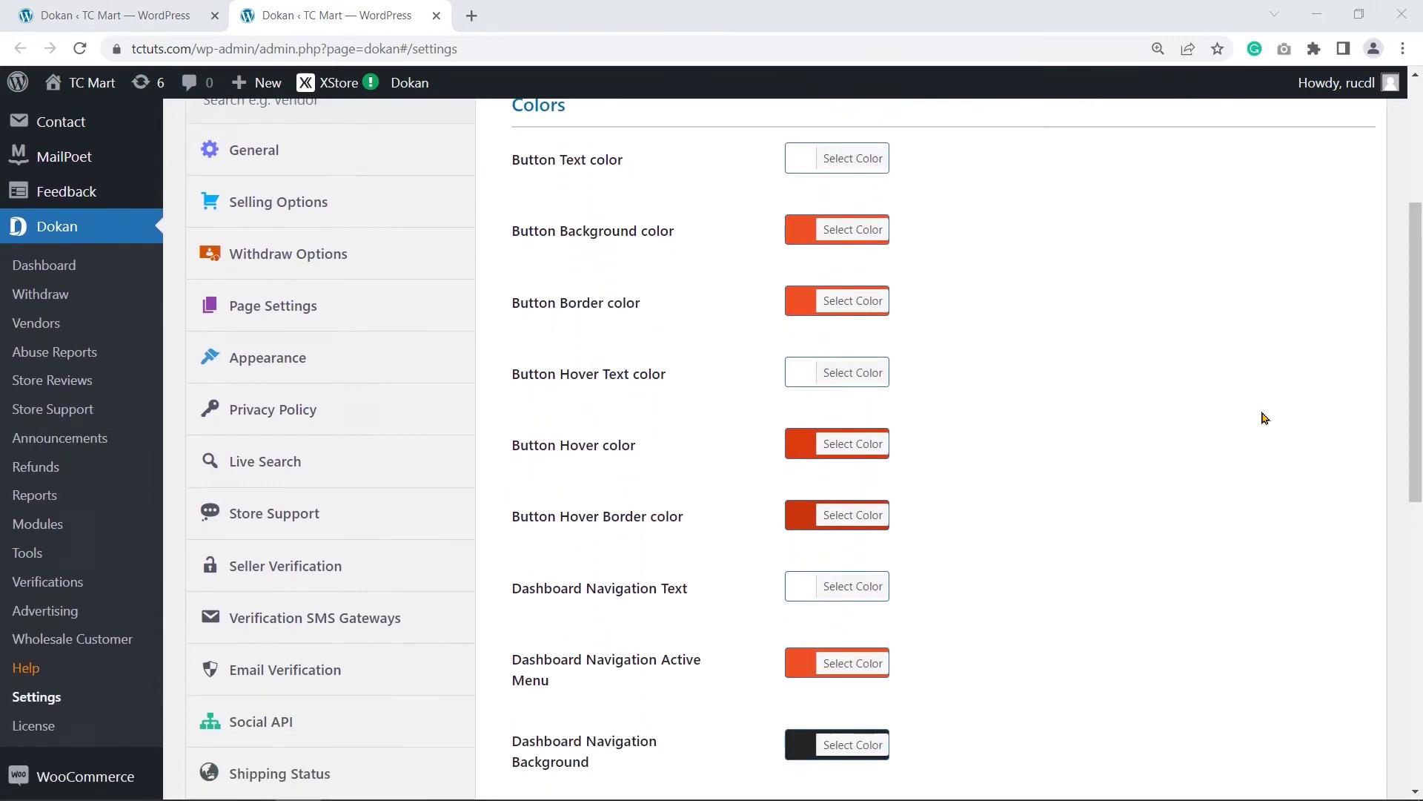
Set Button Hover color to purple #8224E3 and save the color settings
{"action": "triple_click", "coordinate": [556, 452]}
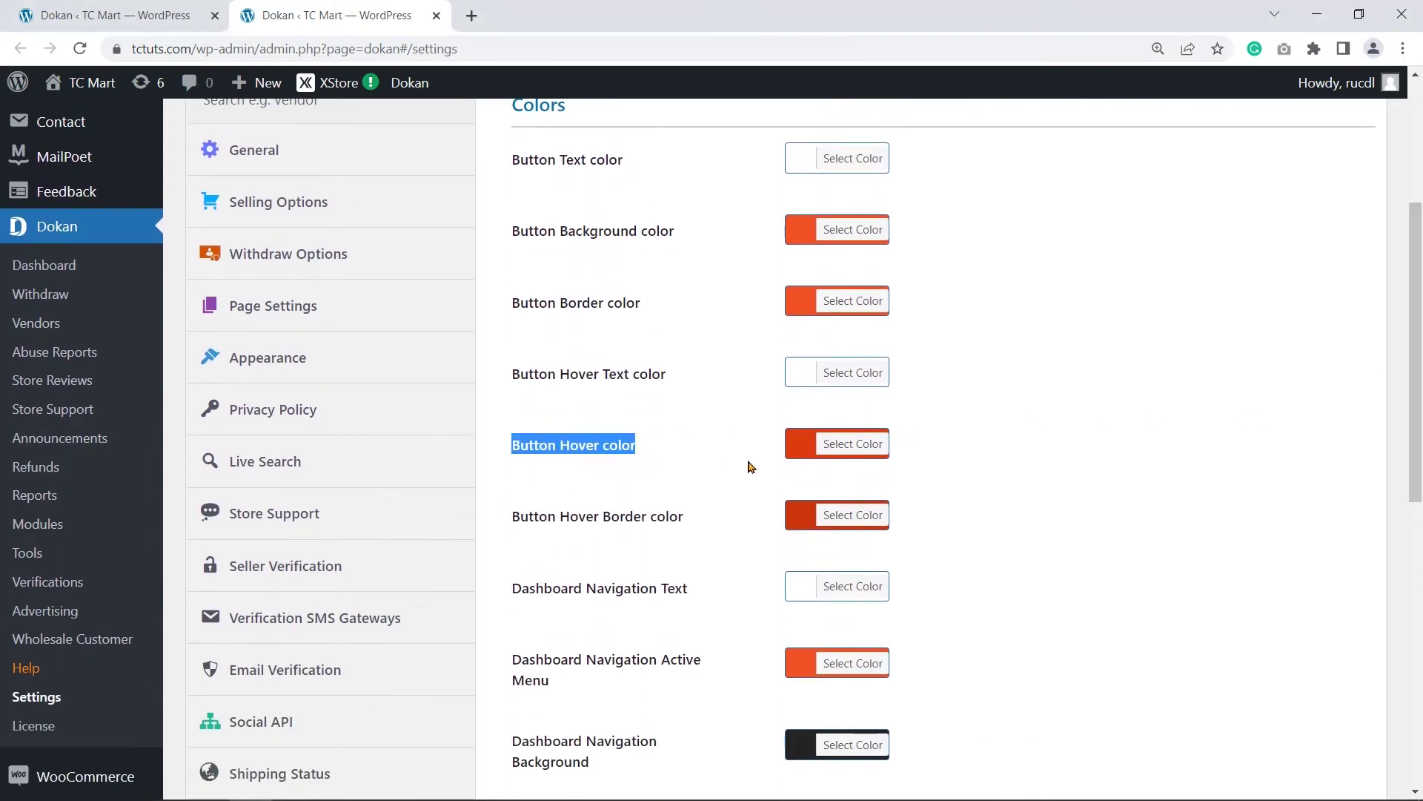
{"action": "left_click", "coordinate": [858, 454]}
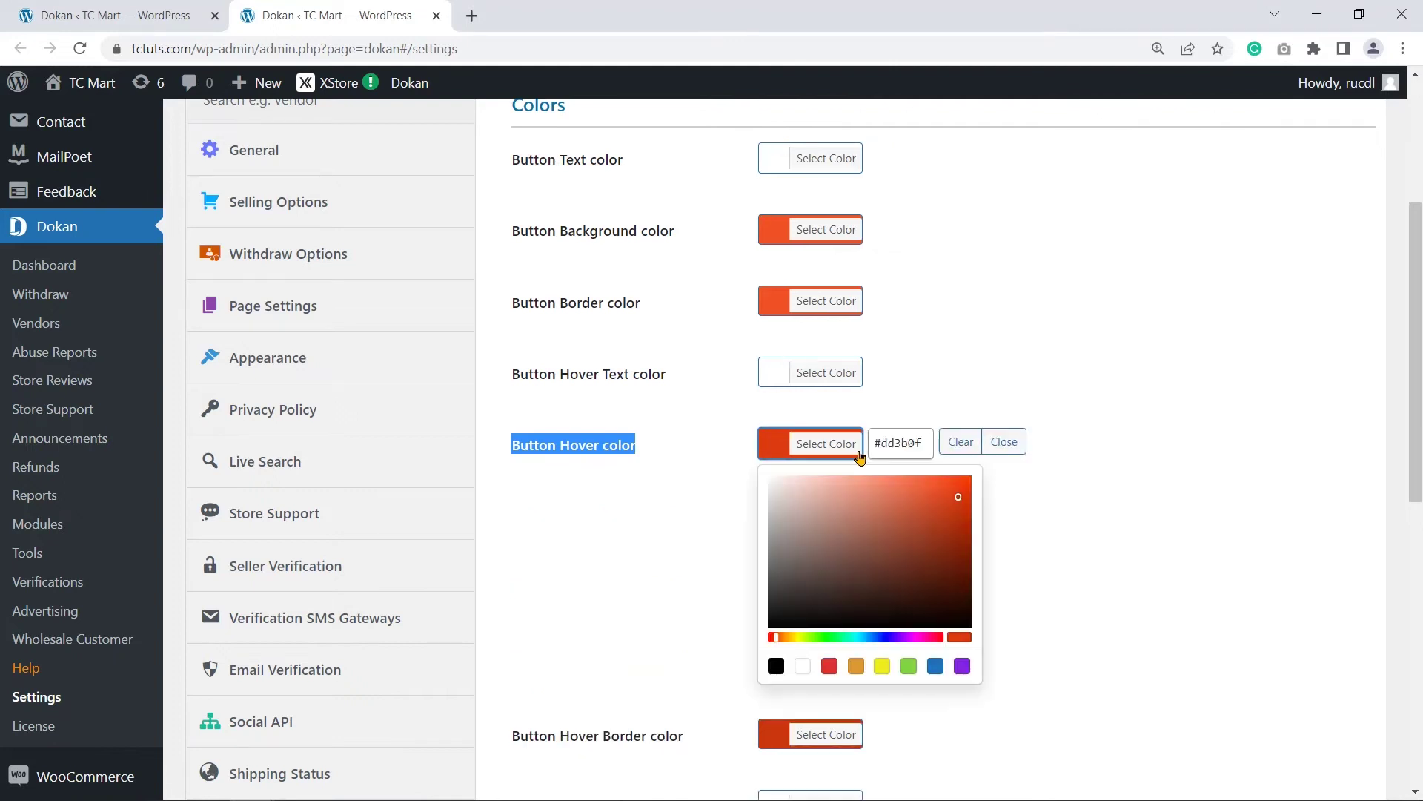
{"action": "left_click", "coordinate": [963, 669]}
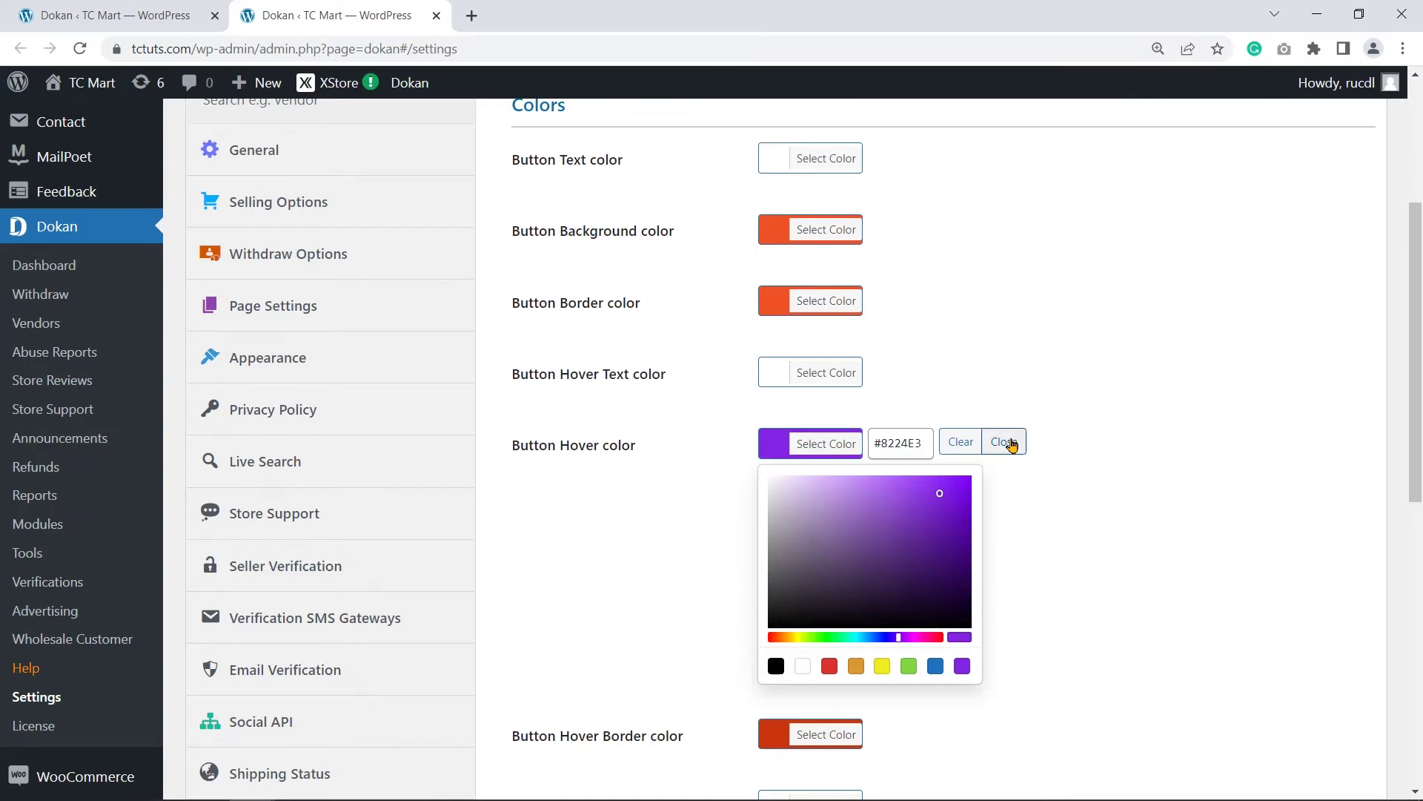
{"action": "left_click", "coordinate": [1004, 443]}
{"action": "scroll", "coordinate": [942, 374], "scroll_direction": "down", "scroll_amount": 4}
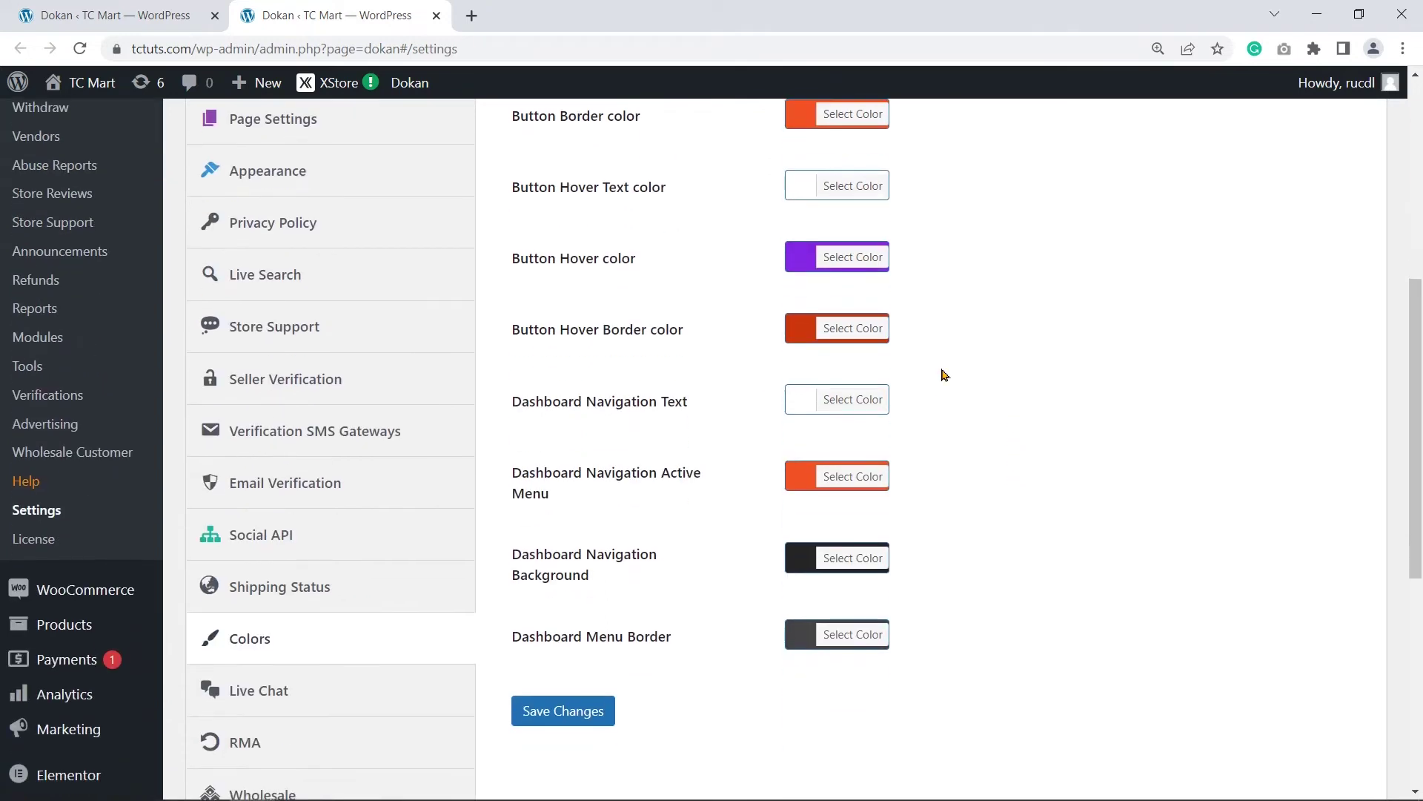
{"action": "left_click", "coordinate": [600, 636]}
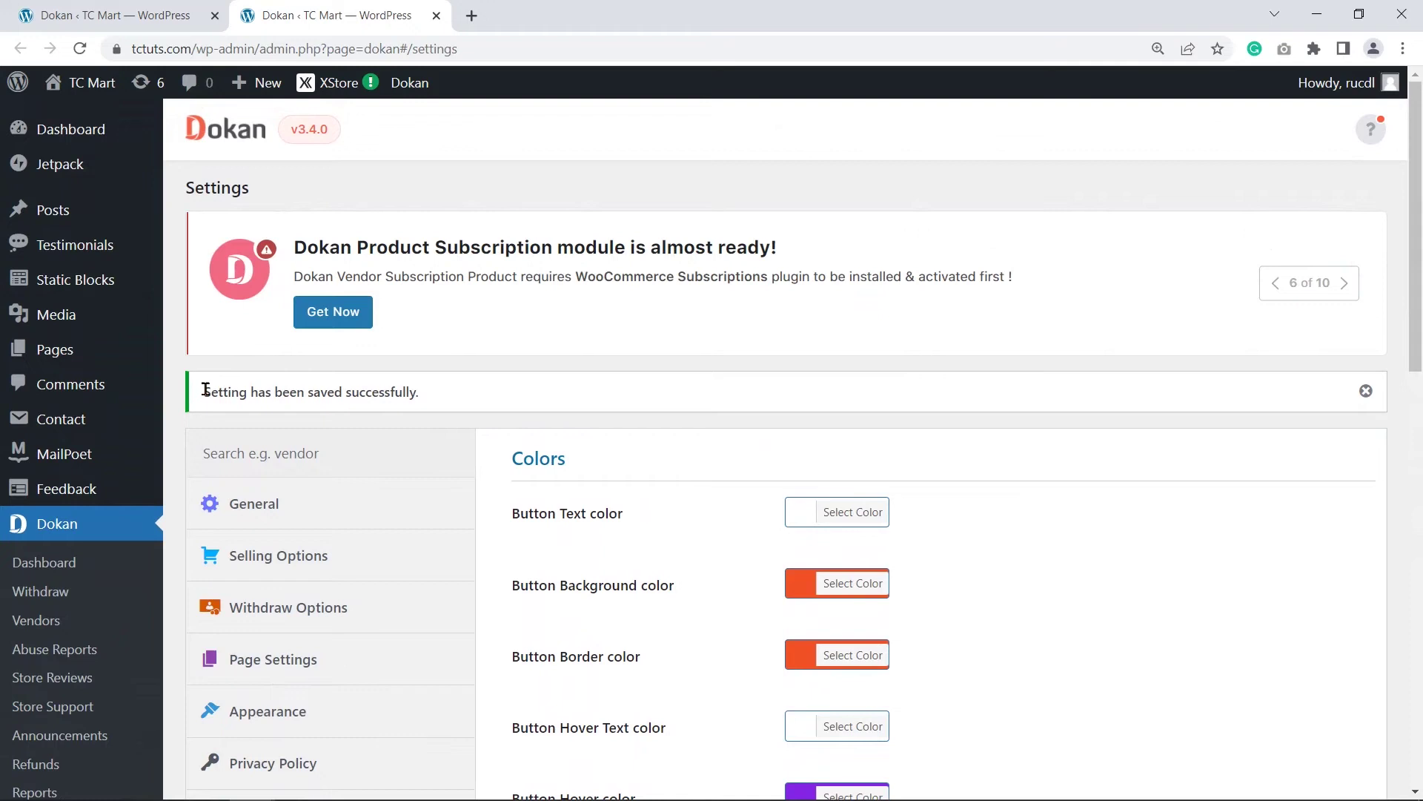
{"action": "left_click_drag", "start_coordinate": [206, 389], "coordinate": [455, 400]}
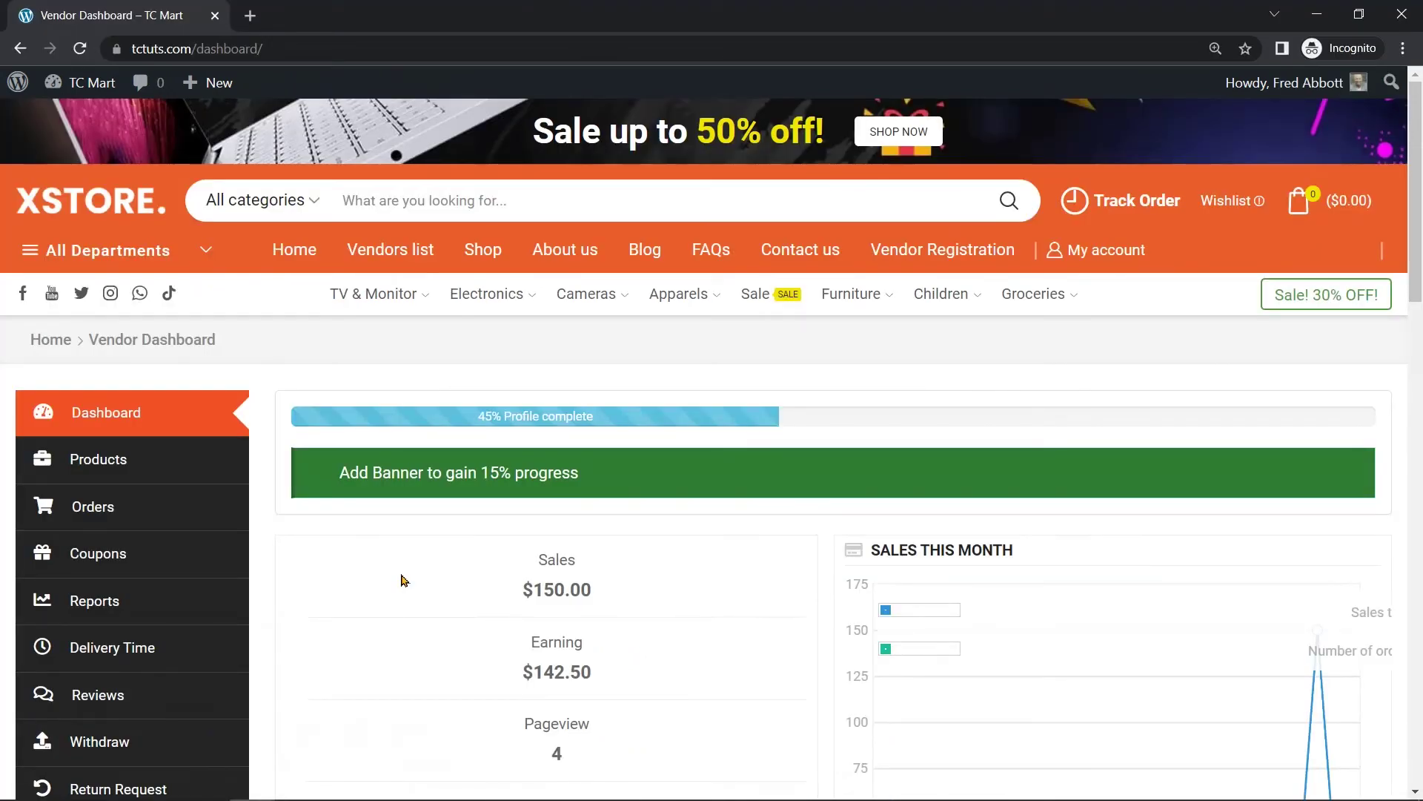
Open the vendor's orders, then deactivate the Color Scheme Customizer module
{"action": "left_click", "coordinate": [144, 510]}
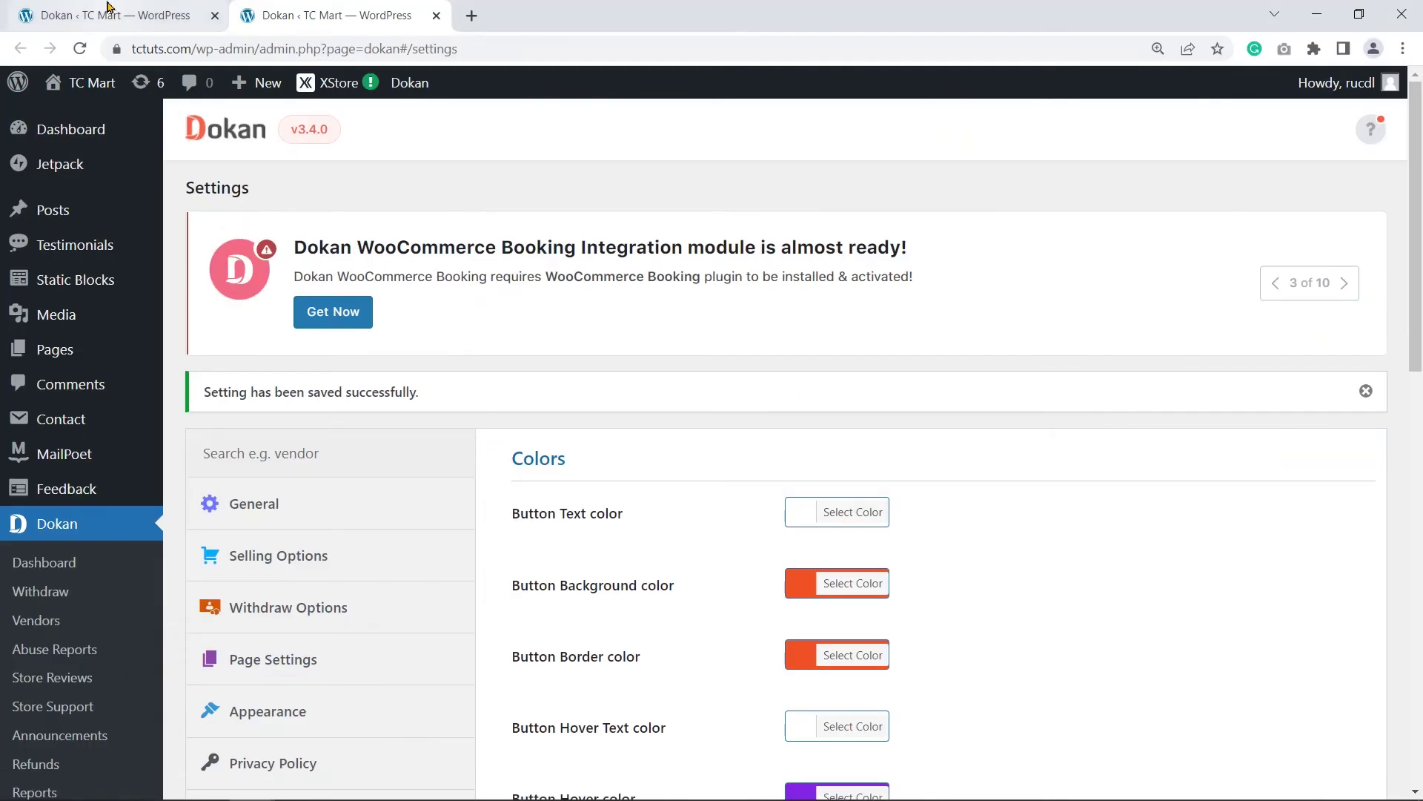
{"action": "left_click", "coordinate": [107, 9]}
{"action": "scroll", "coordinate": [667, 326], "scroll_direction": "up", "scroll_amount": 4}
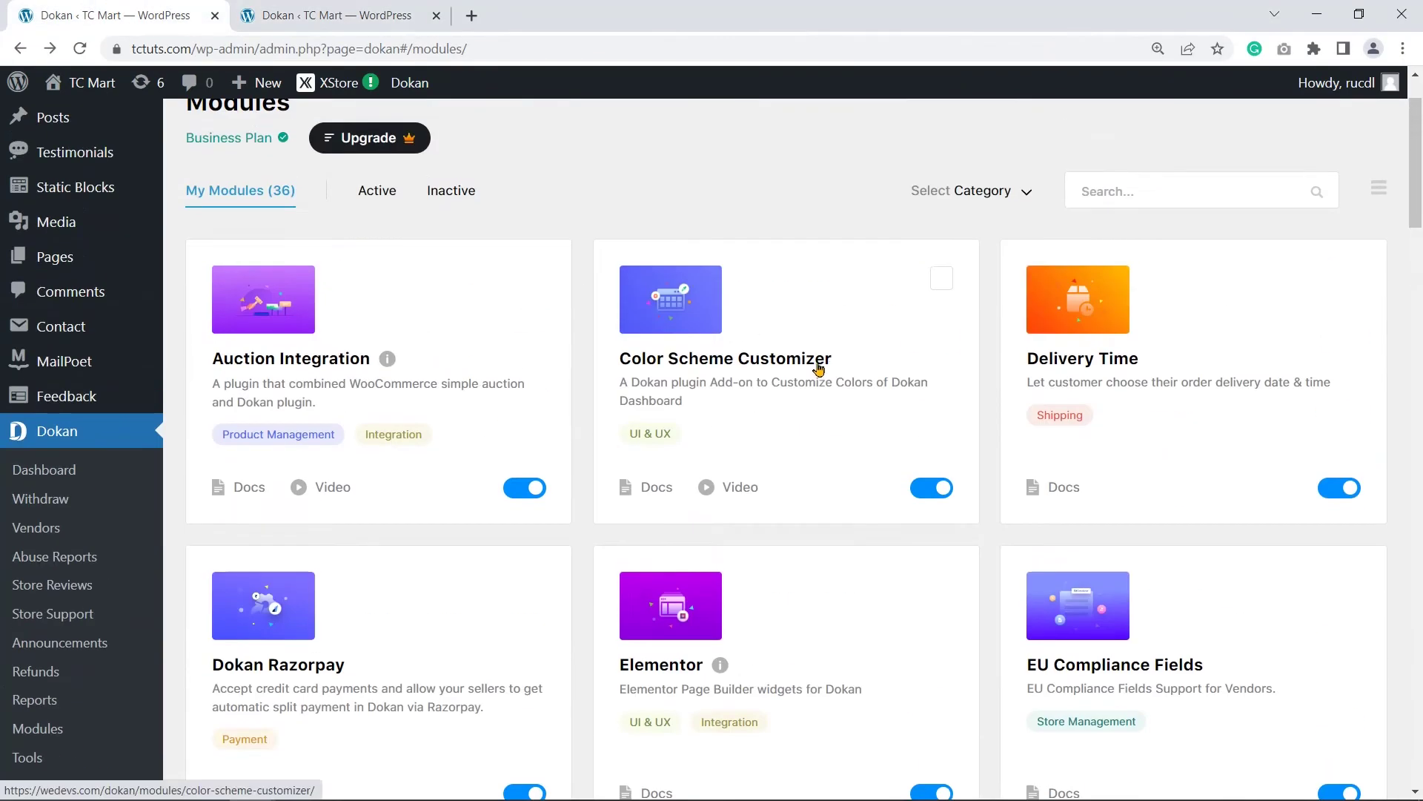
{"action": "left_click", "coordinate": [920, 491]}
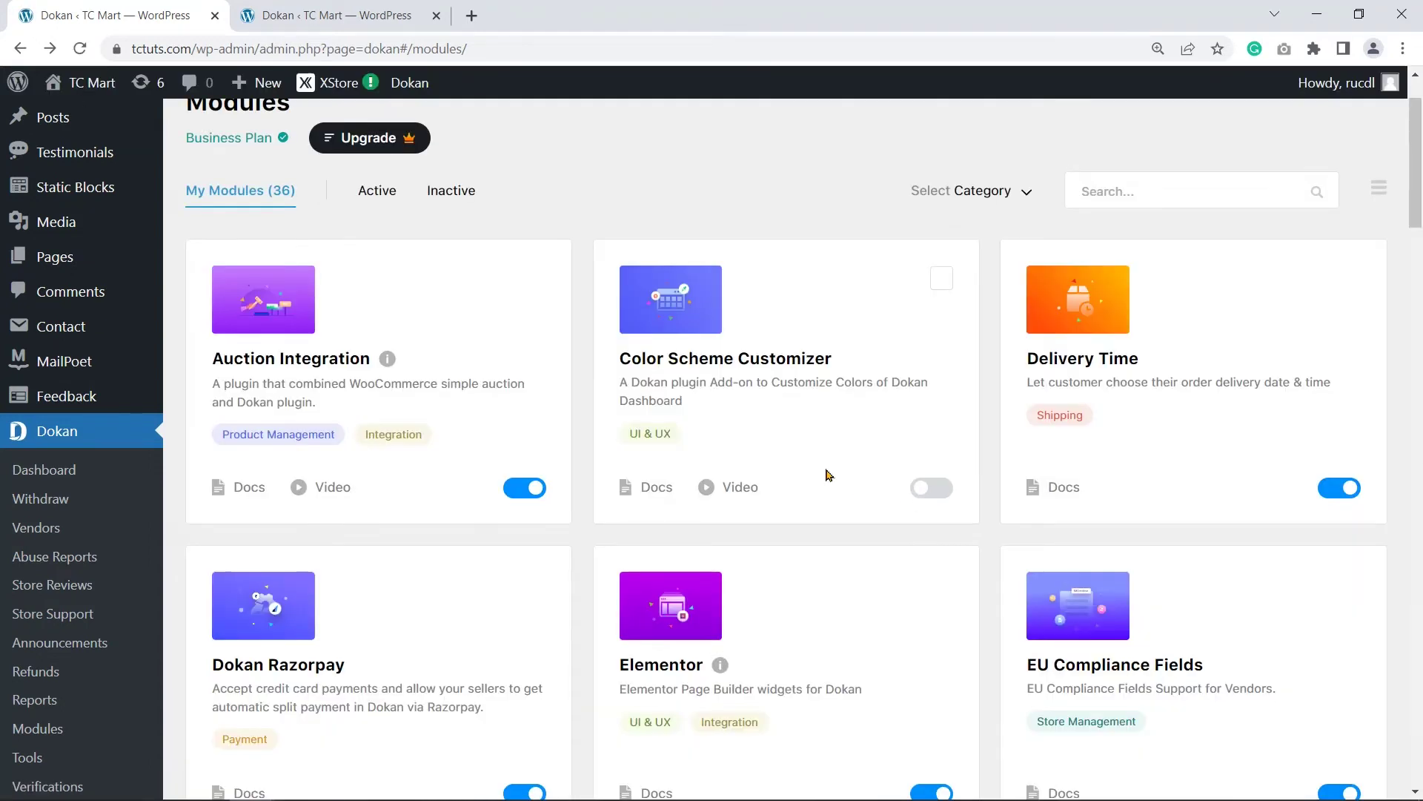
{"action": "left_click", "coordinate": [337, 15]}
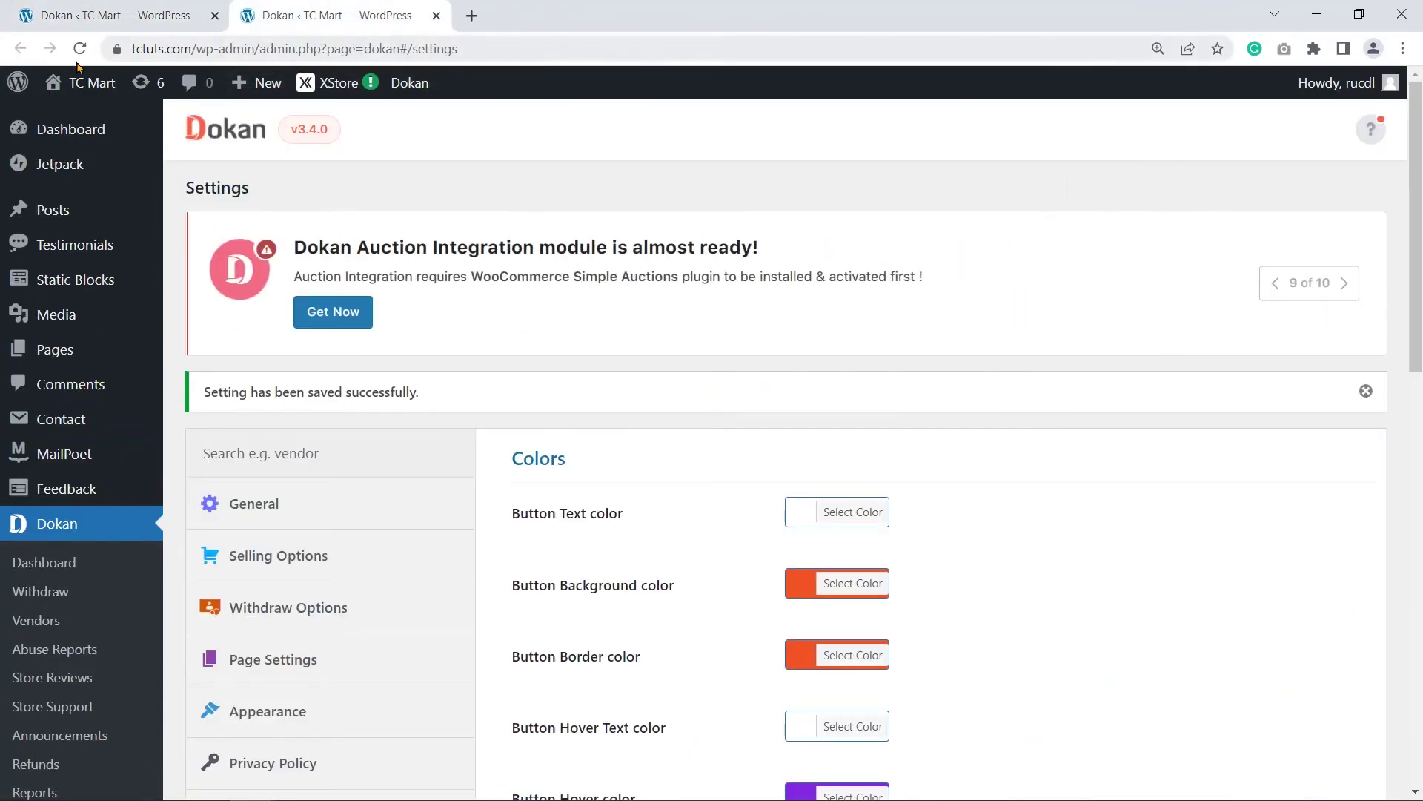
{"action": "left_click", "coordinate": [78, 49]}
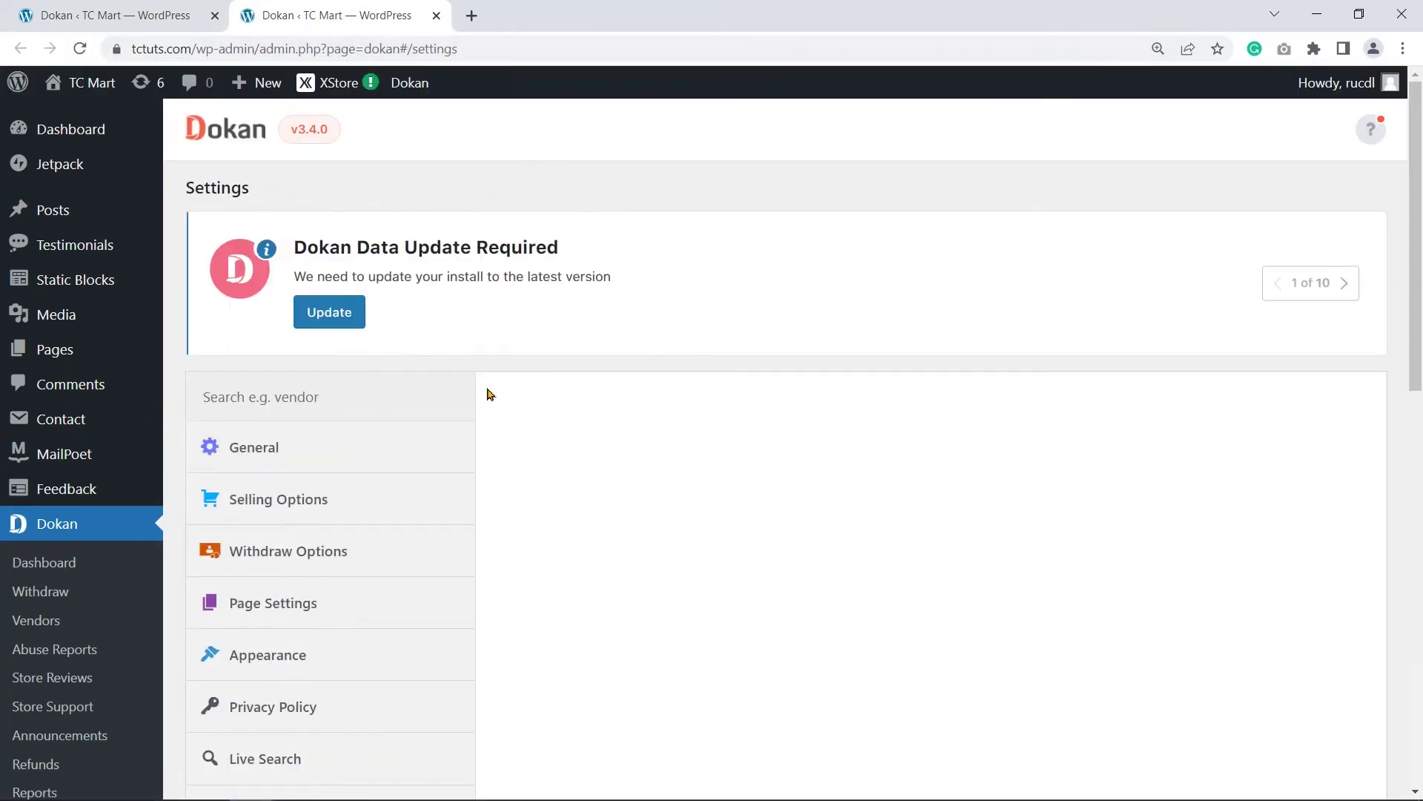
{"action": "scroll", "coordinate": [489, 393], "scroll_direction": "down", "scroll_amount": 2}
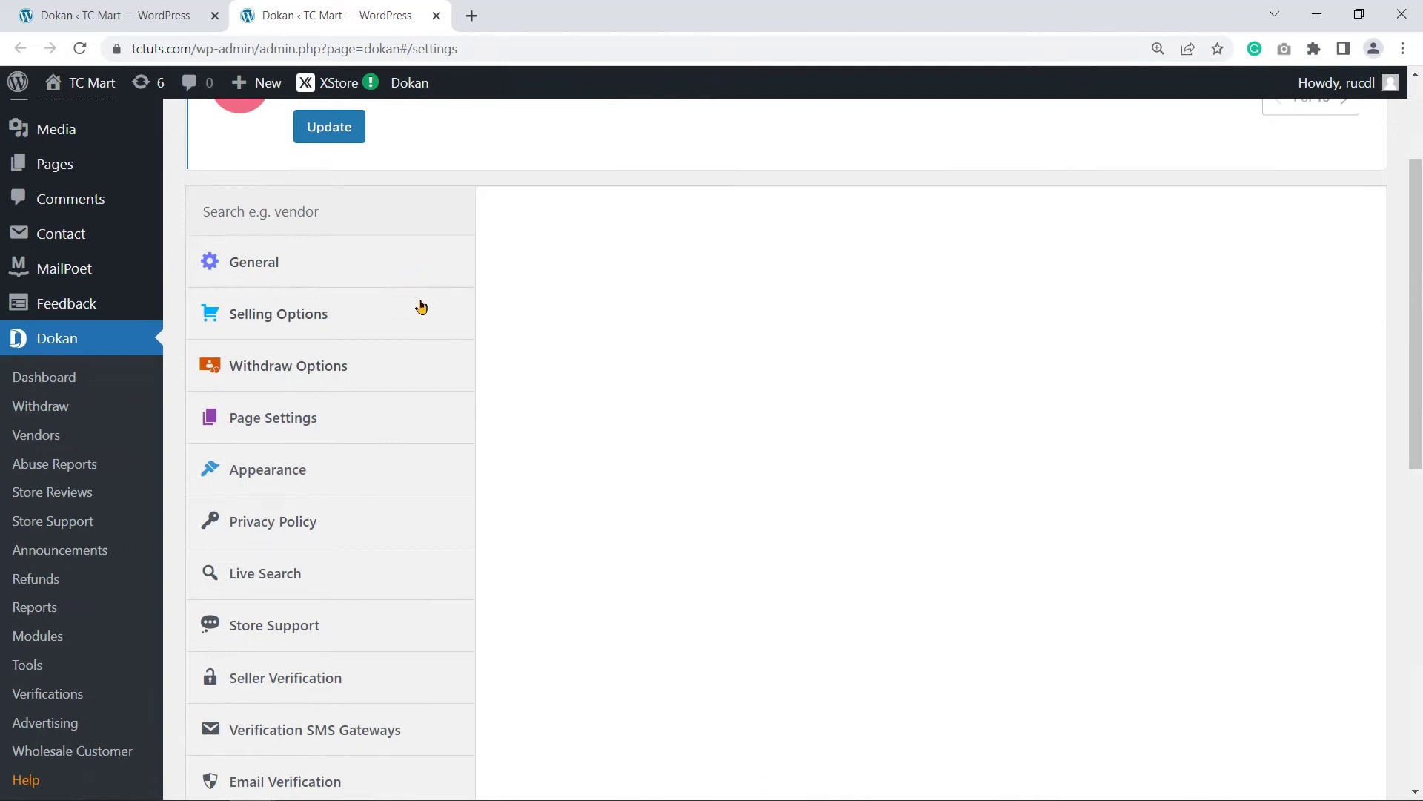
{"action": "scroll", "coordinate": [419, 317], "scroll_direction": "down", "scroll_amount": 1}
{"action": "scroll", "coordinate": [489, 371], "scroll_direction": "up", "scroll_amount": 2}
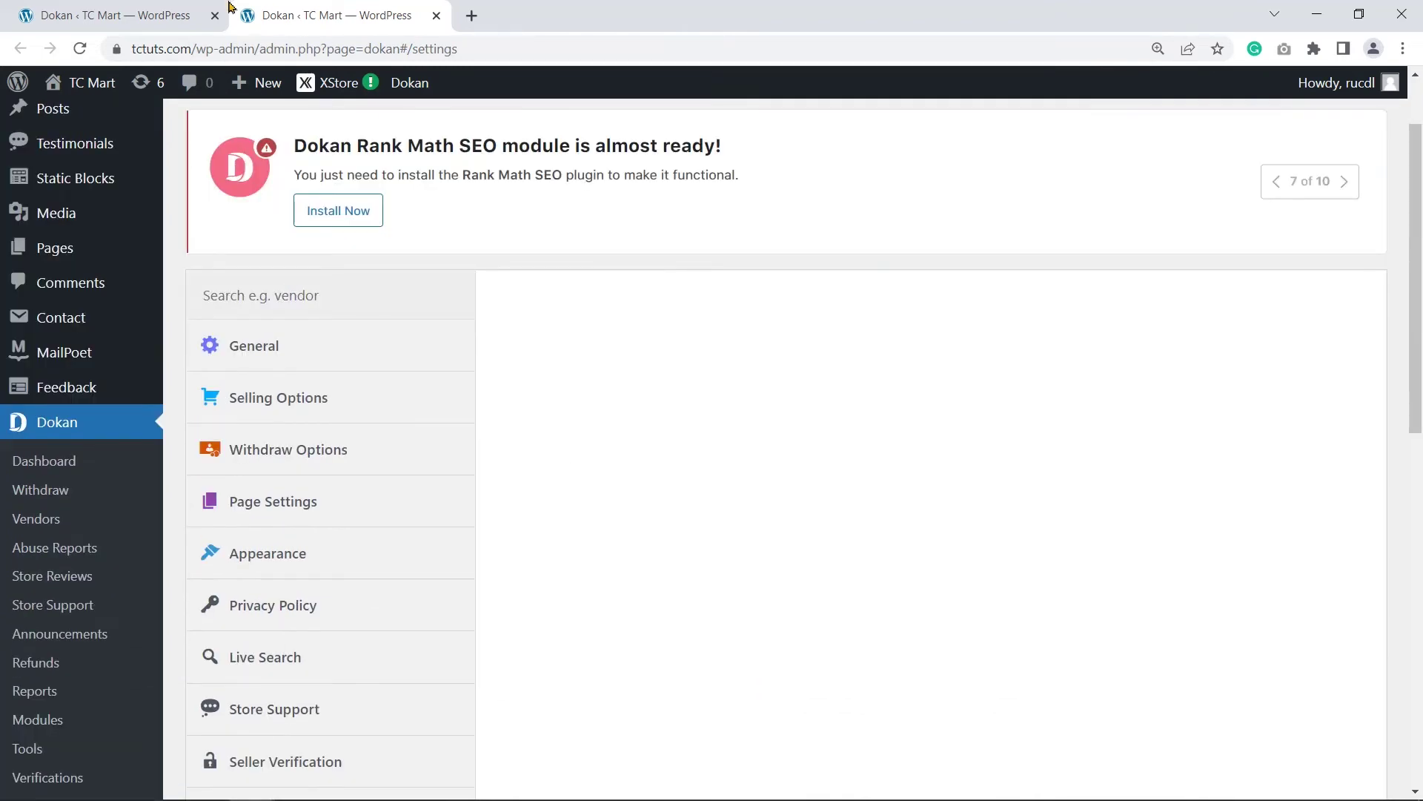
{"action": "left_click", "coordinate": [161, 11]}
{"action": "left_click", "coordinate": [939, 496]}
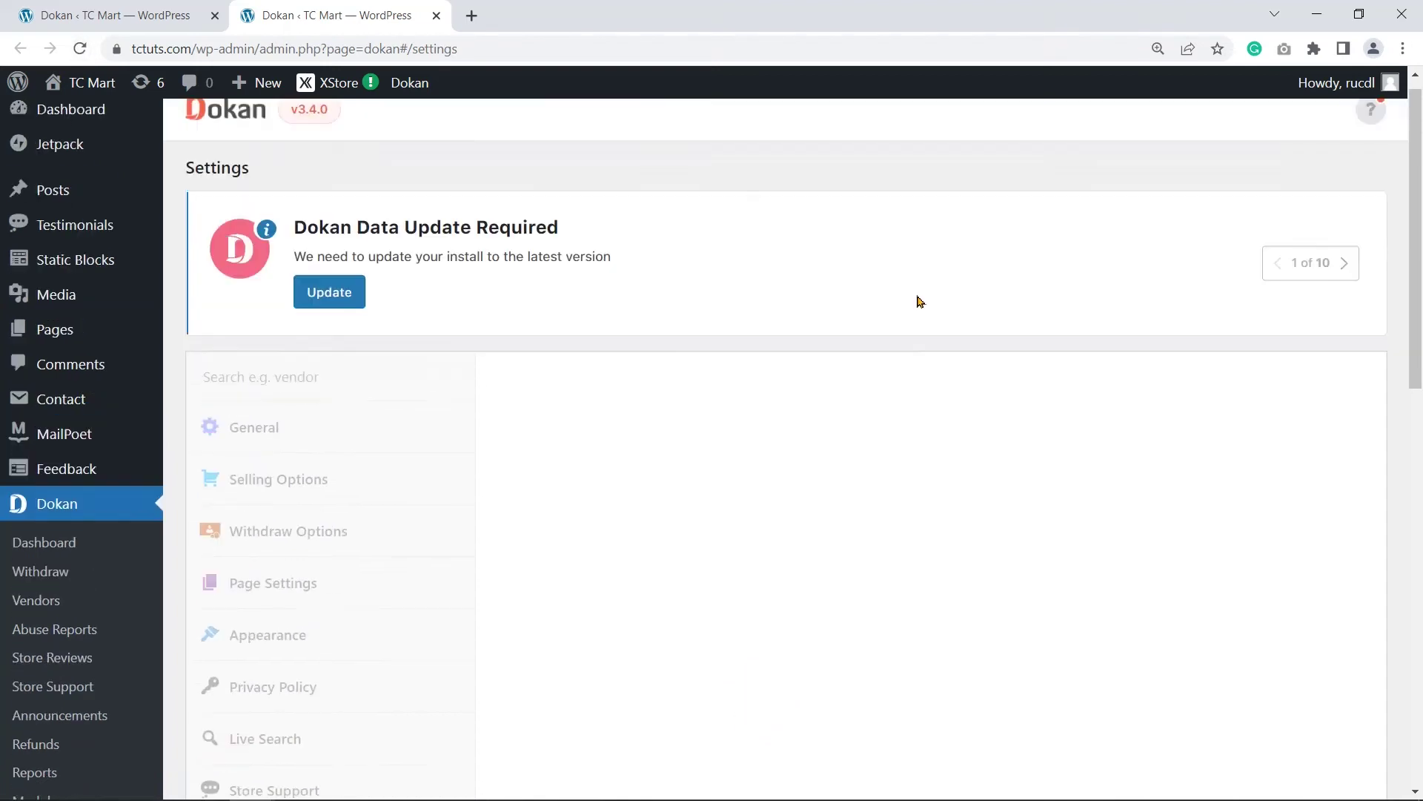
{"action": "scroll", "coordinate": [485, 388], "scroll_direction": "down", "scroll_amount": 3}
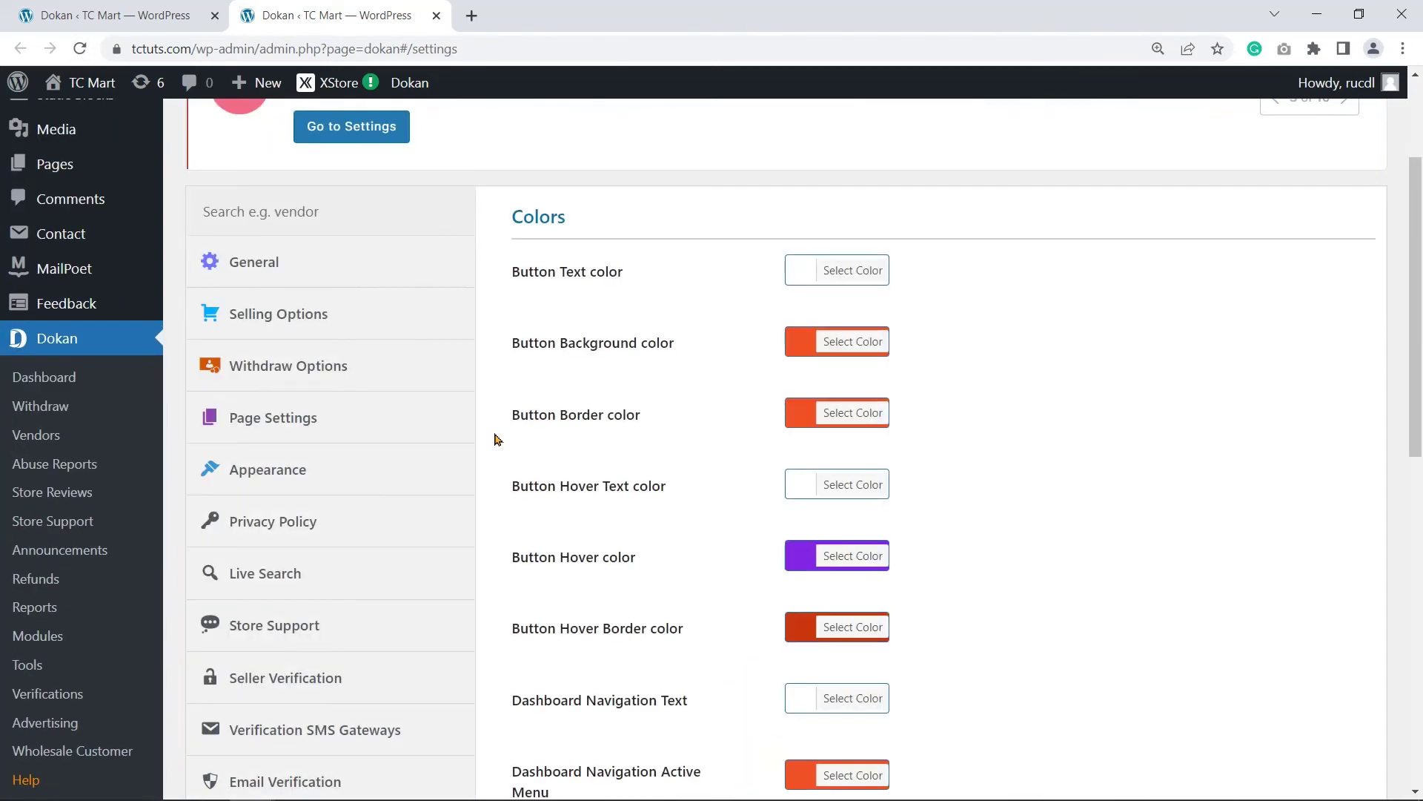
{"action": "scroll", "coordinate": [493, 448], "scroll_direction": "down", "scroll_amount": 3}
{"action": "scroll", "coordinate": [481, 480], "scroll_direction": "up", "scroll_amount": 3}
{"action": "scroll", "coordinate": [479, 480], "scroll_direction": "down", "scroll_amount": 4}
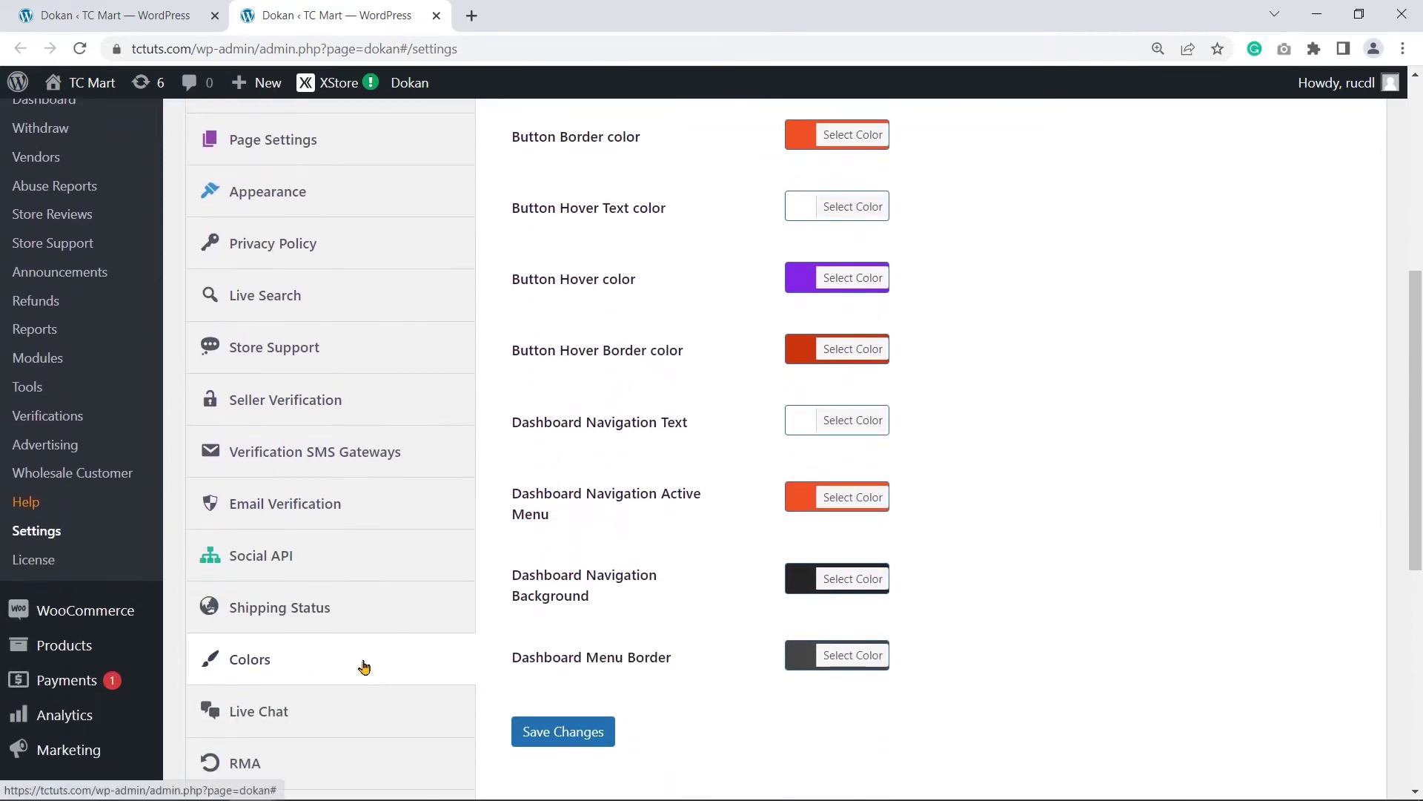
{"action": "scroll", "coordinate": [491, 635], "scroll_direction": "up", "scroll_amount": 1}
{"action": "scroll", "coordinate": [493, 519], "scroll_direction": "up", "scroll_amount": 2}
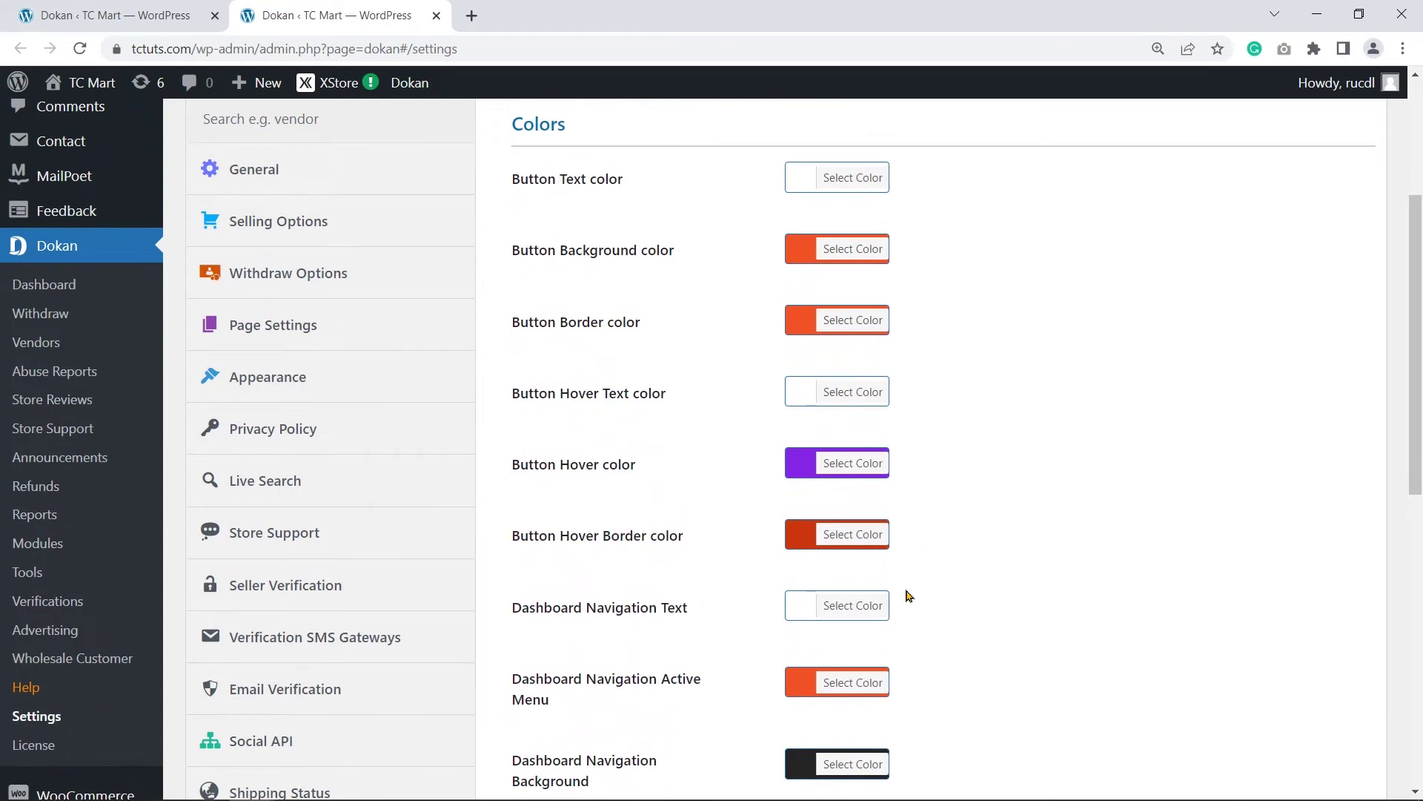
{"action": "left_click_drag", "start_coordinate": [511, 126], "coordinate": [567, 131]}
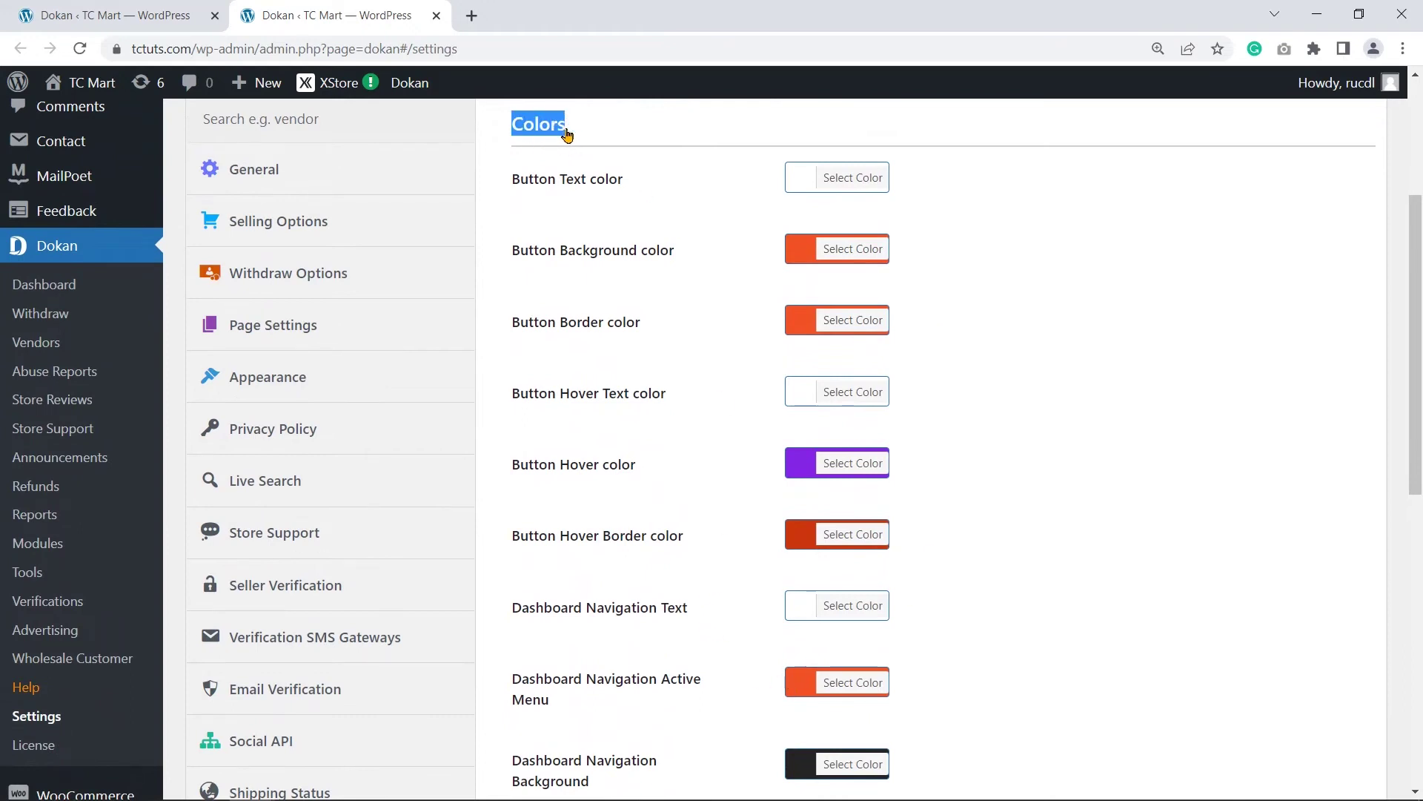
{"action": "scroll", "coordinate": [504, 515], "scroll_direction": "up", "scroll_amount": 3}
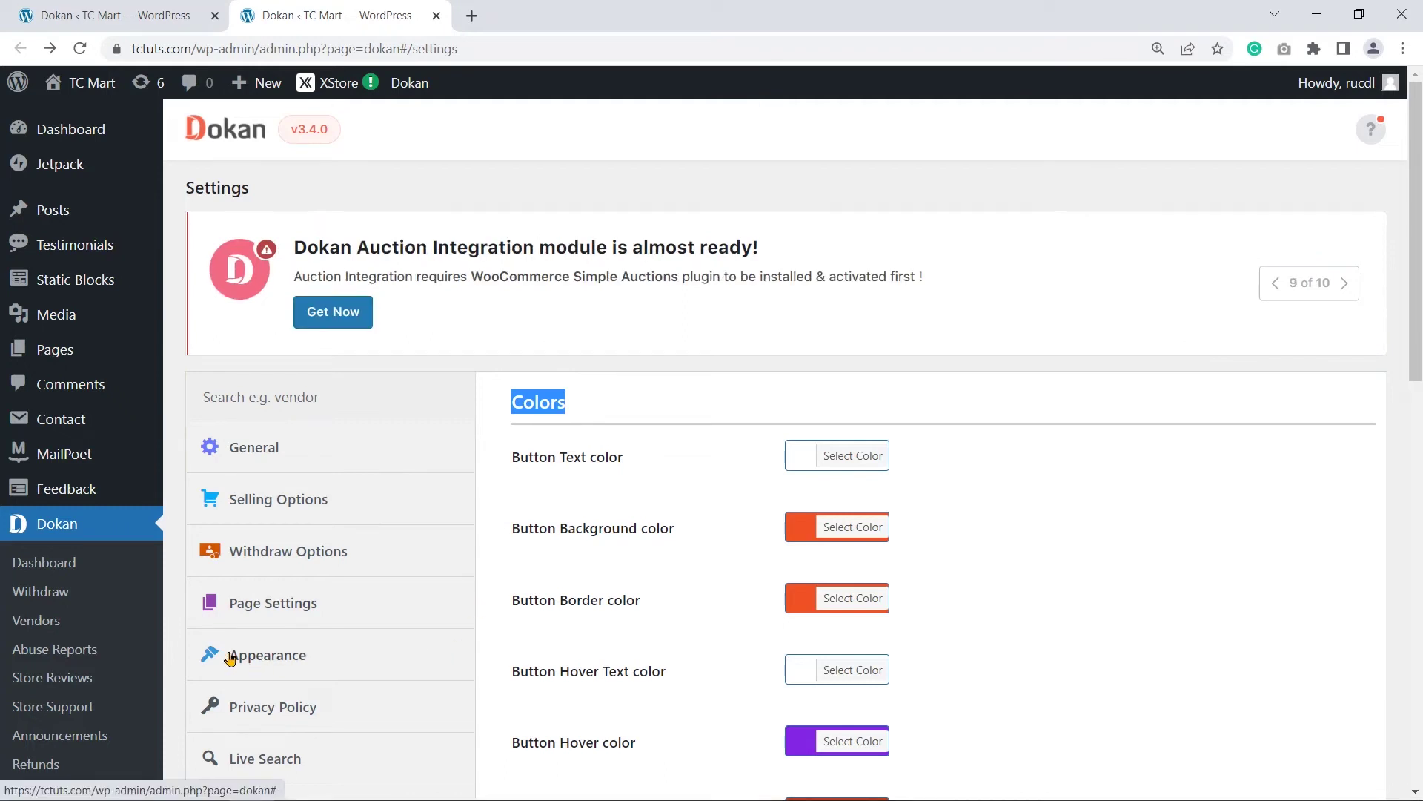
Review Dokan's Appearance settings and focus the Mapbox Access Token field
{"action": "left_click", "coordinate": [334, 659]}
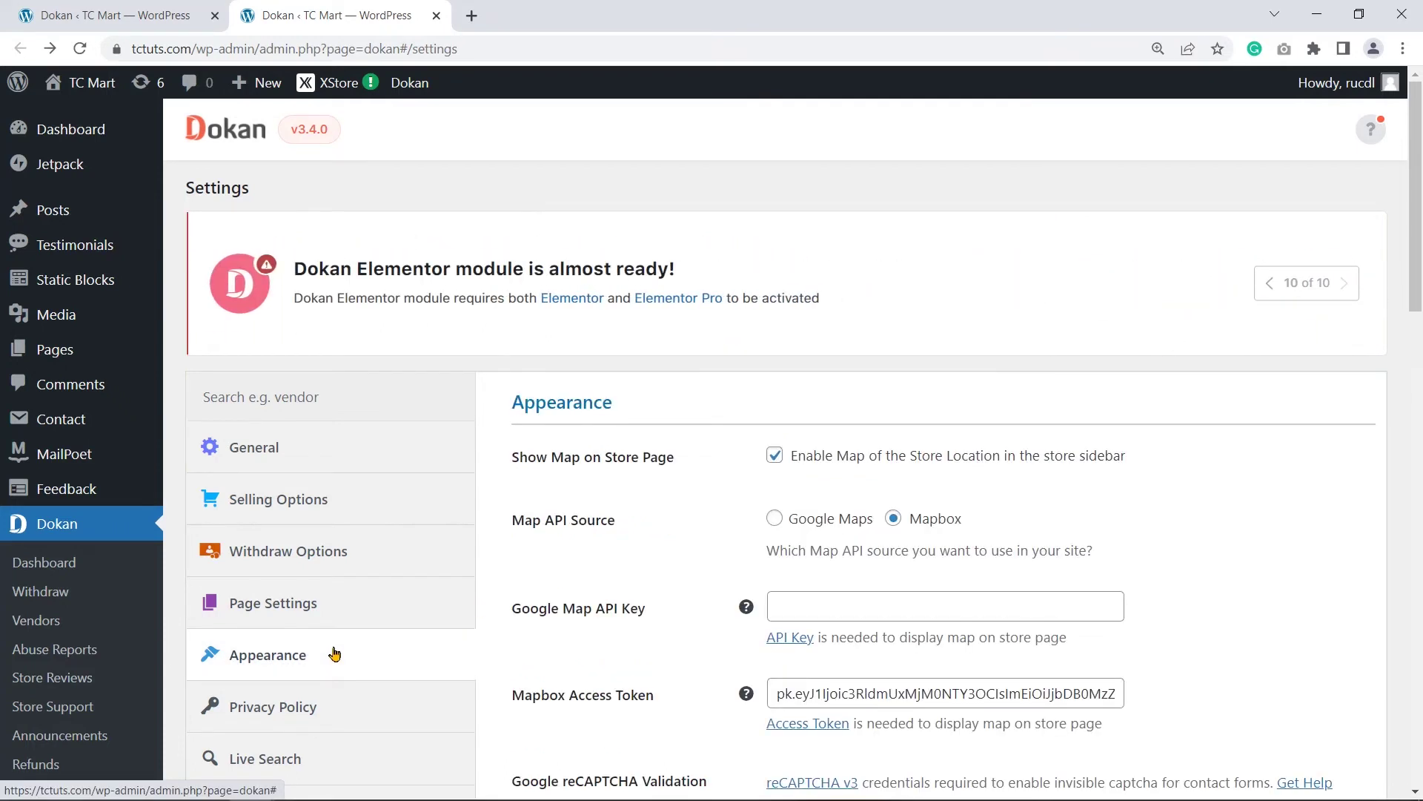
{"action": "left_click_drag", "start_coordinate": [513, 610], "coordinate": [646, 617]}
{"action": "double_click", "coordinate": [623, 701]}
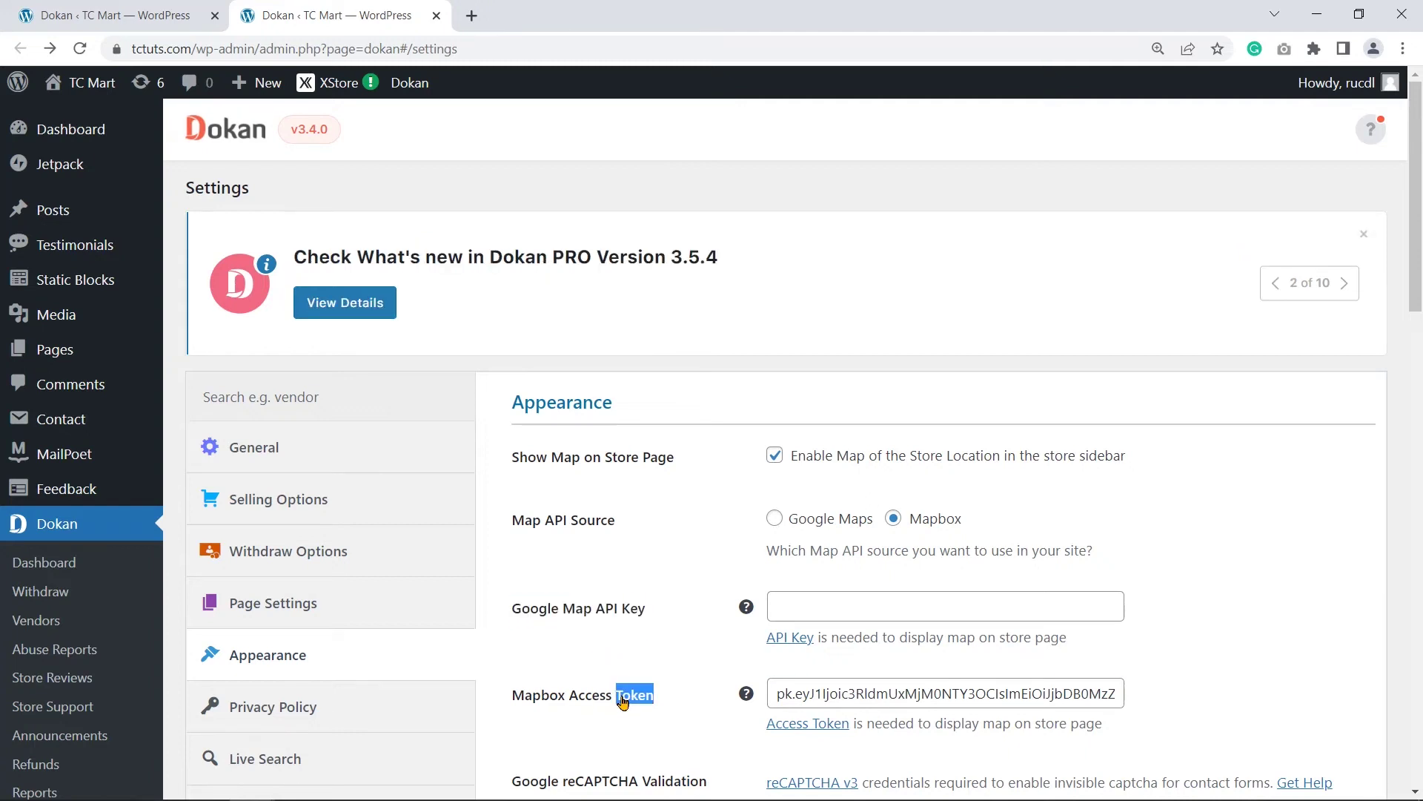
{"action": "triple_click", "coordinate": [623, 701]}
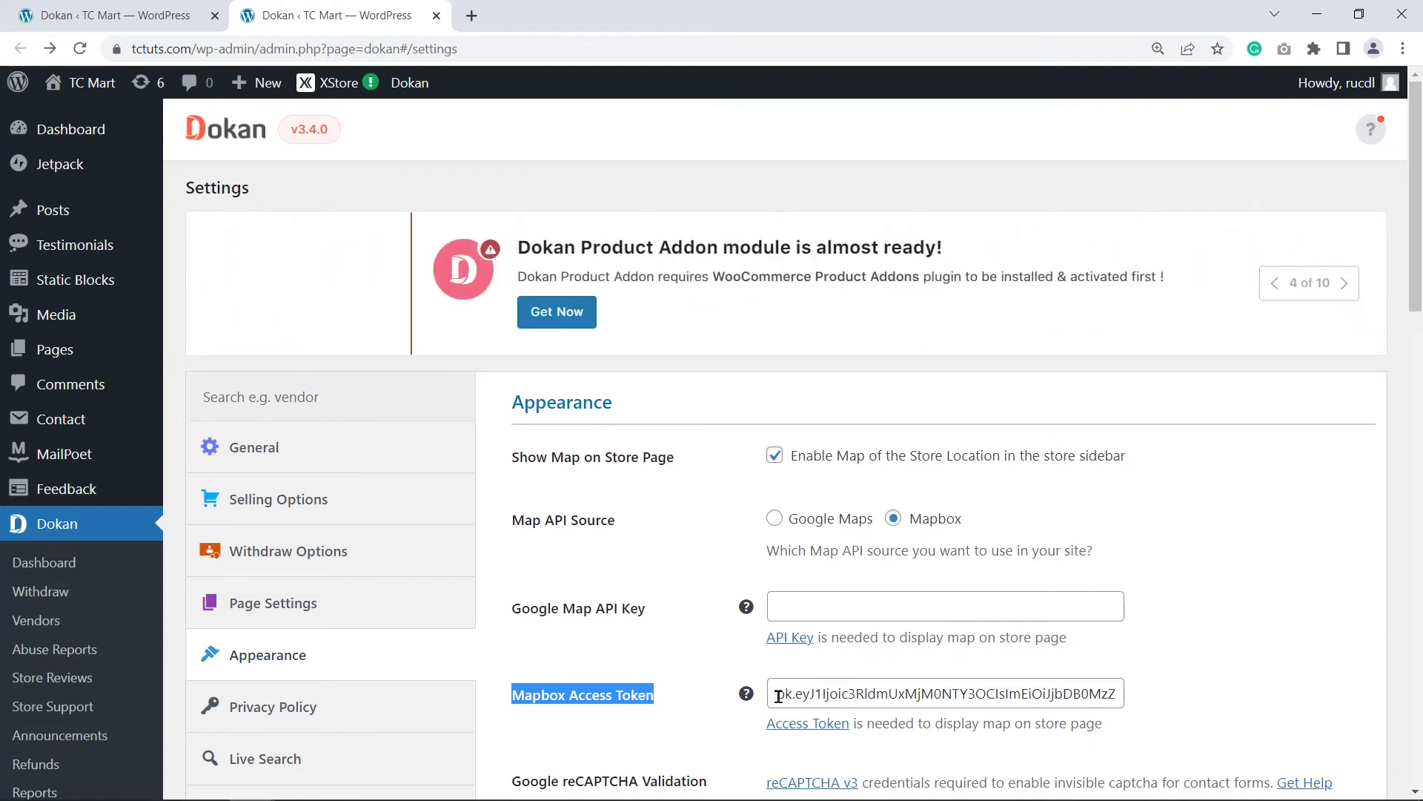
{"action": "left_click", "coordinate": [969, 698]}
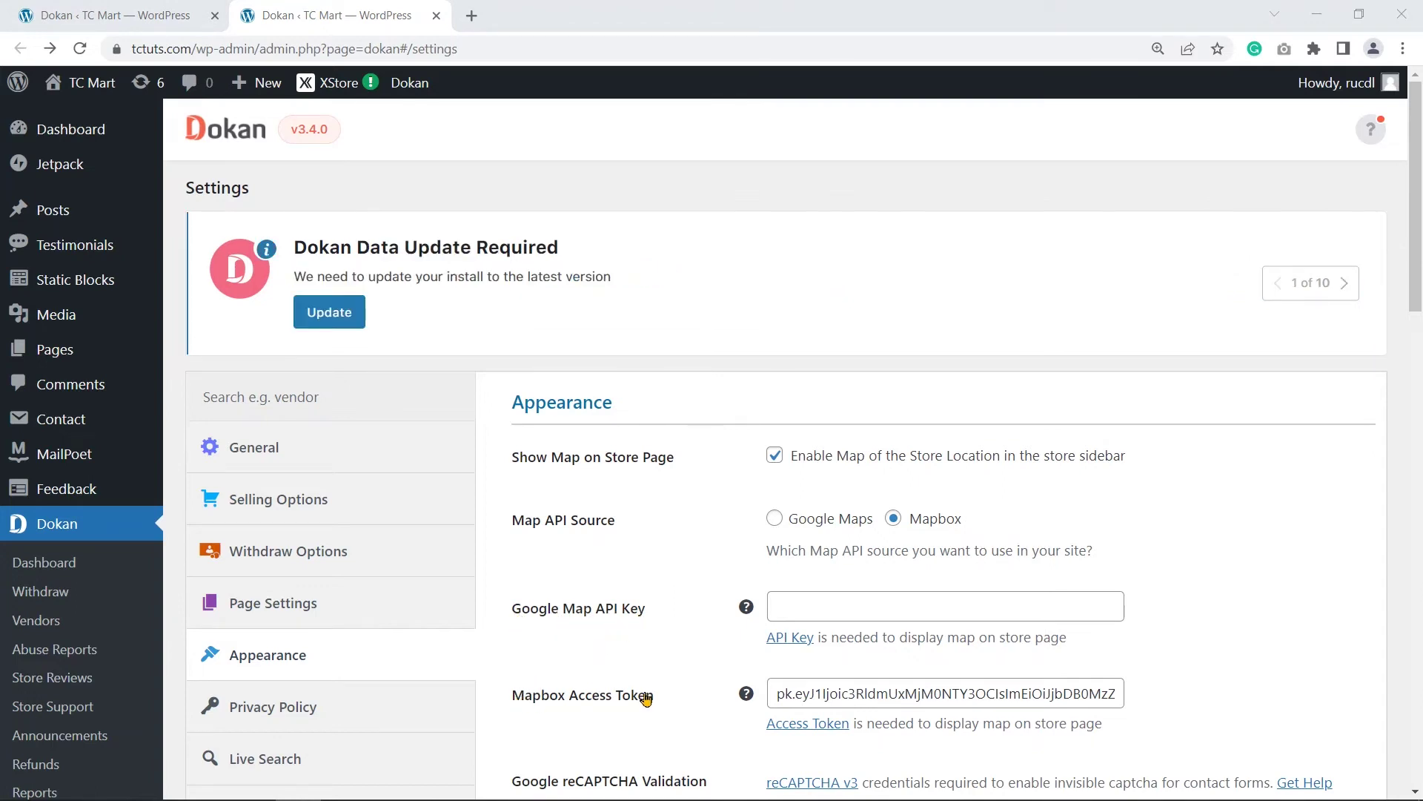
{"action": "left_click", "coordinate": [159, 16]}
Find the Geolocation module, then open the Geolocation section in Dokan Settings
{"action": "left_click_drag", "start_coordinate": [191, 194], "coordinate": [306, 198]}
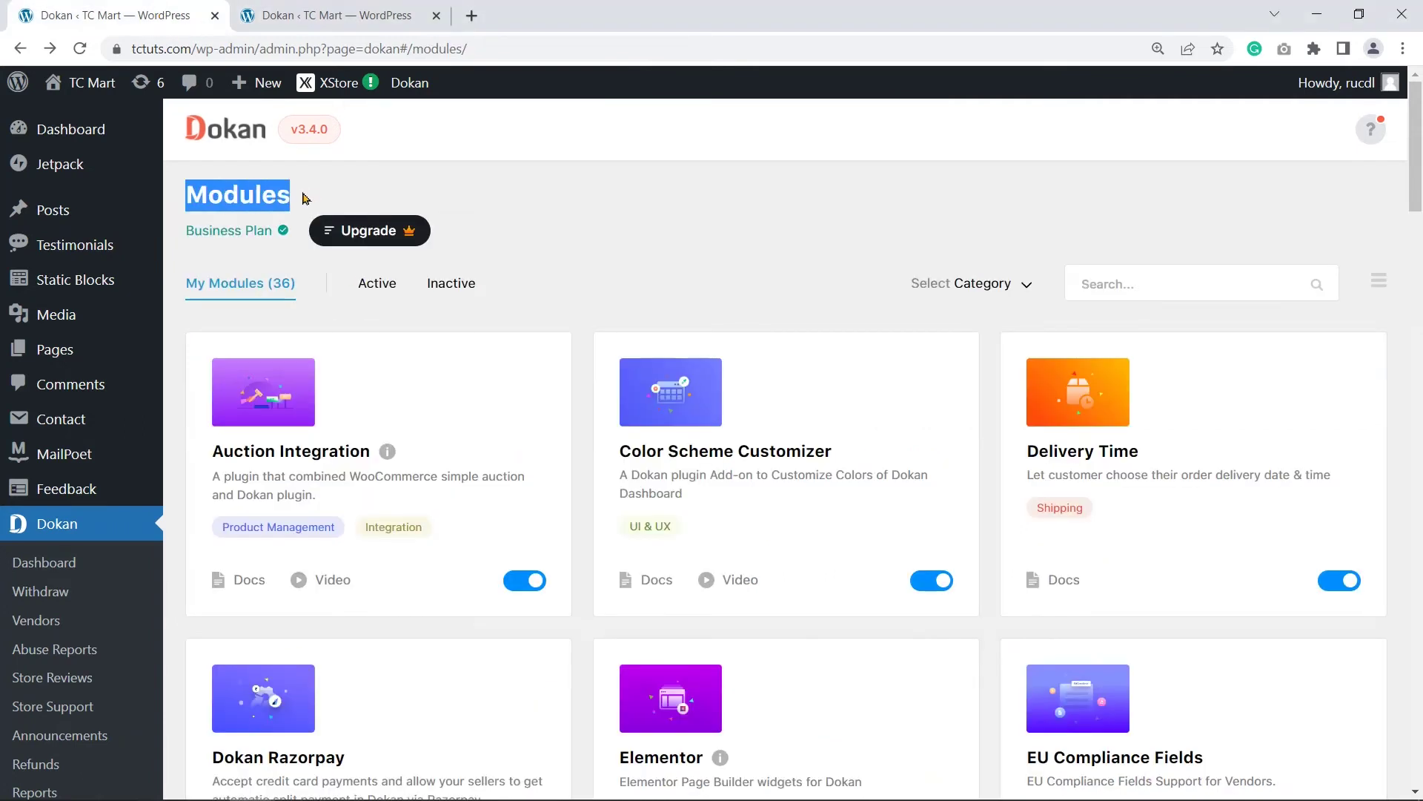
{"action": "scroll", "coordinate": [549, 317], "scroll_direction": "down", "scroll_amount": 10}
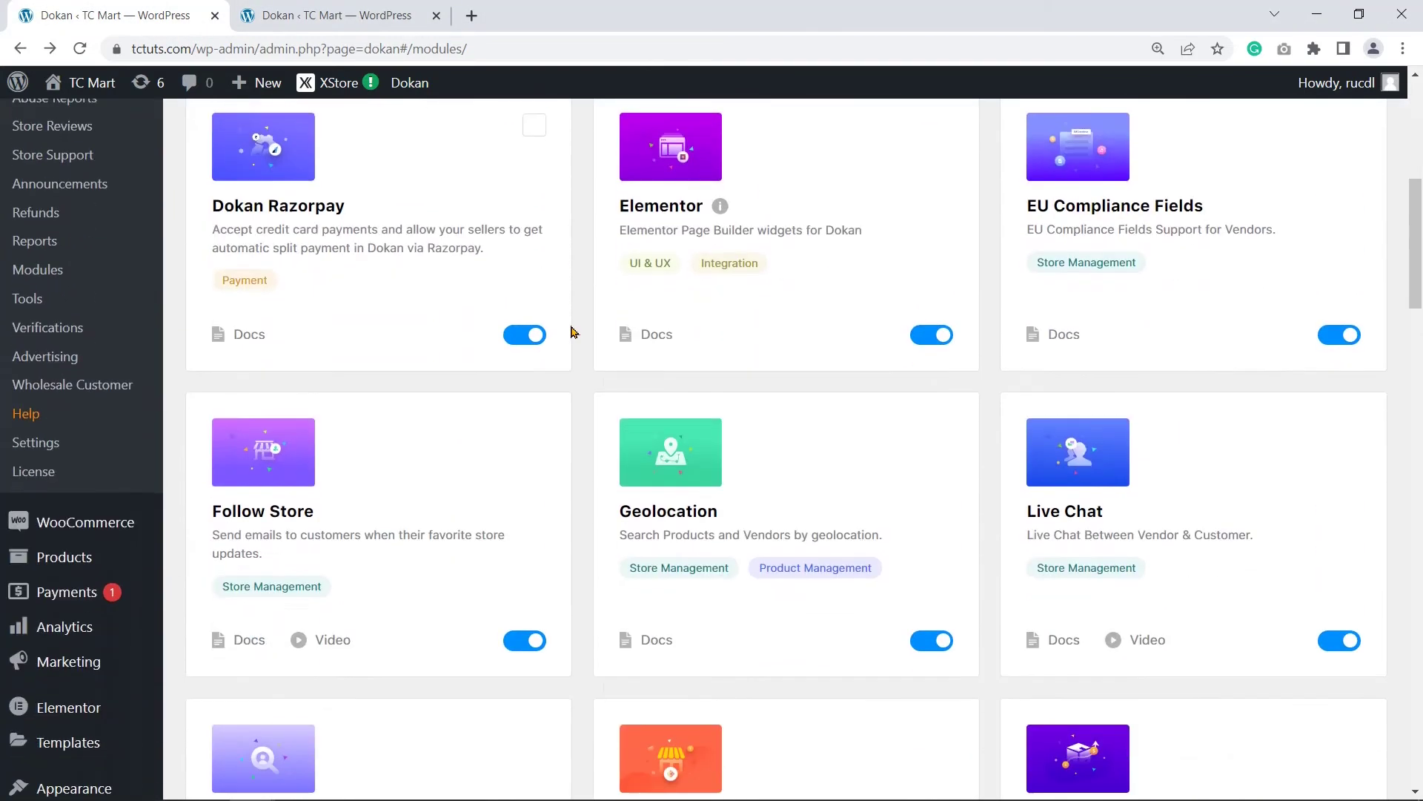
{"action": "left_click_drag", "start_coordinate": [620, 324], "coordinate": [728, 327]}
{"action": "left_click", "coordinate": [733, 328]}
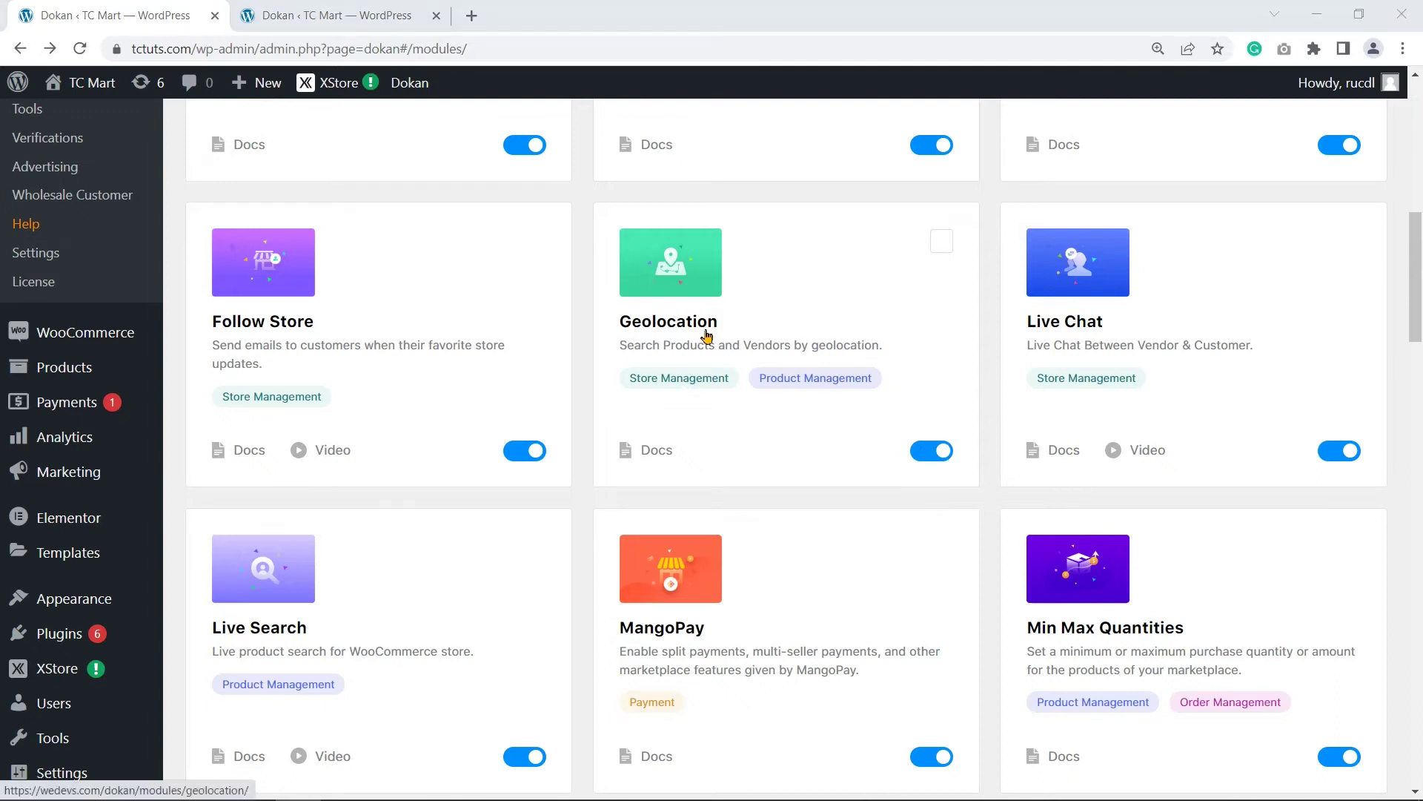
{"action": "left_click", "coordinate": [363, 10]}
{"action": "scroll", "coordinate": [498, 416], "scroll_direction": "down", "scroll_amount": 5}
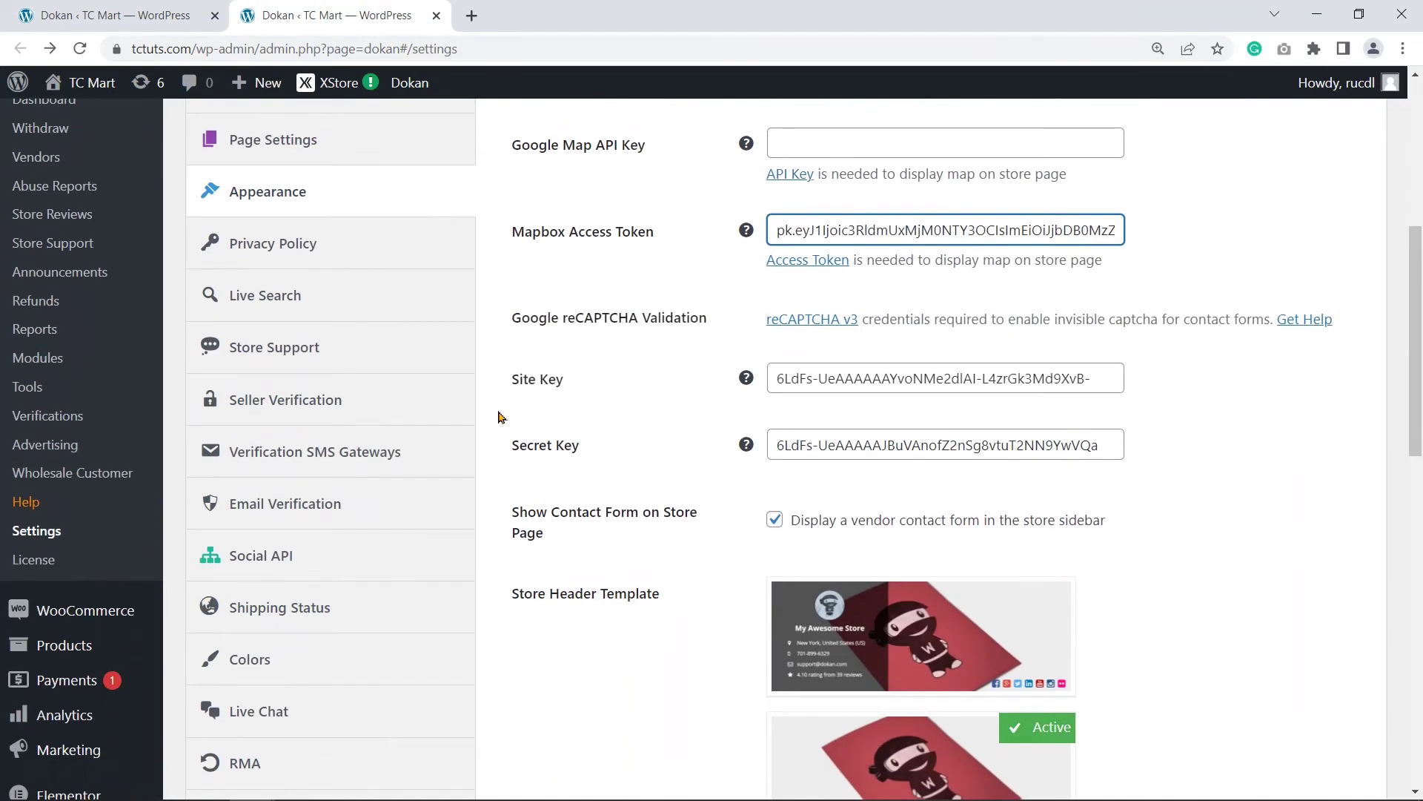
{"action": "scroll", "coordinate": [498, 417], "scroll_direction": "down", "scroll_amount": 5}
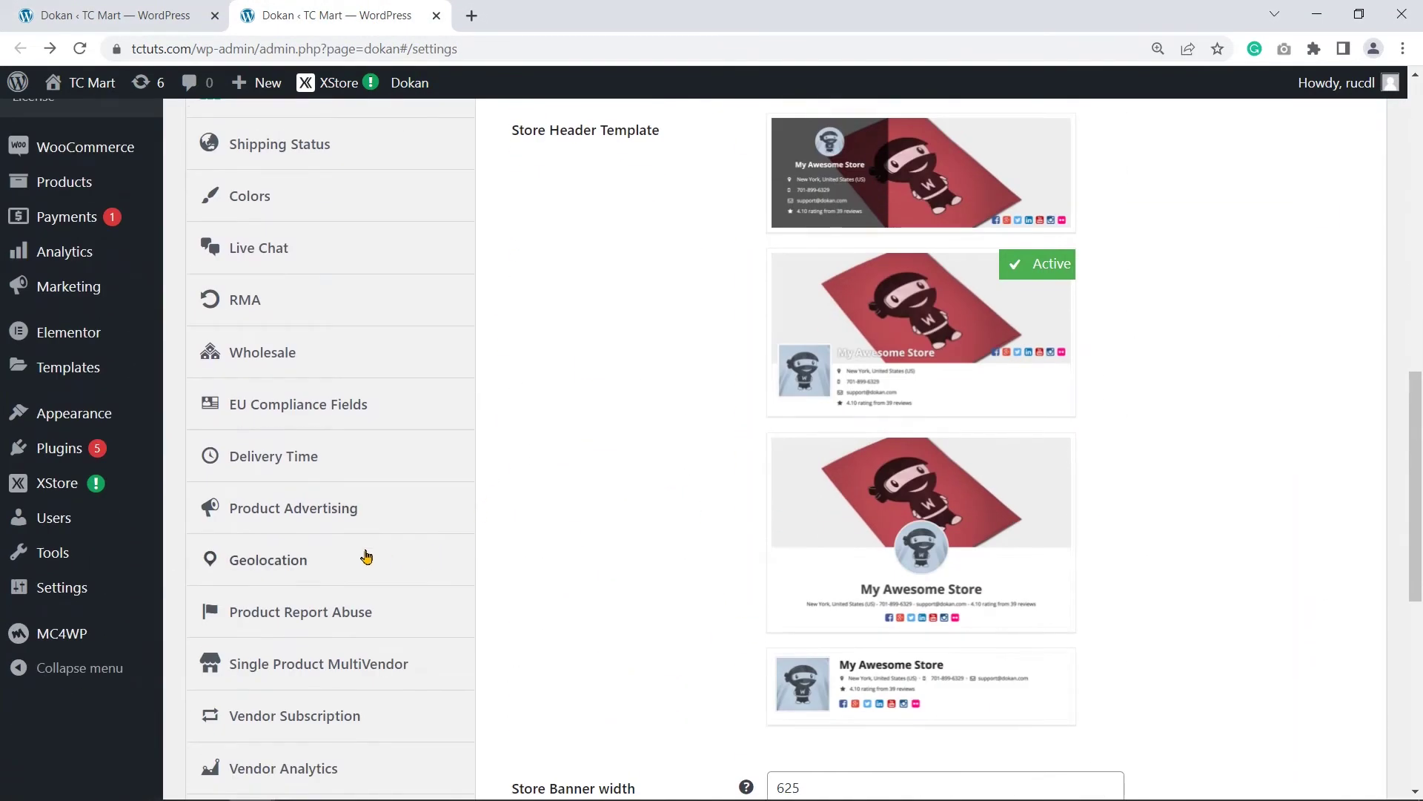
{"action": "left_click", "coordinate": [321, 566]}
{"action": "scroll", "coordinate": [483, 547], "scroll_direction": "up", "scroll_amount": 12}
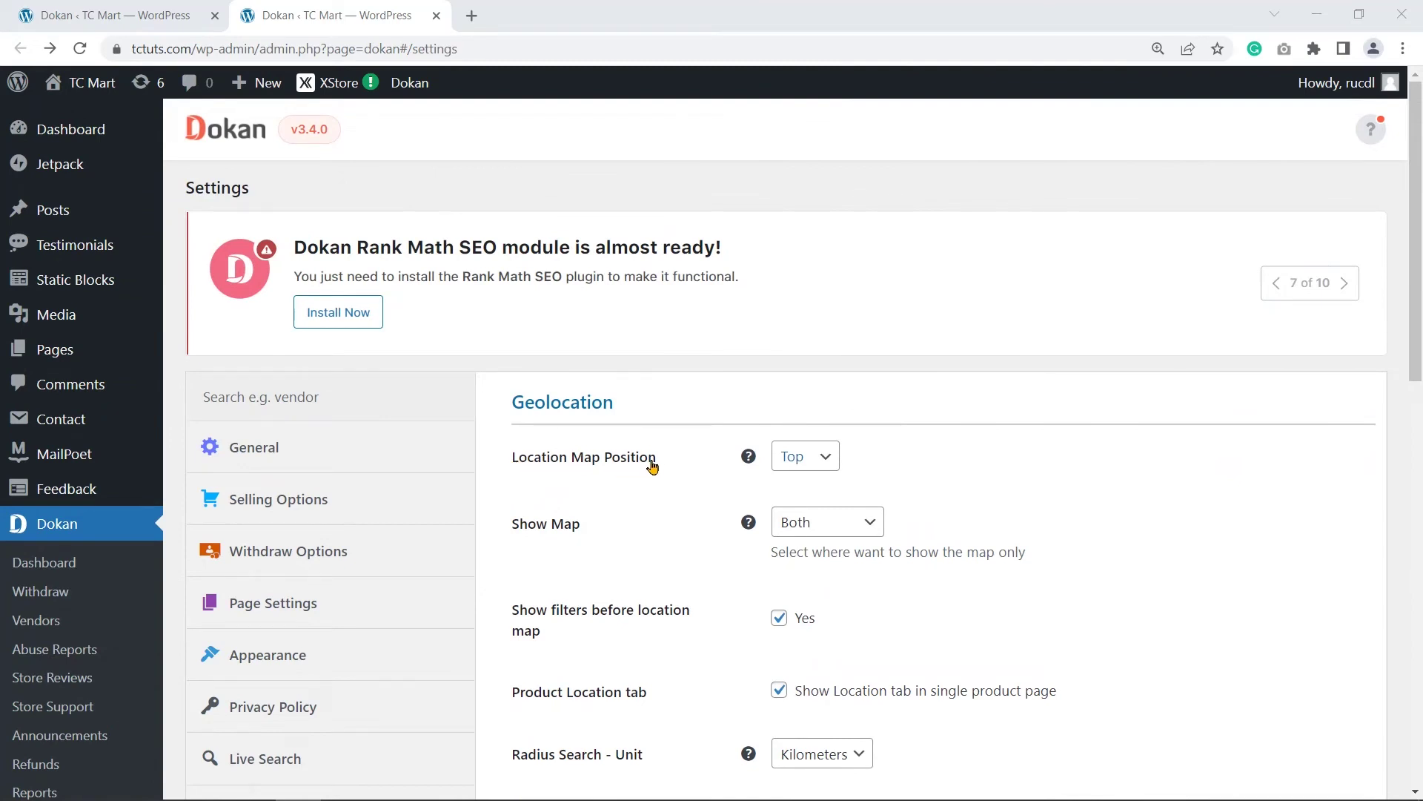
Keep map position Top and Show Map Both, and switch the radius unit to Miles
{"action": "left_click", "coordinate": [829, 463]}
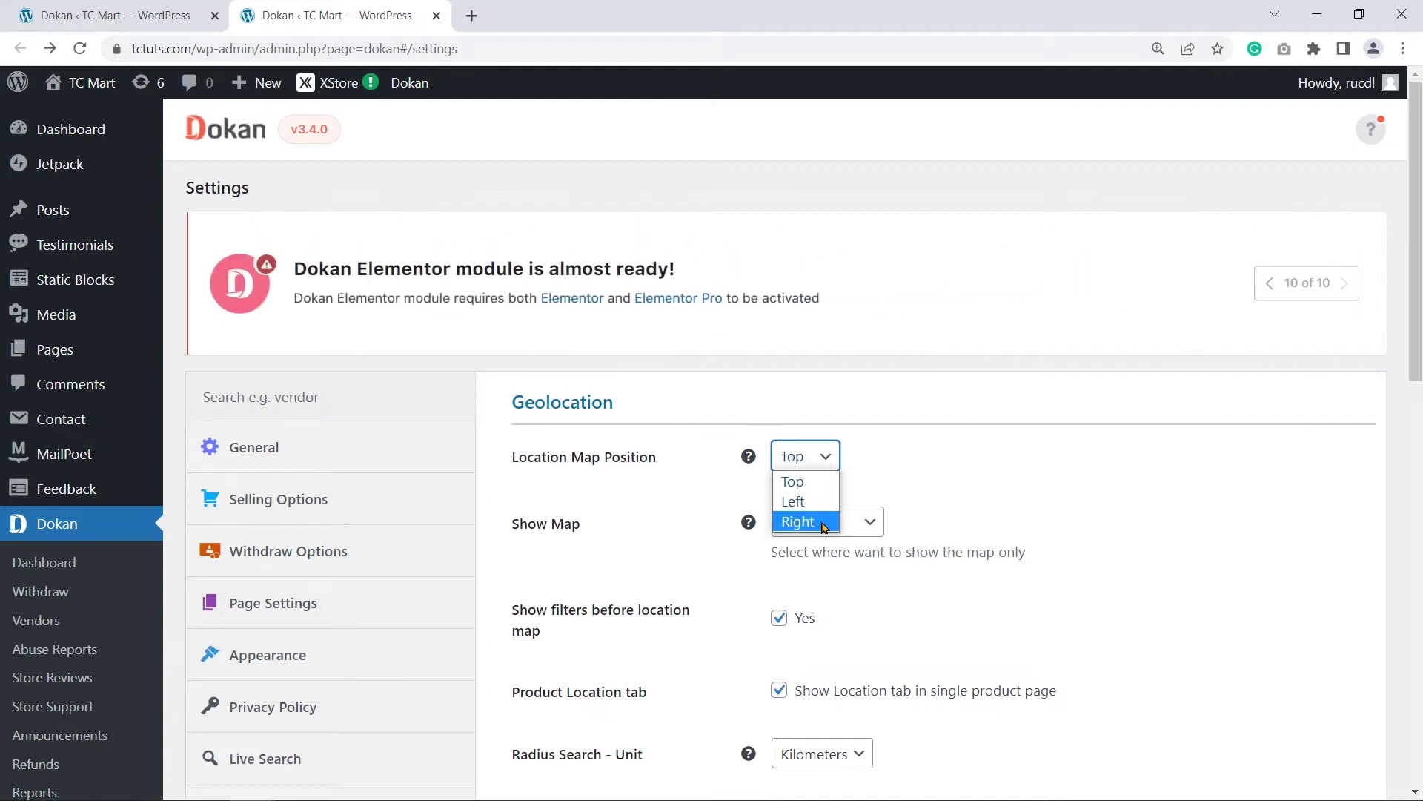
{"action": "left_click", "coordinate": [843, 507]}
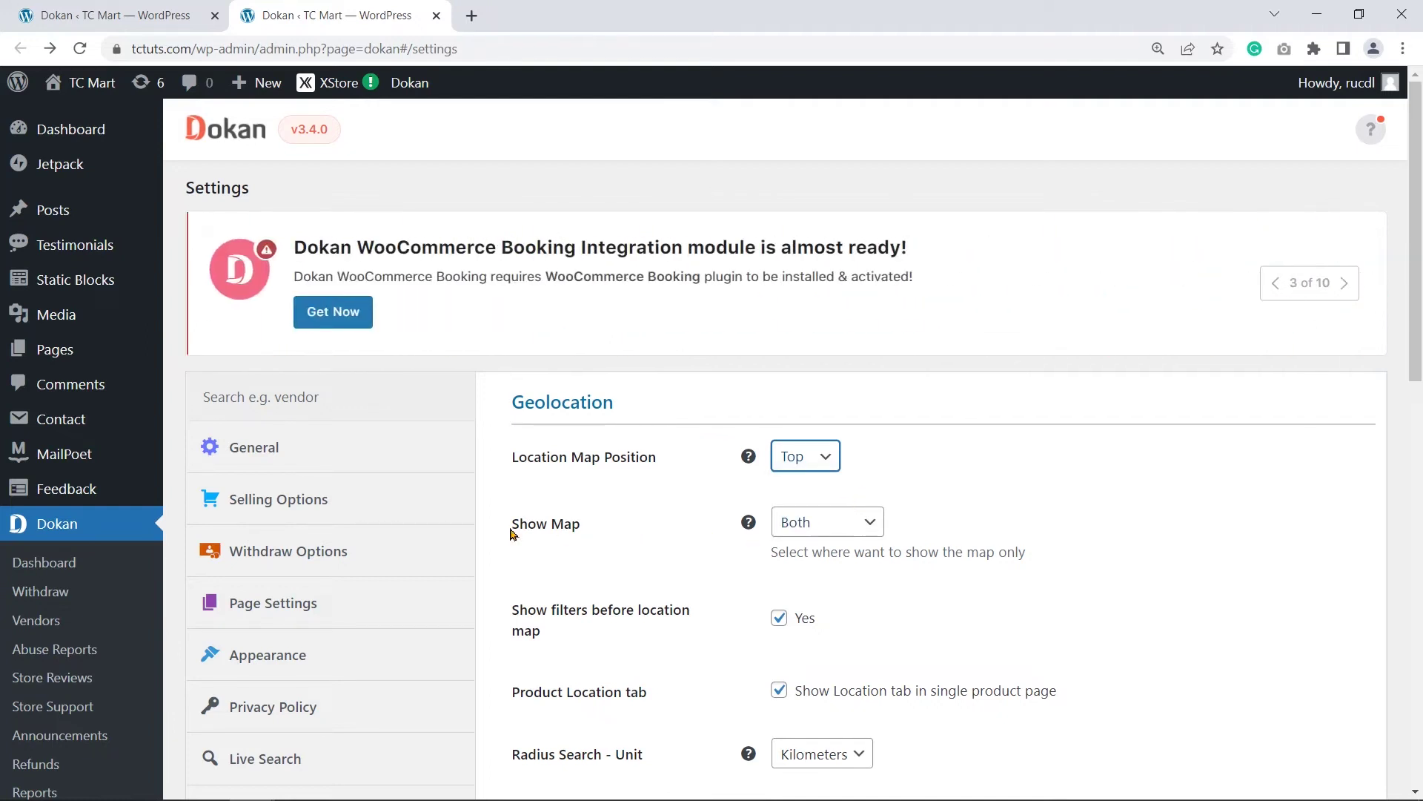
{"action": "left_click", "coordinate": [858, 529]}
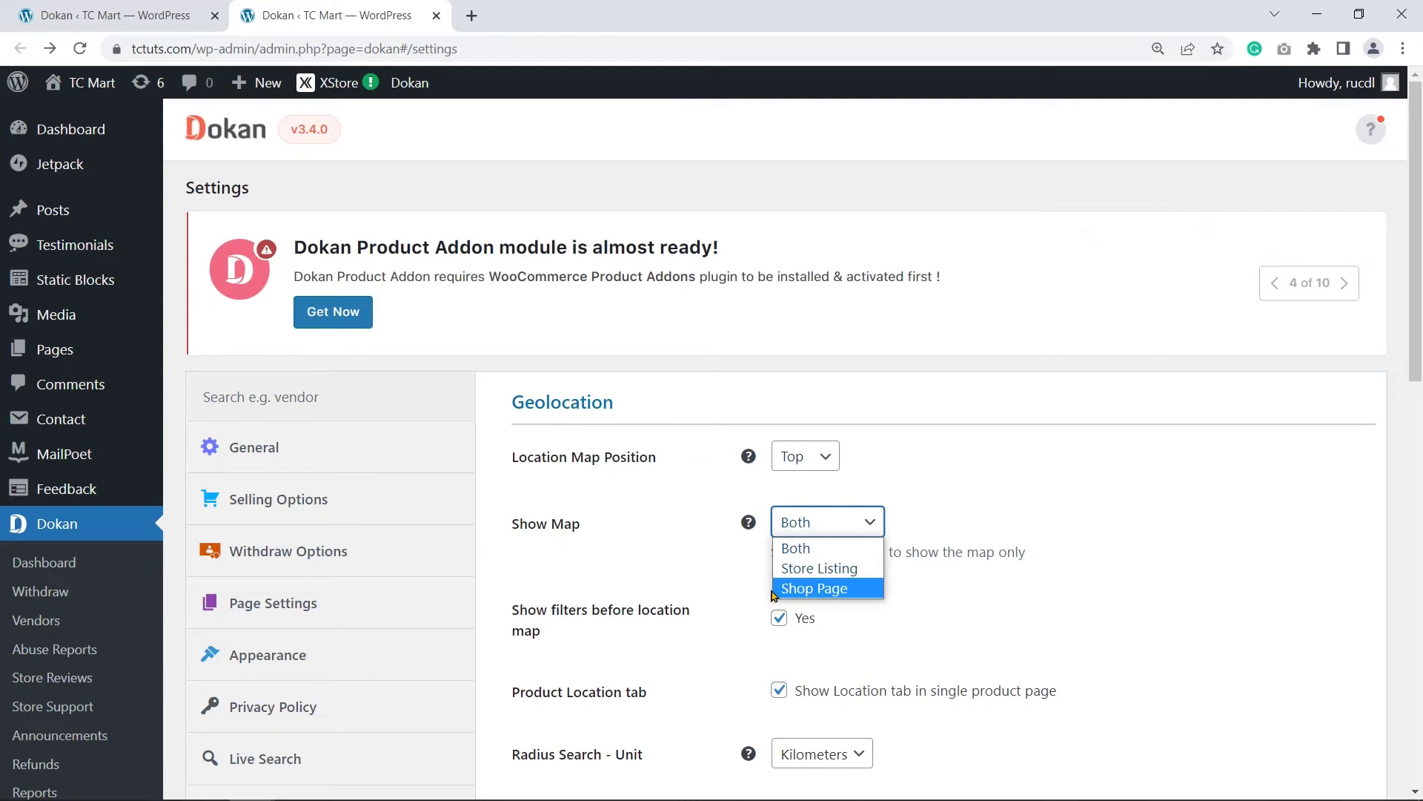
{"action": "left_click", "coordinate": [903, 525]}
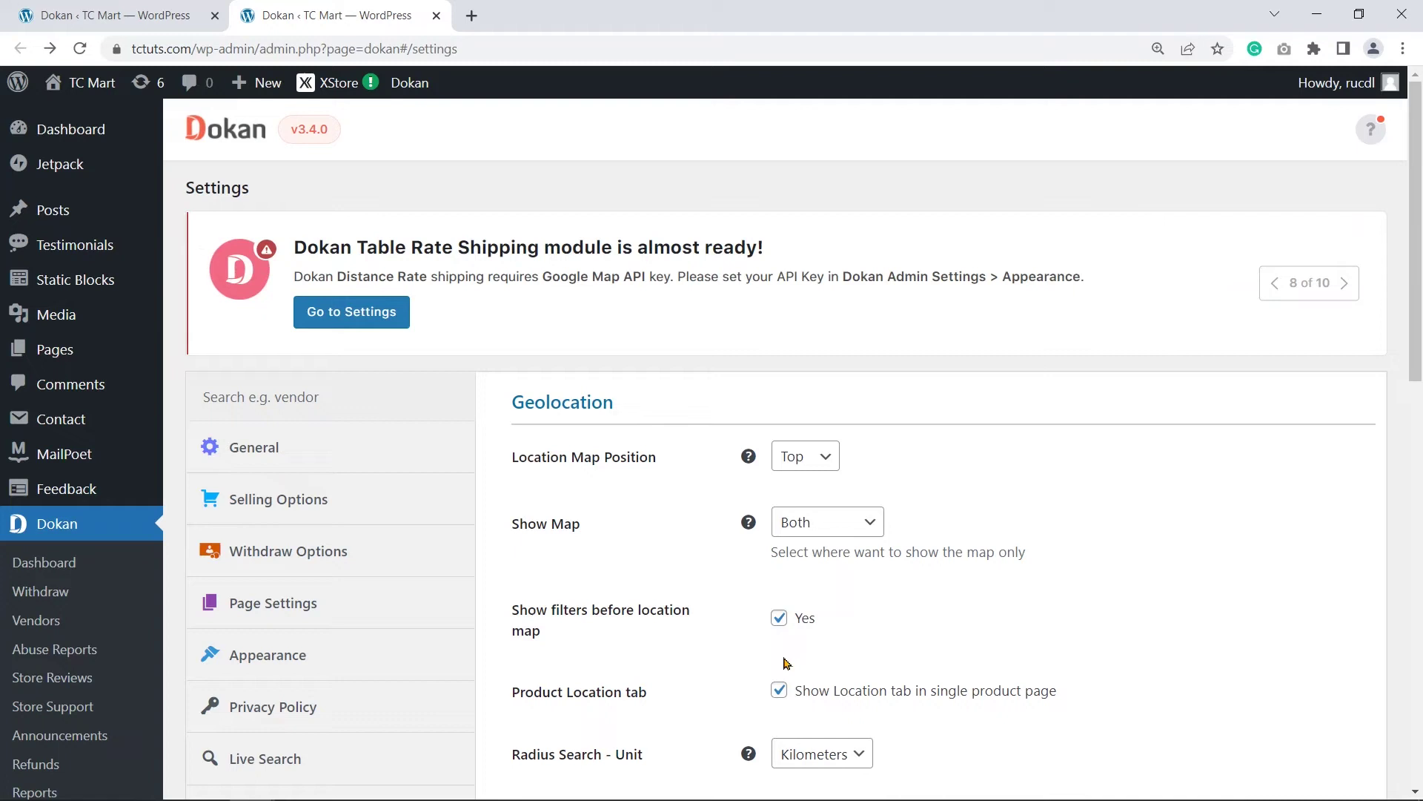
{"action": "scroll", "coordinate": [749, 664], "scroll_direction": "down", "scroll_amount": 3}
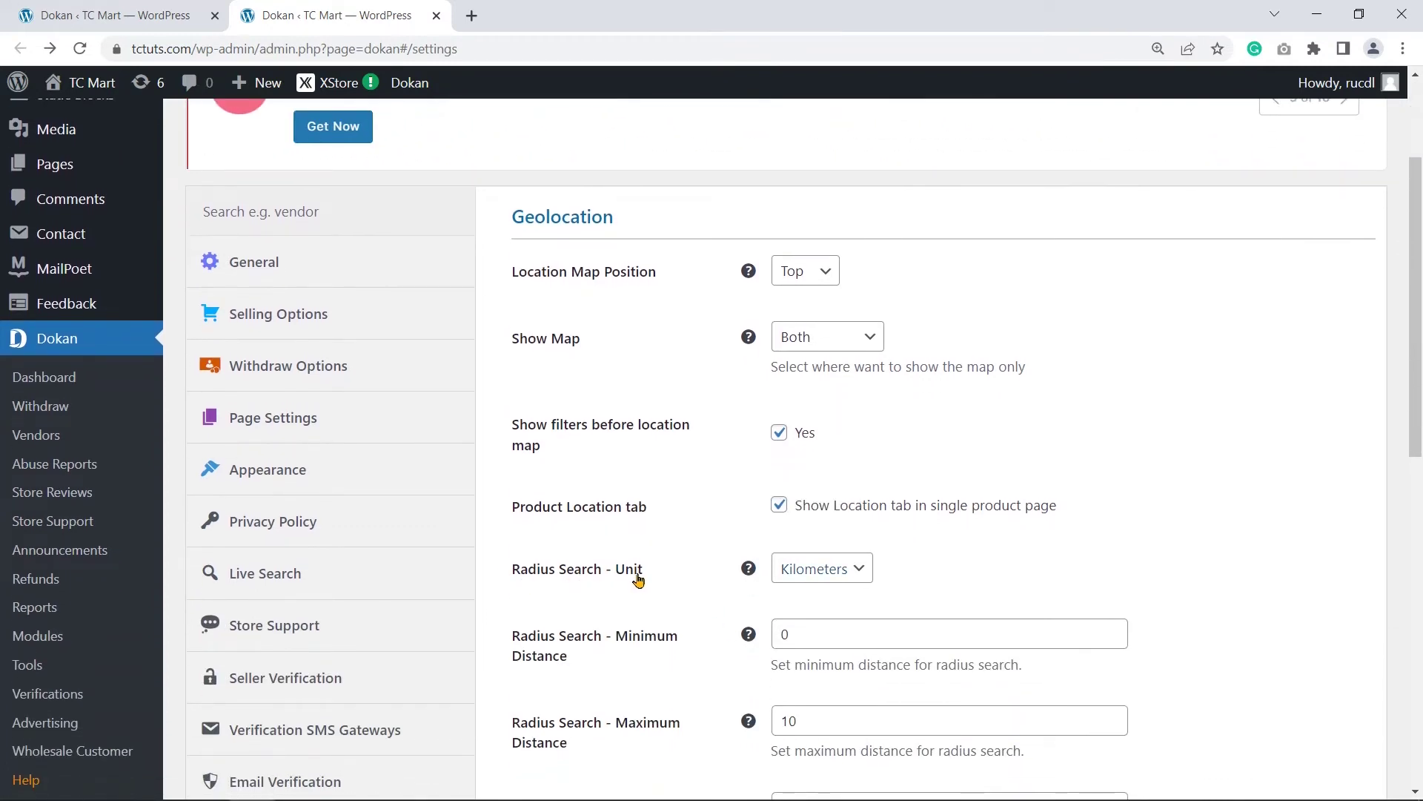
{"action": "left_click", "coordinate": [853, 578]}
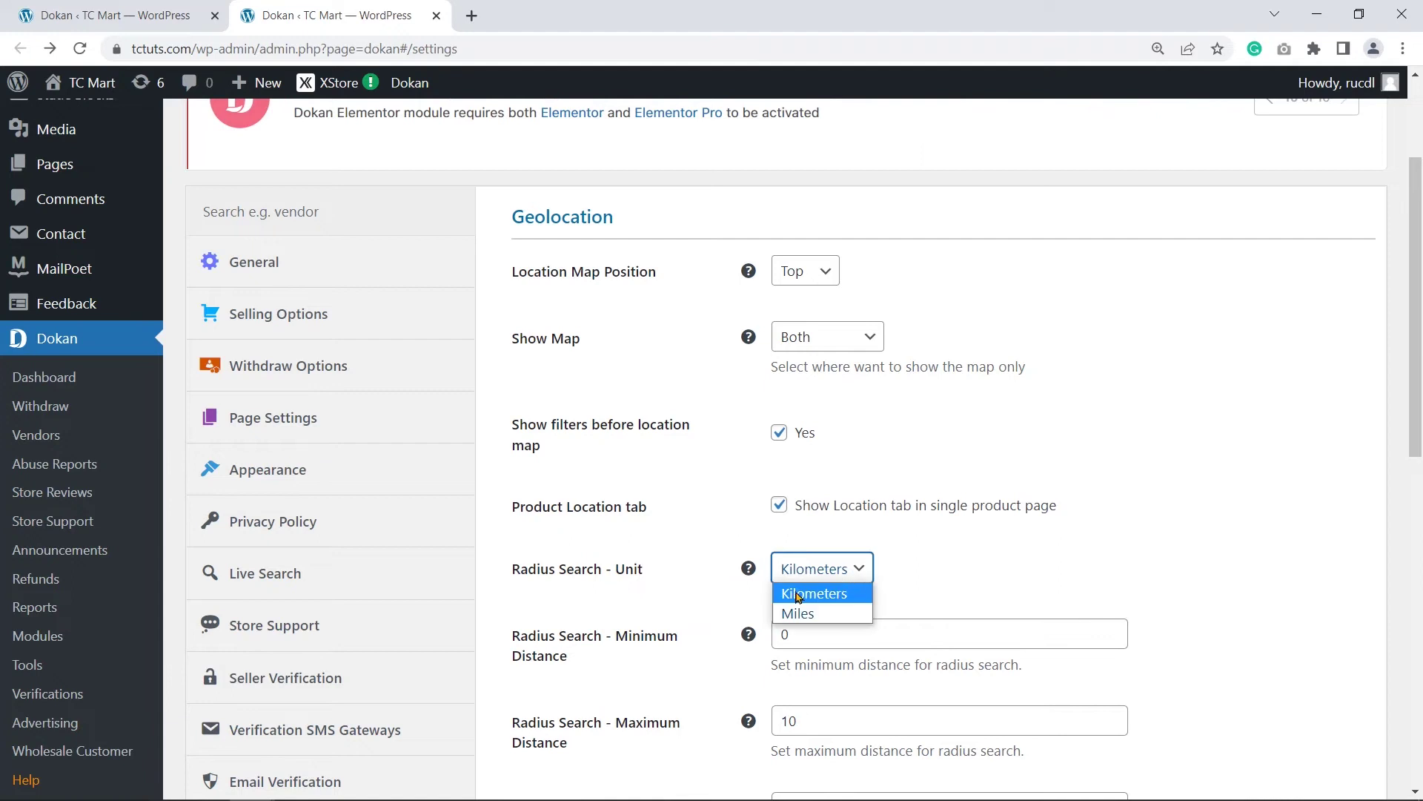
{"action": "left_click", "coordinate": [812, 615]}
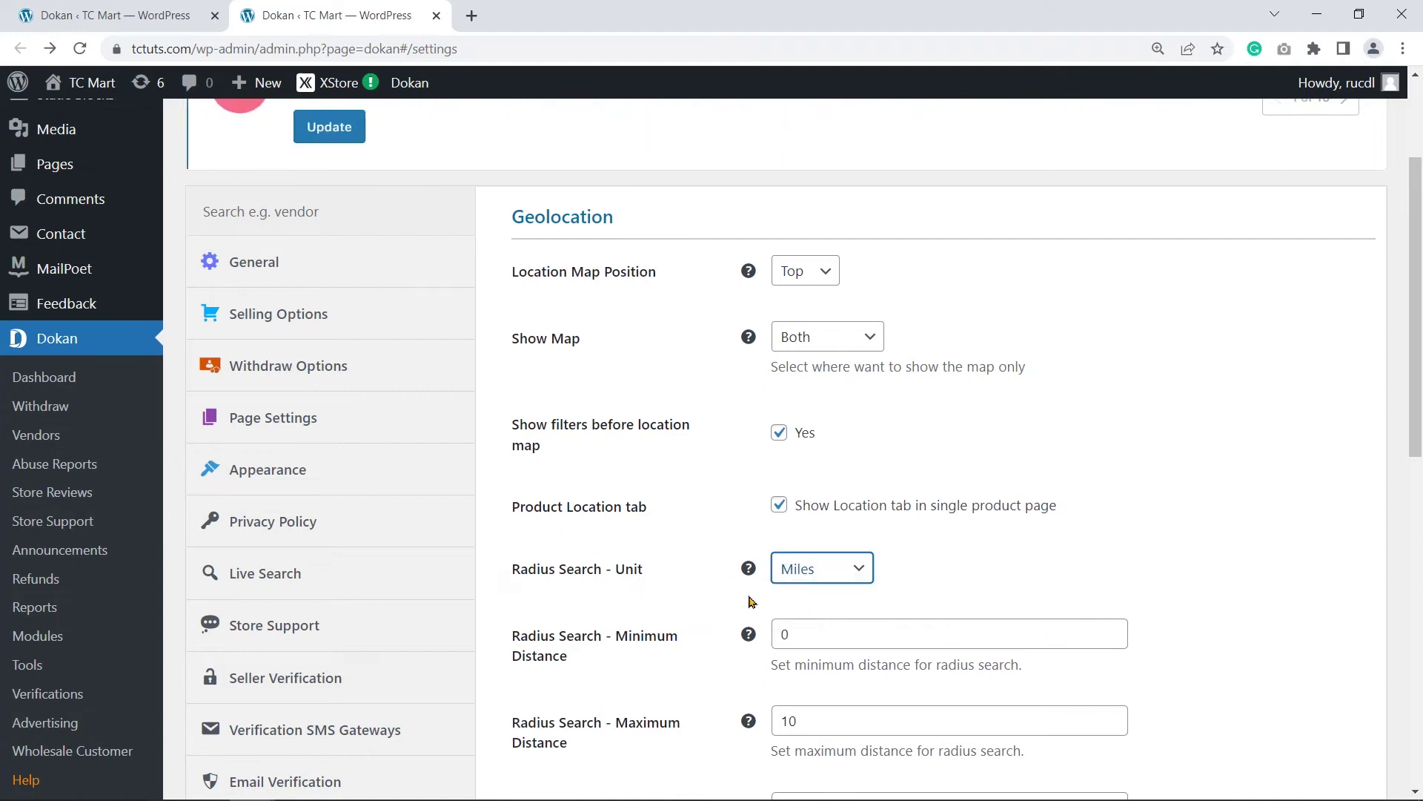
Review the distance limits and Map Zoom Level, then save the geolocation settings
{"action": "scroll", "coordinate": [742, 585], "scroll_direction": "down", "scroll_amount": 2}
{"action": "scroll", "coordinate": [732, 578], "scroll_direction": "down", "scroll_amount": 1}
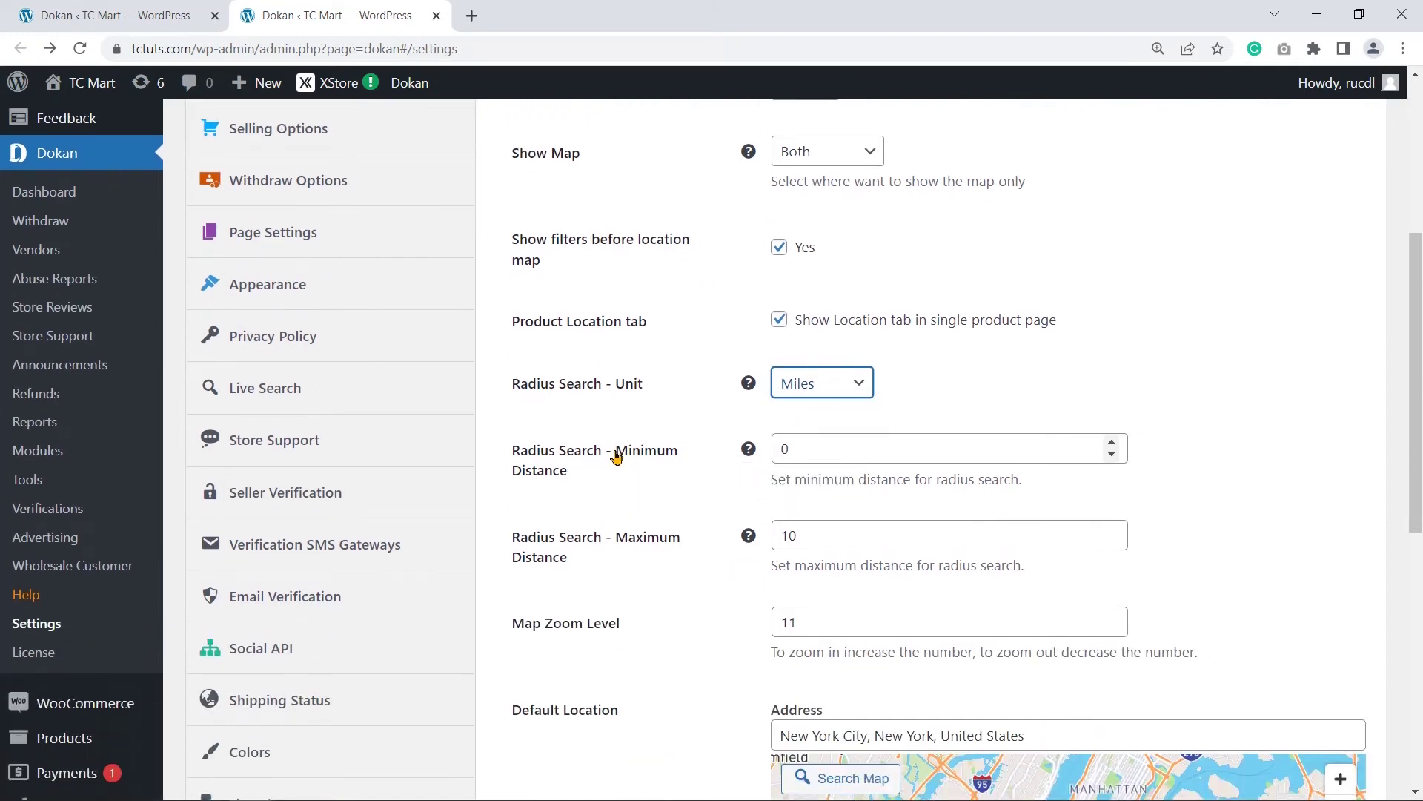
{"action": "left_click_drag", "start_coordinate": [614, 451], "coordinate": [688, 472]}
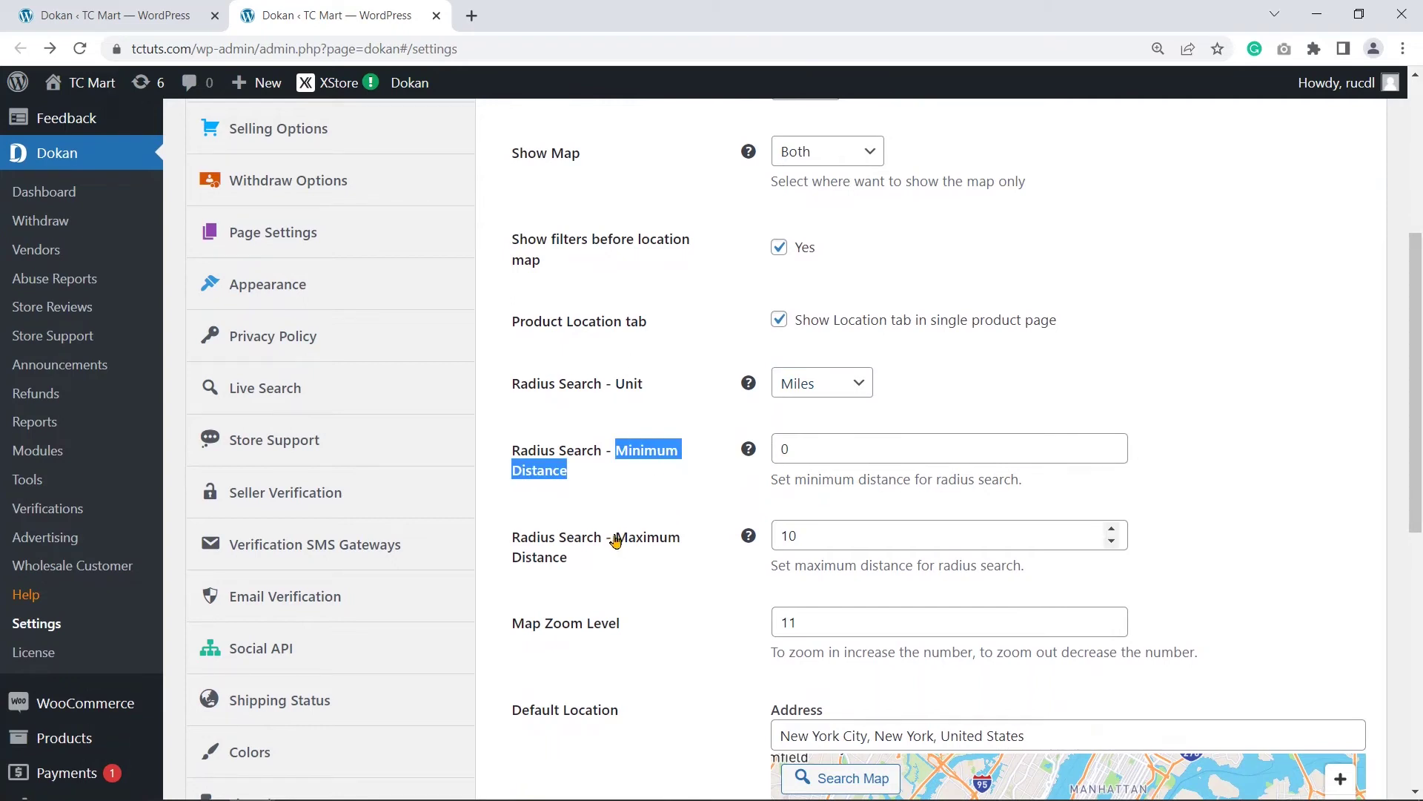
{"action": "left_click_drag", "start_coordinate": [614, 535], "coordinate": [662, 556]}
{"action": "left_click", "coordinate": [719, 543]}
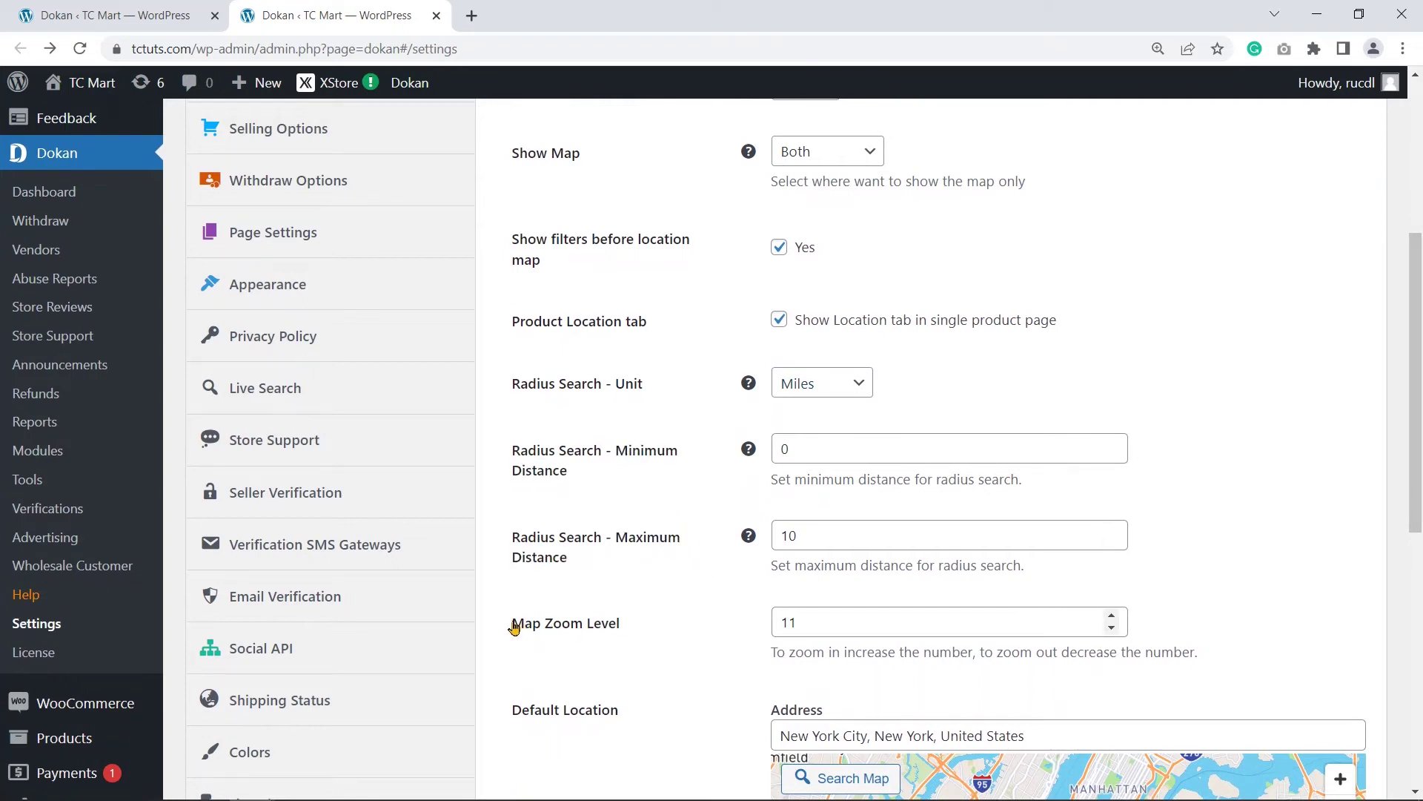
{"action": "left_click", "coordinate": [808, 614]}
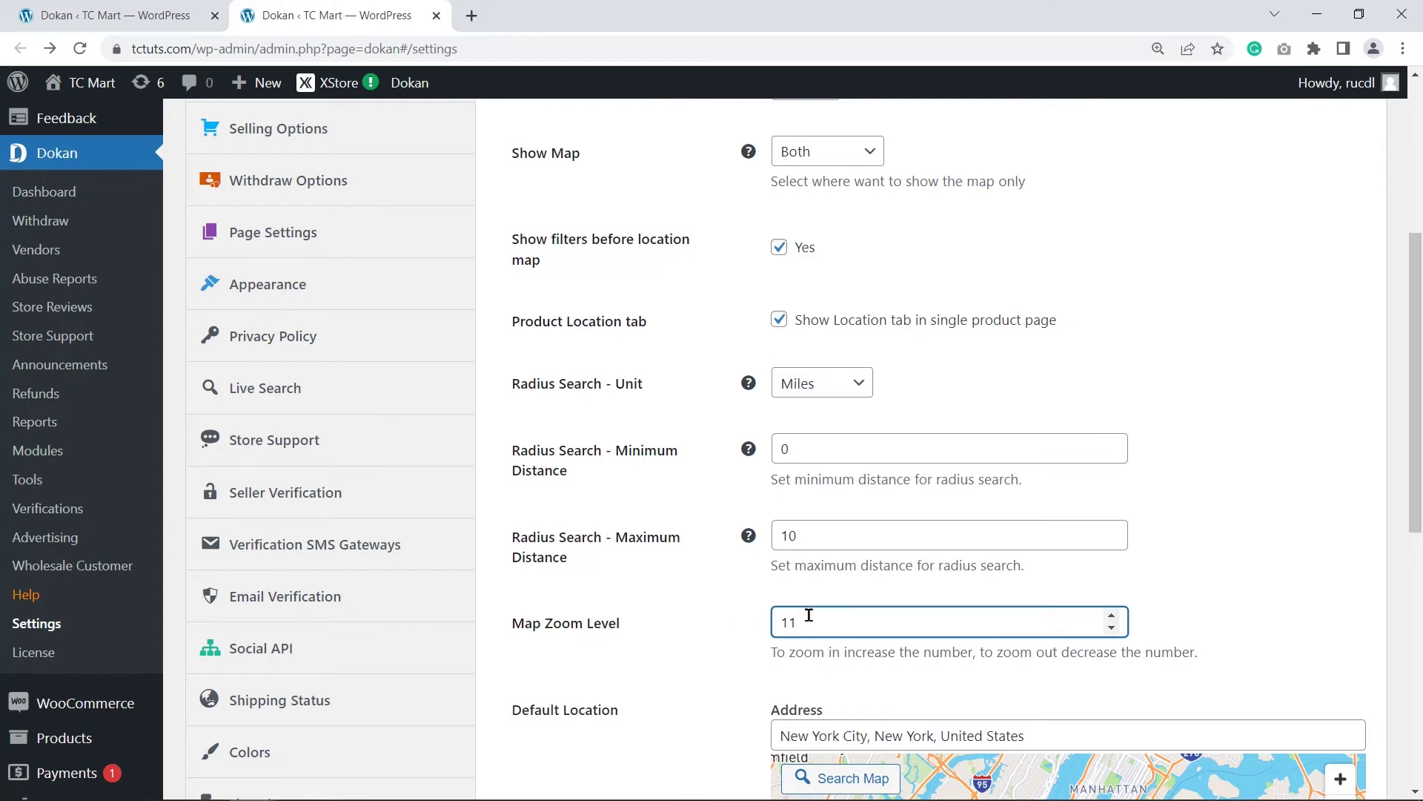
{"action": "scroll", "coordinate": [727, 645], "scroll_direction": "down", "scroll_amount": 5}
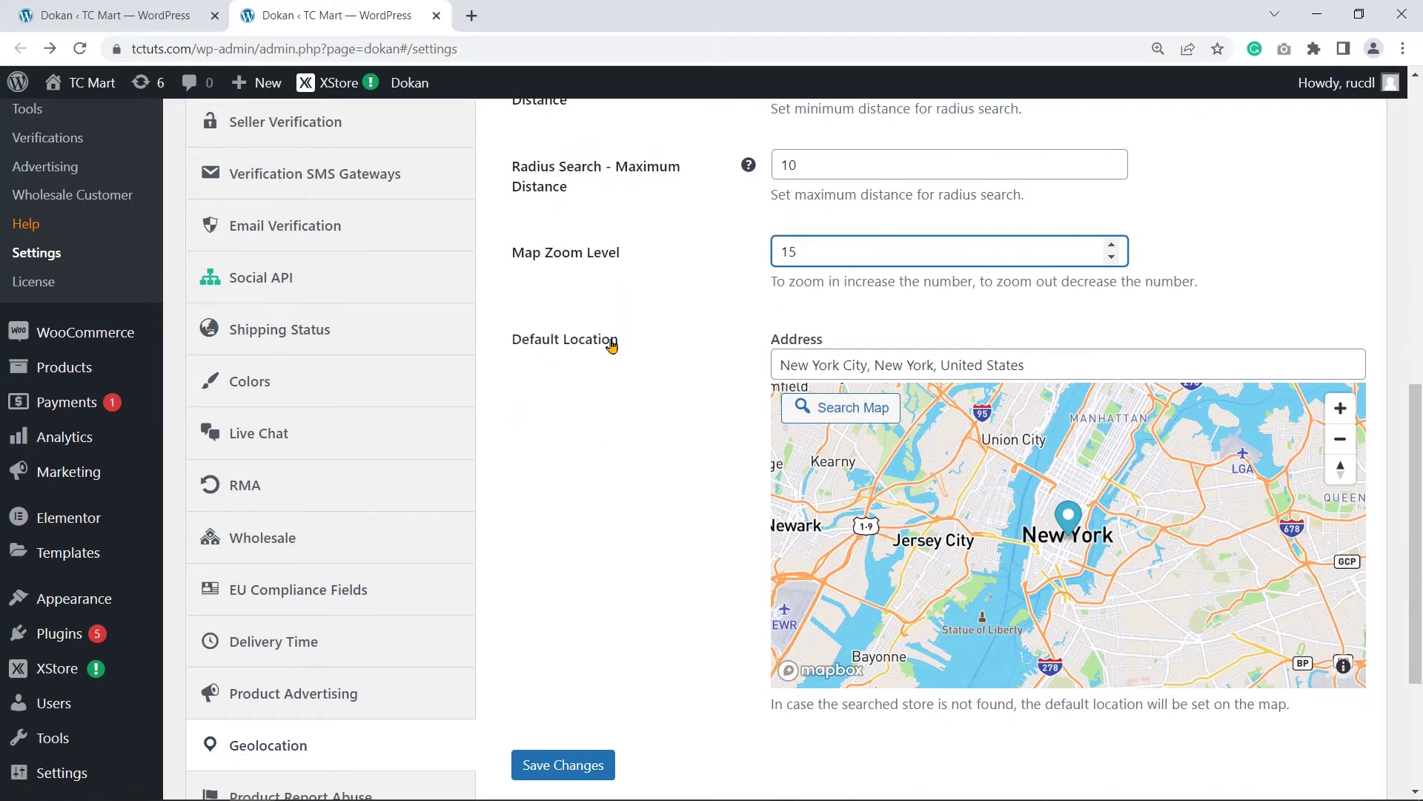
{"action": "scroll", "coordinate": [699, 613], "scroll_direction": "down", "scroll_amount": 1}
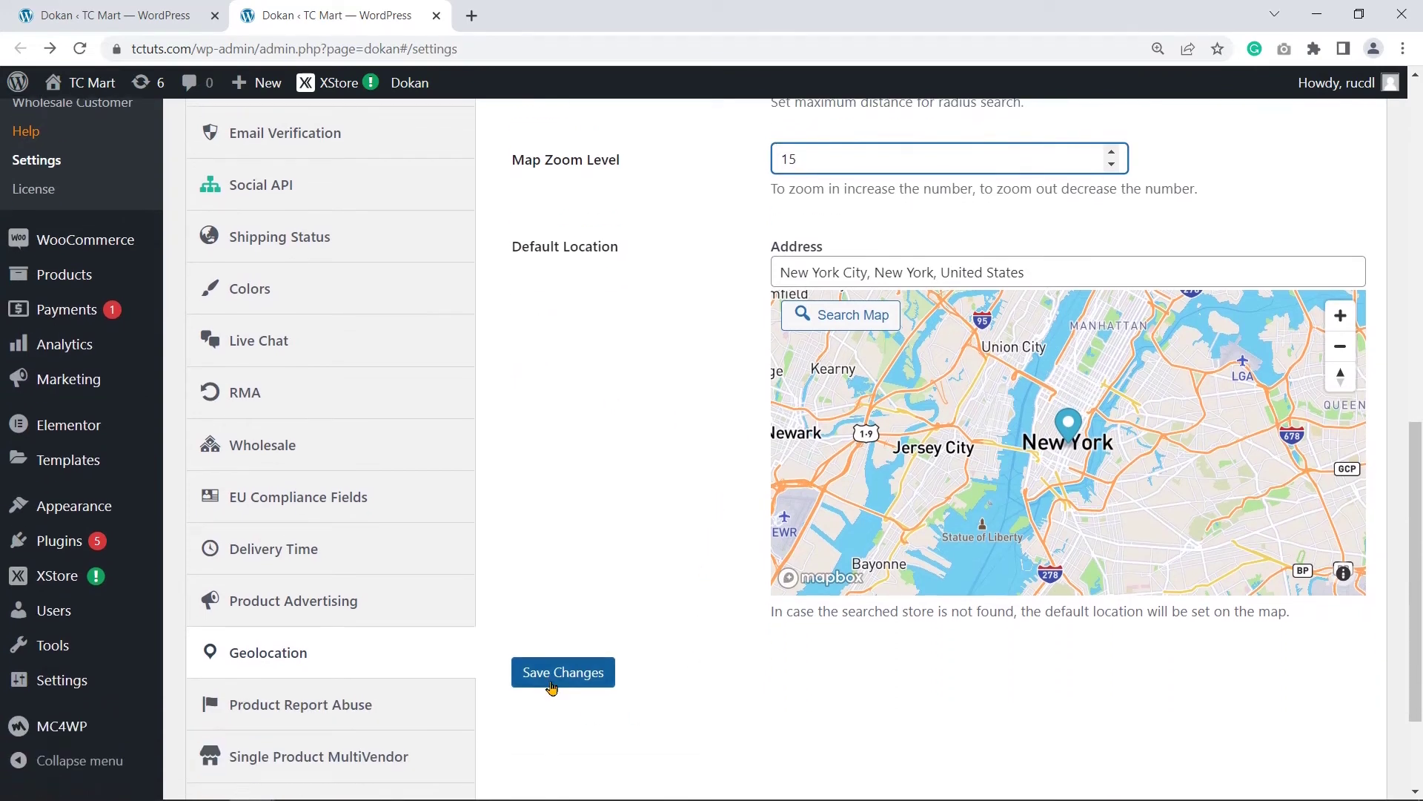
{"action": "left_click", "coordinate": [551, 687]}
Confirm the saved-successfully notice and open the list of all site pages
{"action": "scroll", "coordinate": [583, 689], "scroll_direction": "up", "scroll_amount": 1}
{"action": "scroll", "coordinate": [652, 669], "scroll_direction": "up", "scroll_amount": 3}
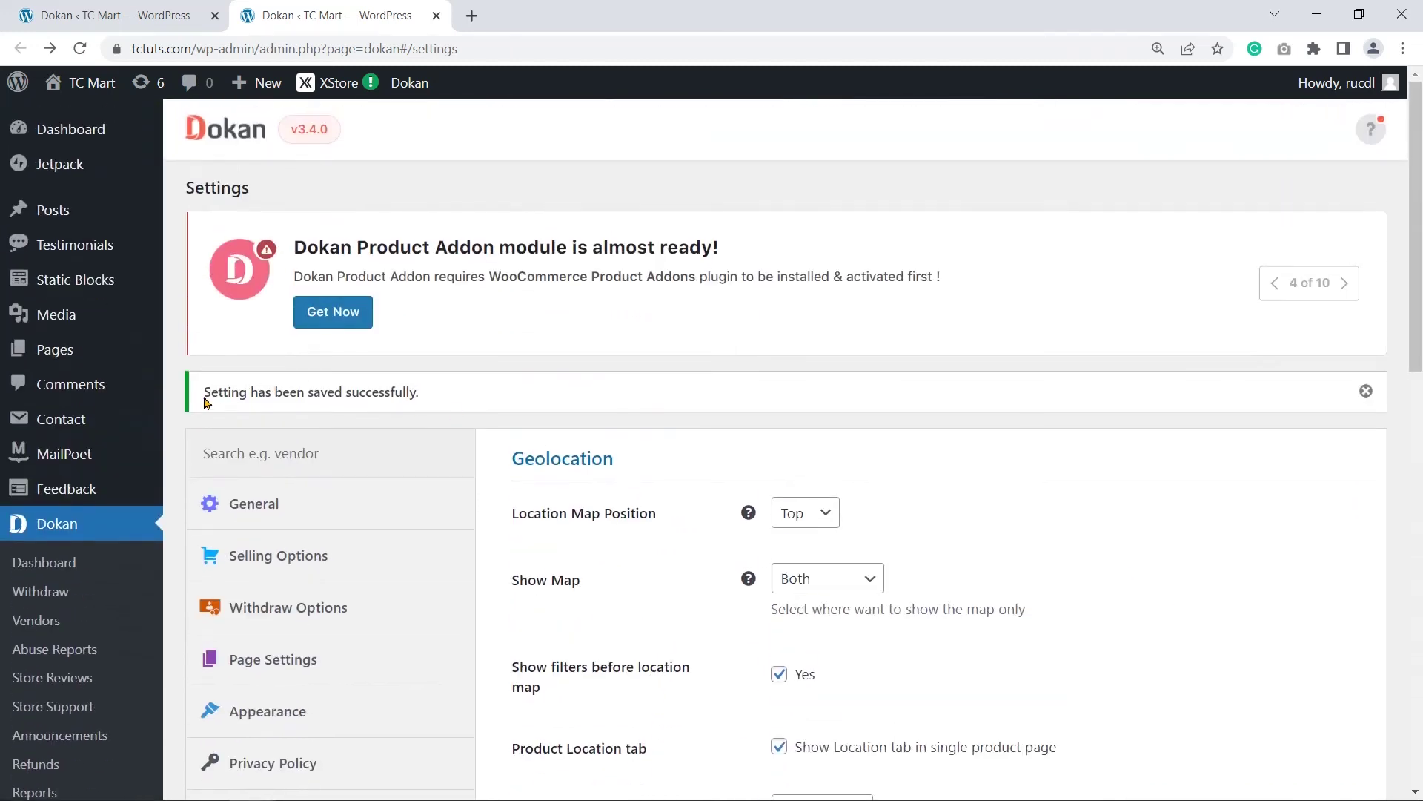
{"action": "left_click_drag", "start_coordinate": [205, 396], "coordinate": [432, 400]}
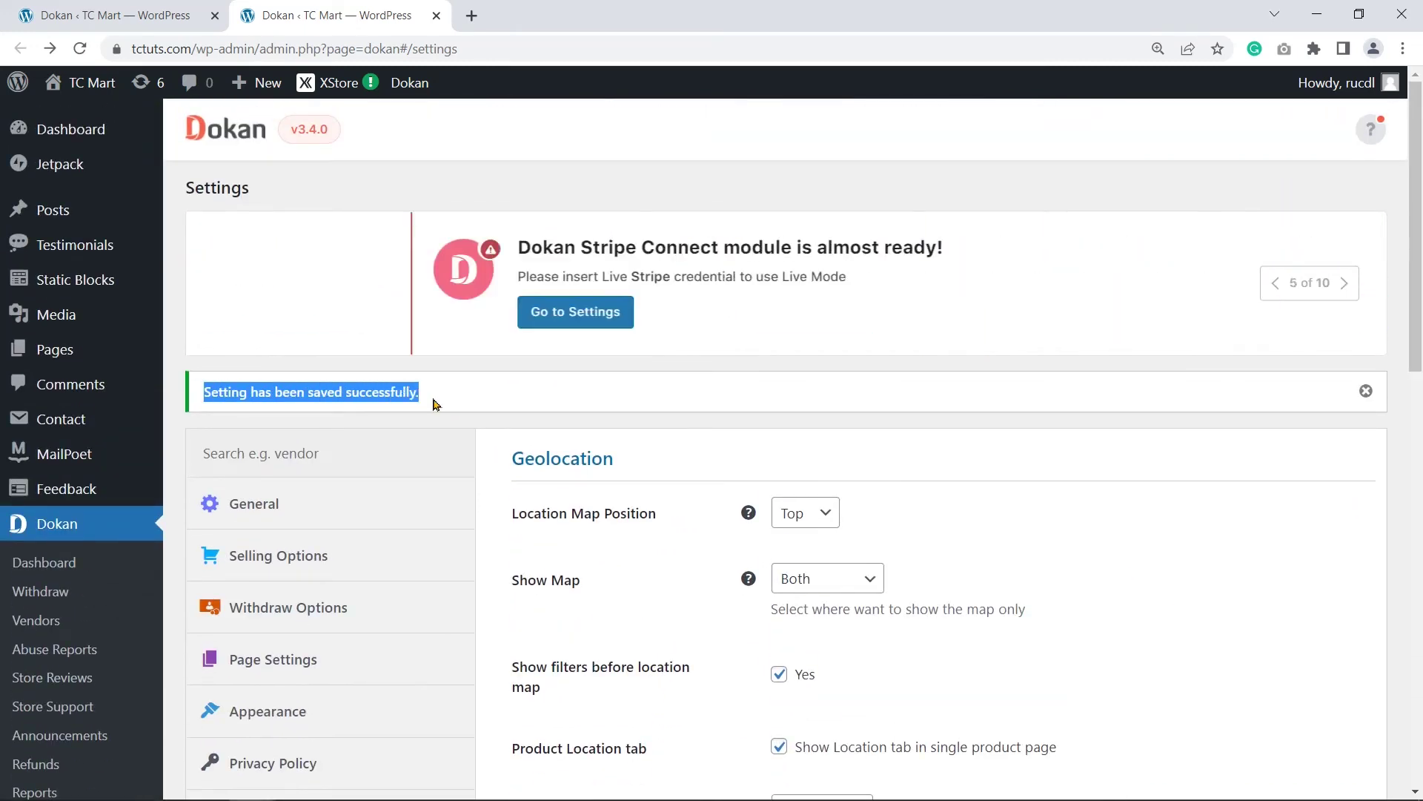
{"action": "mouse_move", "coordinate": [58, 353]}
{"action": "left_click", "coordinate": [59, 353]}
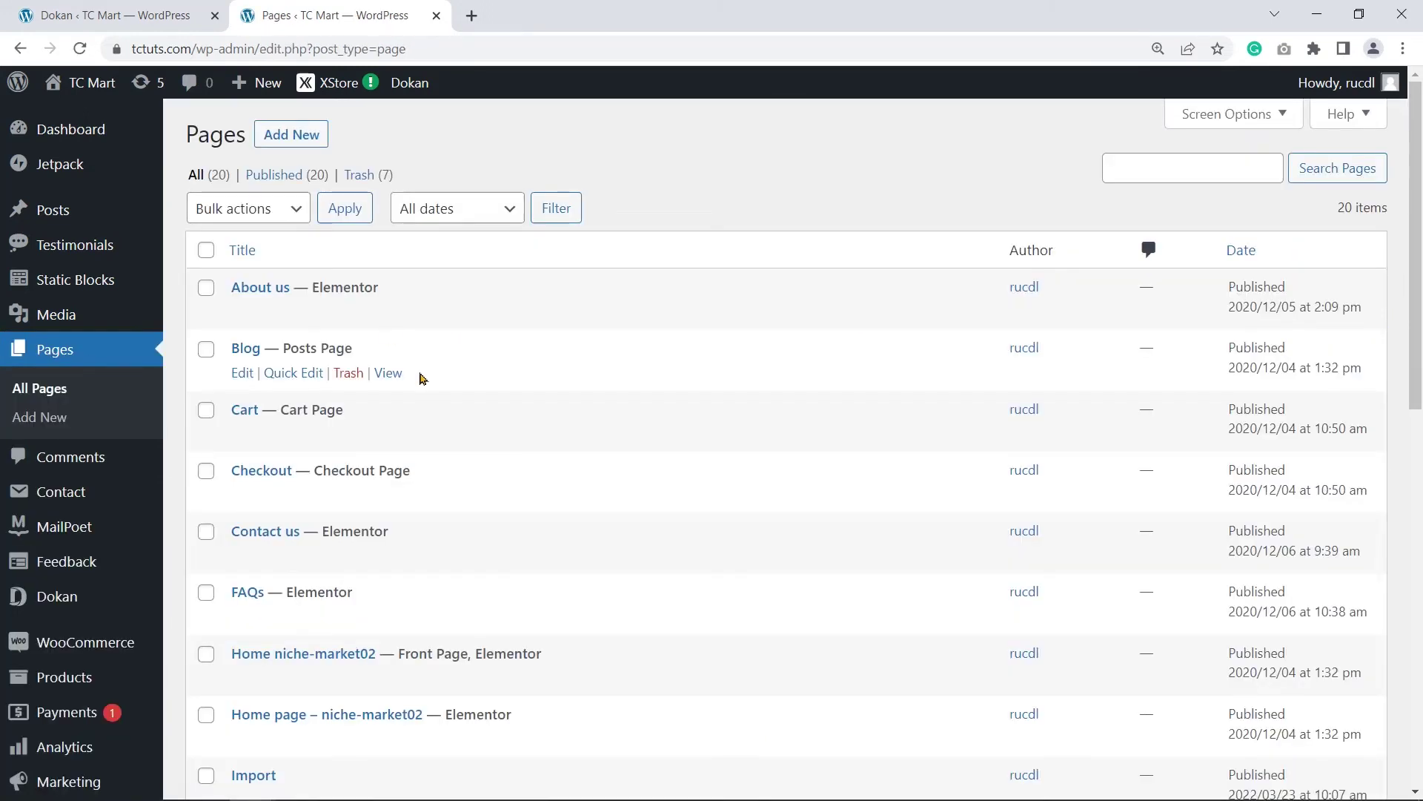
View the Store List page on the live site and scroll through its map
{"action": "scroll", "coordinate": [549, 423], "scroll_direction": "down", "scroll_amount": 8}
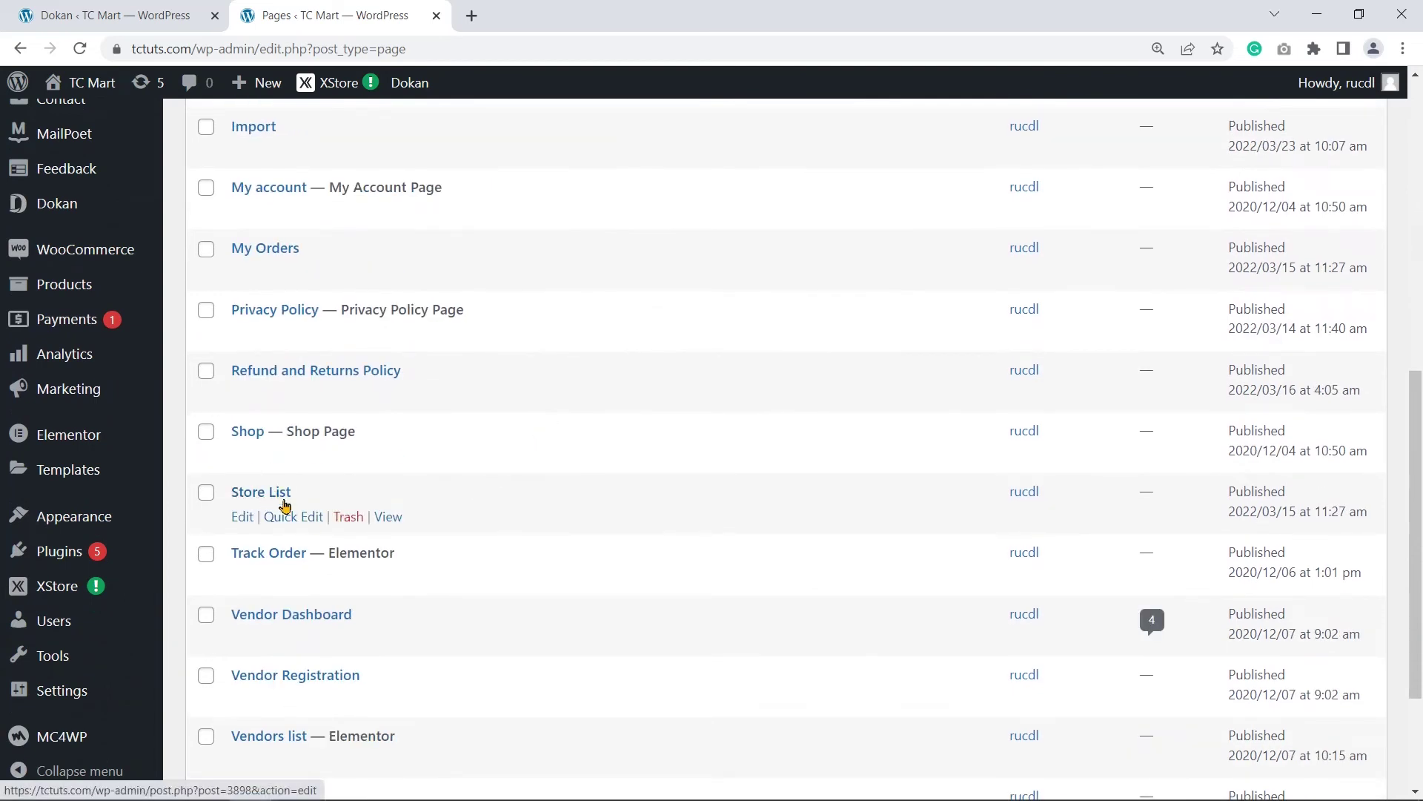
{"action": "left_click", "coordinate": [387, 516]}
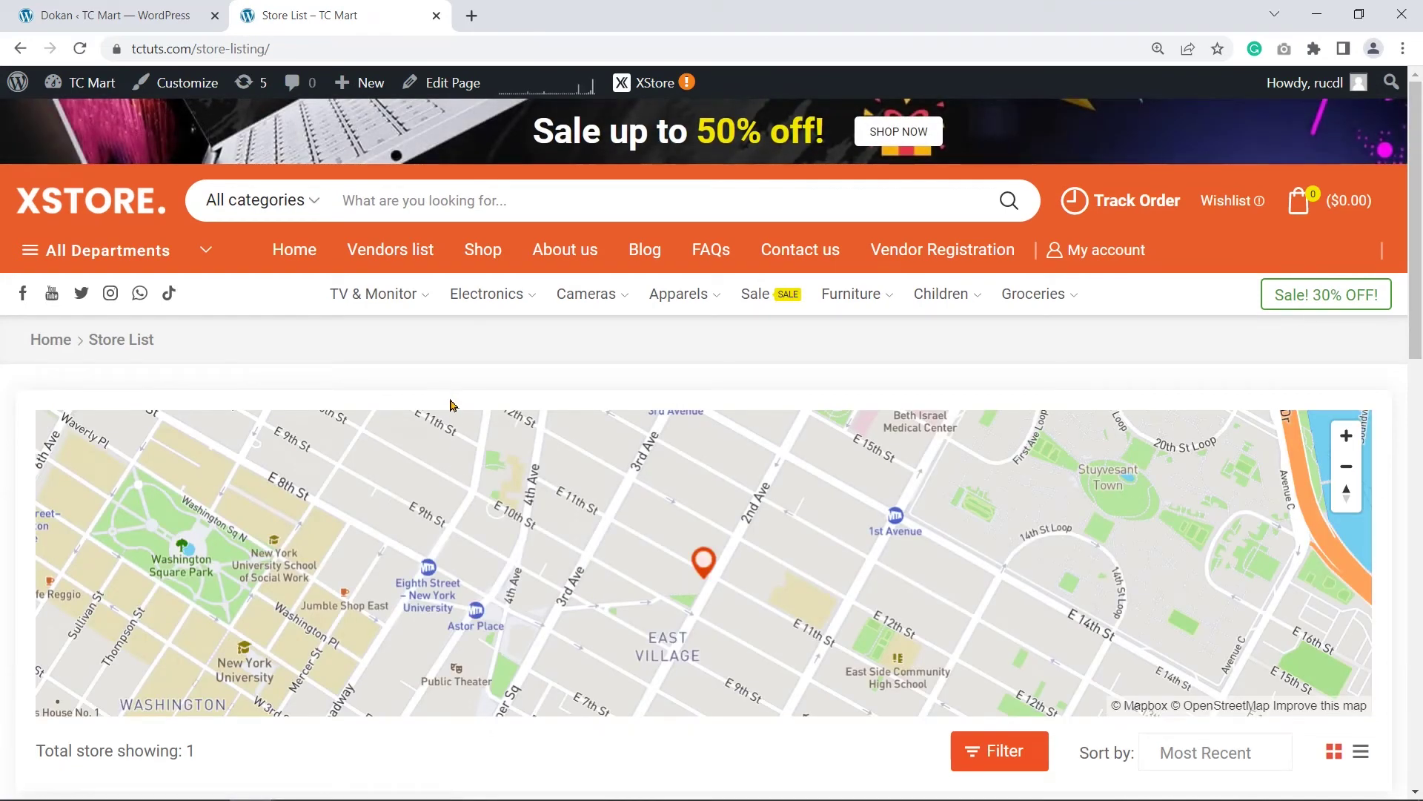
{"action": "scroll", "coordinate": [470, 399], "scroll_direction": "down", "scroll_amount": 1}
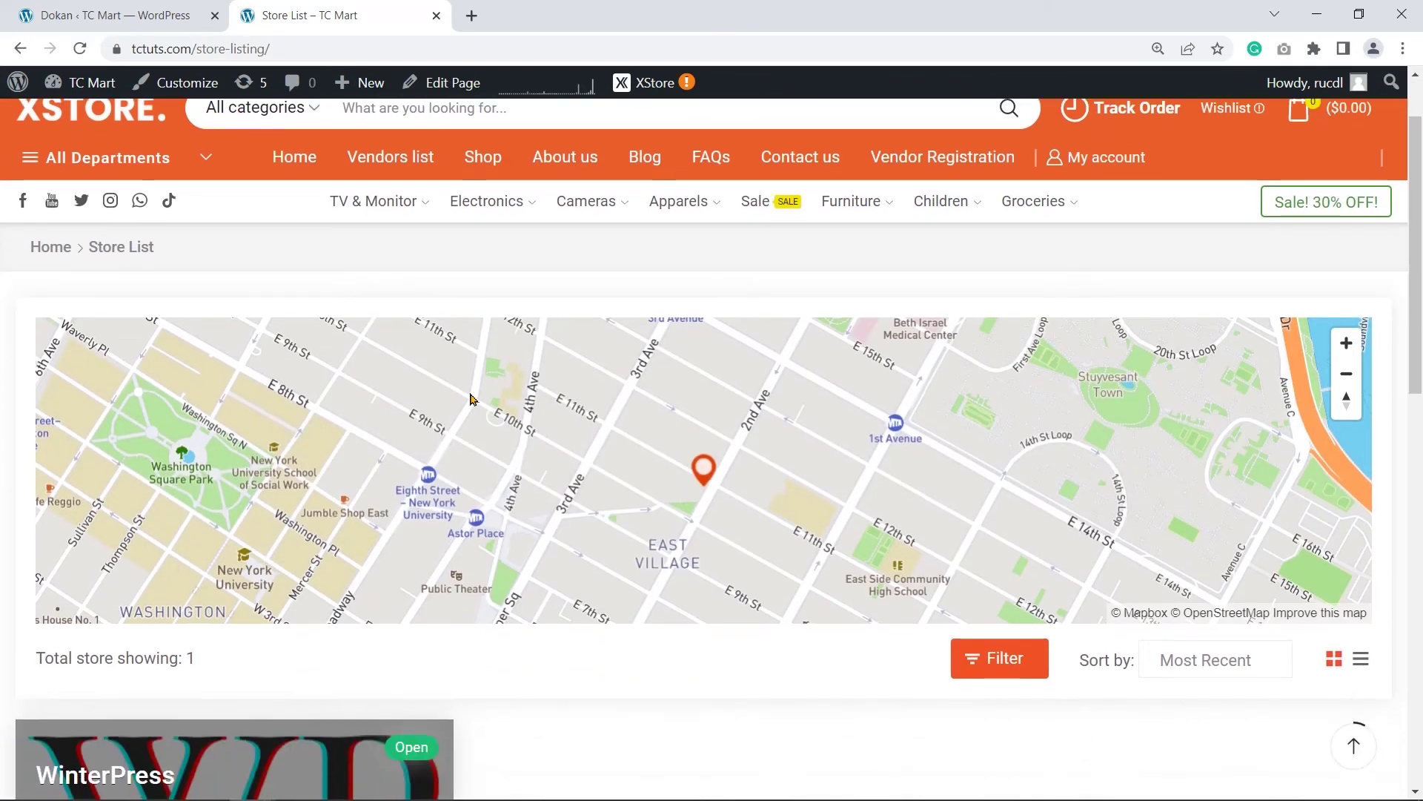
{"action": "scroll", "coordinate": [697, 511], "scroll_direction": "down", "scroll_amount": 1}
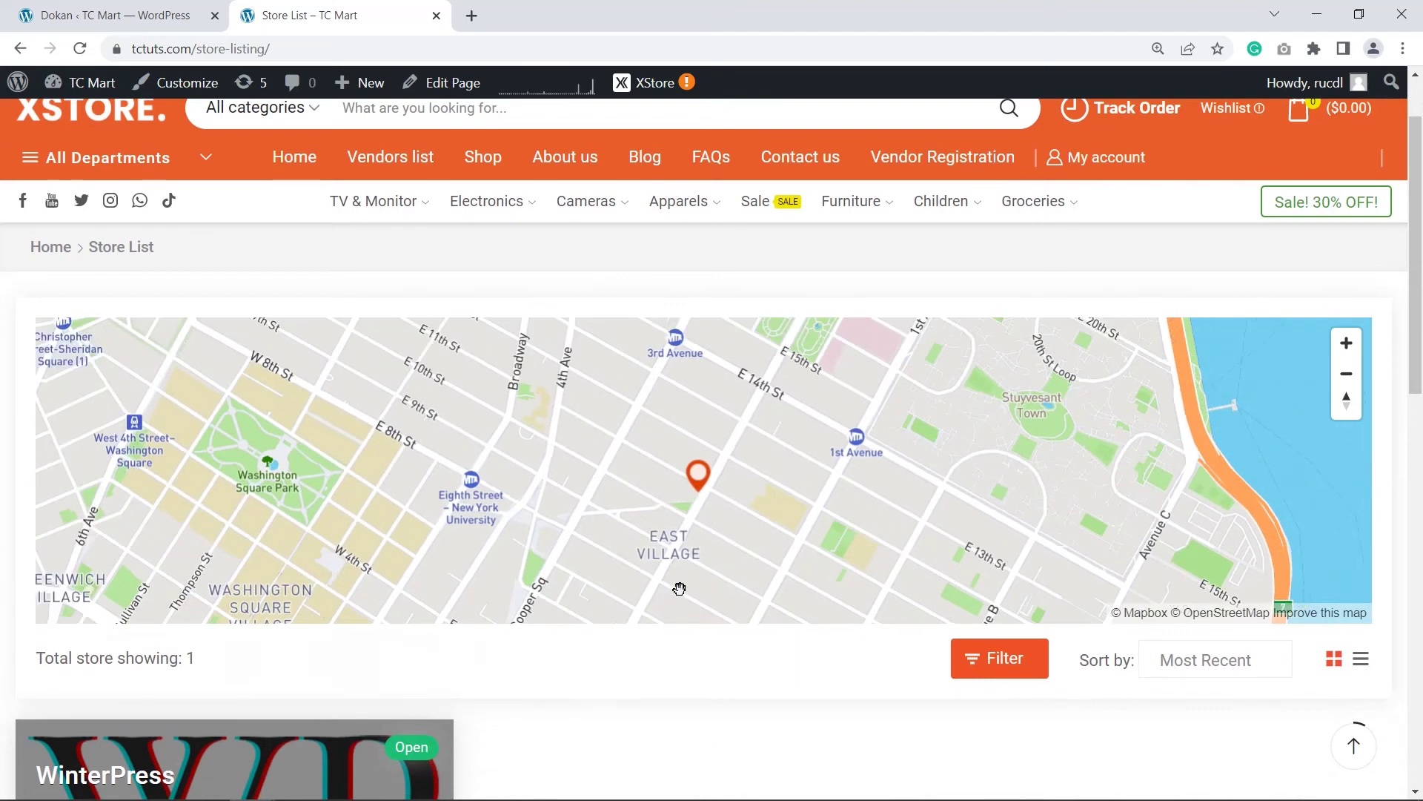
{"action": "scroll", "coordinate": [667, 596], "scroll_direction": "down", "scroll_amount": 2}
{"action": "scroll", "coordinate": [689, 574], "scroll_direction": "up", "scroll_amount": 2}
{"action": "scroll", "coordinate": [719, 501], "scroll_direction": "up", "scroll_amount": 2}
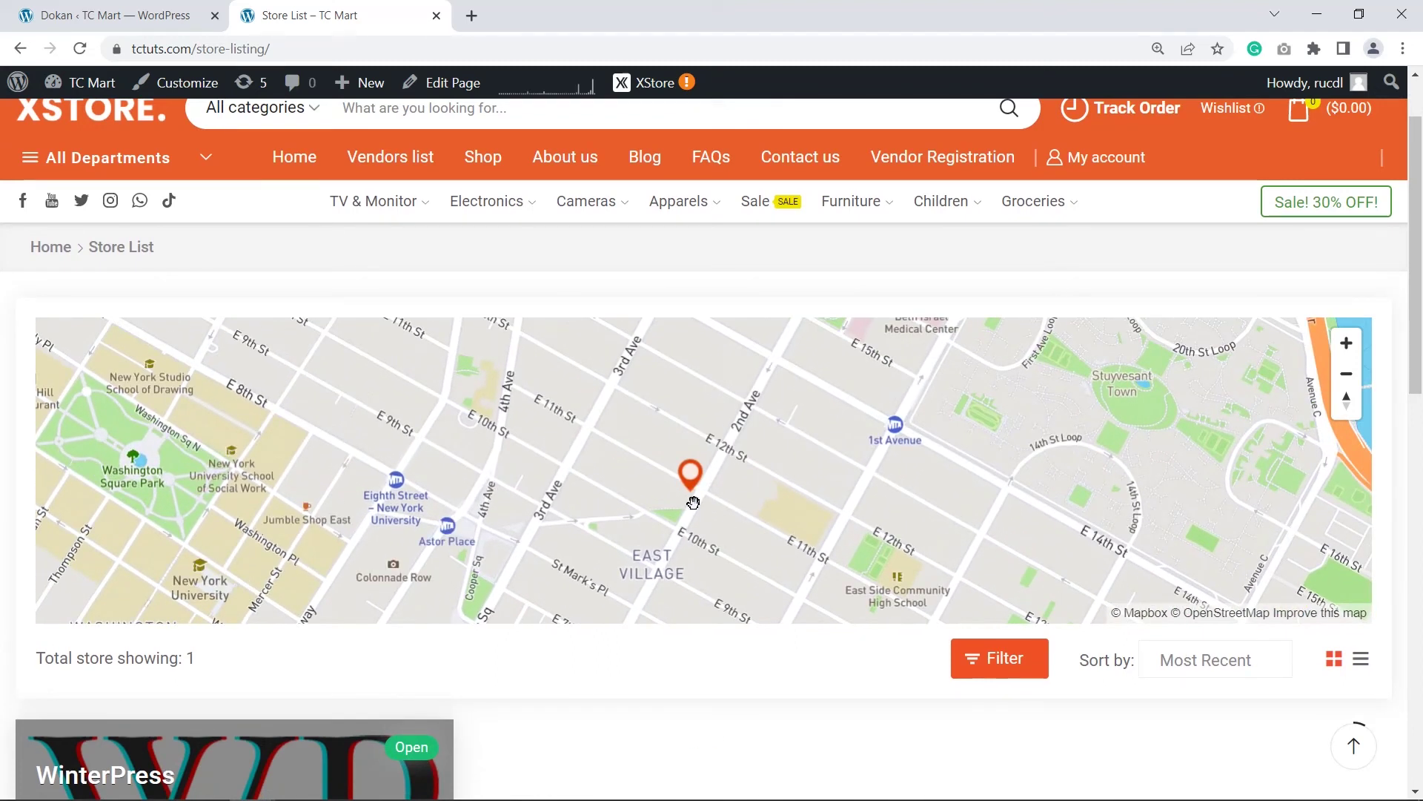
{"action": "scroll", "coordinate": [693, 503], "scroll_direction": "up", "scroll_amount": 2}
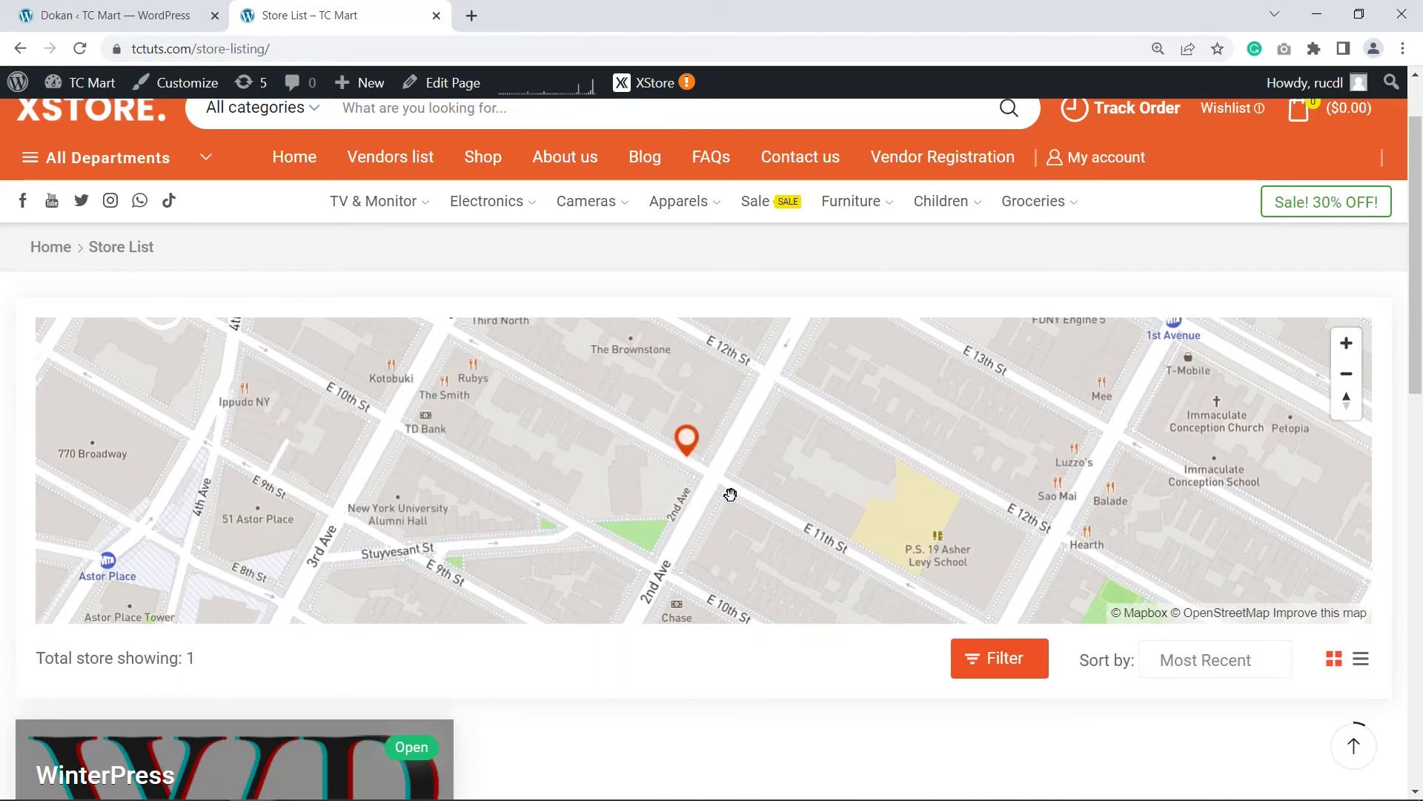
{"action": "scroll", "coordinate": [695, 455], "scroll_direction": "down", "scroll_amount": 1}
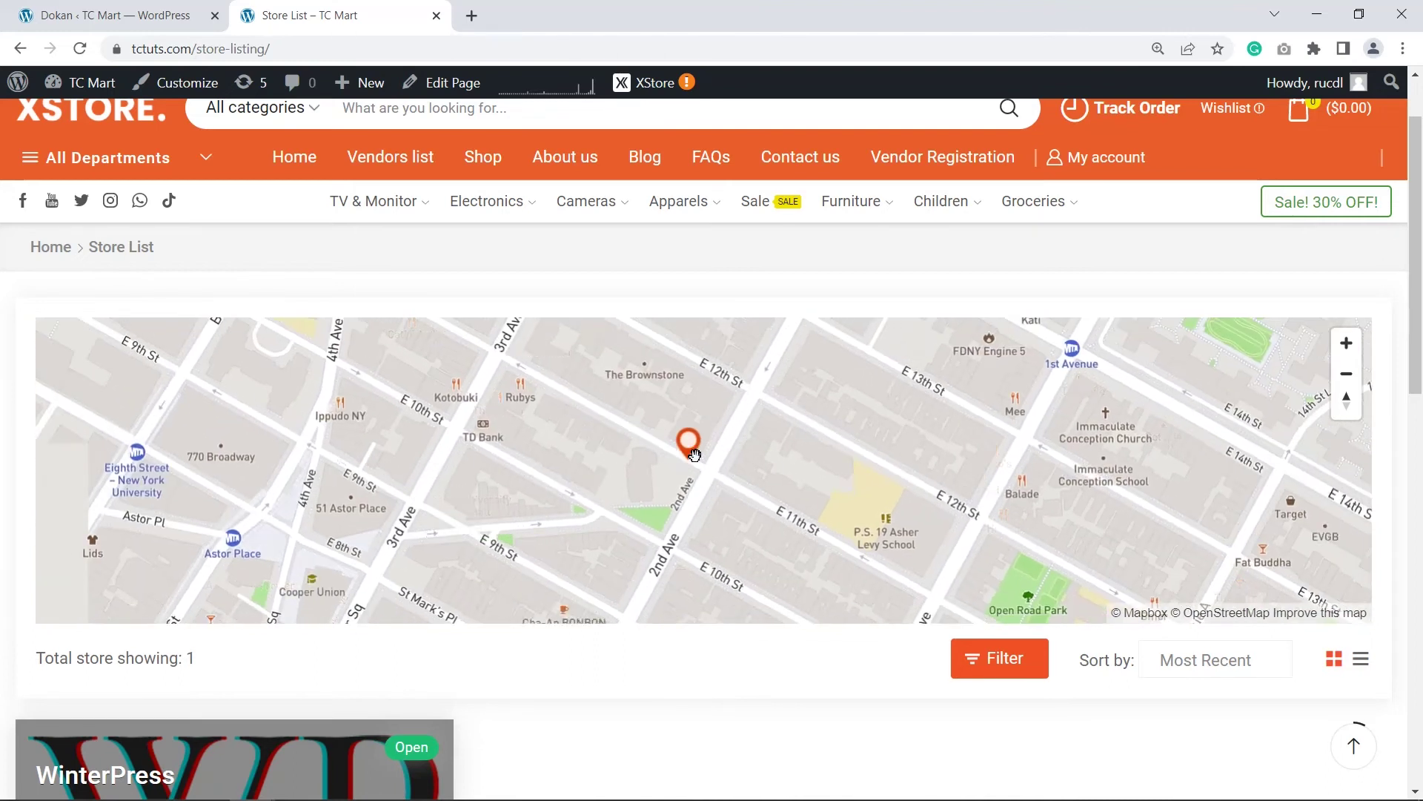
Show the WinterPress store's details popup on the map, then return to the Pages list
{"action": "left_click", "coordinate": [695, 454]}
{"action": "scroll", "coordinate": [704, 467], "scroll_direction": "up", "scroll_amount": 1}
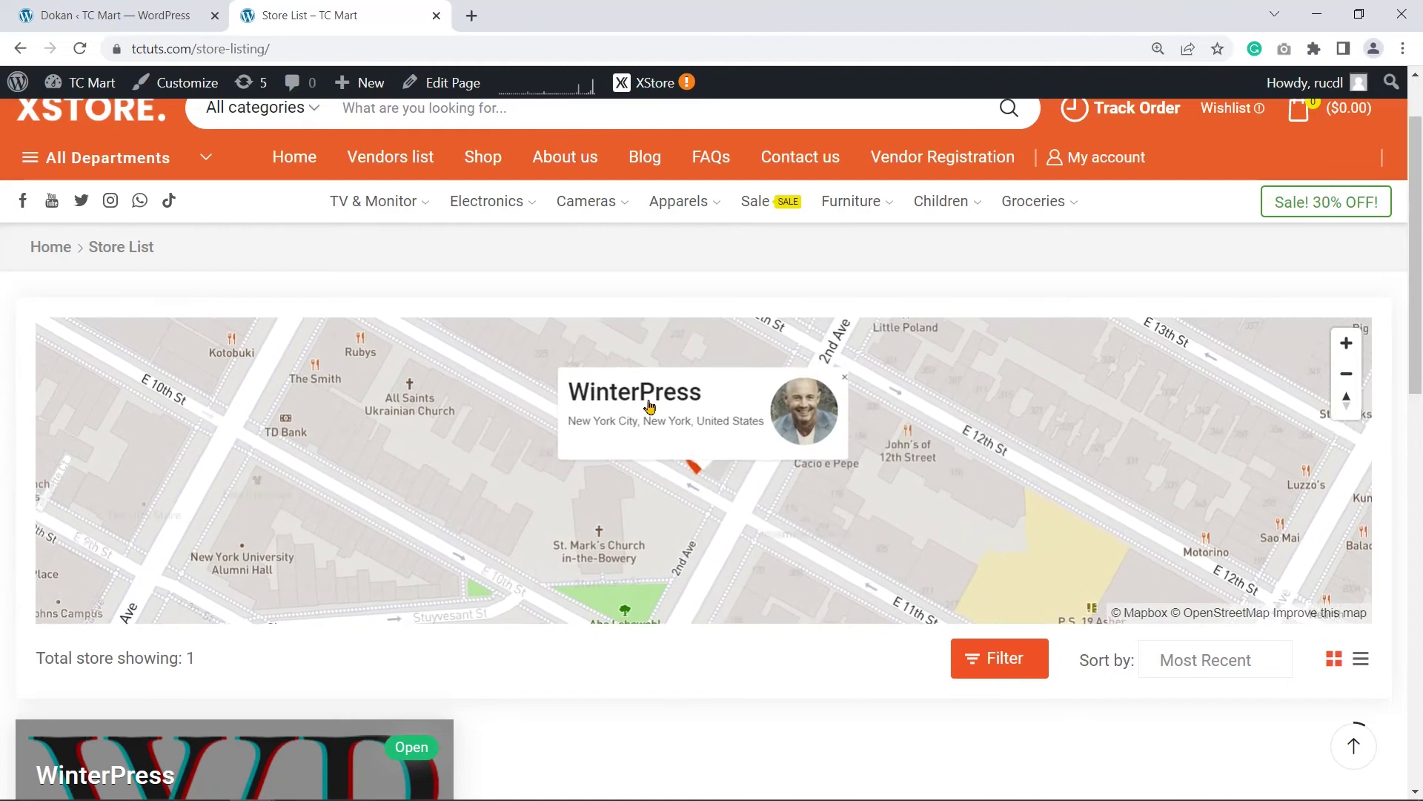
{"action": "scroll", "coordinate": [645, 686], "scroll_direction": "down", "scroll_amount": 5}
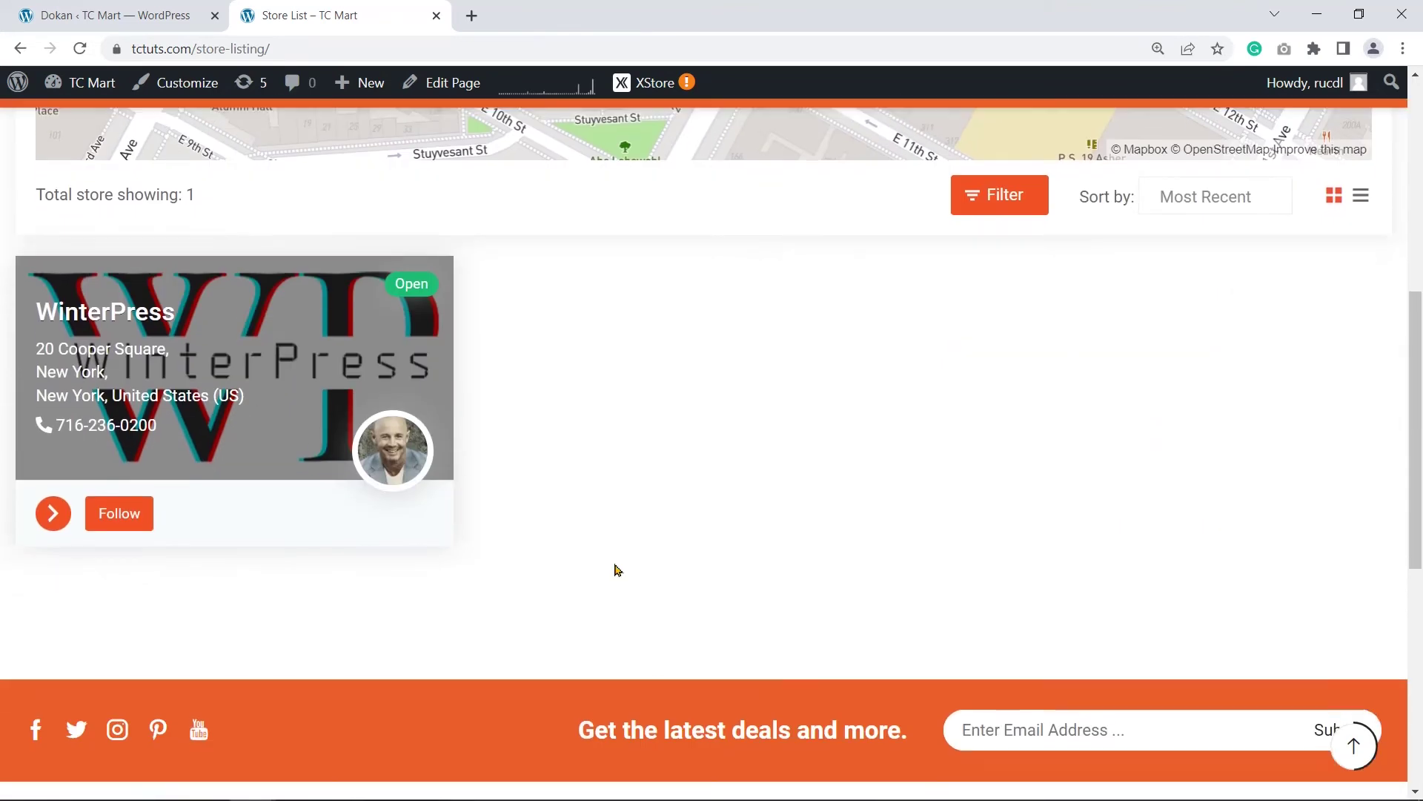
{"action": "scroll", "coordinate": [522, 526], "scroll_direction": "up", "scroll_amount": 1}
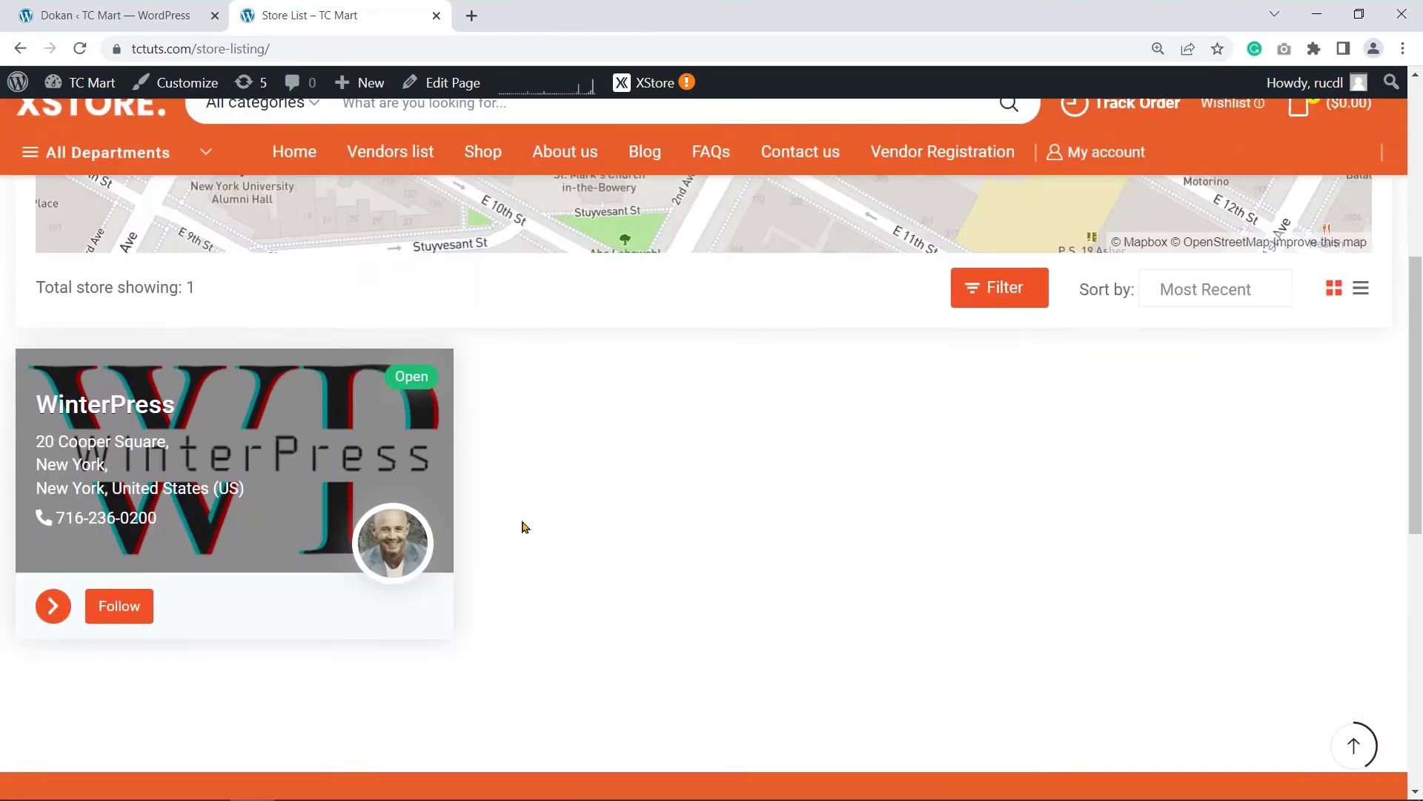
{"action": "scroll", "coordinate": [522, 526], "scroll_direction": "up", "scroll_amount": 4}
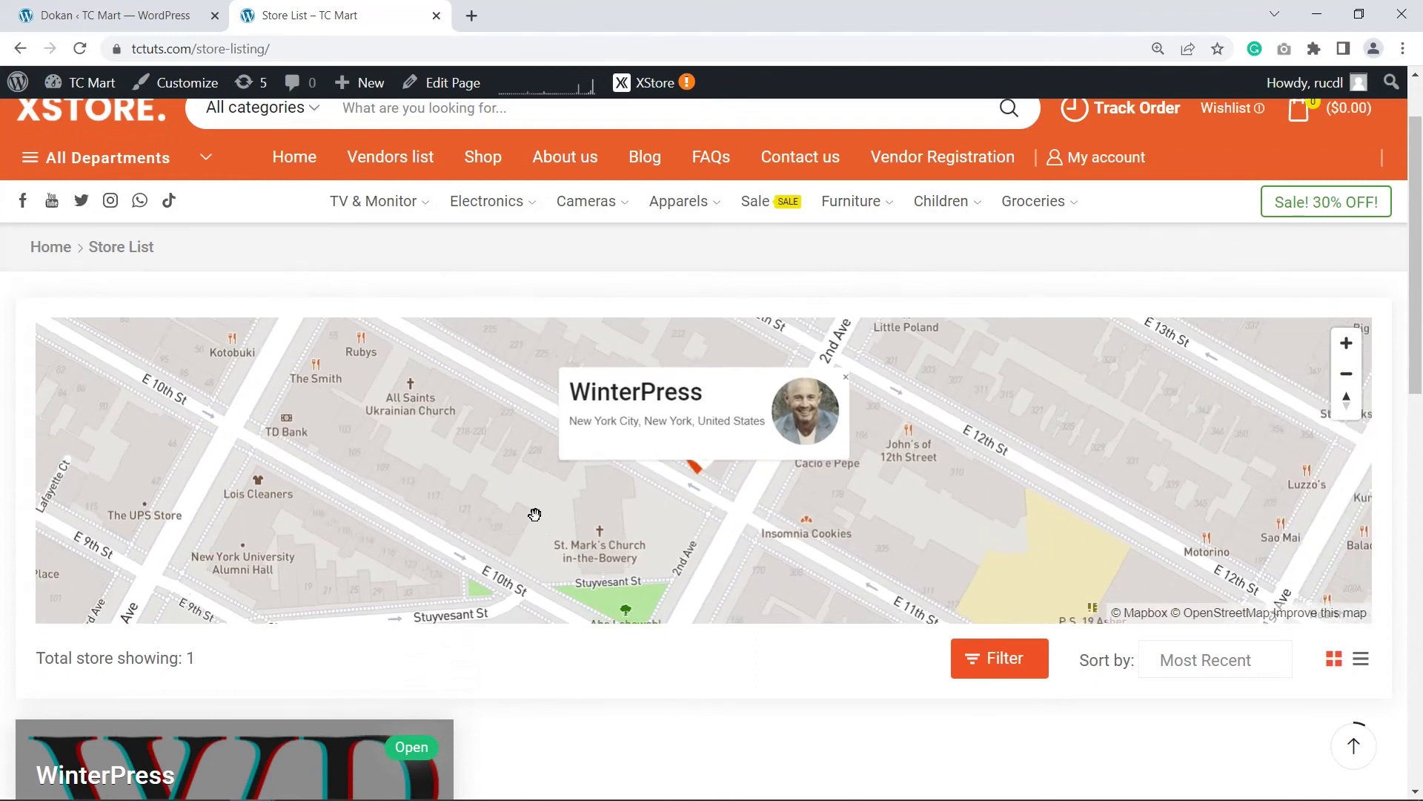
{"action": "left_click", "coordinate": [21, 49]}
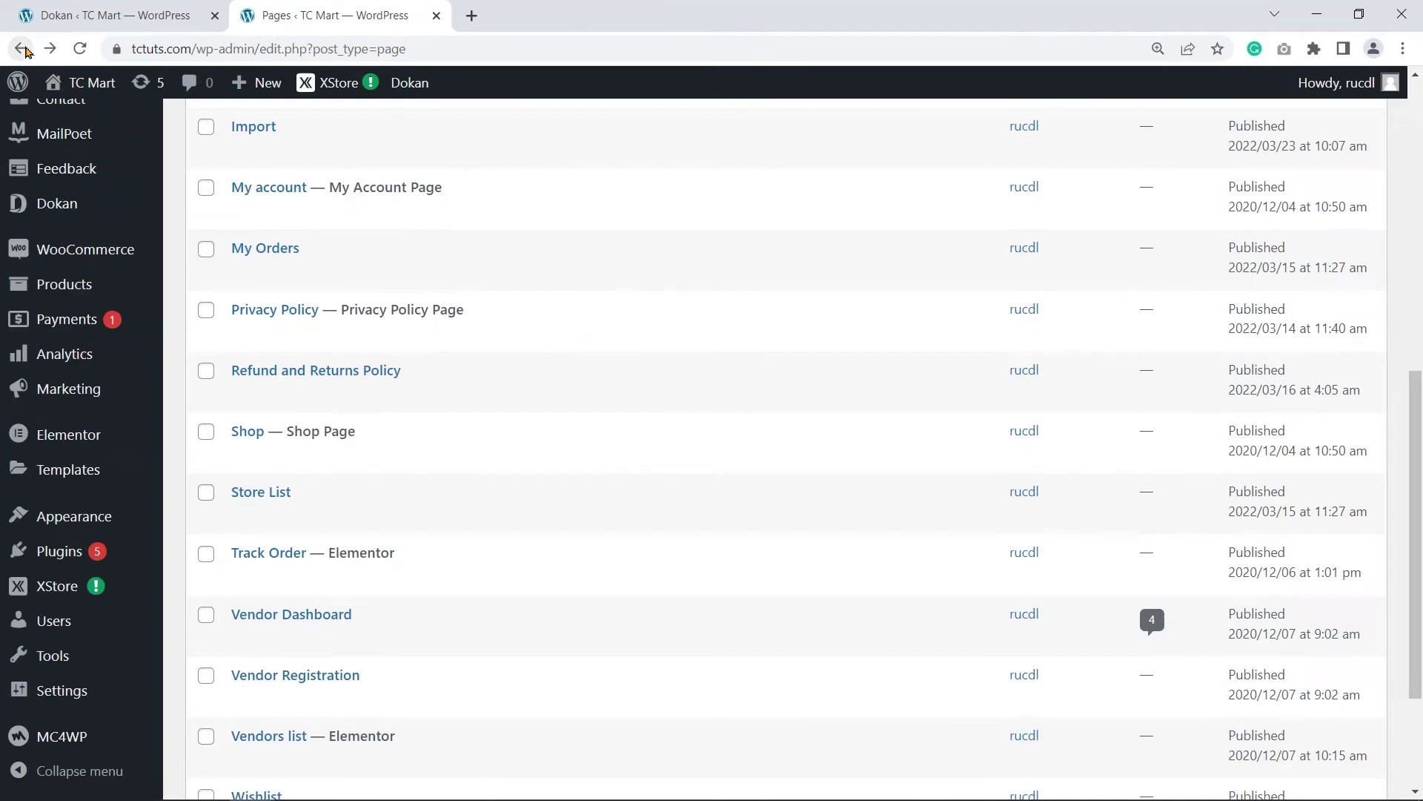
Go back to Dokan Settings and open the still-empty Dokan Announcements list
{"action": "left_click", "coordinate": [22, 50]}
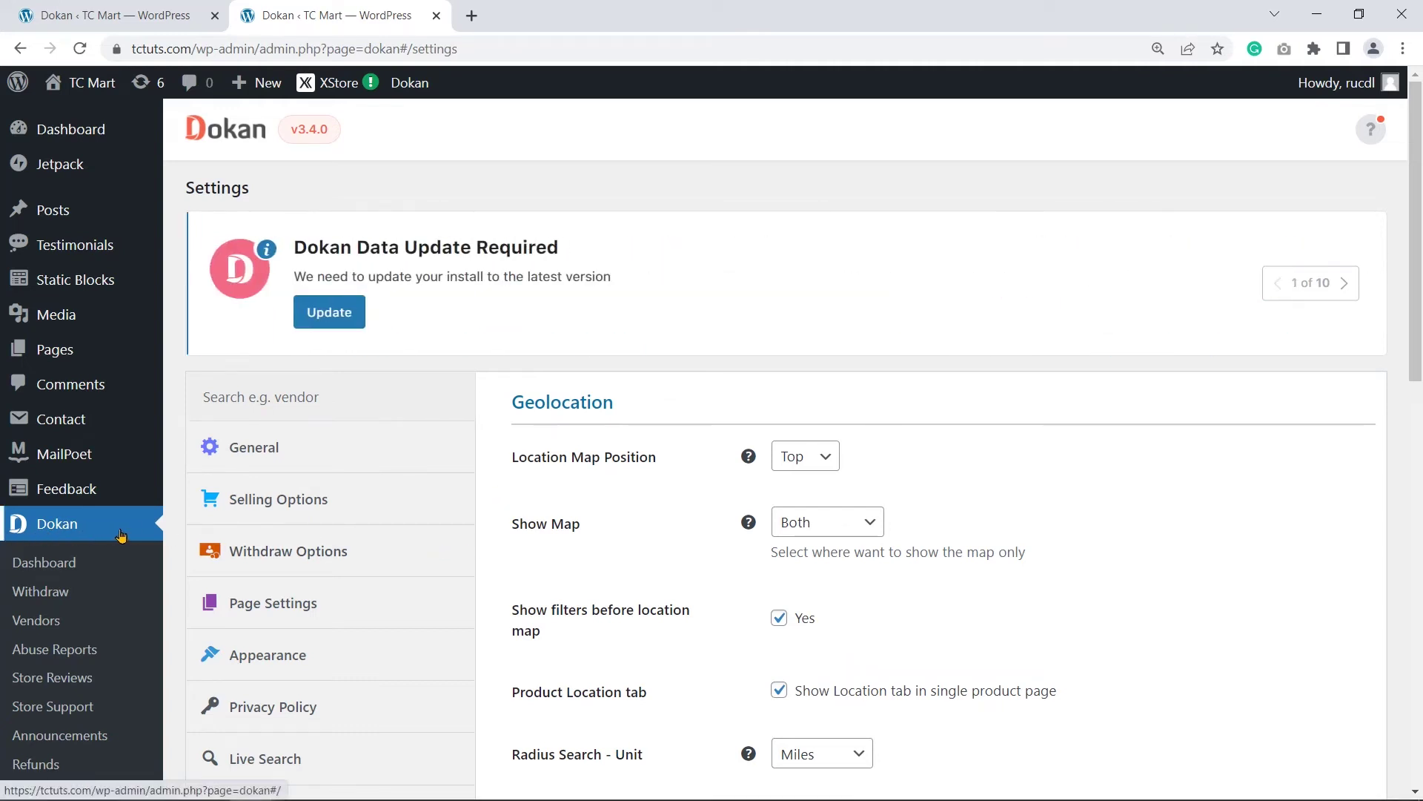
{"action": "scroll", "coordinate": [119, 537], "scroll_direction": "down", "scroll_amount": 3}
{"action": "left_click", "coordinate": [108, 553]}
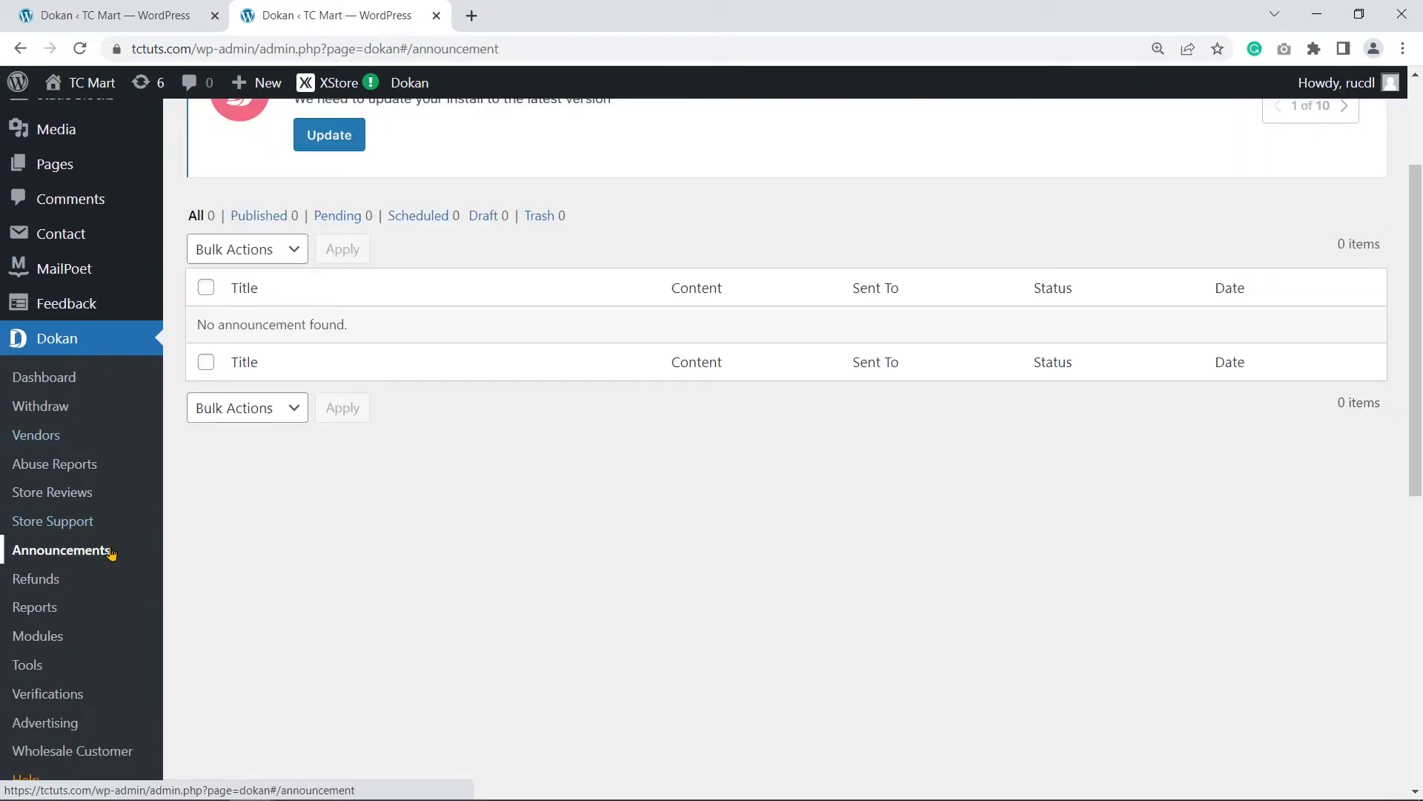
{"action": "scroll", "coordinate": [203, 531], "scroll_direction": "up", "scroll_amount": 3}
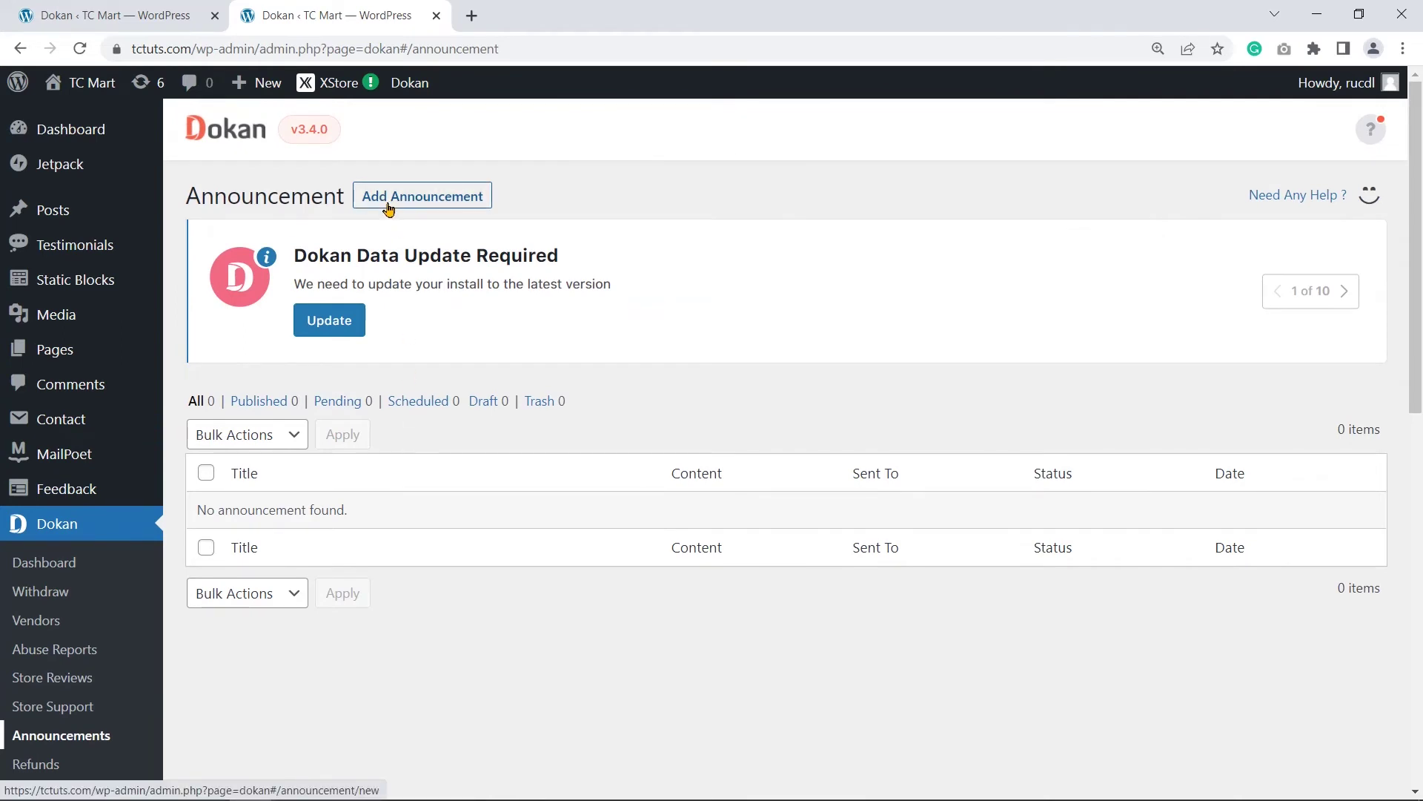
Start a new announcement titled 'Discount on Commission' with the lower-admin-commission message
{"action": "left_click", "coordinate": [387, 209]}
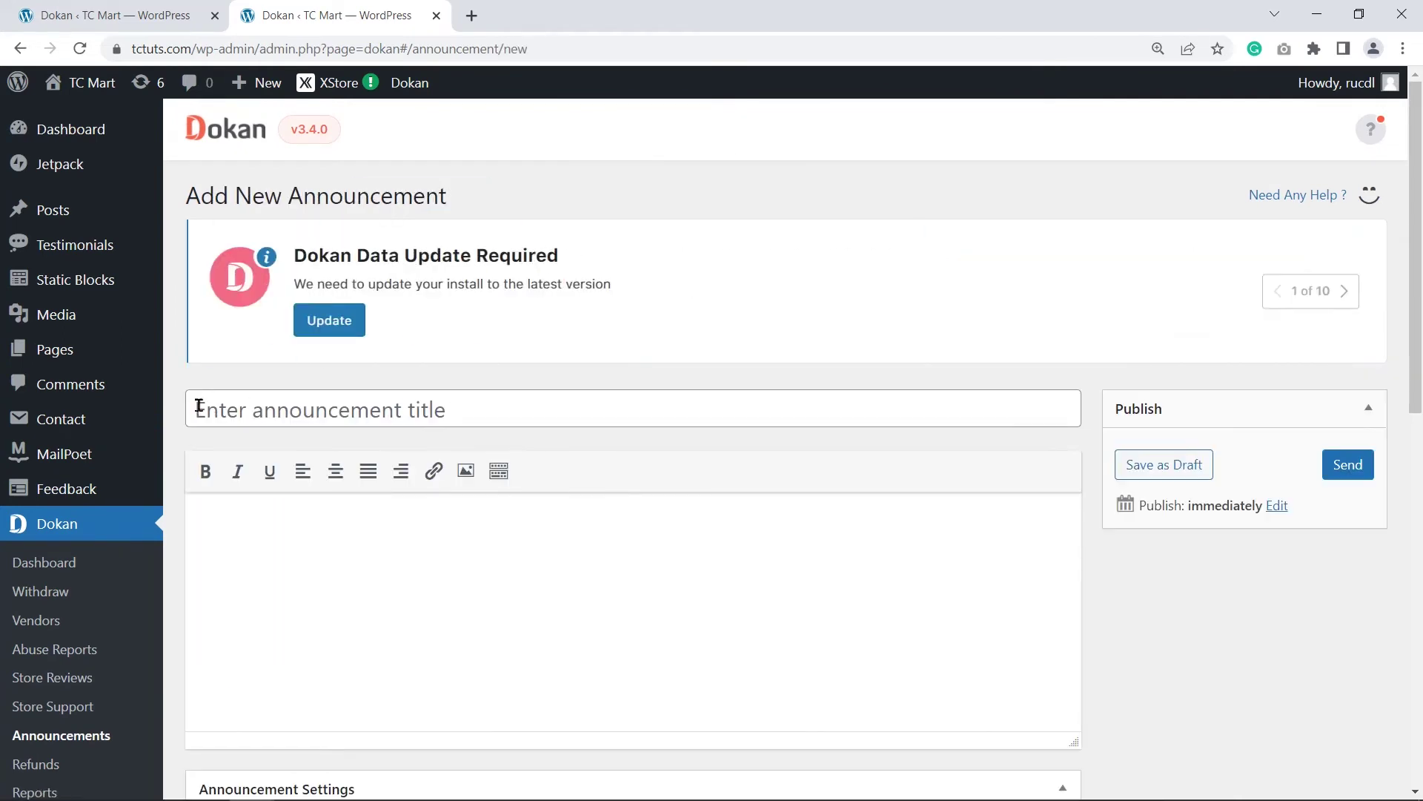
{"action": "left_click", "coordinate": [504, 409]}
{"action": "type", "text": "Disco"}
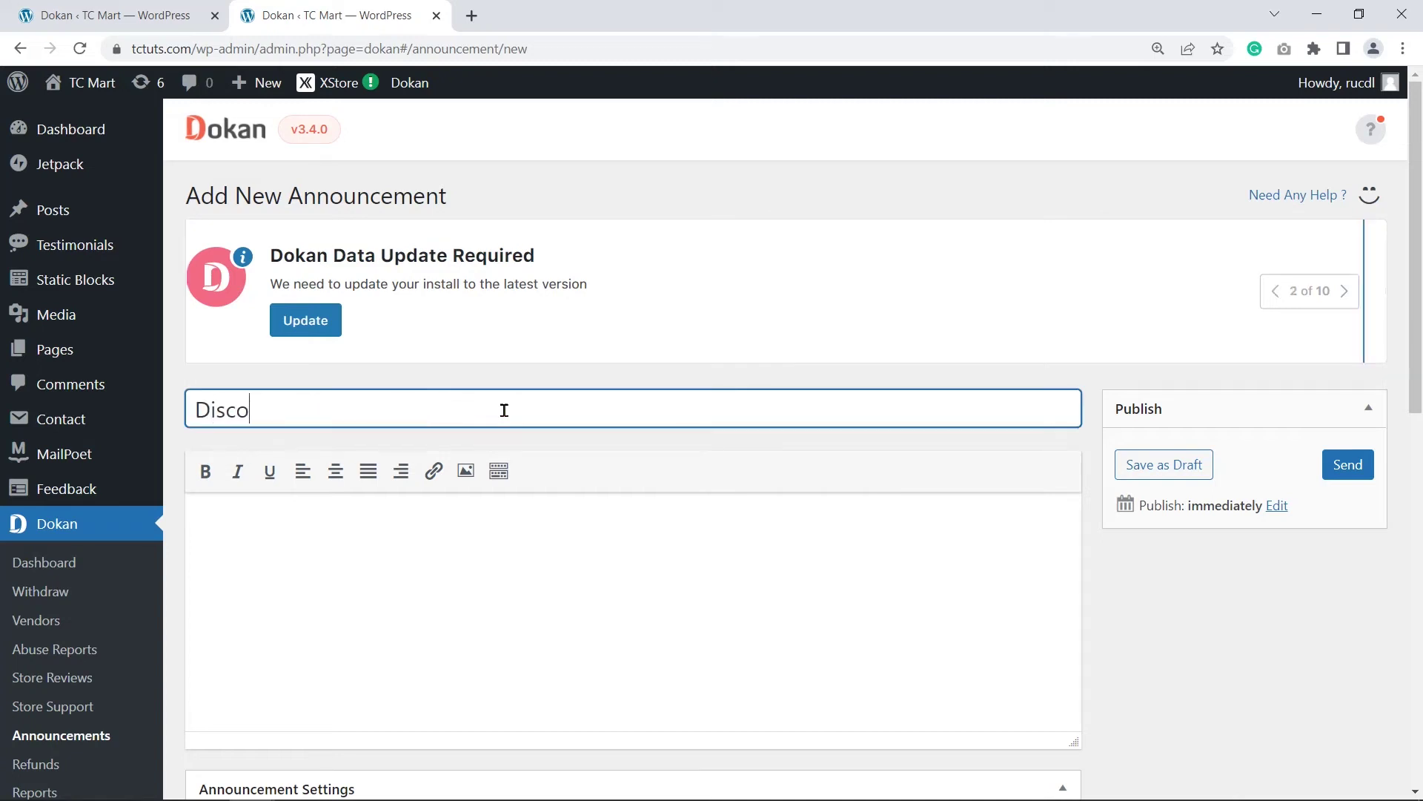
{"action": "type", "text": "unt on Commission"}
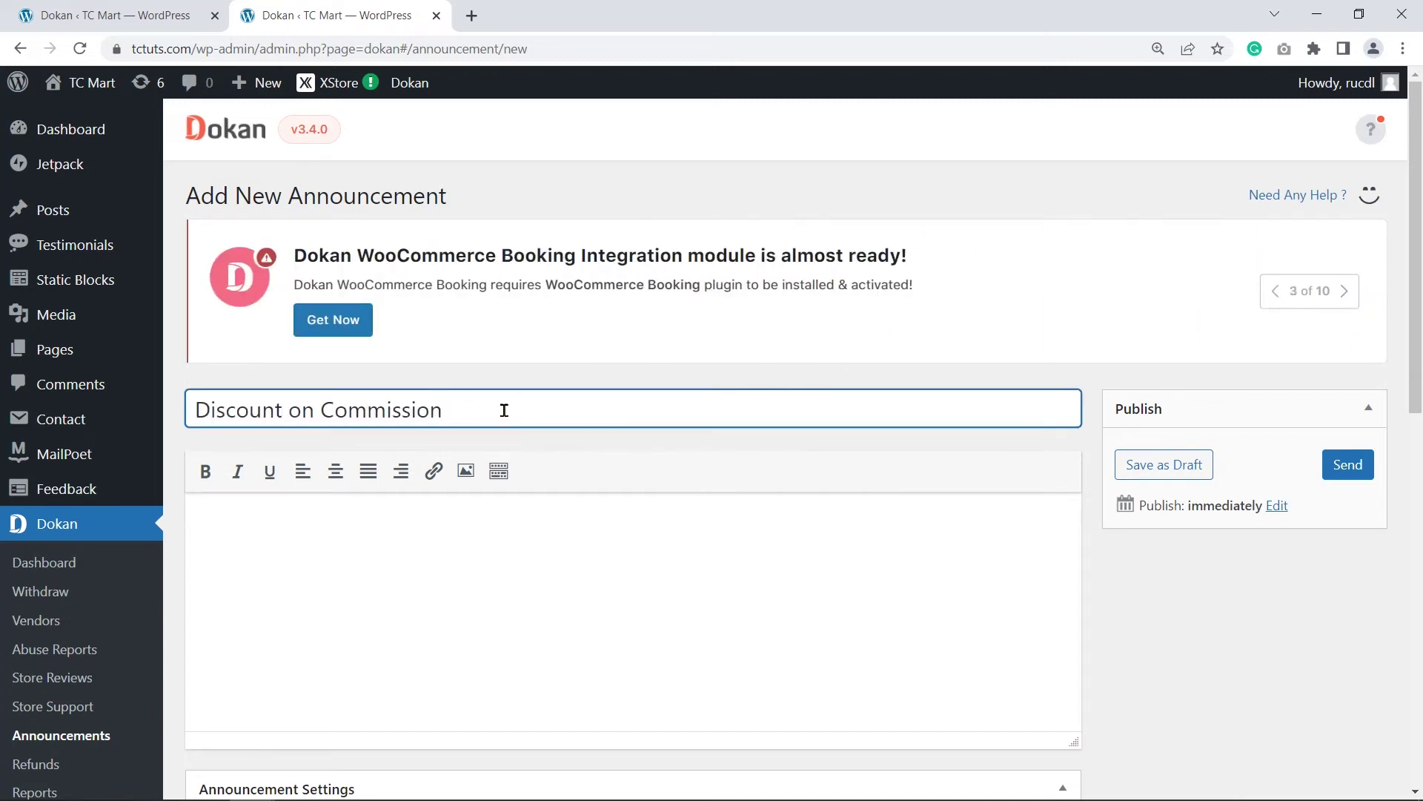
{"action": "left_click", "coordinate": [467, 514]}
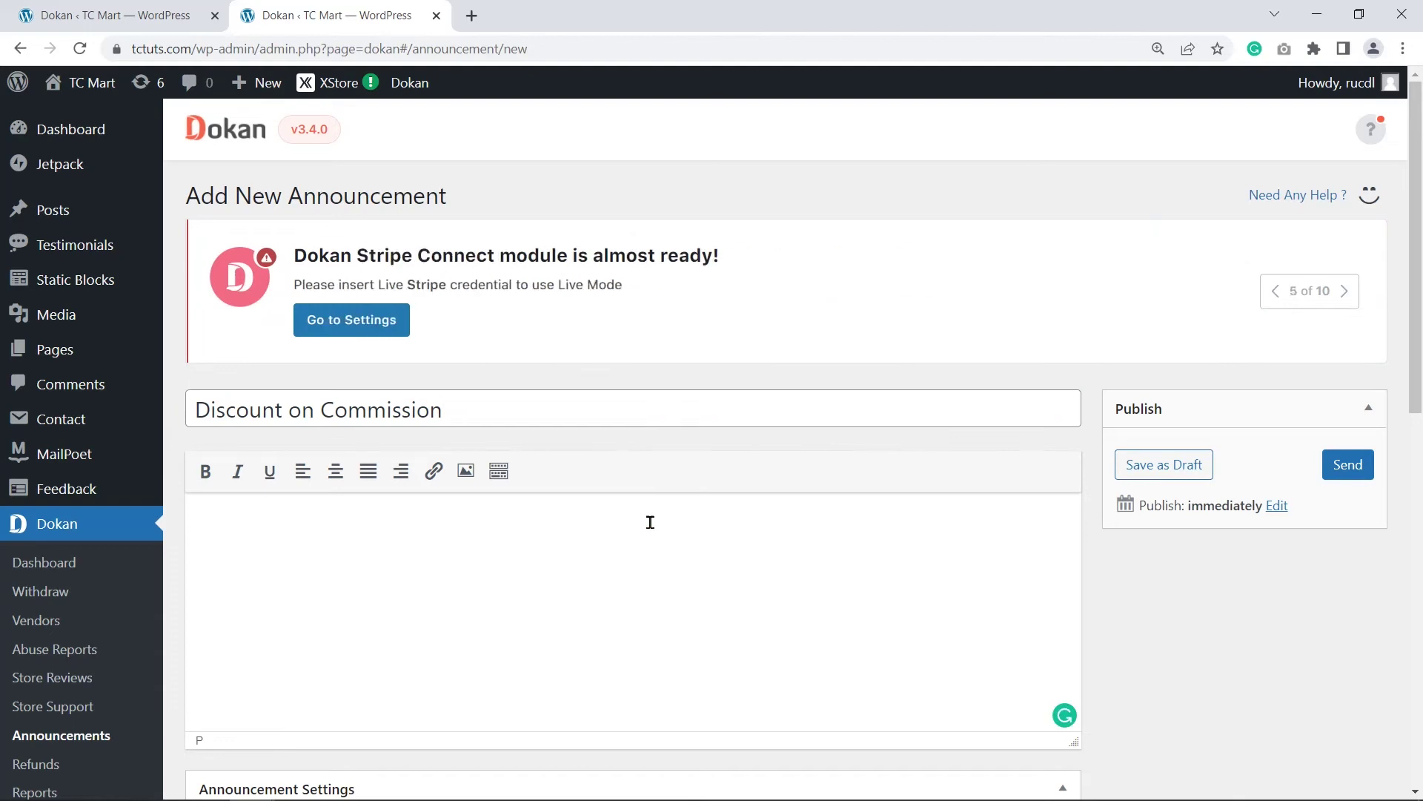
{"action": "type", "text": "If you can sell more from the next month, the admin commission will be lower for you."}
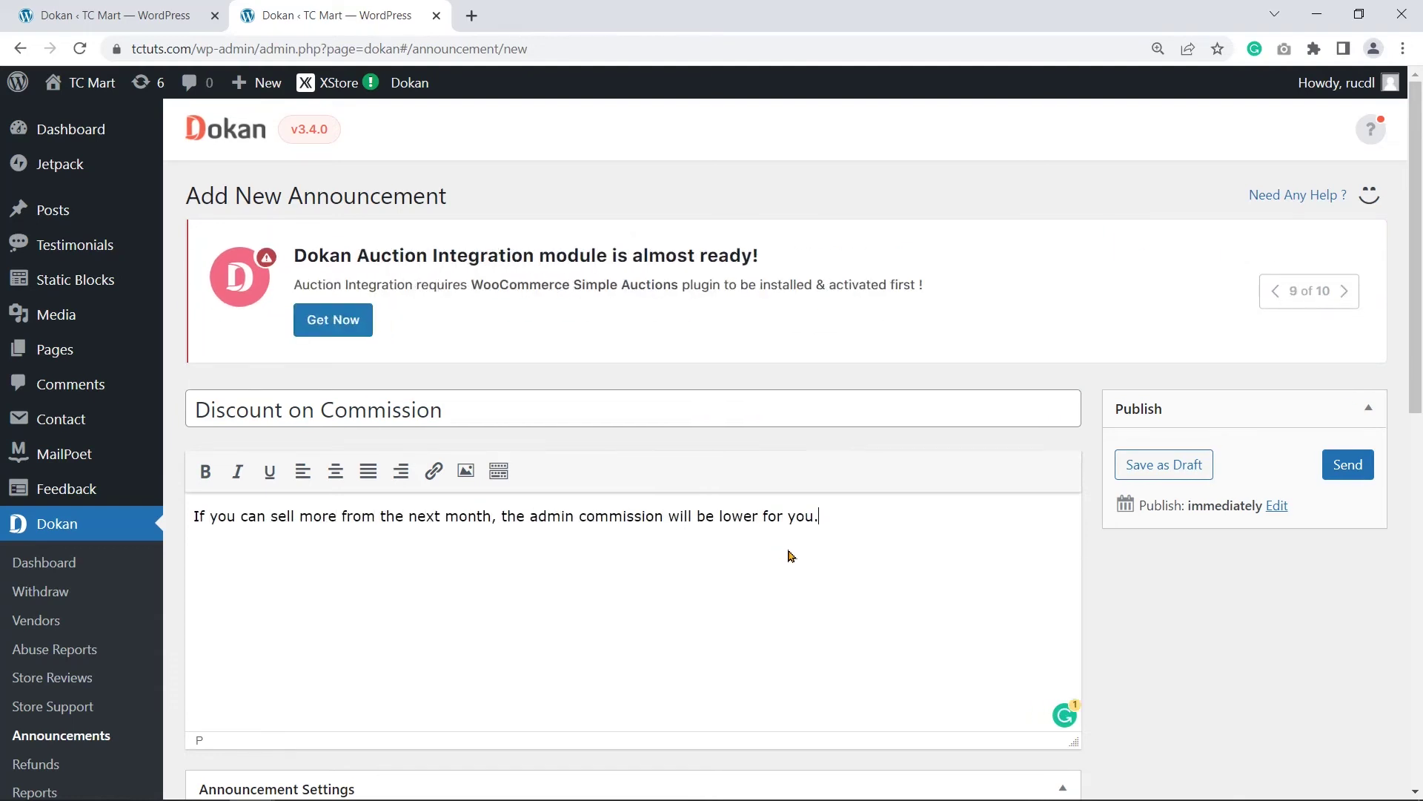
Scroll down to Send Announcement To and bring up its recipient choices
{"action": "scroll", "coordinate": [790, 555], "scroll_direction": "down", "scroll_amount": 1}
{"action": "scroll", "coordinate": [790, 556], "scroll_direction": "down", "scroll_amount": 4}
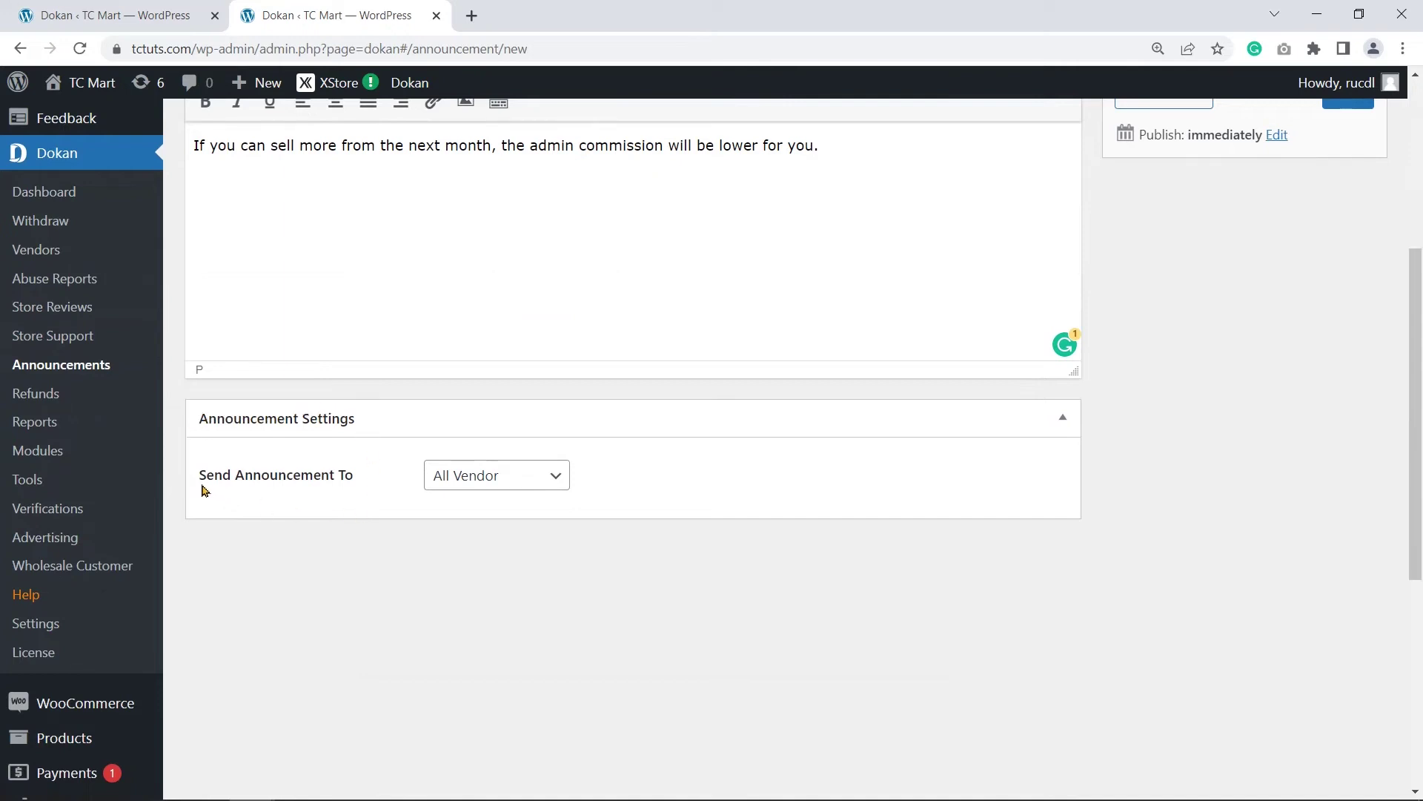
{"action": "left_click_drag", "start_coordinate": [199, 480], "coordinate": [357, 483]}
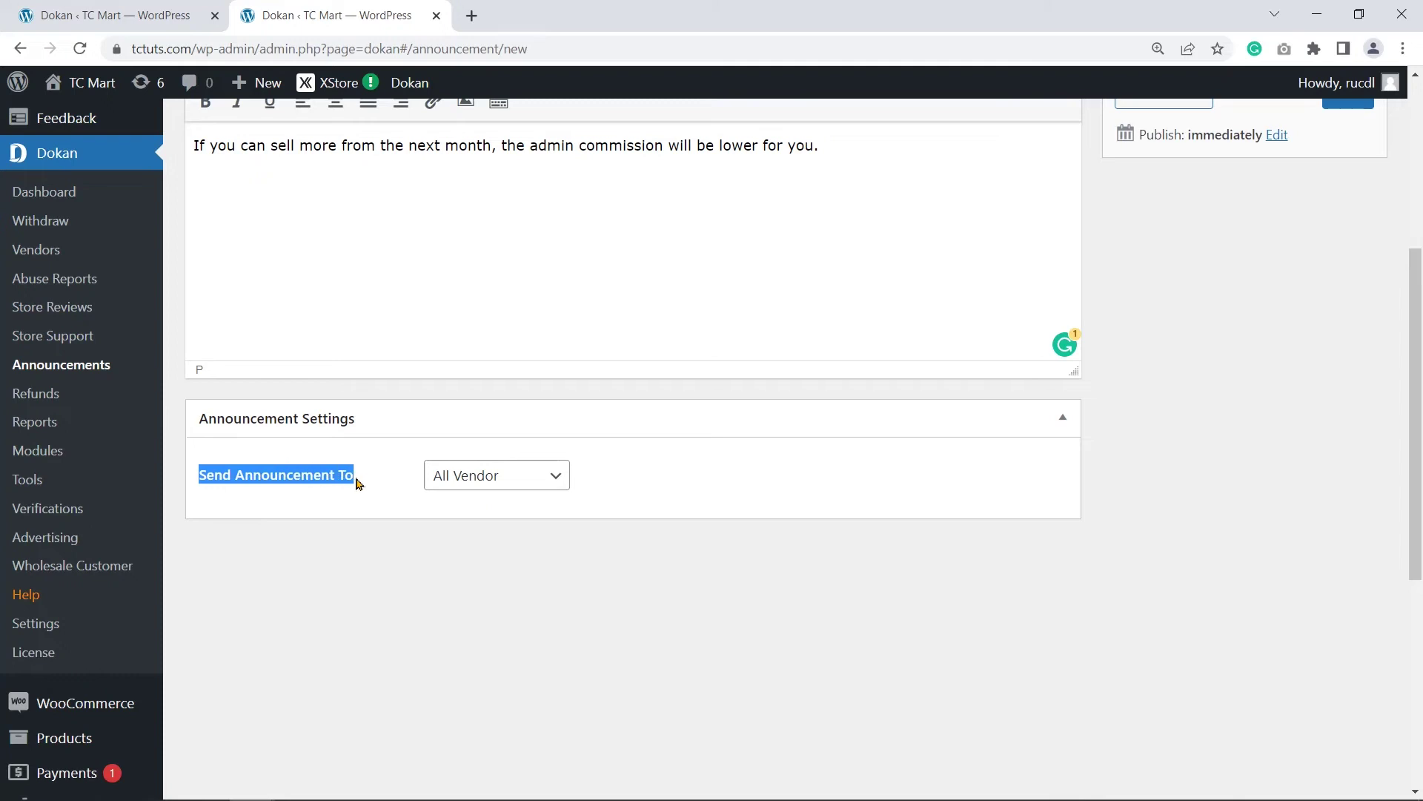
{"action": "left_click", "coordinate": [367, 489]}
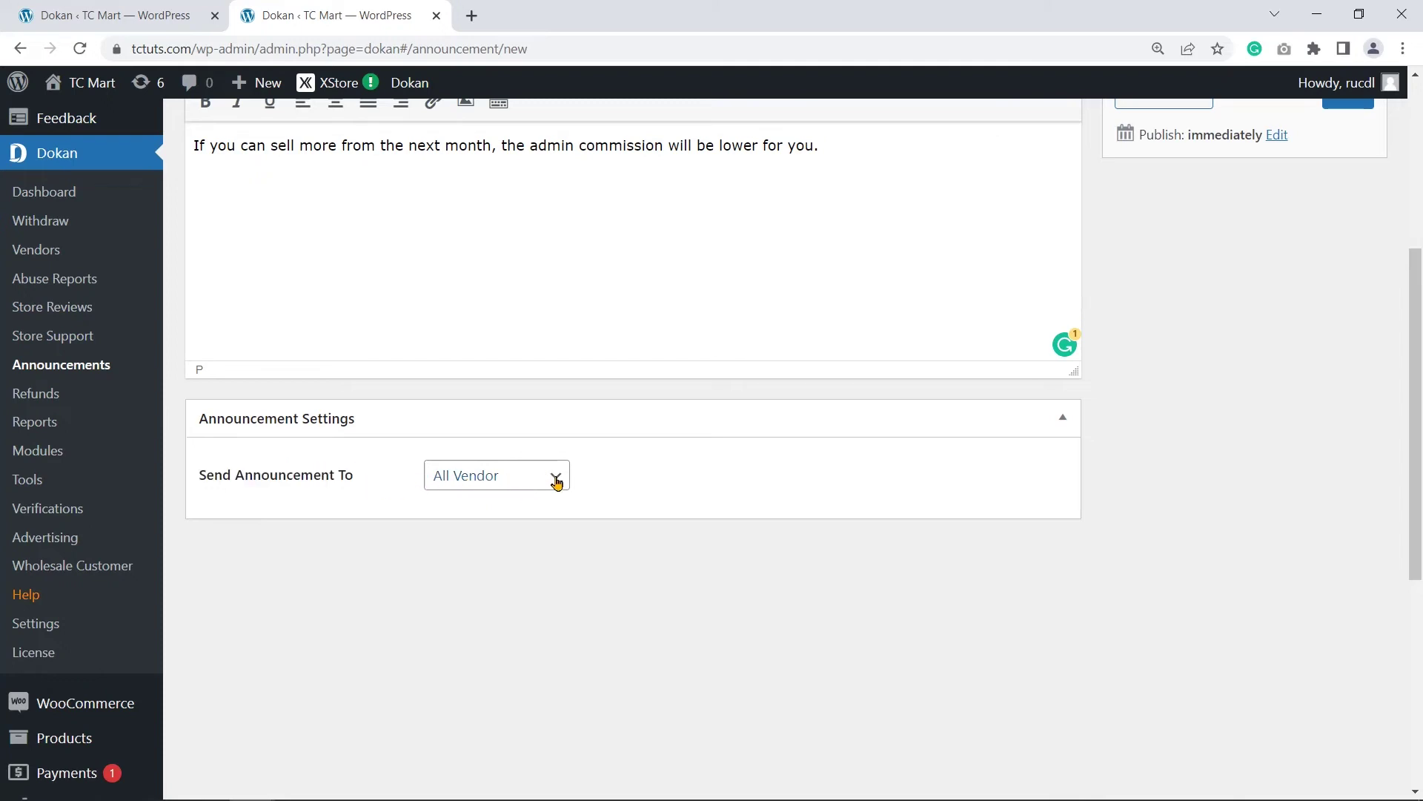
{"action": "left_click", "coordinate": [557, 483]}
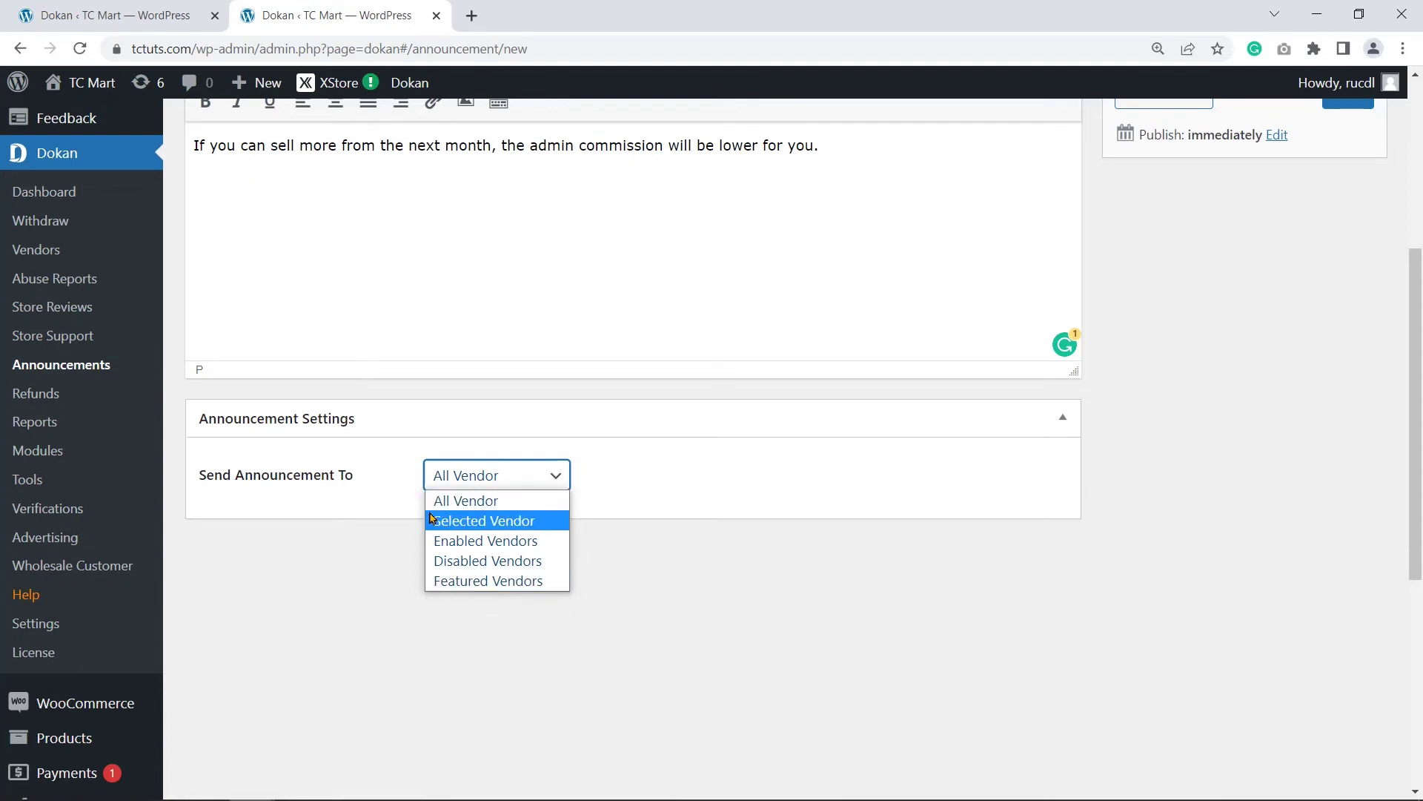
Address the announcement to Selected Vendor, searching 'winter' and choosing WinterPress
{"action": "left_click", "coordinate": [549, 528]}
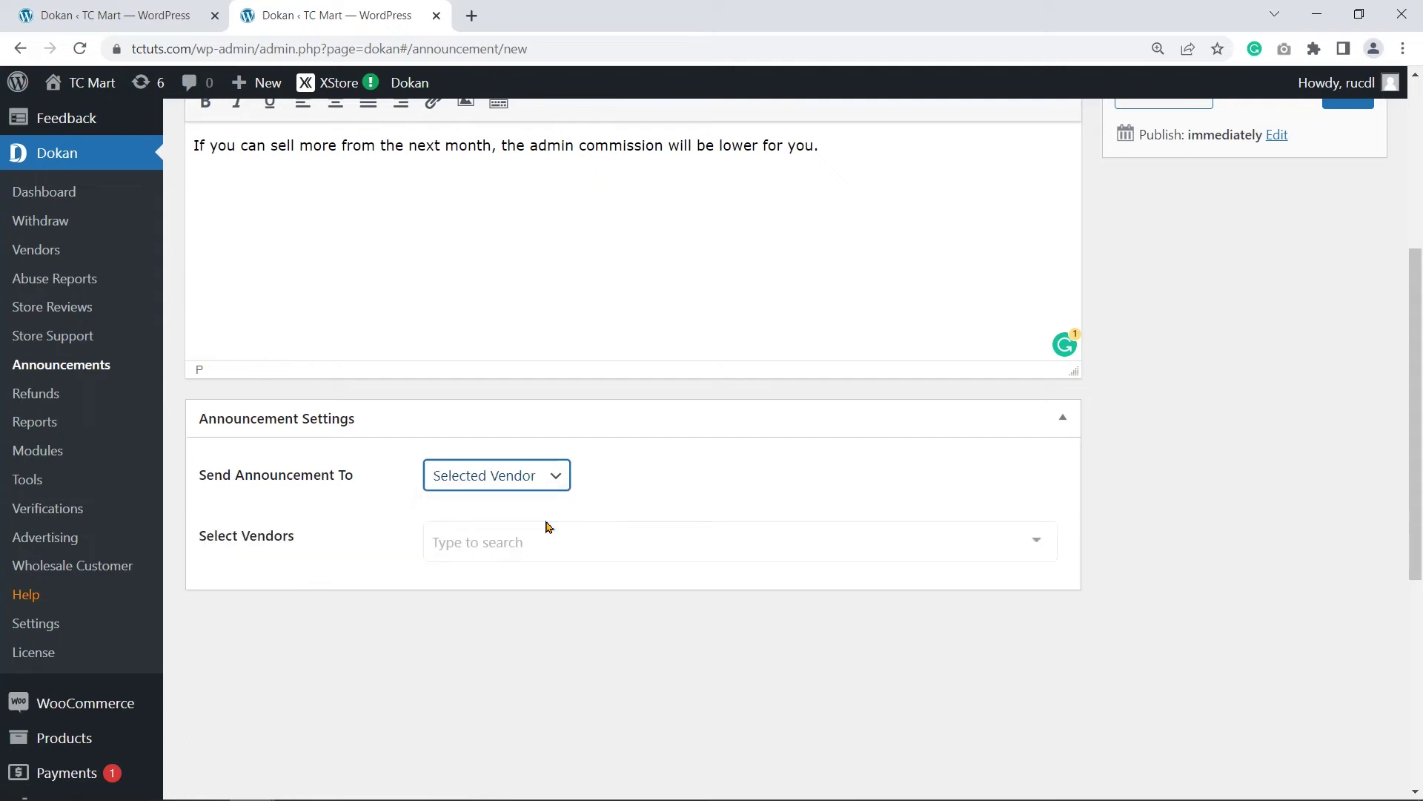
{"action": "left_click_drag", "start_coordinate": [201, 535], "coordinate": [317, 541]}
{"action": "left_click", "coordinate": [352, 547]}
{"action": "left_click", "coordinate": [828, 543]}
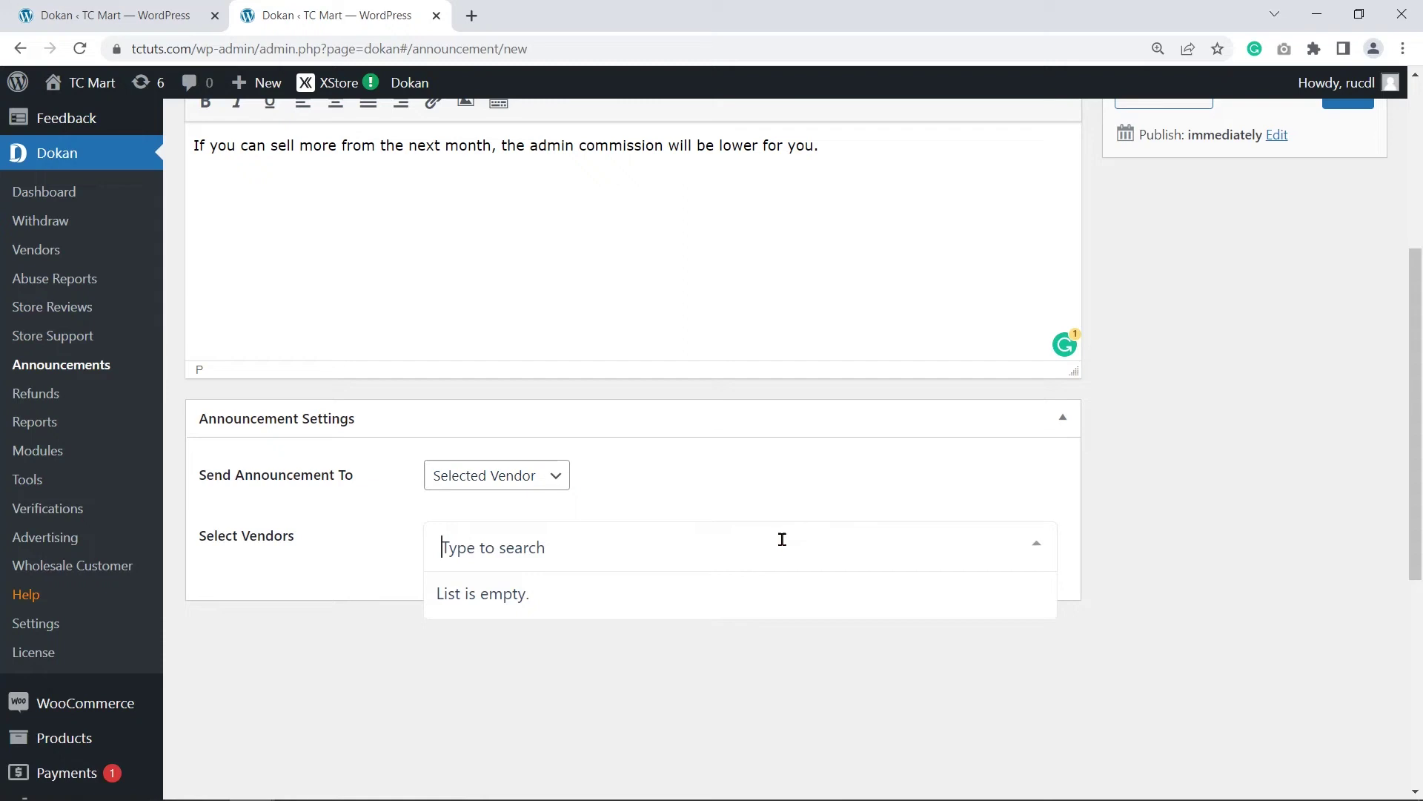
{"action": "type", "text": "winter"}
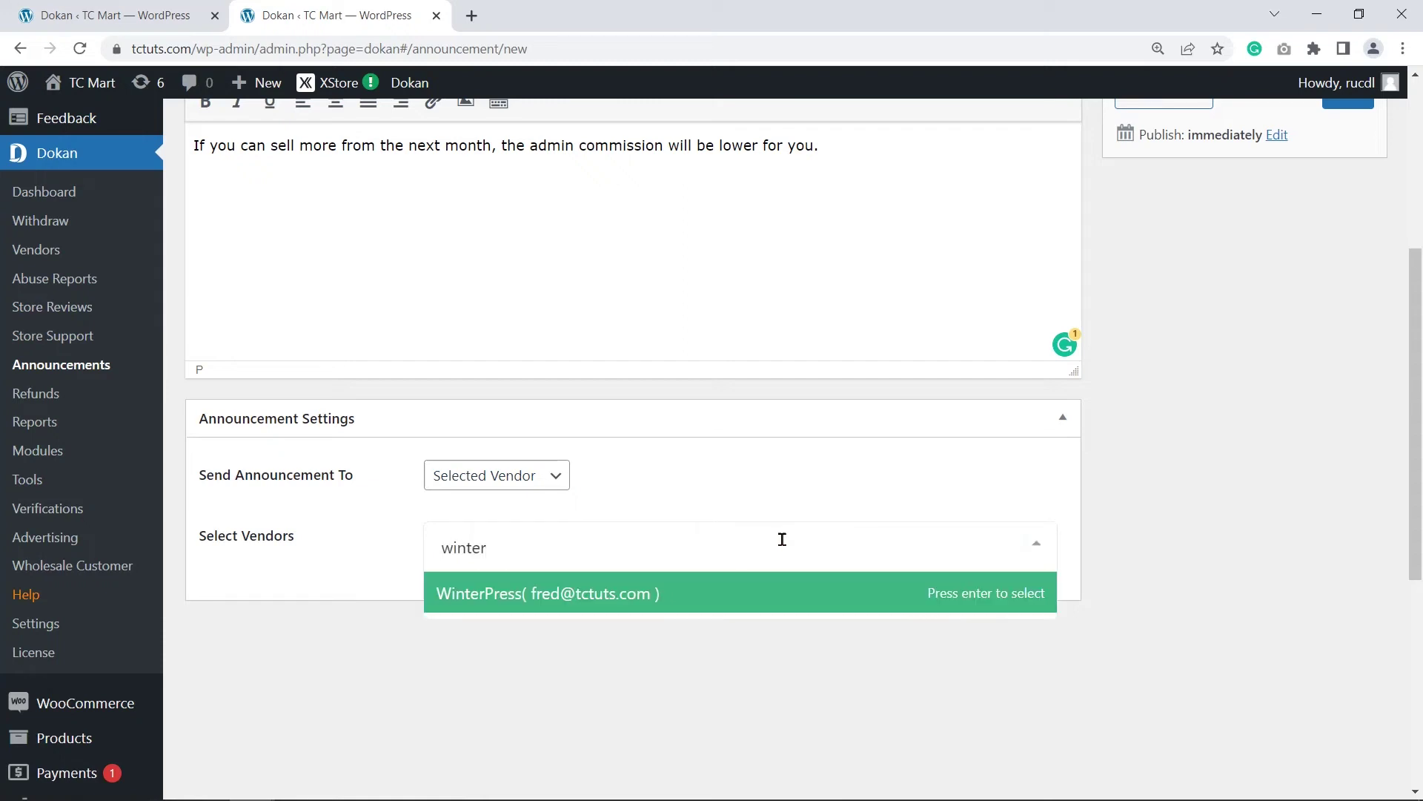
{"action": "left_click", "coordinate": [690, 598]}
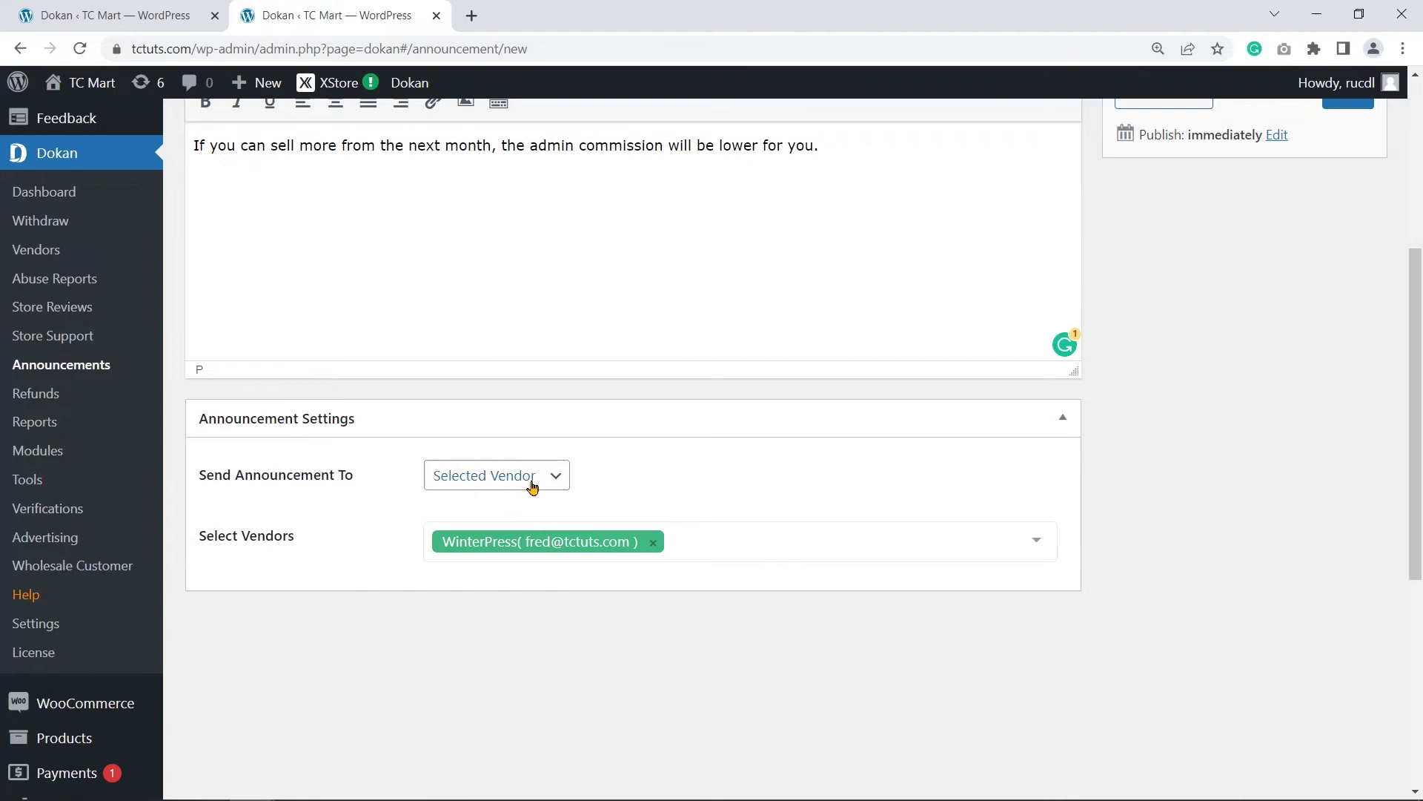
Keep Selected Vendor as the recipient setting and send the Discount on Commission announcement
{"action": "scroll", "coordinate": [534, 483], "scroll_direction": "up", "scroll_amount": 1}
{"action": "left_click", "coordinate": [525, 572]}
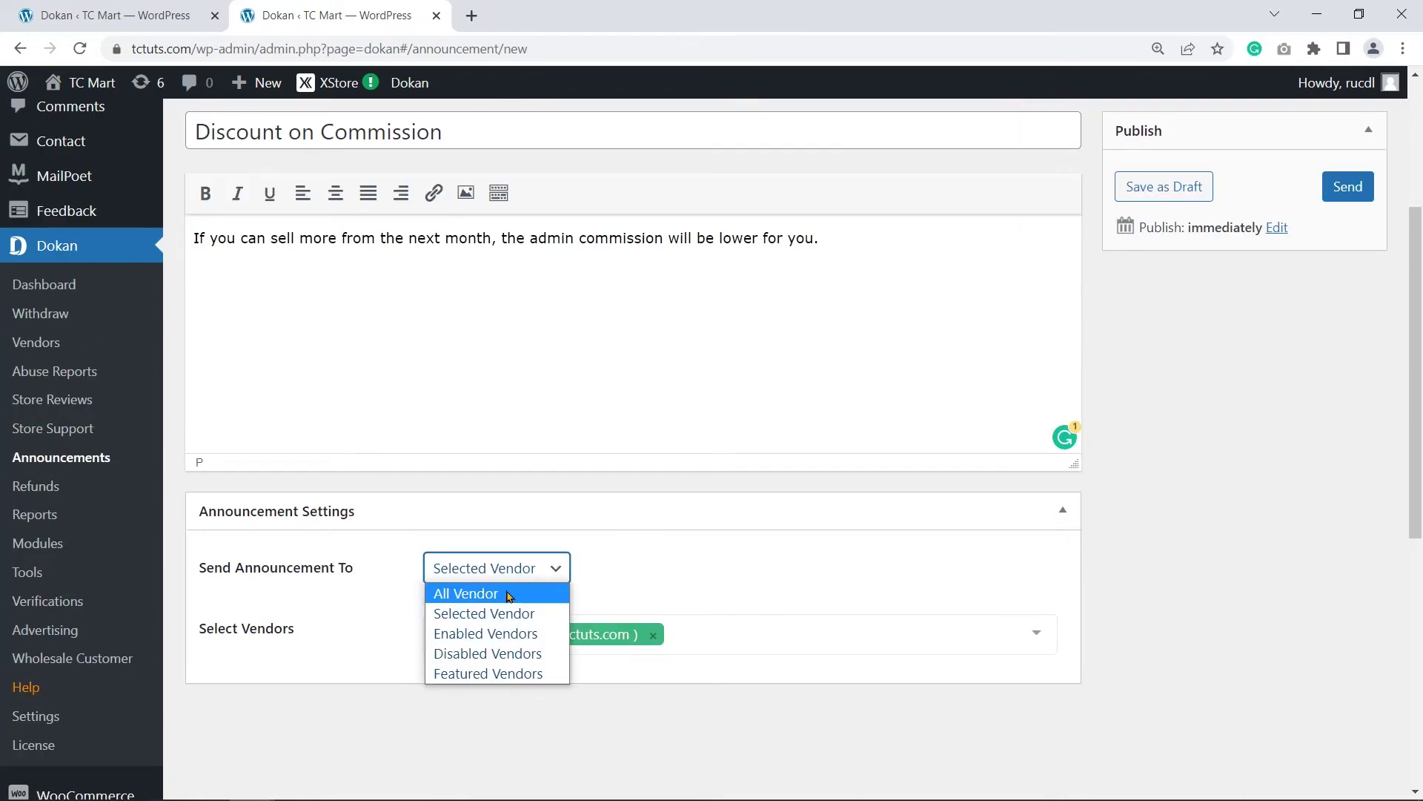
{"action": "left_click", "coordinate": [560, 569]}
{"action": "scroll", "coordinate": [860, 579], "scroll_direction": "up", "scroll_amount": 3}
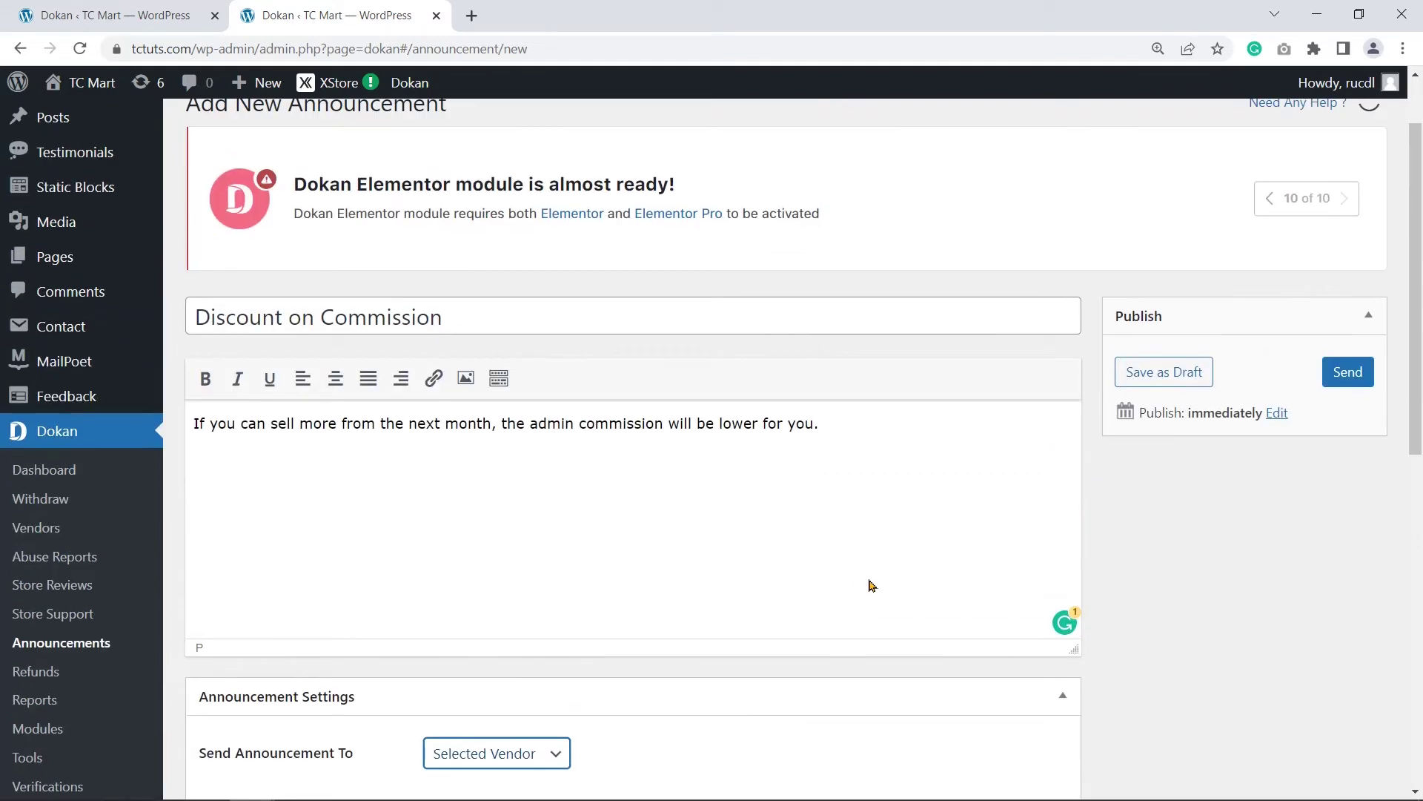
{"action": "left_click", "coordinate": [1345, 382]}
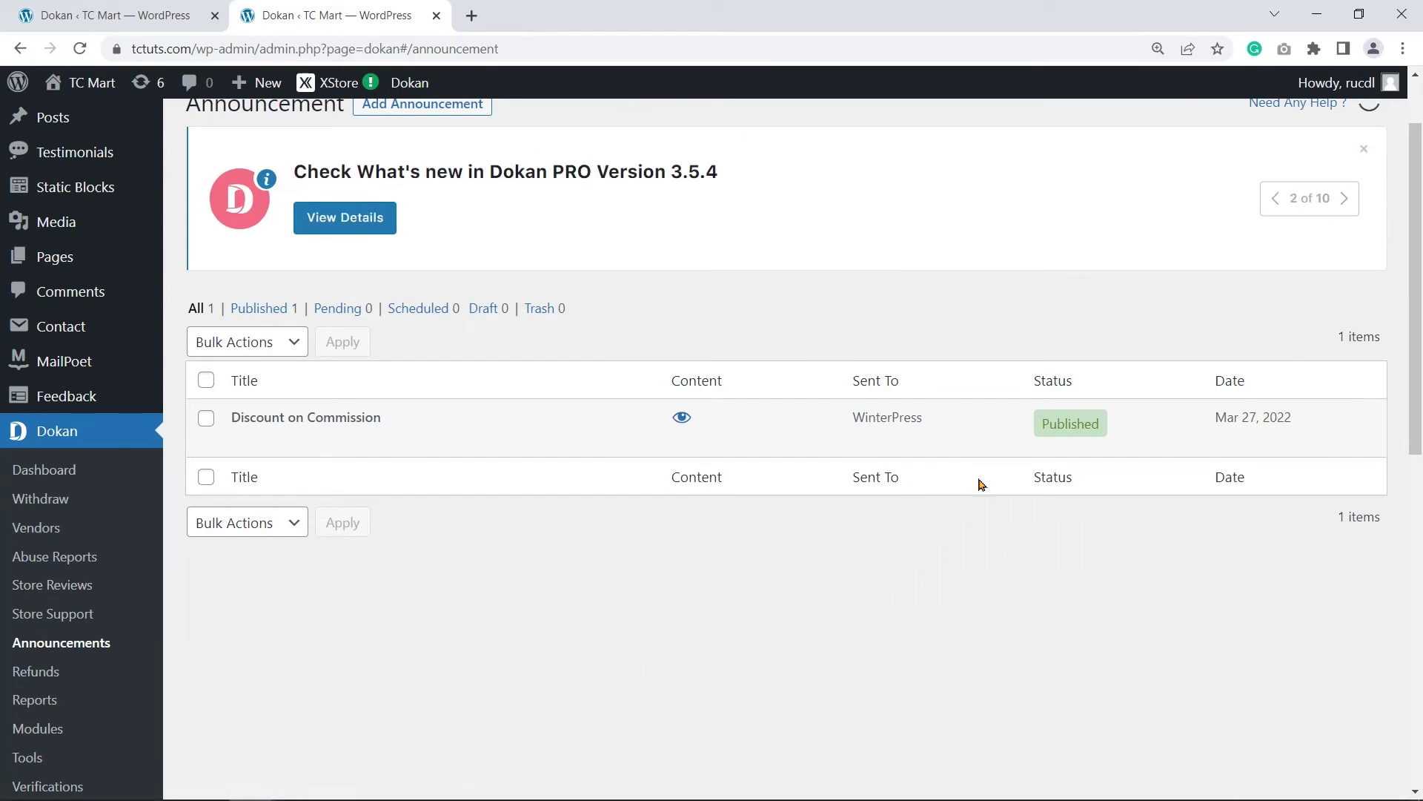
Confirm the Discount on Commission announcement shows as Published in the Announcements list
{"action": "left_click_drag", "start_coordinate": [1045, 422], "coordinate": [1112, 424]}
{"action": "left_click", "coordinate": [993, 450]}
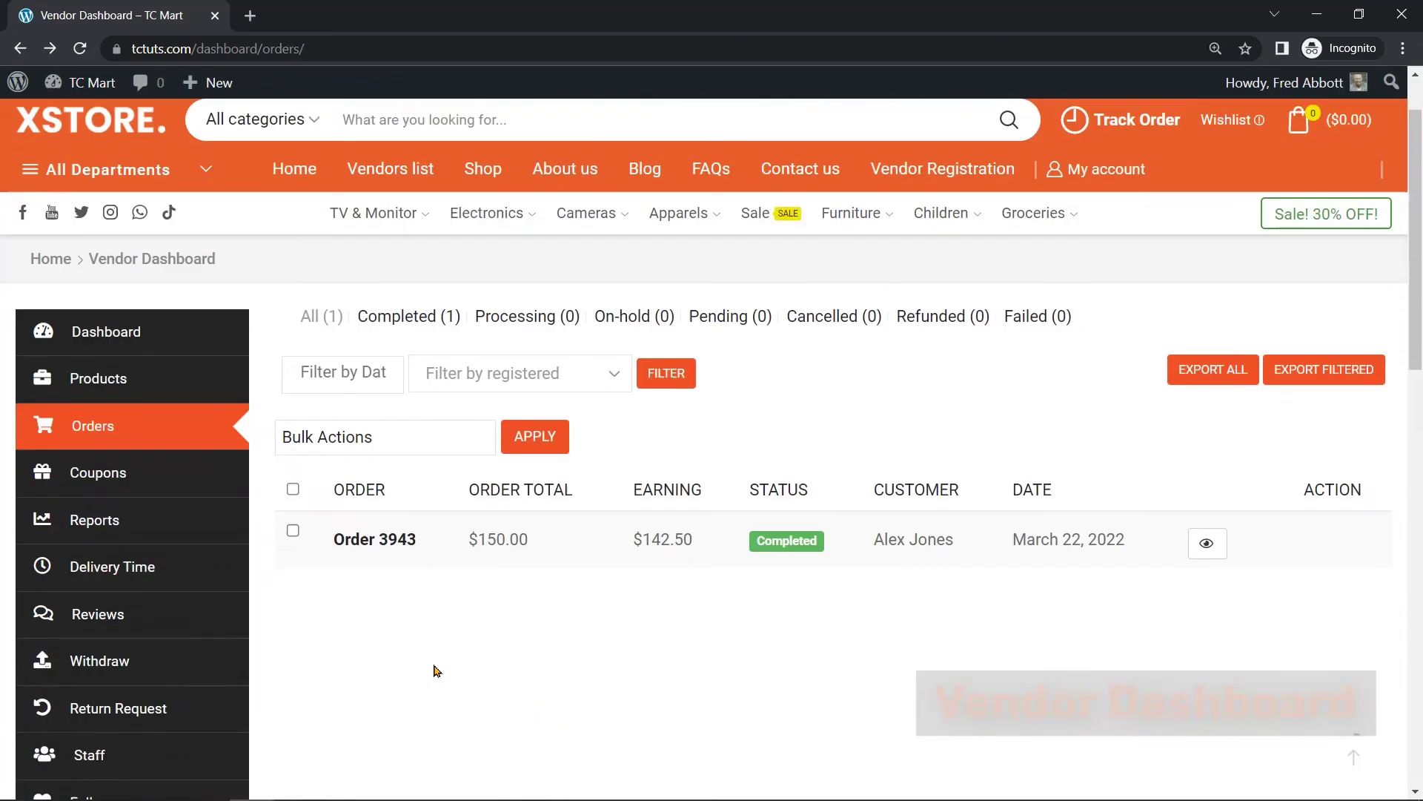
{"action": "scroll", "coordinate": [435, 667], "scroll_direction": "down", "scroll_amount": 4}
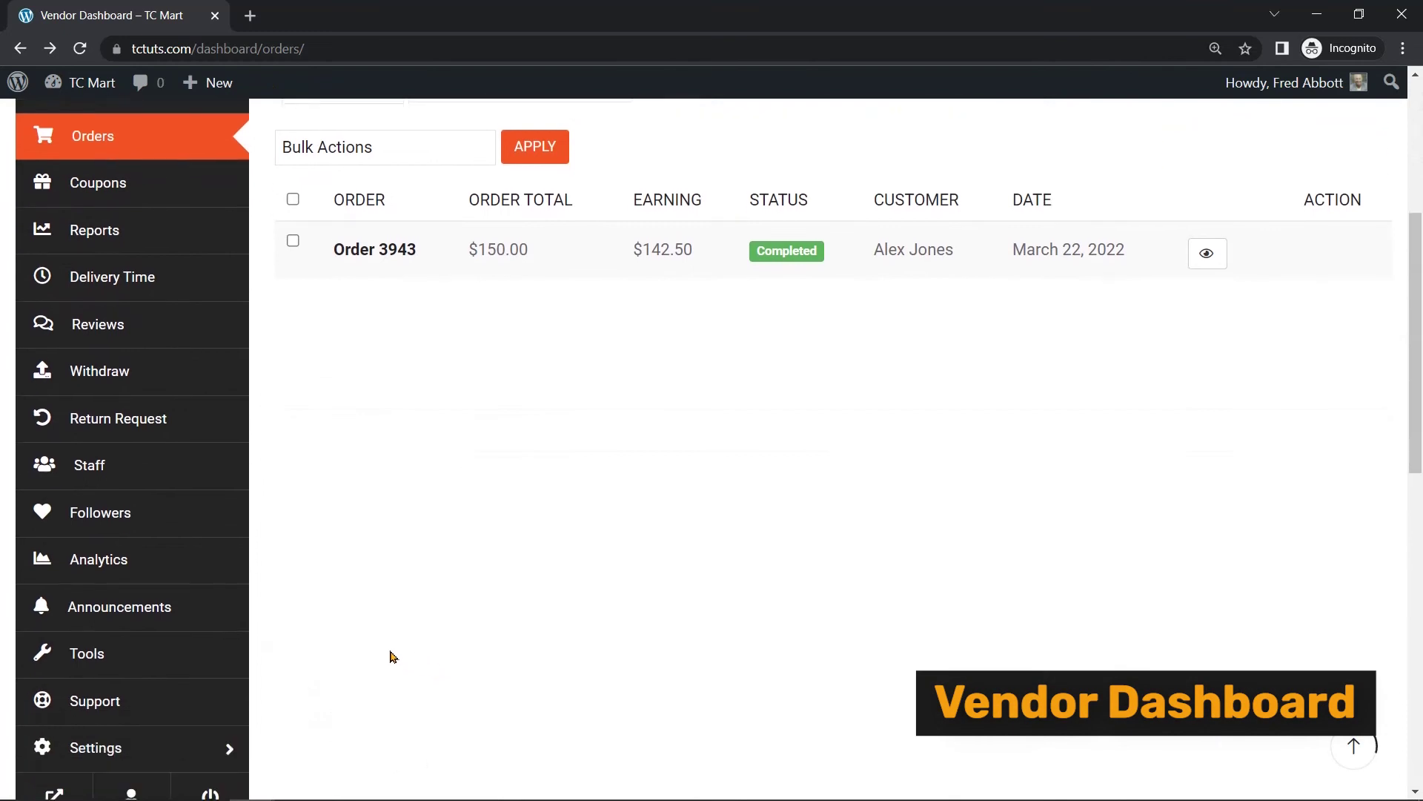
Read the full Discount on Commission announcement (March 27, 2022) in the vendor dashboard, then return to all notices
{"action": "left_click", "coordinate": [213, 608]}
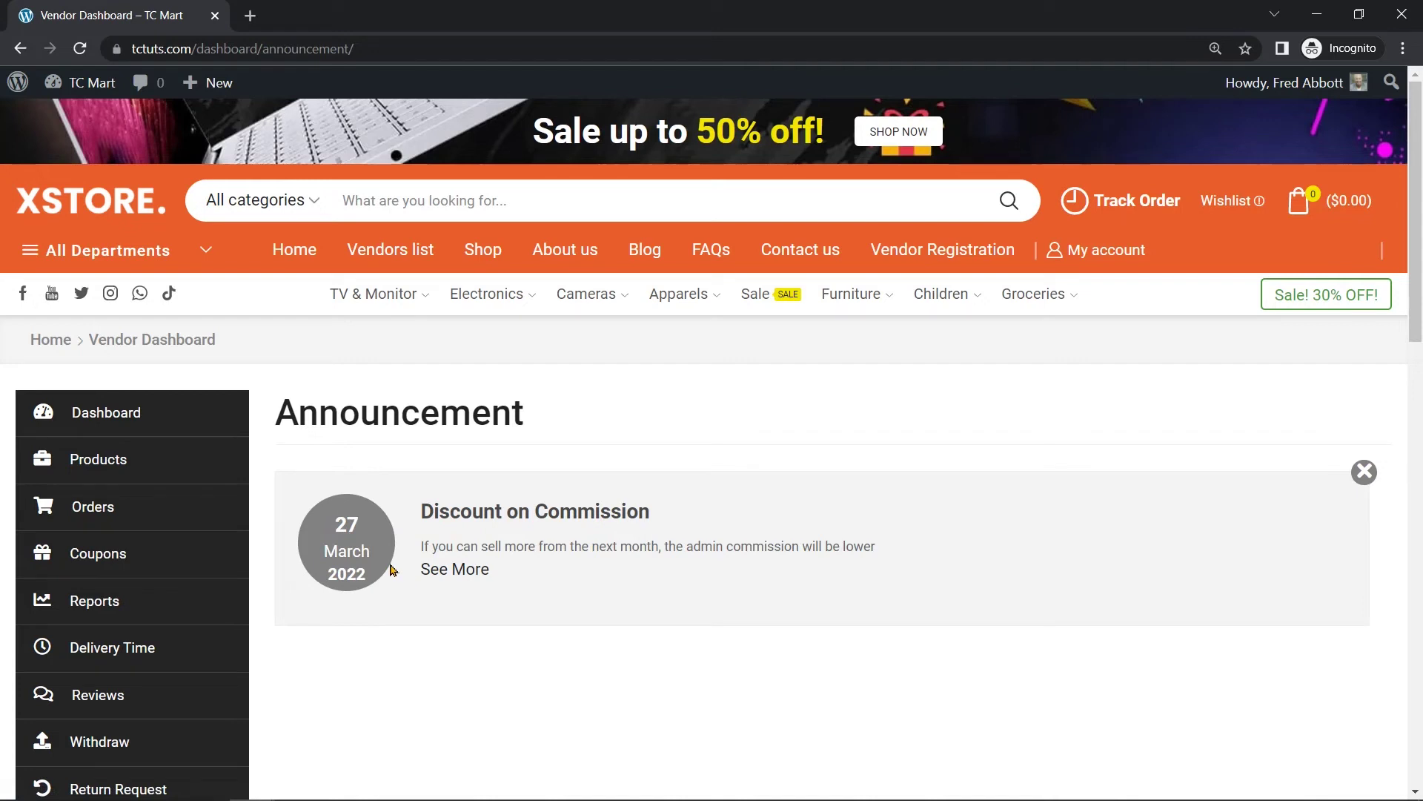
{"action": "left_click", "coordinate": [454, 572]}
{"action": "left_click_drag", "start_coordinate": [278, 415], "coordinate": [692, 432]}
{"action": "left_click", "coordinate": [373, 515]}
{"action": "left_click_drag", "start_coordinate": [407, 486], "coordinate": [280, 483]}
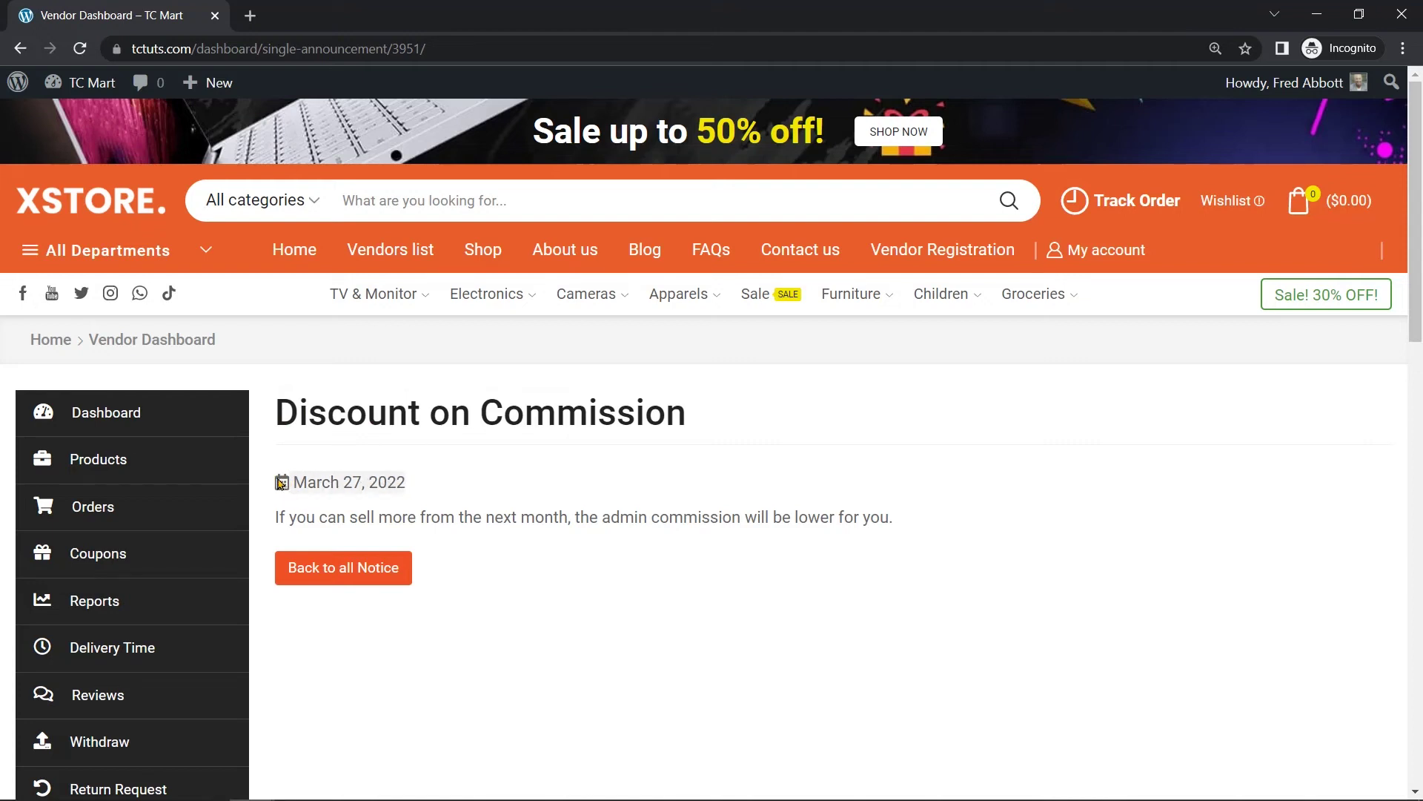
{"action": "left_click", "coordinate": [310, 508]}
{"action": "left_click_drag", "start_coordinate": [278, 516], "coordinate": [917, 519]}
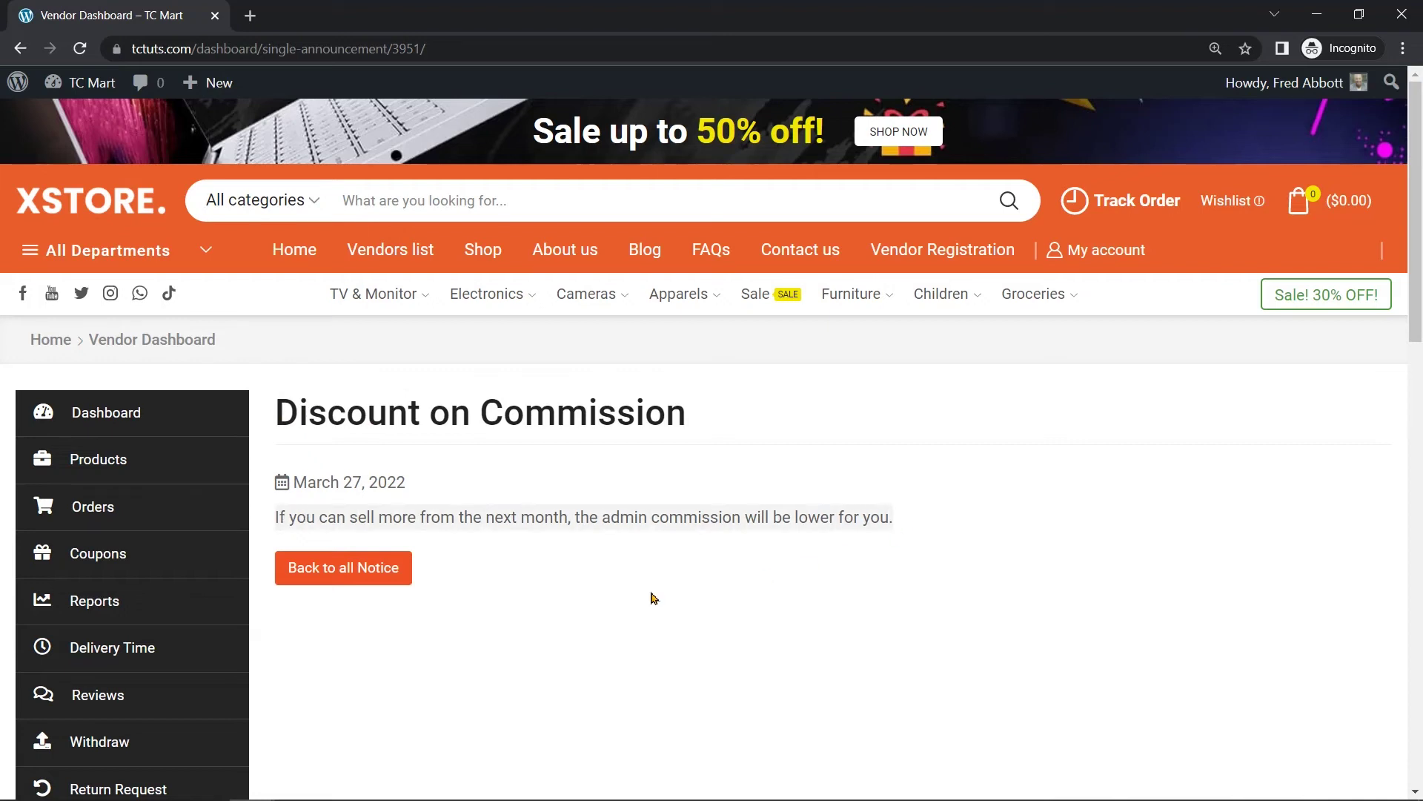
{"action": "left_click", "coordinate": [652, 567]}
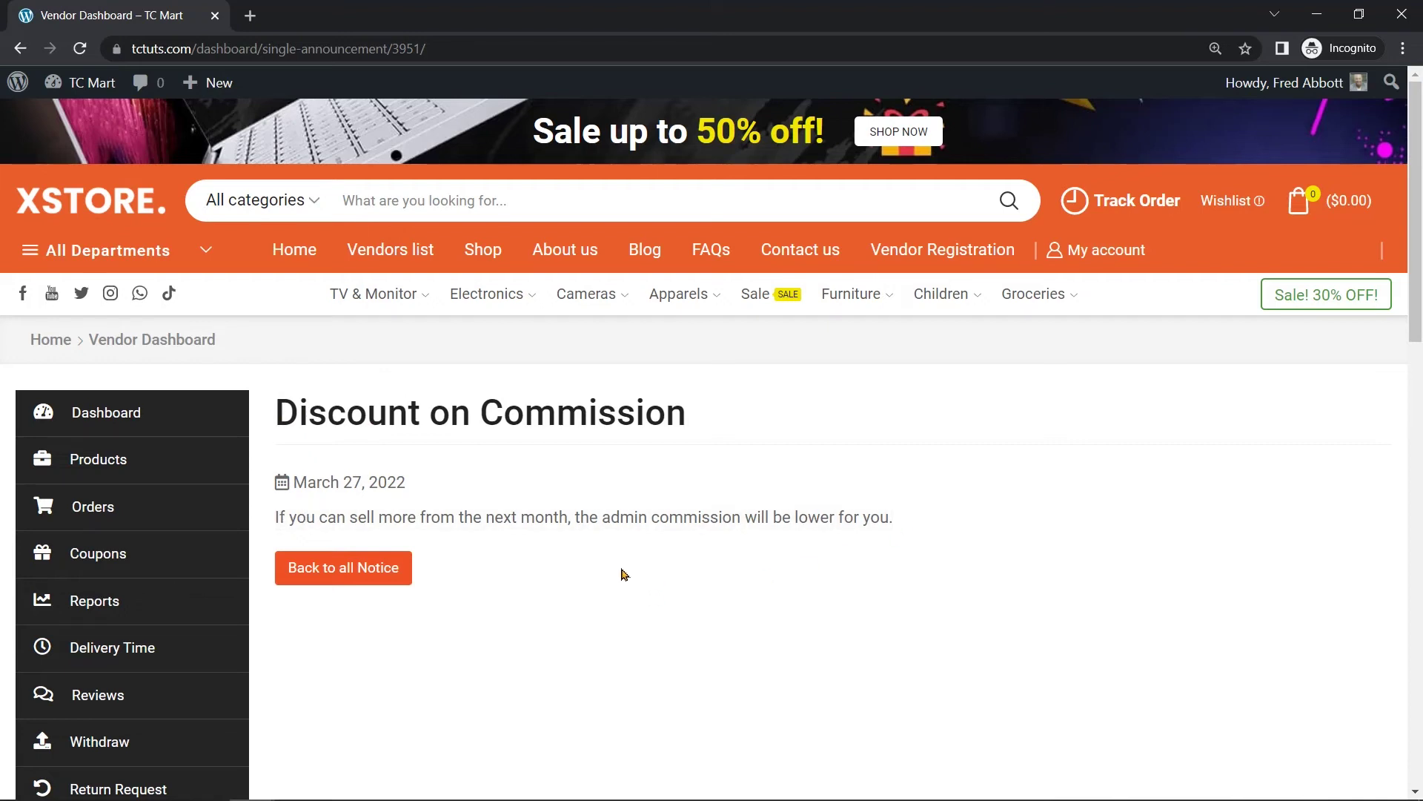
{"action": "left_click", "coordinate": [335, 586]}
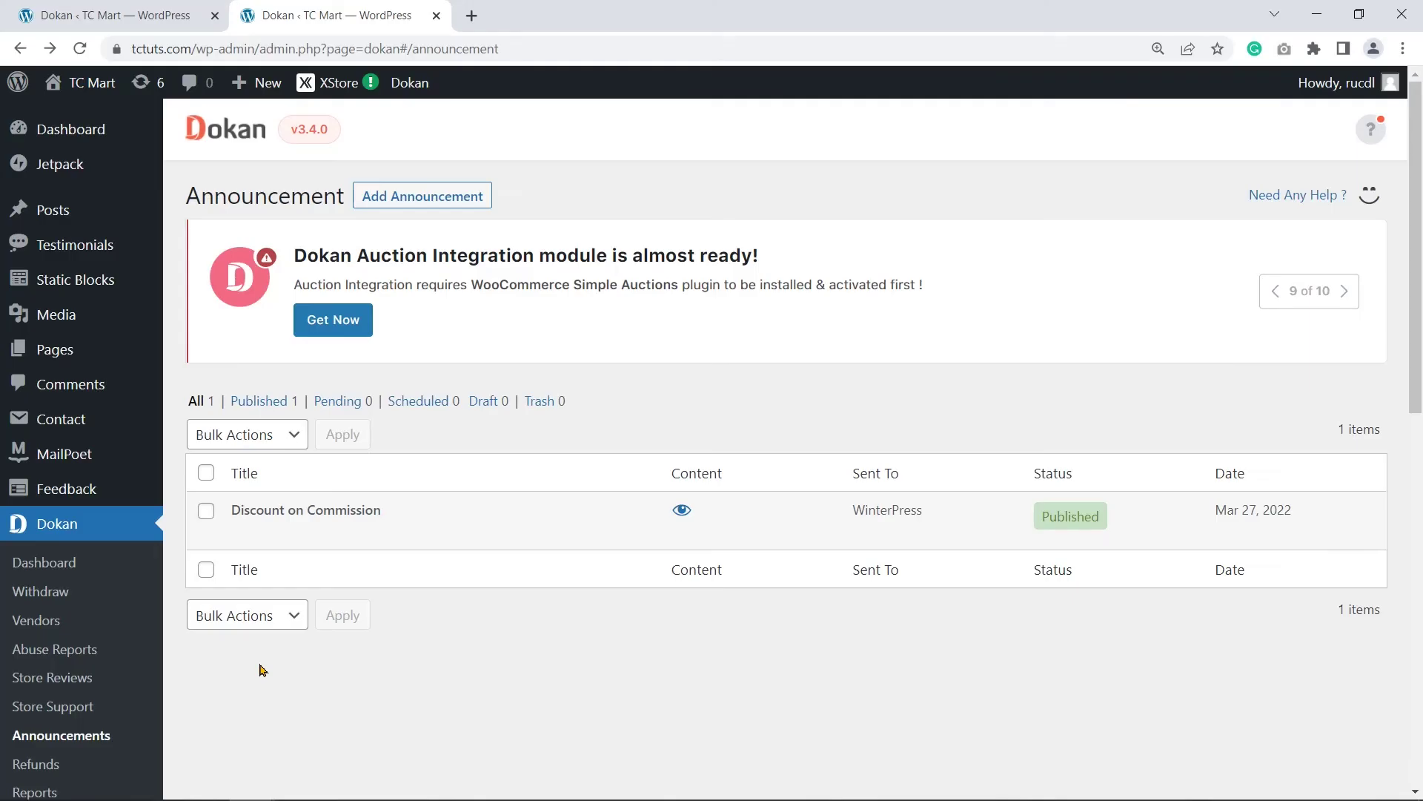
Toggle the Follow Store module off and back on in Dokan Modules
{"action": "left_click", "coordinate": [169, 6]}
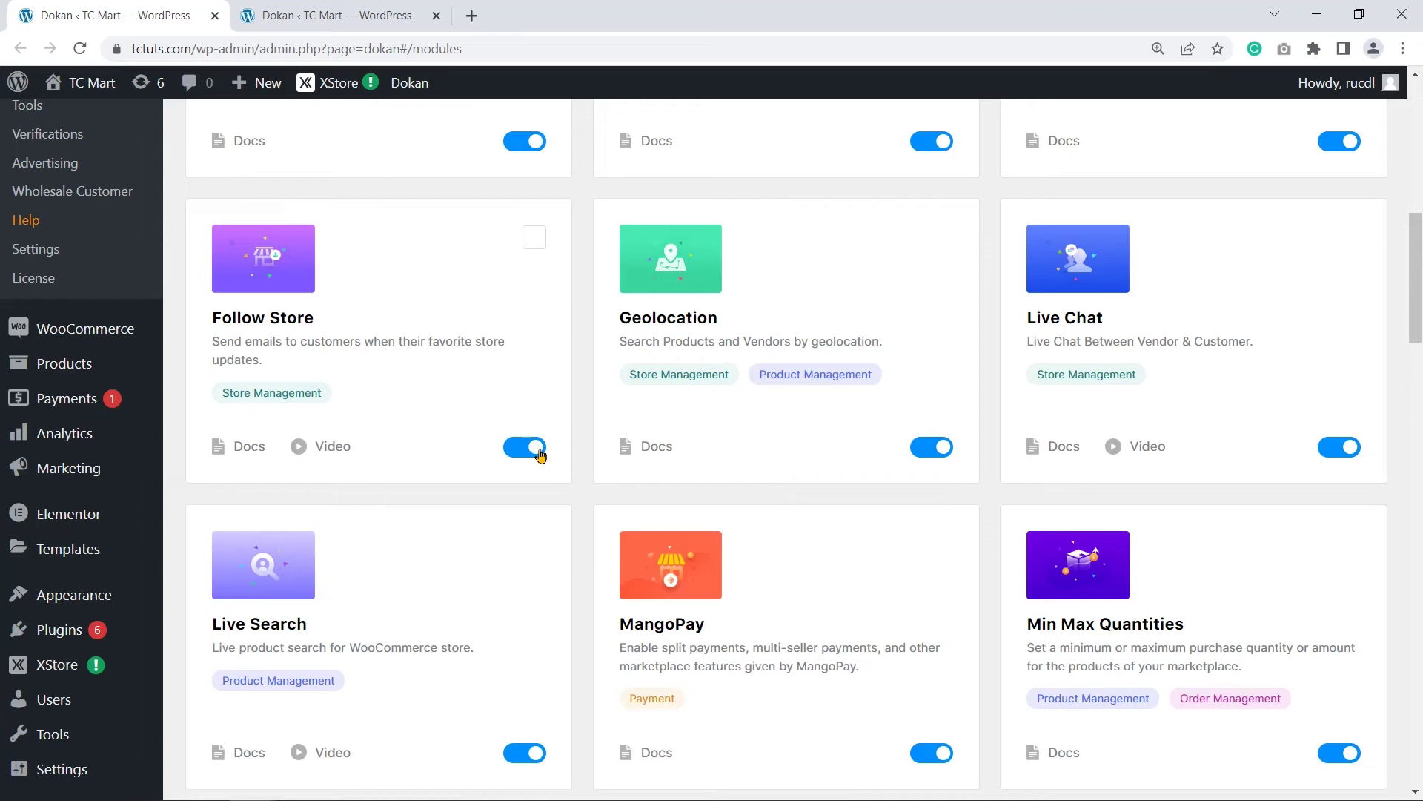
{"action": "left_click", "coordinate": [517, 454]}
{"action": "left_click", "coordinate": [533, 451]}
{"action": "scroll", "coordinate": [495, 379], "scroll_direction": "up", "scroll_amount": 10}
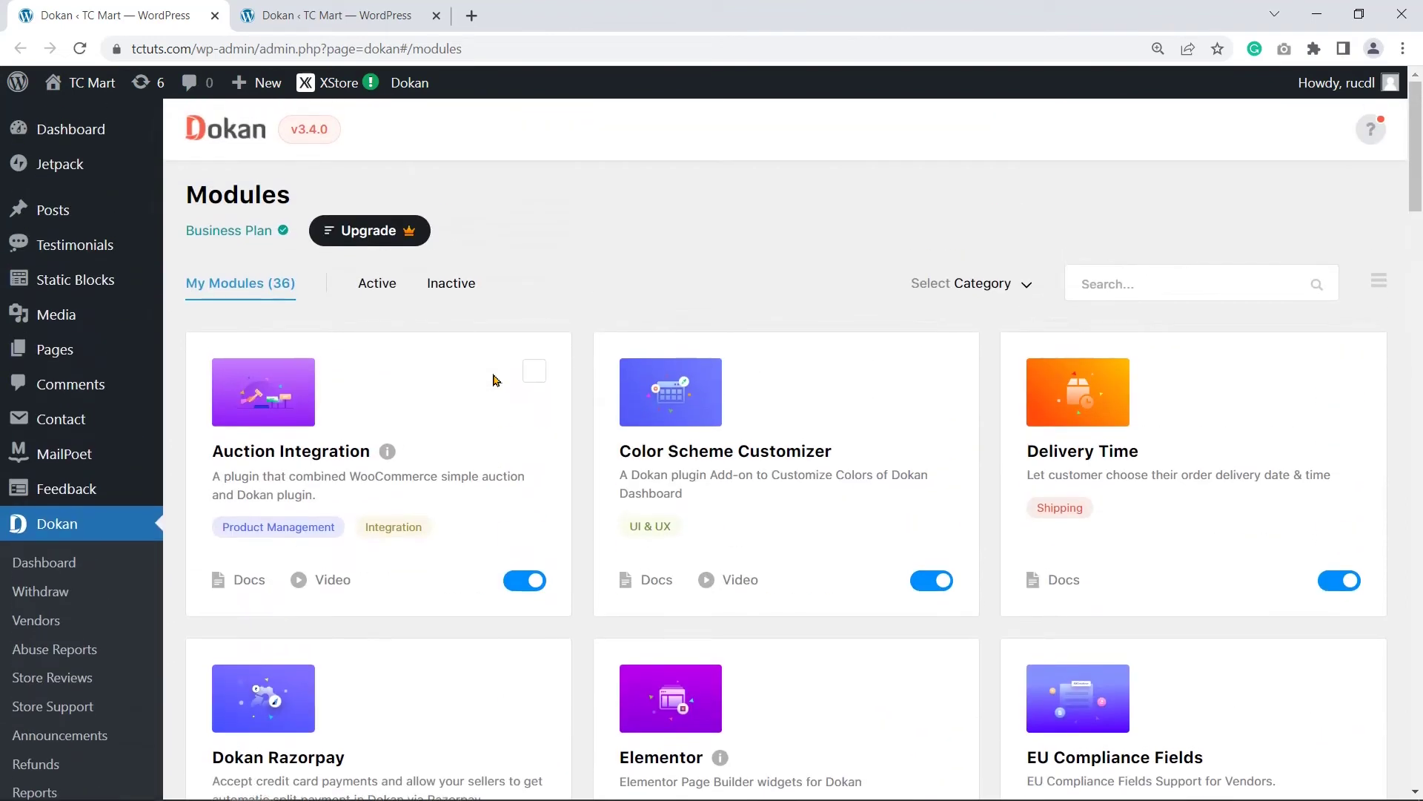
{"action": "mouse_move", "coordinate": [89, 83]}
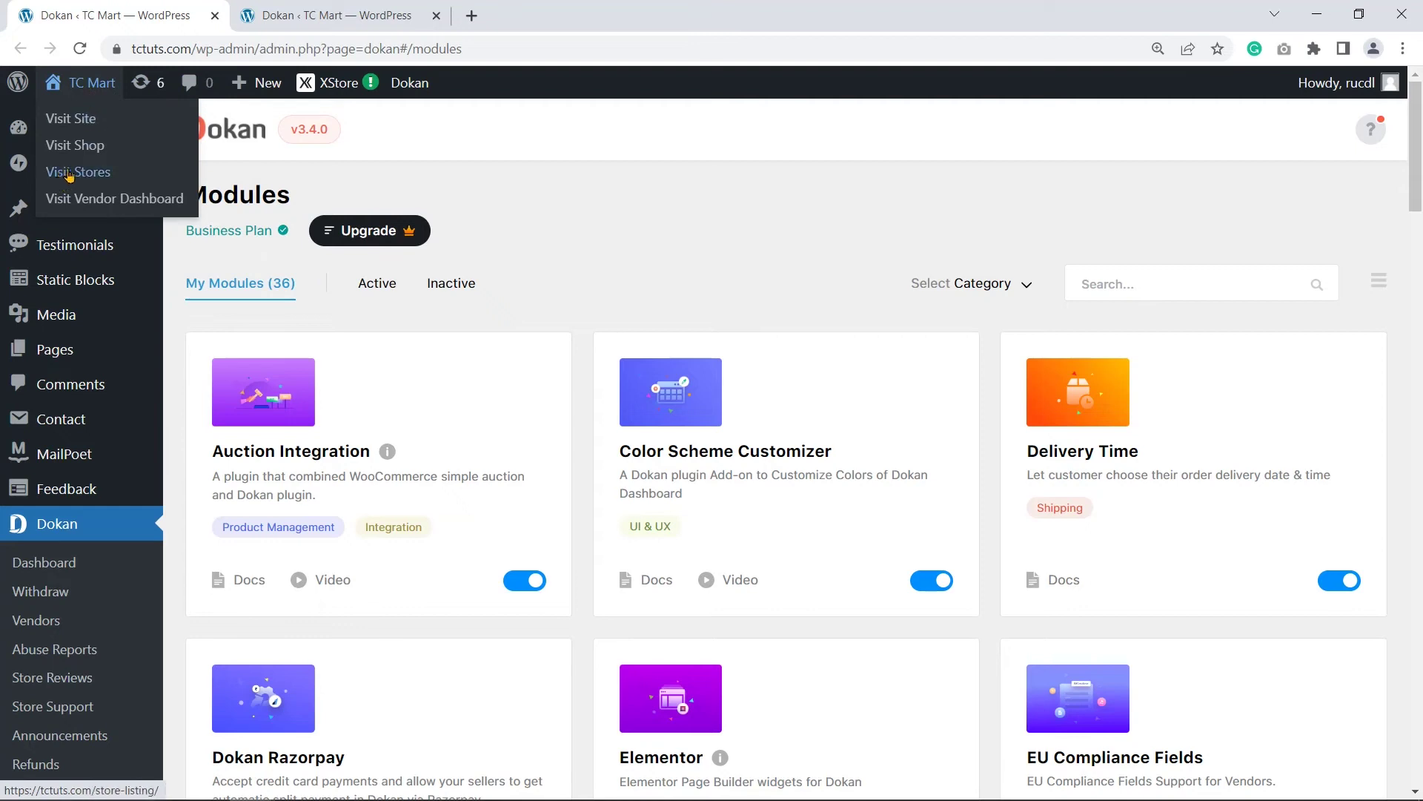
Open the TC Mart store list in a new tab and follow the WinterPress store
{"action": "right_click", "coordinate": [96, 174]}
{"action": "left_click", "coordinate": [112, 183]}
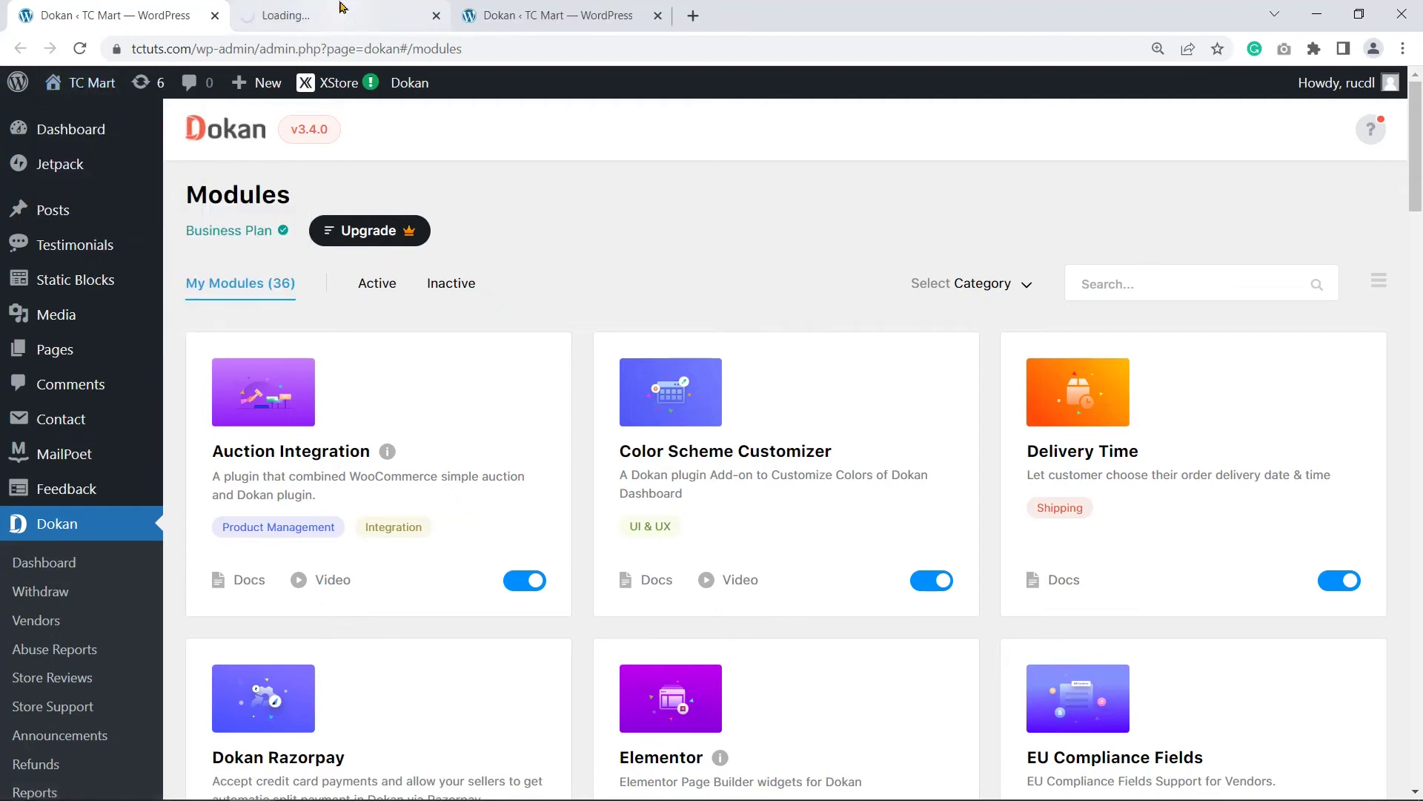
{"action": "left_click", "coordinate": [340, 15]}
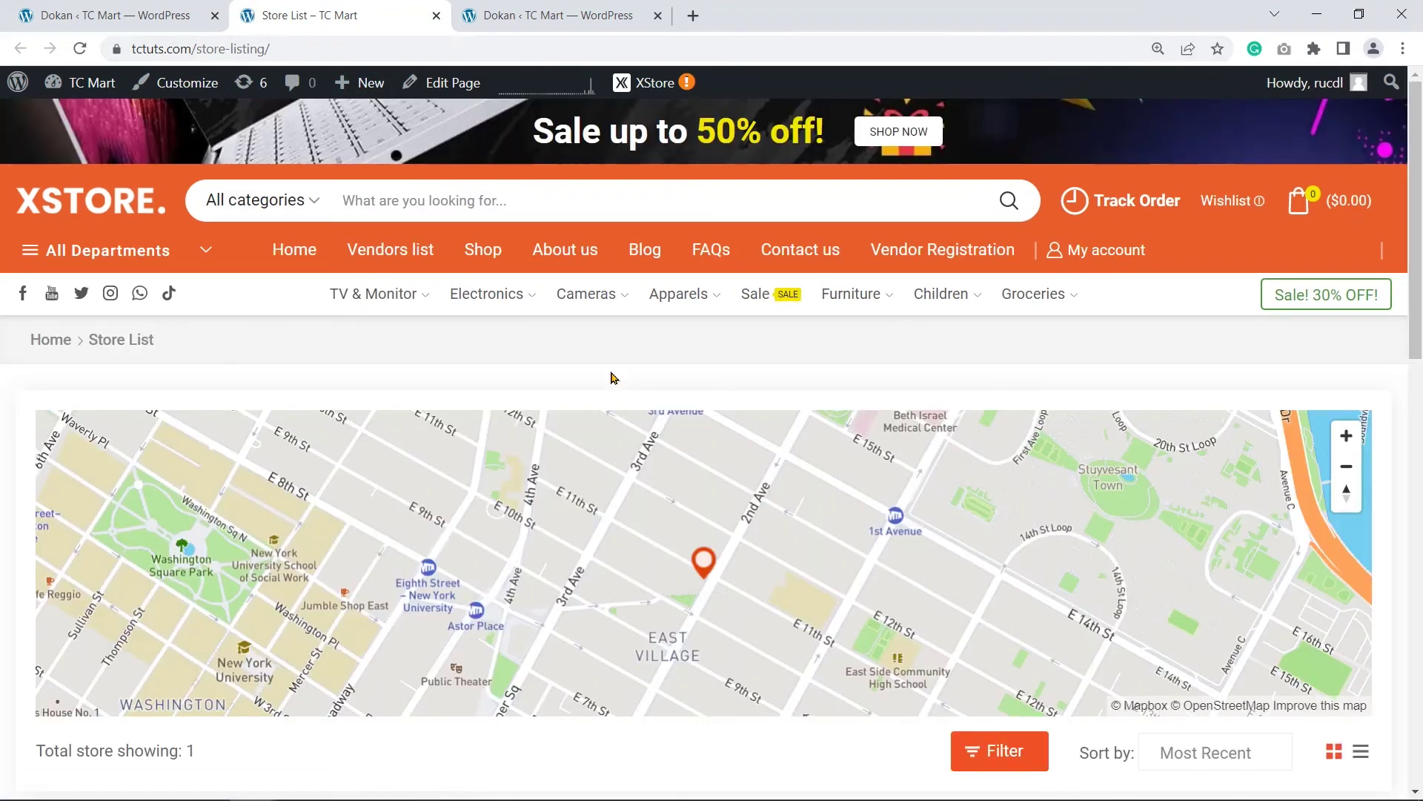
{"action": "scroll", "coordinate": [612, 378], "scroll_direction": "down", "scroll_amount": 6}
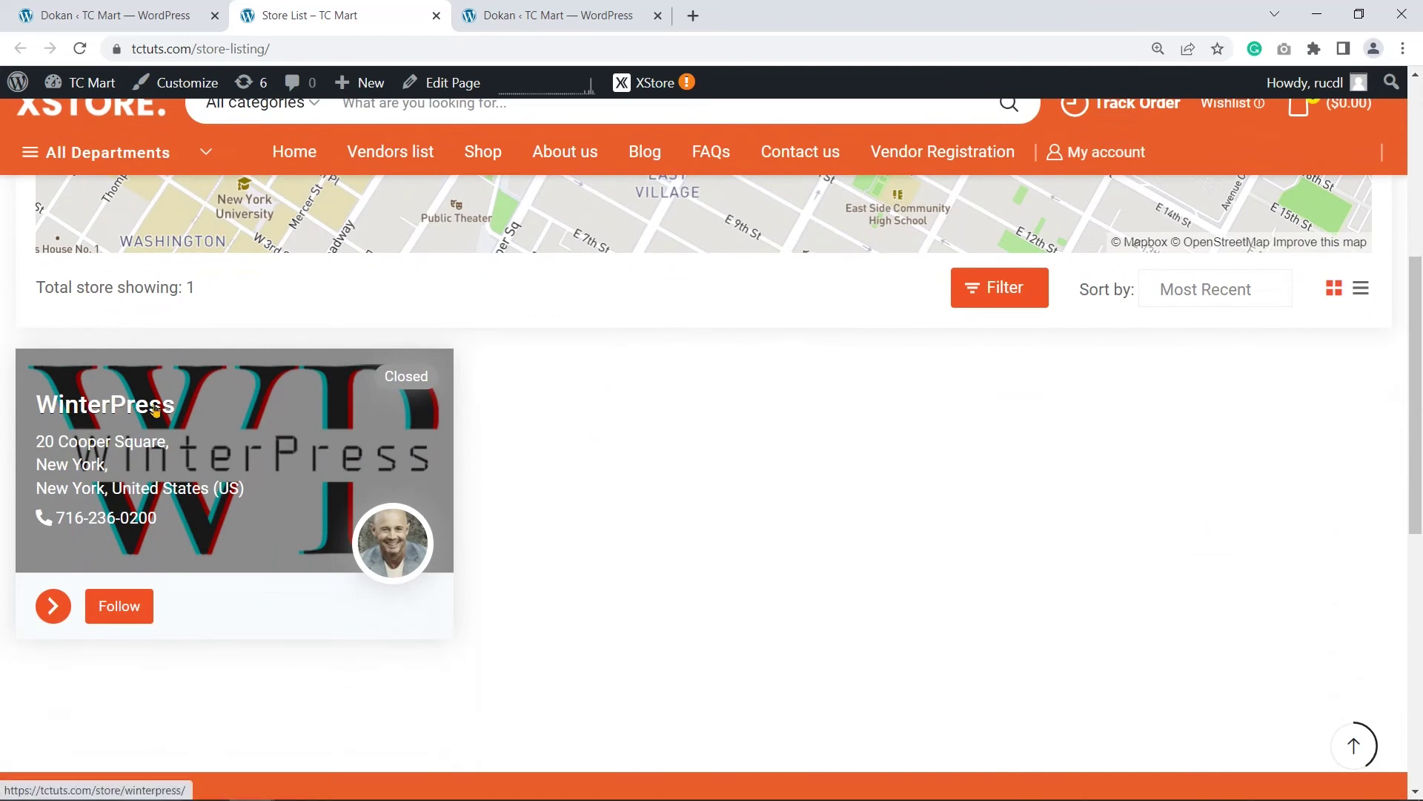
{"action": "left_click", "coordinate": [133, 620]}
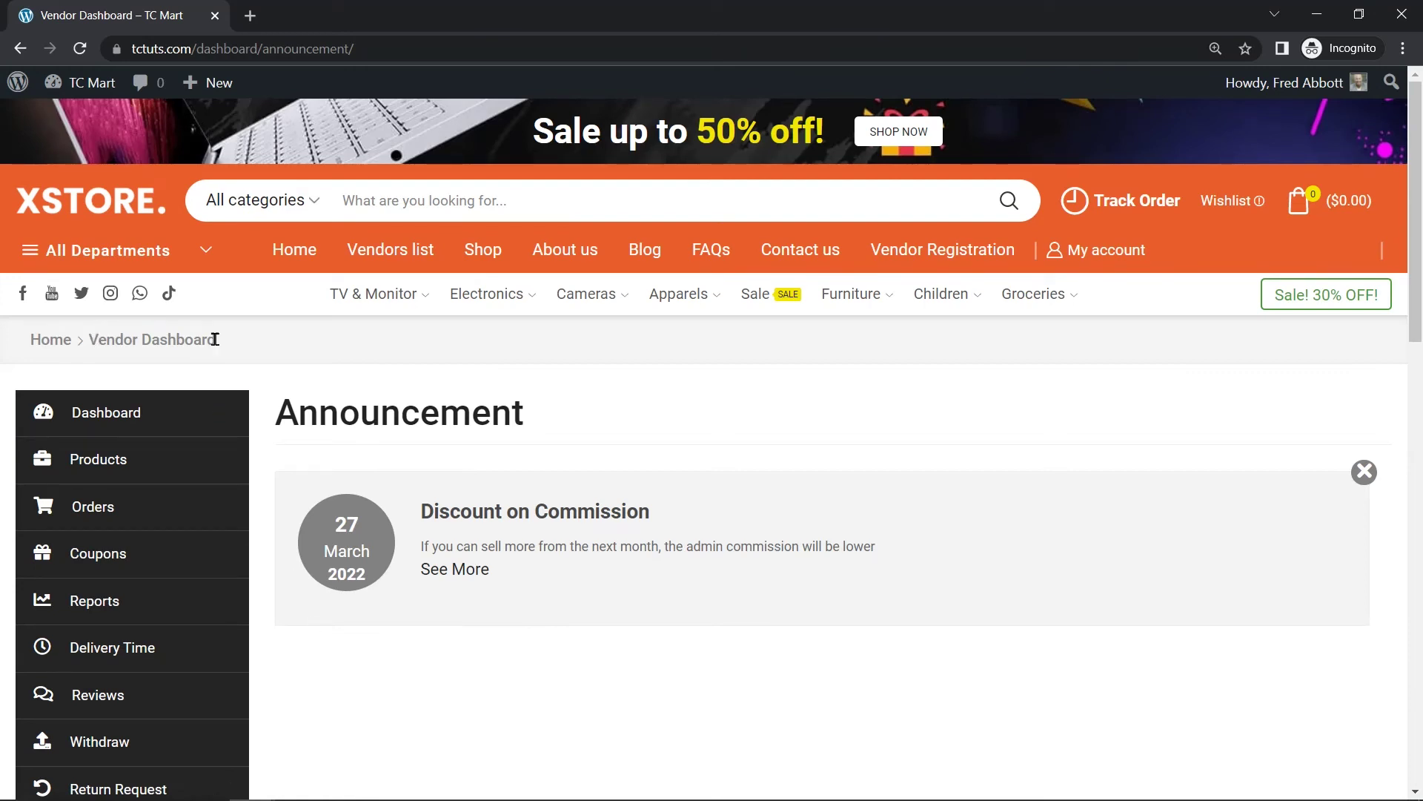
{"action": "scroll", "coordinate": [282, 645], "scroll_direction": "down", "scroll_amount": 4}
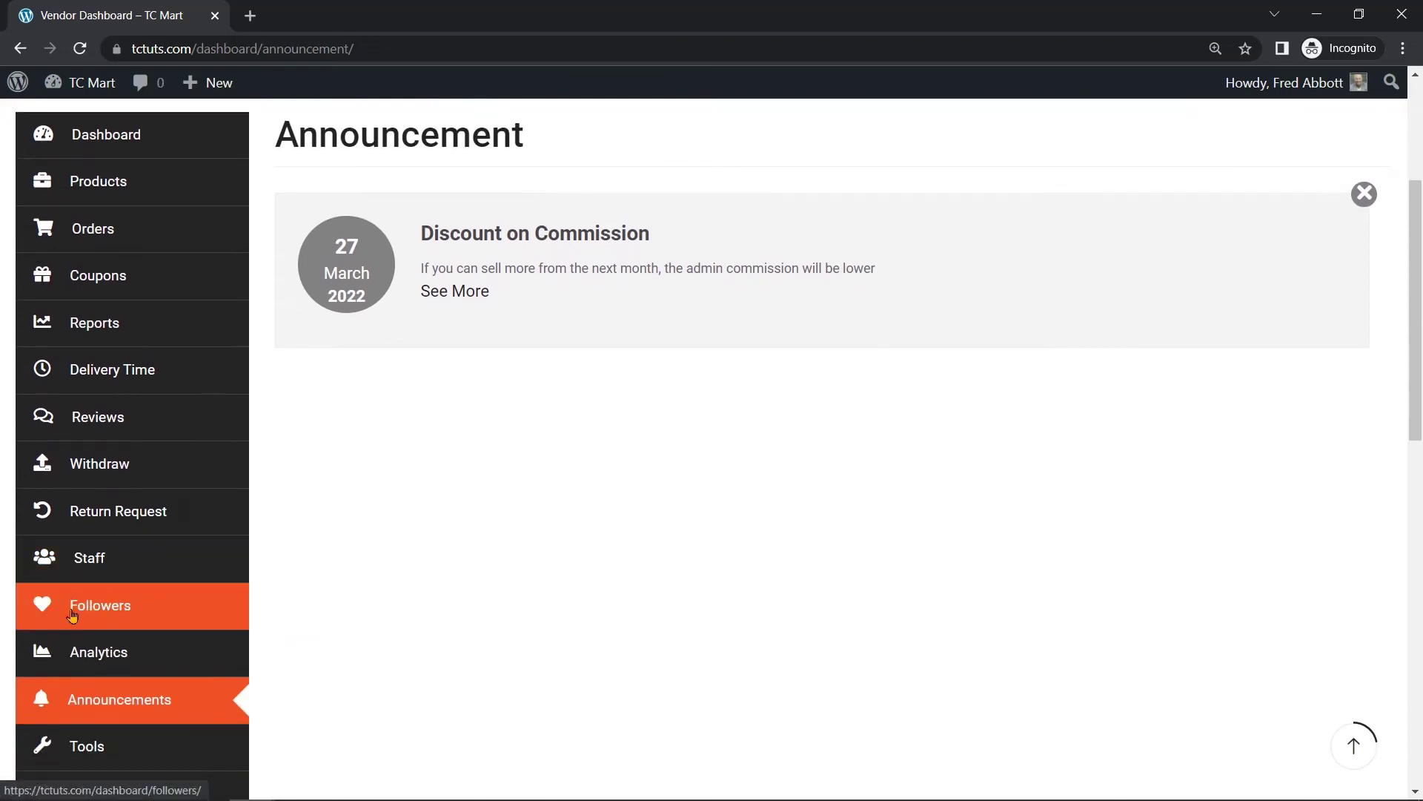
View the vendor's Store Followers list, then unfollow WinterPress from the store list
{"action": "left_click", "coordinate": [91, 611]}
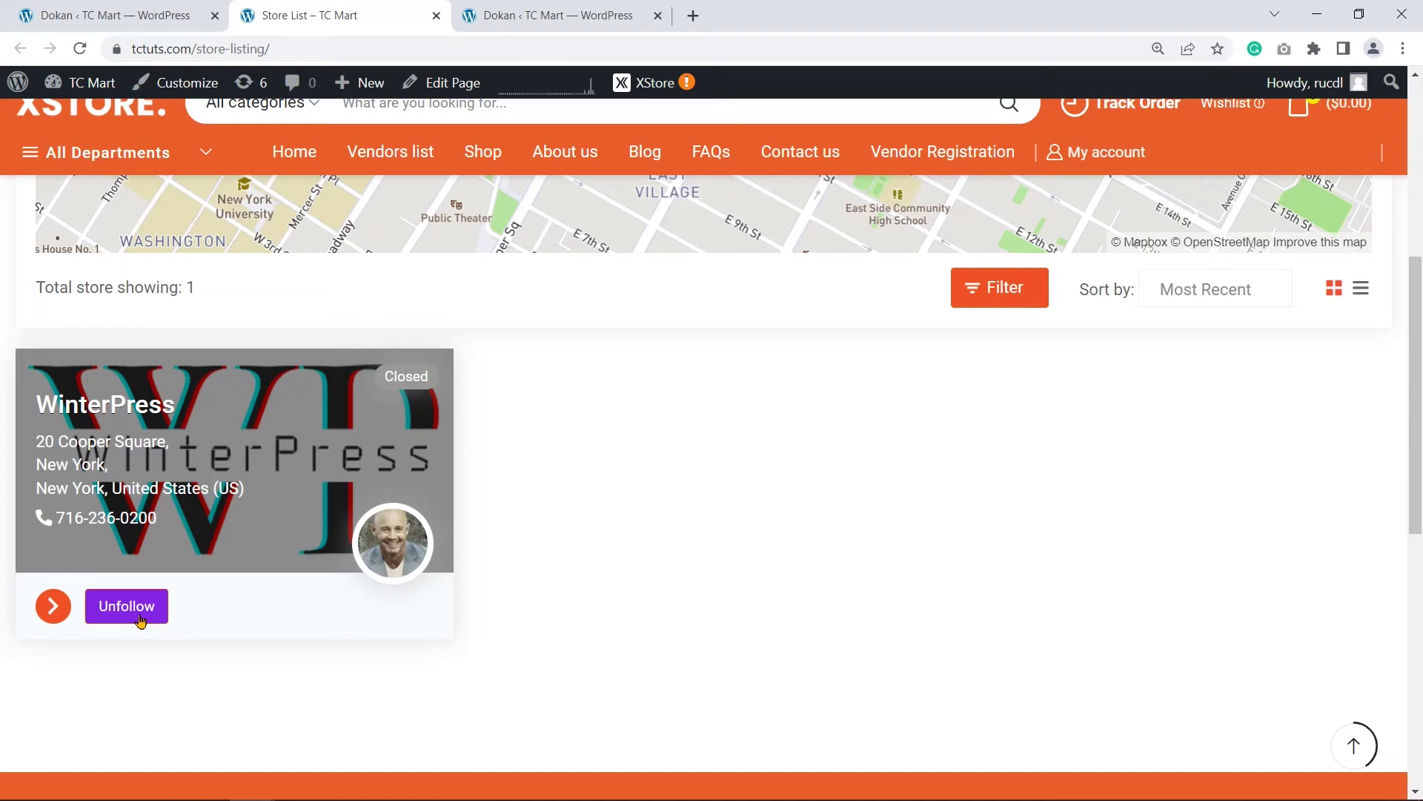
{"action": "left_click", "coordinate": [129, 622]}
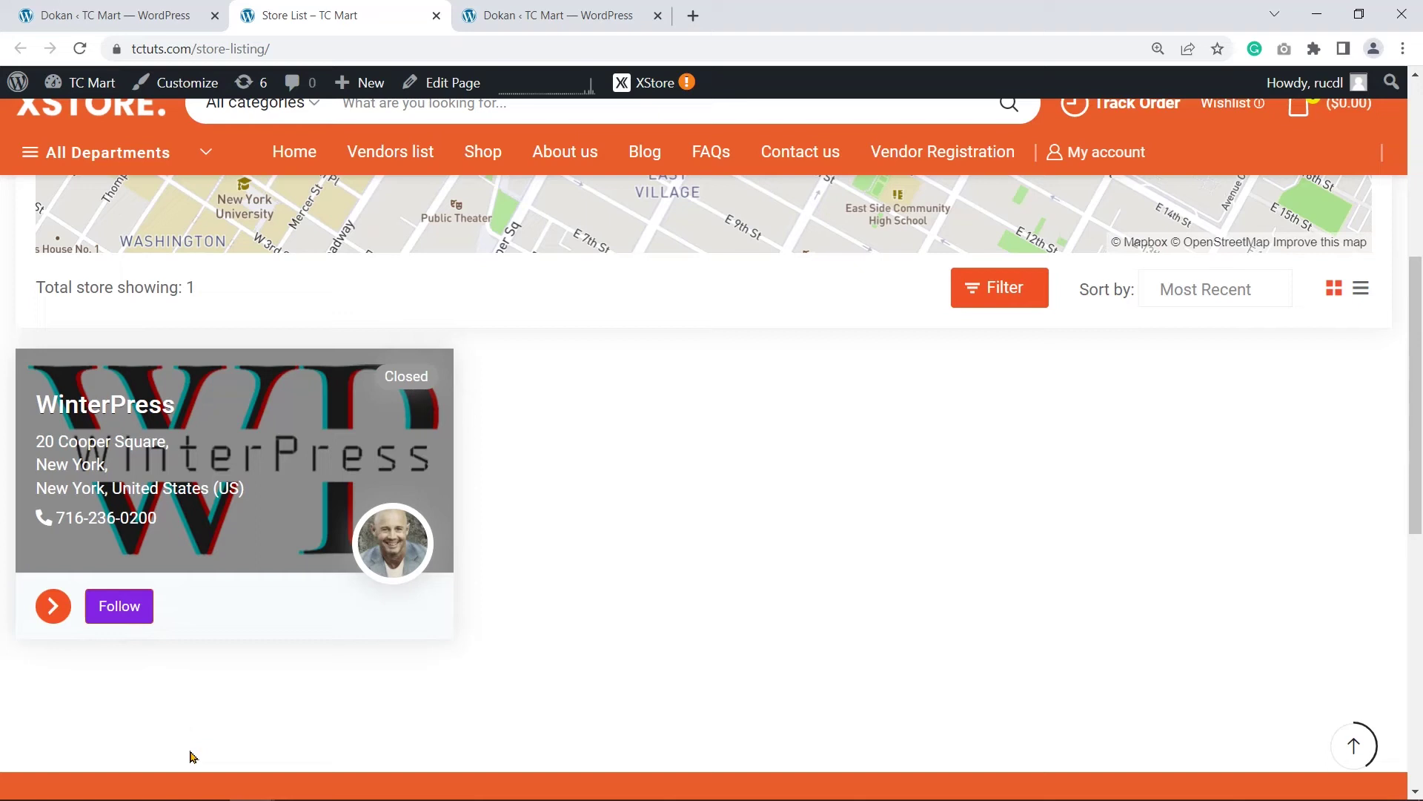
{"action": "key", "text": "alt+Tab"}
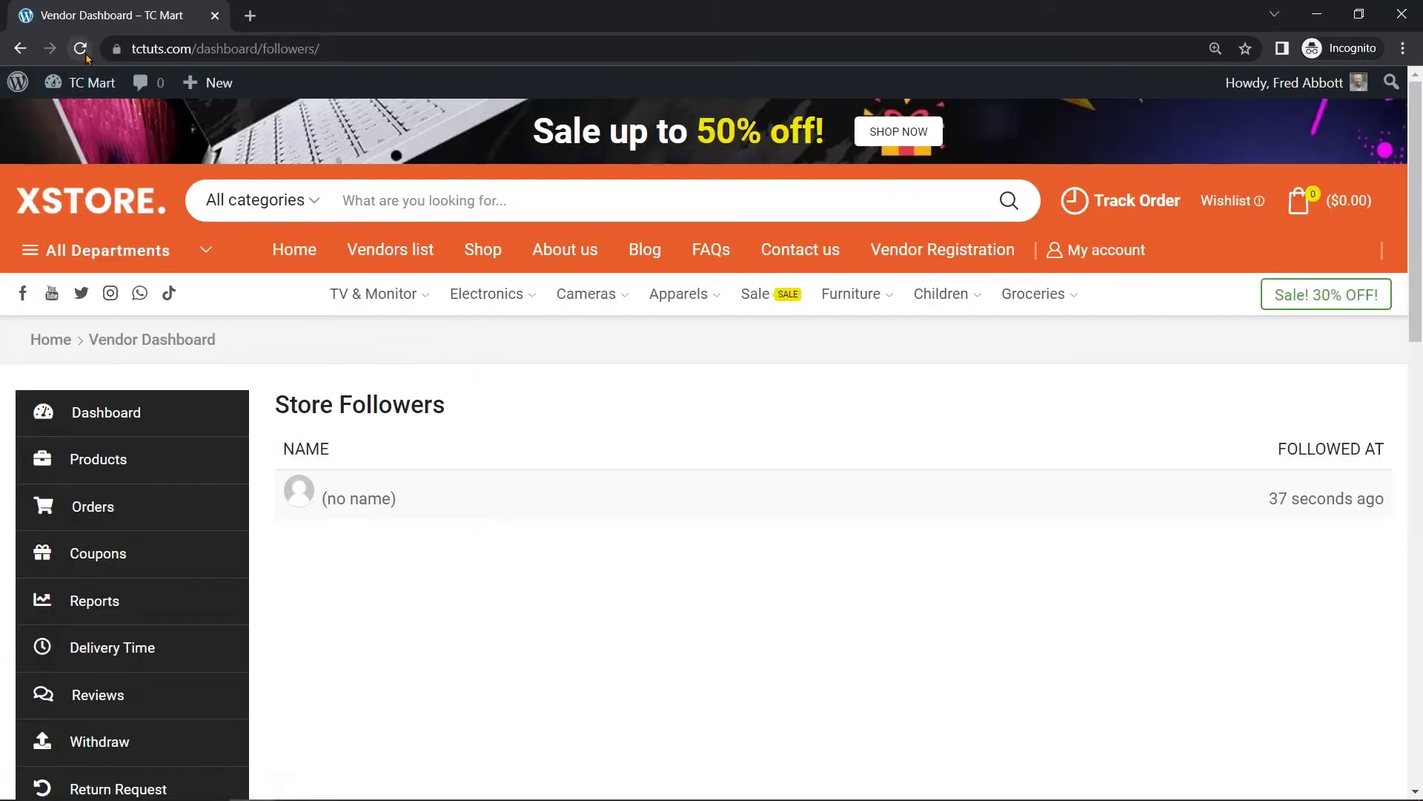
Reload Store Followers to confirm no followers remain, then go to the vendor's Coupons page
{"action": "left_click", "coordinate": [86, 58]}
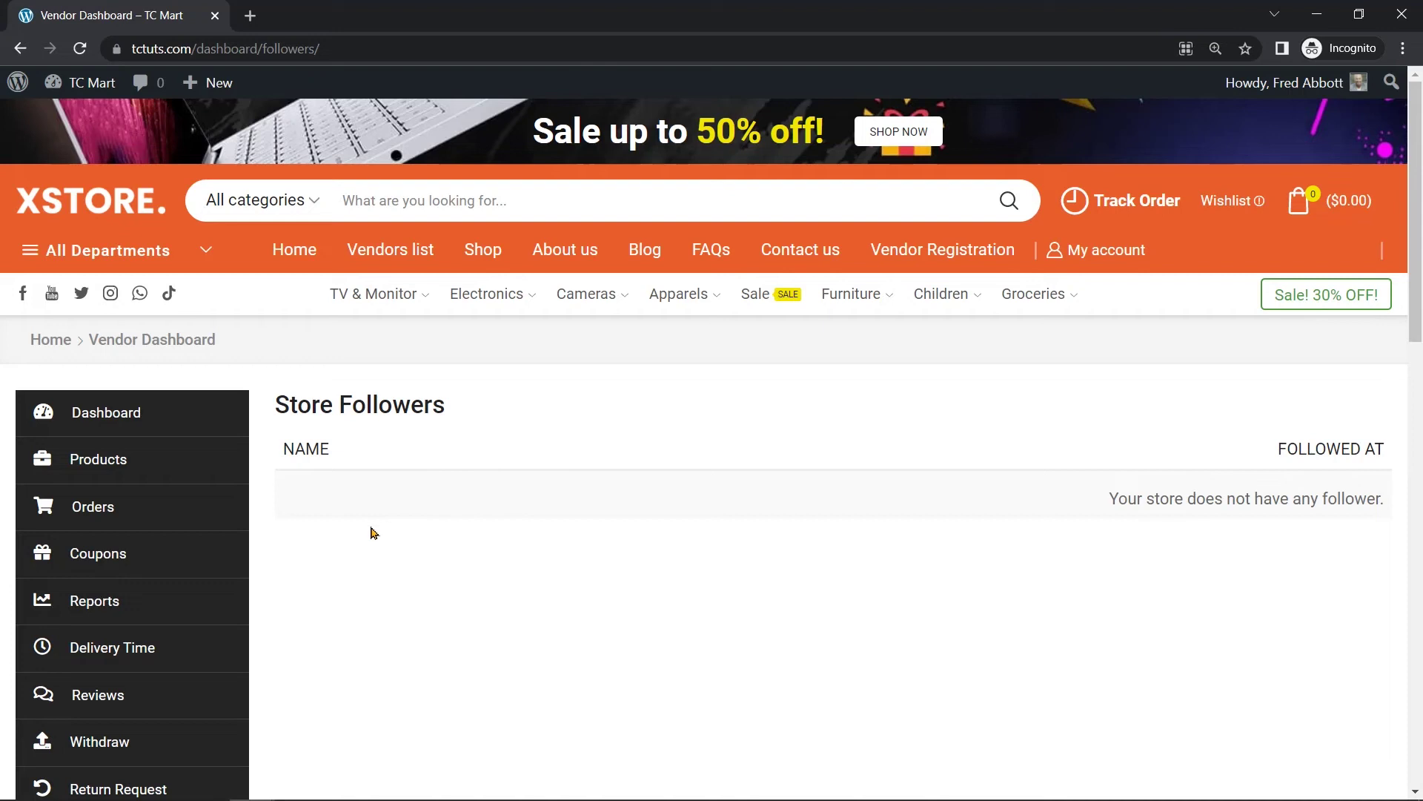
{"action": "left_click", "coordinate": [153, 555]}
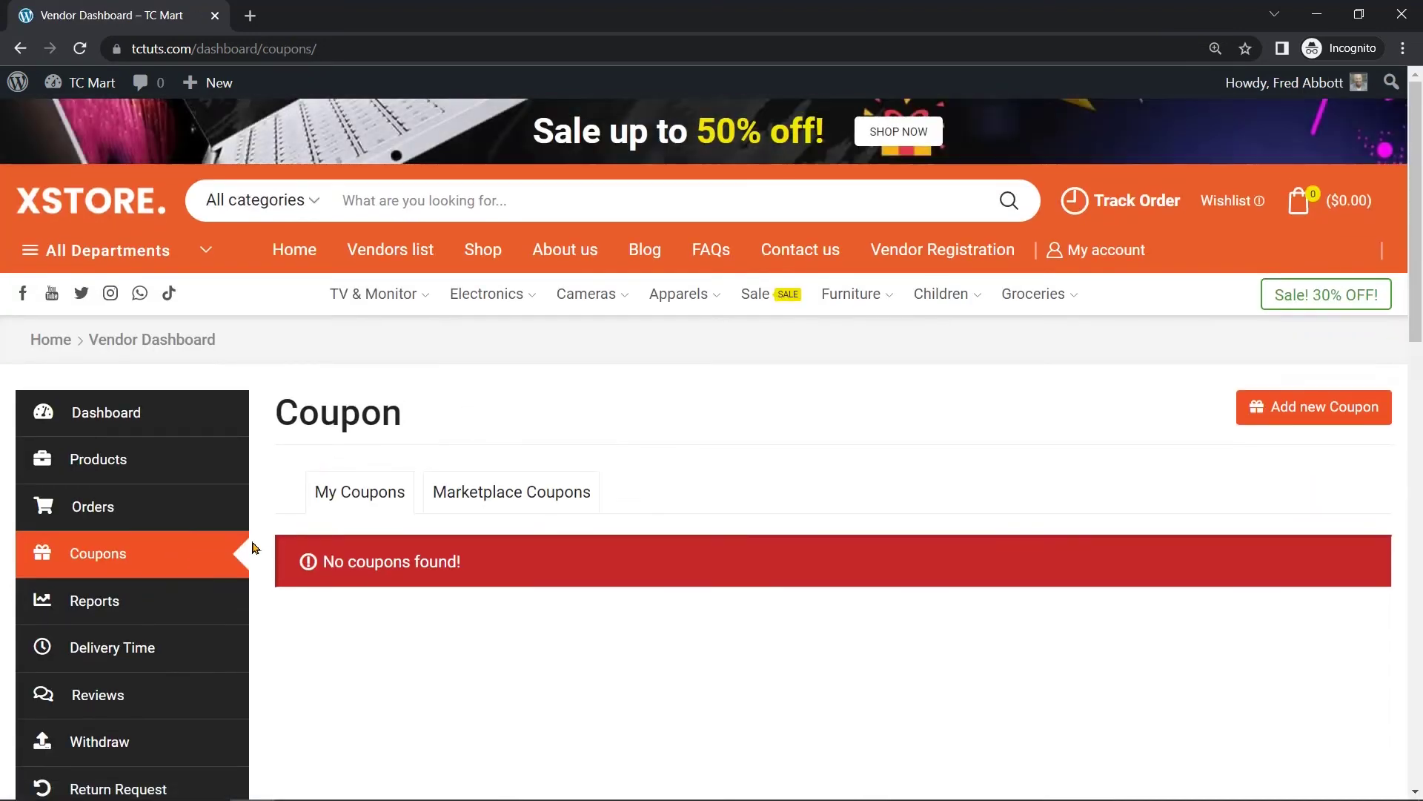
Create a new coupon 'winterpress2022' with description 'Get 2% special discount'
{"action": "left_click", "coordinate": [350, 504]}
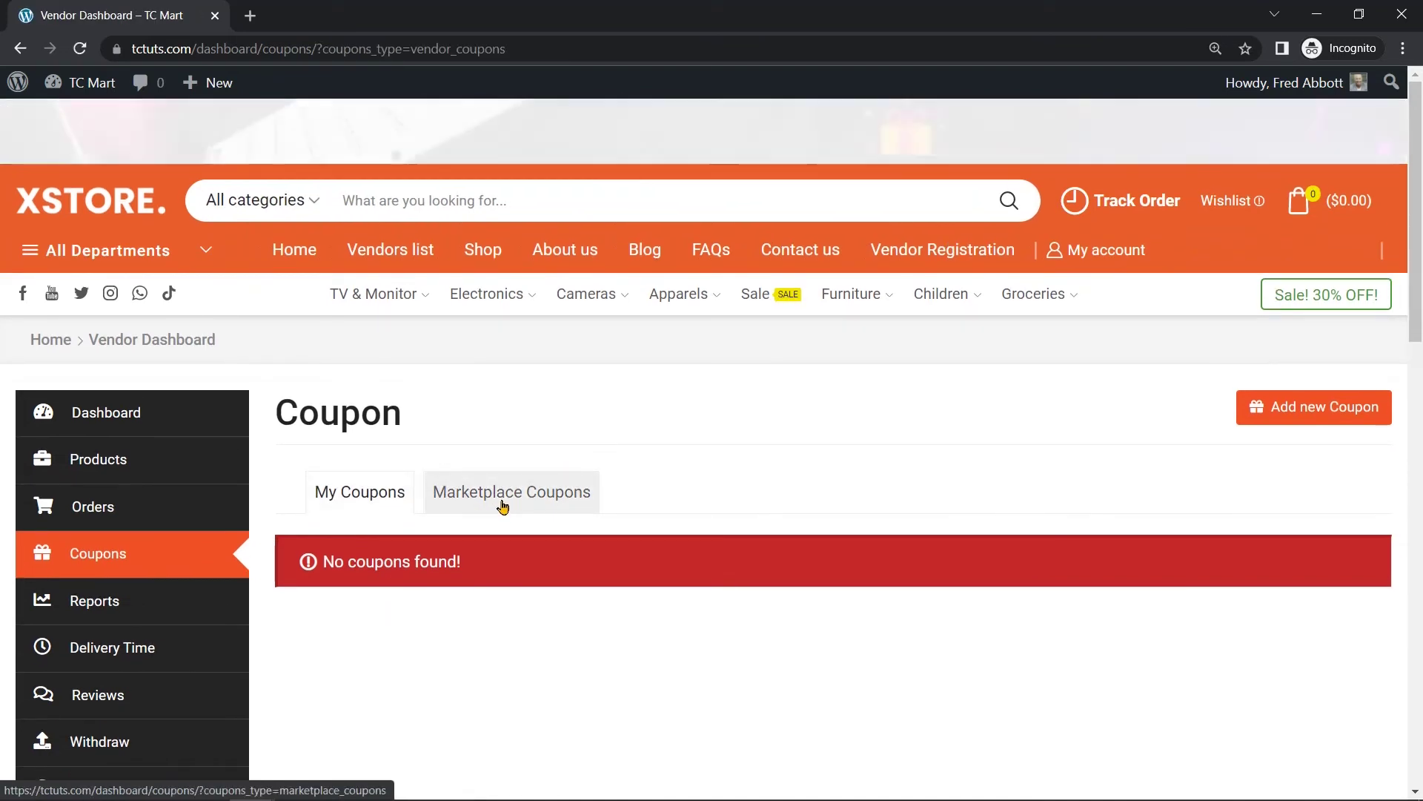
{"action": "left_click", "coordinate": [503, 506]}
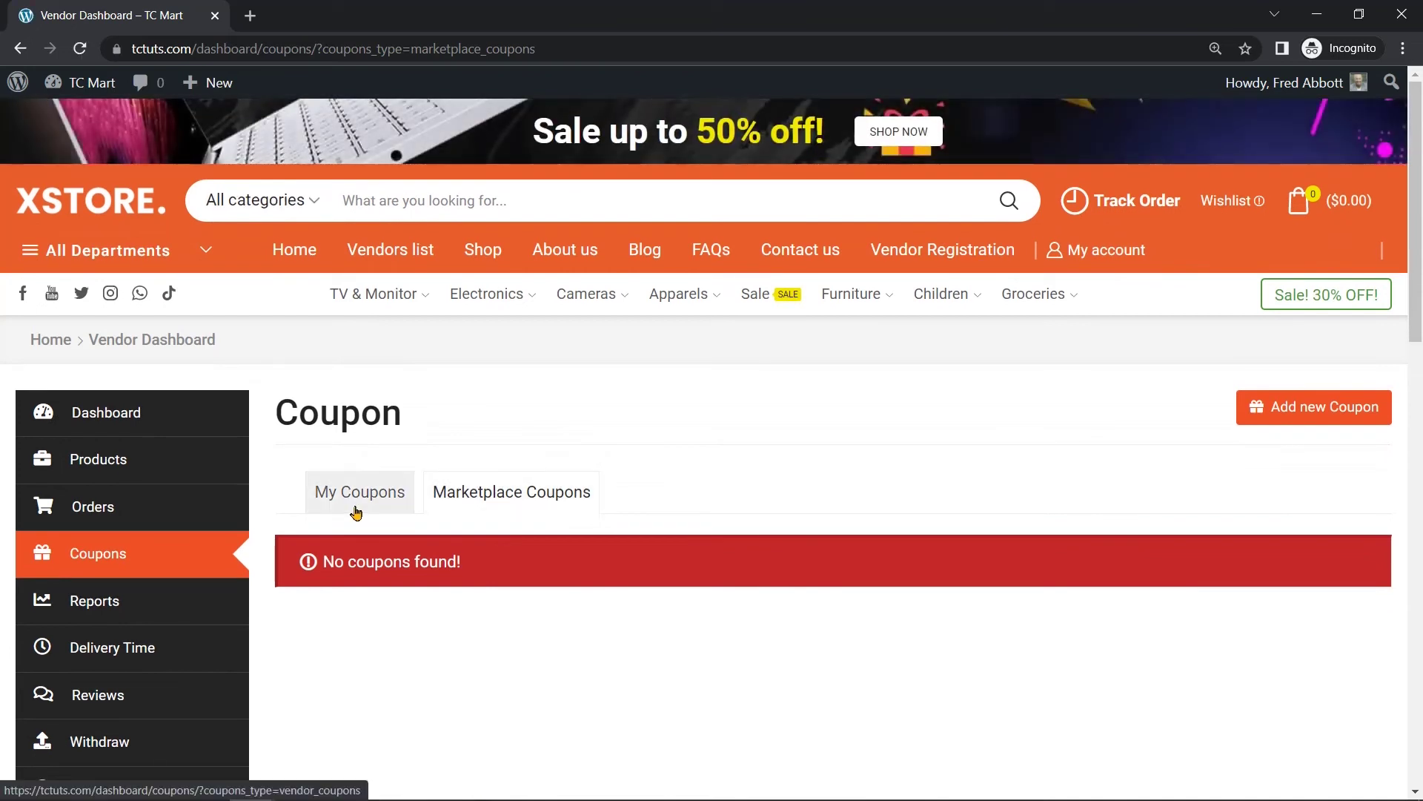
{"action": "left_click", "coordinate": [356, 512]}
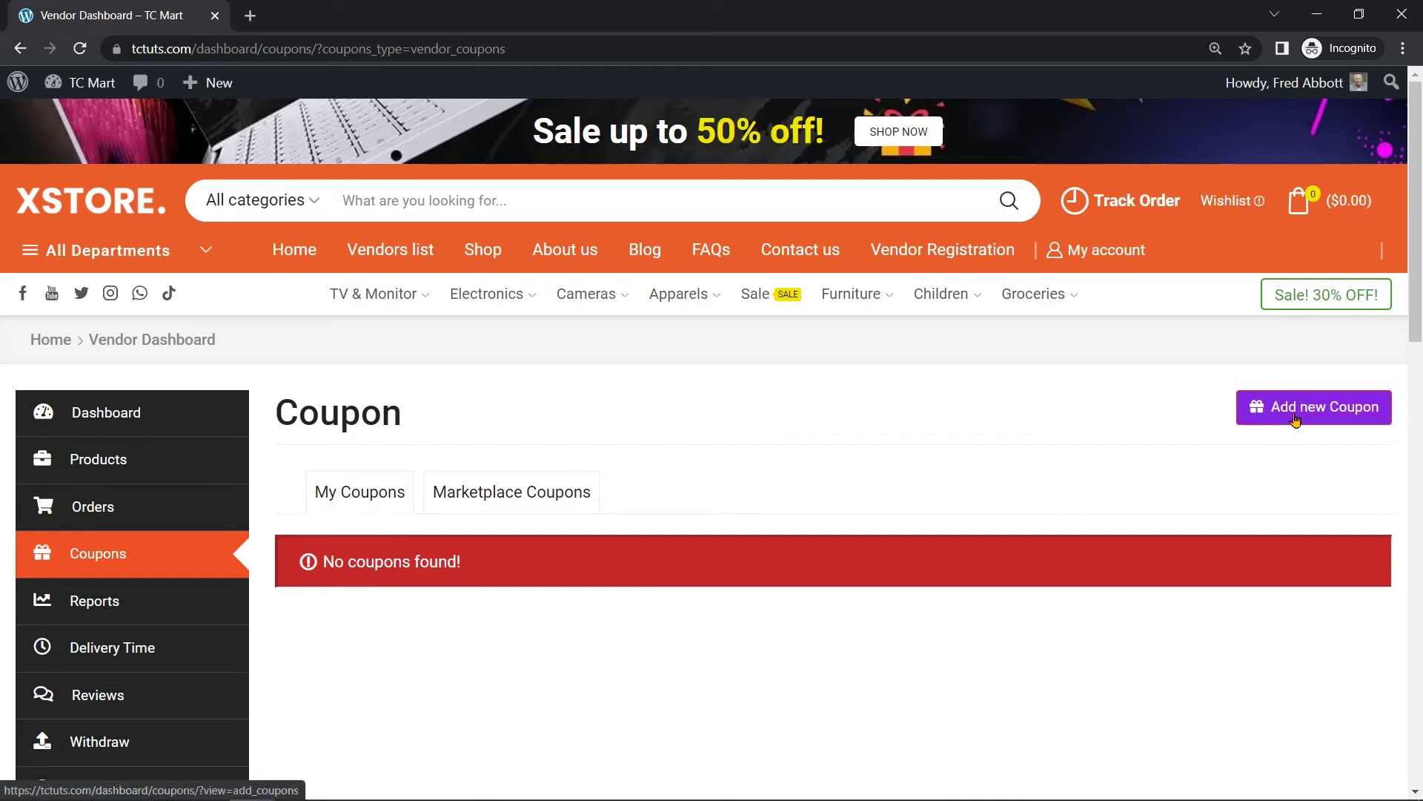
{"action": "left_click", "coordinate": [1274, 422]}
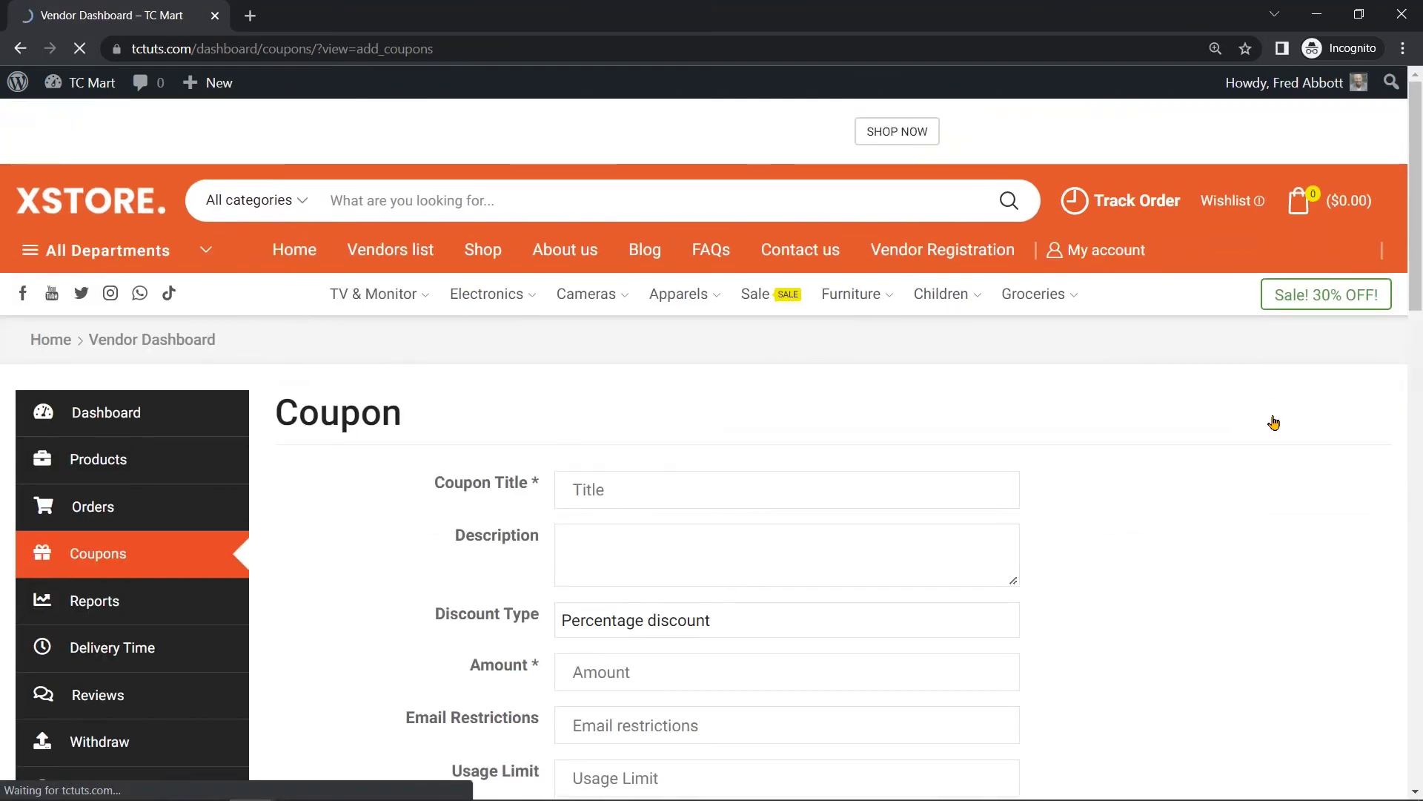
{"action": "left_click", "coordinate": [821, 493]}
{"action": "type", "text": "winterpress2022"}
{"action": "left_click", "coordinate": [936, 546]}
{"action": "type", "text": "Get 2% special discount"}
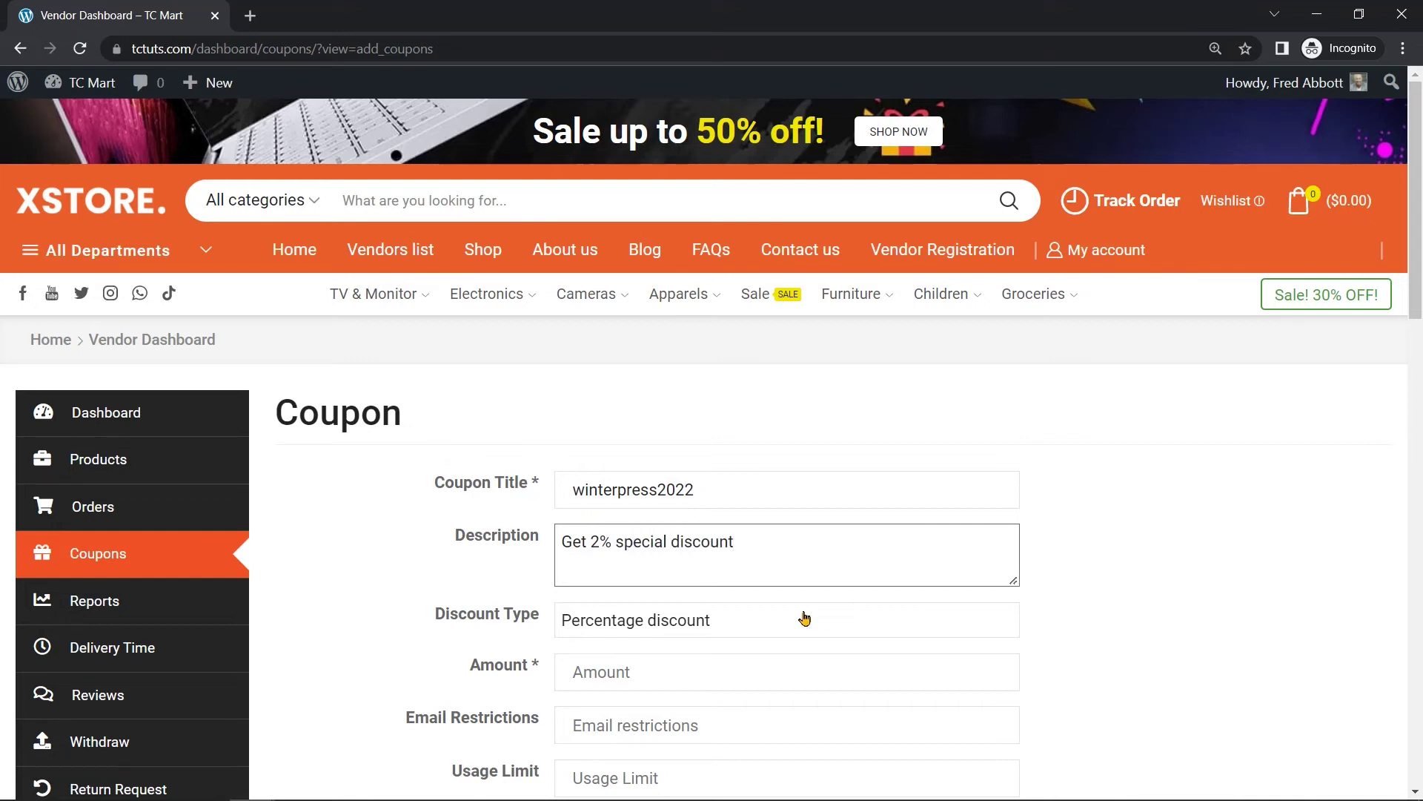
Set the coupon's discount type to Percentage discount and its amount to 2
{"action": "left_click_drag", "start_coordinate": [438, 619], "coordinate": [543, 617]}
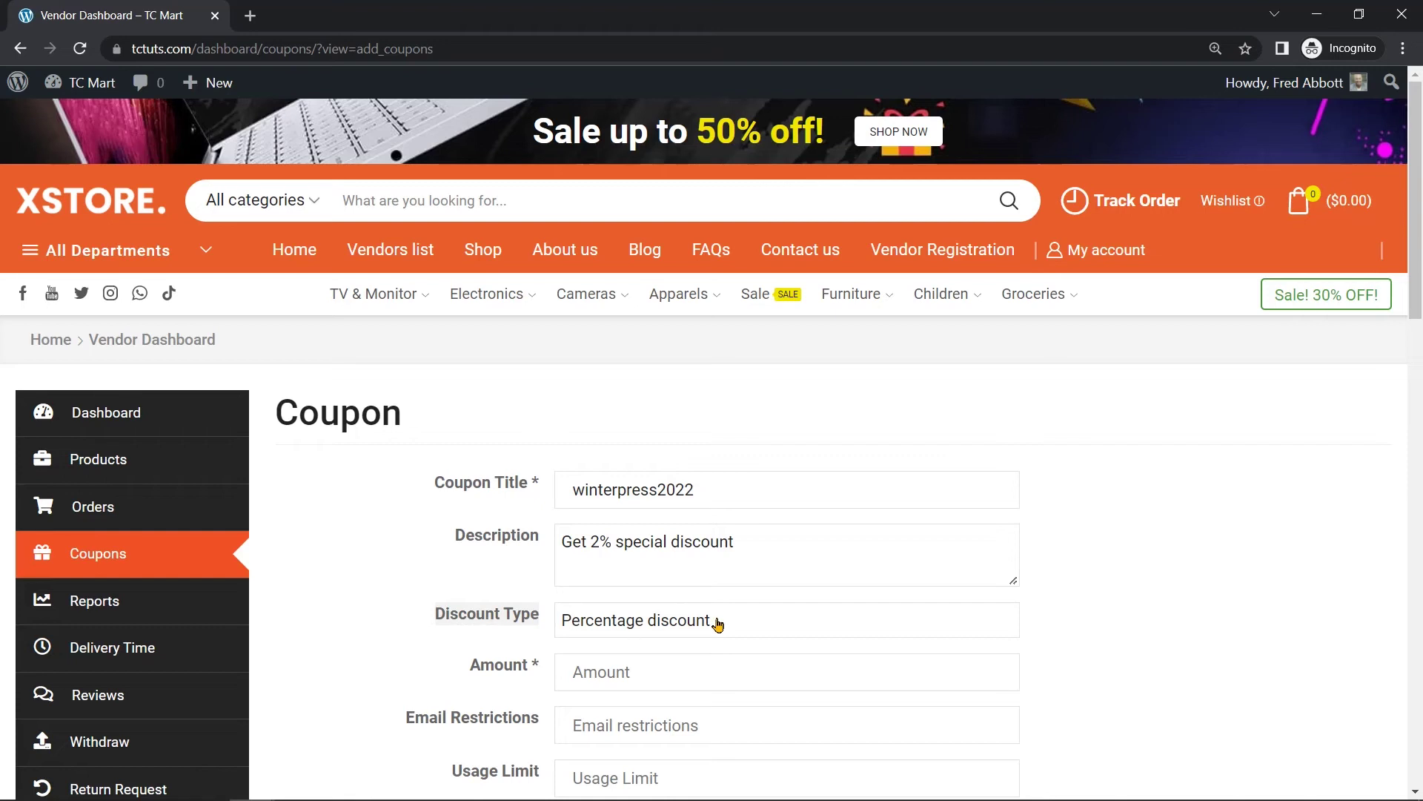
{"action": "left_click", "coordinate": [800, 622]}
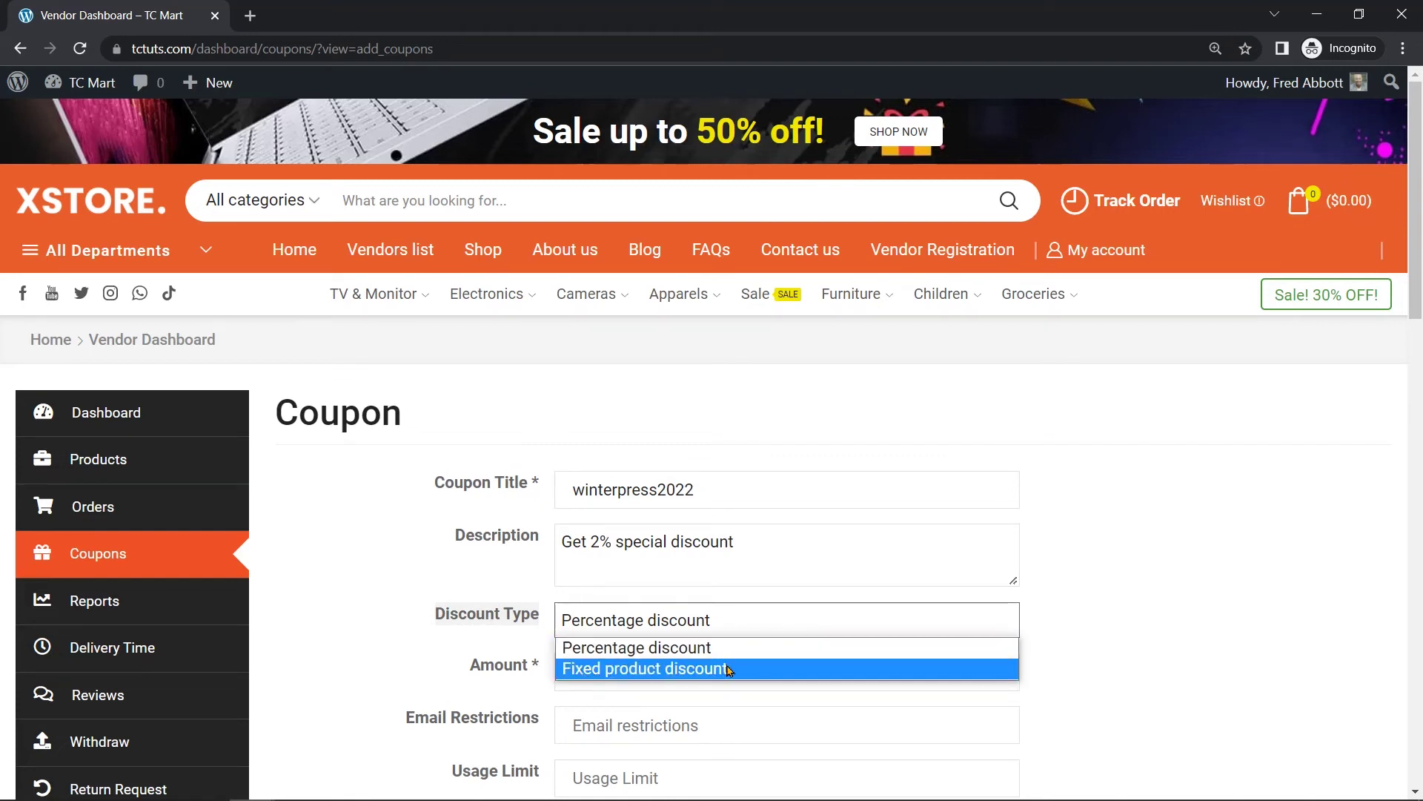
{"action": "left_click", "coordinate": [708, 649]}
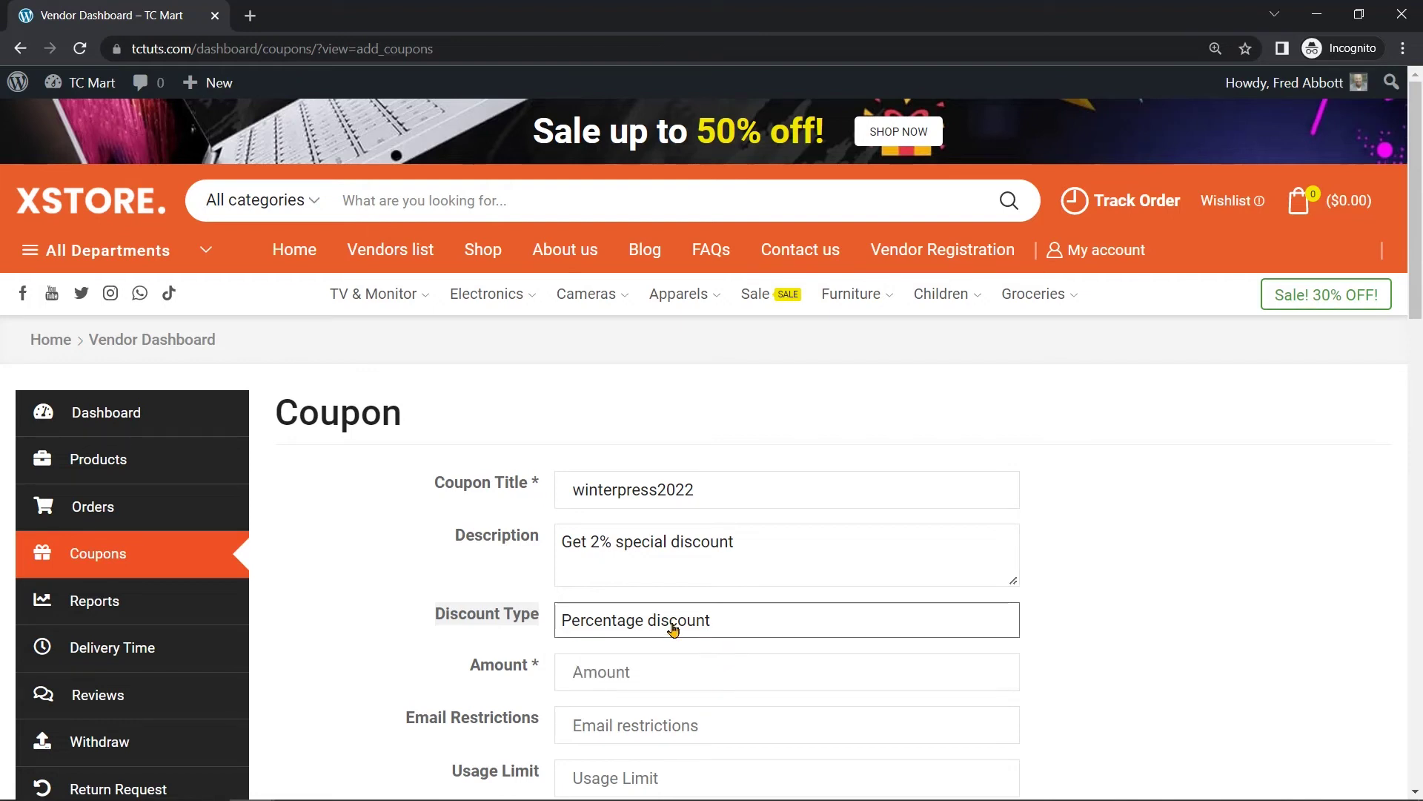
{"action": "left_click", "coordinate": [501, 665]}
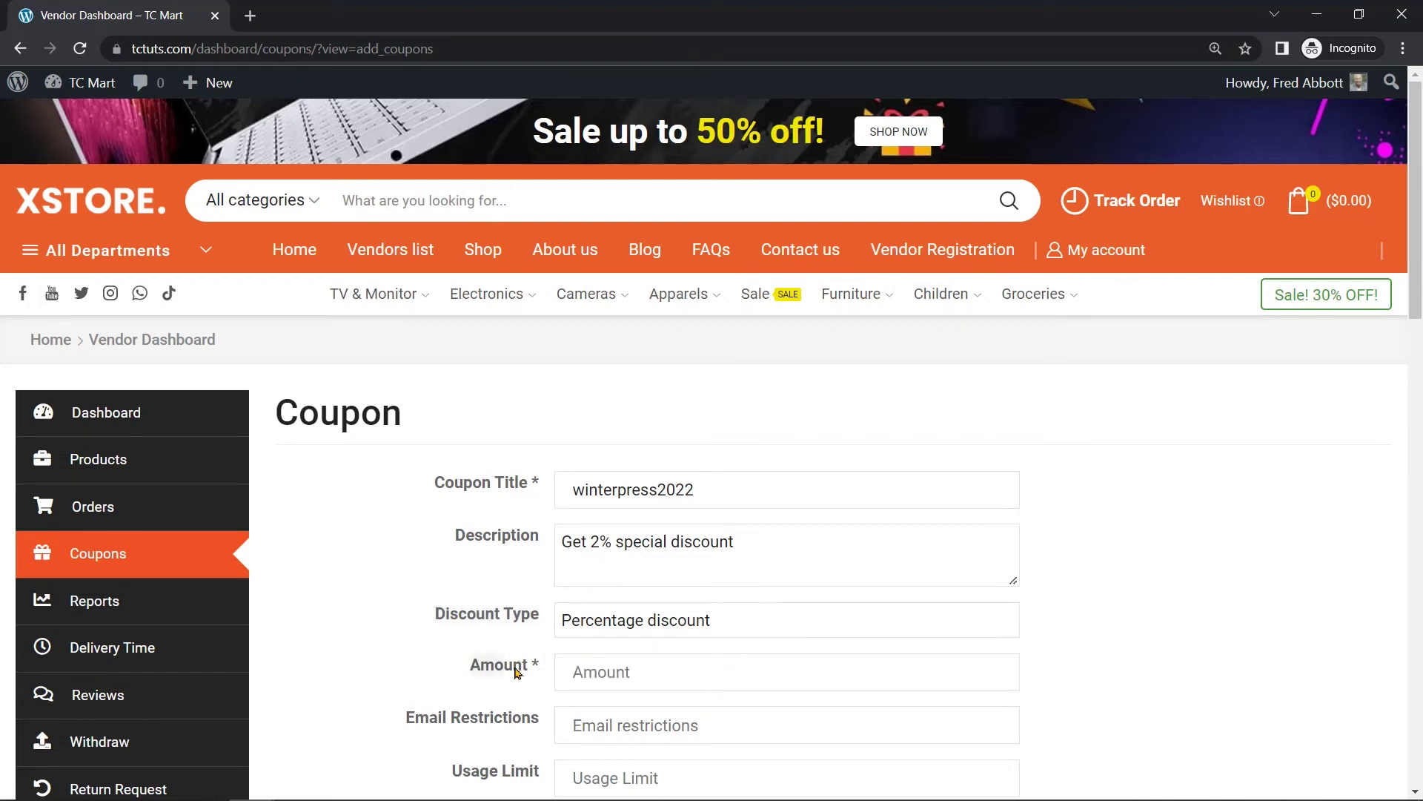
{"action": "left_click", "coordinate": [686, 668]}
{"action": "type", "text": "2"}
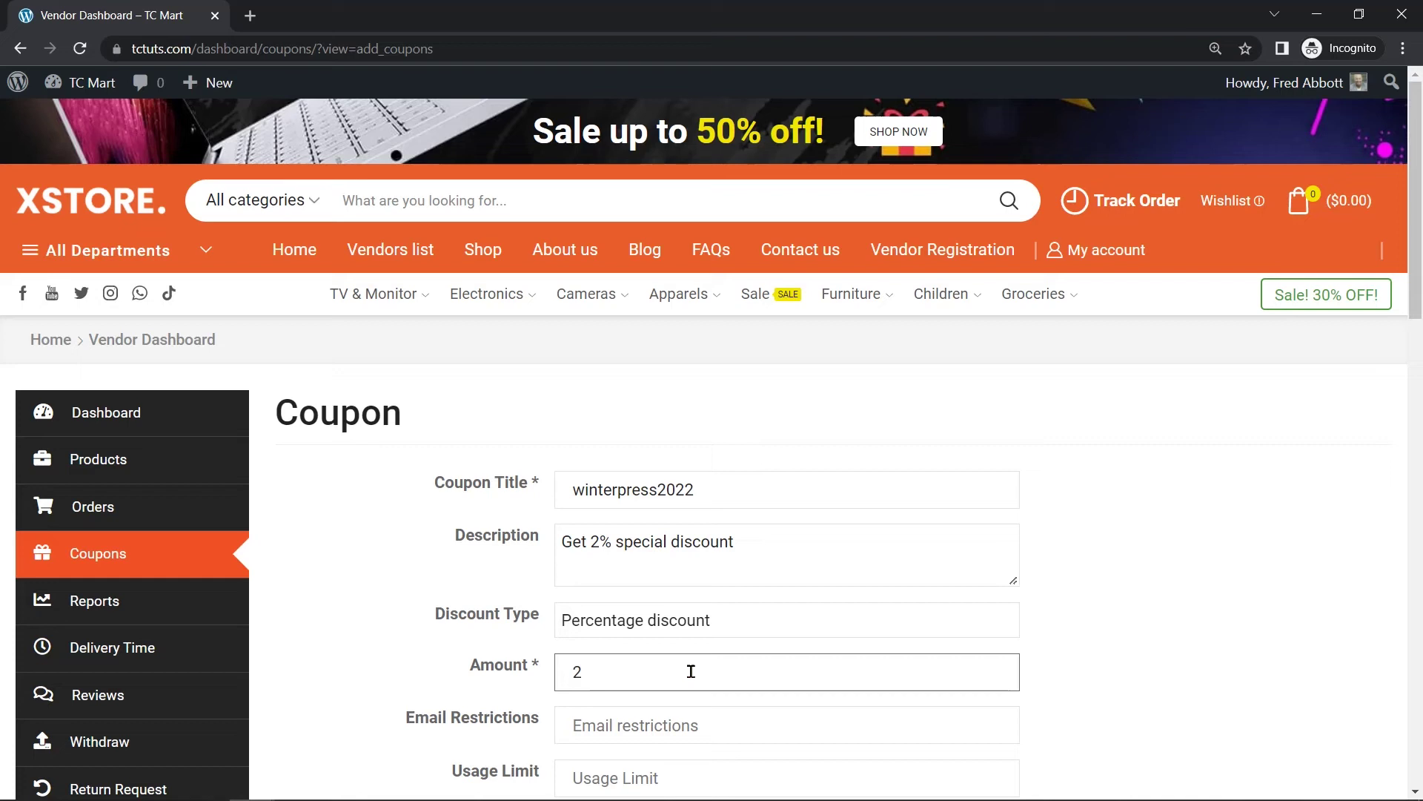
{"action": "scroll", "coordinate": [618, 664], "scroll_direction": "down", "scroll_amount": 2}
Give the coupon a usage limit of 5 and a per-user usage limit of 1
{"action": "left_click", "coordinate": [409, 540]}
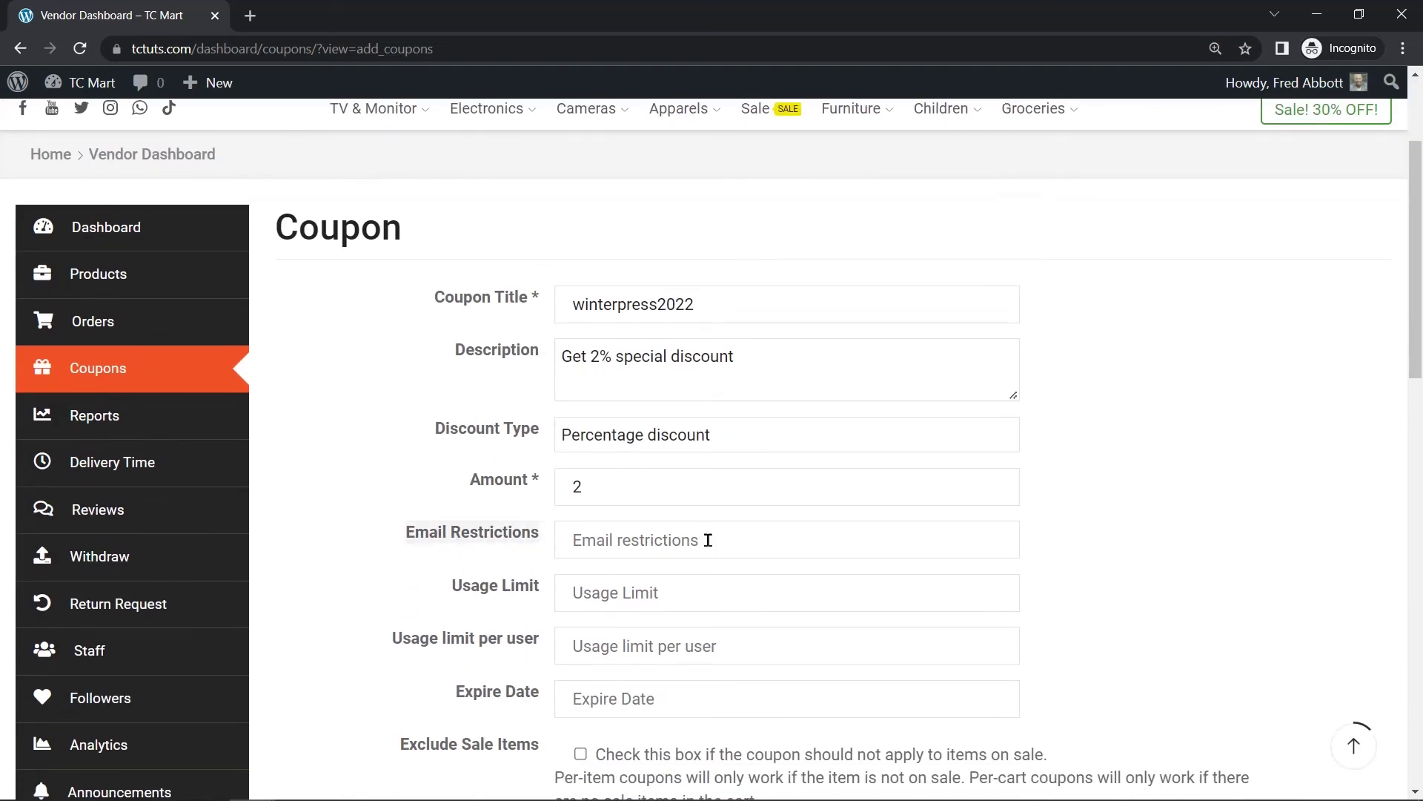
{"action": "left_click", "coordinate": [569, 306]}
{"action": "left_click", "coordinate": [729, 540]}
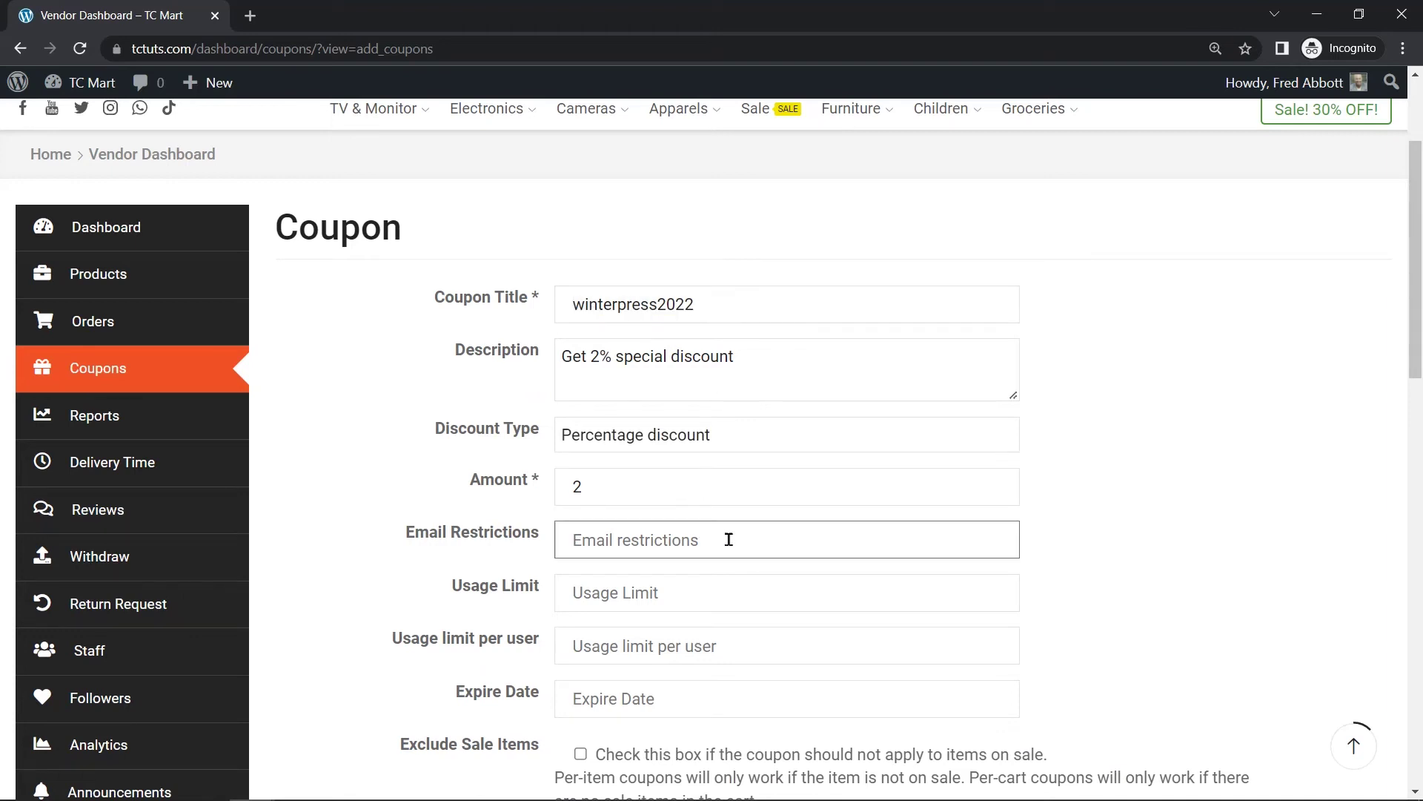
{"action": "left_click", "coordinate": [537, 593]}
{"action": "left_click_drag", "start_coordinate": [453, 593], "coordinate": [541, 593]}
{"action": "left_click", "coordinate": [710, 590]}
{"action": "type", "text": "5"}
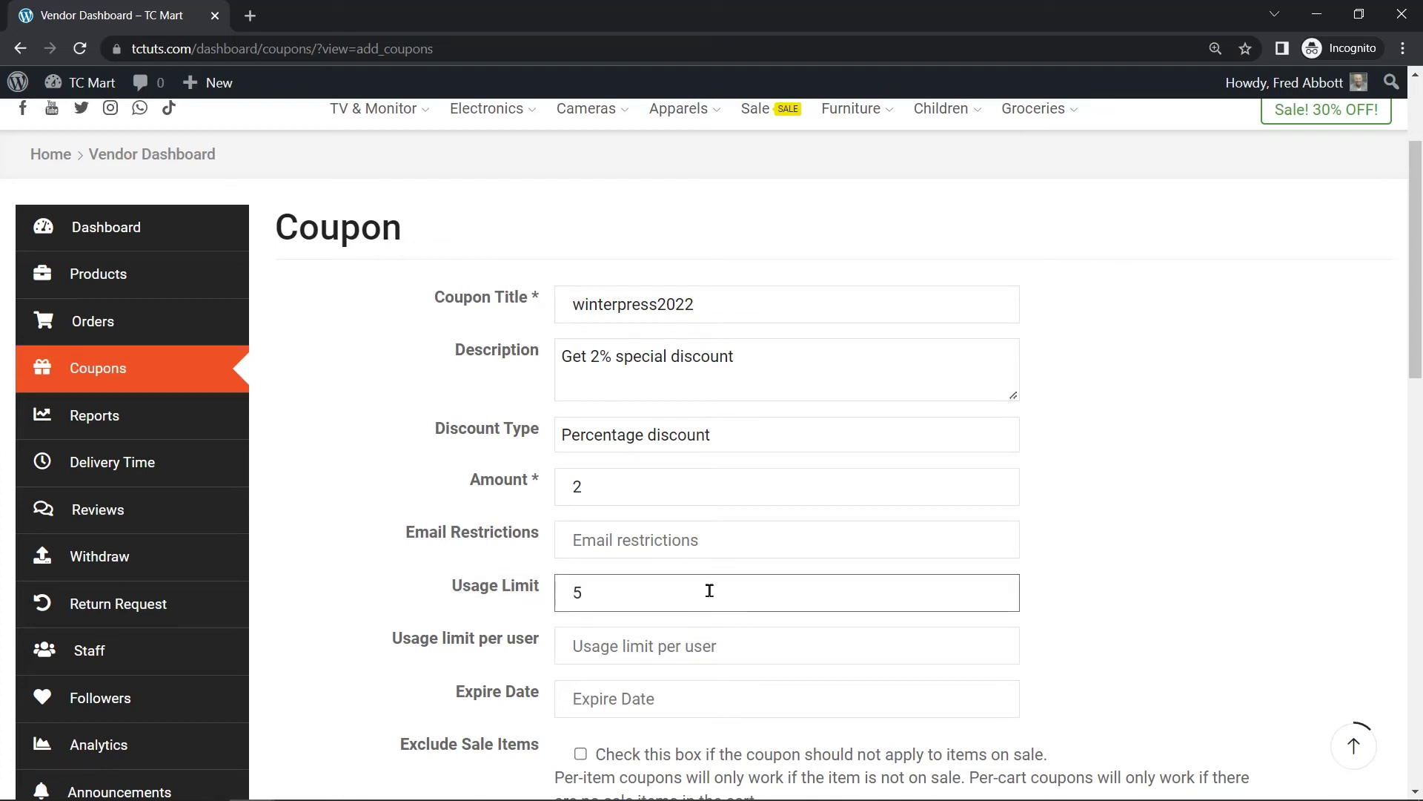
{"action": "left_click_drag", "start_coordinate": [389, 644], "coordinate": [545, 646]}
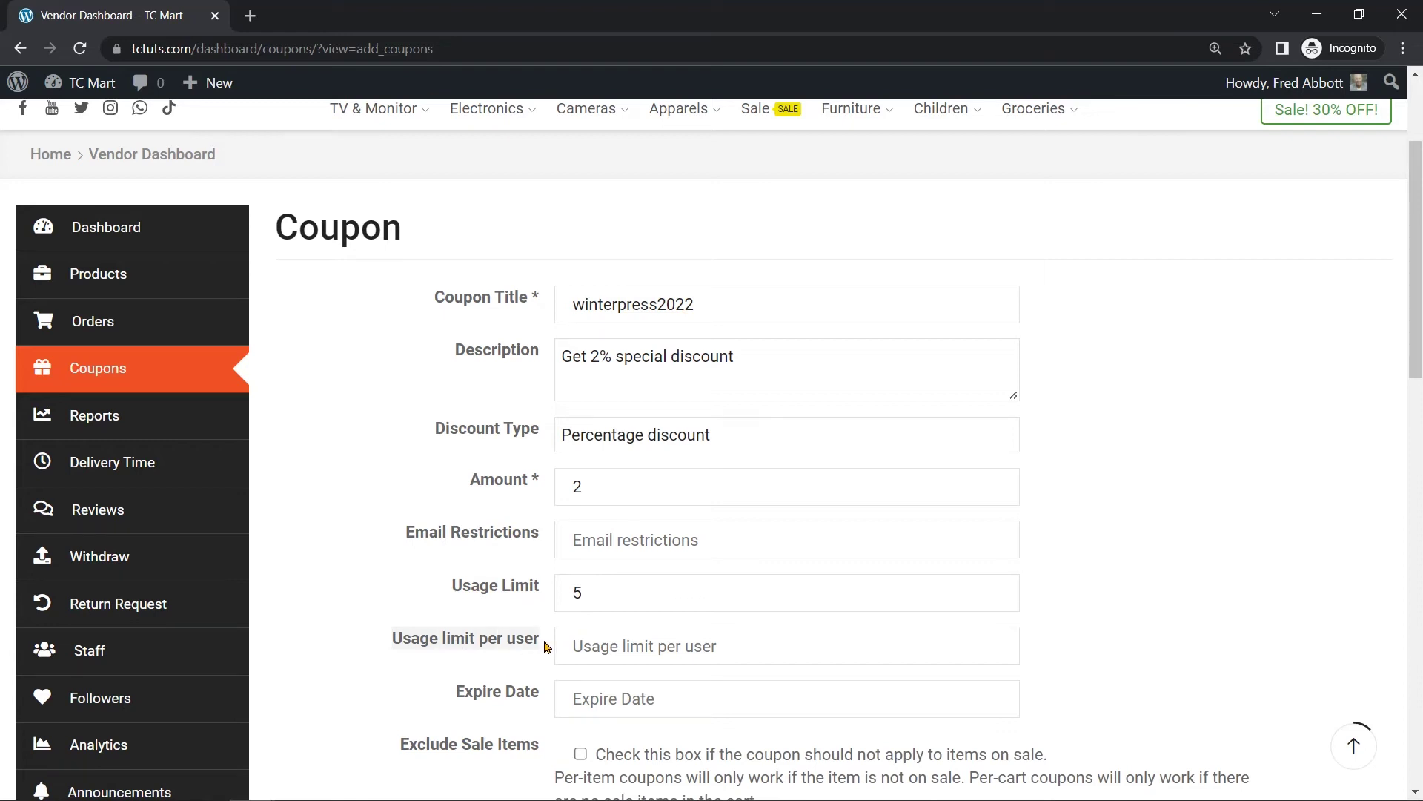
{"action": "left_click", "coordinate": [748, 642]}
{"action": "type", "text": "1"}
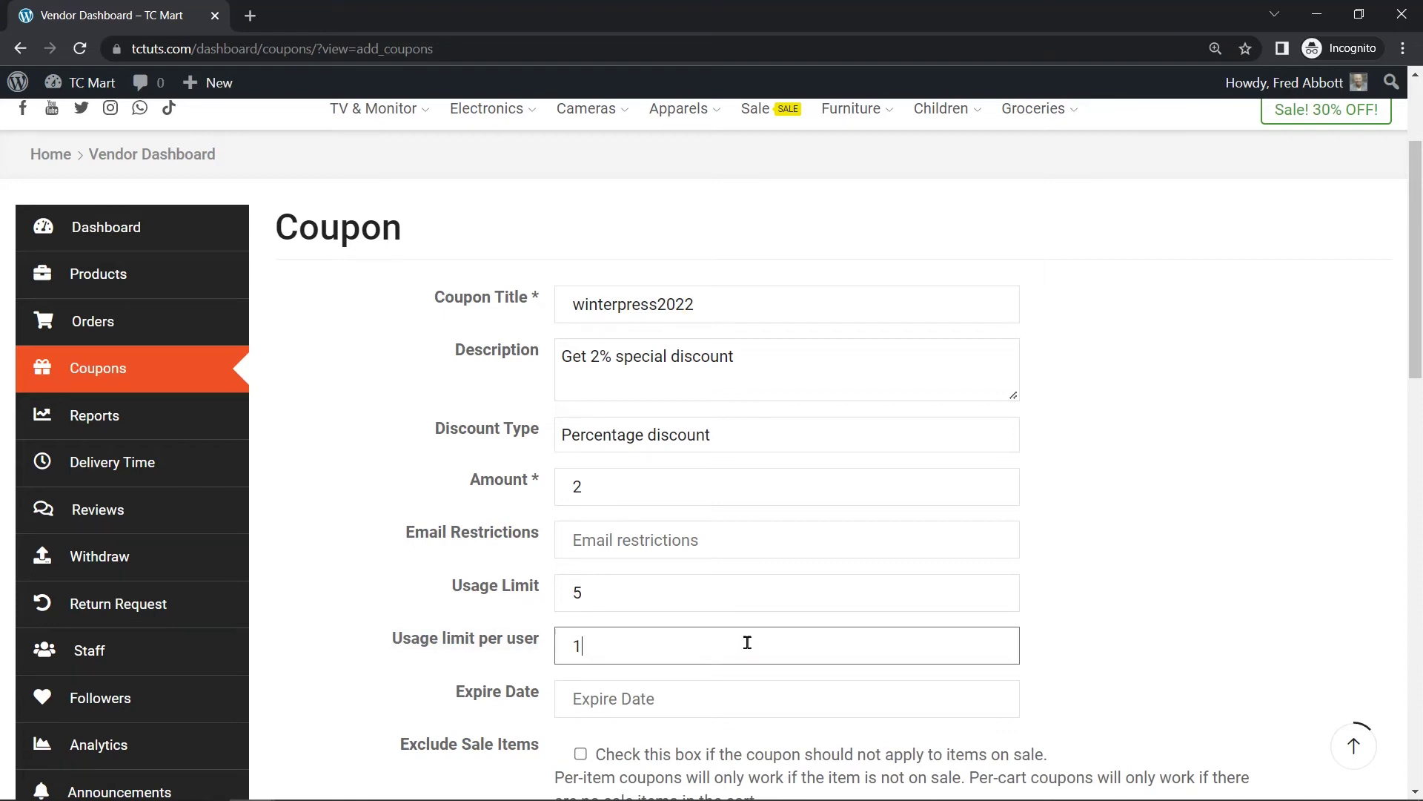
Set the coupon's expiry date to 31 March 2022 and minimum amount to 60
{"action": "scroll", "coordinate": [566, 667], "scroll_direction": "down", "scroll_amount": 2}
{"action": "left_click", "coordinate": [714, 508]}
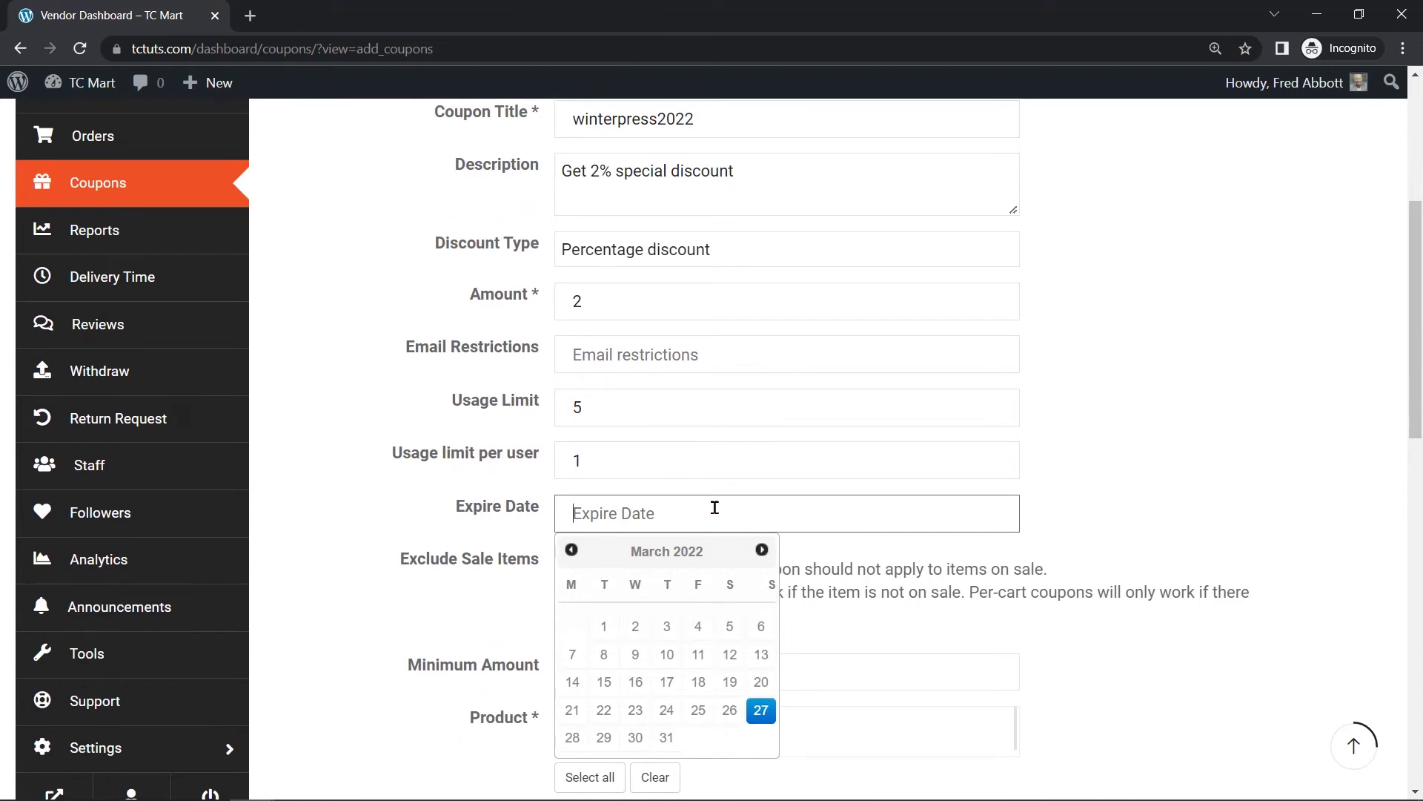
{"action": "left_click", "coordinate": [666, 739]}
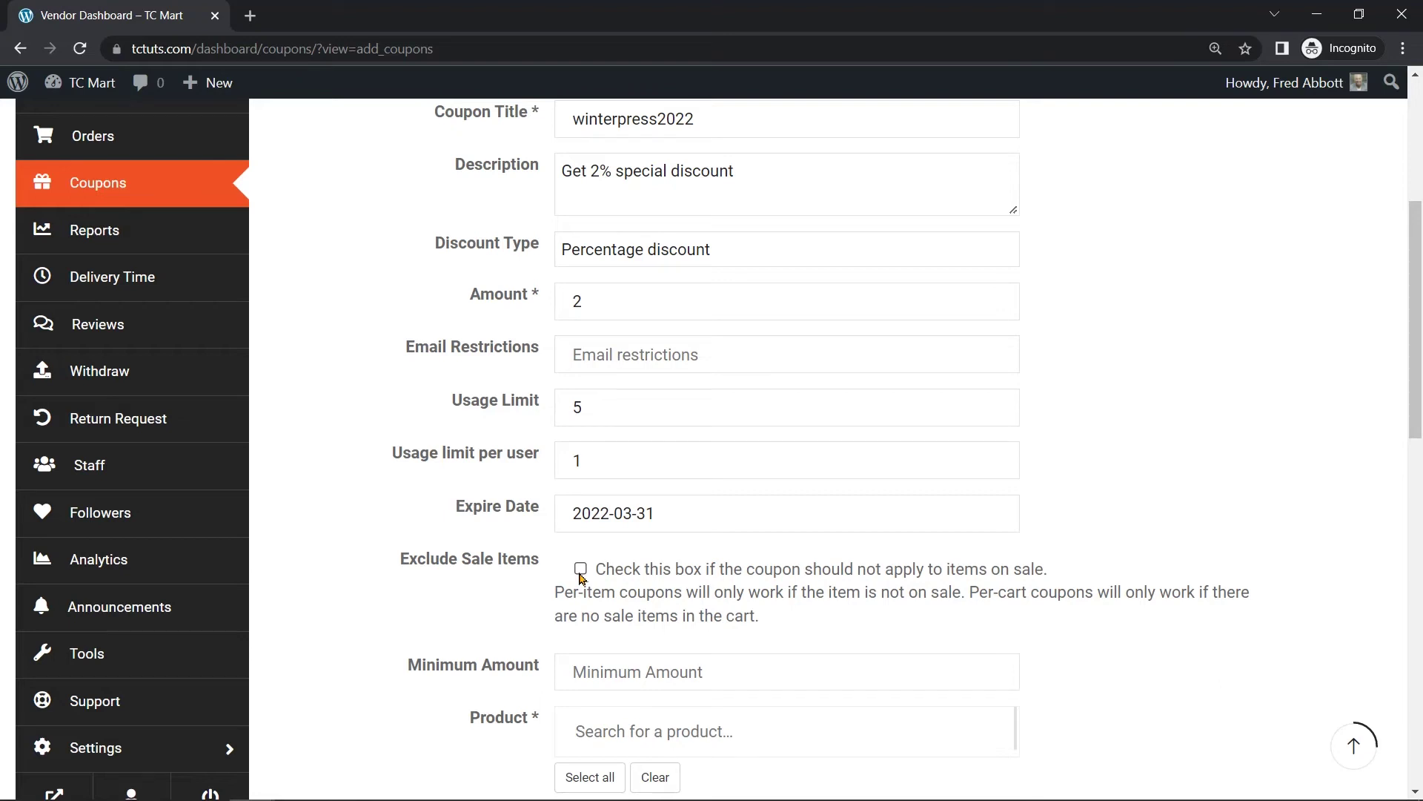
{"action": "scroll", "coordinate": [591, 486], "scroll_direction": "down", "scroll_amount": 1}
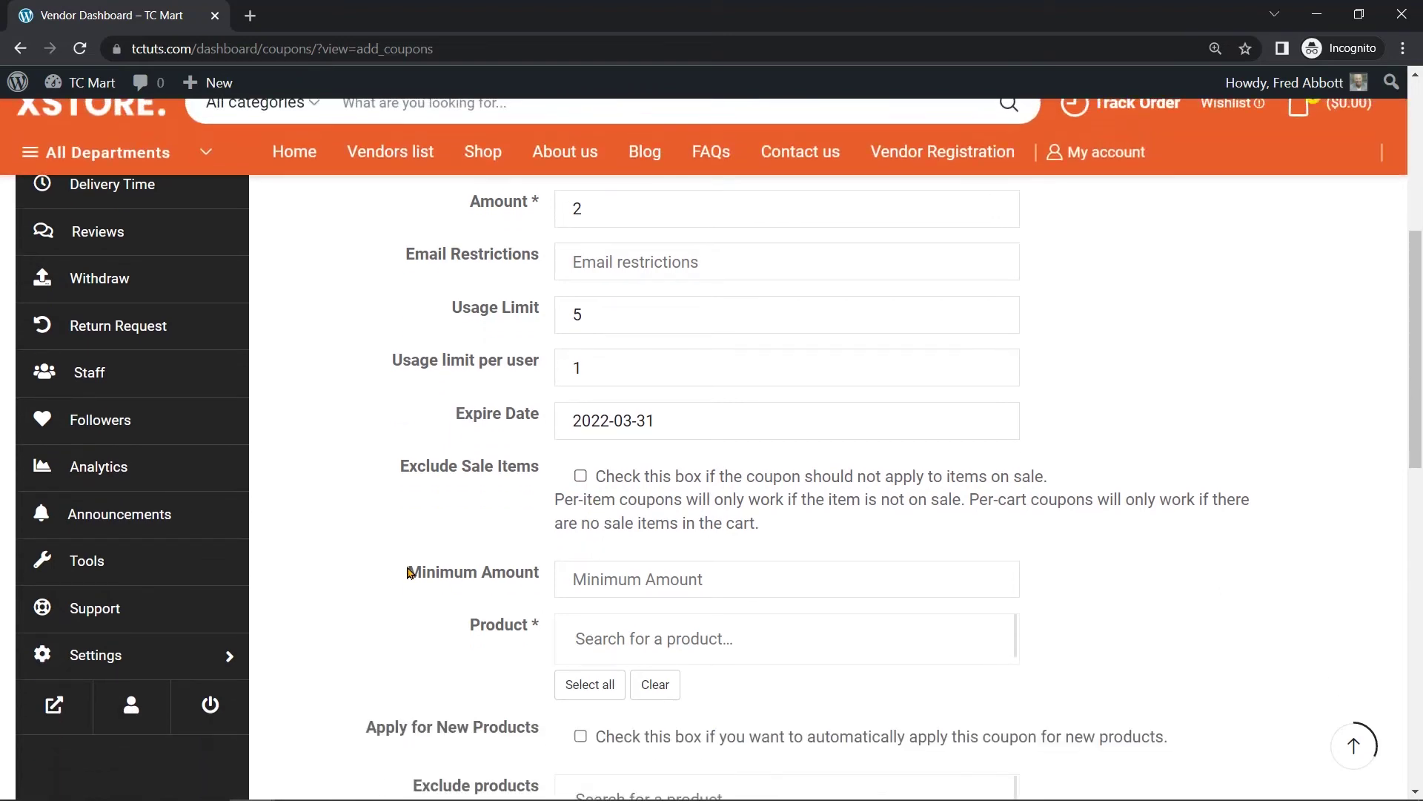
{"action": "left_click", "coordinate": [756, 578]}
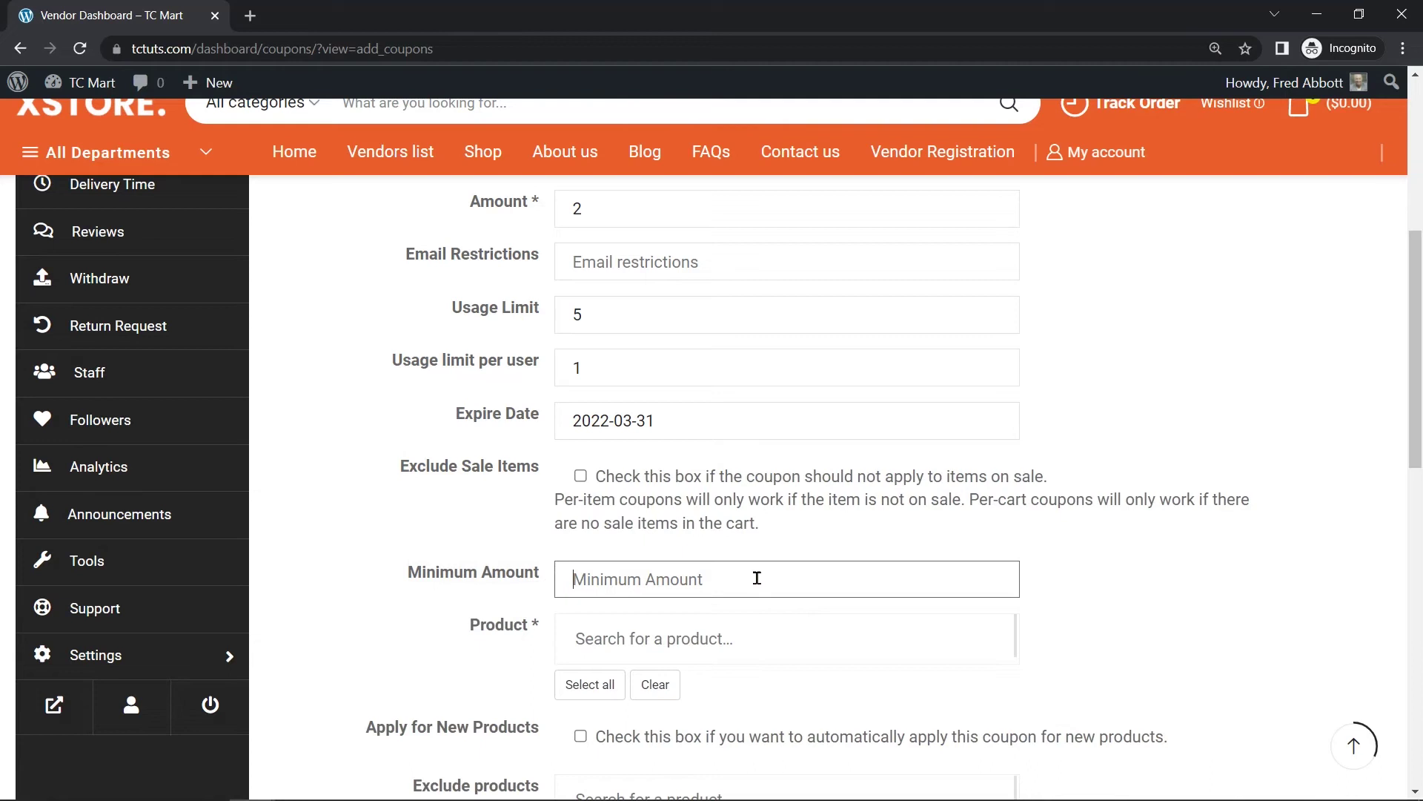
{"action": "type", "text": "60"}
{"action": "left_click", "coordinate": [473, 630]}
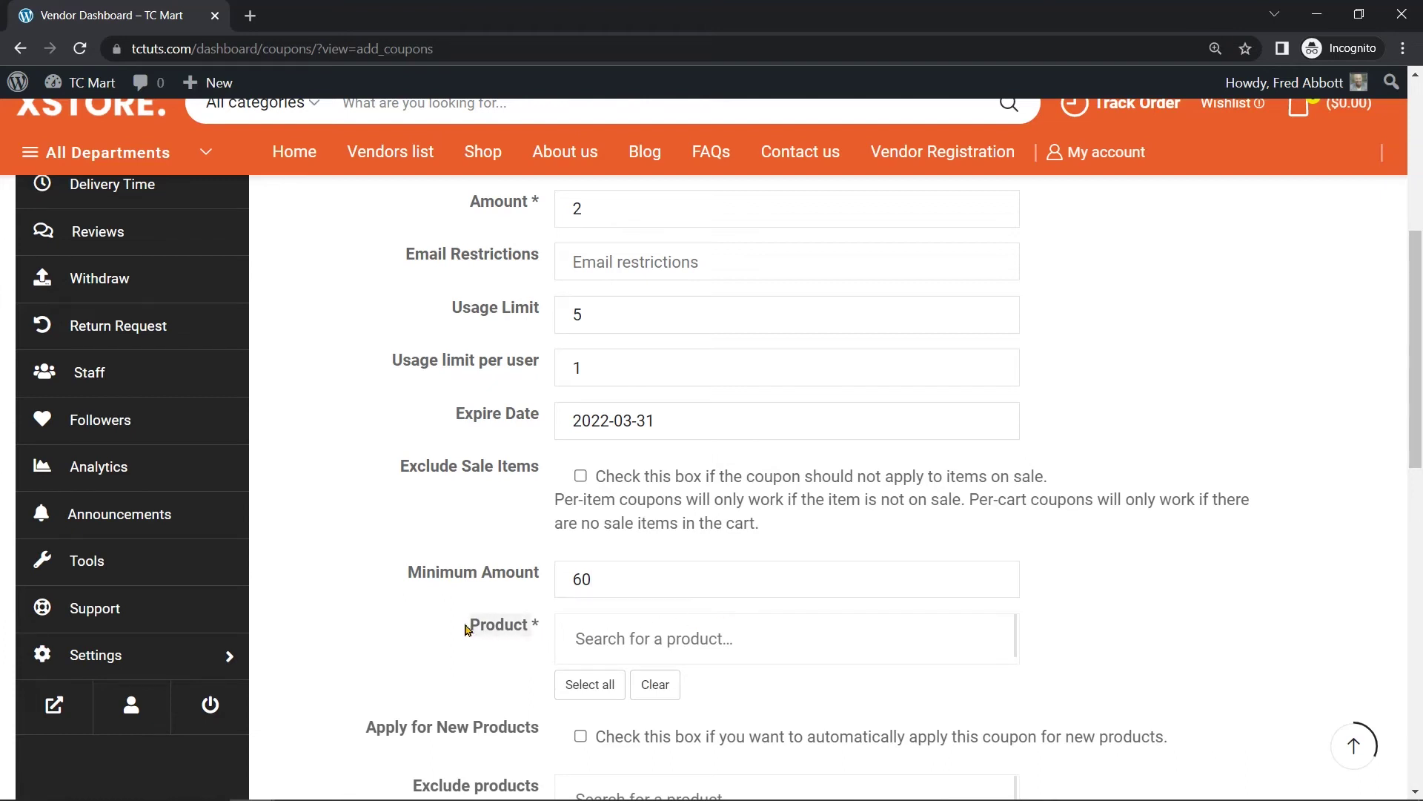
Restrict coupon winterpress2022 to the Sleeve Shirt (s1001) product
{"action": "left_click", "coordinate": [626, 639]}
{"action": "type", "text": "Sleev"}
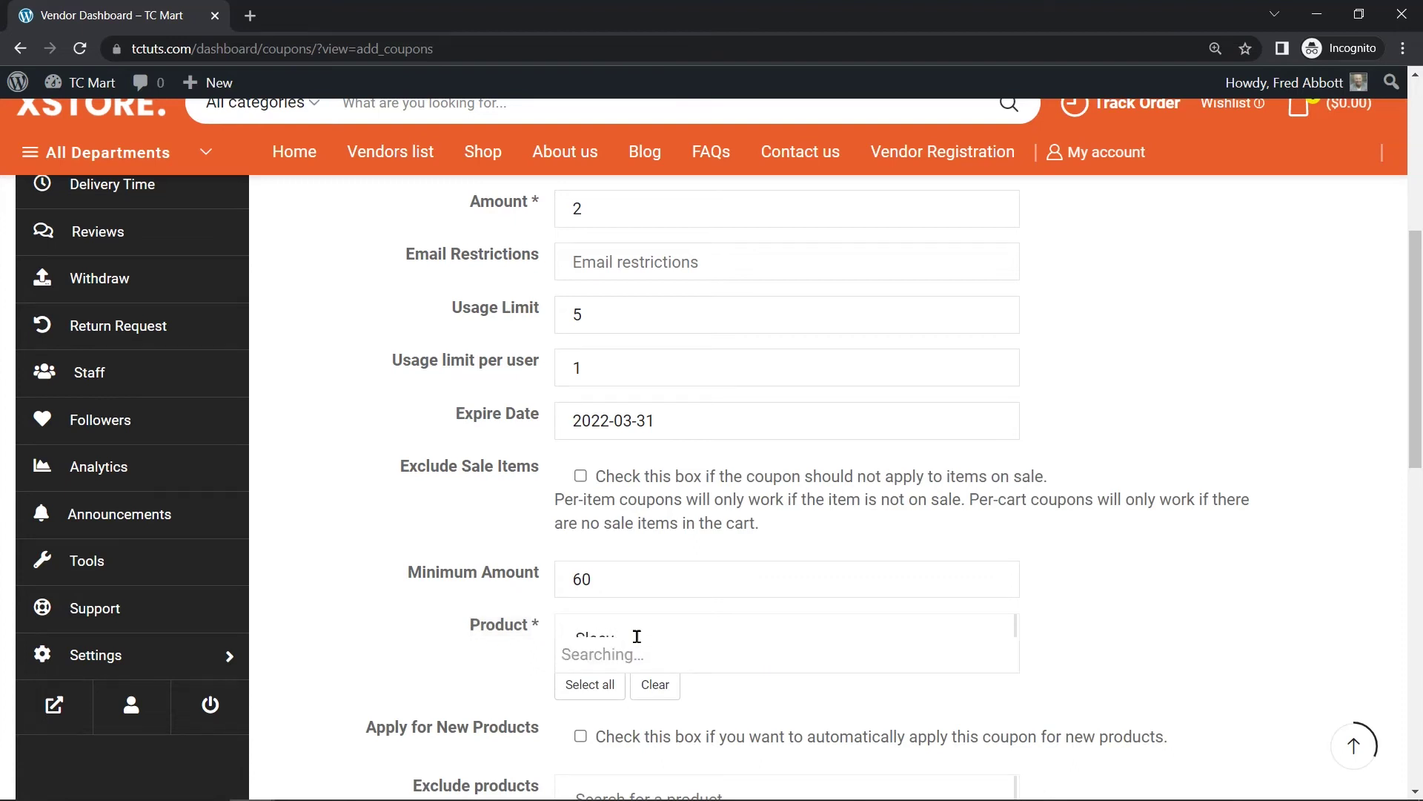
{"action": "left_click", "coordinate": [730, 655]}
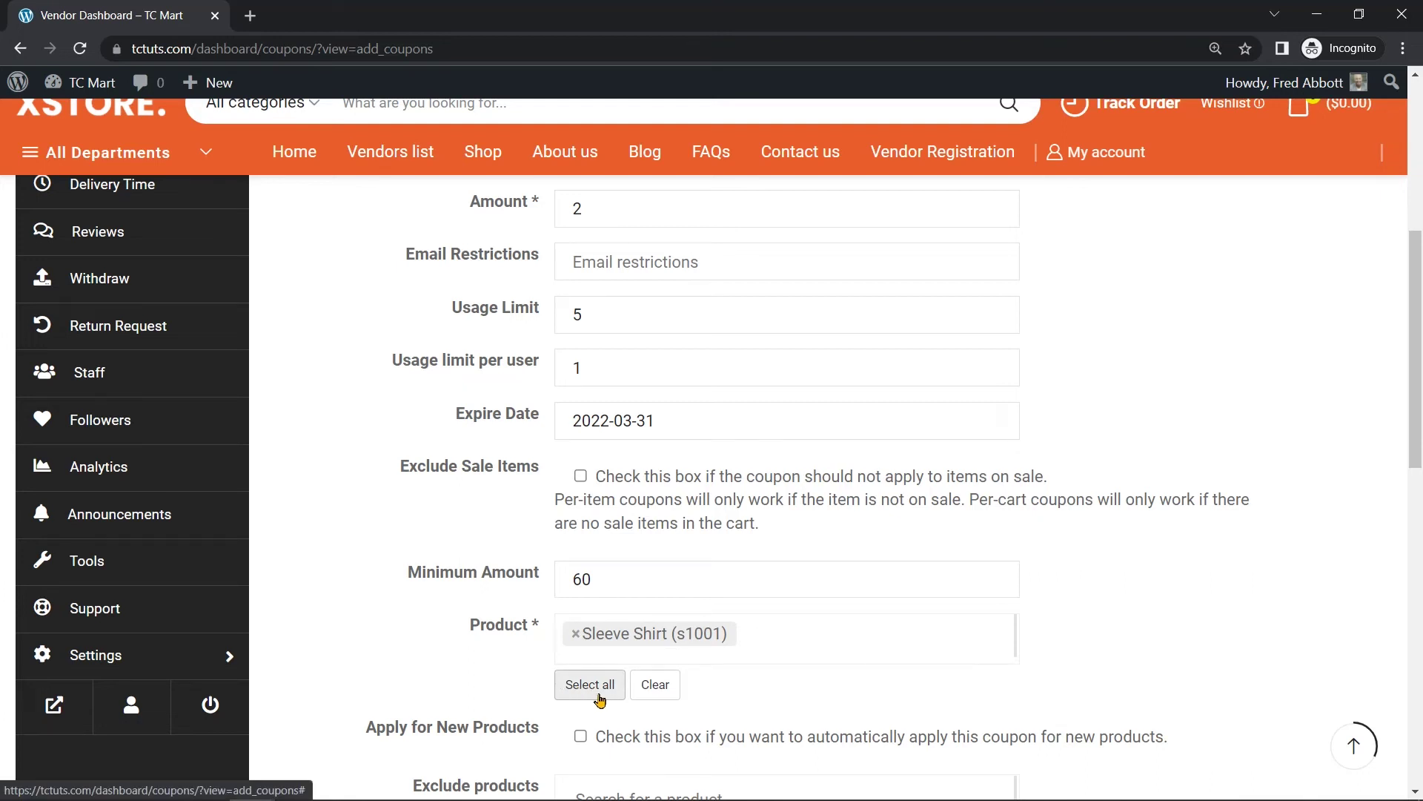
Enable Apply for New Products and Show on store, then create the coupon
{"action": "scroll", "coordinate": [599, 699], "scroll_direction": "down", "scroll_amount": 1}
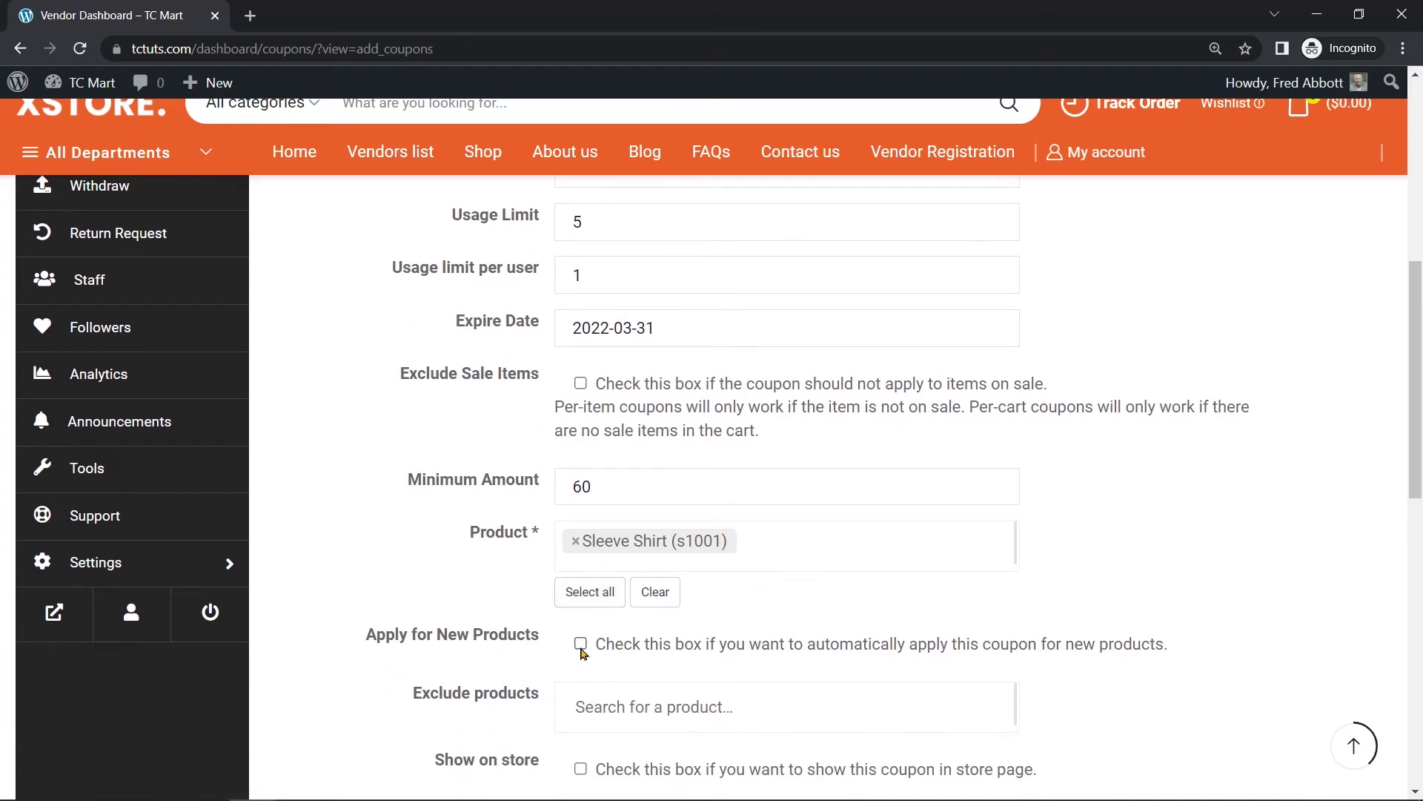
{"action": "left_click", "coordinate": [581, 647]}
{"action": "scroll", "coordinate": [581, 649], "scroll_direction": "down", "scroll_amount": 1}
{"action": "left_click", "coordinate": [644, 612]}
{"action": "left_click", "coordinate": [517, 624]}
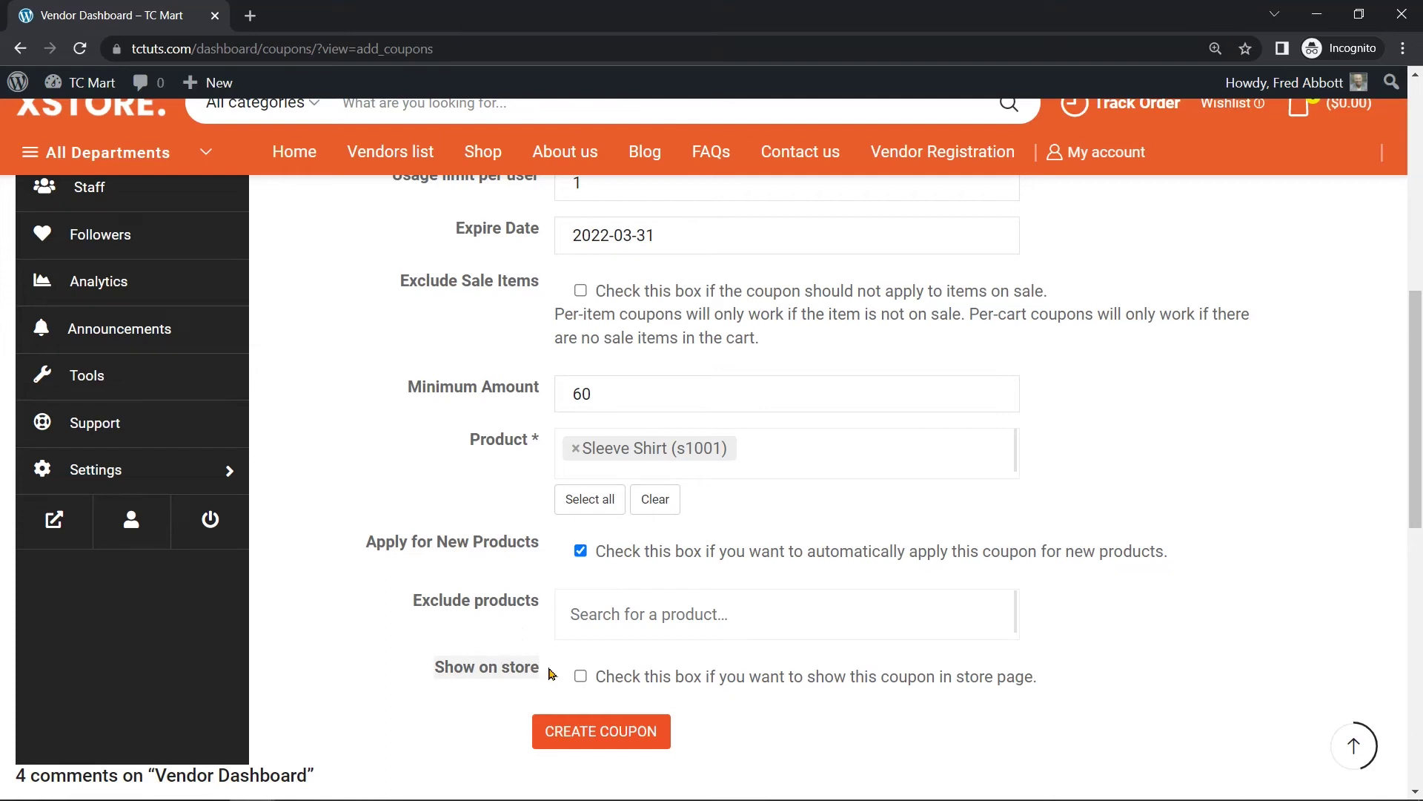
{"action": "left_click", "coordinate": [581, 677]}
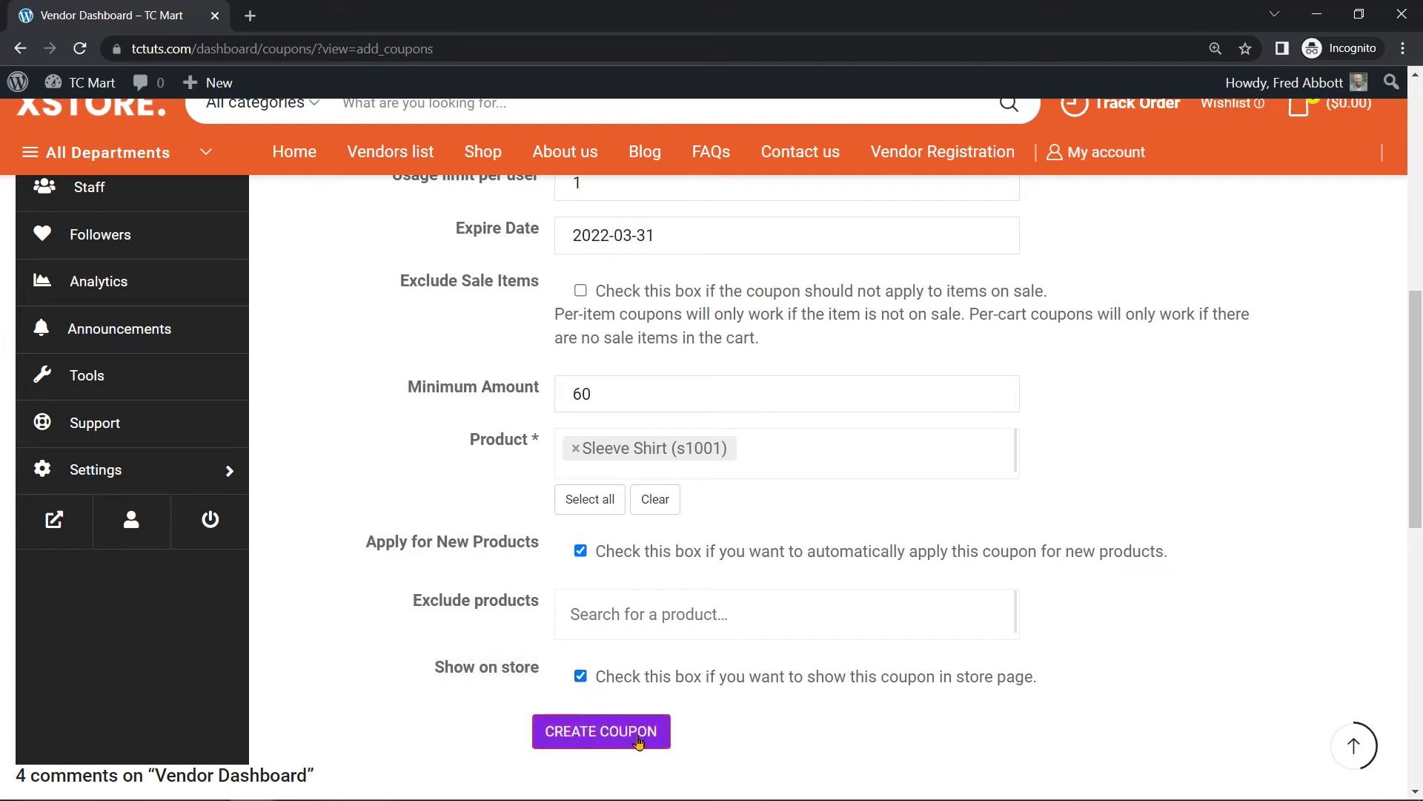
{"action": "left_click", "coordinate": [603, 737]}
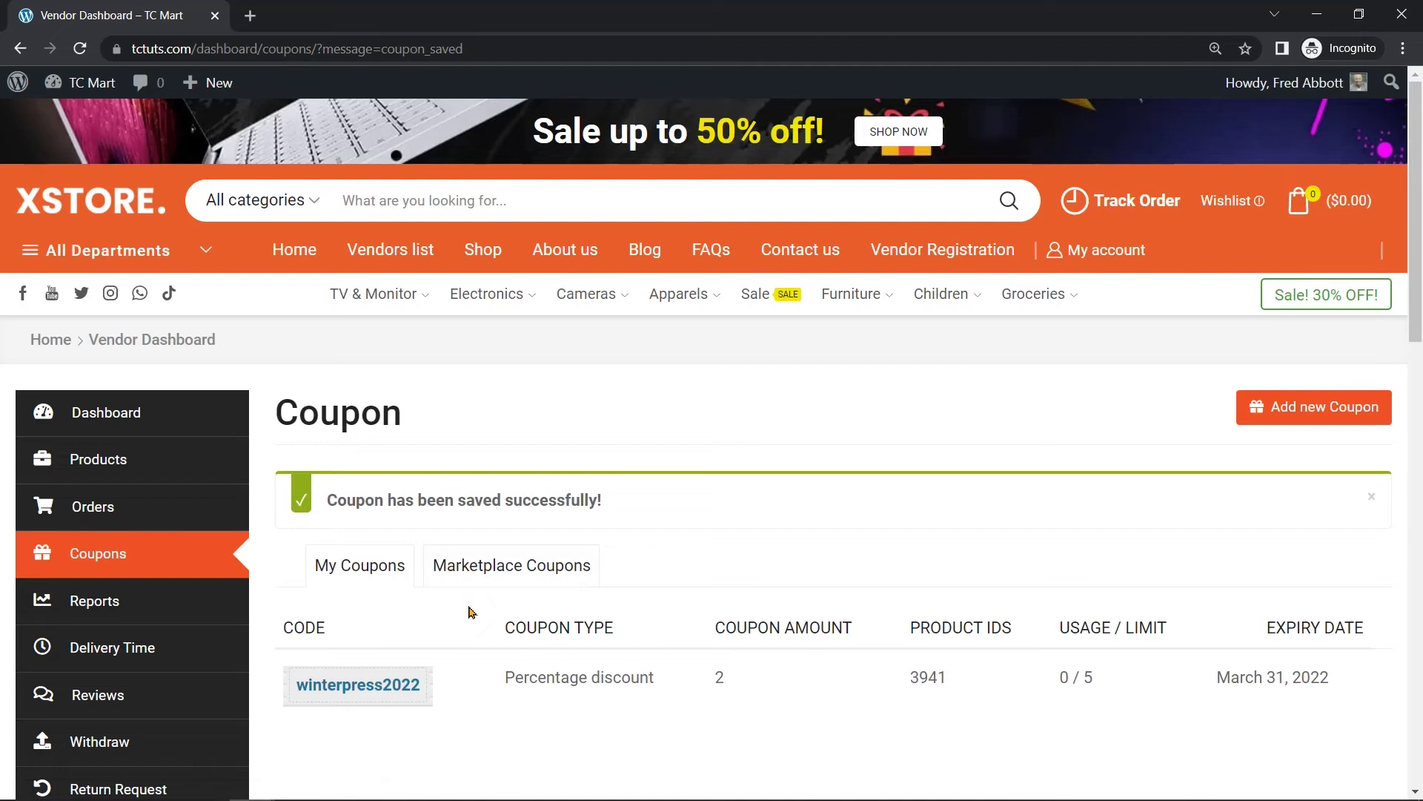
Review the Marketplace Coupons list and a blank new-coupon form, then return to the vendor Dashboard
{"action": "left_click", "coordinate": [557, 579]}
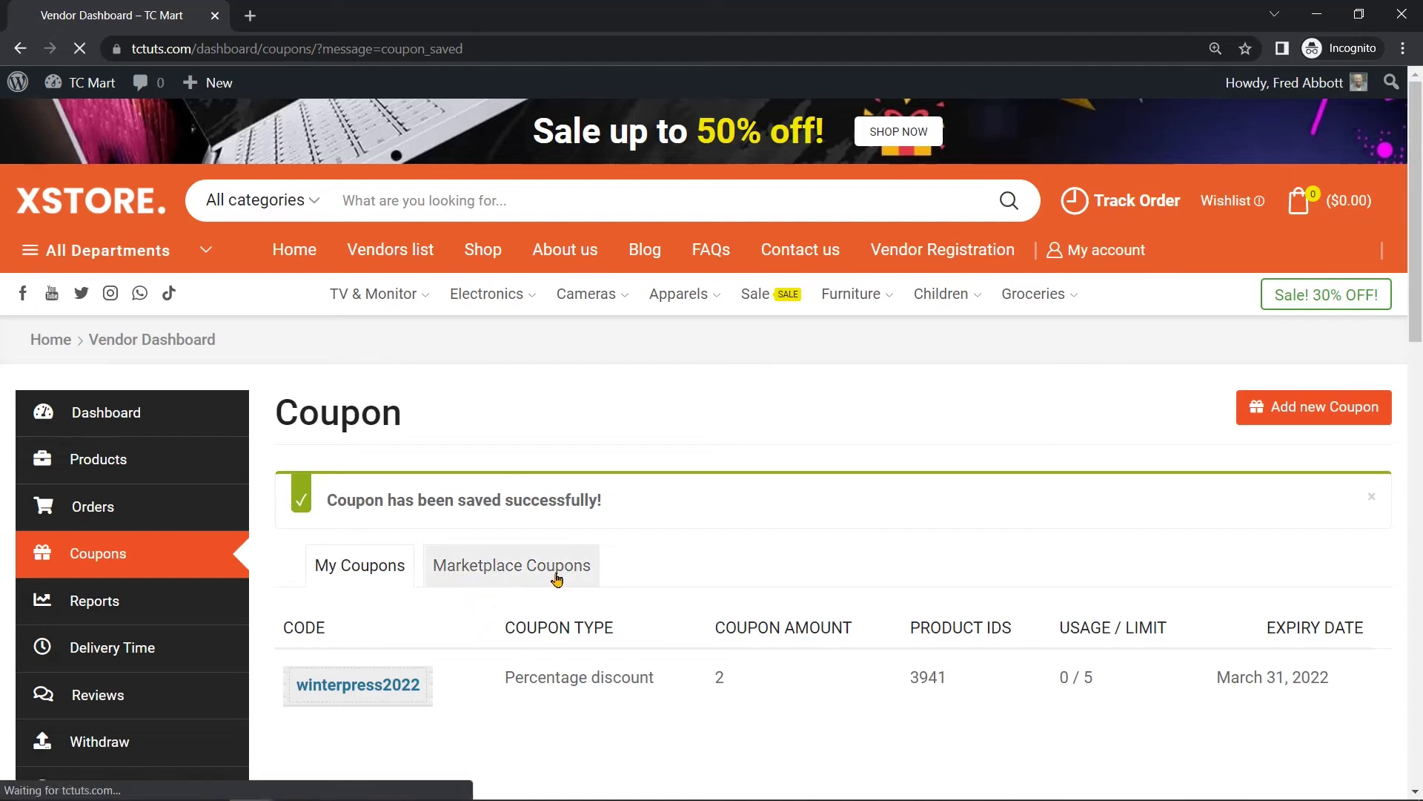
{"action": "left_click", "coordinate": [1284, 420]}
{"action": "scroll", "coordinate": [1122, 579], "scroll_direction": "down", "scroll_amount": 10}
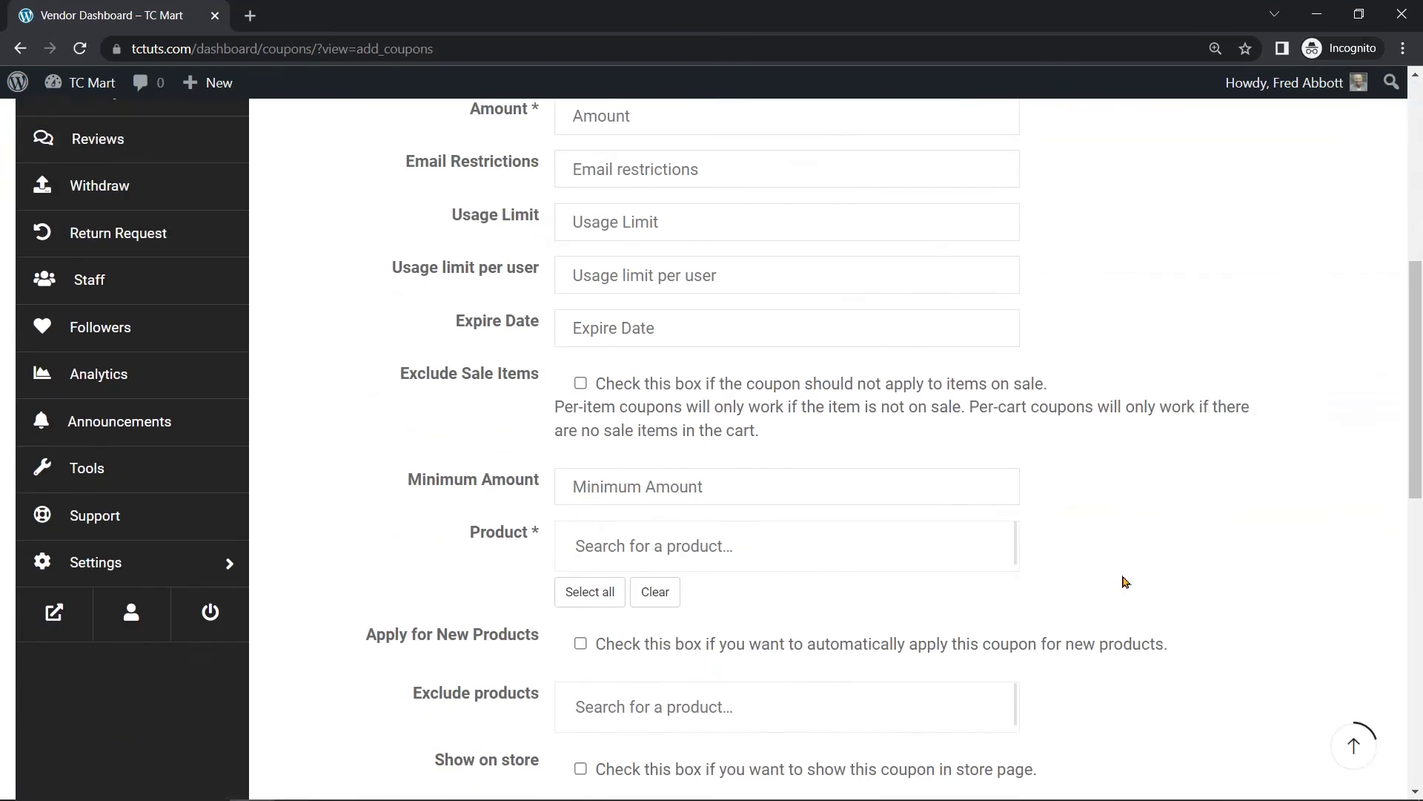
{"action": "scroll", "coordinate": [1122, 581], "scroll_direction": "up", "scroll_amount": 8}
{"action": "scroll", "coordinate": [1222, 564], "scroll_direction": "up", "scroll_amount": 2}
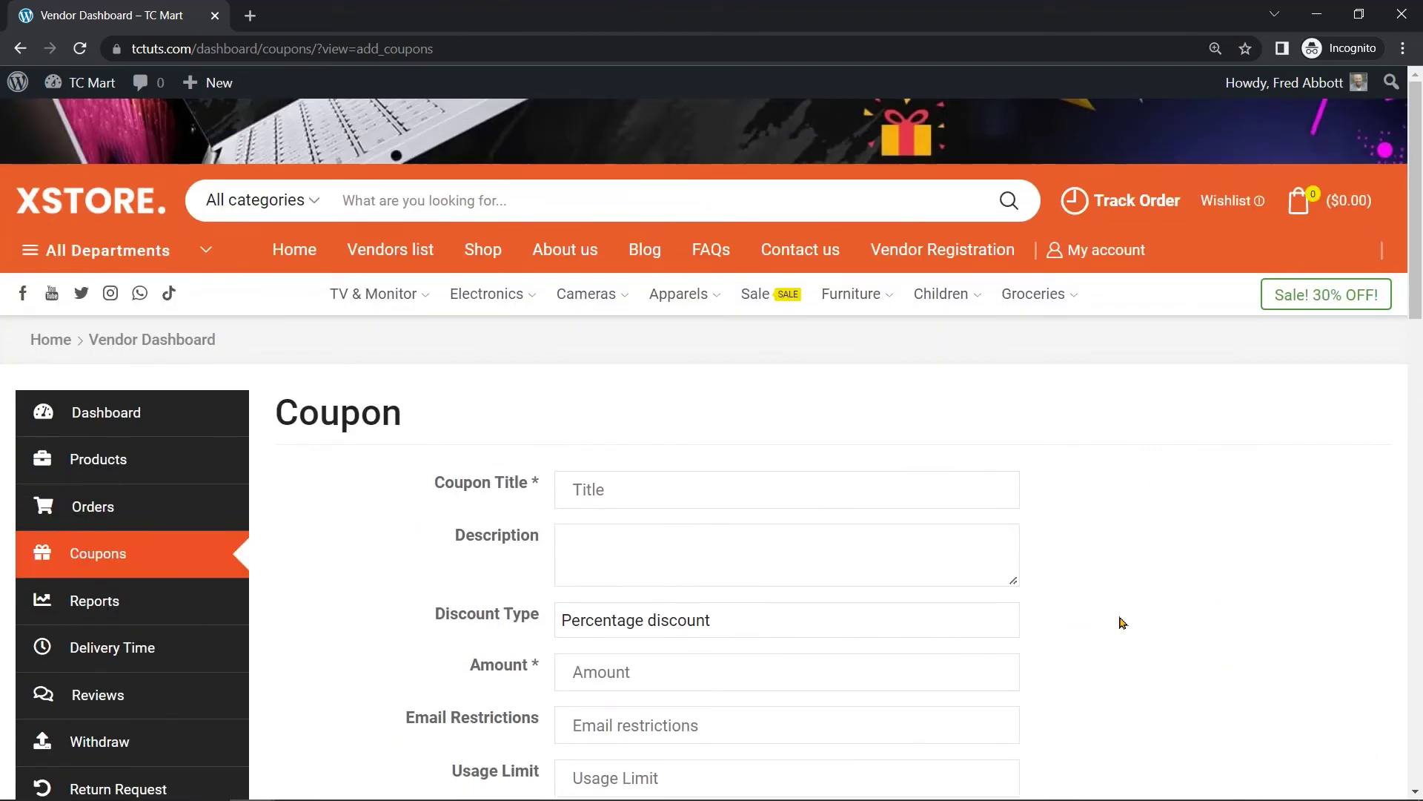
{"action": "left_click", "coordinate": [166, 416]}
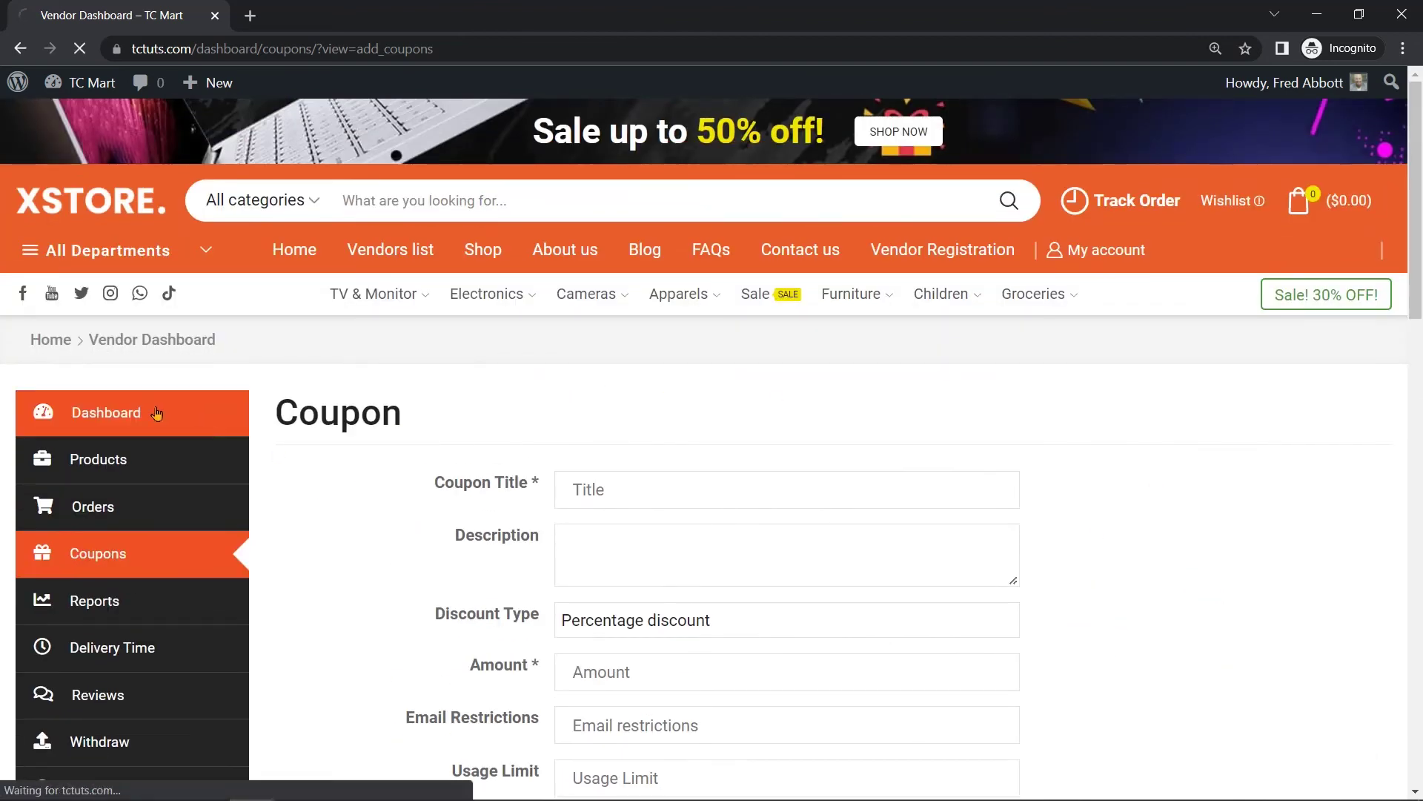
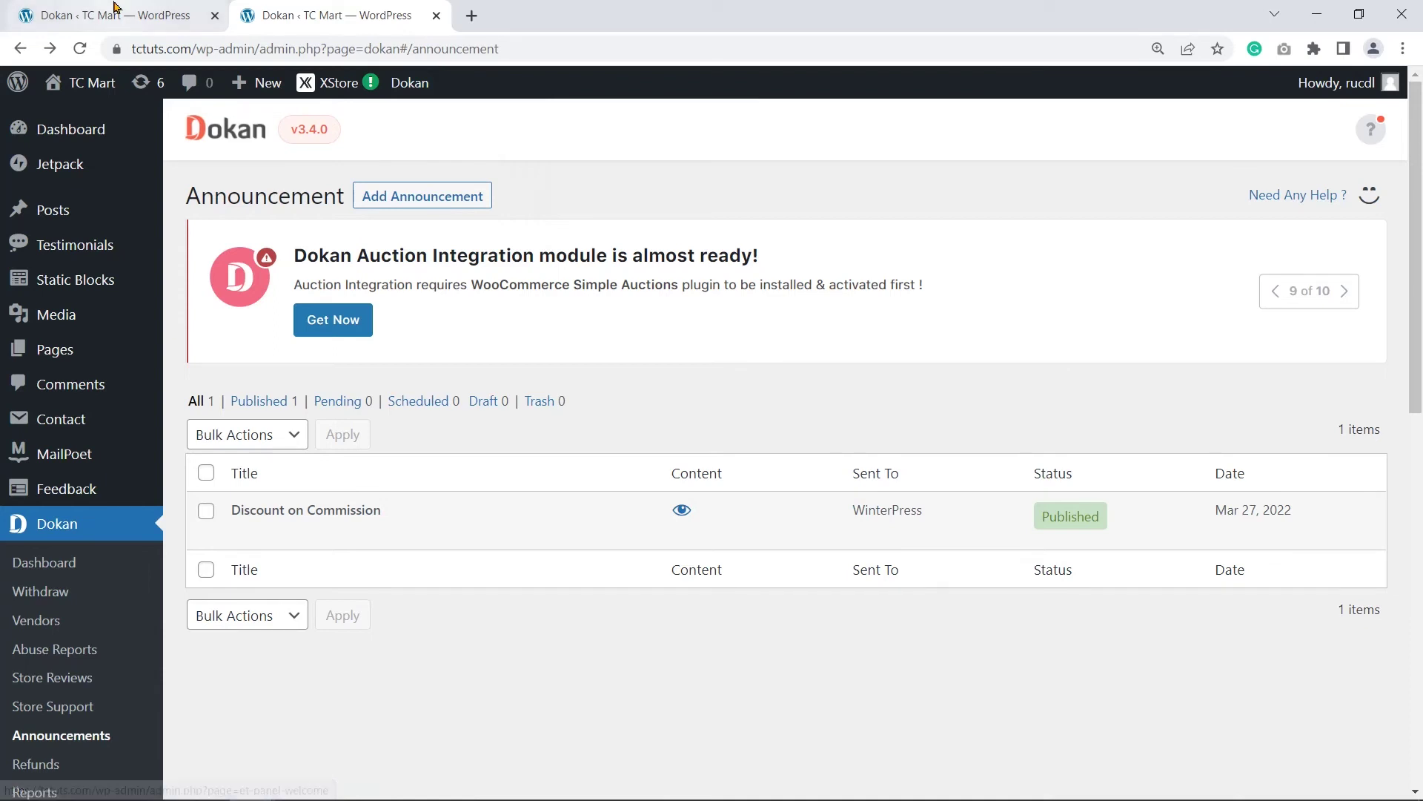
Scroll through the Dokan modules list in the other tab
{"action": "left_click", "coordinate": [115, 8]}
{"action": "scroll", "coordinate": [585, 341], "scroll_direction": "down", "scroll_amount": 12}
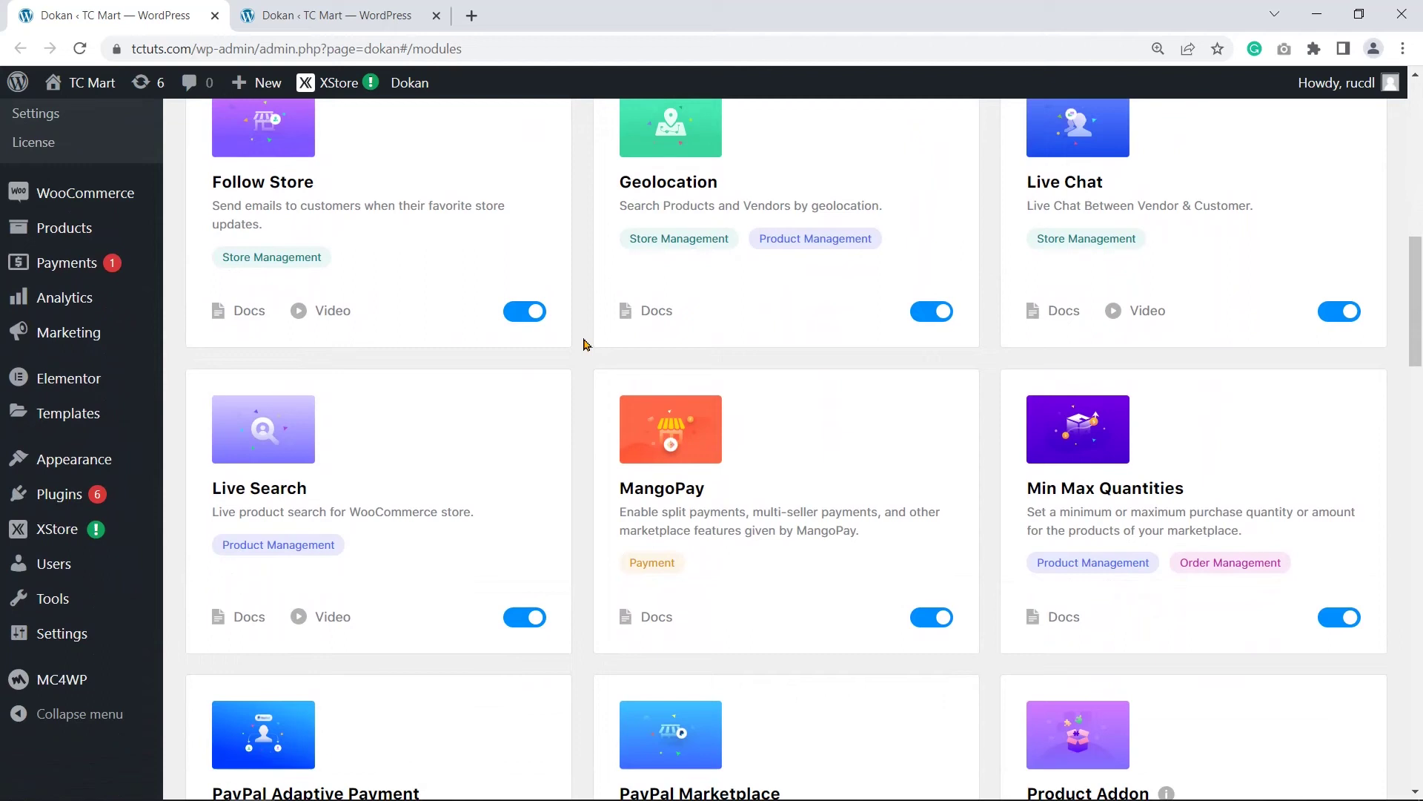
{"action": "scroll", "coordinate": [585, 343], "scroll_direction": "down", "scroll_amount": 3}
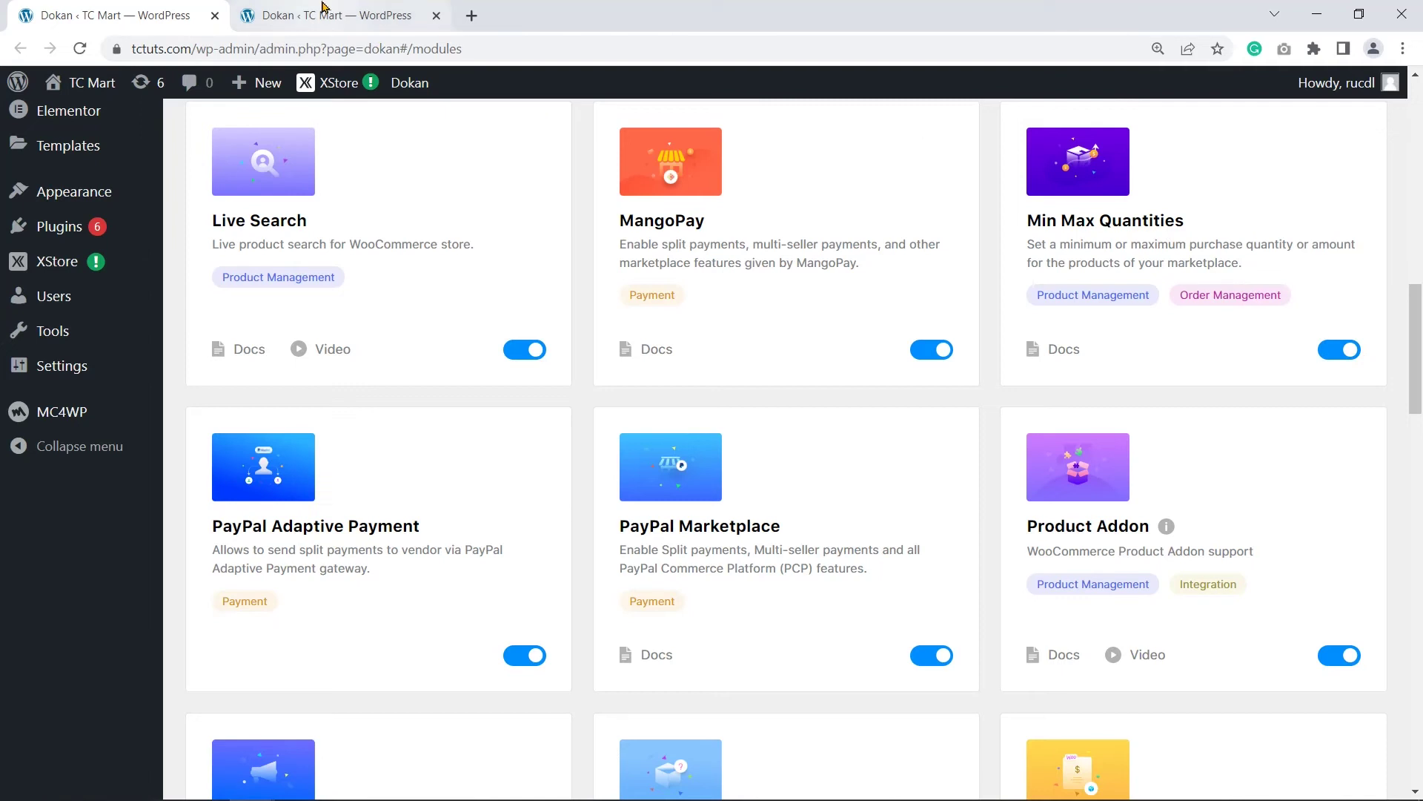
Open Dokan Settings on Selling Options, showing a 5% Percentage admin commission
{"action": "left_click", "coordinate": [341, 22]}
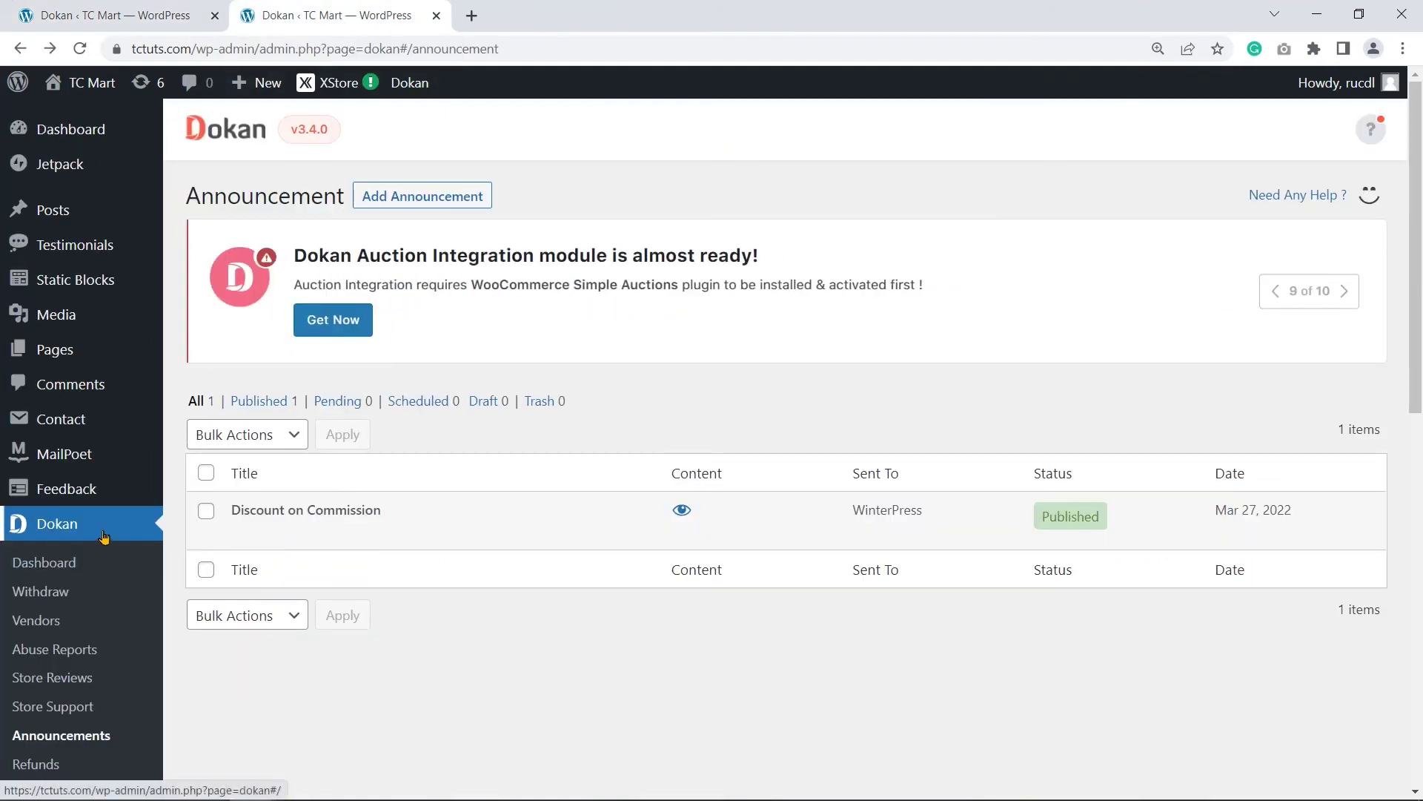
{"action": "scroll", "coordinate": [104, 538], "scroll_direction": "down", "scroll_amount": 3}
{"action": "scroll", "coordinate": [104, 539], "scroll_direction": "down", "scroll_amount": 3}
{"action": "left_click", "coordinate": [51, 627]}
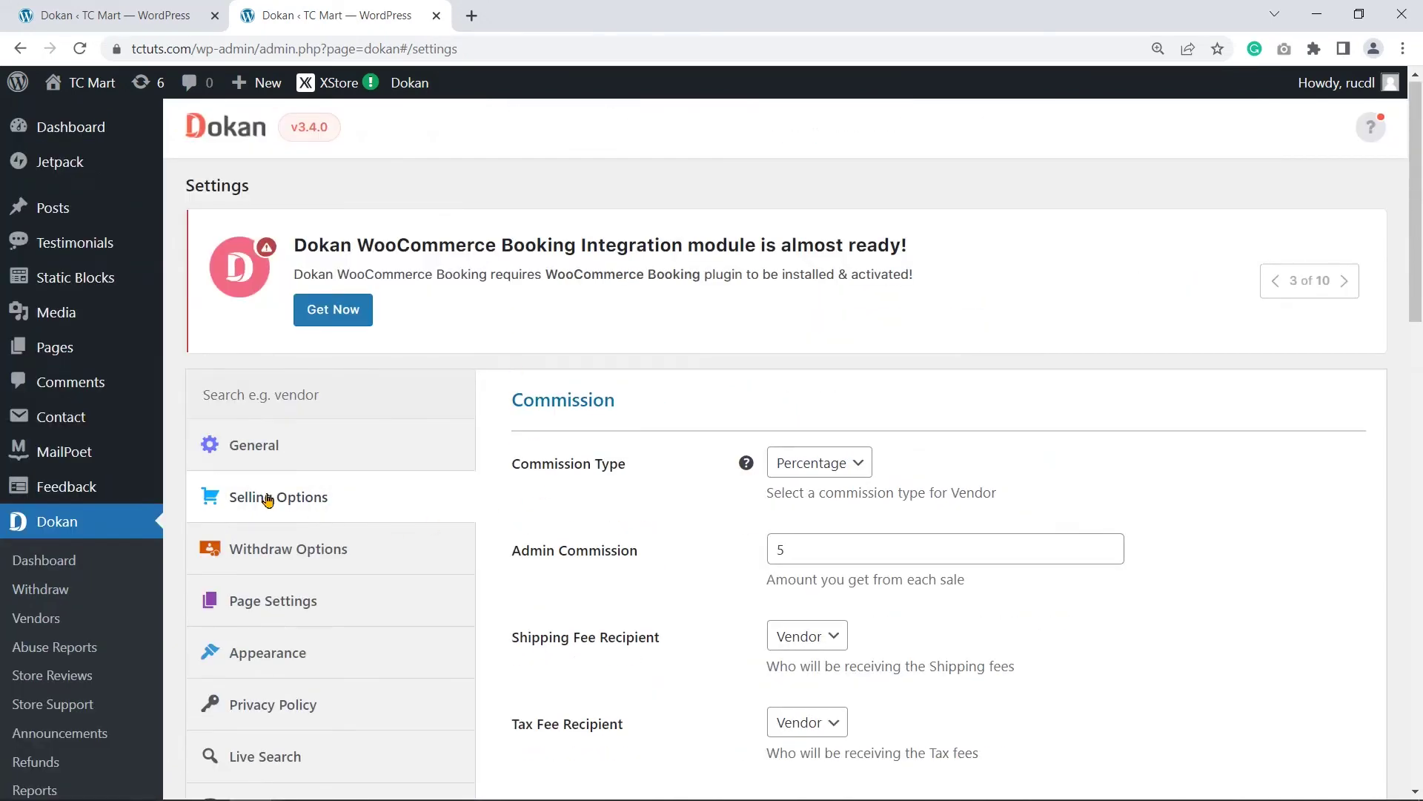
Enable Min/Max Quantities and Min/Max Amount at the bottom of Selling Options and save
{"action": "scroll", "coordinate": [493, 491], "scroll_direction": "down", "scroll_amount": 5}
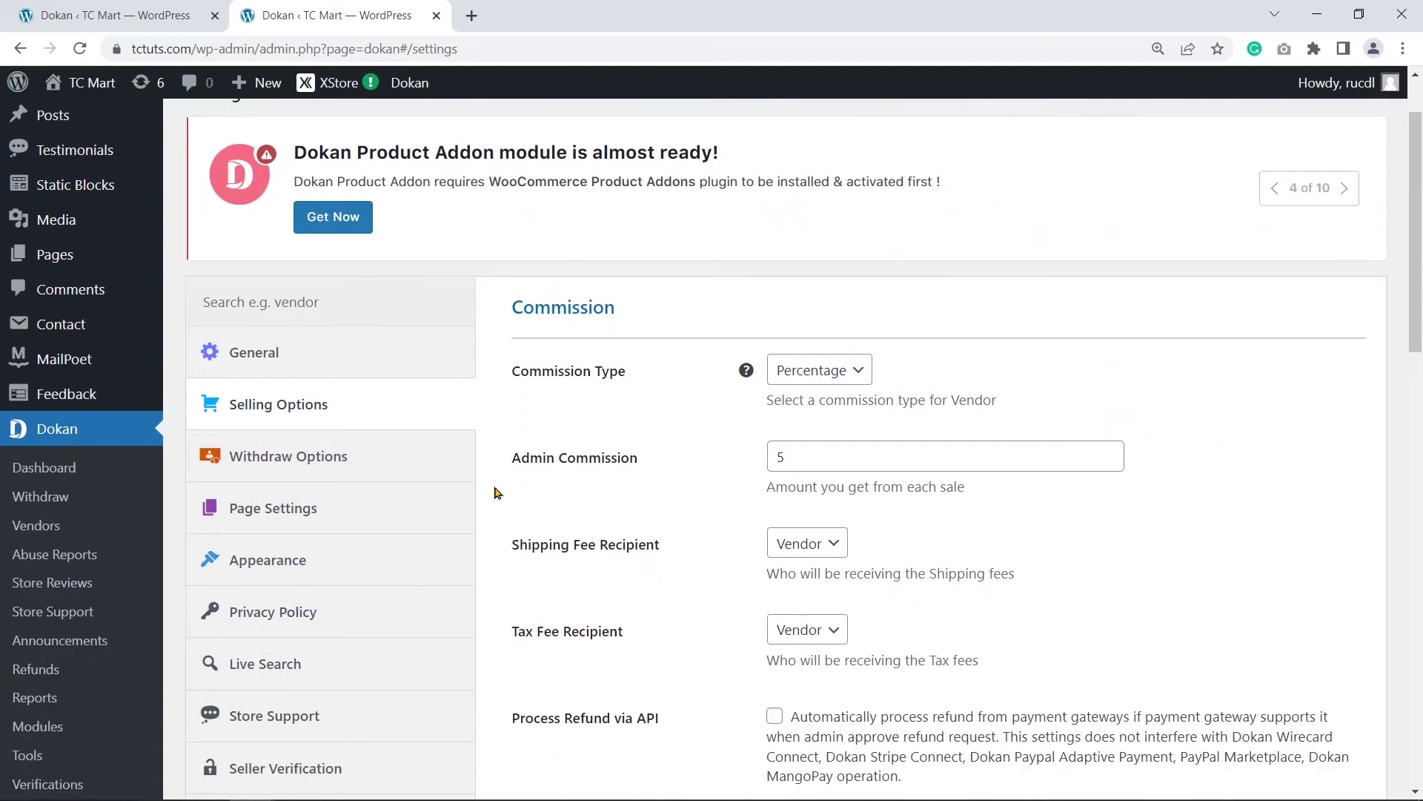
{"action": "scroll", "coordinate": [478, 493], "scroll_direction": "down", "scroll_amount": 13}
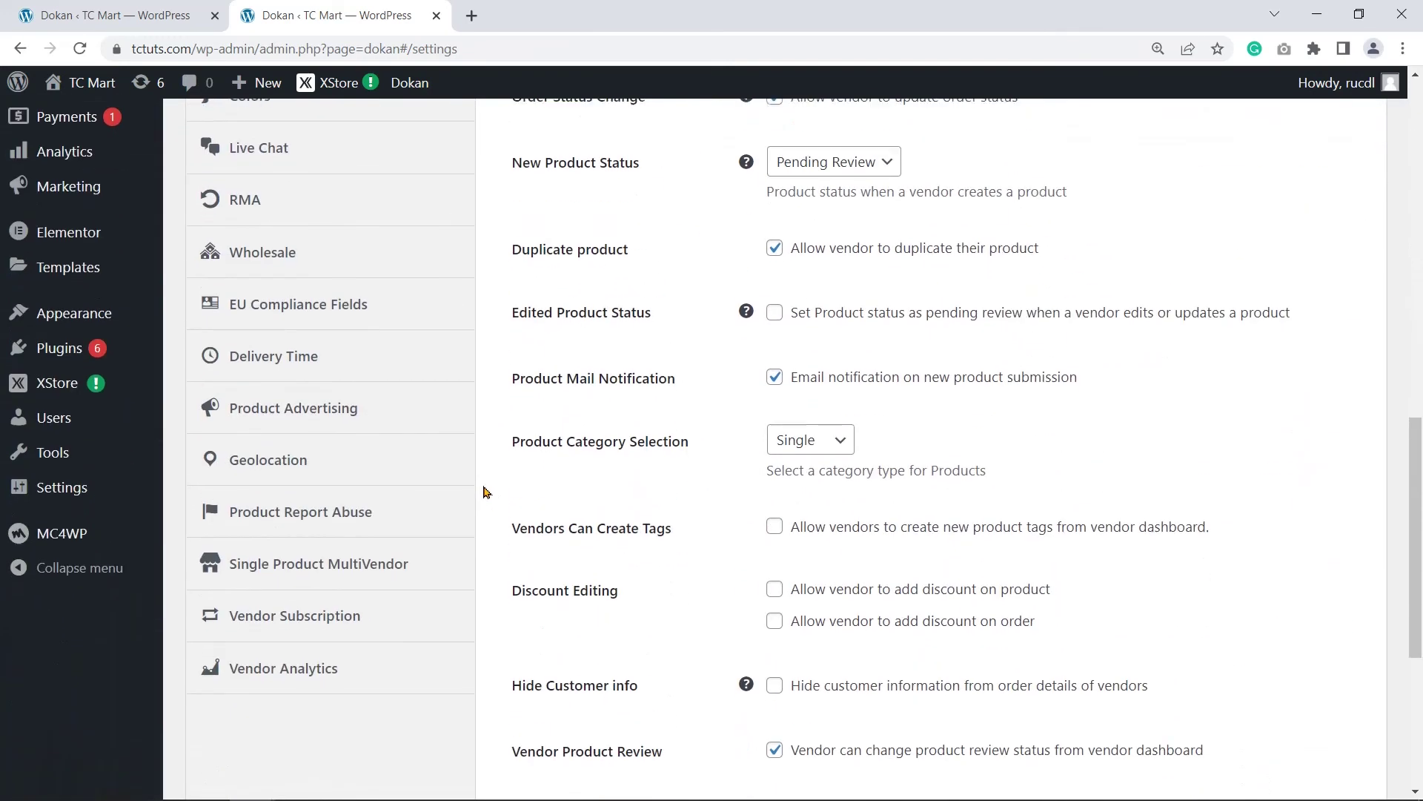
{"action": "scroll", "coordinate": [485, 492], "scroll_direction": "down", "scroll_amount": 1}
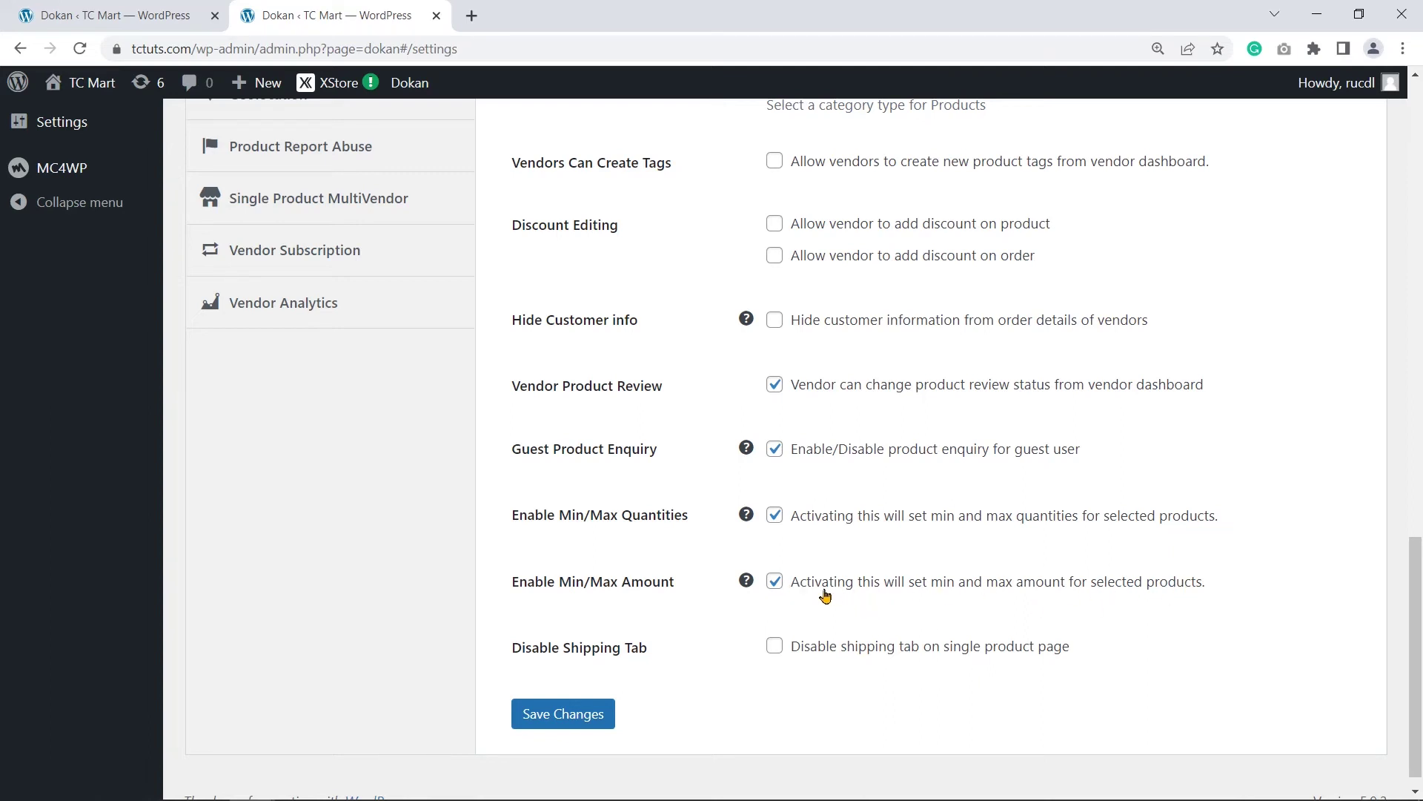
{"action": "left_click", "coordinate": [777, 517]}
{"action": "left_click", "coordinate": [776, 516]}
{"action": "left_click", "coordinate": [776, 583]}
{"action": "left_click", "coordinate": [775, 582]}
{"action": "left_click", "coordinate": [561, 722]}
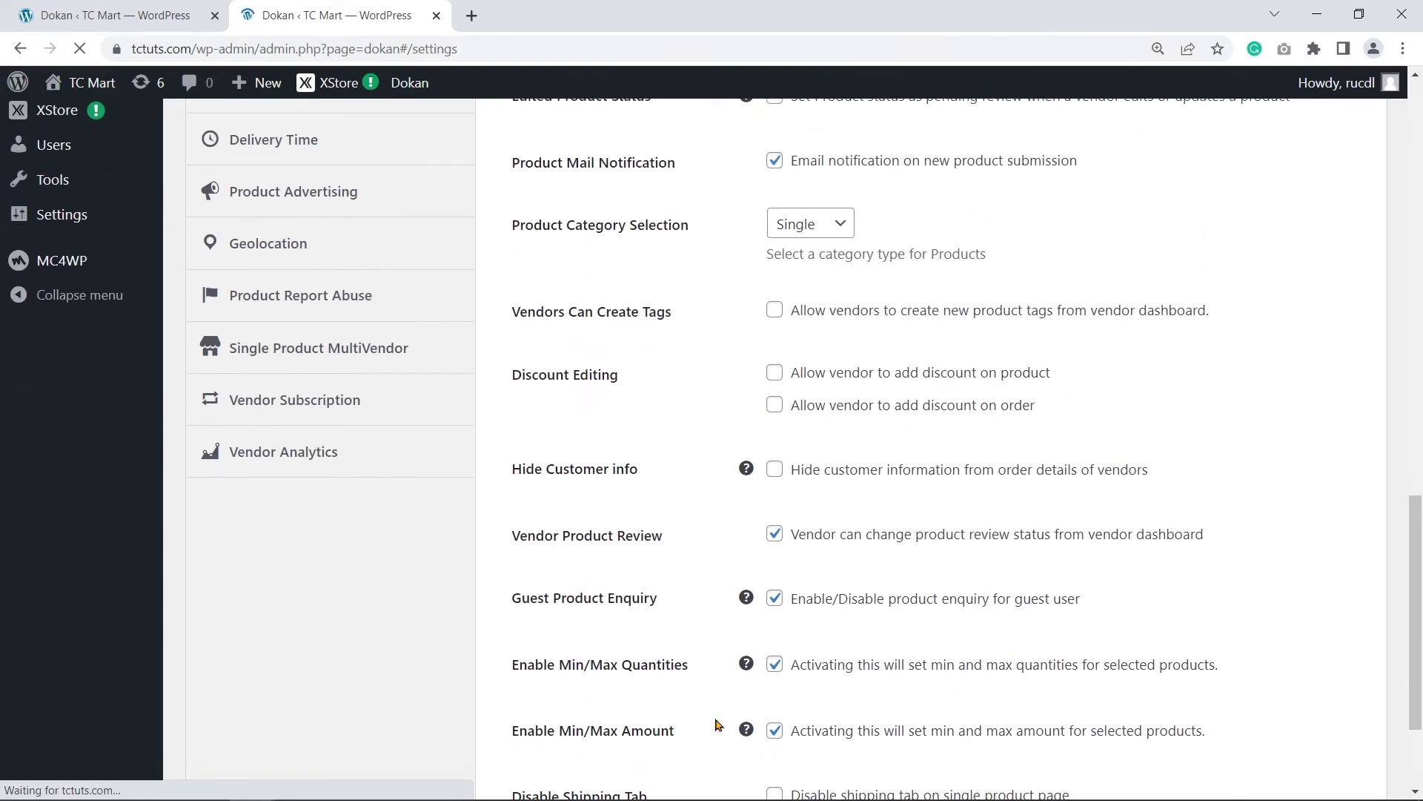
{"action": "scroll", "coordinate": [718, 725], "scroll_direction": "up", "scroll_amount": 5}
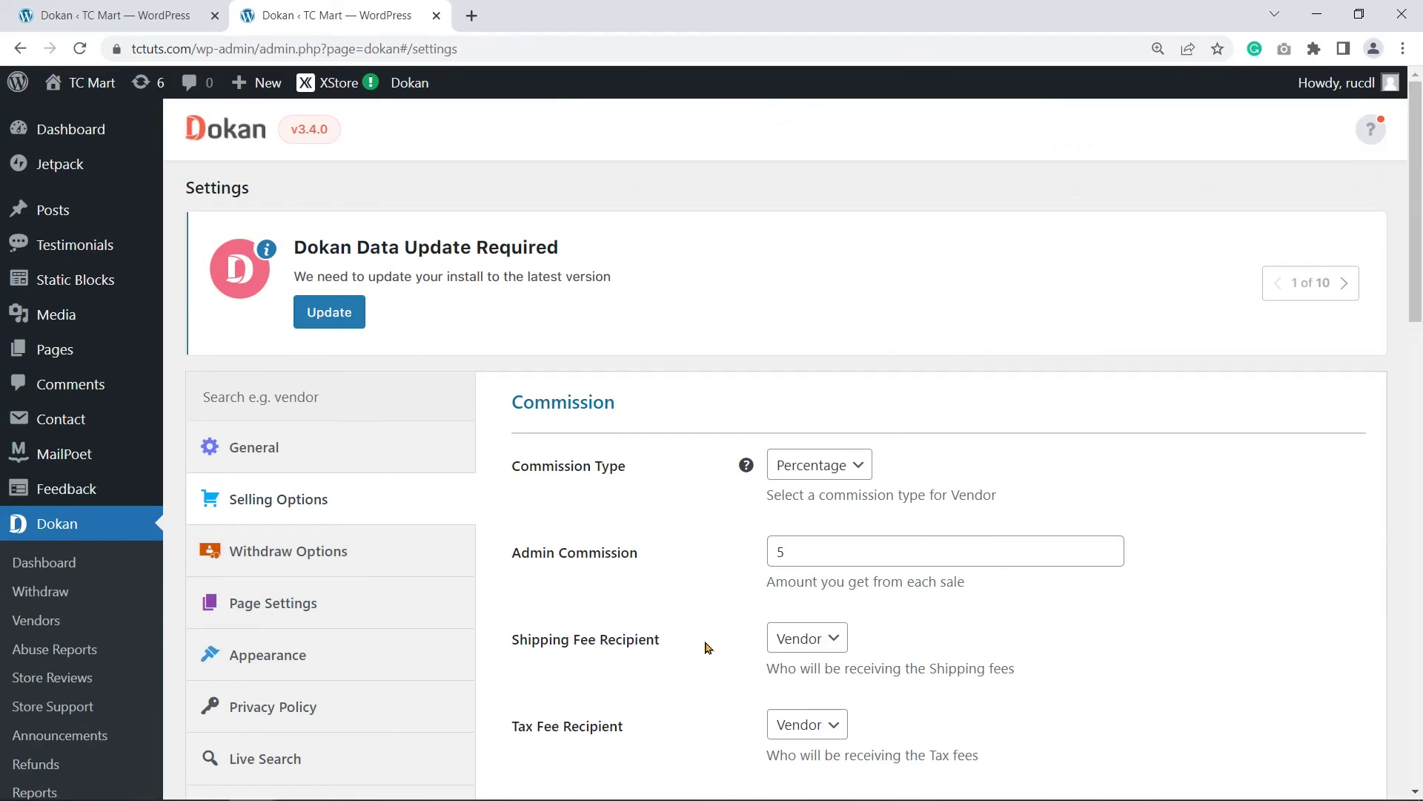
Open the vendor's Store settings in the incognito vendor dashboard
{"action": "key", "text": "alt+Tab"}
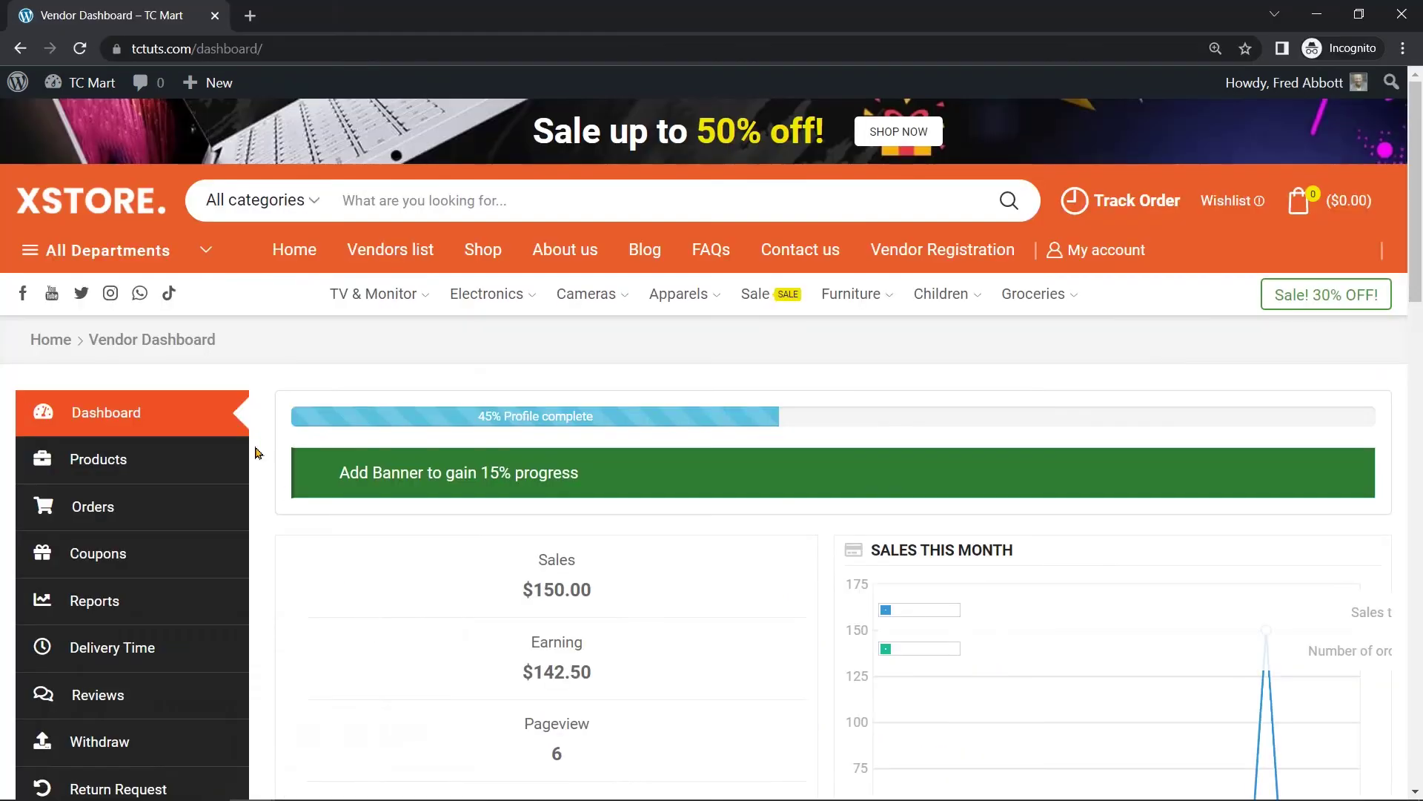
{"action": "scroll", "coordinate": [264, 438], "scroll_direction": "down", "scroll_amount": 7}
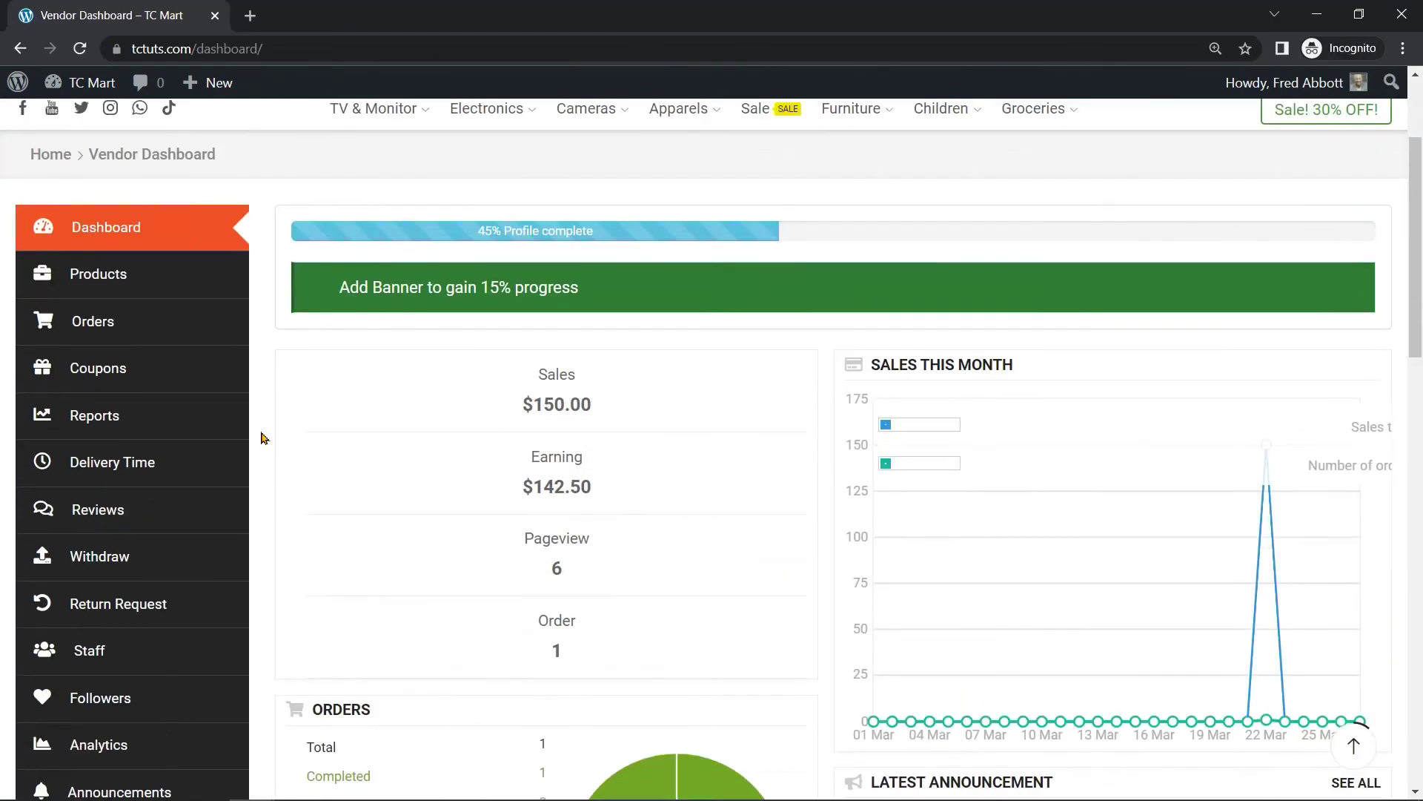
{"action": "left_click", "coordinate": [132, 563]}
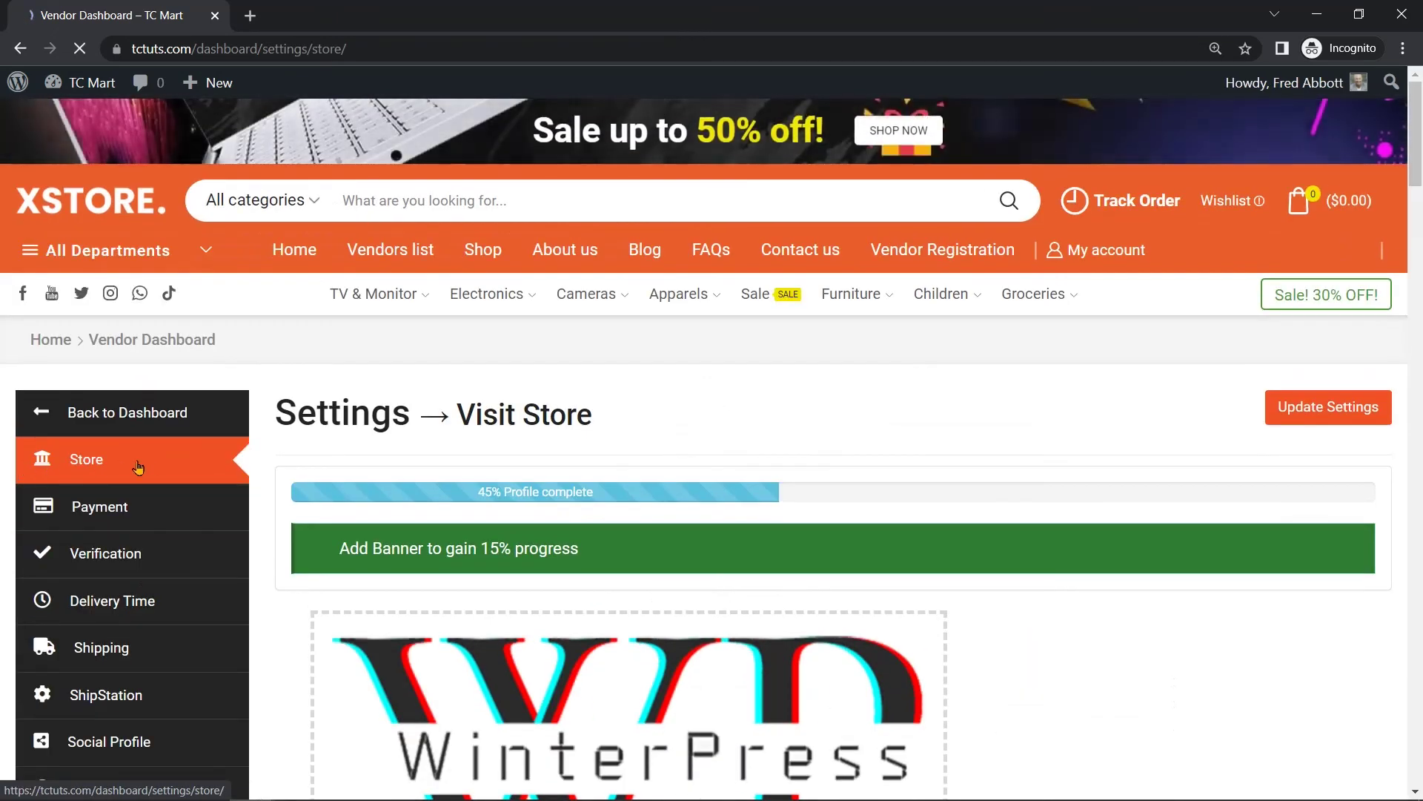
{"action": "scroll", "coordinate": [275, 490], "scroll_direction": "down", "scroll_amount": 3}
{"action": "scroll", "coordinate": [276, 490], "scroll_direction": "down", "scroll_amount": 15}
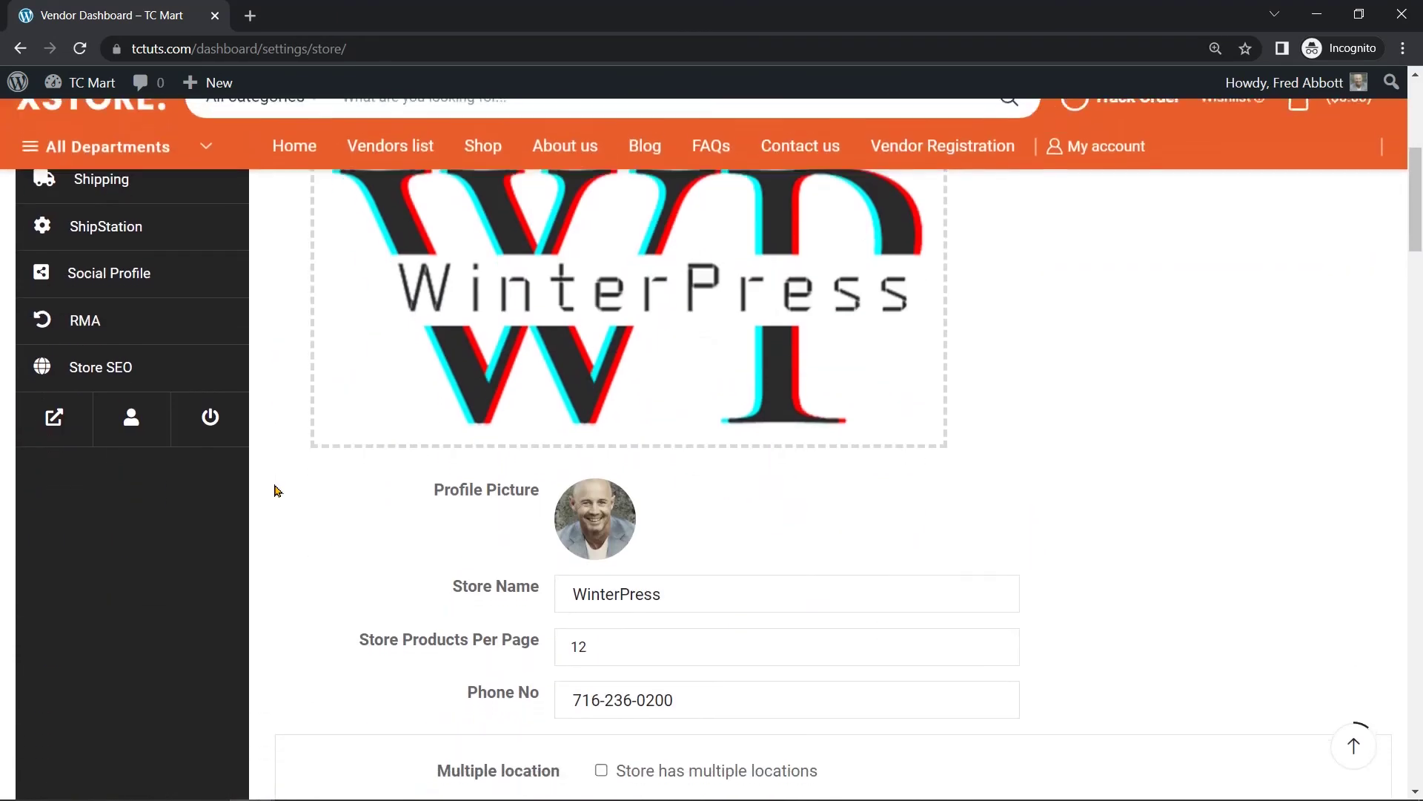
{"action": "scroll", "coordinate": [276, 490], "scroll_direction": "down", "scroll_amount": 20}
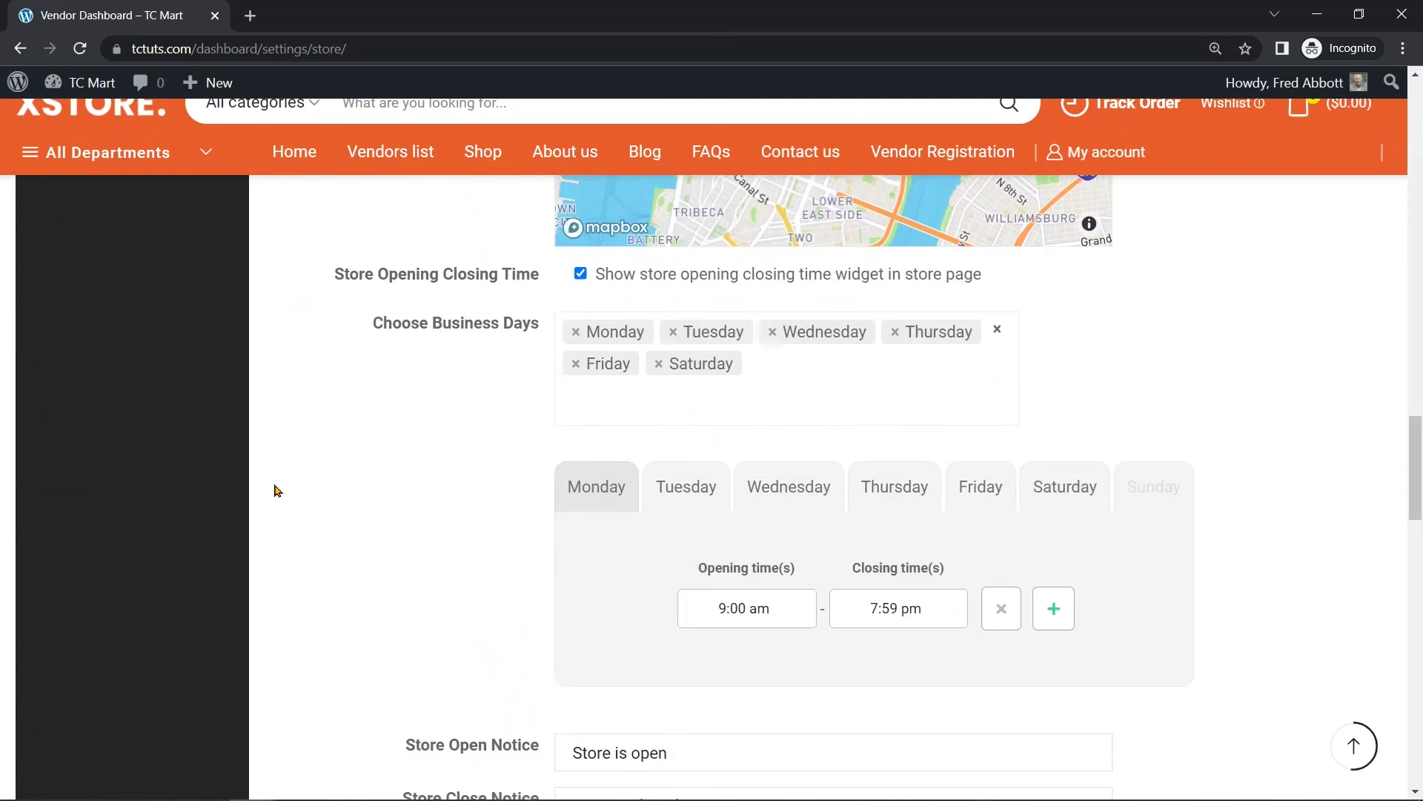
{"action": "scroll", "coordinate": [276, 490], "scroll_direction": "down", "scroll_amount": 8}
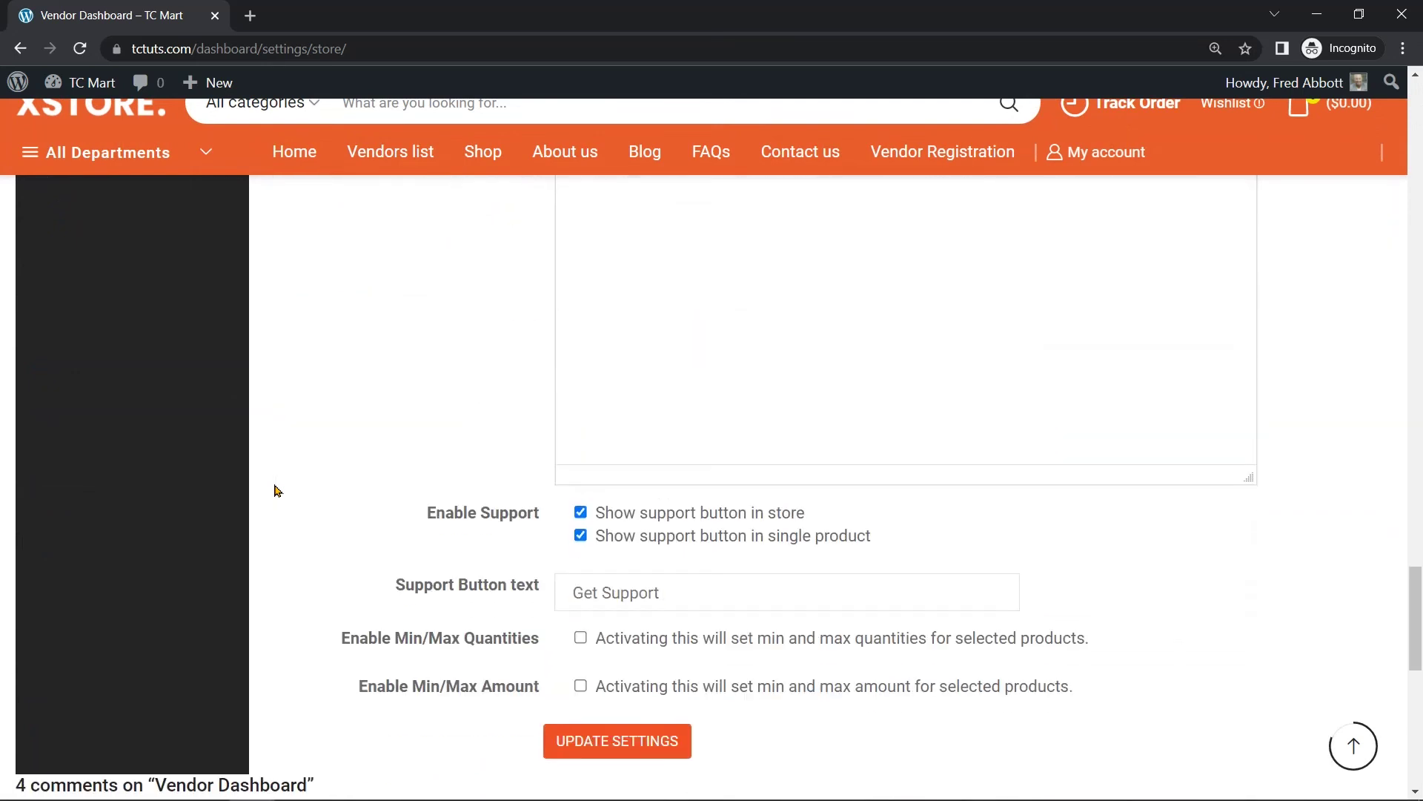
Turn on Enable Min/Max Quantities for the vendor store
{"action": "left_click_drag", "start_coordinate": [386, 460], "coordinate": [545, 456]}
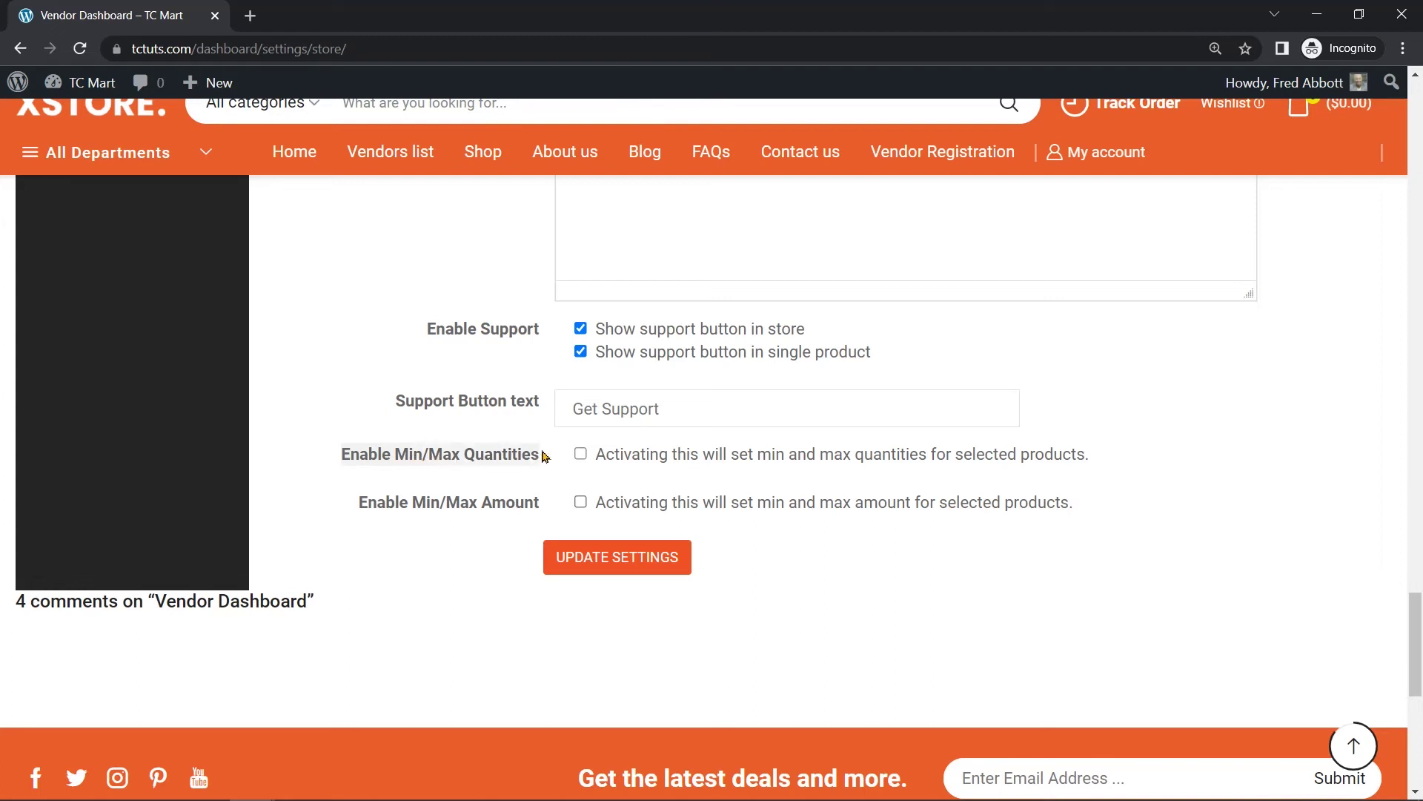
{"action": "left_click_drag", "start_coordinate": [359, 504], "coordinate": [544, 507]}
{"action": "left_click", "coordinate": [468, 513]}
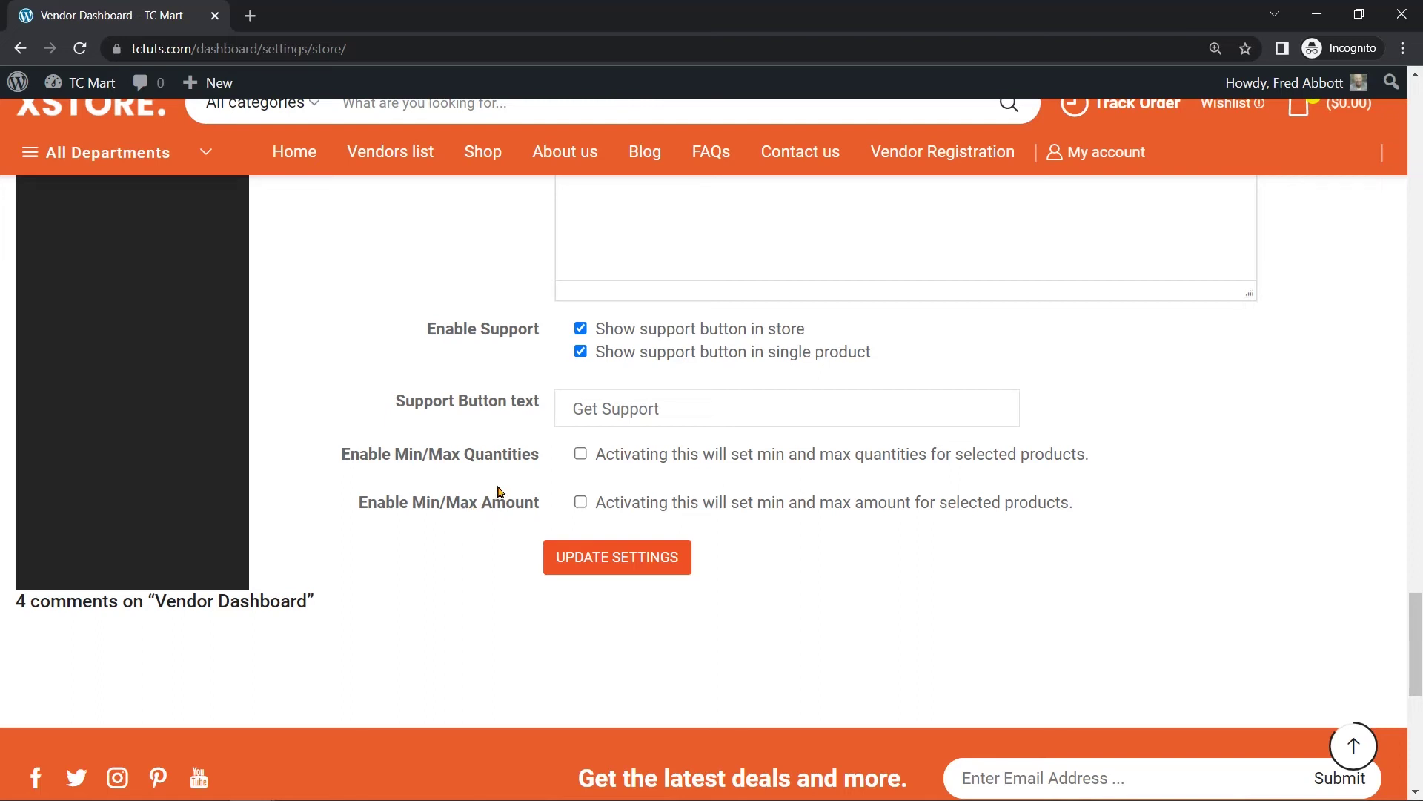
{"action": "left_click_drag", "start_coordinate": [346, 459], "coordinate": [541, 460]}
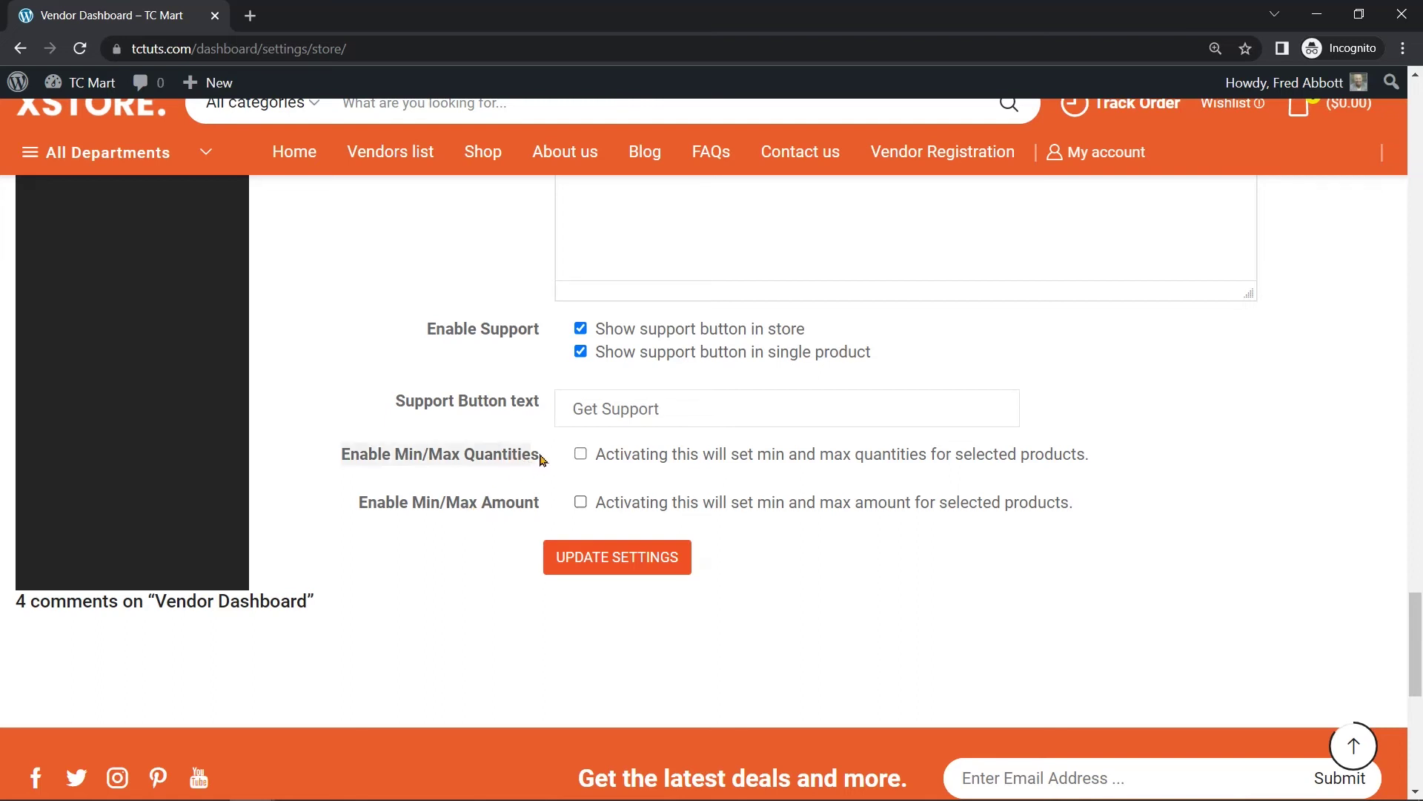
{"action": "left_click", "coordinate": [580, 455]}
Set order quantity limits of minimum 2 and maximum 10, then enable Min/Max Amount
{"action": "left_click", "coordinate": [393, 509]}
{"action": "scroll", "coordinate": [282, 512], "scroll_direction": "down", "scroll_amount": 1}
{"action": "left_click_drag", "start_coordinate": [284, 416], "coordinate": [541, 430]}
{"action": "left_click", "coordinate": [651, 411]}
{"action": "left_click", "coordinate": [620, 480]}
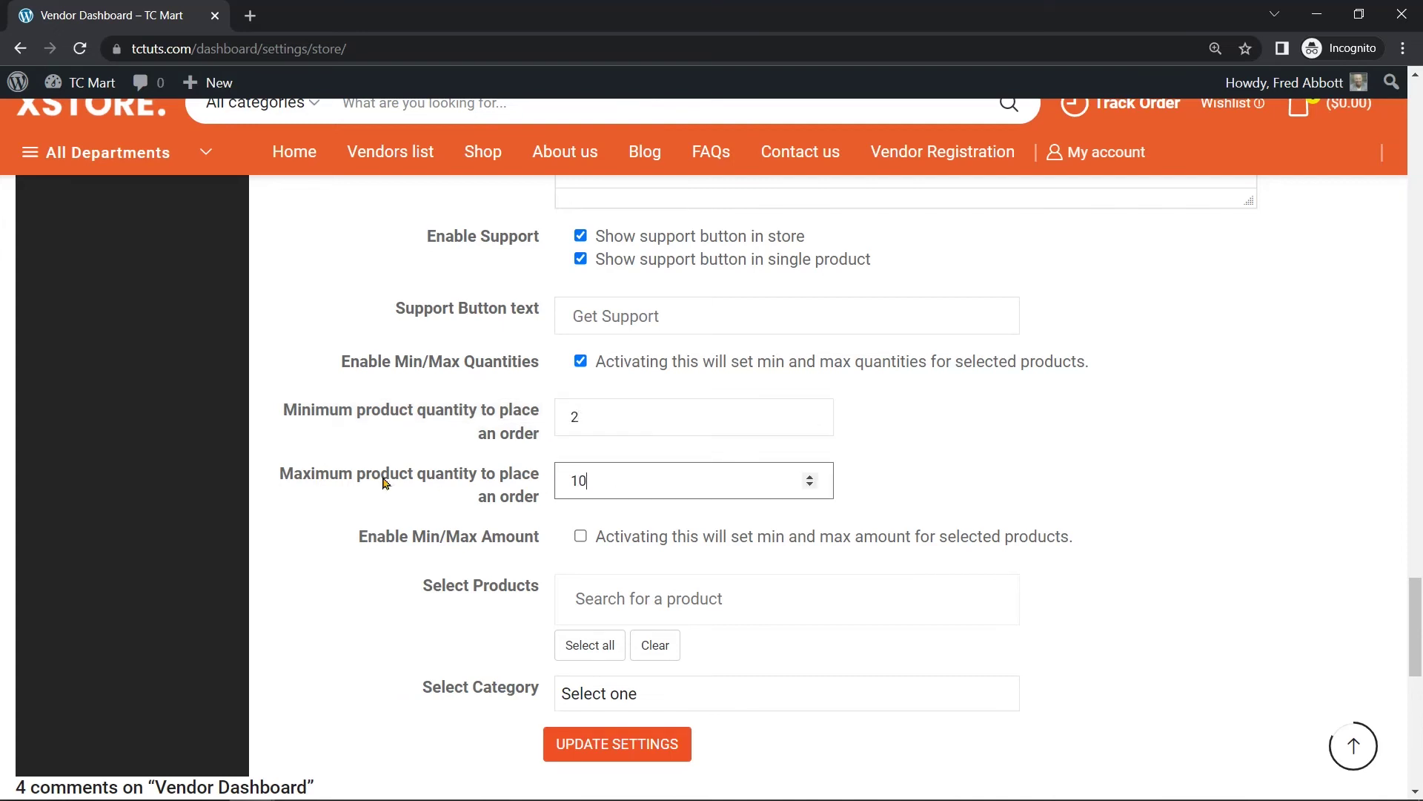
{"action": "left_click_drag", "start_coordinate": [280, 478], "coordinate": [542, 501]}
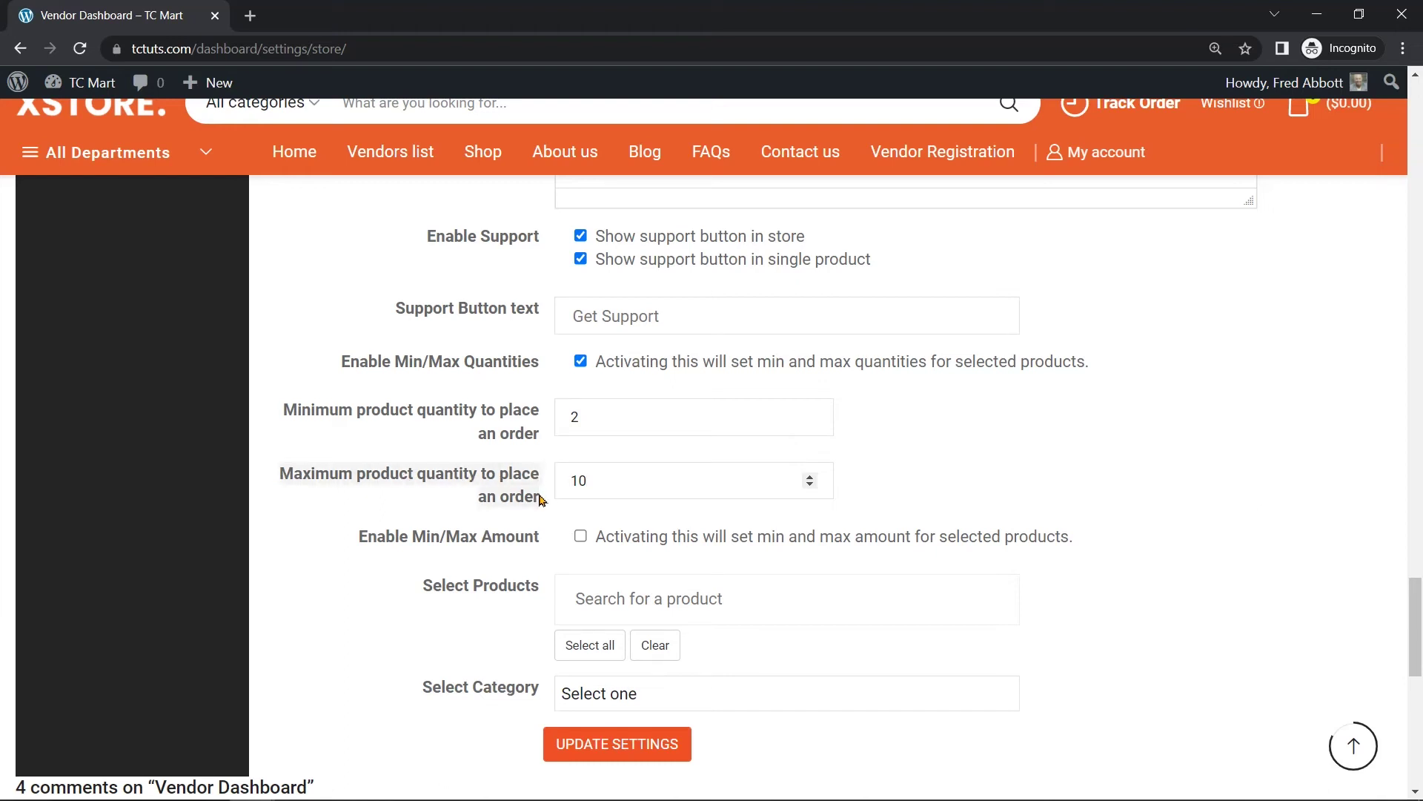
{"action": "left_click", "coordinate": [542, 488]}
{"action": "left_click", "coordinate": [588, 416]}
{"action": "left_click", "coordinate": [604, 481]}
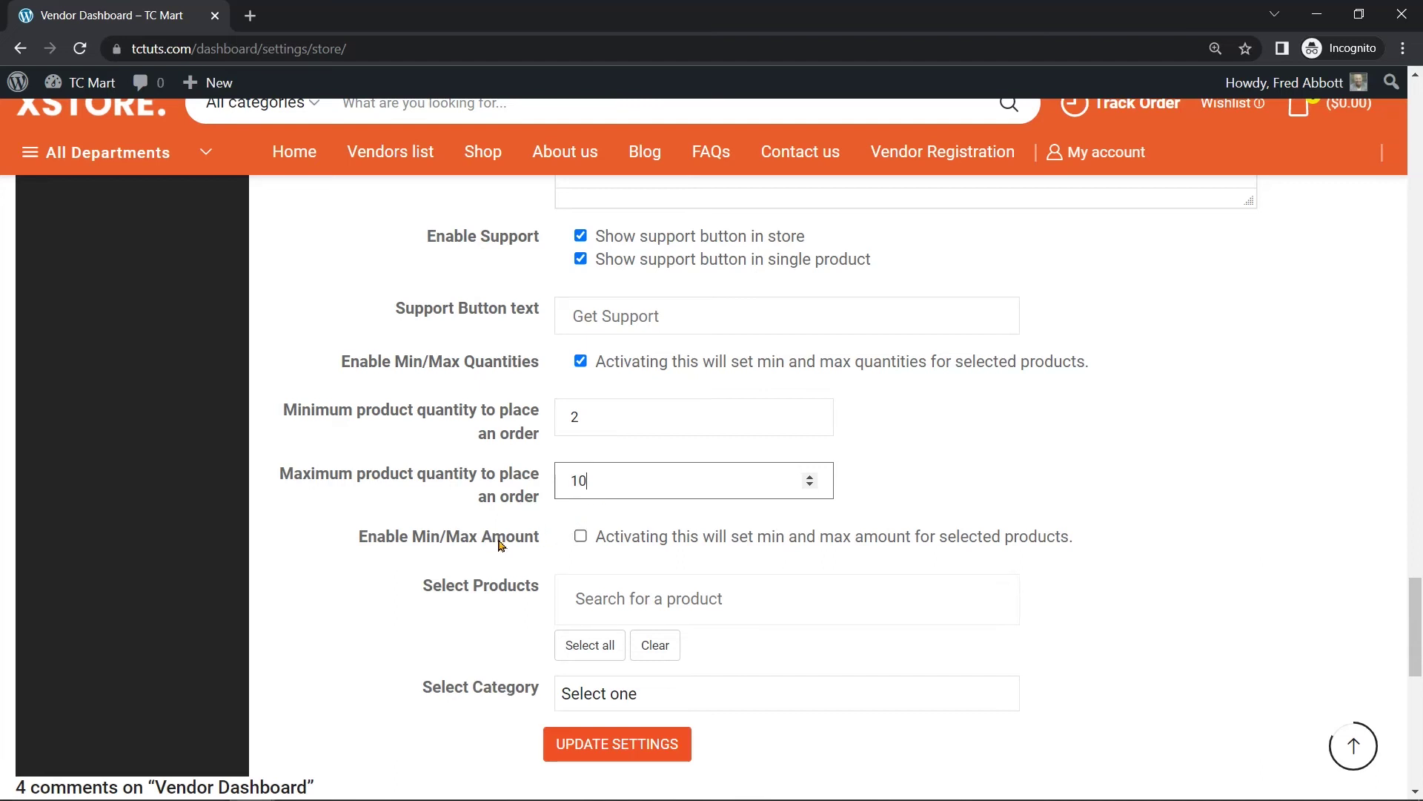
{"action": "left_click_drag", "start_coordinate": [359, 543], "coordinate": [582, 540]}
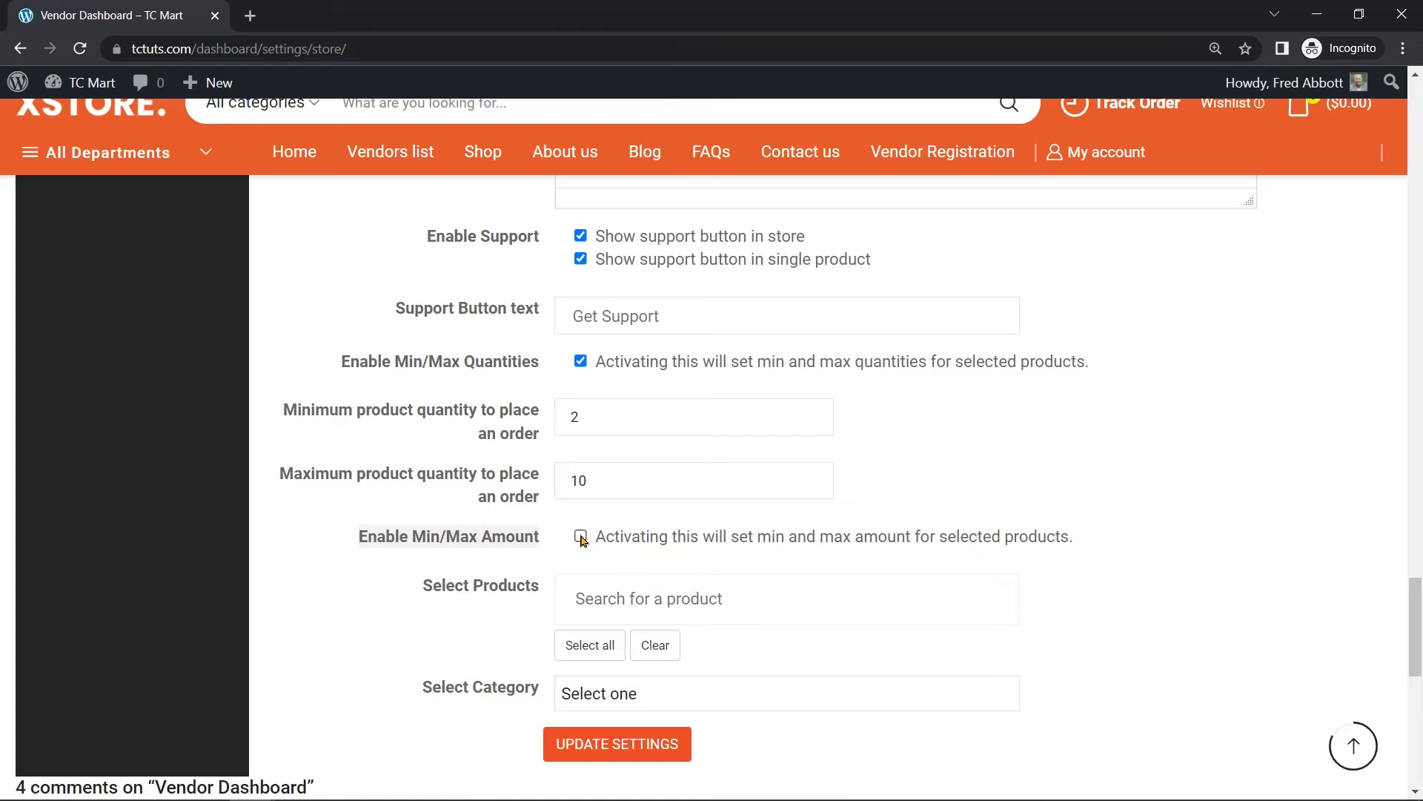
{"action": "left_click", "coordinate": [581, 538]}
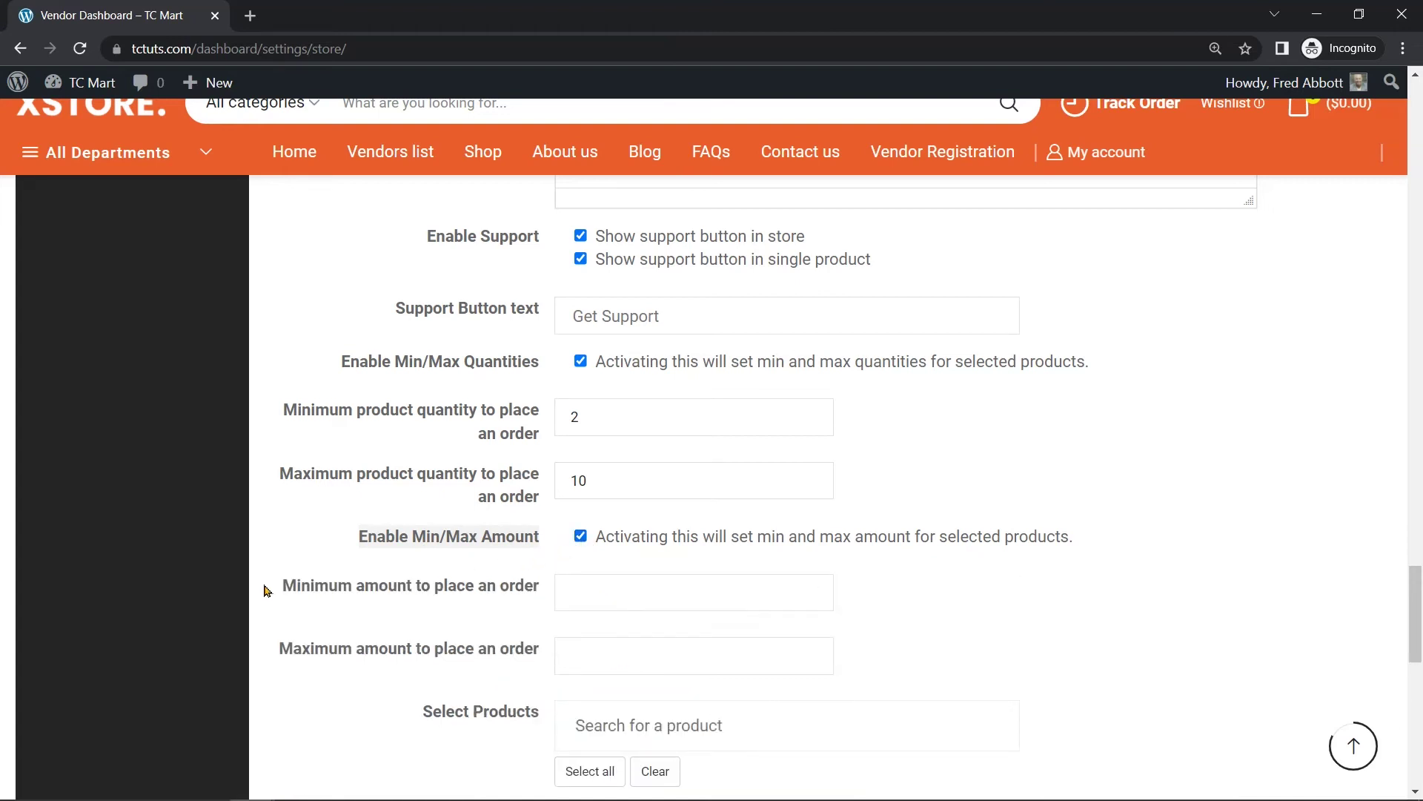
Set the minimum order amount to 60 and the maximum to 600
{"action": "left_click_drag", "start_coordinate": [289, 586], "coordinate": [546, 591]}
{"action": "left_click", "coordinate": [658, 588]}
{"action": "type", "text": "60"}
{"action": "left_click", "coordinate": [654, 655]}
{"action": "type", "text": "600"}
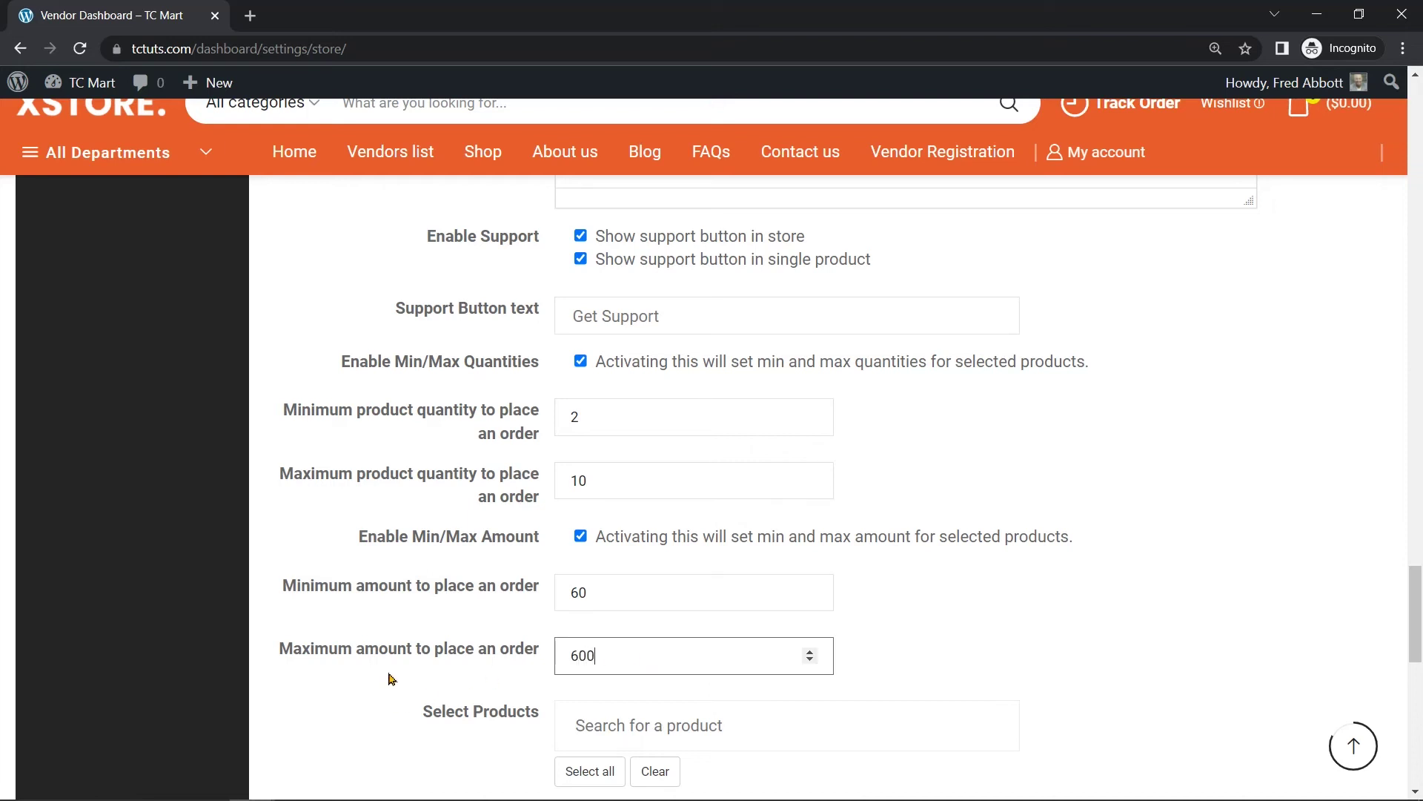
{"action": "mouse_move", "coordinate": [280, 651]}
{"action": "left_mouse_down"}
{"action": "mouse_move", "coordinate": [435, 651]}
{"action": "mouse_move", "coordinate": [286, 651]}
{"action": "left_mouse_up"}
{"action": "left_click", "coordinate": [284, 651]}
{"action": "triple_click", "coordinate": [318, 651]}
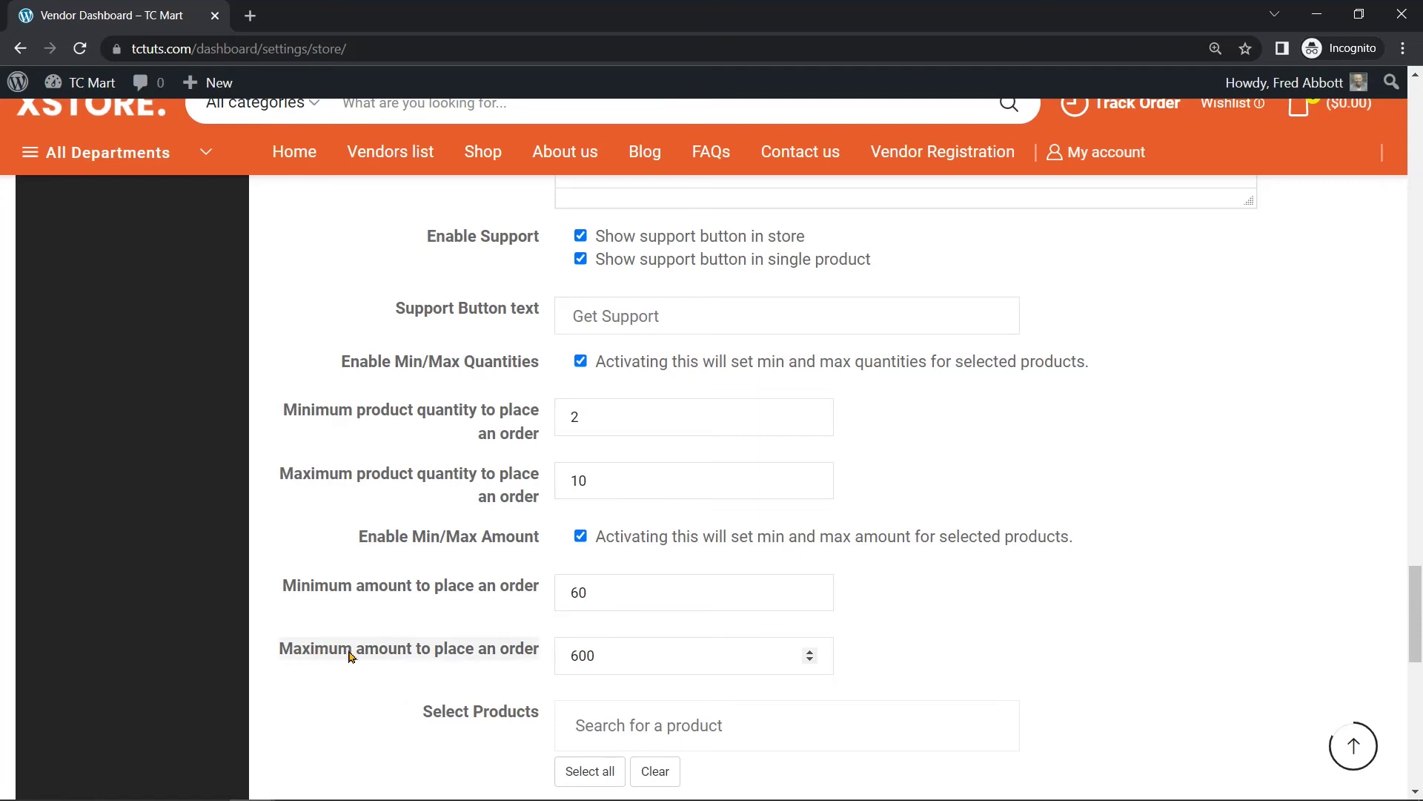
{"action": "left_click", "coordinate": [575, 590]}
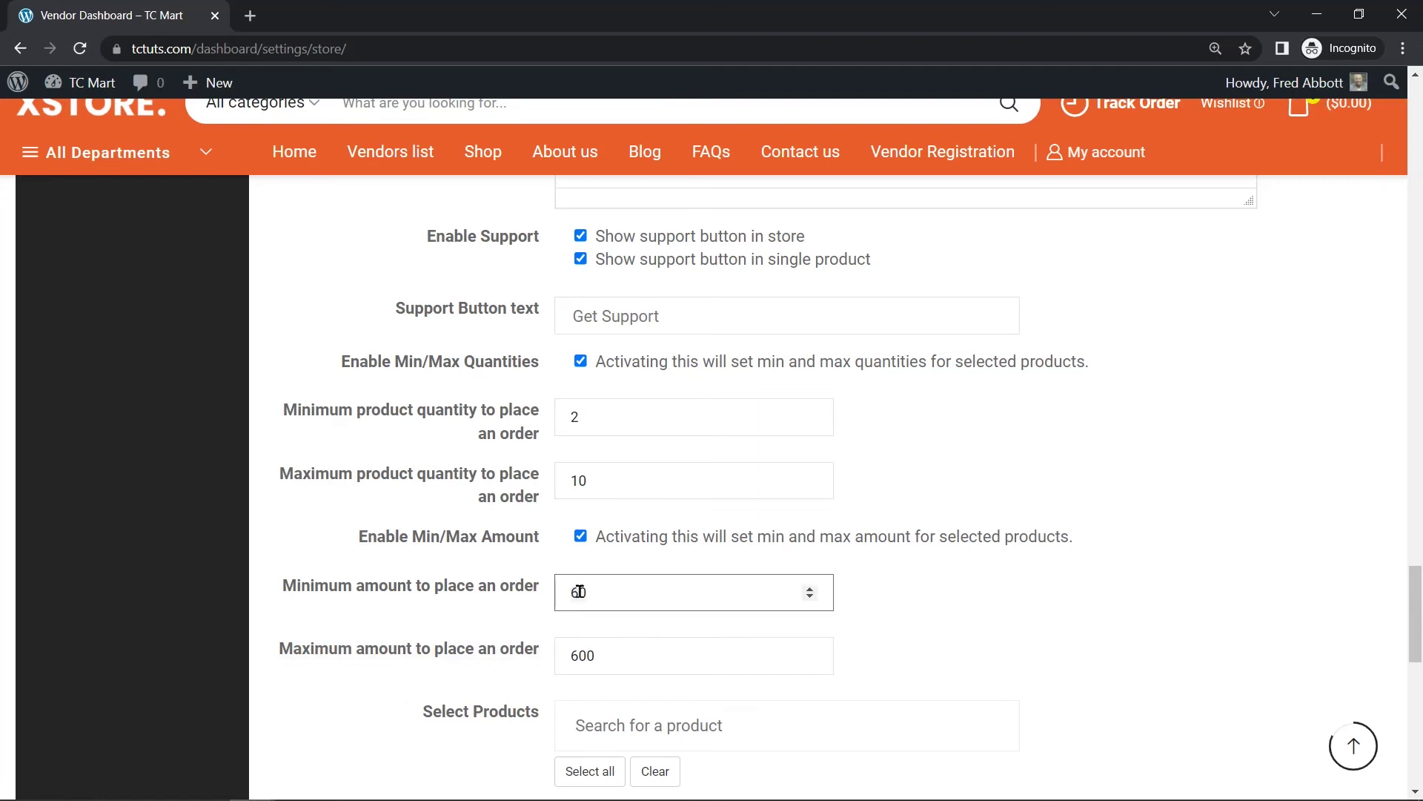
{"action": "left_click", "coordinate": [608, 649]}
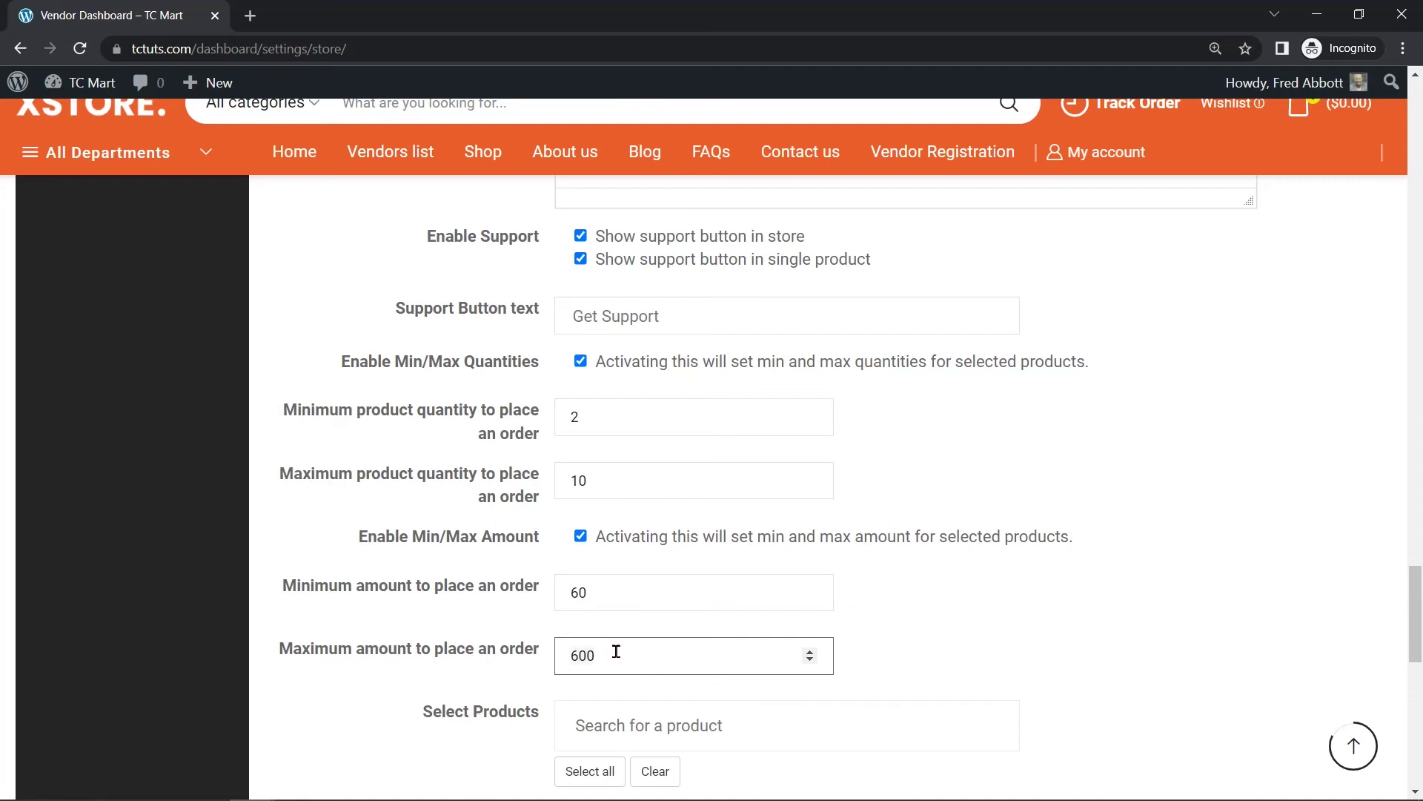
{"action": "scroll", "coordinate": [616, 652], "scroll_direction": "down", "scroll_amount": 1}
Apply the limits to the Sleeve Shirt (s1001) product and the Apparels category
{"action": "left_click", "coordinate": [648, 626]}
{"action": "type", "text": "Sleeve Shirt"}
{"action": "left_click", "coordinate": [725, 650]}
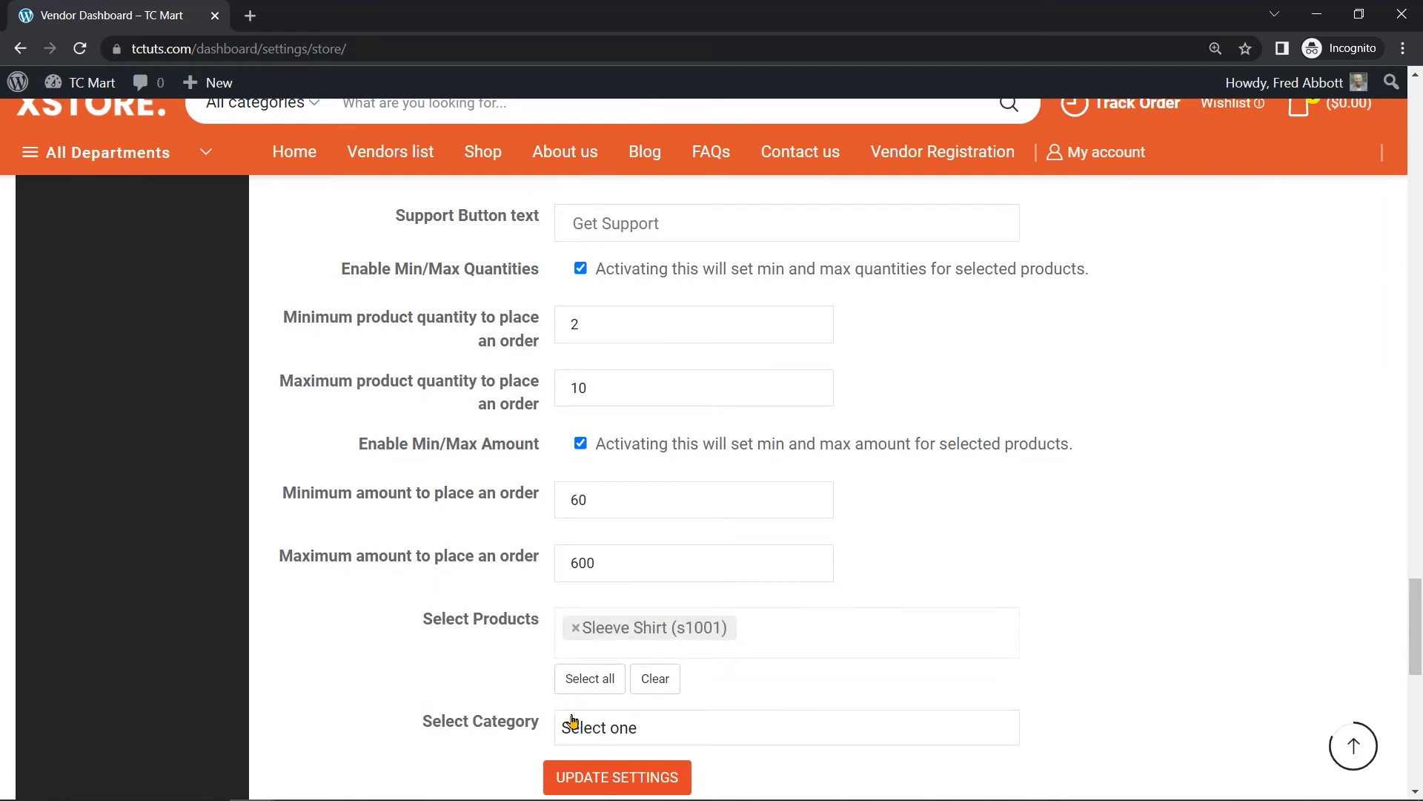
{"action": "left_click", "coordinate": [702, 726]}
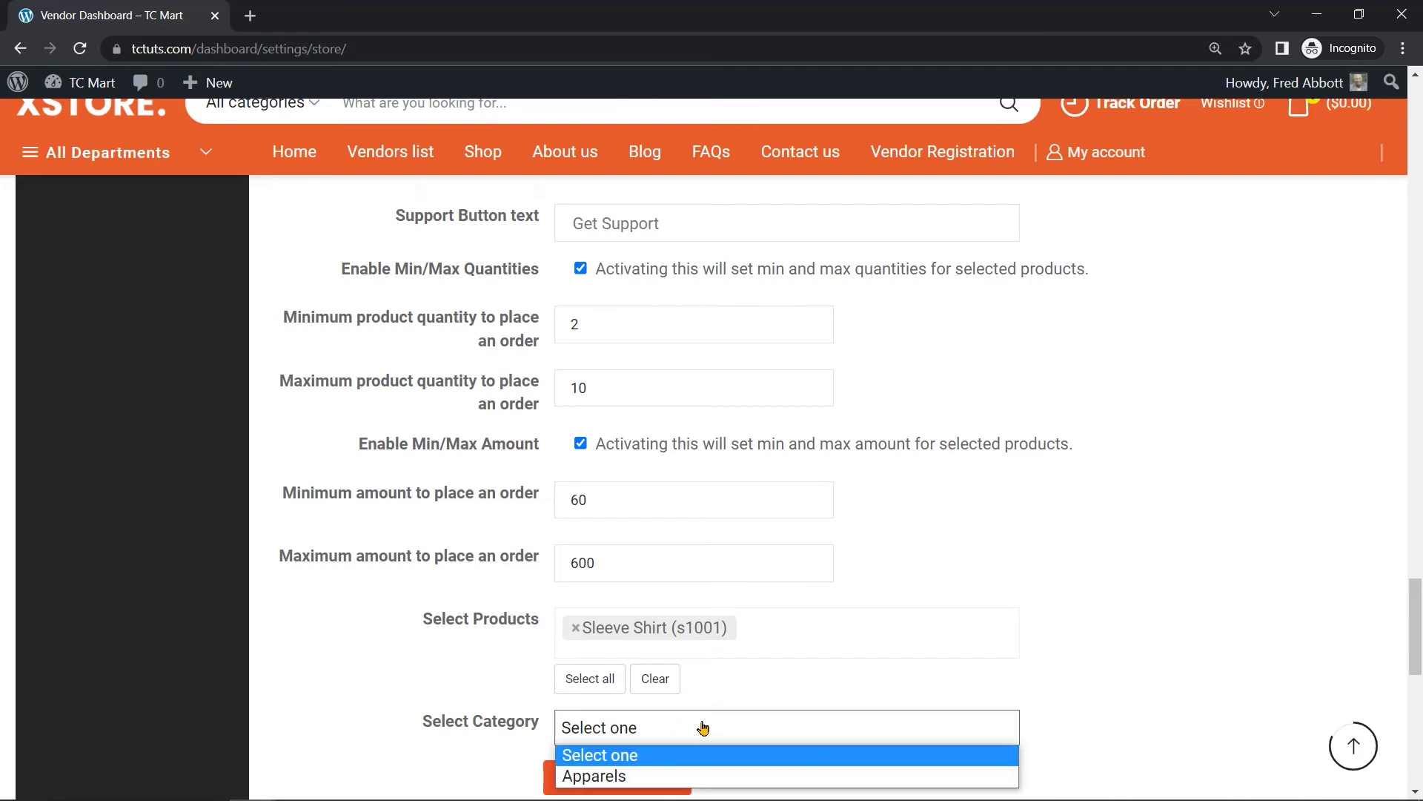
{"action": "left_click", "coordinate": [679, 776]}
{"action": "scroll", "coordinate": [674, 786], "scroll_direction": "down", "scroll_amount": 3}
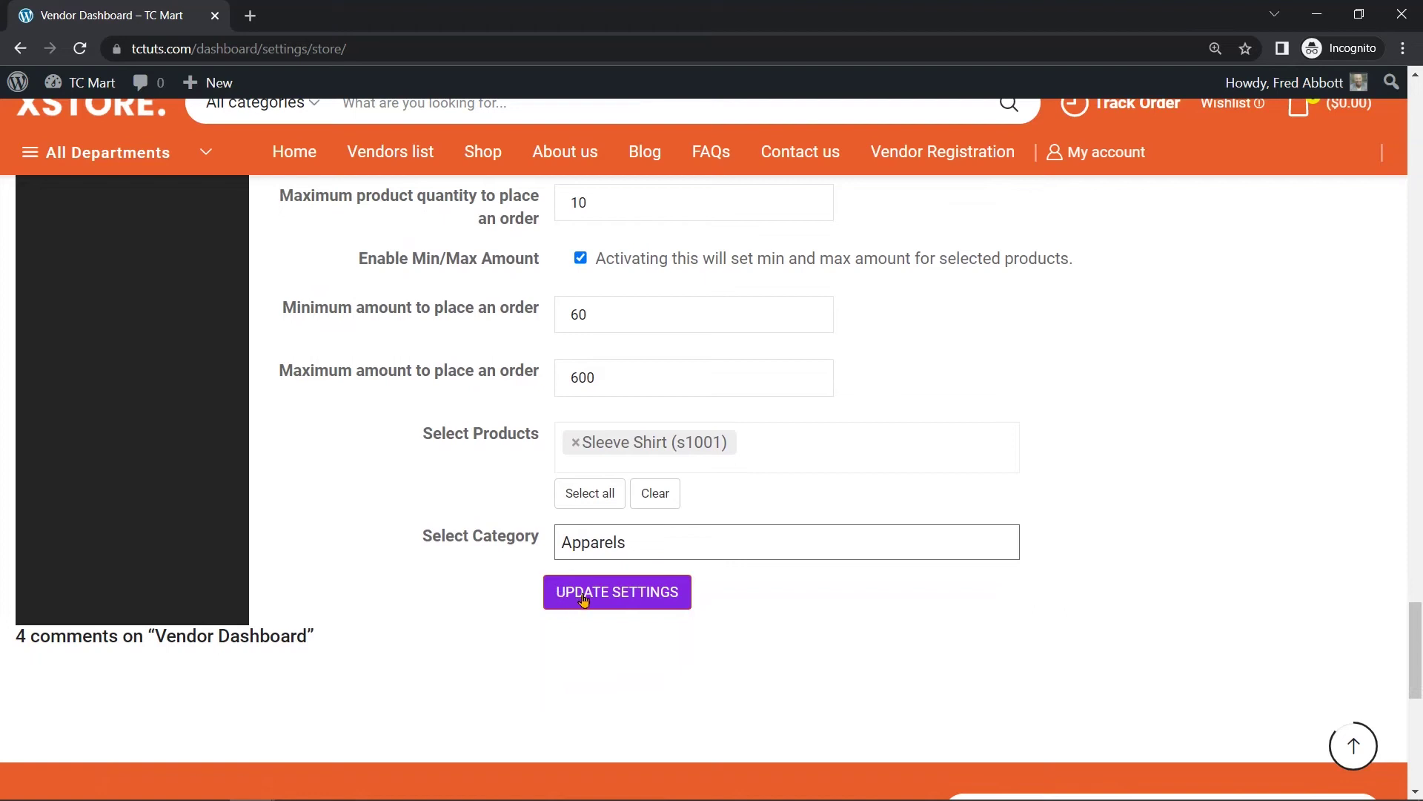
Save the vendor store settings, then return to the Dokan admin window
{"action": "left_click", "coordinate": [615, 605]}
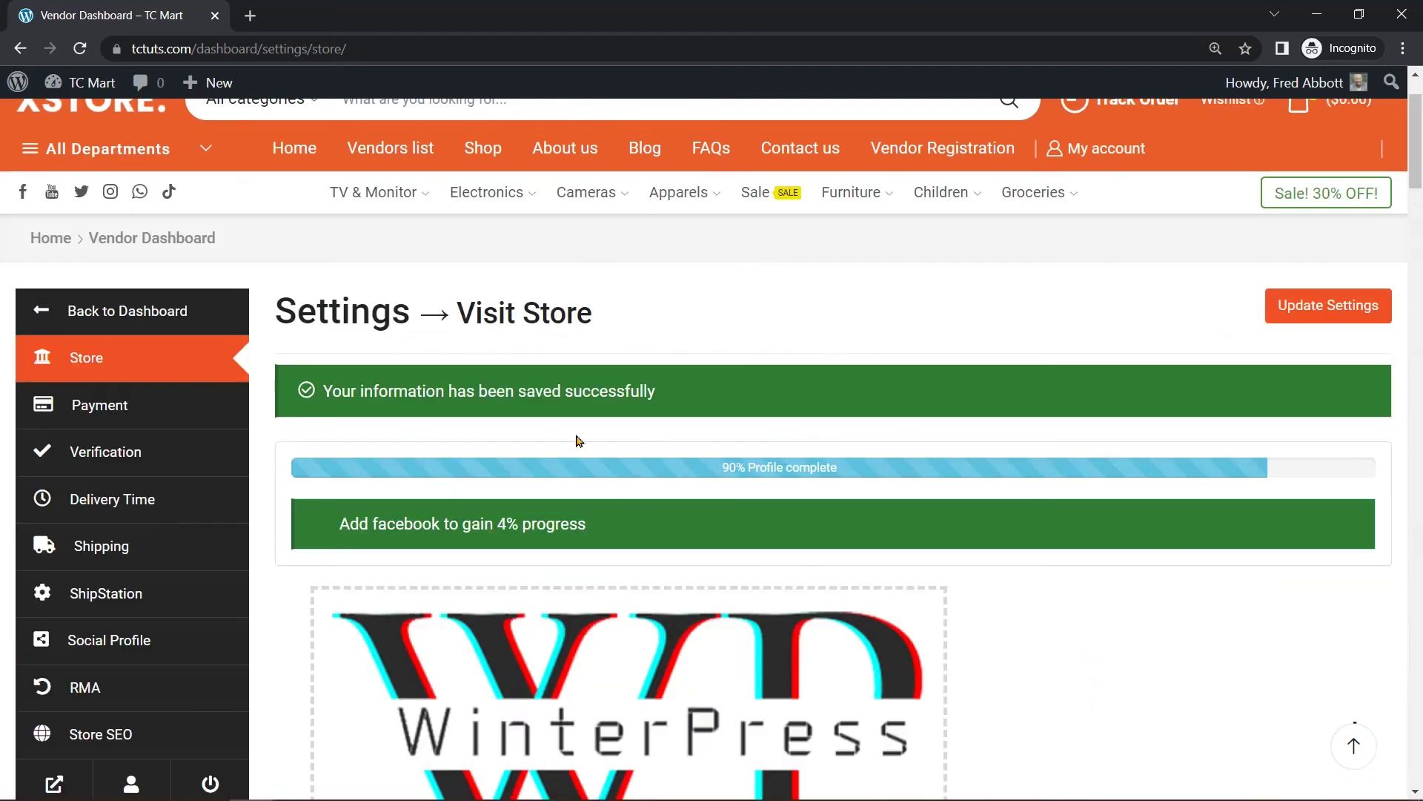
{"action": "left_click_drag", "start_coordinate": [325, 391], "coordinate": [724, 384]}
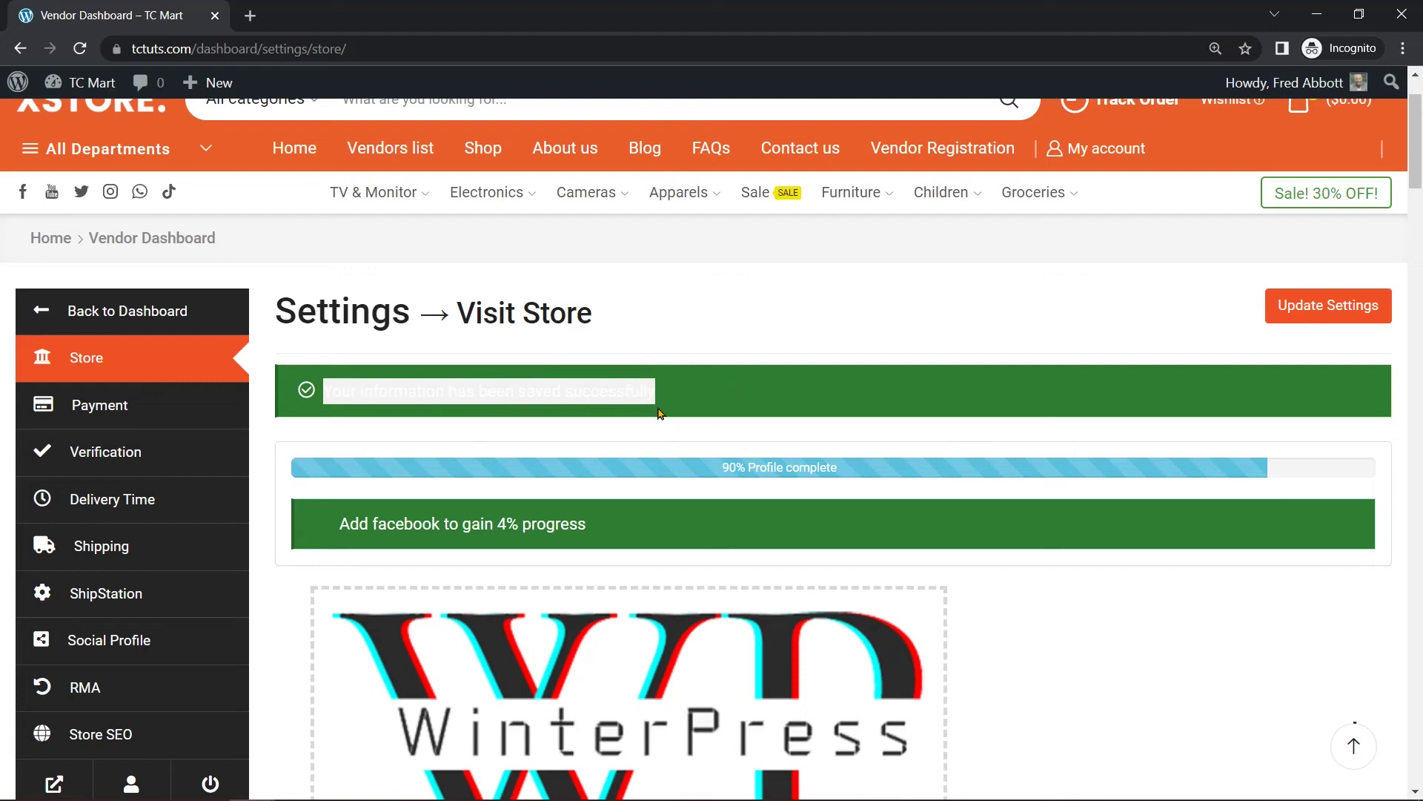
{"action": "left_click", "coordinate": [612, 387]}
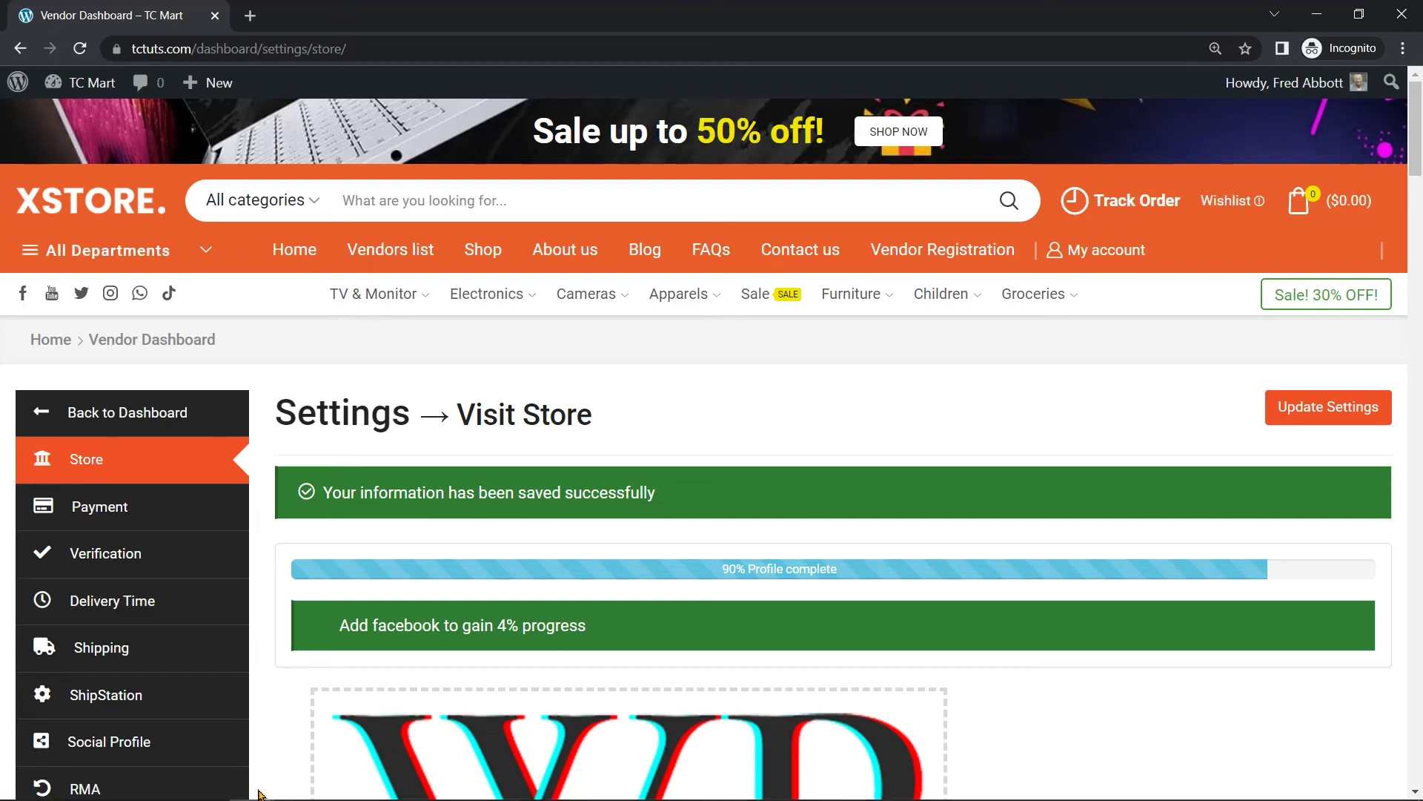
{"action": "mouse_move", "coordinate": [252, 784]}
{"action": "left_click", "coordinate": [220, 714]}
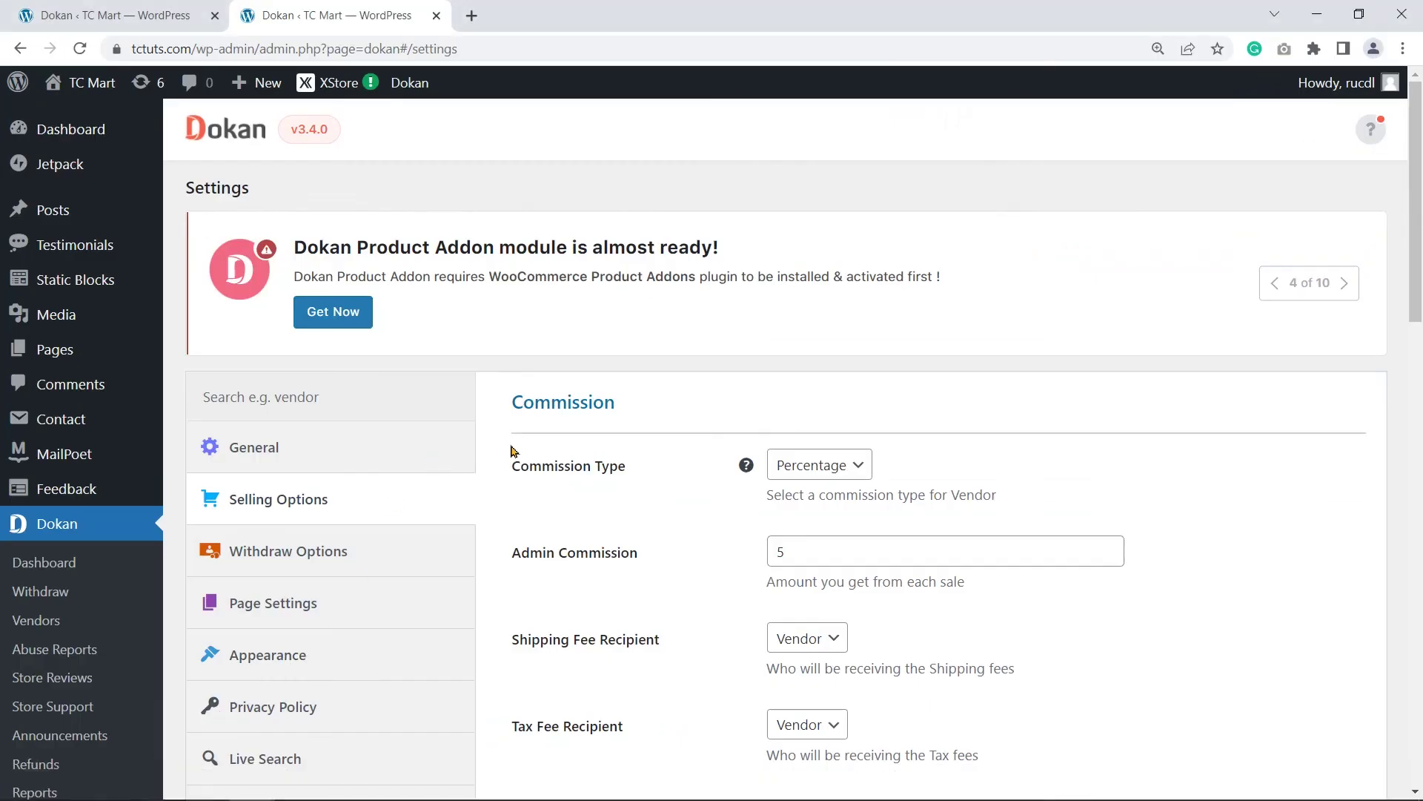
Browse the Dokan Modules list
{"action": "left_click", "coordinate": [191, 21]}
{"action": "scroll", "coordinate": [547, 289], "scroll_direction": "up", "scroll_amount": 15}
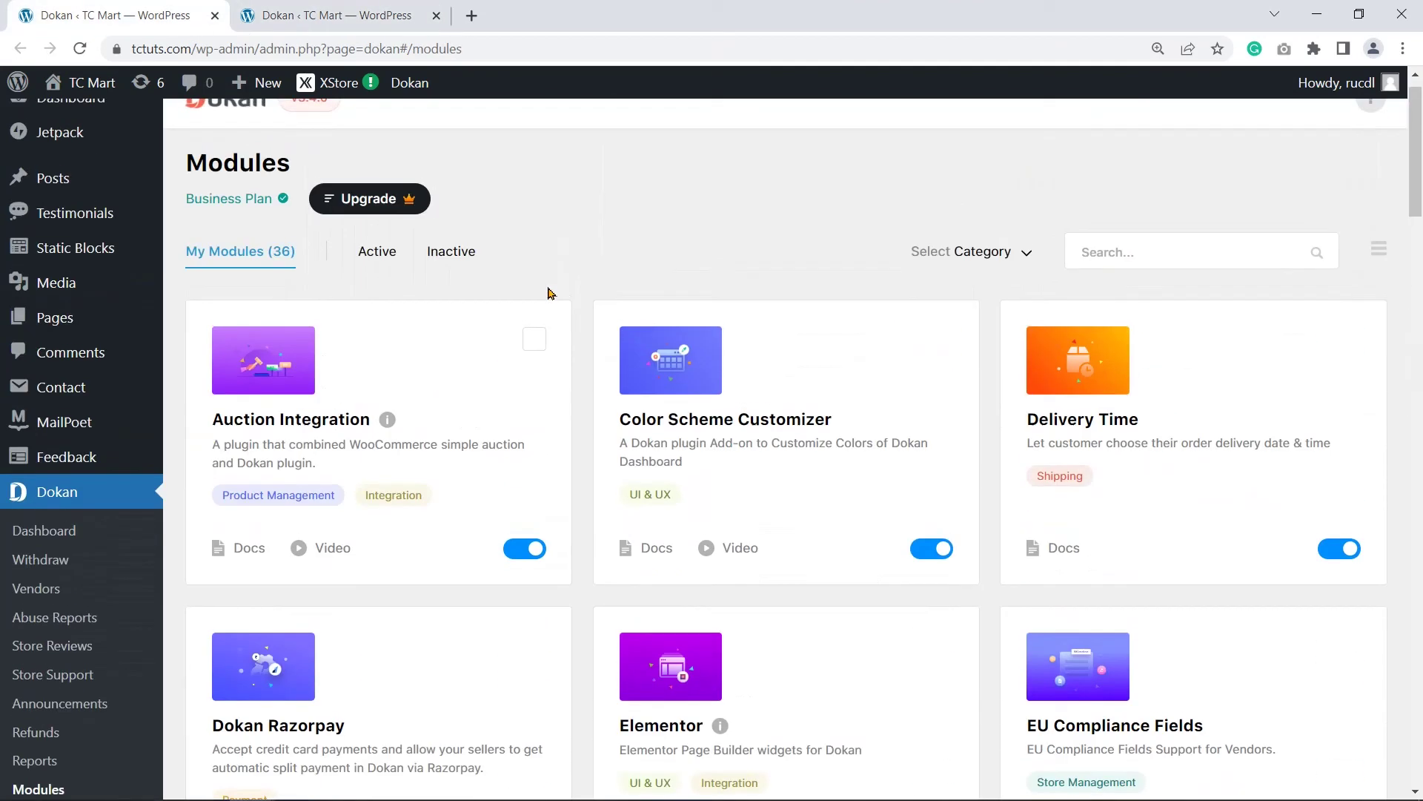
{"action": "double_click", "coordinate": [323, 195]}
{"action": "scroll", "coordinate": [1087, 413], "scroll_direction": "down", "scroll_amount": 9}
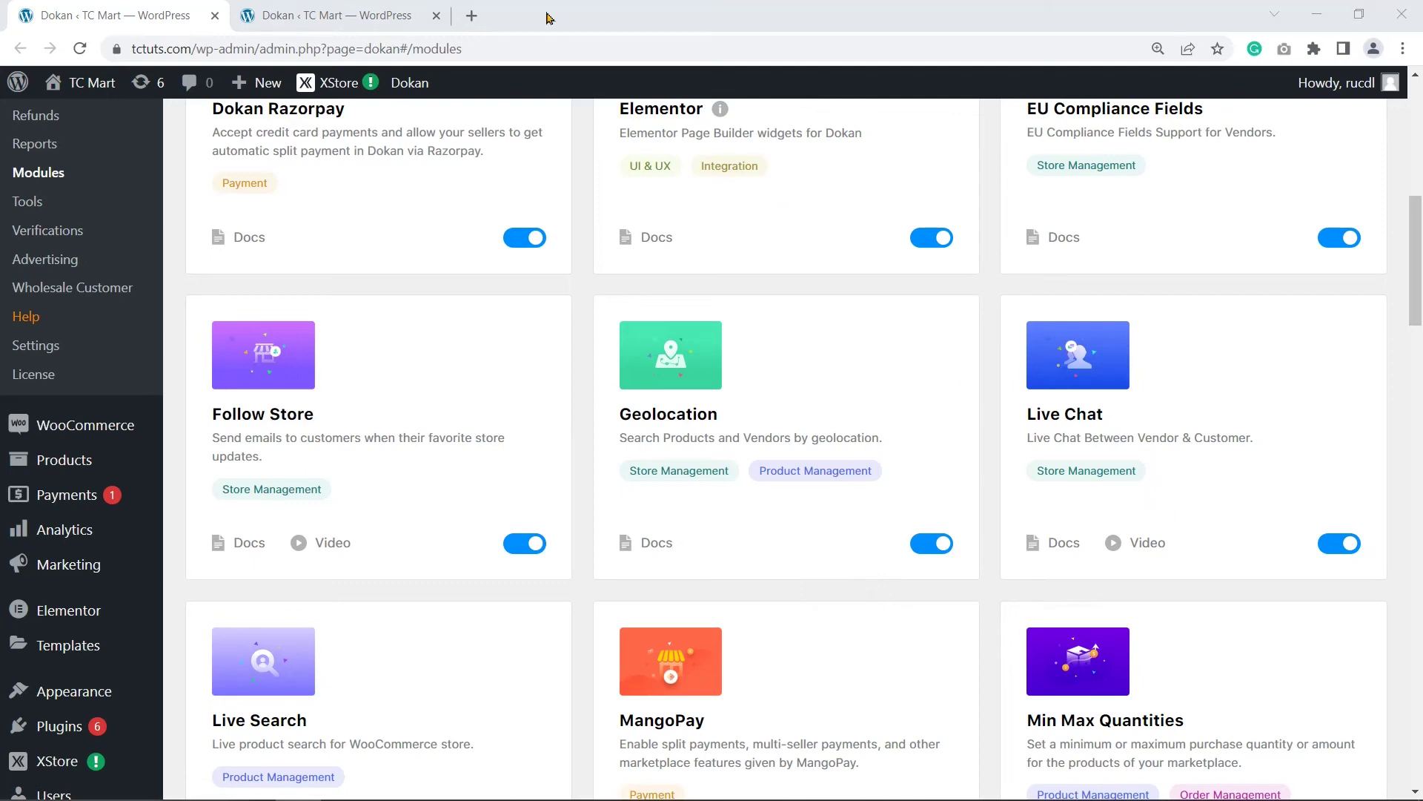
Open the Live Chat section of Dokan Settings
{"action": "left_click", "coordinate": [341, 16]}
{"action": "scroll", "coordinate": [519, 393], "scroll_direction": "down", "scroll_amount": 2}
{"action": "scroll", "coordinate": [486, 393], "scroll_direction": "down", "scroll_amount": 10}
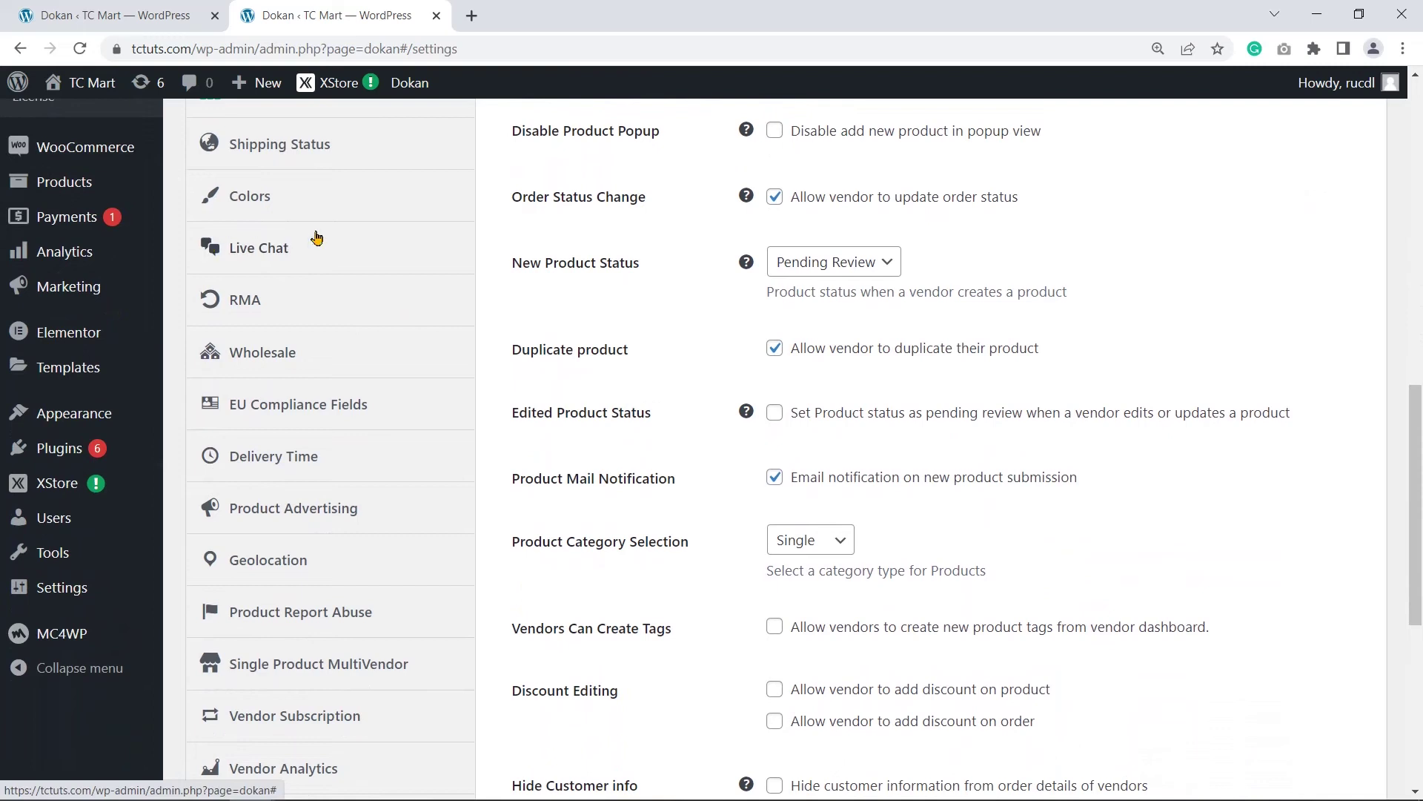
{"action": "left_click", "coordinate": [317, 237]}
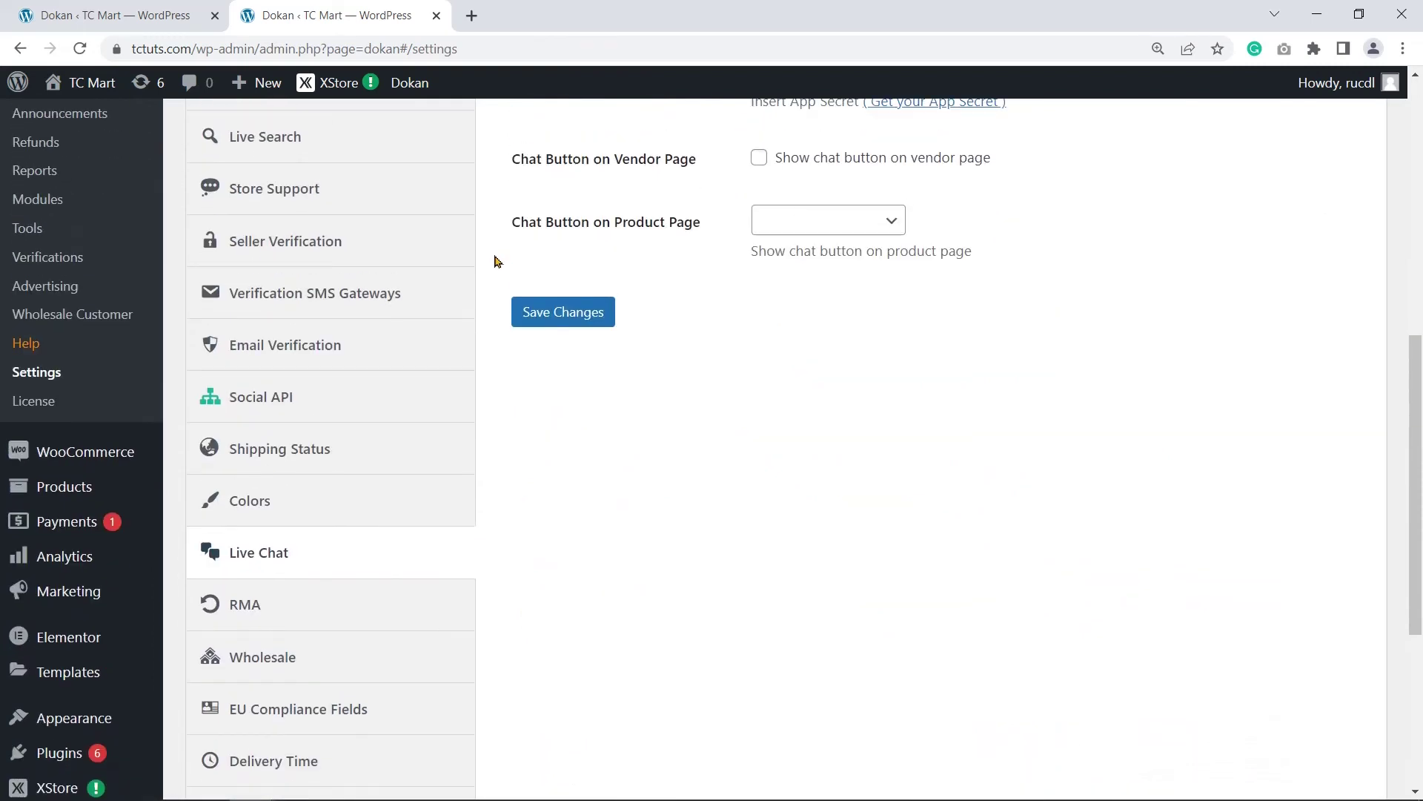
{"action": "scroll", "coordinate": [497, 262], "scroll_direction": "up", "scroll_amount": 4}
{"action": "scroll", "coordinate": [494, 297], "scroll_direction": "down", "scroll_amount": 1}
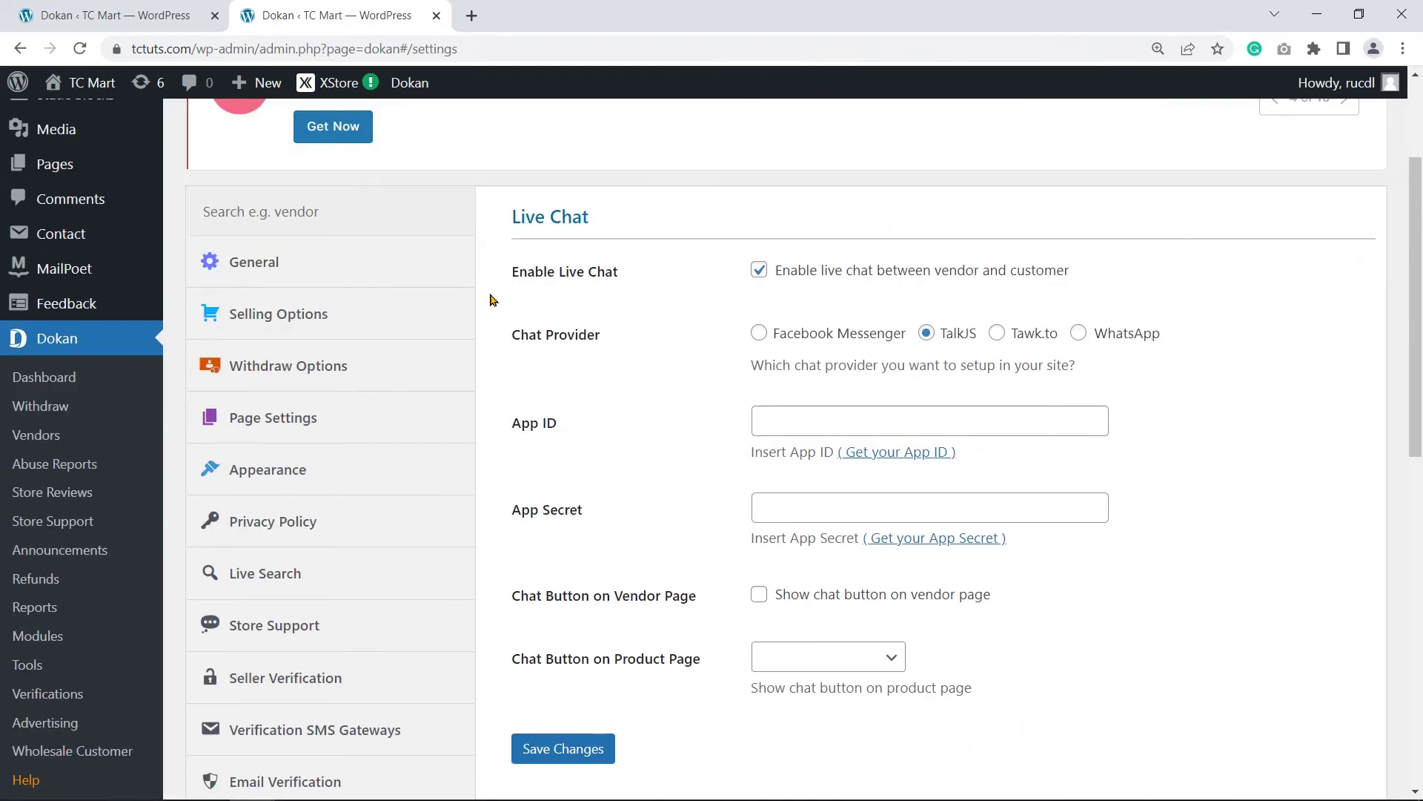
Enable vendor–customer live chat and, after trying each provider, select TalkJS
{"action": "left_click_drag", "start_coordinate": [510, 278], "coordinate": [618, 273]}
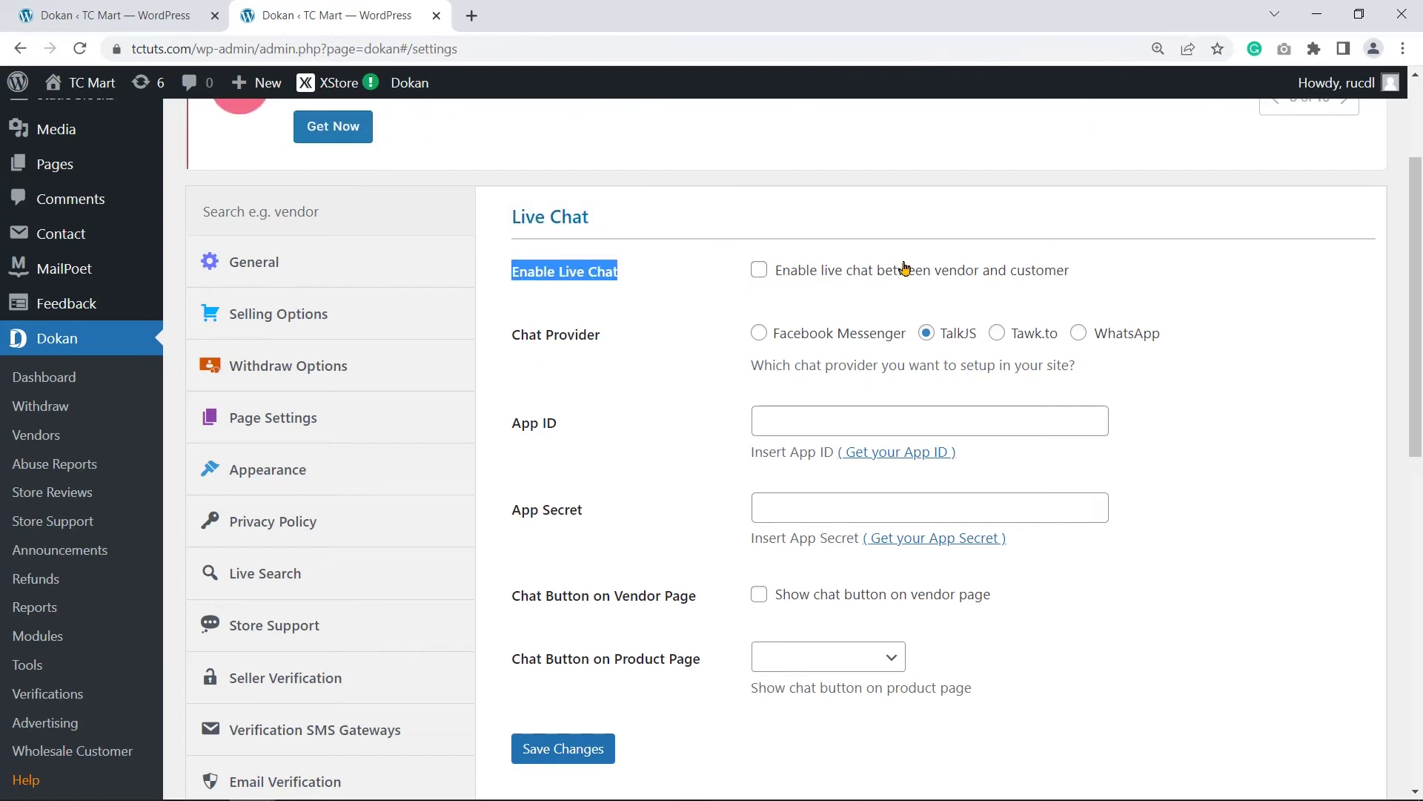
{"action": "left_click", "coordinate": [760, 272]}
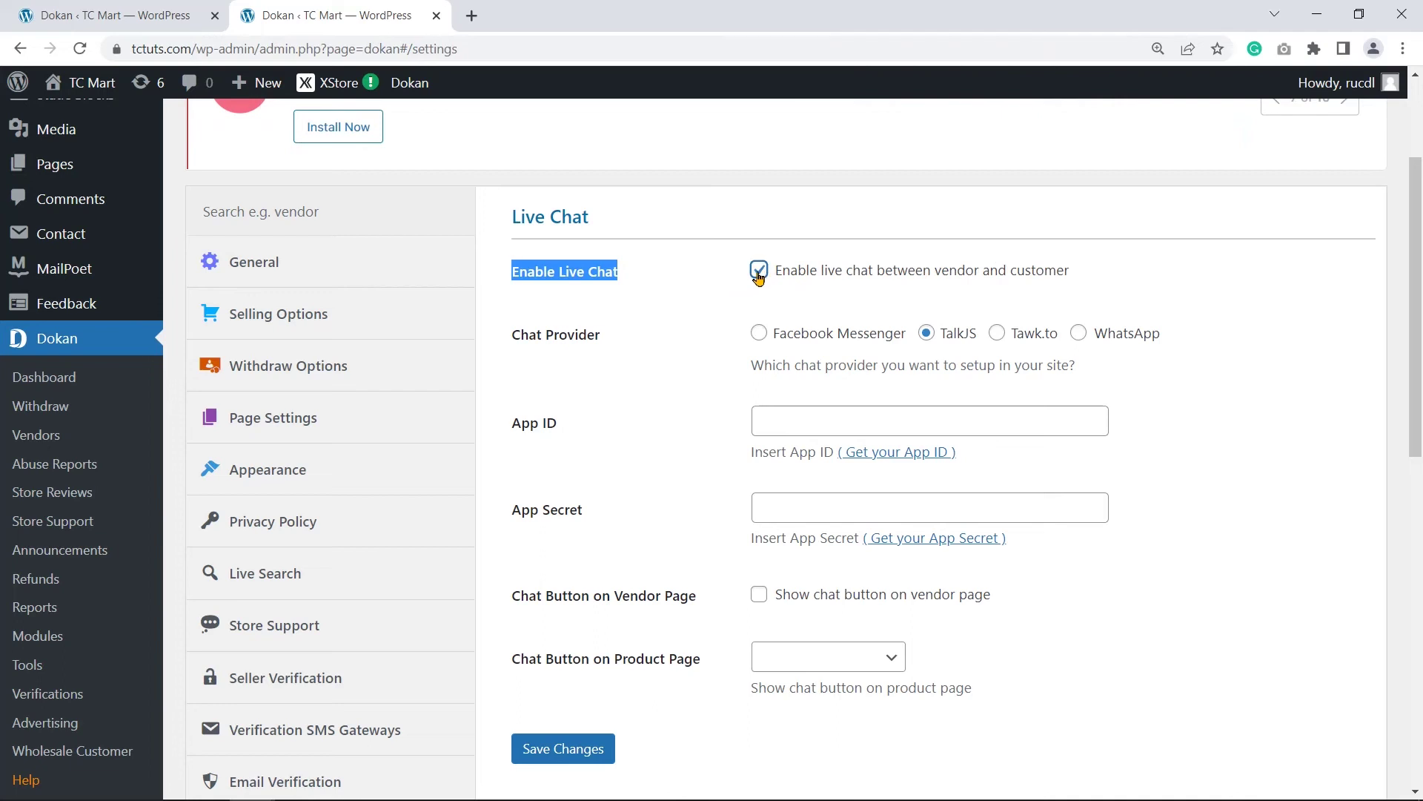
{"action": "left_click_drag", "start_coordinate": [508, 340], "coordinate": [607, 339]}
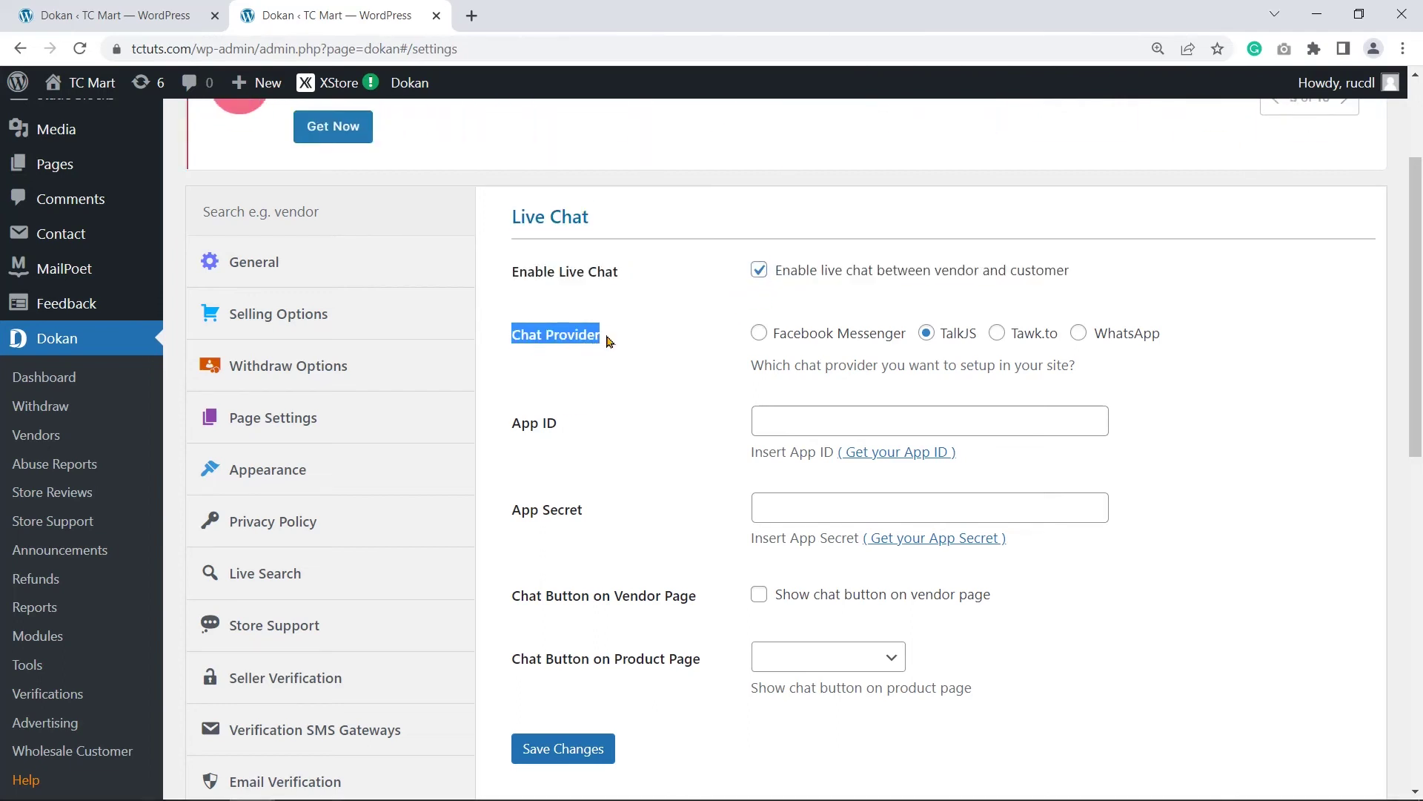
{"action": "left_click", "coordinate": [758, 335]}
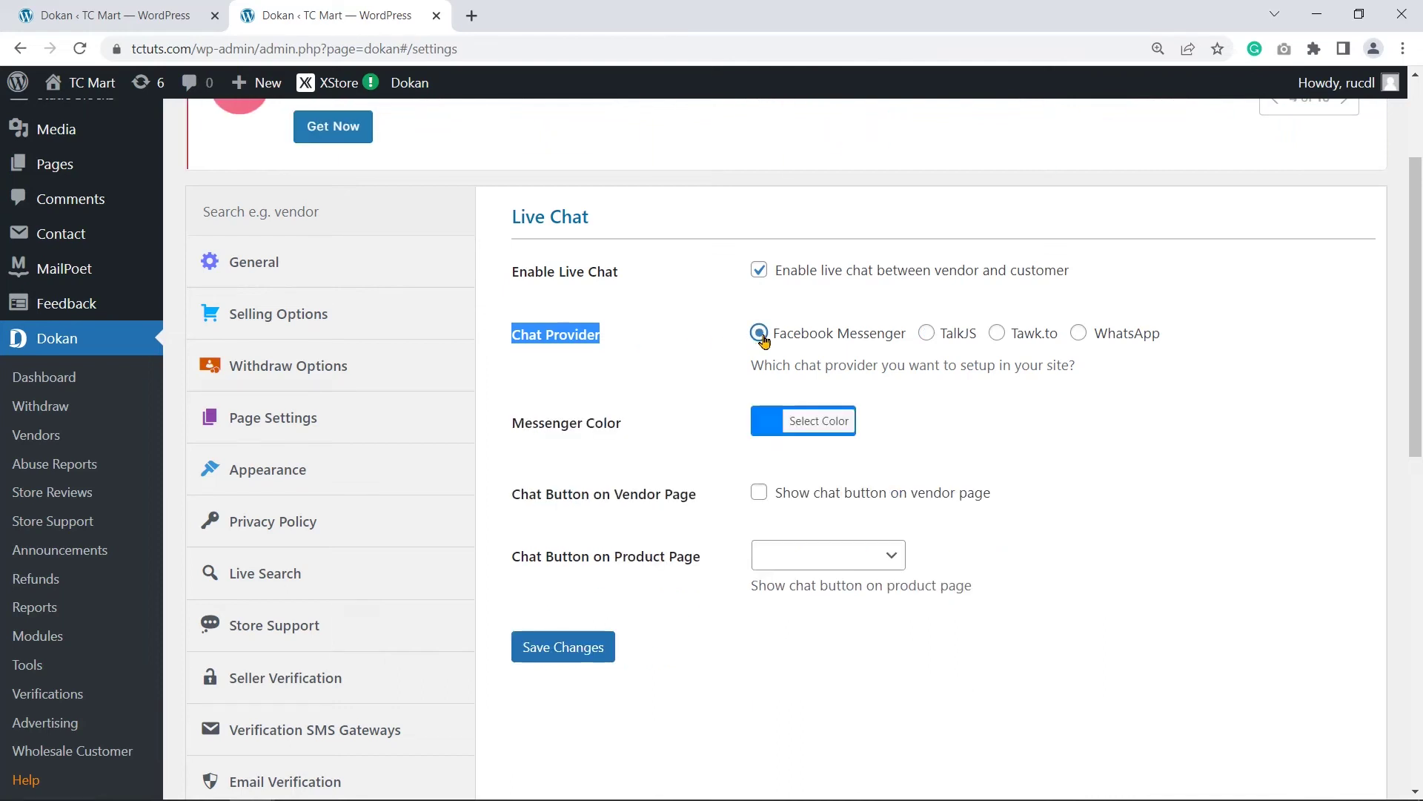
{"action": "left_click", "coordinate": [926, 332]}
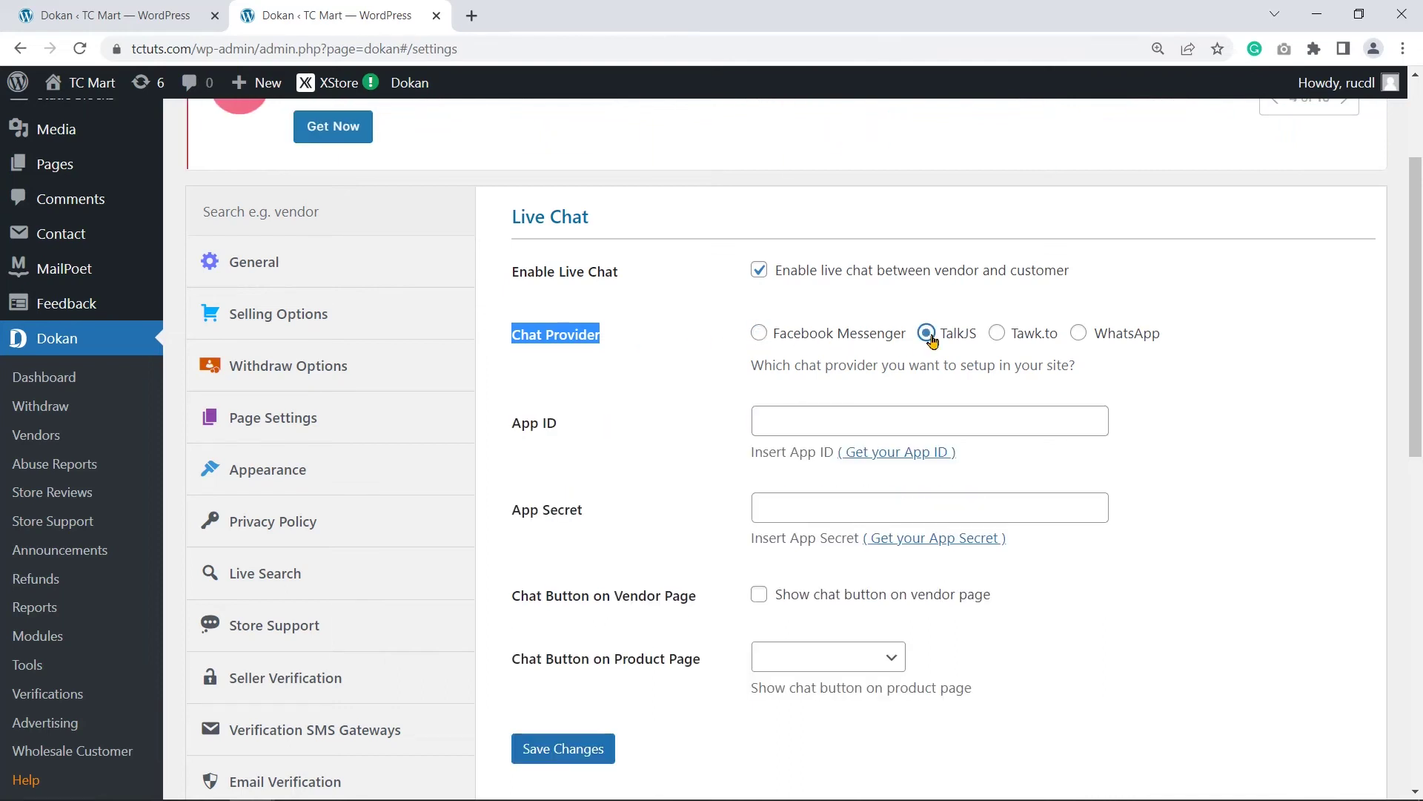
{"action": "left_click", "coordinate": [998, 335]}
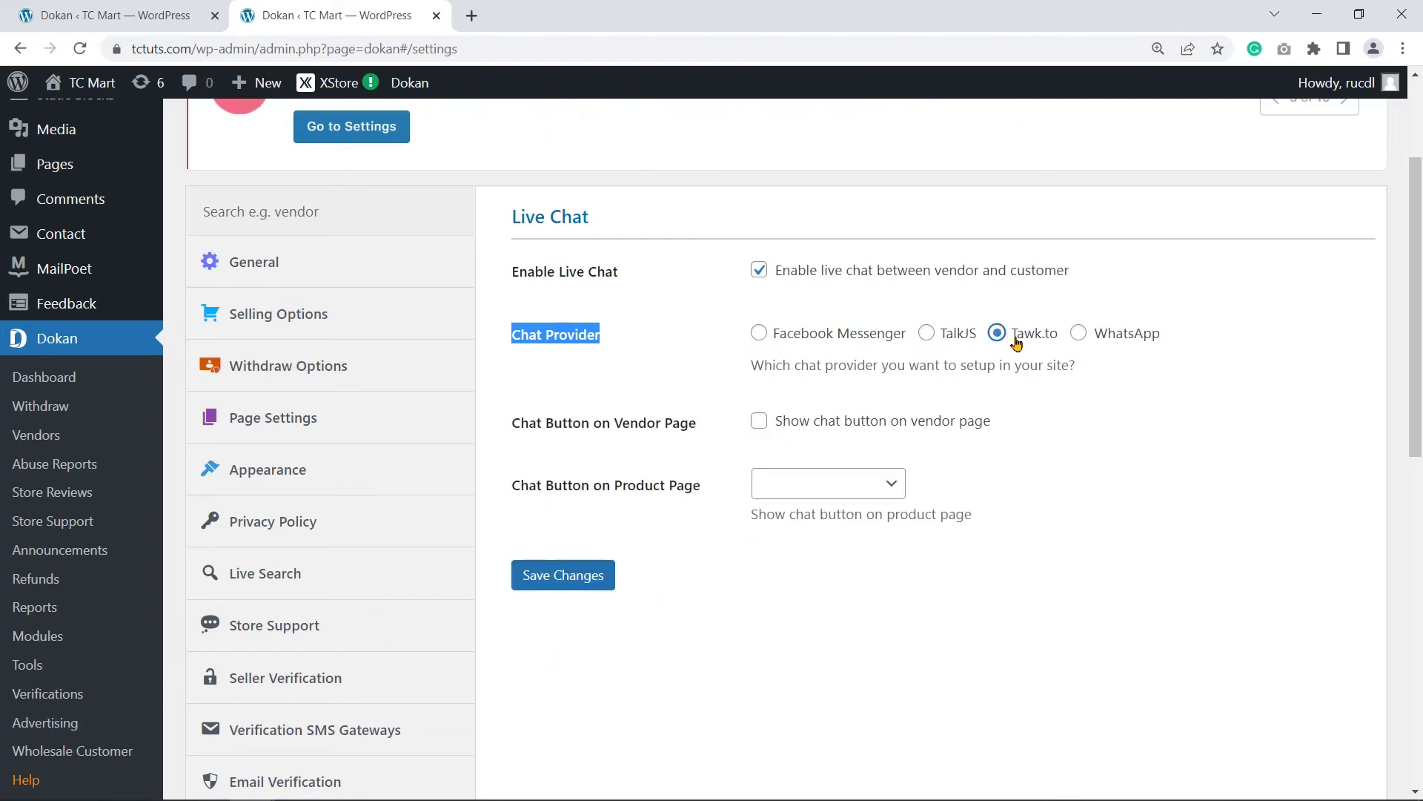
{"action": "left_click", "coordinate": [1079, 336]}
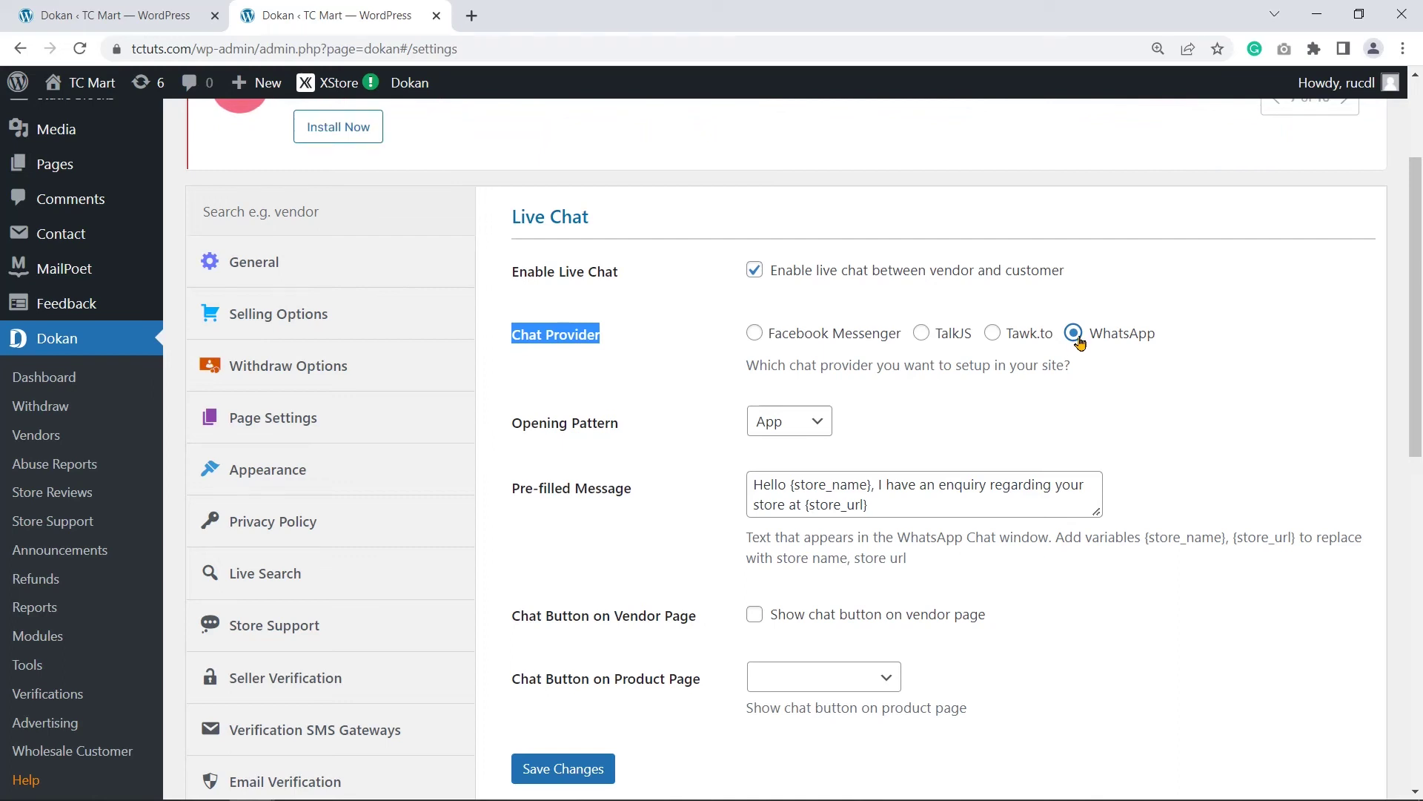
{"action": "left_click", "coordinate": [922, 334]}
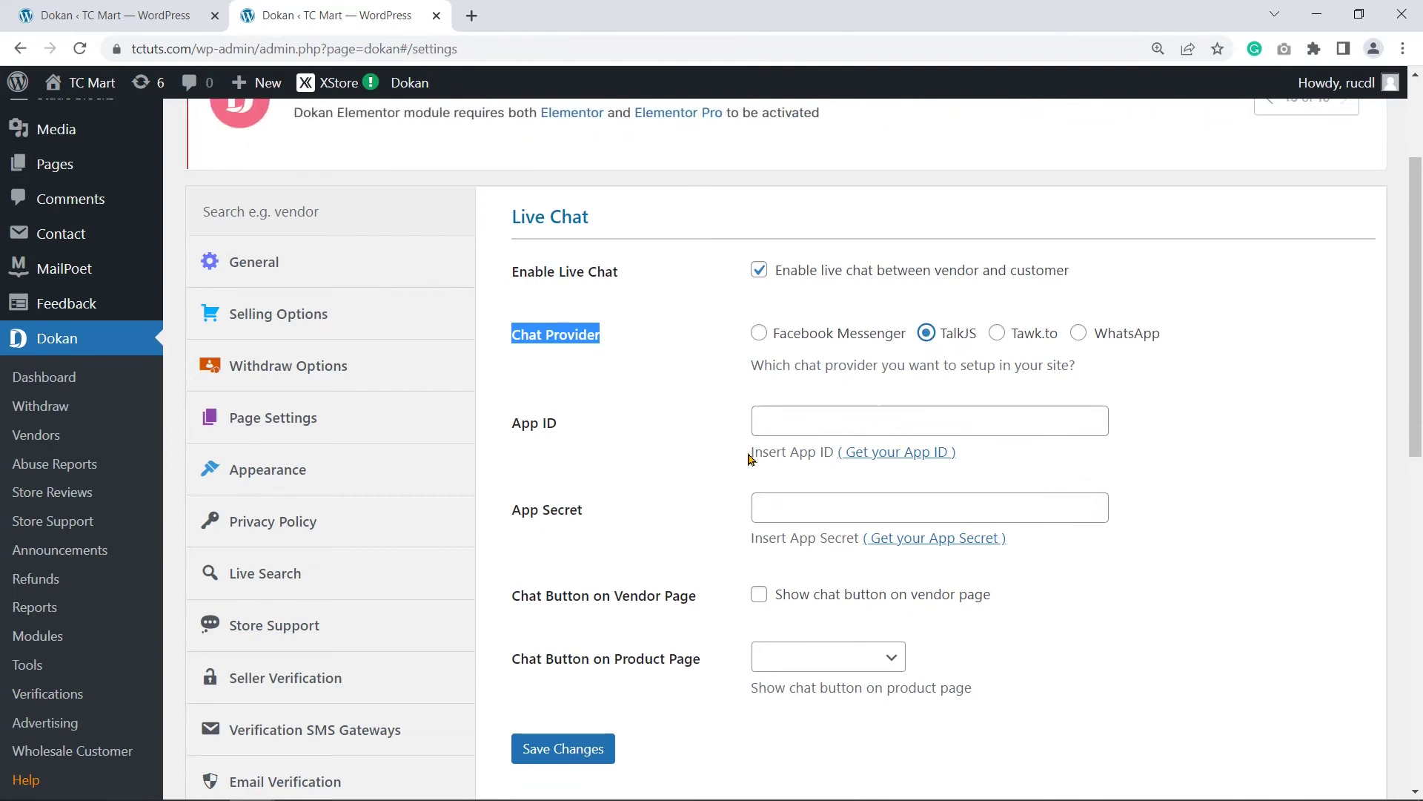
{"action": "left_click_drag", "start_coordinate": [750, 452], "coordinate": [834, 453]}
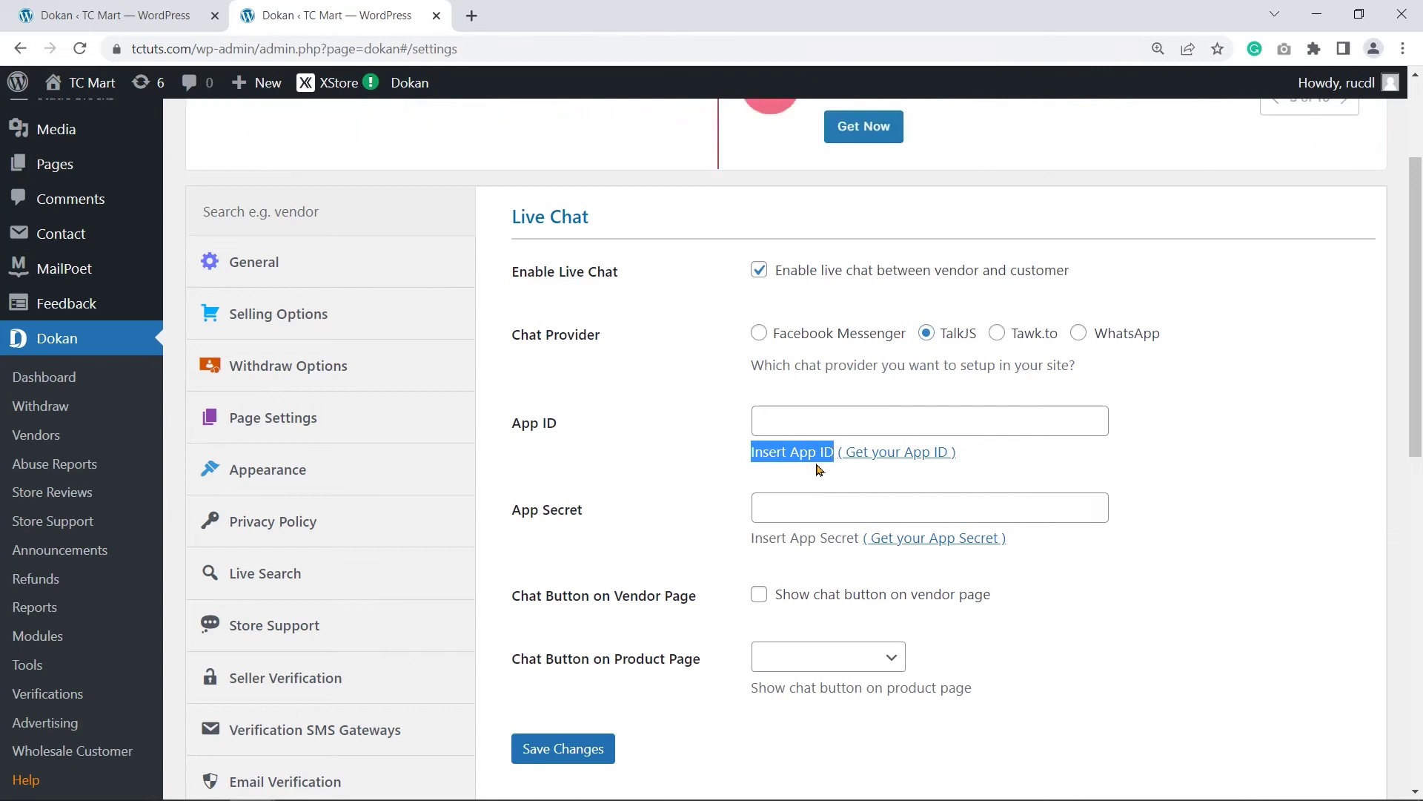
Open the TalkJS 'Get your App ID' signup page in a new tab and return to it
{"action": "left_click", "coordinate": [939, 454]}
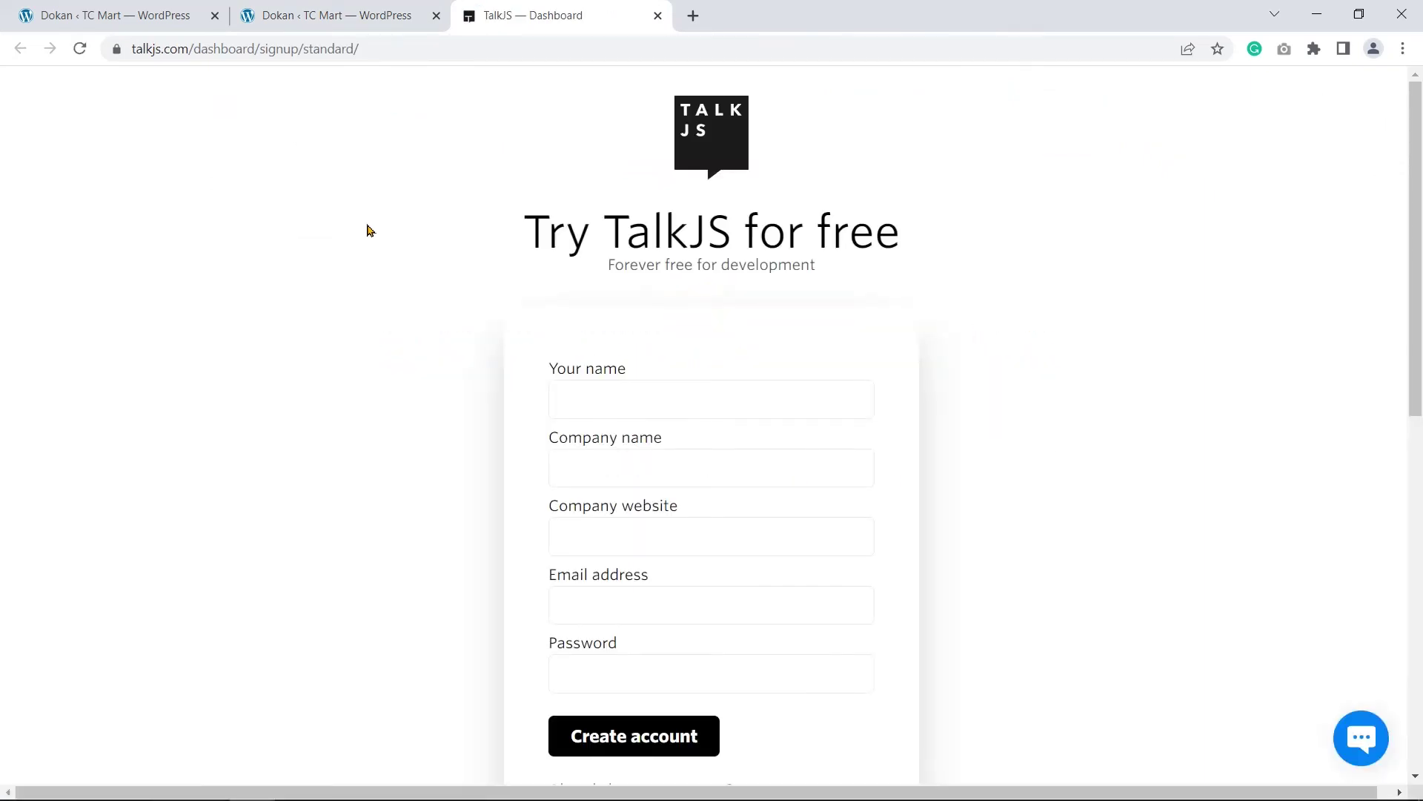
{"action": "left_click", "coordinate": [337, 15]}
{"action": "left_click_drag", "start_coordinate": [513, 423], "coordinate": [554, 425]}
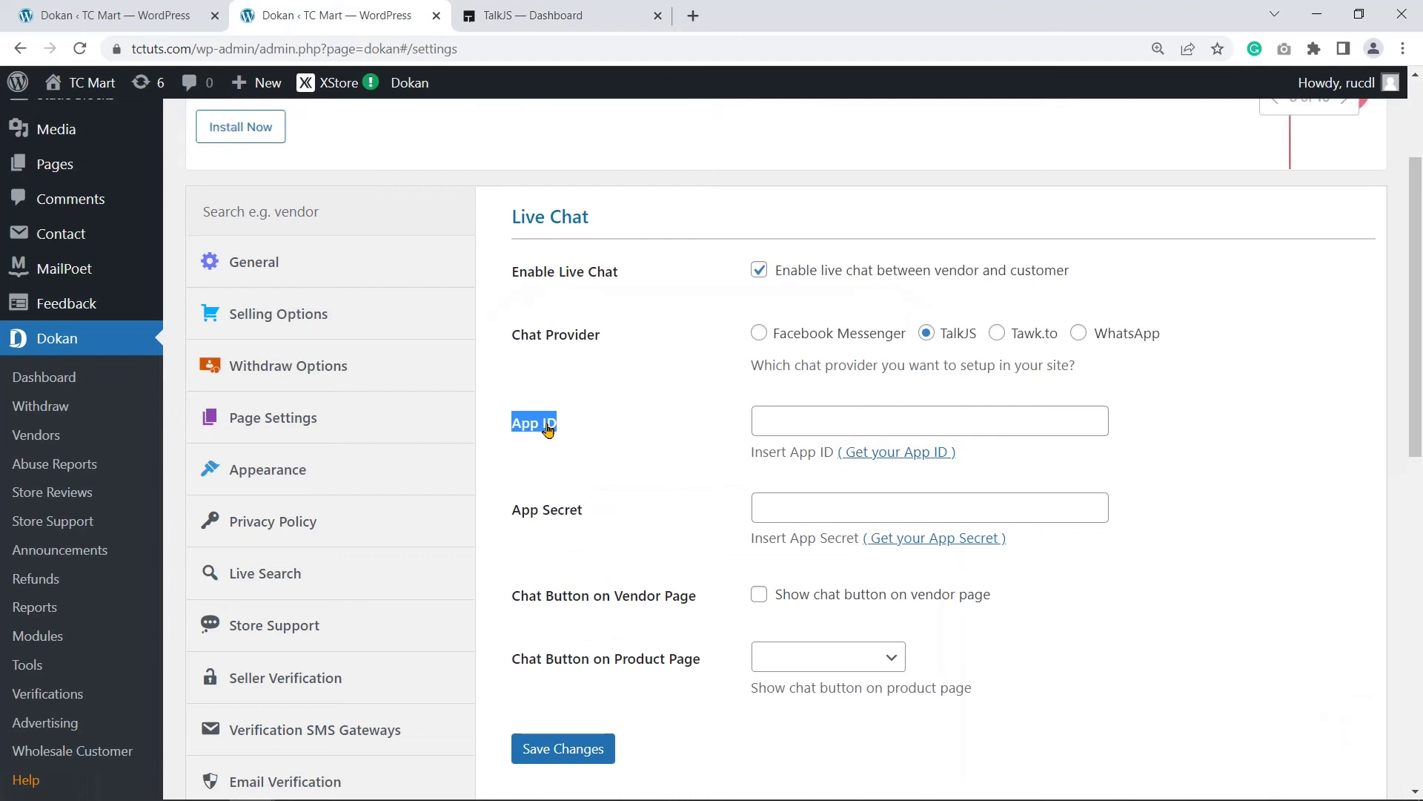
{"action": "triple_click", "coordinate": [544, 518]}
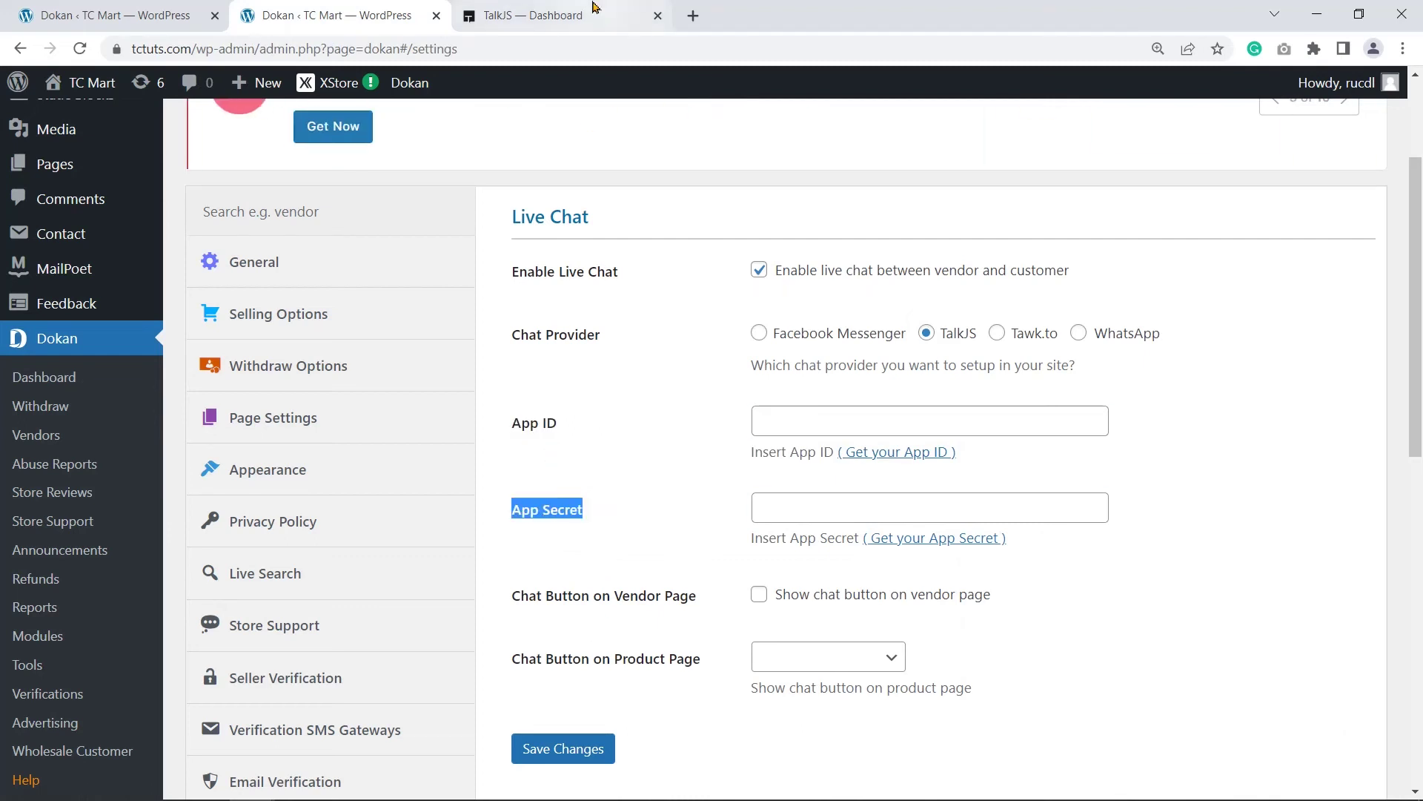
{"action": "left_click", "coordinate": [477, 16]}
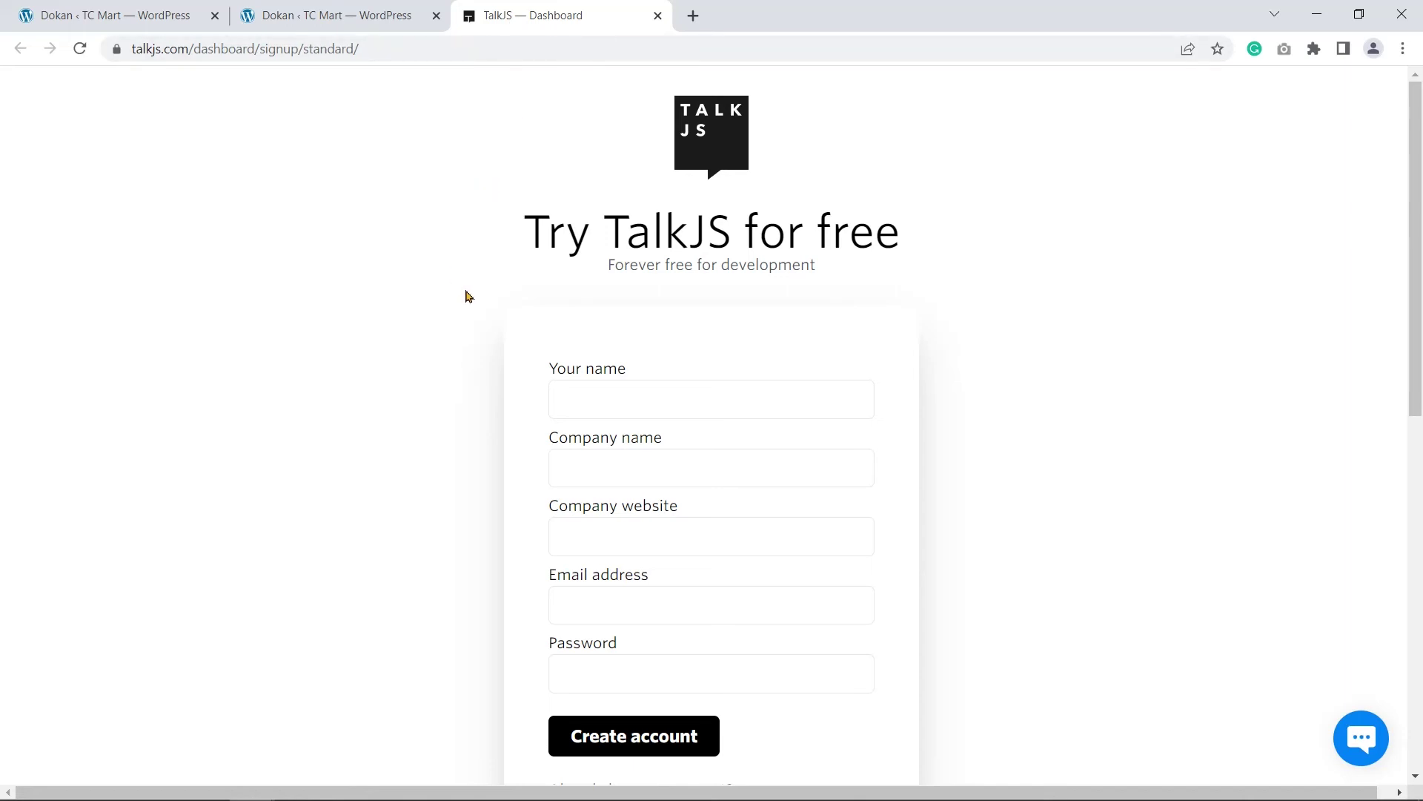
{"action": "left_click_drag", "start_coordinate": [550, 368], "coordinate": [627, 368]}
Enter the user's full name, company name 'TC Mart' and the pasted company website
{"action": "left_click", "coordinate": [642, 396]}
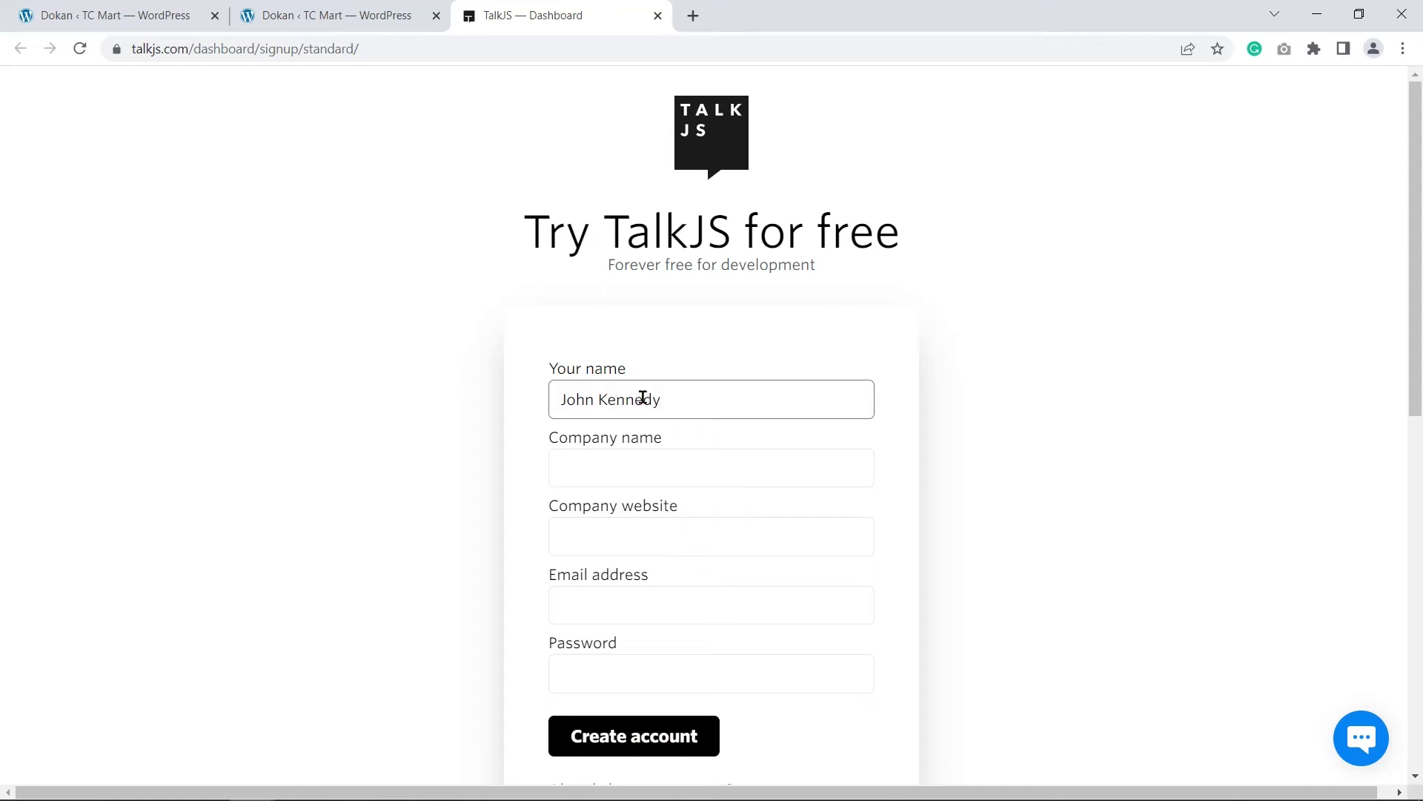
{"action": "left_click_drag", "start_coordinate": [545, 443], "coordinate": [670, 443]}
{"action": "left_click", "coordinate": [696, 462]}
{"action": "type", "text": "TC Mart"}
{"action": "left_click_drag", "start_coordinate": [551, 511], "coordinate": [699, 518]}
{"action": "left_click", "coordinate": [705, 534]}
{"action": "type", "text": "https://tctuts.com/"}
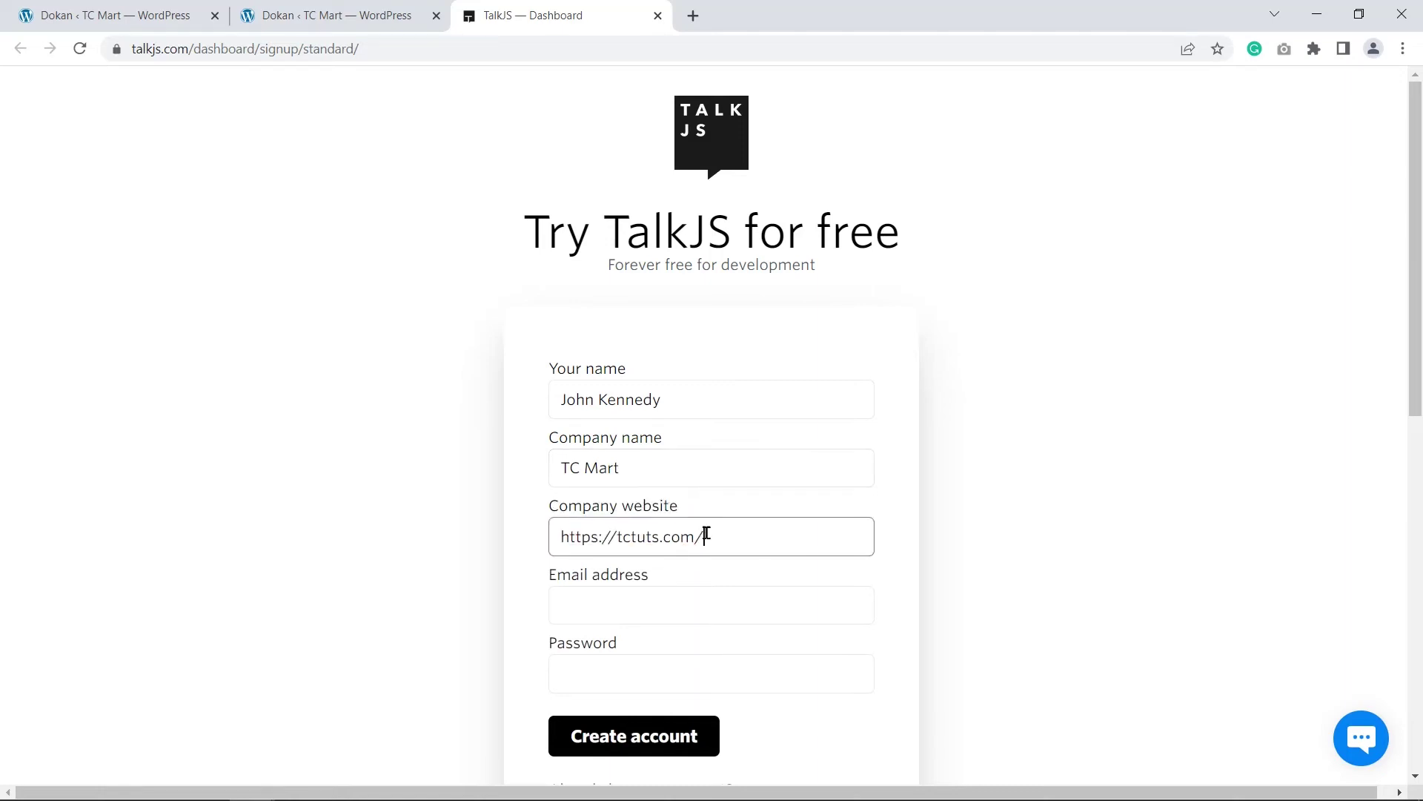
Fill in the contact's e-mail and account password, then create the TalkJS account
{"action": "left_click_drag", "start_coordinate": [552, 577], "coordinate": [656, 576]}
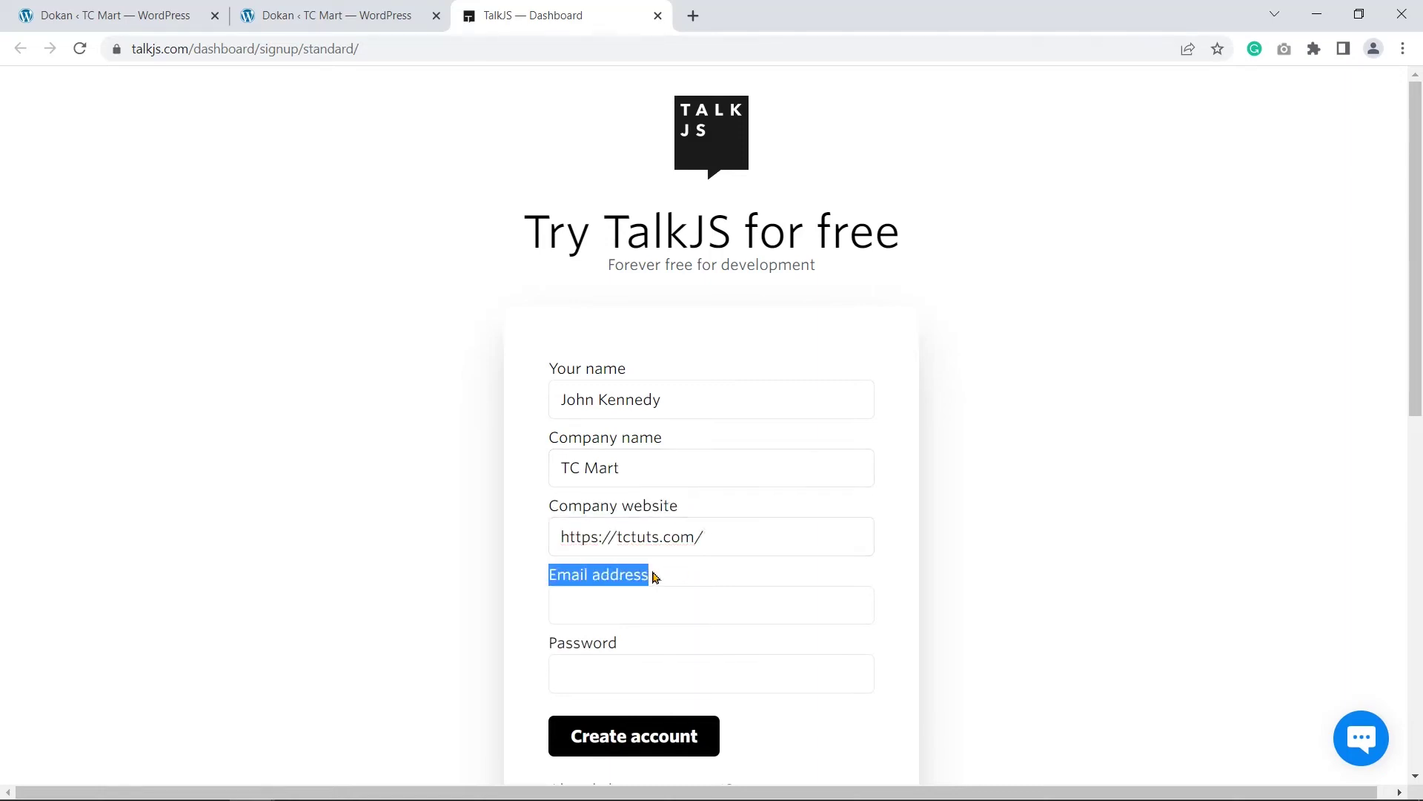
{"action": "left_click_drag", "start_coordinate": [551, 649], "coordinate": [629, 648]}
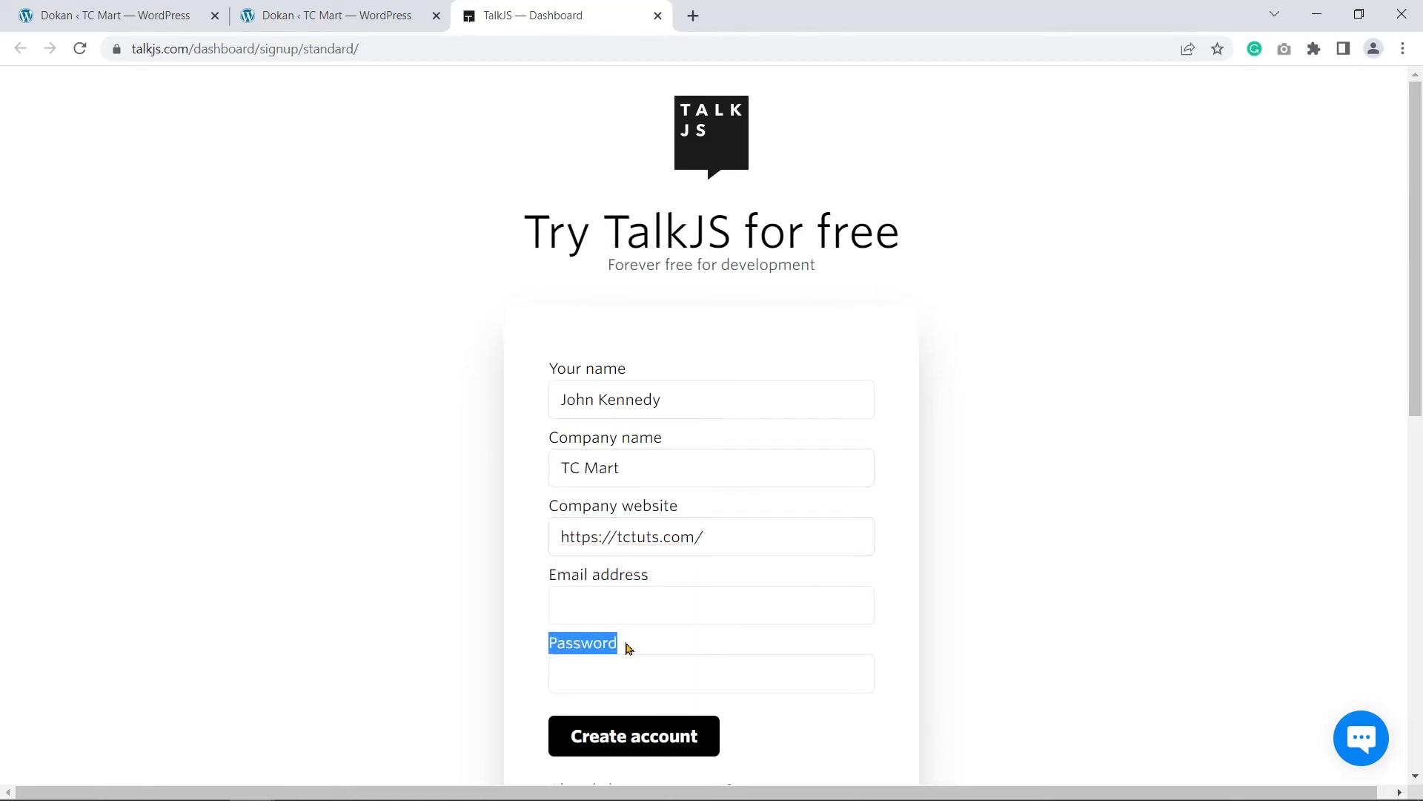
{"action": "left_click", "coordinate": [656, 614]}
{"action": "left_click", "coordinate": [697, 671]}
{"action": "type", "text": "j••••••••••••"}
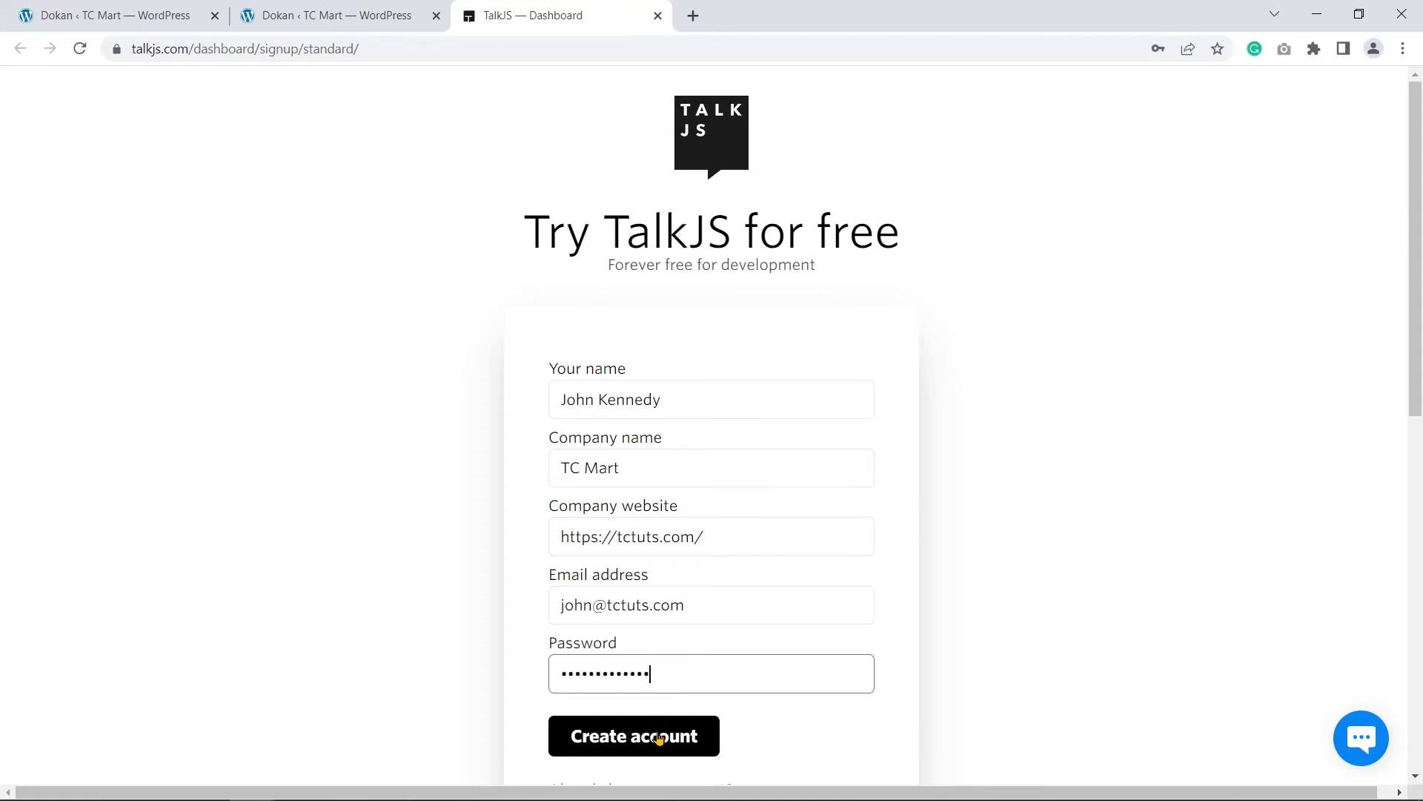
{"action": "left_click", "coordinate": [629, 749]}
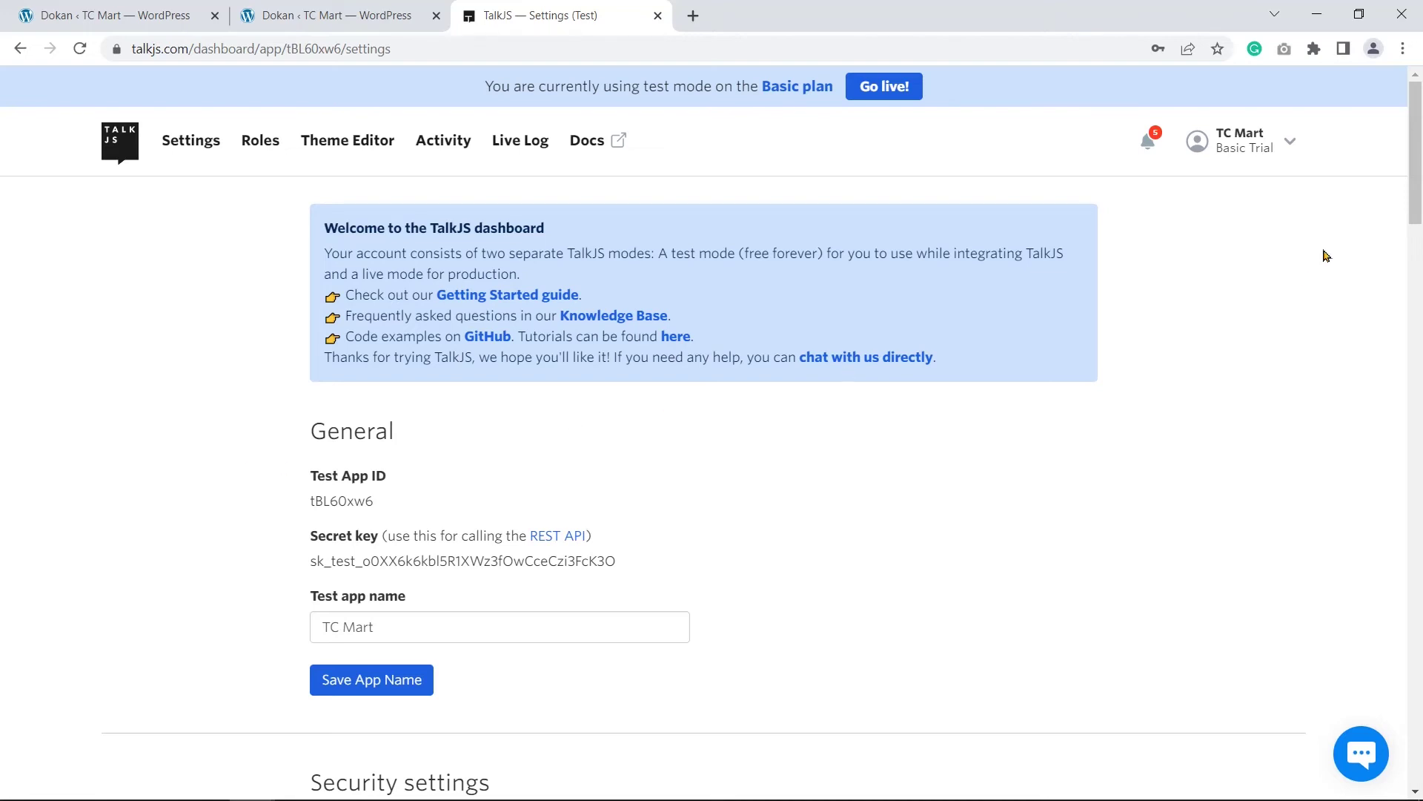
Copy the Test App ID value from the TalkJS dashboard and go back to Dokan Live Chat
{"action": "left_click", "coordinate": [1291, 149]}
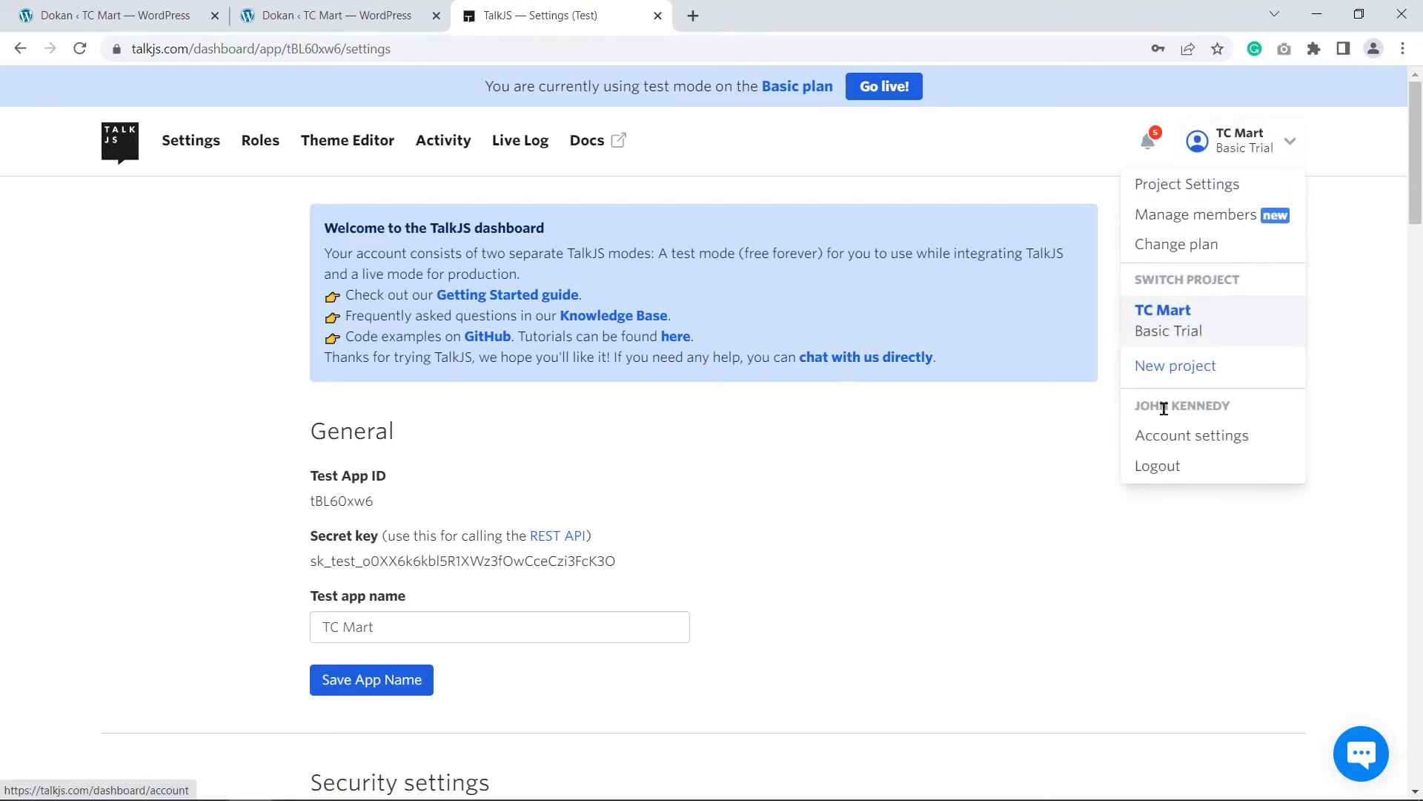
{"action": "left_click_drag", "start_coordinate": [1139, 404], "coordinate": [1244, 412]}
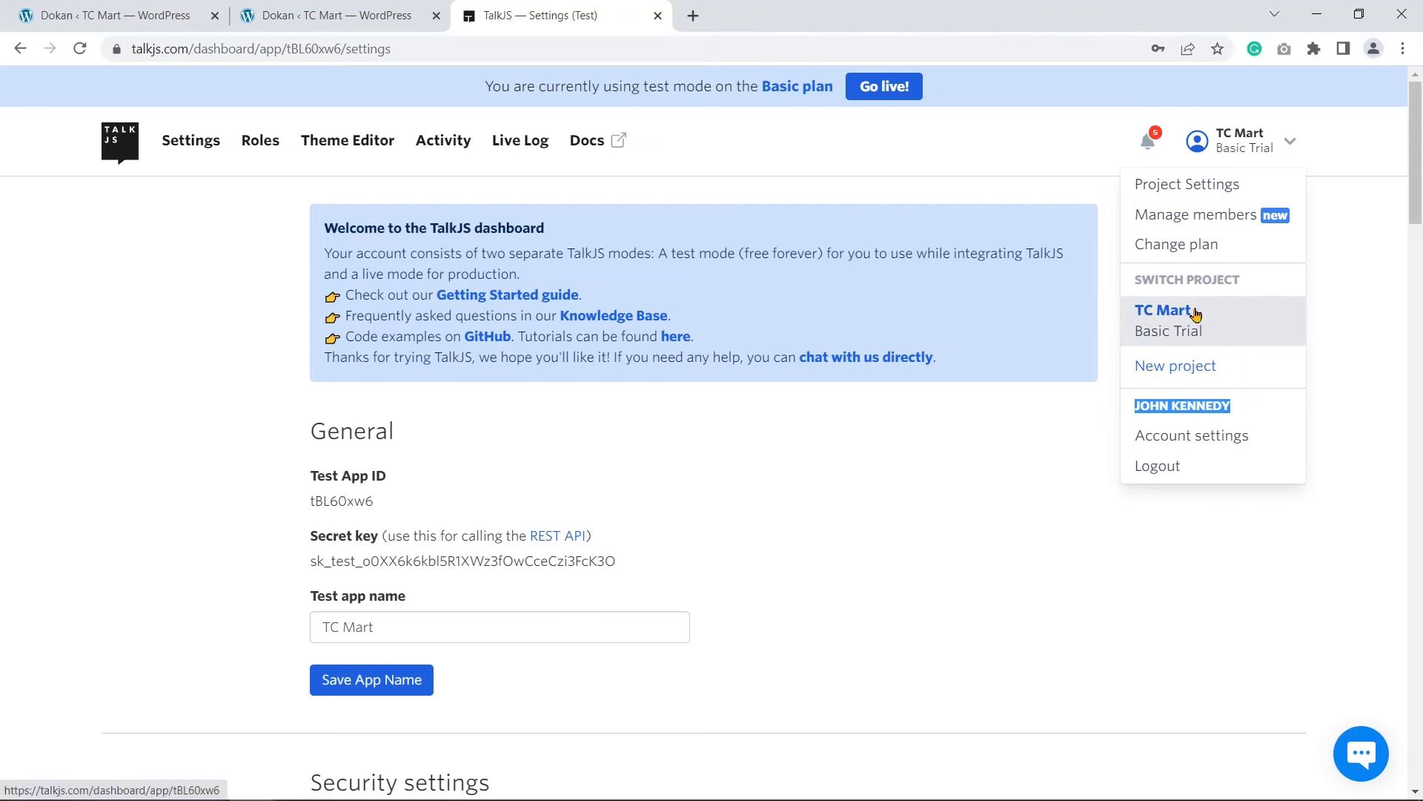
{"action": "left_click", "coordinate": [1362, 317]}
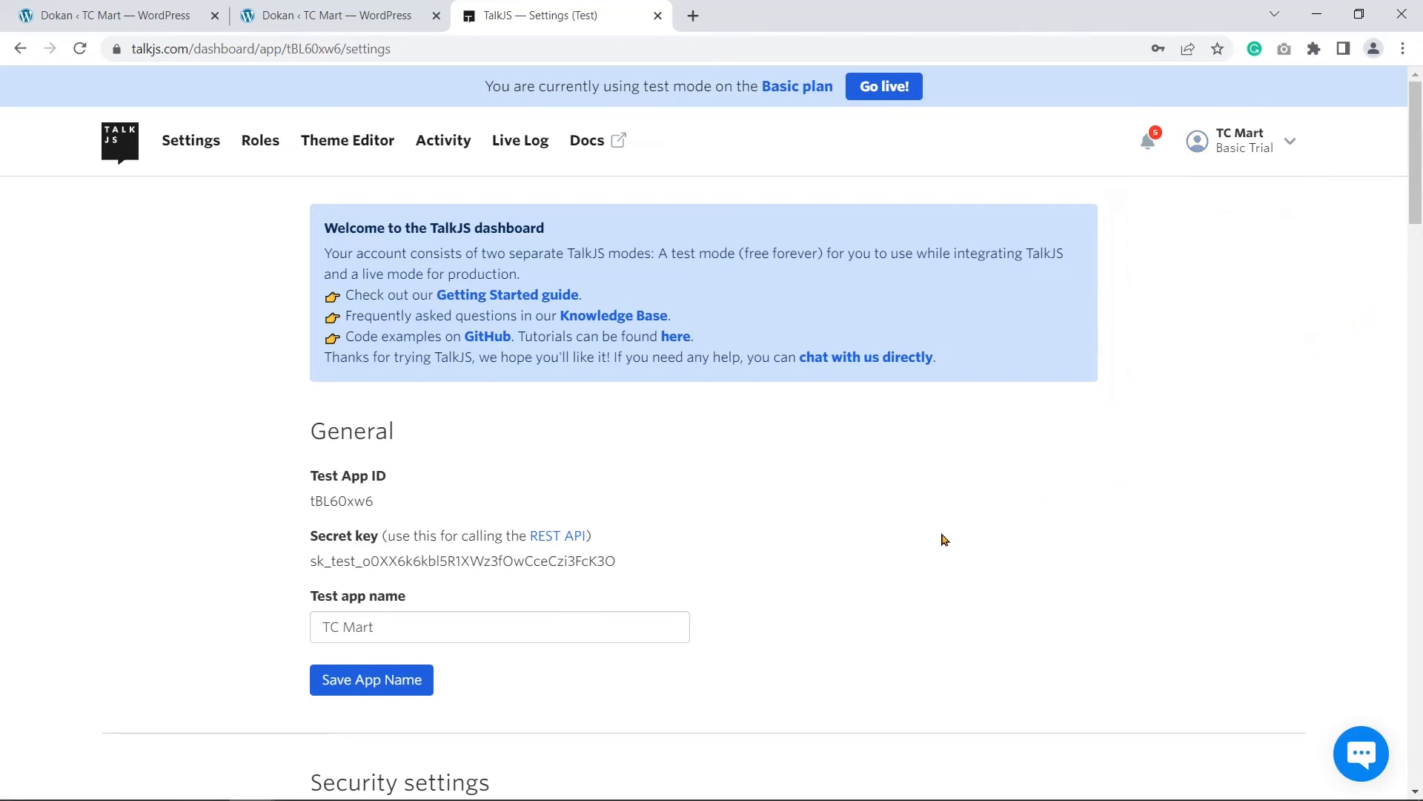
{"action": "left_click_drag", "start_coordinate": [314, 480], "coordinate": [391, 482]}
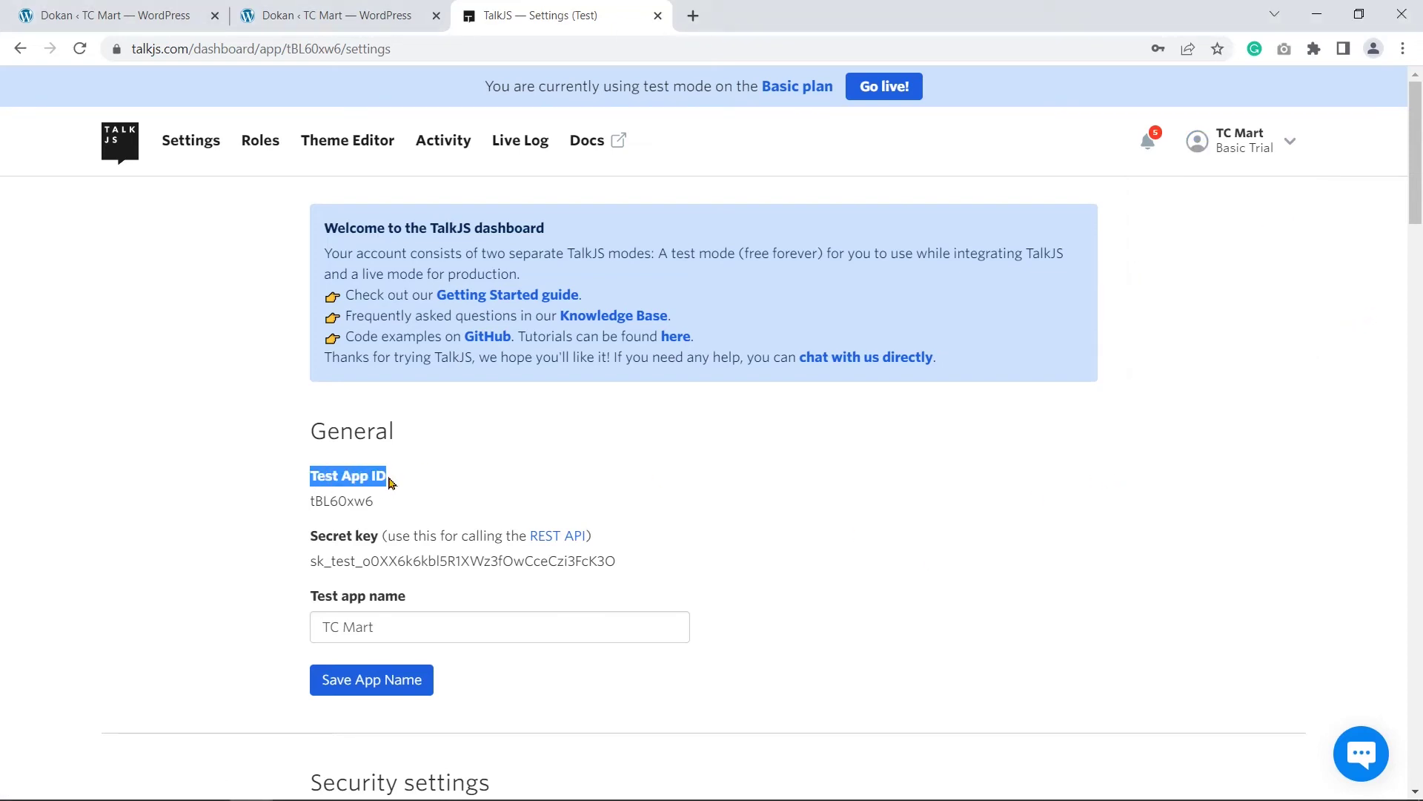
{"action": "left_click_drag", "start_coordinate": [310, 536], "coordinate": [378, 537]}
{"action": "double_click", "coordinate": [335, 500]}
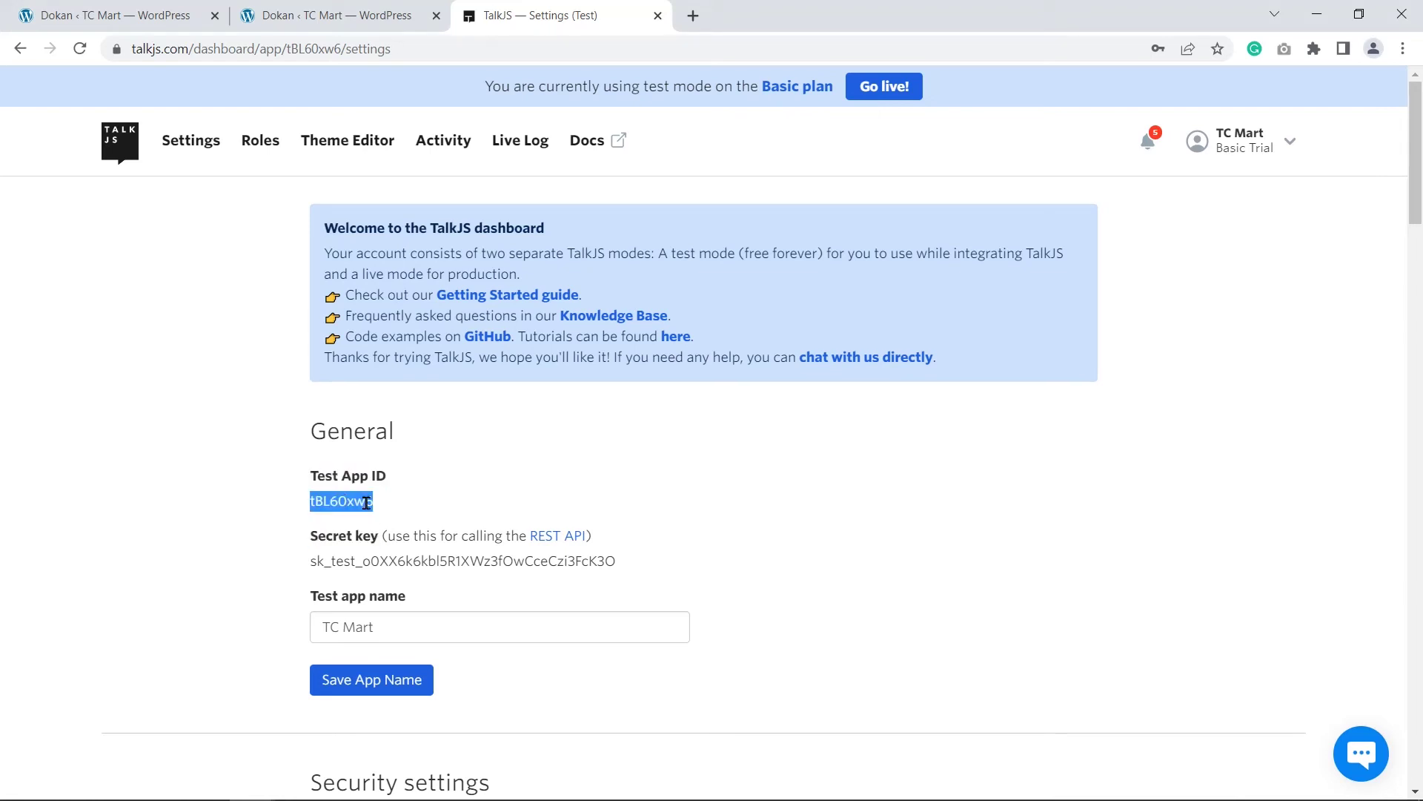
{"action": "right_click", "coordinate": [361, 502]}
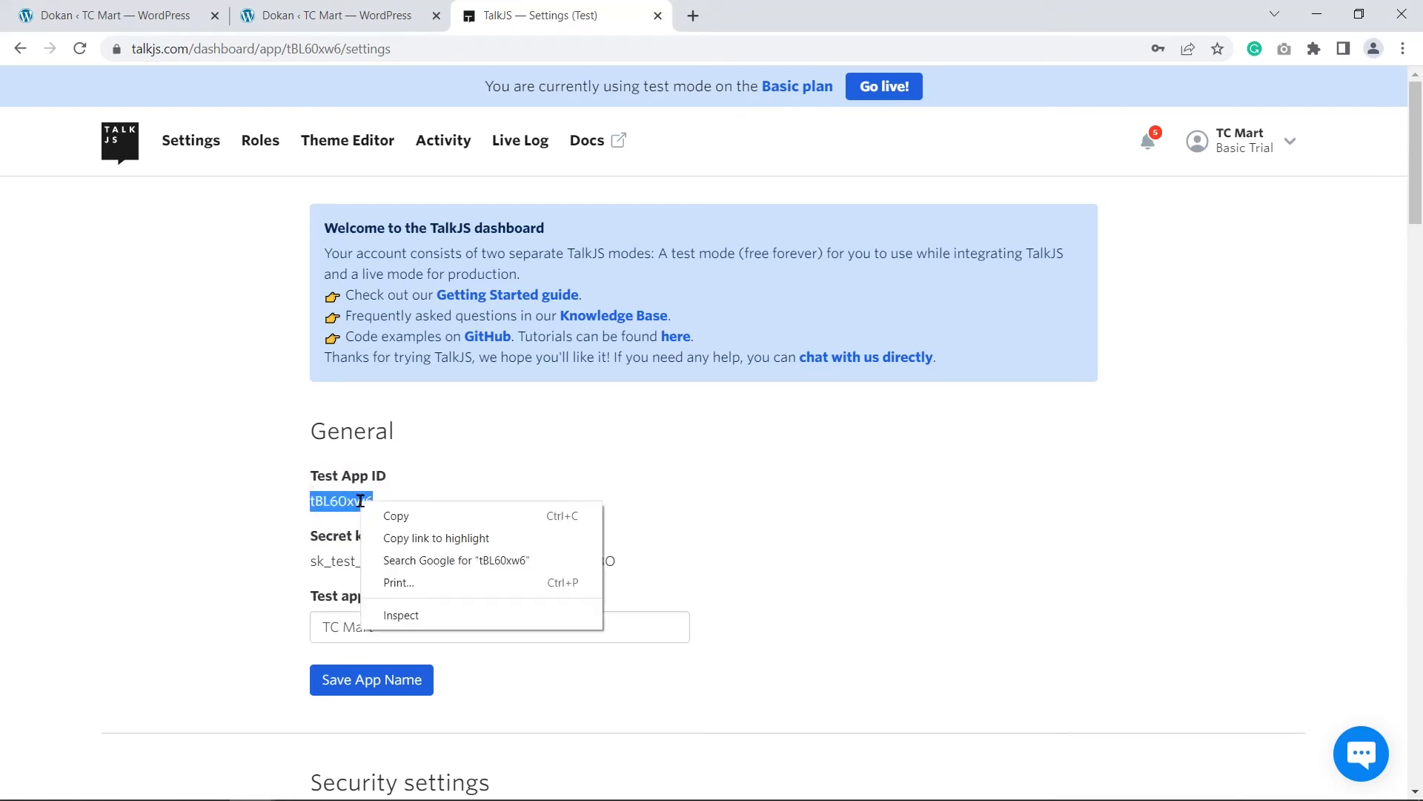
{"action": "left_click", "coordinate": [408, 515]}
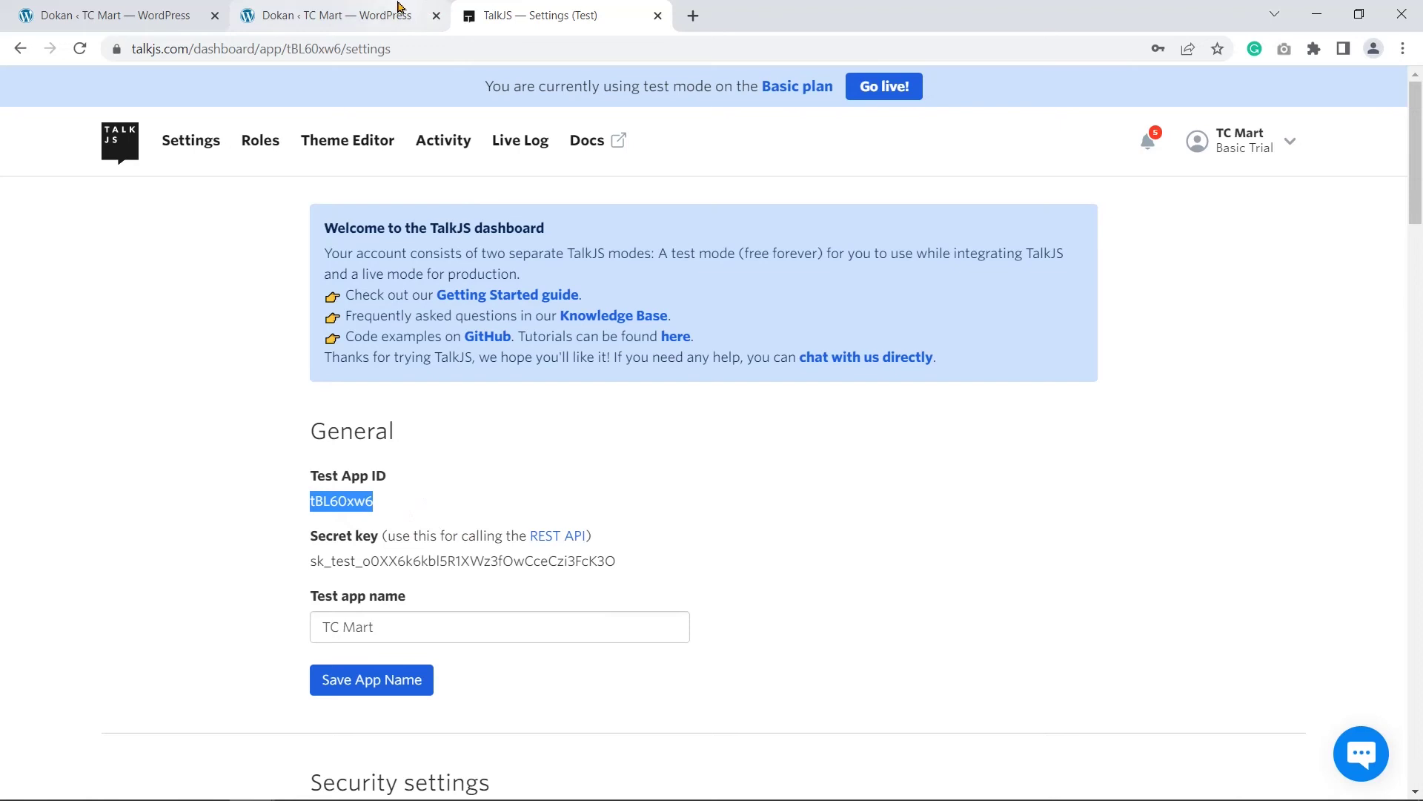
{"action": "left_click", "coordinate": [404, 12]}
{"action": "left_click_drag", "start_coordinate": [524, 419], "coordinate": [810, 419]}
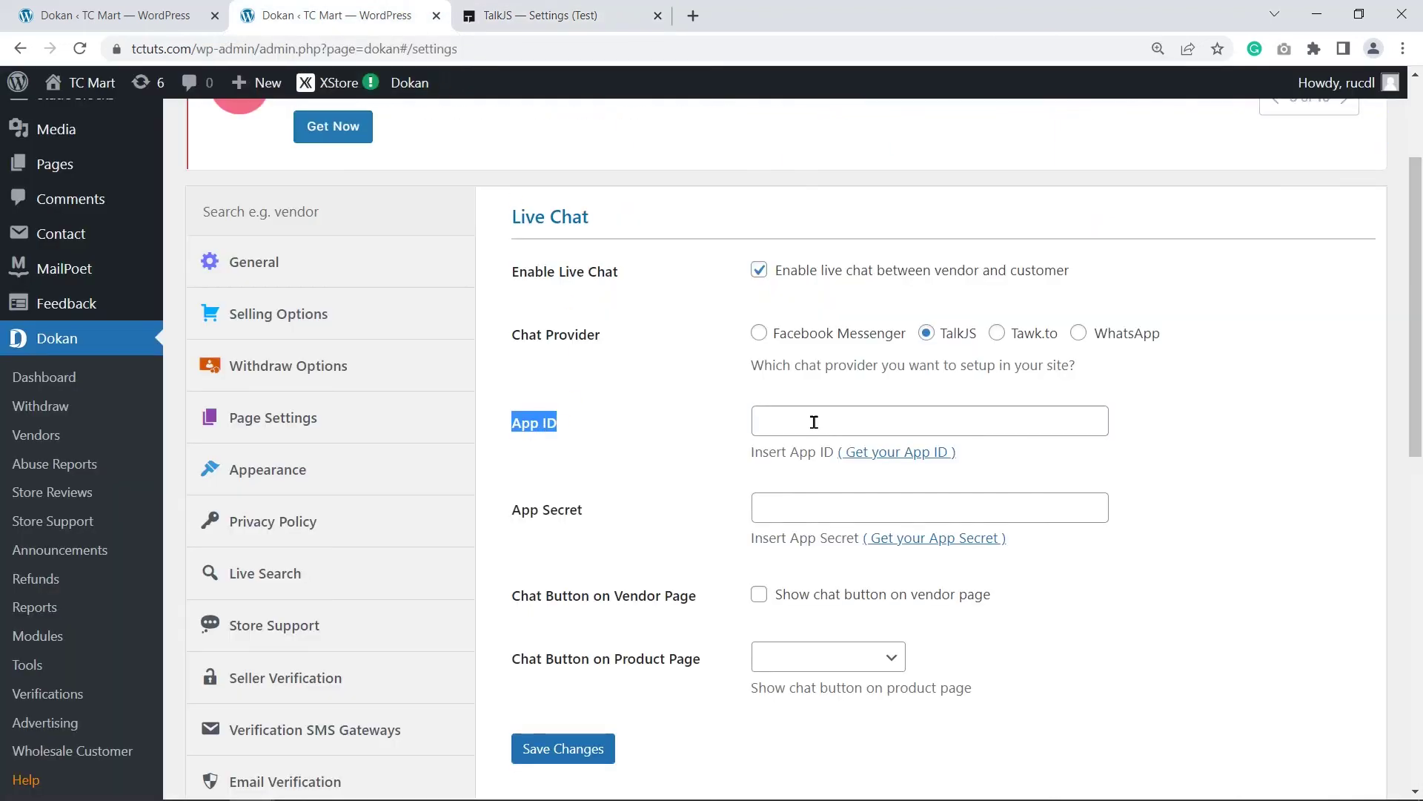
Paste the copied TalkJS App ID into the App ID field
{"action": "left_click", "coordinate": [814, 421]}
{"action": "right_click", "coordinate": [814, 421]}
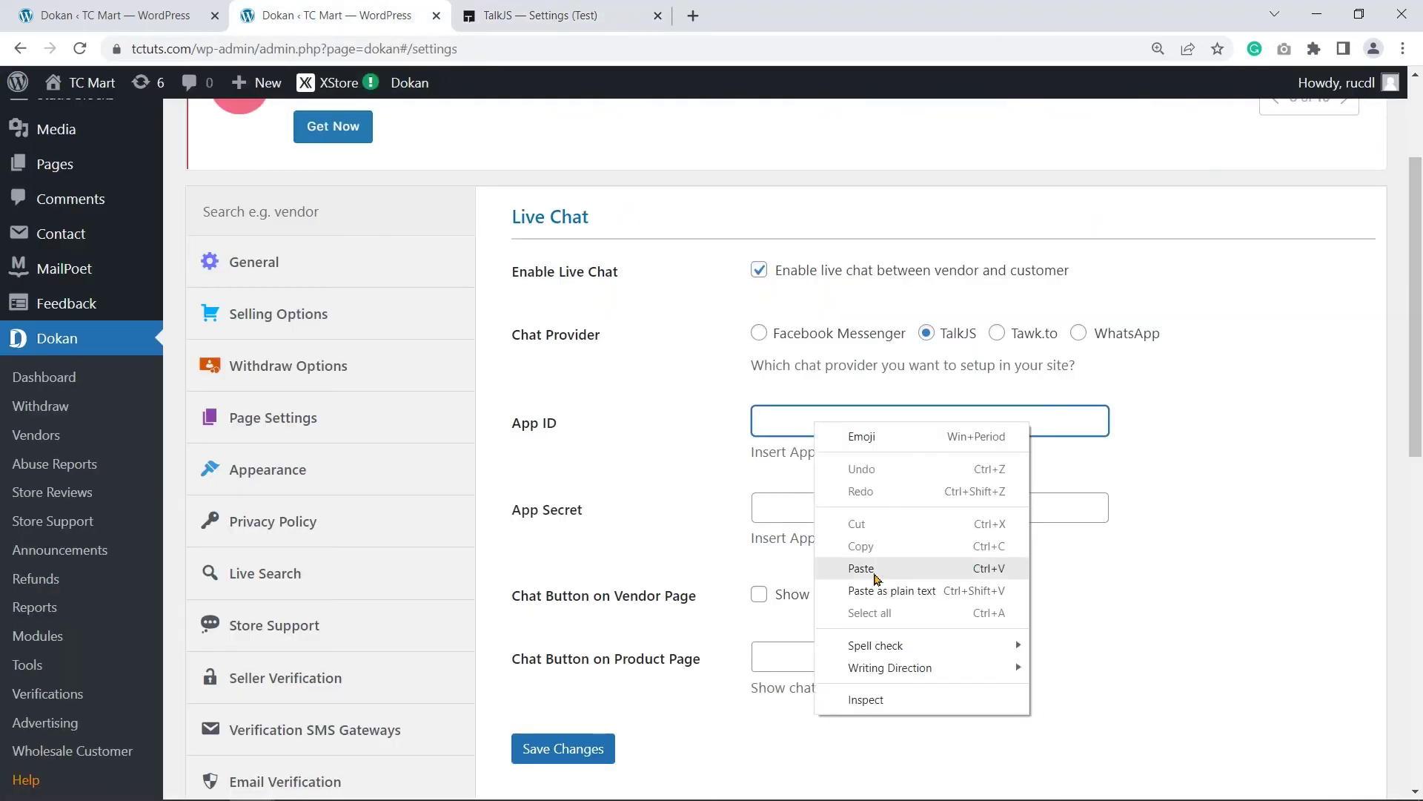
{"action": "left_click", "coordinate": [877, 572]}
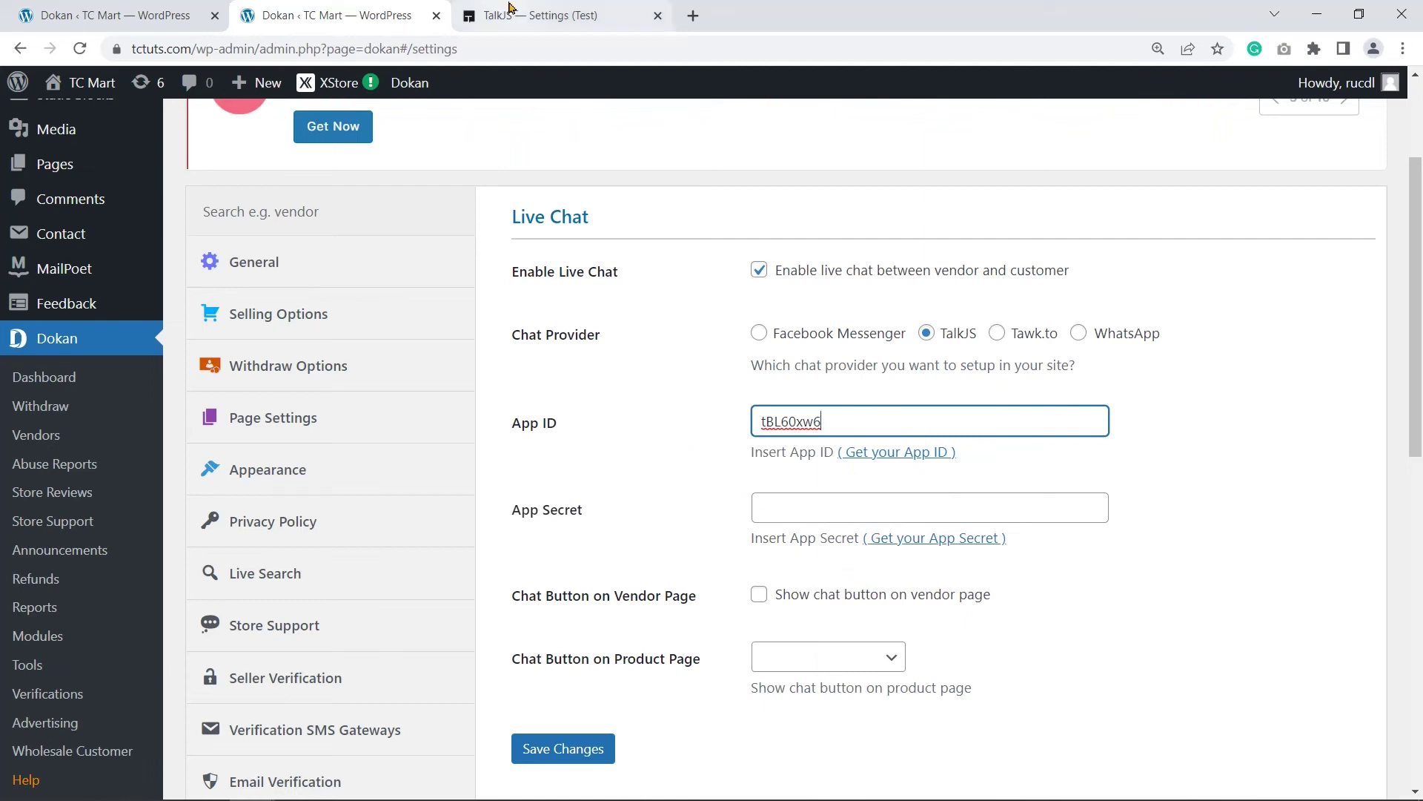
Copy the TalkJS secret key and paste it into the Dokan App Secret field
{"action": "left_click", "coordinate": [548, 14]}
{"action": "left_click_drag", "start_coordinate": [312, 561], "coordinate": [588, 566]}
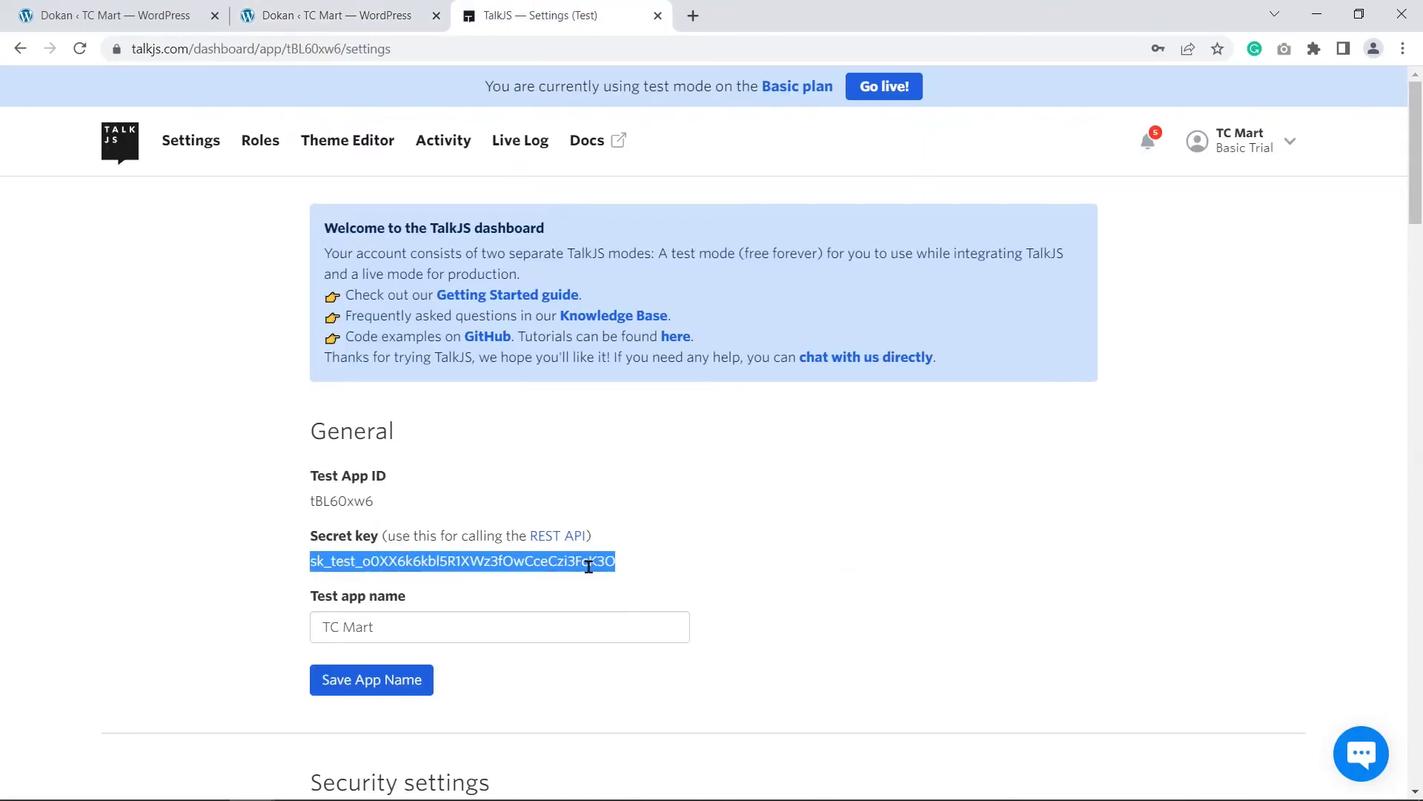
{"action": "right_click", "coordinate": [583, 566]}
{"action": "left_click", "coordinate": [621, 584]}
{"action": "left_click", "coordinate": [334, 14]}
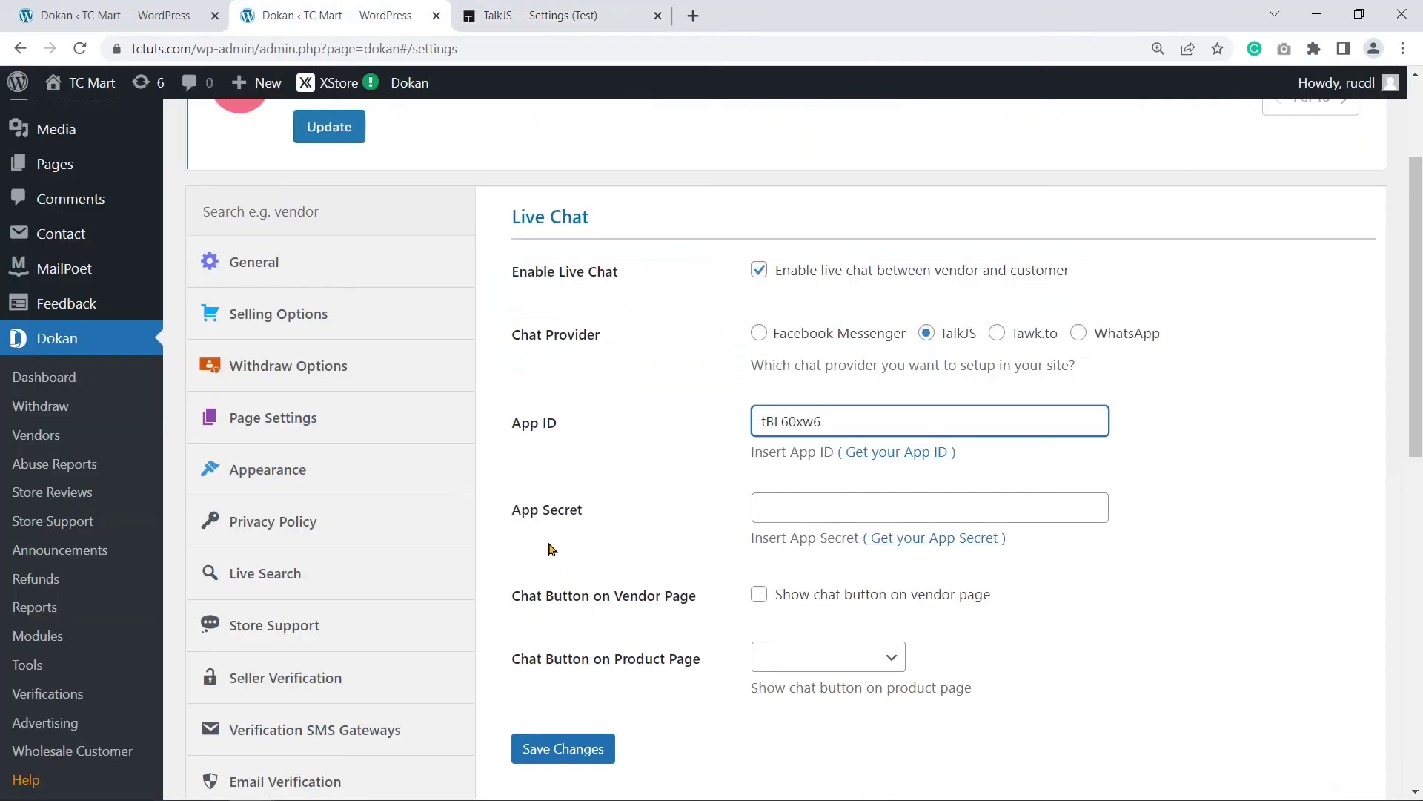
{"action": "triple_click", "coordinate": [545, 519]}
{"action": "left_click", "coordinate": [849, 503]}
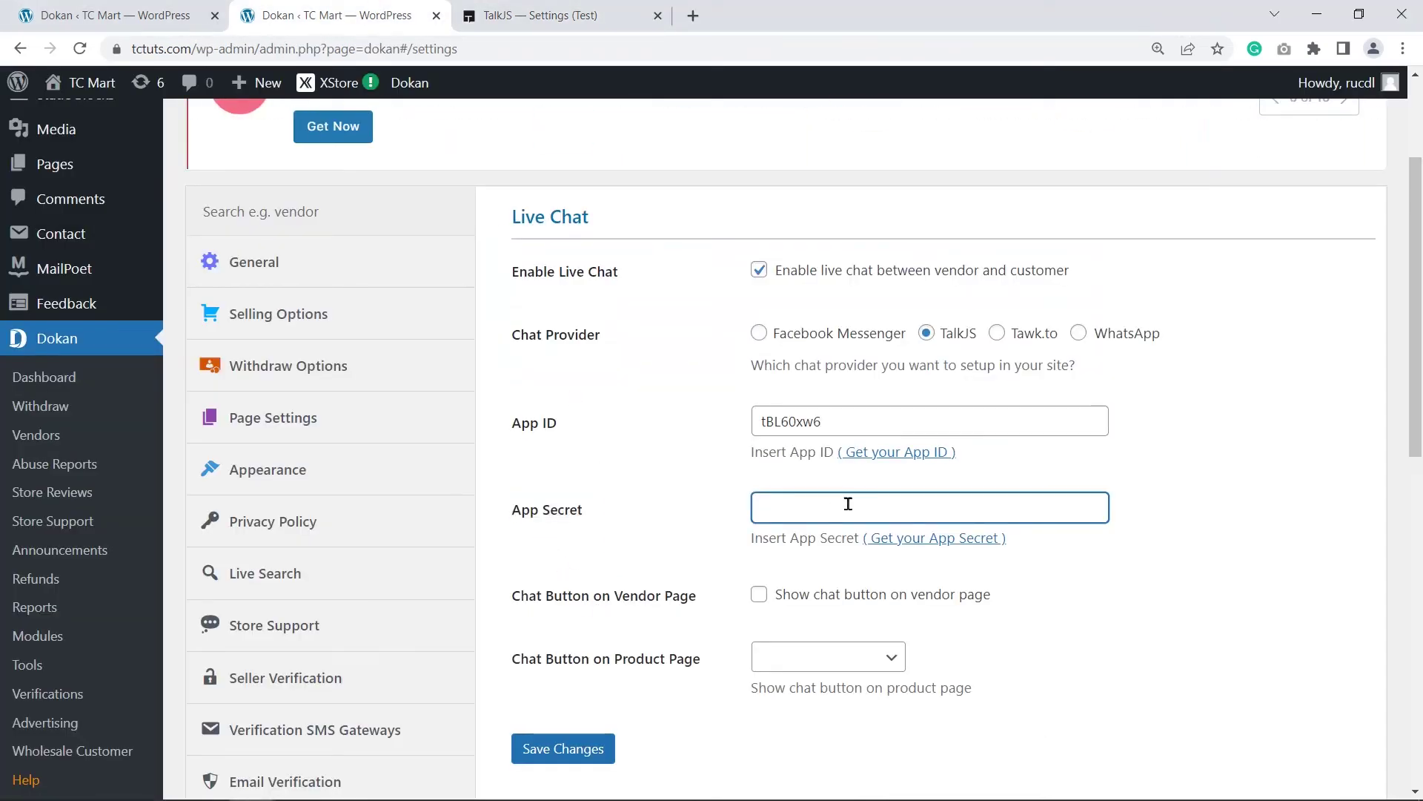
{"action": "right_click", "coordinate": [848, 504]}
{"action": "left_click", "coordinate": [919, 655]}
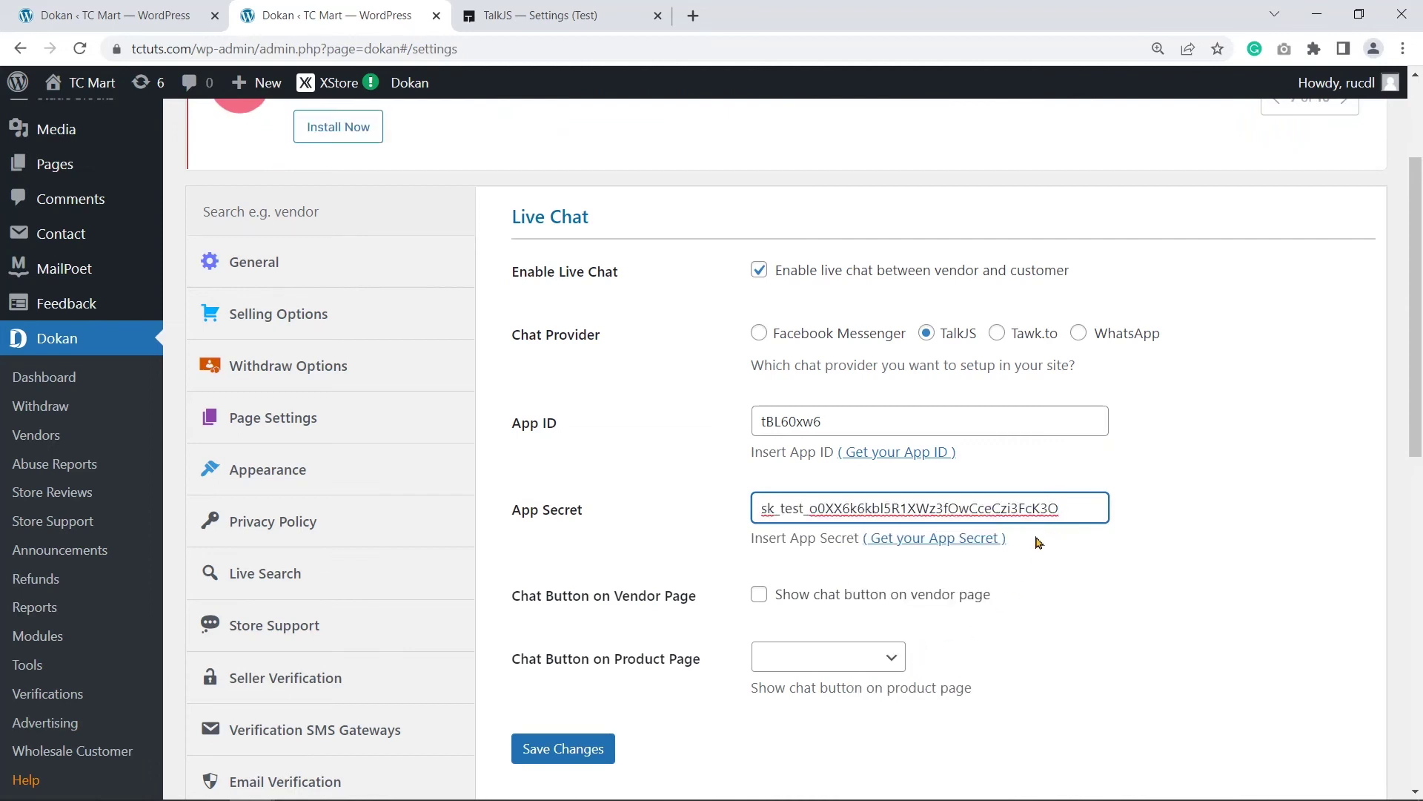
{"action": "left_click_drag", "start_coordinate": [512, 596], "coordinate": [696, 608]}
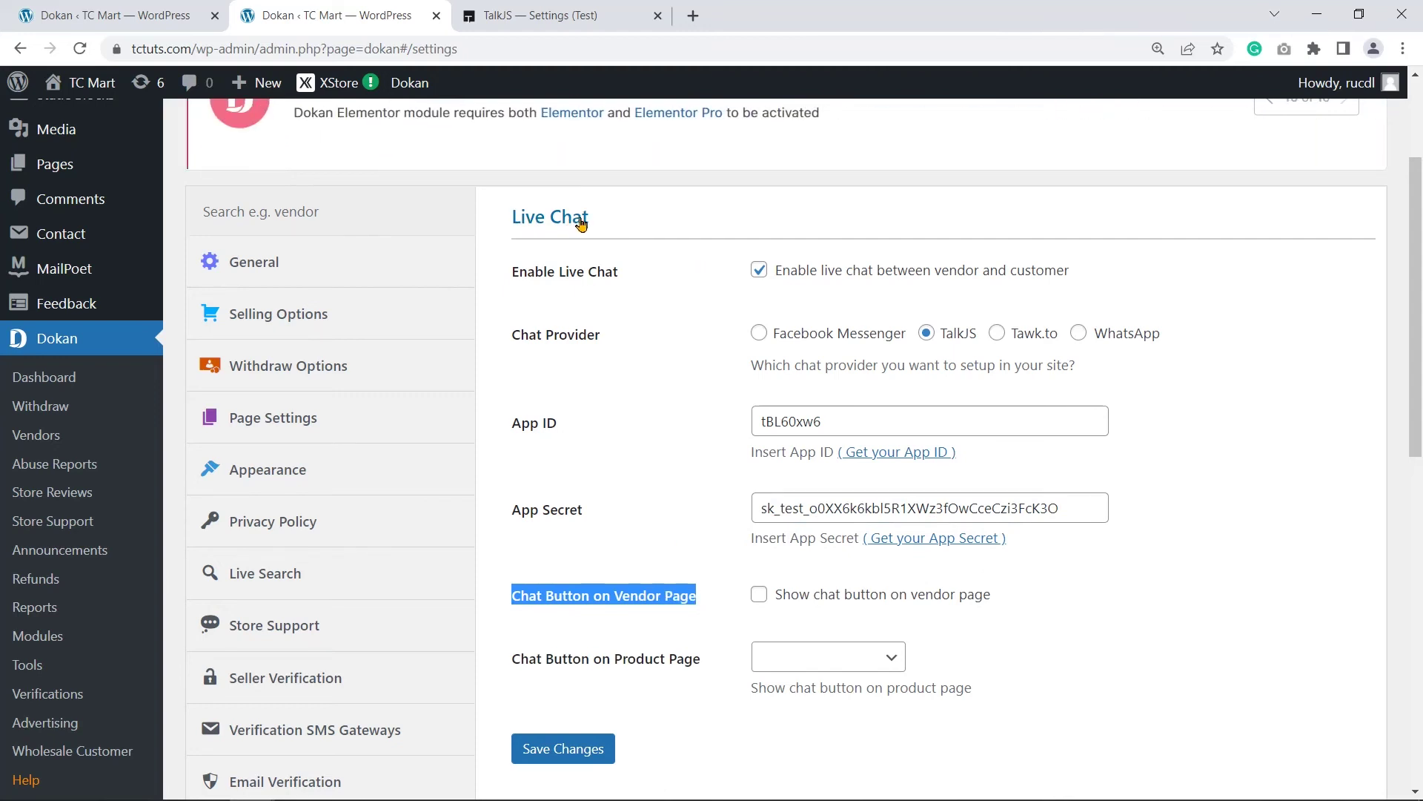
Enable the Live Chat button on vendor pages, place it Above Product Tab, and save
{"action": "left_click", "coordinate": [759, 596]}
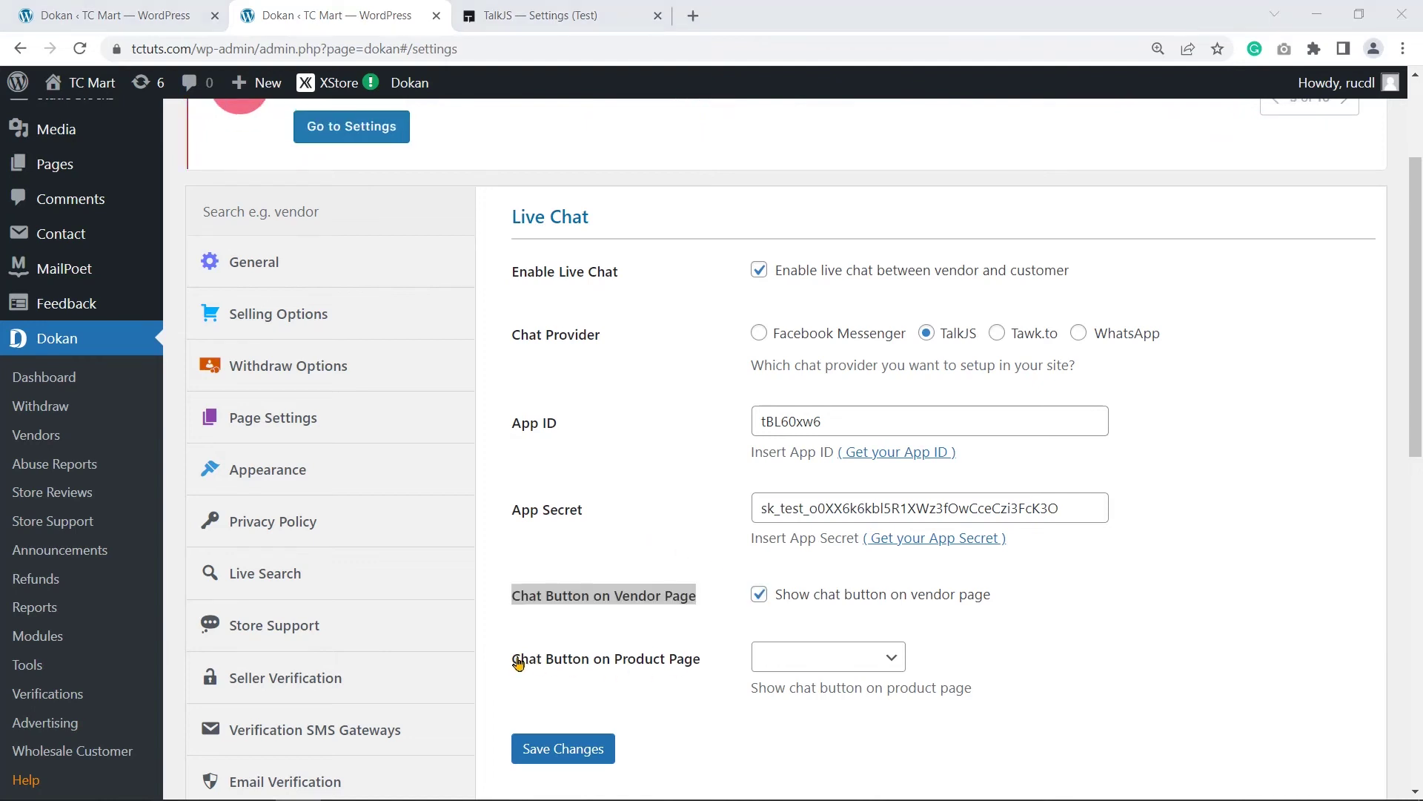
{"action": "left_click_drag", "start_coordinate": [512, 659], "coordinate": [708, 673]}
{"action": "left_click", "coordinate": [891, 658]}
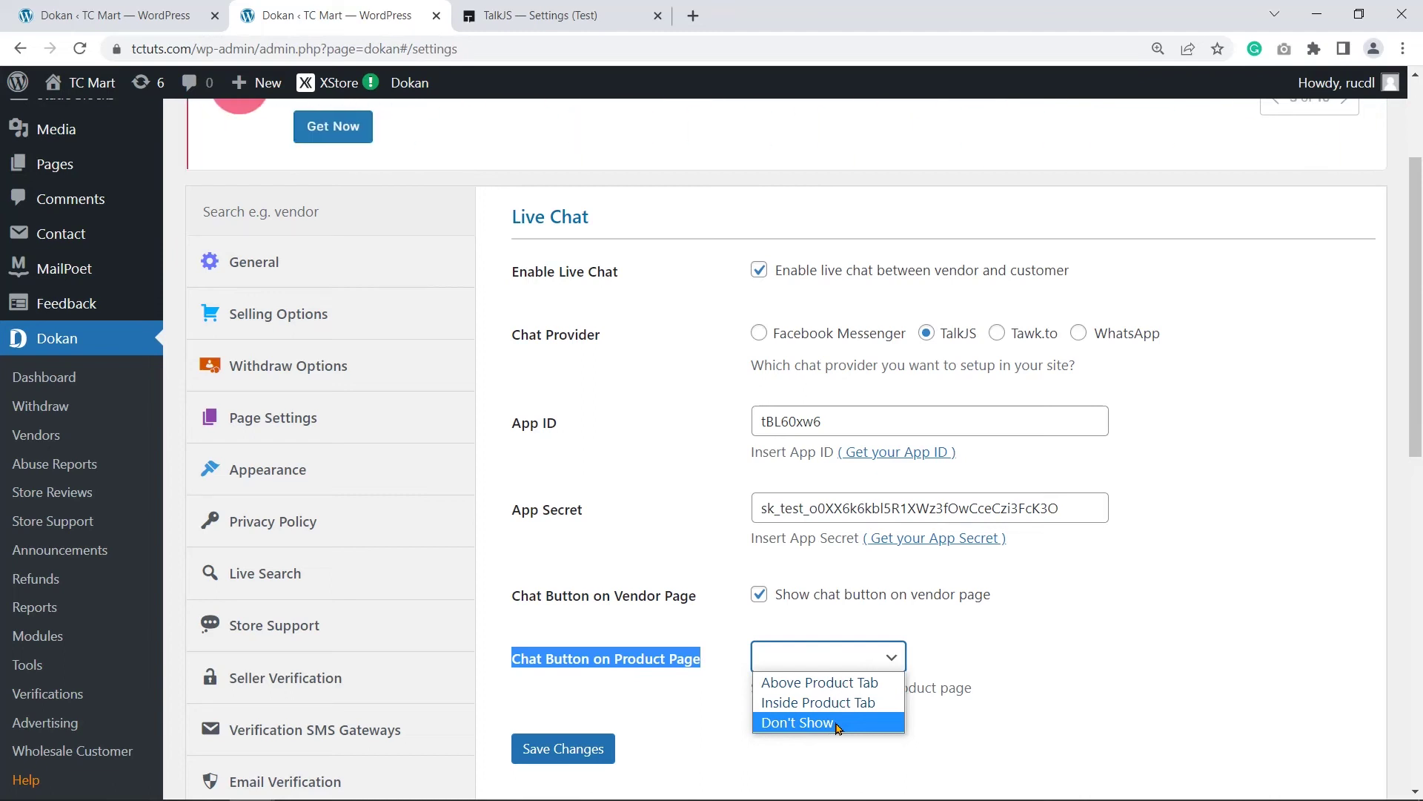
{"action": "left_click", "coordinate": [791, 684]}
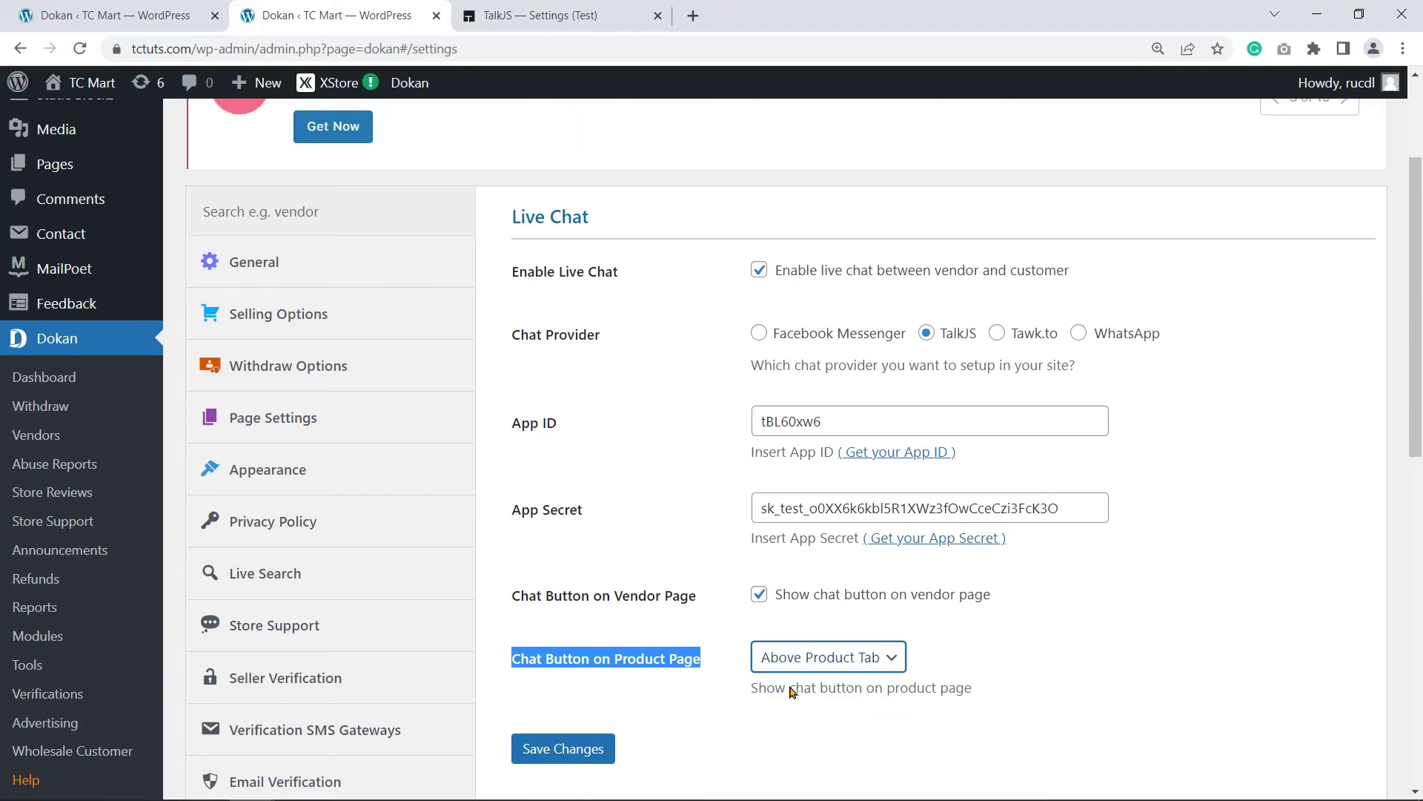
{"action": "scroll", "coordinate": [699, 710], "scroll_direction": "down", "scroll_amount": 3}
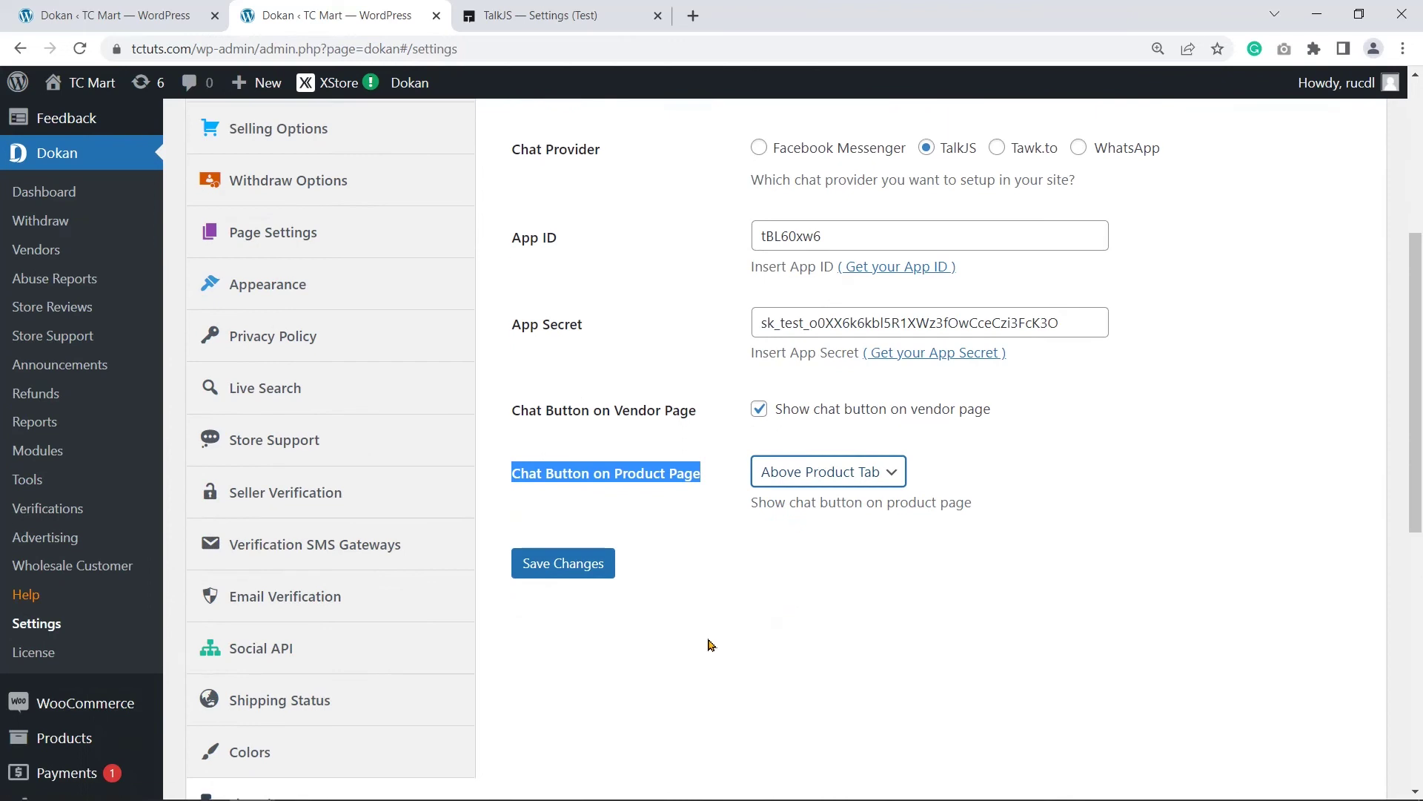
{"action": "left_click", "coordinate": [560, 573]}
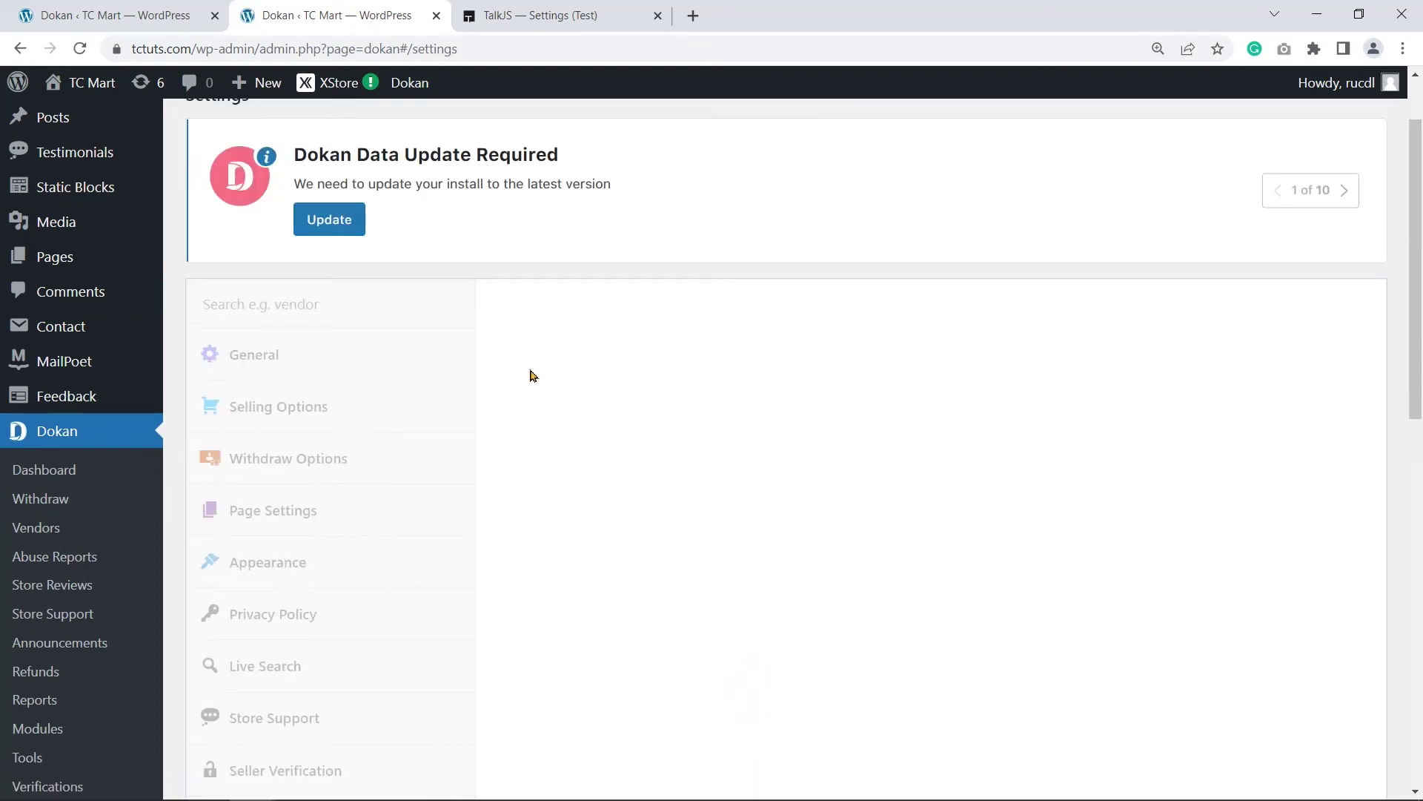
{"action": "scroll", "coordinate": [593, 415], "scroll_direction": "up", "scroll_amount": 1}
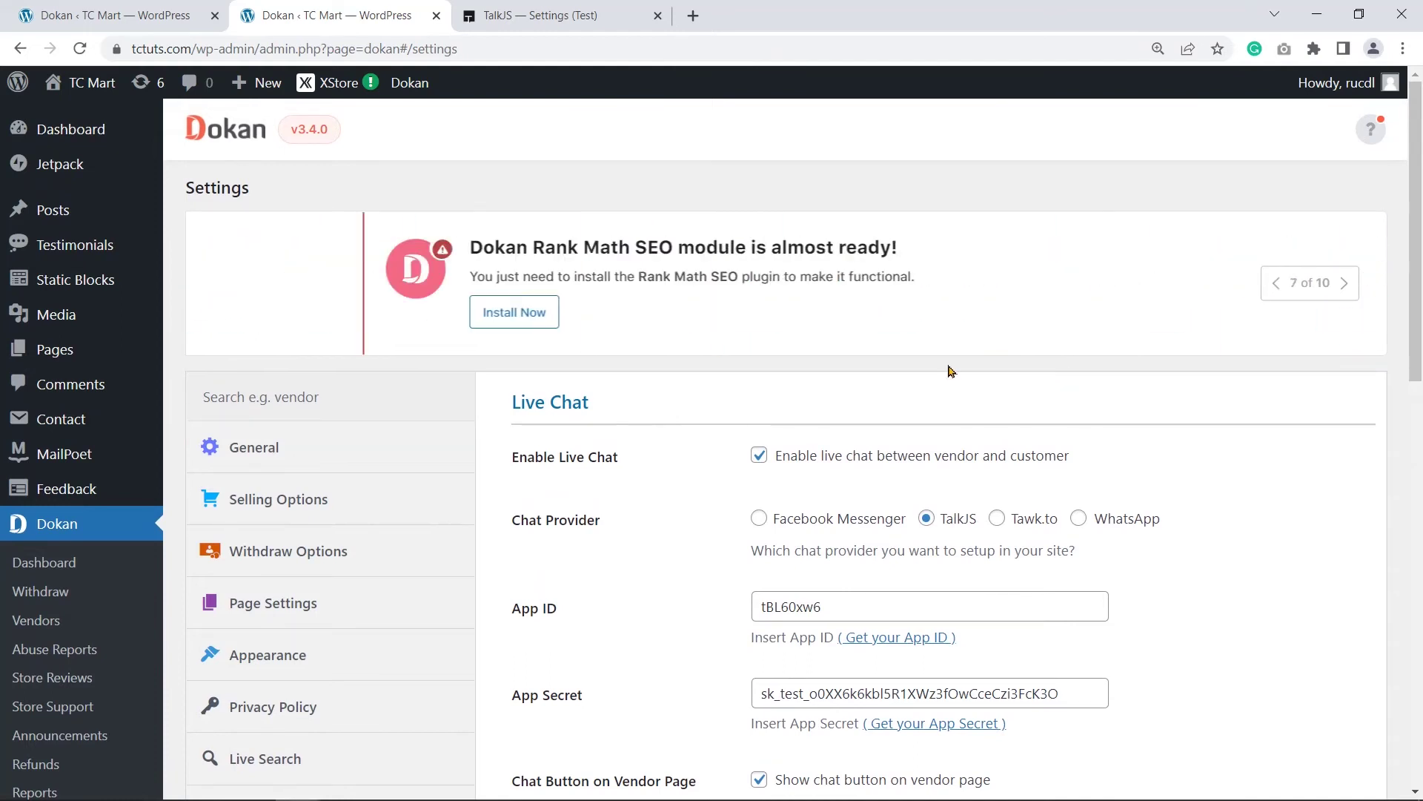
In the vendor's Store settings, turn on Enable Live Chat and update the settings
{"action": "mouse_move", "coordinate": [294, 792]}
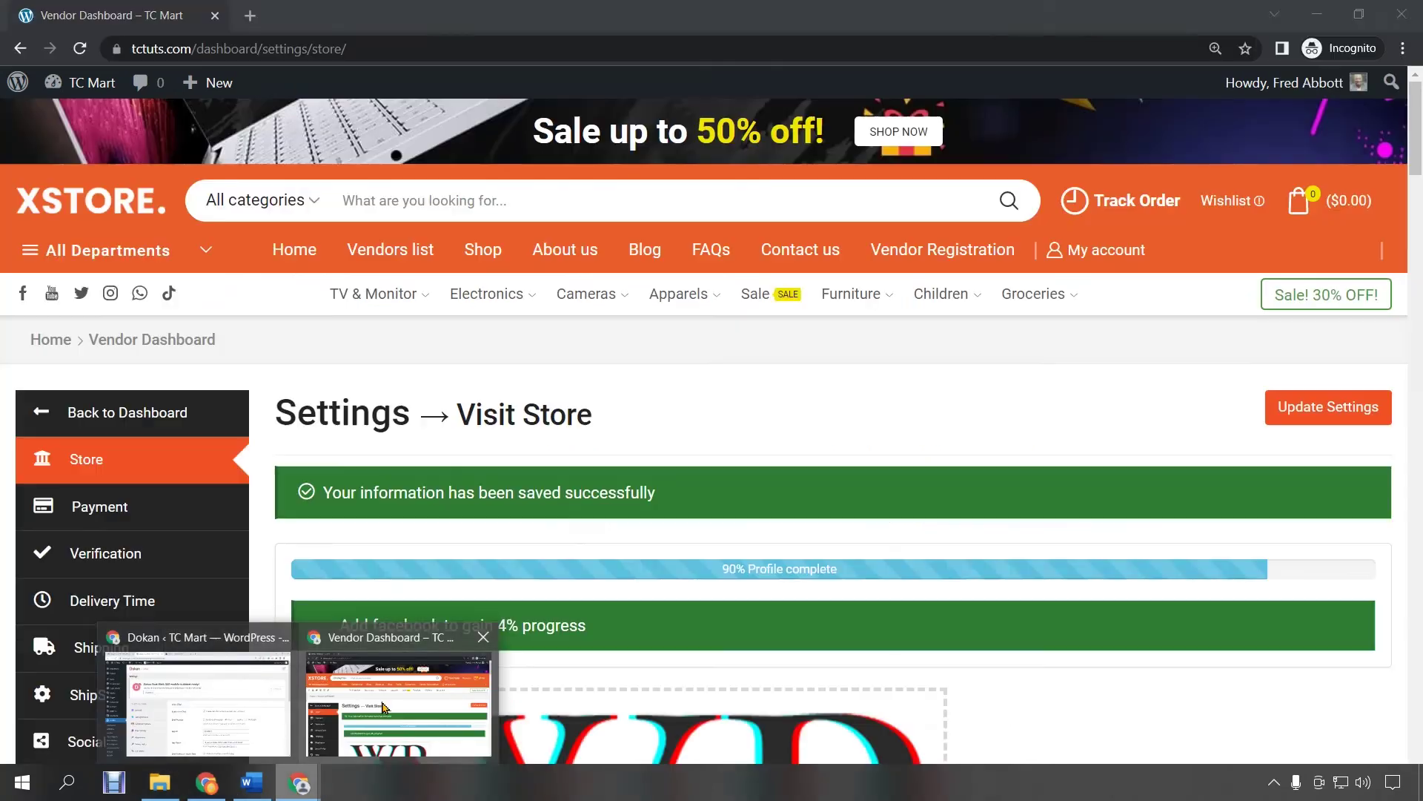
{"action": "left_click", "coordinate": [397, 699]}
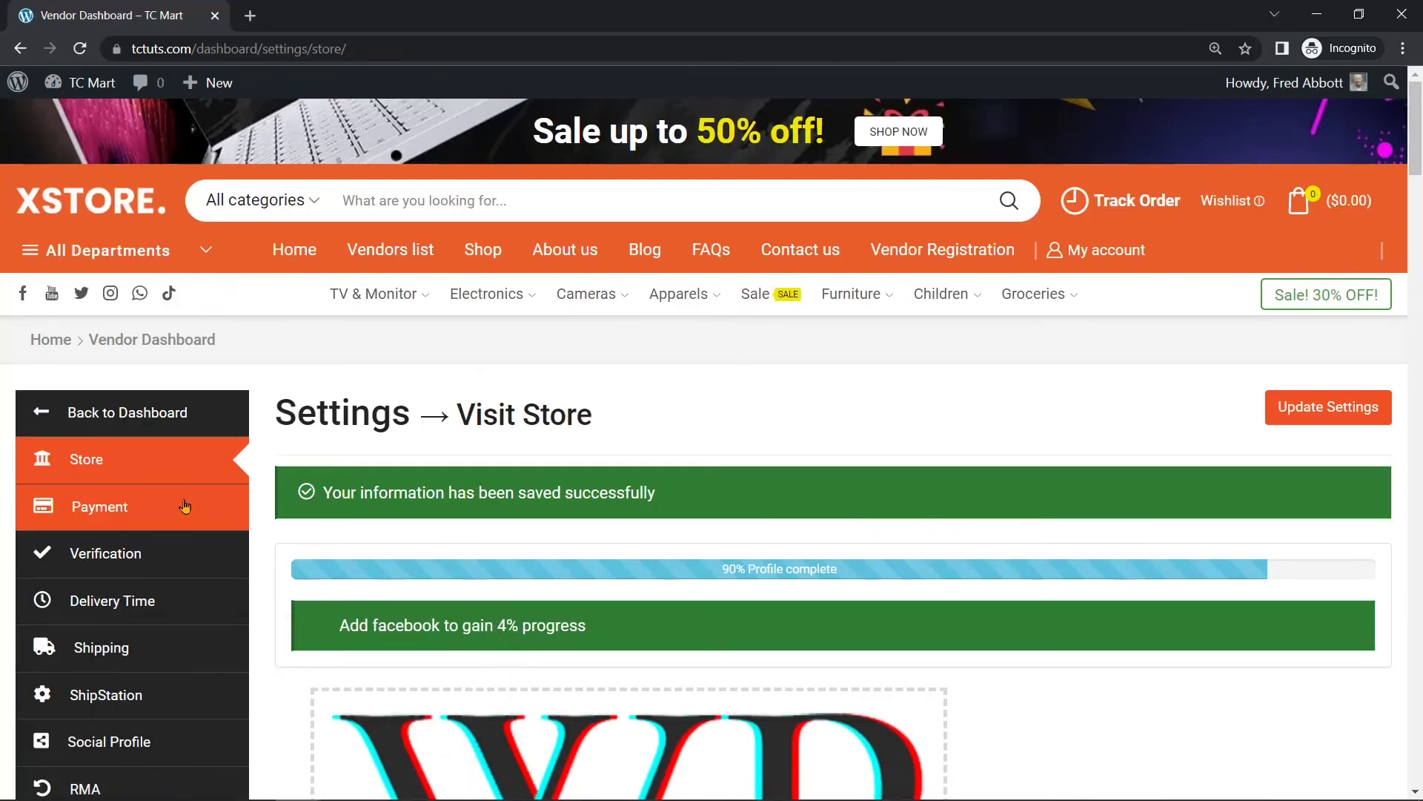
{"action": "left_click", "coordinate": [63, 461]}
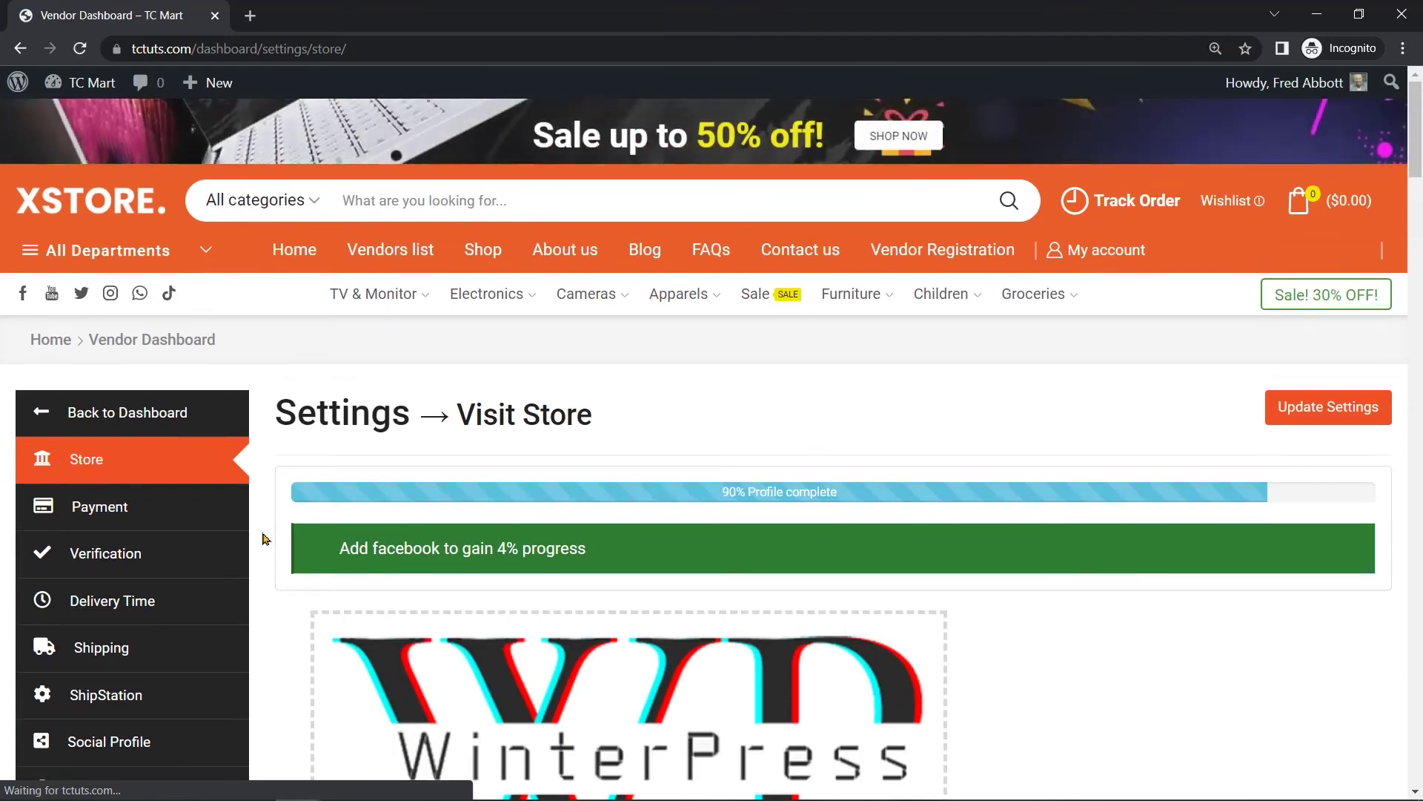
{"action": "scroll", "coordinate": [265, 539], "scroll_direction": "down", "scroll_amount": 15}
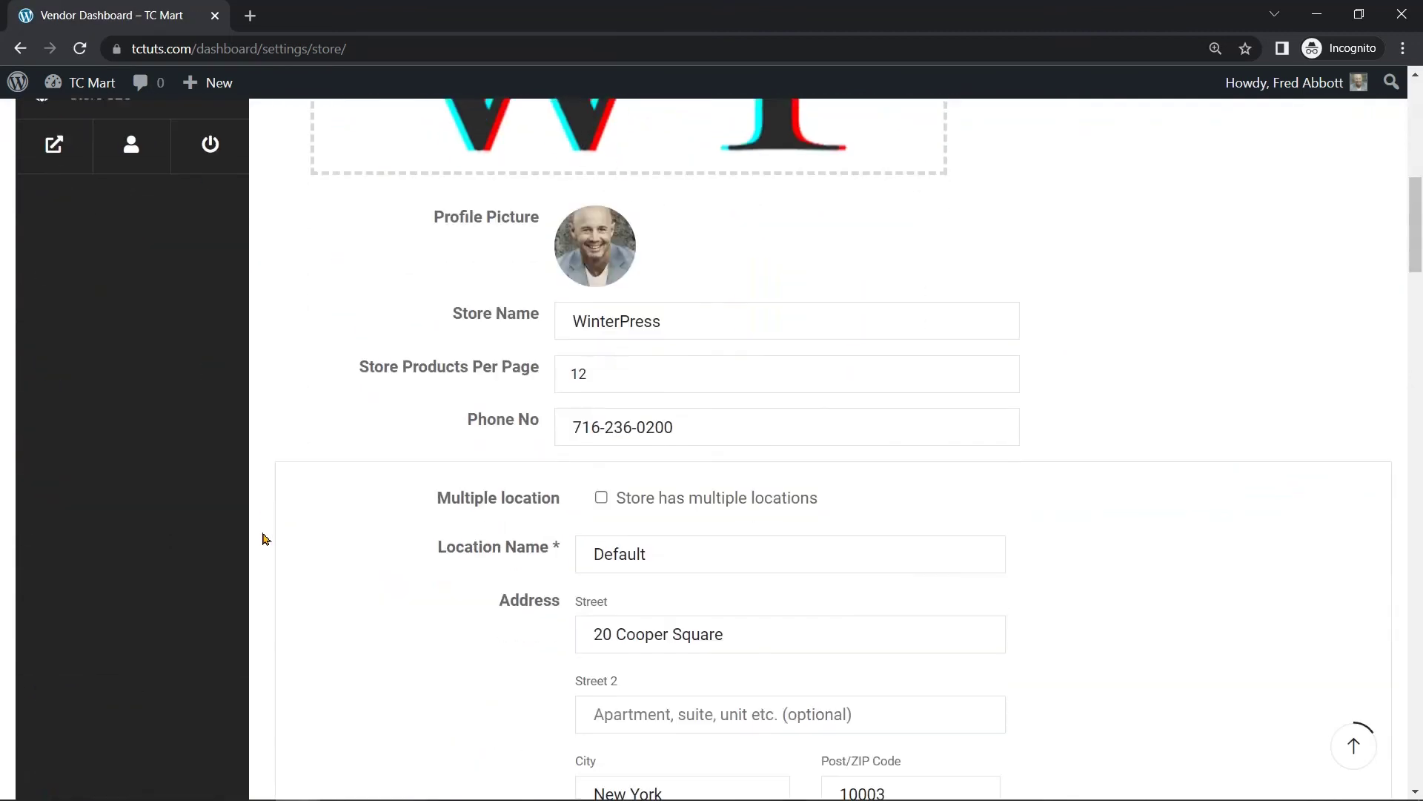
{"action": "scroll", "coordinate": [264, 539], "scroll_direction": "down", "scroll_amount": 20}
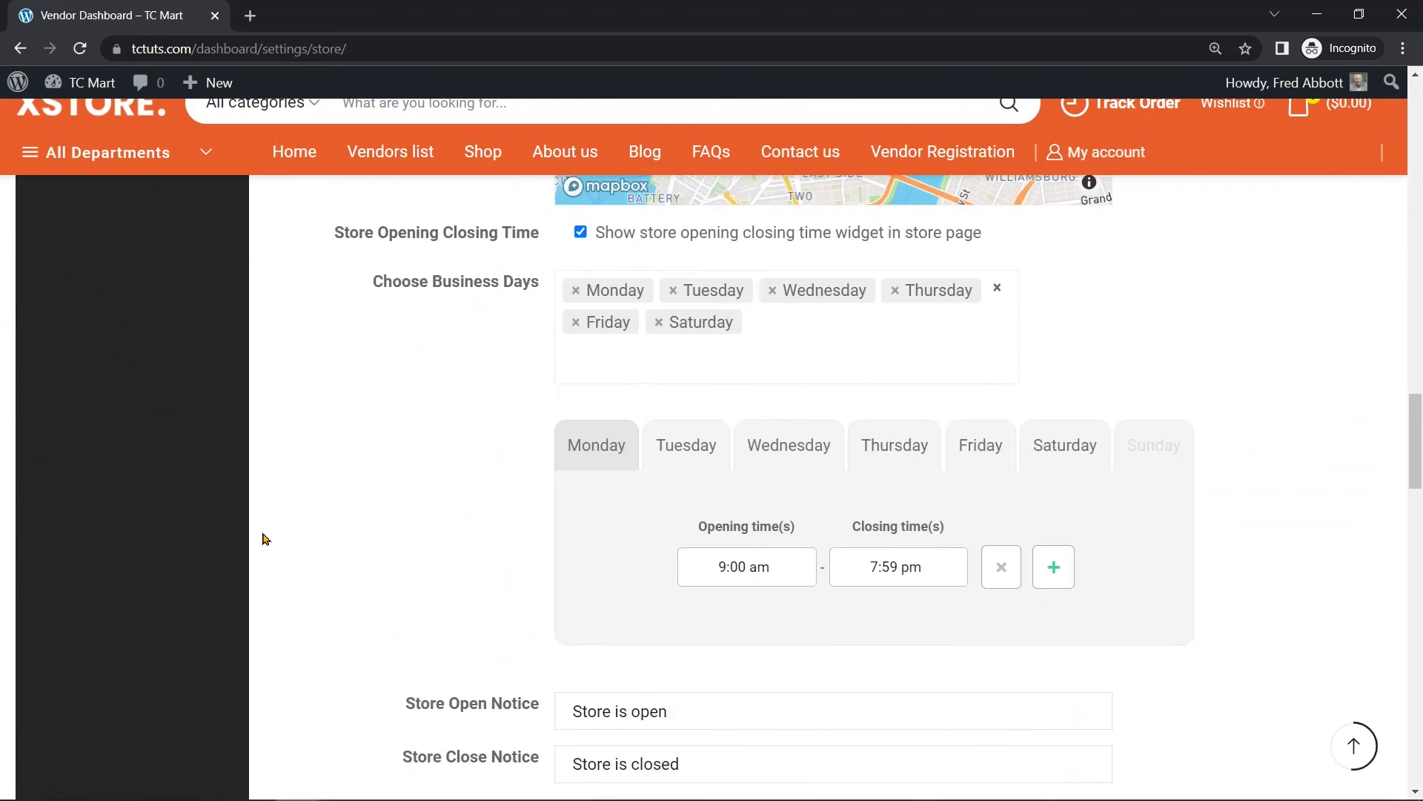
{"action": "scroll", "coordinate": [264, 539], "scroll_direction": "down", "scroll_amount": 15}
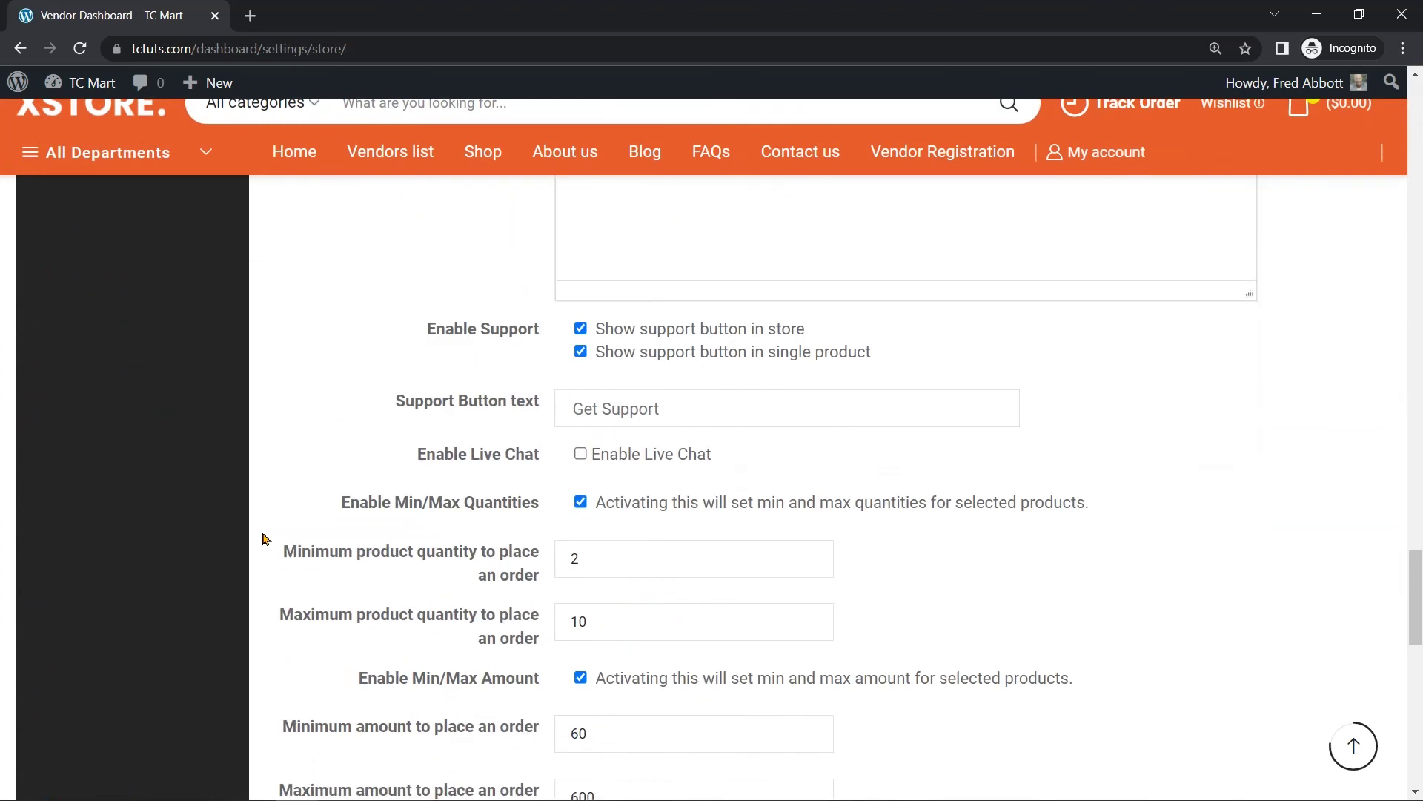
{"action": "scroll", "coordinate": [264, 539], "scroll_direction": "up", "scroll_amount": 4}
{"action": "left_click_drag", "start_coordinate": [422, 458], "coordinate": [550, 458]}
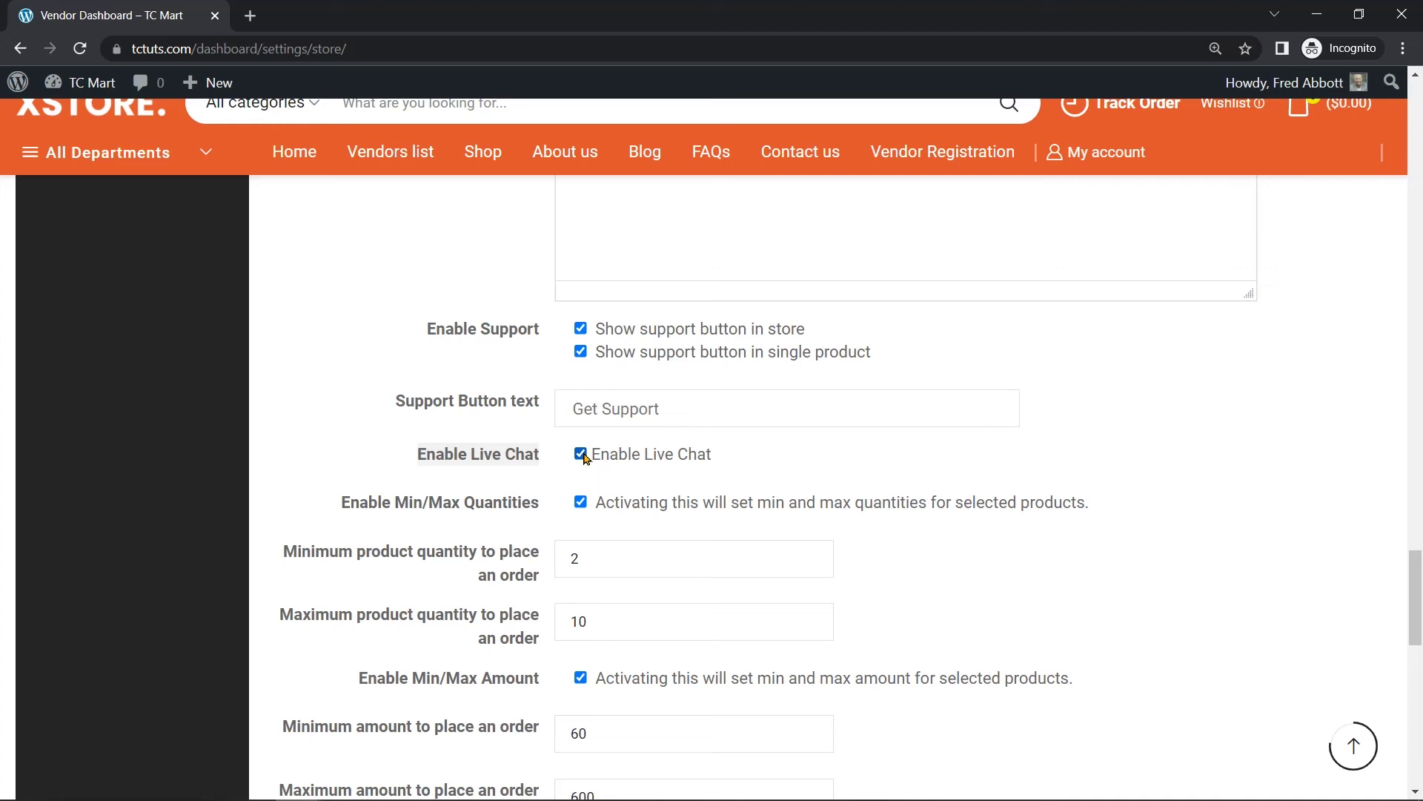
{"action": "scroll", "coordinate": [544, 463], "scroll_direction": "down", "scroll_amount": 8}
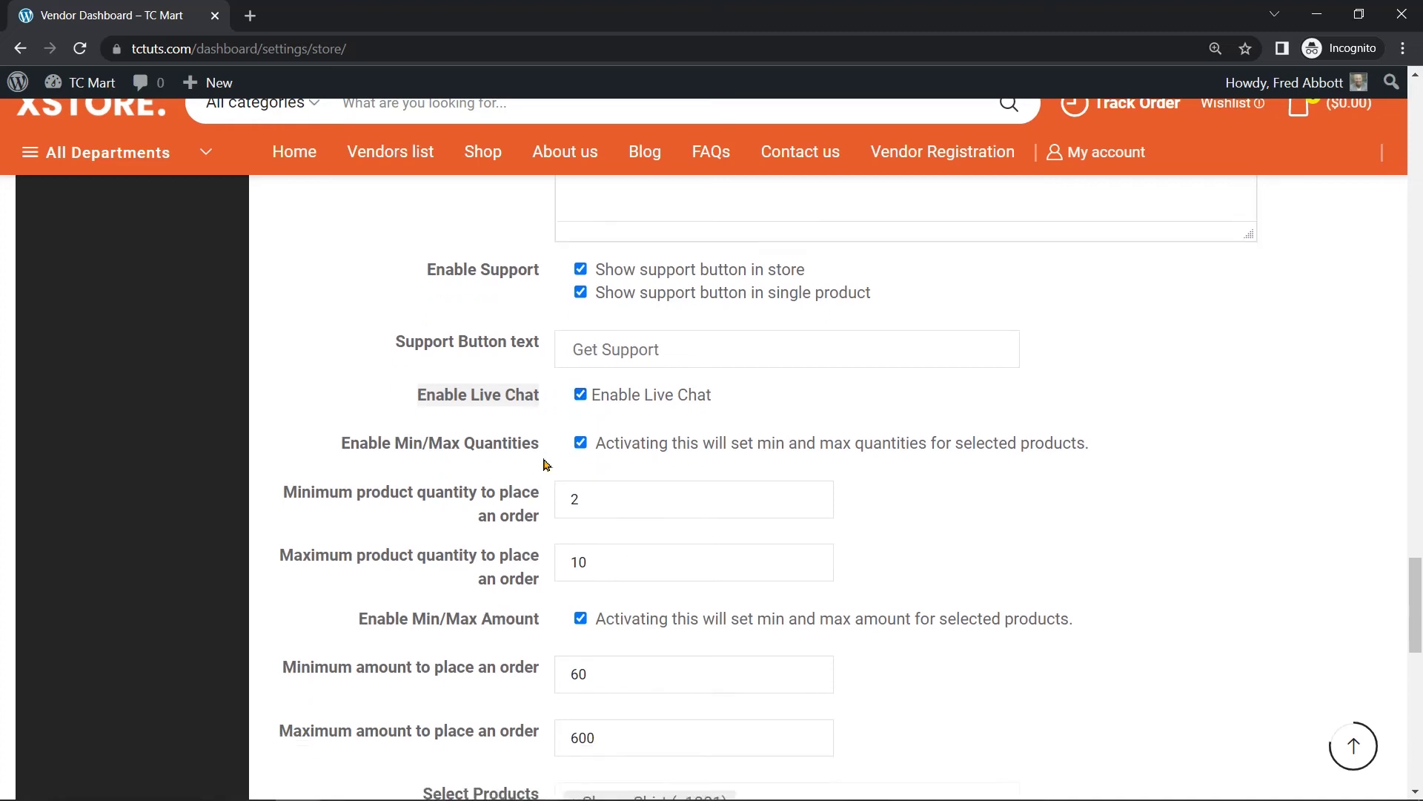
{"action": "left_click", "coordinate": [609, 471]}
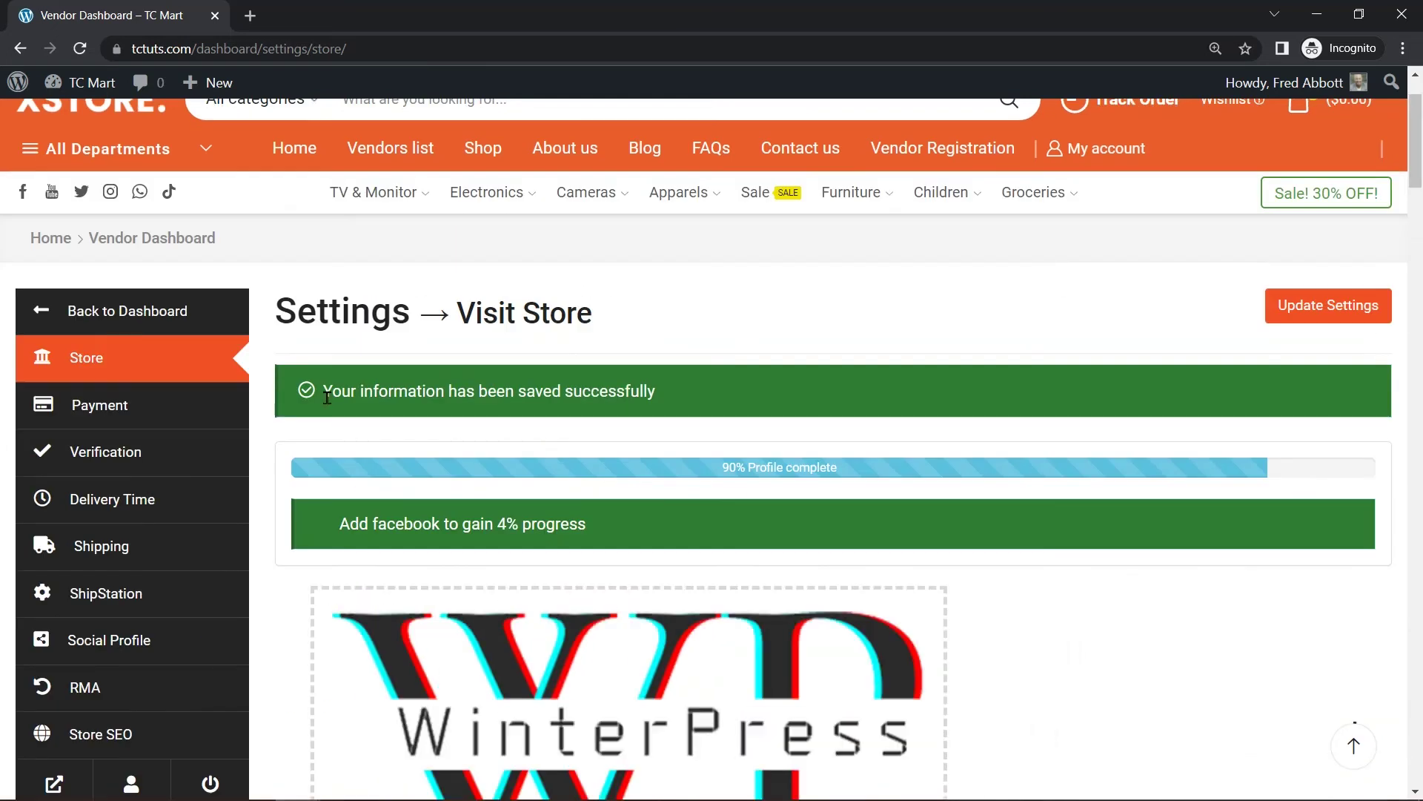
{"action": "left_click_drag", "start_coordinate": [327, 397], "coordinate": [646, 412]}
{"action": "left_click", "coordinate": [640, 413]}
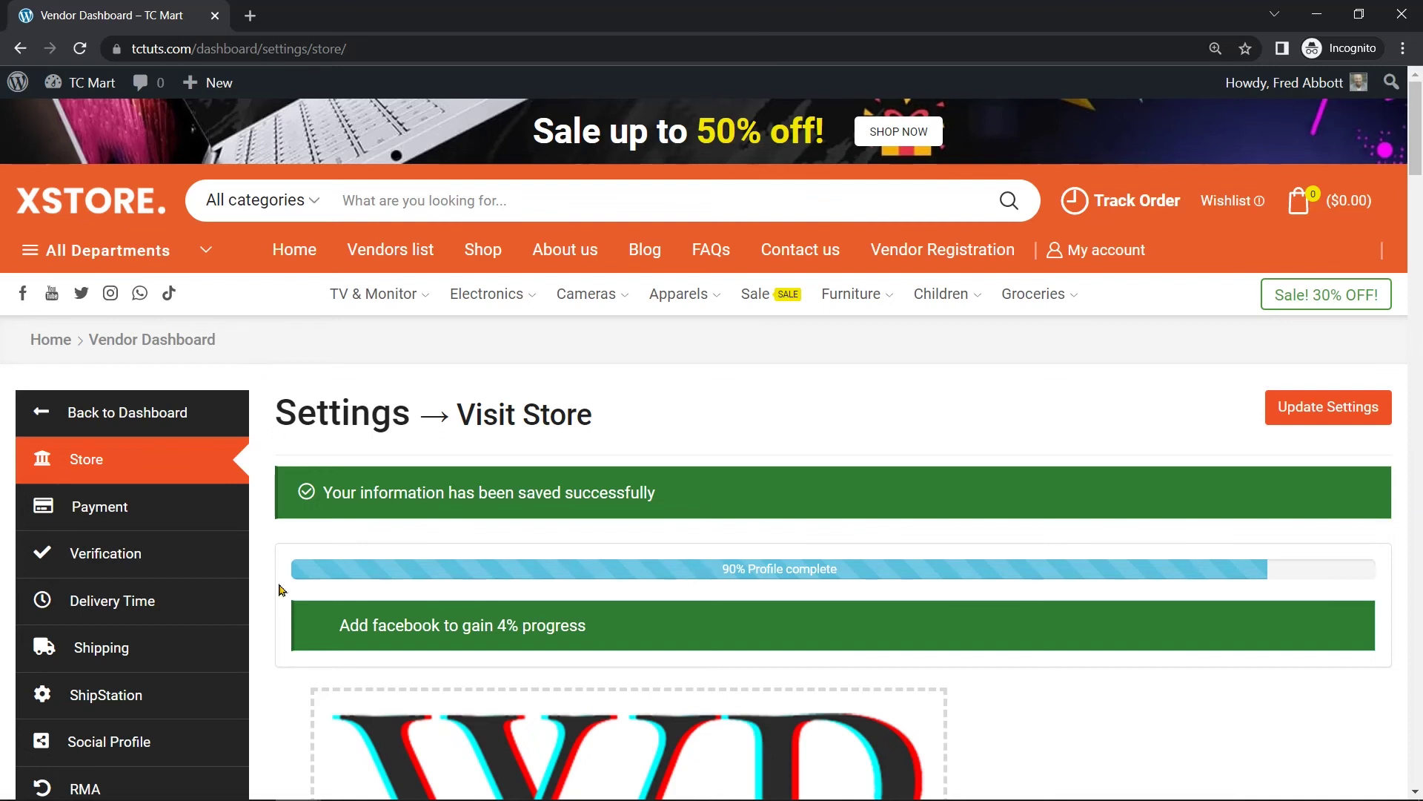
Launch Microsoft Edge and load the tctuts.com store
{"action": "left_click", "coordinate": [77, 791]}
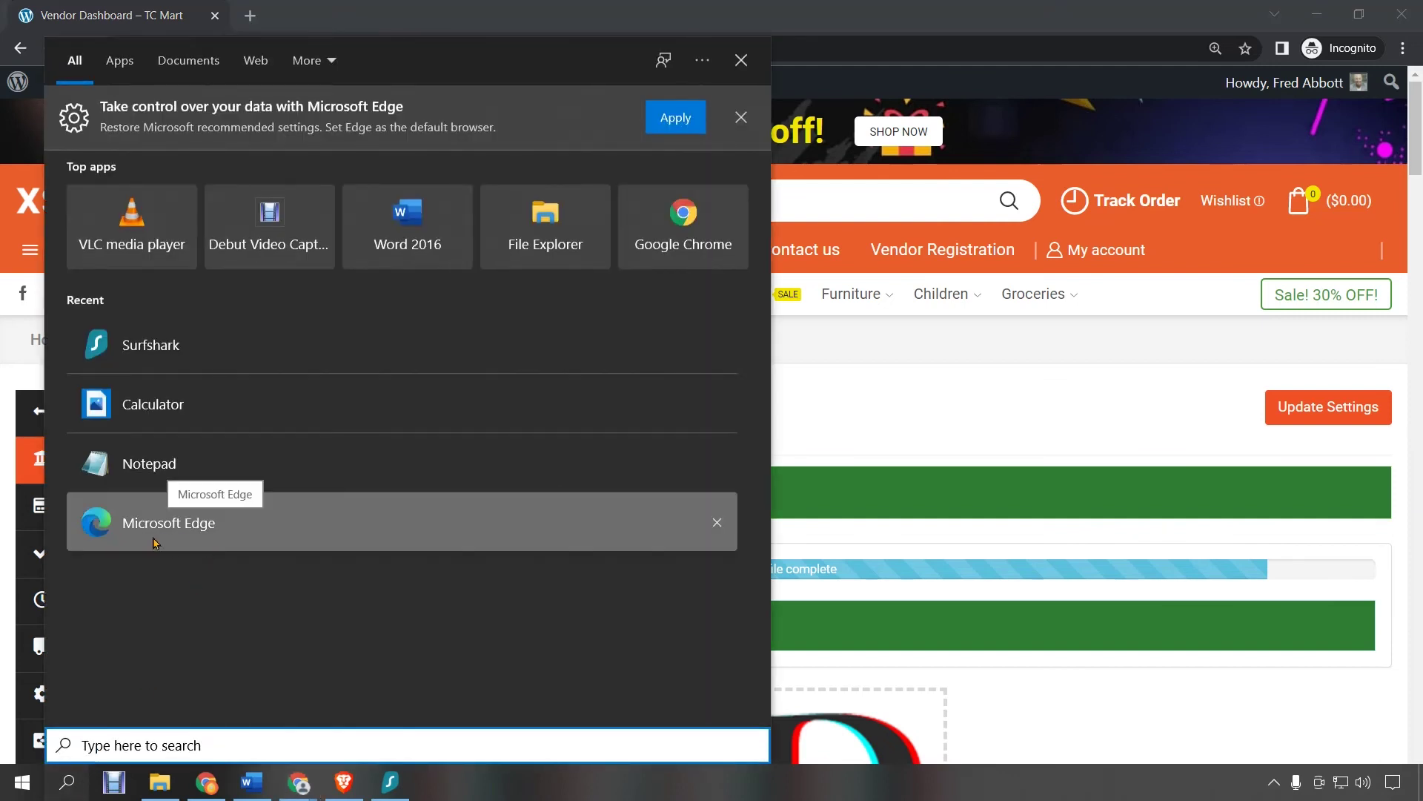
{"action": "left_click", "coordinate": [126, 543]}
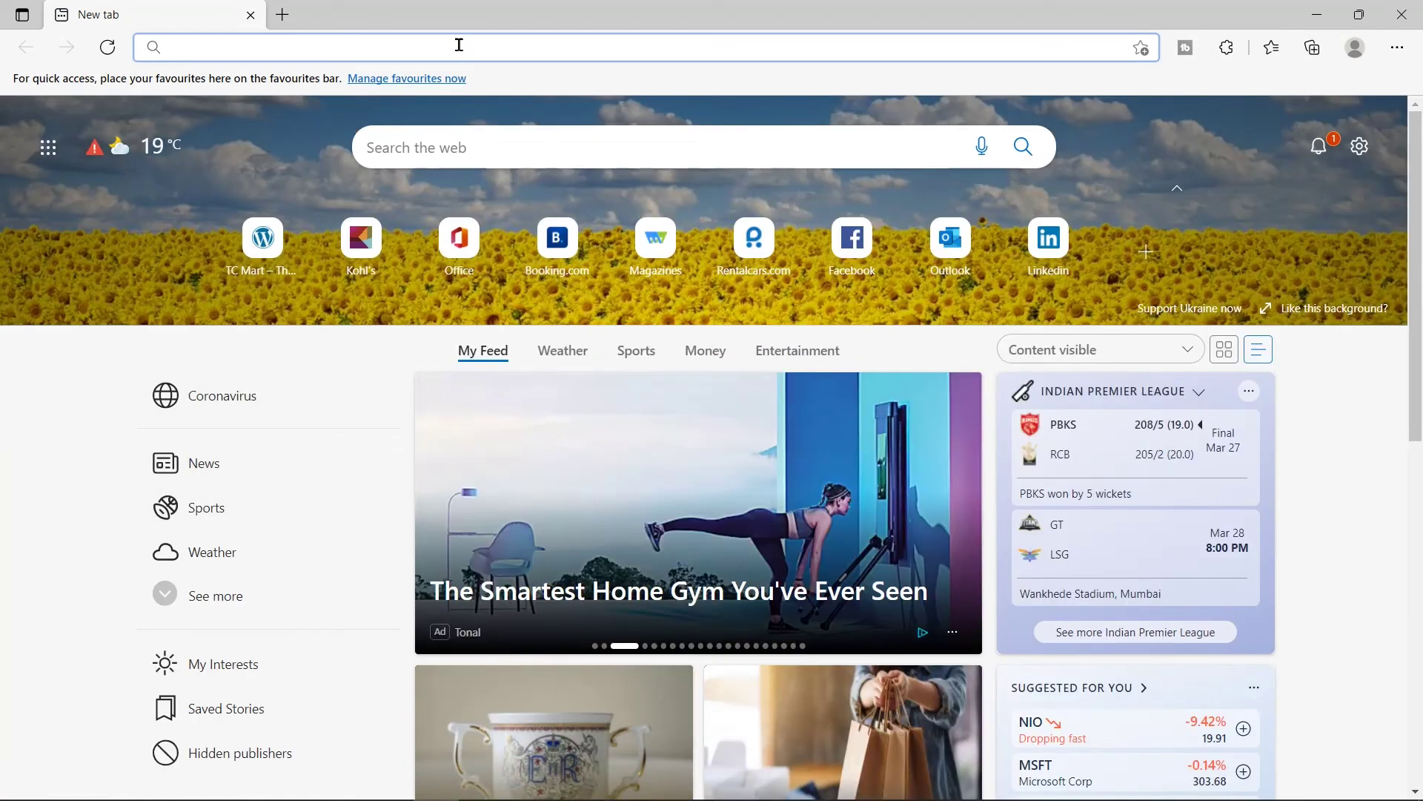
{"action": "type", "text": "tctuts"}
{"action": "key", "text": "Return"}
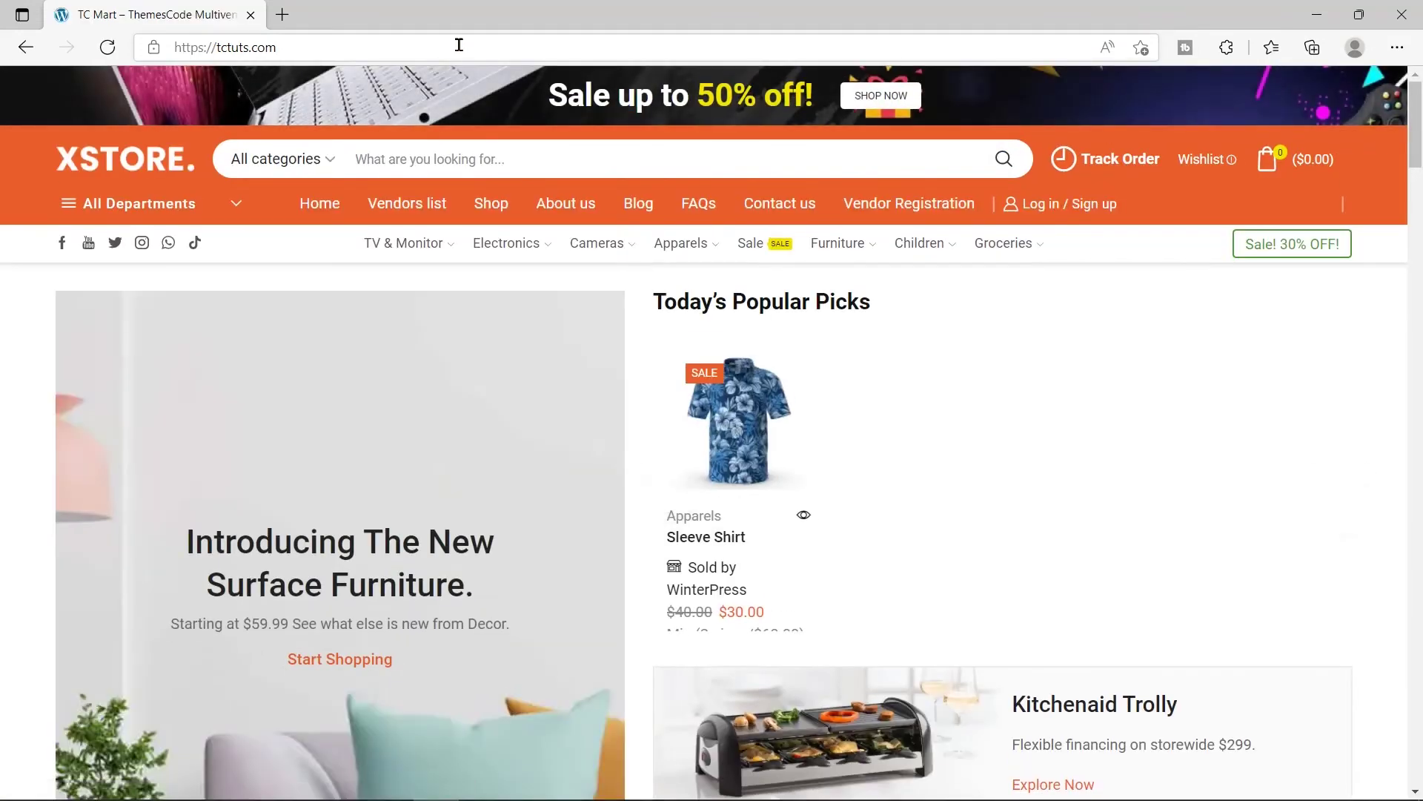
Open the Sleeve Shirt product from the Shop, showing $30.00 and the 2-piece ($60.00) minimum
{"action": "left_click", "coordinate": [493, 211]}
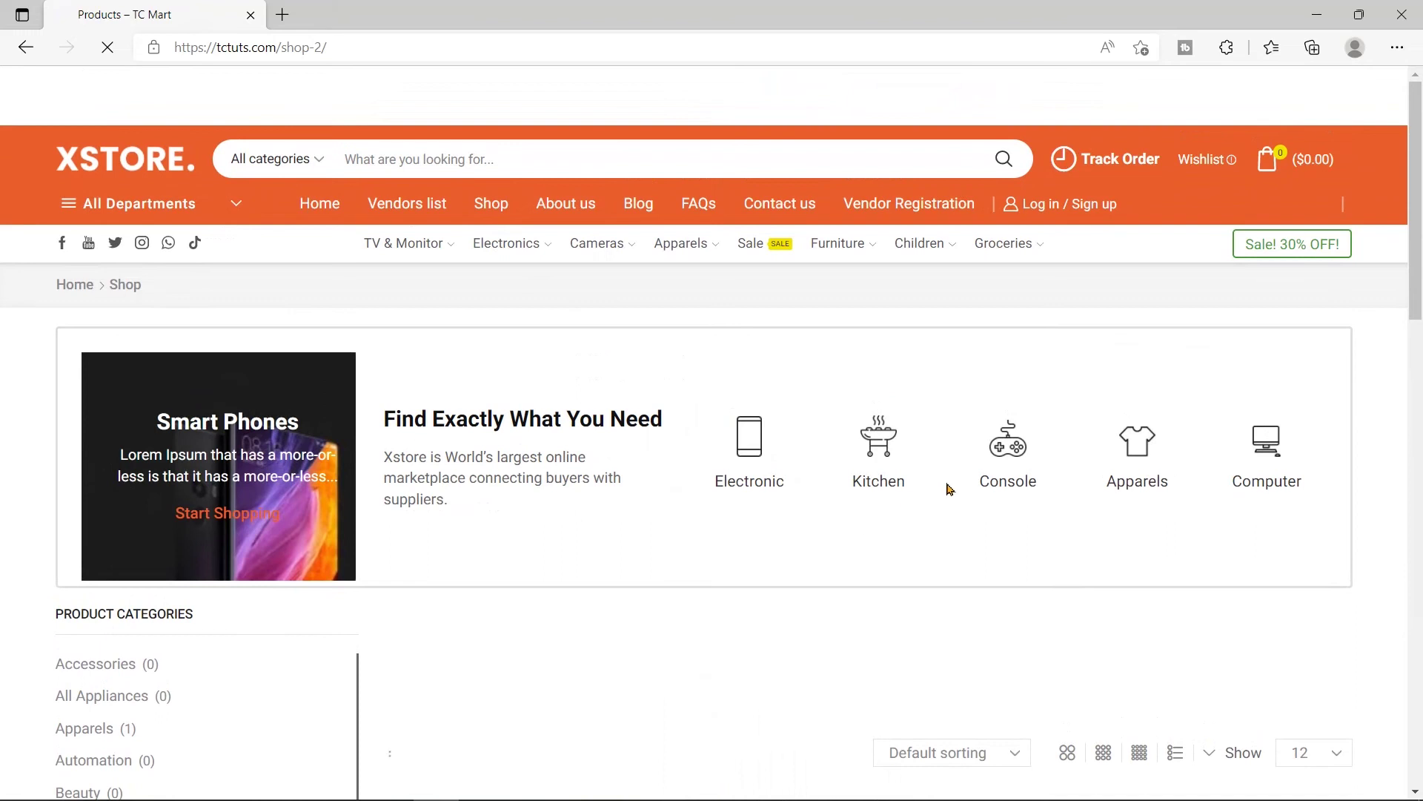
{"action": "scroll", "coordinate": [841, 502], "scroll_direction": "down", "scroll_amount": 8}
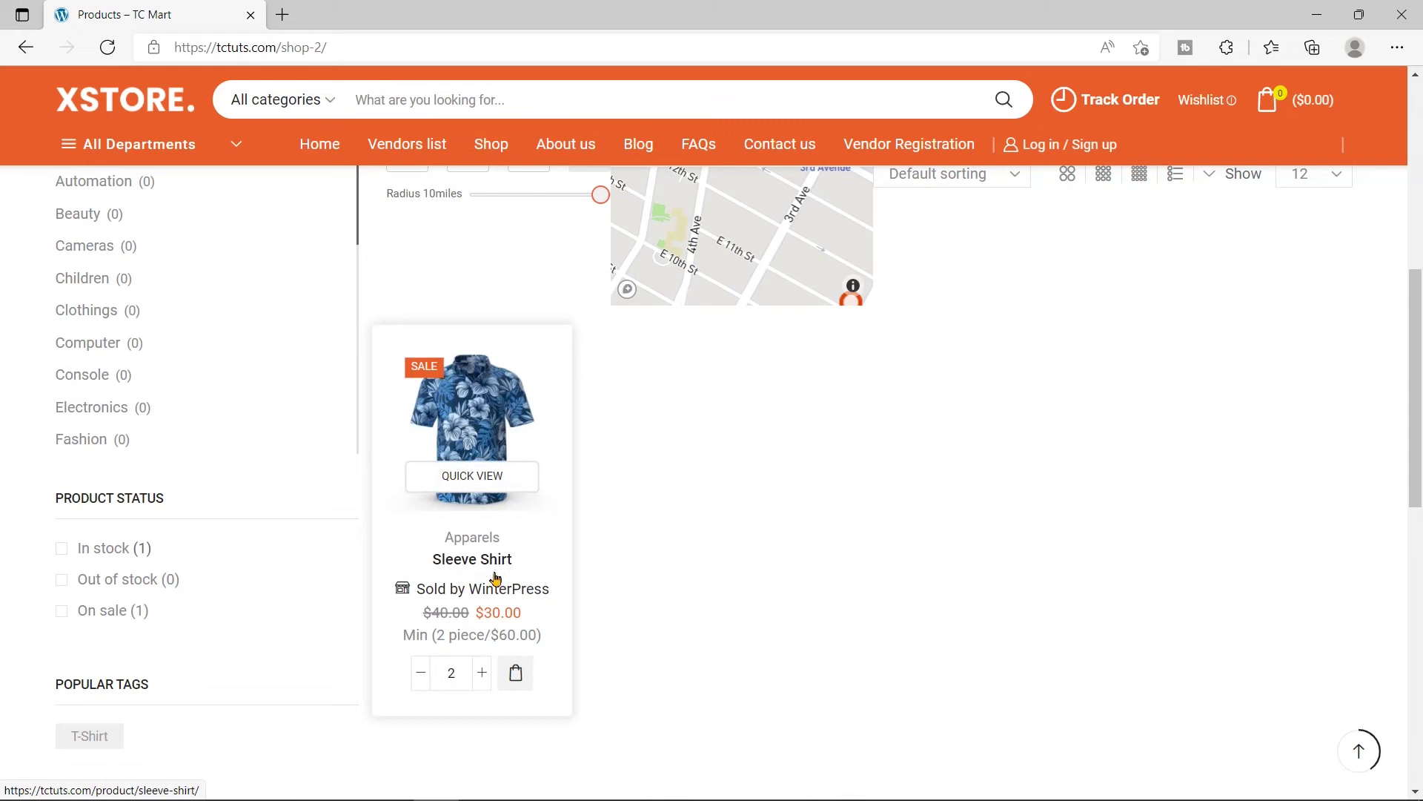
{"action": "left_click", "coordinate": [481, 565]}
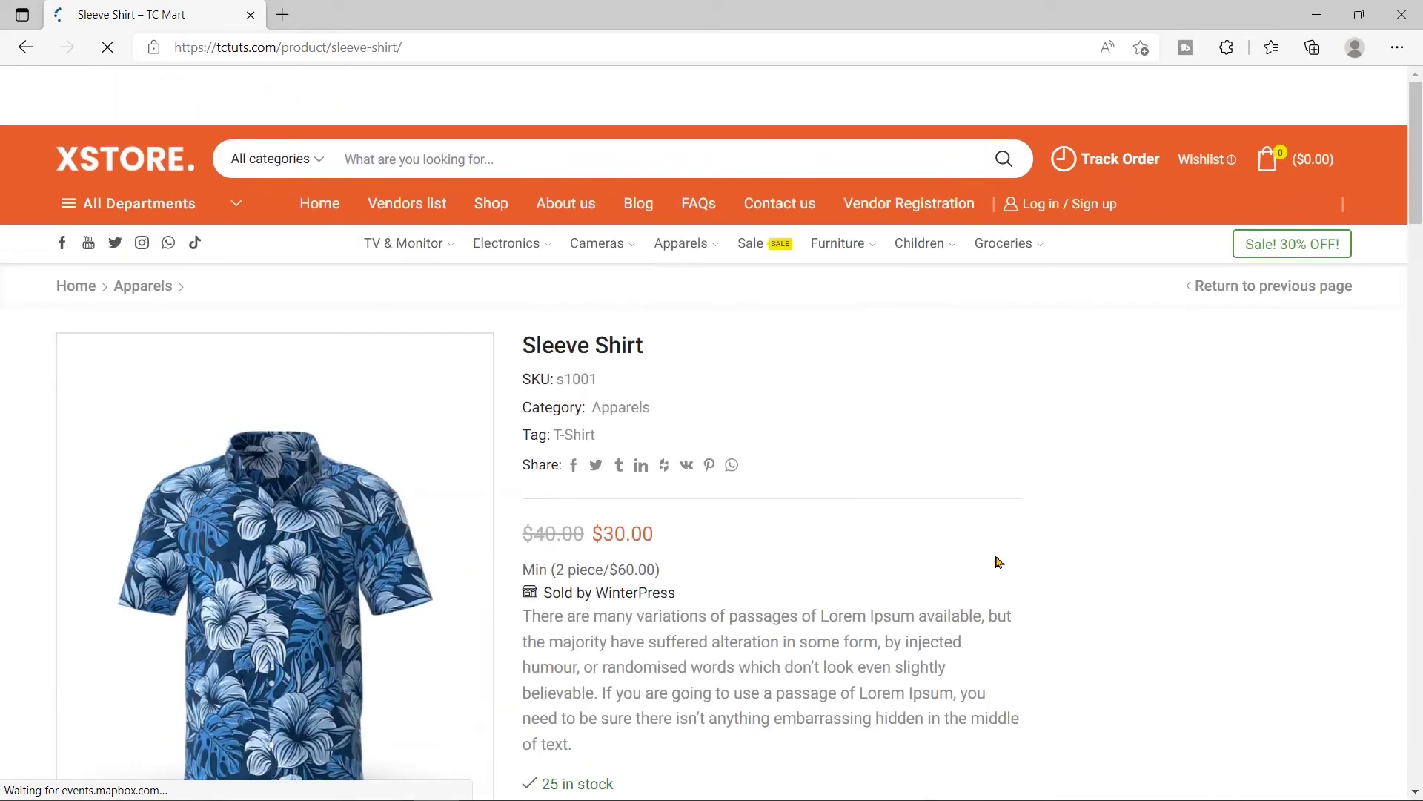
{"action": "scroll", "coordinate": [1038, 519], "scroll_direction": "down", "scroll_amount": 2}
{"action": "scroll", "coordinate": [1008, 505], "scroll_direction": "down", "scroll_amount": 2}
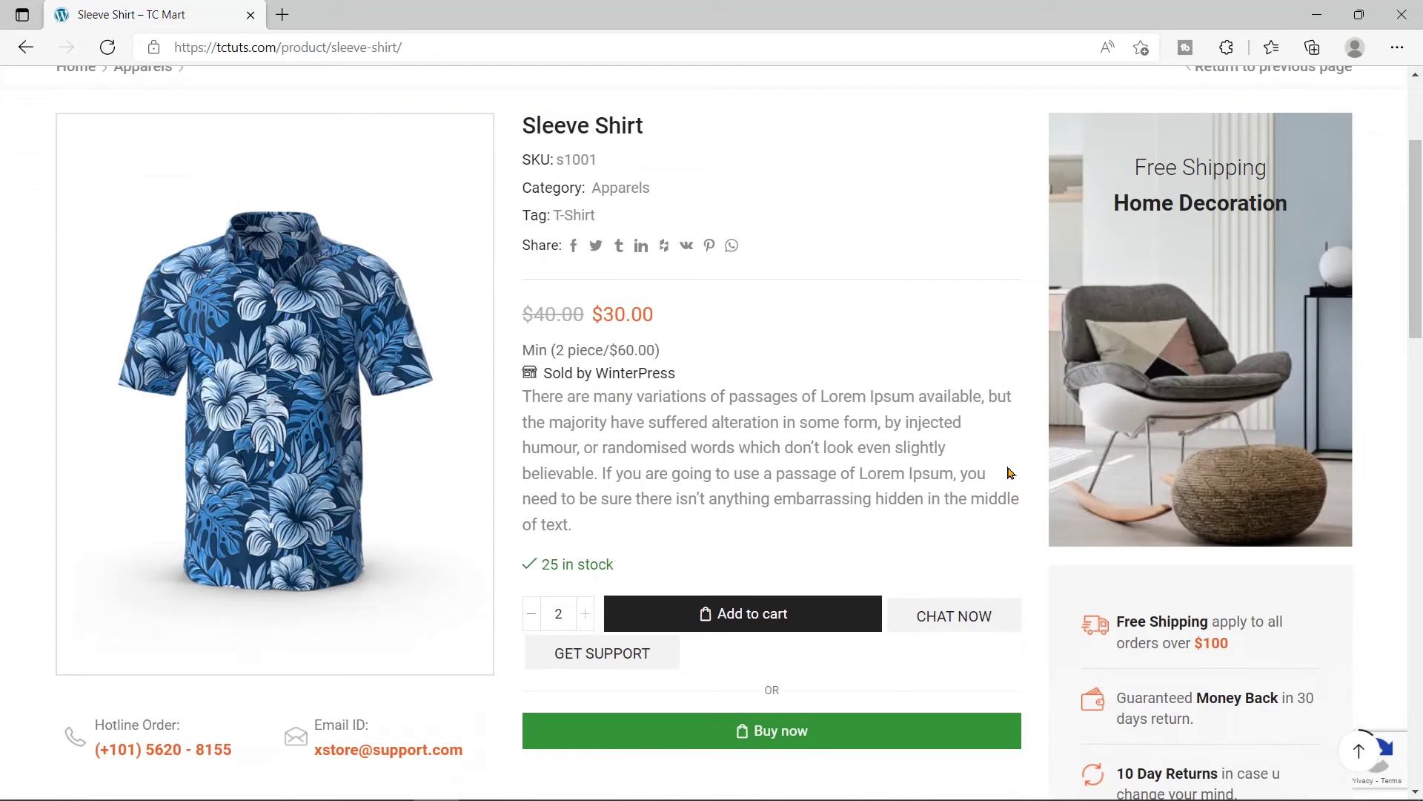
{"action": "left_click_drag", "start_coordinate": [525, 131], "coordinate": [654, 134]}
{"action": "left_click", "coordinate": [662, 151]}
{"action": "left_click_drag", "start_coordinate": [591, 314], "coordinate": [660, 320]}
{"action": "left_click_drag", "start_coordinate": [523, 353], "coordinate": [660, 347]}
{"action": "left_click", "coordinate": [669, 359]}
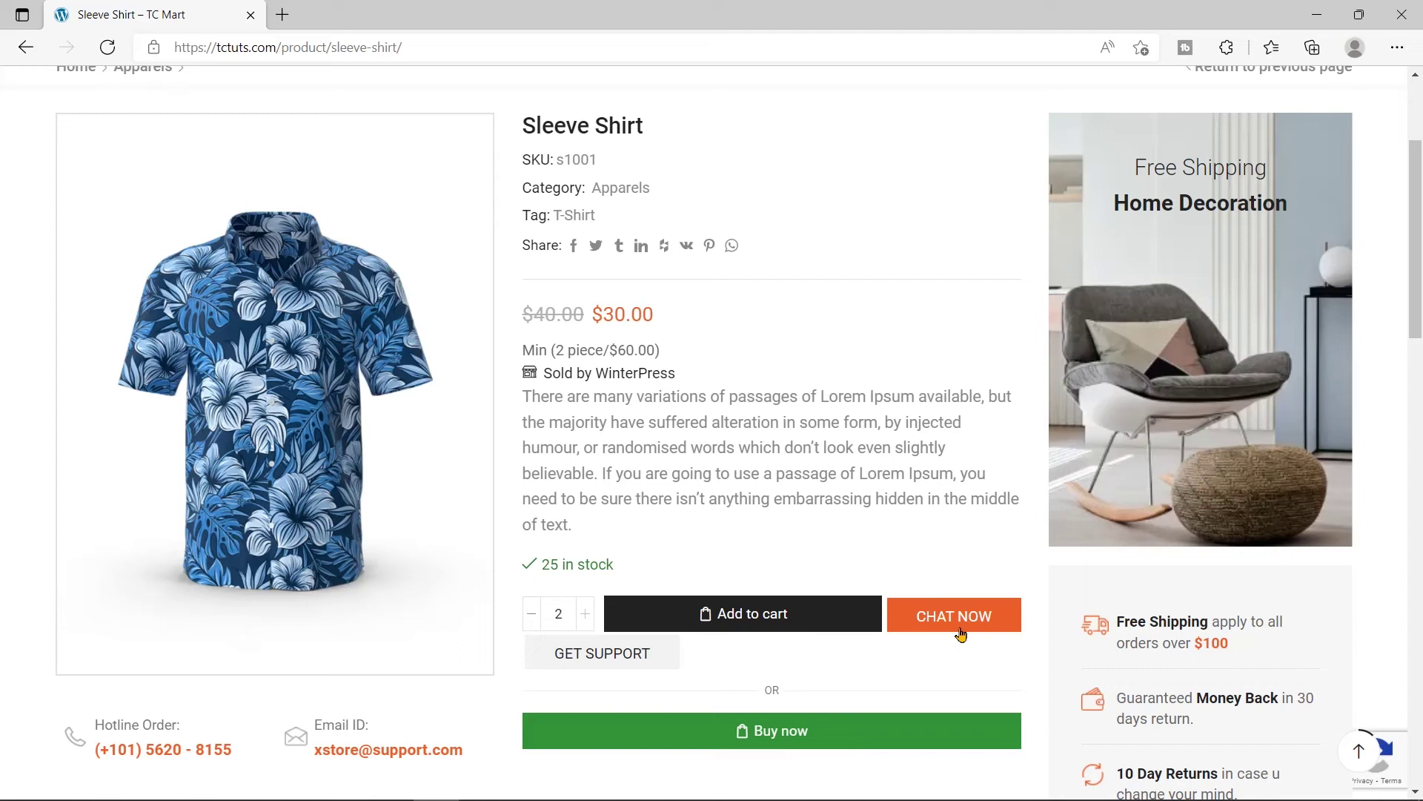
Start a chat via CHAT NOW and log in with the customer's username and password
{"action": "left_click", "coordinate": [961, 632]}
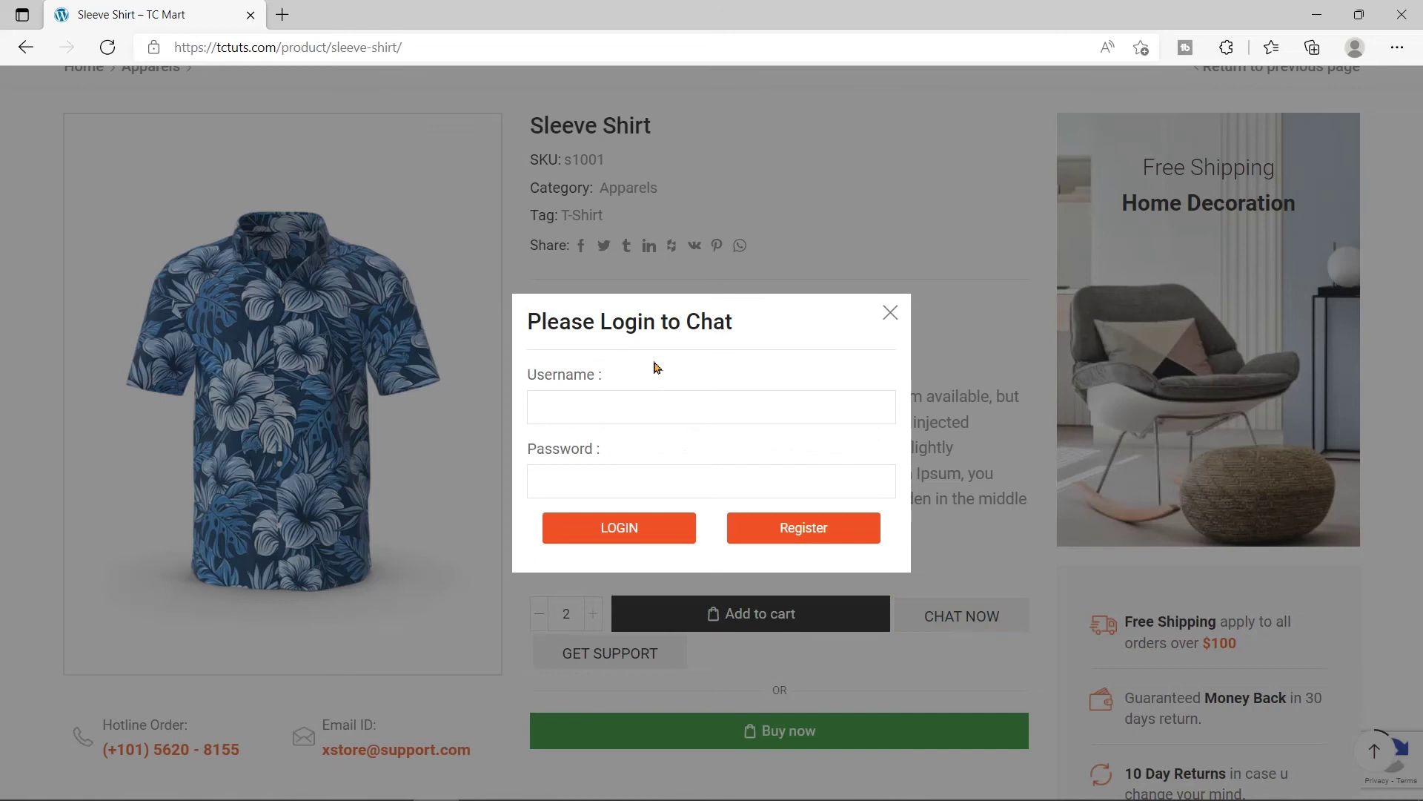
{"action": "left_click_drag", "start_coordinate": [531, 379], "coordinate": [622, 379]}
{"action": "left_click", "coordinate": [725, 408]}
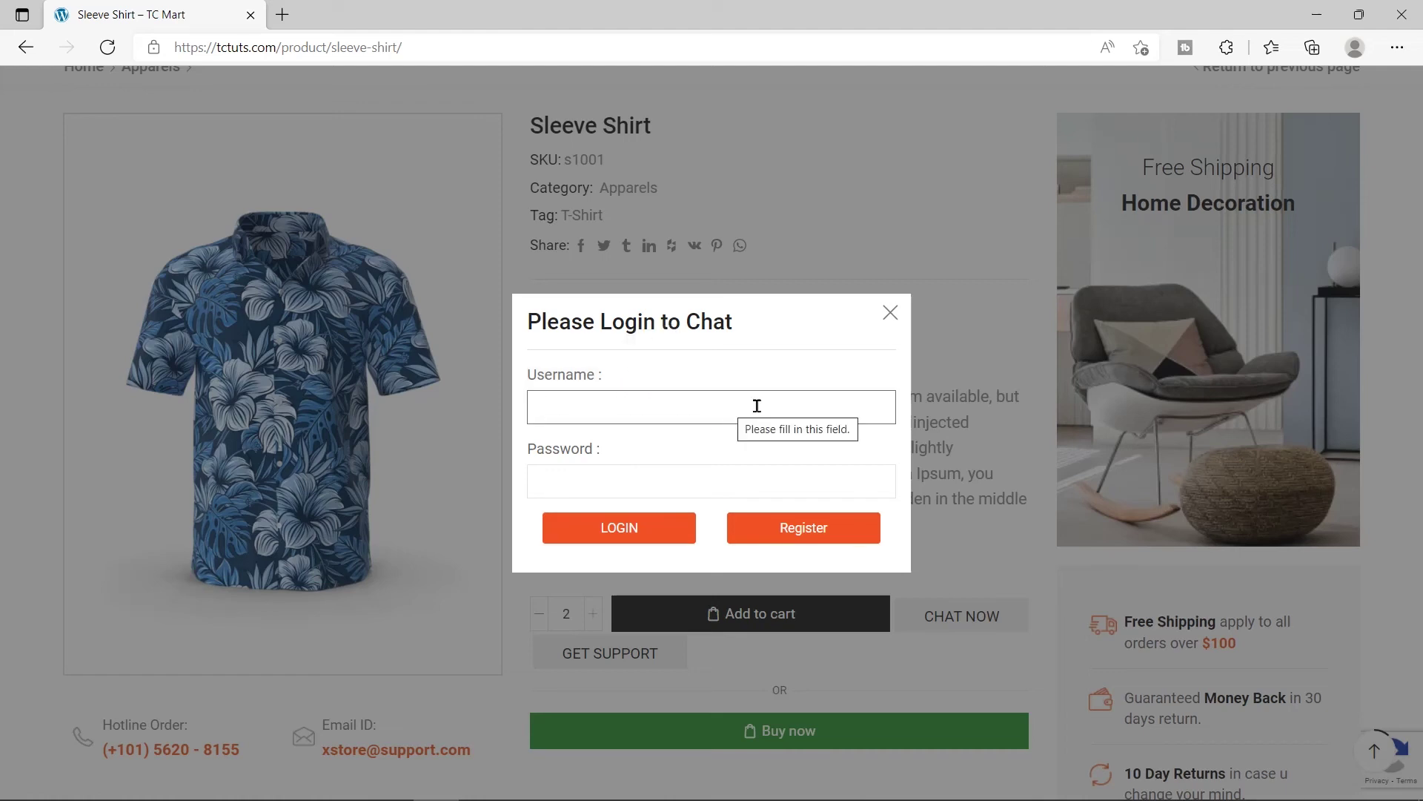
{"action": "key", "text": "Tab"}
{"action": "type", "text": "*************"}
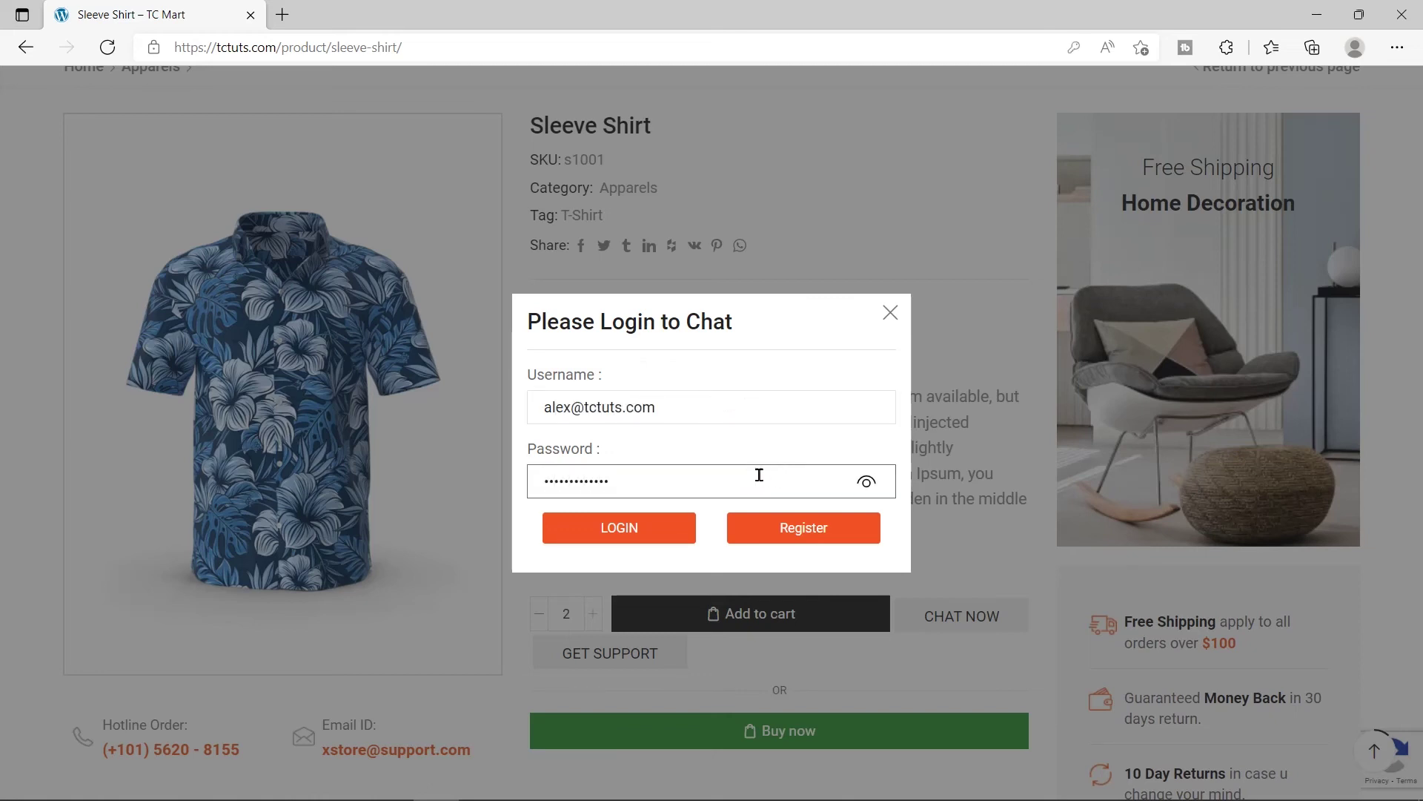
{"action": "left_click", "coordinate": [652, 539]}
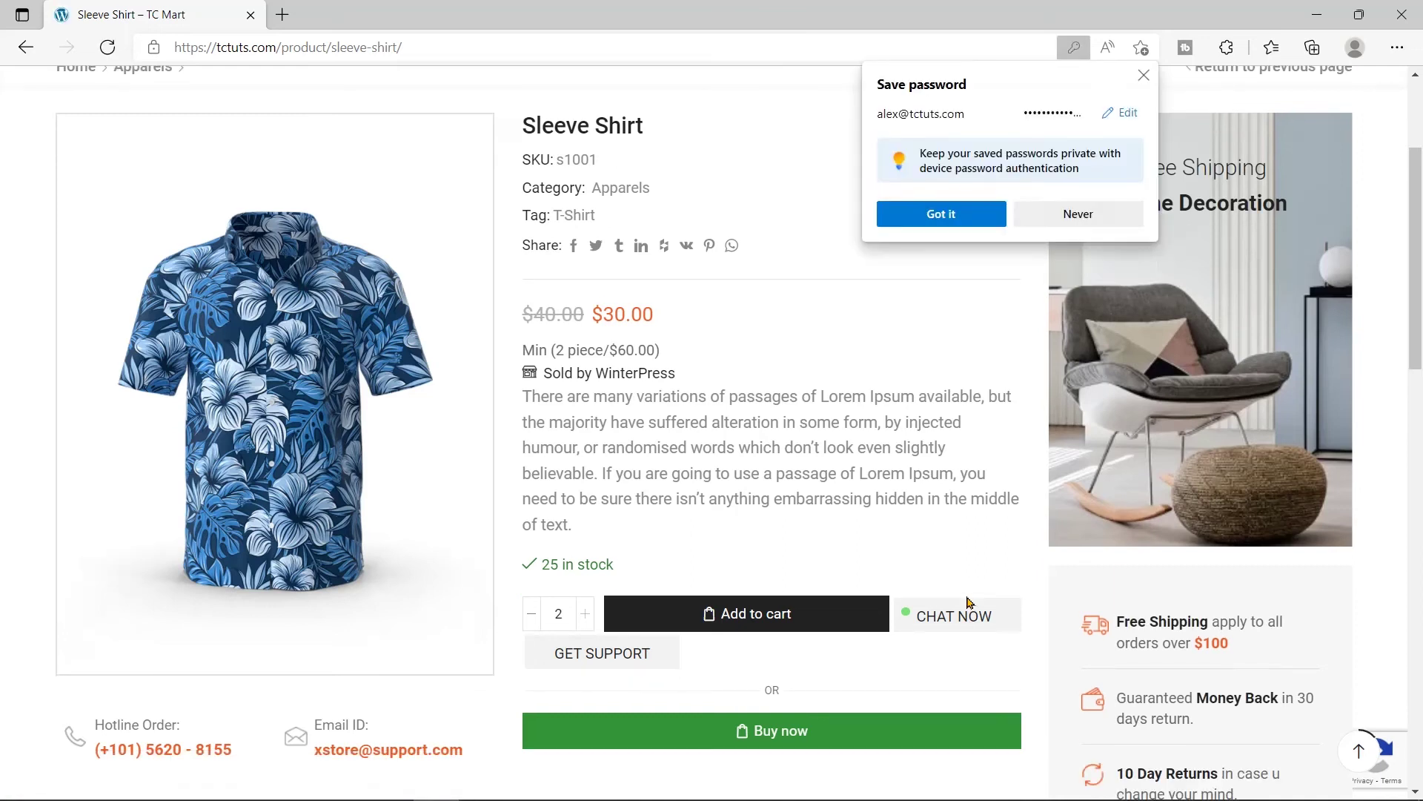
Dismiss the save-password offer, open the vendor chat, and send 'Anybody here?'
{"action": "left_click", "coordinate": [1144, 75]}
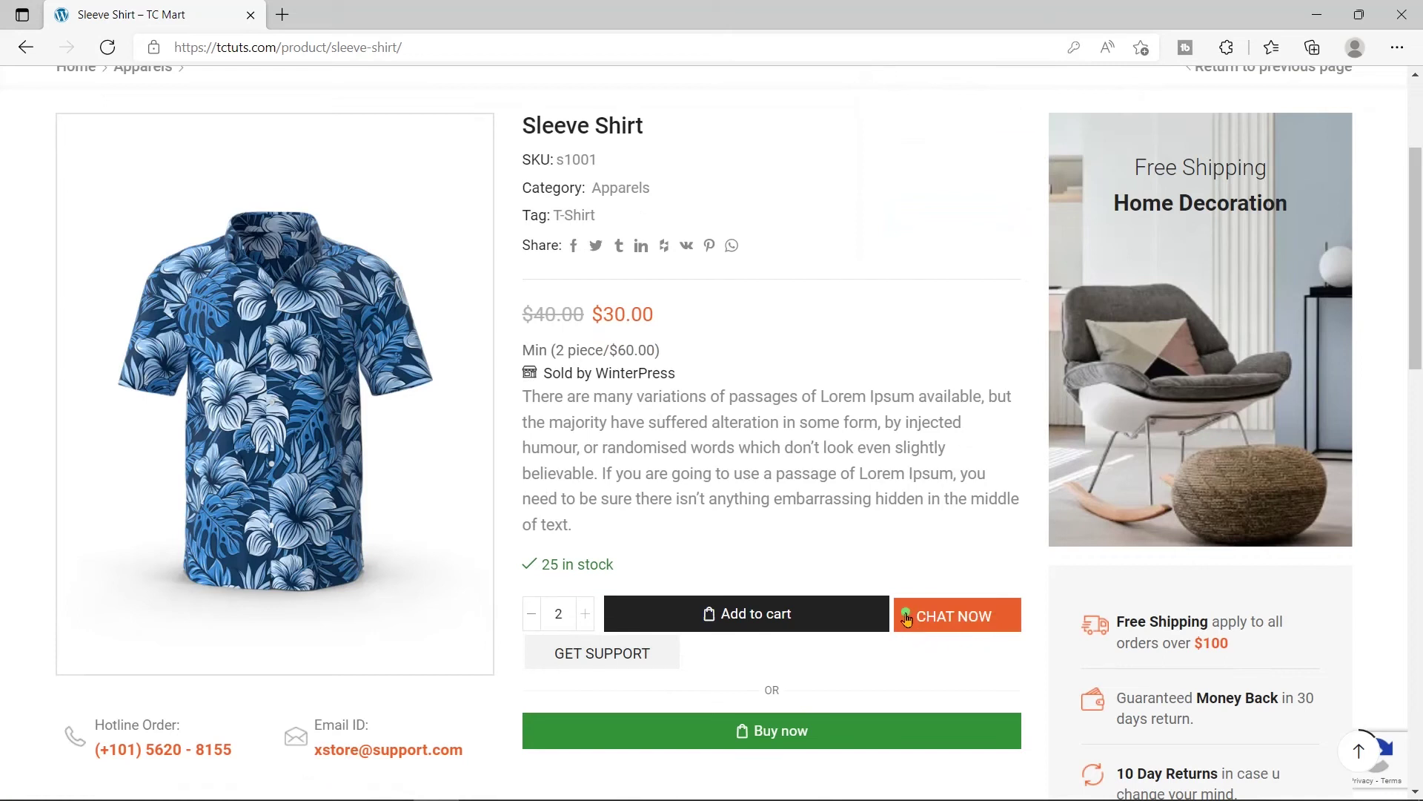
{"action": "left_click", "coordinate": [956, 628]}
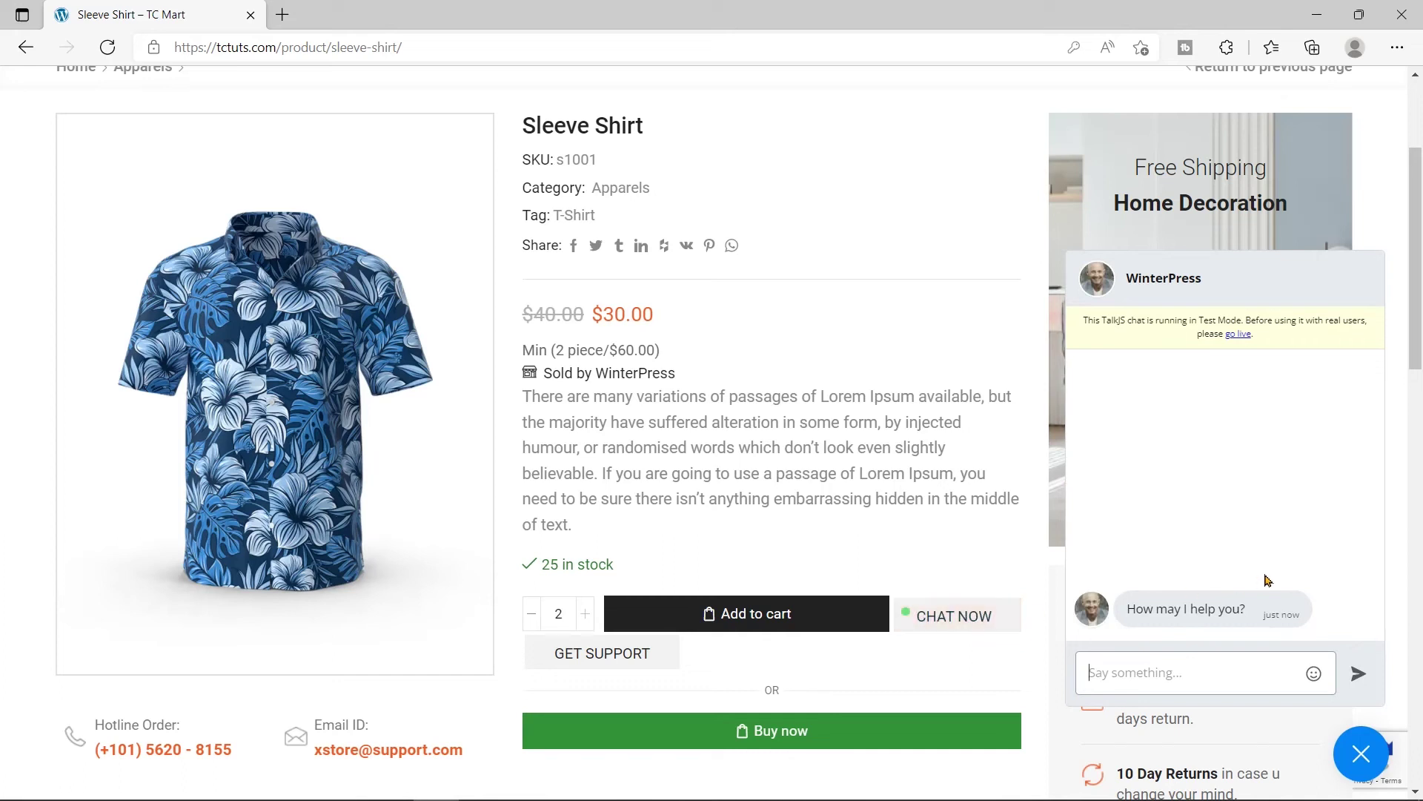
{"action": "scroll", "coordinate": [1032, 483], "scroll_direction": "up", "scroll_amount": 2}
{"action": "scroll", "coordinate": [1031, 483], "scroll_direction": "up", "scroll_amount": 2}
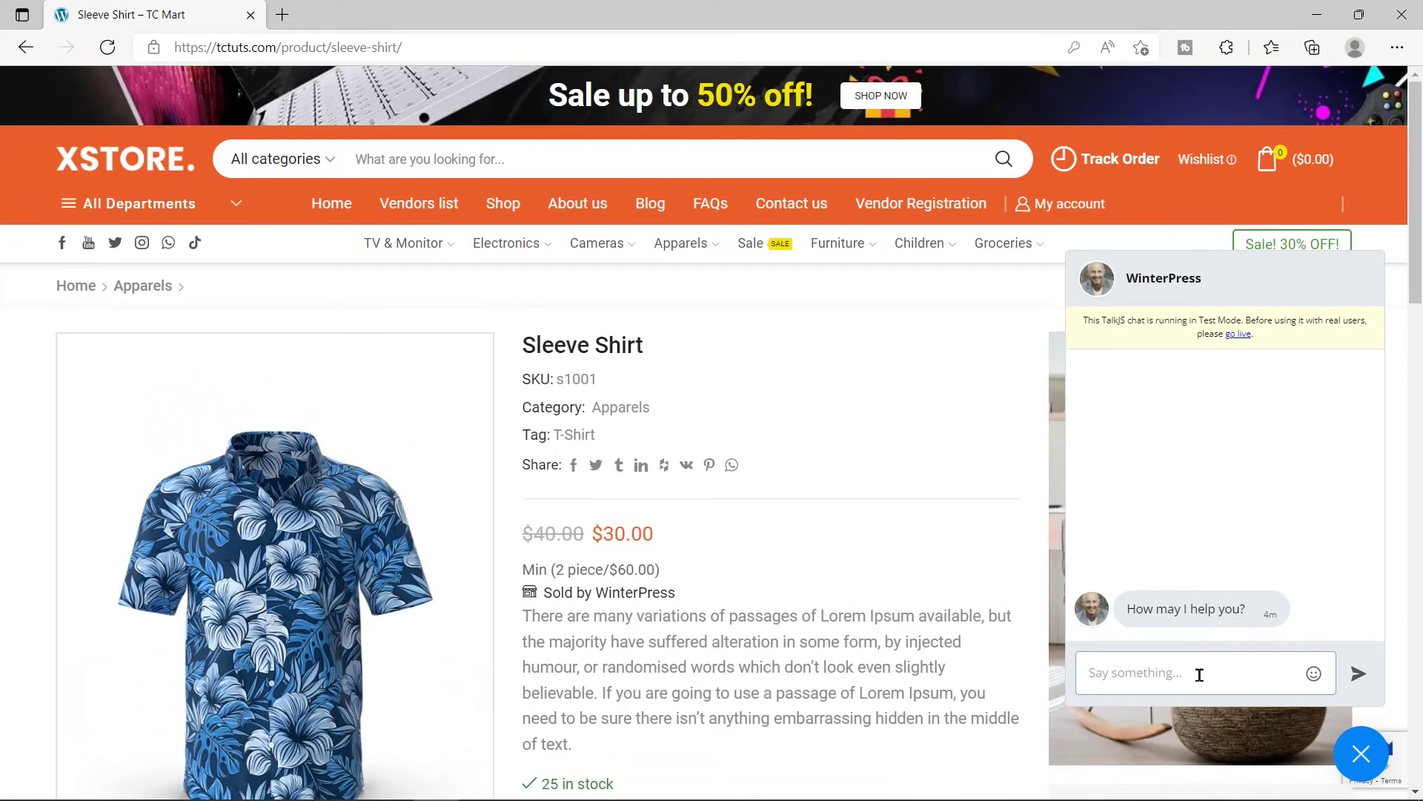
{"action": "left_click", "coordinate": [1199, 674]}
{"action": "type", "text": "Anybody here"}
{"action": "left_click", "coordinate": [1361, 676]}
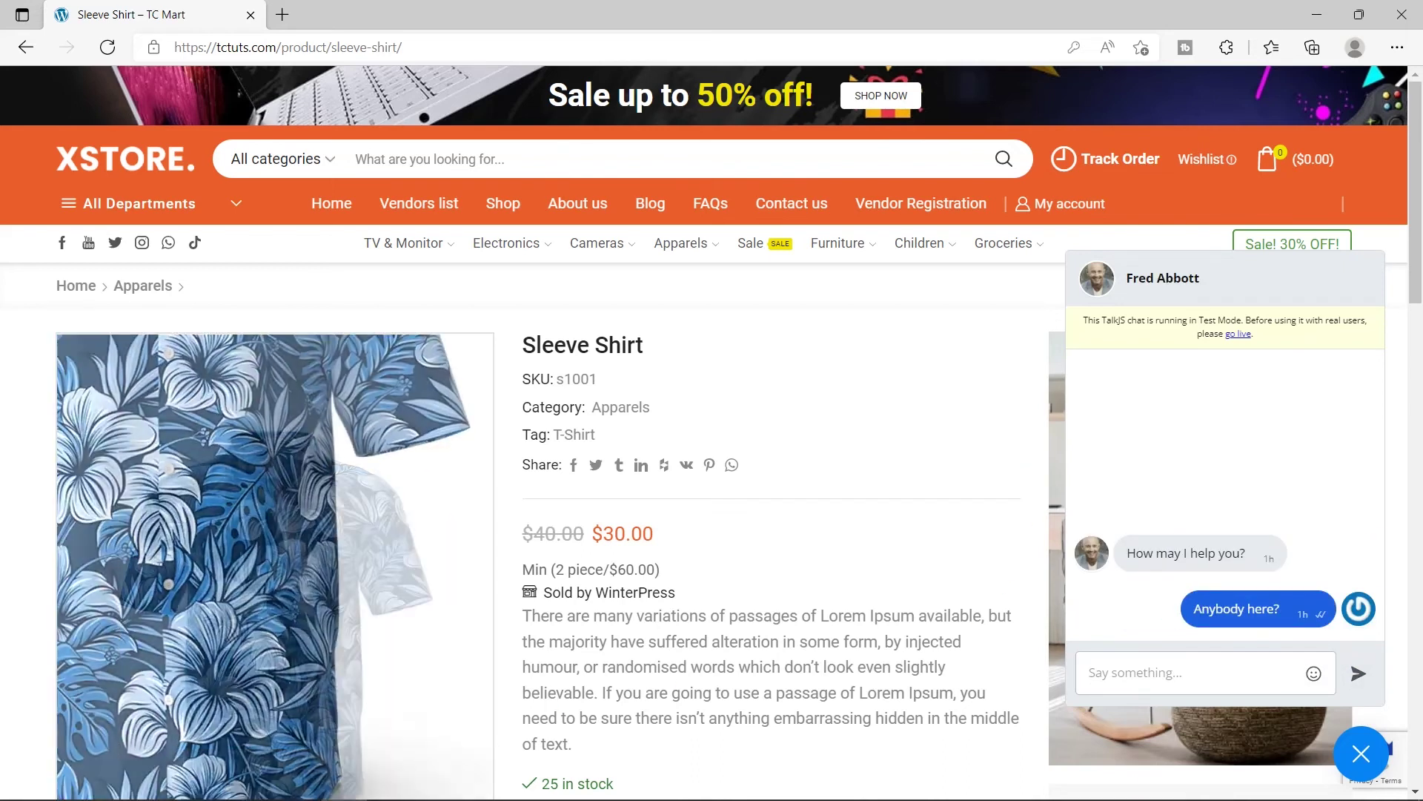
Bring the Chrome Vendor Dashboard window forward
{"action": "mouse_move", "coordinate": [327, 785]}
{"action": "mouse_move", "coordinate": [392, 782]}
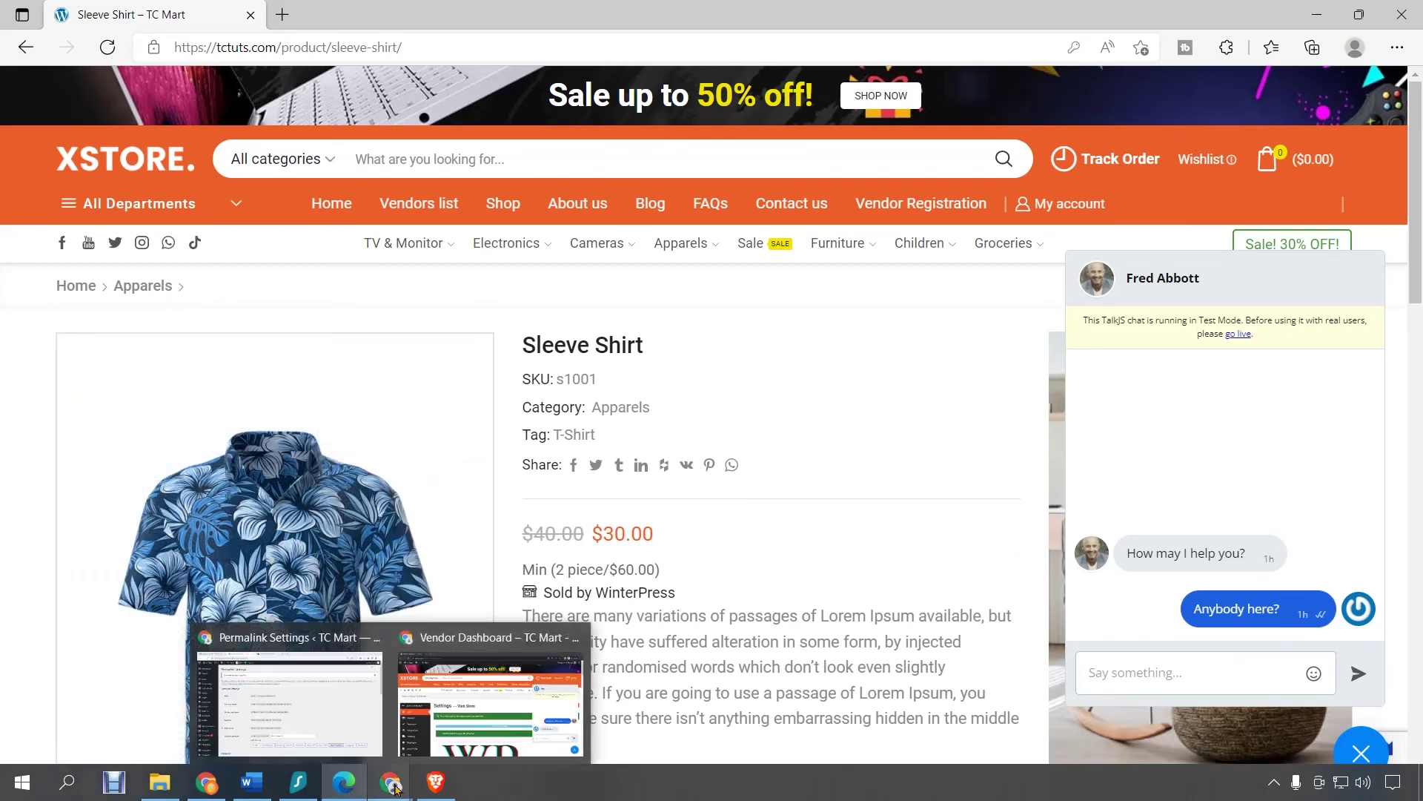
{"action": "left_click", "coordinate": [549, 643]}
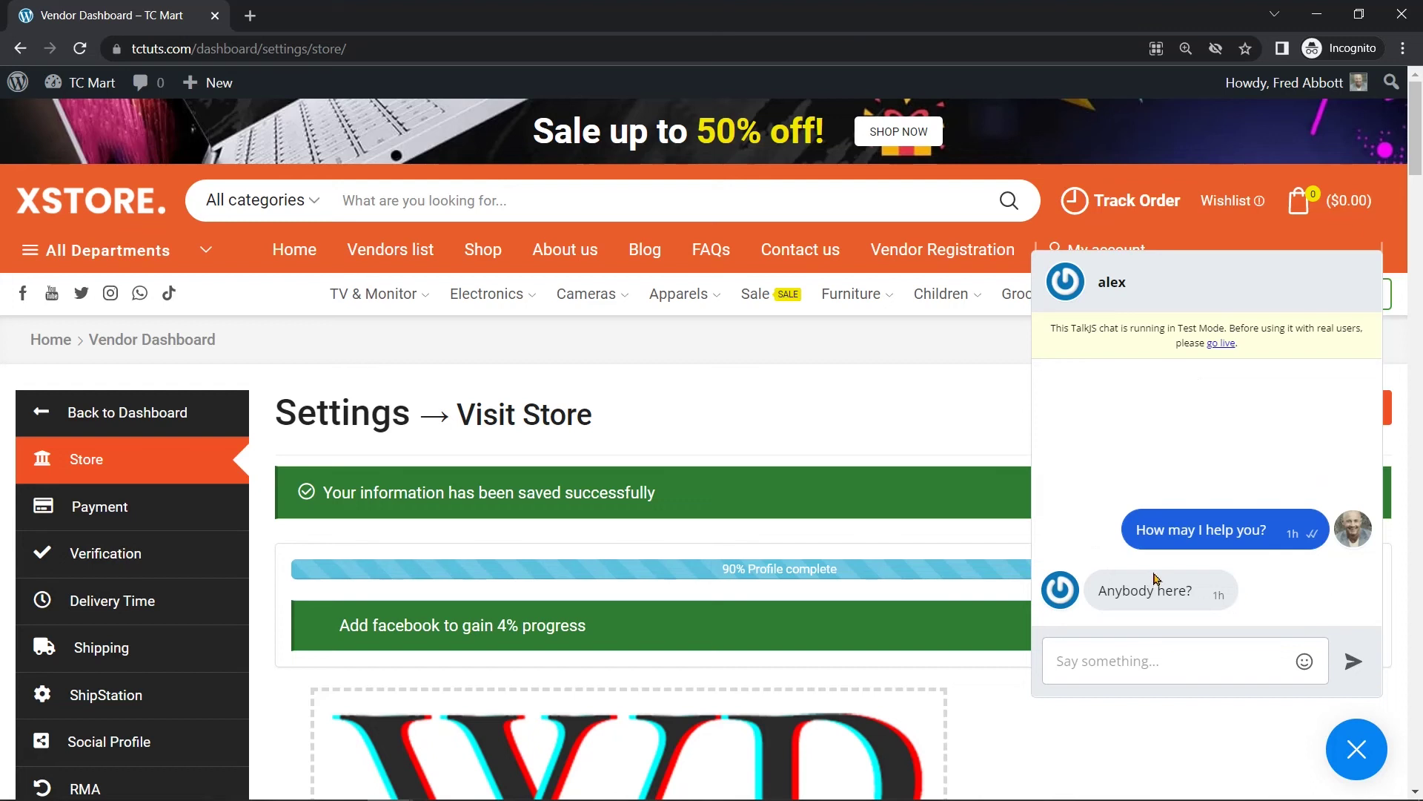
{"action": "left_click_drag", "start_coordinate": [1097, 282], "coordinate": [1127, 284]}
{"action": "left_click", "coordinate": [1099, 591]}
Go back to the dashboard, open the Inbox, and close the floating chat popup
{"action": "left_click", "coordinate": [45, 415]}
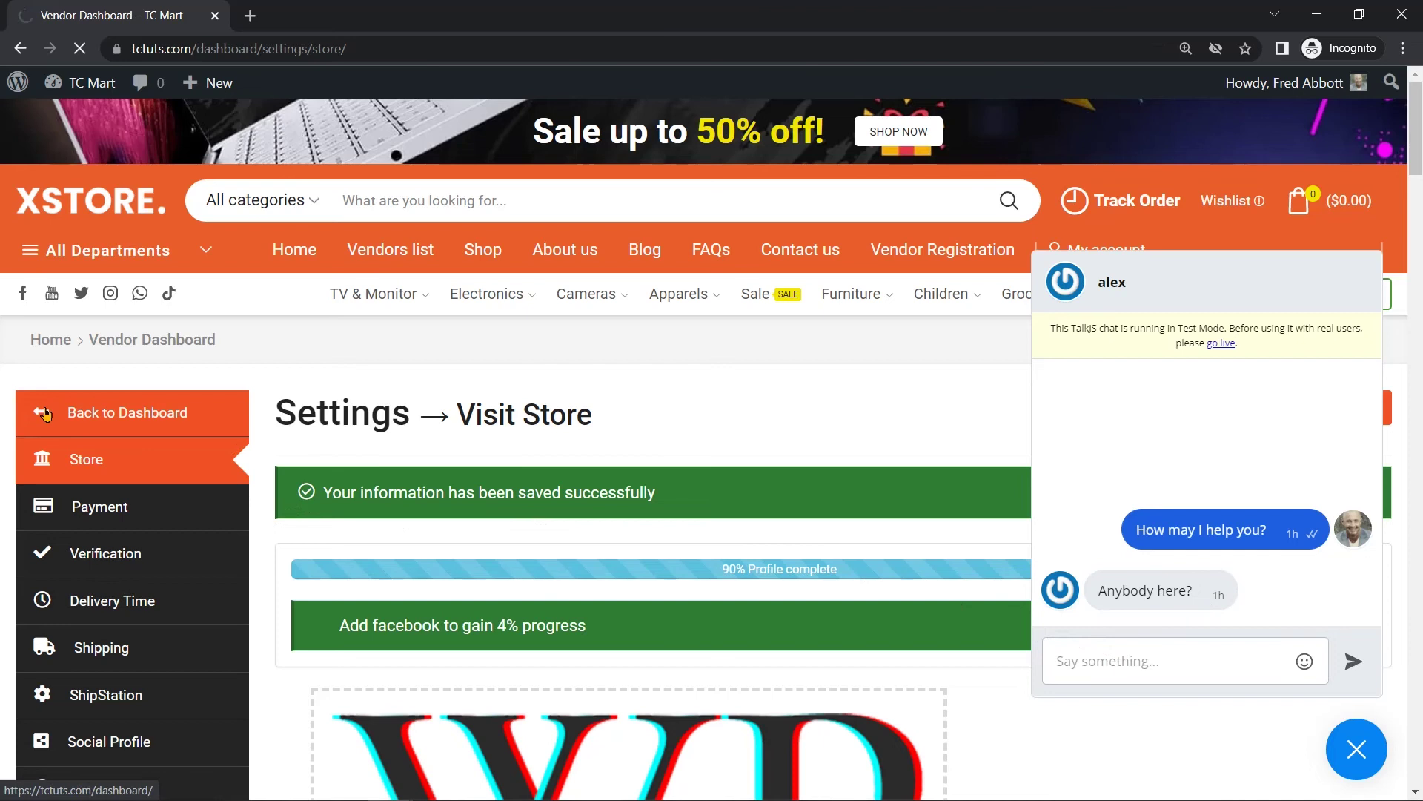
{"action": "scroll", "coordinate": [256, 515], "scroll_direction": "down", "scroll_amount": 5}
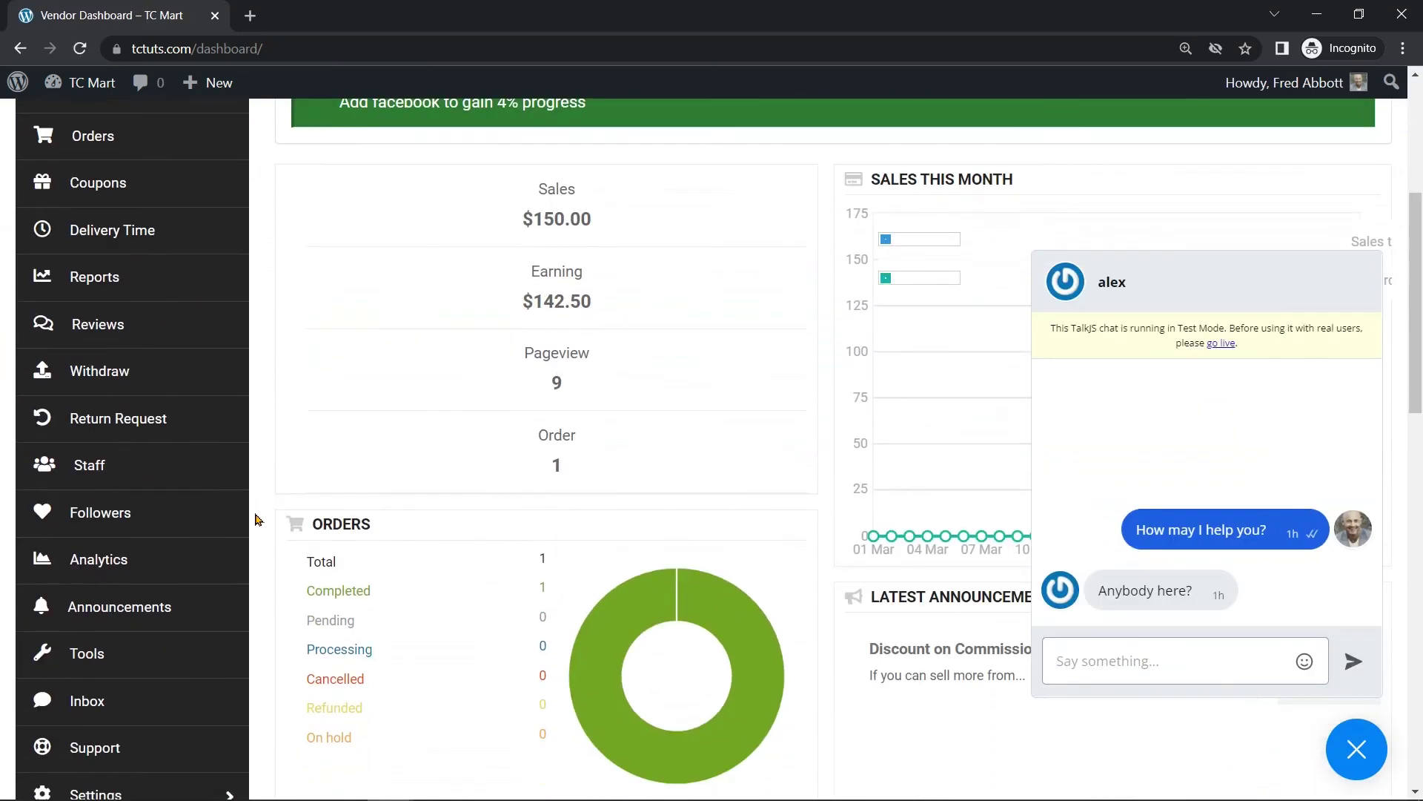
{"action": "scroll", "coordinate": [255, 519], "scroll_direction": "down", "scroll_amount": 1}
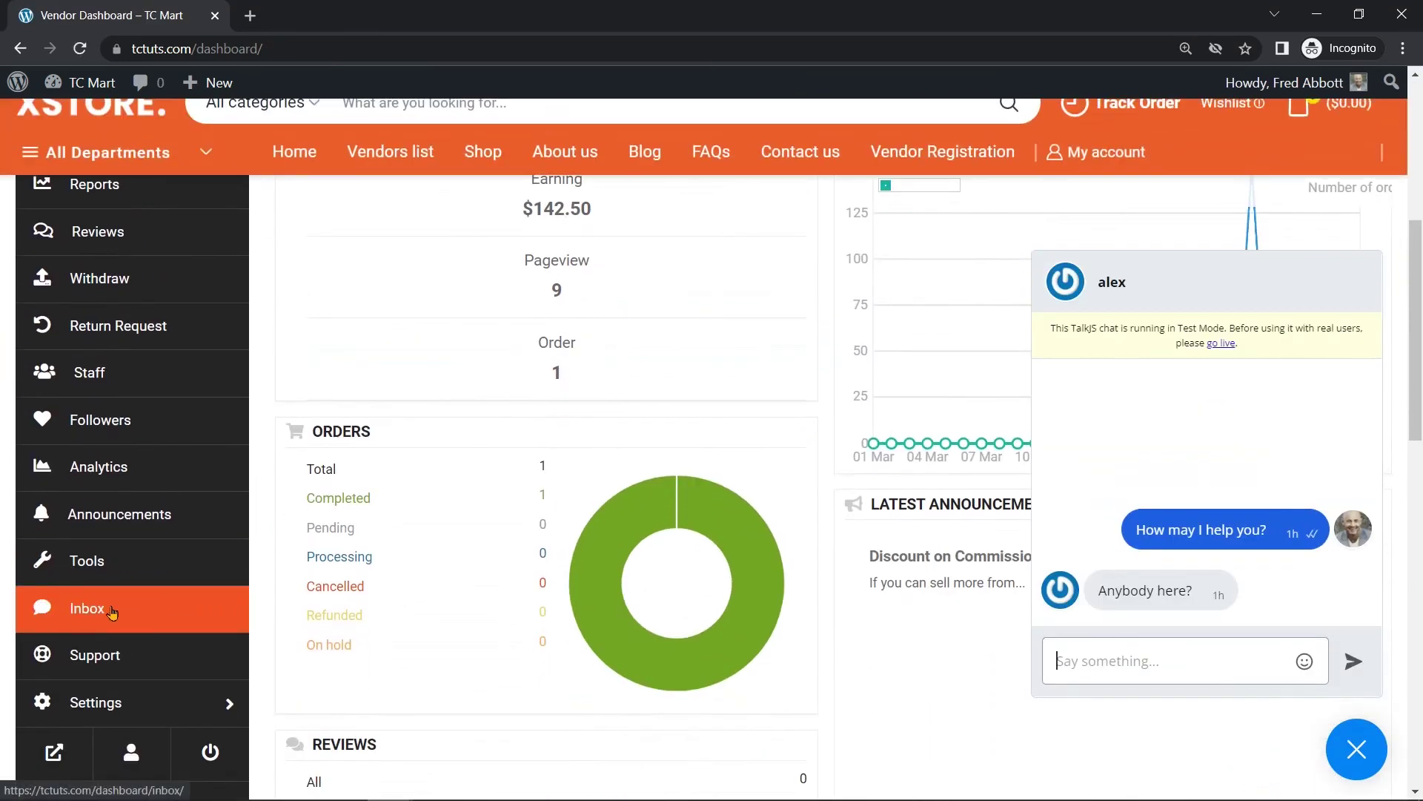
{"action": "left_click", "coordinate": [122, 606]}
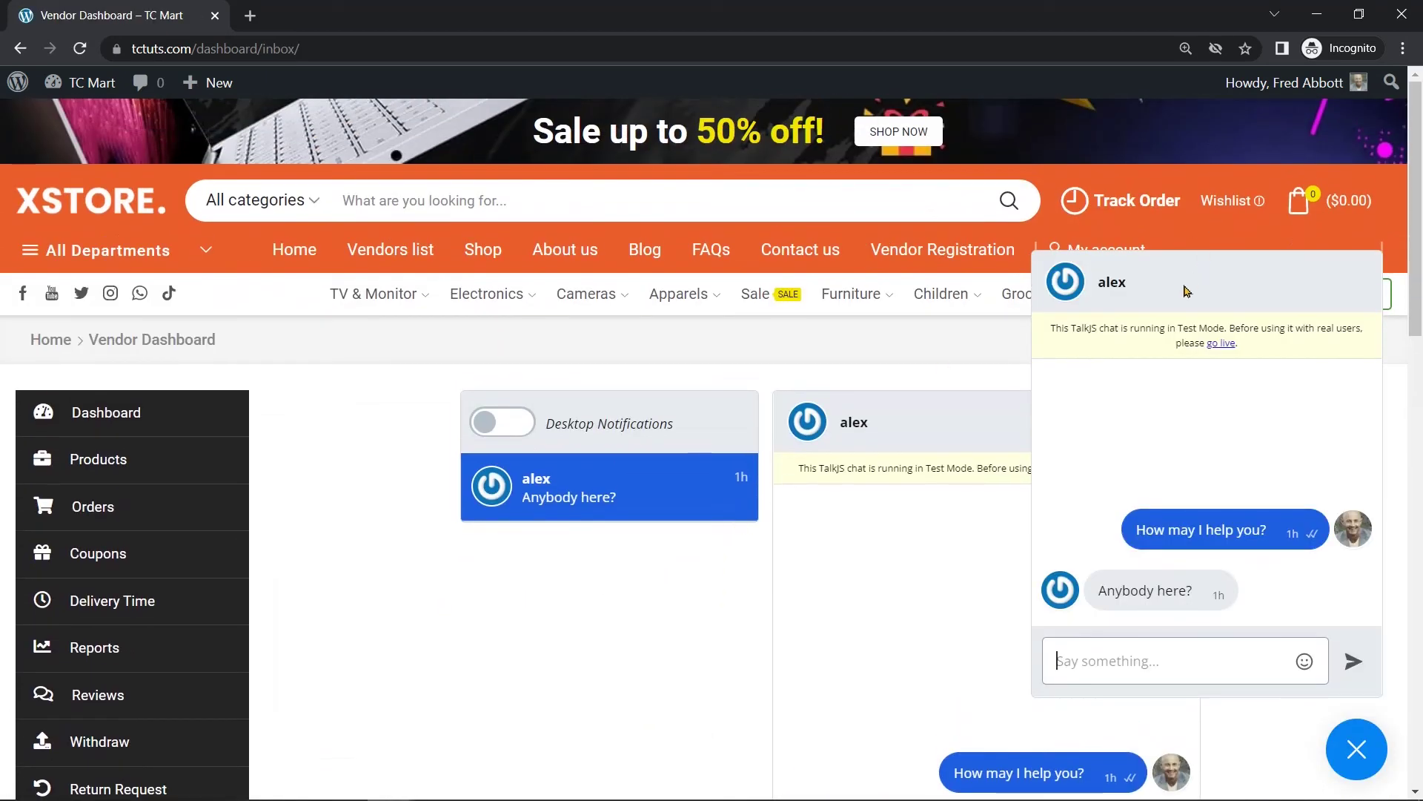
{"action": "scroll", "coordinate": [921, 494], "scroll_direction": "down", "scroll_amount": 3}
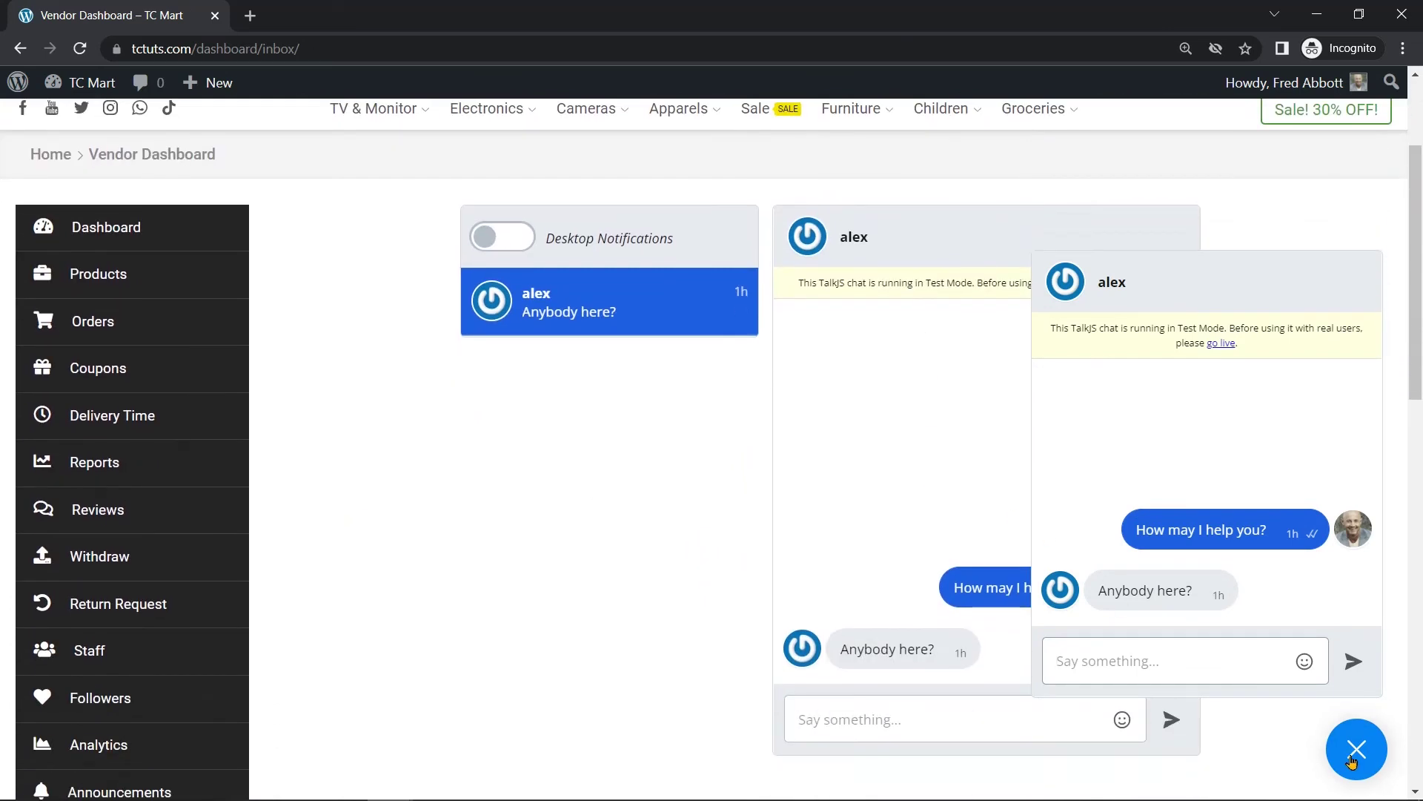
{"action": "scroll", "coordinate": [871, 509], "scroll_direction": "down", "scroll_amount": 1}
{"action": "scroll", "coordinate": [869, 508], "scroll_direction": "up", "scroll_amount": 2}
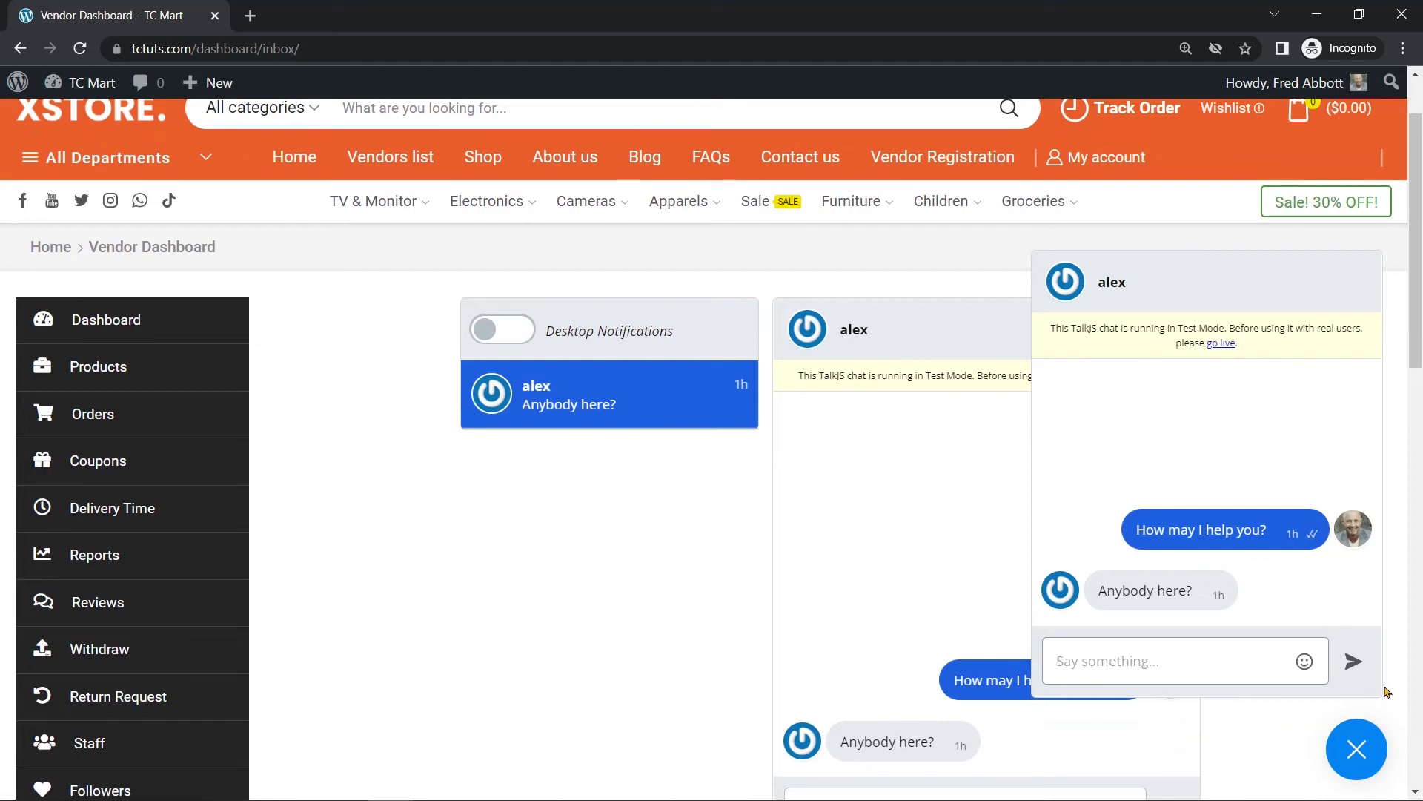
{"action": "left_click", "coordinate": [1360, 753]}
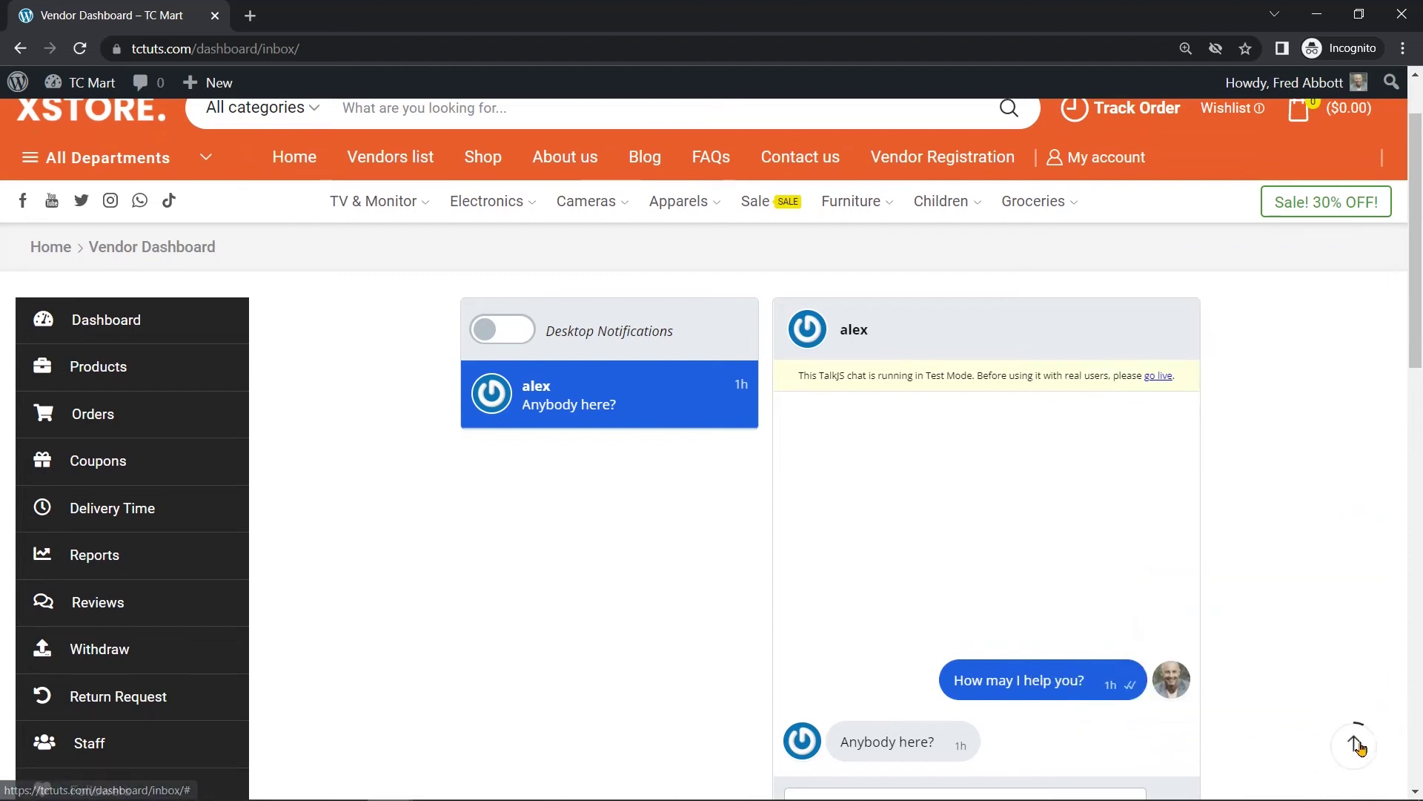
{"action": "scroll", "coordinate": [1227, 566], "scroll_direction": "down", "scroll_amount": 1}
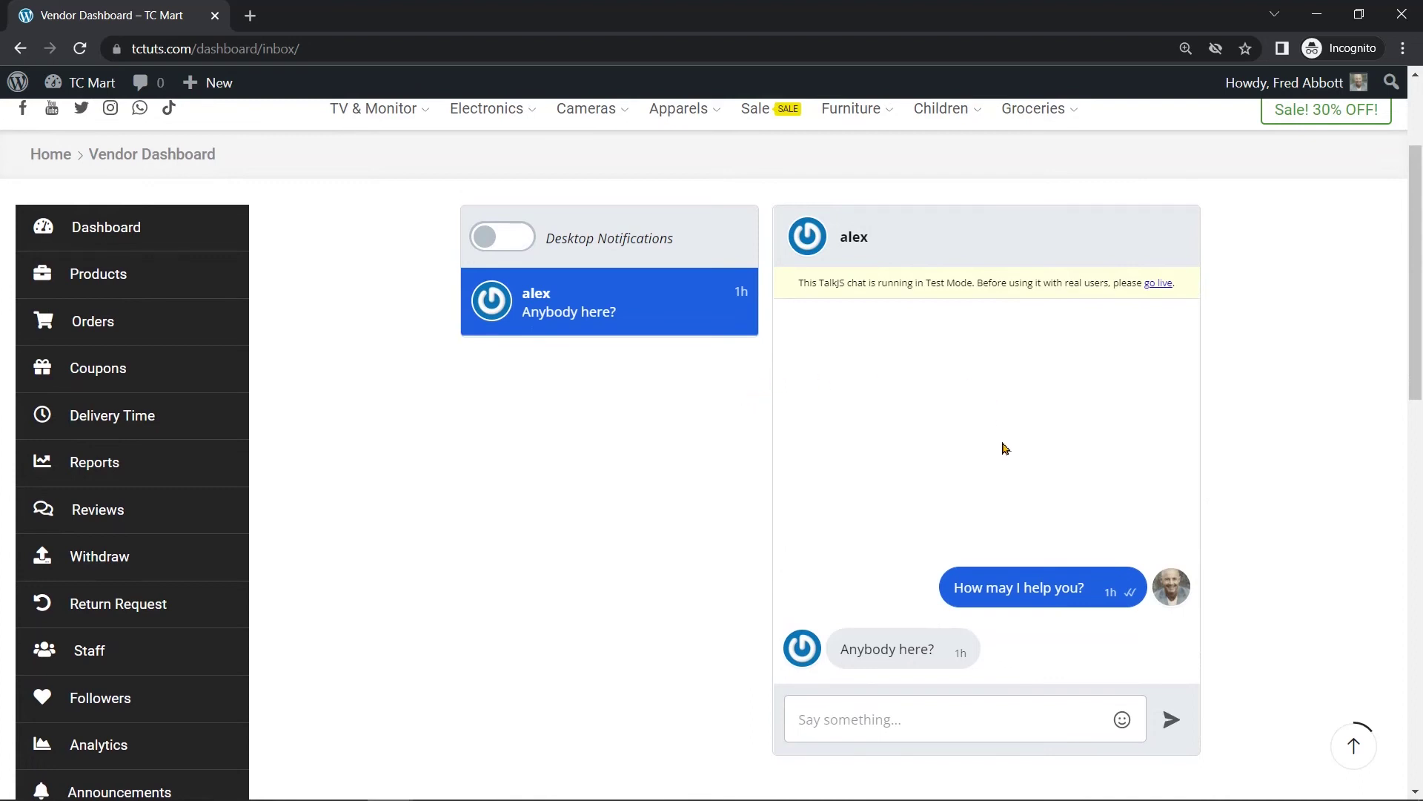
Write the vendor's inbox reply ending 'Please tell me, how can I help you?'
{"action": "left_click", "coordinate": [1010, 716]}
{"action": "type", "text": "Yes sir, Fred is here."}
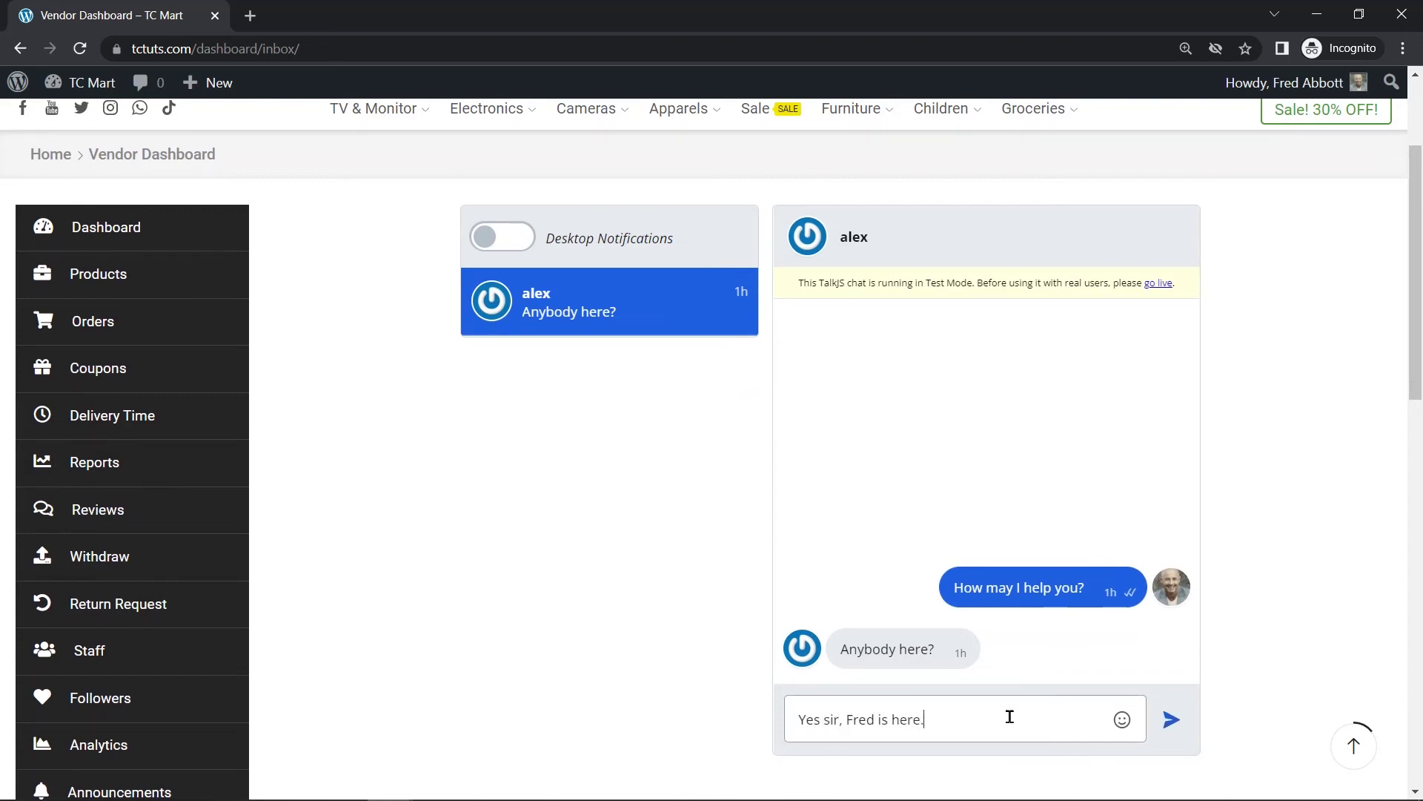
{"action": "type", "text": "Please tell me, how can I help you?"}
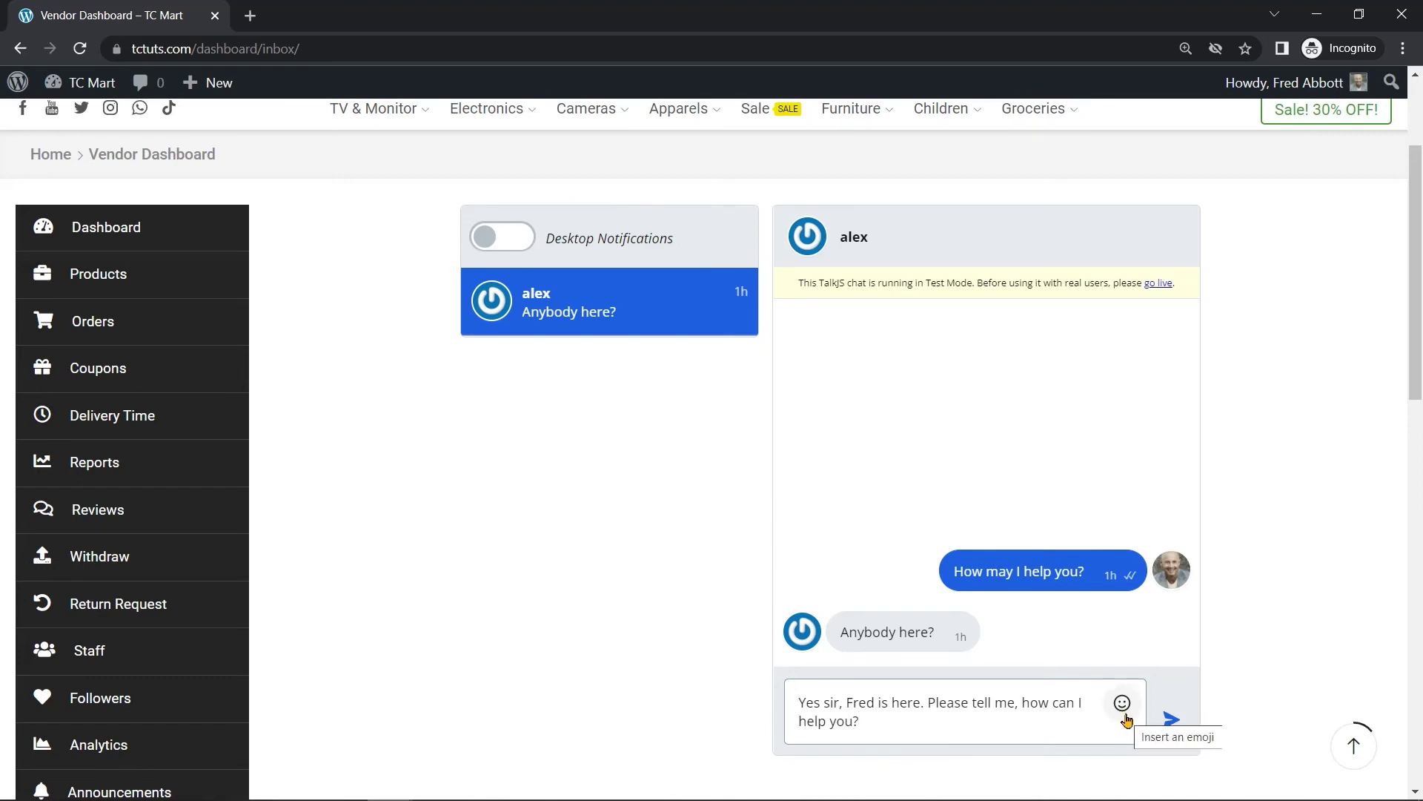
Browse the emoji picker's categories, from hand gestures through flags, and back to smileys
{"action": "left_click", "coordinate": [1123, 716]}
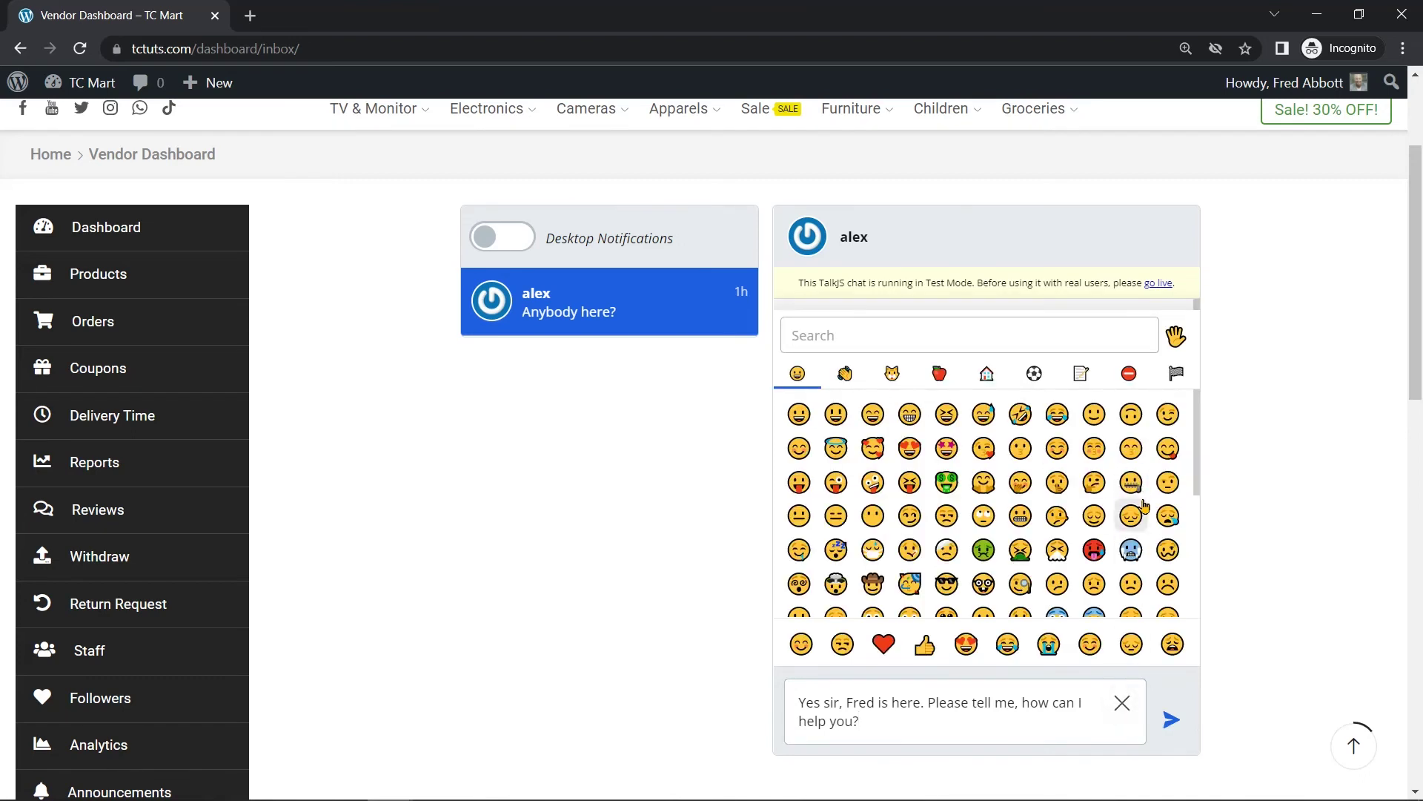
{"action": "scroll", "coordinate": [1134, 445], "scroll_direction": "down", "scroll_amount": 5}
{"action": "scroll", "coordinate": [1141, 526], "scroll_direction": "up", "scroll_amount": 5}
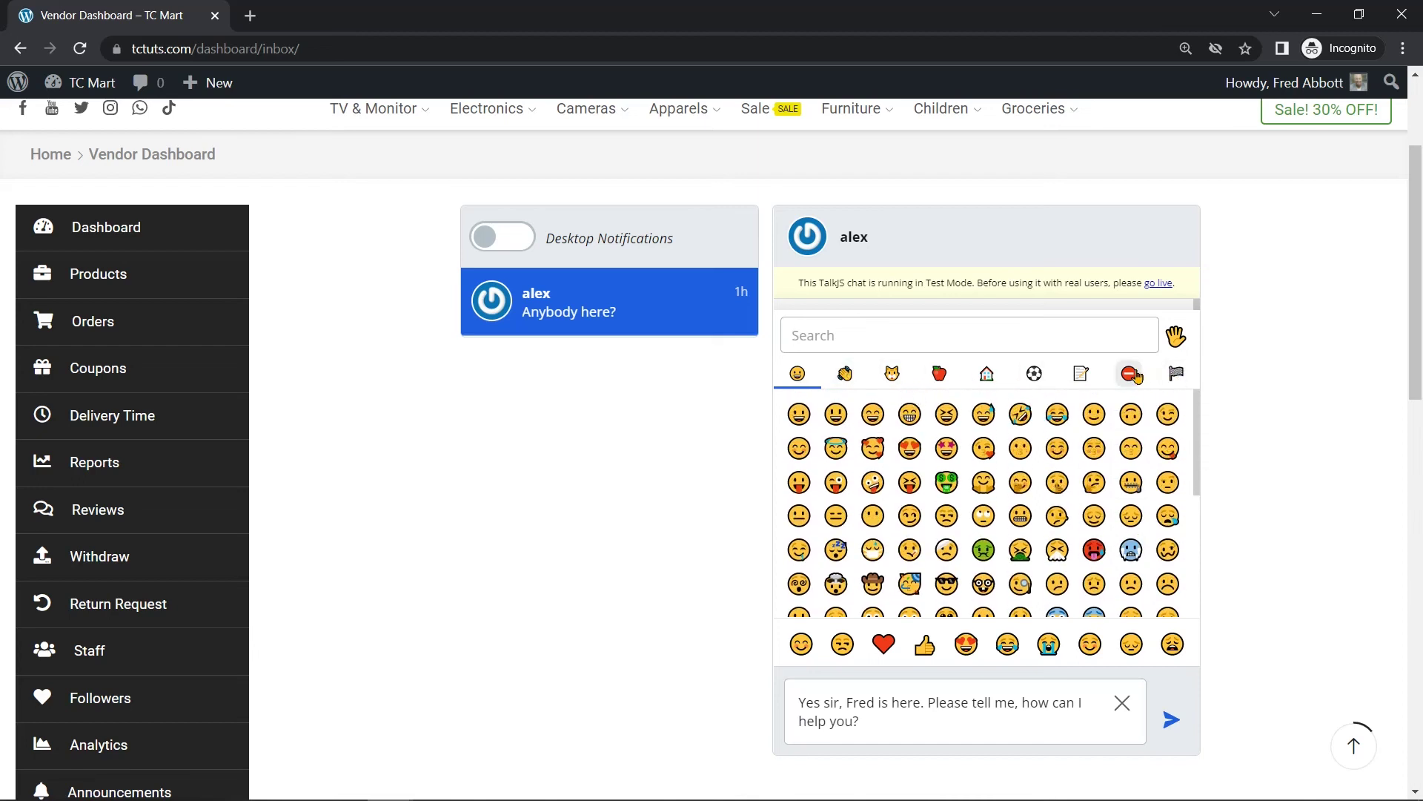
{"action": "left_click", "coordinate": [845, 373]}
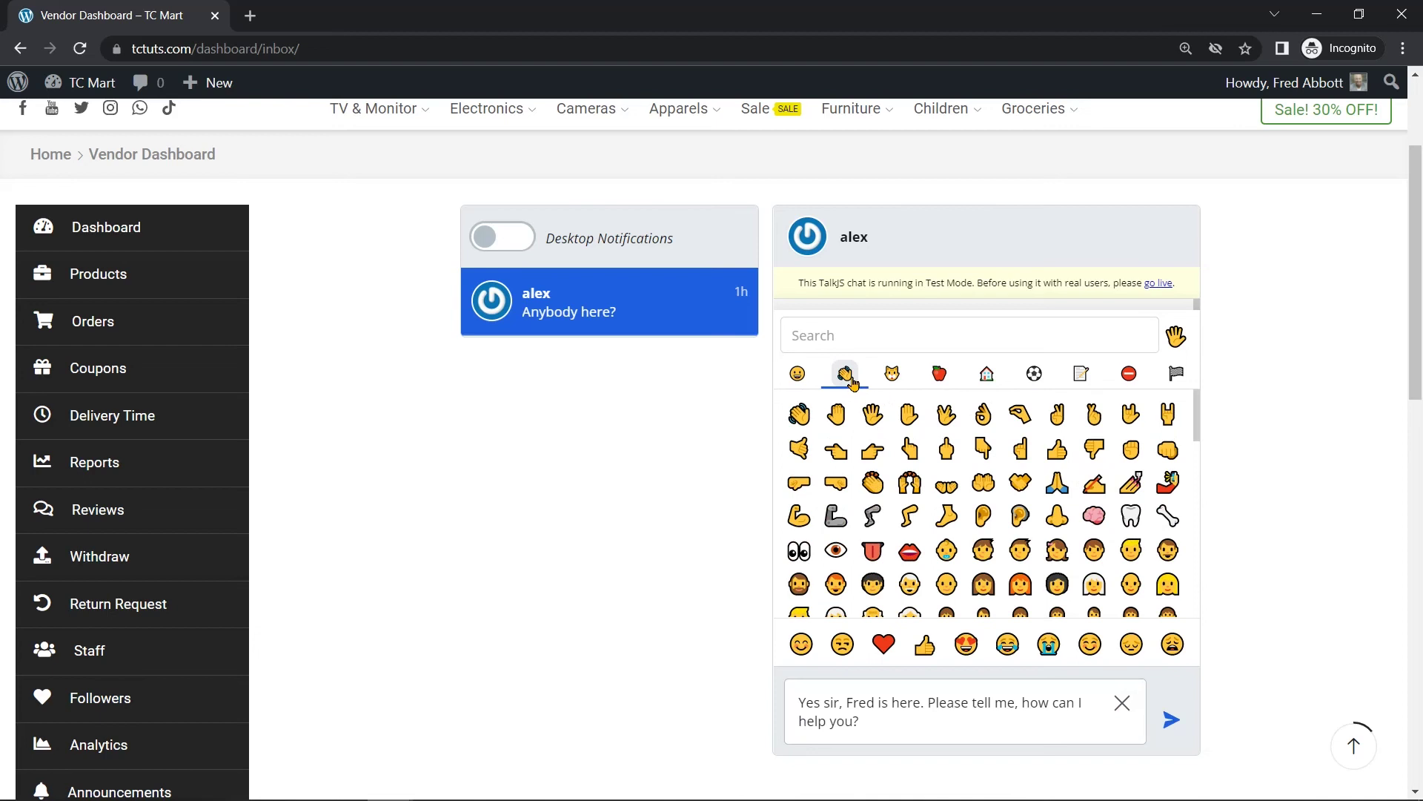
{"action": "left_click", "coordinate": [891, 373]}
{"action": "left_click", "coordinate": [938, 375]}
{"action": "left_click", "coordinate": [986, 373]}
{"action": "left_click", "coordinate": [1034, 374]}
{"action": "left_click", "coordinate": [1081, 374]}
{"action": "left_click", "coordinate": [1129, 374]}
{"action": "left_click", "coordinate": [1176, 373]}
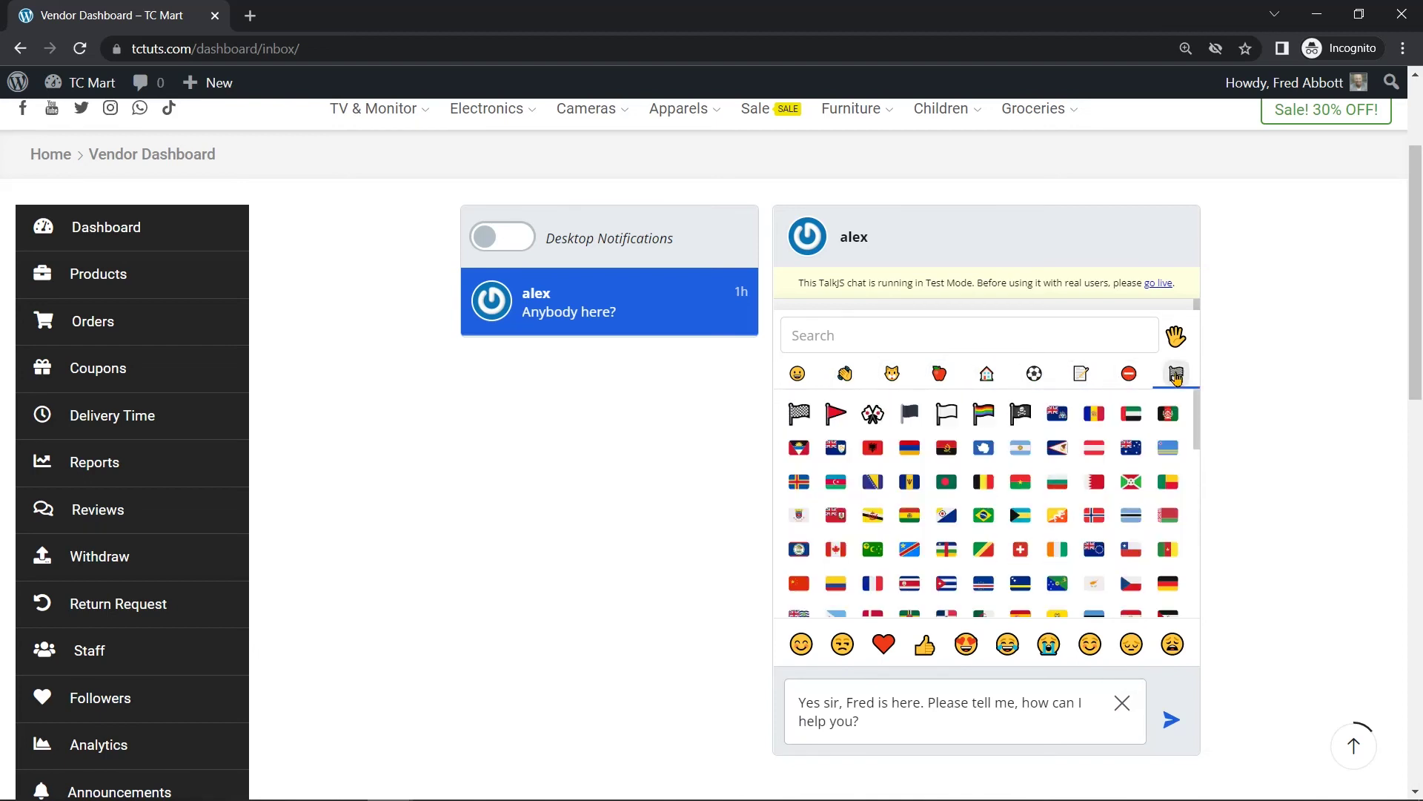
{"action": "left_click", "coordinate": [798, 374]}
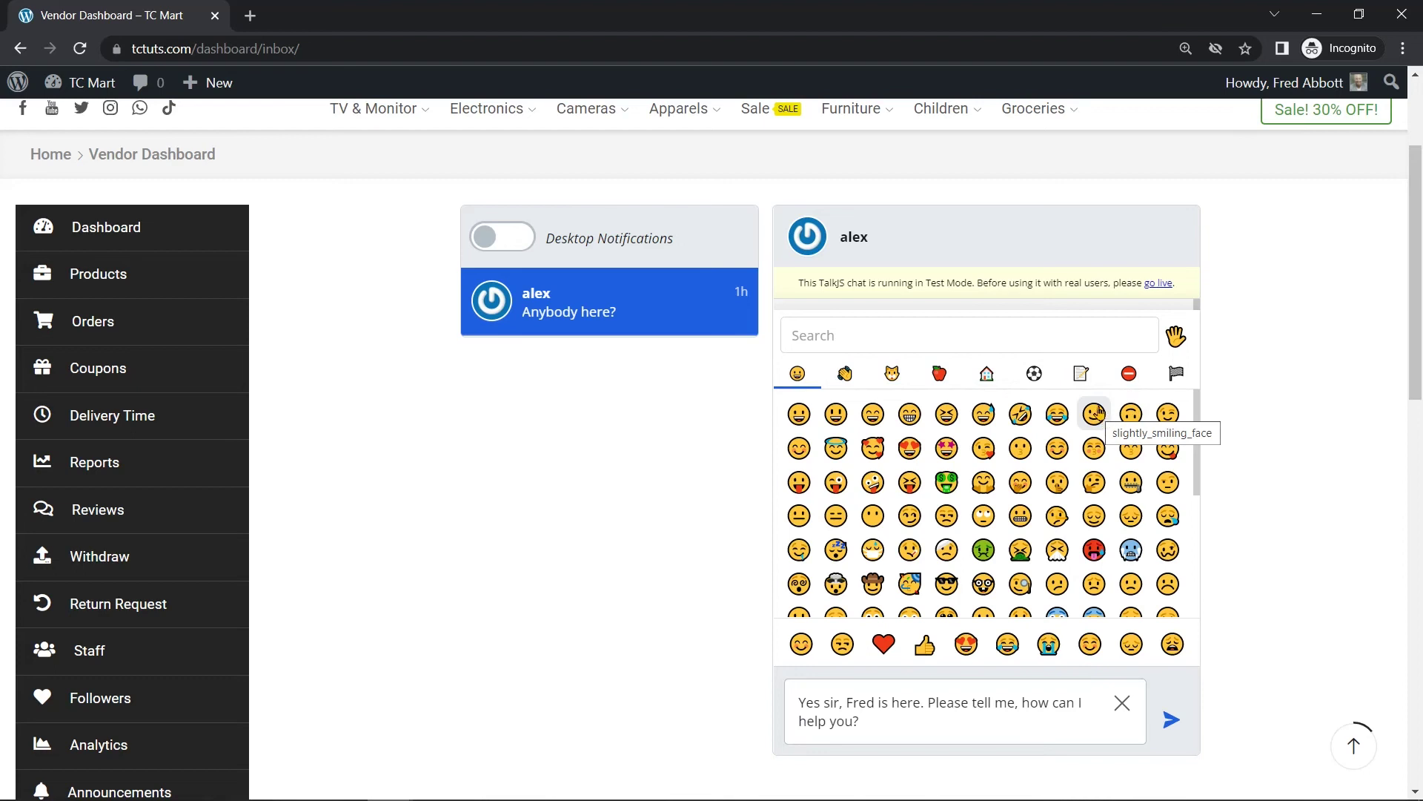
Add the slightly smiling face emoji, send the reply, and return to the Sleeve Shirt page
{"action": "left_click", "coordinate": [1097, 414]}
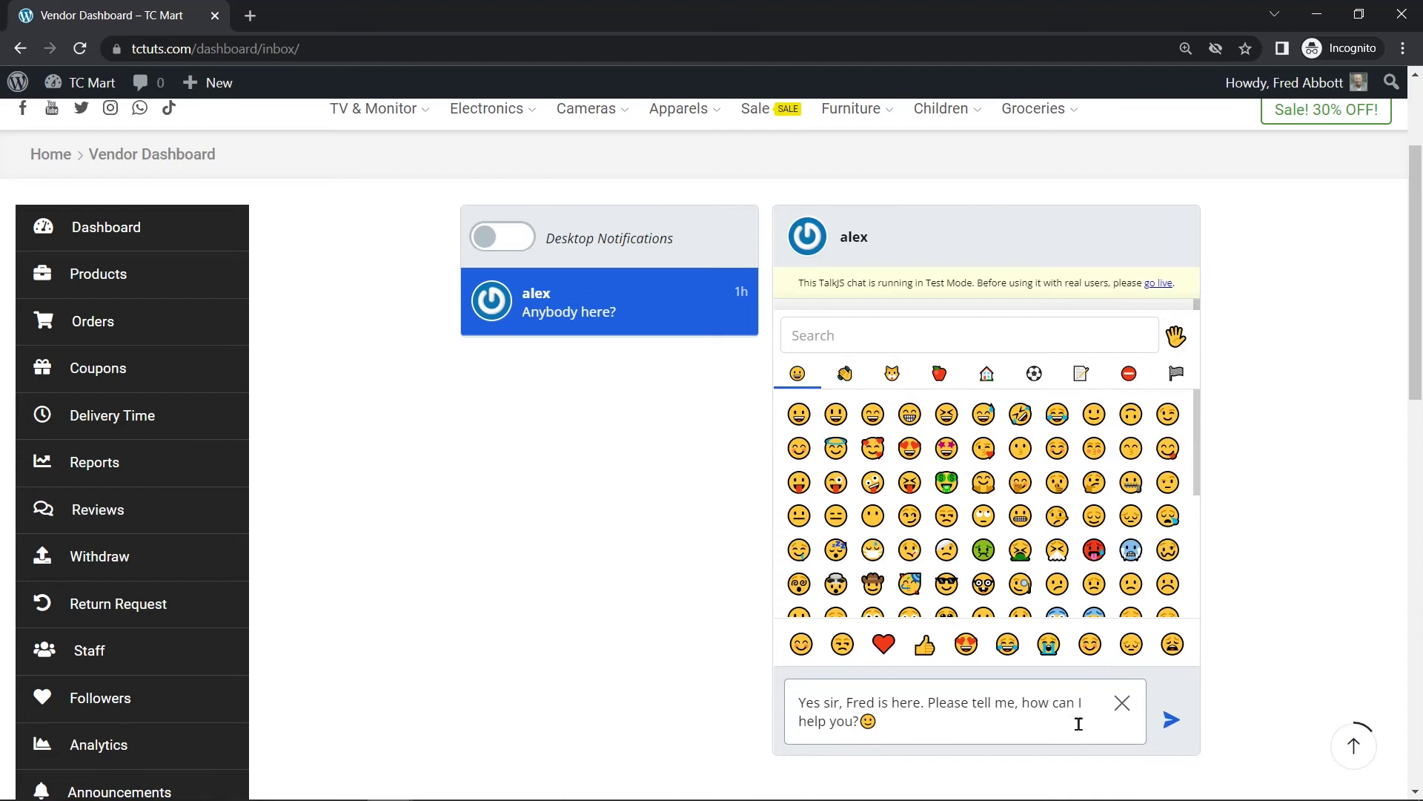
{"action": "left_click", "coordinate": [1172, 720]}
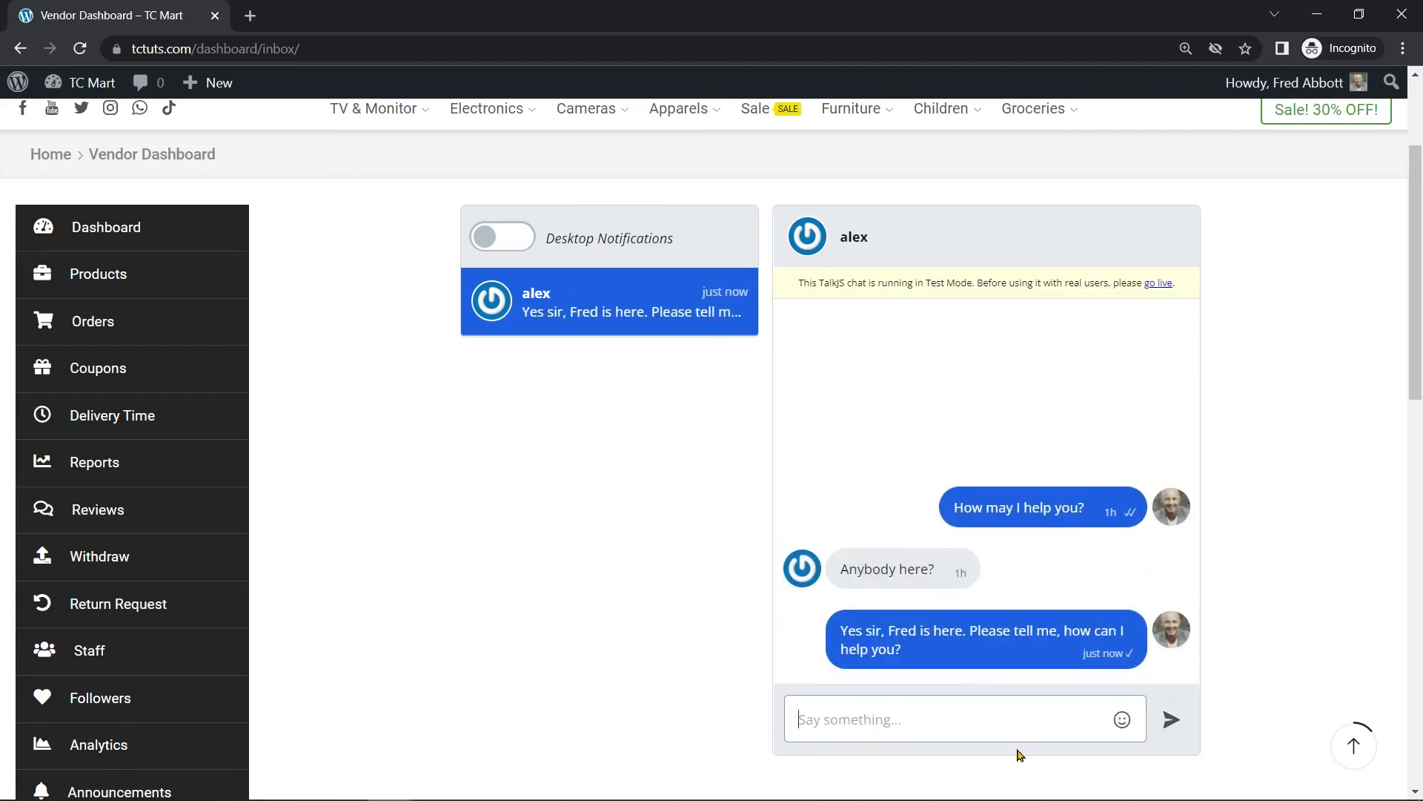
{"action": "mouse_move", "coordinate": [408, 794]}
{"action": "left_click", "coordinate": [349, 787]}
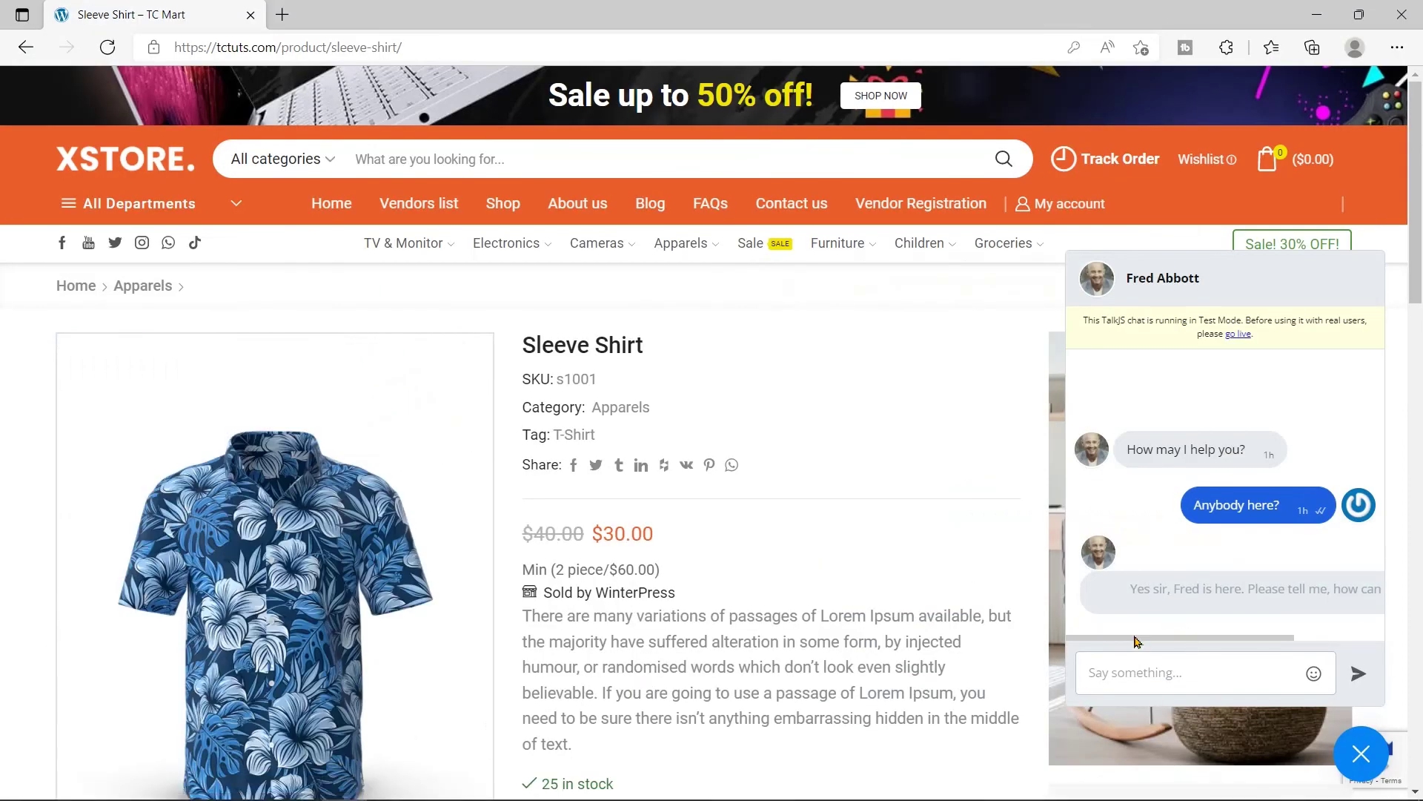
From the product-page chat, send the question 'Do you allow cash on delivery method?'
{"action": "left_click_drag", "start_coordinate": [1131, 280], "coordinate": [1209, 286]}
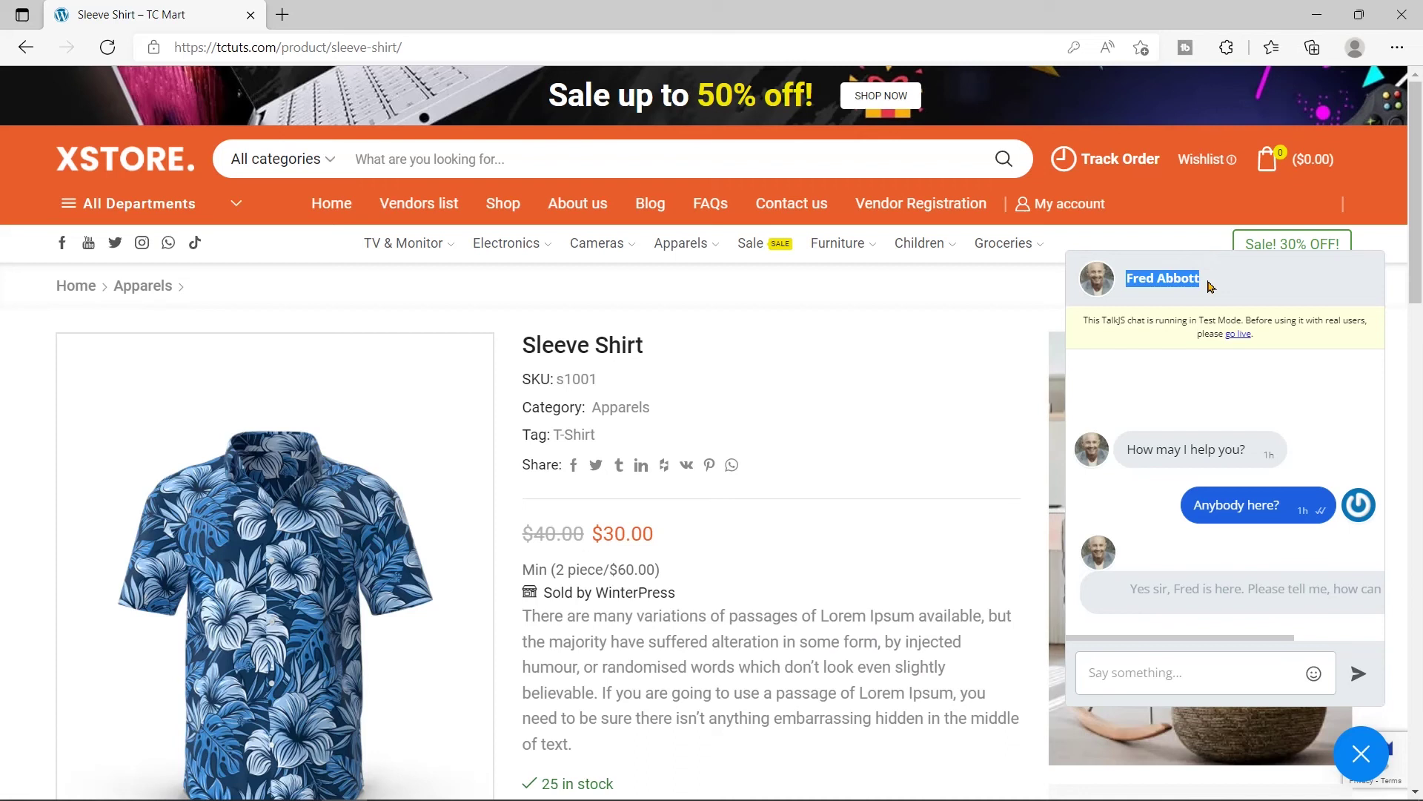
{"action": "left_click", "coordinate": [1156, 294]}
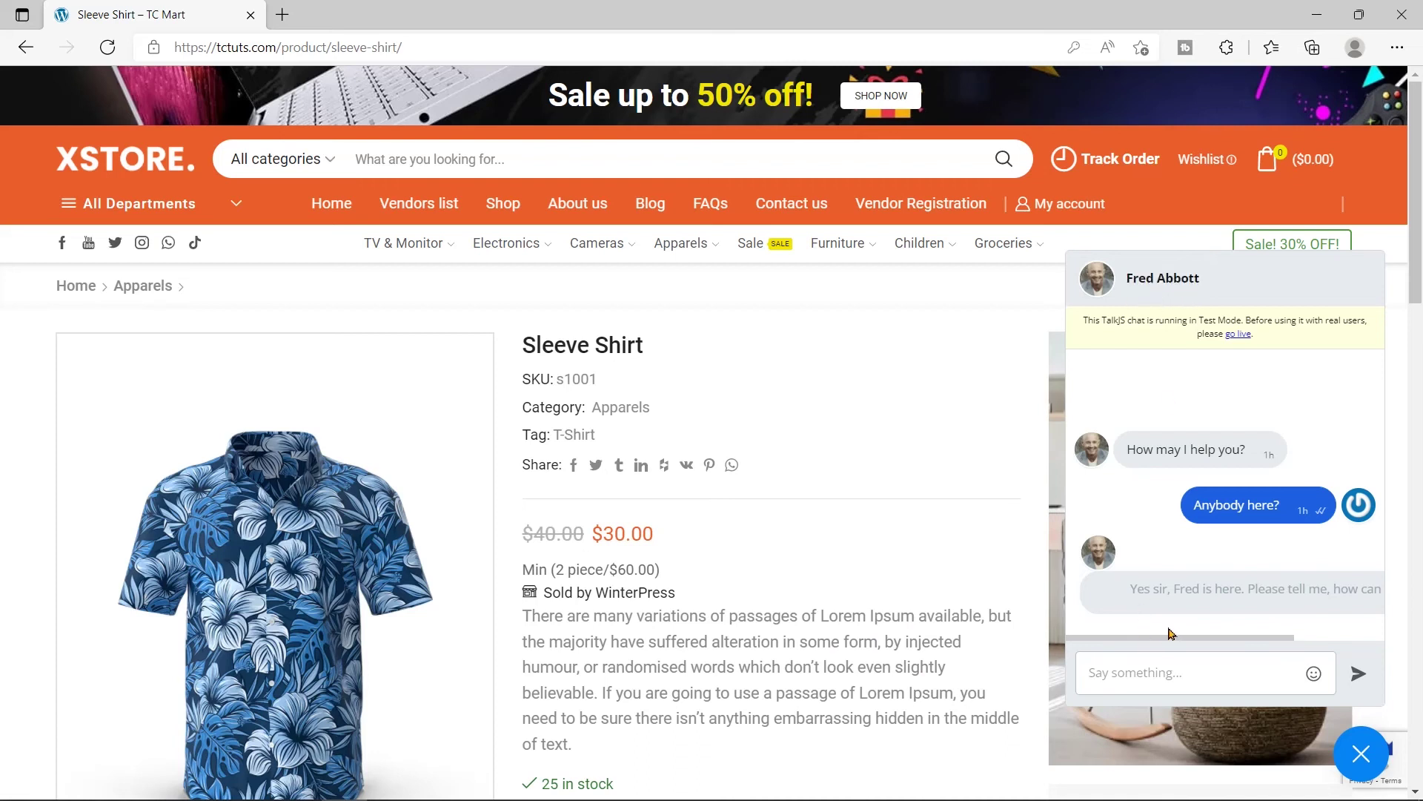
{"action": "mouse_move", "coordinate": [1173, 639]}
{"action": "left_mouse_down"}
{"action": "mouse_move", "coordinate": [1271, 630]}
{"action": "mouse_move", "coordinate": [1150, 645]}
{"action": "left_mouse_up"}
{"action": "left_click_drag", "start_coordinate": [1128, 591], "coordinate": [1303, 606]}
{"action": "left_click", "coordinate": [1279, 671]}
{"action": "type", "text": "D"}
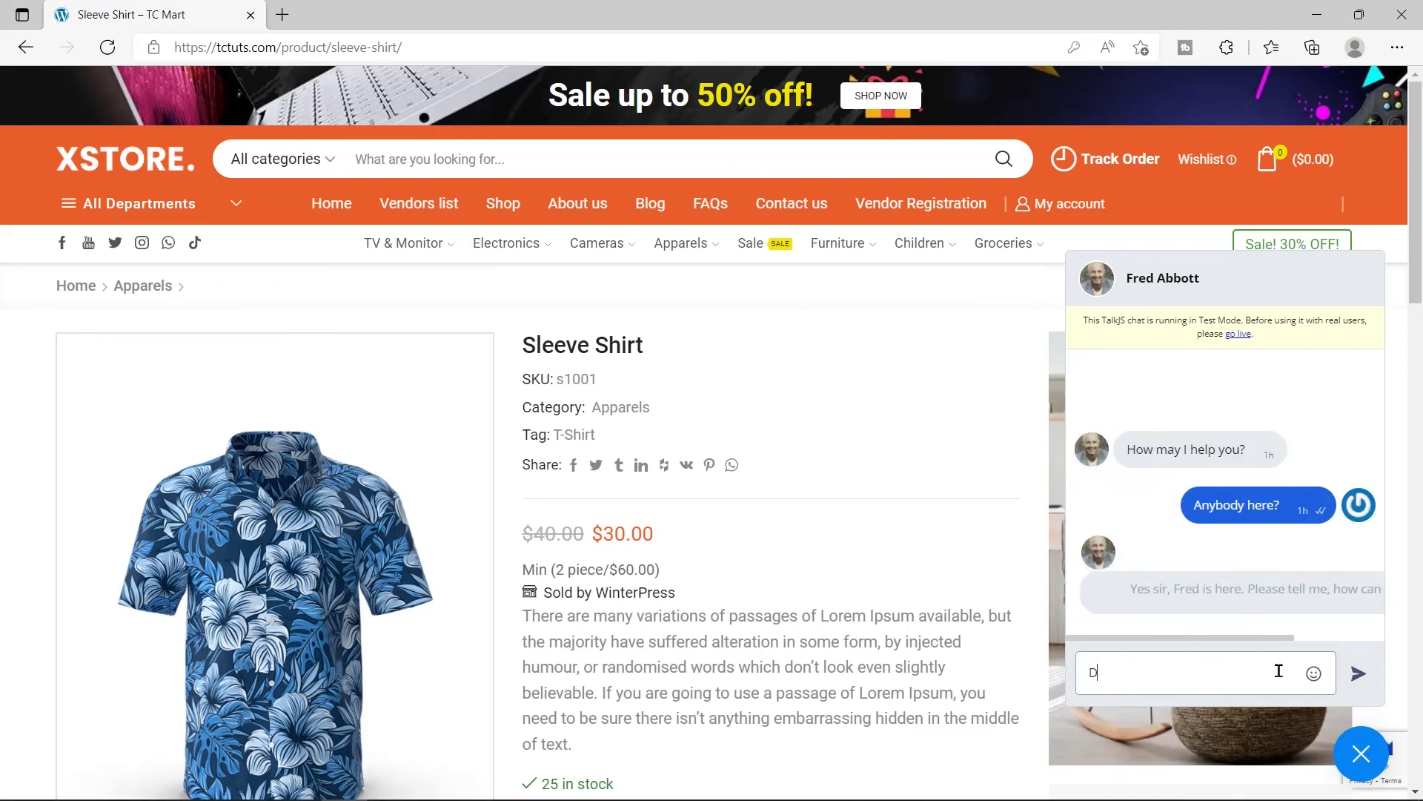
{"action": "type", "text": "o you allow cash on delivery method?"}
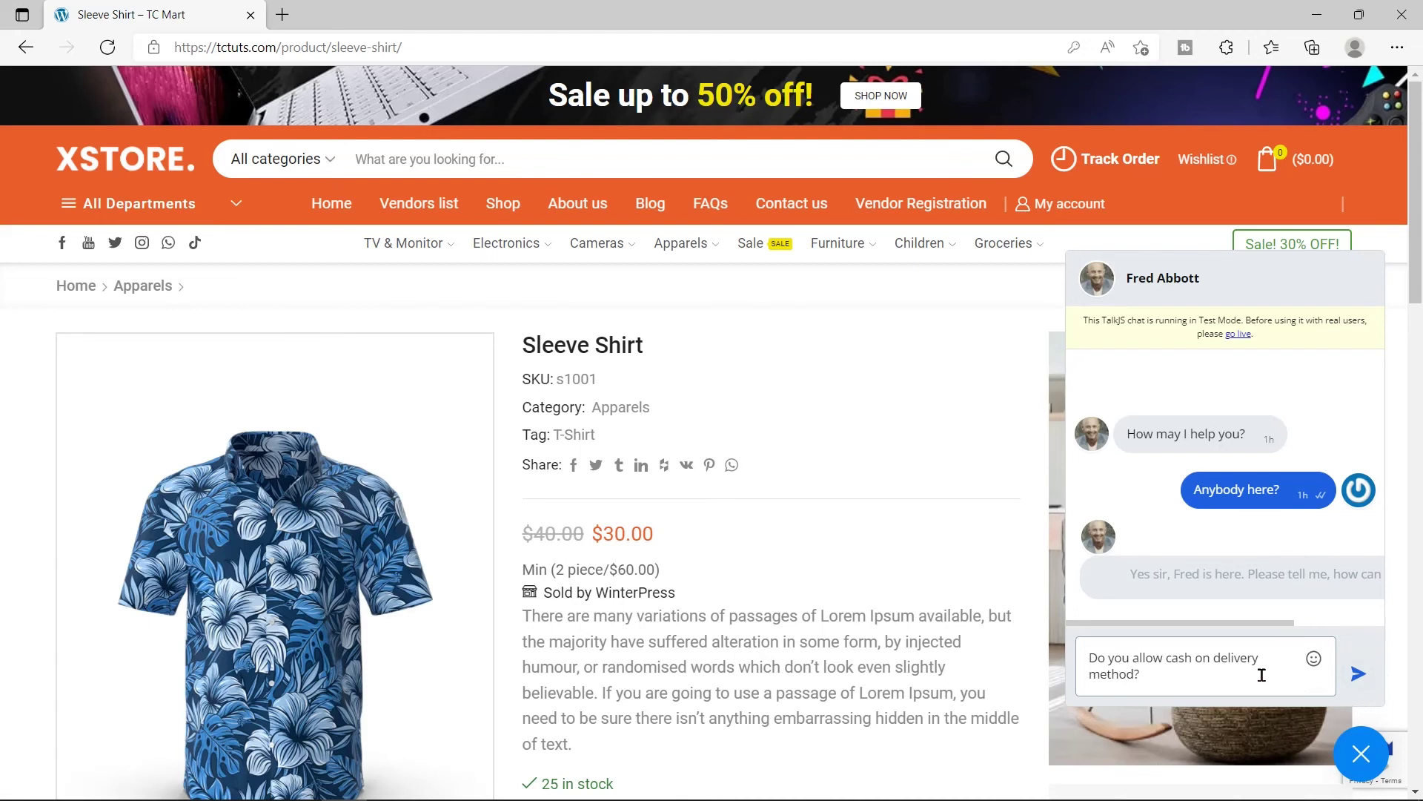
{"action": "key", "text": "Return"}
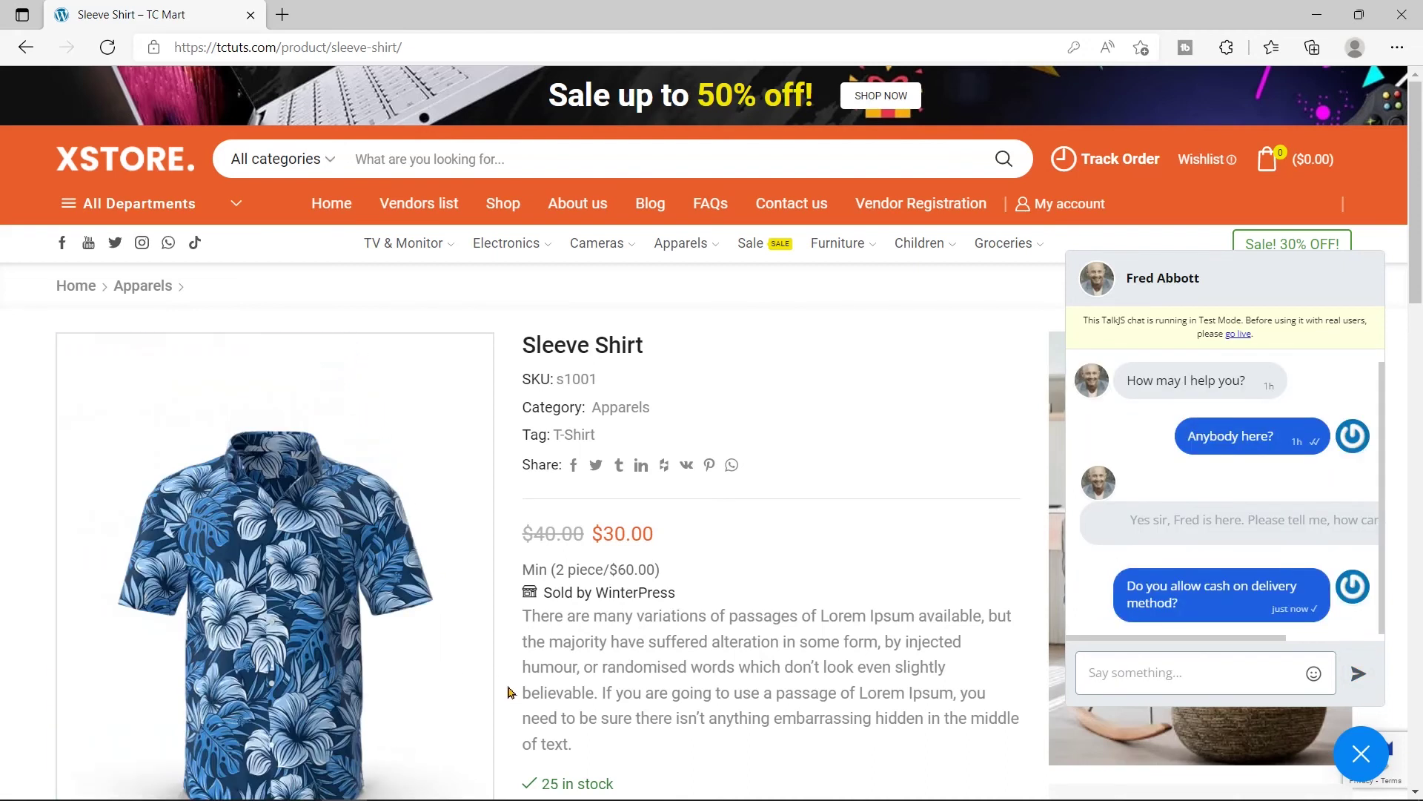
{"action": "mouse_move", "coordinate": [396, 792]}
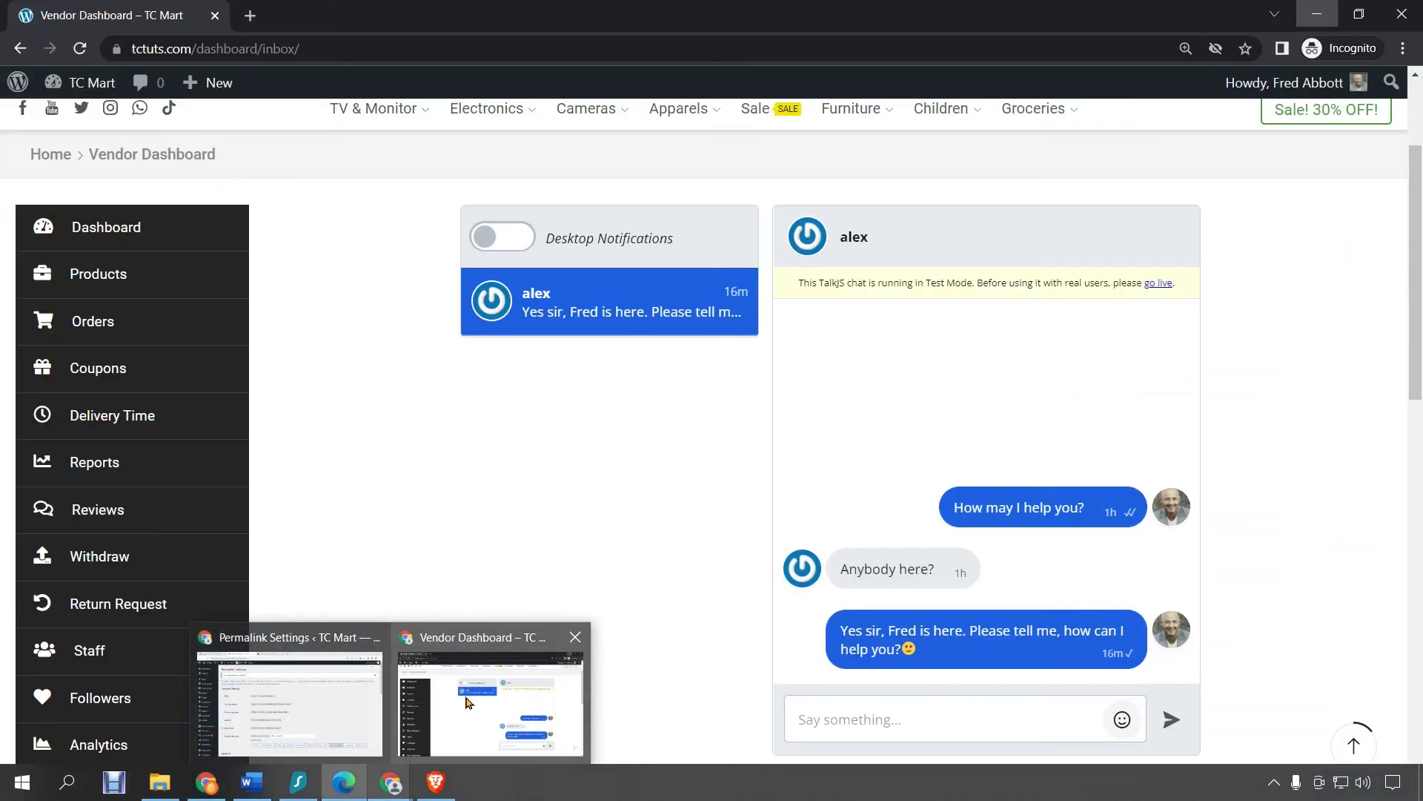
In the vendor inbox, reply 'Yes sir, certainly.' to the customer's question
{"action": "left_click", "coordinate": [511, 689]}
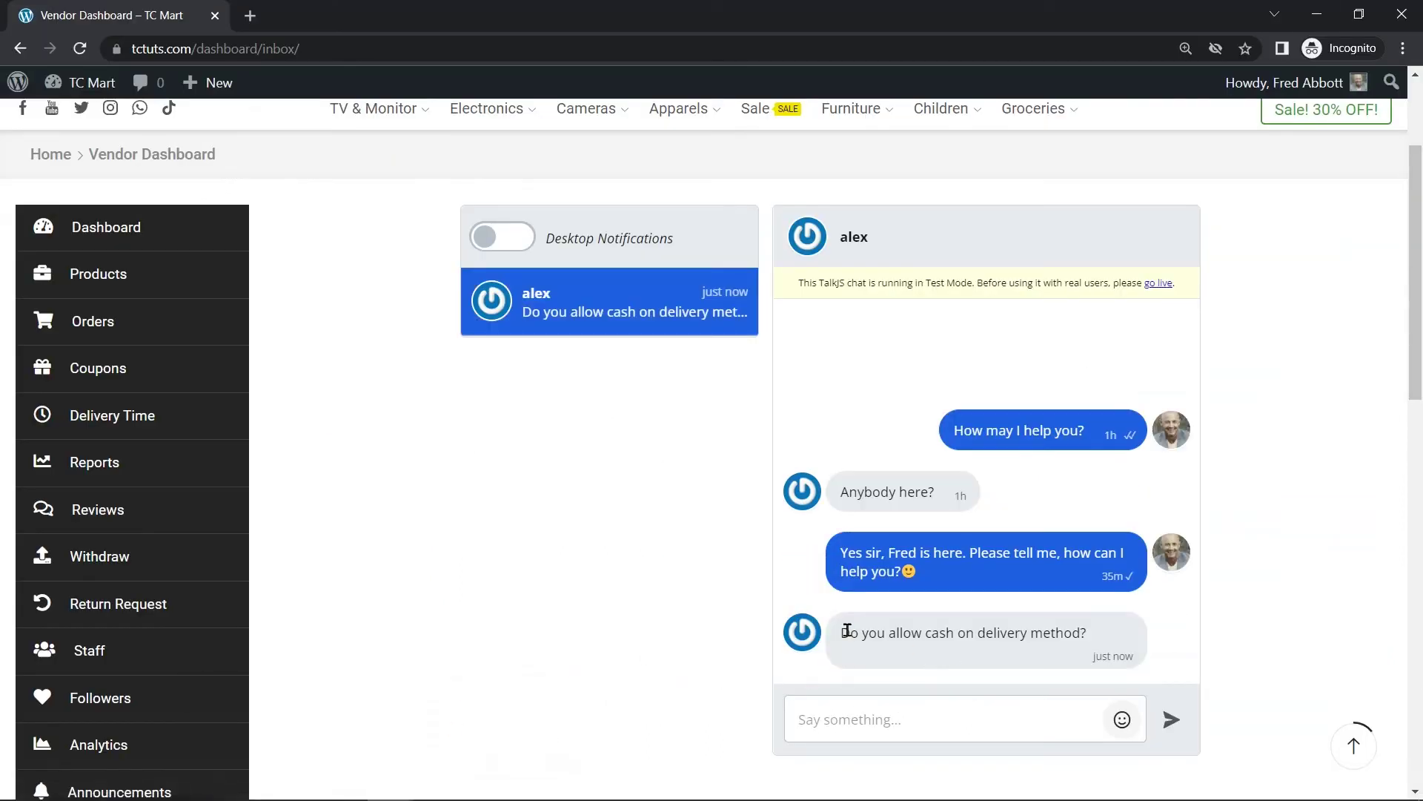
{"action": "left_click_drag", "start_coordinate": [849, 633], "coordinate": [1112, 637]}
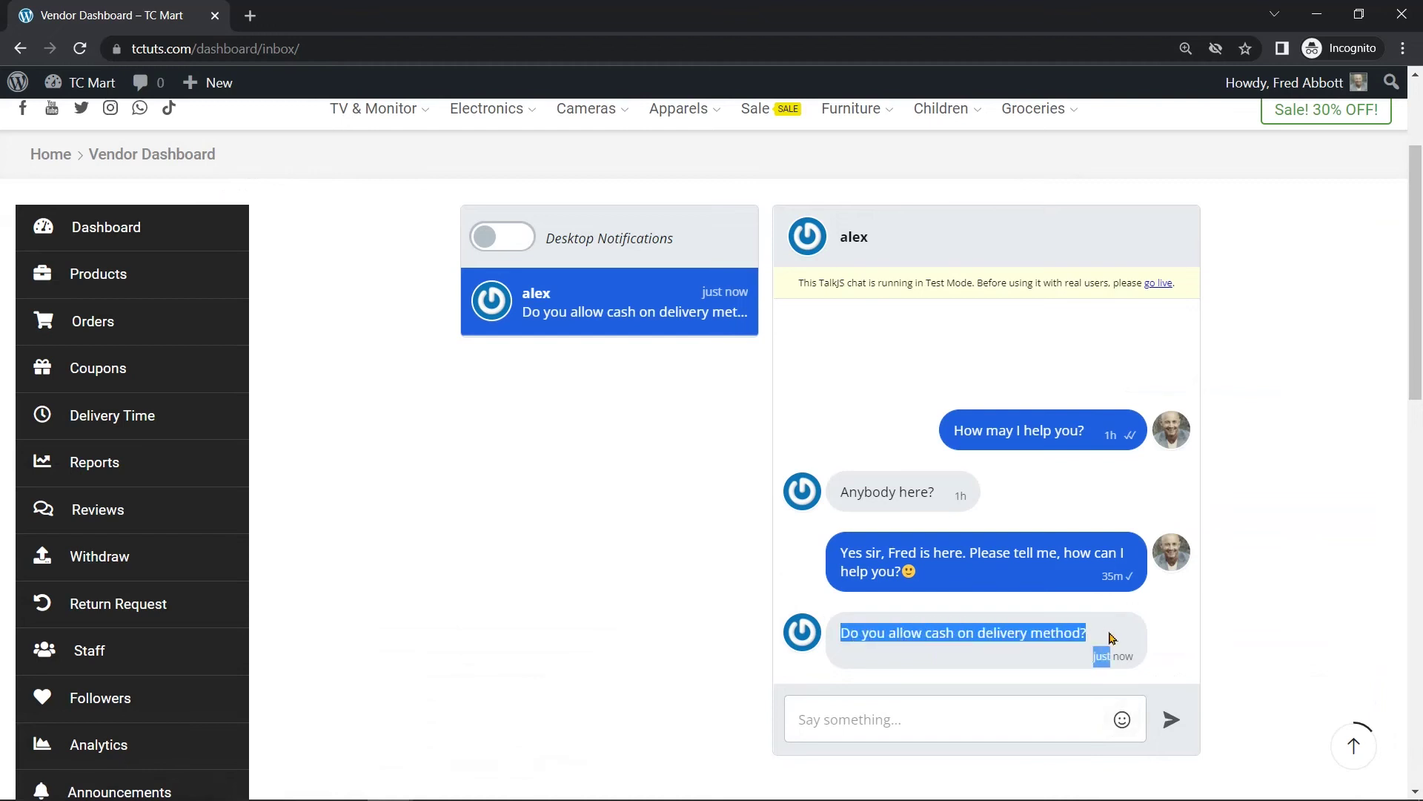
{"action": "left_click", "coordinate": [1058, 662]}
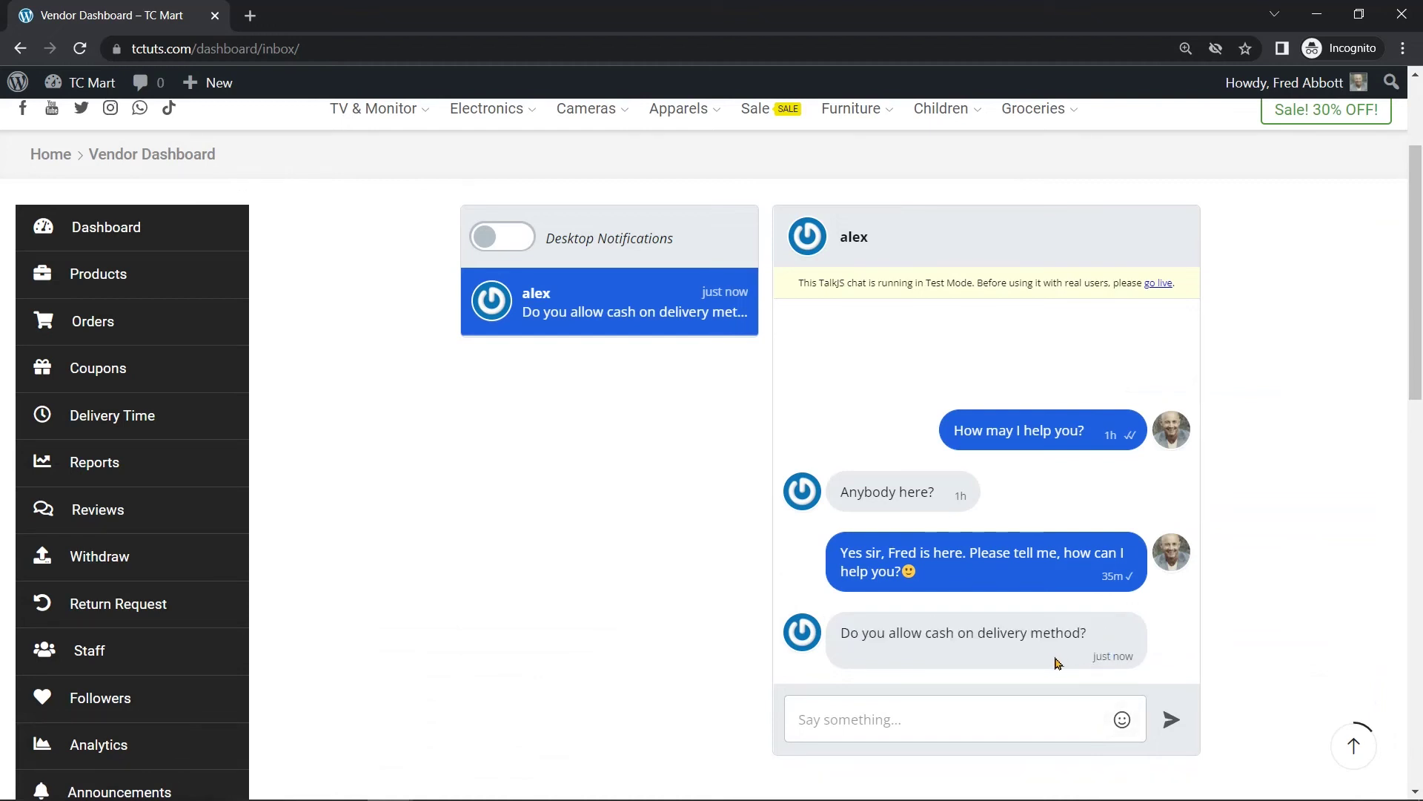
{"action": "left_click", "coordinate": [1063, 718]}
{"action": "type", "text": "Yes sir, certainly."}
{"action": "key", "text": "Return"}
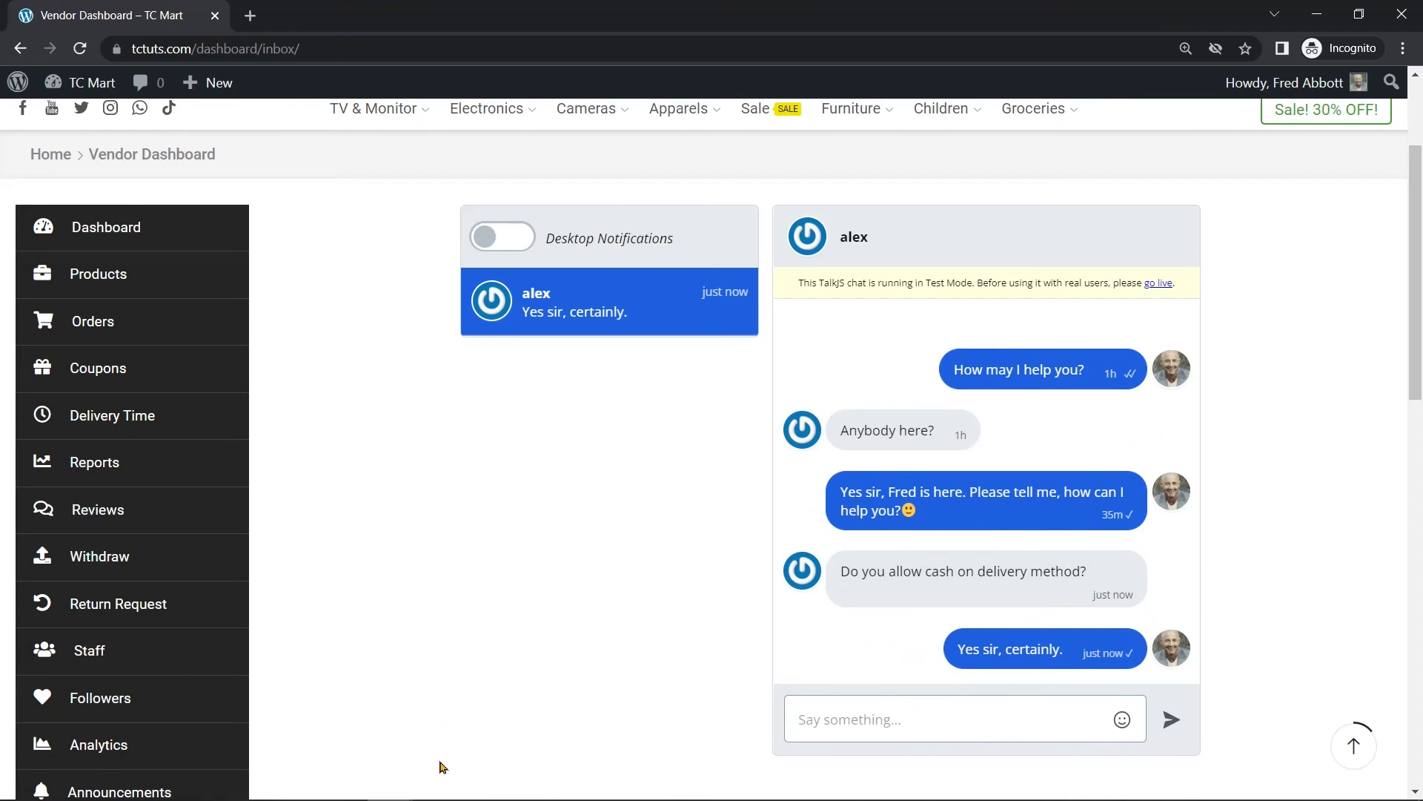
Back in Edge, send the customer's answer 'OK, thanks.' from the product chat
{"action": "mouse_move", "coordinate": [404, 799]}
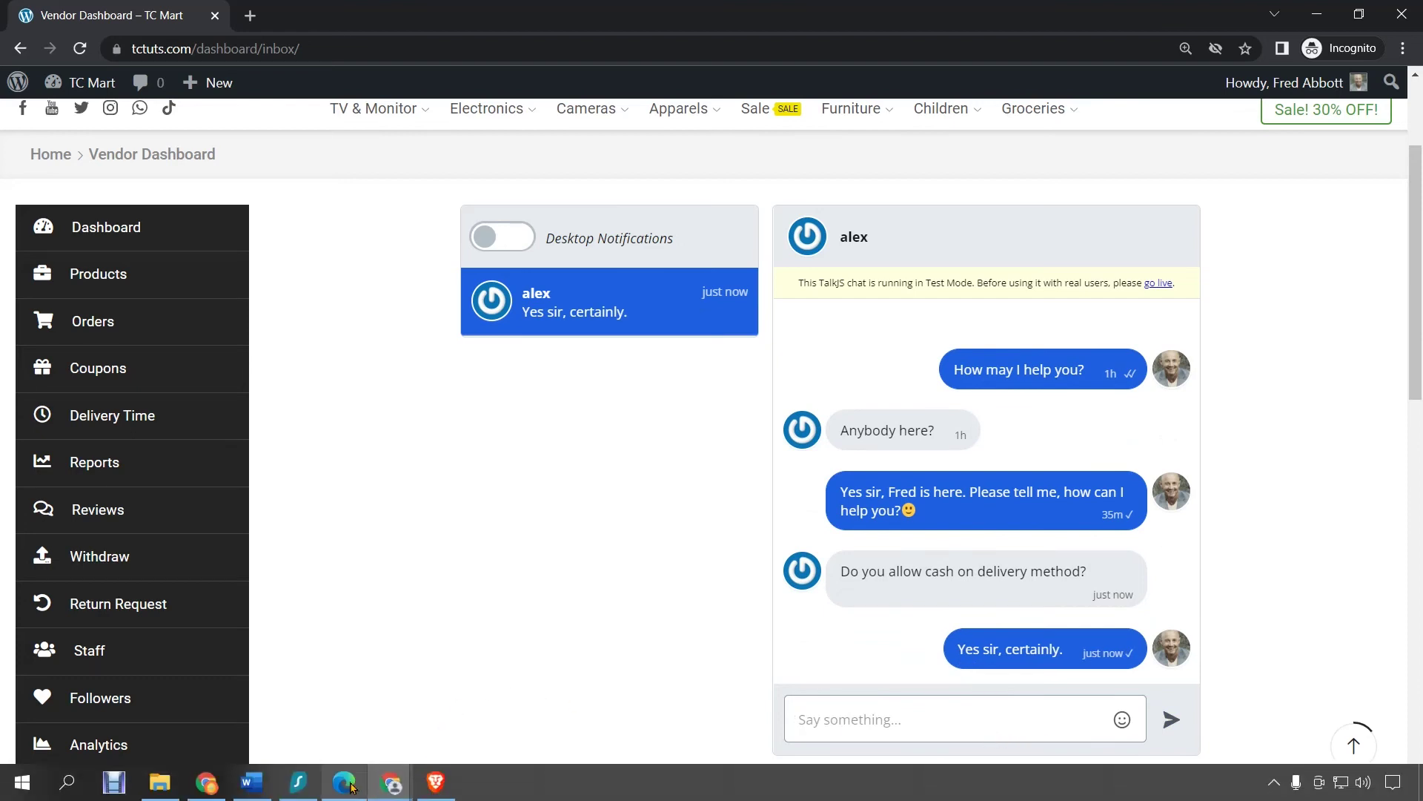
{"action": "left_click", "coordinate": [350, 784]}
{"action": "left_click", "coordinate": [1260, 671]}
{"action": "type", "text": "OK, thanks."}
{"action": "left_click", "coordinate": [1359, 673]}
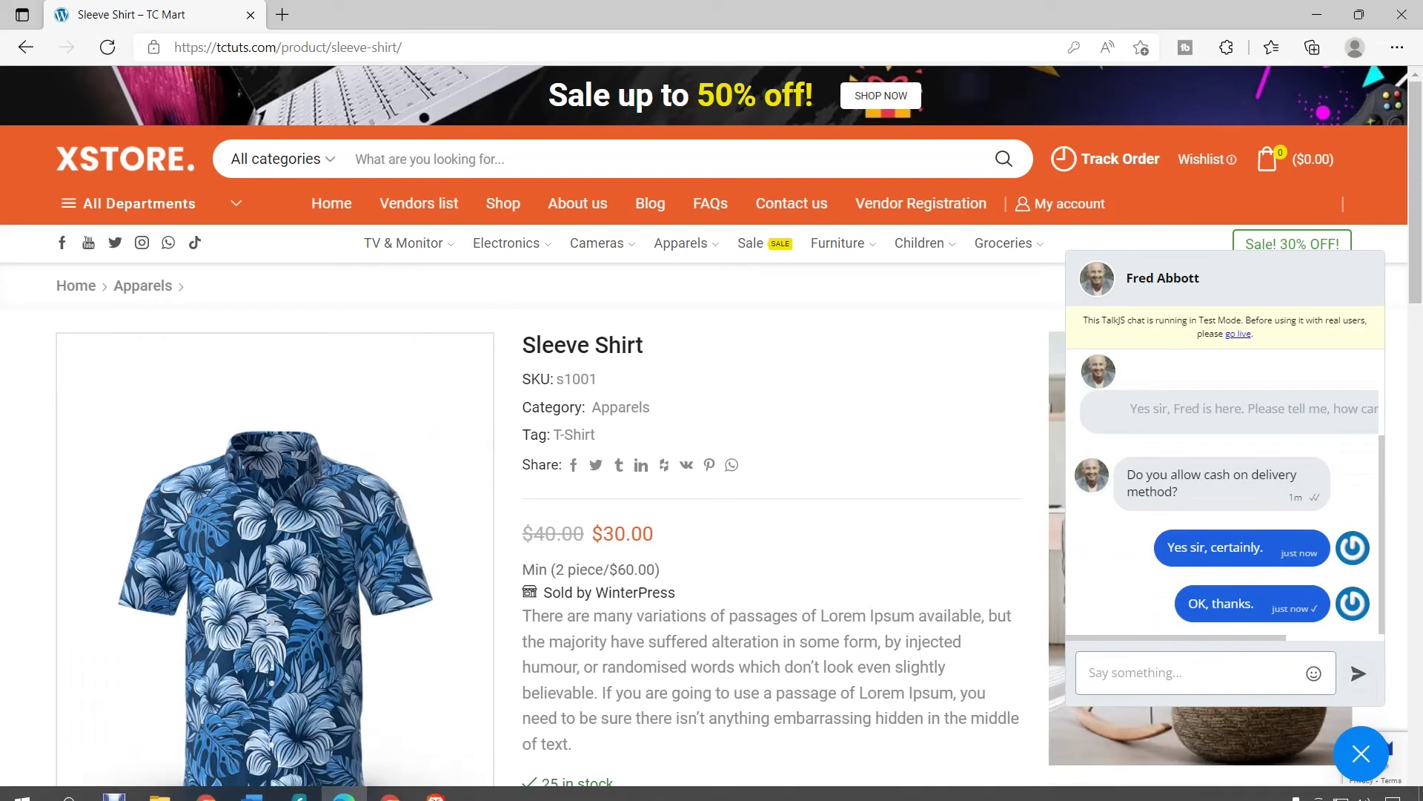
{"action": "mouse_move", "coordinate": [391, 792]}
{"action": "left_click", "coordinate": [464, 704]}
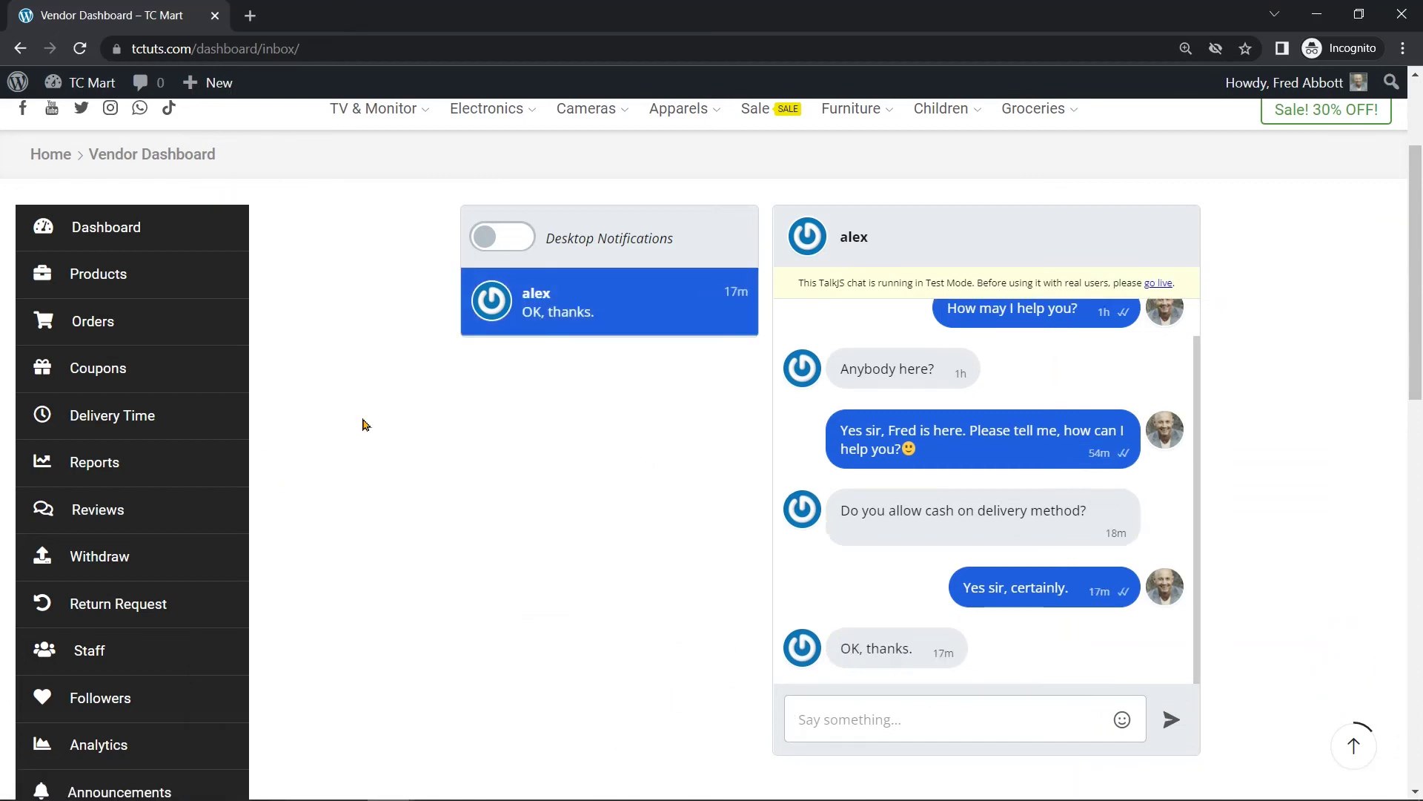
{"action": "scroll", "coordinate": [363, 424], "scroll_direction": "up", "scroll_amount": 3}
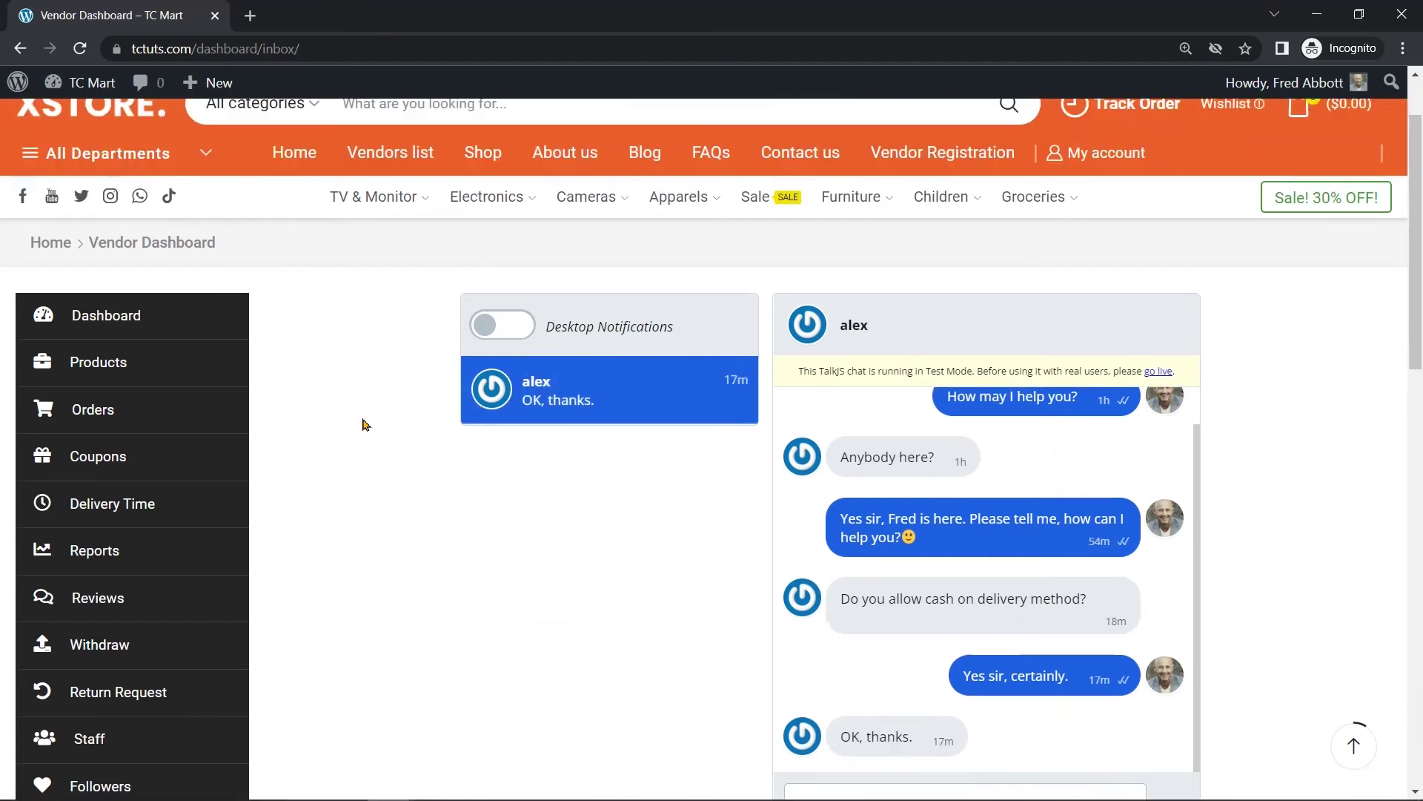
{"action": "scroll", "coordinate": [364, 424], "scroll_direction": "down", "scroll_amount": 5}
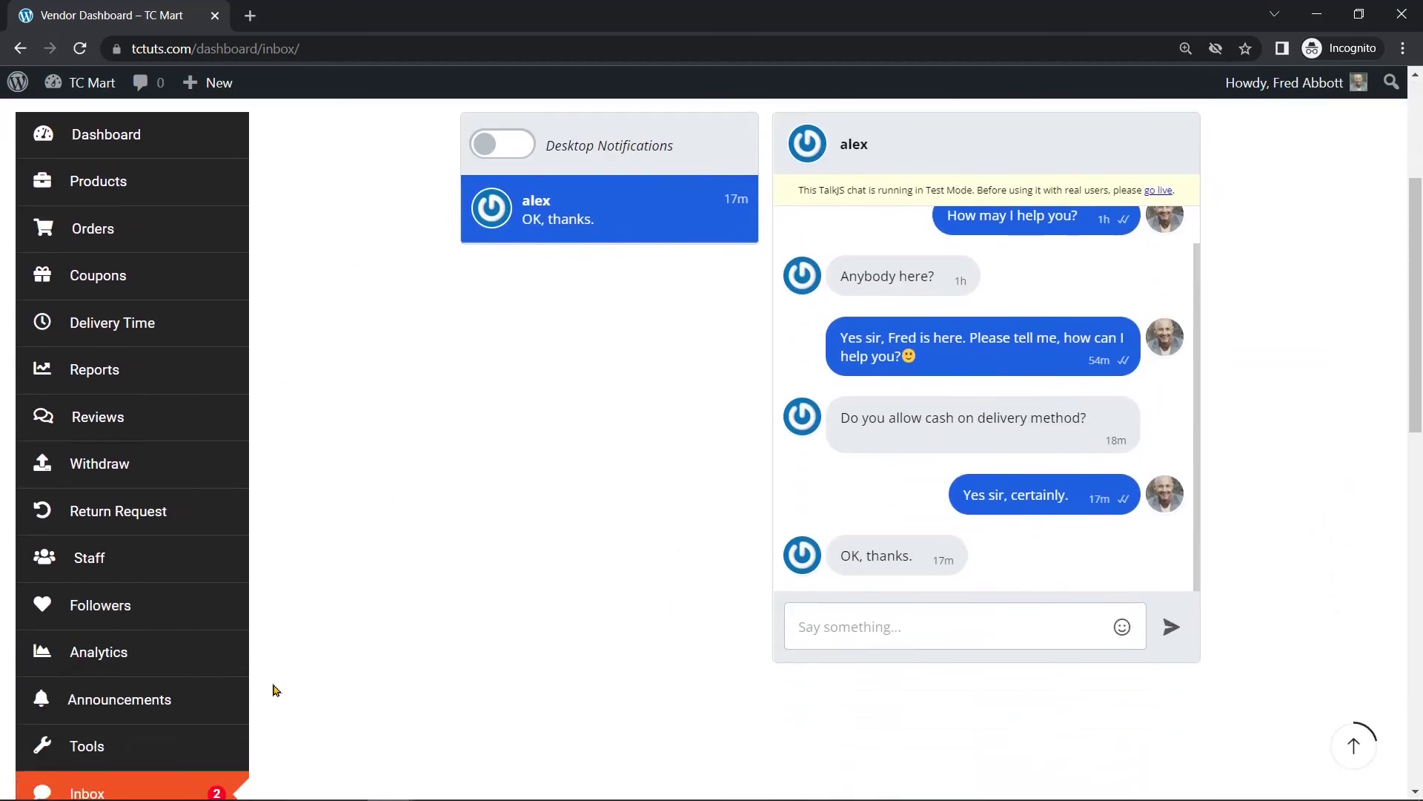
{"action": "scroll", "coordinate": [326, 660], "scroll_direction": "down", "scroll_amount": 3}
{"action": "scroll", "coordinate": [412, 599], "scroll_direction": "up", "scroll_amount": 2}
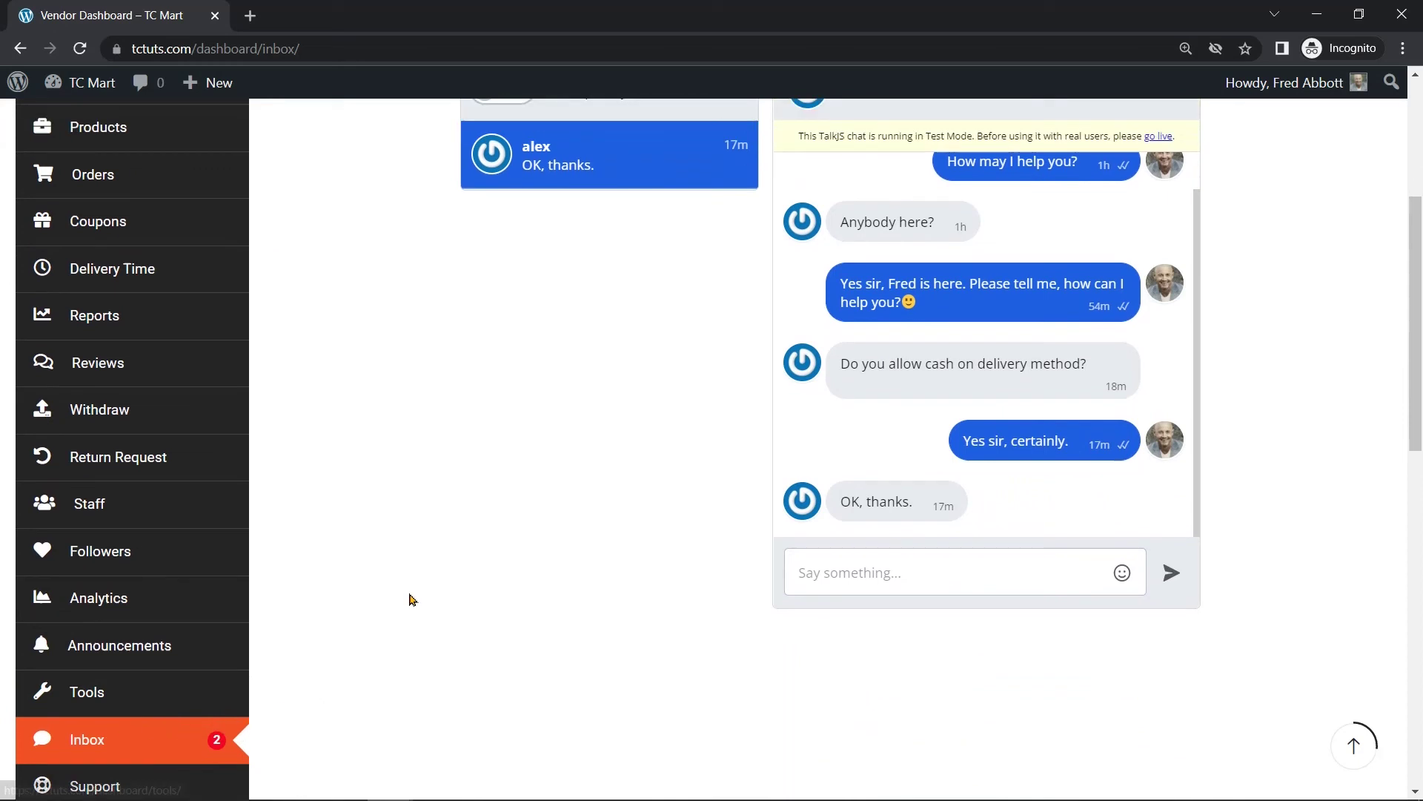
{"action": "scroll", "coordinate": [412, 599], "scroll_direction": "up", "scroll_amount": 2}
{"action": "scroll", "coordinate": [333, 623], "scroll_direction": "down", "scroll_amount": 1}
{"action": "scroll", "coordinate": [333, 623], "scroll_direction": "up", "scroll_amount": 1}
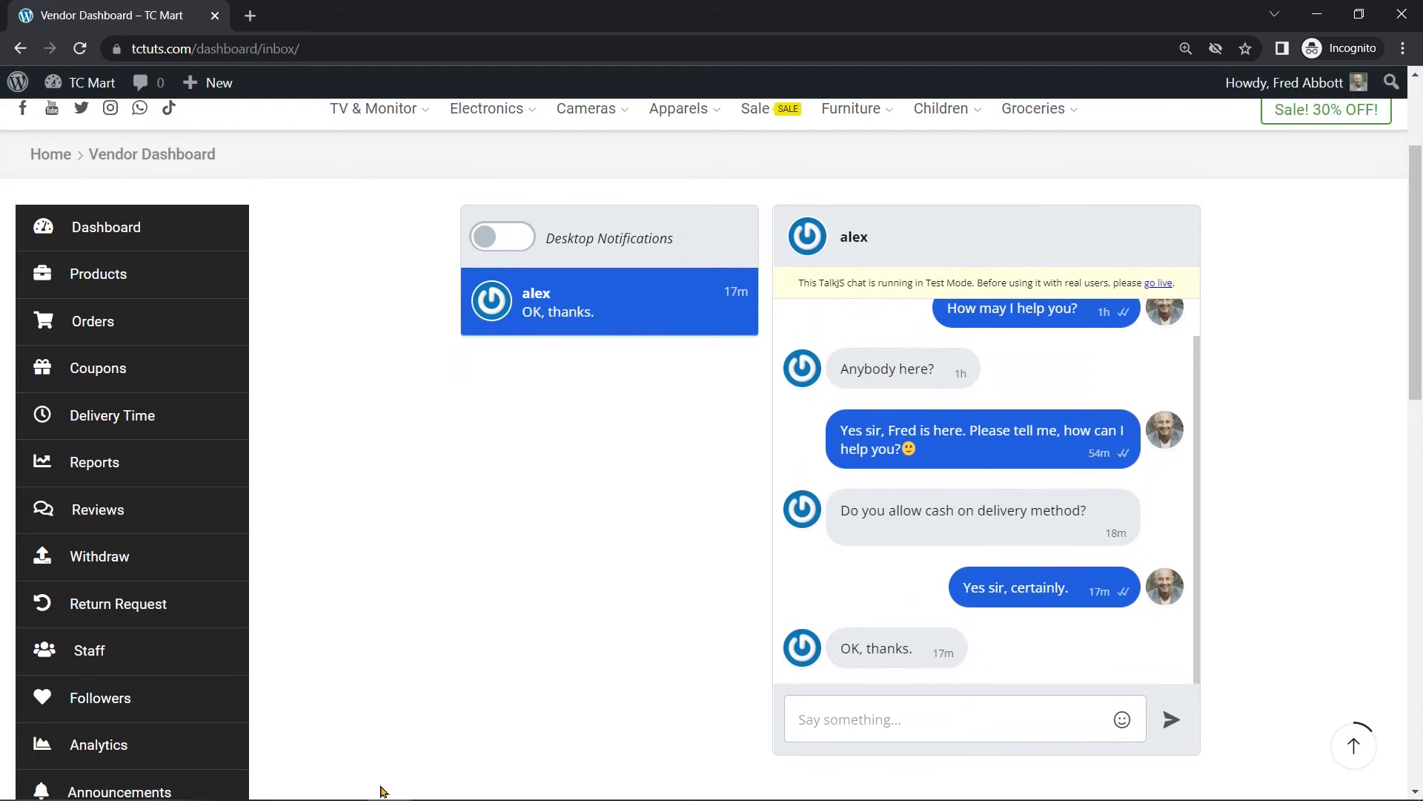
{"action": "left_click", "coordinate": [343, 781]}
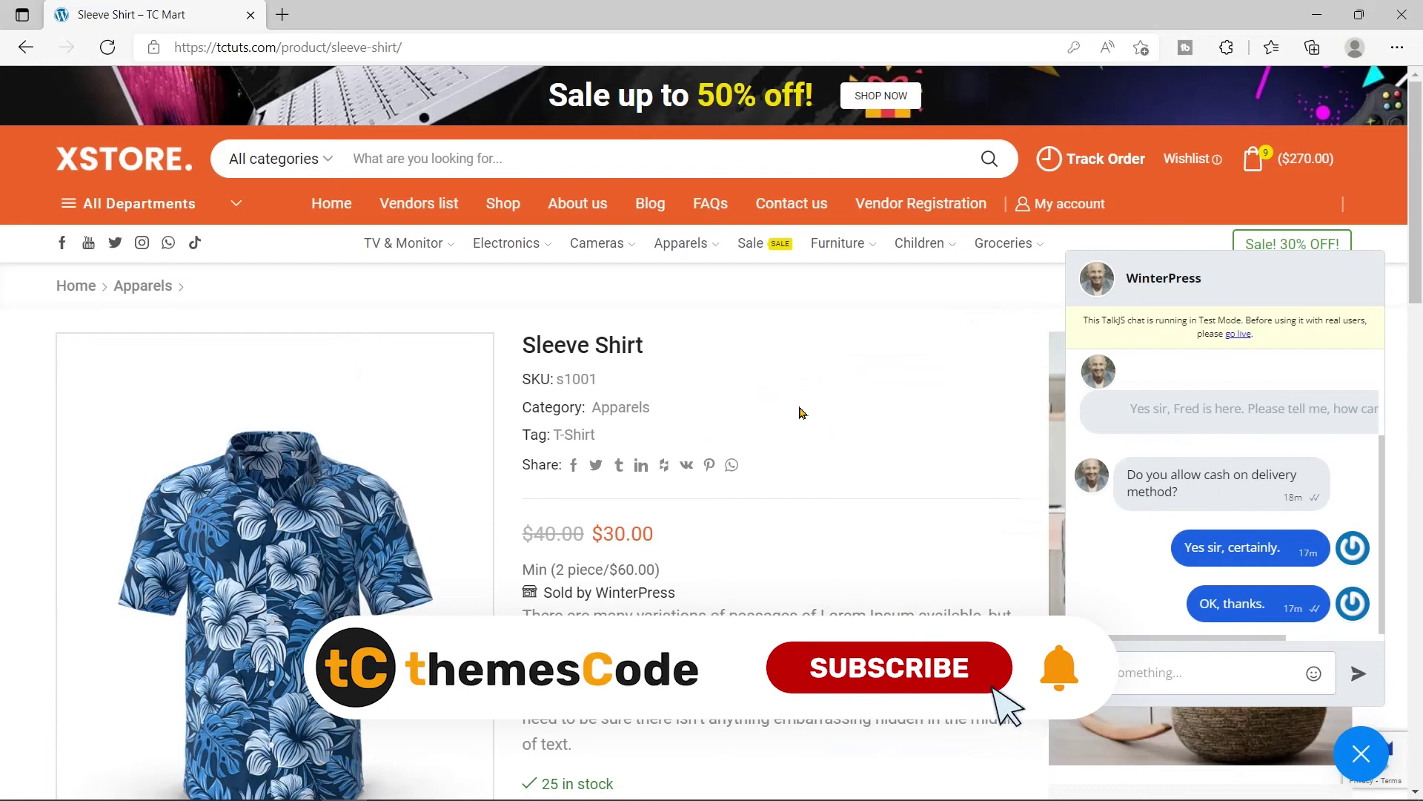
Close the chat panel and open the customer's My account Inbox in a new tab
{"action": "left_click", "coordinate": [1370, 757]}
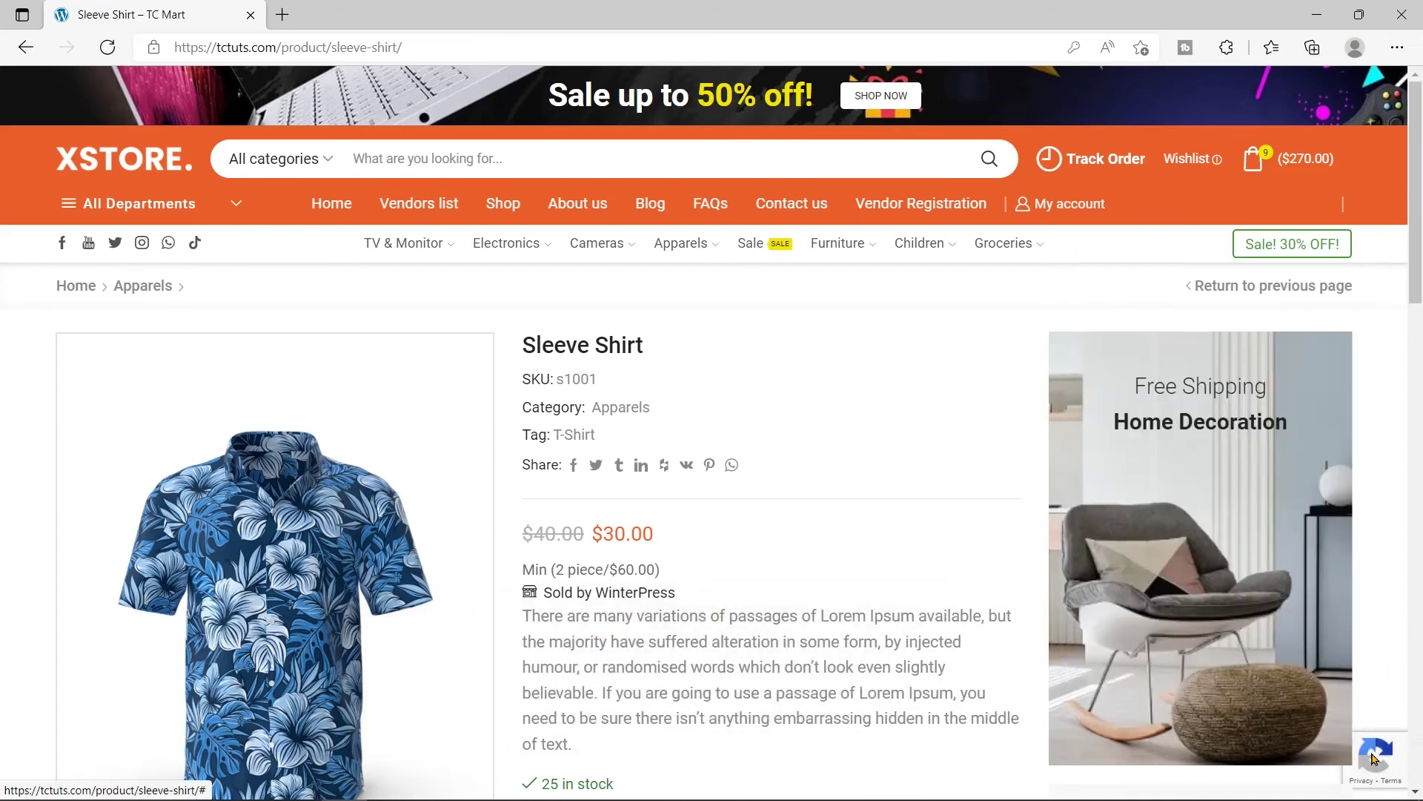
{"action": "left_click", "coordinate": [1056, 215]}
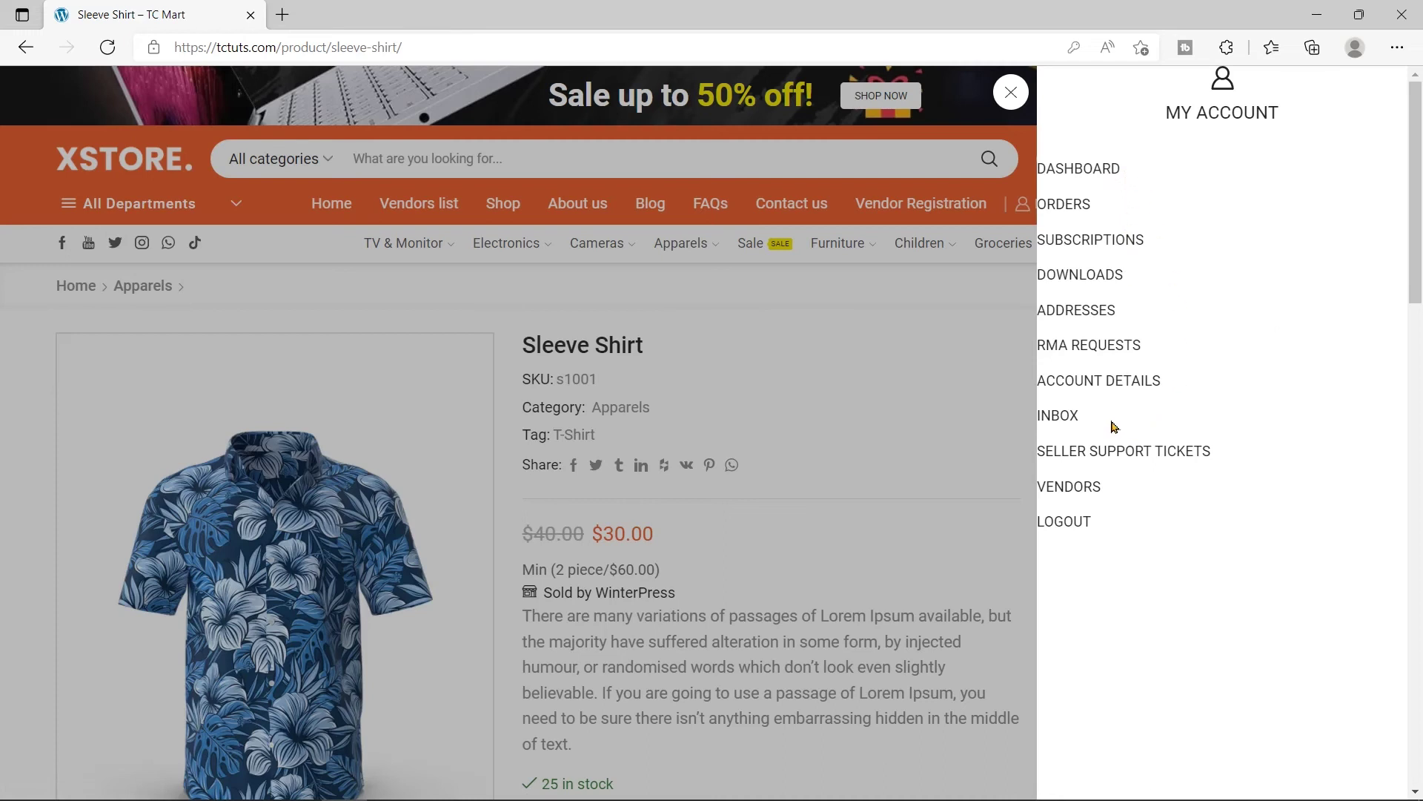
{"action": "right_click", "coordinate": [1060, 420]}
{"action": "left_click", "coordinate": [1065, 422]}
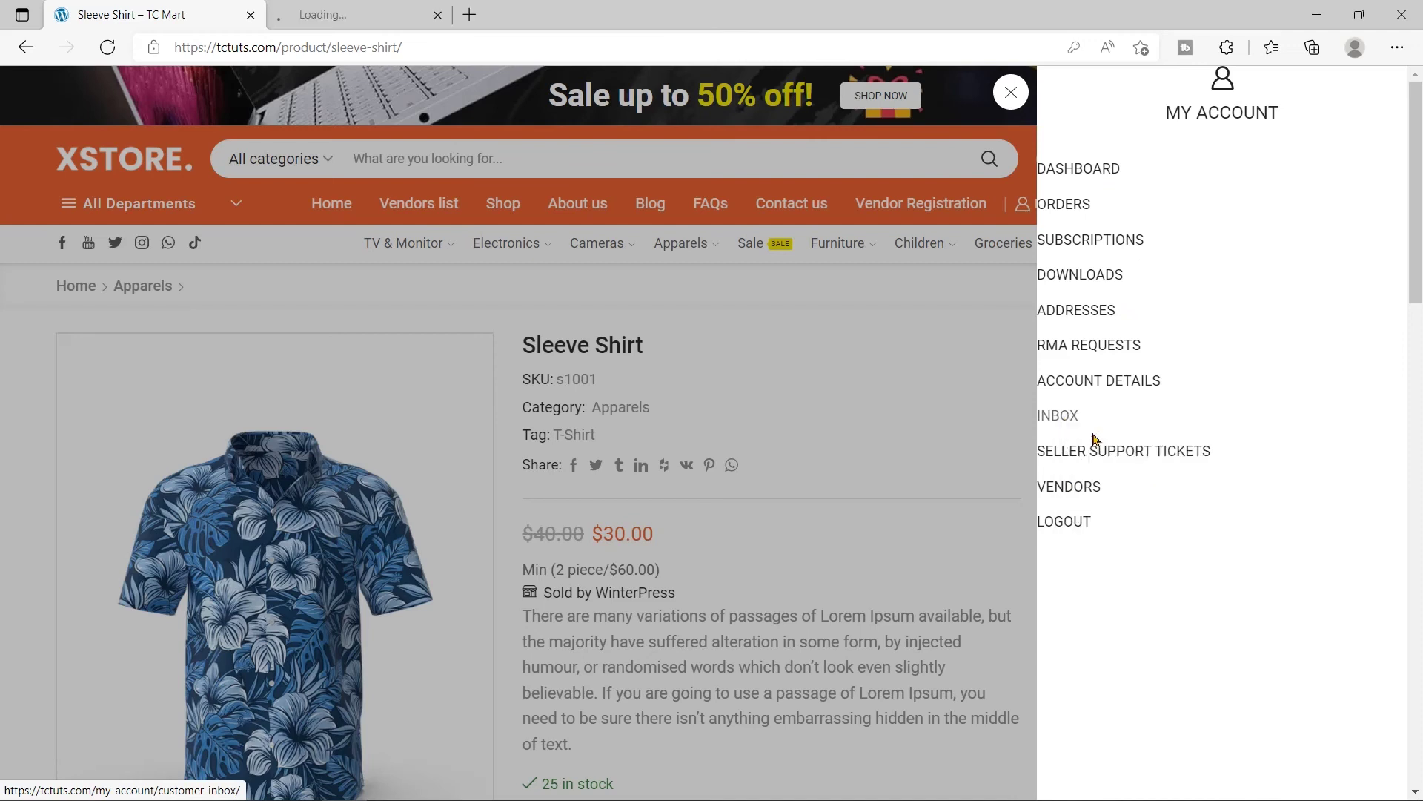
{"action": "left_click", "coordinate": [1011, 92]}
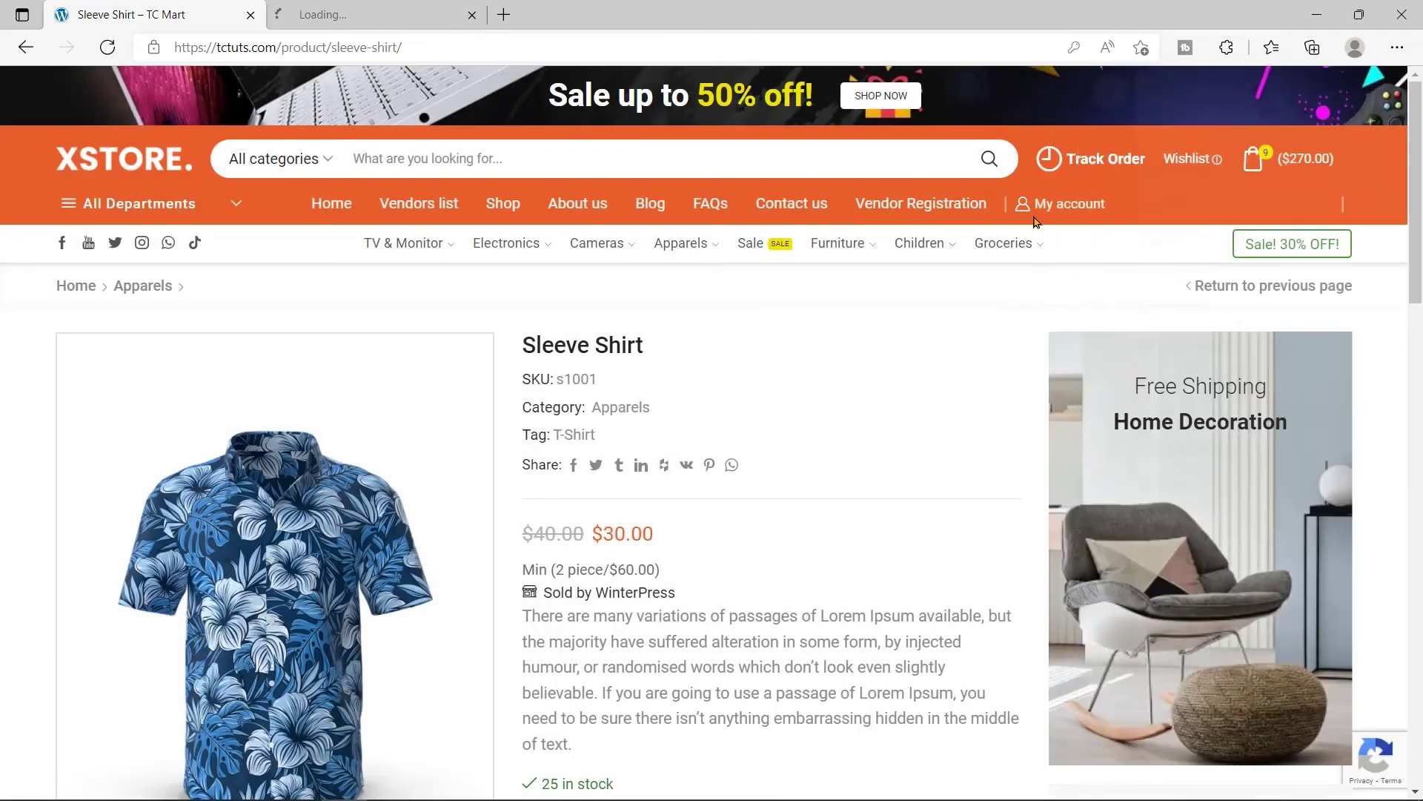
{"action": "left_click", "coordinate": [434, 9]}
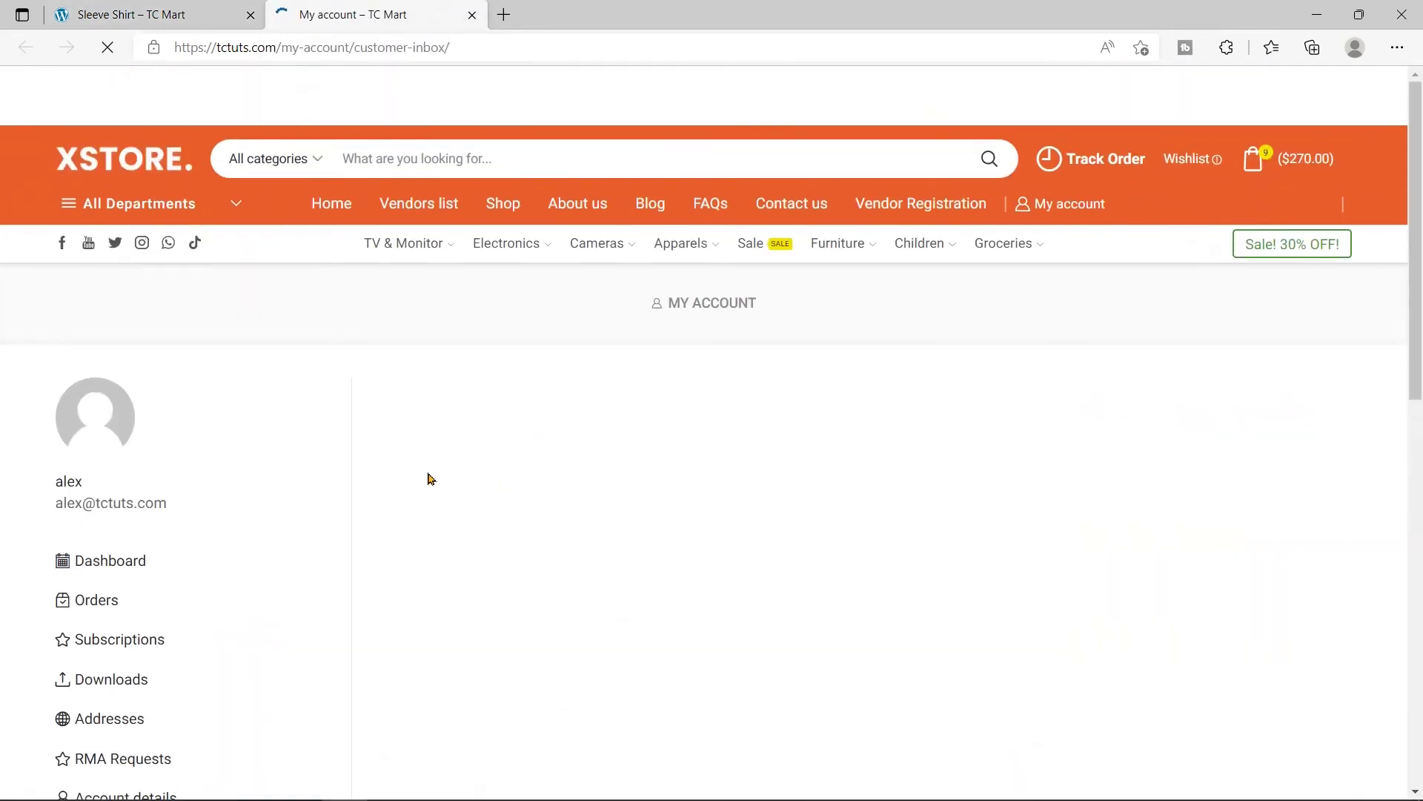
{"action": "left_click", "coordinate": [144, 9]}
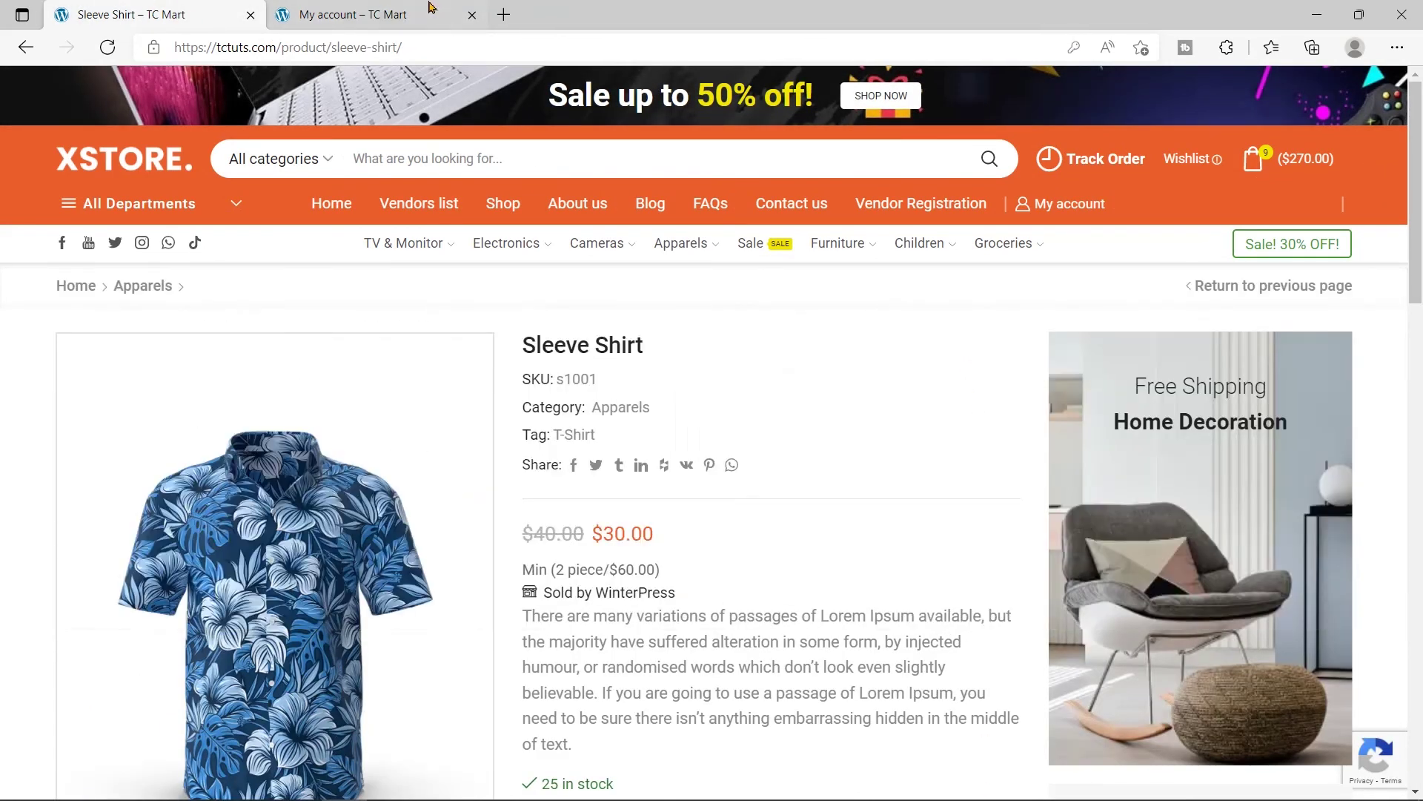
{"action": "left_click", "coordinate": [437, 10]}
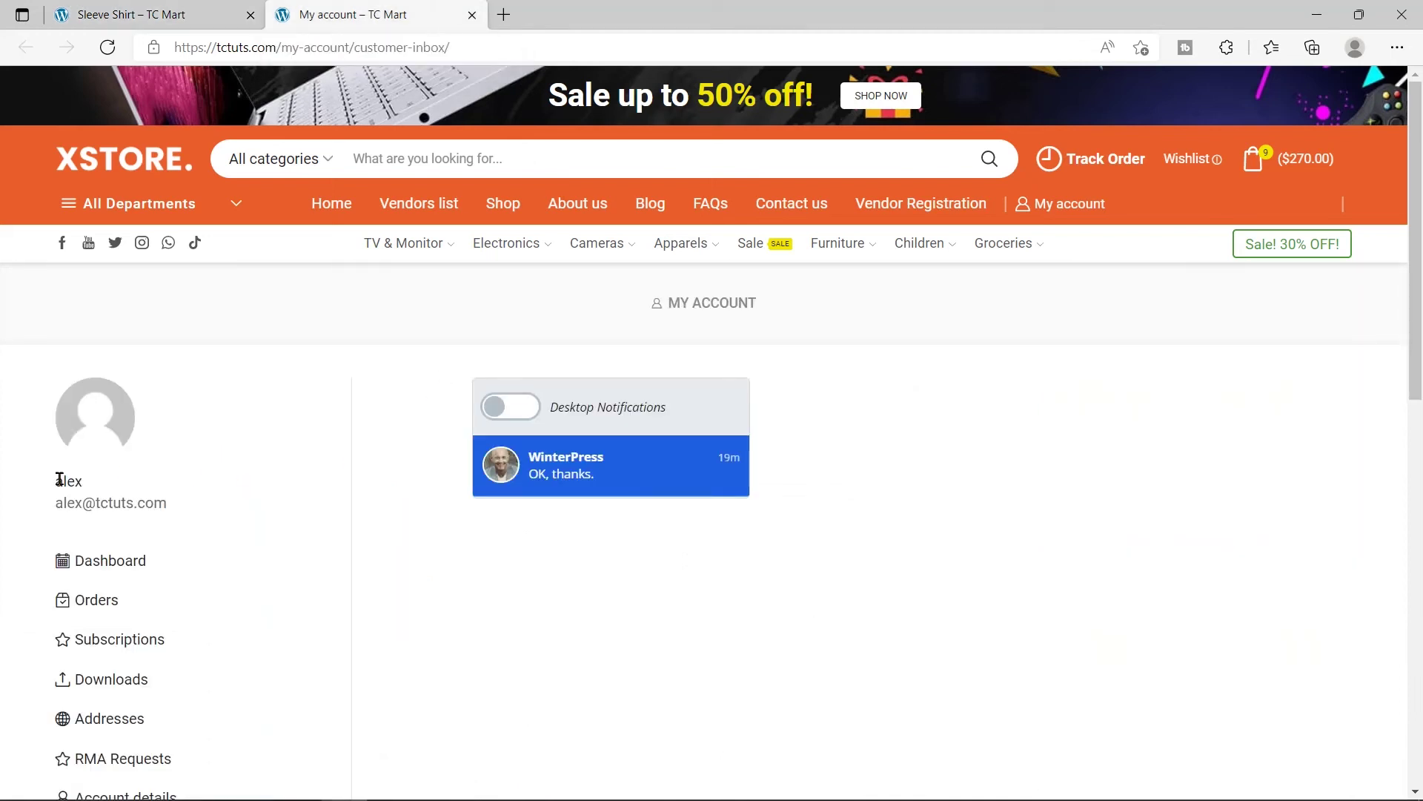
Open the WinterPress conversation and scroll to its final 'OK, thanks.' message
{"action": "left_click_drag", "start_coordinate": [57, 479], "coordinate": [182, 499]}
{"action": "scroll", "coordinate": [334, 526], "scroll_direction": "down", "scroll_amount": 4}
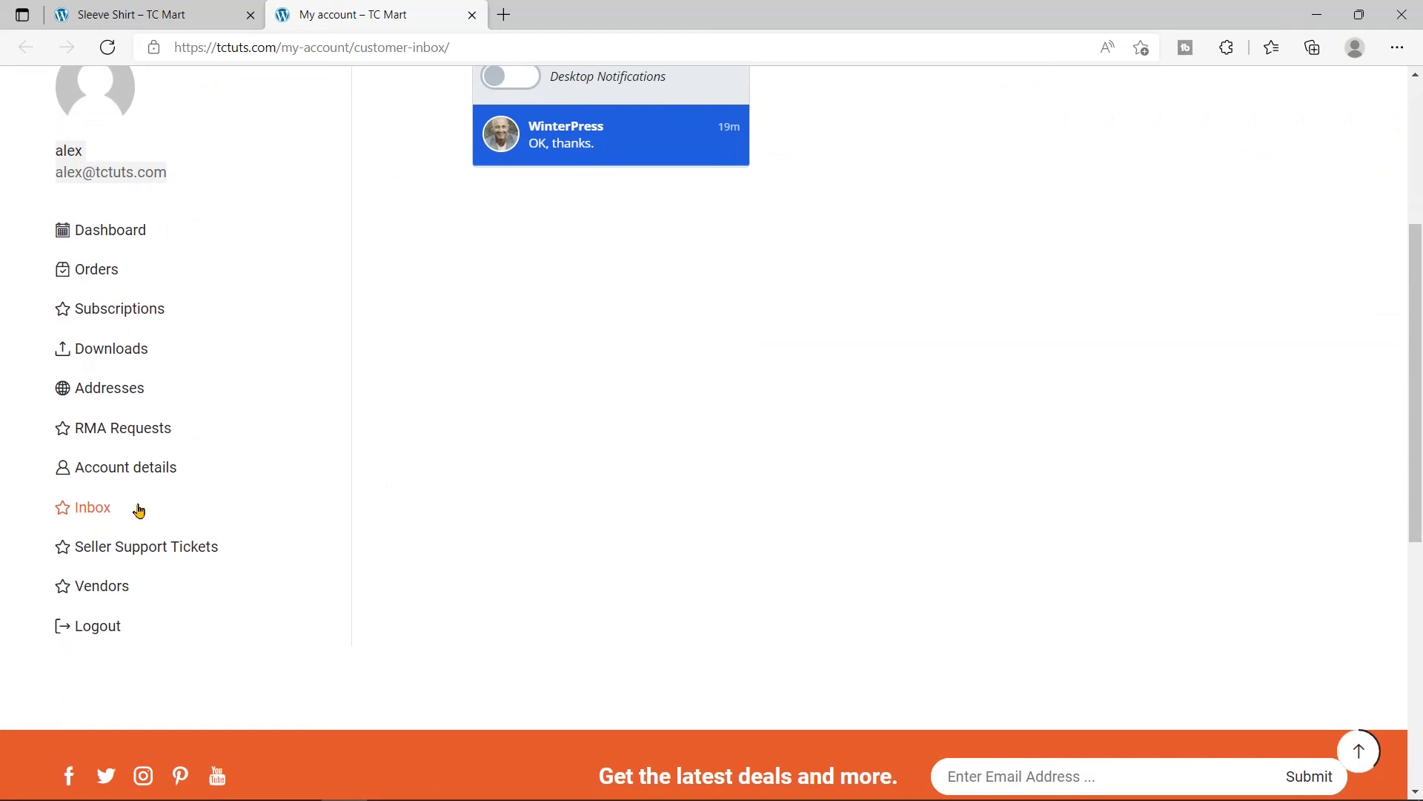
{"action": "scroll", "coordinate": [385, 478], "scroll_direction": "up", "scroll_amount": 3}
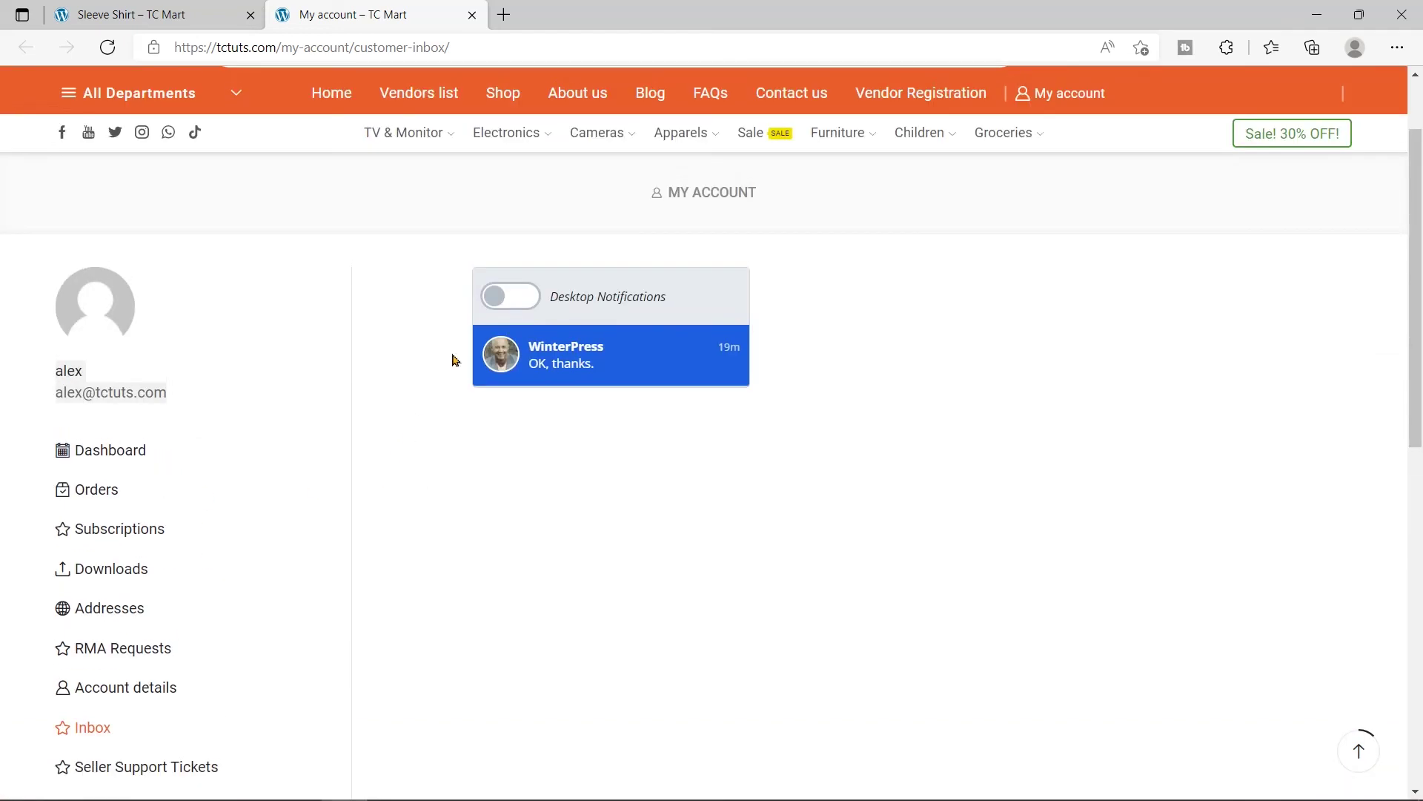
{"action": "left_click", "coordinate": [646, 350]}
{"action": "left_click_drag", "start_coordinate": [480, 345], "coordinate": [587, 353]}
{"action": "left_click", "coordinate": [712, 528]}
{"action": "scroll", "coordinate": [754, 555], "scroll_direction": "up", "scroll_amount": 2}
{"action": "scroll", "coordinate": [832, 569], "scroll_direction": "down", "scroll_amount": 2}
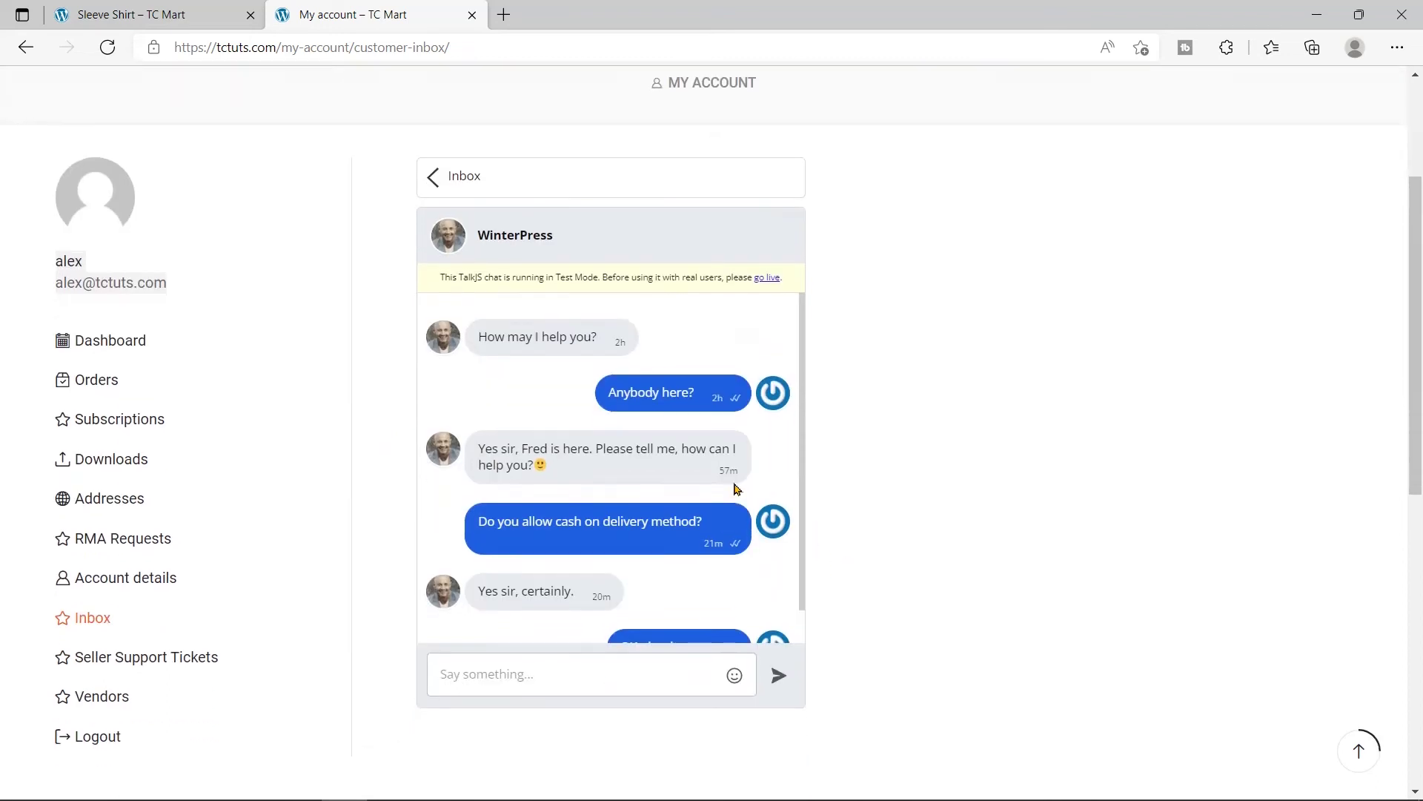
{"action": "scroll", "coordinate": [739, 492], "scroll_direction": "down", "scroll_amount": 1}
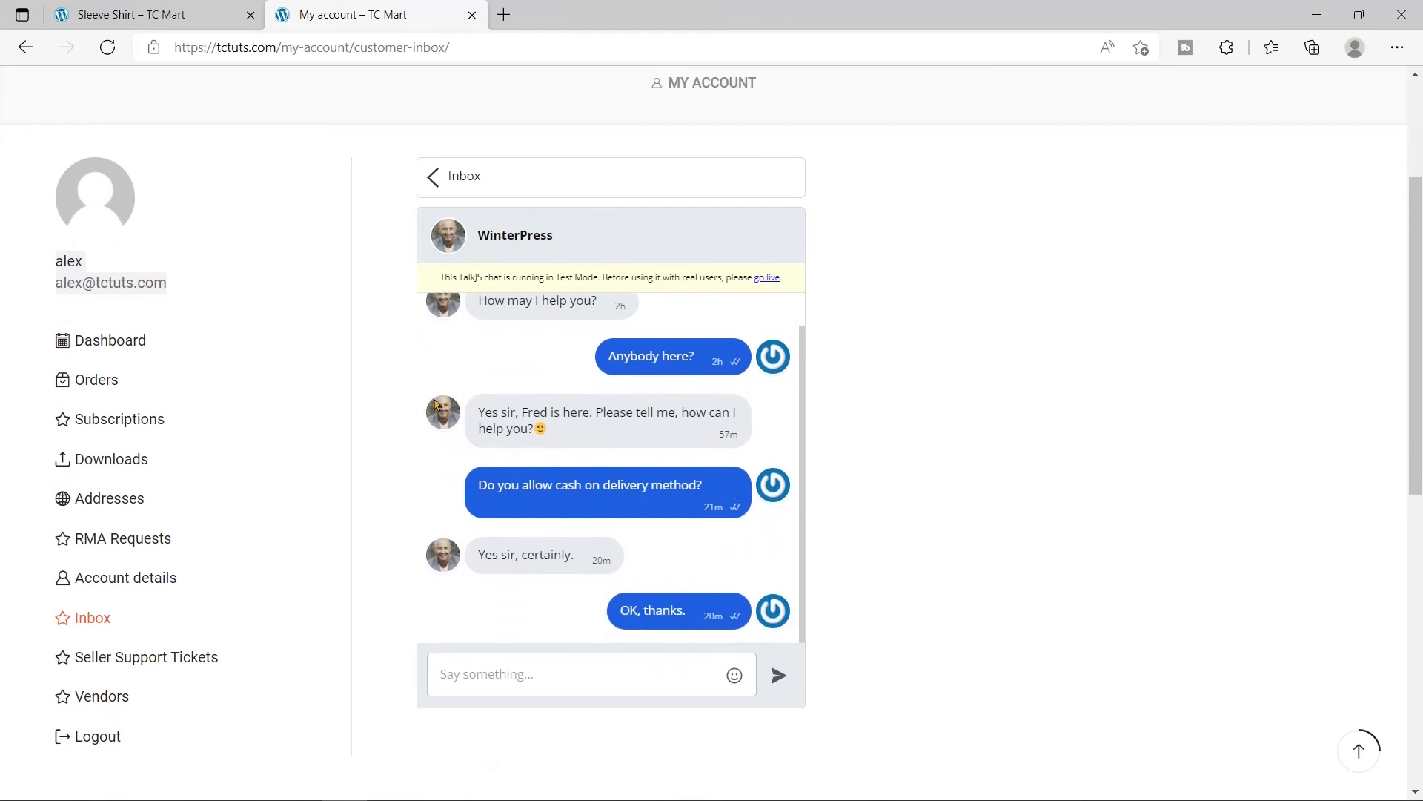
{"action": "left_click", "coordinate": [472, 14]}
Add the Sleeve Shirt to the cart and view the cart: 2 shirts for $60.00
{"action": "scroll", "coordinate": [971, 348], "scroll_direction": "down", "scroll_amount": 2}
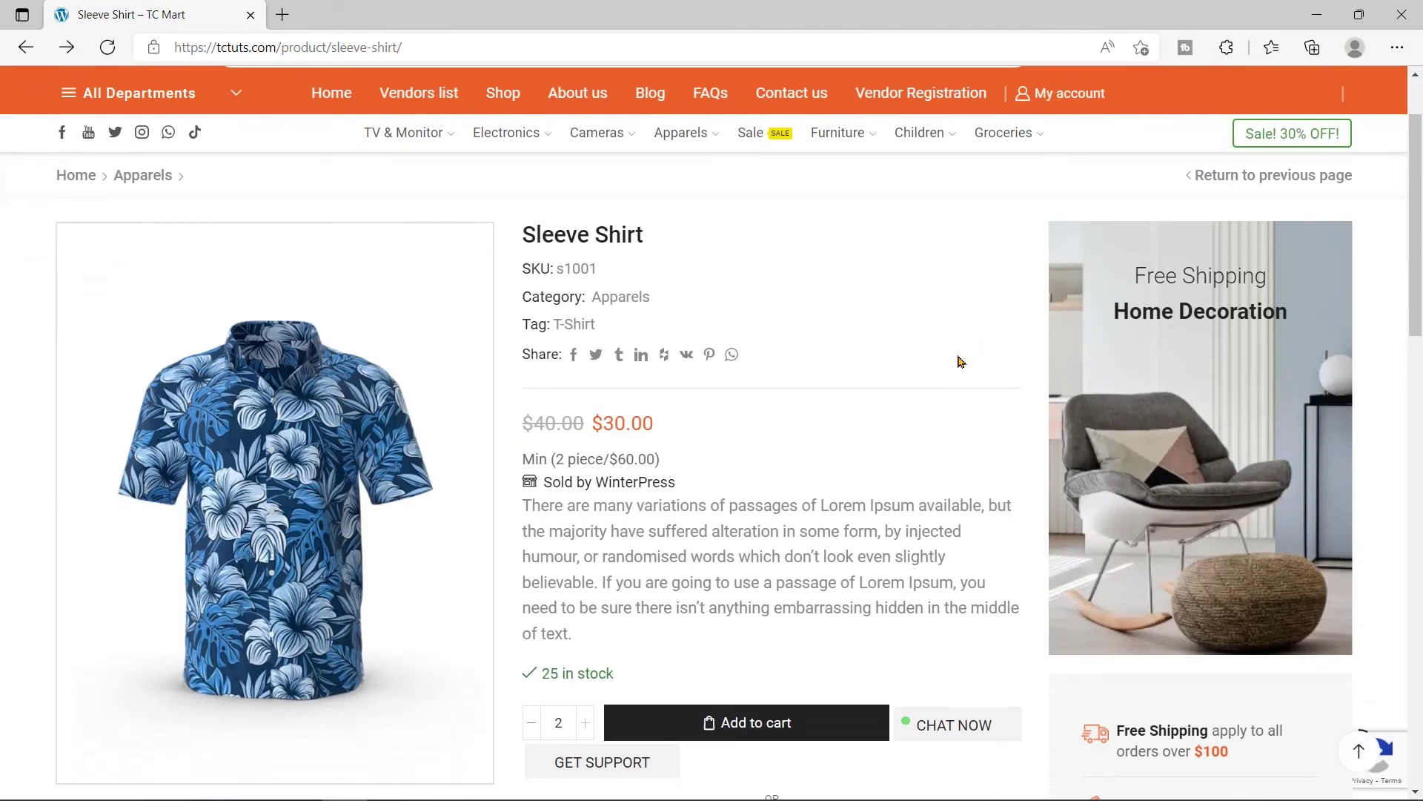
{"action": "left_click_drag", "start_coordinate": [525, 234], "coordinate": [646, 236]}
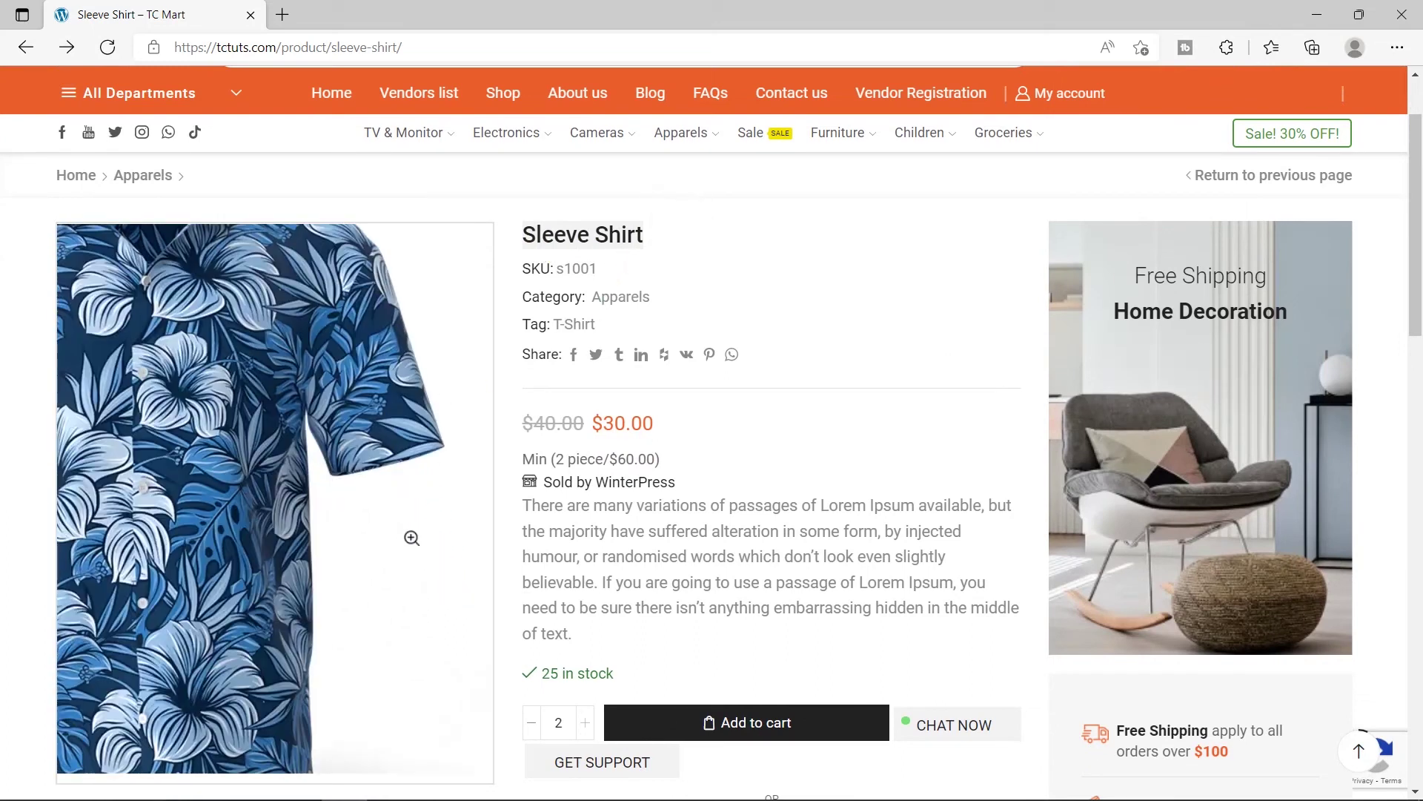
{"action": "scroll", "coordinate": [771, 607], "scroll_direction": "down", "scroll_amount": 1}
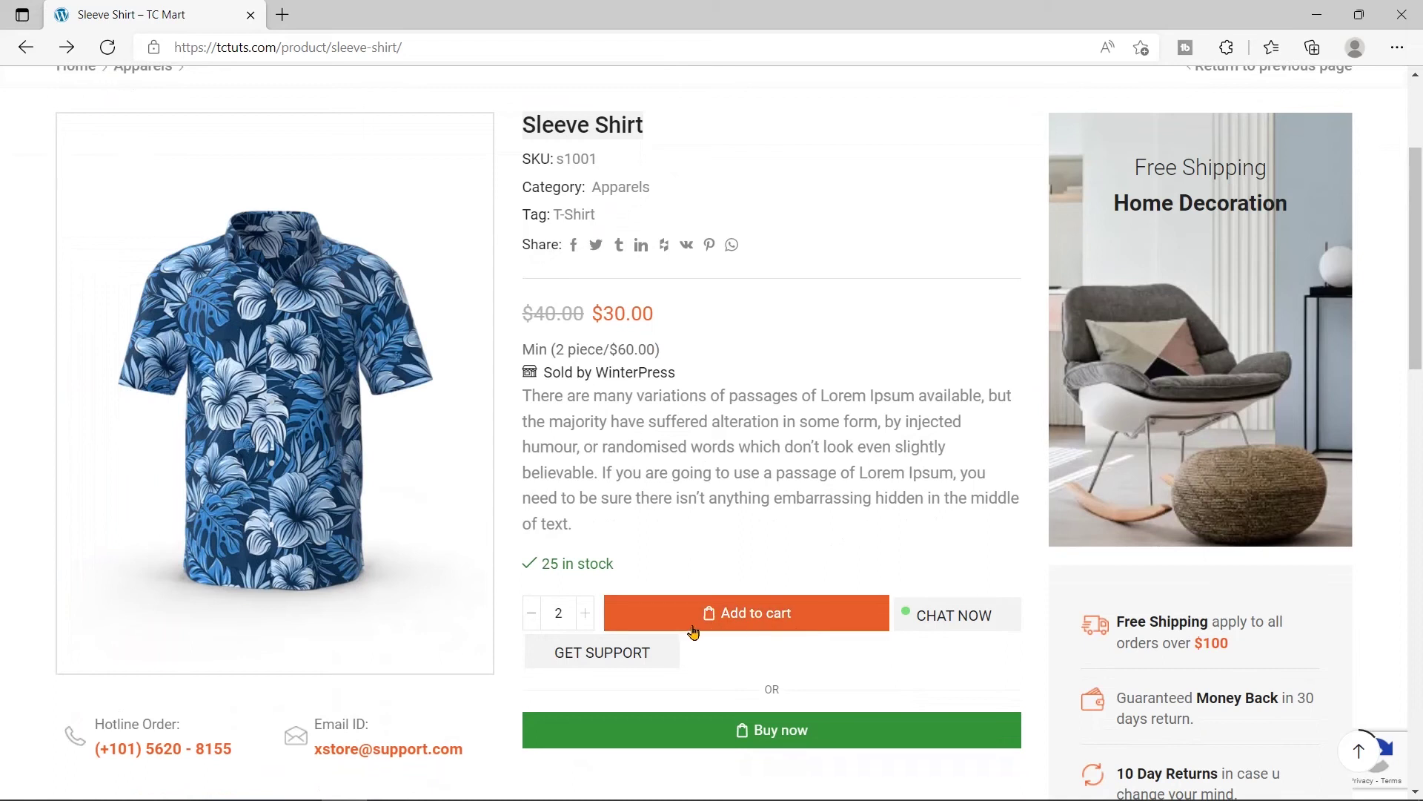
{"action": "left_click", "coordinate": [806, 609]}
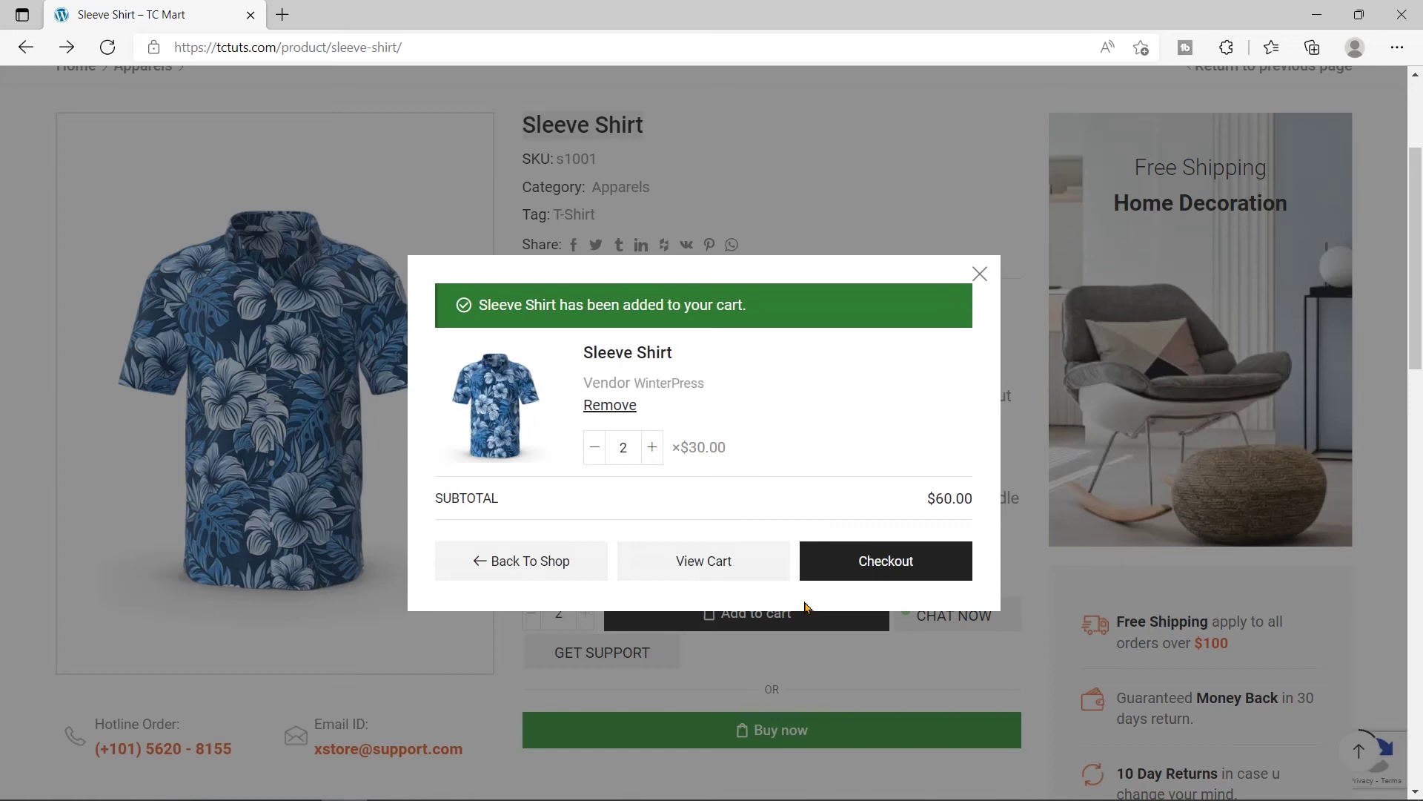
{"action": "left_click", "coordinate": [719, 572]}
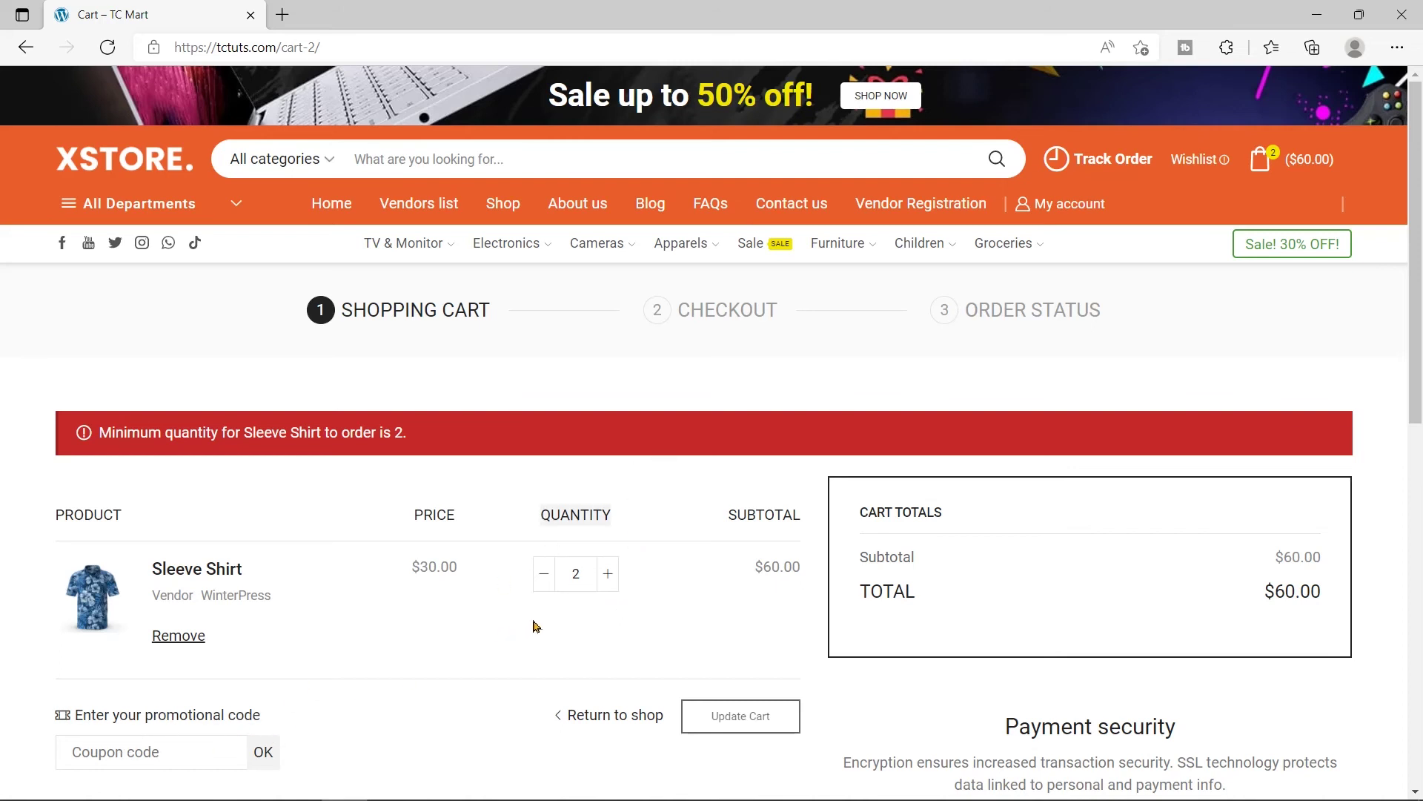
Change the Sleeve Shirt quantity from 2 to 5 and update the cart
{"action": "left_click", "coordinate": [586, 574]}
{"action": "key", "text": "BackSpace"}
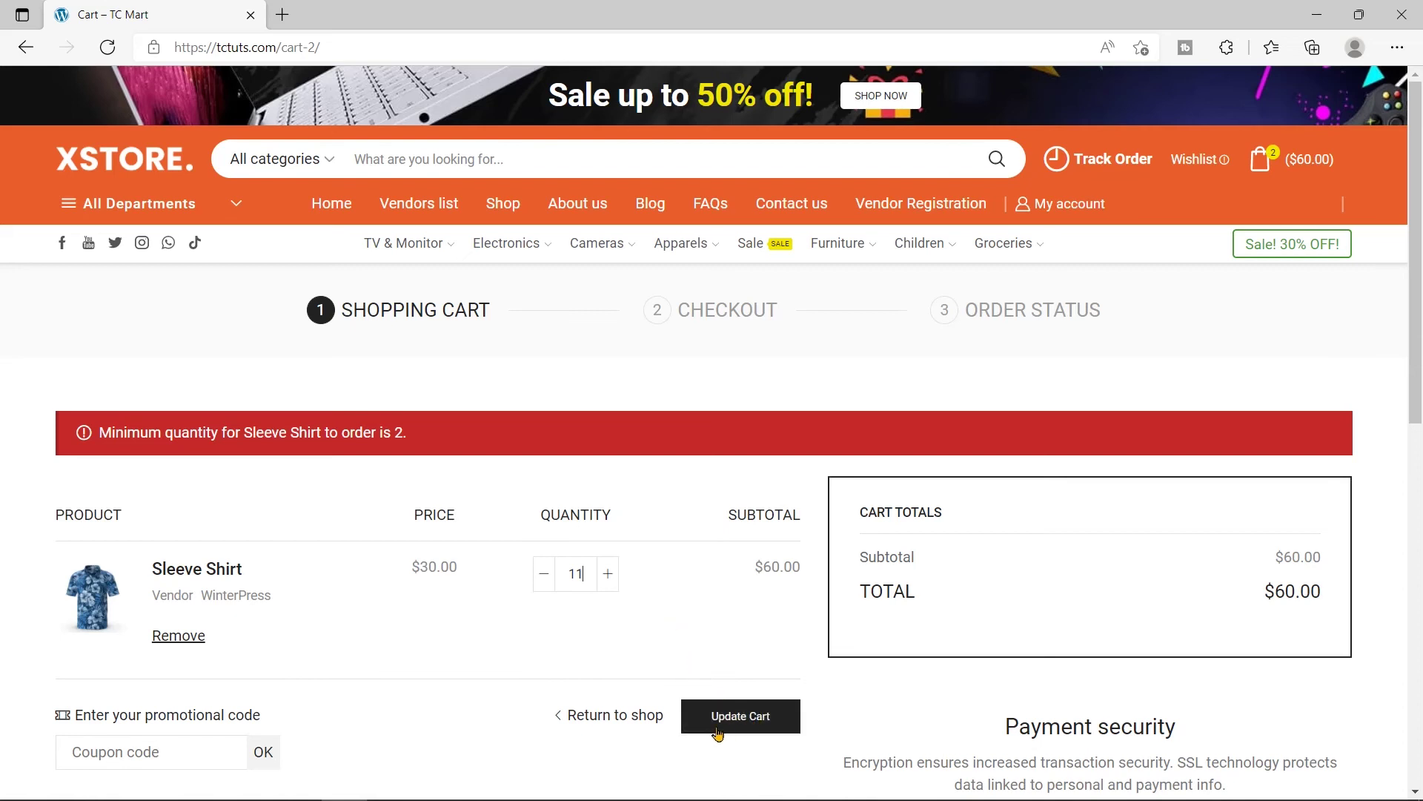
{"action": "left_click", "coordinate": [743, 716]}
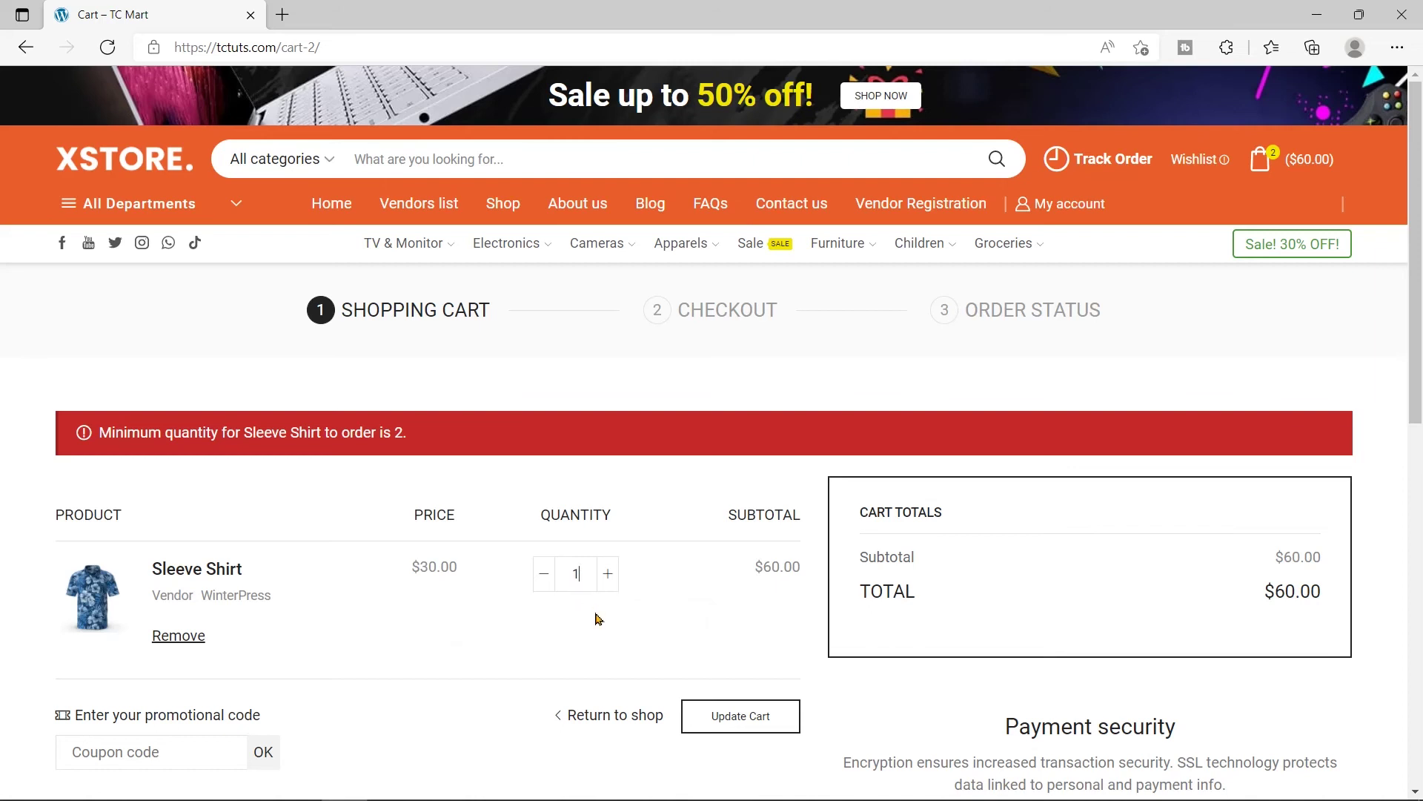
{"action": "left_click", "coordinate": [749, 728]}
{"action": "key", "text": "BackSpace"}
{"action": "left_click", "coordinate": [735, 717]}
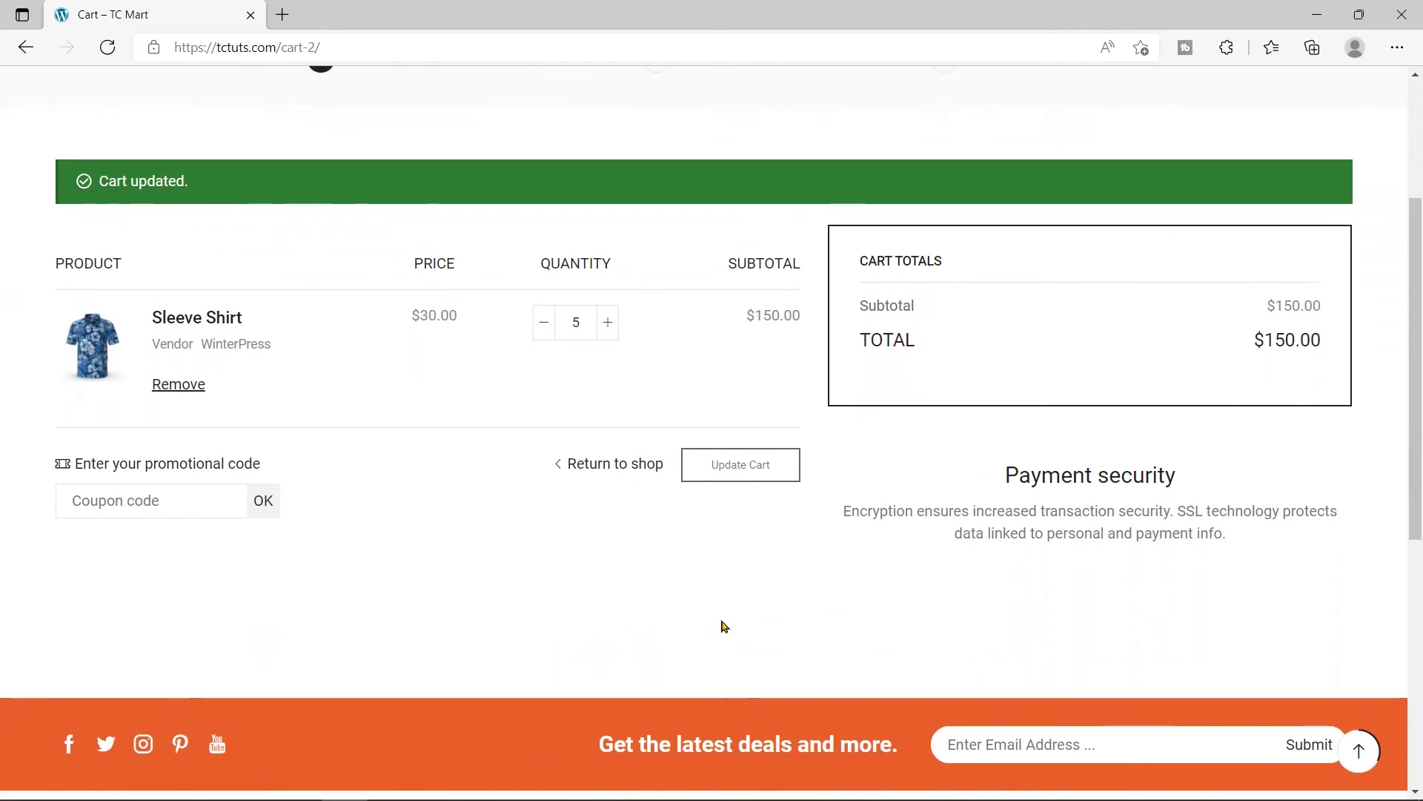
Point out the $30.00 unit price, $150.00 subtotal and $150.00 cart total
{"action": "scroll", "coordinate": [690, 374], "scroll_direction": "up", "scroll_amount": 2}
{"action": "left_click_drag", "start_coordinate": [95, 290], "coordinate": [221, 295]}
{"action": "left_click", "coordinate": [172, 307]}
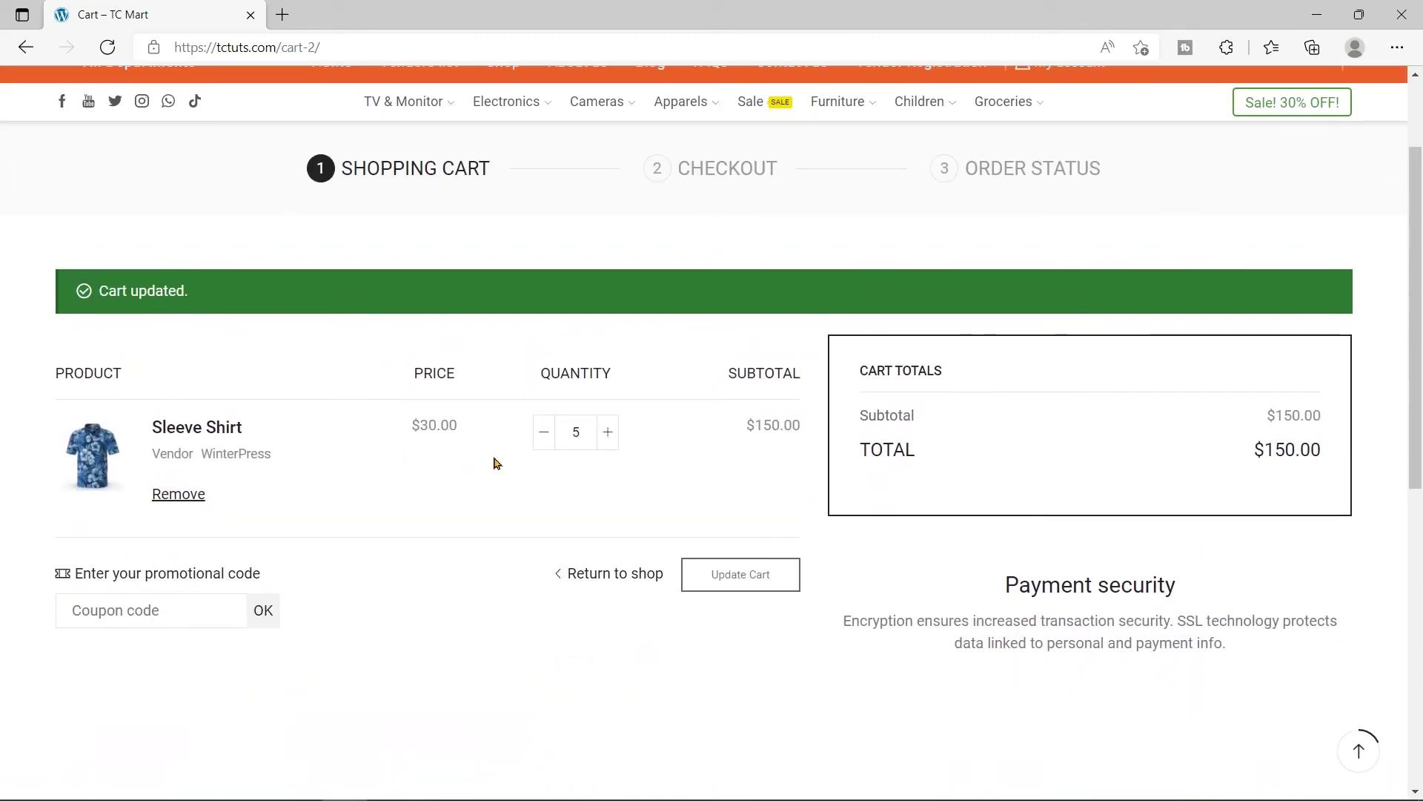
{"action": "left_click_drag", "start_coordinate": [413, 425], "coordinate": [464, 424]}
{"action": "left_click_drag", "start_coordinate": [748, 425], "coordinate": [805, 425]}
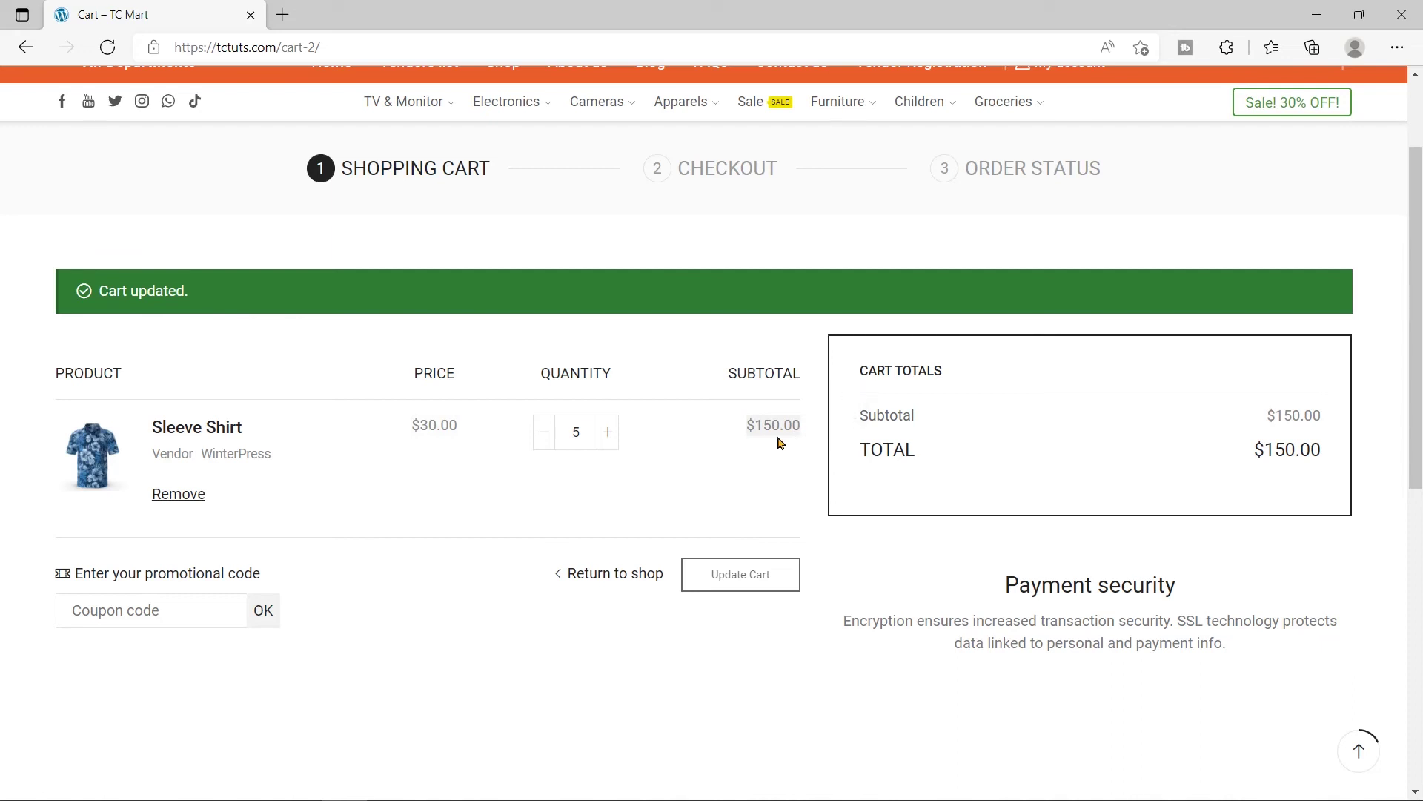
{"action": "left_click_drag", "start_coordinate": [466, 434], "coordinate": [414, 428]}
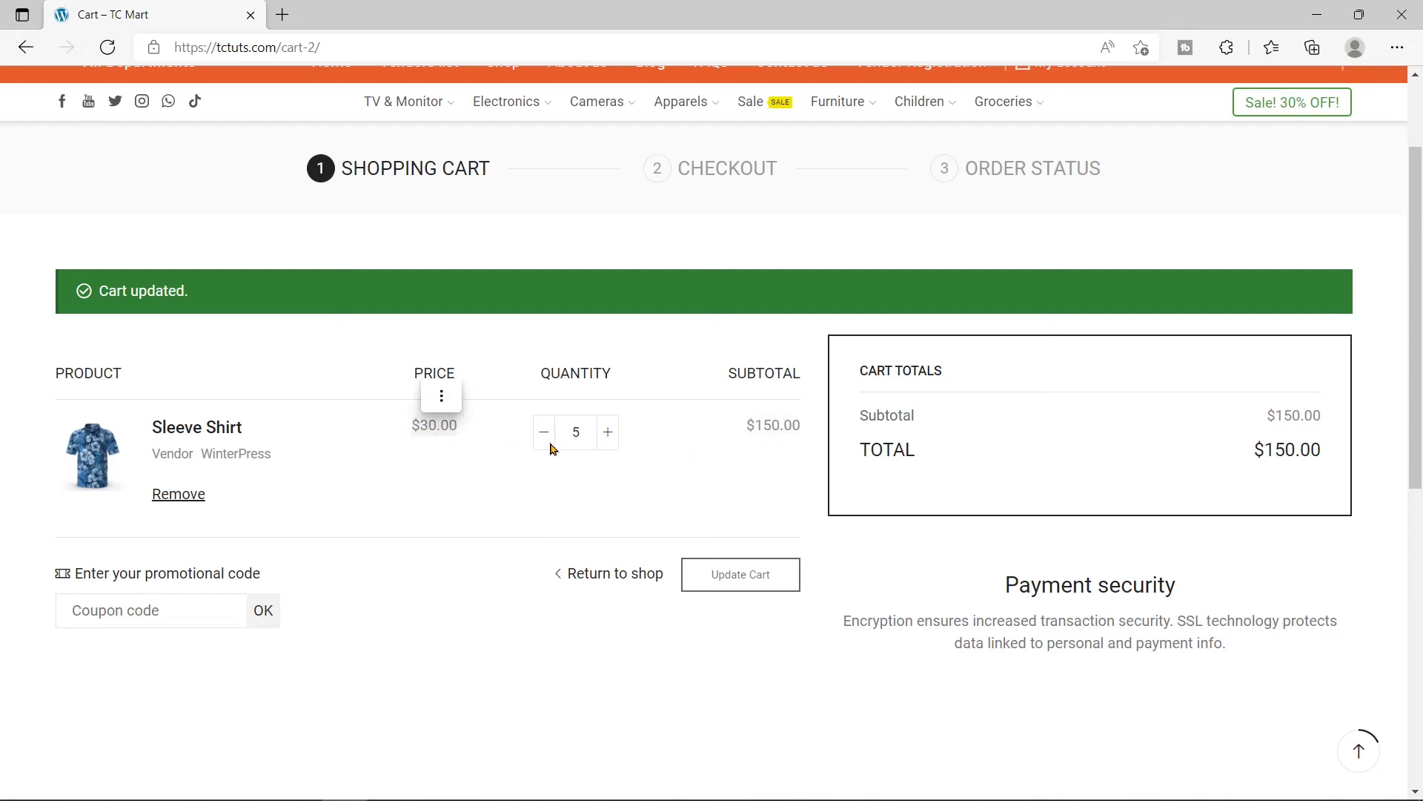
{"action": "left_click", "coordinate": [585, 437]}
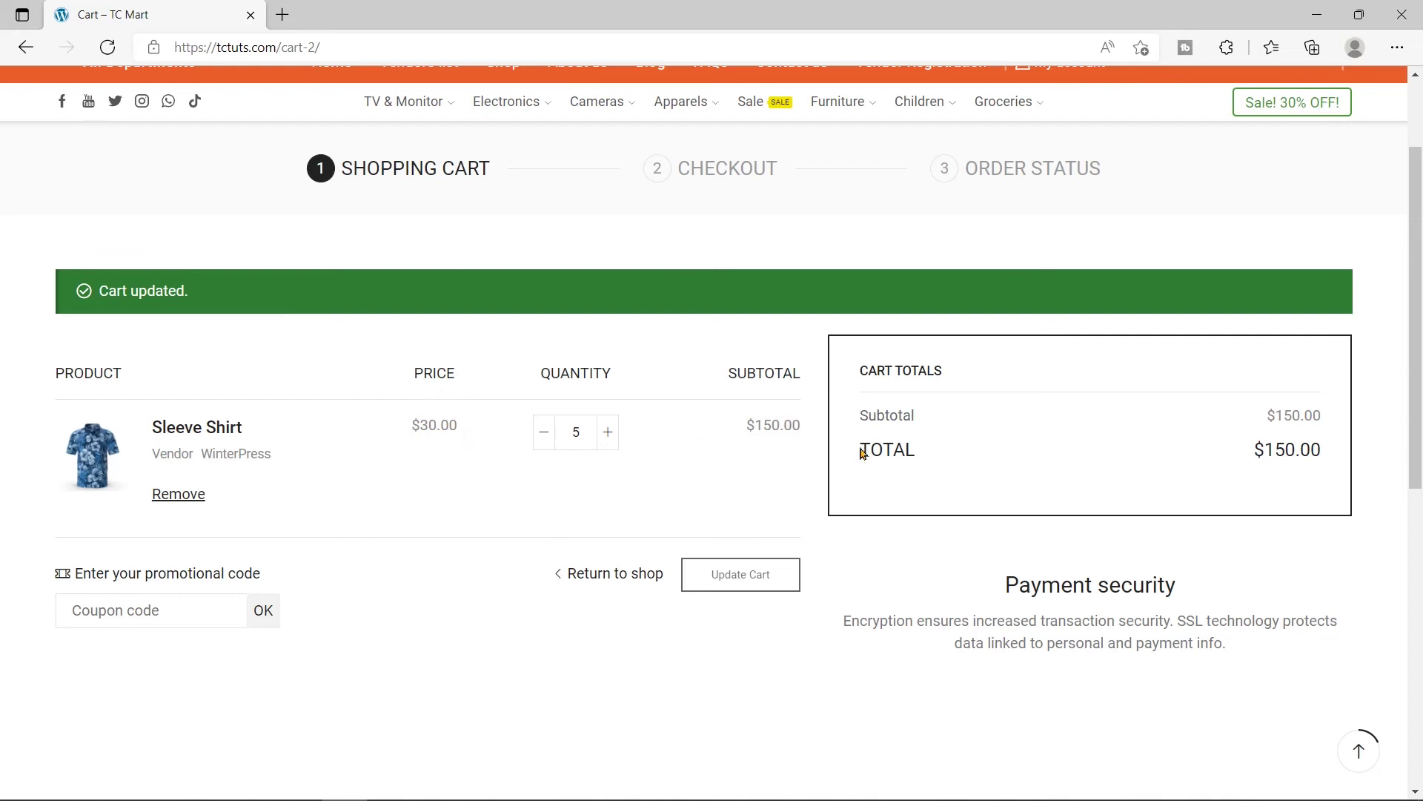
{"action": "left_click_drag", "start_coordinate": [862, 449], "coordinate": [1330, 459]}
{"action": "left_click", "coordinate": [1146, 468]}
Apply the coupon code winterpress2022 to the cart
{"action": "left_click", "coordinate": [222, 609]}
{"action": "type", "text": "winter"}
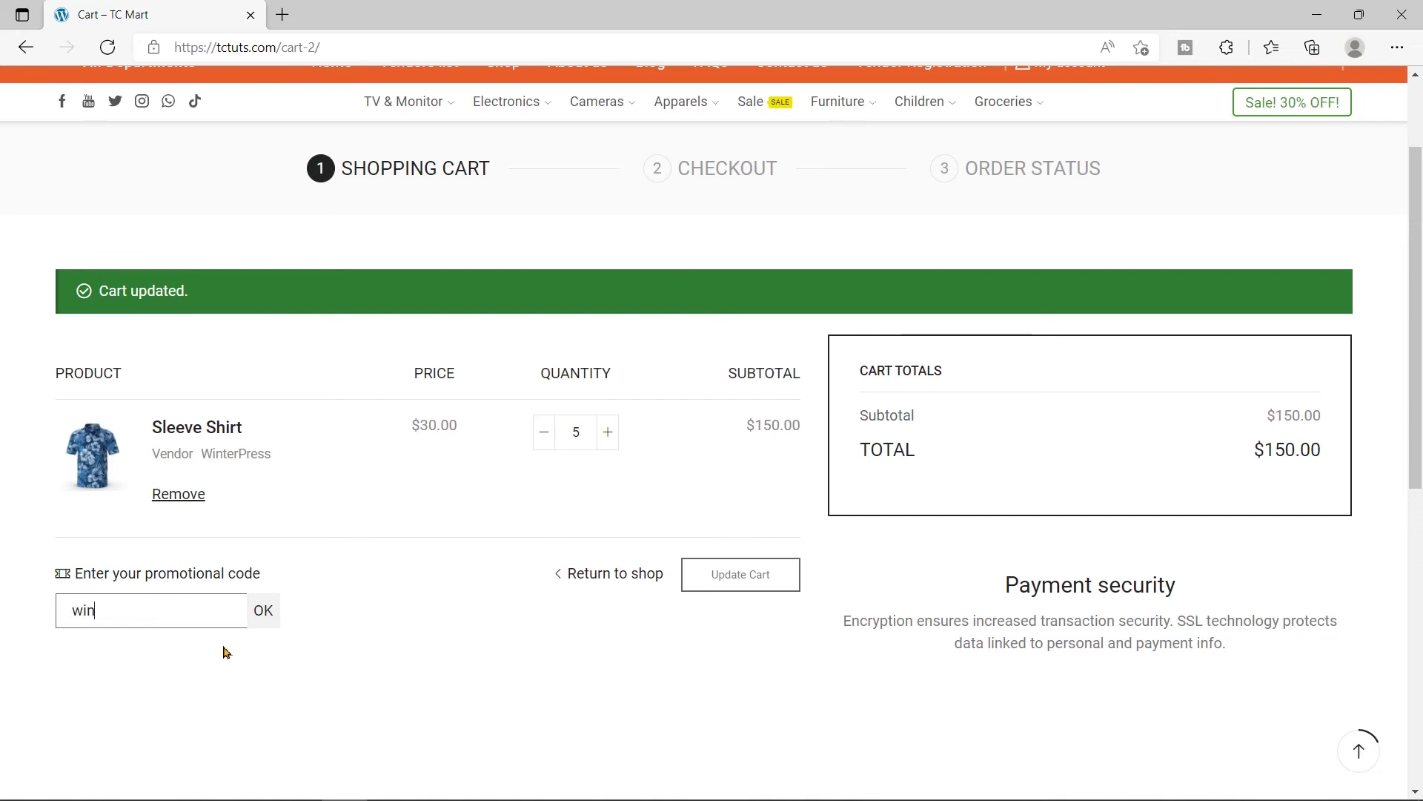
{"action": "type", "text": "press2022"}
{"action": "left_click", "coordinate": [264, 623]}
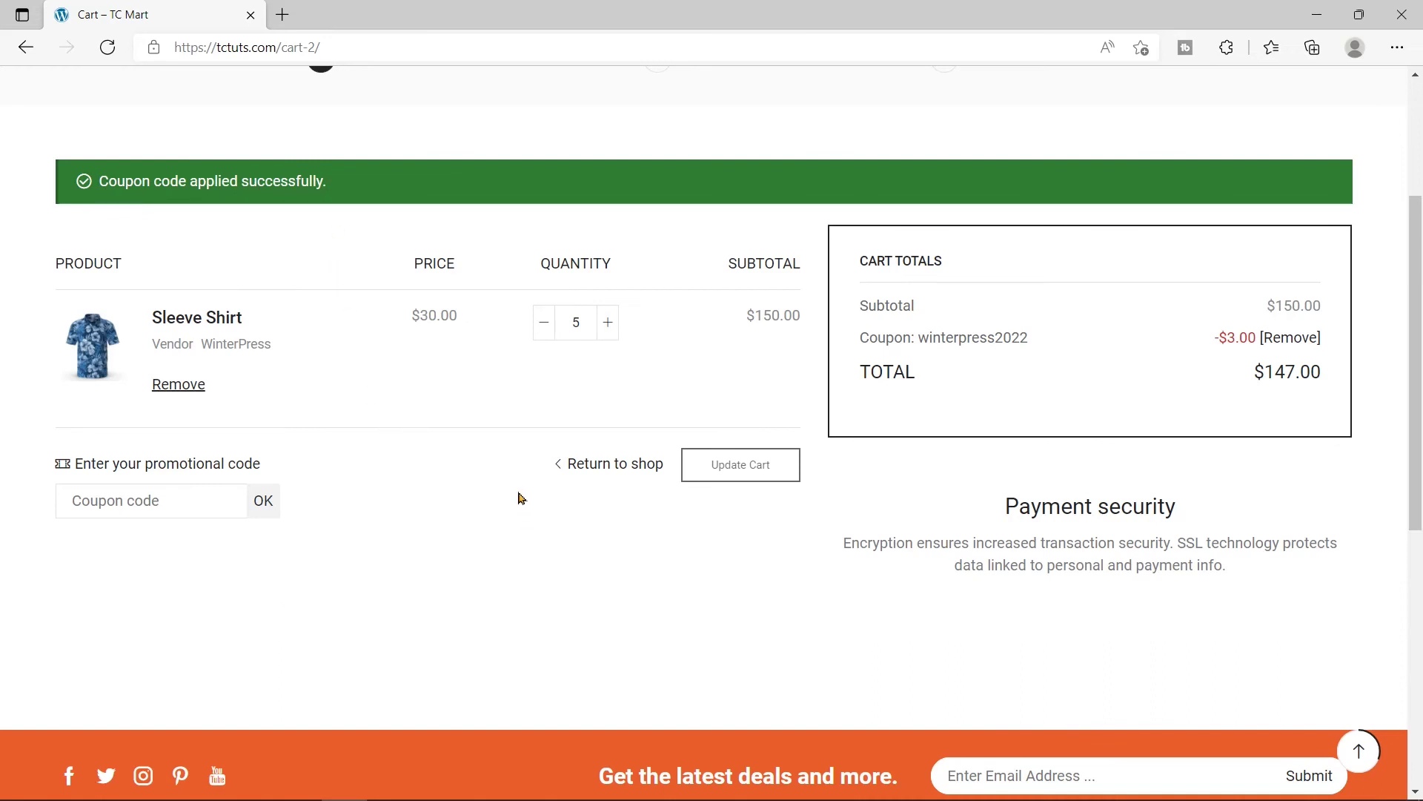
Check the $150.00 subtotal and applied coupon line, then proceed to checkout
{"action": "left_click_drag", "start_coordinate": [1262, 306], "coordinate": [1322, 307]}
{"action": "left_click_drag", "start_coordinate": [861, 336], "coordinate": [1037, 339]}
{"action": "left_click", "coordinate": [1056, 344]}
{"action": "left_click_drag", "start_coordinate": [1223, 337], "coordinate": [1243, 337]}
{"action": "scroll", "coordinate": [1134, 510], "scroll_direction": "up", "scroll_amount": 3}
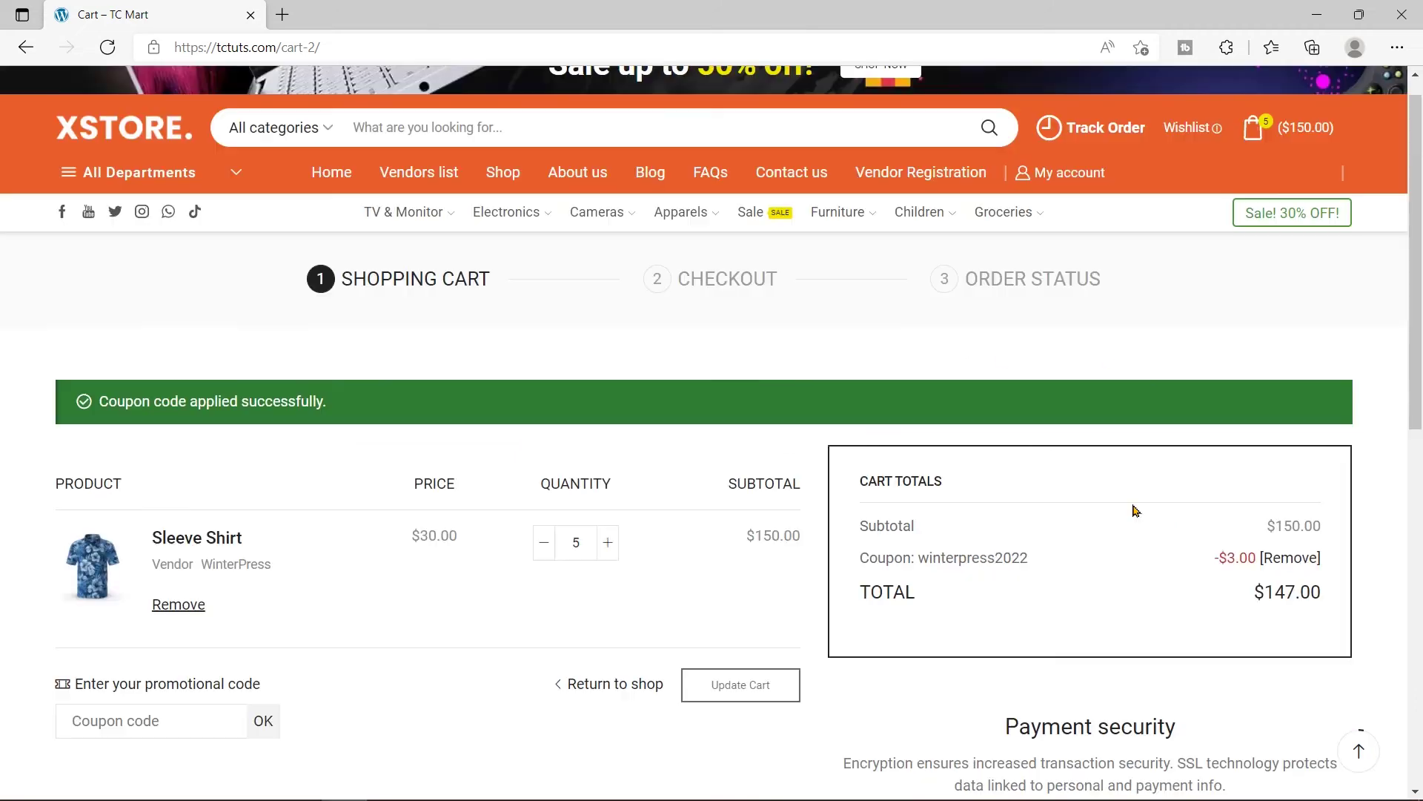
{"action": "left_click", "coordinate": [734, 288]}
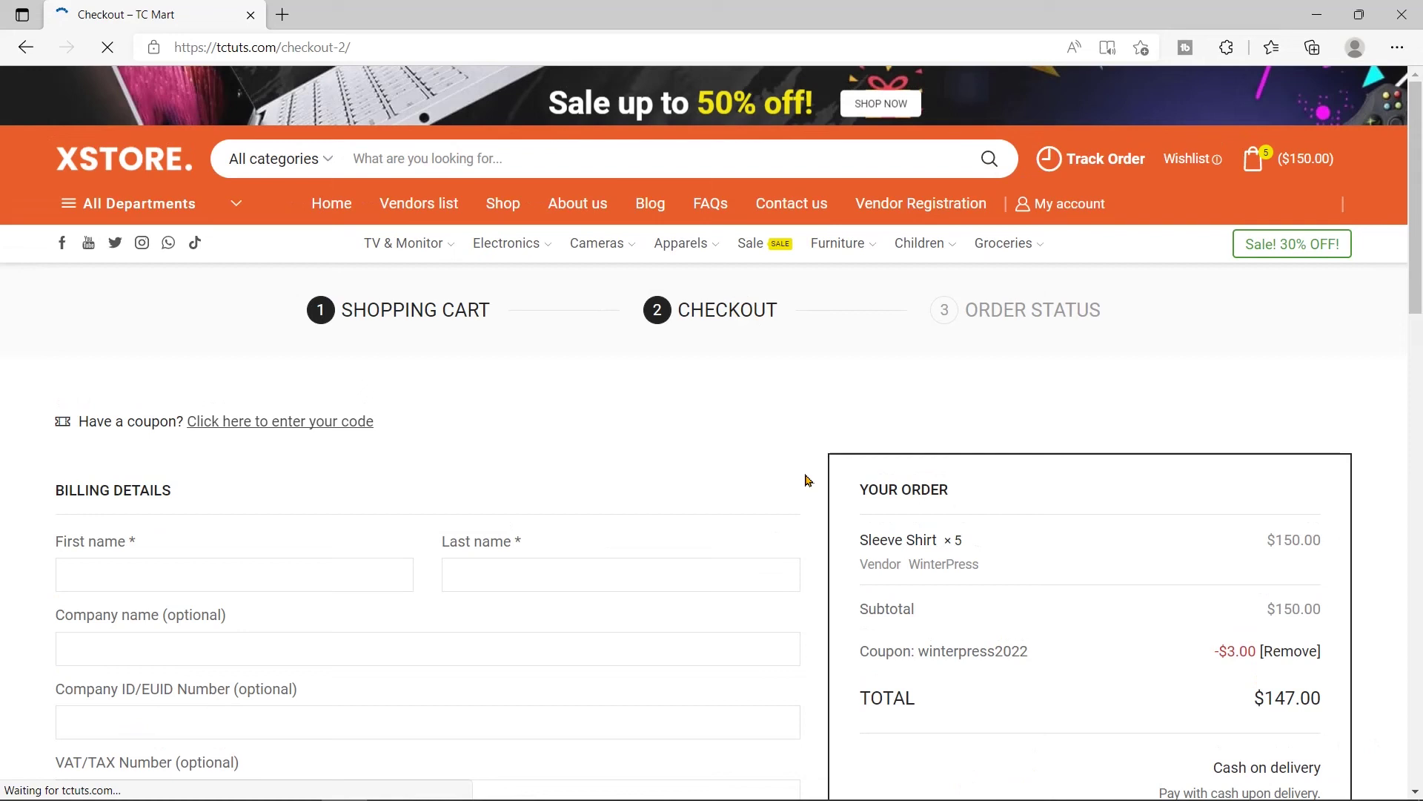
{"action": "scroll", "coordinate": [806, 480], "scroll_direction": "down", "scroll_amount": 2}
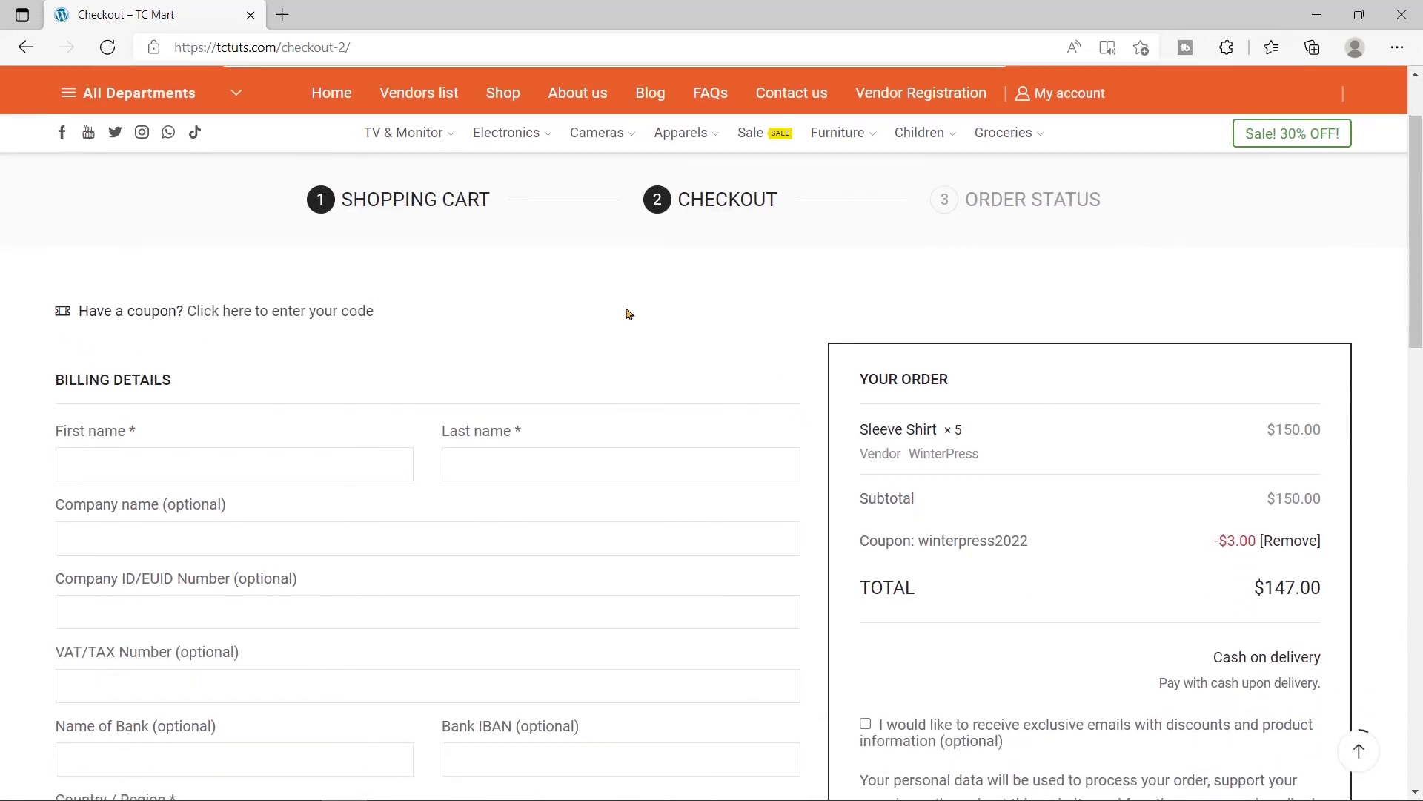
{"action": "scroll", "coordinate": [805, 384], "scroll_direction": "down", "scroll_amount": 2}
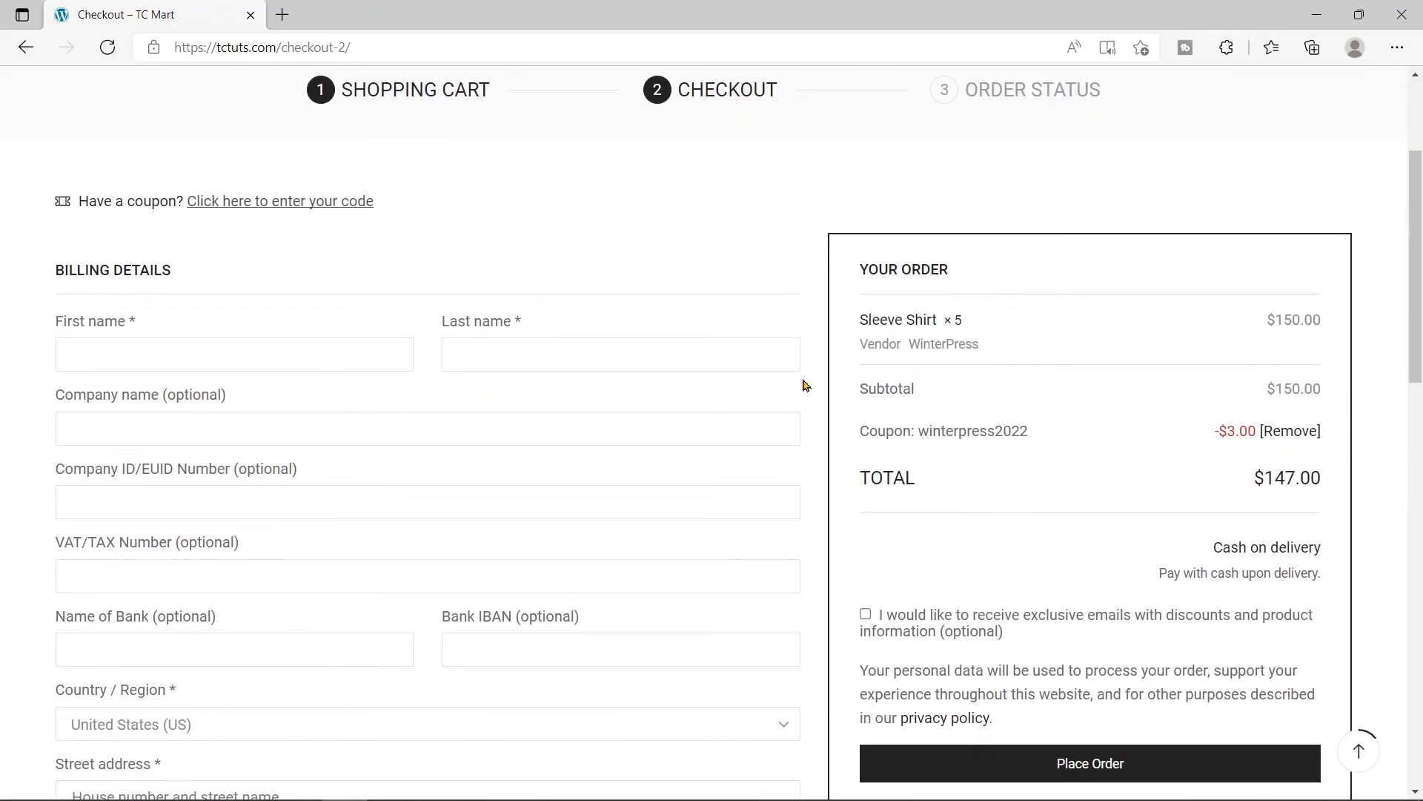
{"action": "scroll", "coordinate": [804, 384], "scroll_direction": "down", "scroll_amount": 2}
{"action": "scroll", "coordinate": [807, 385], "scroll_direction": "down", "scroll_amount": 3}
{"action": "scroll", "coordinate": [808, 385], "scroll_direction": "down", "scroll_amount": 2}
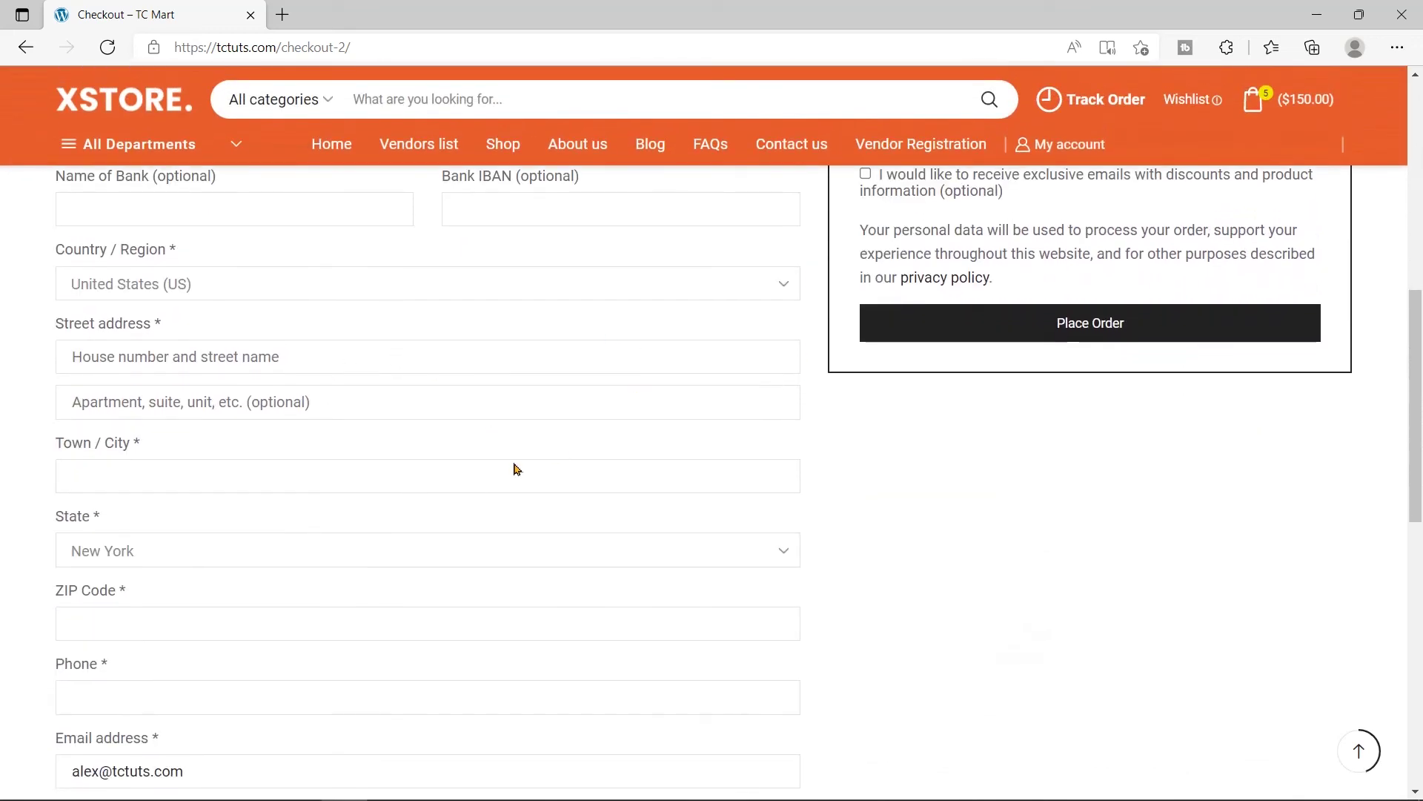
{"action": "scroll", "coordinate": [565, 632], "scroll_direction": "down", "scroll_amount": 3}
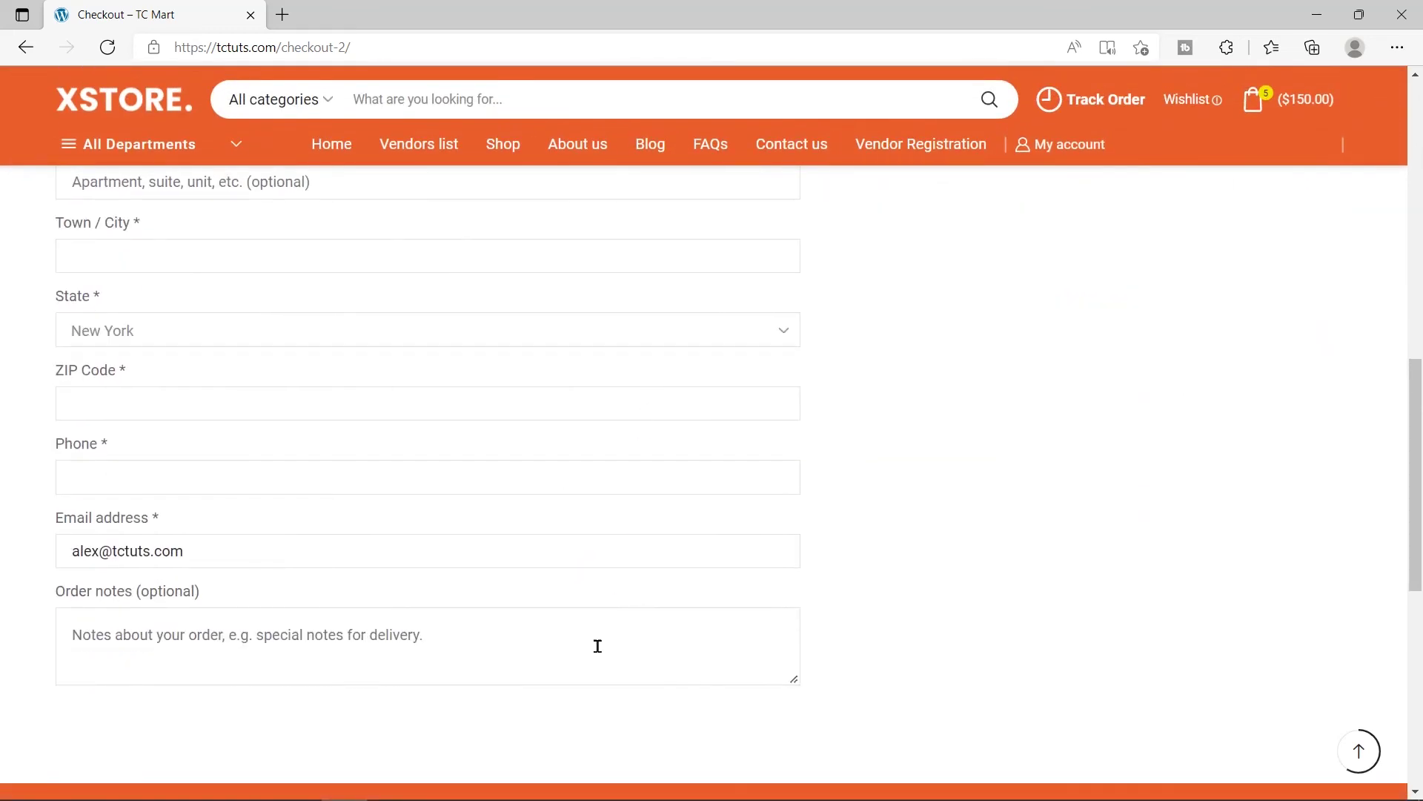
{"action": "scroll", "coordinate": [598, 645], "scroll_direction": "up", "scroll_amount": 7}
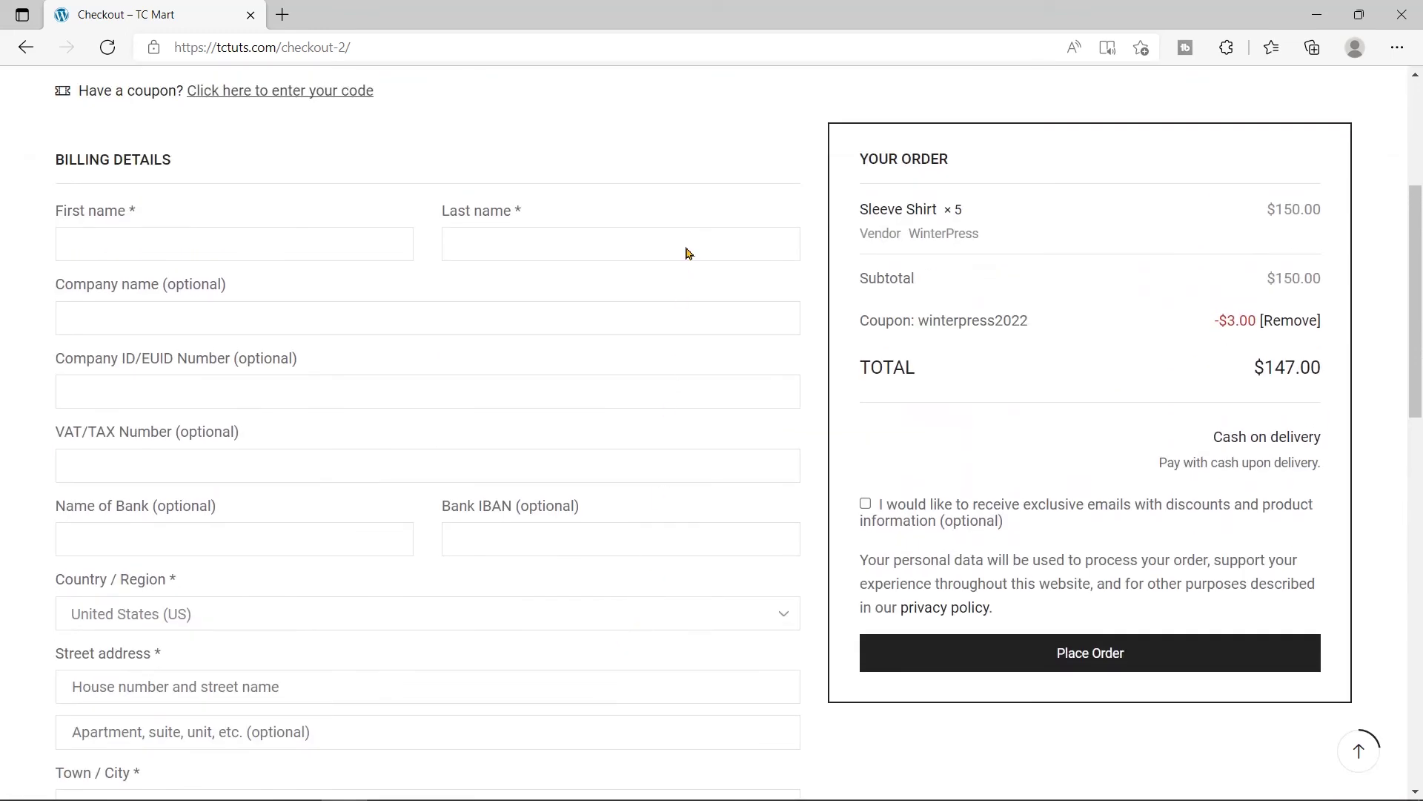
{"action": "scroll", "coordinate": [742, 282], "scroll_direction": "up", "scroll_amount": 2}
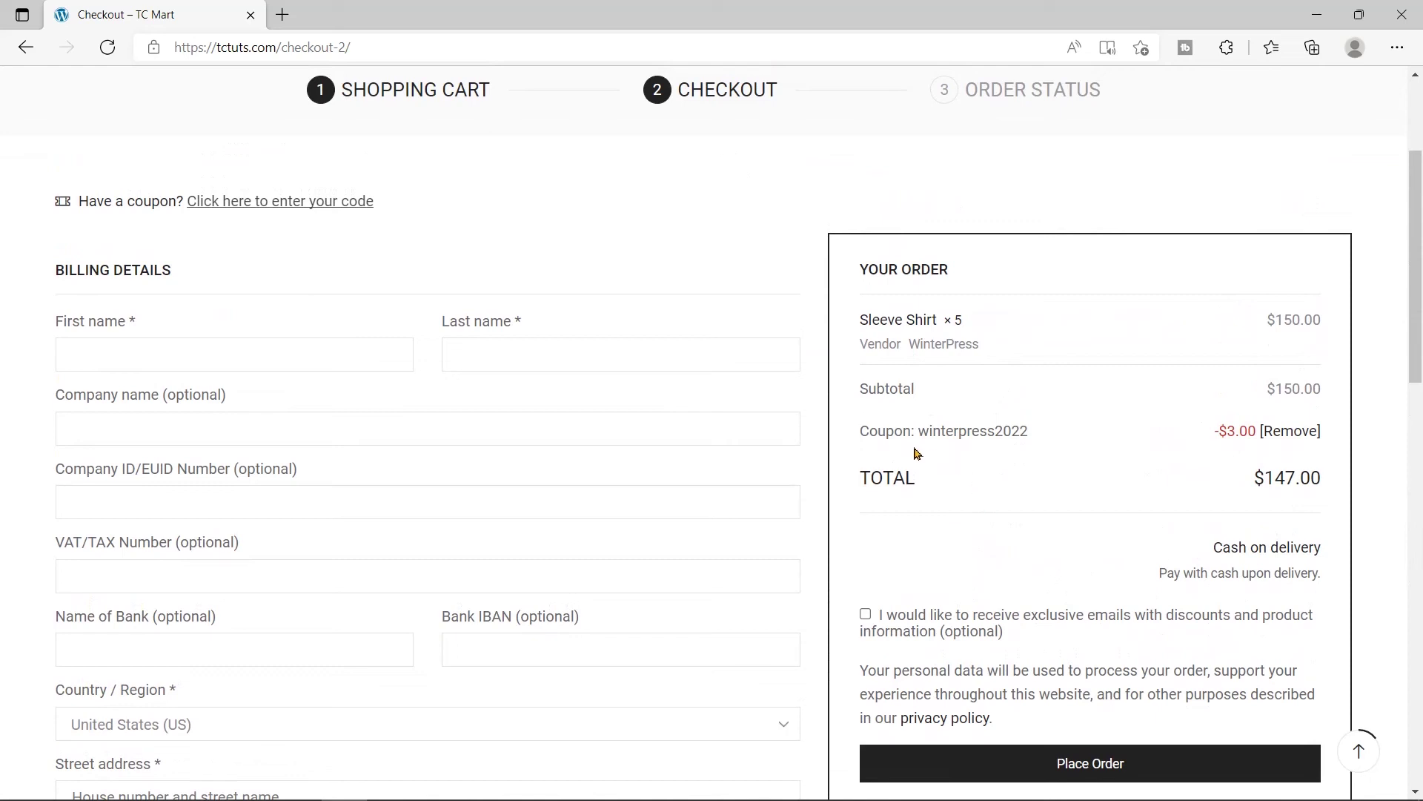
{"action": "left_click_drag", "start_coordinate": [862, 433], "coordinate": [1023, 432]}
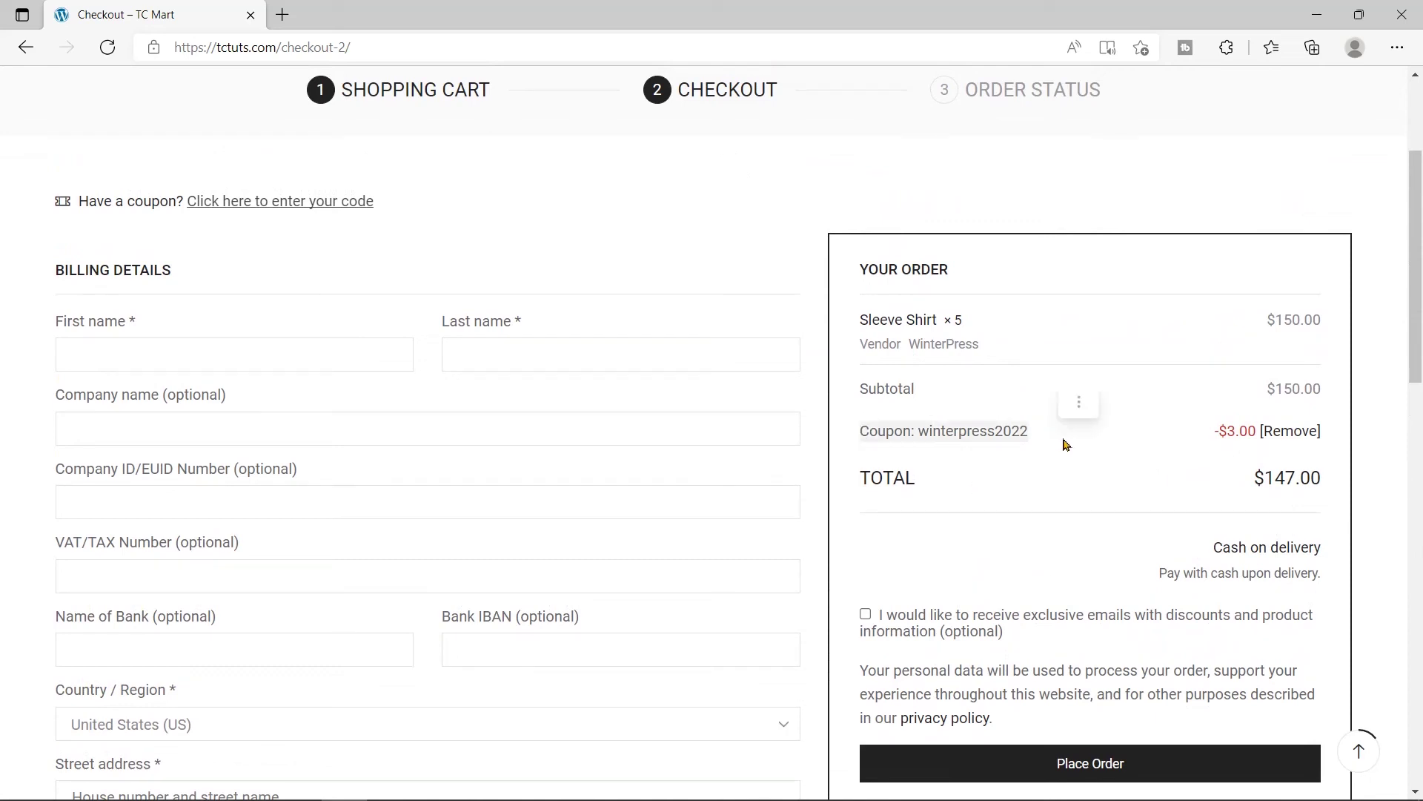
{"action": "left_click", "coordinate": [1000, 433]}
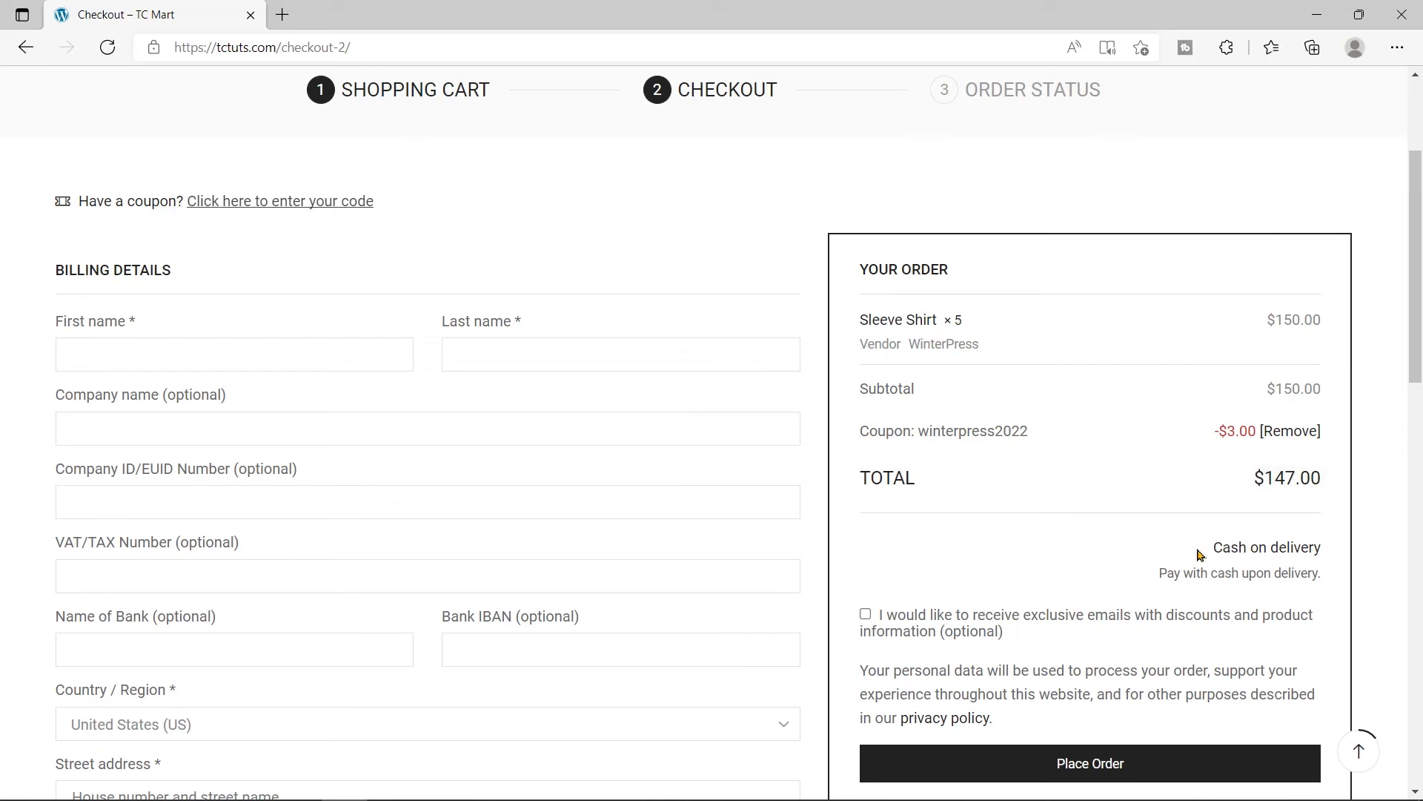
{"action": "left_click_drag", "start_coordinate": [1216, 552], "coordinate": [1319, 549]}
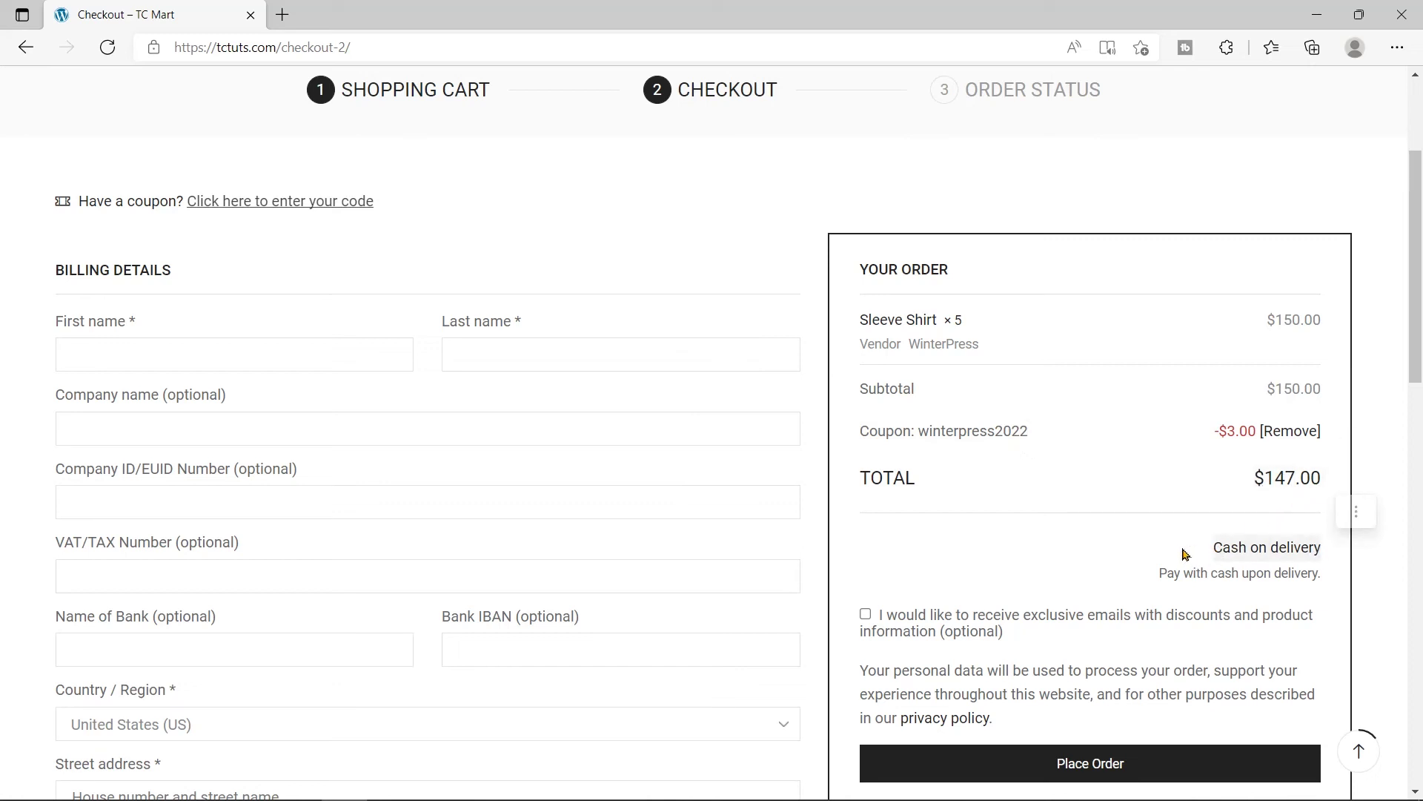
{"action": "left_click", "coordinate": [1249, 553]}
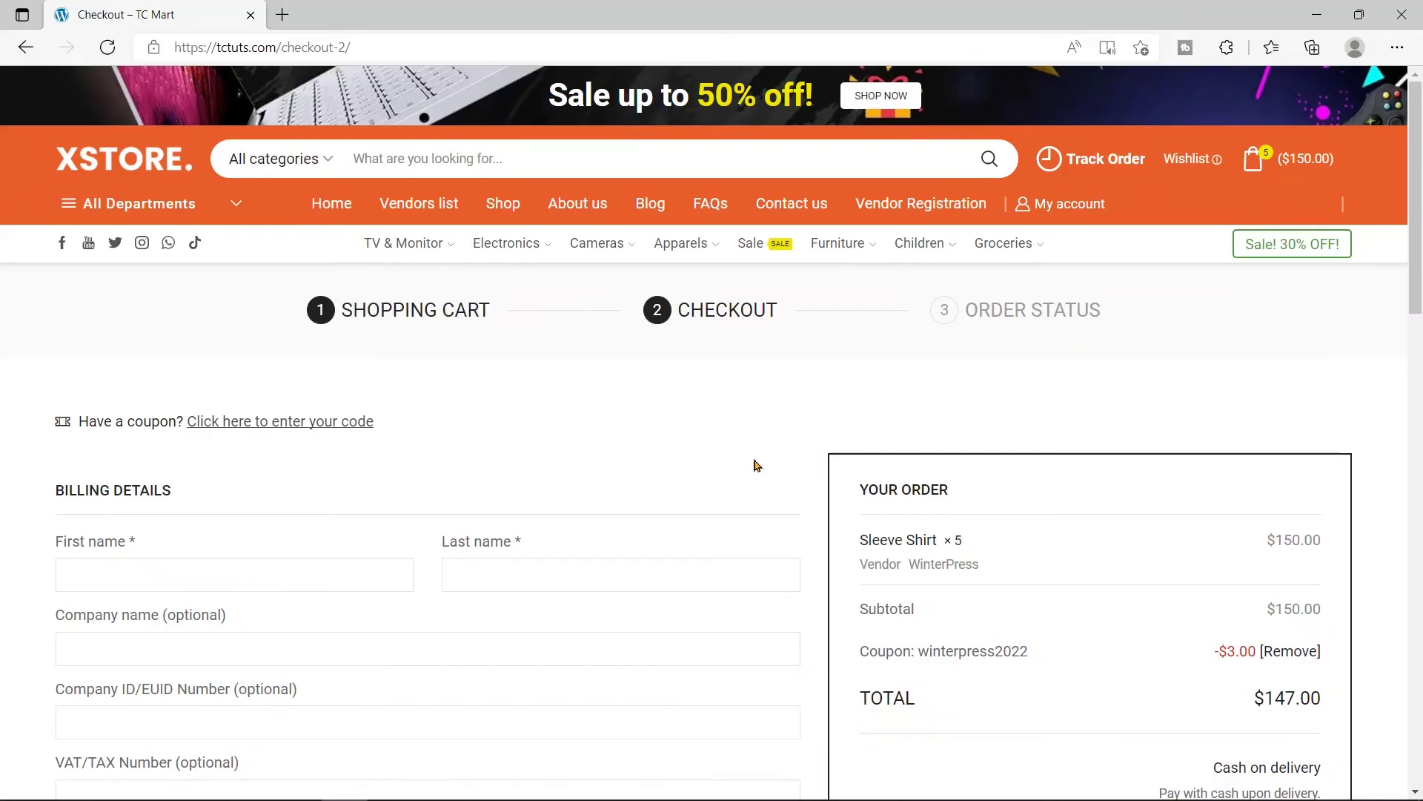
{"action": "mouse_move", "coordinate": [169, 203]}
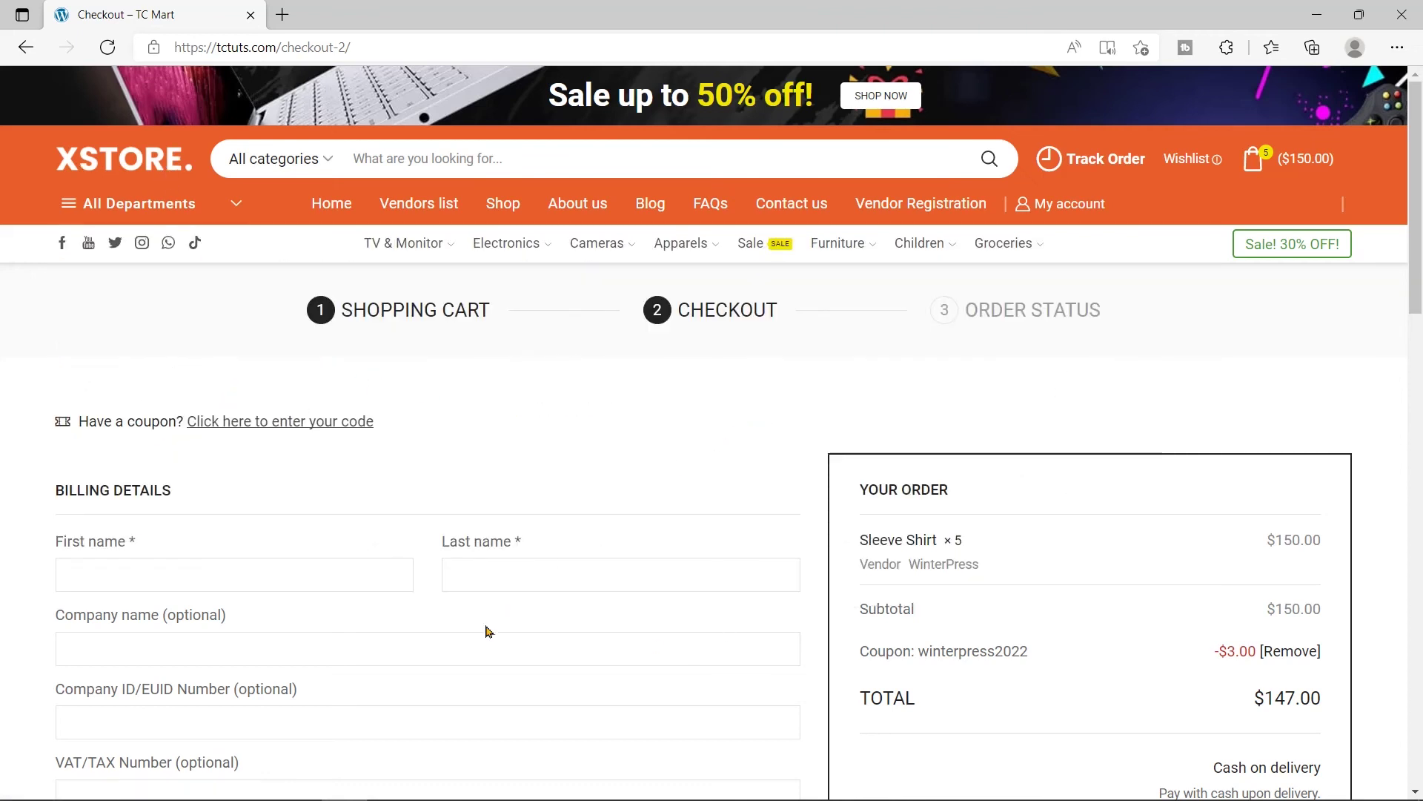
Close the Dokan Live Chat settings and TalkJS dashboard tabs in Chrome
{"action": "mouse_move", "coordinate": [393, 787]}
{"action": "left_click", "coordinate": [317, 658]}
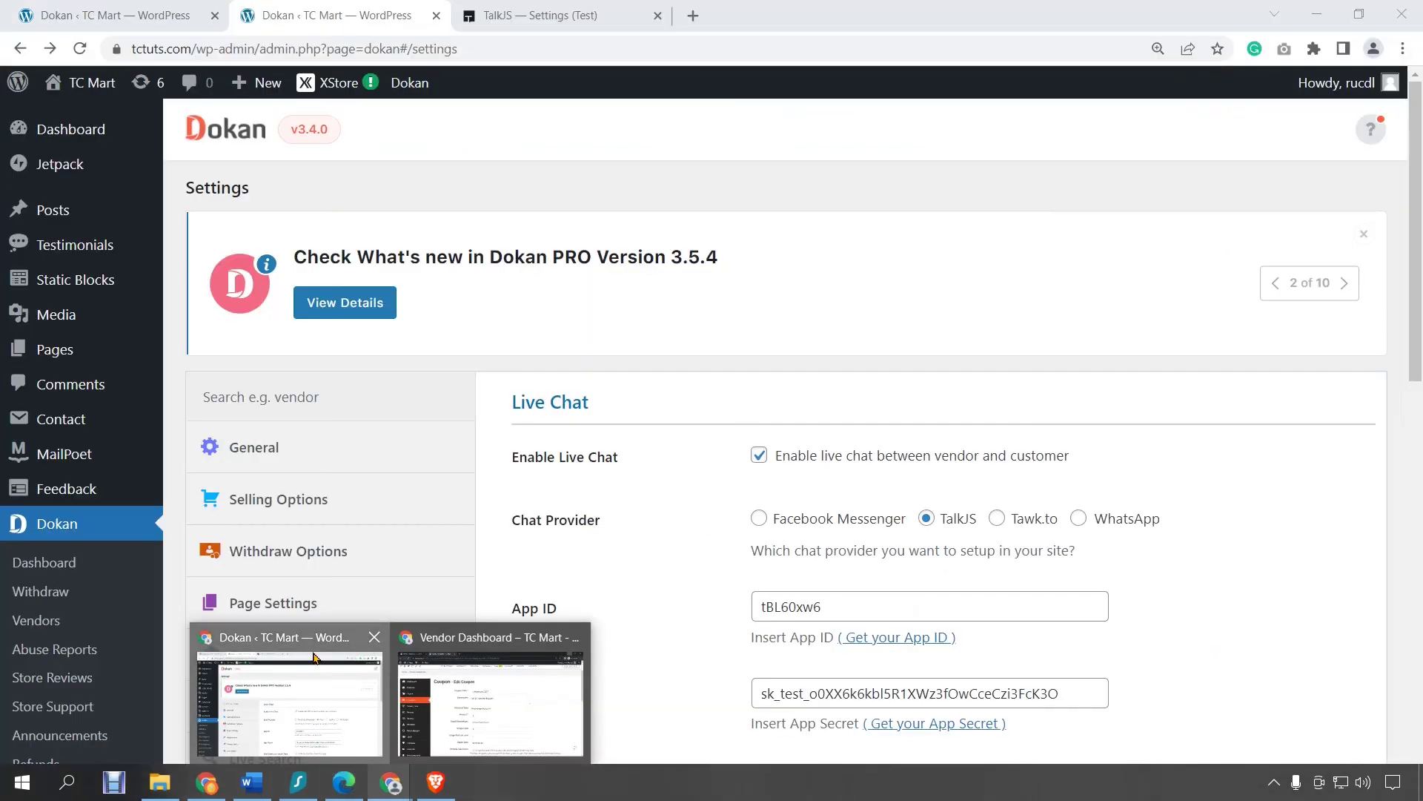
{"action": "left_click", "coordinate": [436, 15]}
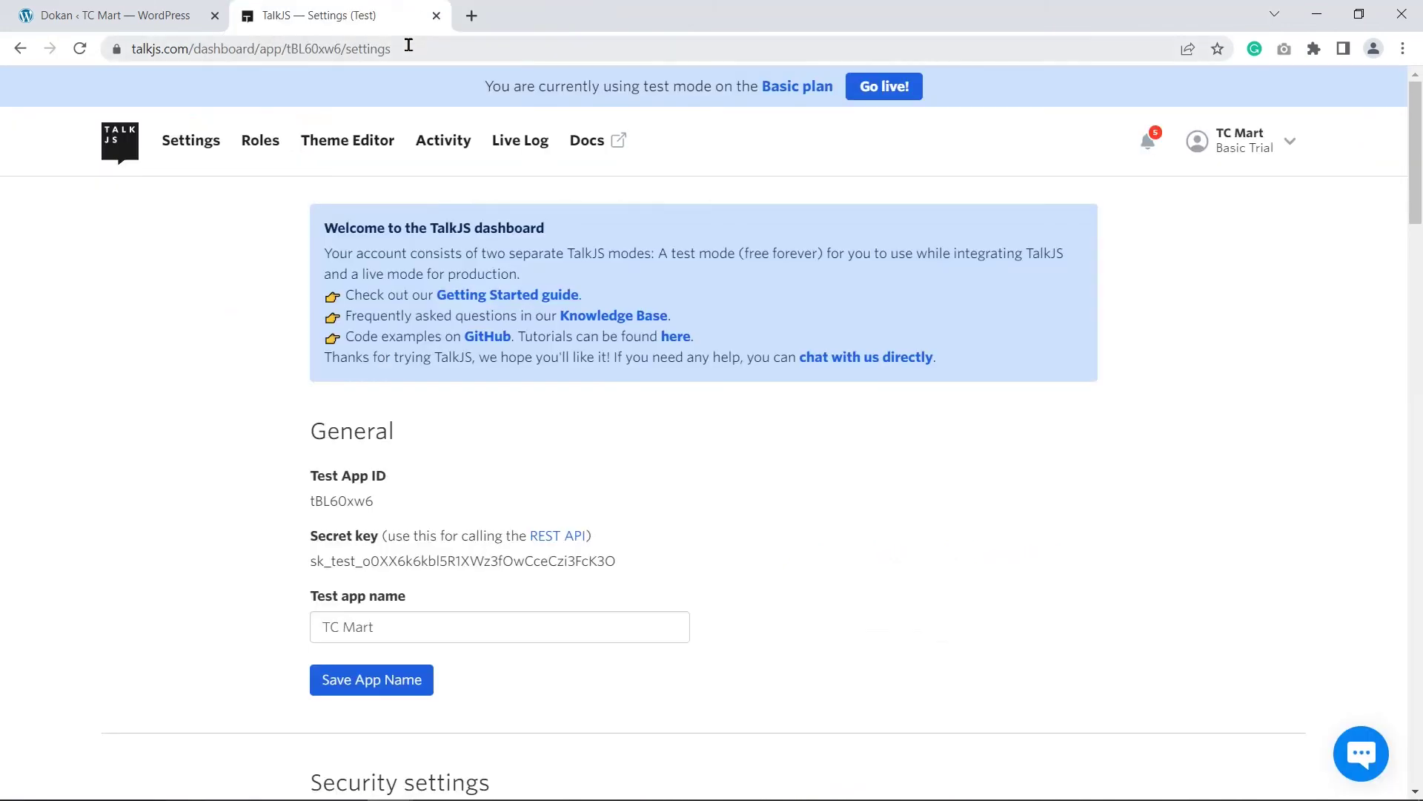
{"action": "left_click", "coordinate": [436, 15]}
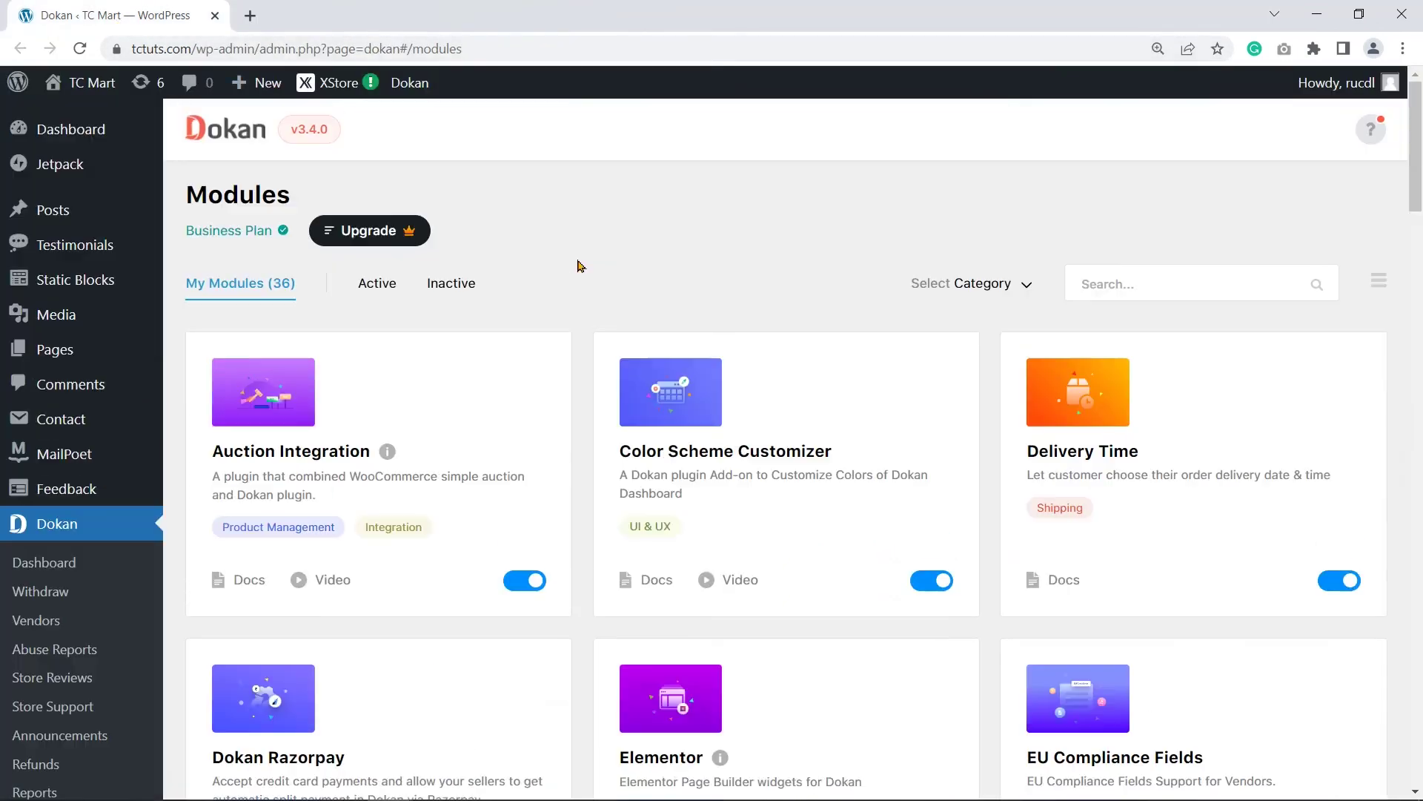
Open the XStore theme Customizer via Appearance > Customize and scan its sections
{"action": "scroll", "coordinate": [579, 266], "scroll_direction": "down", "scroll_amount": 12}
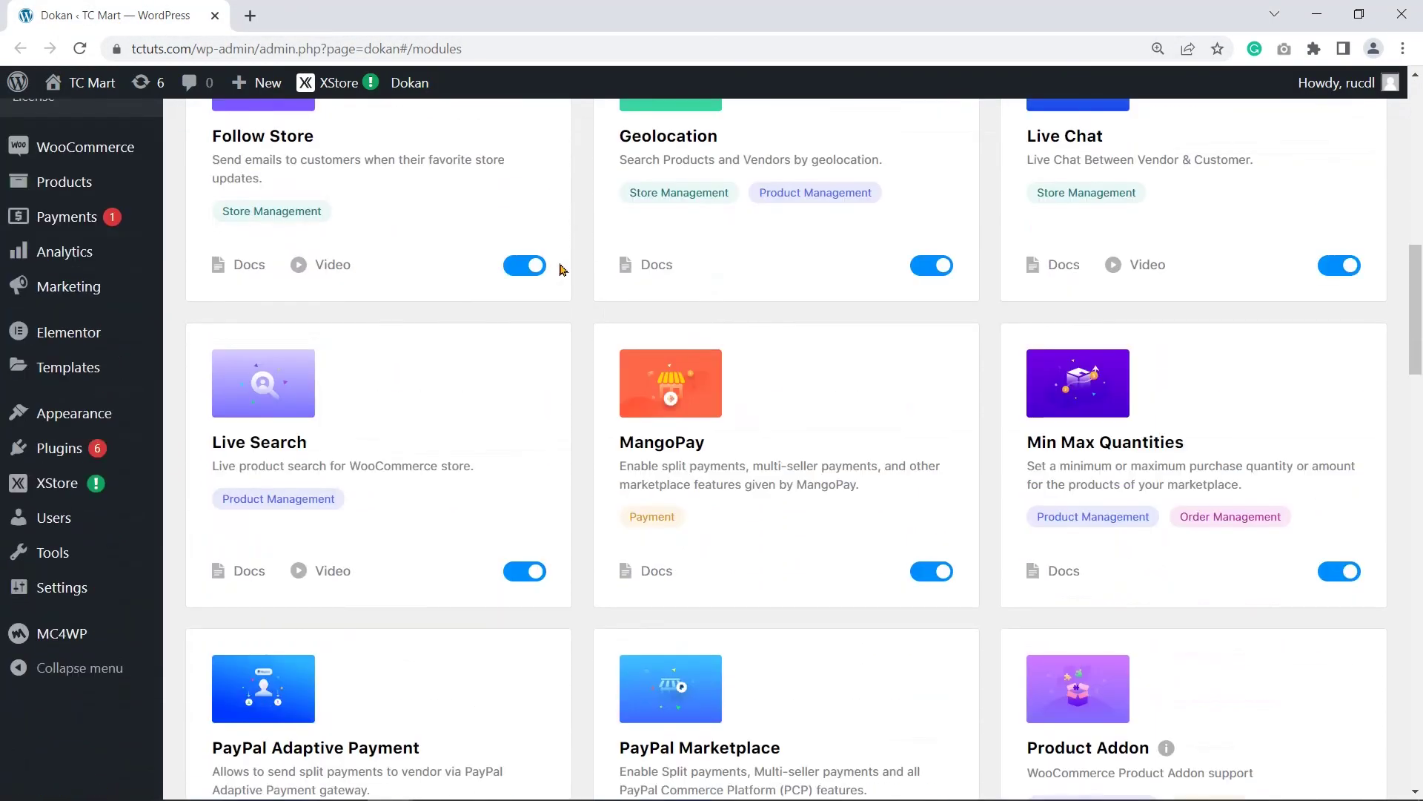
{"action": "mouse_move", "coordinate": [130, 413]}
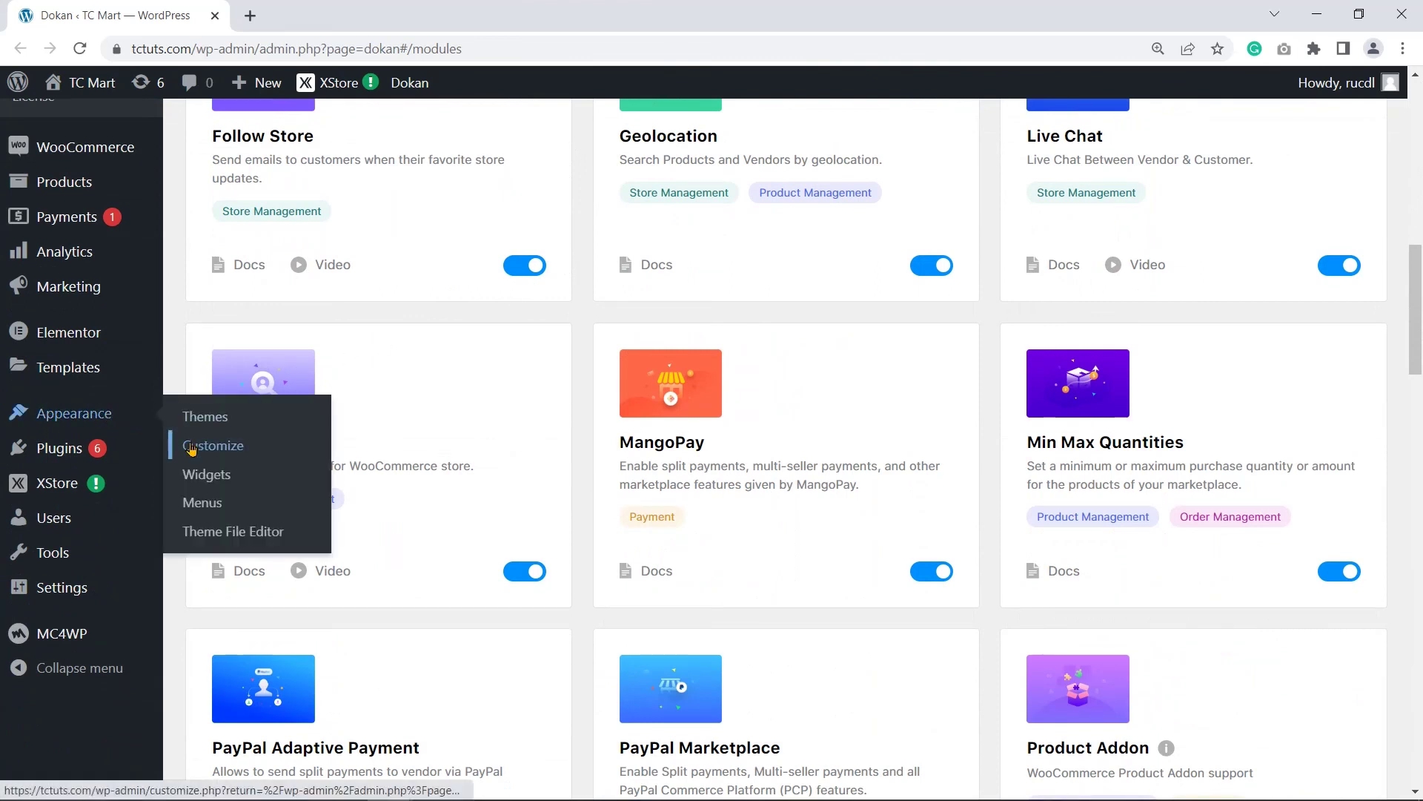
{"action": "left_click", "coordinate": [249, 444]}
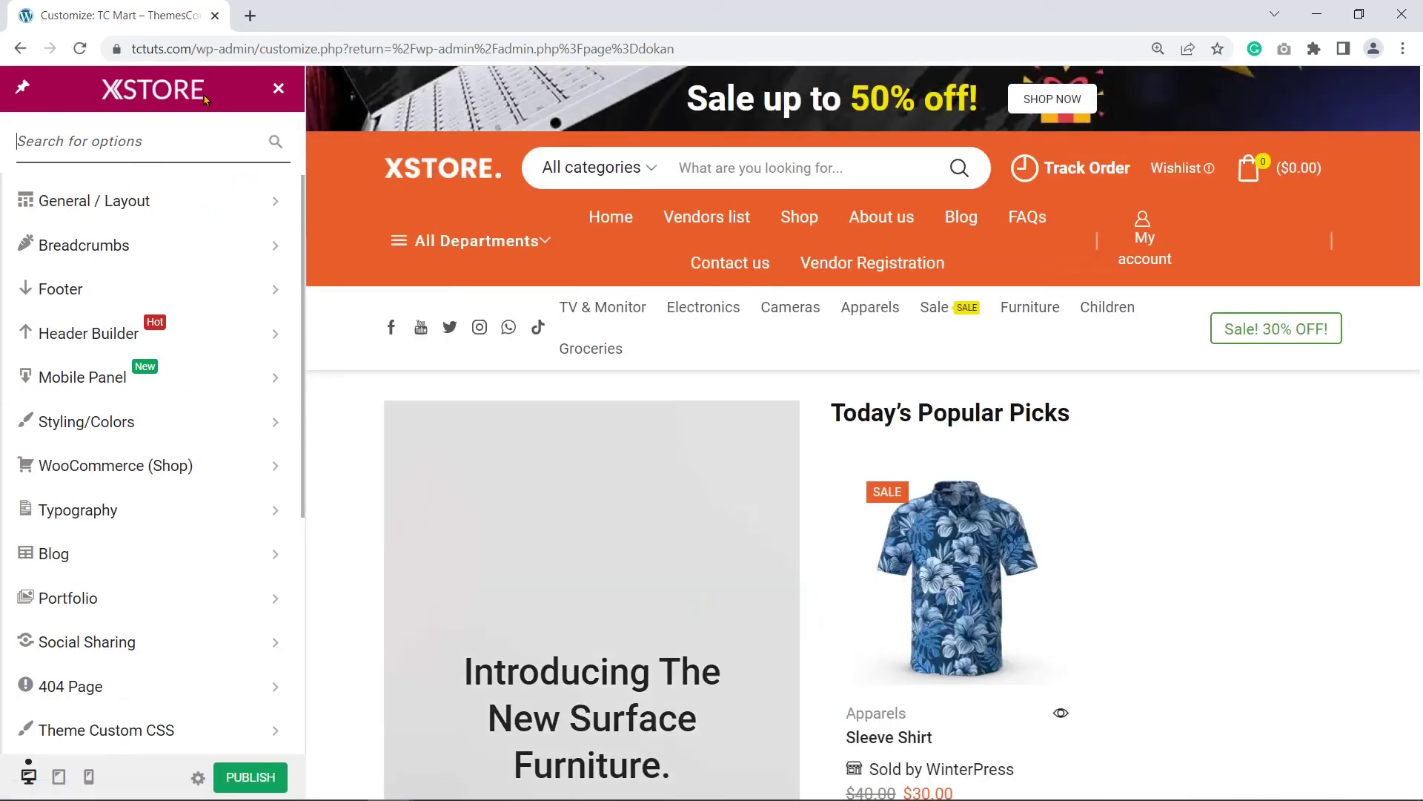
{"action": "scroll", "coordinate": [225, 398], "scroll_direction": "down", "scroll_amount": 5}
{"action": "scroll", "coordinate": [212, 515], "scroll_direction": "up", "scroll_amount": 5}
{"action": "scroll", "coordinate": [225, 372], "scroll_direction": "down", "scroll_amount": 2}
{"action": "scroll", "coordinate": [225, 372], "scroll_direction": "up", "scroll_amount": 2}
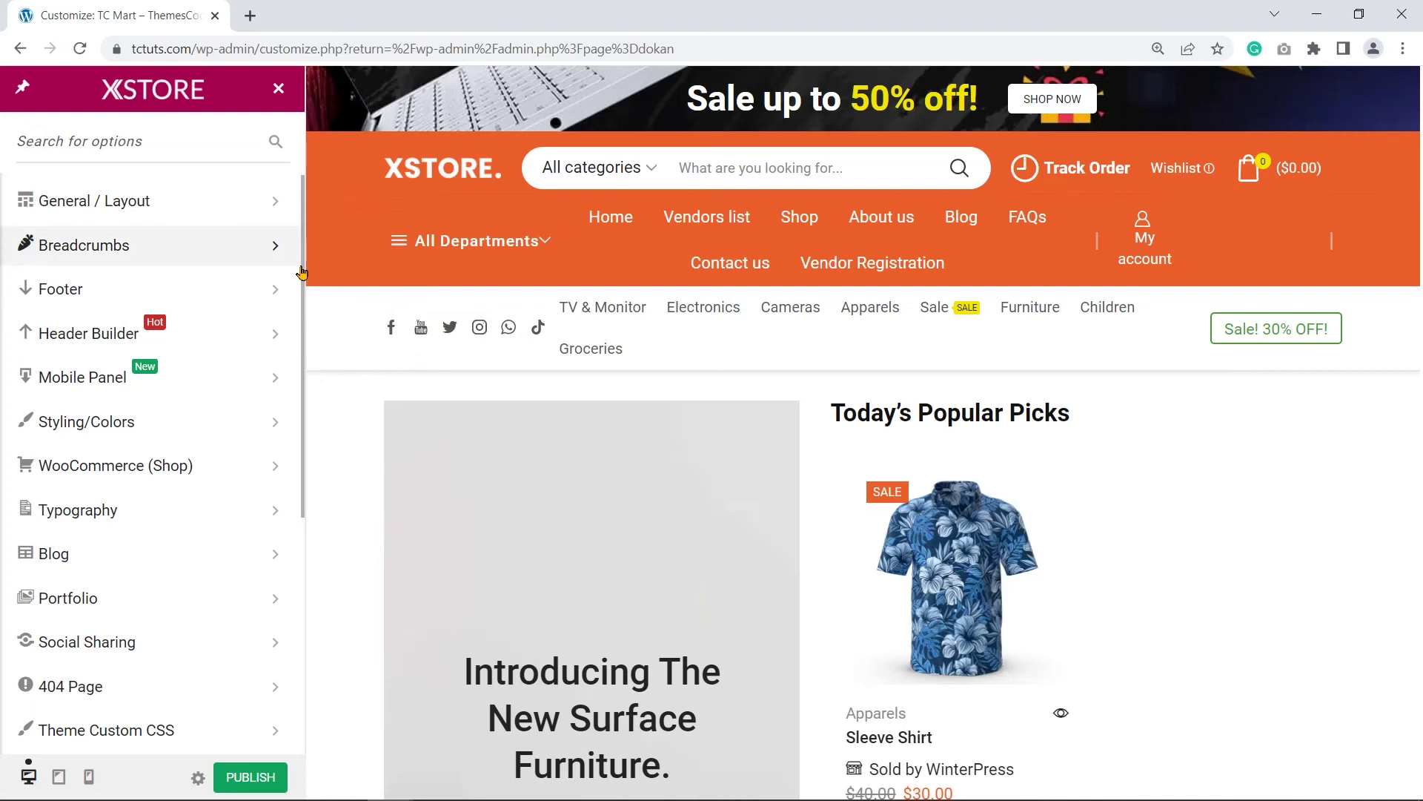
Browse the General / Layout options and return to the section list
{"action": "left_click", "coordinate": [167, 203]}
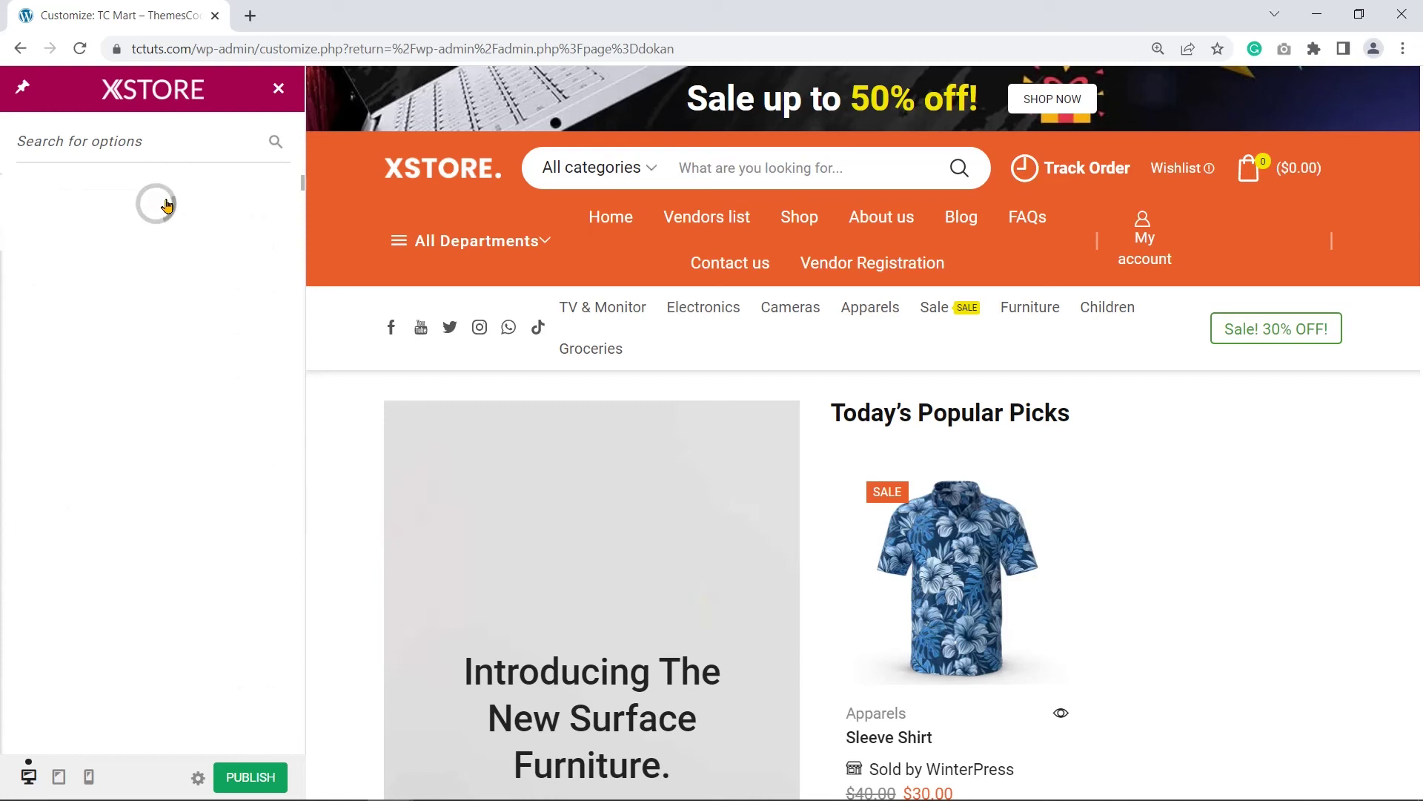
{"action": "scroll", "coordinate": [168, 254], "scroll_direction": "down", "scroll_amount": 10}
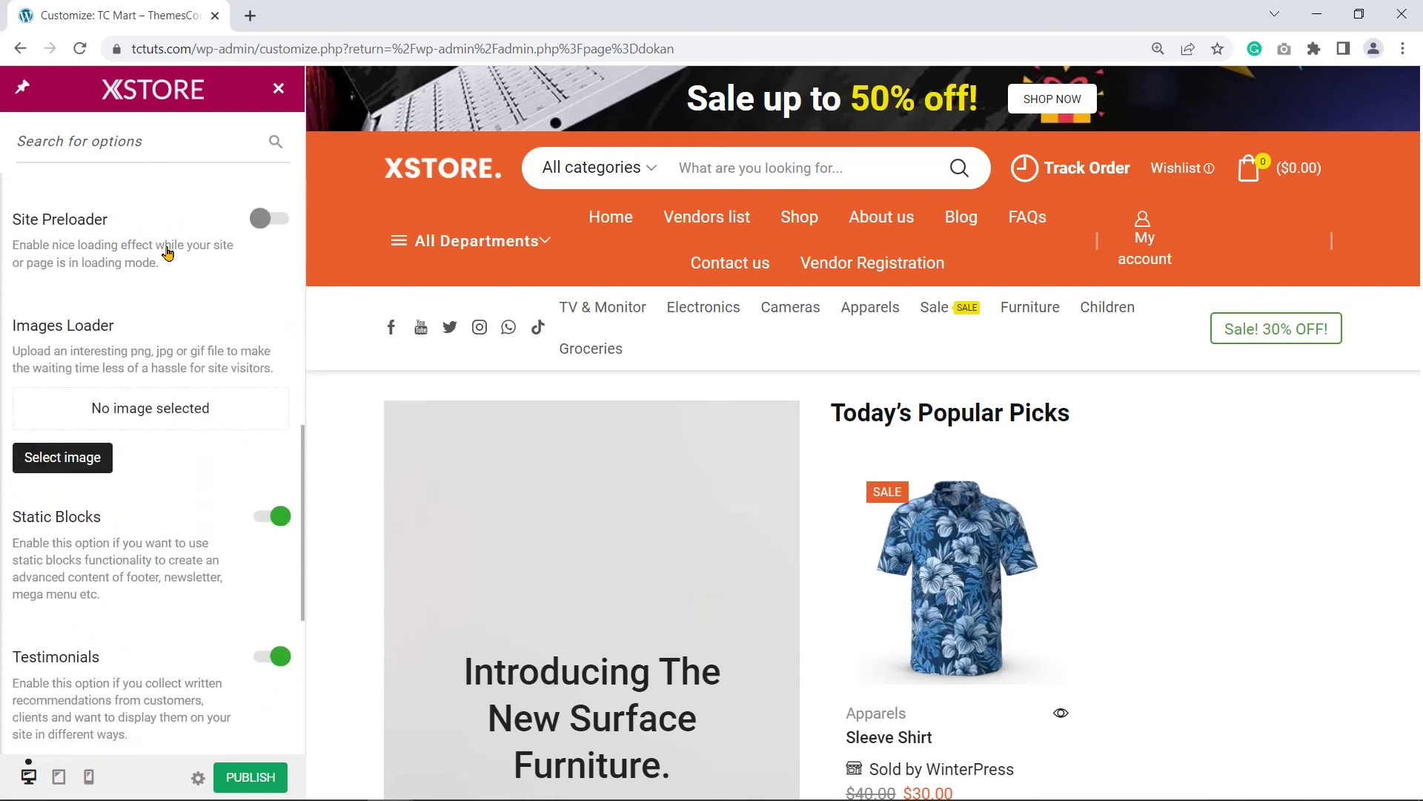
{"action": "scroll", "coordinate": [168, 253], "scroll_direction": "down", "scroll_amount": 3}
{"action": "scroll", "coordinate": [185, 282], "scroll_direction": "up", "scroll_amount": 4}
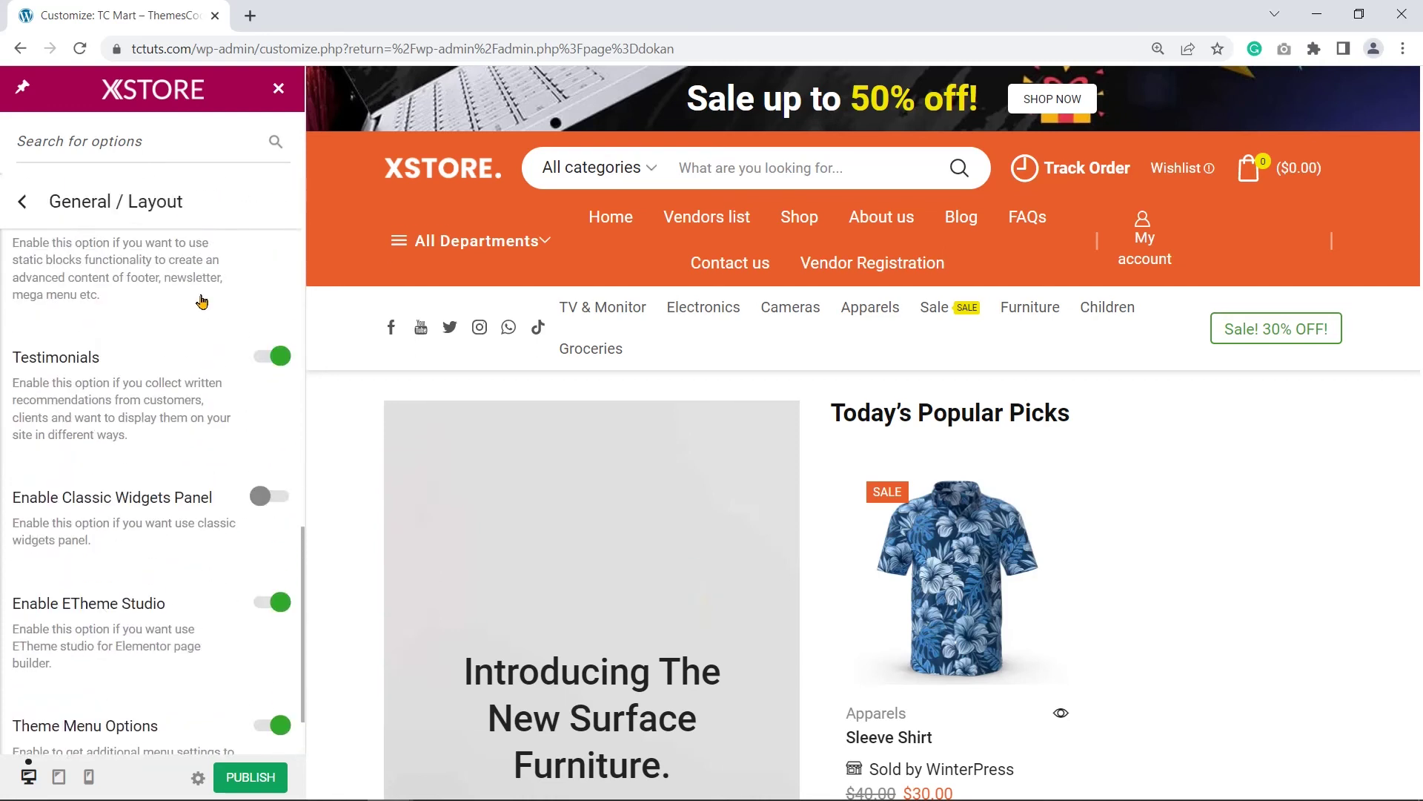
{"action": "scroll", "coordinate": [201, 300], "scroll_direction": "up", "scroll_amount": 10}
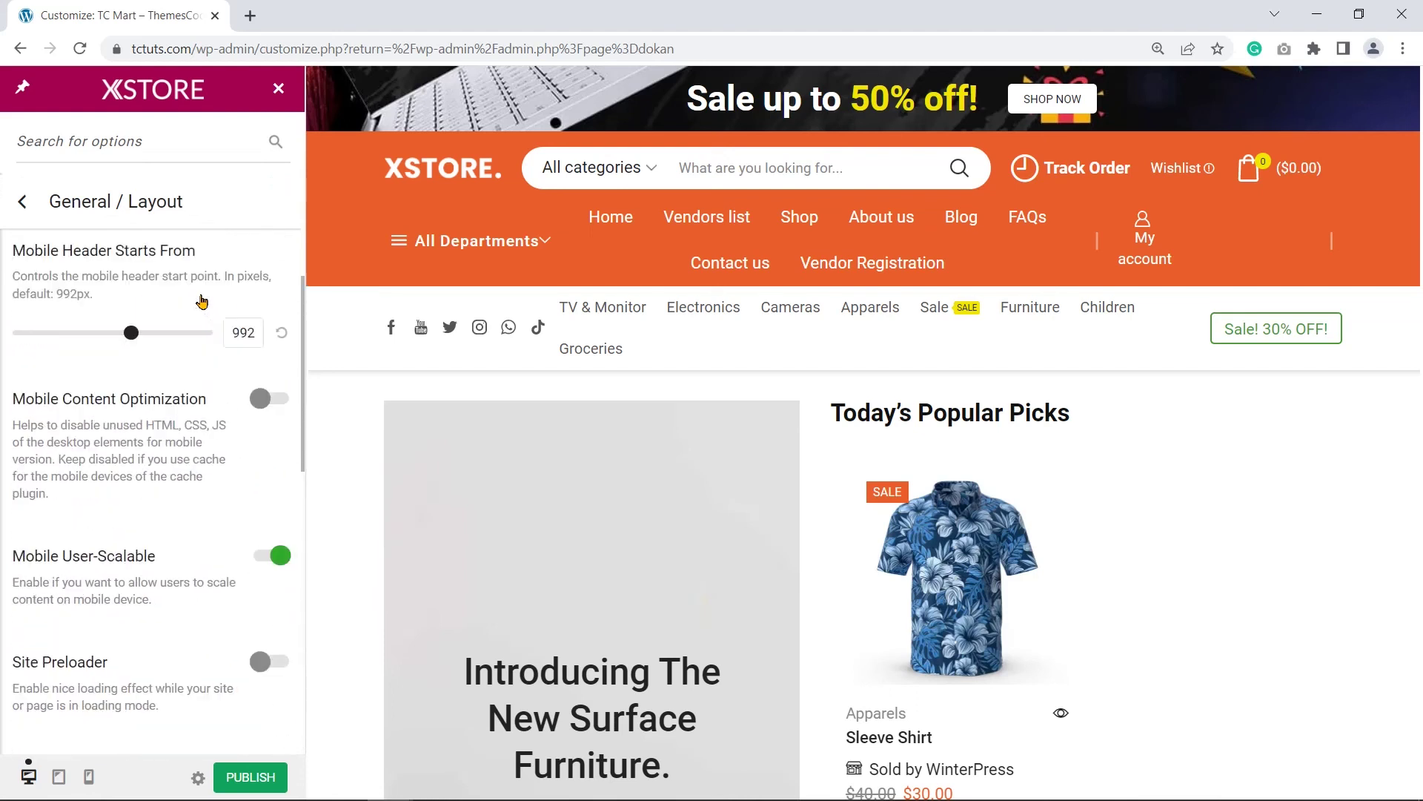
{"action": "left_click", "coordinate": [21, 203]}
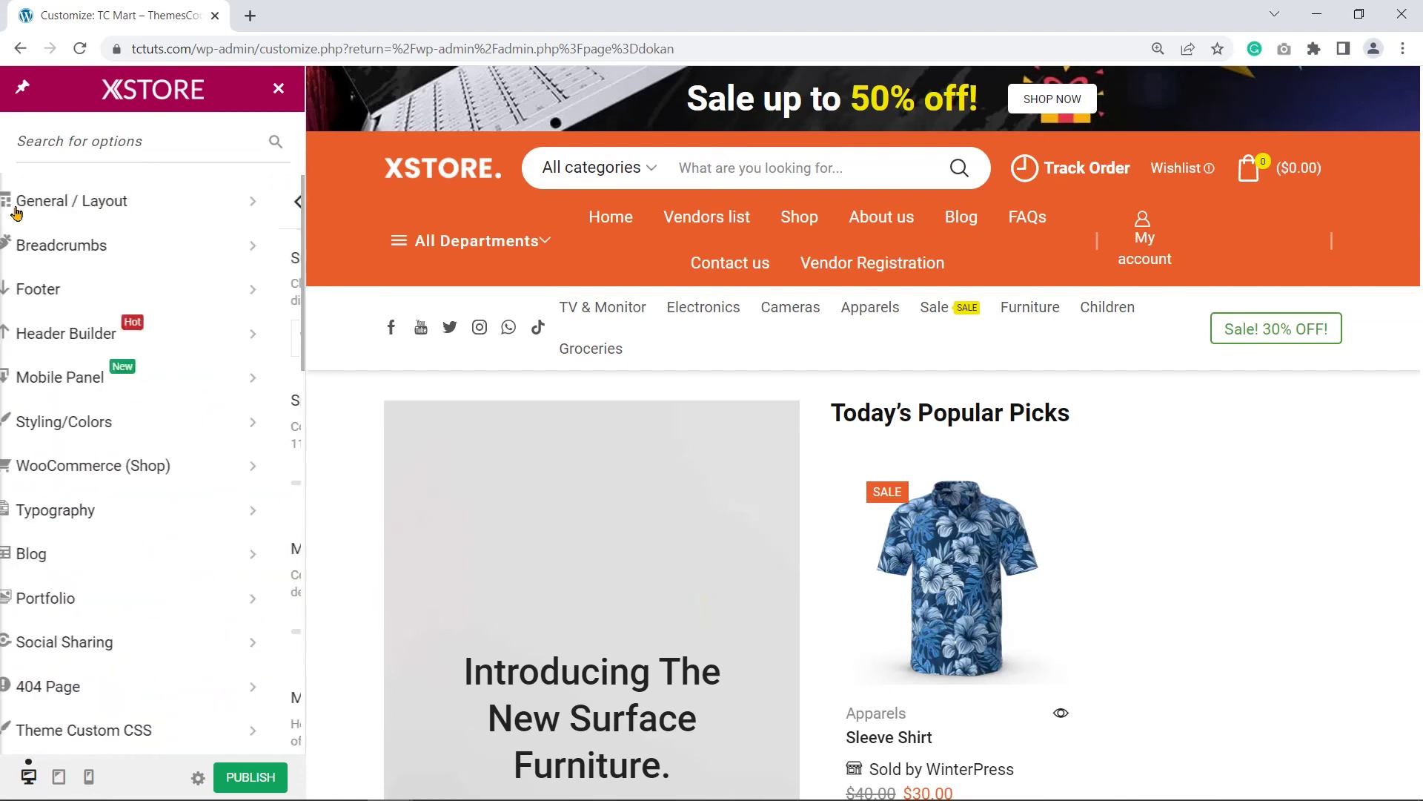
Browse the Breadcrumbs options and return to the section list
{"action": "left_click", "coordinate": [167, 246]}
{"action": "scroll", "coordinate": [185, 267], "scroll_direction": "down", "scroll_amount": 5}
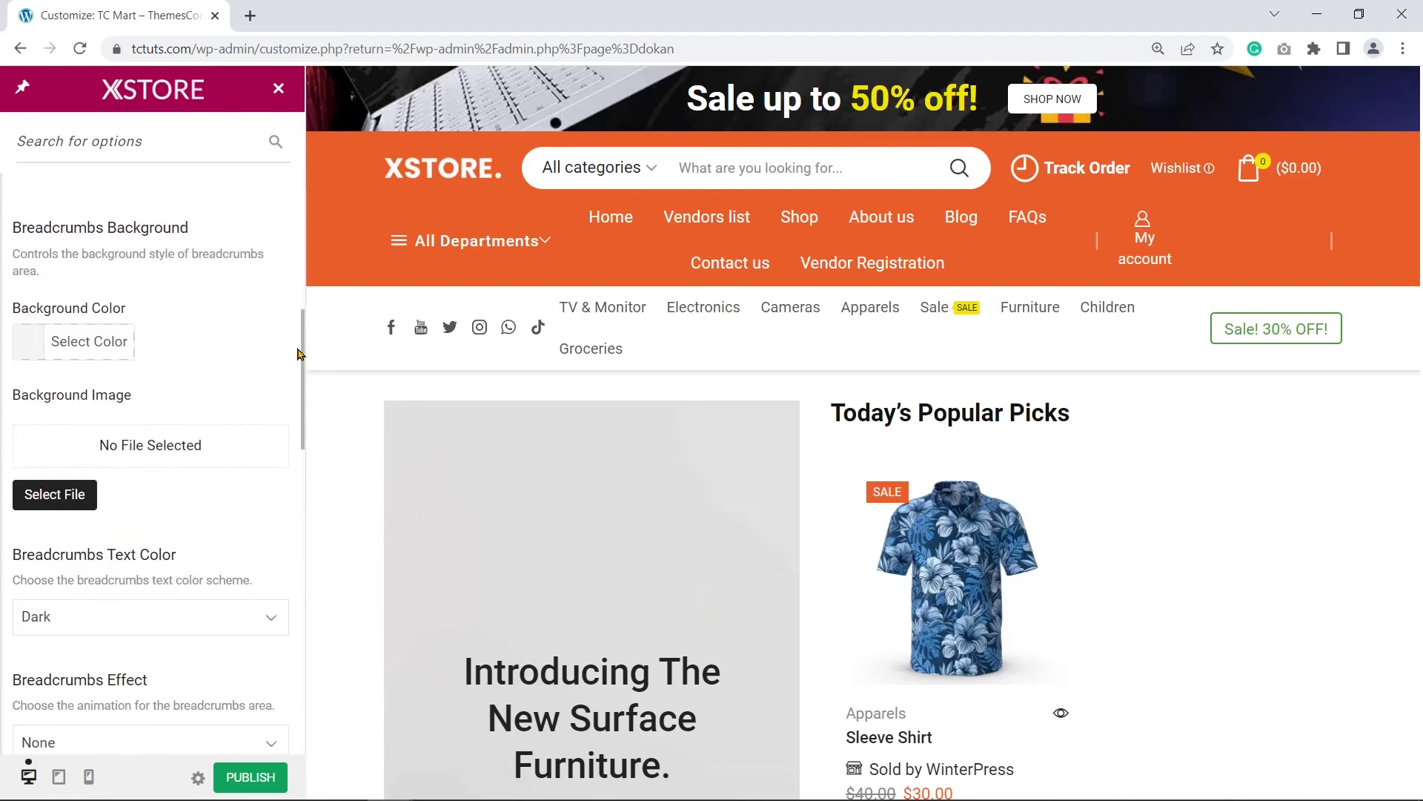
{"action": "scroll", "coordinate": [250, 398], "scroll_direction": "down", "scroll_amount": 13}
{"action": "scroll", "coordinate": [251, 400], "scroll_direction": "down", "scroll_amount": 5}
{"action": "scroll", "coordinate": [250, 400], "scroll_direction": "up", "scroll_amount": 6}
{"action": "scroll", "coordinate": [250, 400], "scroll_direction": "up", "scroll_amount": 8}
{"action": "scroll", "coordinate": [250, 401], "scroll_direction": "up", "scroll_amount": 8}
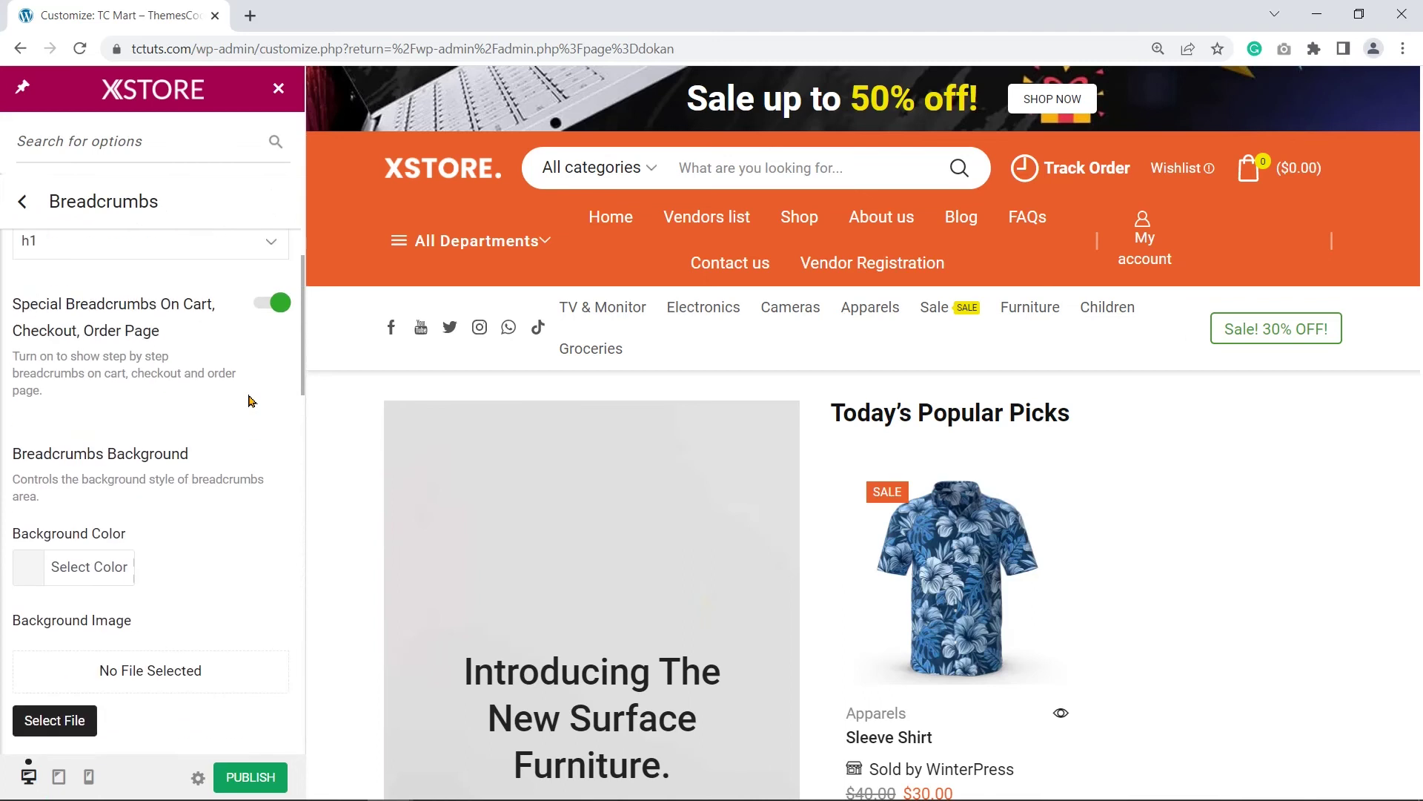
{"action": "left_click", "coordinate": [20, 208]}
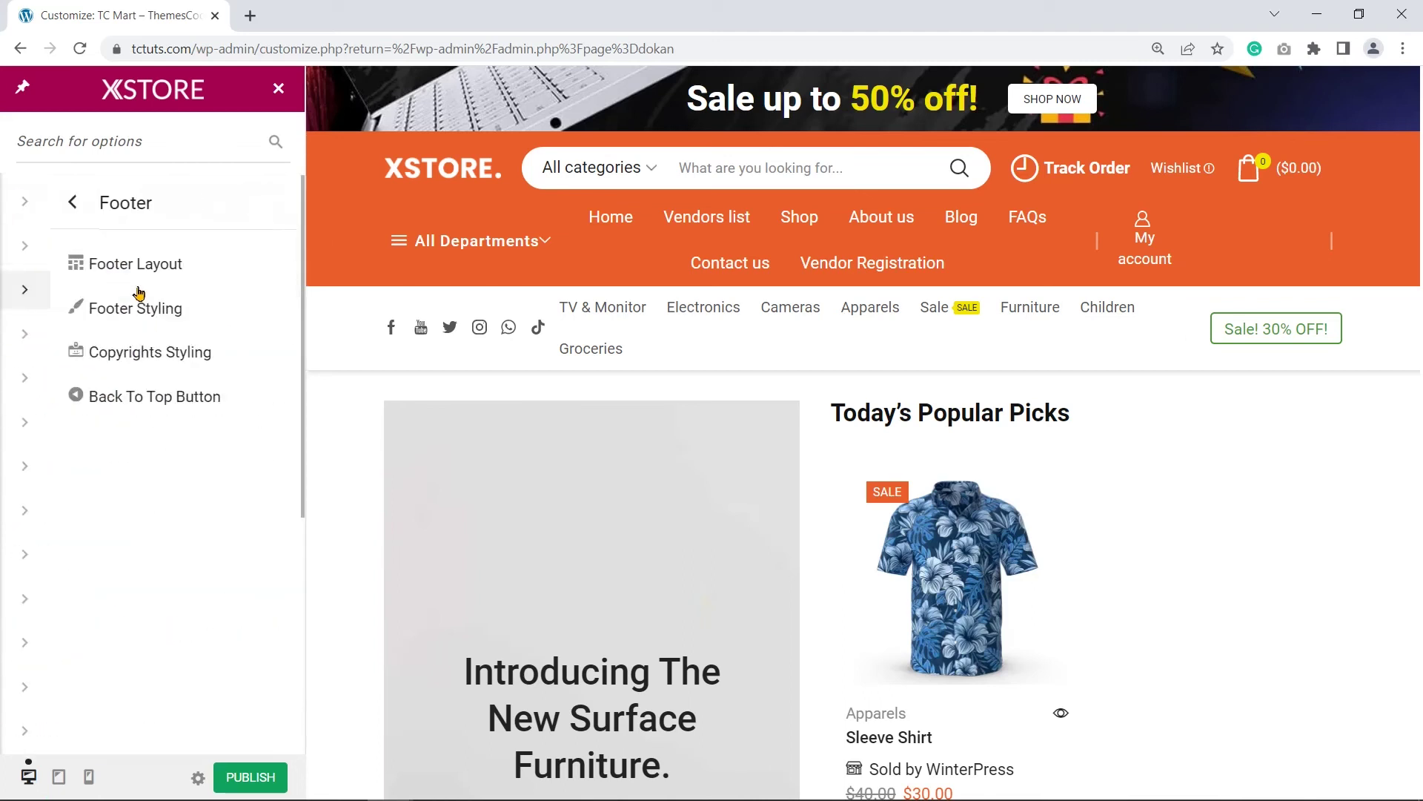
Leave the Footer sub-sections and browse the Header Builder layout options
{"action": "left_click", "coordinate": [24, 207]}
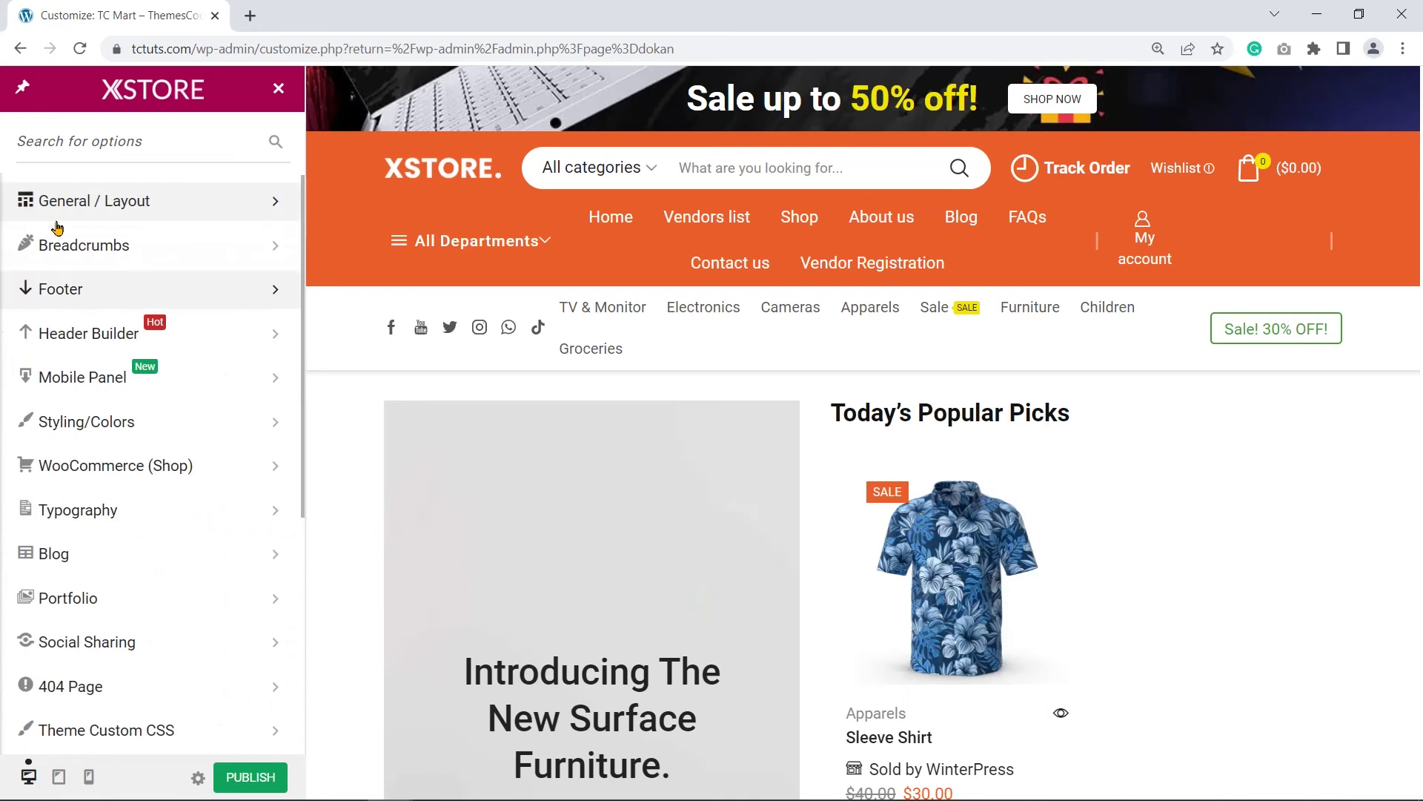
{"action": "left_click", "coordinate": [111, 331]}
{"action": "scroll", "coordinate": [199, 331], "scroll_direction": "down", "scroll_amount": 5}
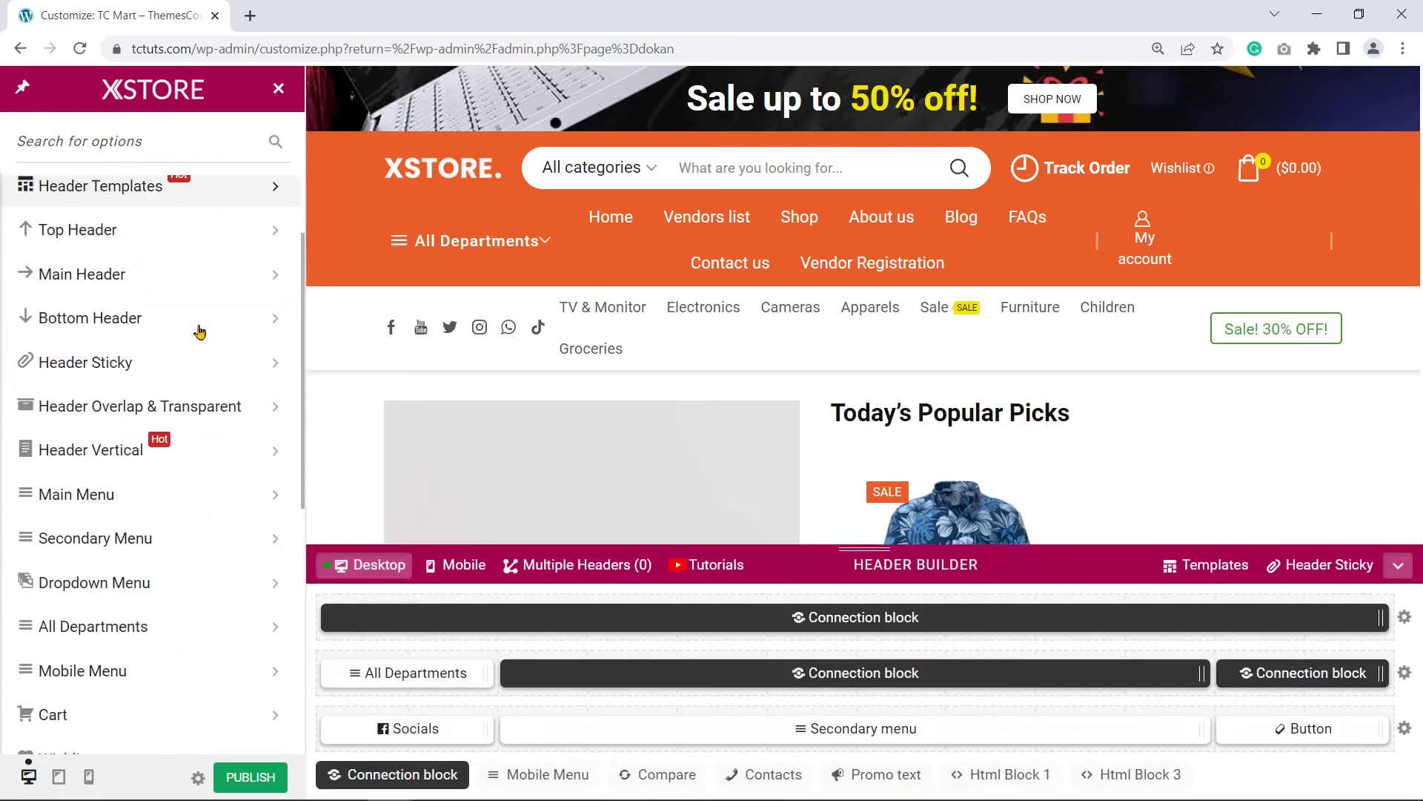
{"action": "scroll", "coordinate": [199, 332], "scroll_direction": "down", "scroll_amount": 3}
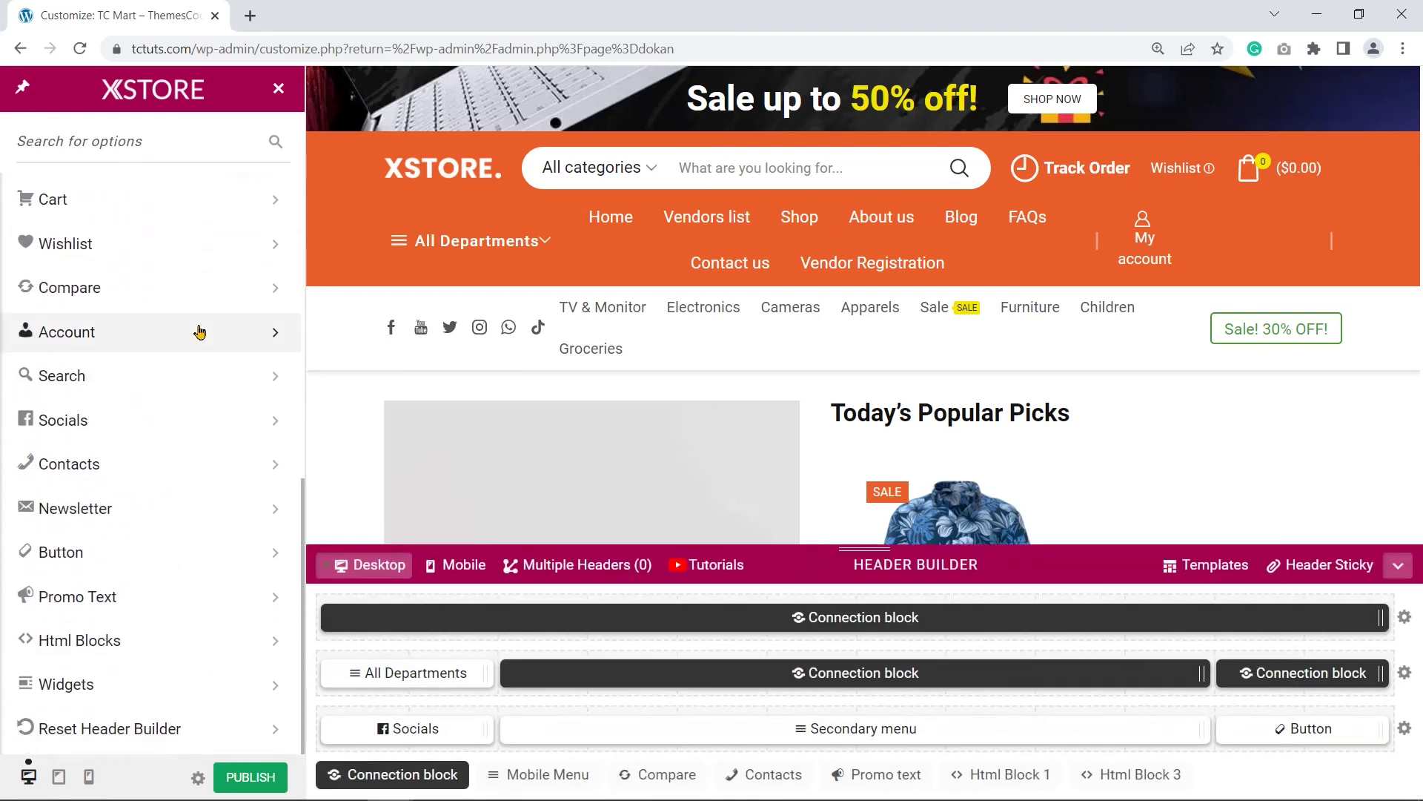
{"action": "scroll", "coordinate": [198, 331], "scroll_direction": "up", "scroll_amount": 8}
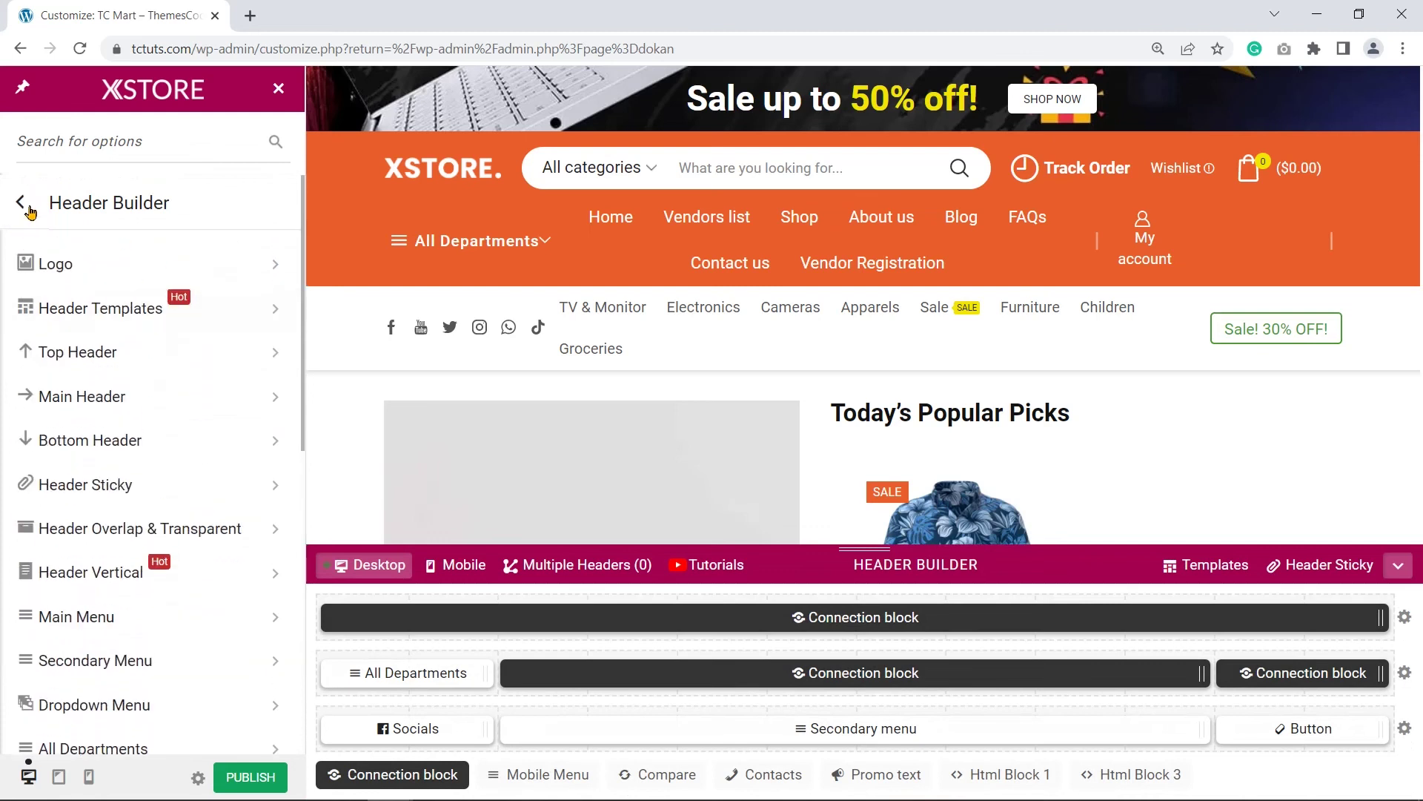
{"action": "left_click", "coordinate": [23, 203]}
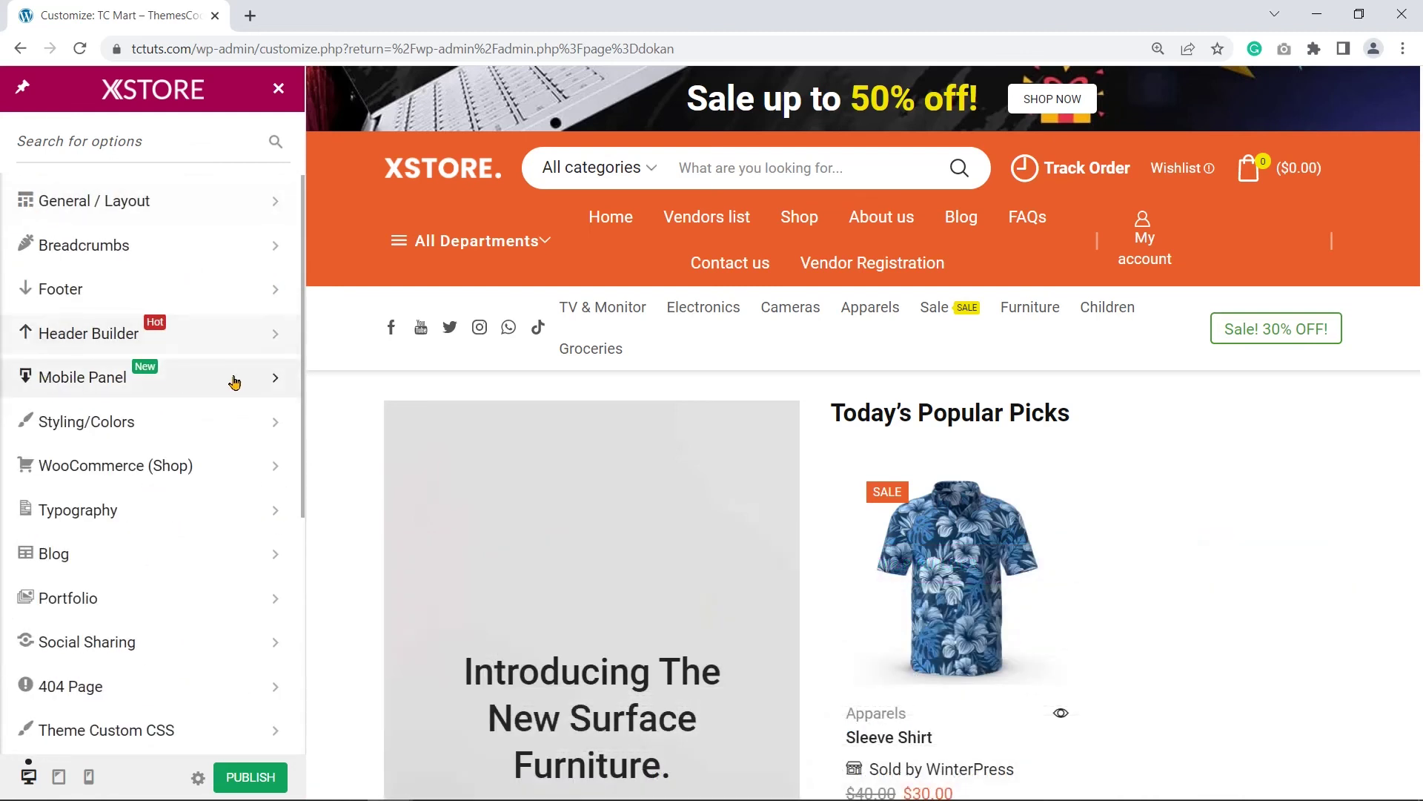
Browse the Mobile Panel options and return to the section list
{"action": "left_click", "coordinate": [234, 382]}
{"action": "scroll", "coordinate": [234, 382], "scroll_direction": "down", "scroll_amount": 10}
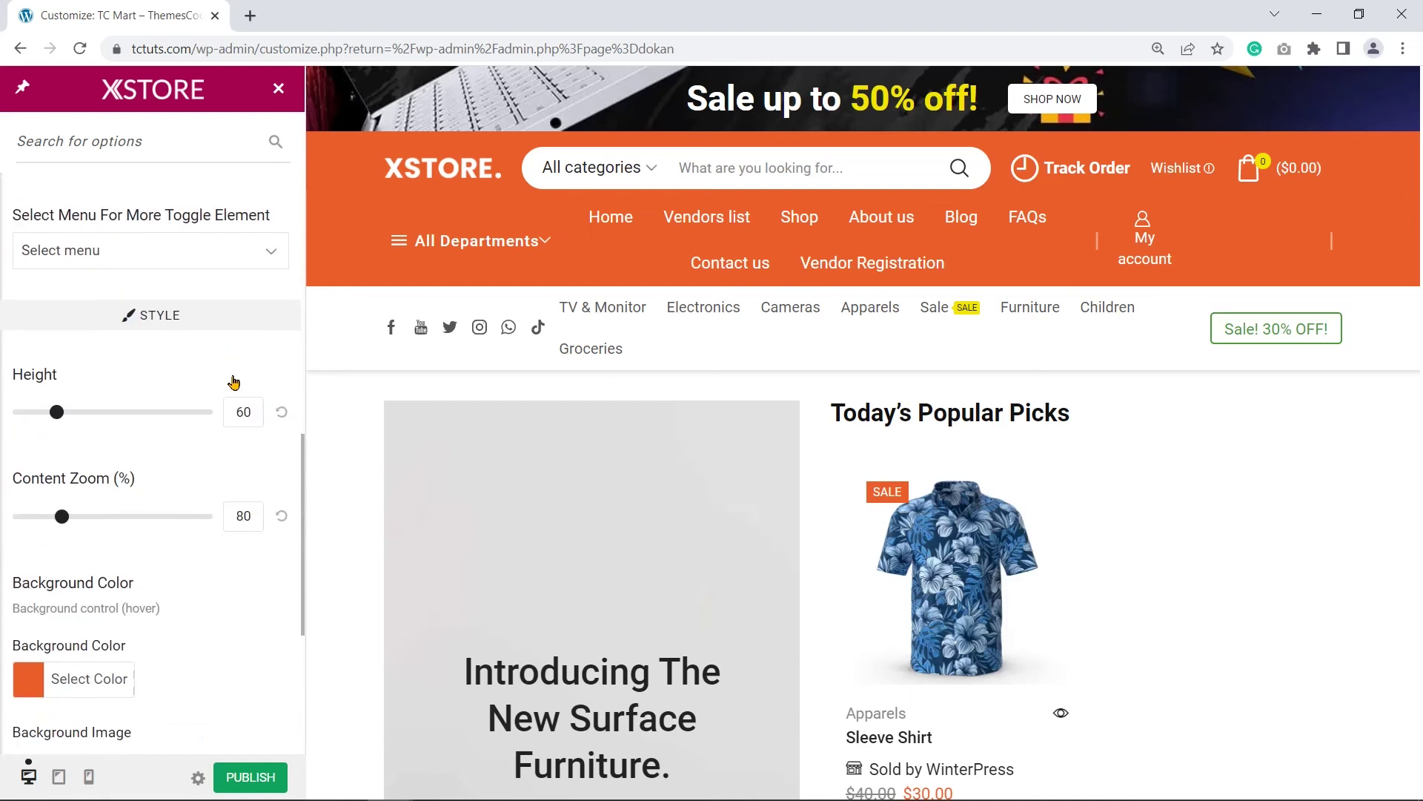
{"action": "scroll", "coordinate": [235, 382], "scroll_direction": "down", "scroll_amount": 5}
{"action": "scroll", "coordinate": [235, 382], "scroll_direction": "up", "scroll_amount": 4}
{"action": "scroll", "coordinate": [234, 381], "scroll_direction": "up", "scroll_amount": 8}
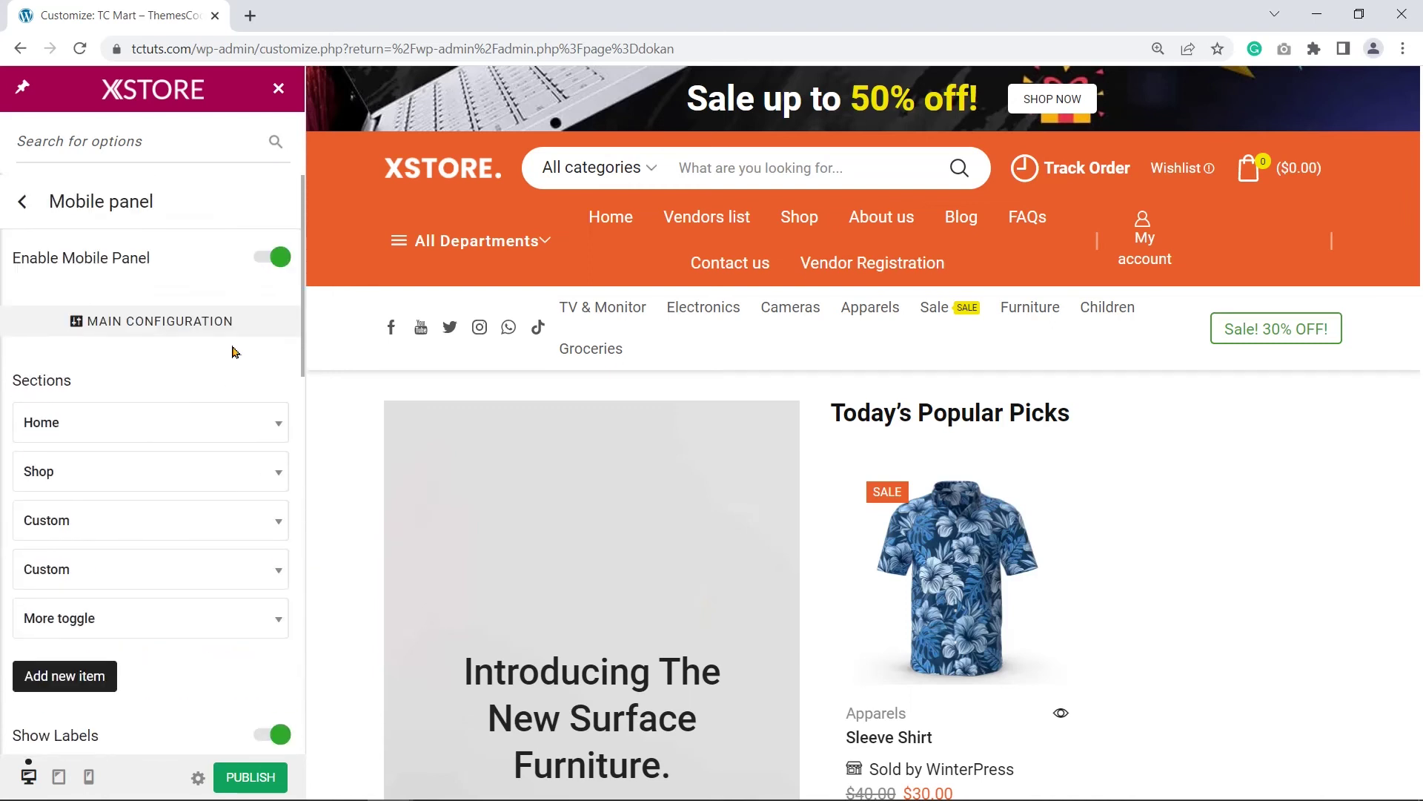
{"action": "left_click", "coordinate": [22, 203]}
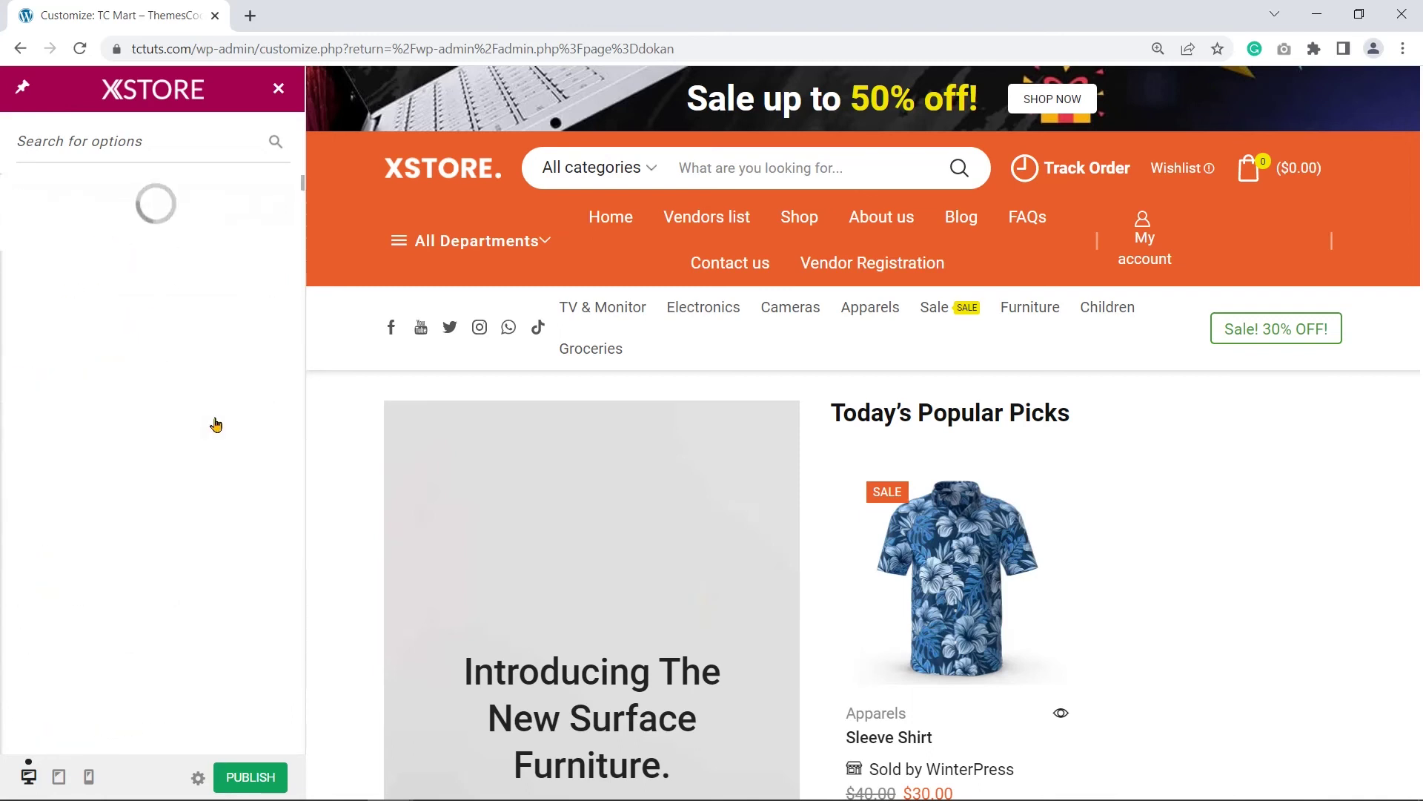
Scroll through the full list of XStore Customizer sections
{"action": "scroll", "coordinate": [216, 424], "scroll_direction": "down", "scroll_amount": 18}
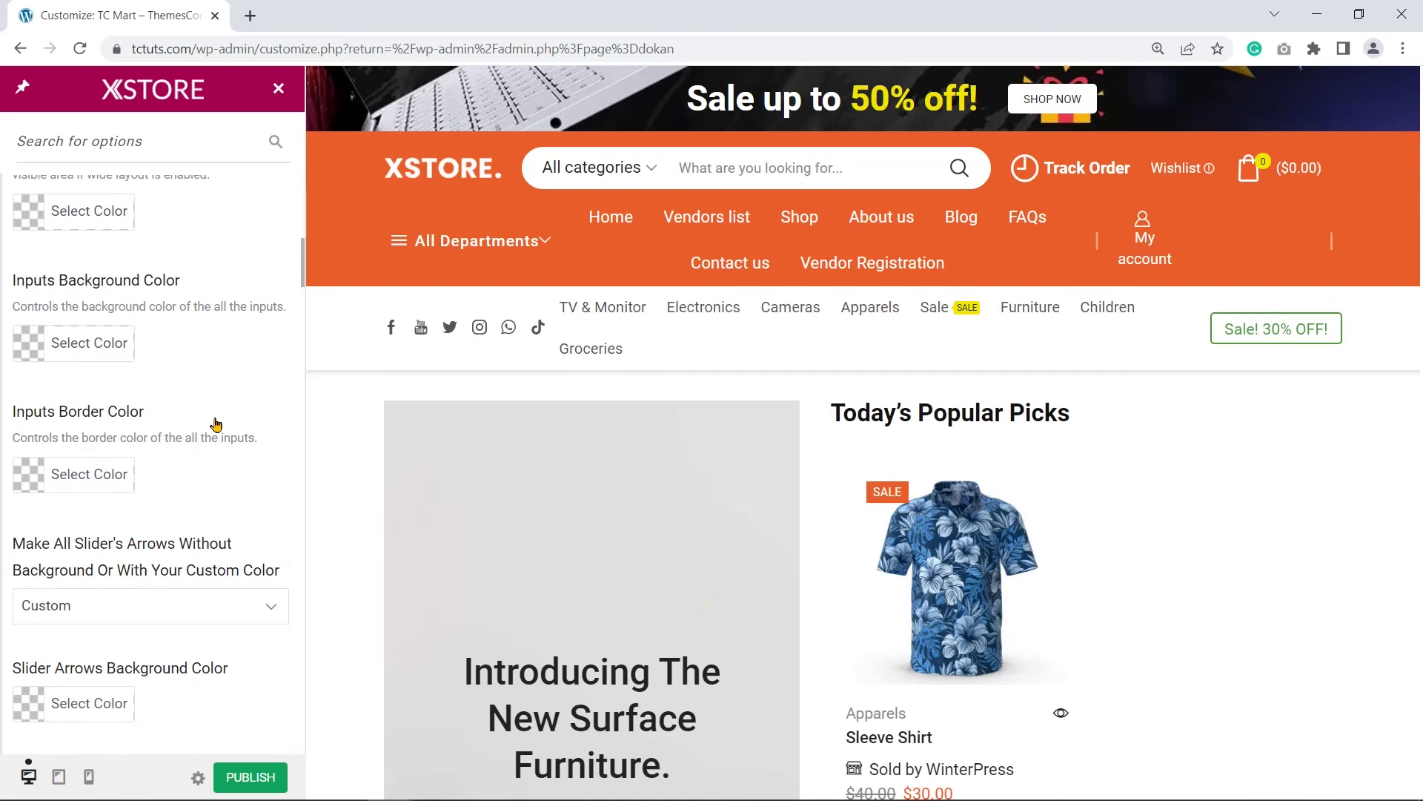
{"action": "scroll", "coordinate": [216, 424], "scroll_direction": "down", "scroll_amount": 18}
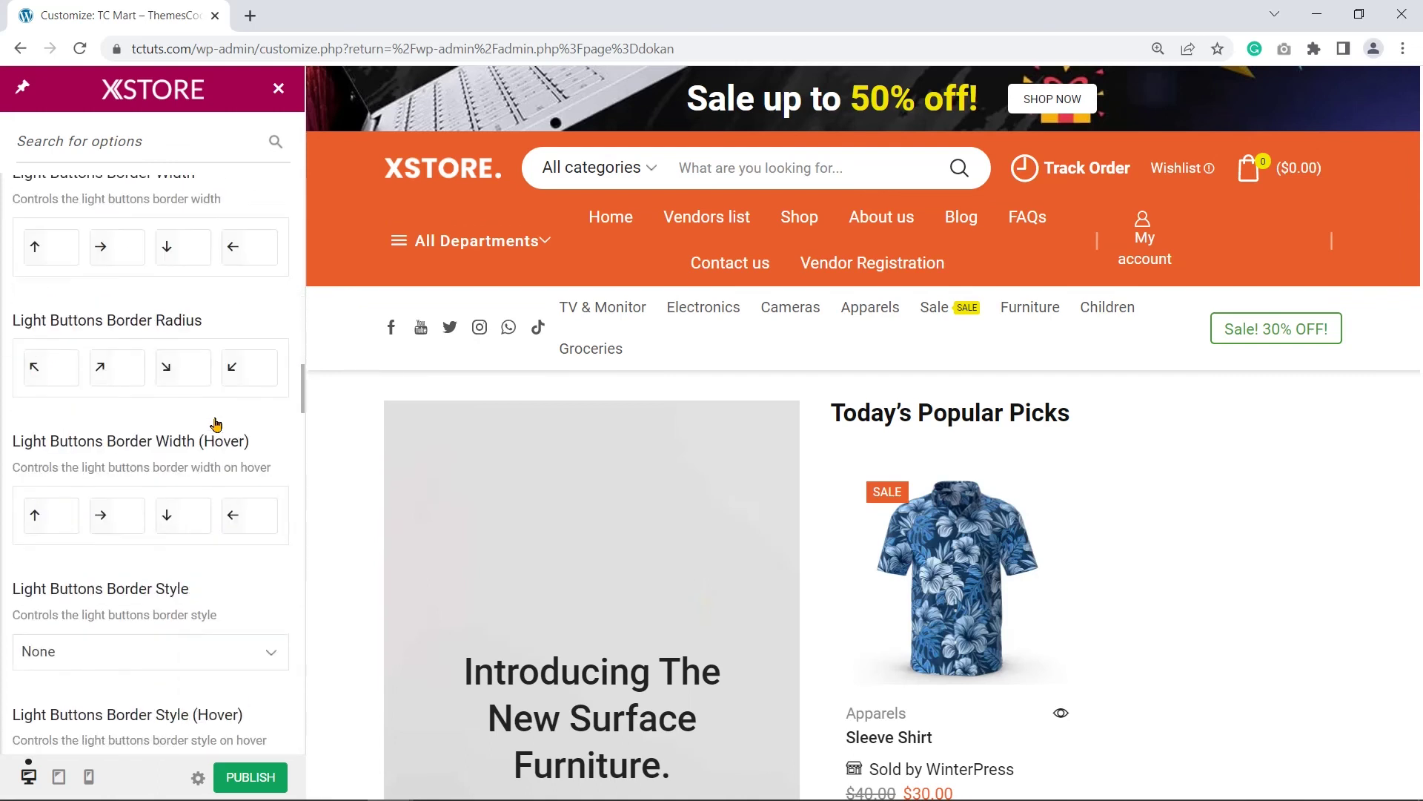
{"action": "scroll", "coordinate": [216, 423], "scroll_direction": "down", "scroll_amount": 18}
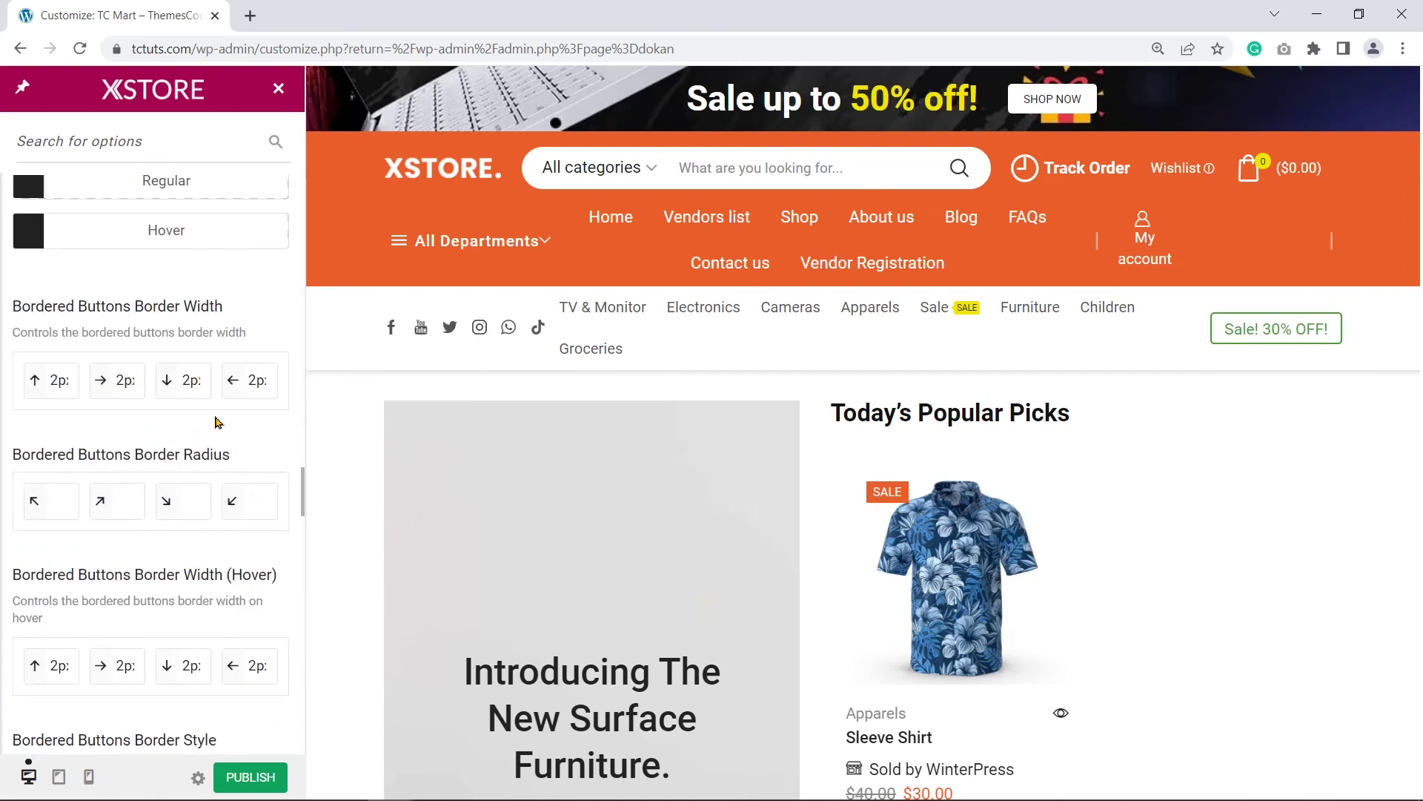
{"action": "scroll", "coordinate": [216, 423], "scroll_direction": "down", "scroll_amount": 18}
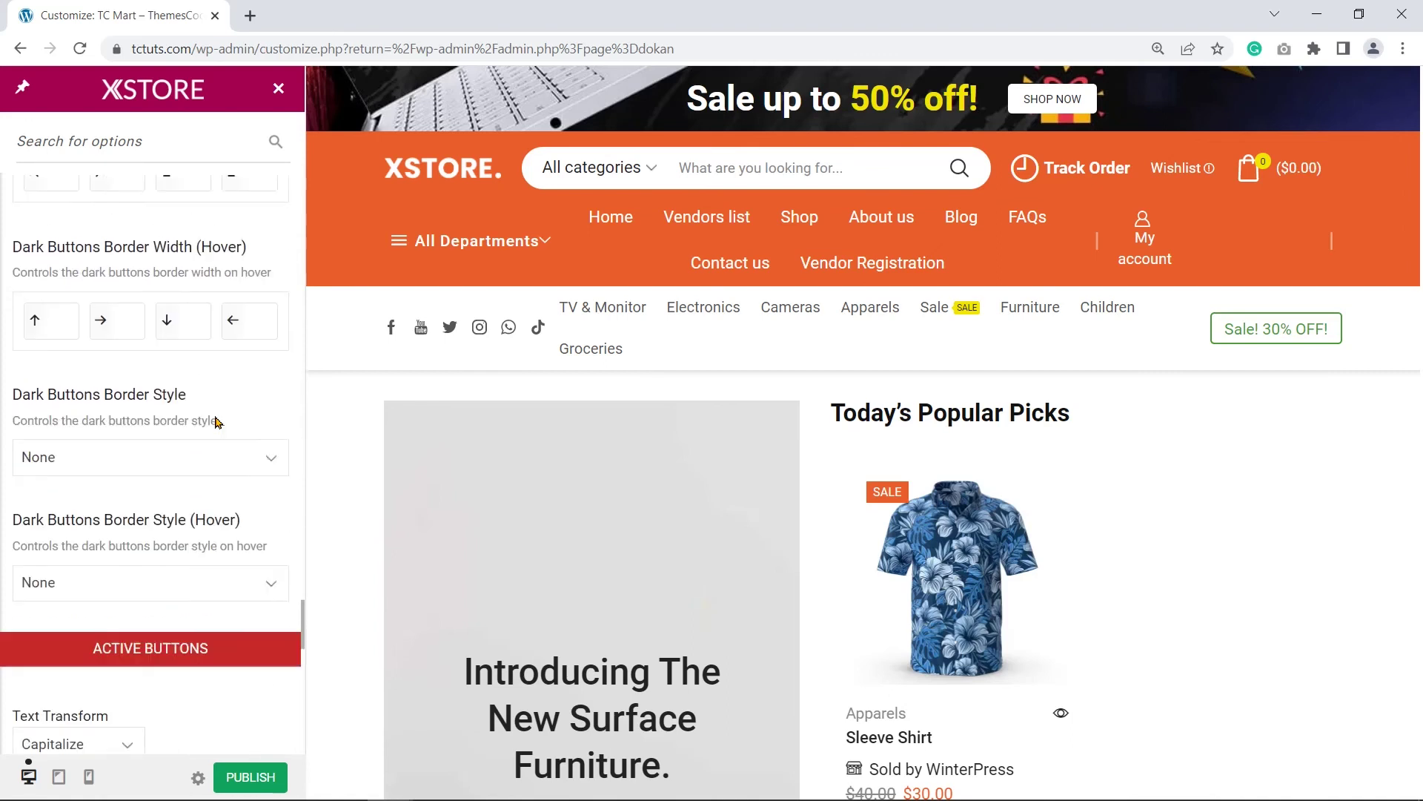
{"action": "scroll", "coordinate": [215, 423], "scroll_direction": "down", "scroll_amount": 3}
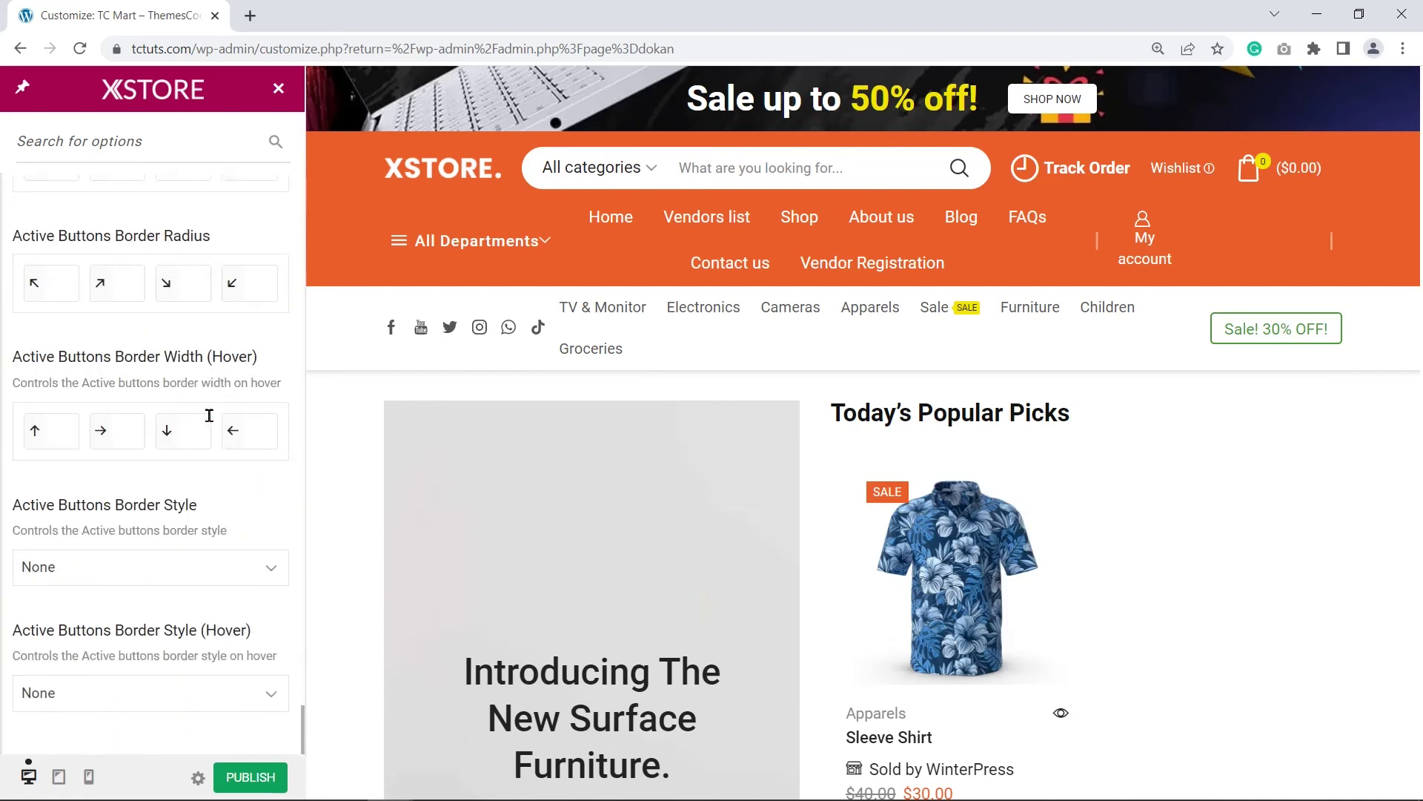
{"action": "scroll", "coordinate": [211, 423], "scroll_direction": "up", "scroll_amount": 12}
{"action": "scroll", "coordinate": [209, 423], "scroll_direction": "up", "scroll_amount": 20}
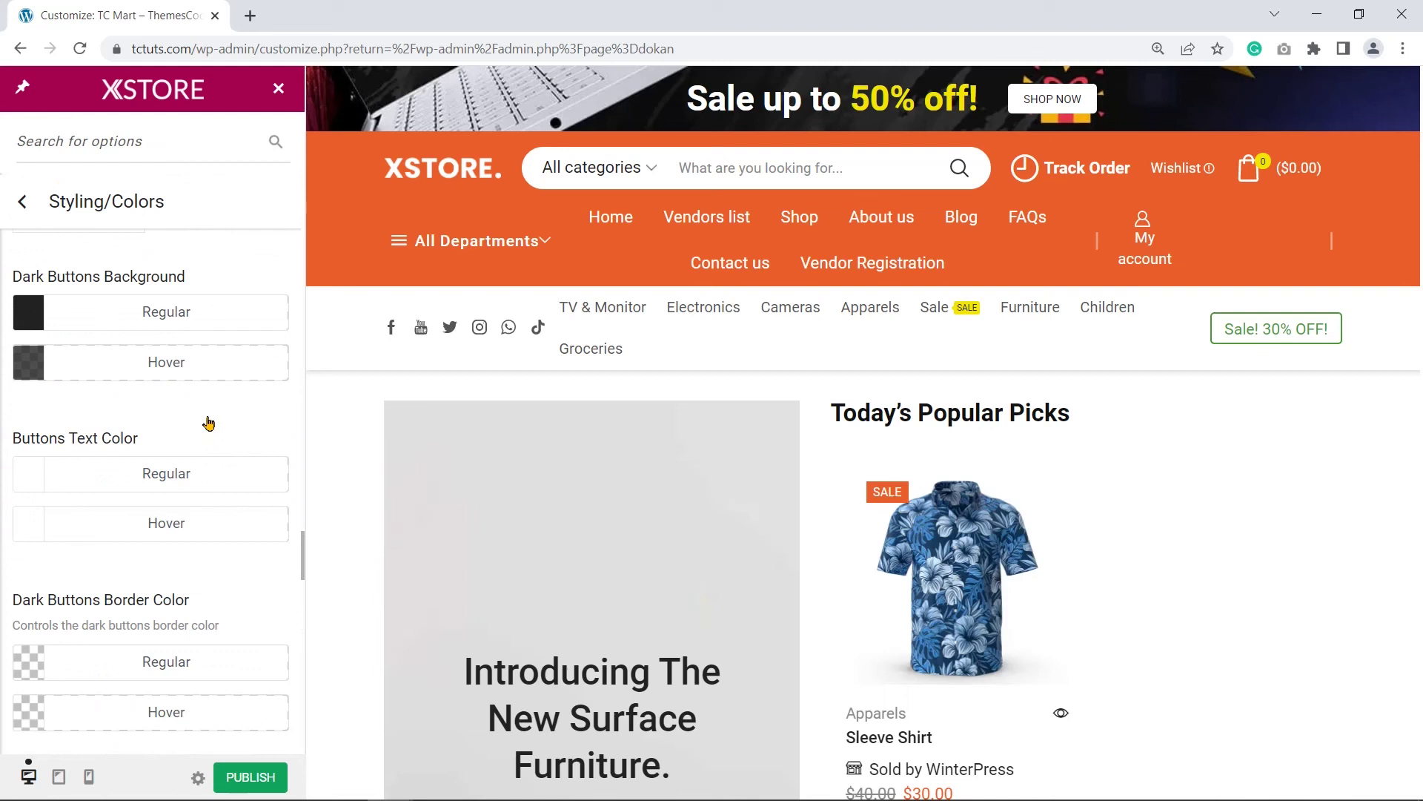
{"action": "scroll", "coordinate": [209, 422], "scroll_direction": "up", "scroll_amount": 20}
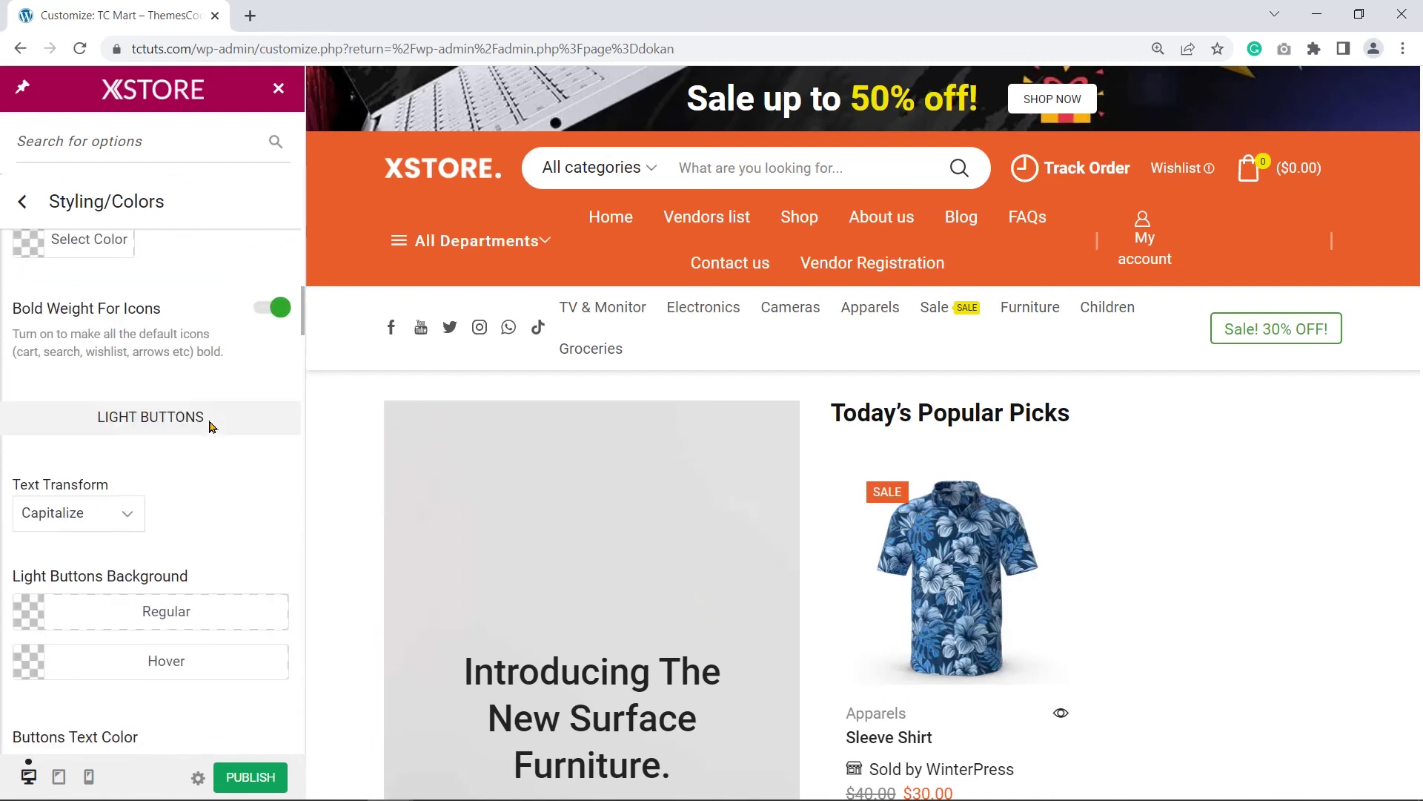
{"action": "left_click", "coordinate": [31, 203]}
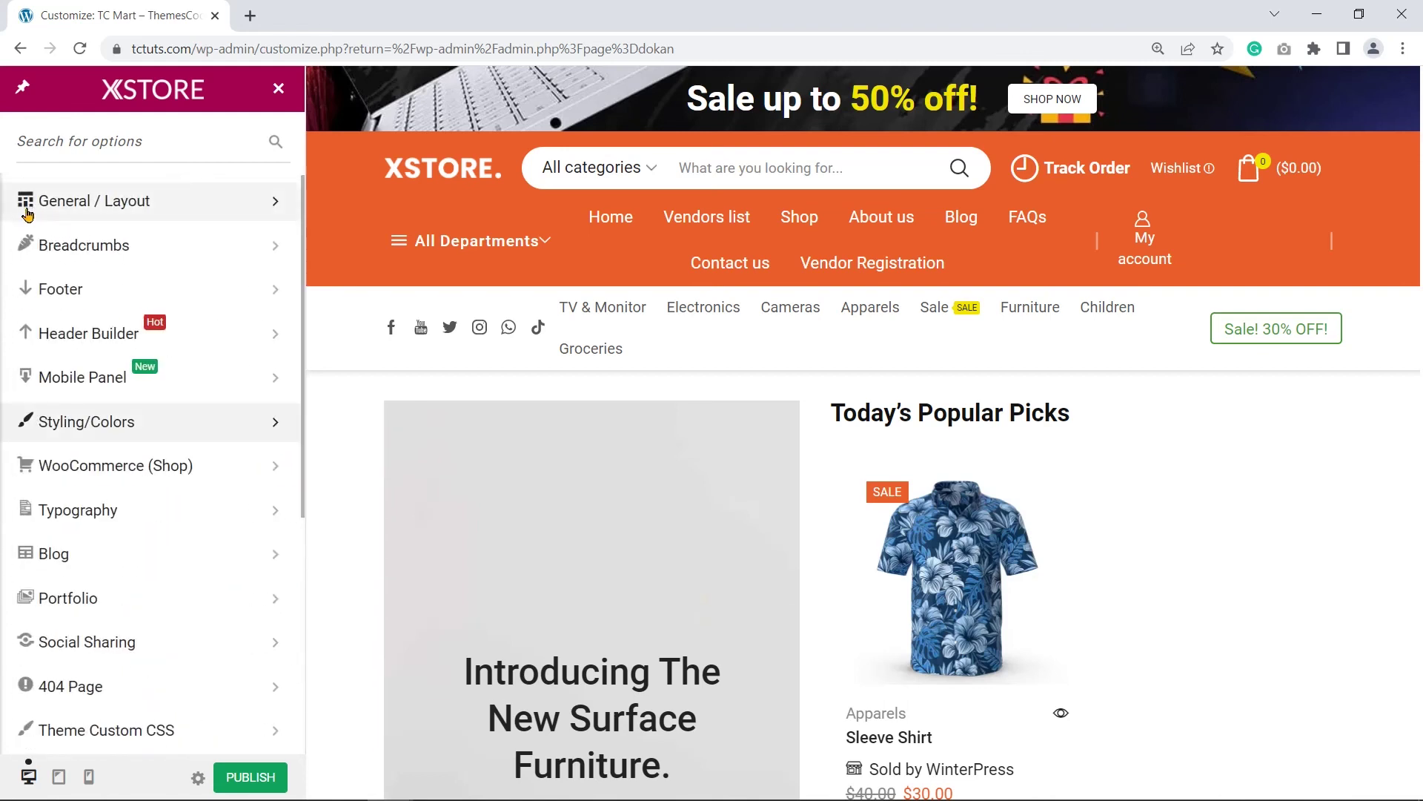
Look into WooCommerce (Shop), Typography (Roboto 16px body) and Blog settings in turn
{"action": "left_click", "coordinate": [198, 466]}
{"action": "left_click", "coordinate": [26, 212]}
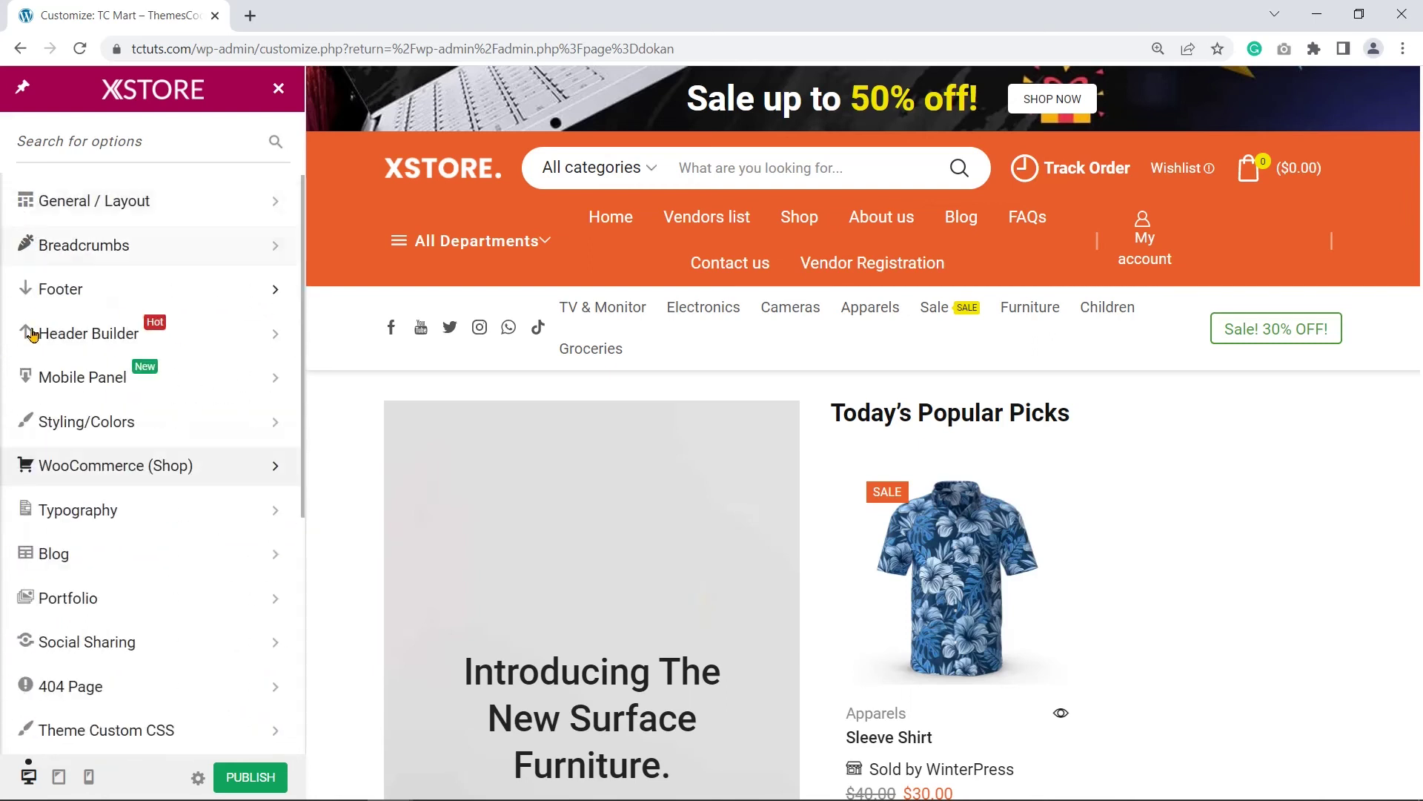
{"action": "left_click", "coordinate": [127, 512]}
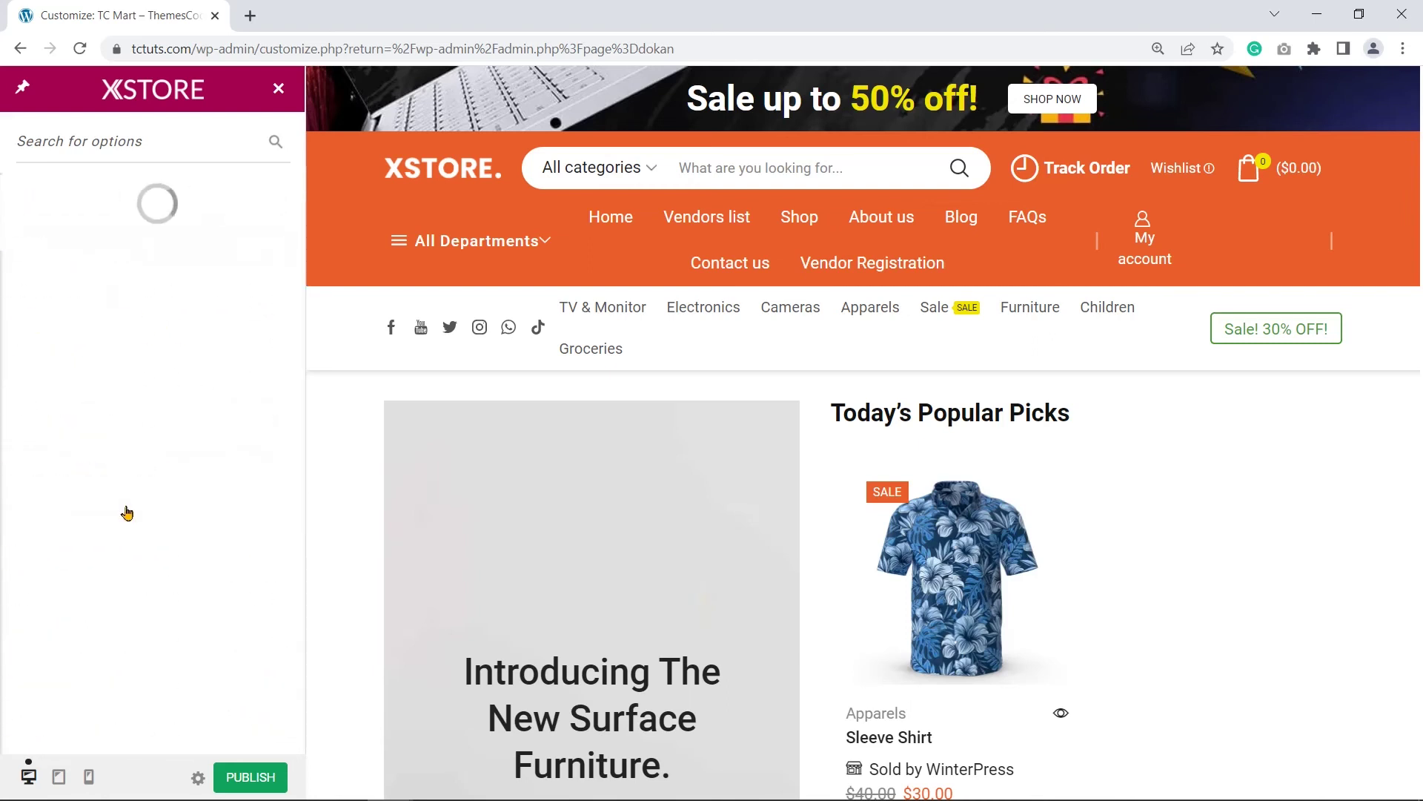
{"action": "scroll", "coordinate": [134, 496], "scroll_direction": "down", "scroll_amount": 7}
{"action": "scroll", "coordinate": [132, 493], "scroll_direction": "up", "scroll_amount": 7}
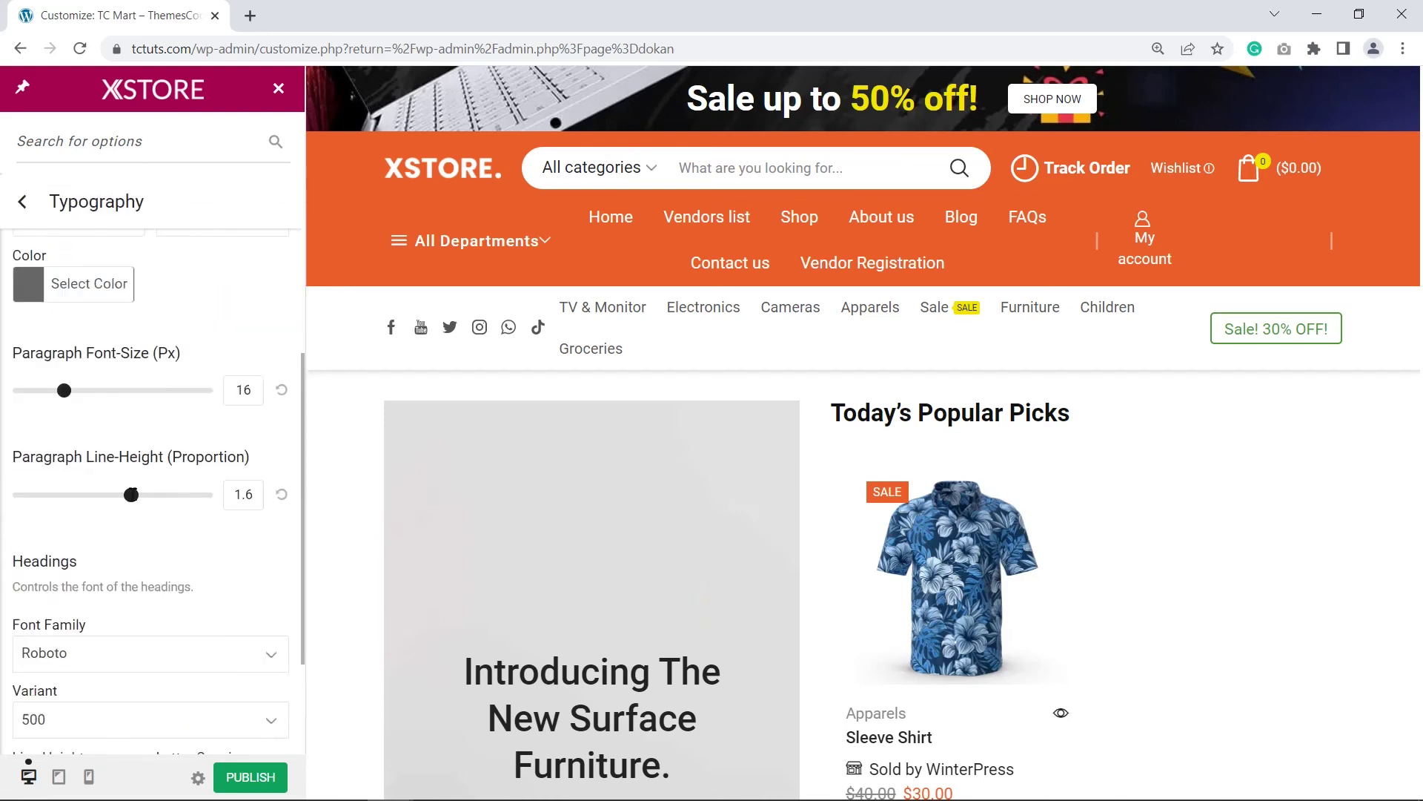
{"action": "left_click", "coordinate": [22, 208]}
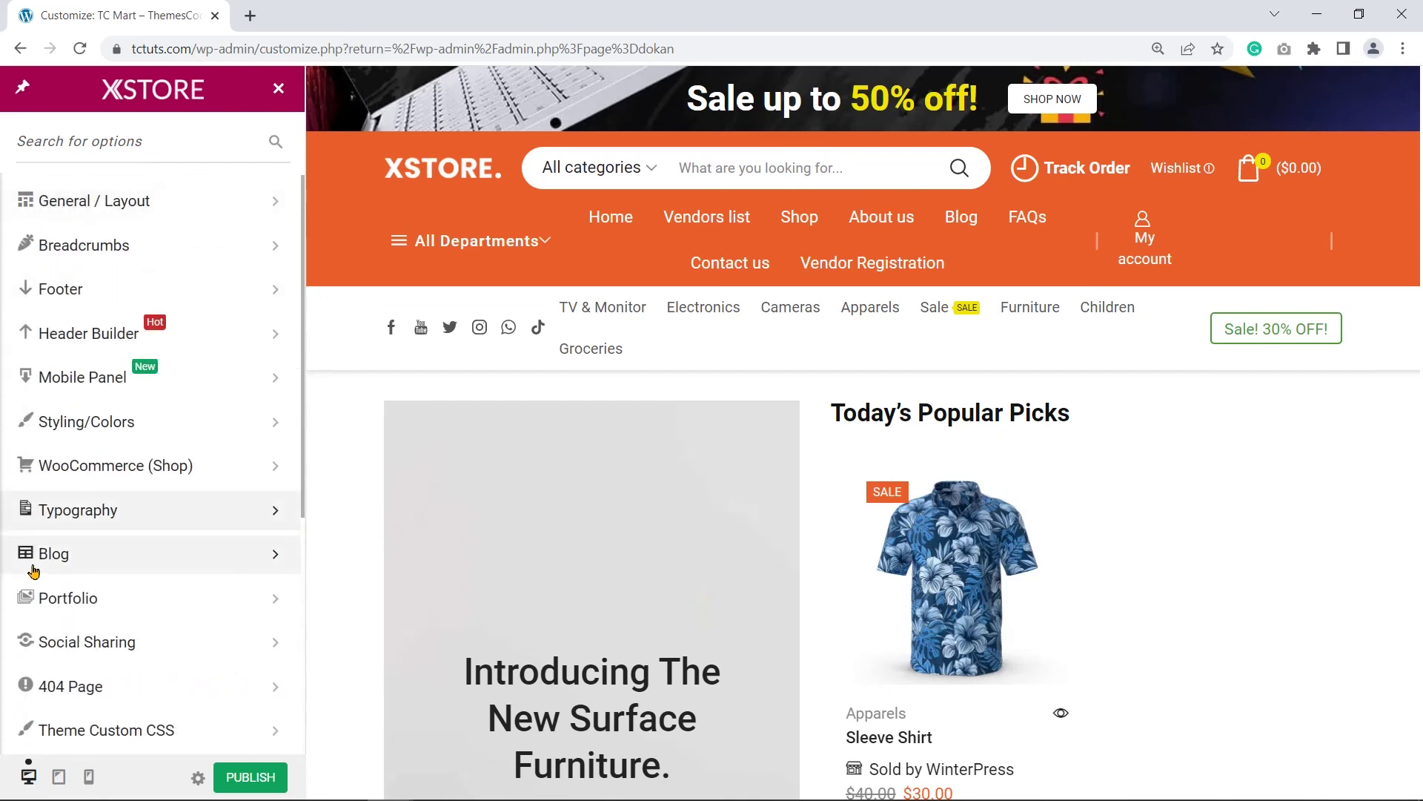
{"action": "left_click", "coordinate": [133, 558]}
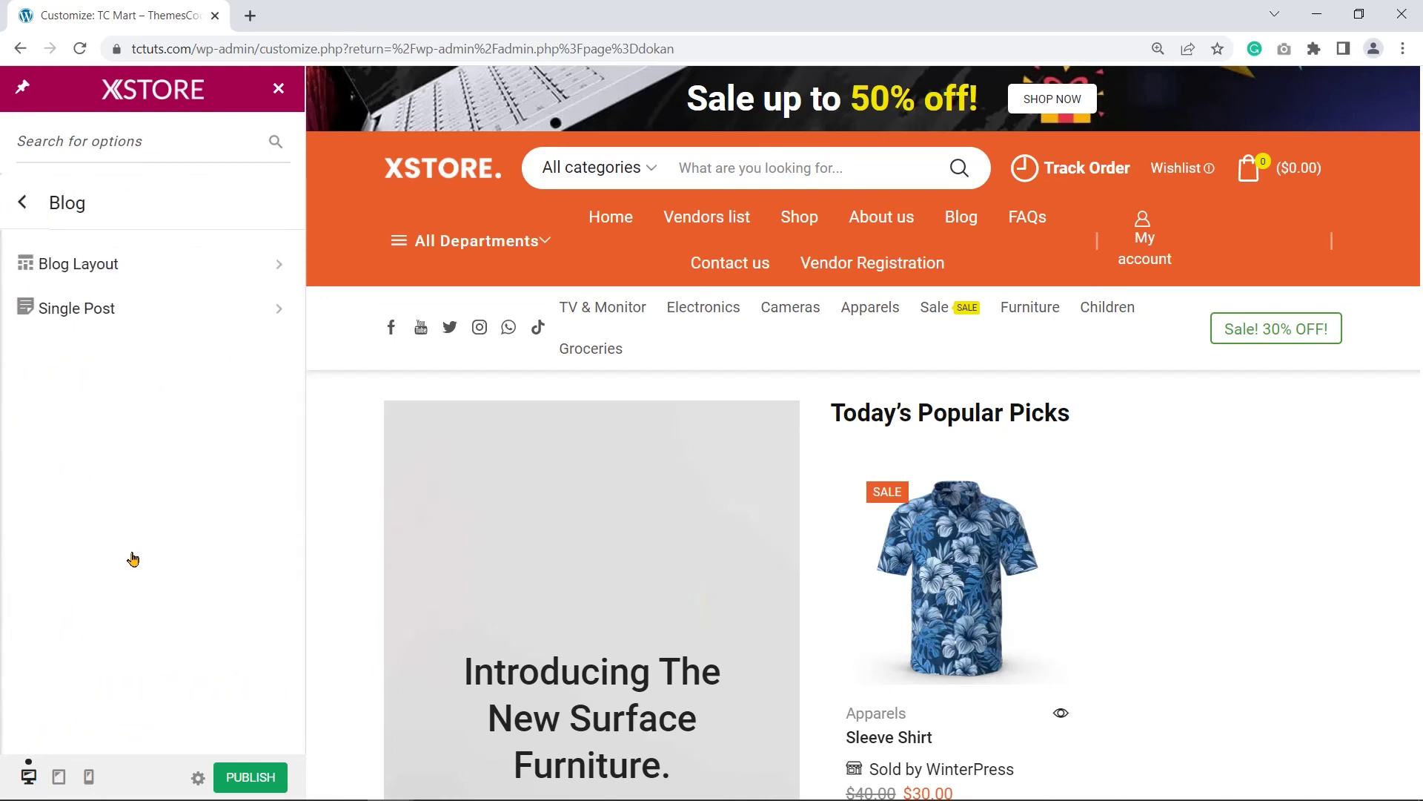
{"action": "left_click", "coordinate": [22, 208]}
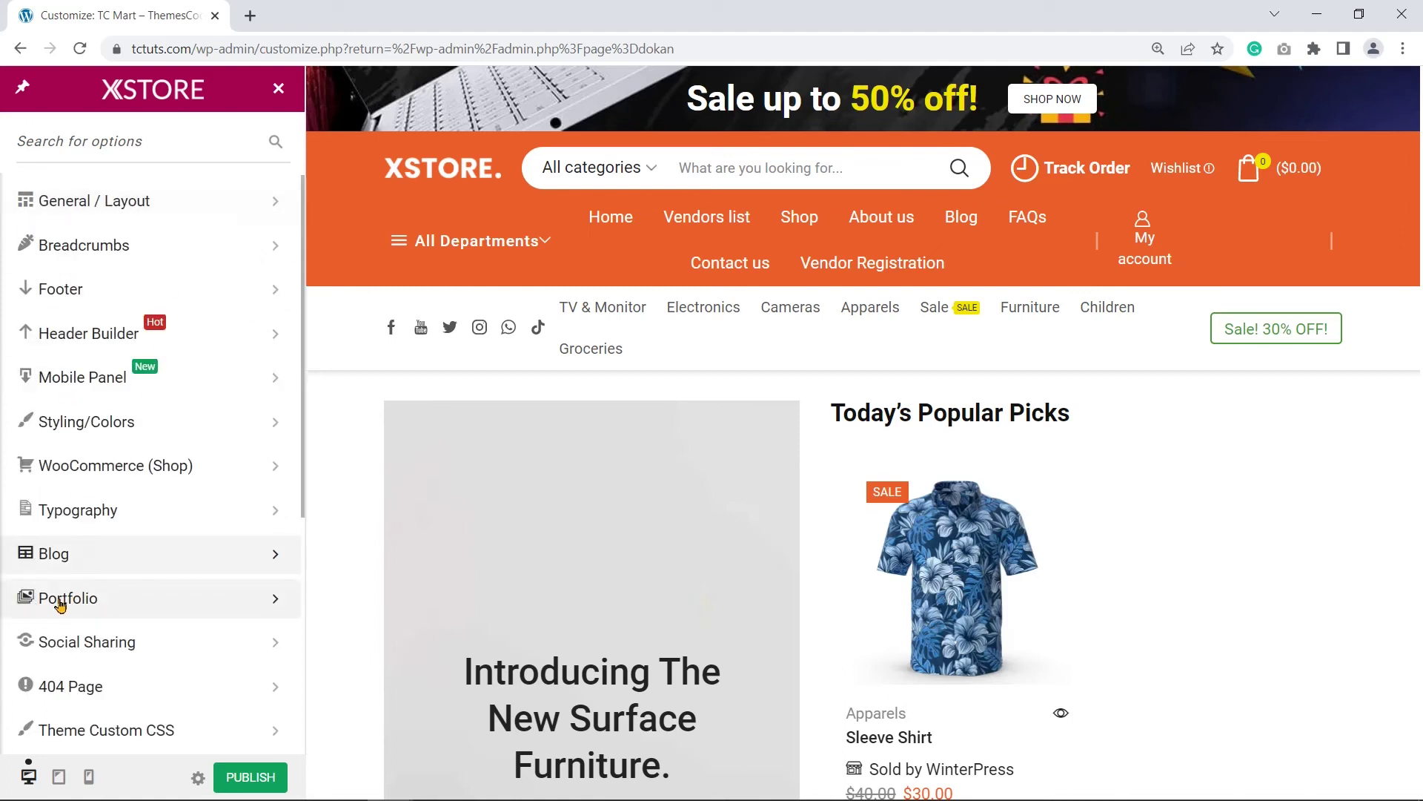
{"action": "left_click", "coordinate": [190, 145]}
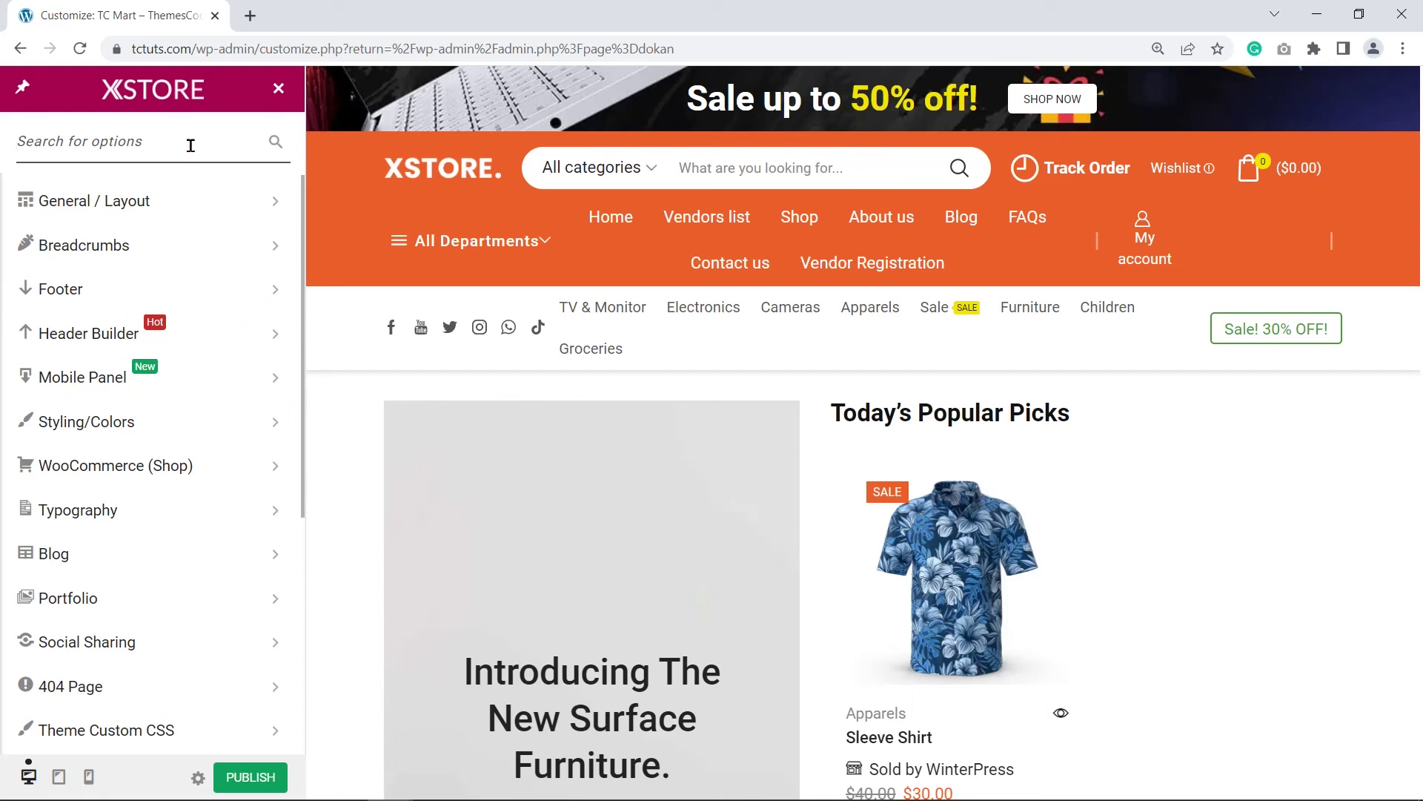
{"action": "type", "text": "footer"}
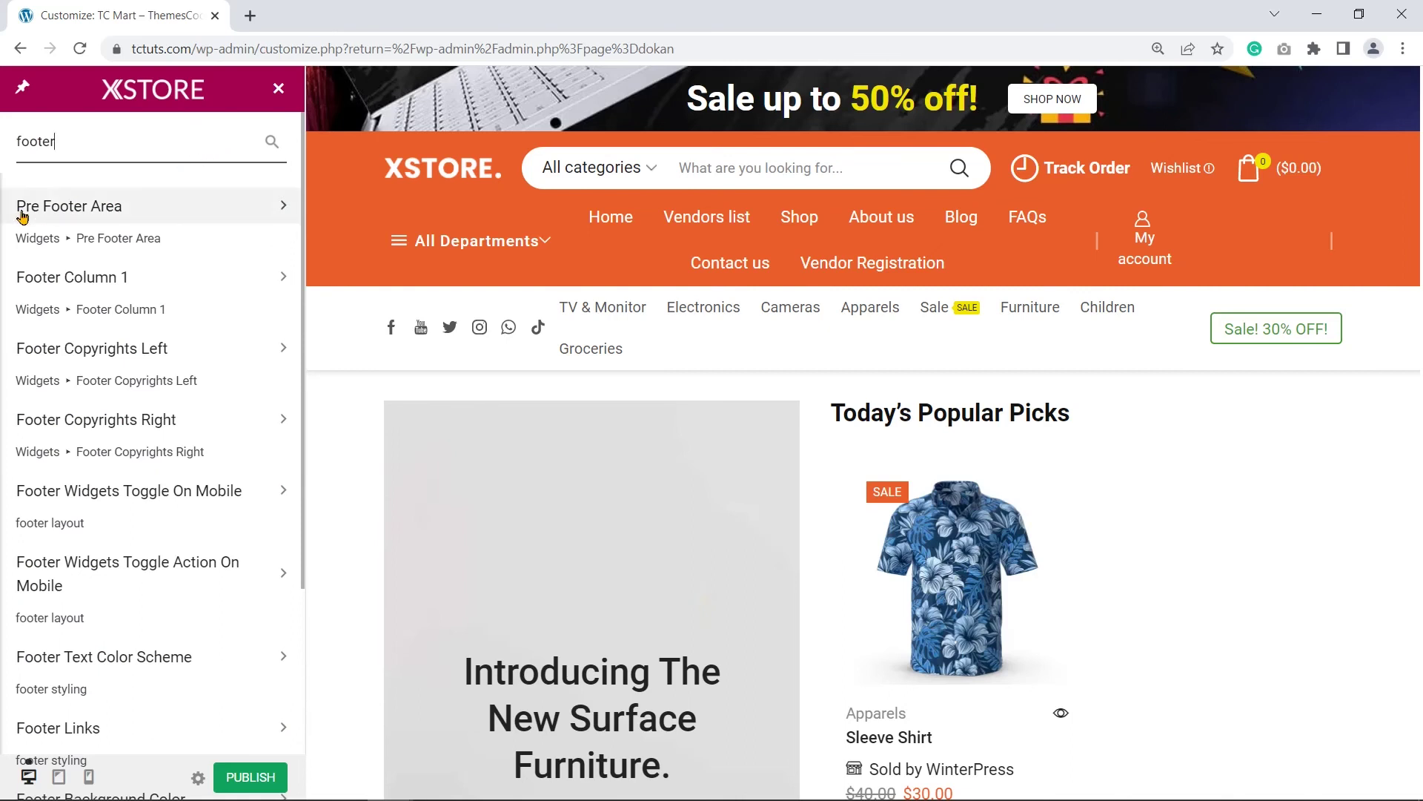
{"action": "scroll", "coordinate": [115, 330], "scroll_direction": "down", "scroll_amount": 3}
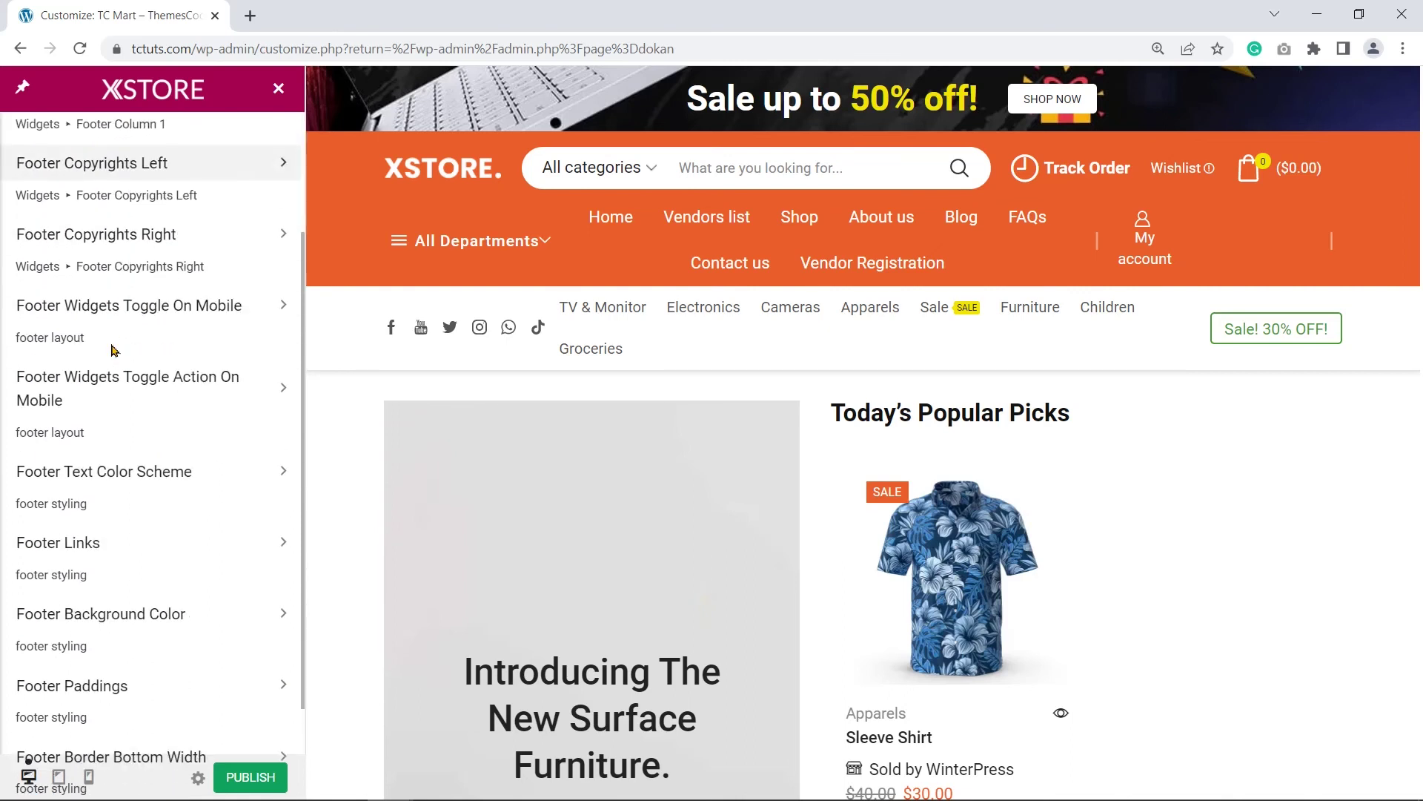
{"action": "scroll", "coordinate": [122, 324], "scroll_direction": "down", "scroll_amount": 3}
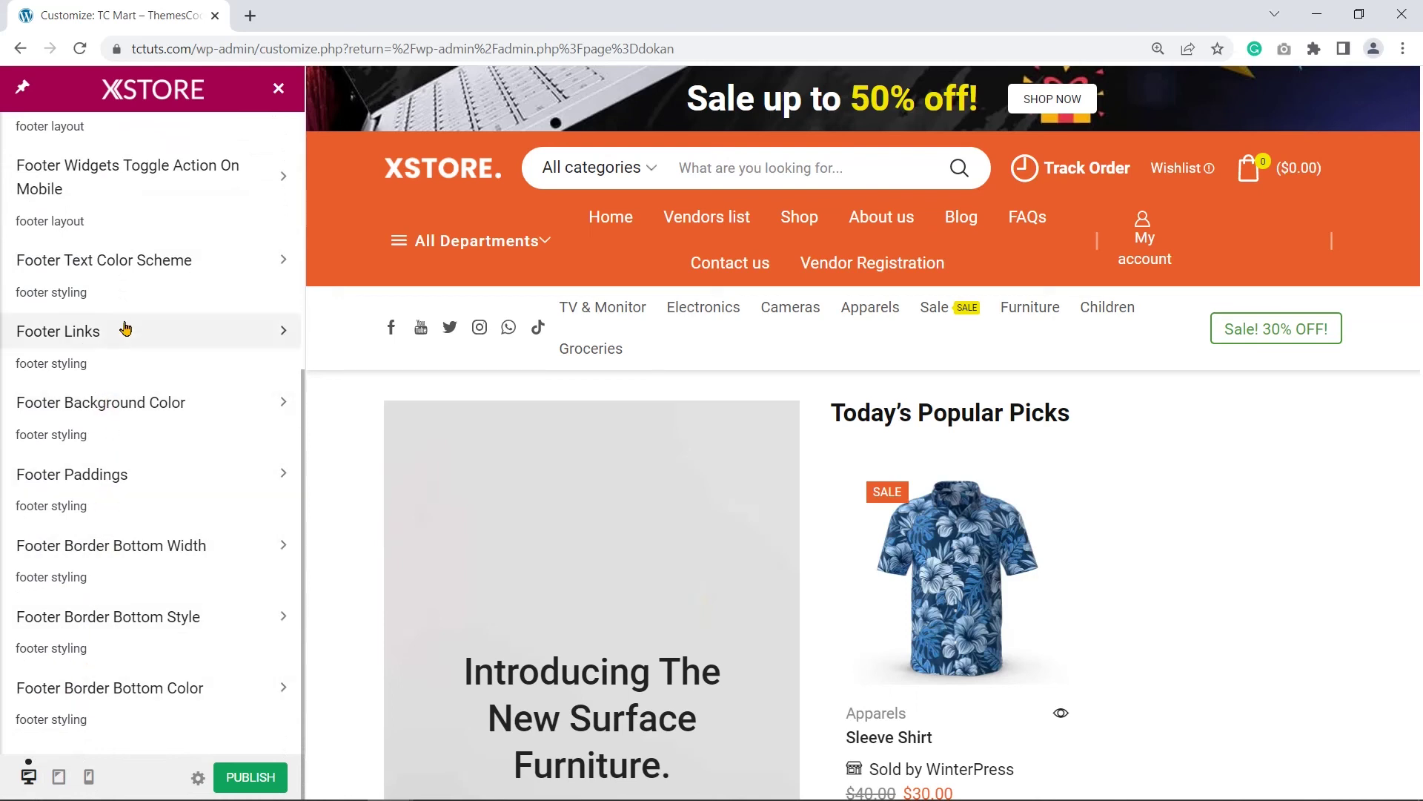
{"action": "scroll", "coordinate": [53, 439], "scroll_direction": "up", "scroll_amount": 6}
{"action": "double_click", "coordinate": [70, 140]}
{"action": "key", "text": "BackSpace"}
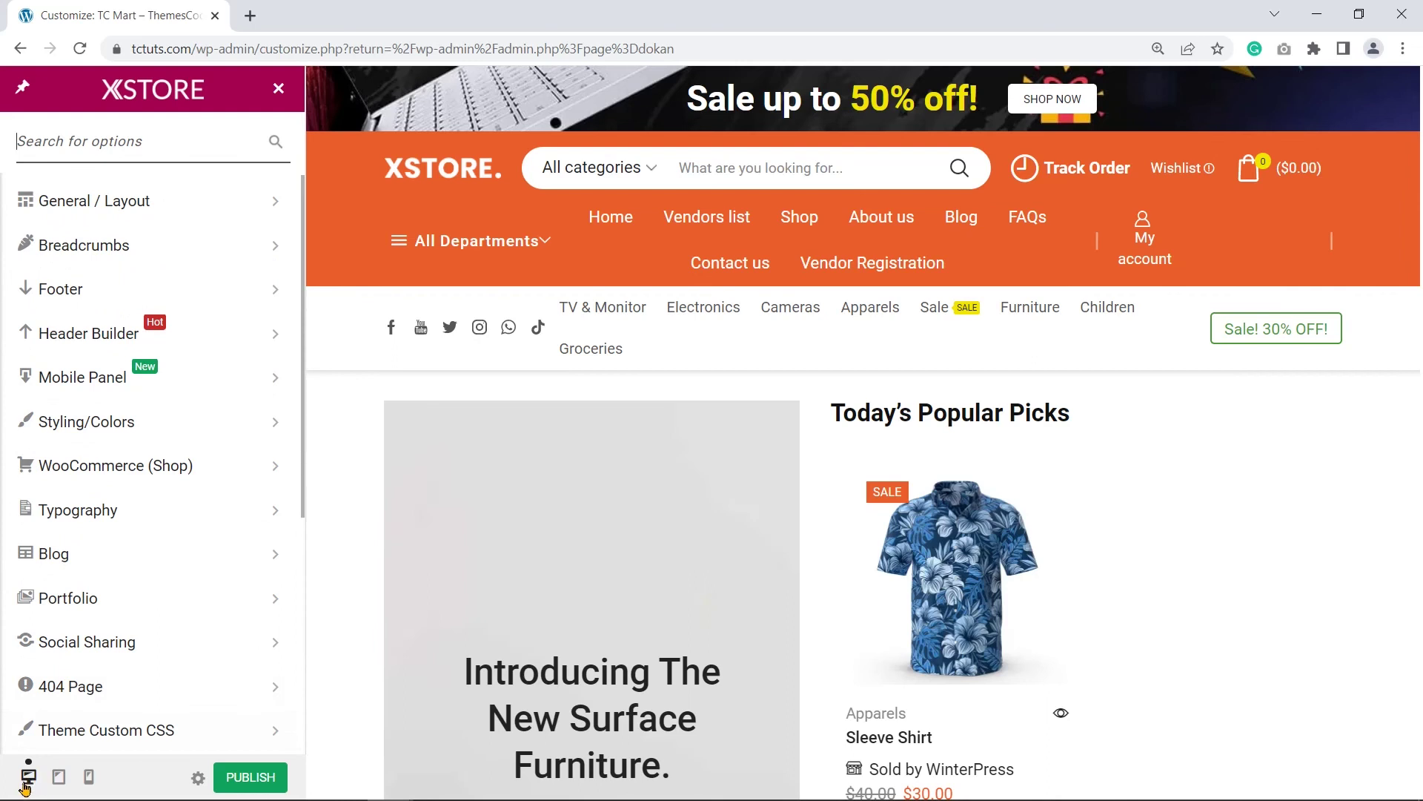
Preview the homepage at tablet size, scrolling through it and back to the top
{"action": "left_click", "coordinate": [58, 778]}
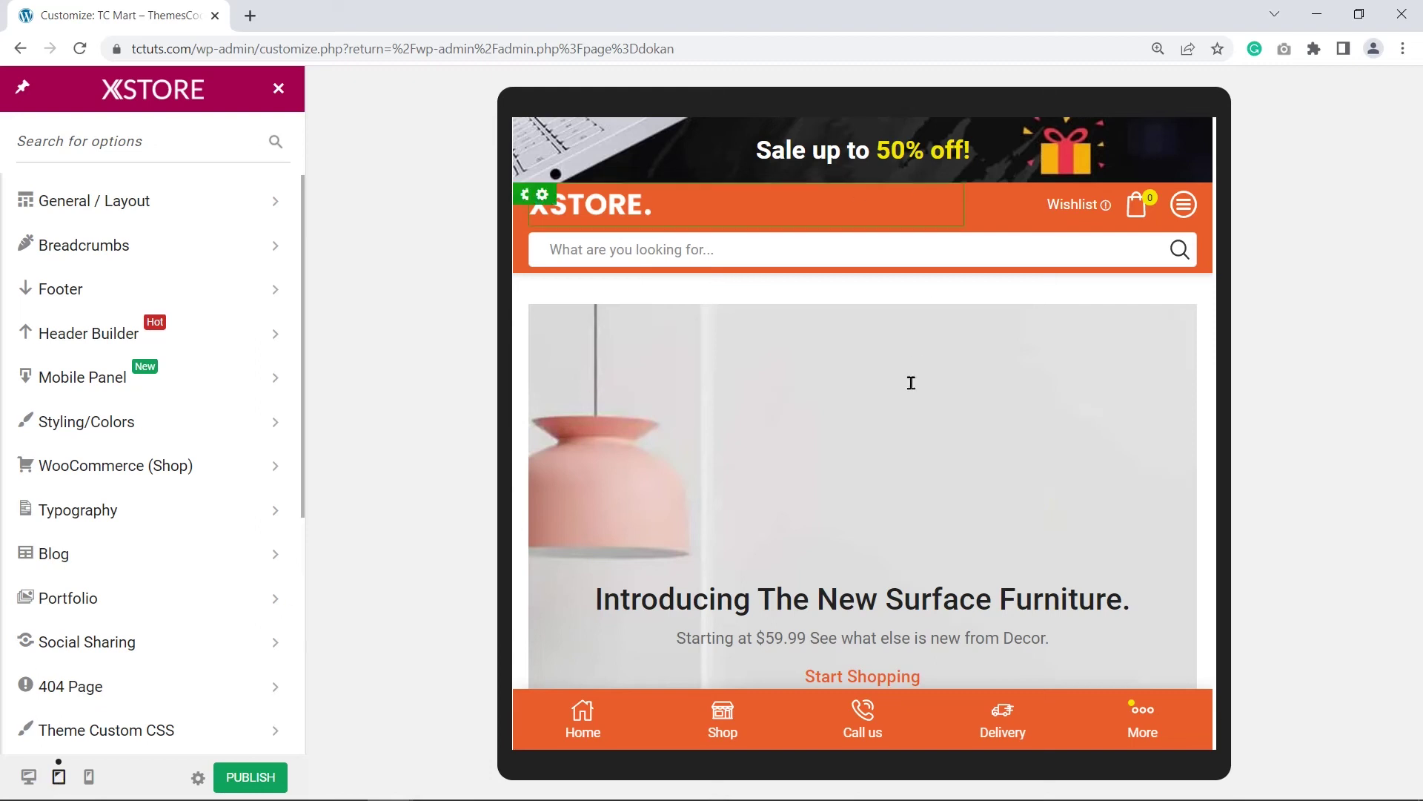
{"action": "scroll", "coordinate": [893, 463], "scroll_direction": "down", "scroll_amount": 3}
{"action": "scroll", "coordinate": [893, 463], "scroll_direction": "down", "scroll_amount": 10}
{"action": "scroll", "coordinate": [895, 482], "scroll_direction": "up", "scroll_amount": 3}
{"action": "scroll", "coordinate": [894, 482], "scroll_direction": "down", "scroll_amount": 5}
{"action": "scroll", "coordinate": [895, 482], "scroll_direction": "down", "scroll_amount": 5}
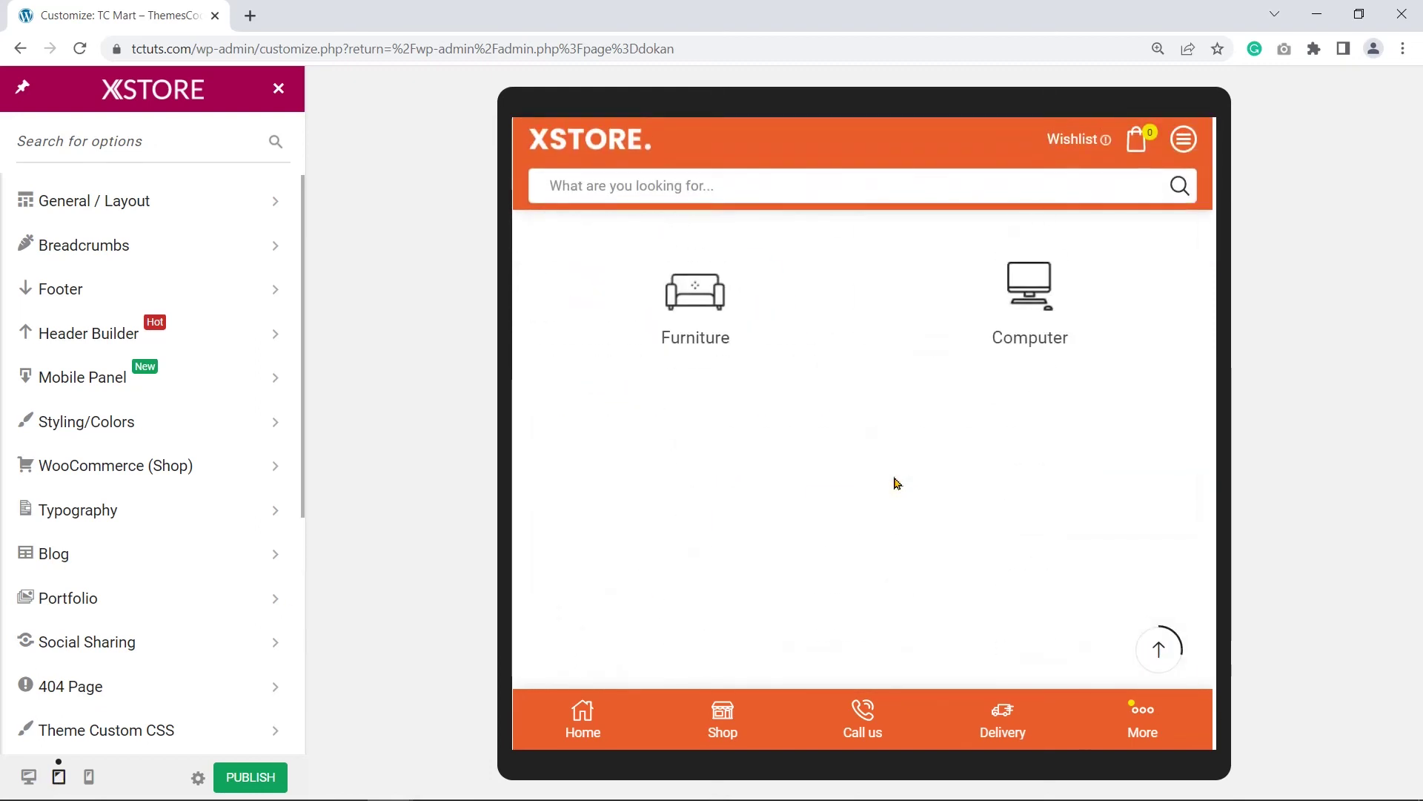
{"action": "scroll", "coordinate": [895, 482], "scroll_direction": "up", "scroll_amount": 11}
{"action": "scroll", "coordinate": [895, 482], "scroll_direction": "down", "scroll_amount": 6}
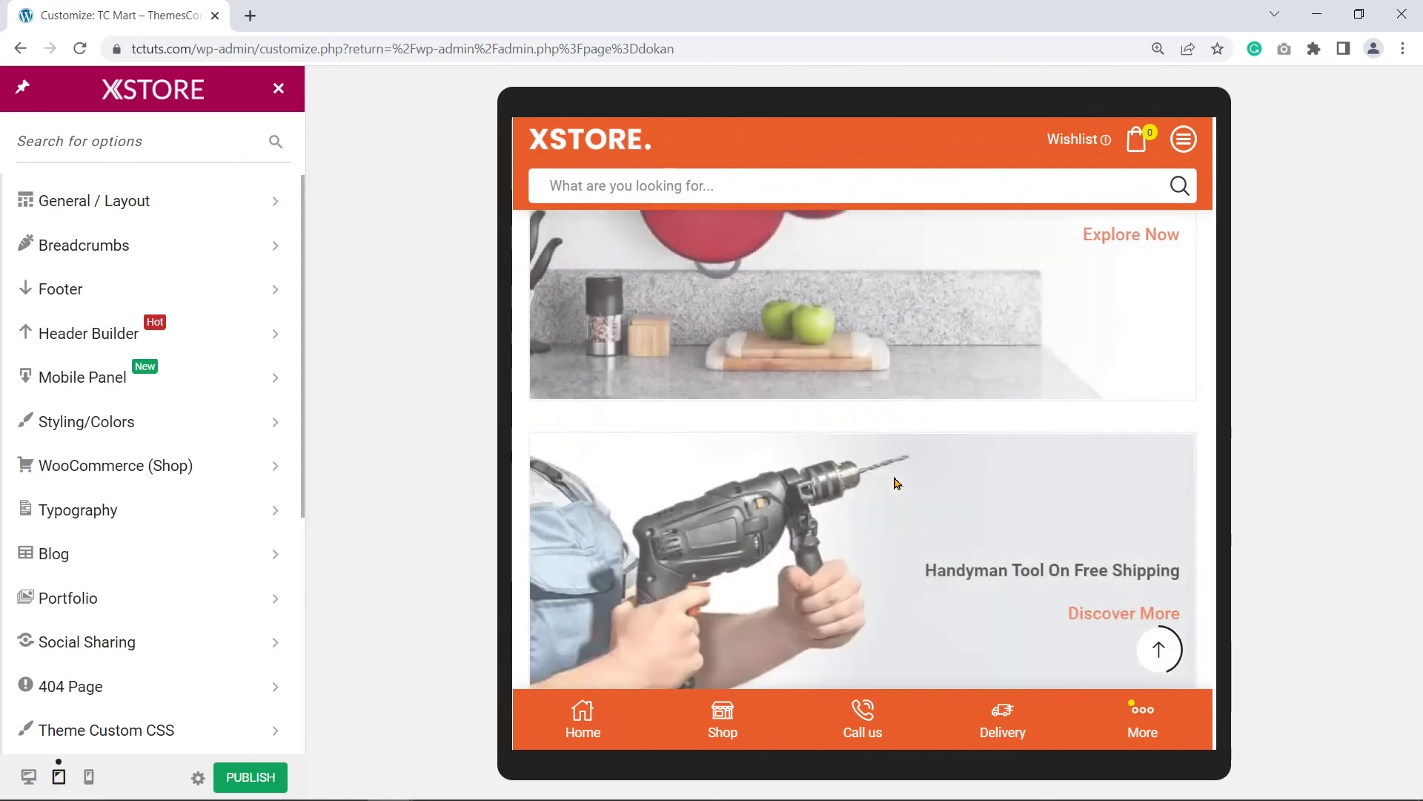
{"action": "scroll", "coordinate": [895, 482], "scroll_direction": "down", "scroll_amount": 6}
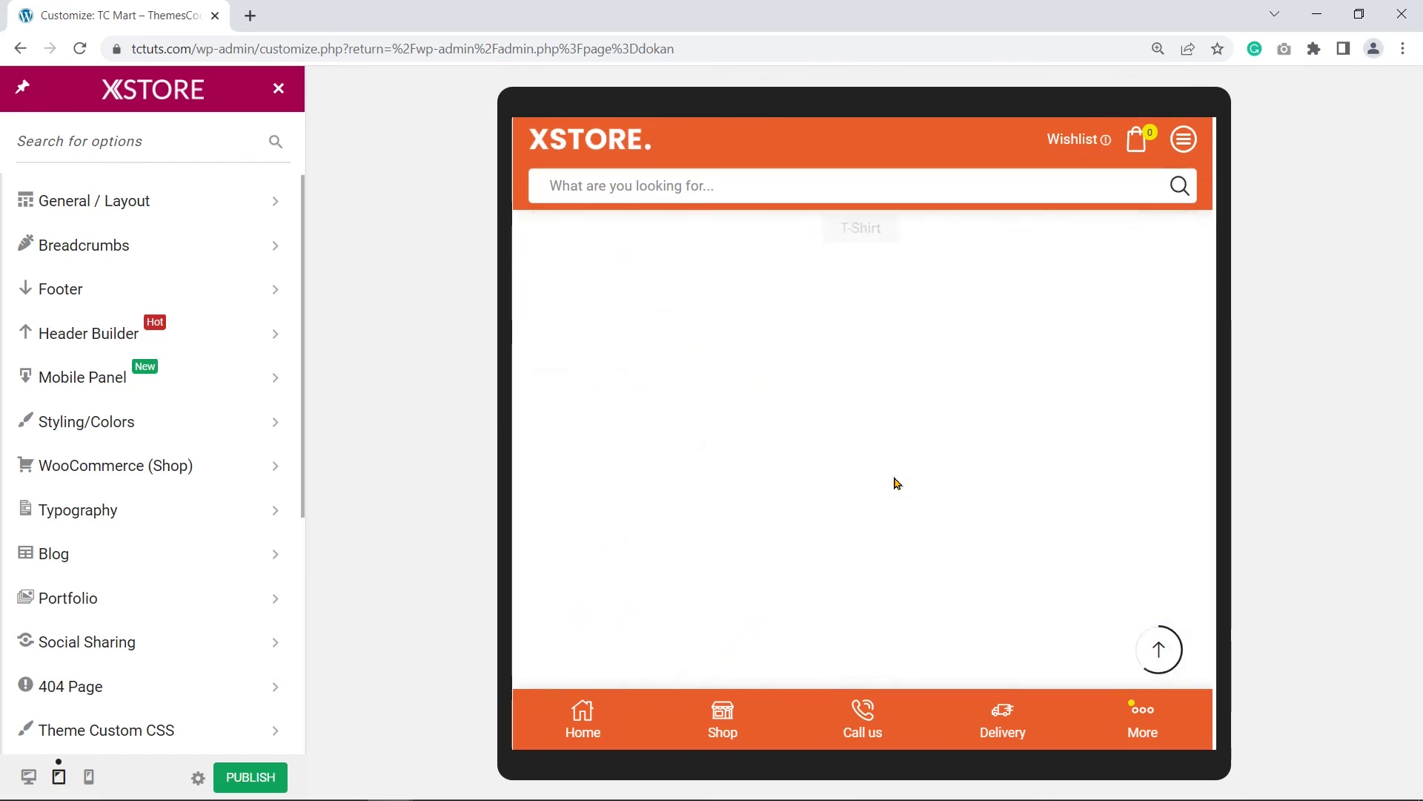
{"action": "scroll", "coordinate": [897, 483], "scroll_direction": "up", "scroll_amount": 5}
{"action": "scroll", "coordinate": [1121, 617], "scroll_direction": "down", "scroll_amount": 5}
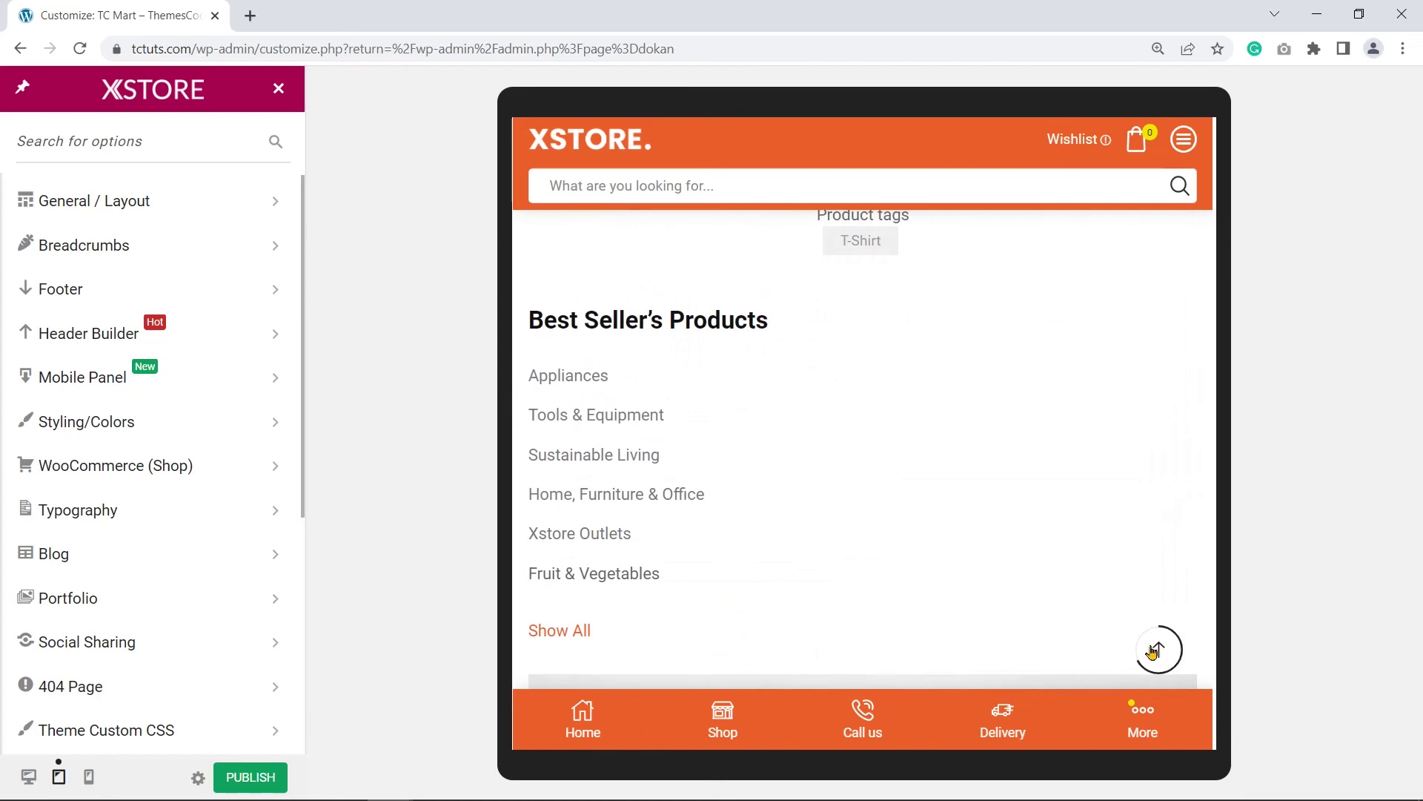
{"action": "scroll", "coordinate": [1078, 635], "scroll_direction": "down", "scroll_amount": 8}
{"action": "scroll", "coordinate": [1079, 635], "scroll_direction": "down", "scroll_amount": 5}
{"action": "scroll", "coordinate": [1079, 635], "scroll_direction": "down", "scroll_amount": 5}
{"action": "scroll", "coordinate": [1078, 635], "scroll_direction": "down", "scroll_amount": 10}
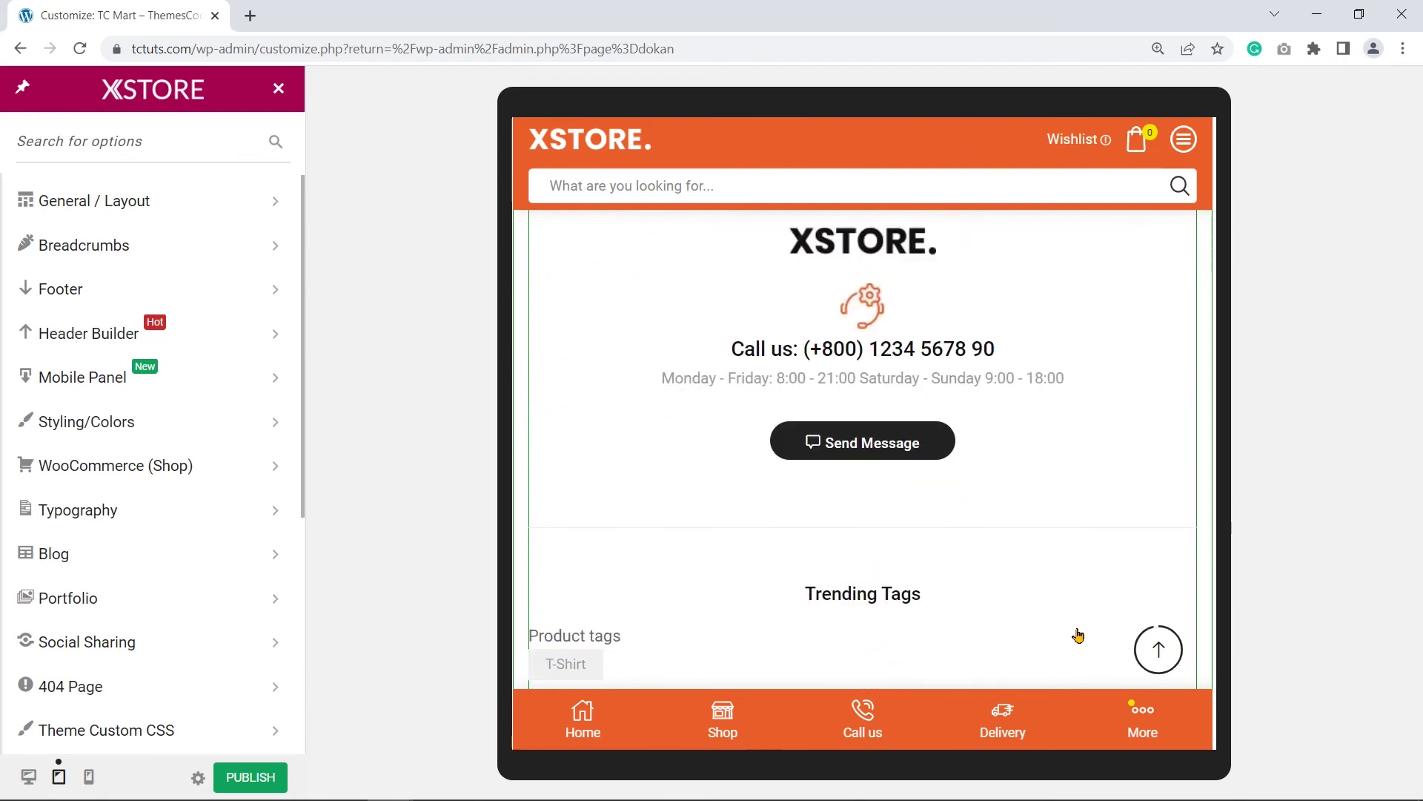
{"action": "scroll", "coordinate": [1078, 635], "scroll_direction": "down", "scroll_amount": 2}
{"action": "left_click", "coordinate": [1159, 696]}
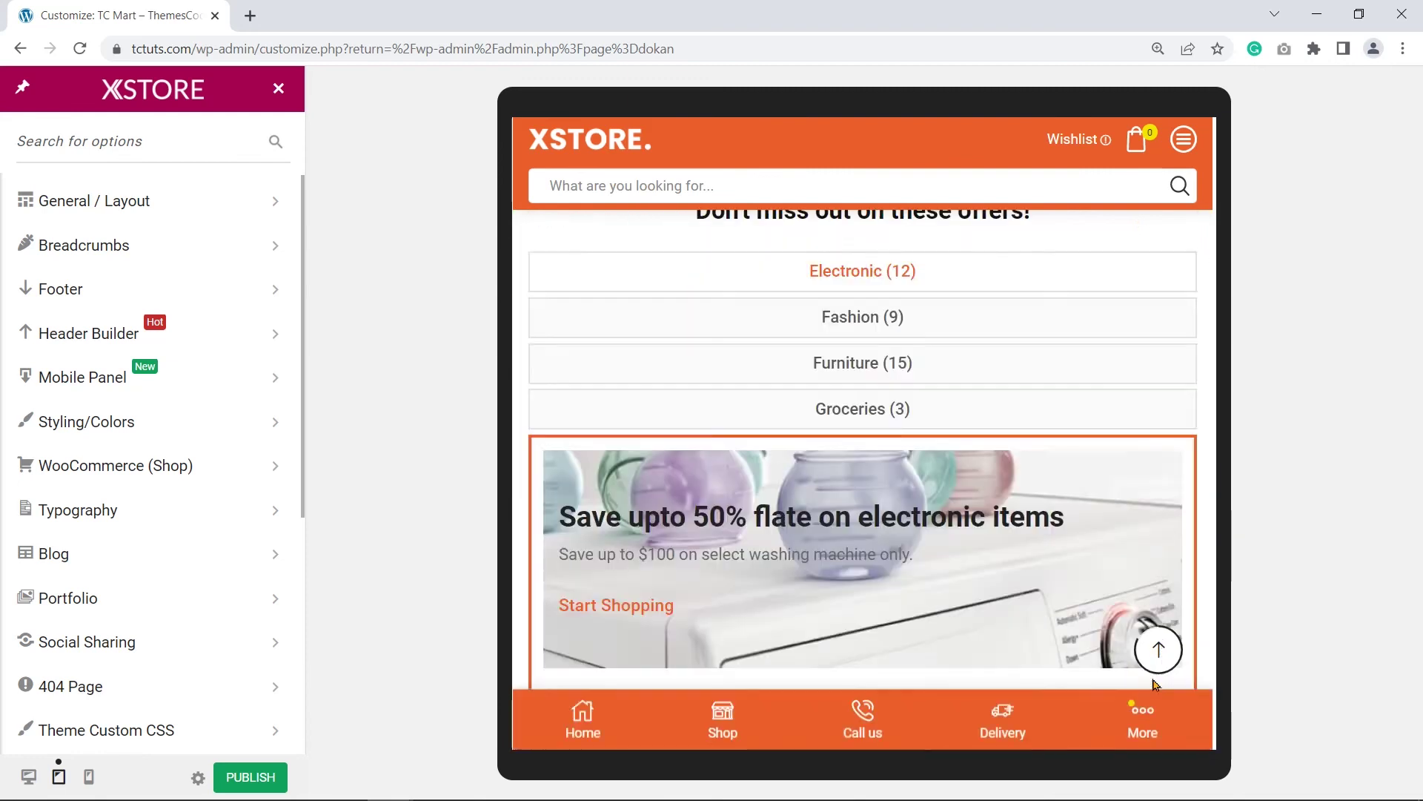
Preview at mobile size, return to desktop, and show the Publish/Save Draft/Schedule options
{"action": "left_click", "coordinate": [89, 779]}
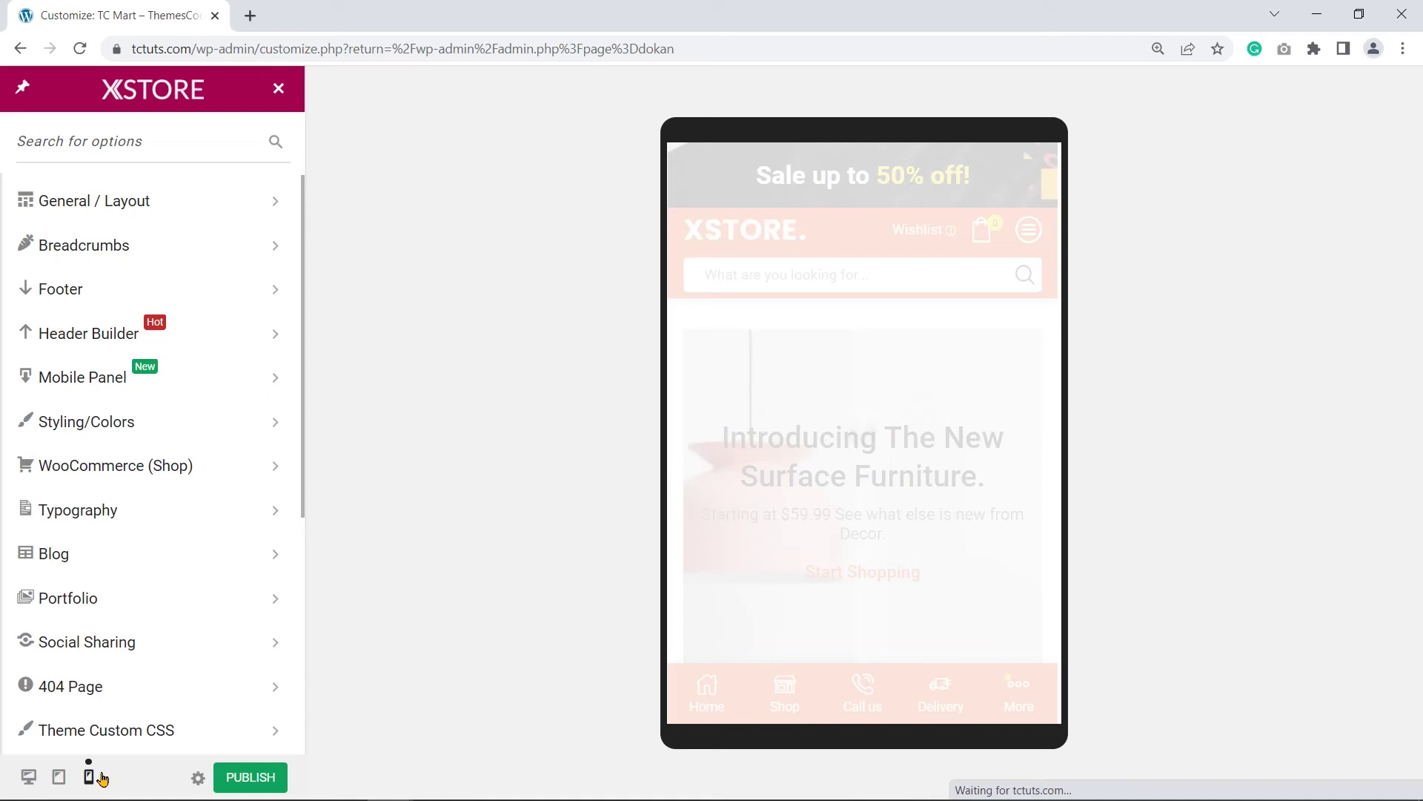
{"action": "scroll", "coordinate": [872, 452], "scroll_direction": "down", "scroll_amount": 2}
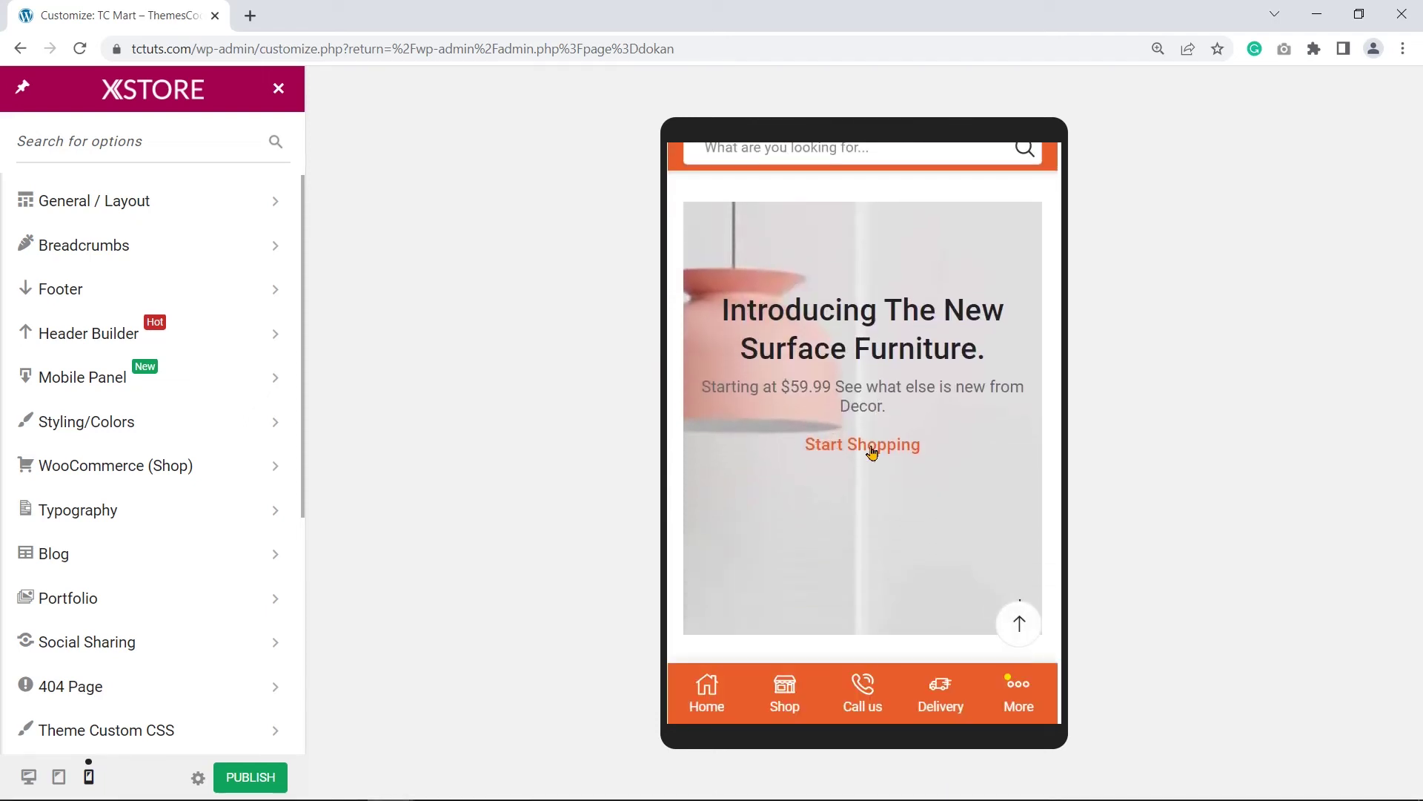
{"action": "scroll", "coordinate": [872, 451], "scroll_direction": "down", "scroll_amount": 10}
{"action": "scroll", "coordinate": [872, 452], "scroll_direction": "down", "scroll_amount": 10}
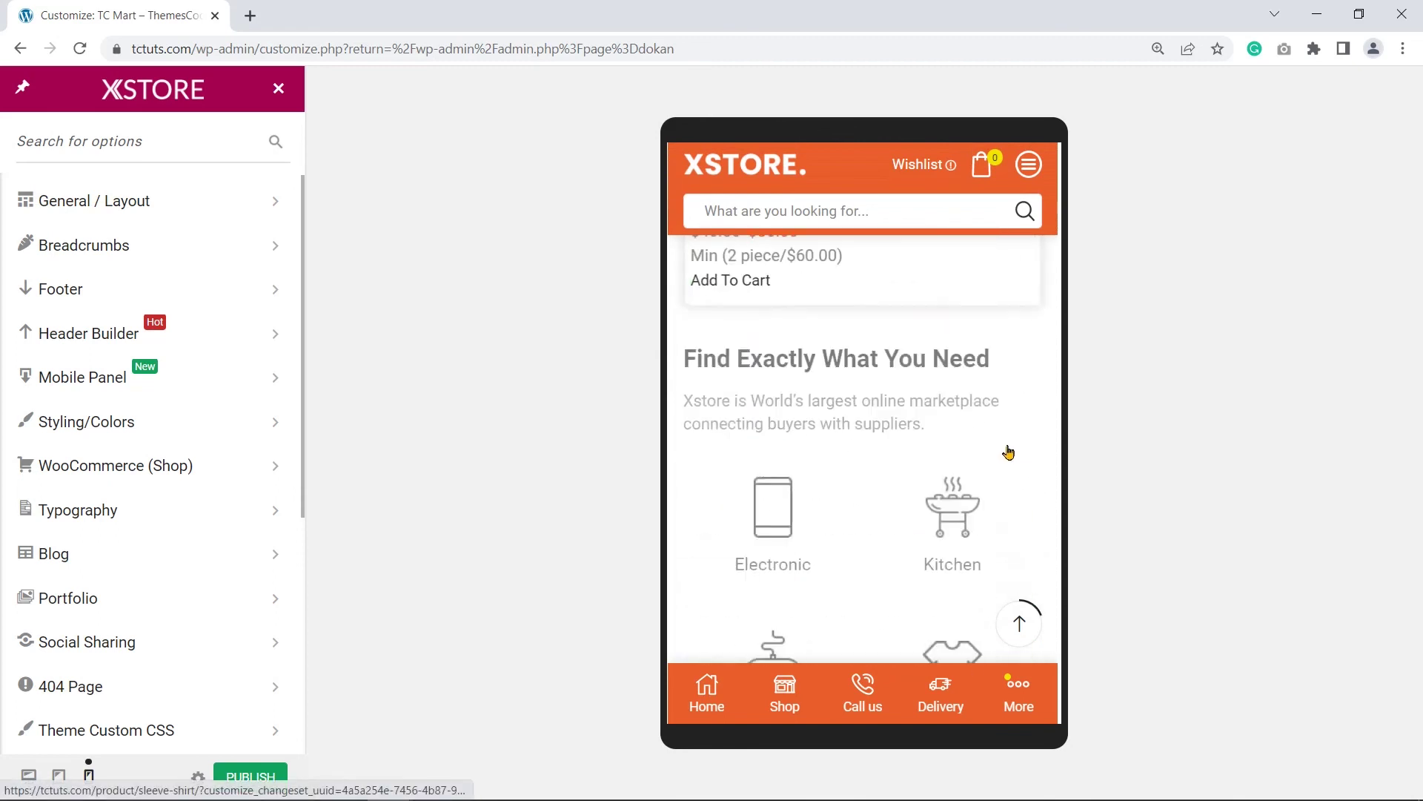
{"action": "scroll", "coordinate": [1008, 451], "scroll_direction": "down", "scroll_amount": 10}
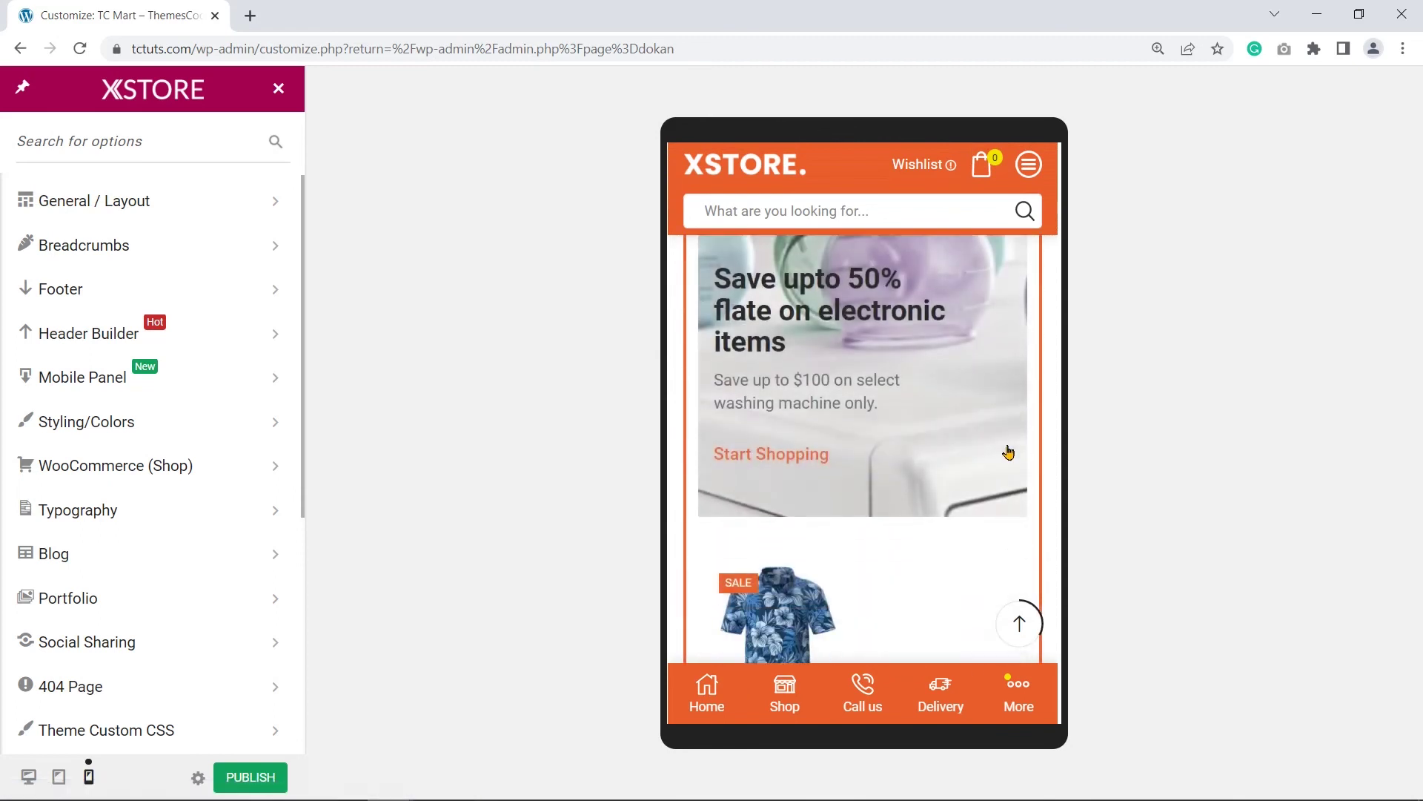
{"action": "scroll", "coordinate": [1009, 452], "scroll_direction": "down", "scroll_amount": 4}
{"action": "left_click", "coordinate": [1019, 624]}
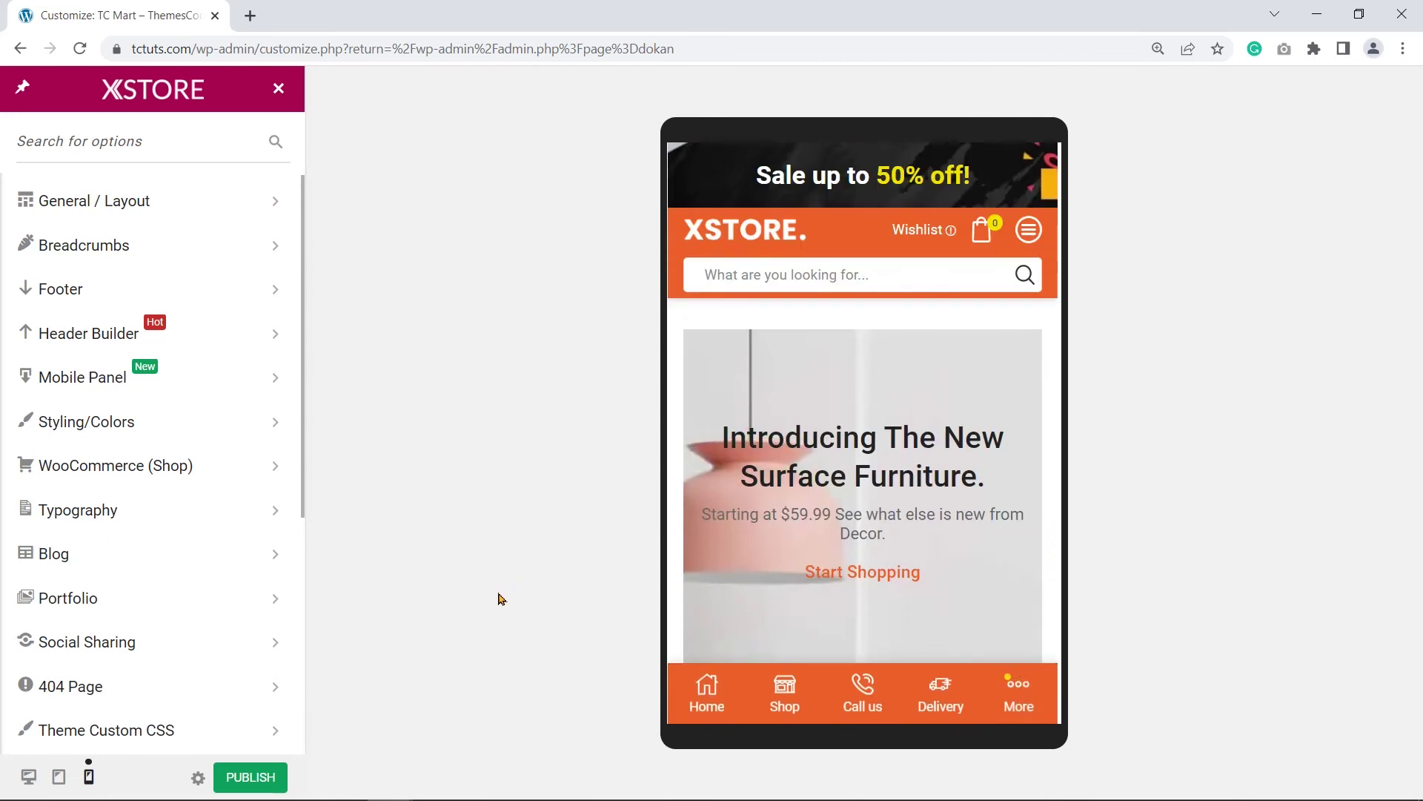
{"action": "left_click", "coordinate": [27, 776]}
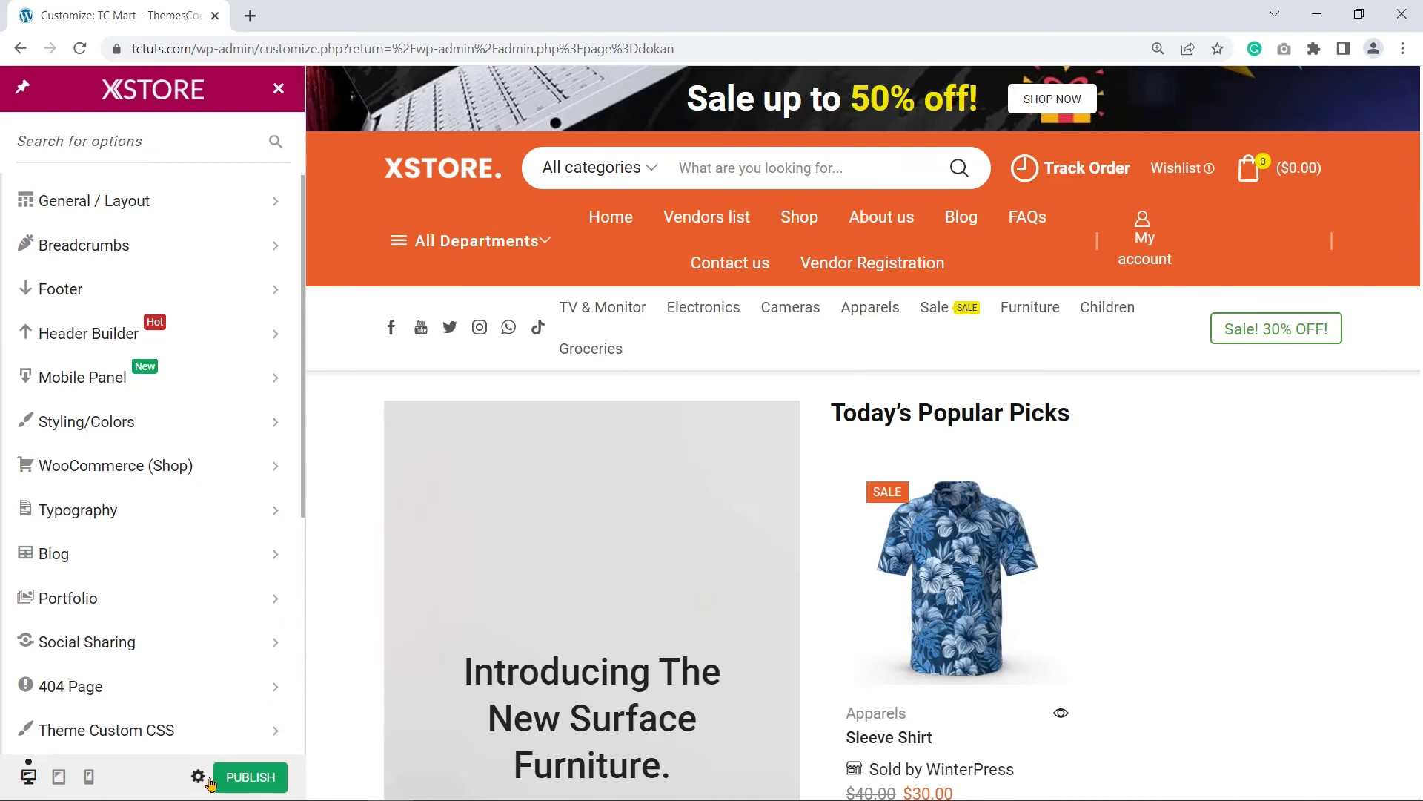
{"action": "left_click", "coordinate": [198, 778]}
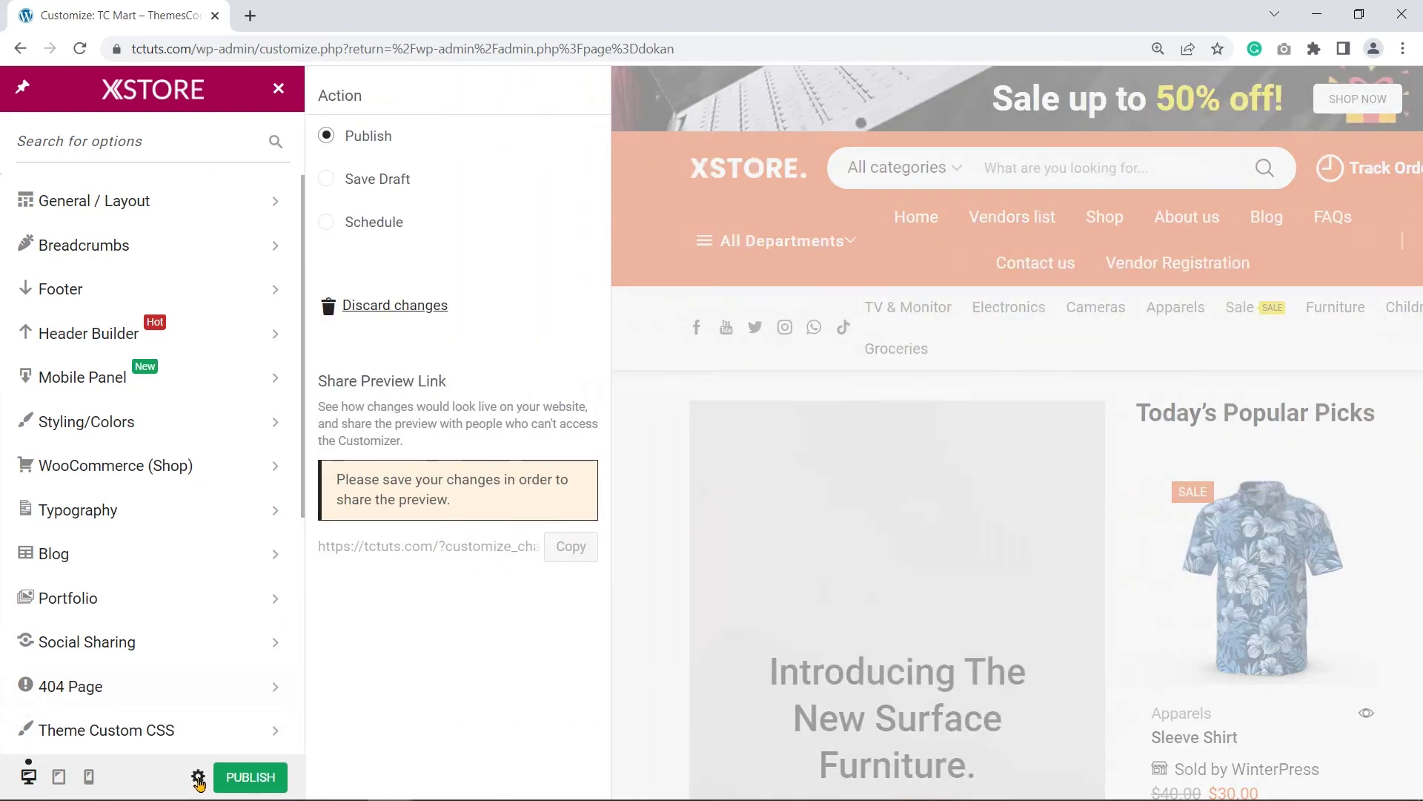
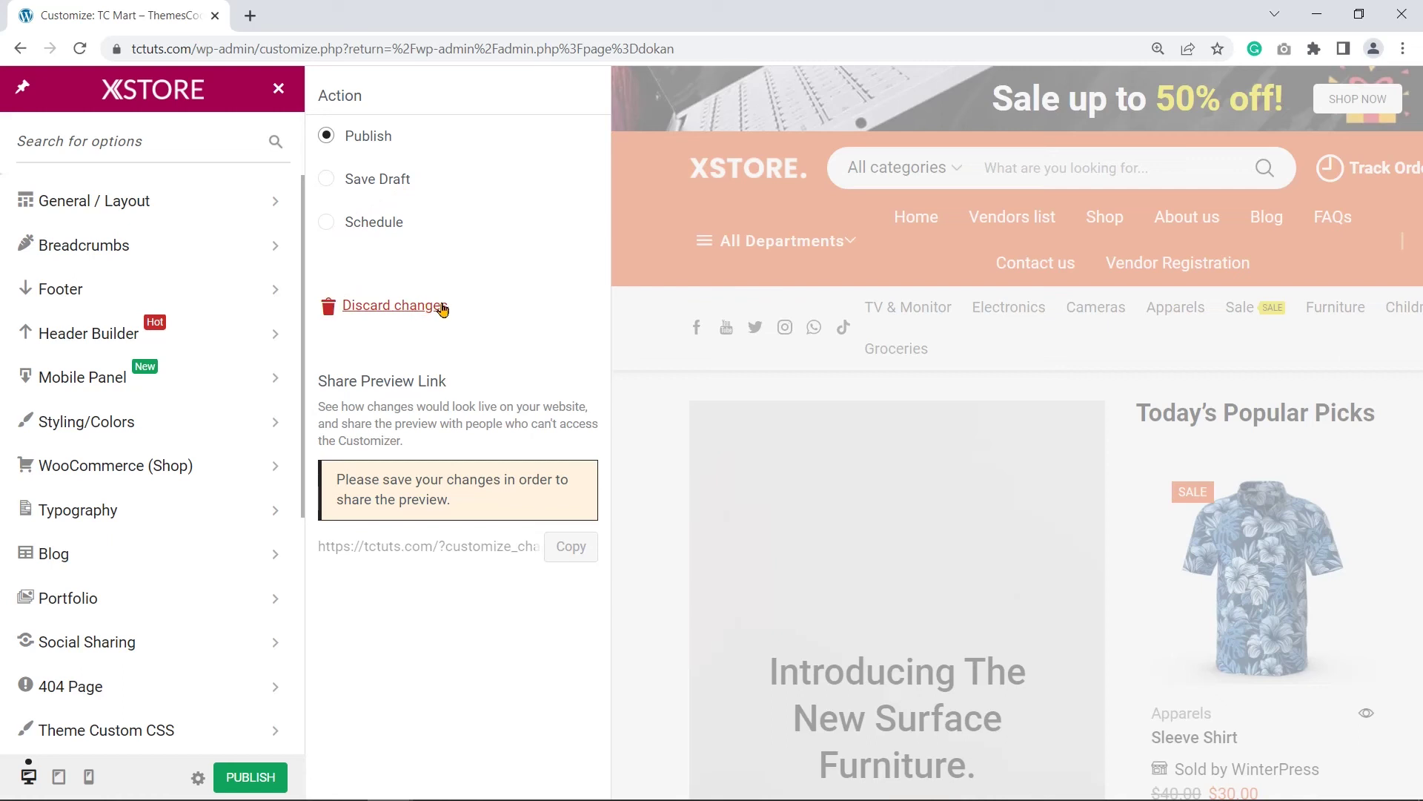
Try the Schedule option, then set the save action back to Publish and close its panel
{"action": "left_click", "coordinate": [327, 222]}
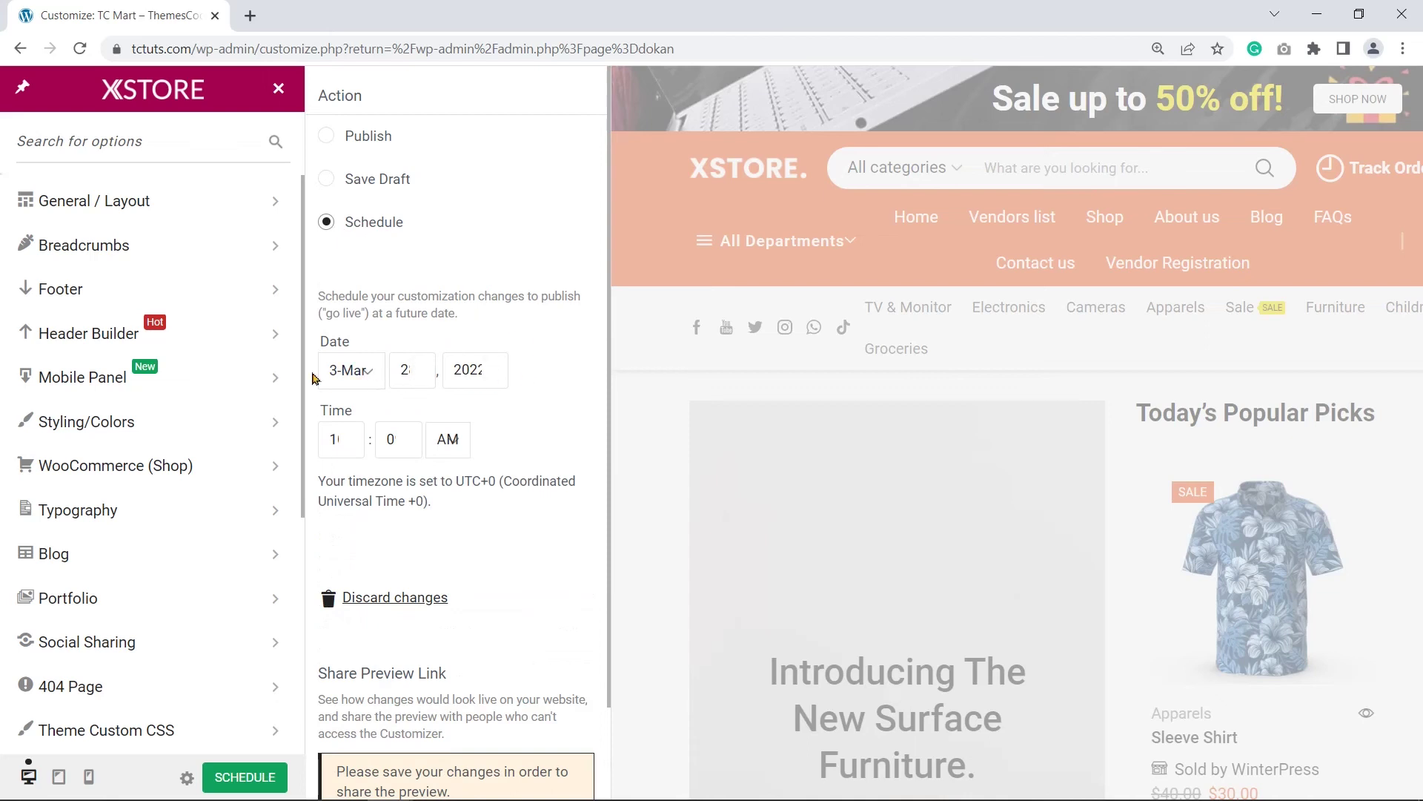
{"action": "left_click", "coordinate": [364, 374]}
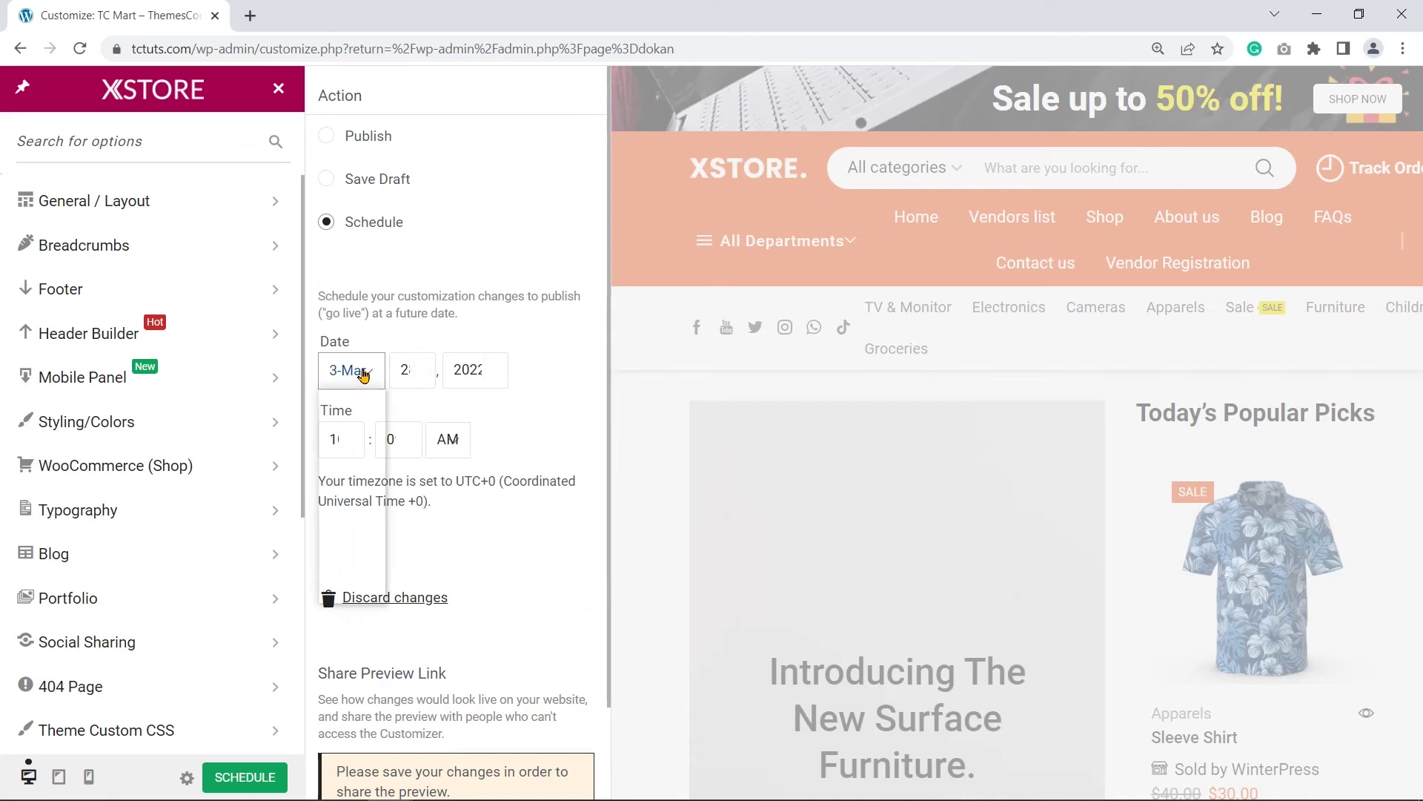
{"action": "left_click", "coordinate": [348, 435]}
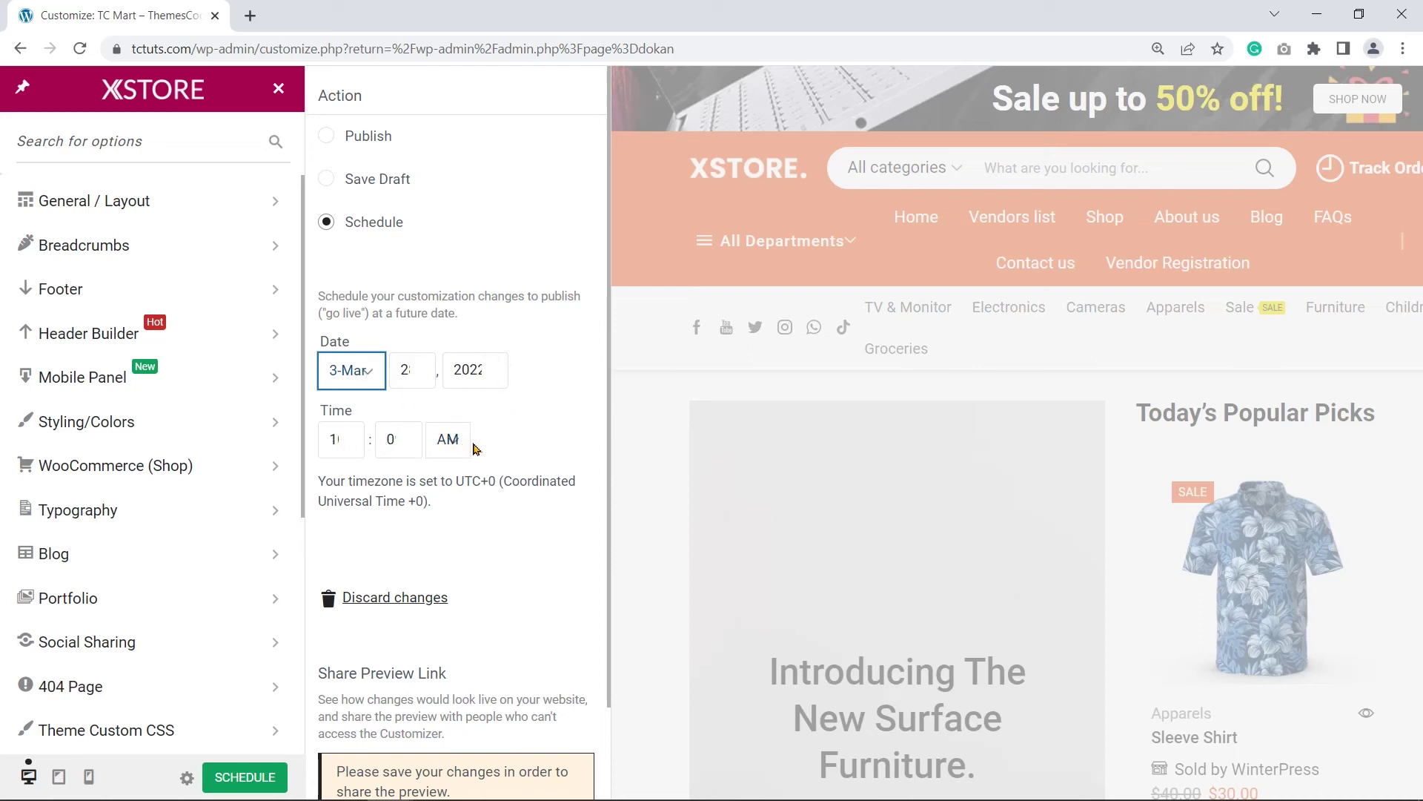
{"action": "left_click", "coordinate": [368, 138]}
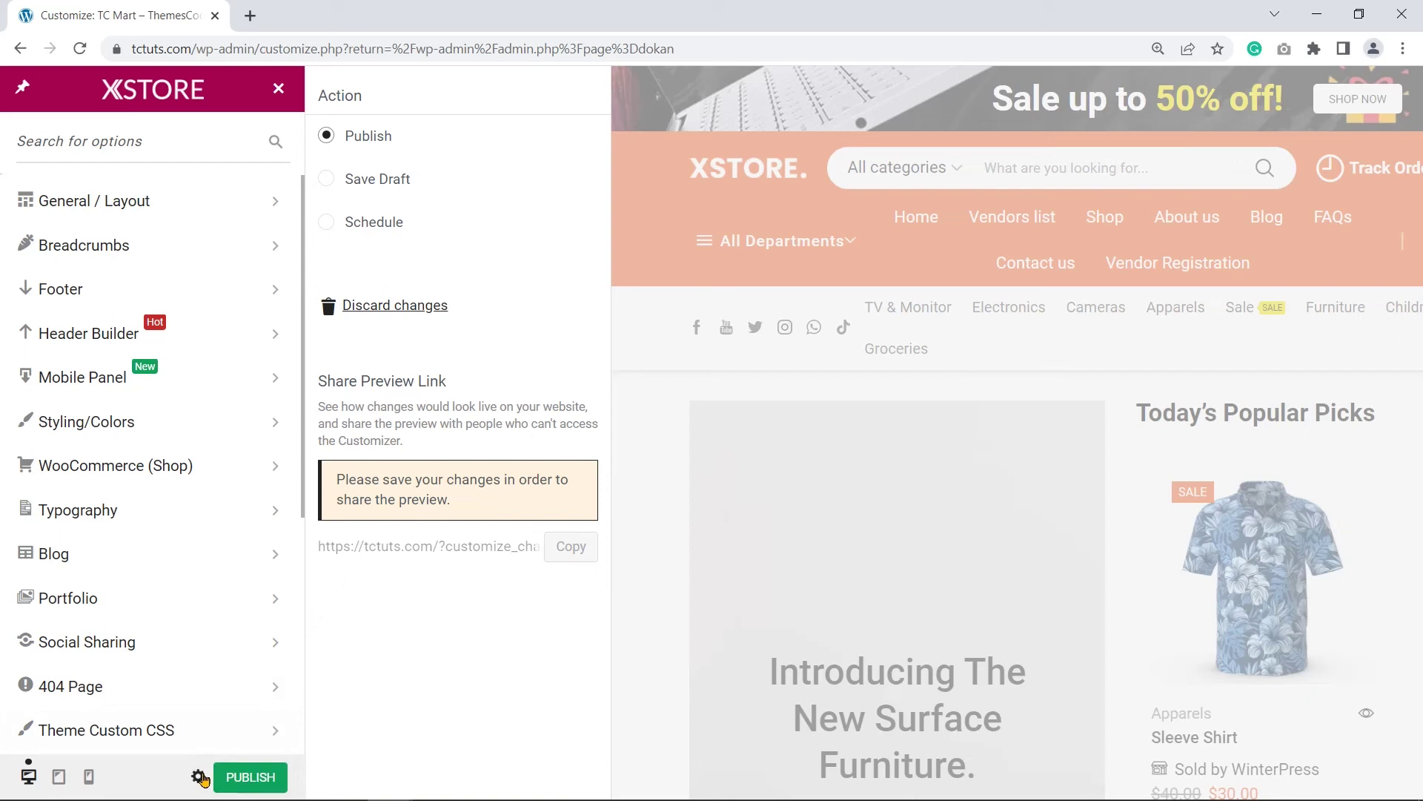
{"action": "left_click", "coordinate": [199, 776]}
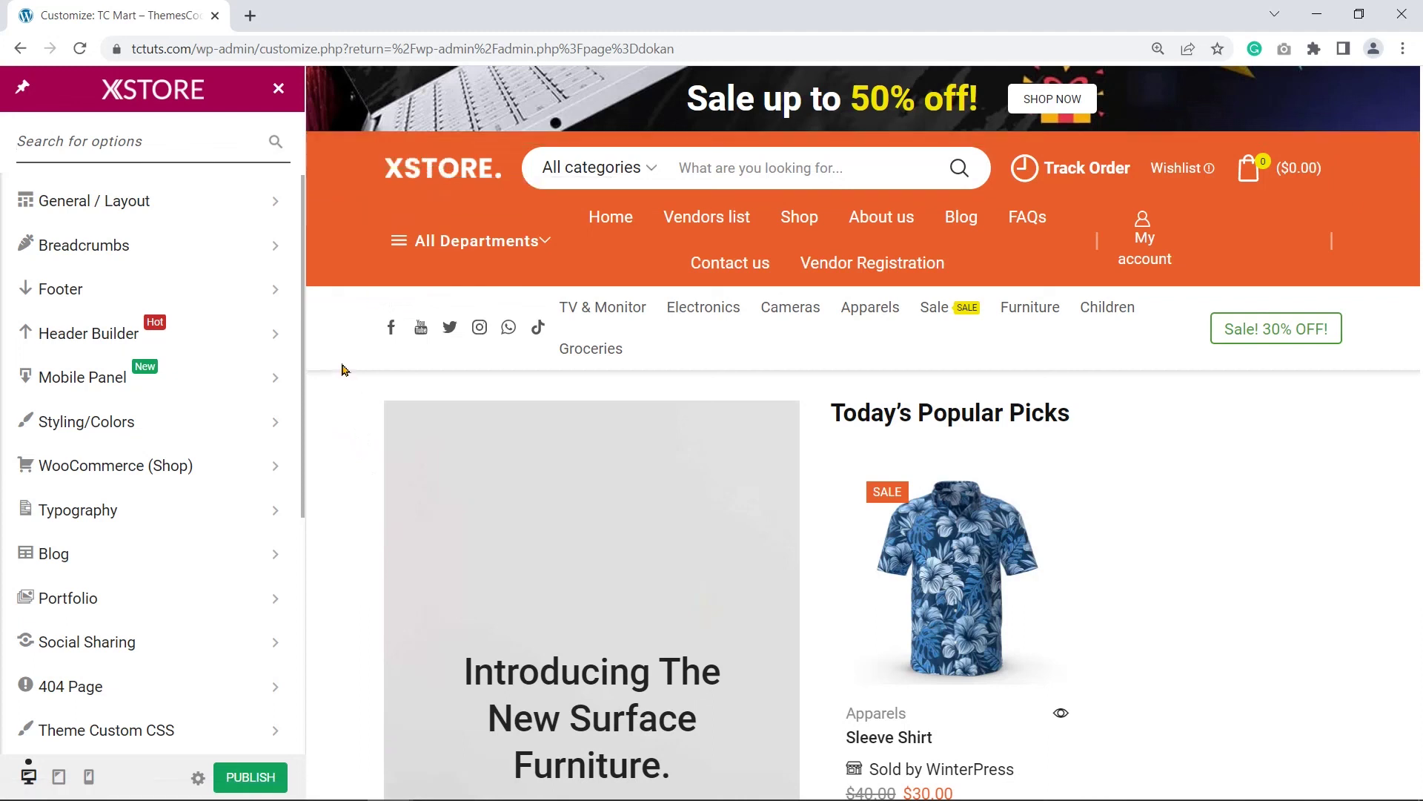
Set the header Site Logo to the TC-Mart-1.png image from the Media Library
{"action": "left_click", "coordinate": [255, 331]}
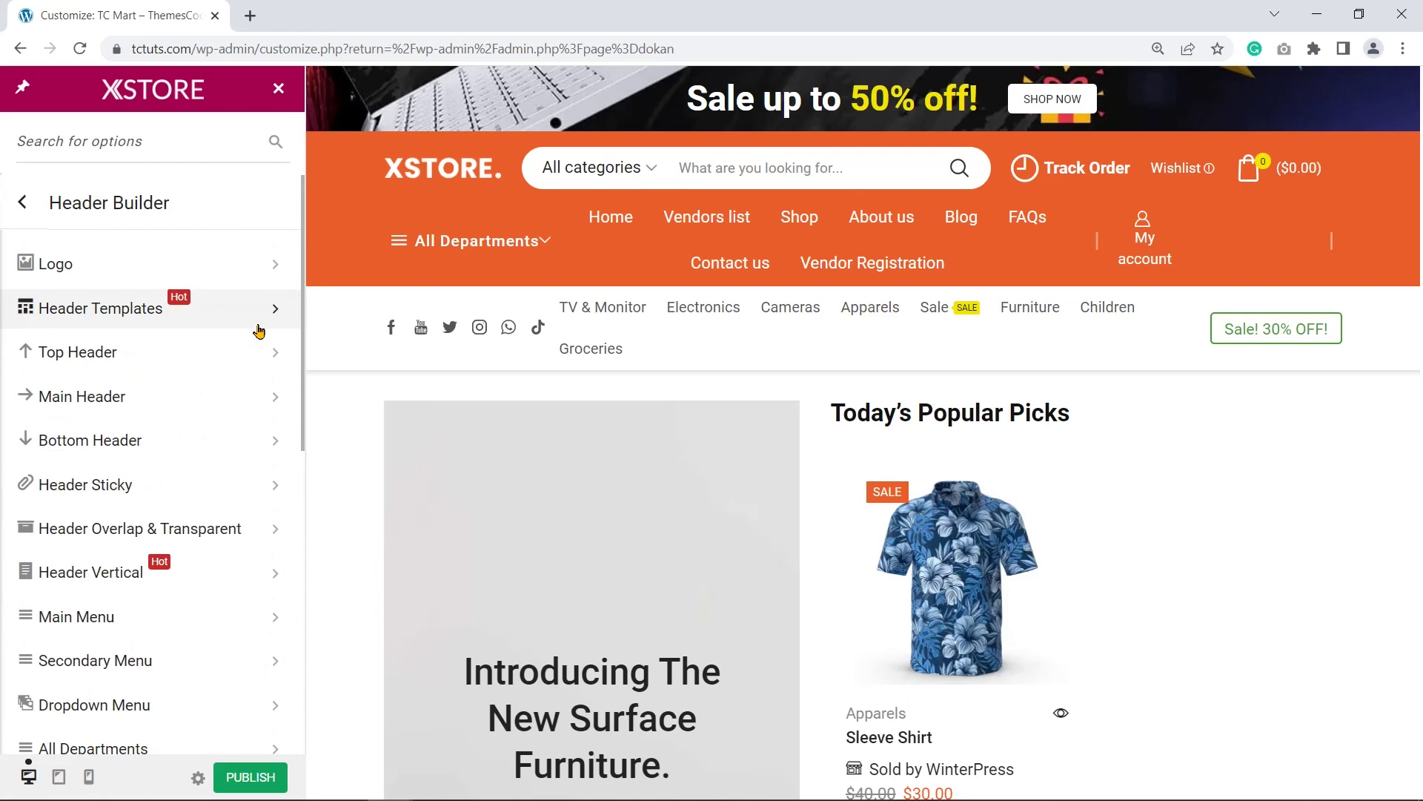
{"action": "left_click", "coordinate": [118, 265]}
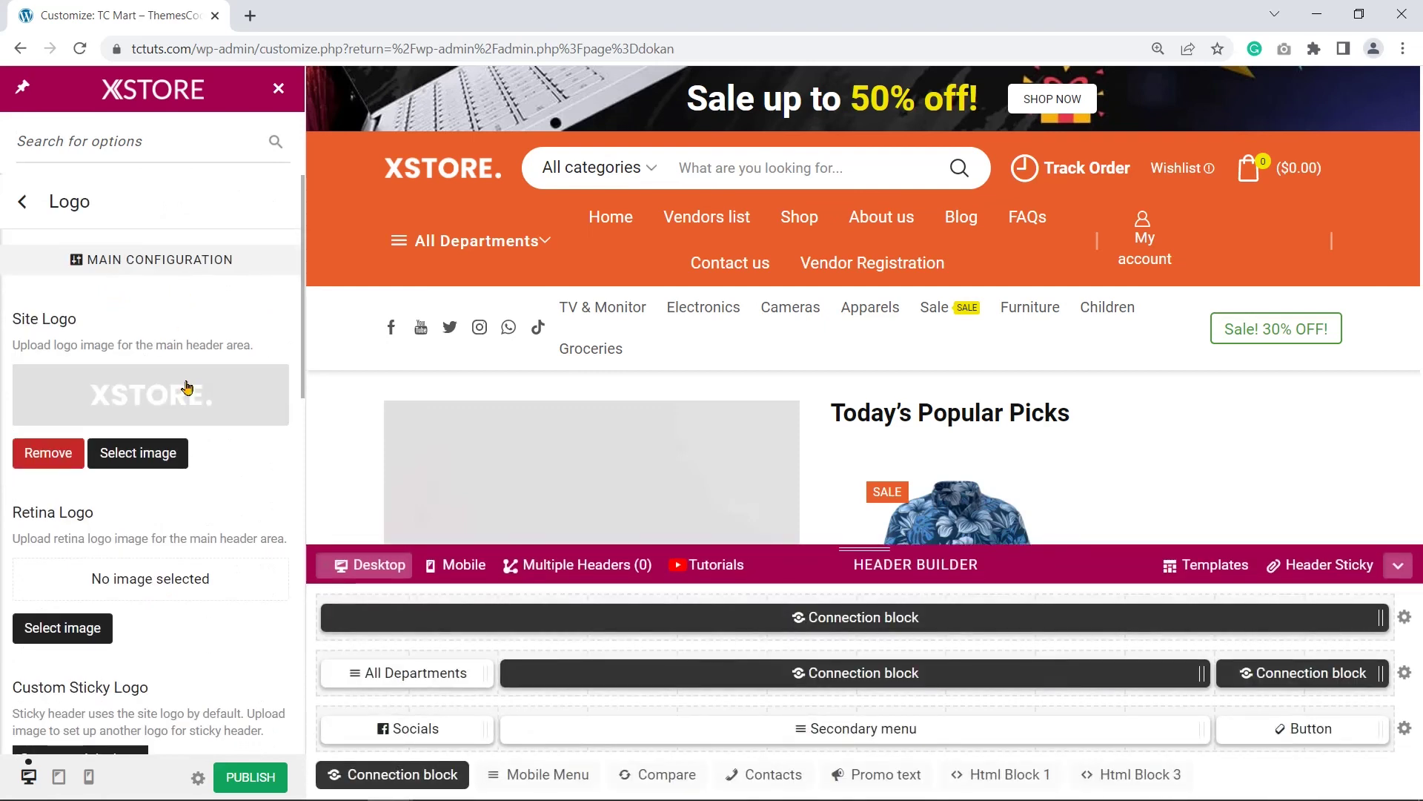
{"action": "left_click", "coordinate": [137, 455]}
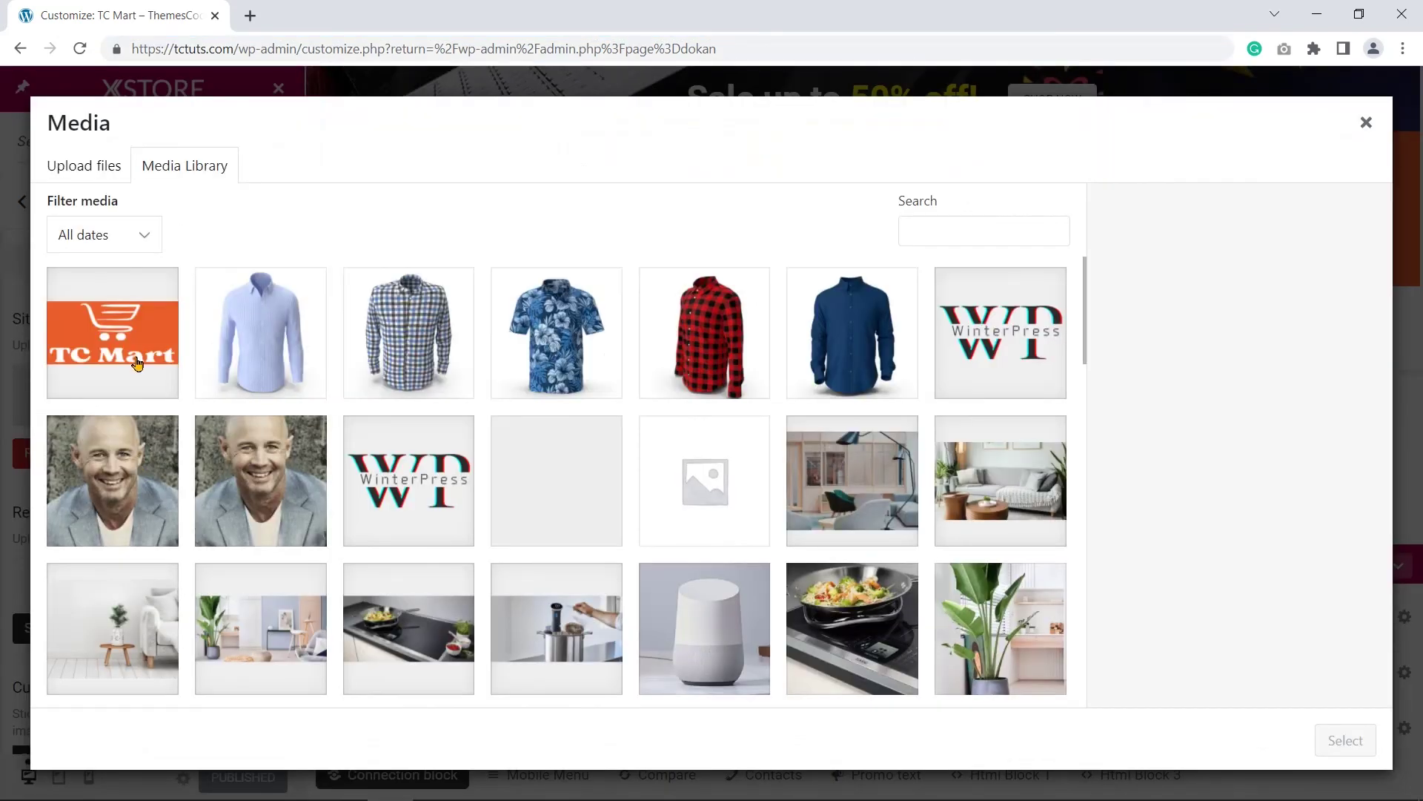
{"action": "left_click", "coordinate": [137, 362]}
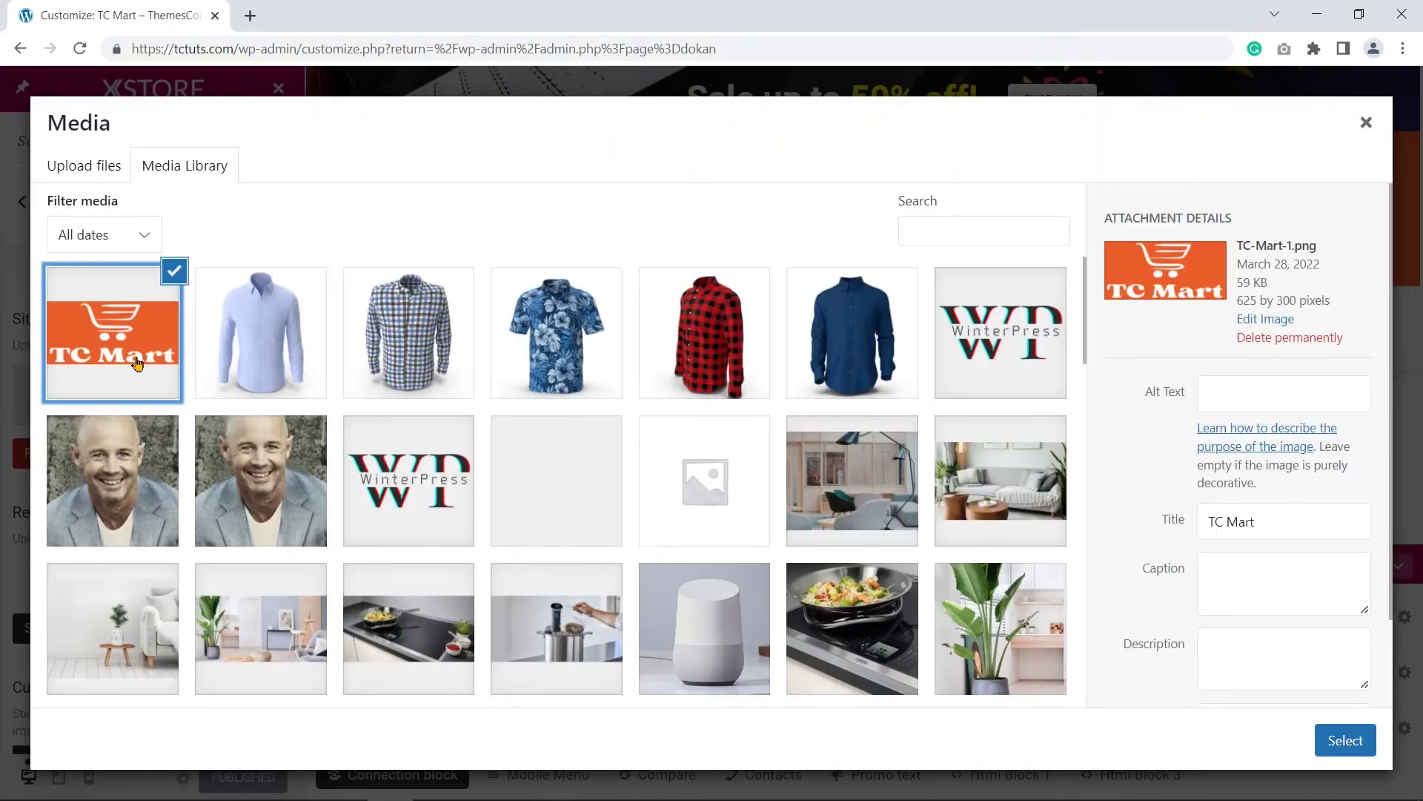
{"action": "left_click", "coordinate": [1344, 740]}
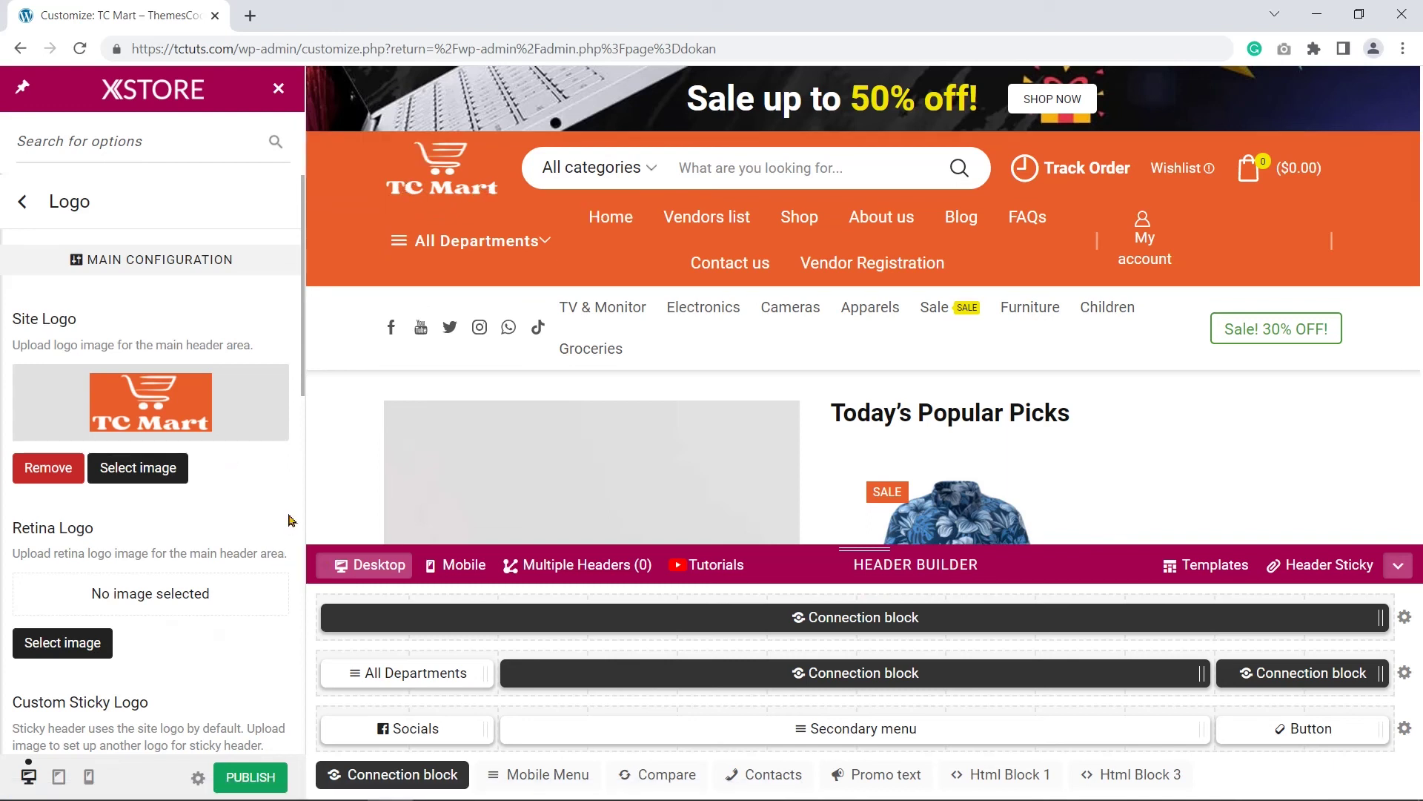
{"action": "scroll", "coordinate": [289, 520], "scroll_direction": "down", "scroll_amount": 6}
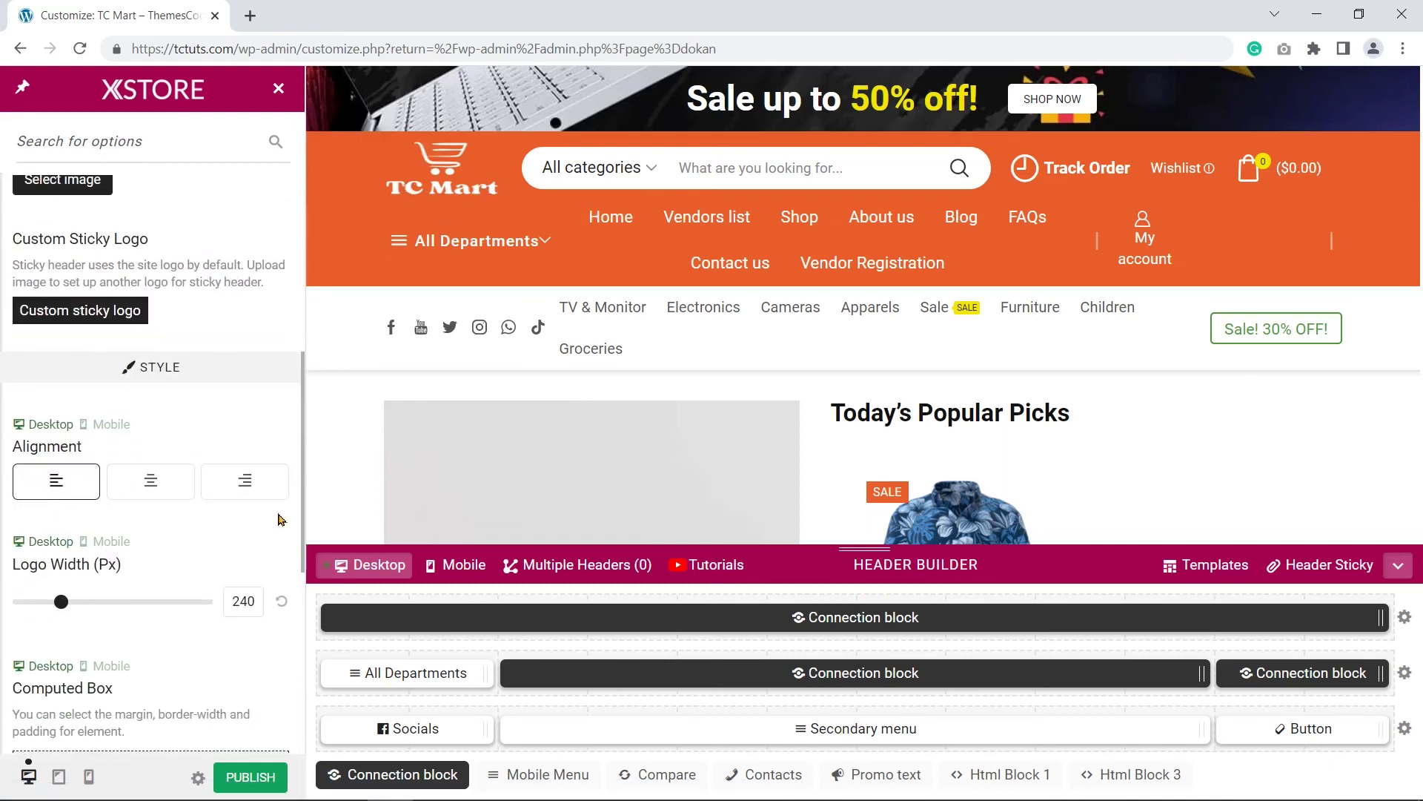
Try center and right logo alignment, then return the logo to left alignment
{"action": "left_click_drag", "start_coordinate": [94, 454], "coordinate": [14, 447]}
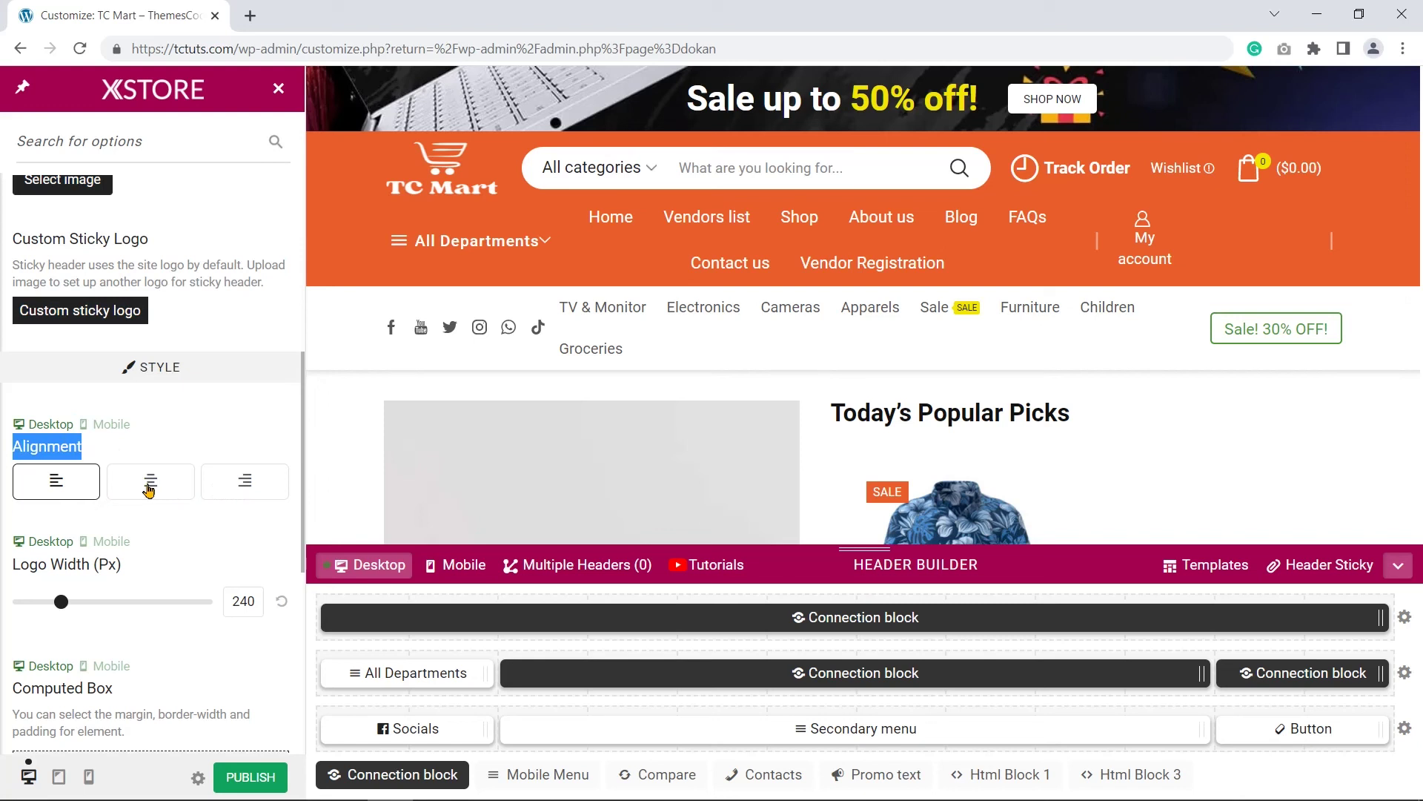
{"action": "left_click", "coordinate": [148, 489]}
{"action": "scroll", "coordinate": [232, 561], "scroll_direction": "down", "scroll_amount": 4}
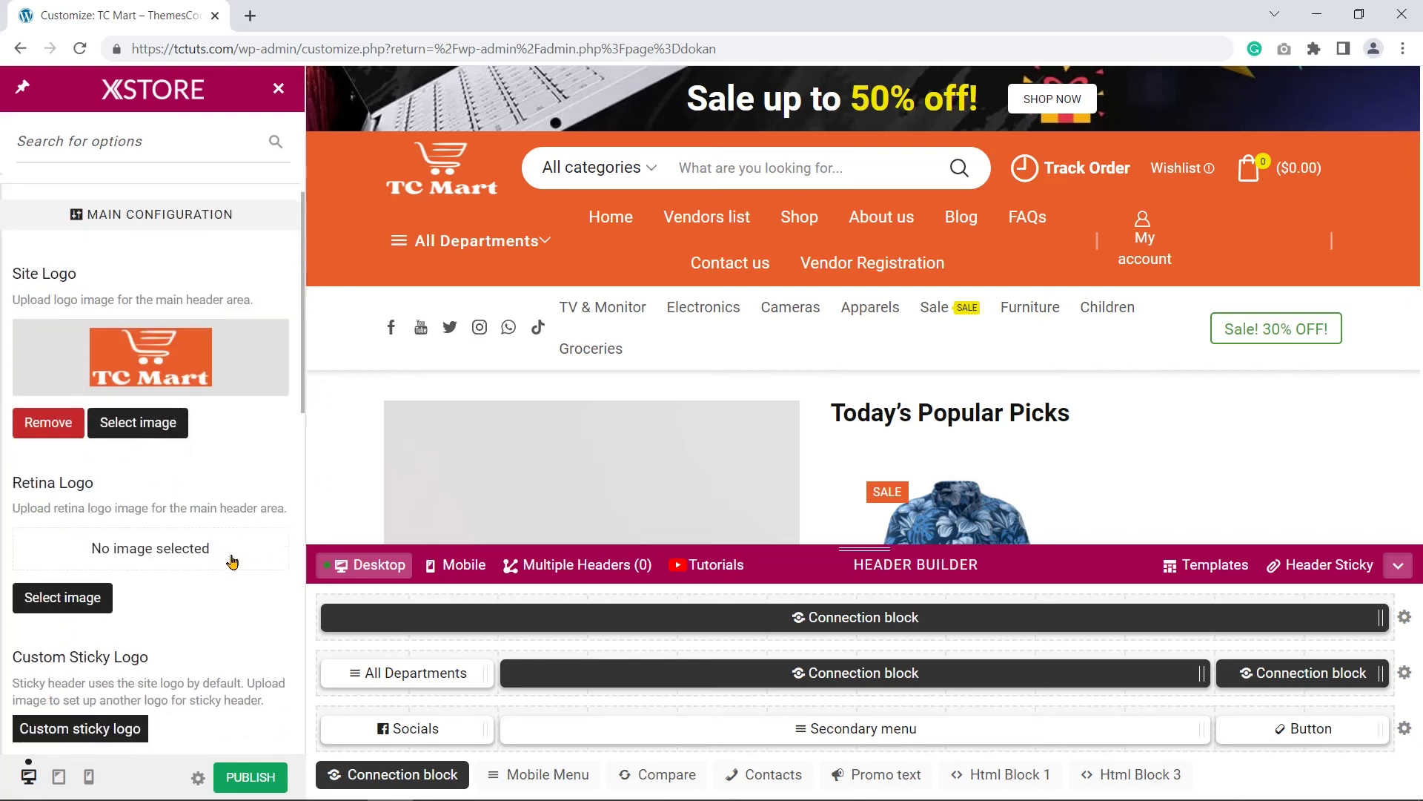
{"action": "scroll", "coordinate": [232, 561], "scroll_direction": "down", "scroll_amount": 1}
{"action": "left_click", "coordinate": [253, 575]}
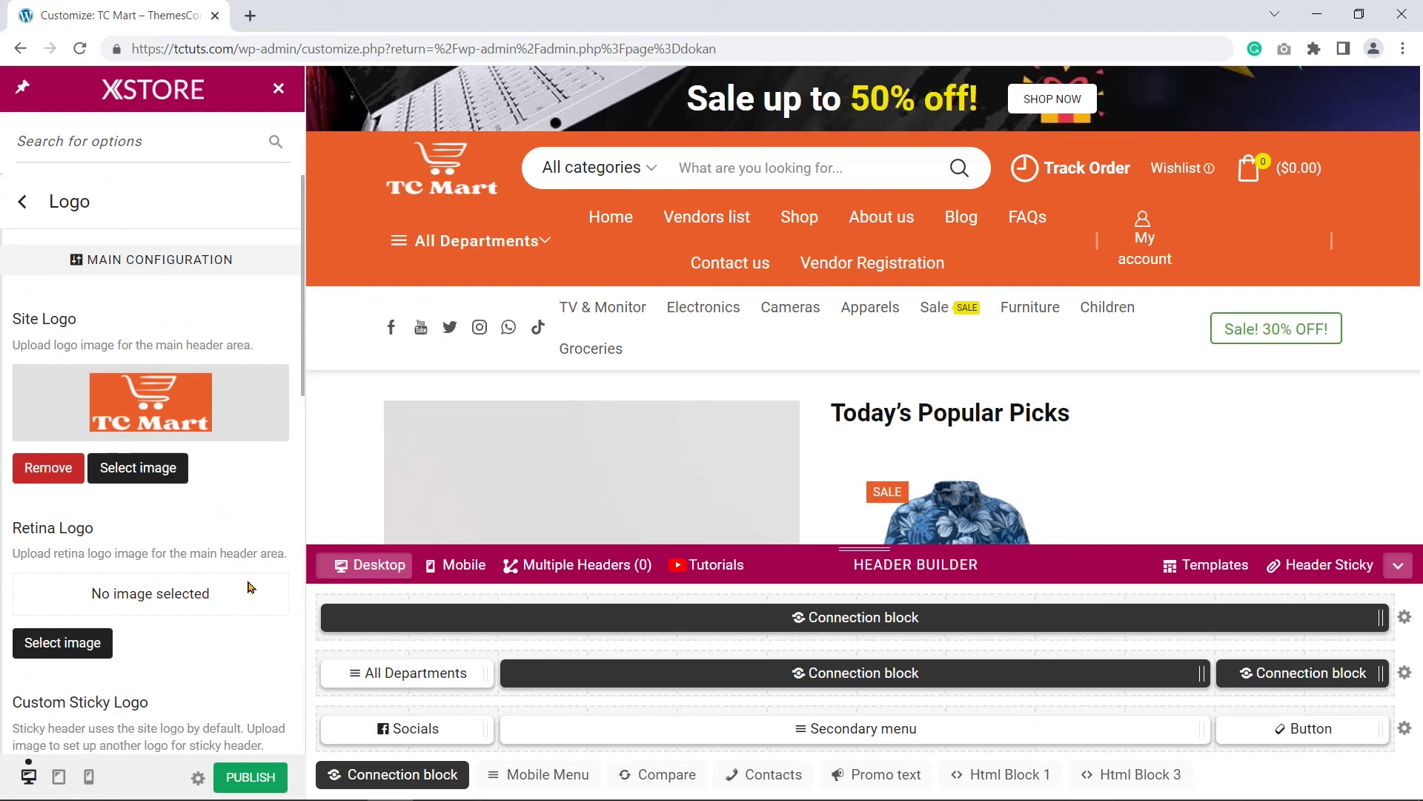
{"action": "scroll", "coordinate": [245, 588], "scroll_direction": "down", "scroll_amount": 5}
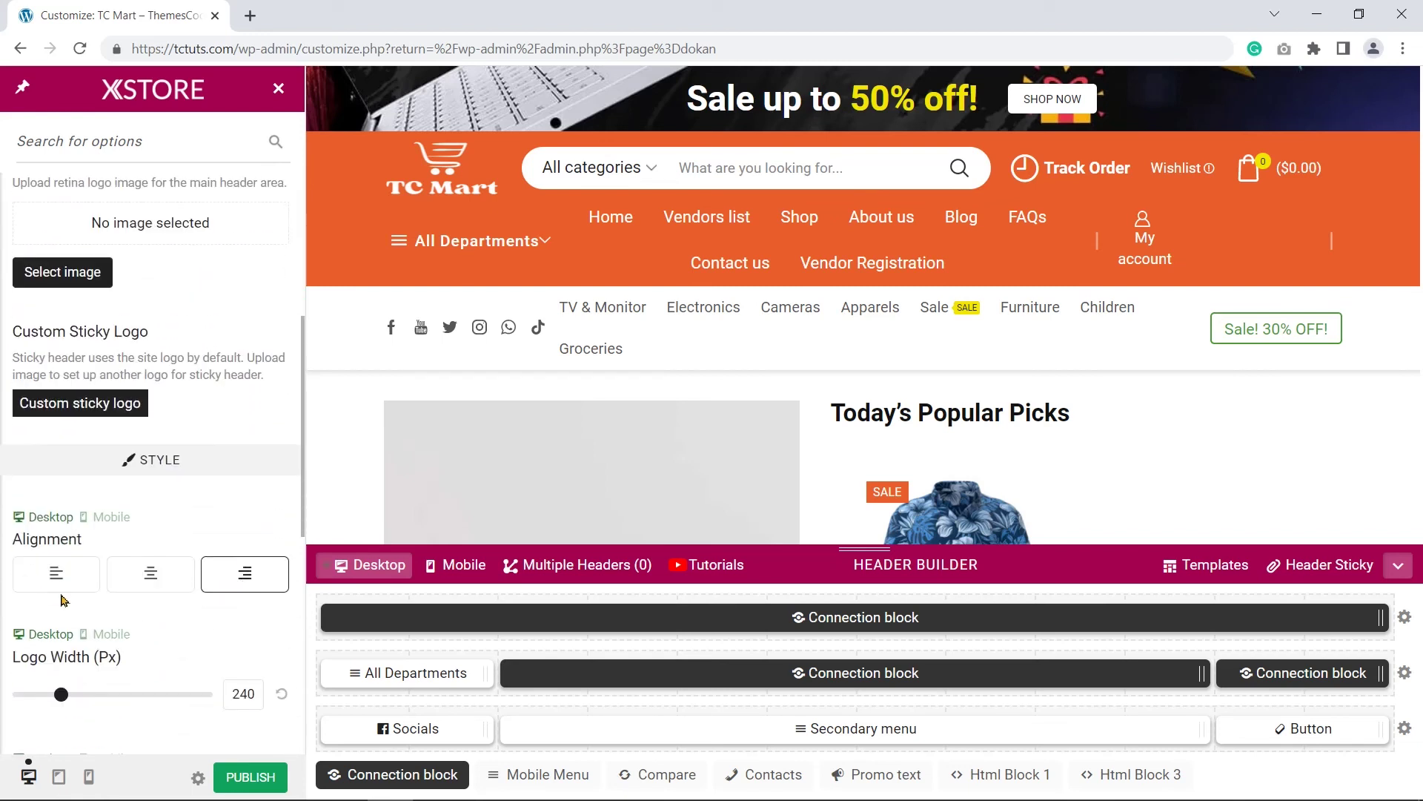
{"action": "left_click", "coordinate": [59, 586]}
{"action": "scroll", "coordinate": [212, 594], "scroll_direction": "down", "scroll_amount": 6}
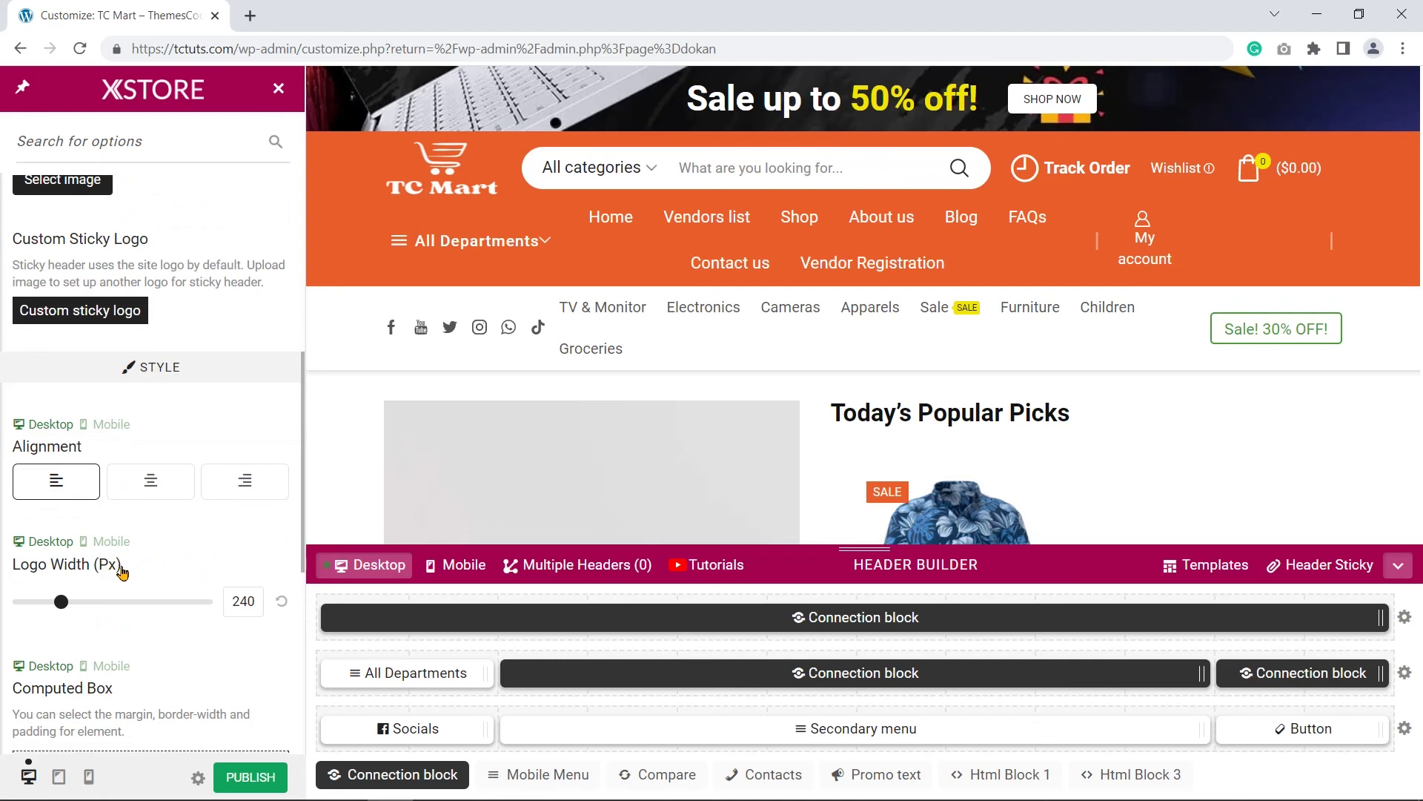
Change the Logo Width from 240 to 120 px
{"action": "double_click", "coordinate": [245, 601]}
{"action": "type", "text": "120"}
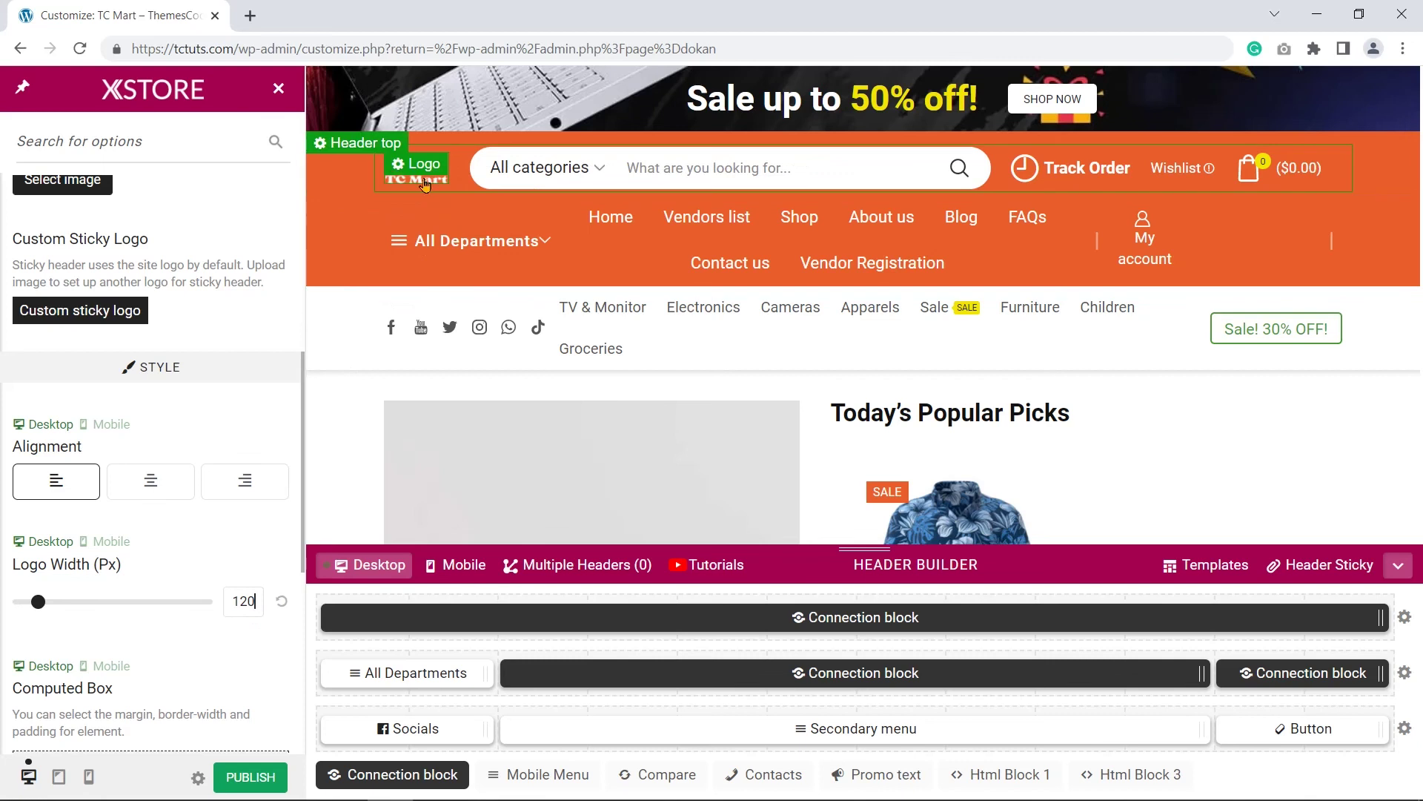
{"action": "scroll", "coordinate": [239, 606], "scroll_direction": "down", "scroll_amount": 2}
{"action": "scroll", "coordinate": [239, 606], "scroll_direction": "up", "scroll_amount": 1}
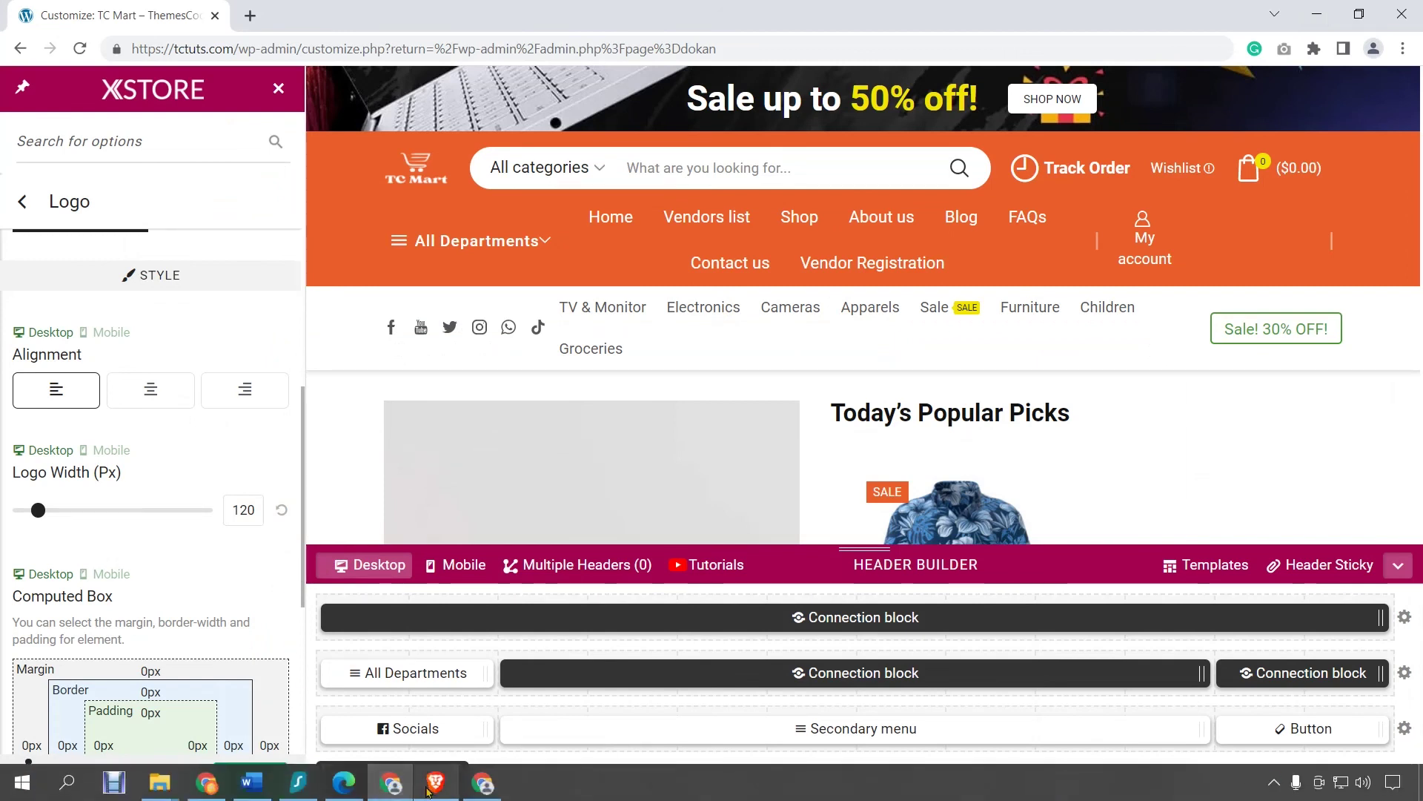
In Brave, reload the tctuts.com home page to see the smaller TC Mart logo
{"action": "left_click", "coordinate": [428, 790]}
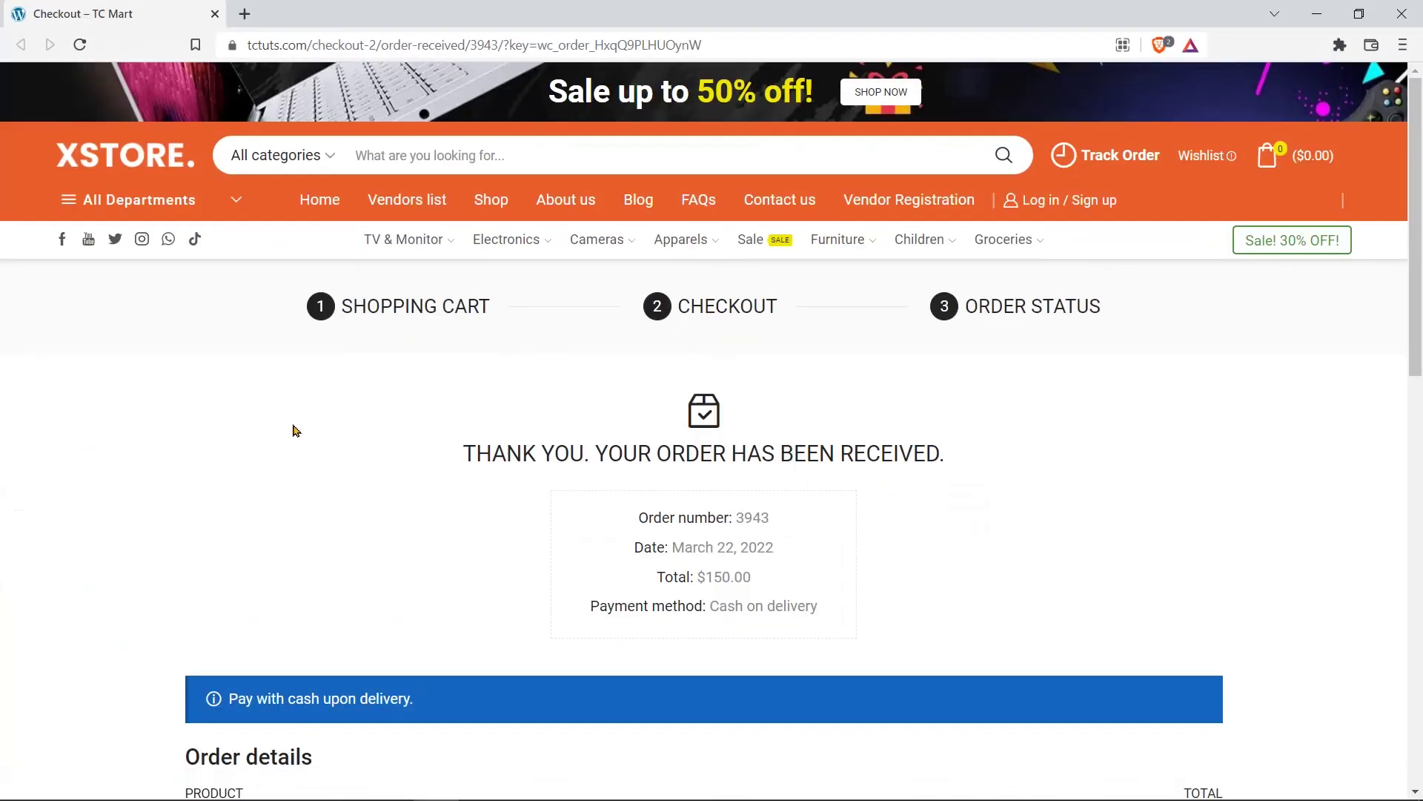
{"action": "left_click", "coordinate": [164, 161]}
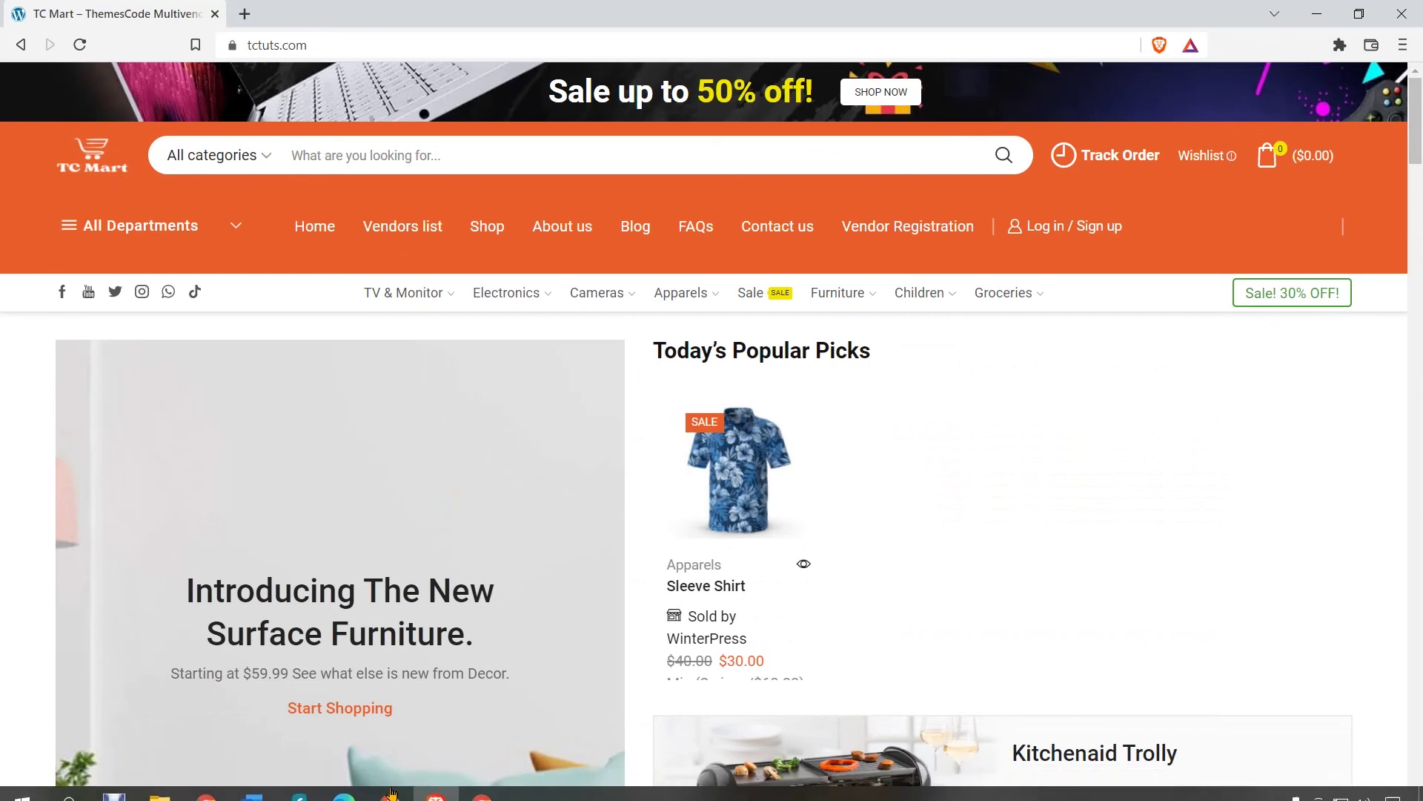
Browse the ready-made XStore header templates without changing the current header
{"action": "mouse_move", "coordinate": [402, 786]}
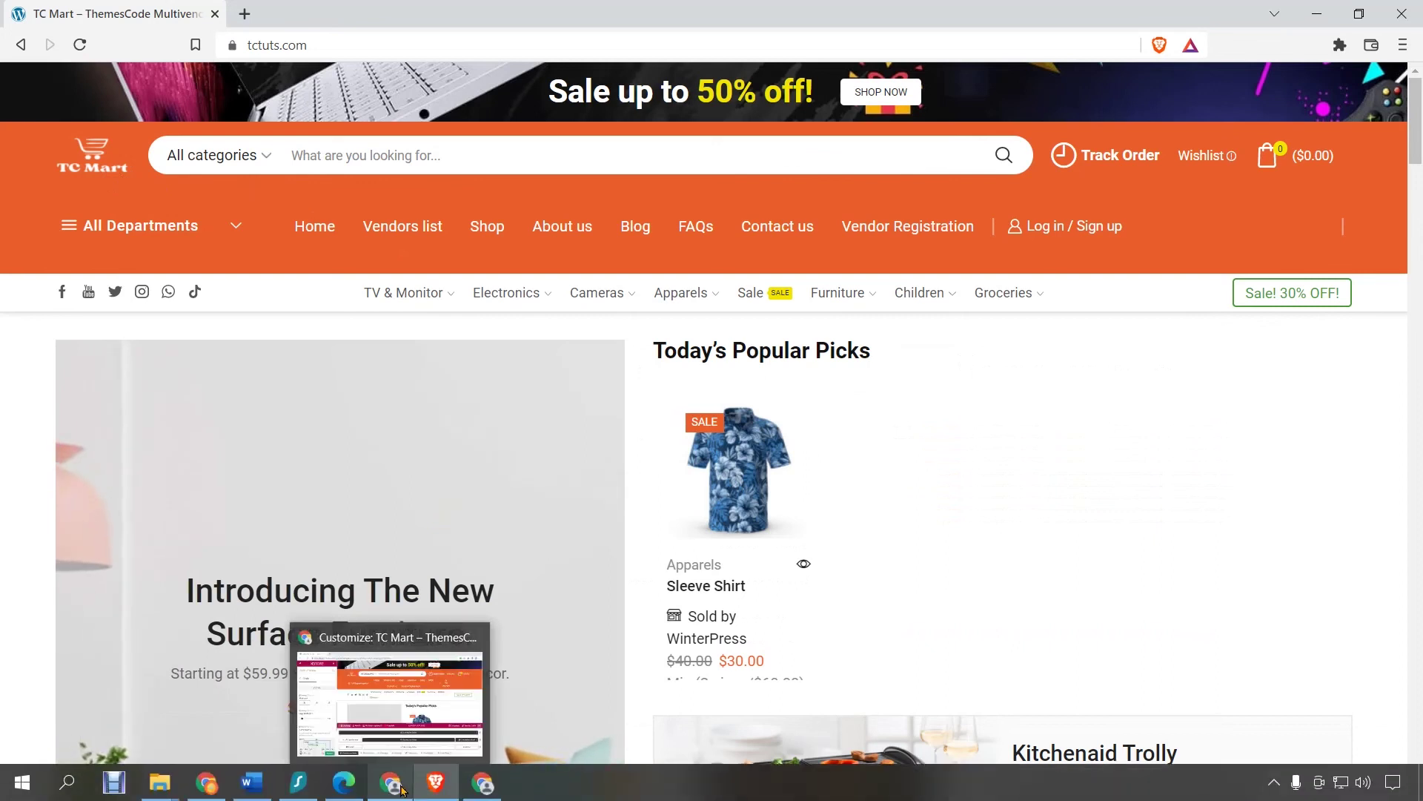
{"action": "left_click", "coordinate": [407, 717]}
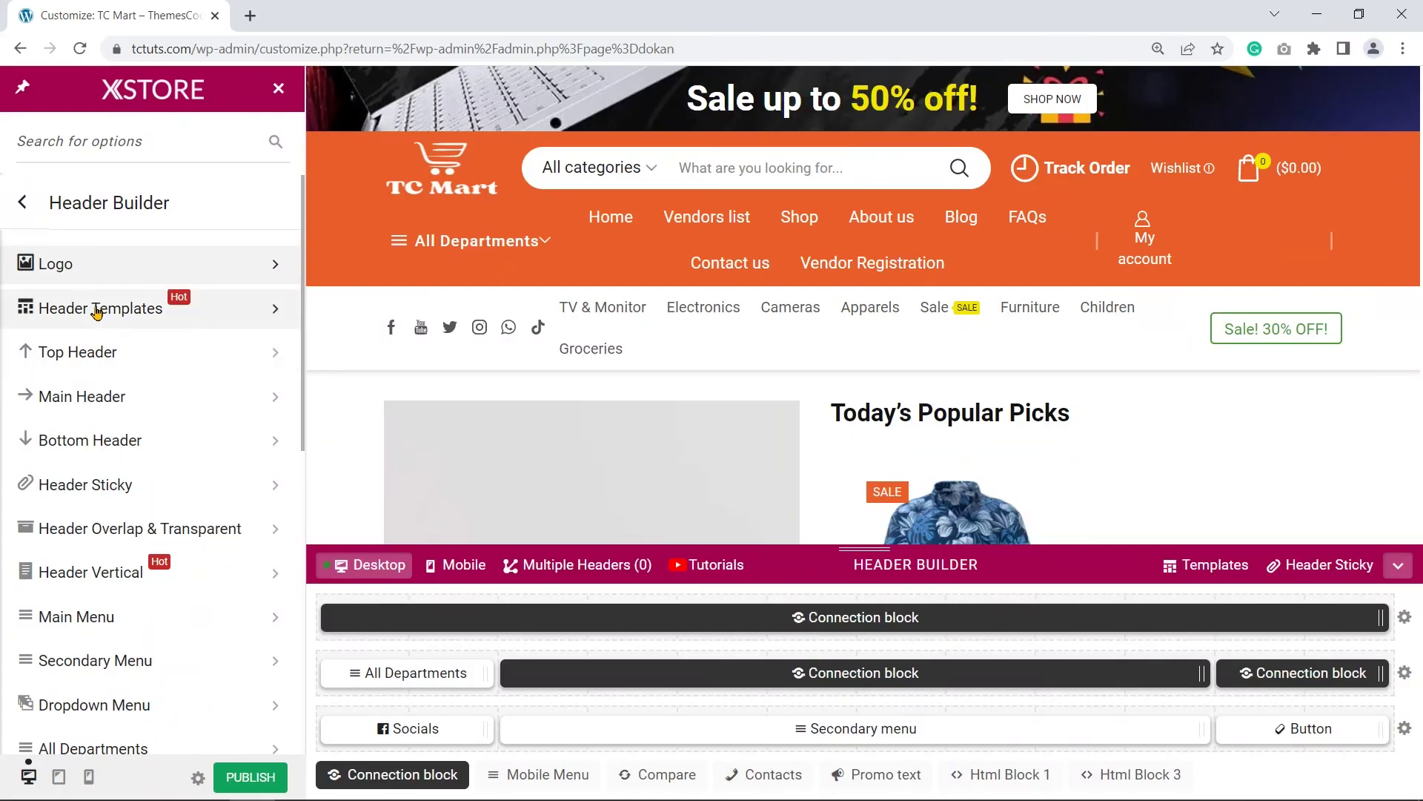
{"action": "left_click", "coordinate": [223, 308]}
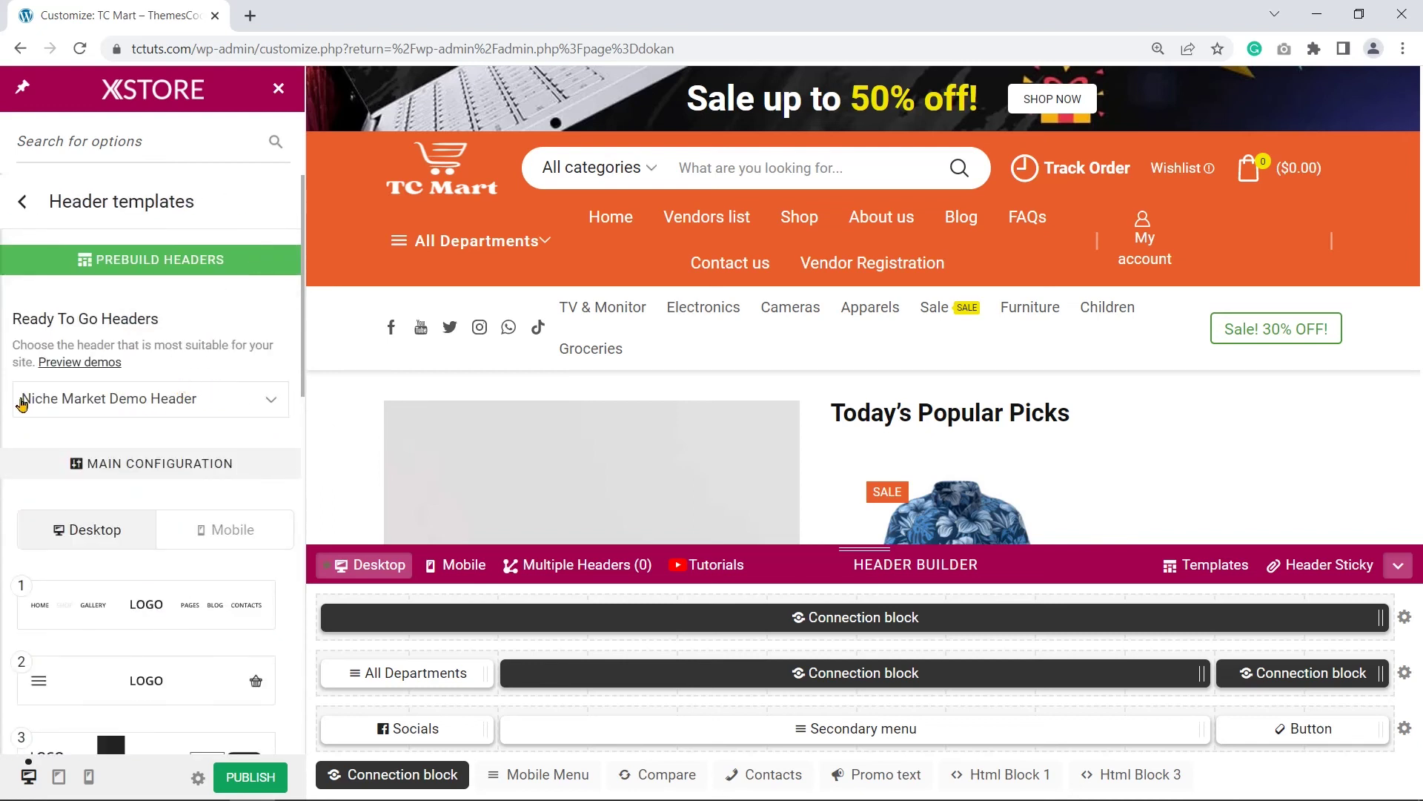
{"action": "left_click", "coordinate": [258, 399]}
{"action": "scroll", "coordinate": [265, 499], "scroll_direction": "down", "scroll_amount": 3}
{"action": "scroll", "coordinate": [266, 499], "scroll_direction": "down", "scroll_amount": 15}
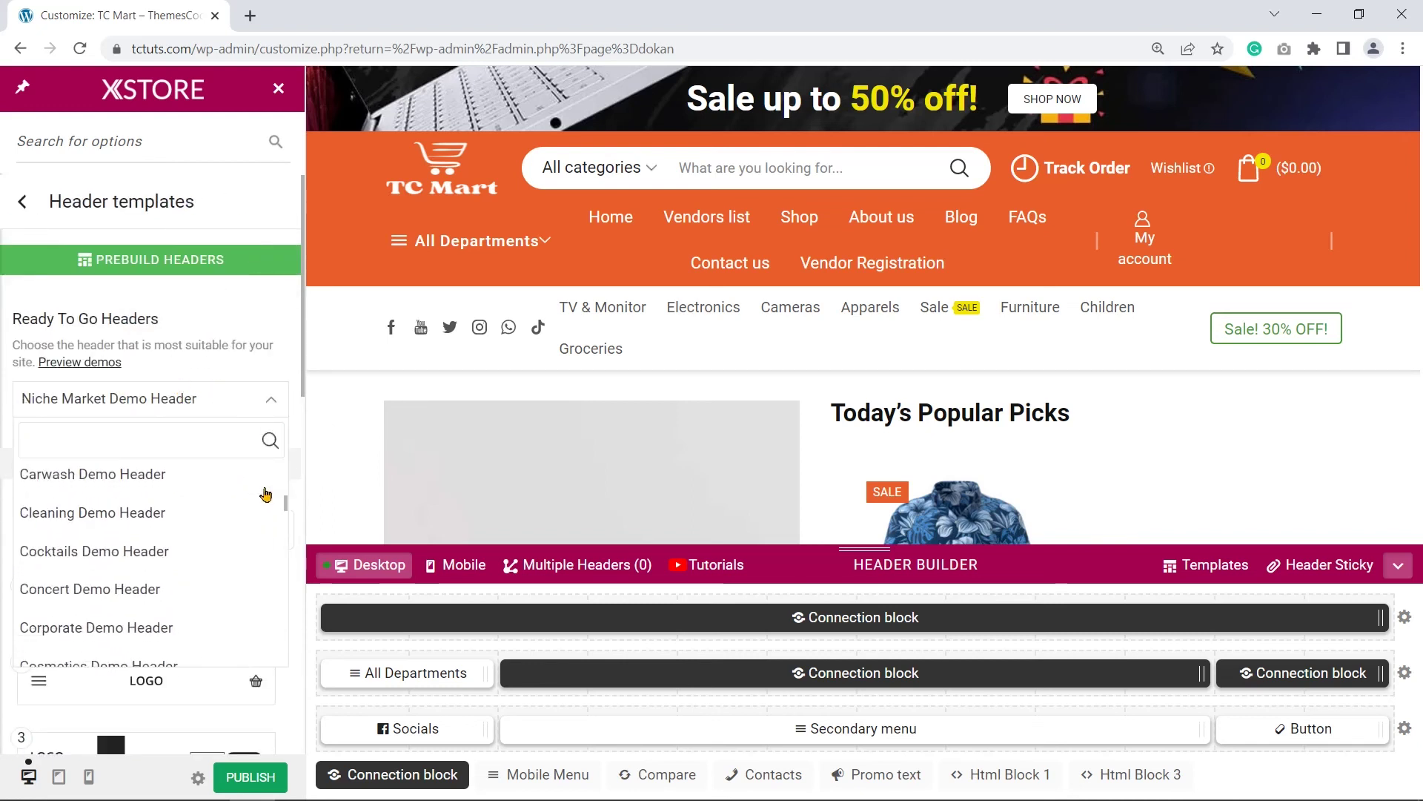
{"action": "scroll", "coordinate": [237, 553], "scroll_direction": "down", "scroll_amount": 15}
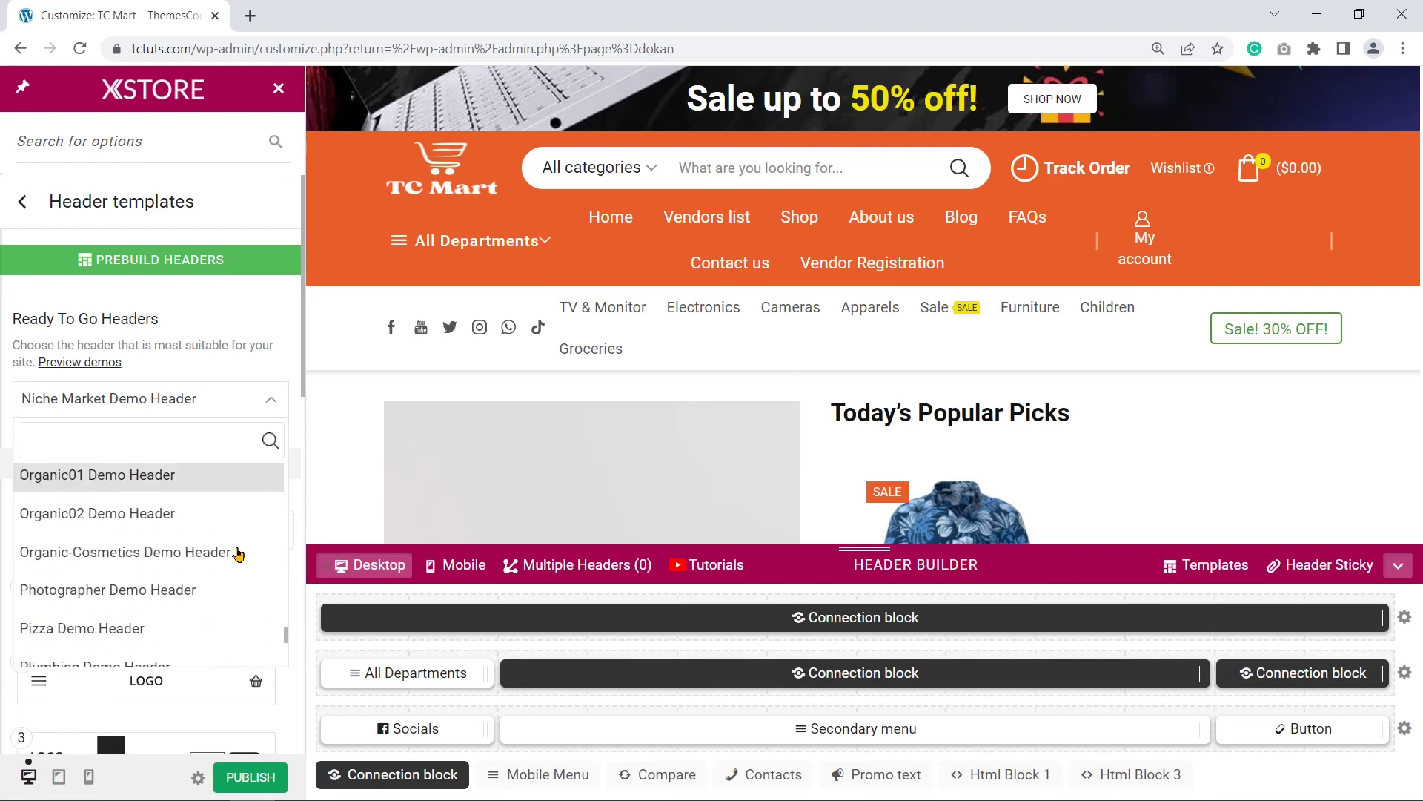
{"action": "left_click", "coordinate": [276, 404]}
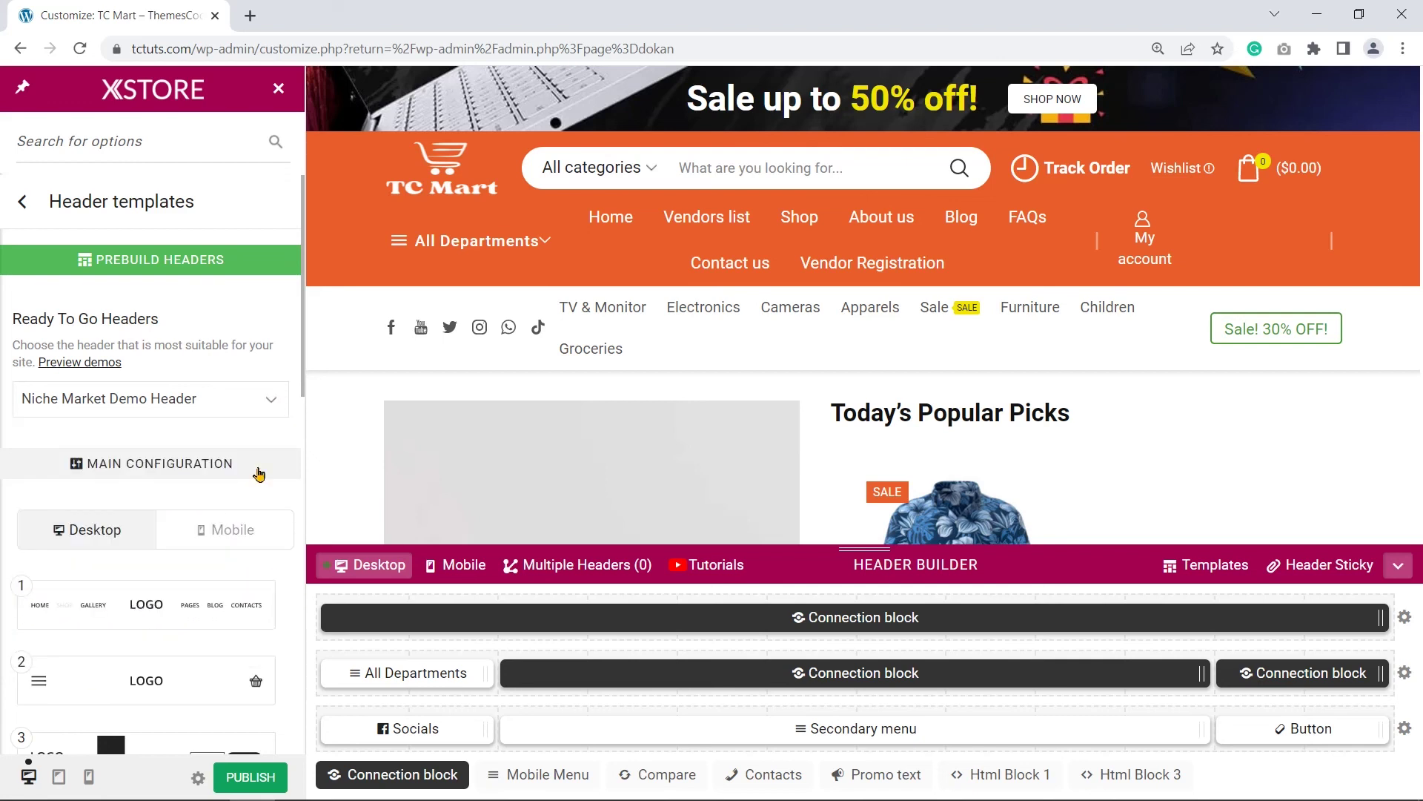
Export the header layout as header.json and dismiss the multiple-downloads prompt
{"action": "scroll", "coordinate": [258, 473], "scroll_direction": "down", "scroll_amount": 15}
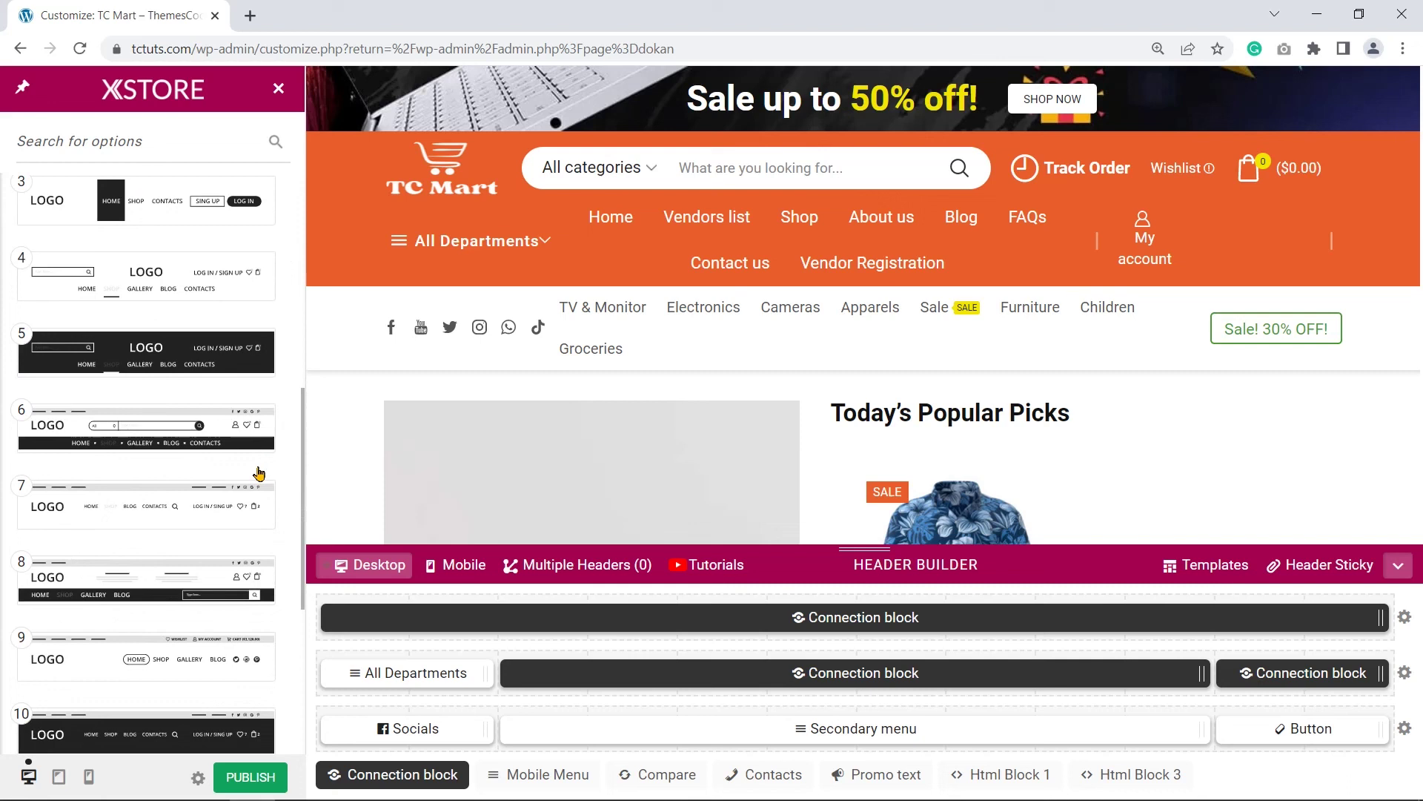
{"action": "double_click", "coordinate": [53, 454]}
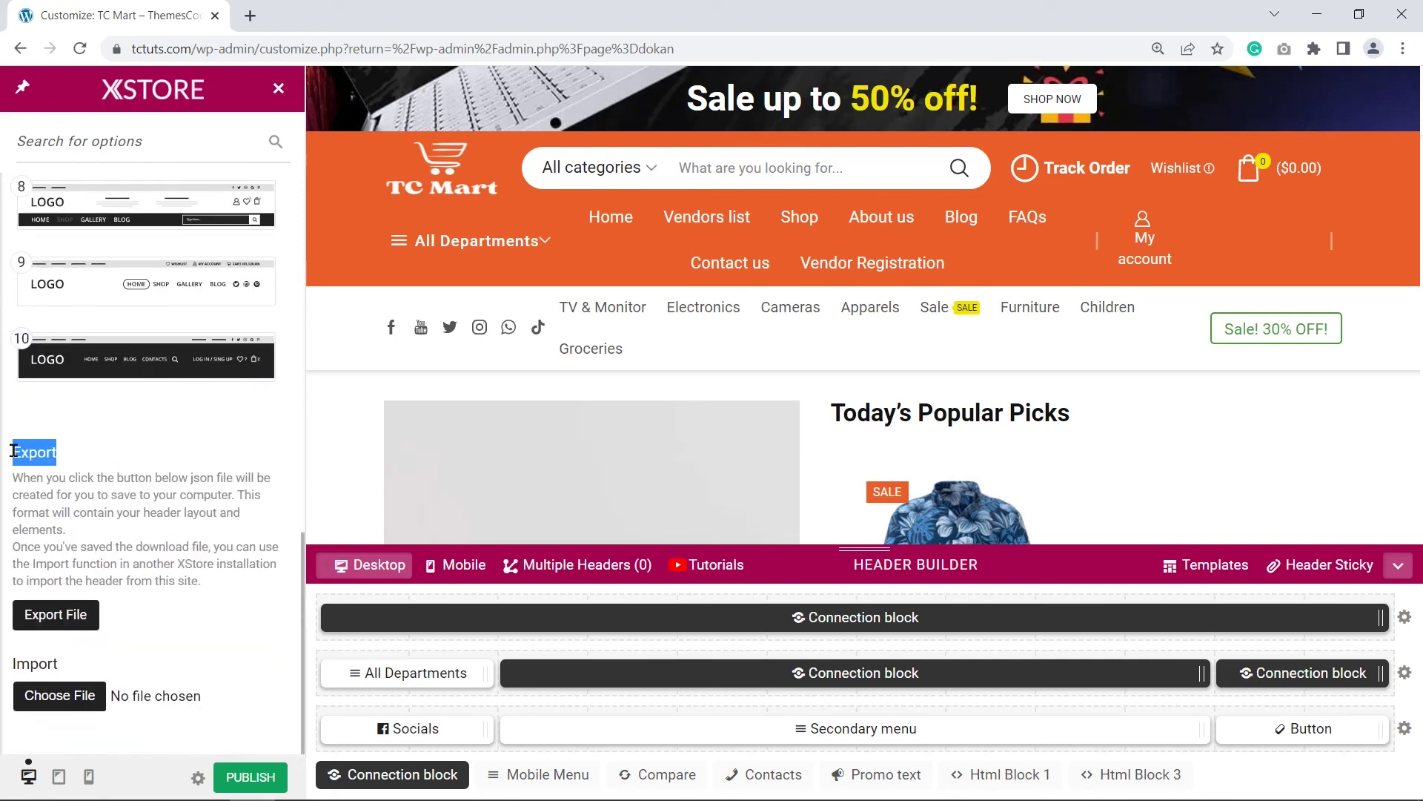
{"action": "double_click", "coordinate": [13, 663]}
{"action": "left_click", "coordinate": [95, 625]}
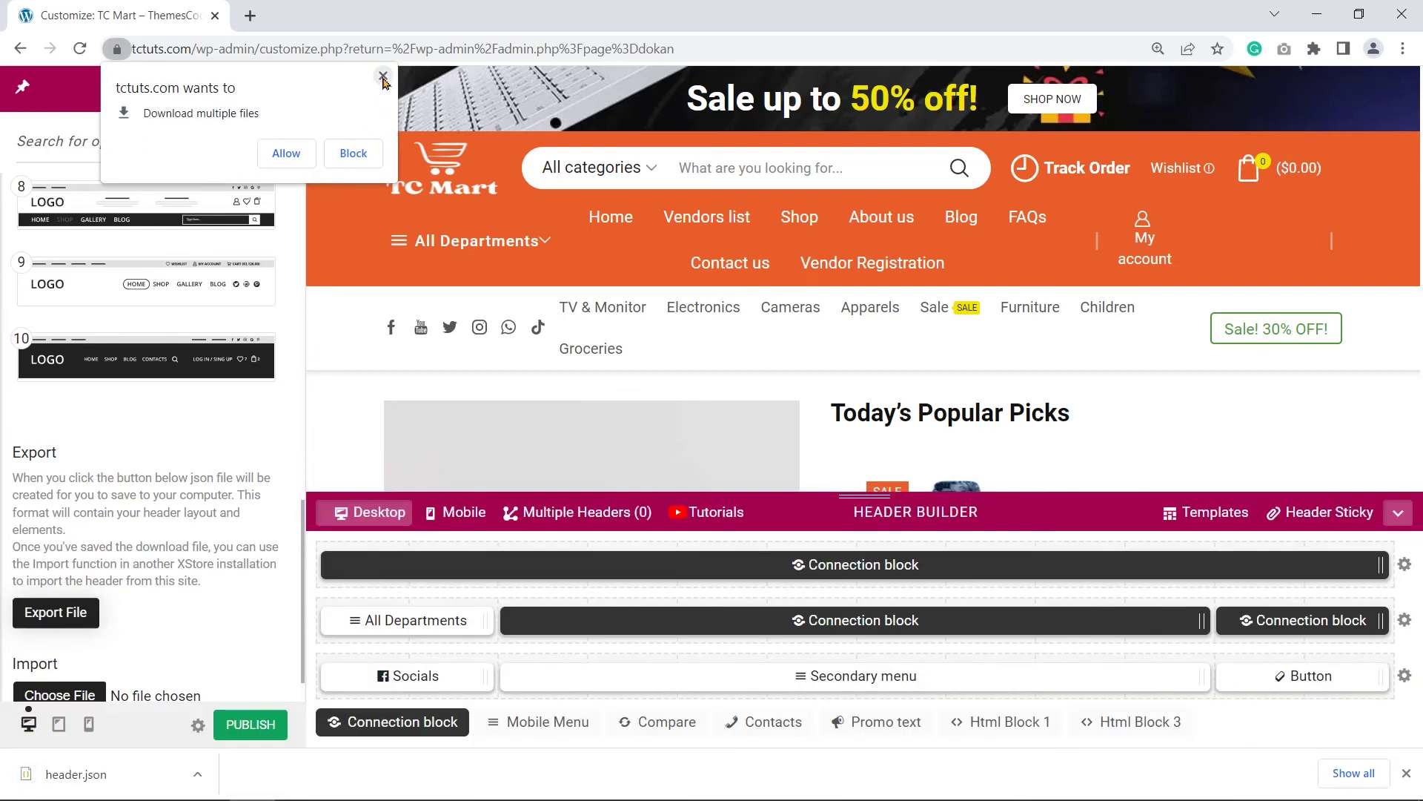
{"action": "left_click", "coordinate": [383, 77]}
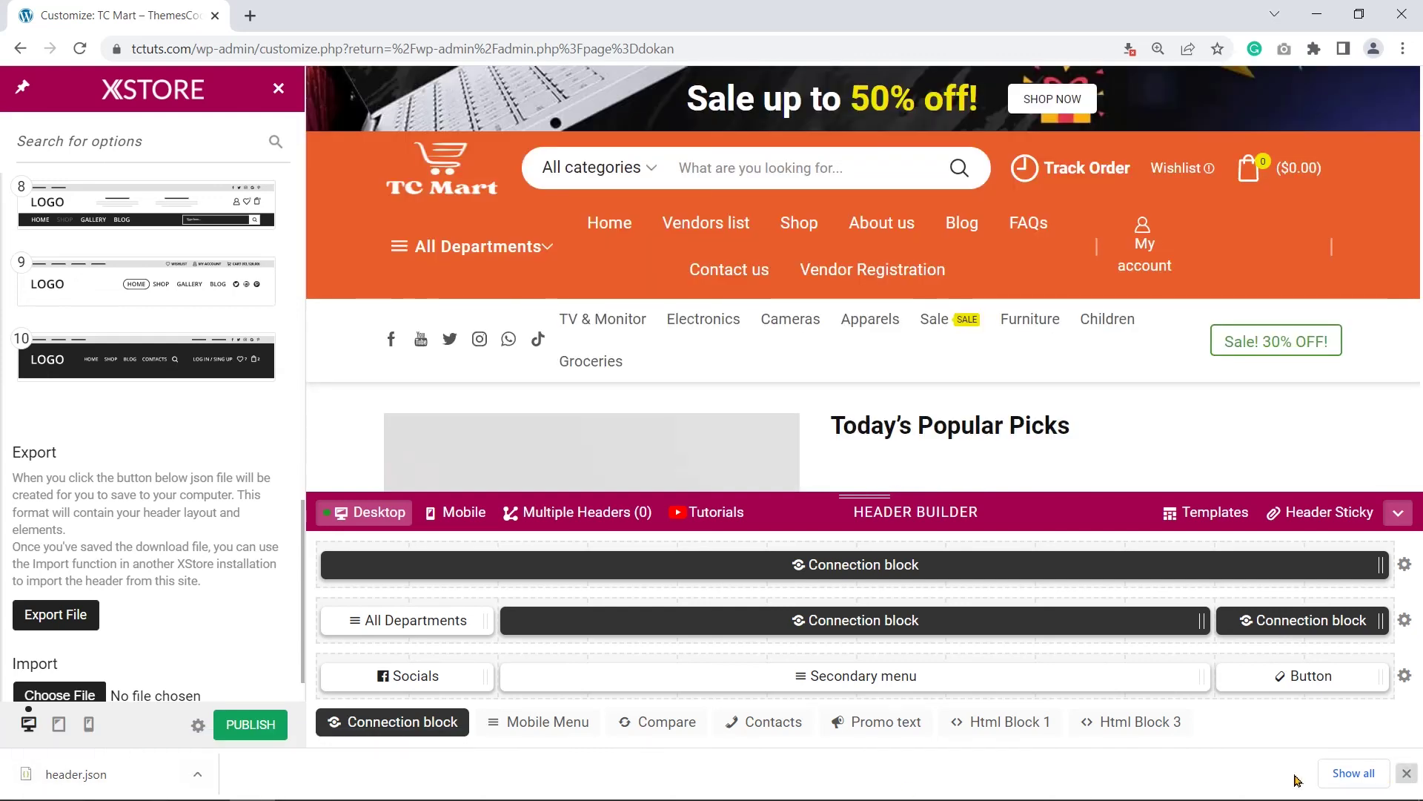
Review the Top Header settings in the Header Builder
{"action": "scroll", "coordinate": [262, 582], "scroll_direction": "up", "scroll_amount": 10}
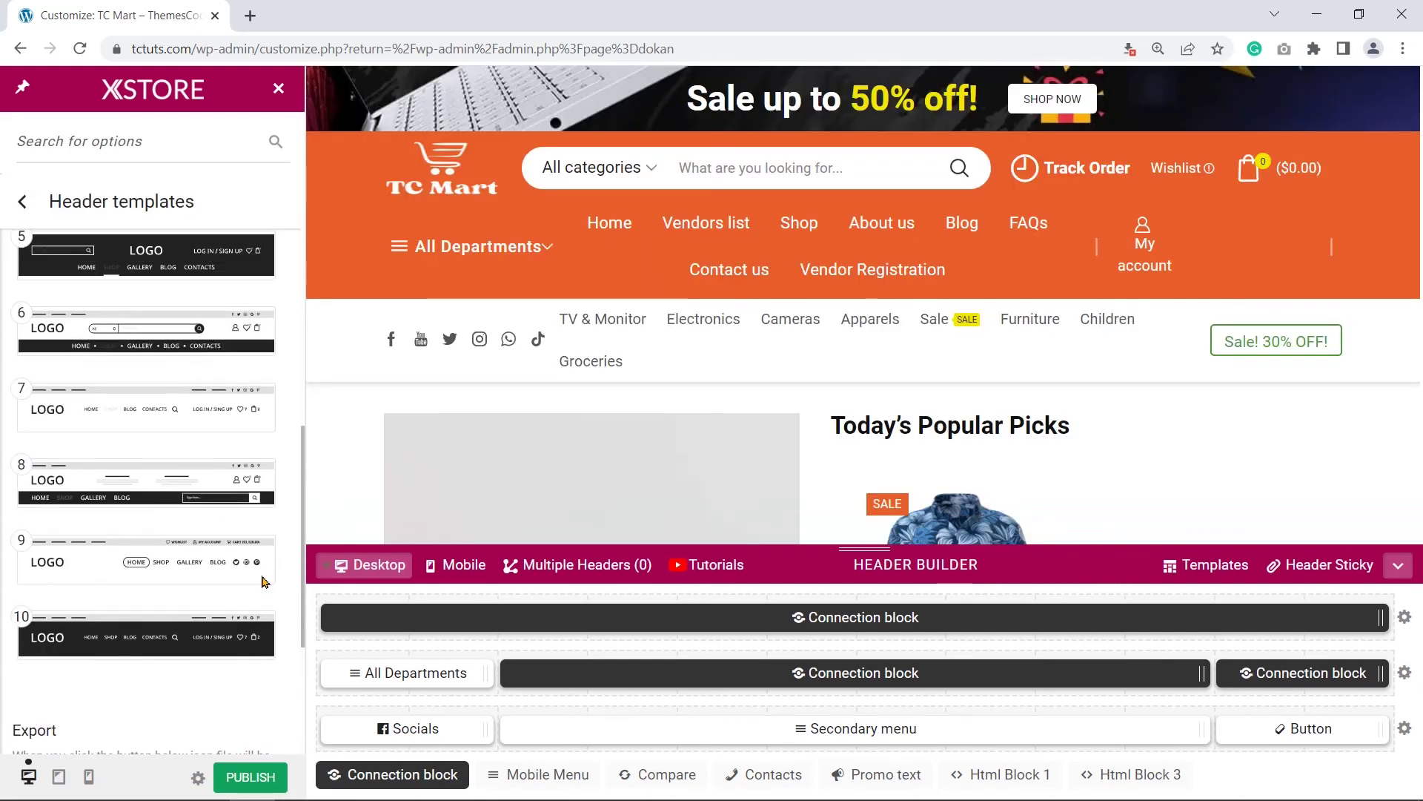
{"action": "left_click", "coordinate": [21, 203]}
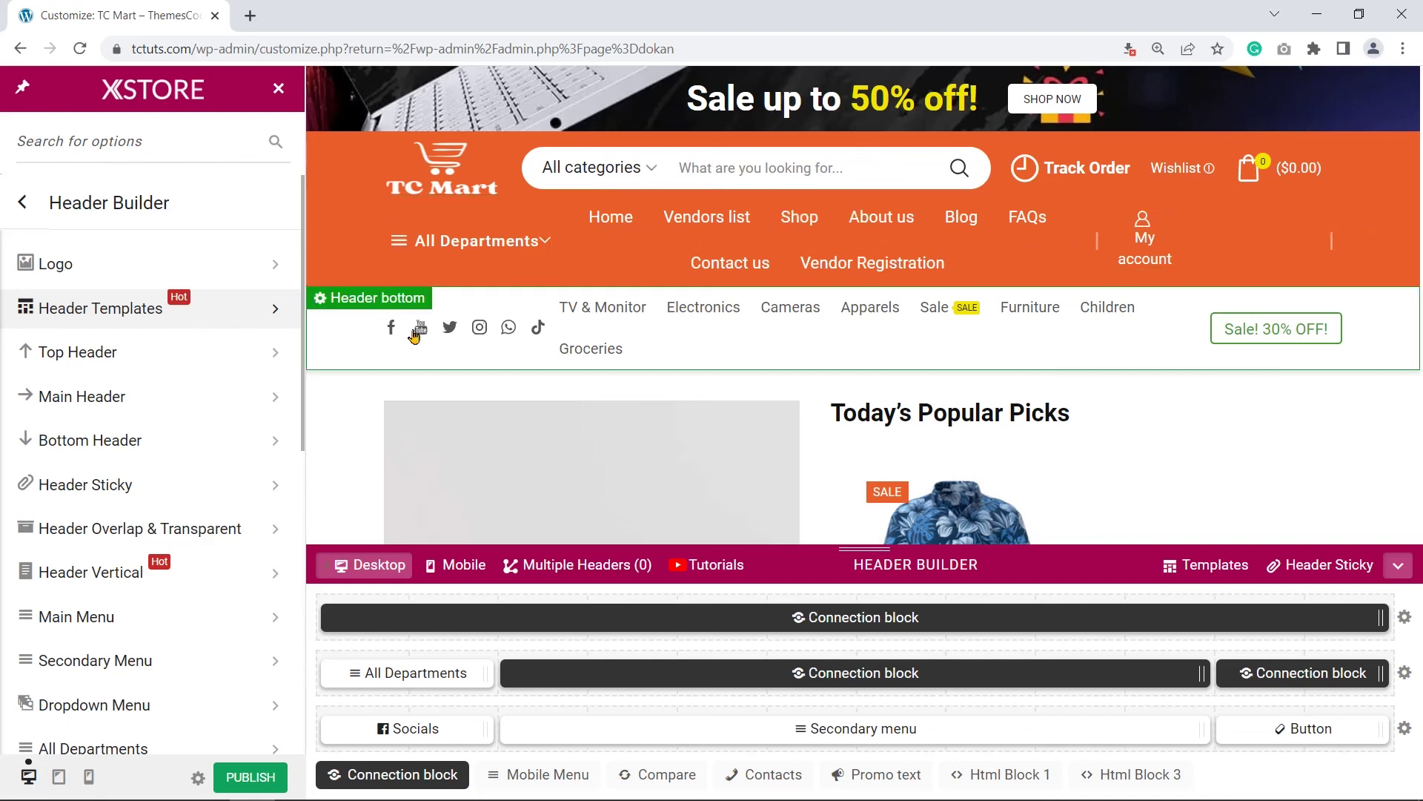
{"action": "left_click", "coordinate": [175, 351]}
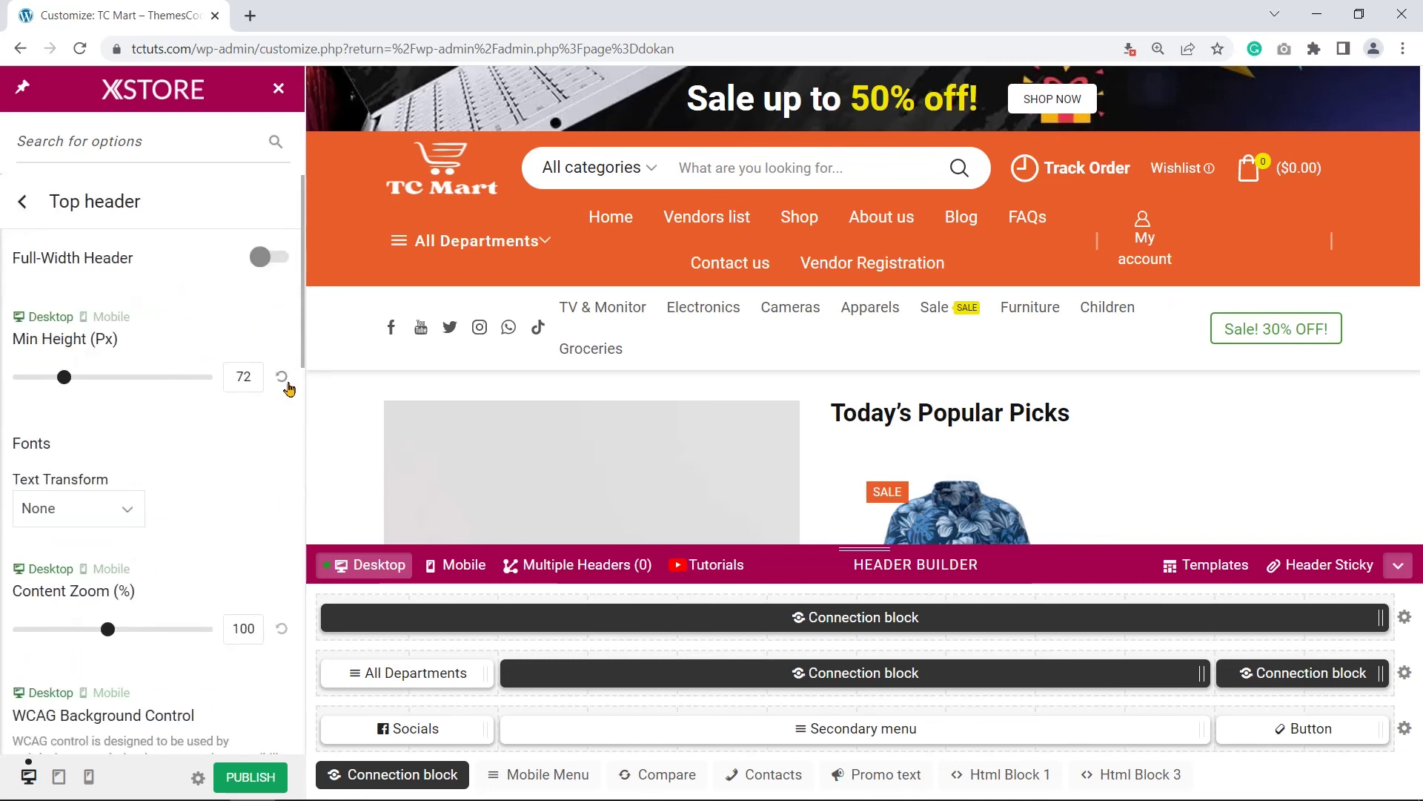
{"action": "scroll", "coordinate": [286, 388], "scroll_direction": "down", "scroll_amount": 3}
{"action": "scroll", "coordinate": [290, 389], "scroll_direction": "down", "scroll_amount": 12}
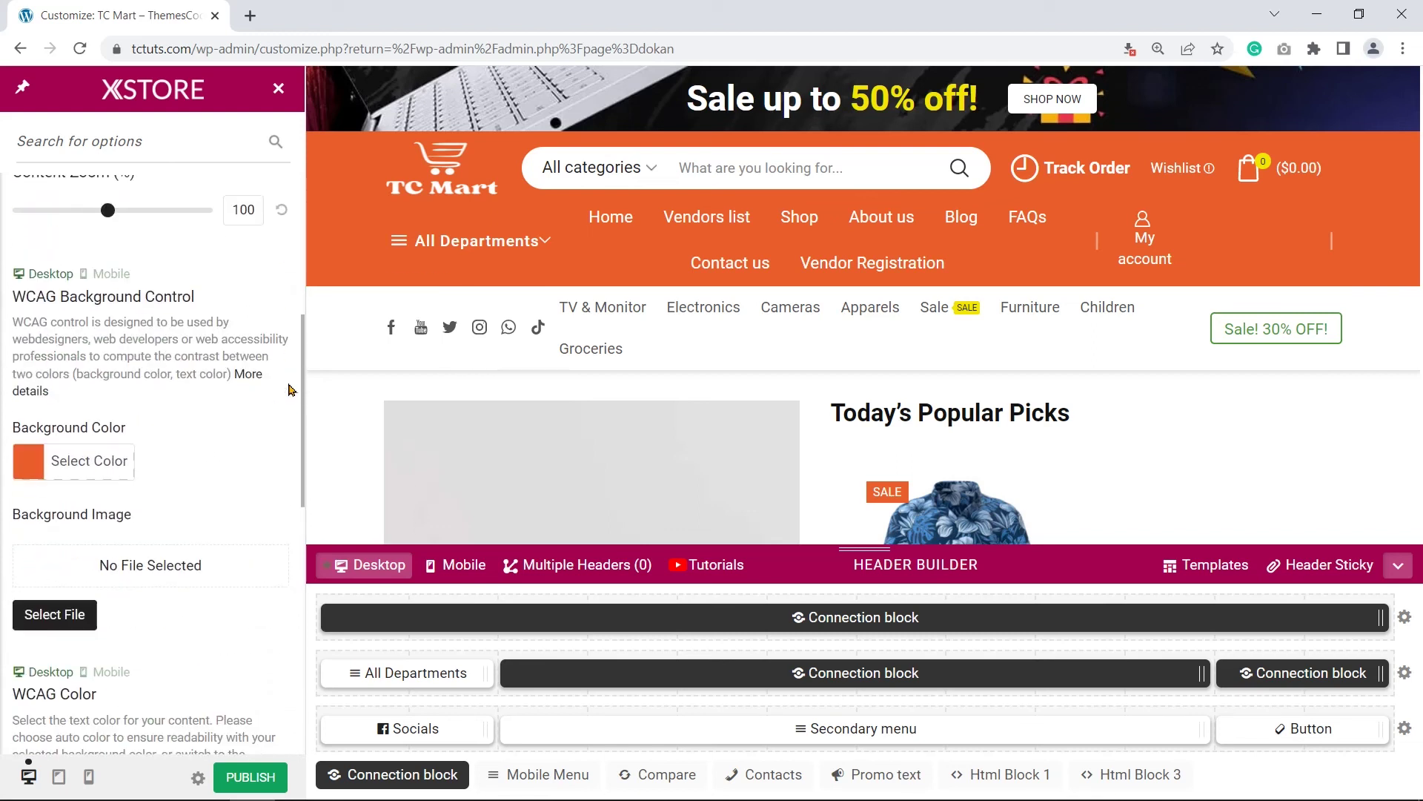
{"action": "scroll", "coordinate": [289, 390], "scroll_direction": "up", "scroll_amount": 10}
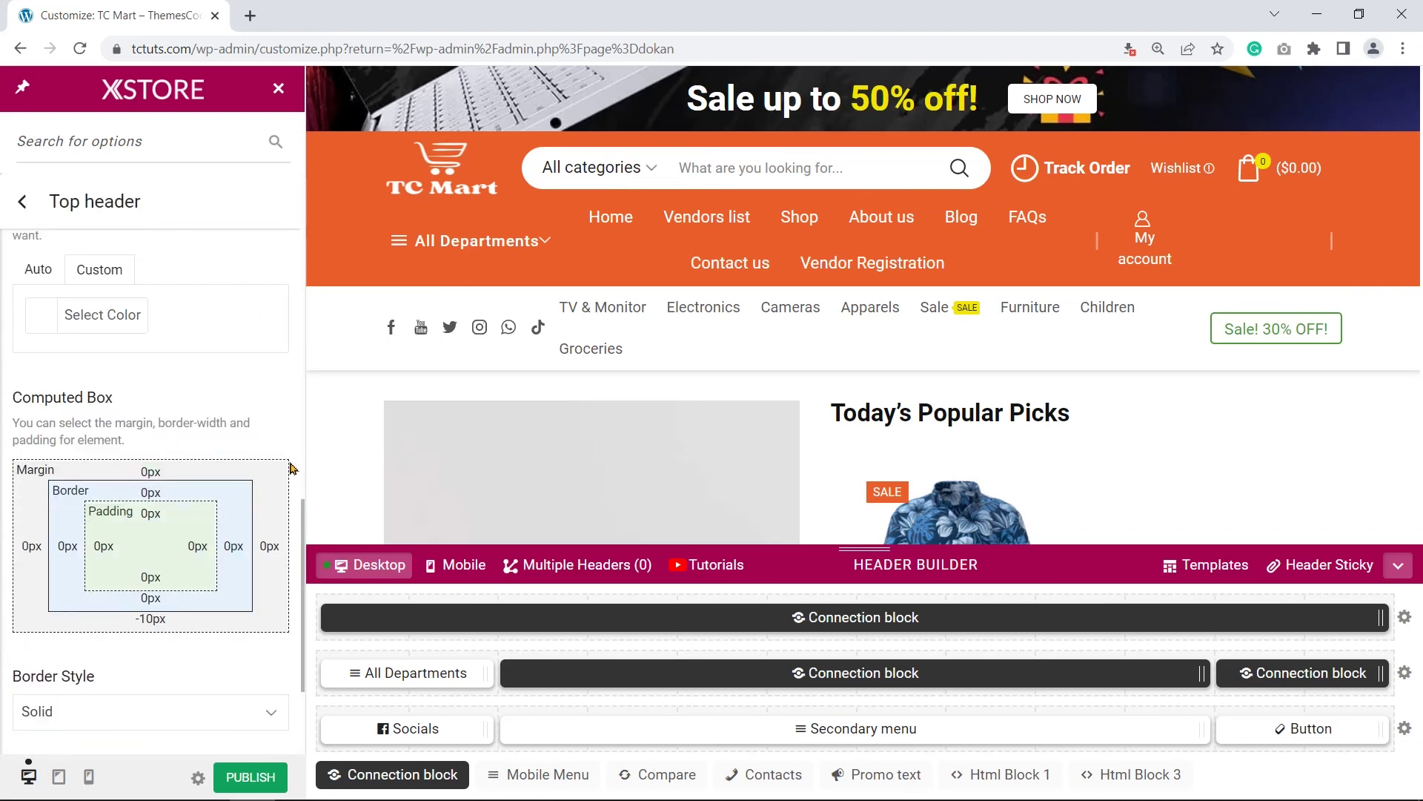
{"action": "scroll", "coordinate": [291, 469], "scroll_direction": "up", "scroll_amount": 4}
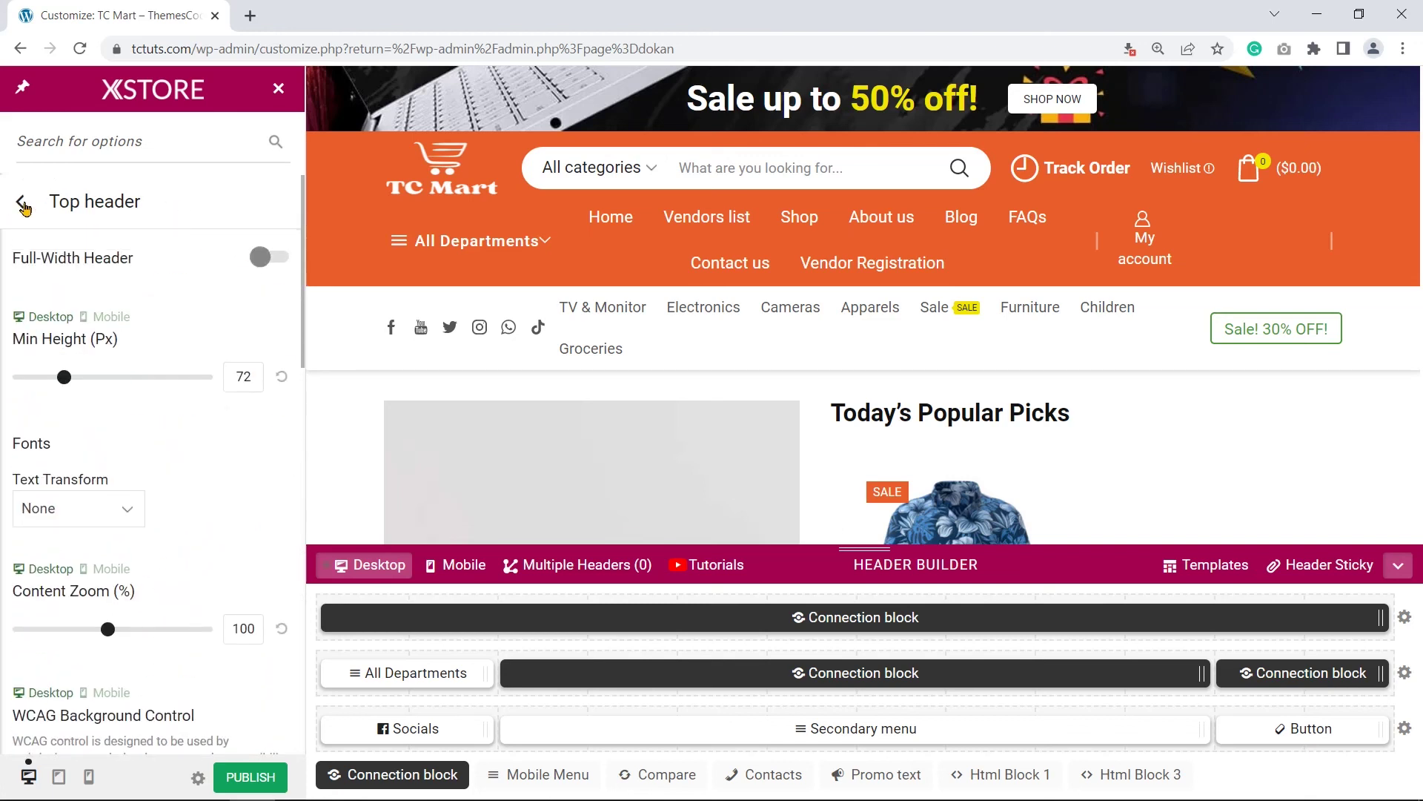
{"action": "left_click", "coordinate": [22, 201]}
Review the Main Header and Bottom Header (40 px height, 105% zoom) settings
{"action": "left_click", "coordinate": [158, 398]}
{"action": "scroll", "coordinate": [223, 393], "scroll_direction": "down", "scroll_amount": 12}
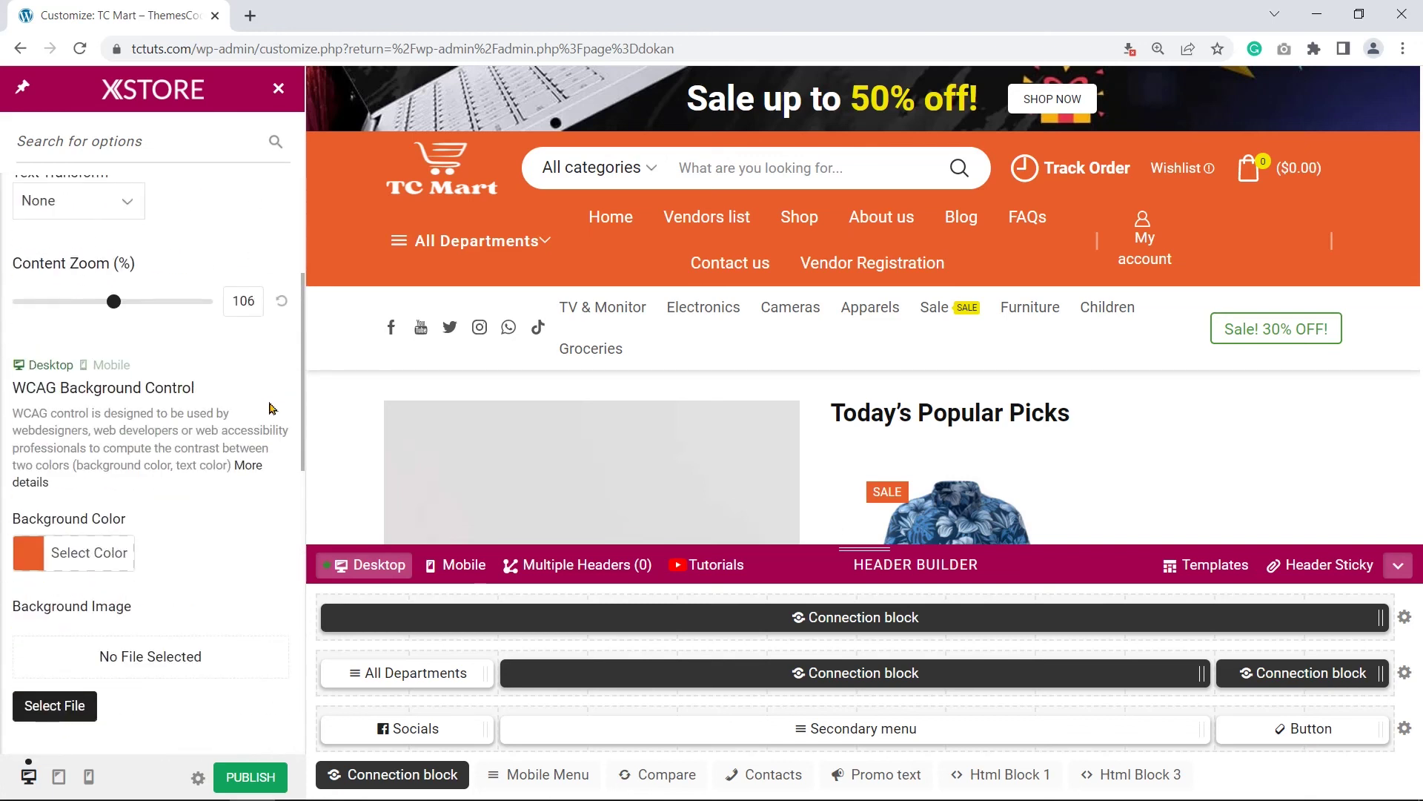
{"action": "scroll", "coordinate": [271, 409], "scroll_direction": "up", "scroll_amount": 10}
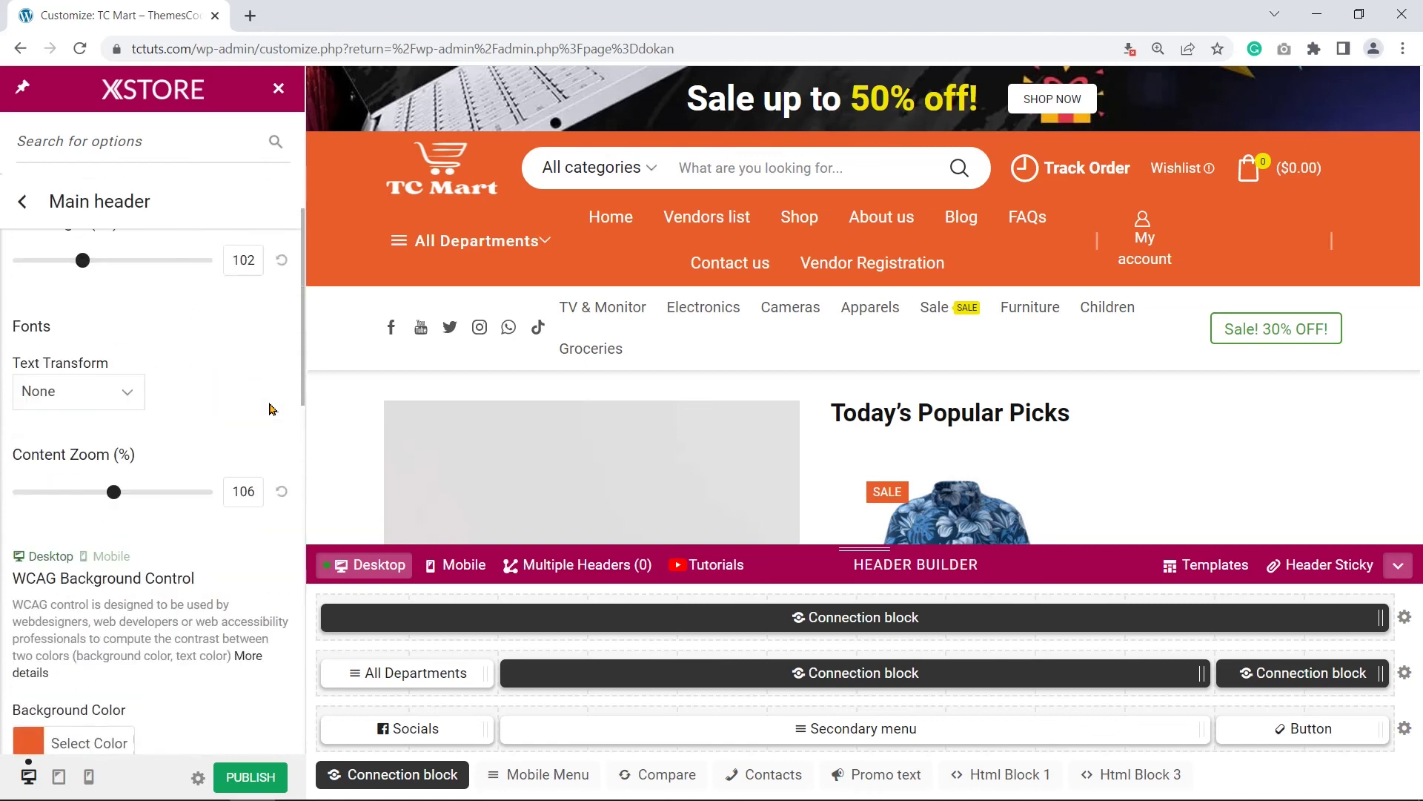
{"action": "left_click", "coordinate": [27, 201]}
{"action": "left_click", "coordinate": [178, 445]}
{"action": "scroll", "coordinate": [286, 435], "scroll_direction": "down", "scroll_amount": 6}
{"action": "scroll", "coordinate": [288, 432], "scroll_direction": "down", "scroll_amount": 5}
{"action": "scroll", "coordinate": [288, 432], "scroll_direction": "up", "scroll_amount": 15}
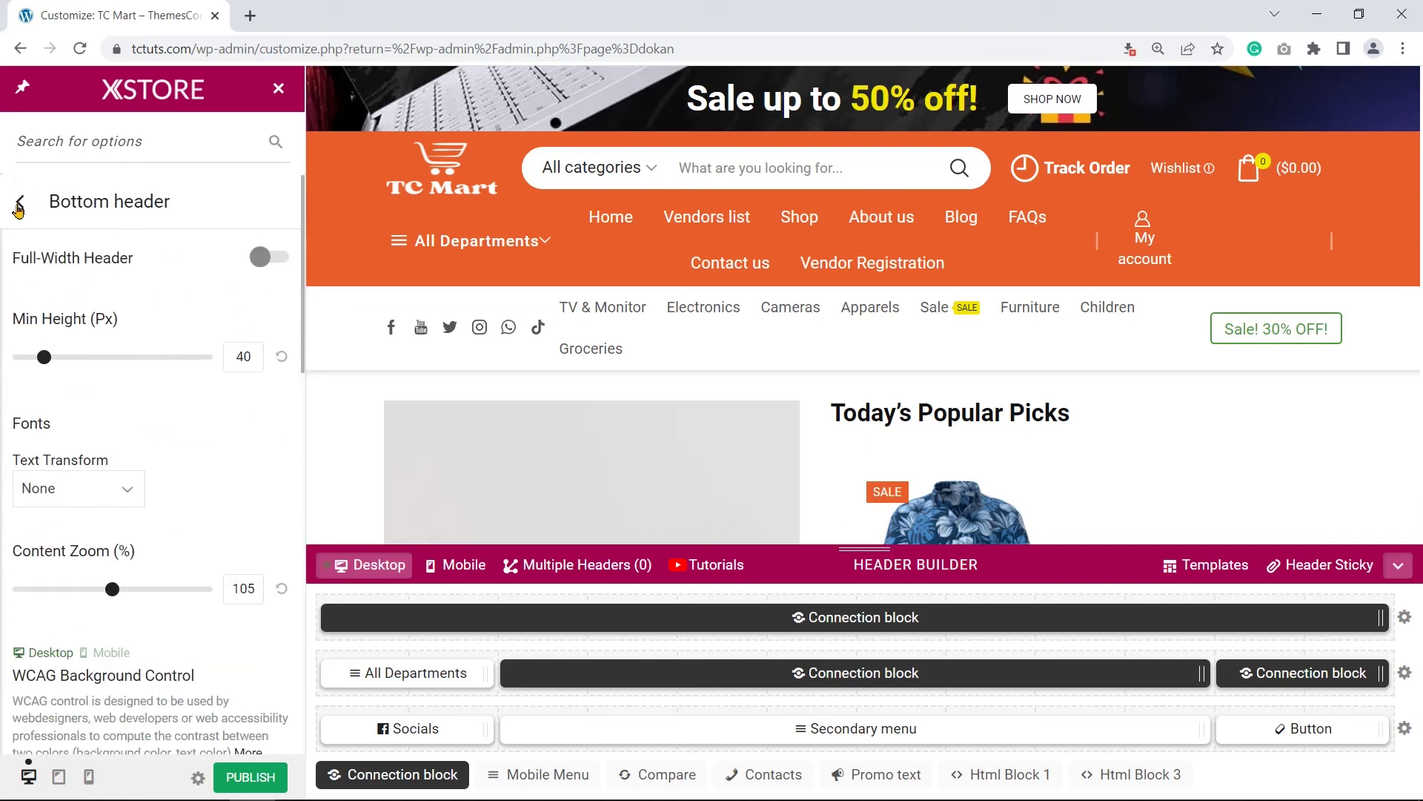
{"action": "left_click", "coordinate": [18, 204]}
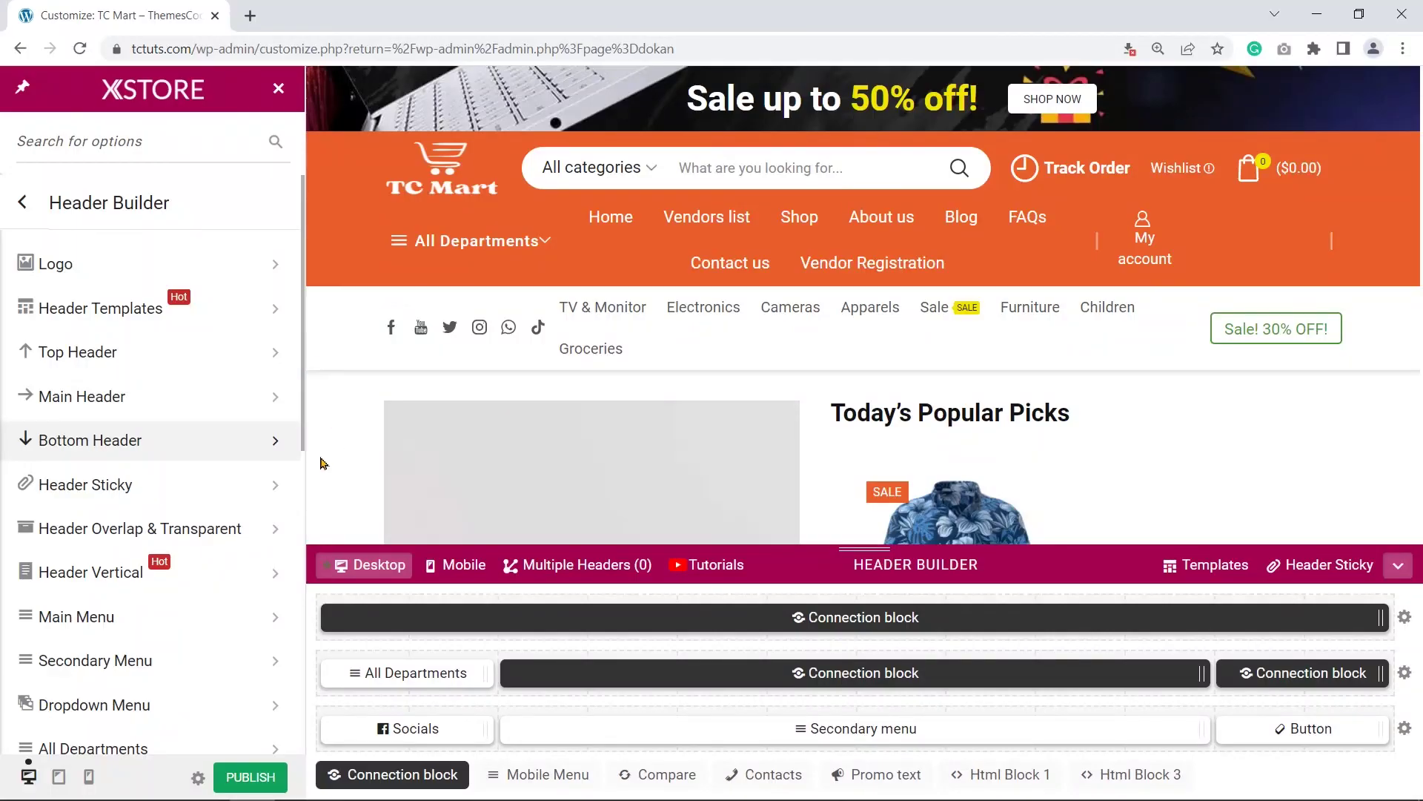
Open the Header Sticky settings and select the site's web address
{"action": "left_click", "coordinate": [184, 487]}
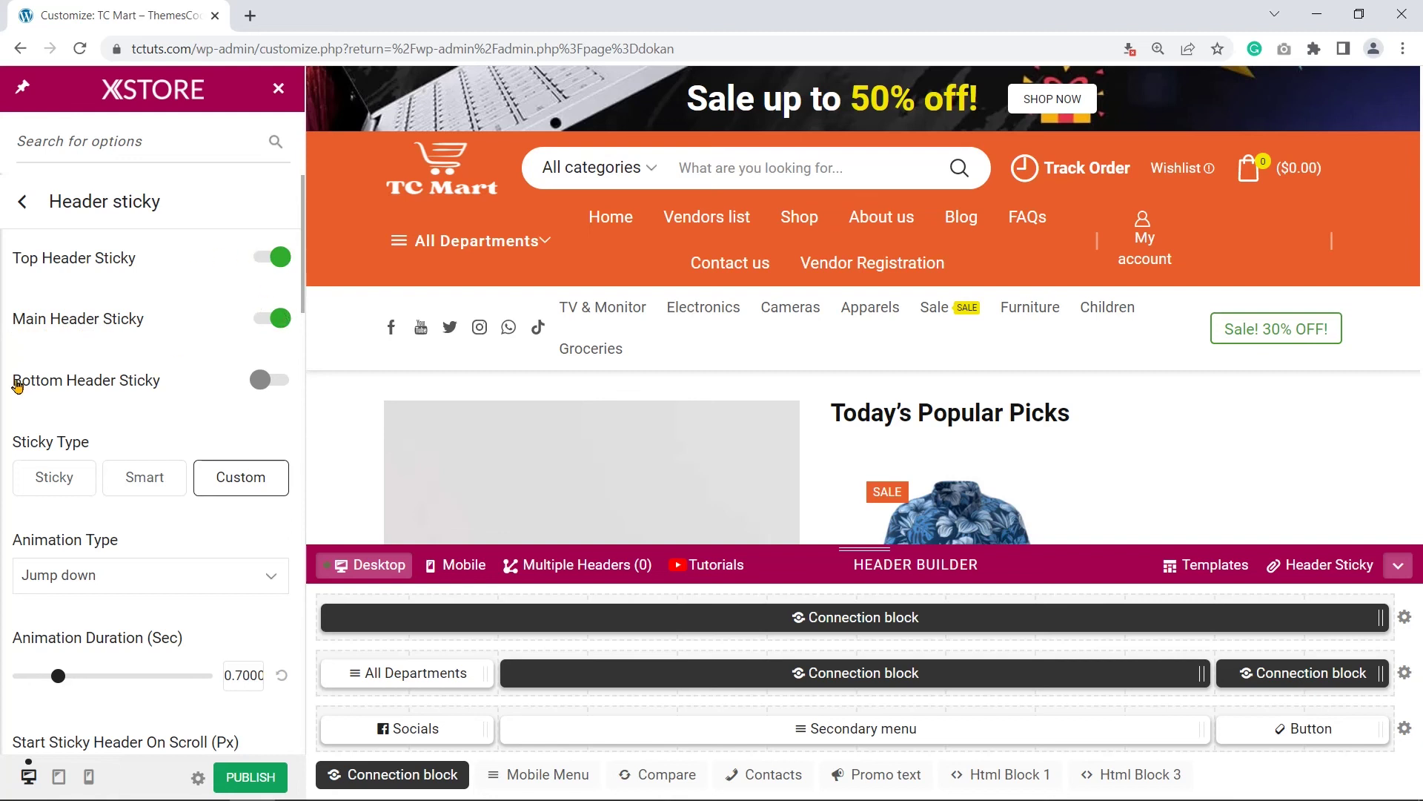
{"action": "left_click_drag", "start_coordinate": [188, 48], "coordinate": [148, 63]}
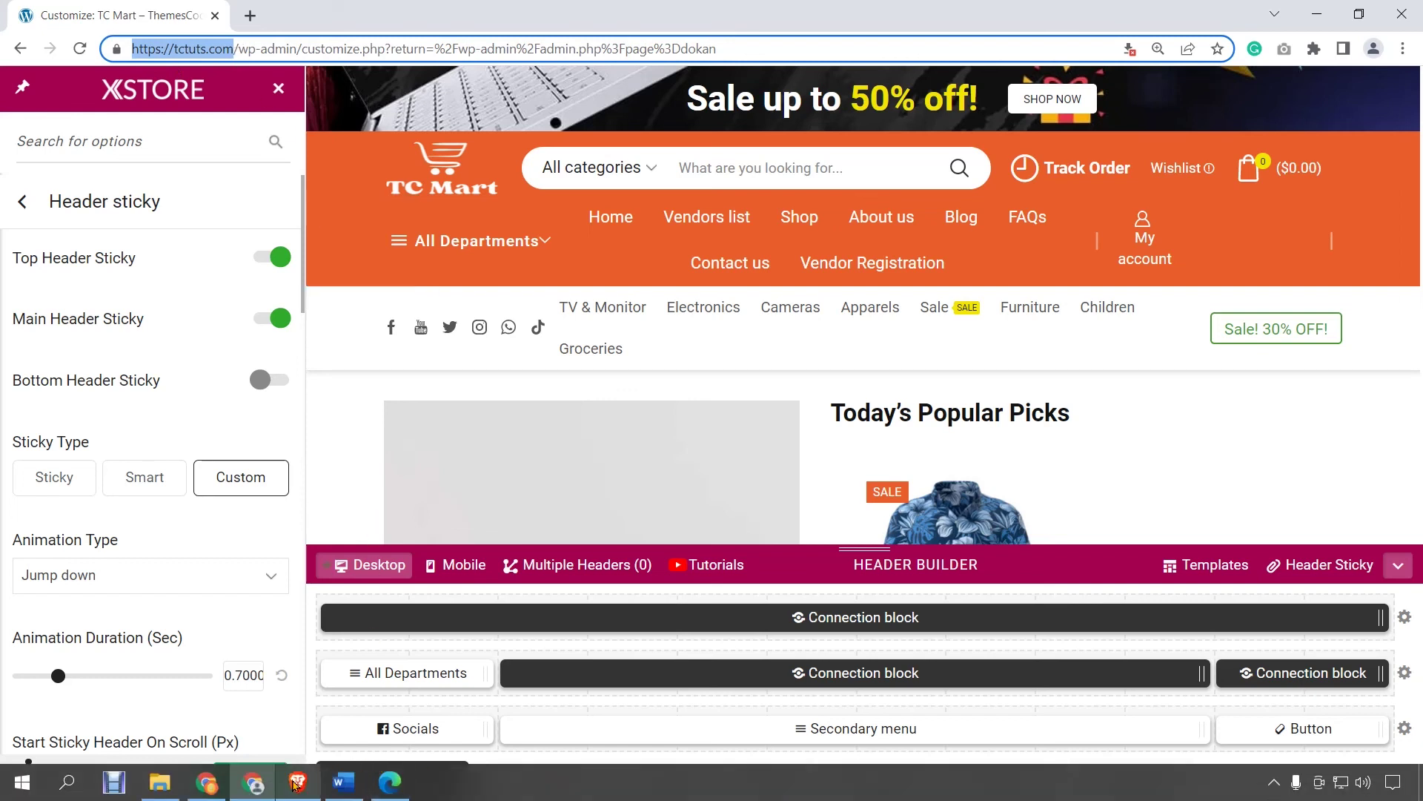
Scroll the live TC Mart homepage to the footer to watch the sticky header, then return to top
{"action": "left_click", "coordinate": [297, 782]}
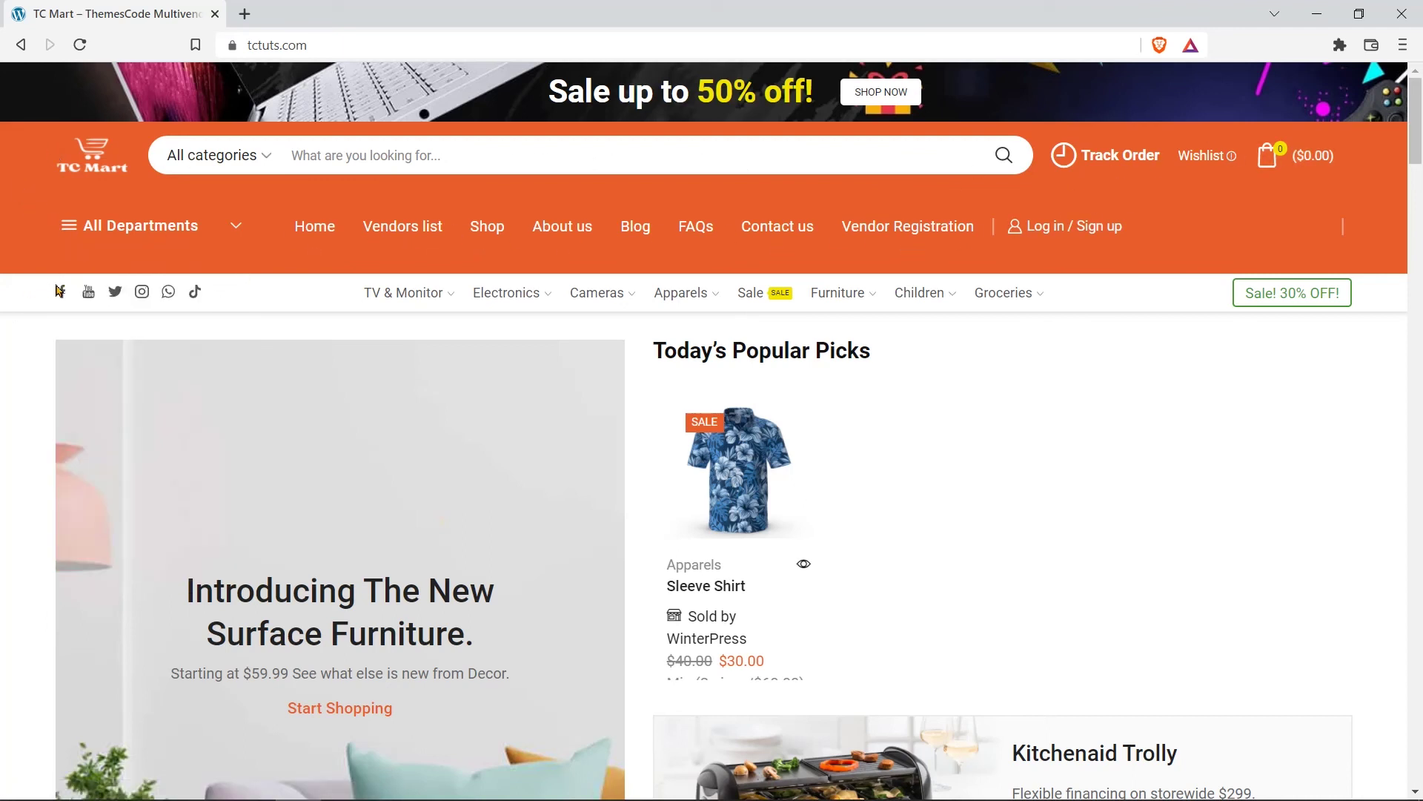
{"action": "mouse_move", "coordinate": [531, 297]}
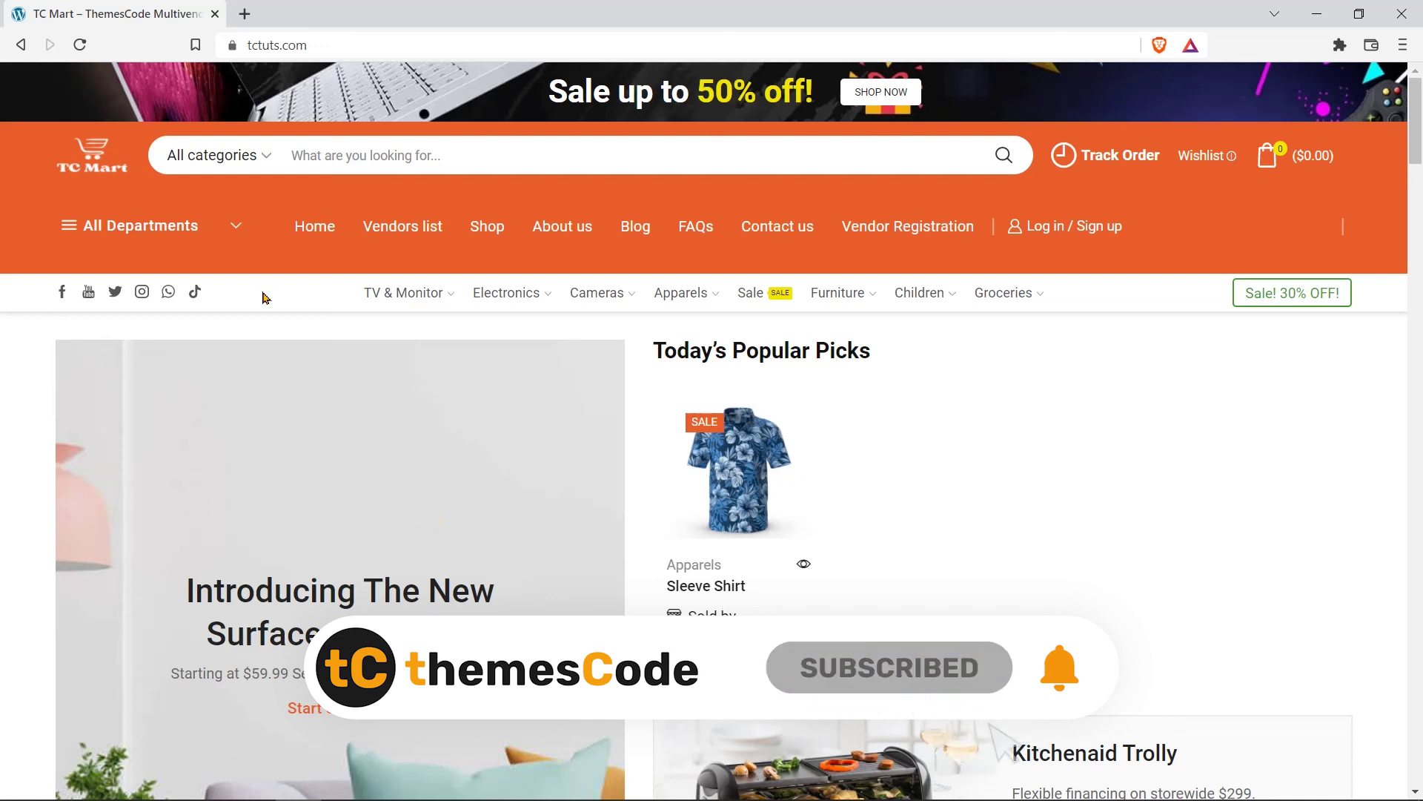
{"action": "left_click_drag", "start_coordinate": [1417, 132], "coordinate": [1418, 222]}
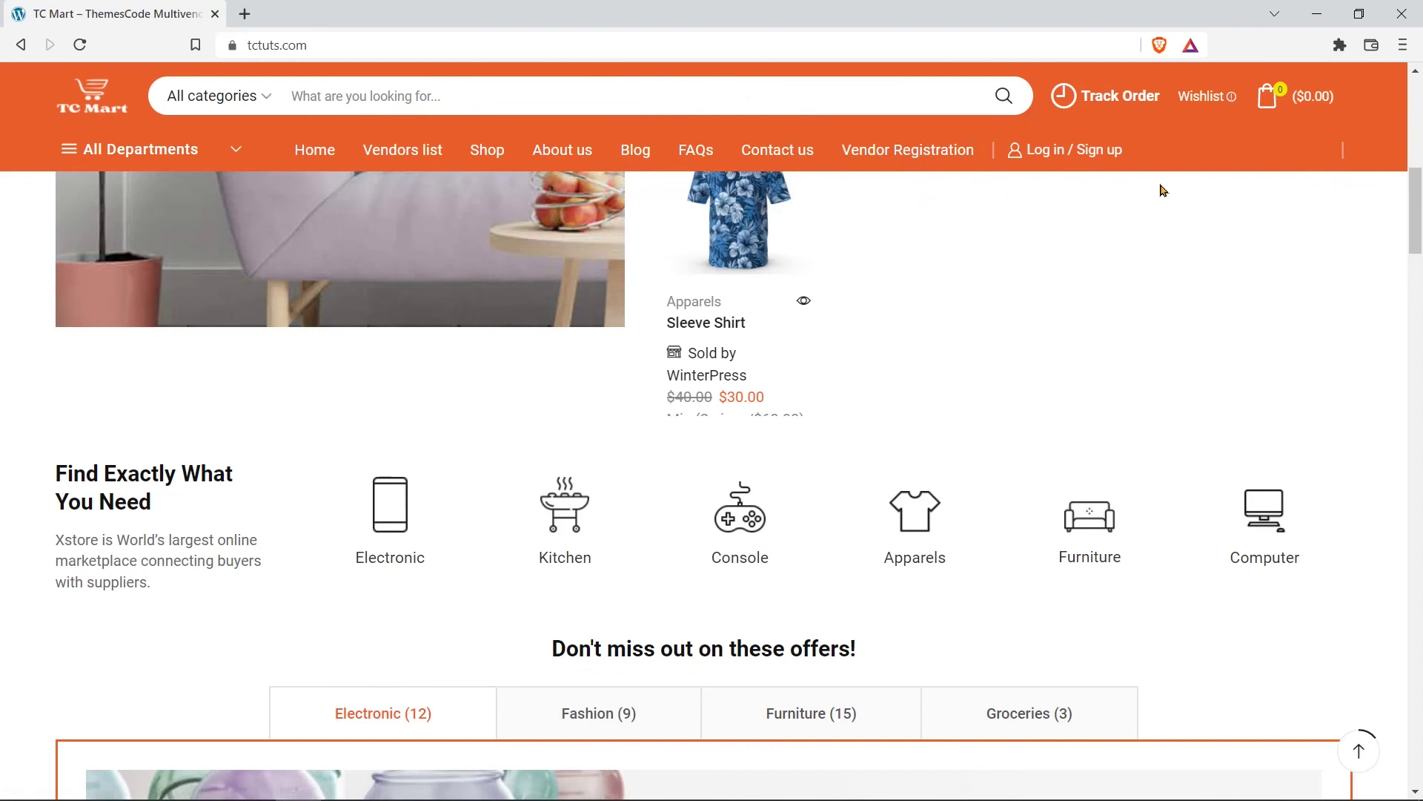
{"action": "left_click_drag", "start_coordinate": [1418, 209], "coordinate": [1402, 771]}
{"action": "left_click", "coordinate": [1359, 751]}
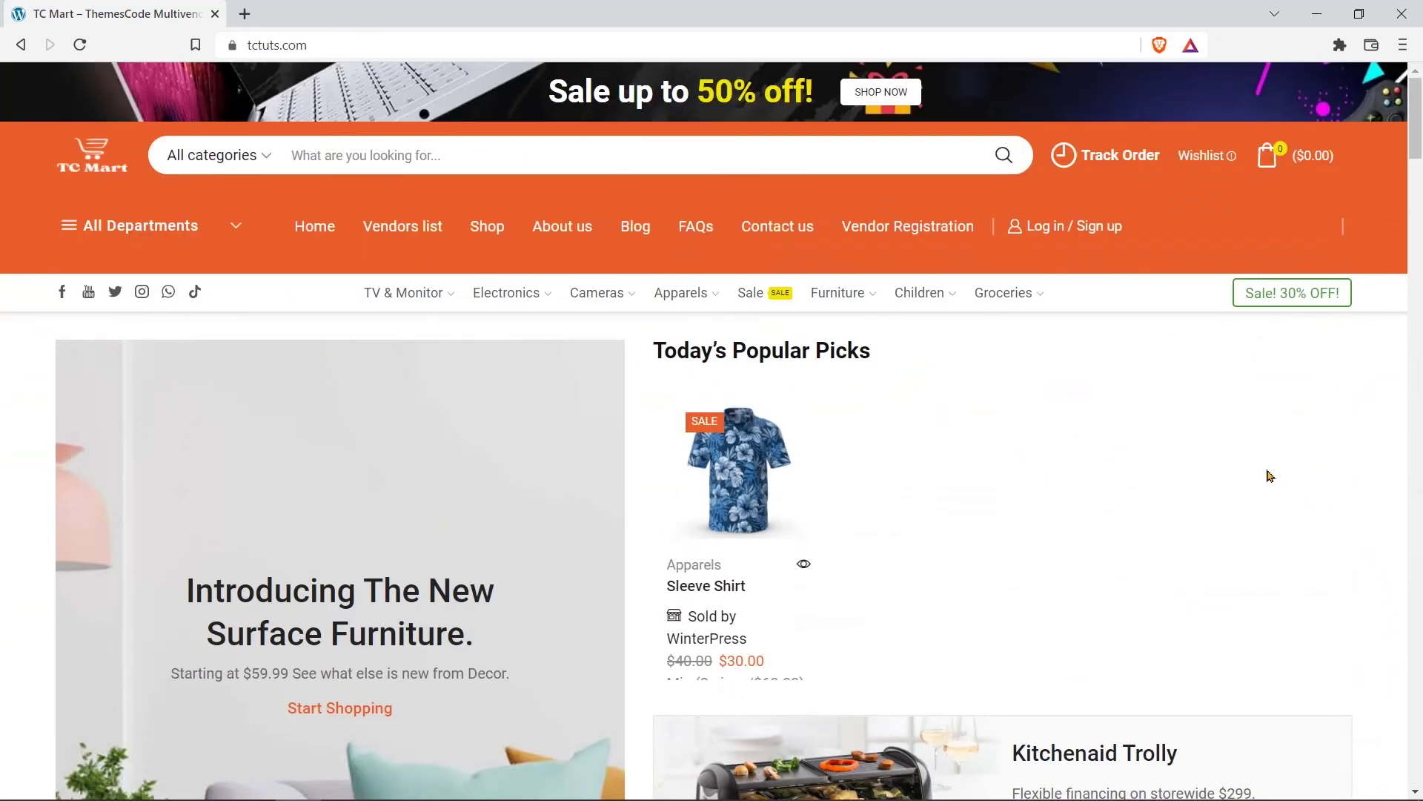
Turn off Top Header Sticky, publish the change, and return to the live site in Brave
{"action": "mouse_move", "coordinate": [404, 795]}
{"action": "mouse_move", "coordinate": [248, 790]}
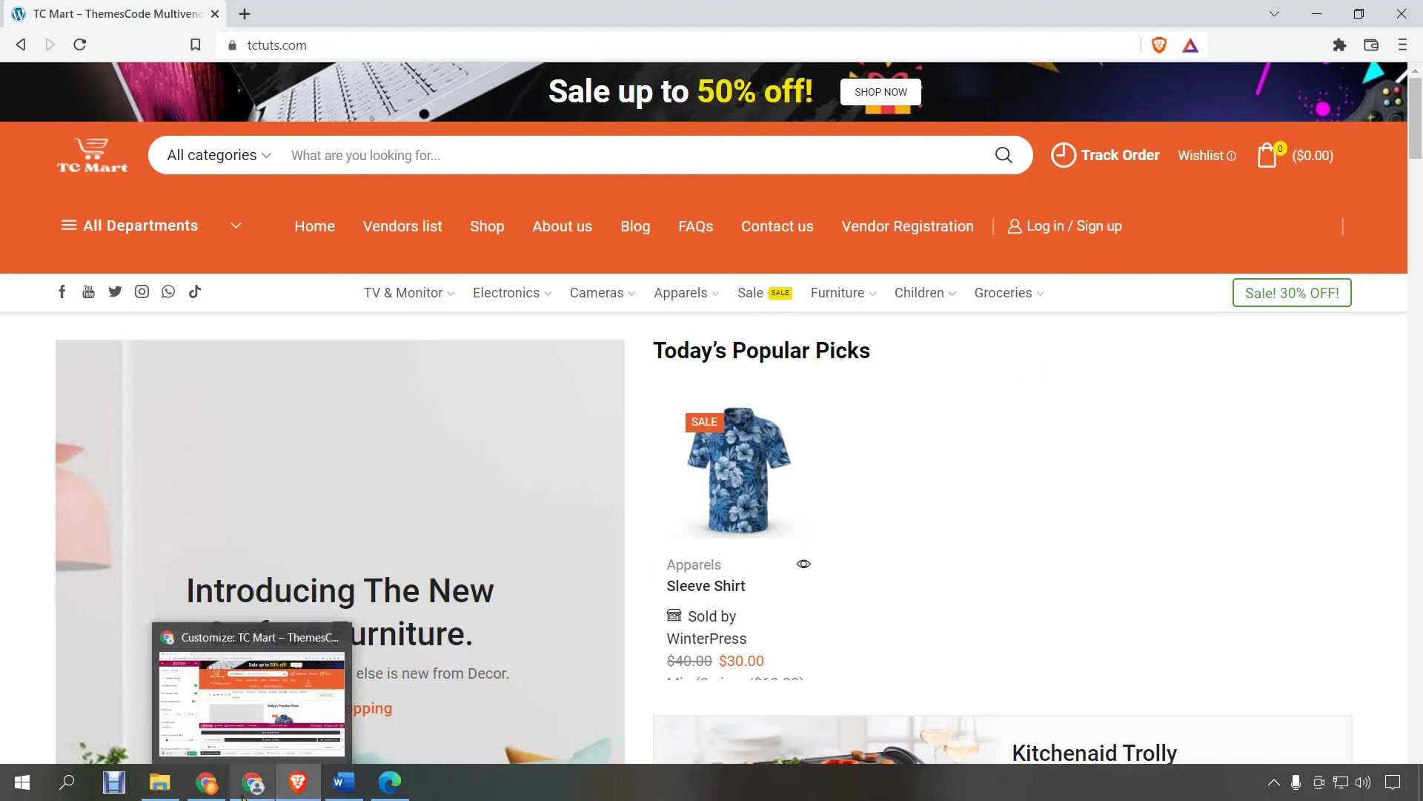
{"action": "left_click", "coordinate": [223, 689]}
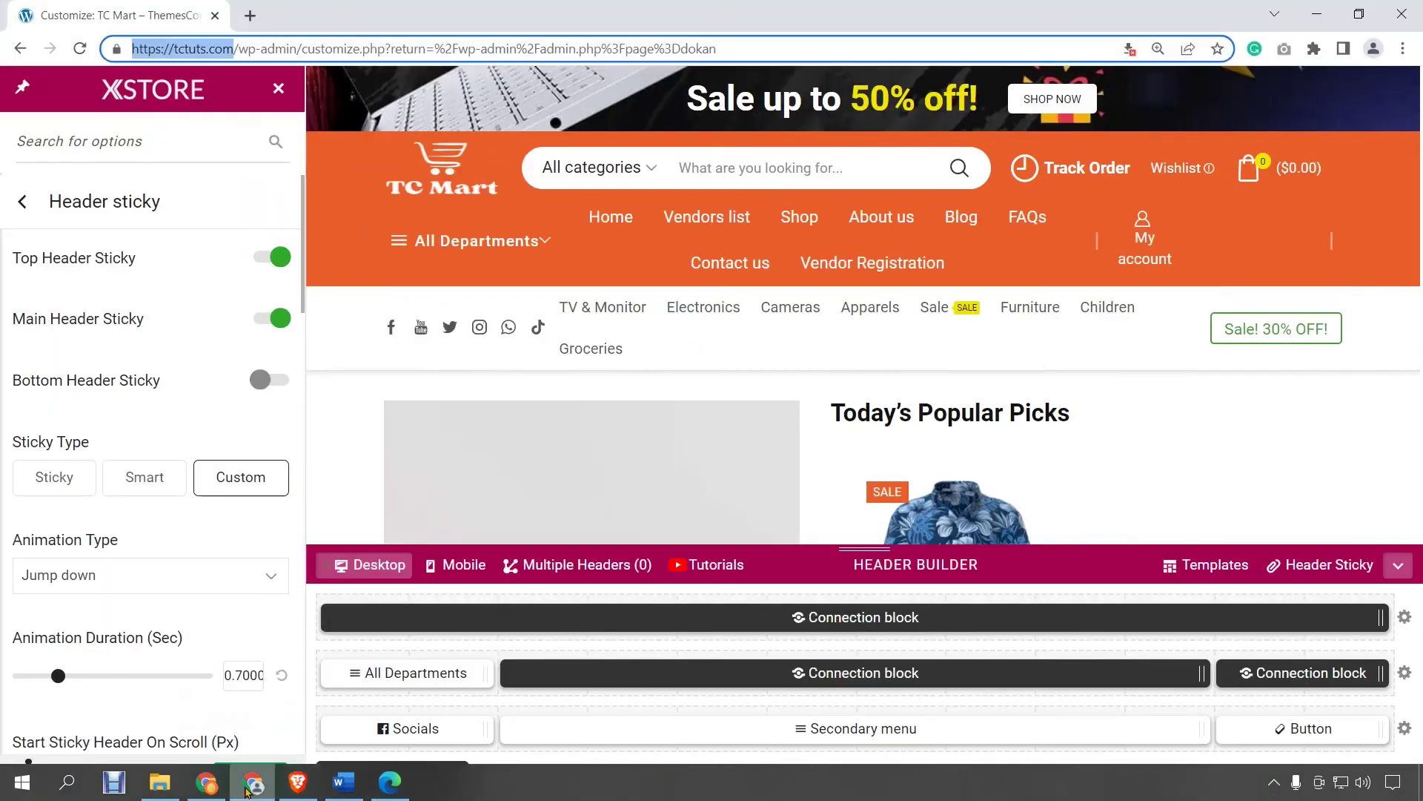
{"action": "left_click", "coordinate": [257, 259]}
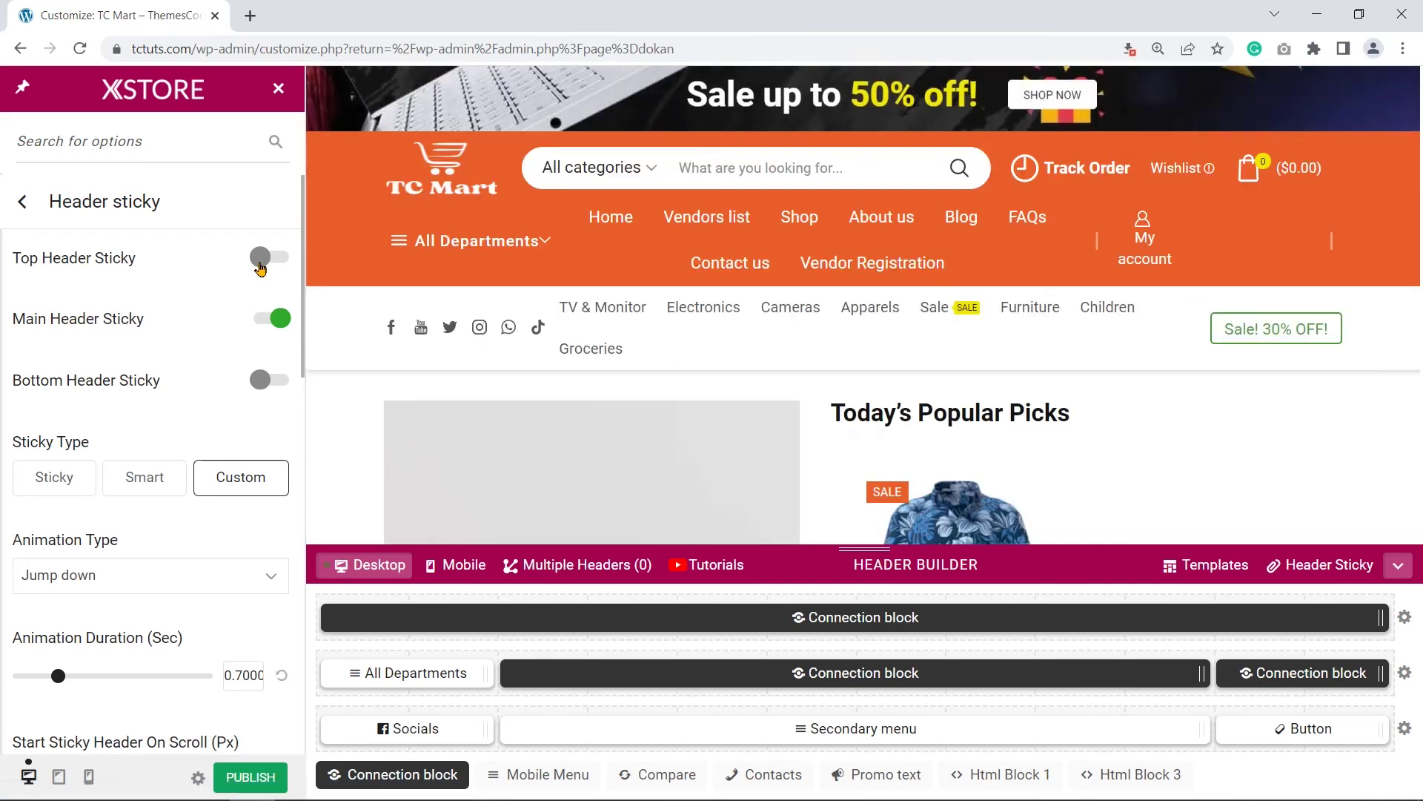
{"action": "left_click", "coordinate": [250, 778]}
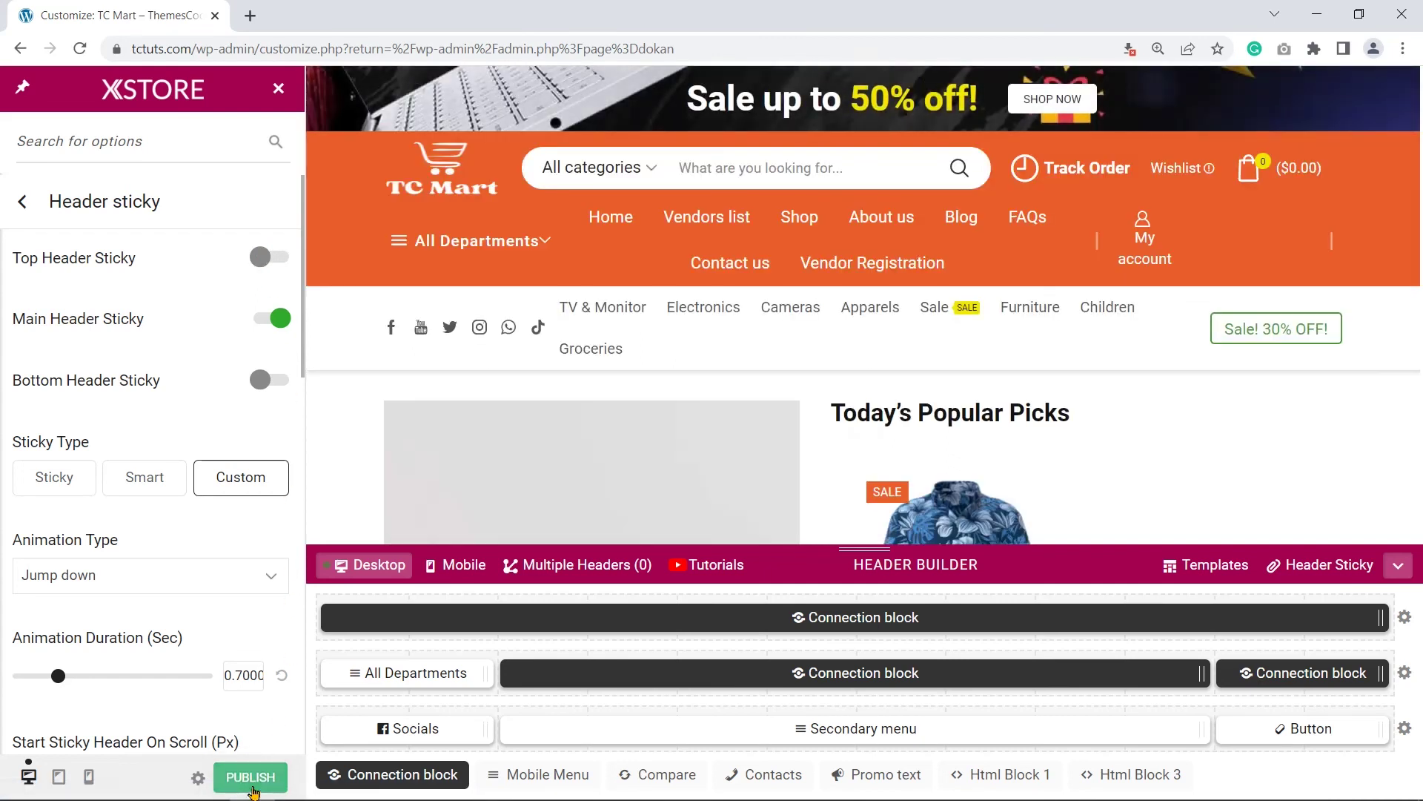
{"action": "mouse_move", "coordinate": [259, 784]}
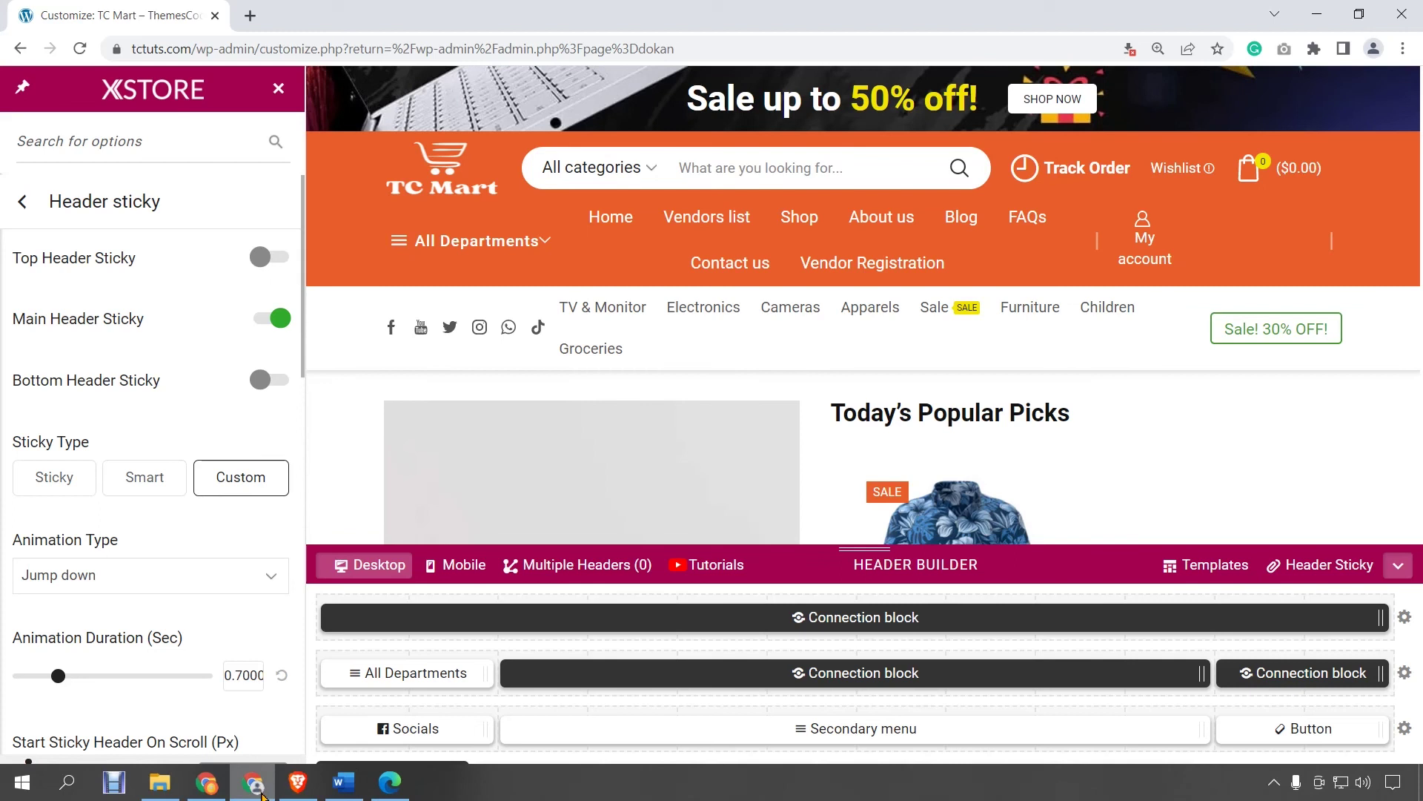
{"action": "left_click", "coordinate": [304, 783]}
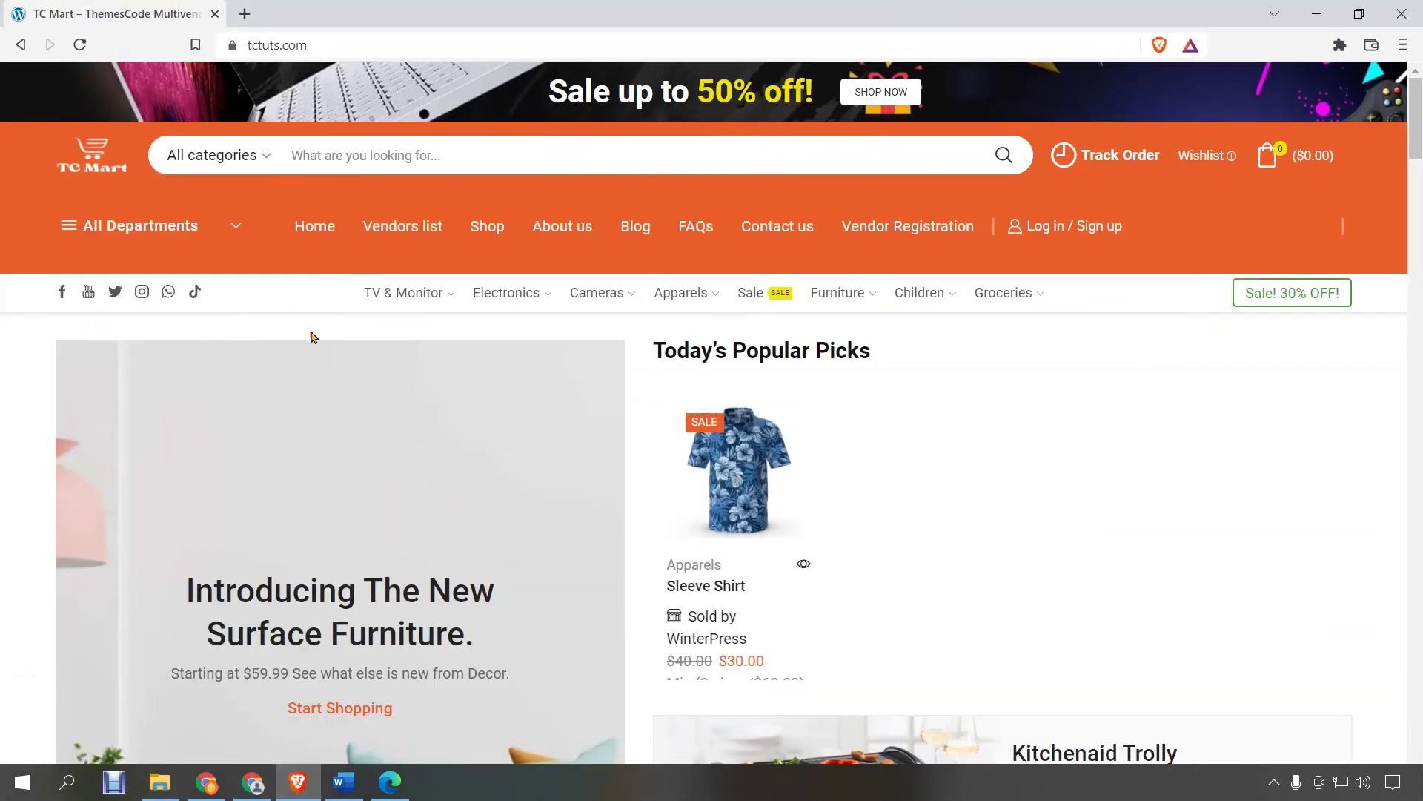
Reload the live homepage and scroll to confirm only the orange main menu stays pinned
{"action": "left_click", "coordinate": [80, 46]}
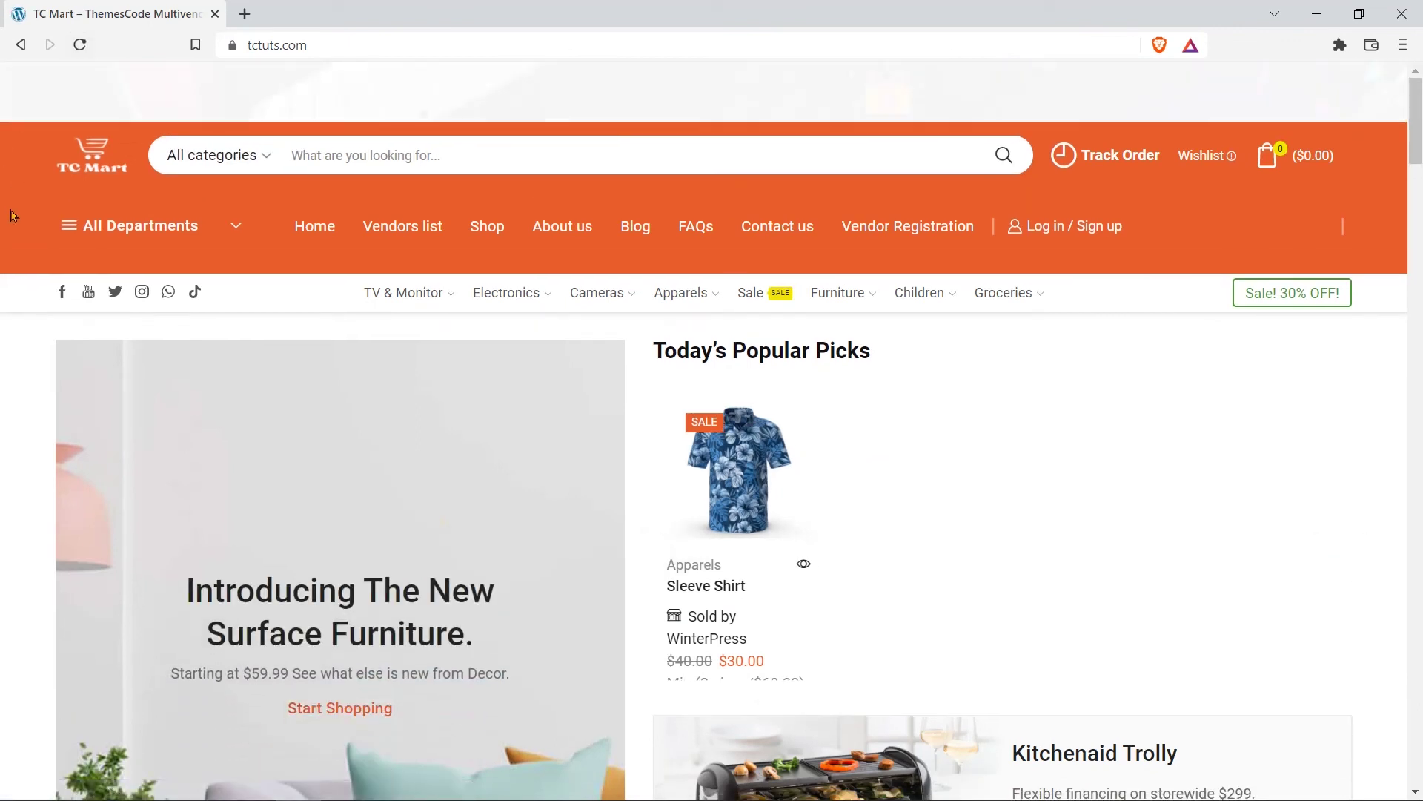
{"action": "scroll", "coordinate": [11, 215], "scroll_direction": "down", "scroll_amount": 1}
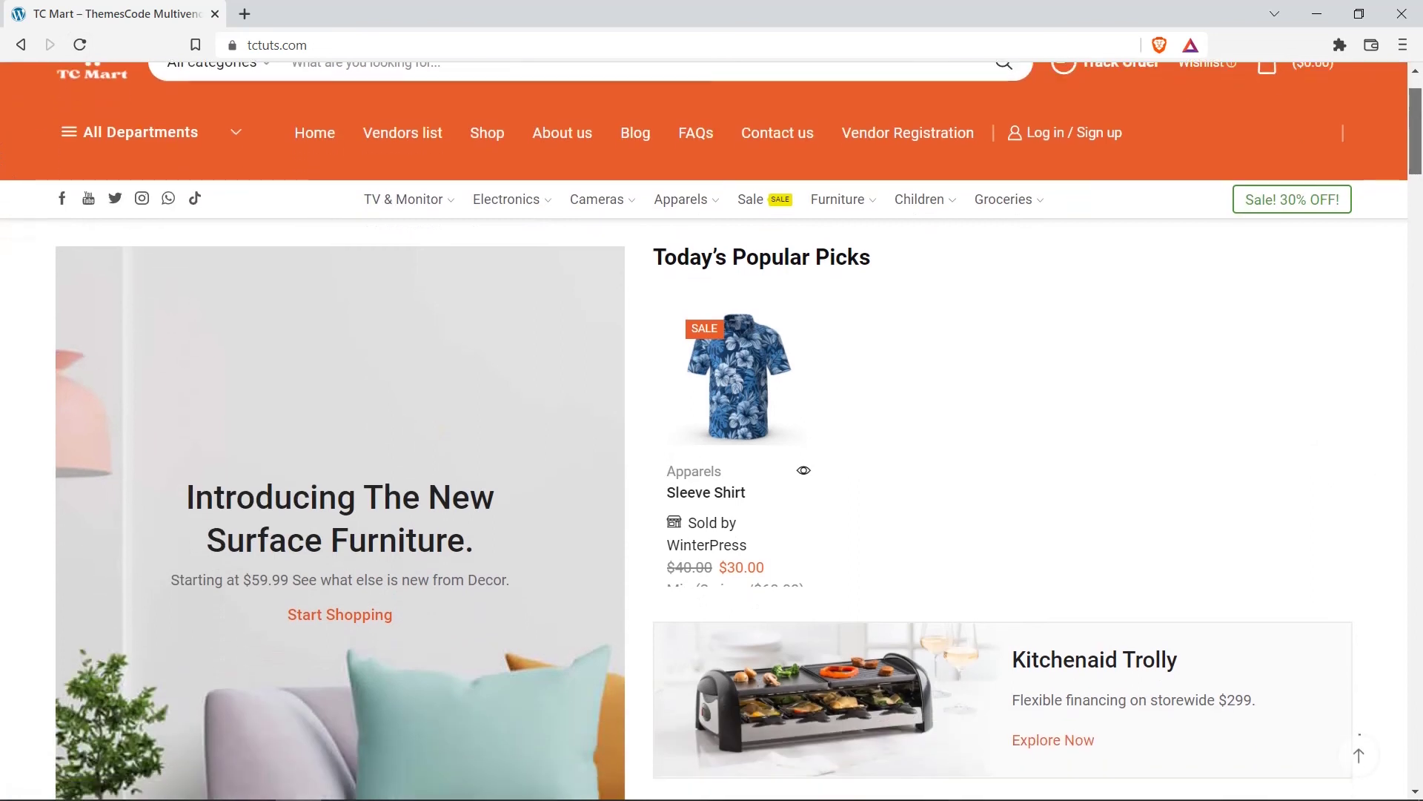
{"action": "scroll", "coordinate": [712, 430], "scroll_direction": "down", "scroll_amount": 5}
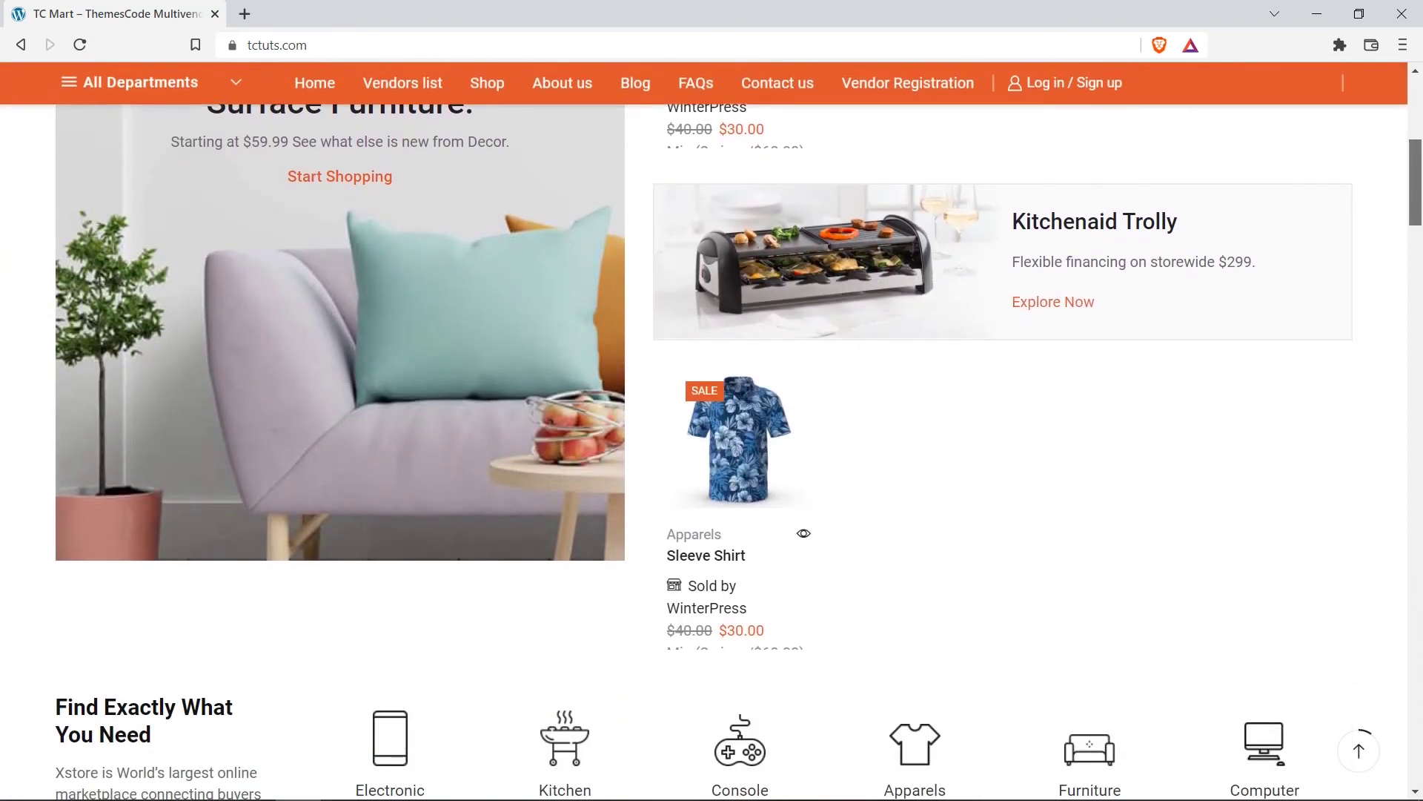
{"action": "scroll", "coordinate": [1417, 237], "scroll_direction": "down", "scroll_amount": 5}
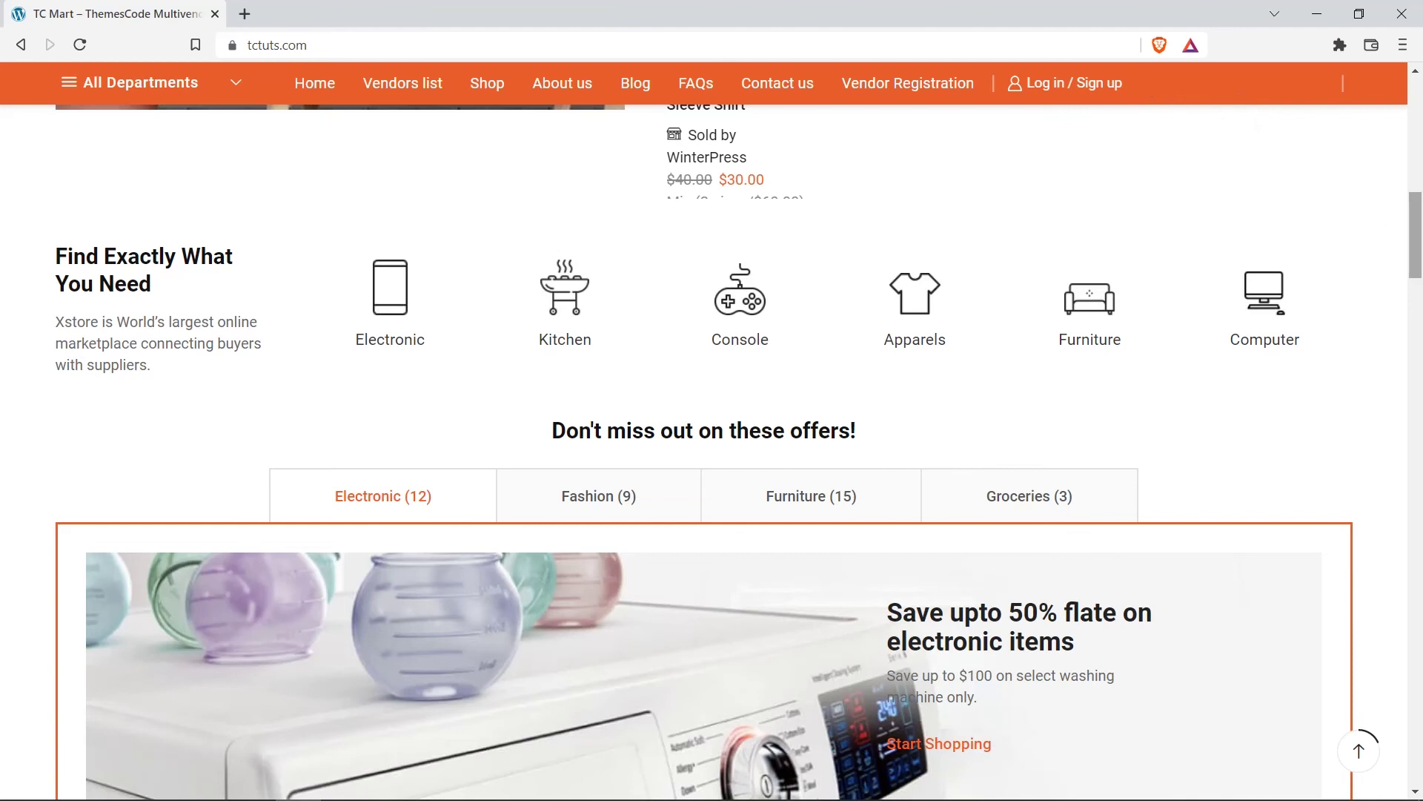
{"action": "scroll", "coordinate": [1416, 223], "scroll_direction": "up", "scroll_amount": 5}
{"action": "scroll", "coordinate": [1416, 181], "scroll_direction": "up", "scroll_amount": 6}
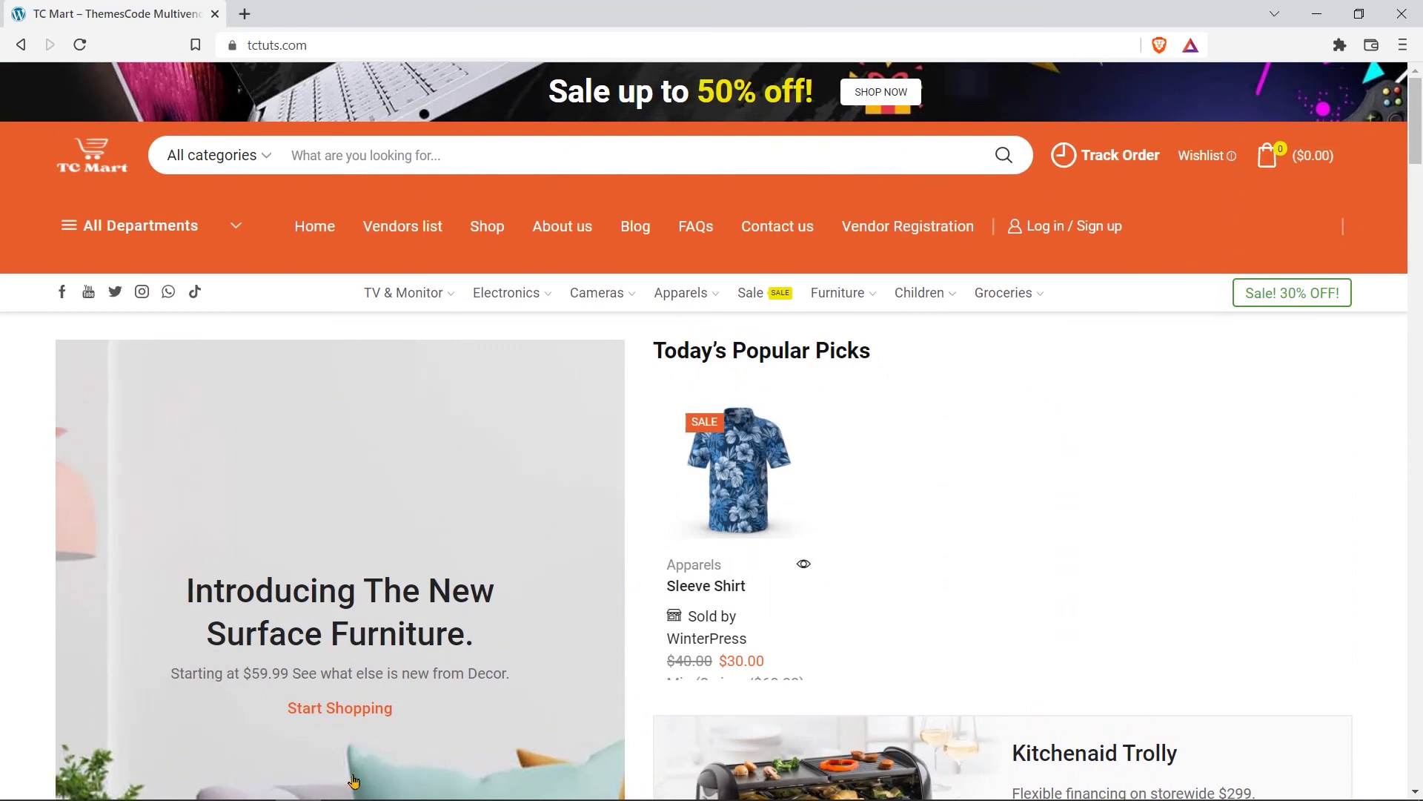
Make the top and bottom header rows sticky, then bring the Brave storefront forward
{"action": "mouse_move", "coordinate": [342, 788]}
{"action": "left_click", "coordinate": [247, 790]}
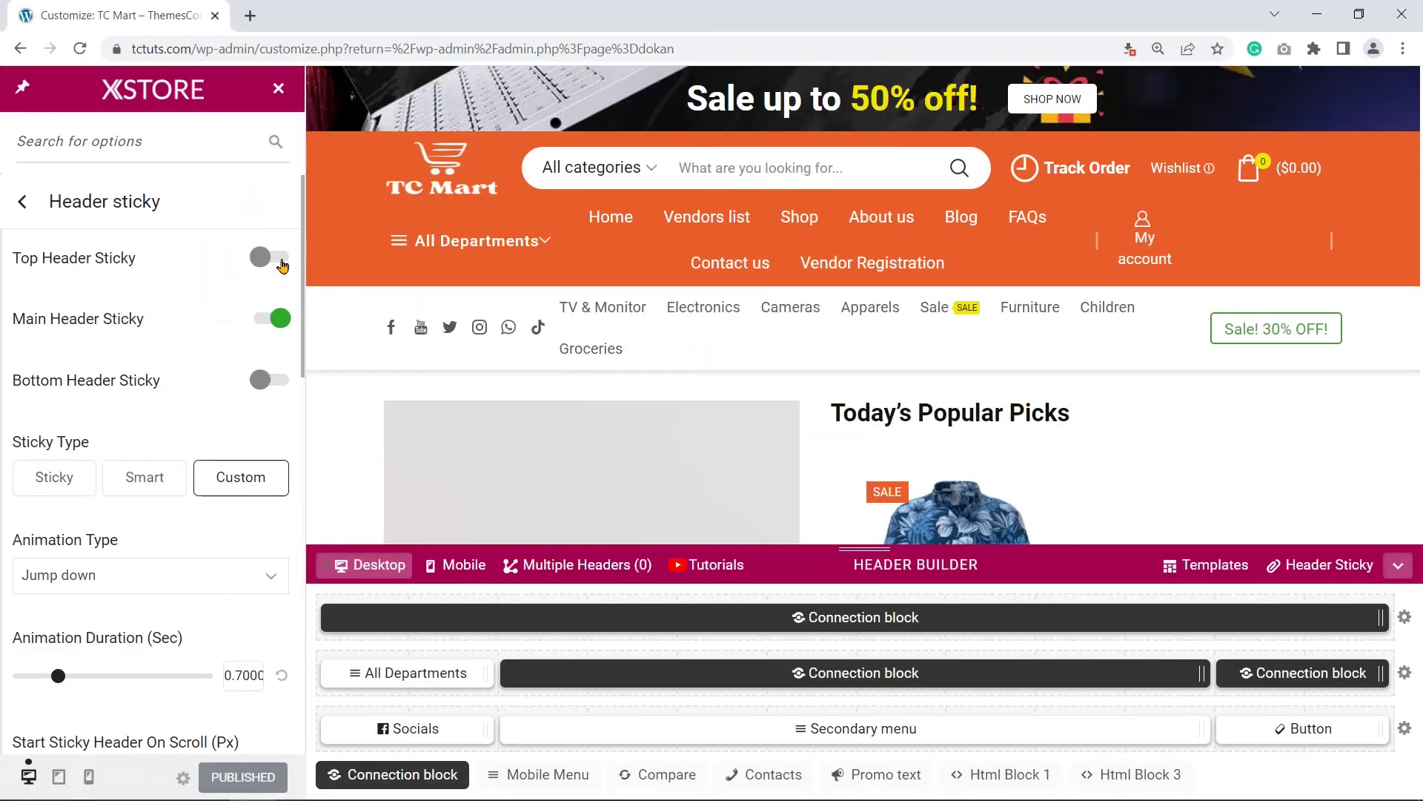
{"action": "left_click", "coordinate": [280, 261]}
{"action": "left_click", "coordinate": [279, 386]}
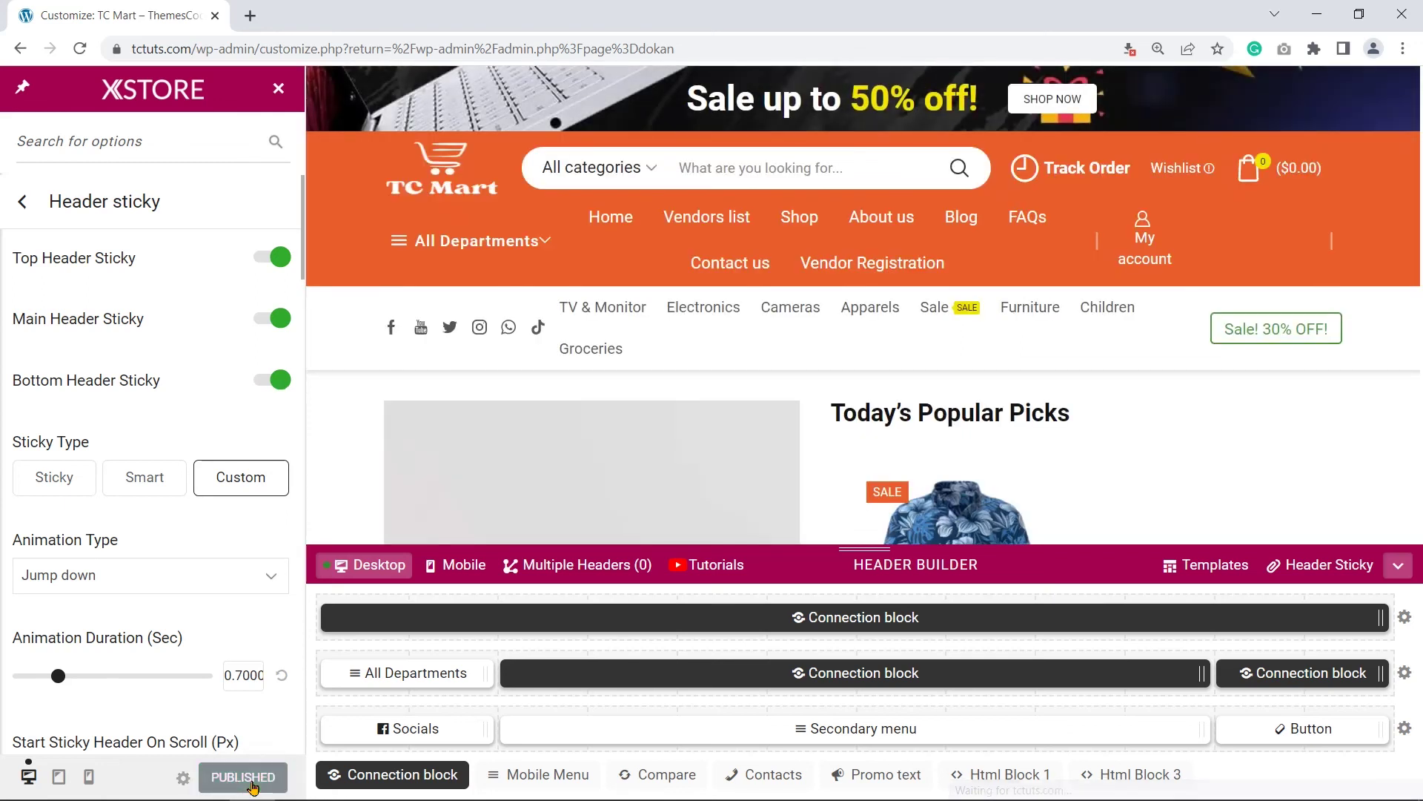
{"action": "left_click", "coordinate": [300, 794]}
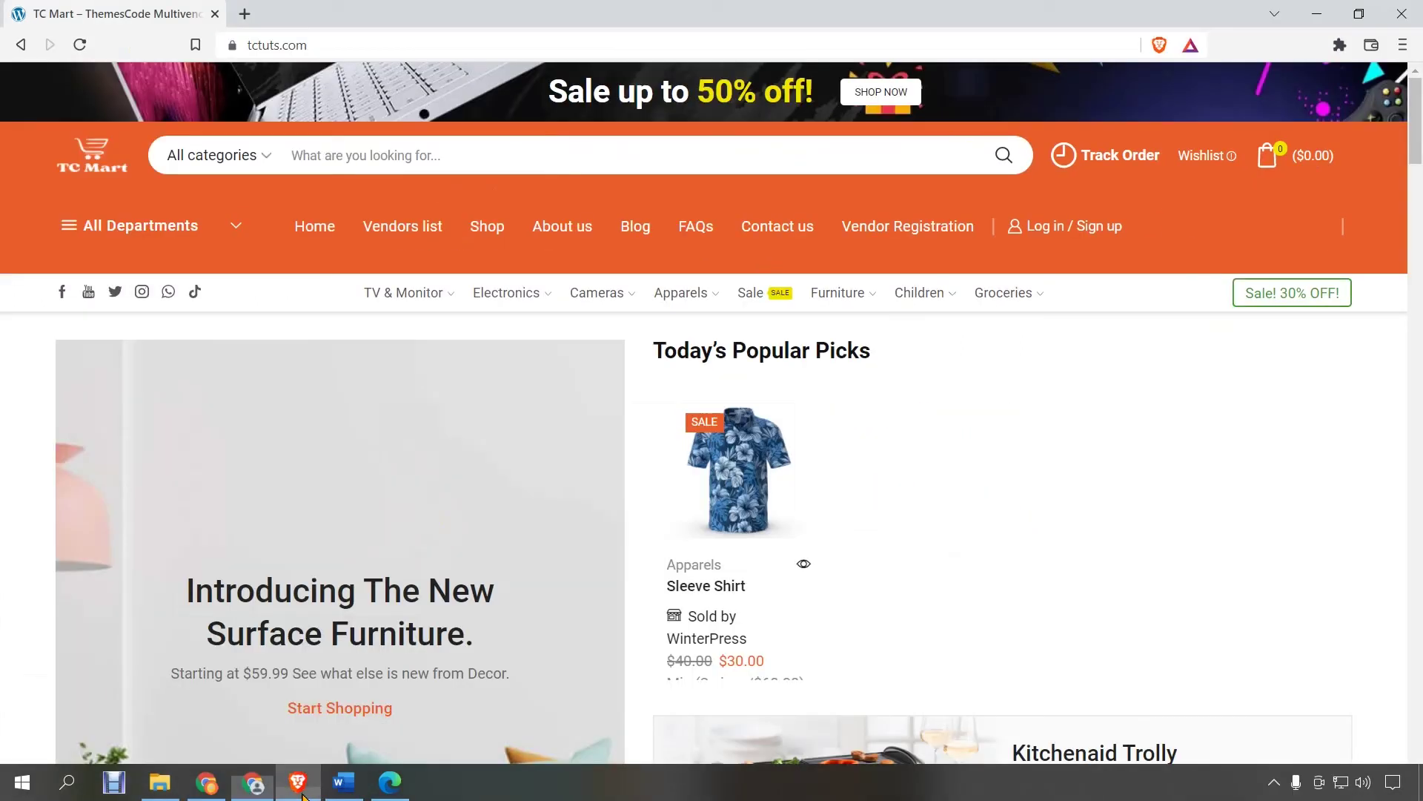
Reload the TC Mart storefront, scroll to confirm the pinned orange header, then return to top
{"action": "left_click", "coordinate": [80, 45]}
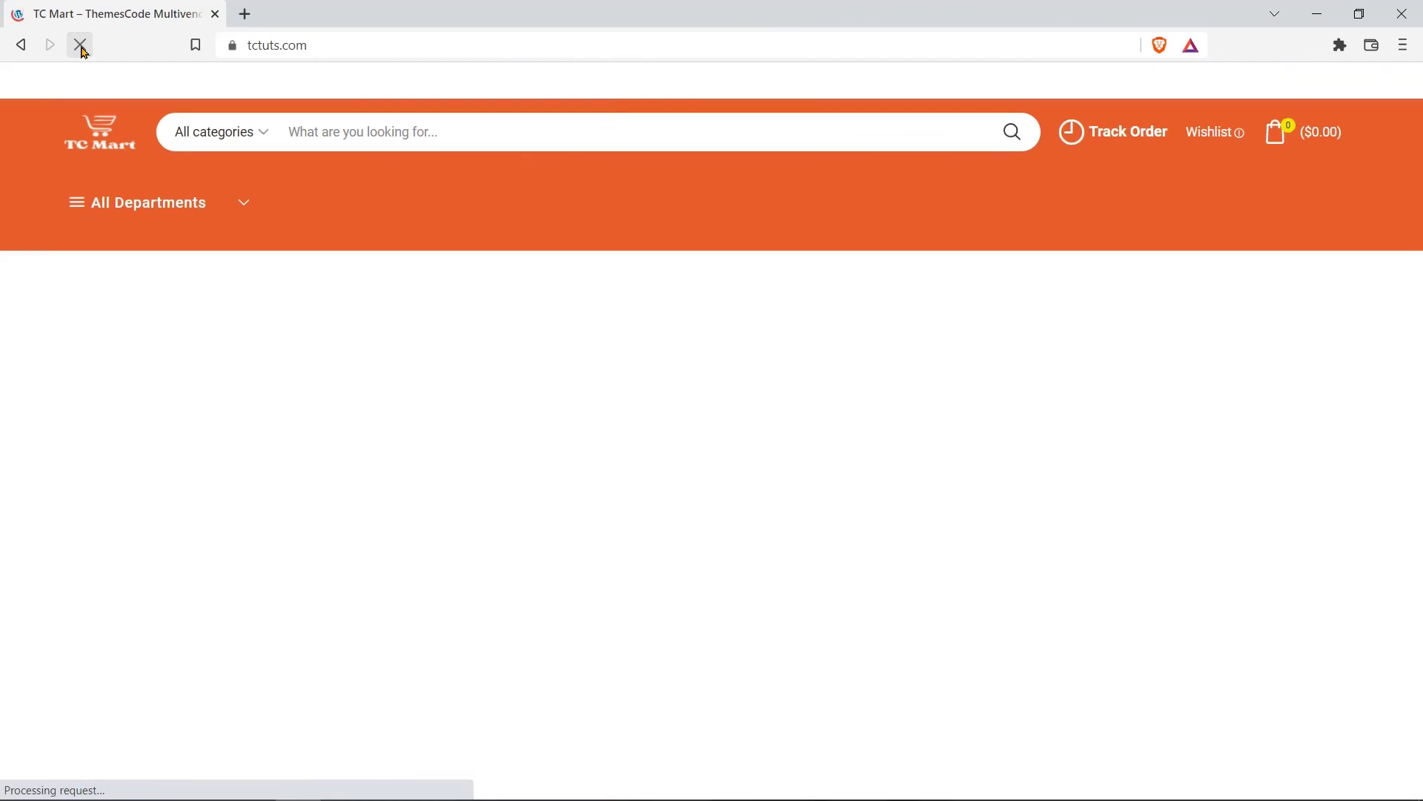
{"action": "scroll", "coordinate": [1154, 338], "scroll_direction": "down", "scroll_amount": 2}
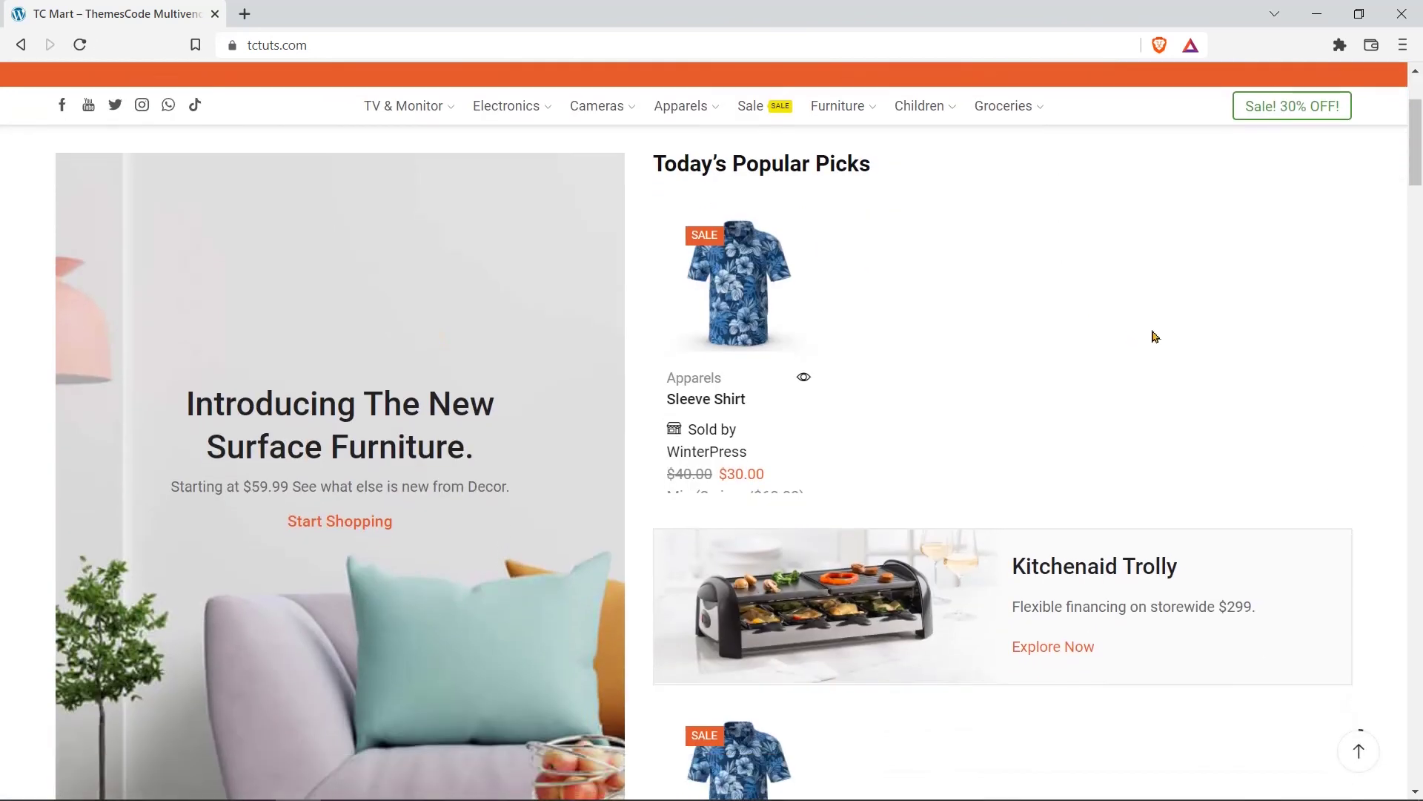
{"action": "scroll", "coordinate": [1207, 320], "scroll_direction": "down", "scroll_amount": 5}
{"action": "scroll", "coordinate": [1223, 371], "scroll_direction": "down", "scroll_amount": 3}
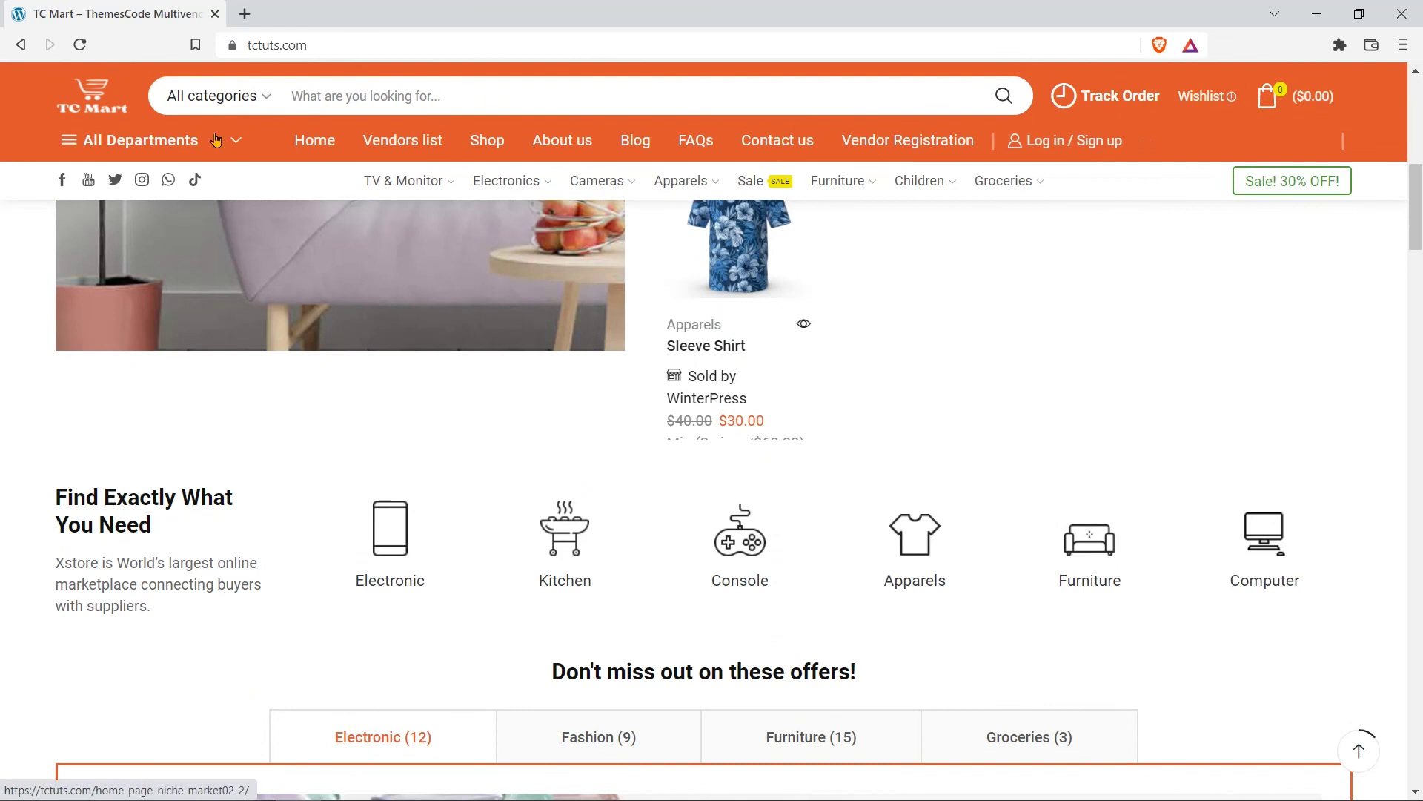
{"action": "scroll", "coordinate": [1105, 185], "scroll_direction": "down", "scroll_amount": 10}
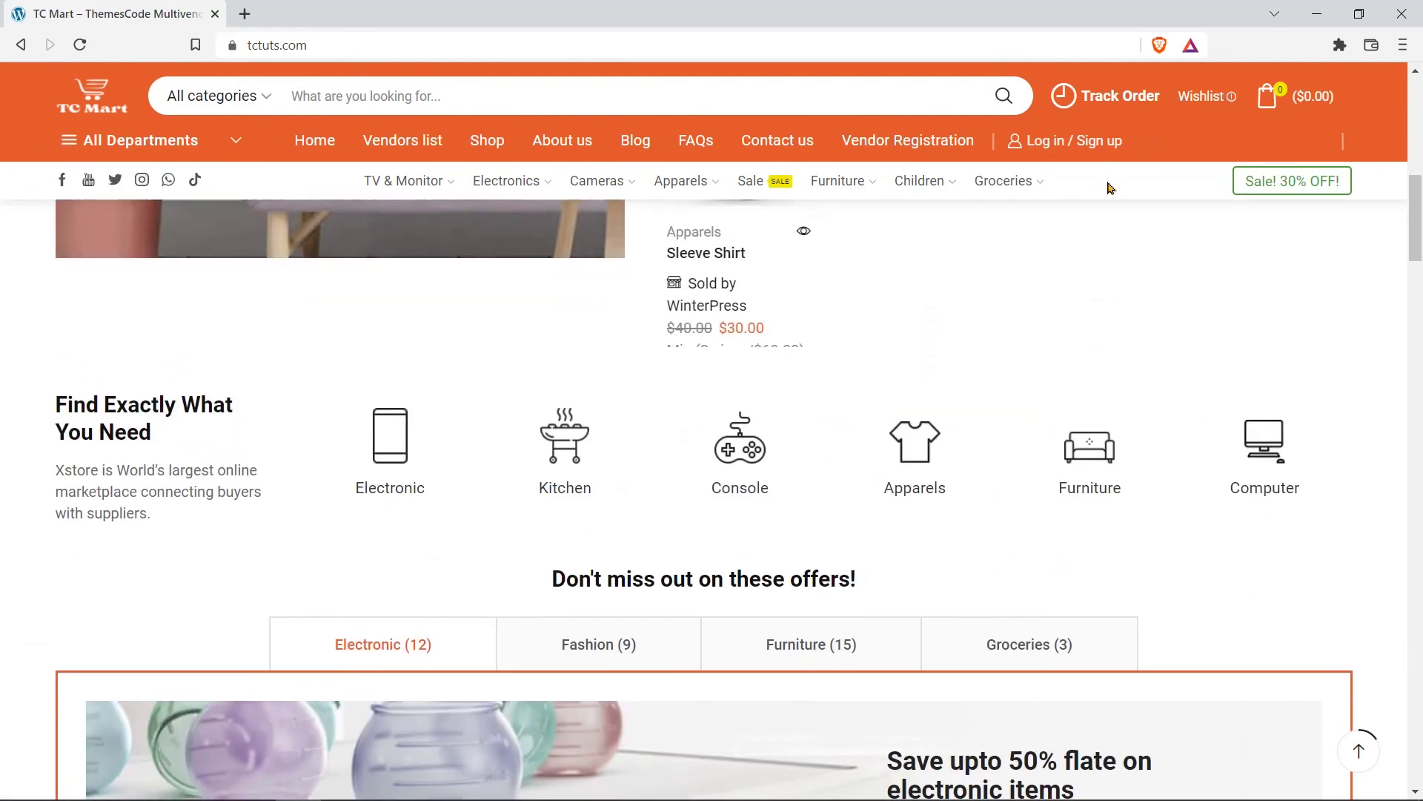
{"action": "scroll", "coordinate": [1149, 184], "scroll_direction": "down", "scroll_amount": 15}
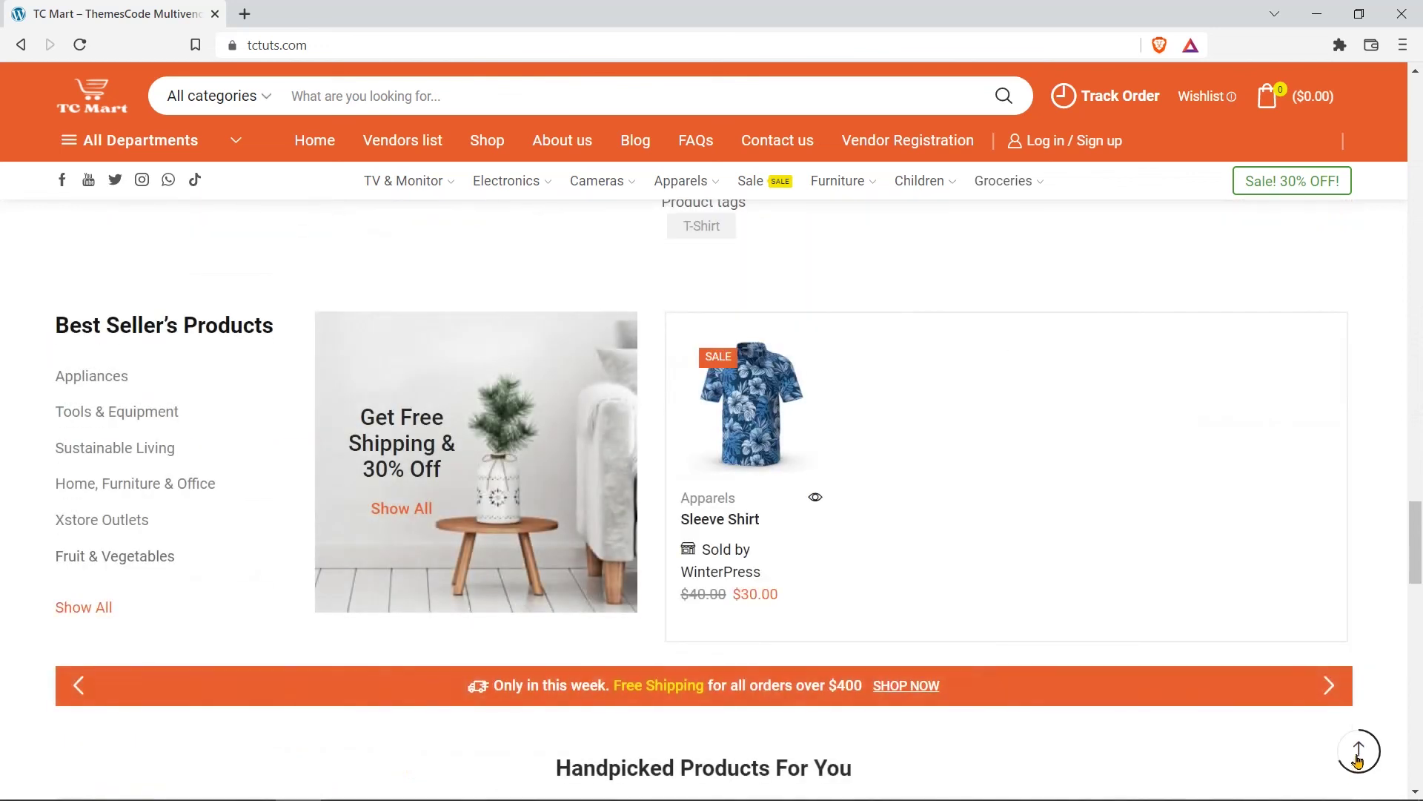
{"action": "left_click", "coordinate": [1358, 753]}
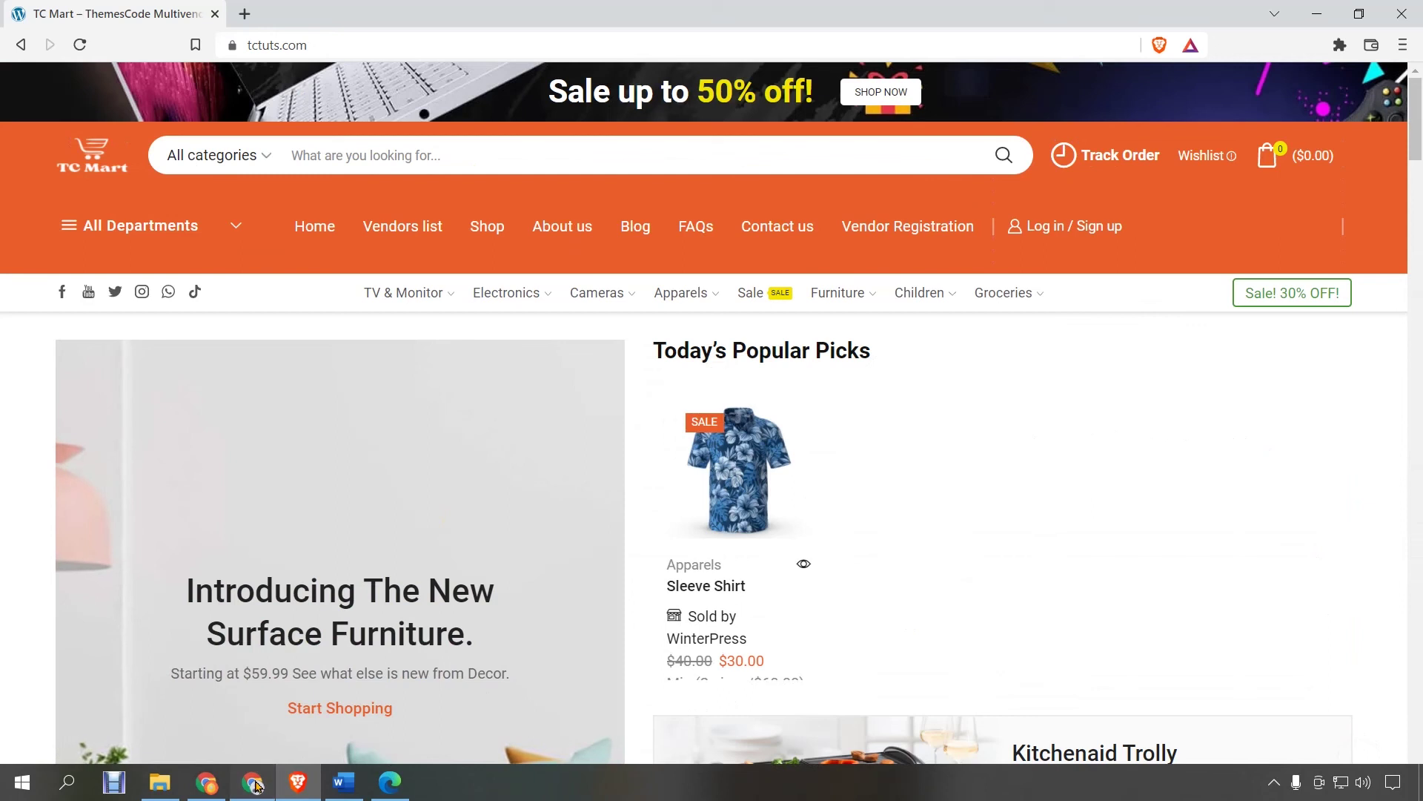
Review the Sticky Type and Animation Type settings, keeping Jump down as the animation
{"action": "left_click", "coordinate": [253, 781]}
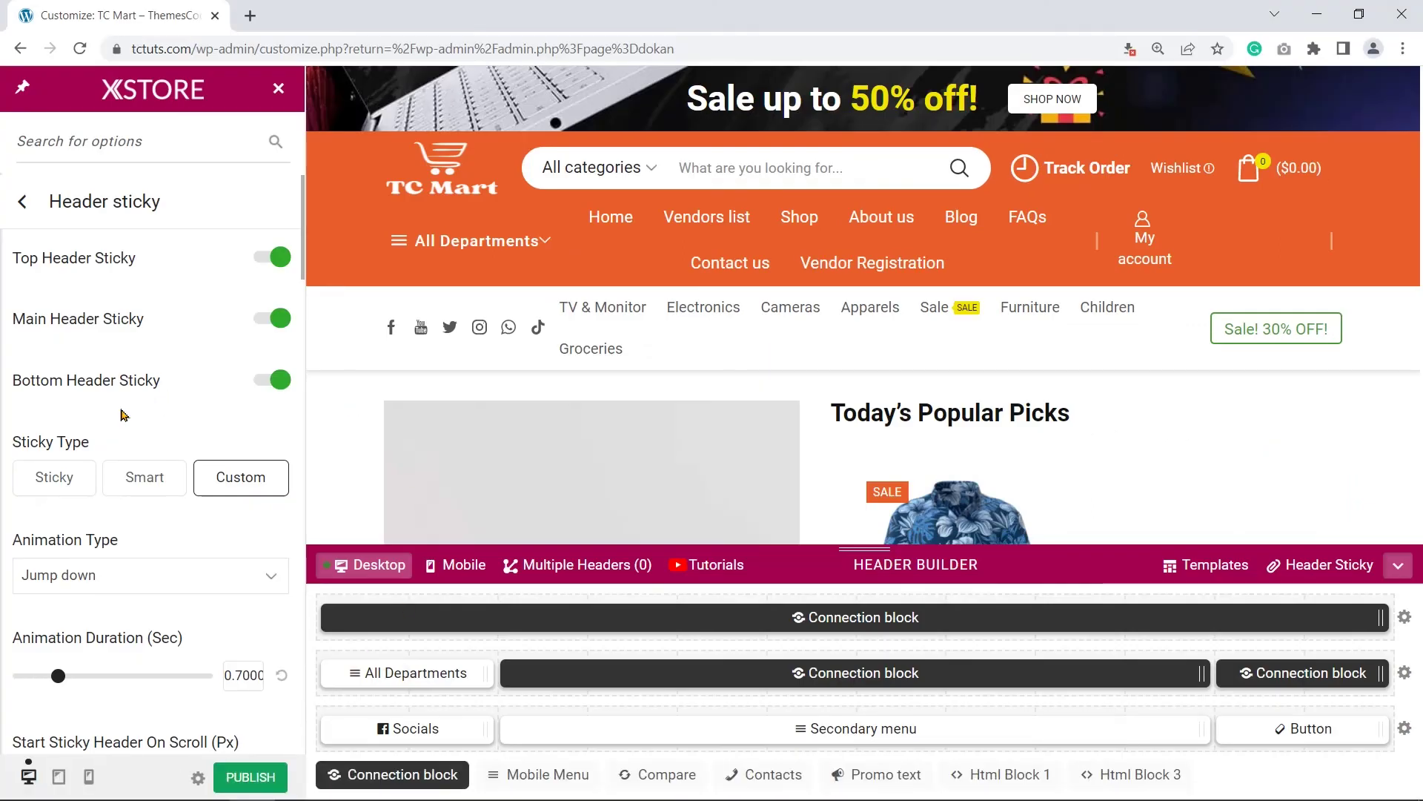
{"action": "left_click_drag", "start_coordinate": [13, 439], "coordinate": [94, 445]}
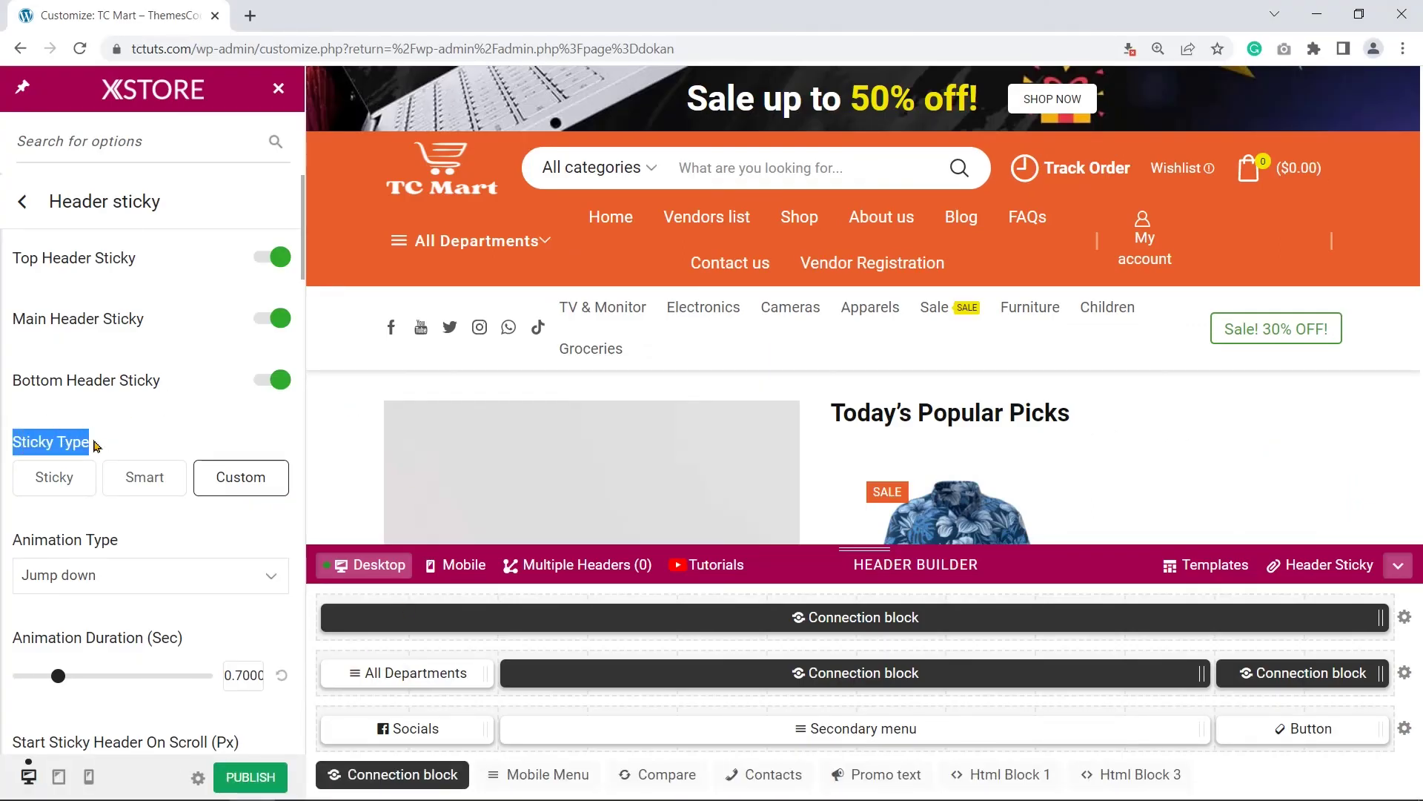
{"action": "left_click", "coordinate": [97, 447]}
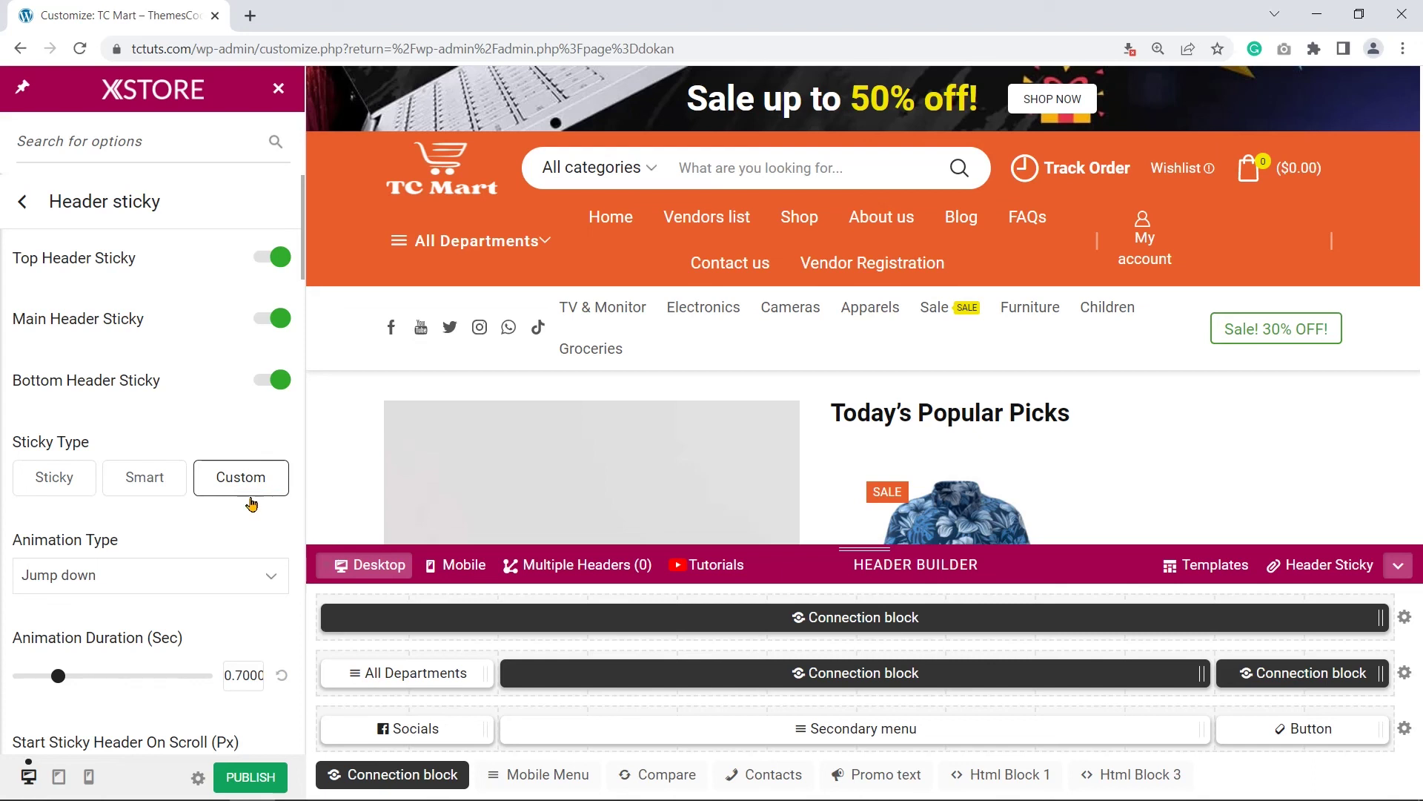
{"action": "left_click_drag", "start_coordinate": [12, 541], "coordinate": [120, 544]}
{"action": "left_click", "coordinate": [127, 546]}
{"action": "left_click", "coordinate": [205, 571]}
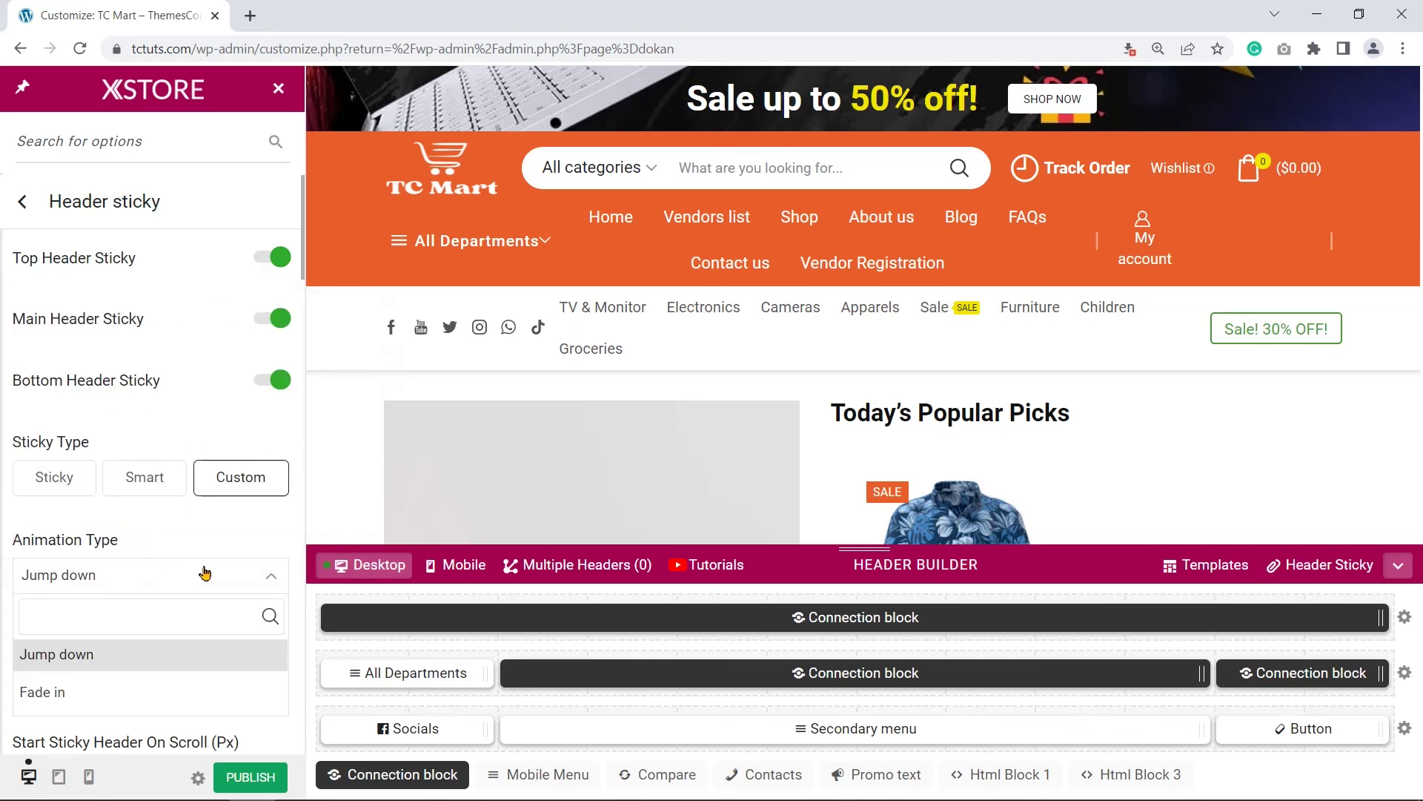
{"action": "left_click", "coordinate": [133, 654]}
Review Animation Duration and Start On Scroll, then switch Sticky Type to Sticky
{"action": "left_click_drag", "start_coordinate": [15, 641], "coordinate": [184, 642]}
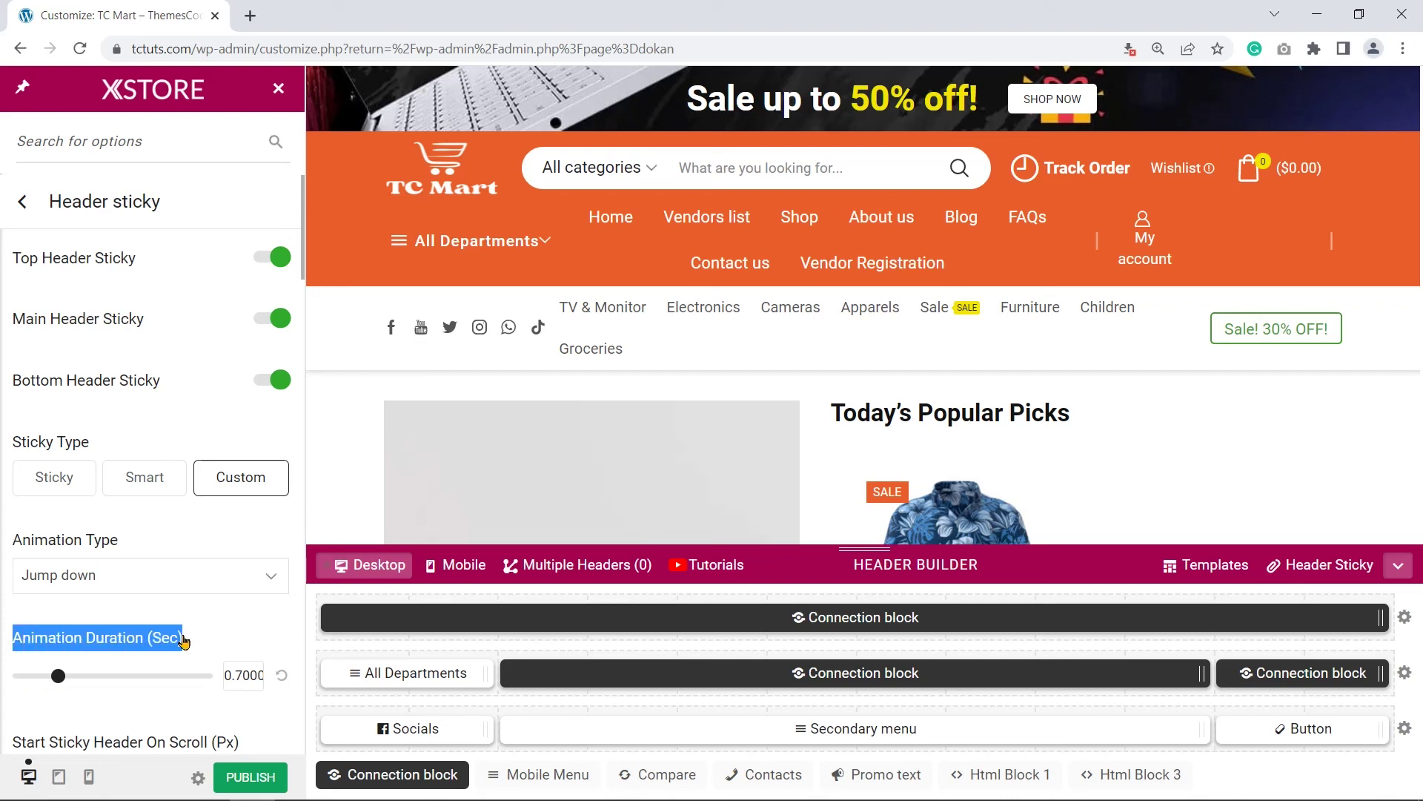
{"action": "left_click", "coordinate": [159, 652]}
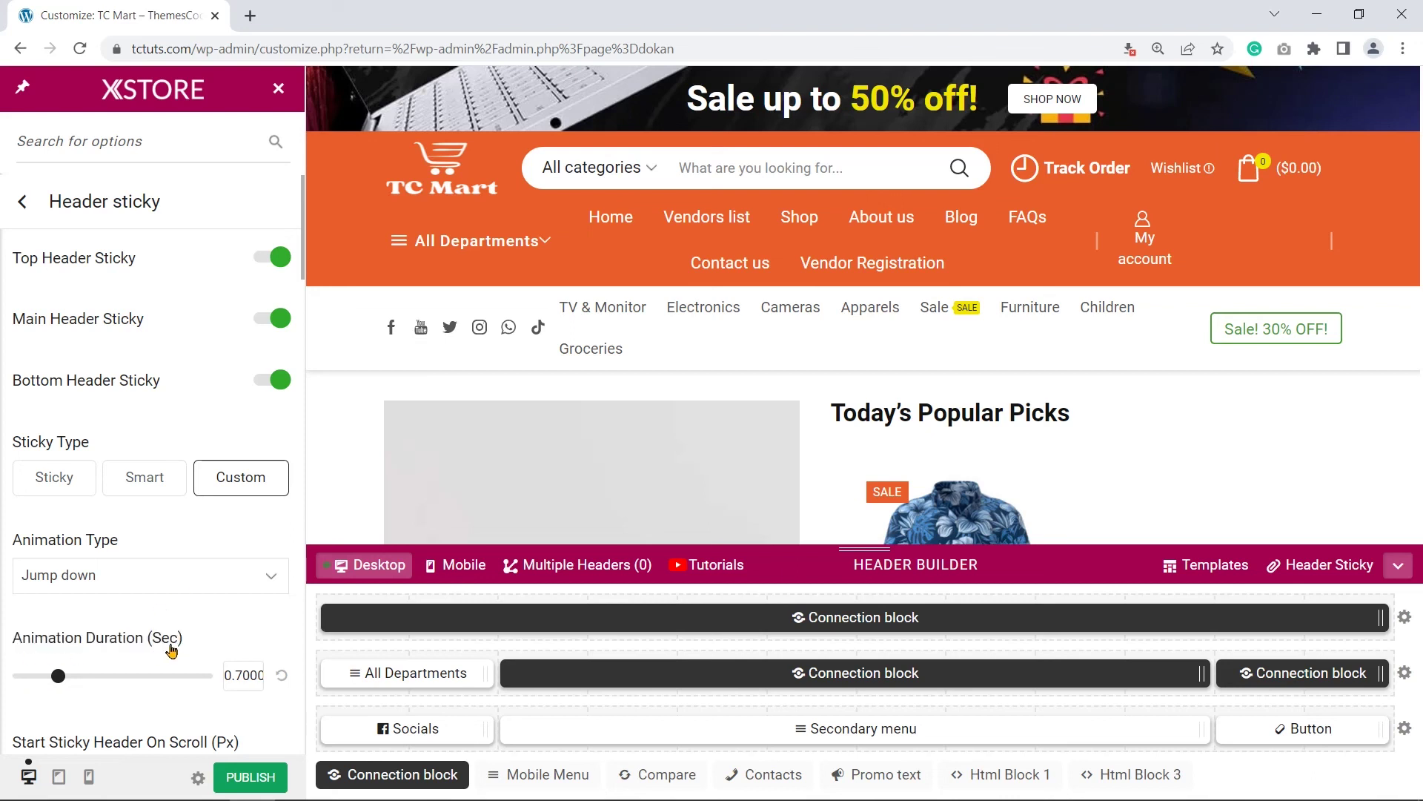
{"action": "scroll", "coordinate": [173, 650], "scroll_direction": "down", "scroll_amount": 3}
{"action": "left_click_drag", "start_coordinate": [13, 563], "coordinate": [251, 563]}
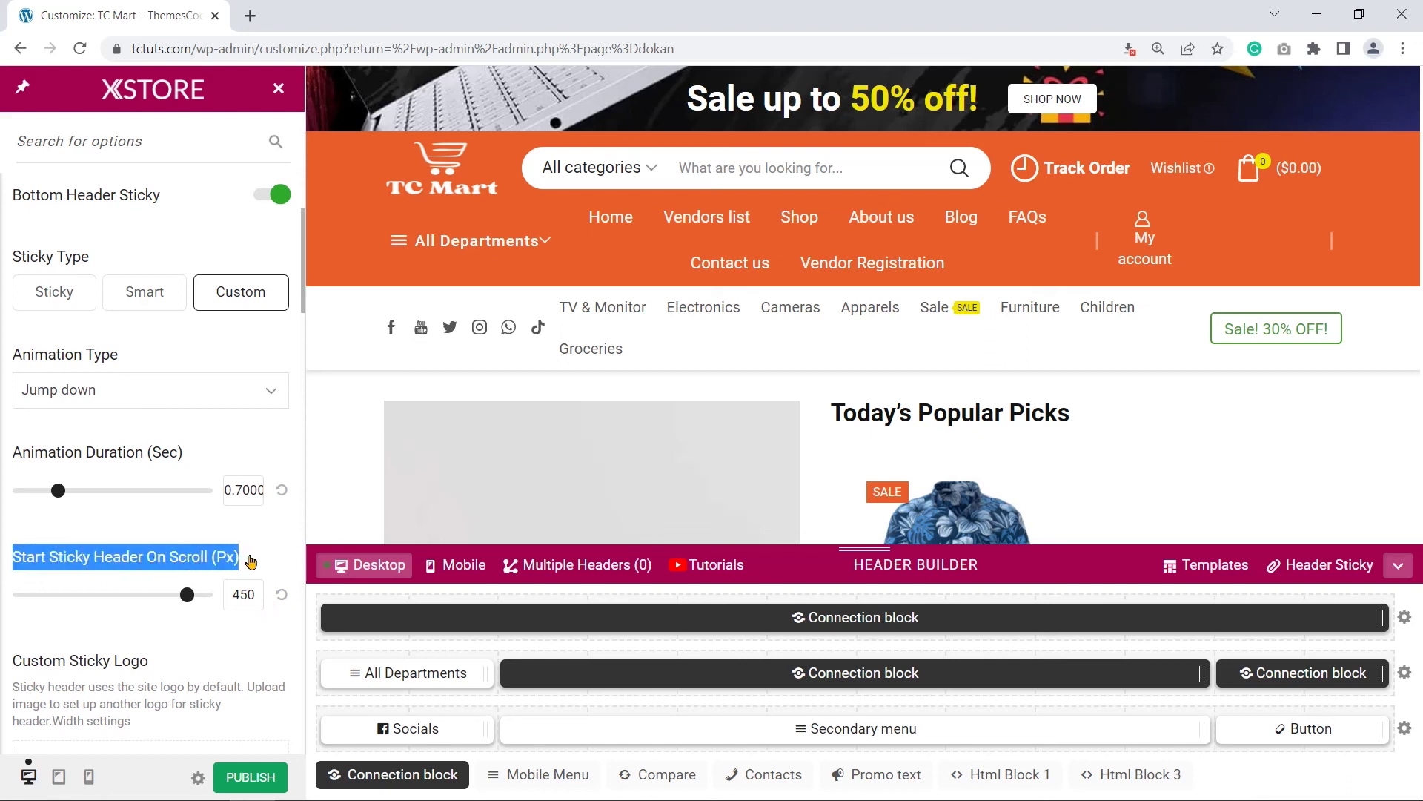
{"action": "left_click", "coordinate": [251, 560]}
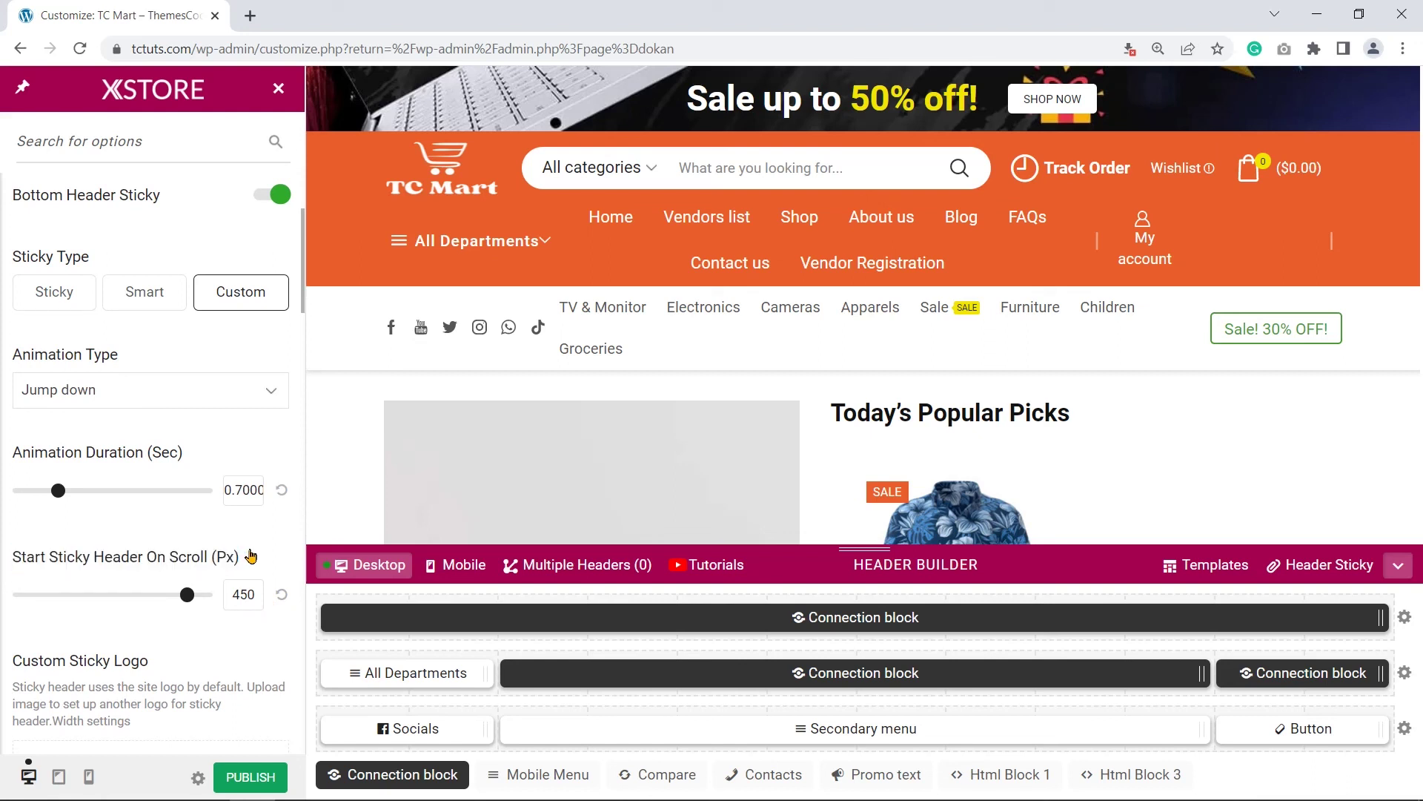
{"action": "left_click", "coordinate": [54, 293]}
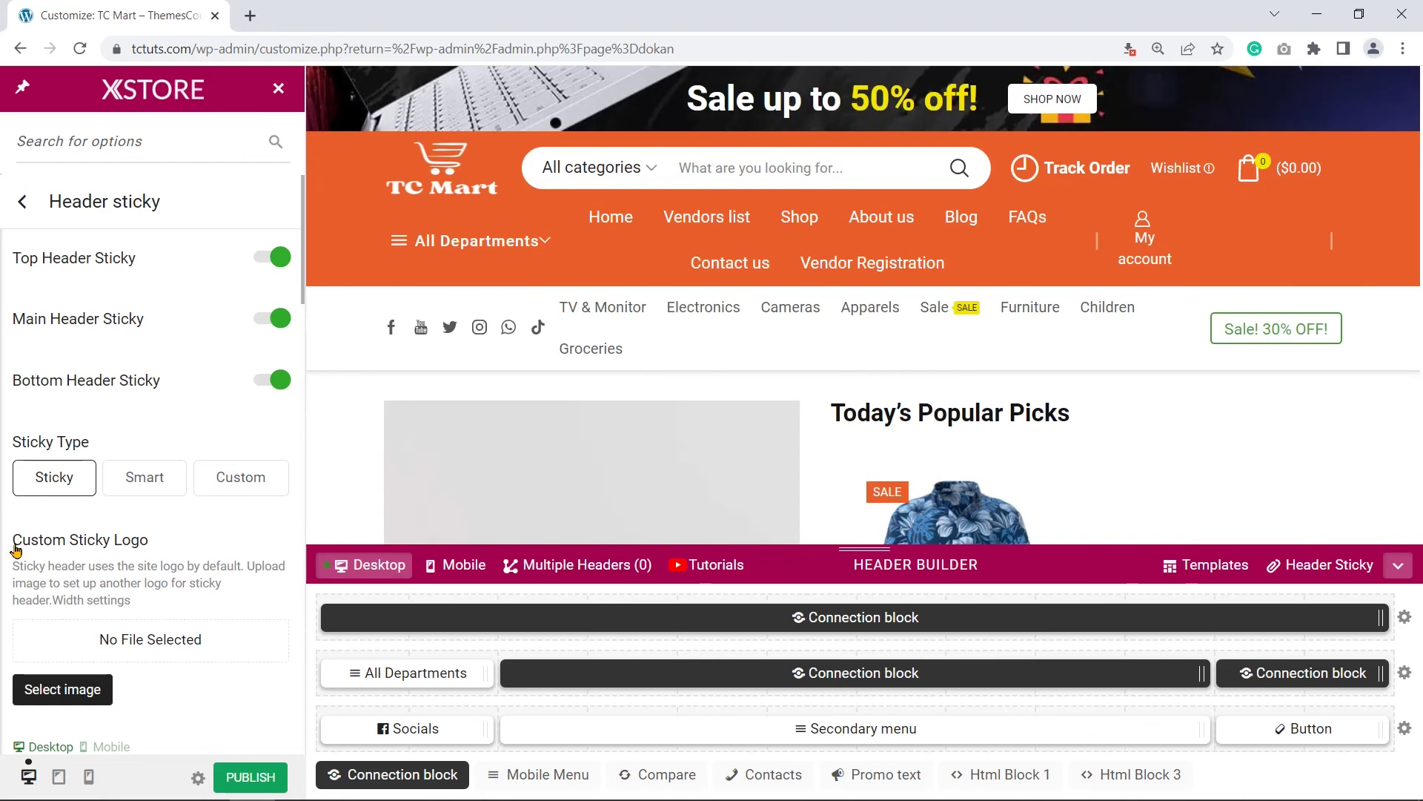
Choose TC-Mart-Custom.png as the Custom Sticky Logo
{"action": "triple_click", "coordinate": [73, 549]}
{"action": "left_click", "coordinate": [160, 554]}
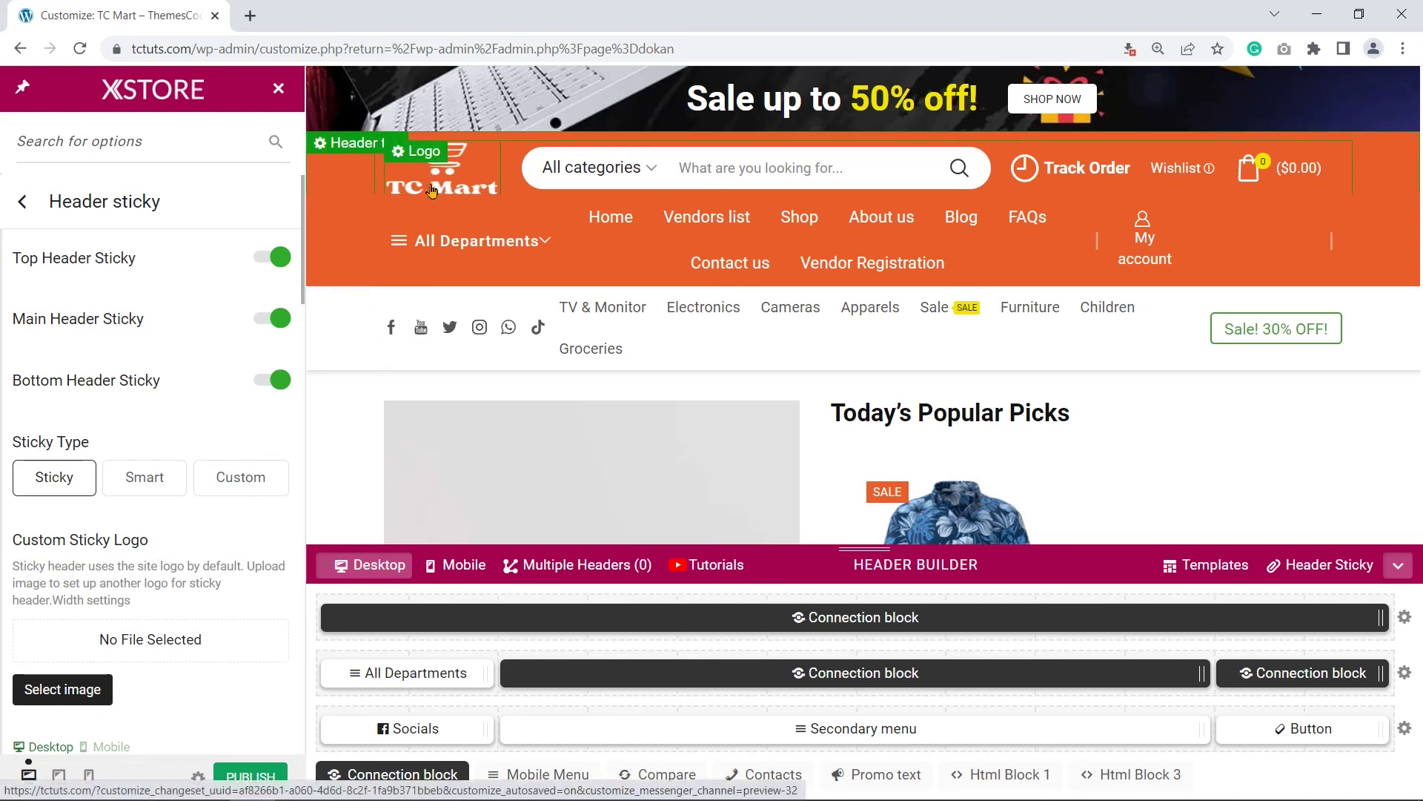
{"action": "left_click", "coordinate": [102, 700]}
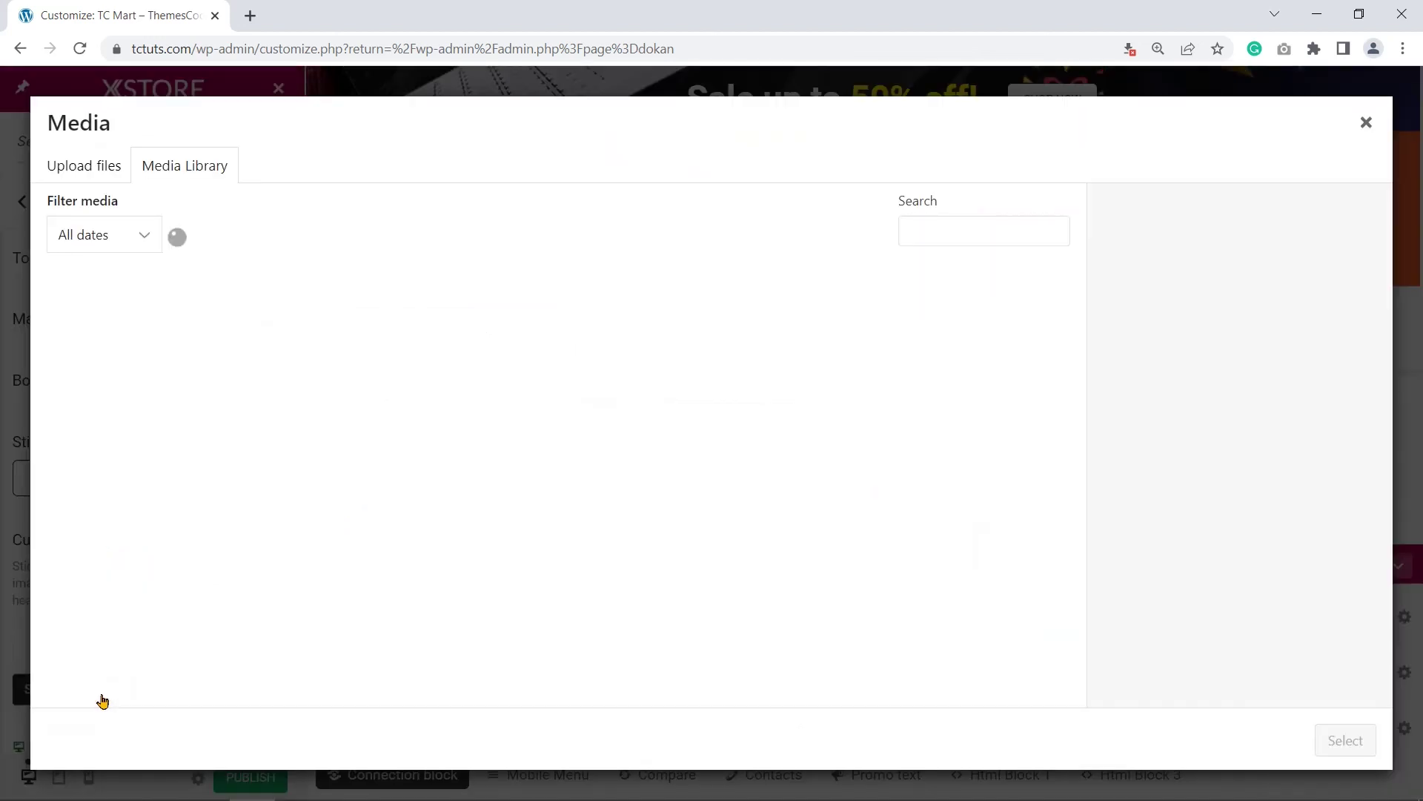
{"action": "left_click", "coordinate": [125, 361]}
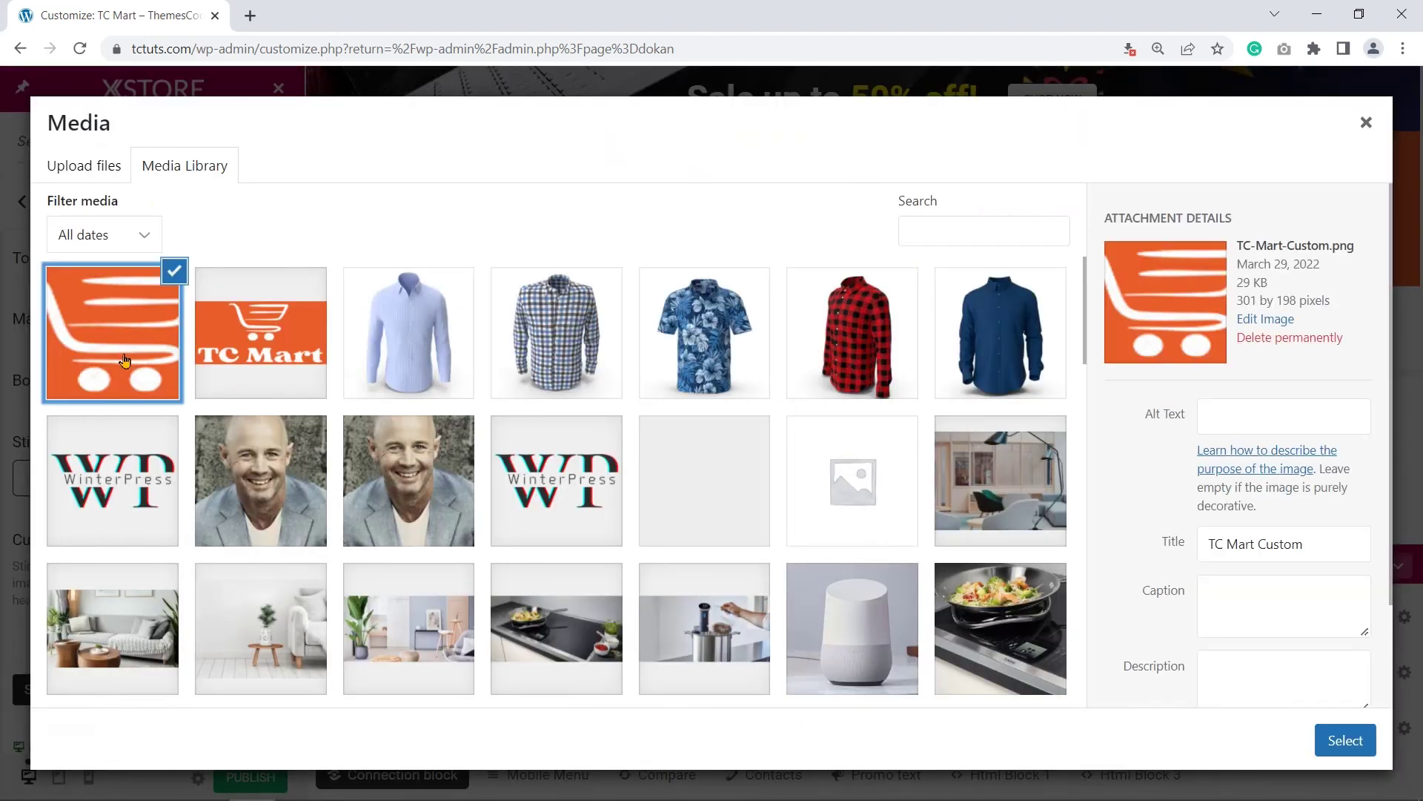
{"action": "left_click", "coordinate": [1336, 741]}
Publish the sticky logo change and bring the Brave storefront forward
{"action": "scroll", "coordinate": [273, 590], "scroll_direction": "down", "scroll_amount": 3}
{"action": "left_click", "coordinate": [263, 785]}
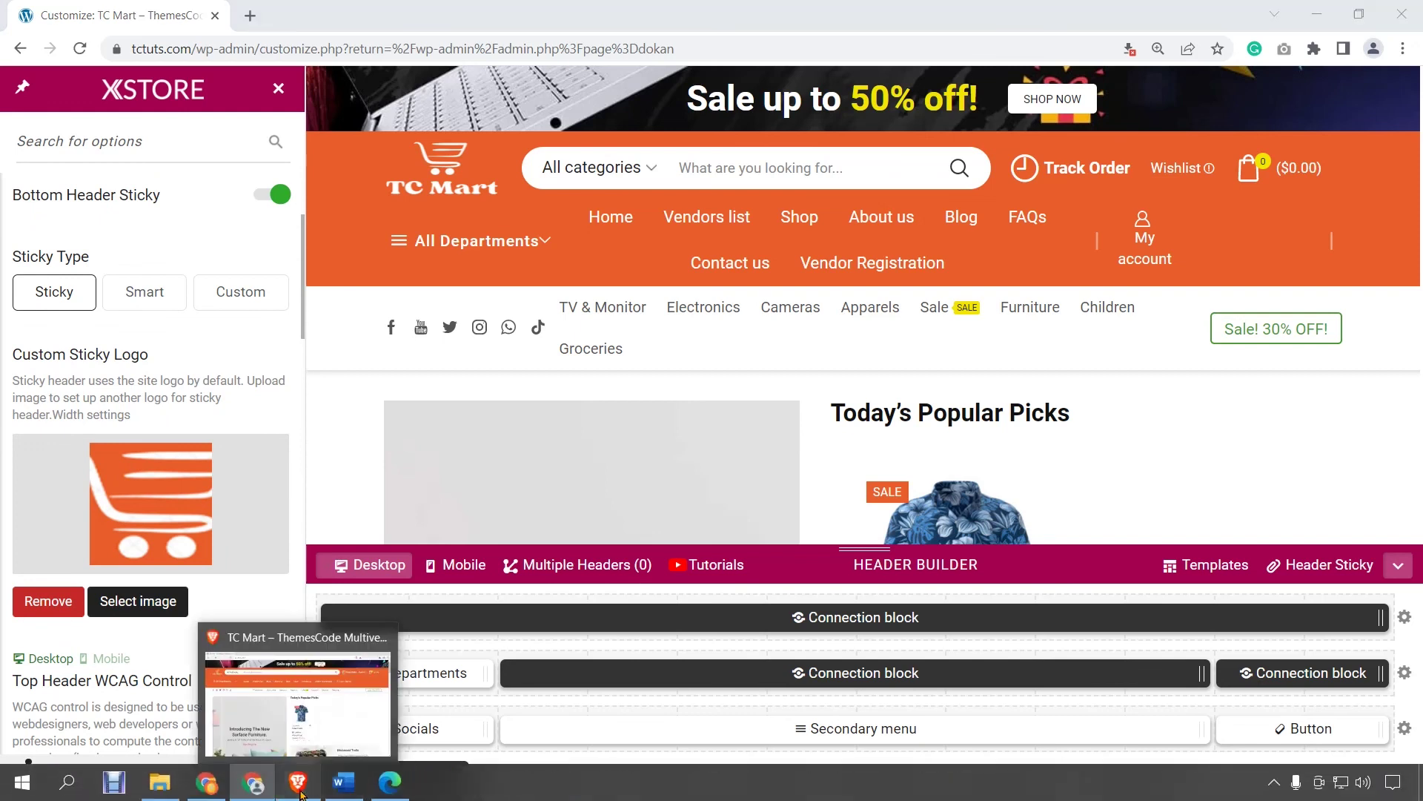
{"action": "left_click", "coordinate": [299, 784]}
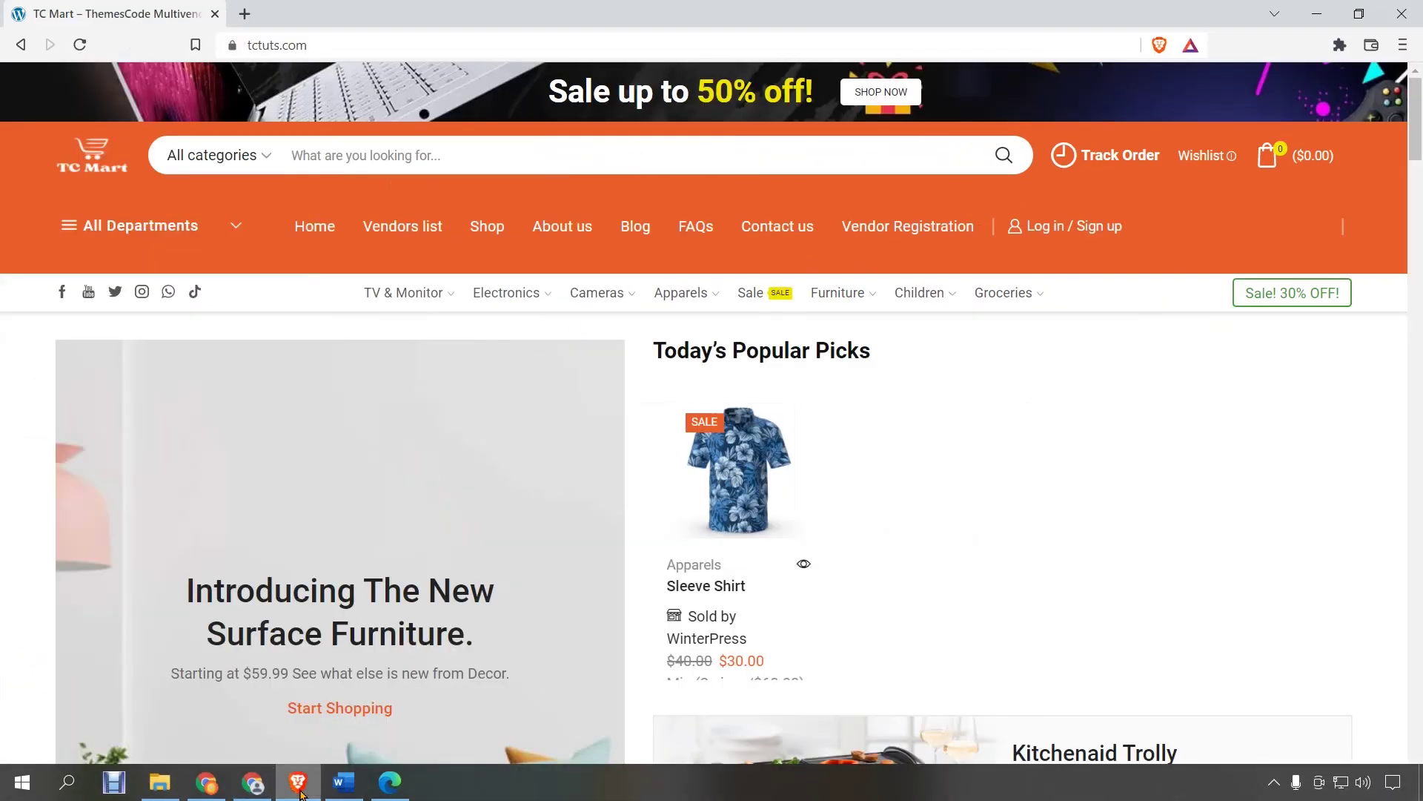
Reload the storefront and scroll to see the pinned header's cart-only logo, then return to the customizer
{"action": "left_click", "coordinate": [80, 46]}
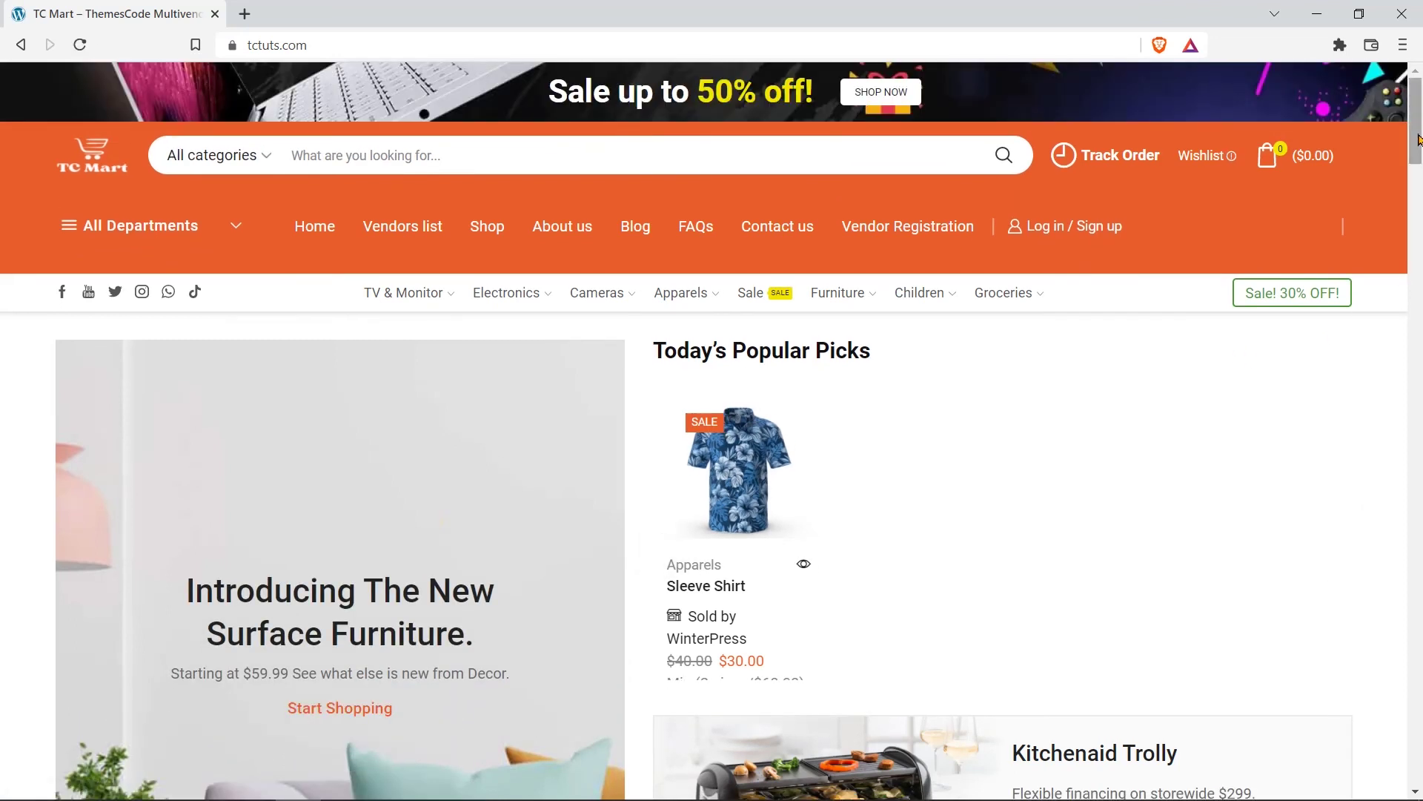
{"action": "scroll", "coordinate": [1405, 260], "scroll_direction": "down", "scroll_amount": 5}
{"action": "scroll", "coordinate": [1164, 340], "scroll_direction": "down", "scroll_amount": 3}
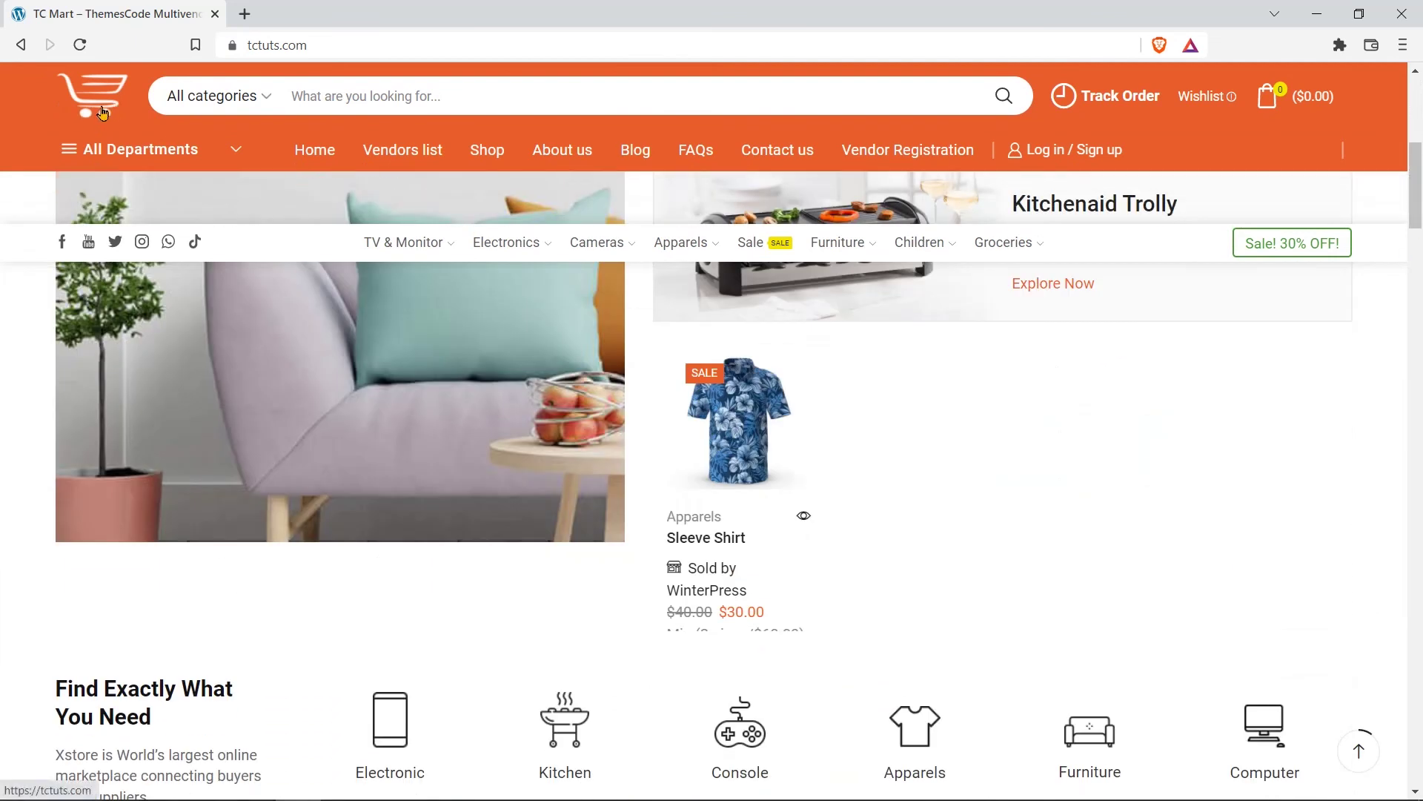
{"action": "scroll", "coordinate": [114, 109], "scroll_direction": "down", "scroll_amount": 8}
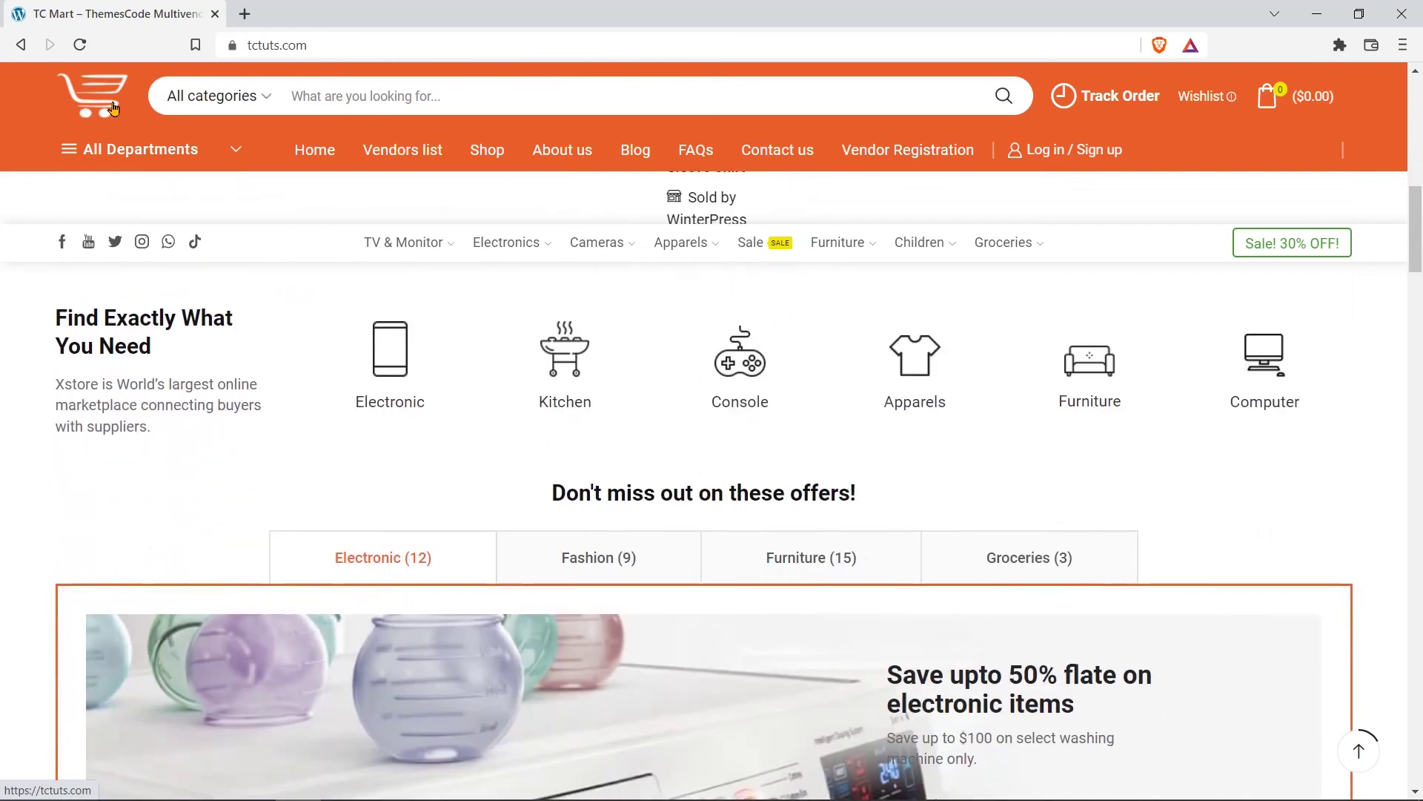
{"action": "scroll", "coordinate": [113, 111], "scroll_direction": "down", "scroll_amount": 6}
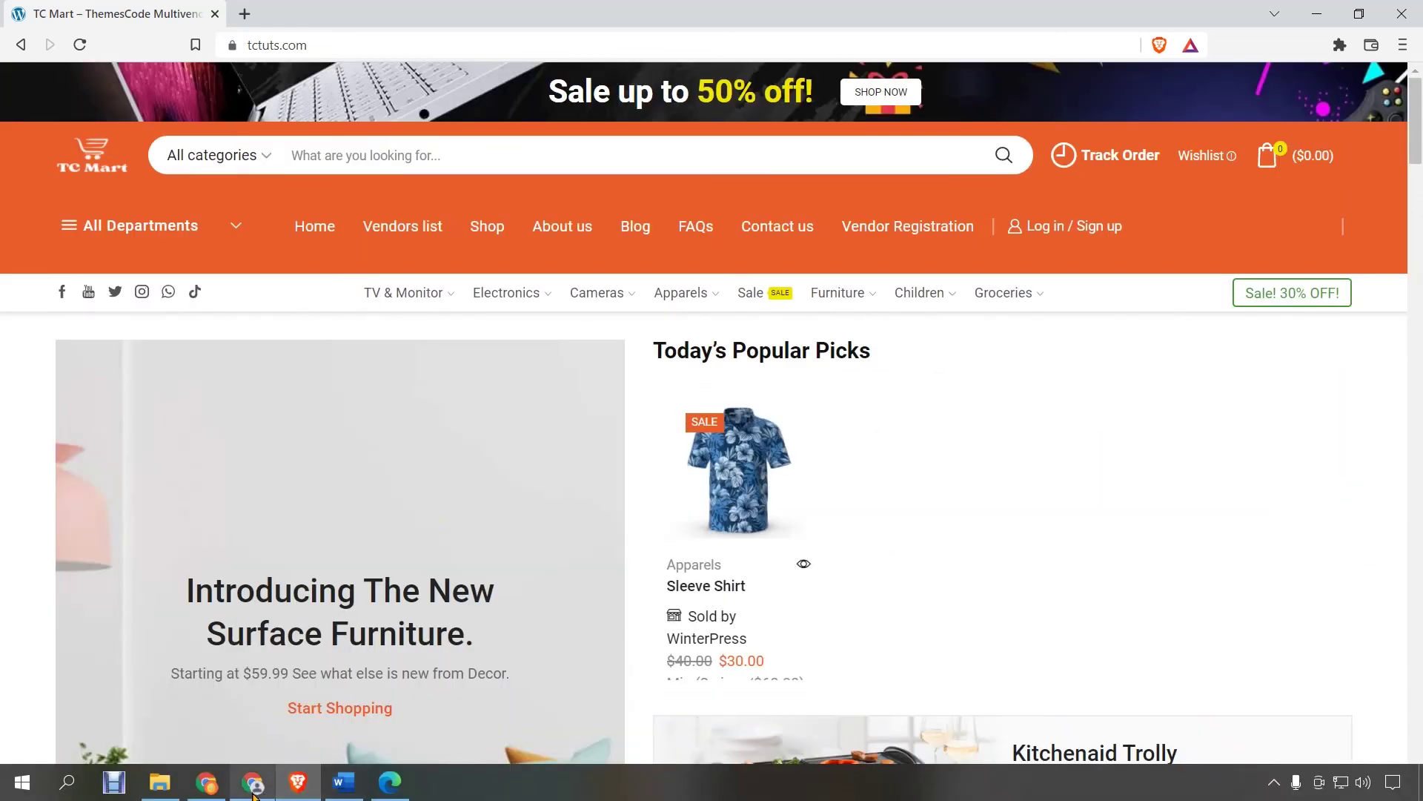
{"action": "left_click", "coordinate": [253, 791]}
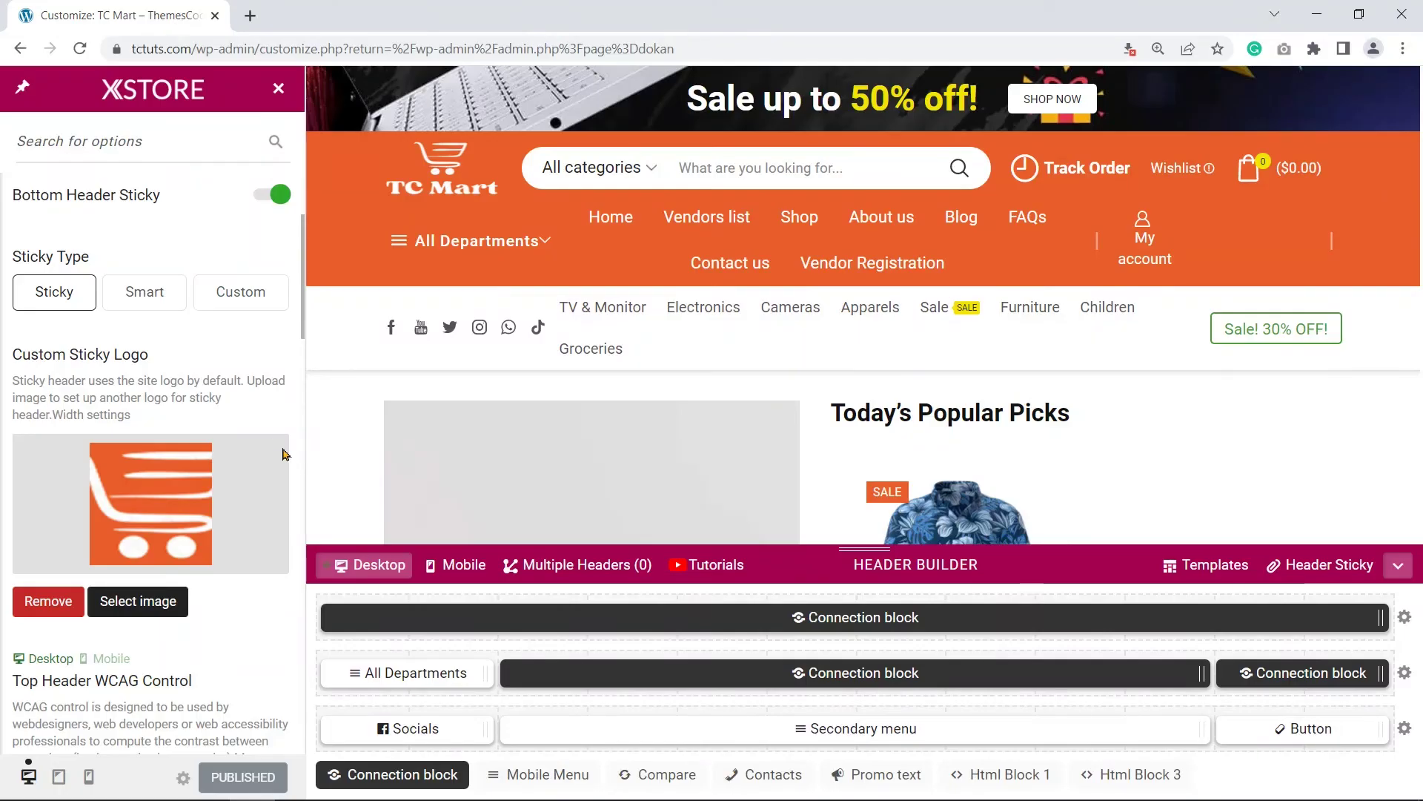
Switch on Enable Vertical Header under Header Vertical and collapse the builder strip to view it
{"action": "scroll", "coordinate": [275, 447], "scroll_direction": "up", "scroll_amount": 3}
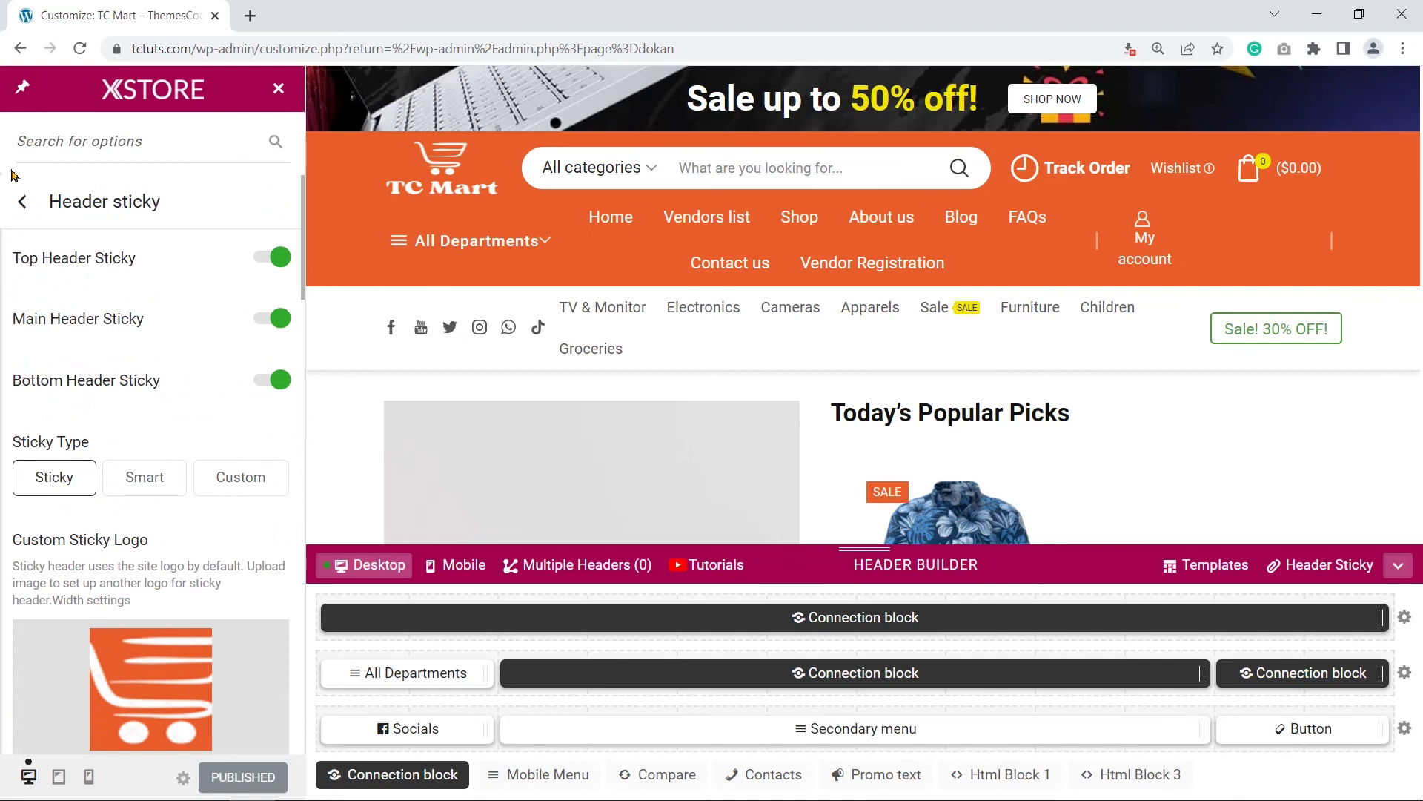
{"action": "left_click", "coordinate": [22, 201]}
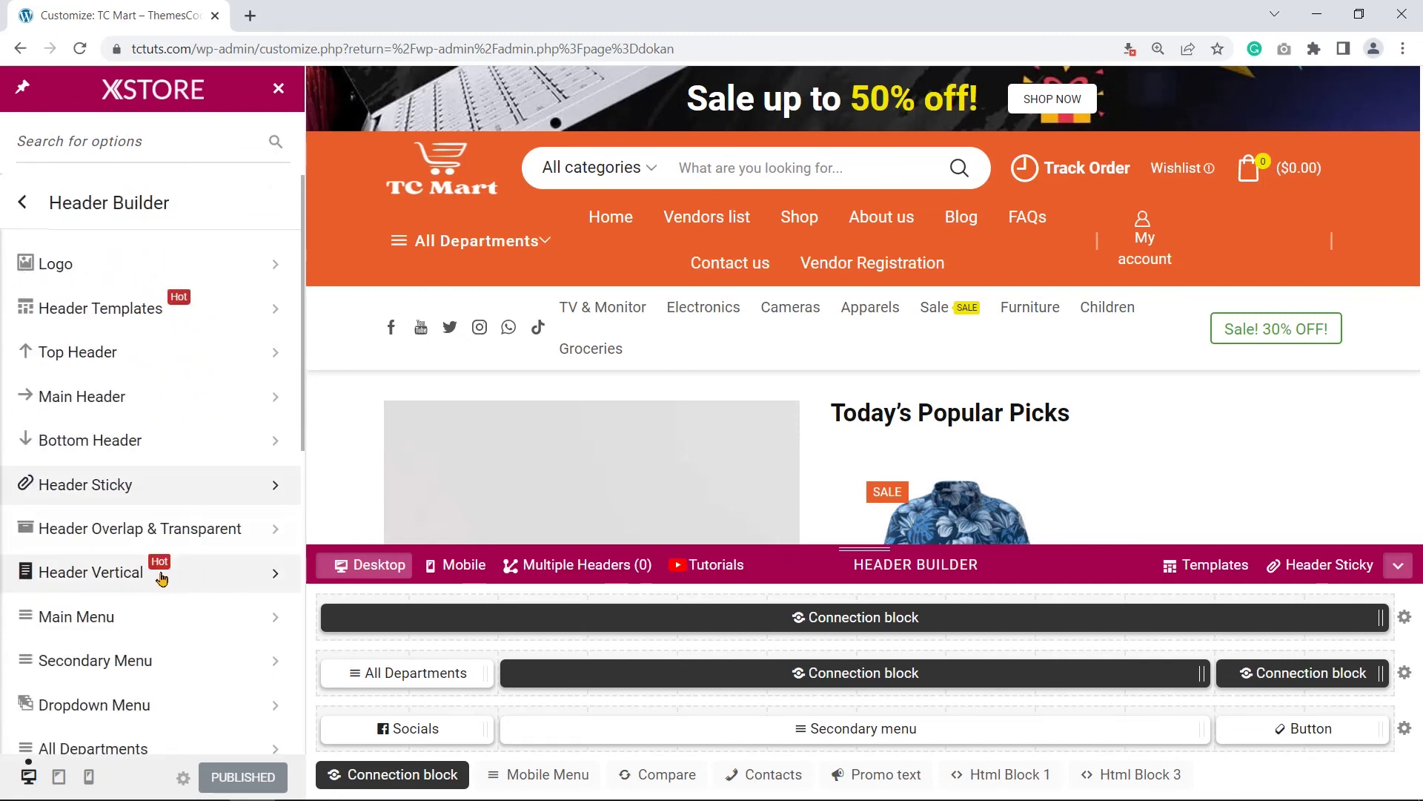
{"action": "left_click", "coordinate": [205, 574]}
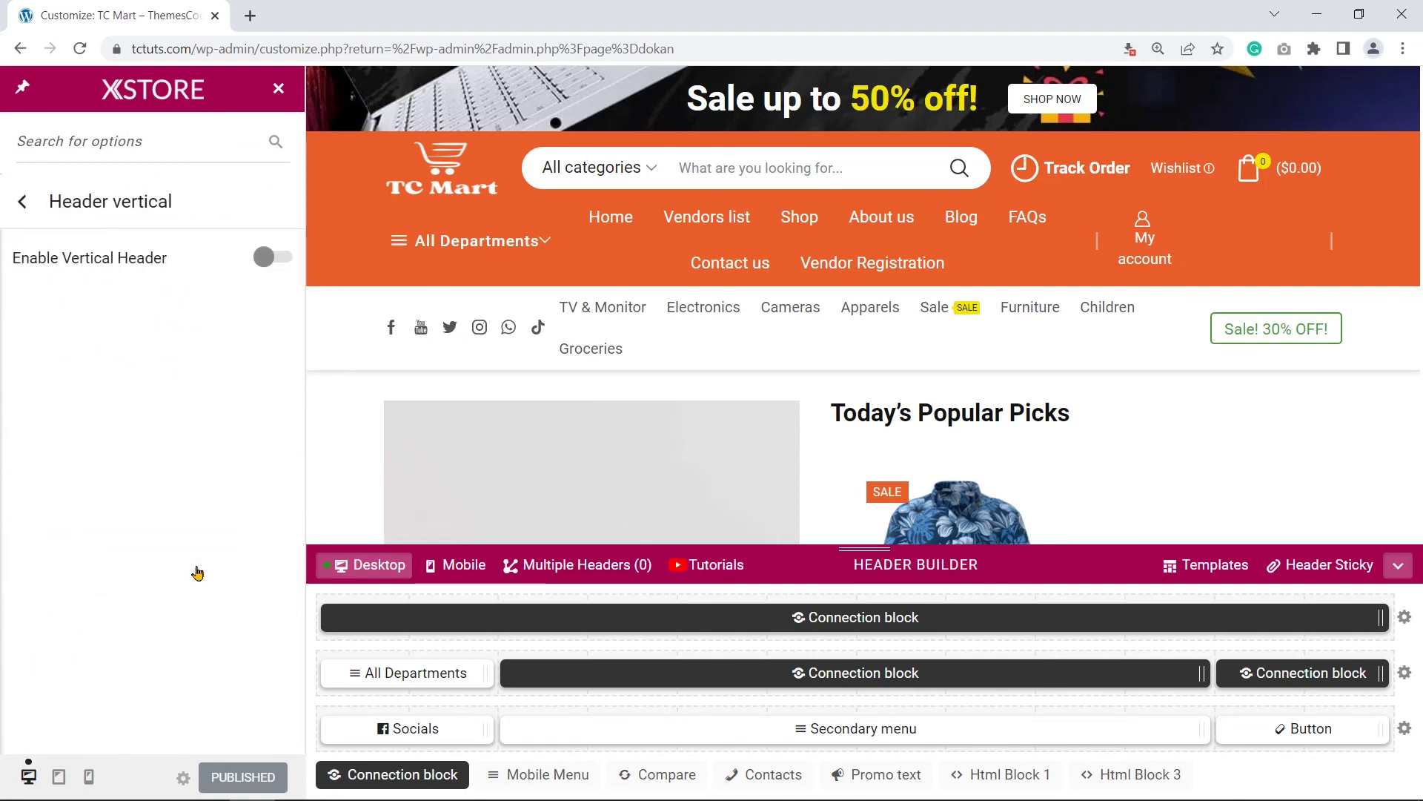
{"action": "left_click", "coordinate": [281, 267]}
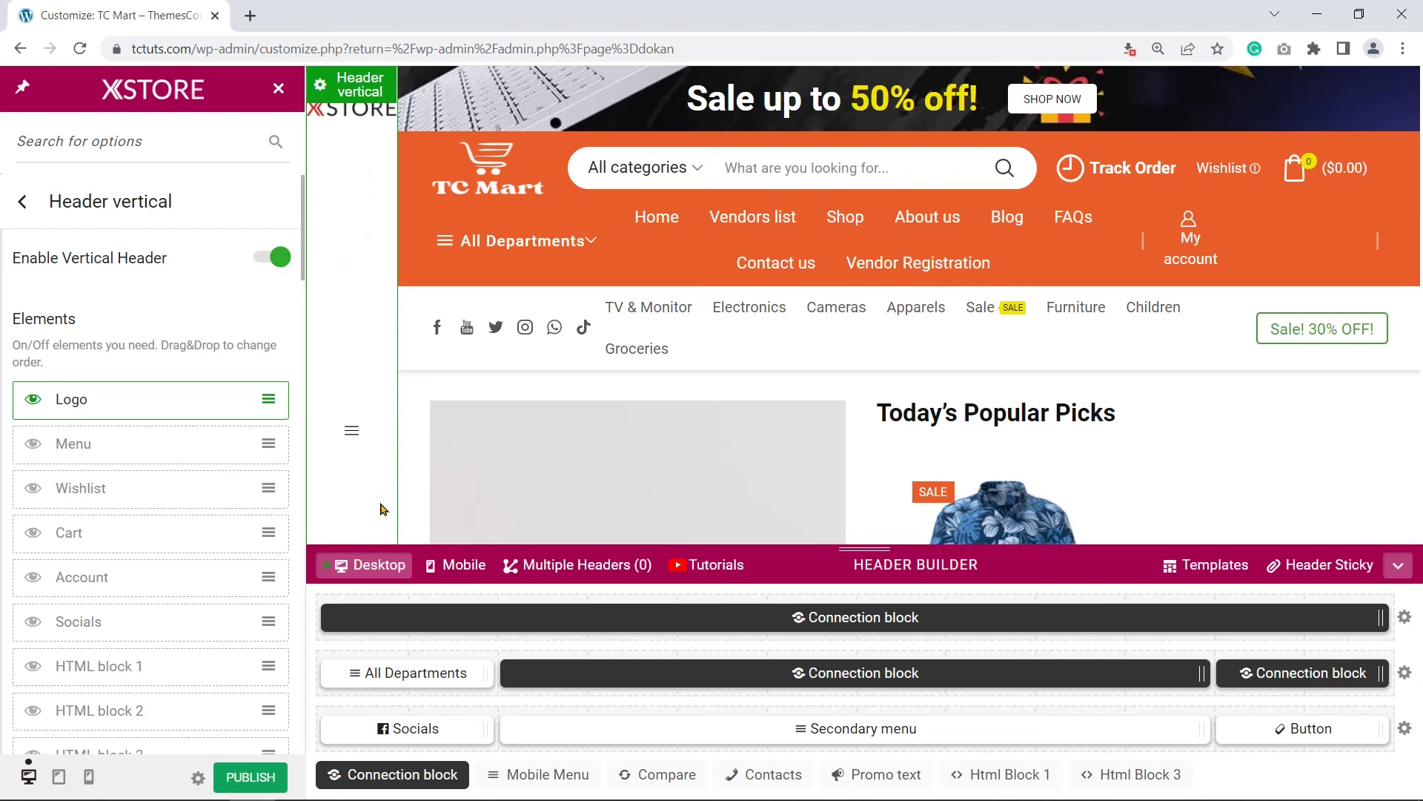
{"action": "left_click", "coordinate": [1400, 566]}
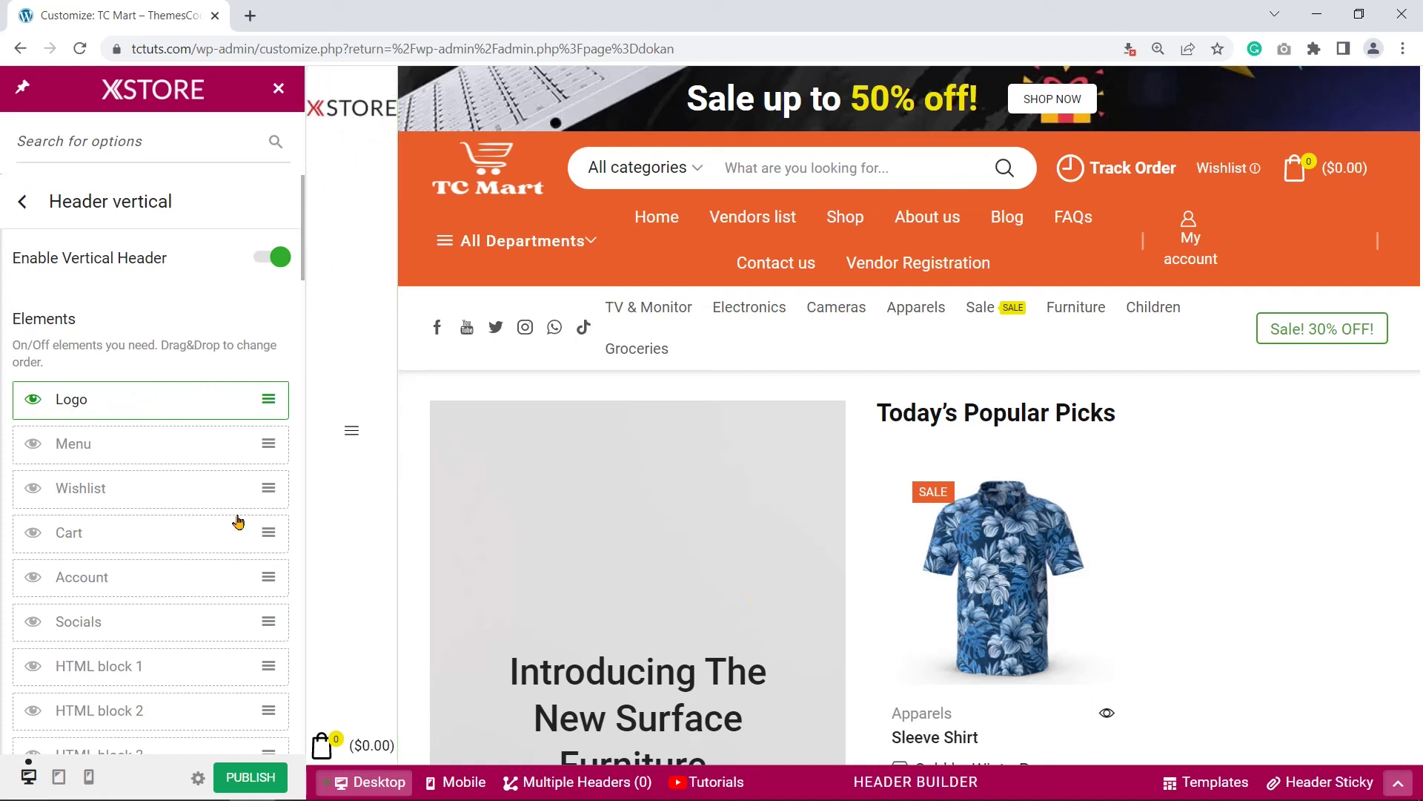
Set the vertical header's Menu Type to Classic
{"action": "scroll", "coordinate": [274, 498], "scroll_direction": "down", "scroll_amount": 5}
{"action": "scroll", "coordinate": [273, 498], "scroll_direction": "down", "scroll_amount": 1}
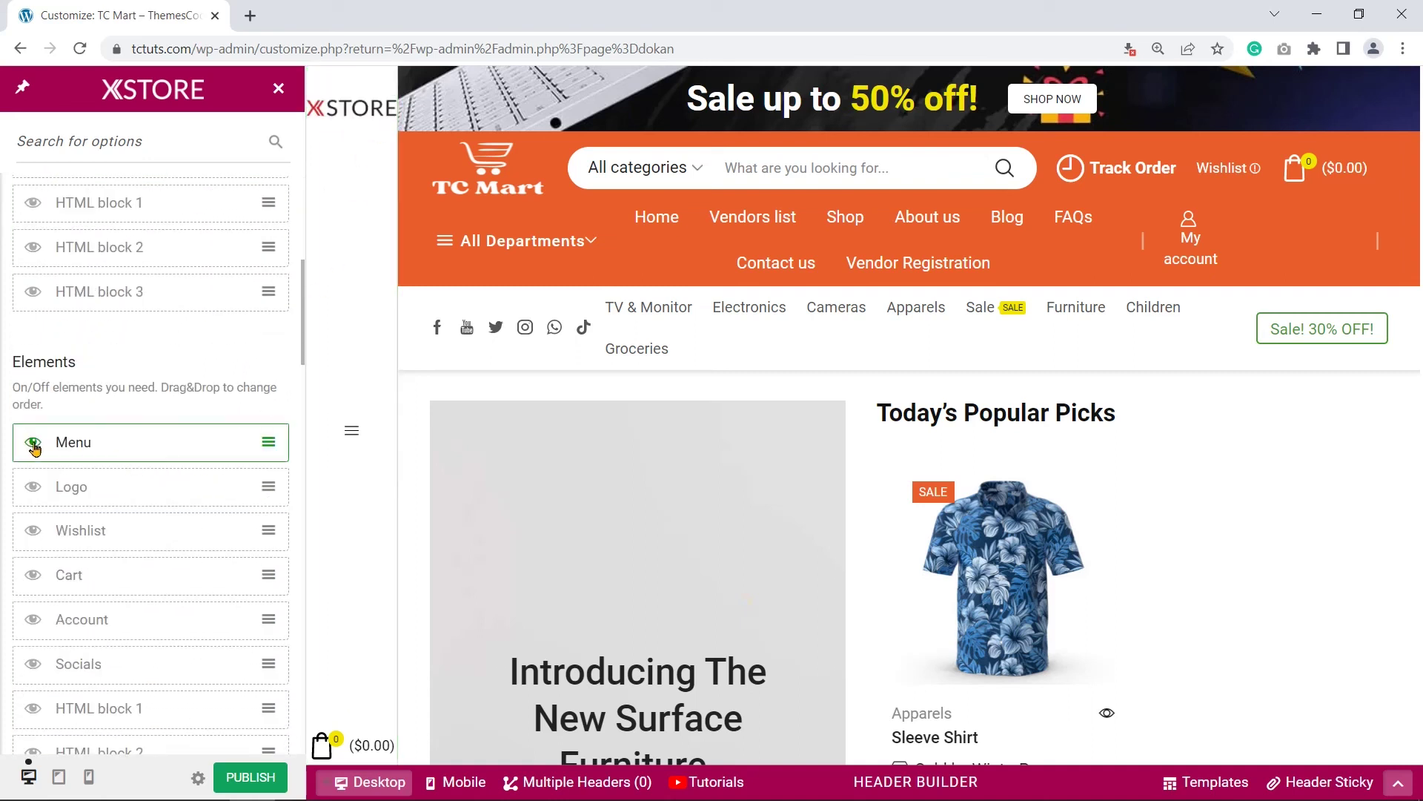
{"action": "scroll", "coordinate": [276, 498], "scroll_direction": "down", "scroll_amount": 6}
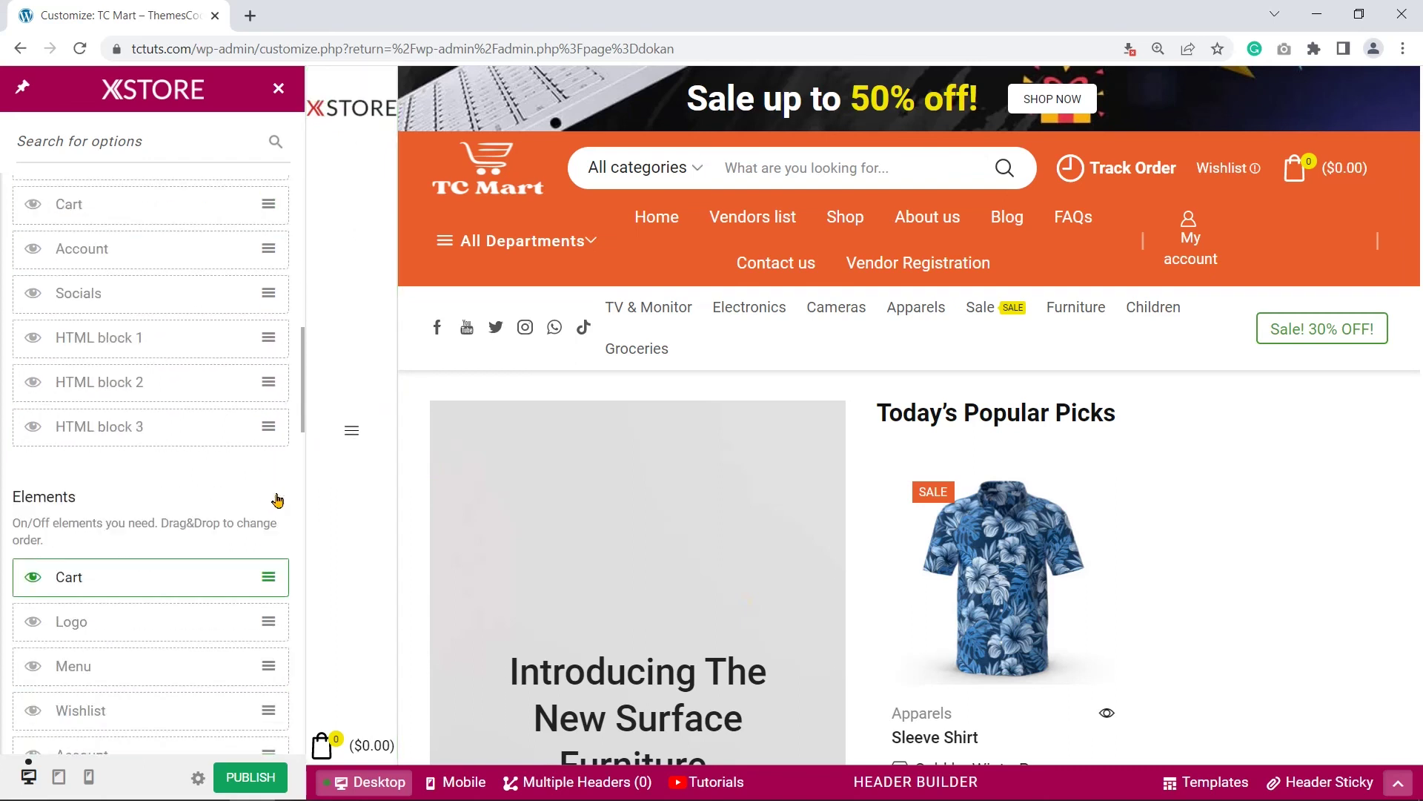
{"action": "scroll", "coordinate": [285, 548], "scroll_direction": "down", "scroll_amount": 8}
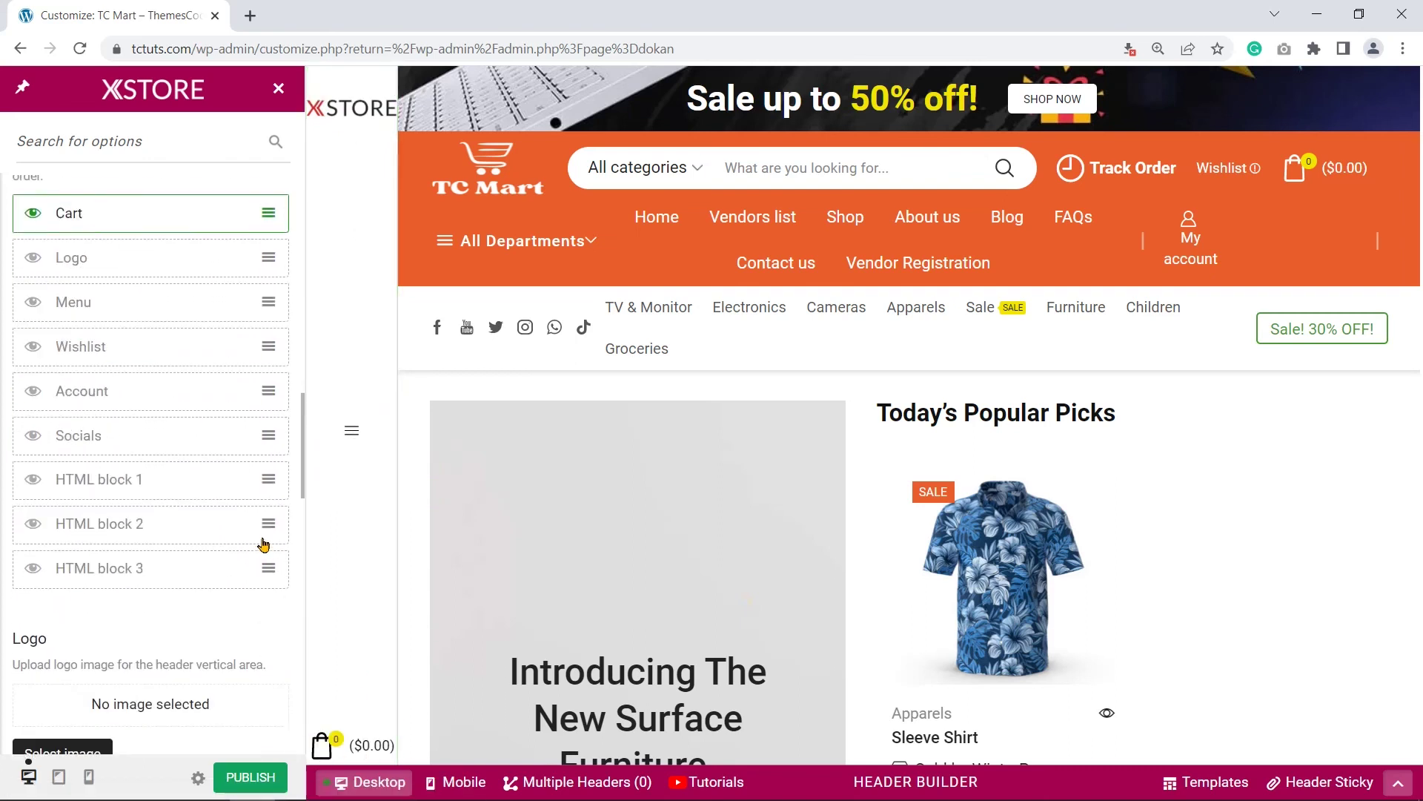
{"action": "scroll", "coordinate": [289, 554], "scroll_direction": "down", "scroll_amount": 9}
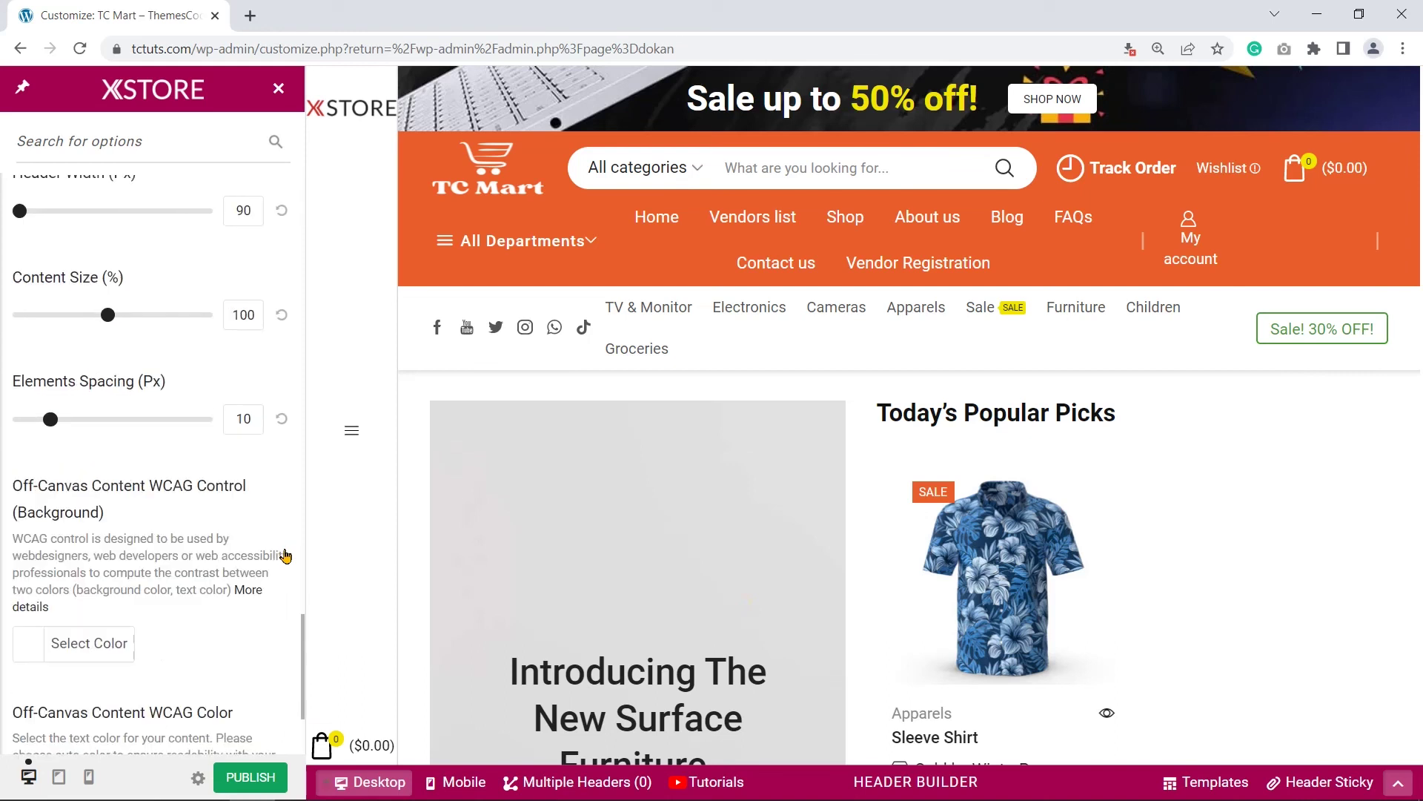
{"action": "scroll", "coordinate": [288, 555], "scroll_direction": "up", "scroll_amount": 10}
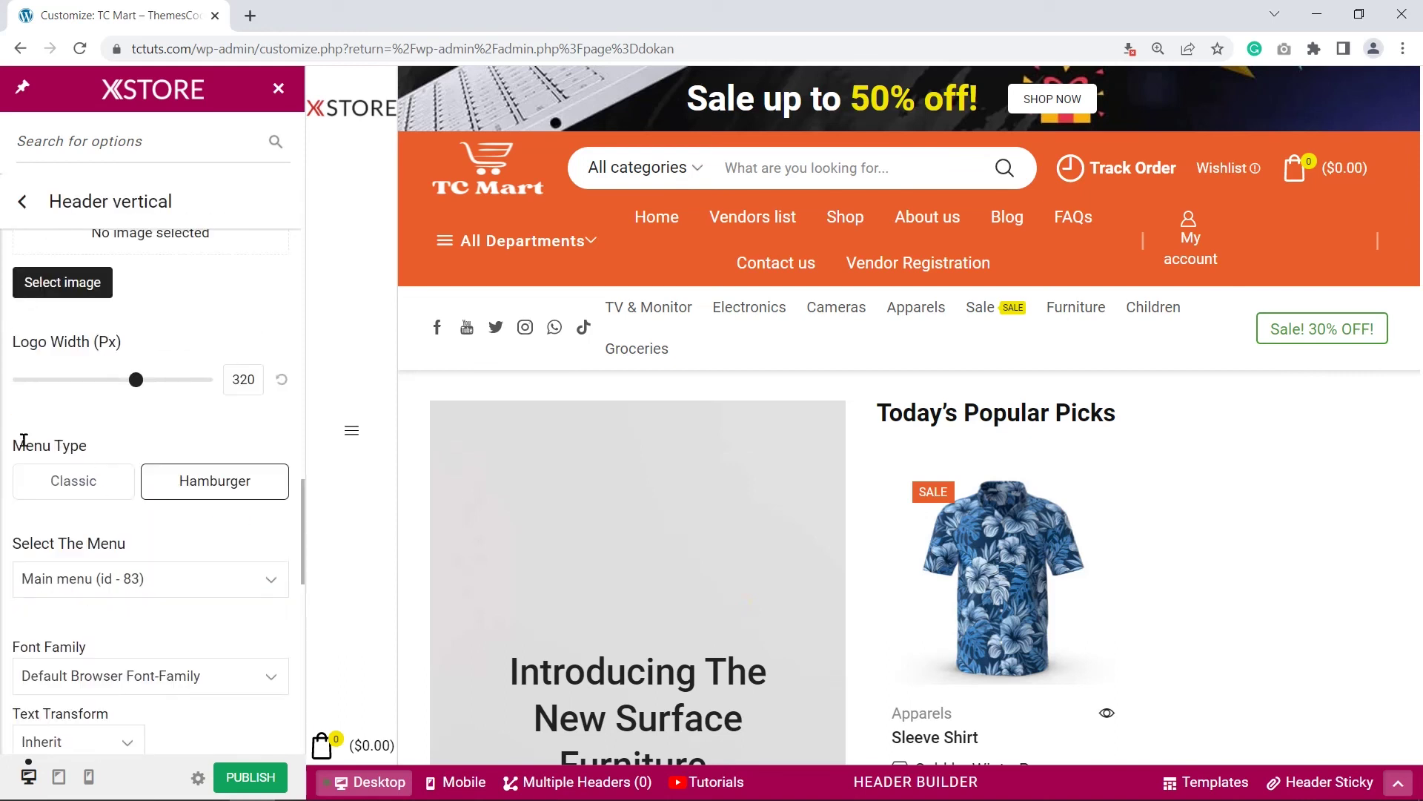
{"action": "left_click_drag", "start_coordinate": [14, 445], "coordinate": [94, 445]}
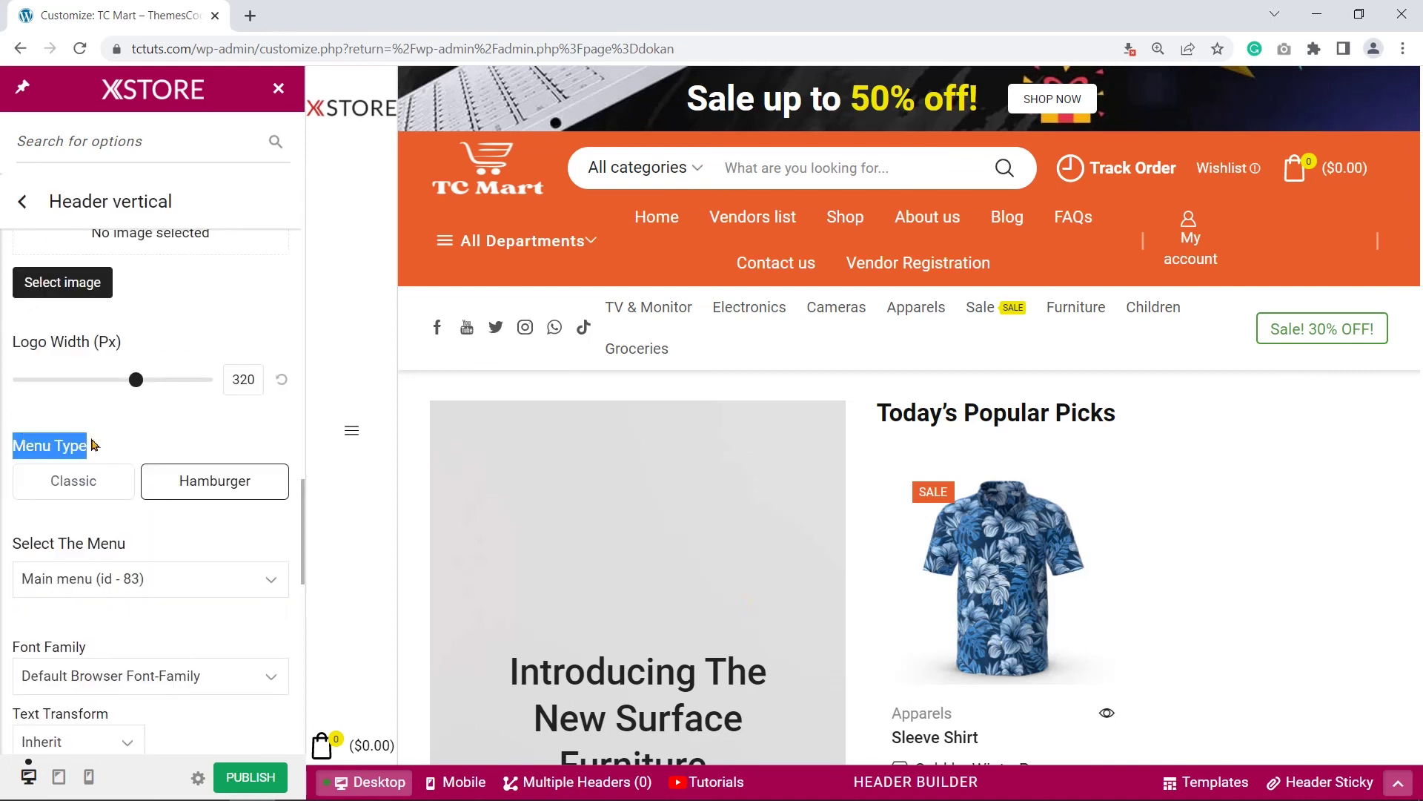
{"action": "left_click", "coordinate": [123, 445]}
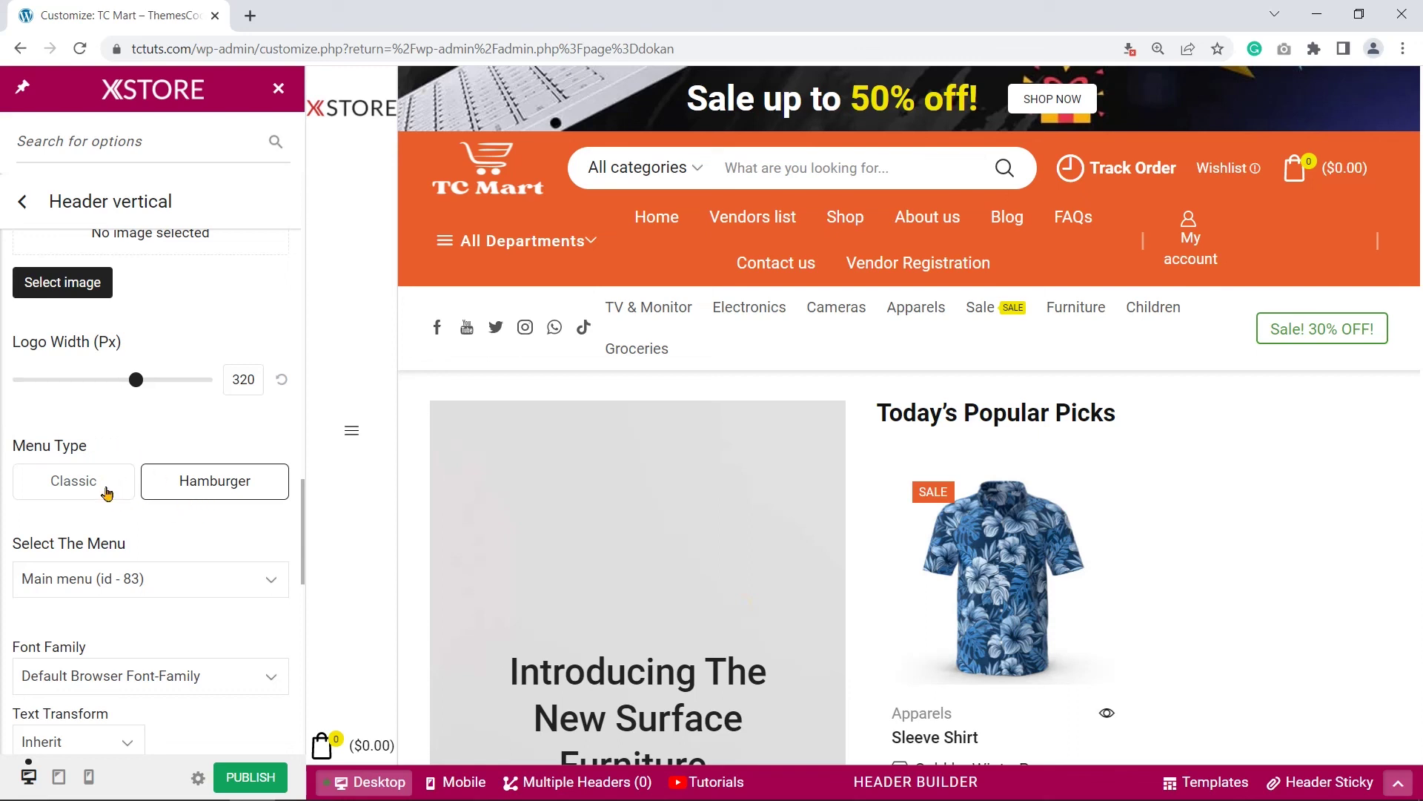
{"action": "left_click", "coordinate": [107, 493]}
Enable Wishlist, move it above Menu, then switch the vertical header off
{"action": "scroll", "coordinate": [104, 490], "scroll_direction": "up", "scroll_amount": 10}
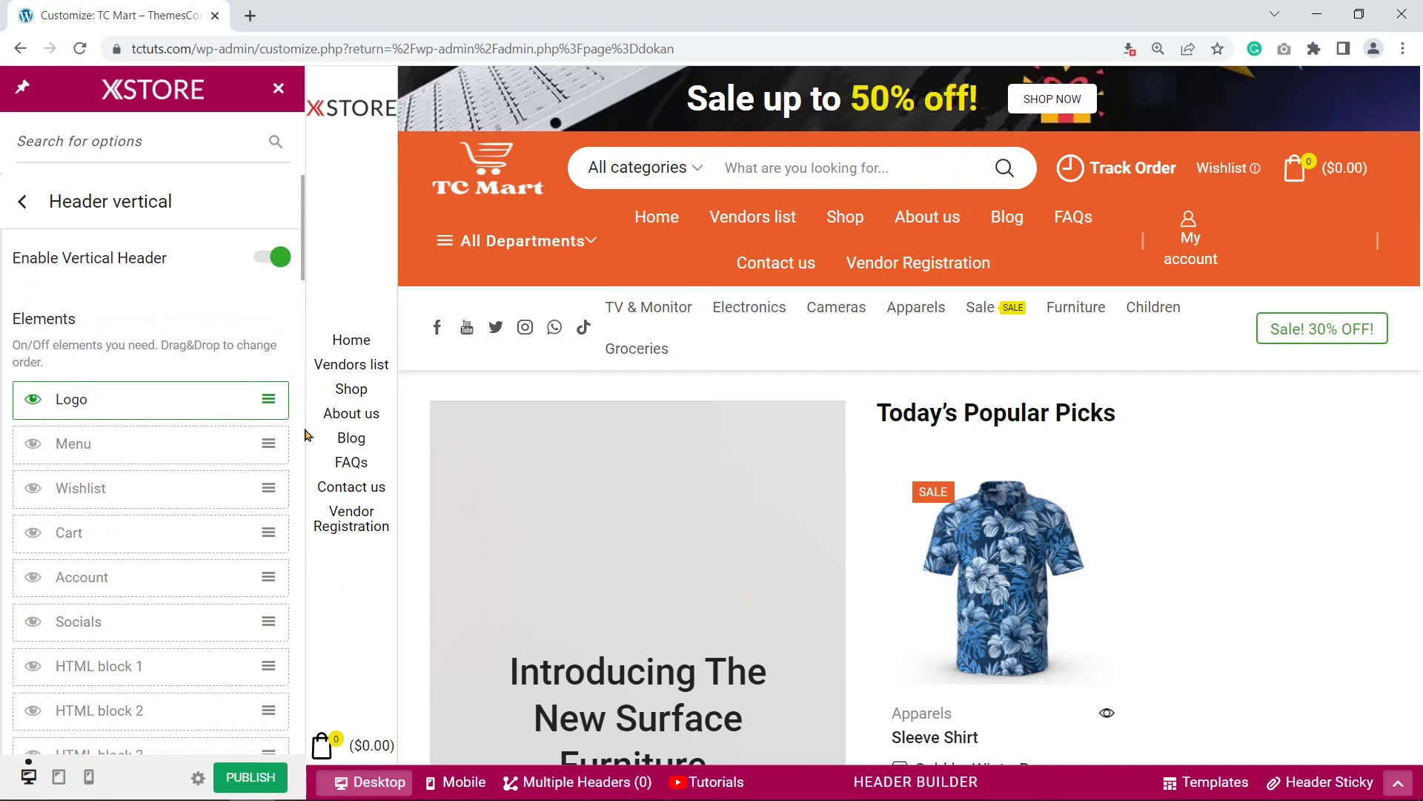
{"action": "left_click", "coordinate": [39, 490]}
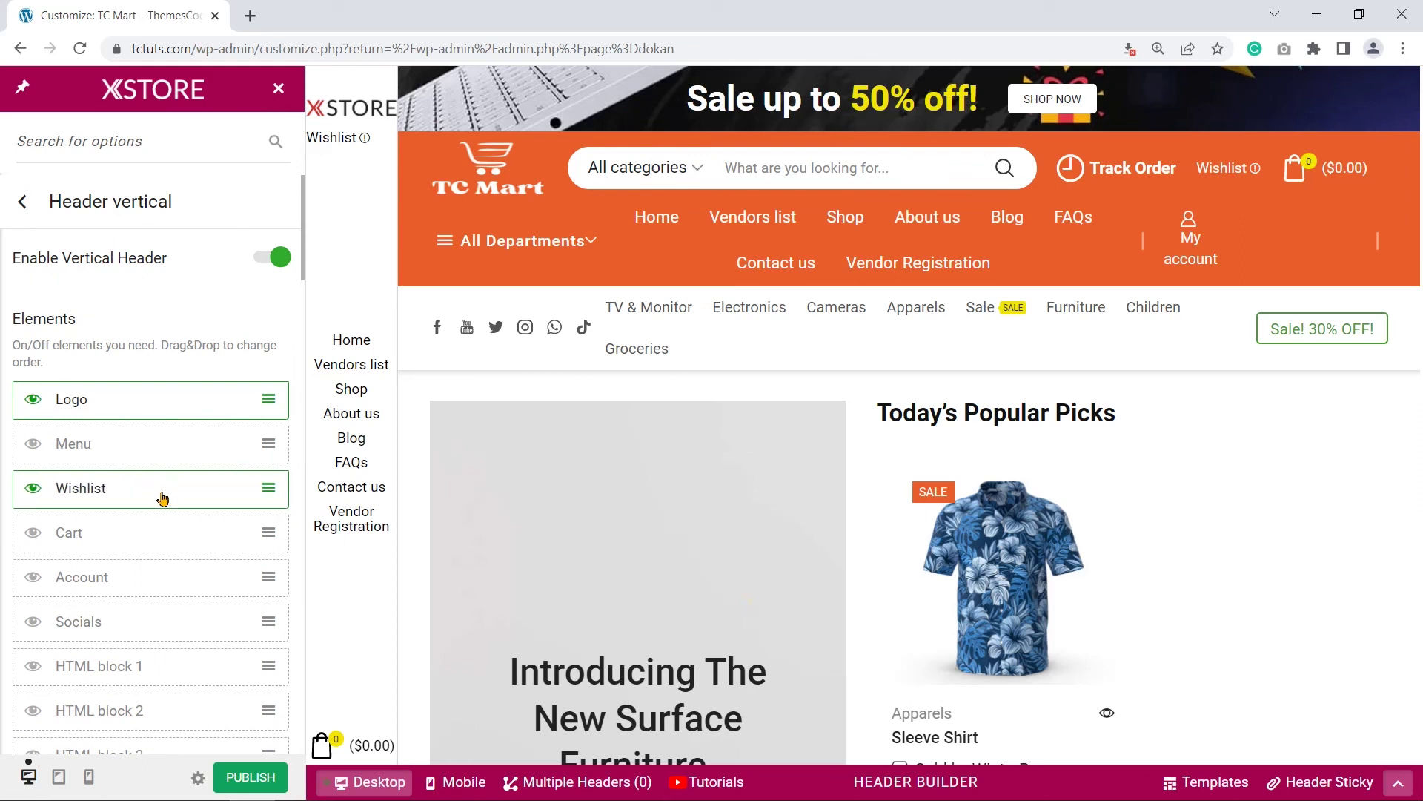
{"action": "left_click_drag", "start_coordinate": [158, 487], "coordinate": [156, 439]}
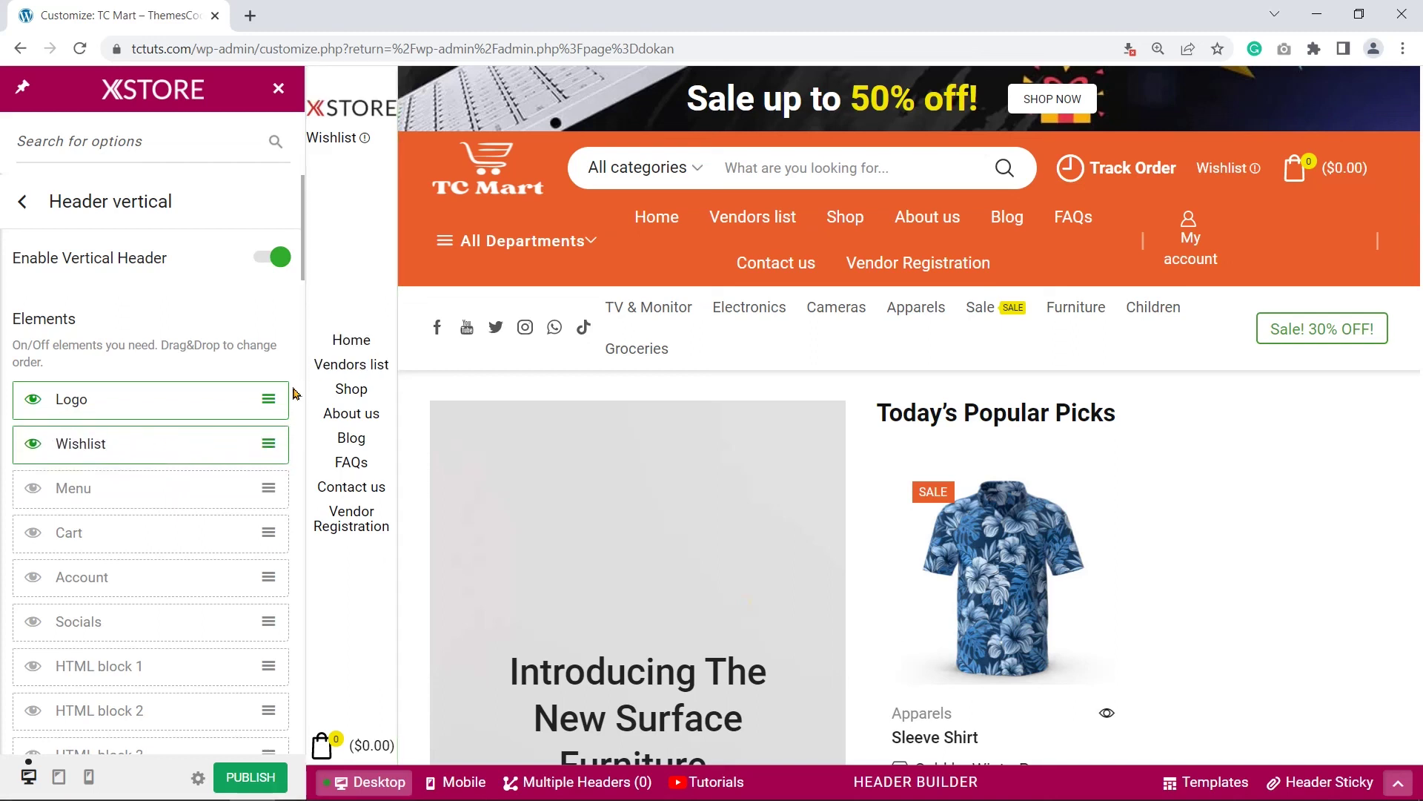
{"action": "left_click", "coordinate": [263, 259]}
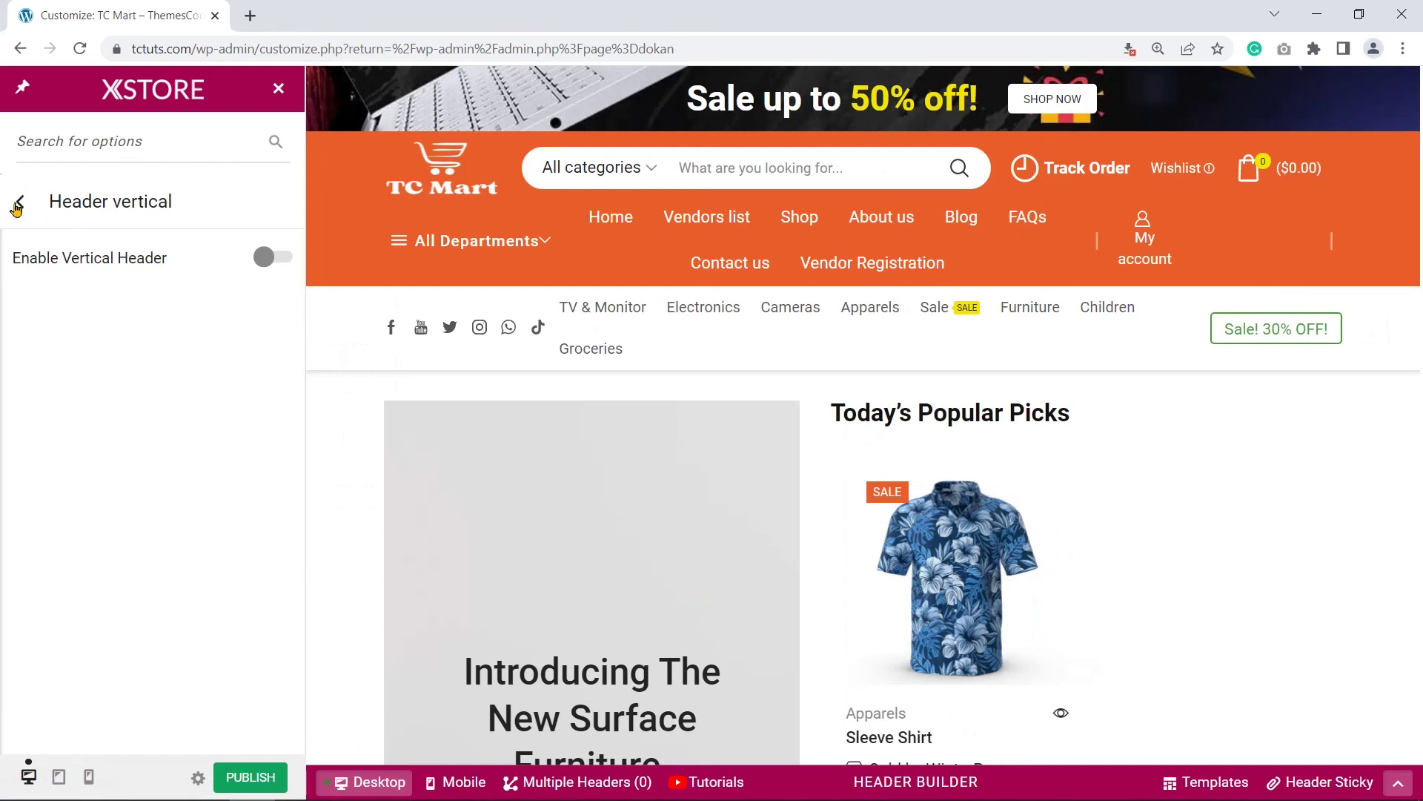
Go back to the main Customizer list and open Main Menu to view its eight items
{"action": "left_click", "coordinate": [16, 210]}
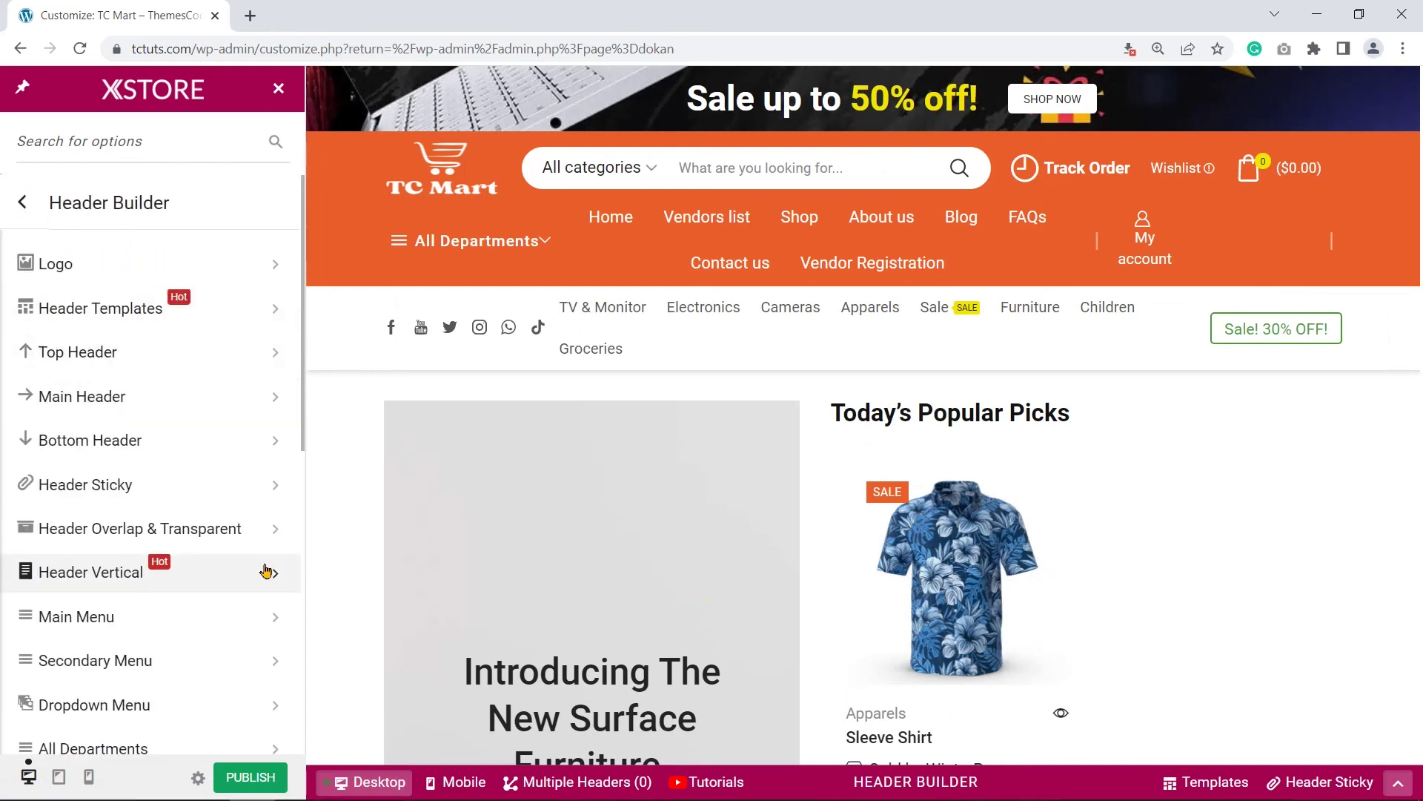
{"action": "scroll", "coordinate": [289, 553], "scroll_direction": "down", "scroll_amount": 5}
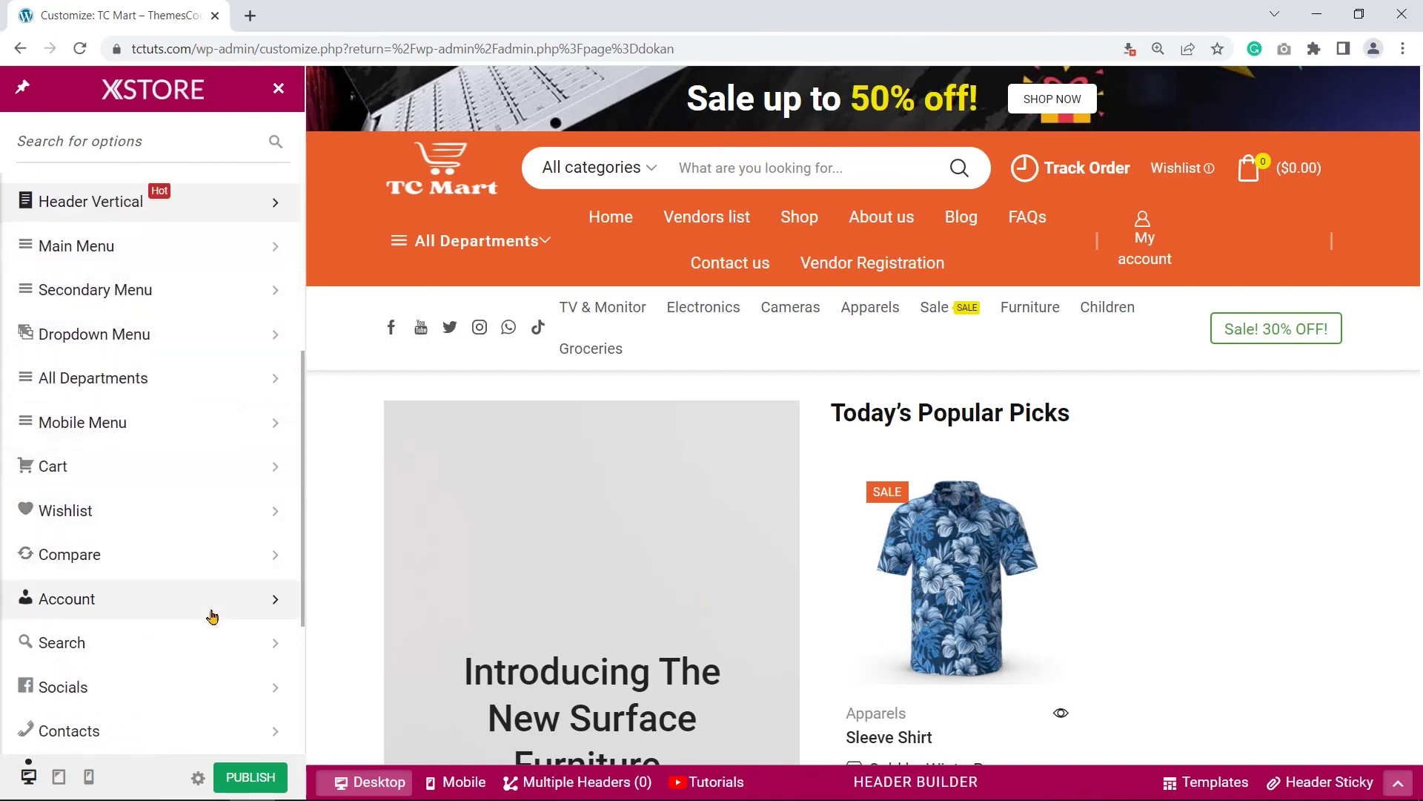
{"action": "scroll", "coordinate": [198, 680], "scroll_direction": "down", "scroll_amount": 3}
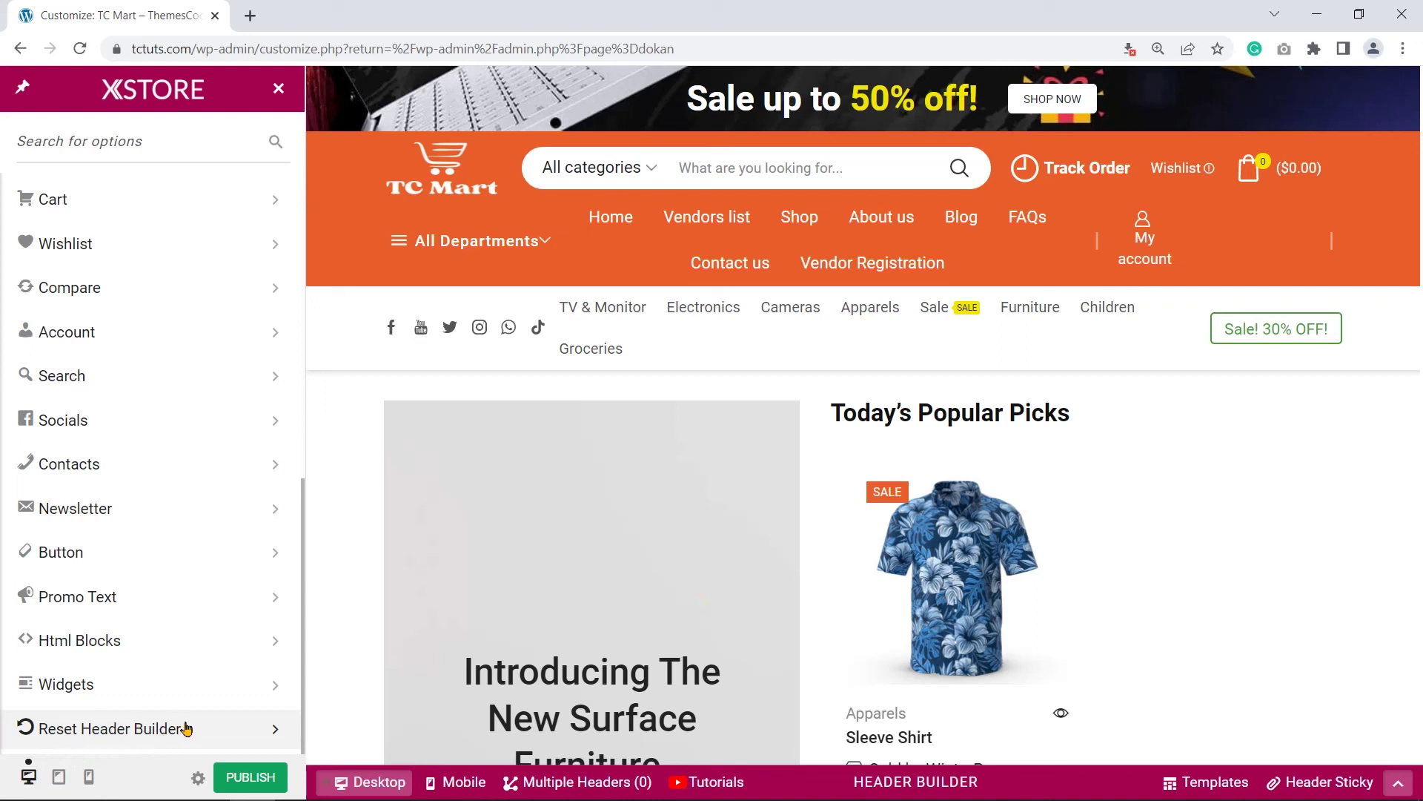
{"action": "scroll", "coordinate": [193, 719], "scroll_direction": "up", "scroll_amount": 4}
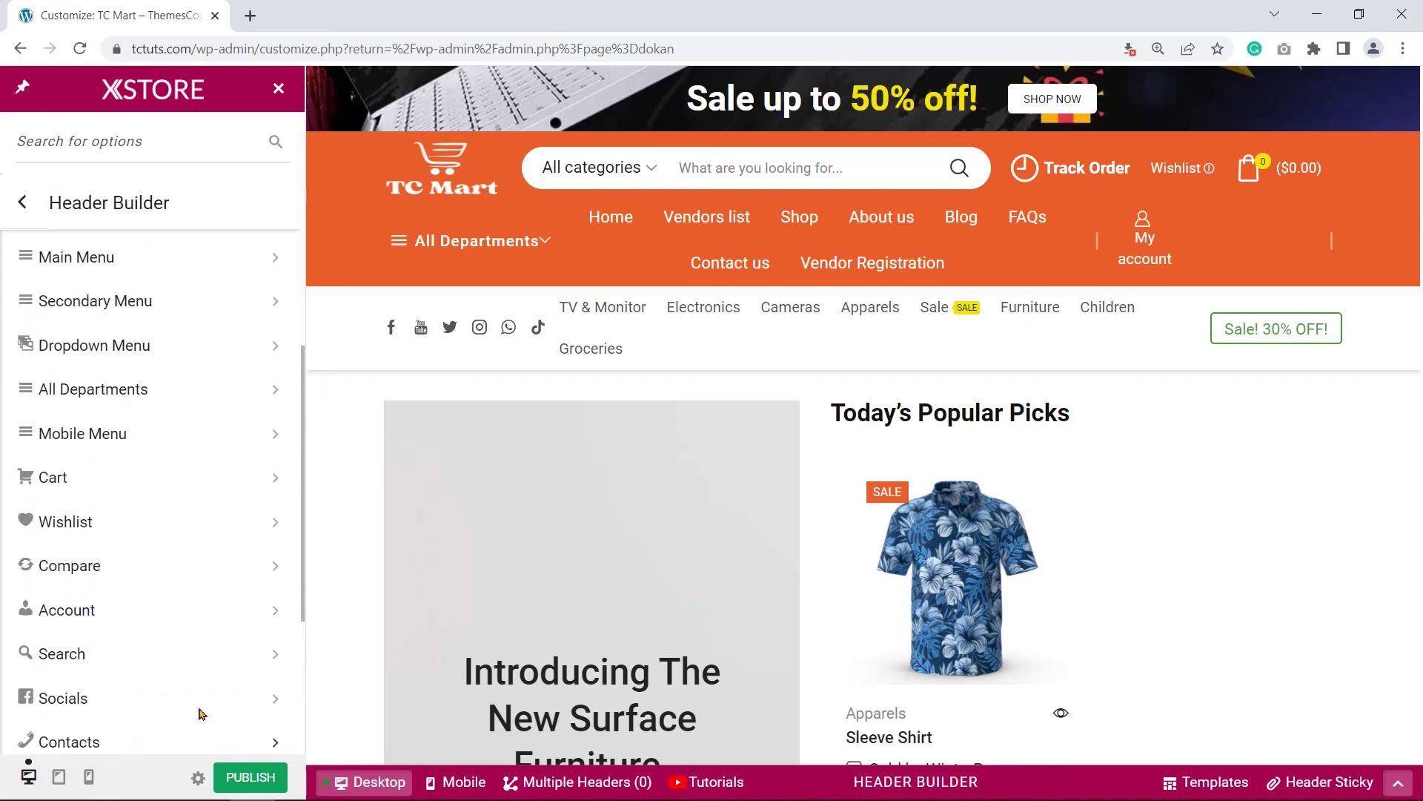
{"action": "left_click", "coordinate": [19, 205]}
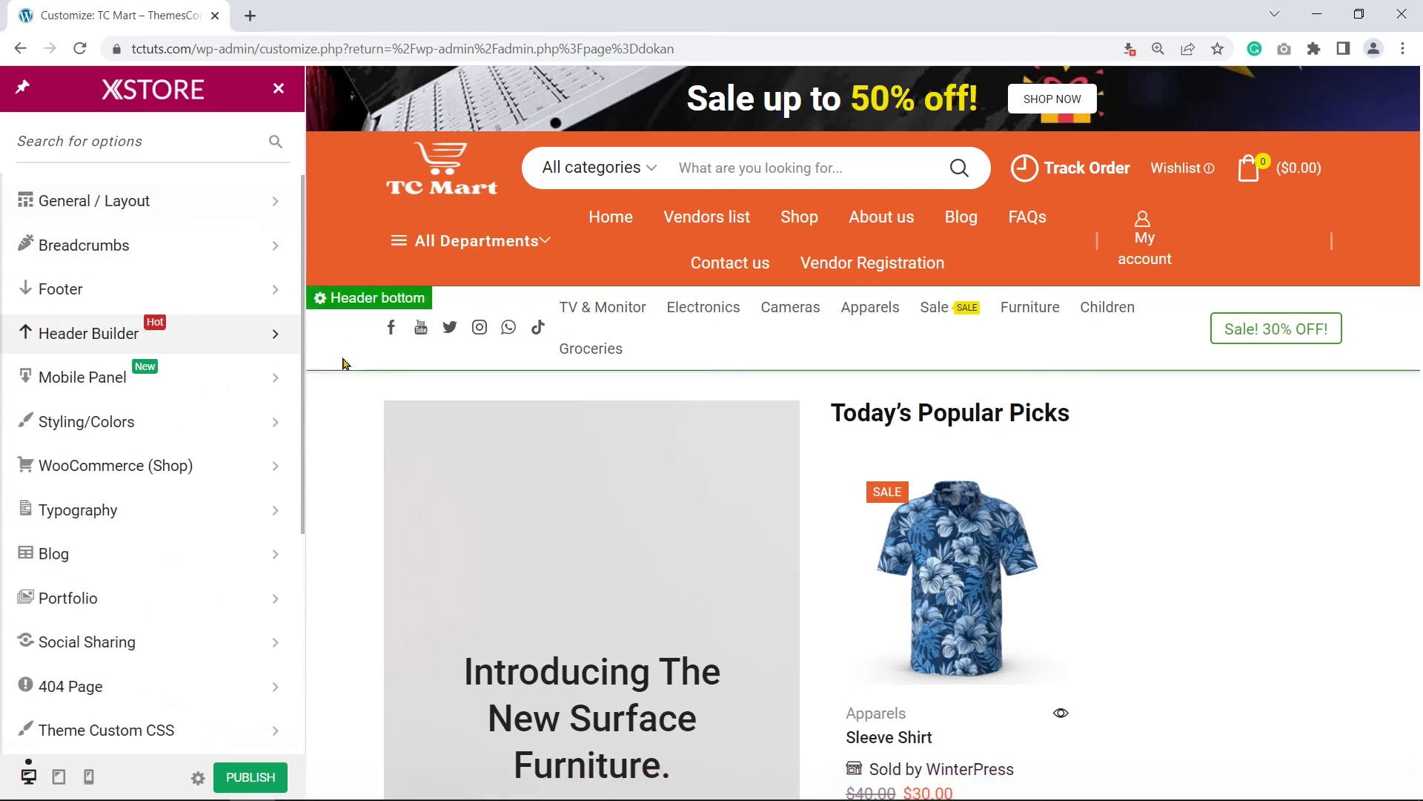
{"action": "scroll", "coordinate": [297, 424], "scroll_direction": "down", "scroll_amount": 2}
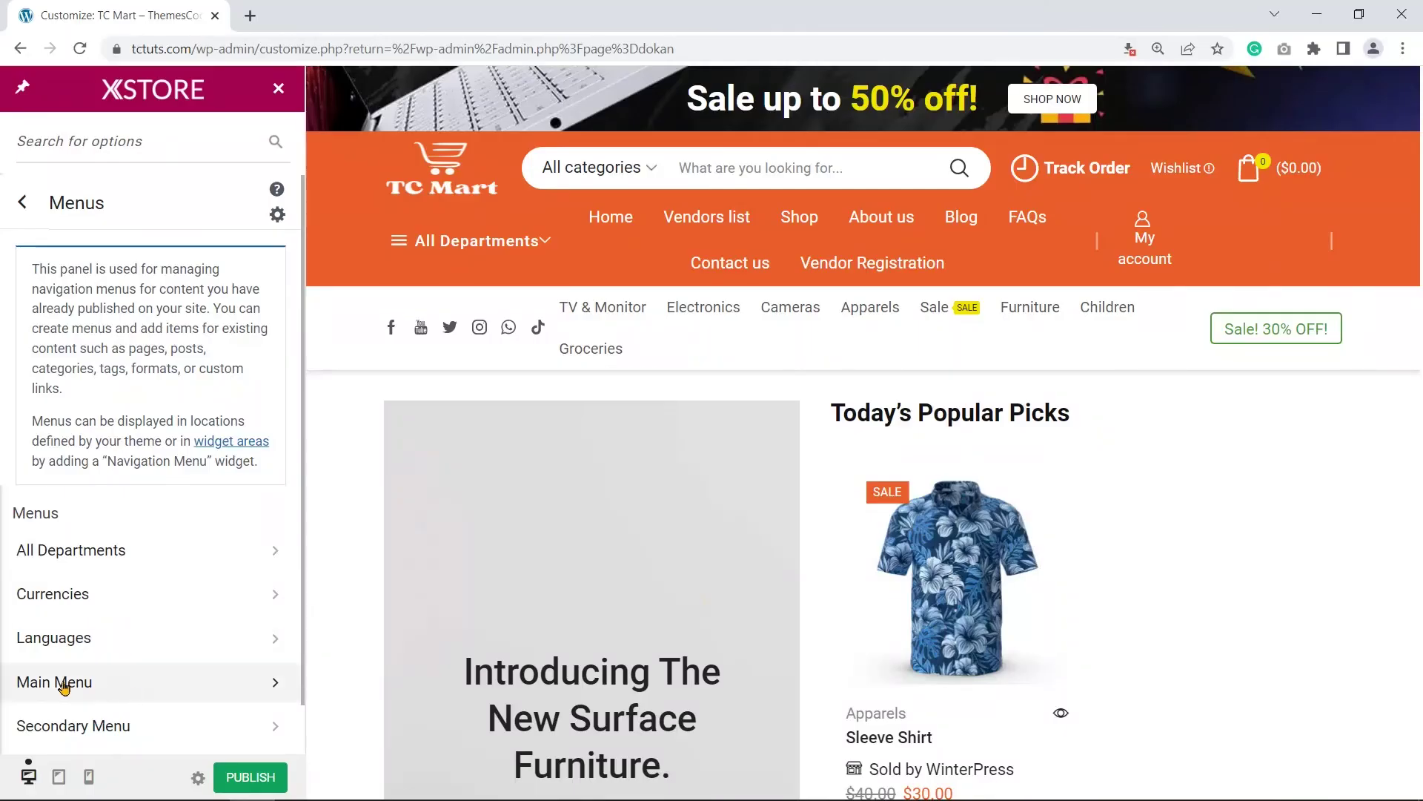
{"action": "left_click", "coordinate": [175, 676]}
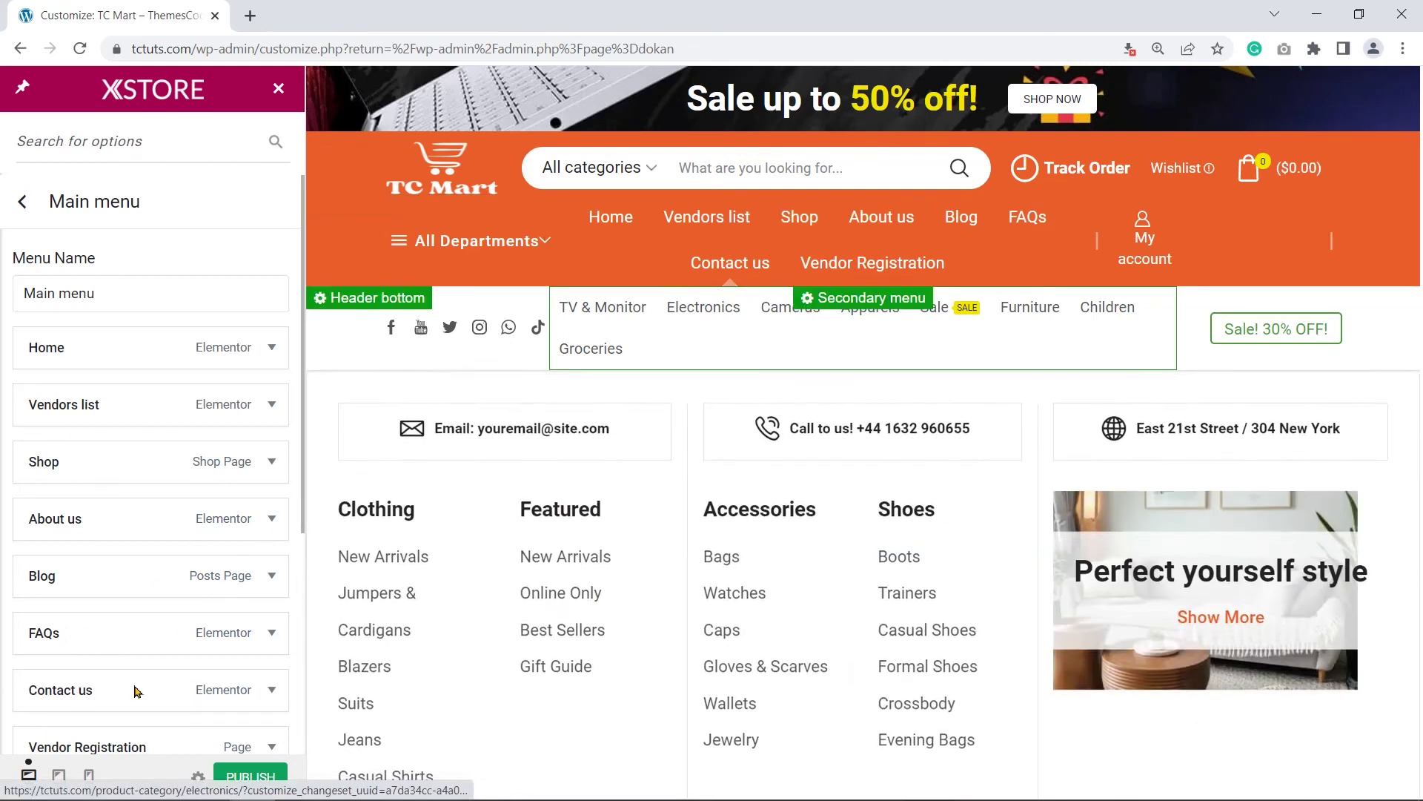
{"action": "scroll", "coordinate": [209, 639], "scroll_direction": "down", "scroll_amount": 2}
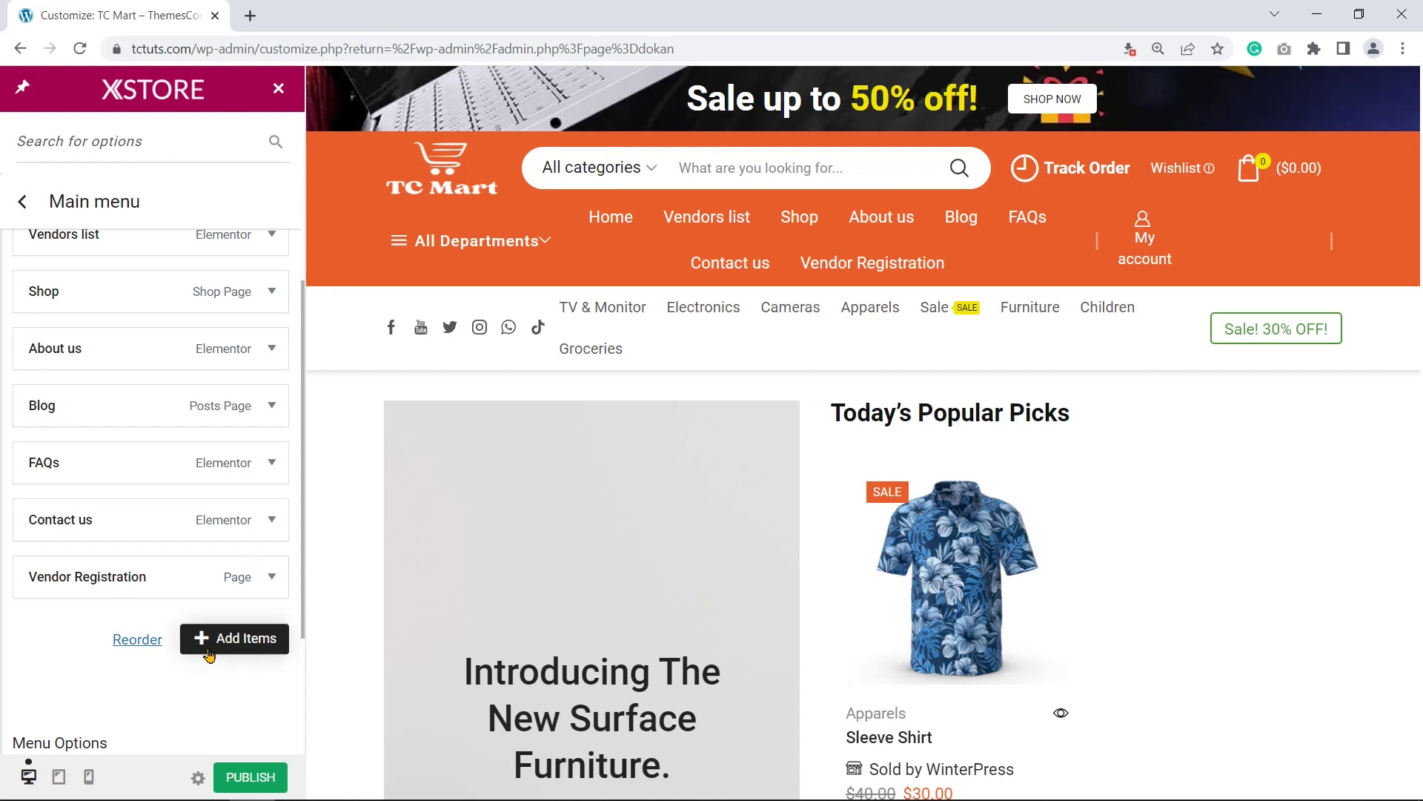
Add the Store List page to the end of the Main menu and publish
{"action": "left_click", "coordinate": [209, 654]}
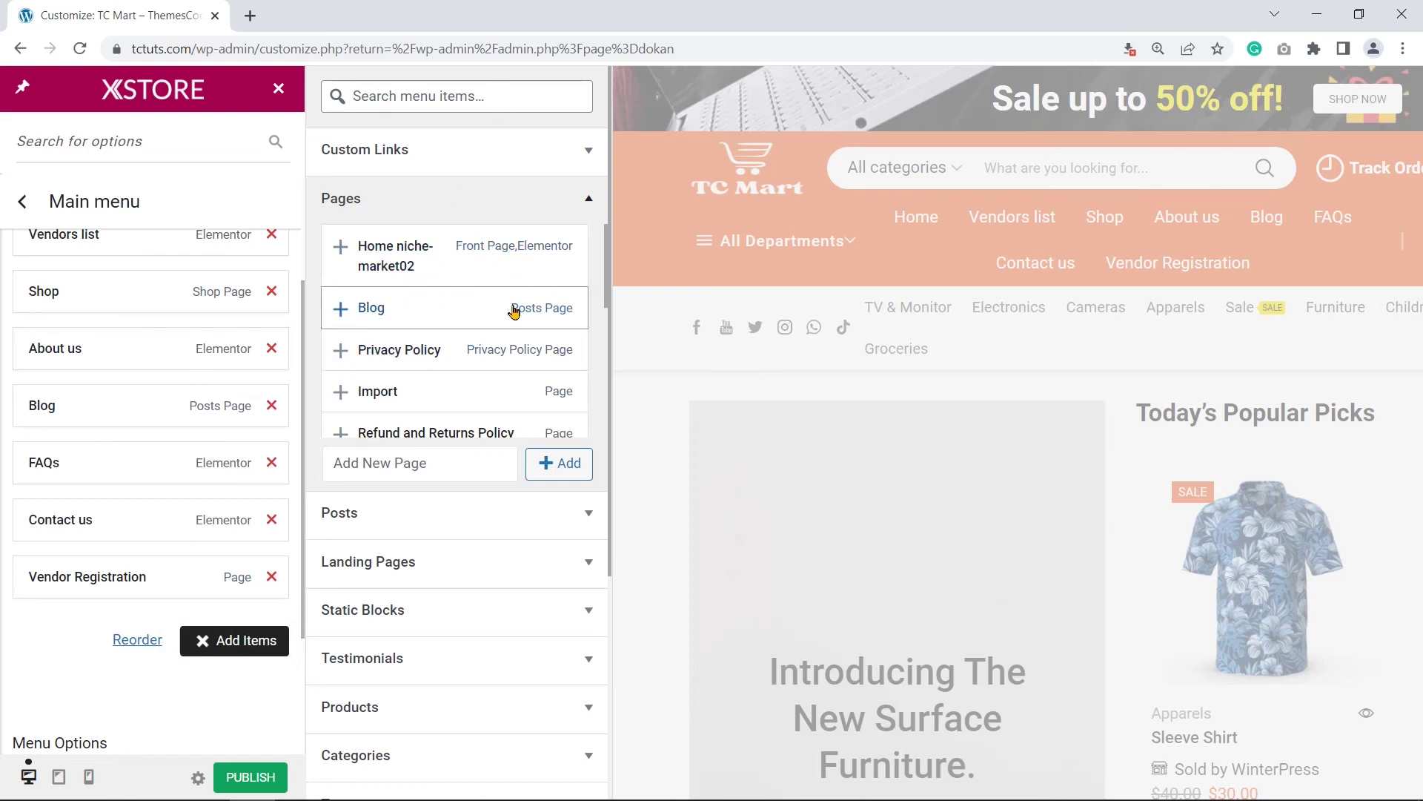
{"action": "scroll", "coordinate": [519, 310], "scroll_direction": "down", "scroll_amount": 1}
{"action": "scroll", "coordinate": [517, 311], "scroll_direction": "down", "scroll_amount": 1}
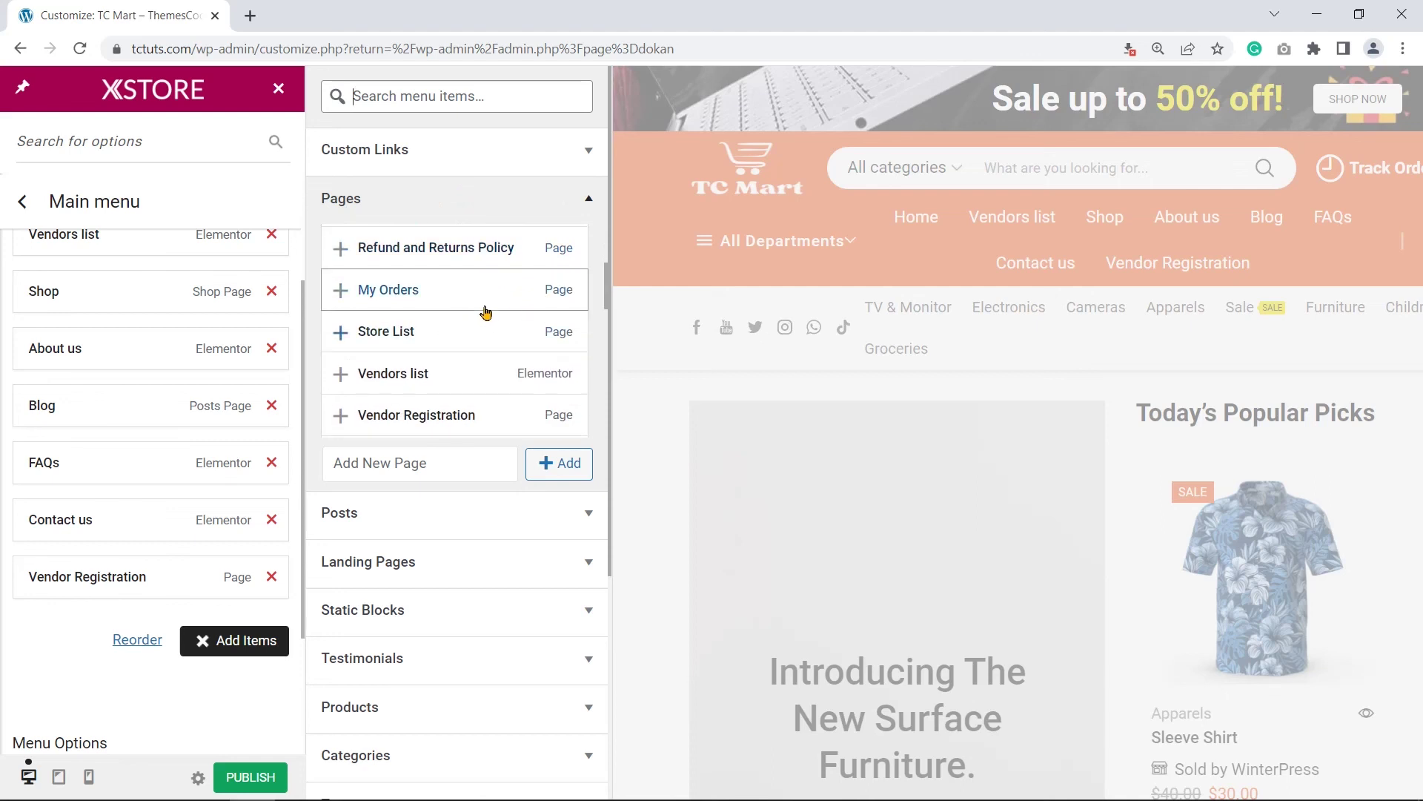
{"action": "left_click", "coordinate": [362, 333]}
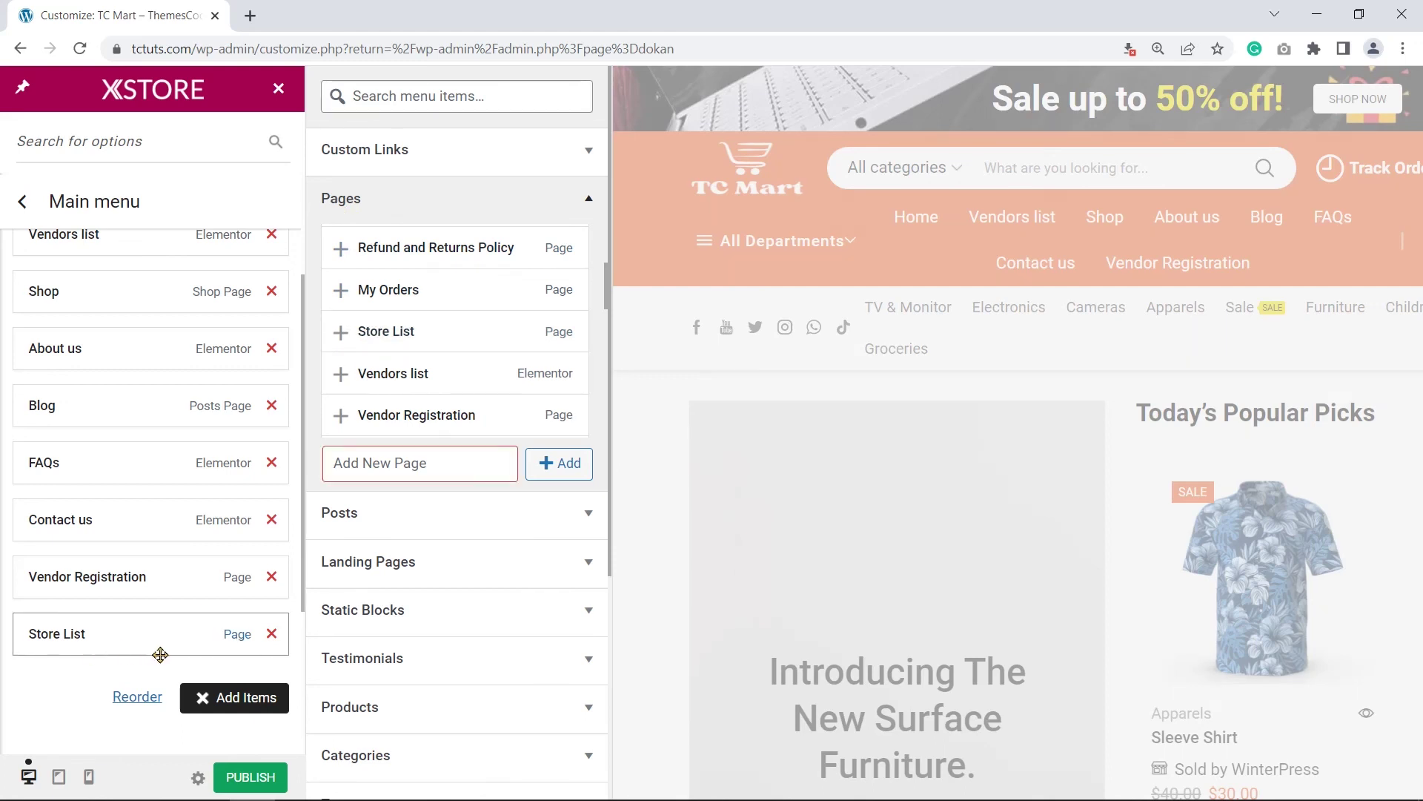
{"action": "left_click", "coordinate": [205, 696]}
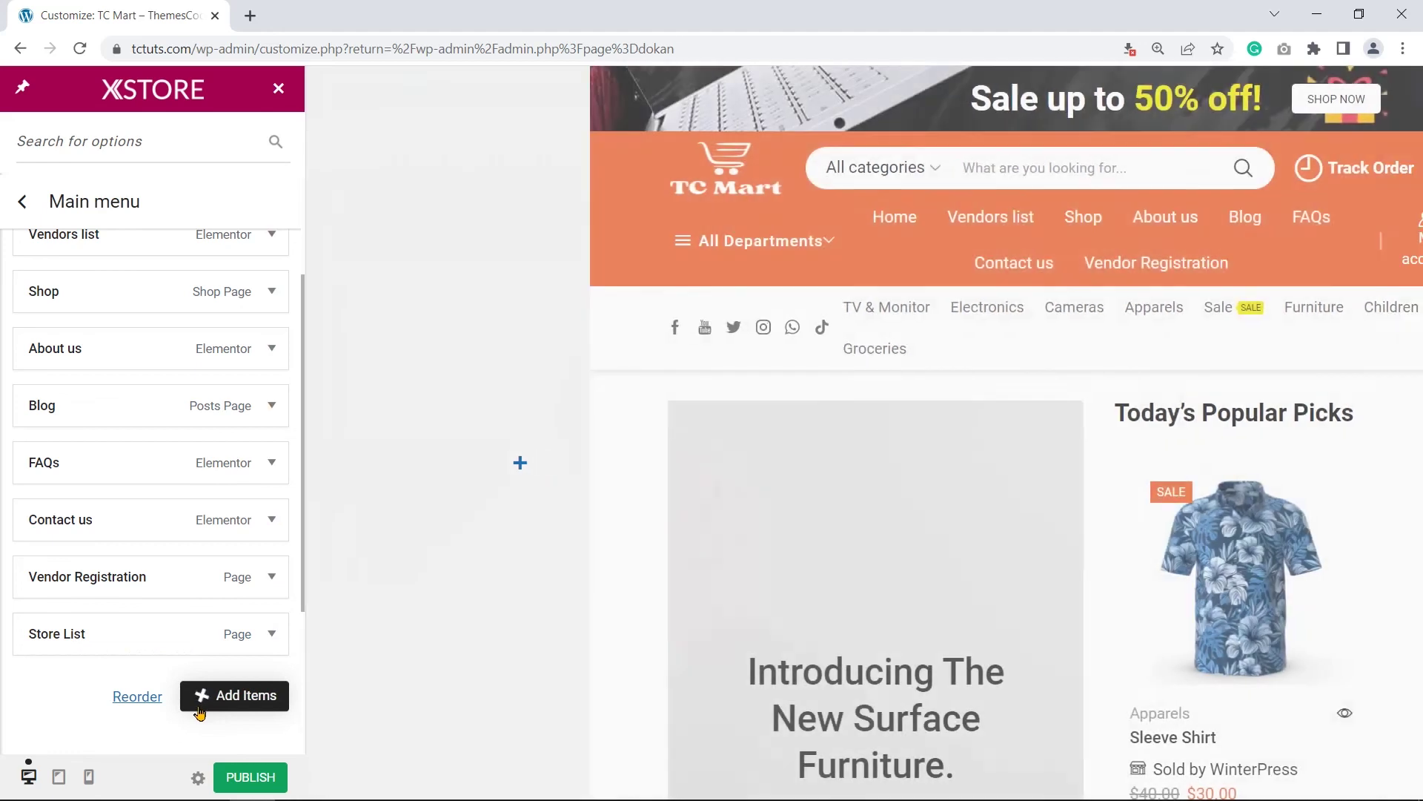
{"action": "scroll", "coordinate": [284, 660], "scroll_direction": "down", "scroll_amount": 3}
{"action": "left_click", "coordinate": [237, 782]}
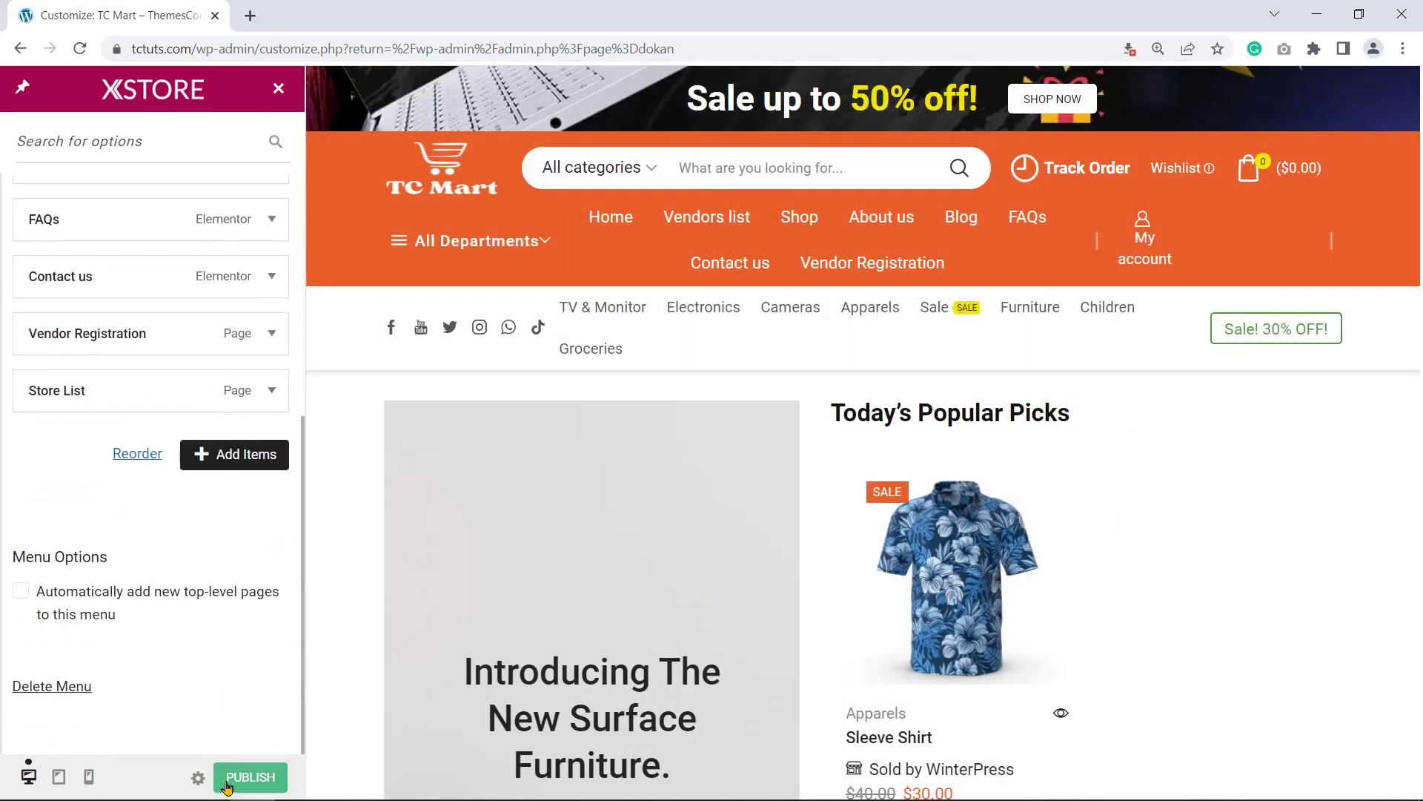
Reload the live TC Mart site in Brave to check the new Store List link
{"action": "mouse_move", "coordinate": [295, 793]}
{"action": "left_click", "coordinate": [289, 690]}
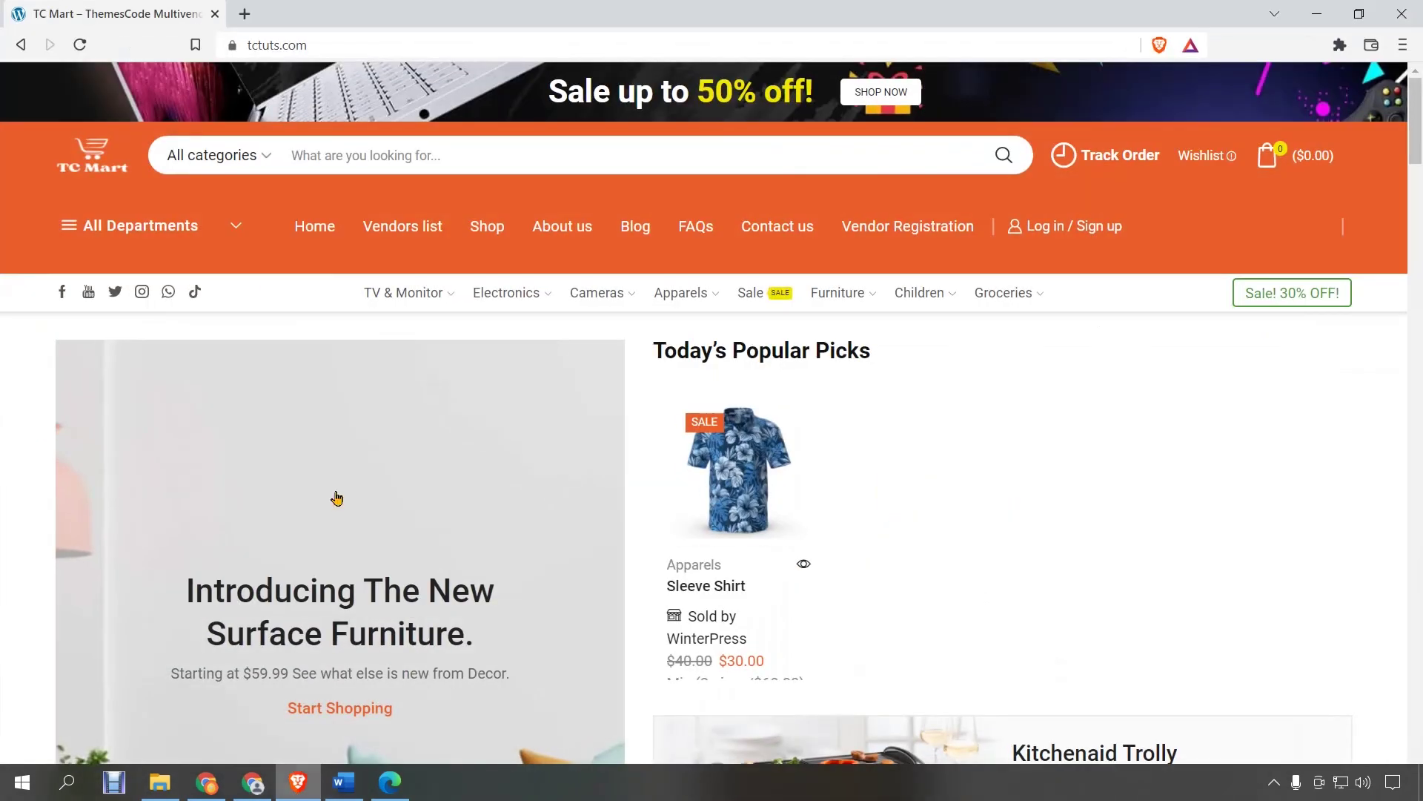
{"action": "left_click", "coordinate": [80, 46]}
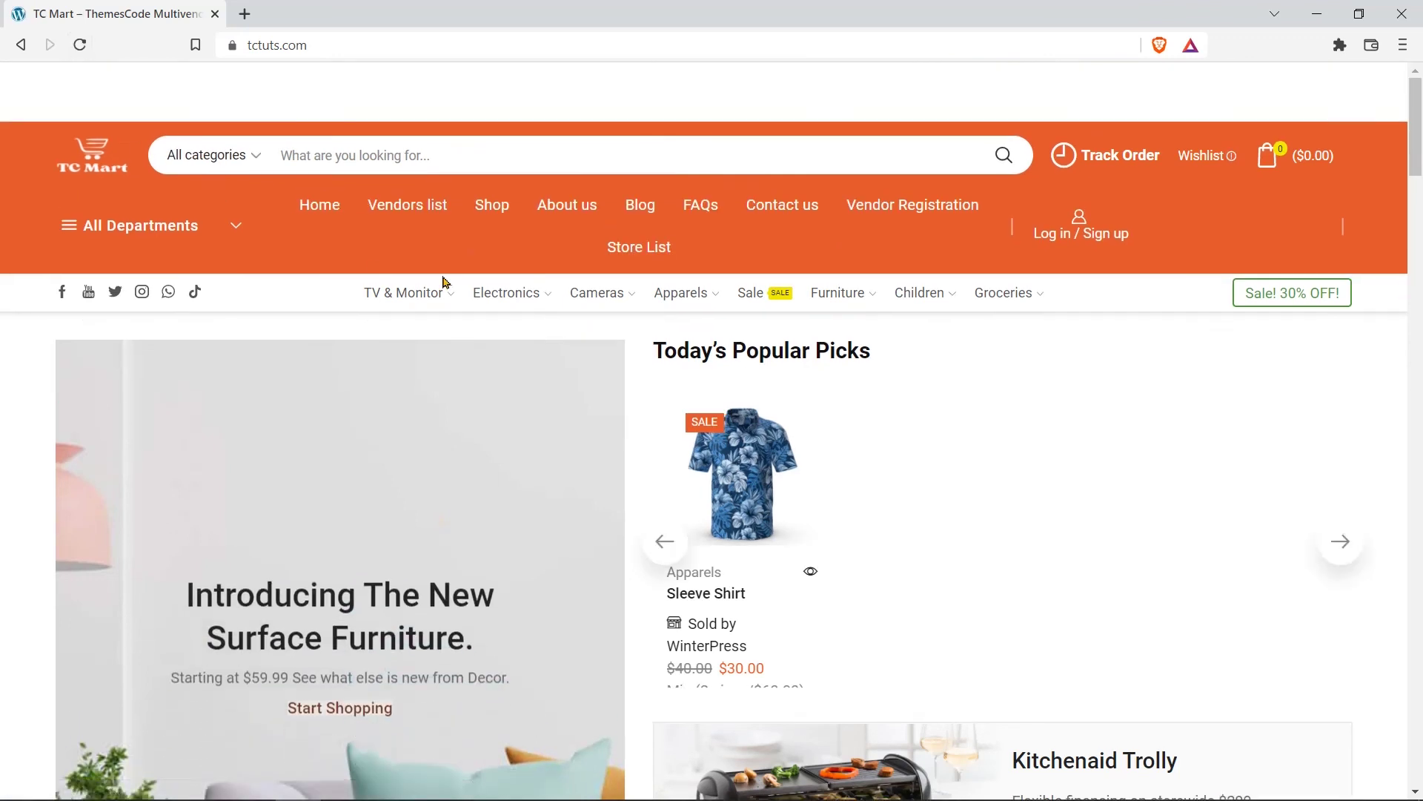
{"action": "mouse_move", "coordinate": [612, 257]}
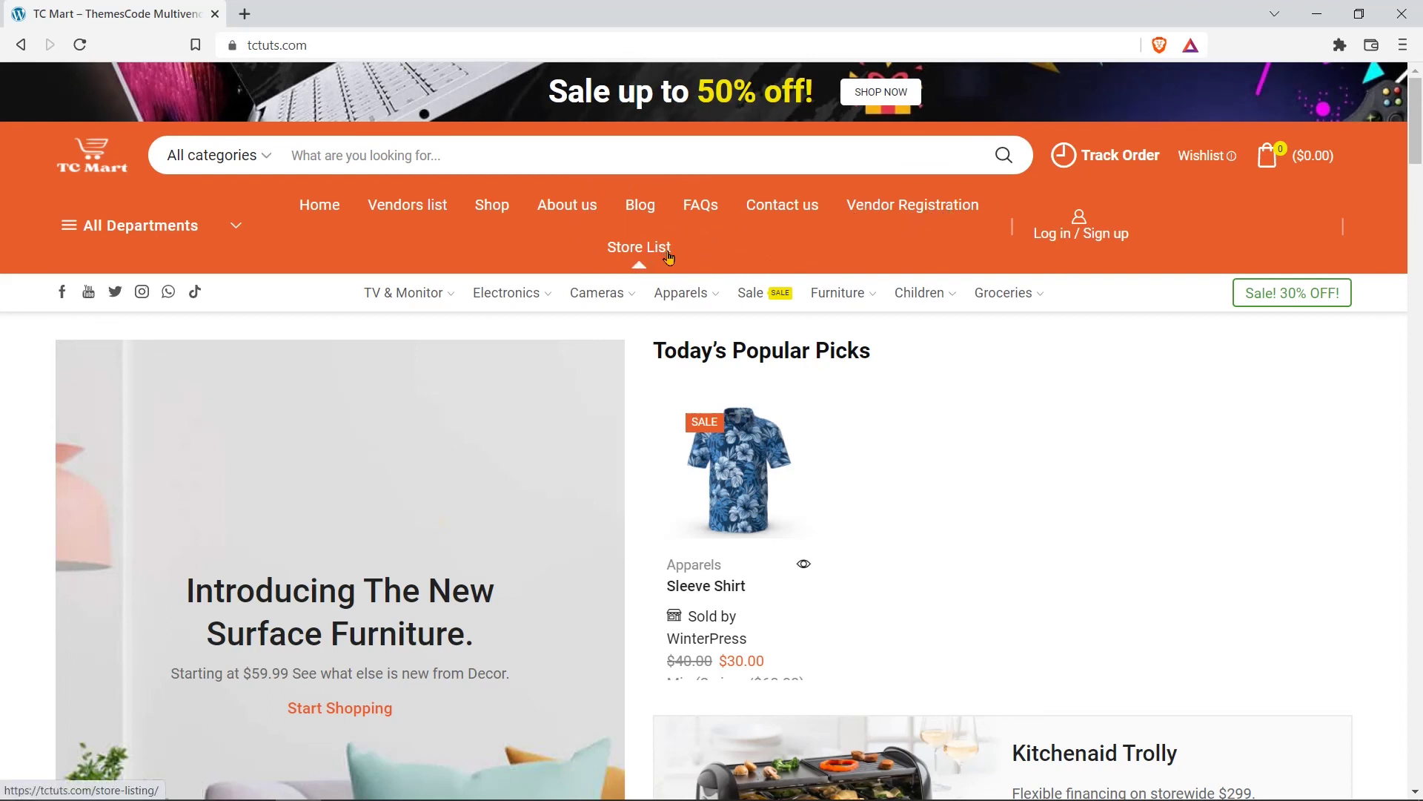
Return to the WordPress Customizer and scroll up to the Main menu list
{"action": "mouse_move", "coordinate": [340, 798]}
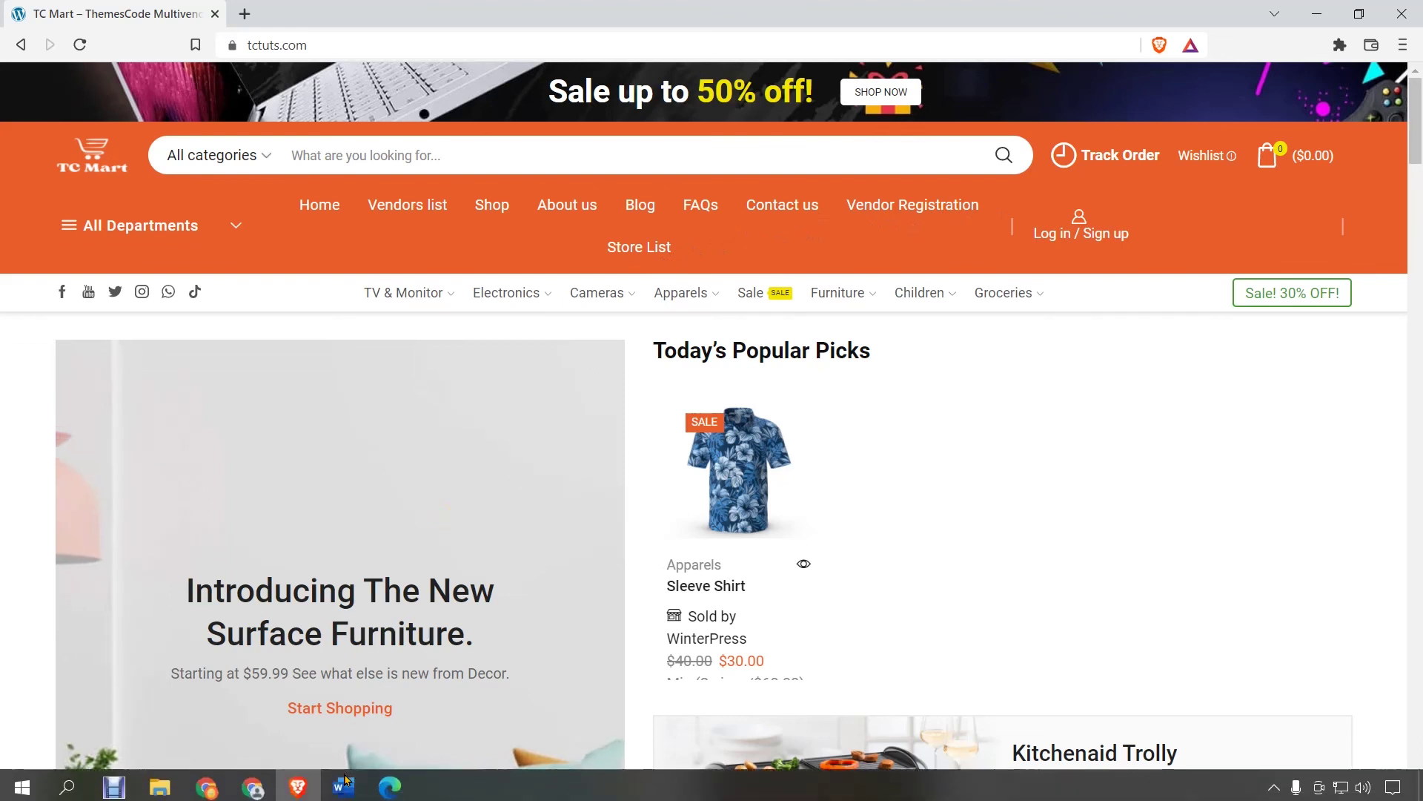
{"action": "left_click", "coordinate": [253, 786]}
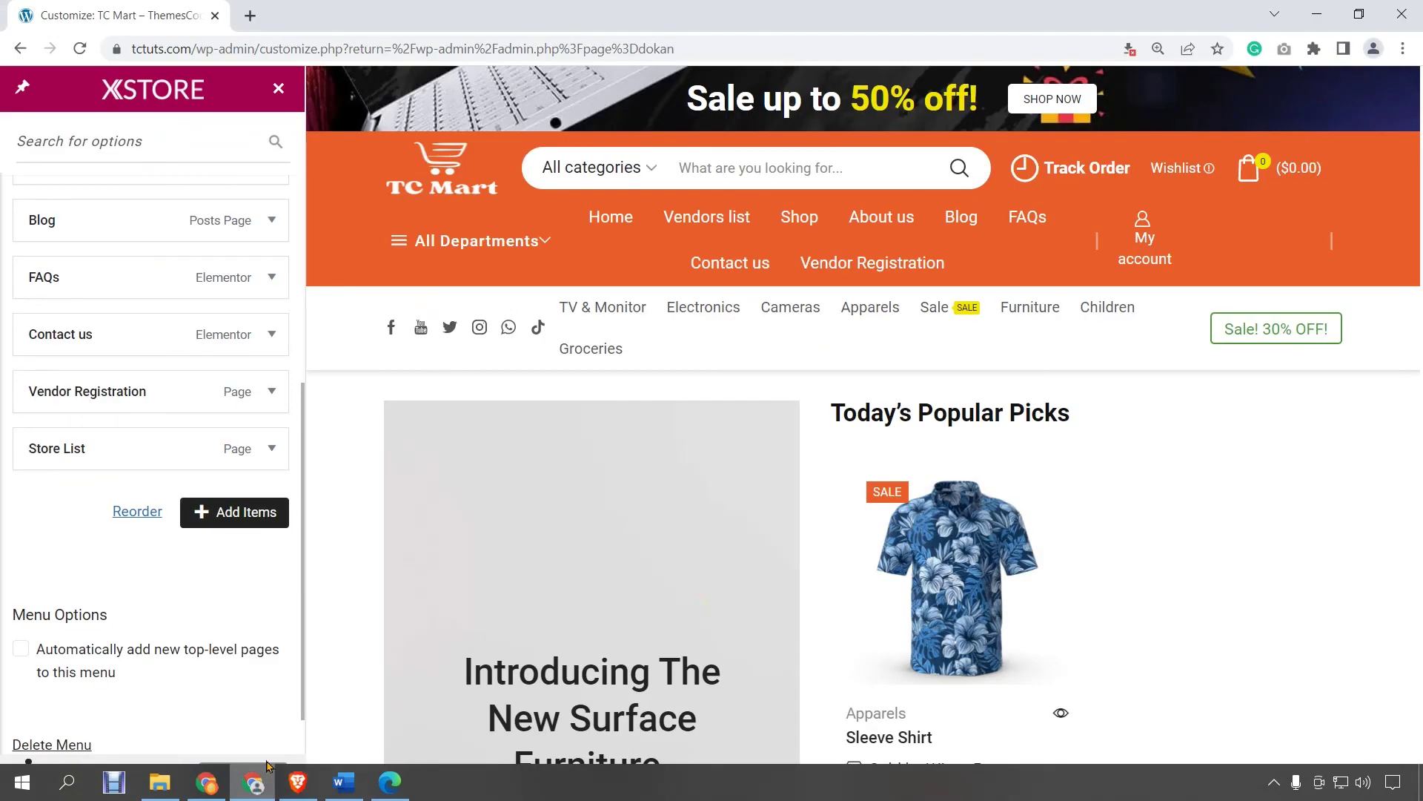
{"action": "scroll", "coordinate": [293, 549], "scroll_direction": "up", "scroll_amount": 4}
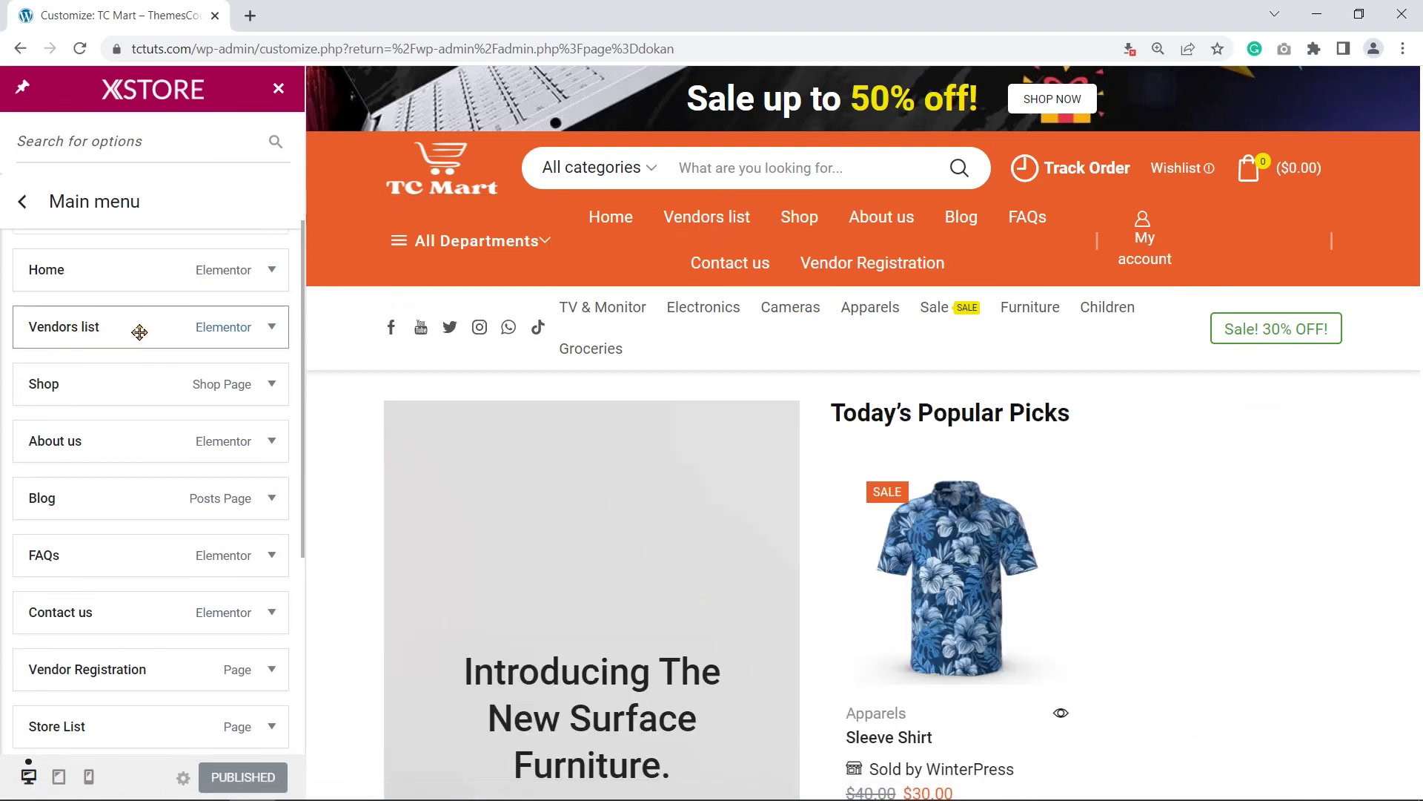
Remove the Vendors list item from the Main menu
{"action": "left_click", "coordinate": [268, 329]}
{"action": "scroll", "coordinate": [252, 371], "scroll_direction": "down", "scroll_amount": 5}
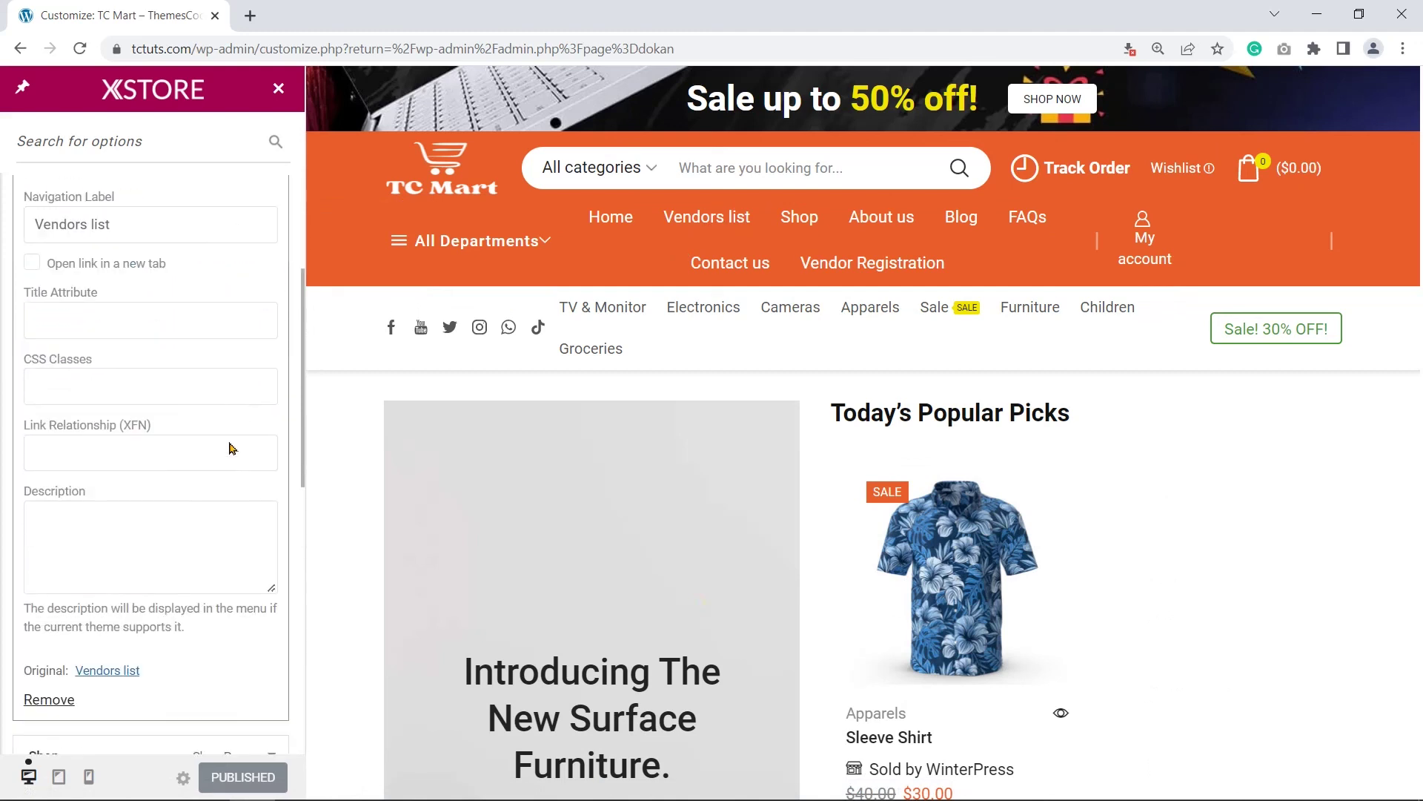
{"action": "left_click", "coordinate": [52, 501]}
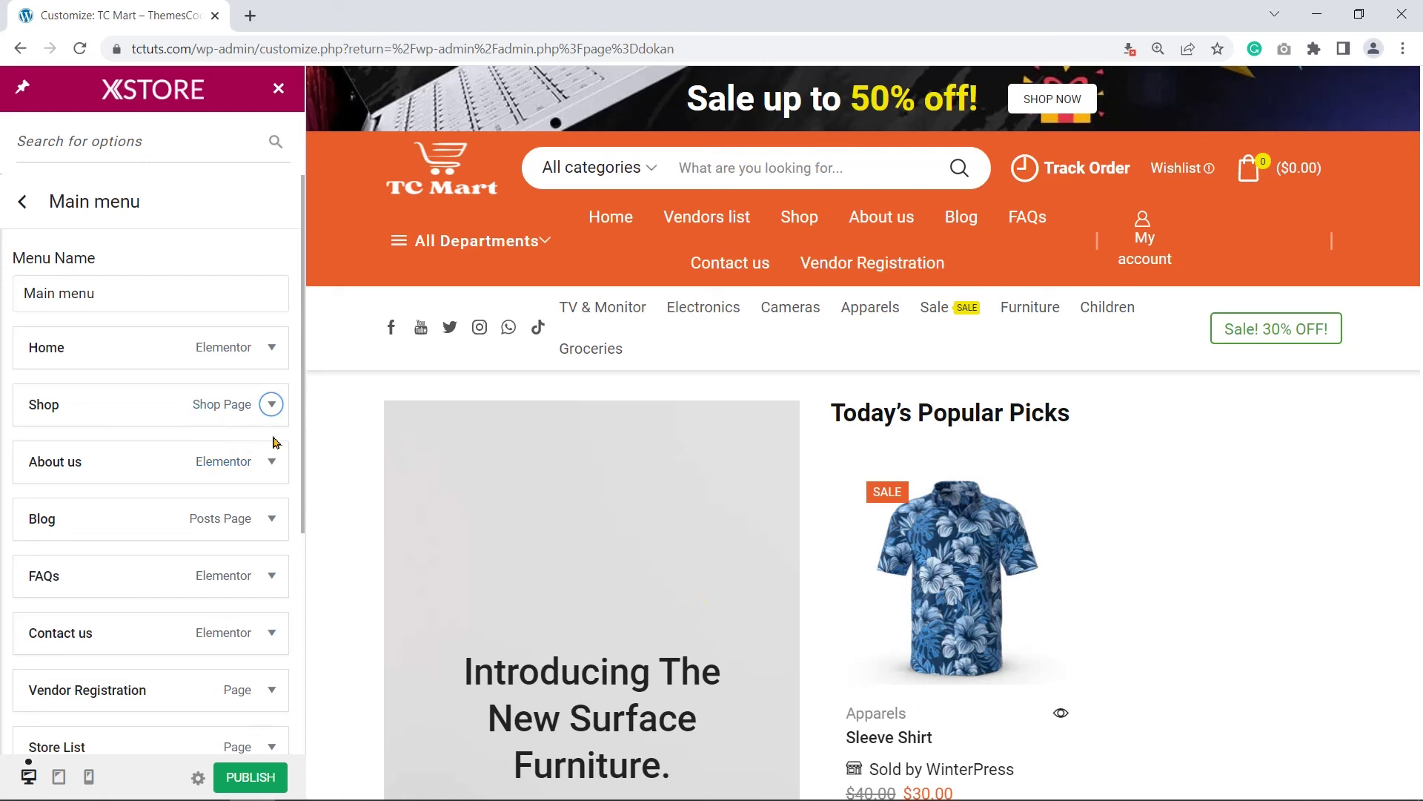
Publish the menu change and bring the live TC Mart storefront in Brave forward
{"action": "scroll", "coordinate": [292, 440], "scroll_direction": "down", "scroll_amount": 2}
{"action": "left_click", "coordinate": [276, 778]}
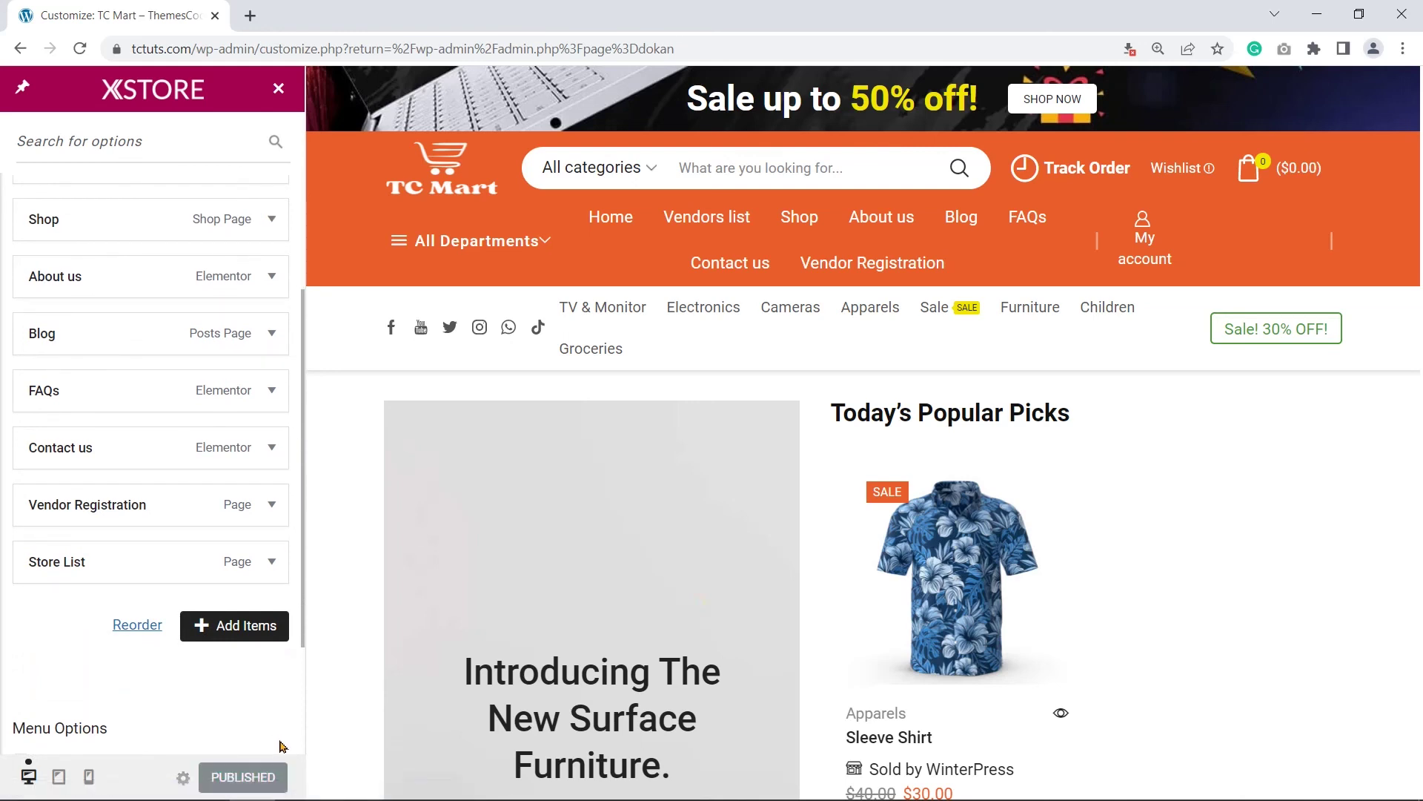
{"action": "mouse_move", "coordinate": [305, 797]}
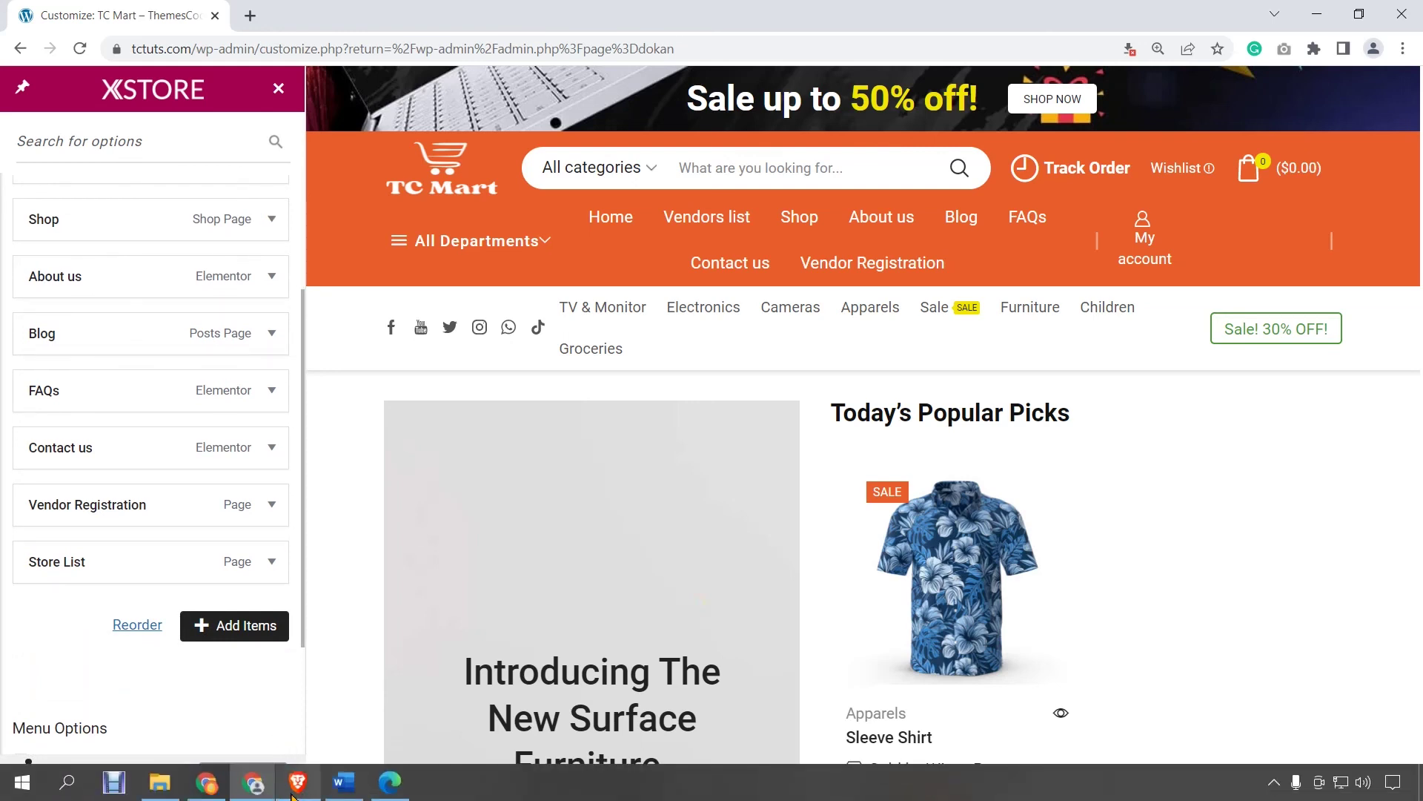
{"action": "left_click", "coordinate": [300, 708]}
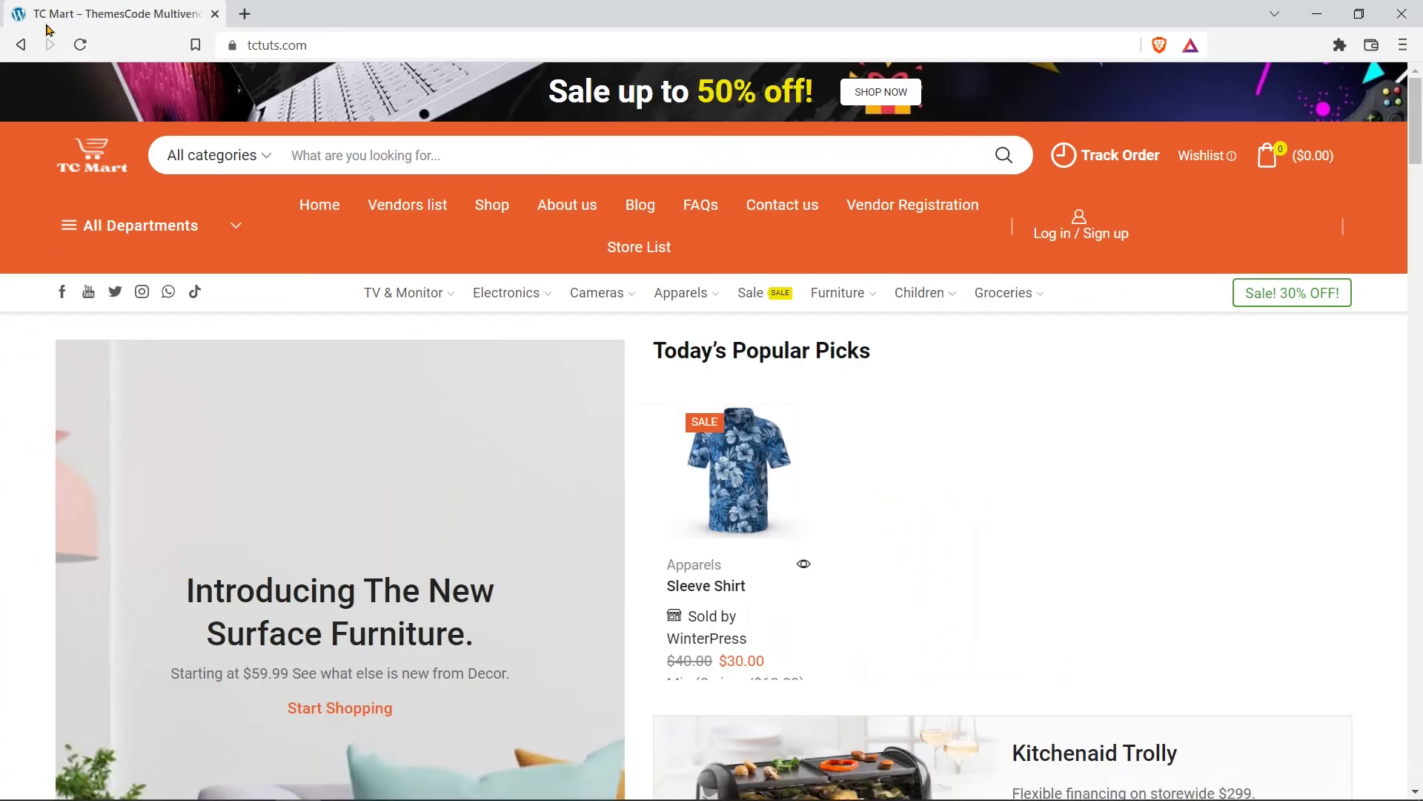
Reload the live storefront to confirm Vendors list is gone, then return to the Customizer
{"action": "left_click", "coordinate": [80, 45]}
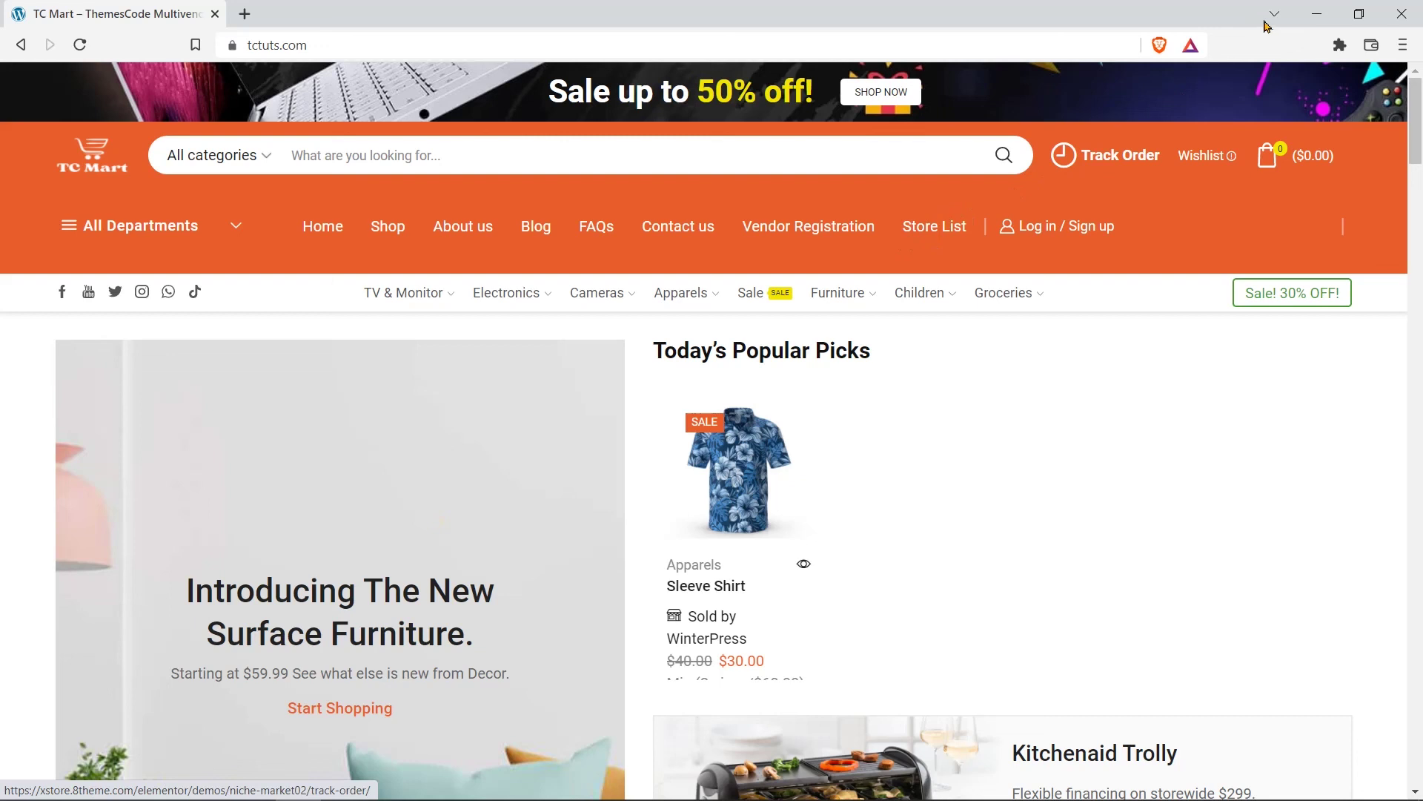
{"action": "left_click", "coordinate": [256, 780]}
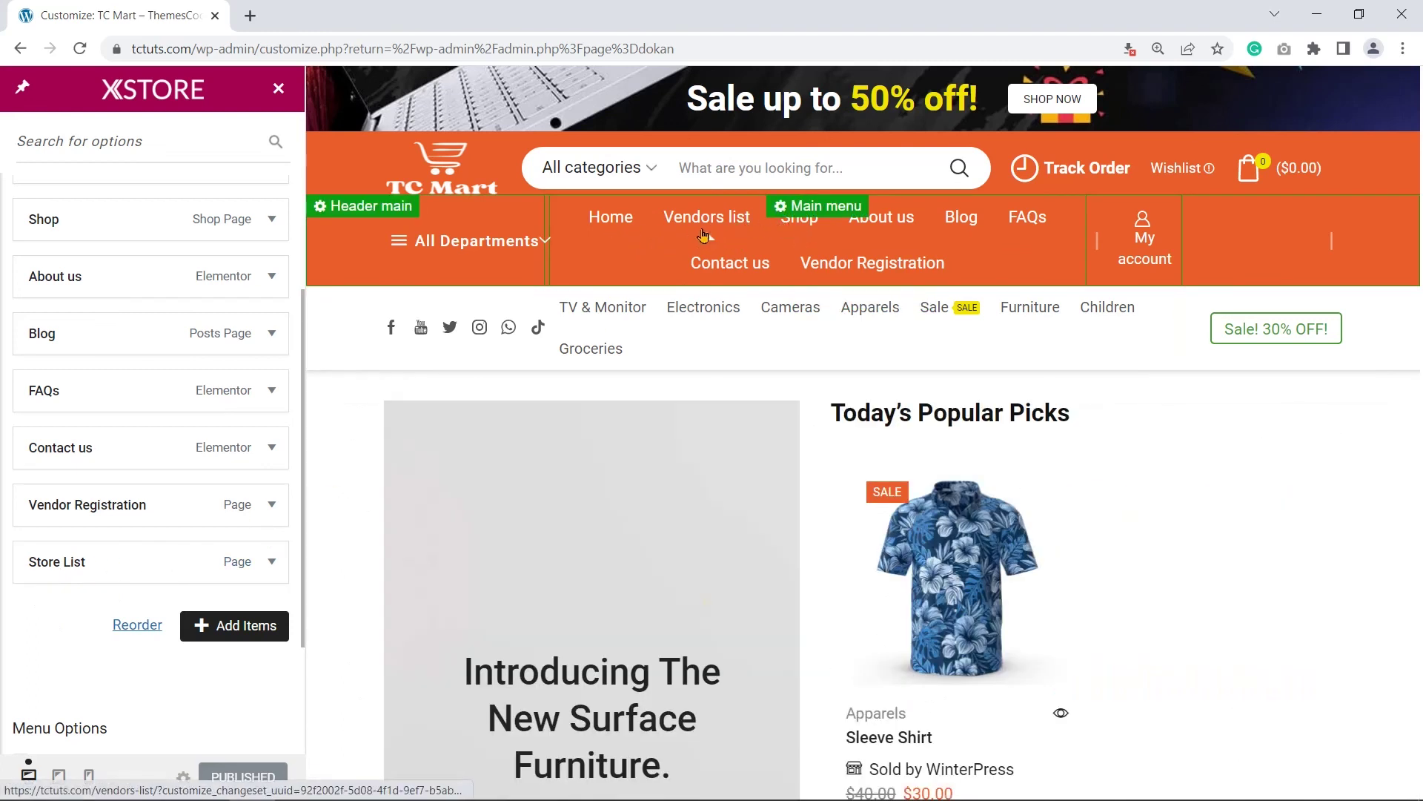
Move Store List directly under Home in the Main menu and publish the new order
{"action": "scroll", "coordinate": [129, 659], "scroll_direction": "up", "scroll_amount": 2}
{"action": "left_click_drag", "start_coordinate": [138, 661], "coordinate": [131, 311]}
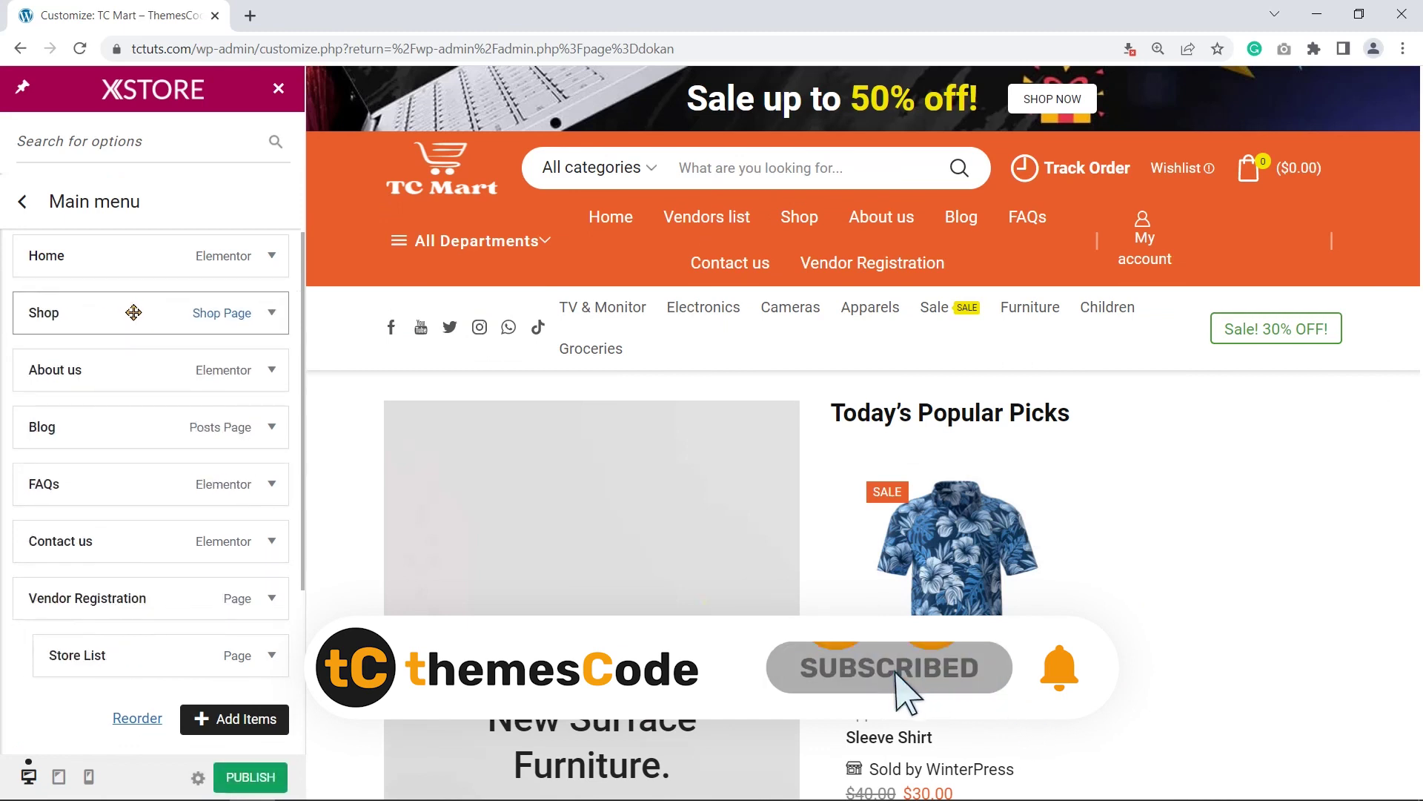
{"action": "left_click", "coordinate": [271, 783]}
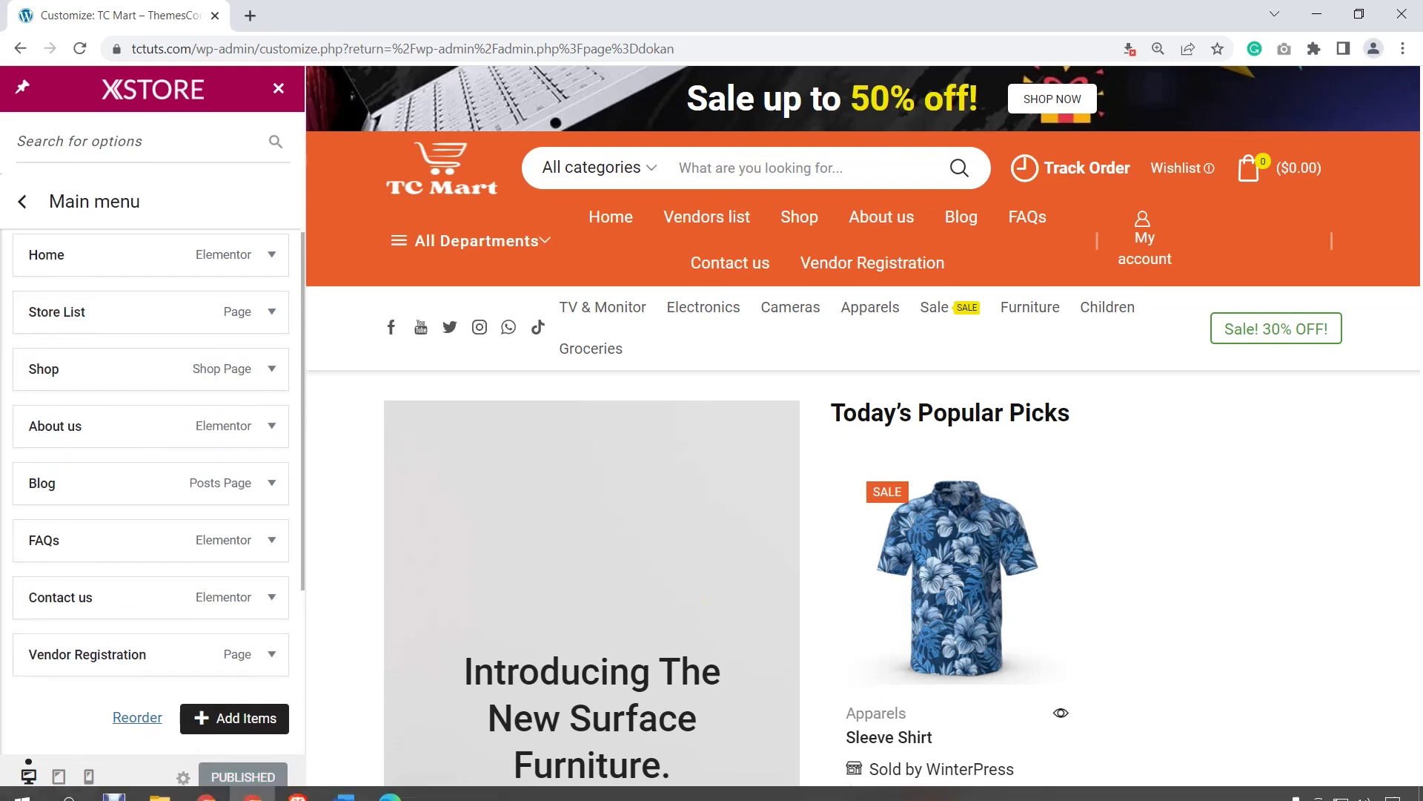
{"action": "left_click", "coordinate": [296, 783]}
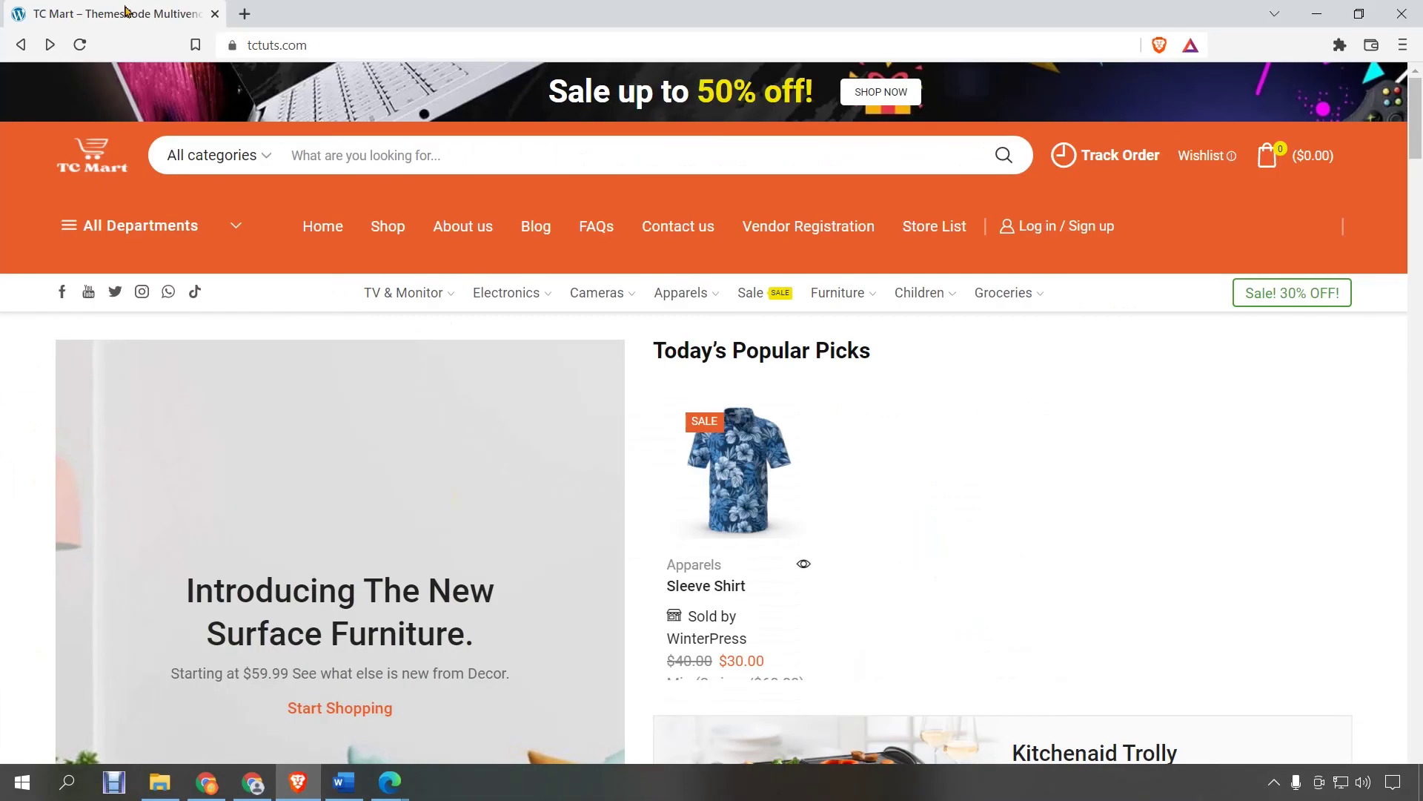
Reload the live site, open Store List from the menu, and check its single store card
{"action": "left_click", "coordinate": [78, 45]}
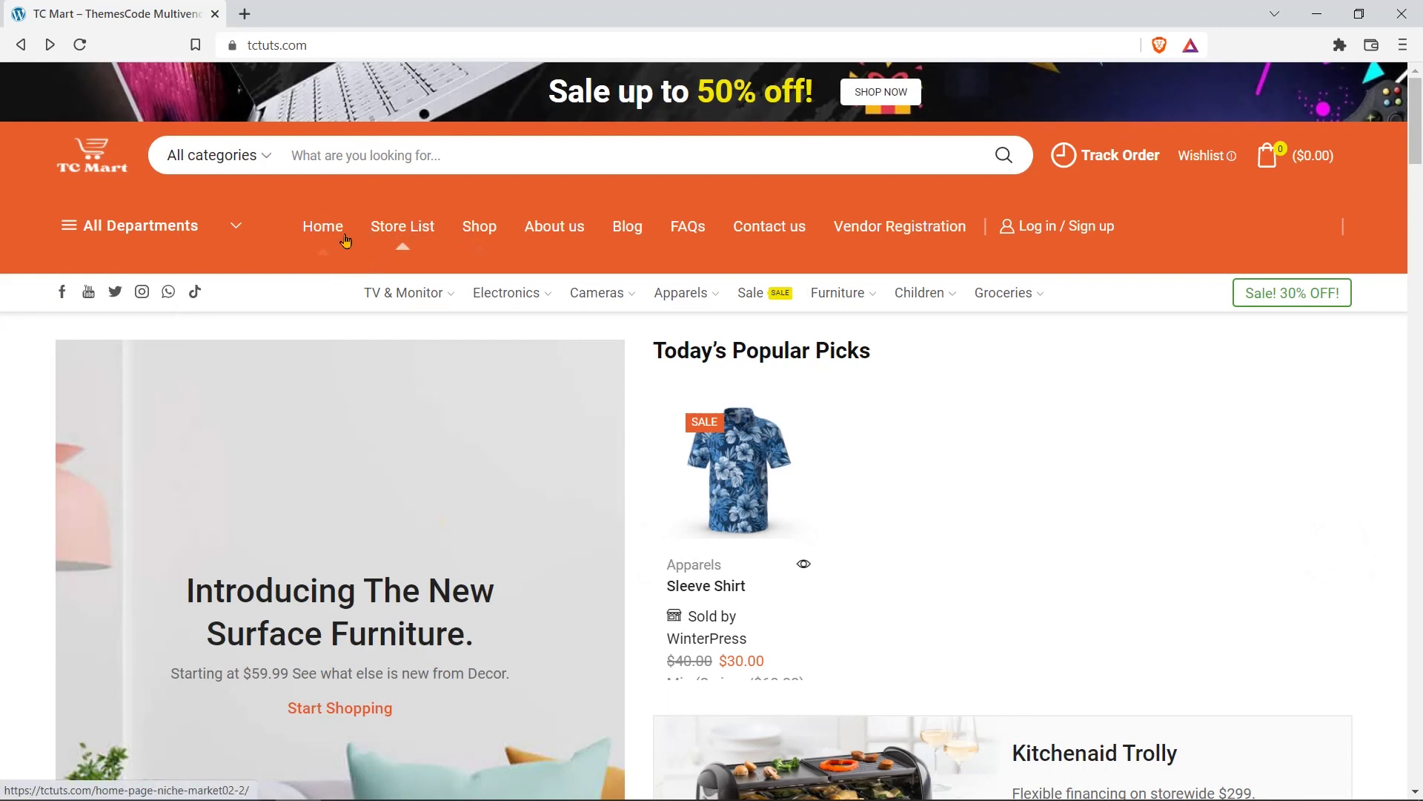
{"action": "left_click", "coordinate": [410, 231]}
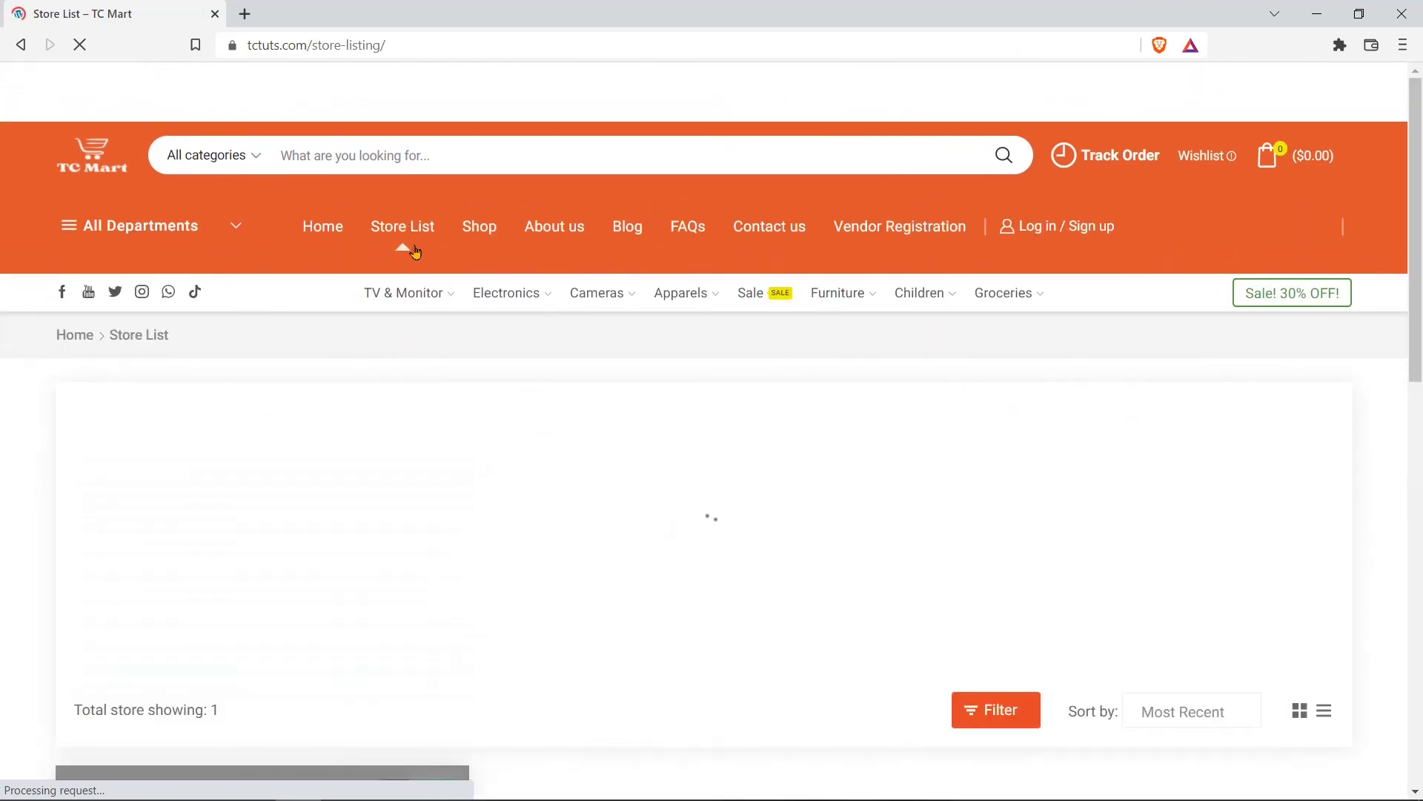
{"action": "mouse_move", "coordinate": [379, 310]}
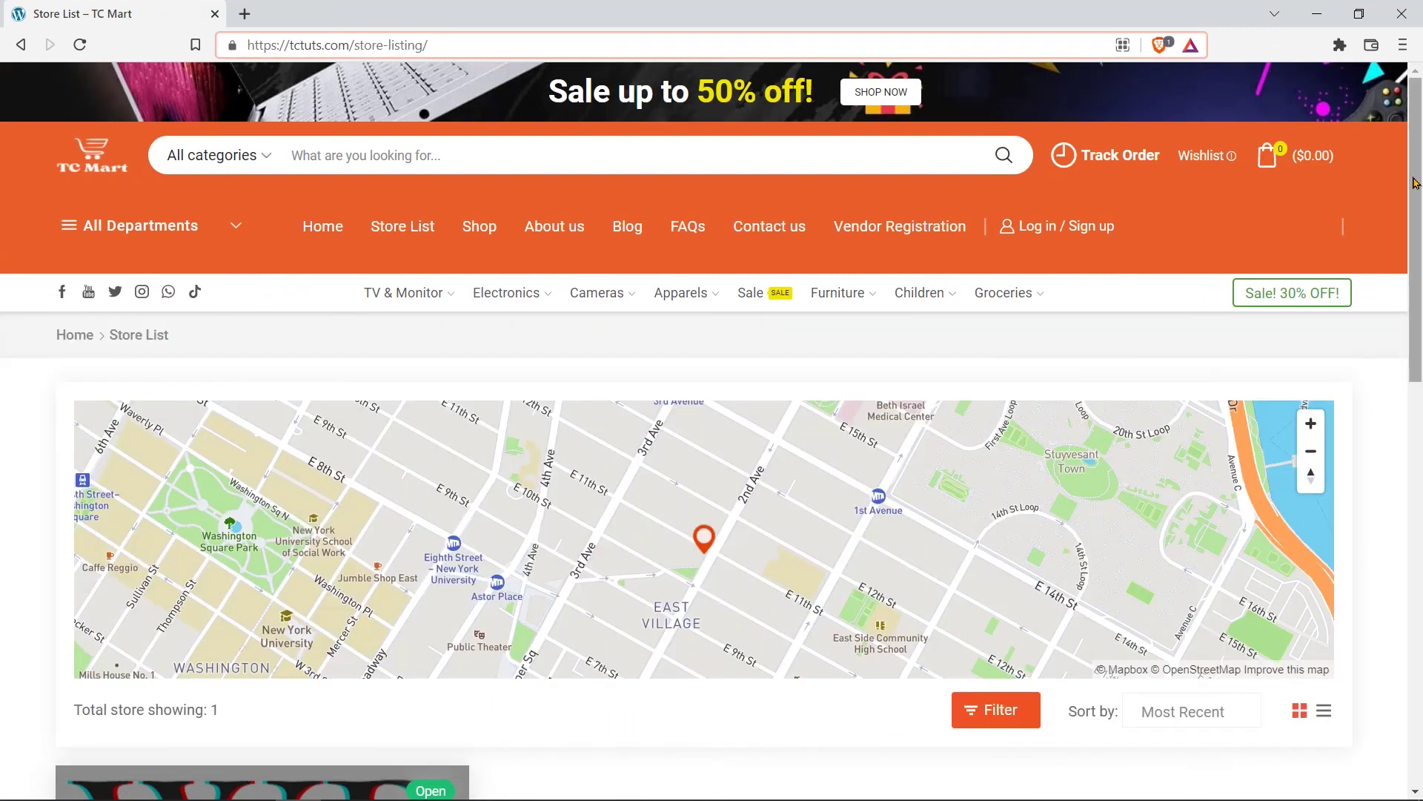
{"action": "left_click_drag", "start_coordinate": [1415, 181], "coordinate": [1415, 274]}
{"action": "scroll", "coordinate": [209, 475], "scroll_direction": "down", "scroll_amount": 2}
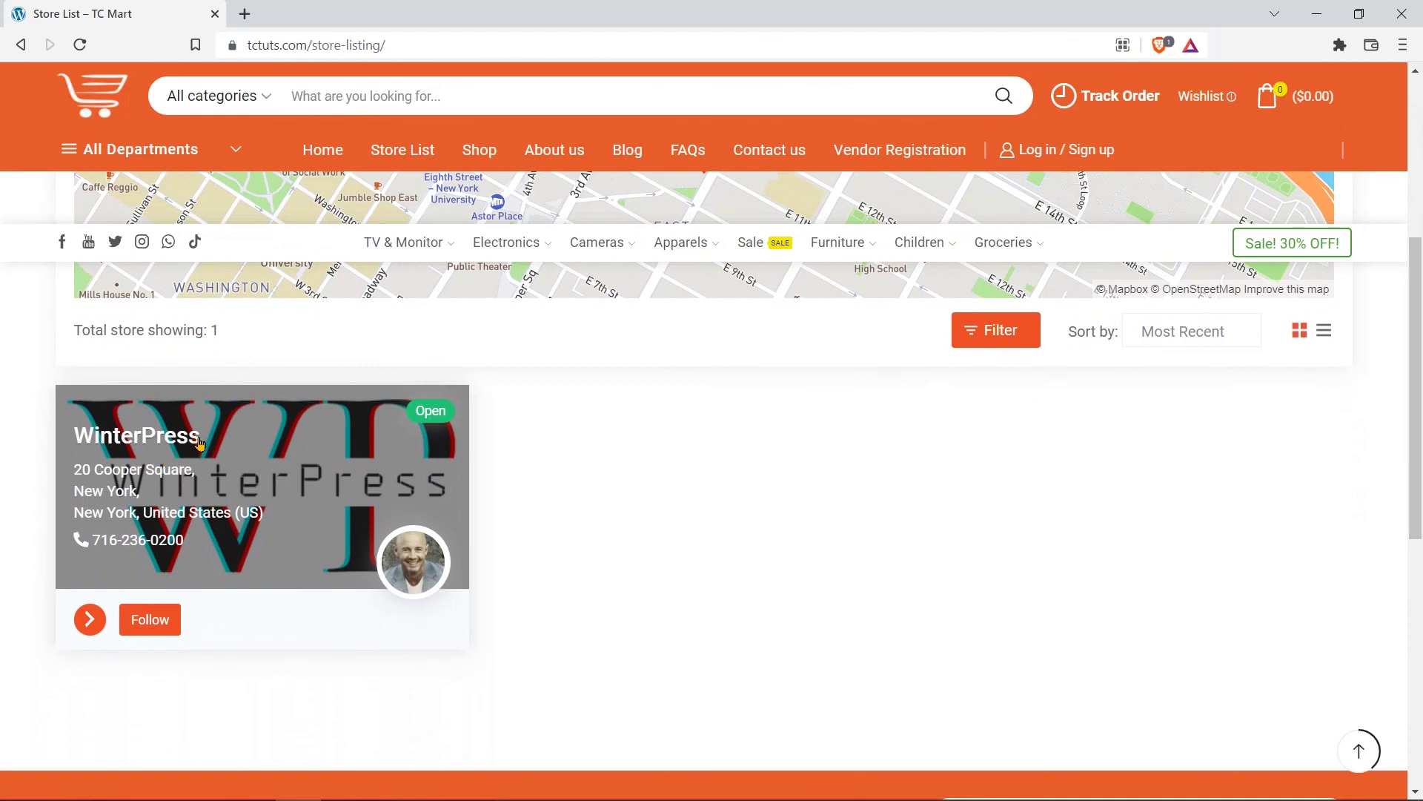
{"action": "scroll", "coordinate": [703, 347], "scroll_direction": "up", "scroll_amount": 5}
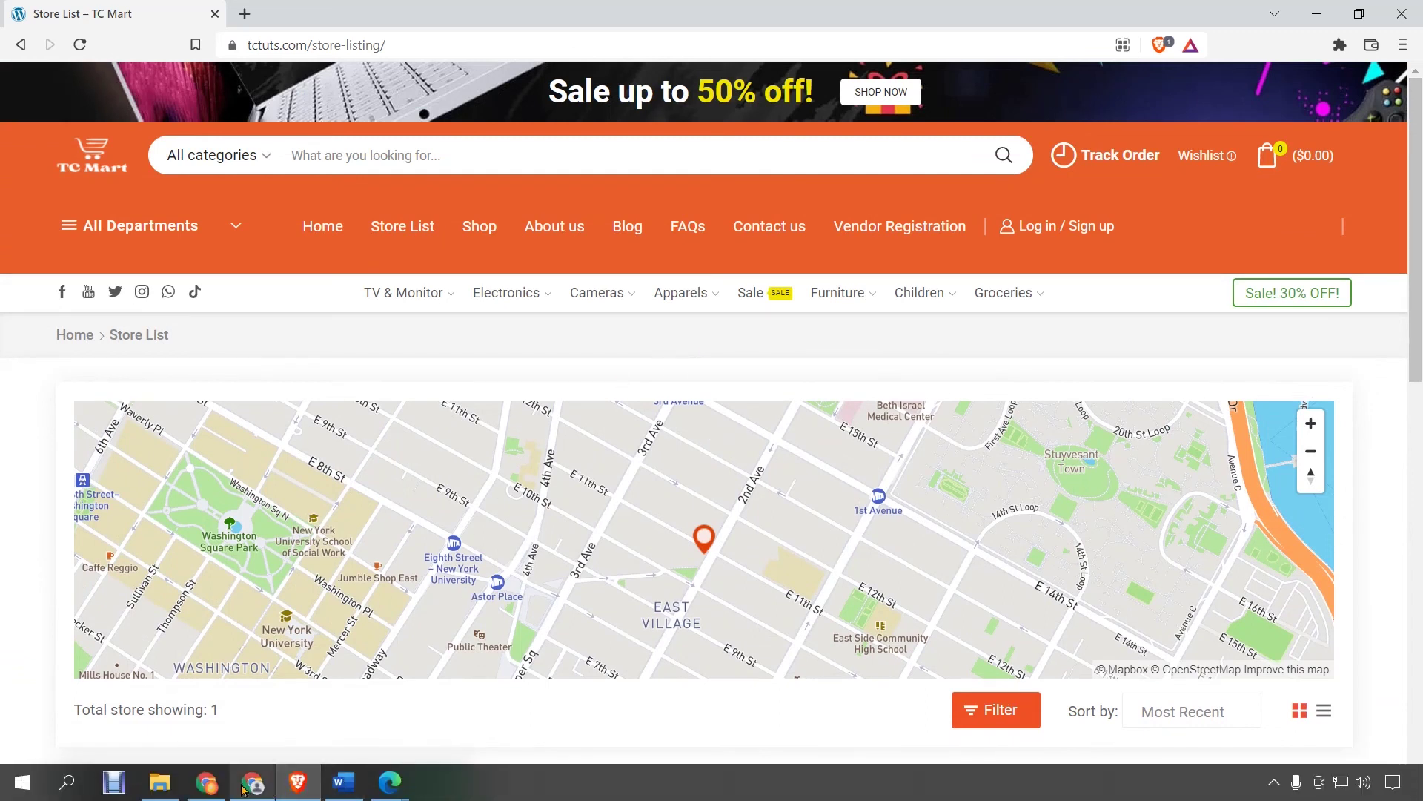
{"action": "left_click", "coordinate": [250, 784]}
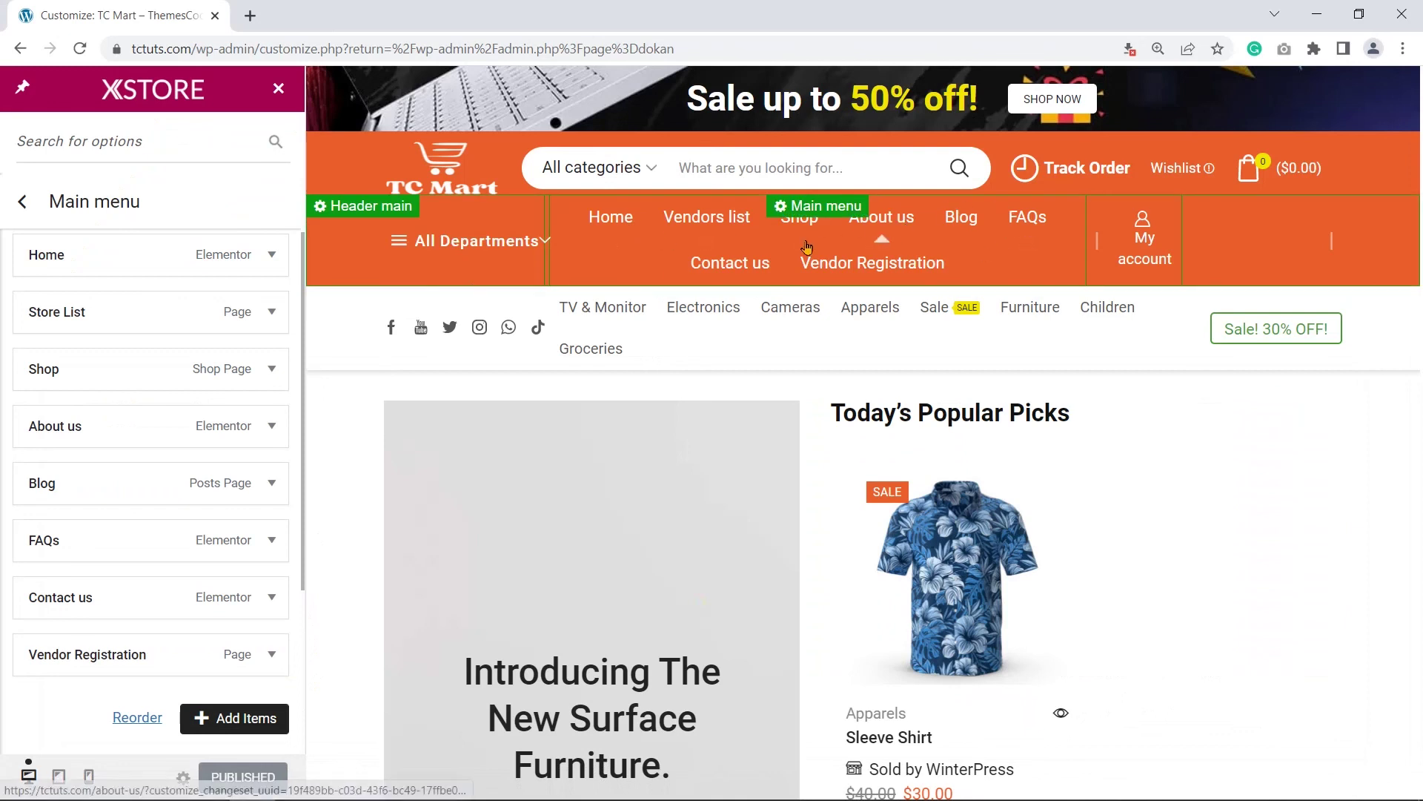
Reload the Customizer, dismiss the newsletter popup, and open the Dokan Store List settings
{"action": "left_click", "coordinate": [80, 50]}
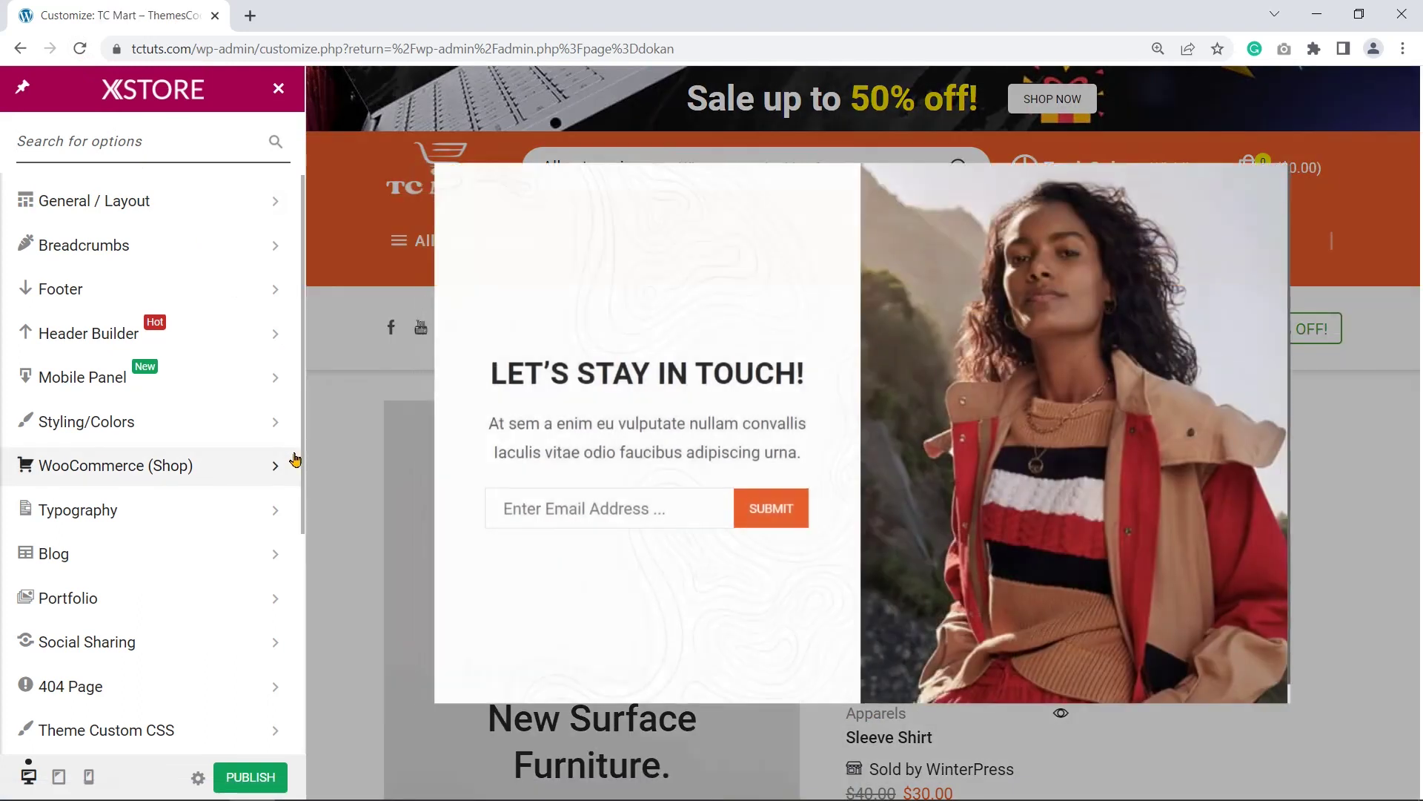
{"action": "left_click", "coordinate": [1317, 183]}
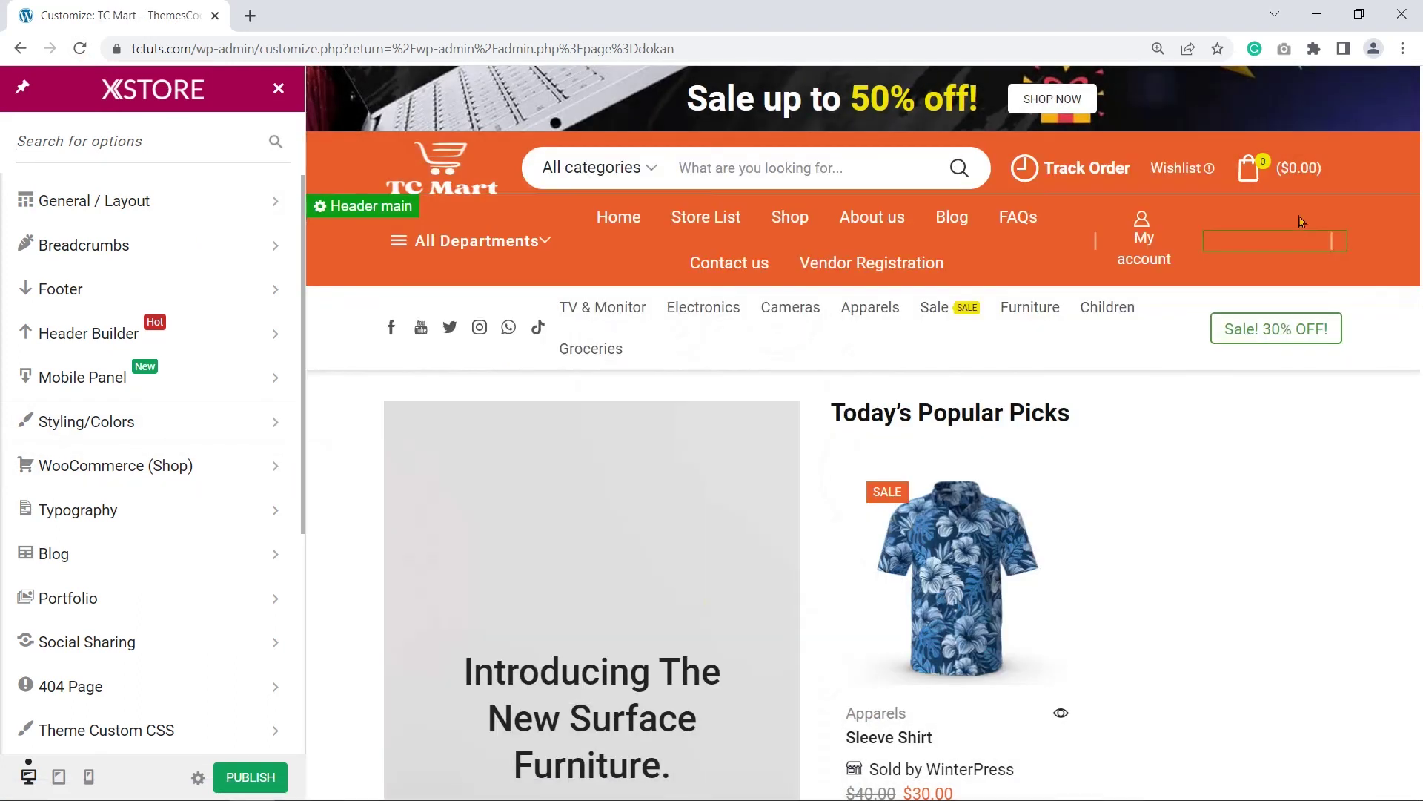
{"action": "scroll", "coordinate": [252, 607], "scroll_direction": "down", "scroll_amount": 1}
{"action": "scroll", "coordinate": [260, 604], "scroll_direction": "down", "scroll_amount": 3}
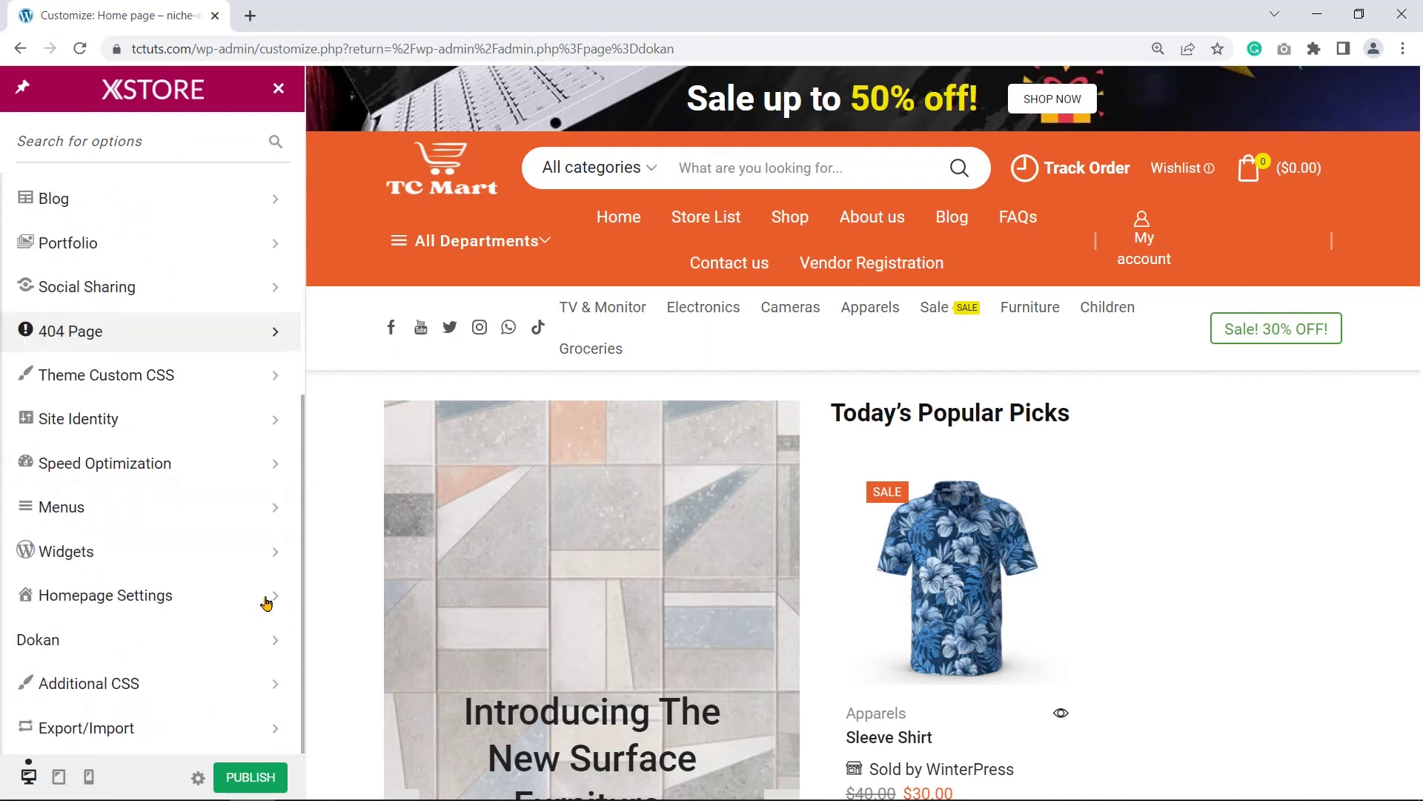
{"action": "left_click", "coordinate": [109, 642]}
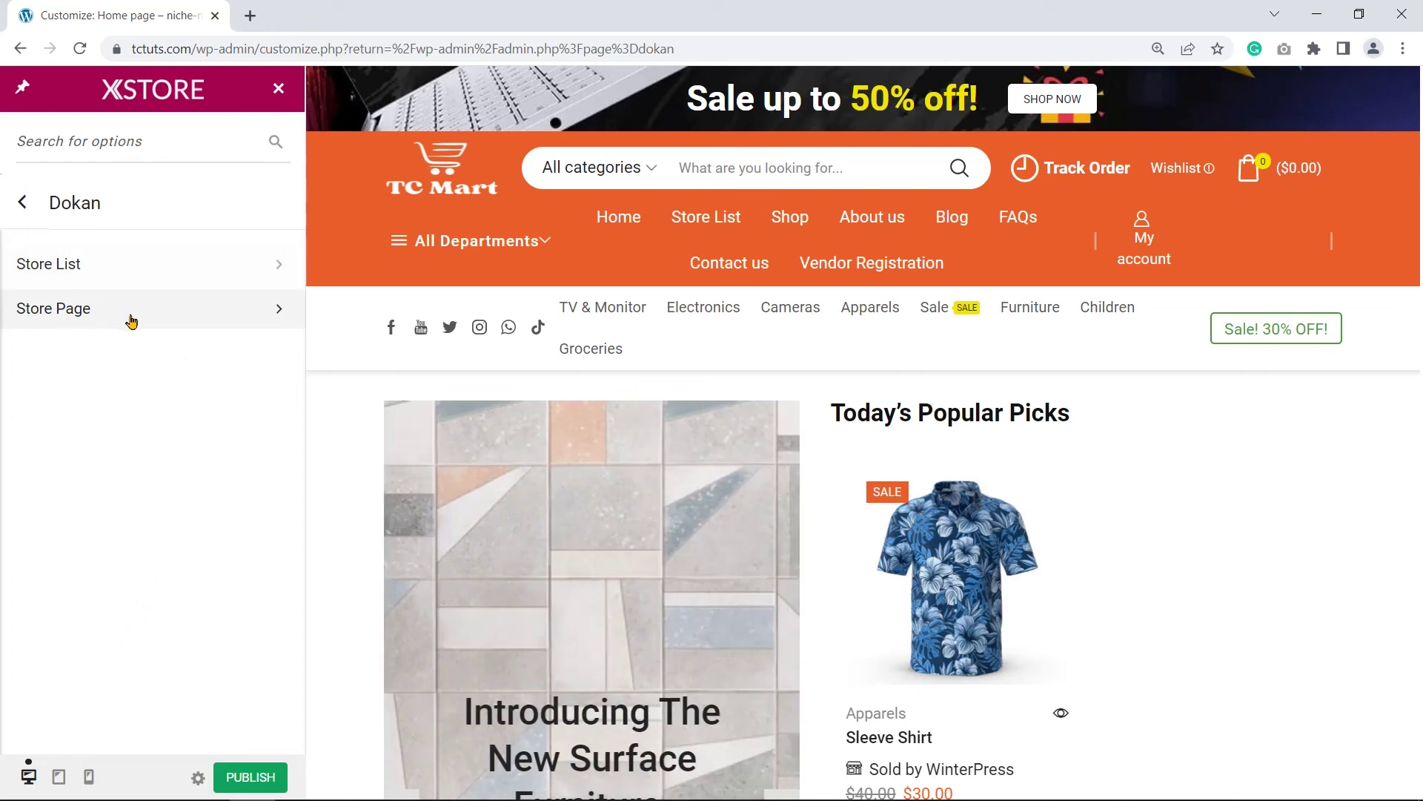
{"action": "left_click", "coordinate": [105, 264]}
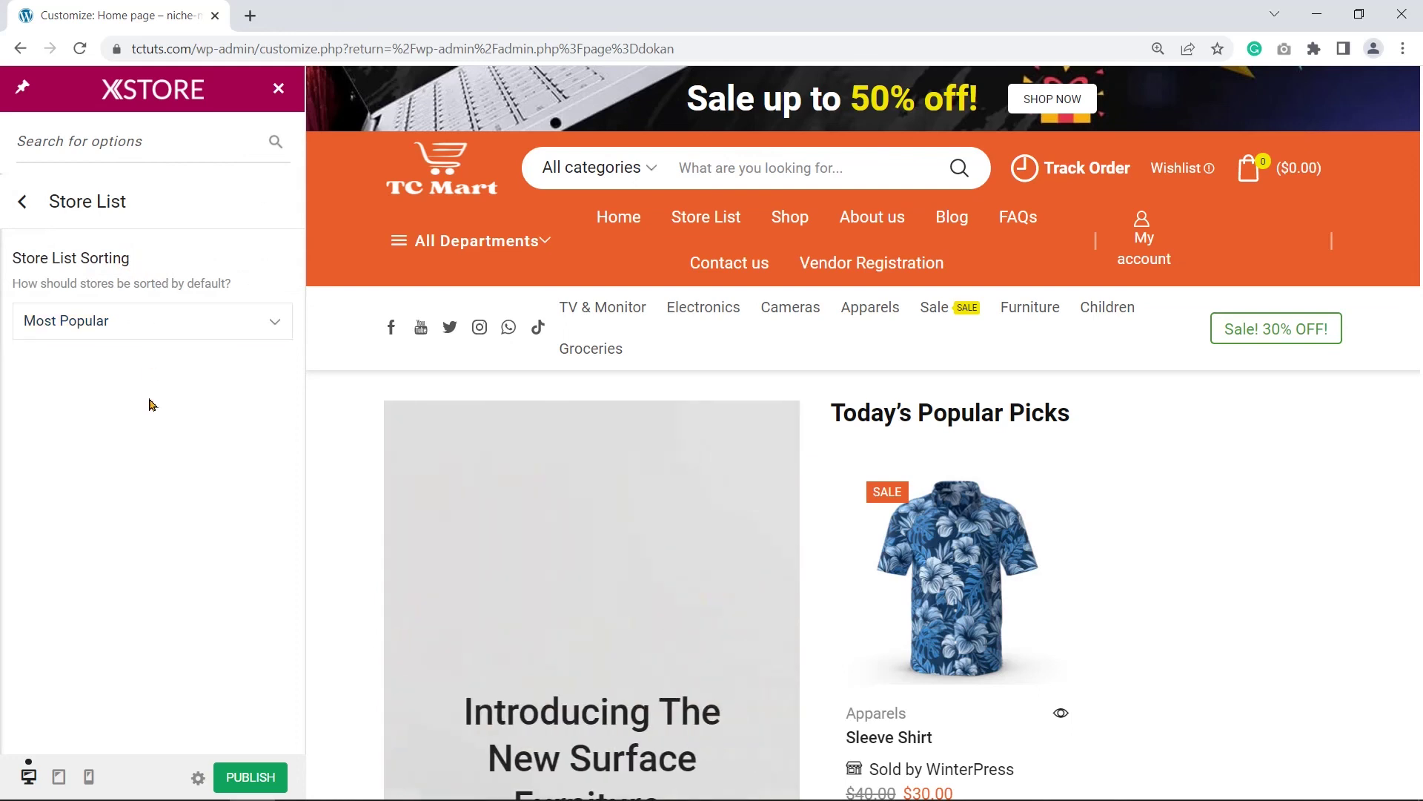
Load the Store List page in the preview and review the store sorting choices
{"action": "left_click", "coordinate": [708, 219]}
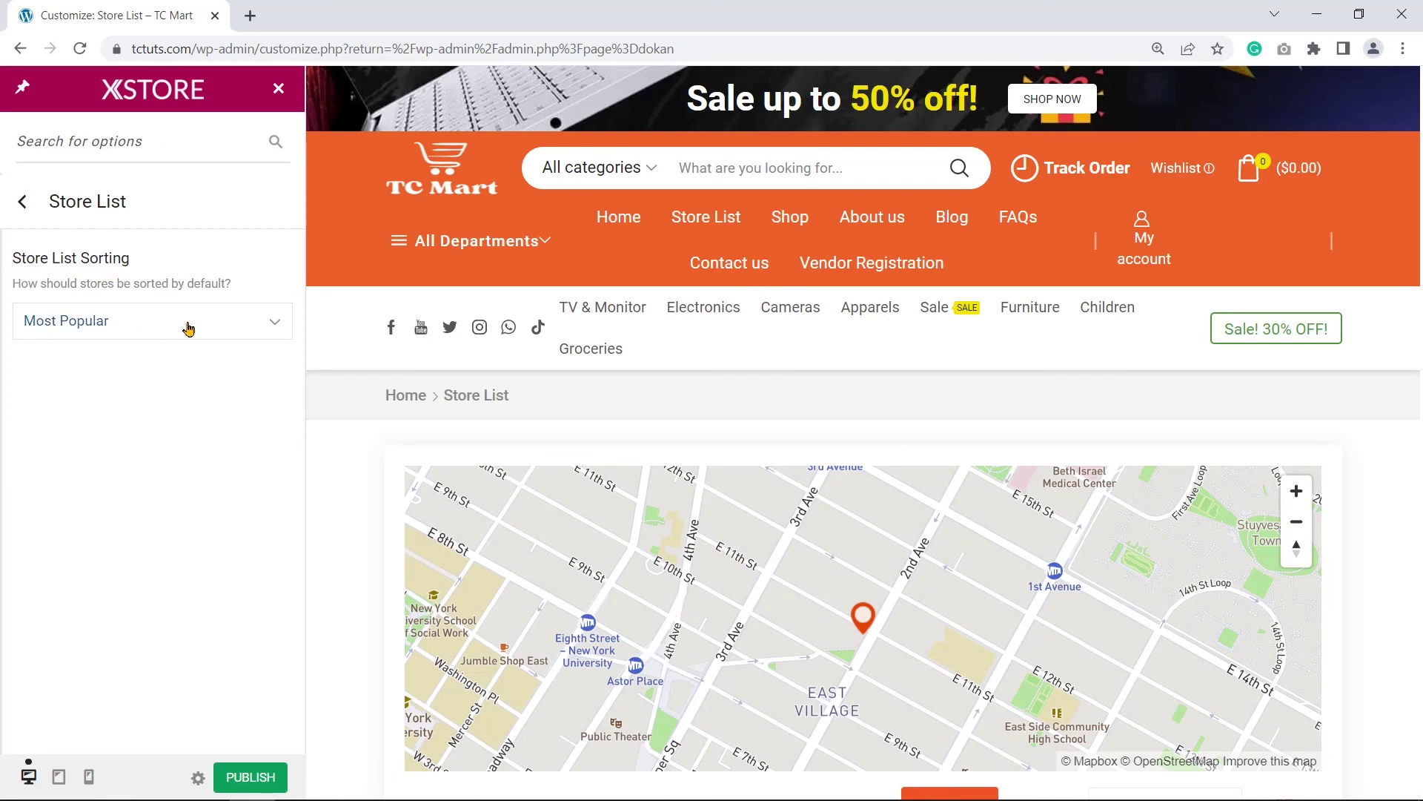
{"action": "left_click", "coordinate": [273, 324]}
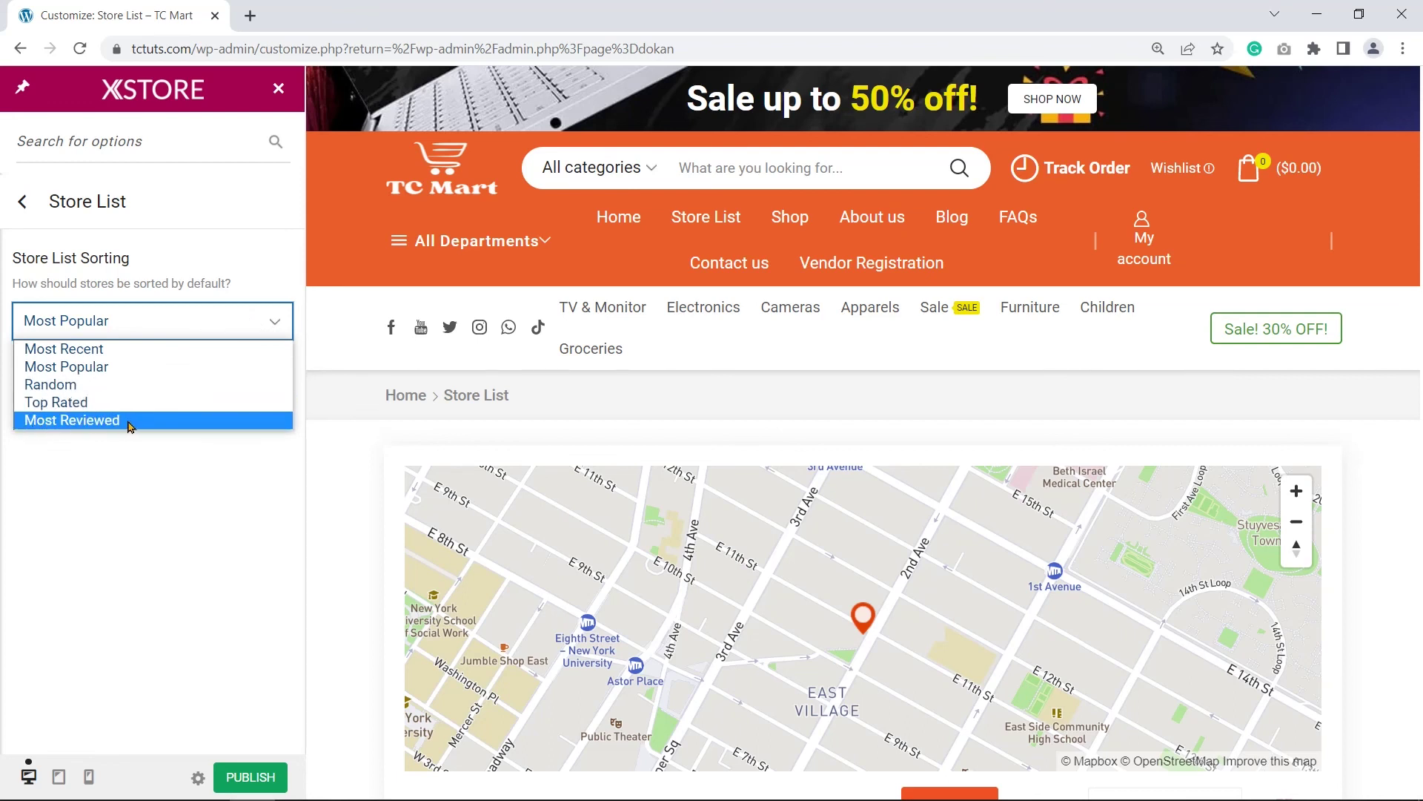
{"action": "left_click", "coordinate": [54, 333]}
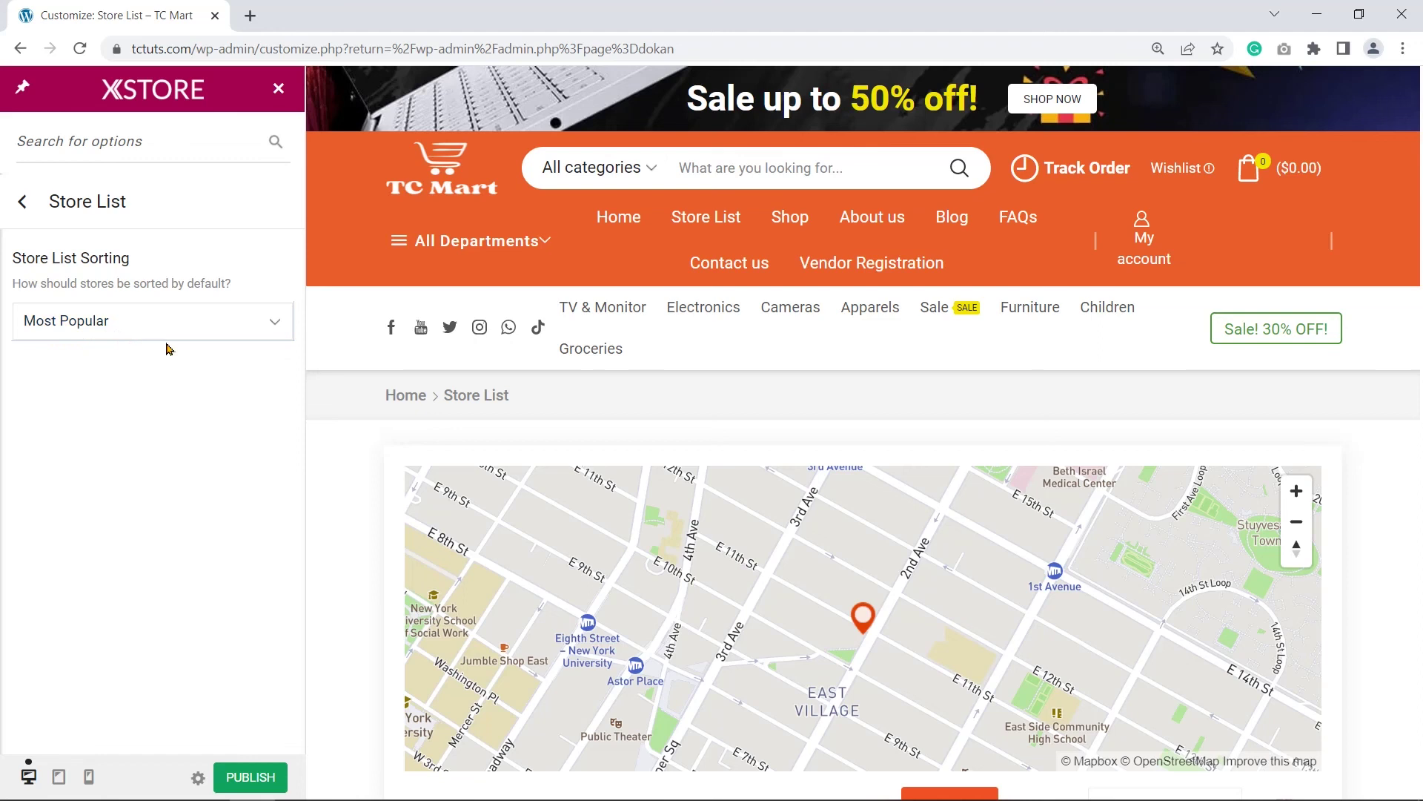
Set default store sorting to Most Recent and publish it
{"action": "scroll", "coordinate": [1361, 484], "scroll_direction": "down", "scroll_amount": 5}
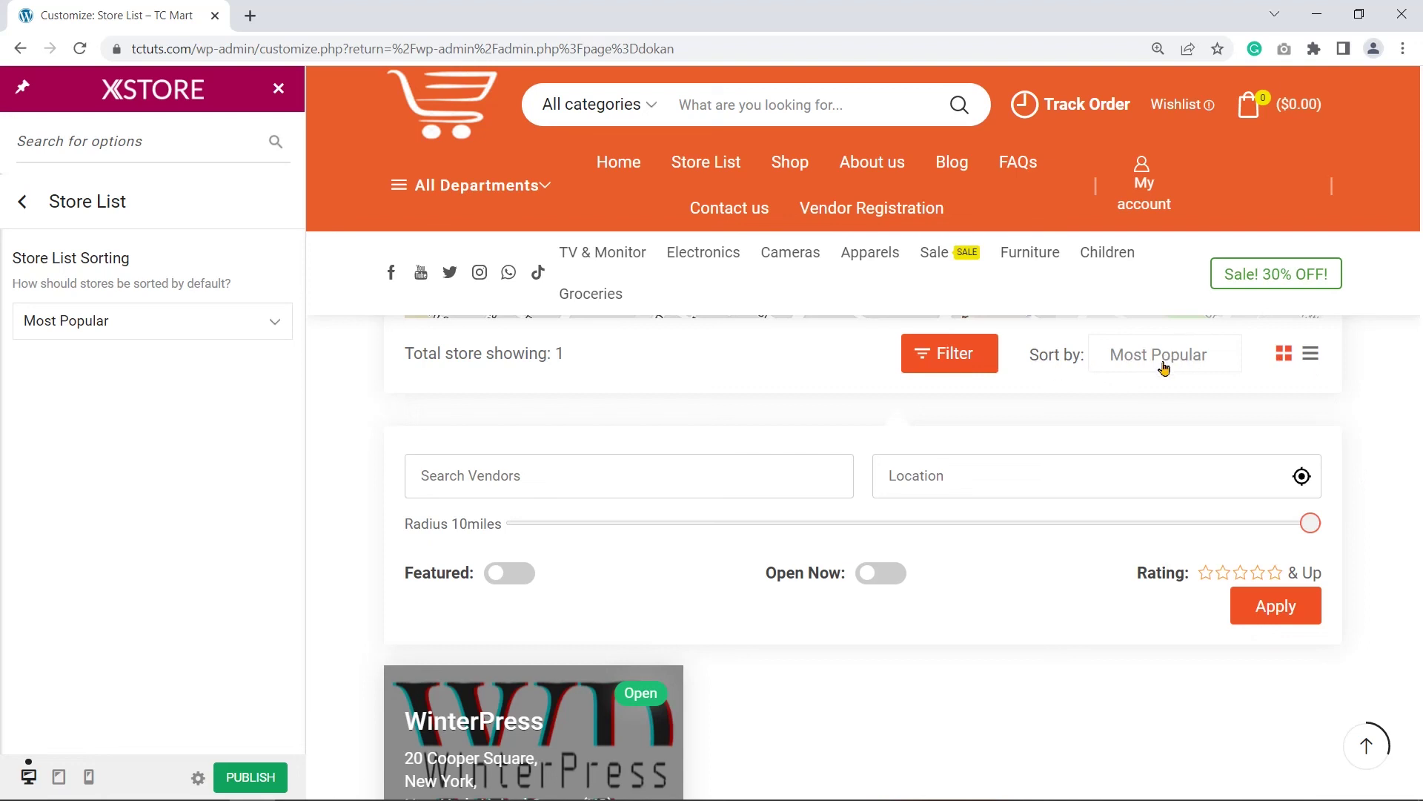
{"action": "left_click", "coordinate": [271, 326]}
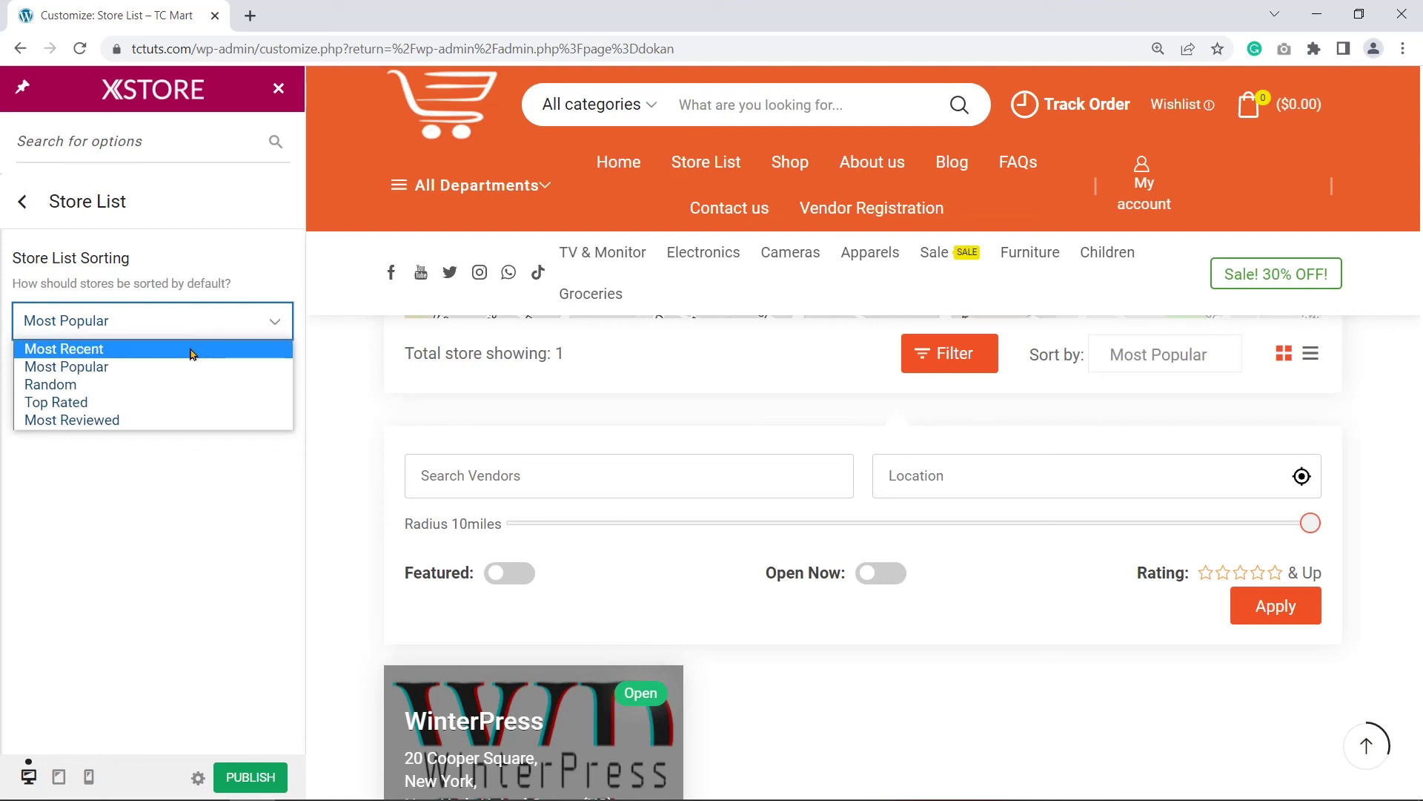
{"action": "left_click", "coordinate": [192, 348]}
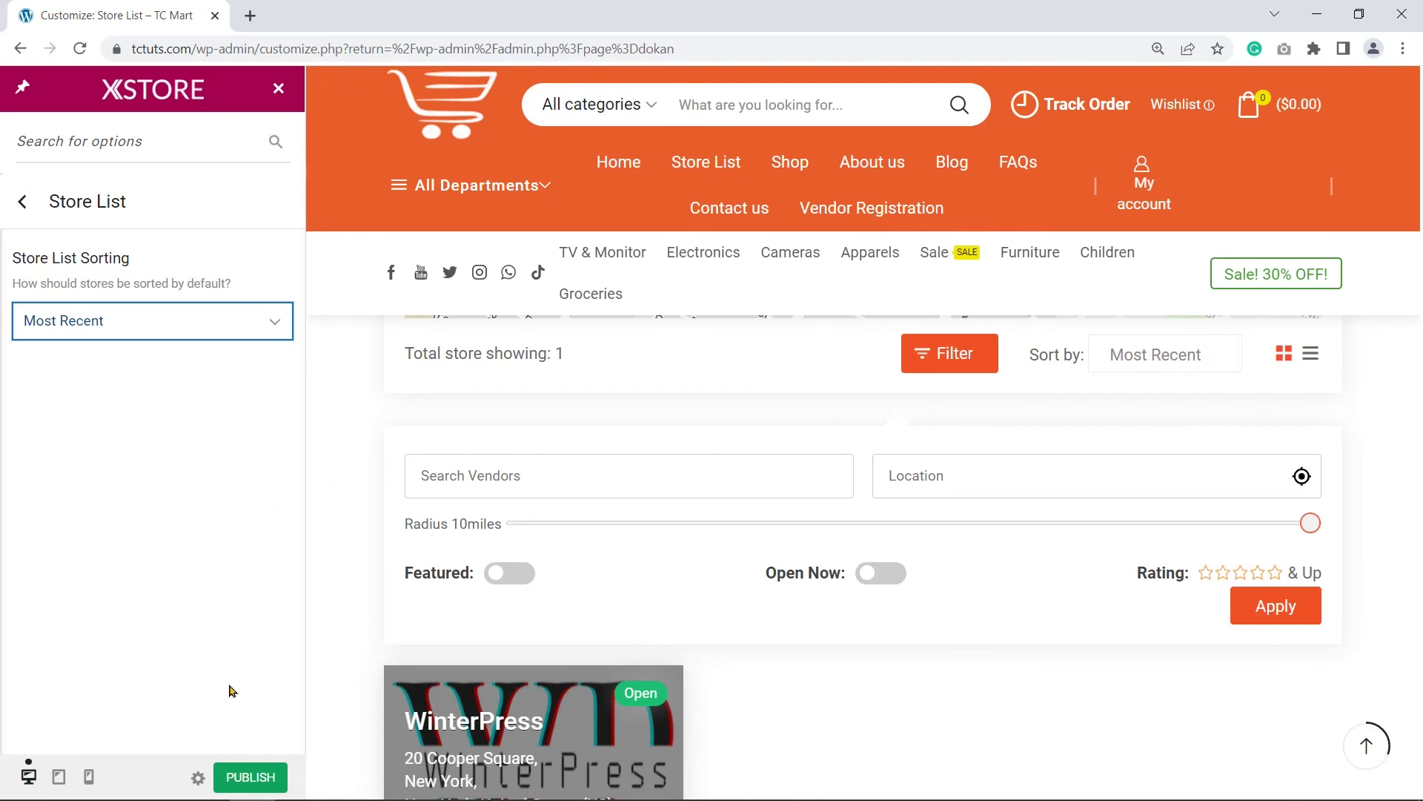
{"action": "left_click", "coordinate": [244, 778]}
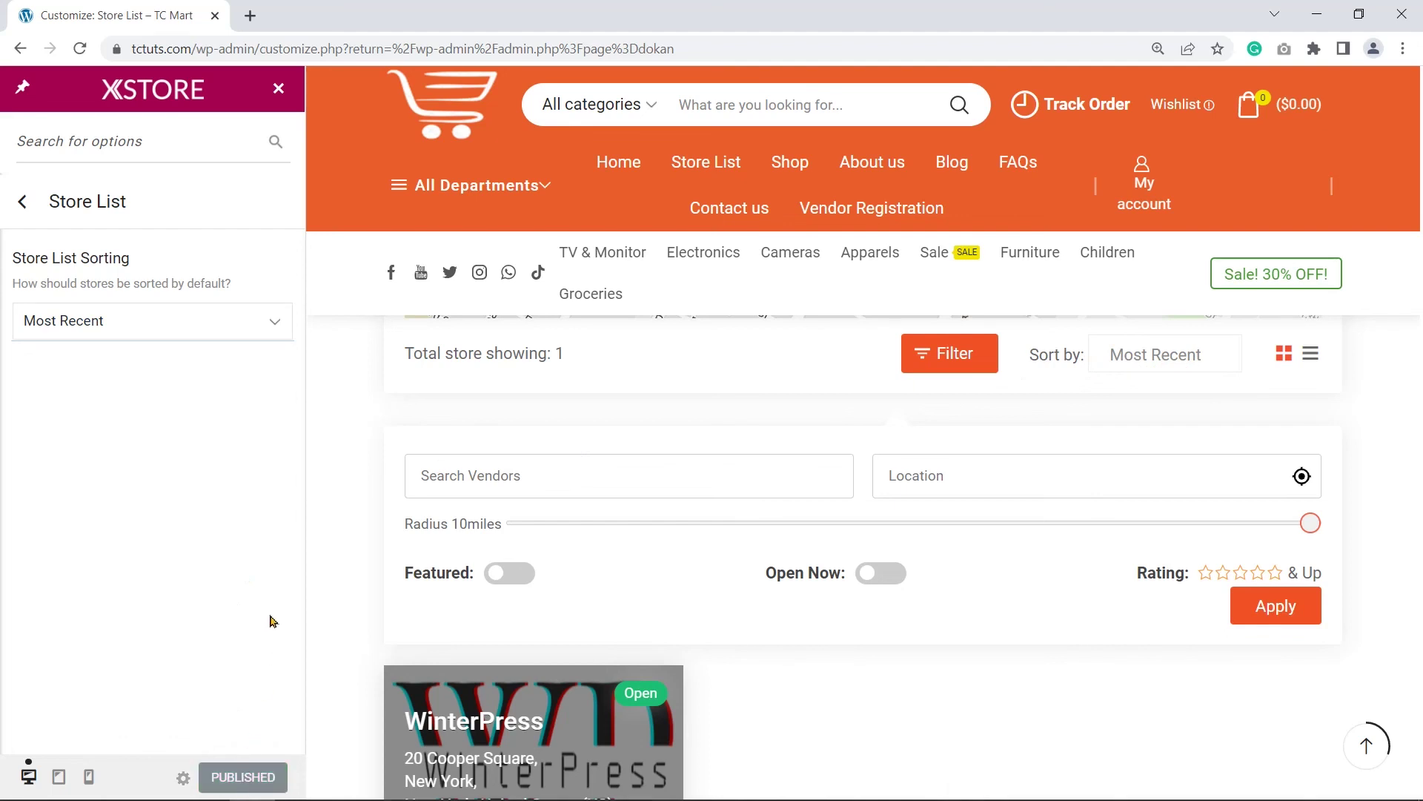
{"action": "left_click", "coordinate": [311, 784]}
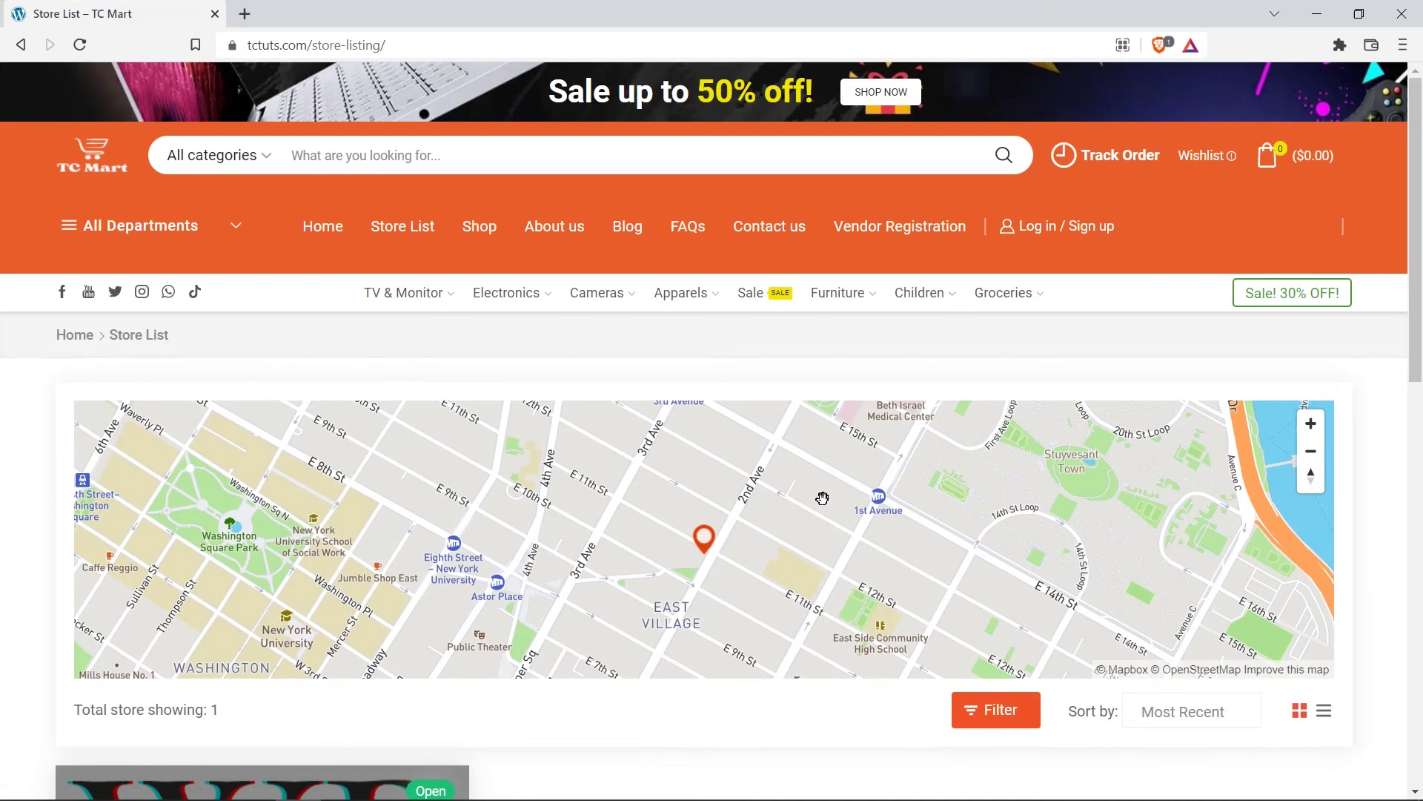
Check the live store list, then return to the Customizer's Dokan panel
{"action": "scroll", "coordinate": [851, 725], "scroll_direction": "down", "scroll_amount": 1}
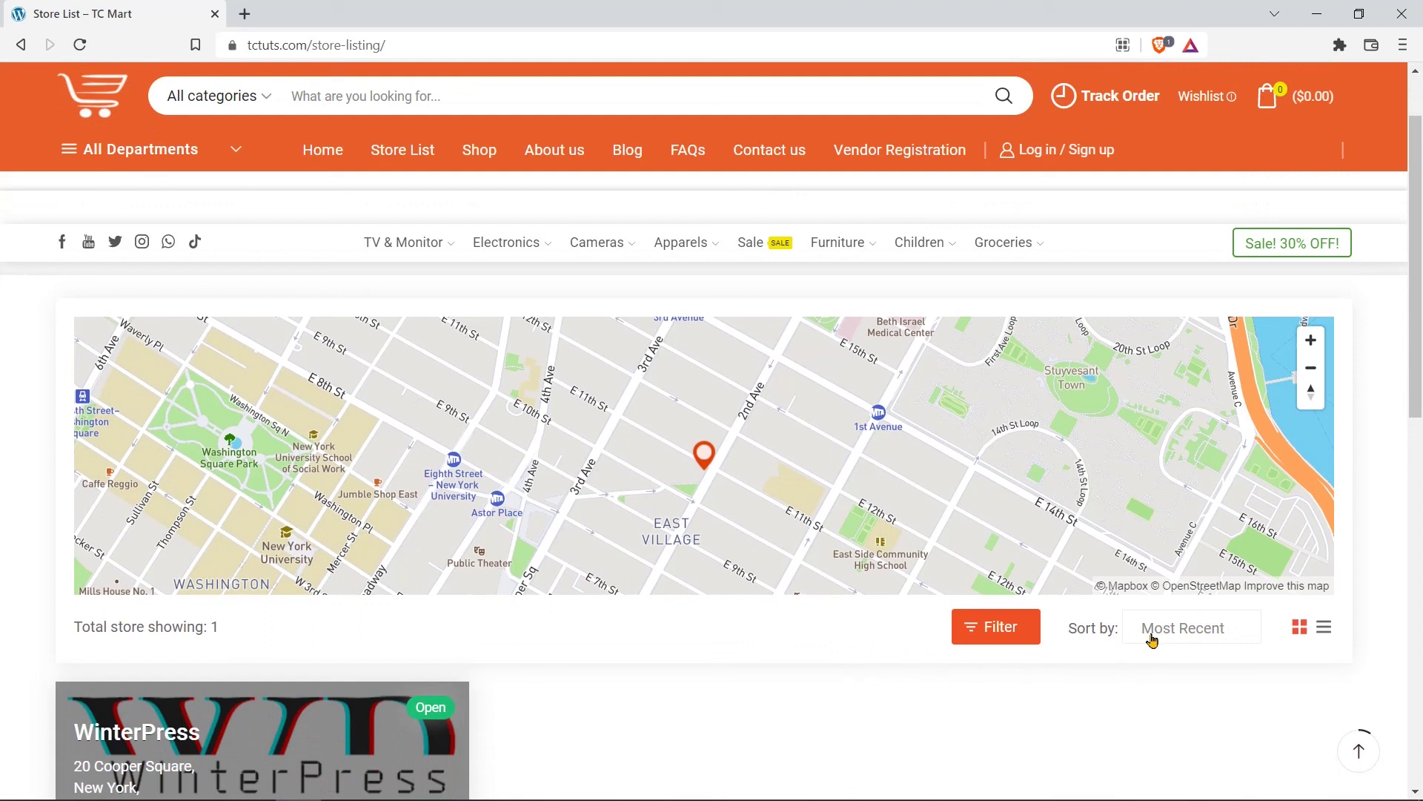
{"action": "scroll", "coordinate": [1175, 649], "scroll_direction": "up", "scroll_amount": 1}
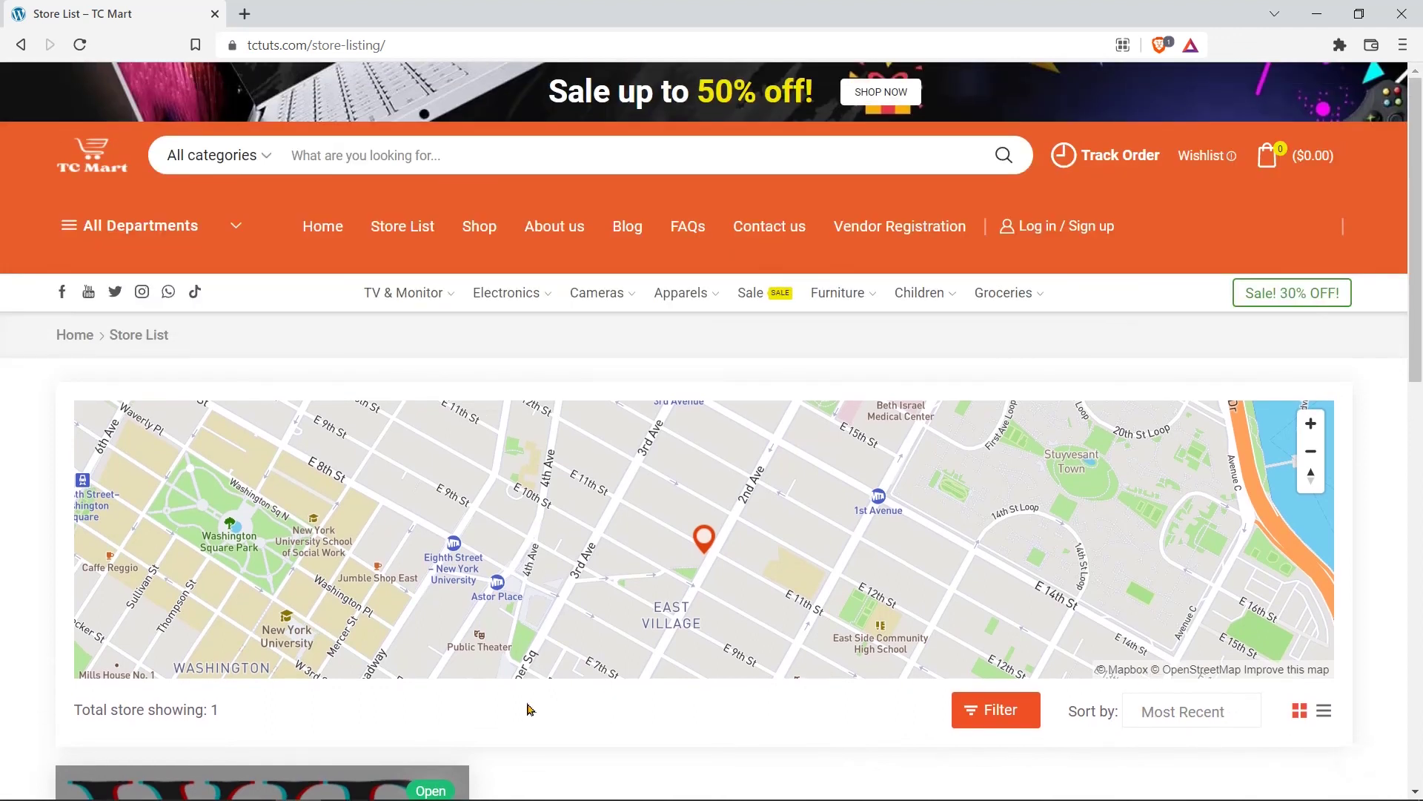
{"action": "mouse_move", "coordinate": [274, 782]}
{"action": "left_click", "coordinate": [252, 700]}
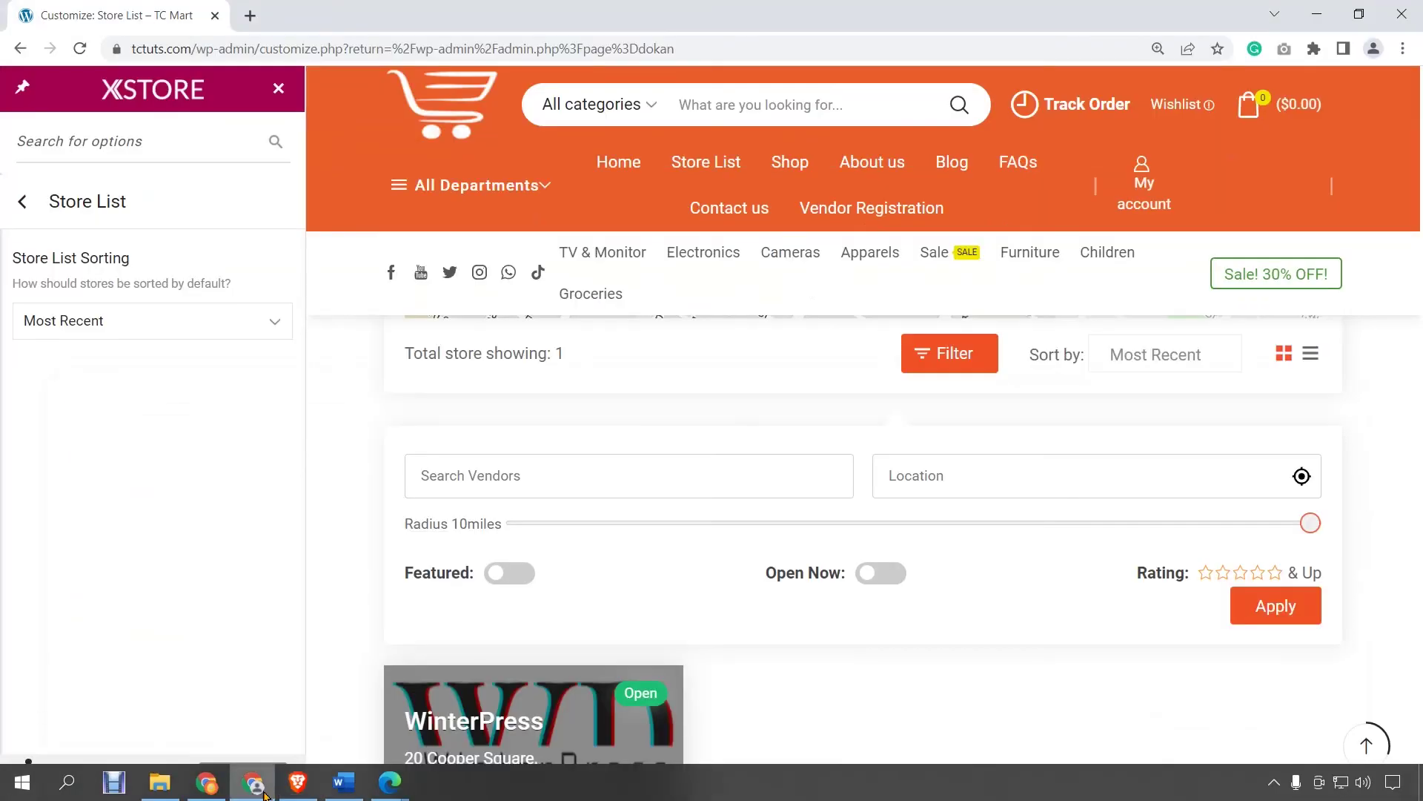
{"action": "left_click", "coordinate": [22, 201]}
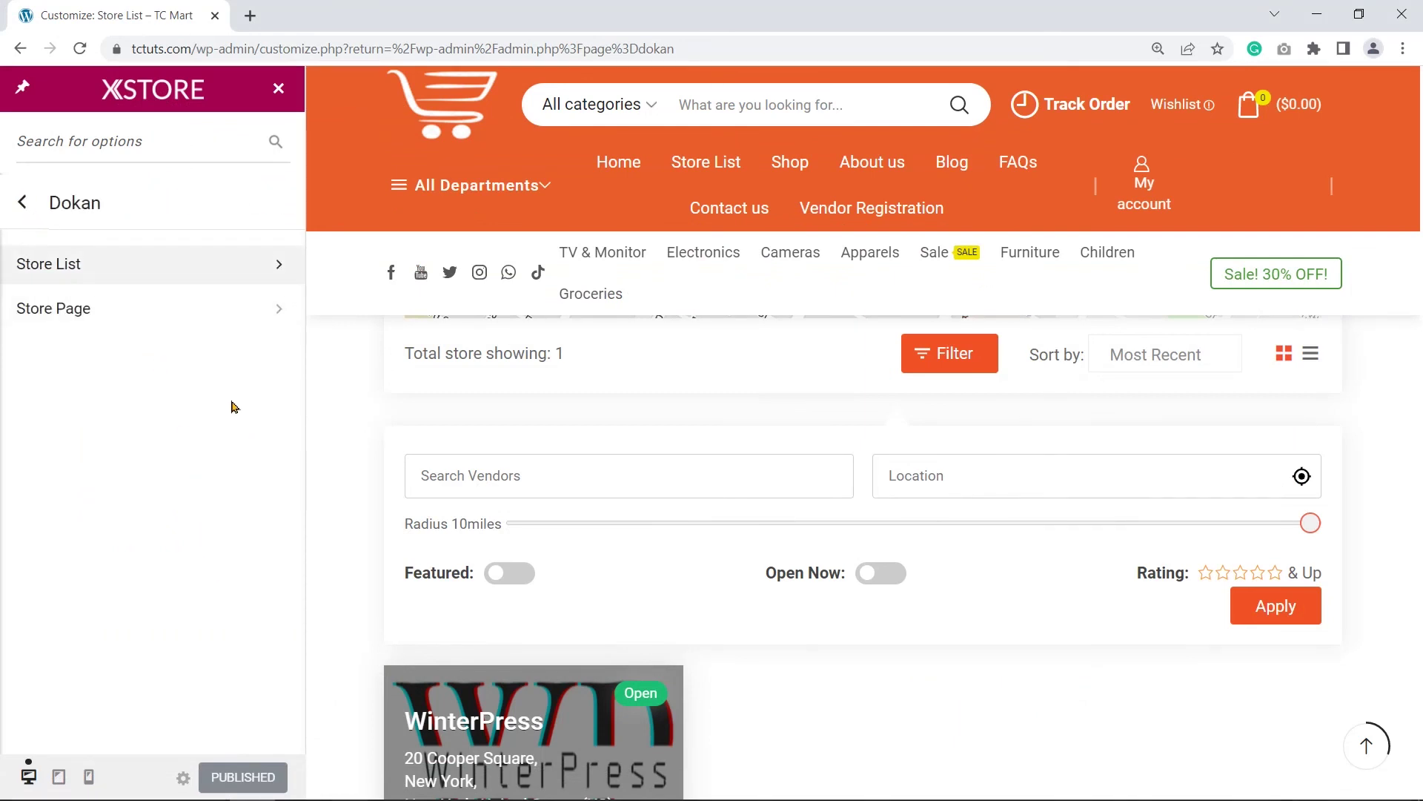
Open the Dokan Store Page settings and preview the WinterPress store page
{"action": "left_click", "coordinate": [157, 312]}
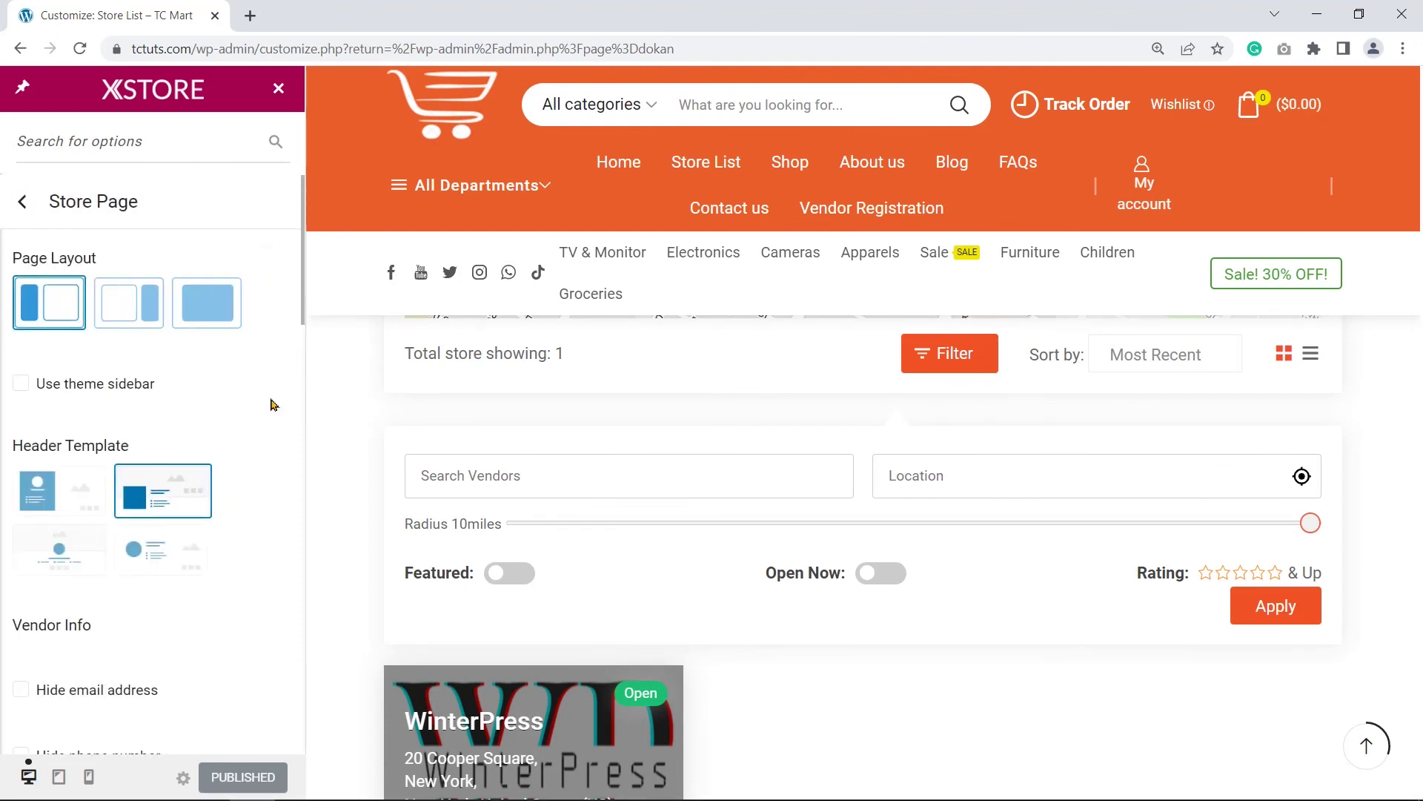
{"action": "scroll", "coordinate": [269, 457], "scroll_direction": "down", "scroll_amount": 20}
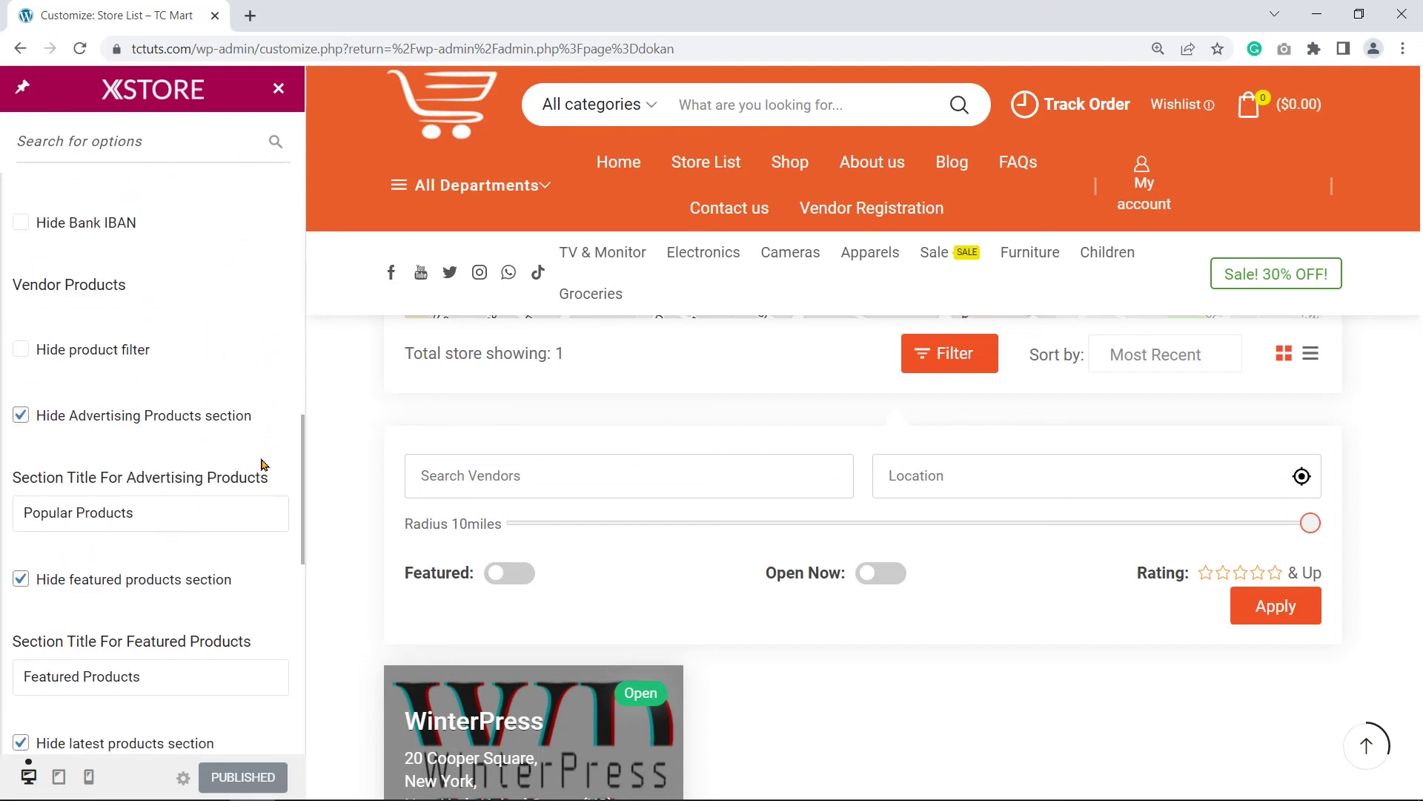
{"action": "scroll", "coordinate": [230, 545], "scroll_direction": "up", "scroll_amount": 20}
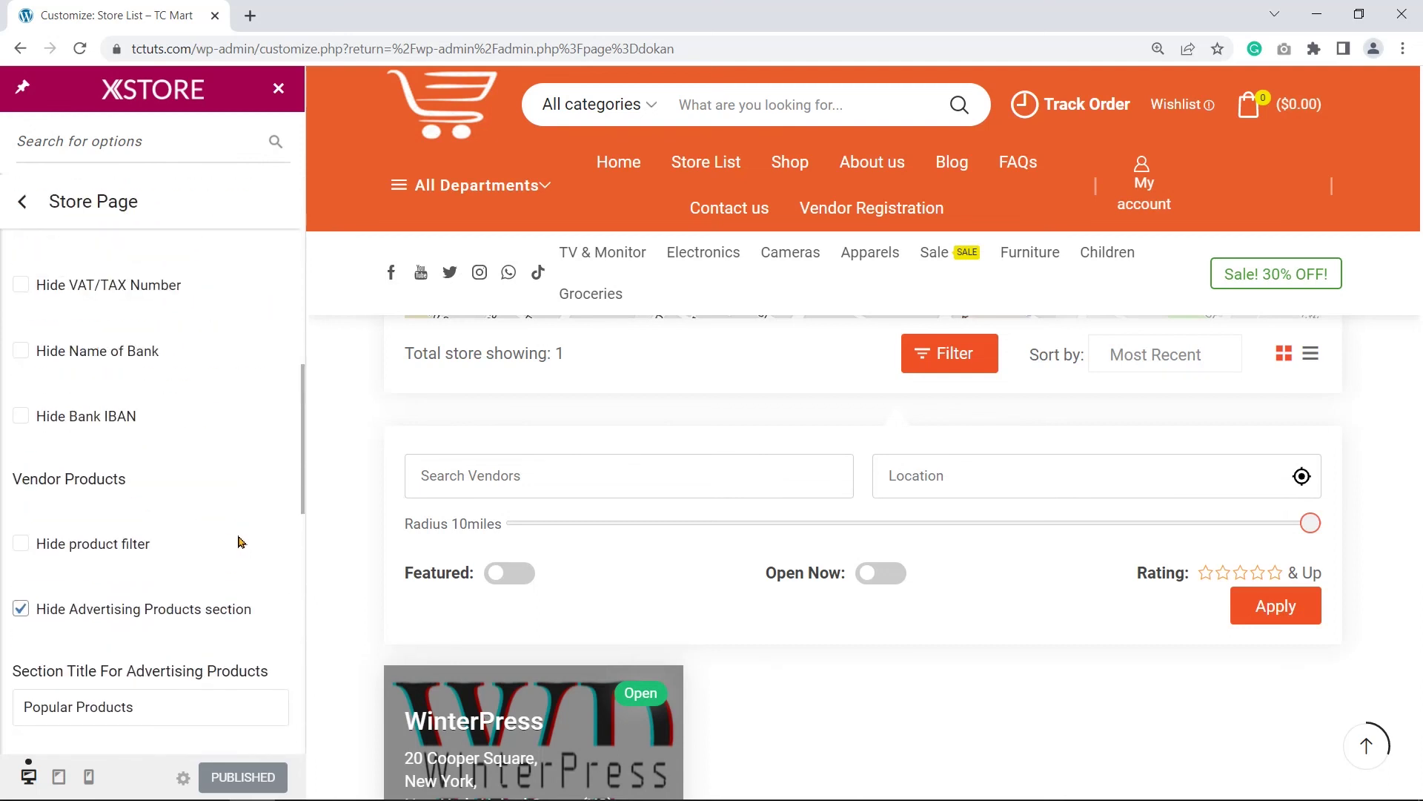
{"action": "scroll", "coordinate": [371, 588], "scroll_direction": "down", "scroll_amount": 3}
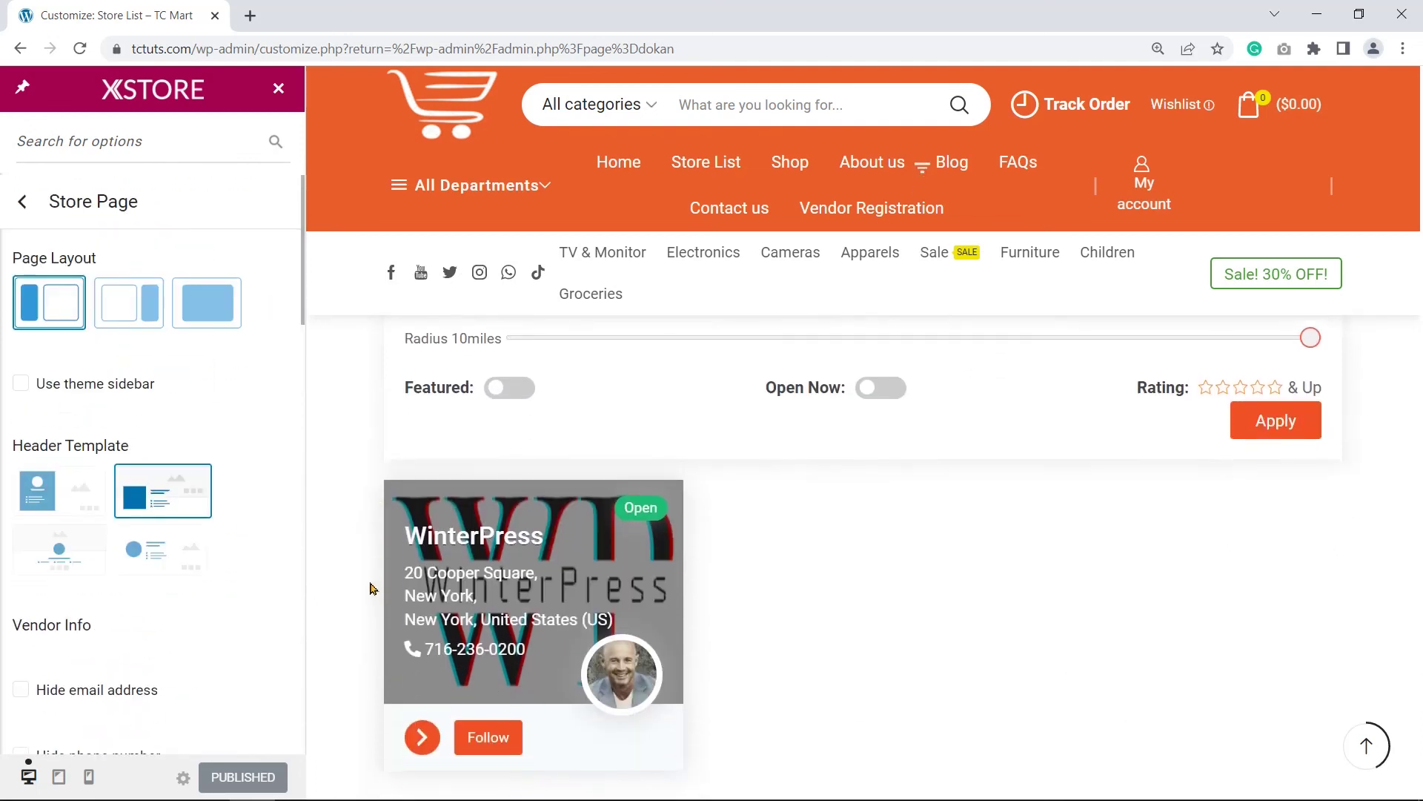
{"action": "left_click", "coordinate": [517, 545]}
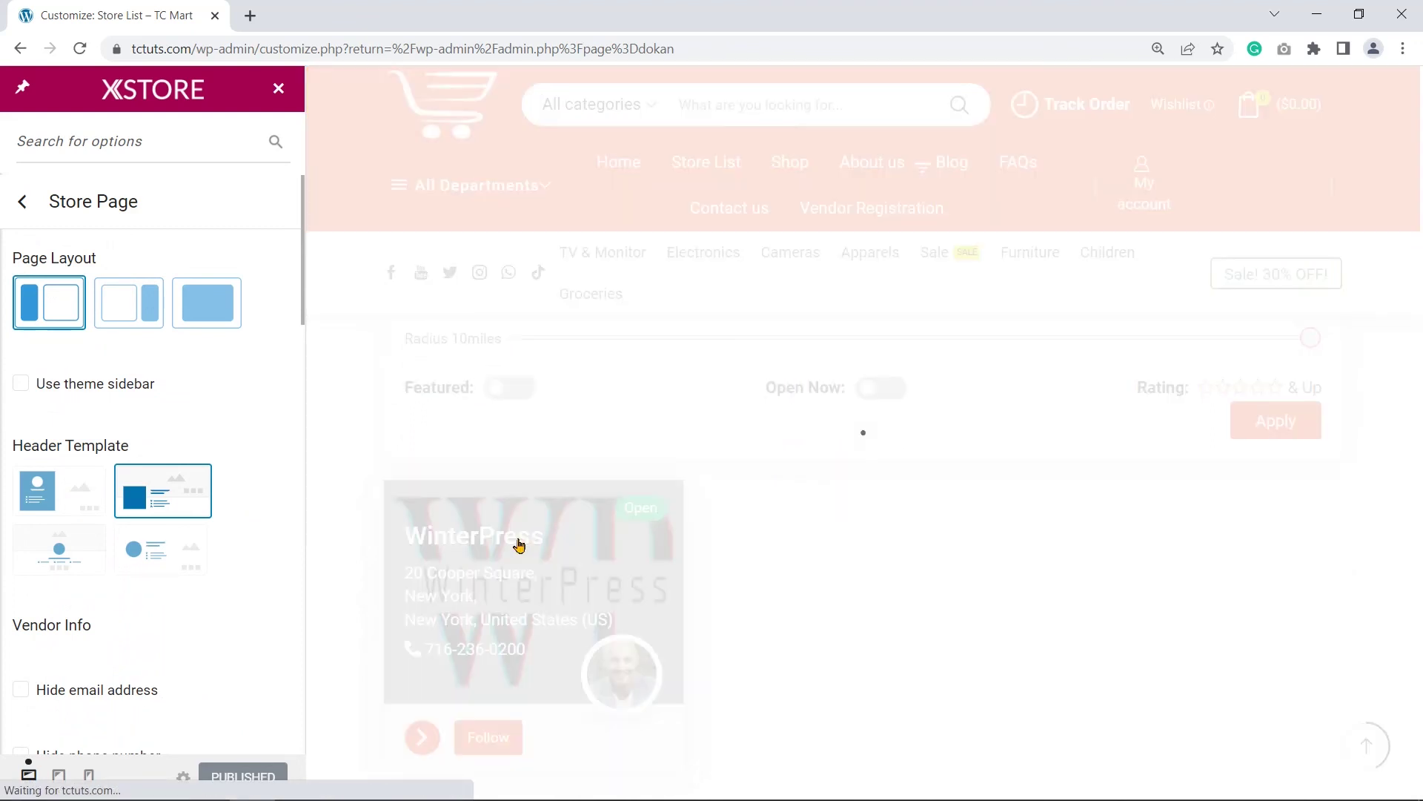
Publish the Store Page settings with Use theme sidebar switched on
{"action": "scroll", "coordinate": [674, 561], "scroll_direction": "down", "scroll_amount": 7}
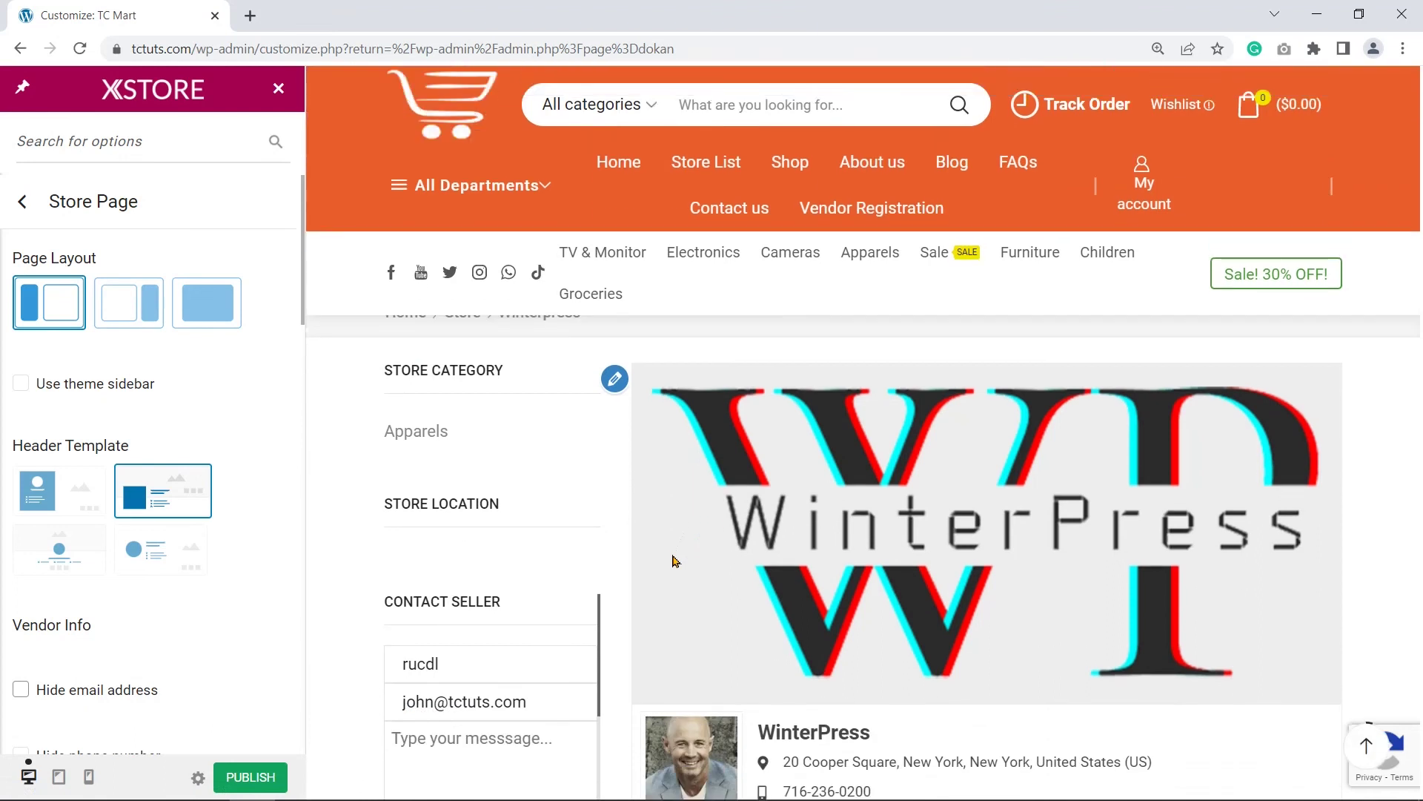
{"action": "scroll", "coordinate": [668, 561], "scroll_direction": "down", "scroll_amount": 10}
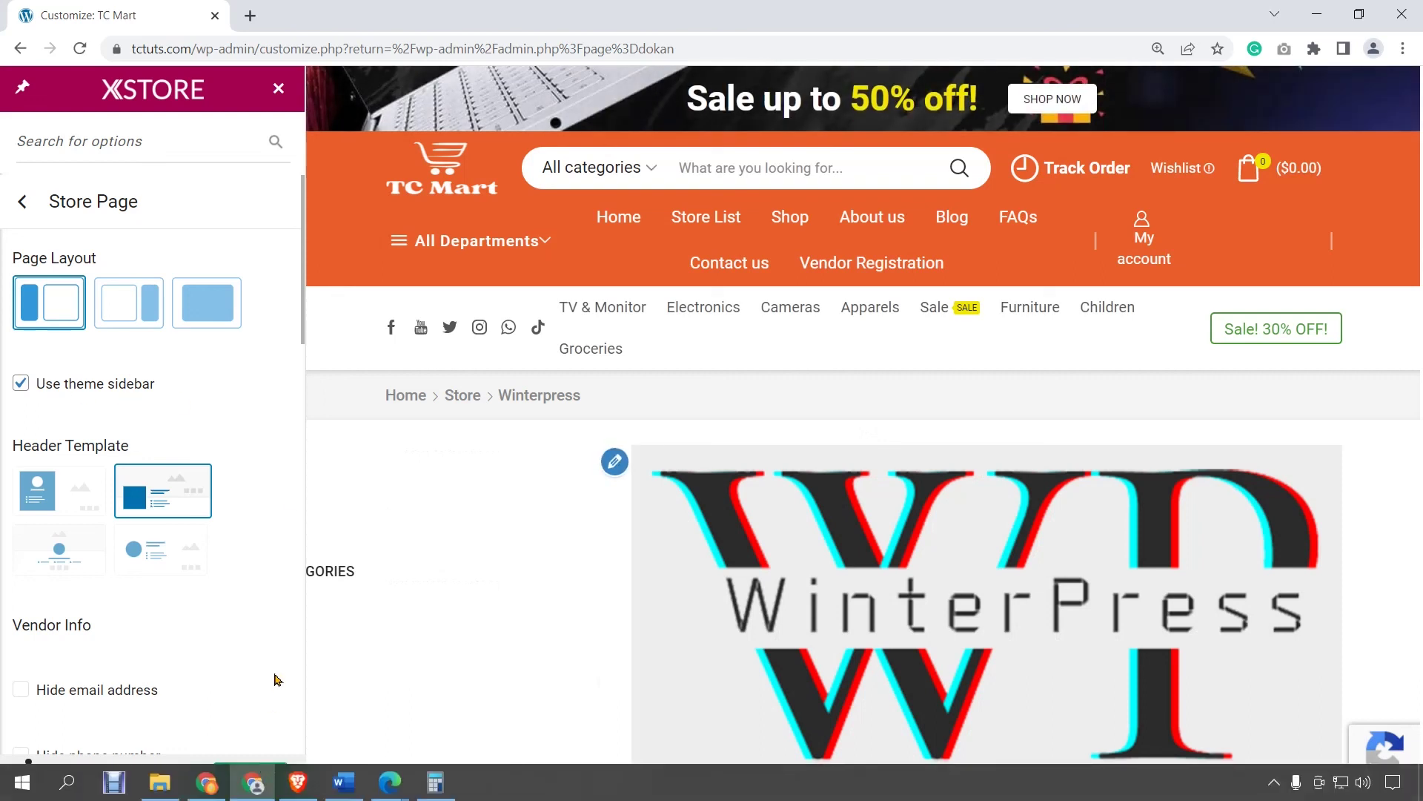
{"action": "left_click", "coordinate": [270, 775]}
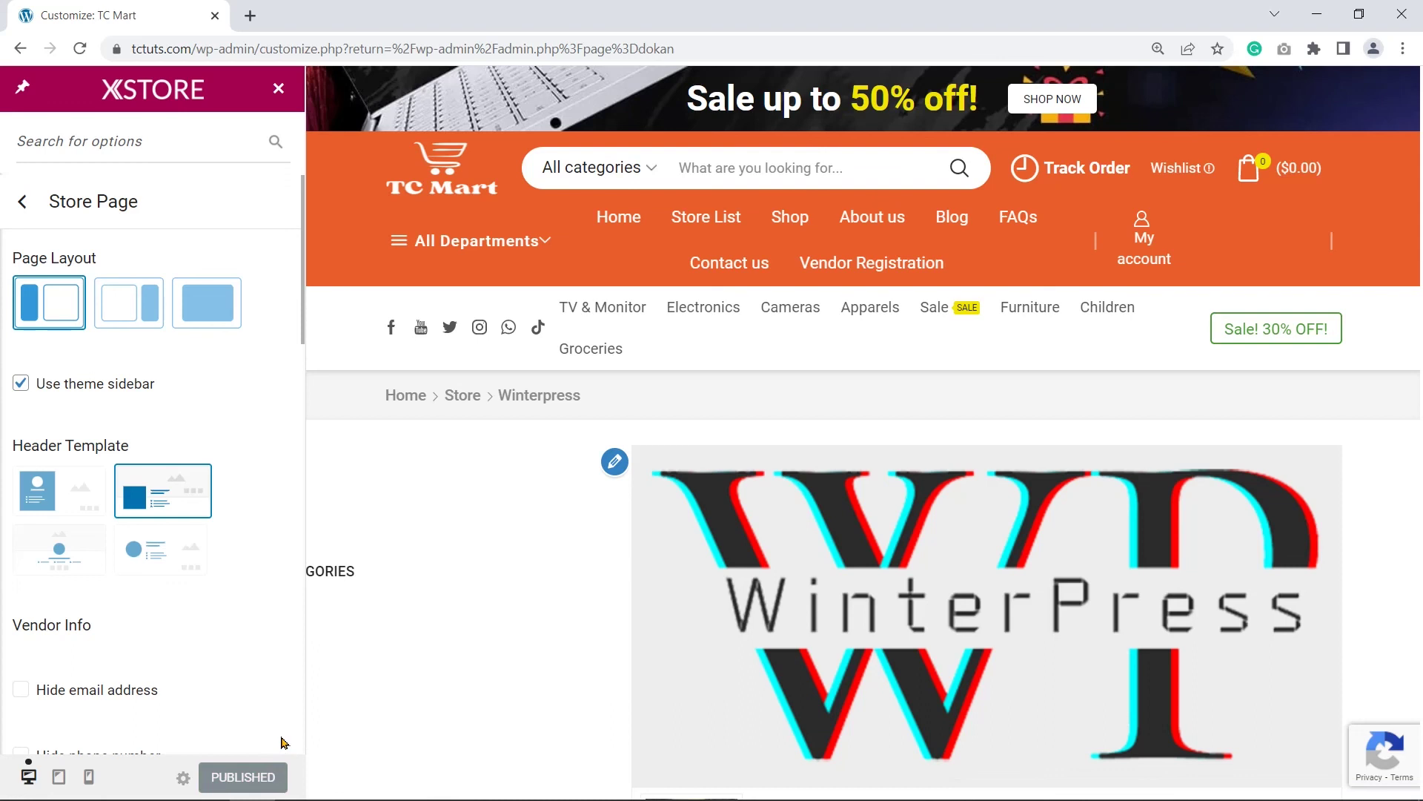
{"action": "left_click", "coordinate": [297, 783]}
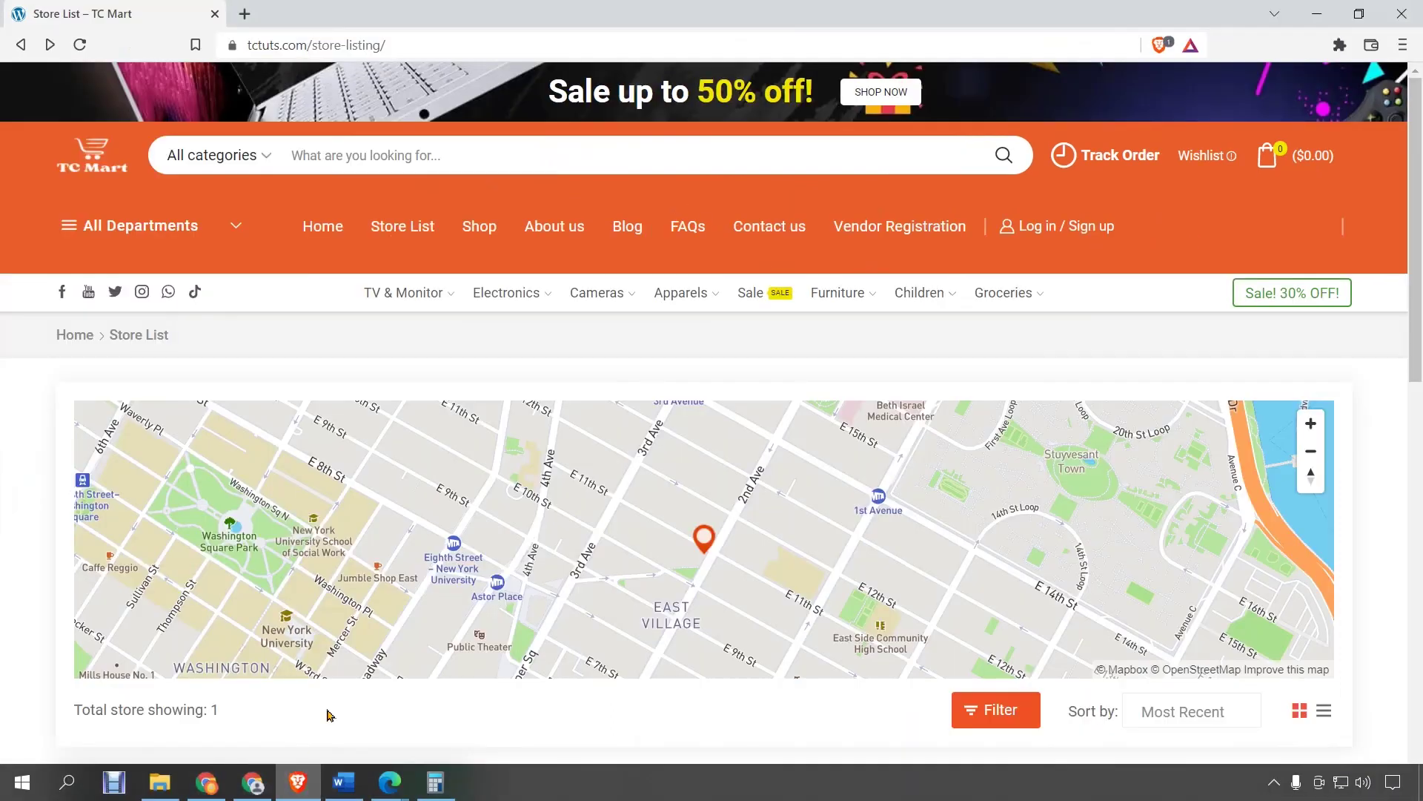
Open the WinterPress store from the live Store List and review its banner, details and products
{"action": "scroll", "coordinate": [620, 601], "scroll_direction": "down", "scroll_amount": 3}
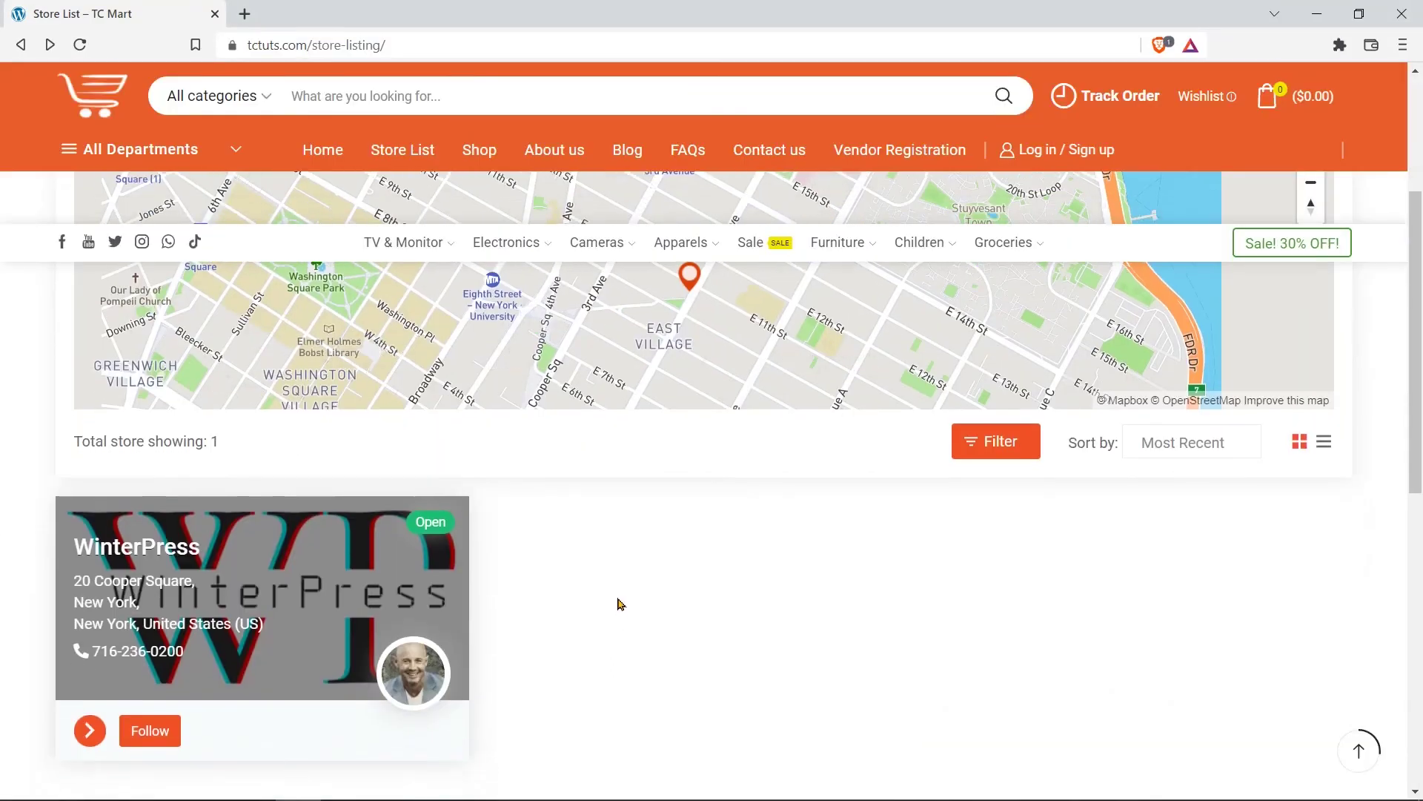
{"action": "left_click", "coordinate": [148, 553]}
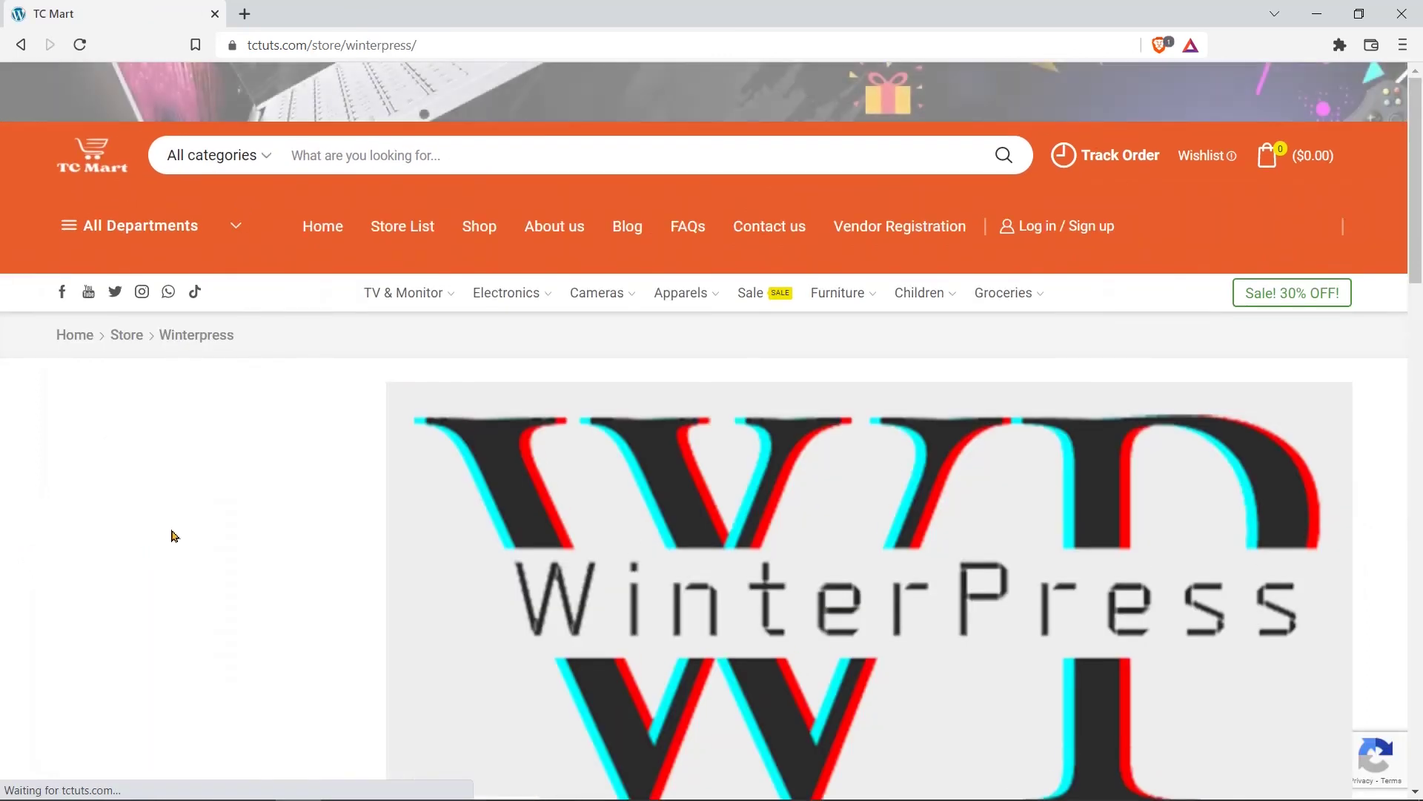
{"action": "scroll", "coordinate": [254, 579], "scroll_direction": "down", "scroll_amount": 1}
{"action": "scroll", "coordinate": [254, 578], "scroll_direction": "down", "scroll_amount": 2}
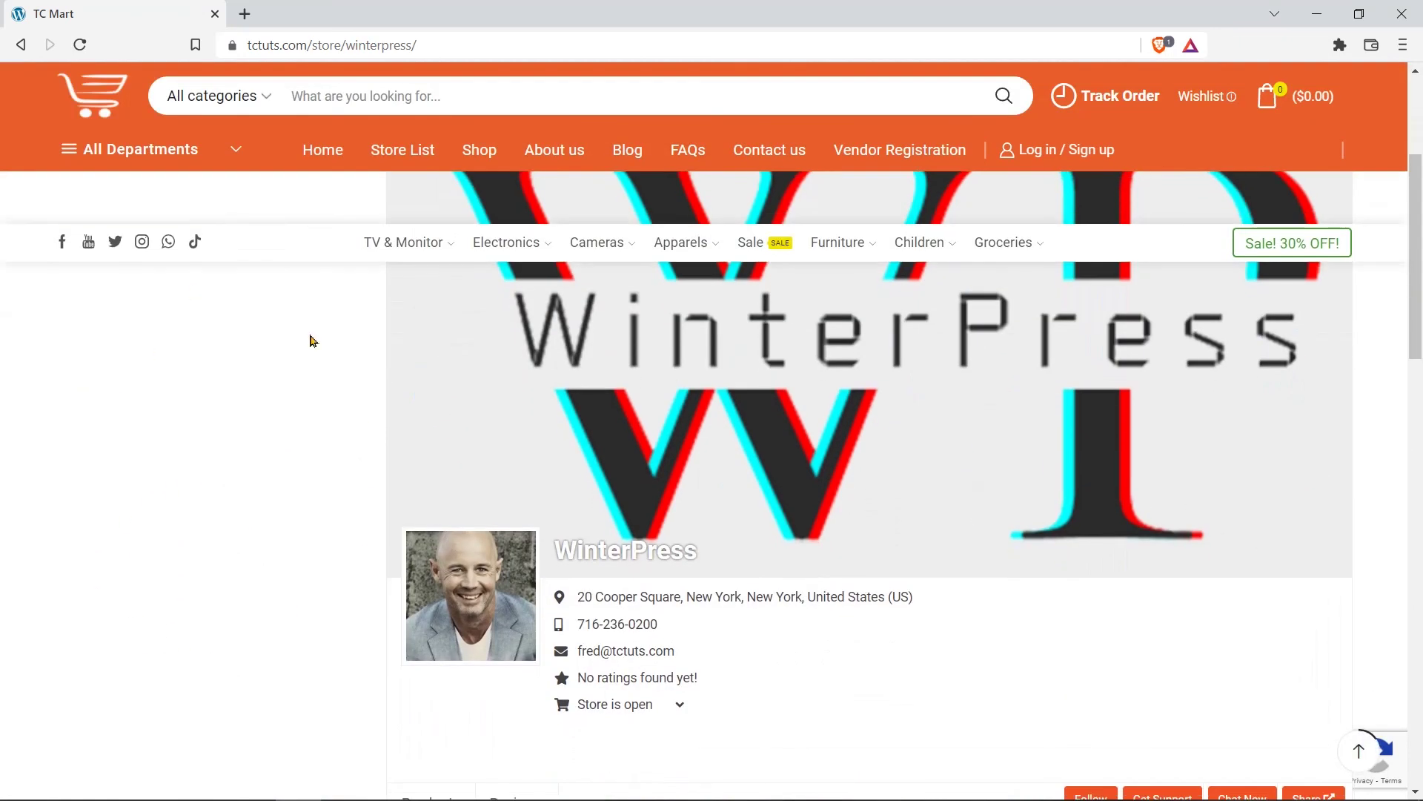
{"action": "scroll", "coordinate": [254, 534], "scroll_direction": "down", "scroll_amount": 15}
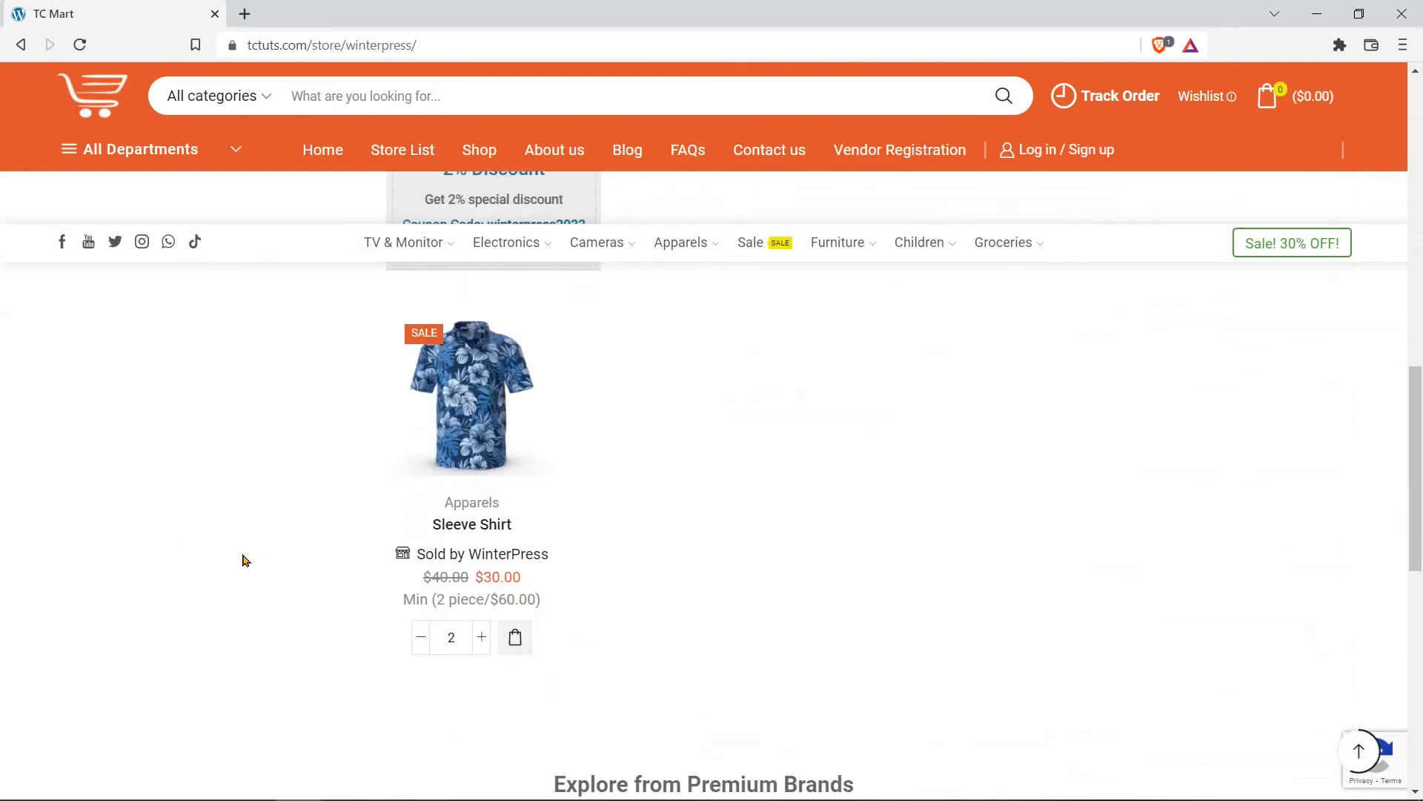
{"action": "scroll", "coordinate": [245, 560], "scroll_direction": "up", "scroll_amount": 15}
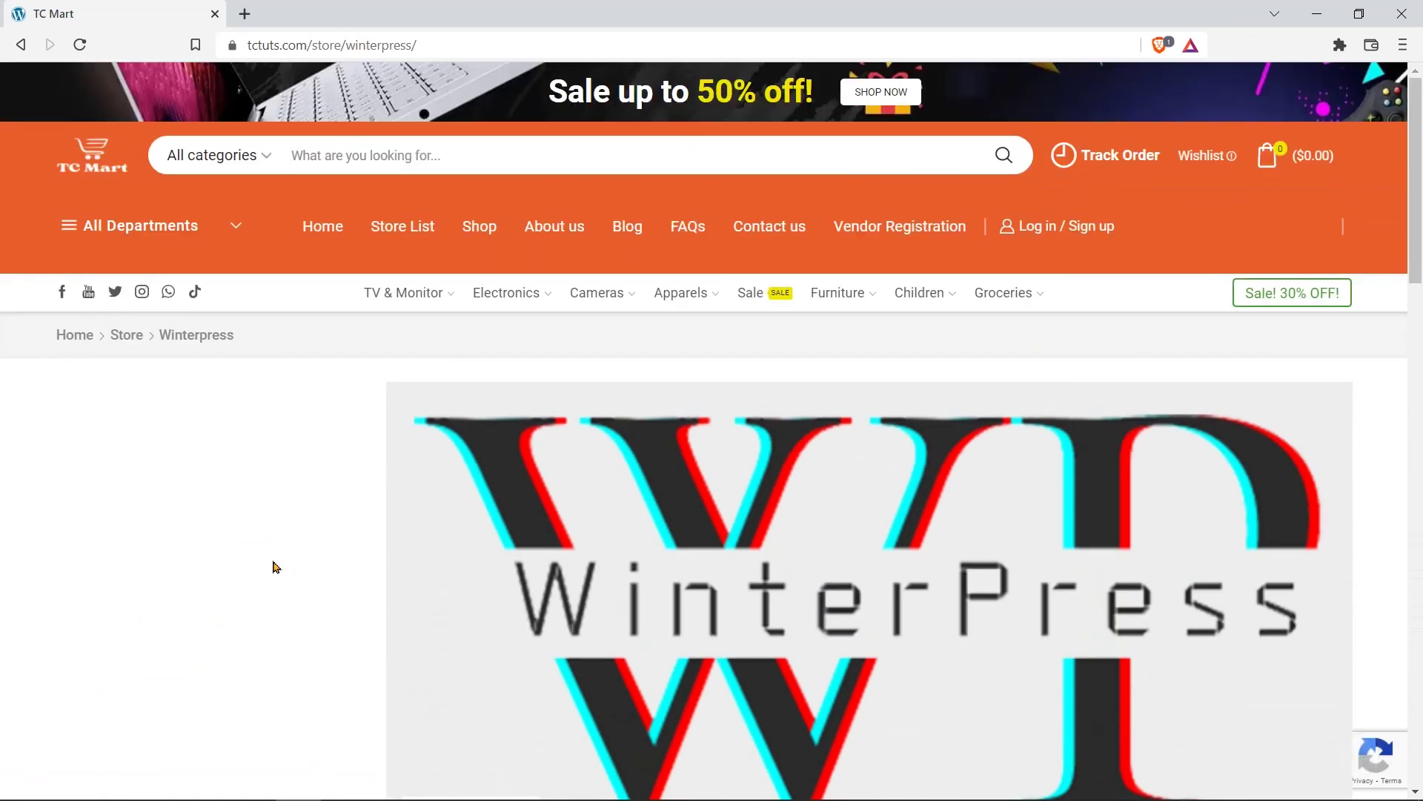
Return to the Store Page customizer and clear an accidental label text selection
{"action": "left_click", "coordinate": [252, 793]}
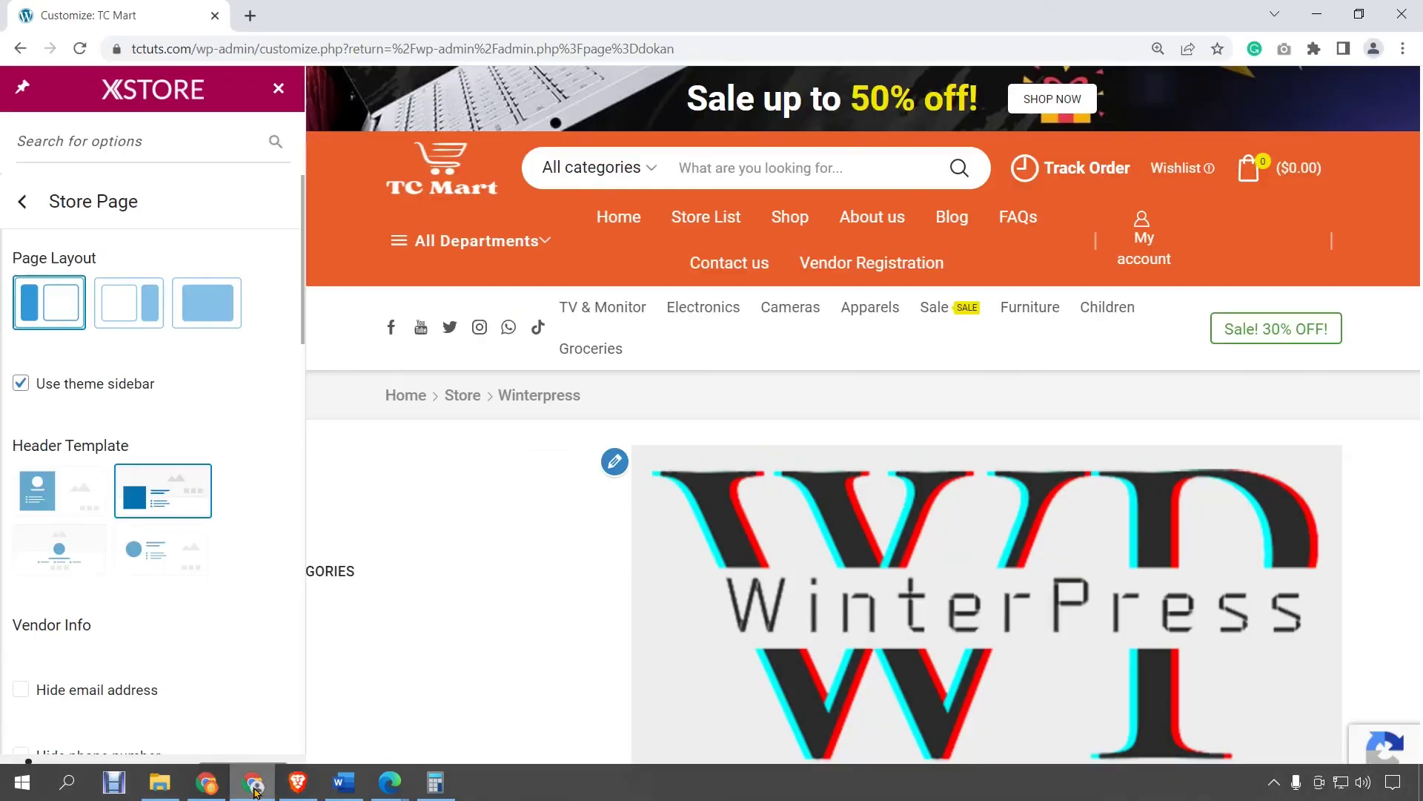
{"action": "left_click_drag", "start_coordinate": [13, 442], "coordinate": [144, 447]}
{"action": "left_click", "coordinate": [157, 442]}
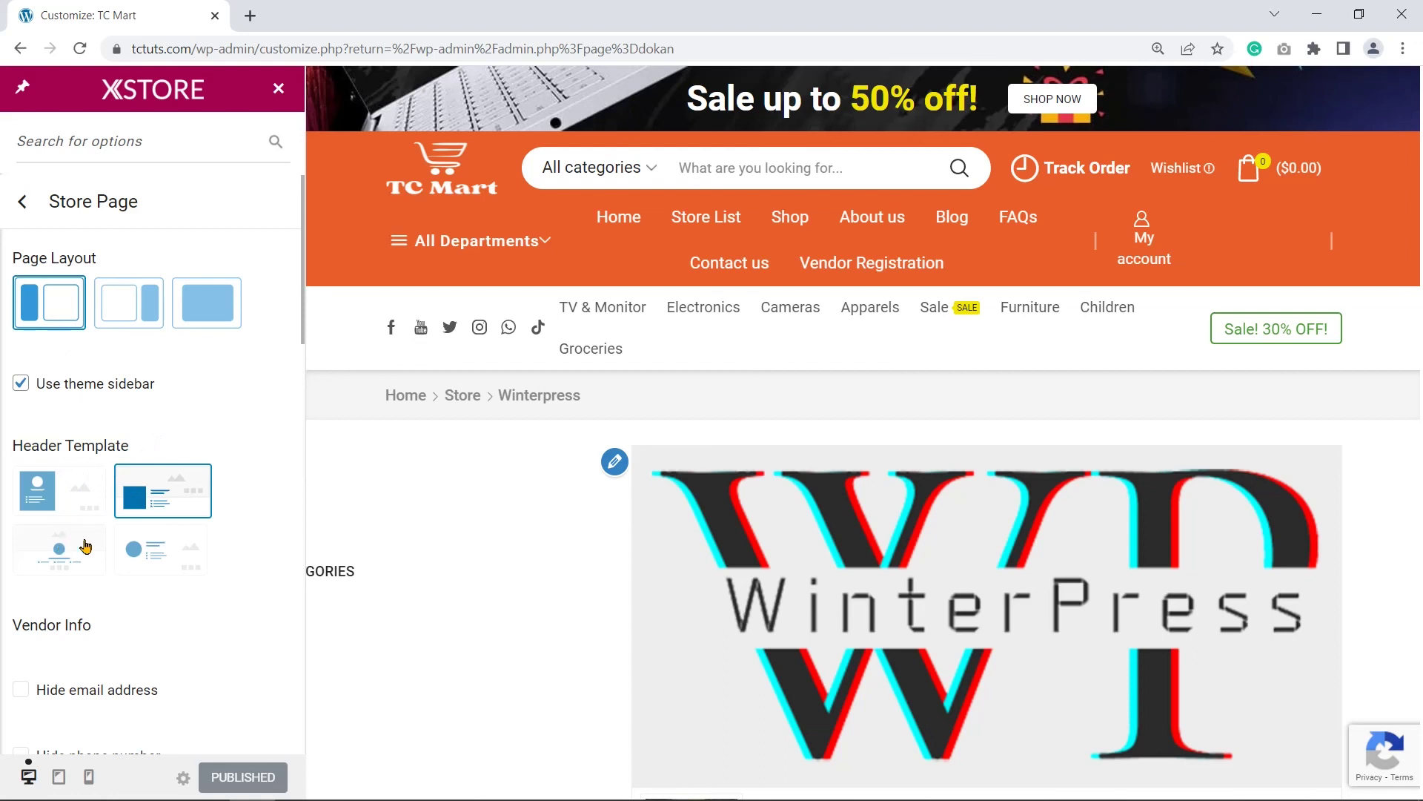
Preview the fourth avatar-style header template, then revert to the banner-style template
{"action": "left_click", "coordinate": [177, 565]}
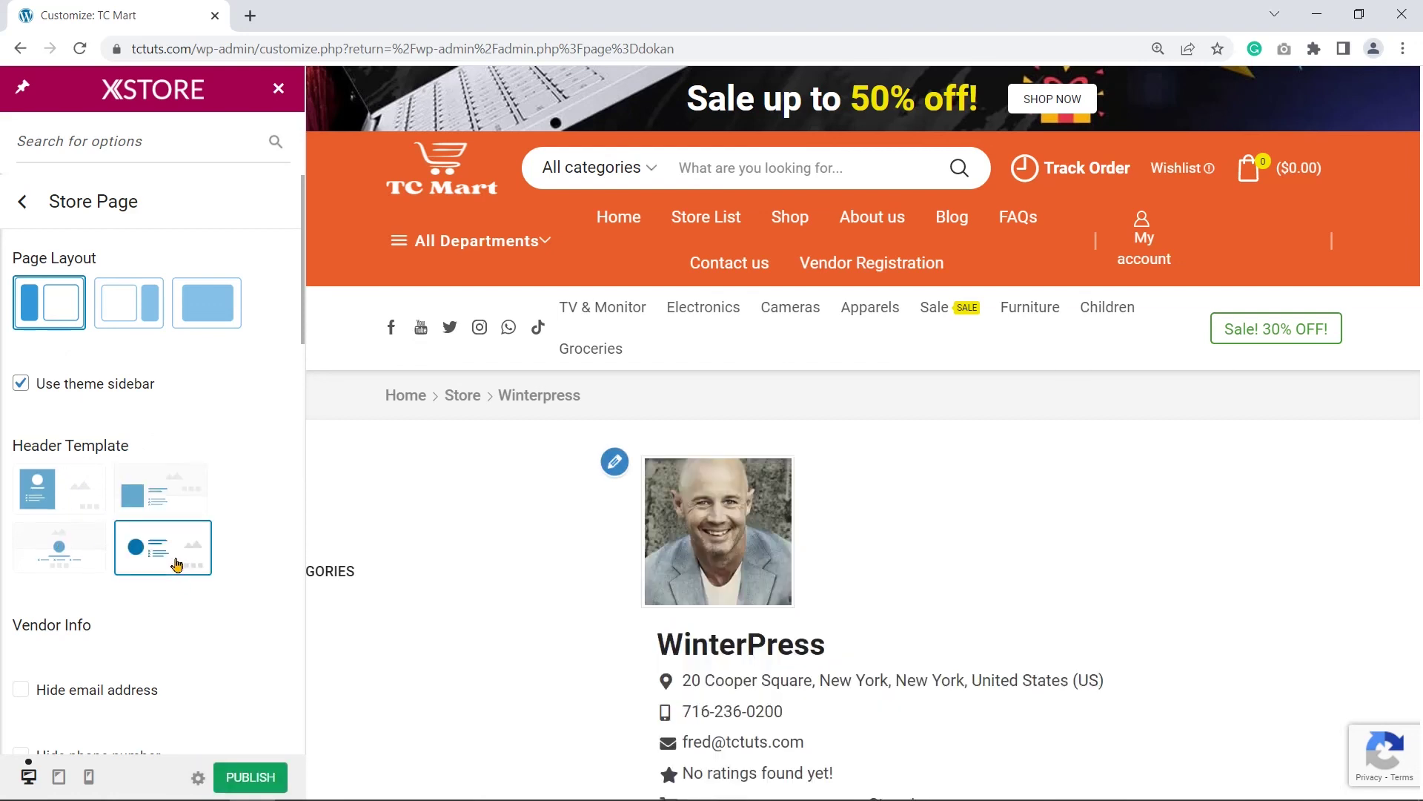
{"action": "scroll", "coordinate": [646, 547], "scroll_direction": "down", "scroll_amount": 4}
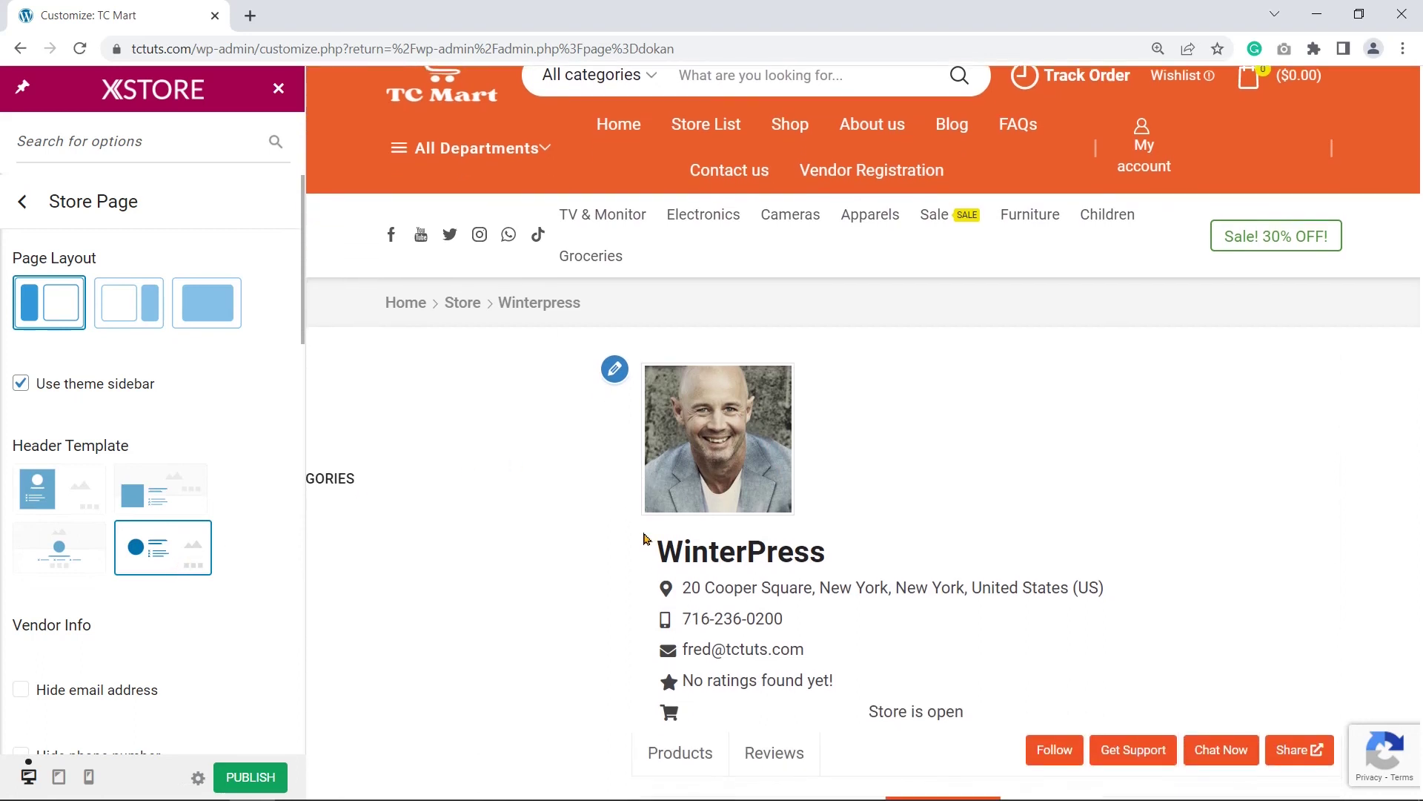
{"action": "scroll", "coordinate": [667, 526], "scroll_direction": "up", "scroll_amount": 4}
{"action": "scroll", "coordinate": [692, 498], "scroll_direction": "down", "scroll_amount": 10}
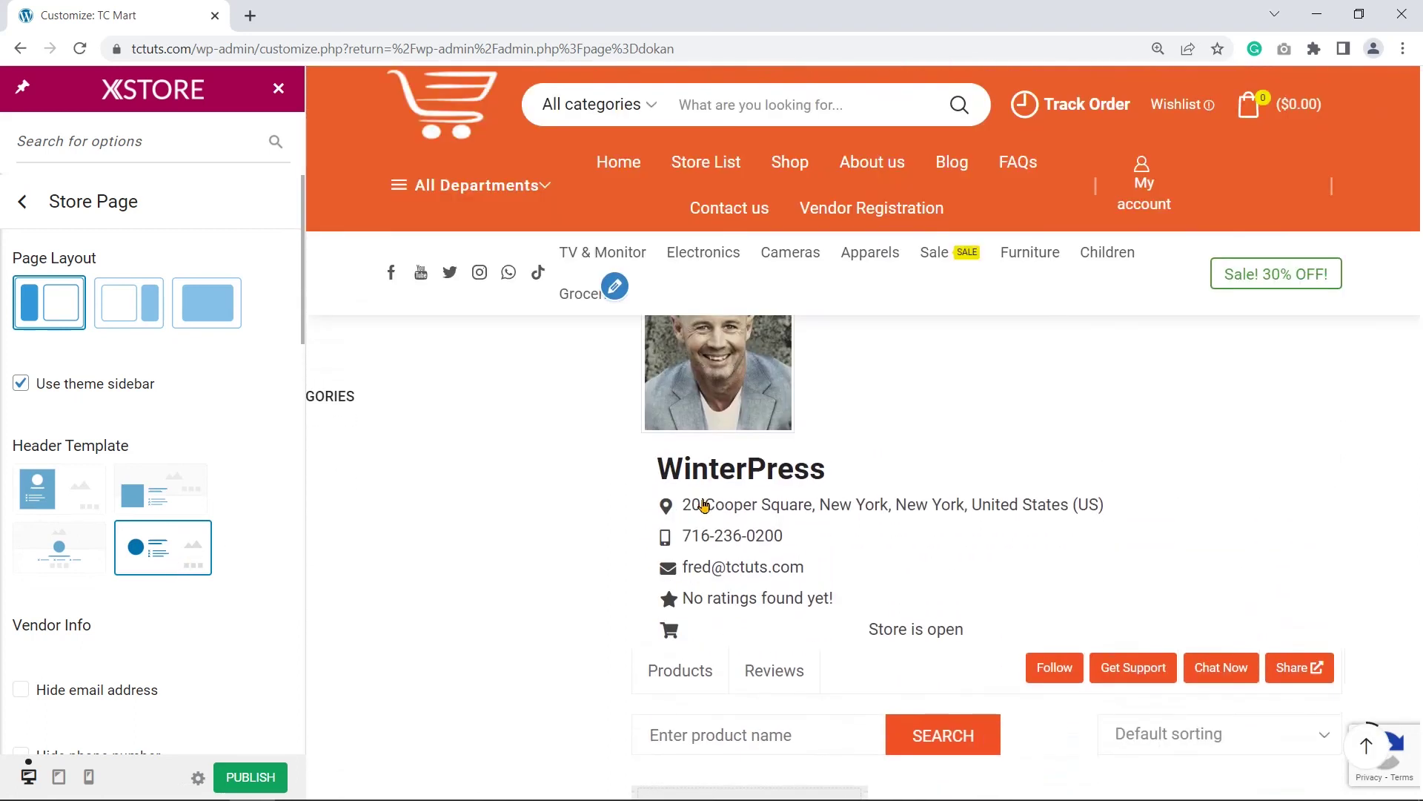
{"action": "scroll", "coordinate": [692, 562], "scroll_direction": "down", "scroll_amount": 5}
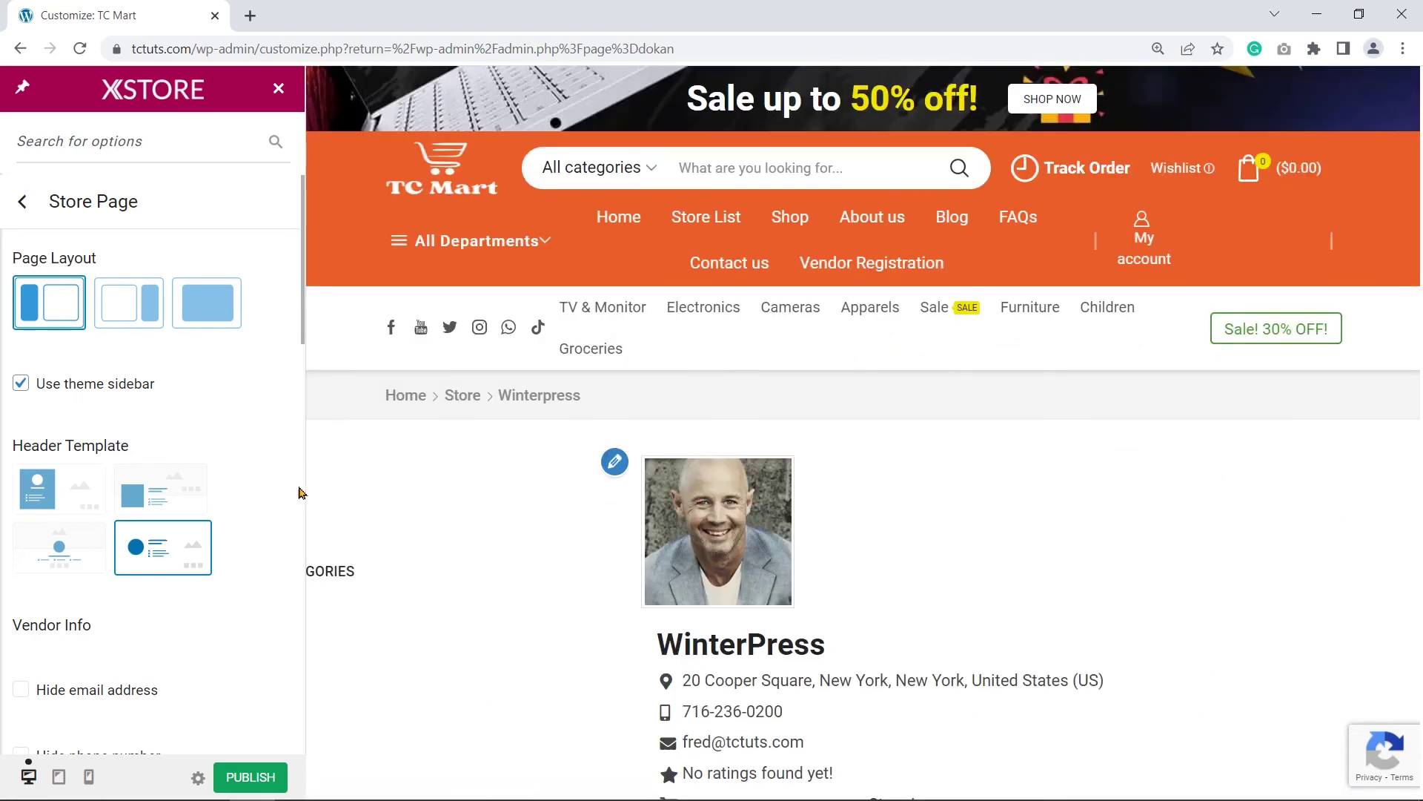
{"action": "left_click", "coordinate": [168, 496]}
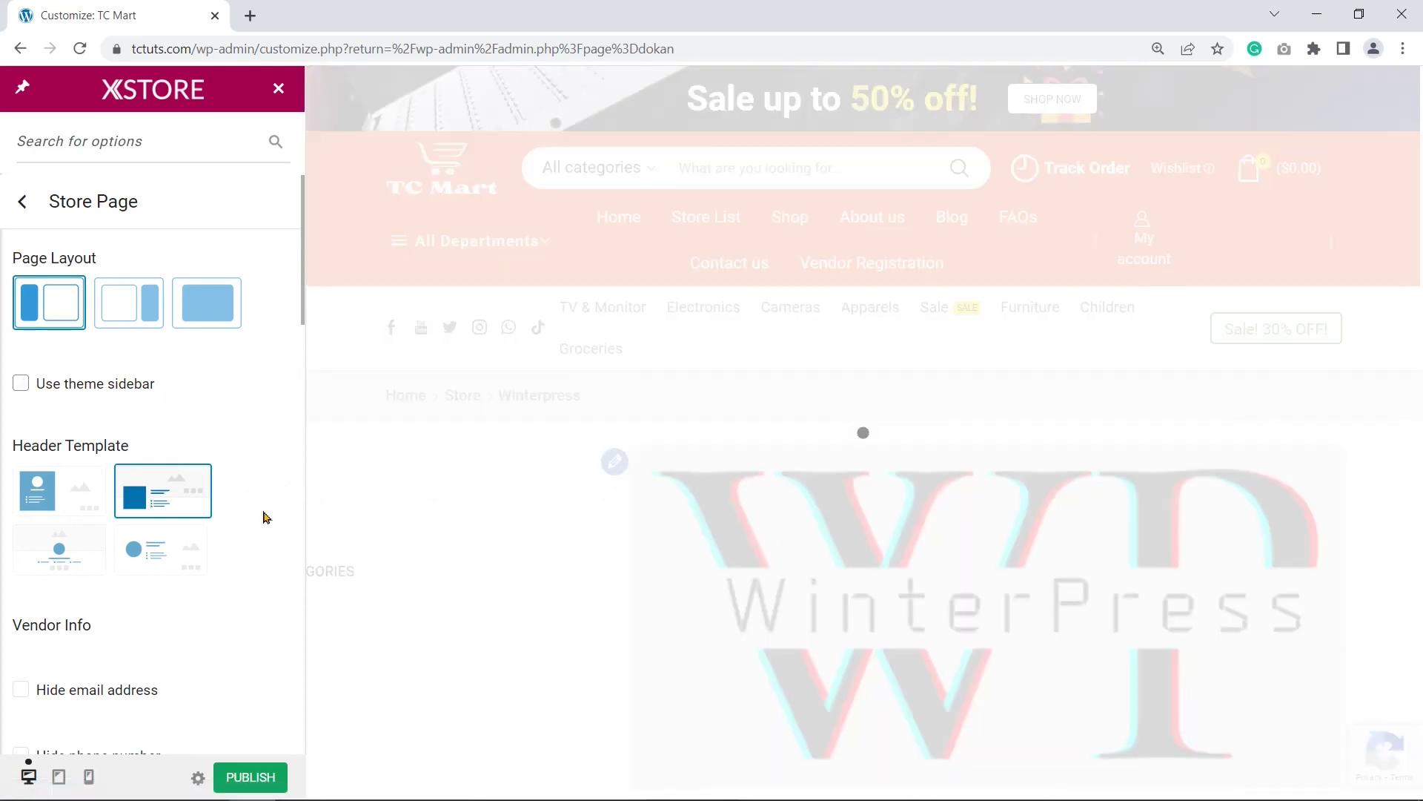
Toggle Hide email address on and back off, leaving the vendor's email visible
{"action": "scroll", "coordinate": [265, 517], "scroll_direction": "down", "scroll_amount": 3}
{"action": "scroll", "coordinate": [238, 452], "scroll_direction": "down", "scroll_amount": 1}
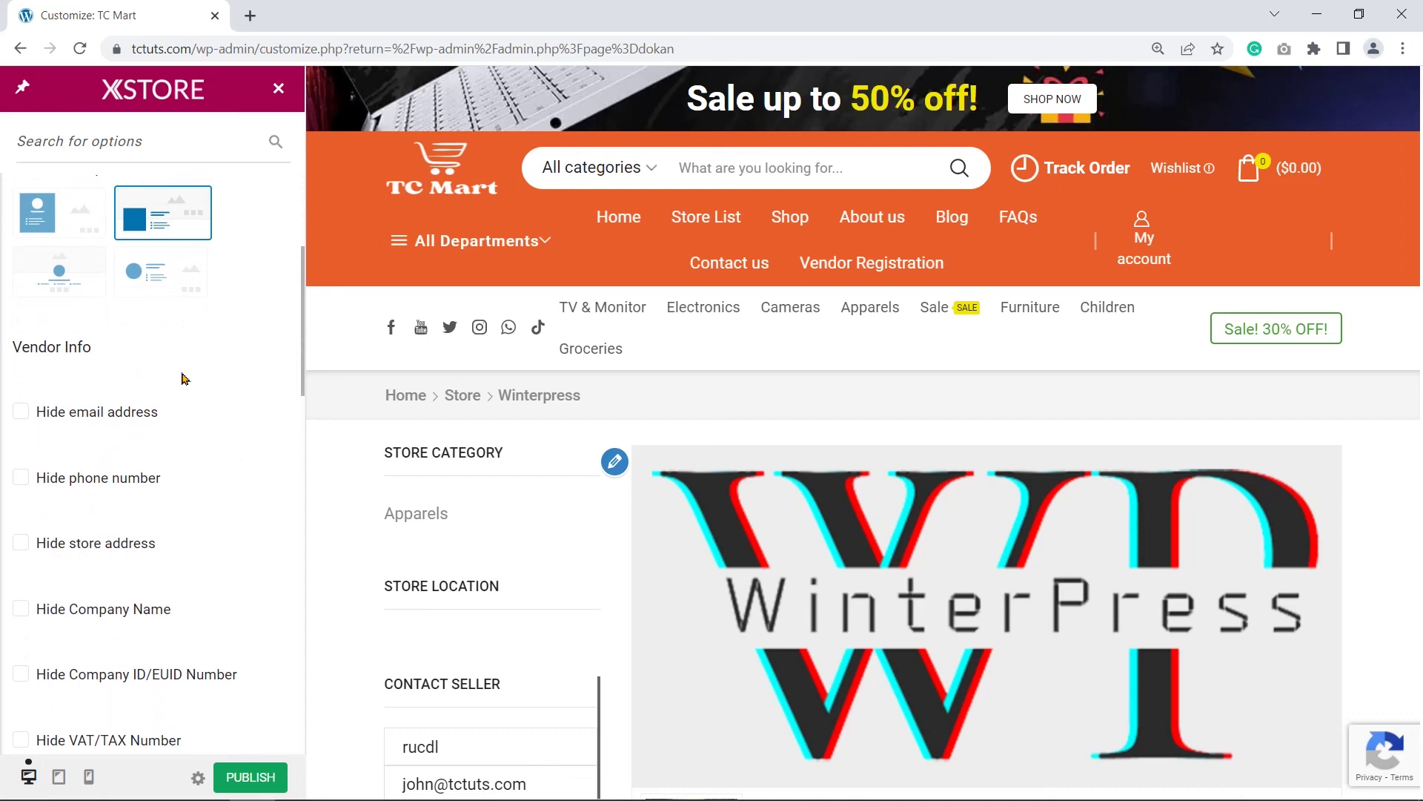
{"action": "left_click_drag", "start_coordinate": [16, 347], "coordinate": [57, 349]}
{"action": "left_click_drag", "start_coordinate": [58, 349], "coordinate": [100, 348]}
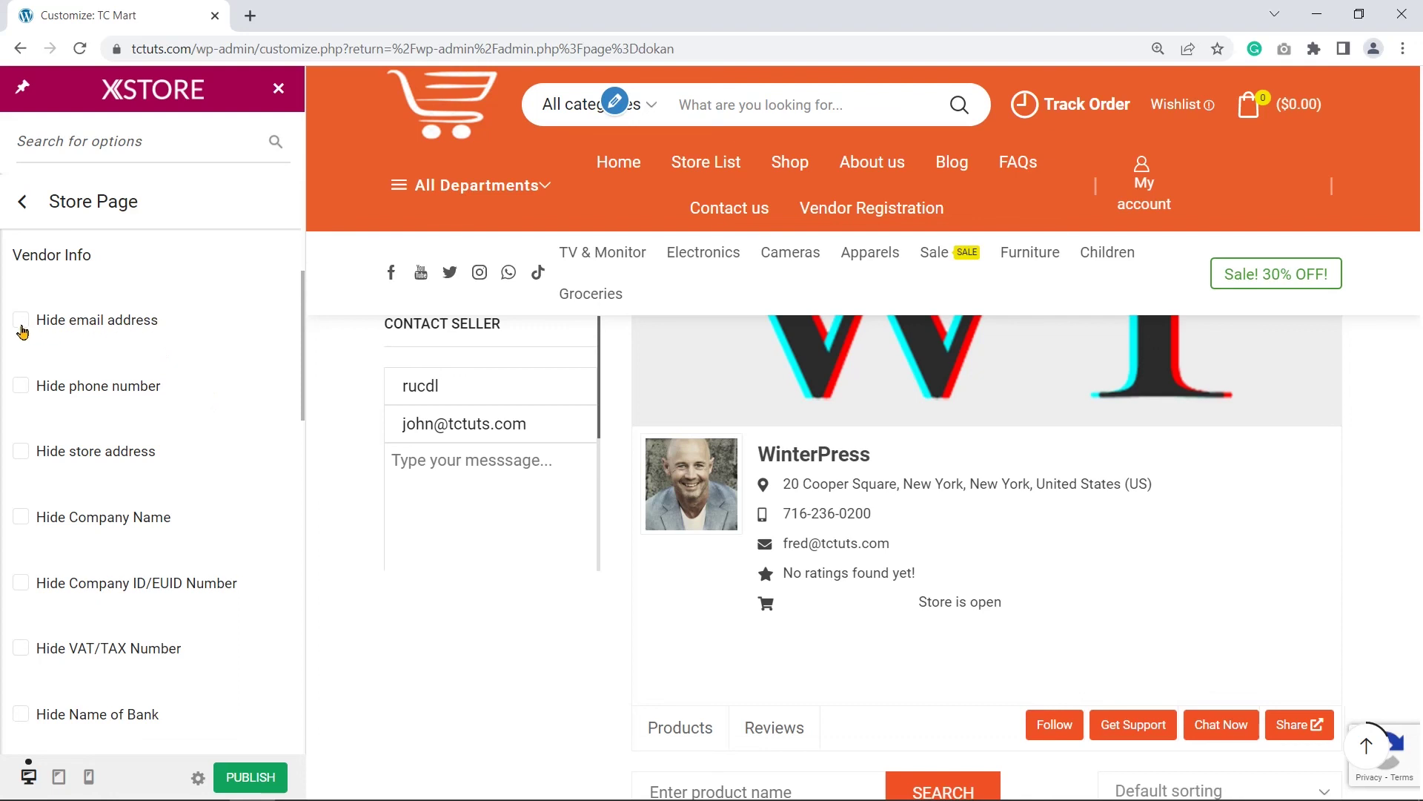
{"action": "left_click", "coordinate": [20, 322]}
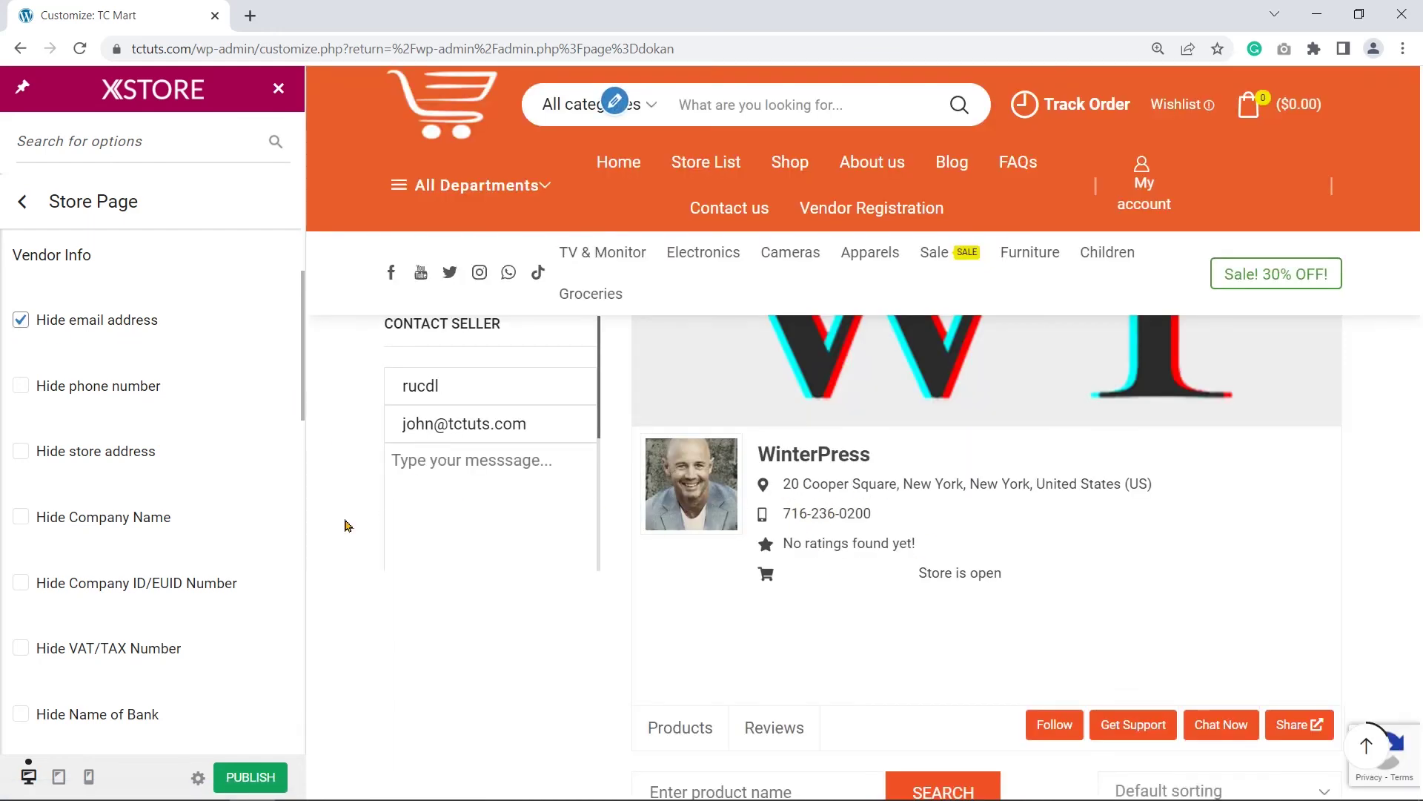
{"action": "left_click", "coordinate": [68, 325]}
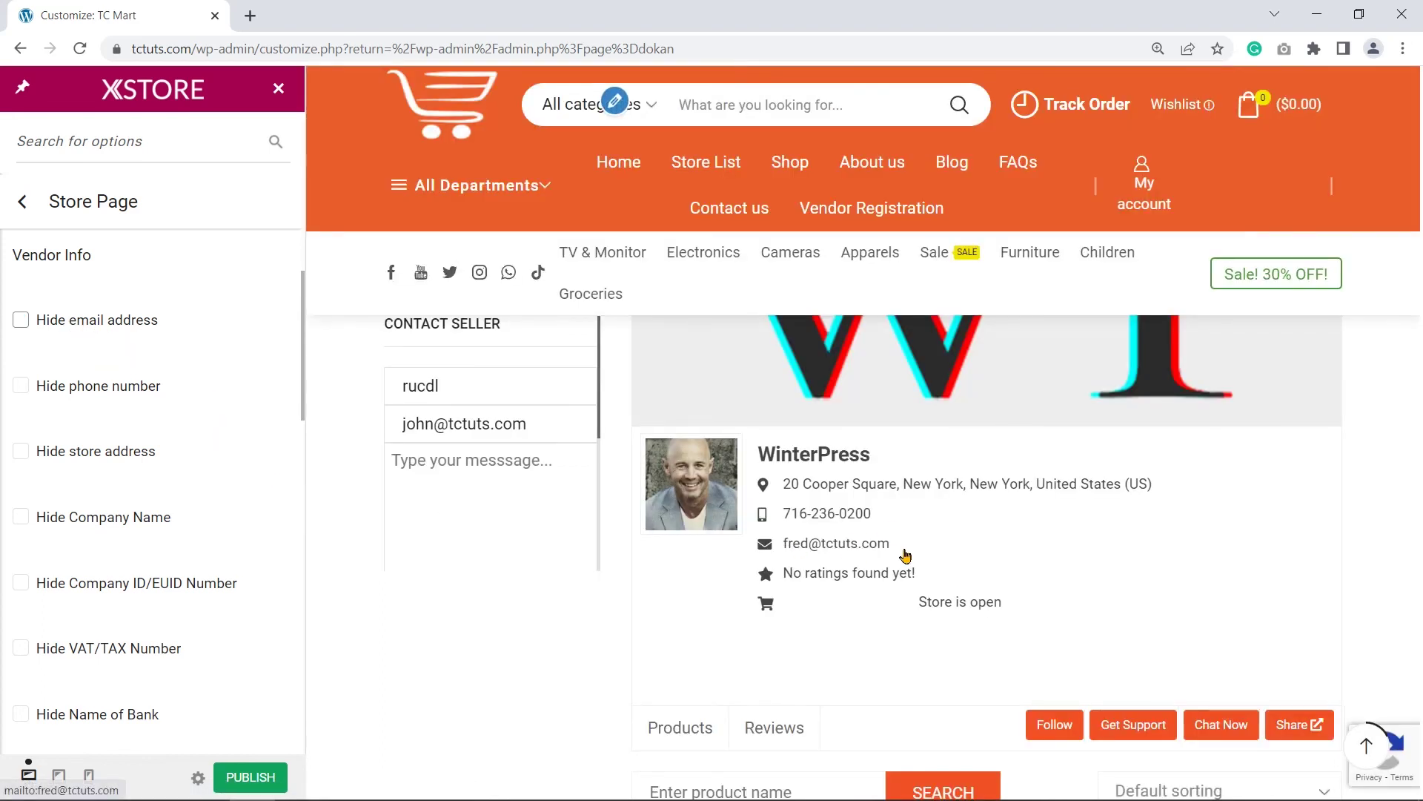
Toggle Hide product filter on and back off, keeping the product filter shown
{"action": "scroll", "coordinate": [289, 572], "scroll_direction": "down", "scroll_amount": 5}
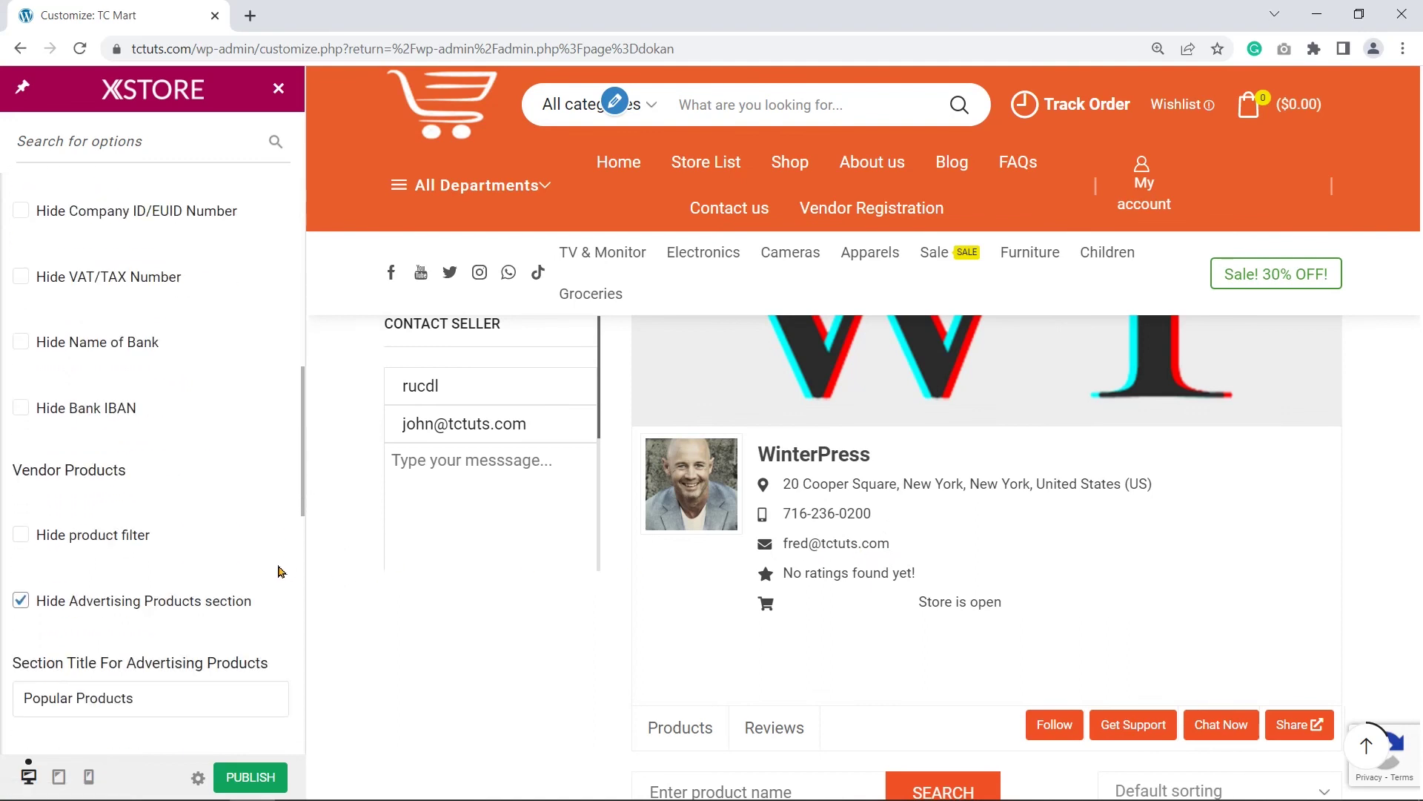
{"action": "scroll", "coordinate": [281, 572], "scroll_direction": "down", "scroll_amount": 1}
{"action": "left_click_drag", "start_coordinate": [18, 379], "coordinate": [149, 386]}
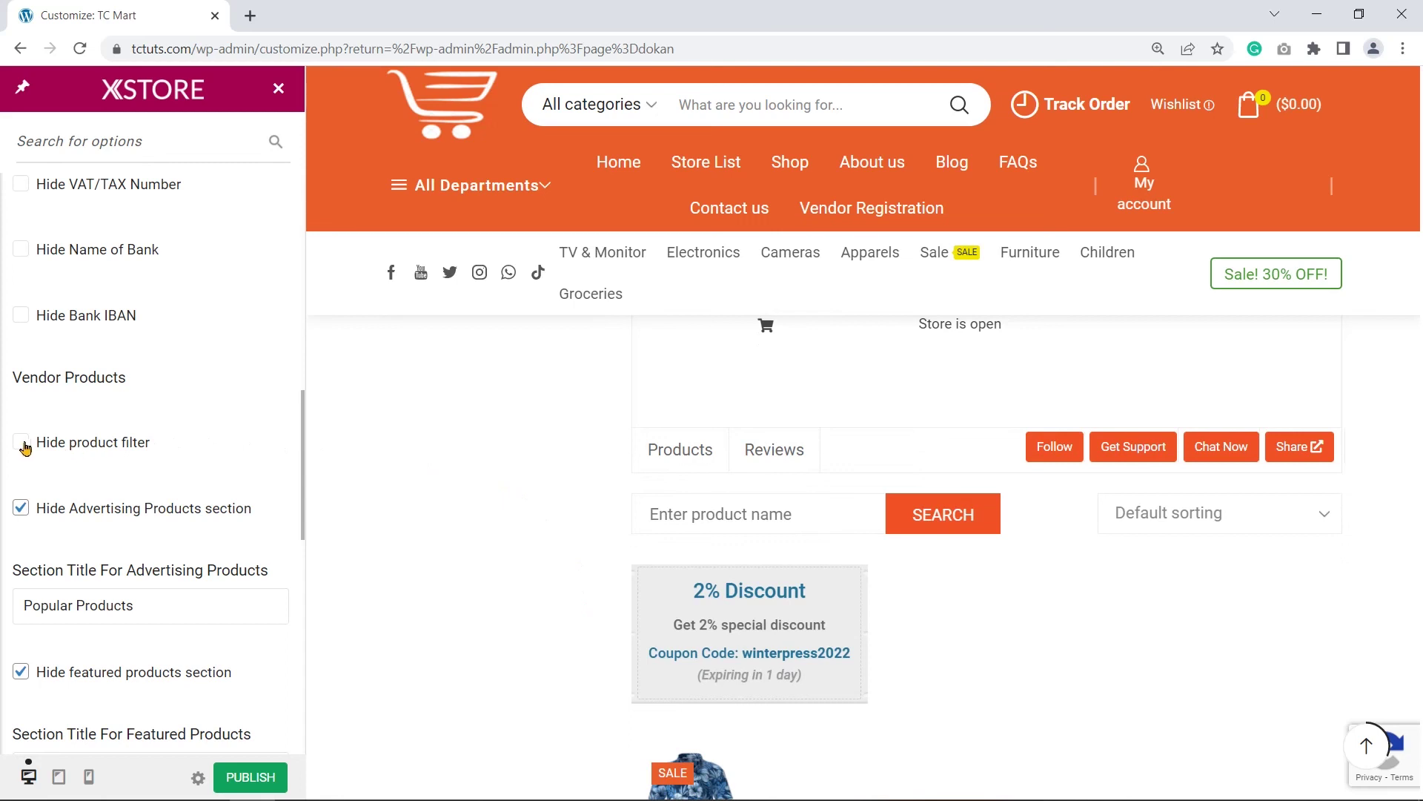
{"action": "left_click", "coordinate": [20, 443]}
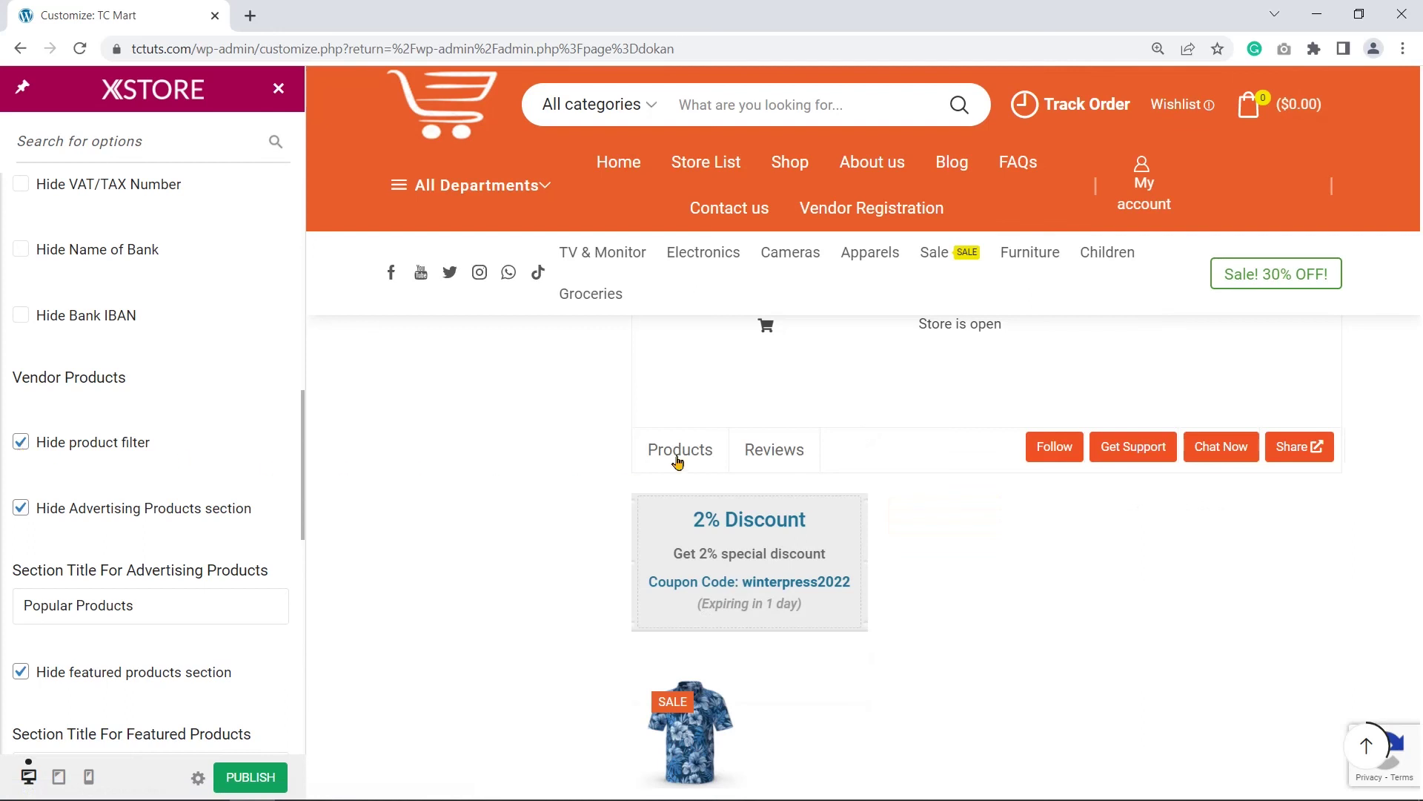
{"action": "scroll", "coordinate": [635, 502], "scroll_direction": "up", "scroll_amount": 1}
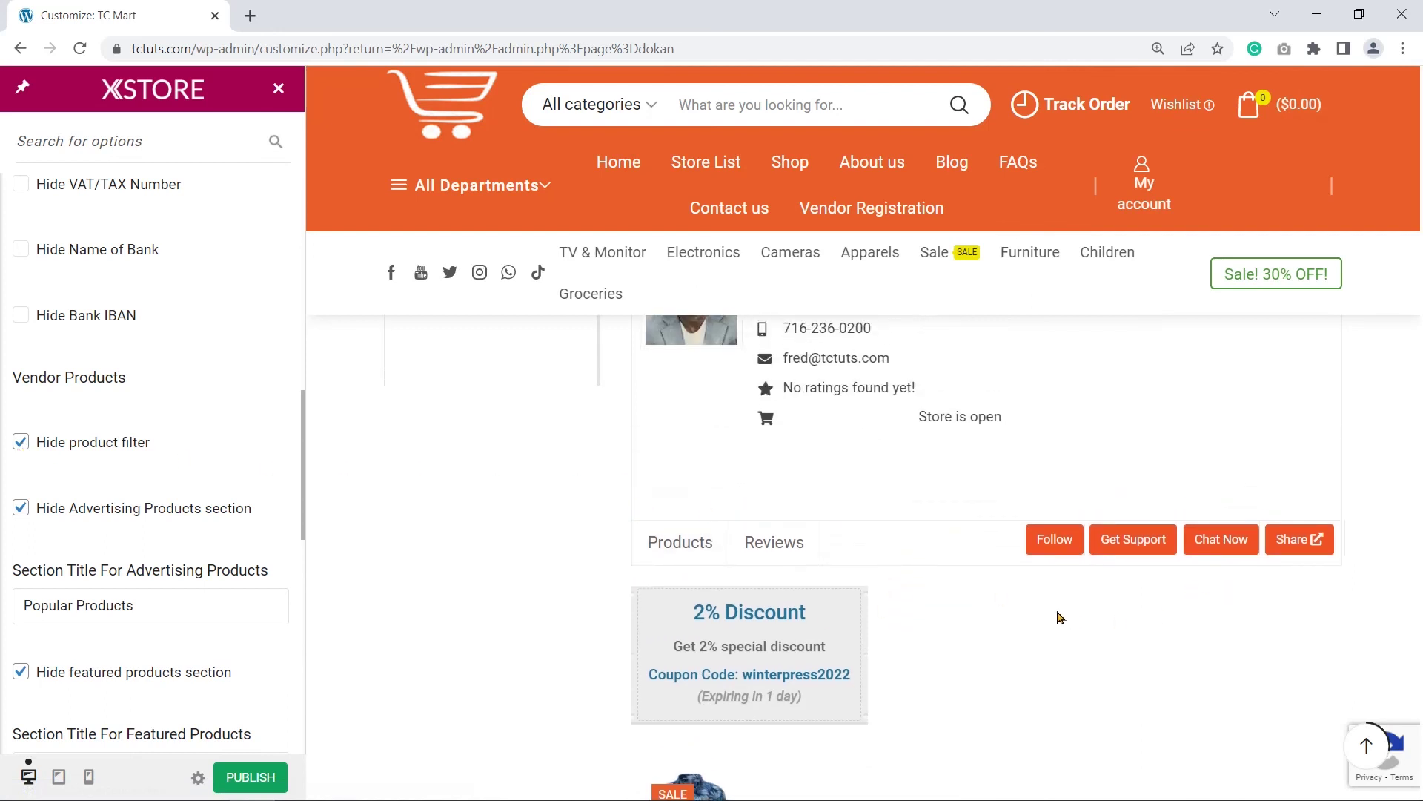
{"action": "left_click", "coordinate": [20, 443]}
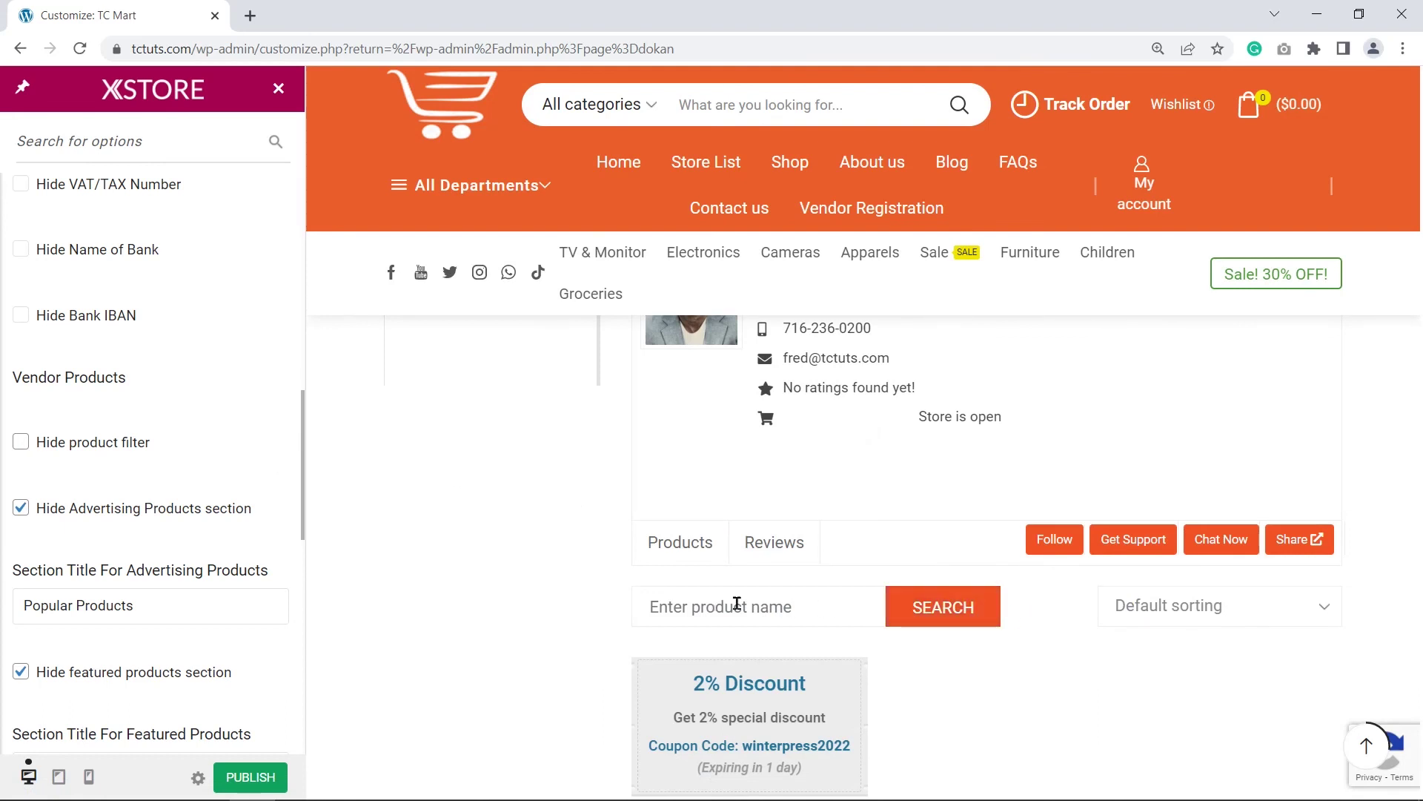
Publish the Store Page settings and switch to the live store page in Brave
{"action": "scroll", "coordinate": [286, 499], "scroll_direction": "down", "scroll_amount": 6}
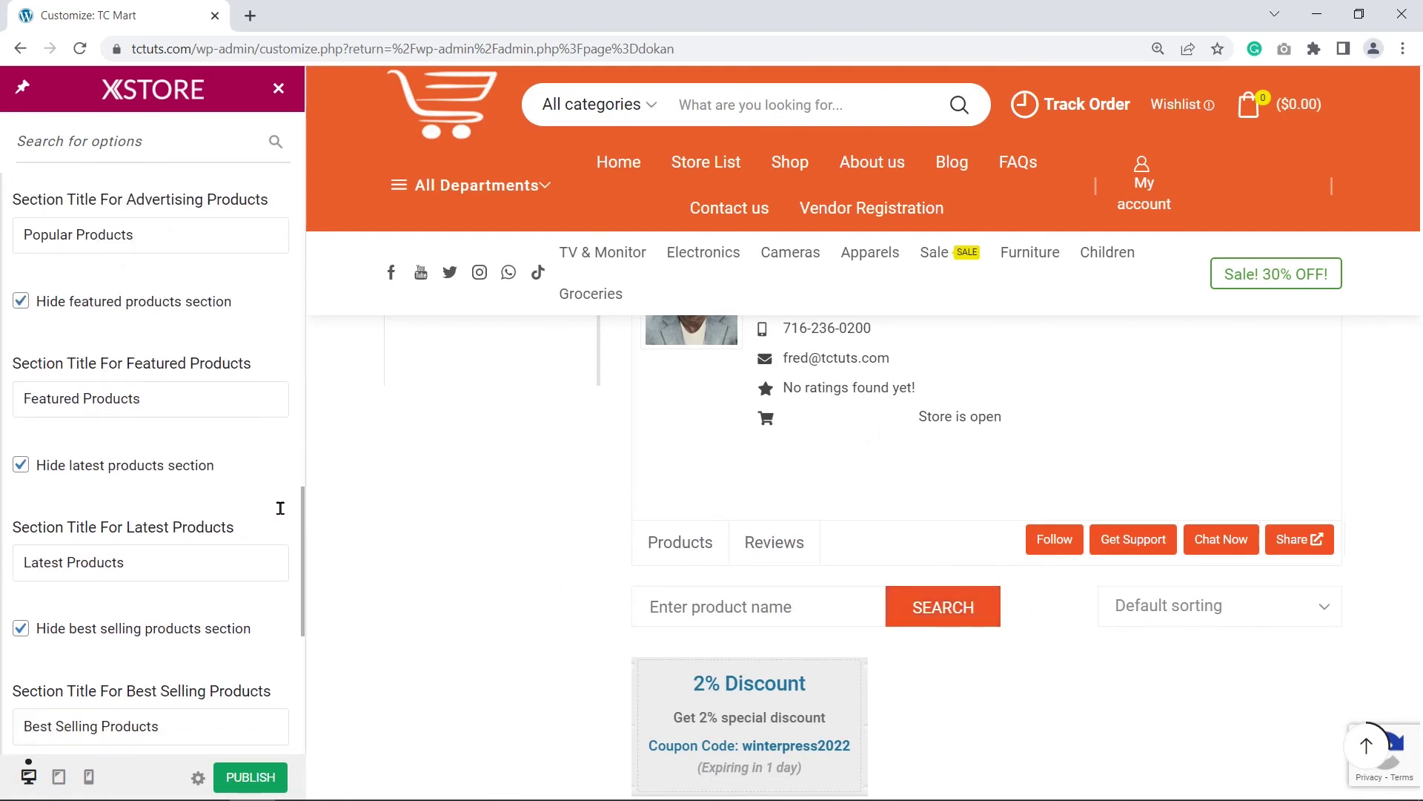
{"action": "scroll", "coordinate": [275, 535], "scroll_direction": "down", "scroll_amount": 5}
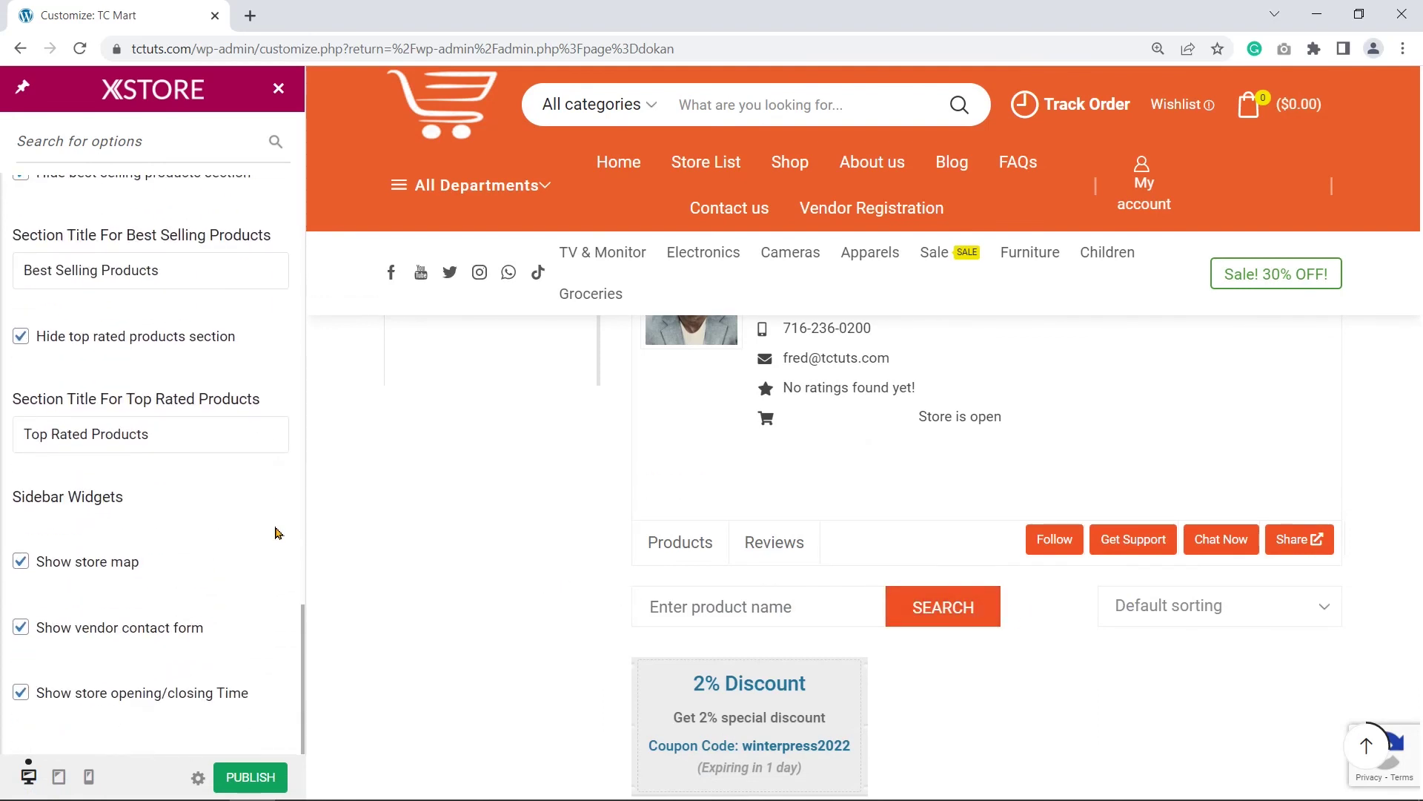
{"action": "scroll", "coordinate": [282, 527], "scroll_direction": "up", "scroll_amount": 13}
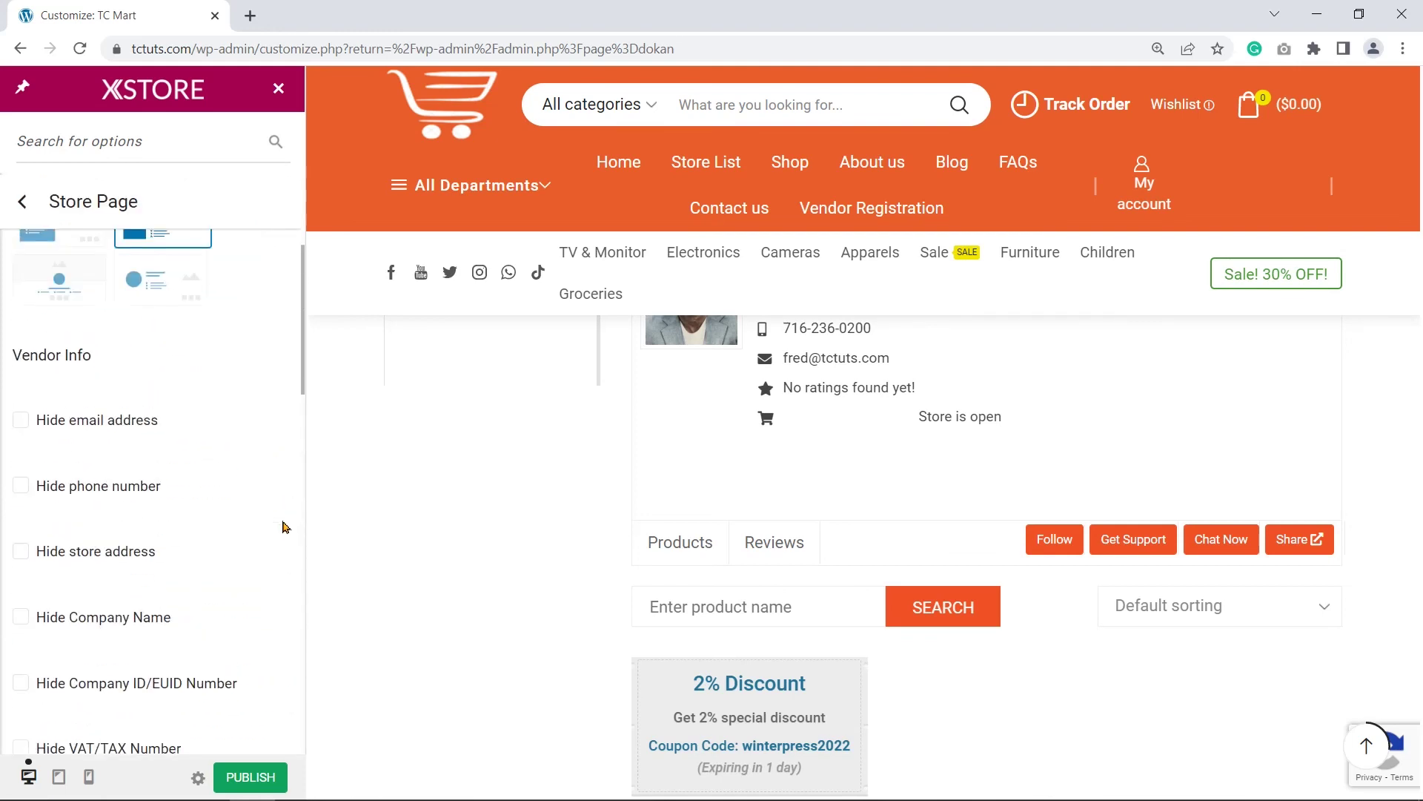
{"action": "left_click", "coordinate": [244, 779]}
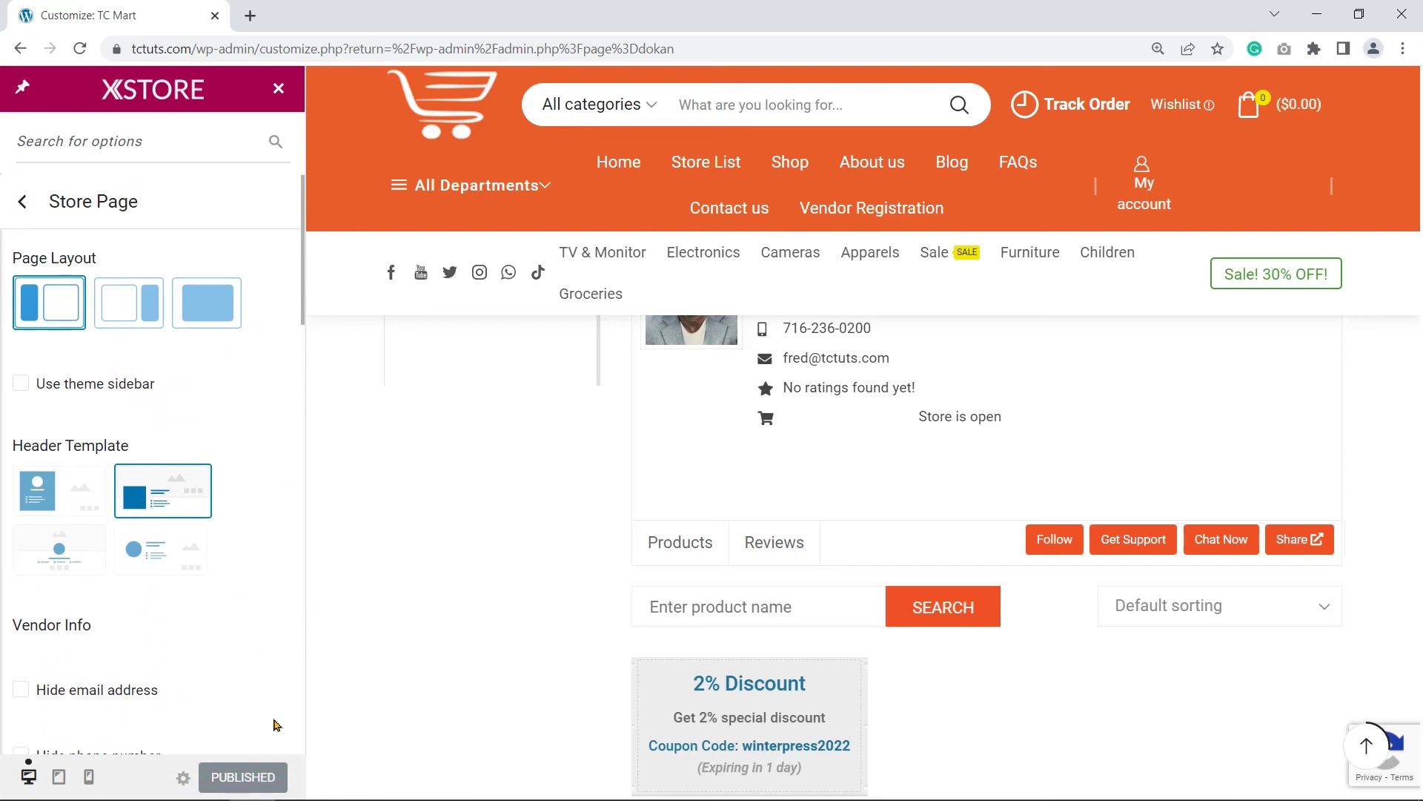
{"action": "left_click", "coordinate": [298, 782]}
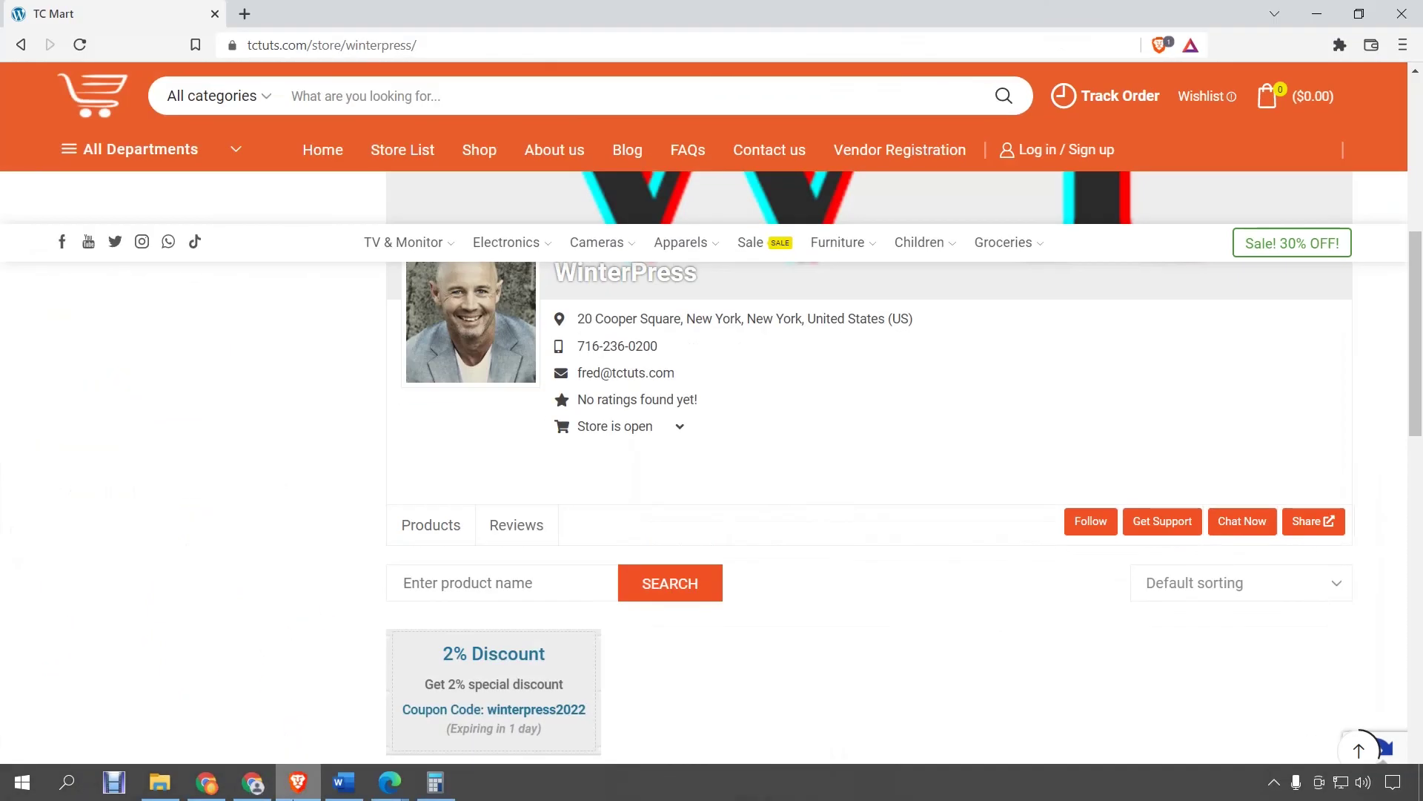
Reload the WinterPress store page and review its sidebar, contact form, coupon and Sleeve Shirt listing
{"action": "left_click", "coordinate": [79, 45]}
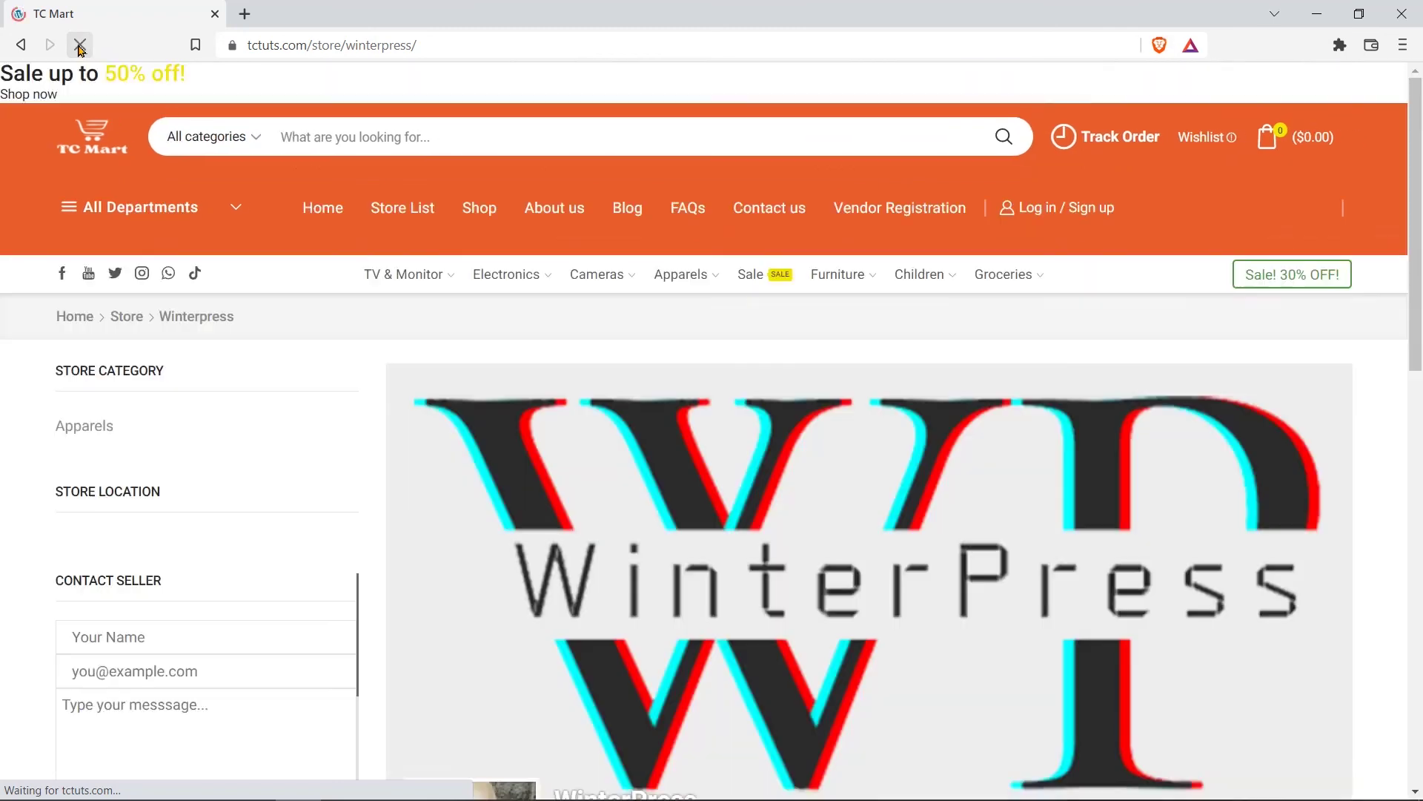
{"action": "scroll", "coordinate": [467, 496], "scroll_direction": "down", "scroll_amount": 7}
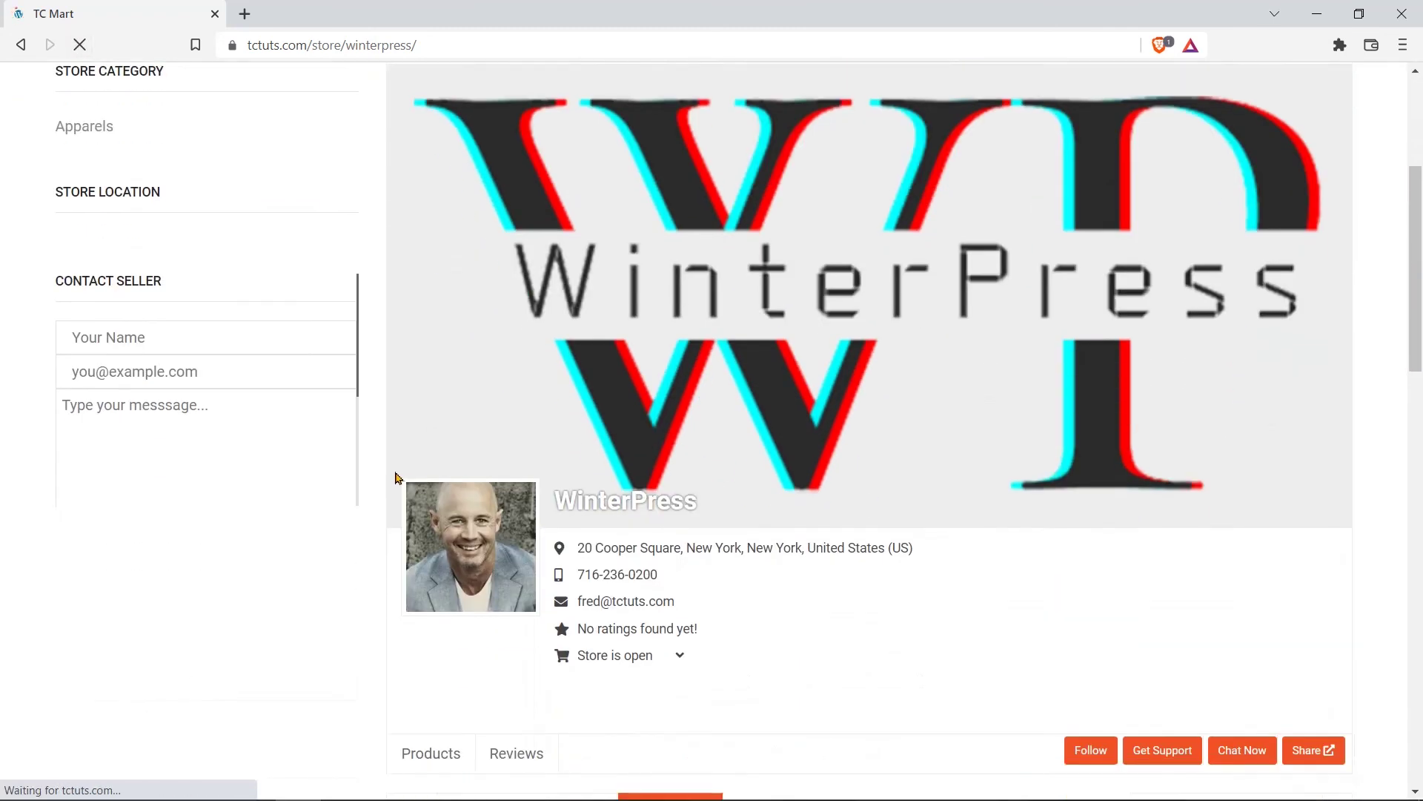
{"action": "scroll", "coordinate": [845, 491], "scroll_direction": "down", "scroll_amount": 9}
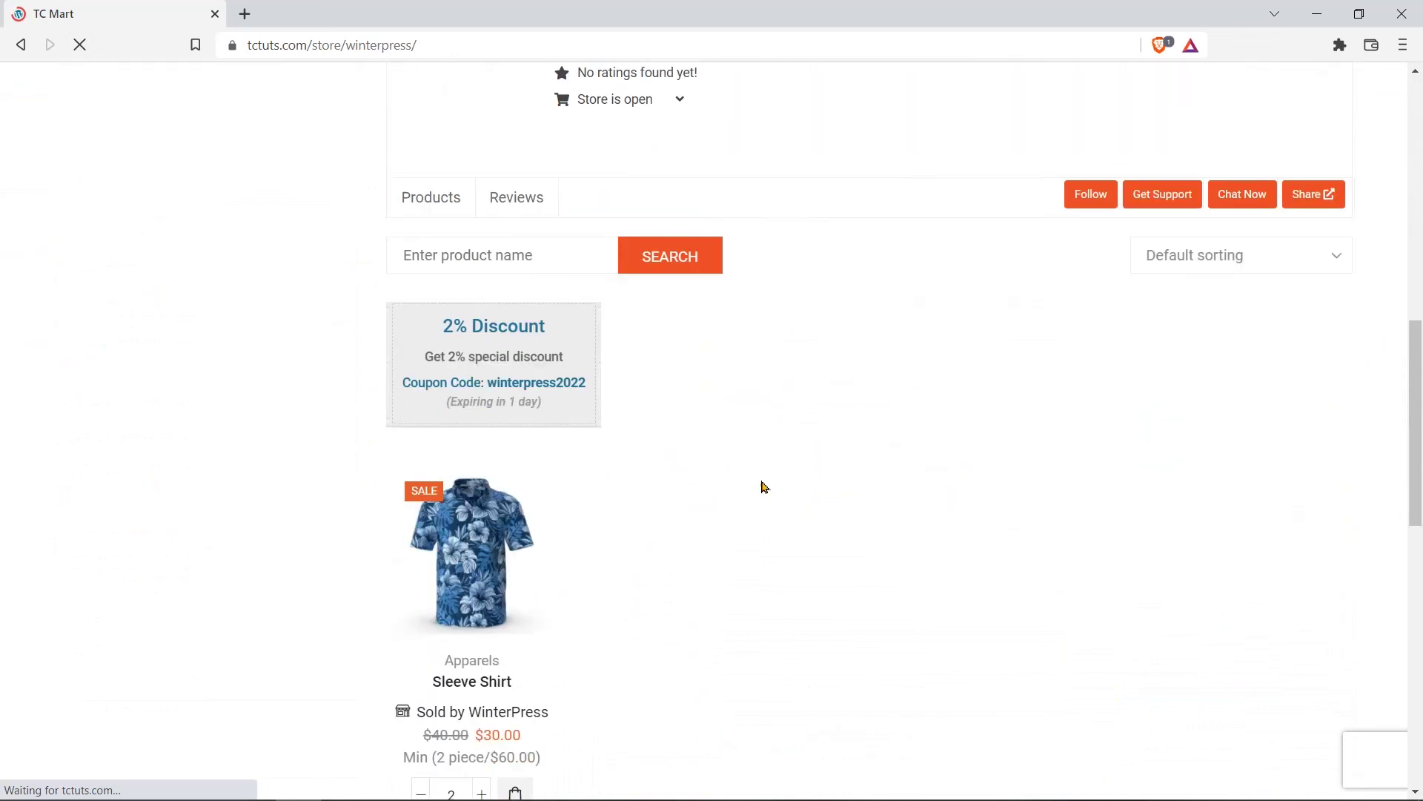
{"action": "scroll", "coordinate": [874, 447], "scroll_direction": "up", "scroll_amount": 5}
{"action": "scroll", "coordinate": [864, 448], "scroll_direction": "up", "scroll_amount": 2}
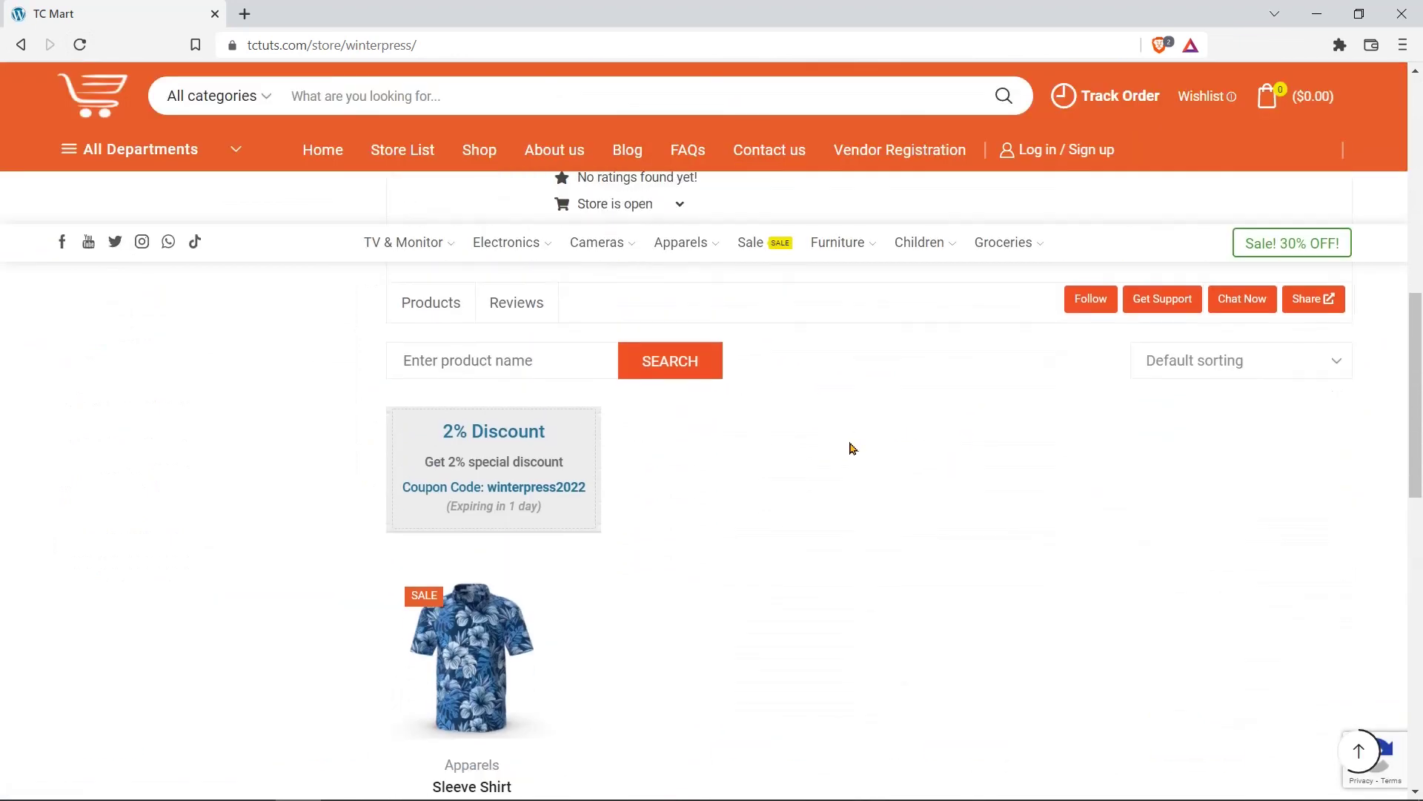
{"action": "scroll", "coordinate": [851, 449], "scroll_direction": "down", "scroll_amount": 8}
{"action": "scroll", "coordinate": [864, 442], "scroll_direction": "up", "scroll_amount": 5}
{"action": "scroll", "coordinate": [836, 445], "scroll_direction": "up", "scroll_amount": 7}
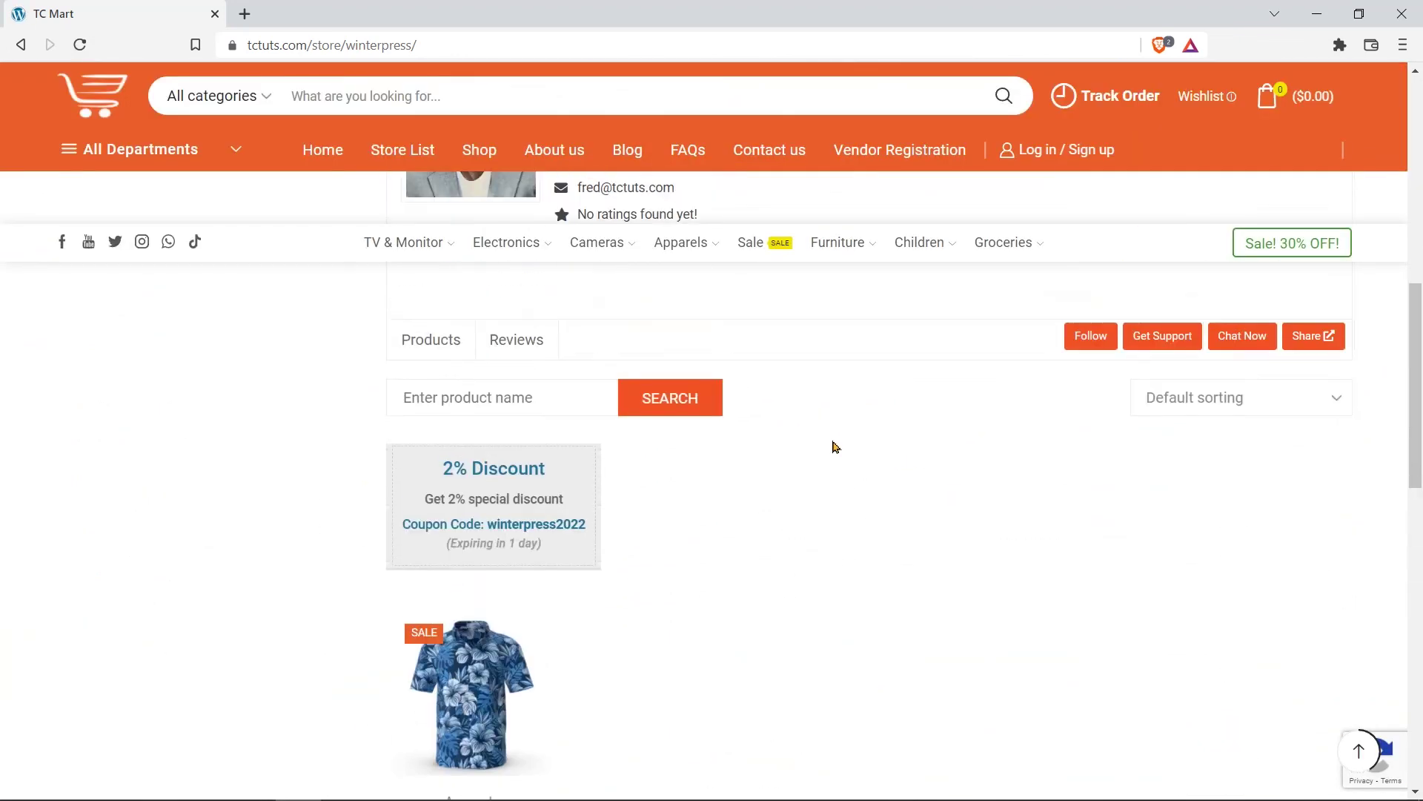
{"action": "mouse_move", "coordinate": [575, 537]}
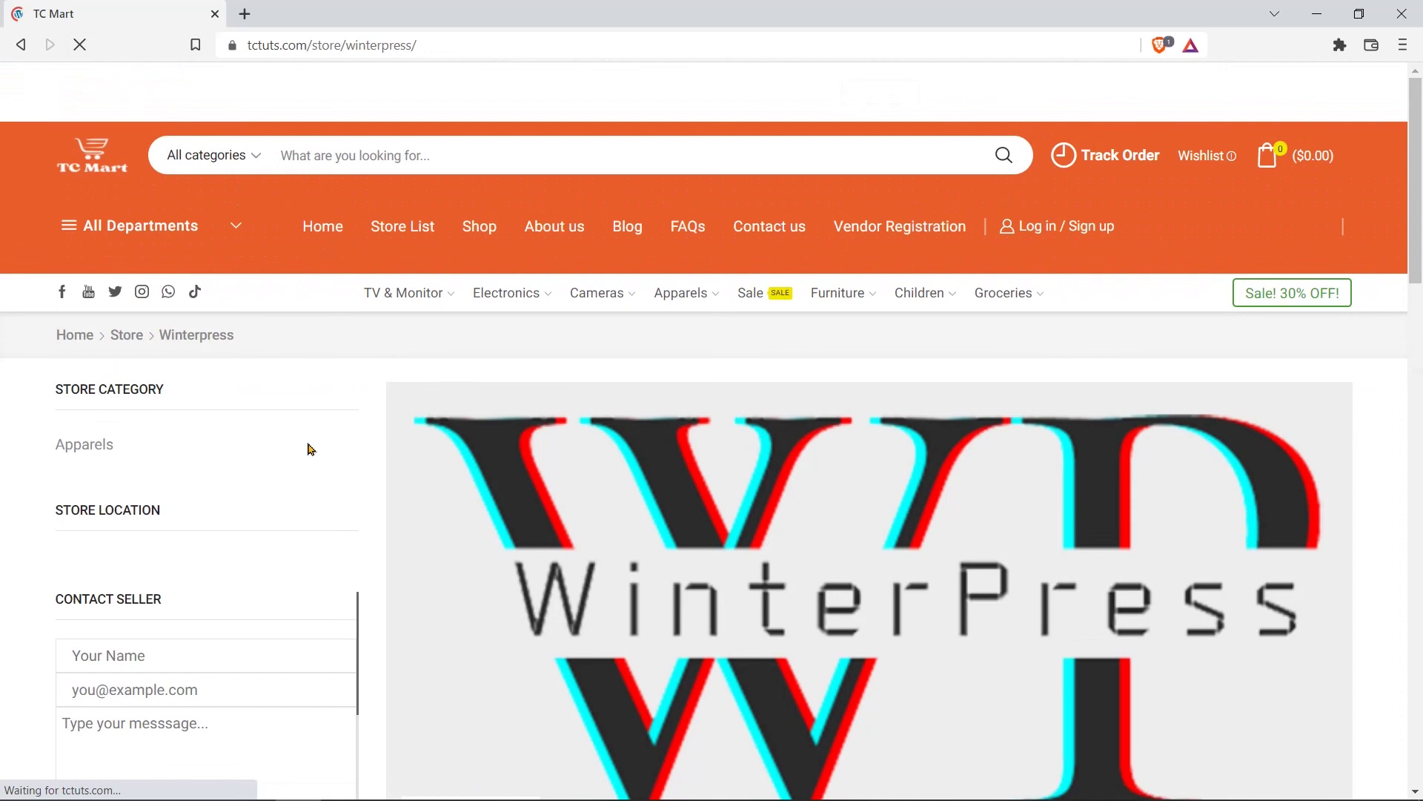
{"action": "scroll", "coordinate": [486, 505], "scroll_direction": "down", "scroll_amount": 7}
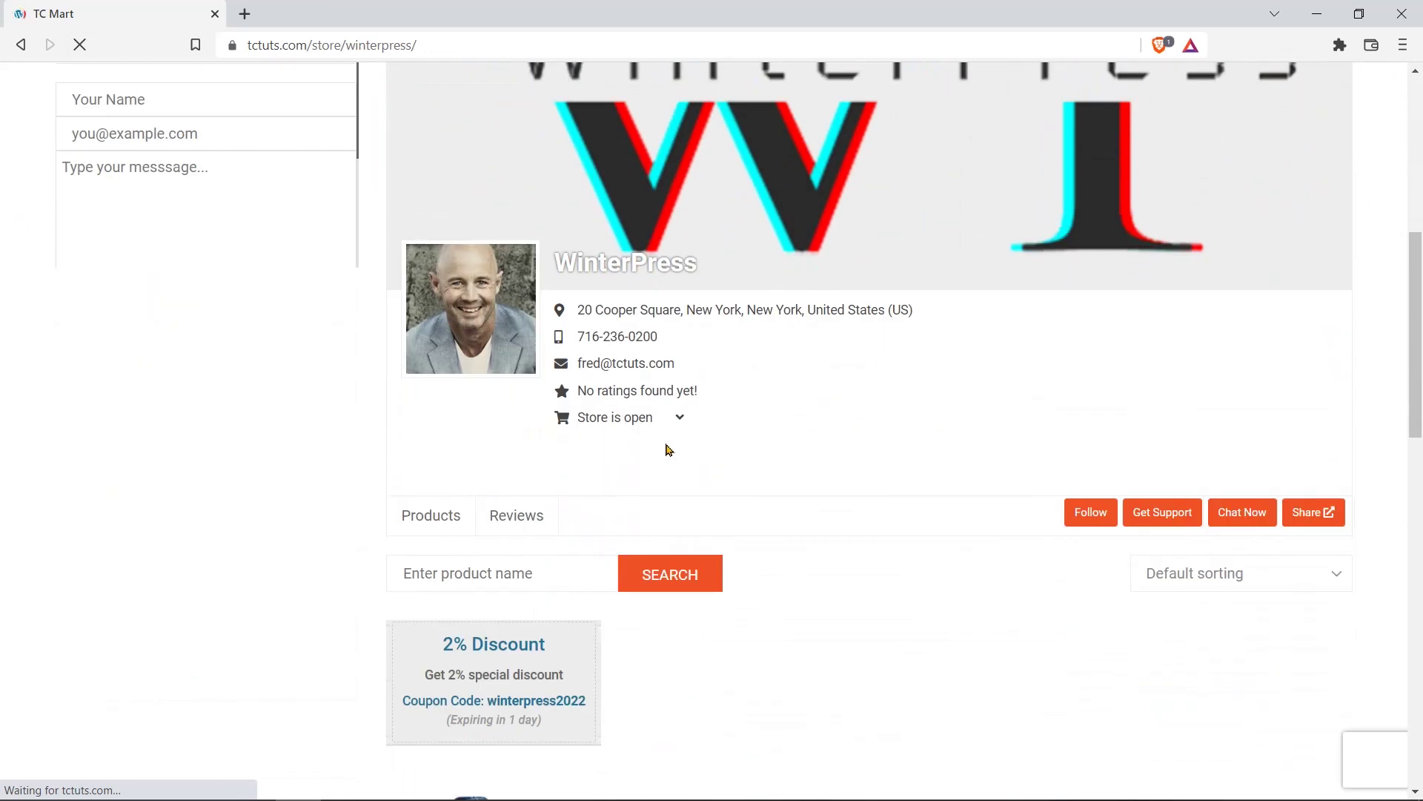
{"action": "scroll", "coordinate": [947, 492], "scroll_direction": "down", "scroll_amount": 11}
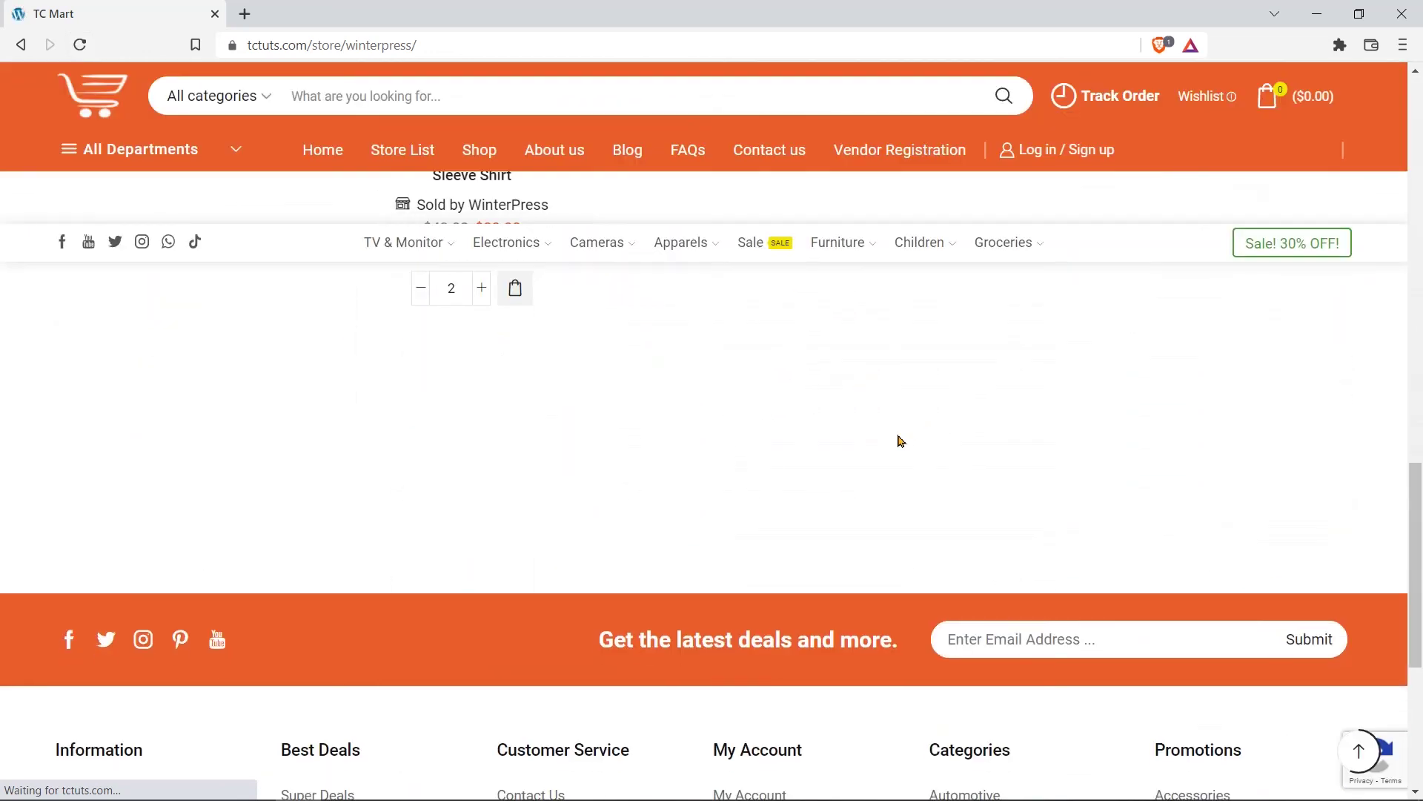
{"action": "scroll", "coordinate": [873, 444], "scroll_direction": "up", "scroll_amount": 6}
{"action": "scroll", "coordinate": [860, 446], "scroll_direction": "up", "scroll_amount": 2}
{"action": "scroll", "coordinate": [852, 447], "scroll_direction": "down", "scroll_amount": 7}
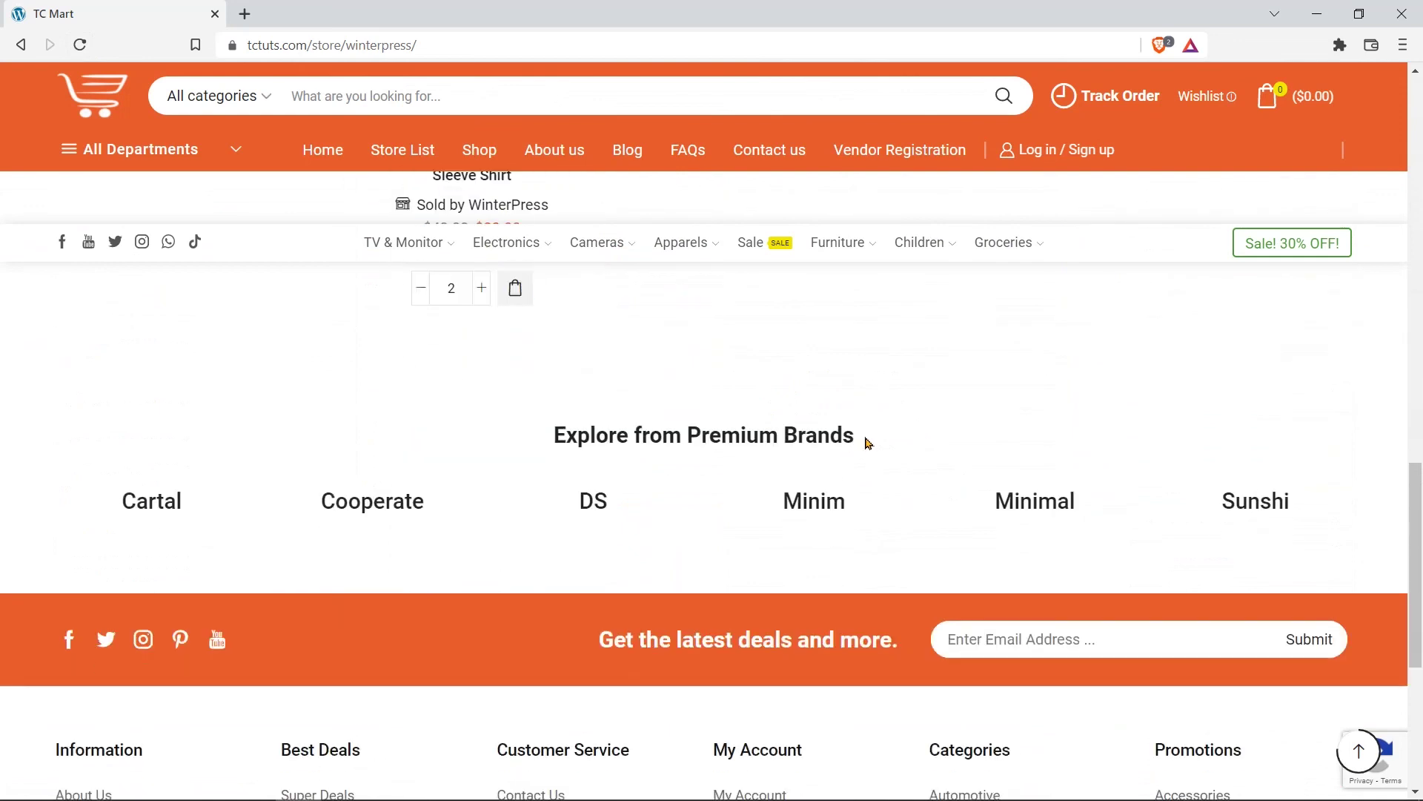
{"action": "scroll", "coordinate": [858, 443], "scroll_direction": "up", "scroll_amount": 5}
{"action": "scroll", "coordinate": [858, 443], "scroll_direction": "up", "scroll_amount": 6}
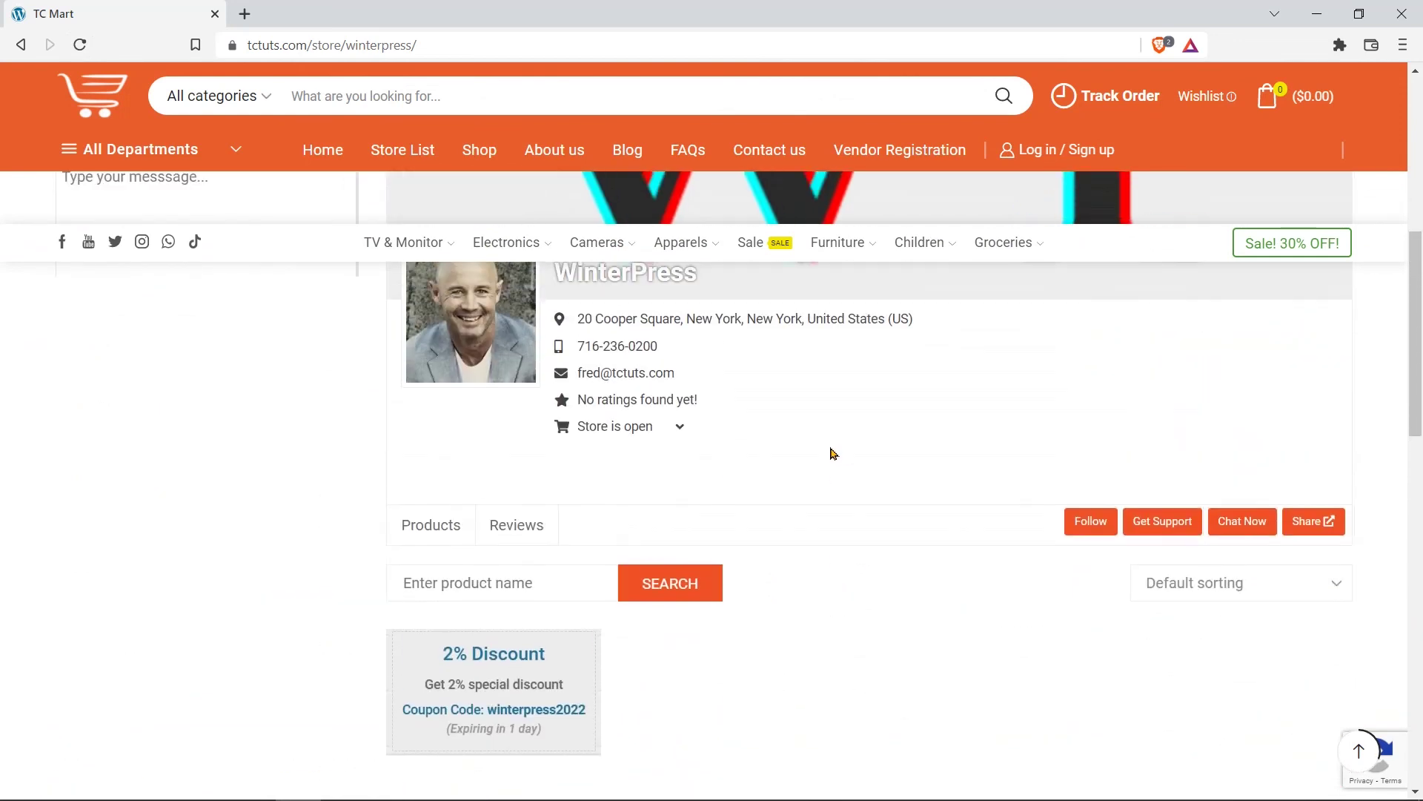